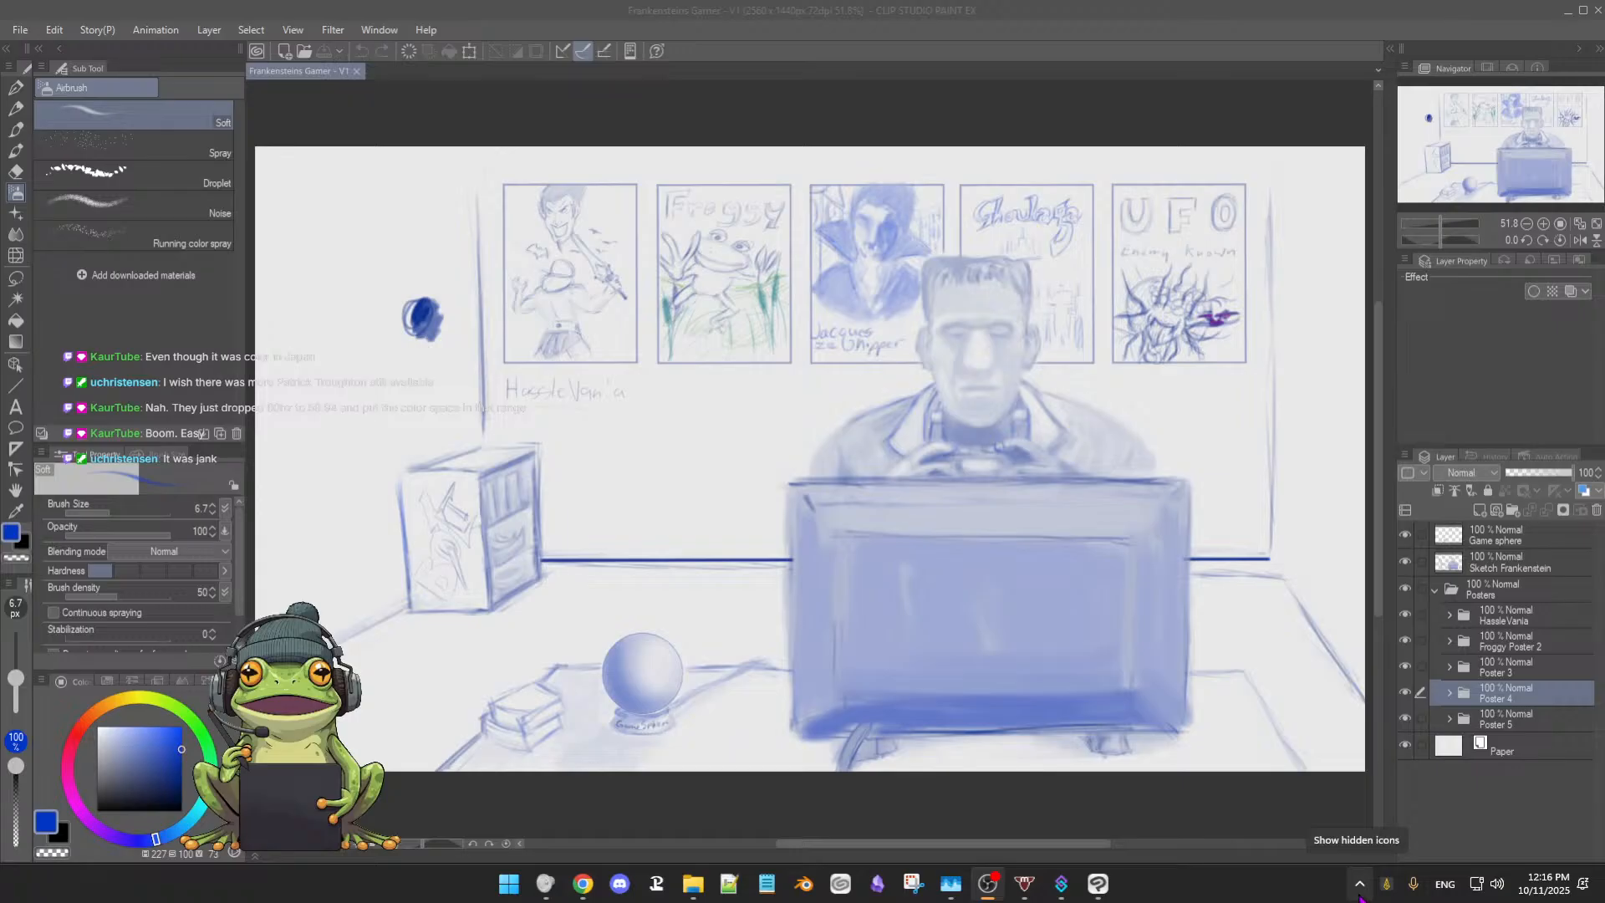
click(1360, 896)
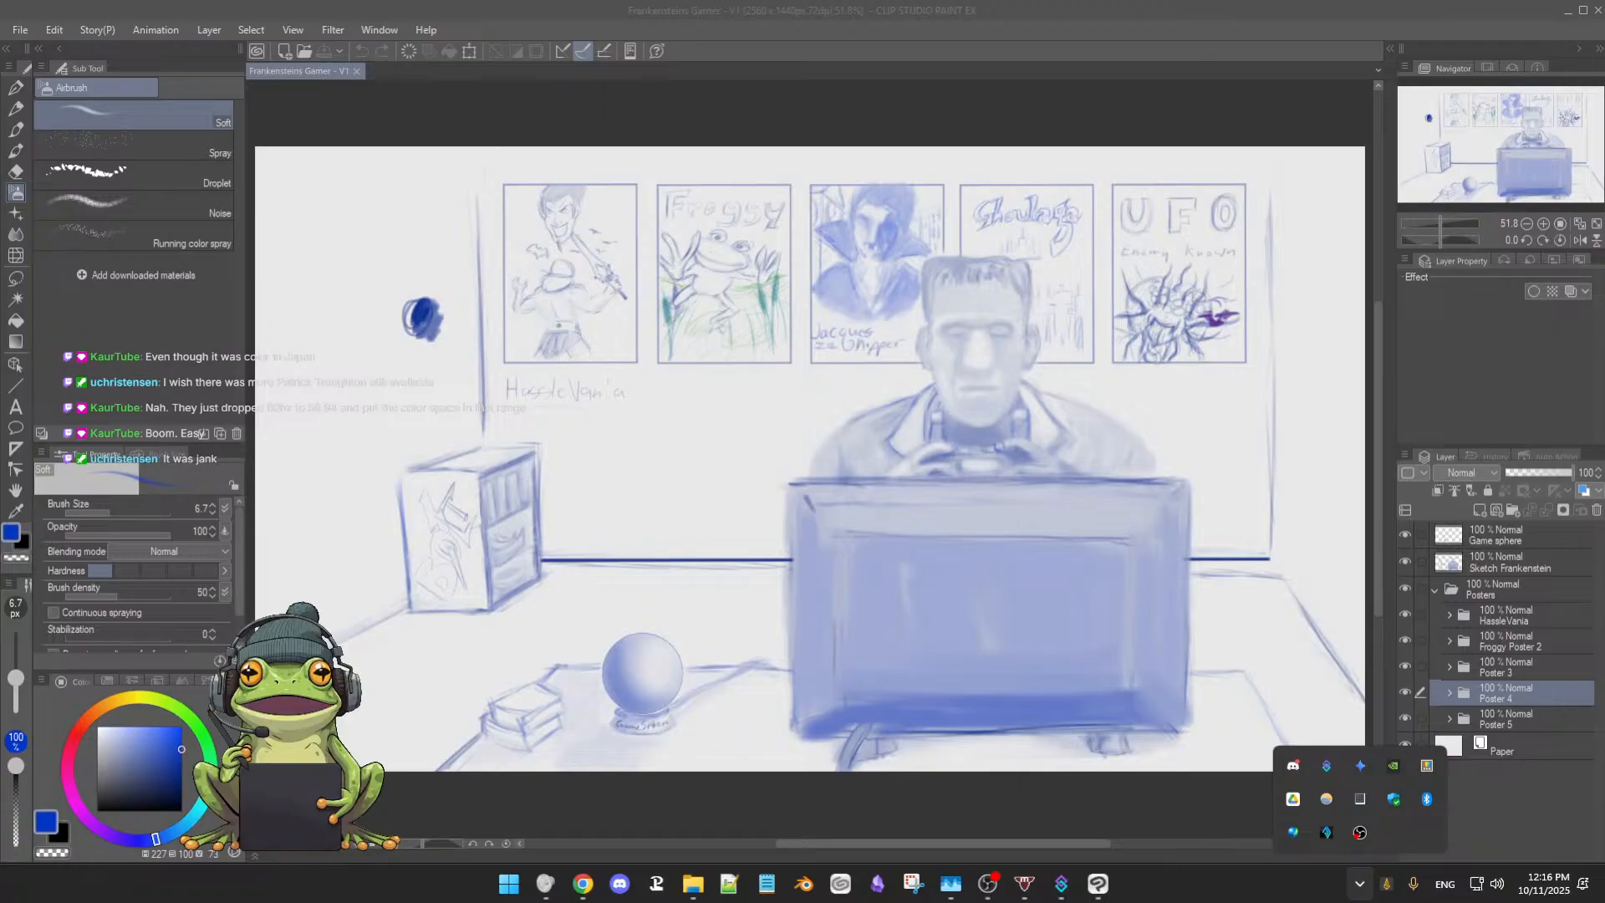
click(1359, 883)
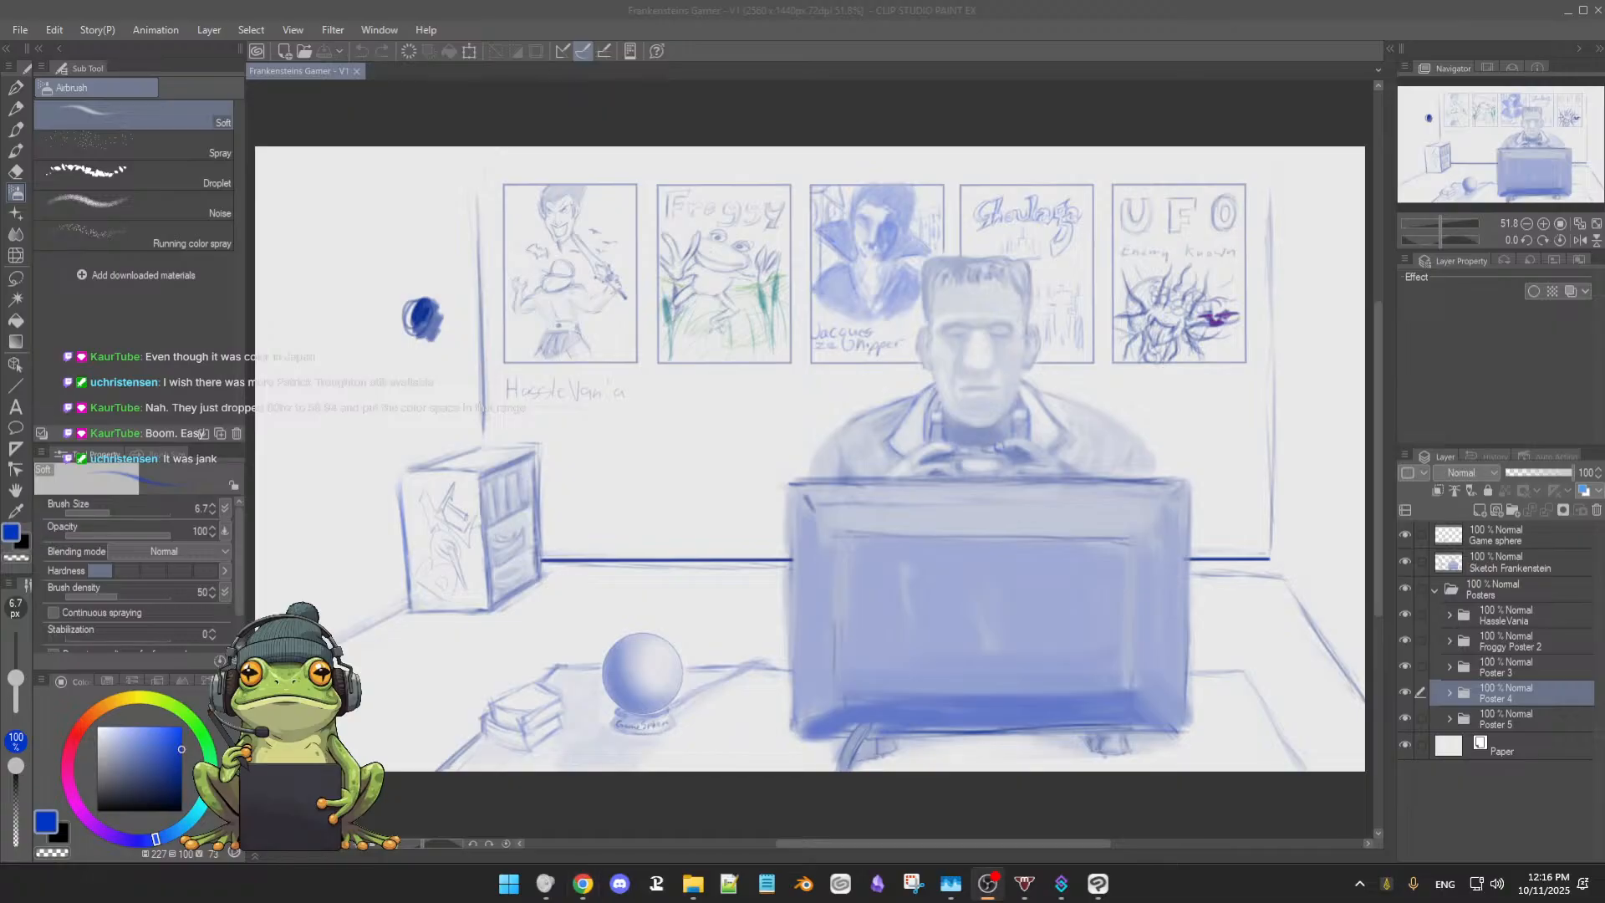
key(super+d)
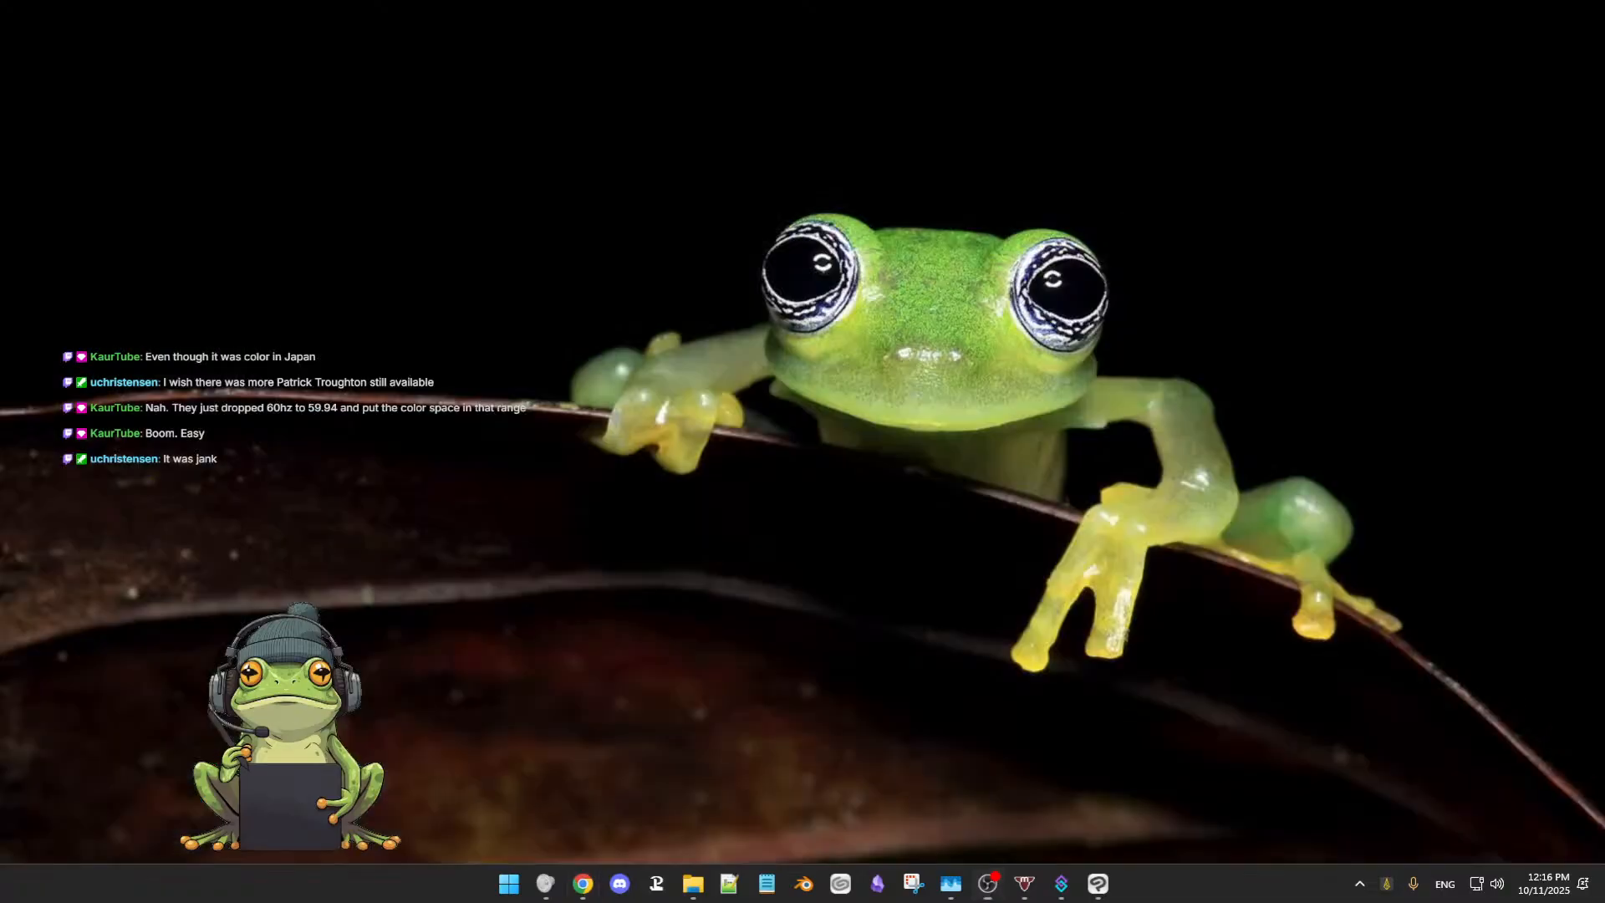
key(super+d)
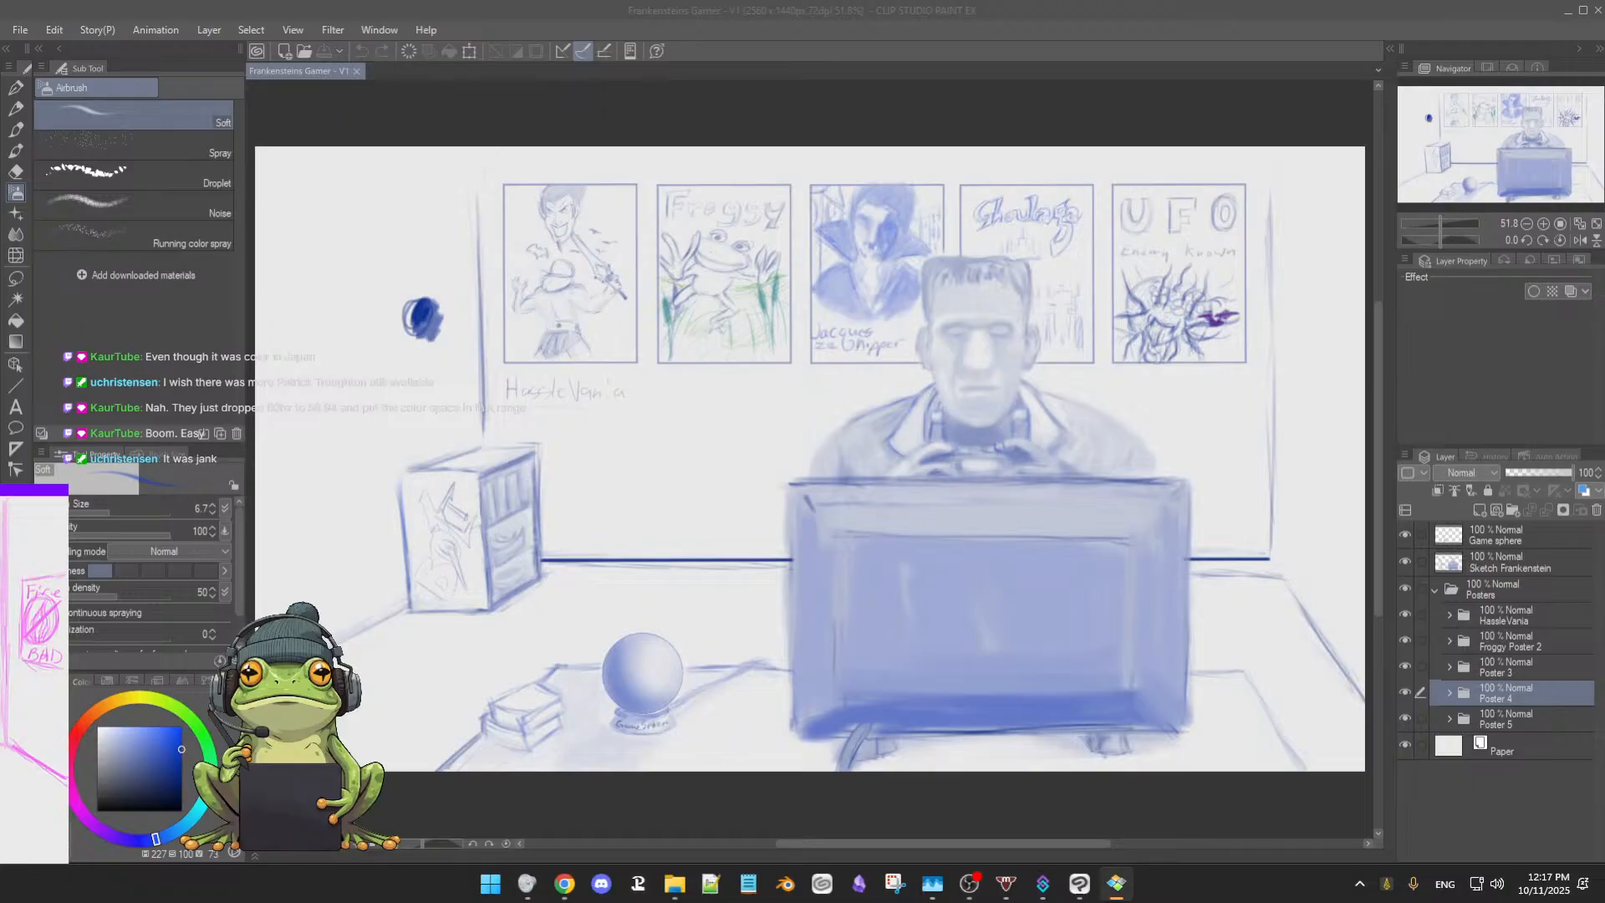
View the Frankensteins Gamer.jpg reference image over the canvas and move its window back off the drawing
drag(0, 508, 750, 238)
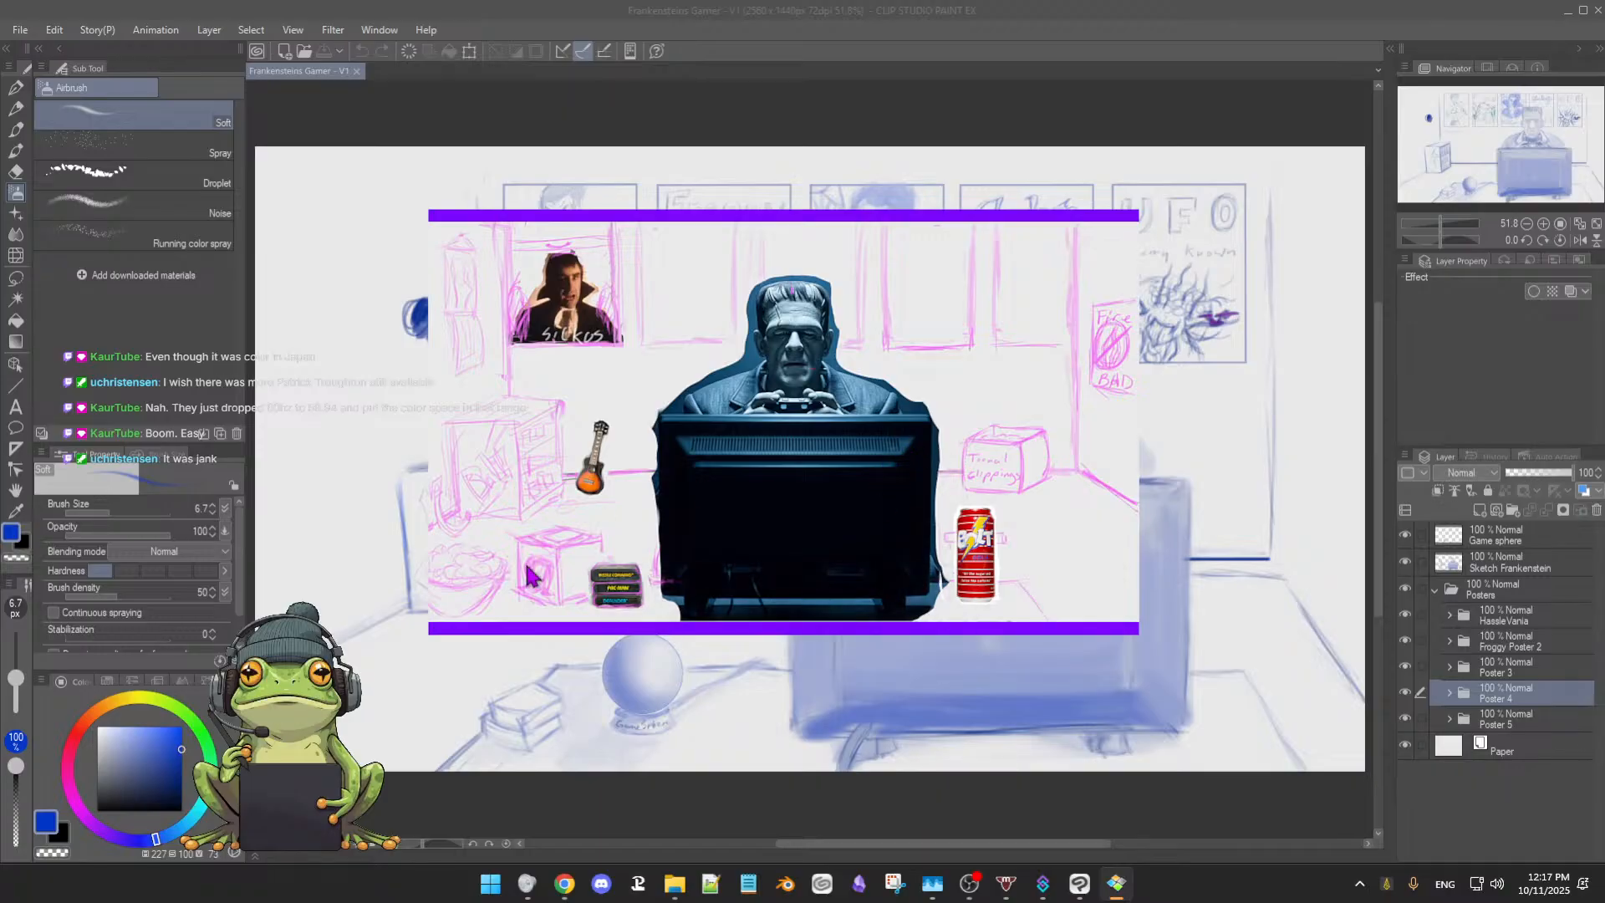
mouse_move(999, 213)
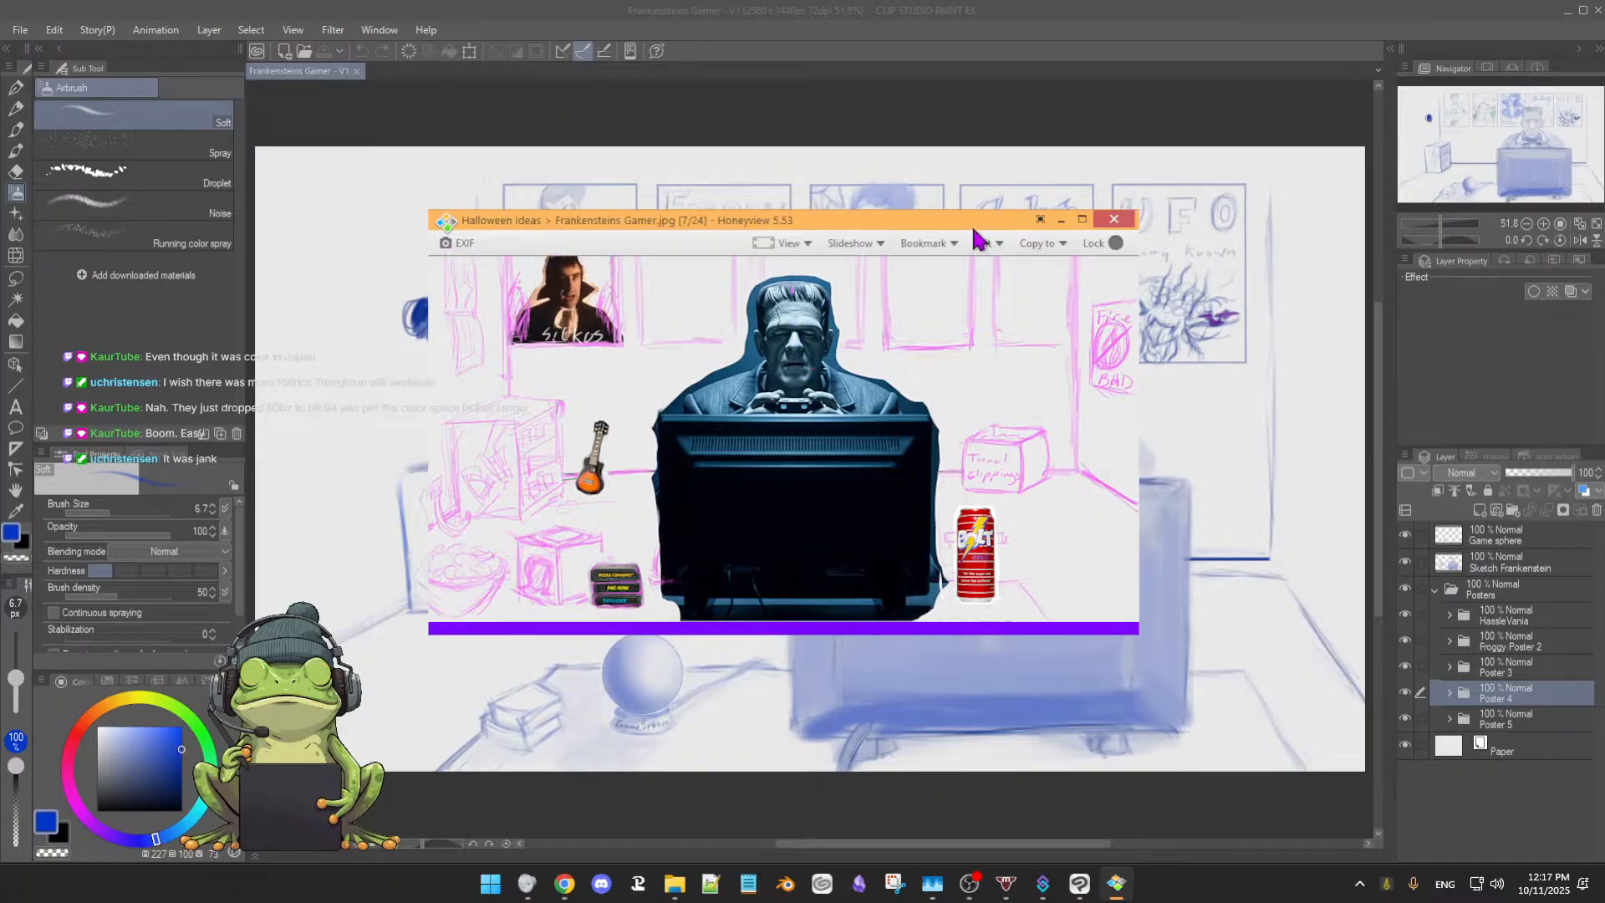
mouse_move(978, 241)
mouse_down()
mouse_move(897, 294)
mouse_move(0, 259)
mouse_up()
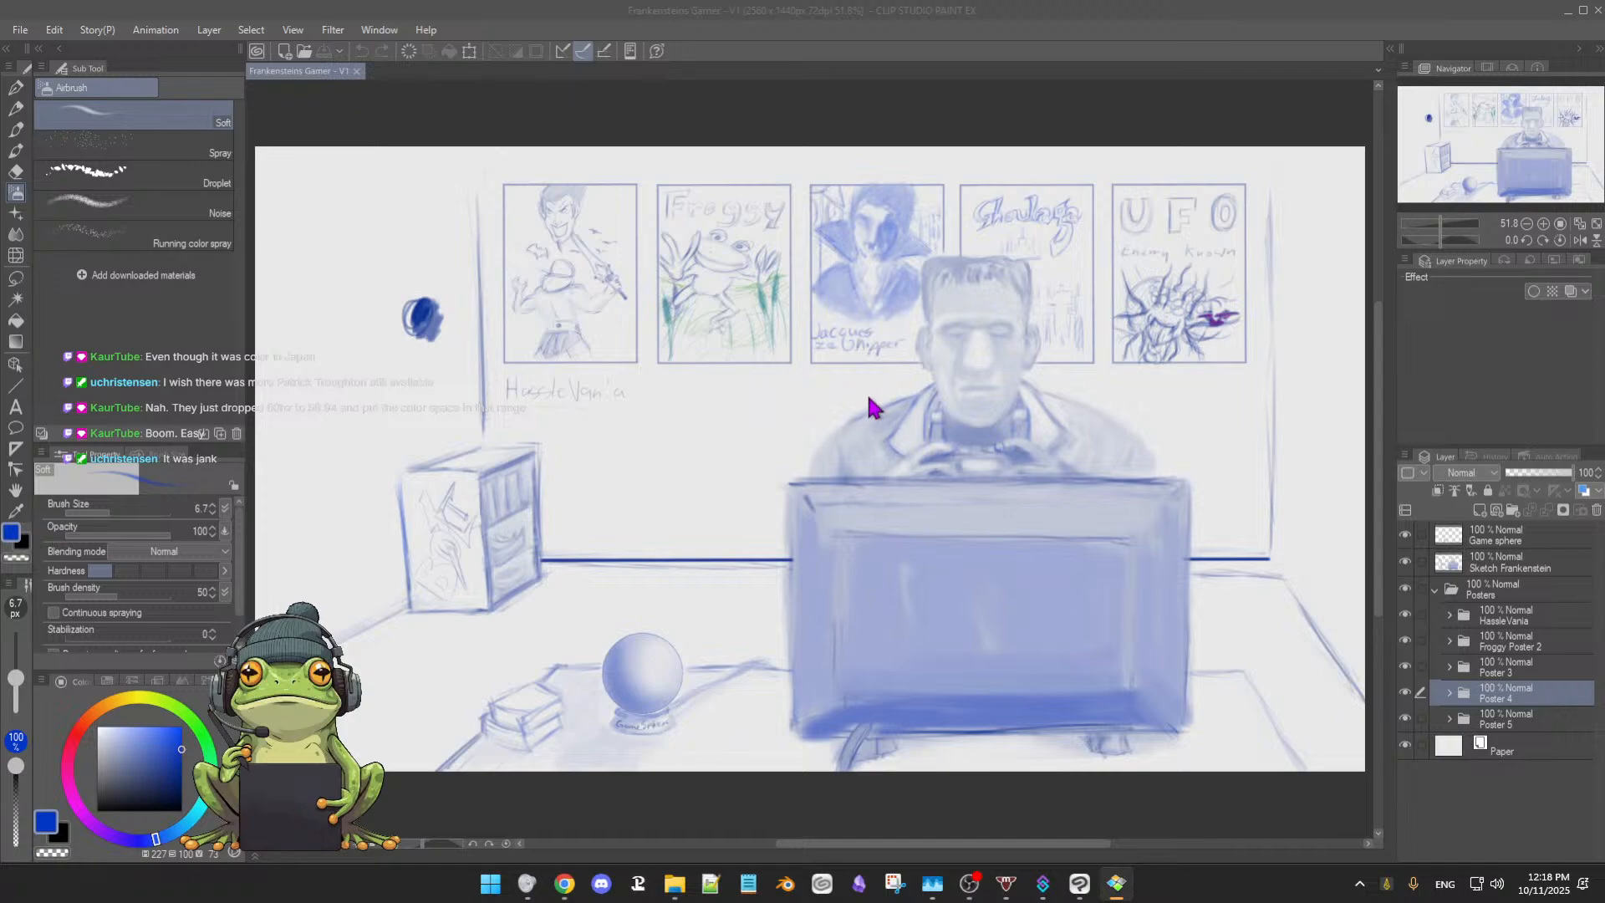
Hide and reshow the Poster 4 and Poster 5 folders to identify which poster each one holds
scroll(945, 363, down, 3)
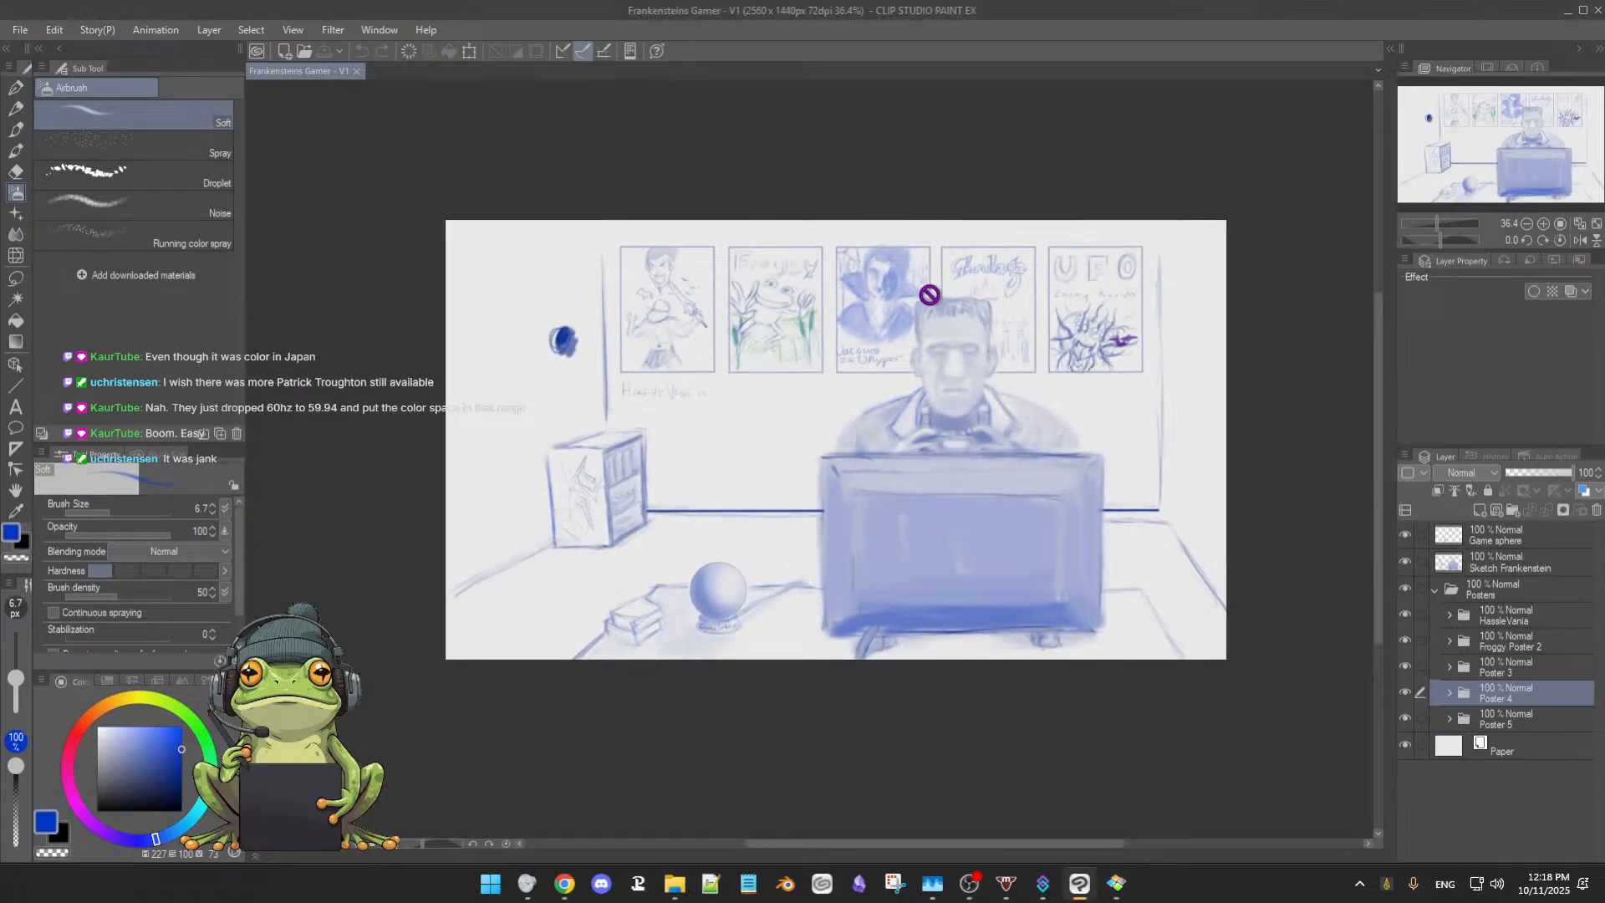
scroll(925, 292, up, 1)
scroll(928, 280, up, 1)
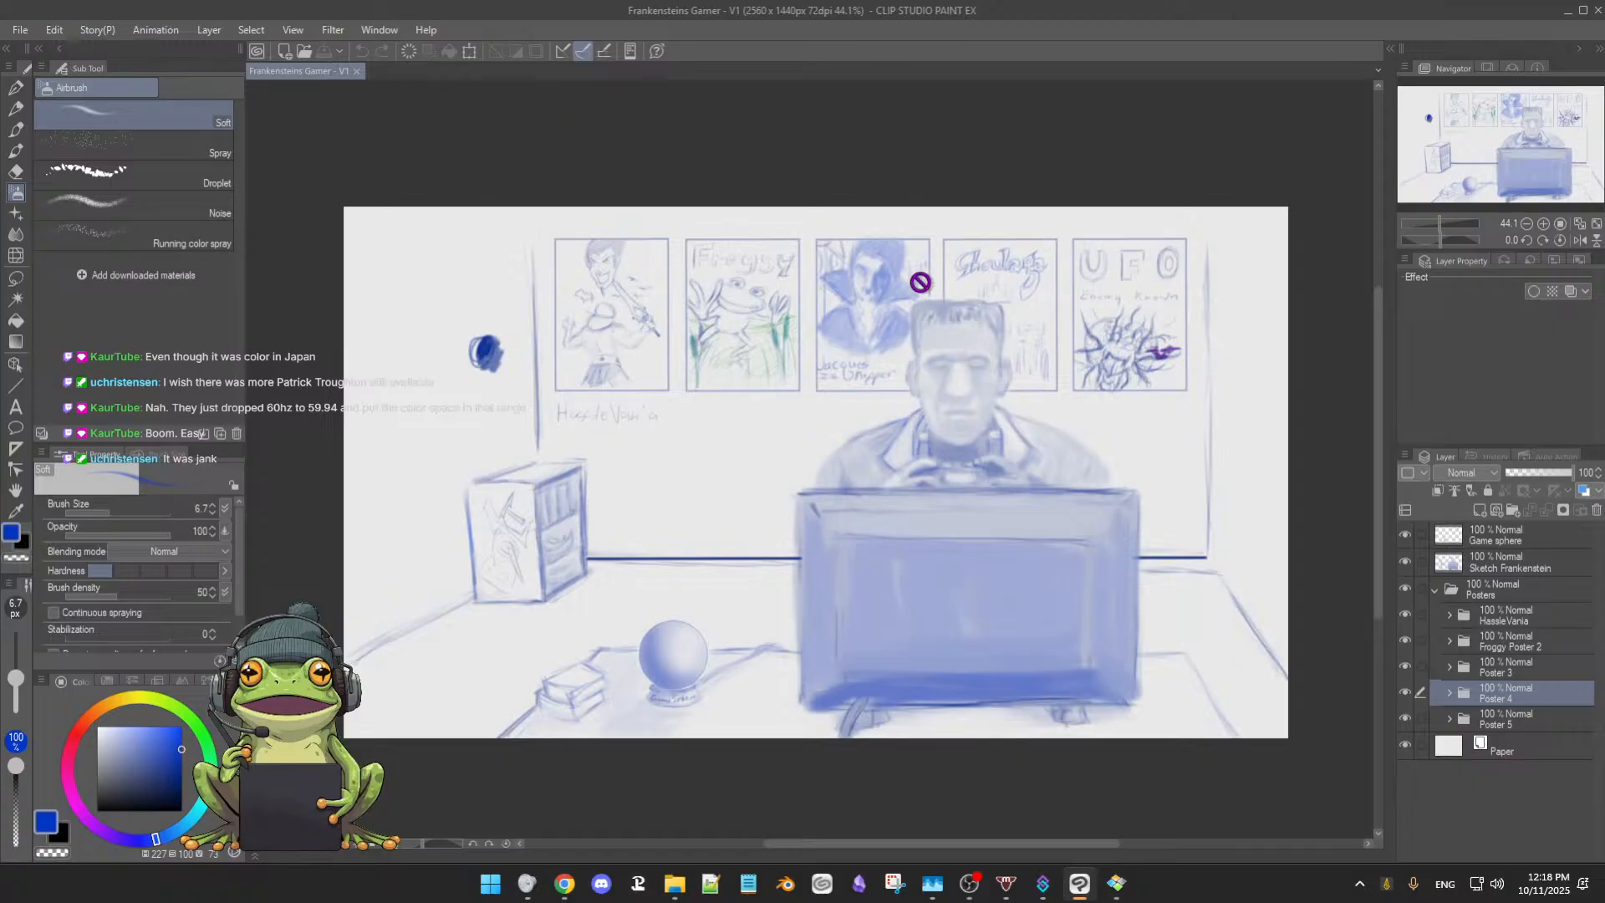
drag(952, 264, 945, 261)
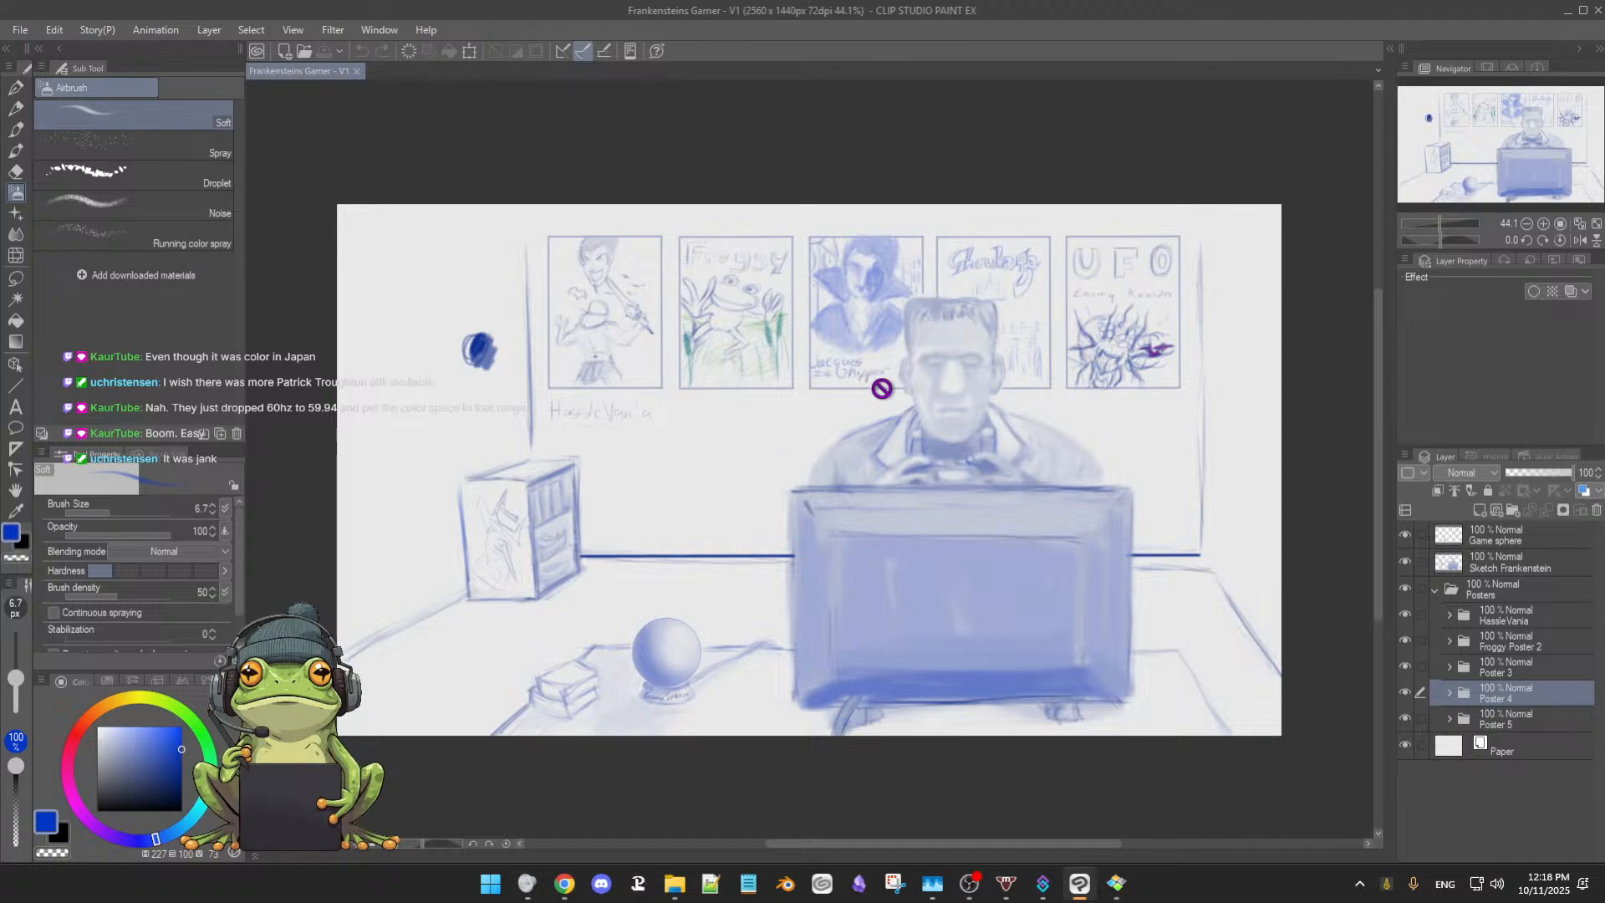
click(1405, 693)
click(1405, 696)
click(1405, 694)
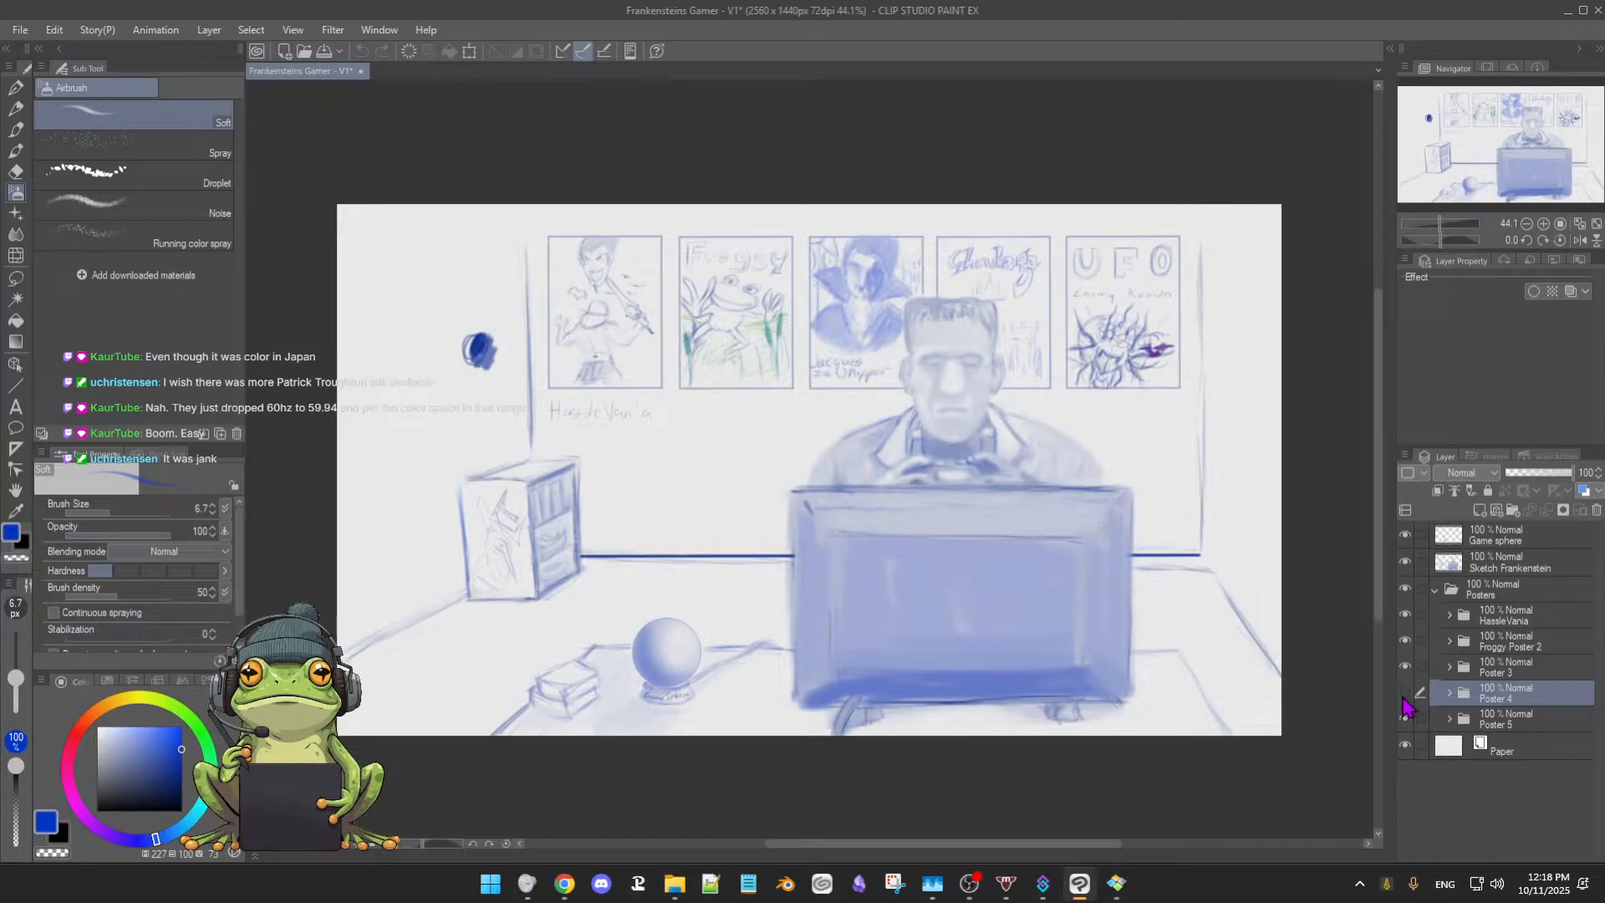
click(1405, 693)
click(1405, 720)
click(1405, 721)
click(1405, 721)
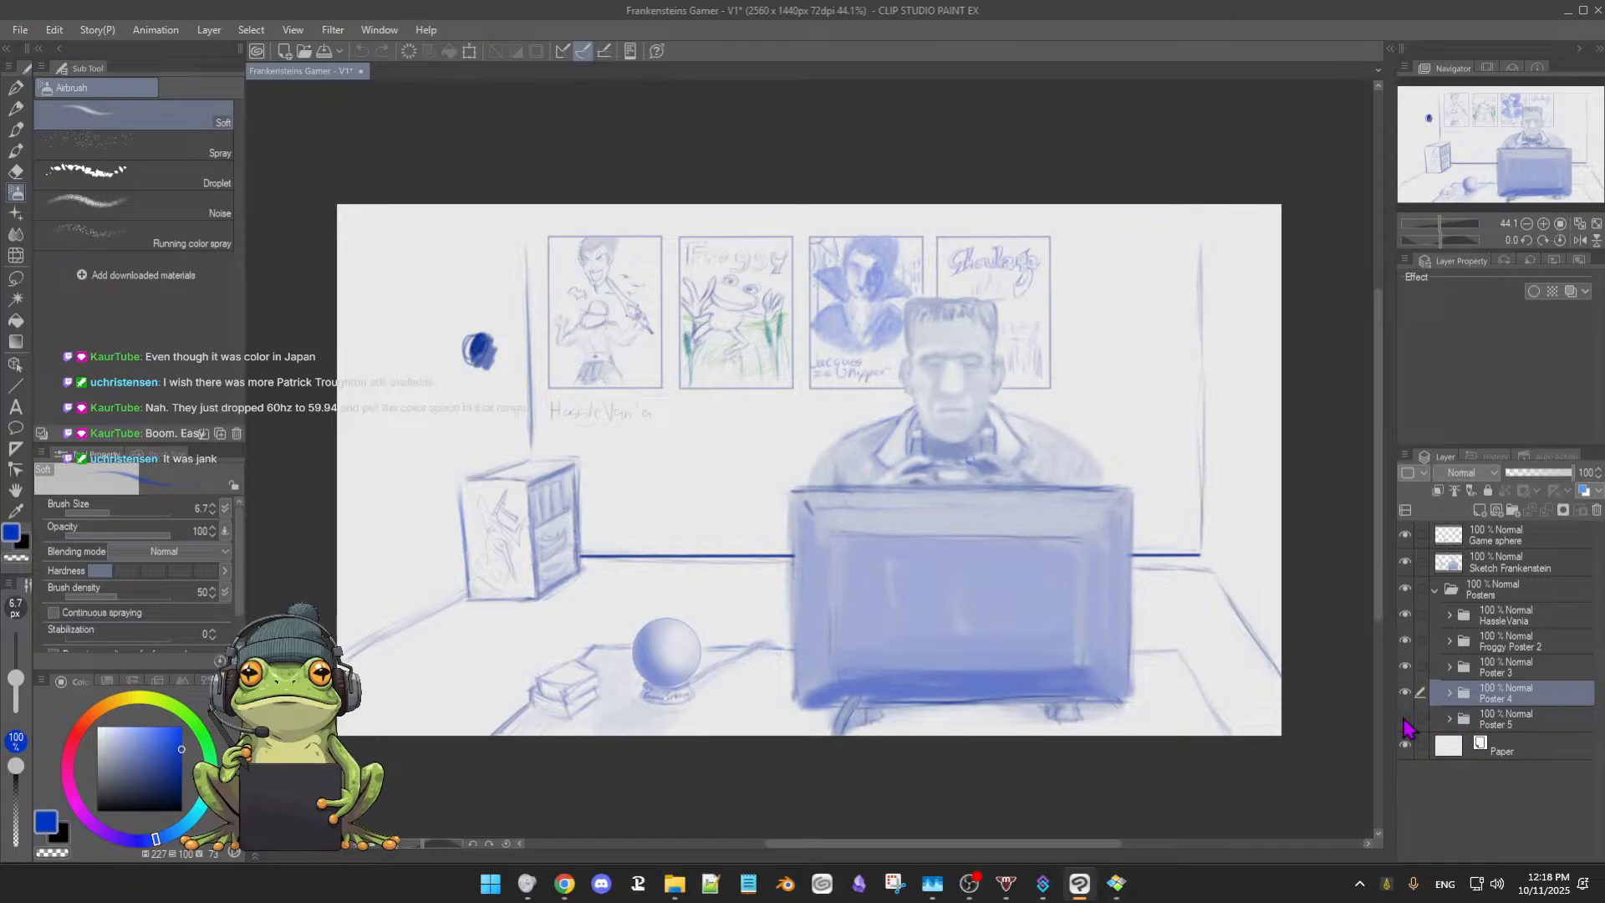
click(1405, 721)
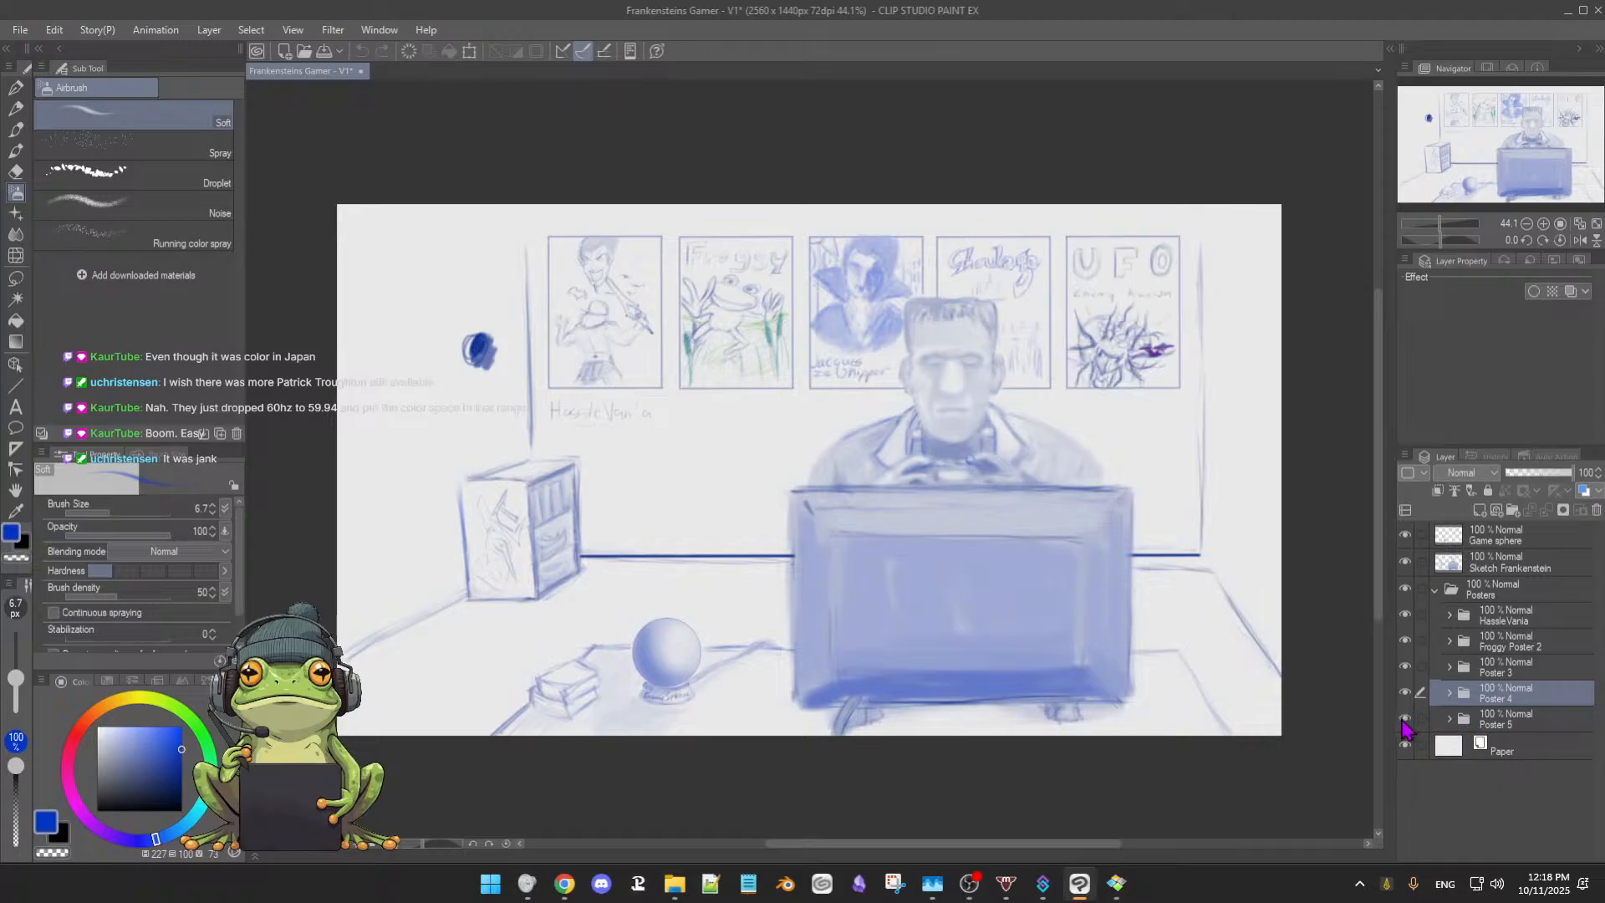
Rename the Froggy Poster 2 layer folder to Froggy
click(1528, 650)
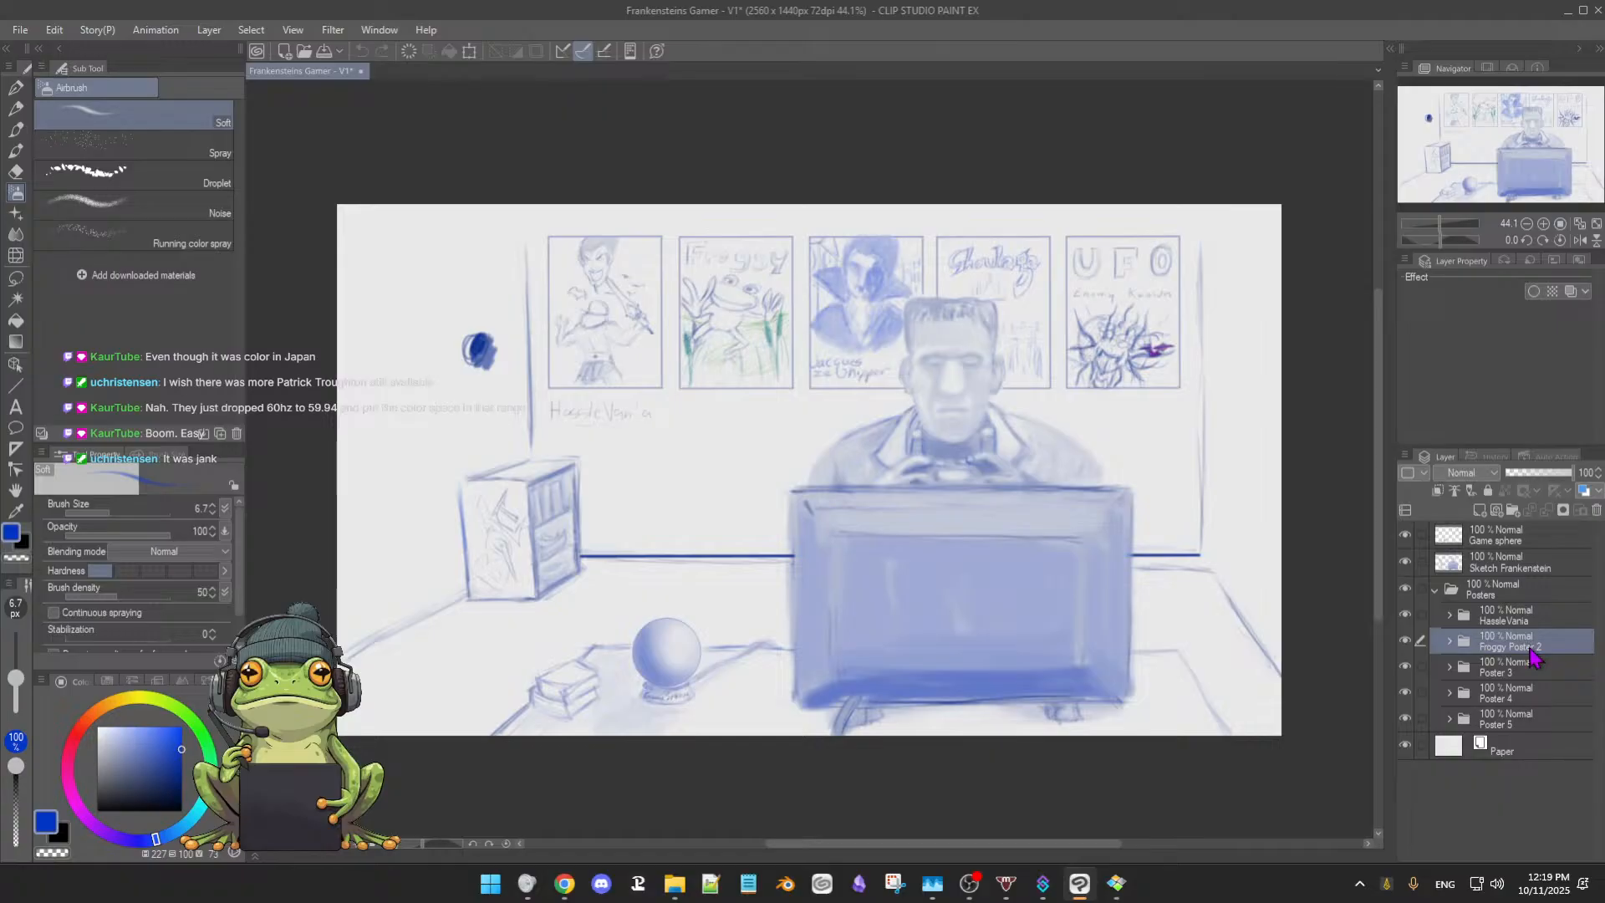
double_click(1530, 650)
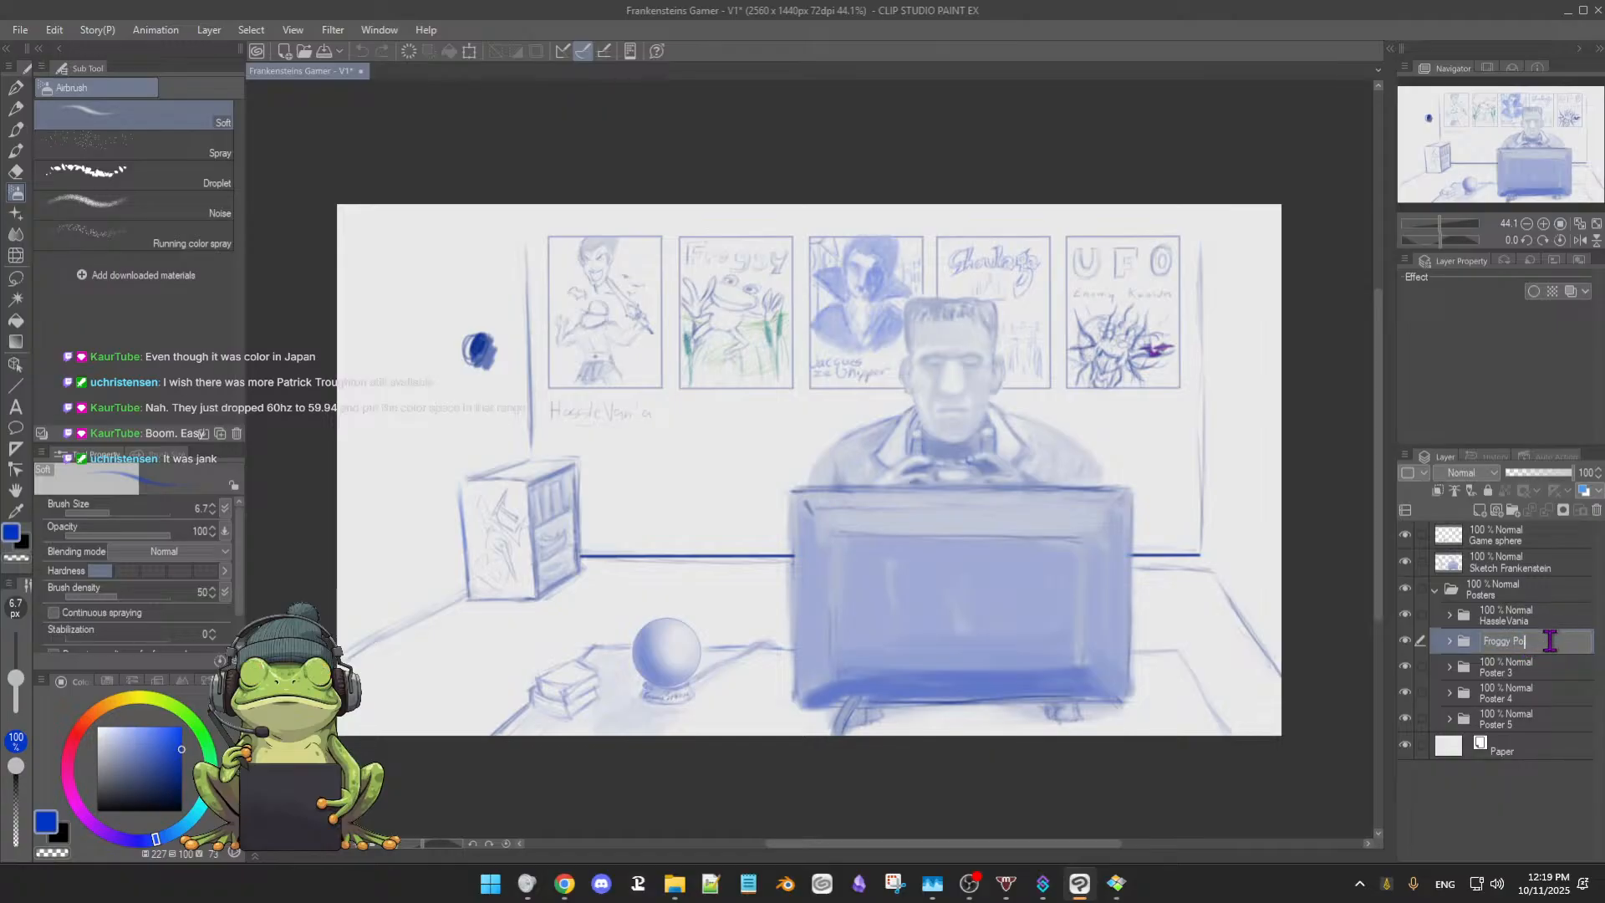
key(BackSpace)
key(BackSpace)
key(BackSpace)
key(BackSpace)
key(BackSpace)
key(BackSpace)
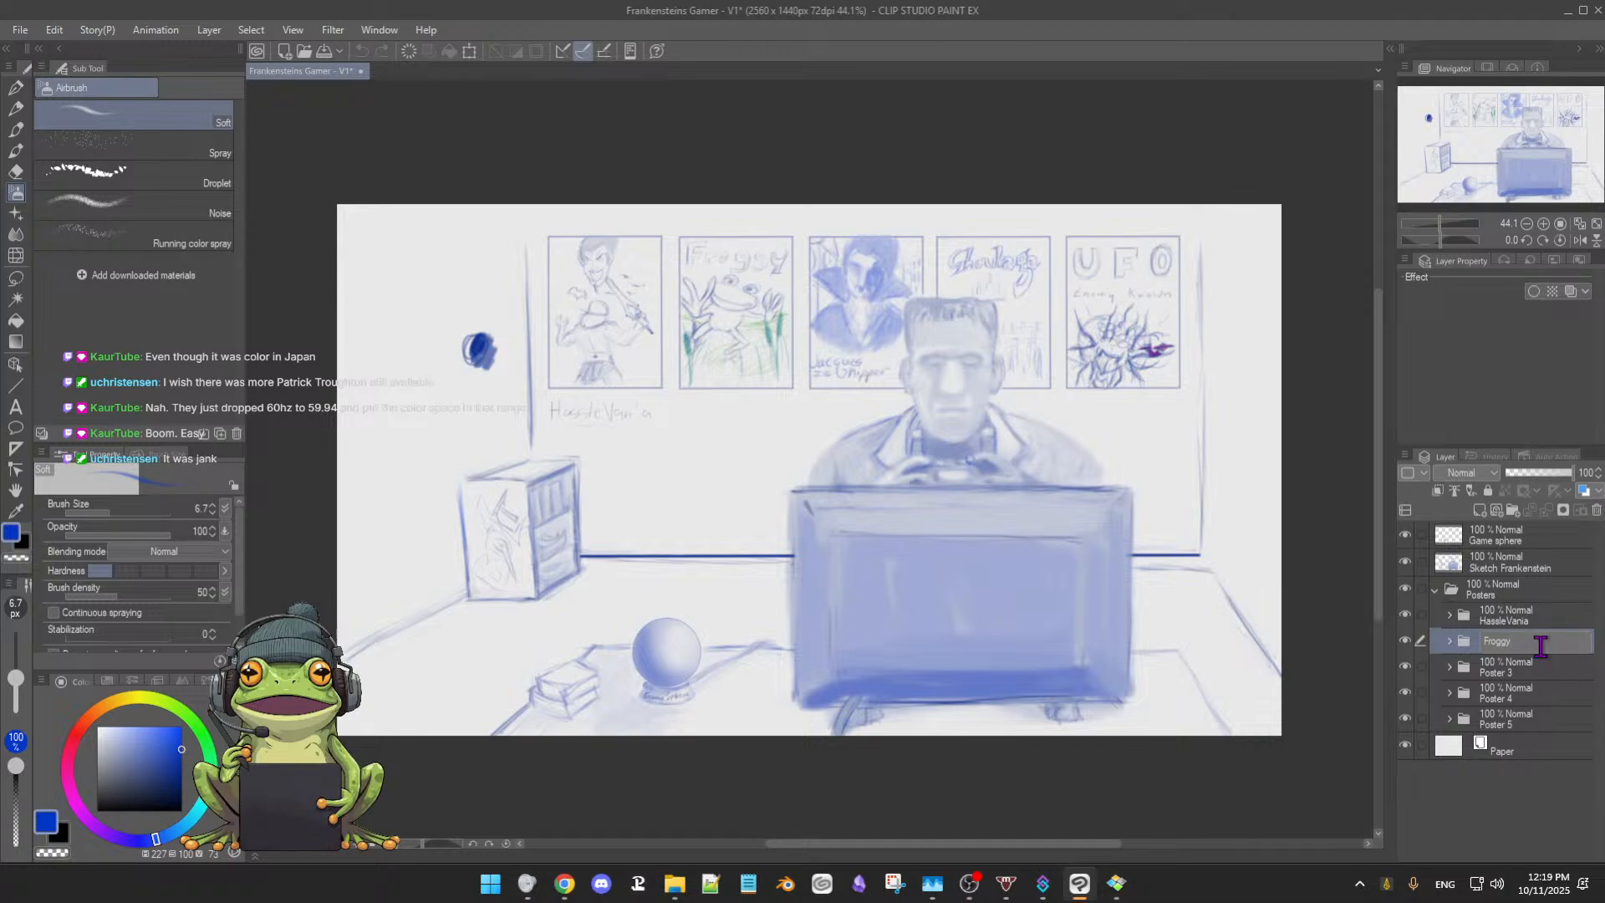
key(Return)
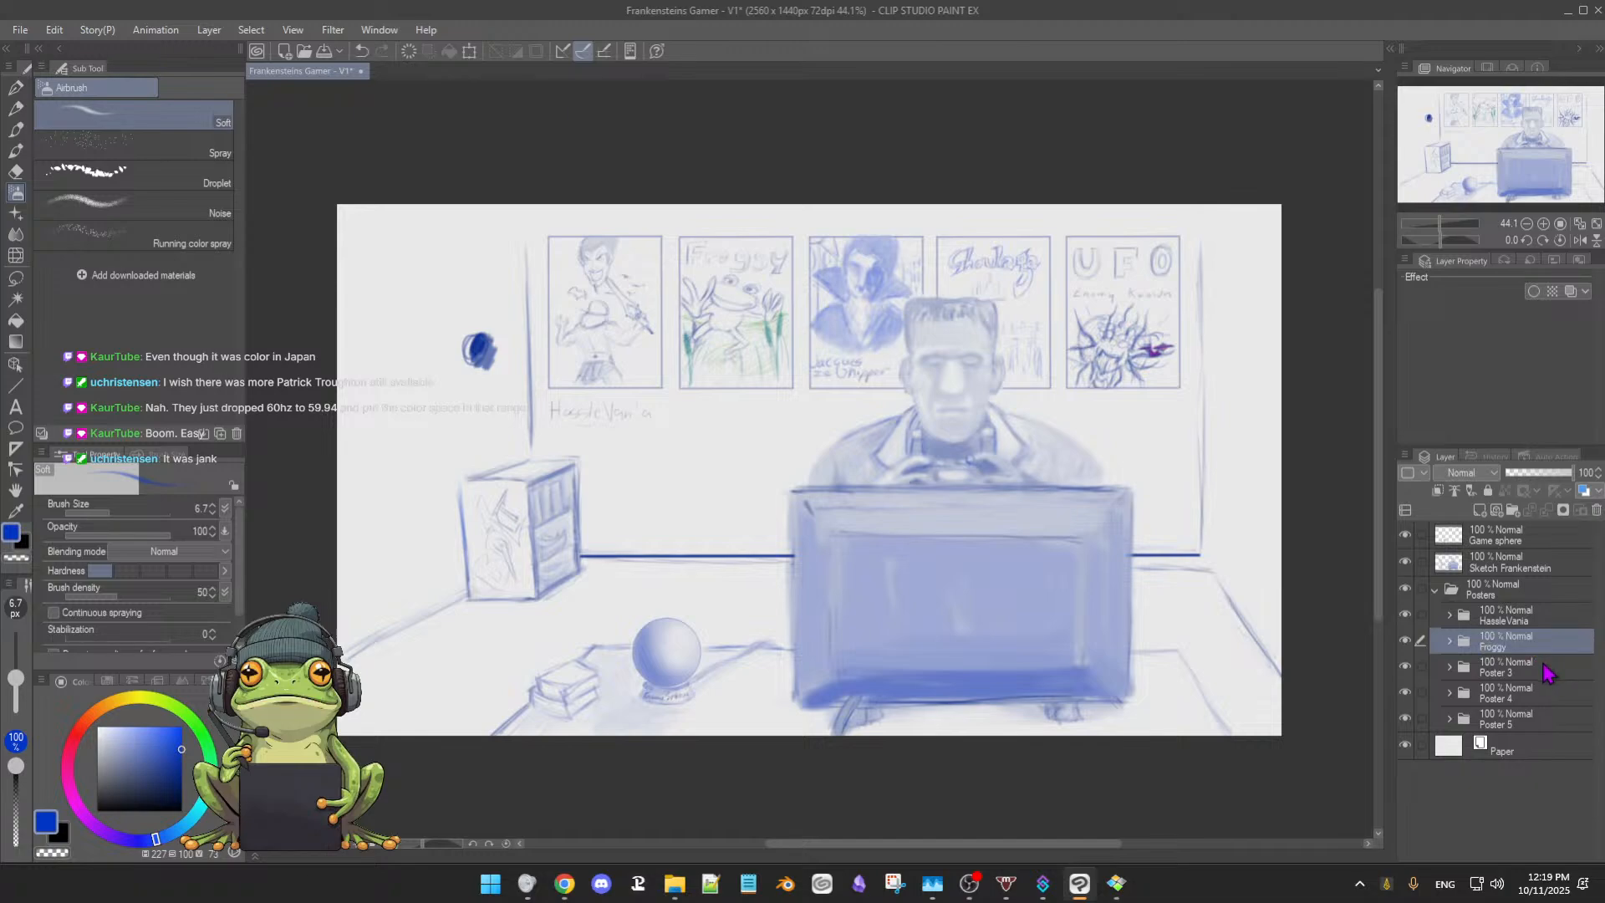
Rename the Poster 3 layer folder to Jacques
click(1536, 669)
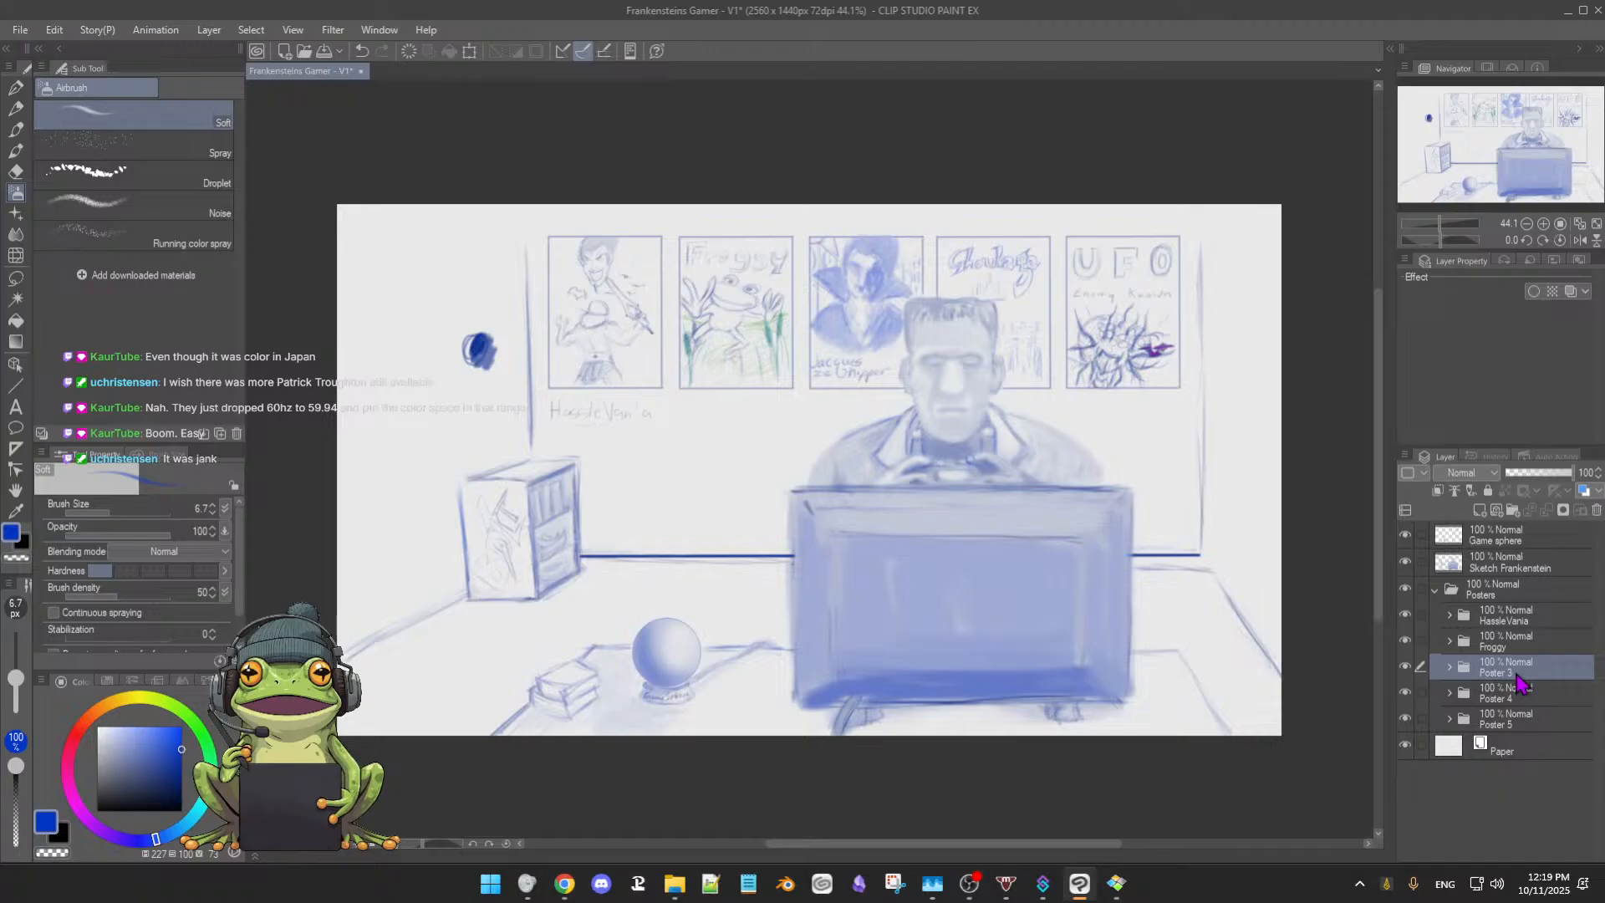
double_click(1529, 672)
text(Ja)
key(BackSpace)
key(BackSpace)
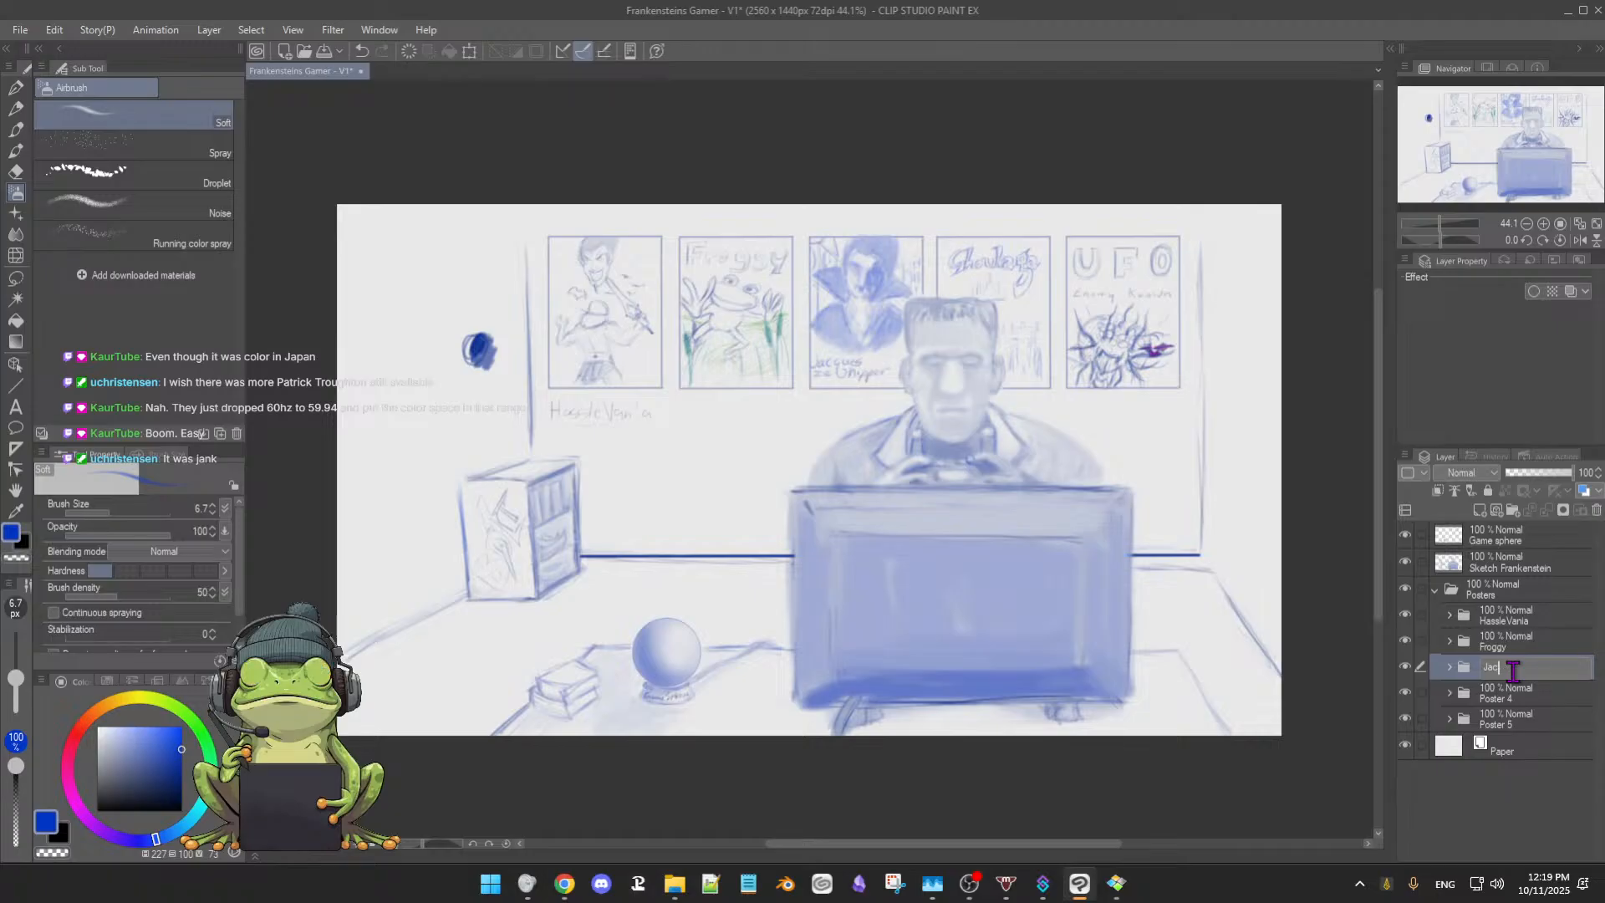
text(ques)
key(Return)
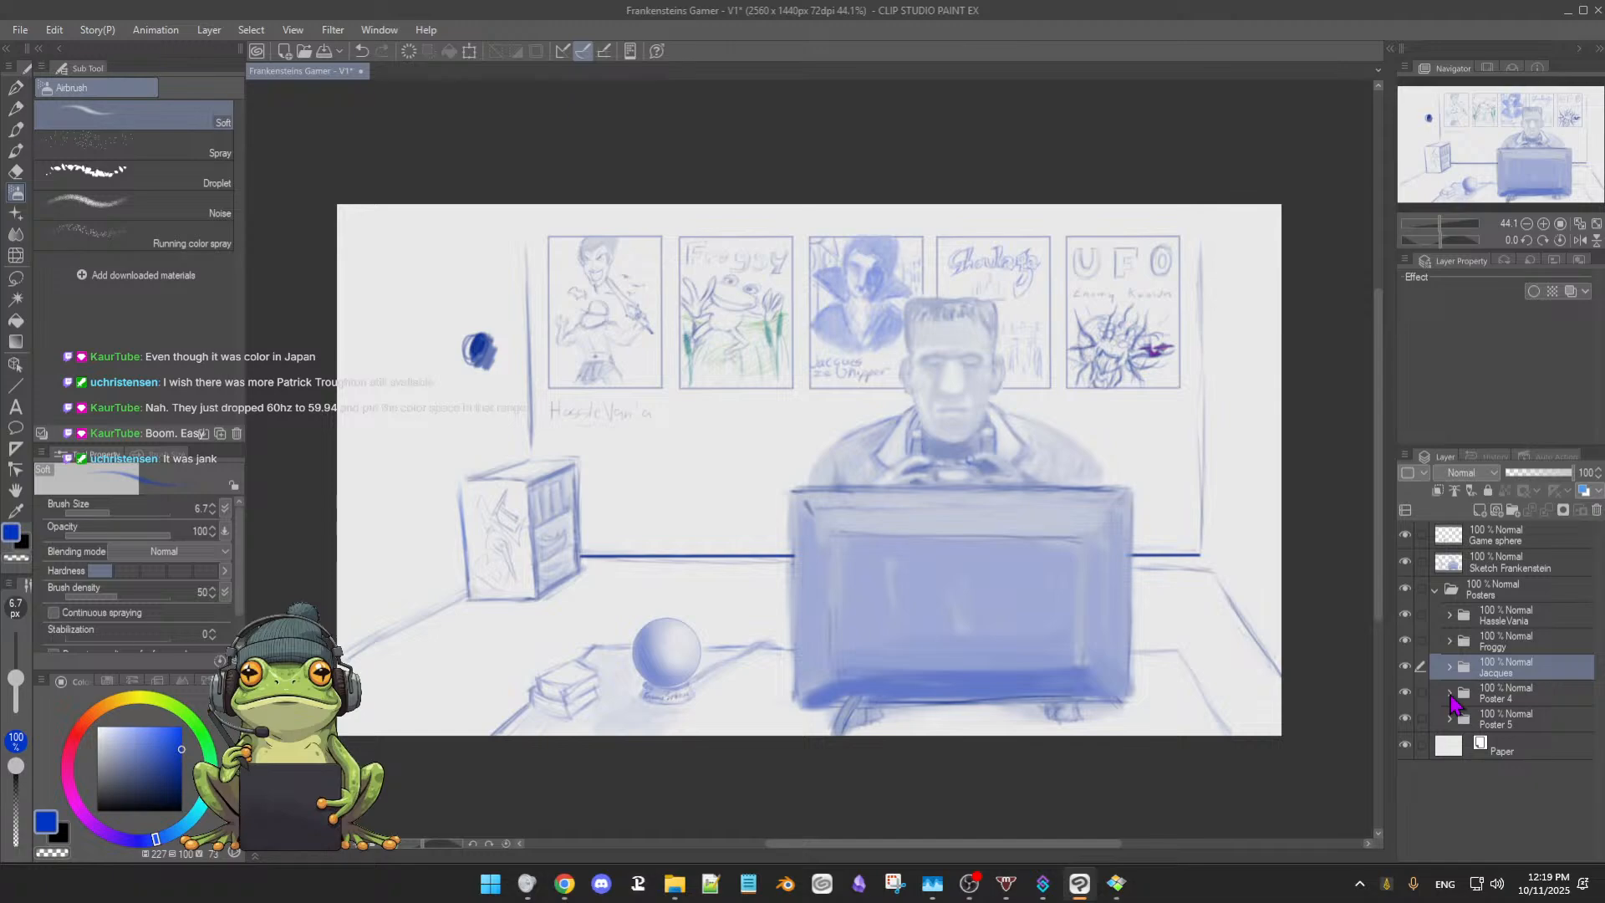
Rename the Poster 4 layer folder to Ghoulaga
click(1511, 709)
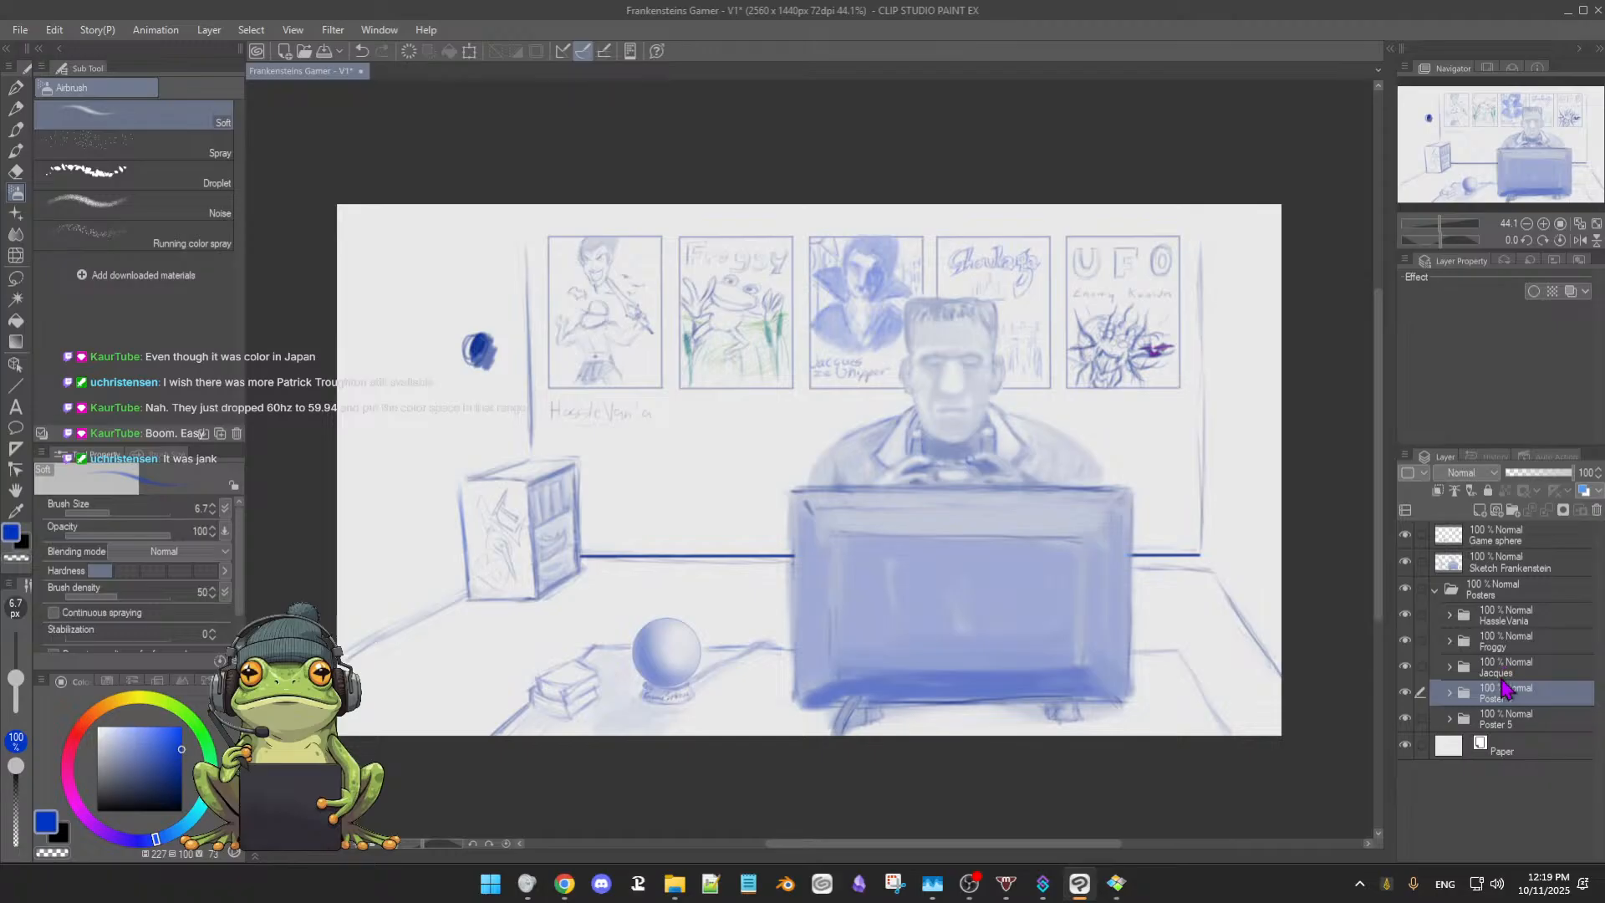
double_click(1514, 692)
text(Ghoulaga)
key(Return)
Rename the Poster 5 layer folder to UFO
click(1519, 722)
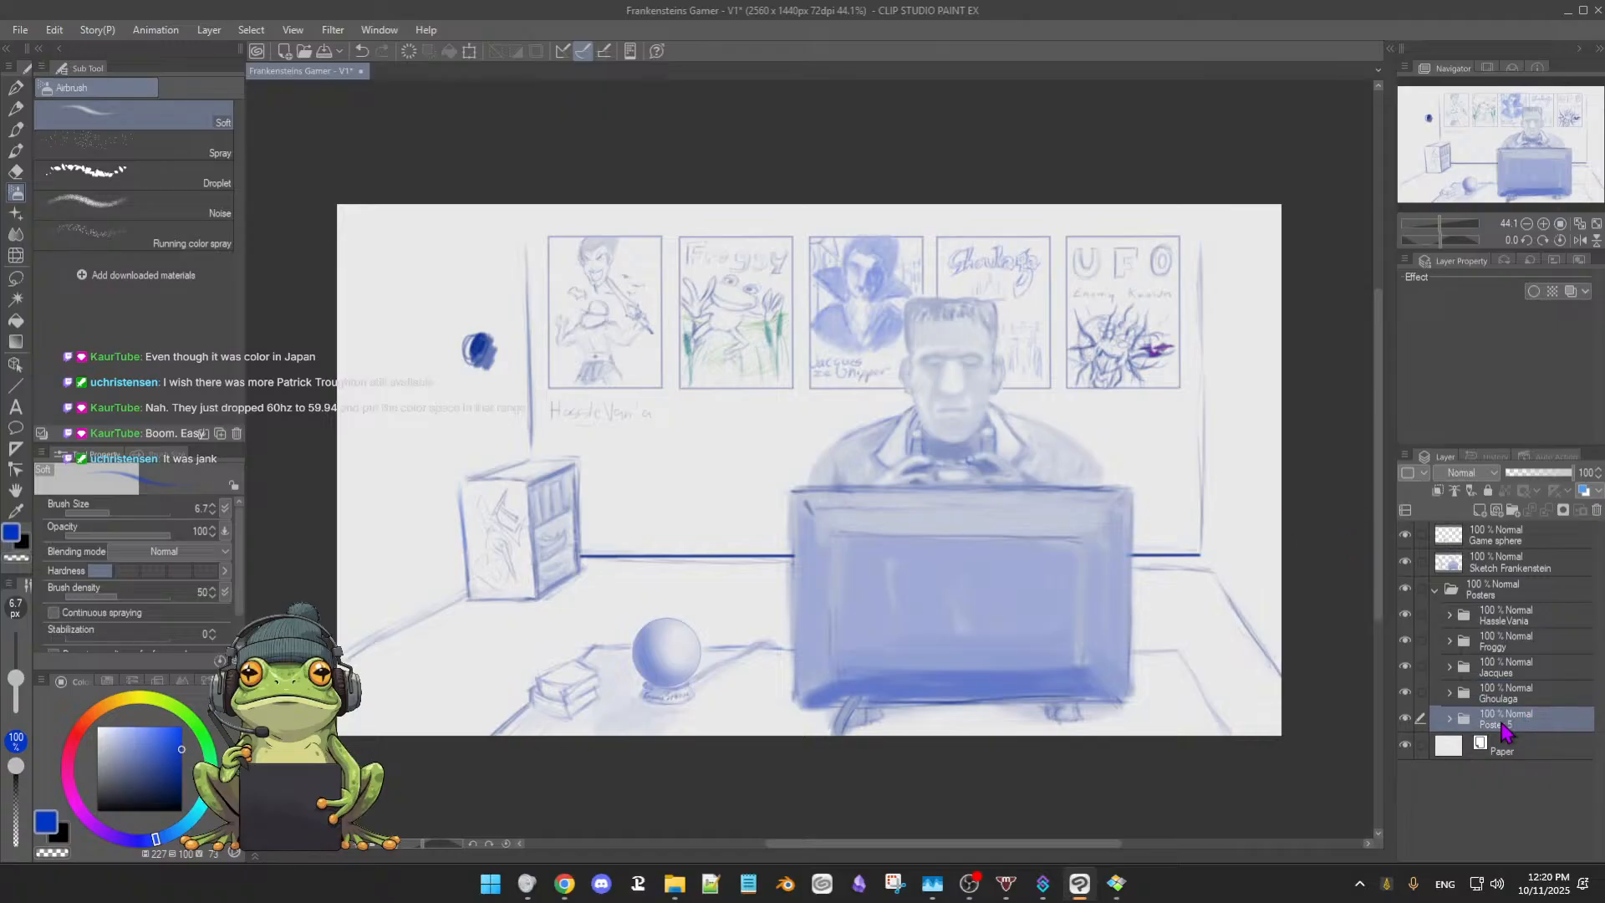
double_click(1514, 722)
text(UFO)
key(Return)
key(super+d)
key(super+d)
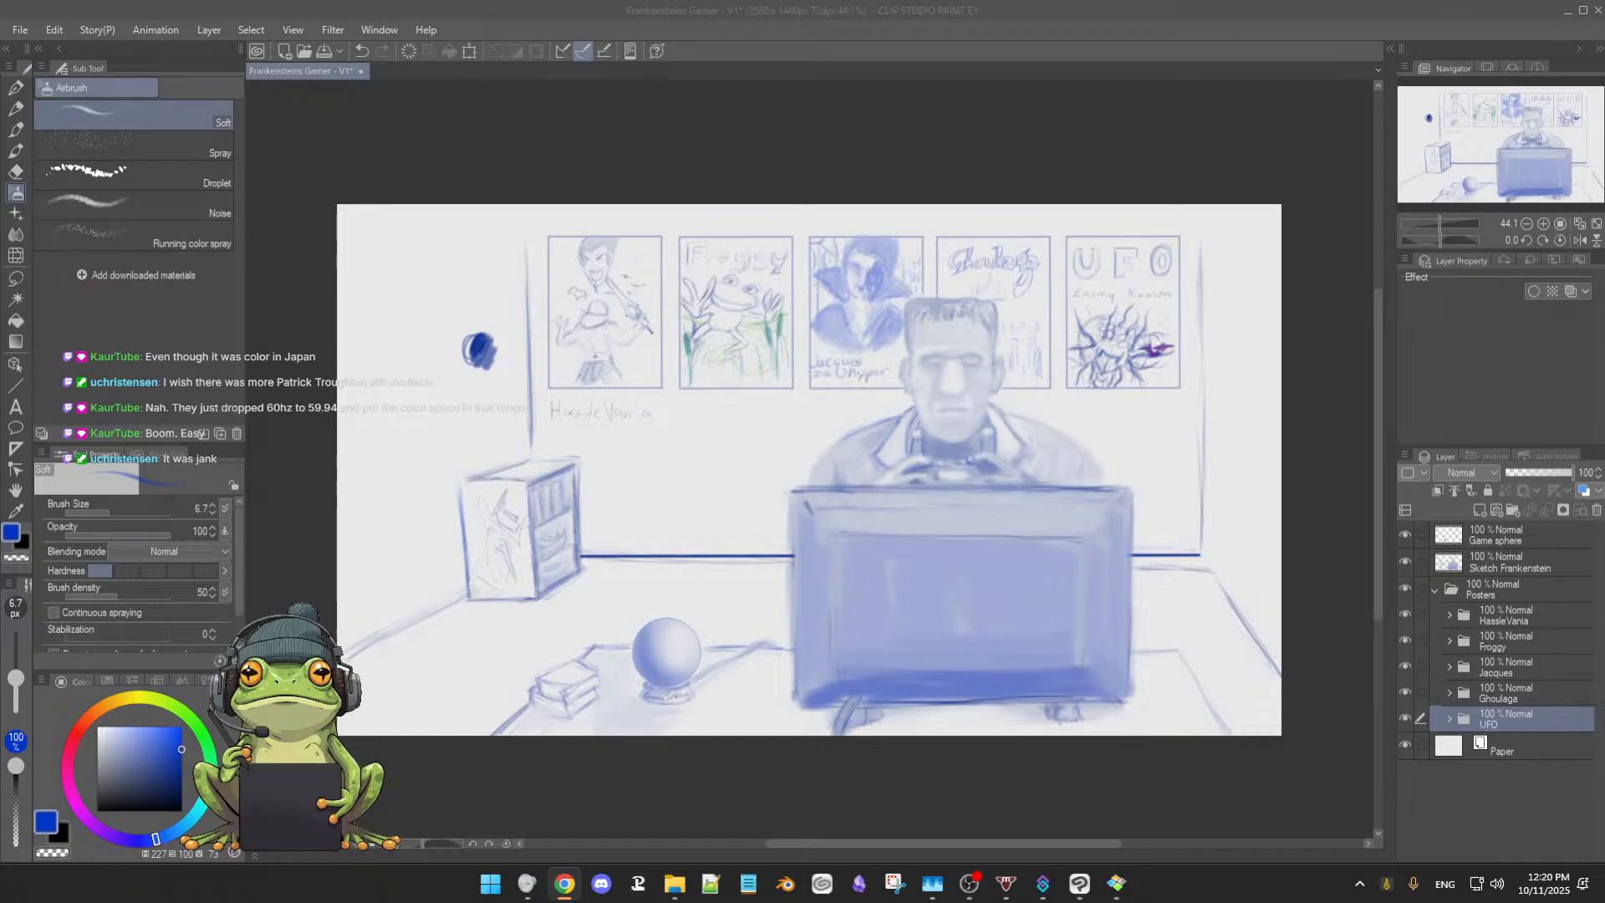
key(alt+Tab)
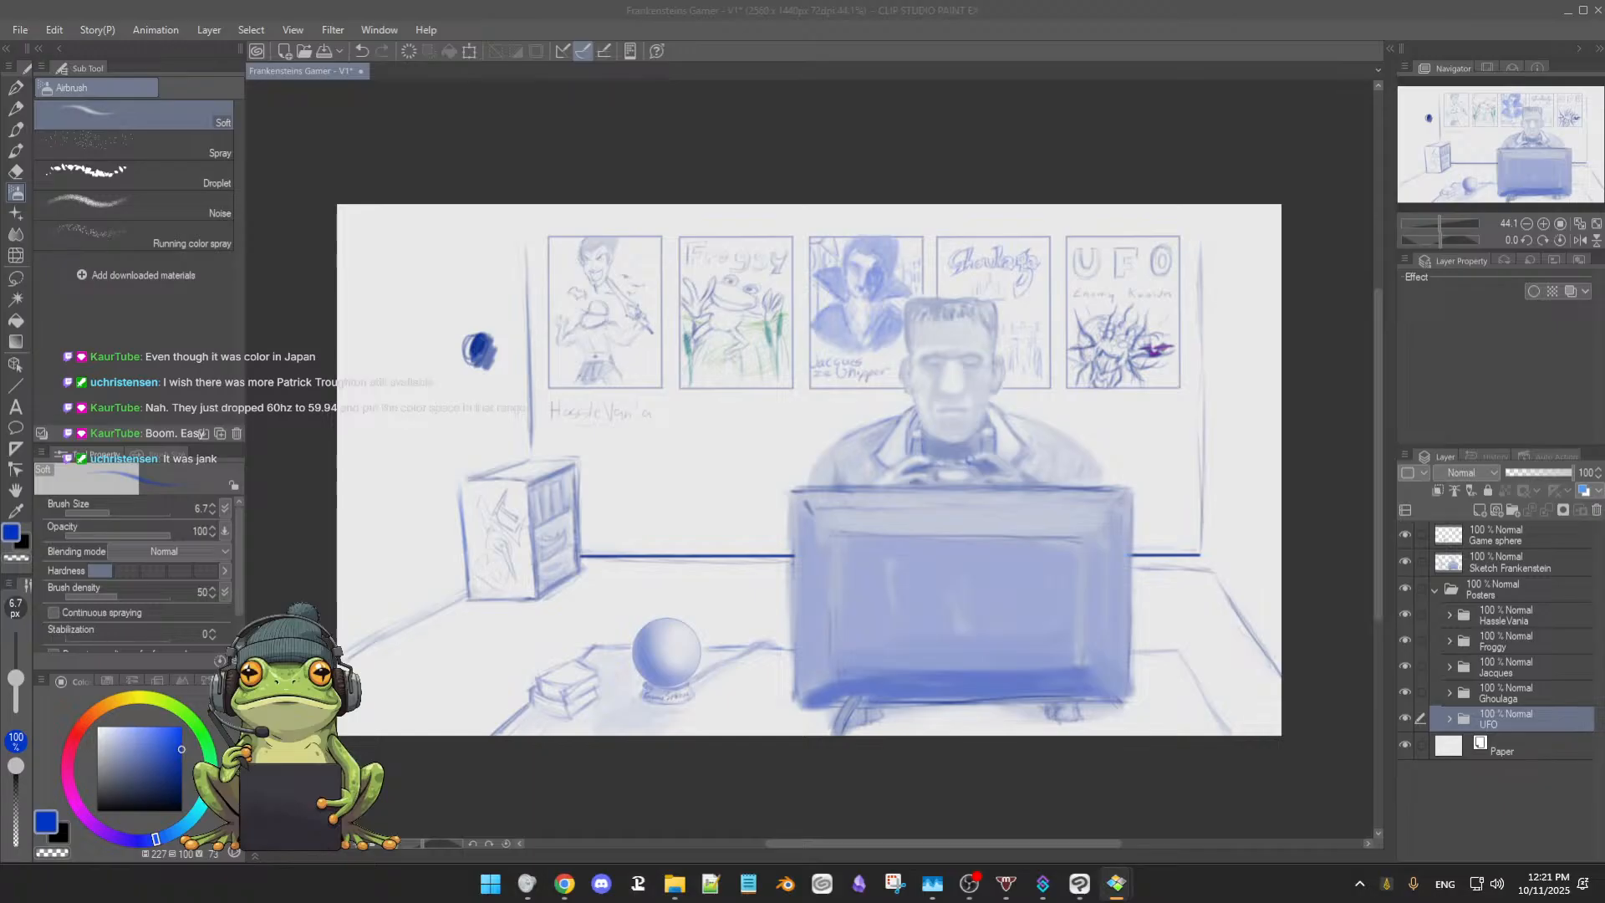
click(805, 774)
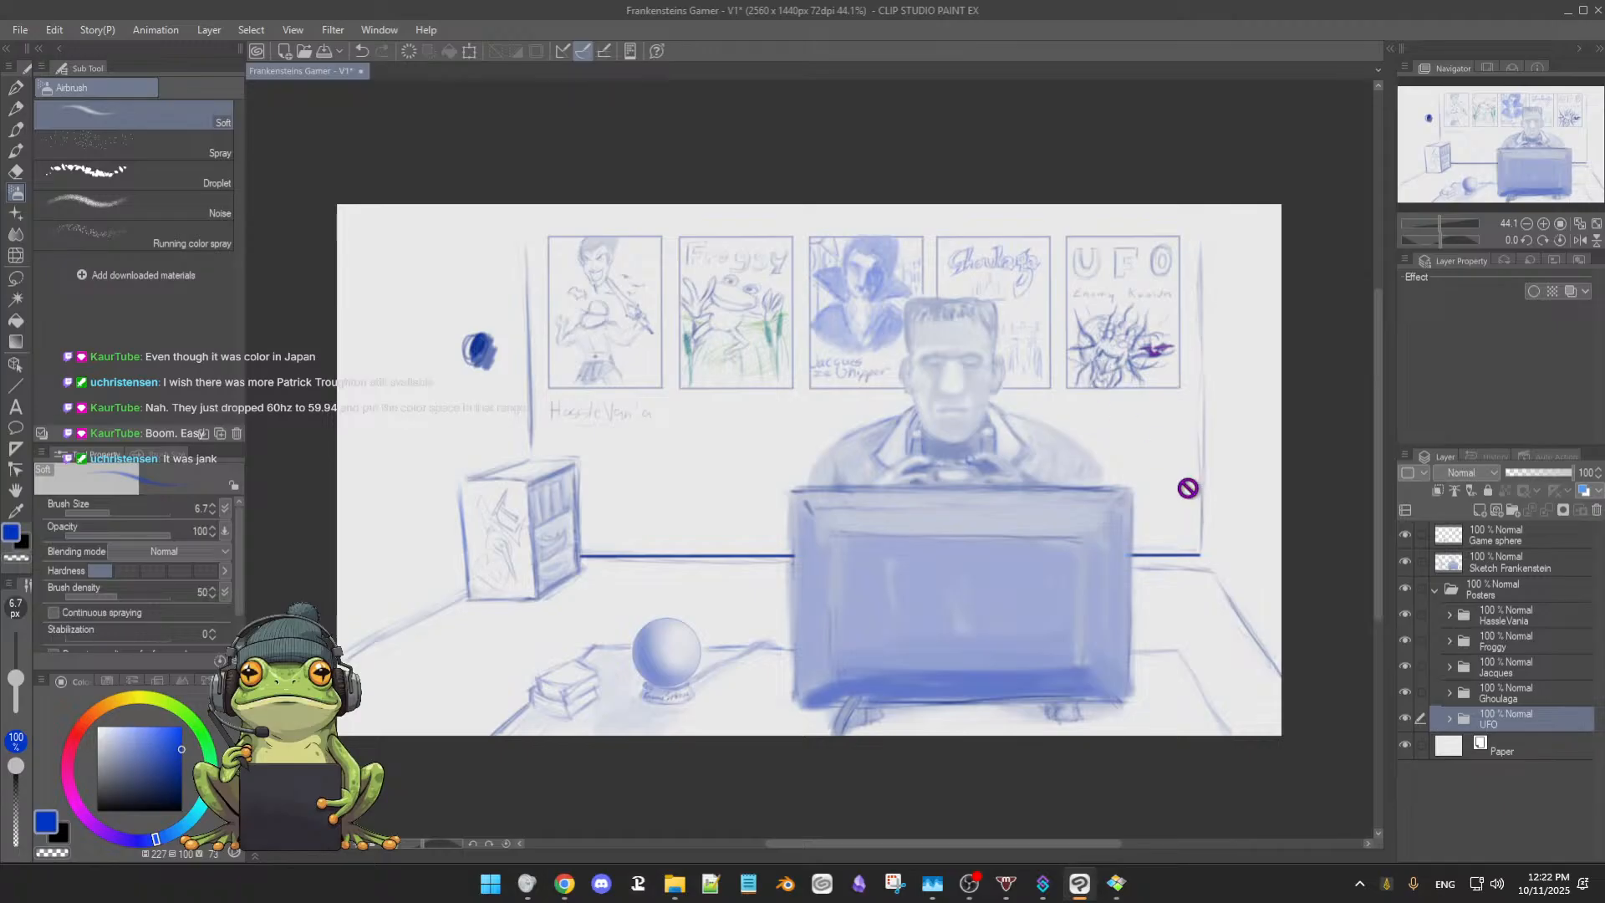
Examine the layers inside the UFO folder and collapse the folder again
click(1449, 720)
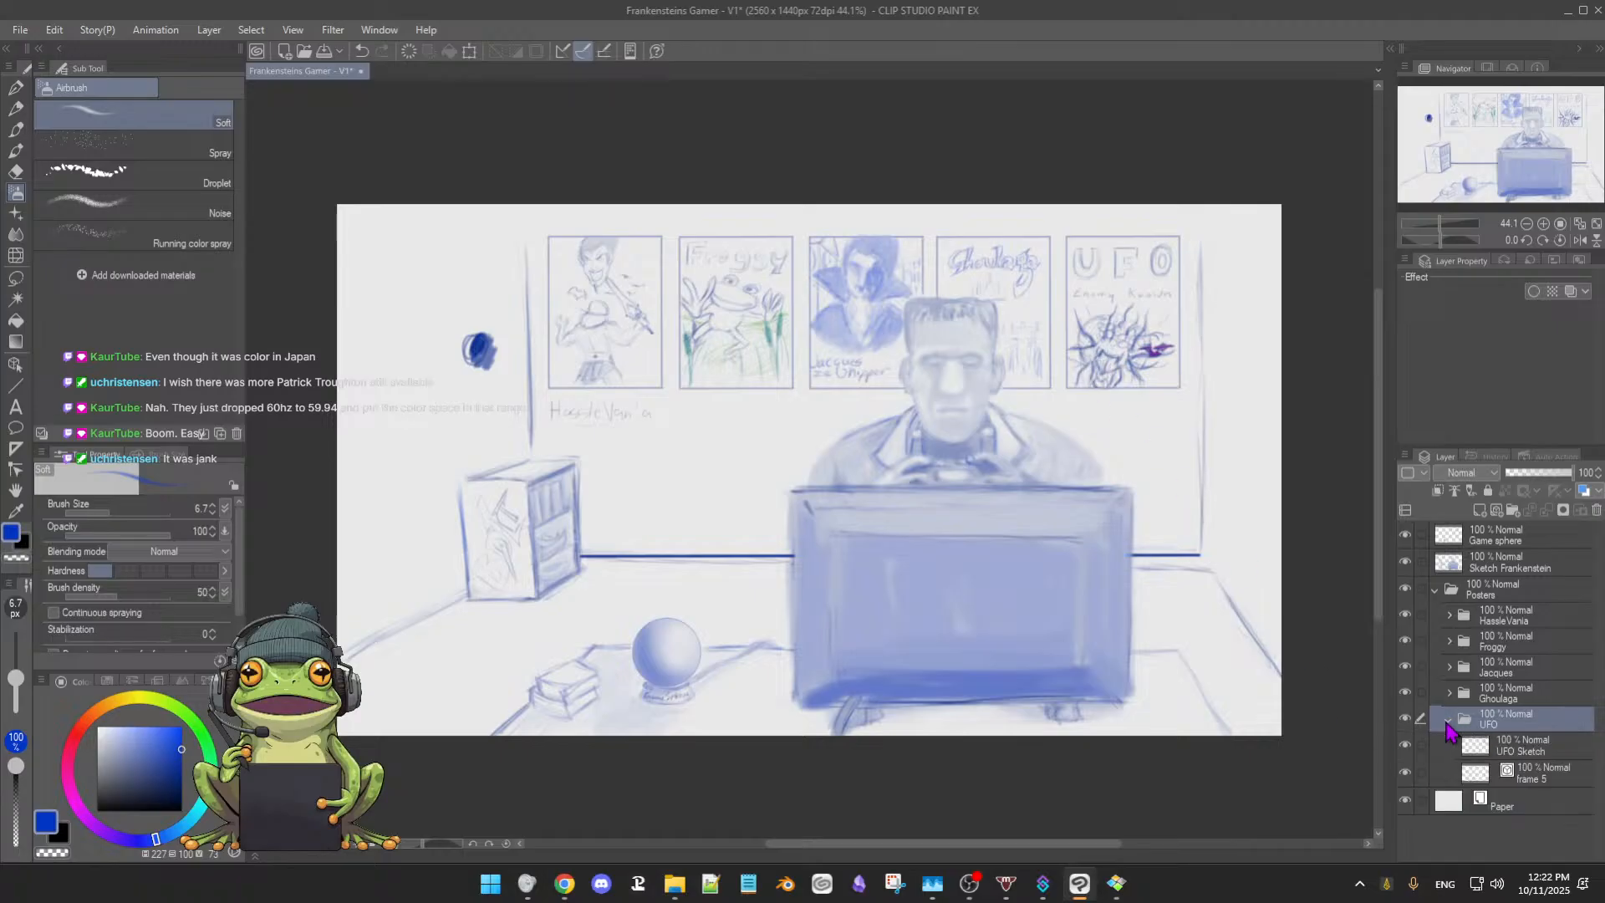
click(1523, 753)
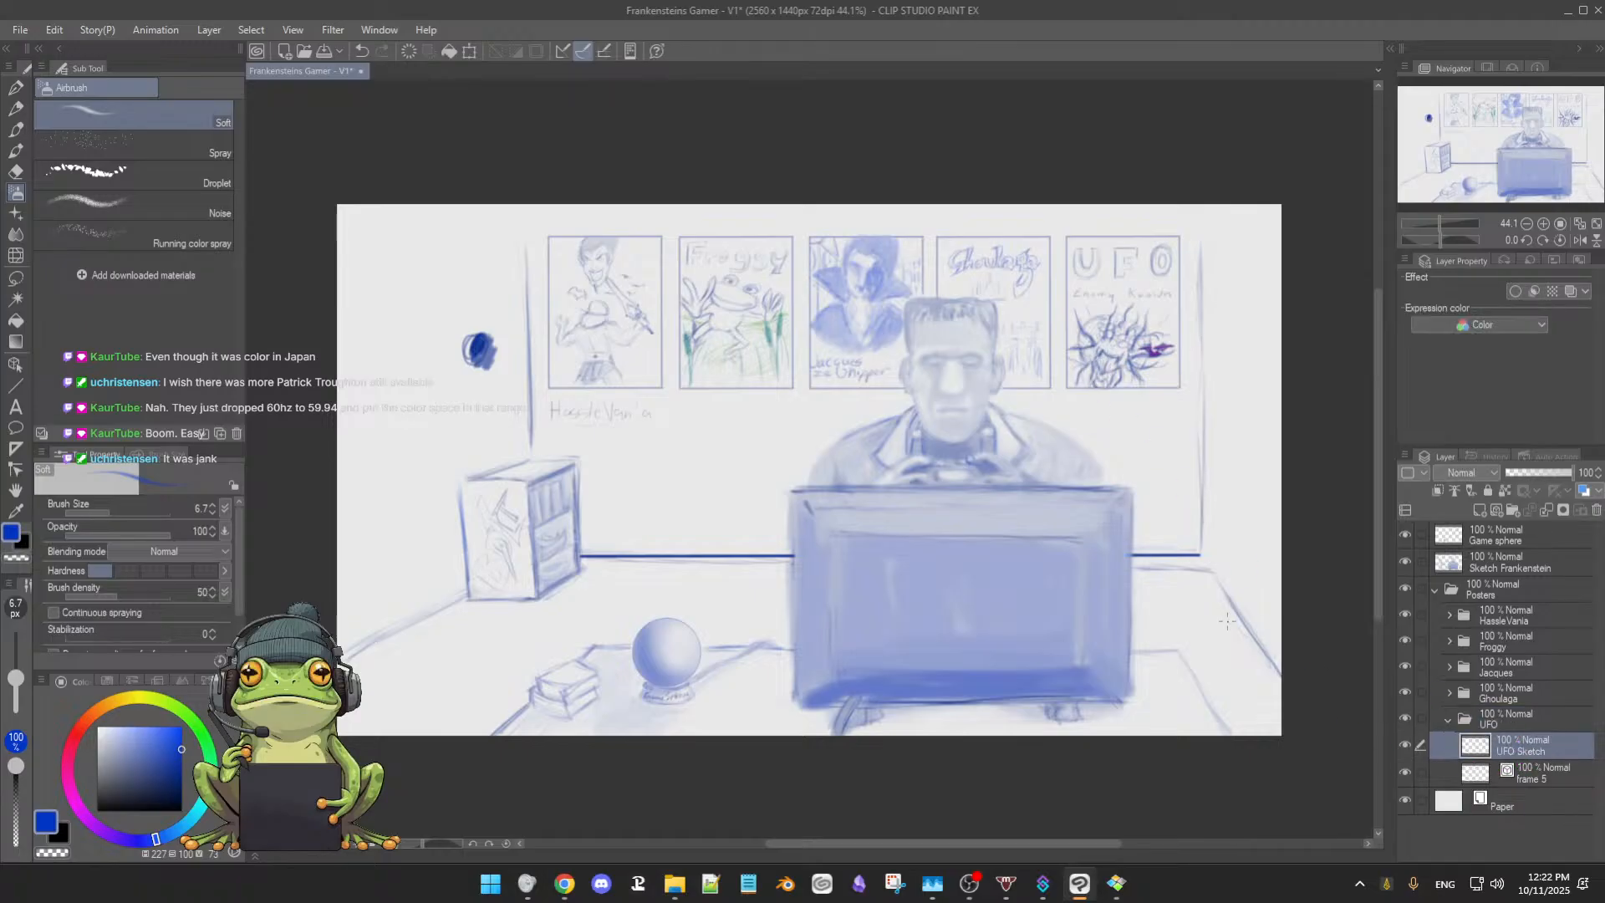
click(1450, 719)
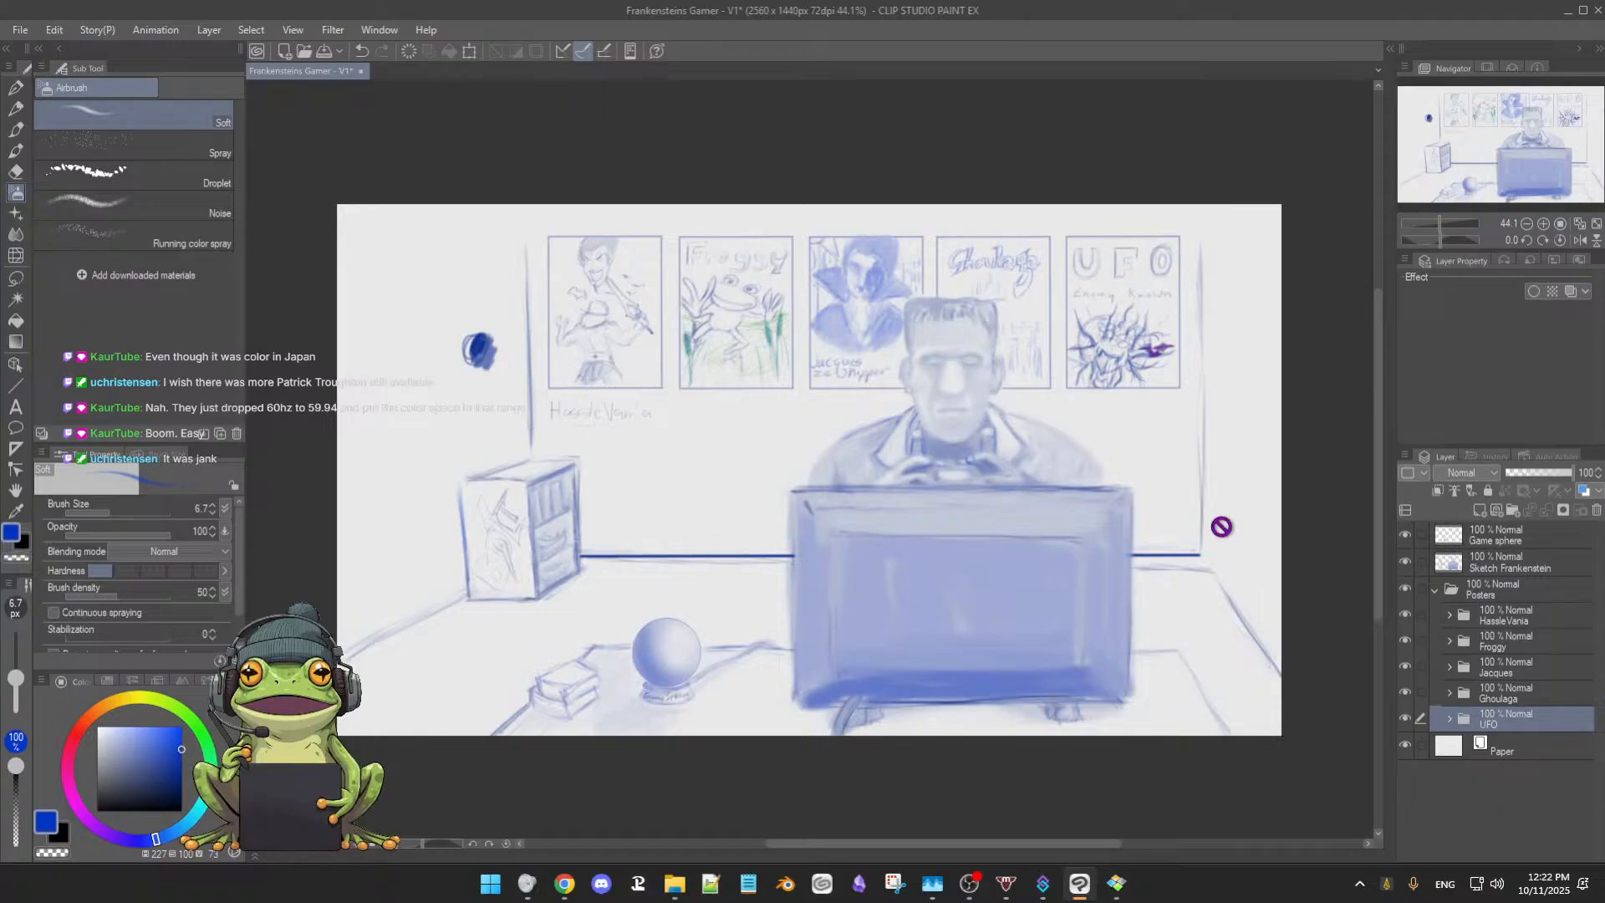
Erase the dark blue test scribble on the wall beside the HassleVania poster from the Sketch Frankenstein layer
click(1545, 564)
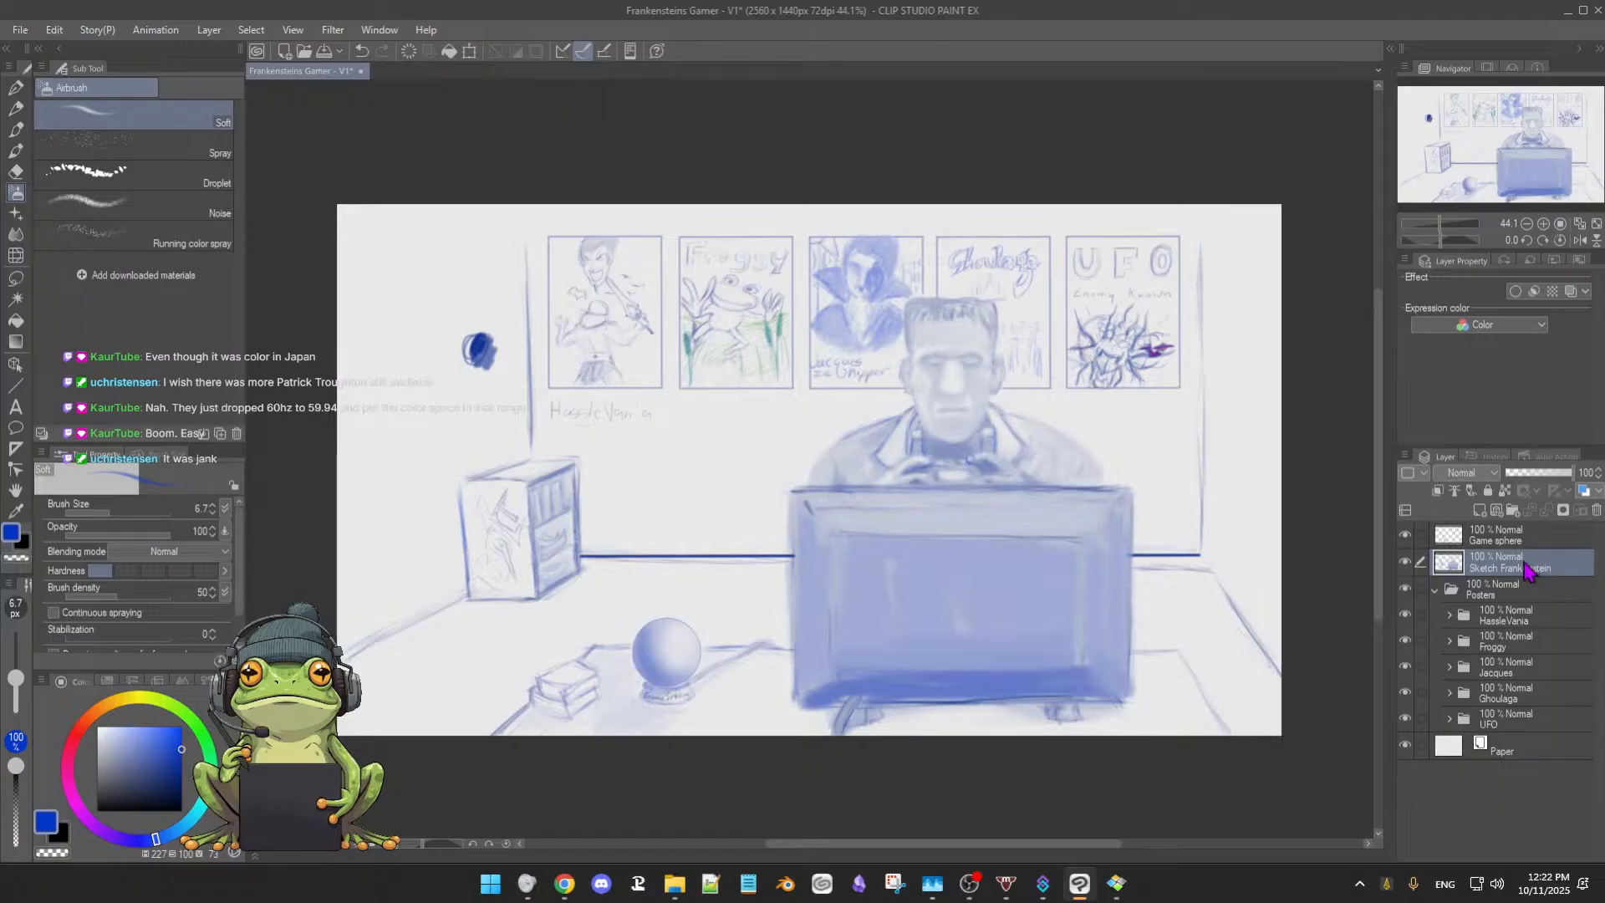
click(1405, 535)
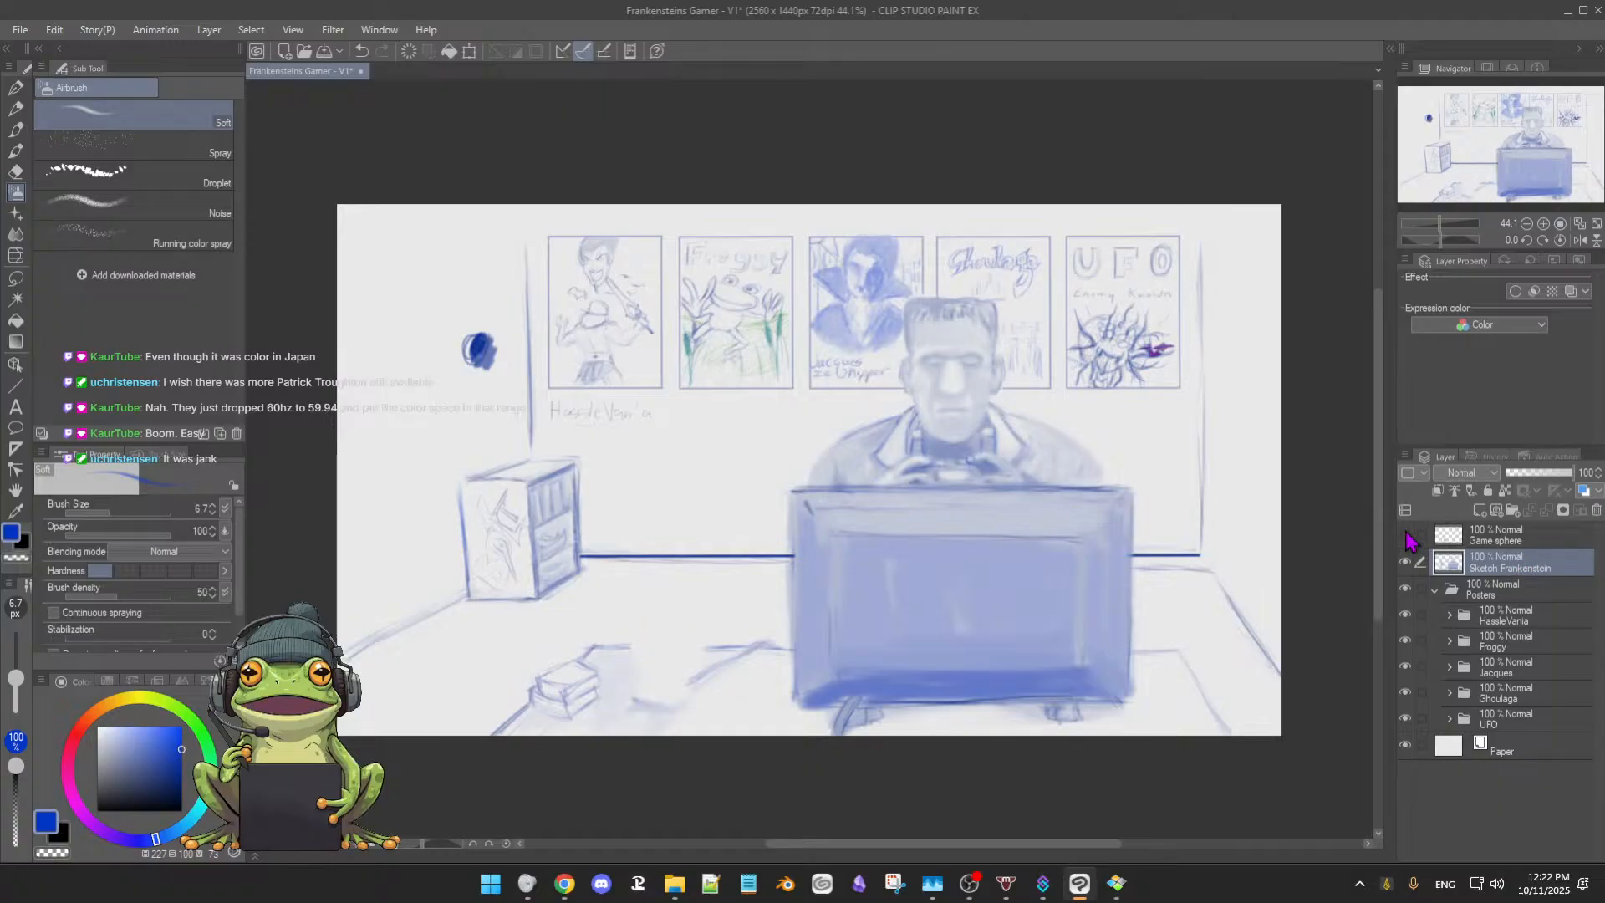
click(1405, 535)
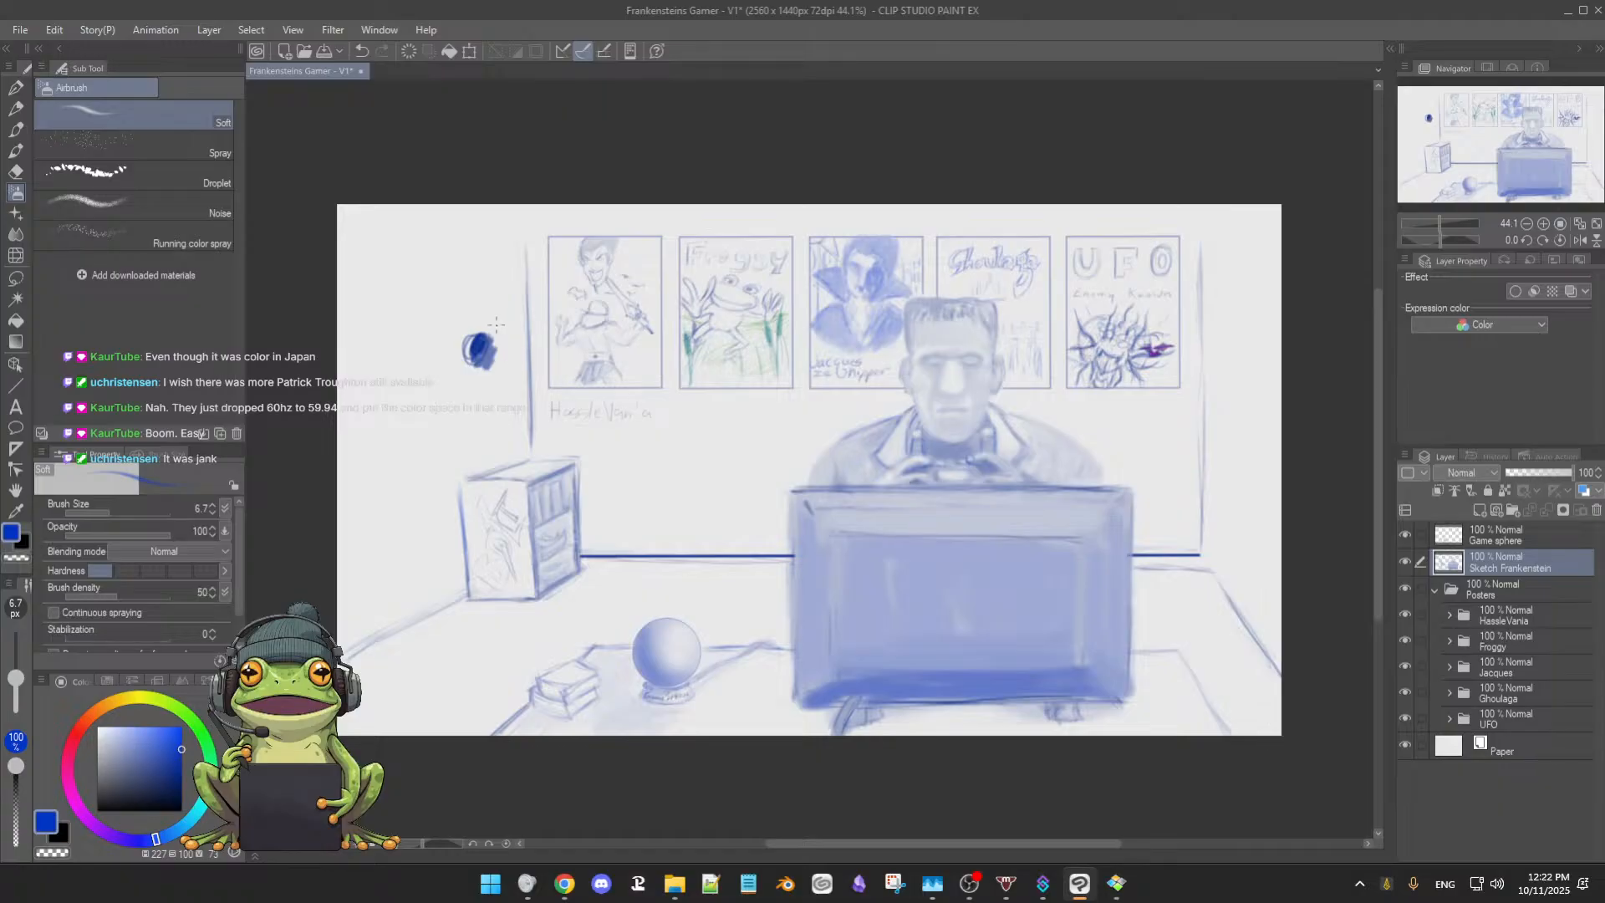
key(e)
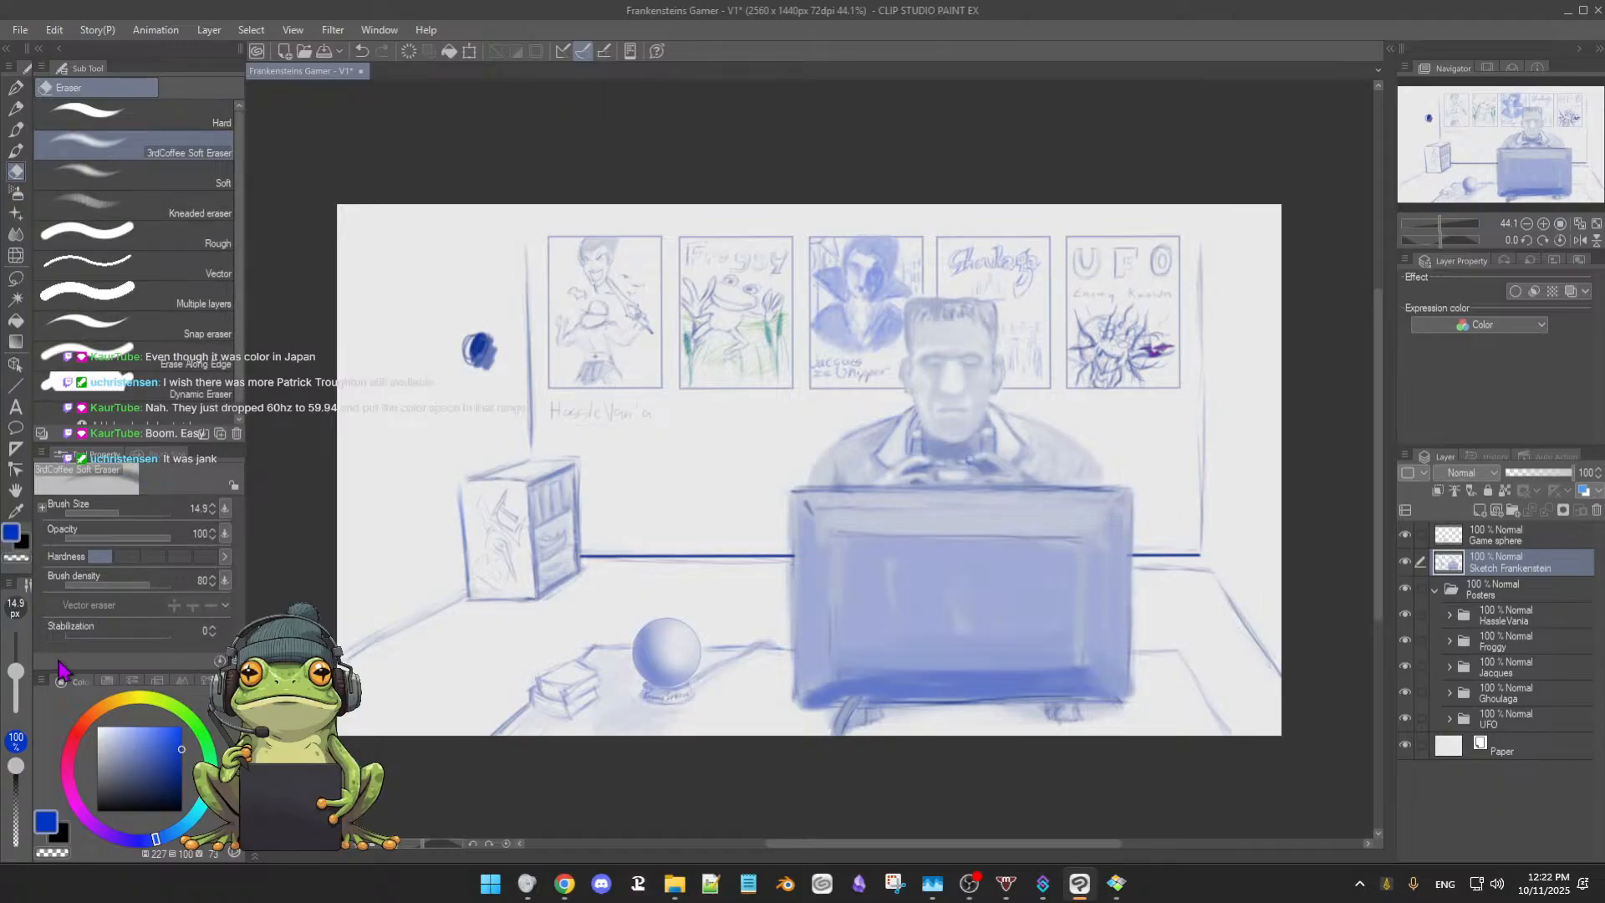
drag(16, 672, 19, 664)
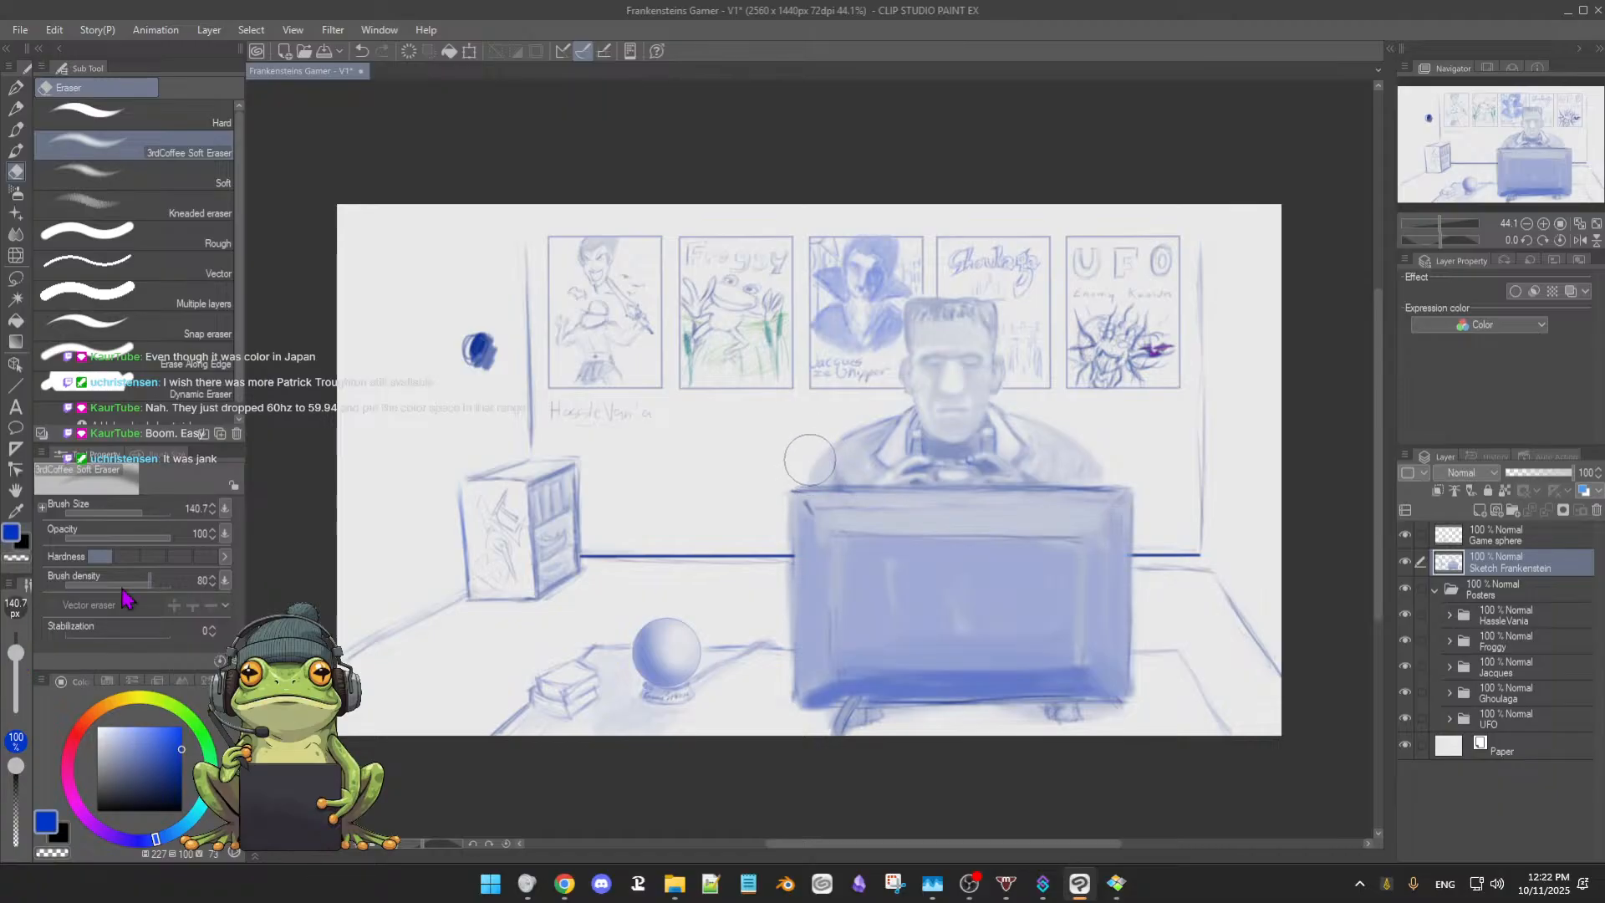
drag(478, 339, 489, 353)
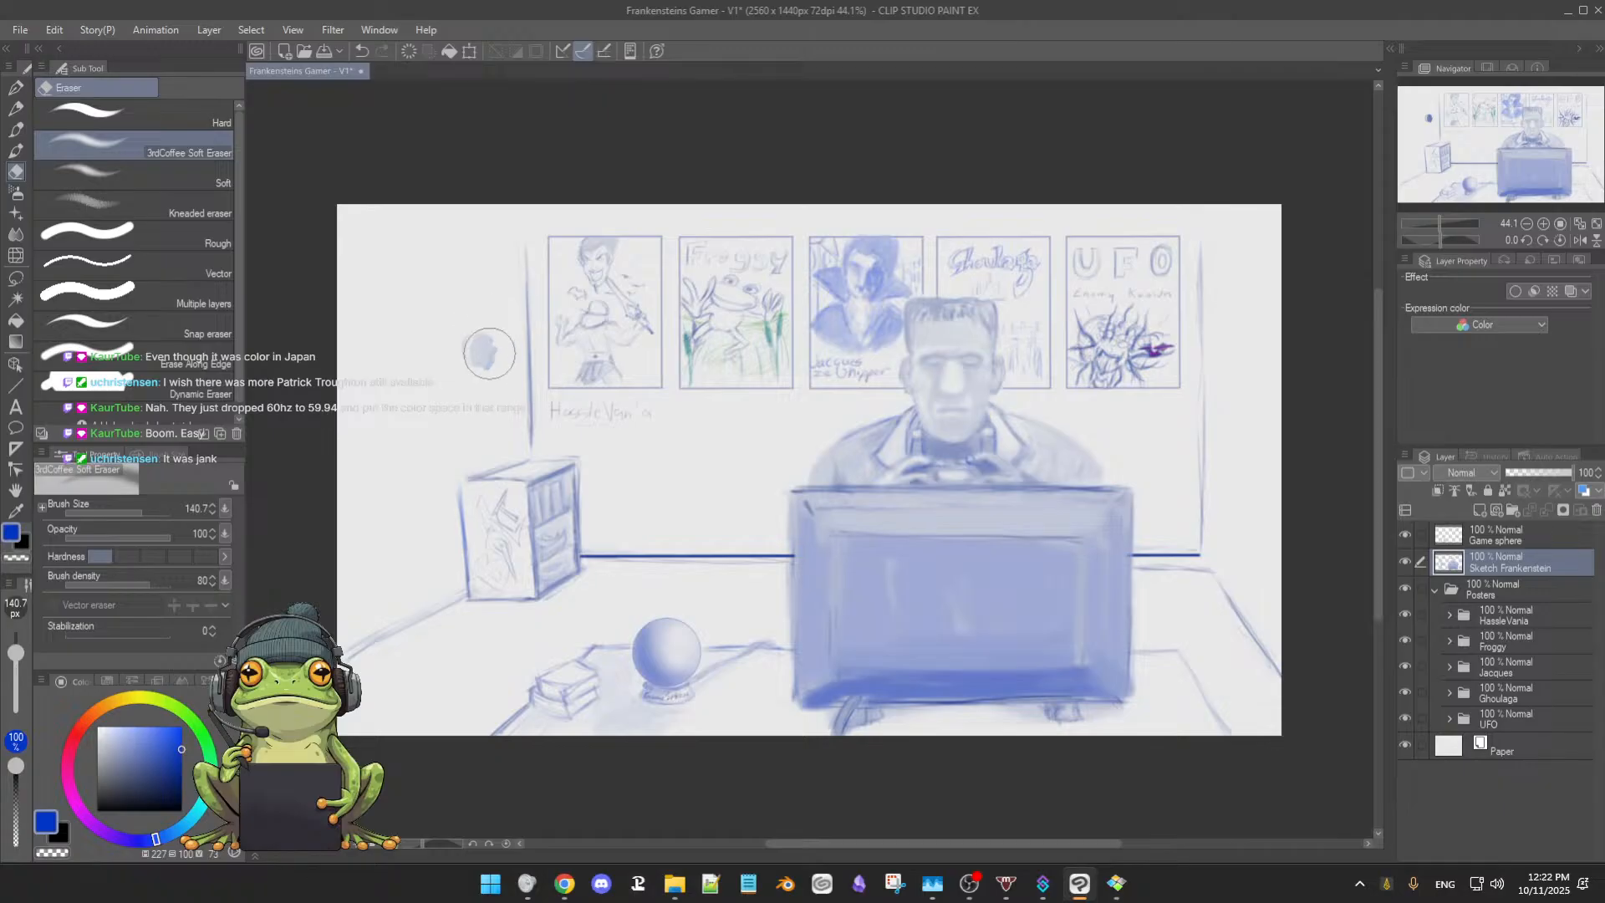
click(159, 117)
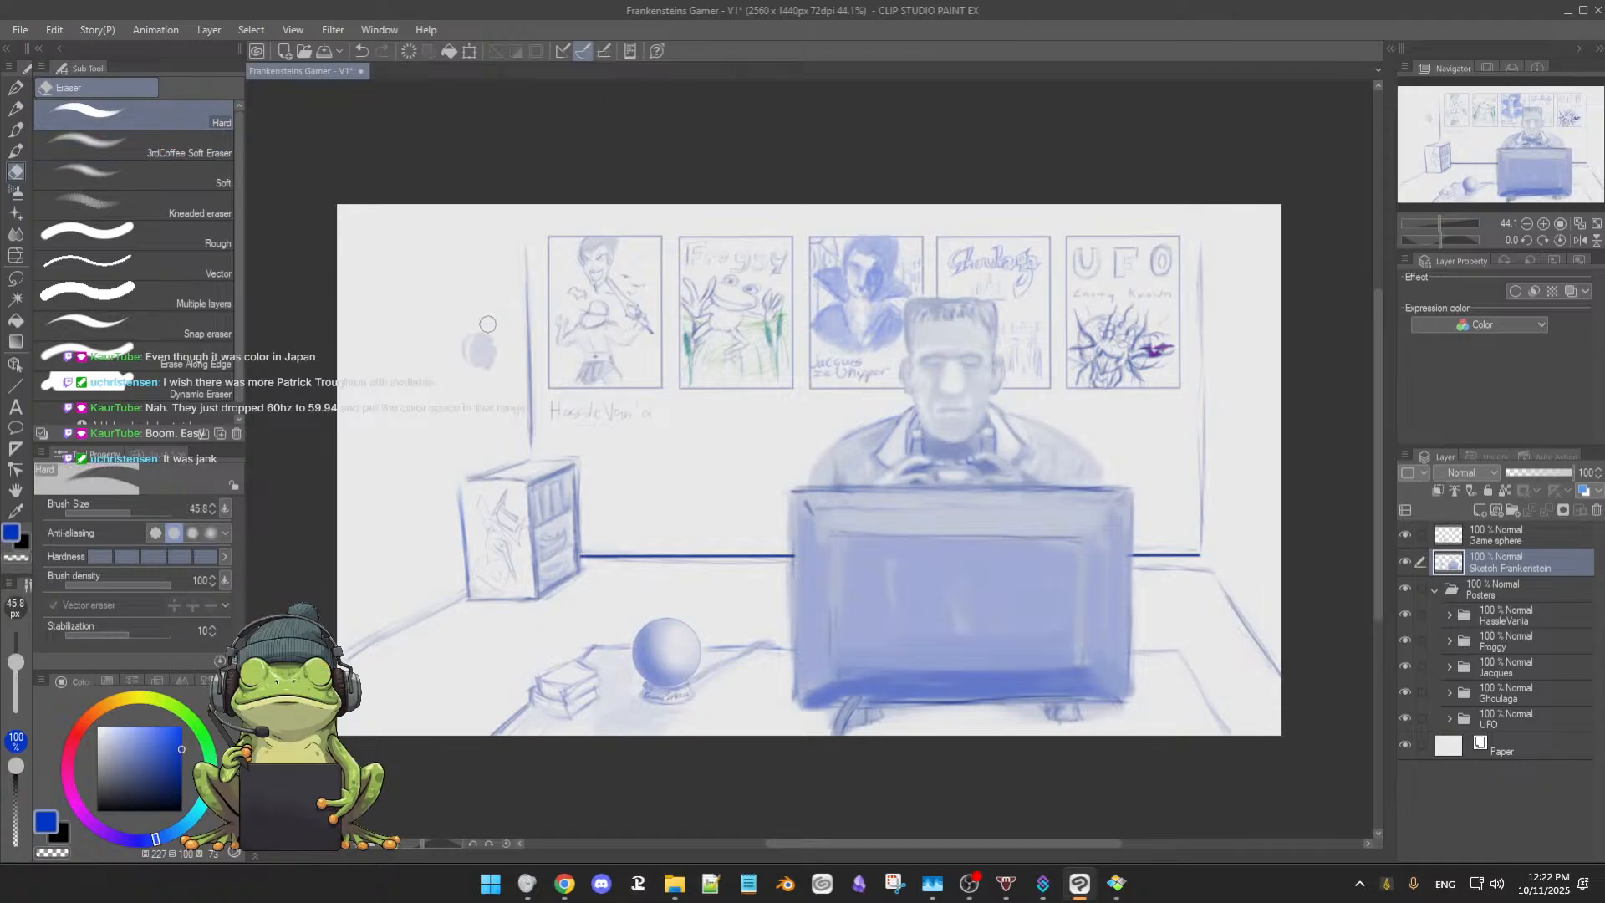
drag(462, 366, 495, 345)
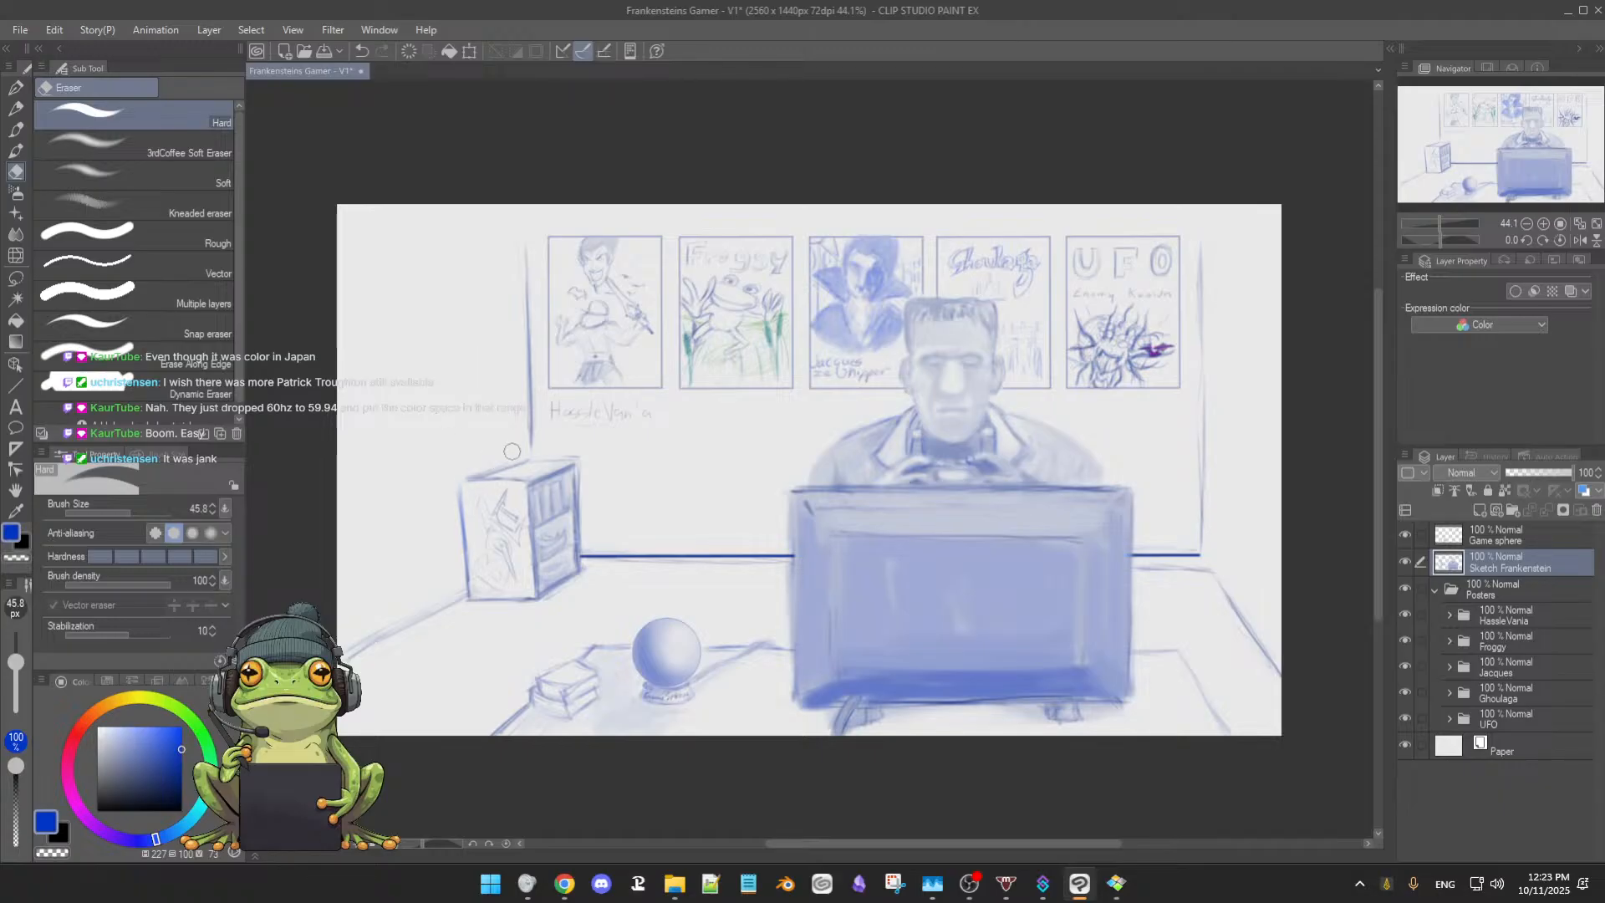
Examine the figure and television up close and check which parts of the drawing the Sketch Frankenstein layer holds
key(b)
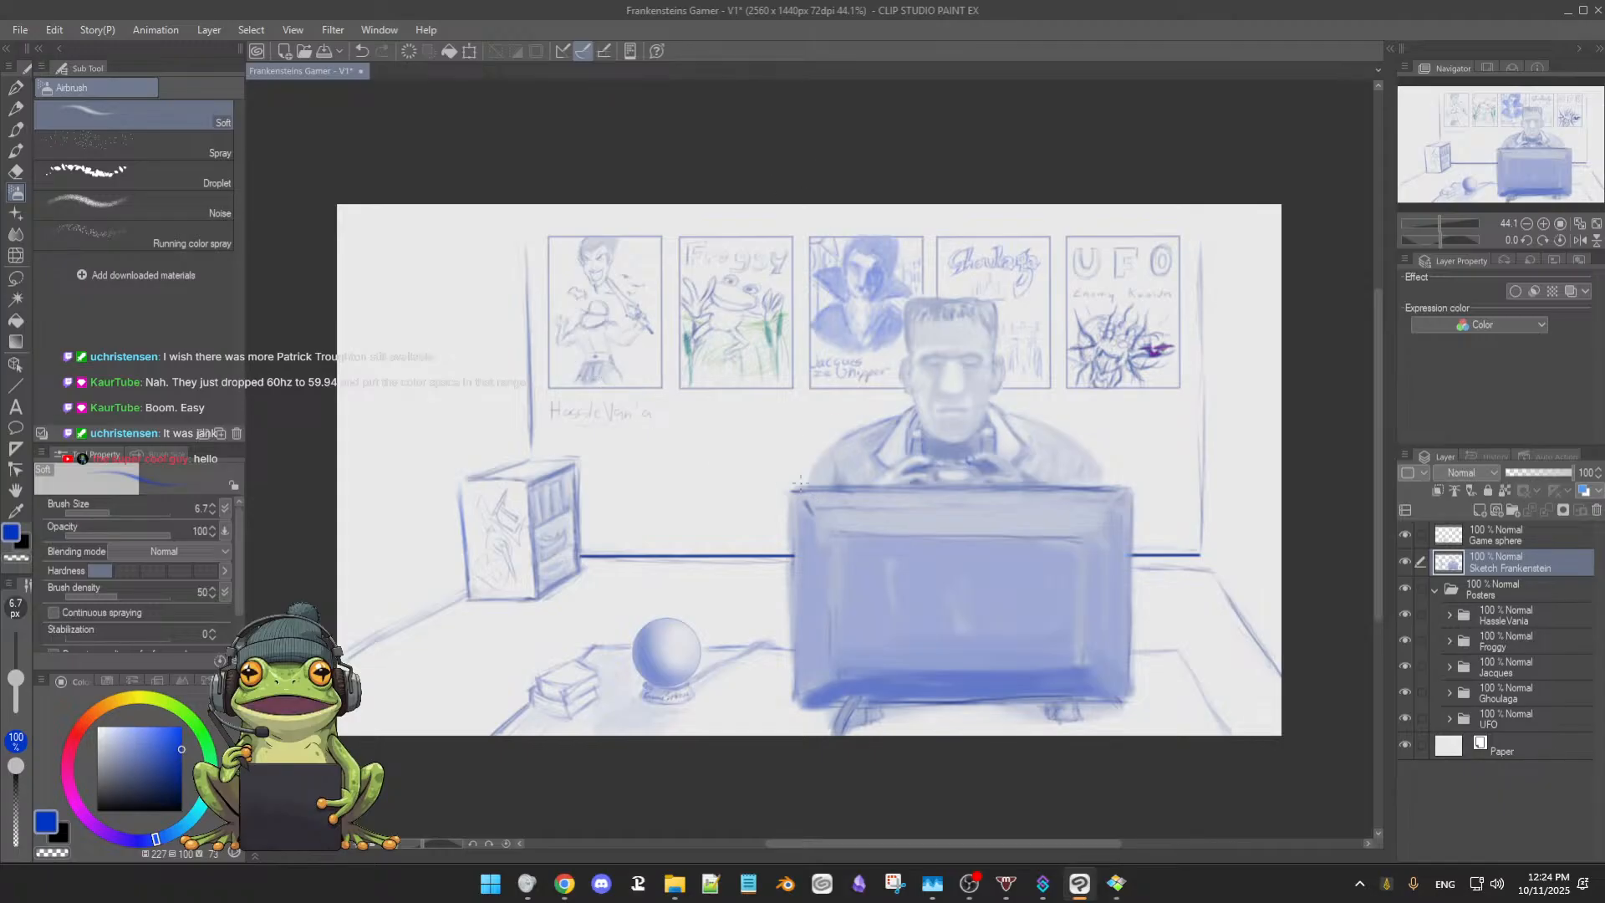
scroll(792, 483, up, 1)
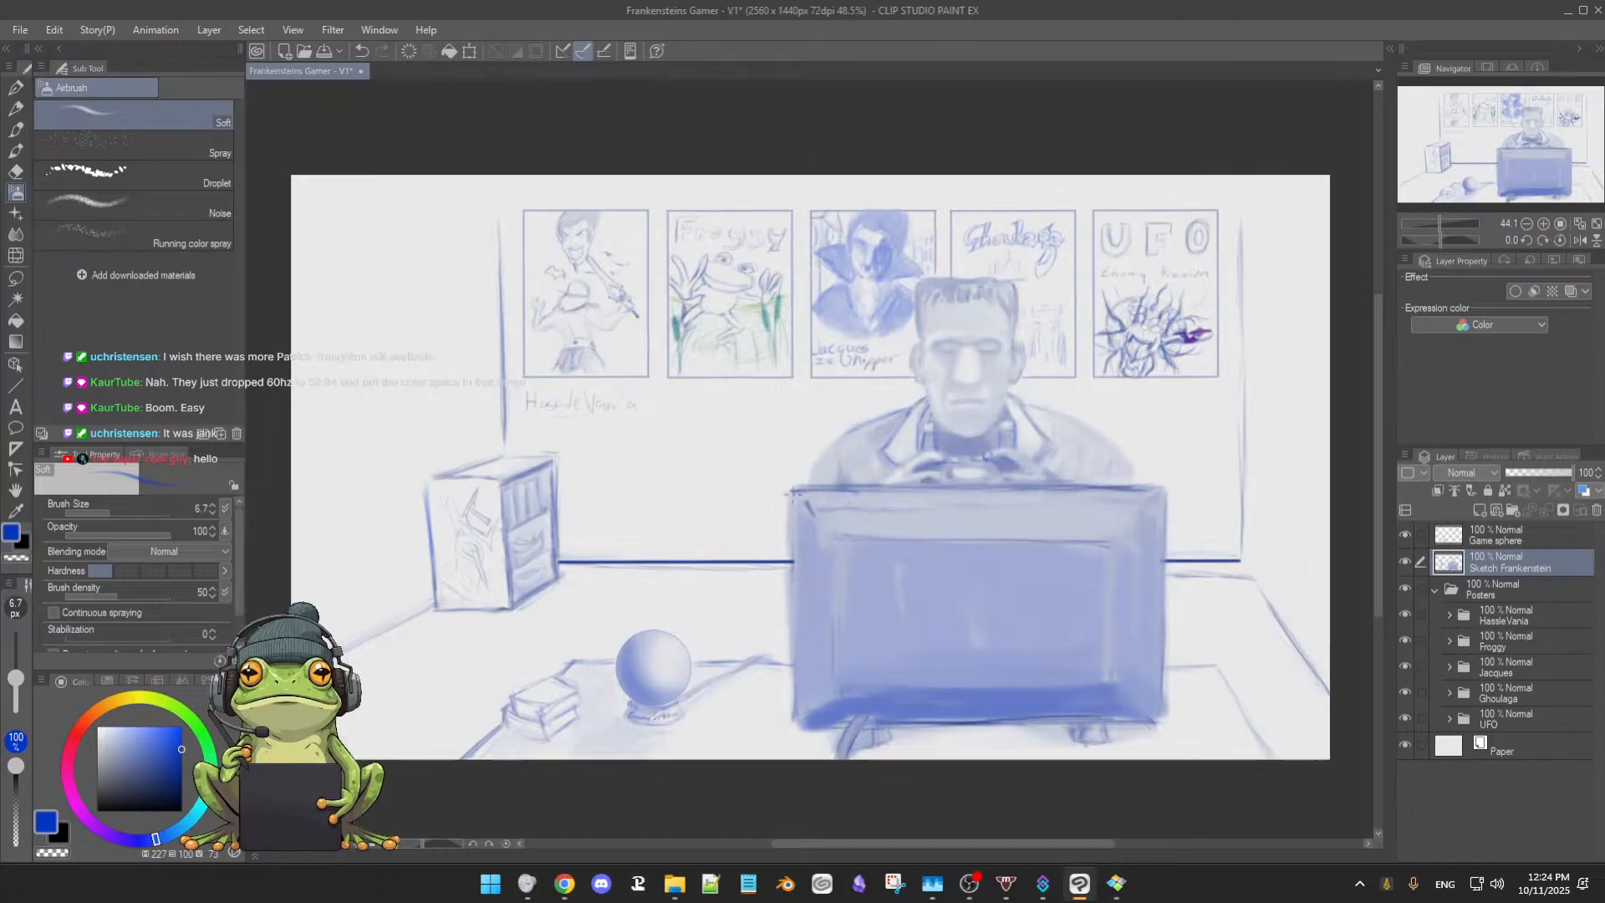
scroll(1049, 397, up, 3)
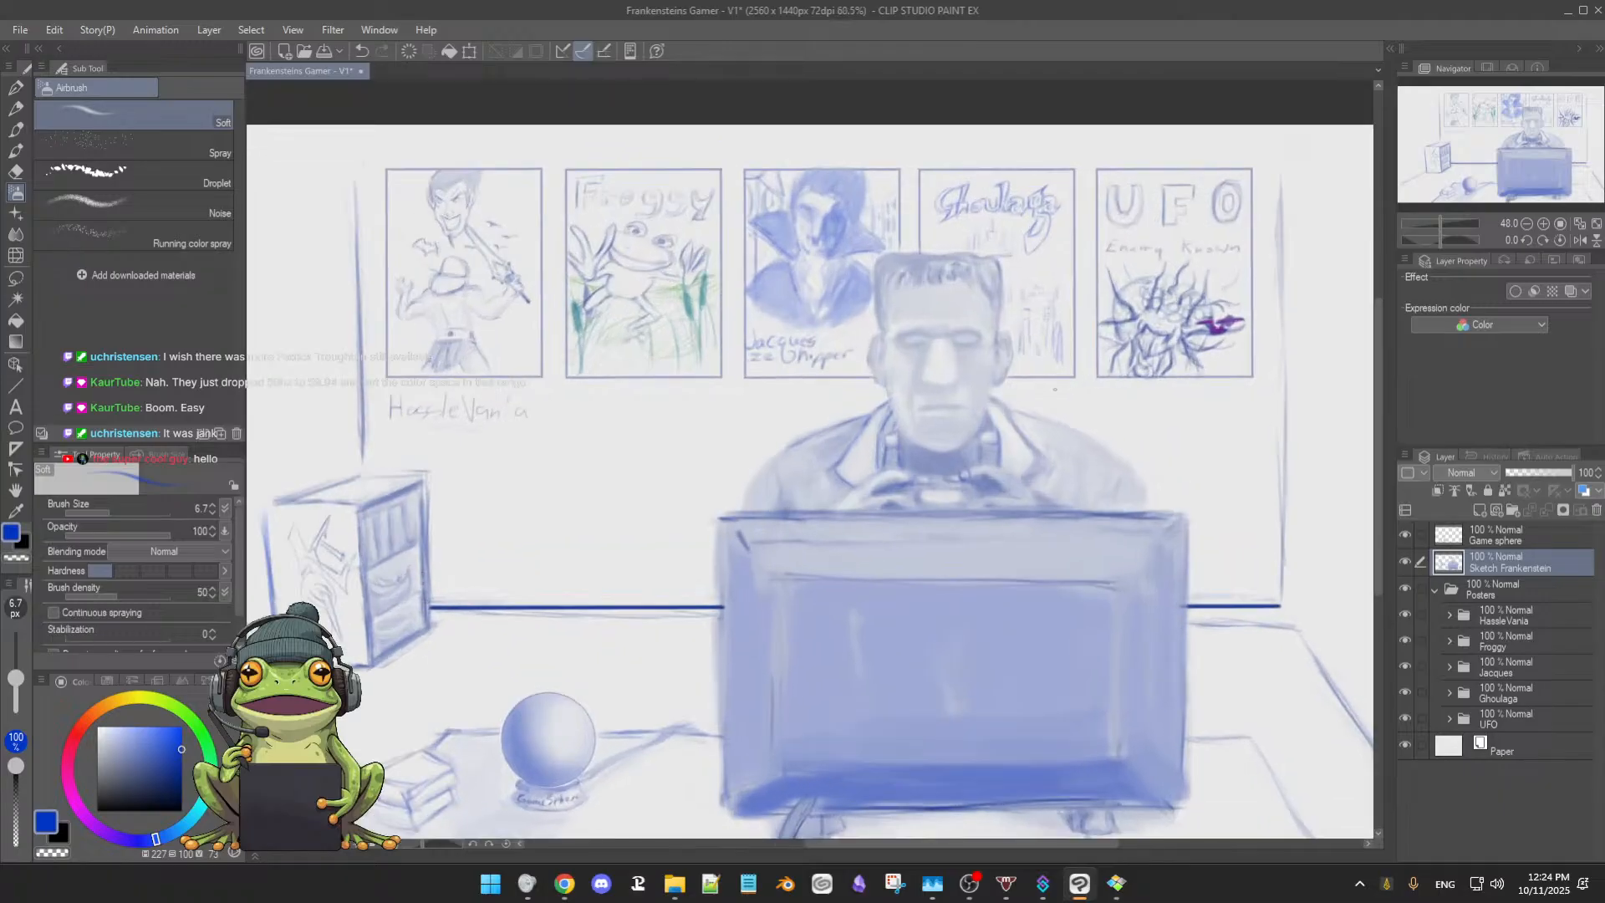
mouse_move(1049, 465)
mouse_down()
mouse_move(996, 526)
mouse_move(1033, 544)
mouse_move(1019, 545)
mouse_up()
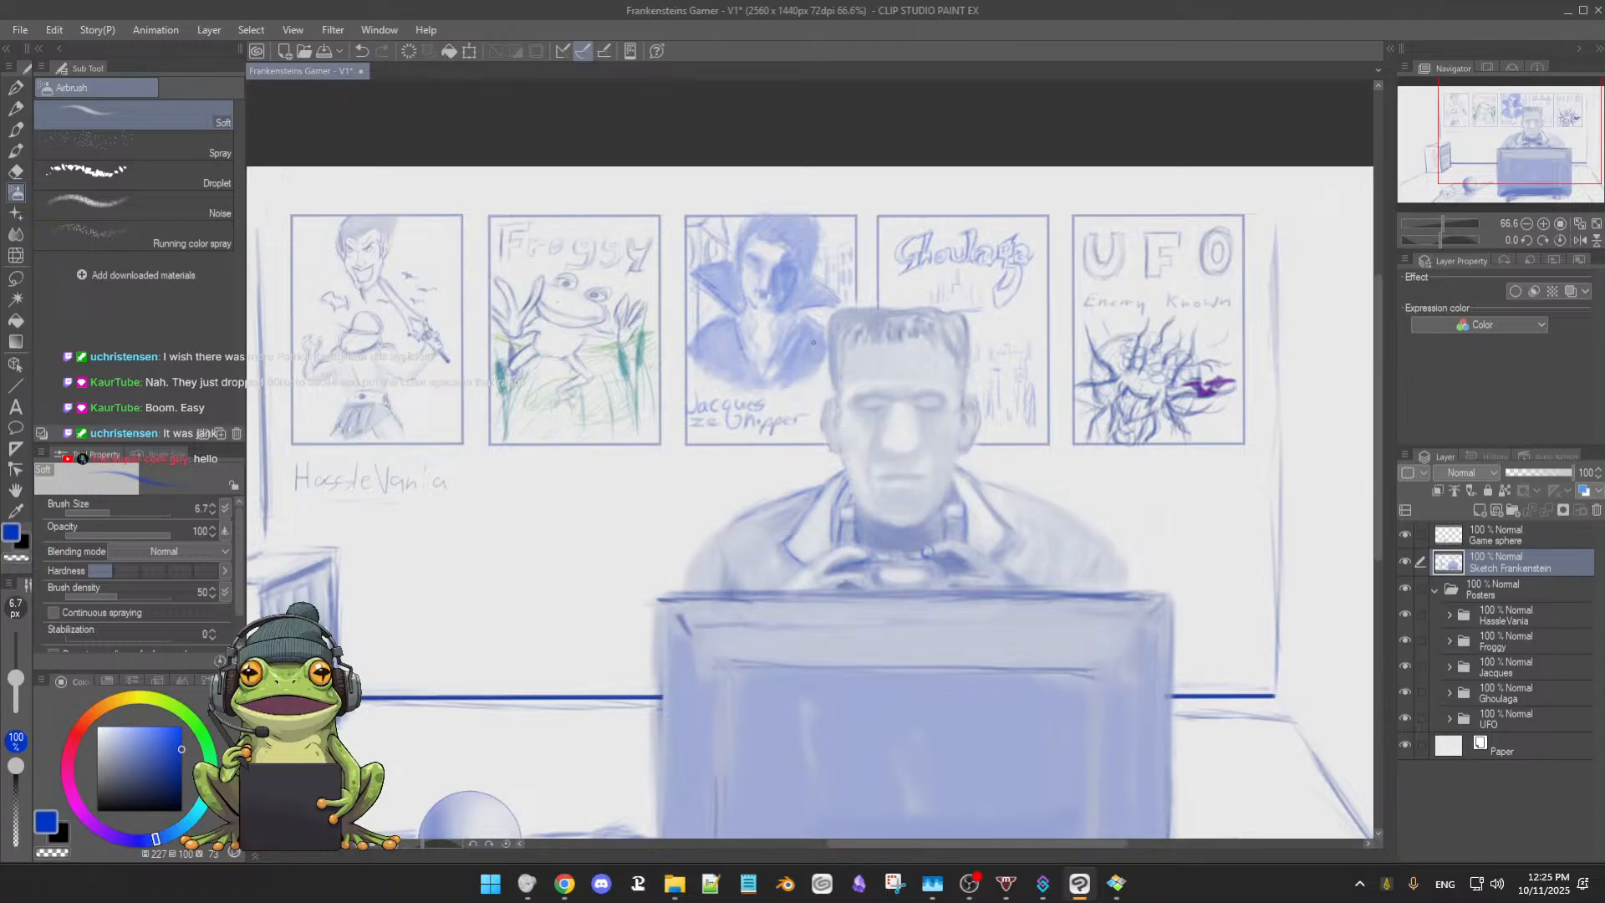
drag(854, 475, 801, 418)
drag(919, 428, 899, 457)
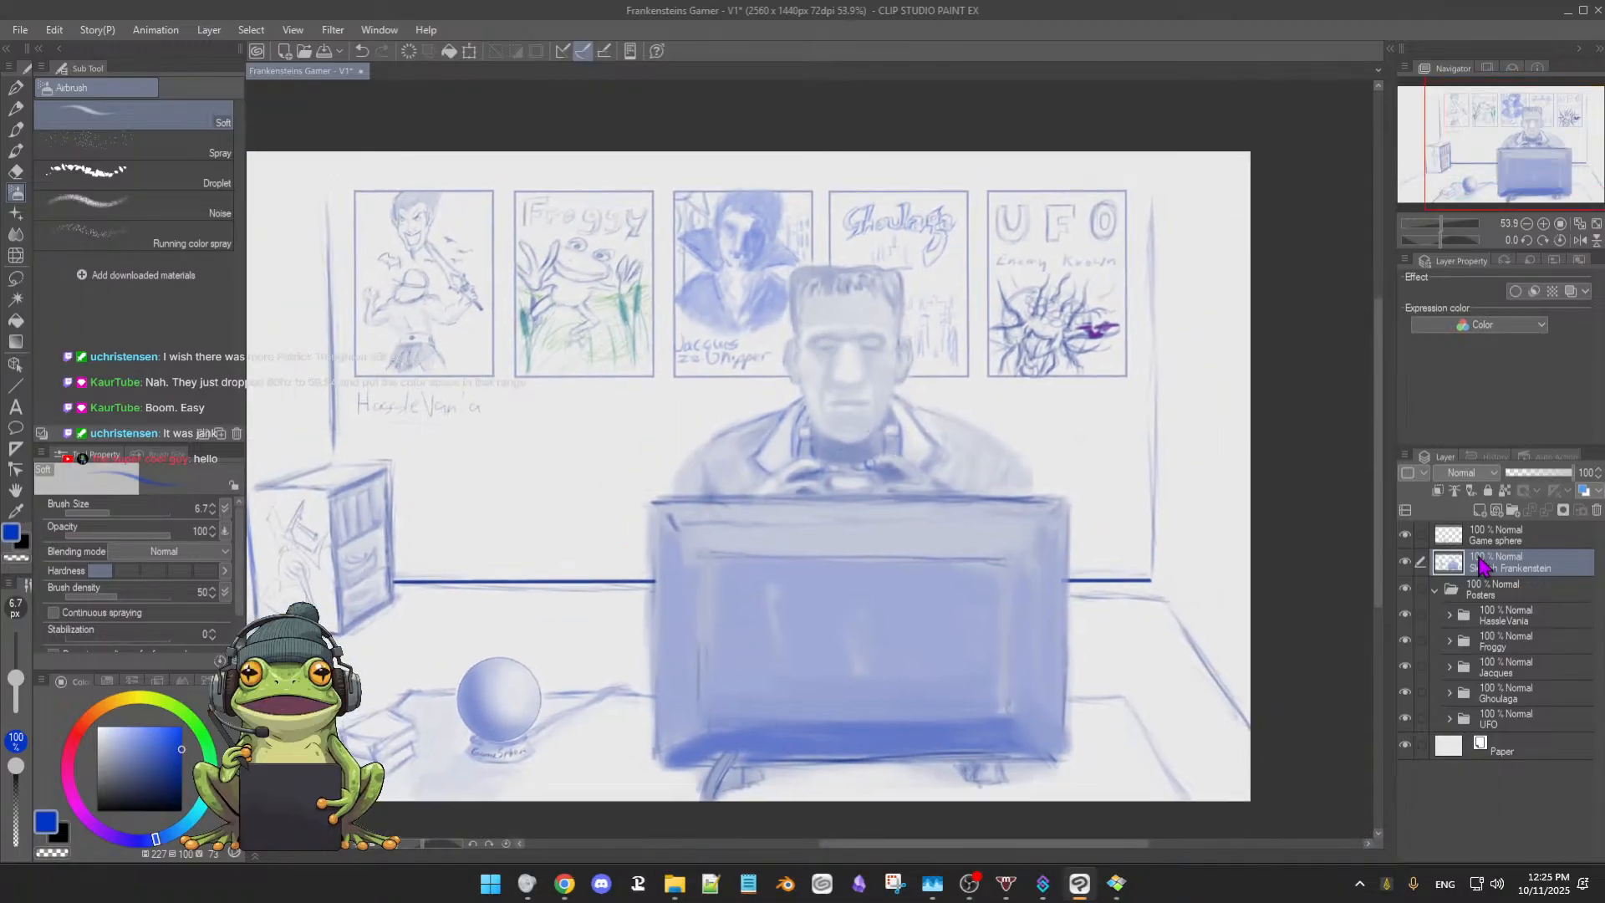
click(1405, 562)
click(1404, 563)
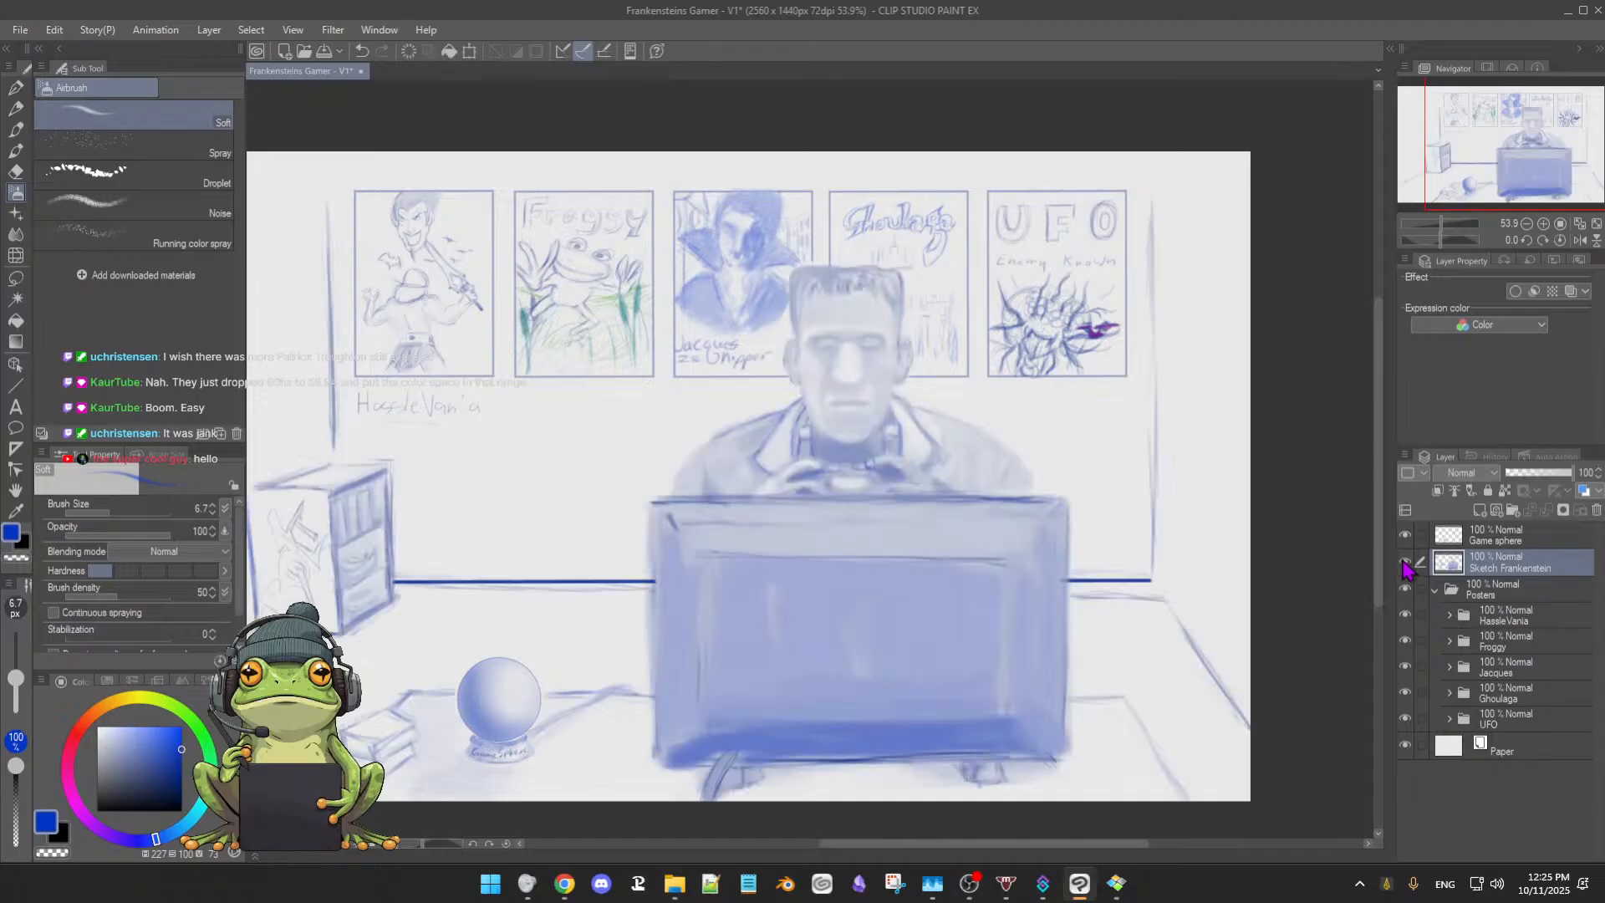
click(1404, 563)
click(1404, 563)
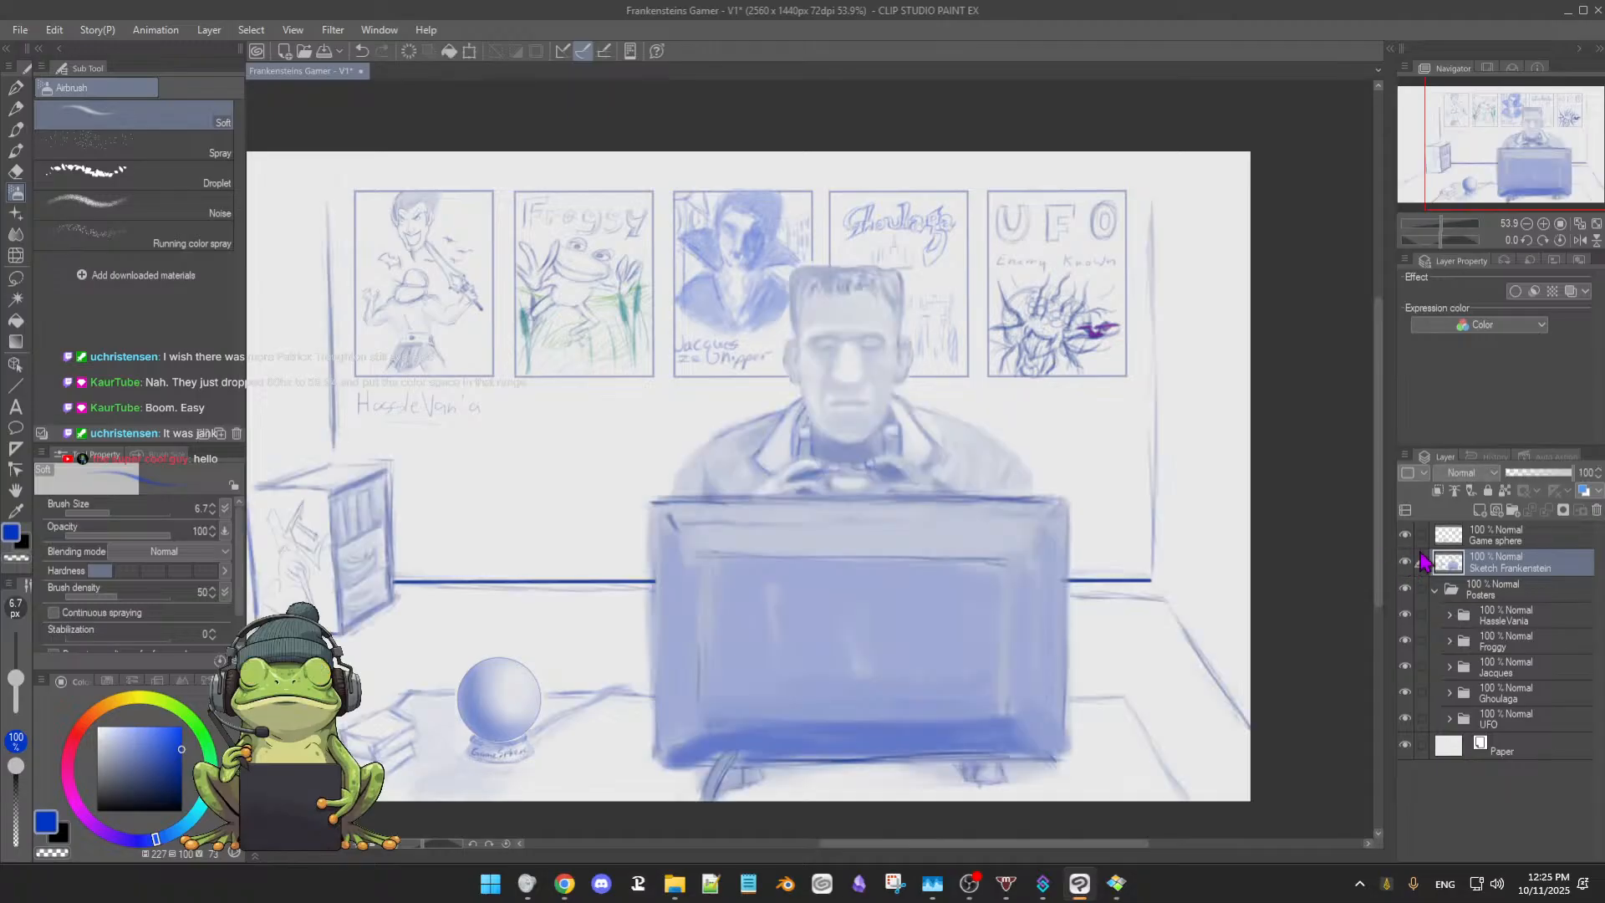
Create a layer folder named Frank and place the Sketch Frankenstein layer inside it
click(1512, 511)
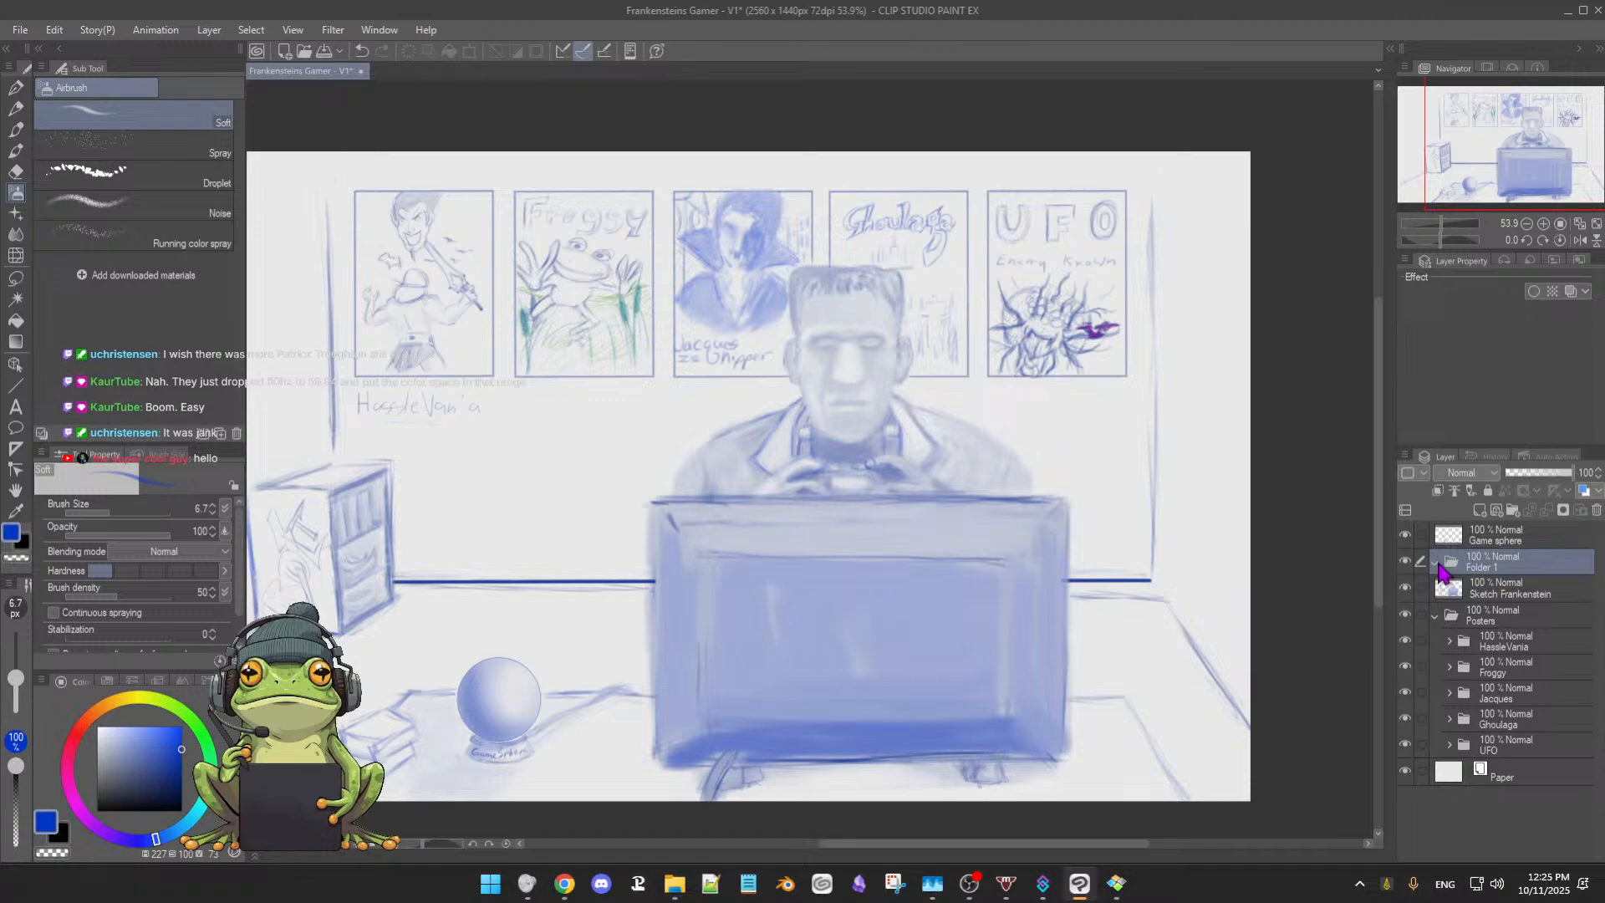
mouse_move(1516, 598)
mouse_down()
mouse_move(1517, 569)
mouse_move(1536, 570)
mouse_move(1500, 571)
mouse_up()
double_click(1497, 567)
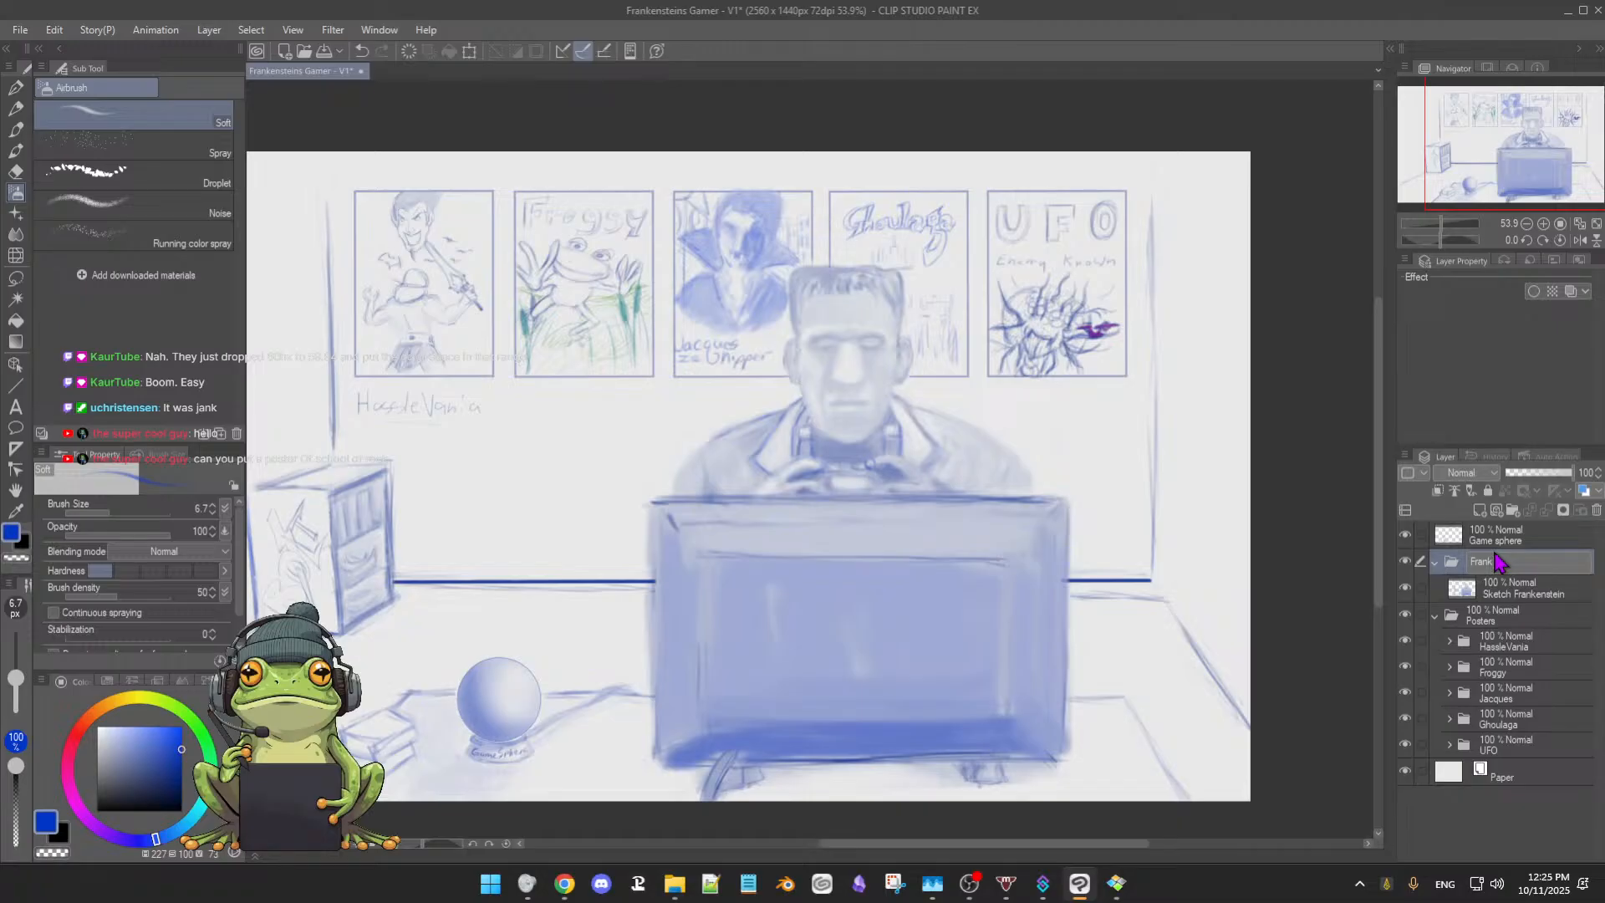
key(Return)
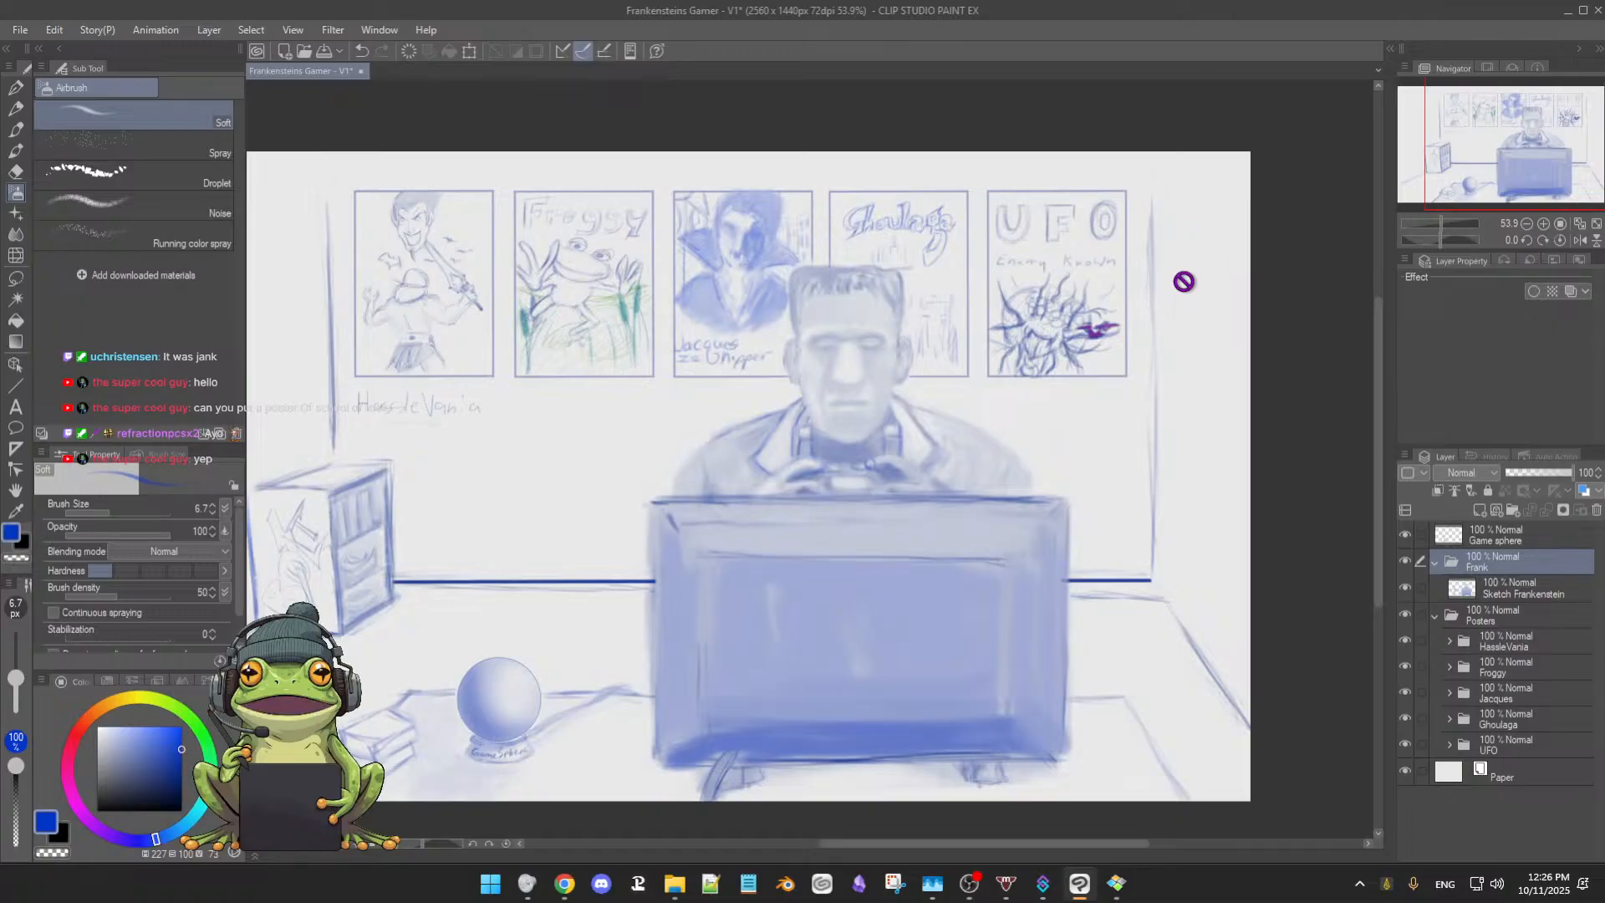
Sketch a perspective frame outline on the side wall beyond the UFO poster on the Sketch Frankenstein layer
click(1530, 589)
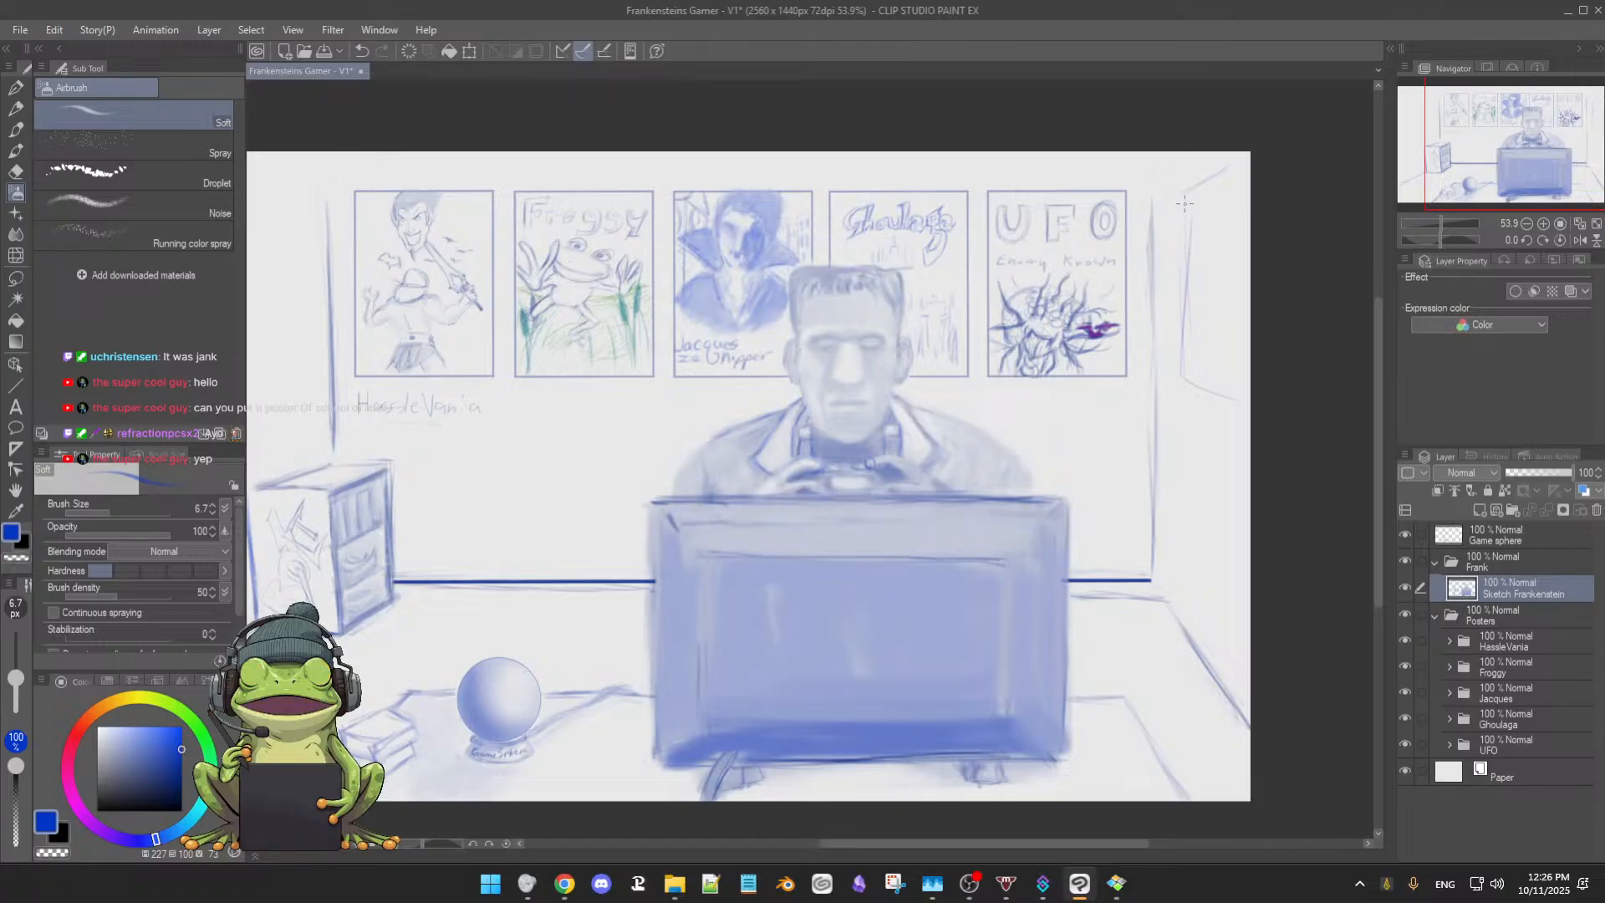
drag(1181, 196, 1182, 362)
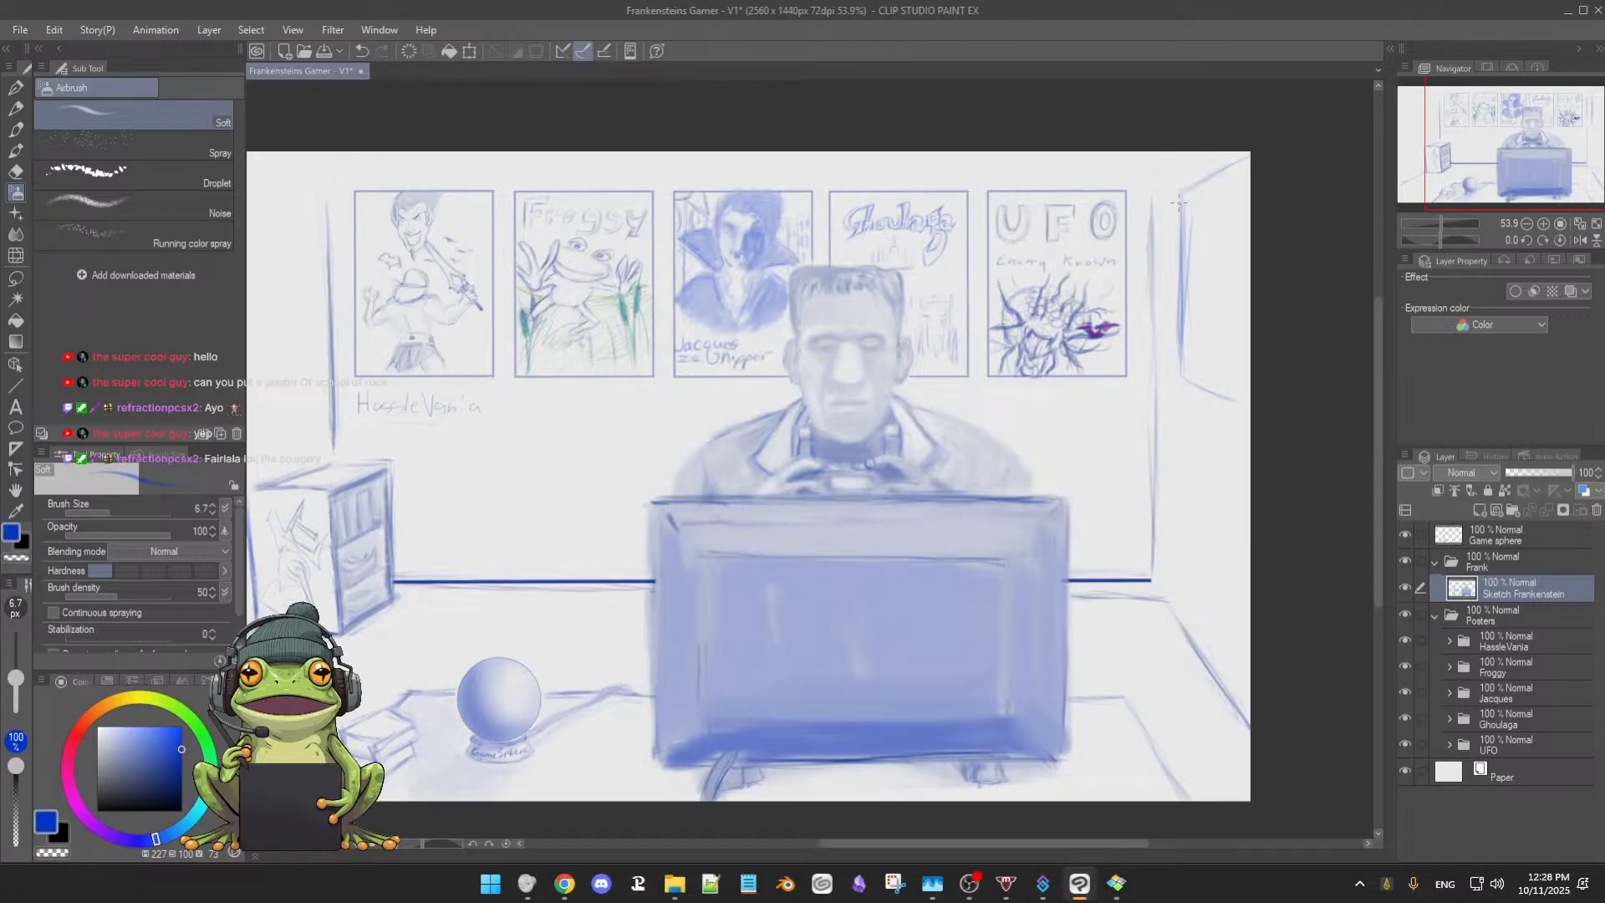
drag(1178, 253, 1176, 280)
Clean up the side-wall frame's vertical edge with the Hard eraser and the 3rdCoffee Soft Eraser at size 62.2
key(e)
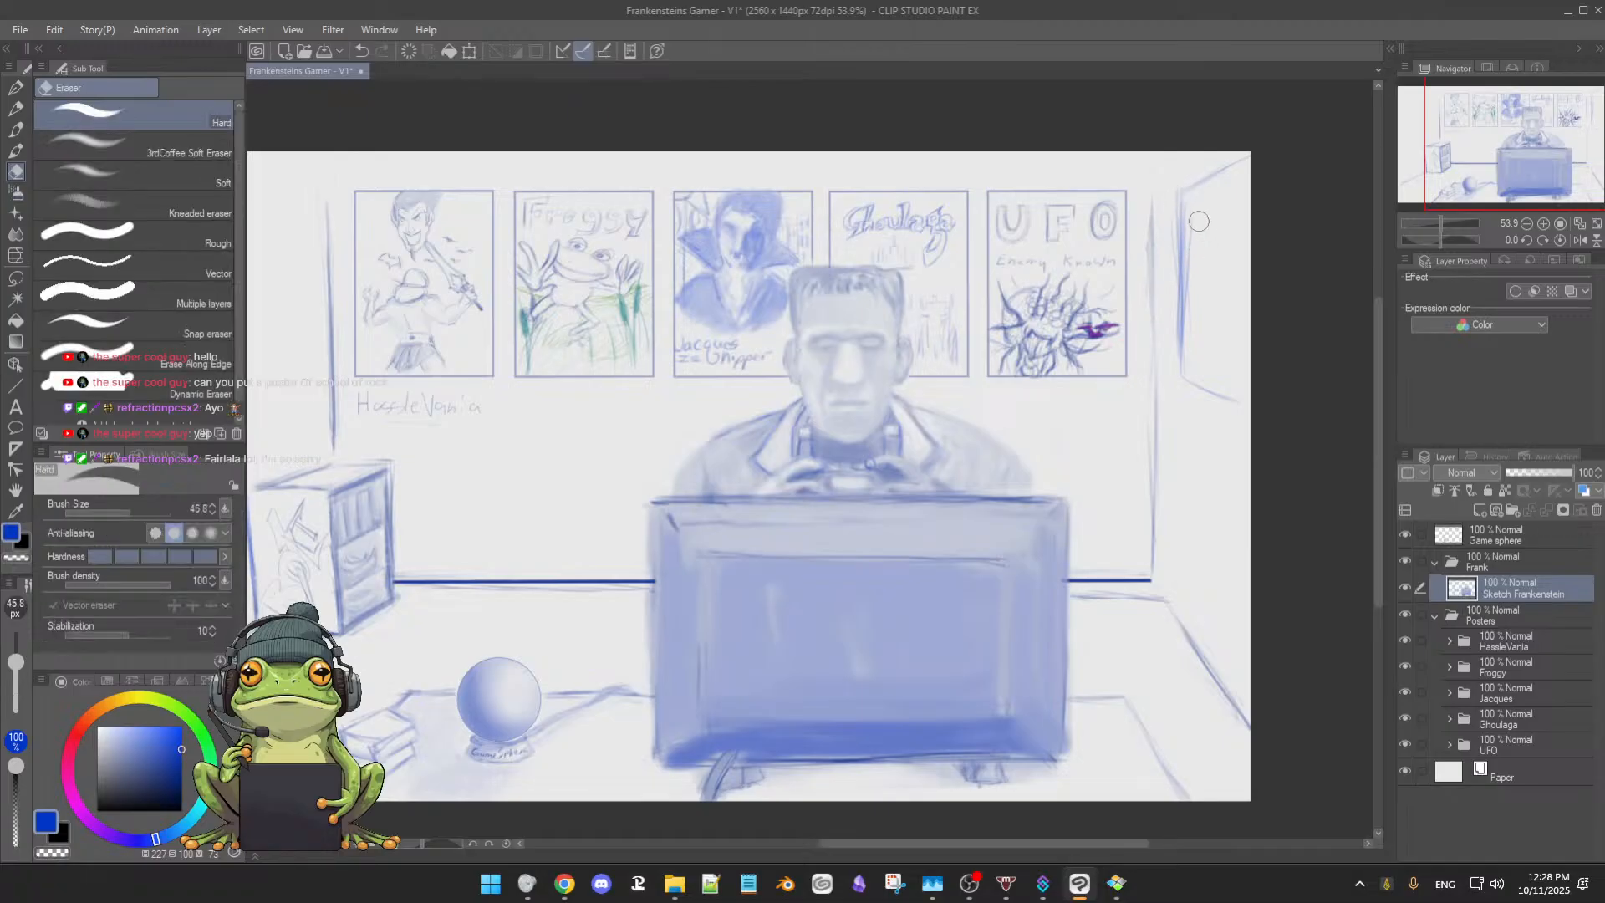
drag(1187, 205, 1187, 306)
click(176, 149)
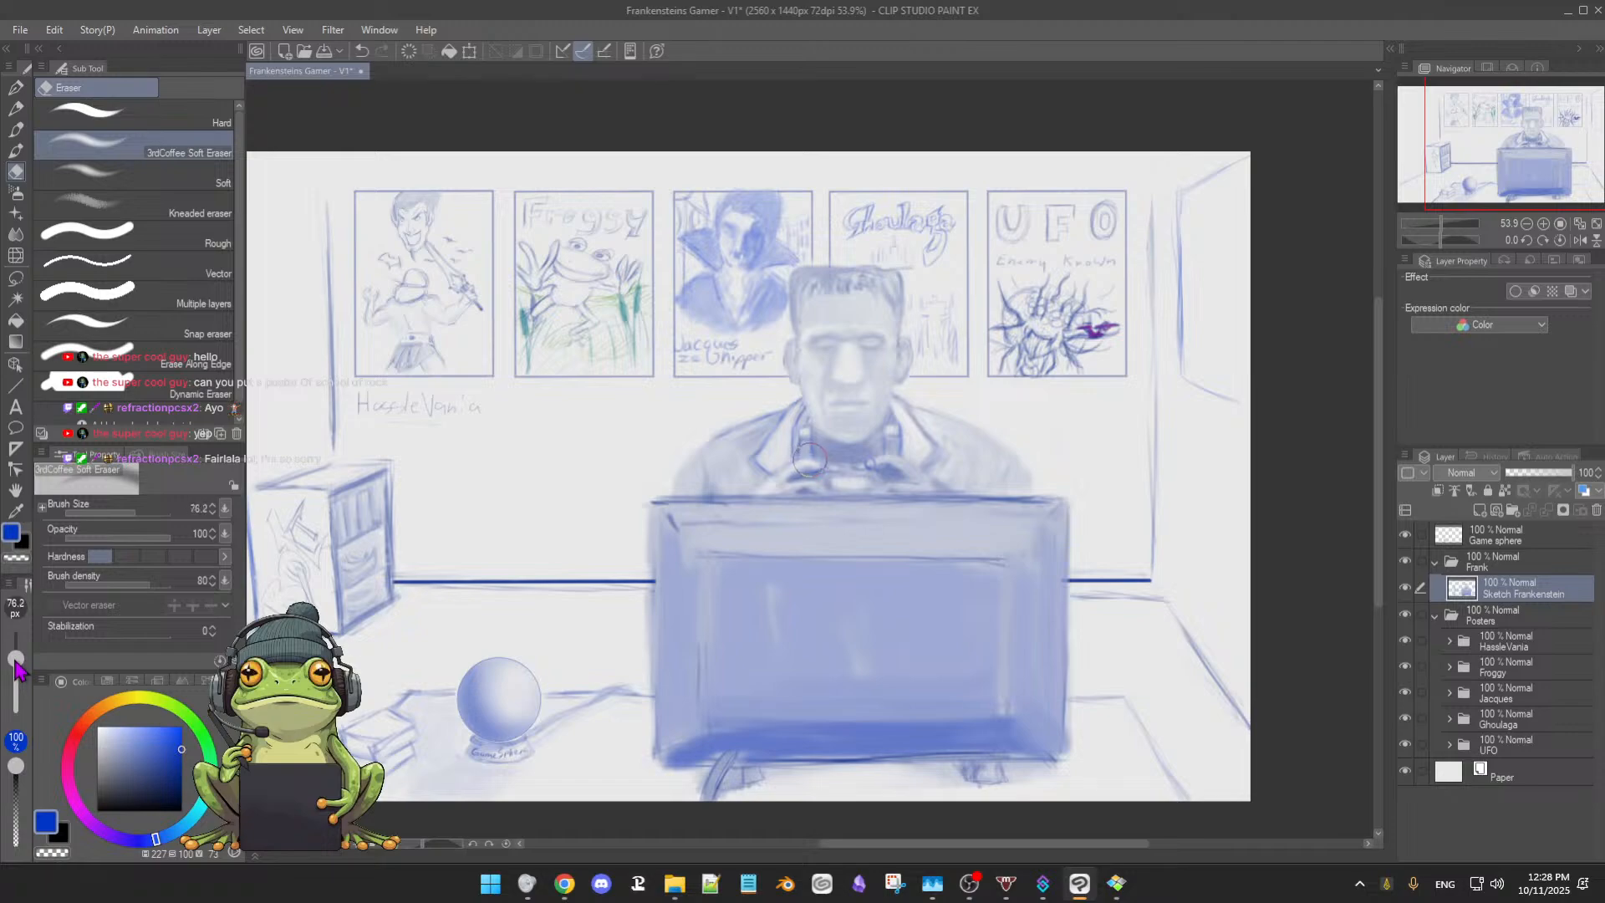
drag(15, 664, 15, 672)
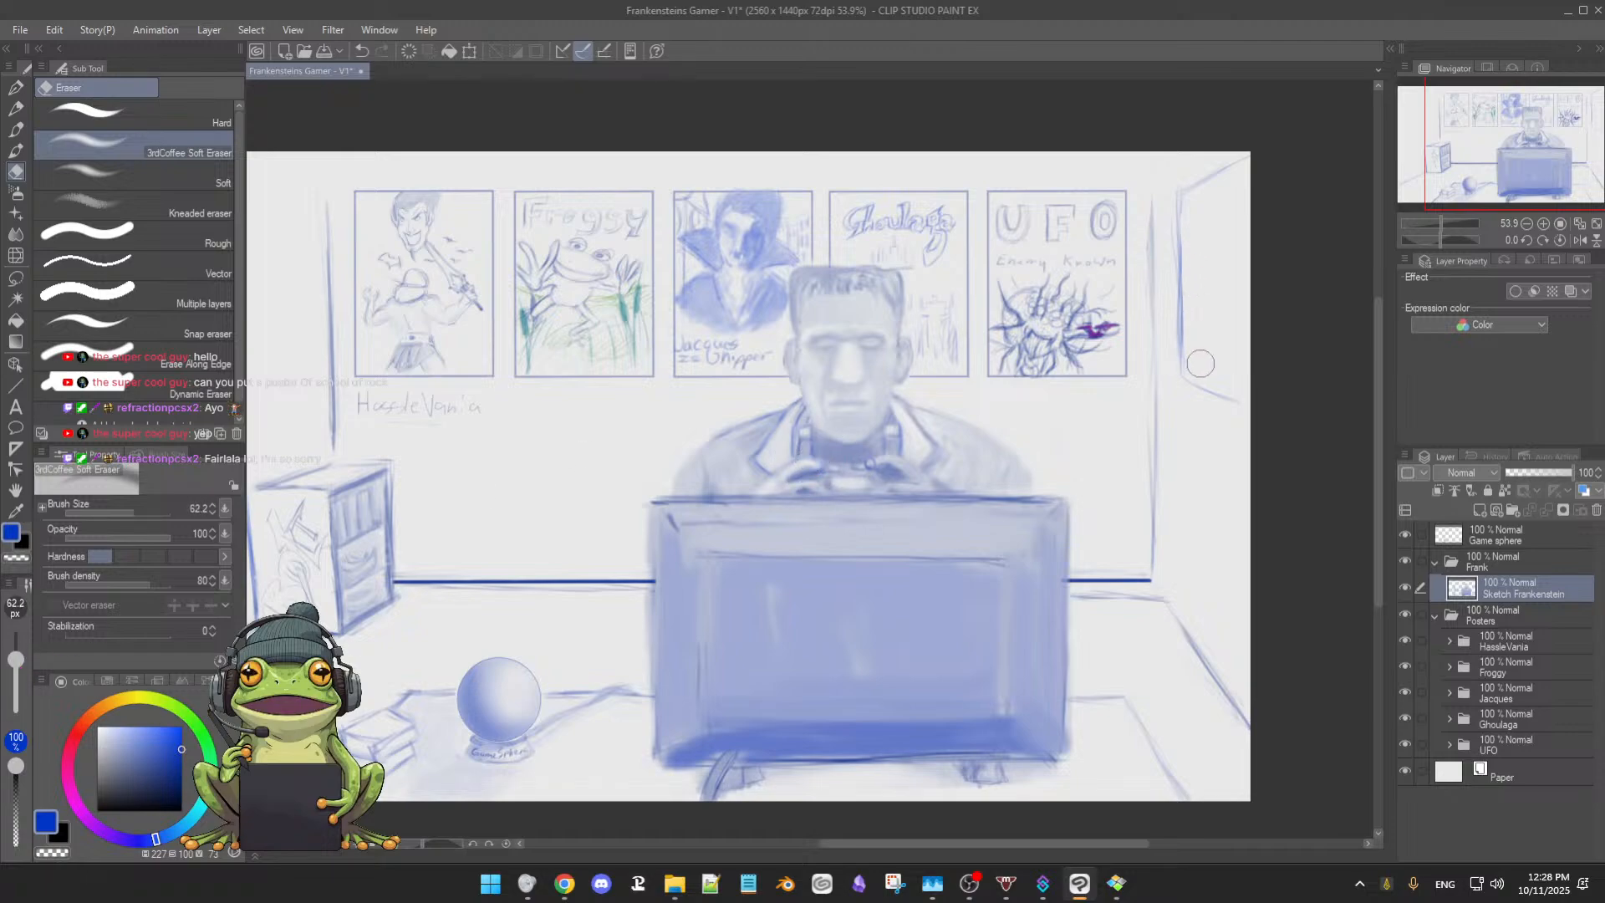
key(b)
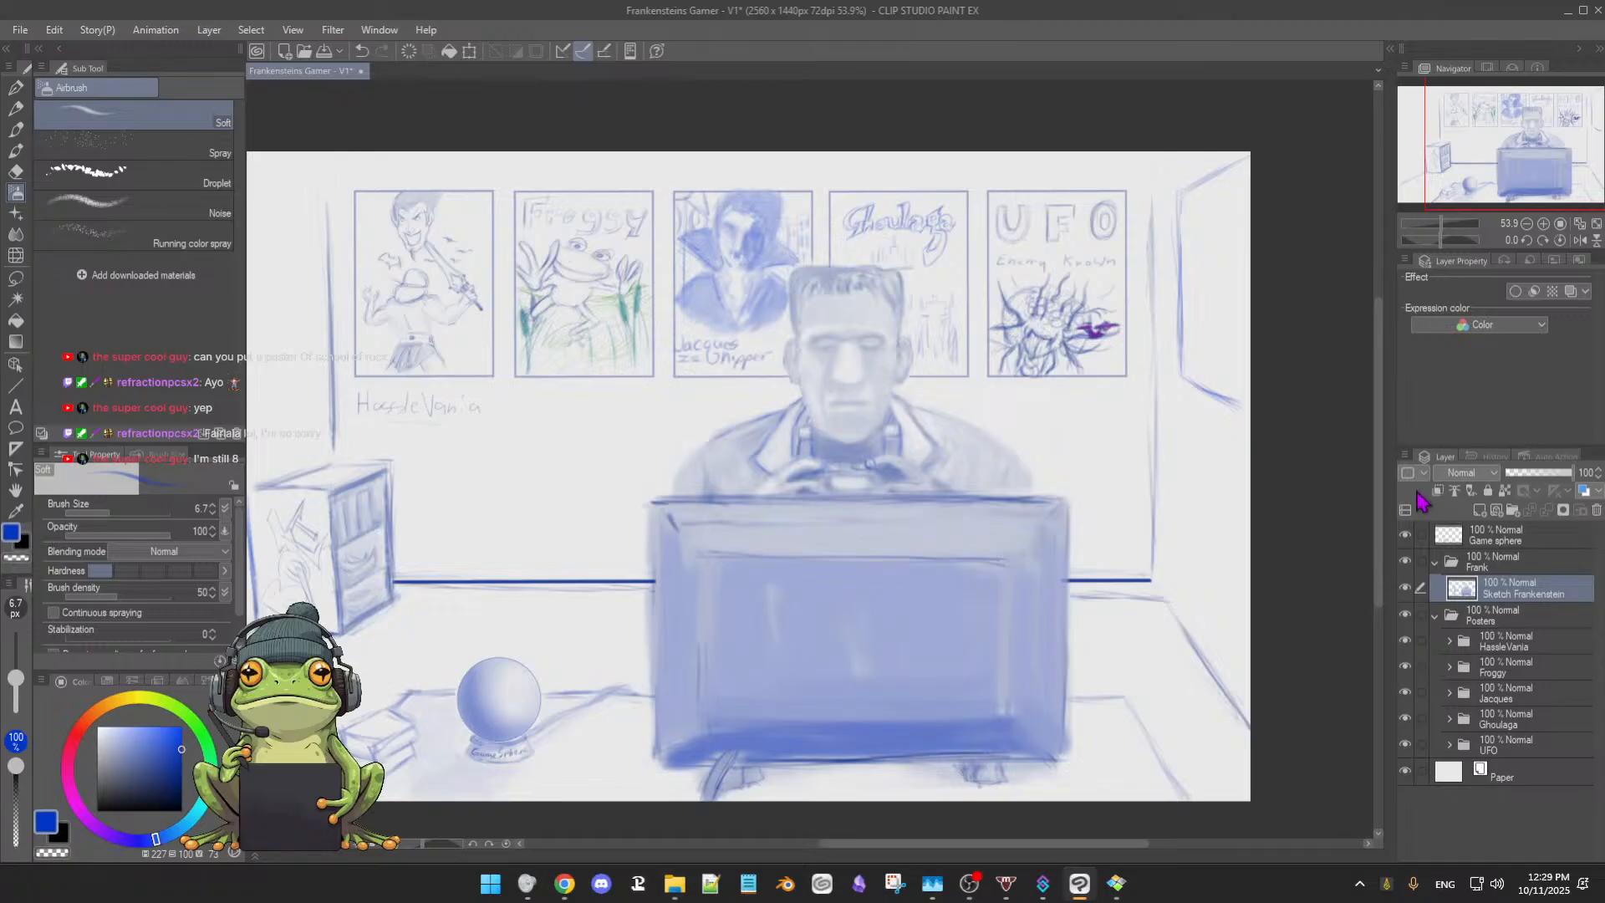
Compare the drawing with the Sketch Frankenstein layer hidden and shown
click(1405, 588)
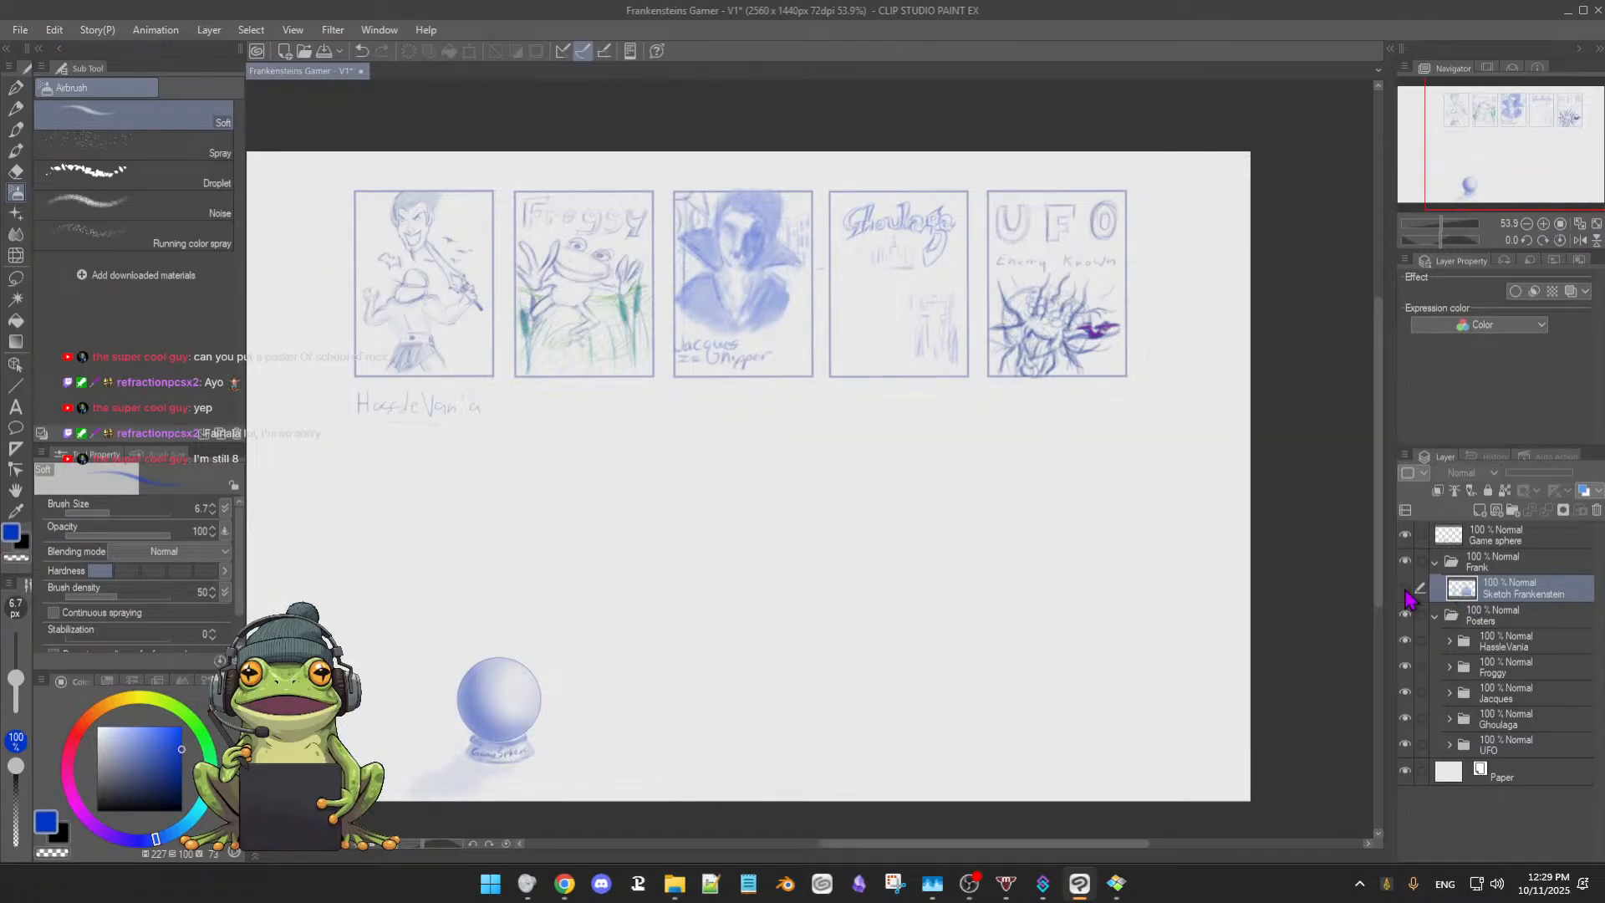
click(1405, 590)
click(1405, 591)
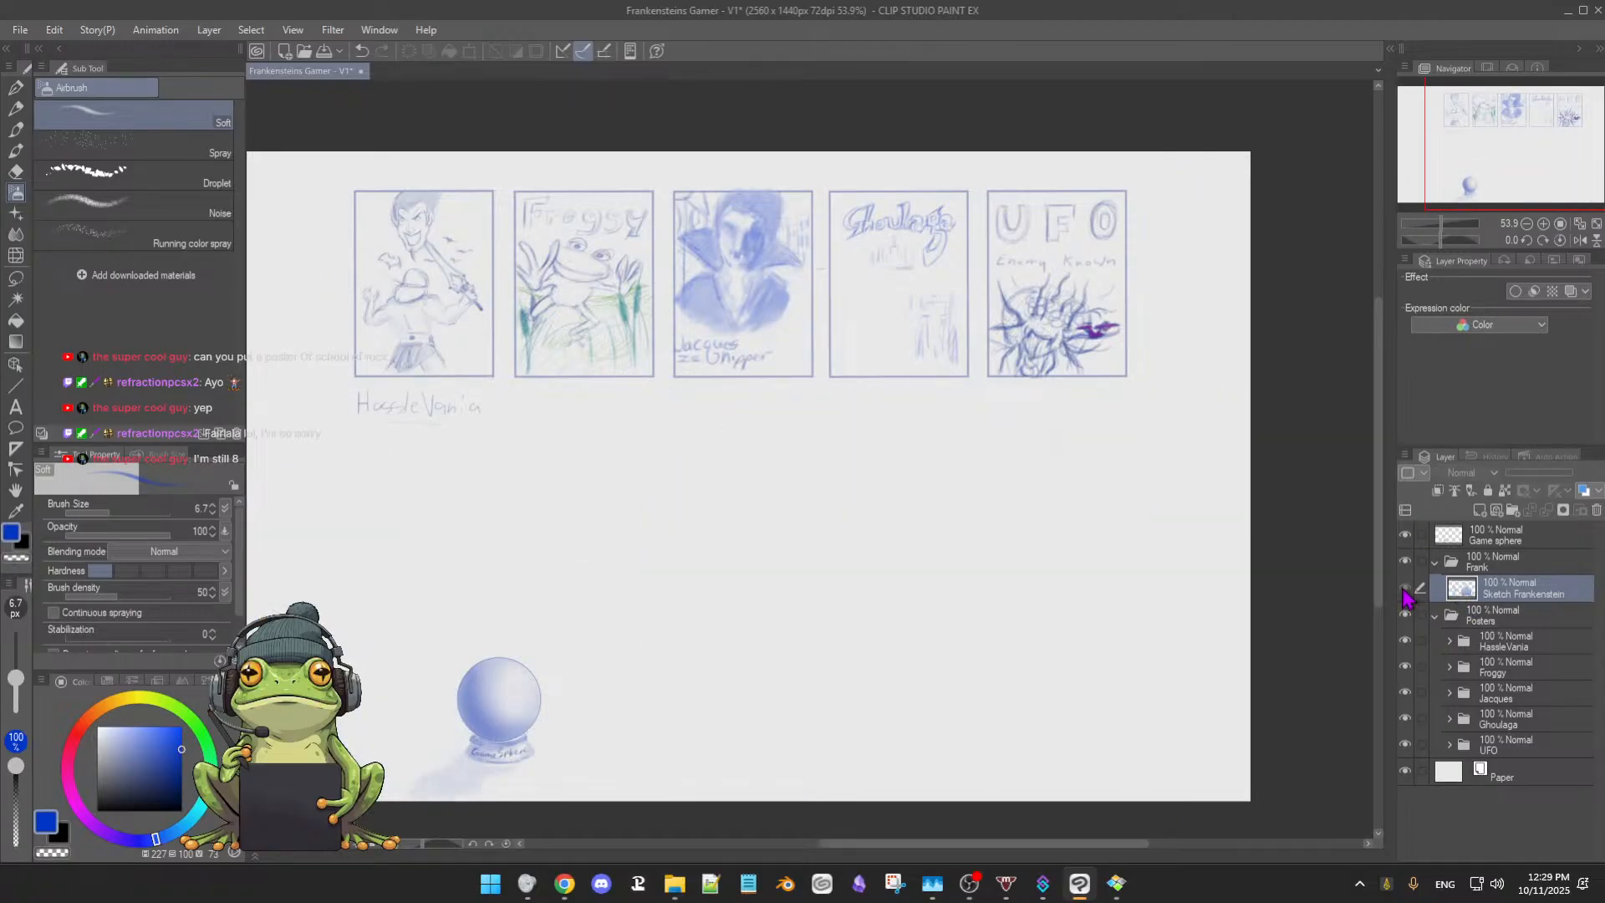
click(1405, 589)
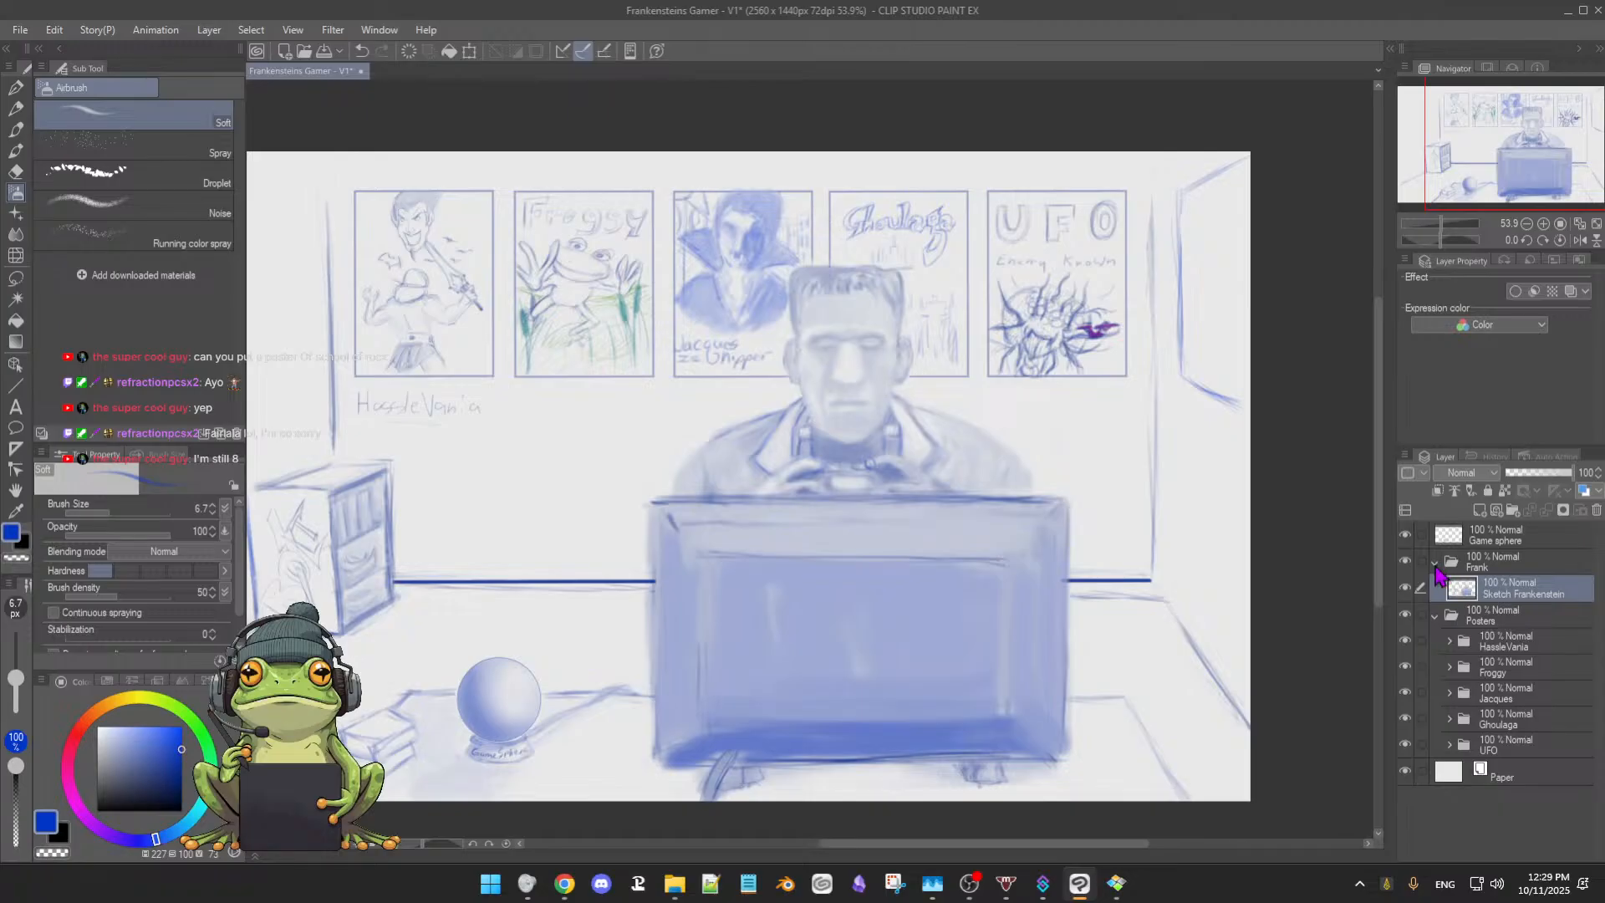
click(1444, 565)
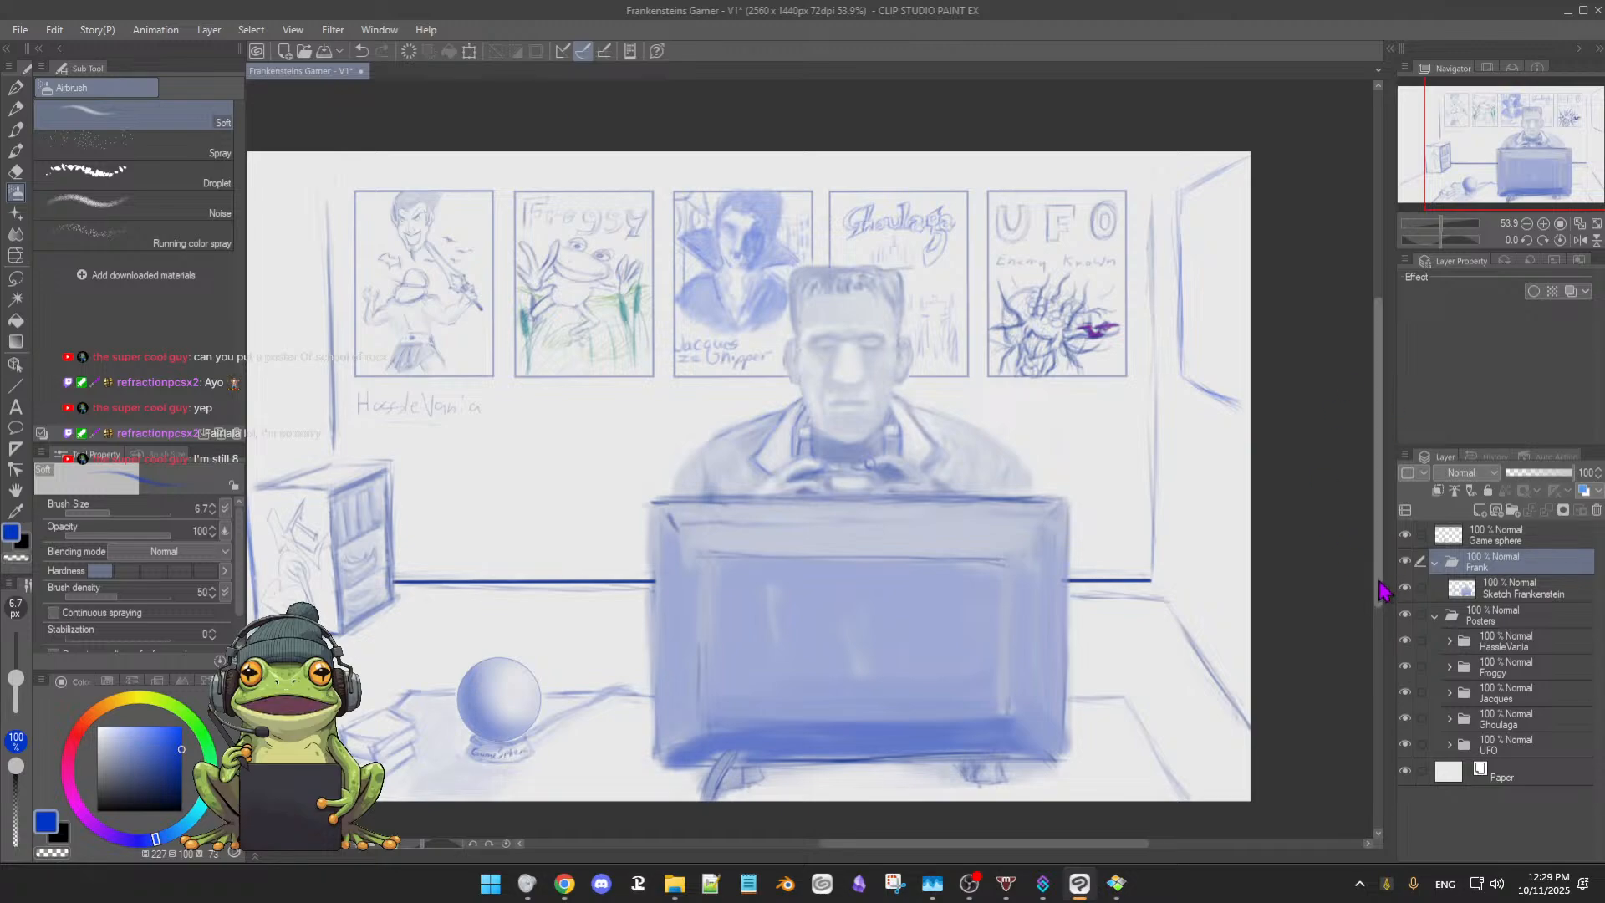
mouse_move(1388, 594)
mouse_down()
mouse_move(1381, 647)
mouse_move(1383, 589)
mouse_move(1379, 610)
mouse_up()
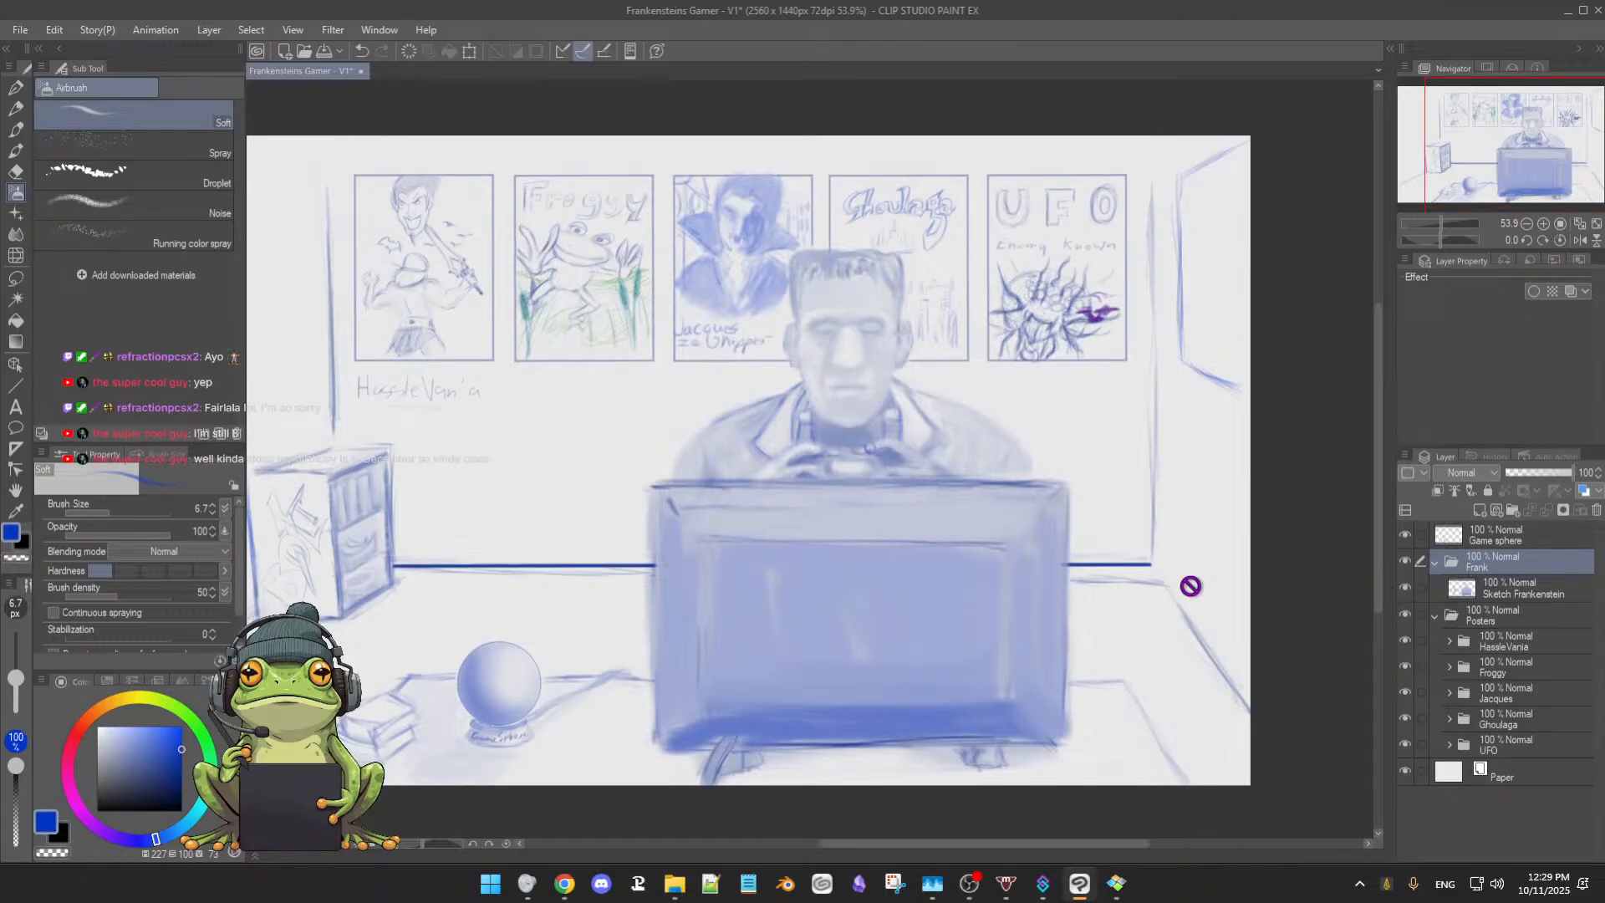
drag(1190, 586, 1204, 594)
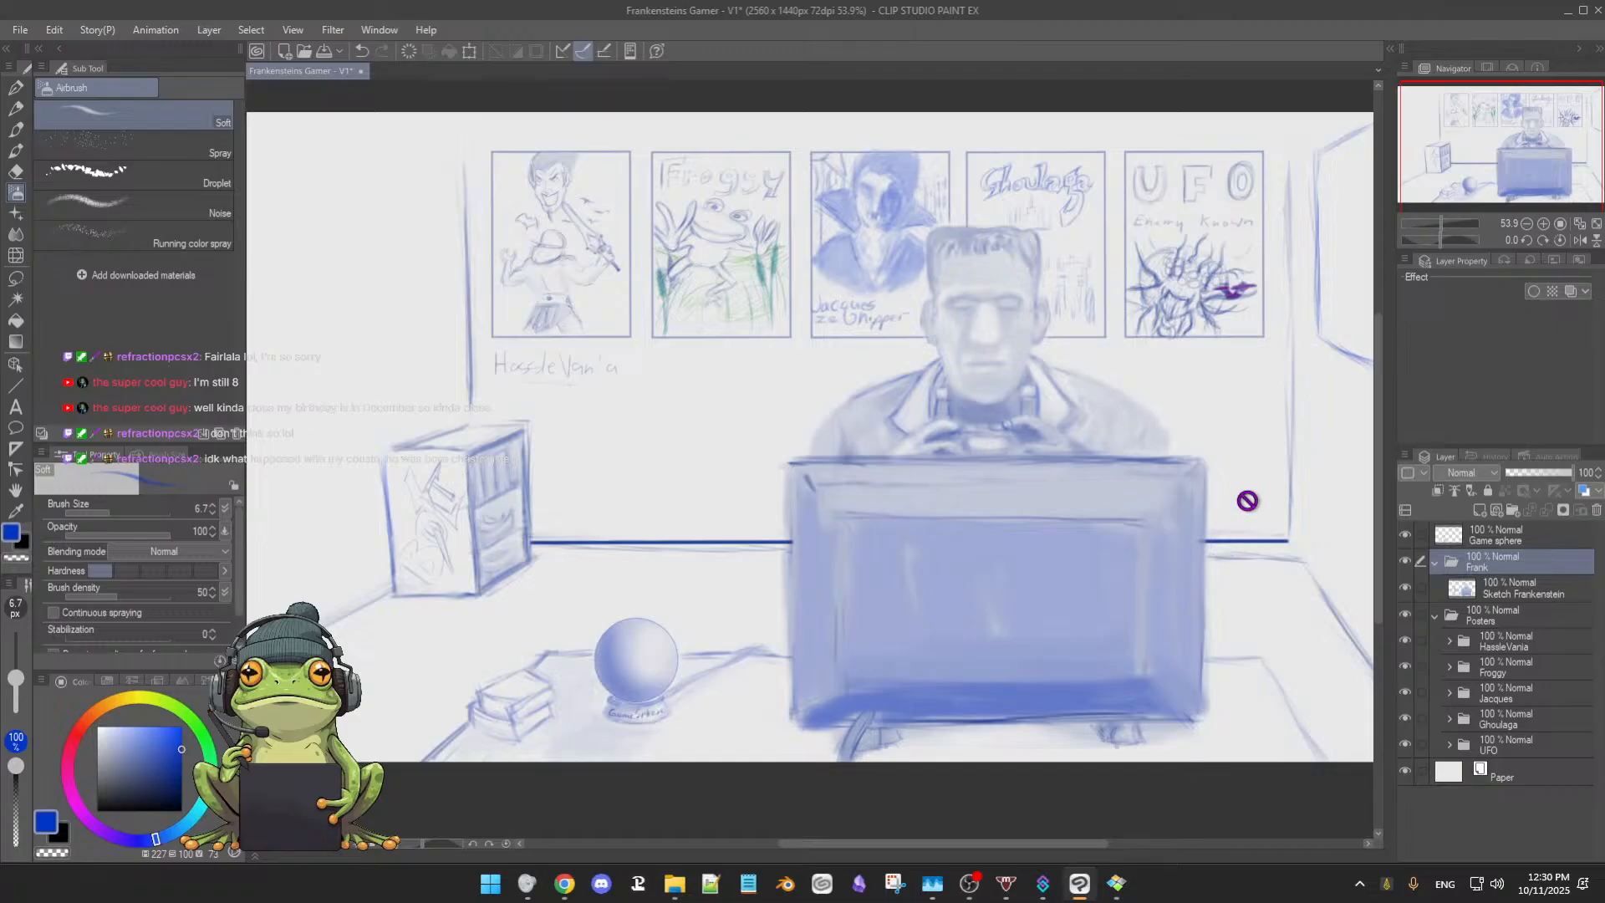
scroll(1259, 572, right, 2)
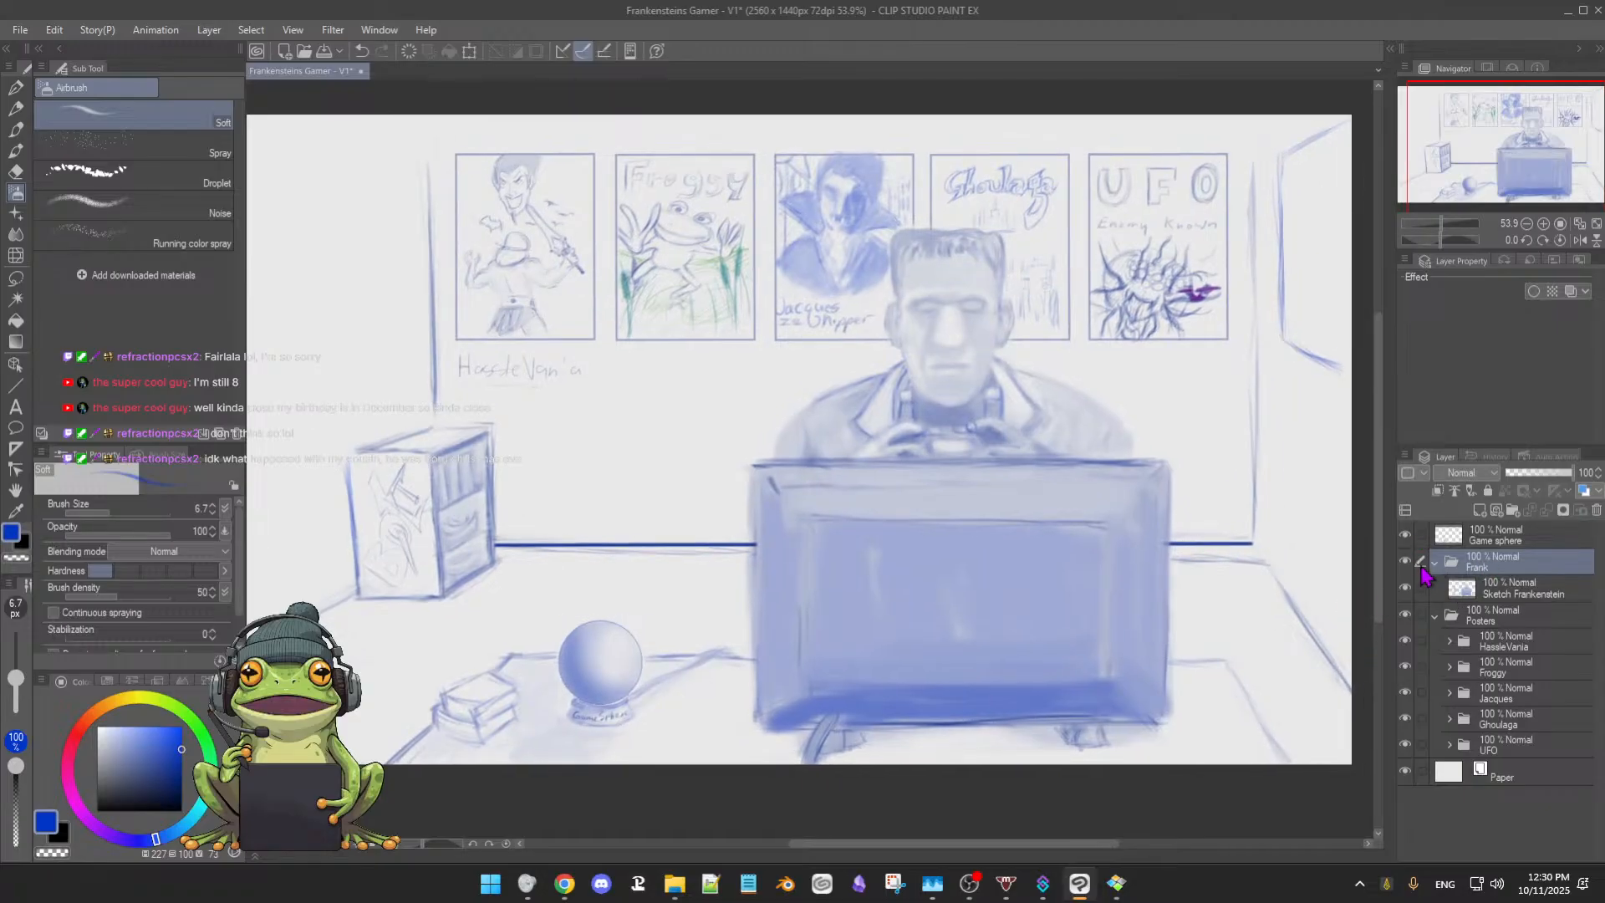
Select the Sketch Frankenstein layer inside the Frank folder and collapse the Posters folder
click(1432, 565)
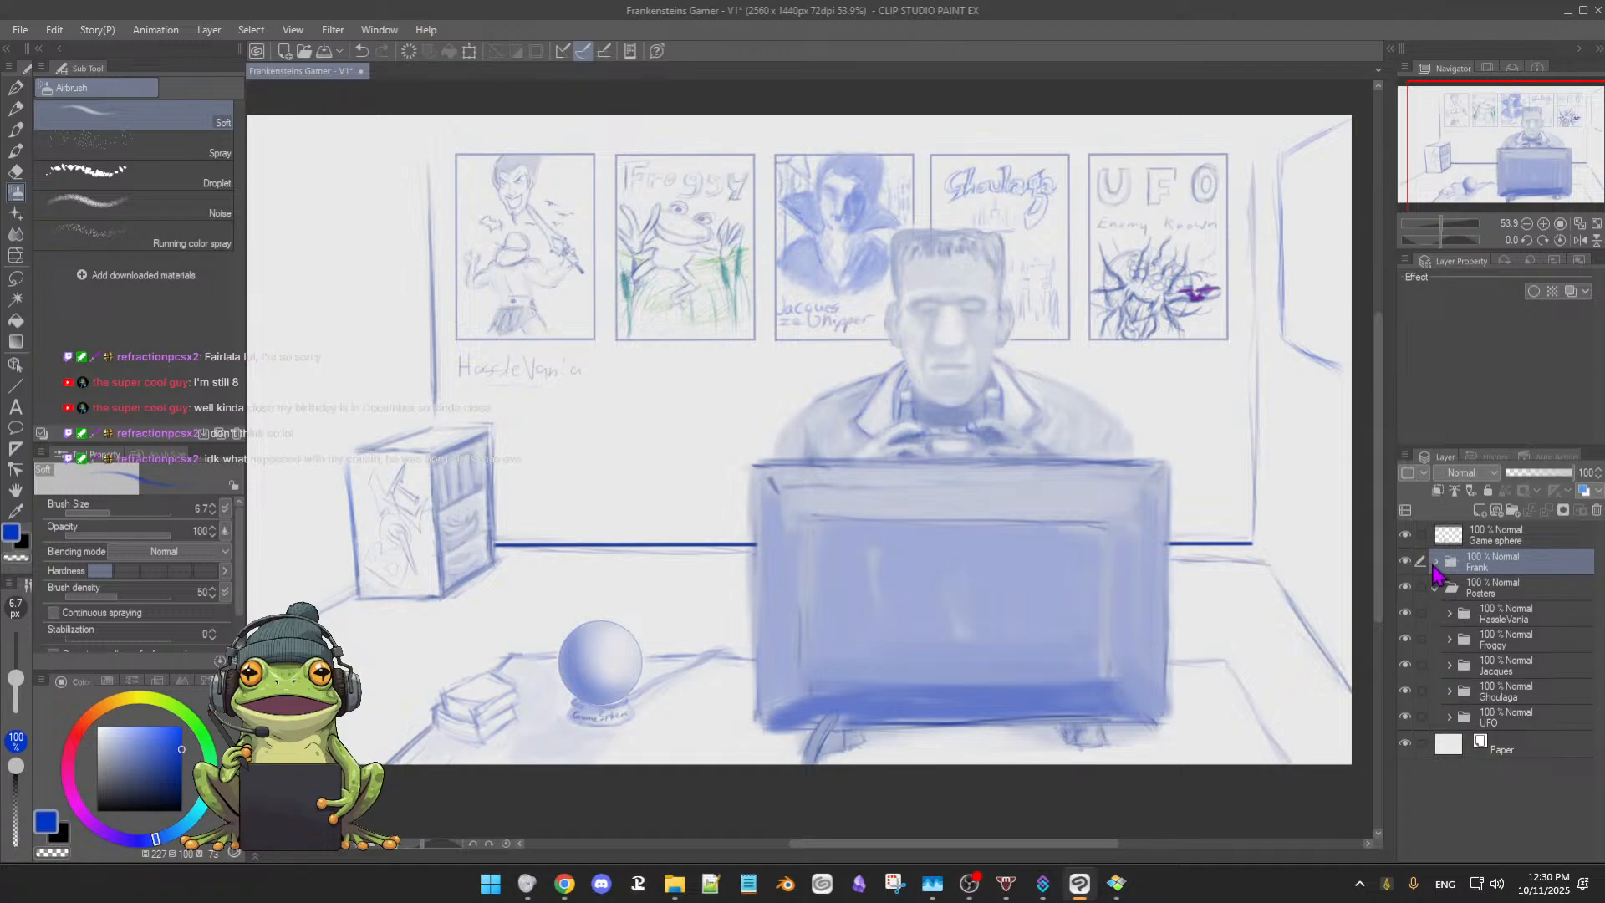
click(1433, 564)
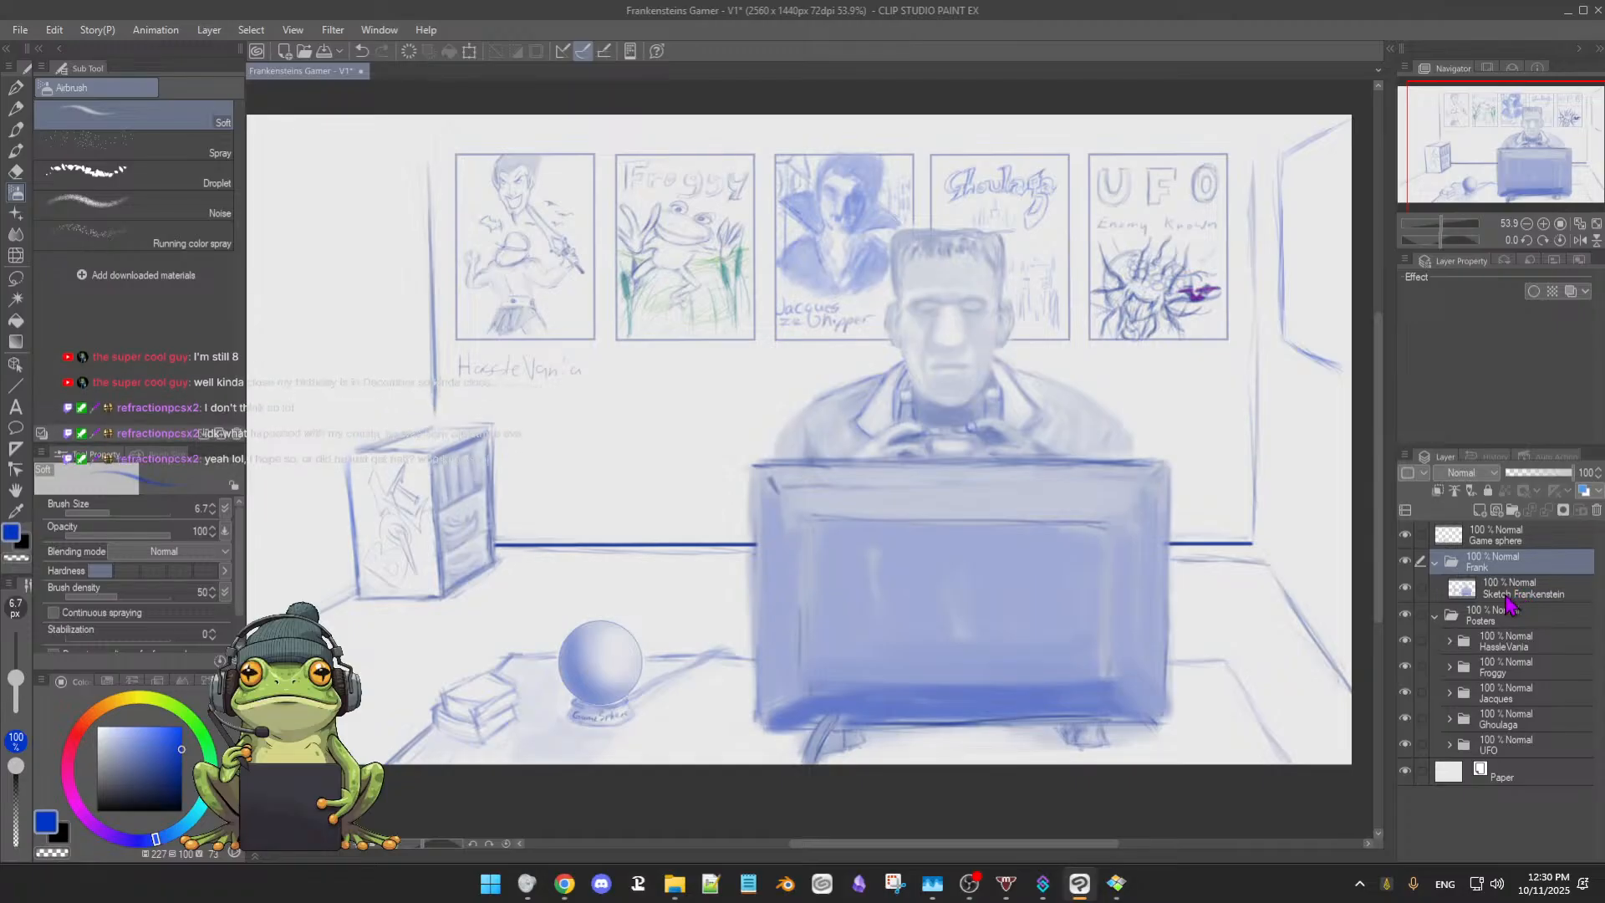
click(1434, 618)
click(1435, 617)
click(1521, 593)
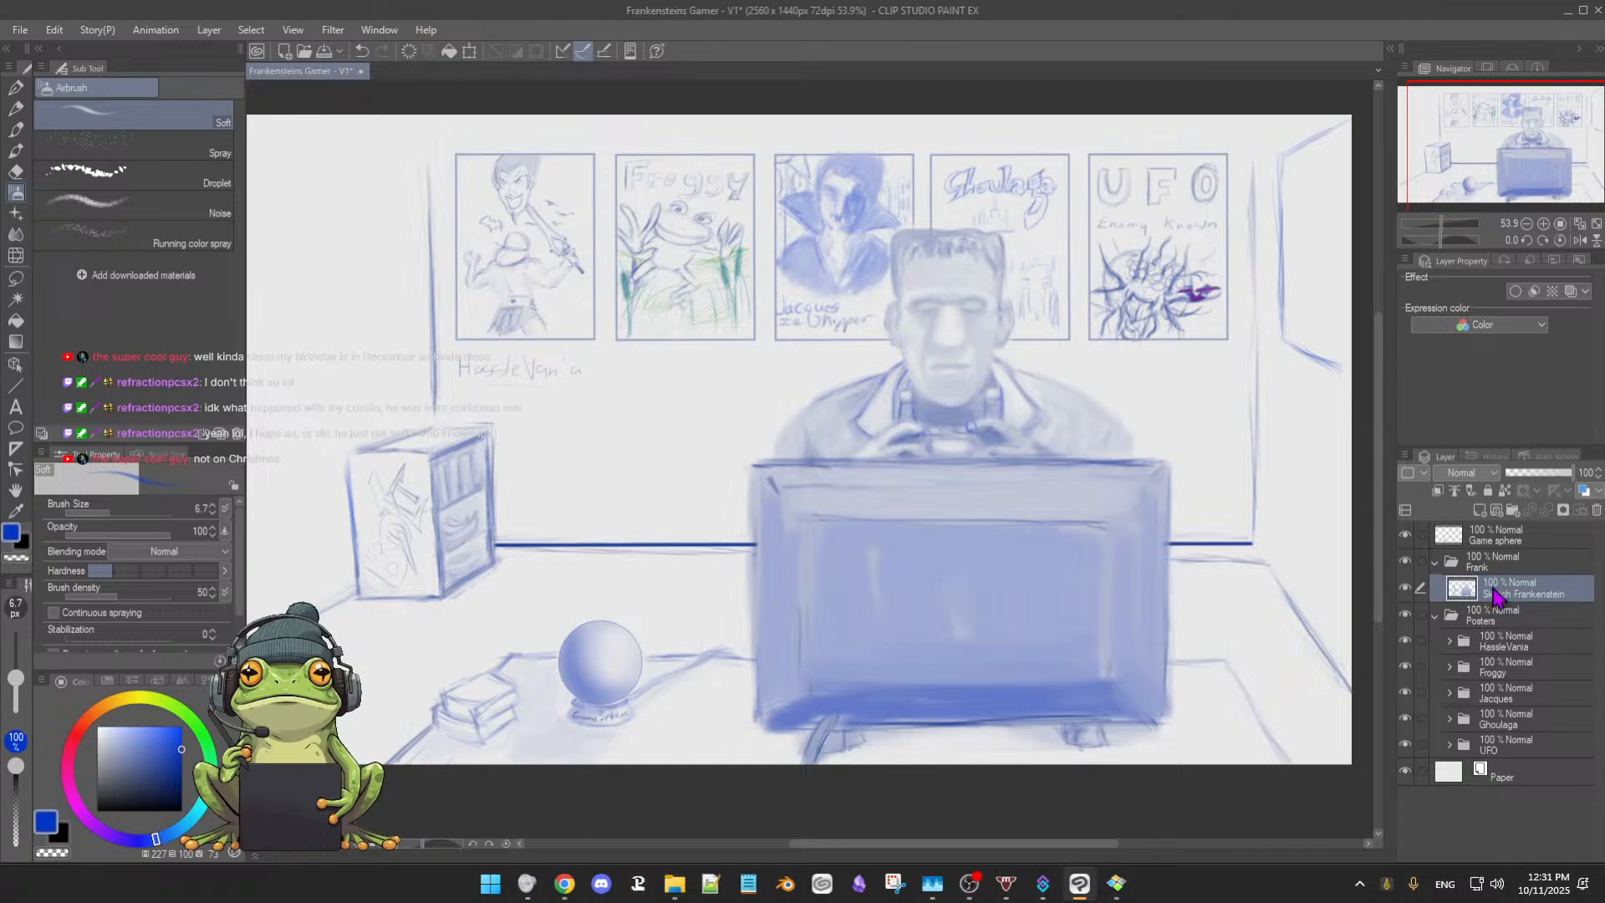
click(1436, 616)
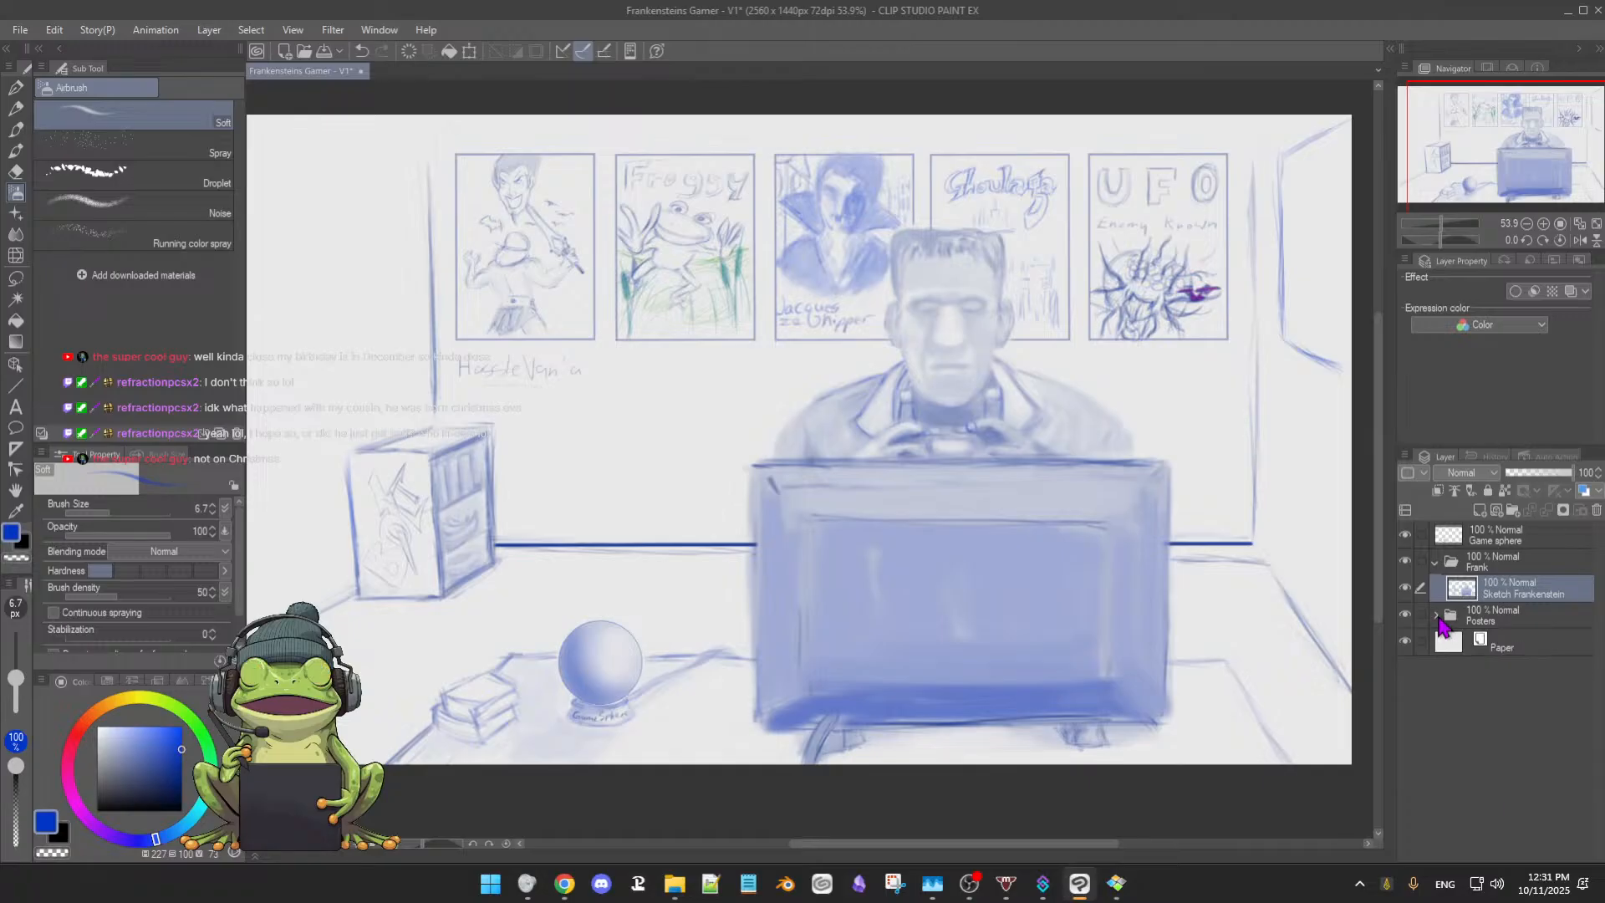
Create a new layer above Sketch Frankenstein in the Frank folder and name it Paint/Frank
click(1436, 616)
click(1436, 616)
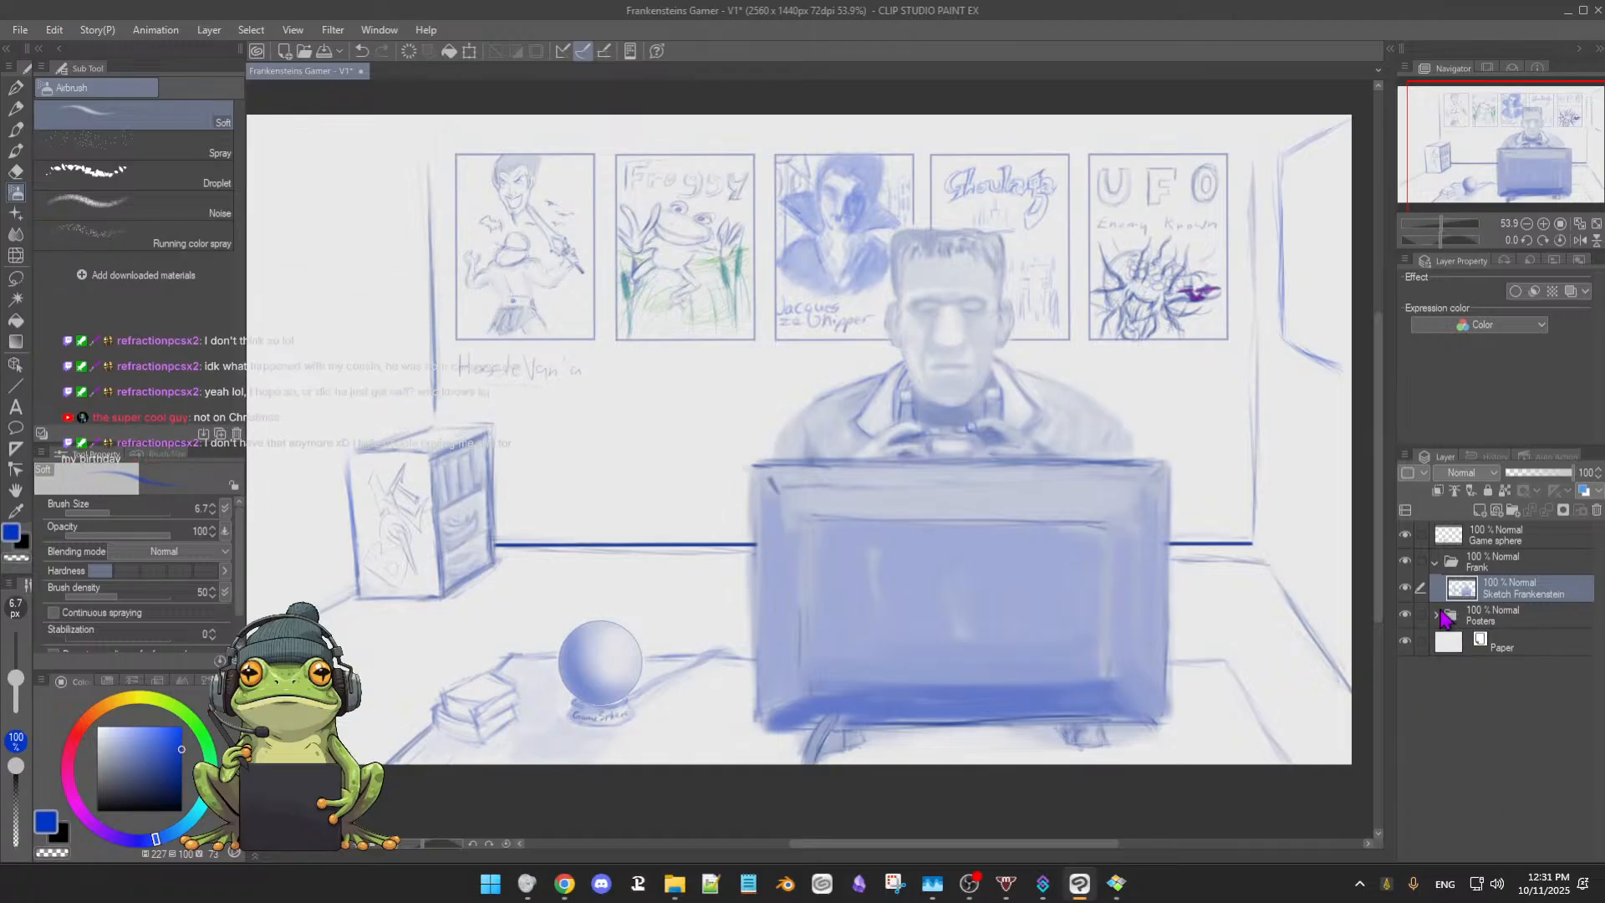
click(1492, 567)
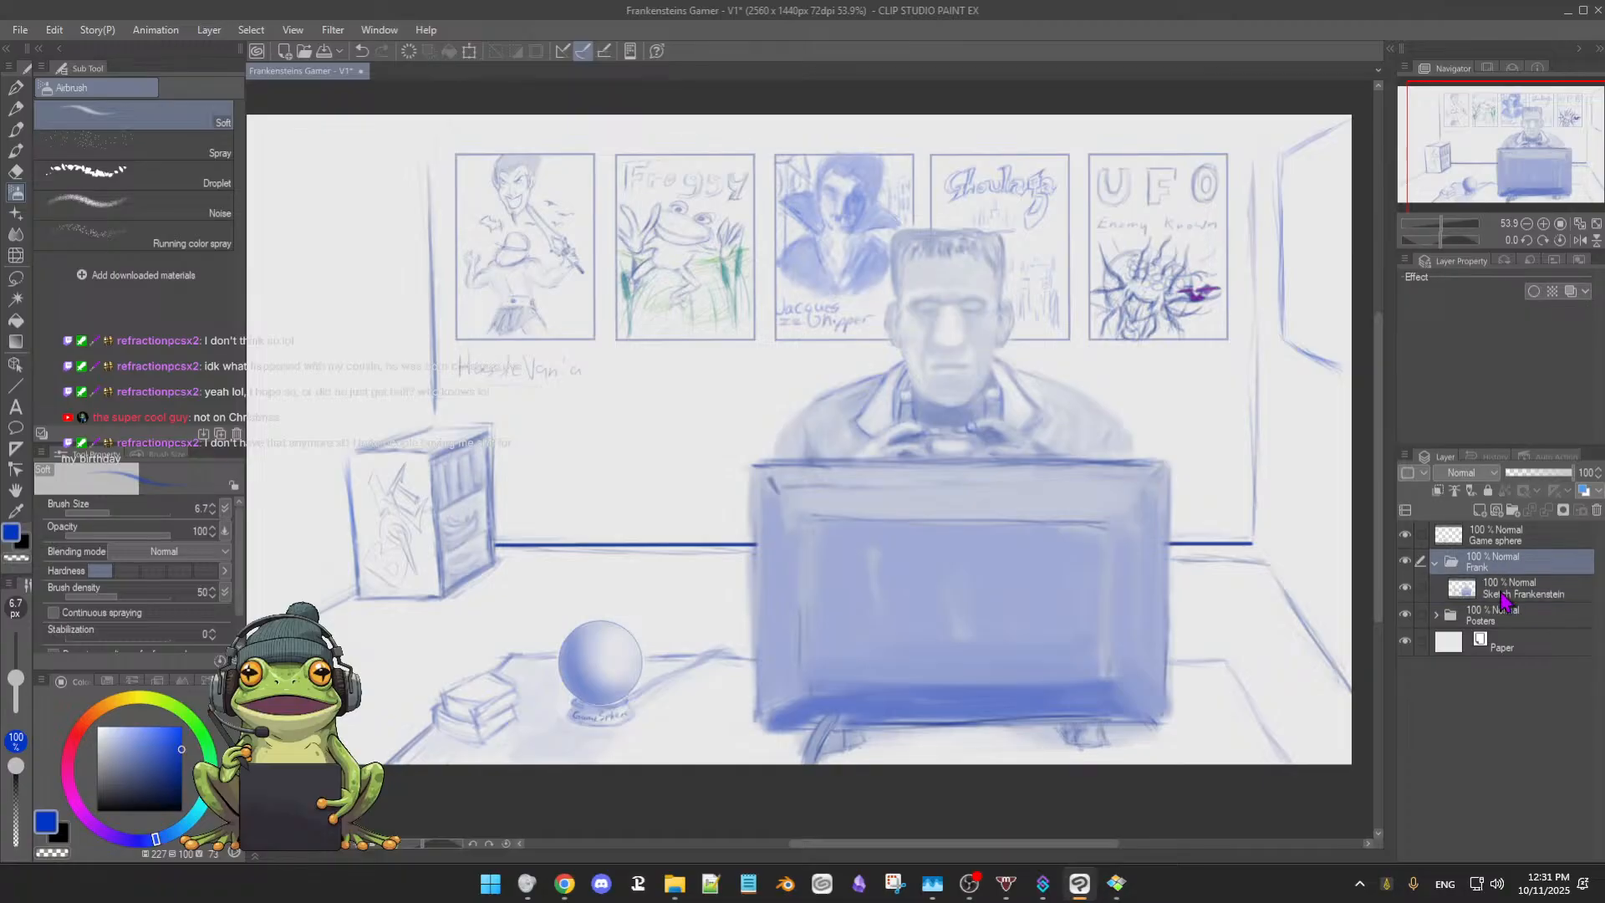
click(1504, 591)
click(1478, 510)
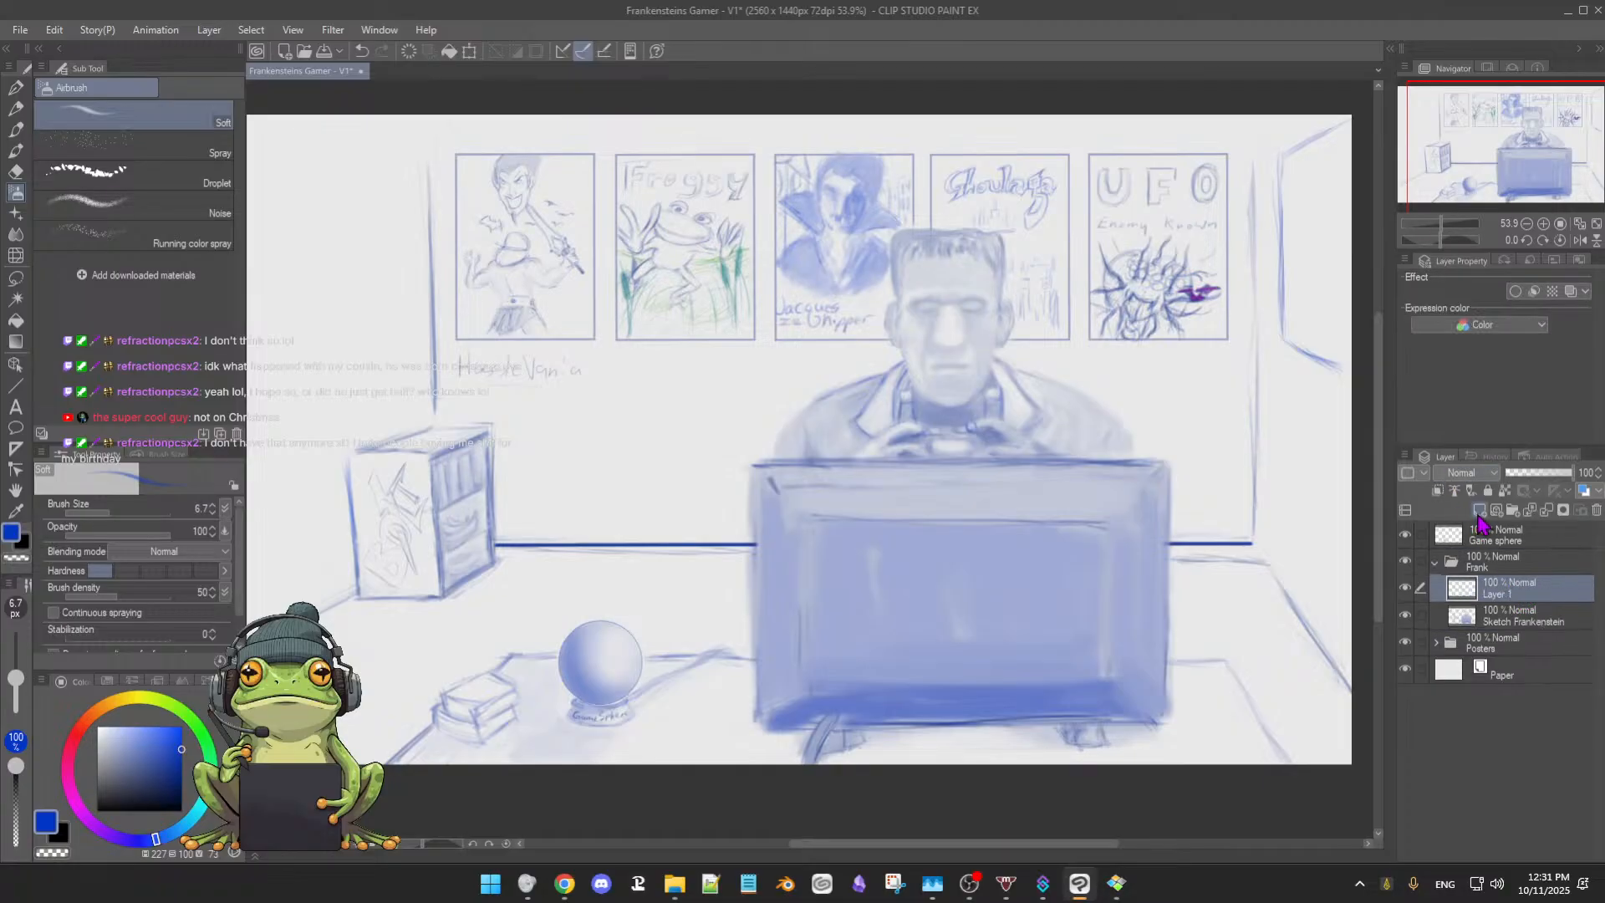
double_click(1499, 595)
text(Paint/Frank)
key(Return)
Reorder the Paint/Frank layer so that it sits directly below Sketch Frankenstein inside the Frank folder
drag(1523, 592, 1517, 620)
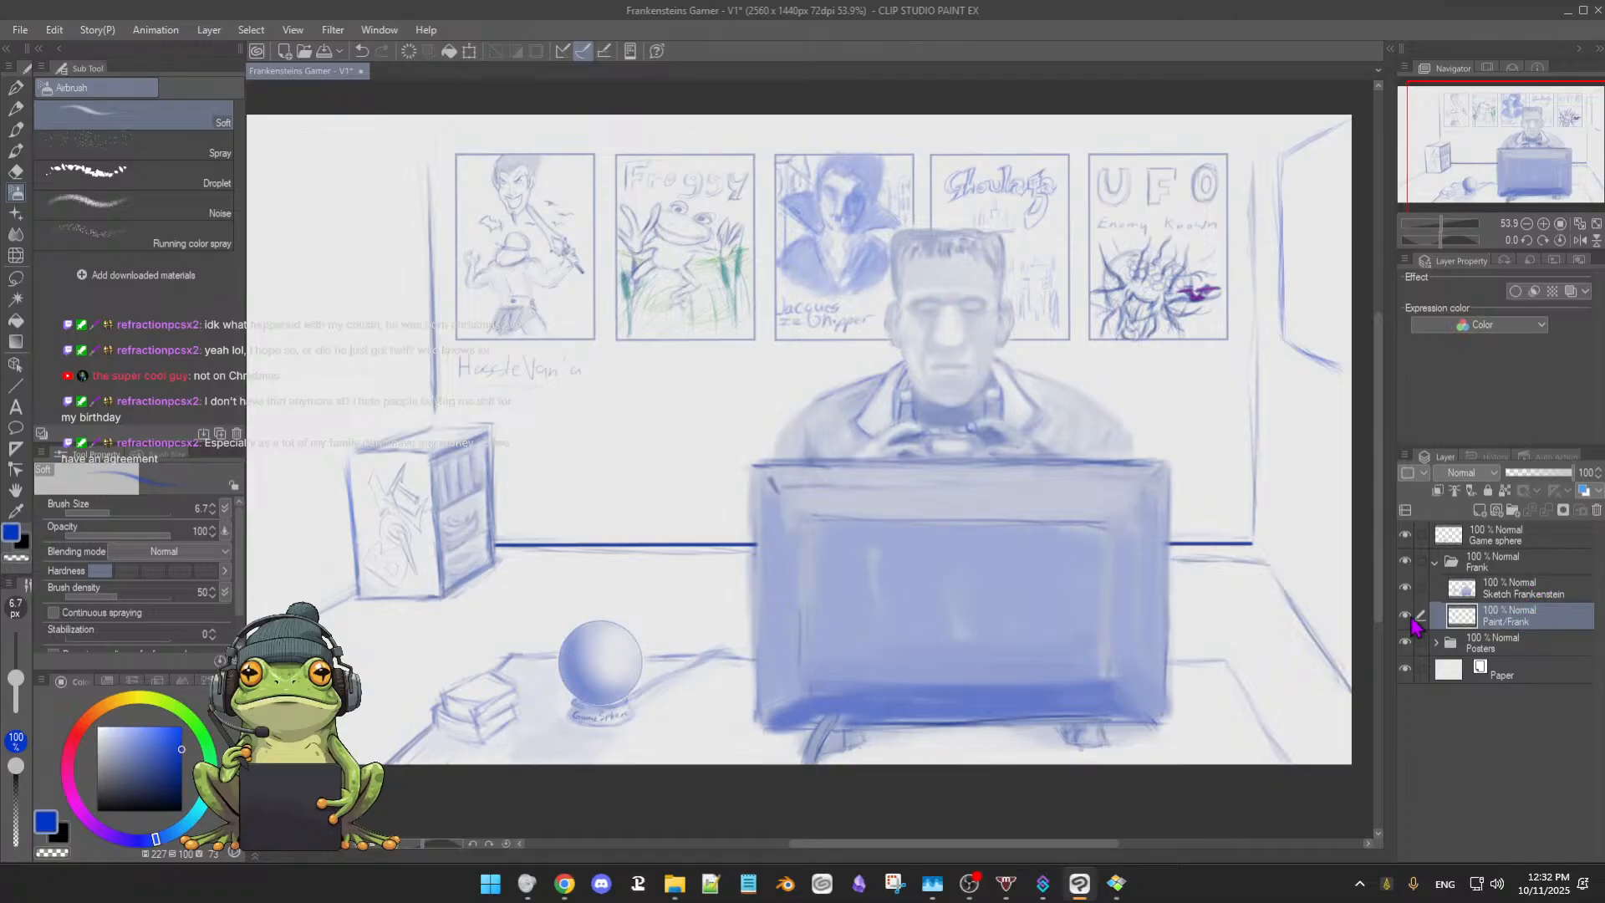
drag(1522, 618, 1528, 577)
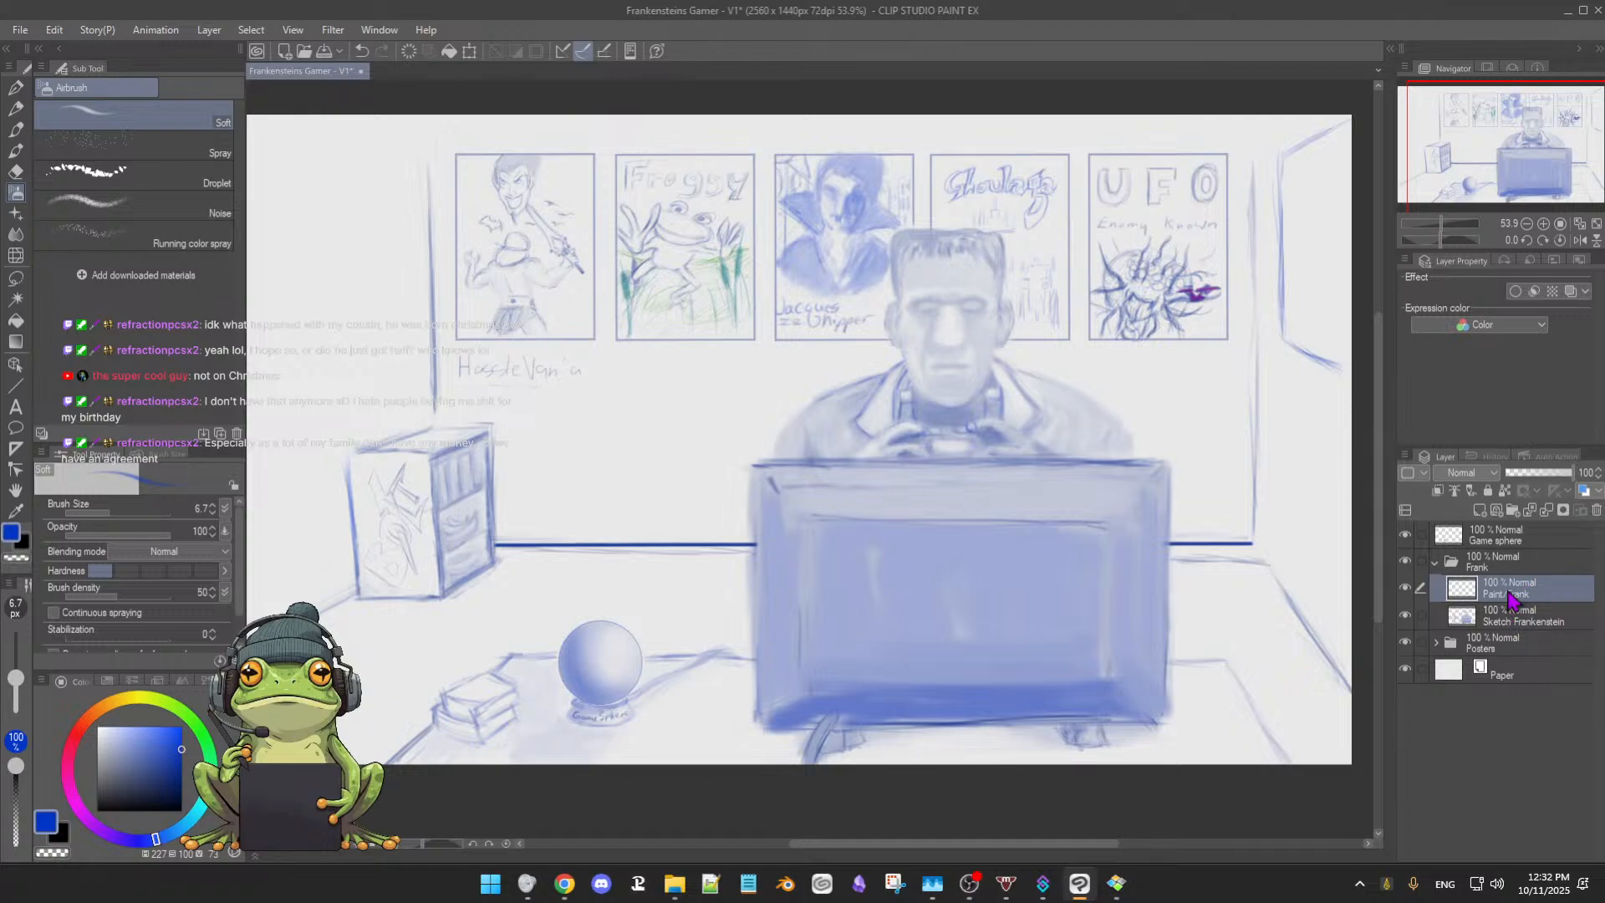
drag(1516, 598, 1516, 628)
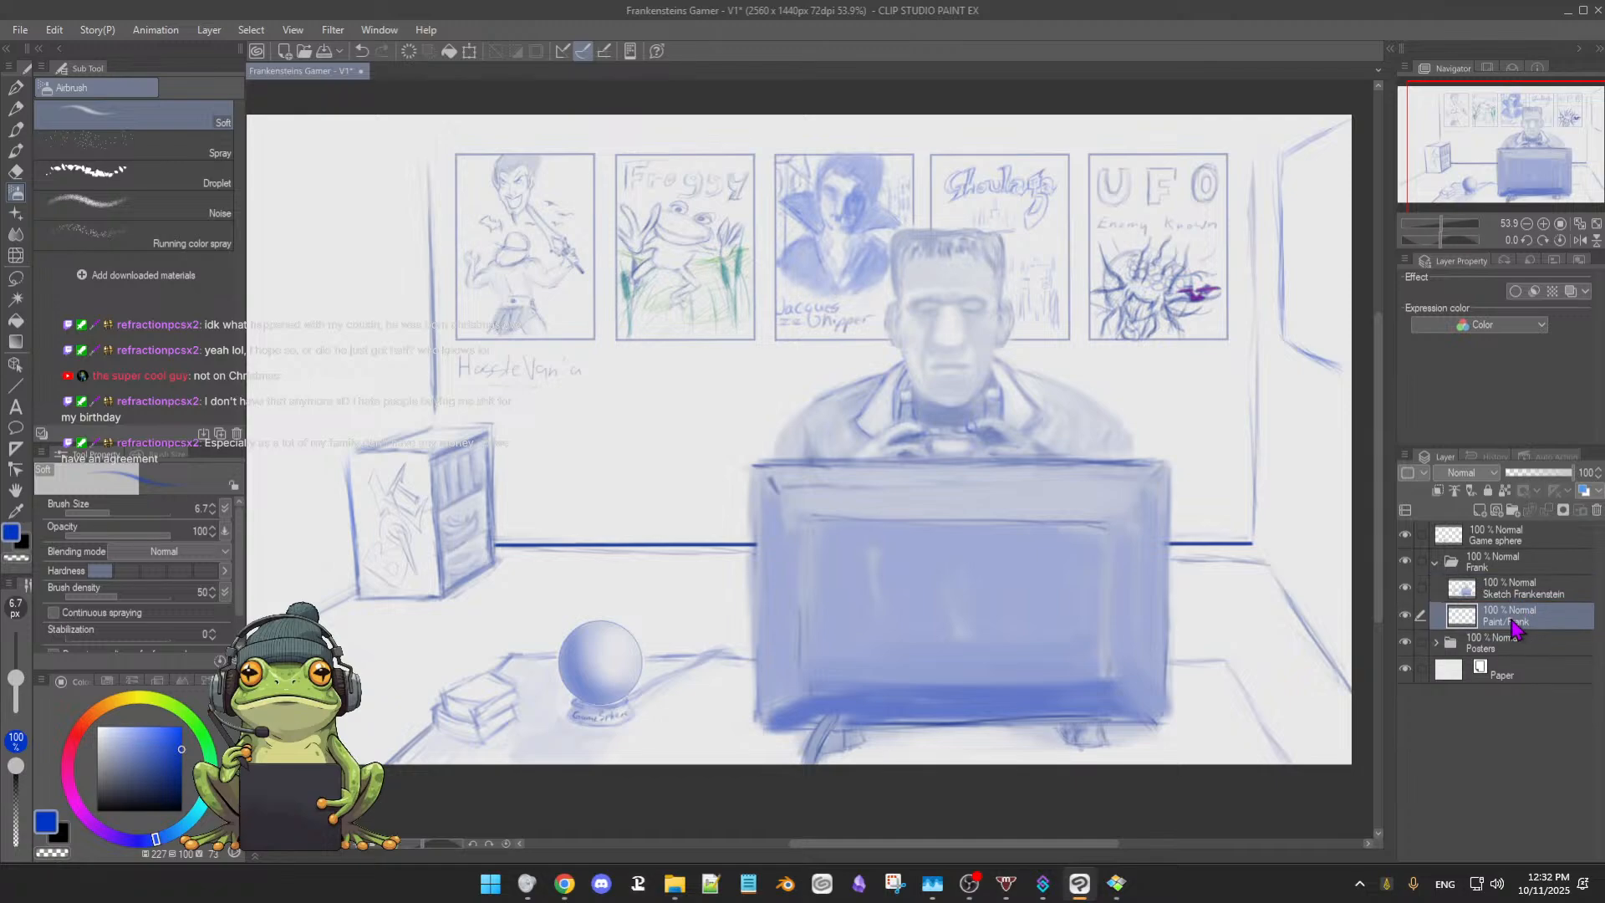
click(1454, 565)
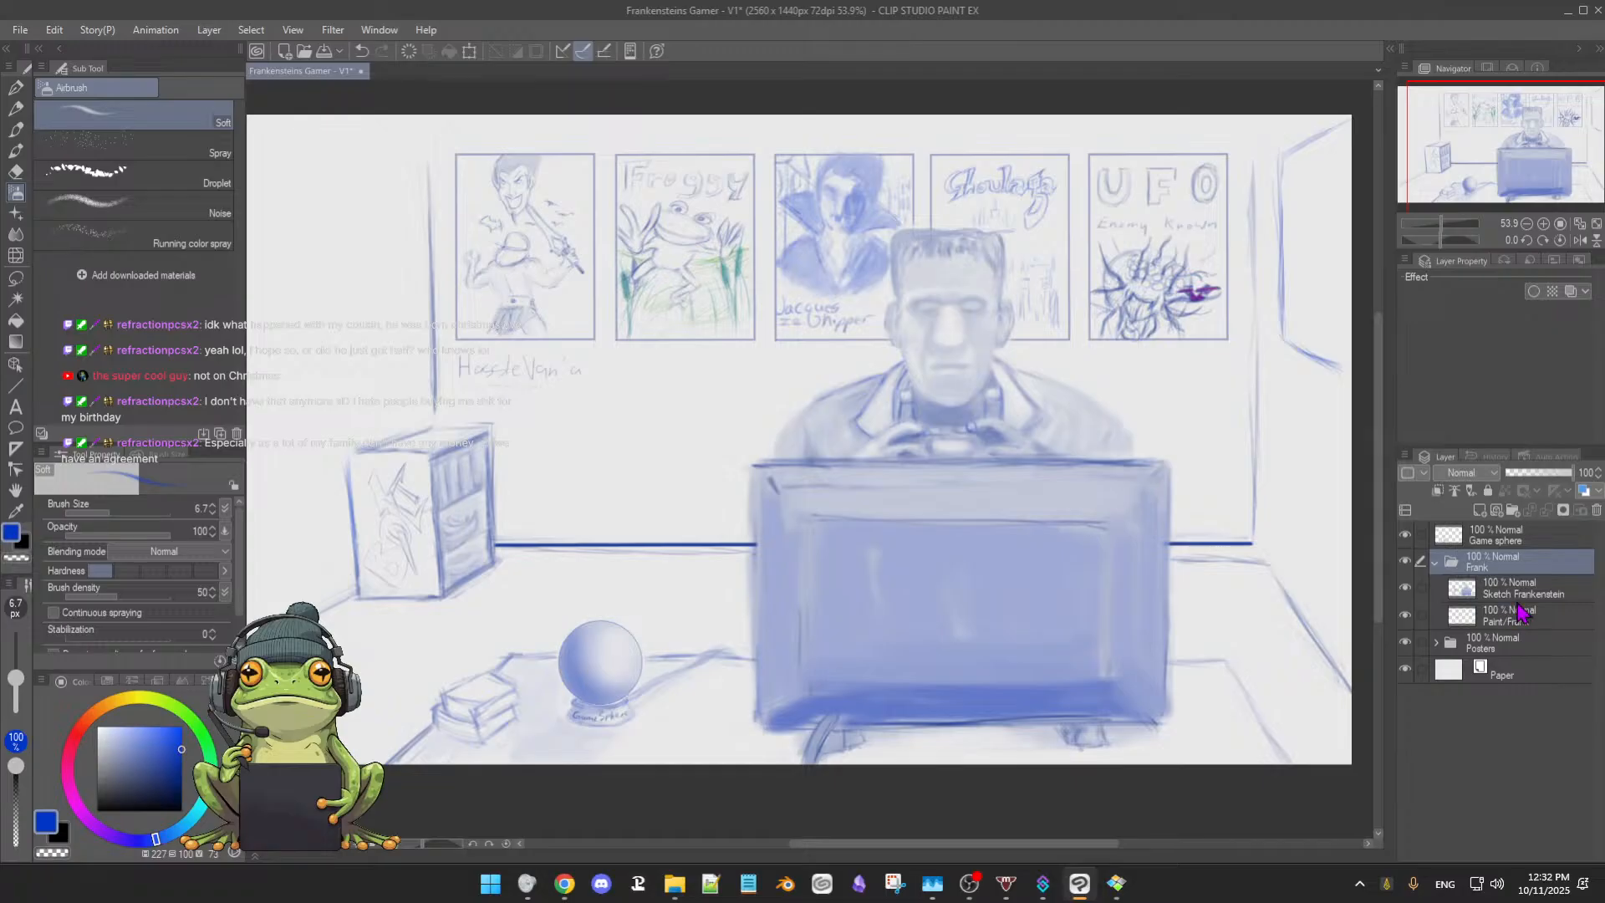
click(1520, 627)
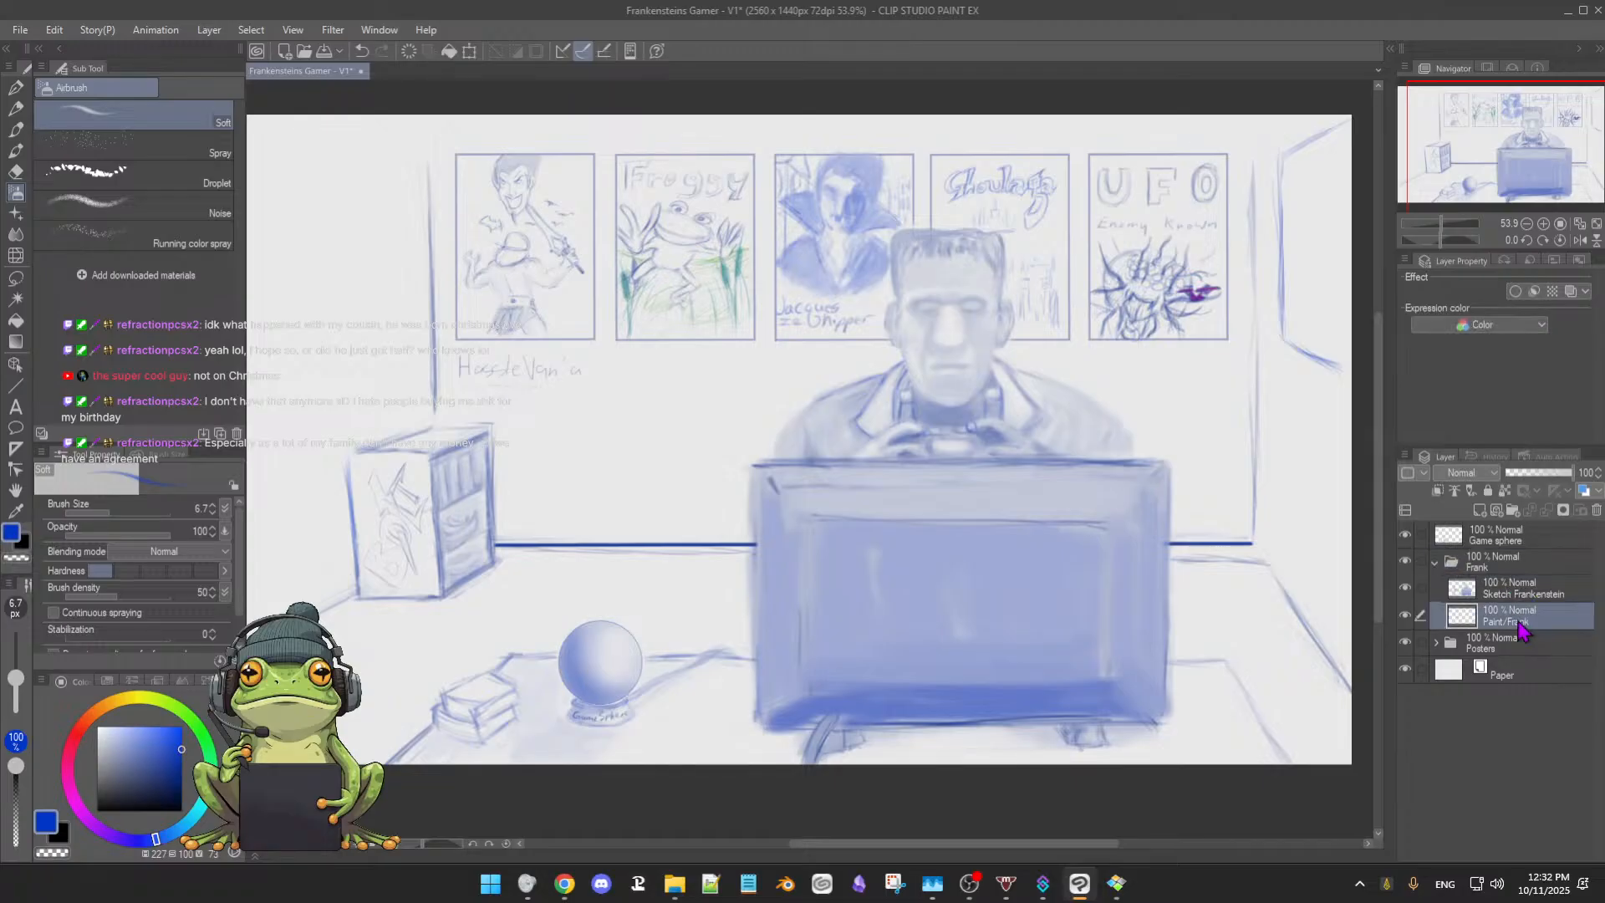
click(1524, 599)
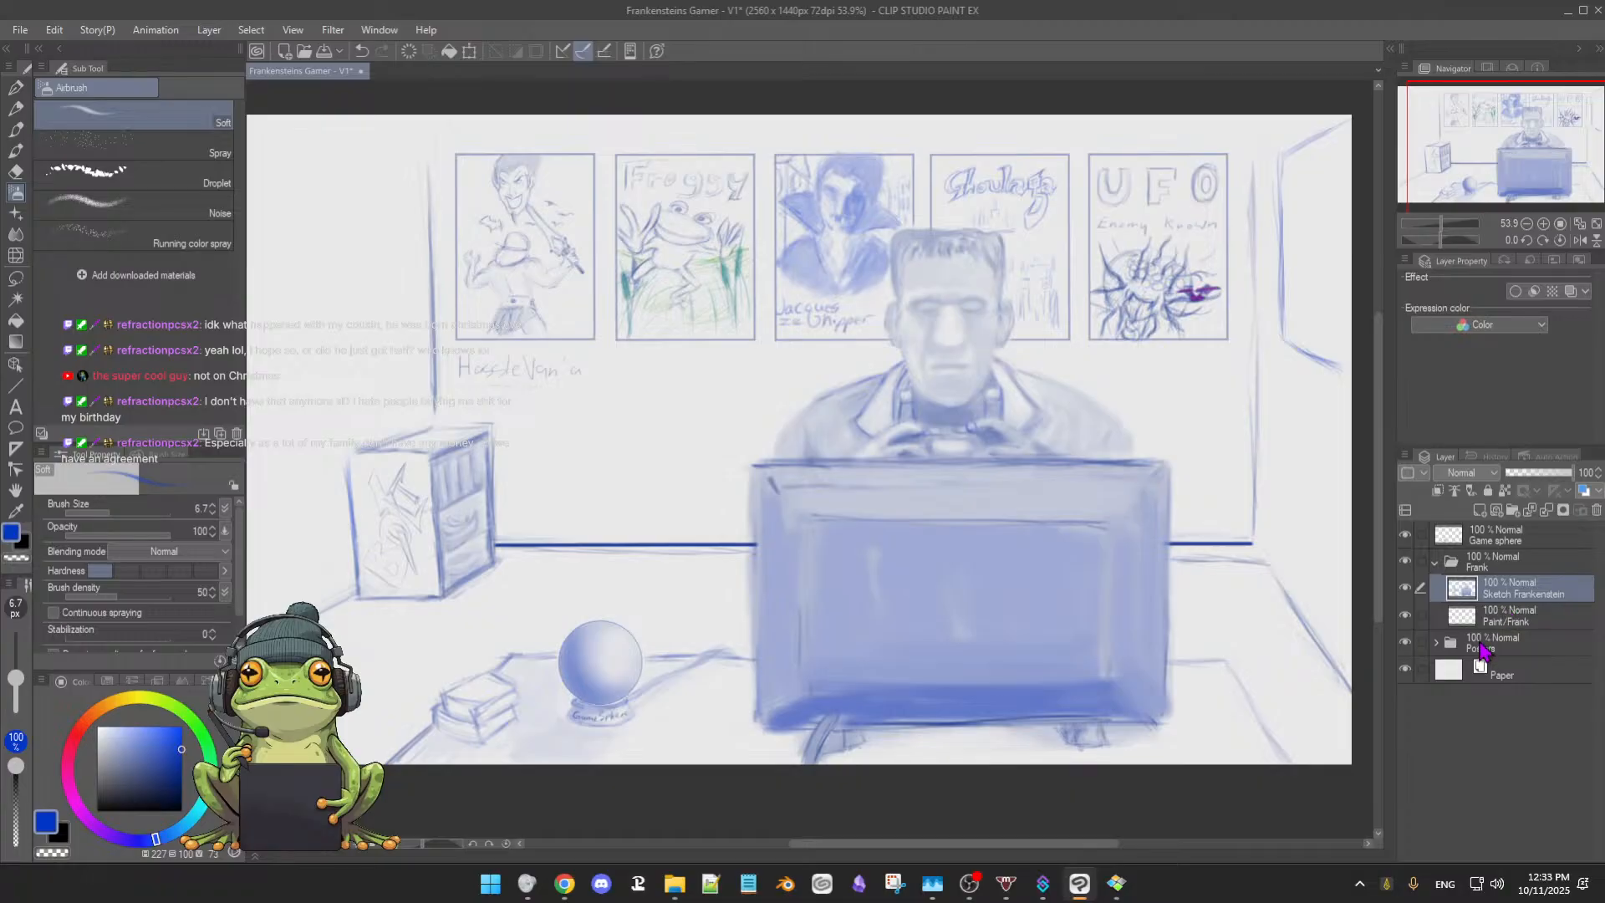
click(1501, 619)
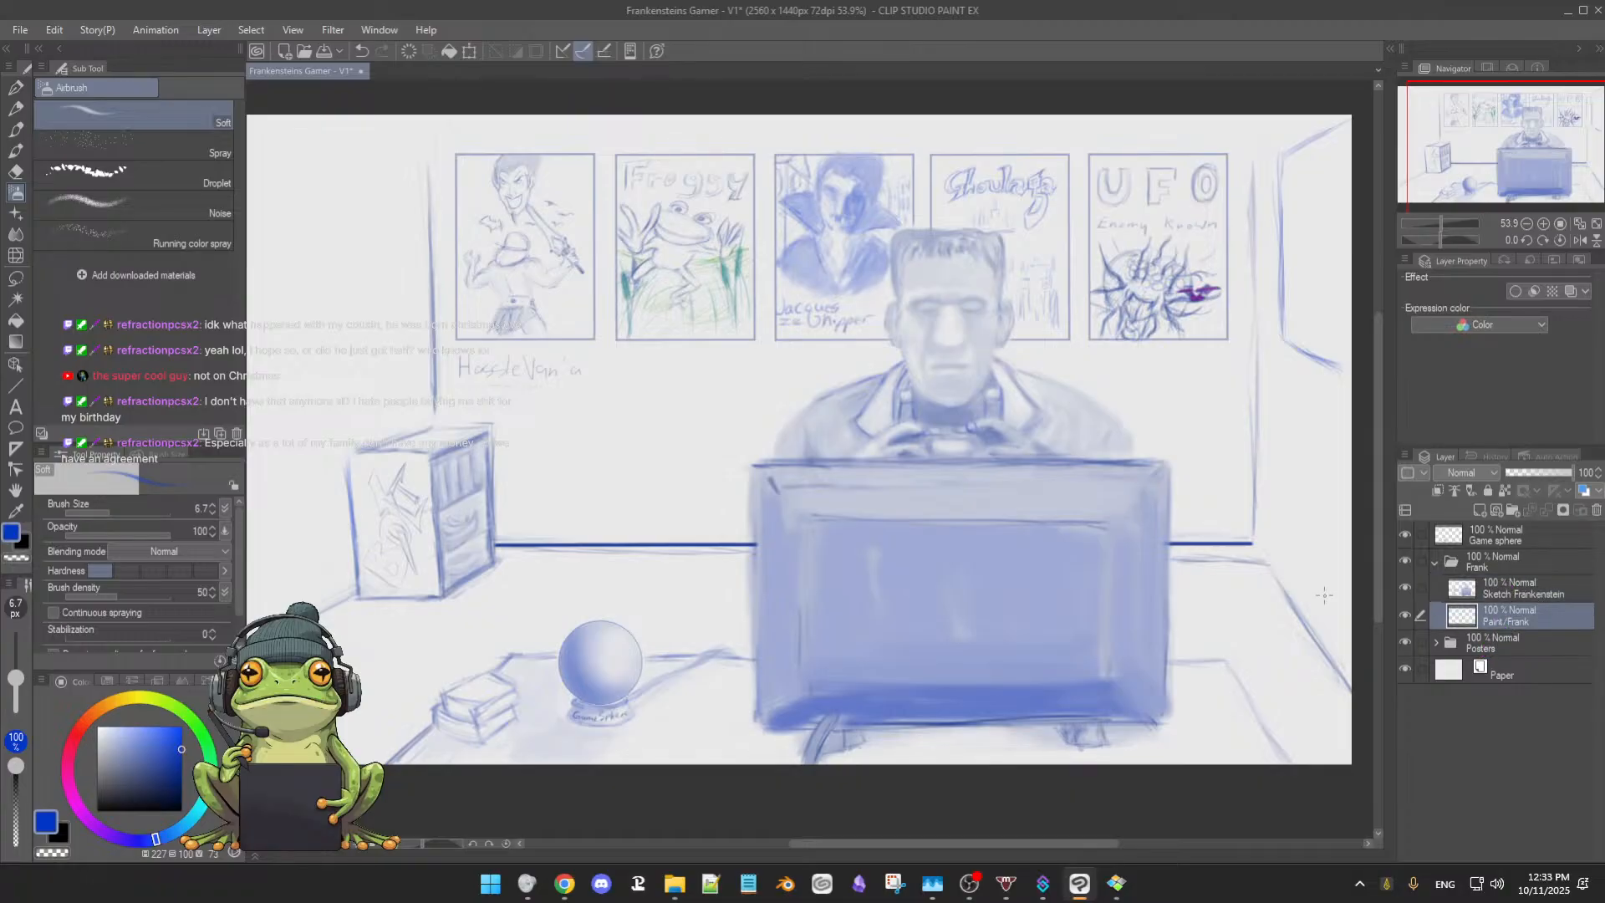
Lower the Sketch Frankenstein layer's opacity to 43% and hide the Posters folder
click(1503, 592)
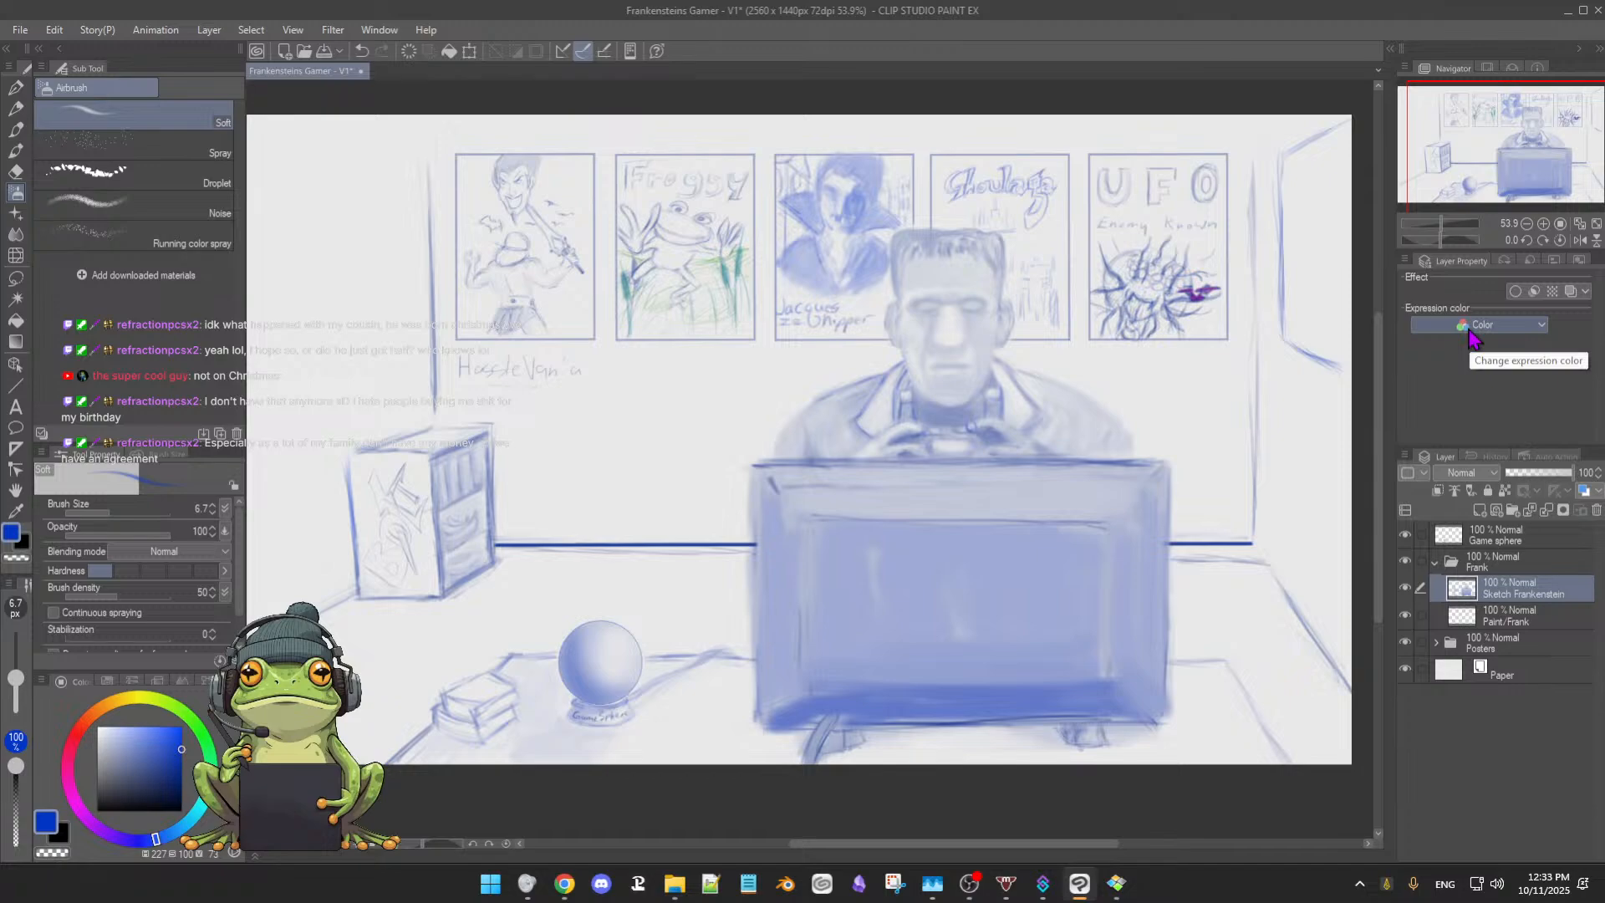
click(1538, 472)
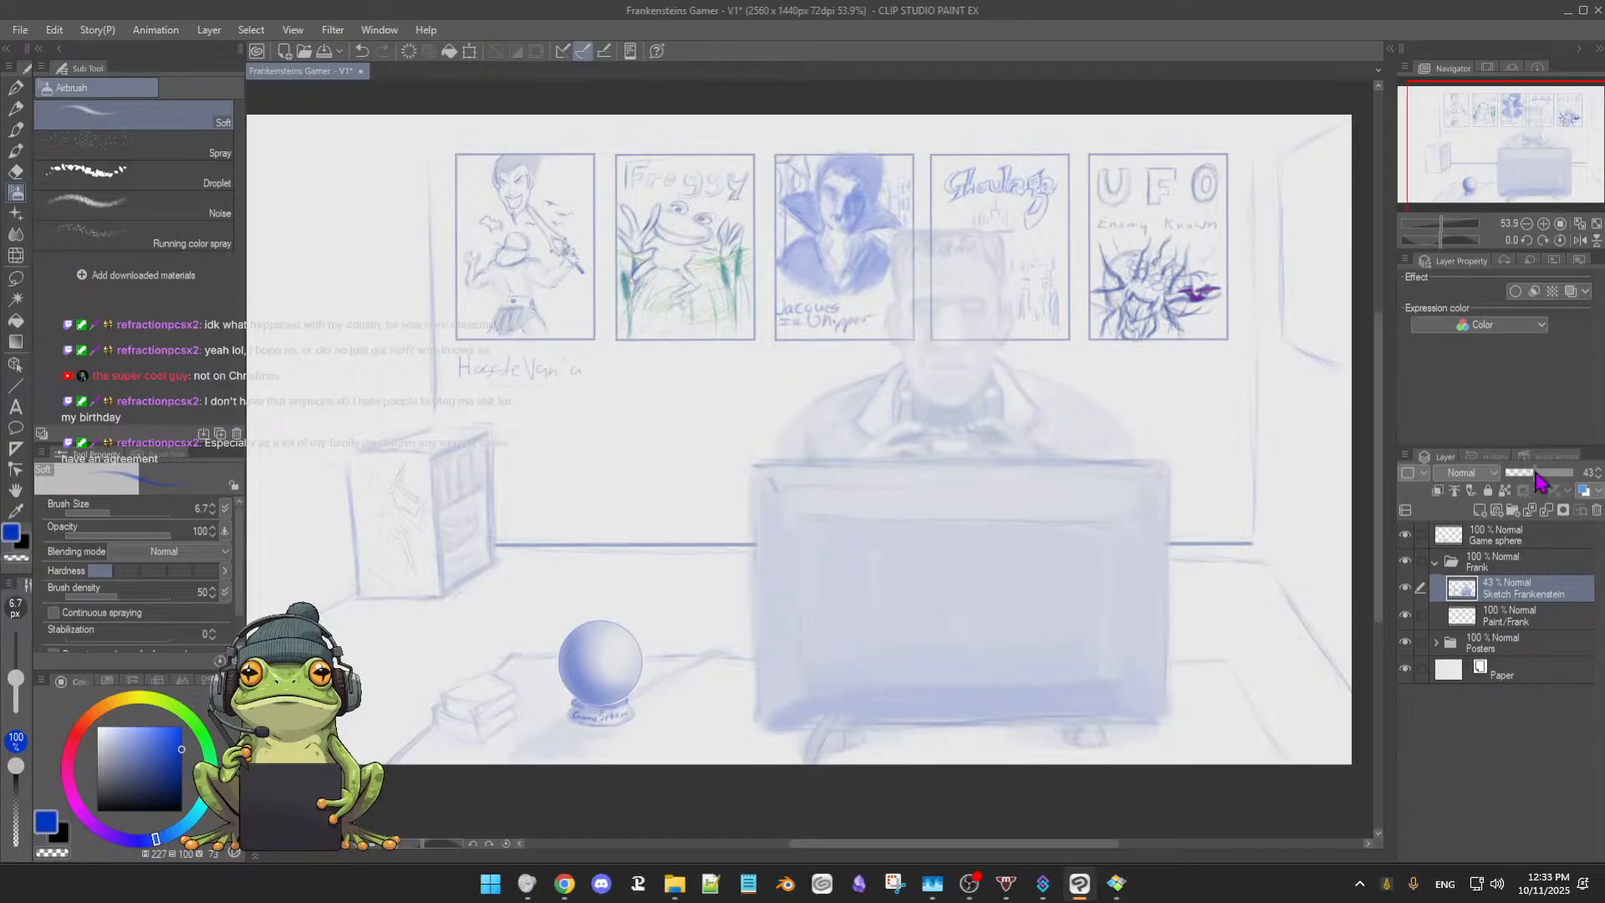
click(1404, 644)
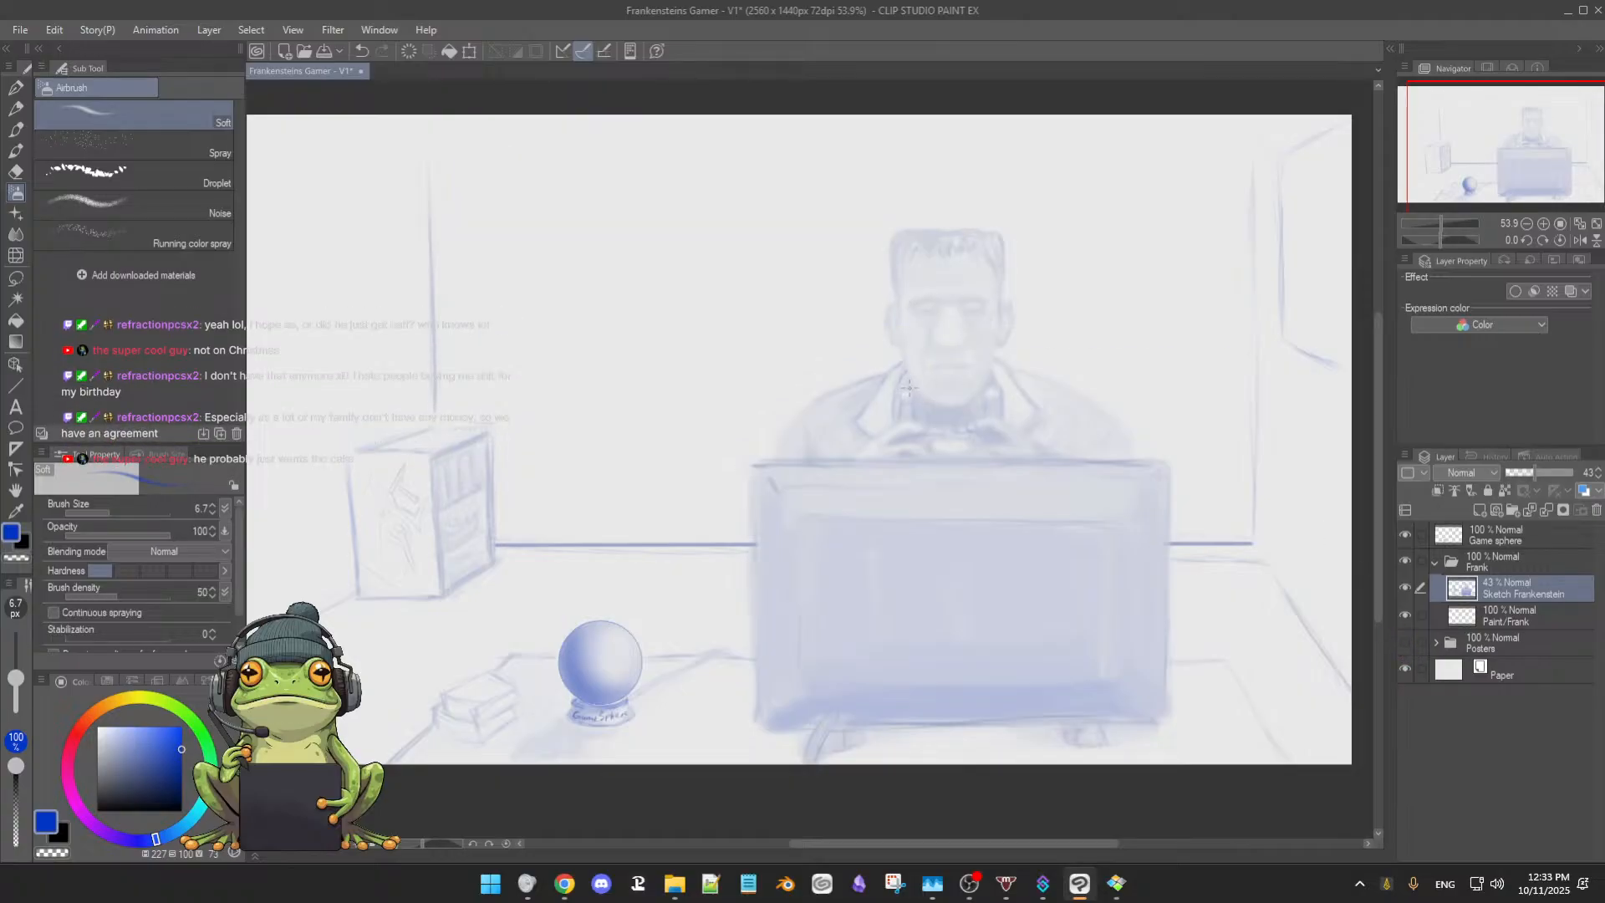
scroll(909, 387, up, 1)
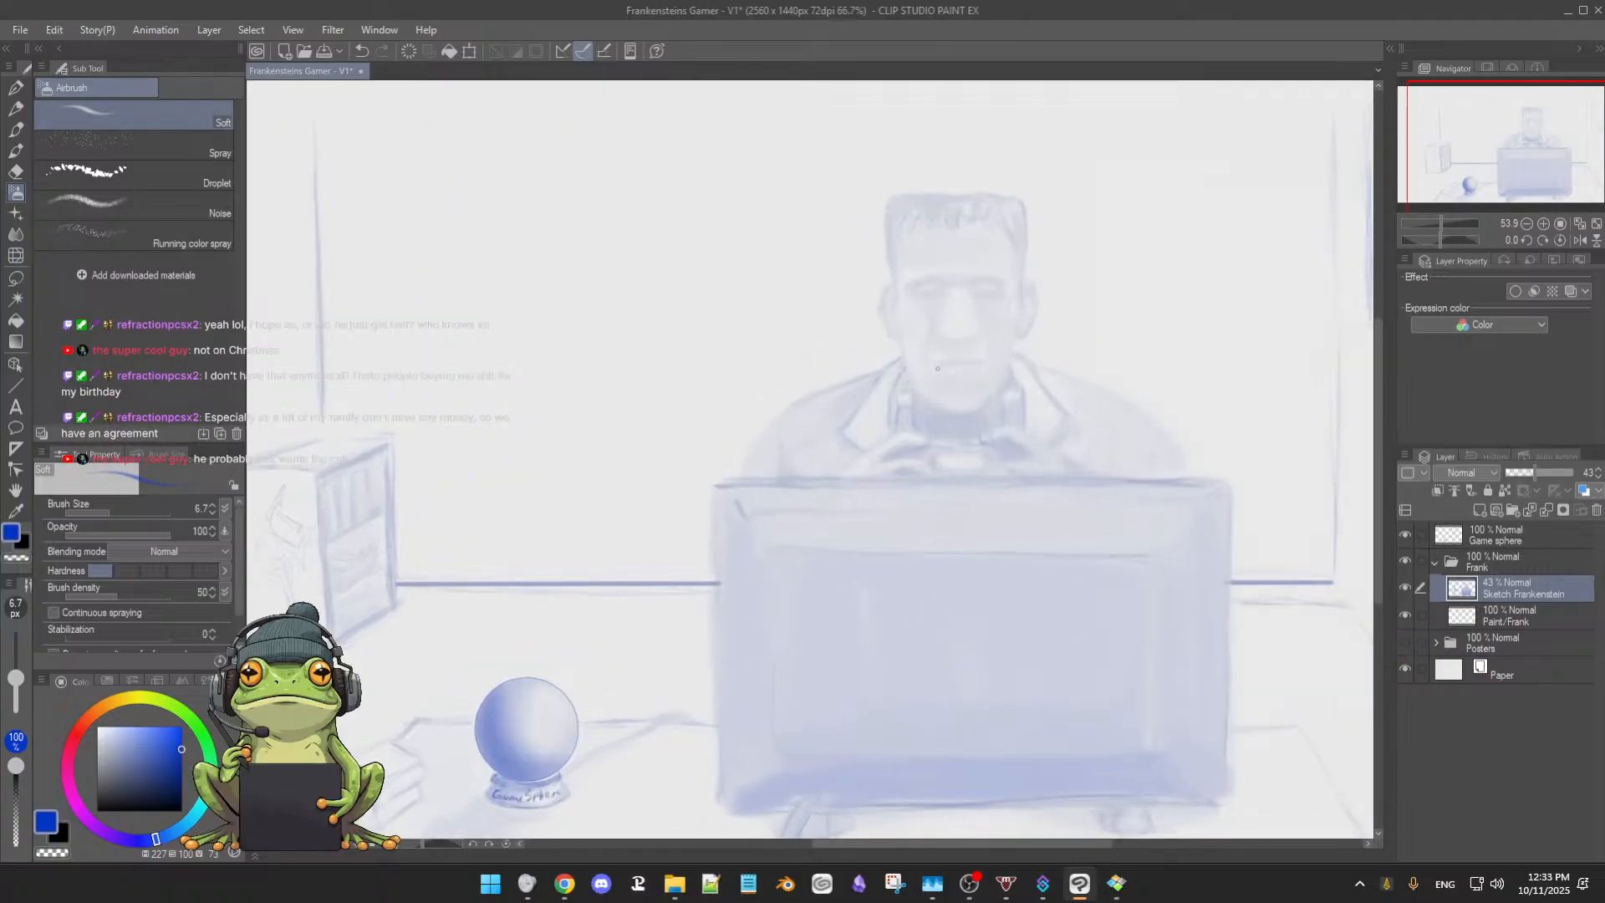
Make Paint/Frank the active layer and set the drawing colour to a dark, muted navy blue
click(1521, 618)
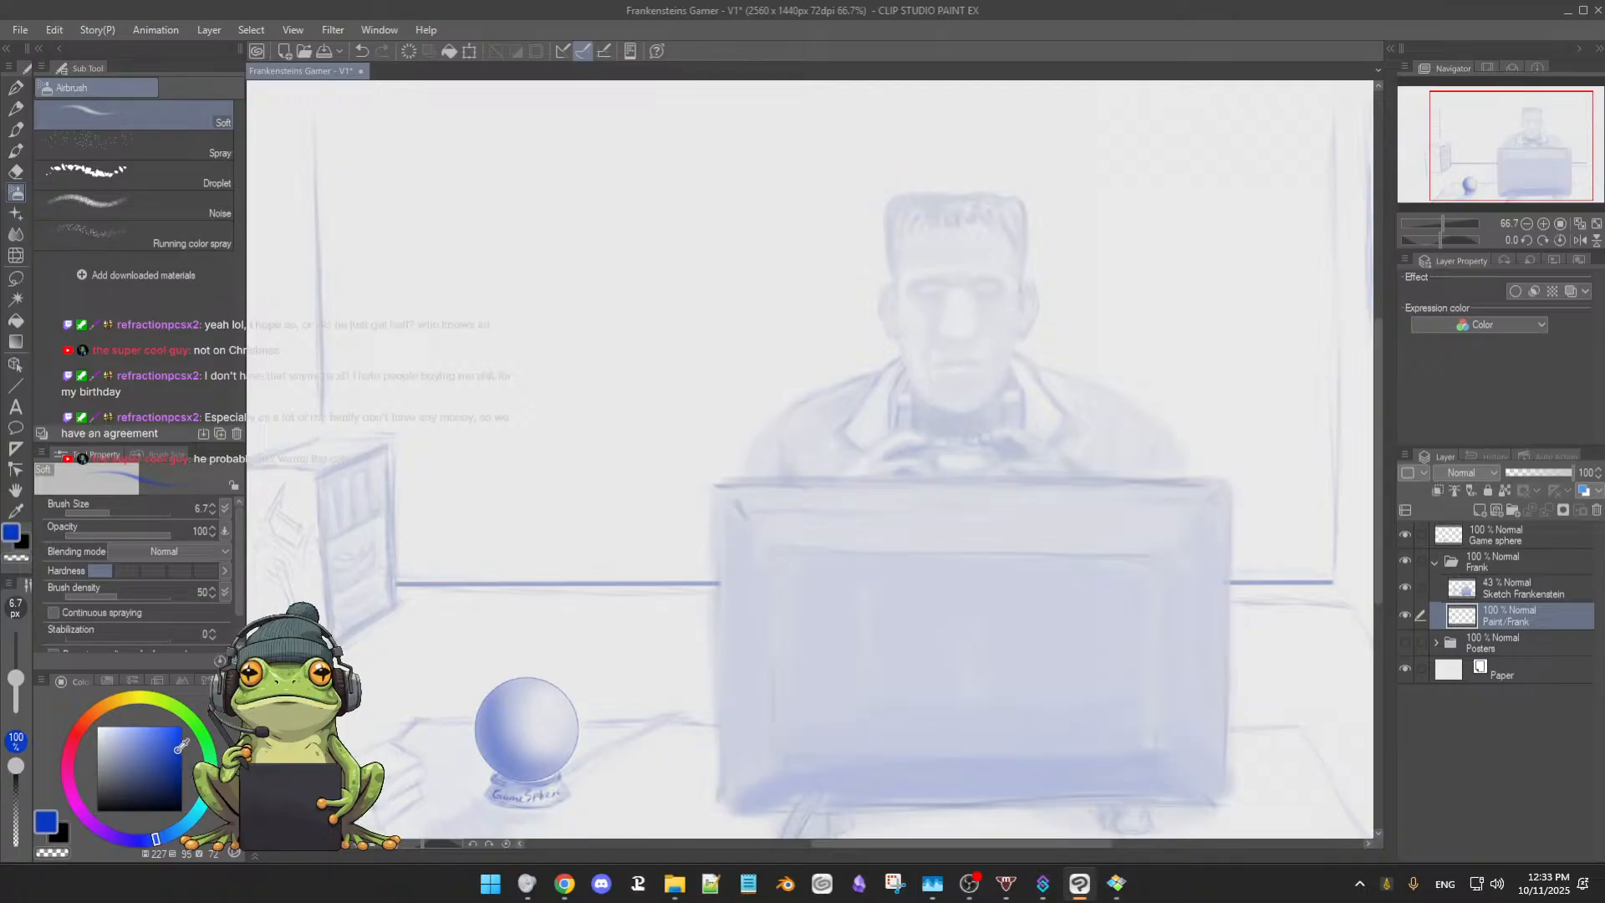
drag(181, 745, 174, 750)
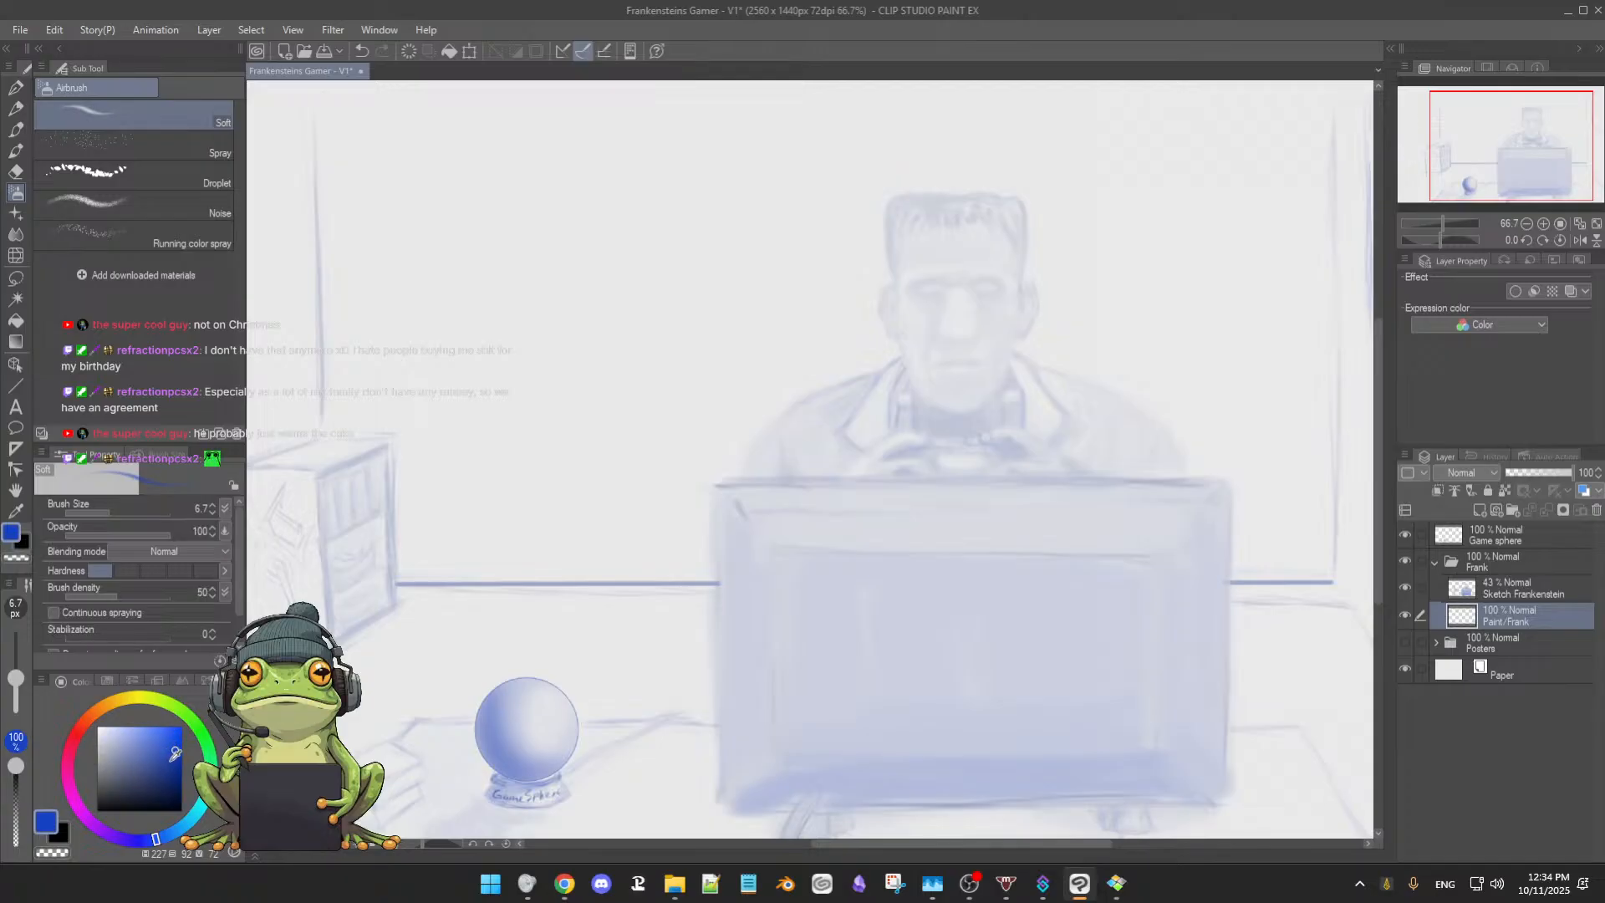
click(144, 750)
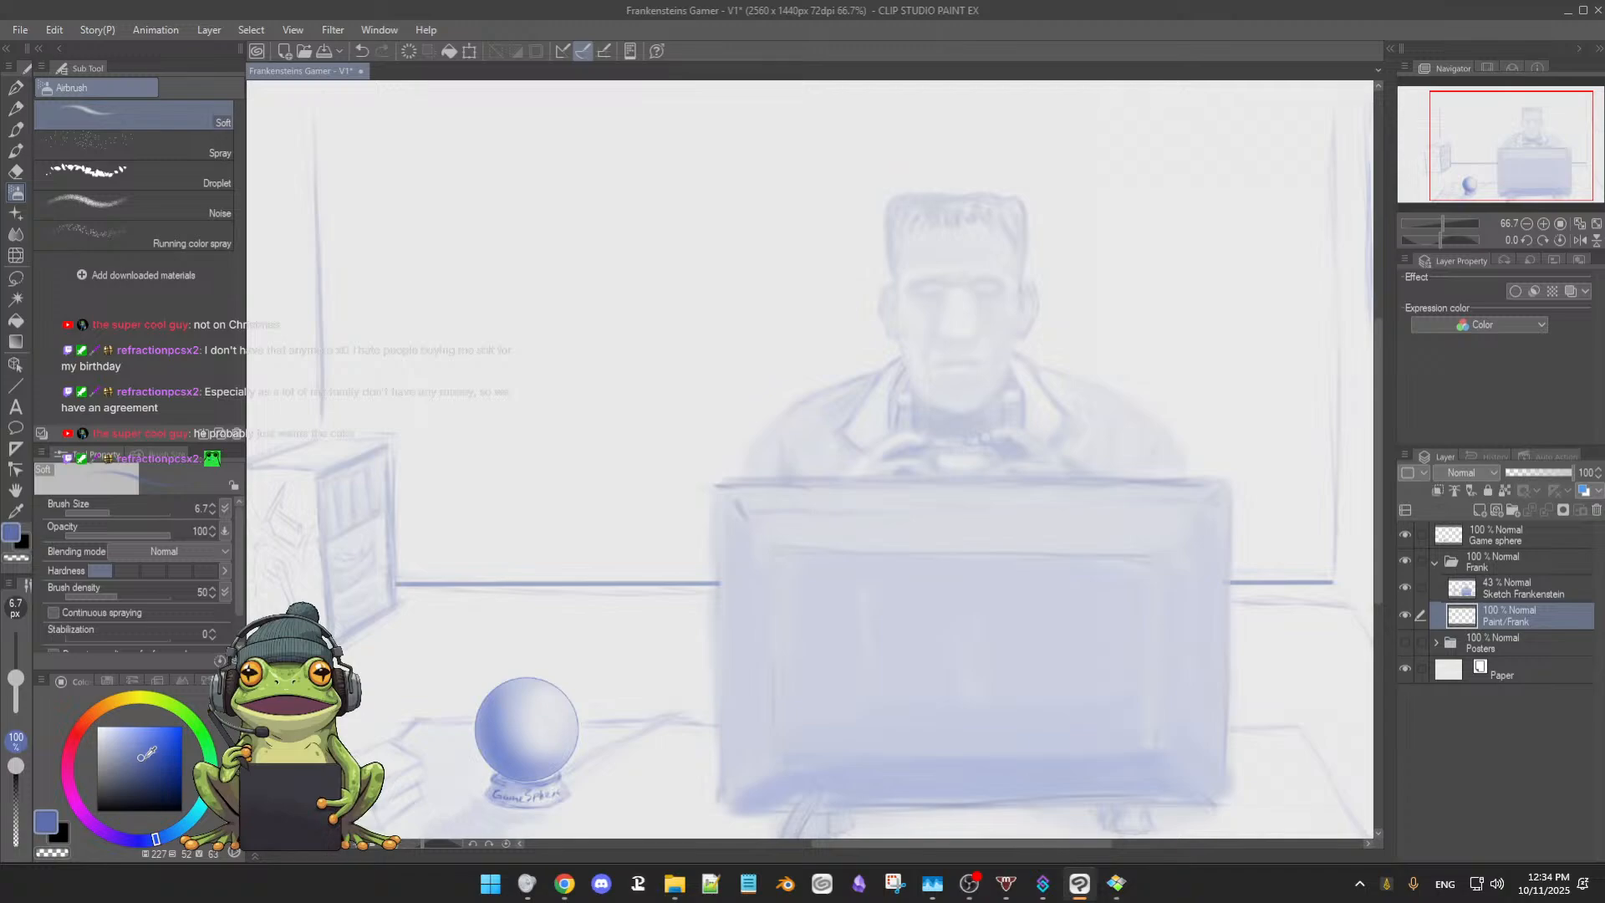
click(149, 786)
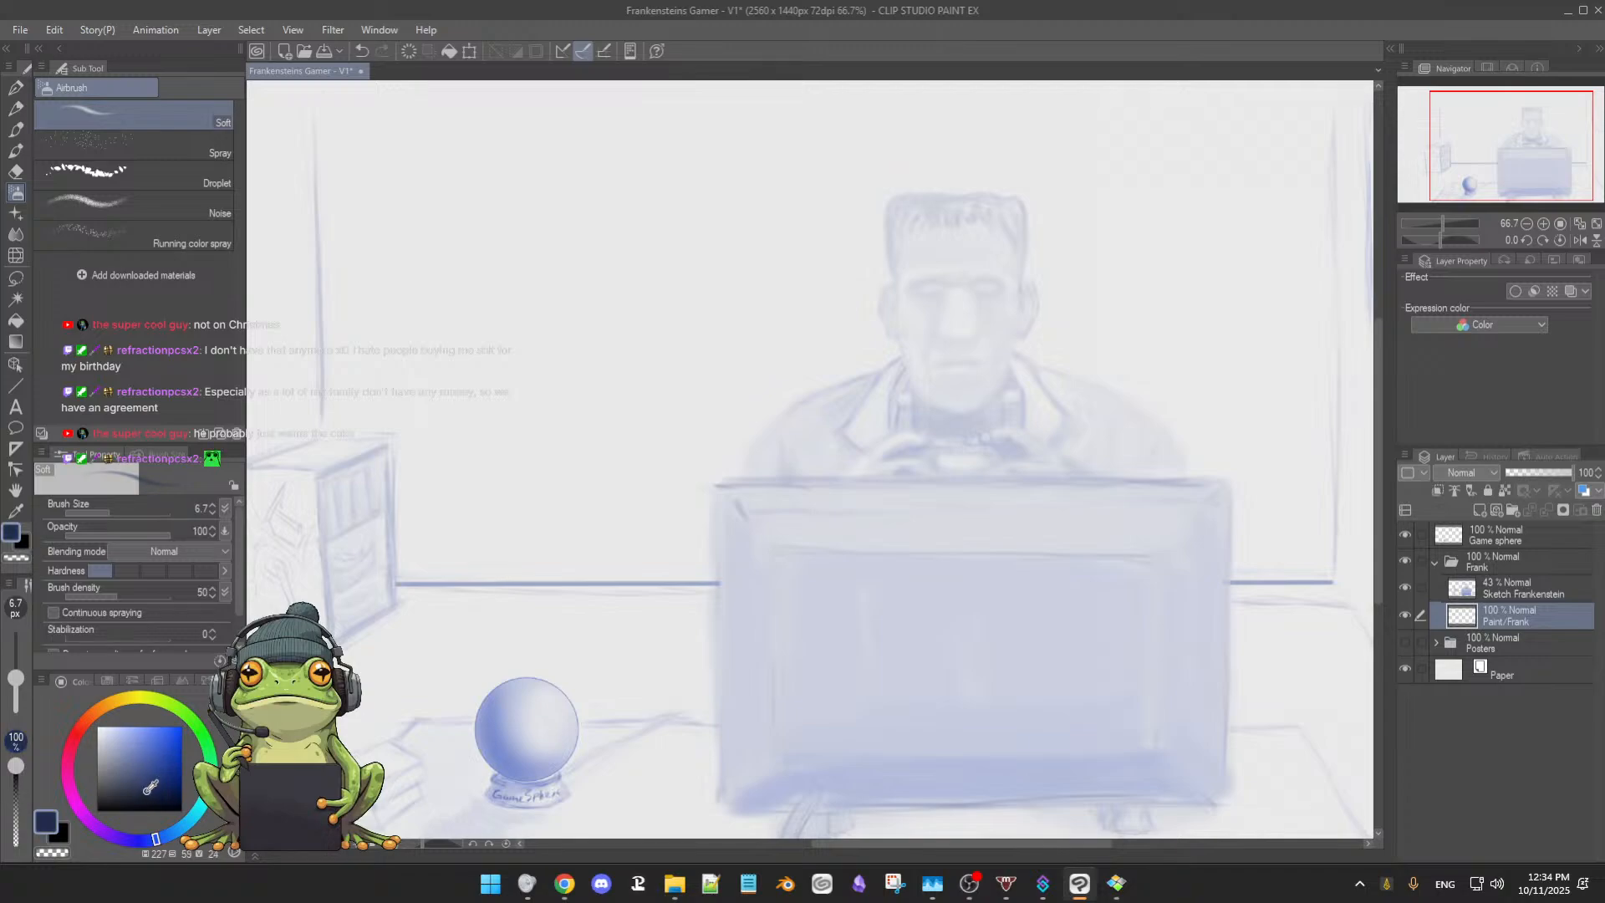
click(153, 791)
click(152, 790)
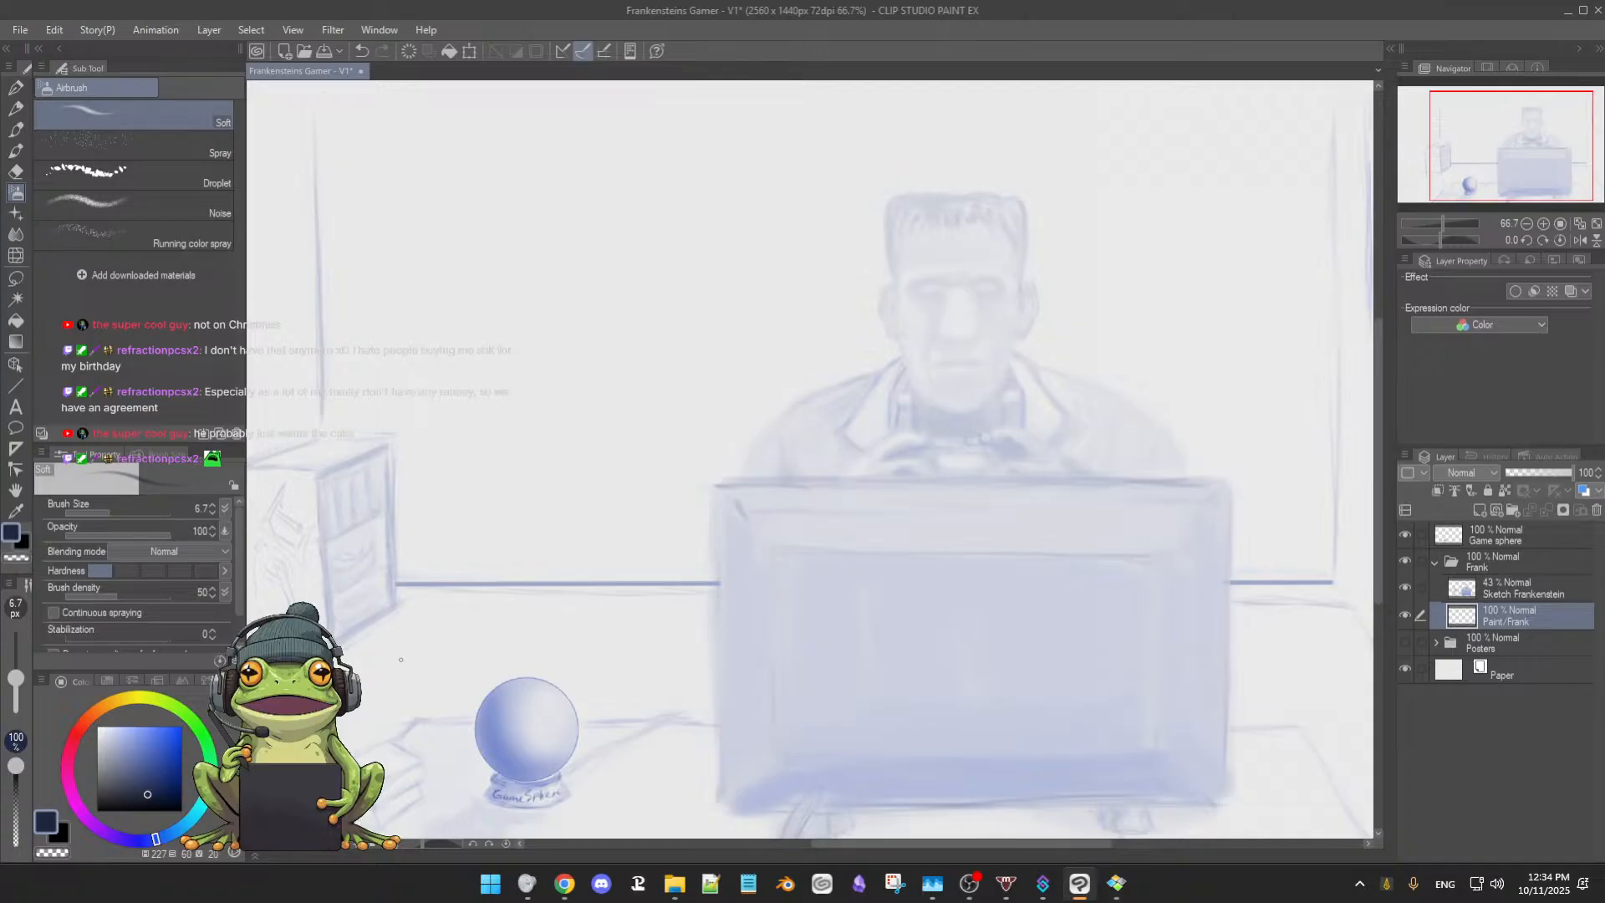
Paint a small dark swatch on the empty wall beside Frankenstein with the 3rdCoffee Soft Oil 2 brush at size 43.8
ctrl+alt+drag(819, 402, 824, 403)
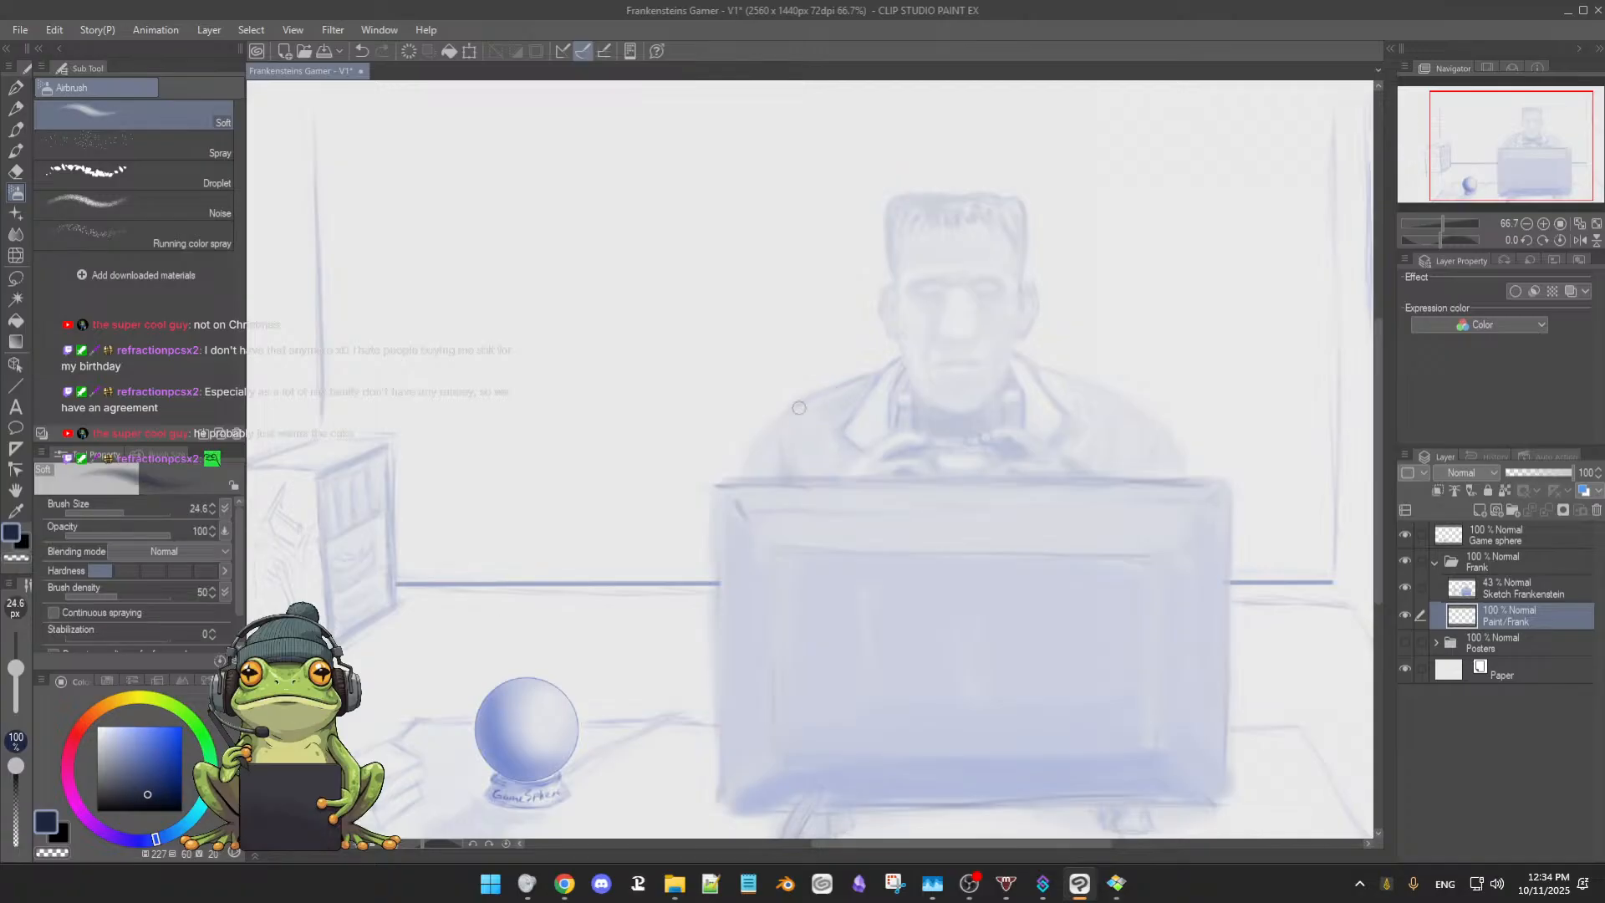
key(b)
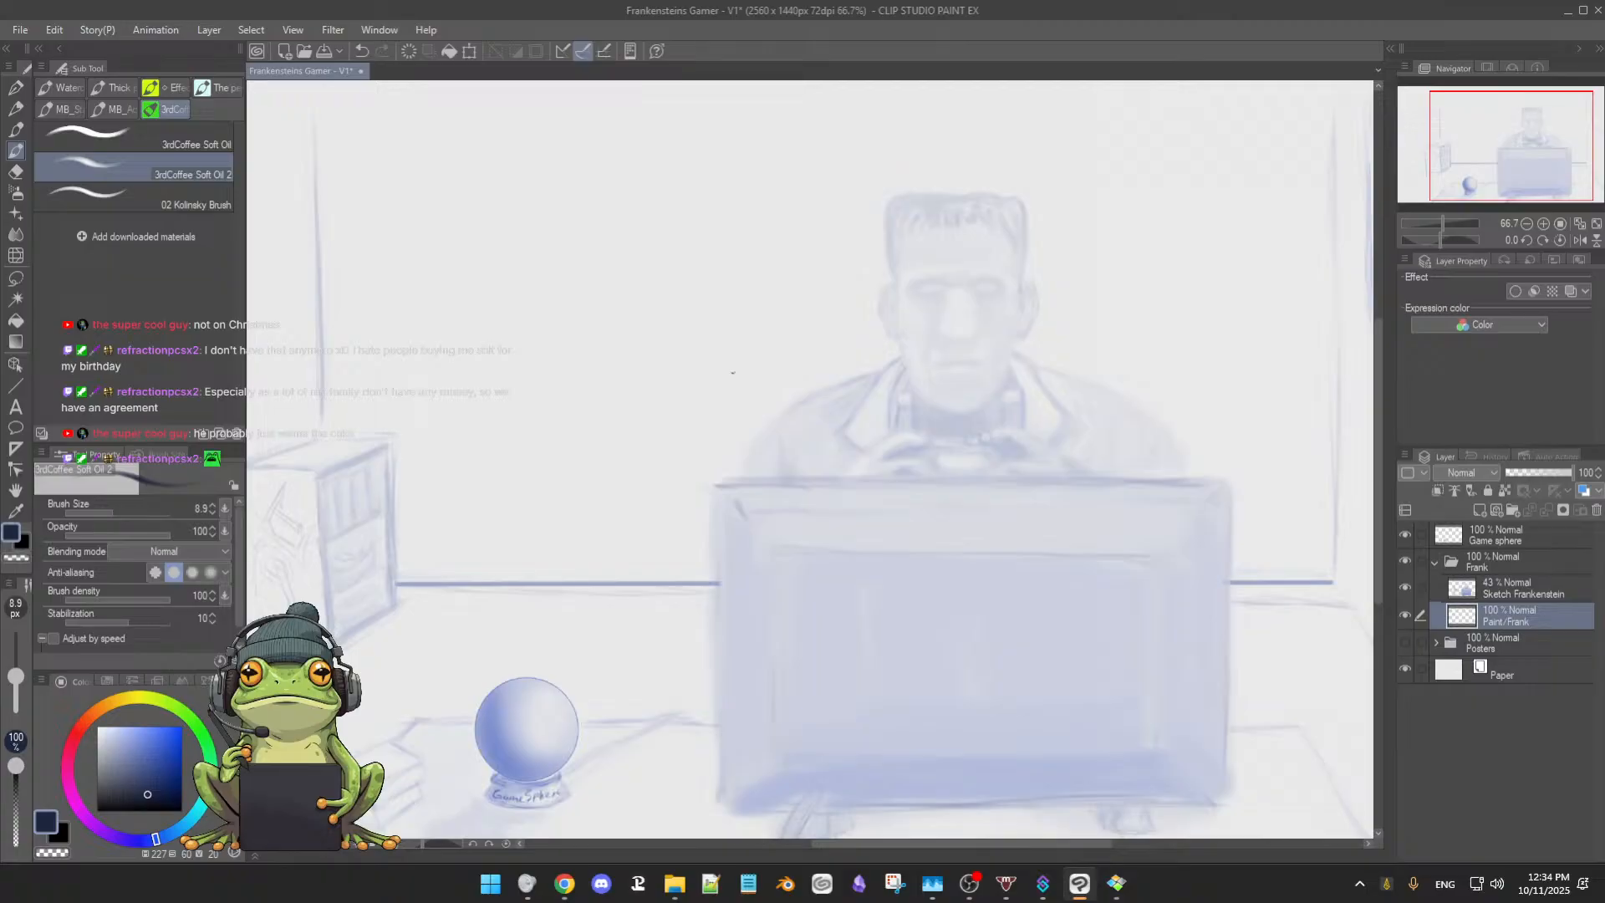
mouse_move(687, 353)
ctrl+alt+mouse_down()
mouse_move(688, 373)
mouse_move(715, 330)
ctrl+alt+mouse_up()
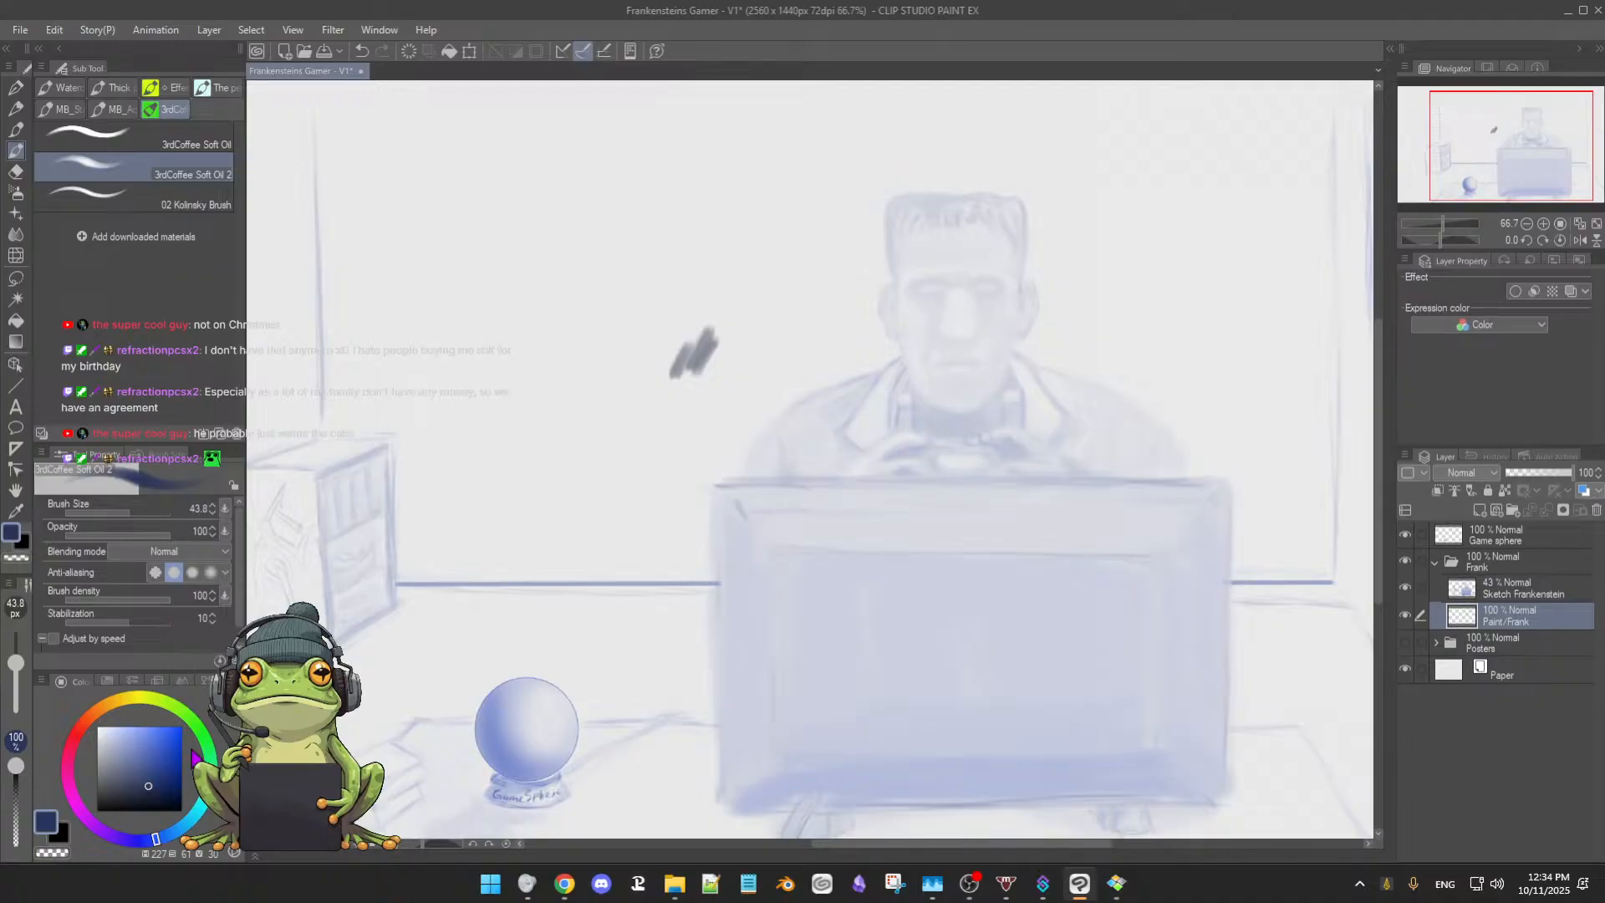
mouse_move(717, 330)
mouse_down()
mouse_move(727, 376)
mouse_move(737, 359)
mouse_up()
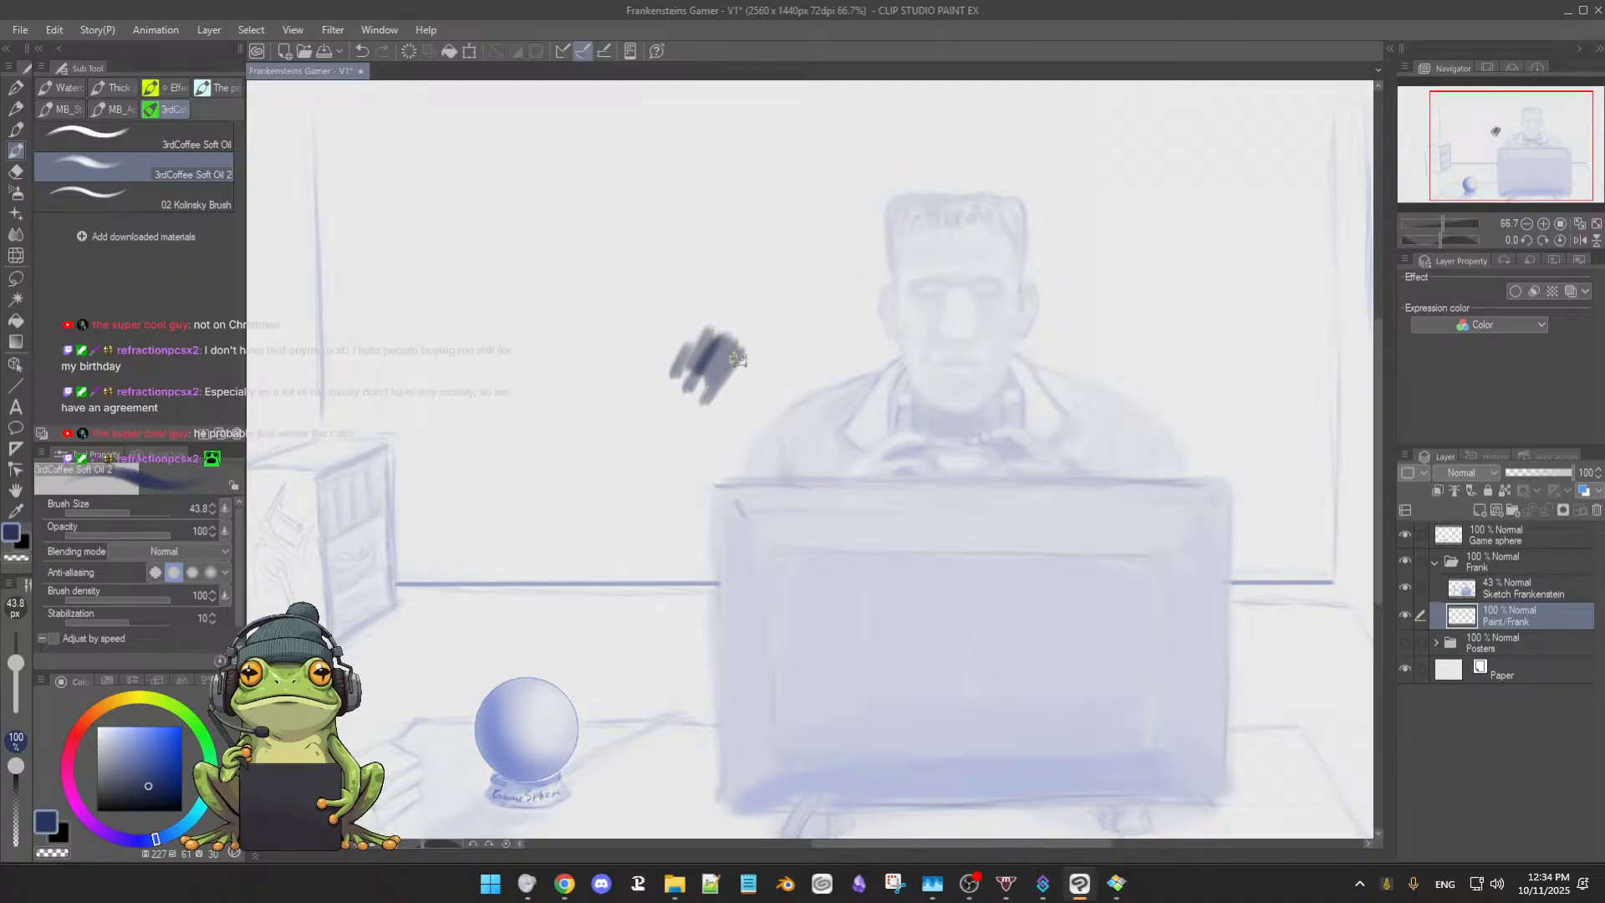
Extend the swatch with two progressively lighter blues and save the file
click(157, 764)
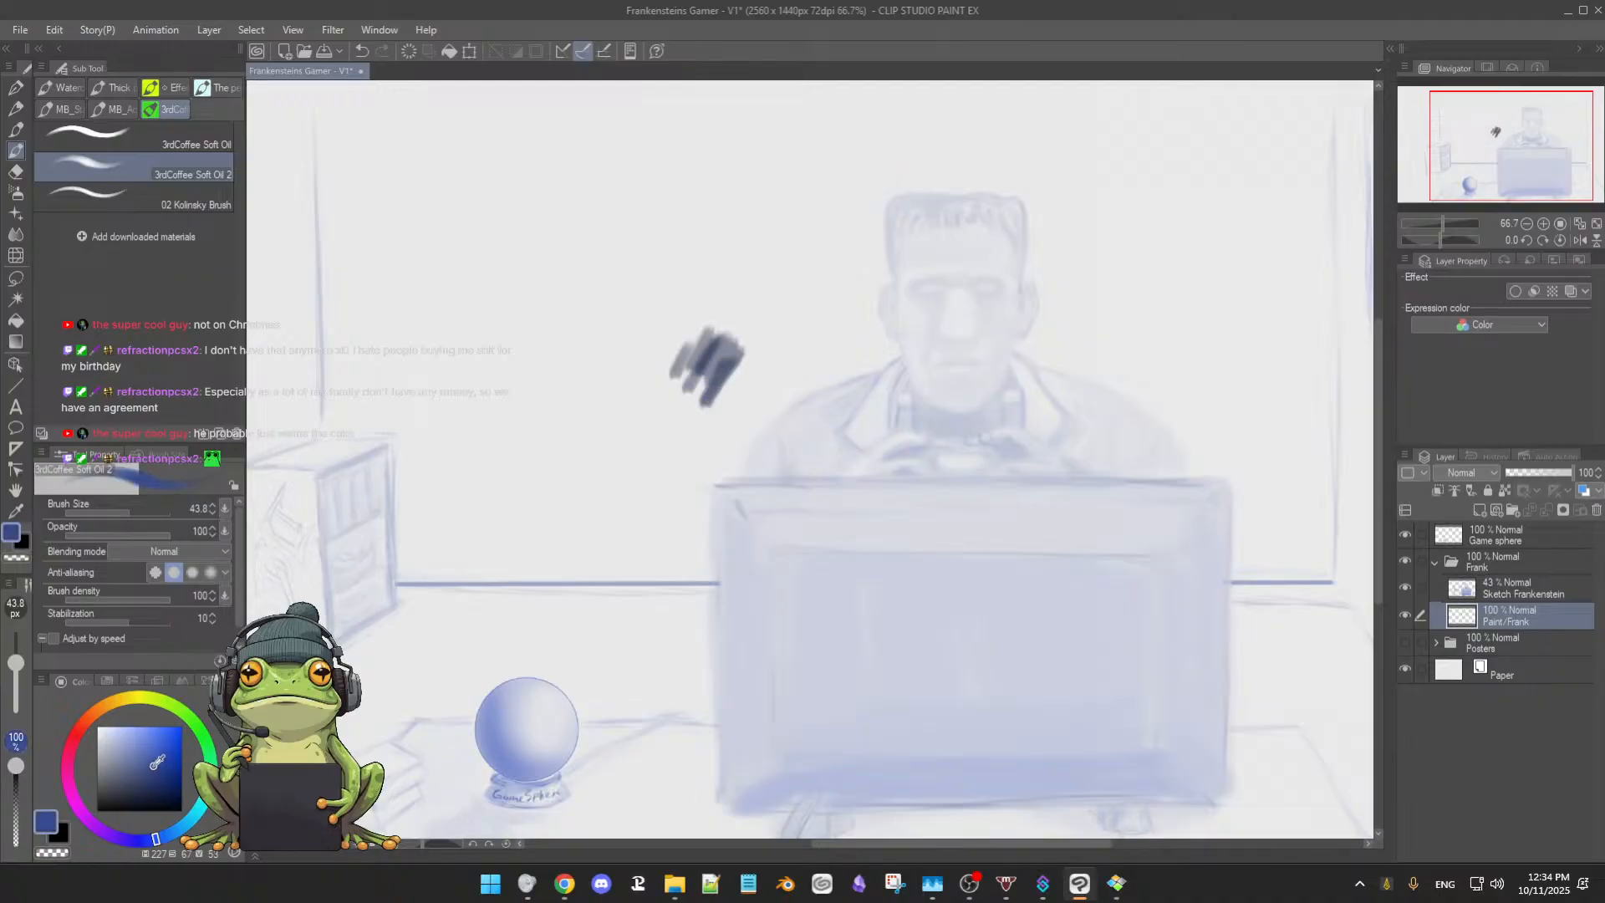
mouse_move(717, 367)
mouse_down()
mouse_move(749, 372)
mouse_move(726, 397)
mouse_move(733, 365)
mouse_up()
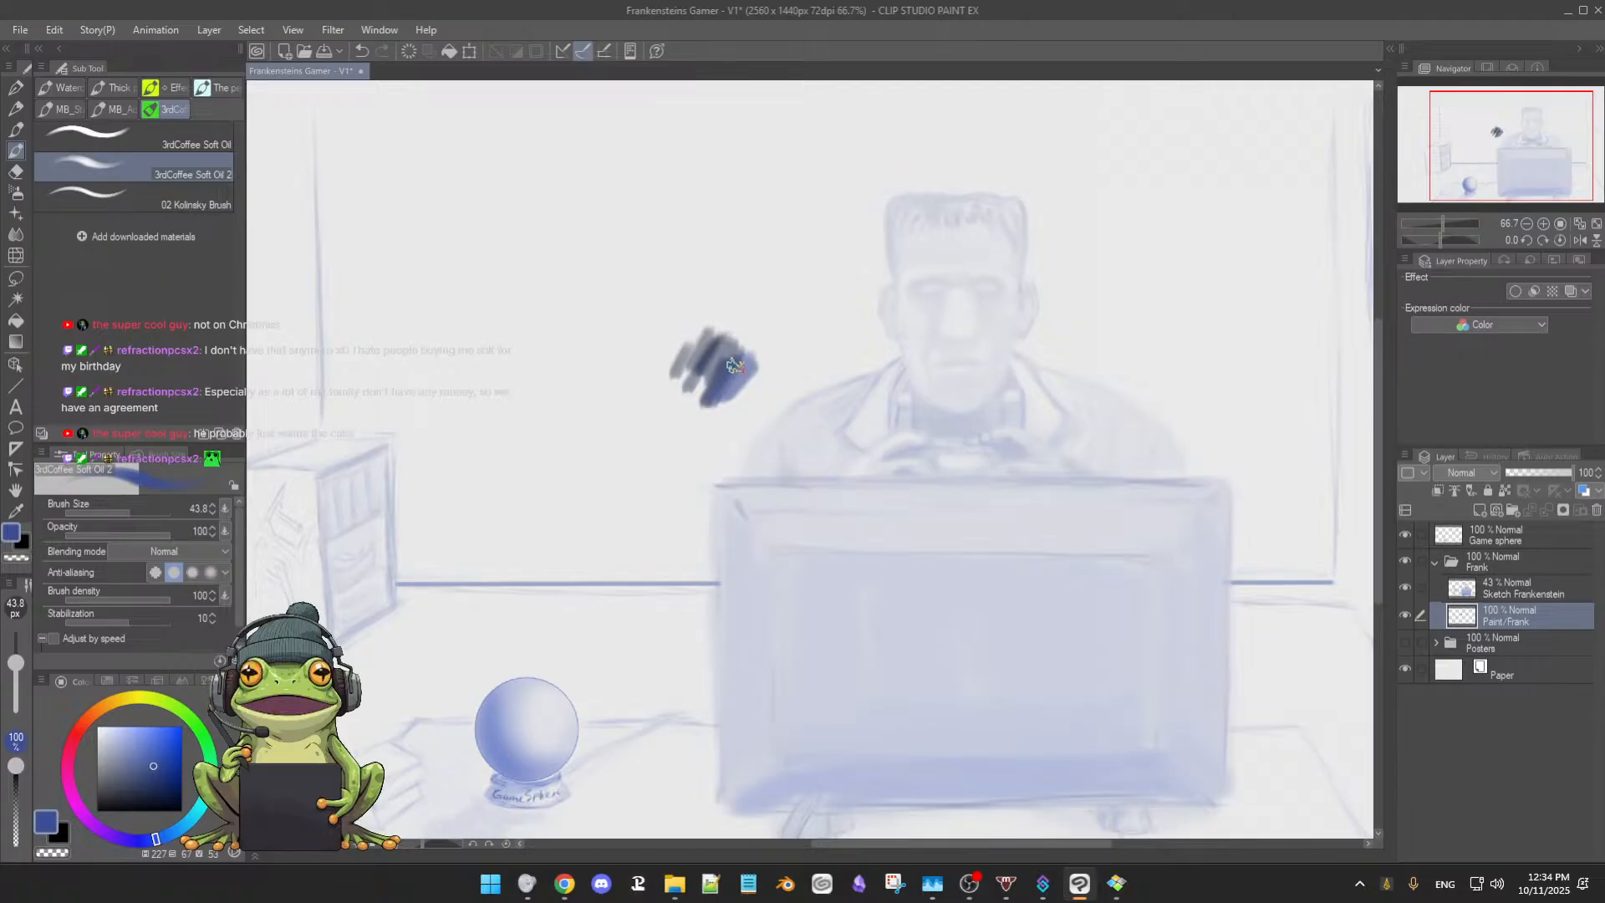
click(160, 752)
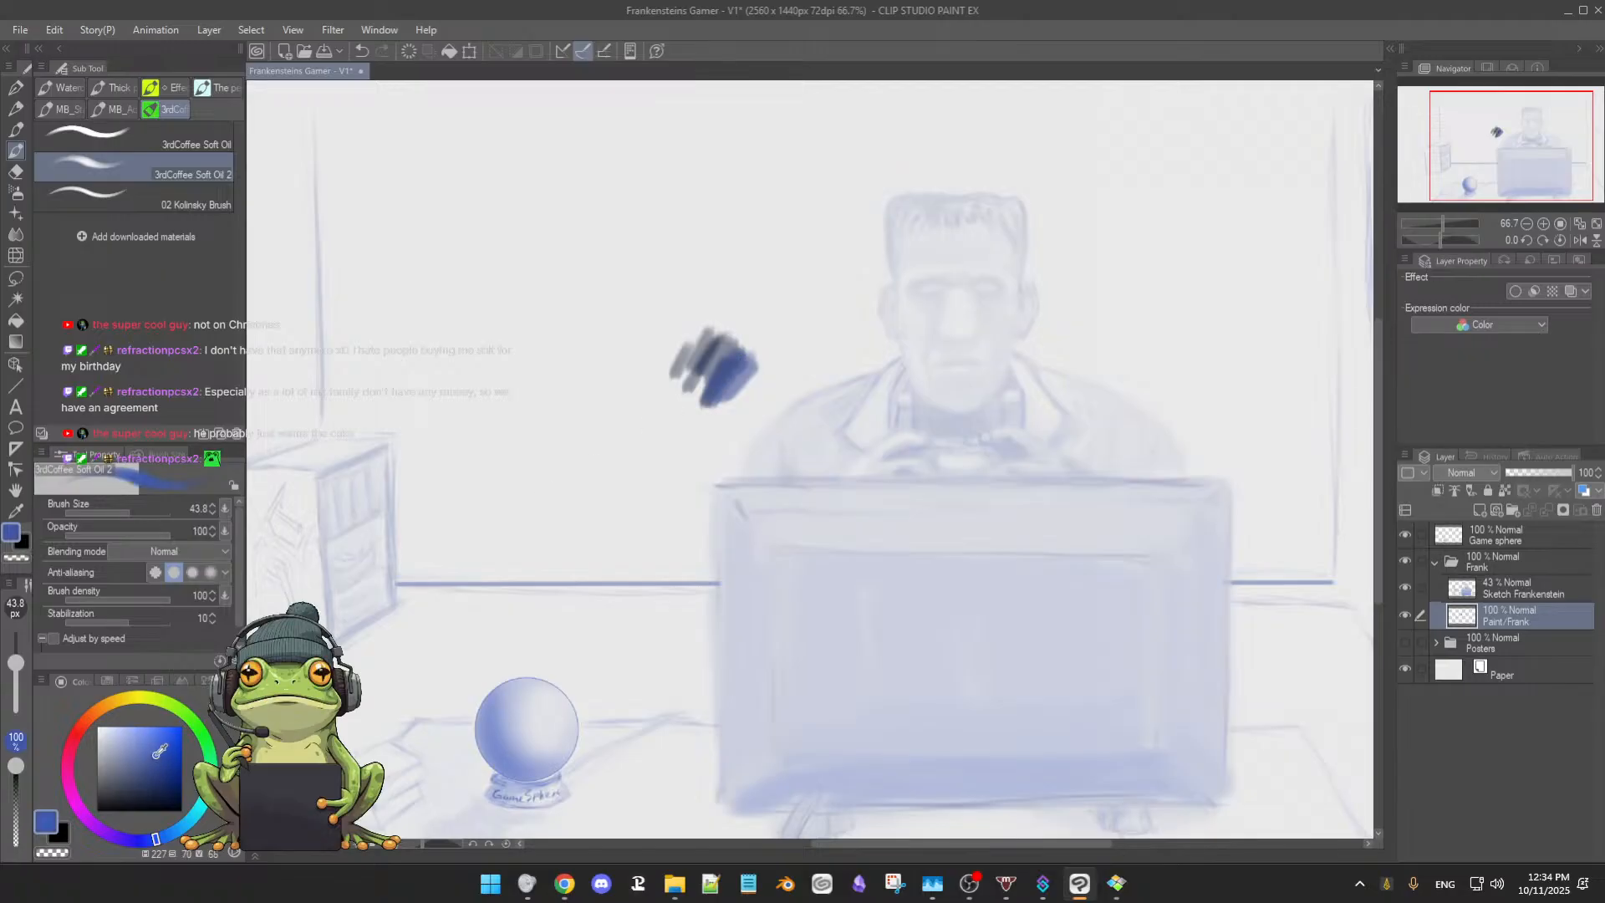
mouse_move(743, 362)
mouse_down()
mouse_move(733, 393)
mouse_move(762, 371)
mouse_move(742, 390)
mouse_up()
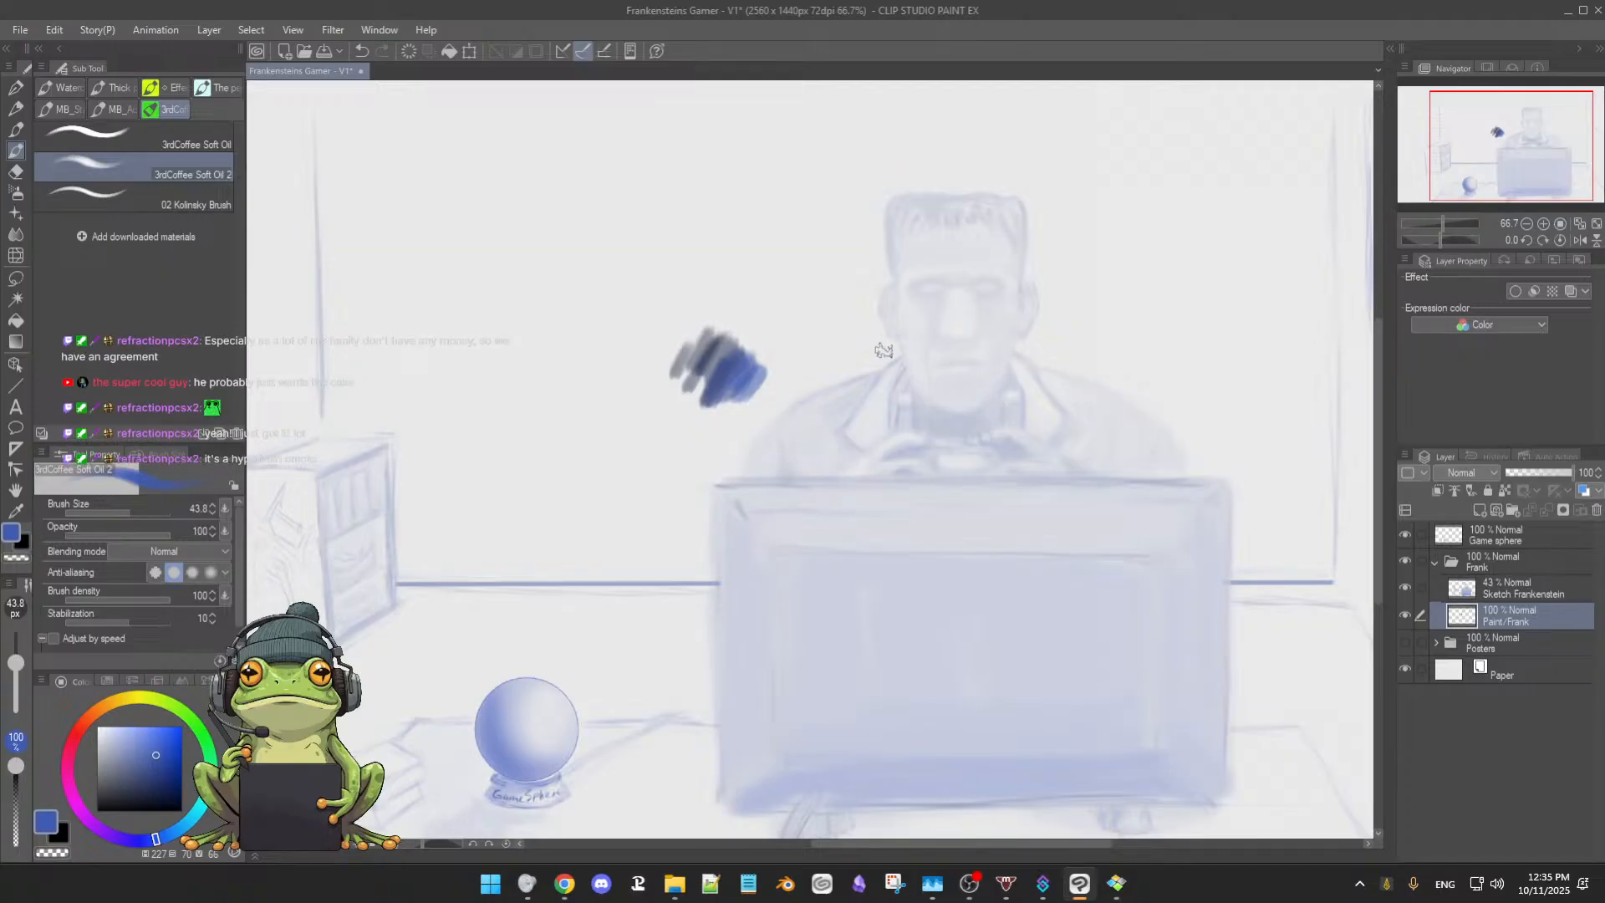
key(ctrl+s)
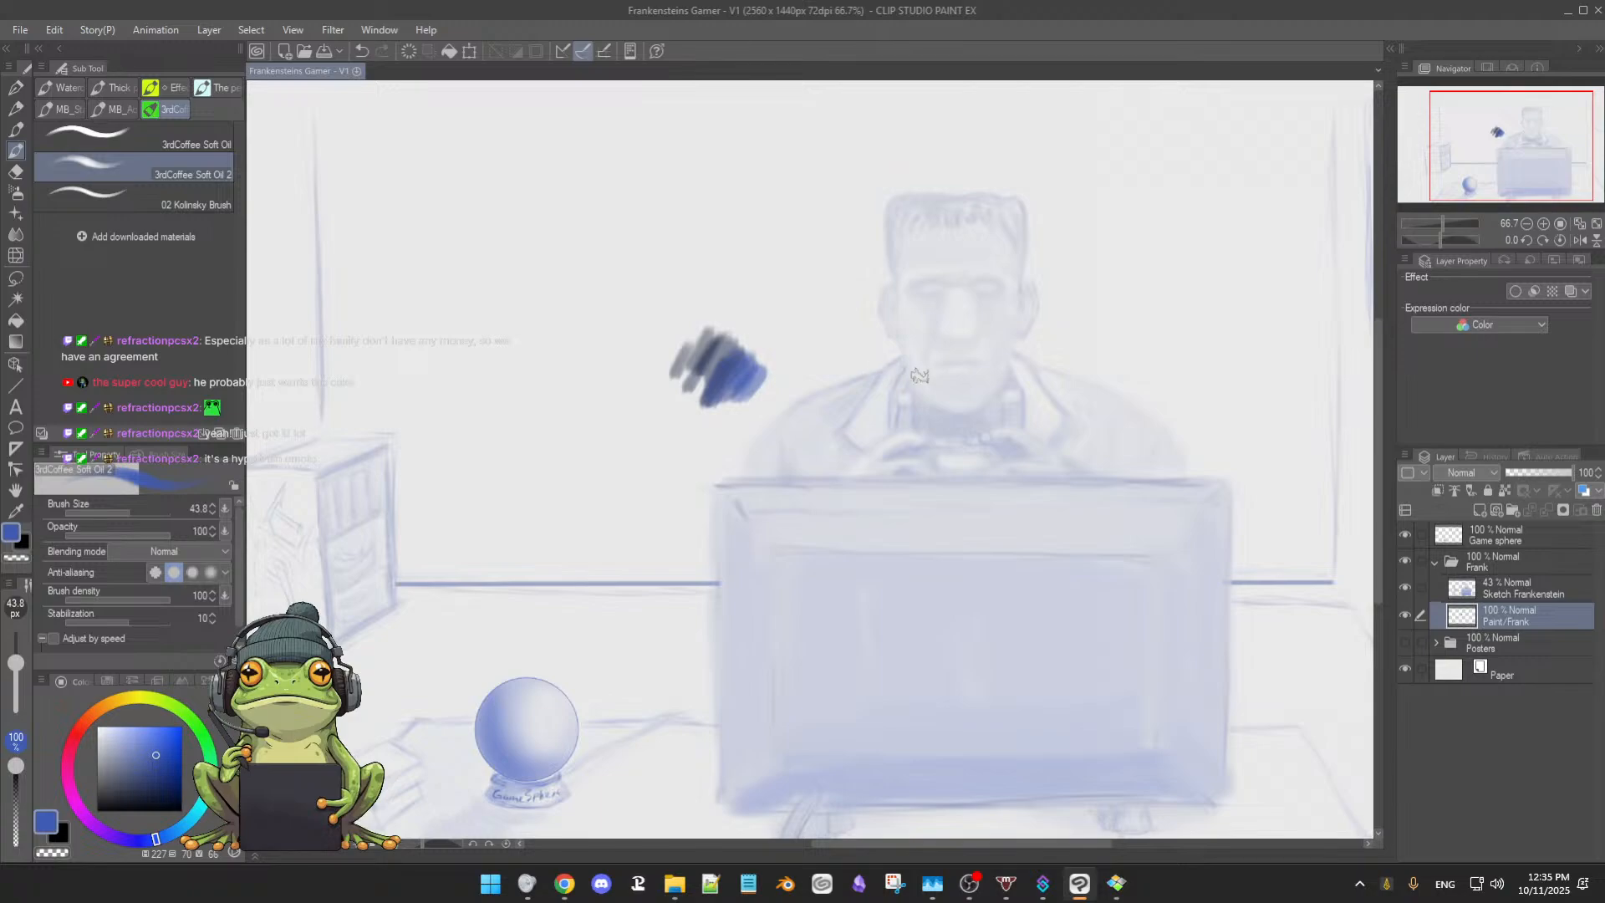
Sample a light blue from the swatch's edge and shade Frankenstein's cheek and jaw on the swatch side at brush size 39.8
mouse_move(1098, 376)
mouse_down()
mouse_move(1067, 451)
mouse_move(1089, 440)
mouse_up()
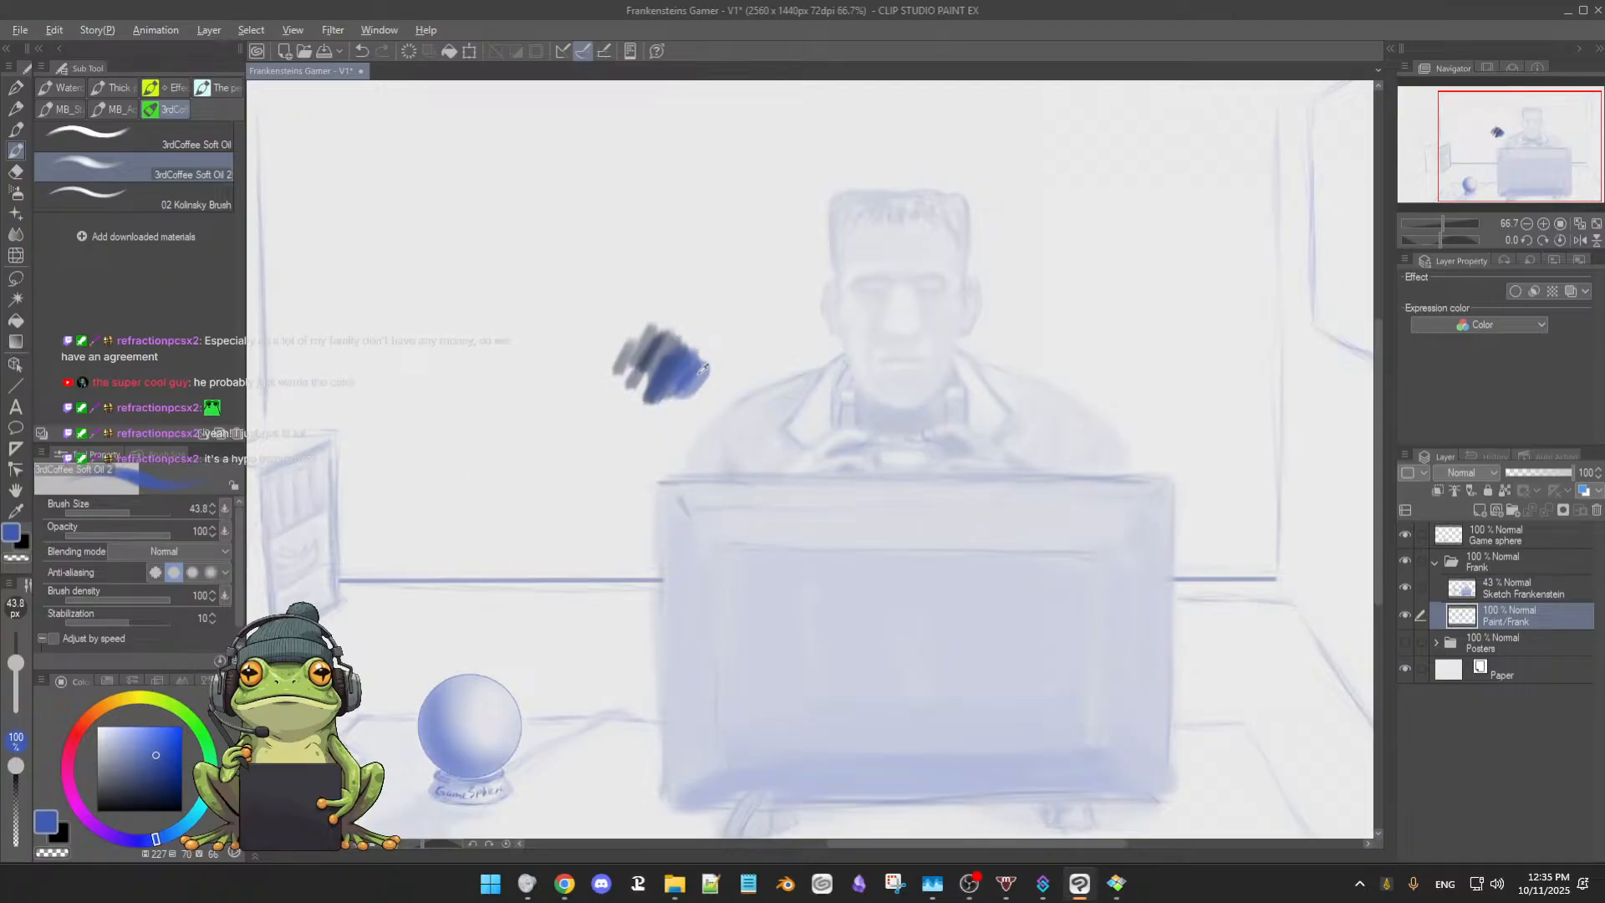
alt+click(703, 368)
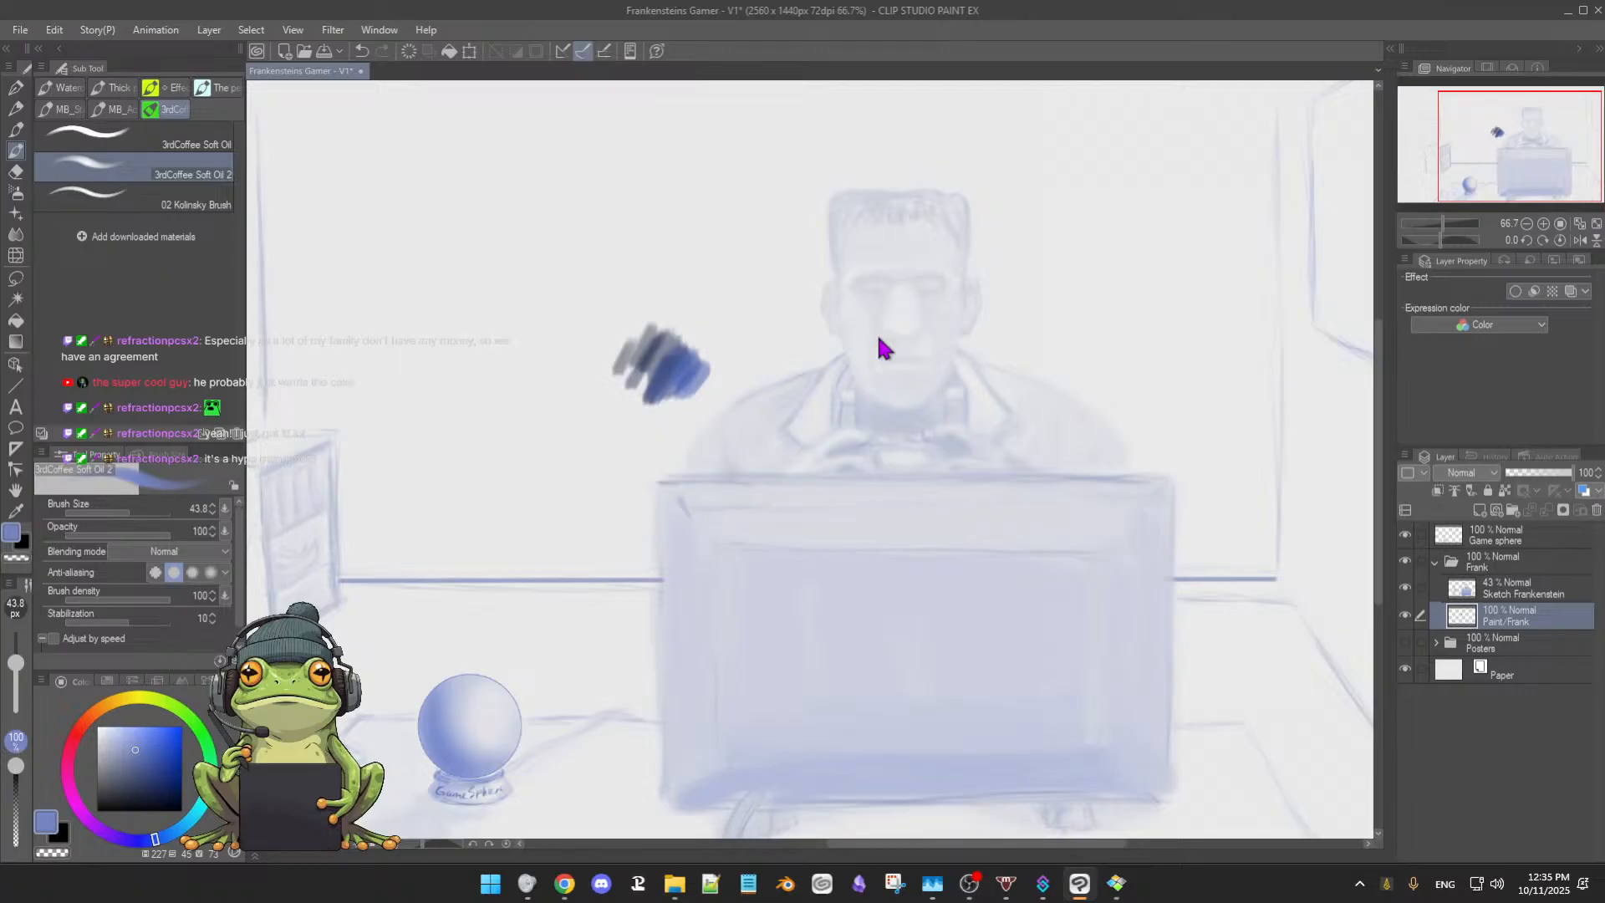
key([)
key([)
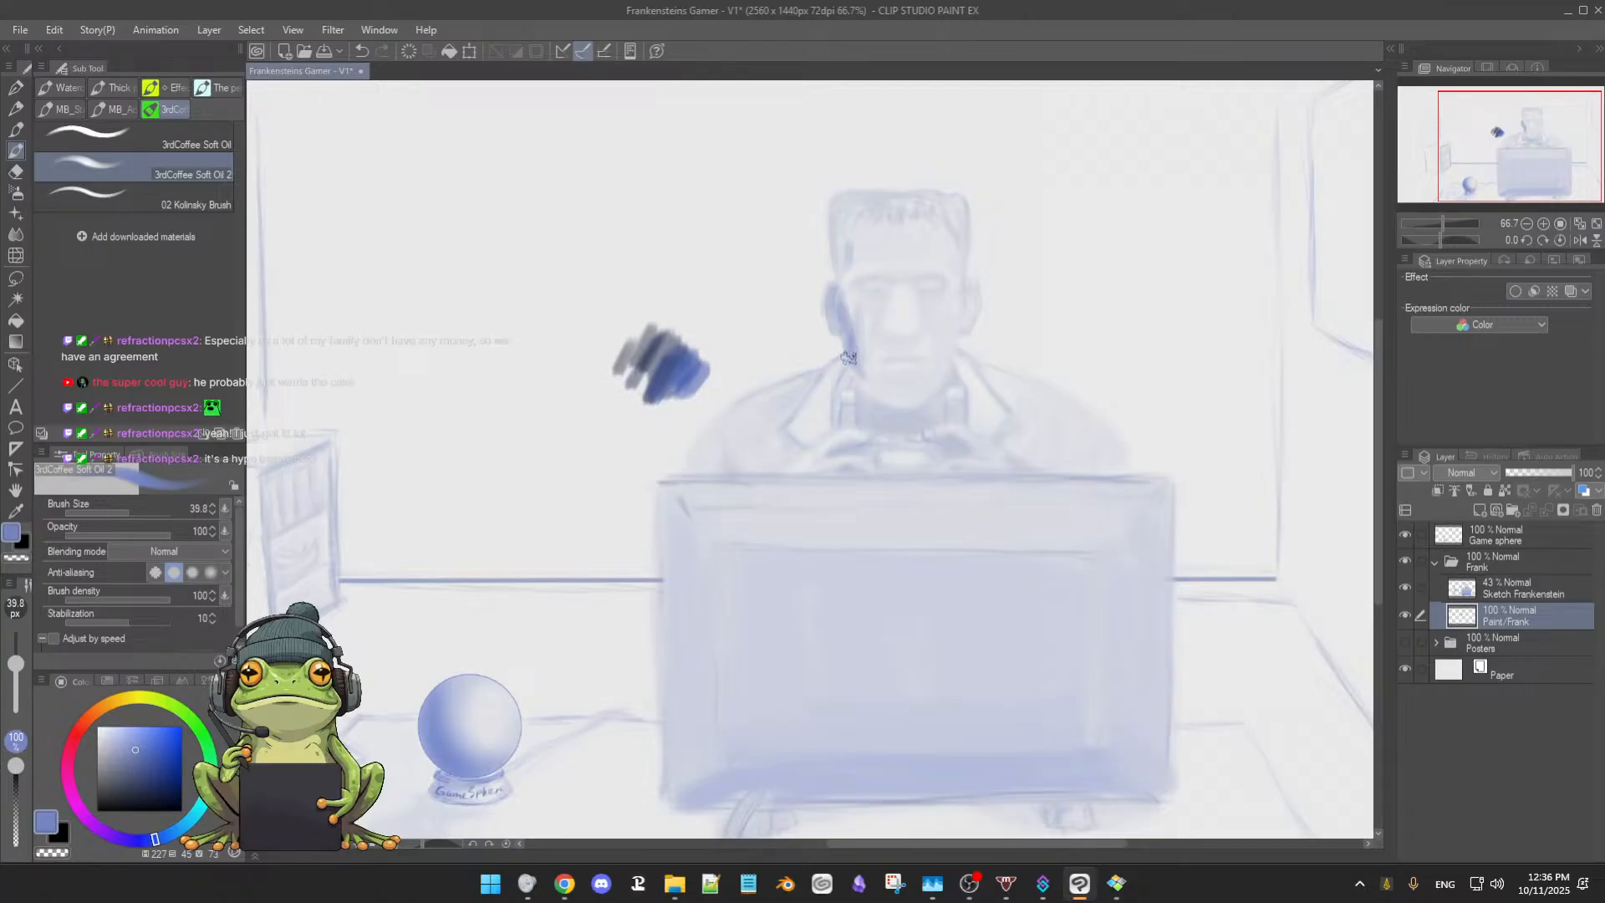
drag(848, 358, 884, 398)
mouse_move(863, 328)
mouse_down()
mouse_move(873, 386)
mouse_move(869, 369)
mouse_up()
Block in Frankenstein's flat-top hair along both sides and the top of the head in light blue
drag(836, 199, 840, 262)
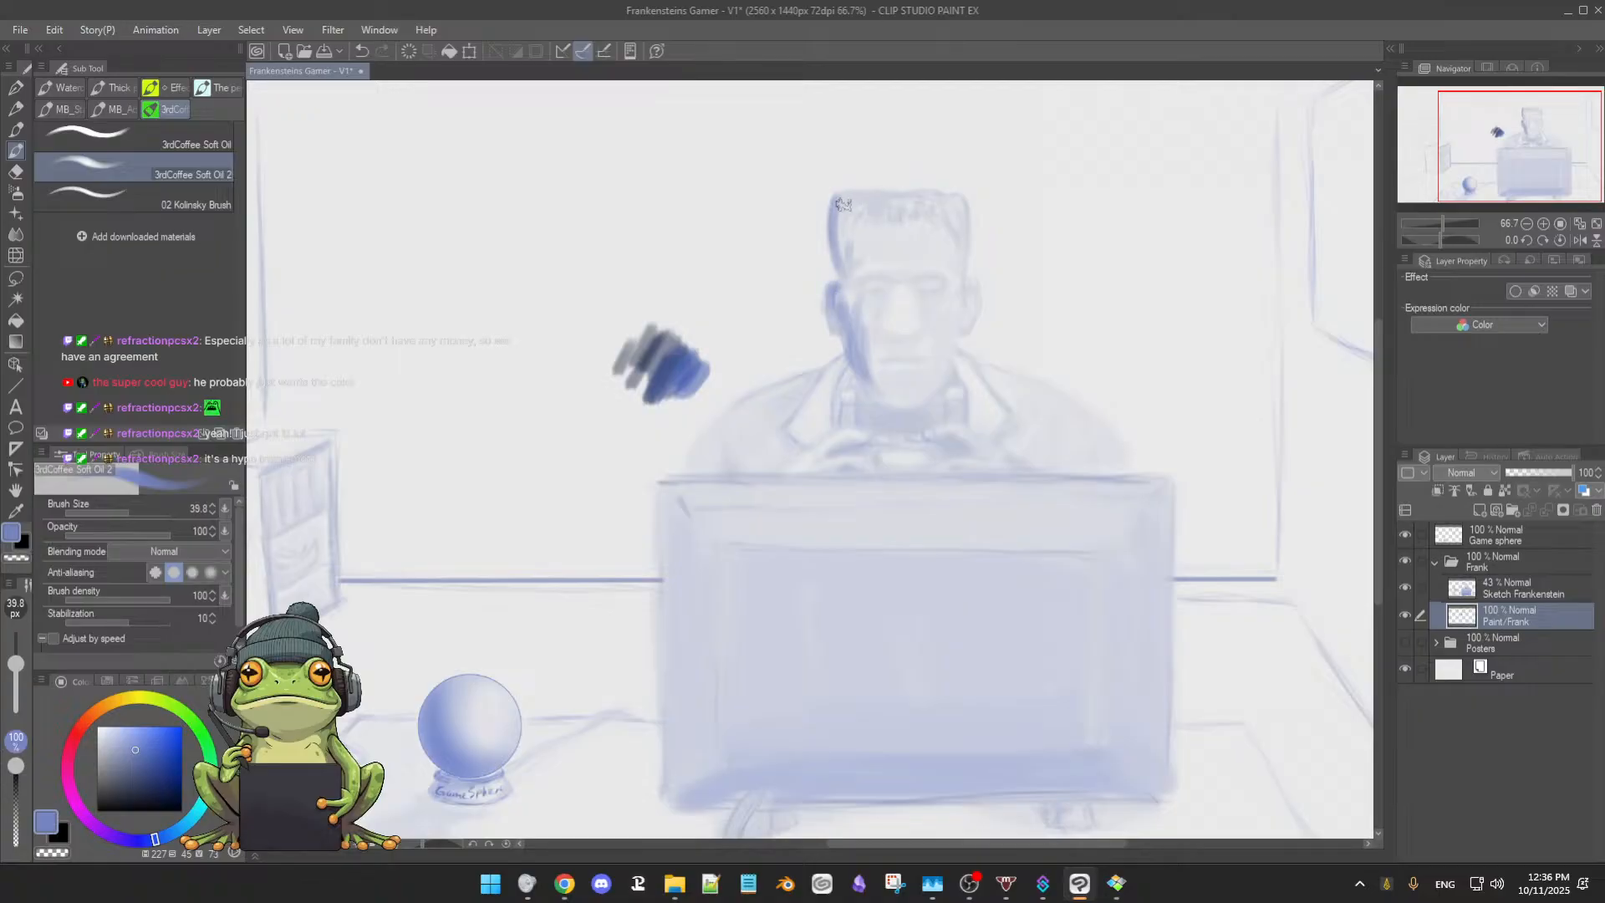
mouse_move(836, 201)
mouse_down()
mouse_move(963, 194)
mouse_move(843, 197)
mouse_move(852, 276)
mouse_up()
mouse_move(957, 196)
mouse_down()
mouse_move(966, 241)
mouse_move(962, 201)
mouse_move(962, 238)
mouse_move(954, 199)
mouse_move(925, 196)
mouse_move(972, 197)
mouse_move(908, 197)
mouse_move(969, 222)
mouse_up()
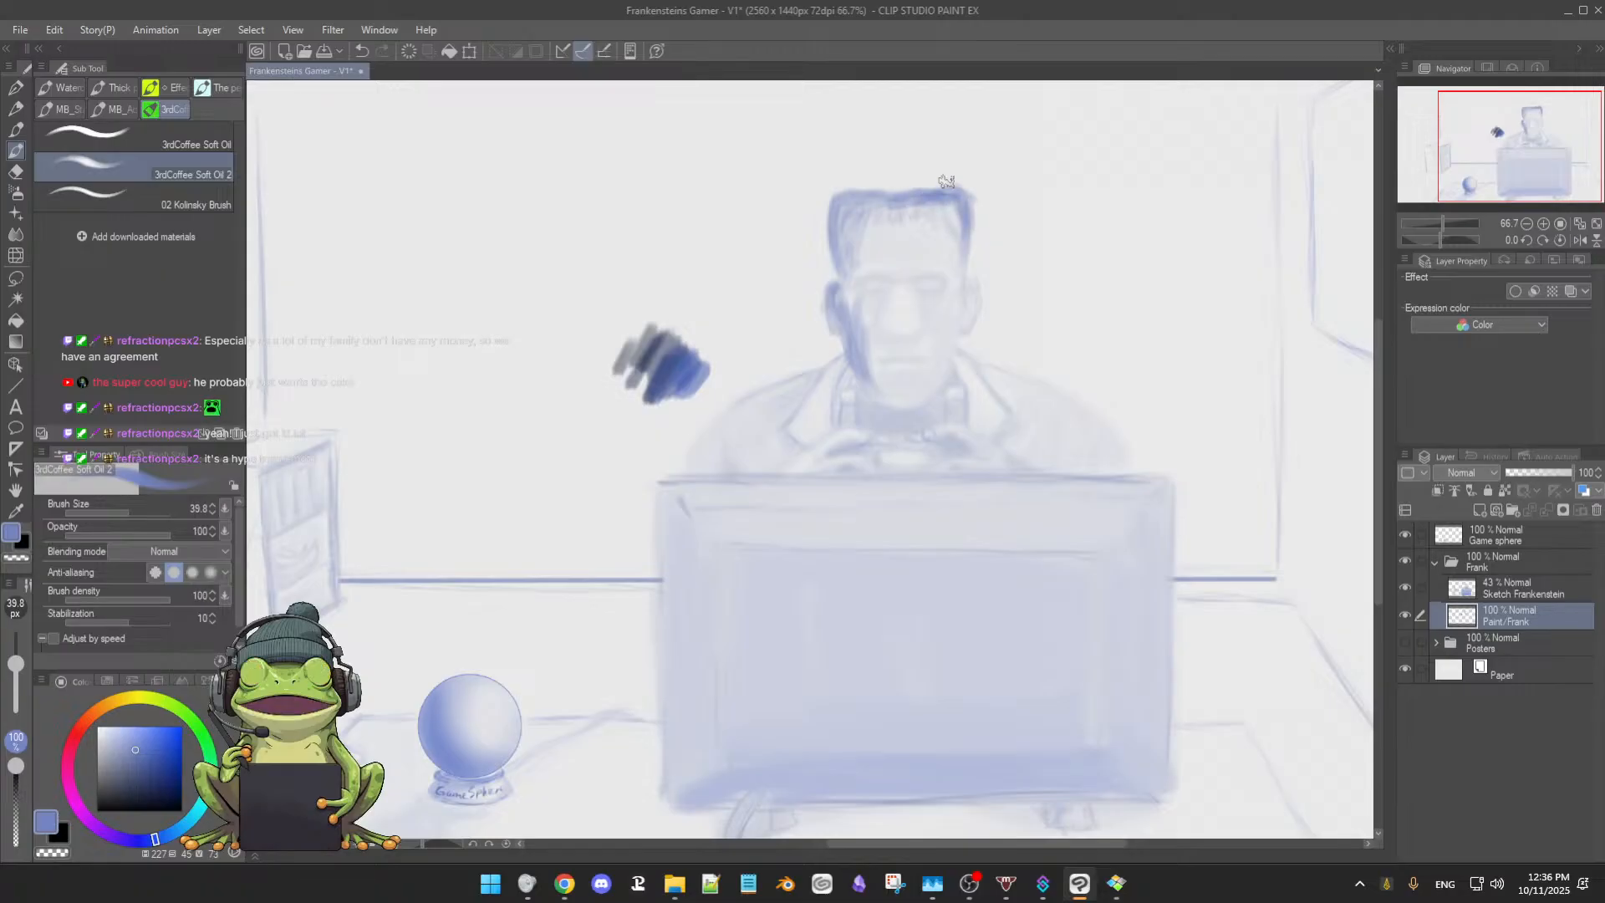
Tidy the hair's outer edge with the eraser and shade the ear and jaw on the side away from the swatch
key(e)
mouse_move(970, 165)
mouse_down()
mouse_move(938, 173)
mouse_move(984, 189)
mouse_move(987, 213)
mouse_move(985, 191)
mouse_move(941, 192)
mouse_move(964, 223)
mouse_move(959, 286)
mouse_up()
key(b)
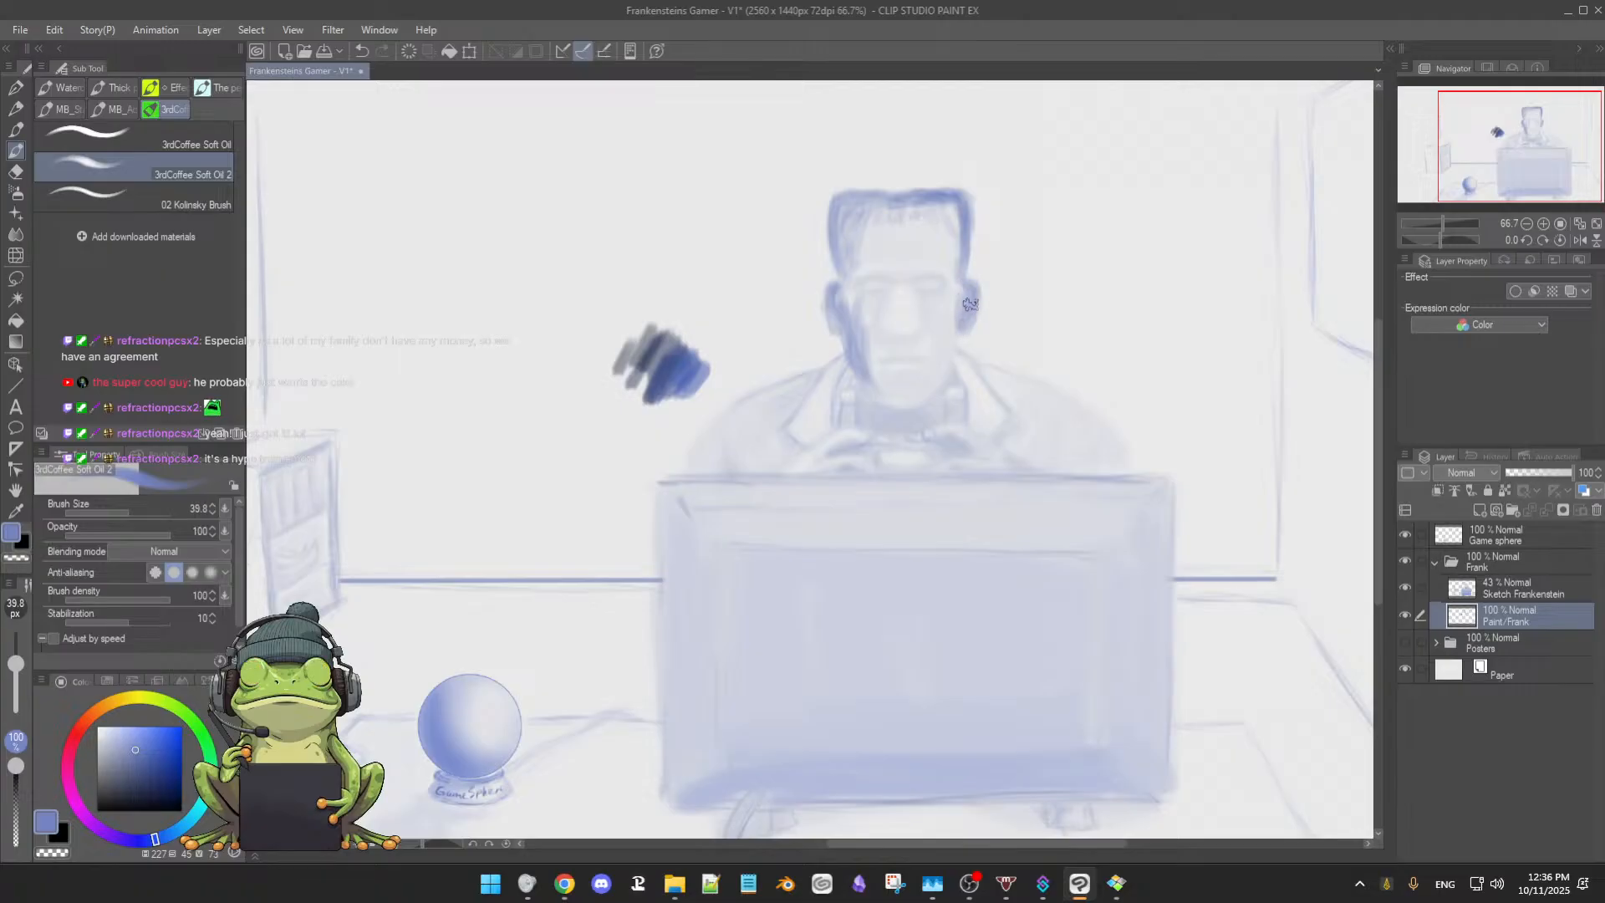
mouse_move(969, 304)
mouse_down()
mouse_move(913, 396)
mouse_move(935, 356)
mouse_move(894, 404)
mouse_move(863, 376)
mouse_move(915, 403)
mouse_move(901, 406)
mouse_move(942, 348)
mouse_up()
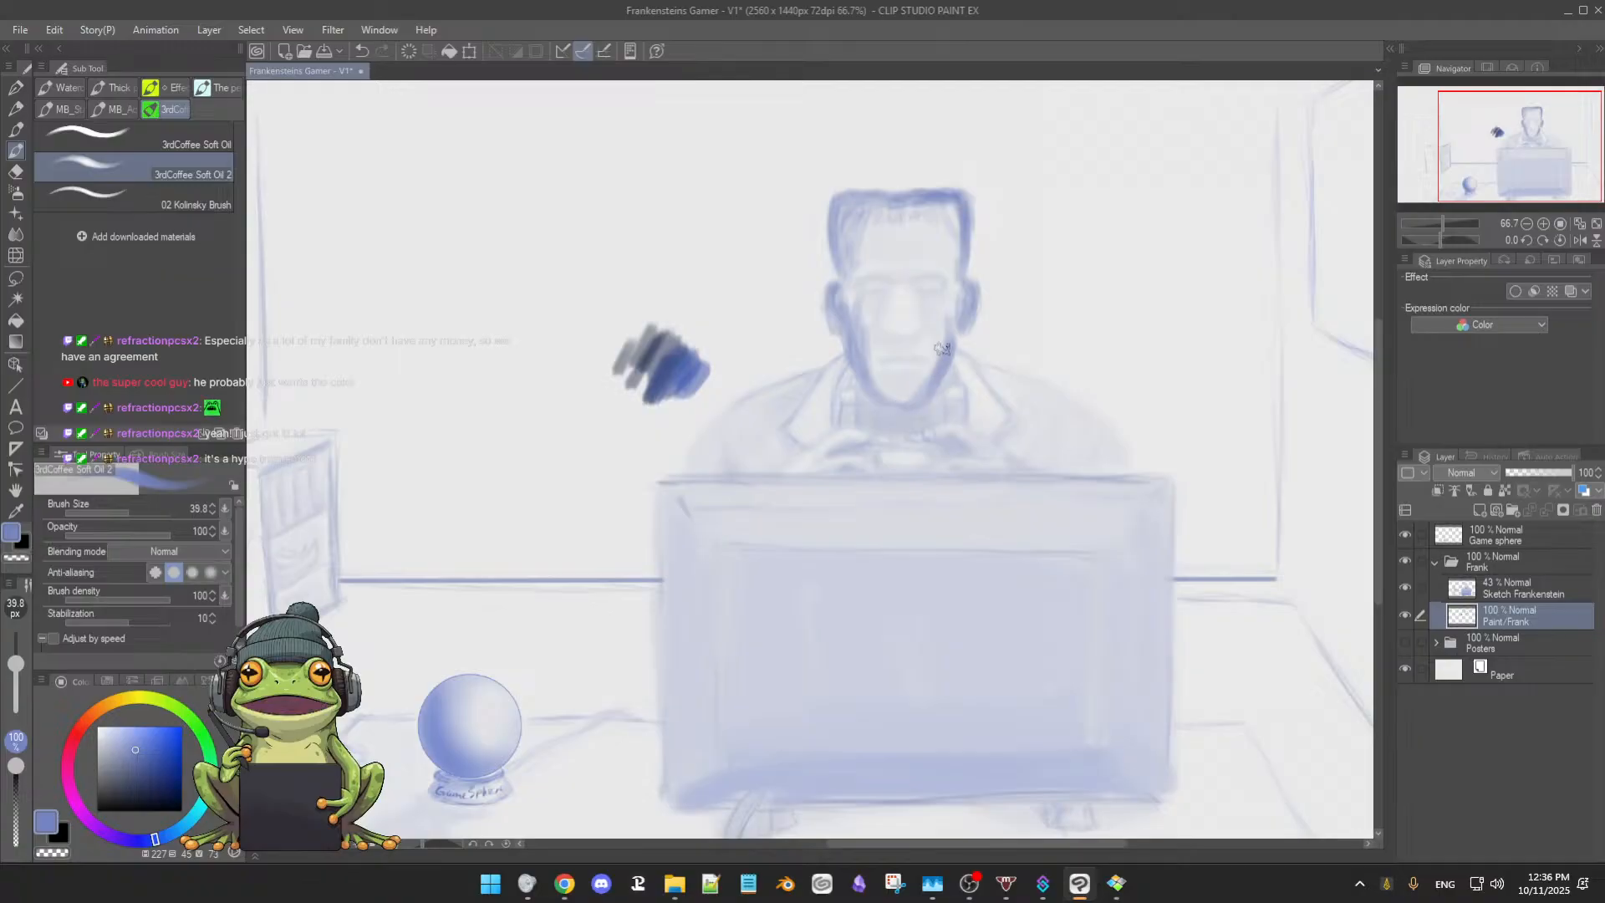
Sample a pale blue from the cheek and lightly shade Frankenstein's face and forehead
key(e)
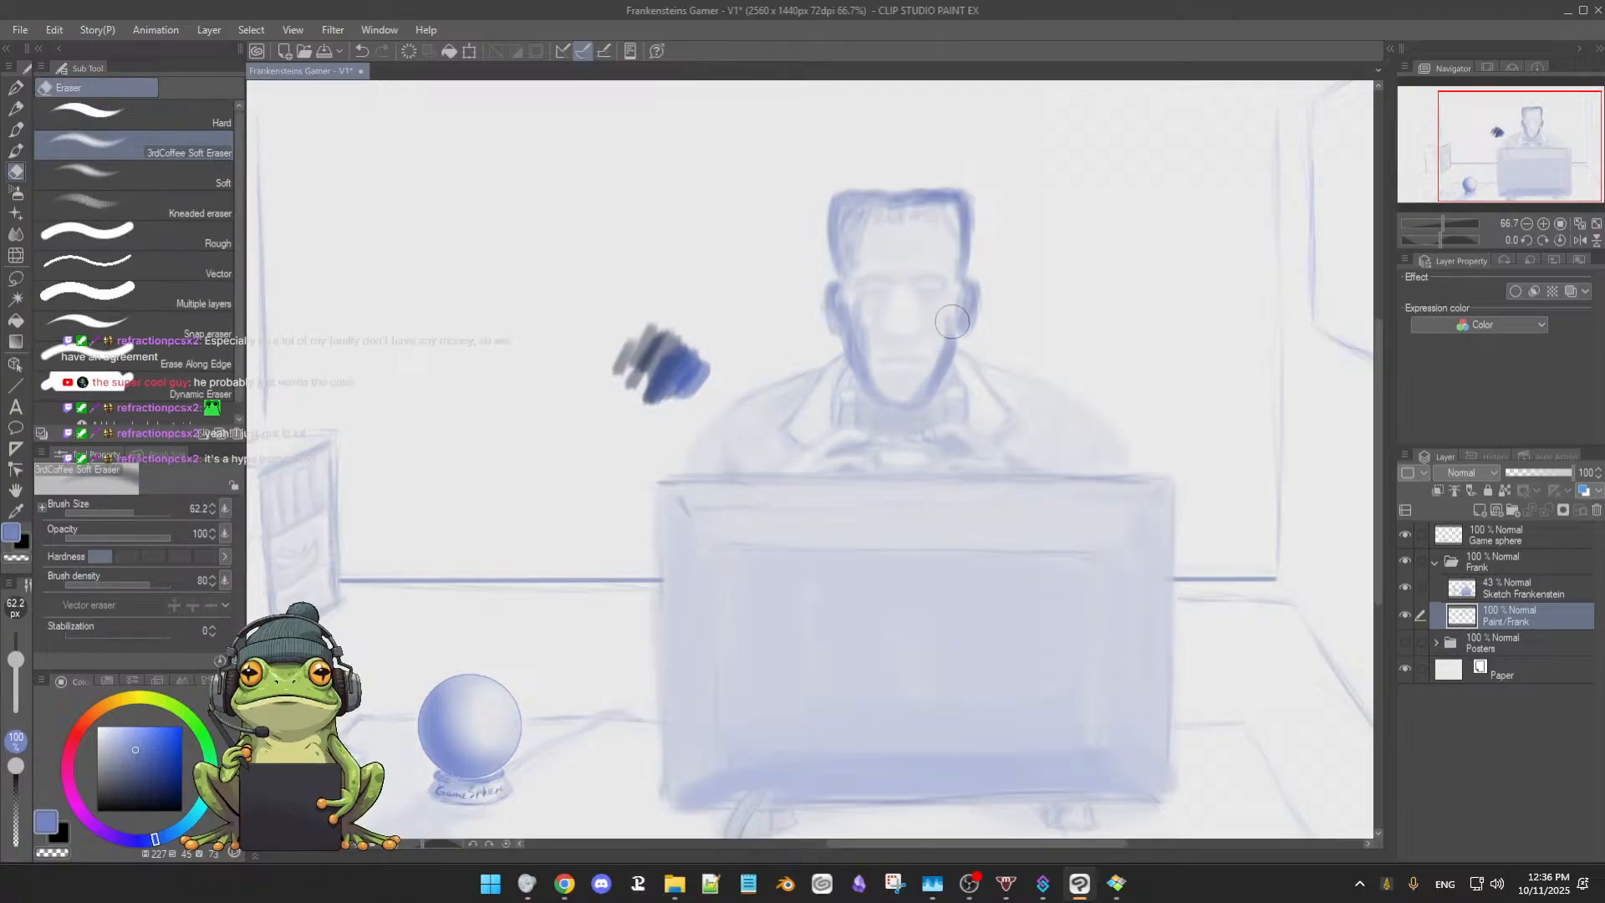
key(b)
alt+click(951, 318)
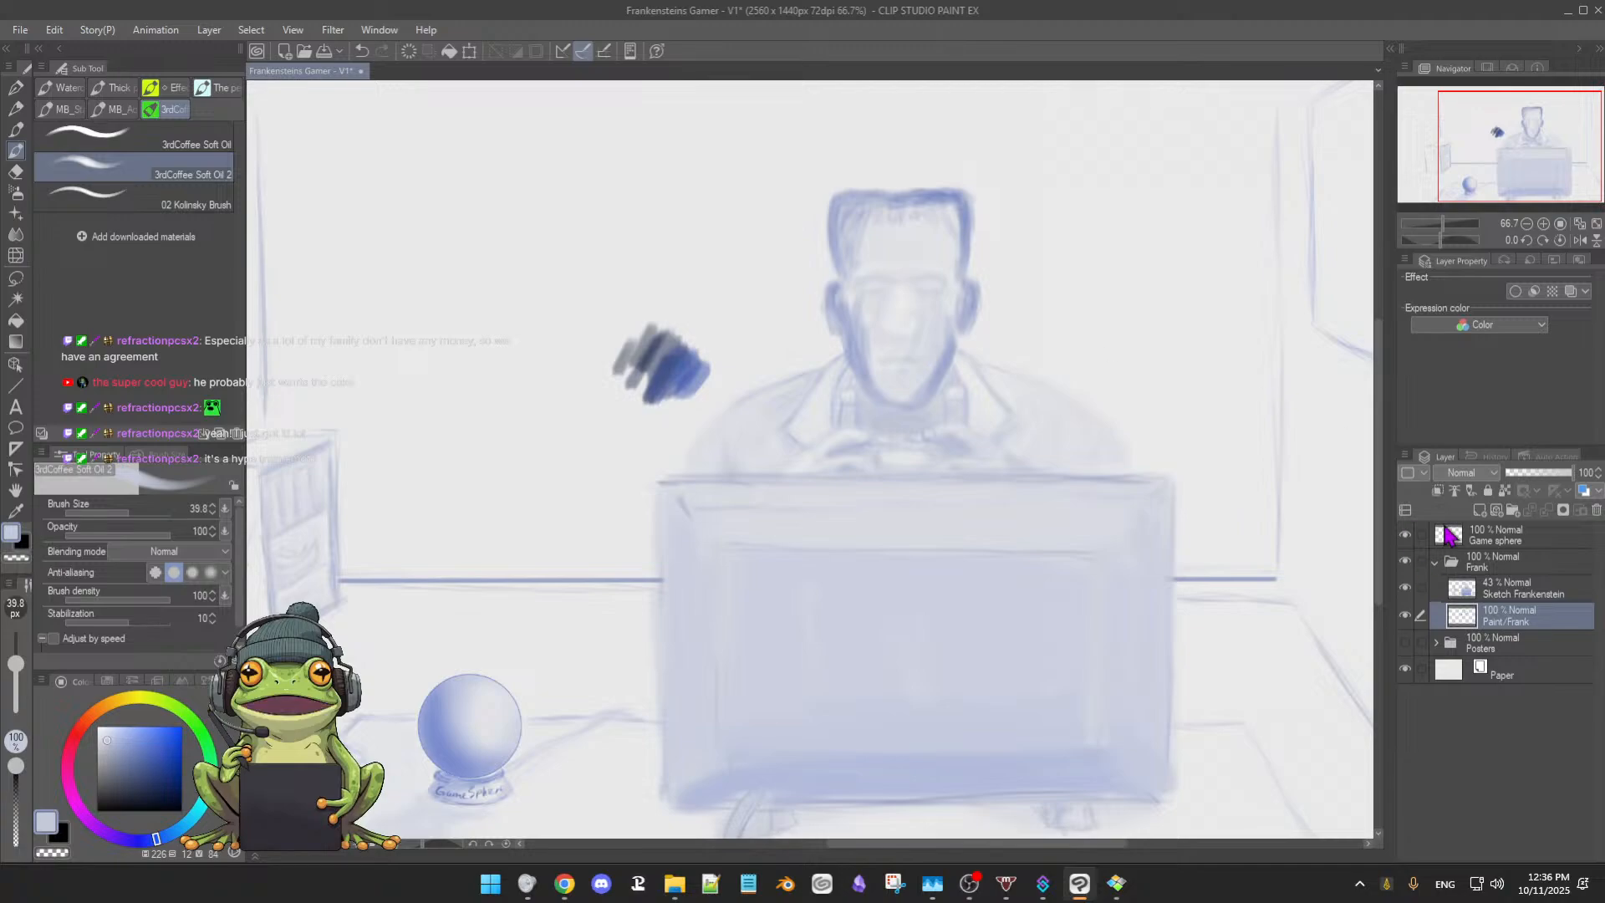
Compare the painted head with and without the sketch by toggling the visibility of the Sketch Frankenstein and Paint/Frank layers
click(1405, 589)
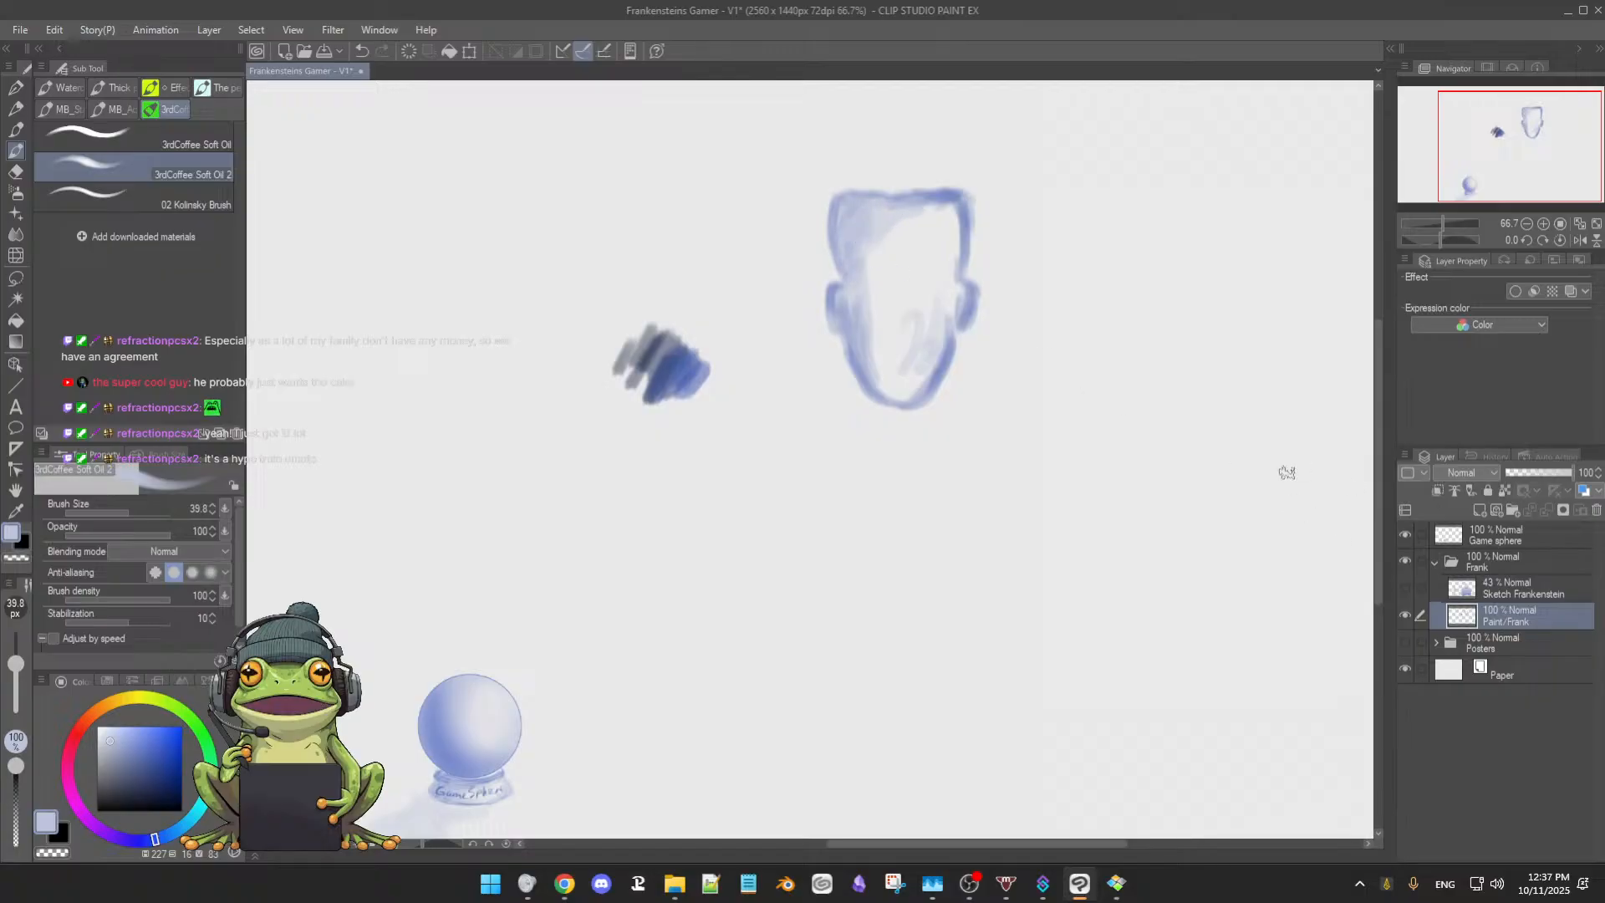
click(1405, 617)
click(1405, 617)
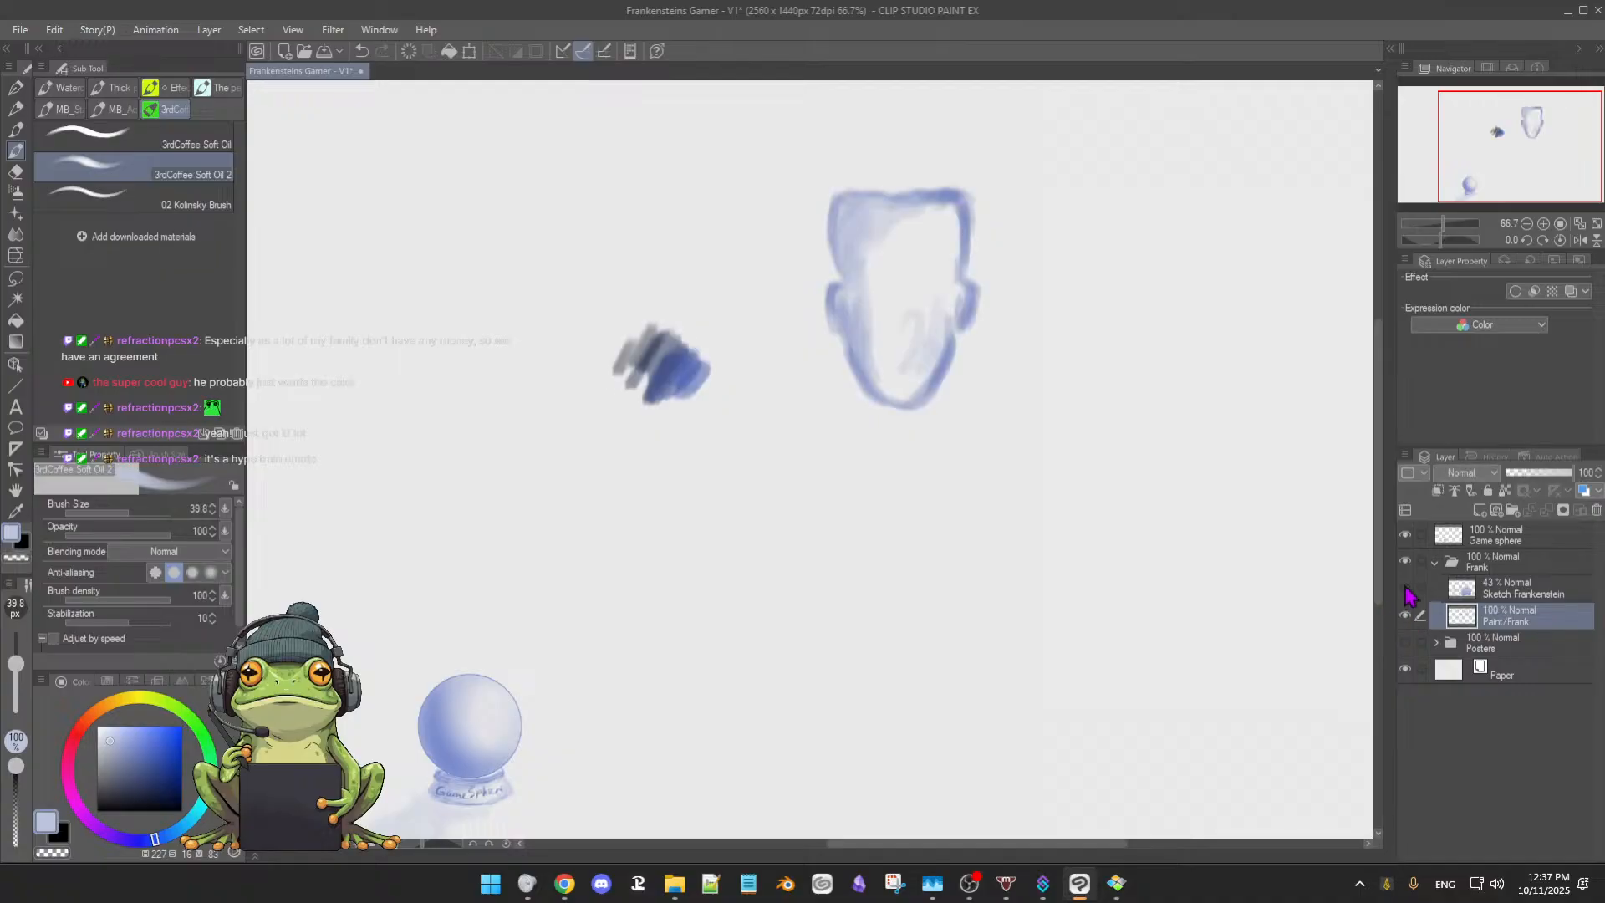
click(1405, 588)
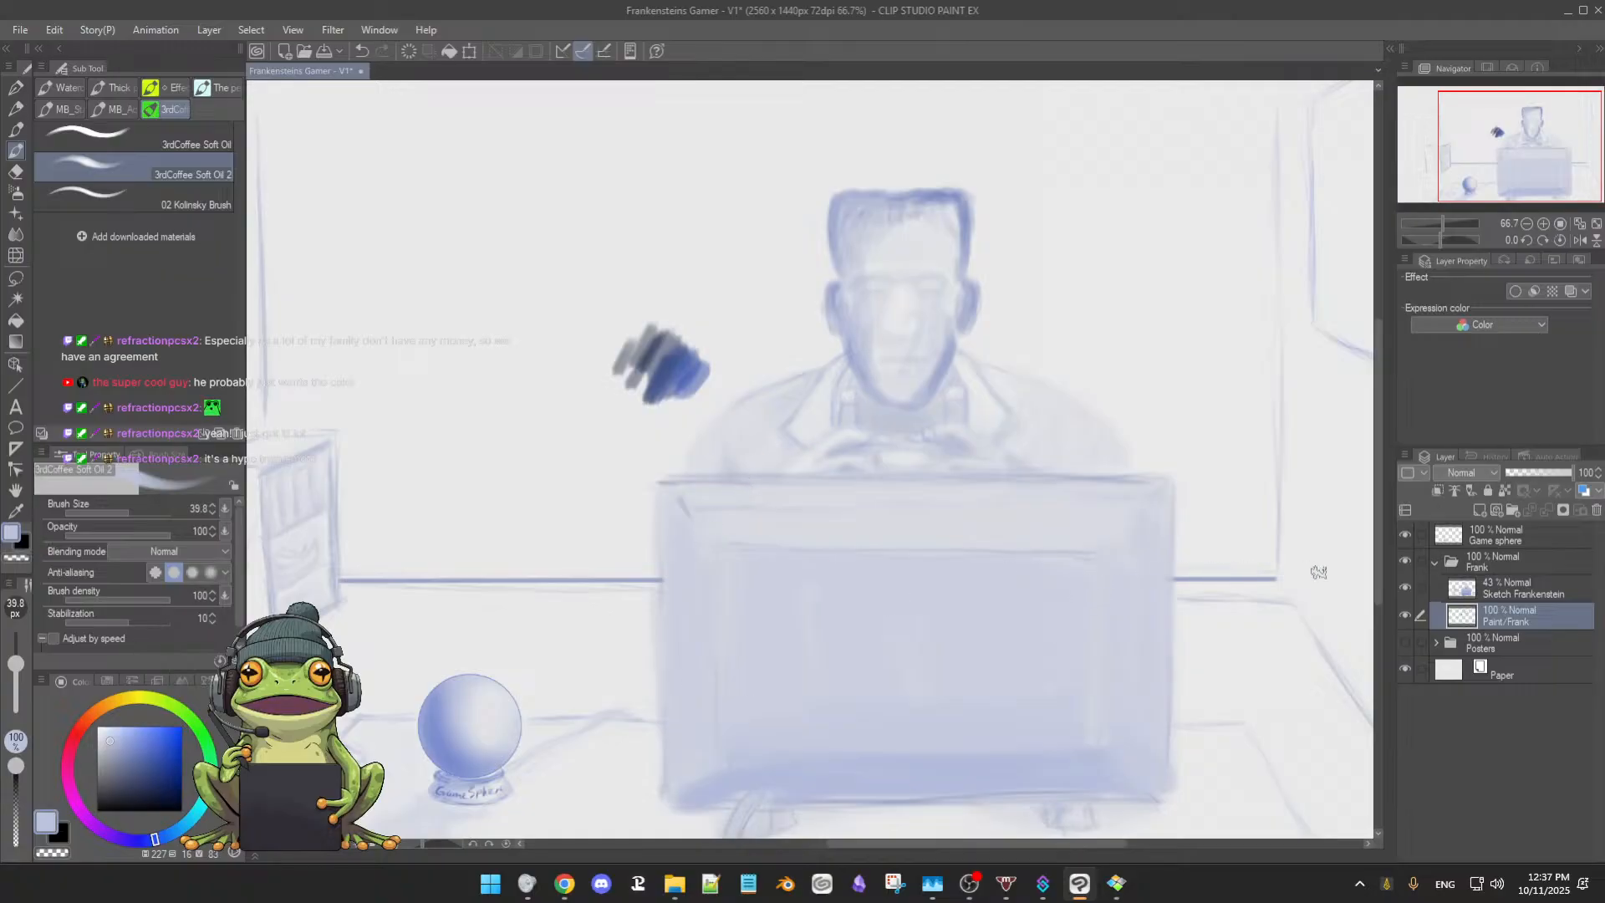
click(1405, 589)
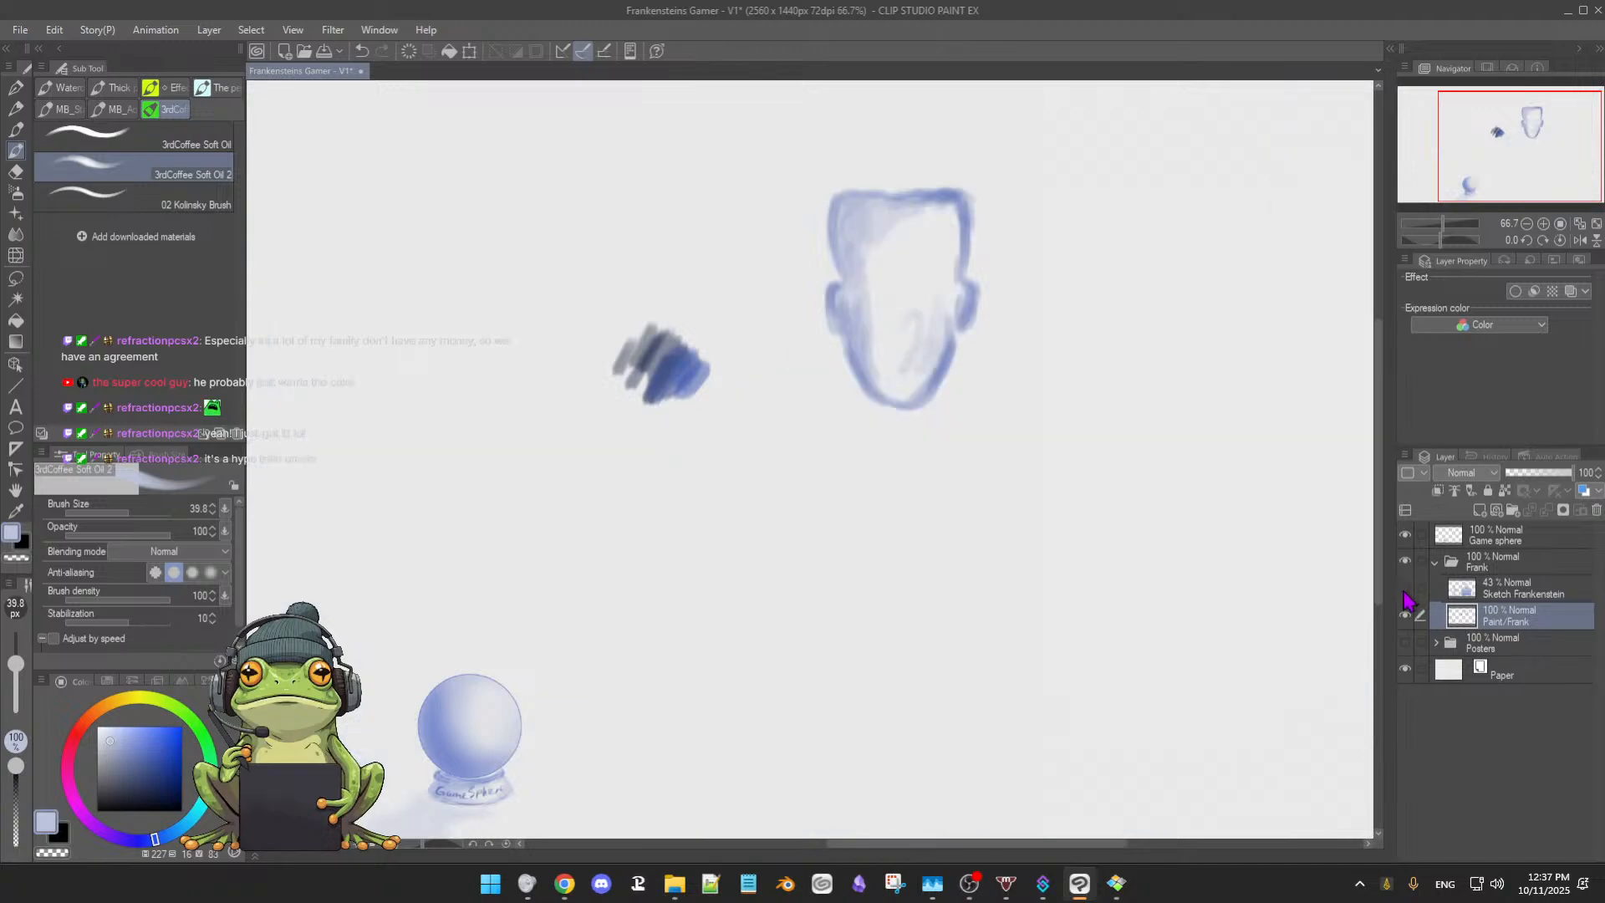
click(1405, 589)
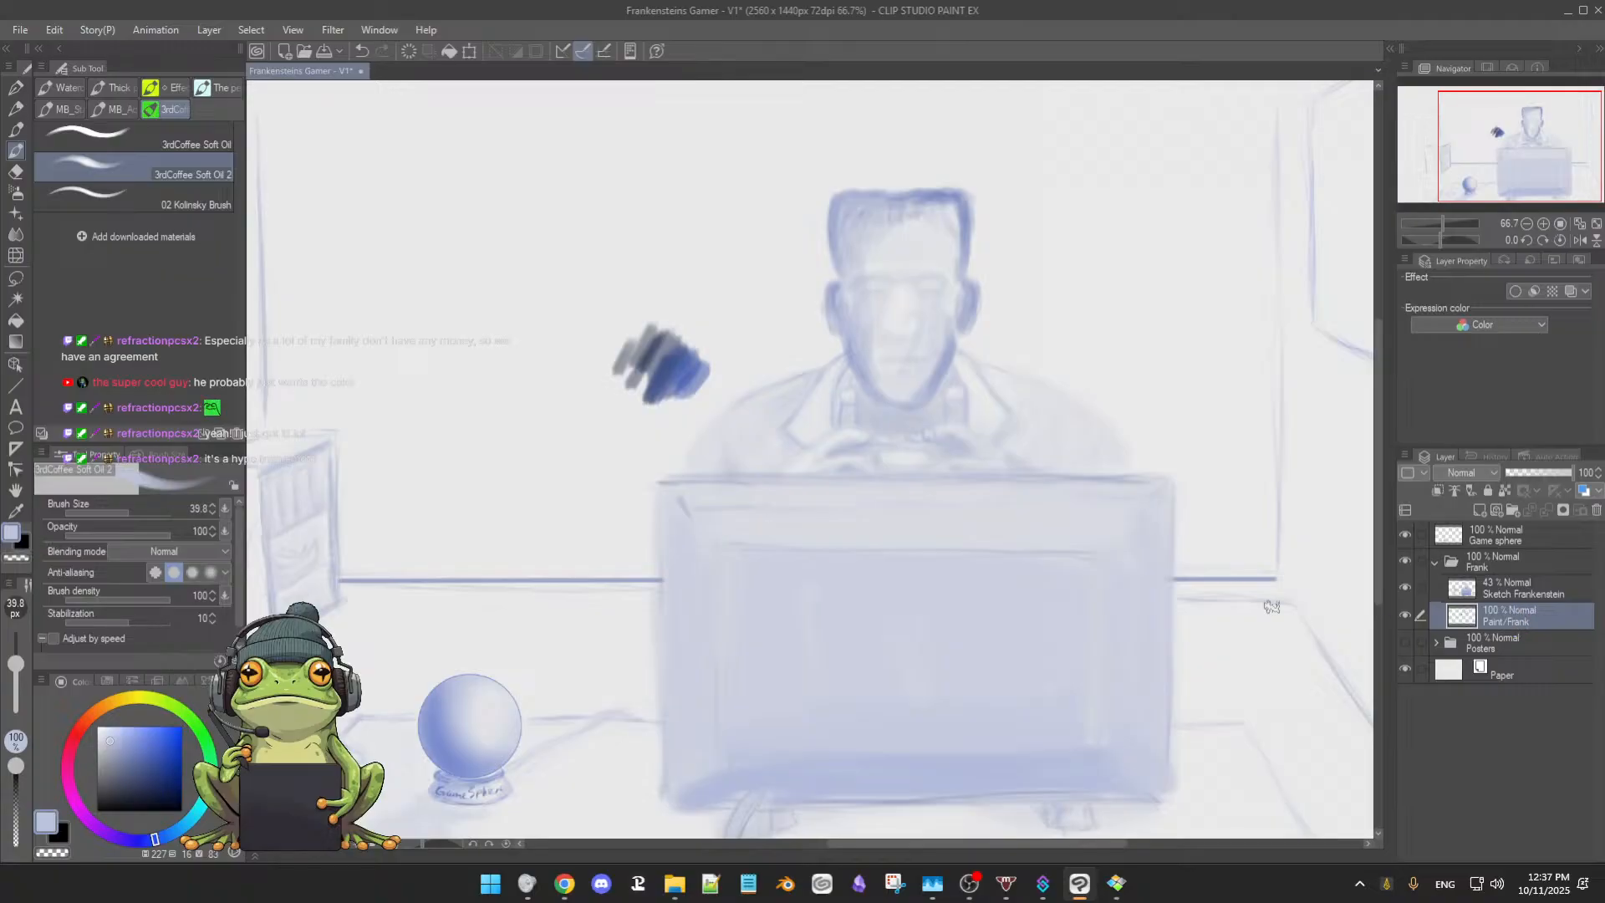
Clear all paint from the Paint/Frank layer, including the head and the colour swatch, with the Hard eraser at size 114.7
key(e)
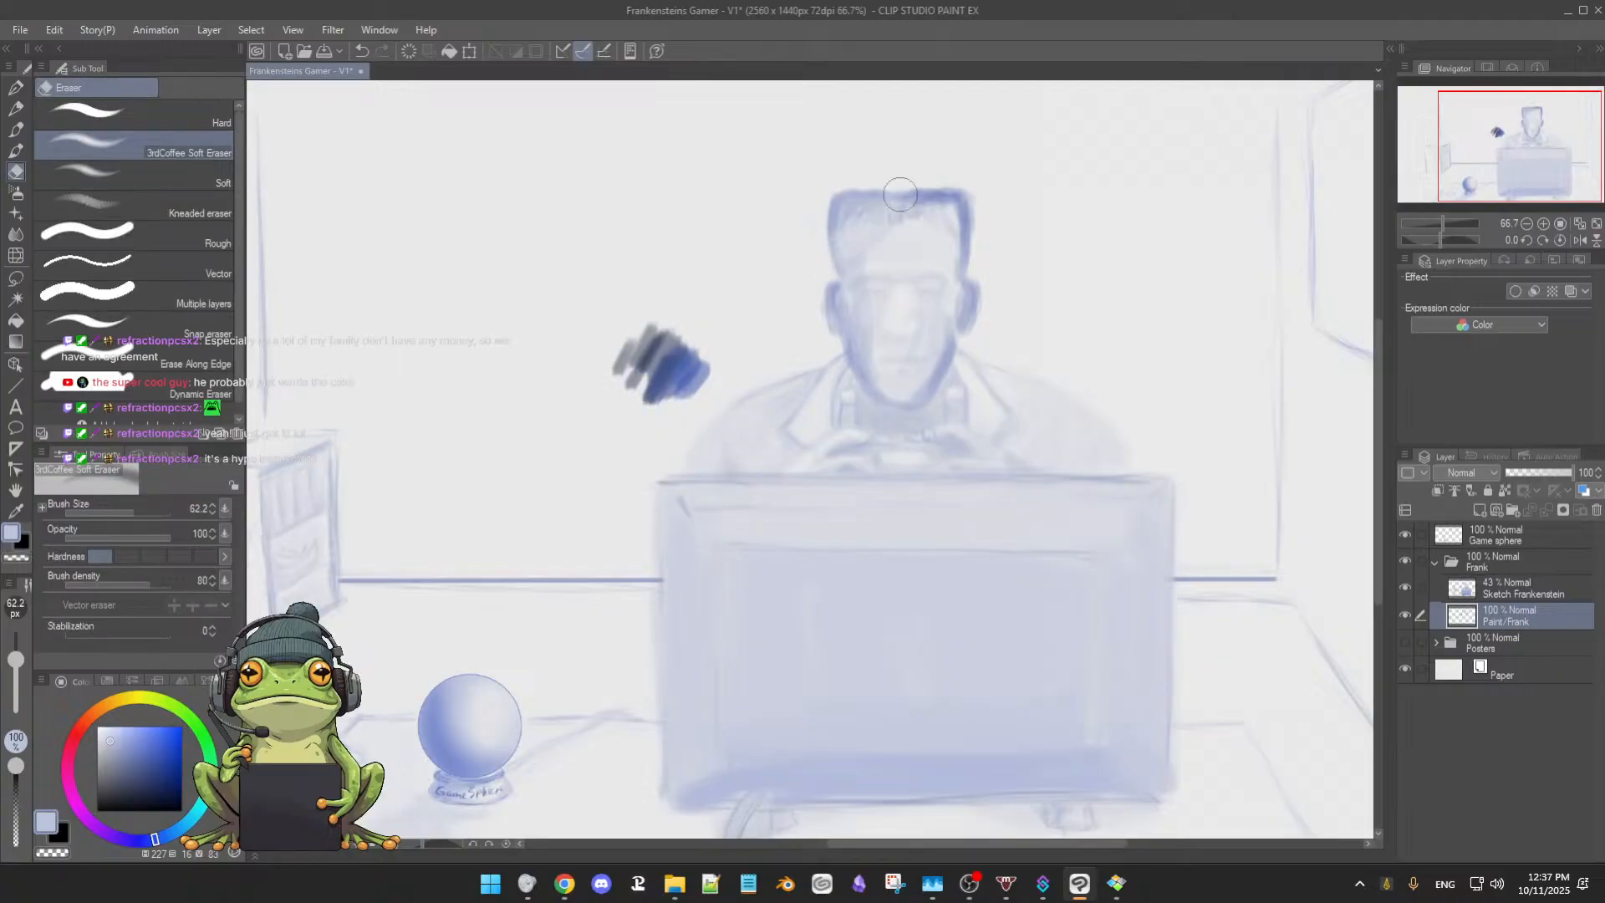
click(126, 117)
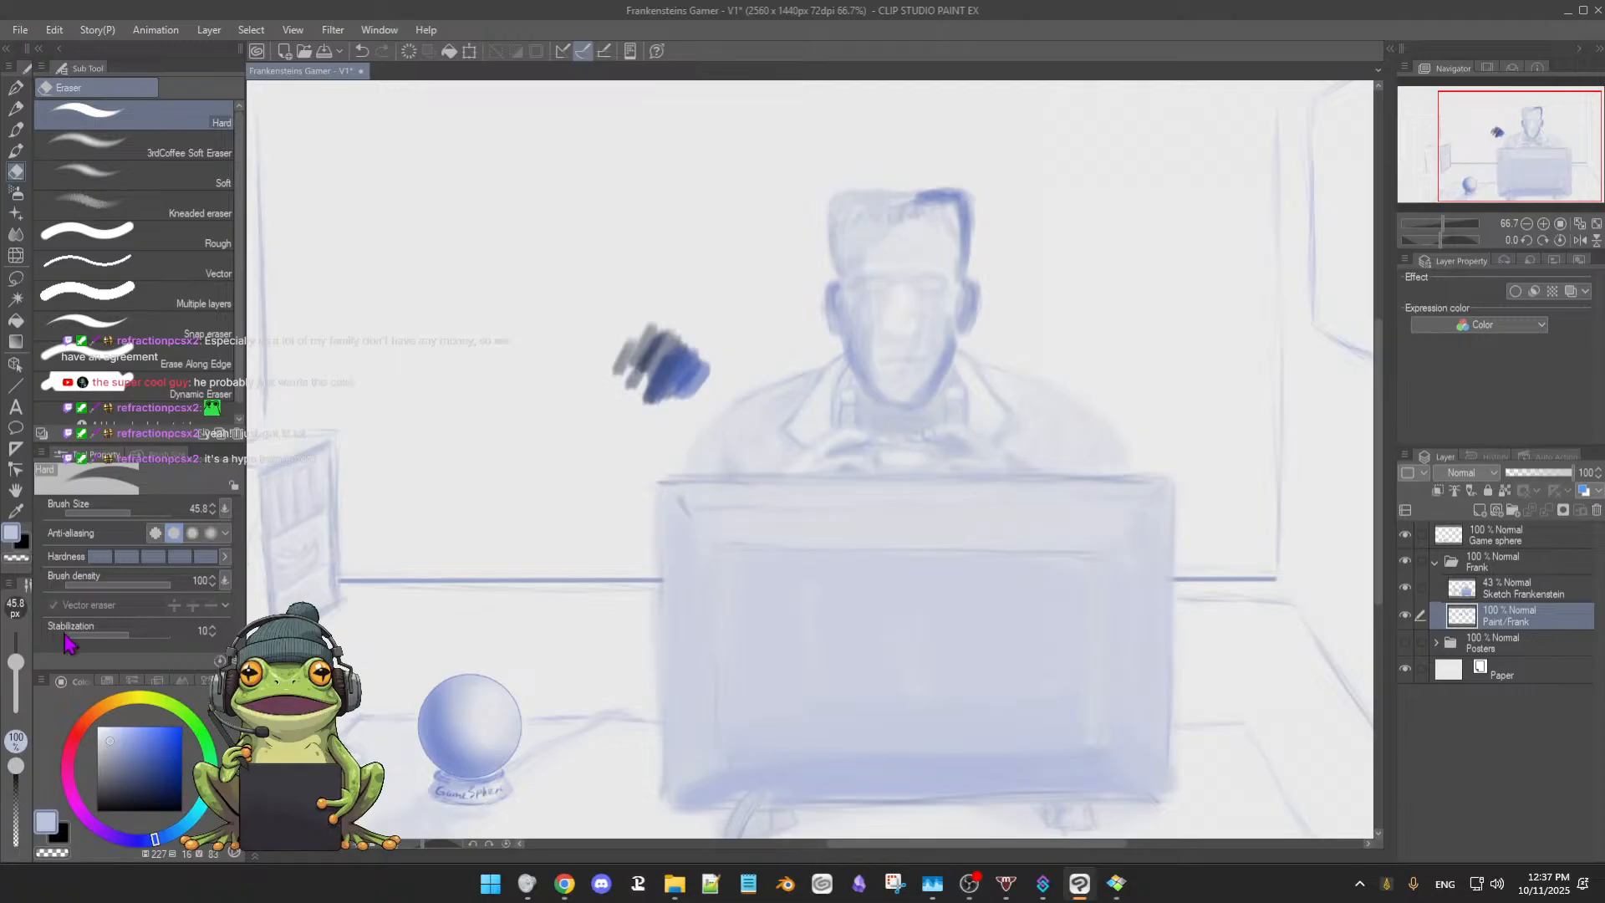
drag(16, 664, 15, 655)
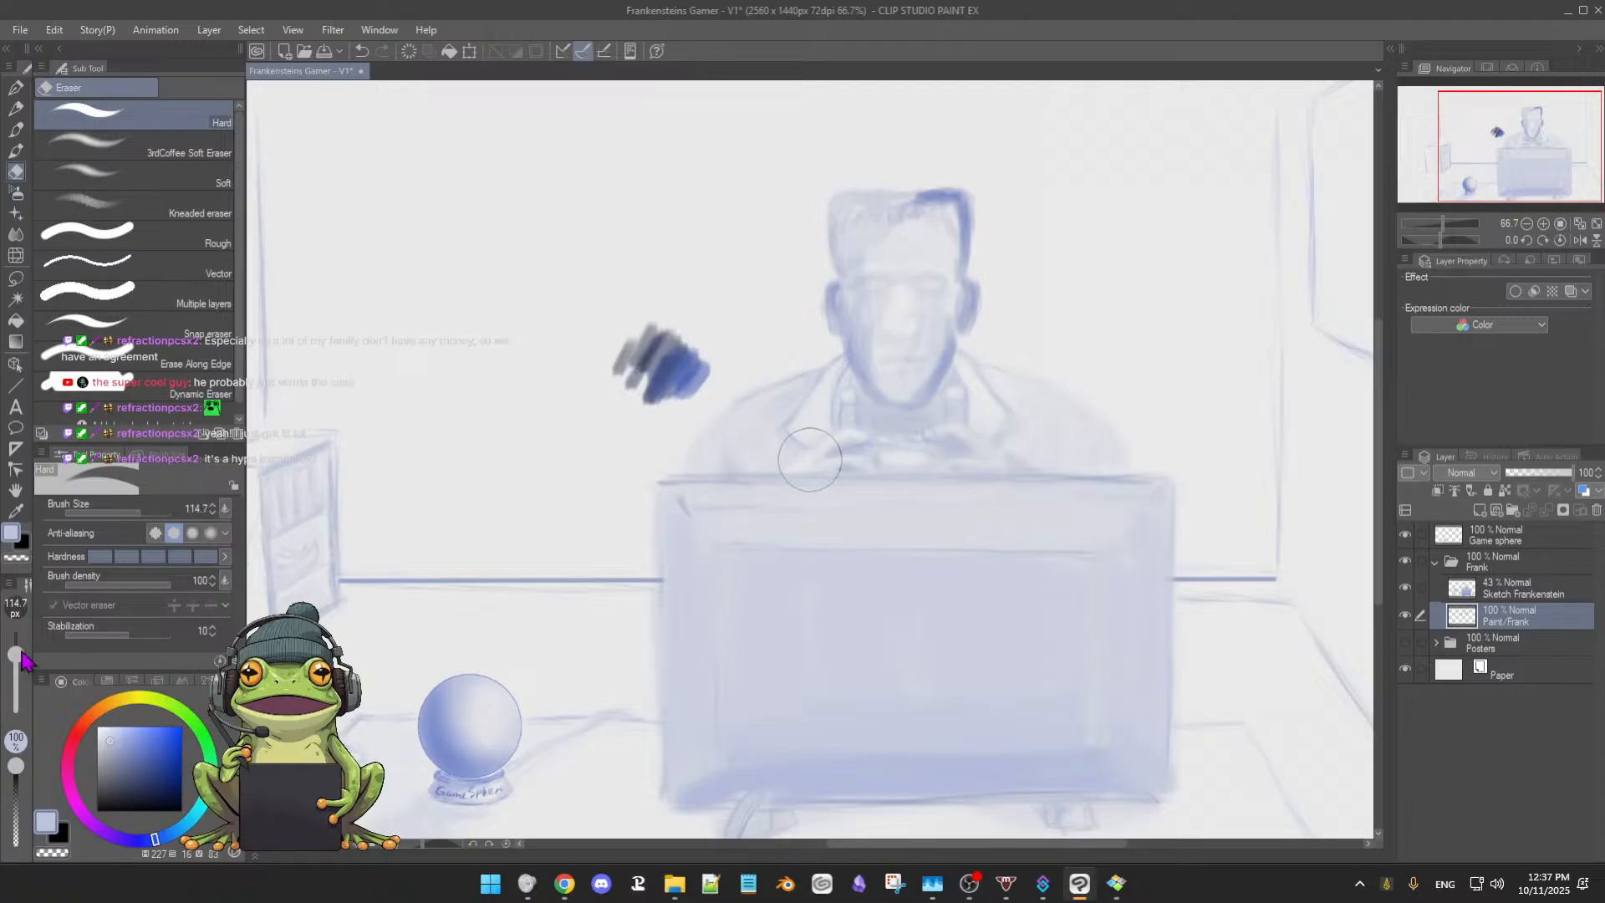
mouse_move(869, 332)
mouse_down()
mouse_move(852, 384)
mouse_move(920, 421)
mouse_move(967, 367)
mouse_move(983, 255)
mouse_move(951, 344)
mouse_move(933, 307)
mouse_move(986, 219)
mouse_move(836, 230)
mouse_move(878, 217)
mouse_move(945, 226)
mouse_up()
drag(690, 403, 602, 365)
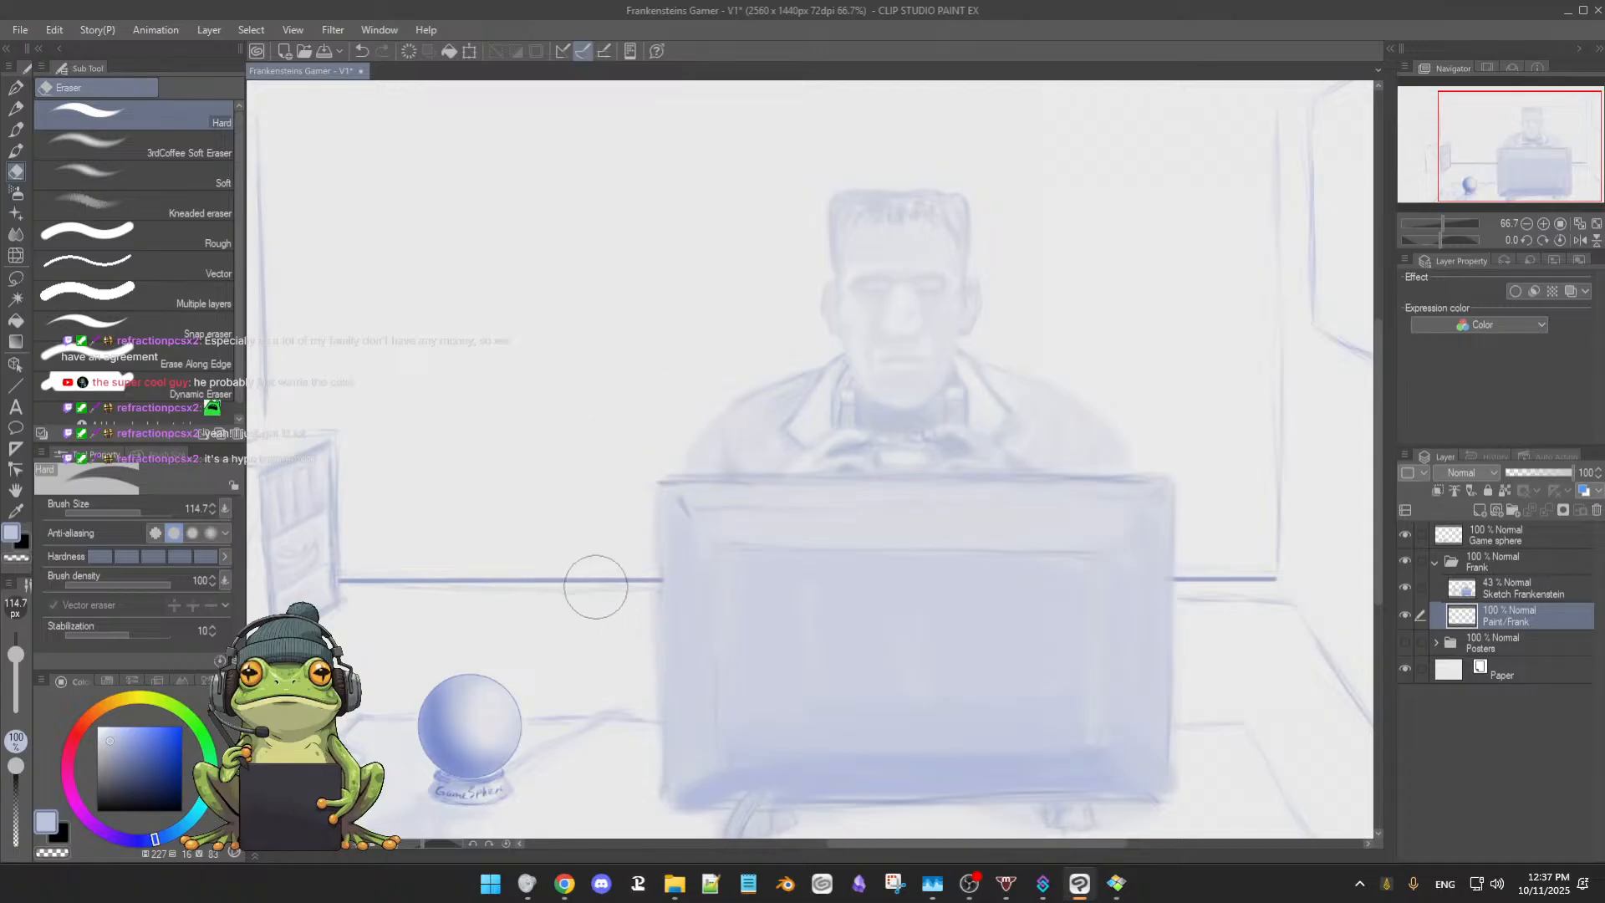
key(b)
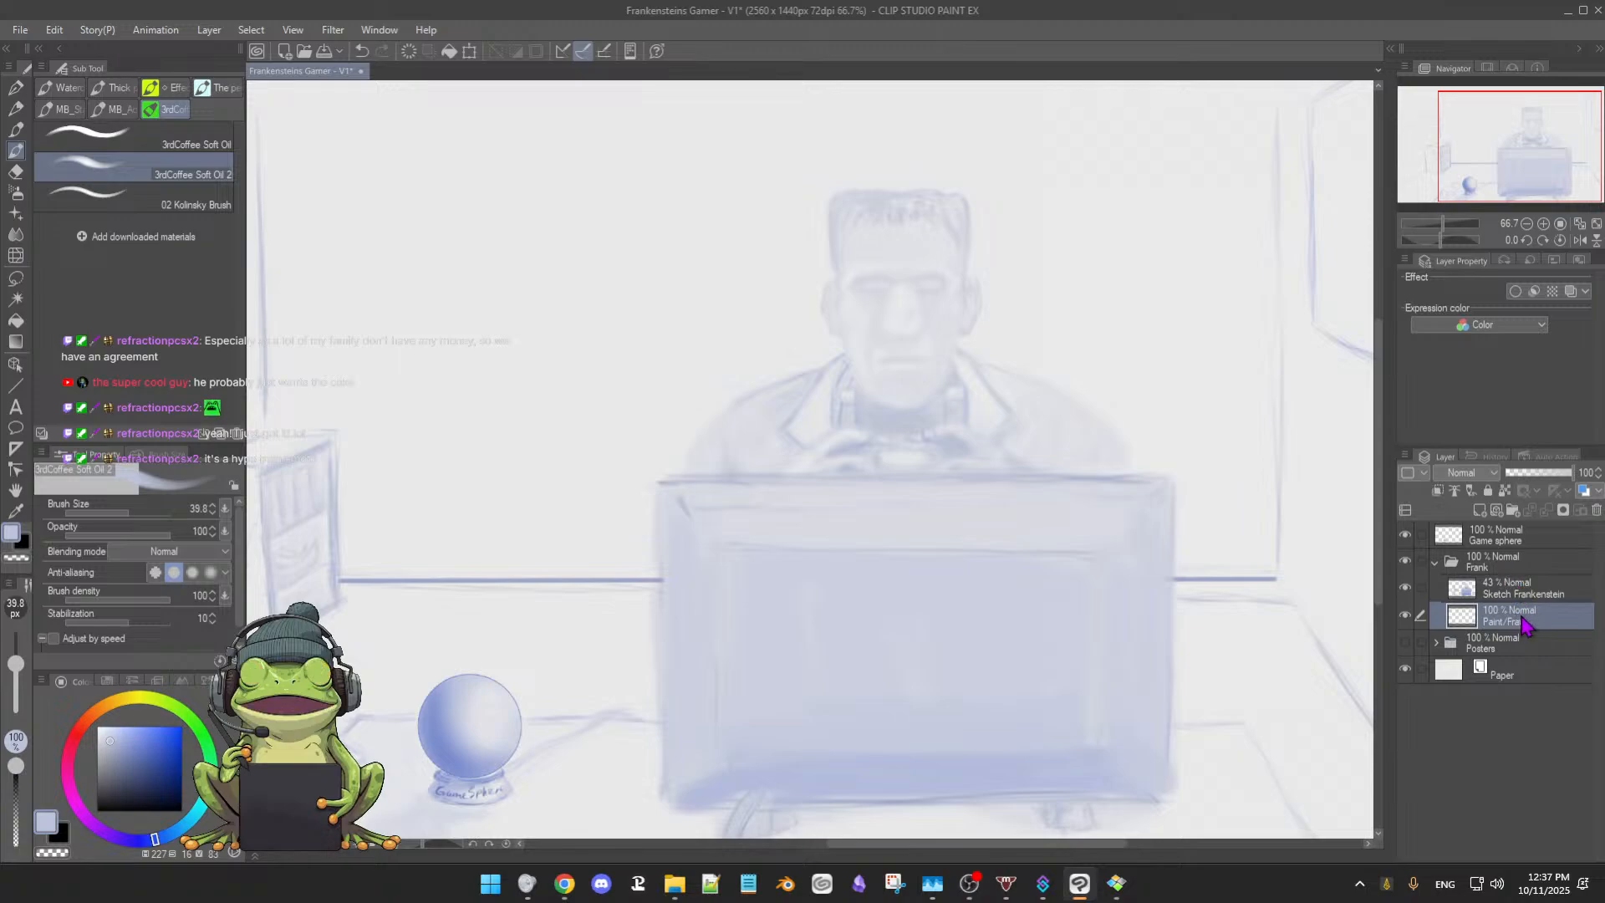
key(e)
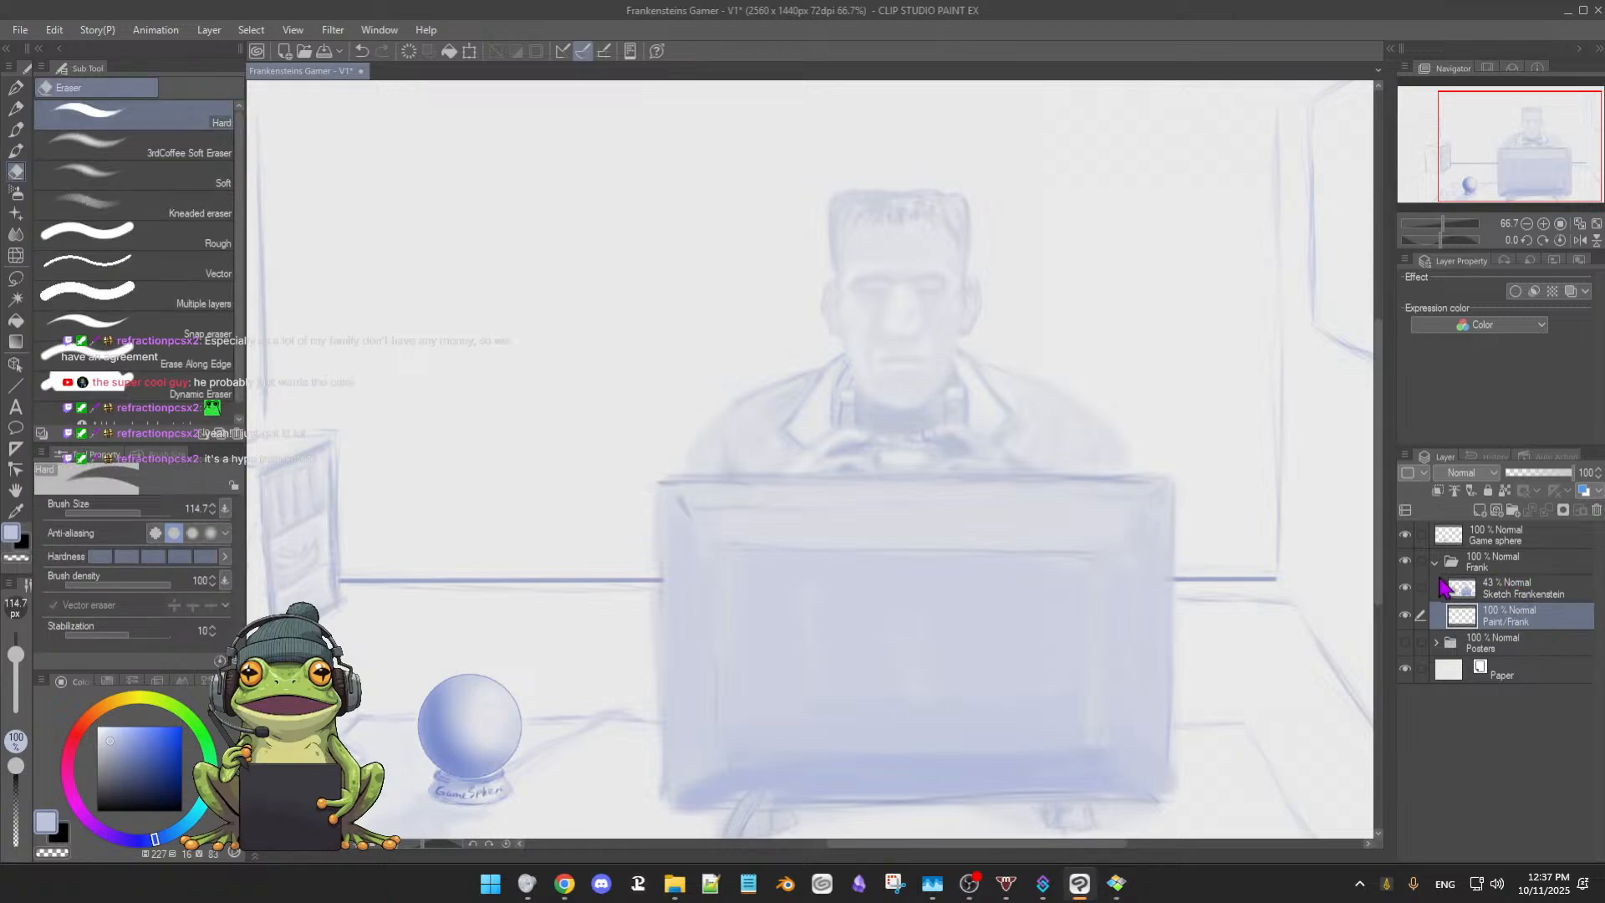
key(b)
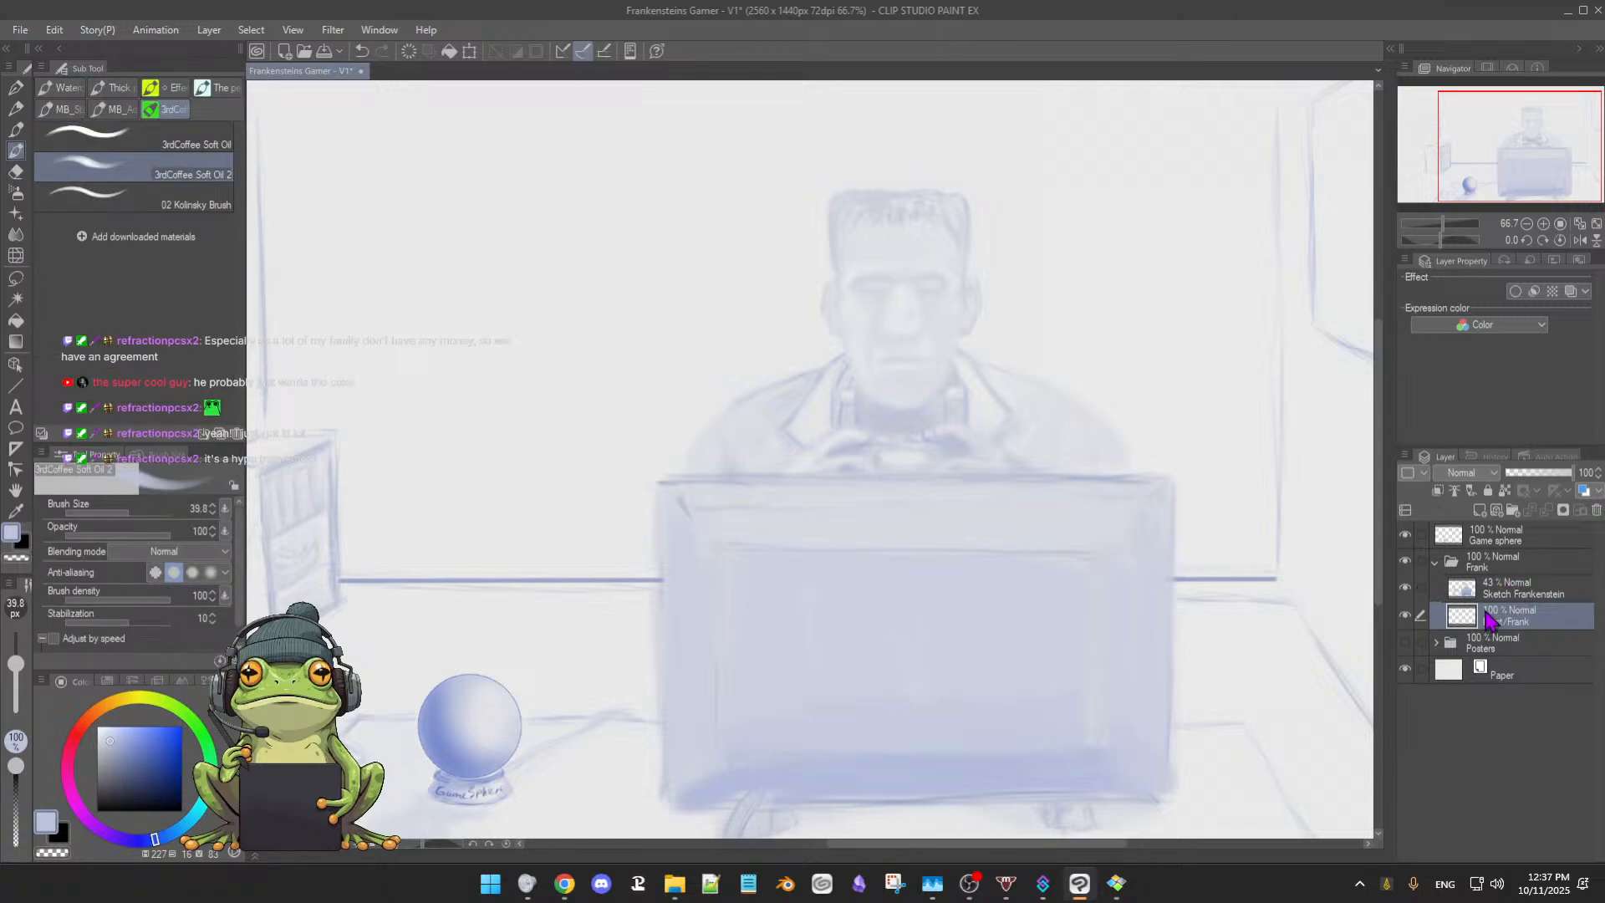
On the Sketch Frankenstein layer, select Frankenstein's hair, left ear and temple with the Selection pen at size 34.2
click(1532, 595)
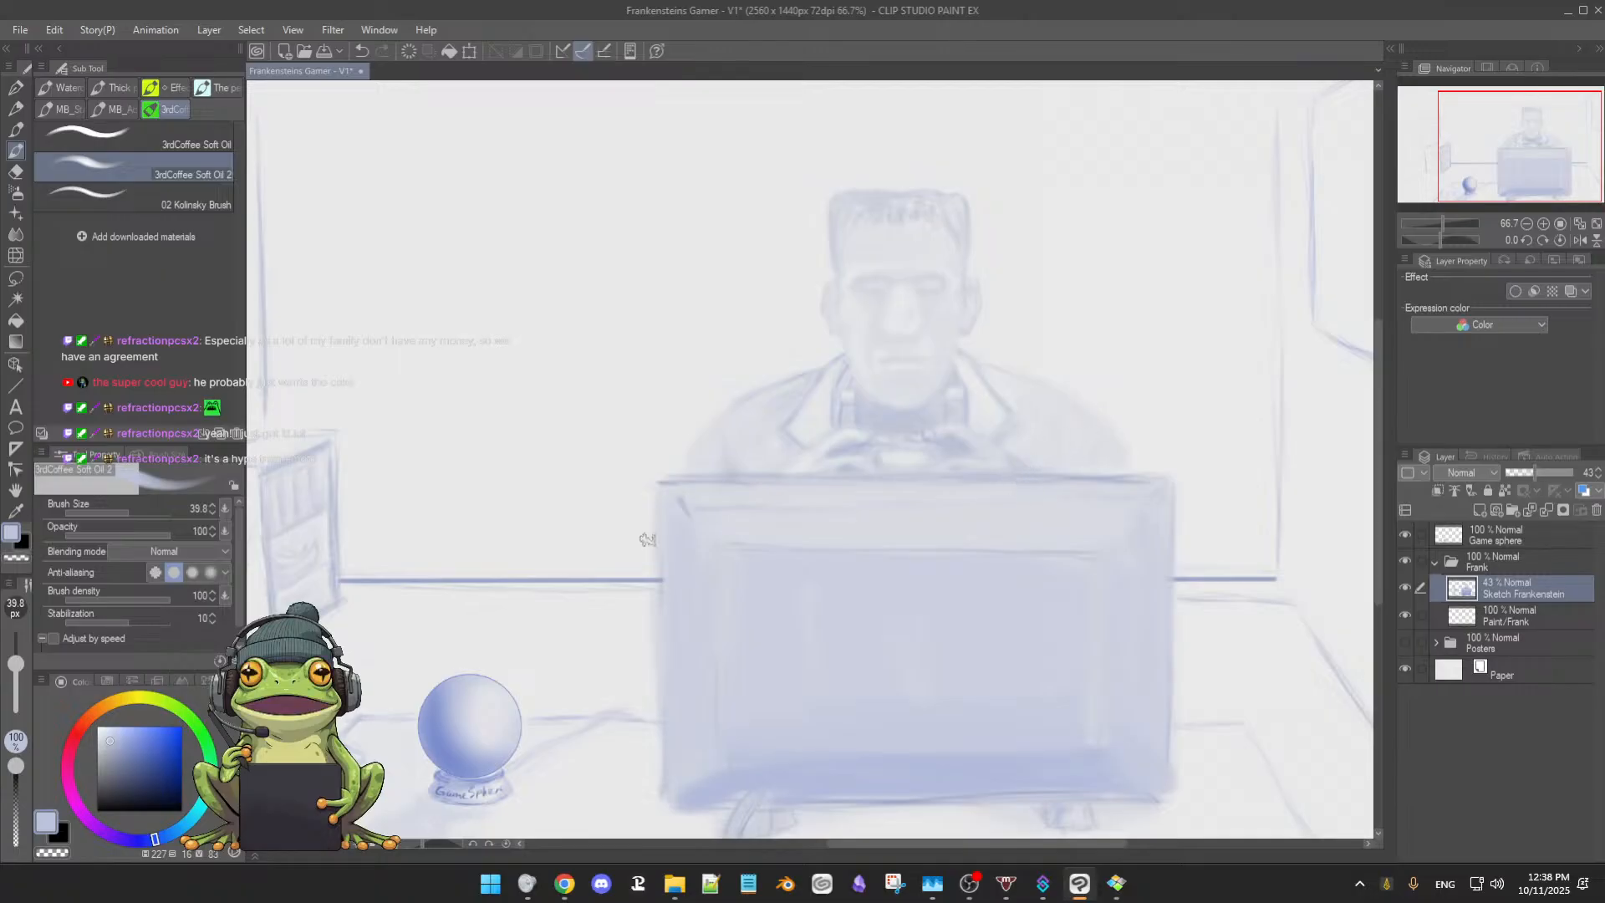
click(15, 235)
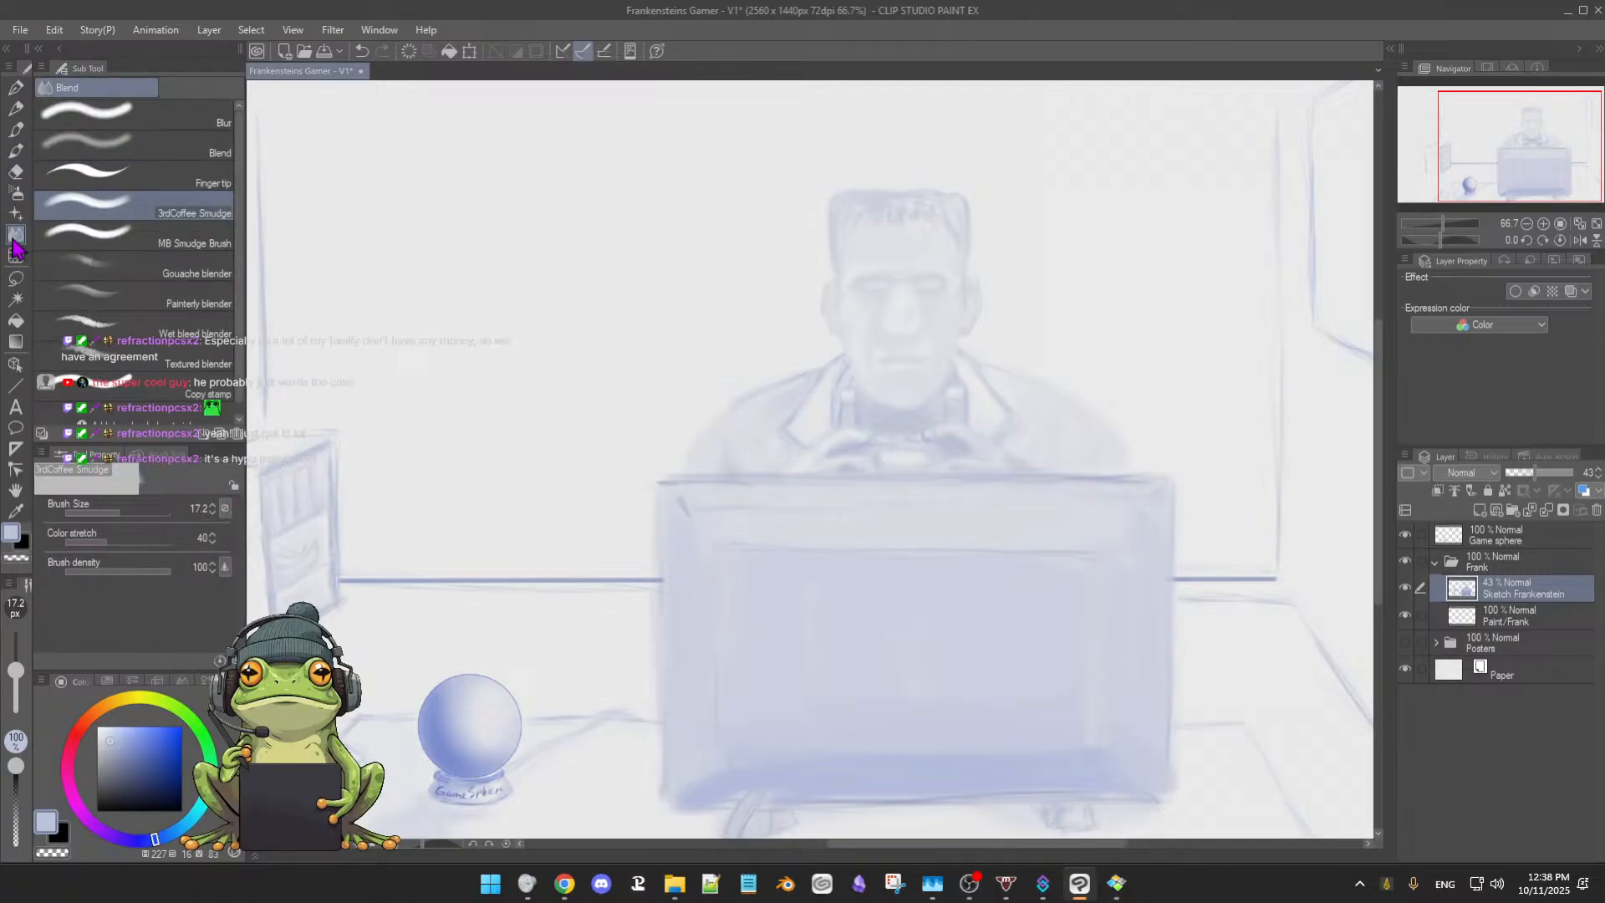
click(15, 278)
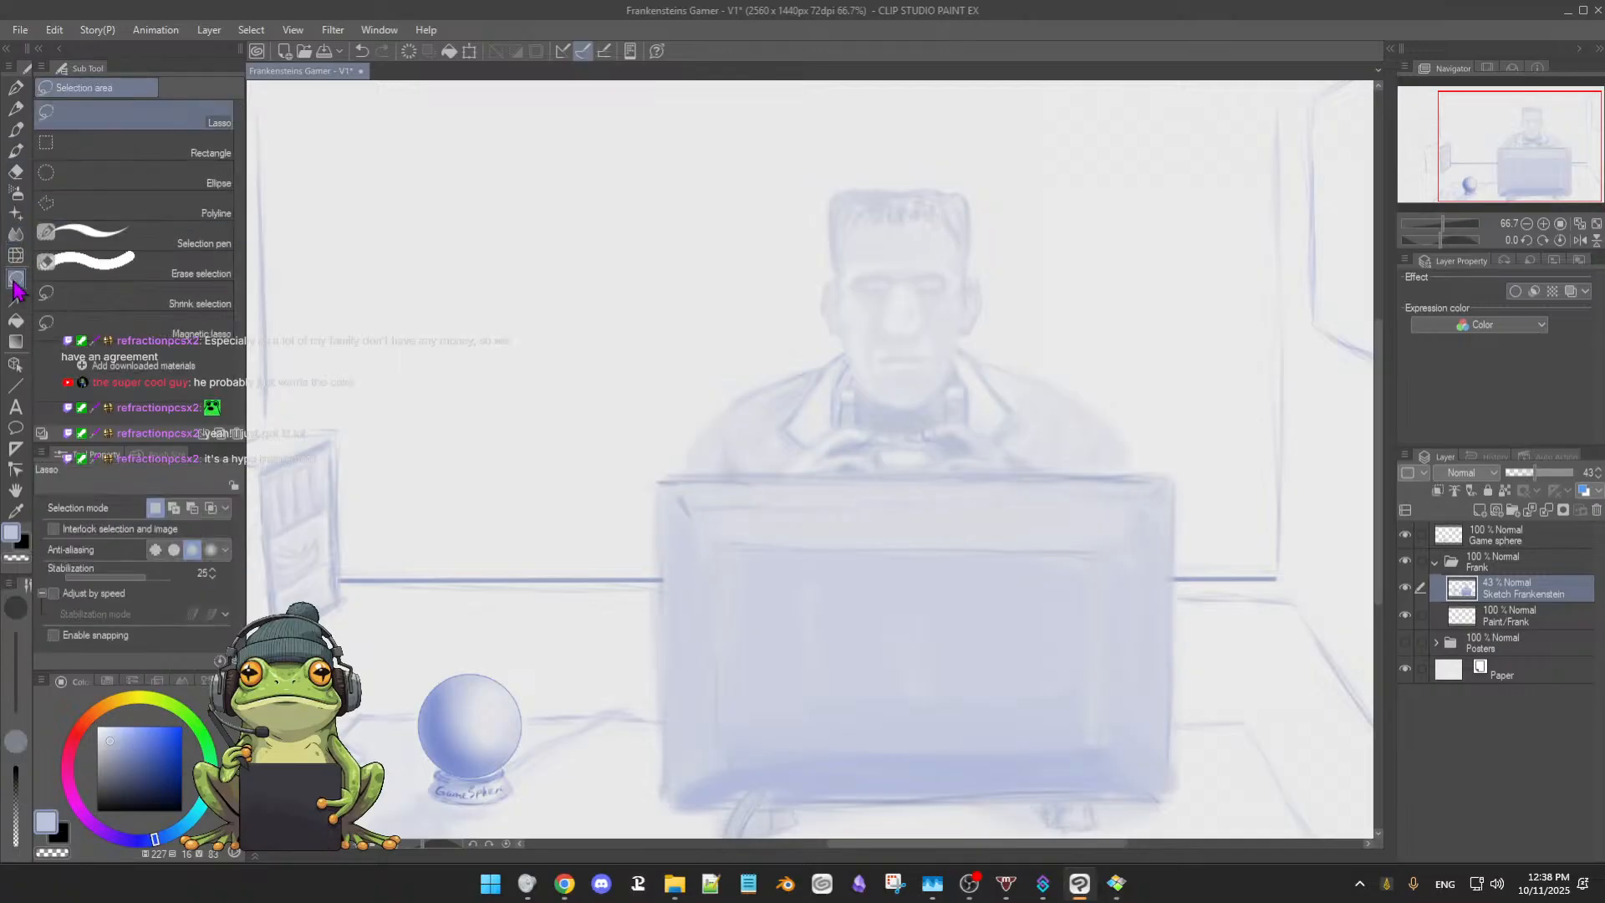
click(121, 244)
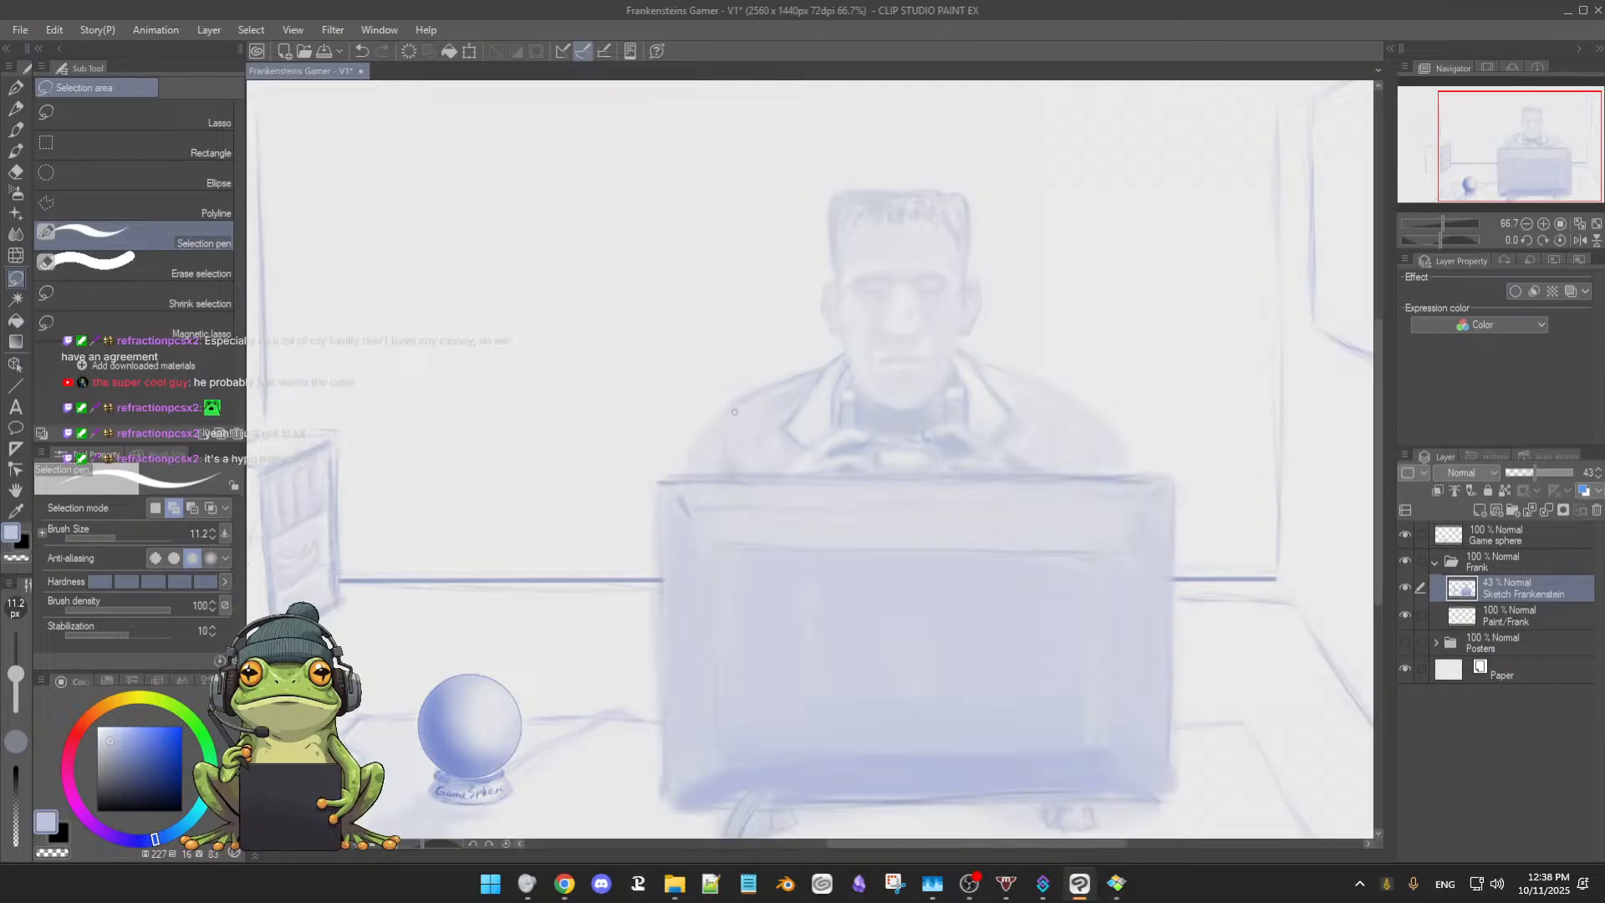
ctrl+alt+drag(775, 406, 757, 422)
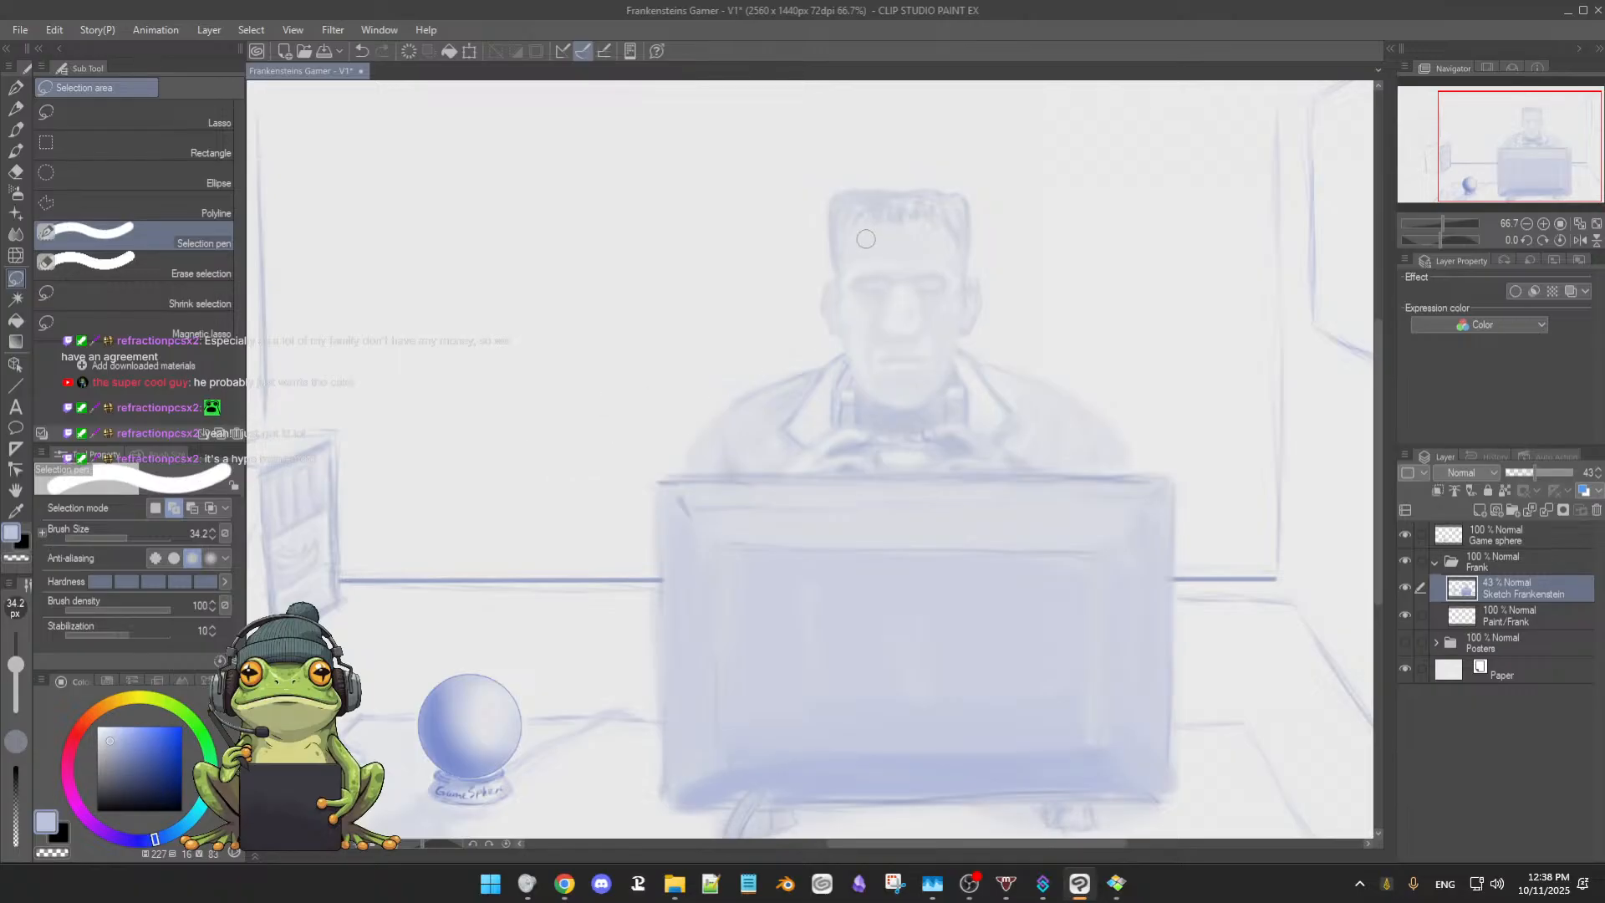
drag(865, 241, 861, 295)
mouse_move(842, 234)
mouse_down()
mouse_move(843, 326)
mouse_move(856, 289)
mouse_move(841, 235)
mouse_up()
drag(849, 201, 953, 202)
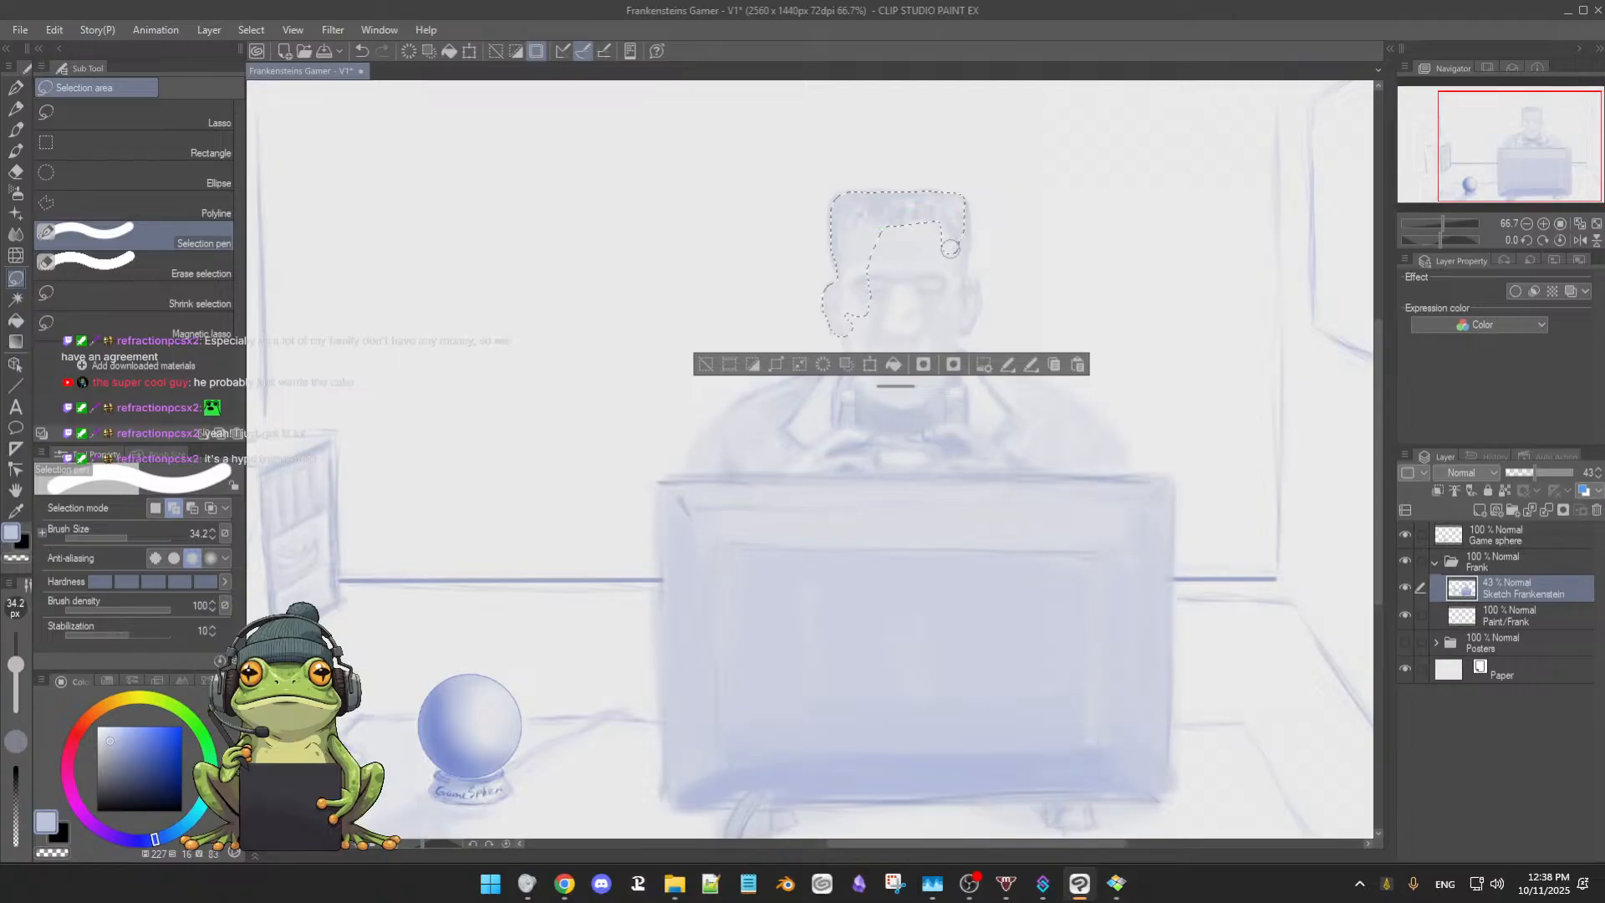
Extend the selection across Frankenstein's forehead, eyes, cheeks and right ear
mouse_move(951, 237)
mouse_down()
mouse_move(958, 203)
mouse_move(956, 260)
mouse_move(954, 237)
mouse_move(877, 231)
mouse_move(896, 241)
mouse_move(867, 260)
mouse_move(882, 259)
mouse_move(858, 324)
mouse_up()
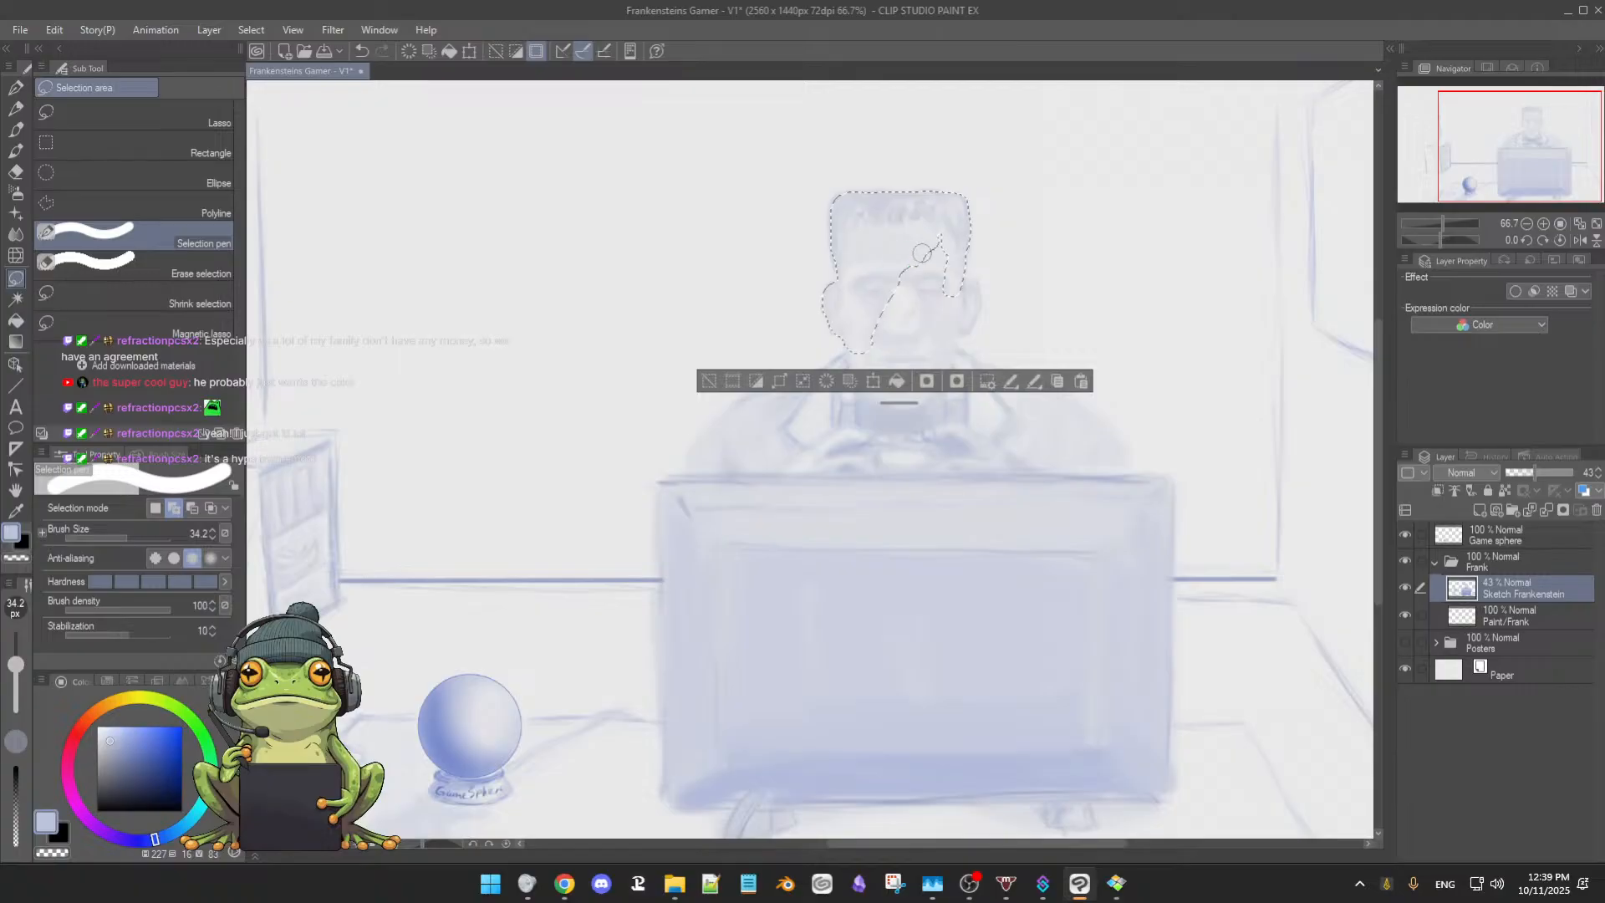
drag(939, 232, 884, 313)
mouse_move(949, 269)
mouse_down()
mouse_move(968, 306)
mouse_move(905, 339)
mouse_up()
drag(901, 298, 872, 348)
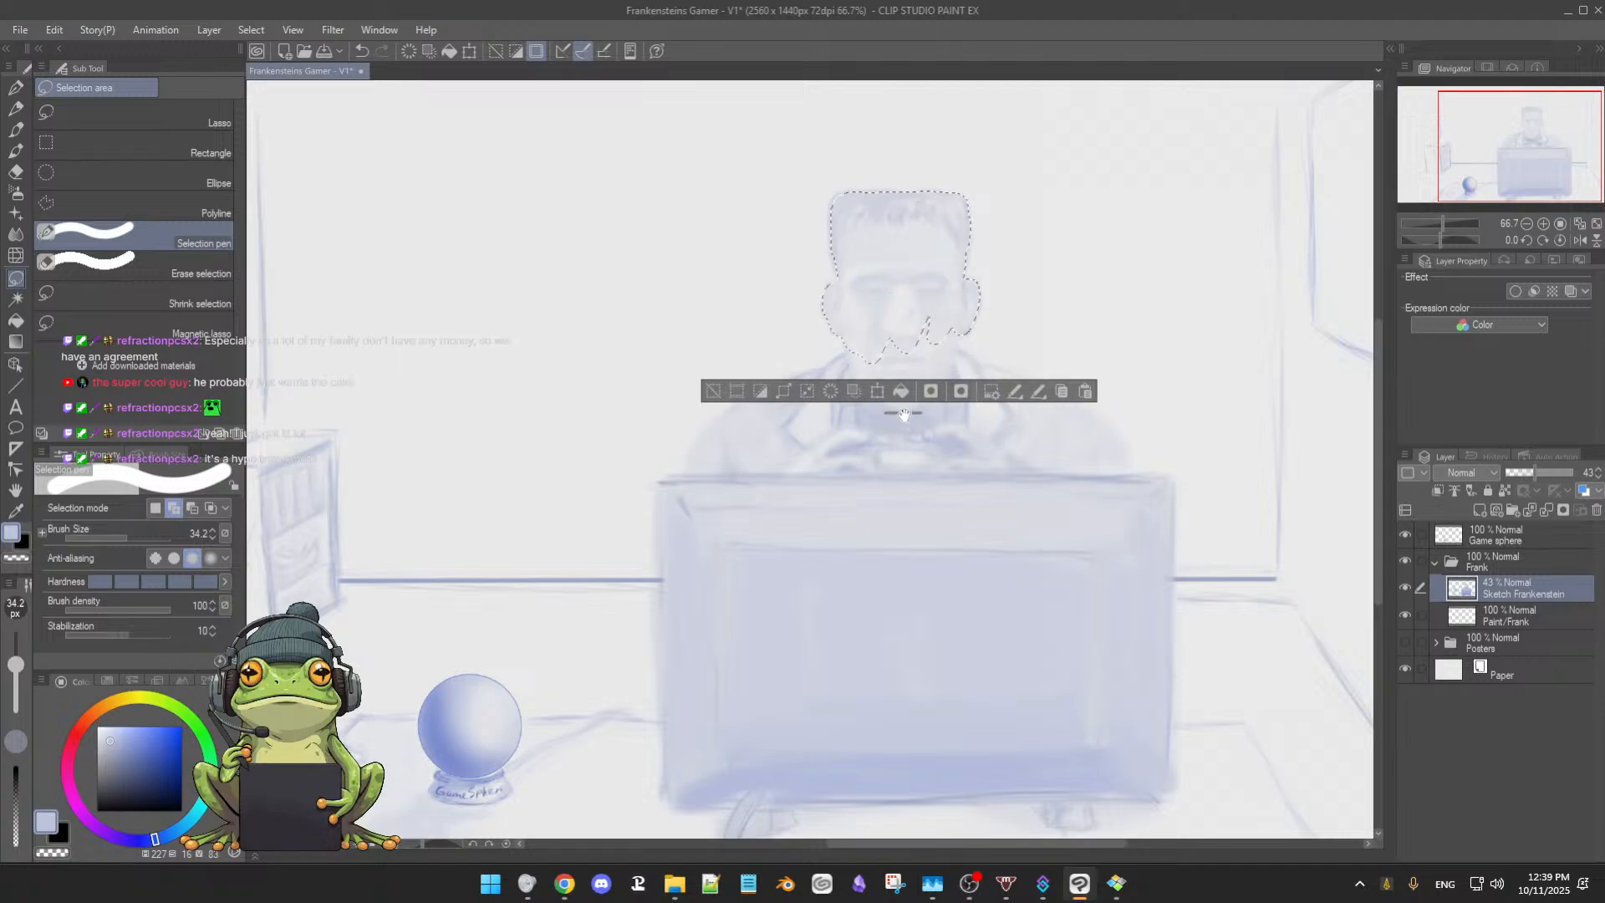
Move the selection launcher down over the TV and add Frankenstein's mouth, jaw and chin to the selection
drag(903, 413, 907, 581)
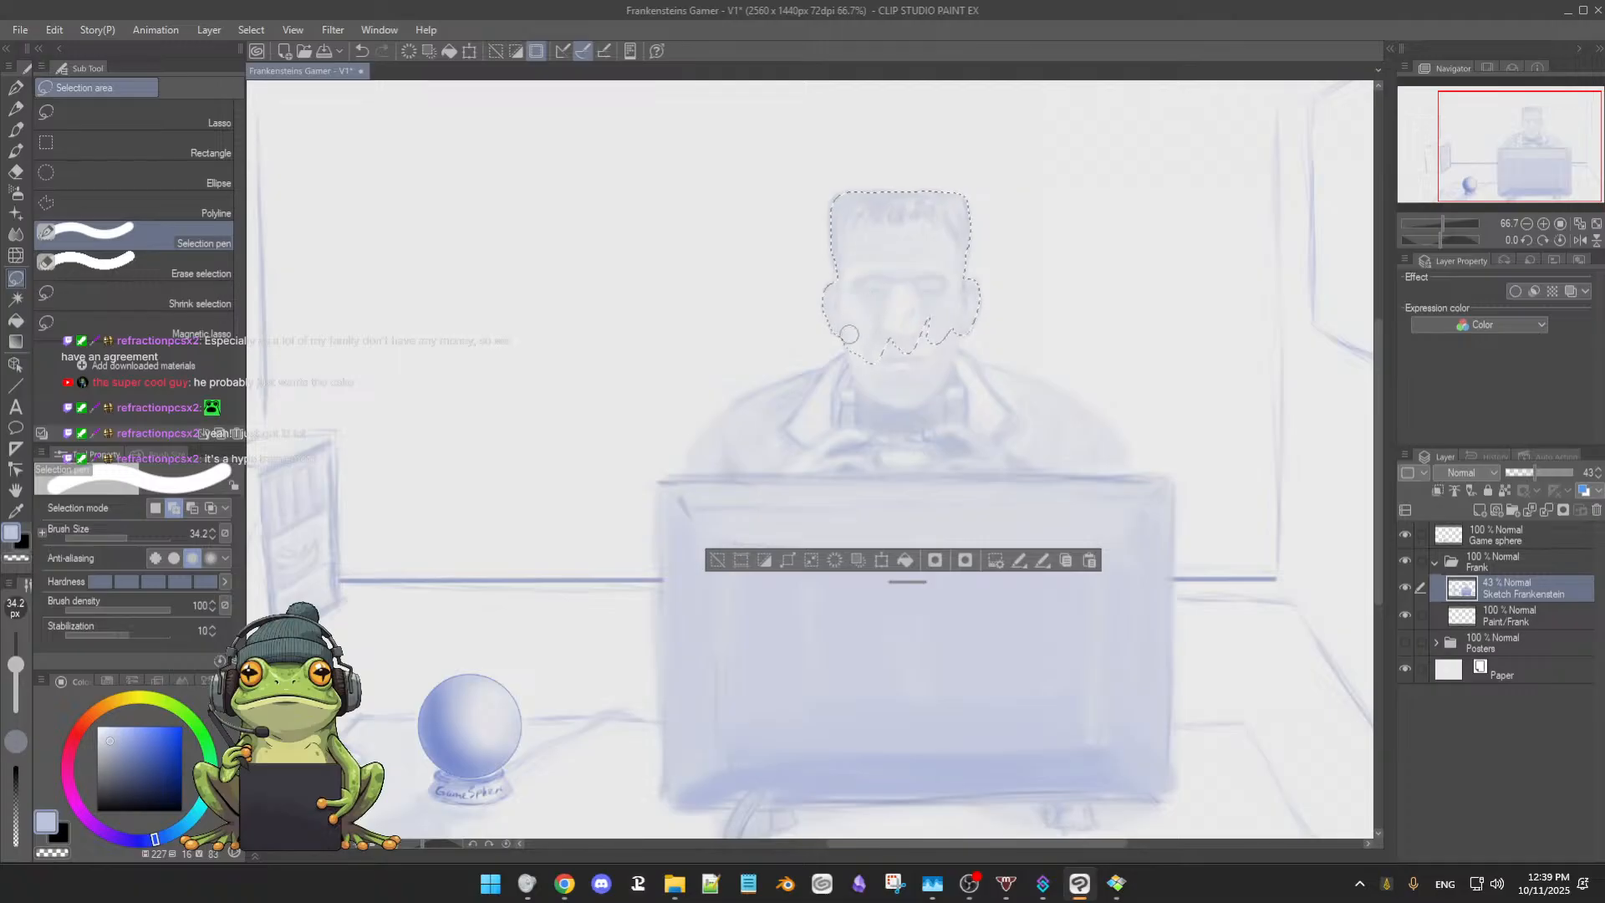
drag(896, 338, 883, 380)
key(alt)
click(872, 389)
mouse_move(870, 372)
mouse_down()
mouse_move(901, 369)
mouse_move(884, 368)
mouse_move(916, 336)
mouse_up()
mouse_move(932, 383)
mouse_down()
mouse_move(913, 398)
mouse_move(893, 387)
mouse_up()
Extend the selection over Frankenstein's left shoulder, collar and hands, and along the TV's top edge
mouse_move(761, 397)
mouse_down()
mouse_move(685, 468)
mouse_move(794, 445)
mouse_move(771, 452)
mouse_move(820, 458)
mouse_up()
drag(715, 464, 803, 460)
mouse_move(718, 465)
mouse_down()
mouse_move(830, 448)
mouse_move(742, 462)
mouse_move(935, 449)
mouse_move(782, 450)
mouse_move(747, 470)
mouse_move(1137, 464)
mouse_move(1048, 462)
mouse_move(1119, 468)
mouse_move(1043, 406)
mouse_up()
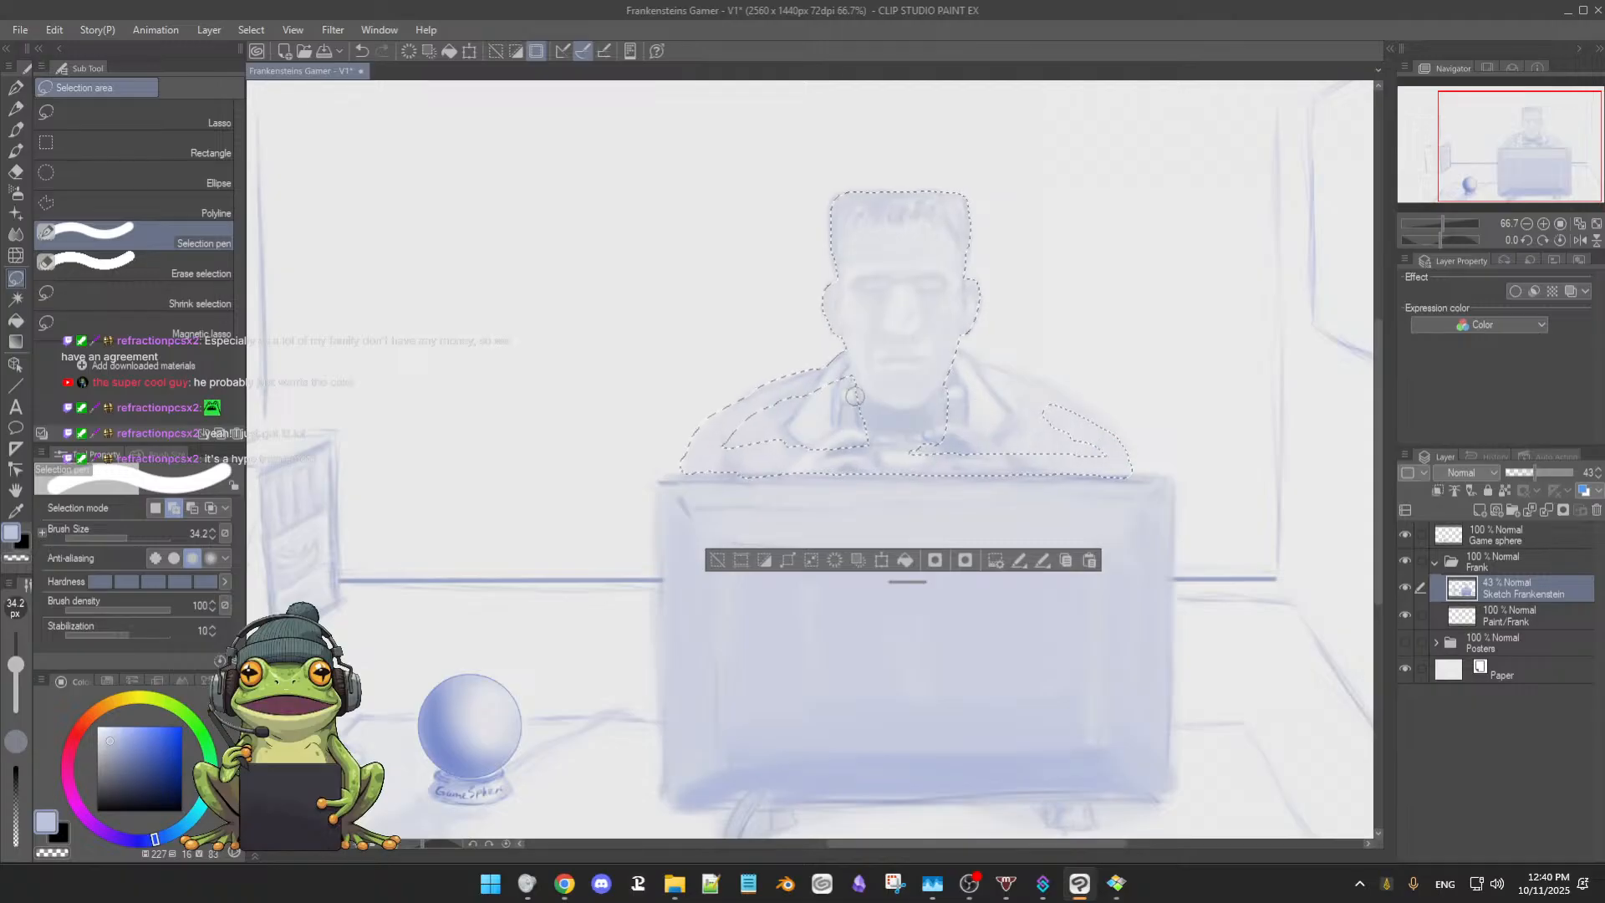
mouse_move(709, 452)
mouse_down()
mouse_move(788, 418)
mouse_move(738, 428)
mouse_up()
drag(836, 391, 847, 398)
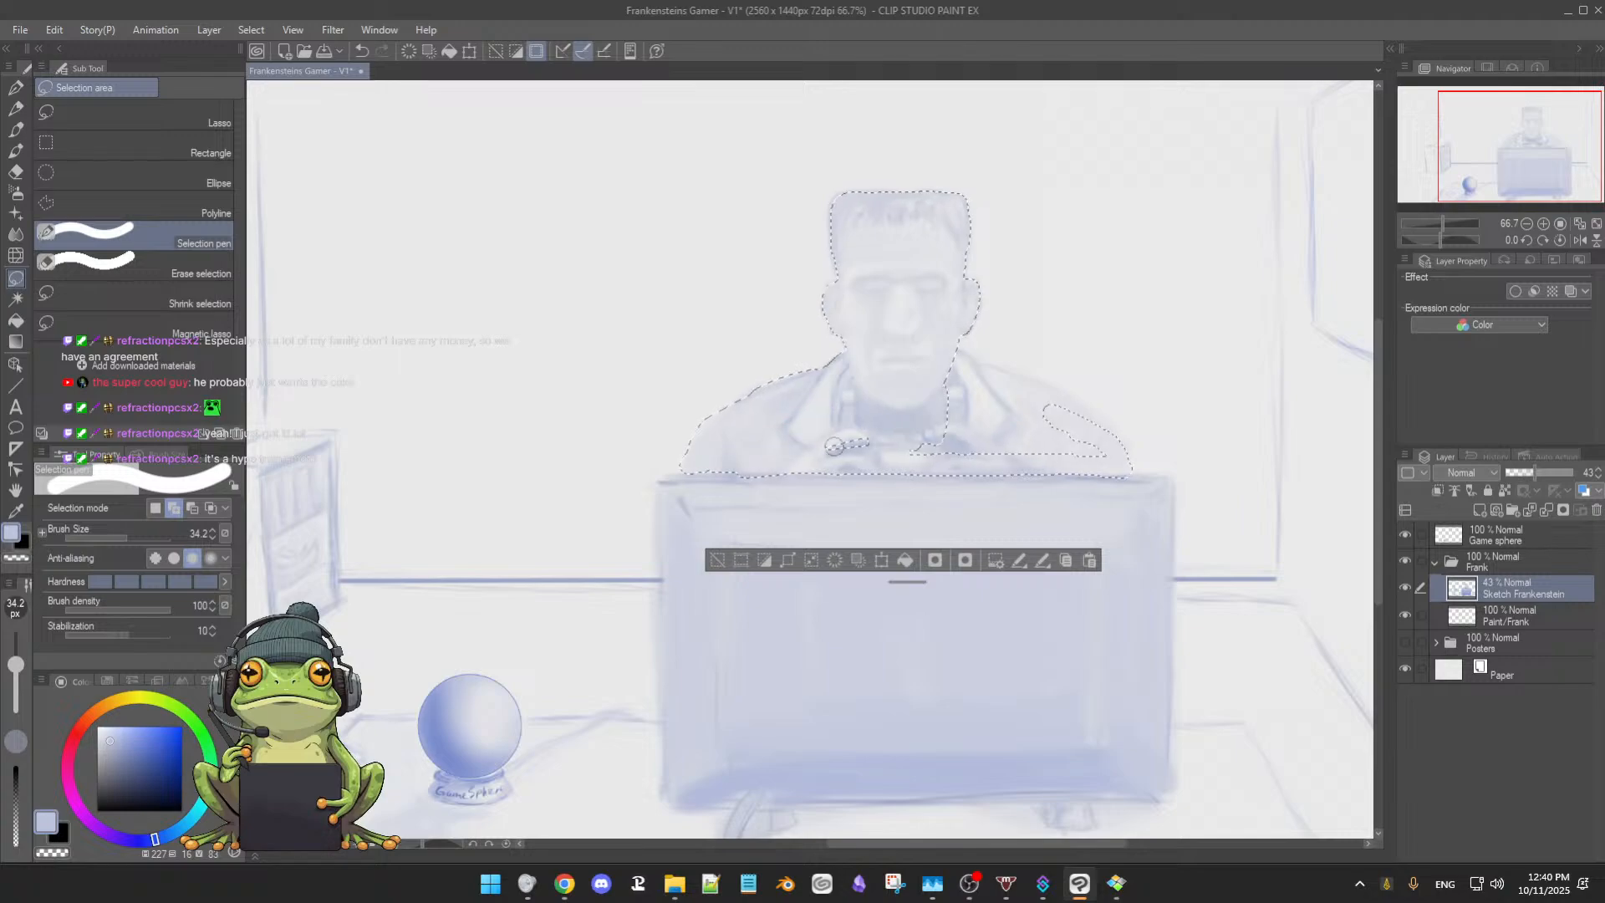
mouse_move(941, 393)
mouse_down()
mouse_move(1066, 418)
mouse_move(960, 365)
mouse_move(1014, 388)
mouse_up()
Rotate the canvas to finish selecting the right shoulder and the jacket corners above the TV, and reset the rotation
key(r)
drag(725, 531, 899, 525)
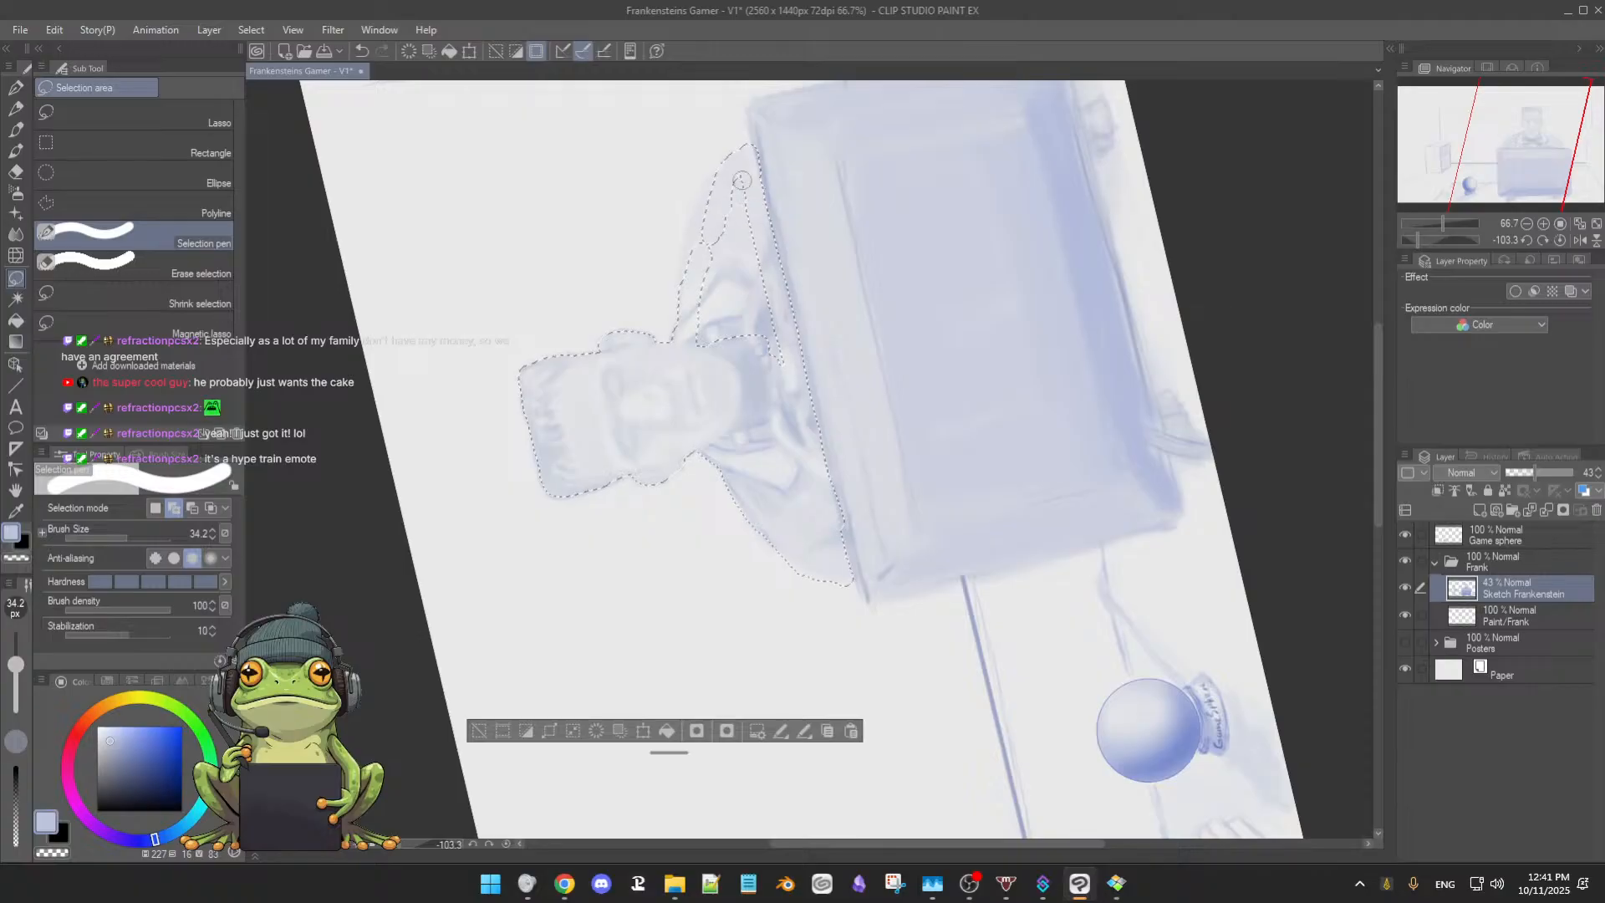
mouse_move(740, 177)
mouse_down()
mouse_move(723, 224)
mouse_move(734, 193)
mouse_up()
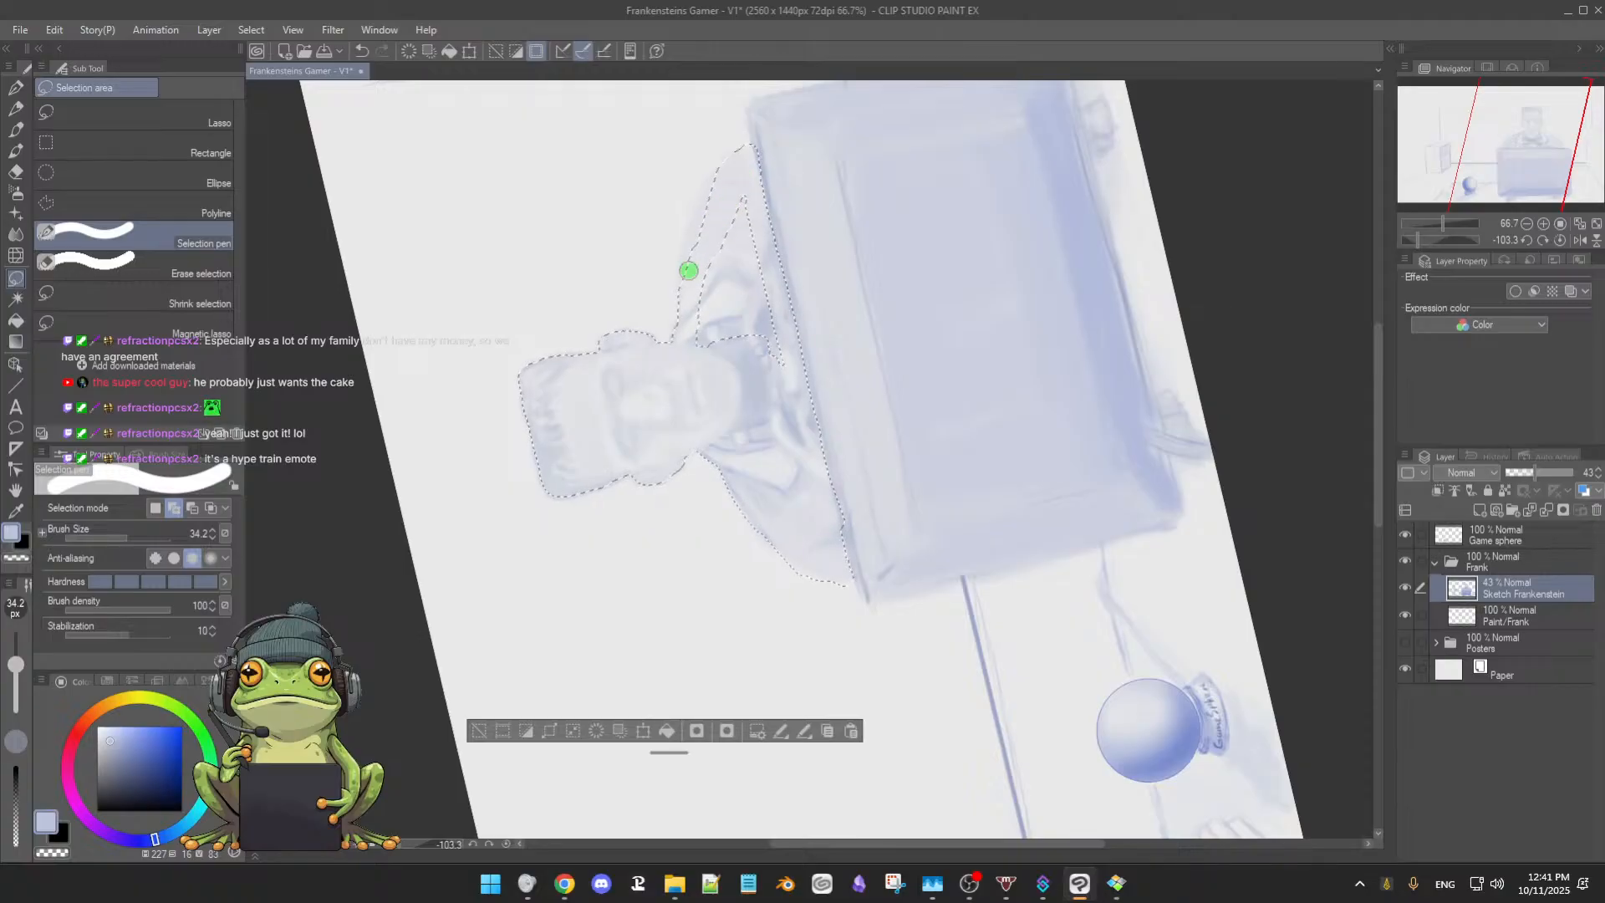
mouse_move(692, 244)
mouse_down()
mouse_move(724, 175)
mouse_move(690, 260)
mouse_move(686, 285)
mouse_move(731, 210)
mouse_move(696, 318)
mouse_up()
drag(741, 203, 732, 359)
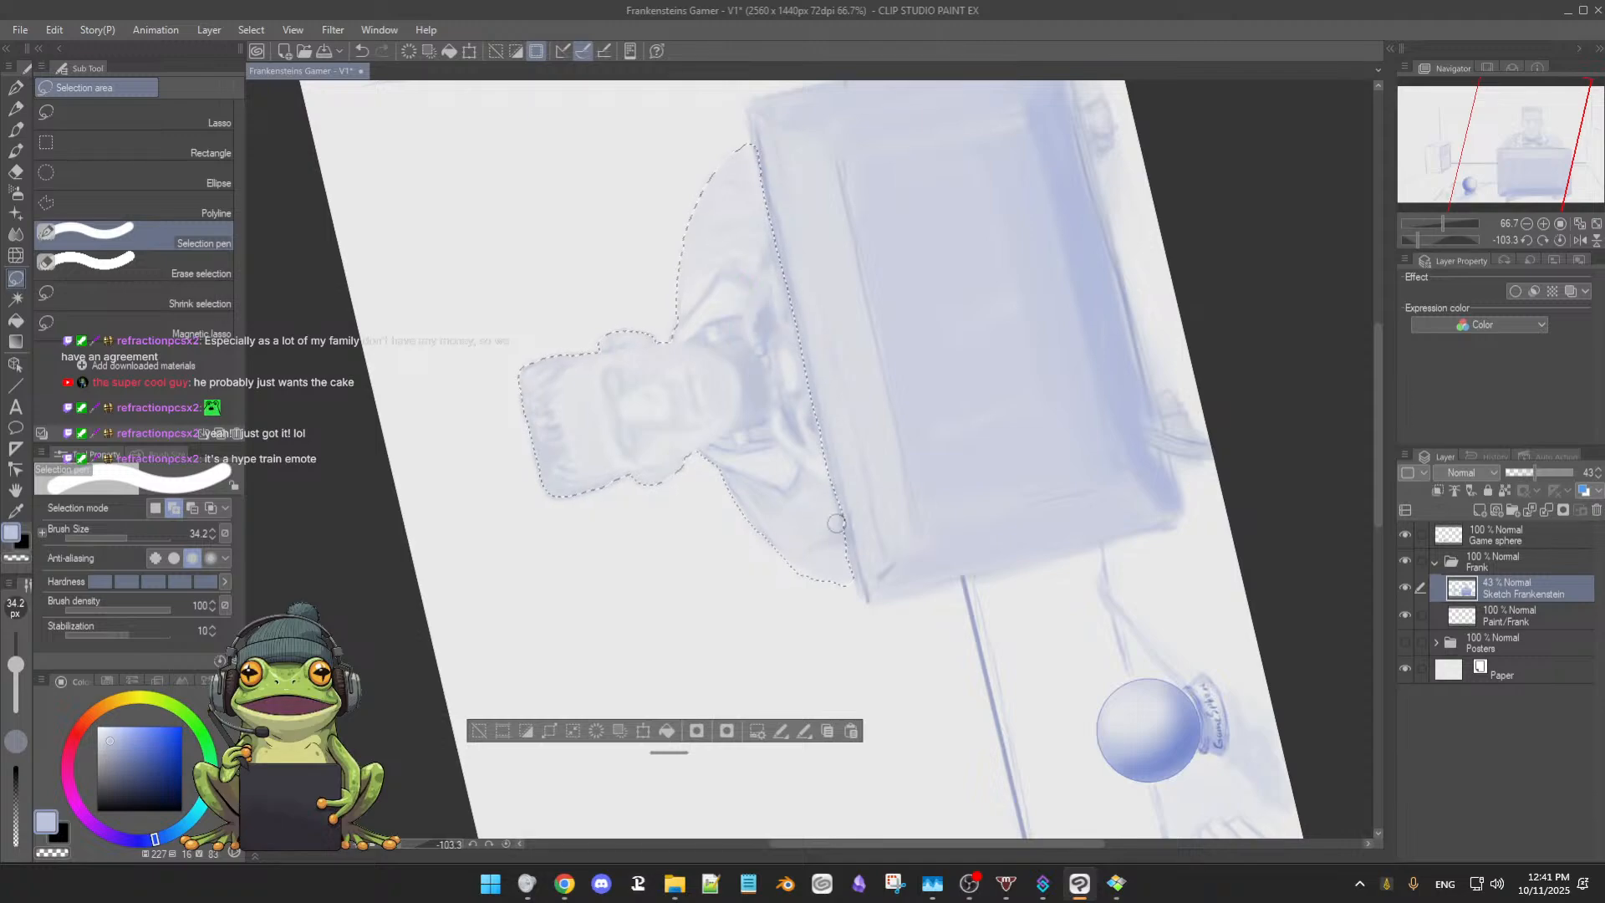
drag(839, 547, 846, 575)
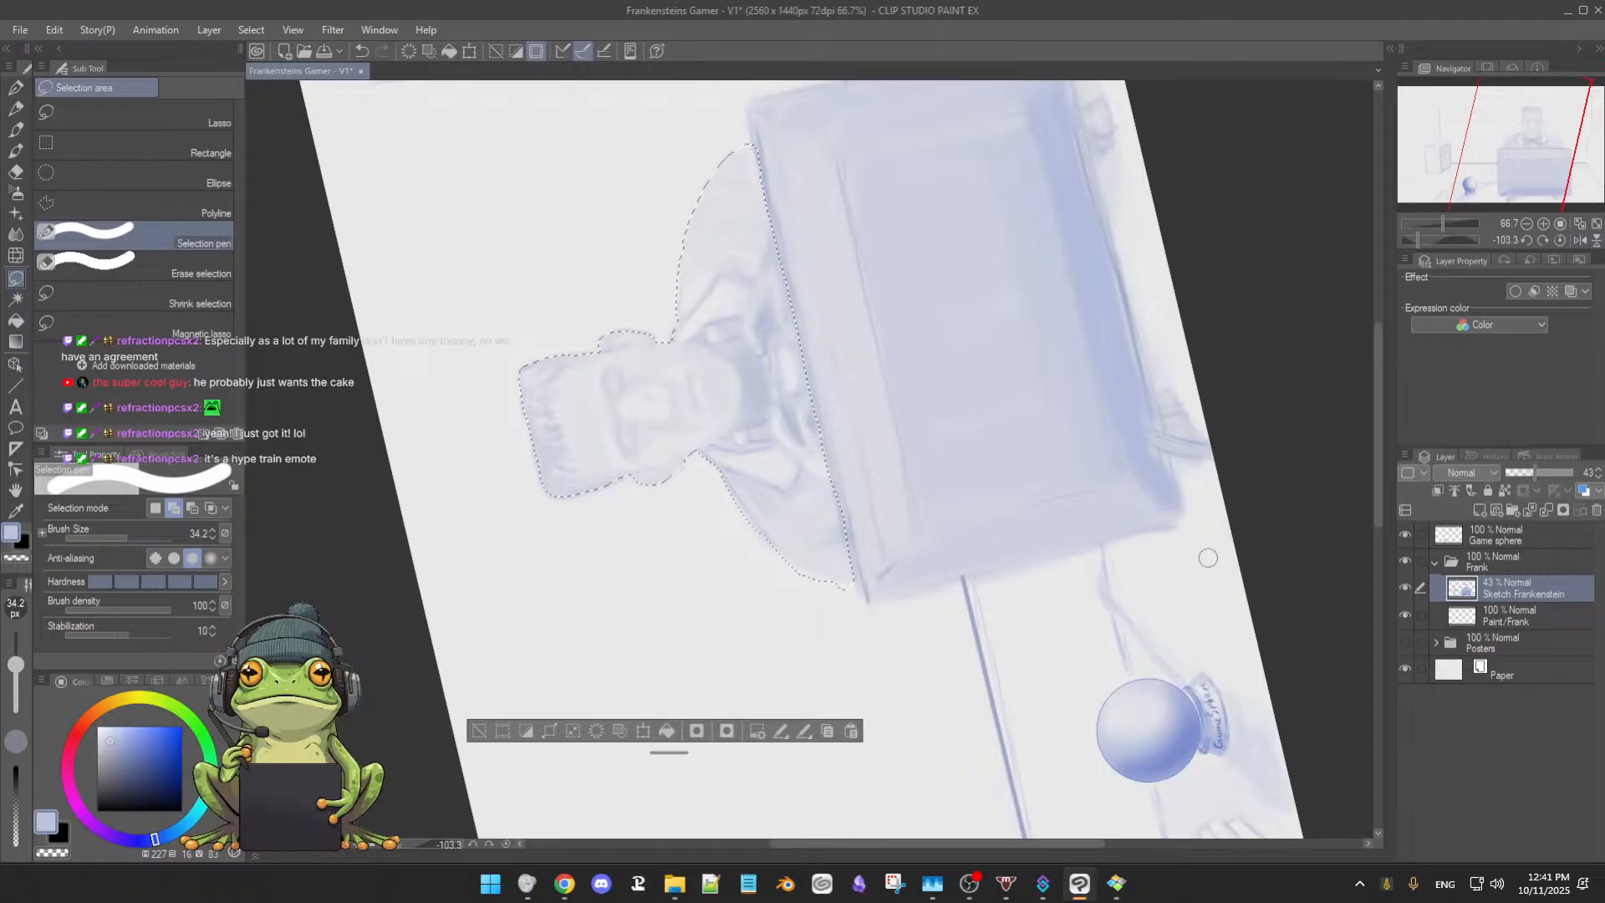
key(ctrl+at)
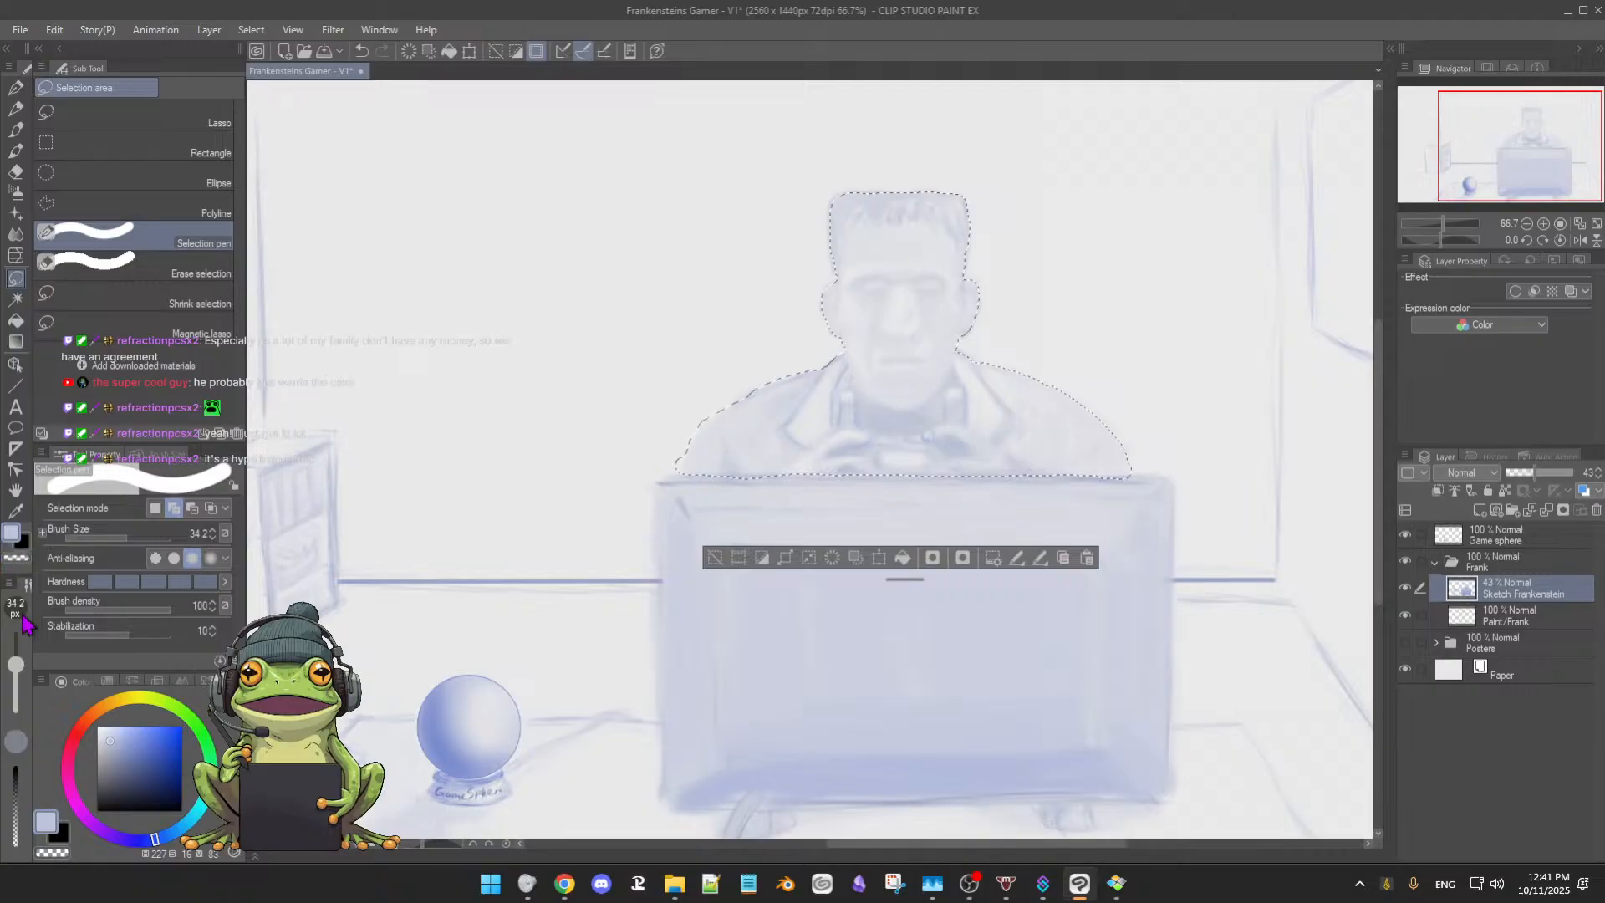
Make Paint/Frank the active layer and choose a medium muted blue as the drawing colour
click(1533, 620)
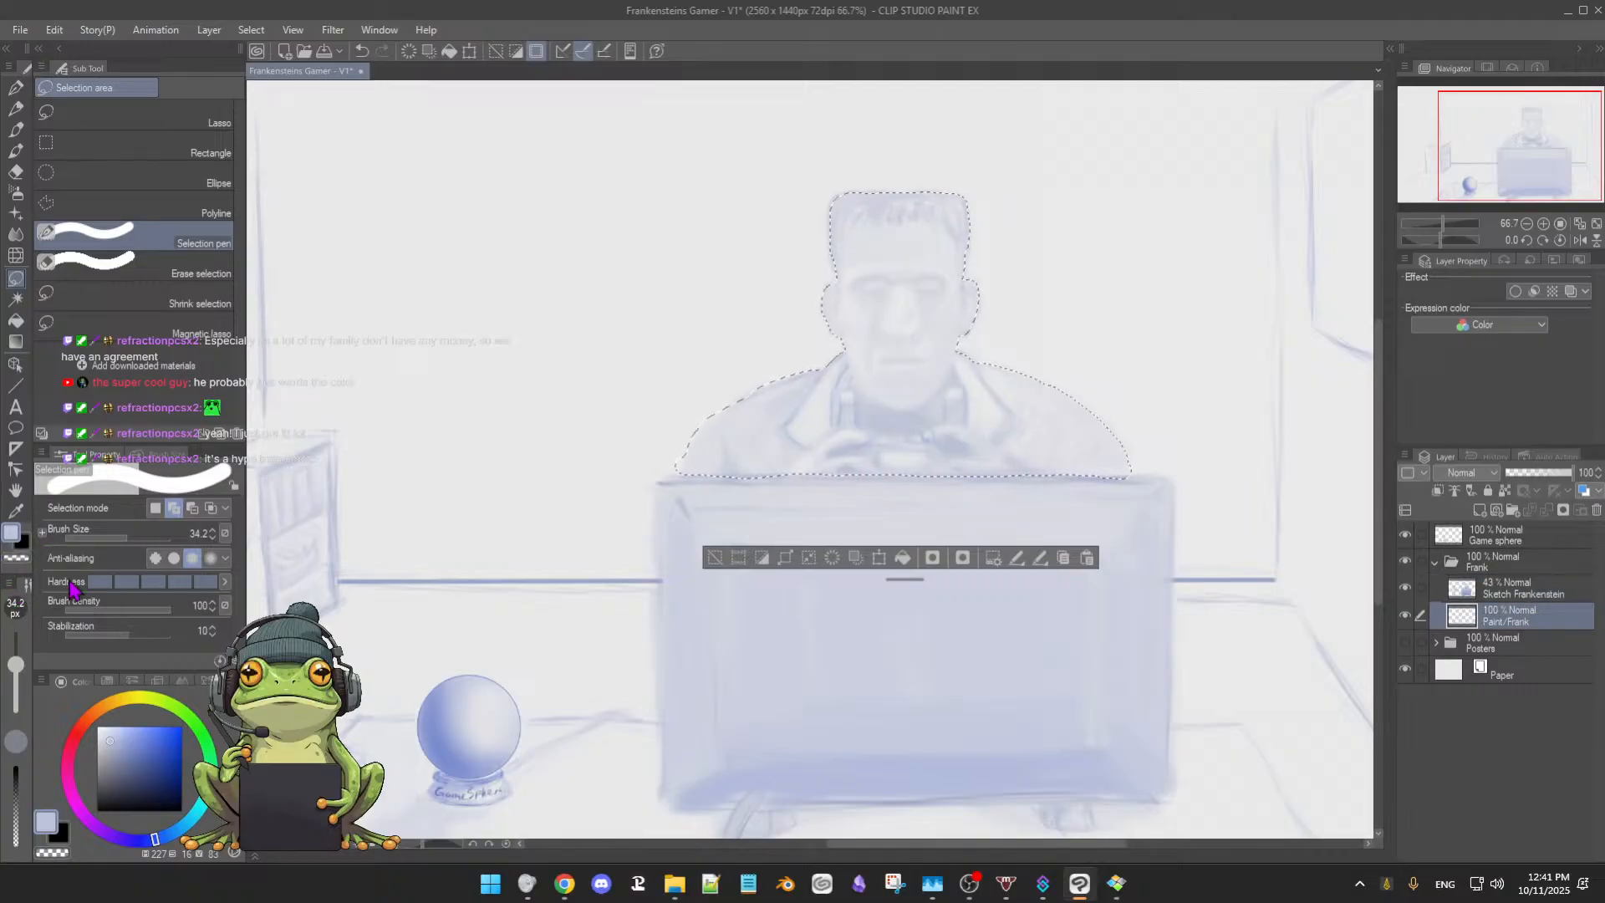
click(112, 748)
click(110, 745)
click(117, 749)
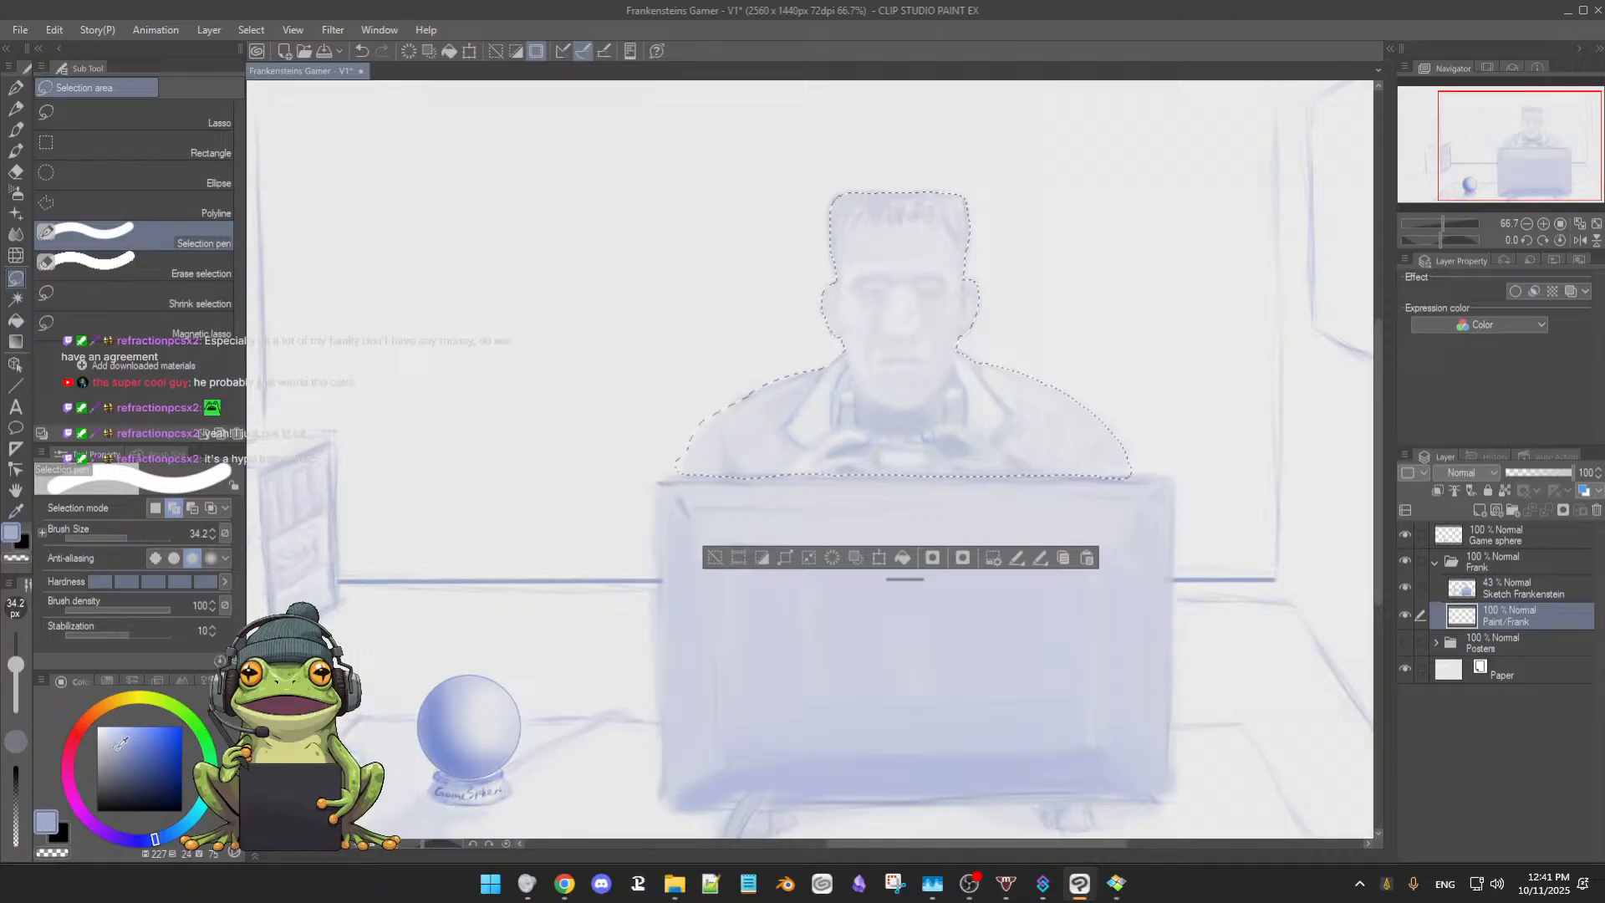
click(122, 751)
click(135, 750)
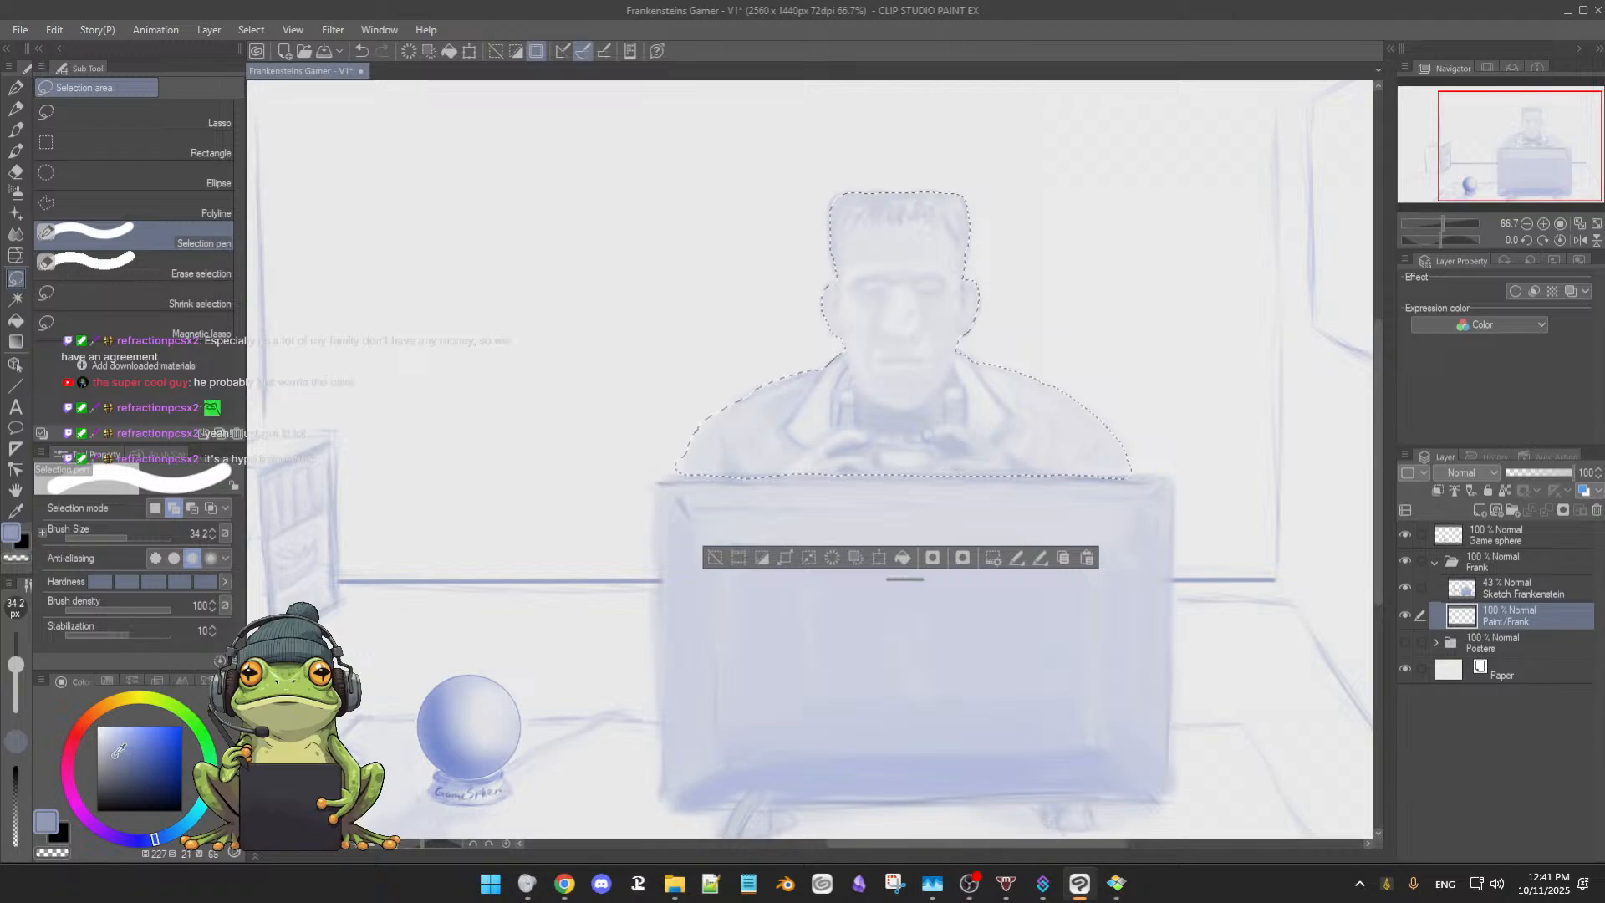
click(126, 749)
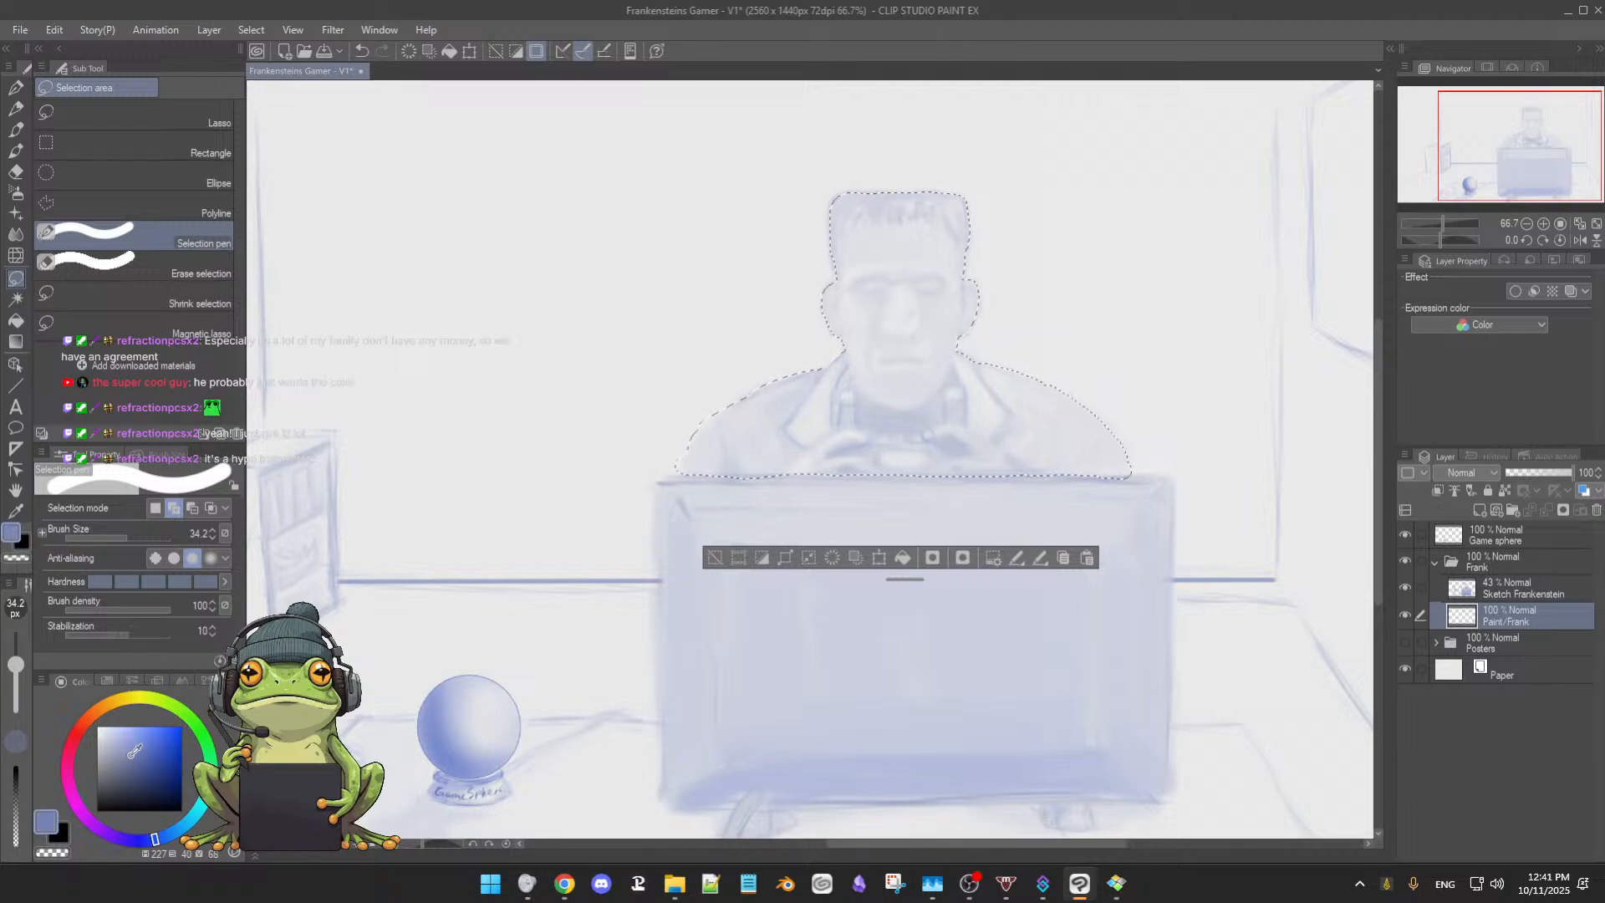
click(132, 758)
click(133, 757)
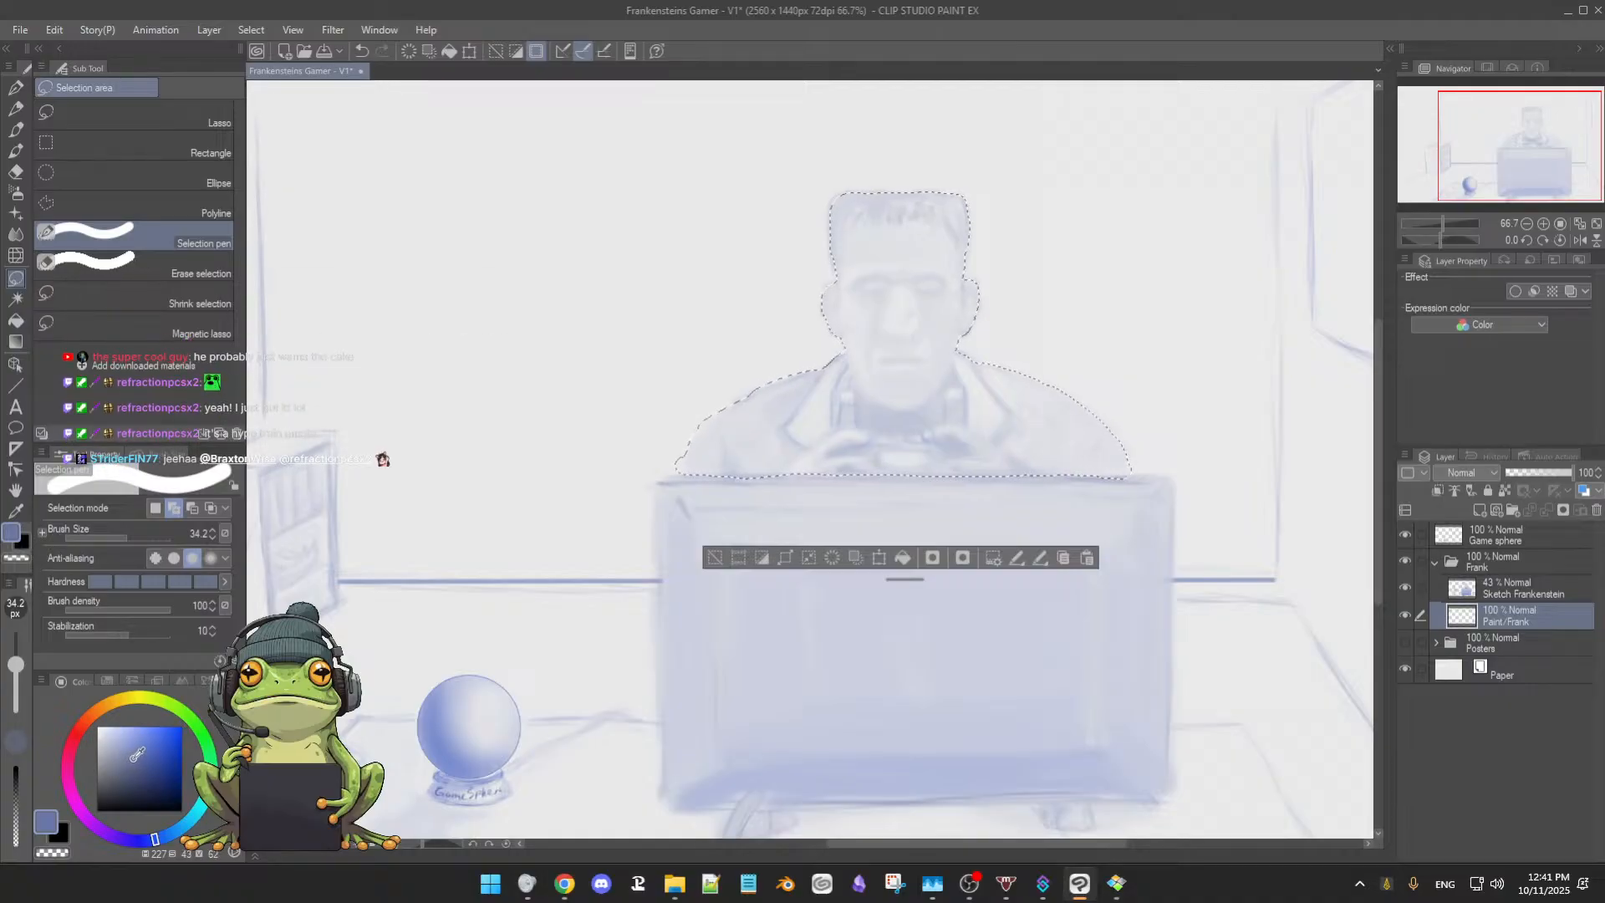
Fine-tune the drawing colour to a medium muted blue and fill the selected Frankenstein silhouette on Paint/Frank with it
click(148, 753)
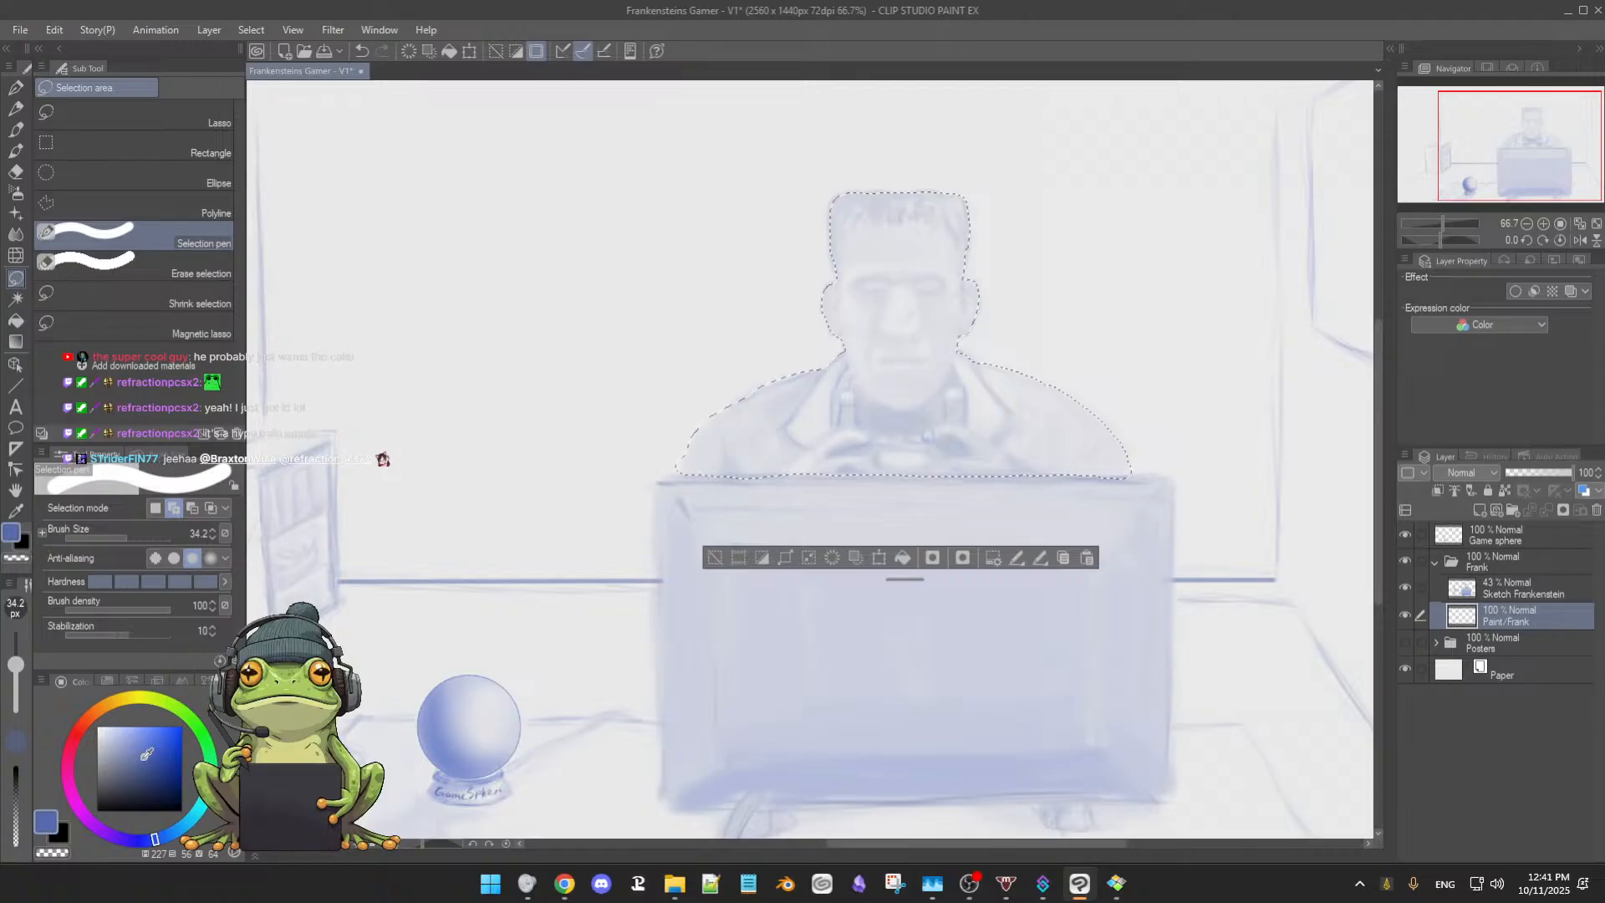
drag(150, 753, 144, 748)
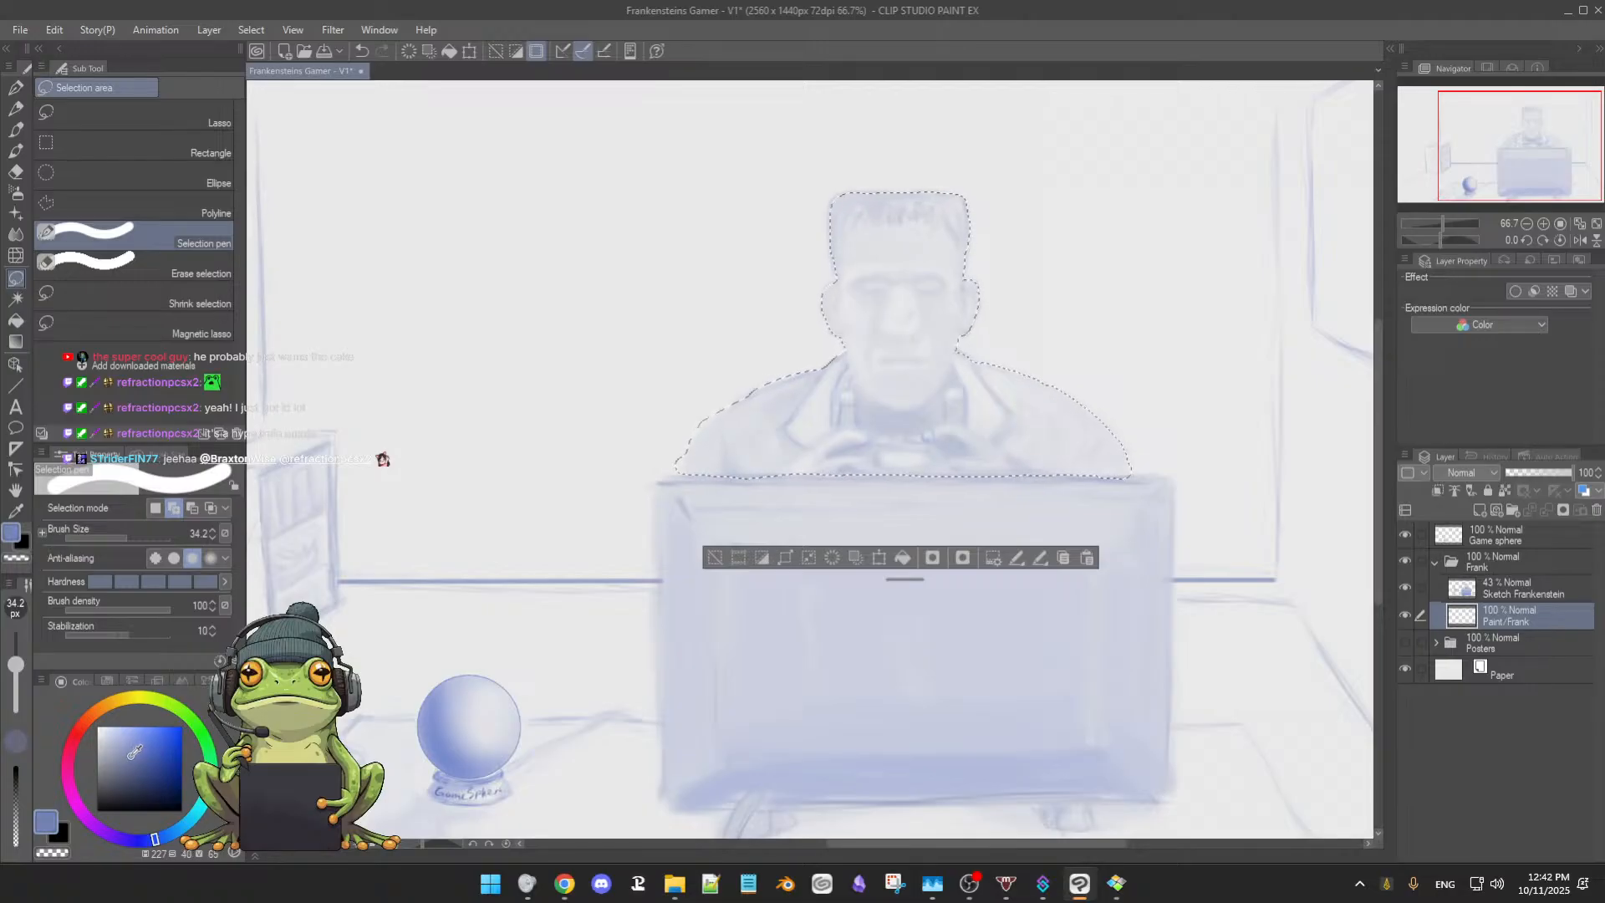
click(130, 750)
click(902, 558)
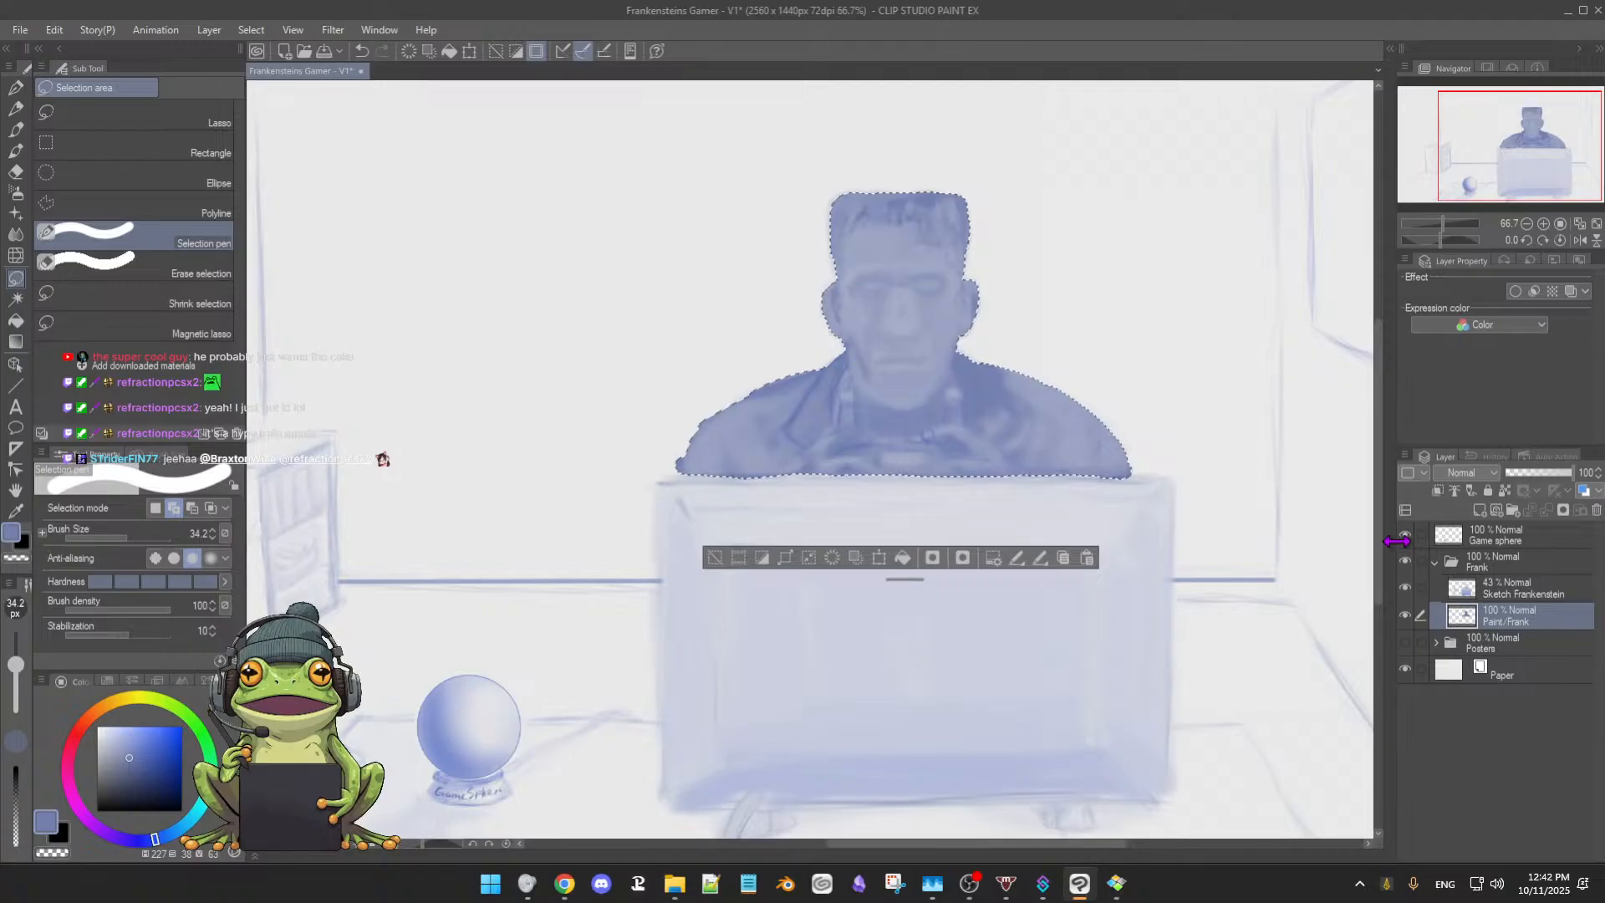
Compare the filled silhouette with the drawing by toggling the visibility of the Sketch Frankenstein and Paint/Frank layers
click(1406, 587)
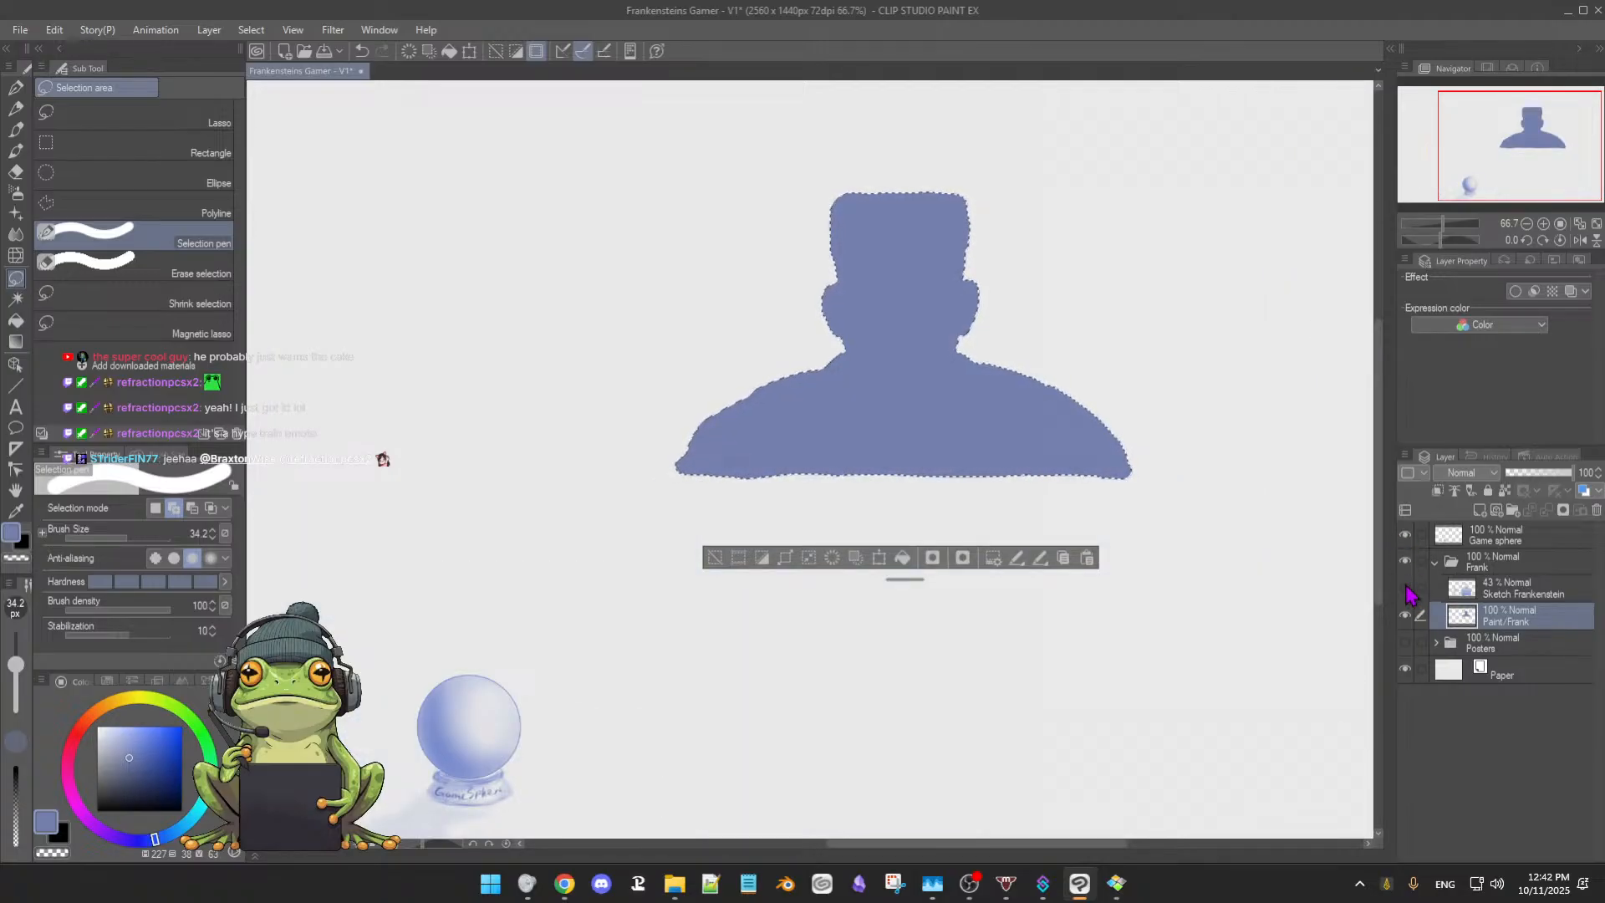
click(1406, 587)
click(1406, 588)
click(1405, 616)
click(1405, 616)
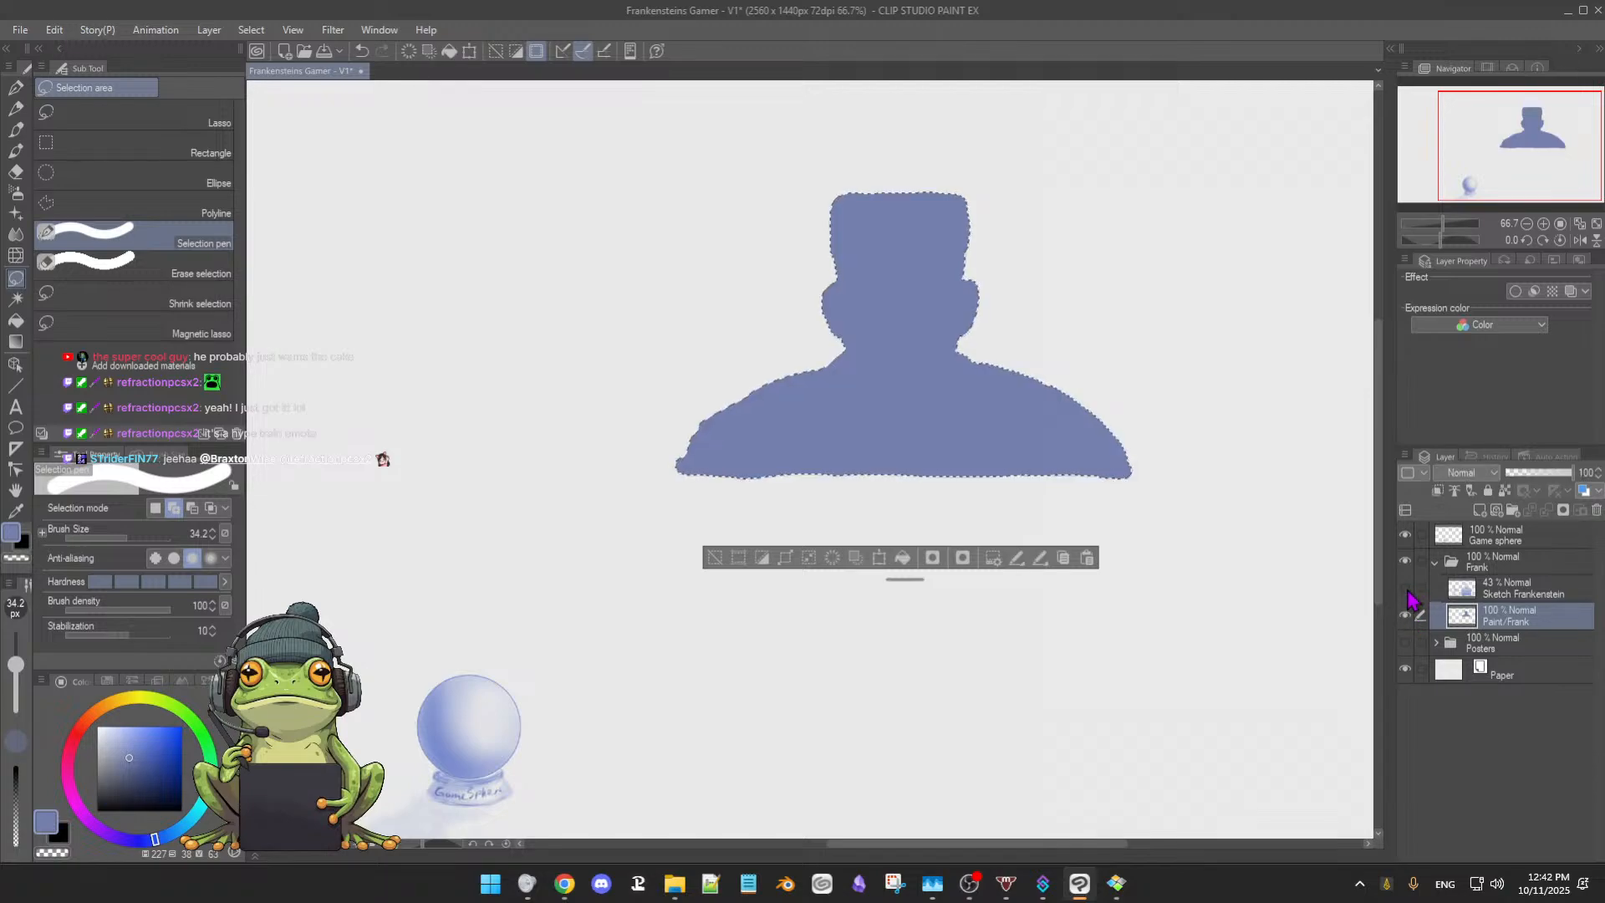
click(1406, 588)
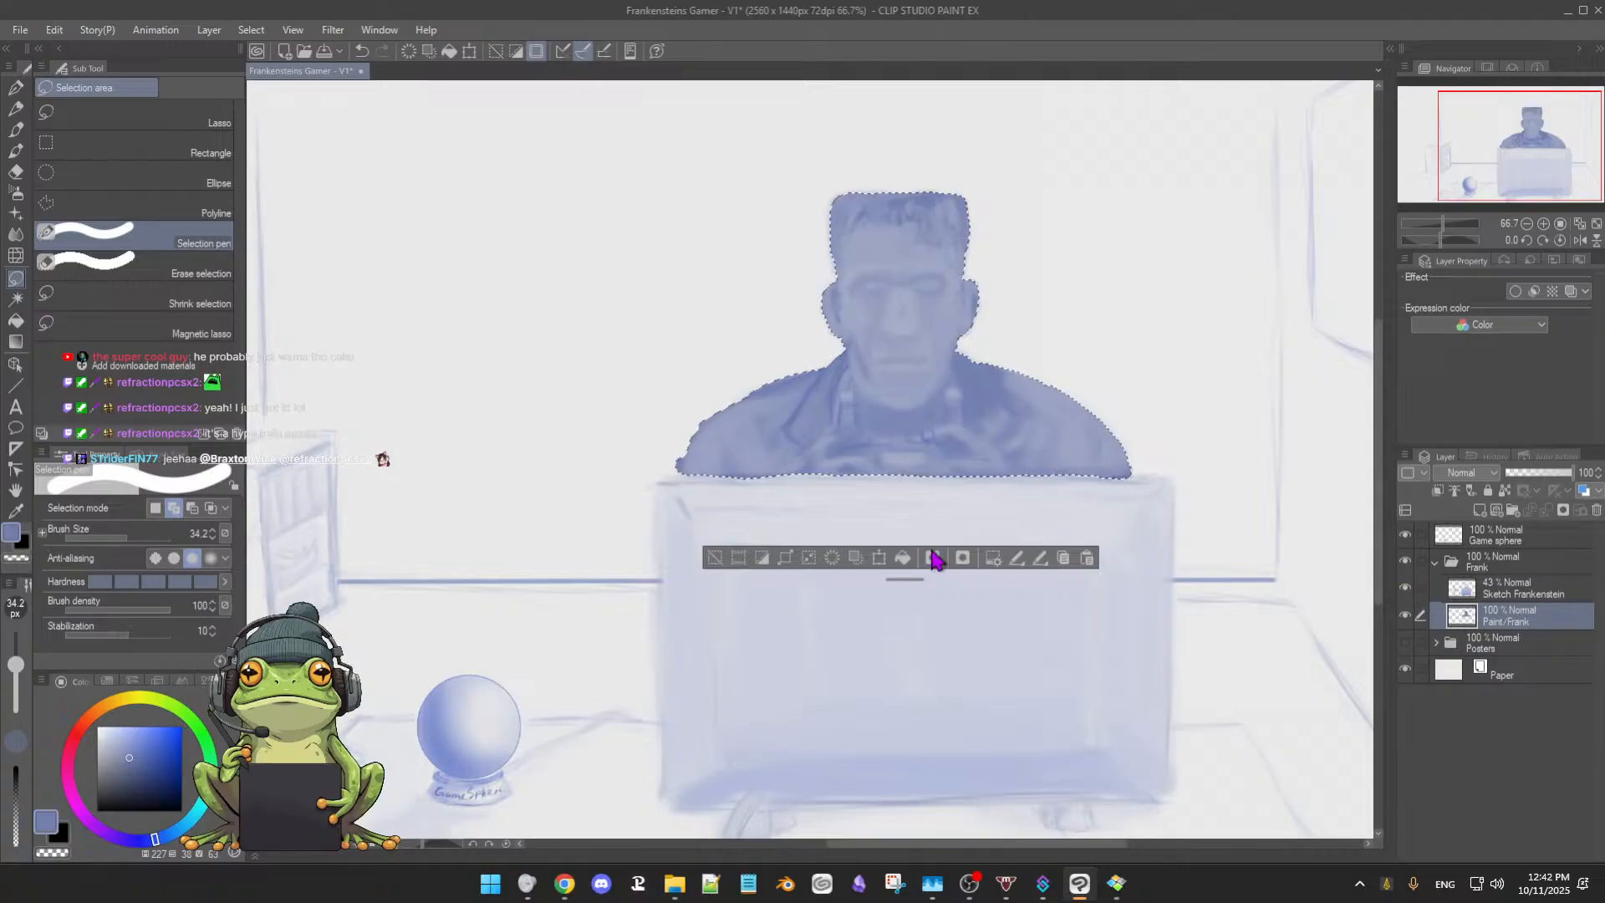
Deselect the silhouette and block in pale blue light areas on Frankenstein's face with the 3rdCoffee Soft Oil 2 brush
click(715, 558)
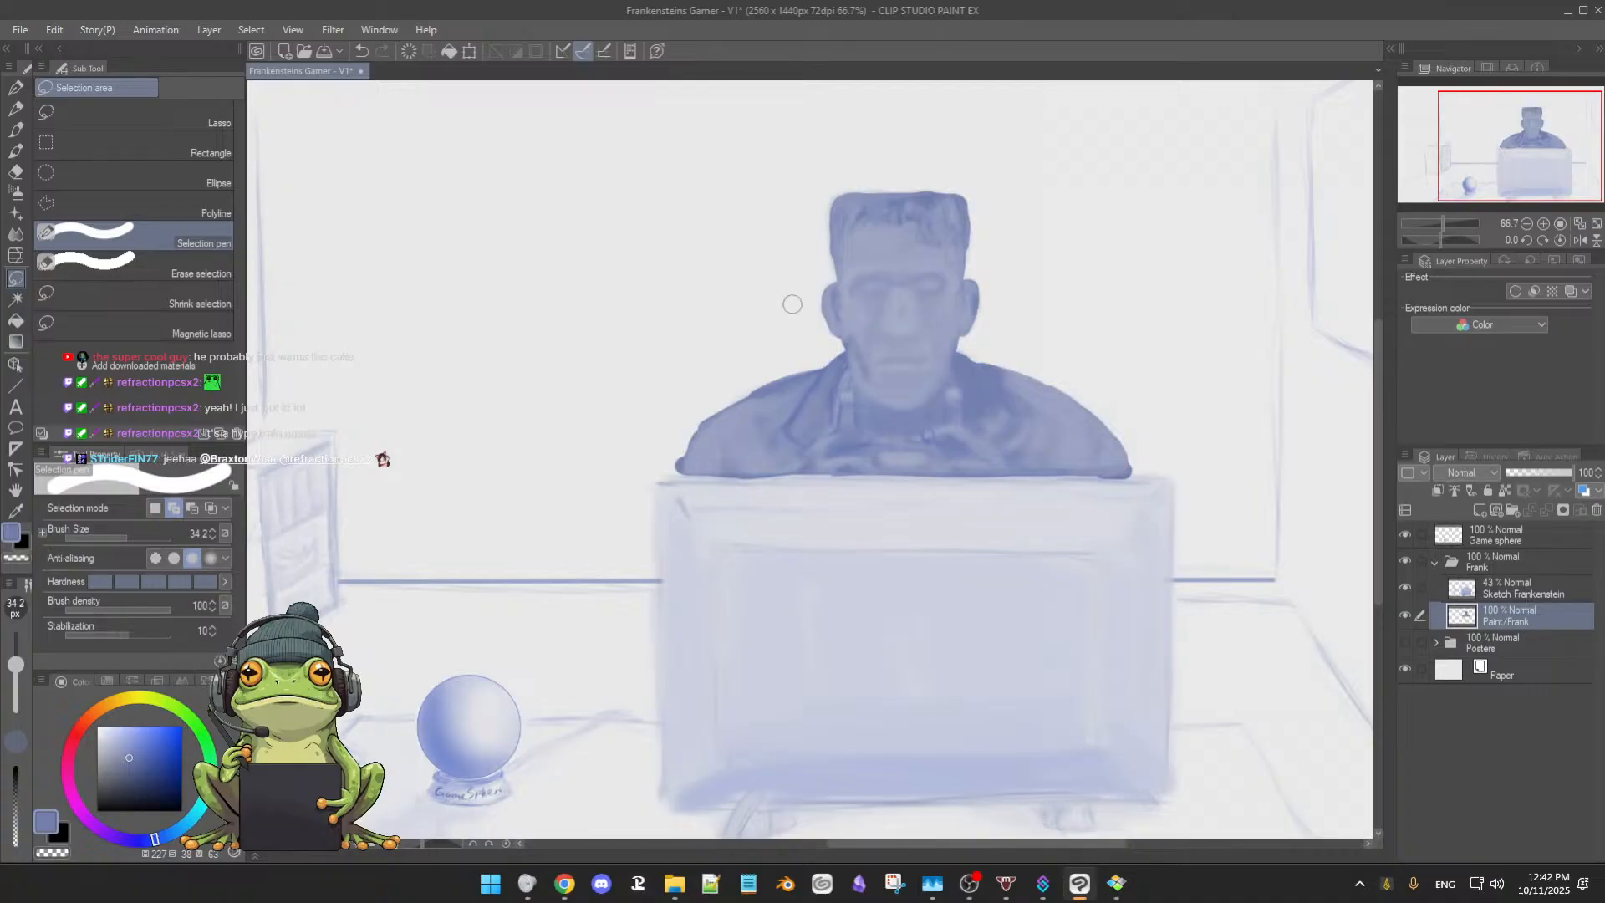
key(b)
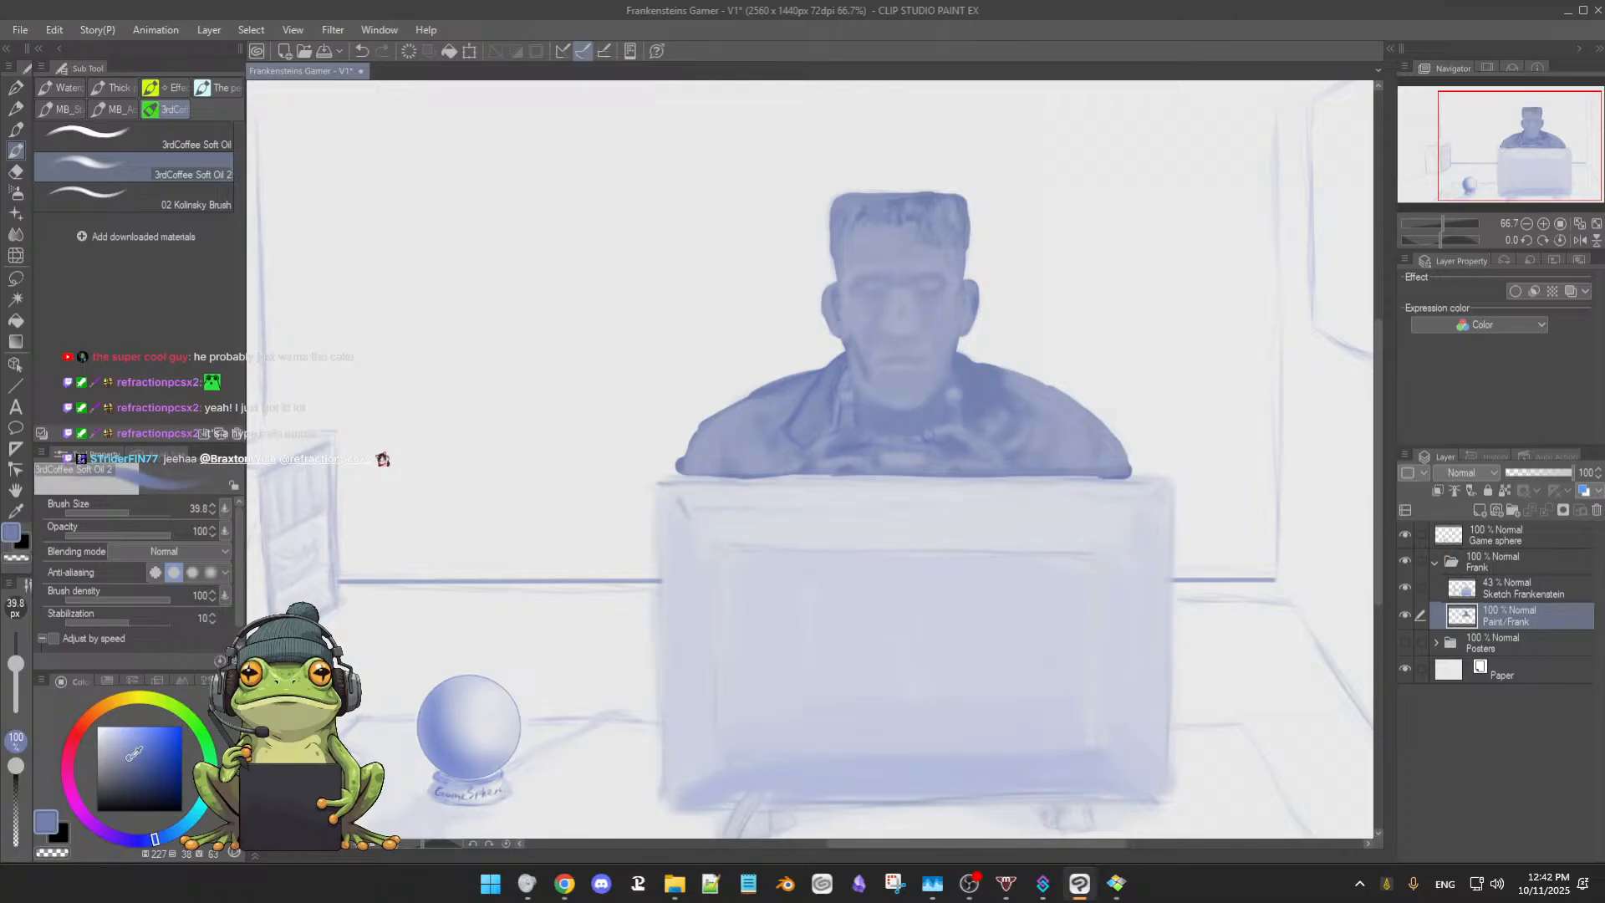
drag(129, 757, 110, 739)
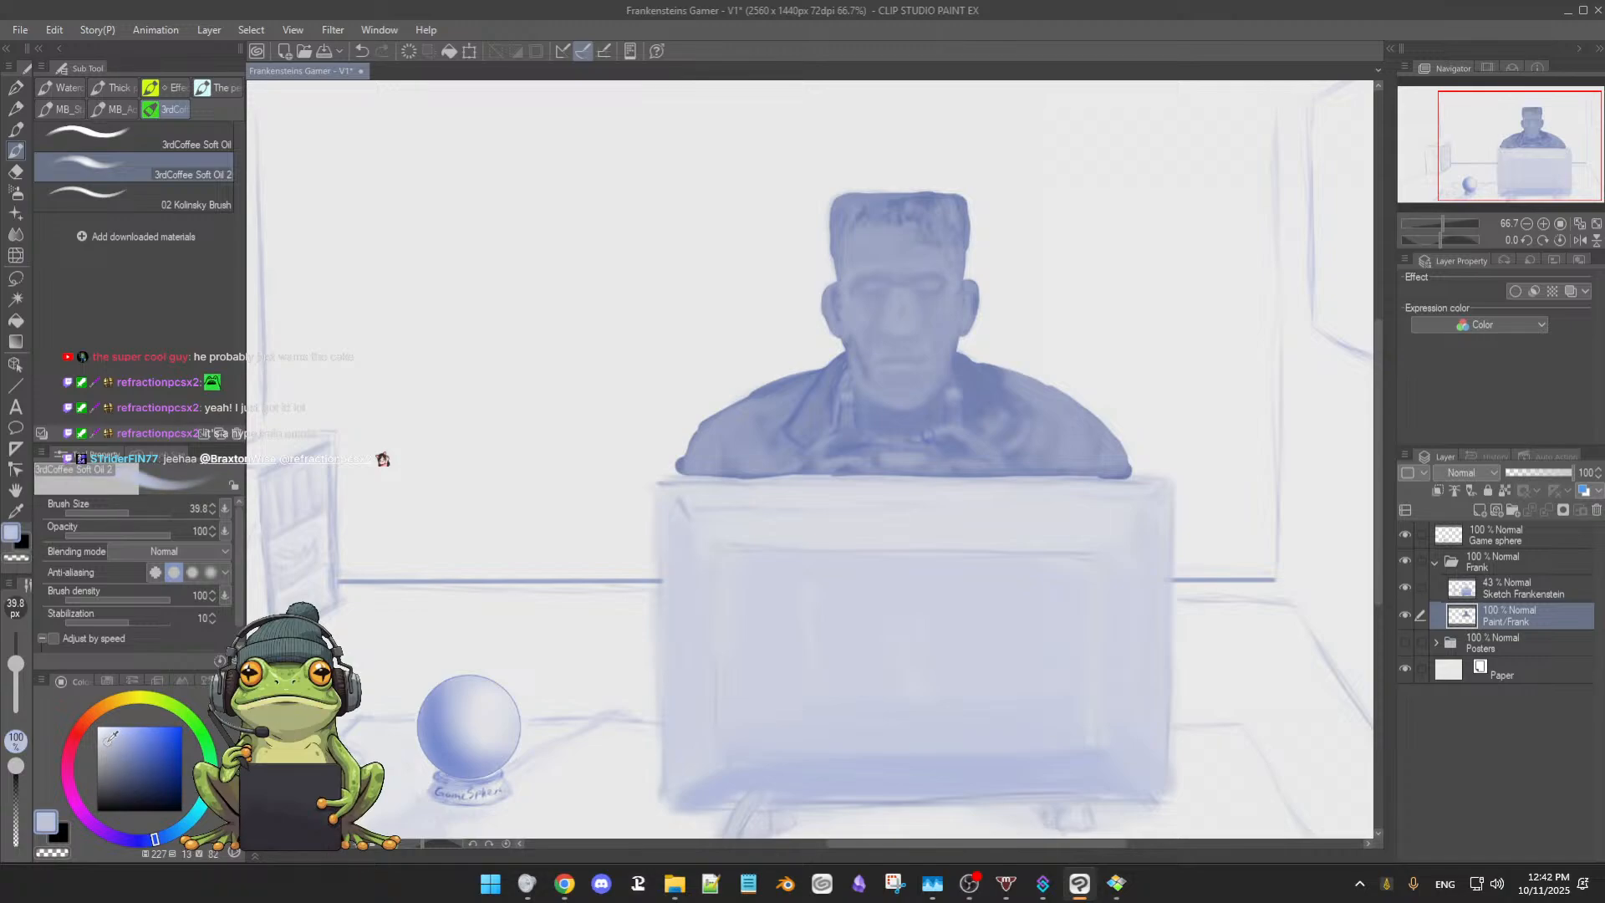
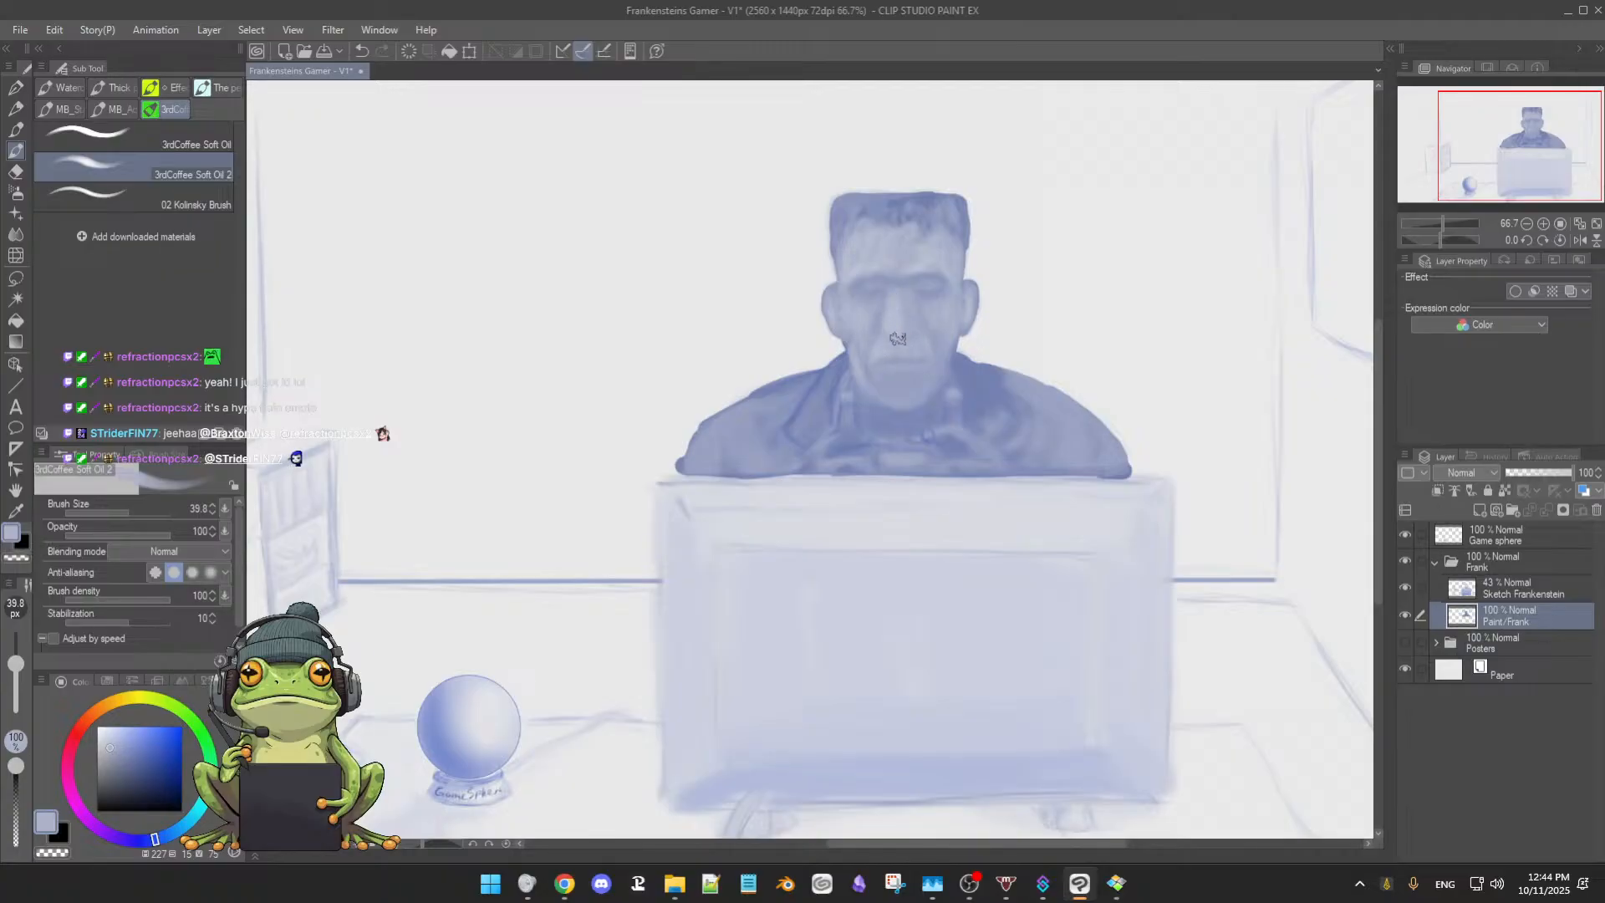
Blend light blues sampled from the face around the nose, cheek and mouth, undoing one unwanted stroke
alt+click(911, 296)
alt+click(913, 301)
alt+click(923, 314)
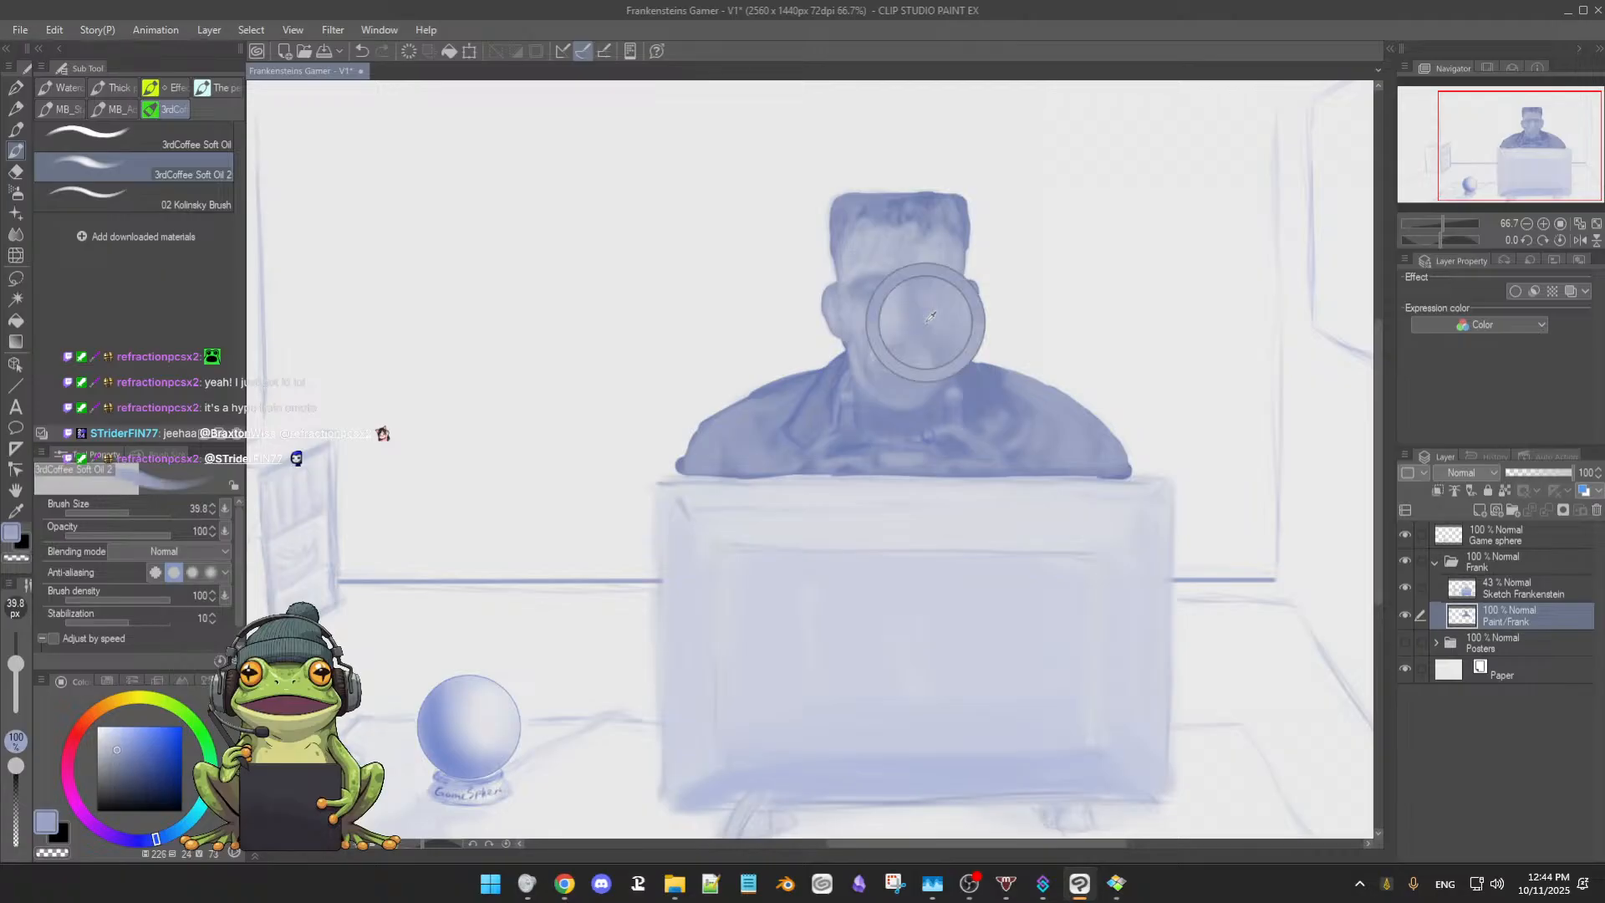
key(ctrl+z)
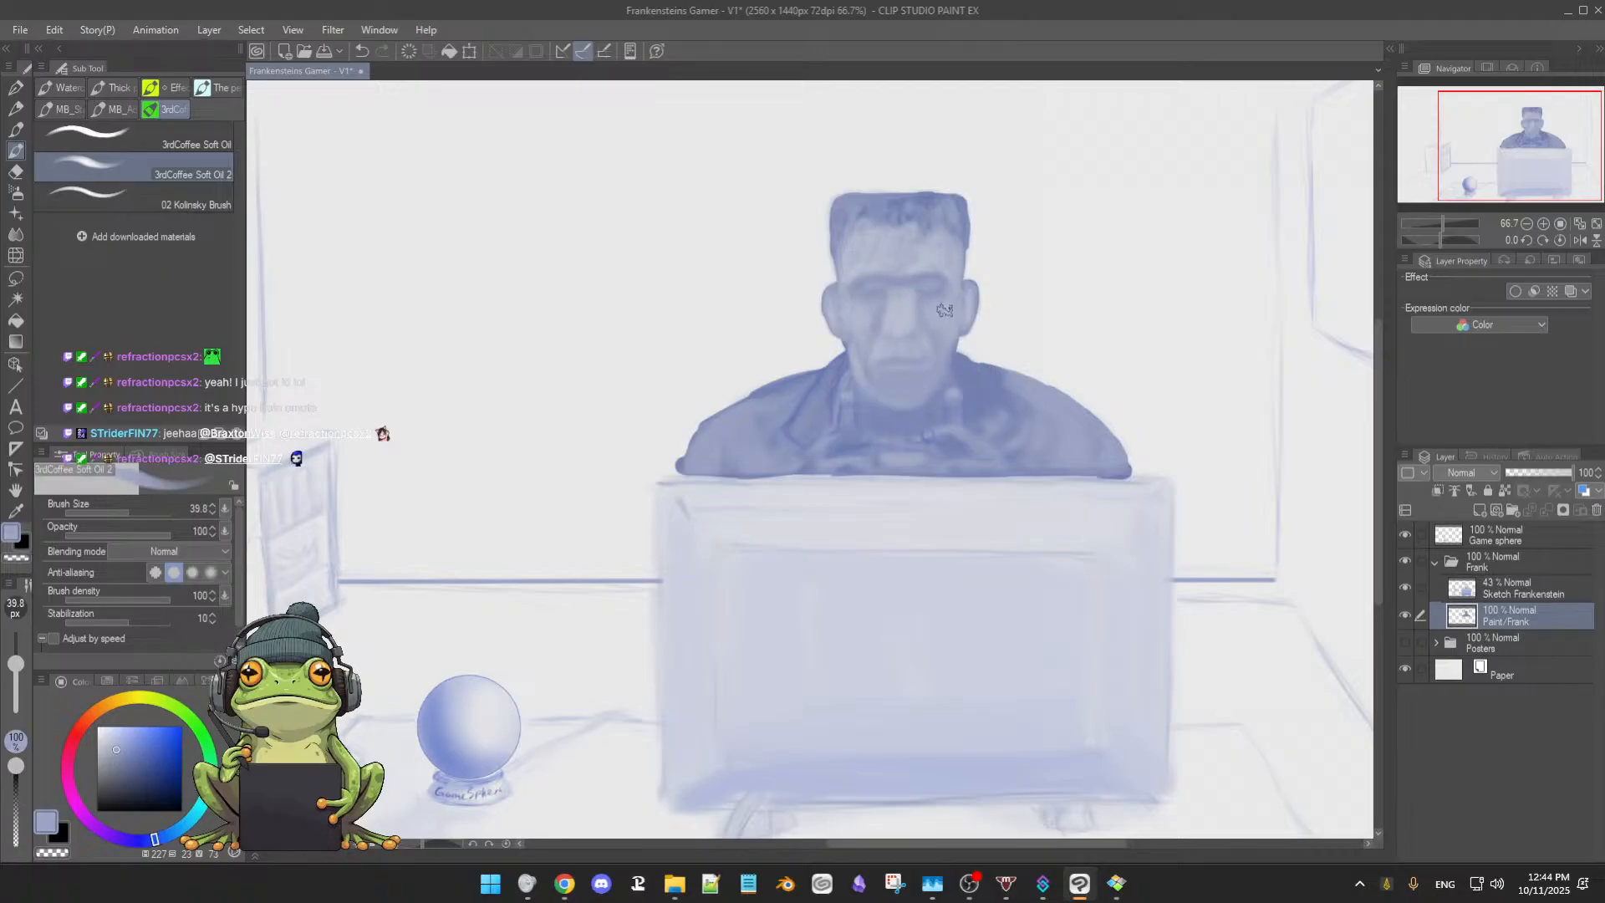
alt+click(892, 347)
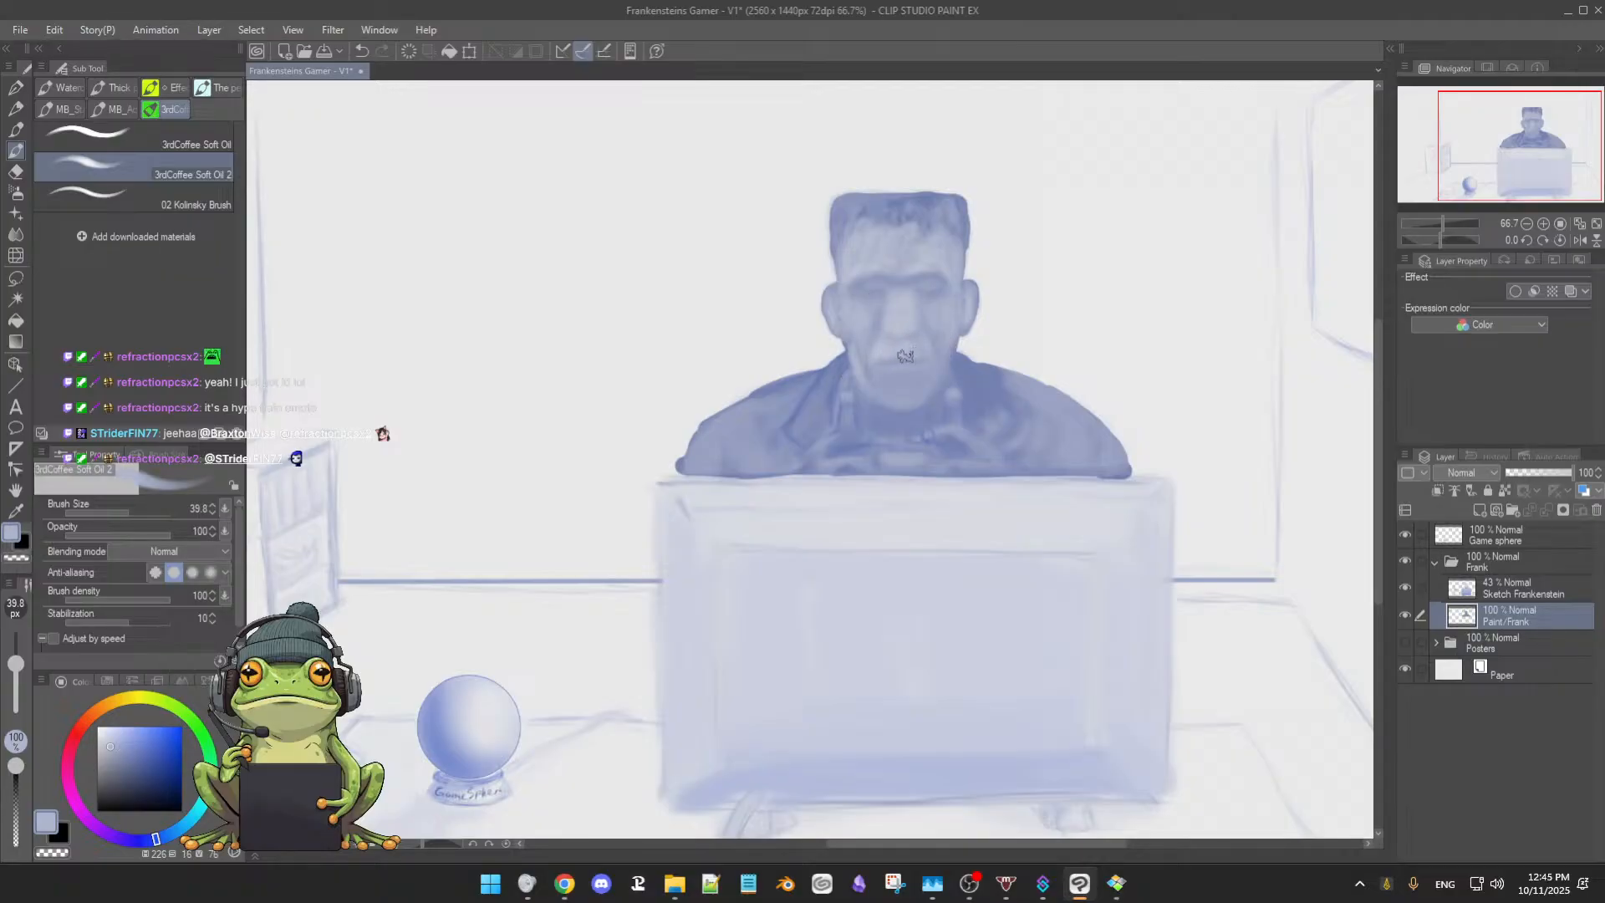
alt+click(938, 325)
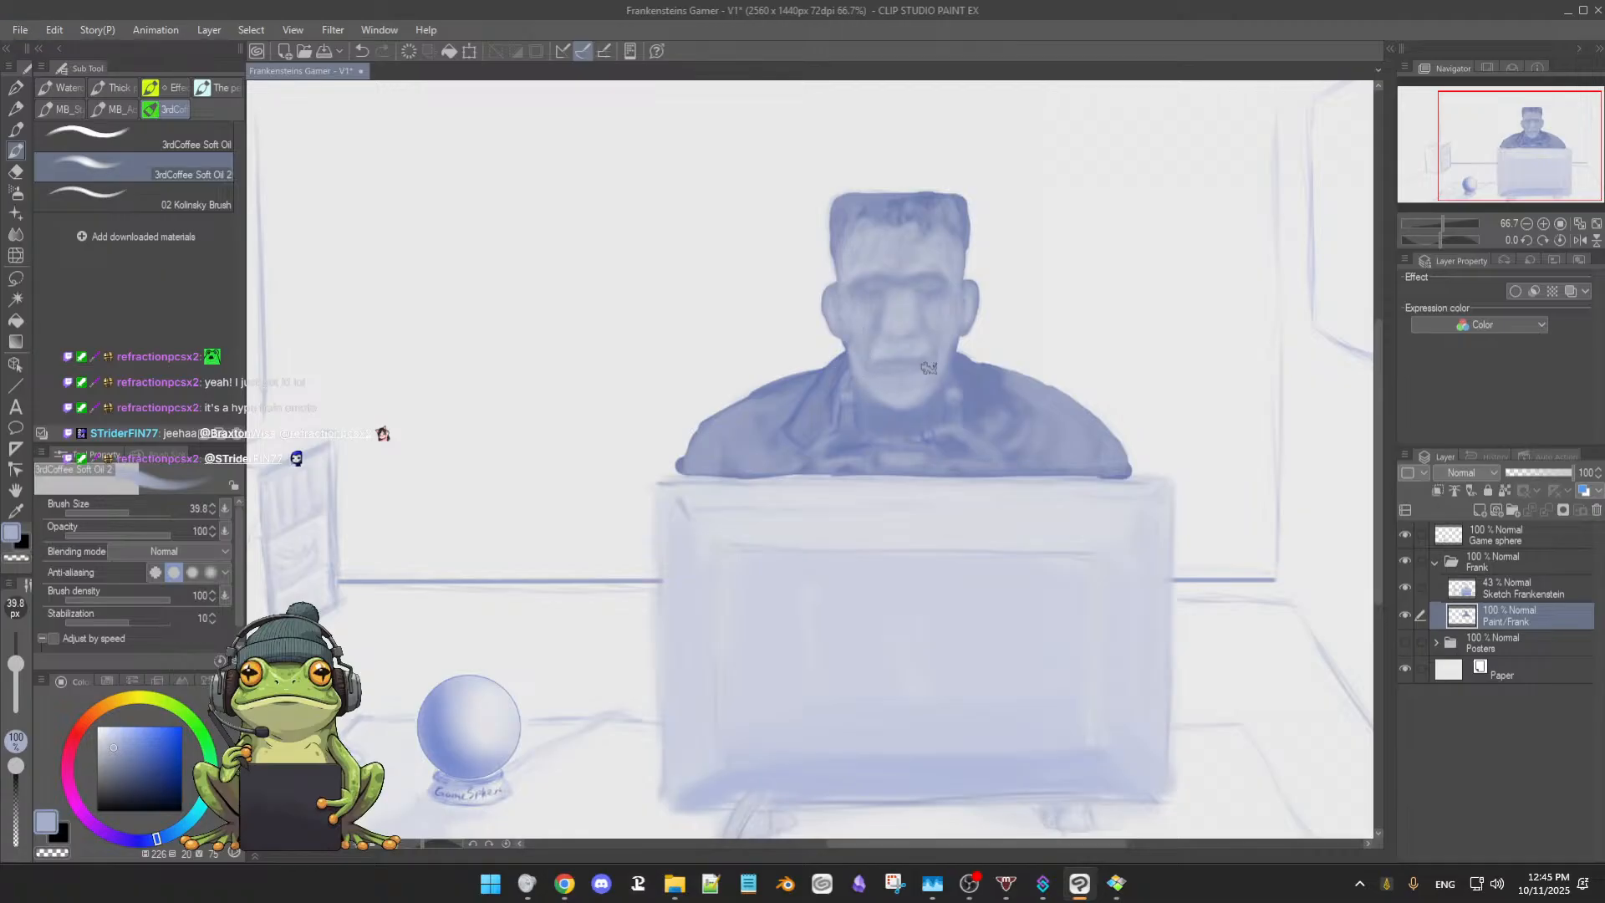
alt+click(886, 360)
Refine both eye sockets and the upper cheeks beside the nose with blue tones sampled from the face
alt+click(933, 295)
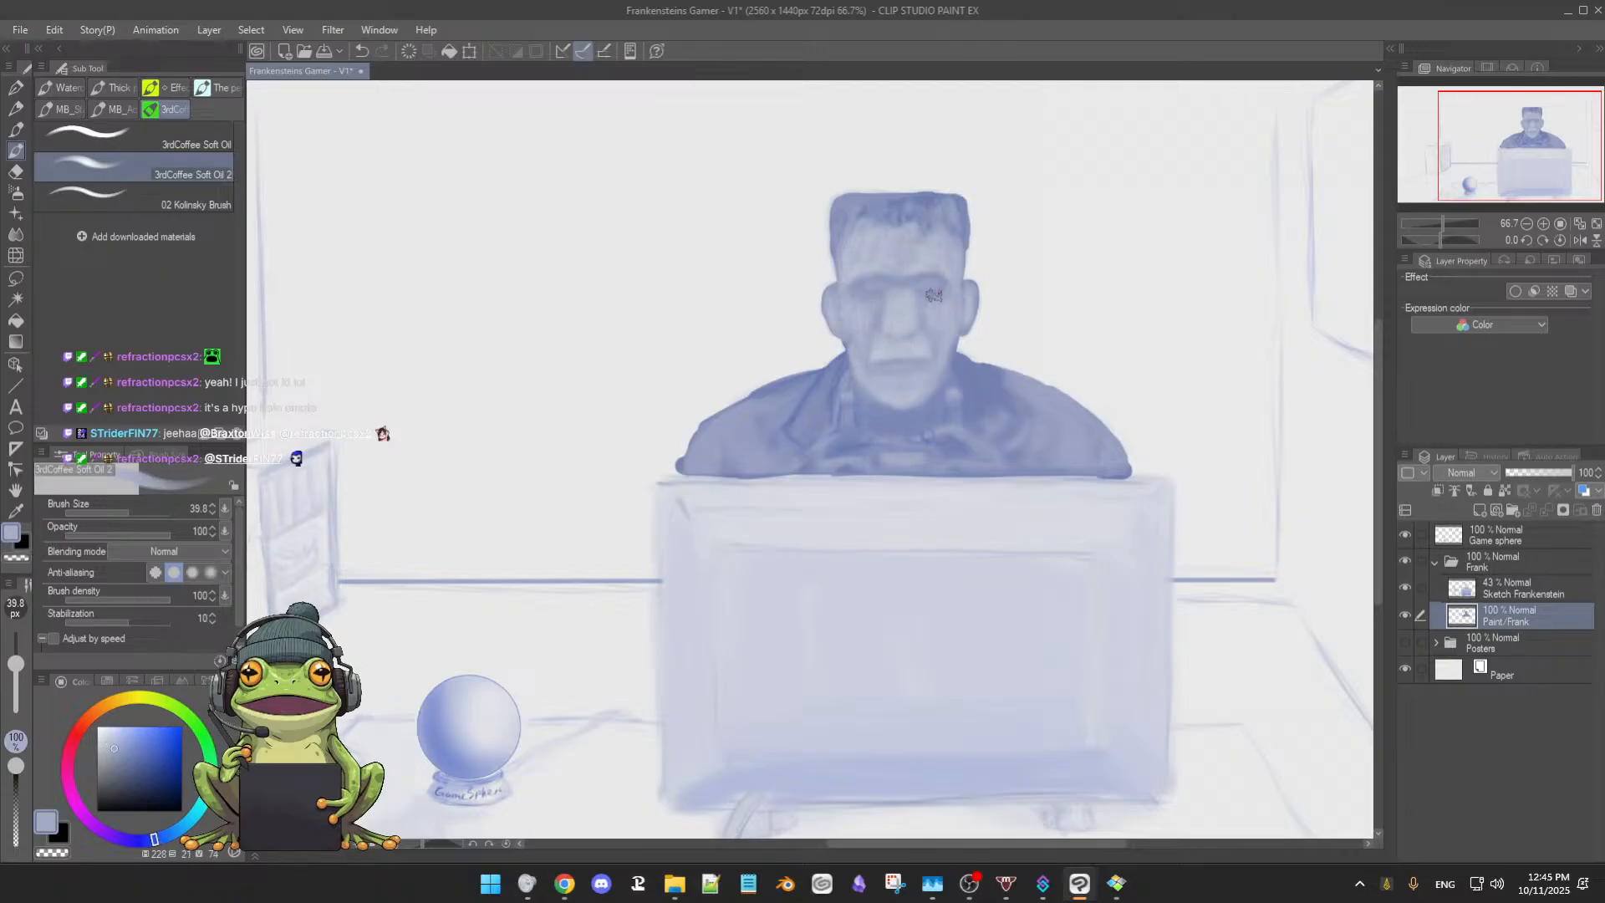
alt+click(933, 288)
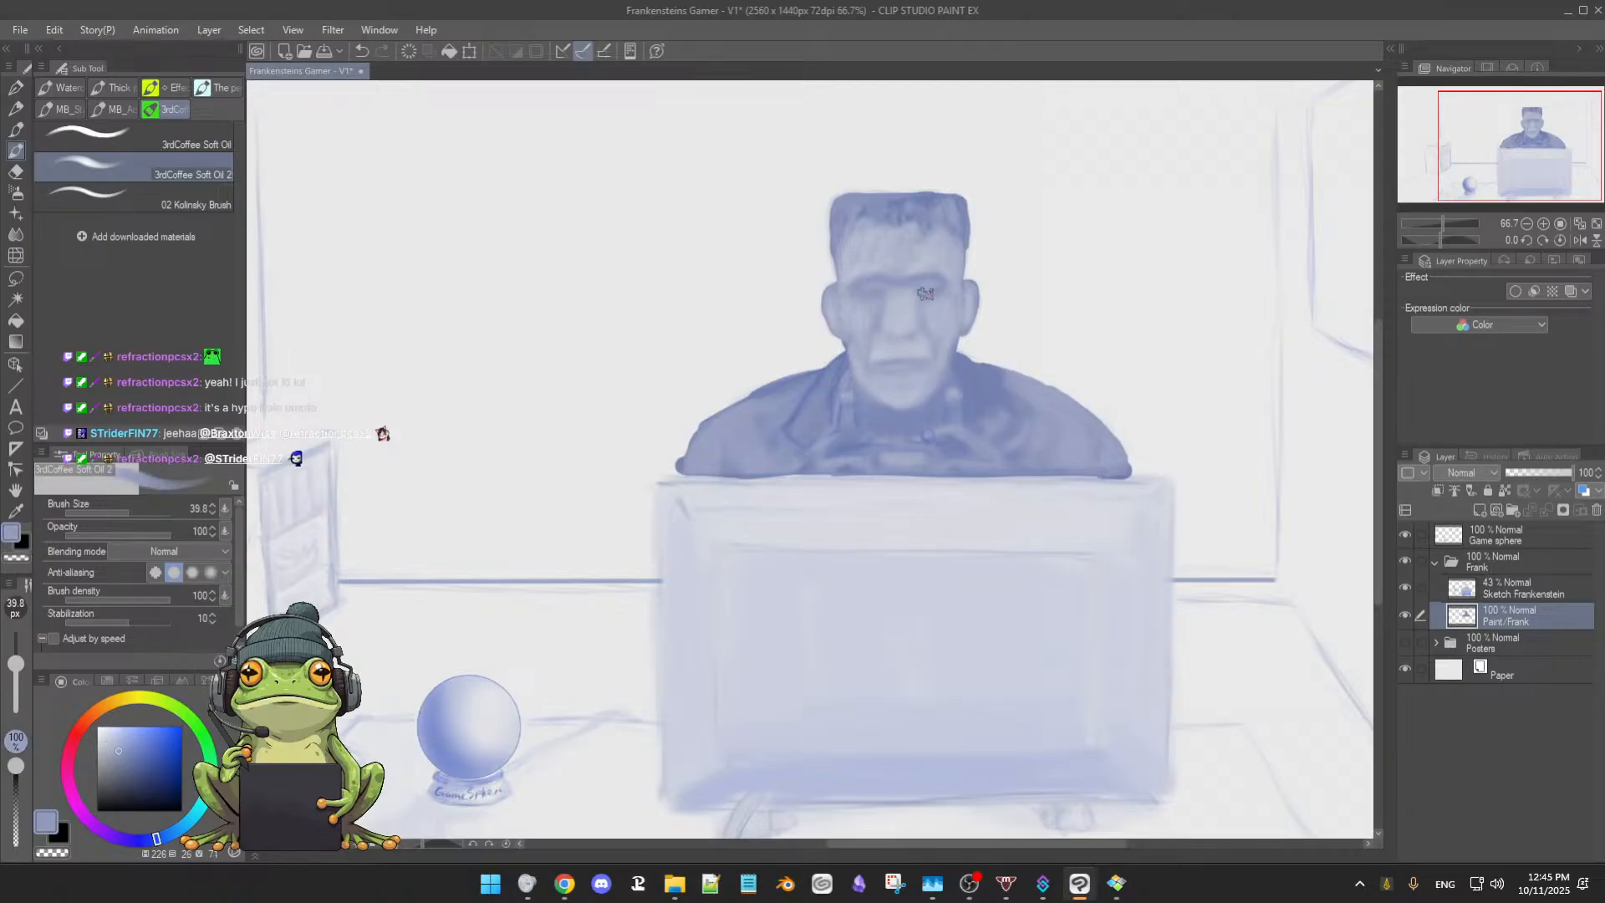
alt+click(878, 290)
alt+click(869, 289)
alt+click(935, 324)
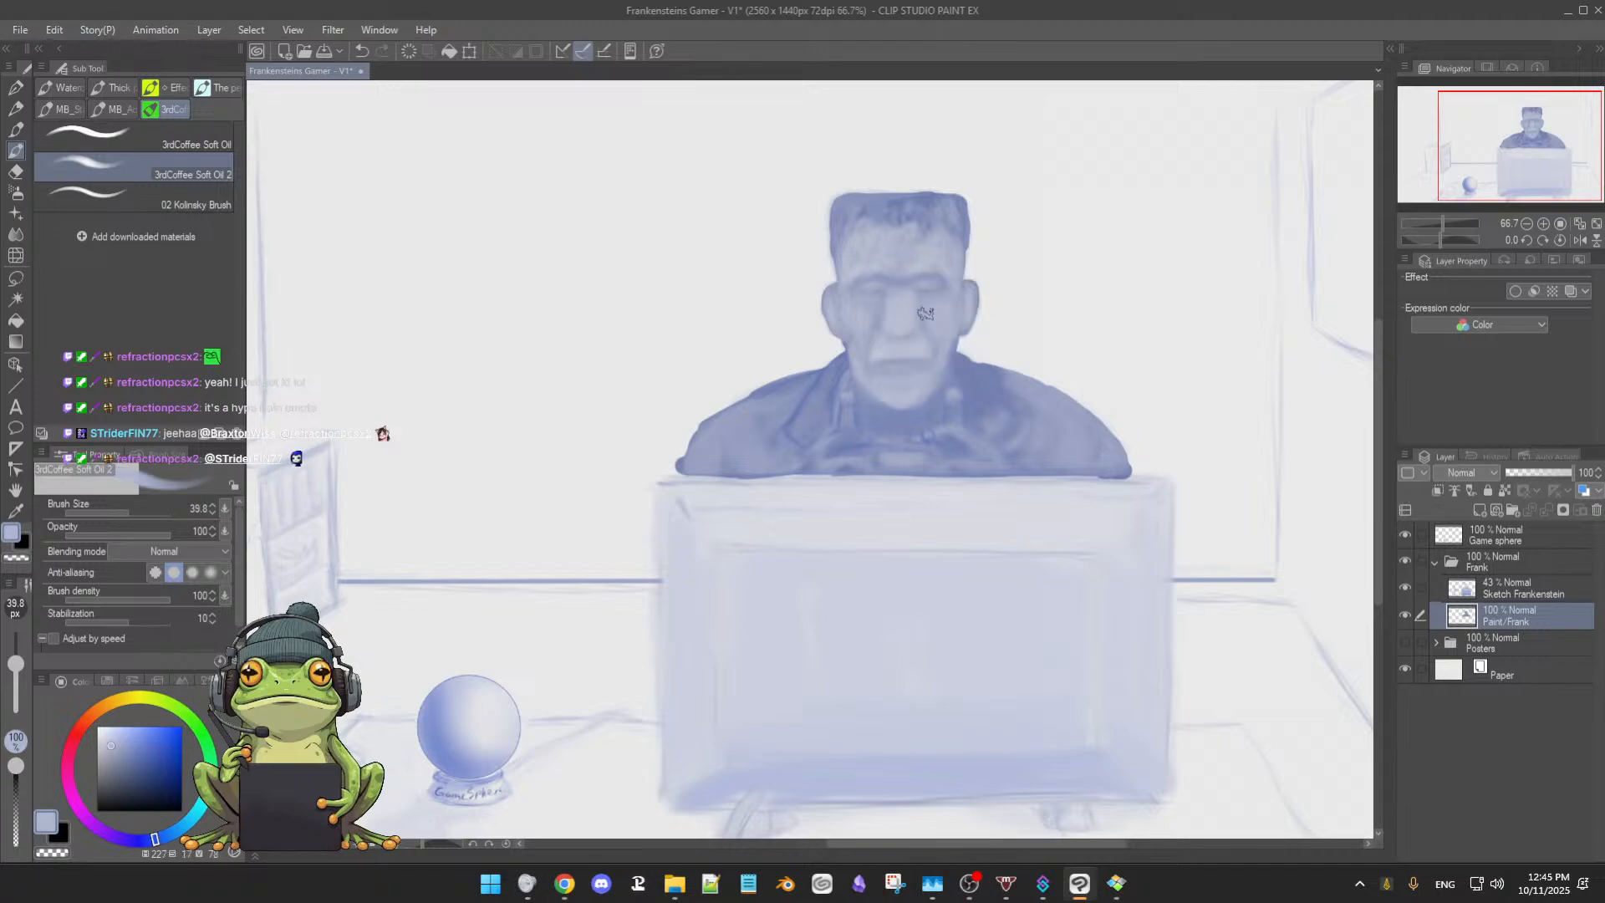
alt+click(869, 320)
alt+click(878, 317)
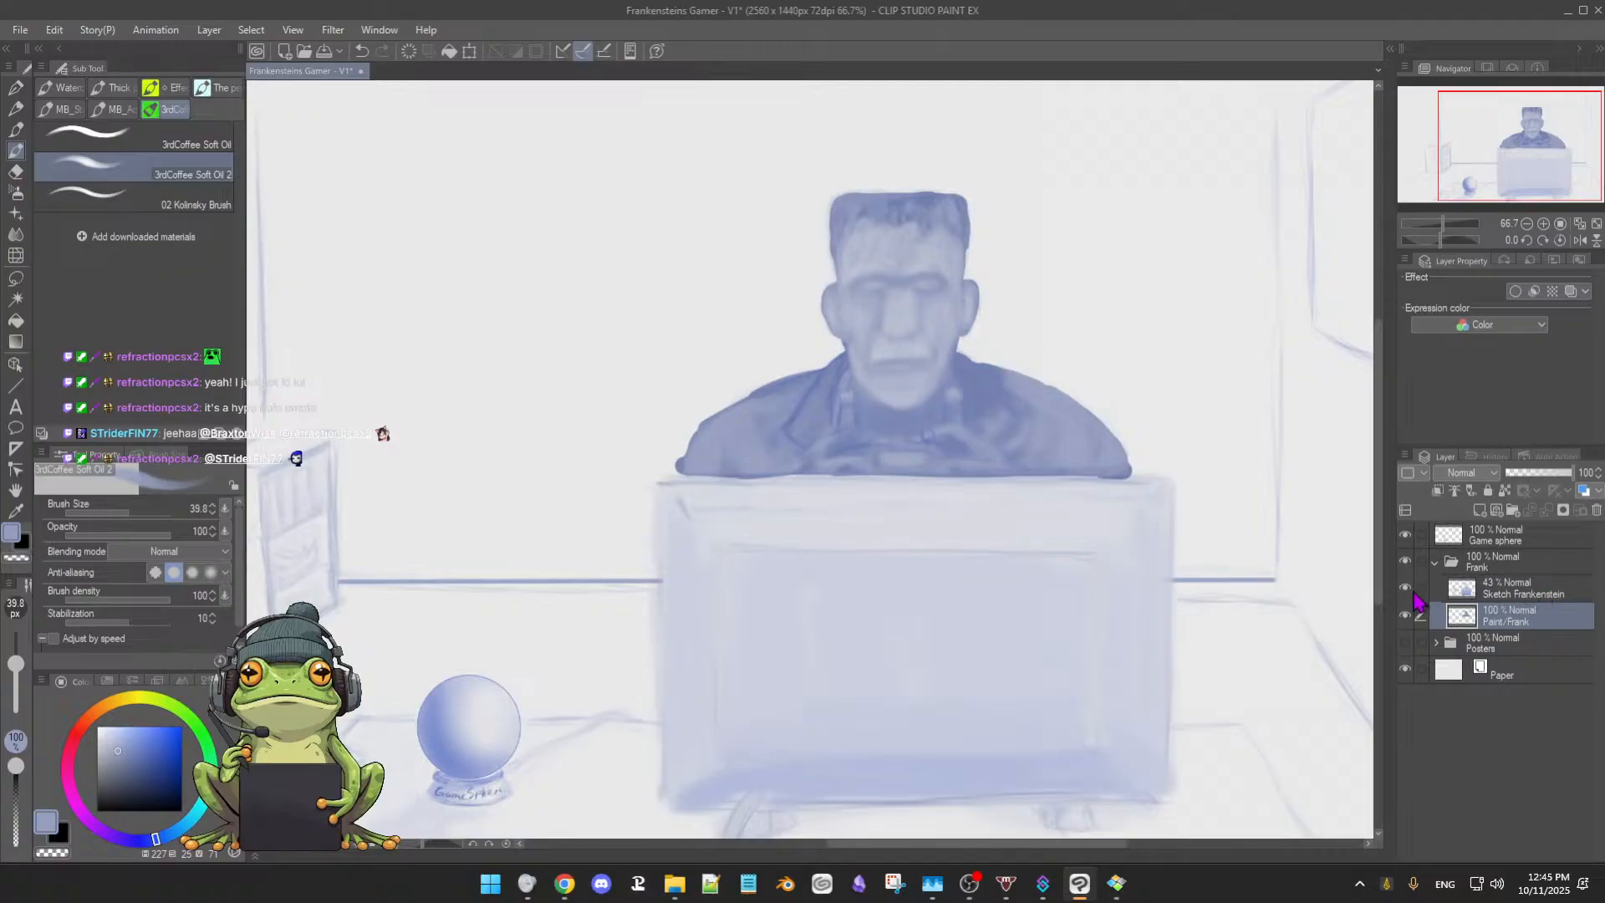
Hide the Sketch Frankenstein layer and rework the shading of the eye sockets and nose with sampled blues
click(1405, 587)
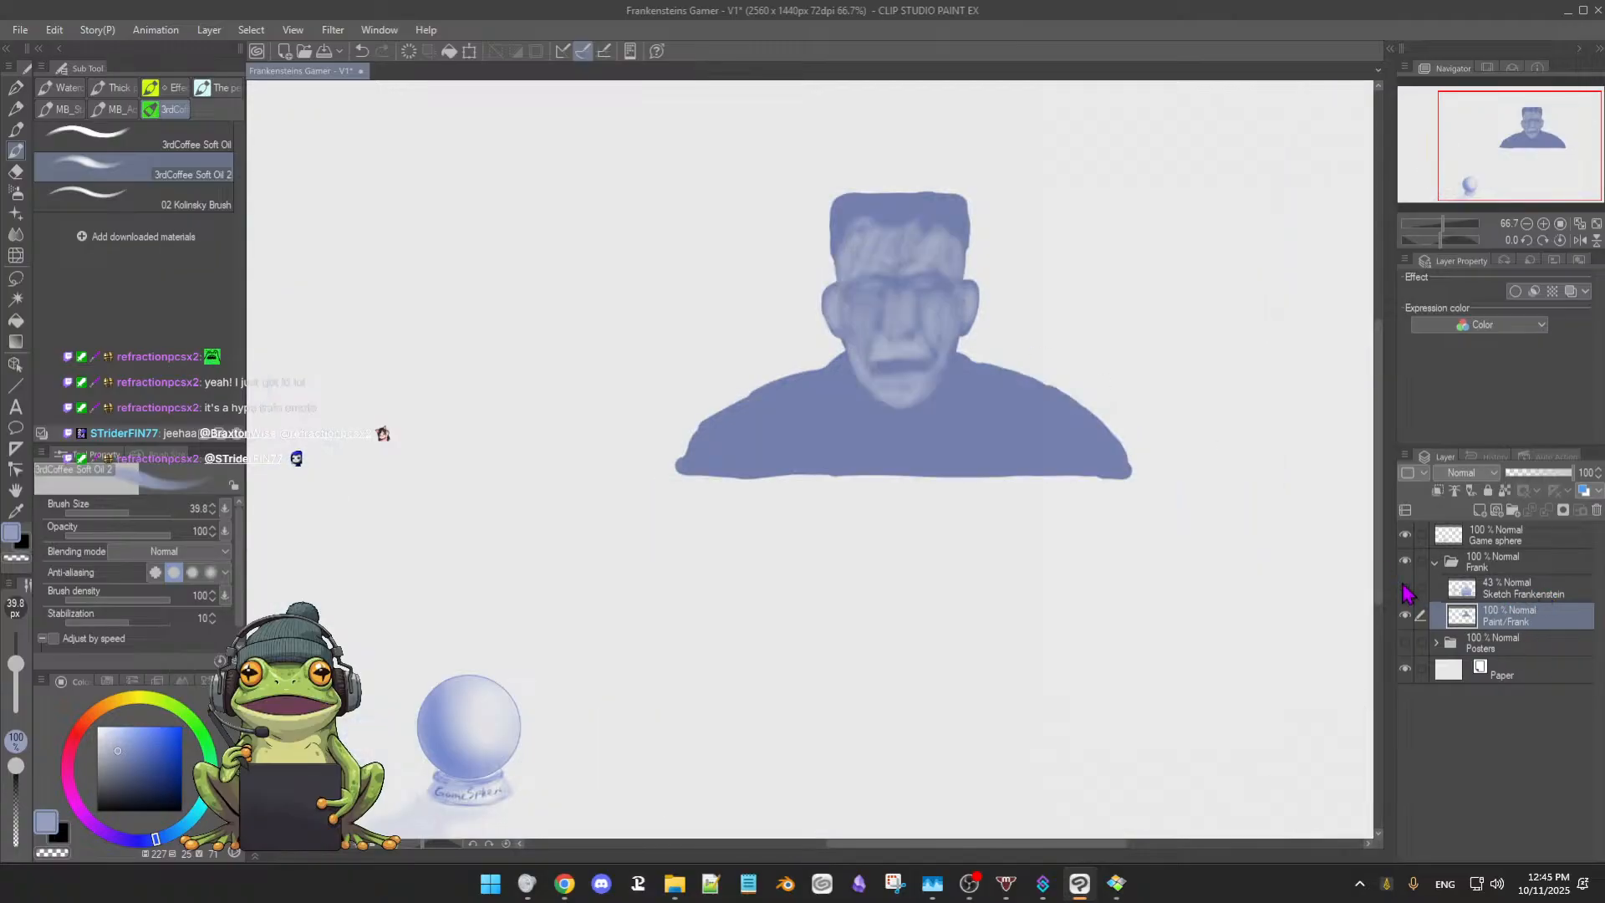
alt+click(856, 307)
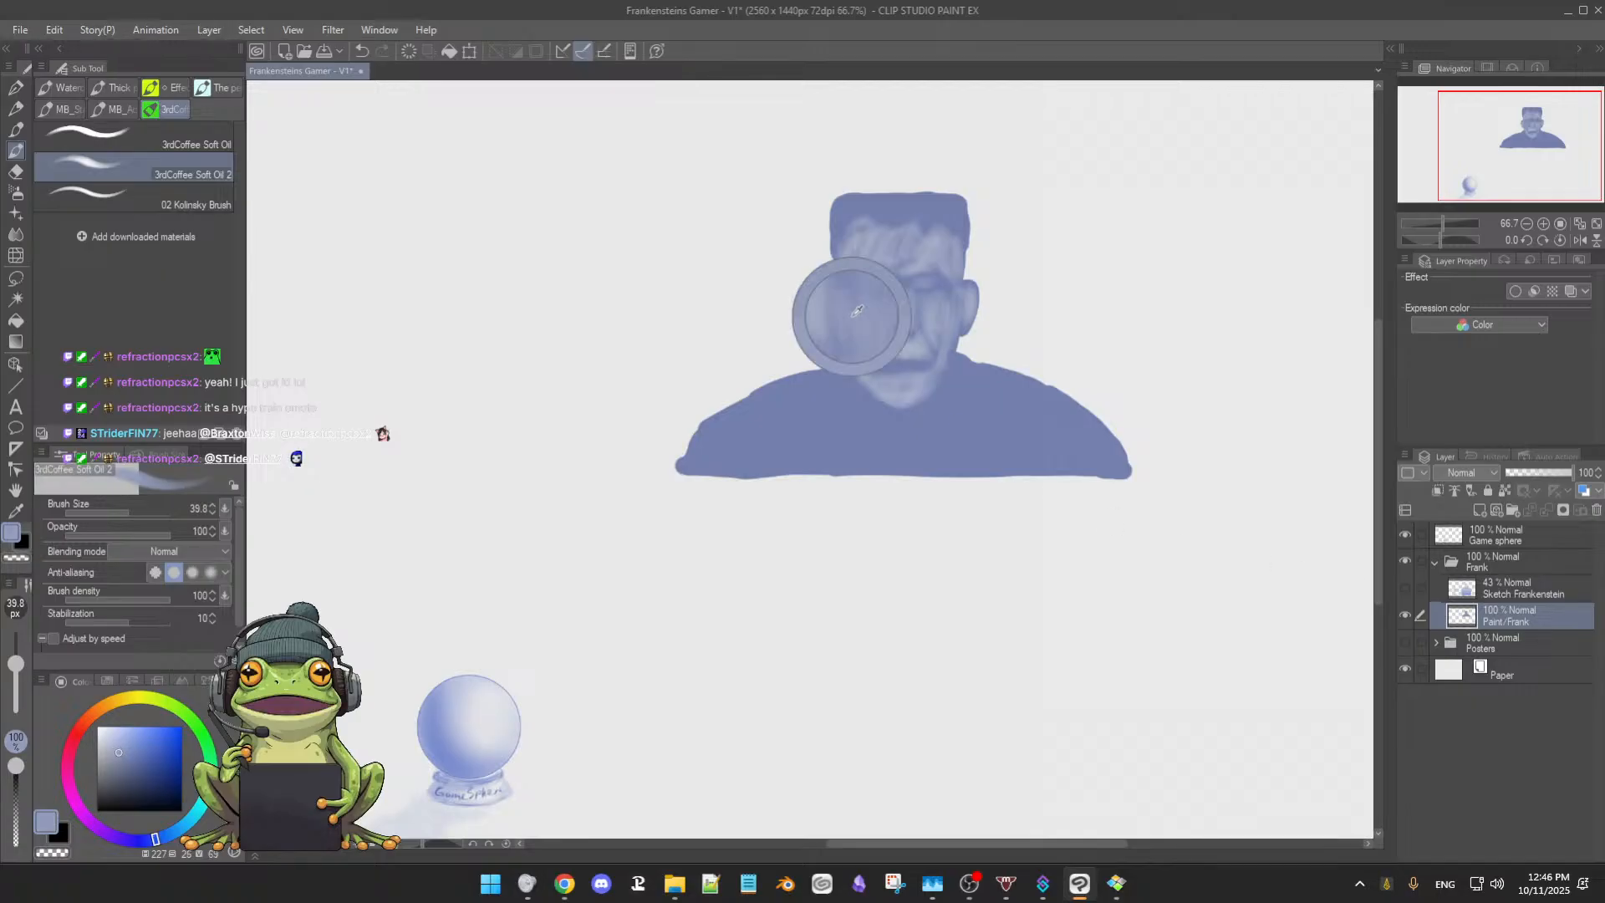
alt+click(943, 276)
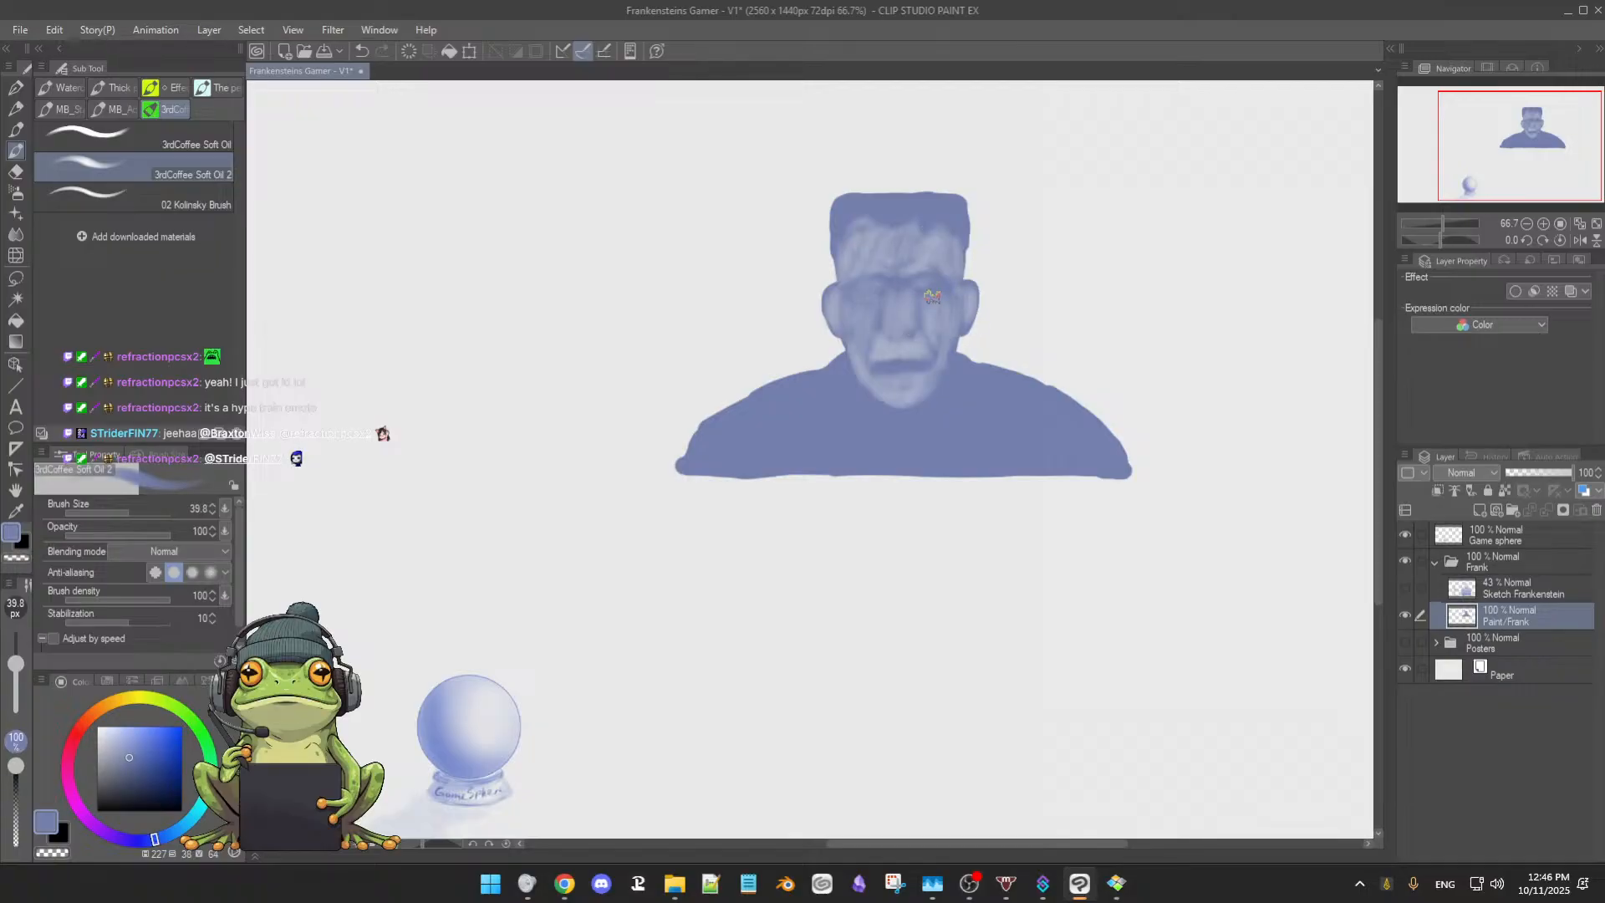
alt+click(923, 304)
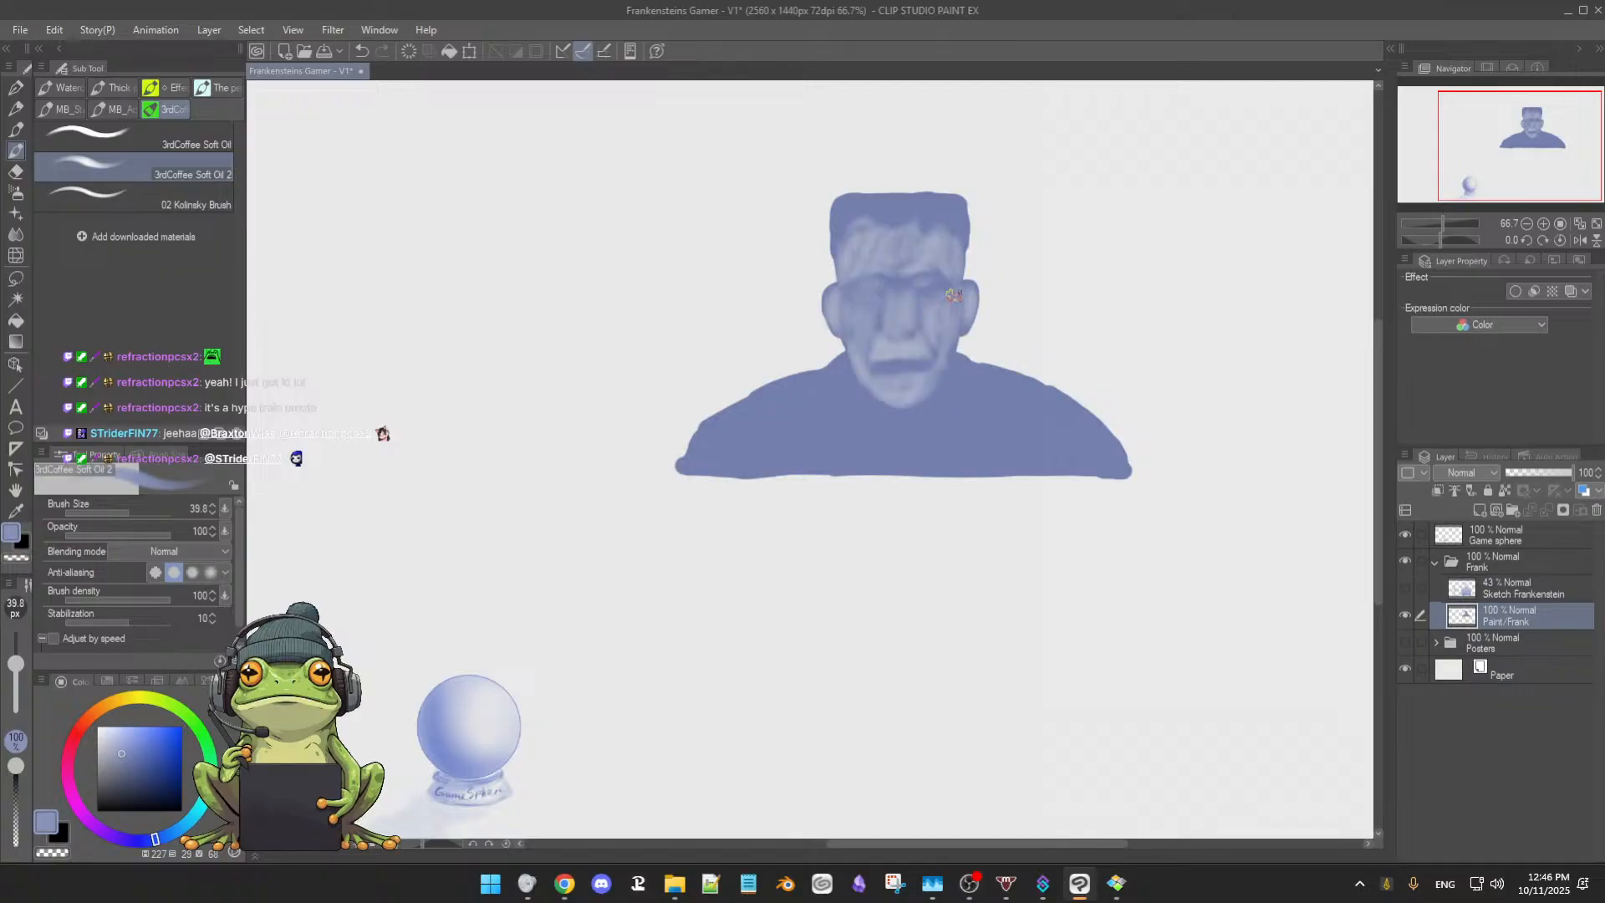
alt+click(937, 283)
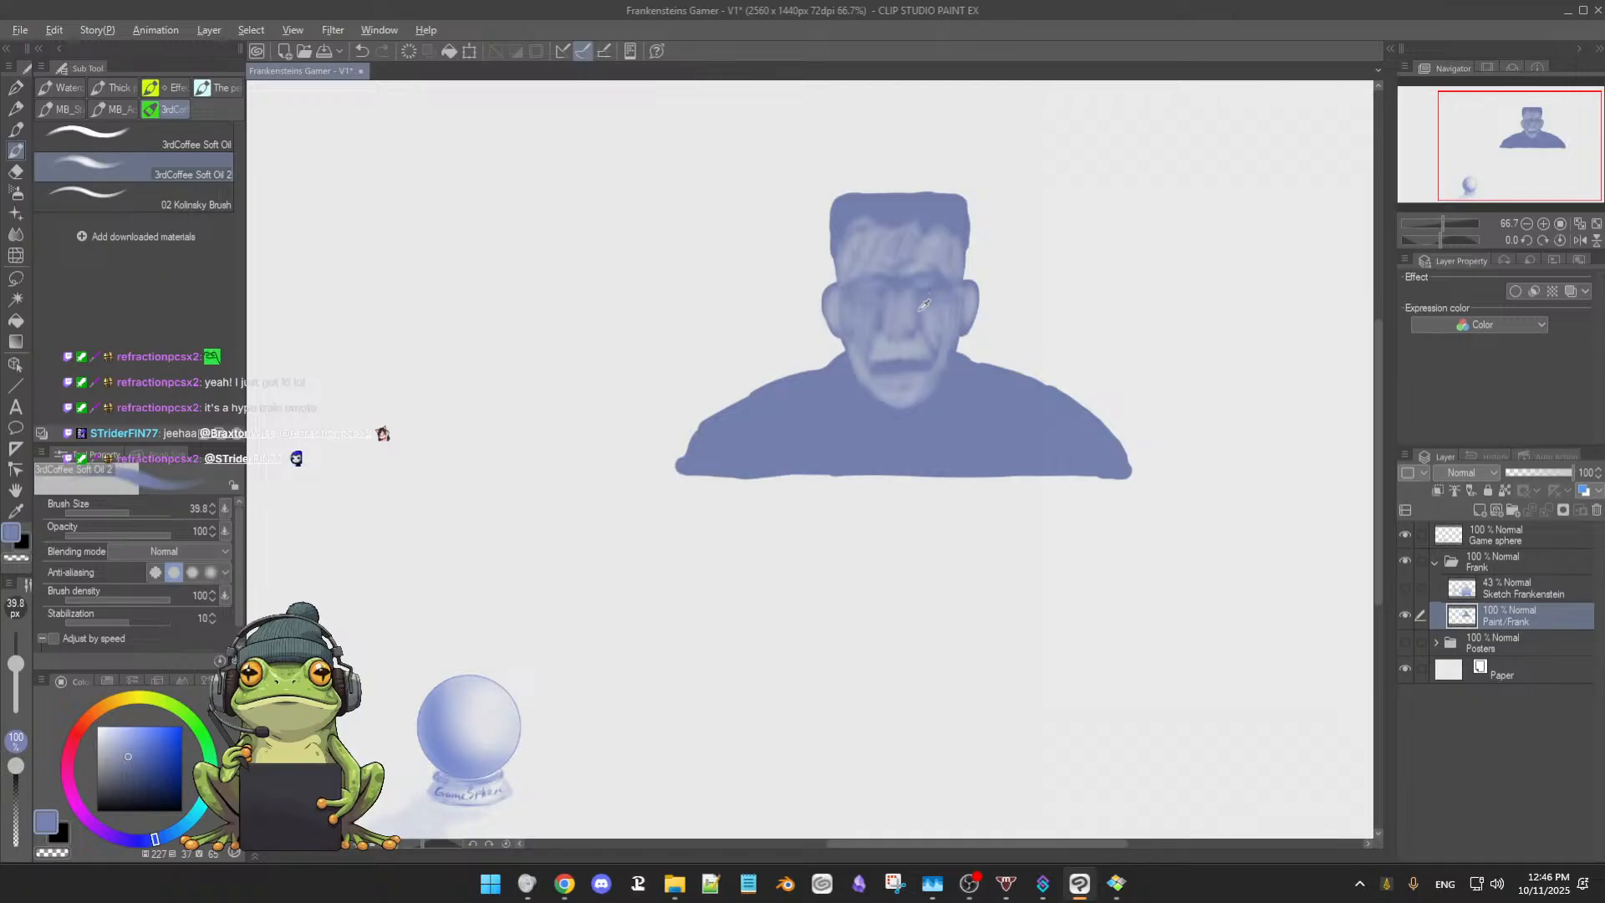
alt+click(922, 299)
alt+click(893, 319)
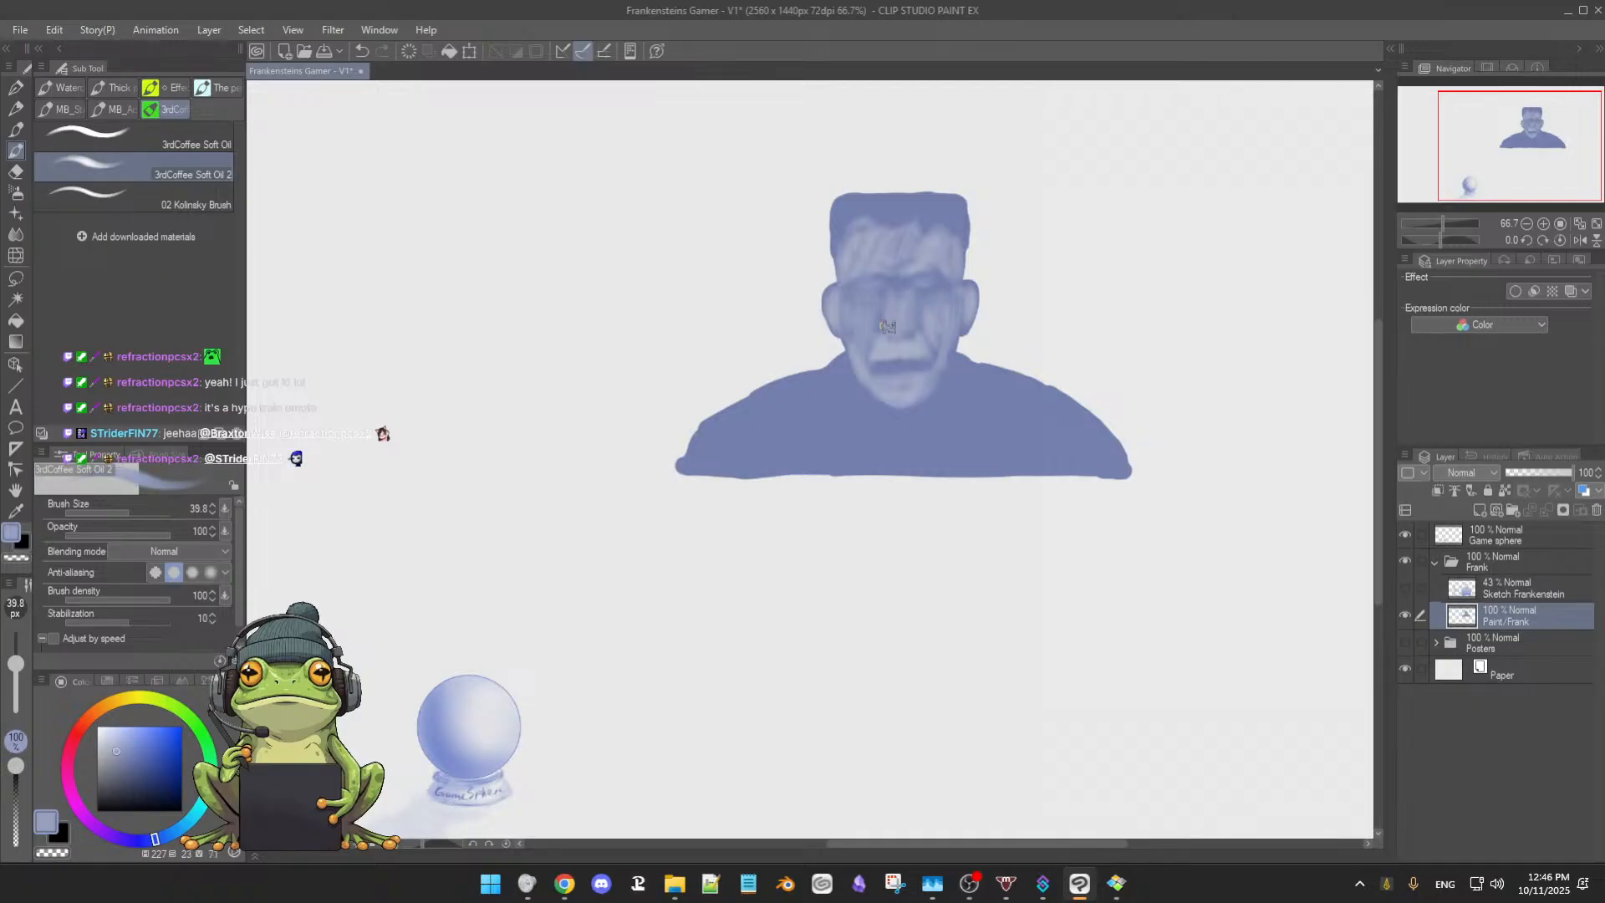
Paint light blue along the upper lip and soften the area between the nose and mouth
drag(874, 361, 902, 360)
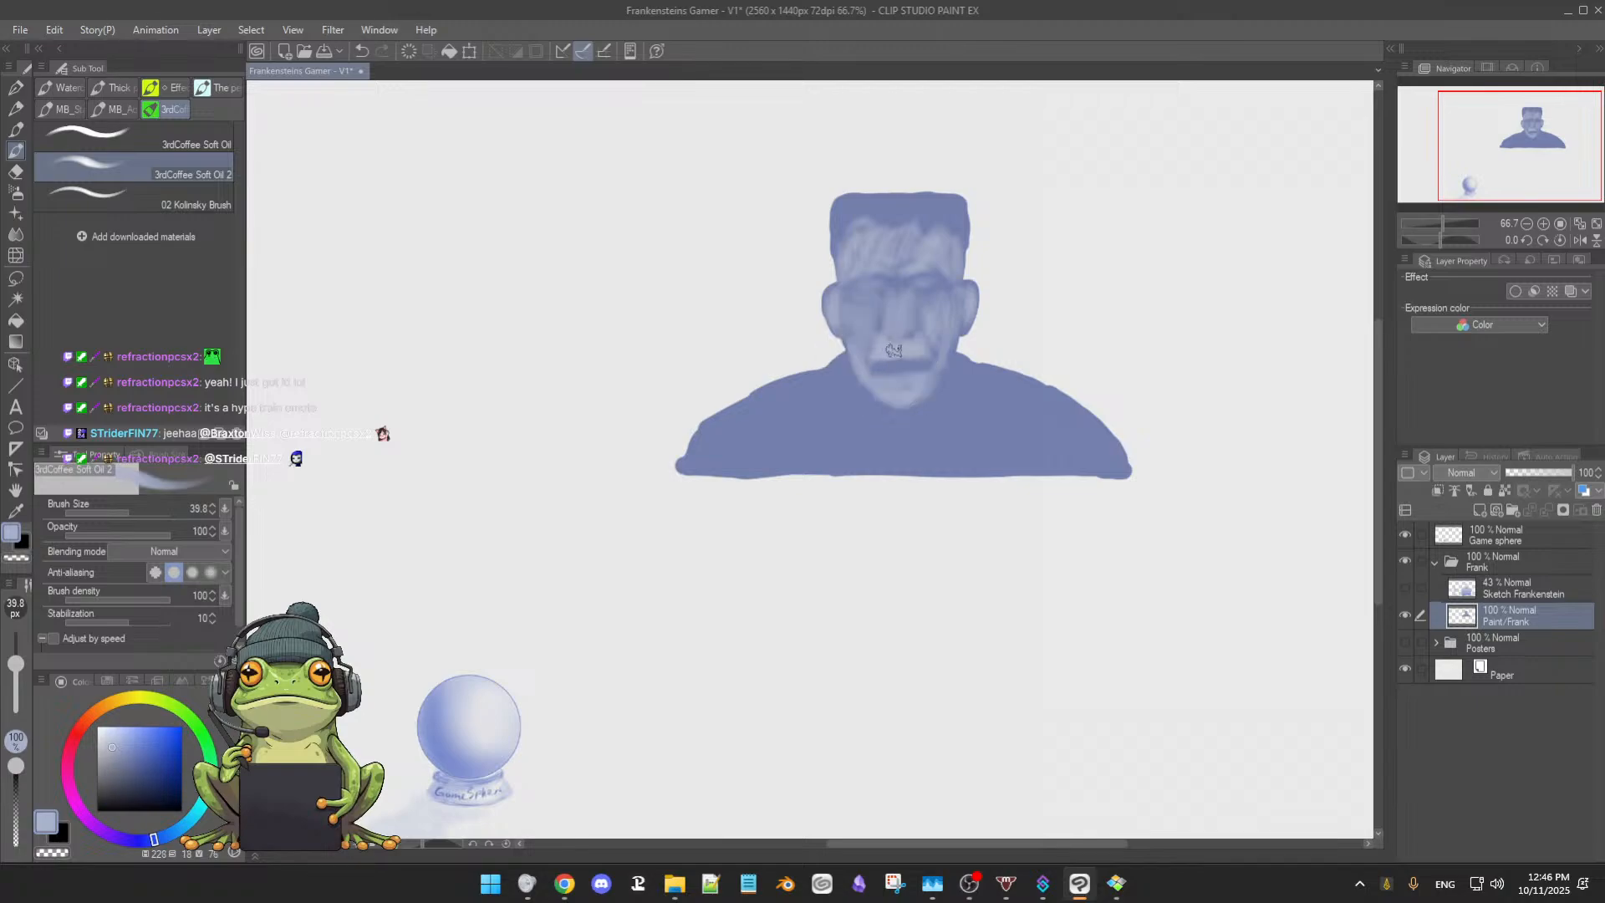
alt+click(922, 348)
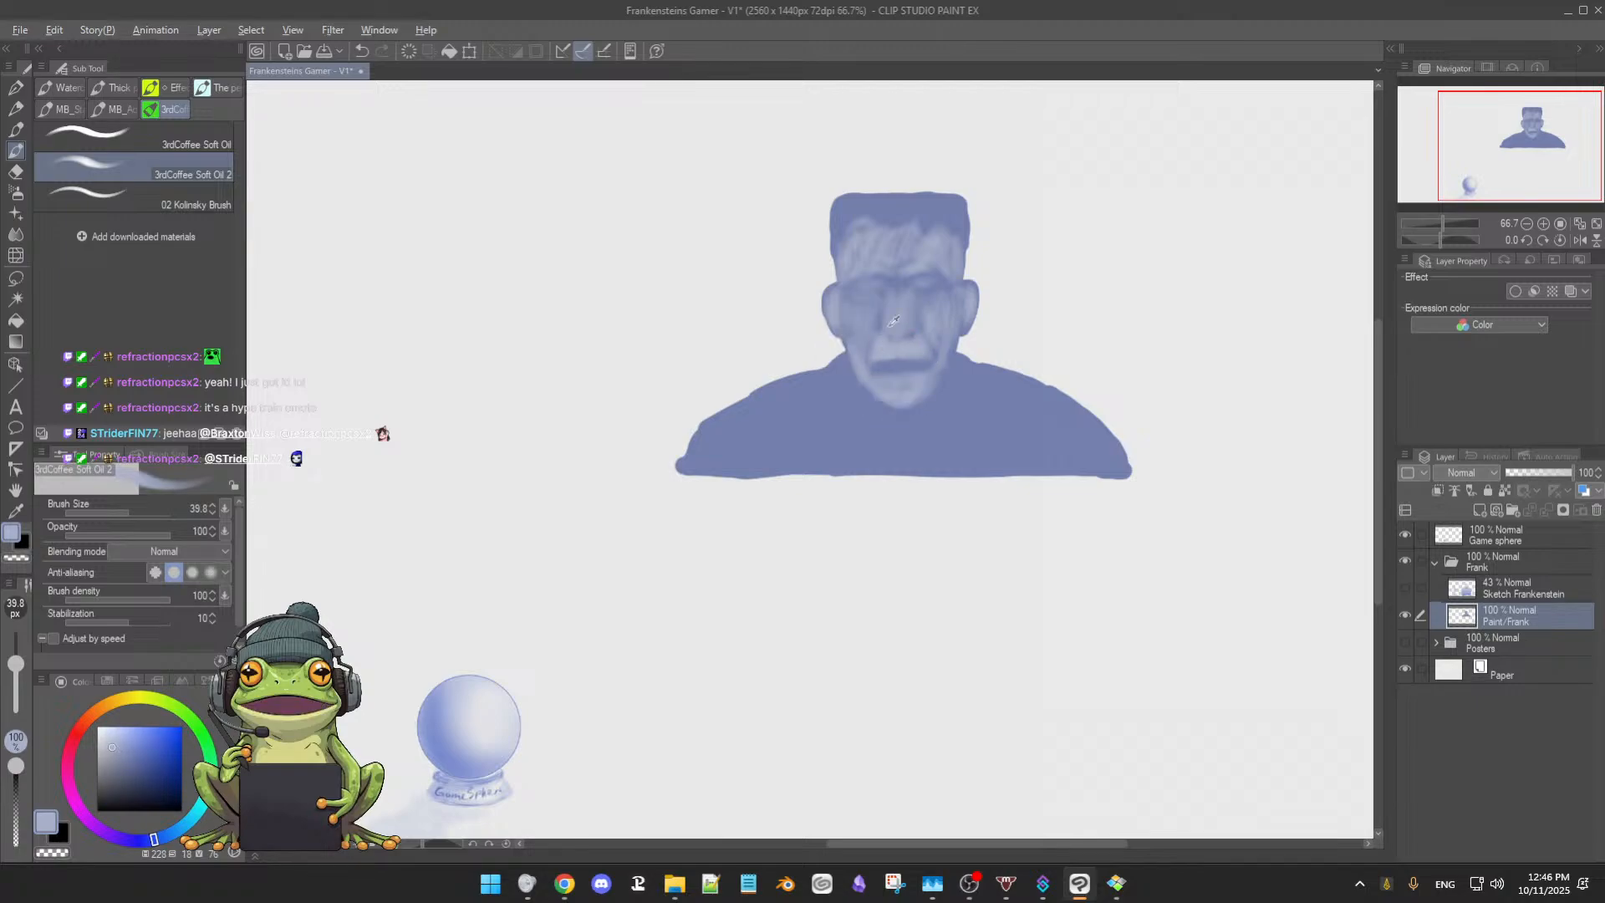
alt+click(892, 341)
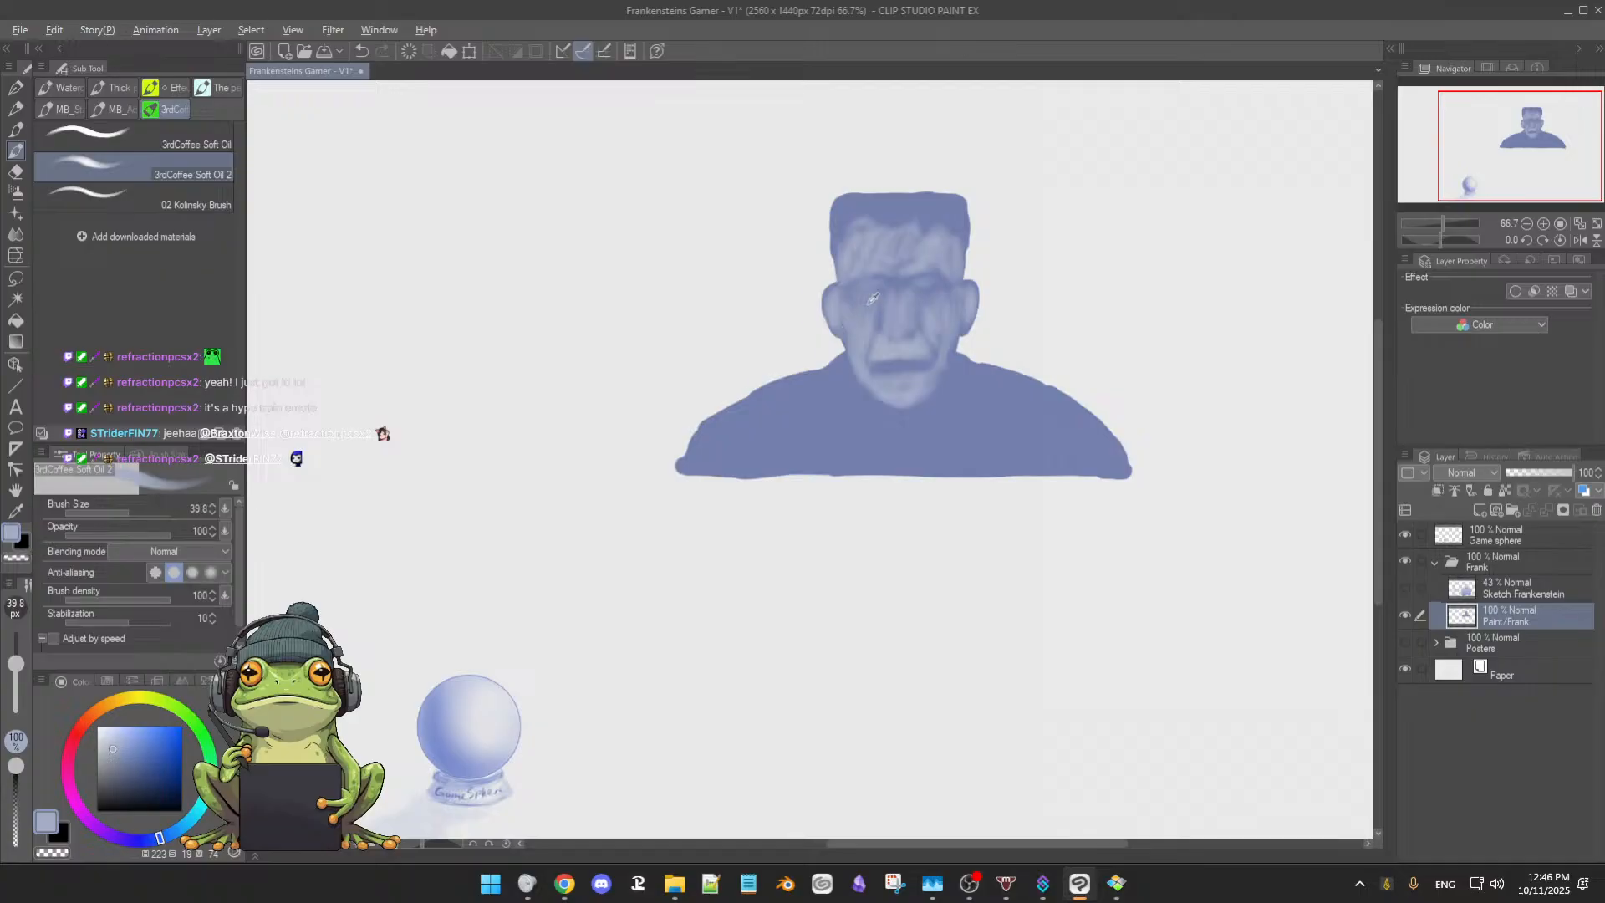
Model the cheeks and the sides of the jaw by blending darker and lighter blues sampled from the face
alt+click(862, 314)
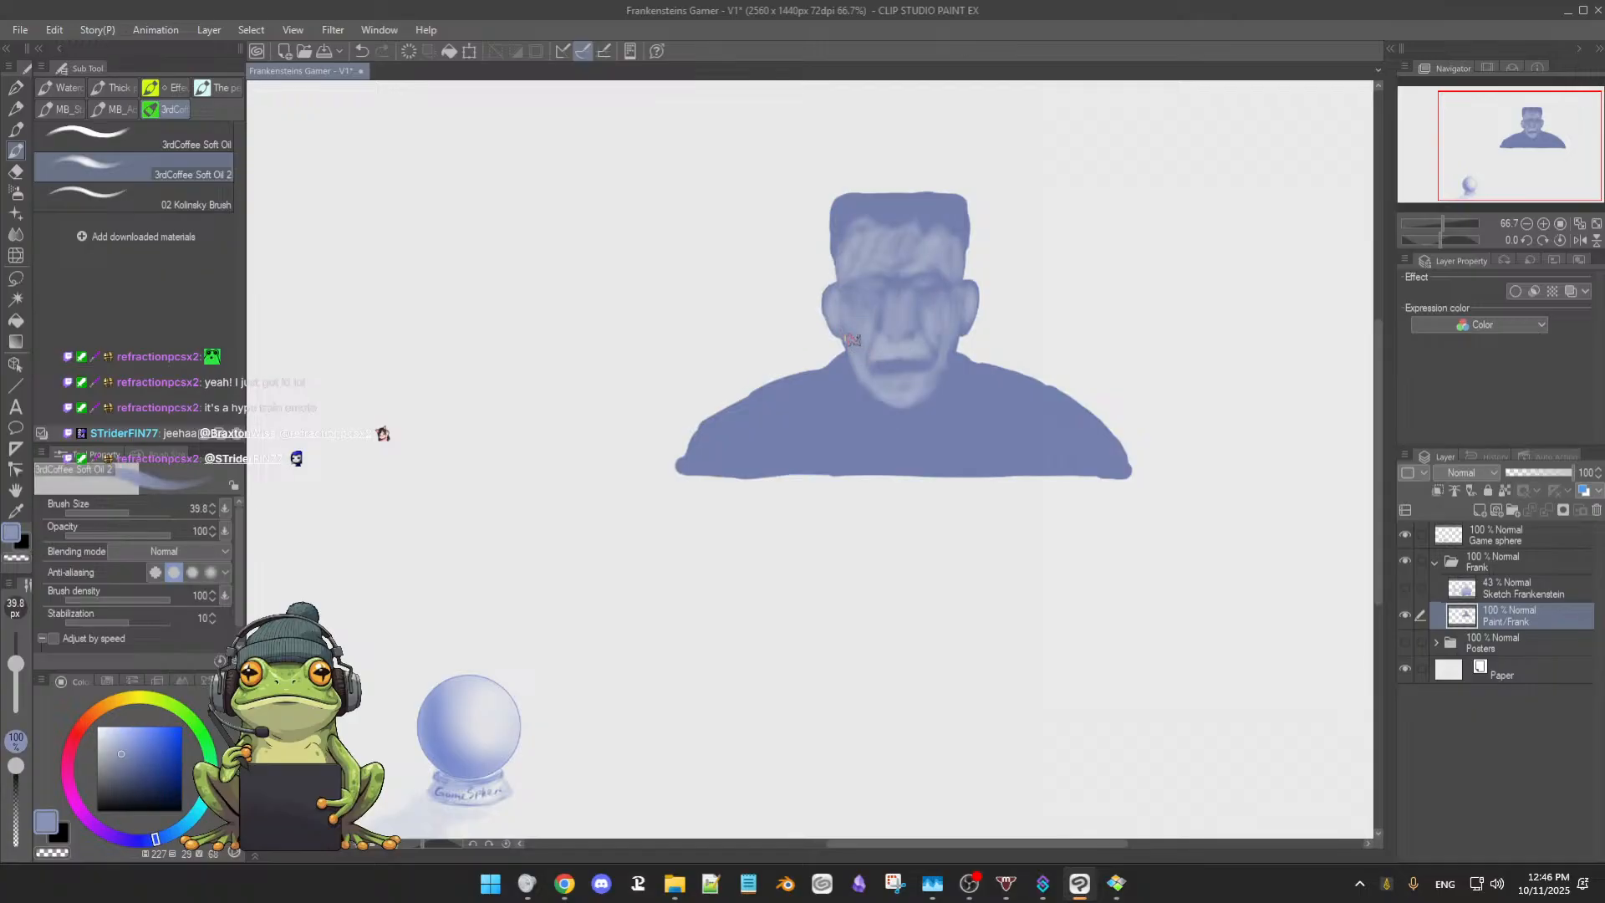
alt+click(954, 346)
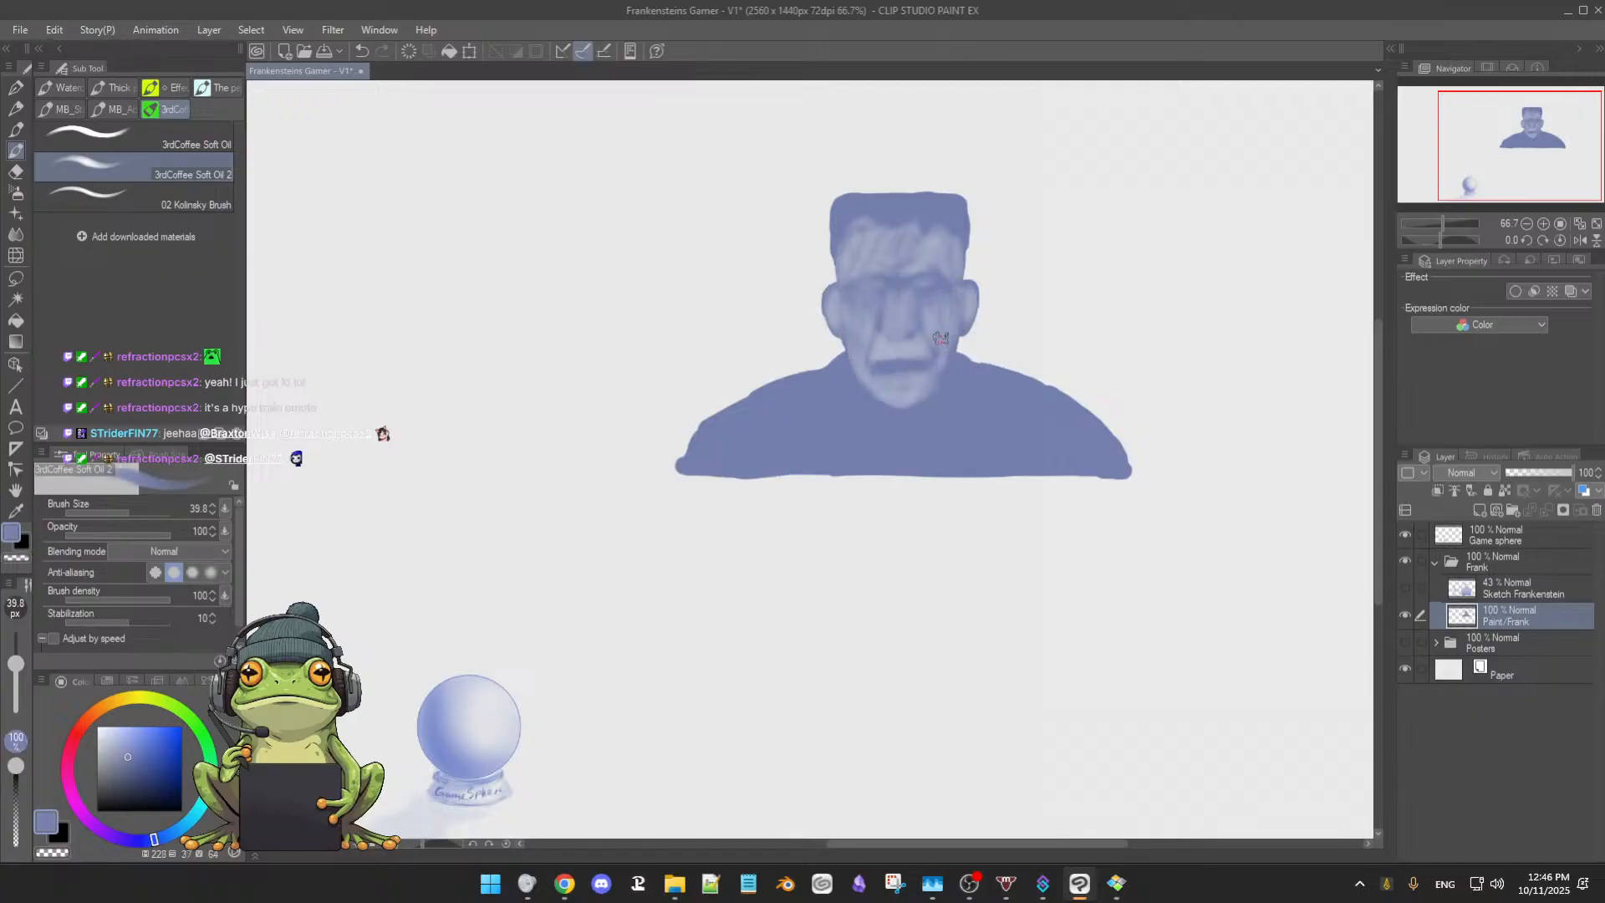
alt+click(850, 341)
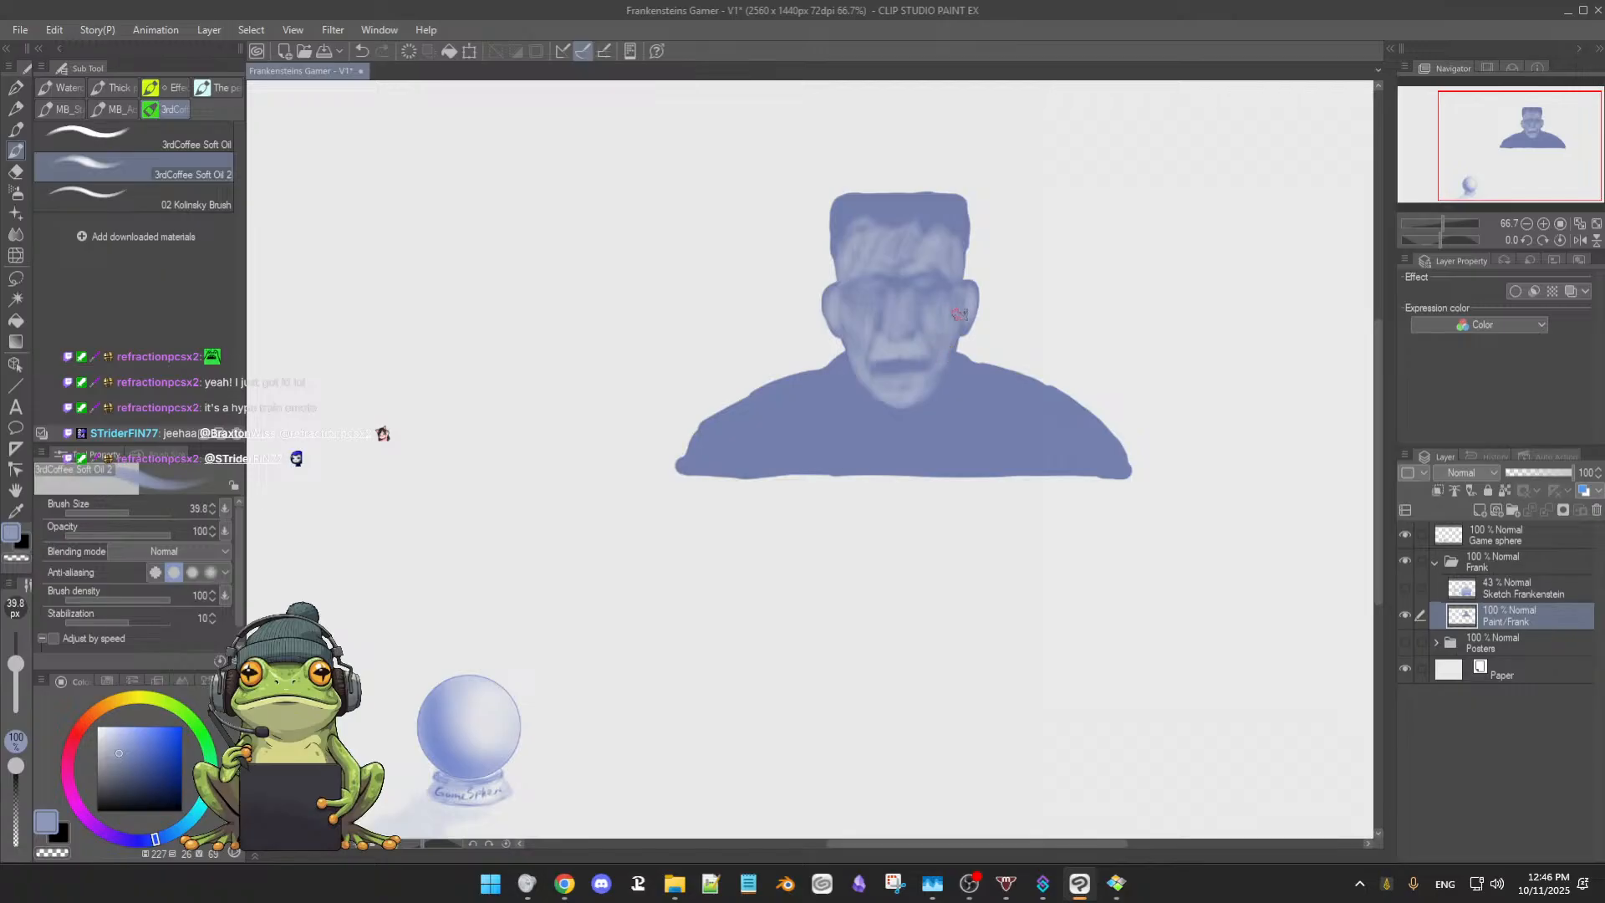
alt+click(938, 316)
alt+click(946, 353)
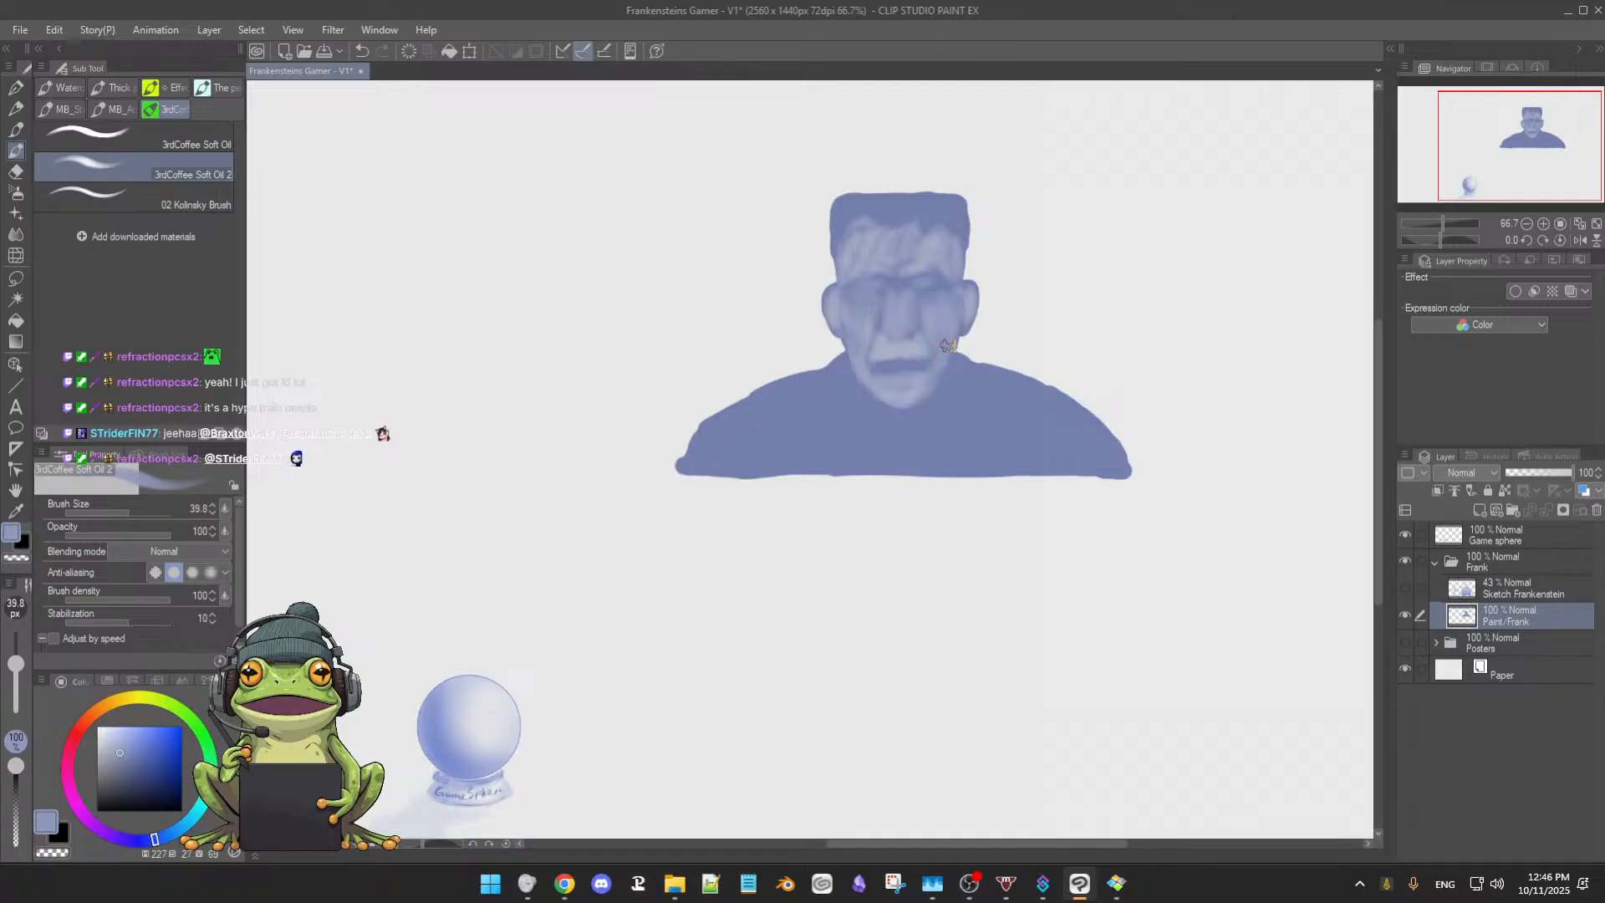
alt+click(861, 356)
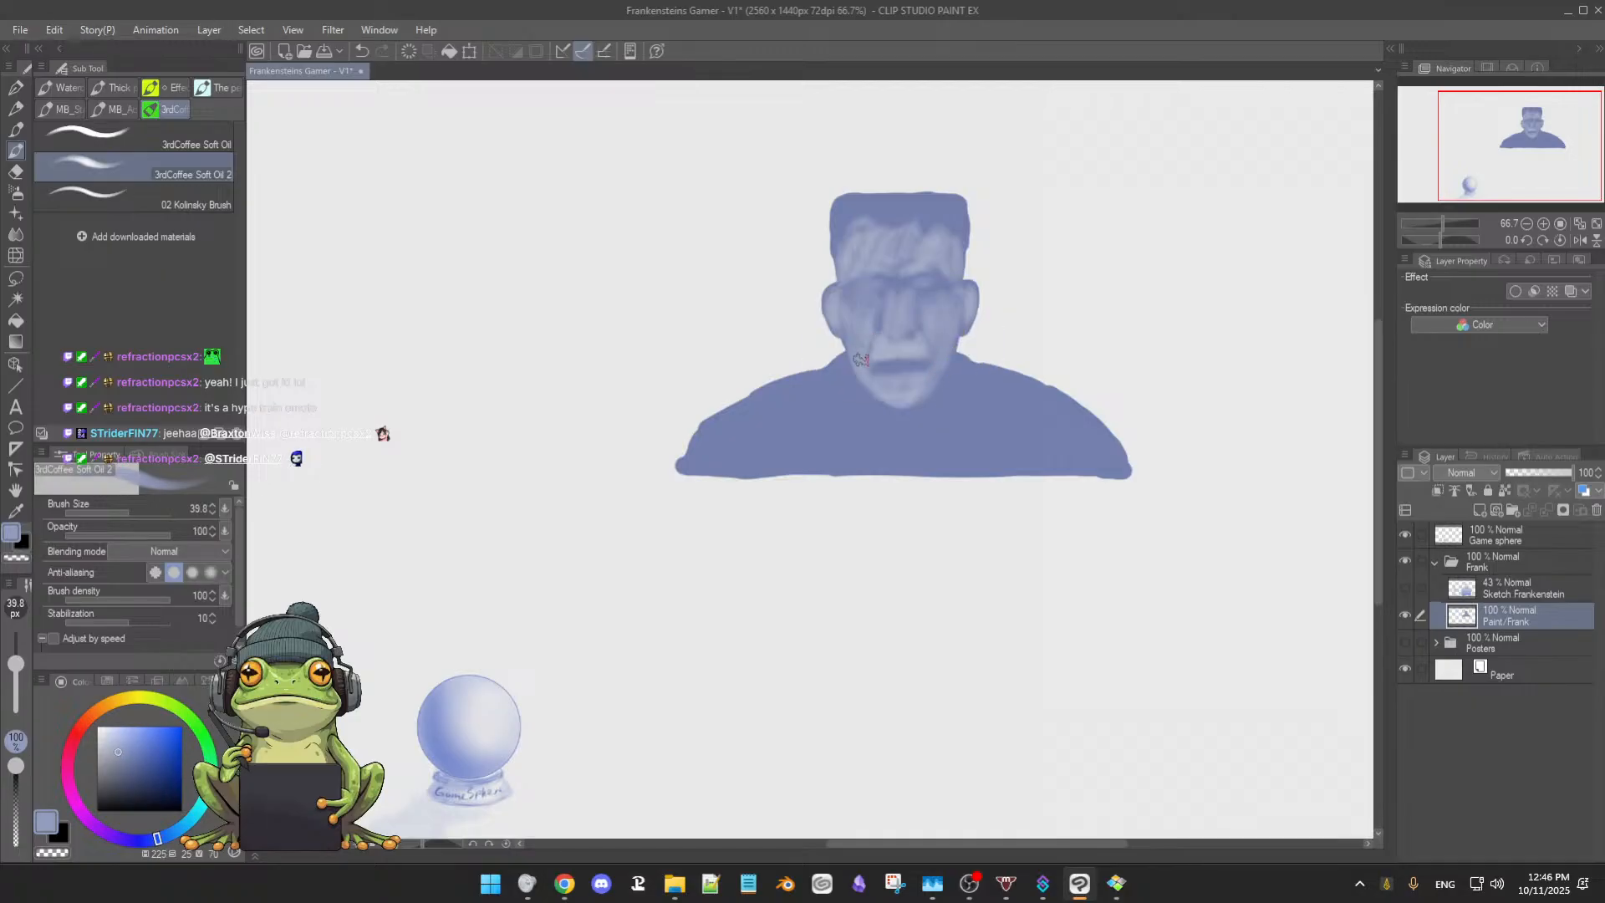
Soften the mouth, the area under the nose and the cheeks beside it with blues sampled from the face
alt+click(890, 386)
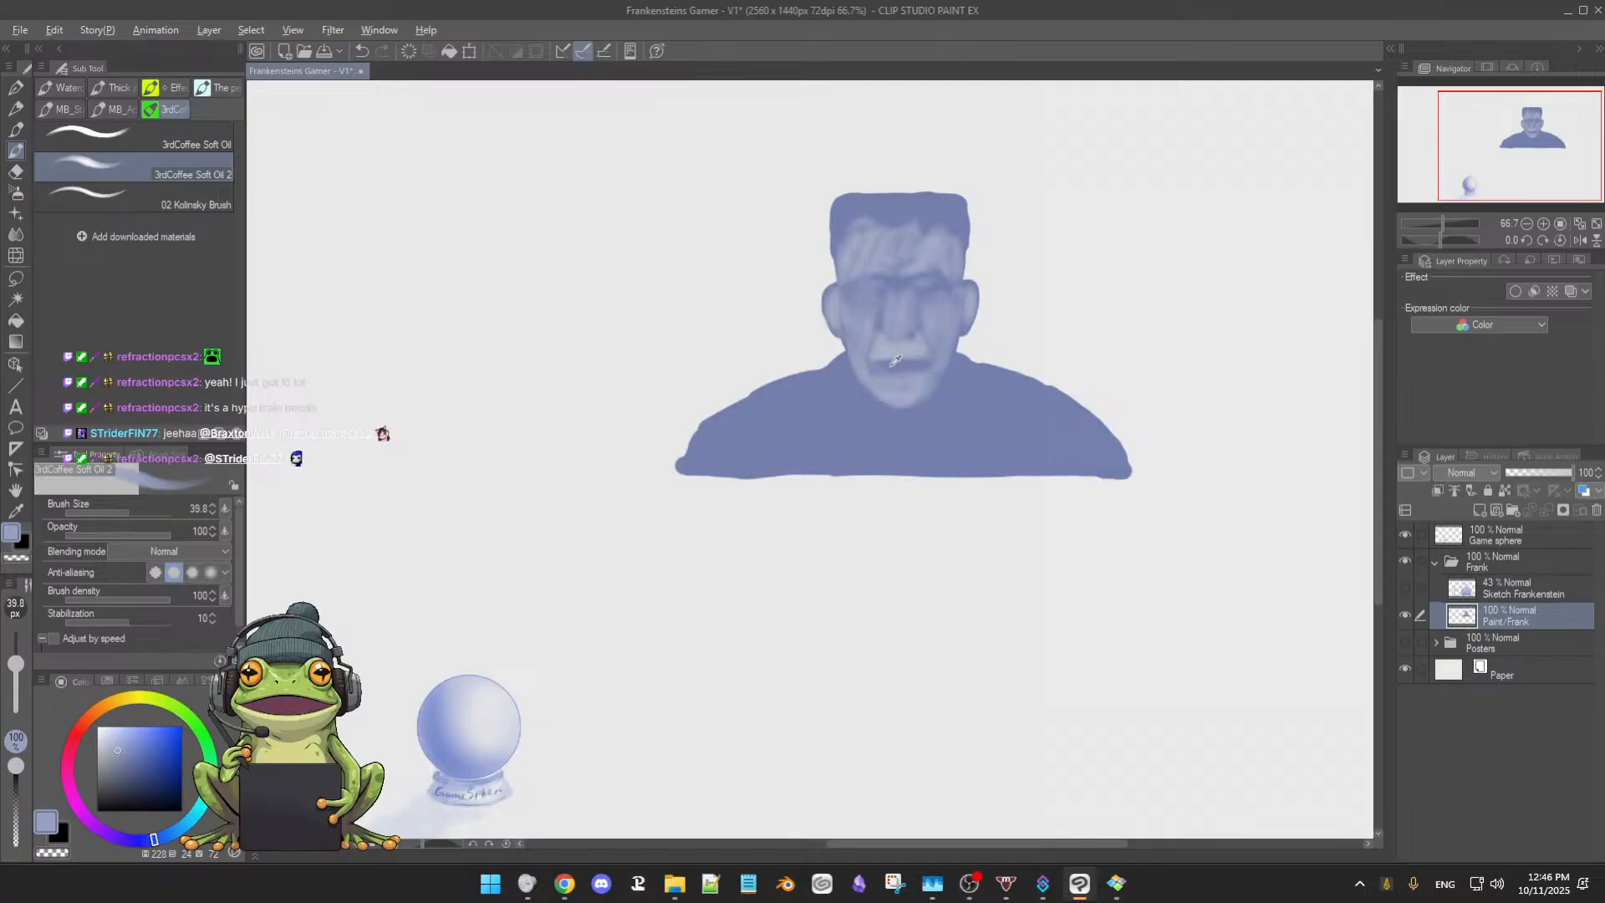
alt+click(884, 363)
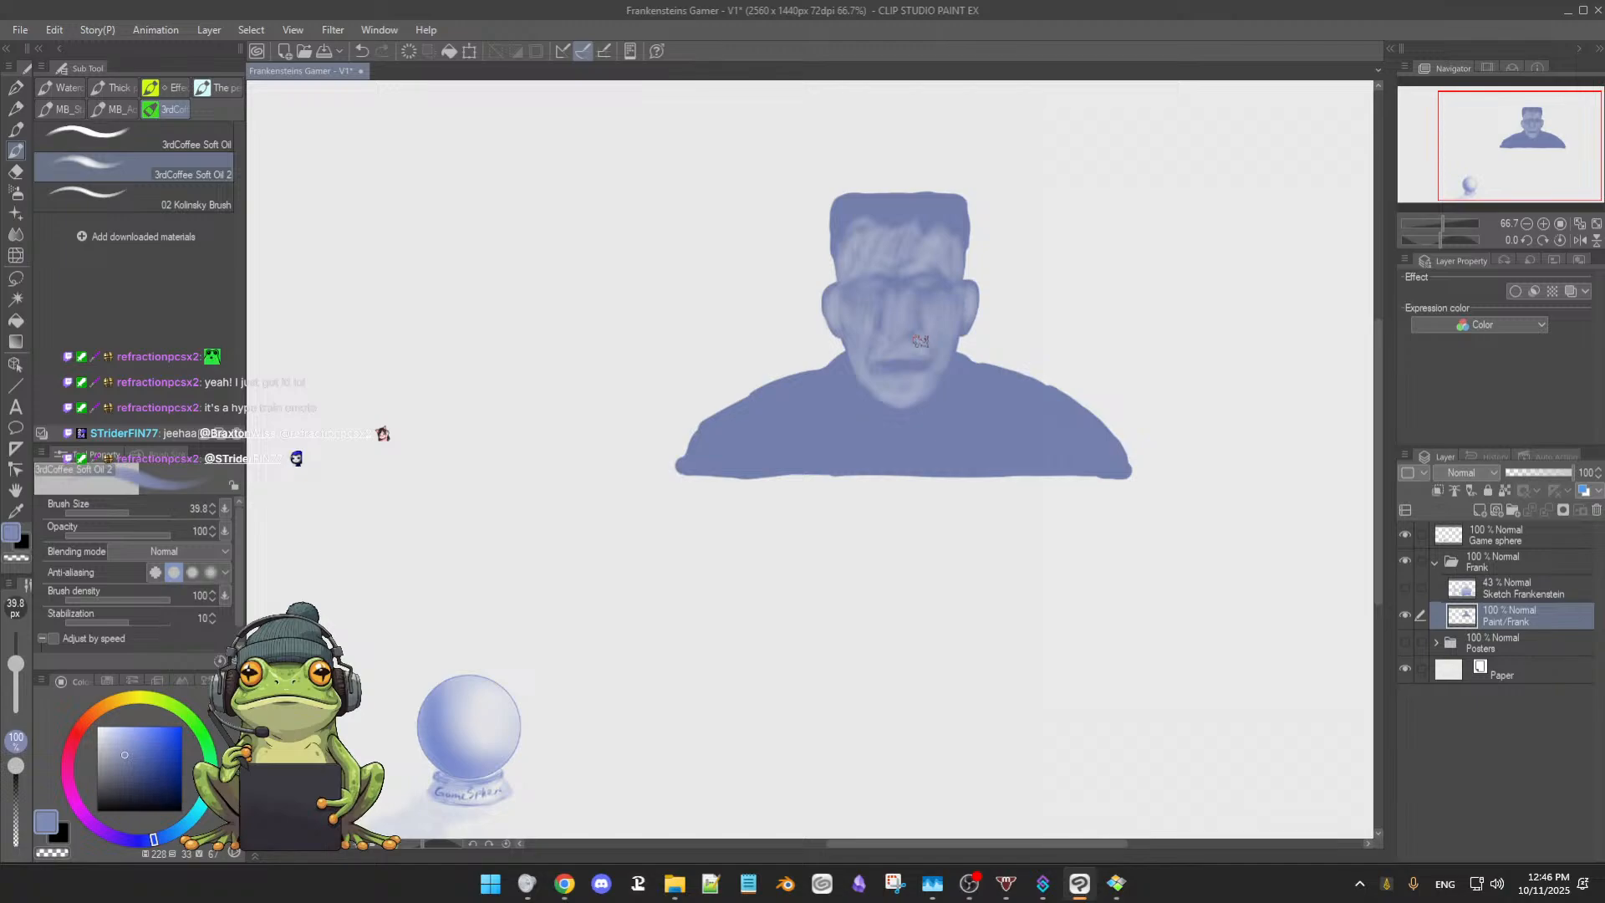
alt+click(908, 340)
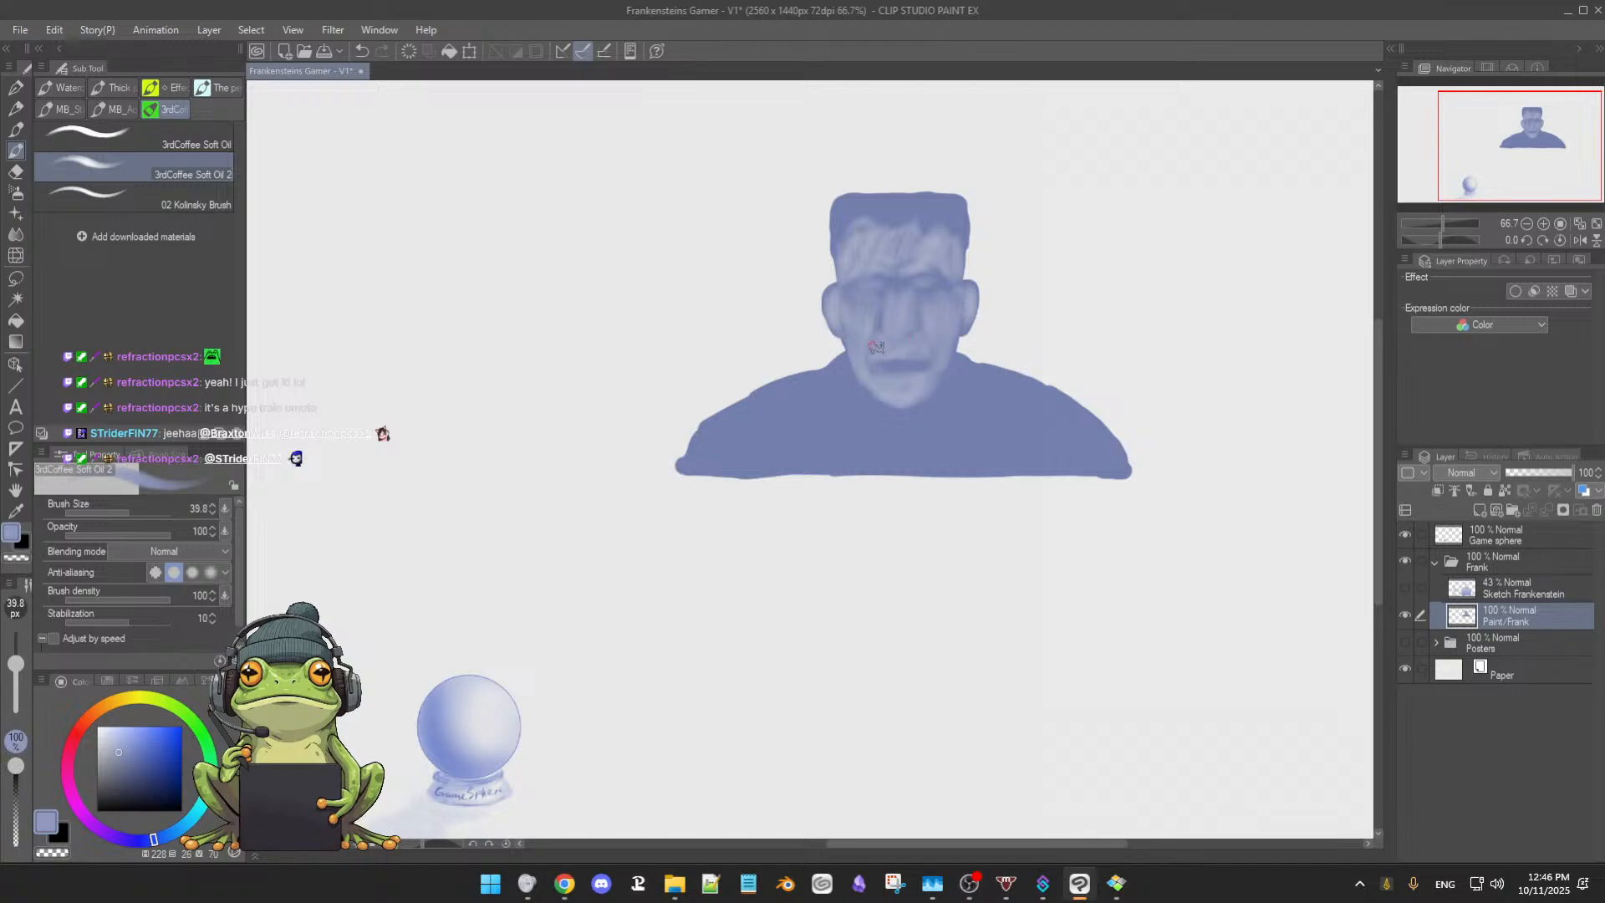
alt+click(888, 346)
alt+click(889, 378)
alt+click(861, 333)
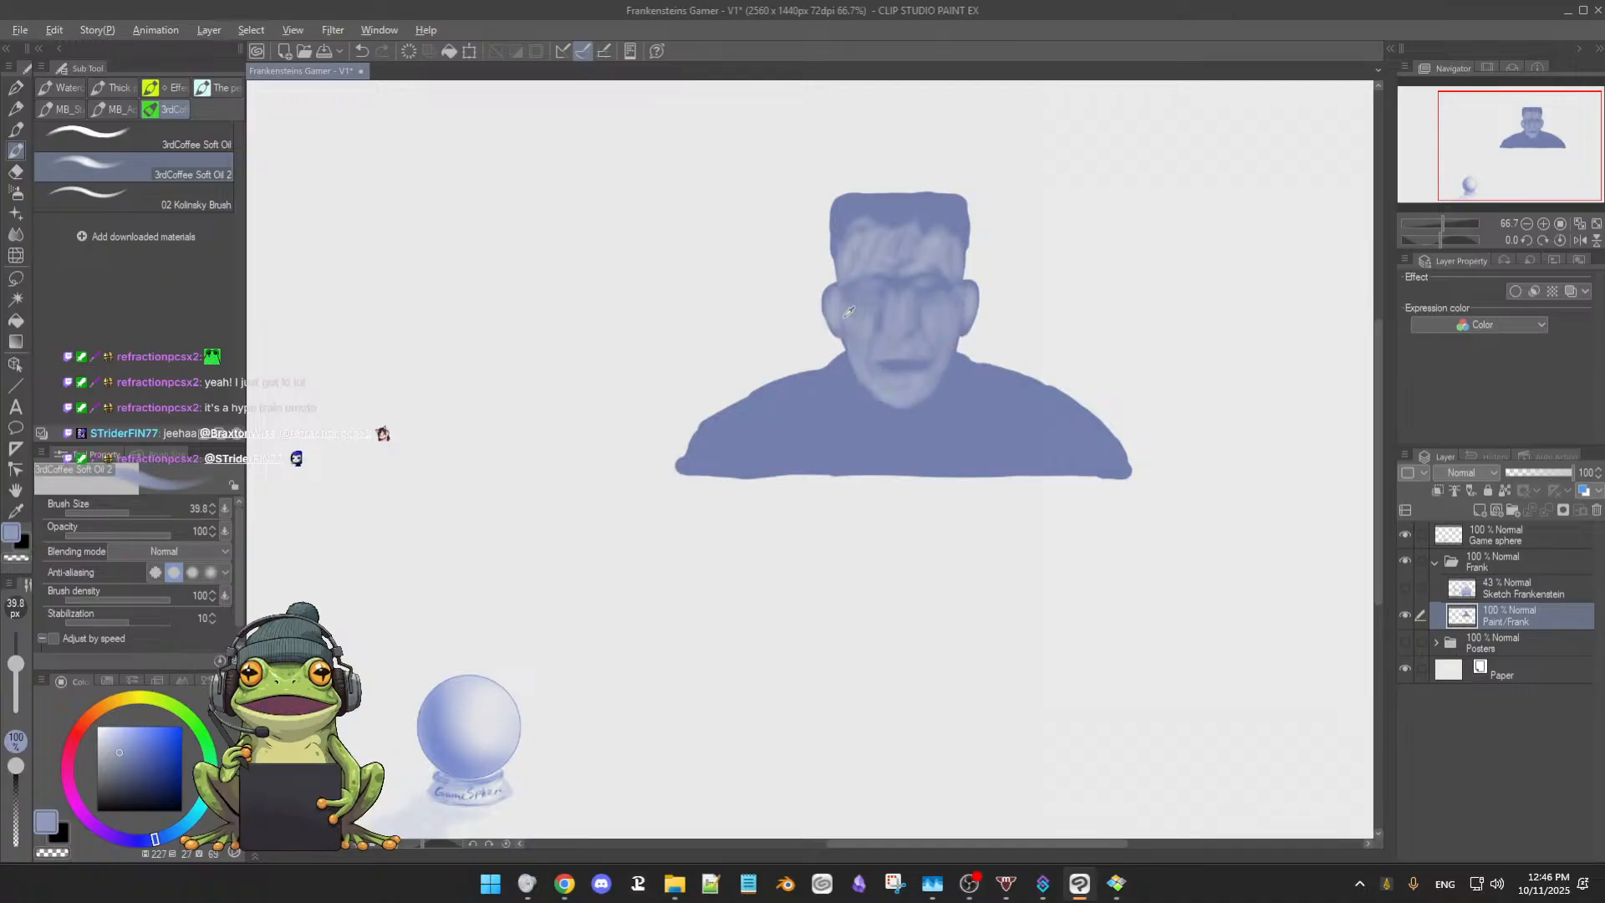
Smooth the shading of the forehead and brow with light blue tones sampled from the forehead
alt+click(853, 257)
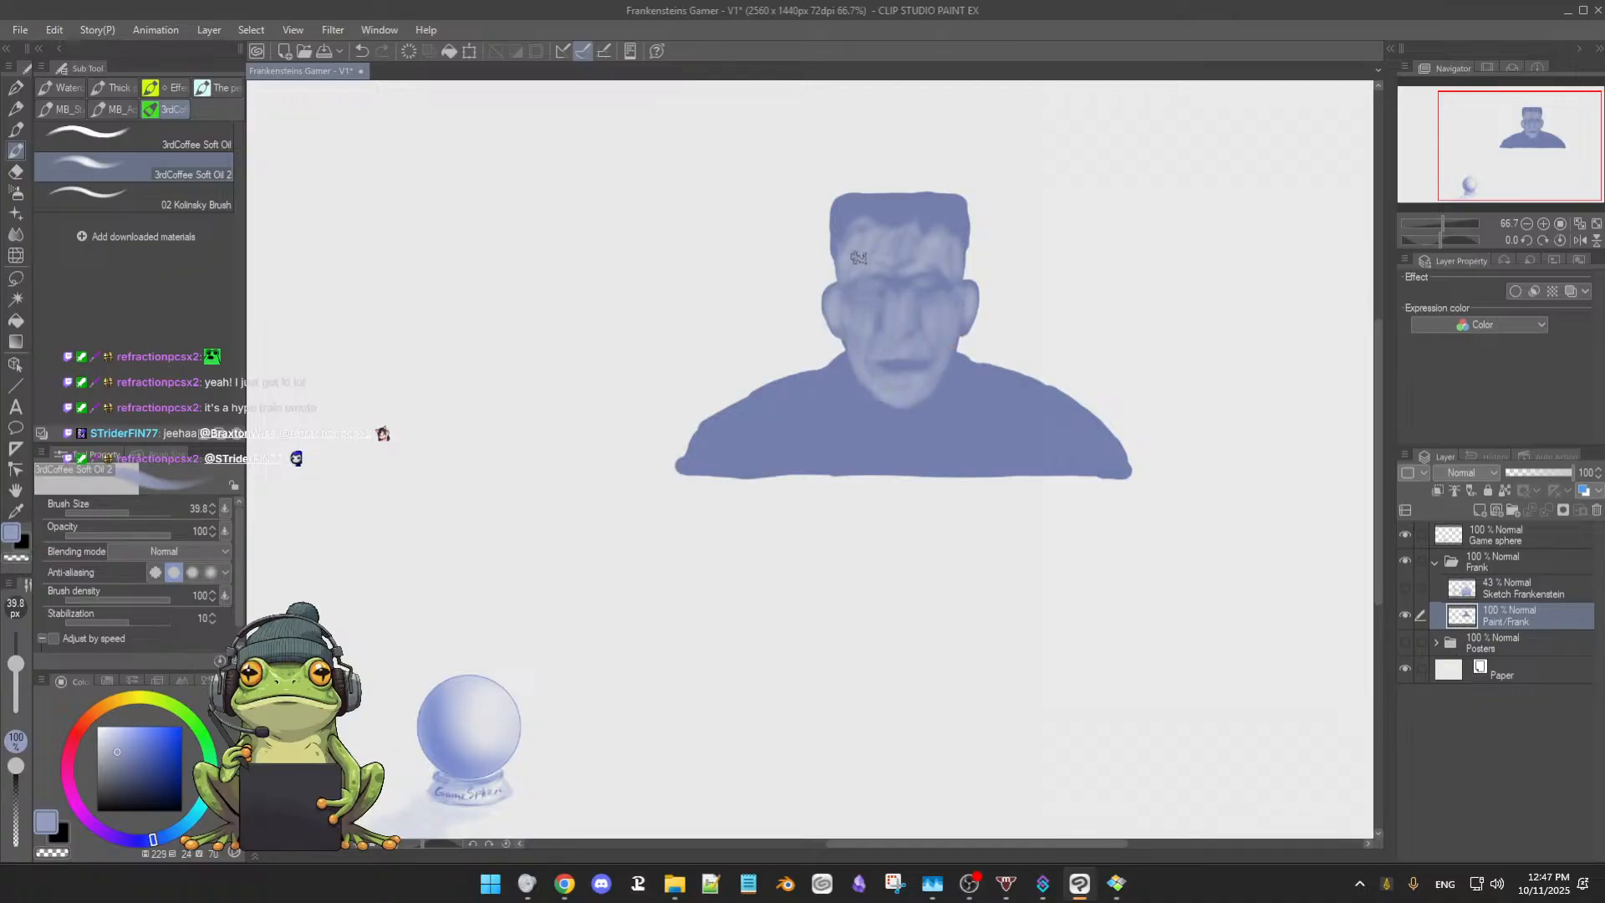
alt+click(909, 273)
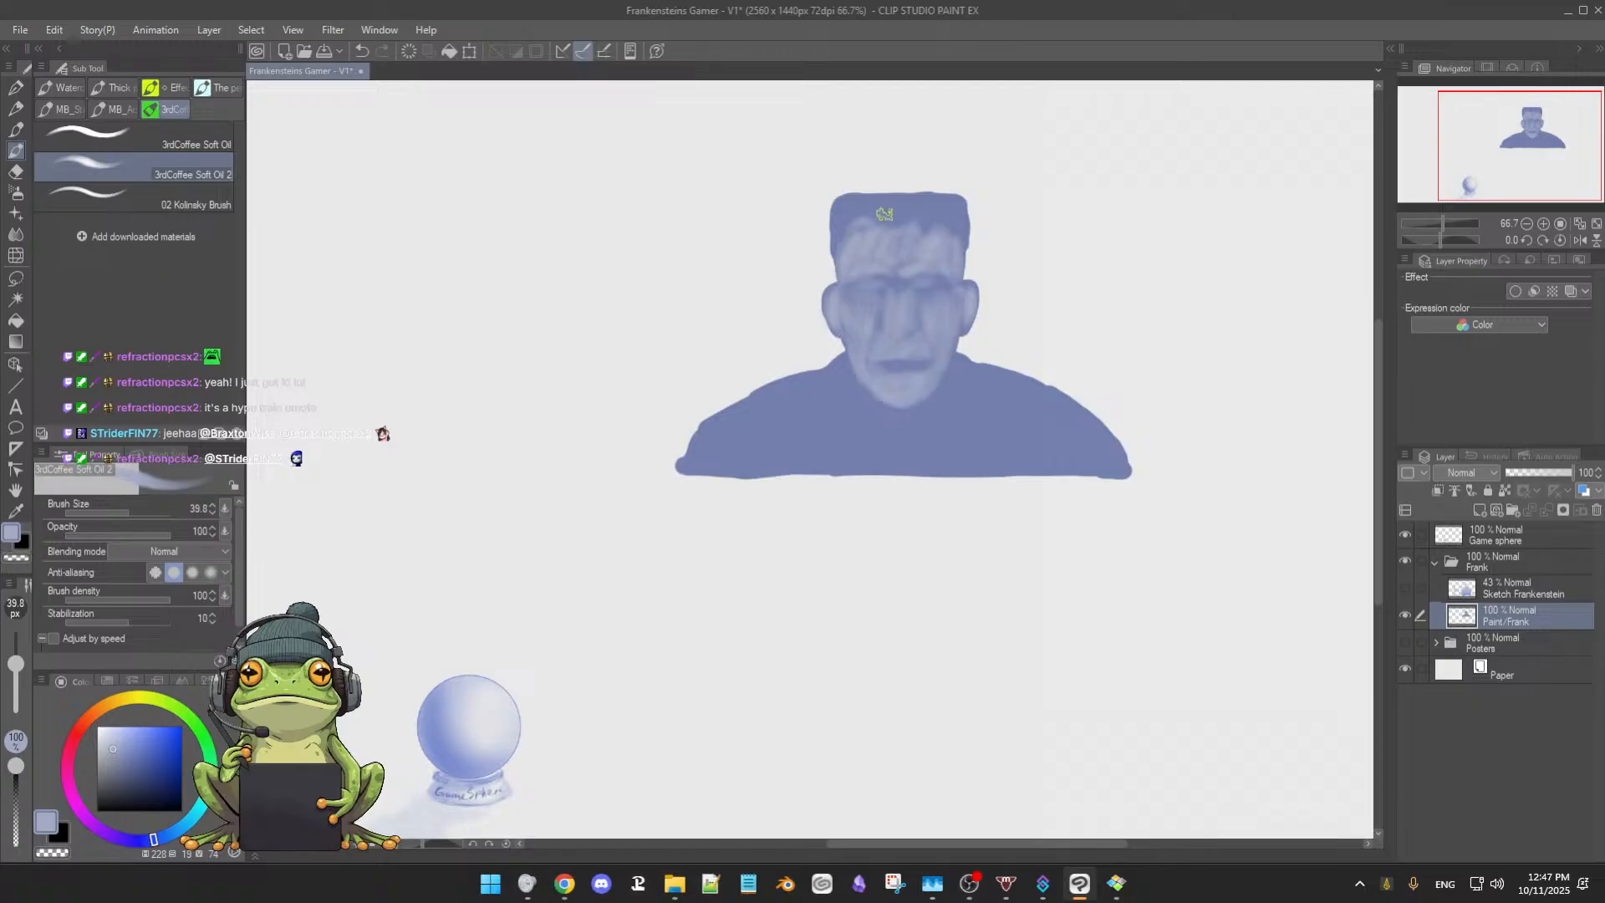
alt+click(872, 264)
Refine the lips and the area around the mouth with sampled blues, reducing the brush size to 28.6
alt+click(885, 363)
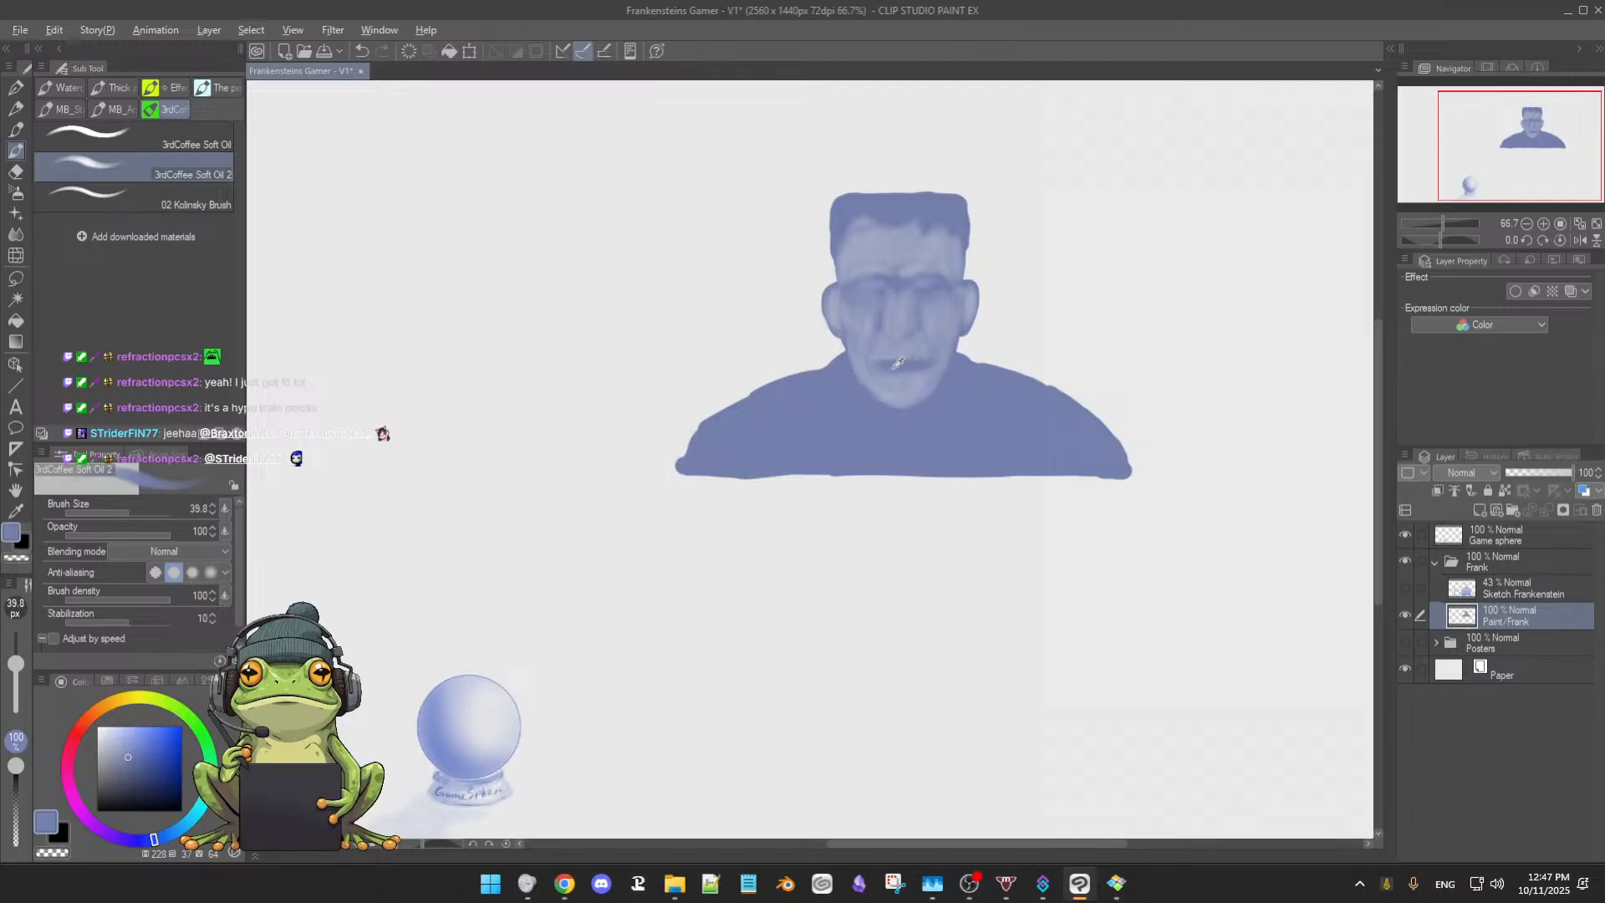
alt+click(892, 368)
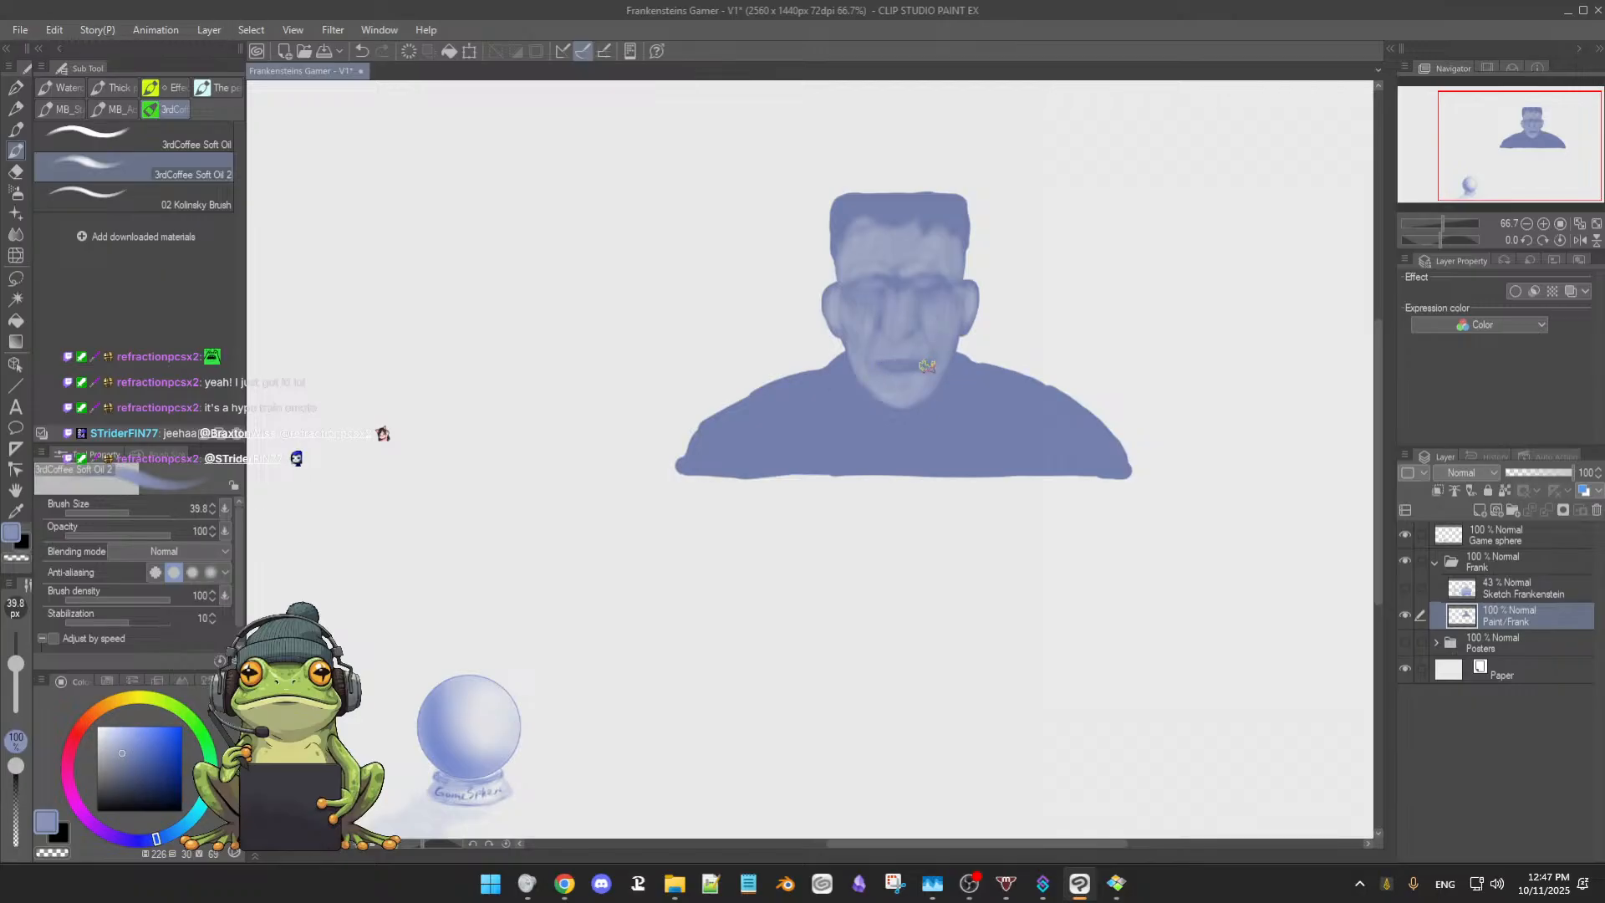
key([)
alt+click(891, 371)
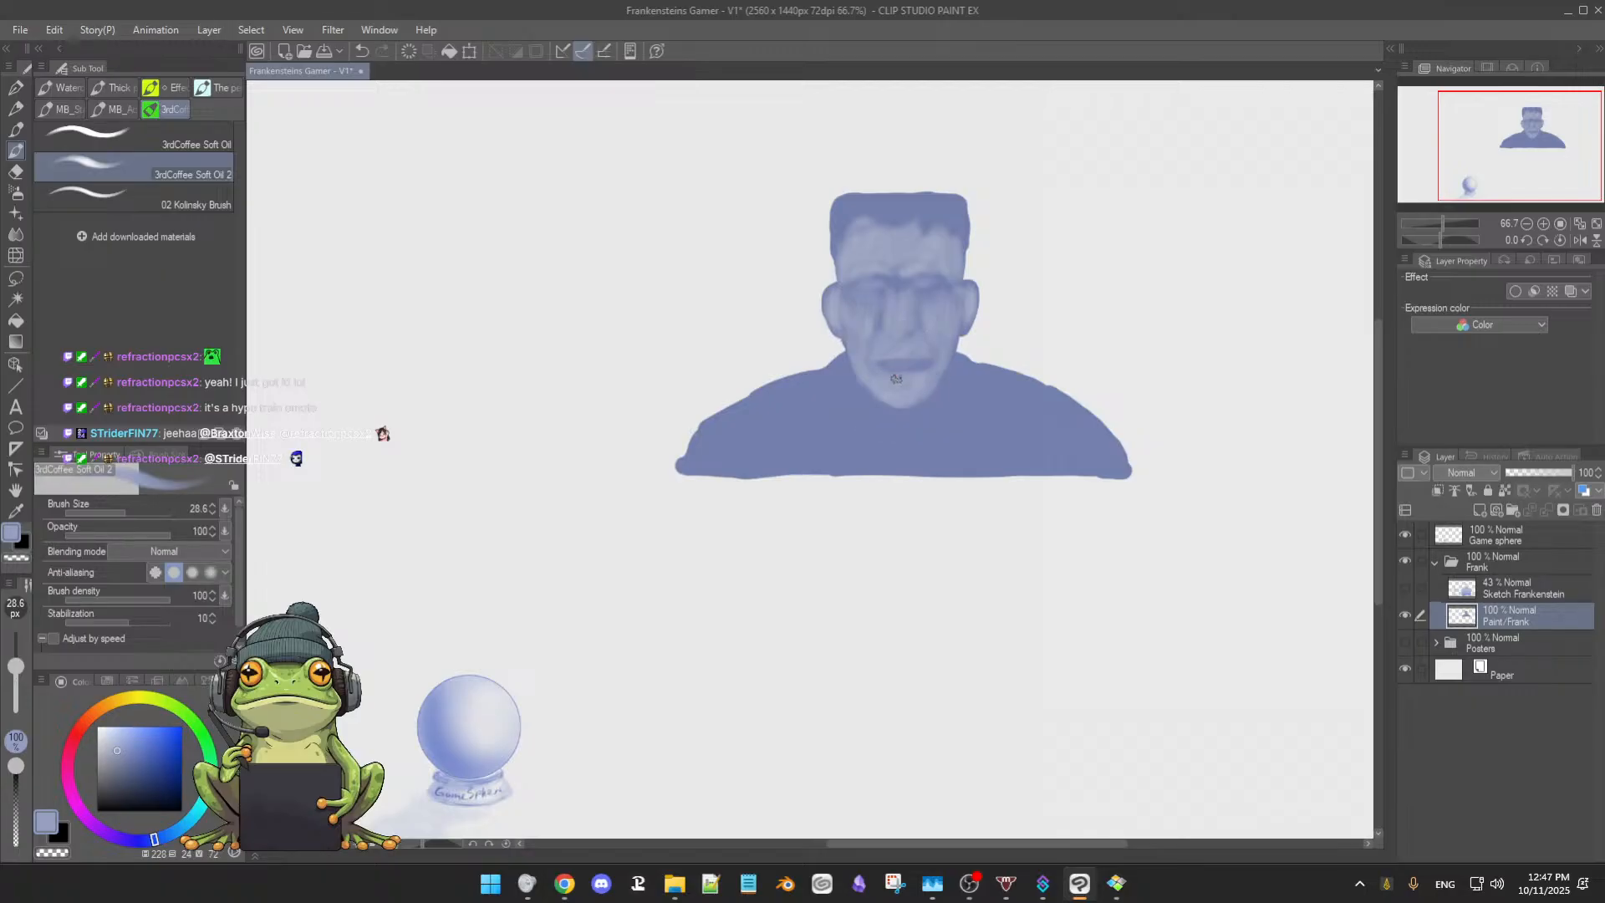
alt+click(928, 357)
alt+click(899, 352)
Show the Sketch Frankenstein layer and paint dark navy and black test strokes on the monitor's upper-left edge at brush size 58
click(1405, 589)
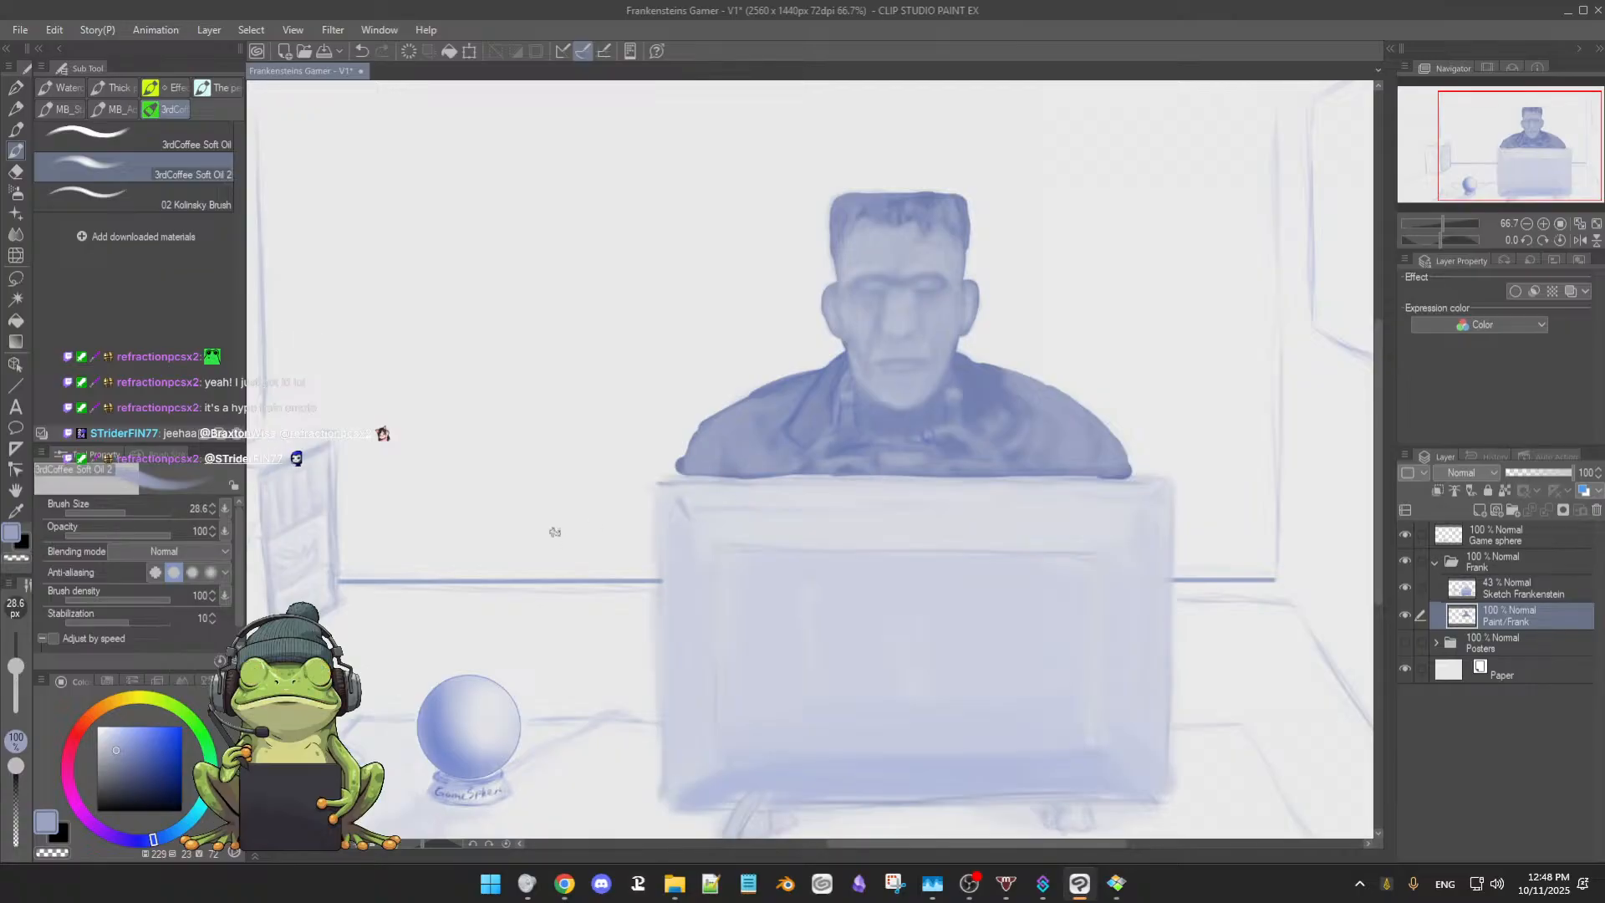
click(171, 786)
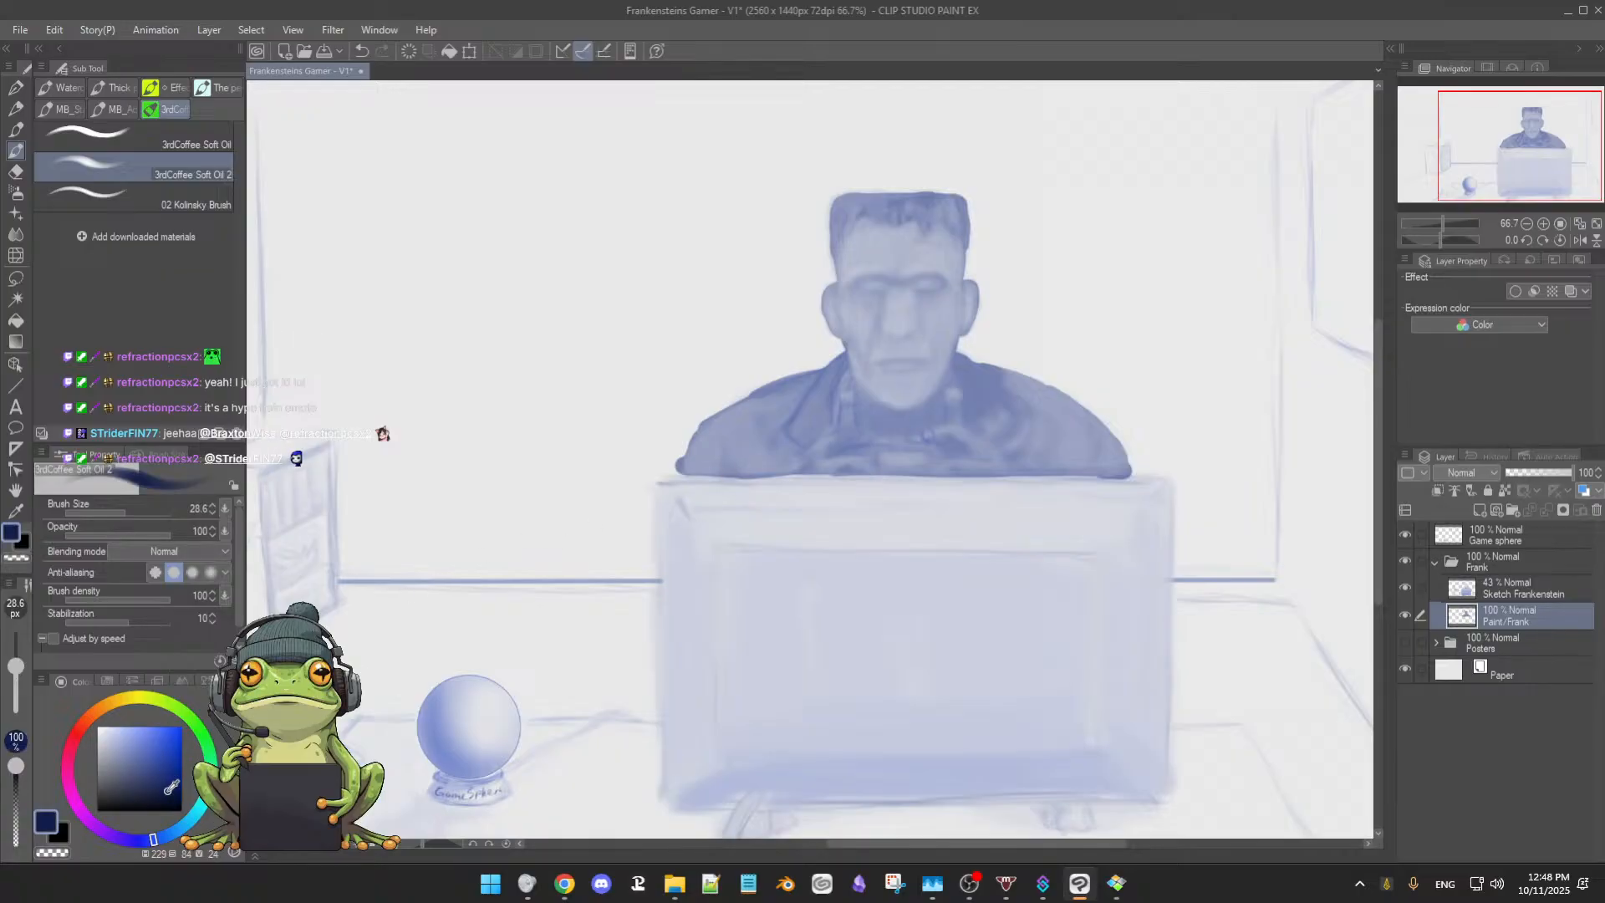
mouse_move(167, 793)
mouse_down()
mouse_move(163, 808)
mouse_move(163, 795)
mouse_up()
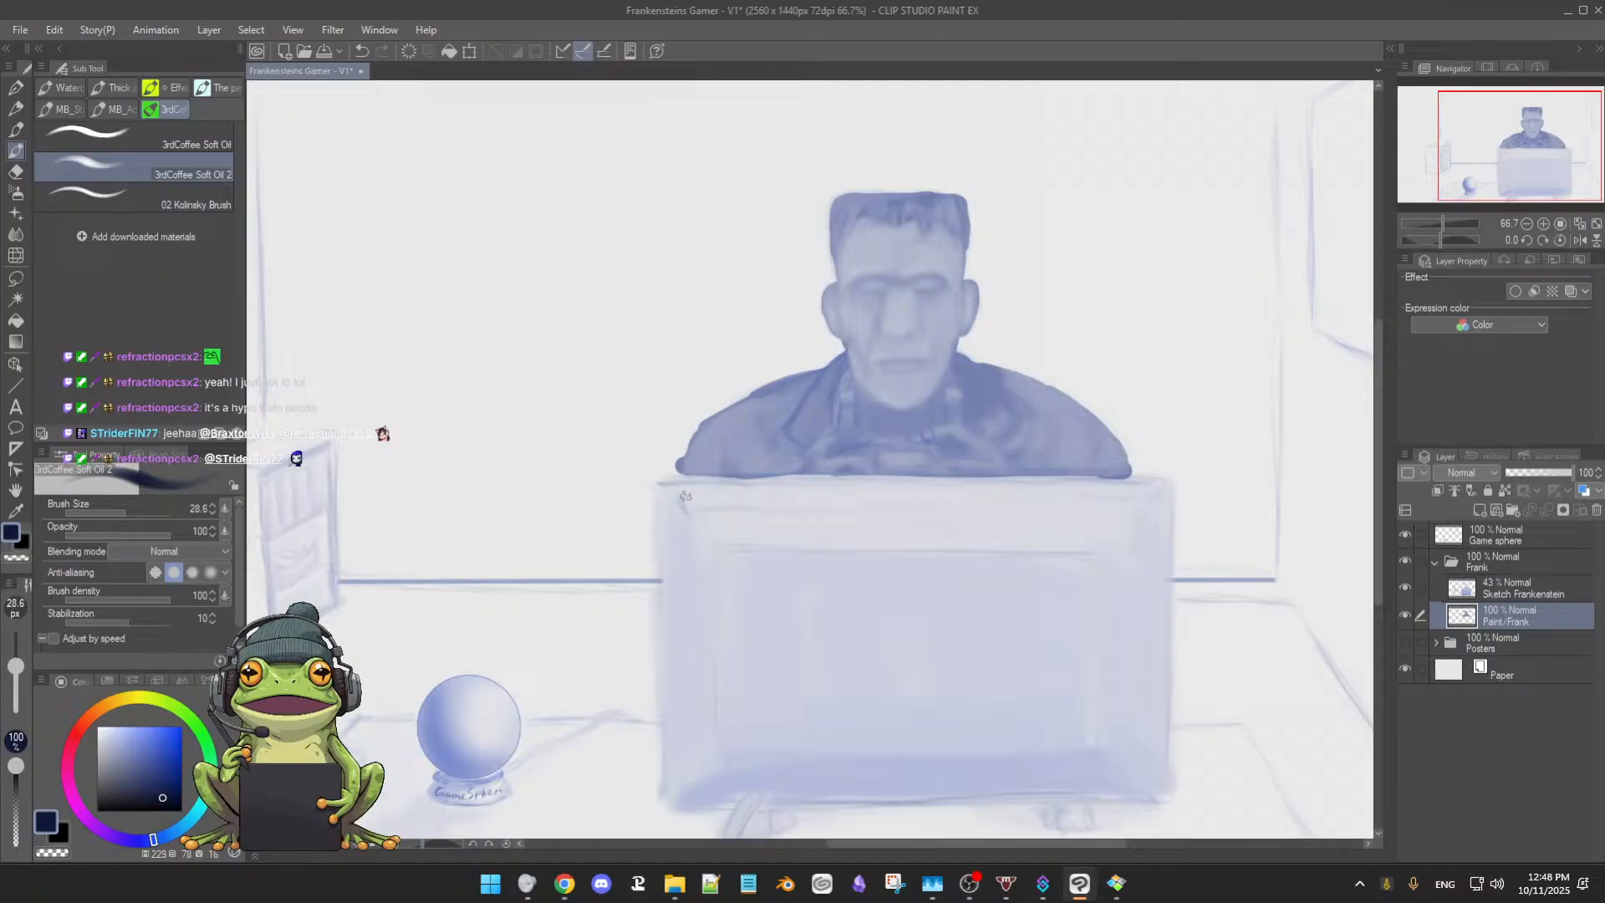
mouse_move(689, 514)
ctrl+alt+mouse_down()
mouse_move(684, 574)
mouse_move(701, 573)
mouse_move(668, 517)
mouse_move(686, 612)
mouse_move(692, 522)
ctrl+alt+mouse_up()
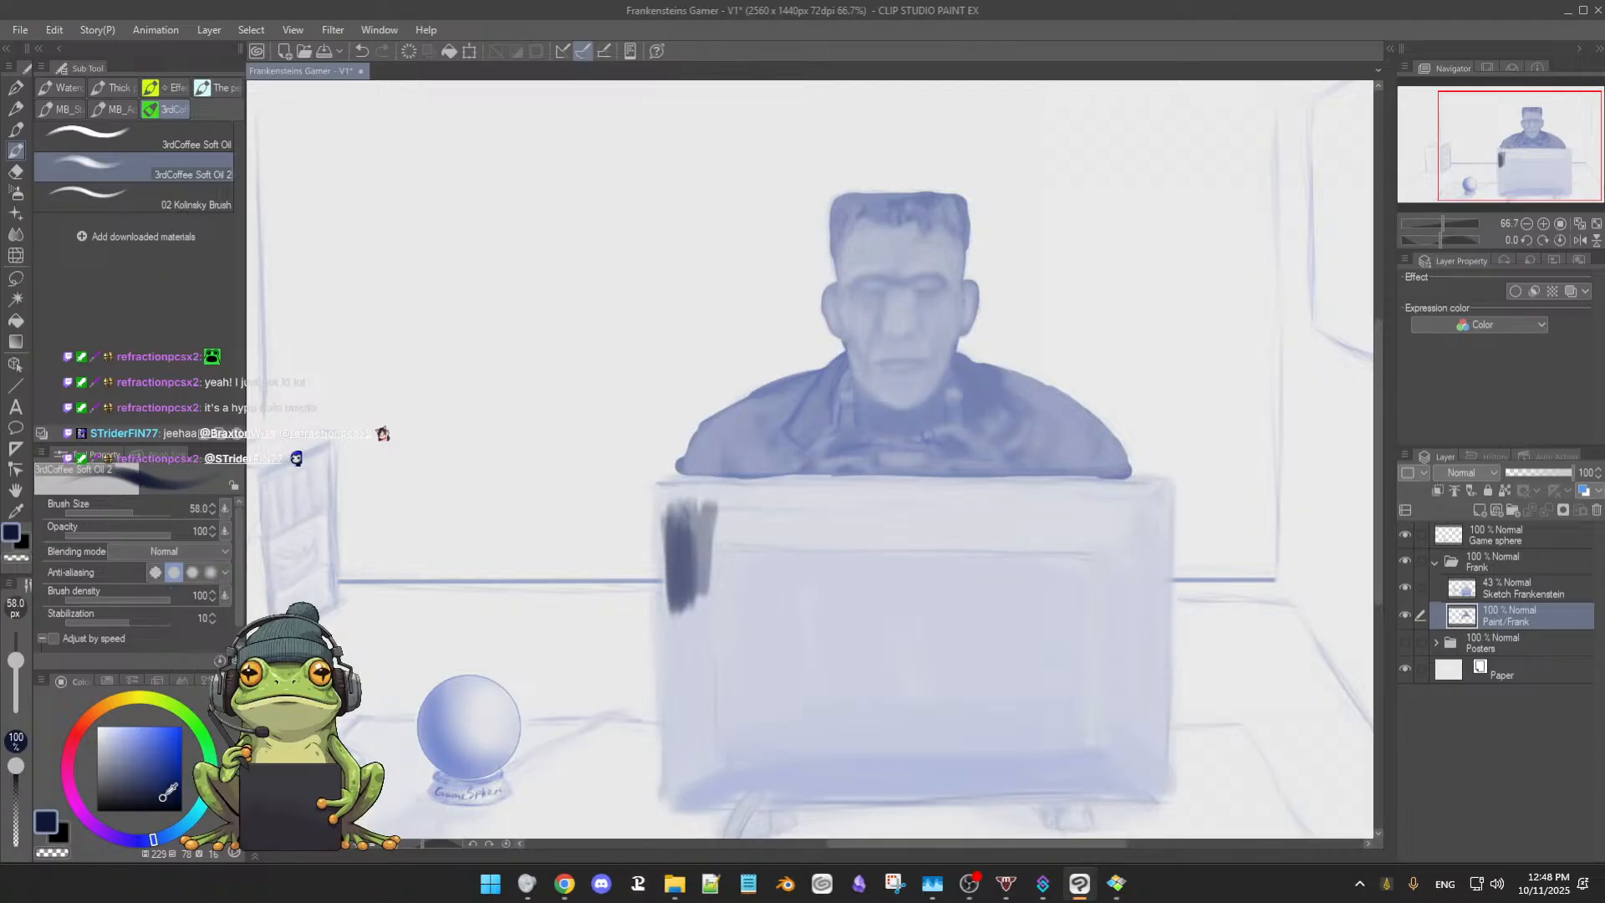
drag(170, 801, 165, 812)
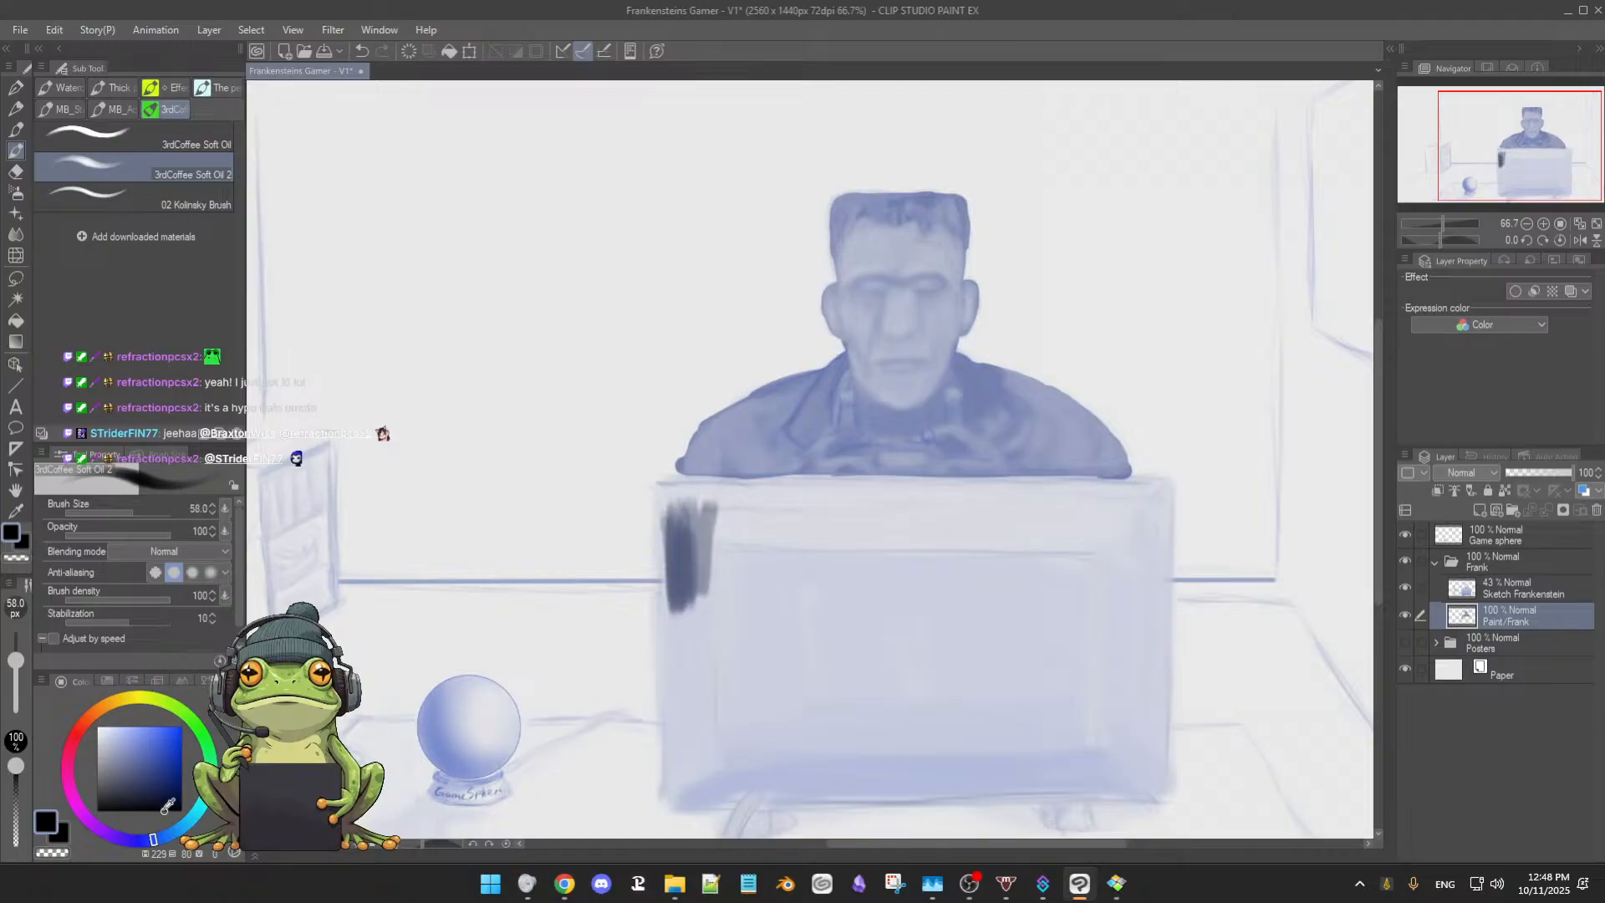
drag(675, 535, 675, 618)
mouse_move(676, 555)
mouse_down()
mouse_move(675, 611)
mouse_move(682, 555)
mouse_move(696, 648)
mouse_move(679, 597)
mouse_up()
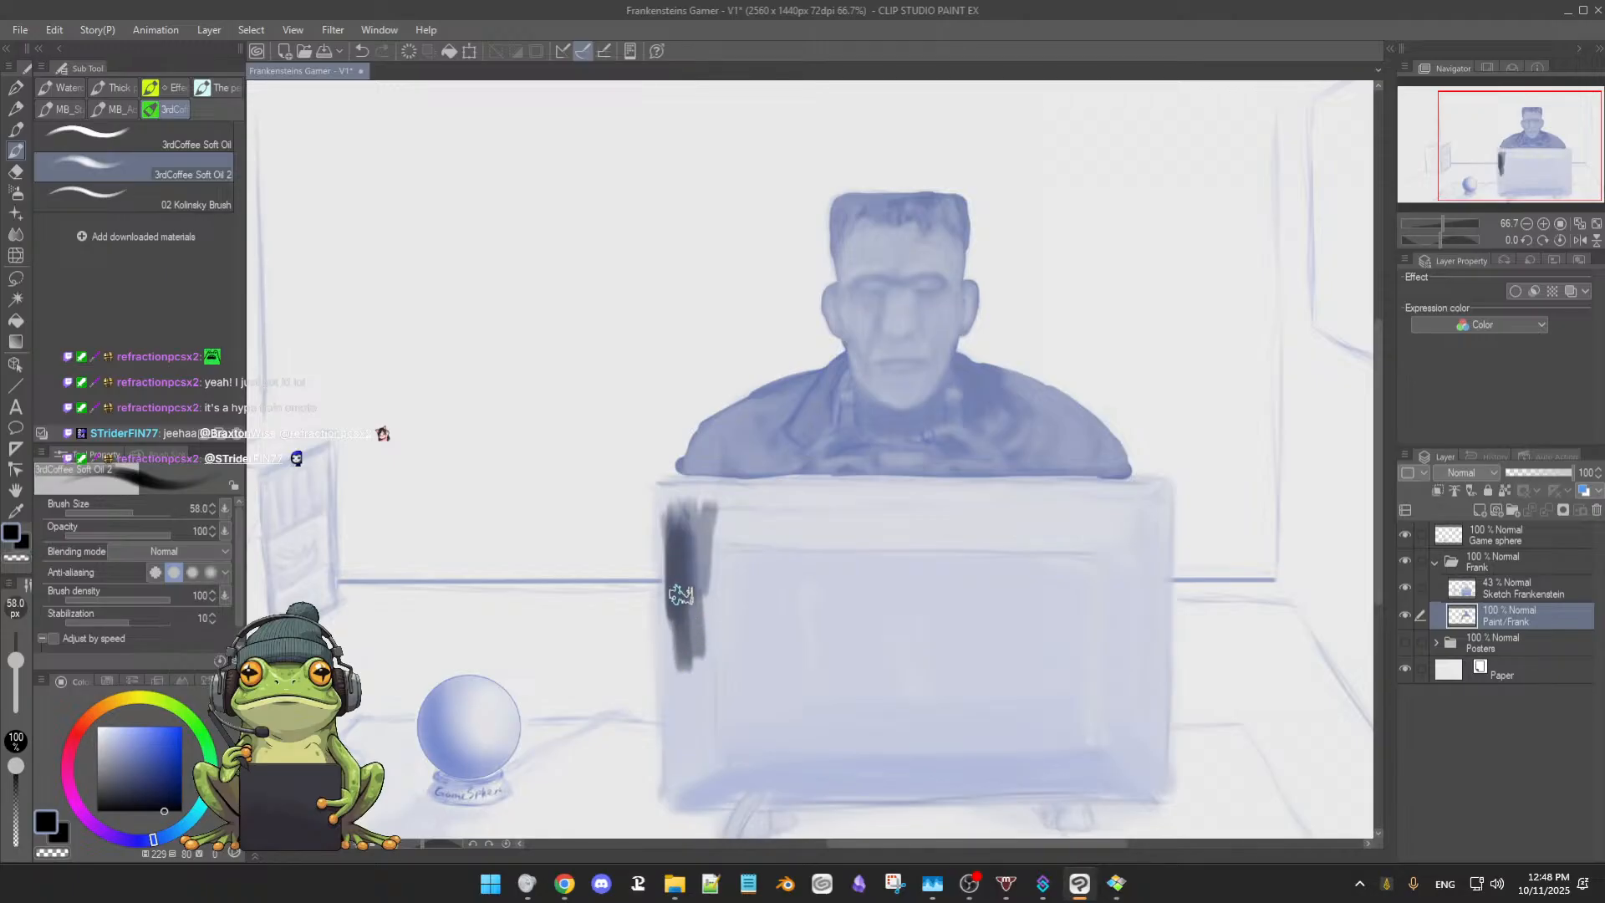
Check the test strokes with the sketch hidden and shown, and sample the dark navy from them
click(1406, 588)
click(1407, 589)
click(1407, 589)
click(1408, 590)
click(1406, 588)
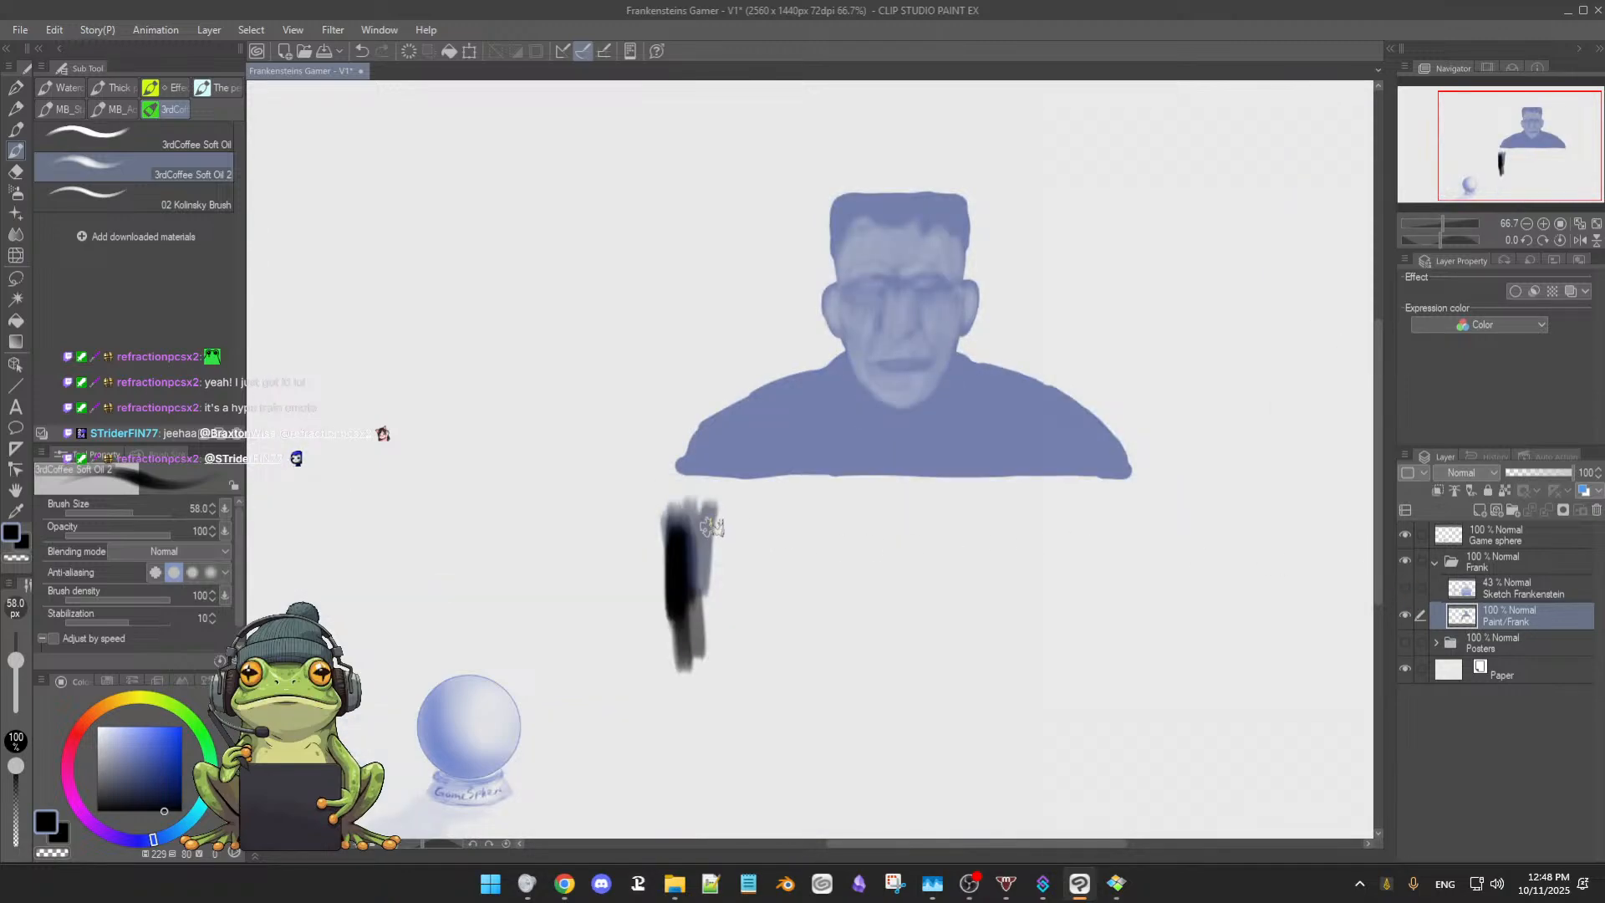
key(alt)
alt+click(688, 544)
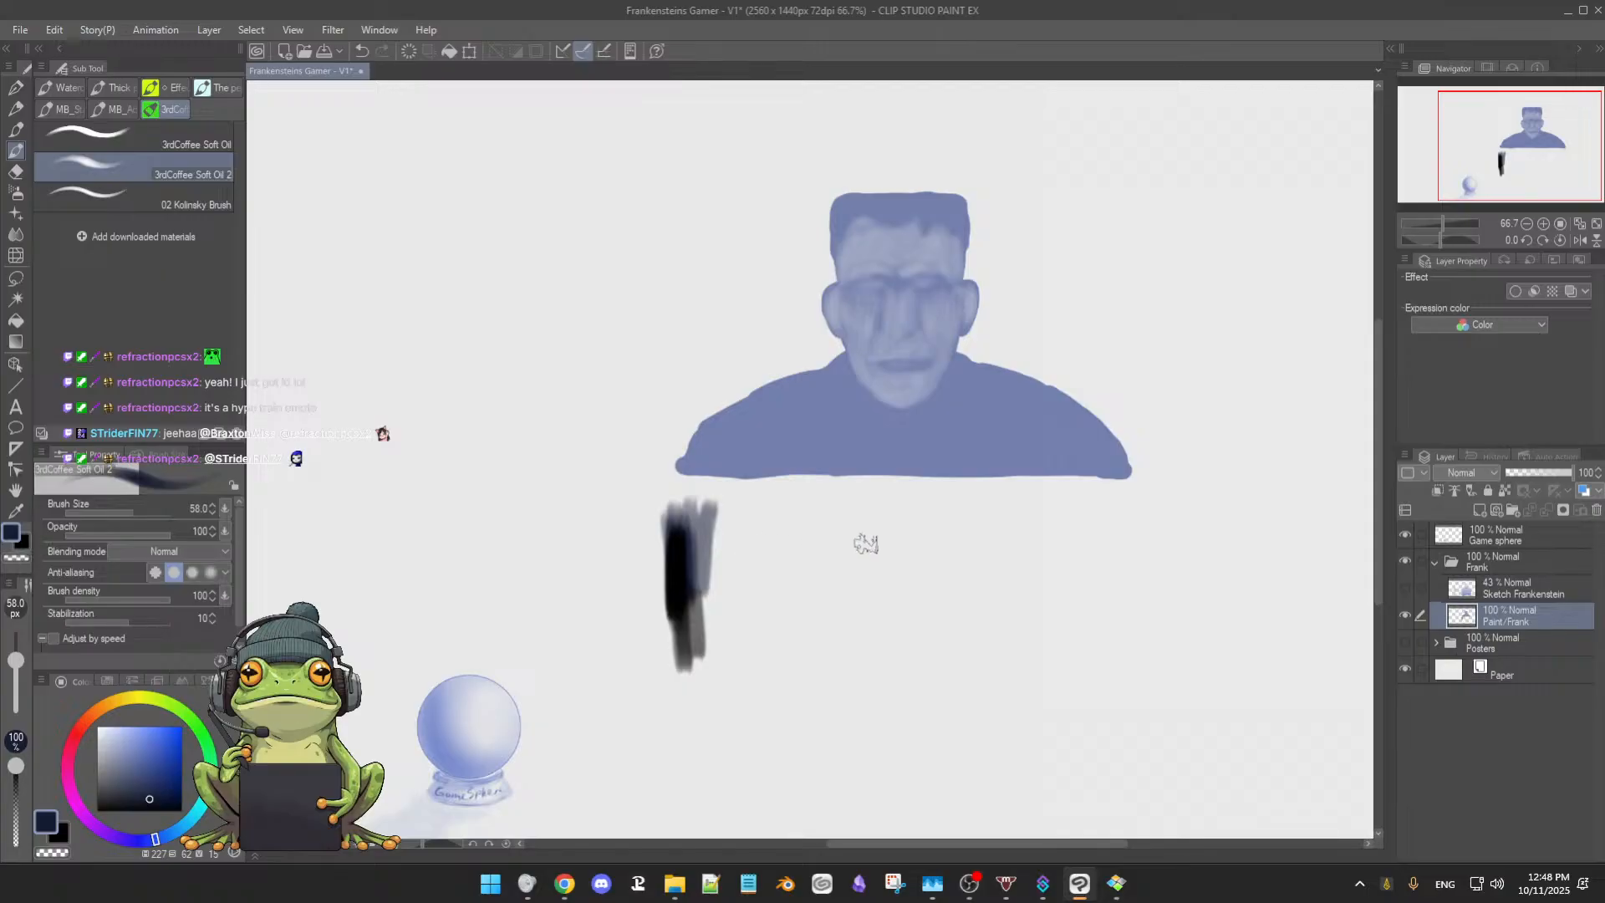
click(1405, 588)
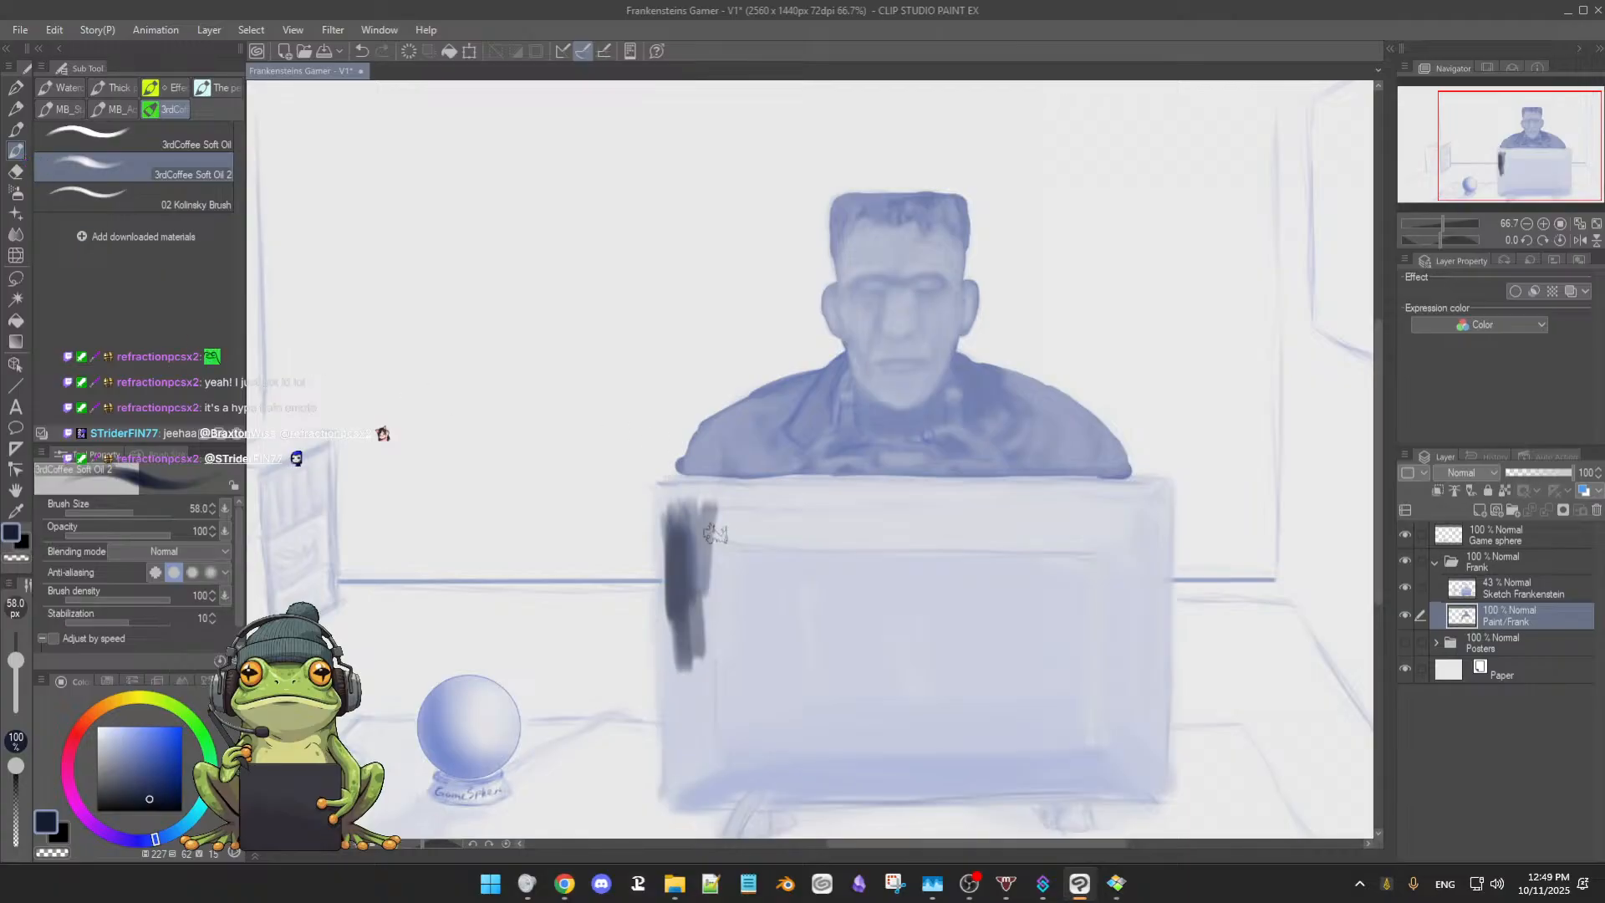
Erase the dark test strokes from the monitor area
key(e)
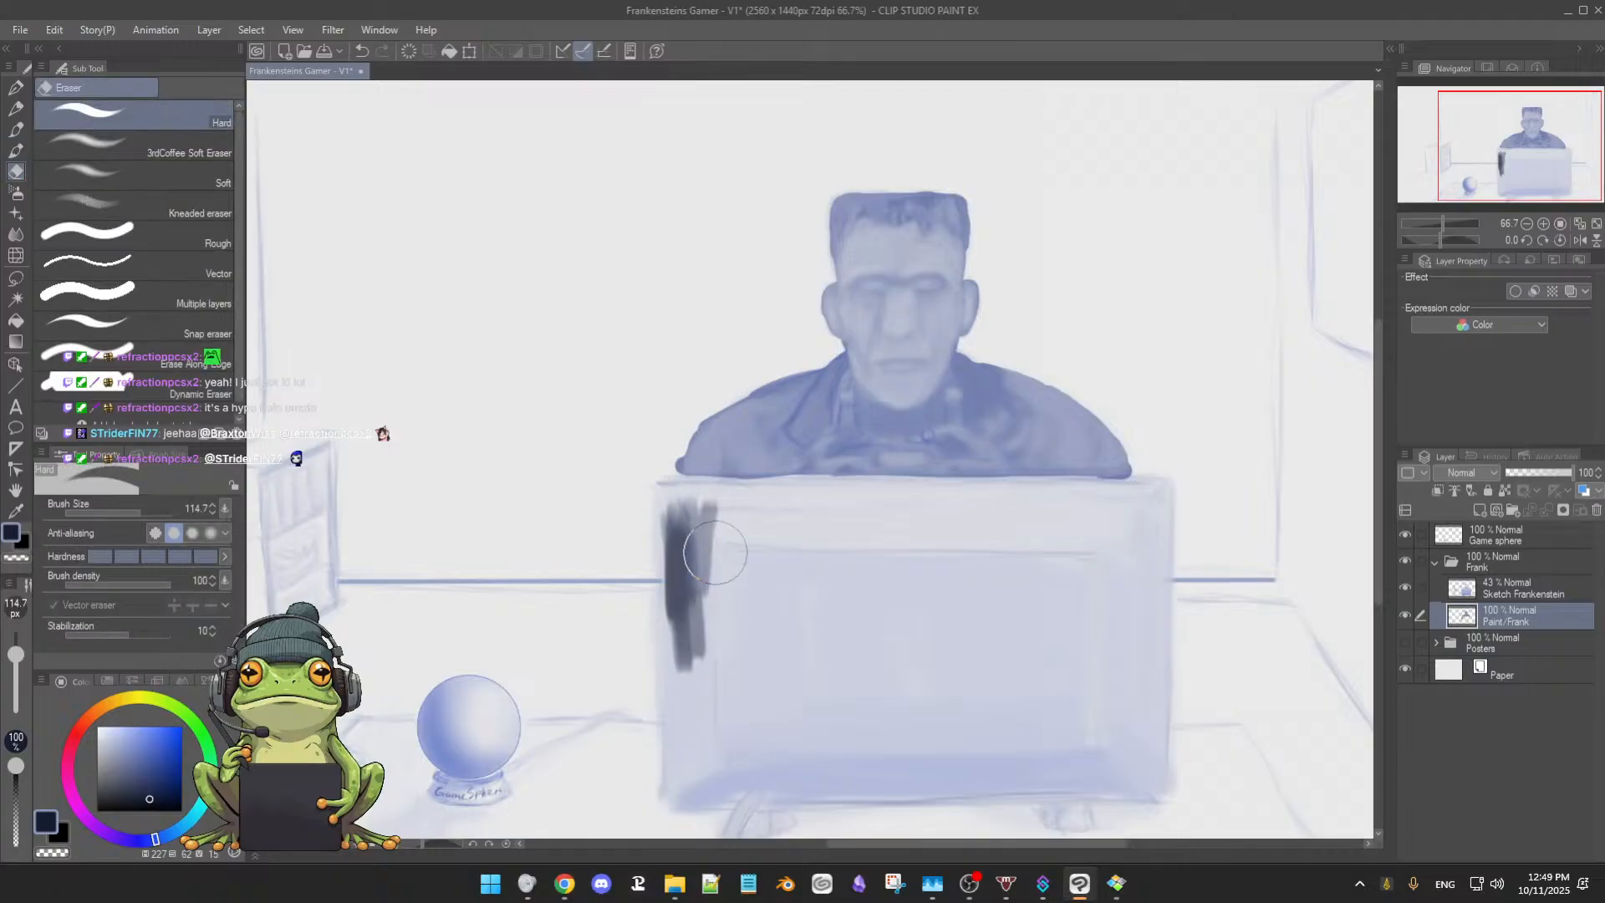
mouse_move(719, 514)
mouse_down()
mouse_move(669, 515)
mouse_move(681, 580)
mouse_move(717, 537)
mouse_move(691, 638)
mouse_move(716, 591)
mouse_up()
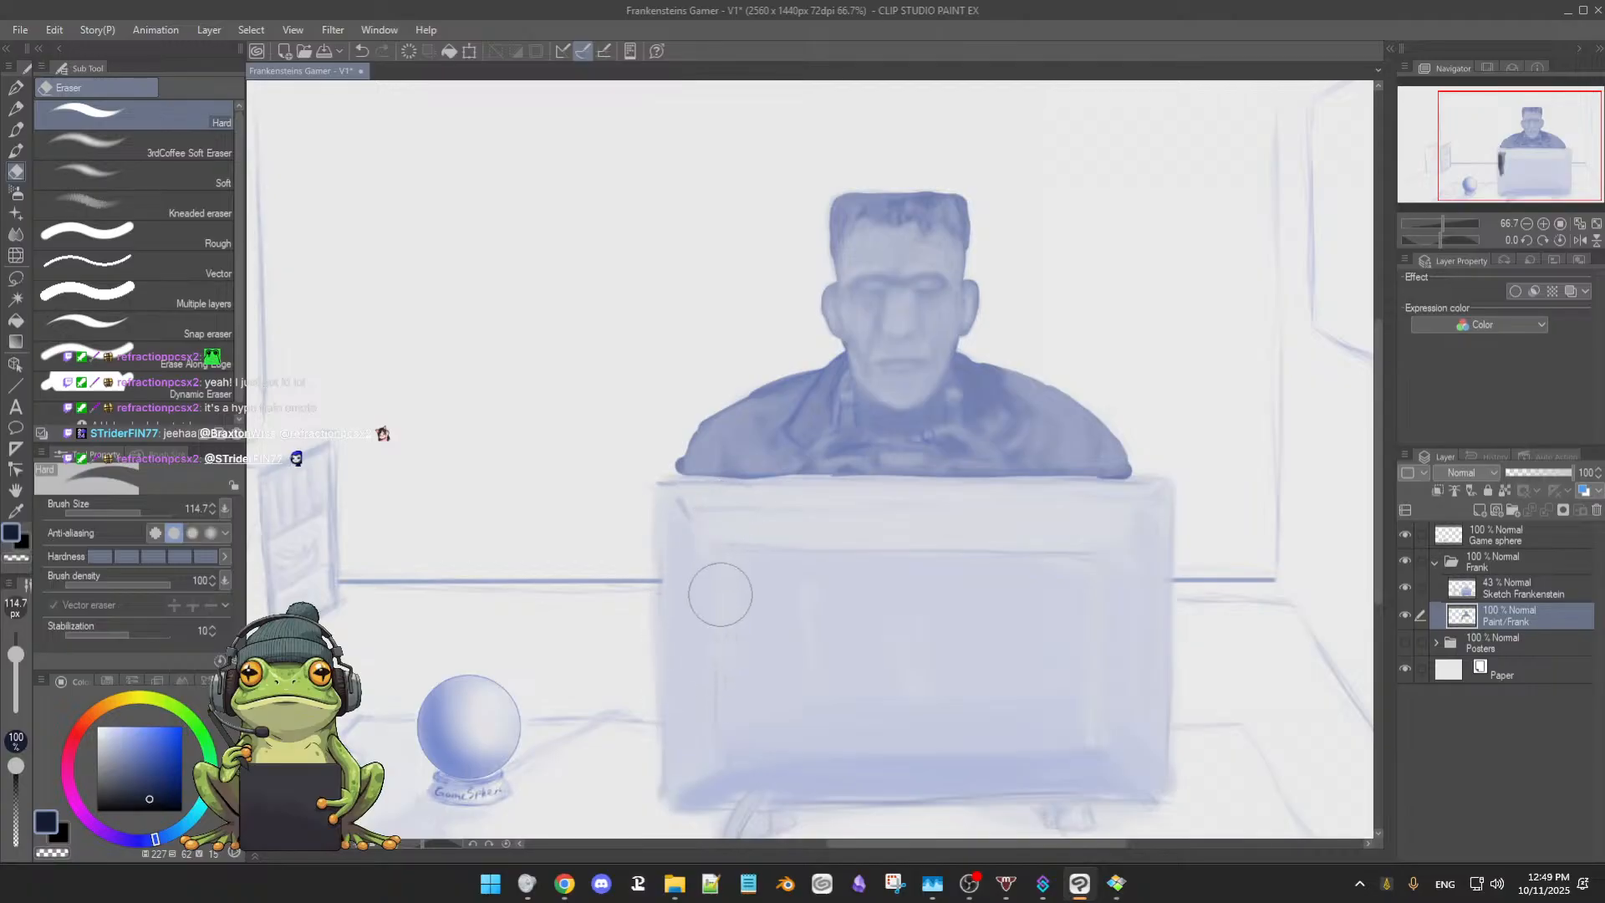
key(b)
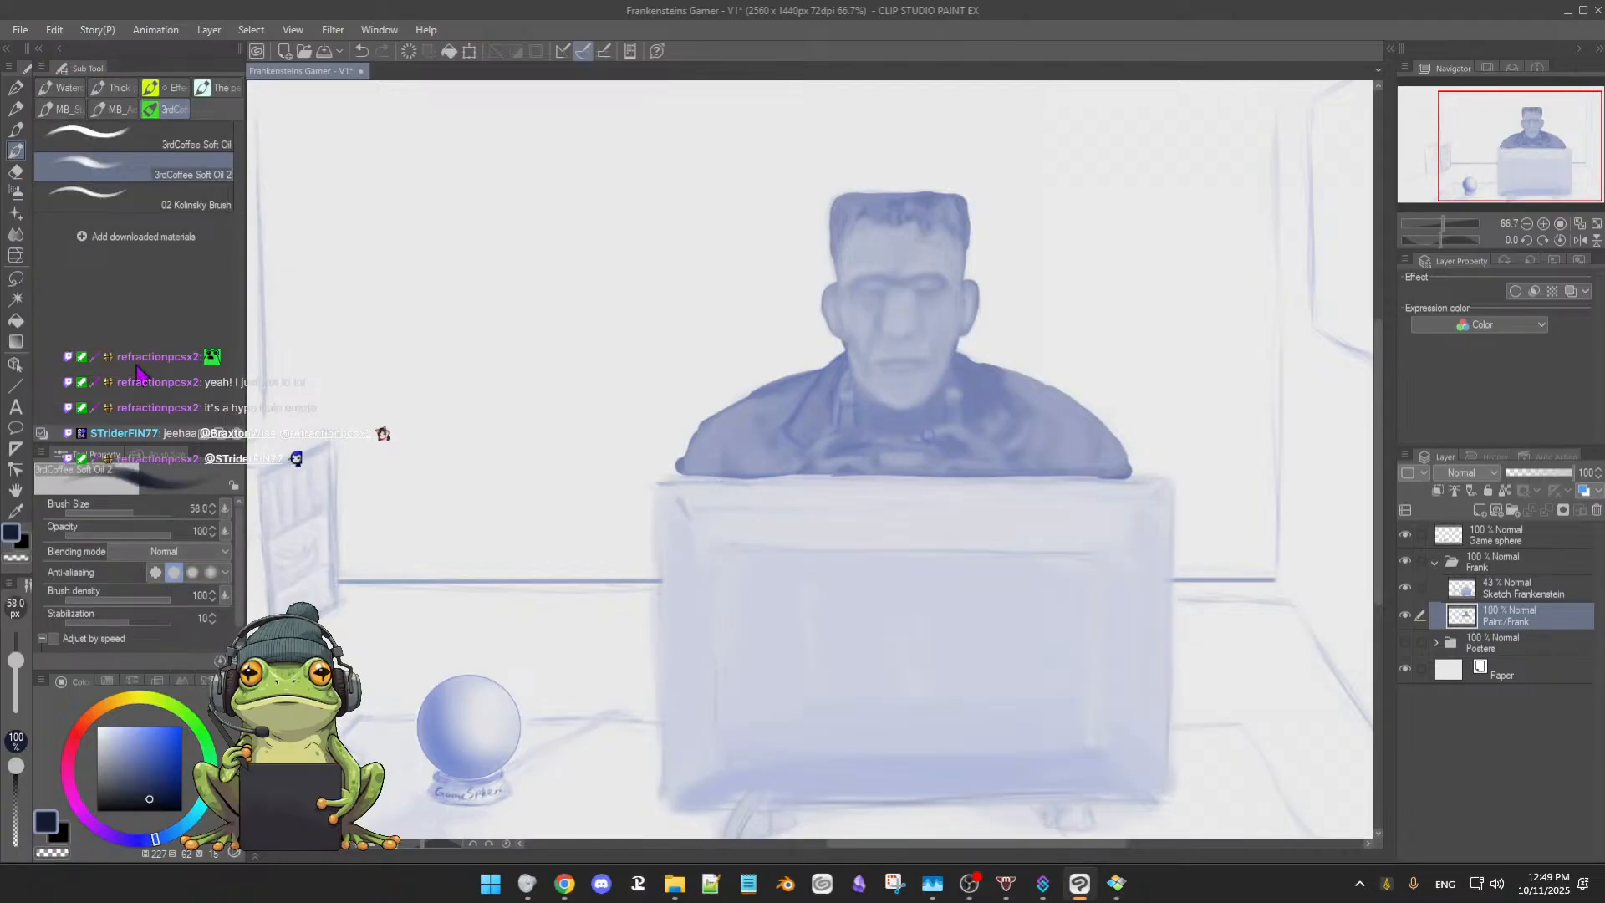
Make a rectangular selection around the sketched monitor in front of Frankenstein and fill it with dark navy
key(m)
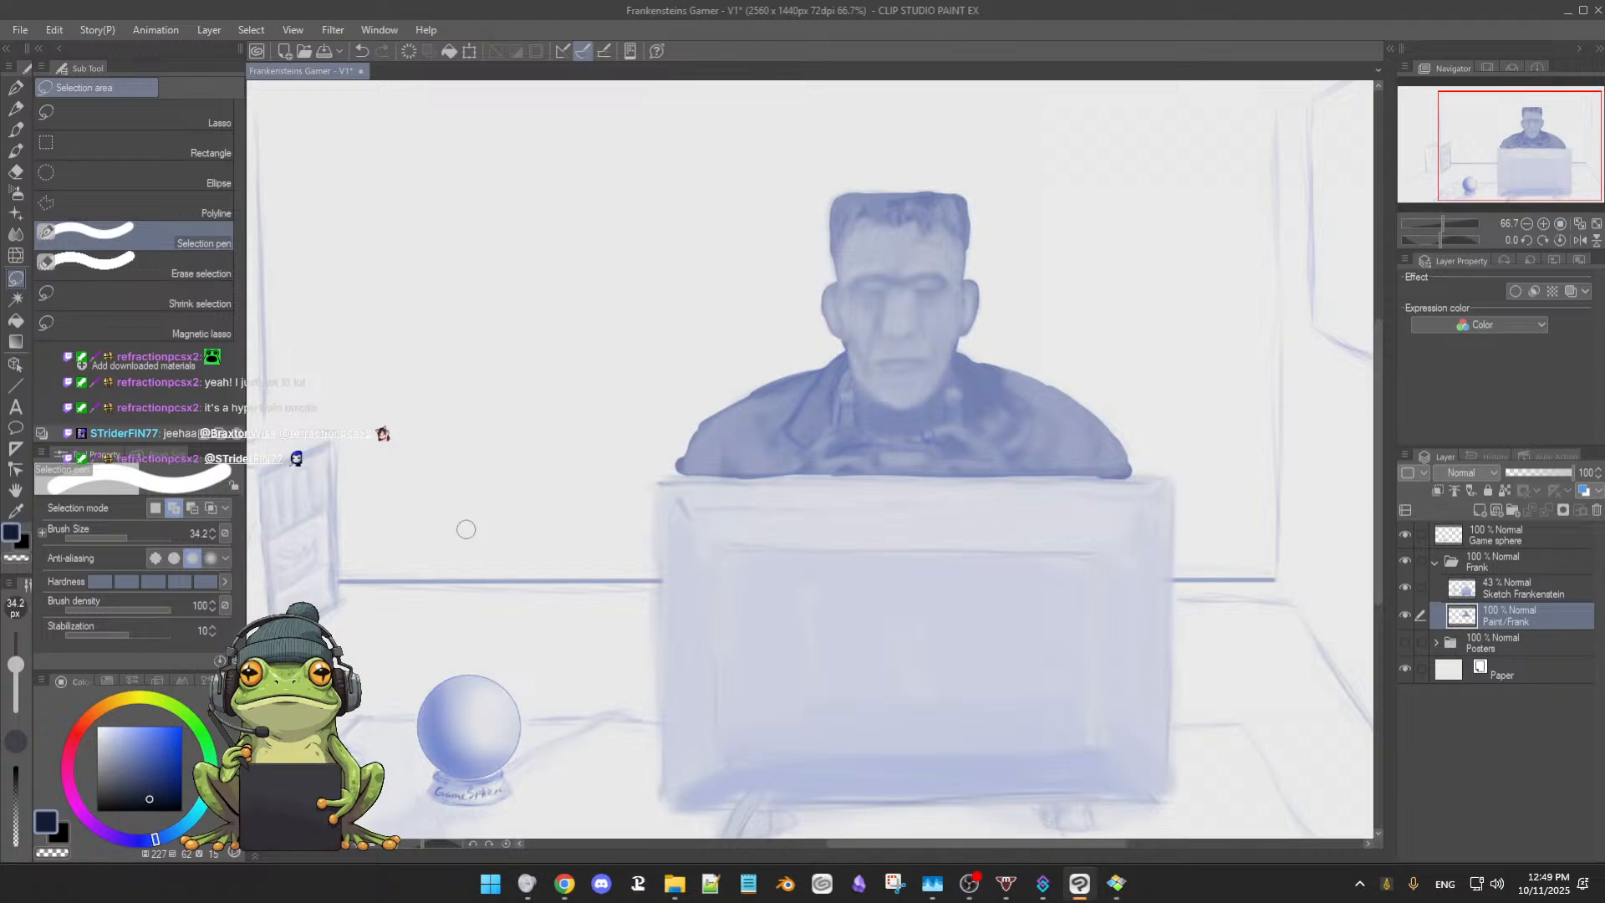
click(104, 153)
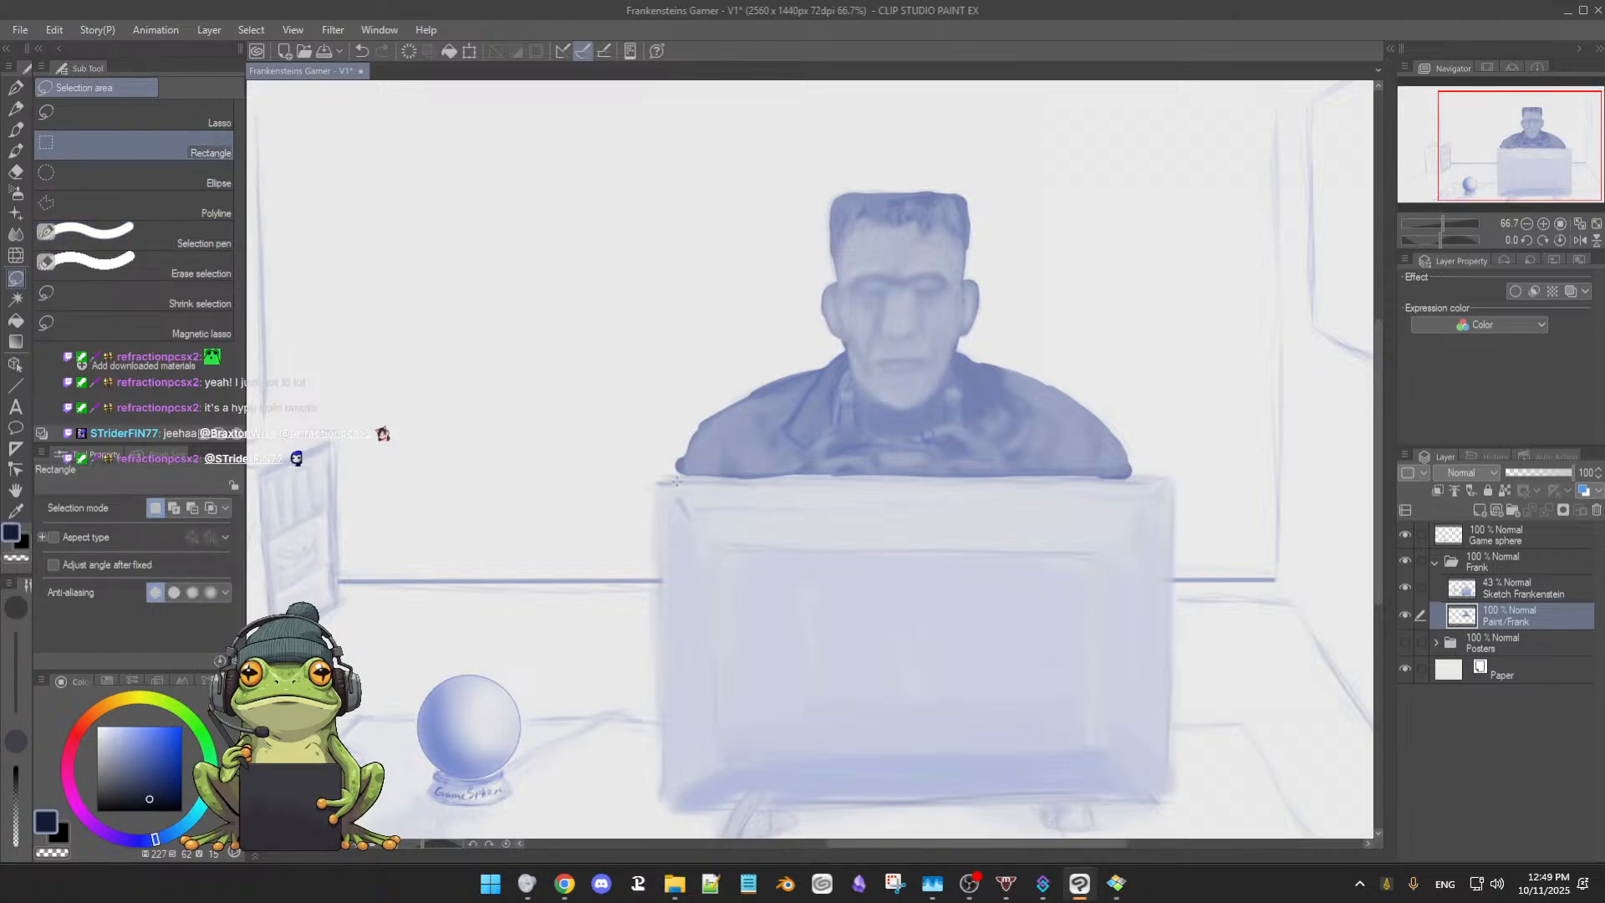
drag(663, 473, 1166, 803)
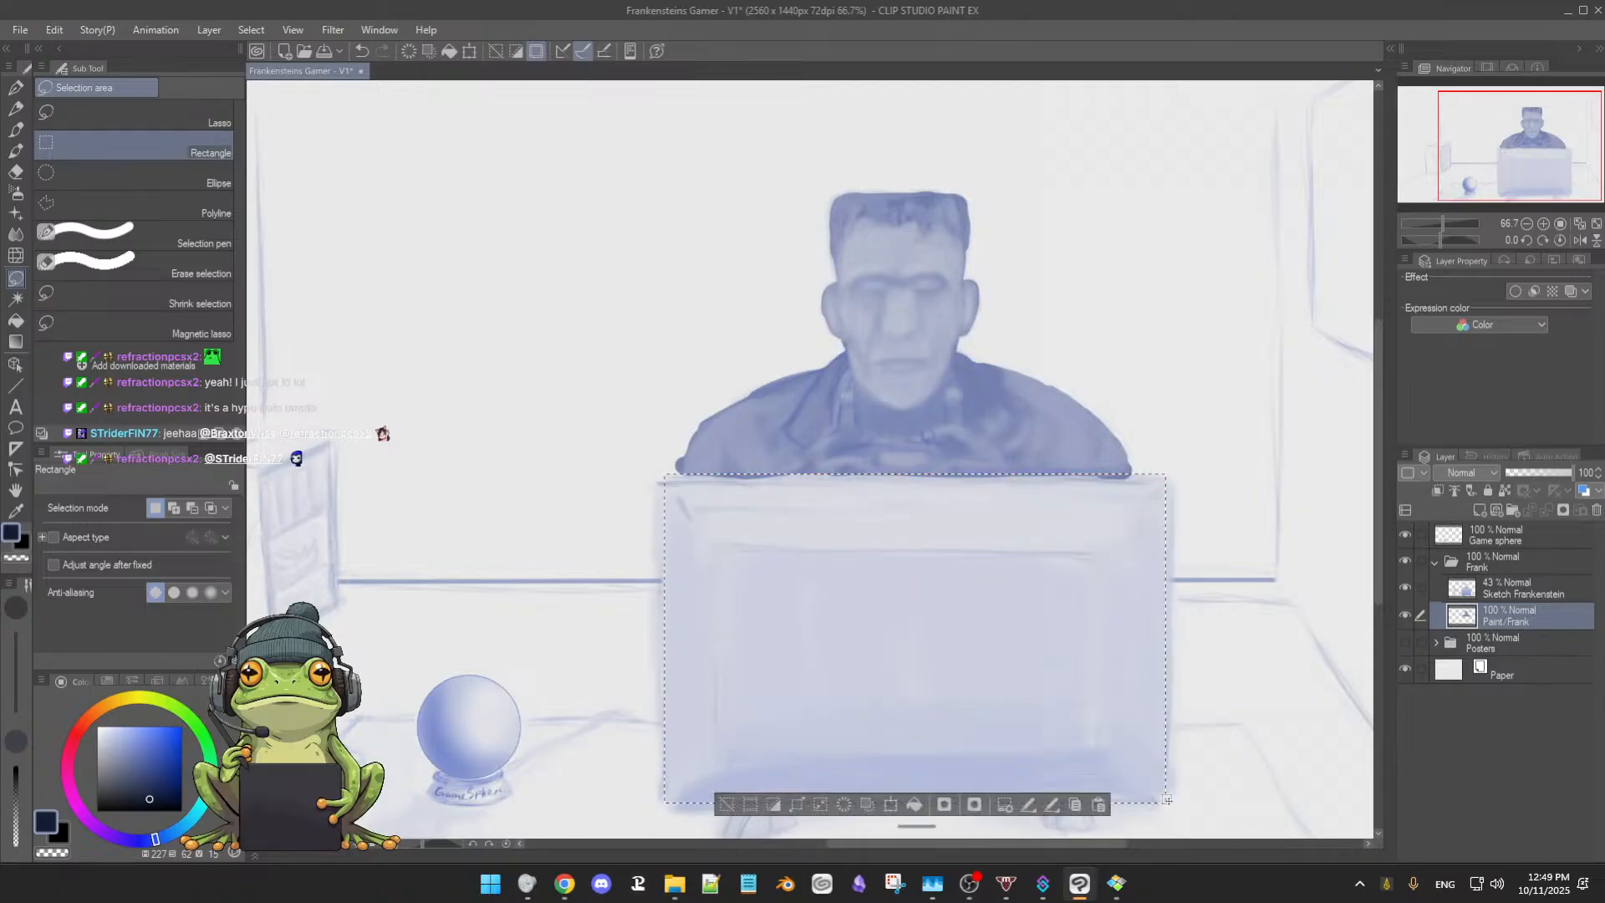
click(727, 804)
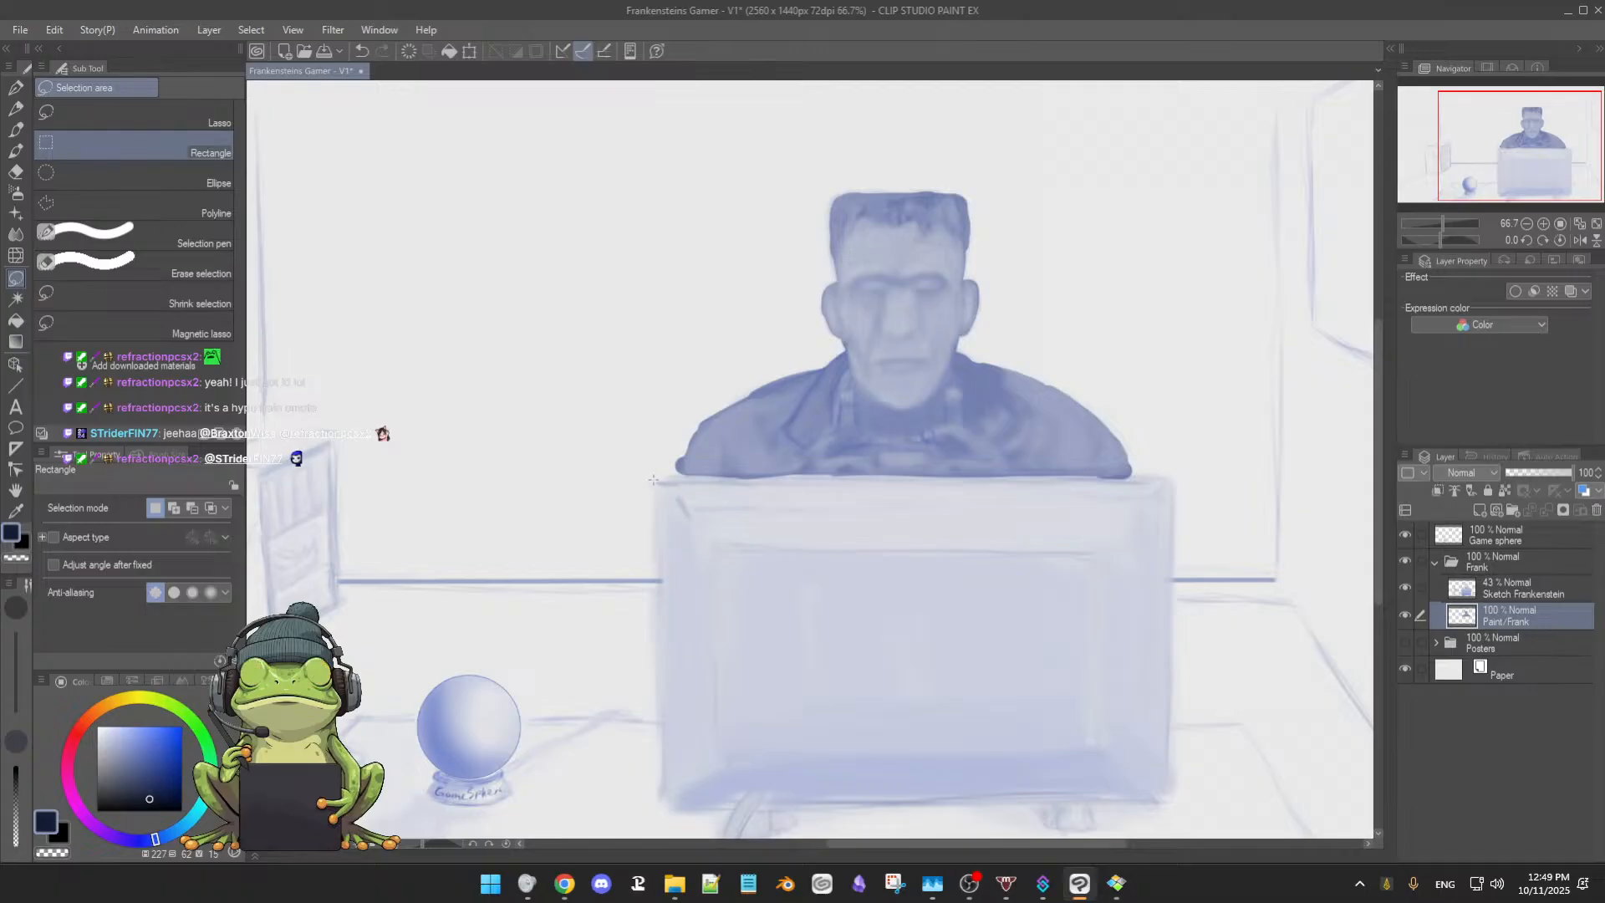
drag(652, 479, 1166, 795)
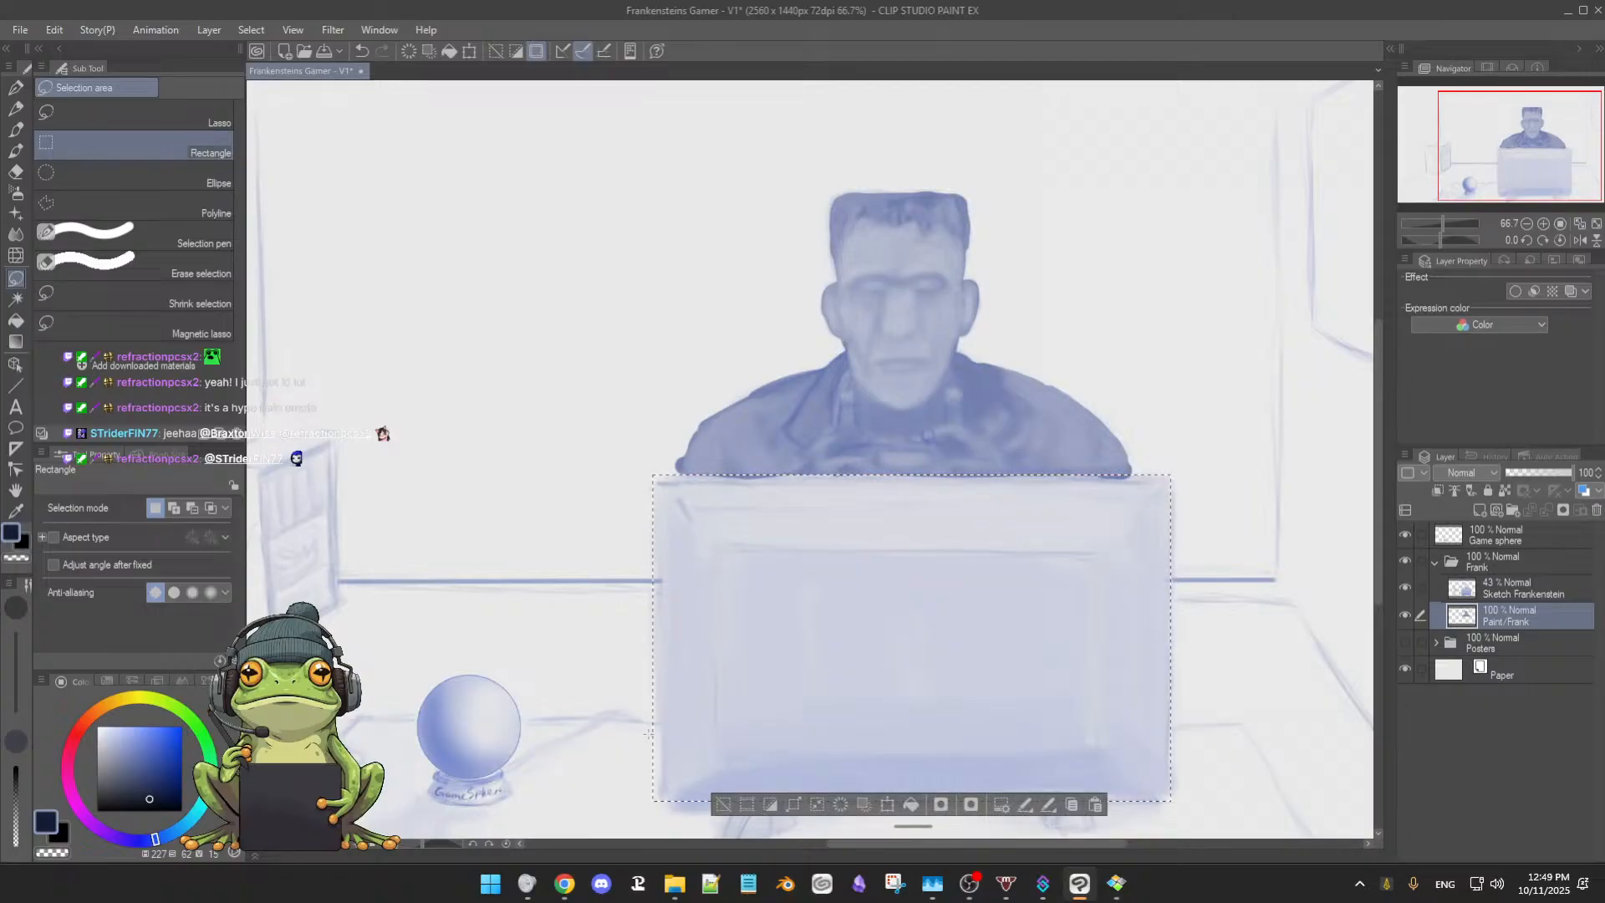
click(912, 805)
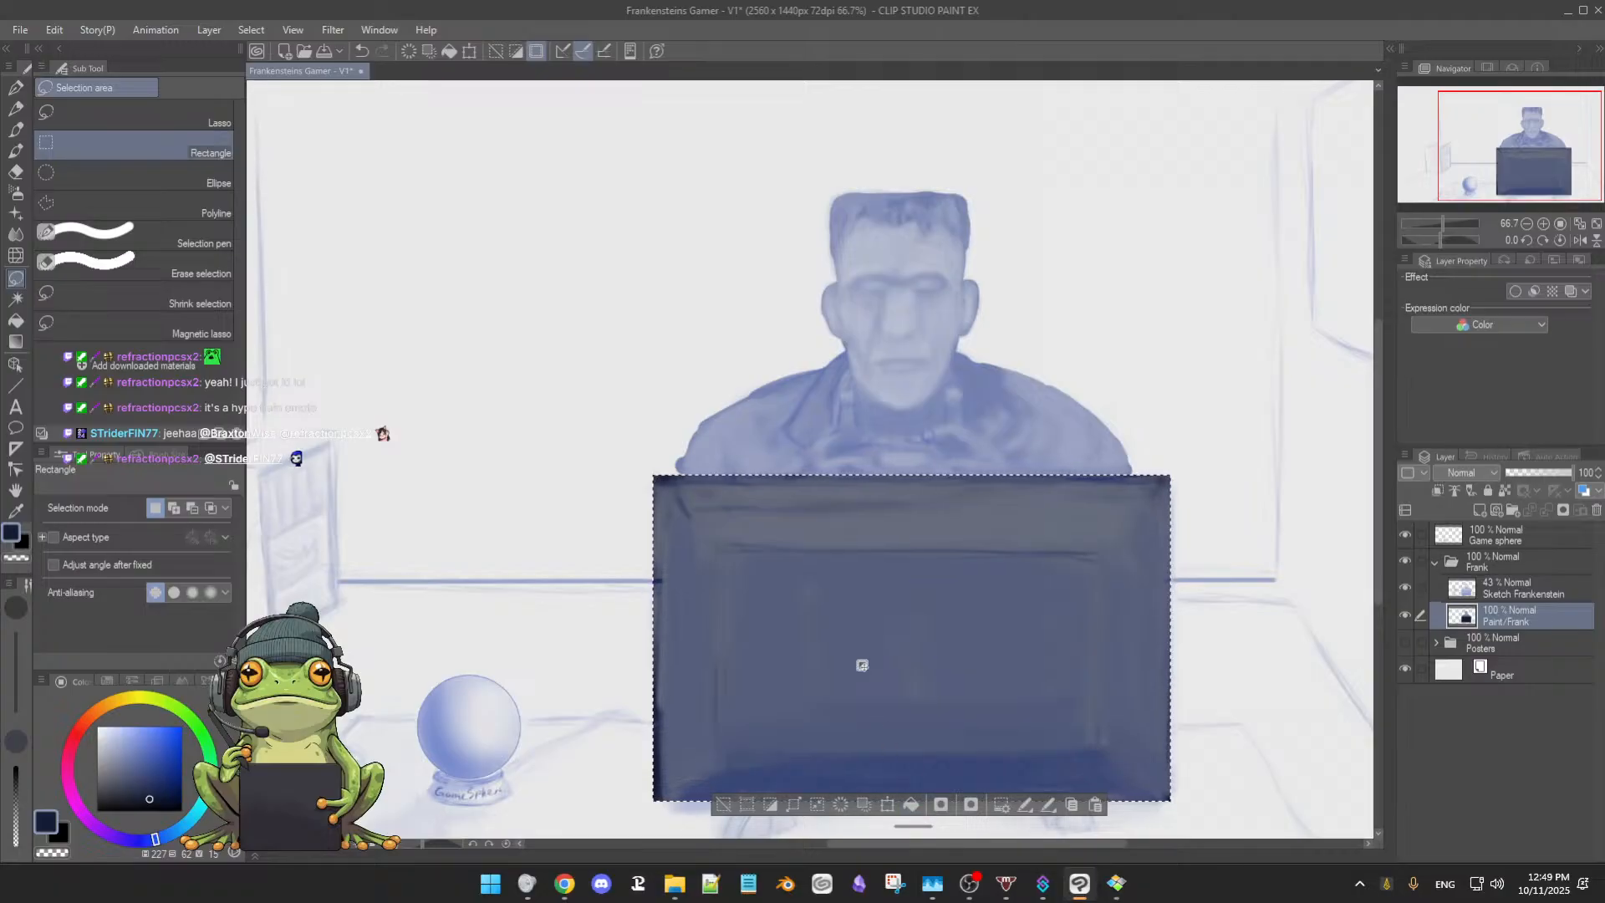
Clear the selection around the dark rectangle and save the illustration with the Sketch Frankenstein layer hidden
click(1407, 590)
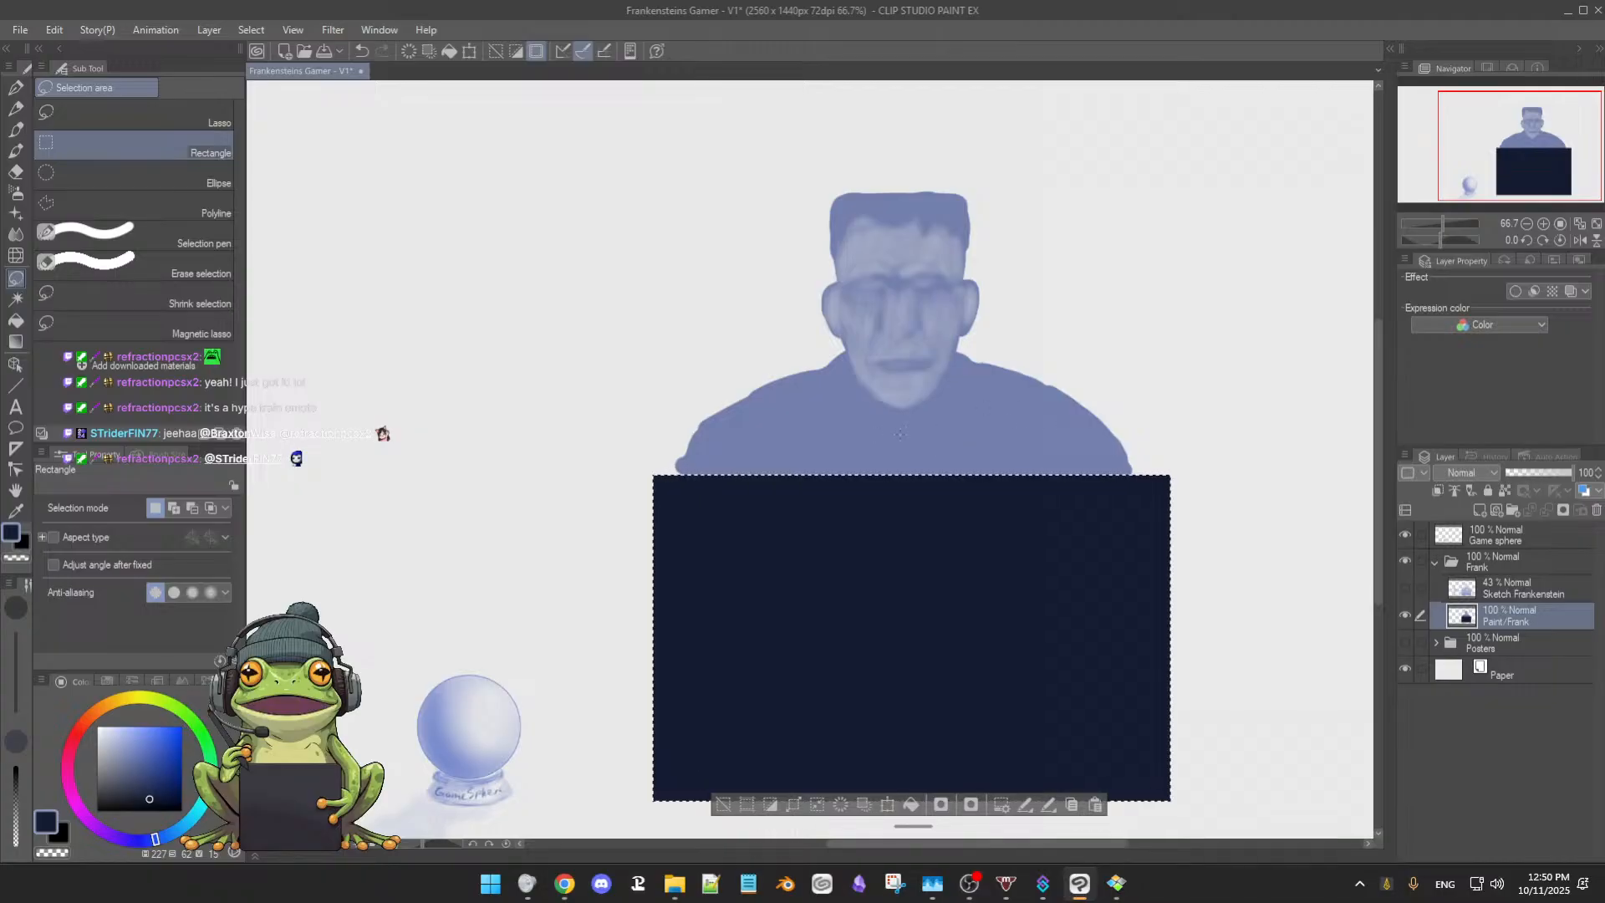
drag(948, 453, 938, 437)
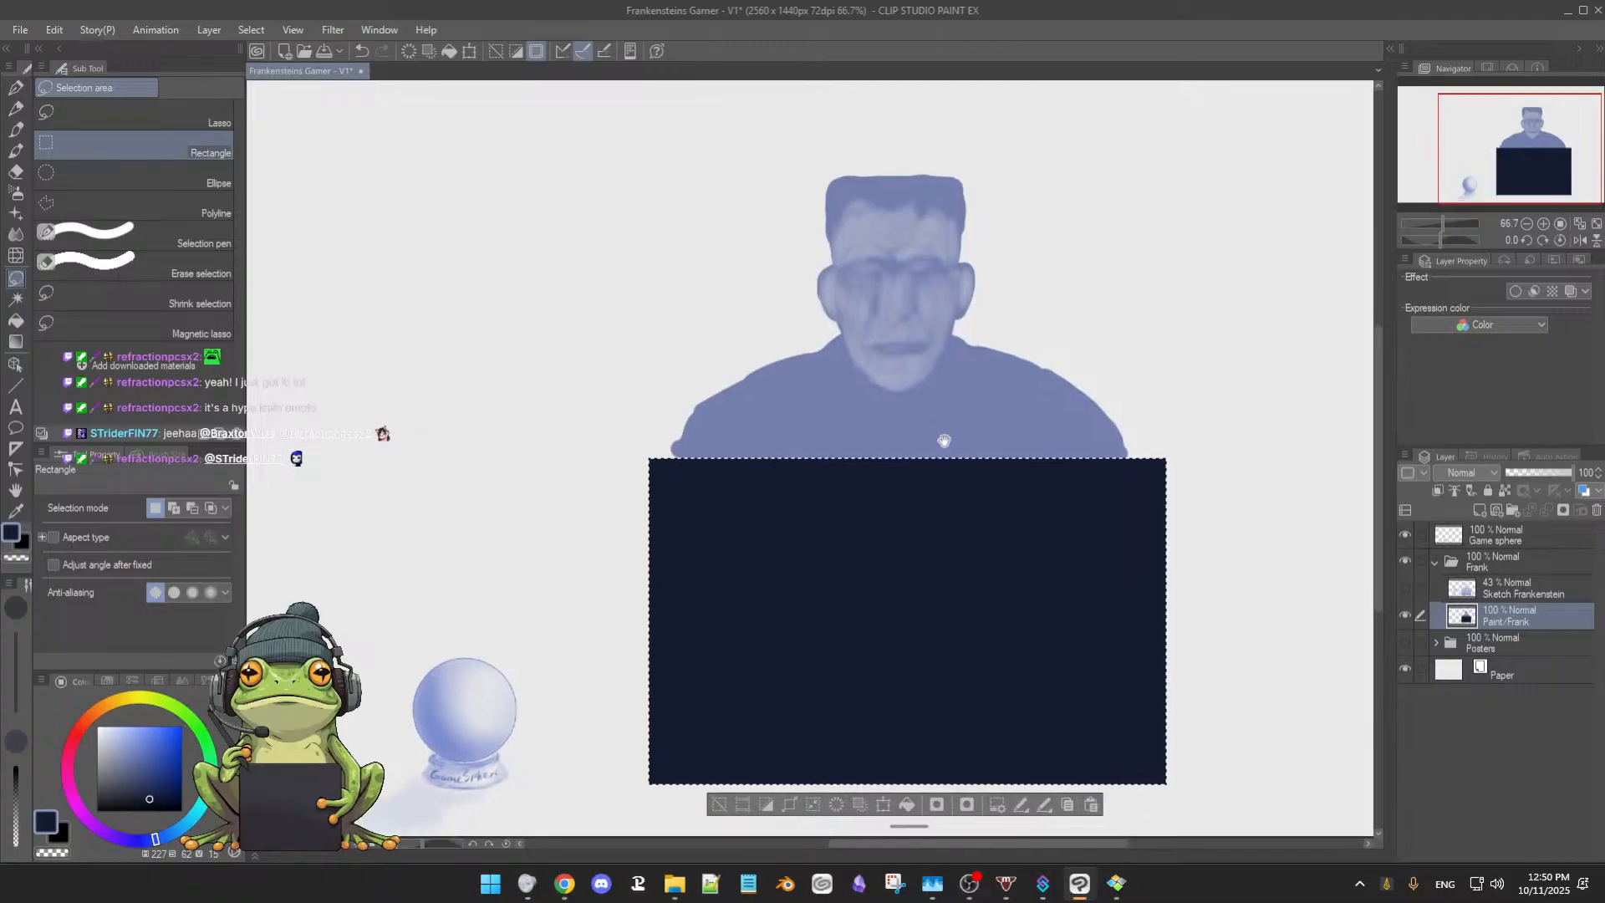
click(721, 806)
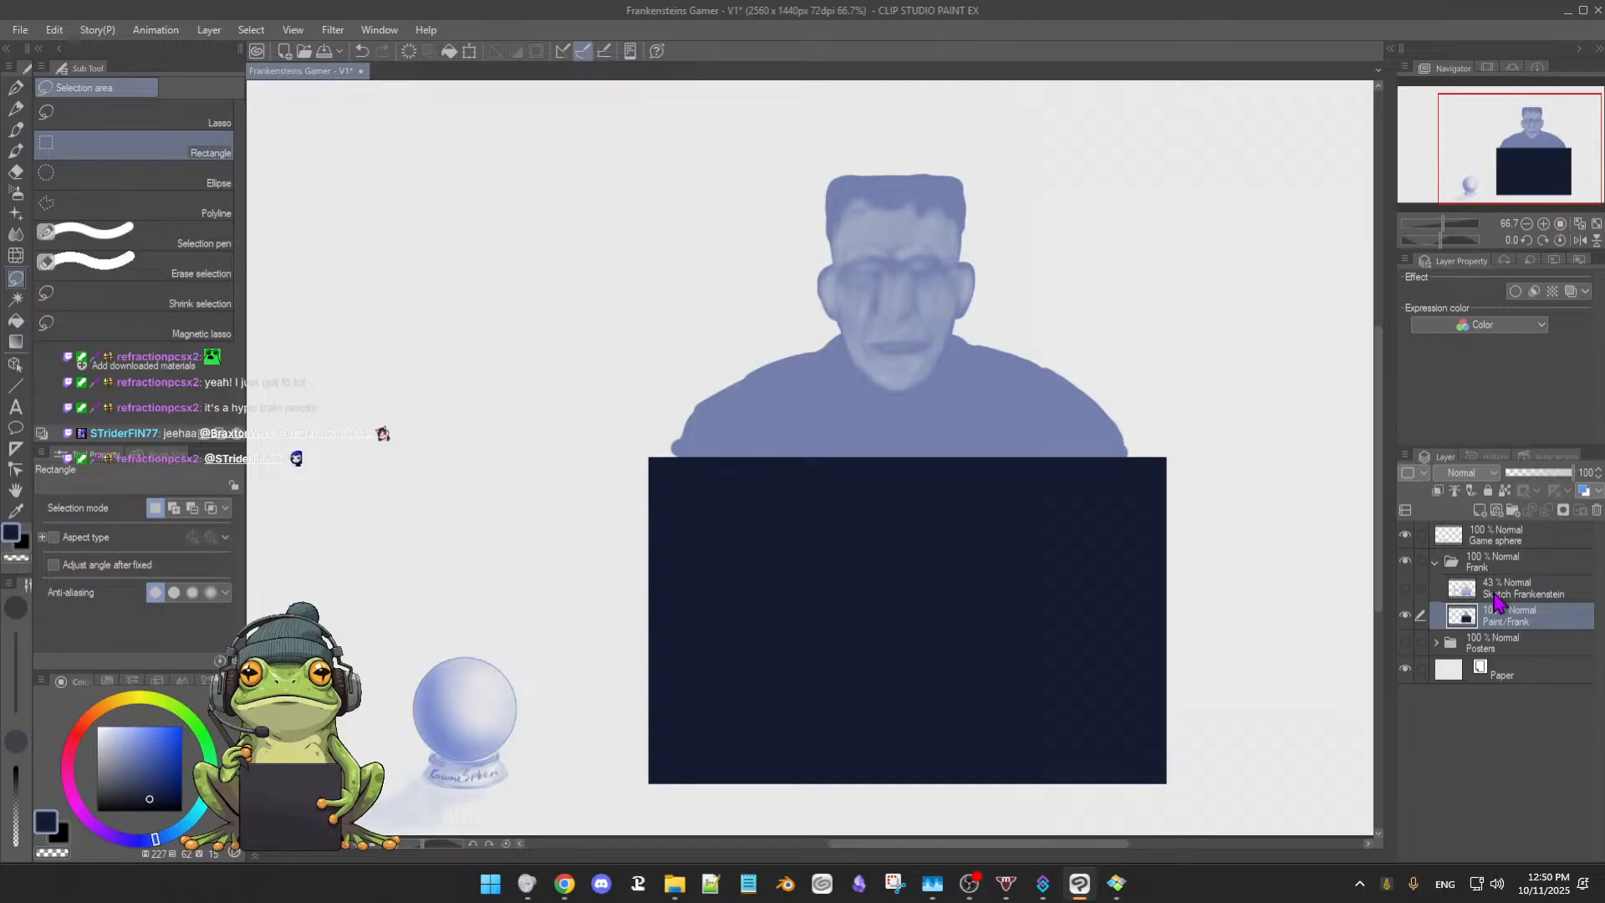
key(ctrl+s)
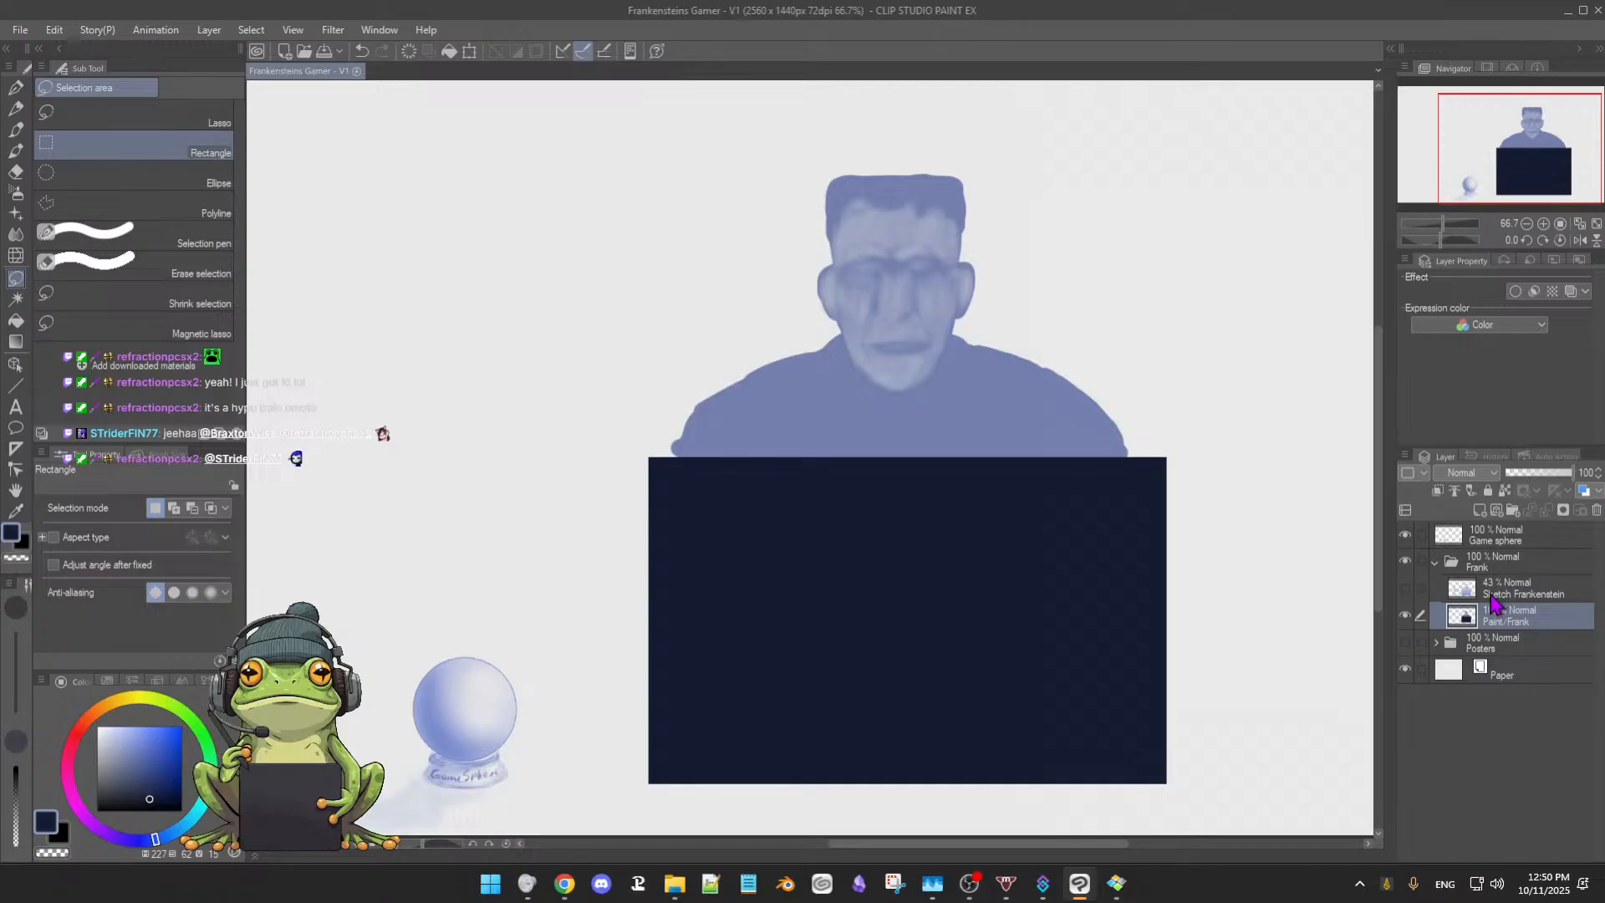
Compare the painted figure and monitor with the Sketch Frankenstein layer by switching its visibility on and off
click(1405, 587)
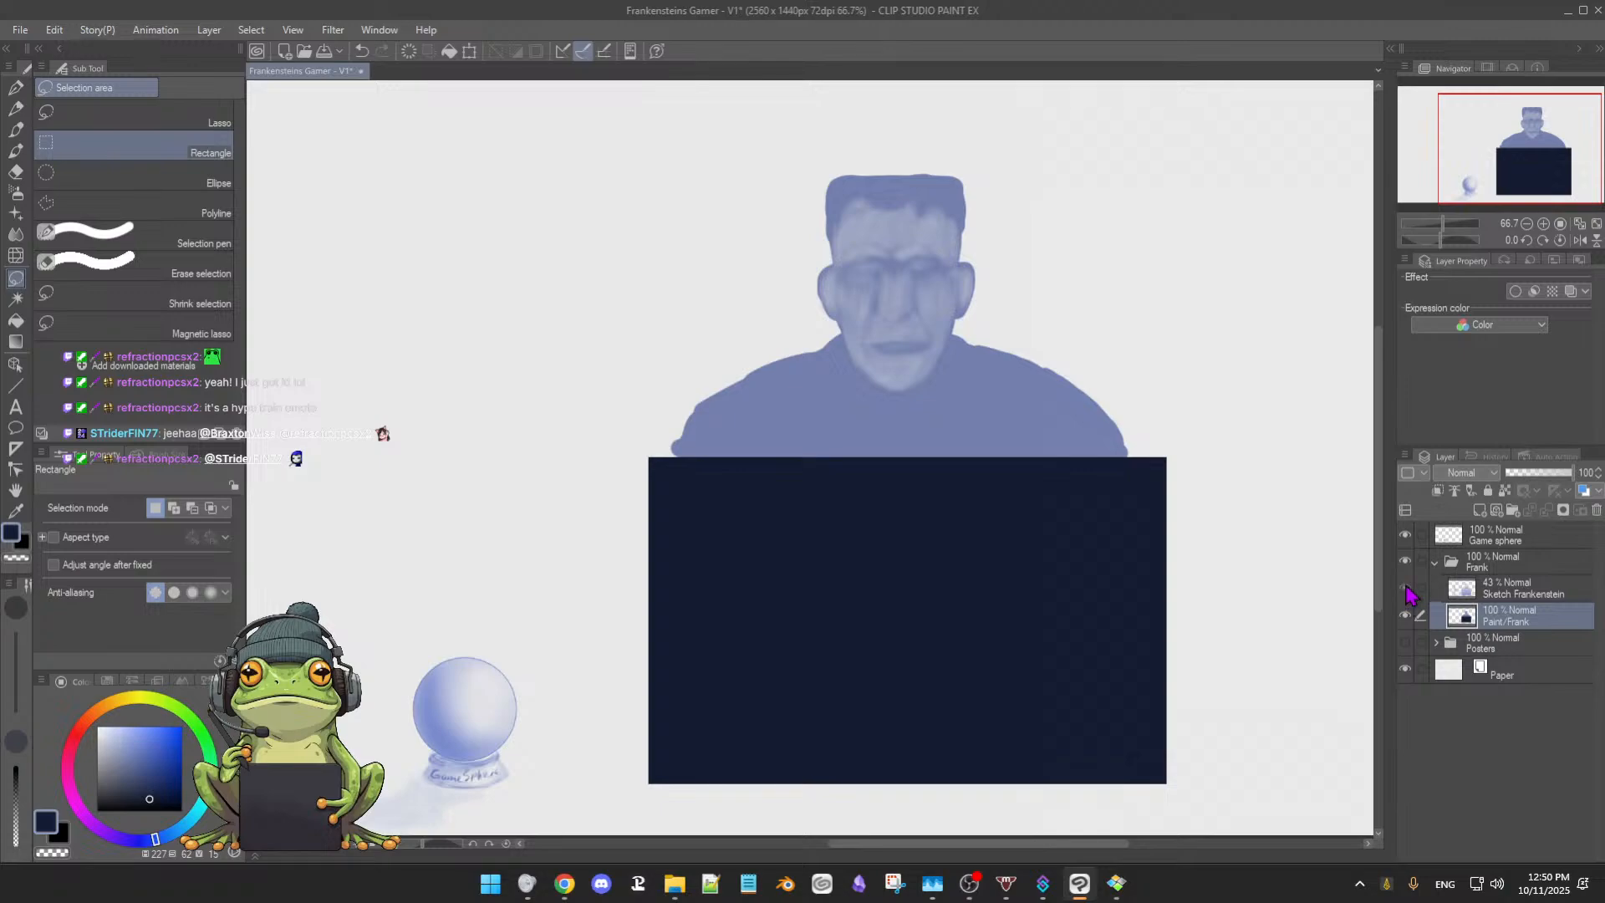
click(1405, 588)
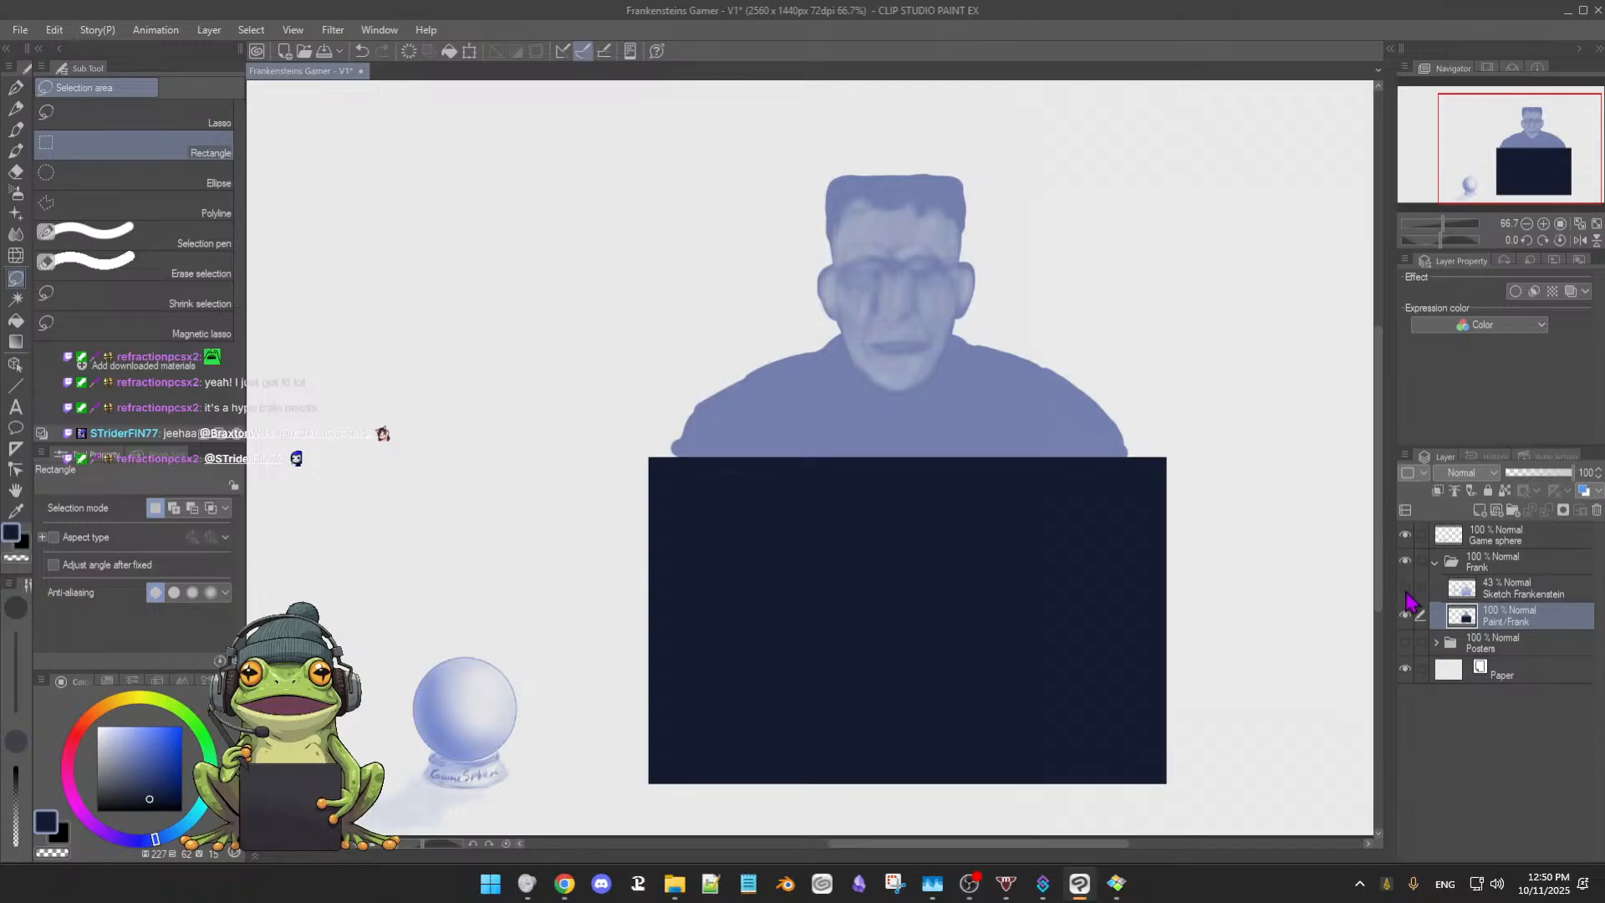
click(1404, 589)
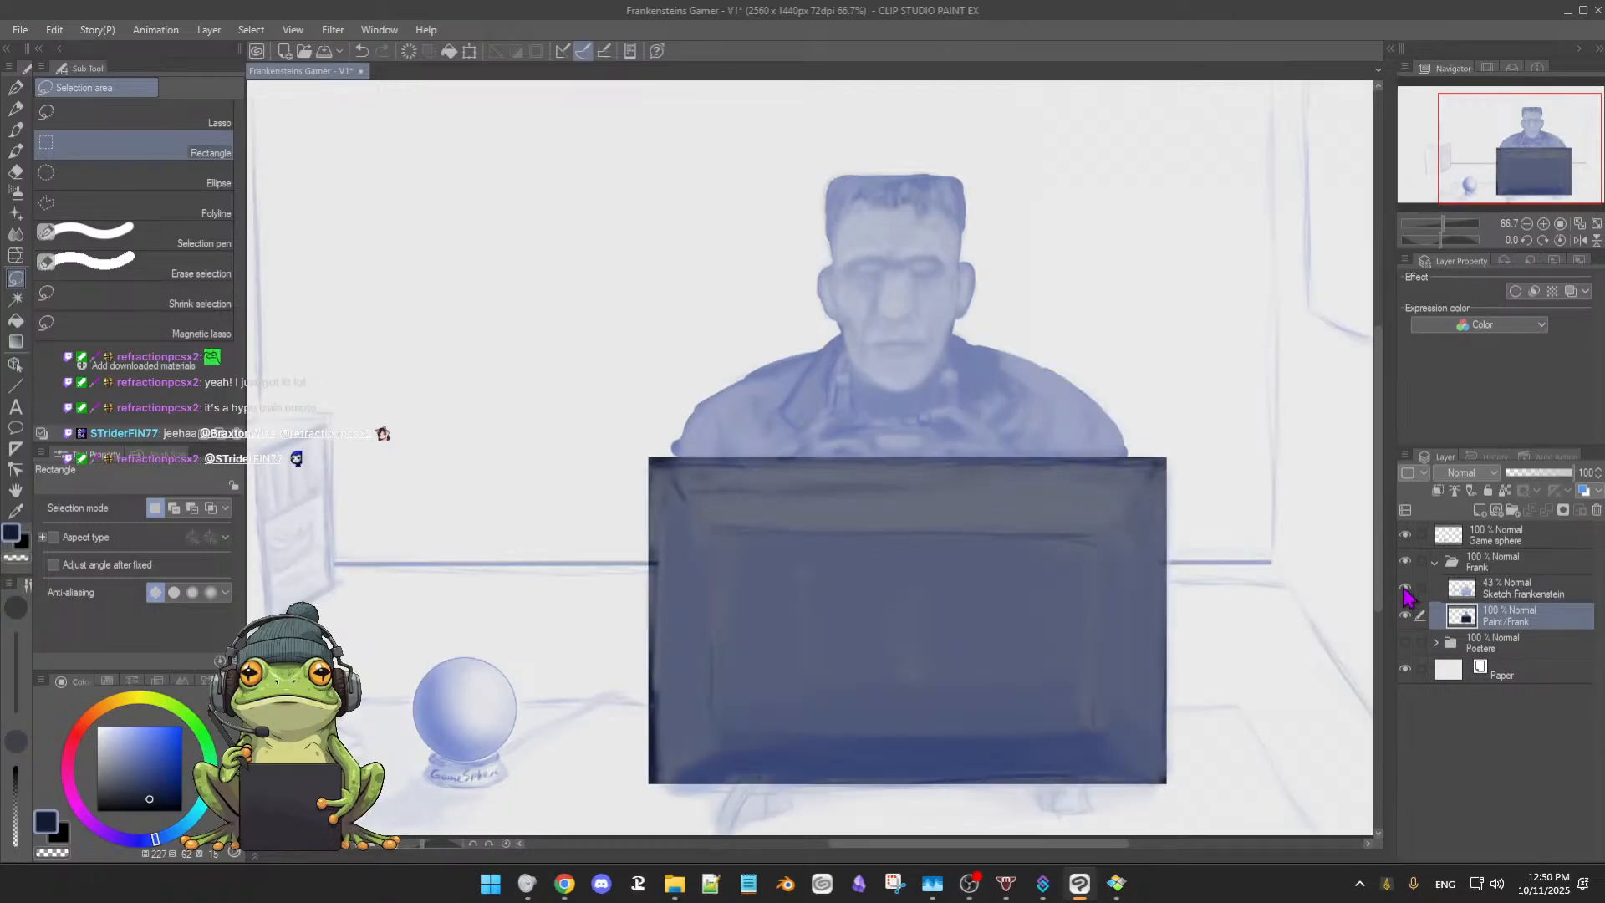
click(1404, 588)
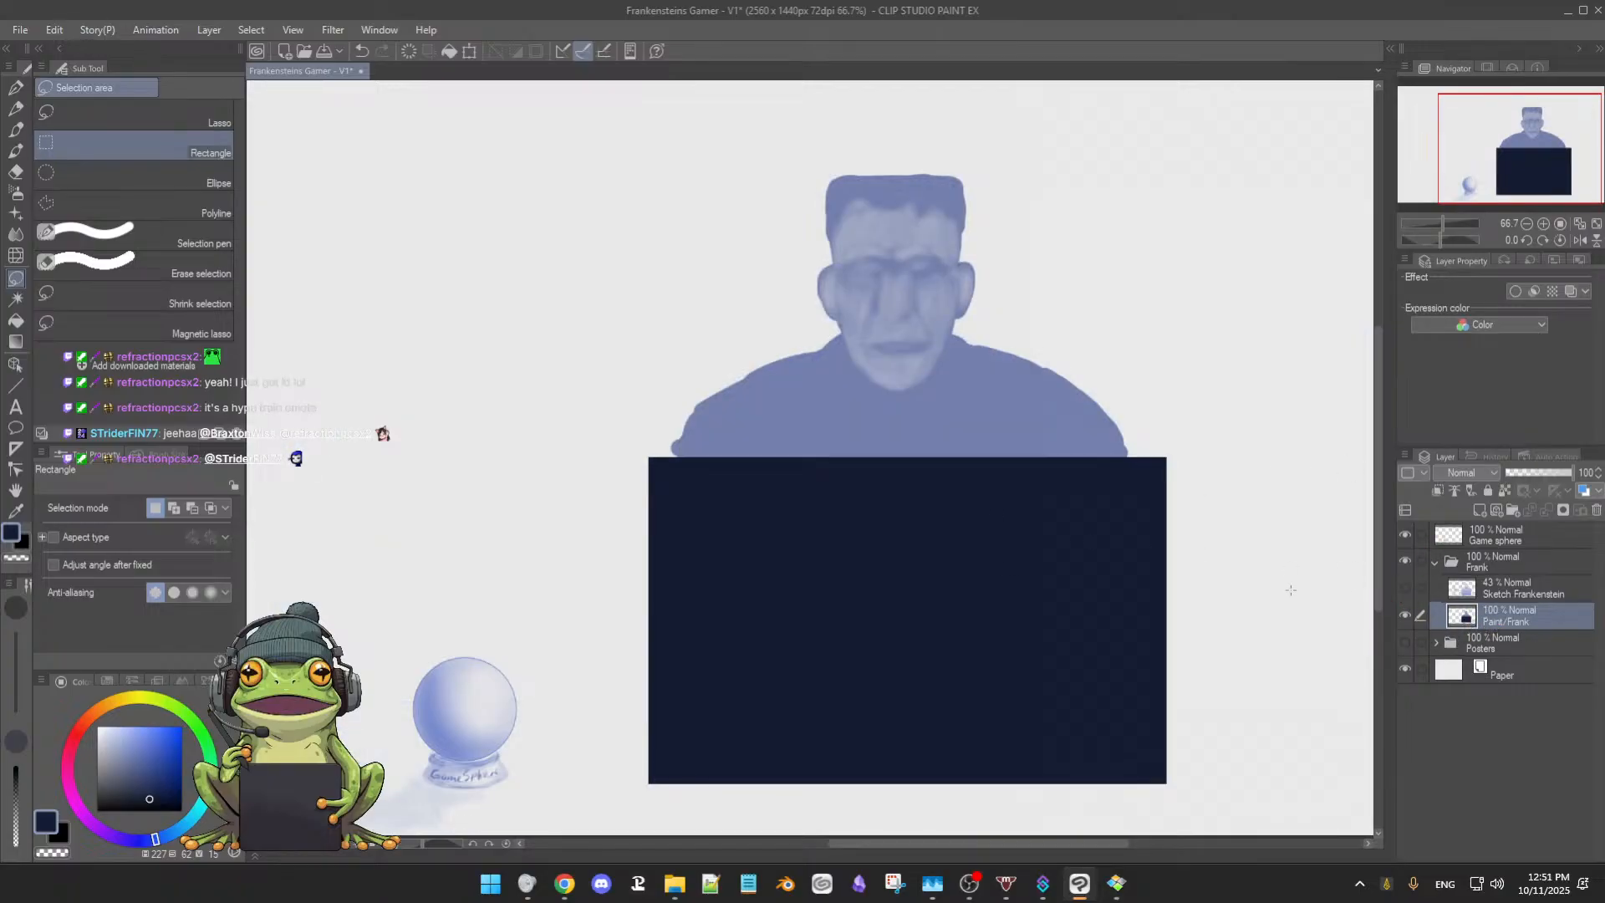
Undo the deselection and the navy monitor fill on the Paint/Frank layer, and create a layer folder named Desk
key(ctrl+z)
key(ctrl+z)
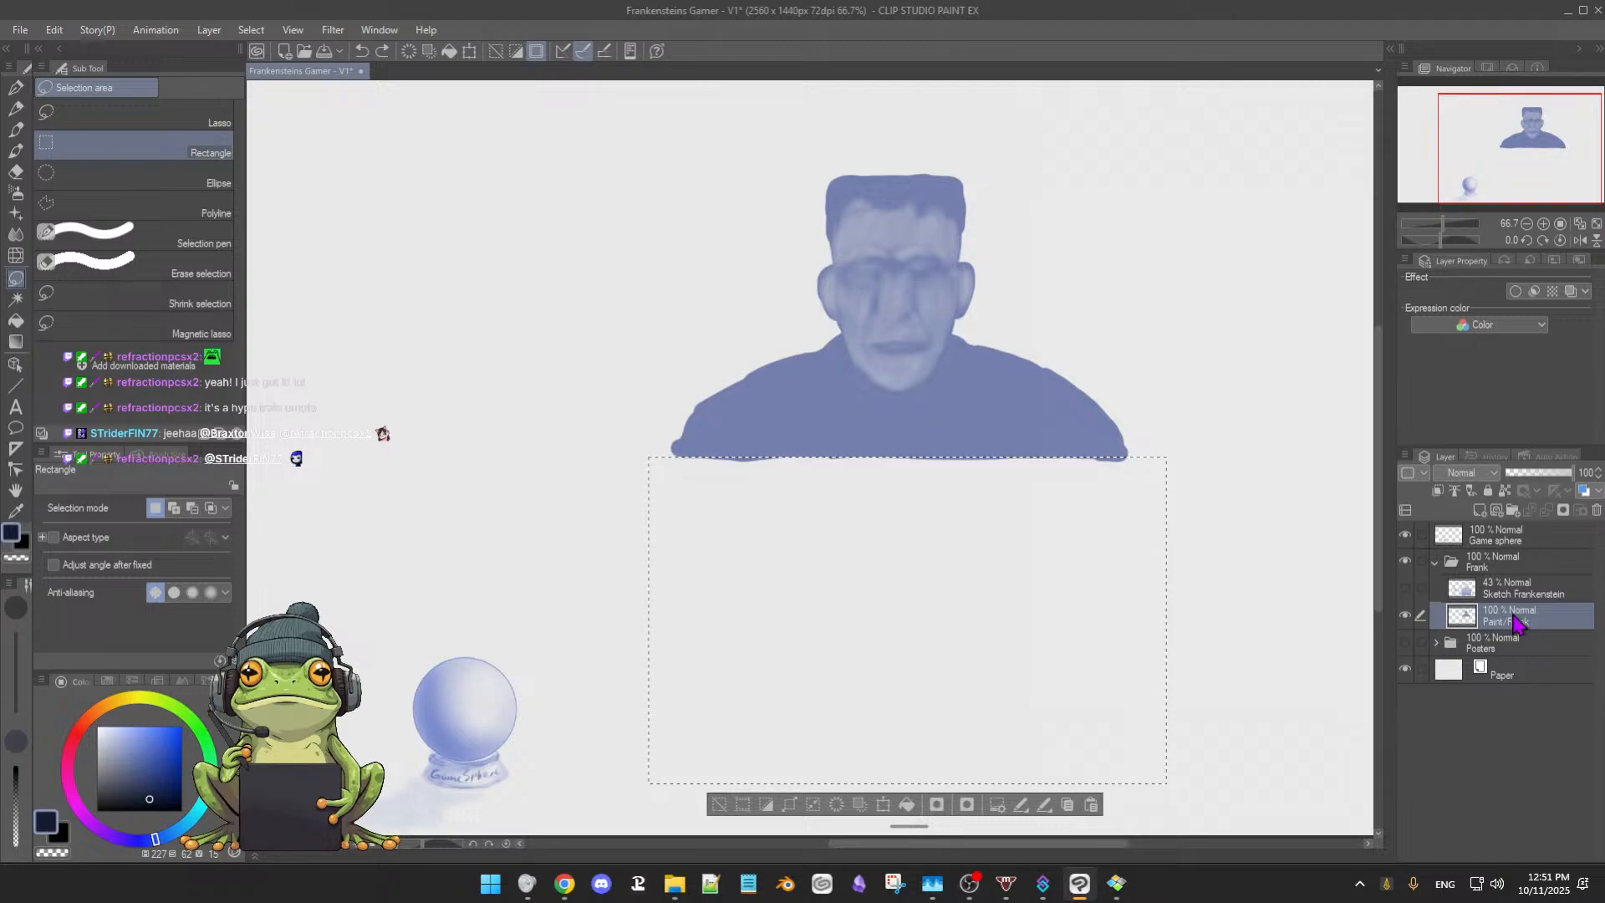
click(1510, 510)
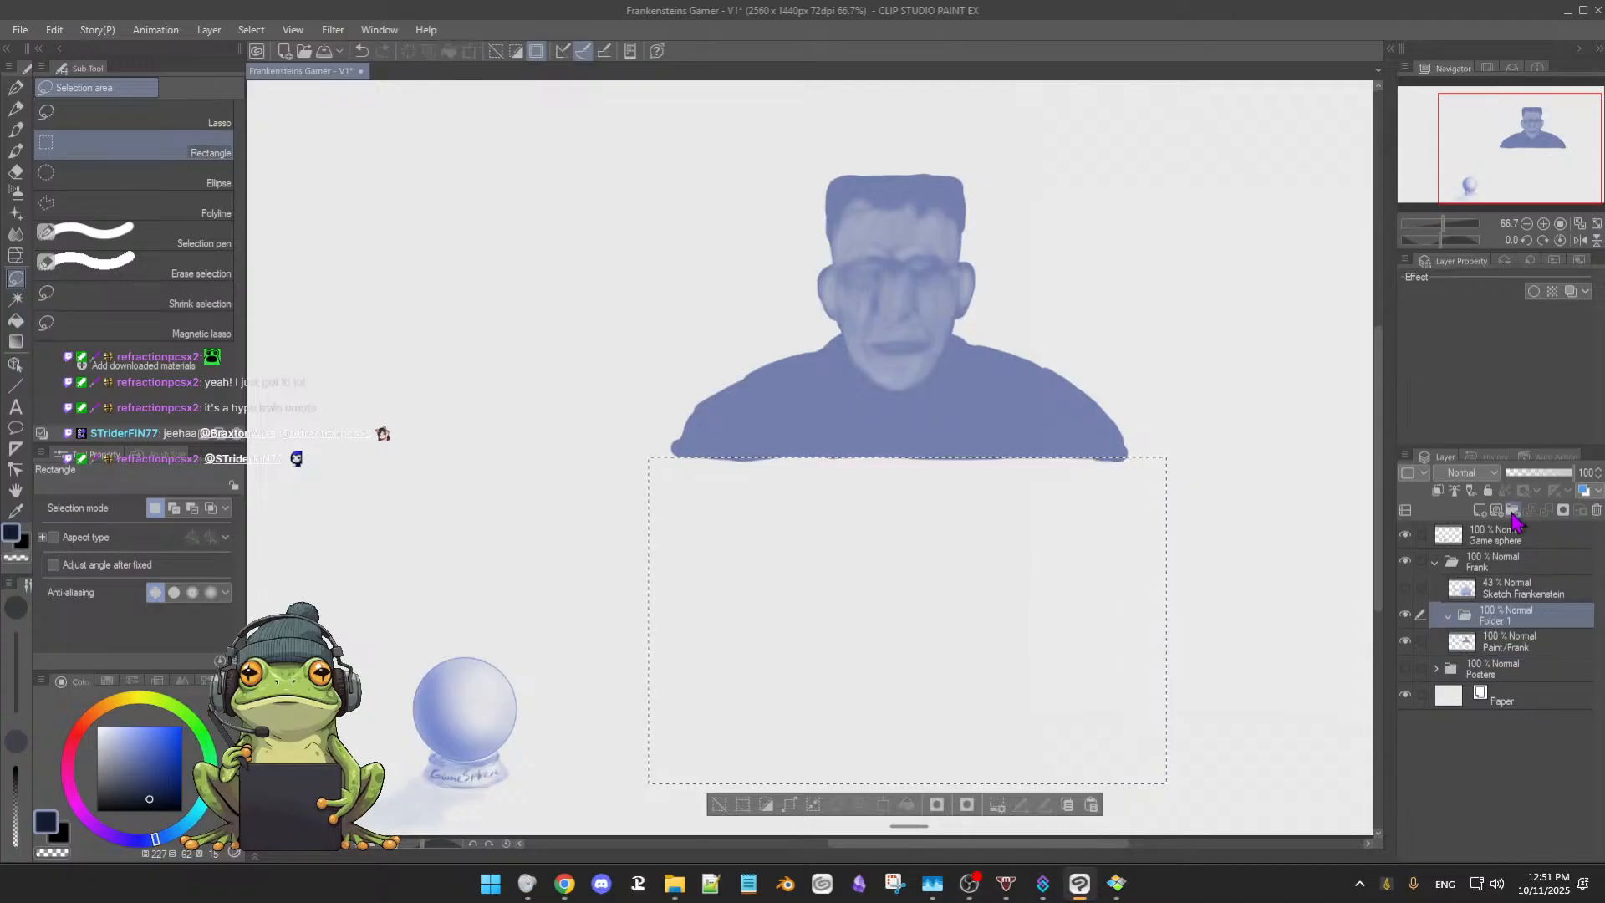
double_click(1496, 621)
key(Return)
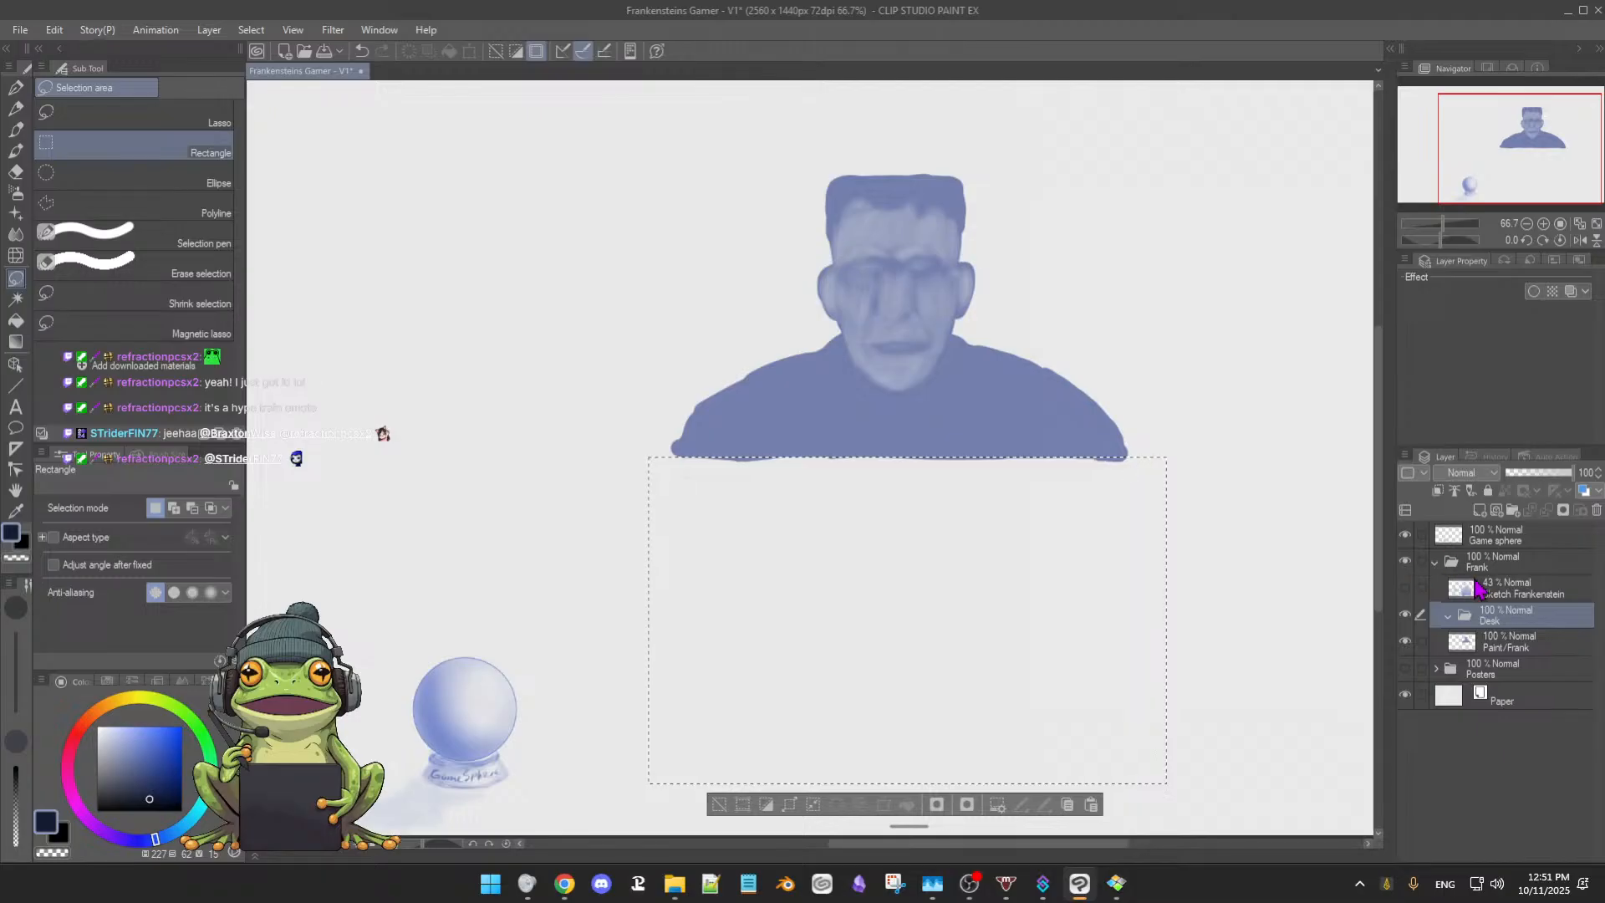
Put the Game sphere layer into the Desk folder and place that folder above the Frank folder
drag(1514, 541, 1509, 613)
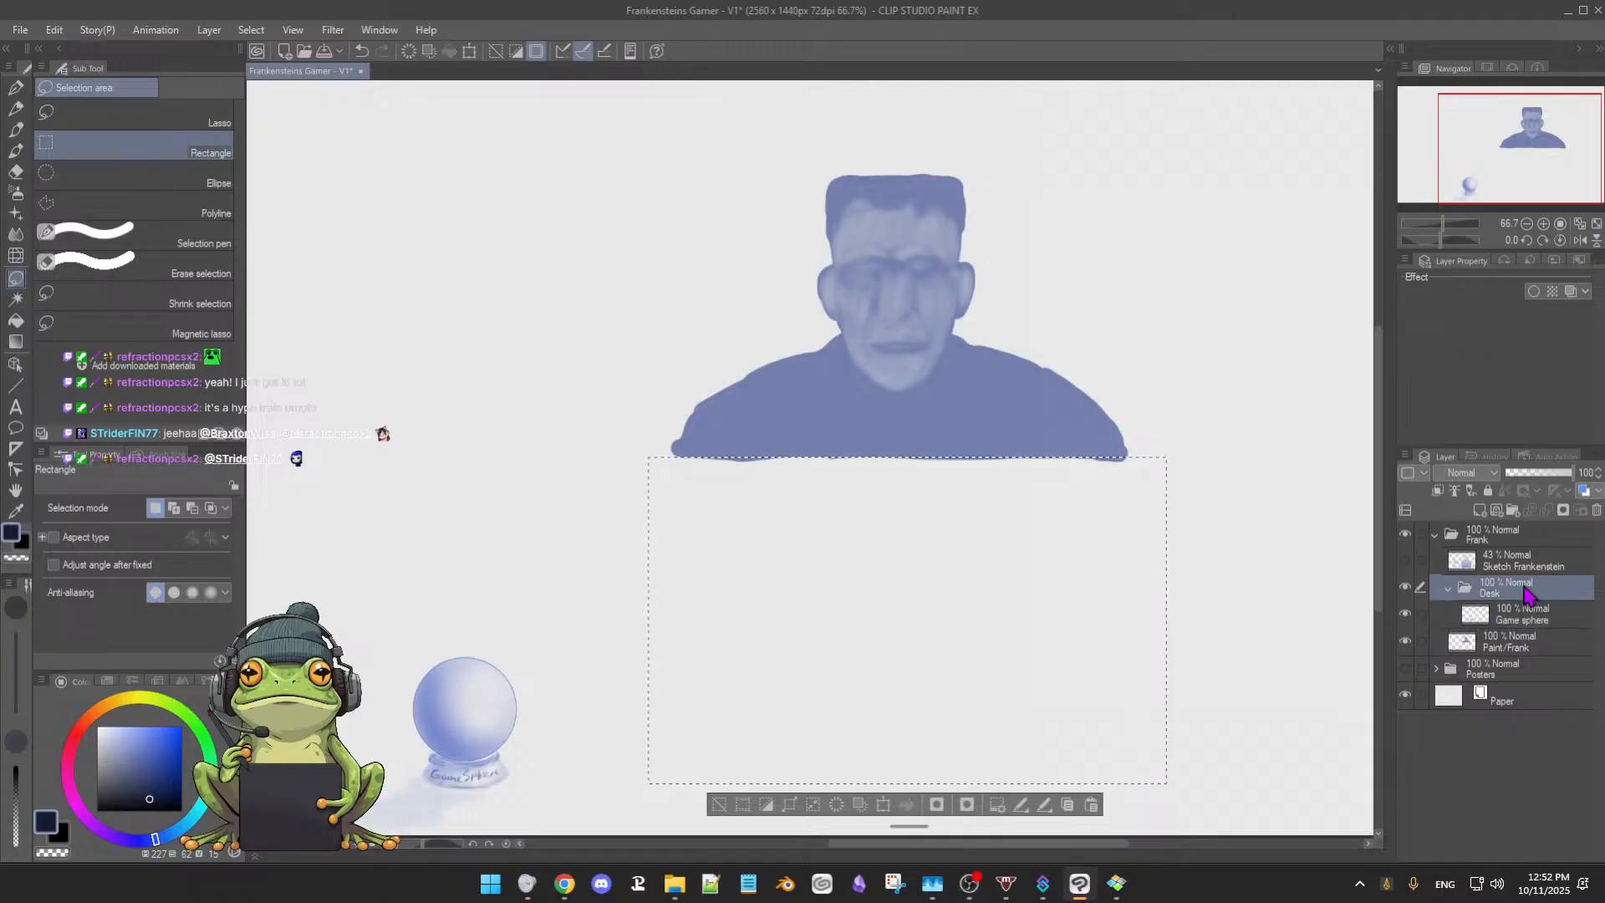
click(1526, 591)
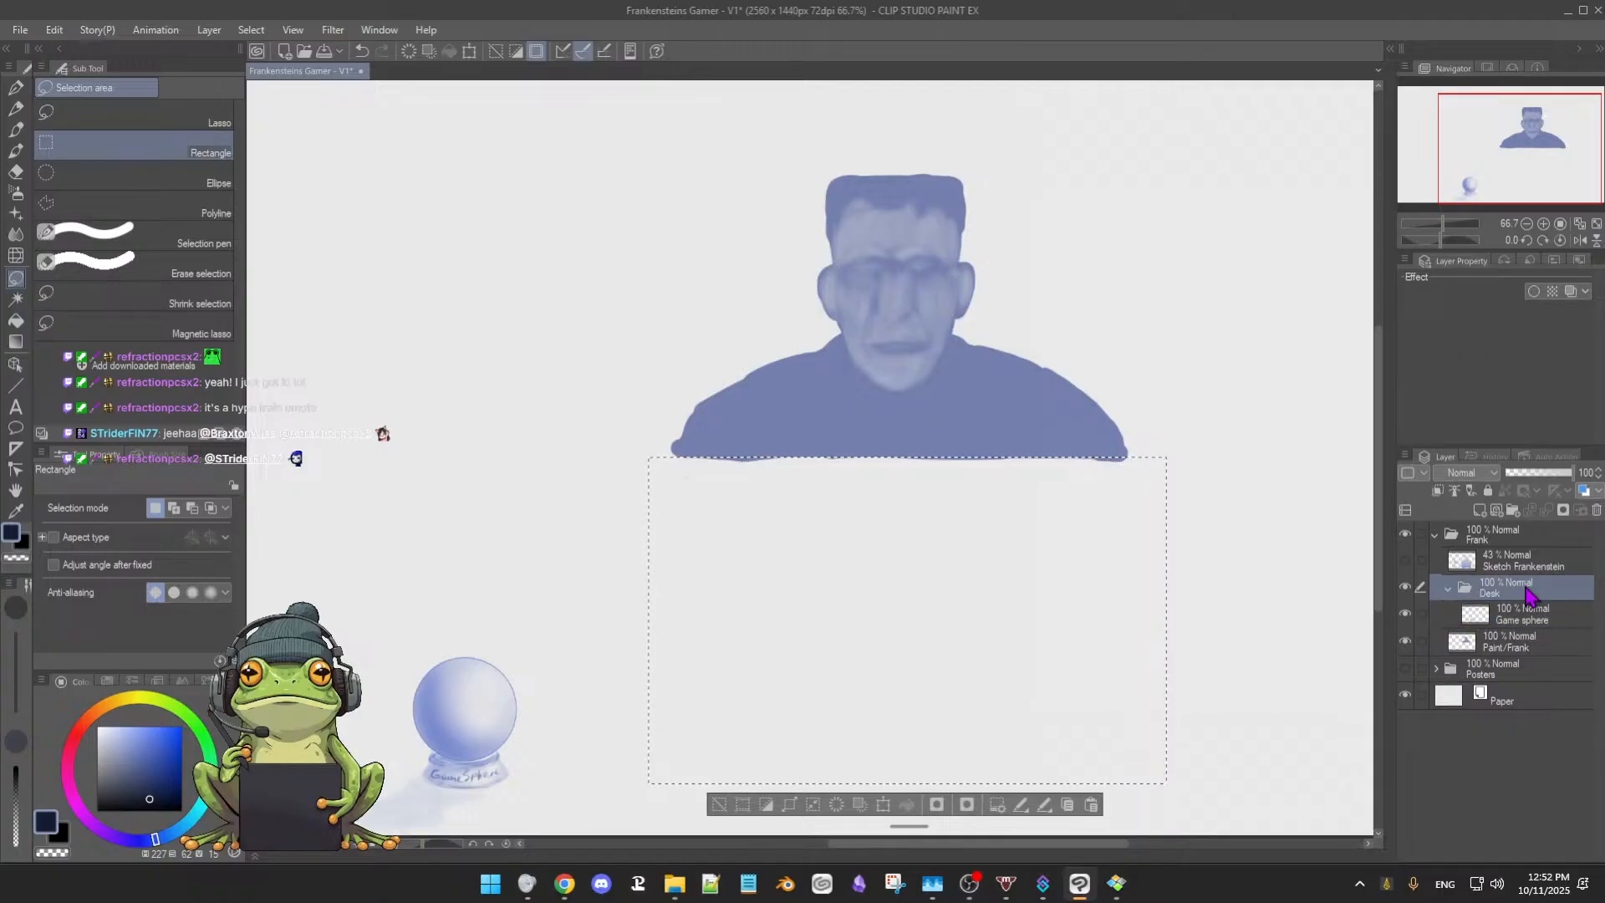
drag(1527, 595, 1477, 525)
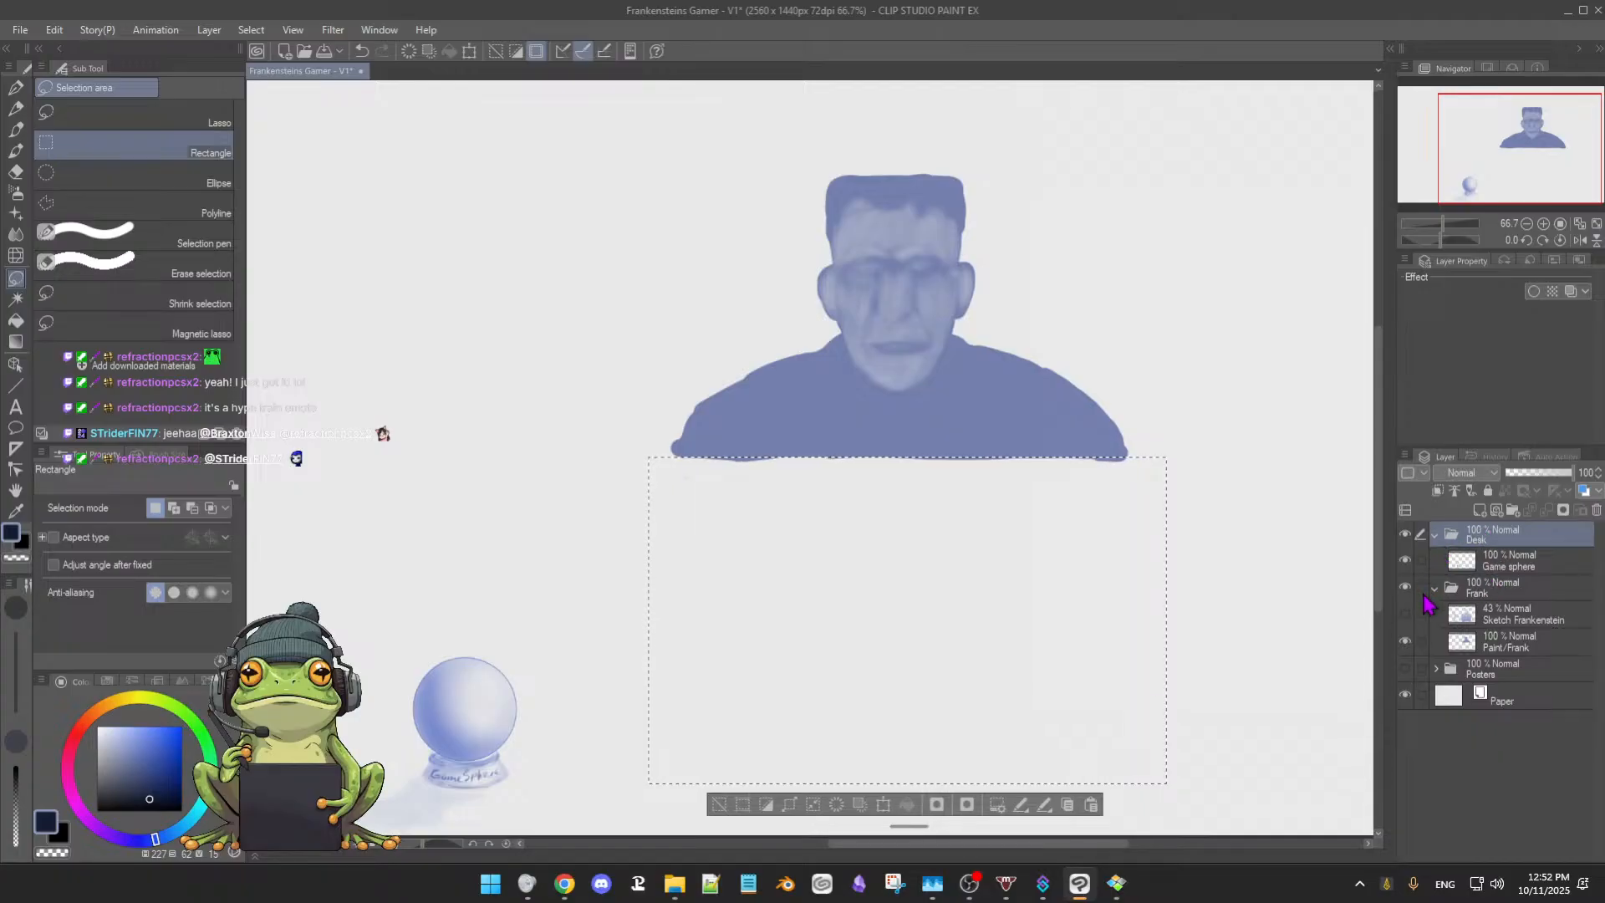
click(1435, 535)
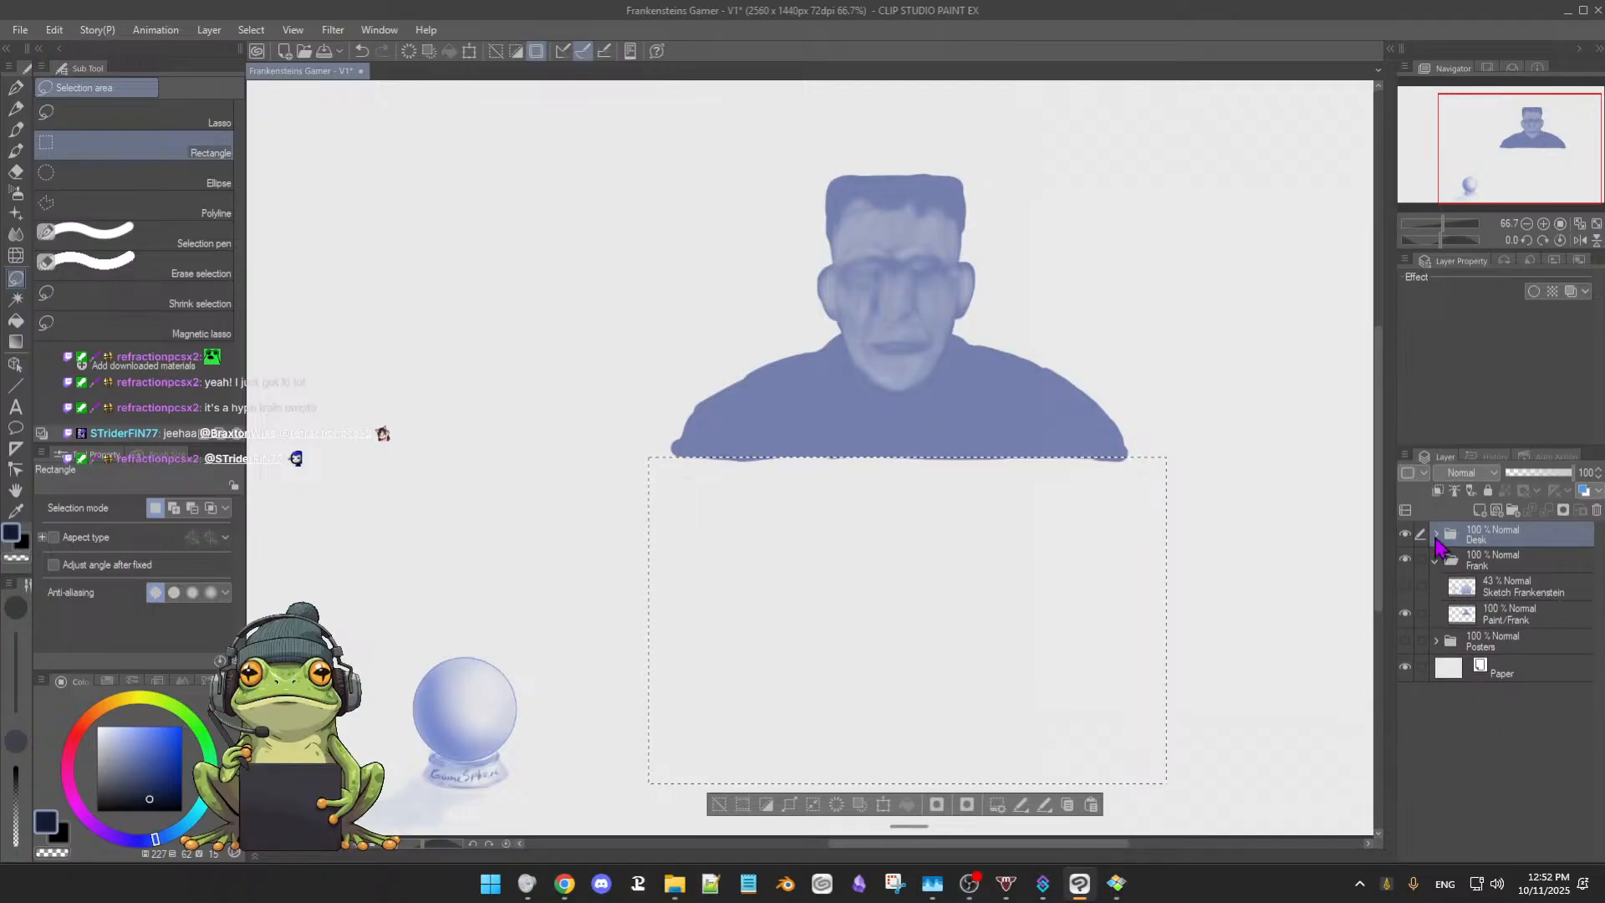
click(1435, 535)
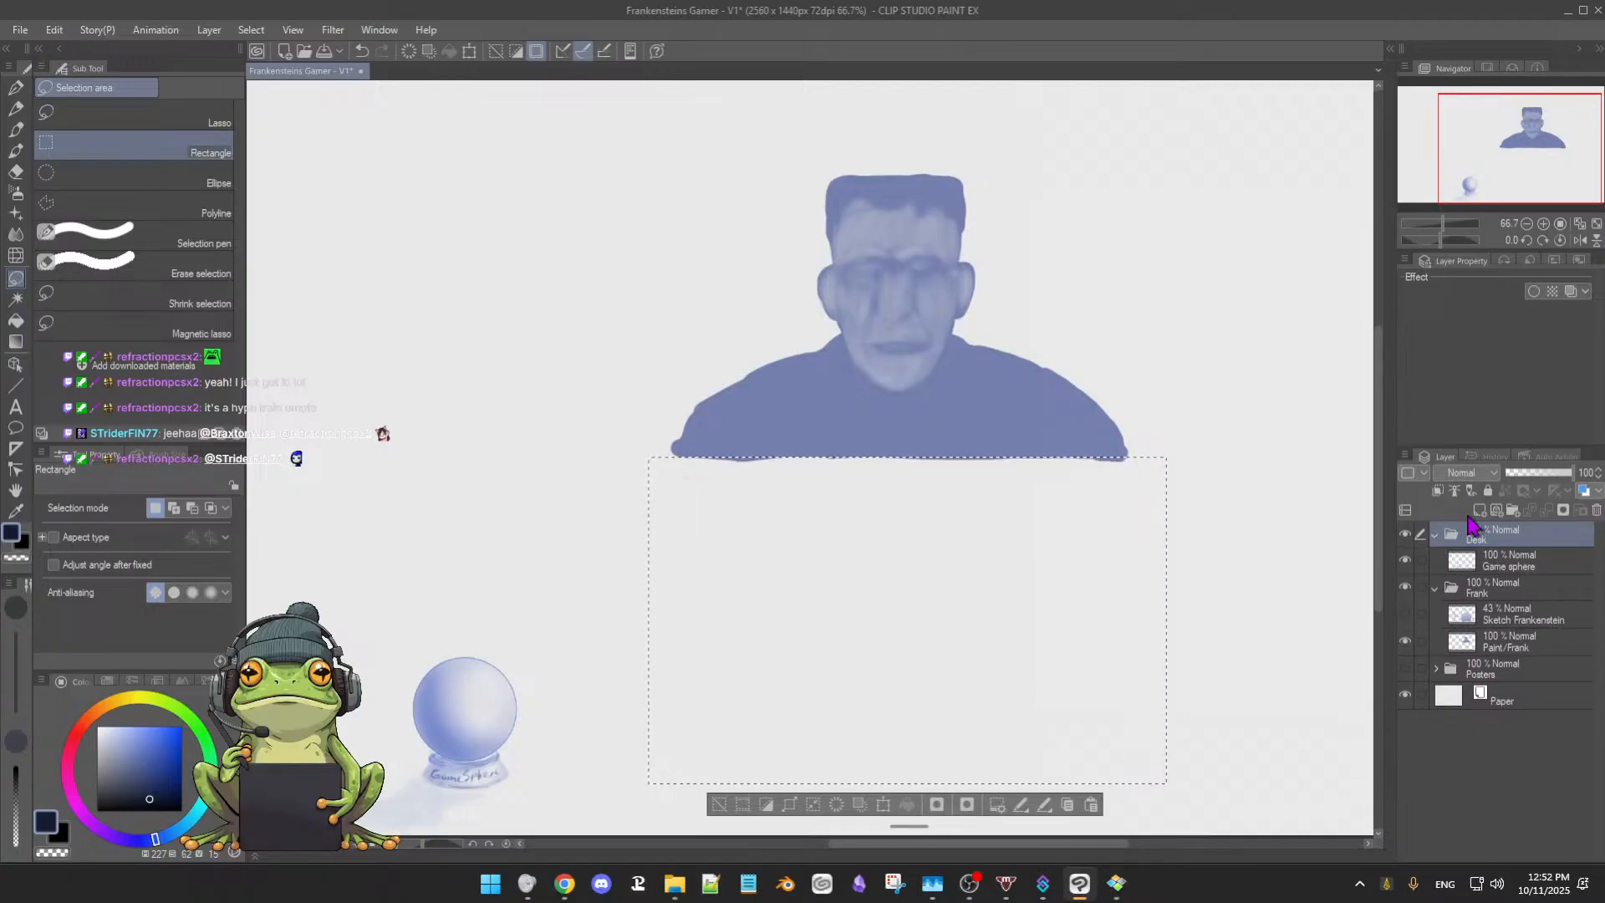
click(1406, 560)
click(1406, 560)
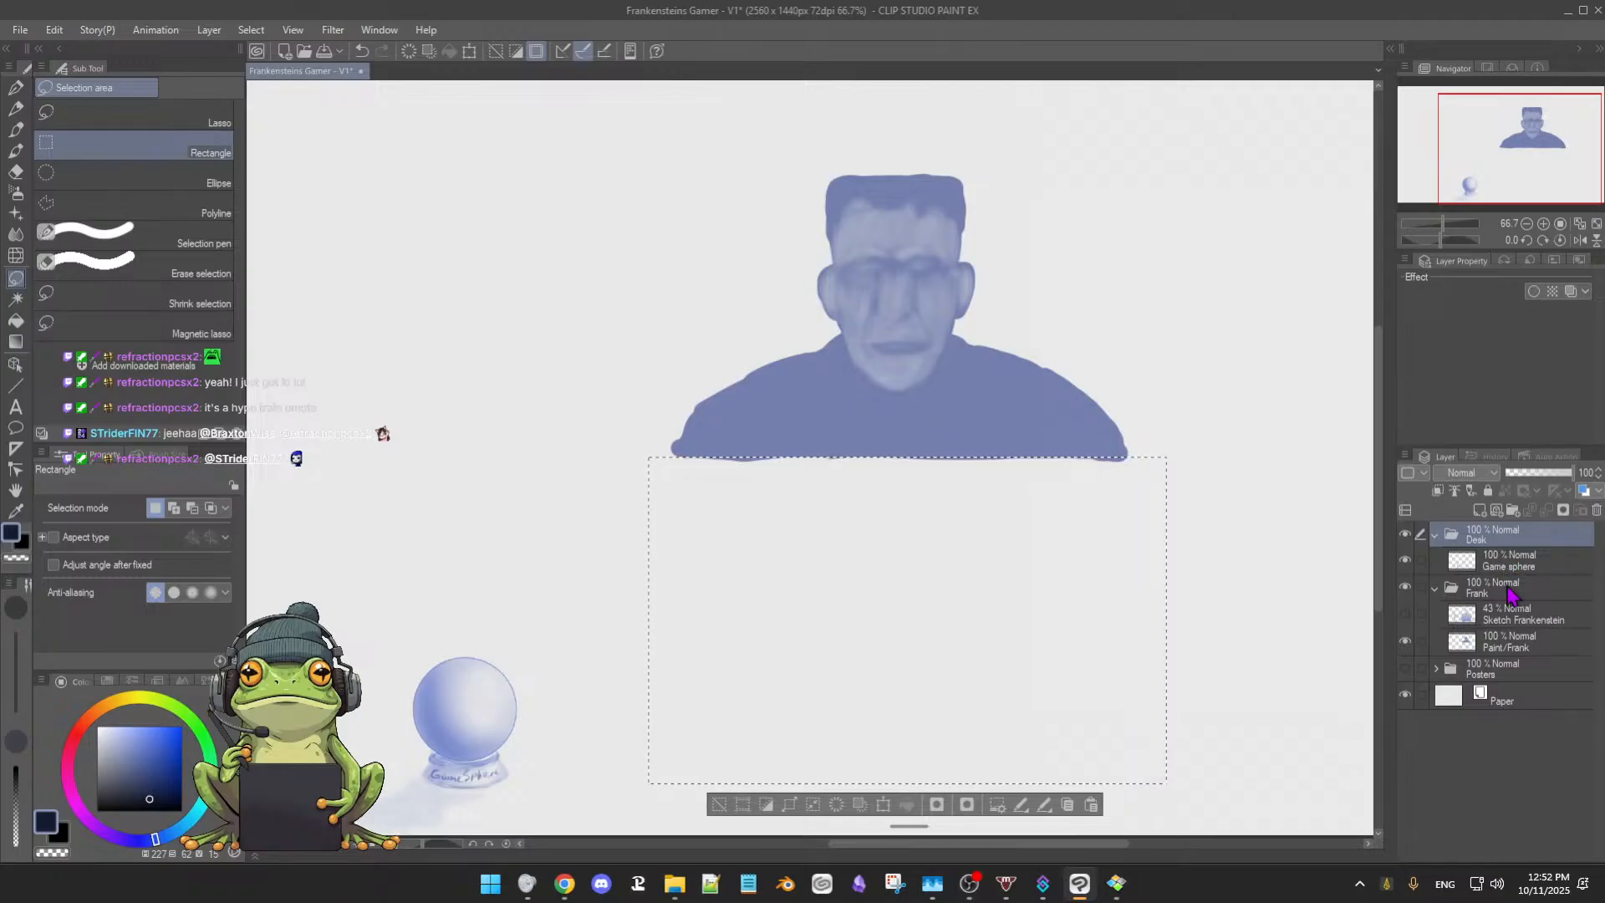
Add a new layer above Game sphere in the Desk folder and name it Monitor
click(1519, 562)
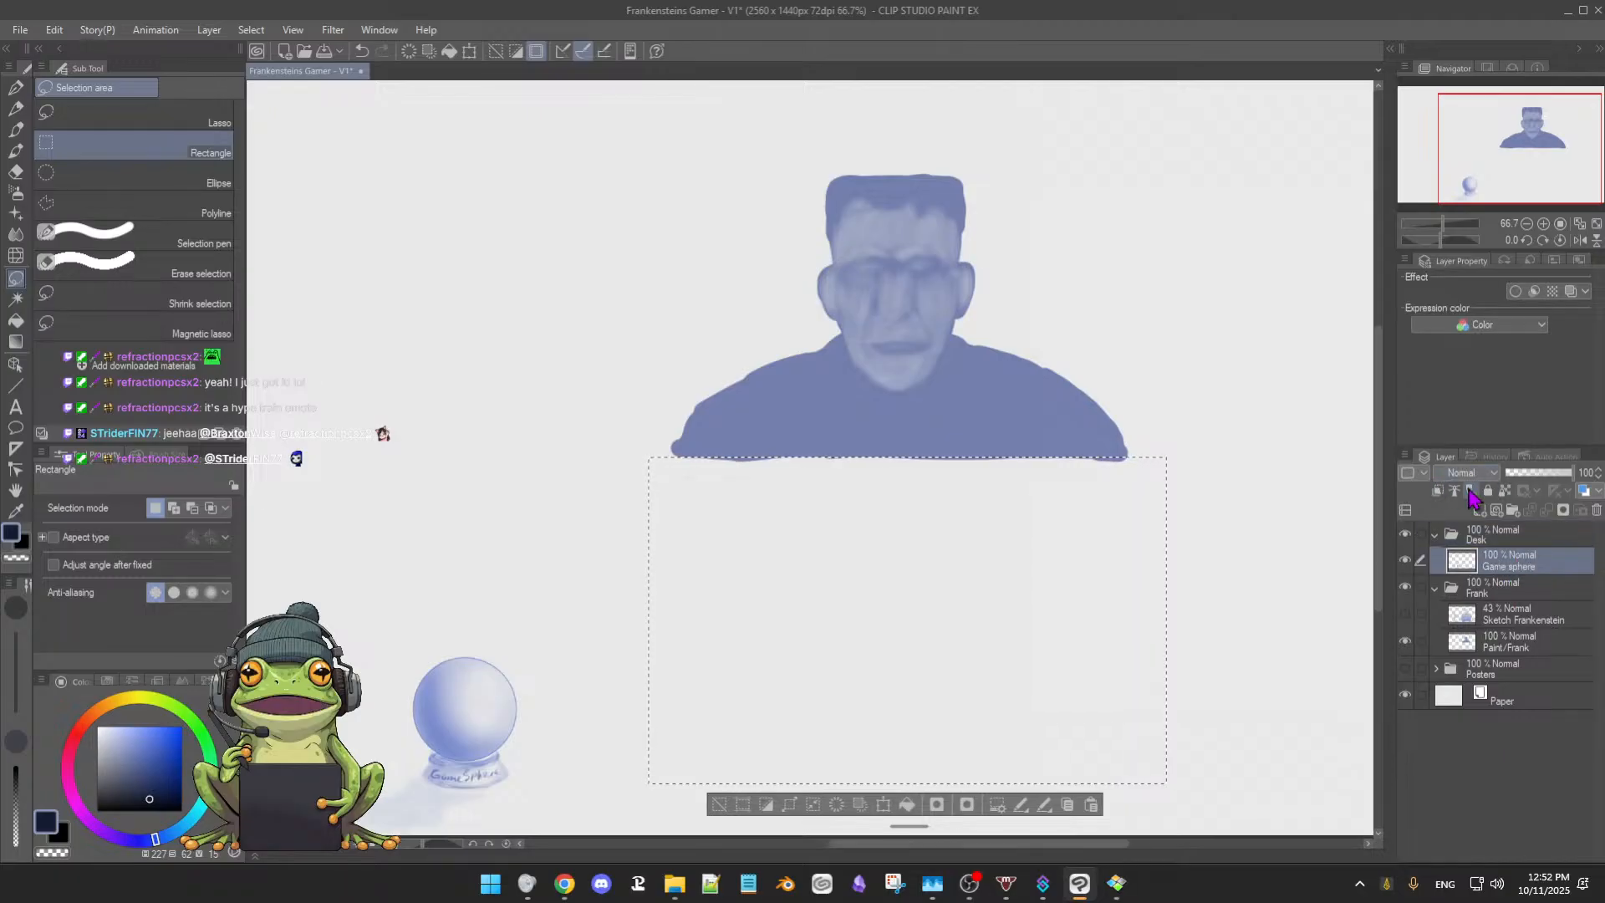
click(1478, 509)
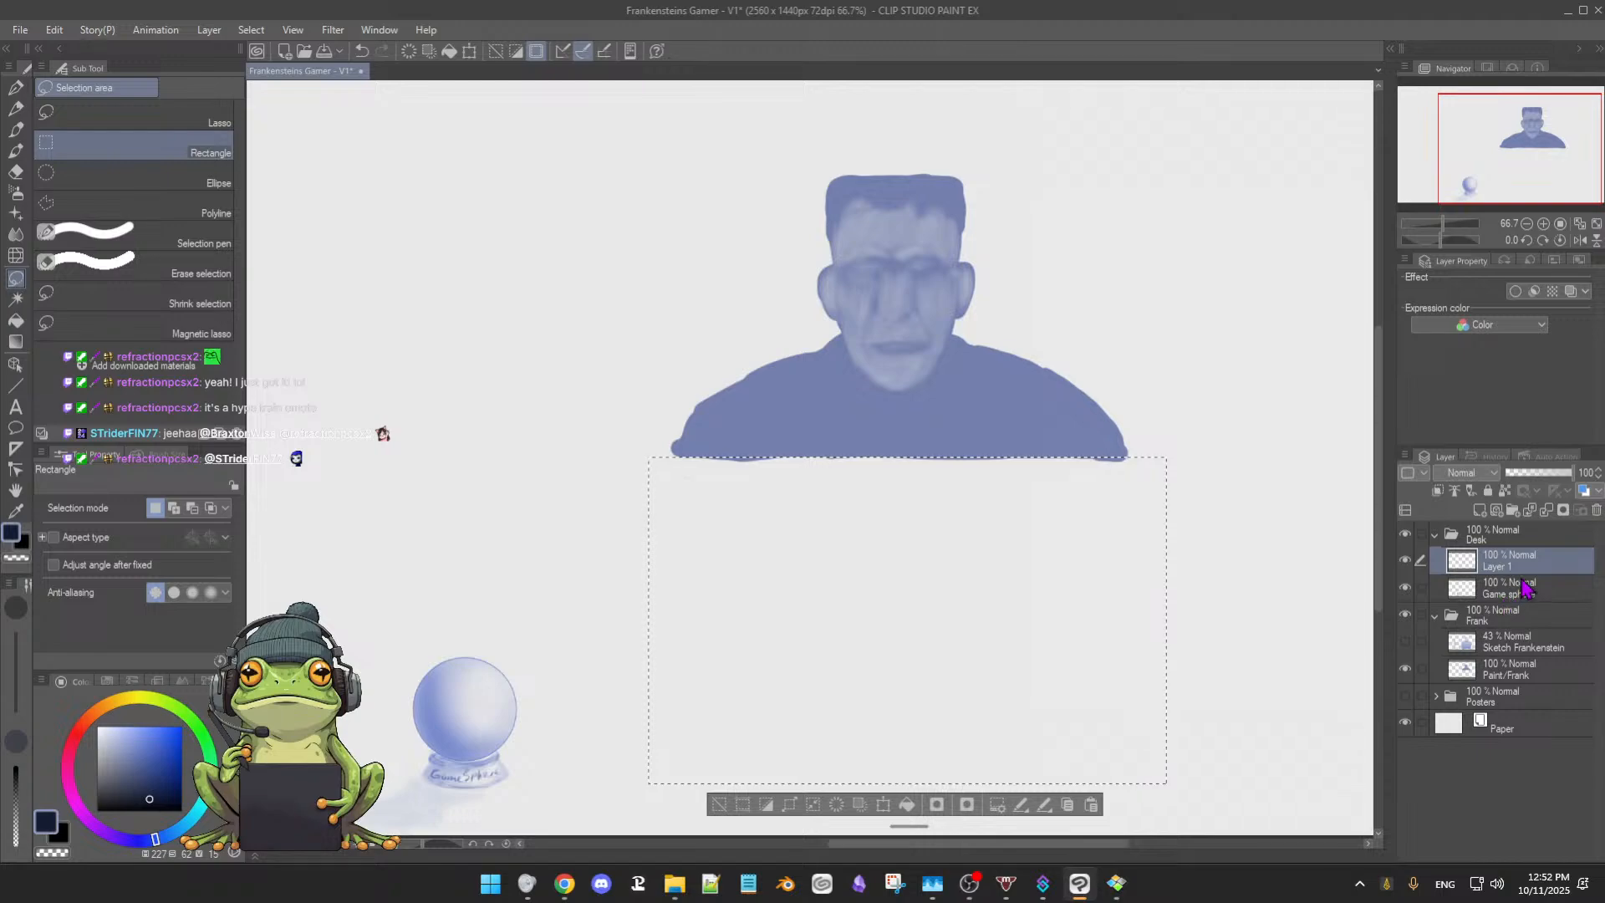
double_click(1500, 565)
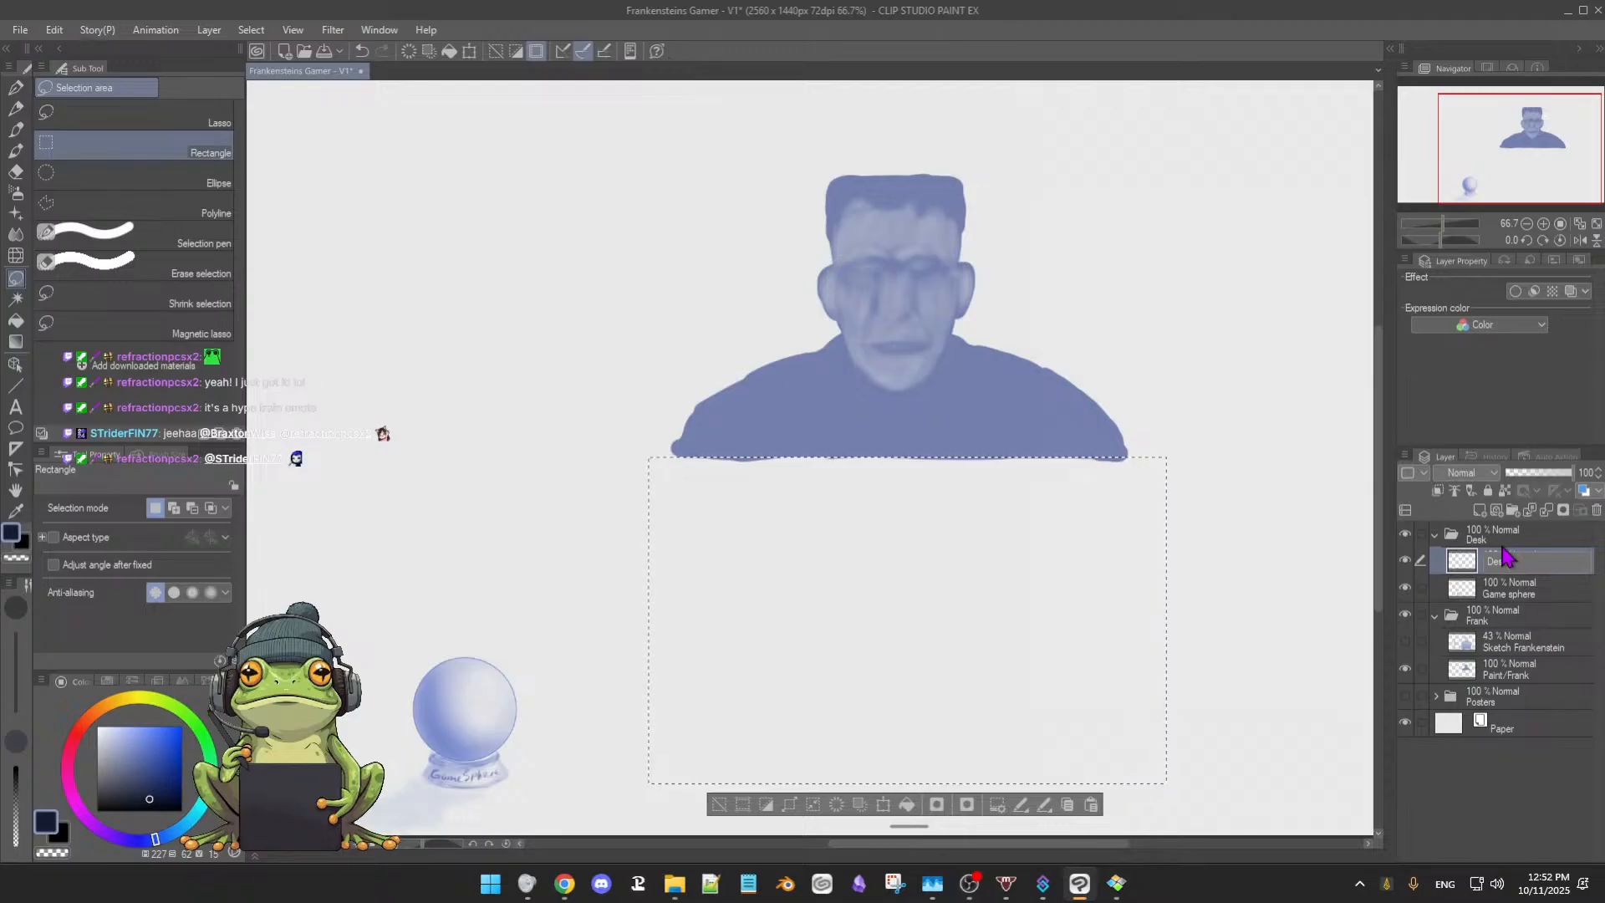
key(Return)
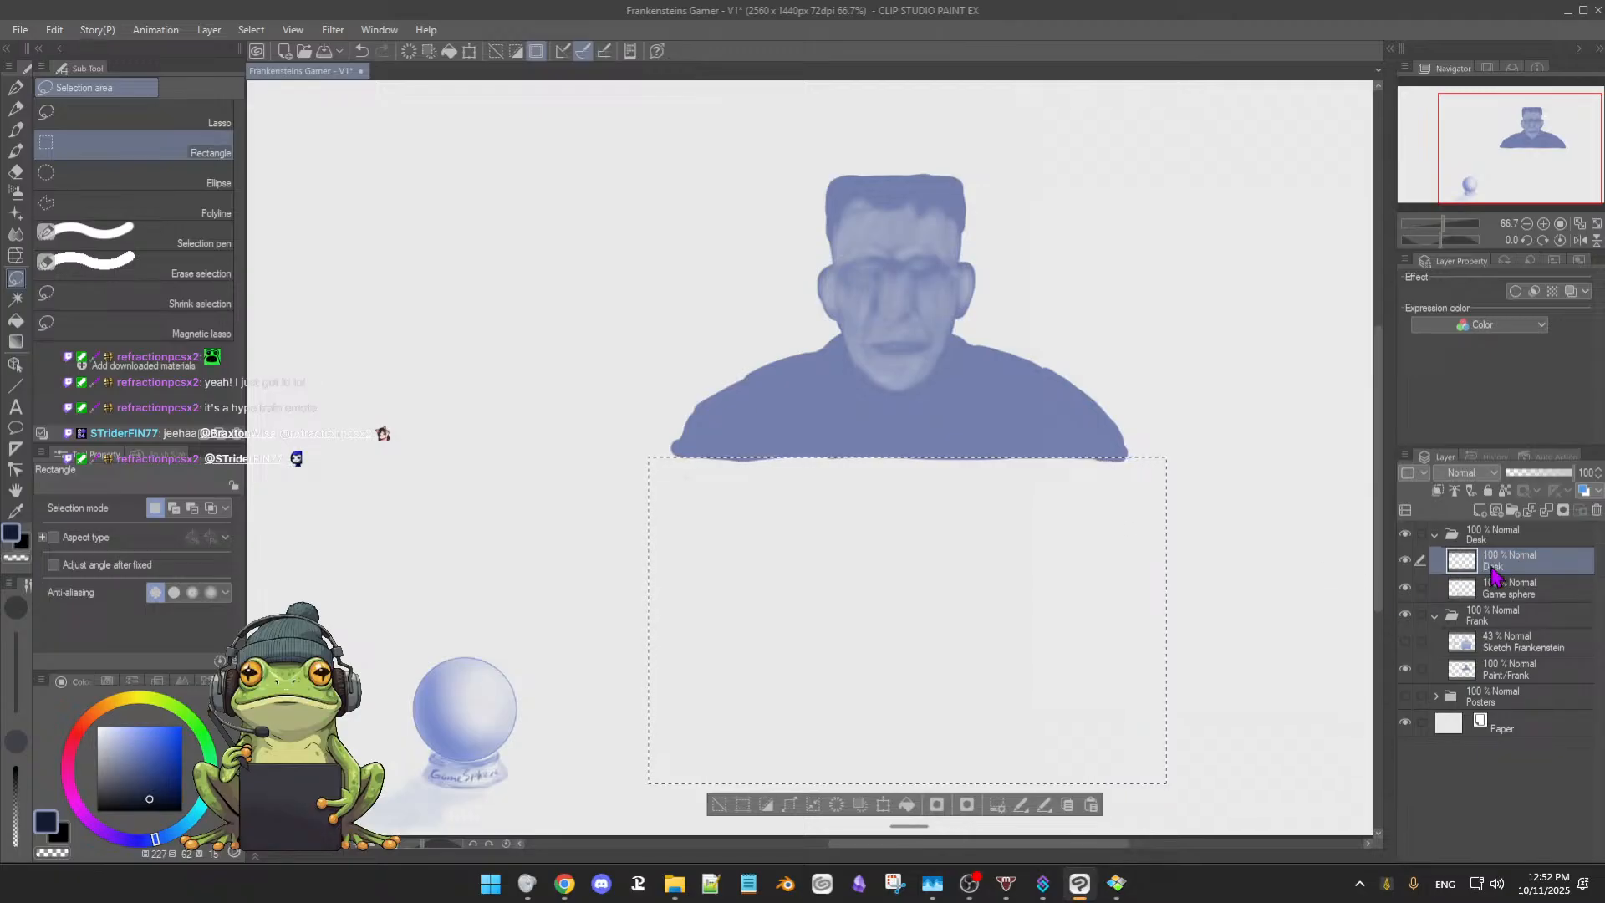
double_click(1500, 560)
text(M)
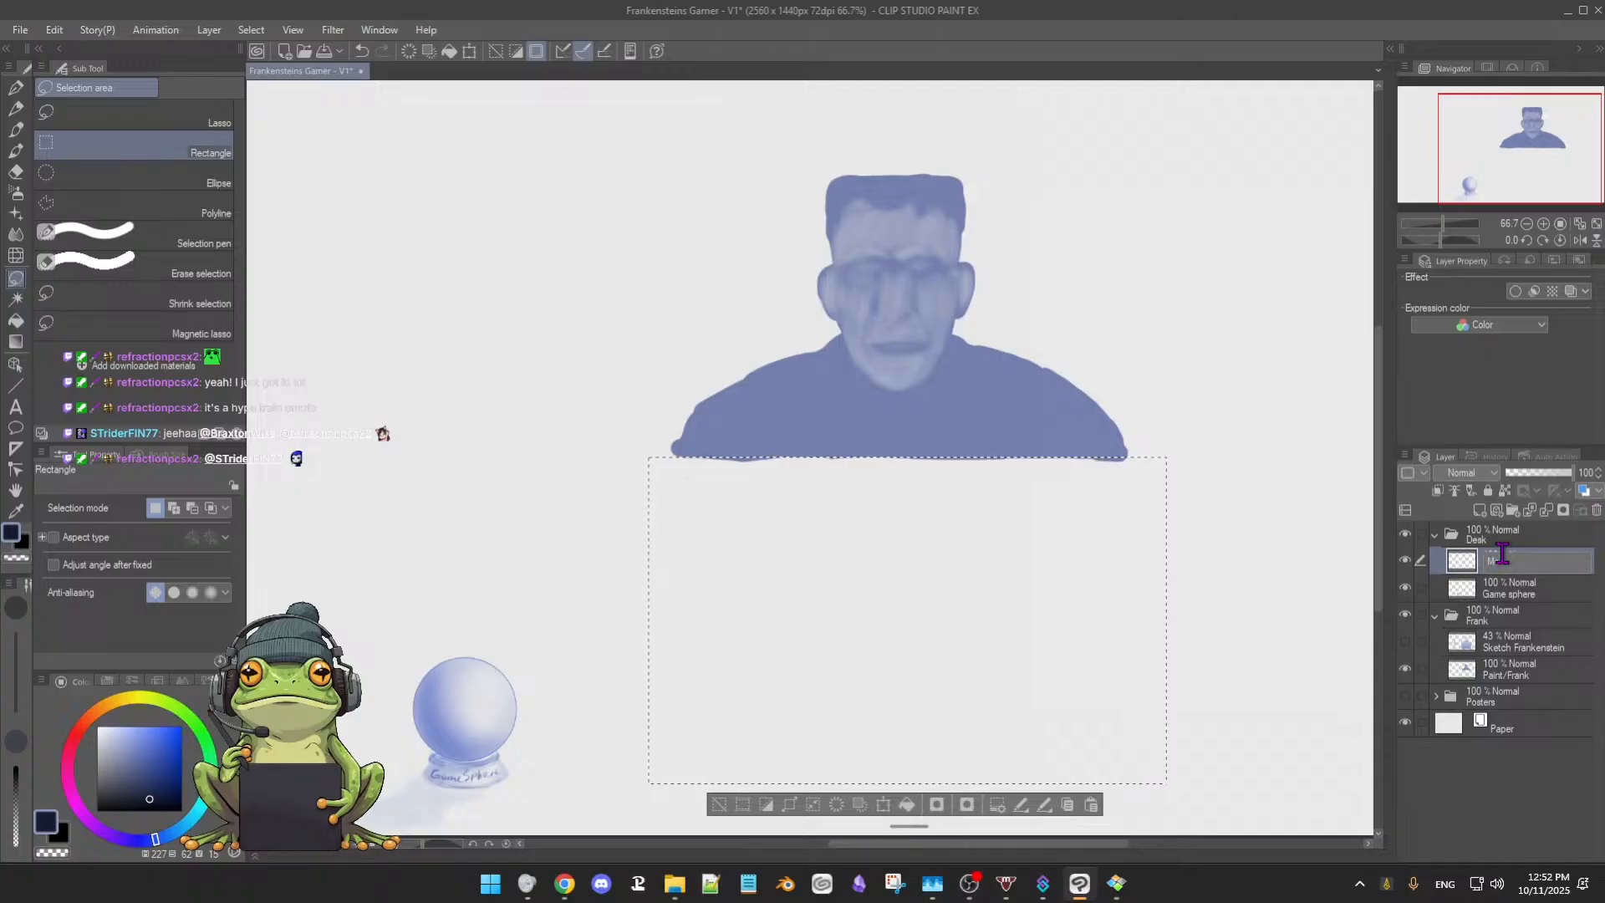
text(onitor)
key(Return)
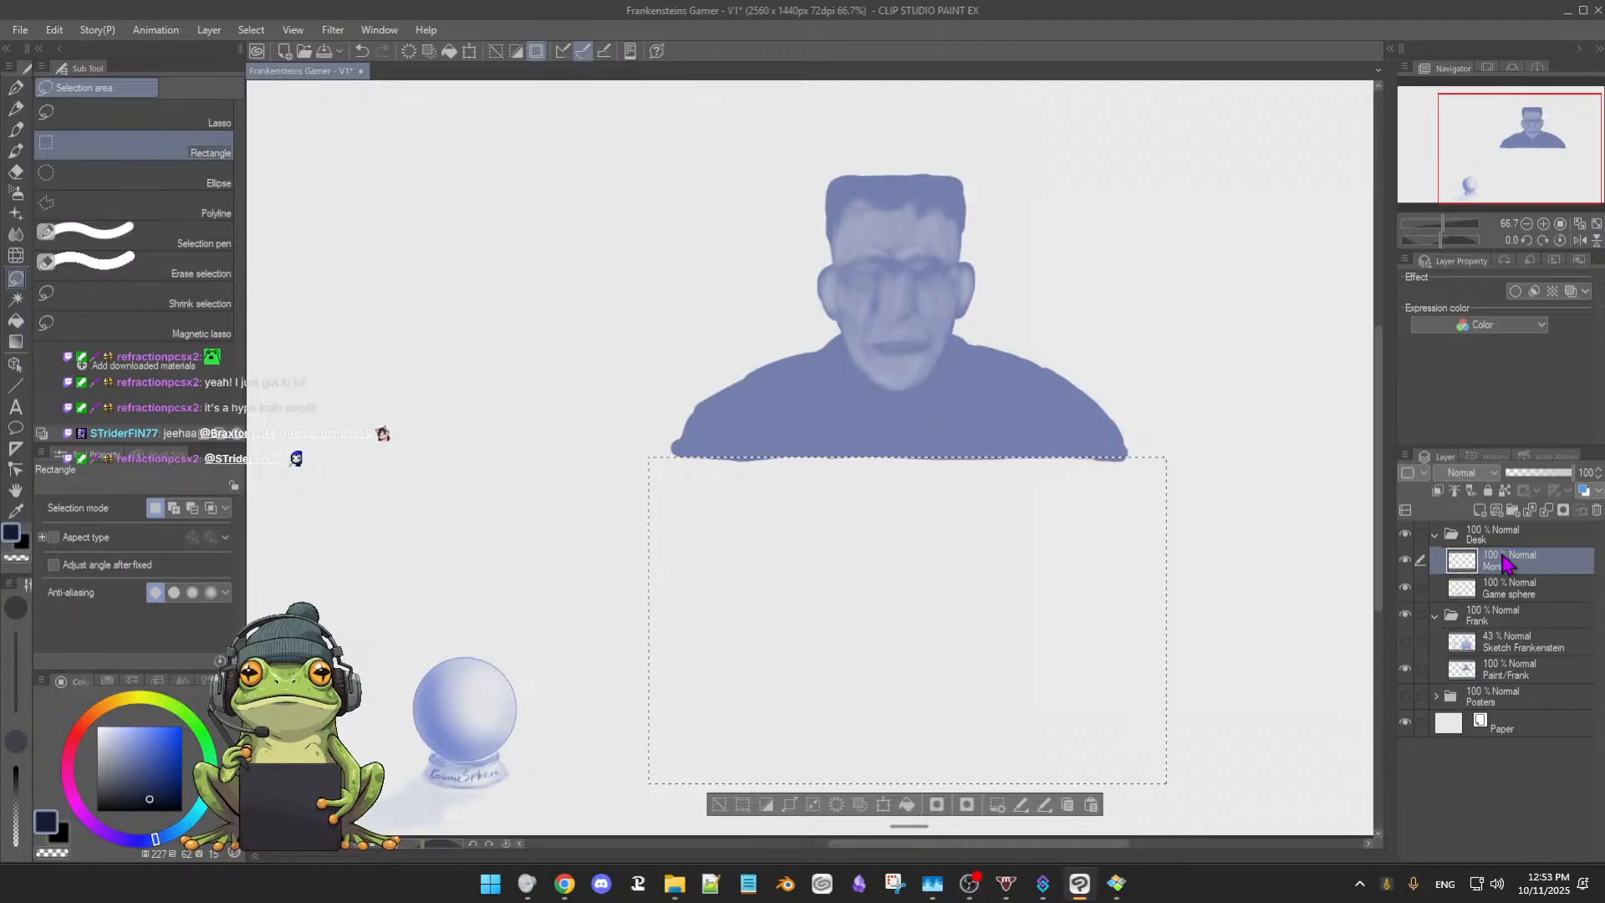
Fill the selected rectangle with dark navy on the Monitor layer and clear the selection
click(907, 807)
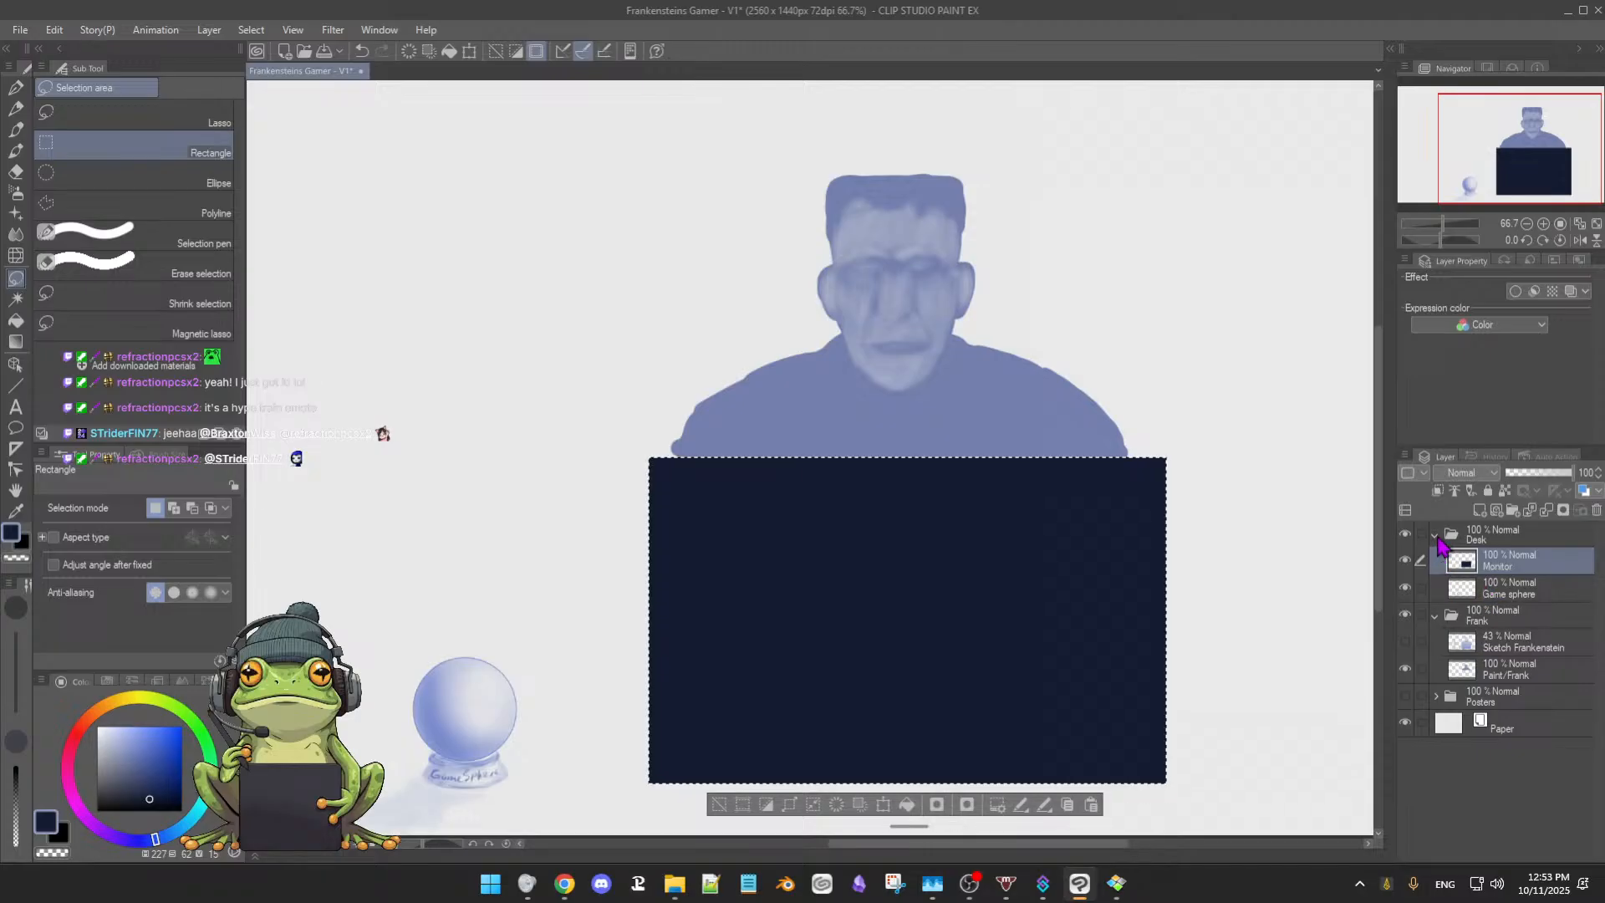
click(1441, 540)
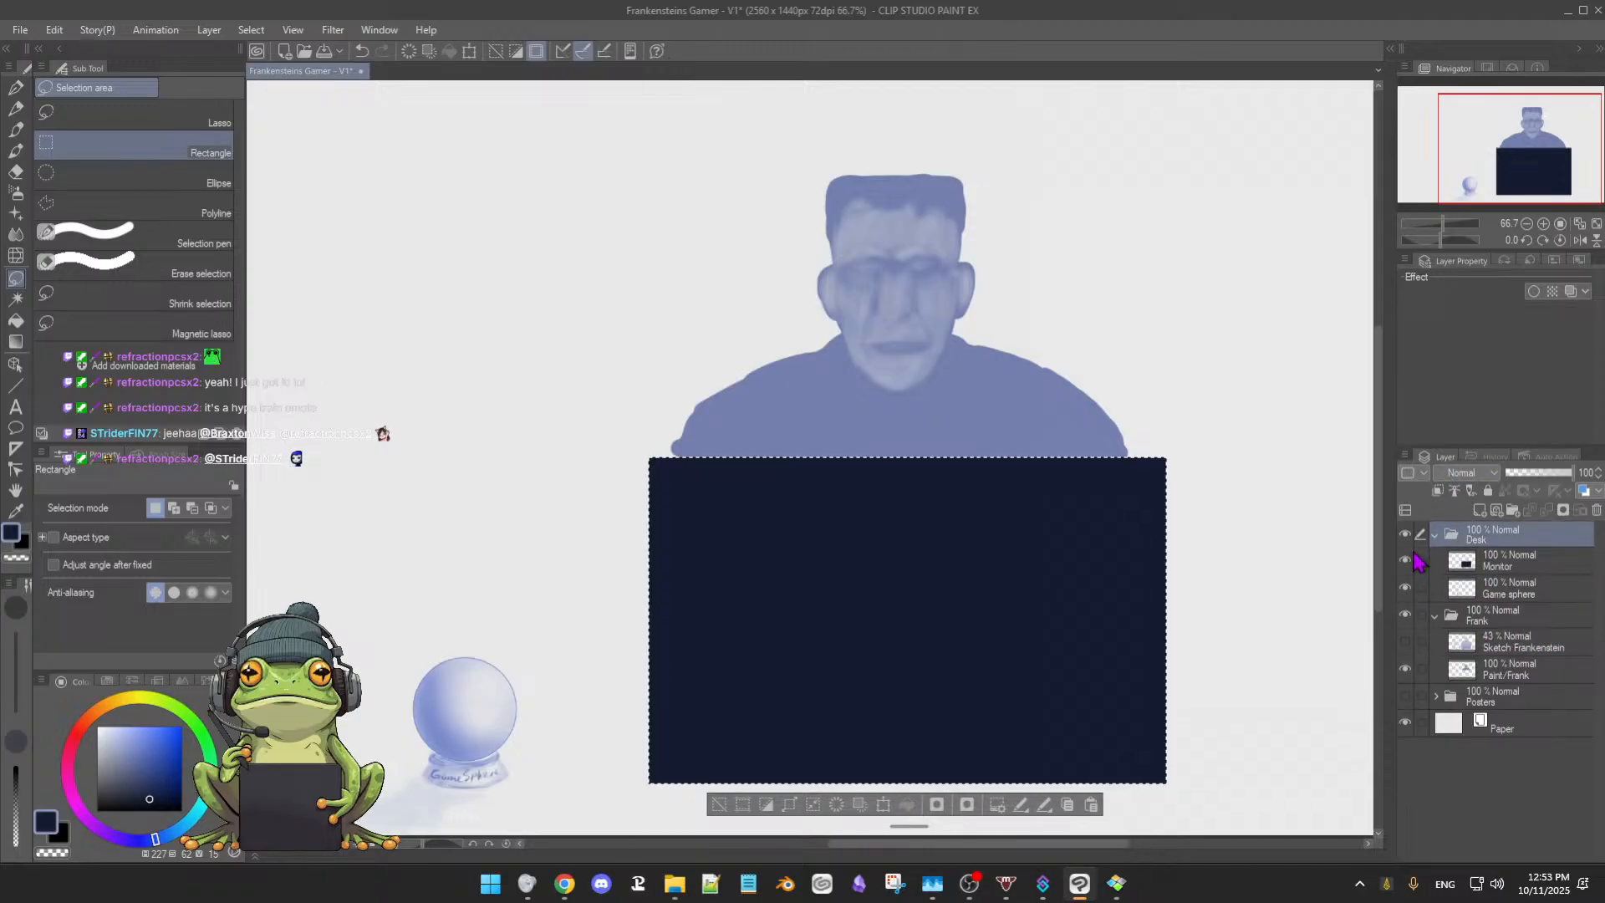
click(1407, 533)
click(1407, 532)
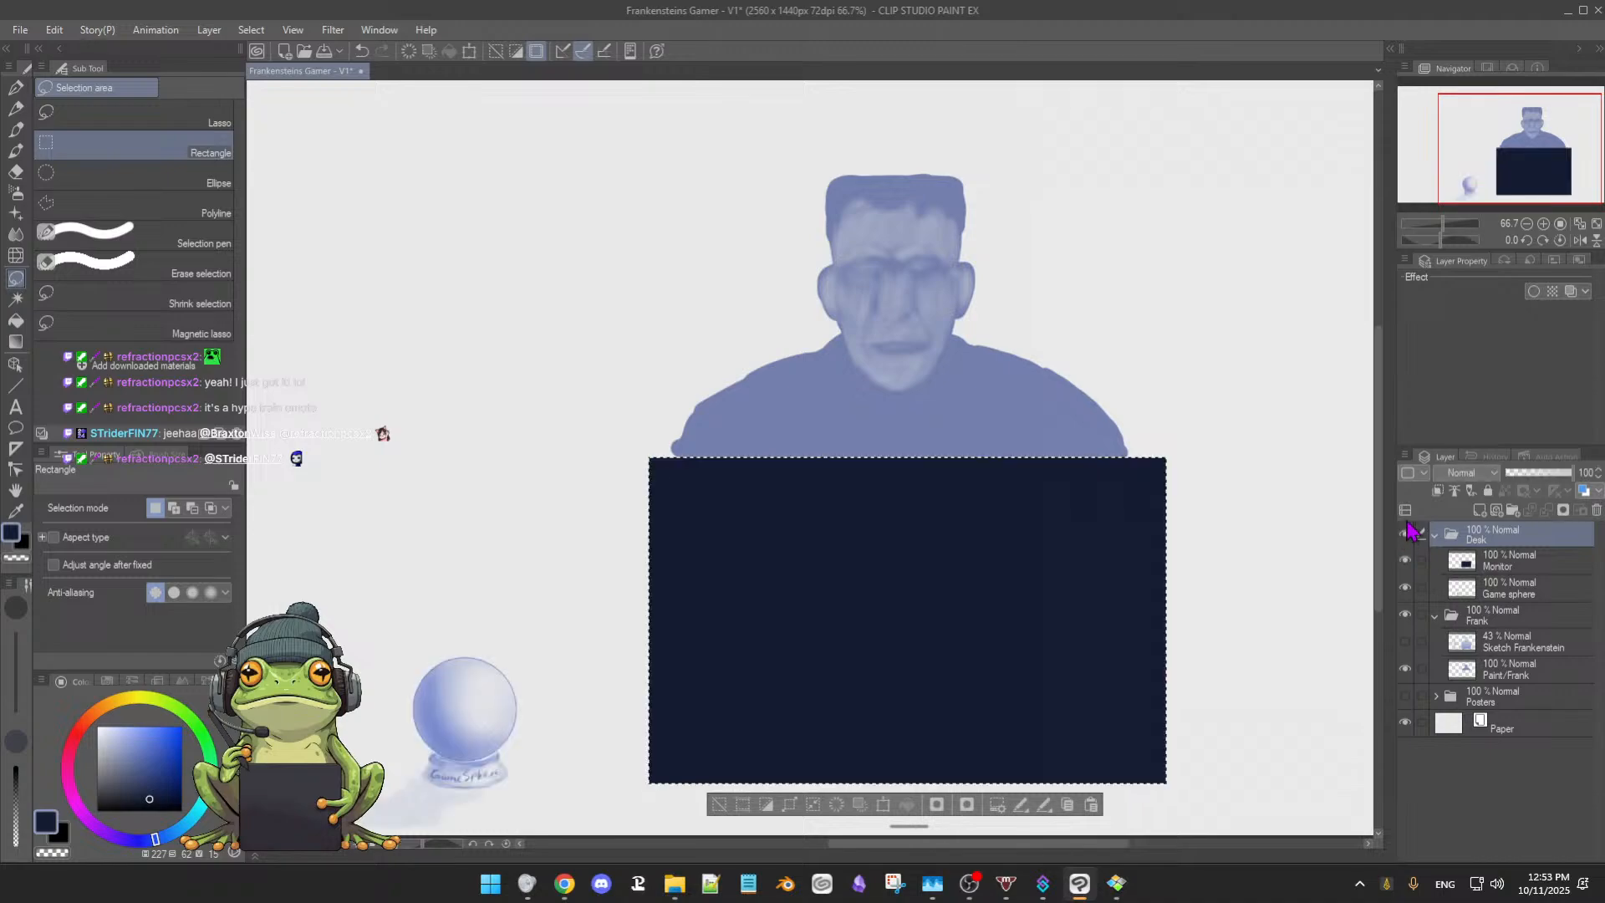
click(719, 807)
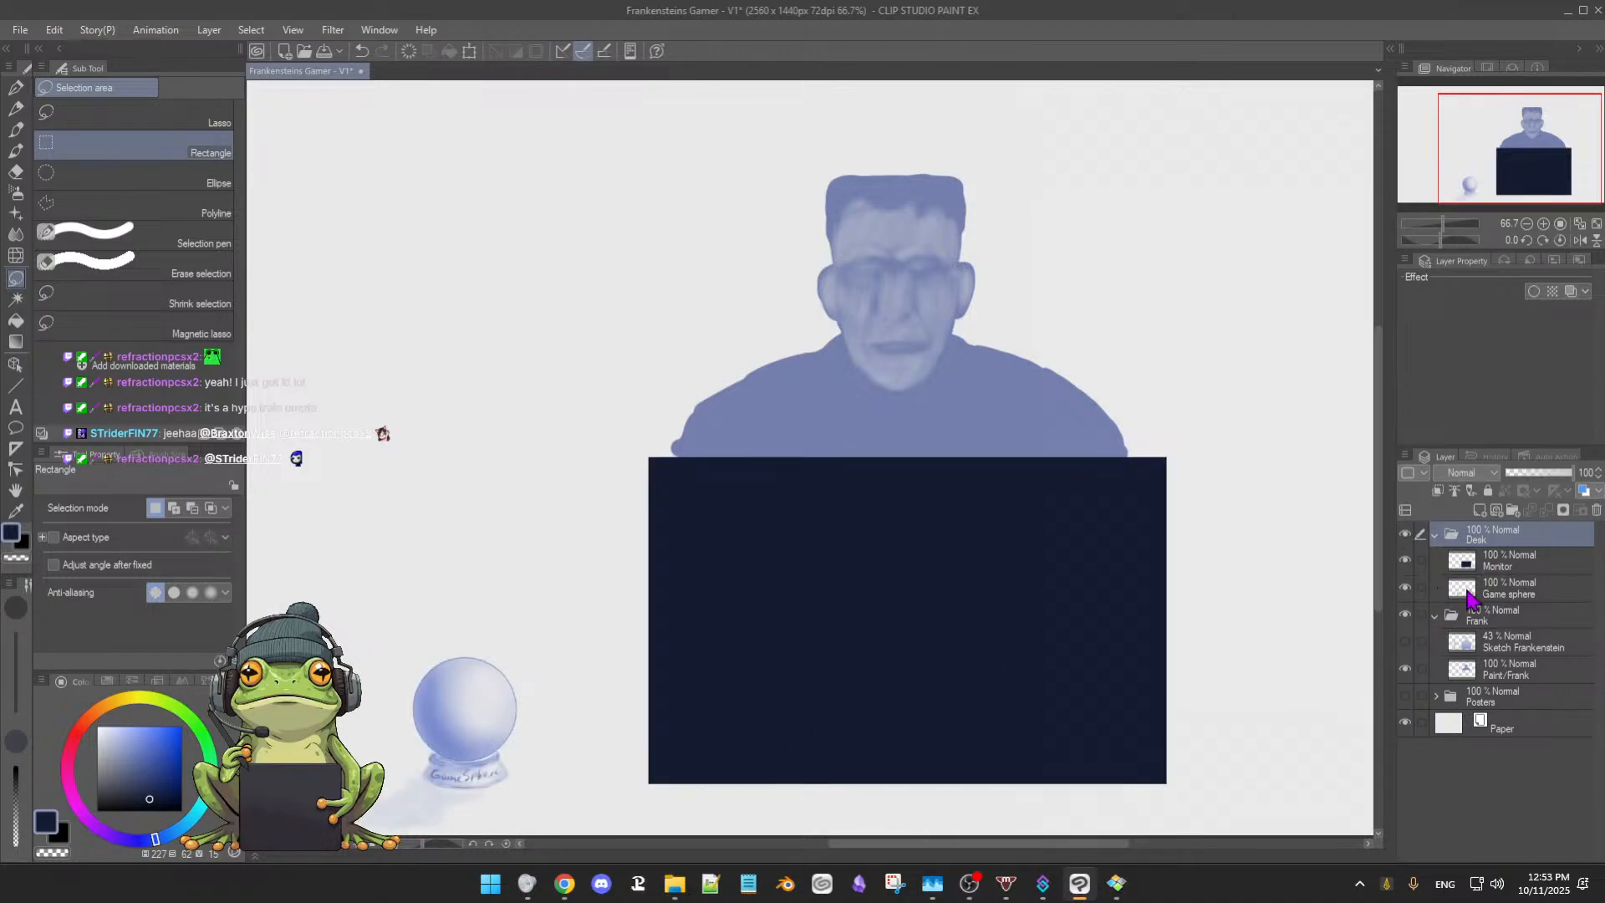
Look through the layers grouped in the Desk, Frank and Posters folders
click(1525, 565)
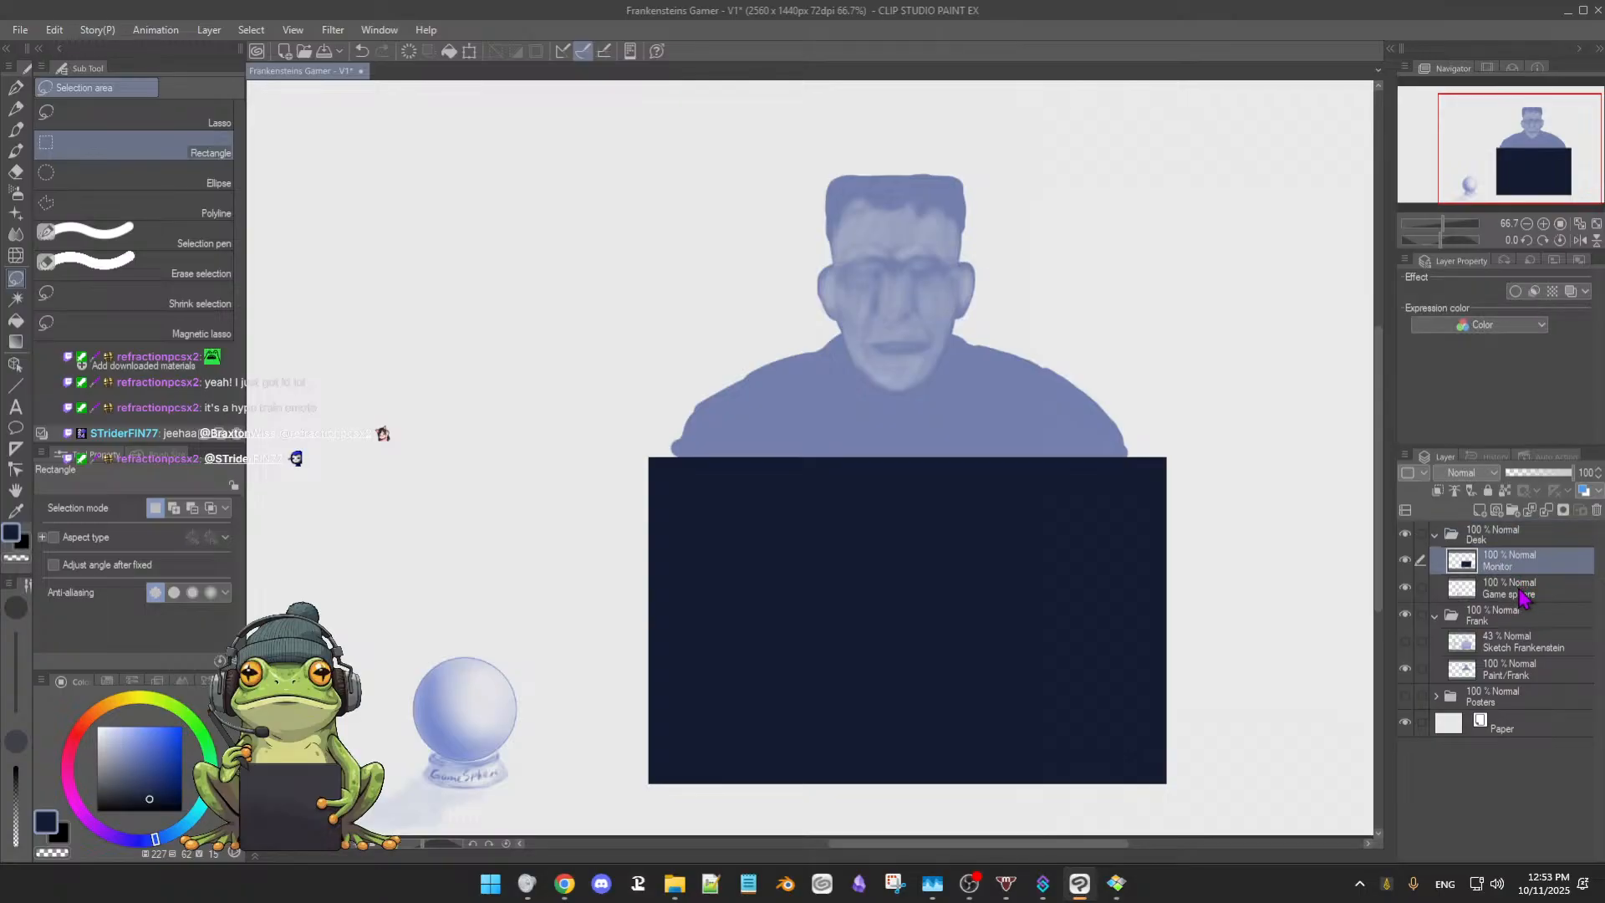
click(1523, 595)
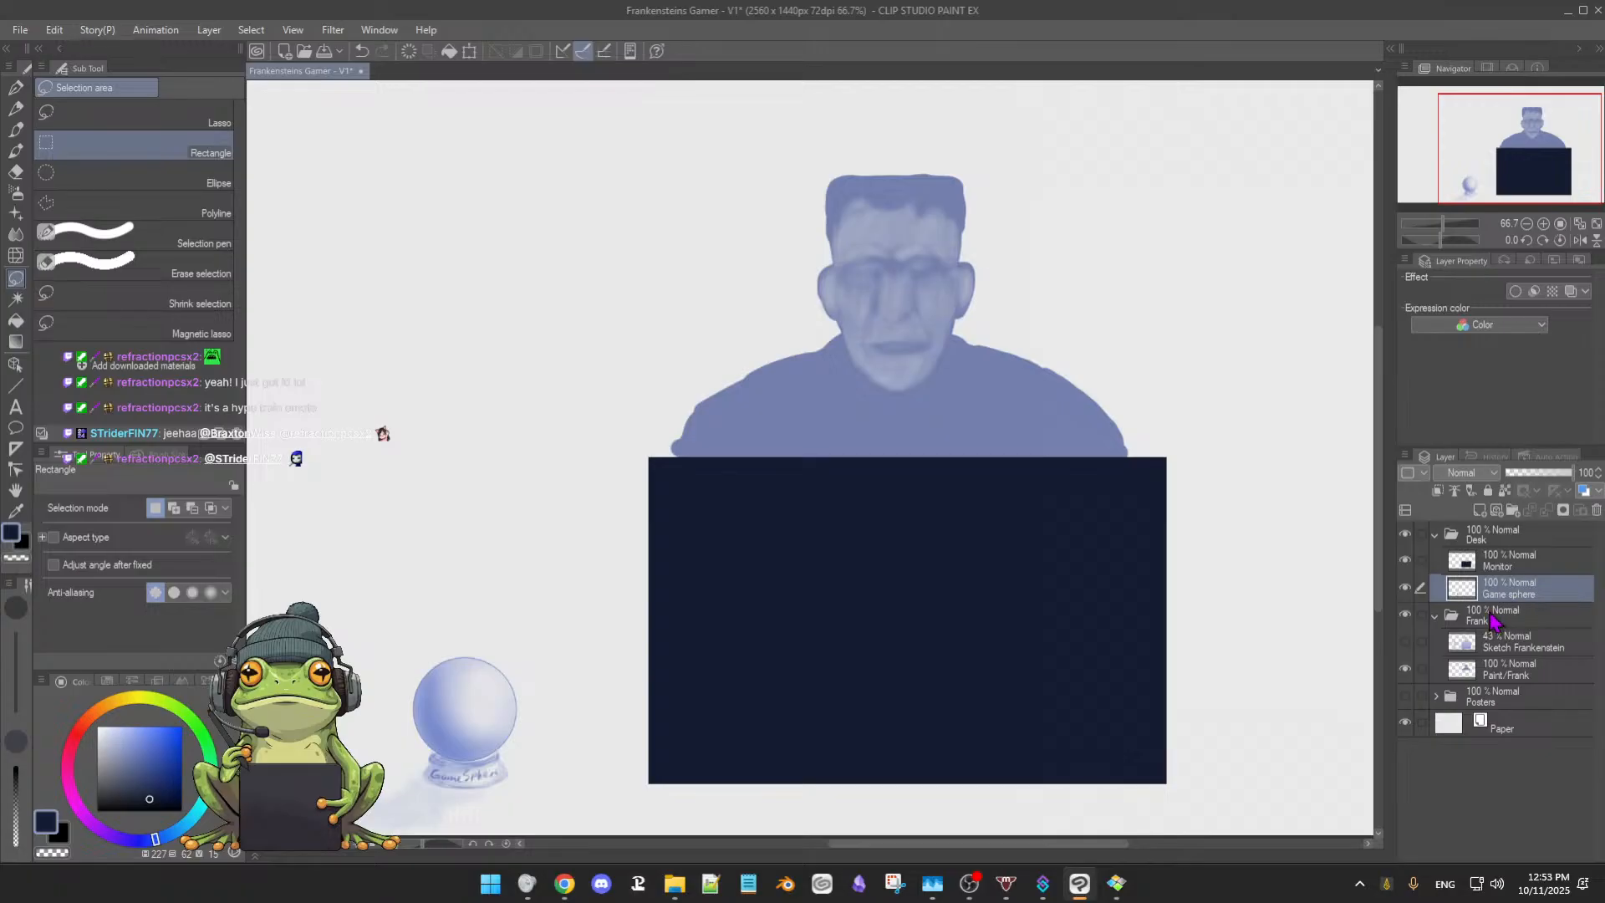
click(1436, 536)
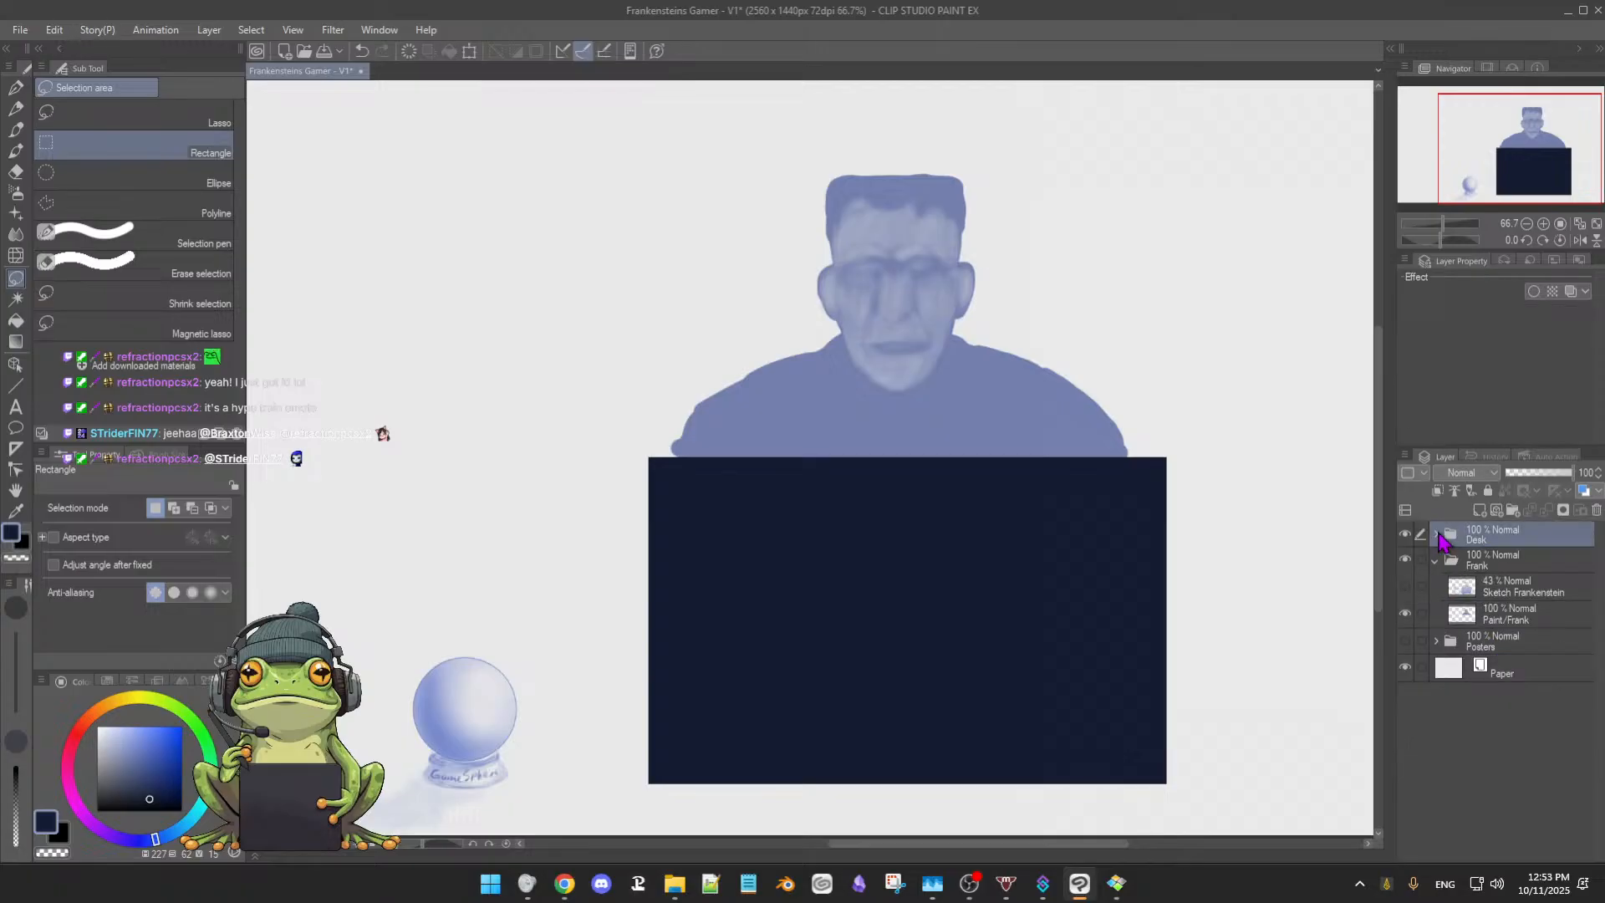
click(1438, 559)
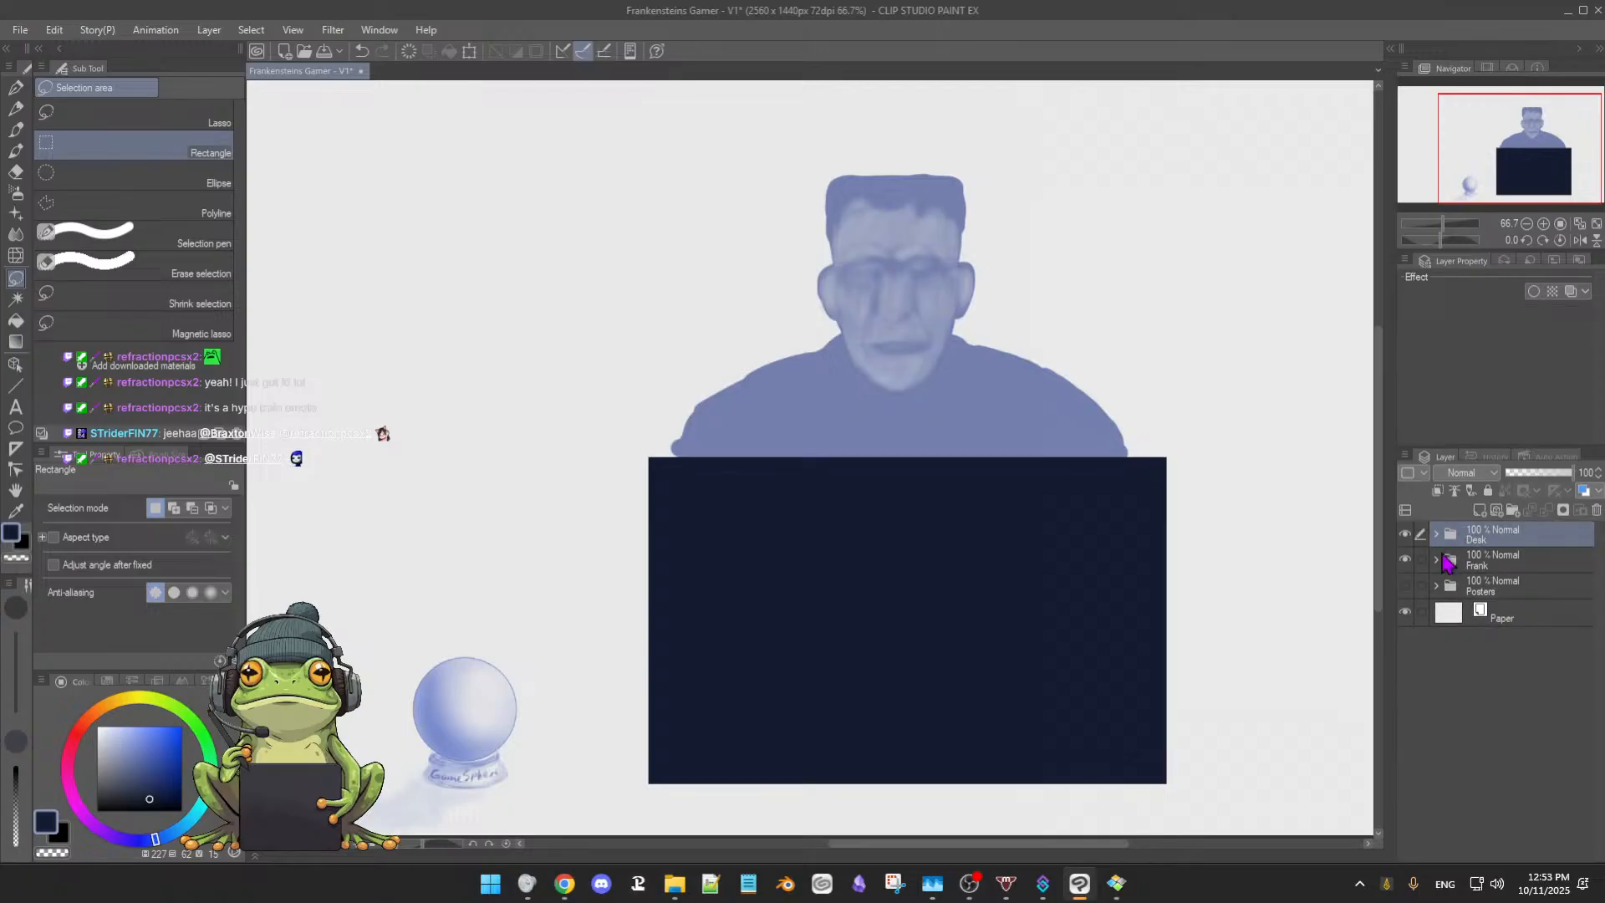
click(1438, 559)
click(1437, 642)
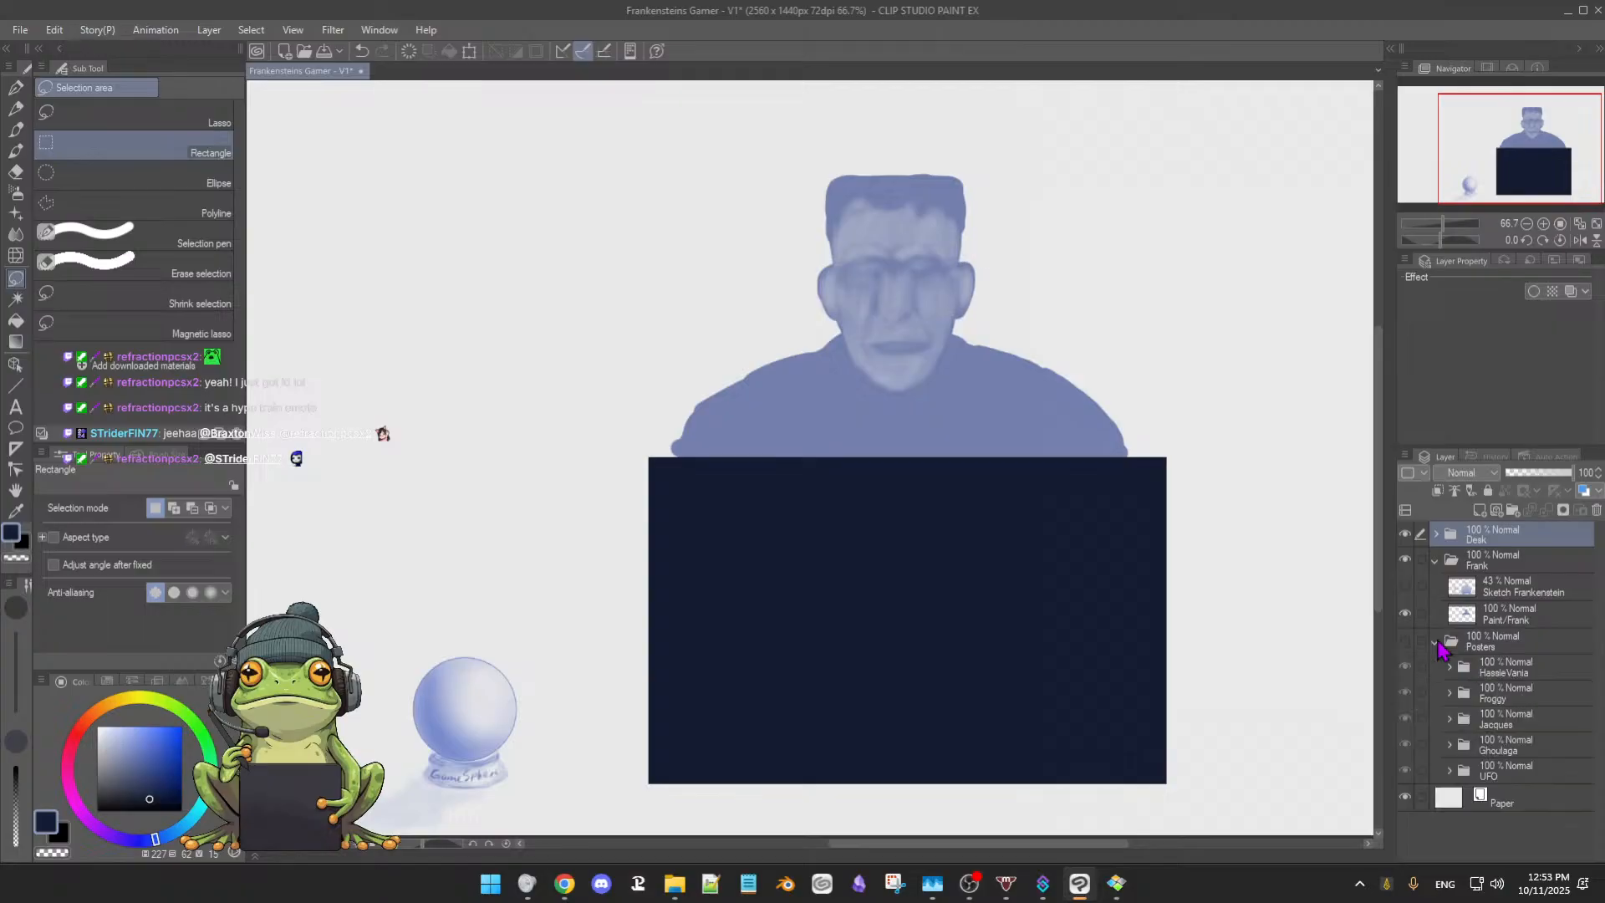
click(1436, 643)
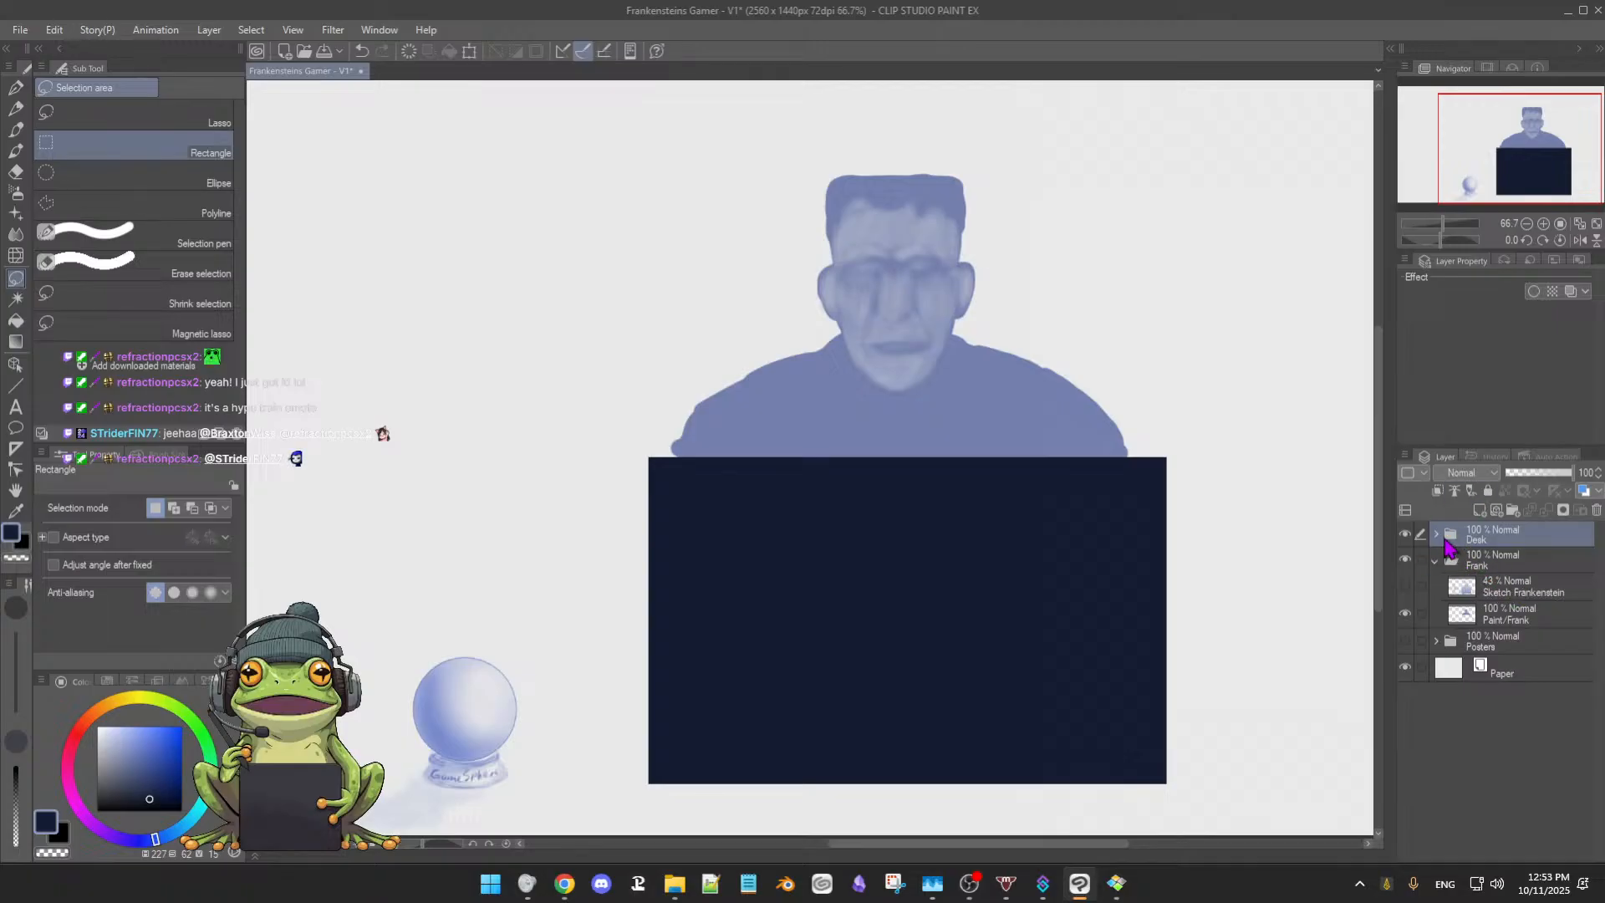
Expand the Desk folder and show the Sketch Frankenstein layer as a guide
click(1512, 565)
click(1436, 534)
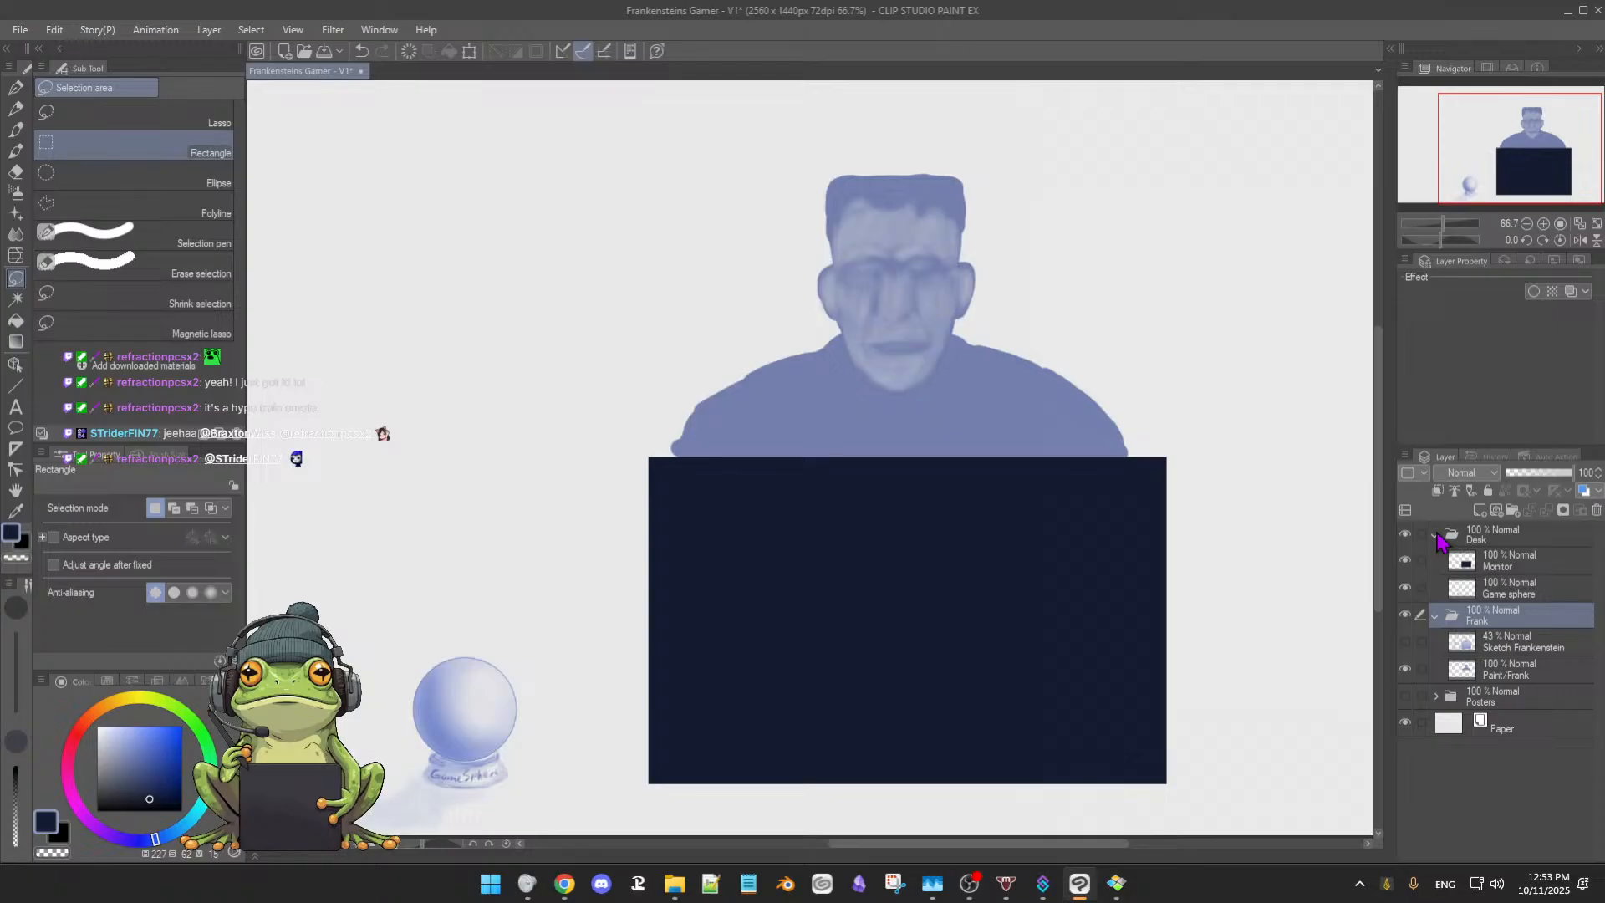
click(1407, 641)
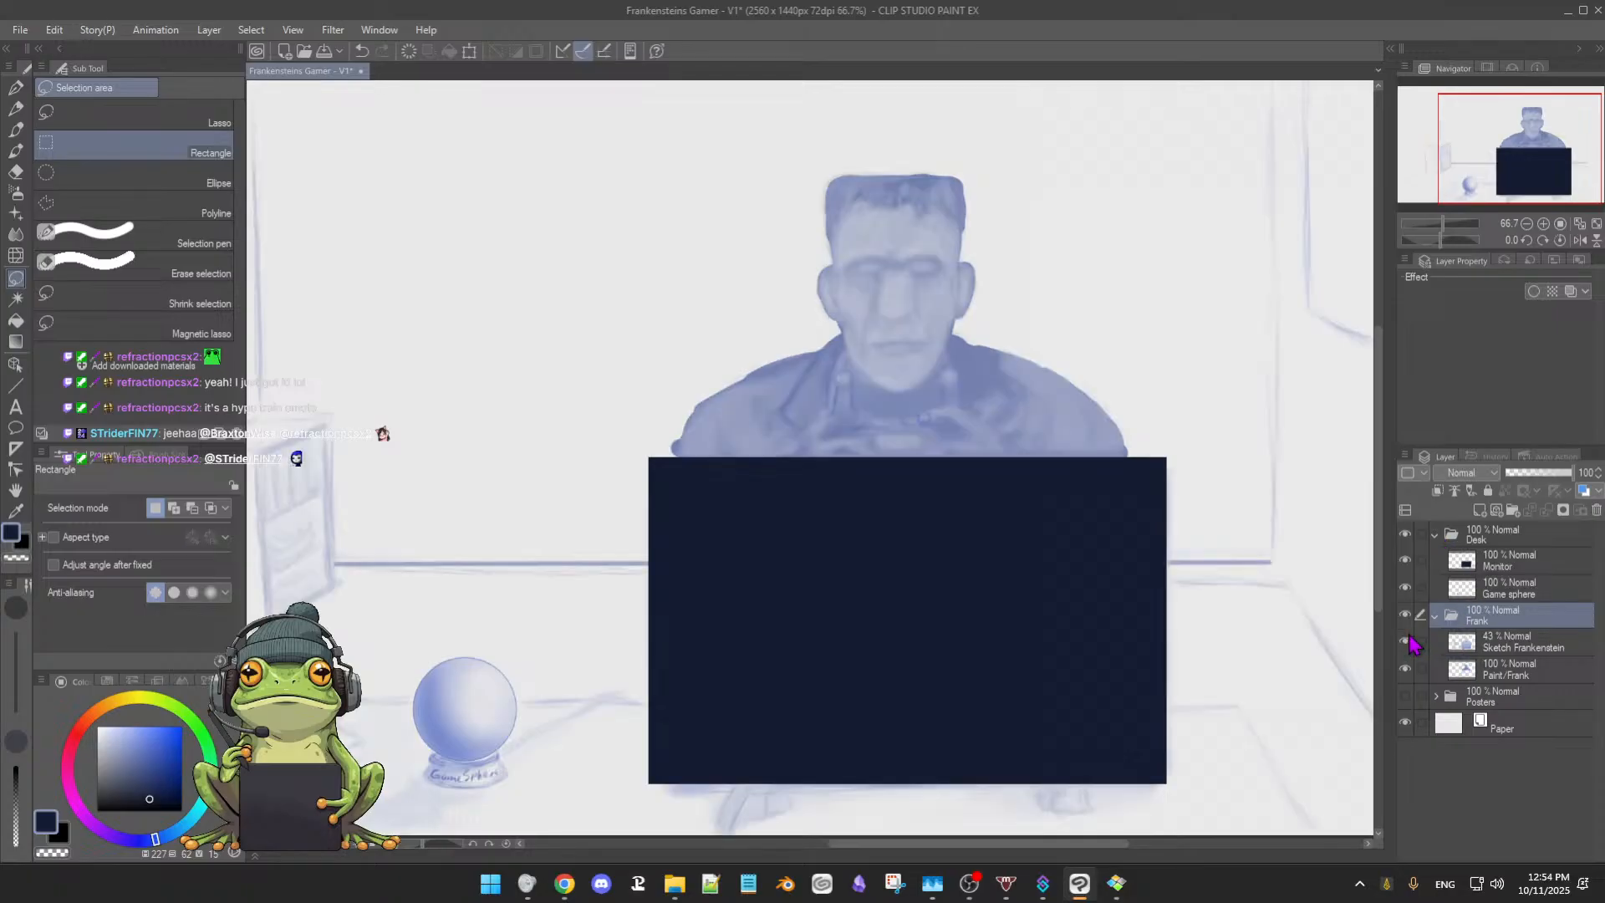
Add a new layer named Desk to the Desk folder and place it below the Game sphere layer
click(1505, 565)
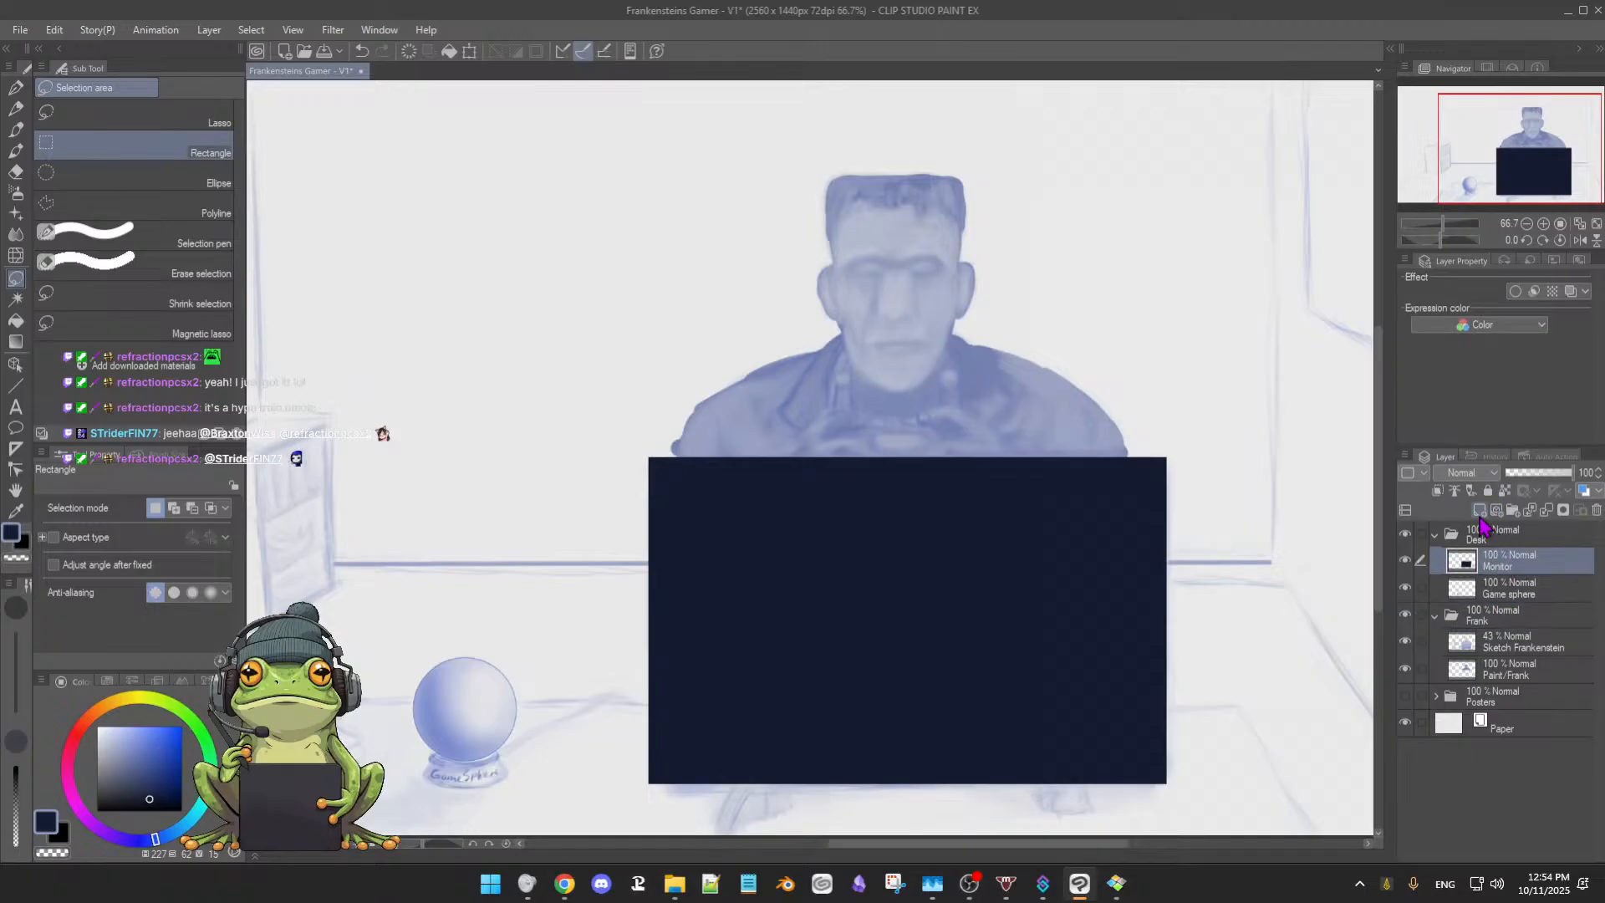
click(1479, 514)
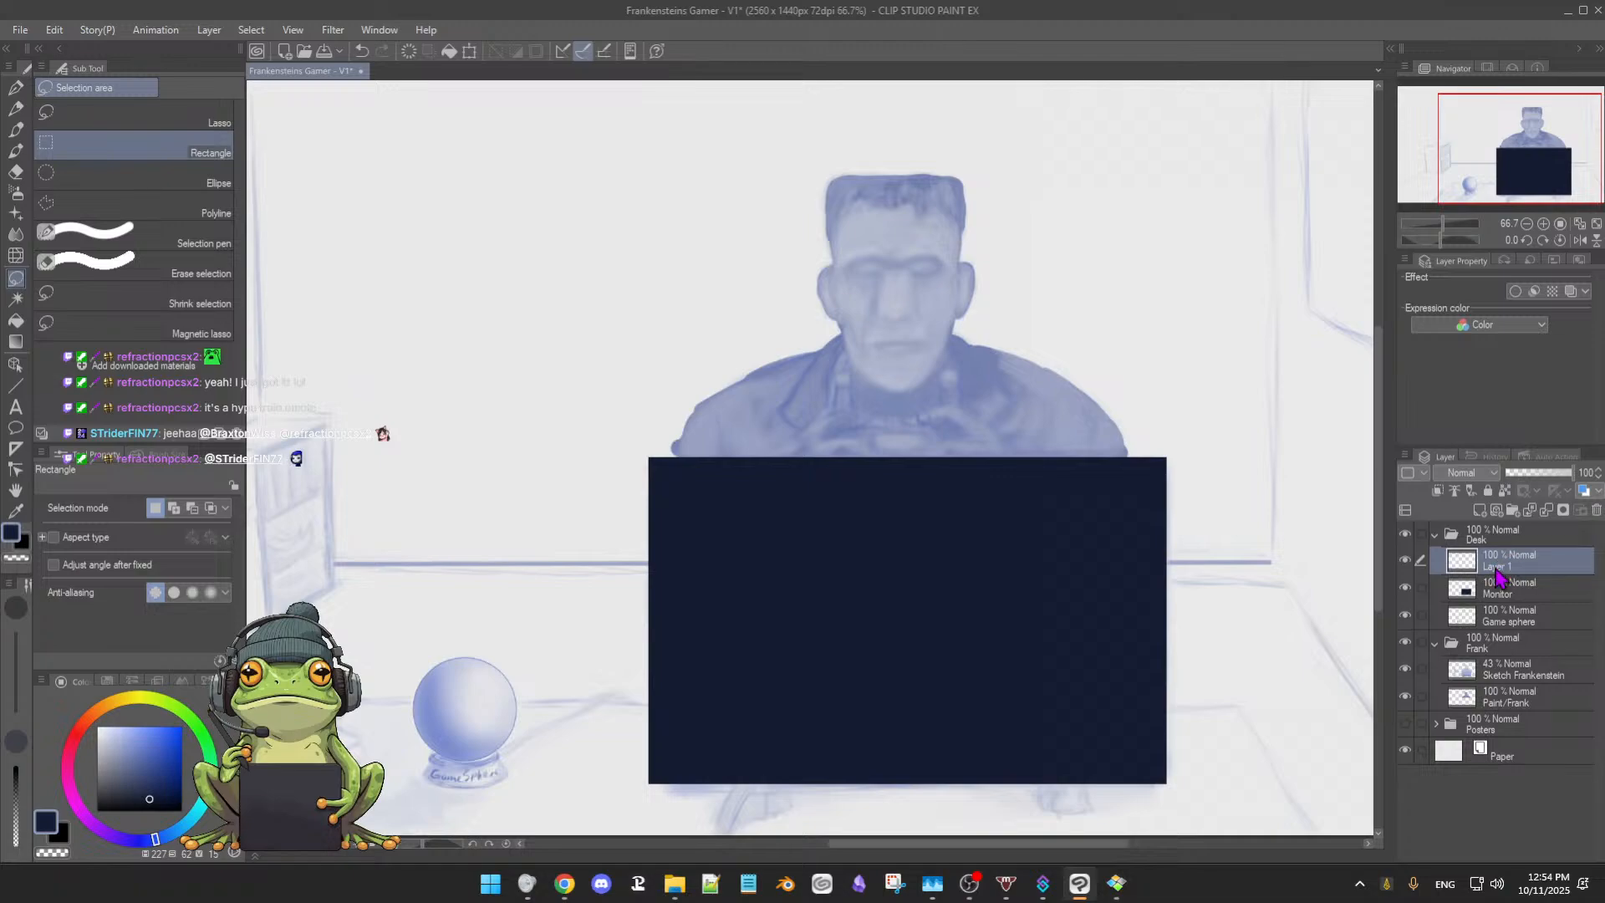
double_click(1500, 564)
key(Return)
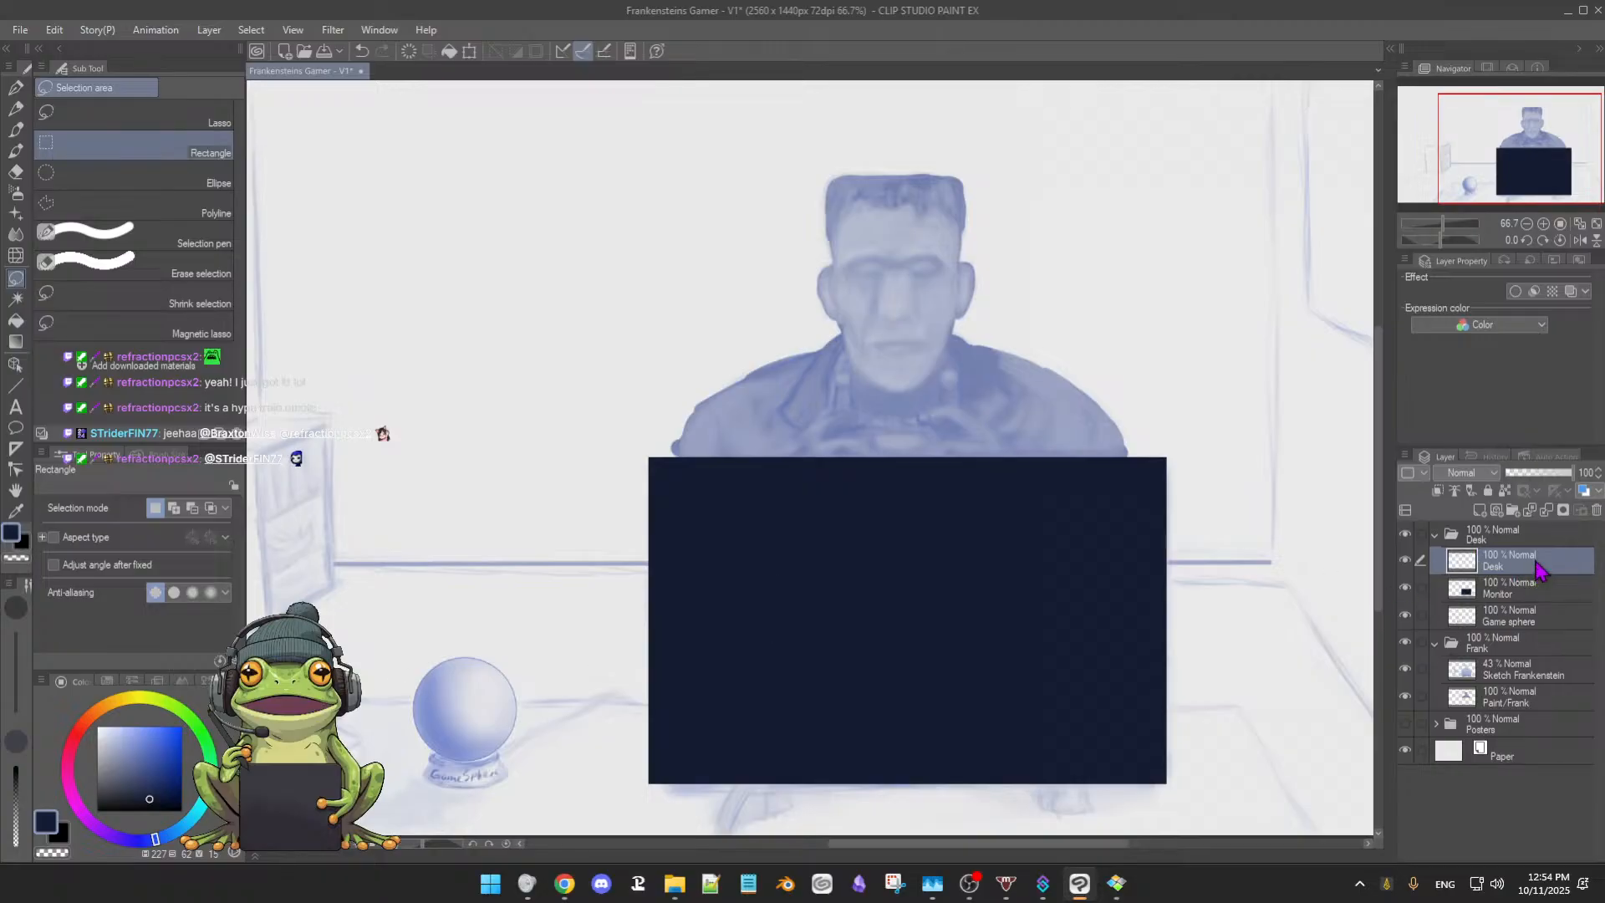
drag(1540, 583, 1523, 624)
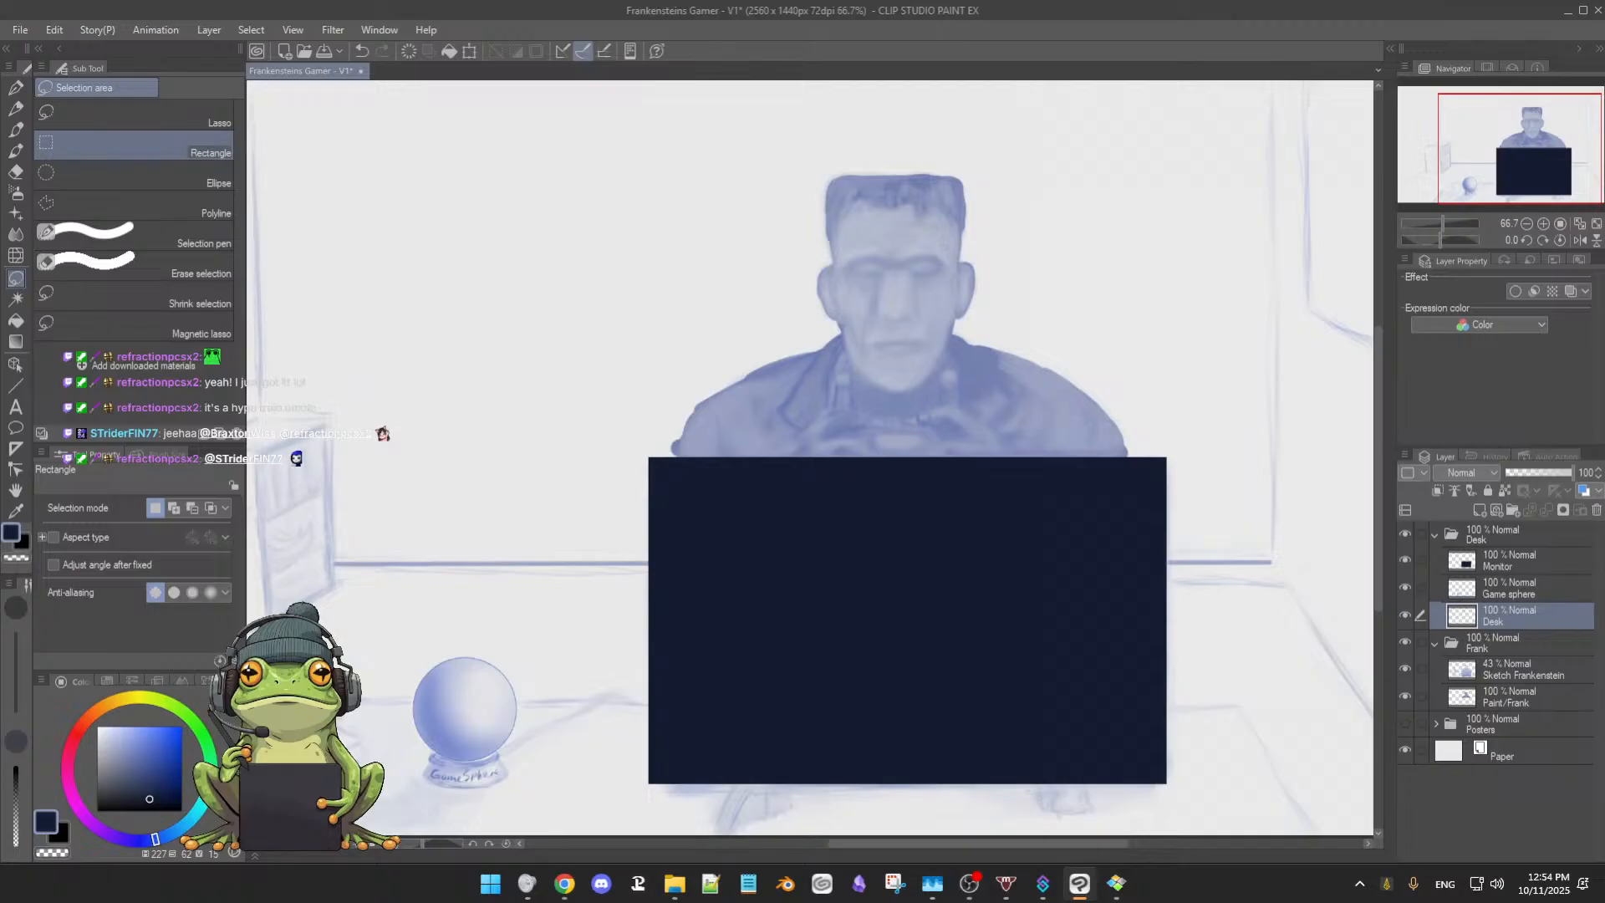
Fill a wide rectangular selection along the canvas's lower edge with orange-brown on the Desk layer and clear the selection
drag(361, 696, 1242, 834)
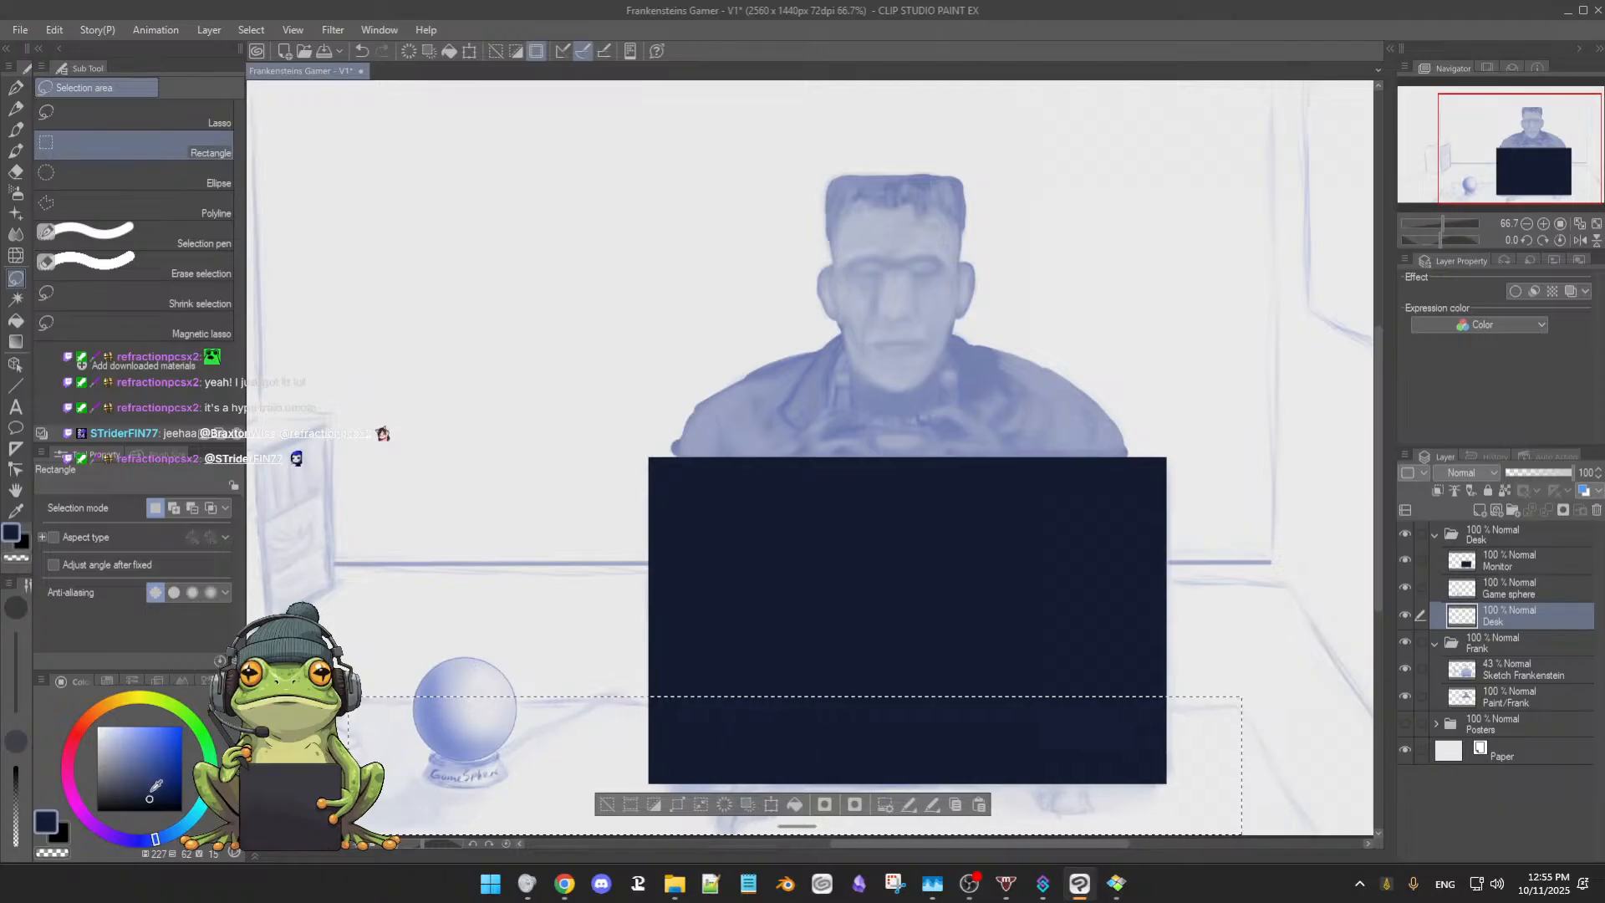
click(108, 710)
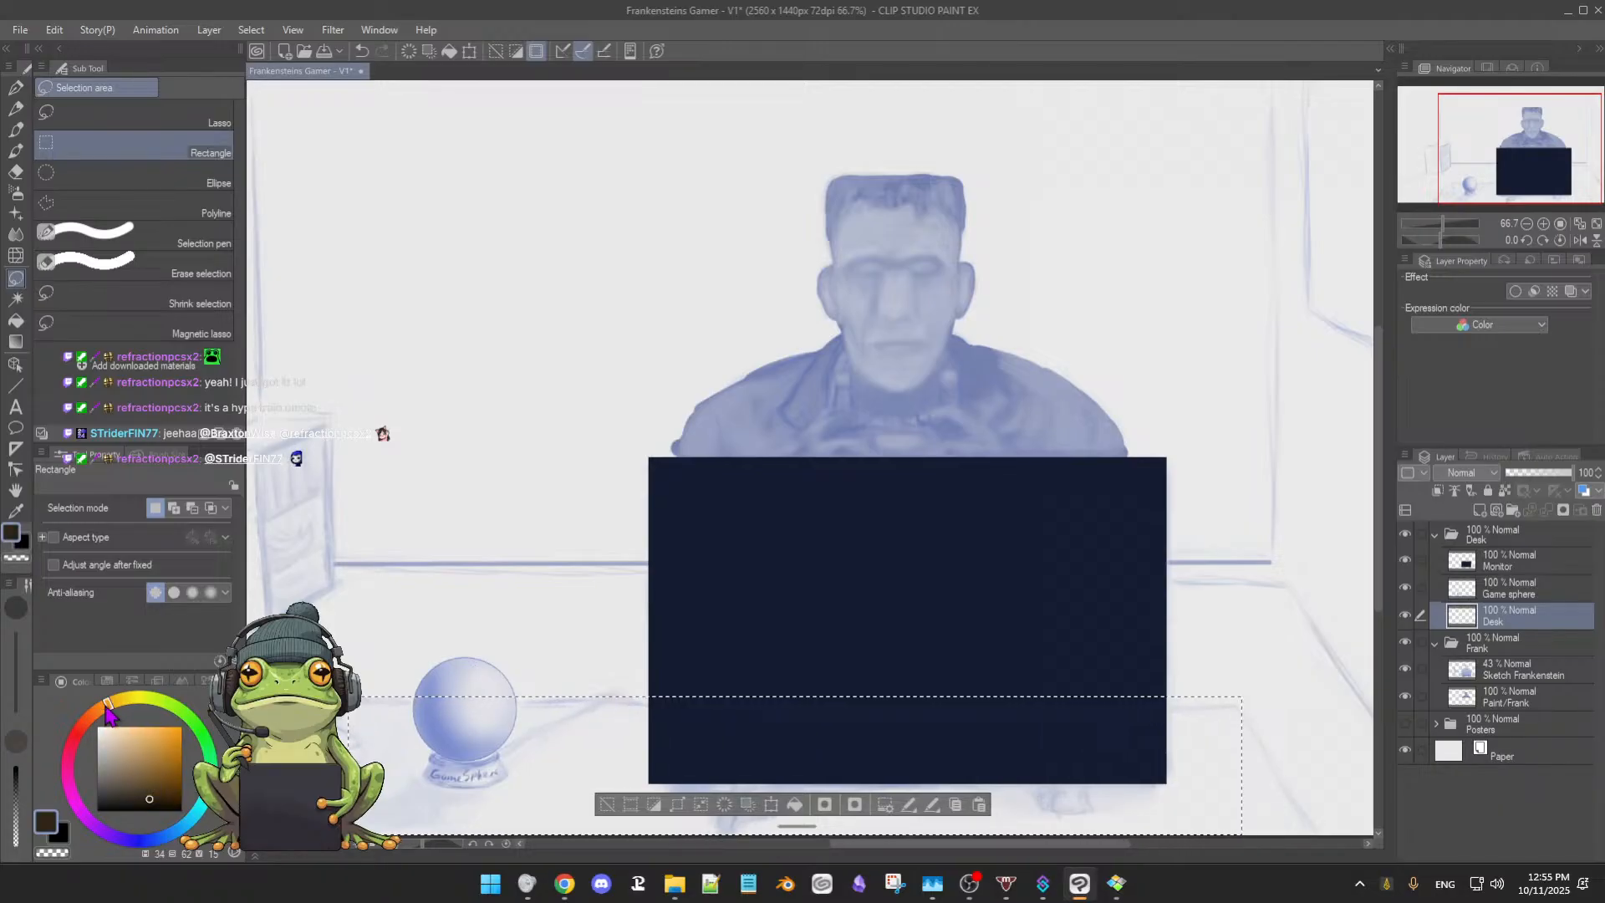
drag(106, 708, 94, 712)
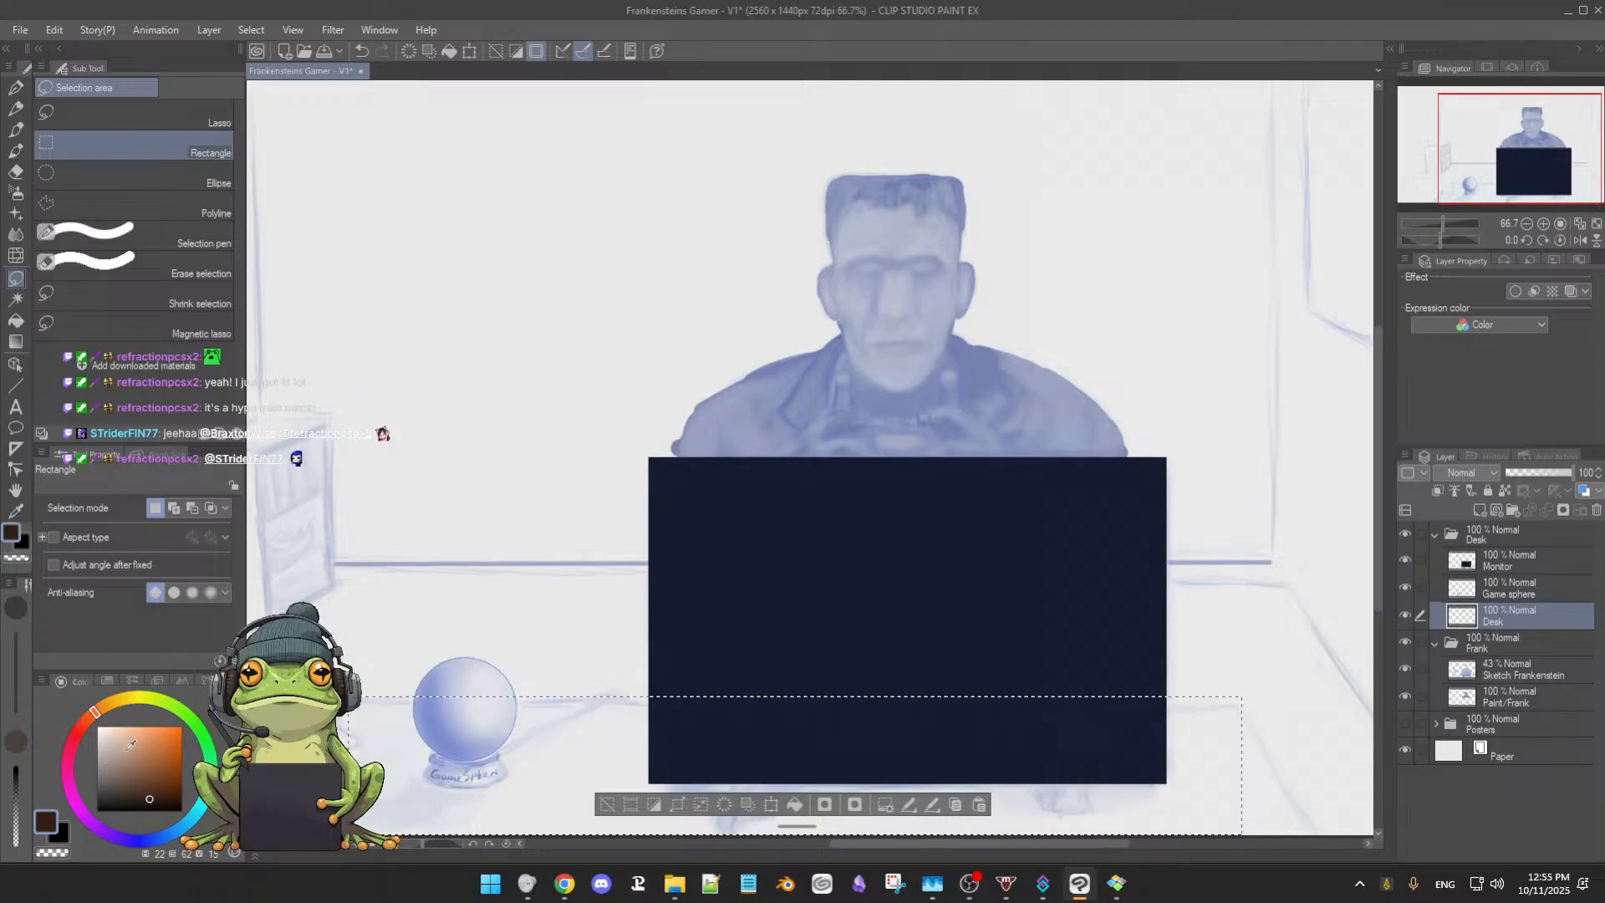
click(119, 735)
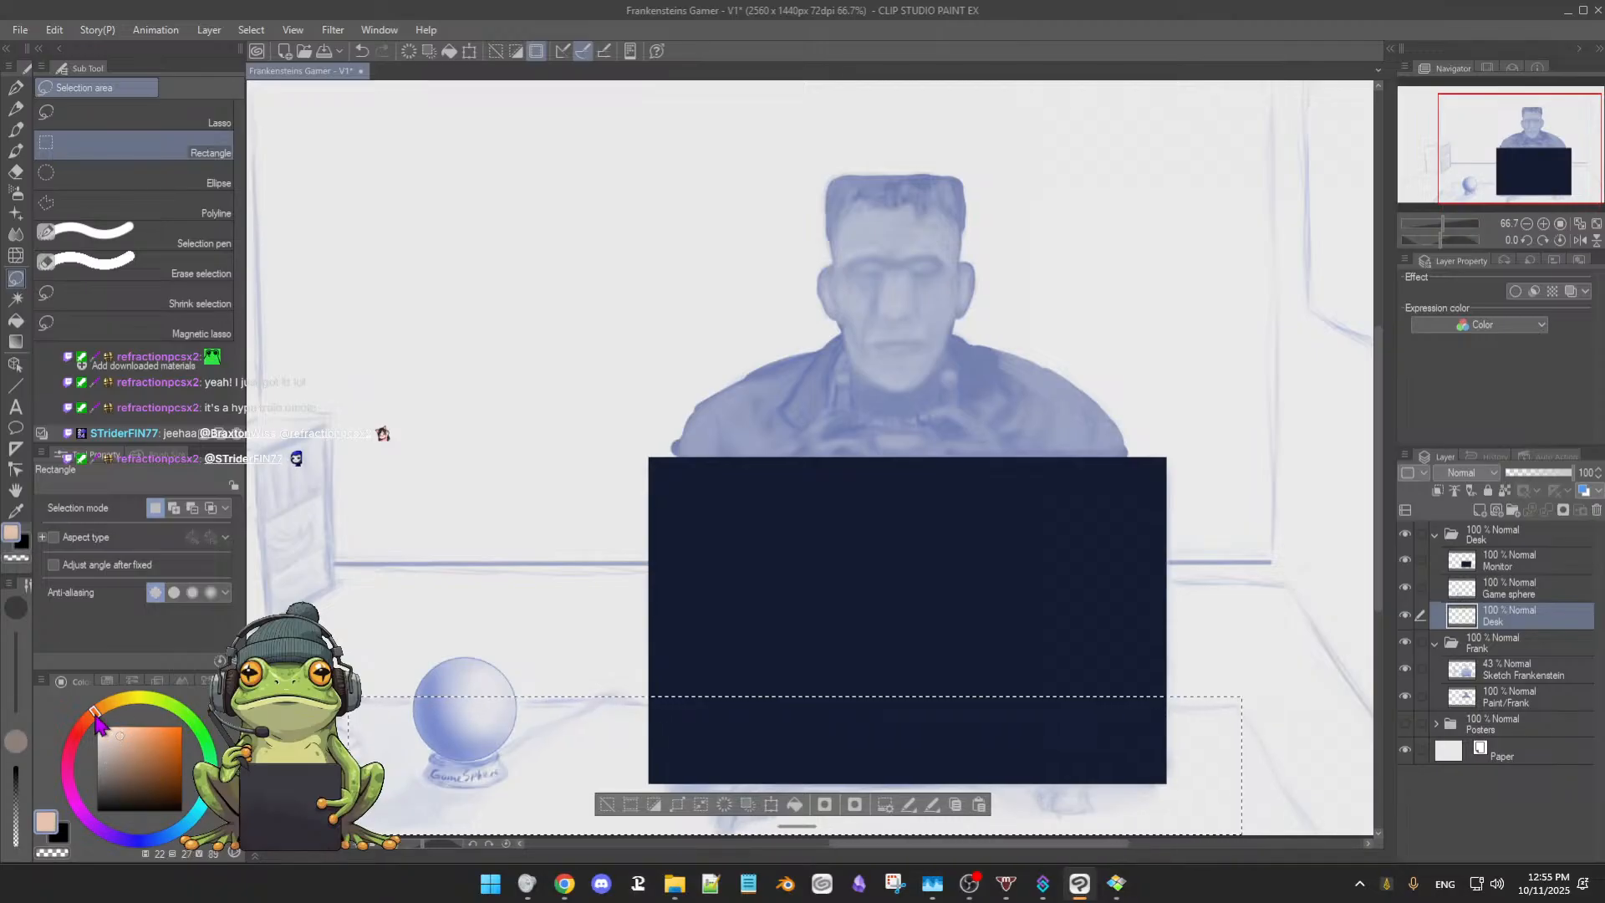
drag(96, 717, 94, 712)
drag(132, 729, 143, 744)
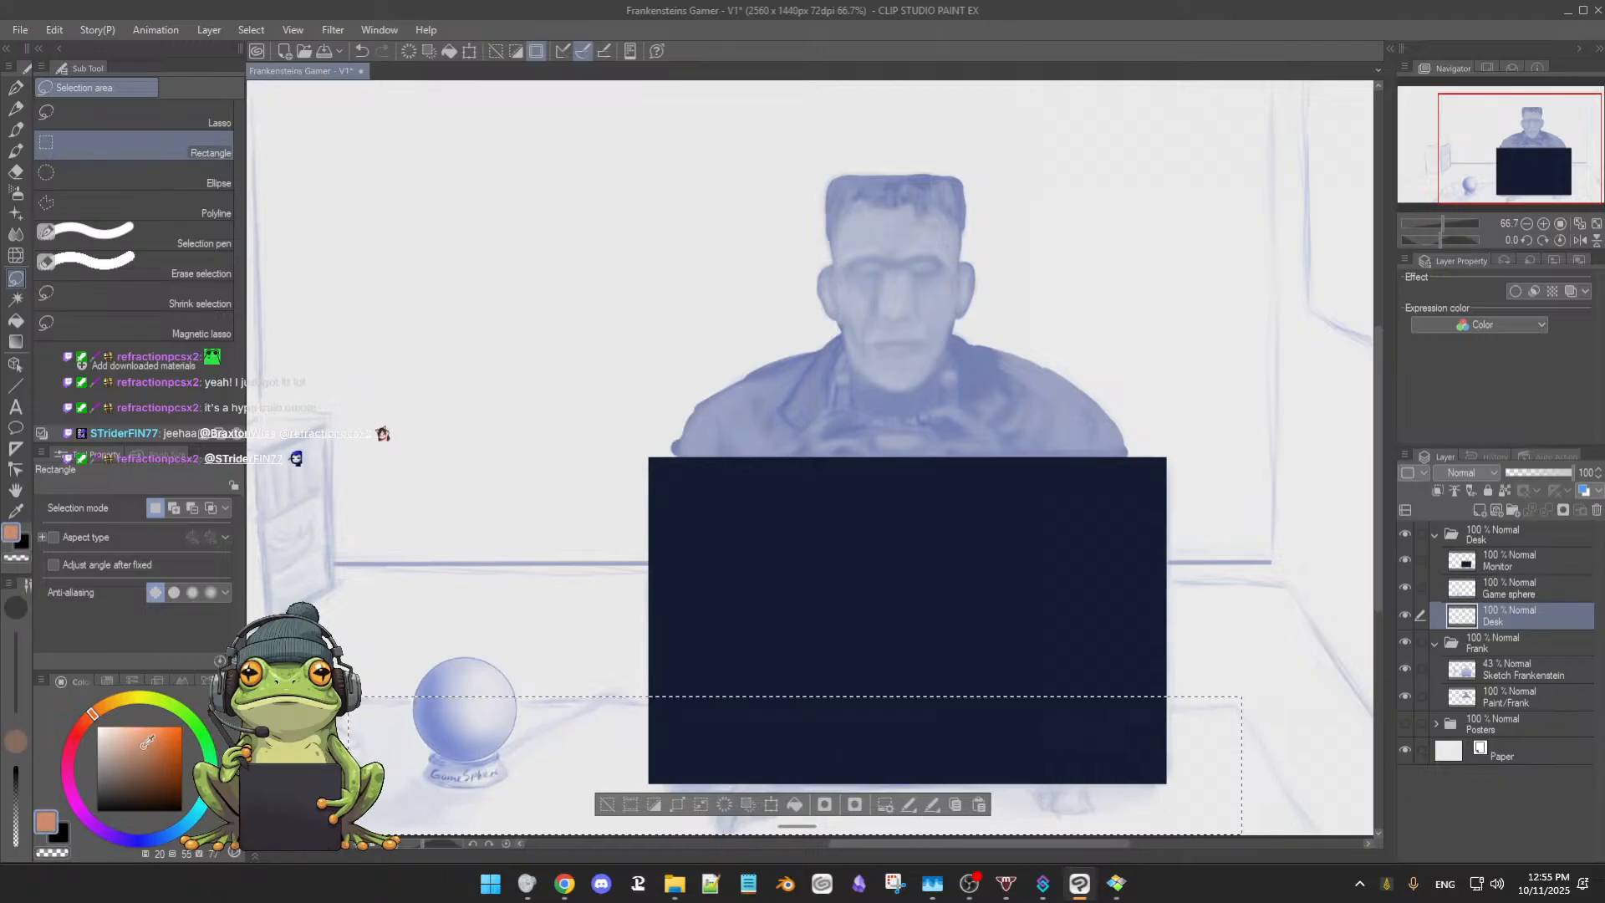
mouse_move(152, 742)
mouse_down()
mouse_move(166, 748)
mouse_move(95, 712)
mouse_move(171, 758)
mouse_up()
click(162, 755)
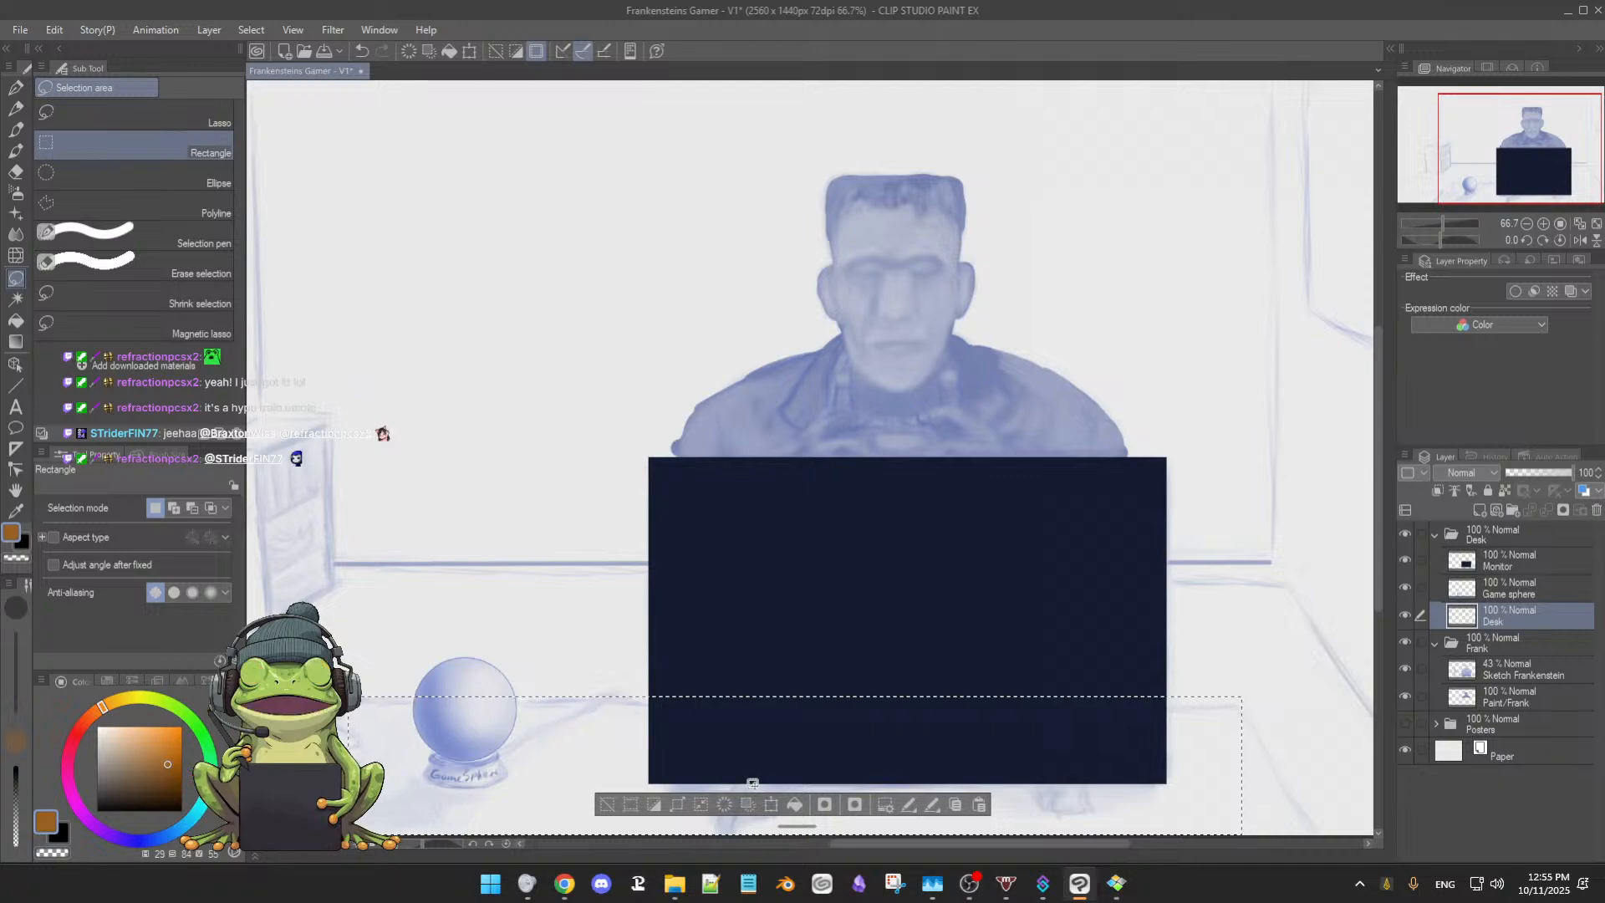
click(794, 805)
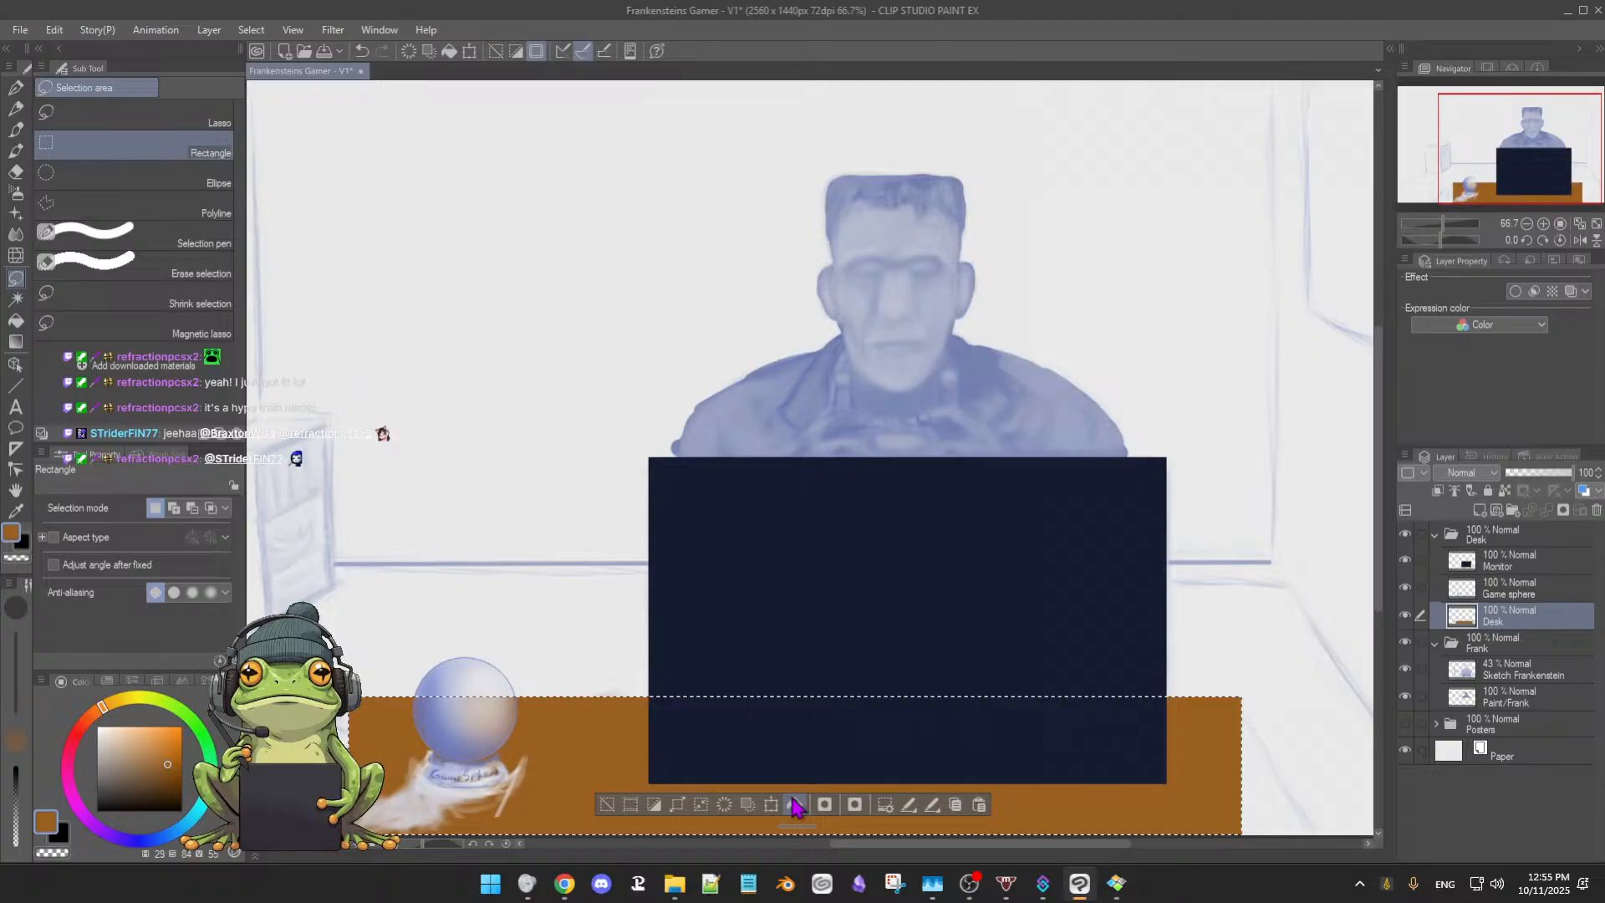
click(606, 806)
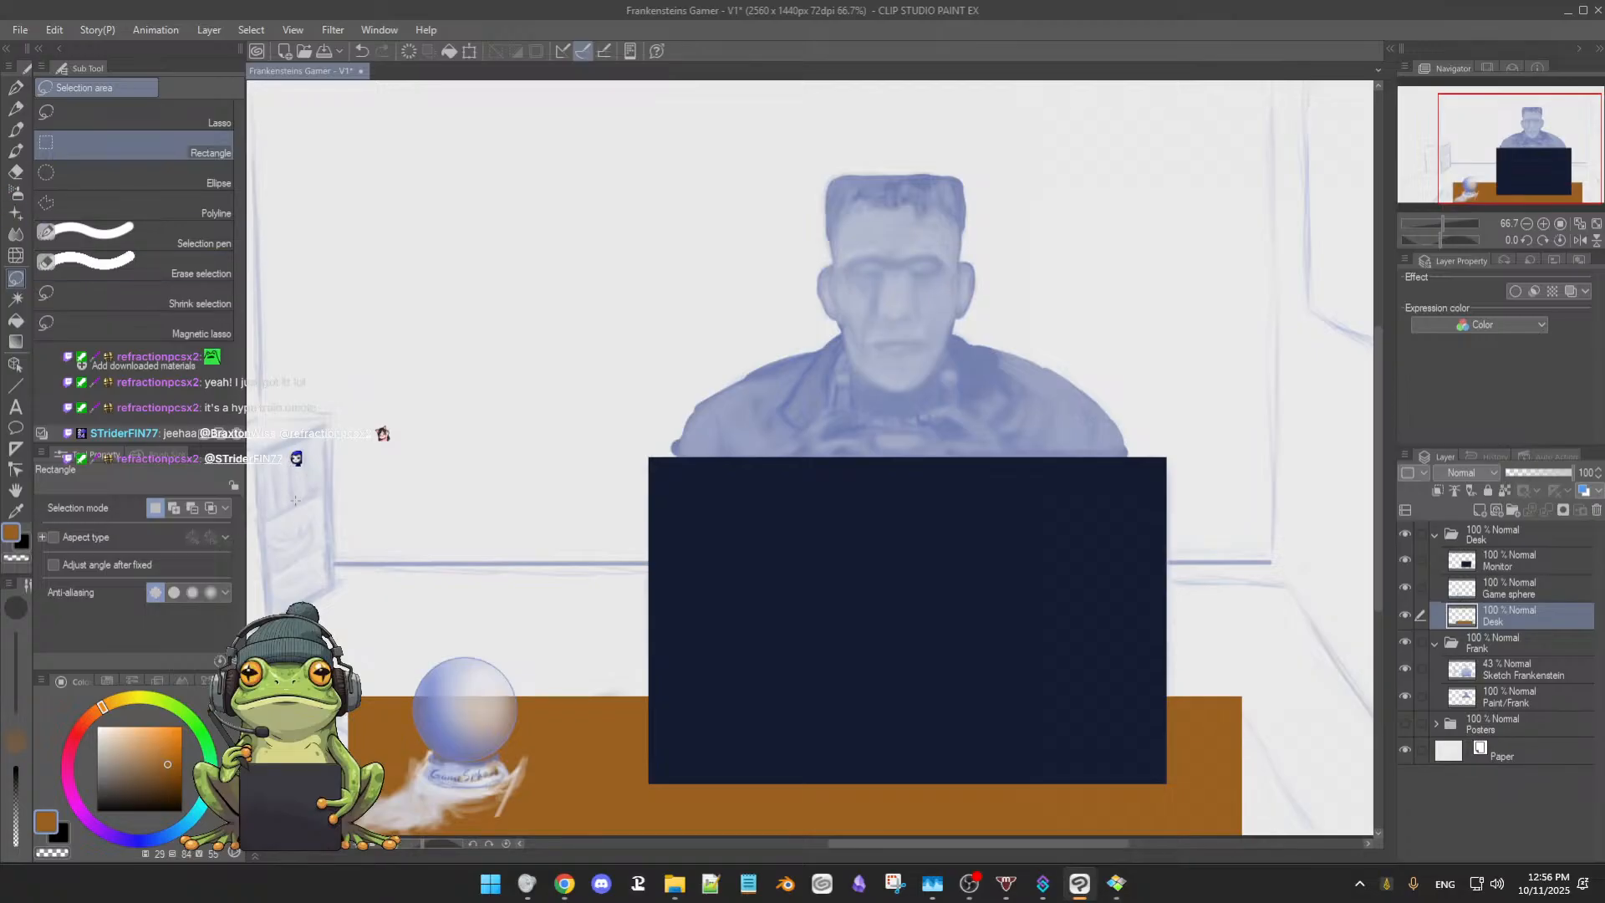
key(b)
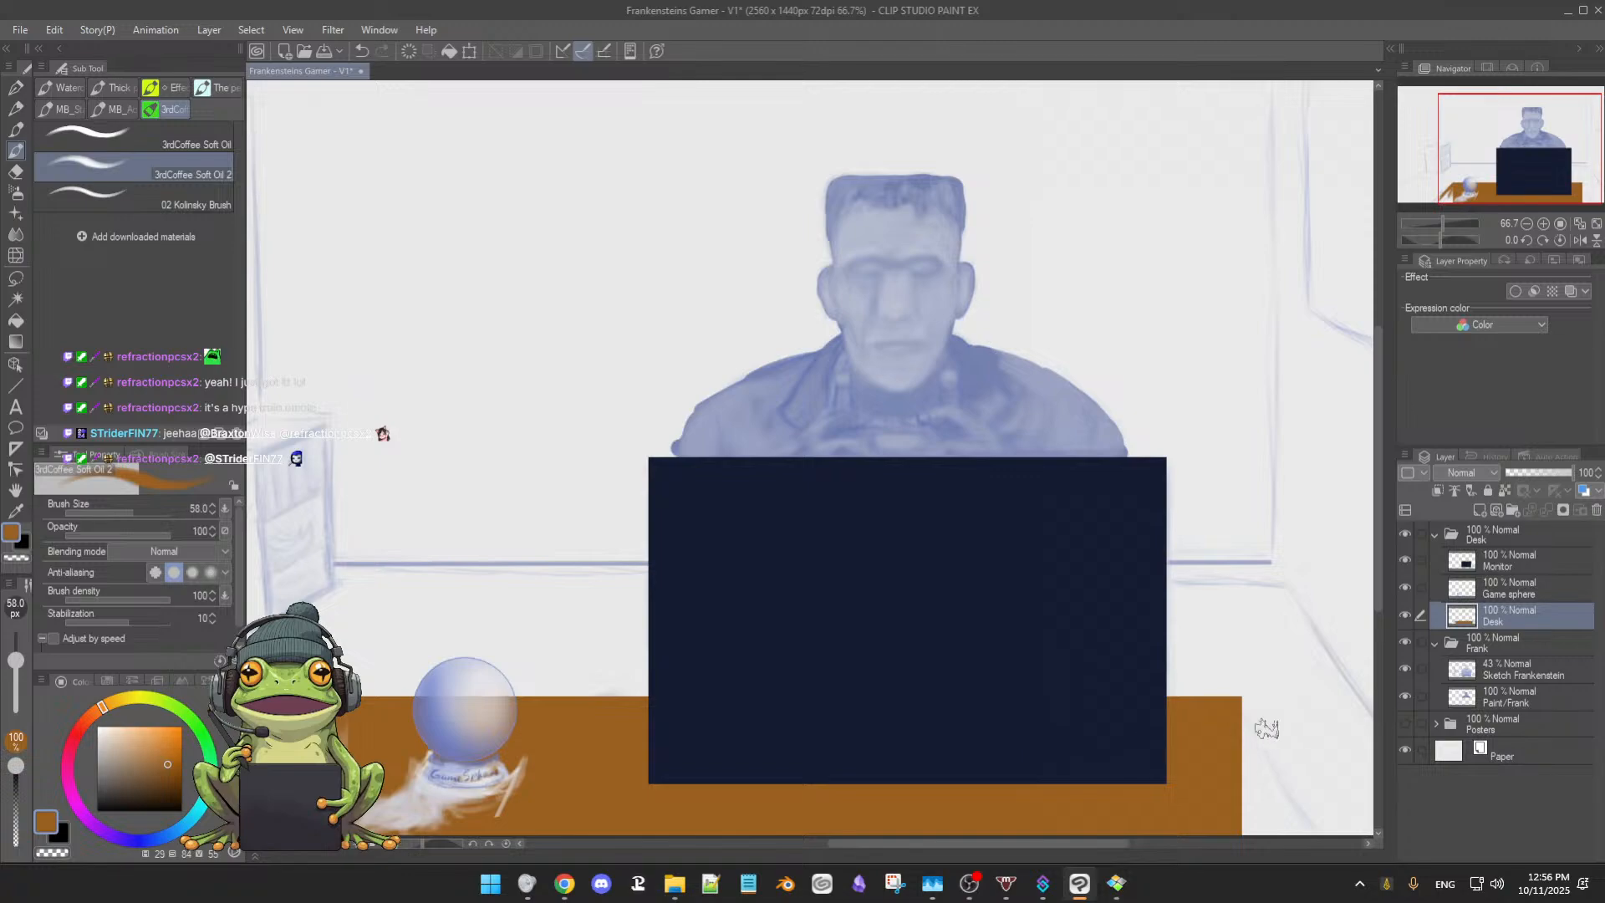
drag(1241, 716, 1313, 807)
drag(1243, 694, 1324, 829)
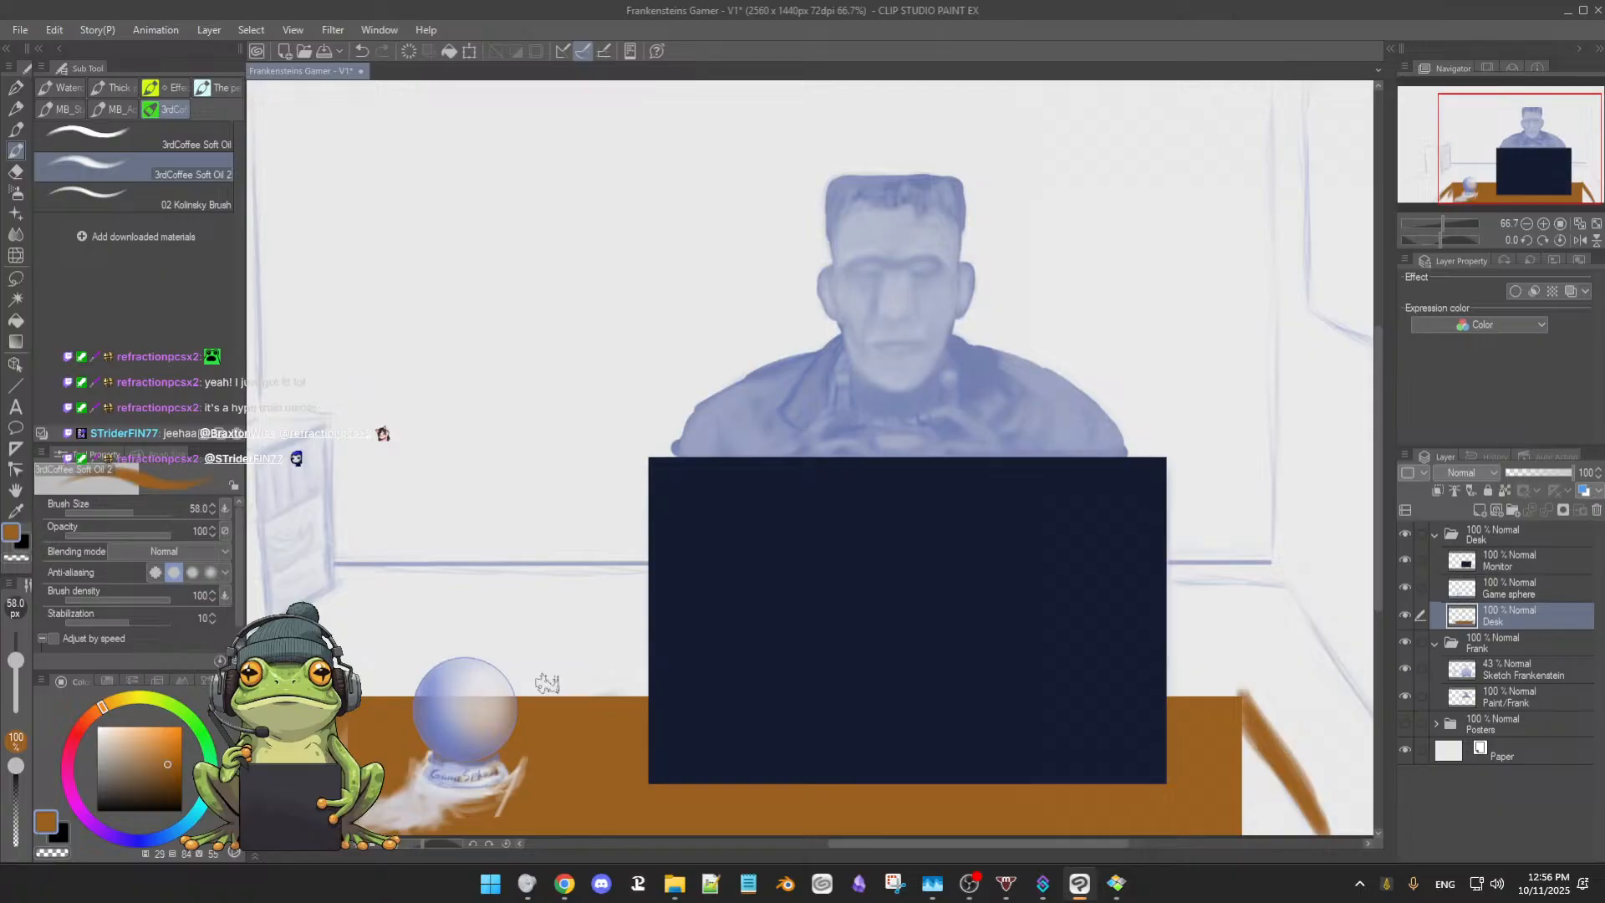
key(ctrl+z)
key(ctrl+z)
key(ctrl+z)
key(ctrl+z)
key(ctrl+z)
key(ctrl+z)
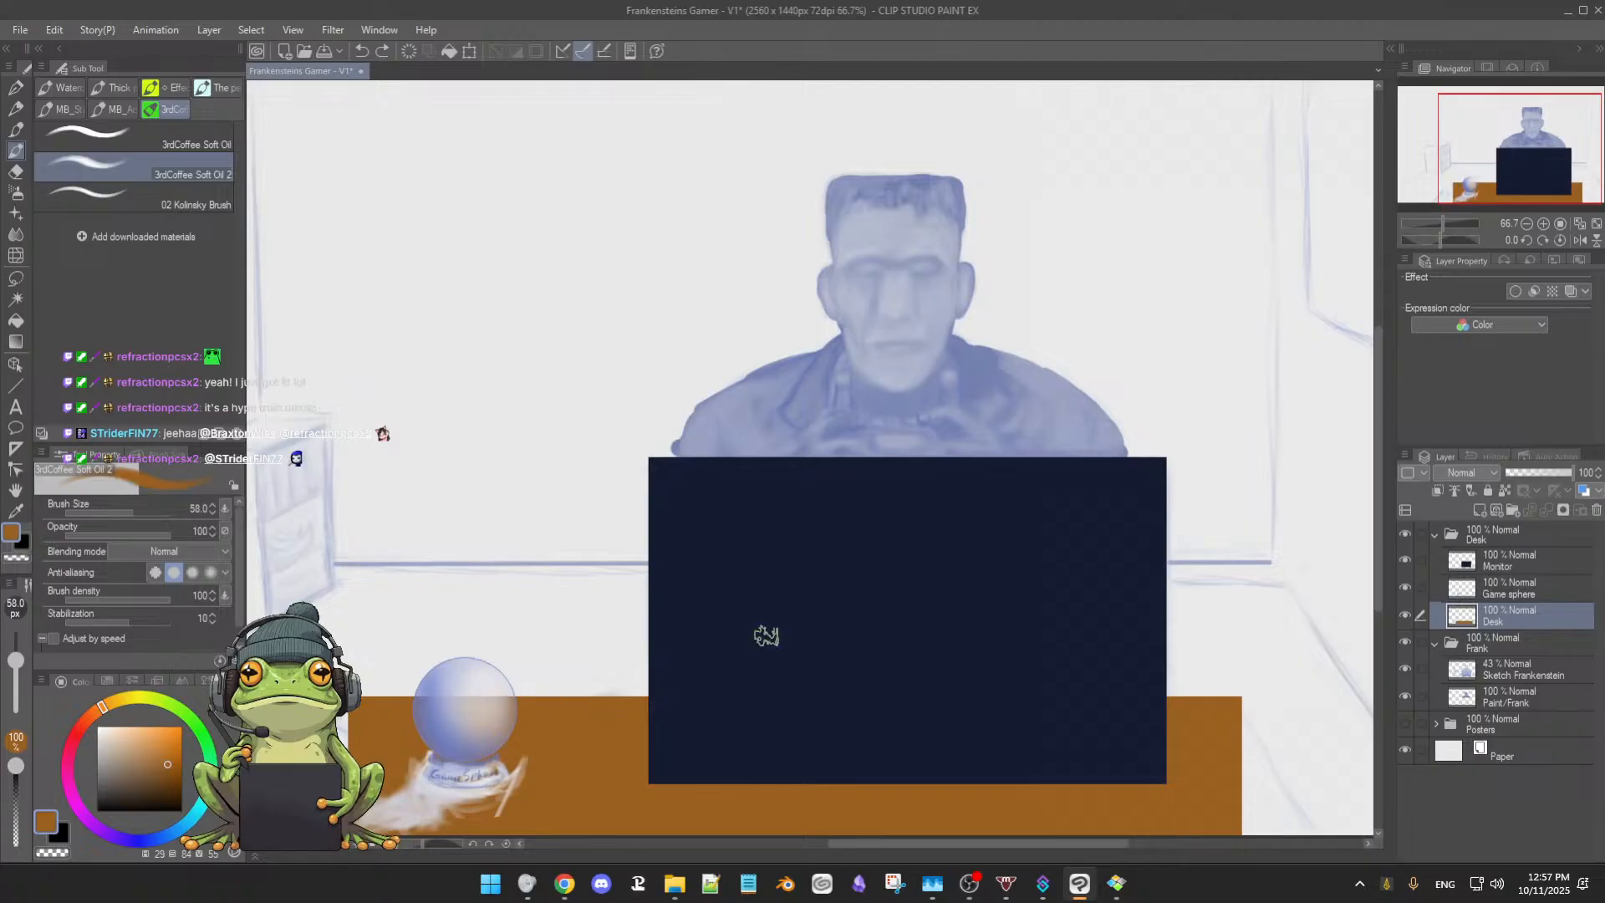
Round off the desk's upper-right corner using the 3rdCoffee Soft Eraser at size 45.8
key(e)
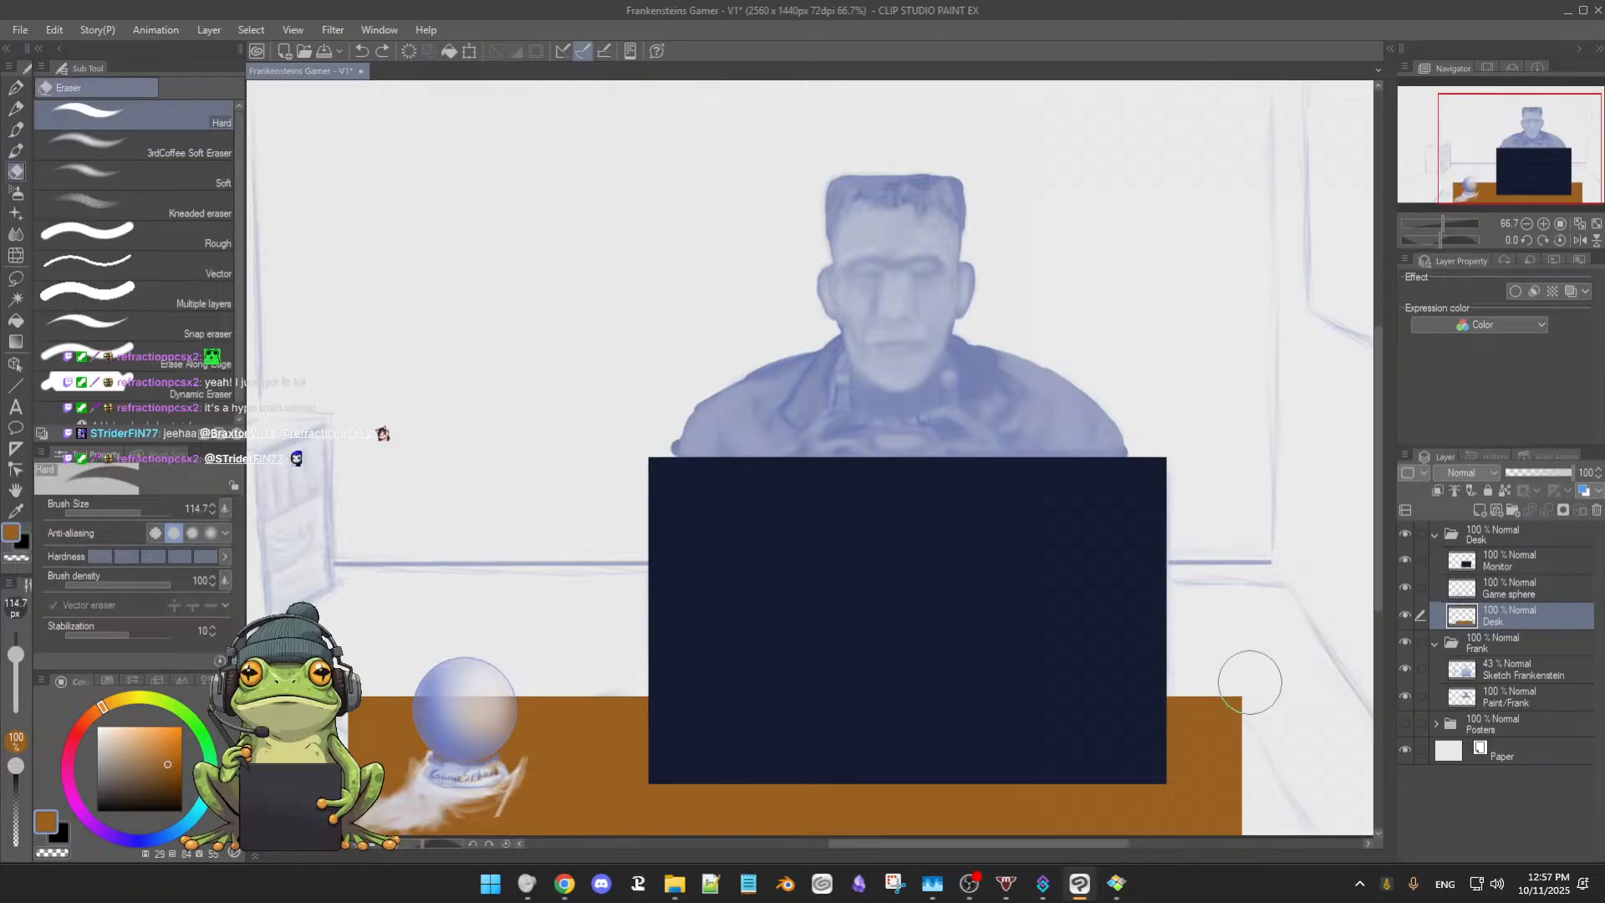
click(126, 155)
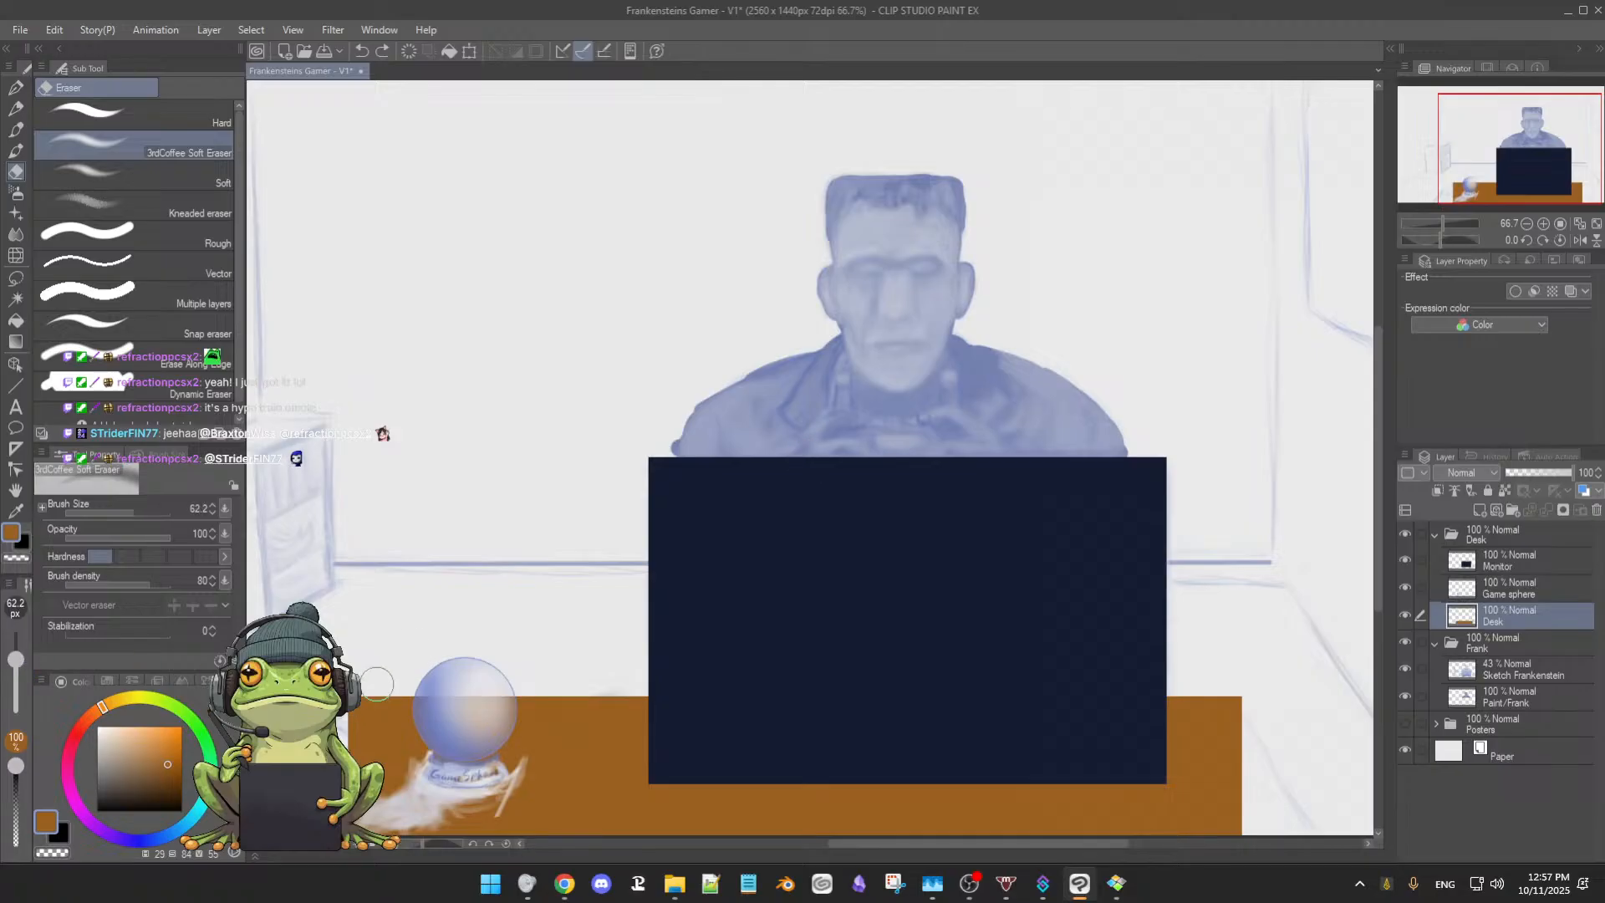
drag(15, 662, 15, 668)
mouse_move(1251, 711)
mouse_down()
mouse_move(1264, 726)
mouse_move(1229, 687)
mouse_move(1263, 717)
mouse_up()
Paint the desk's left side out to a slanted edge in orange-brown using the 3rdCoffee Soft Oil 2 brush at size 54.3
key(b)
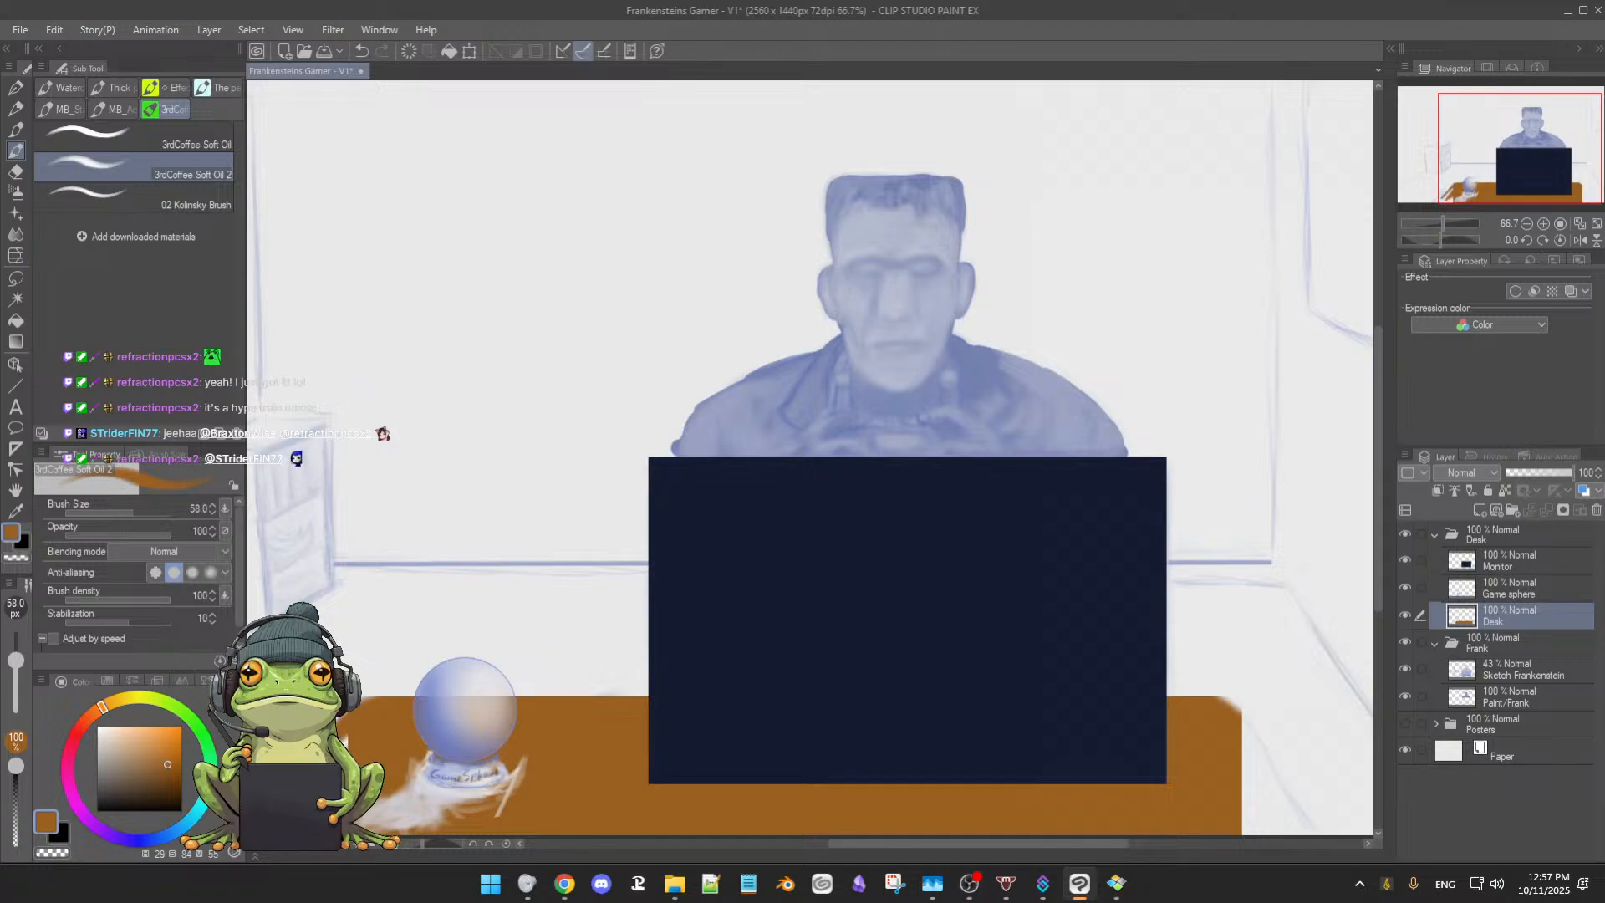
key(bracketleft)
key(ctrl+z)
mouse_move(276, 779)
mouse_down()
mouse_move(422, 732)
mouse_move(451, 781)
mouse_move(453, 765)
mouse_move(393, 805)
mouse_move(528, 687)
mouse_move(415, 794)
mouse_move(475, 746)
mouse_up()
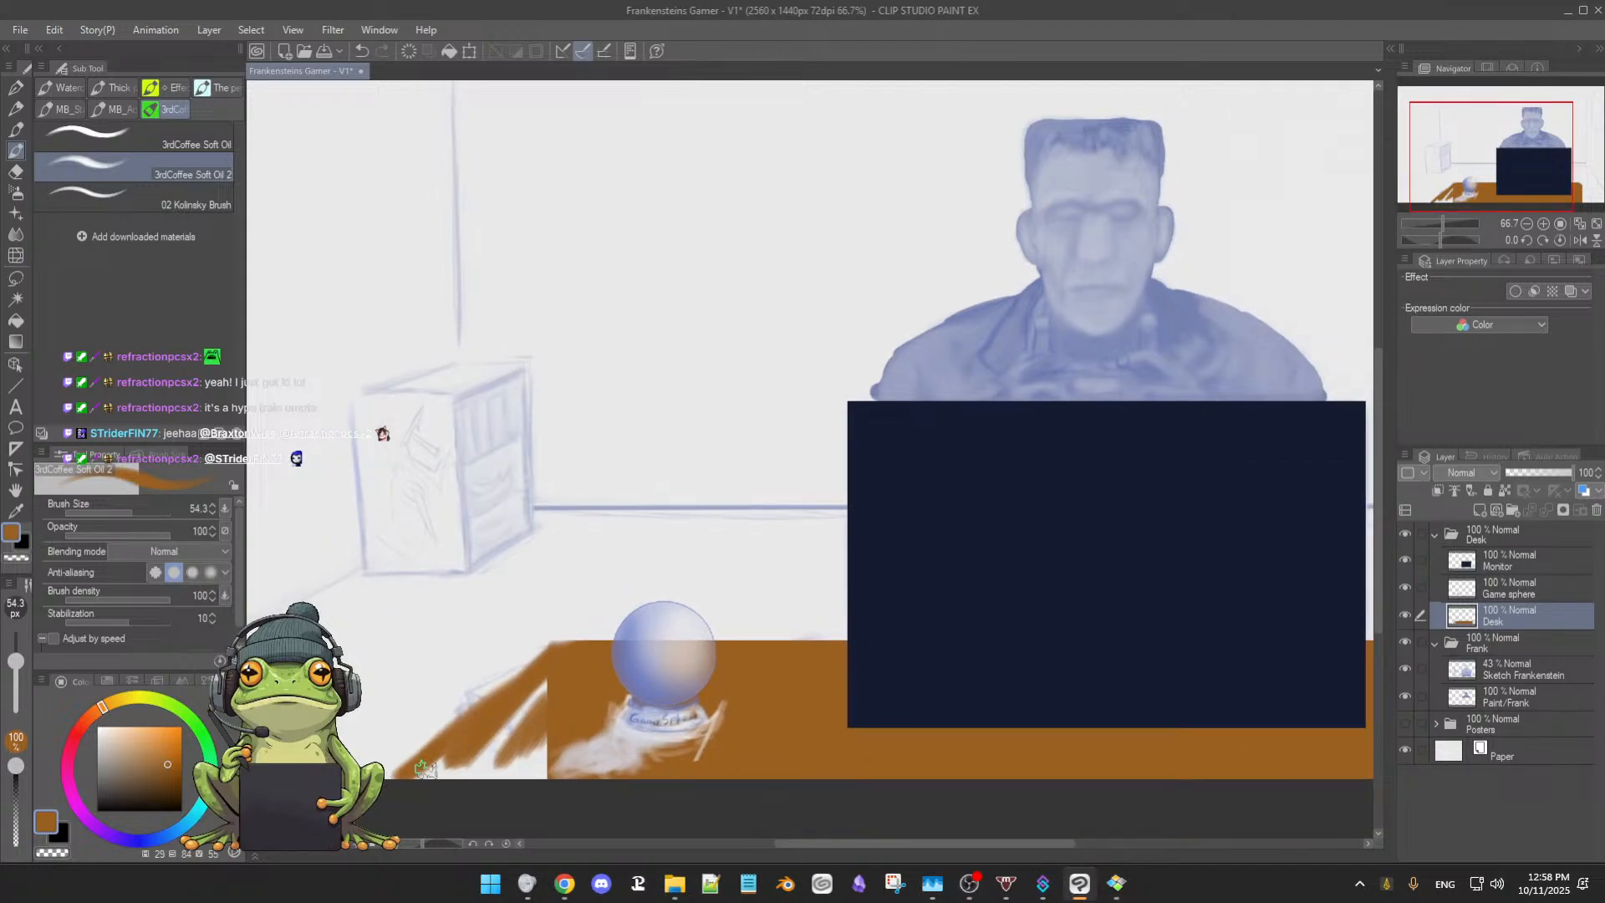
mouse_move(401, 788)
mouse_down()
mouse_move(565, 677)
mouse_move(491, 757)
mouse_move(552, 718)
mouse_move(538, 766)
mouse_move(558, 763)
mouse_move(494, 767)
mouse_move(480, 746)
mouse_move(447, 775)
mouse_move(598, 743)
mouse_move(569, 763)
mouse_move(604, 756)
mouse_move(490, 777)
mouse_move(564, 770)
mouse_move(536, 760)
mouse_move(552, 749)
mouse_move(507, 782)
mouse_move(552, 754)
mouse_up()
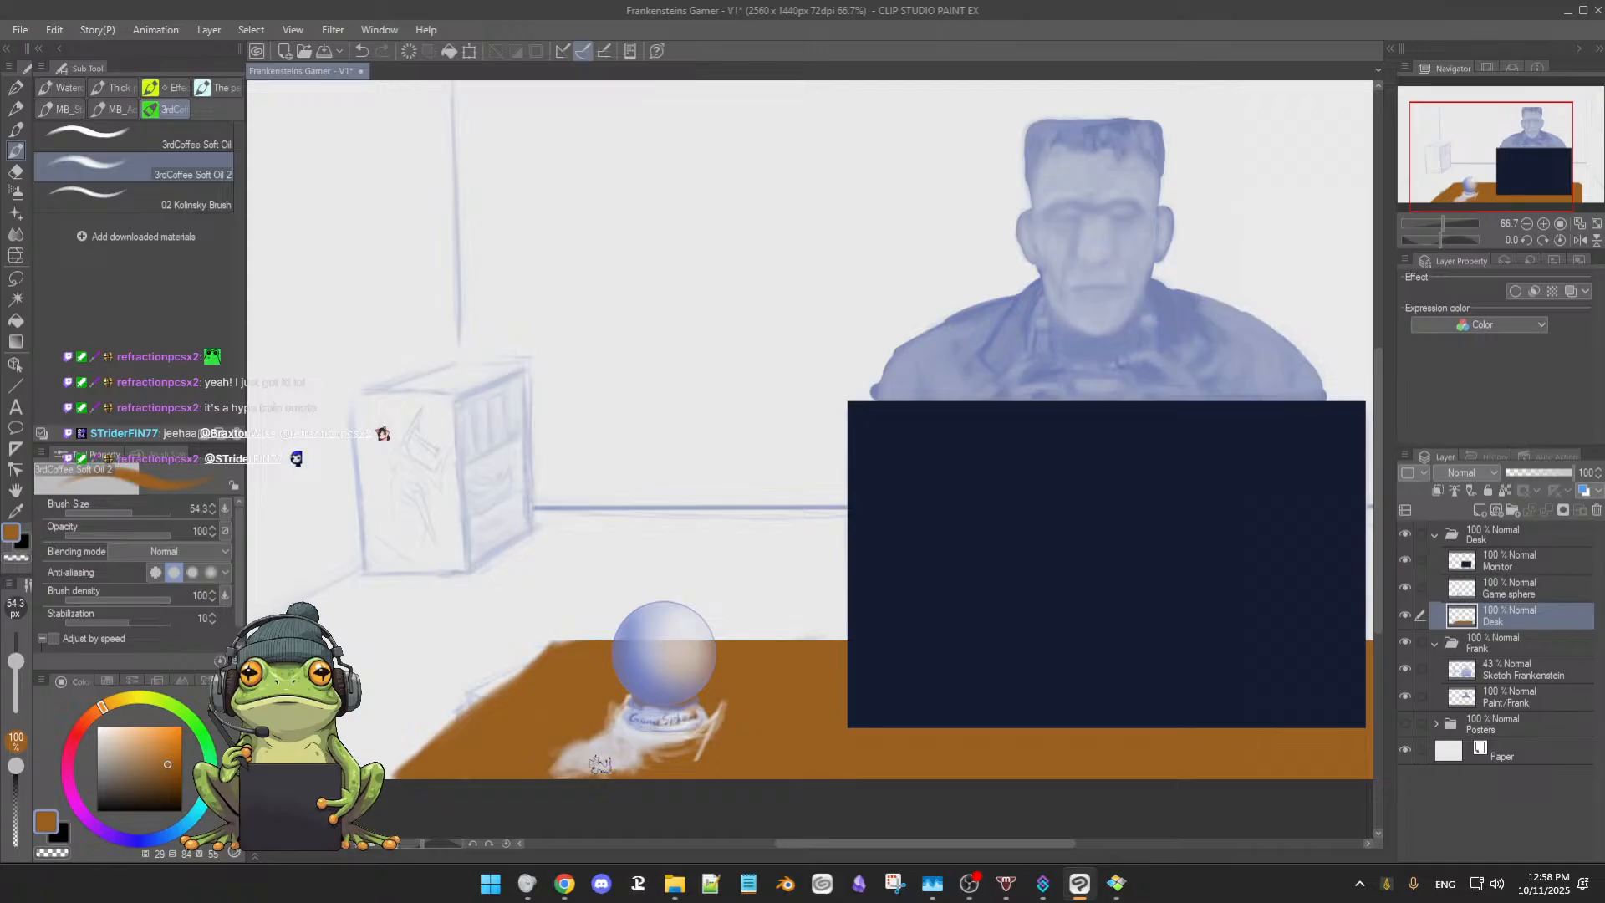
Hide the Game sphere layer and extend the desk's right side to a slanted edge in the same orange-brown
drag(782, 729, 493, 716)
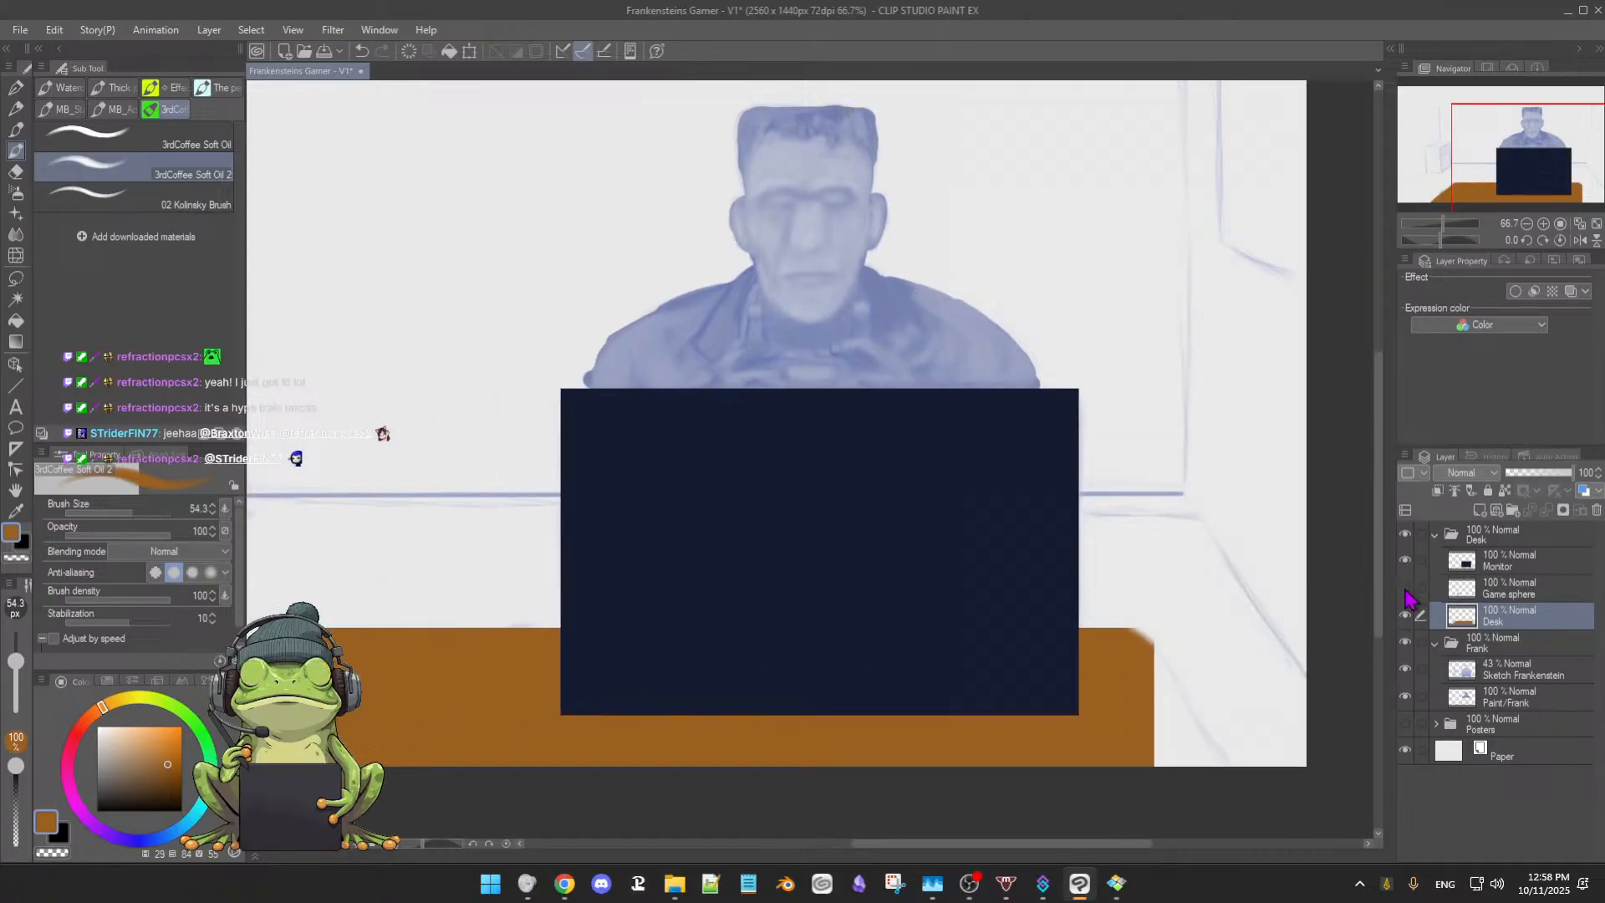
drag(520, 692, 556, 666)
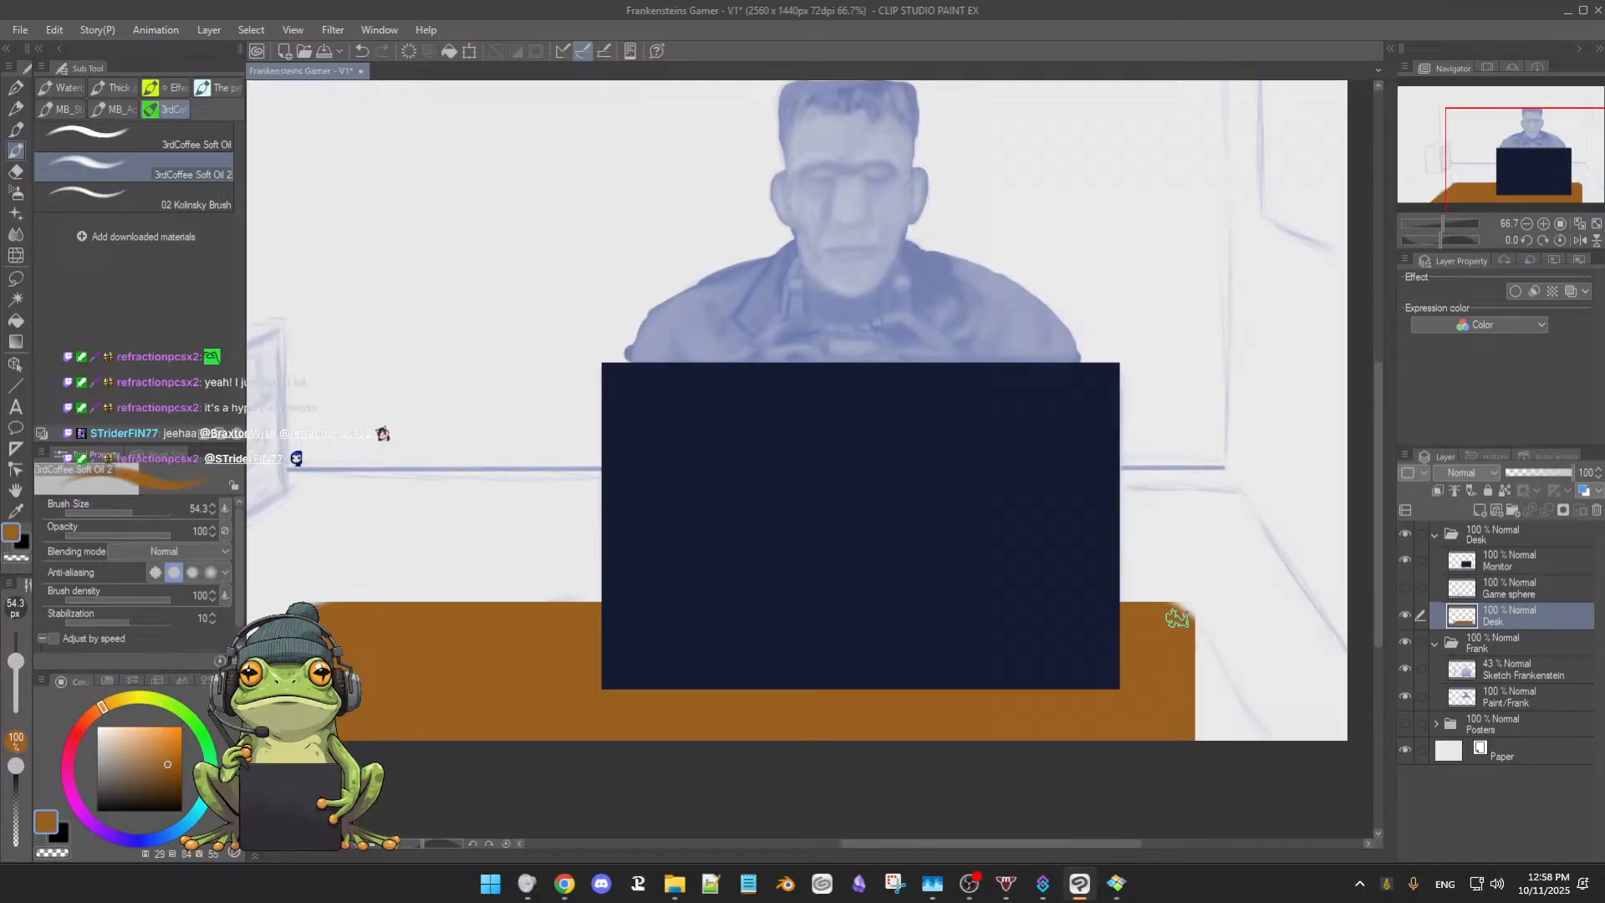
mouse_move(1185, 623)
mouse_down()
mouse_move(1256, 730)
mouse_move(1218, 665)
mouse_move(1222, 704)
mouse_move(1195, 637)
mouse_move(1207, 748)
mouse_move(1191, 730)
mouse_move(1206, 668)
mouse_move(1242, 694)
mouse_up()
Clean up the desk's back corners and slanted sides using the 3rdCoffee Soft Eraser at size 27.5
drag(794, 688, 1006, 712)
key(alt)
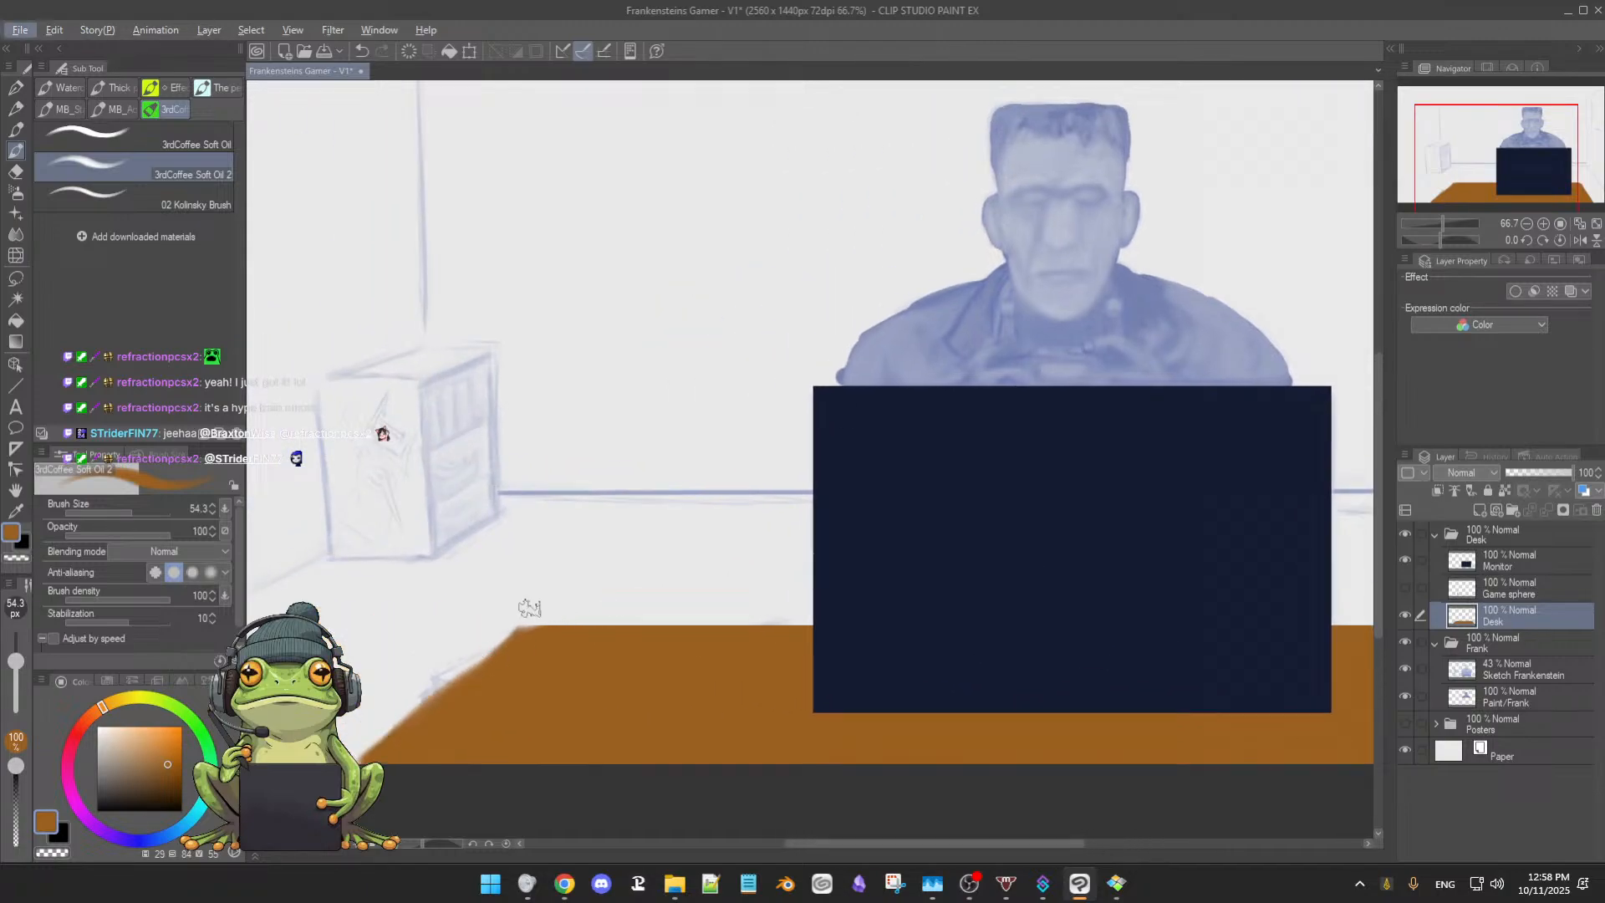
key(e)
click(520, 613)
key(e)
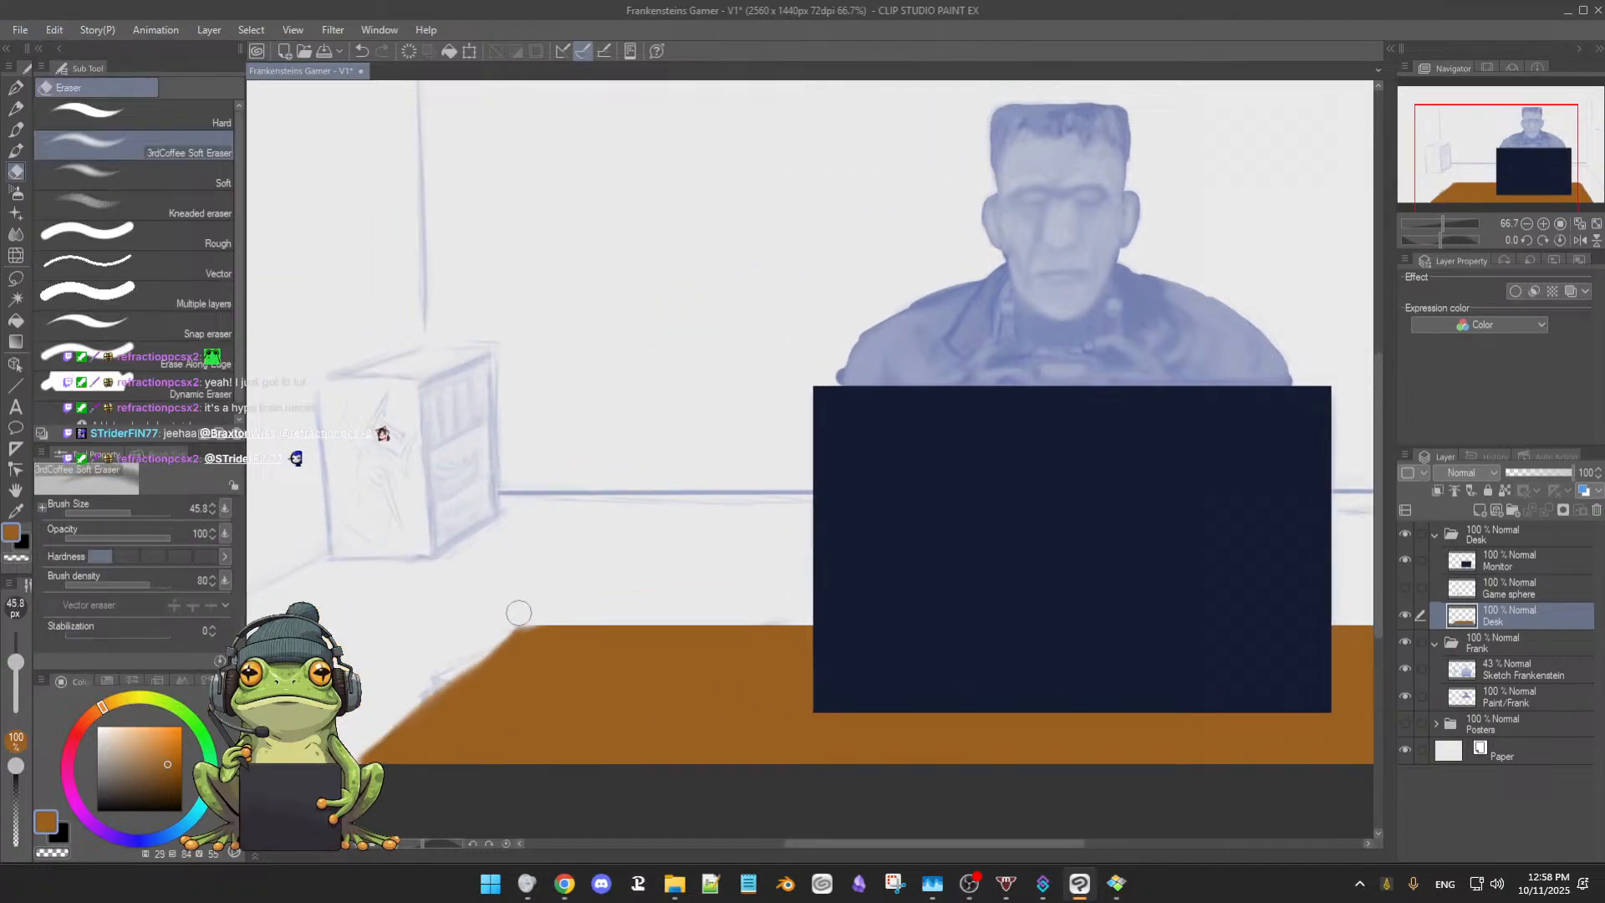
drag(32, 661, 23, 677)
drag(1163, 653, 906, 616)
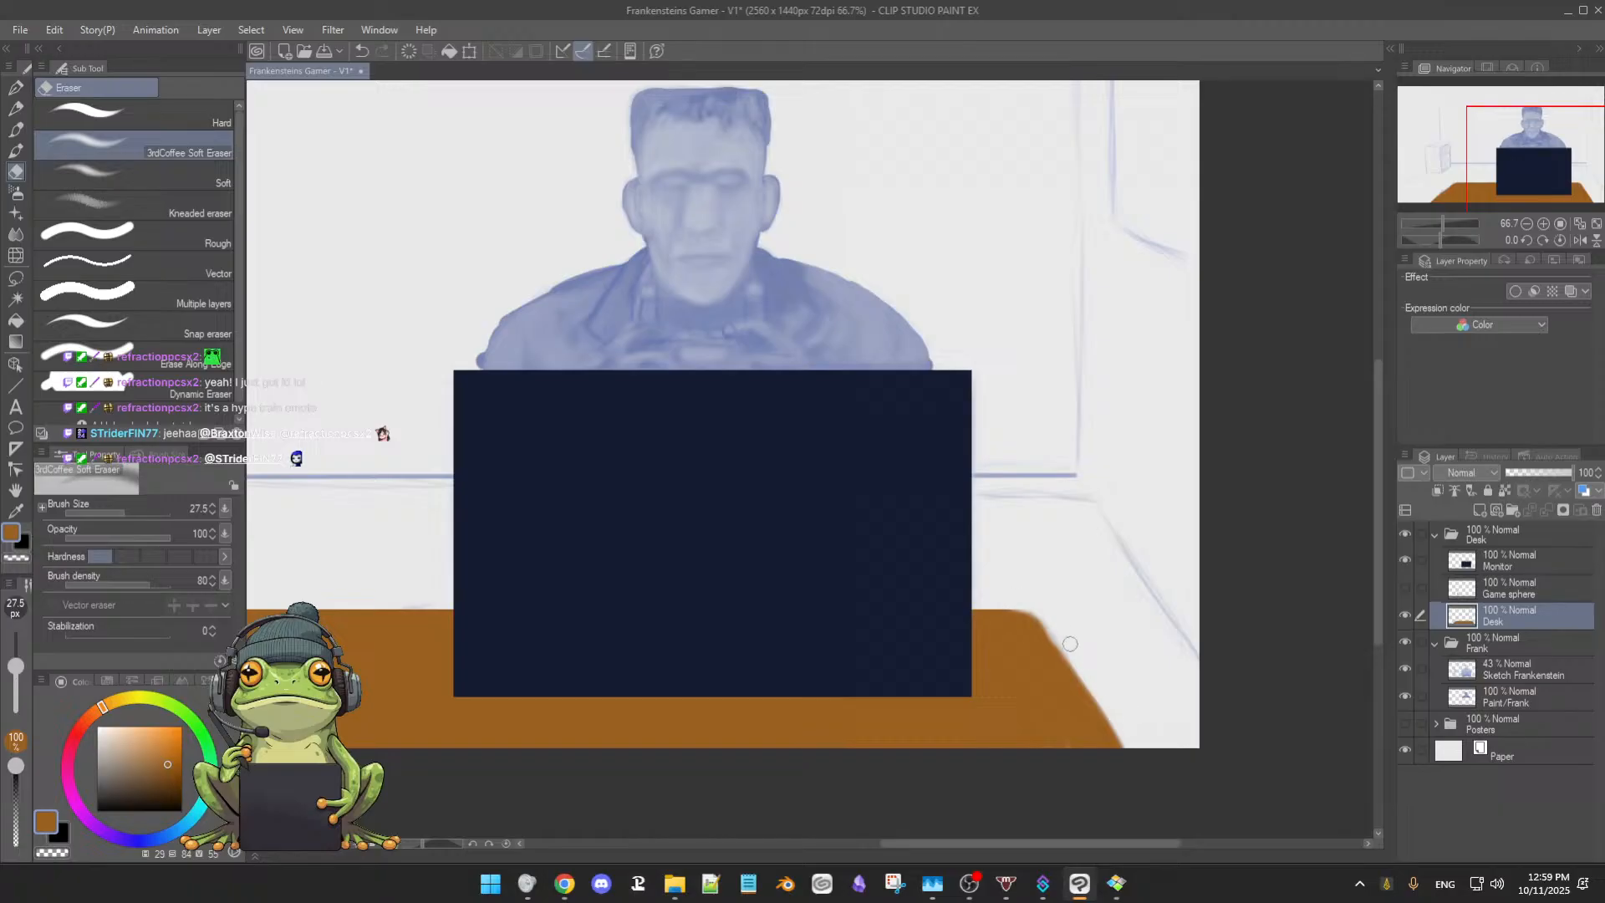
Trim the desk's left slanted edge into a straight diagonal with the soft eraser
key(b)
mouse_move(1078, 585)
mouse_down()
mouse_move(1166, 640)
mouse_move(1248, 589)
mouse_move(1280, 594)
mouse_up()
drag(1078, 616, 1081, 607)
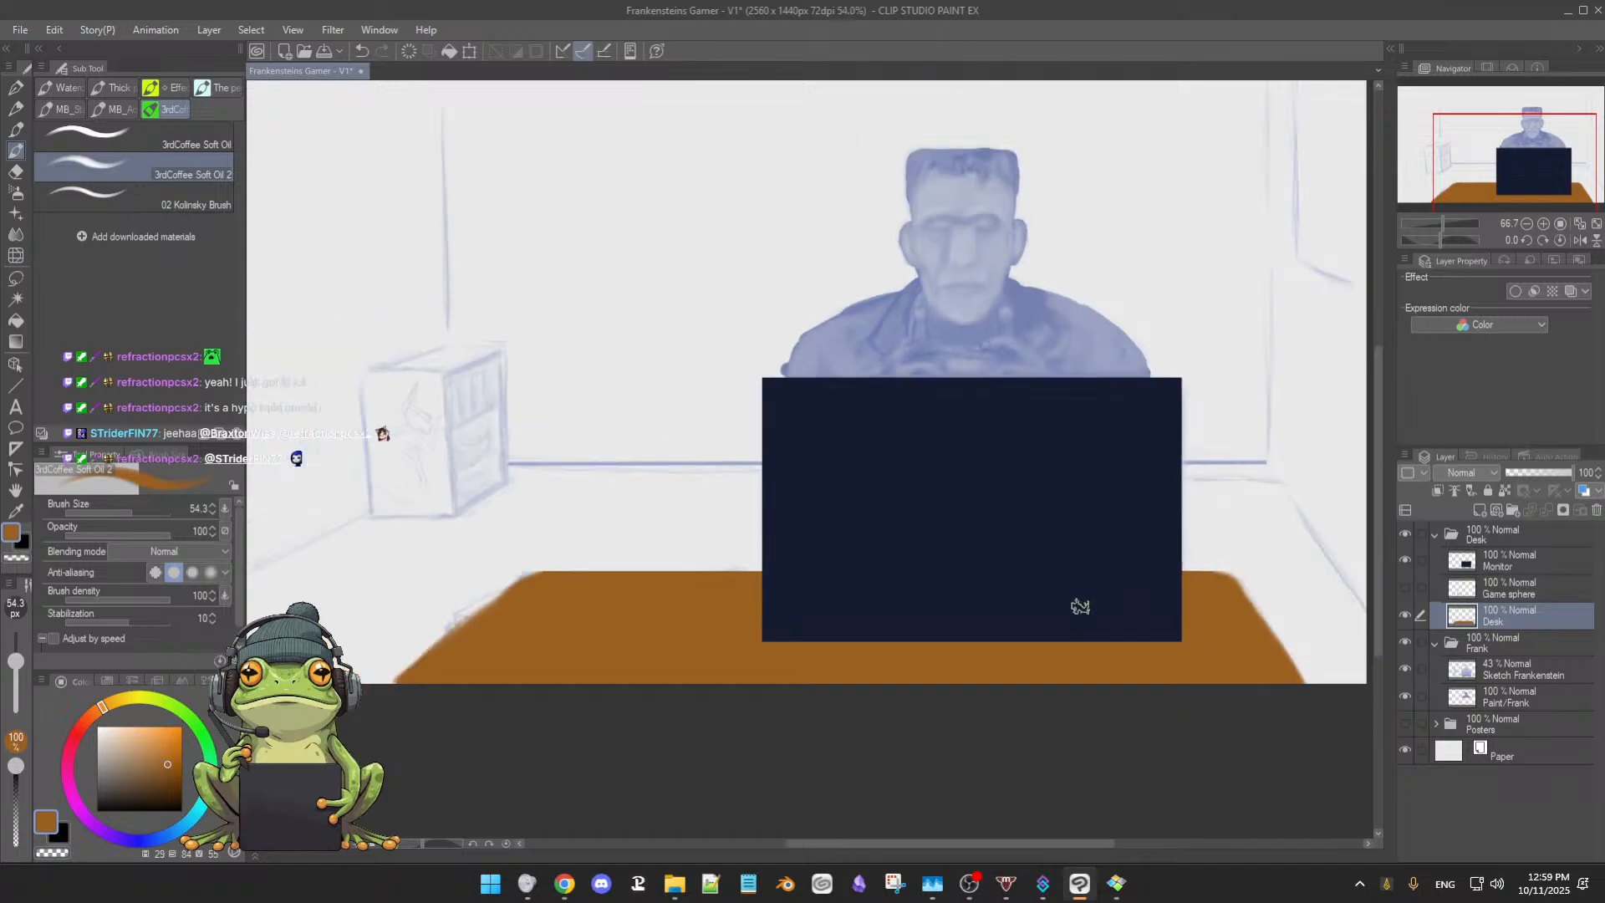
scroll(1080, 607, down, 1)
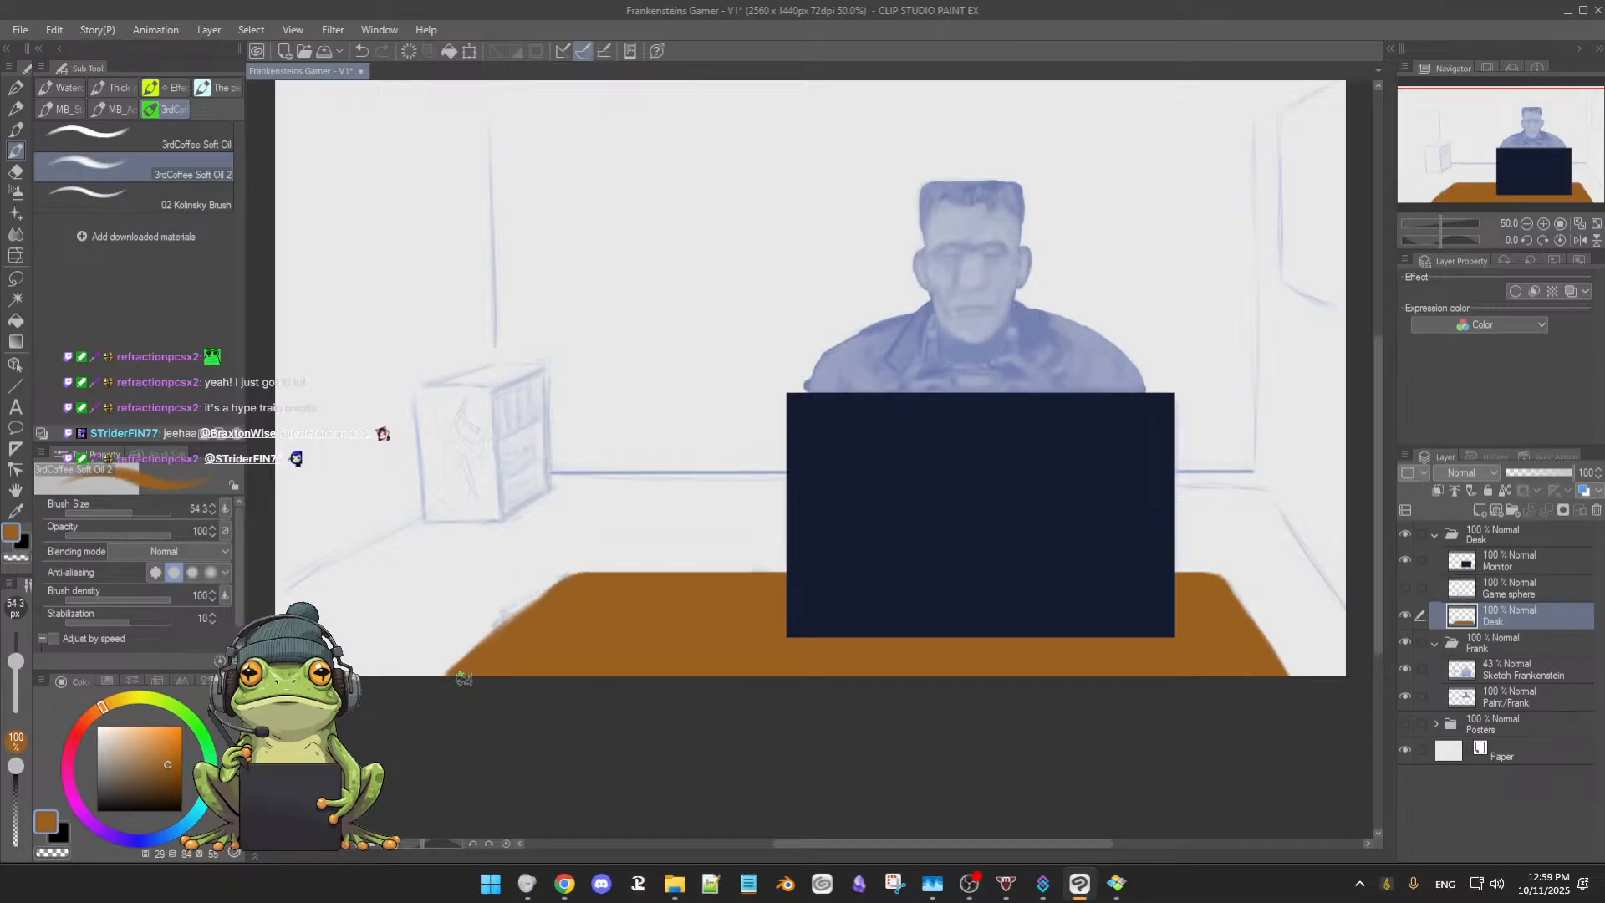
key(e)
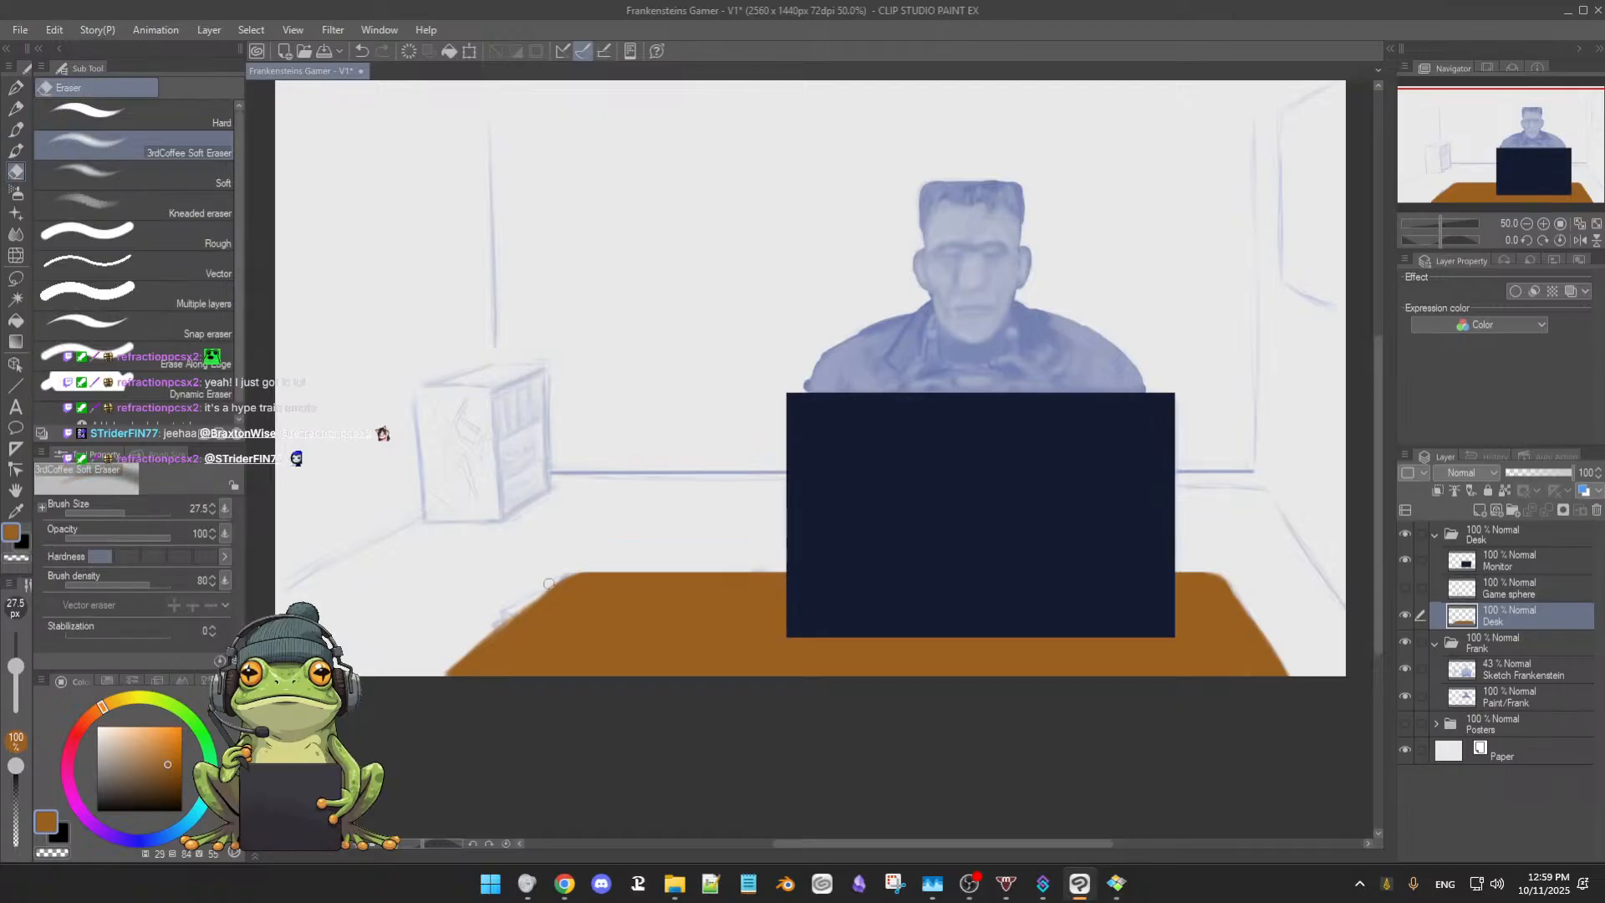
drag(548, 584, 448, 677)
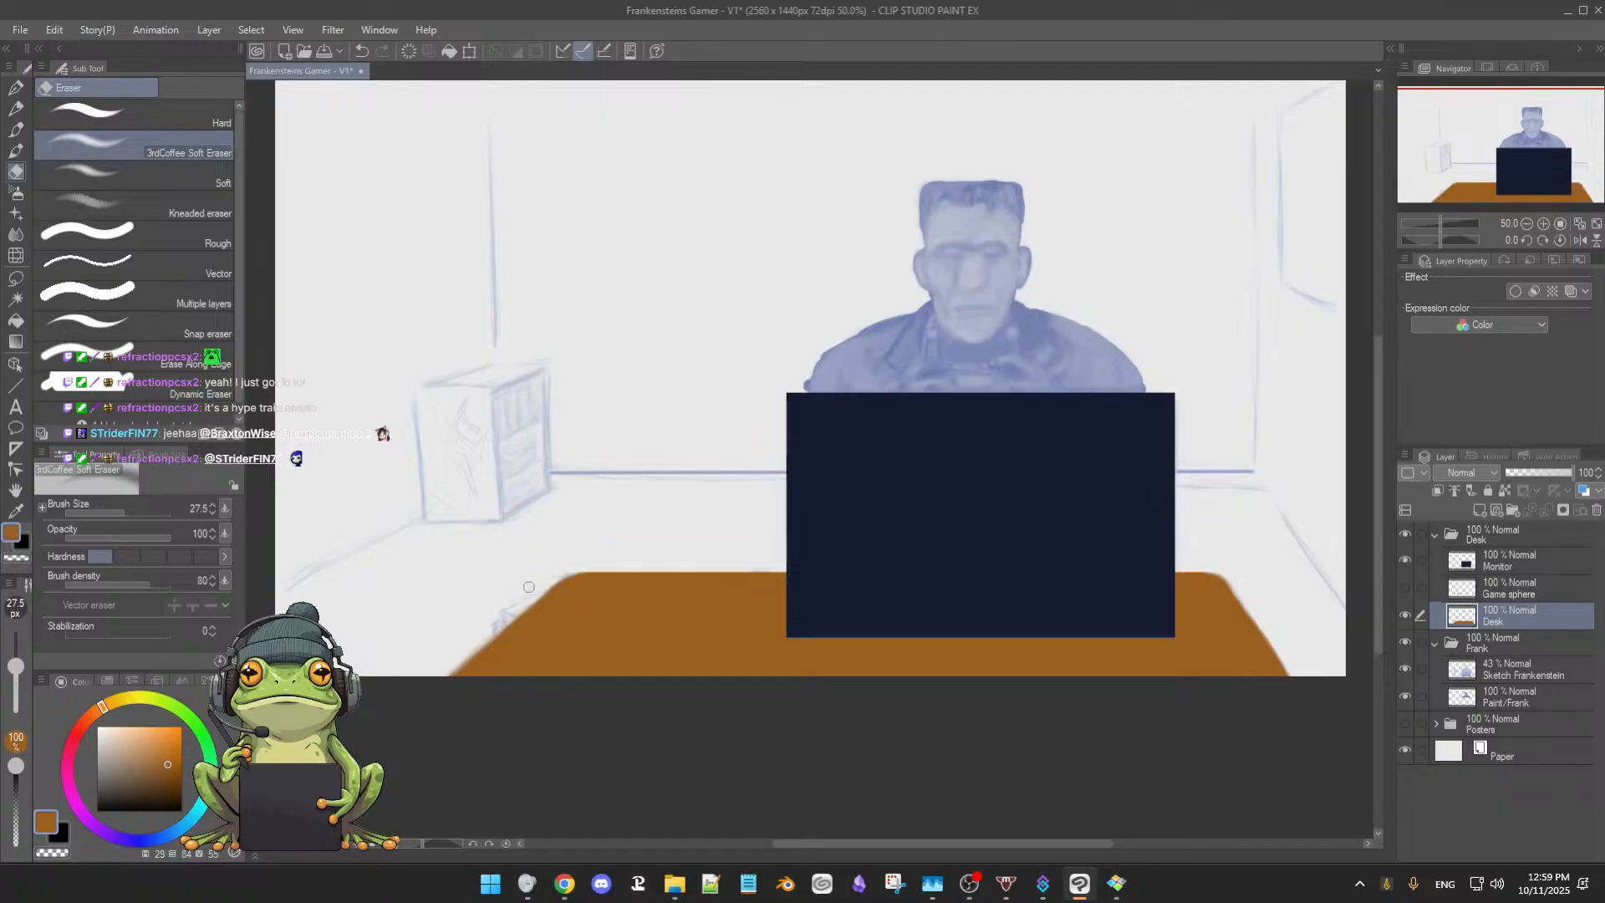
Switch the 3rdCoffee Soft Oil 2 brush to black and set its size to 38.9
key(b)
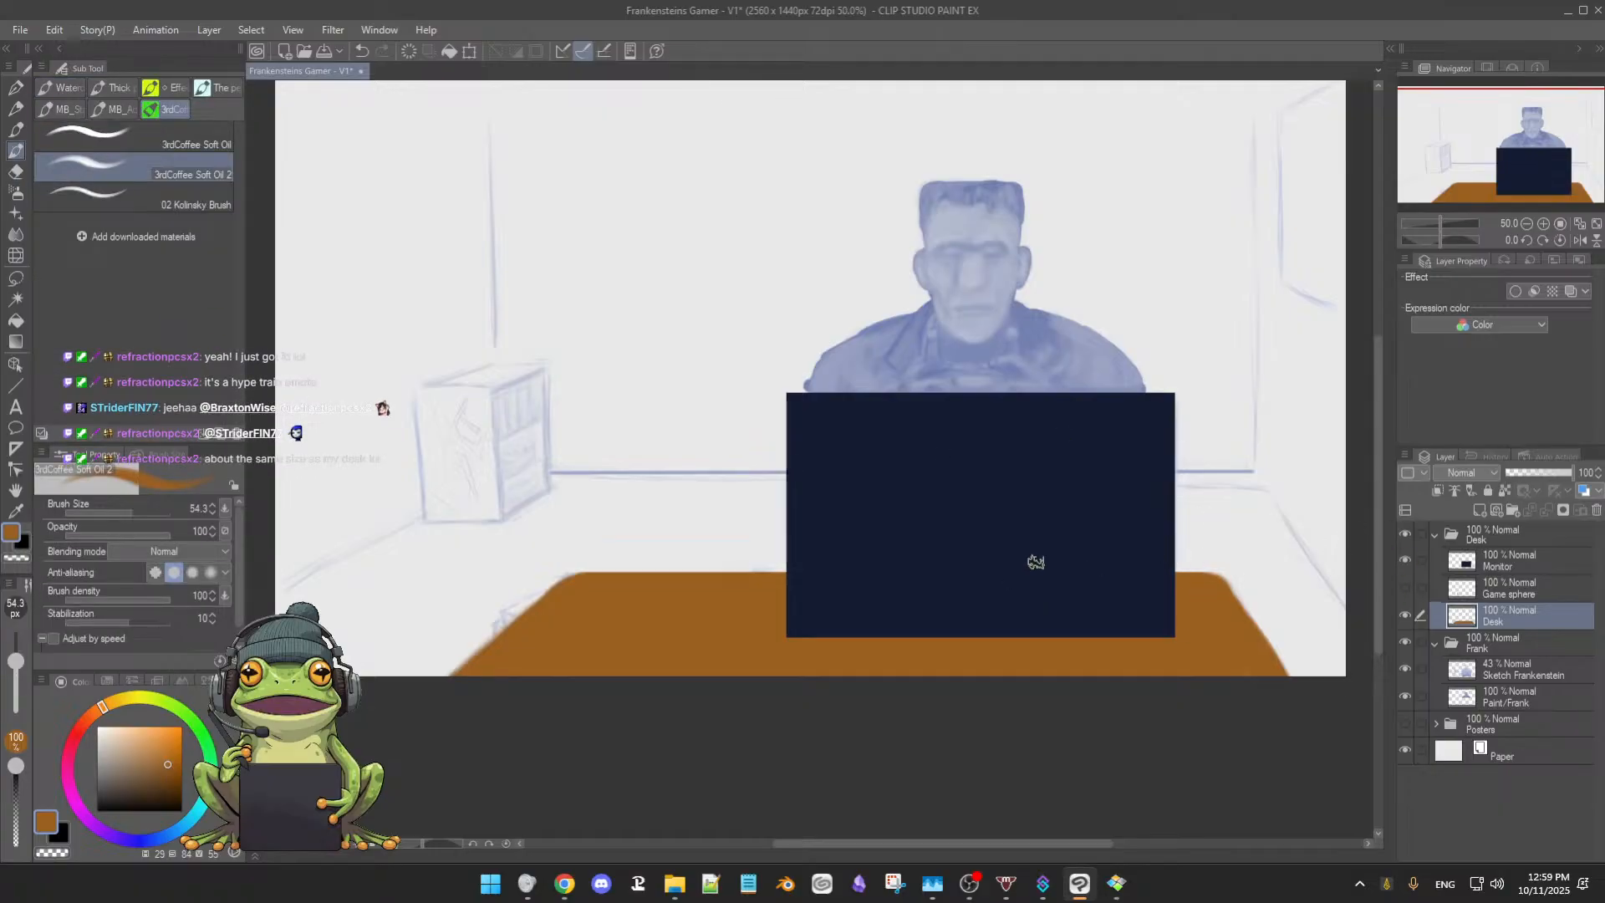
drag(169, 804, 182, 811)
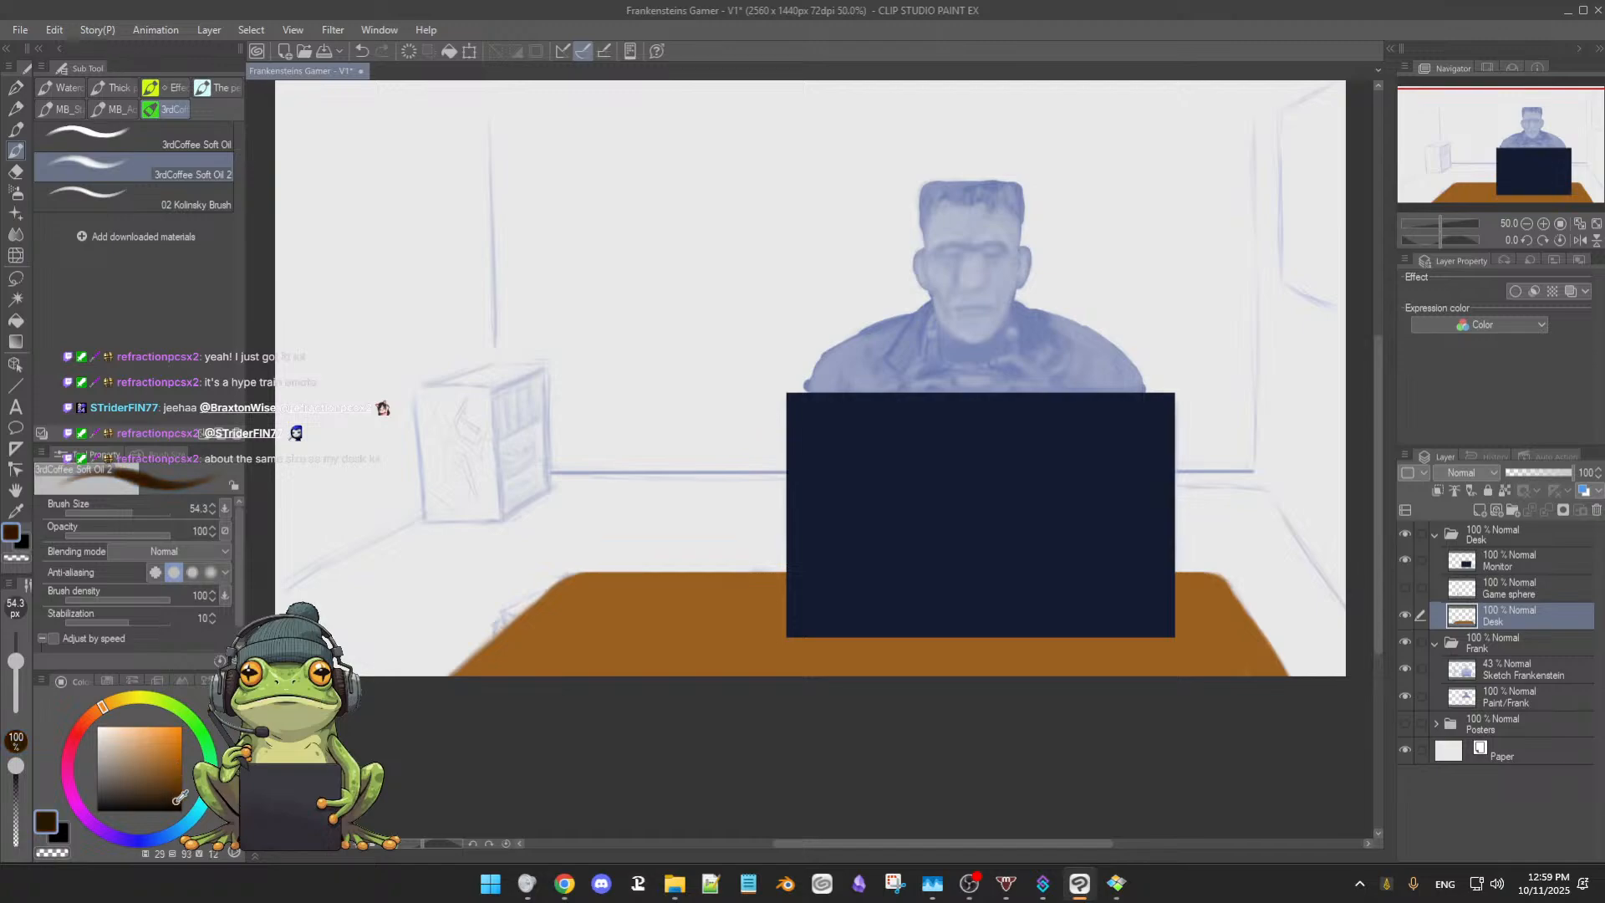
drag(597, 599, 524, 608)
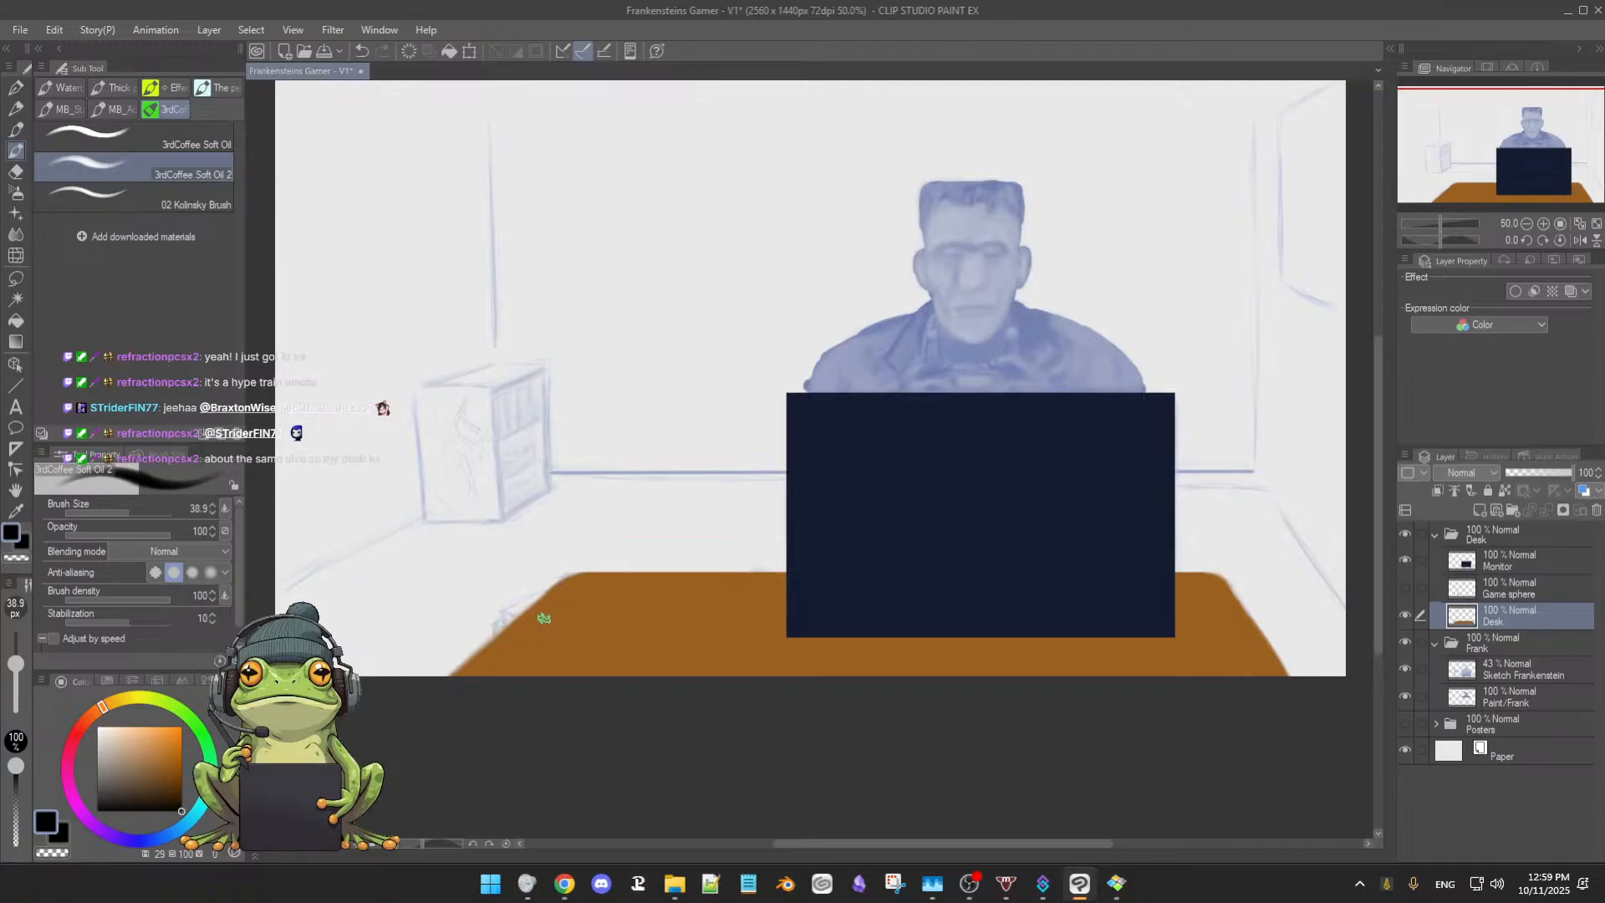
Toggle the Desk layer's visibility to compare the painted desk with the sketch beneath it
click(1406, 616)
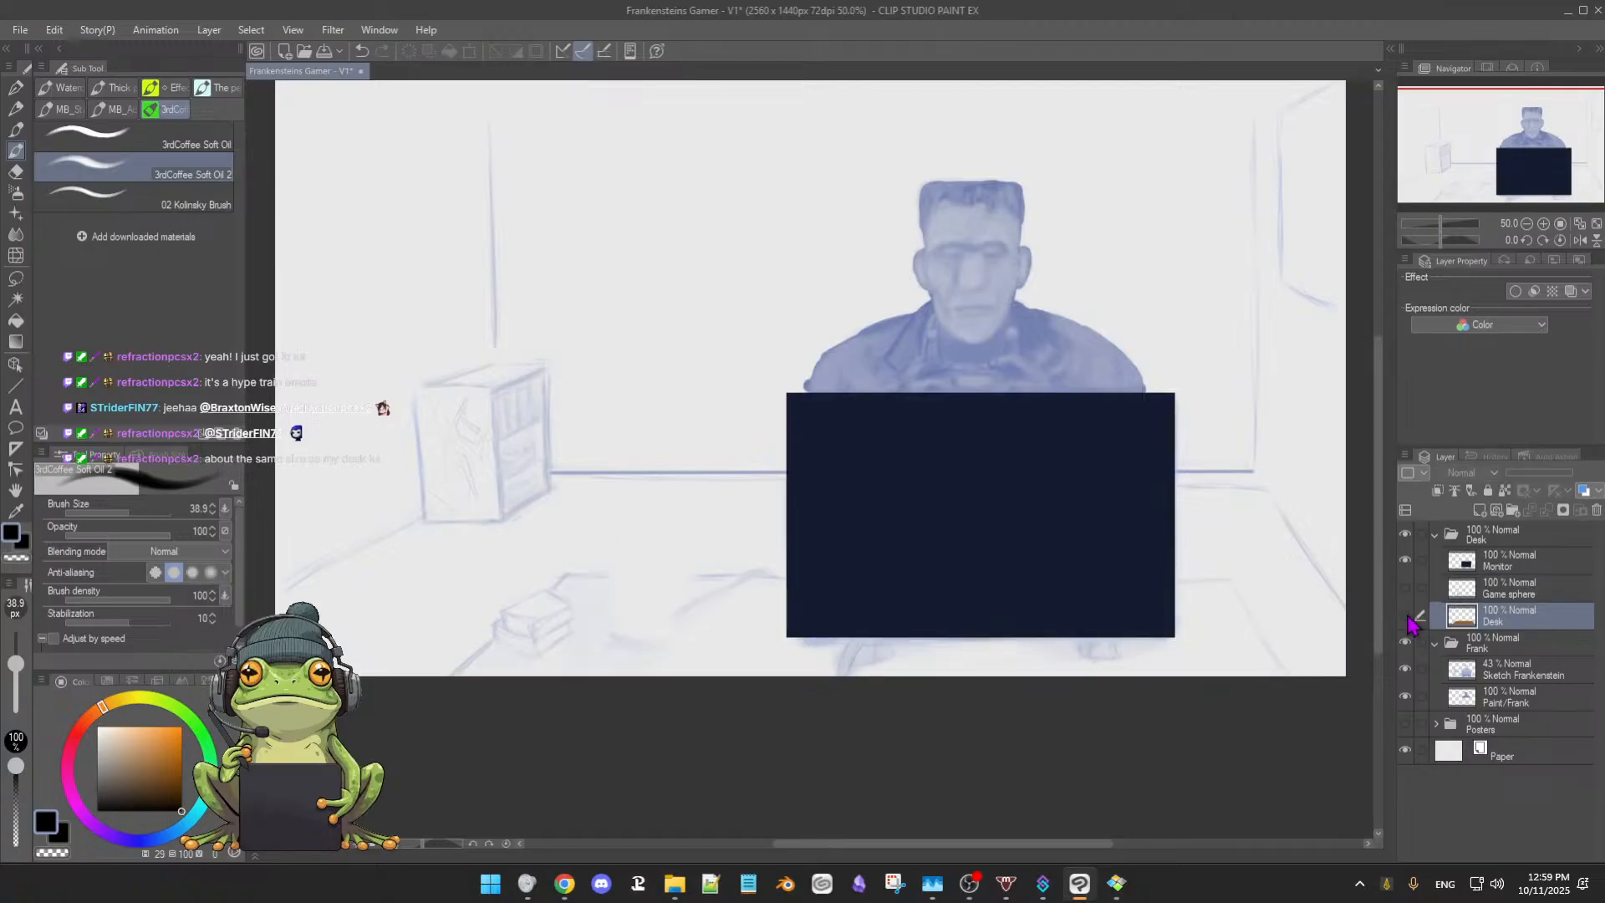
click(1406, 616)
click(1406, 616)
click(1408, 617)
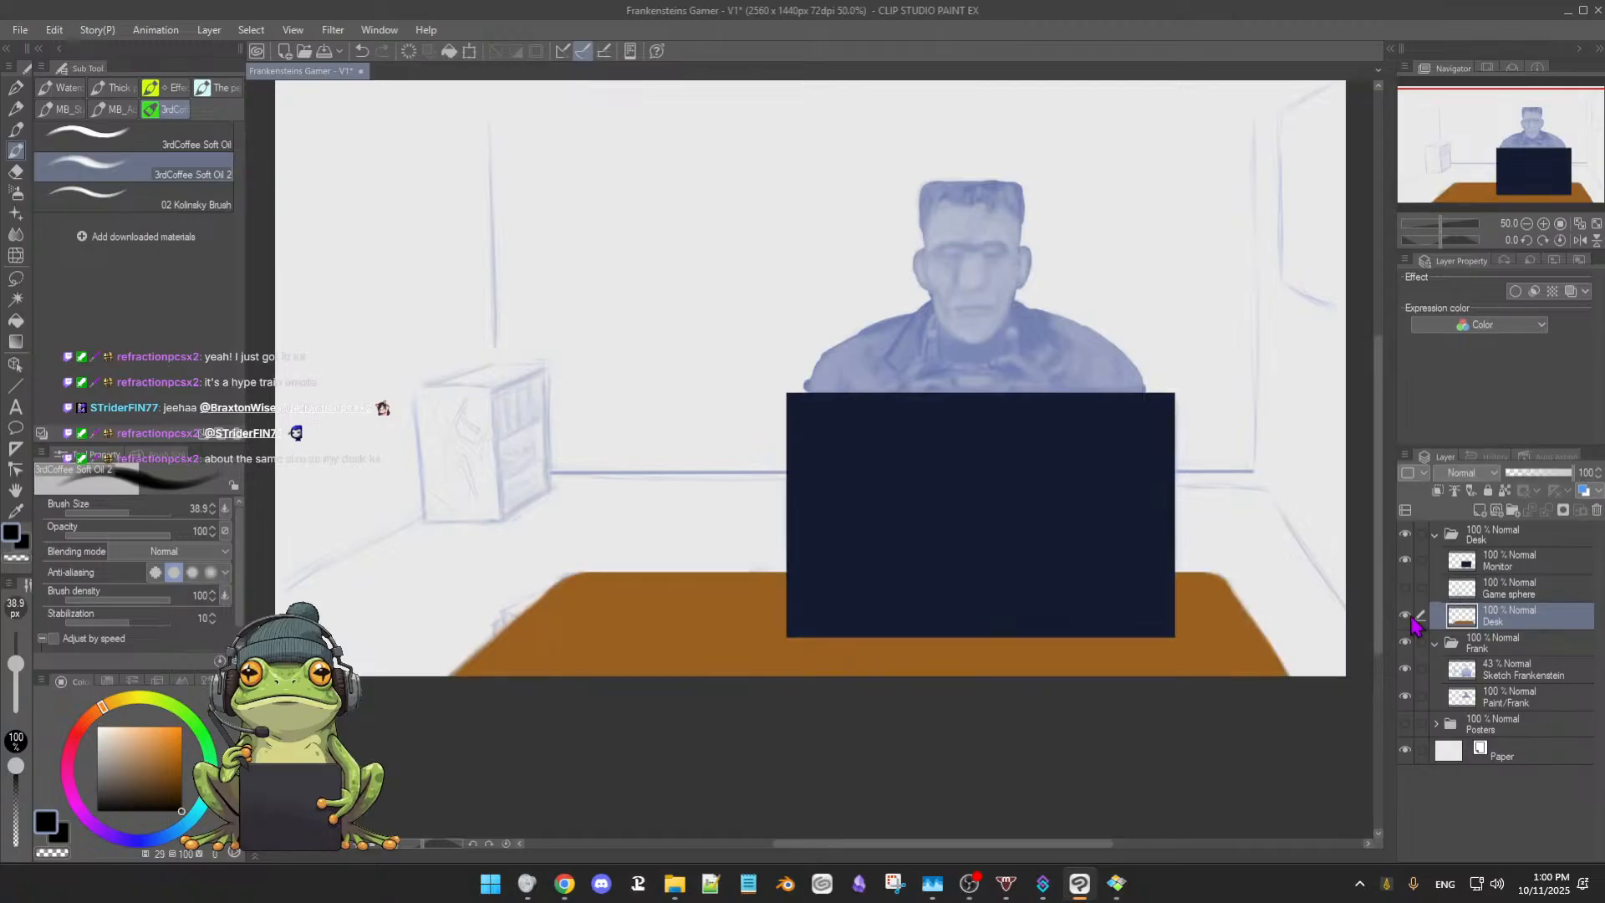
click(1407, 617)
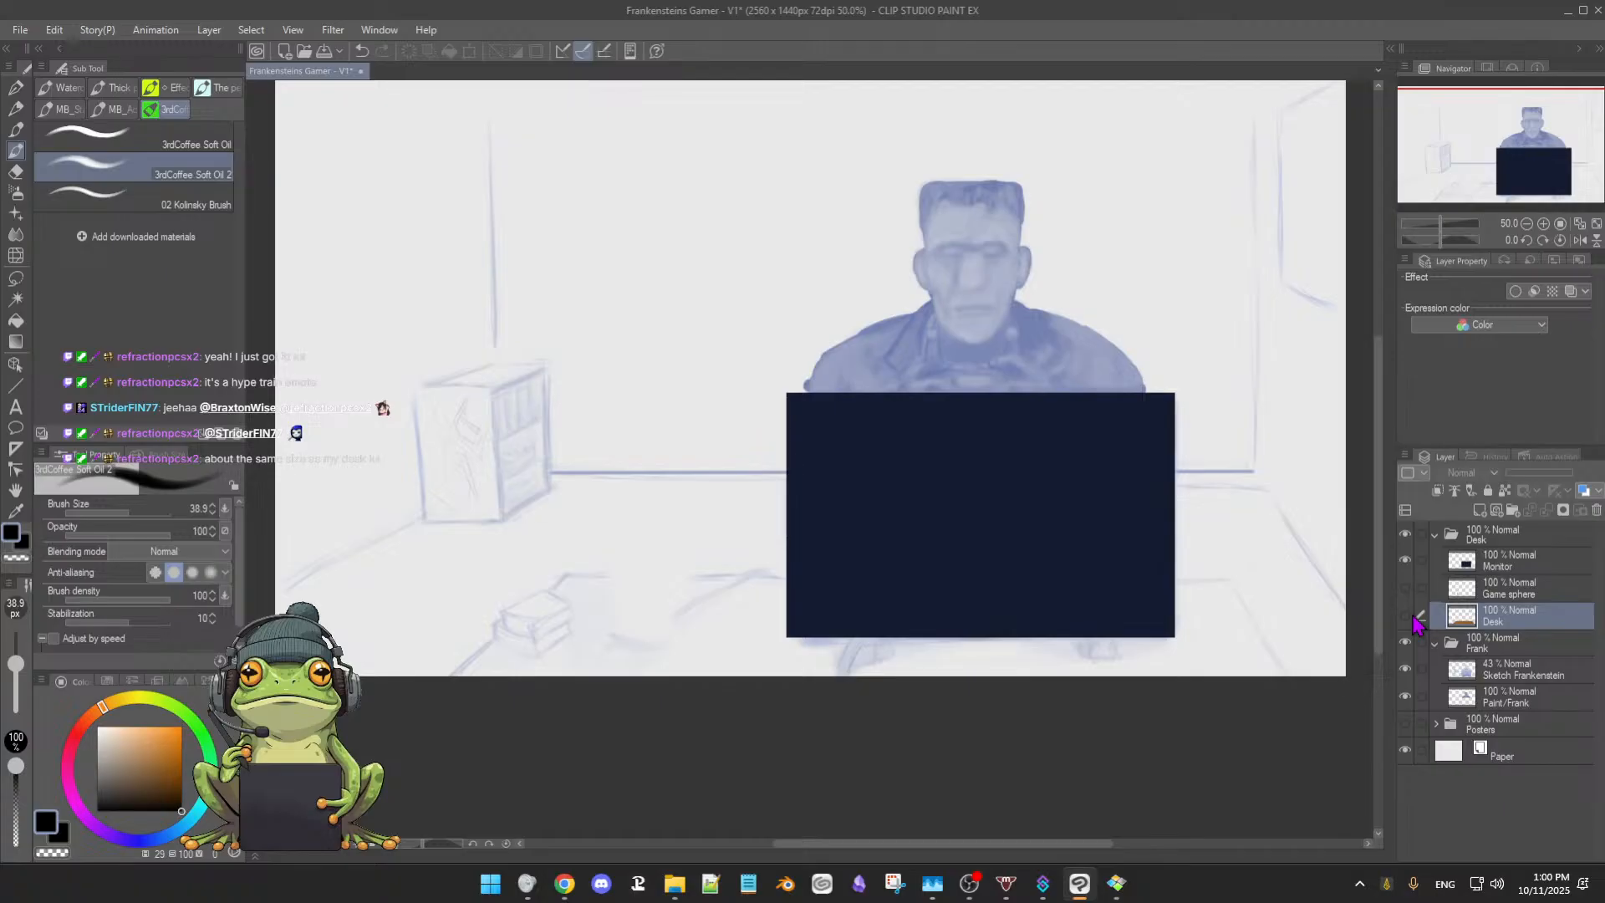
click(1407, 616)
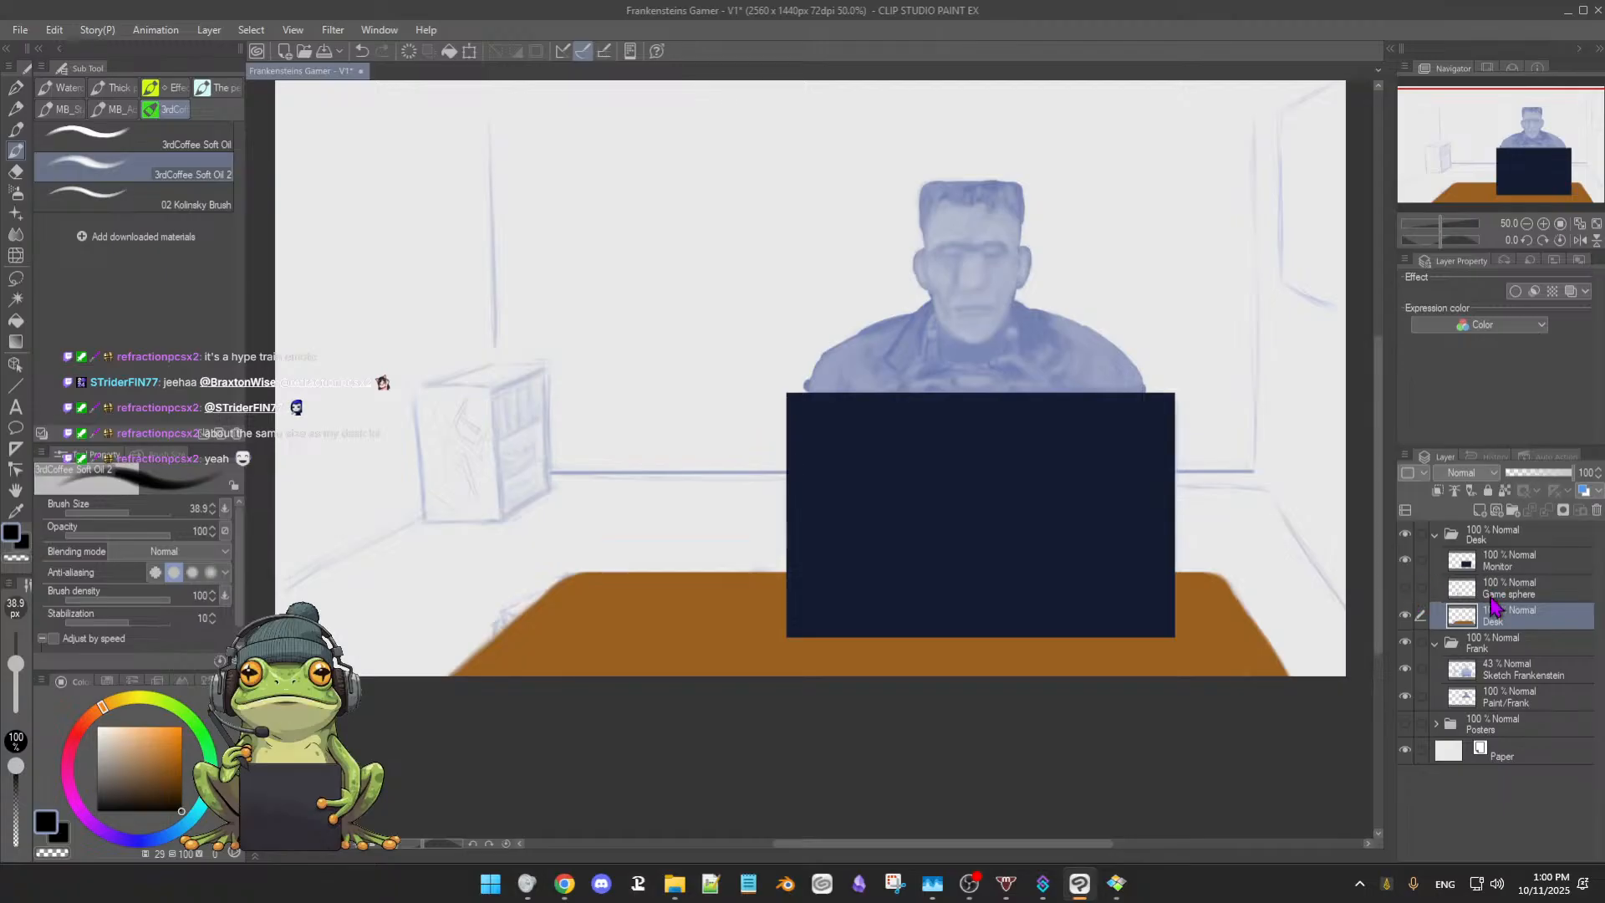
Make the Monitor layer active and briefly hide the Desk layer to check the sketch below the monitor
click(1511, 571)
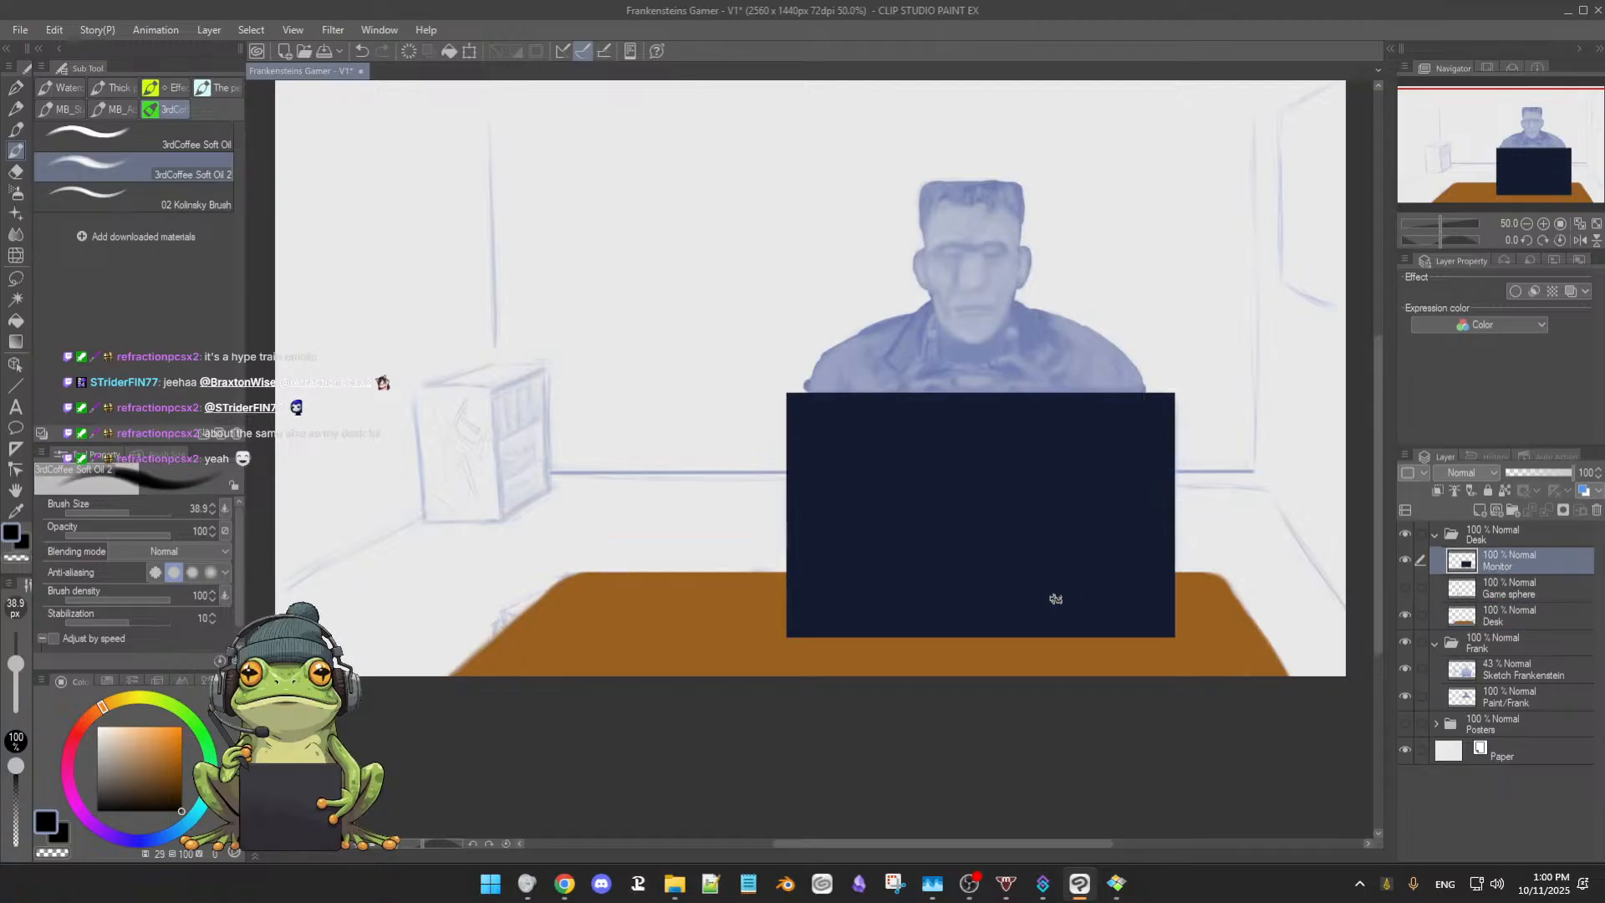
click(1405, 617)
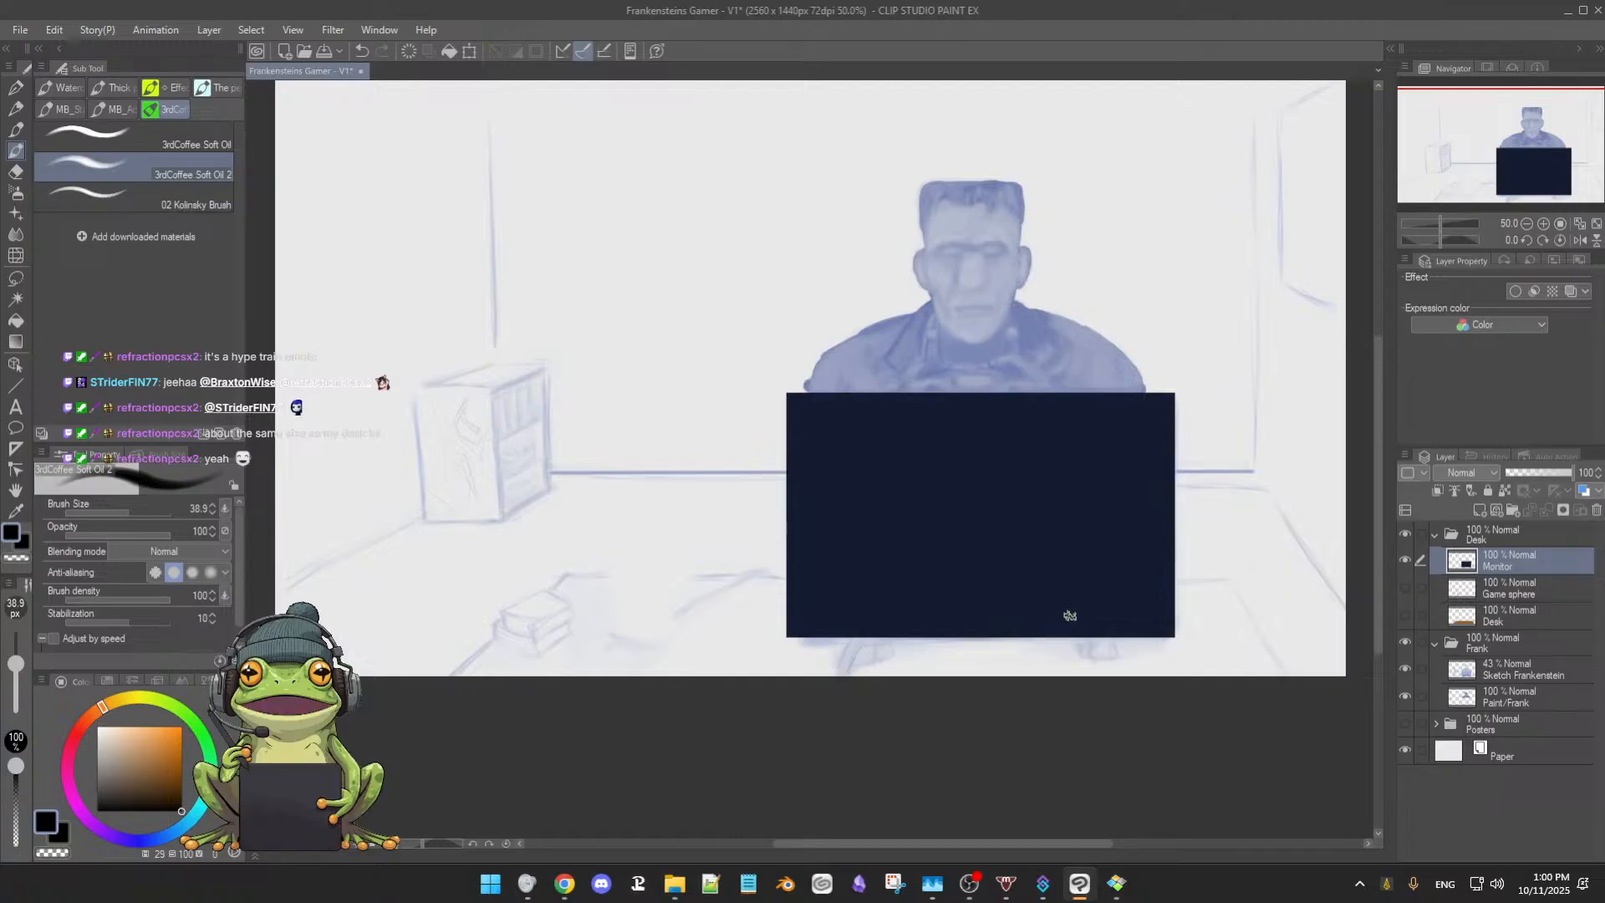
click(1405, 616)
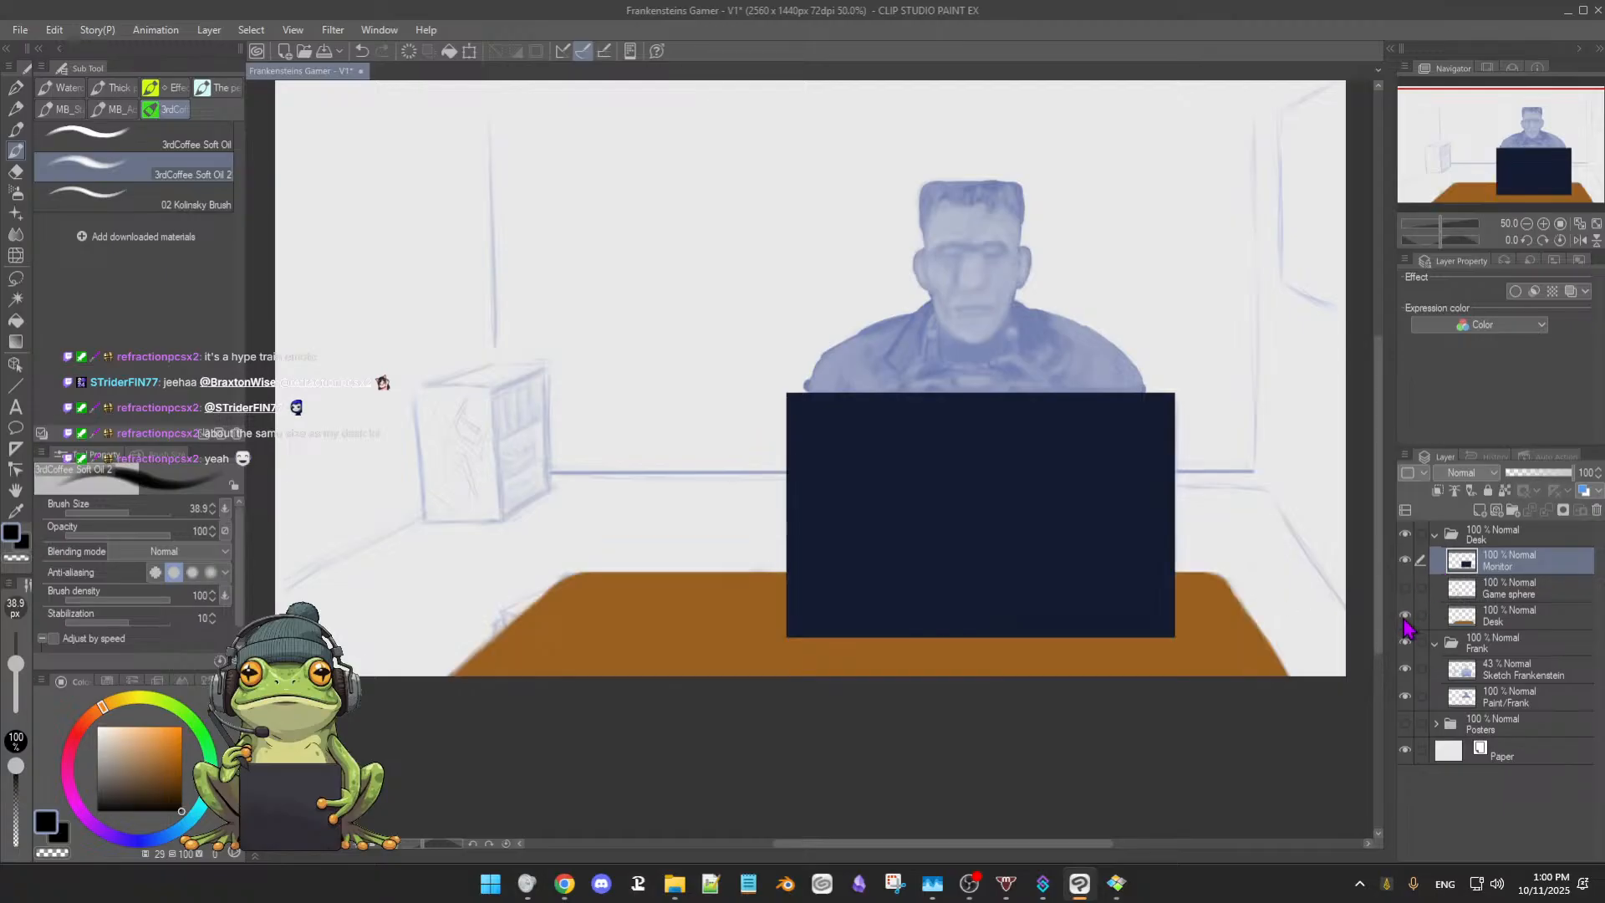
Paint two small black feet under the monitor's lower edge and clean up their shape with the soft eraser
key(bracketleft)
click(850, 639)
click(1120, 640)
key(e)
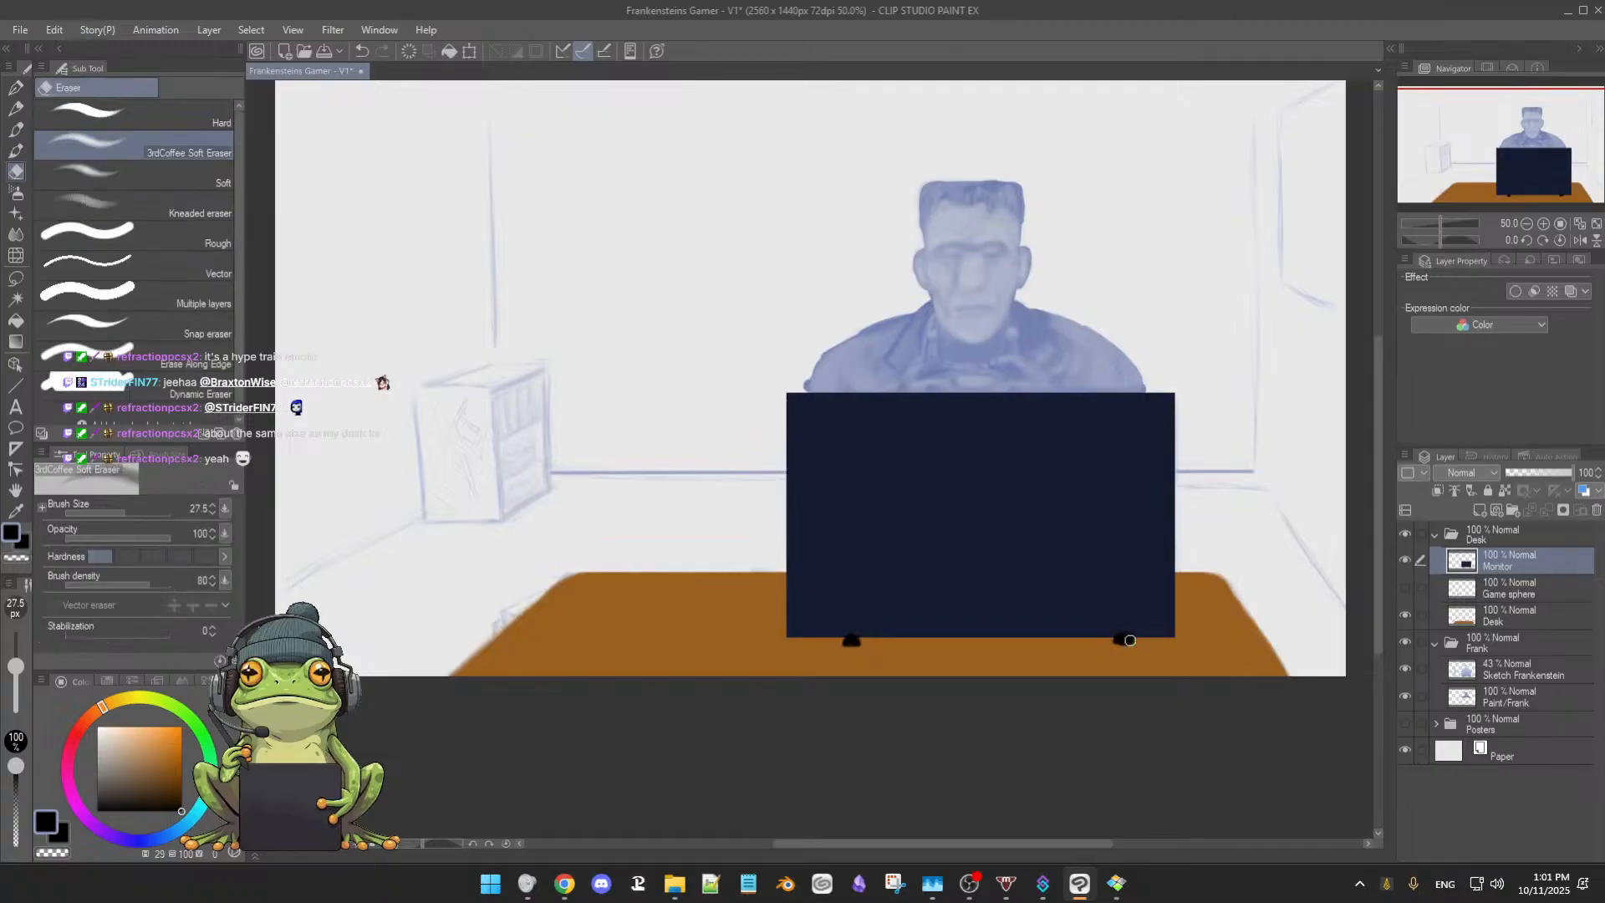
key(b)
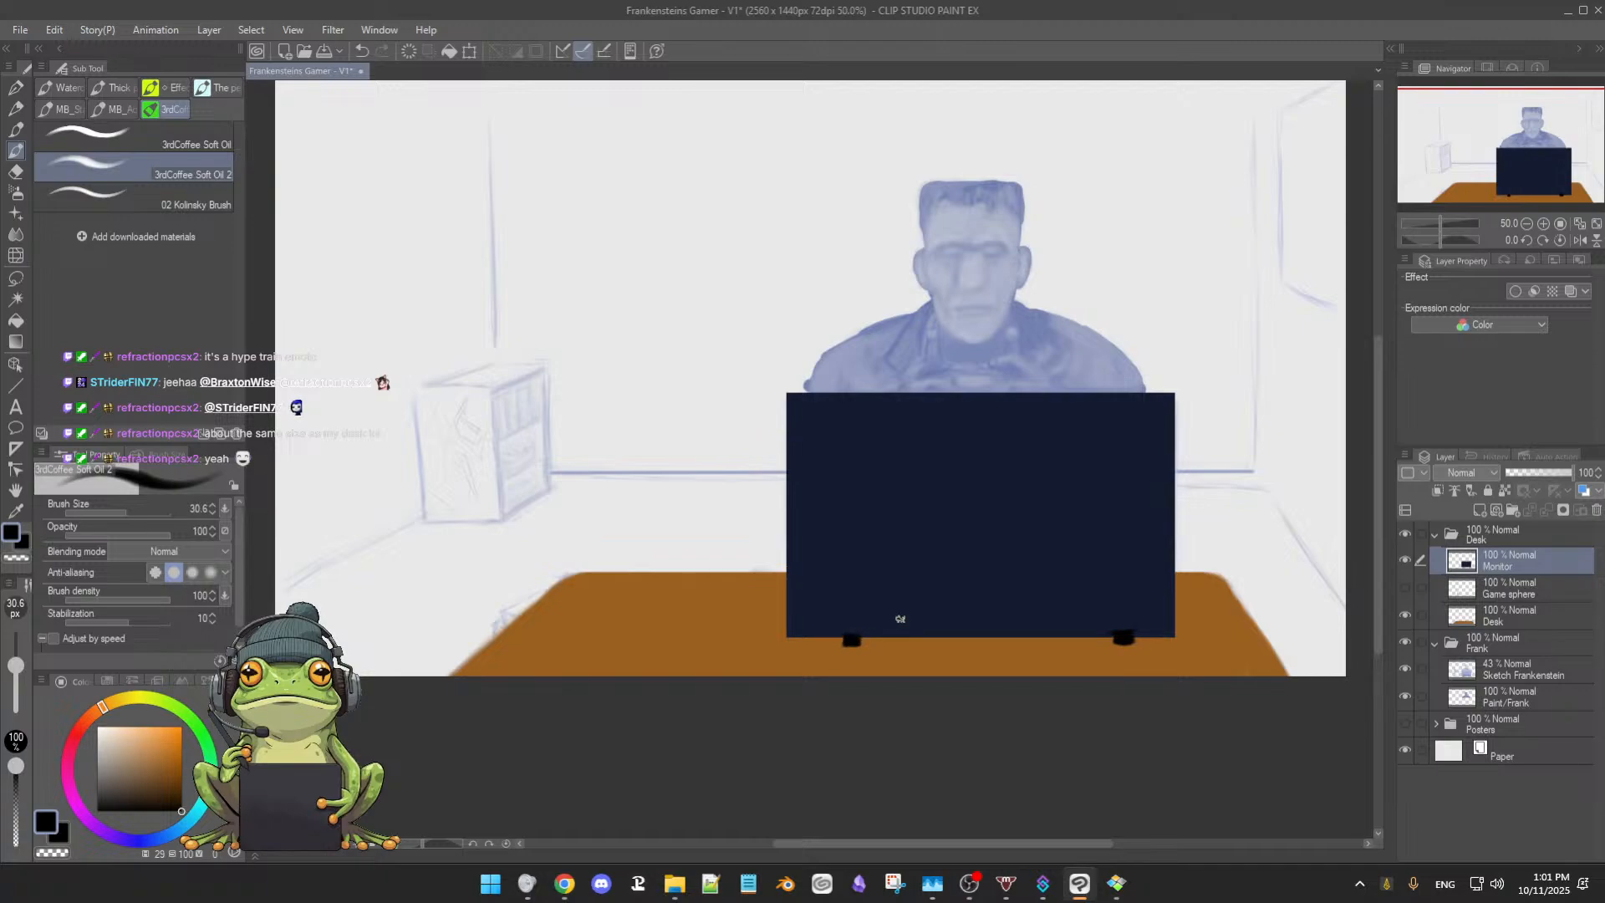
scroll(943, 634, up, 1)
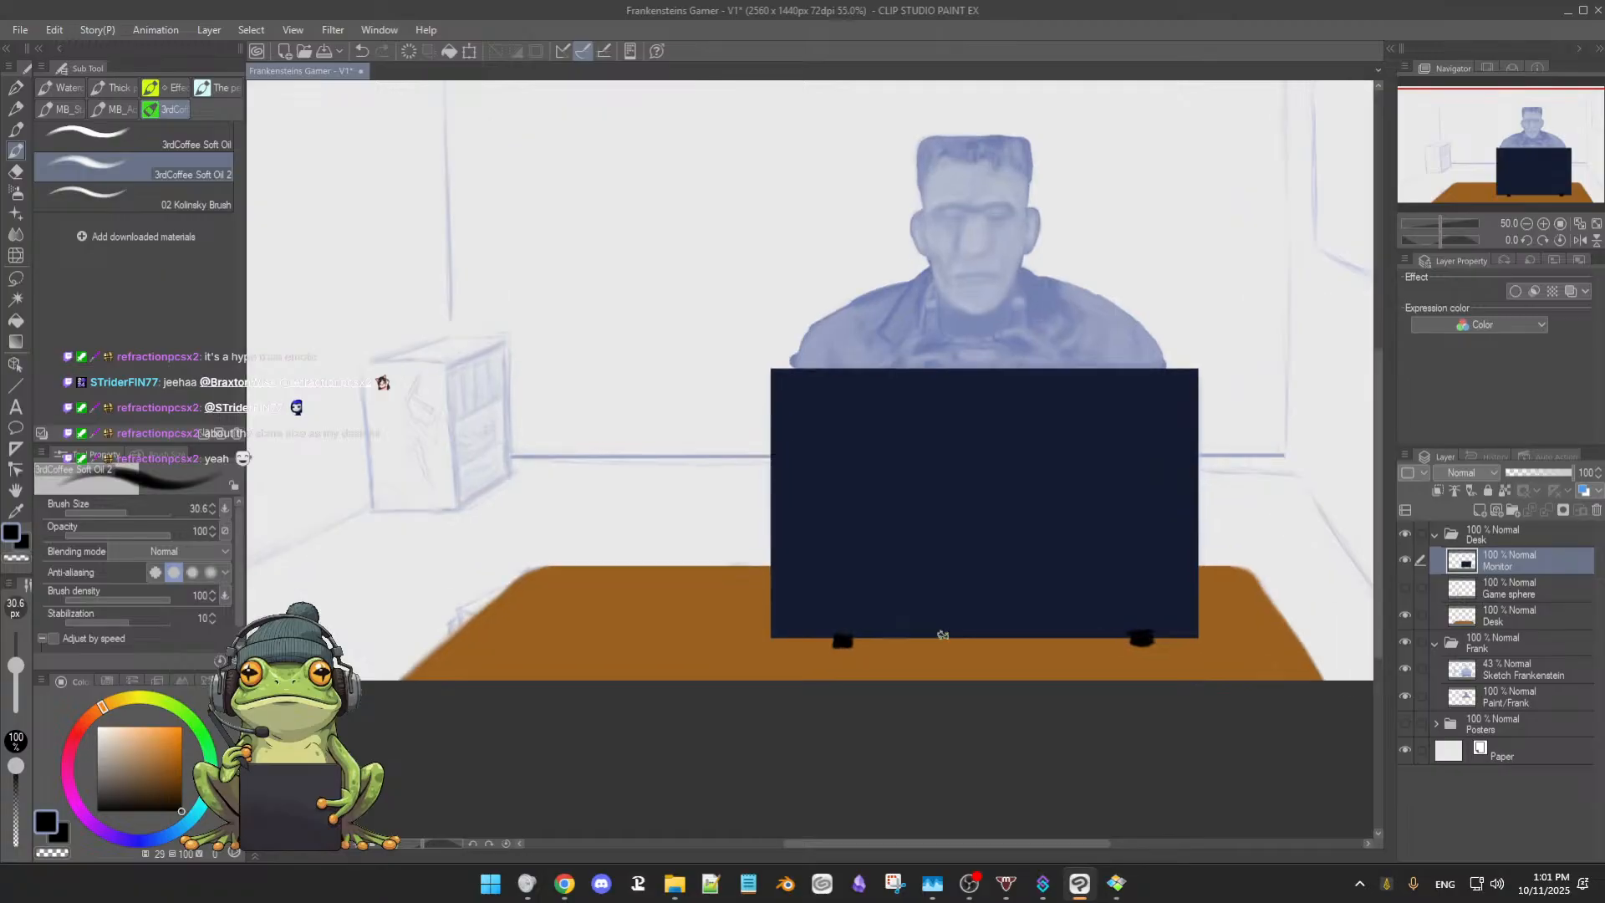
scroll(945, 631, up, 1)
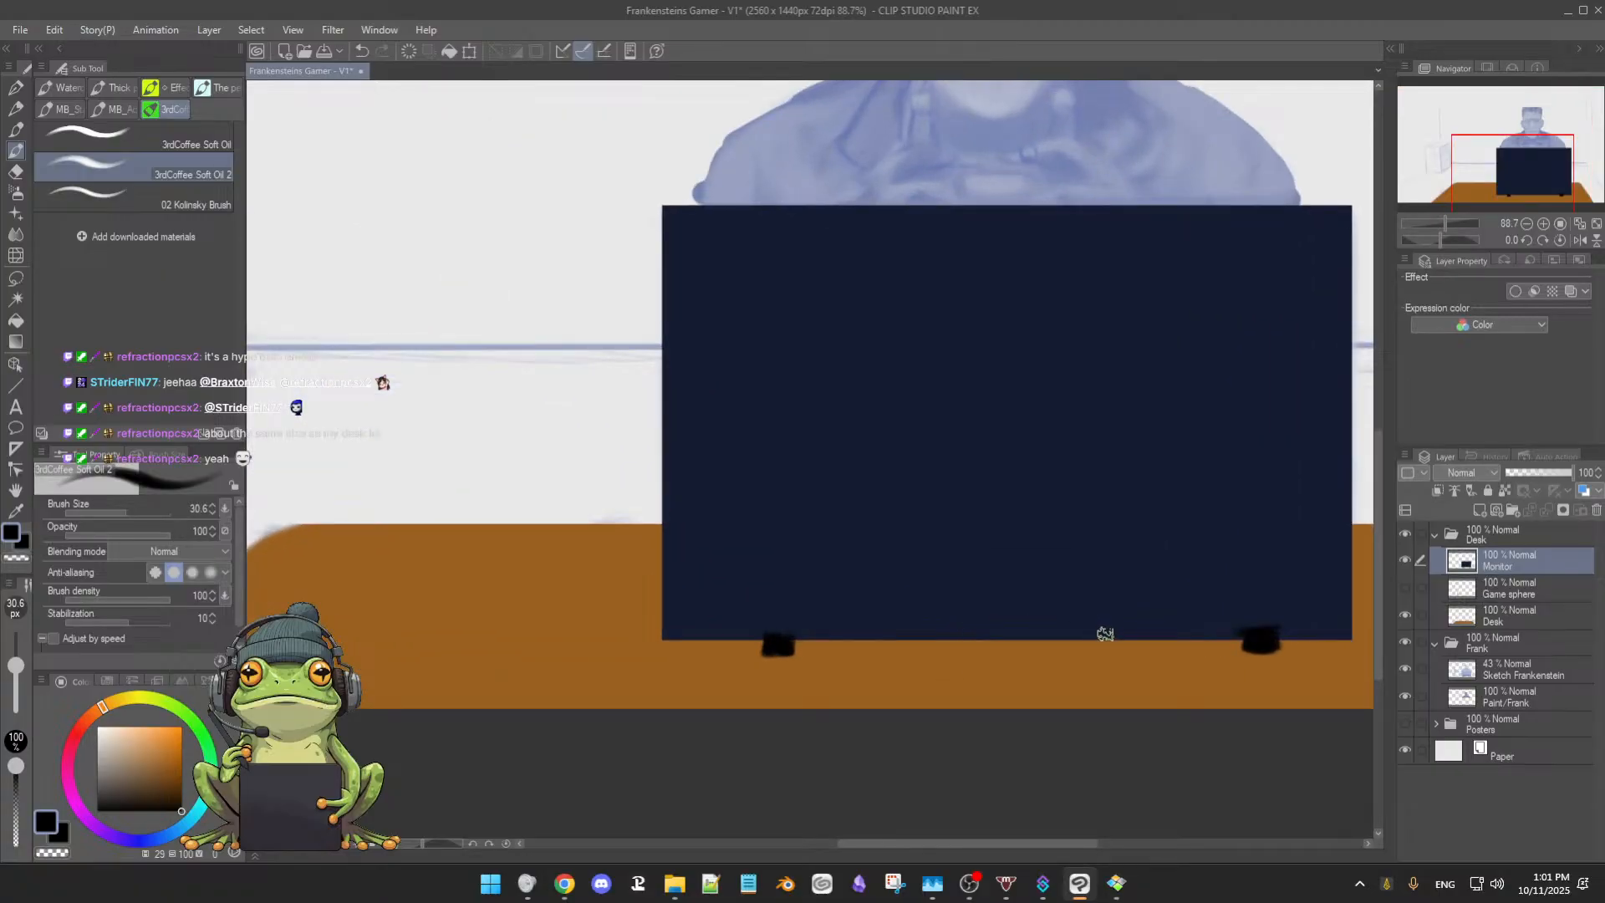
drag(1113, 645, 1010, 552)
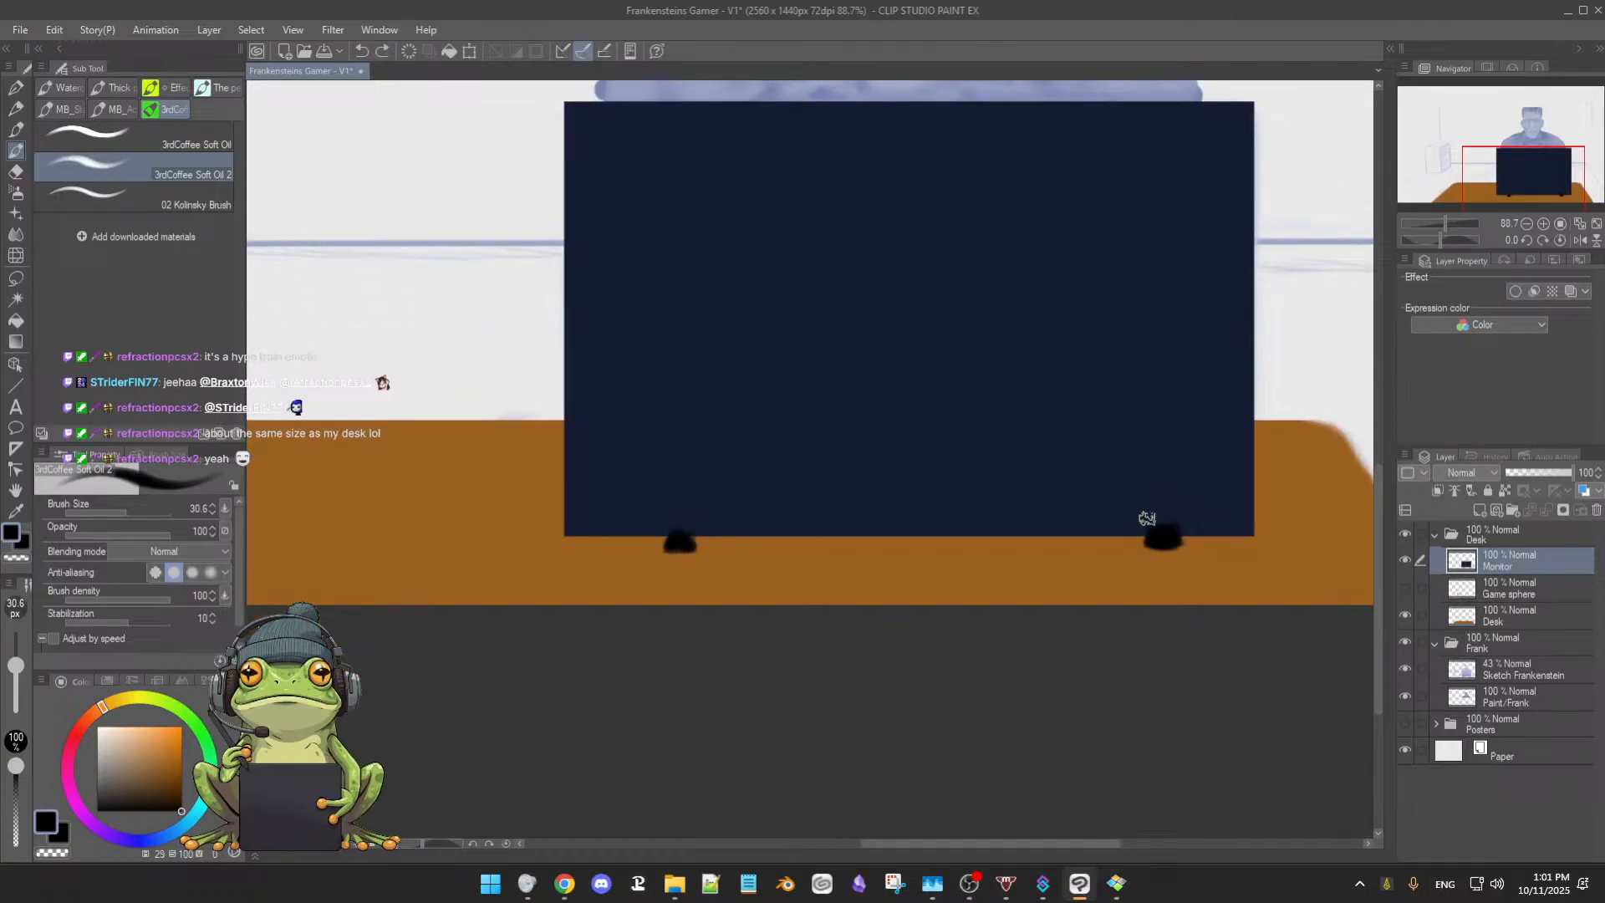
Undo the black feet painted under the monitor
key(ctrl+z)
key(ctrl+z)
key(ctrl+z)
key(ctrl+z)
key(ctrl+z)
key(ctrl+z)
key(ctrl+z)
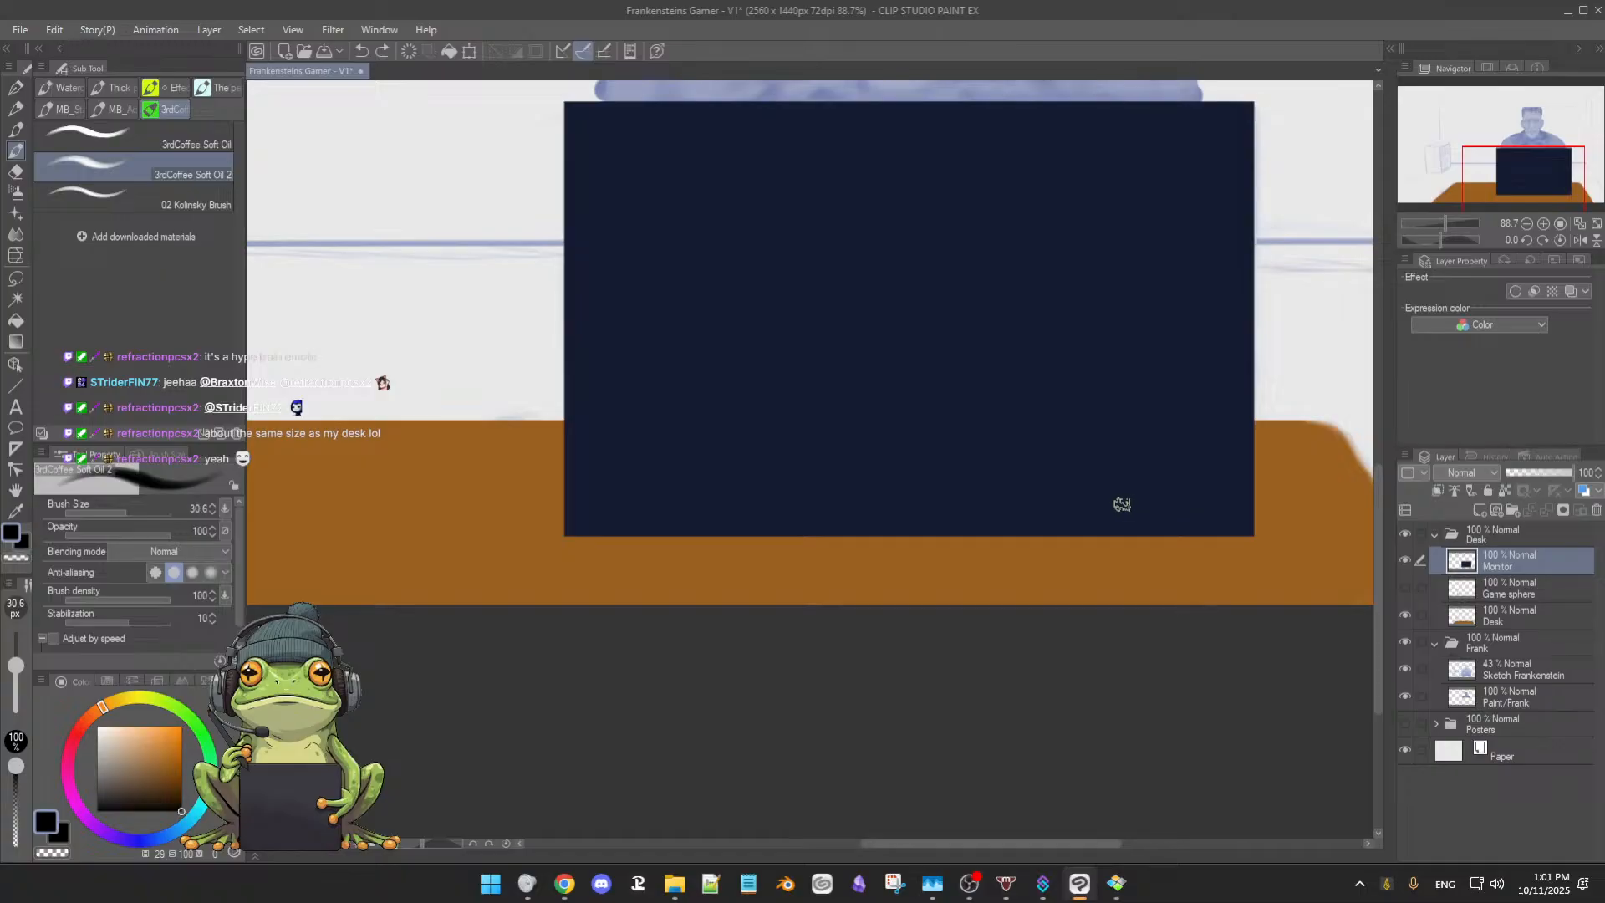
Sample the monitor's navy, paint two small feet under its lower edge, and trim them with the 3rdCoffee Soft Eraser
alt+click(1125, 497)
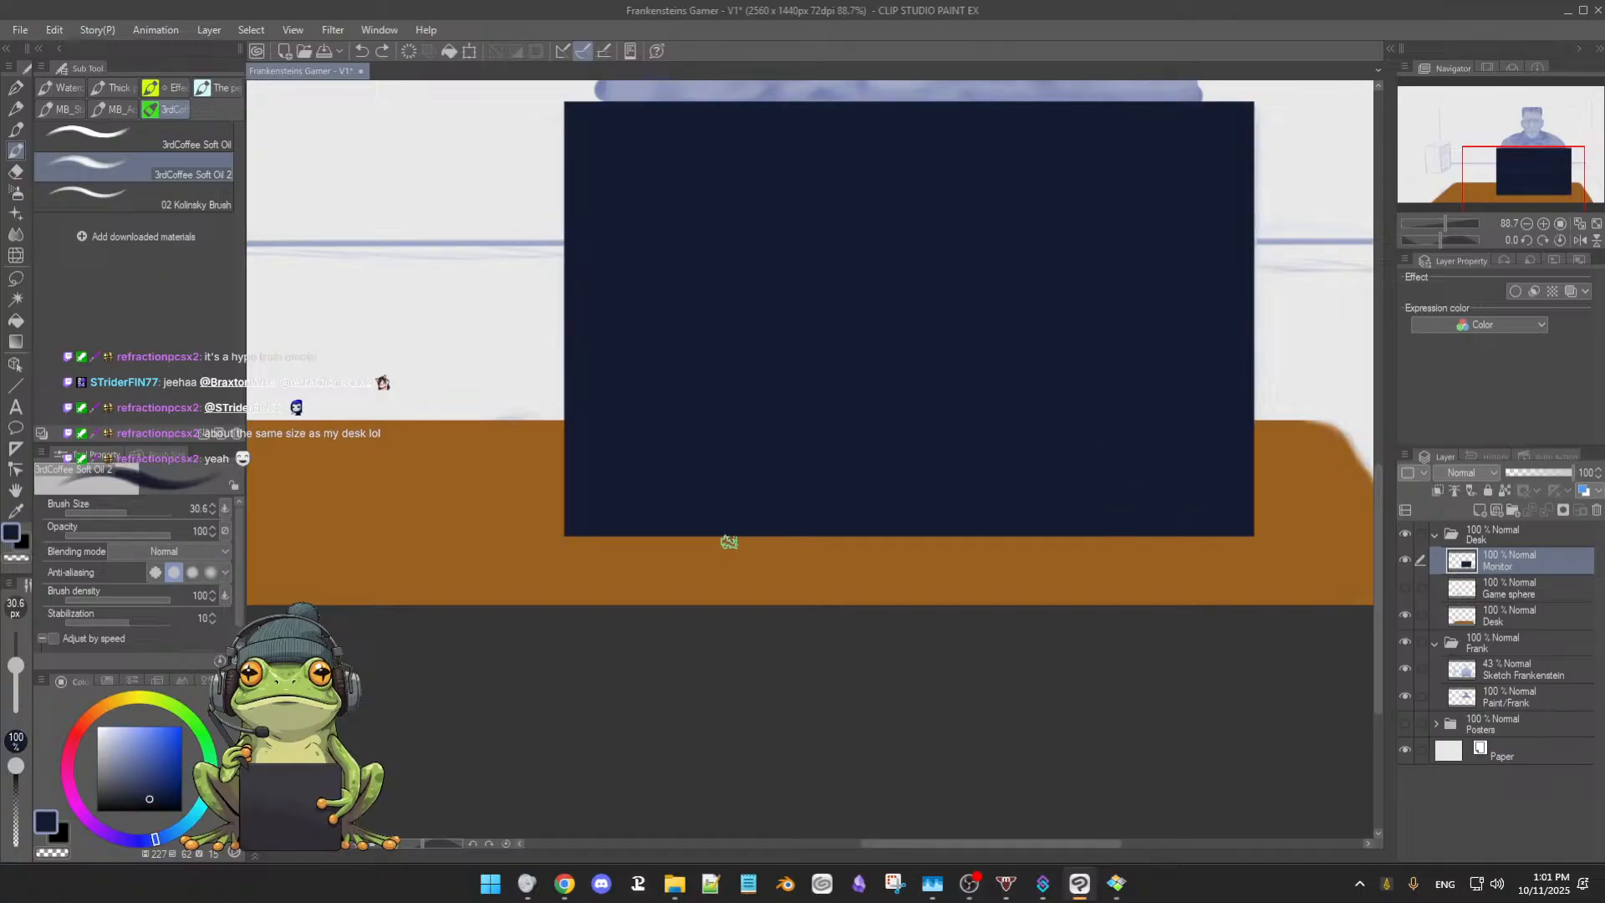
click(656, 542)
click(663, 543)
drag(662, 544, 662, 548)
drag(1151, 537, 1154, 542)
mouse_move(1155, 543)
mouse_down()
mouse_move(1169, 522)
mouse_move(1157, 544)
mouse_up()
key(e)
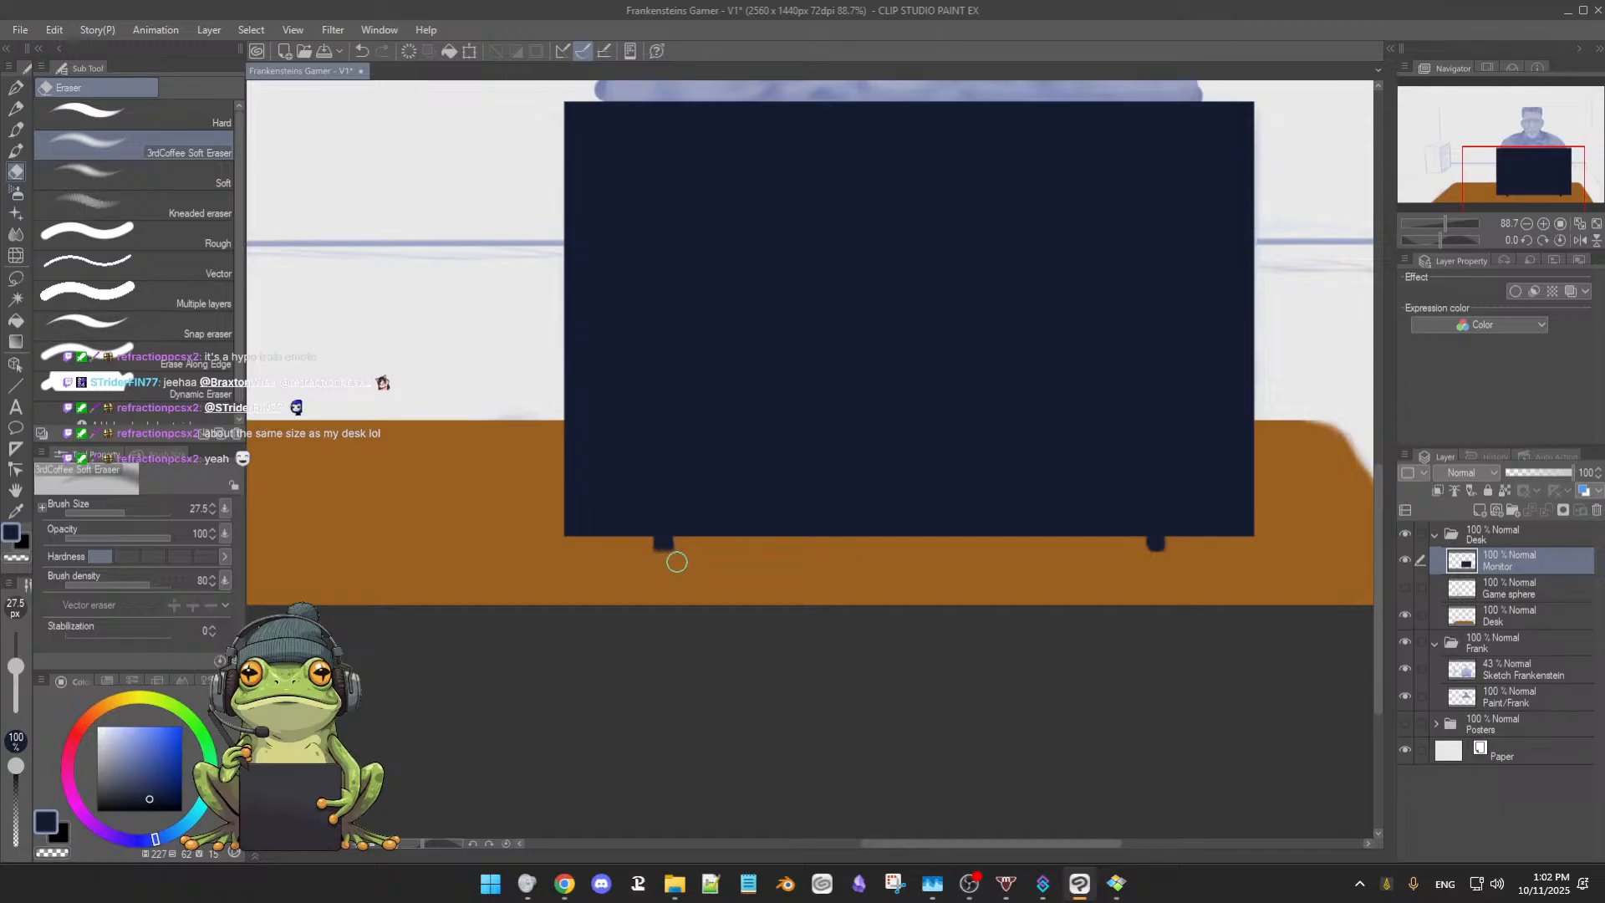
Paint a short horizontal port bar in slightly lighter navy on the monitor's back, above the left foot
key(b)
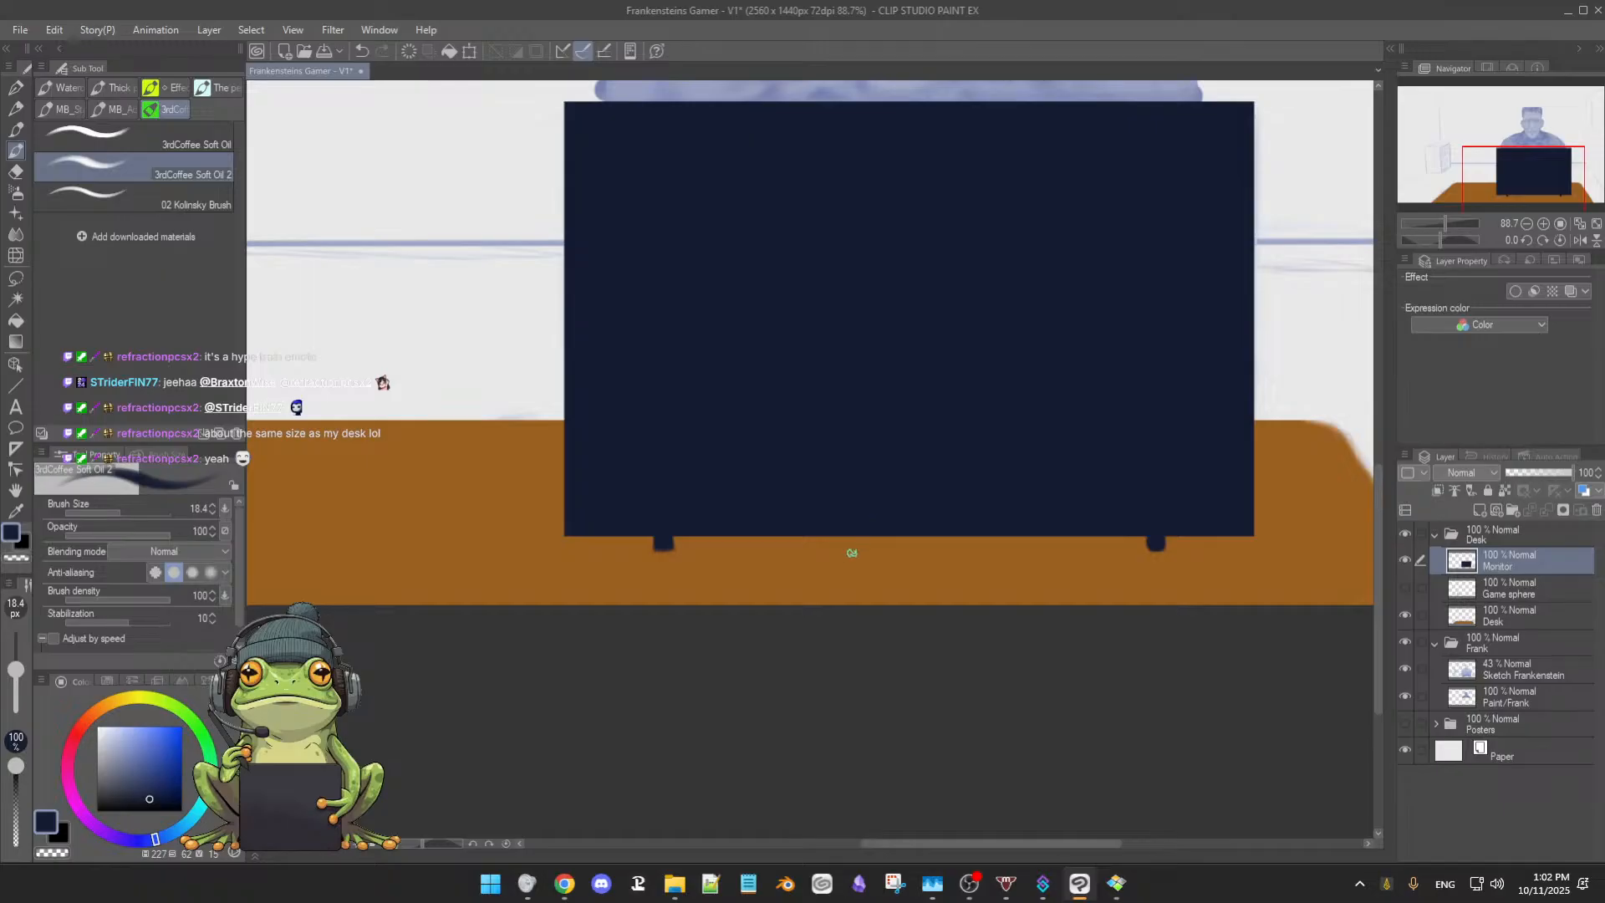
drag(870, 512, 913, 484)
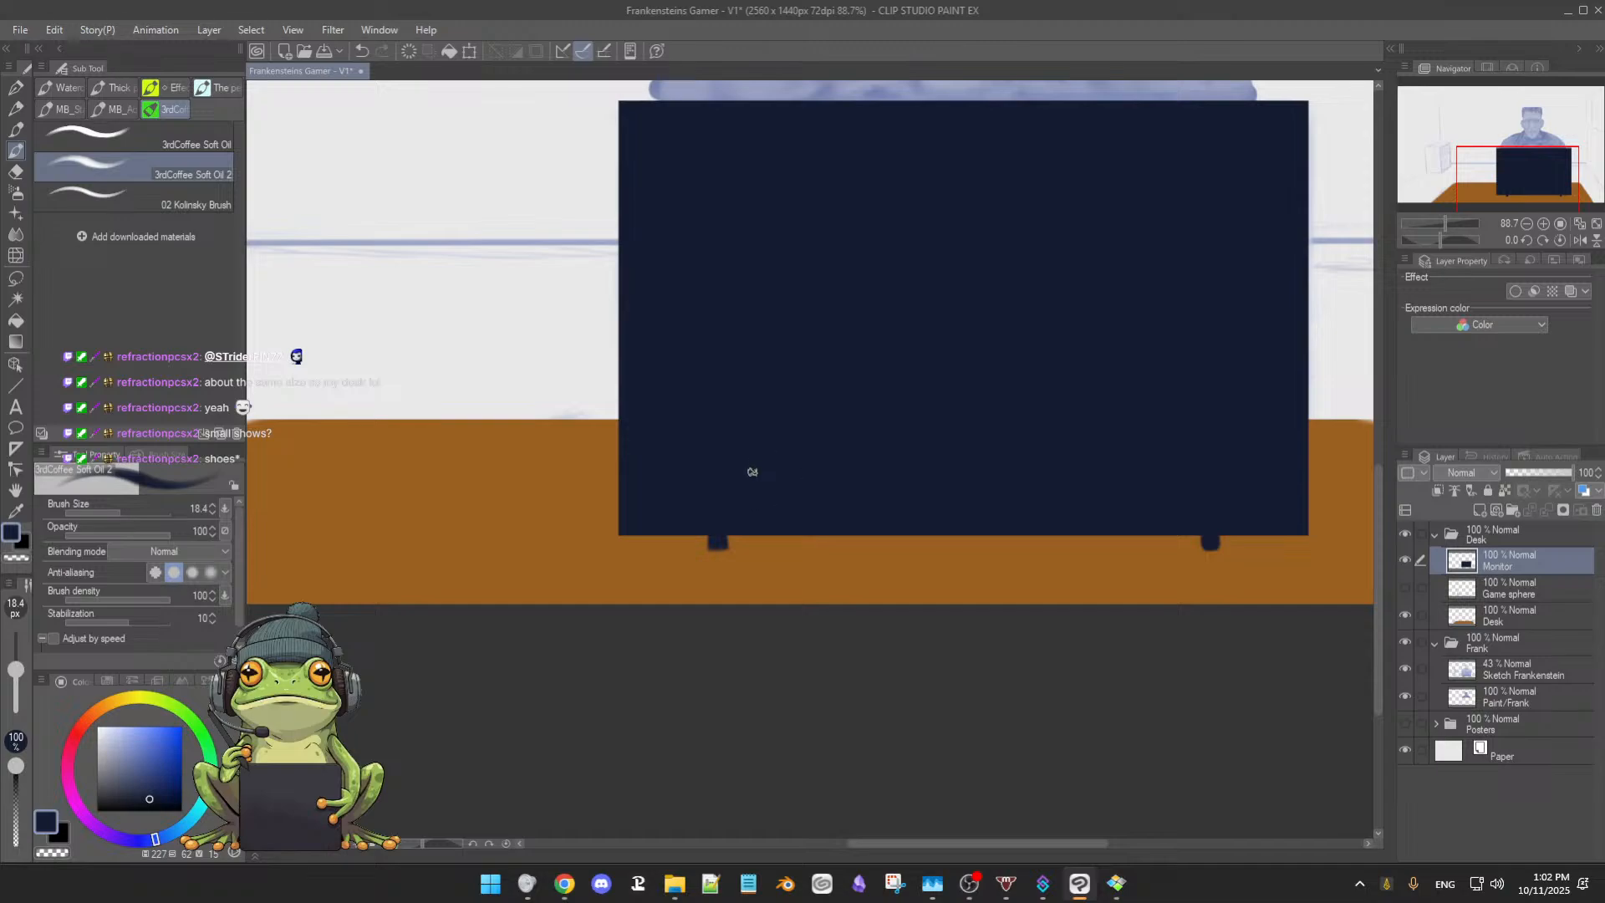
click(151, 789)
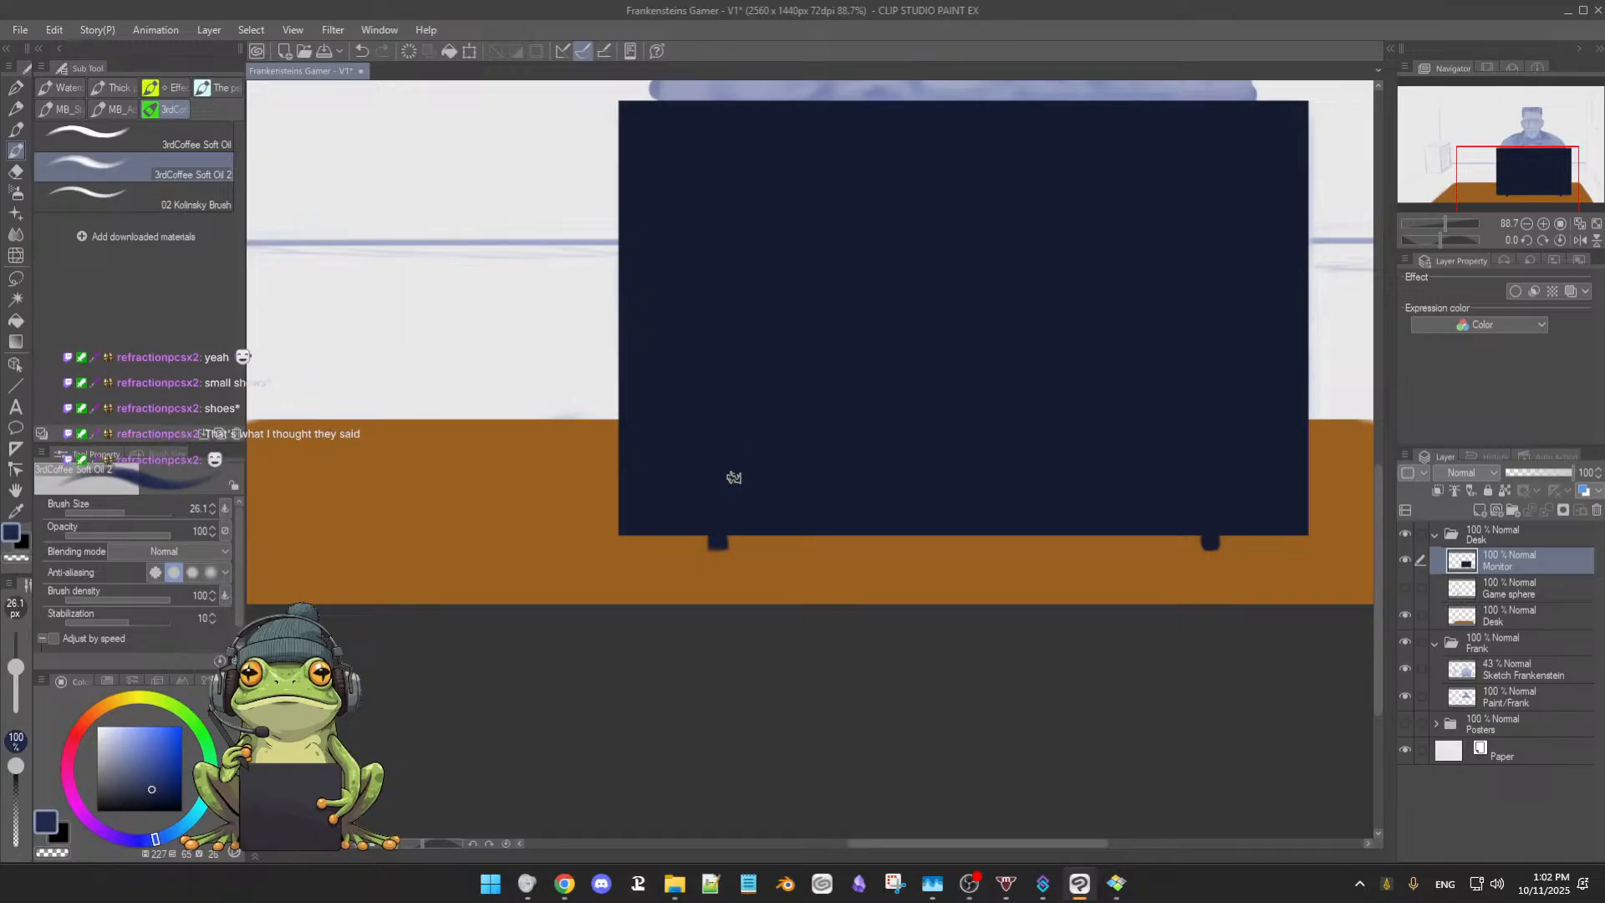
drag(732, 476, 803, 483)
Paint a dark navy cable at size 16.9 from the monitor down to the desk's front edge, linking it to the port in lighter navy
alt+click(784, 443)
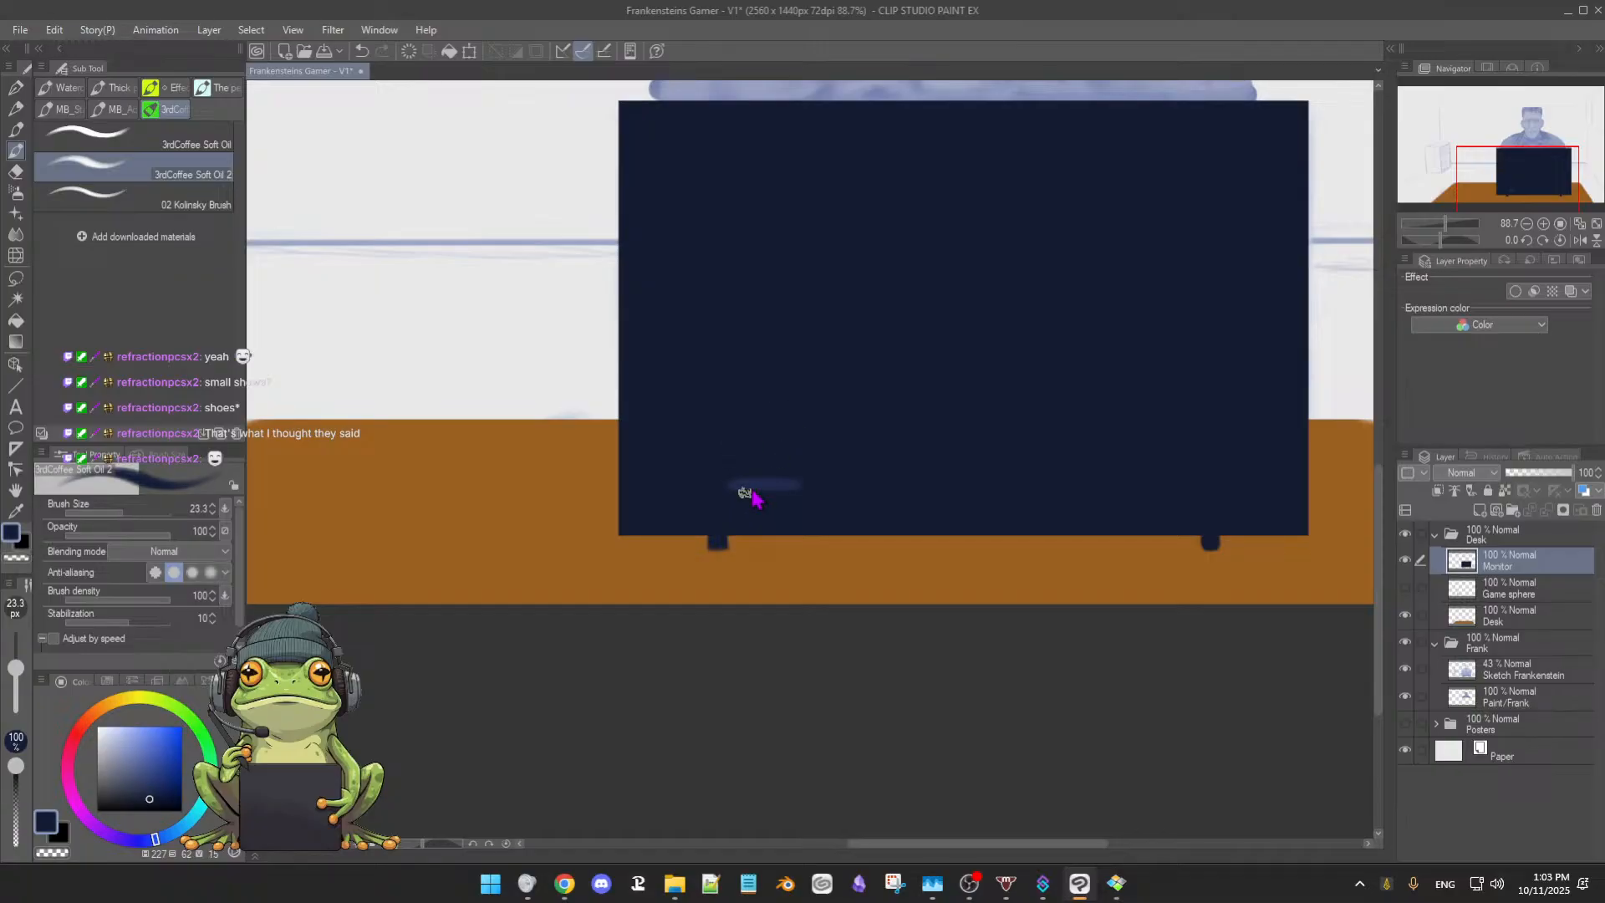
key(bracketleft)
key(bracketleft)
drag(744, 537, 732, 557)
mouse_move(745, 532)
mouse_down()
mouse_move(717, 599)
mouse_move(741, 539)
mouse_move(714, 607)
mouse_up()
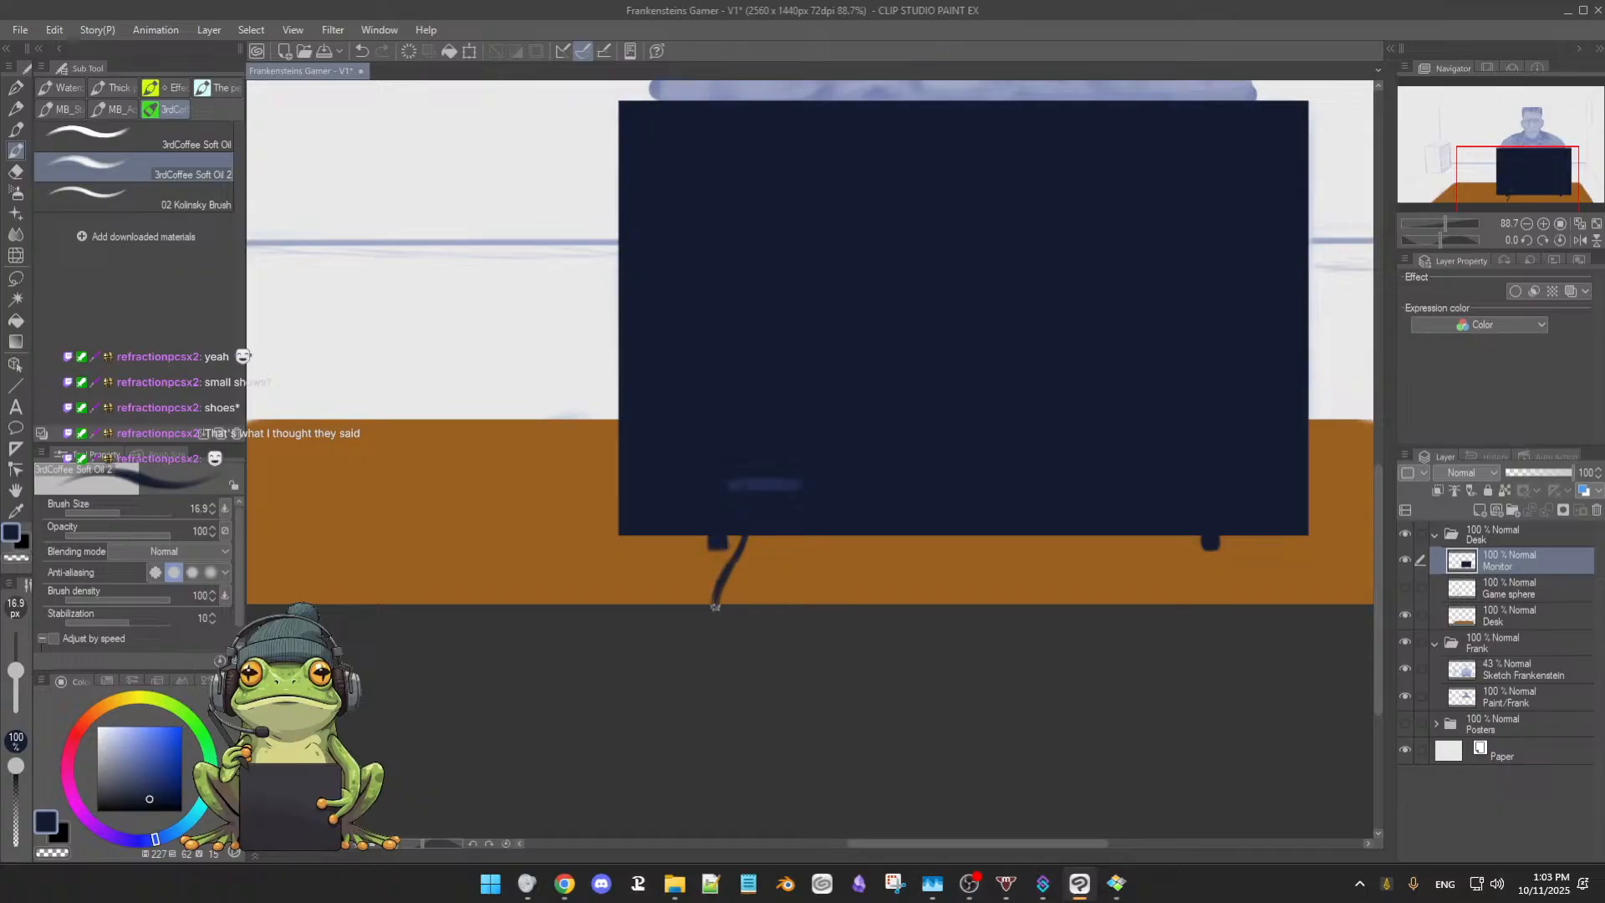
alt+click(740, 497)
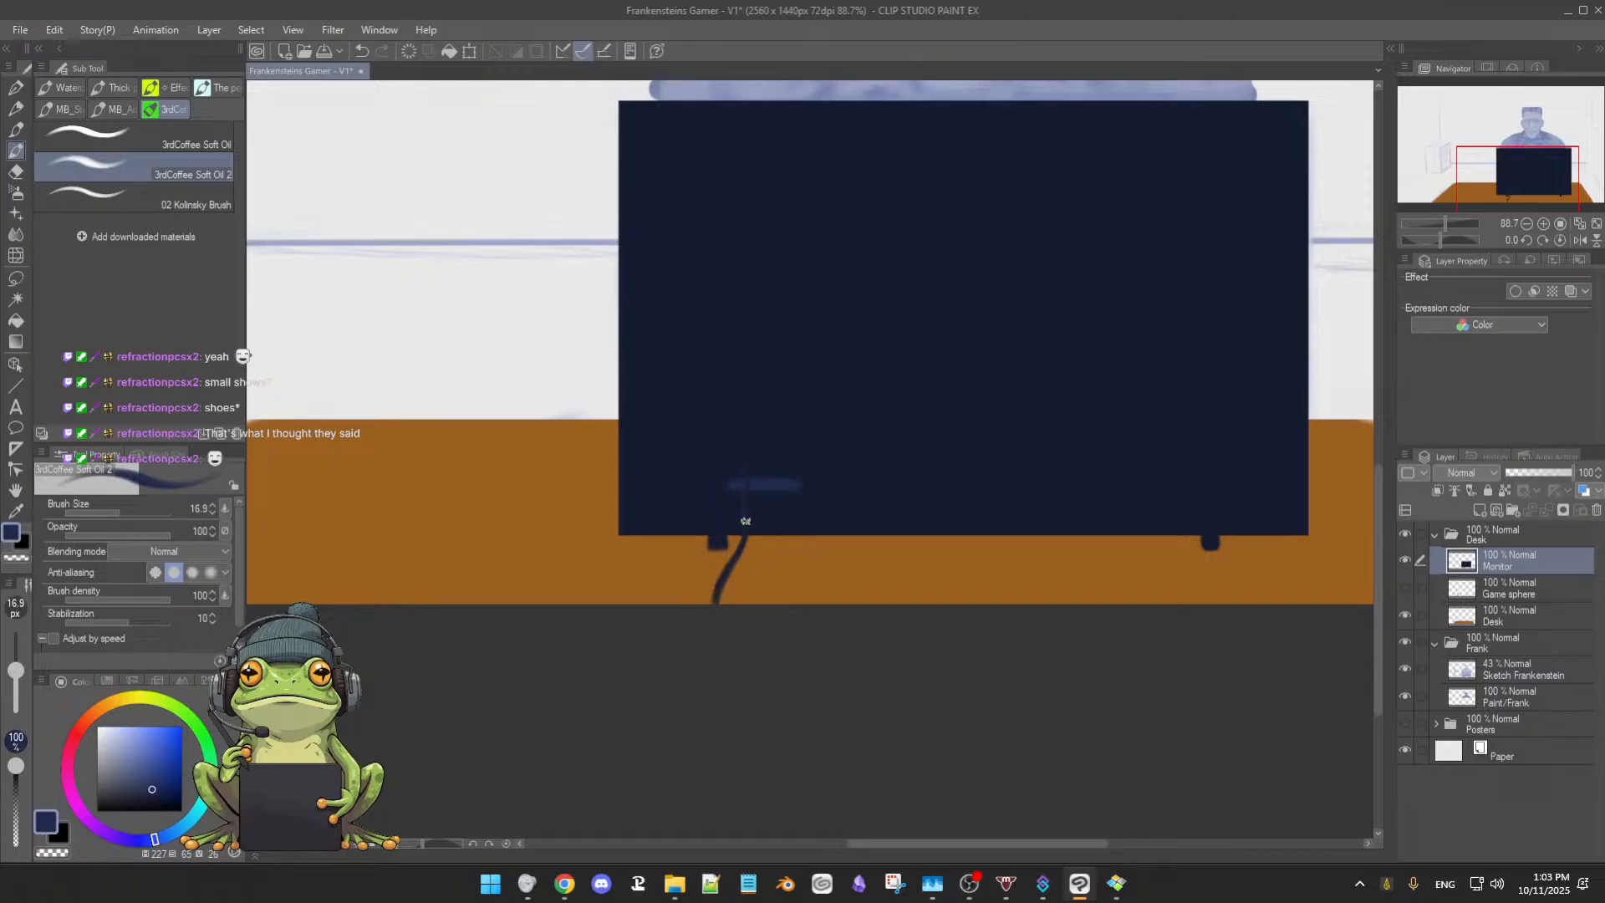
drag(737, 543, 726, 569)
Paint a second cable slanting the other way to the desk's front edge and connect it to the port in lighter navy
alt+click(776, 485)
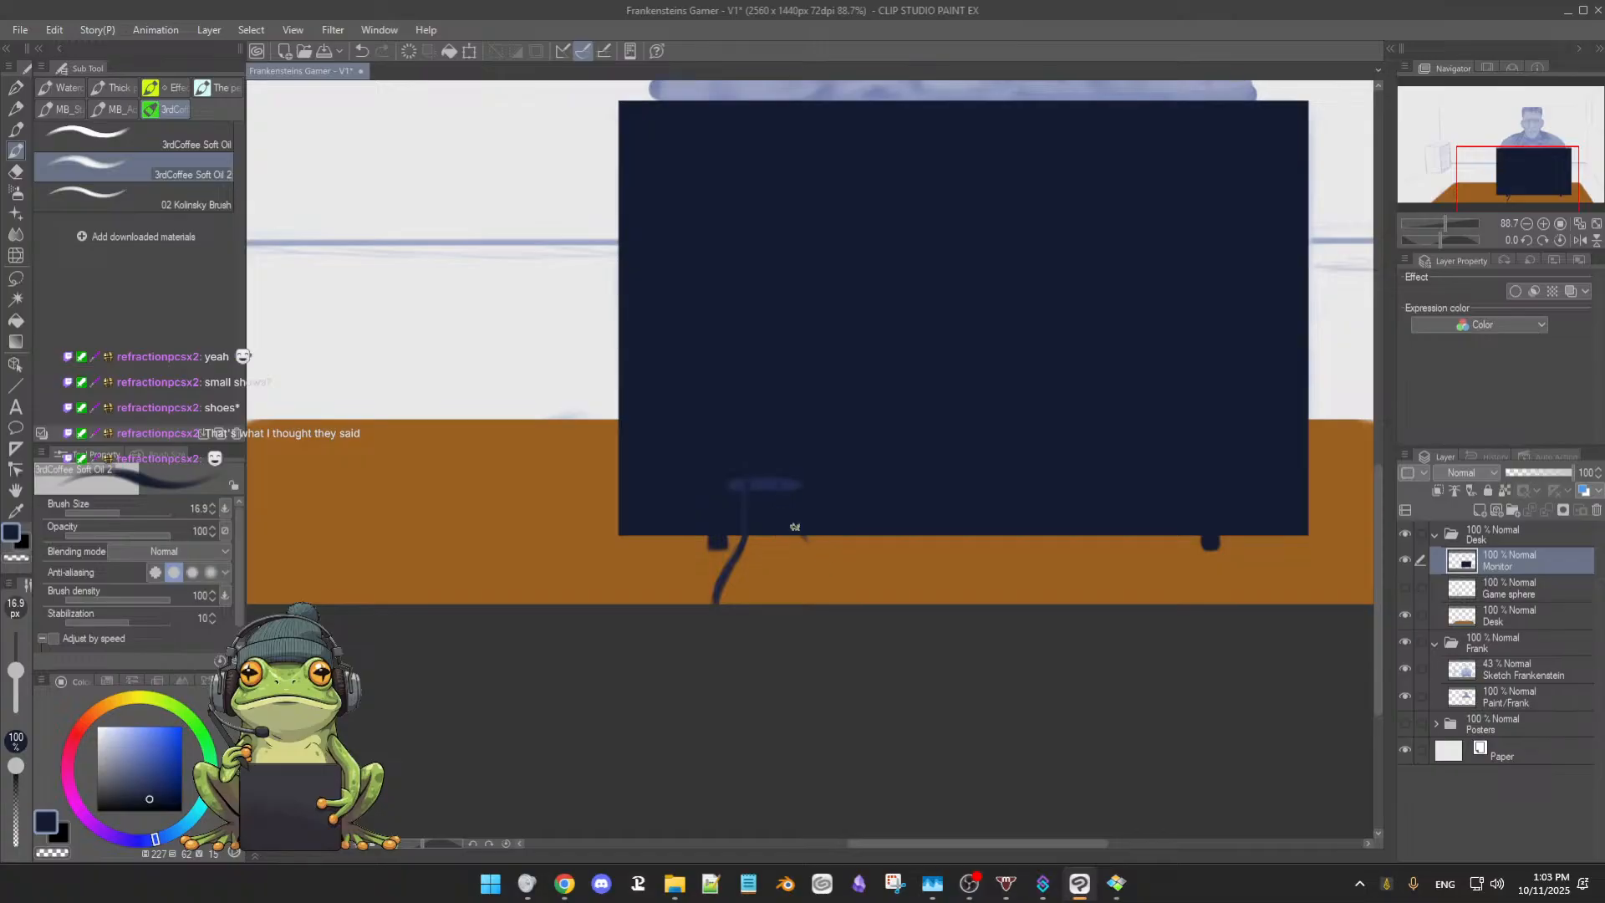
drag(797, 532, 839, 596)
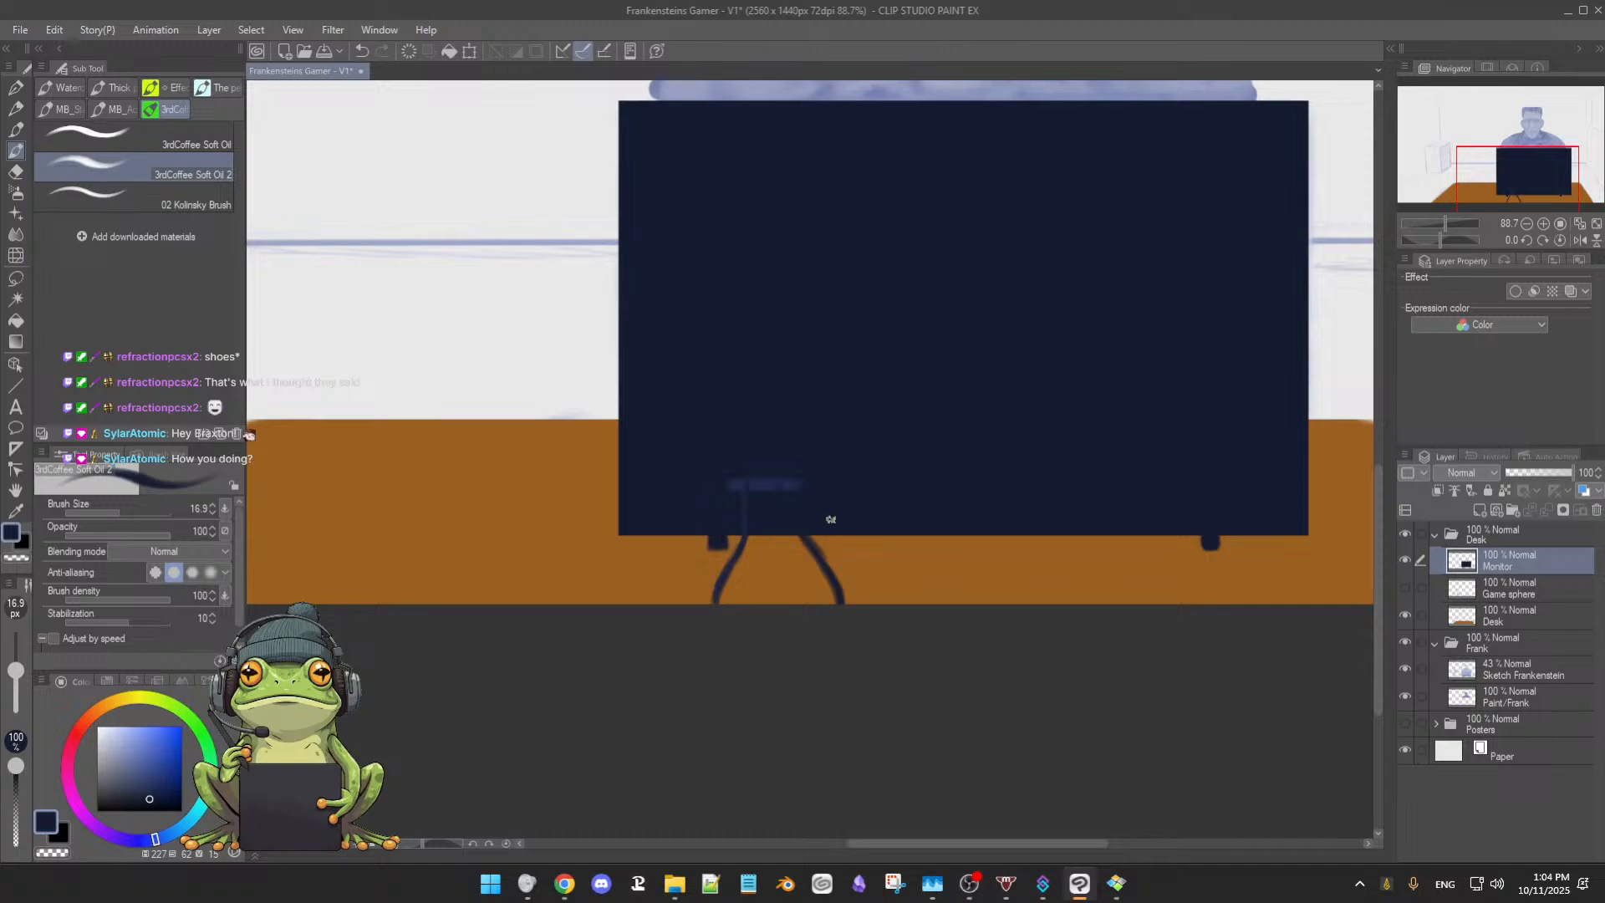
key(ctrl+z)
alt+click(763, 483)
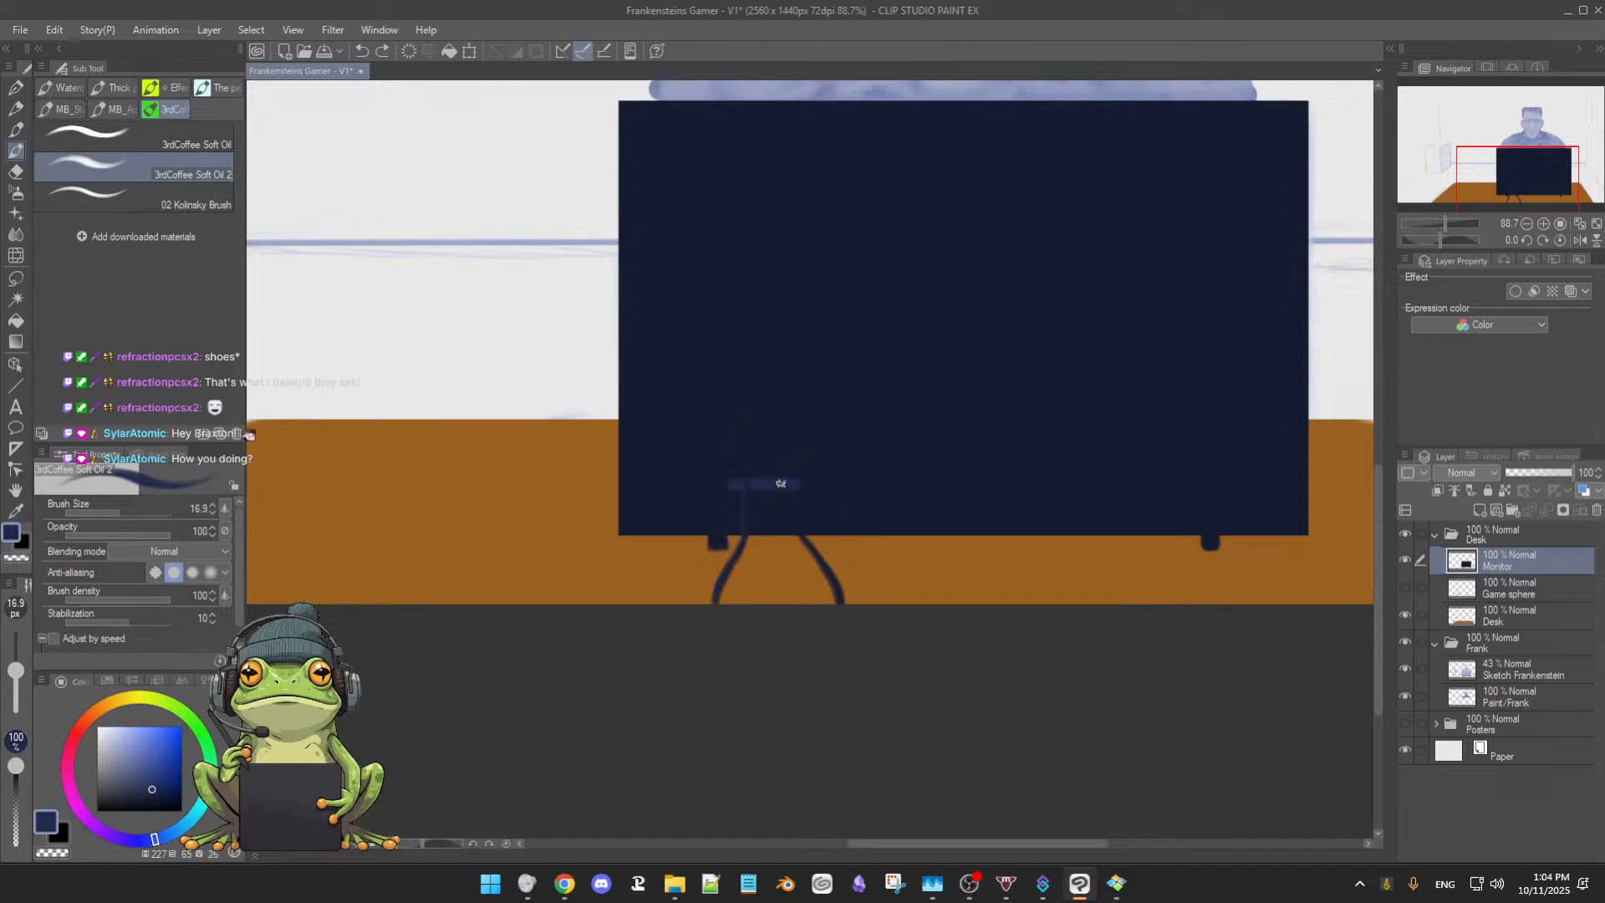
drag(781, 486, 798, 545)
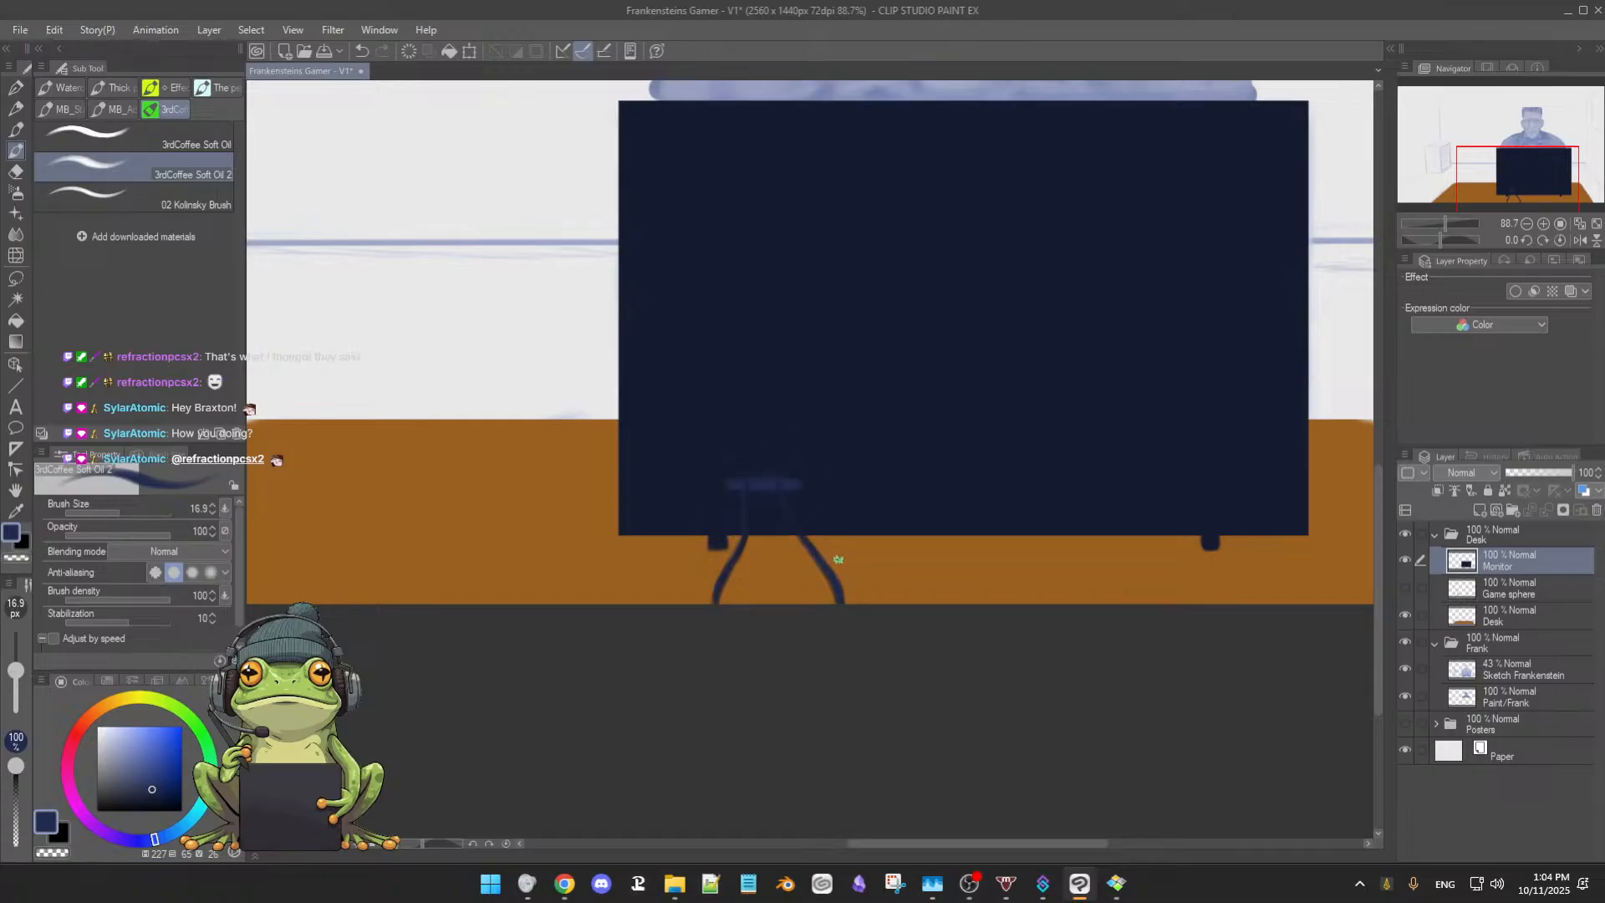
Repaint the second cable's upper section over the monitor in a lighter, greyer blue
scroll(836, 540, up, 3)
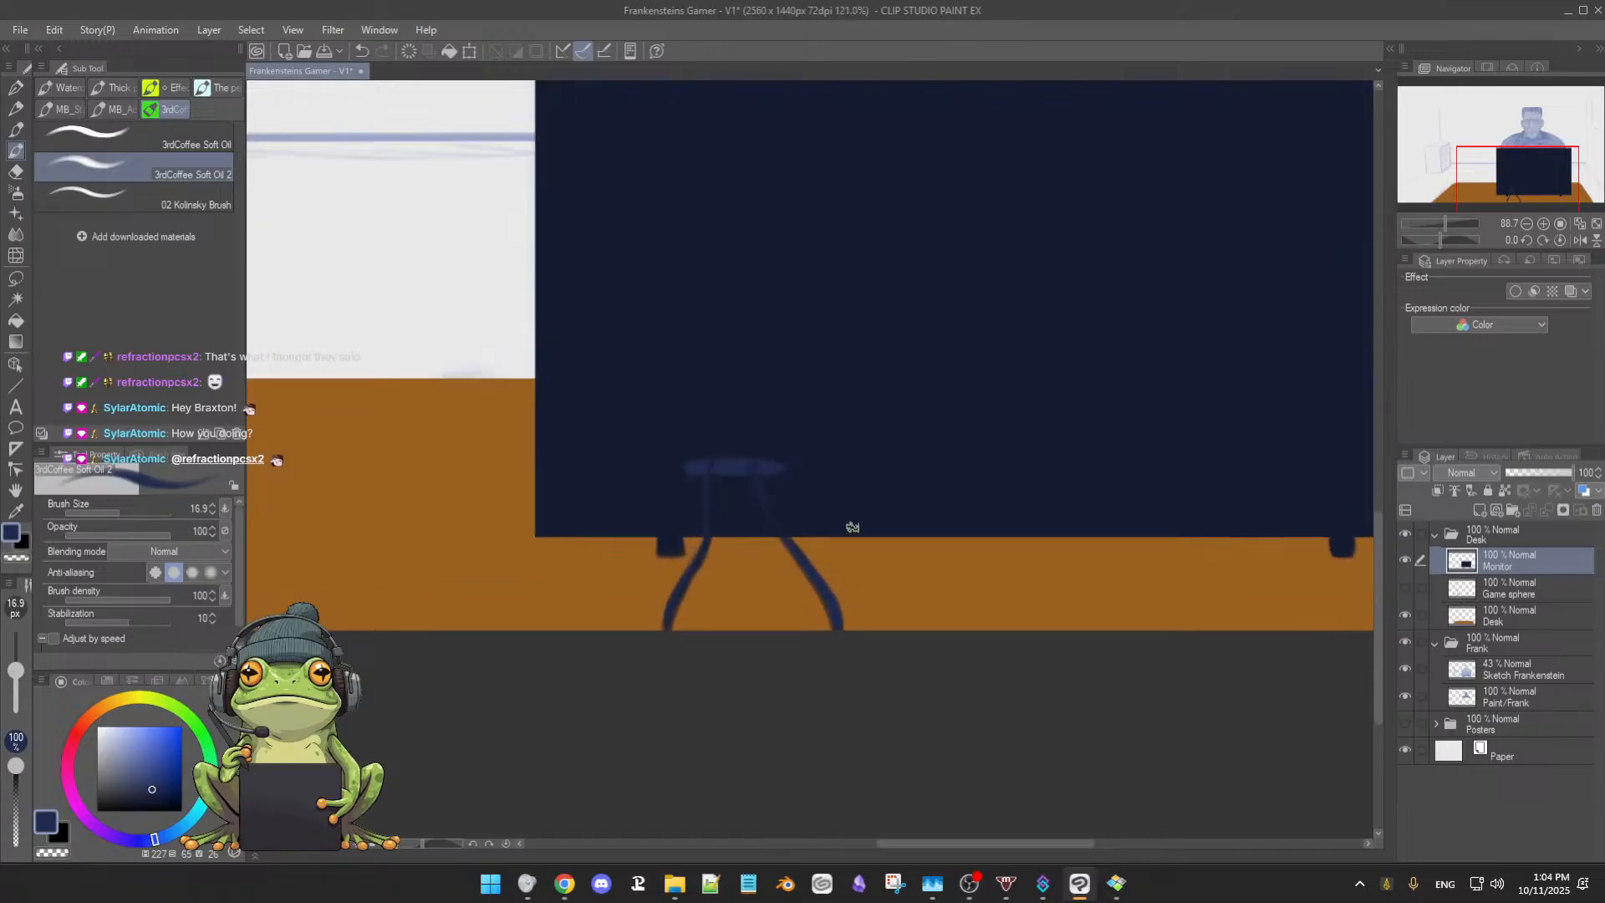
scroll(850, 528, down, 1)
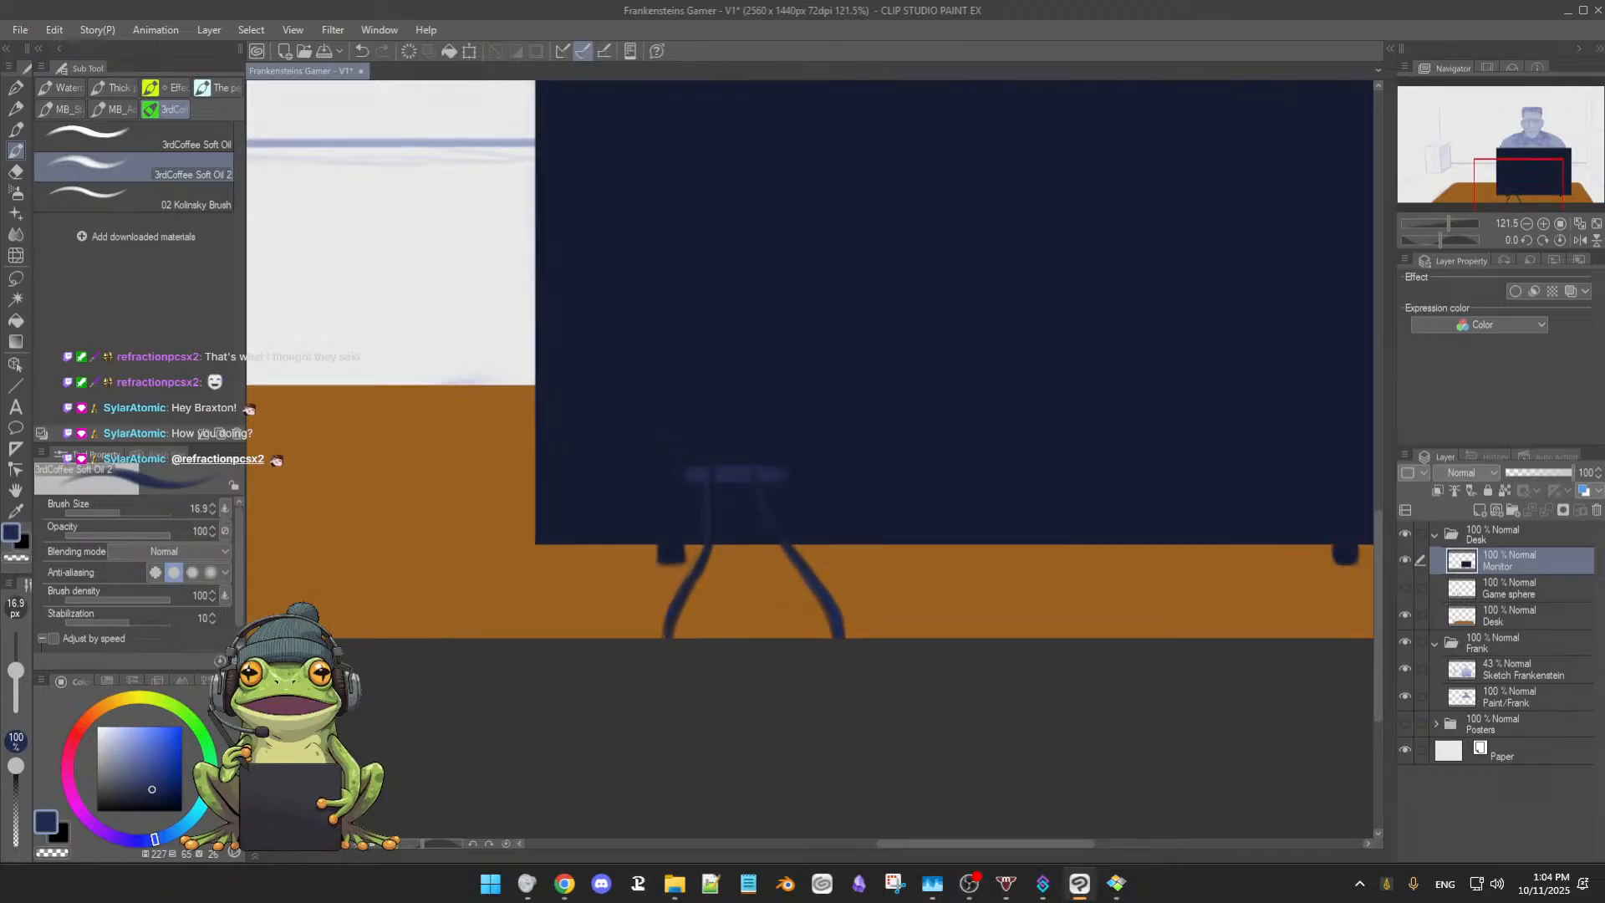
click(138, 770)
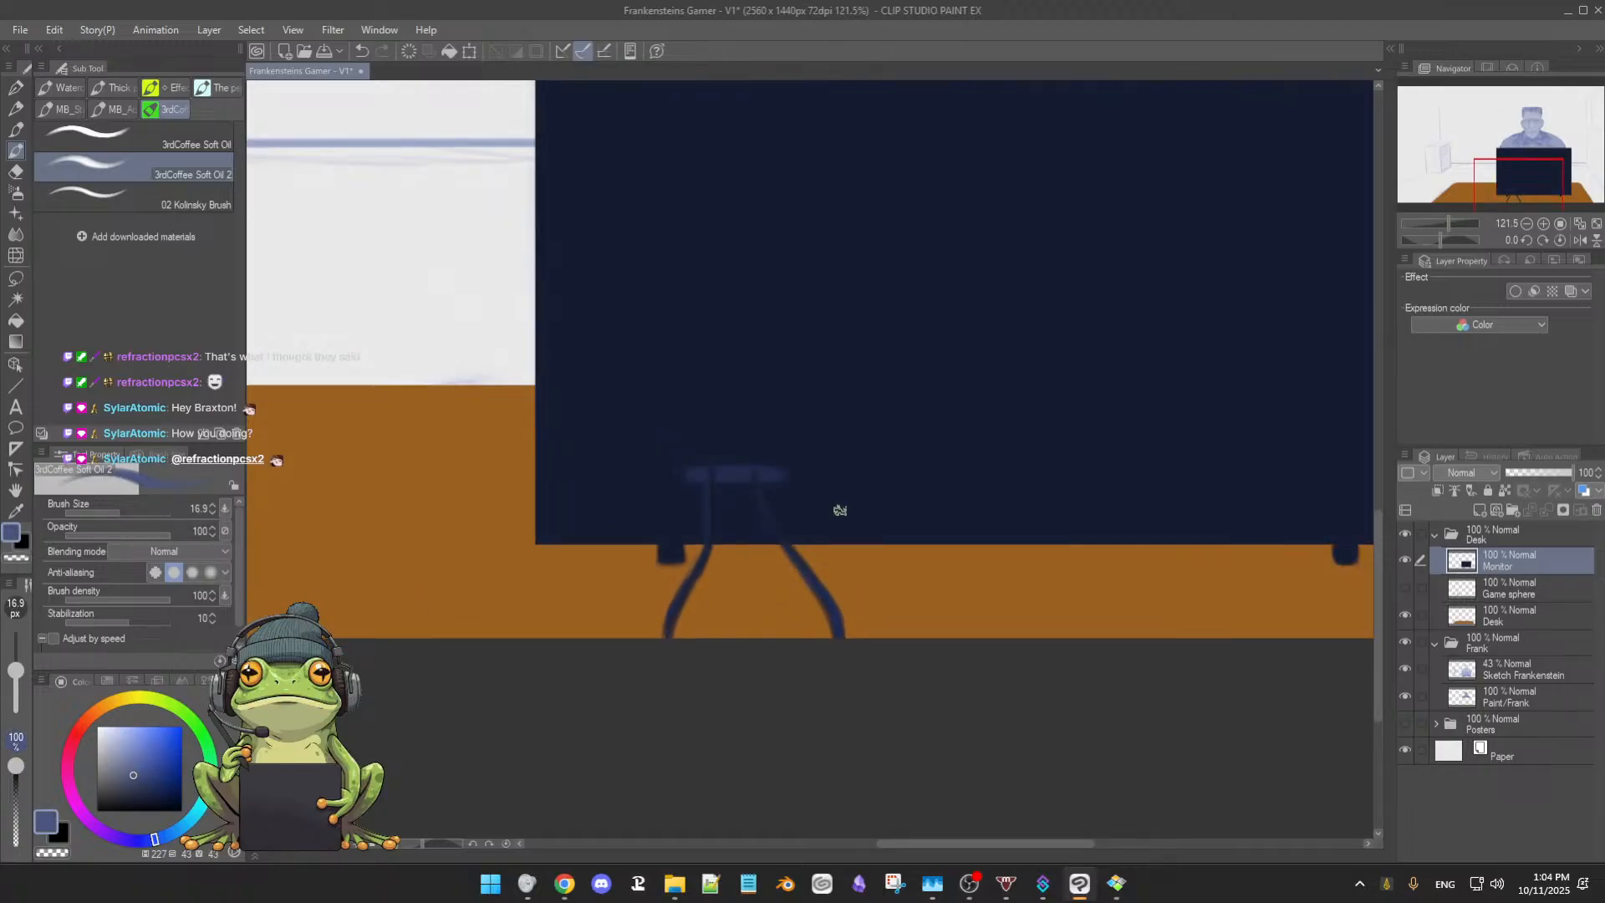
drag(756, 479, 775, 524)
key(ctrl+z)
click(133, 787)
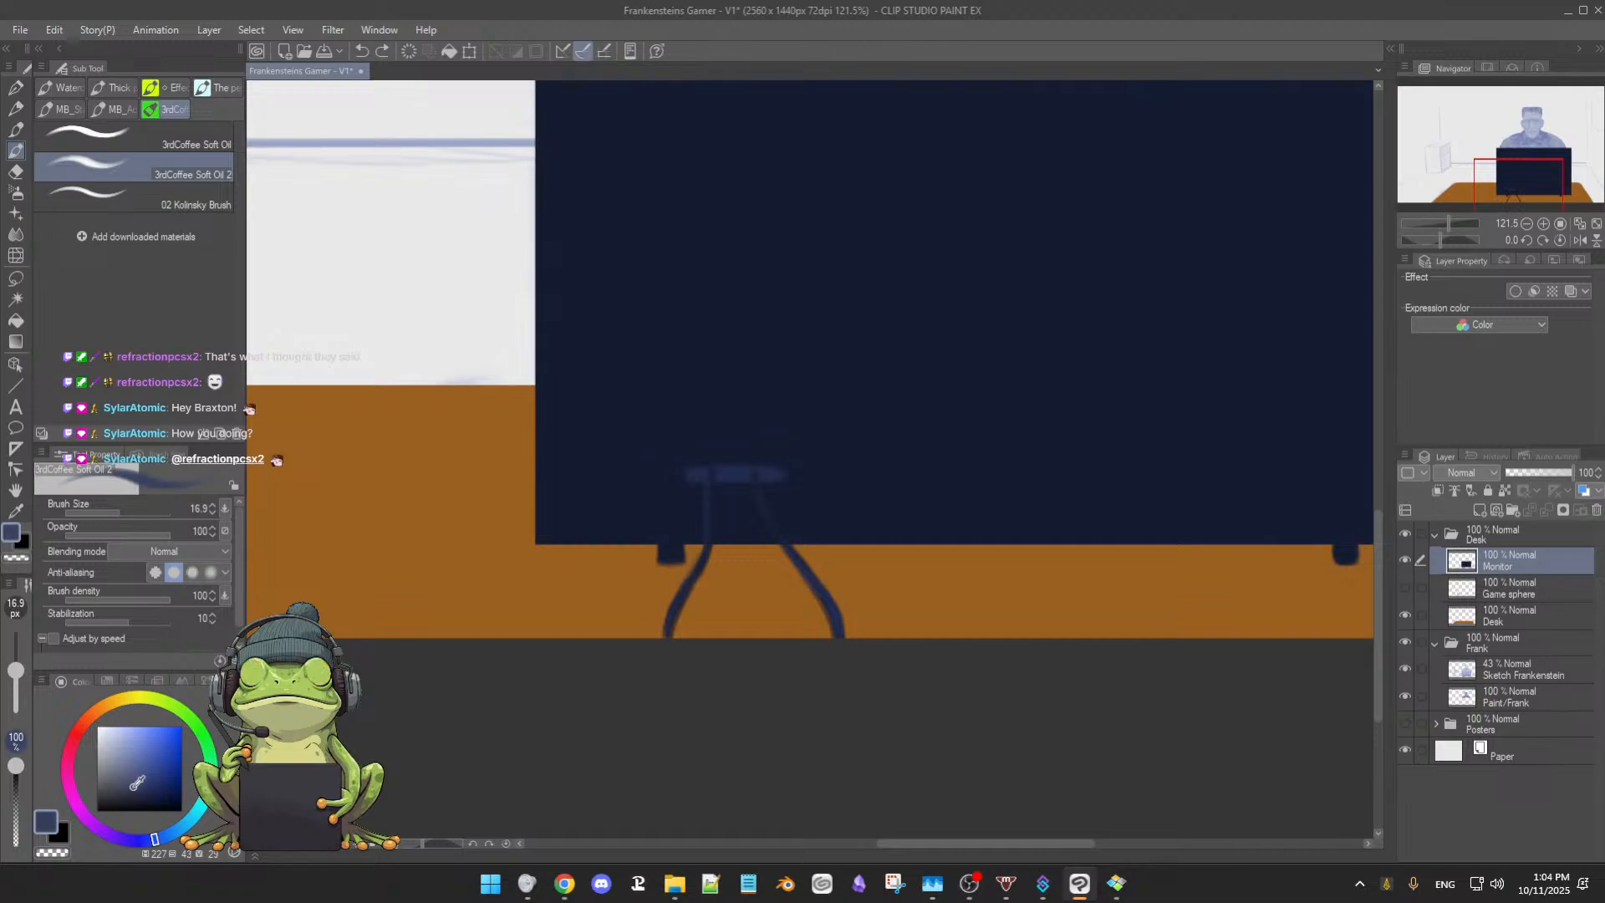
drag(757, 475, 771, 523)
Refine the lower end of the left cable with the brush at size 13.8, sampling the cable's dark navy
scroll(861, 534, down, 3)
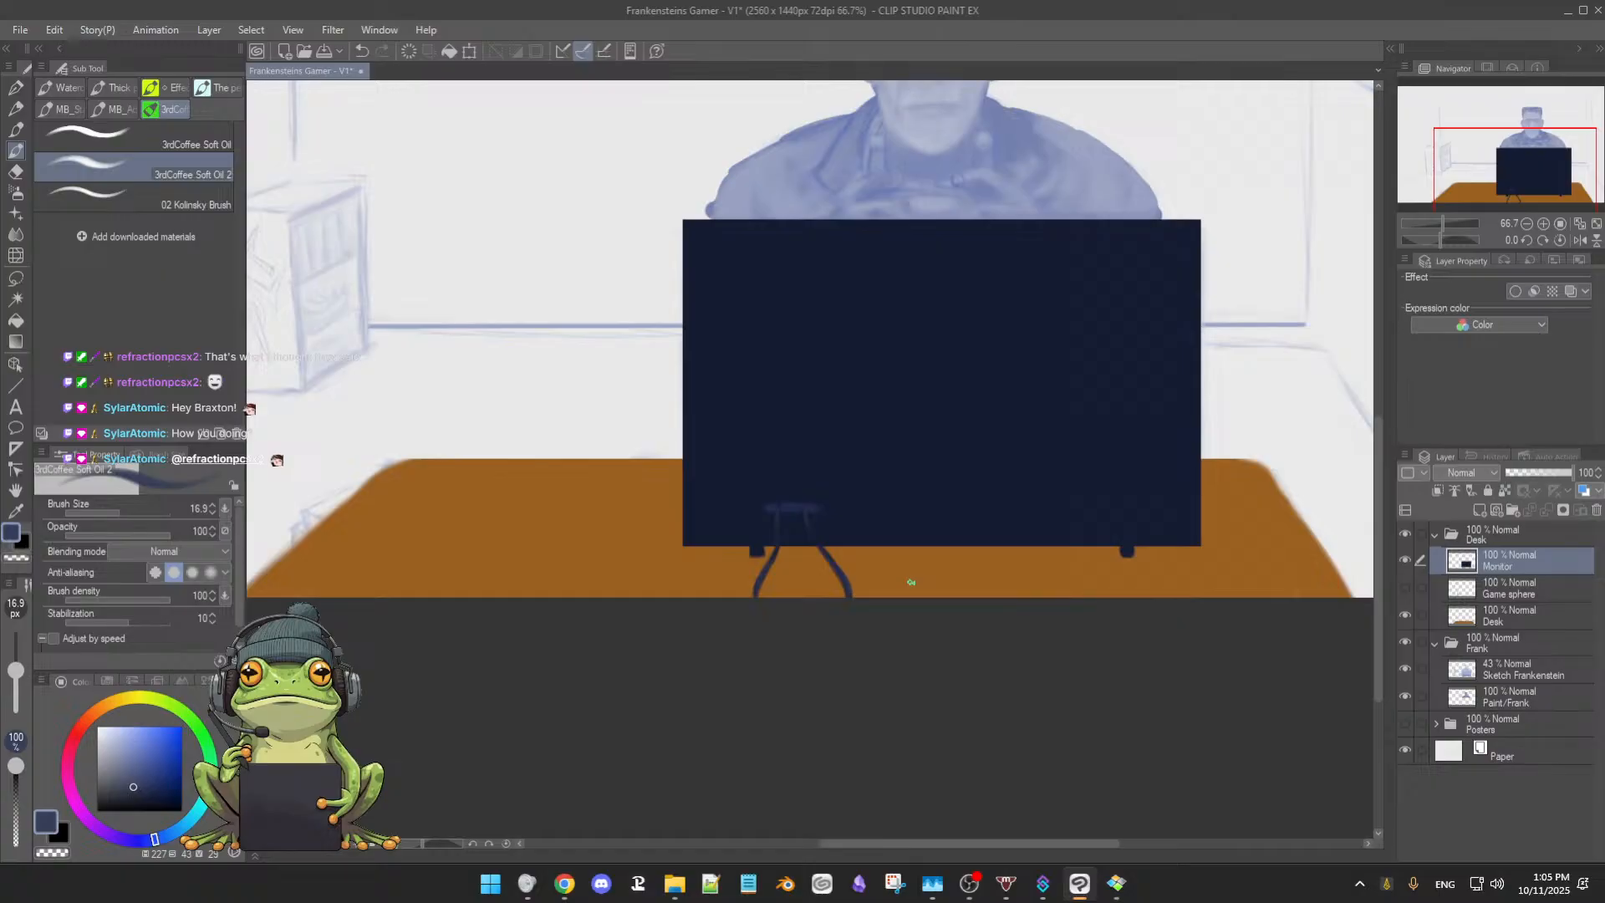
scroll(911, 582, up, 3)
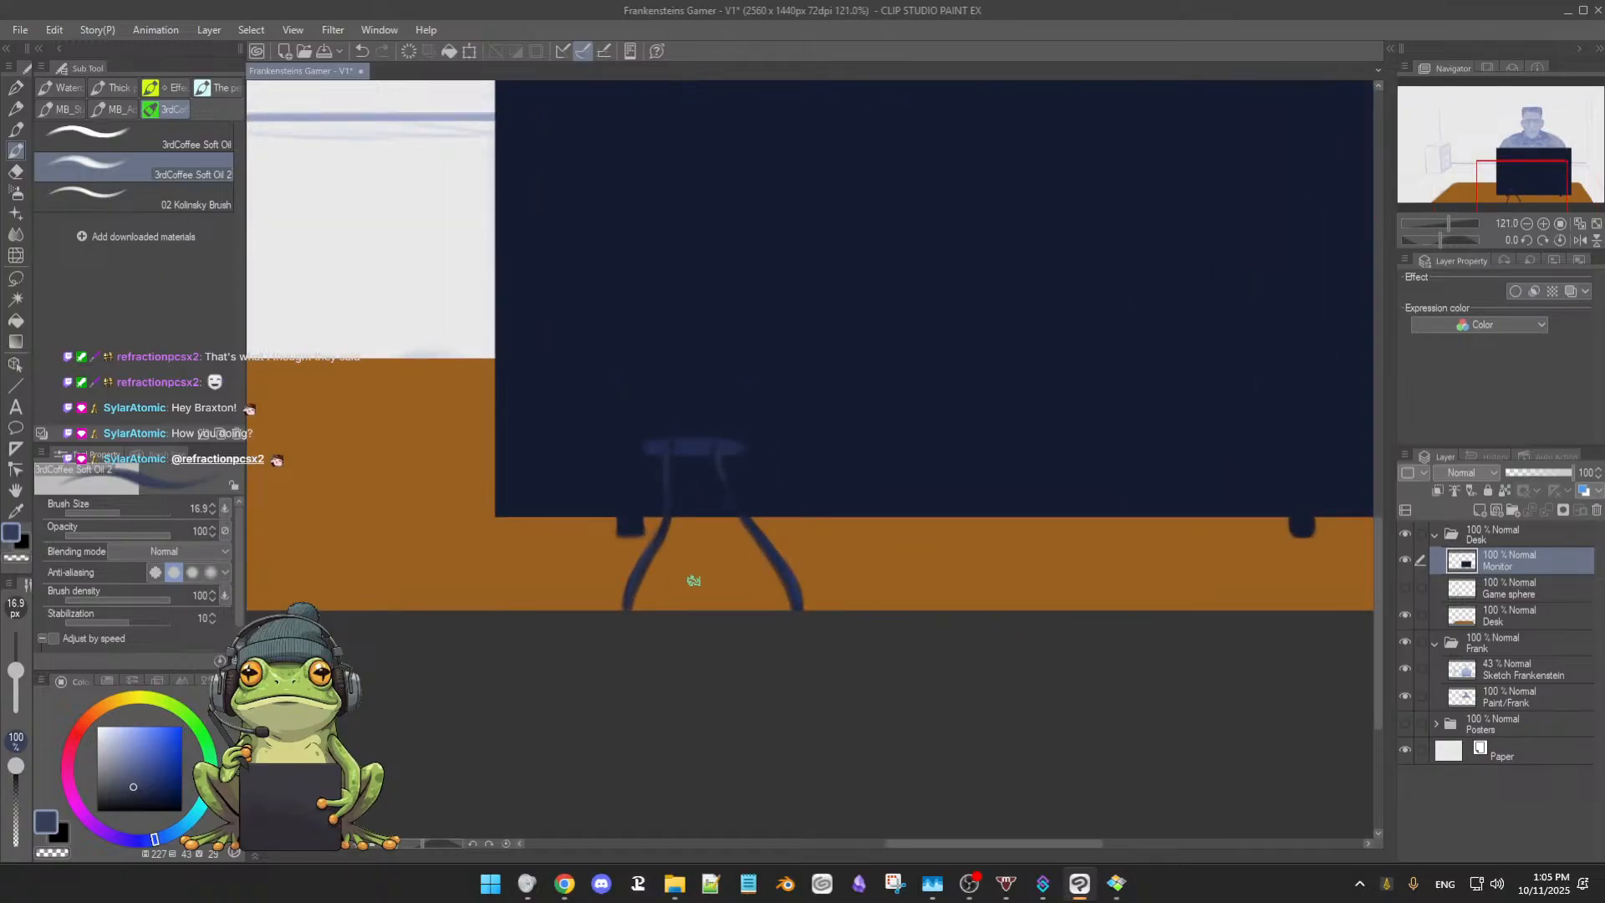
key(bracketleft)
key(bracketleft)
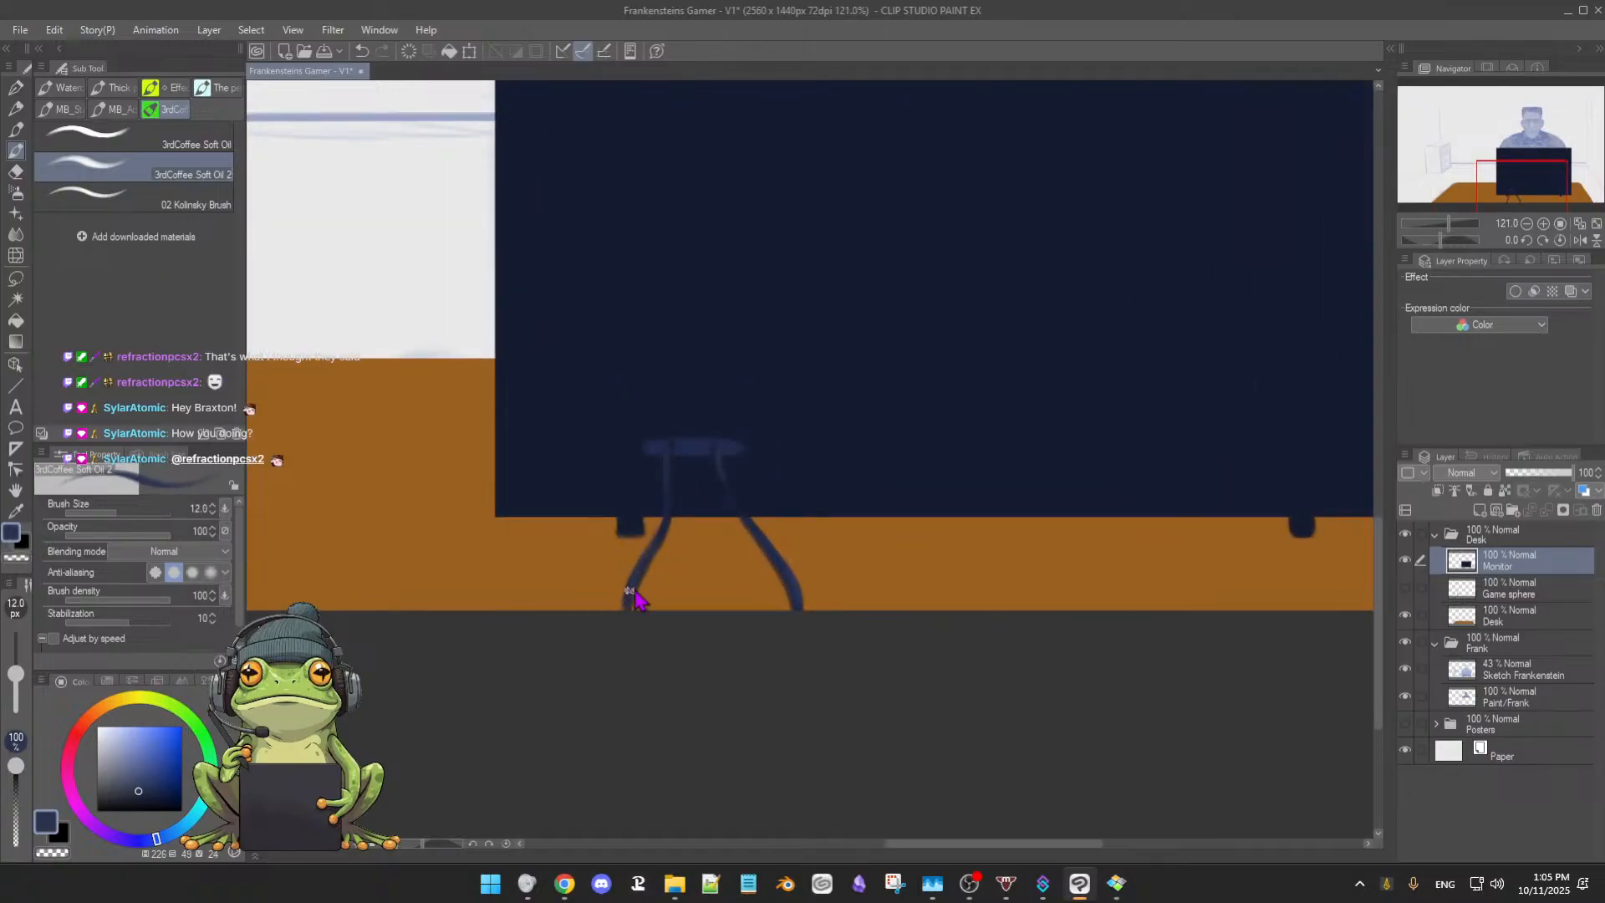
key(bracketright)
key(bracketright)
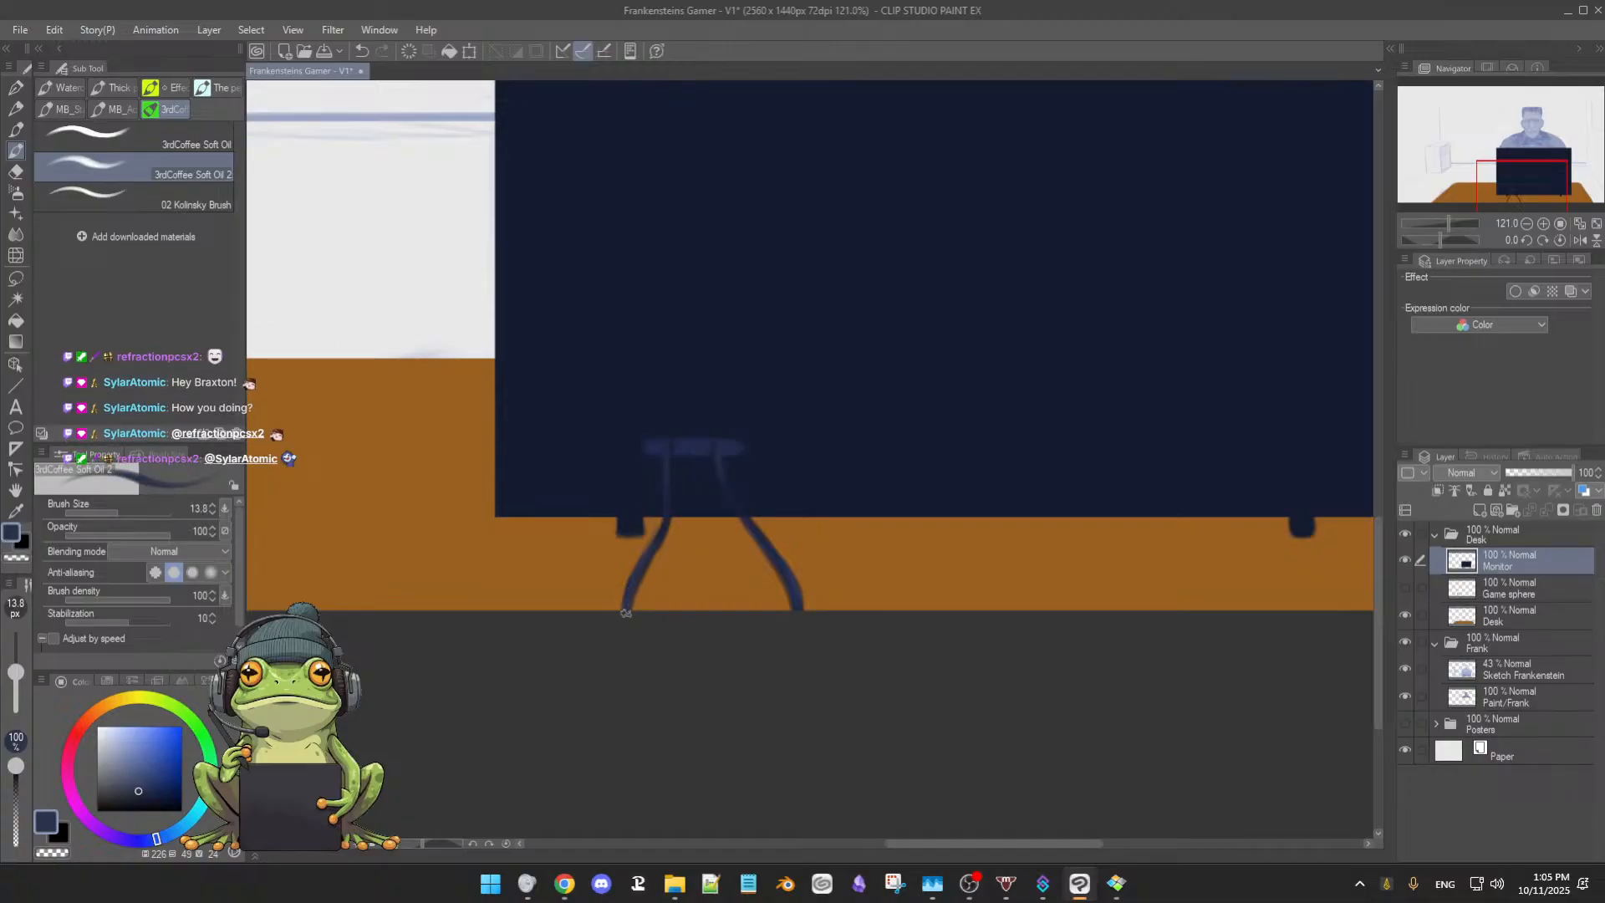
alt+click(659, 560)
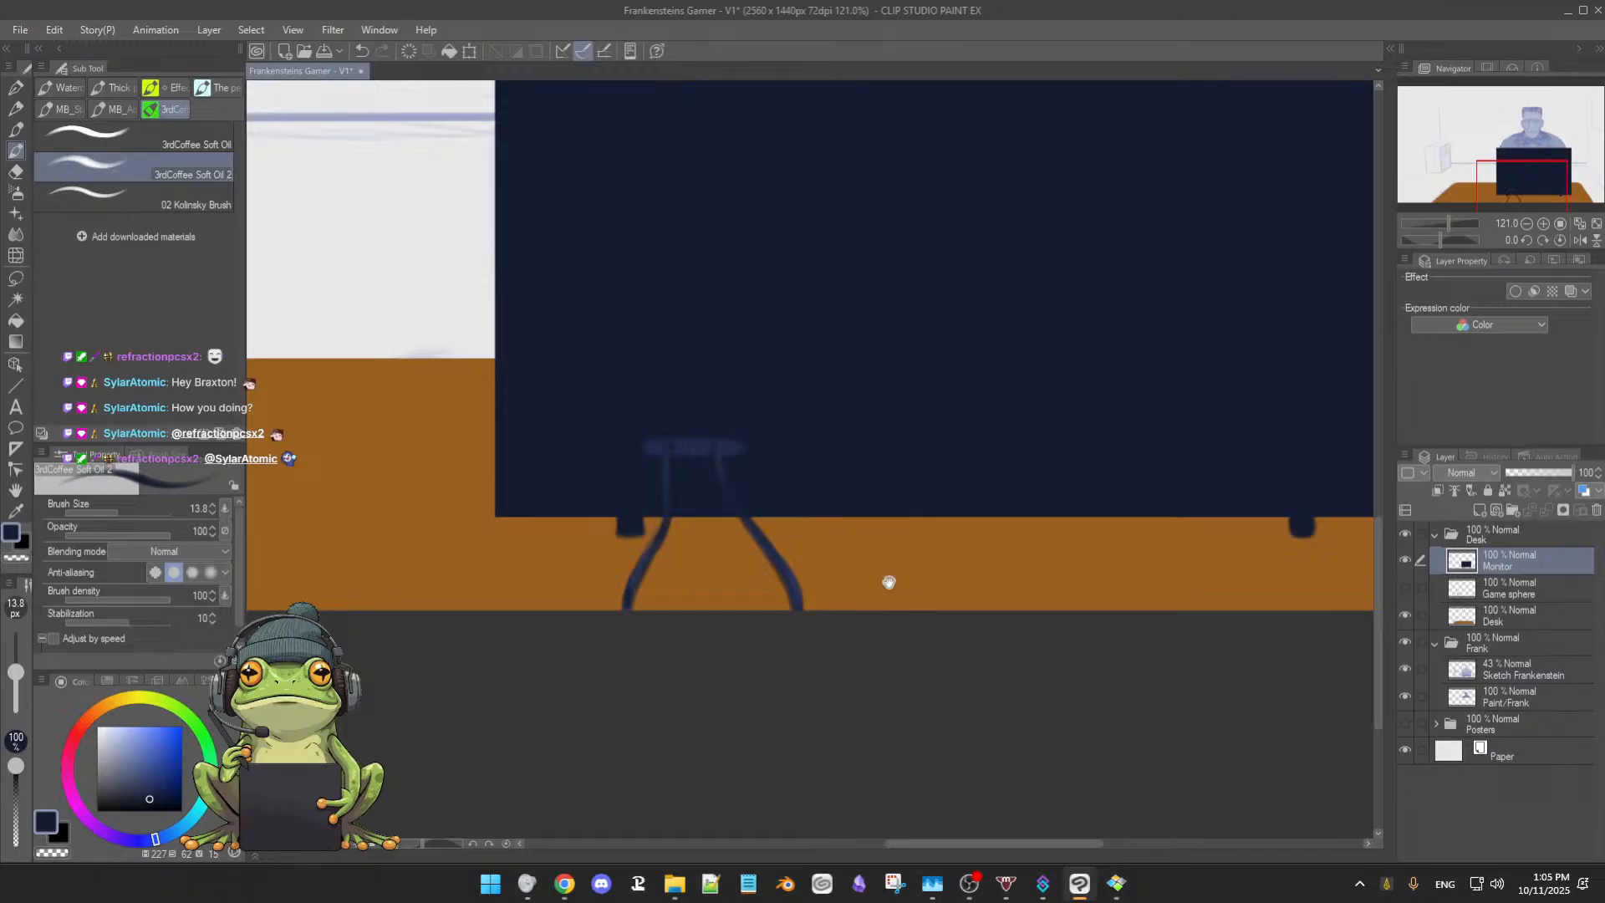
Try a pale blue highlight on the port bar with the brush at size 9.9
mouse_move(888, 582)
mouse_down()
mouse_move(864, 609)
mouse_move(879, 623)
mouse_up()
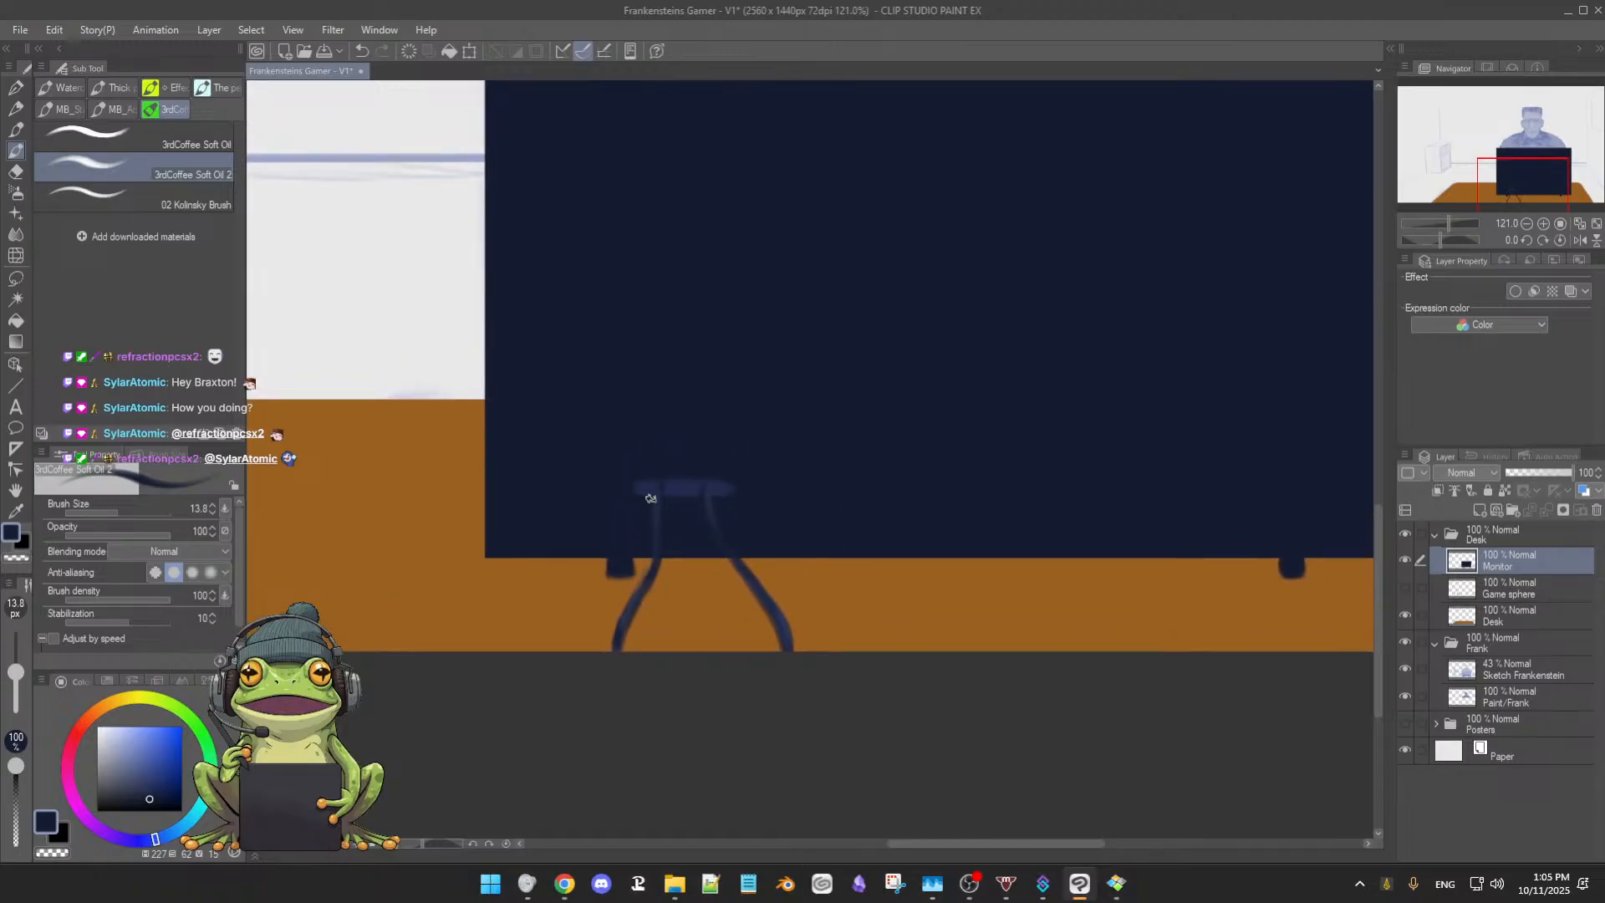
drag(668, 459, 667, 484)
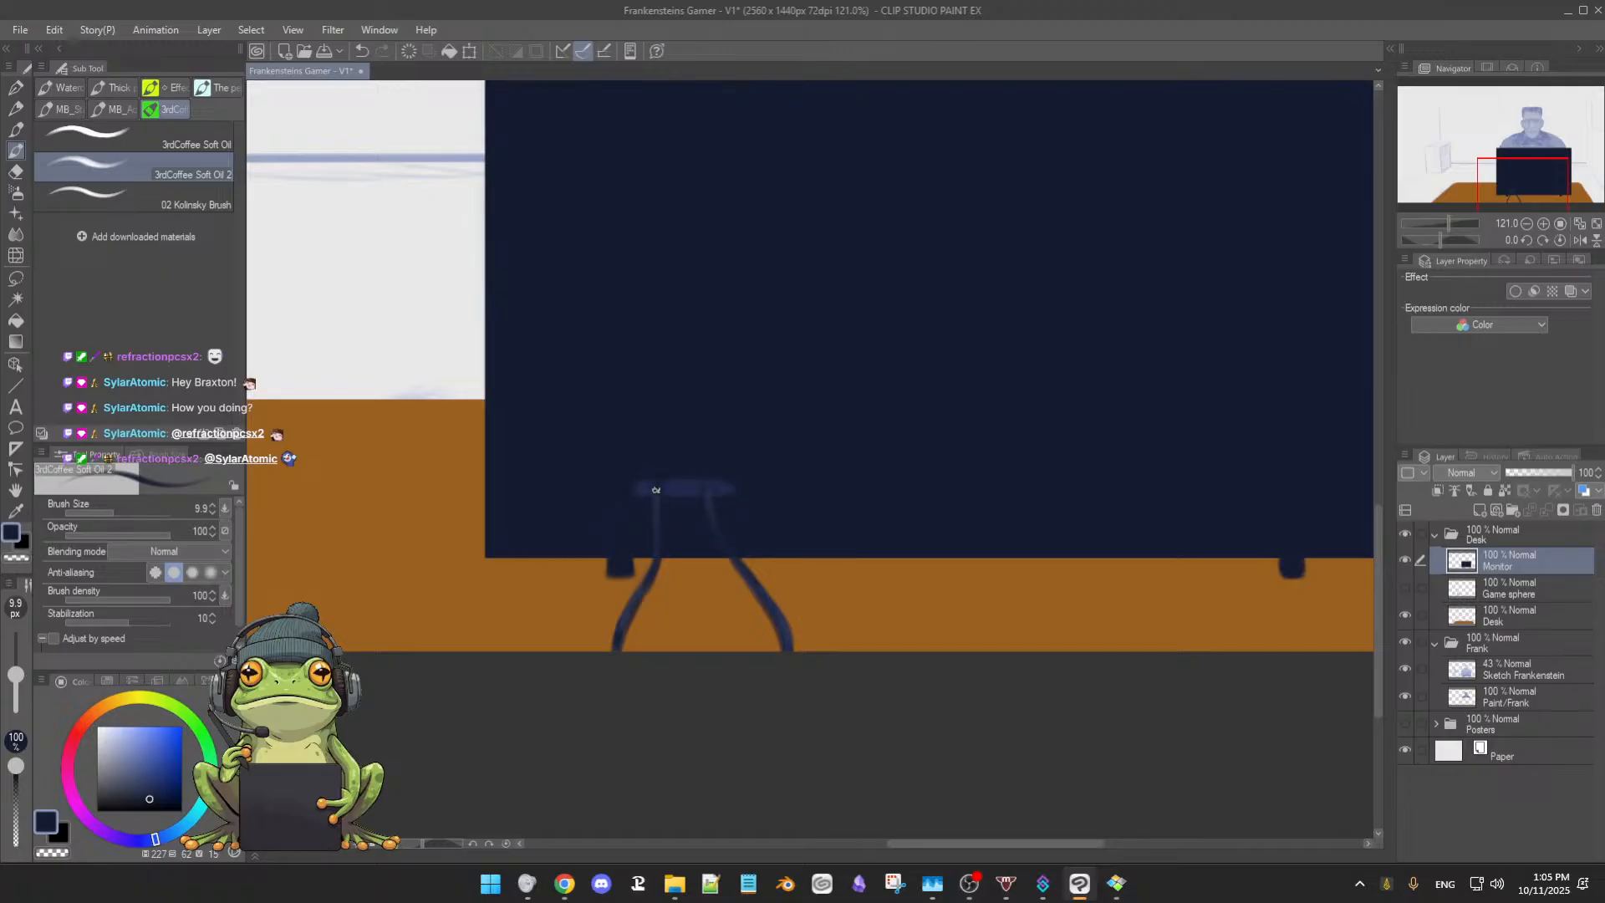
click(120, 741)
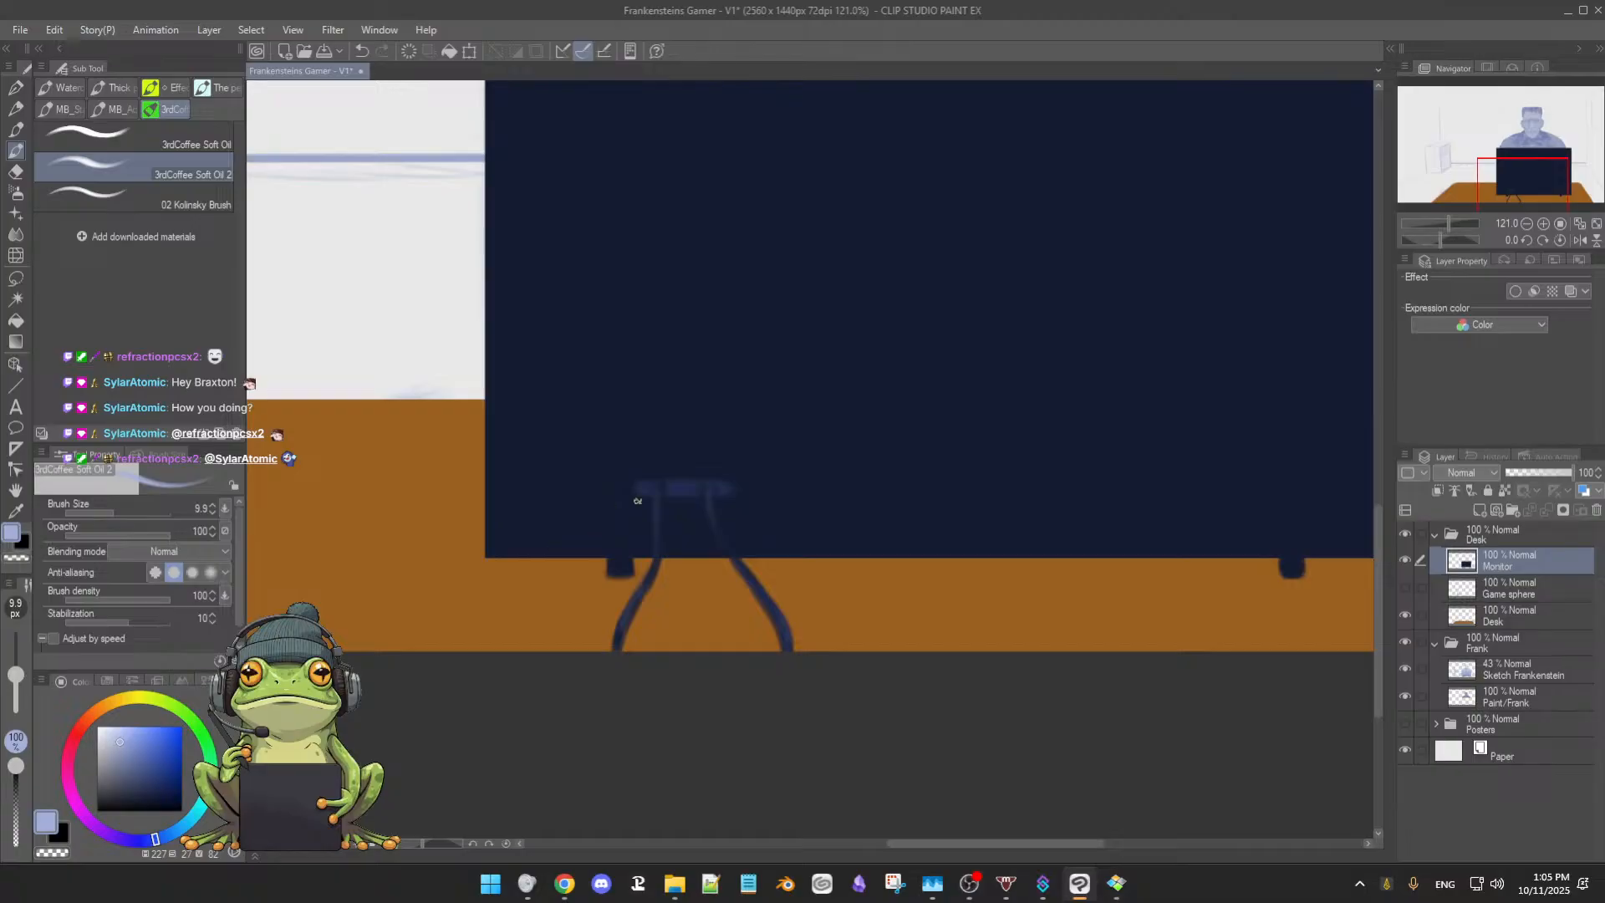
drag(664, 483, 665, 491)
key(ctrl+z)
Save the illustration and undo the last stroke near the port
key(ctrl+s)
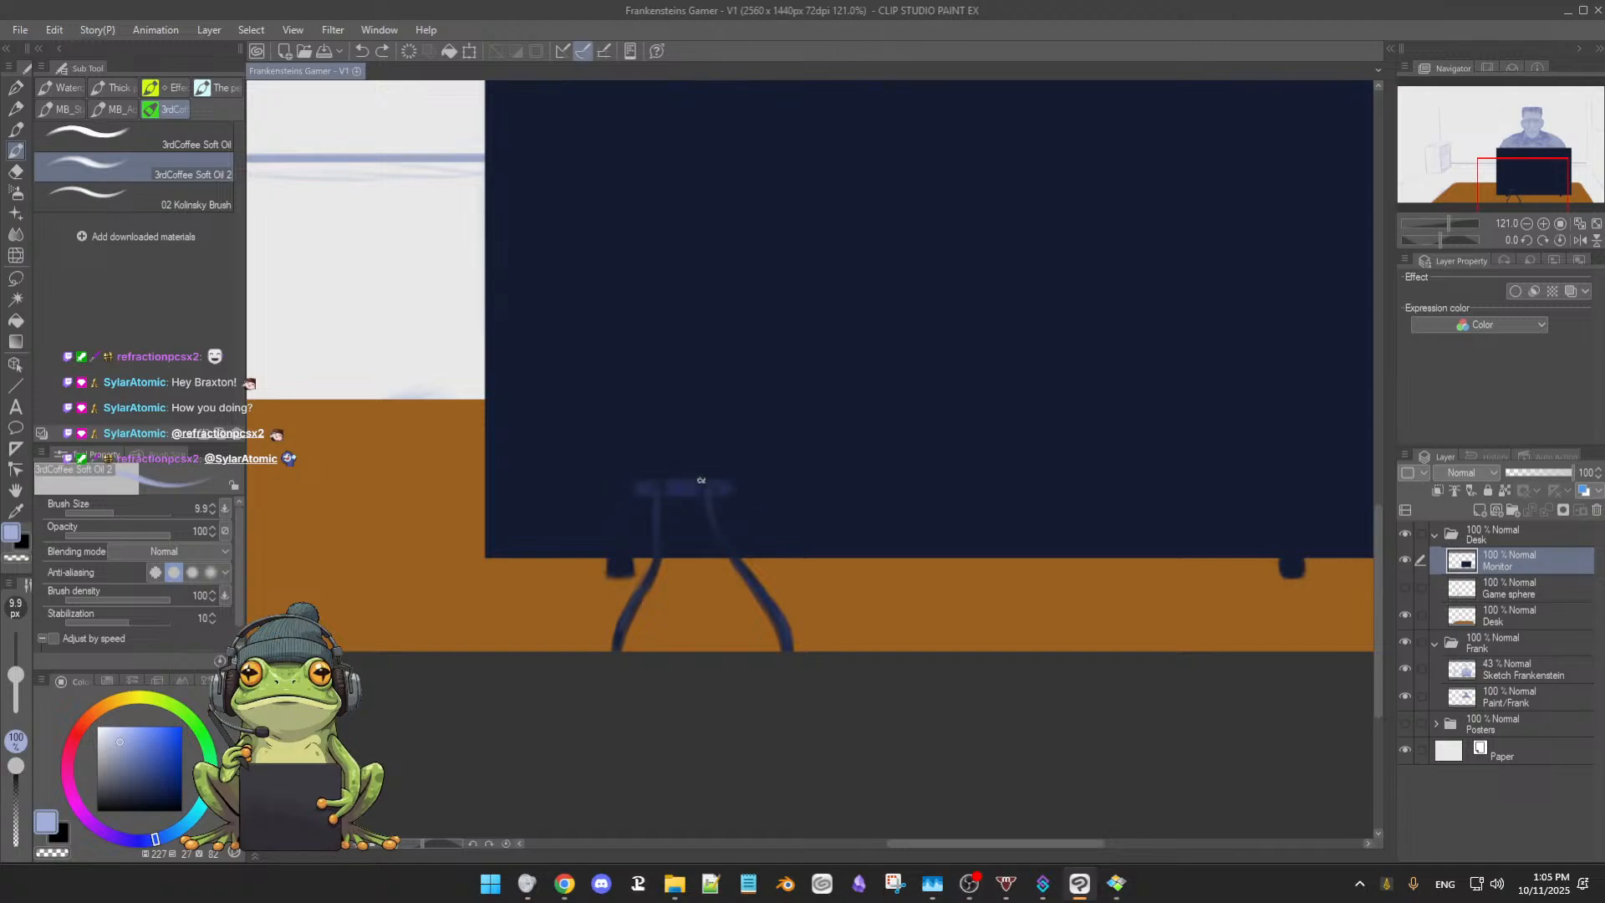
key(ctrl+z)
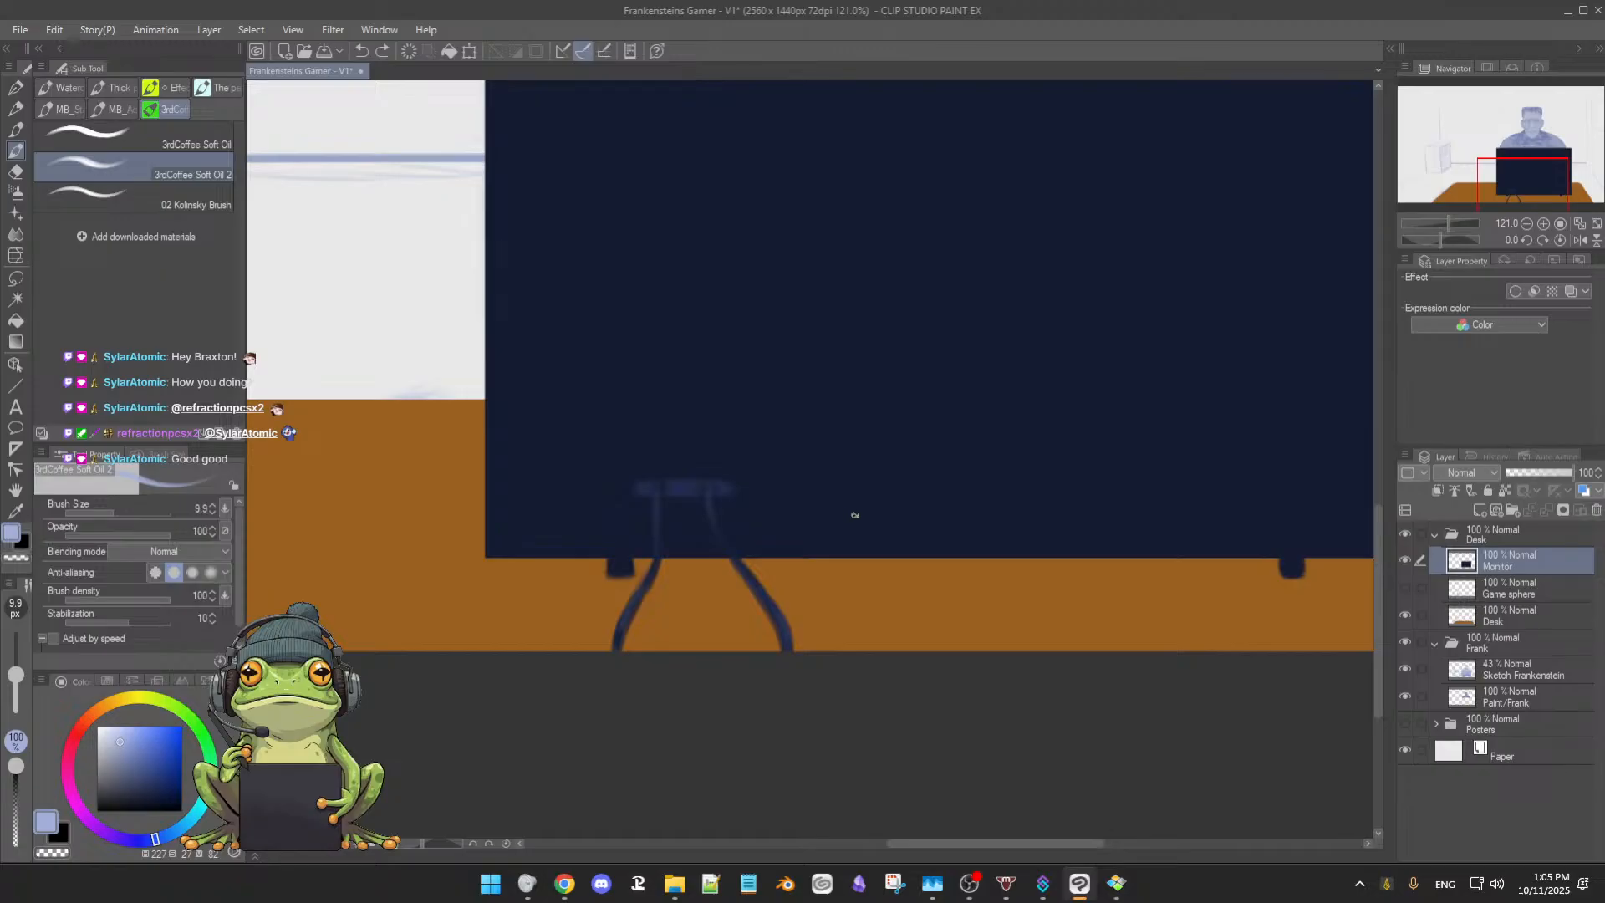
drag(908, 489, 845, 558)
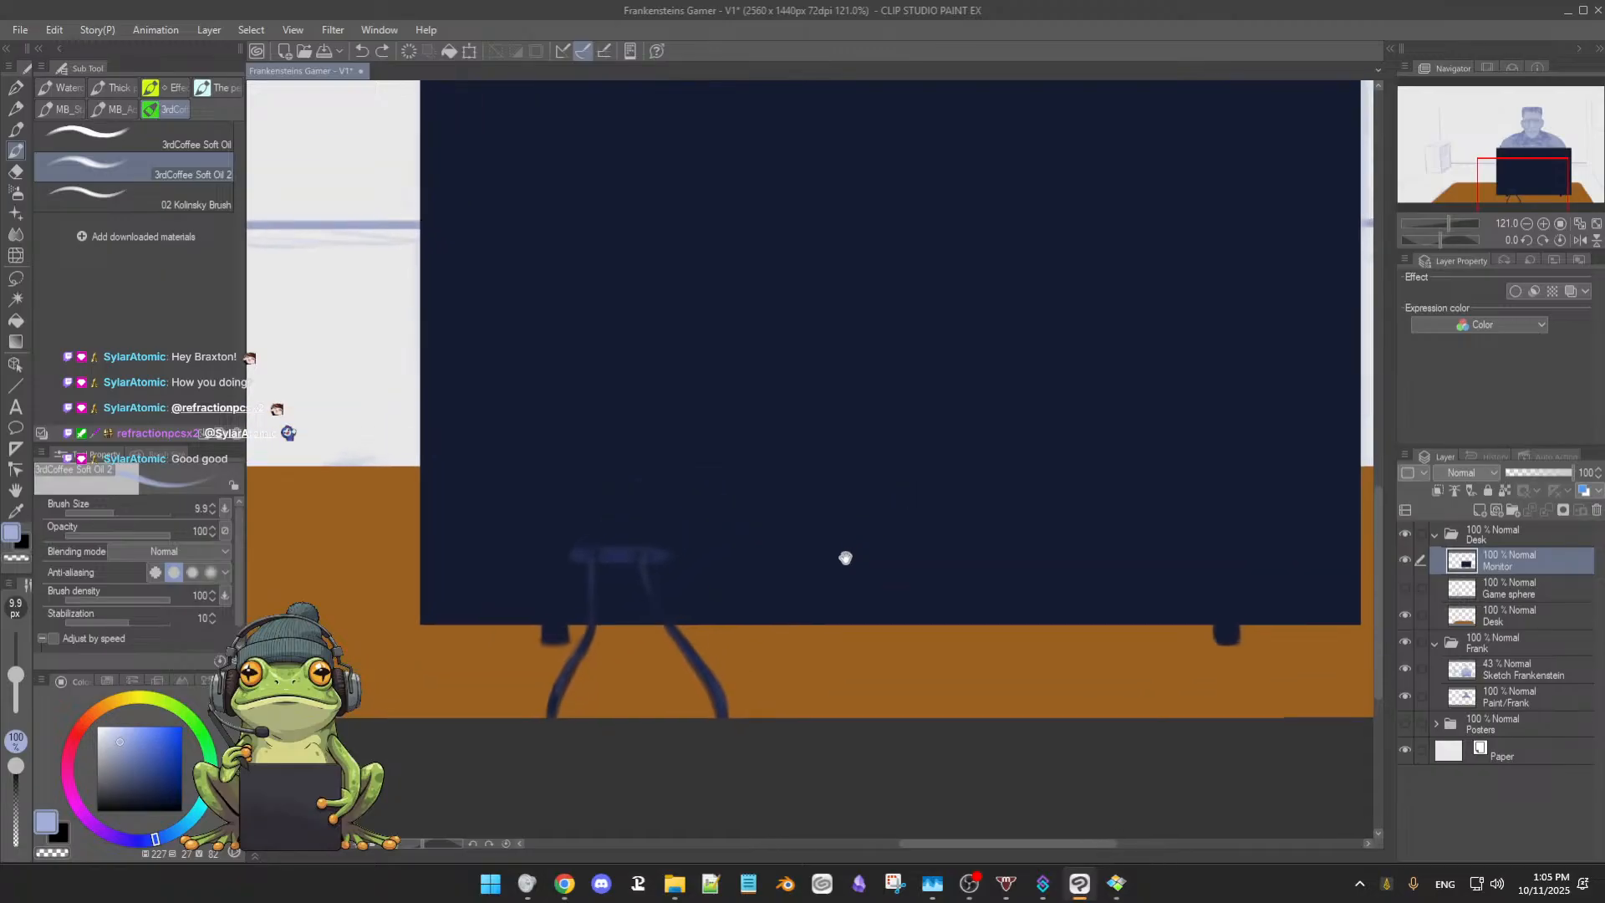
scroll(863, 530, up, 2)
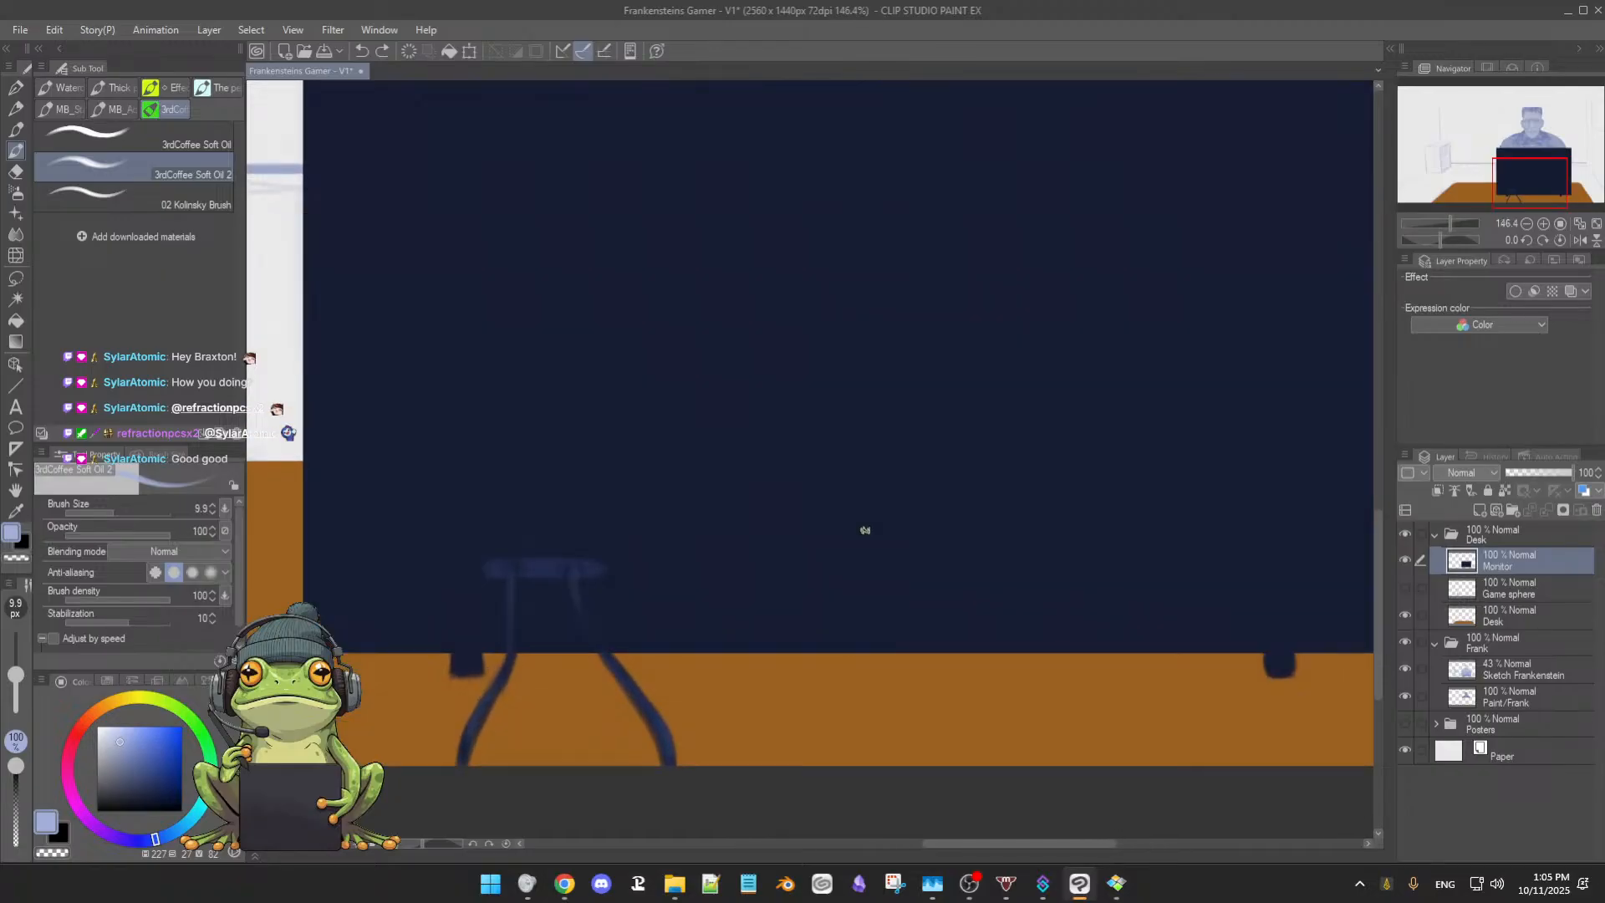
scroll(865, 530, up, 1)
scroll(864, 530, down, 3)
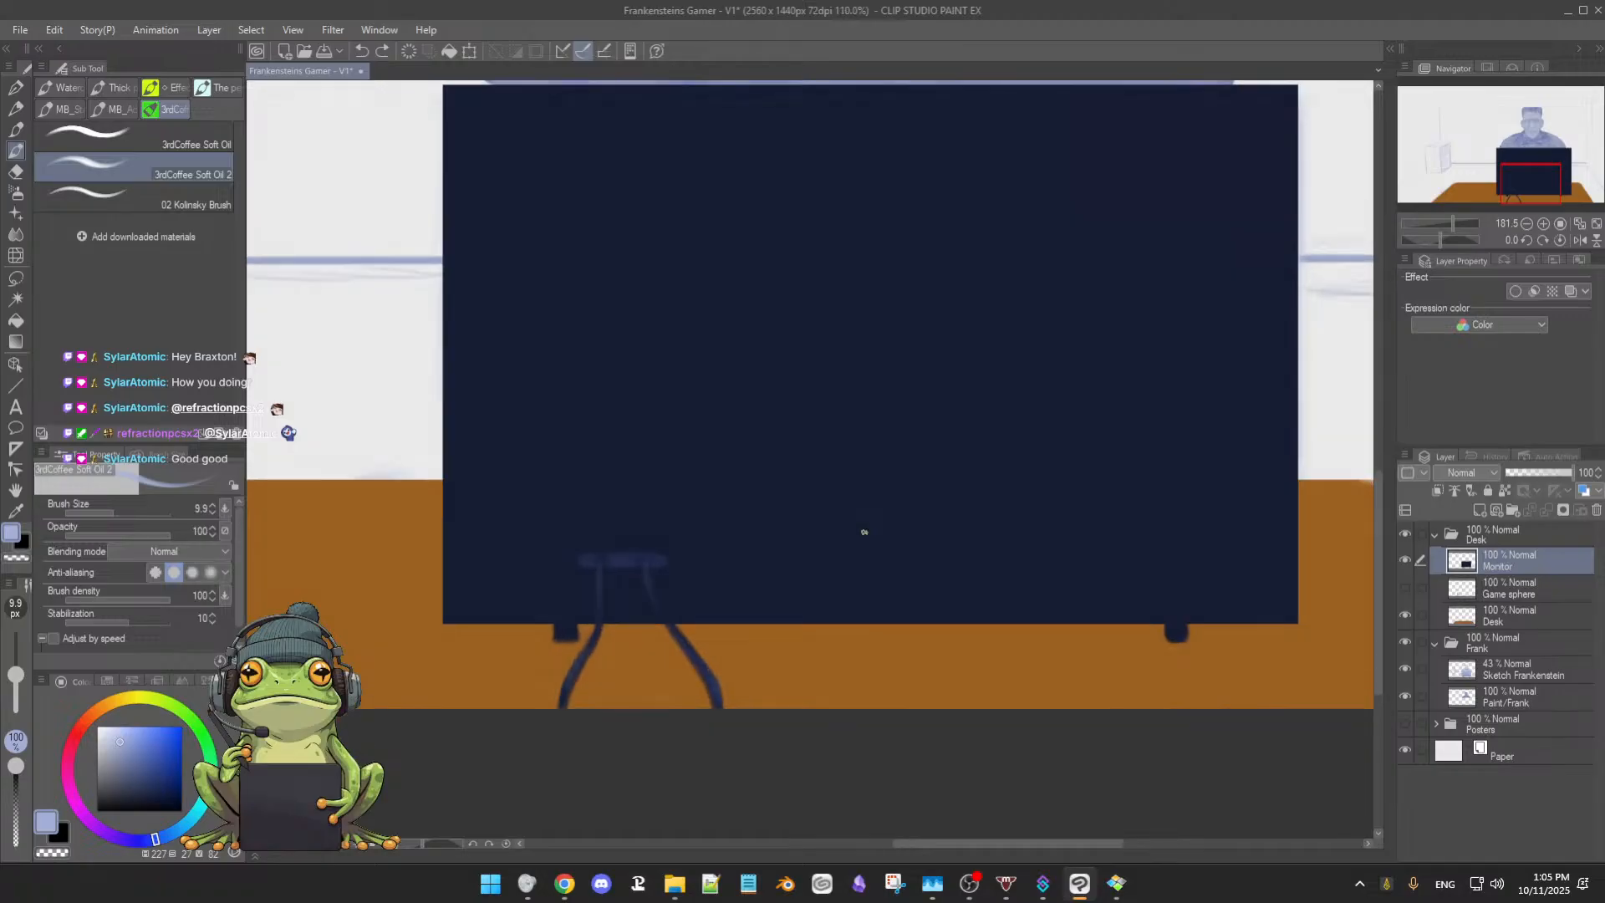
Paint a small rectangular panel near the monitor's lower right corner with the oil brush at size 16.3, using sampled navy tones
scroll(863, 530, down, 1)
drag(963, 562, 886, 609)
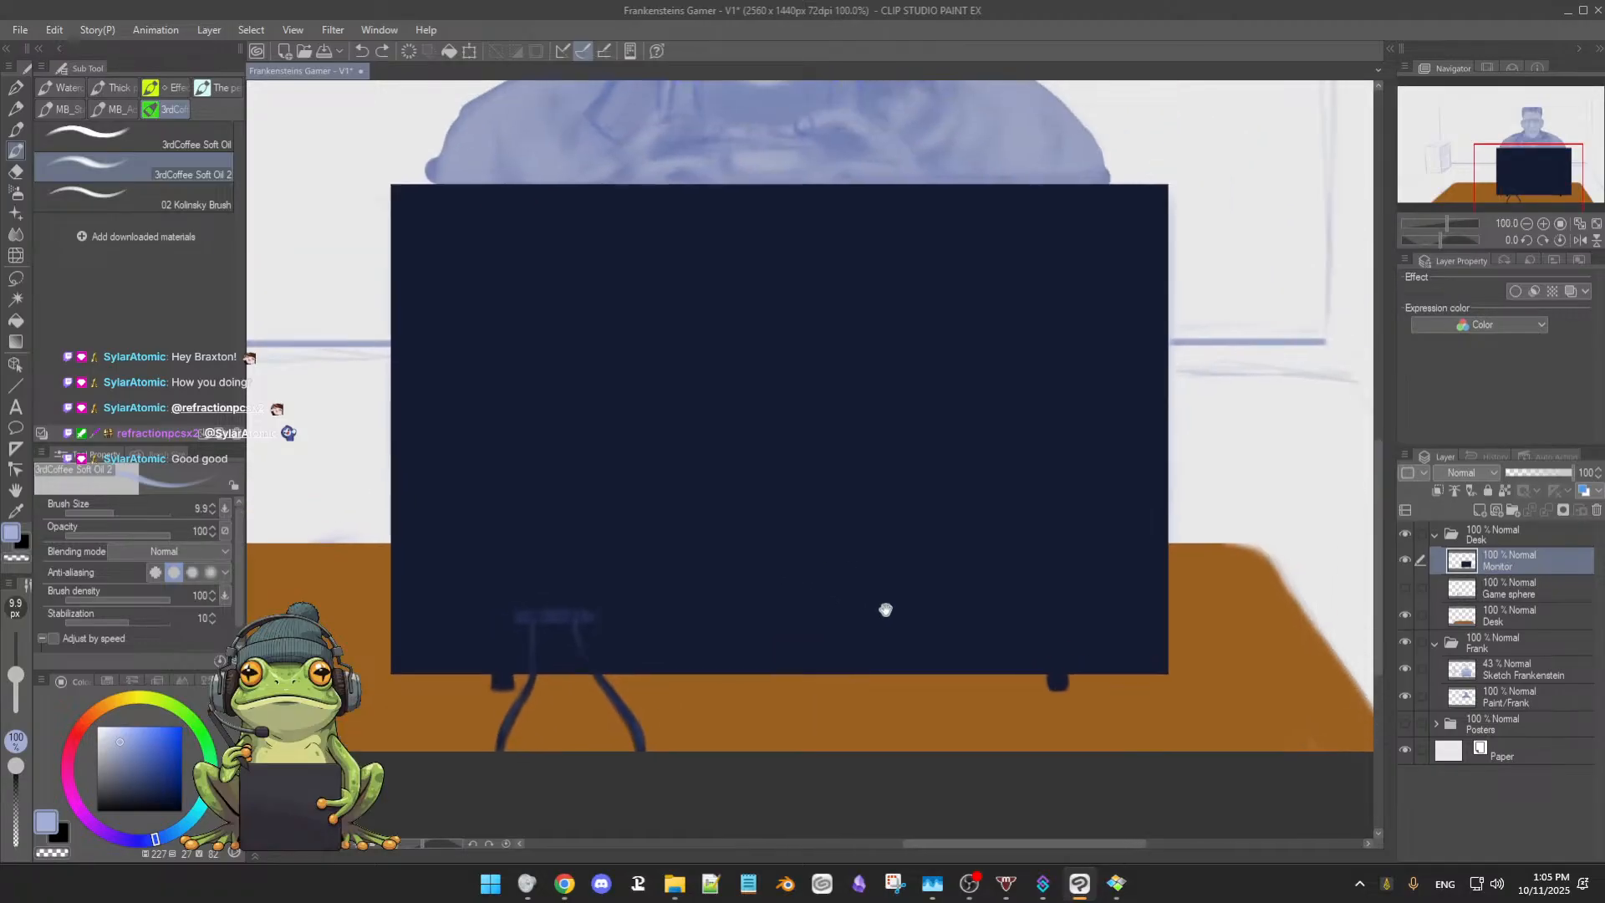
alt+click(555, 619)
drag(983, 616, 1012, 605)
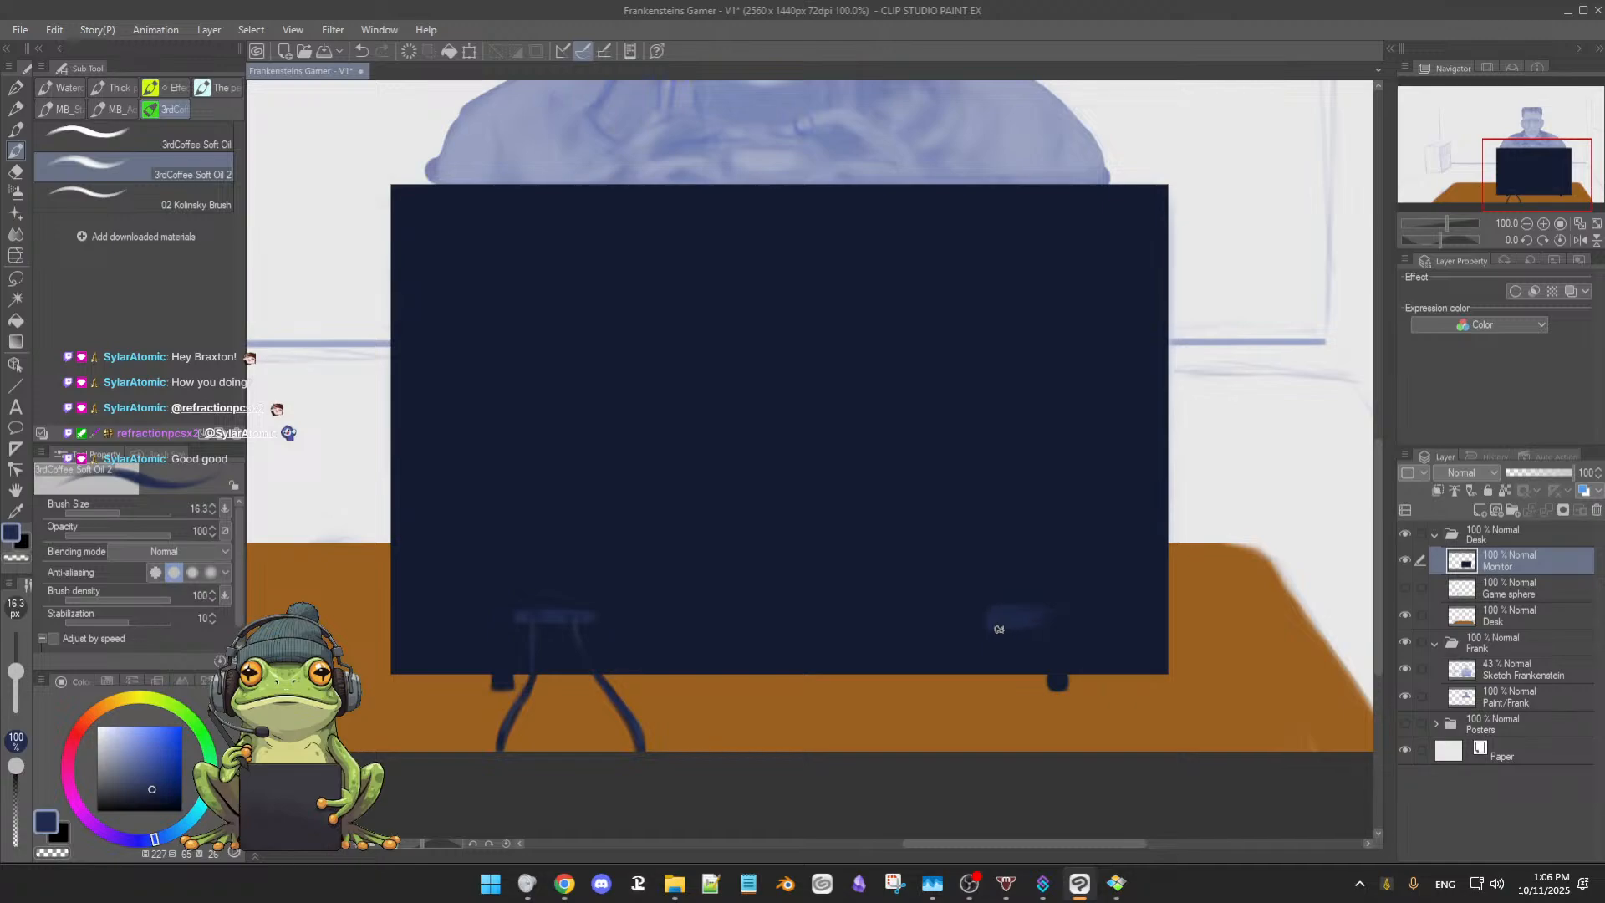
alt+click(1050, 622)
drag(1036, 621, 1053, 623)
alt+click(1056, 620)
drag(1051, 611, 1073, 613)
Add fine detail marks to the lower right panel in a lighter greyish blue with the brush at size 7.3
click(148, 785)
click(136, 781)
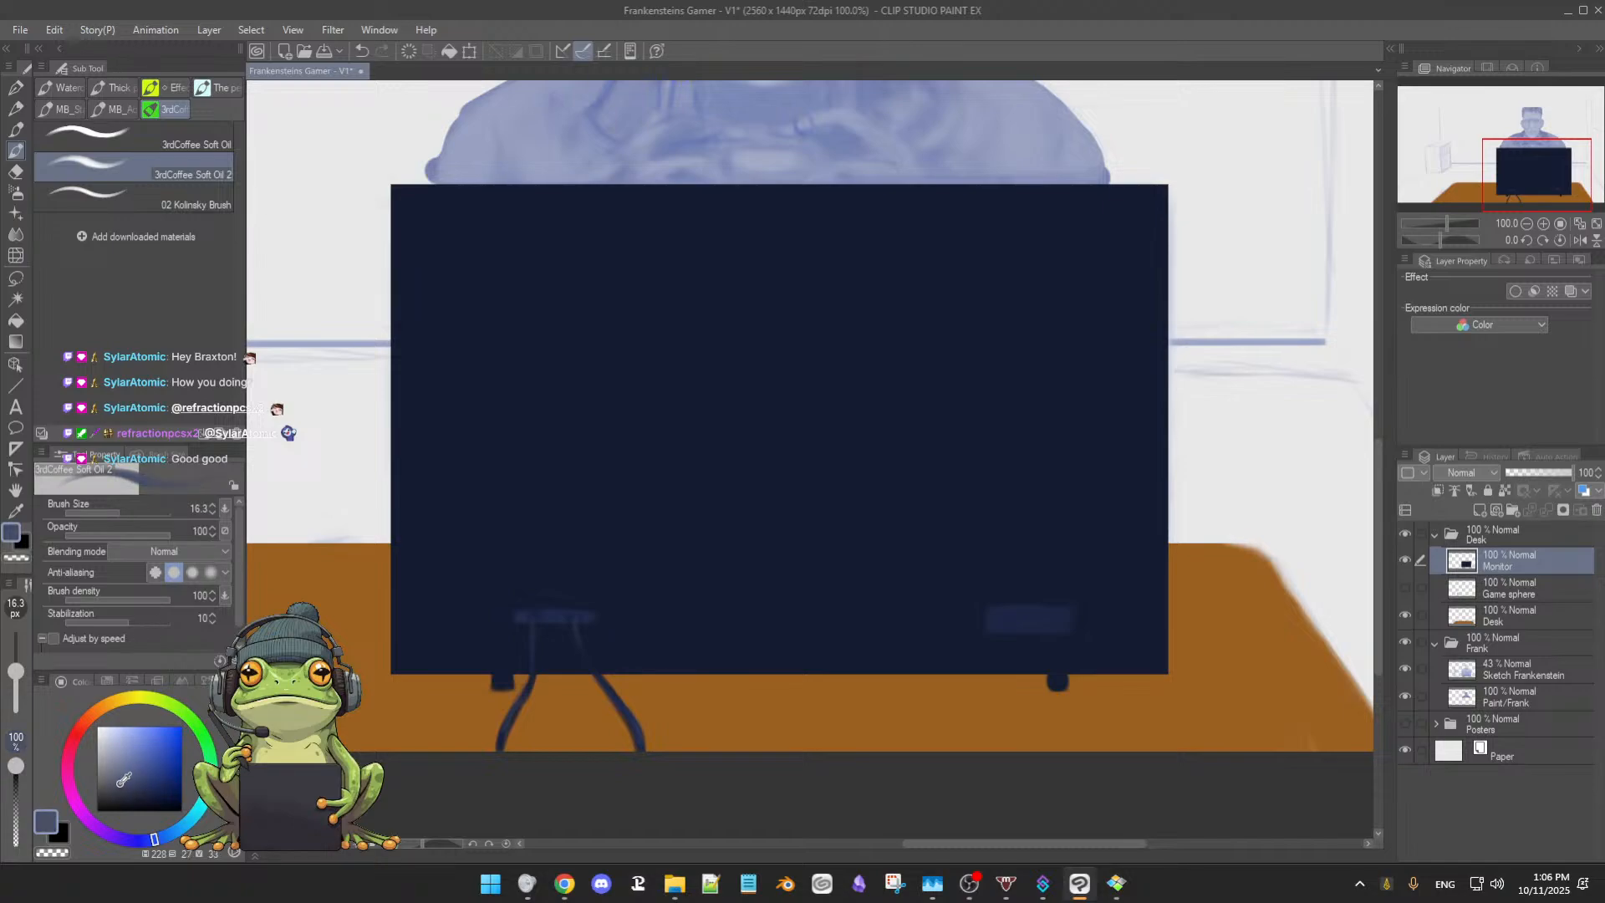
drag(1008, 604, 996, 601)
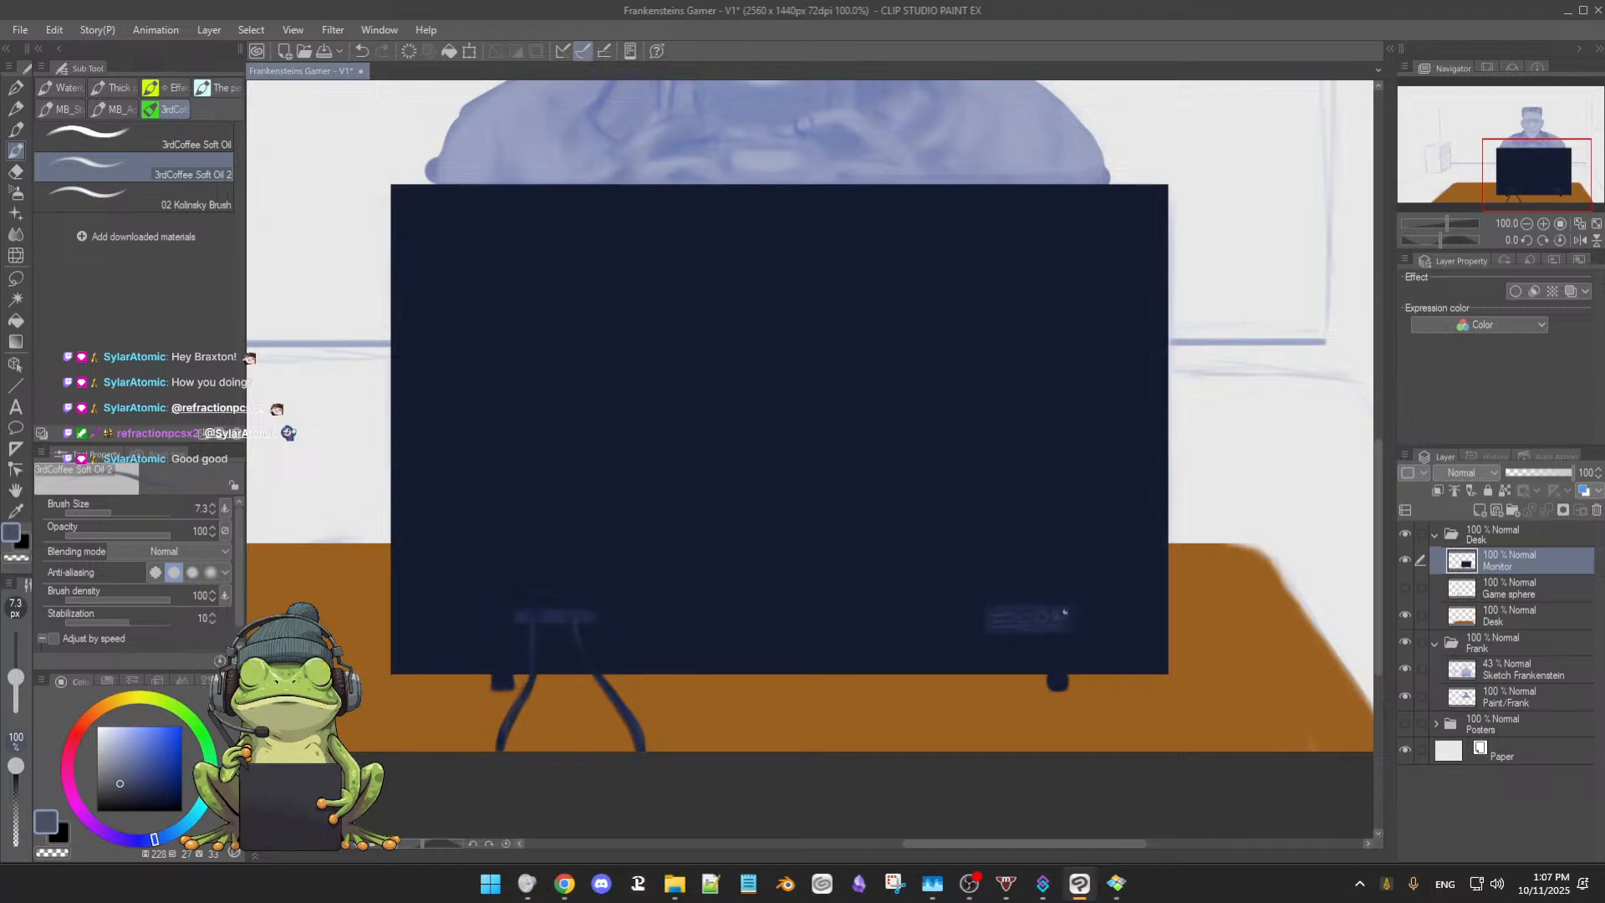
scroll(1077, 599, down, 2)
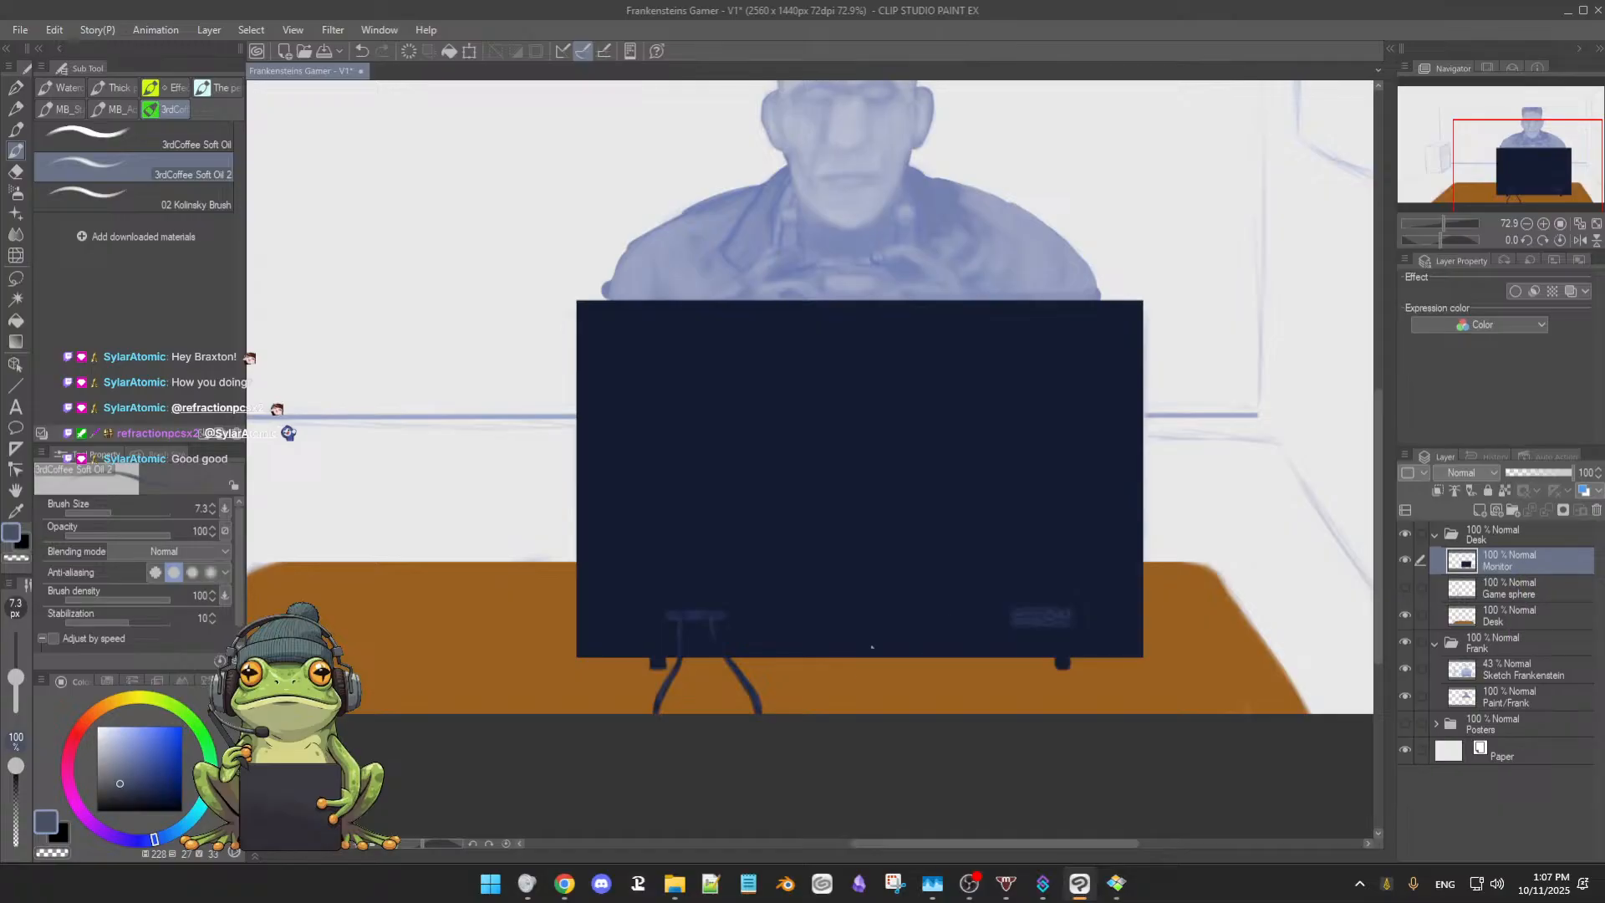
Try a dark brown shadow on the desk beneath the monitor's left foot with the oil brush at size 37.4
key(alt)
click(102, 706)
click(167, 768)
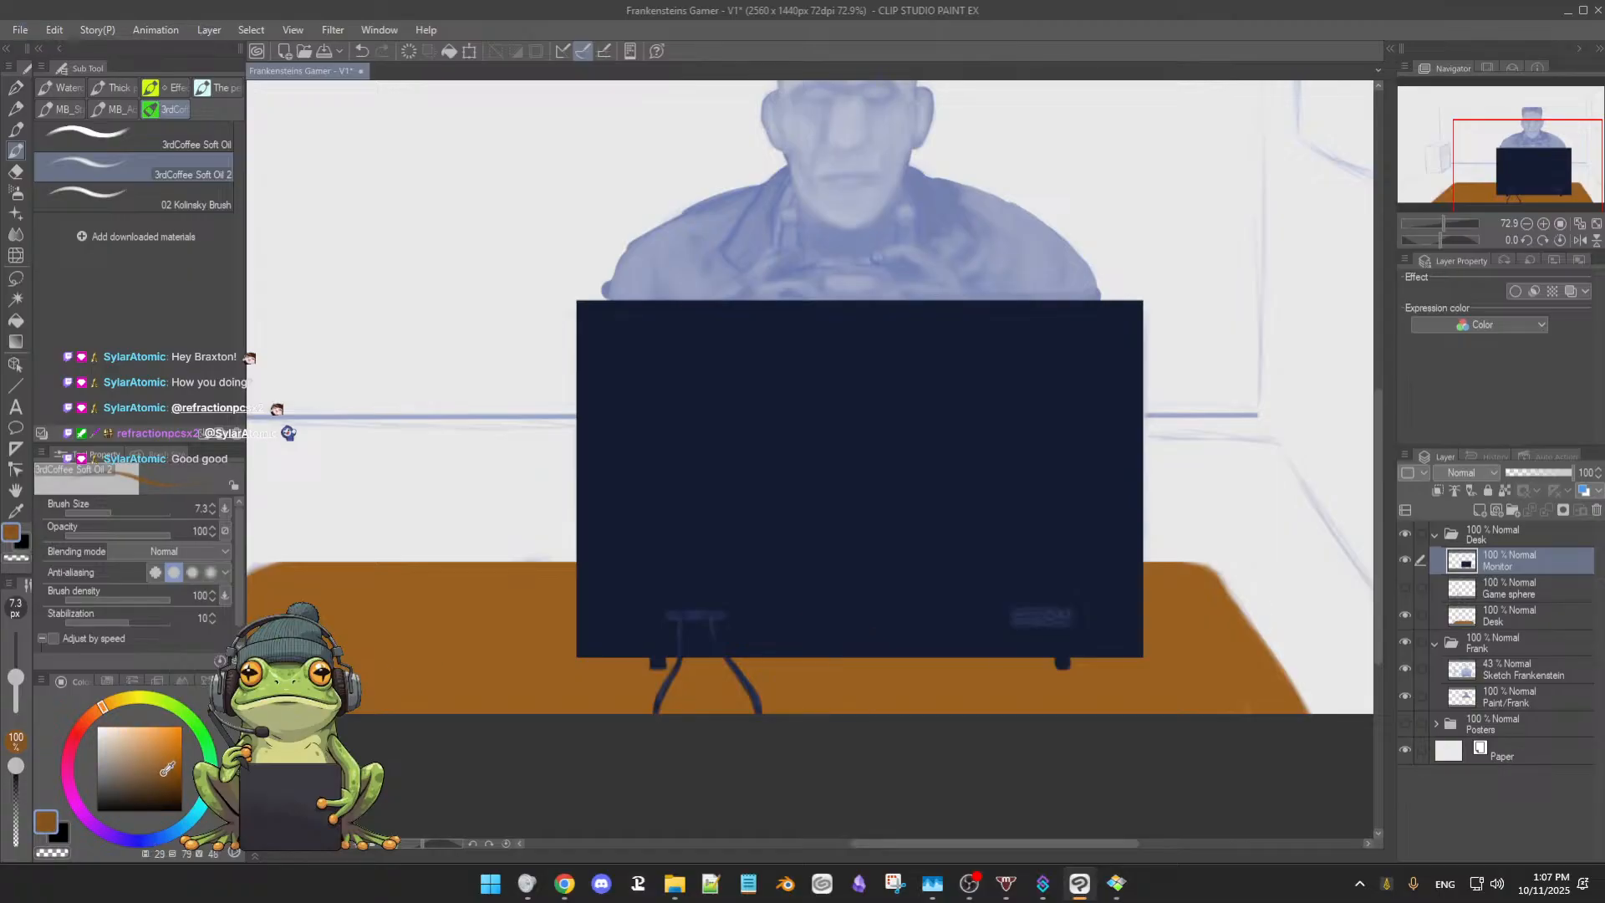
click(175, 784)
drag(657, 661, 669, 666)
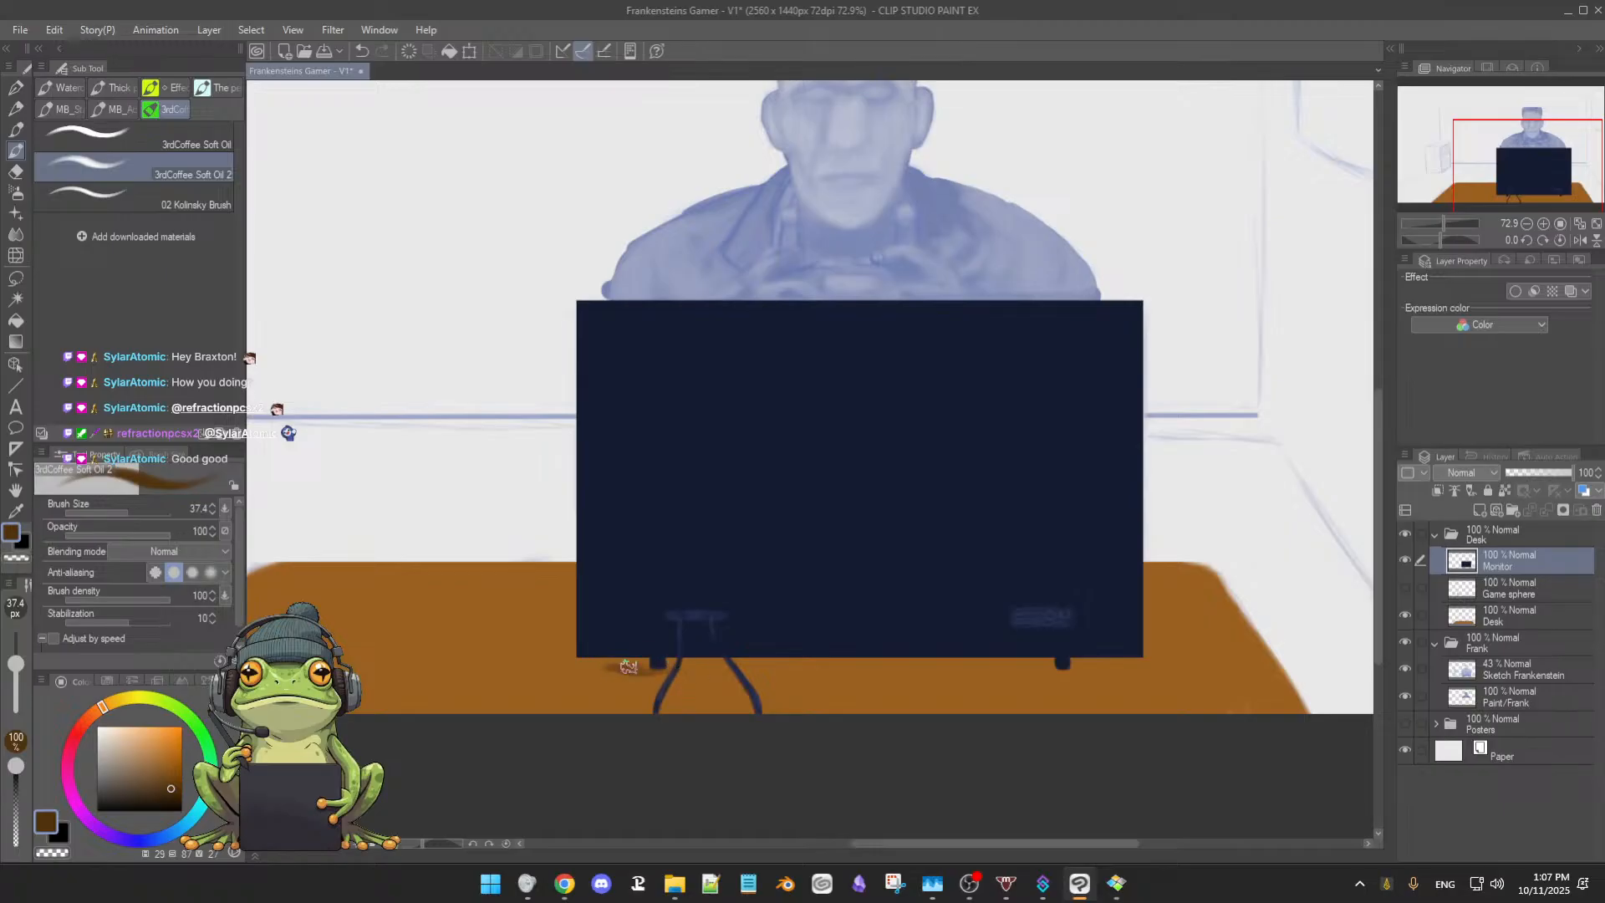
drag(628, 666, 668, 667)
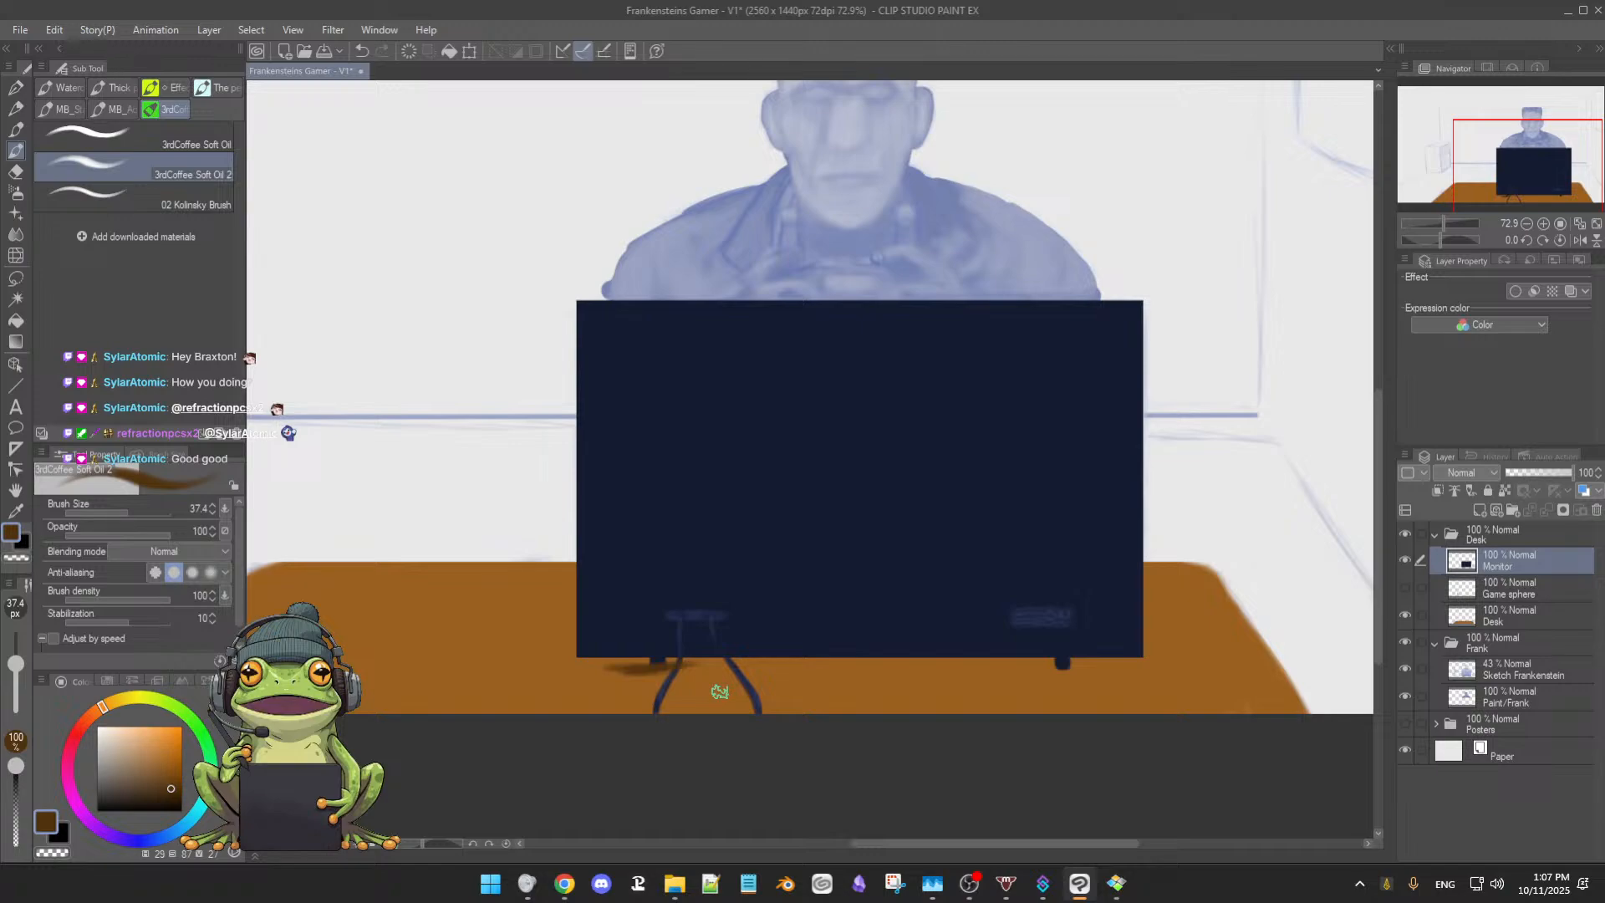
key(ctrl+z)
key(ctrl+z)
key(ctrl+z)
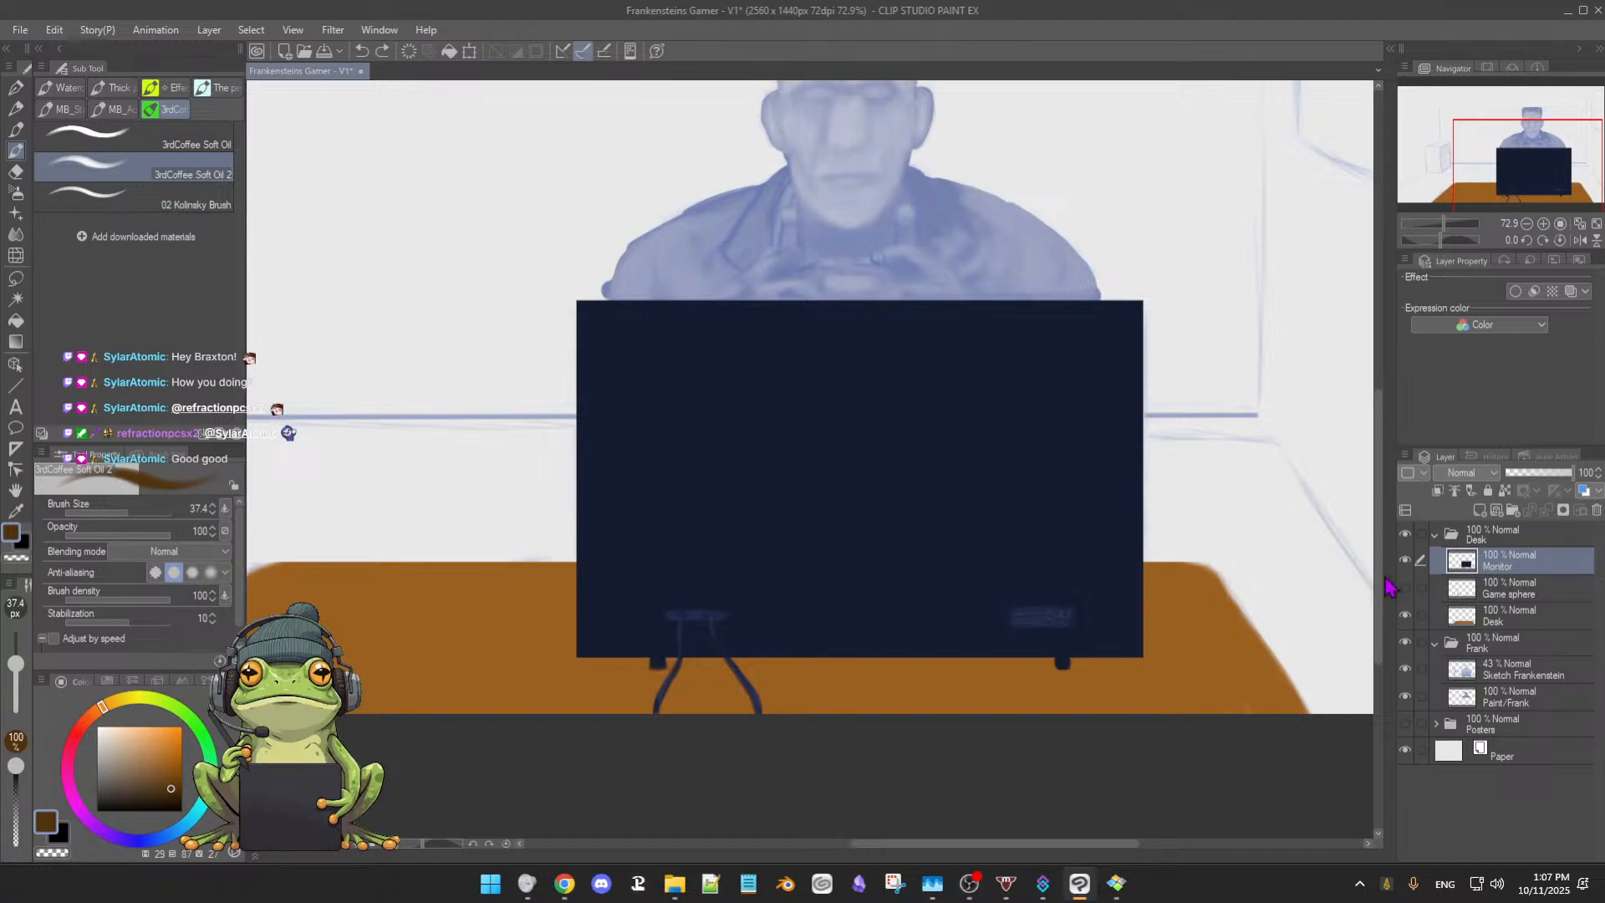
Show the Game sphere layer and select the Desk layer
click(1406, 617)
click(1406, 617)
click(1406, 588)
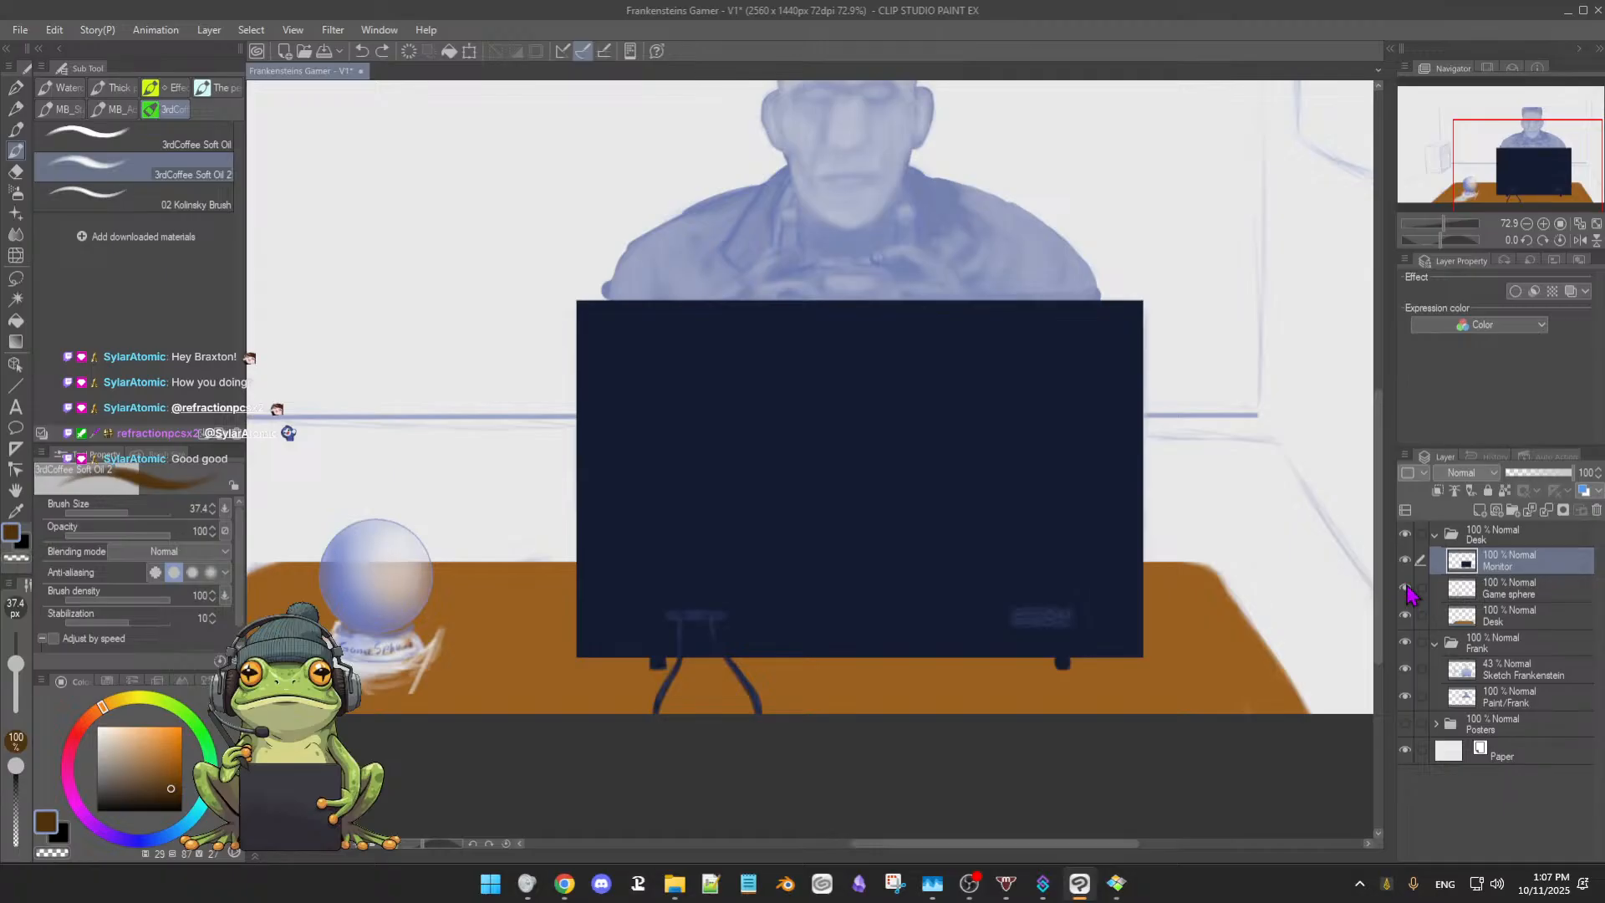
click(1515, 595)
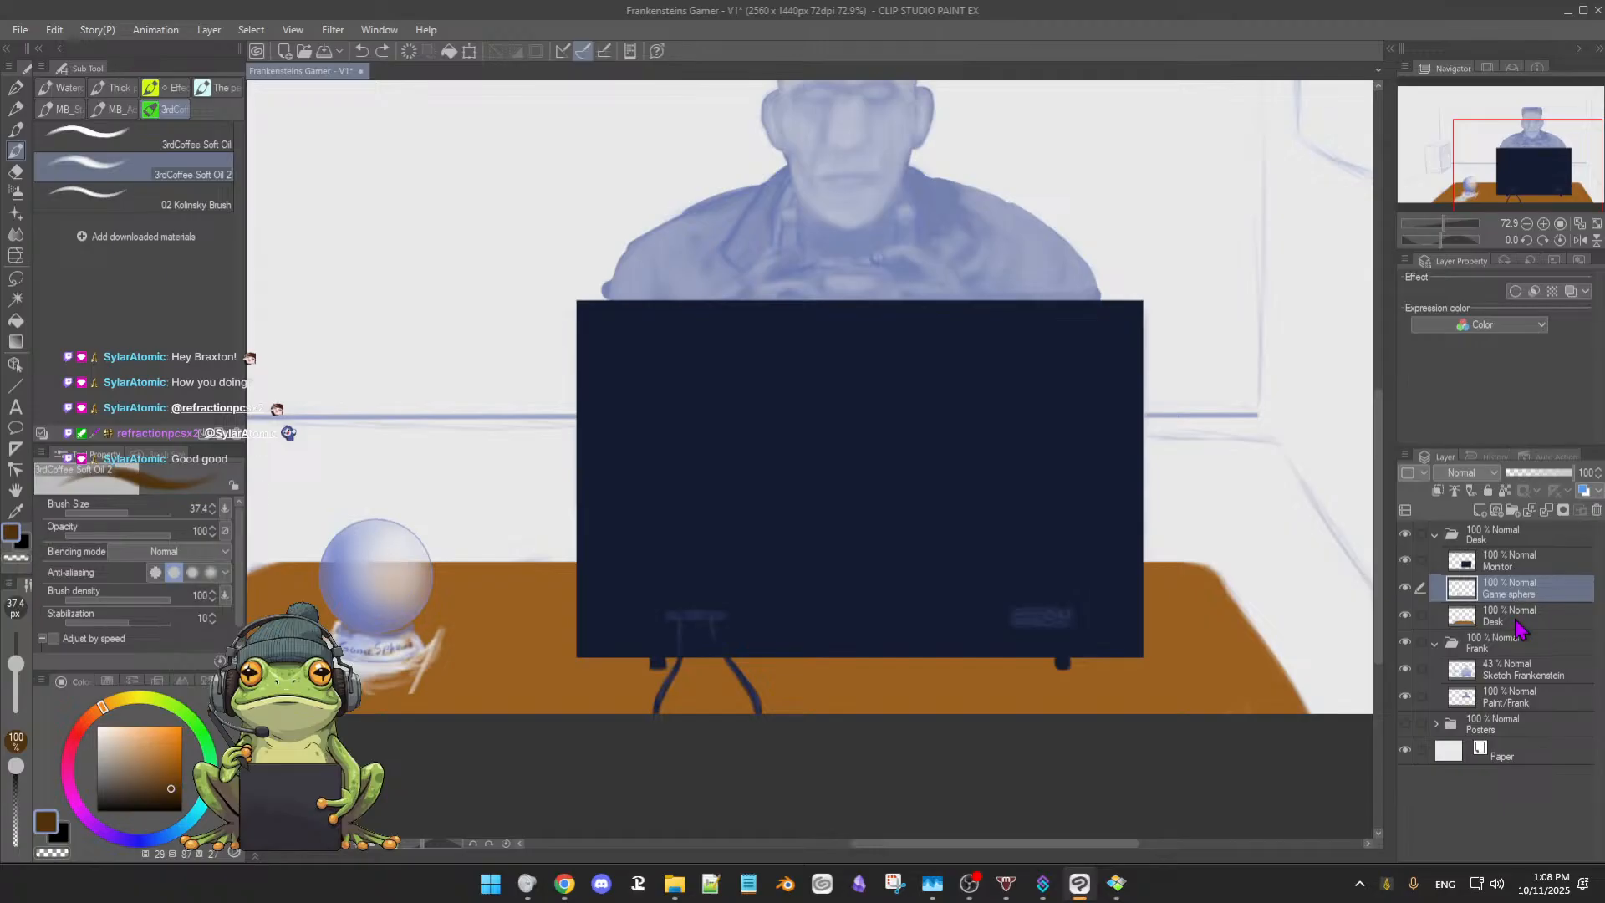
click(1516, 627)
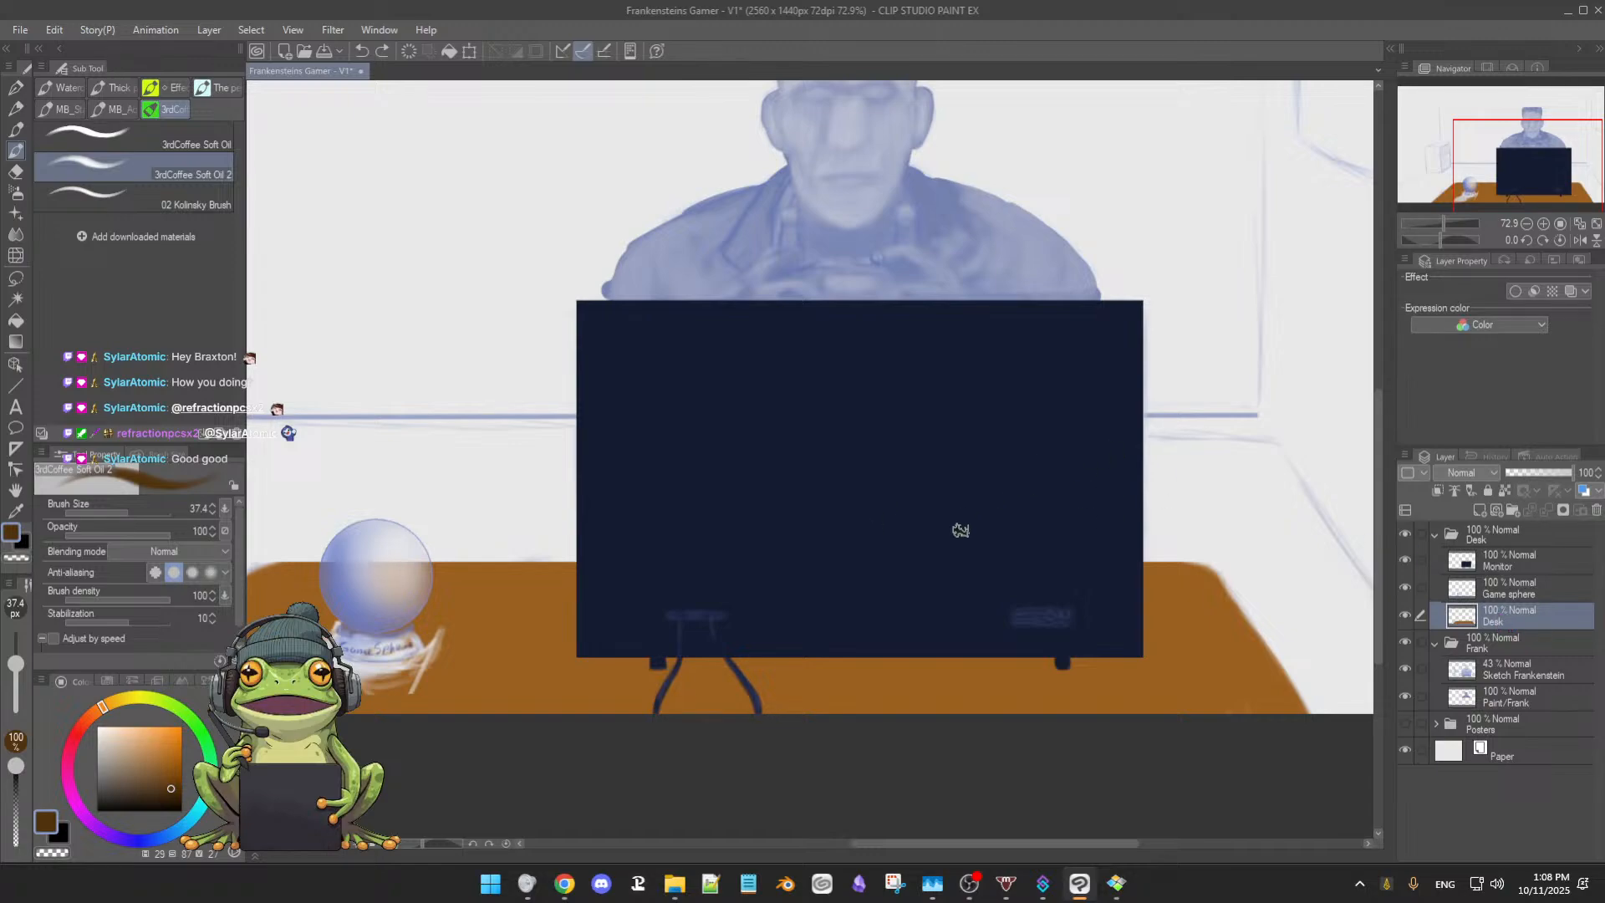
Reshape the monitor's feet into angled stands on the Monitor layer, using its sampled dark navy and the brush at size 20.8
scroll(953, 525, down, 1)
scroll(920, 514, up, 2)
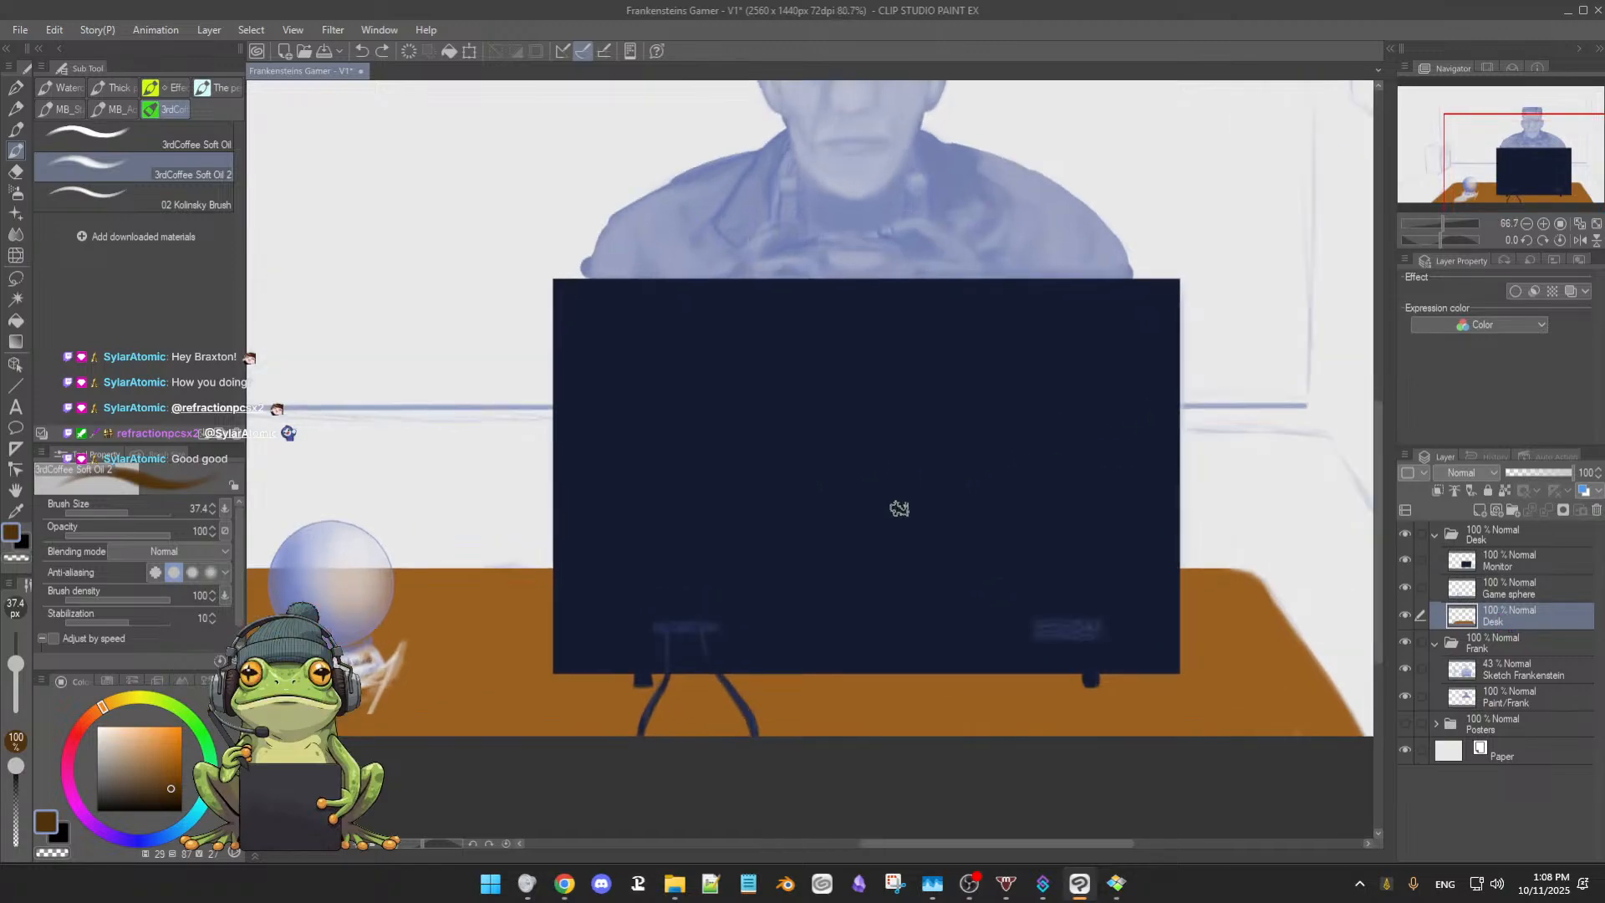
click(1523, 561)
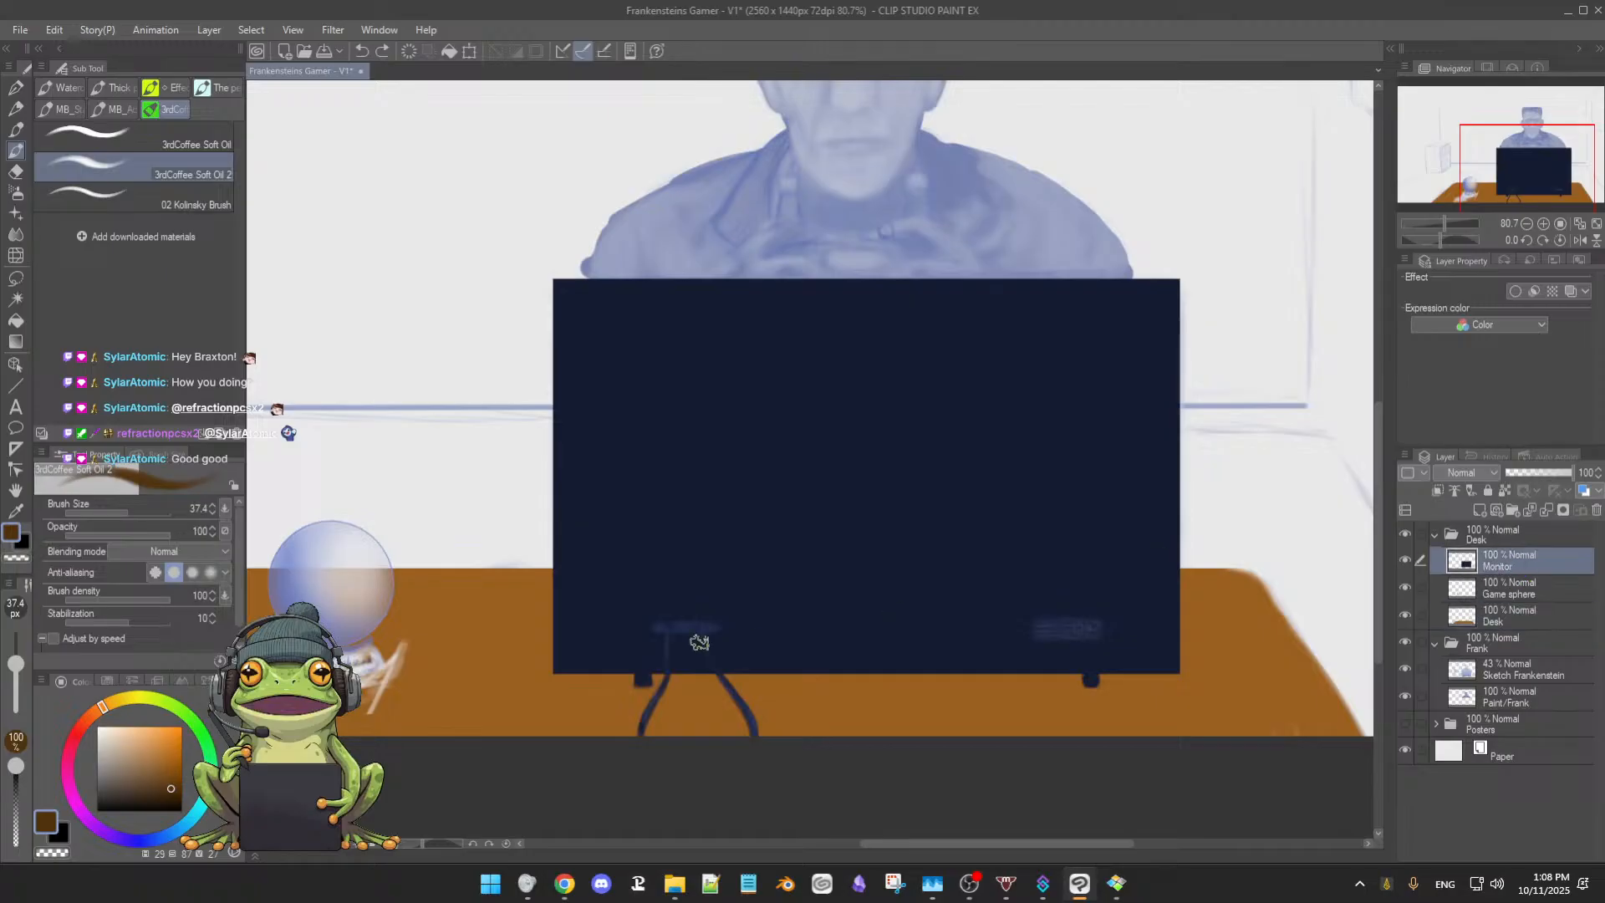
alt+click(648, 659)
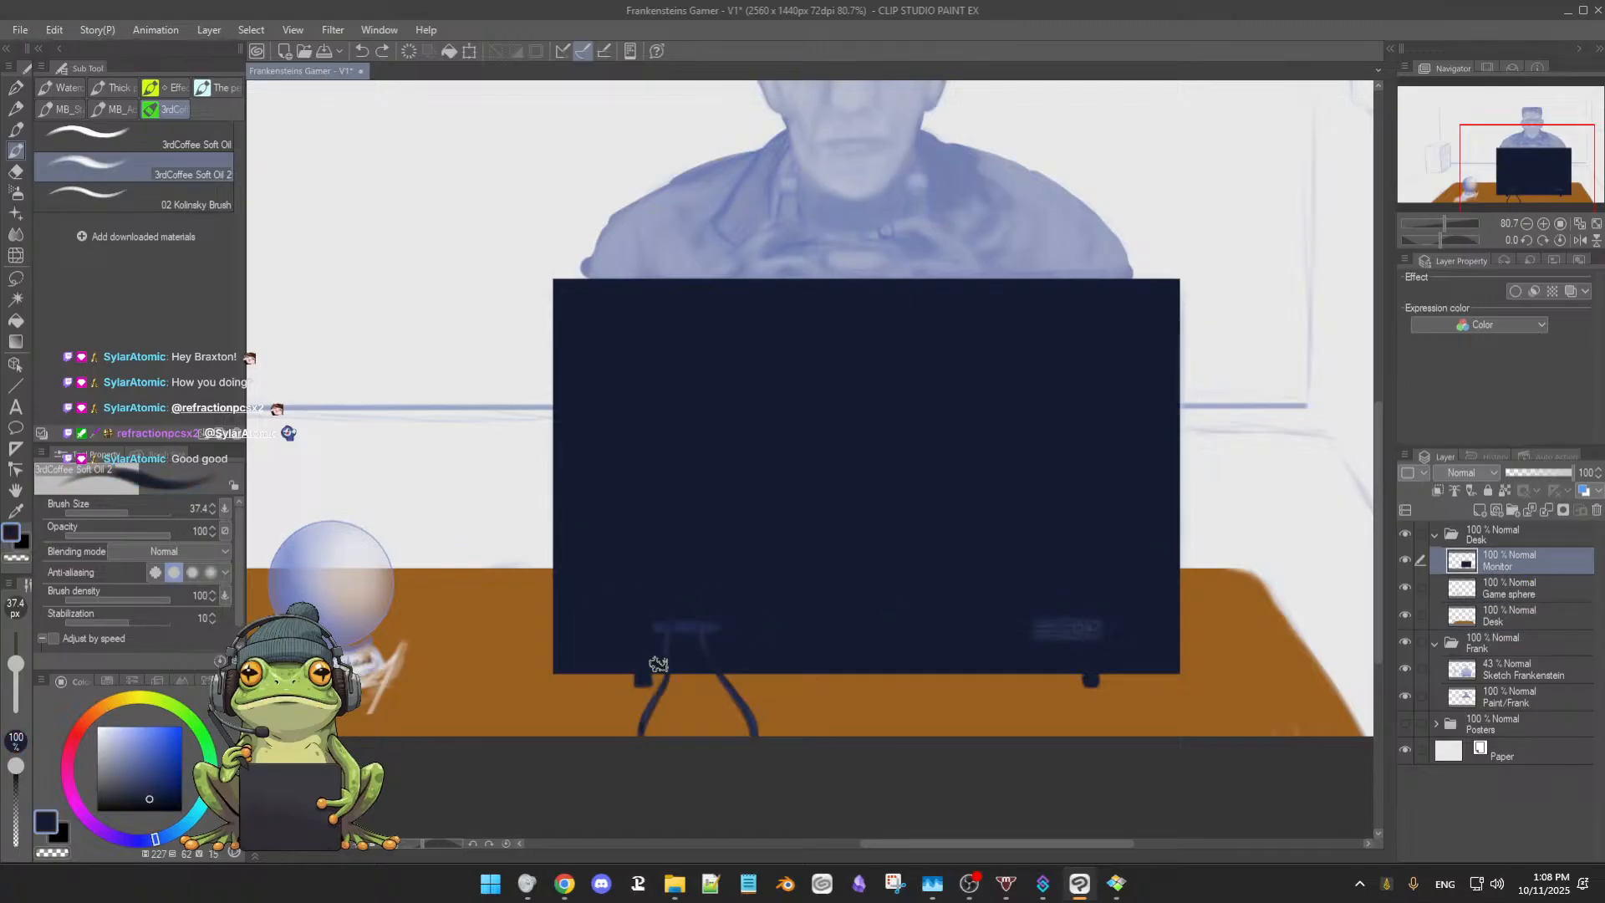
drag(656, 667, 638, 656)
drag(652, 684, 646, 675)
drag(648, 674, 651, 682)
key(ctrl+z)
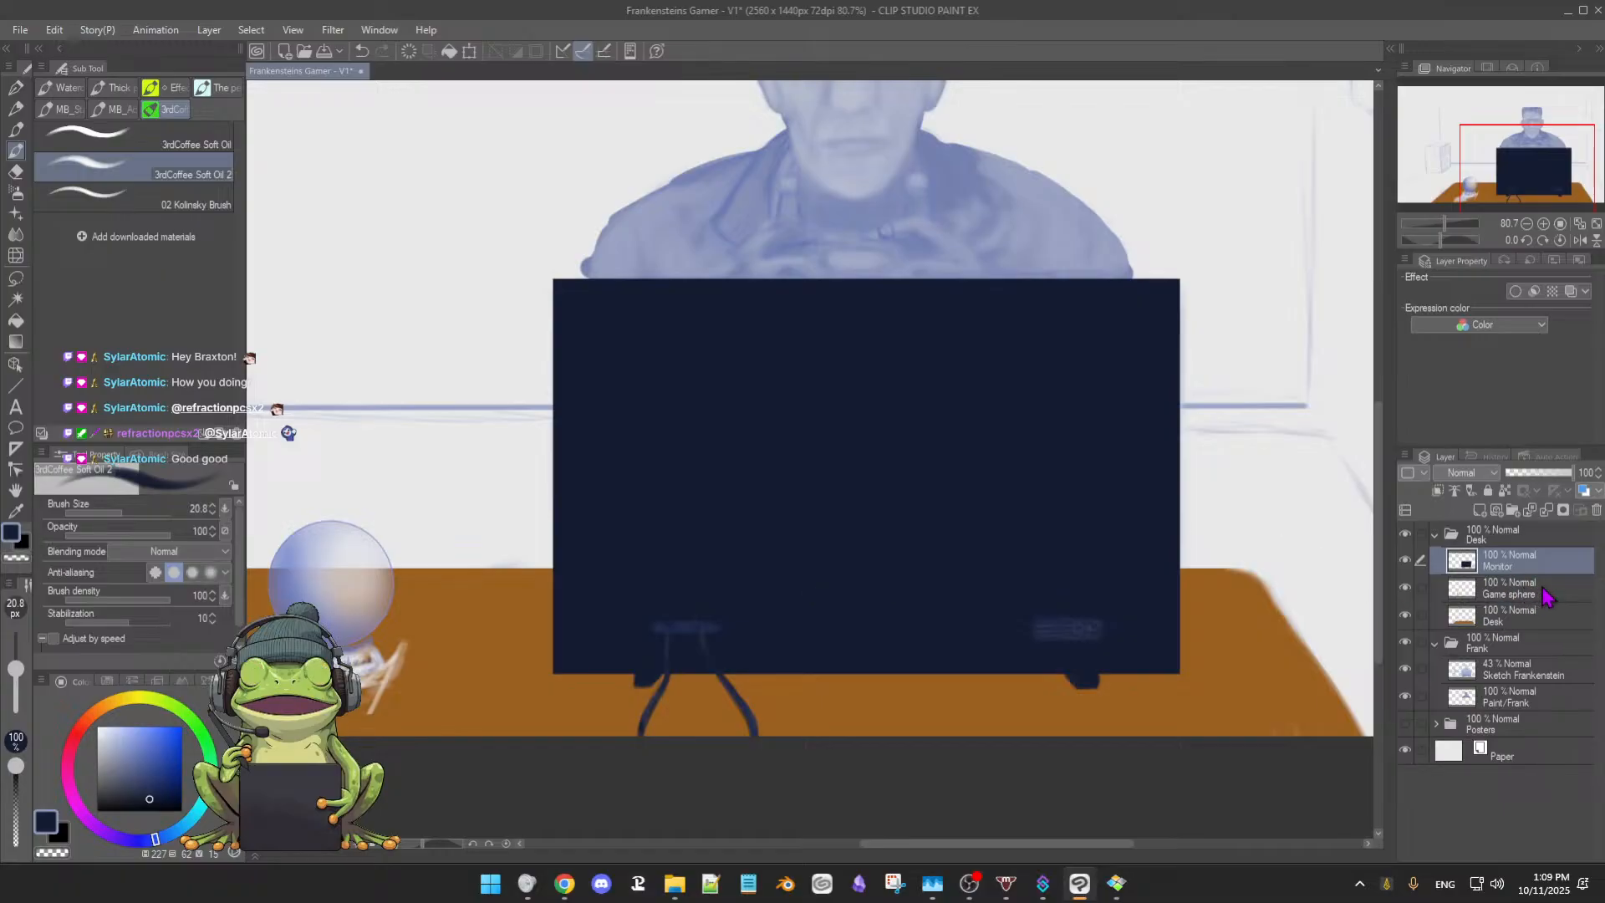
Paint a soft shadow on the desk below the monitor, using the Soft airbrush at size 49.2 in darker brown on the Game sphere layer
click(1404, 588)
click(1404, 587)
click(1405, 589)
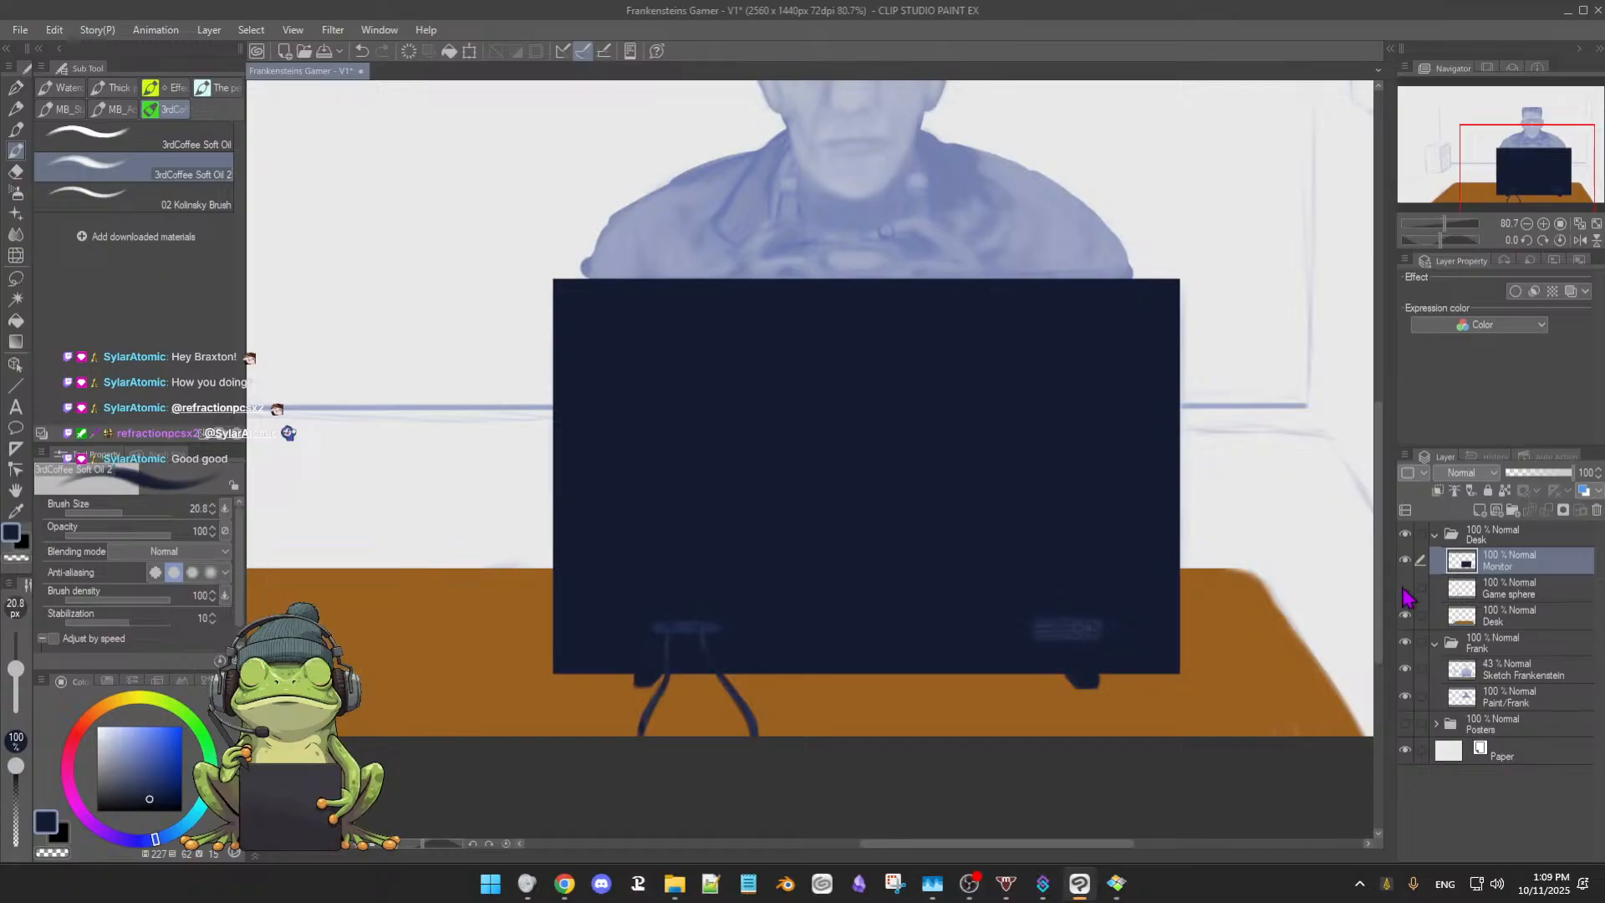
click(1404, 590)
click(1520, 595)
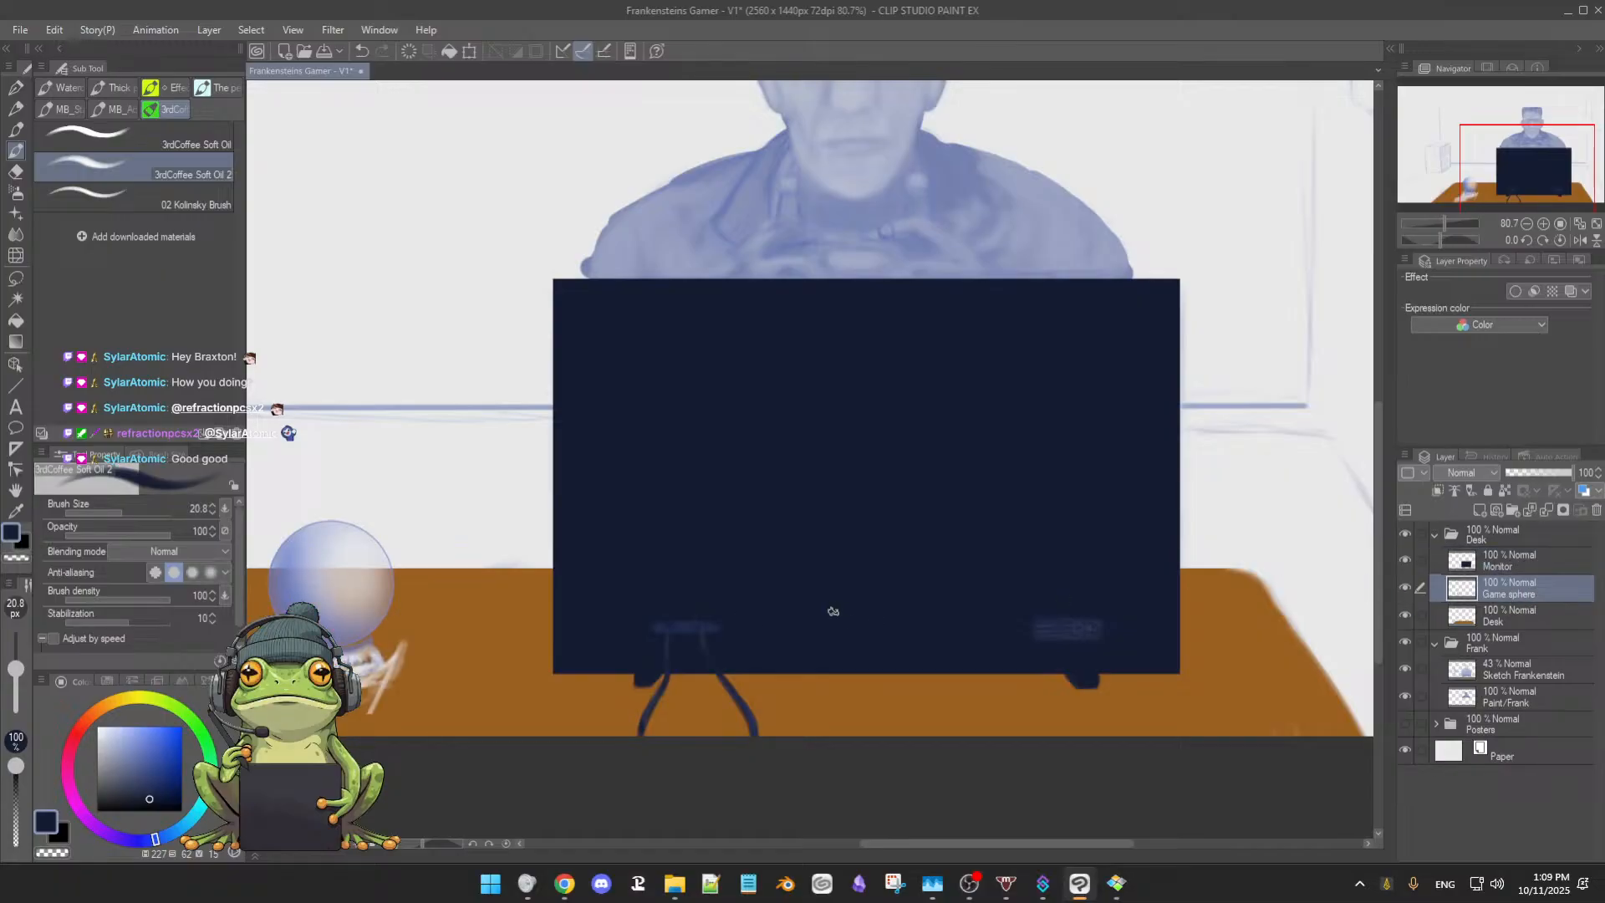
key(b)
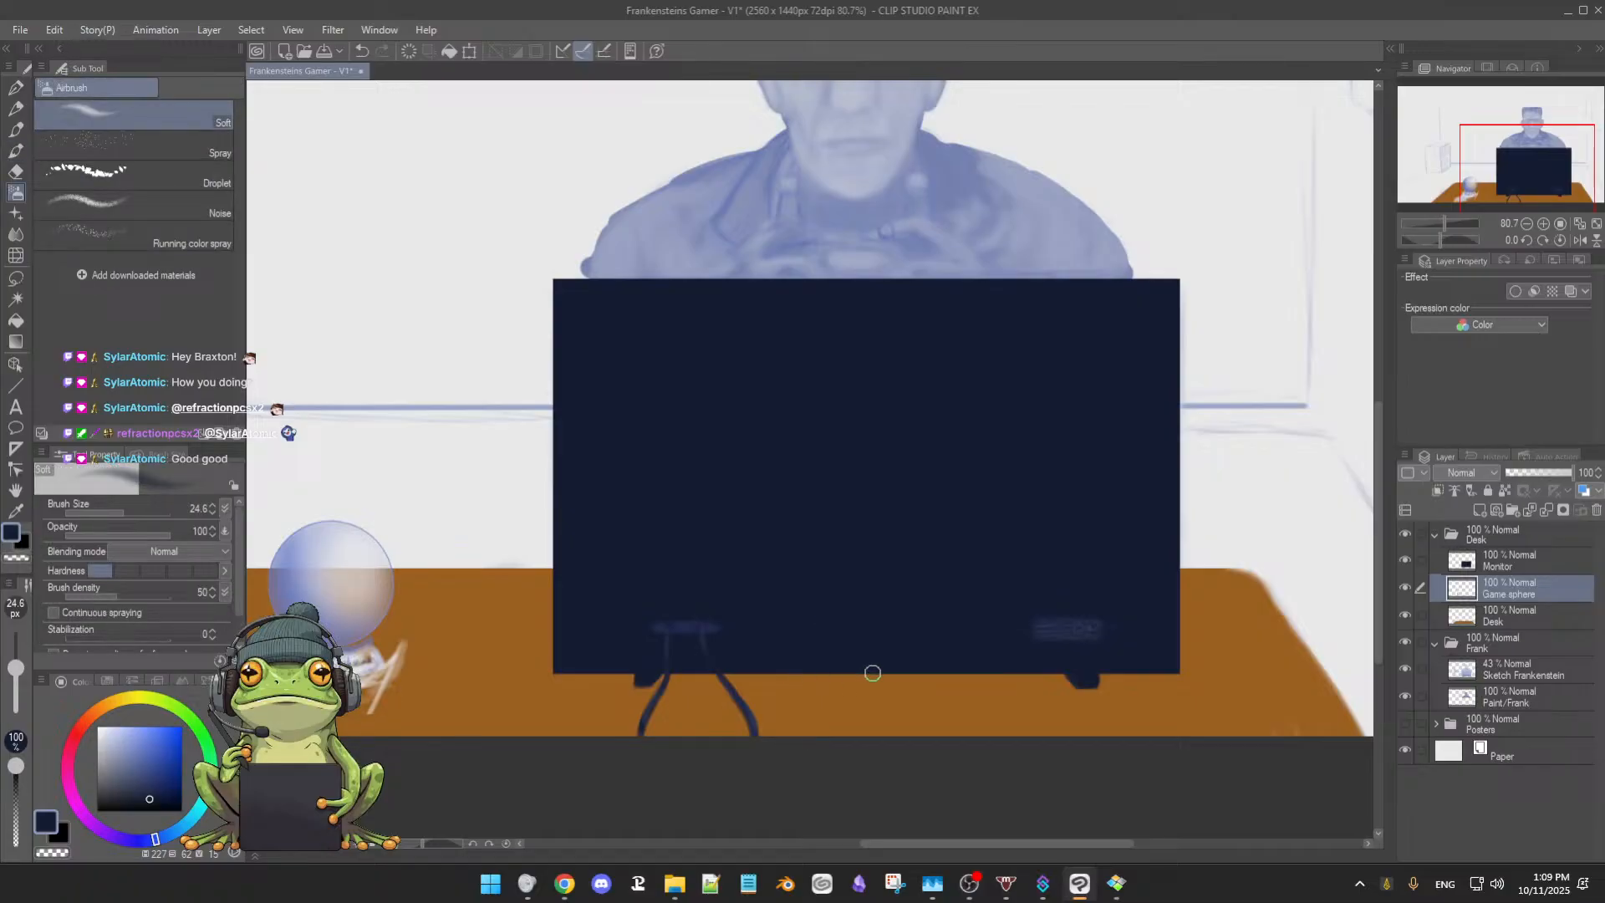
alt+click(499, 682)
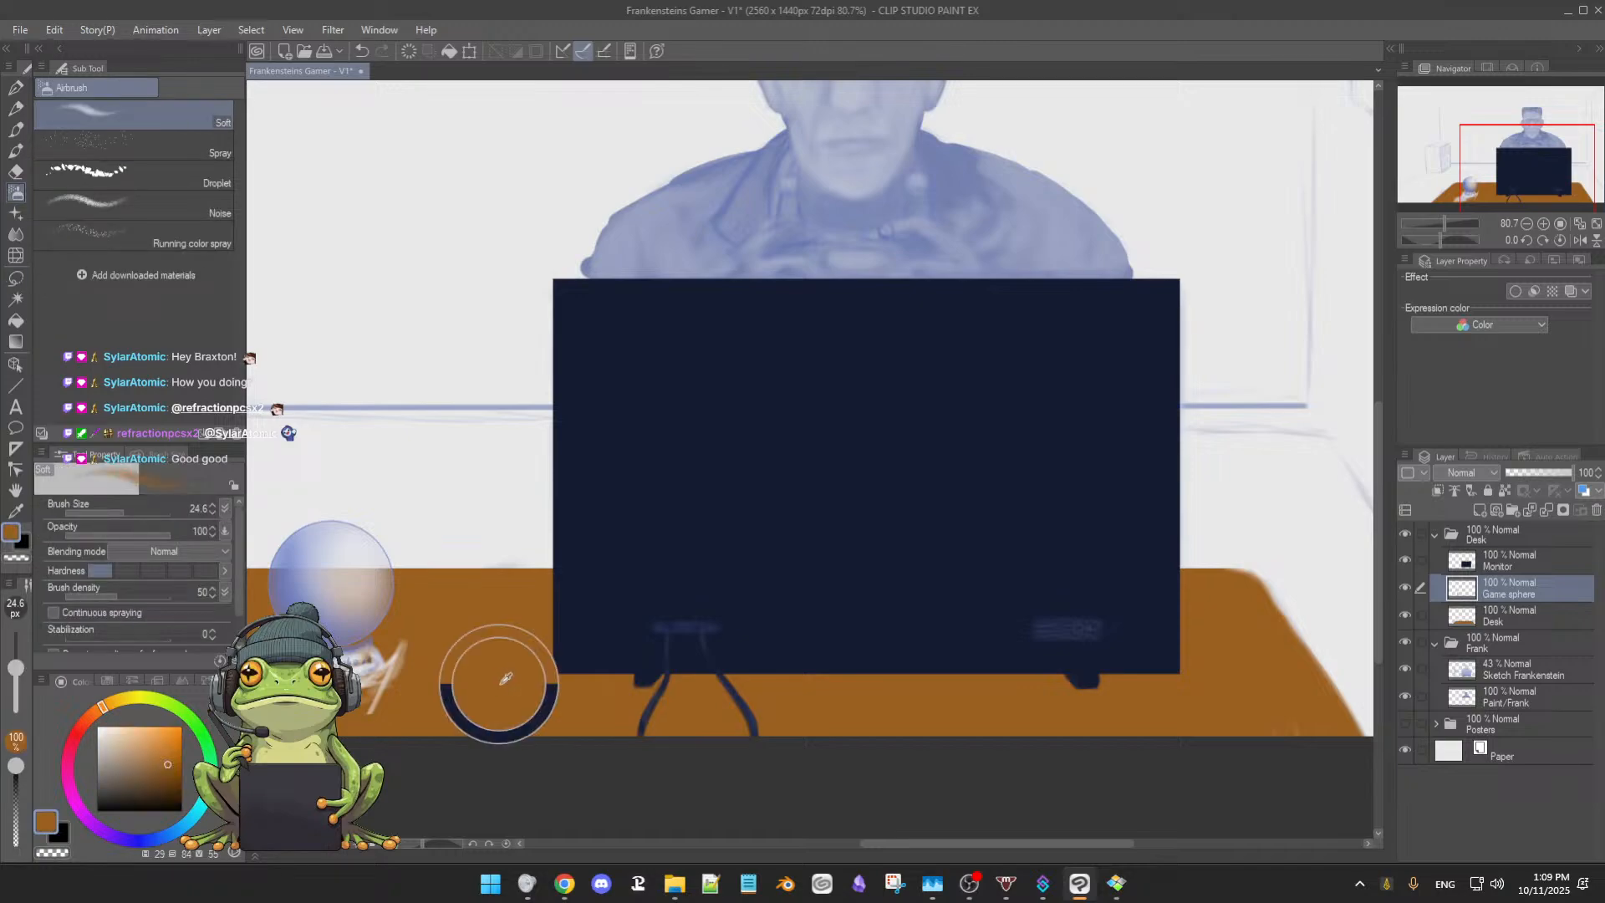
drag(773, 693, 788, 689)
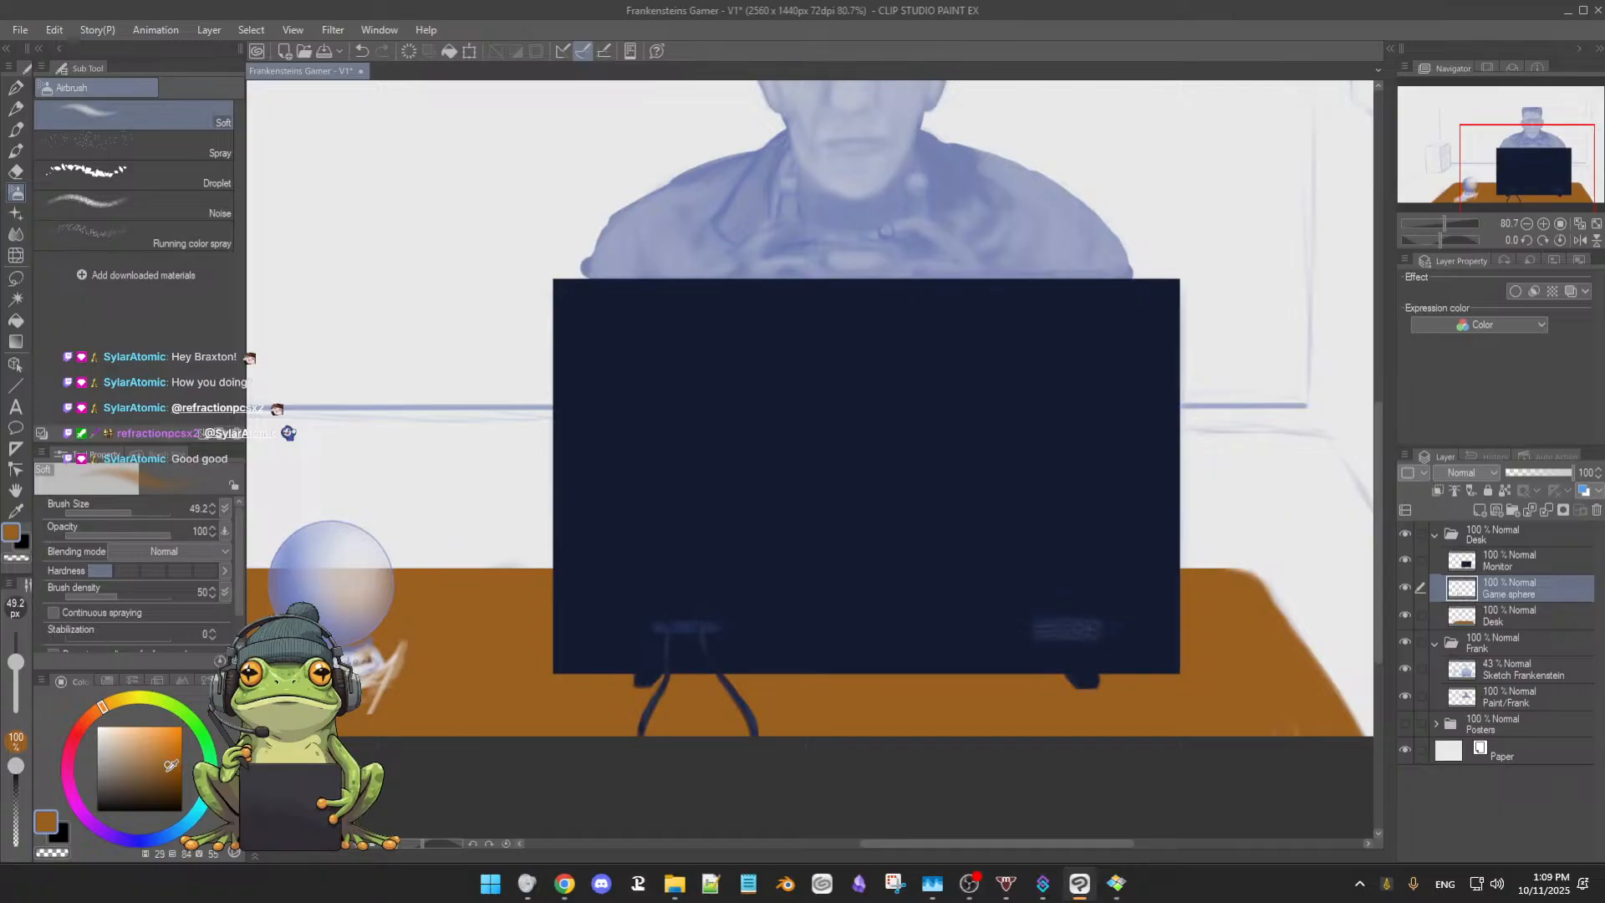
drag(170, 764, 173, 775)
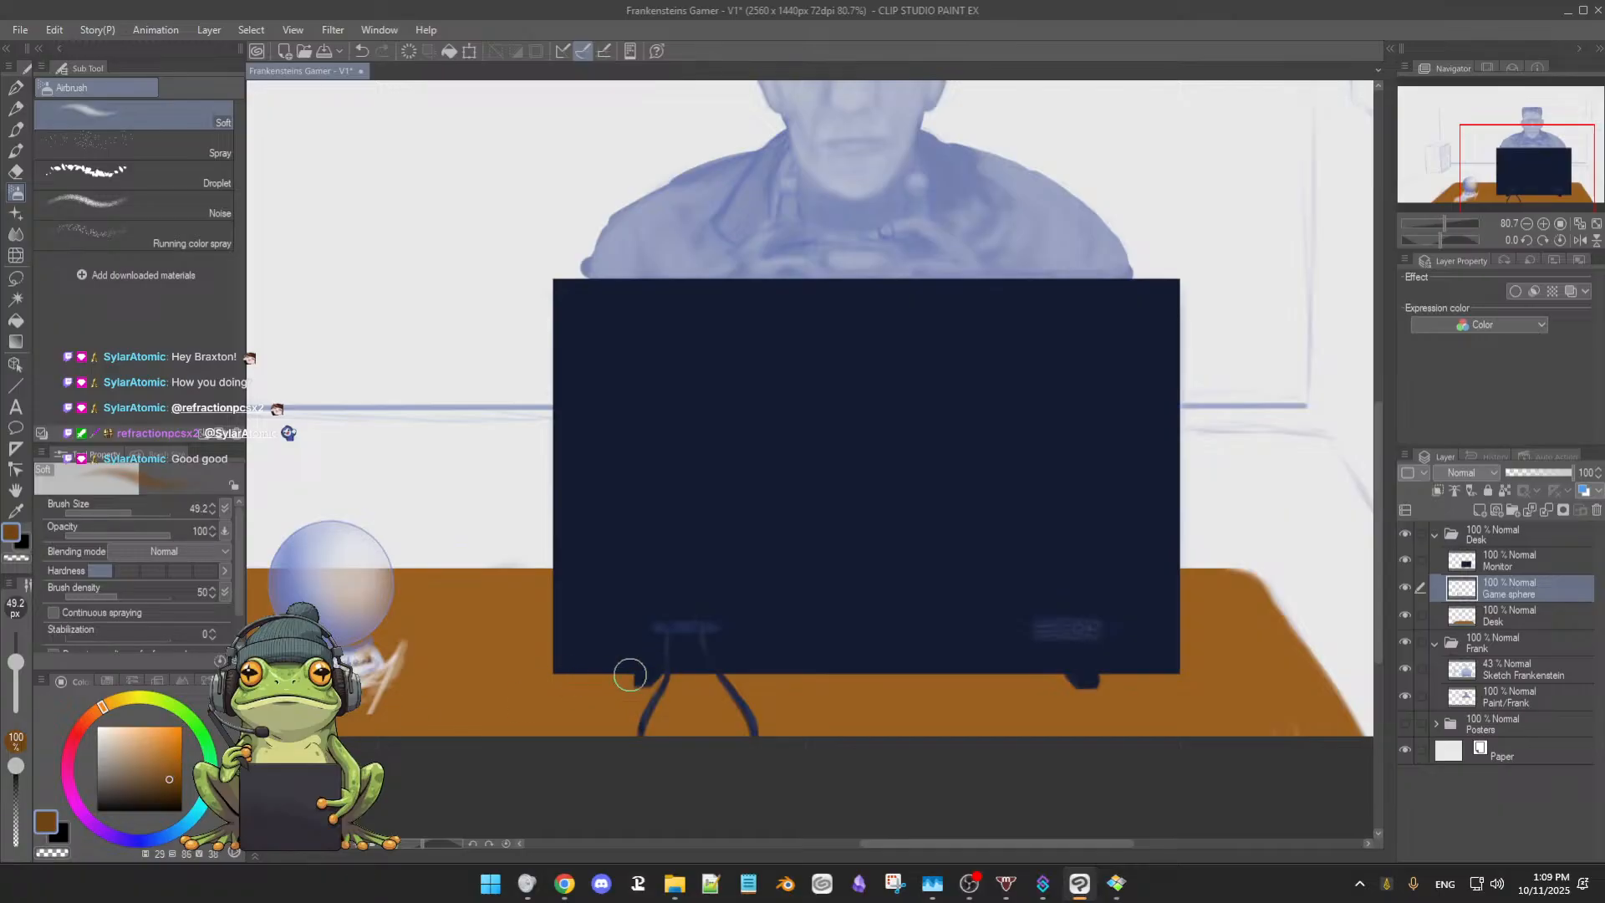
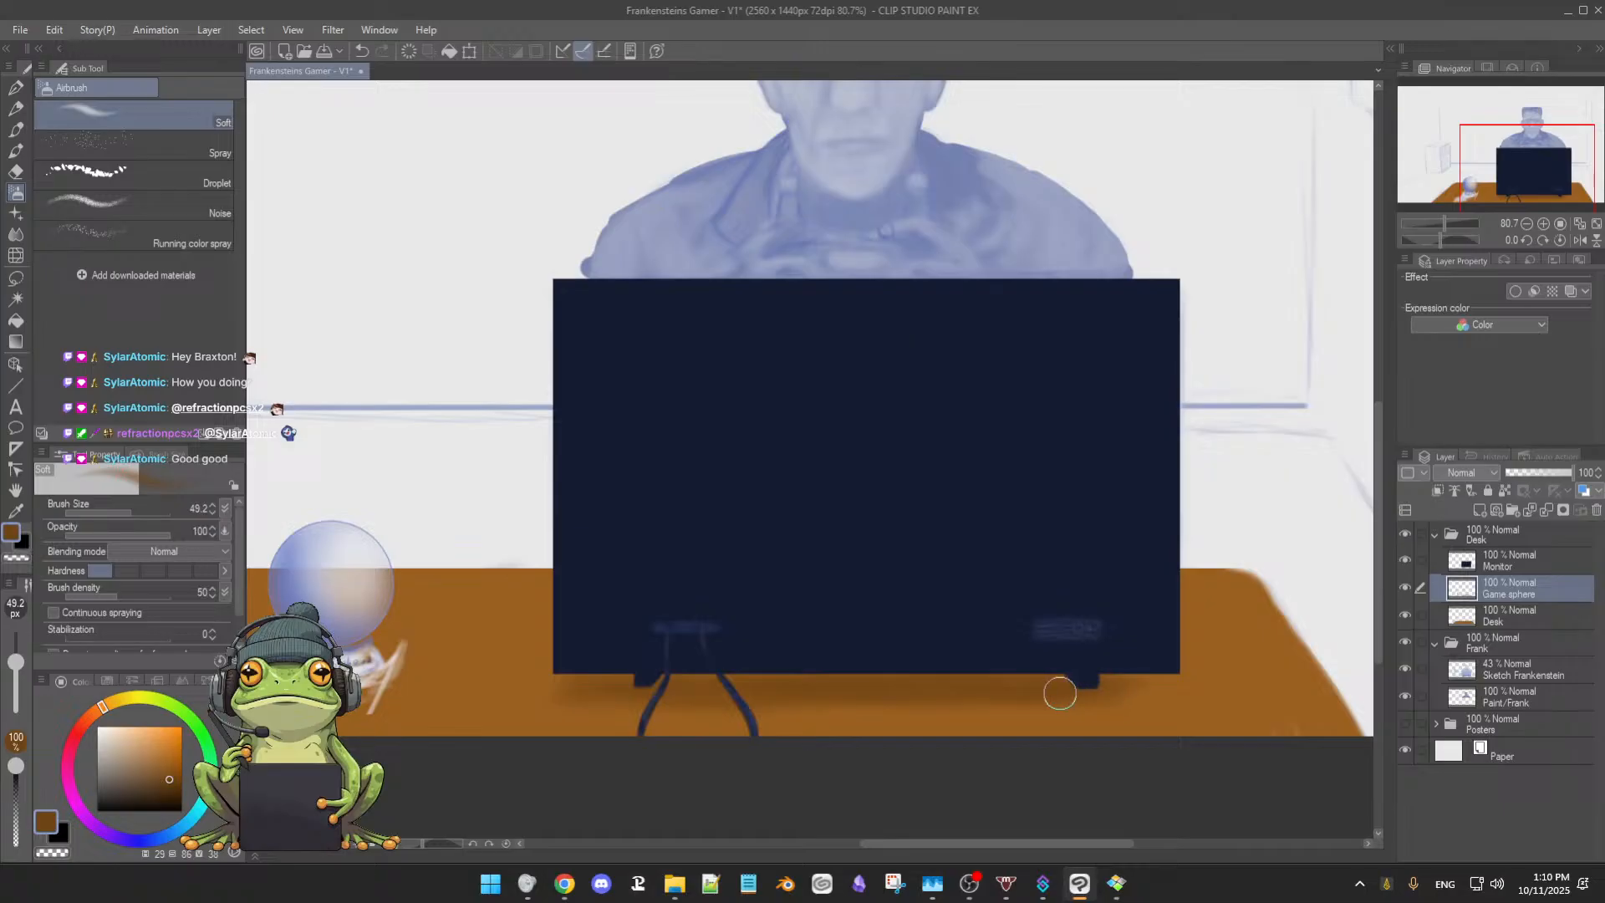
mouse_move(1122, 694)
mouse_down()
mouse_move(1023, 789)
mouse_move(617, 752)
mouse_move(631, 763)
mouse_up()
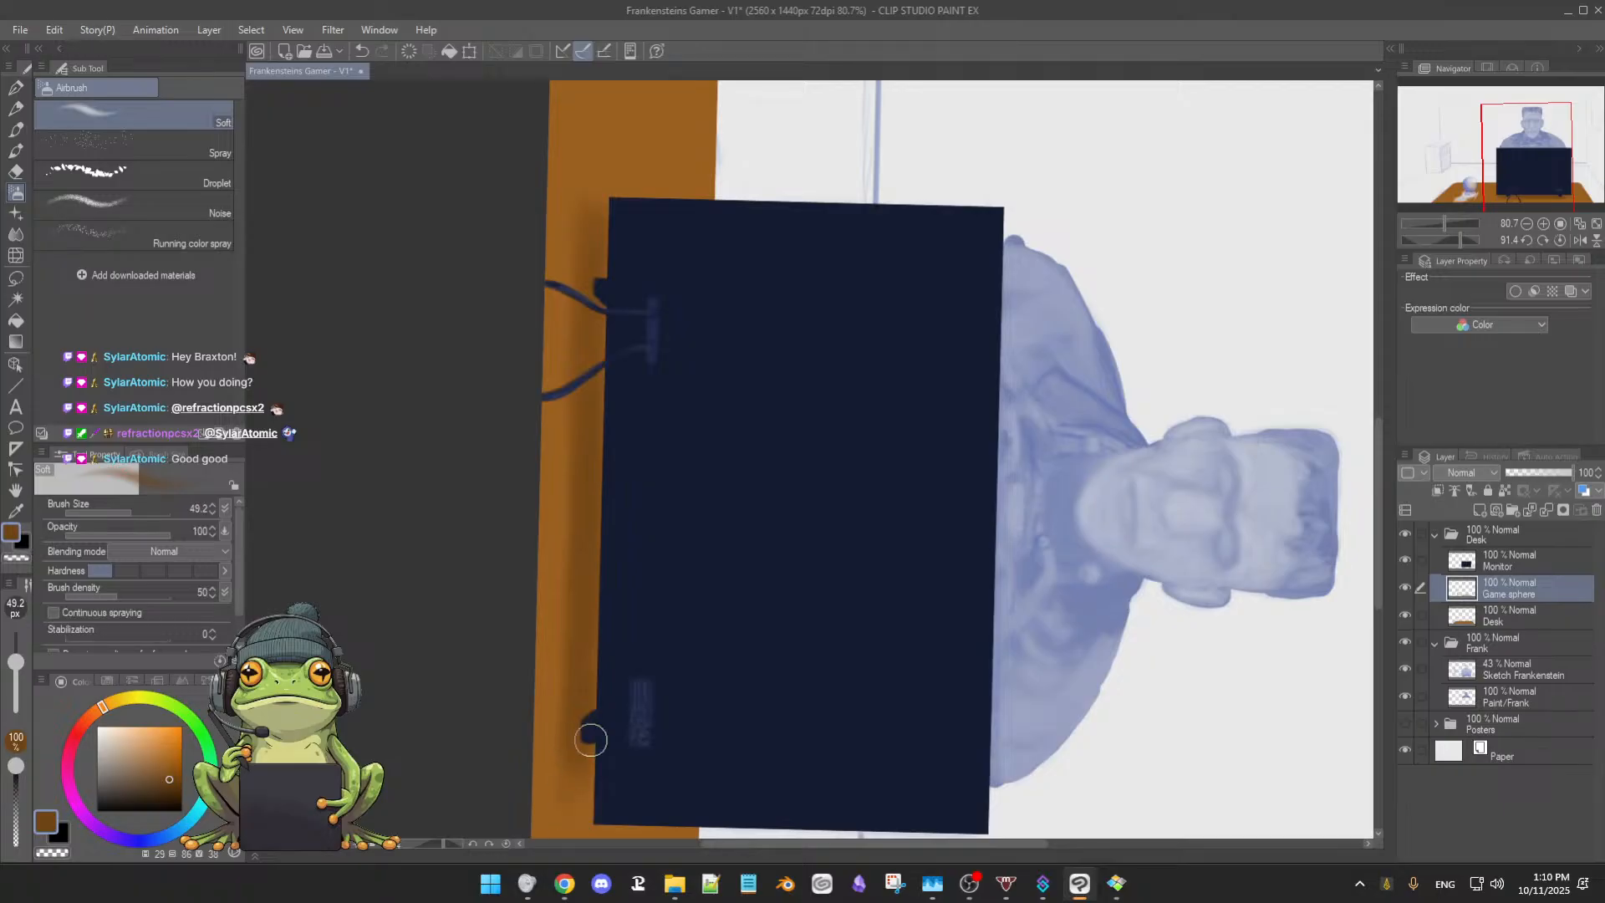
Extend and even out the desk shadow along the monitor's lower edge with the airbrush, sampling the shadow's brown
alt+click(699, 679)
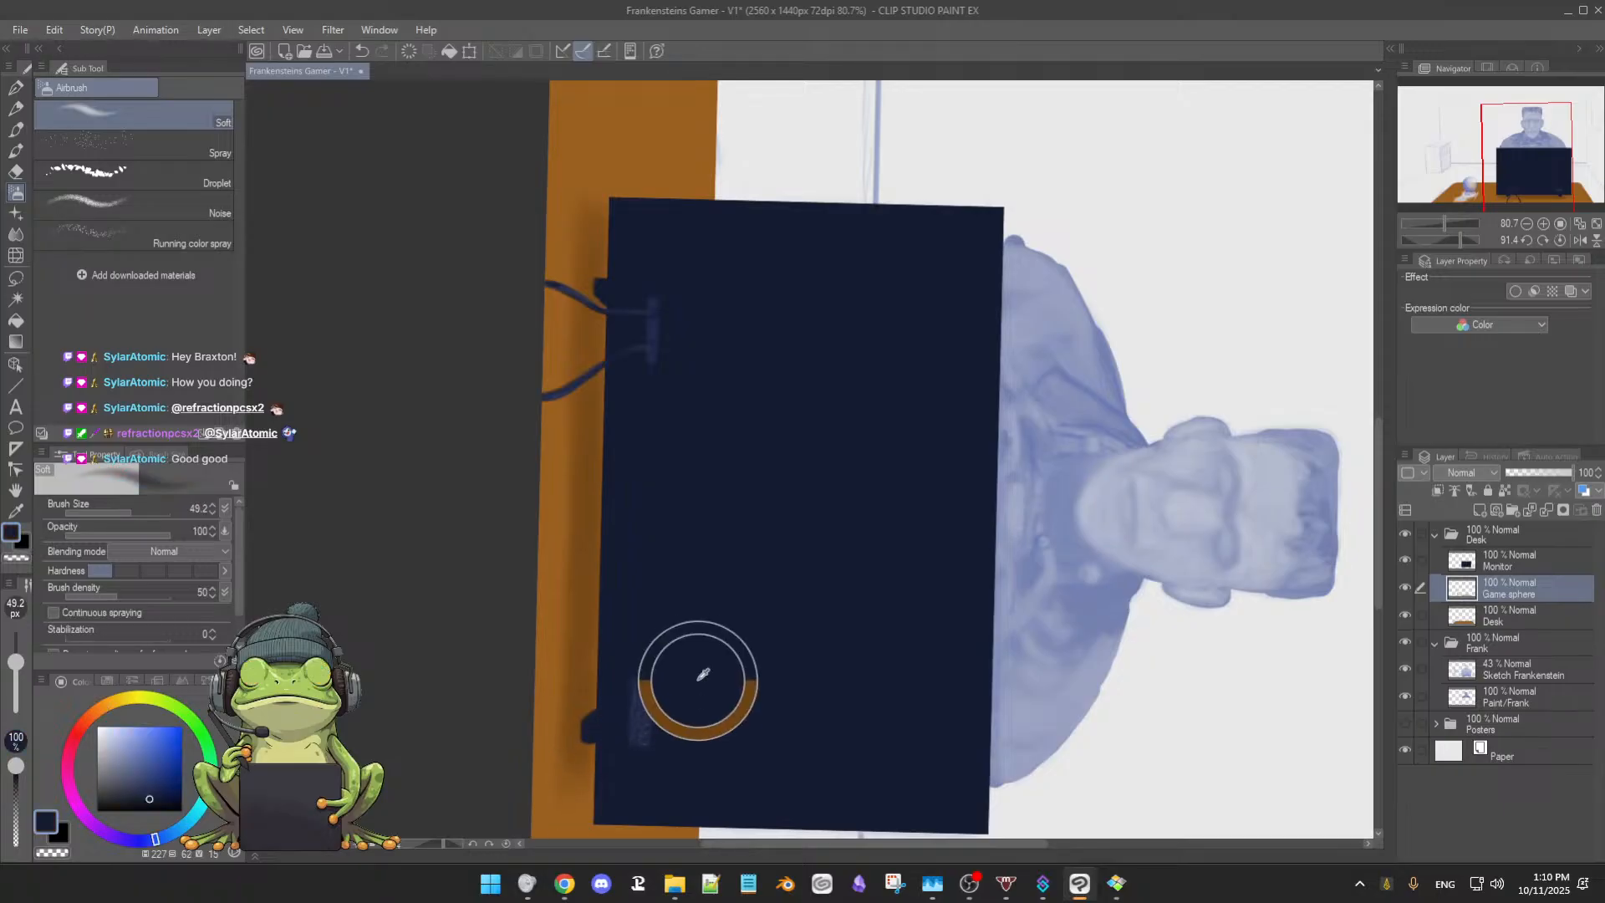
drag(697, 700, 751, 601)
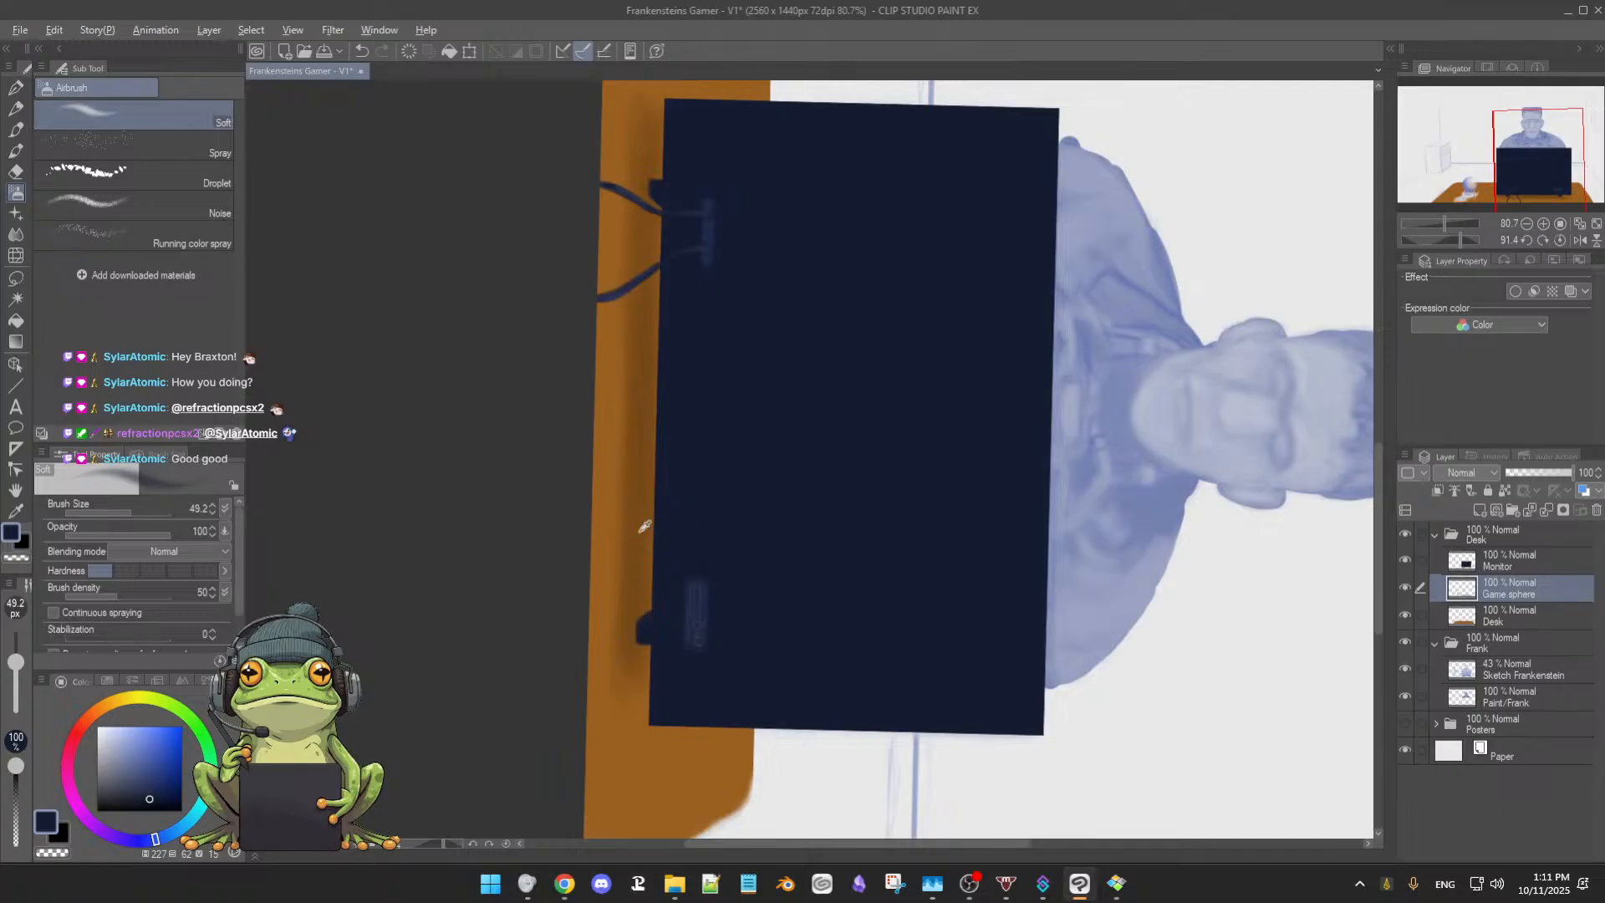
alt+click(638, 533)
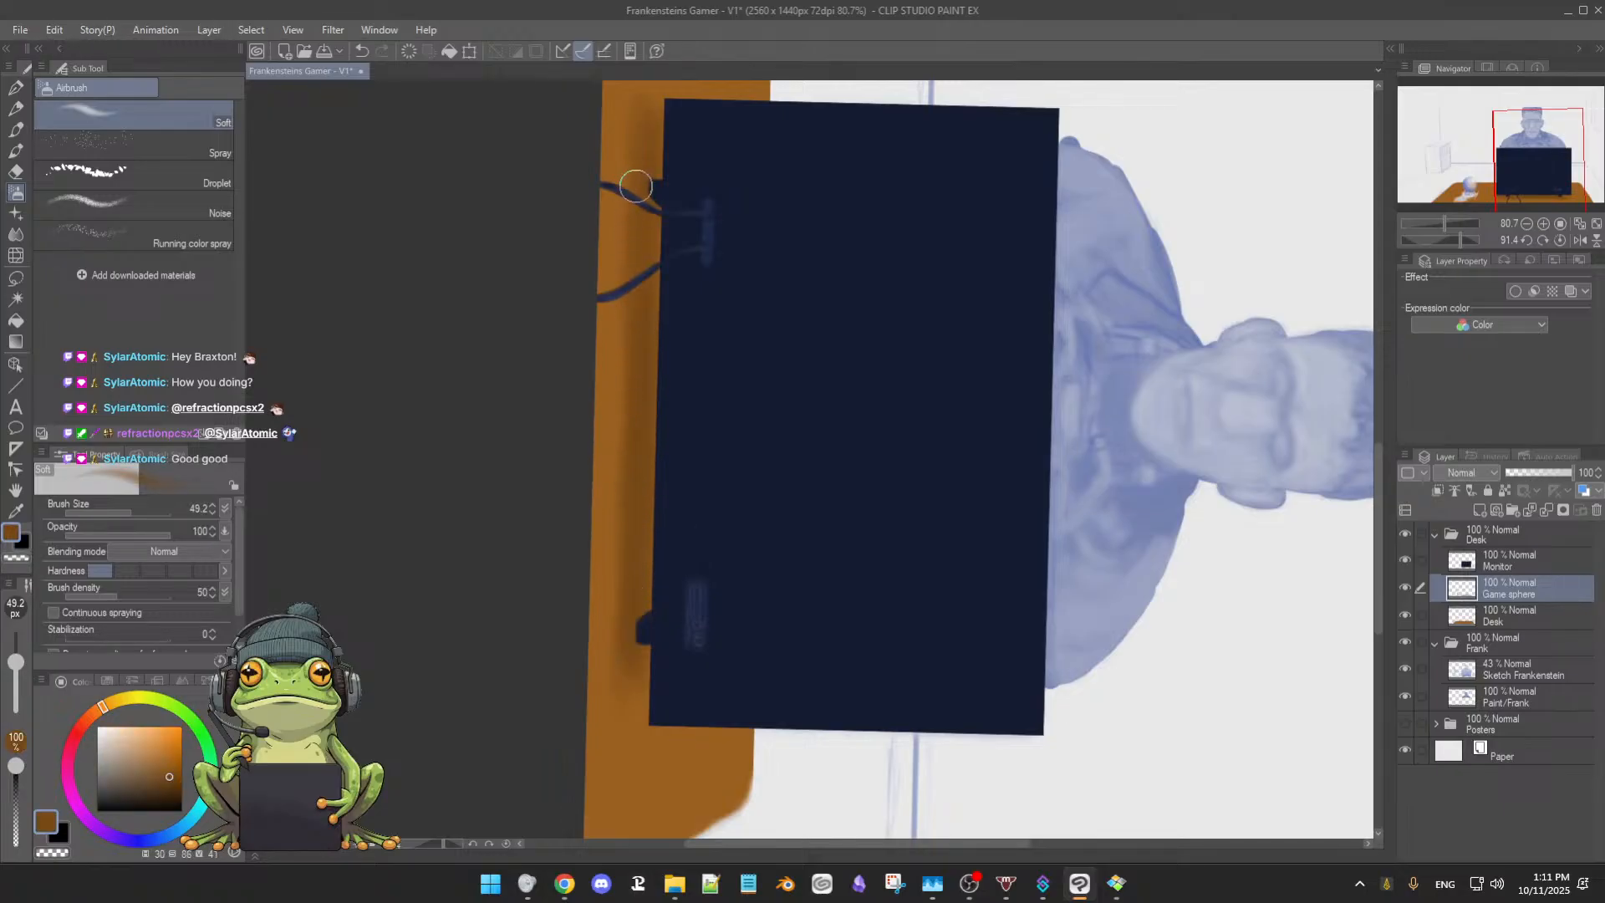
drag(762, 259, 716, 329)
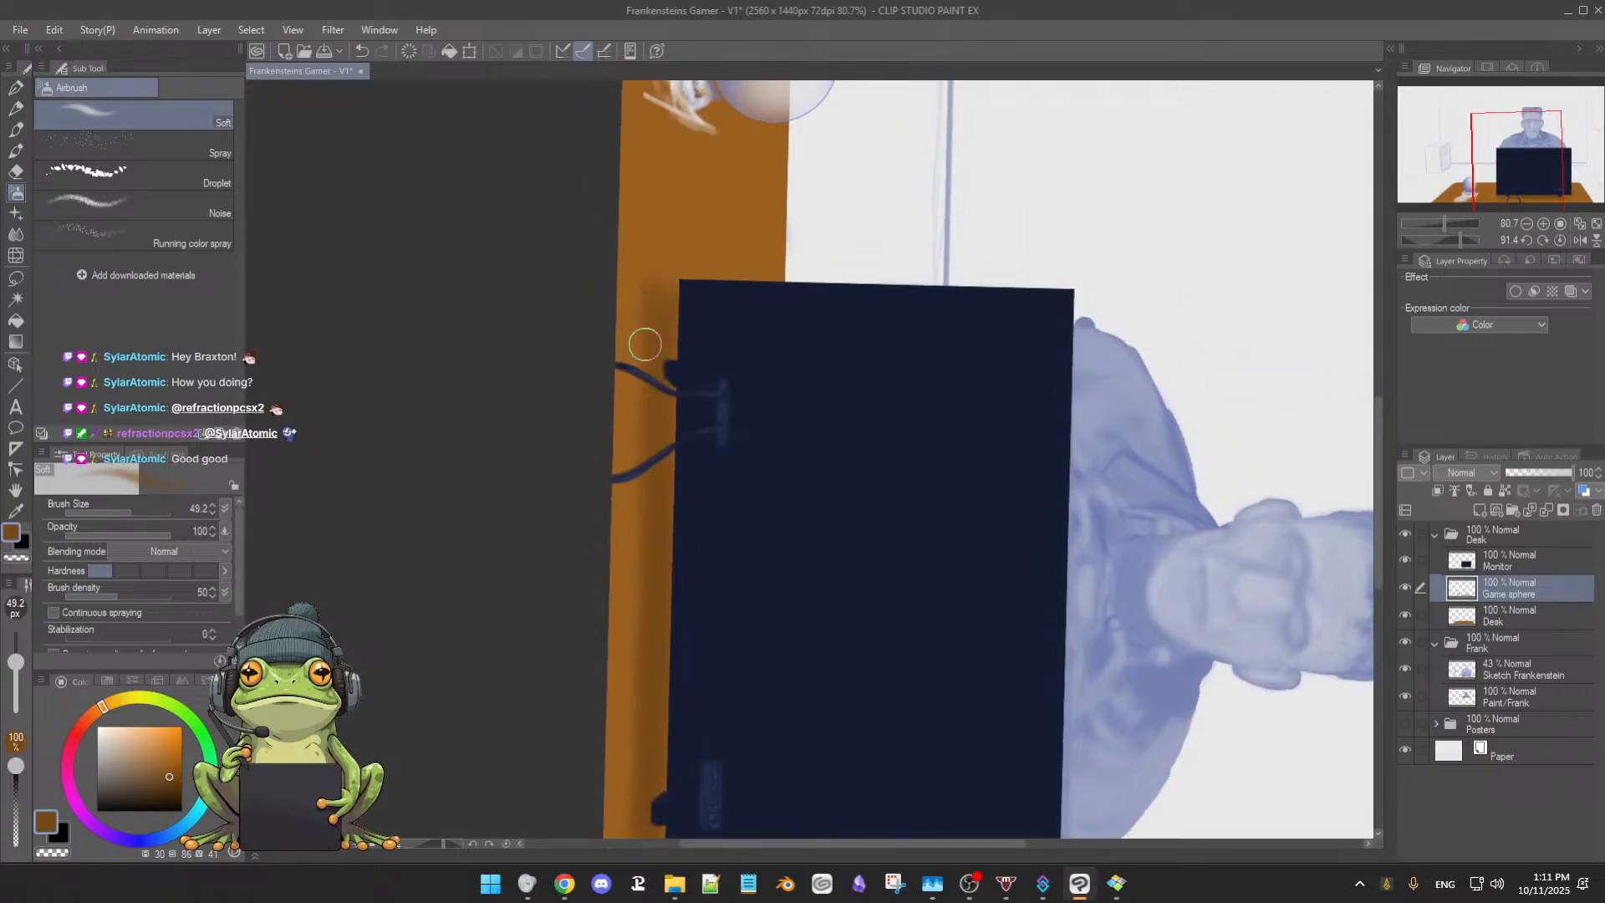
drag(757, 612, 766, 353)
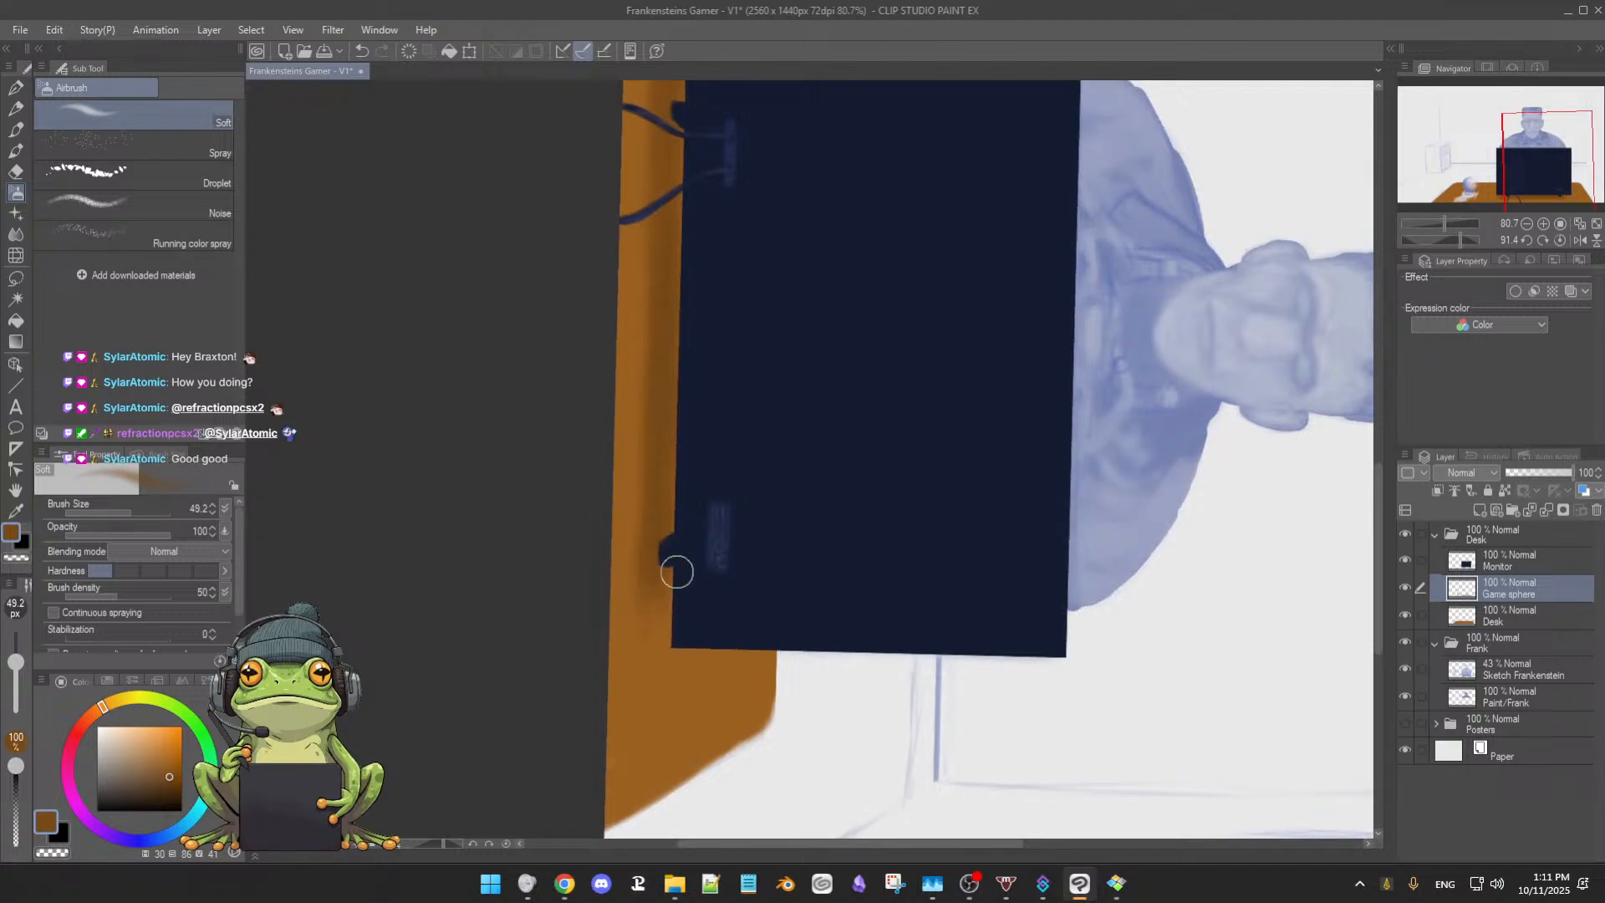
mouse_move(673, 562)
mouse_down()
mouse_move(810, 512)
mouse_move(852, 634)
mouse_move(846, 504)
mouse_up()
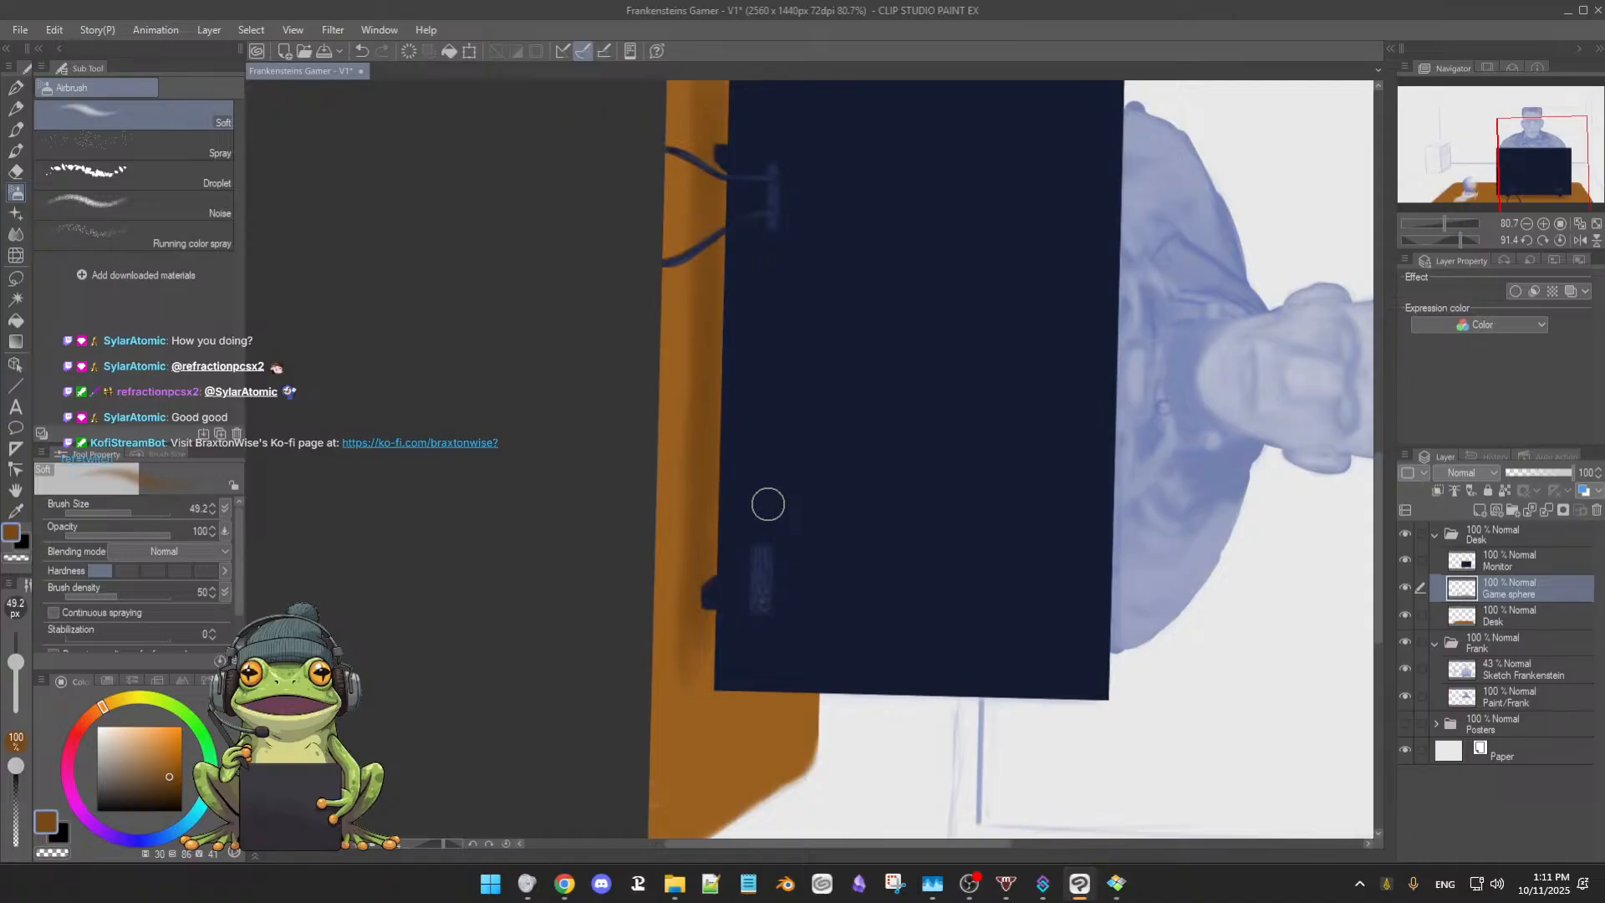
Set the 3rdCoffee Soft Eraser to size 84.4 and return to the Soft airbrush at the desk shadow
key(alt)
key(e)
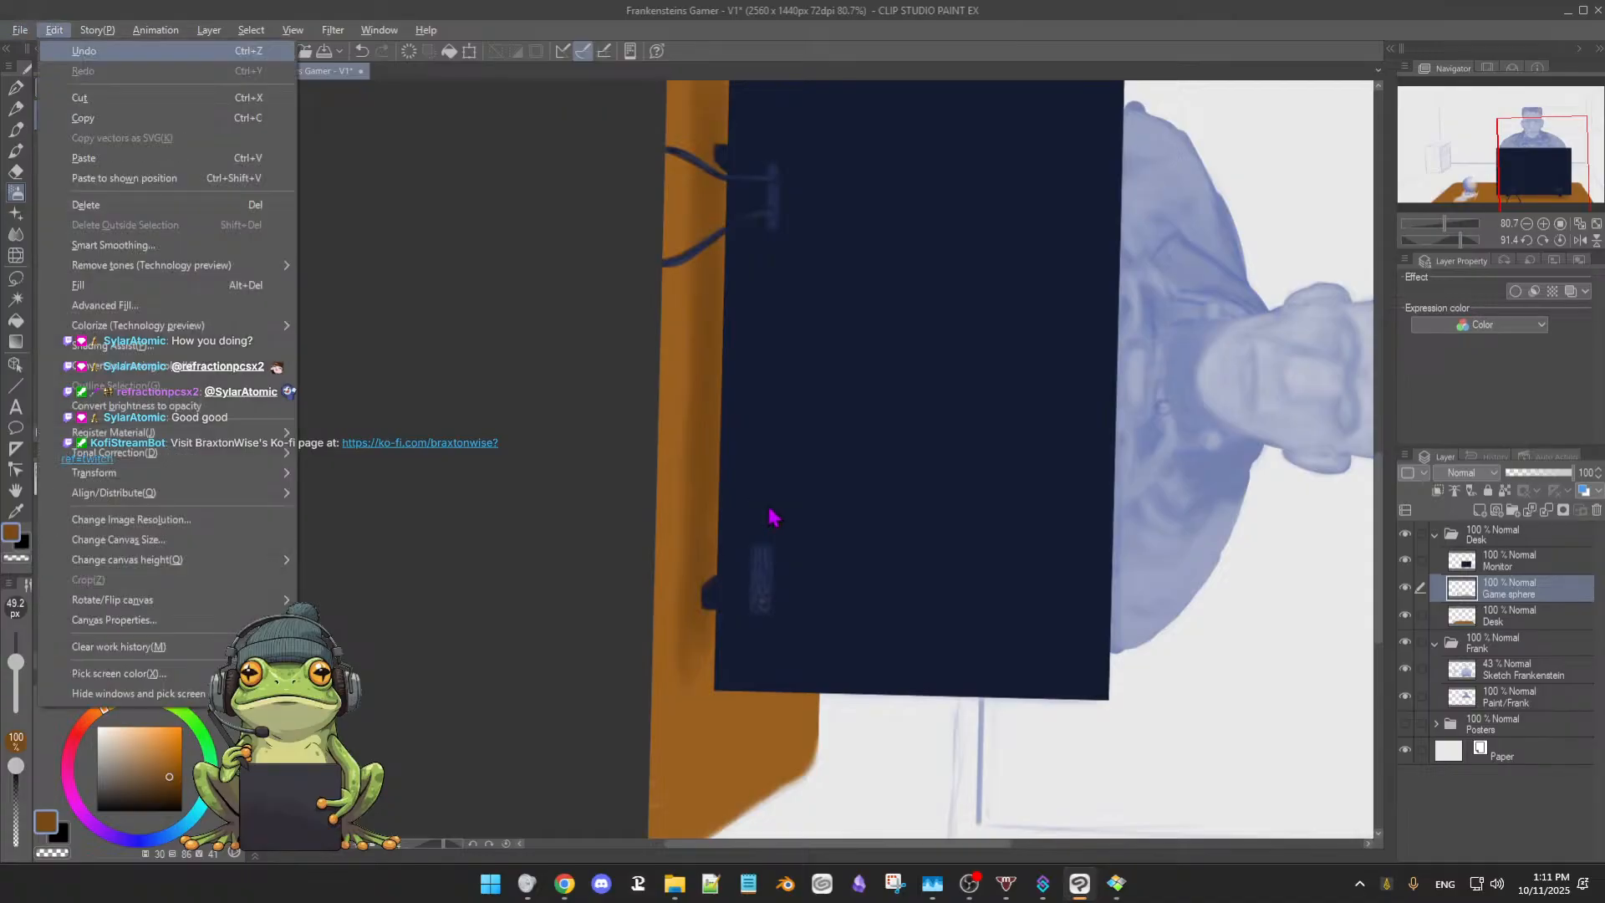
key(Escape)
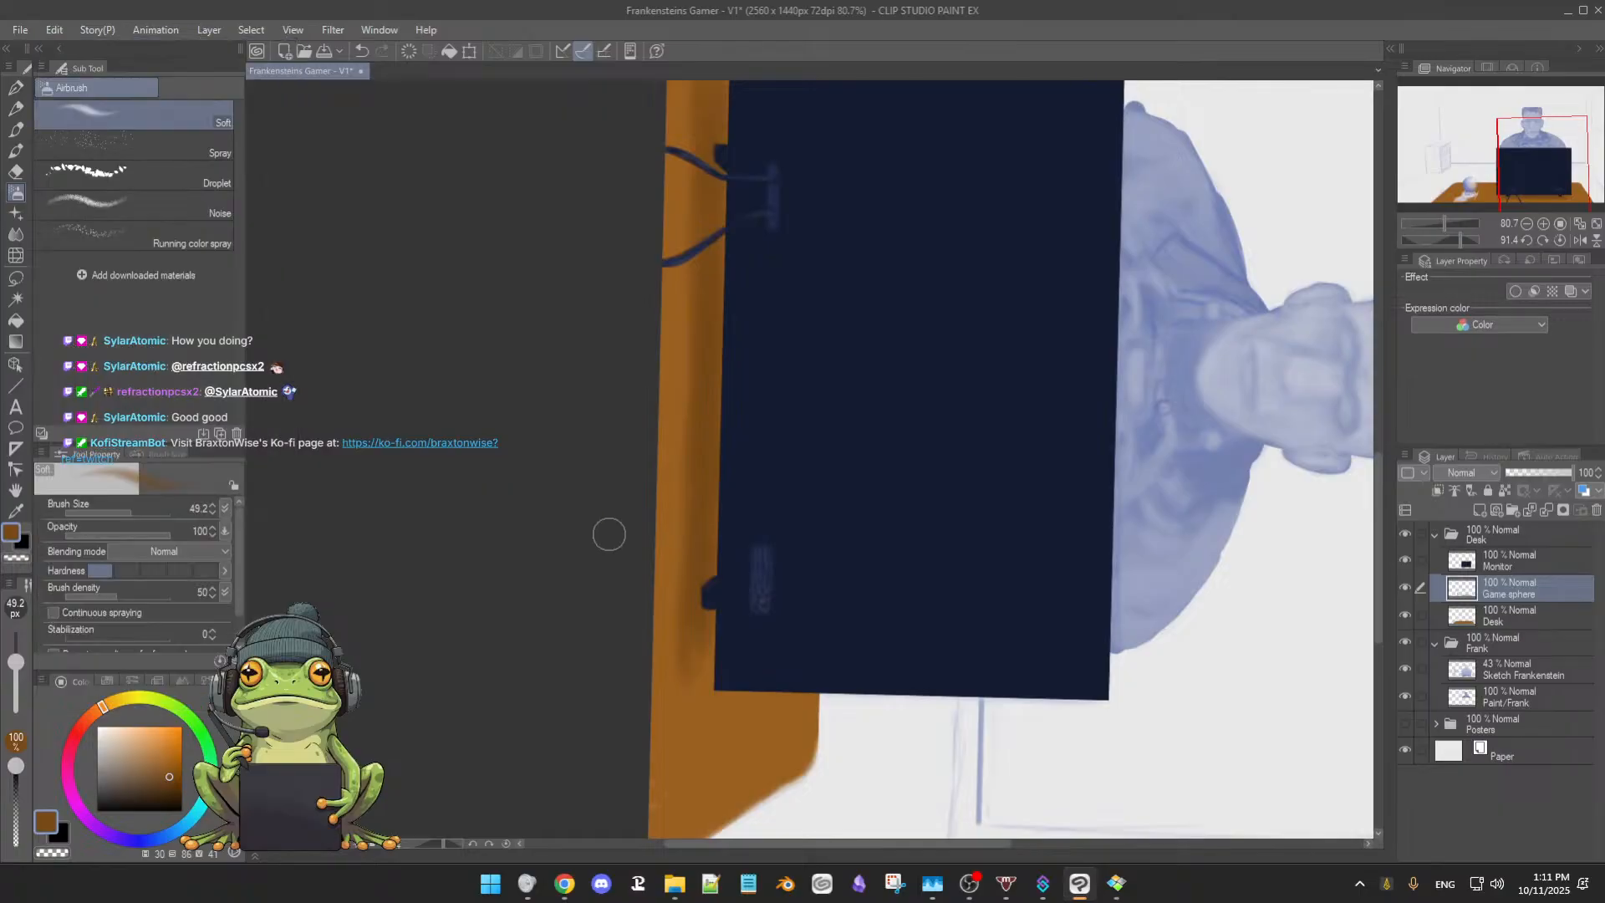
key(e)
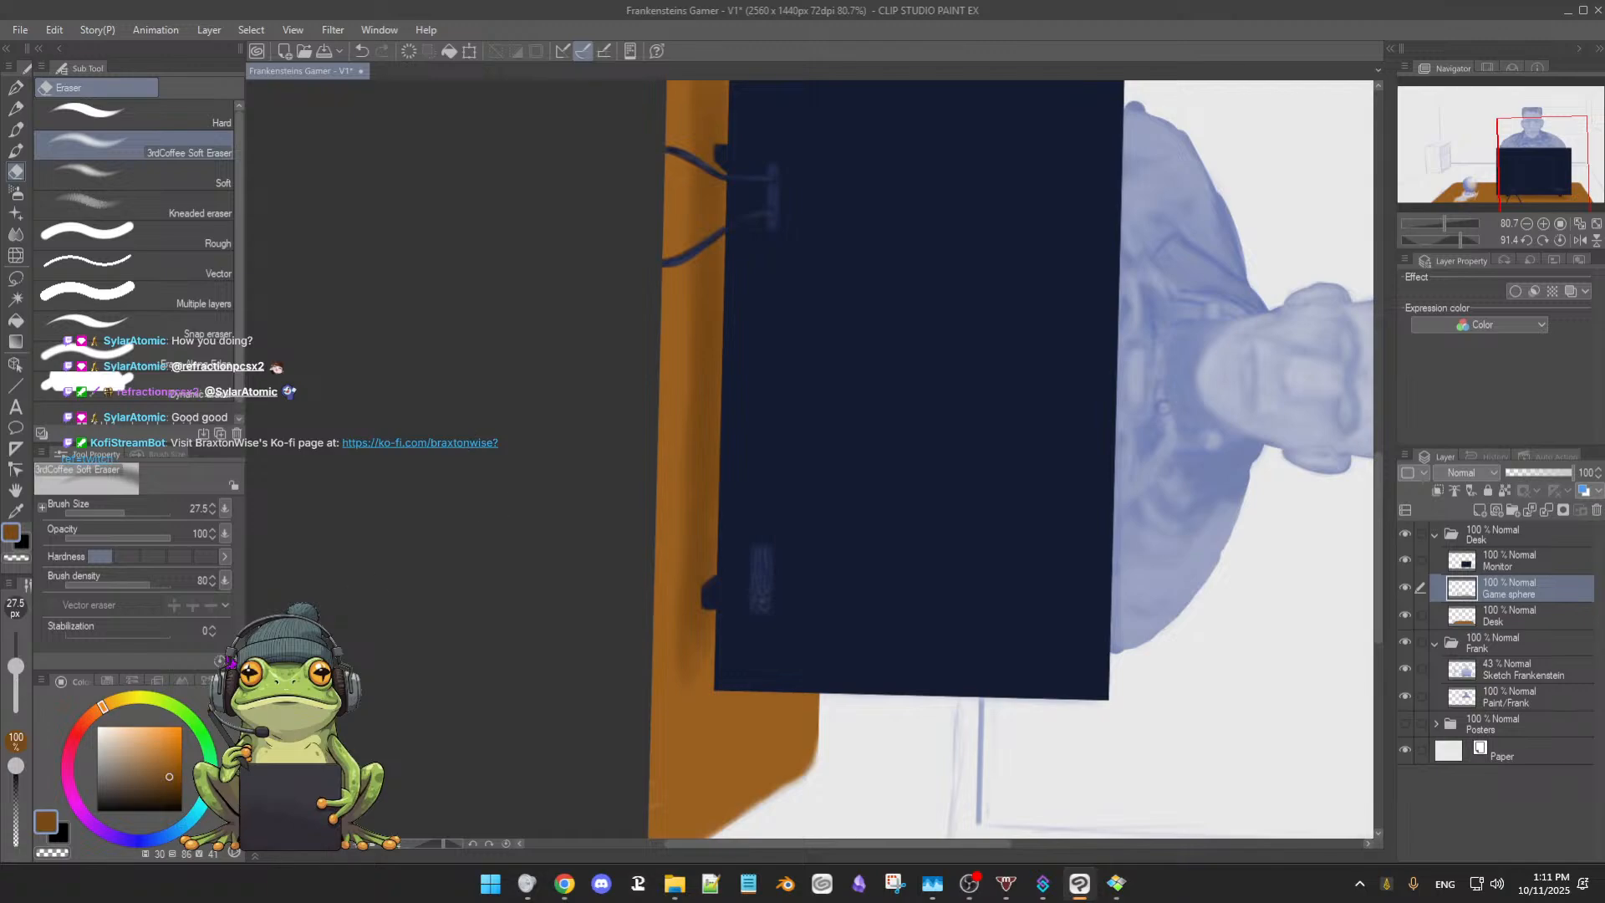
key(])
key(])
key(])
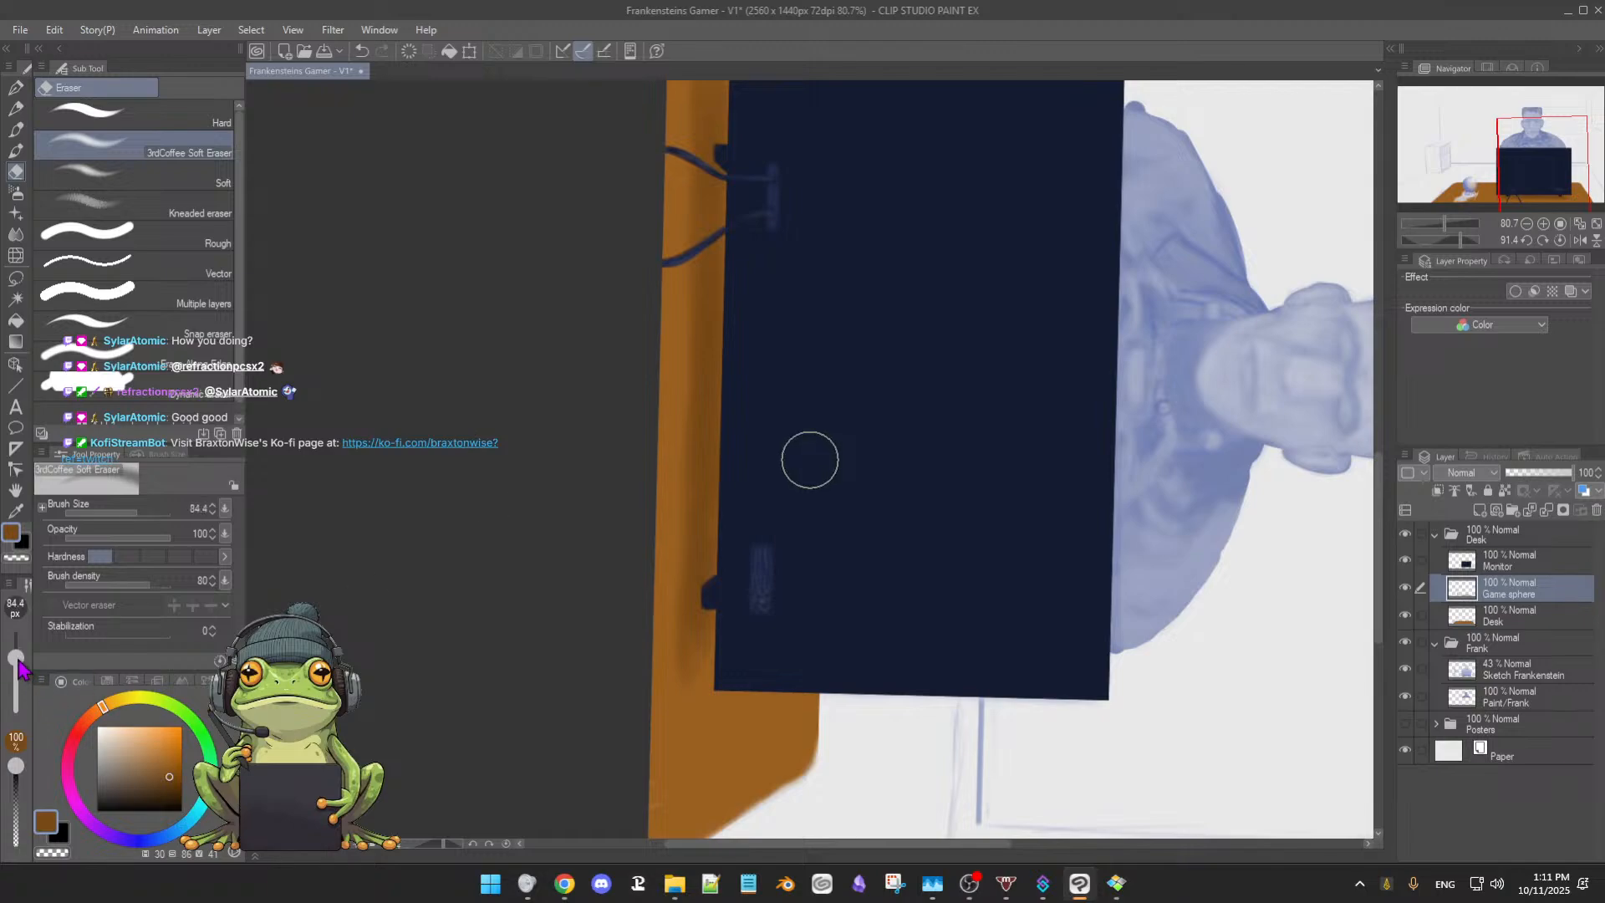
key(b)
mouse_move(849, 365)
mouse_down()
mouse_move(894, 544)
mouse_move(895, 501)
mouse_up()
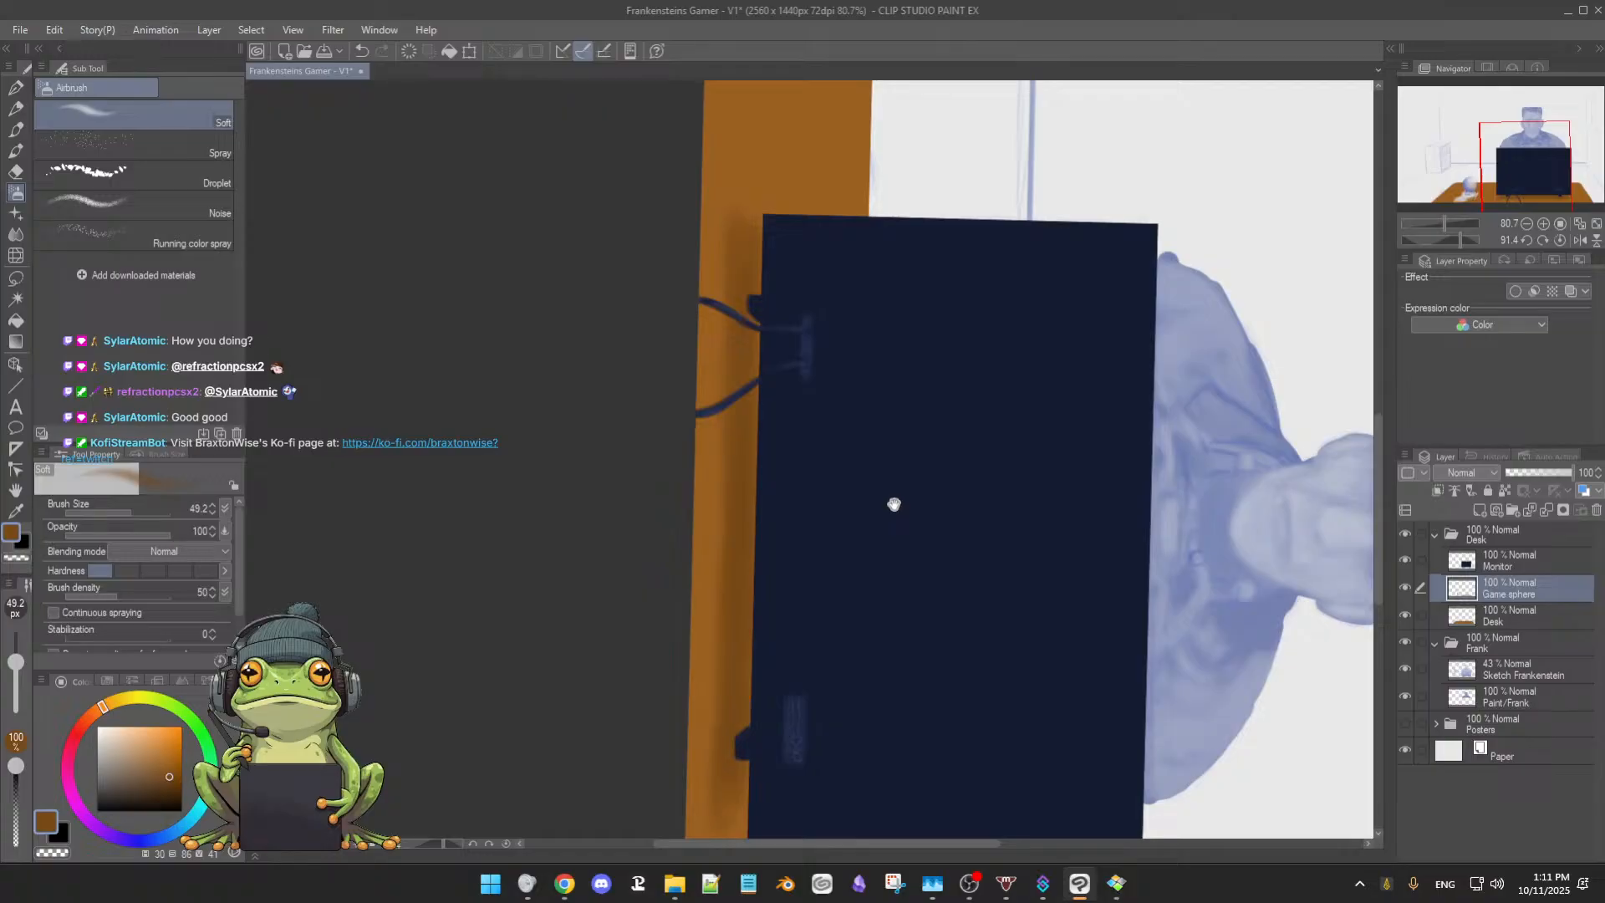
Set the 3rdCoffee Soft Eraser to size 68.8 and touch up the desk shadow by the monitor's right foot with the Soft airbrush
key(e)
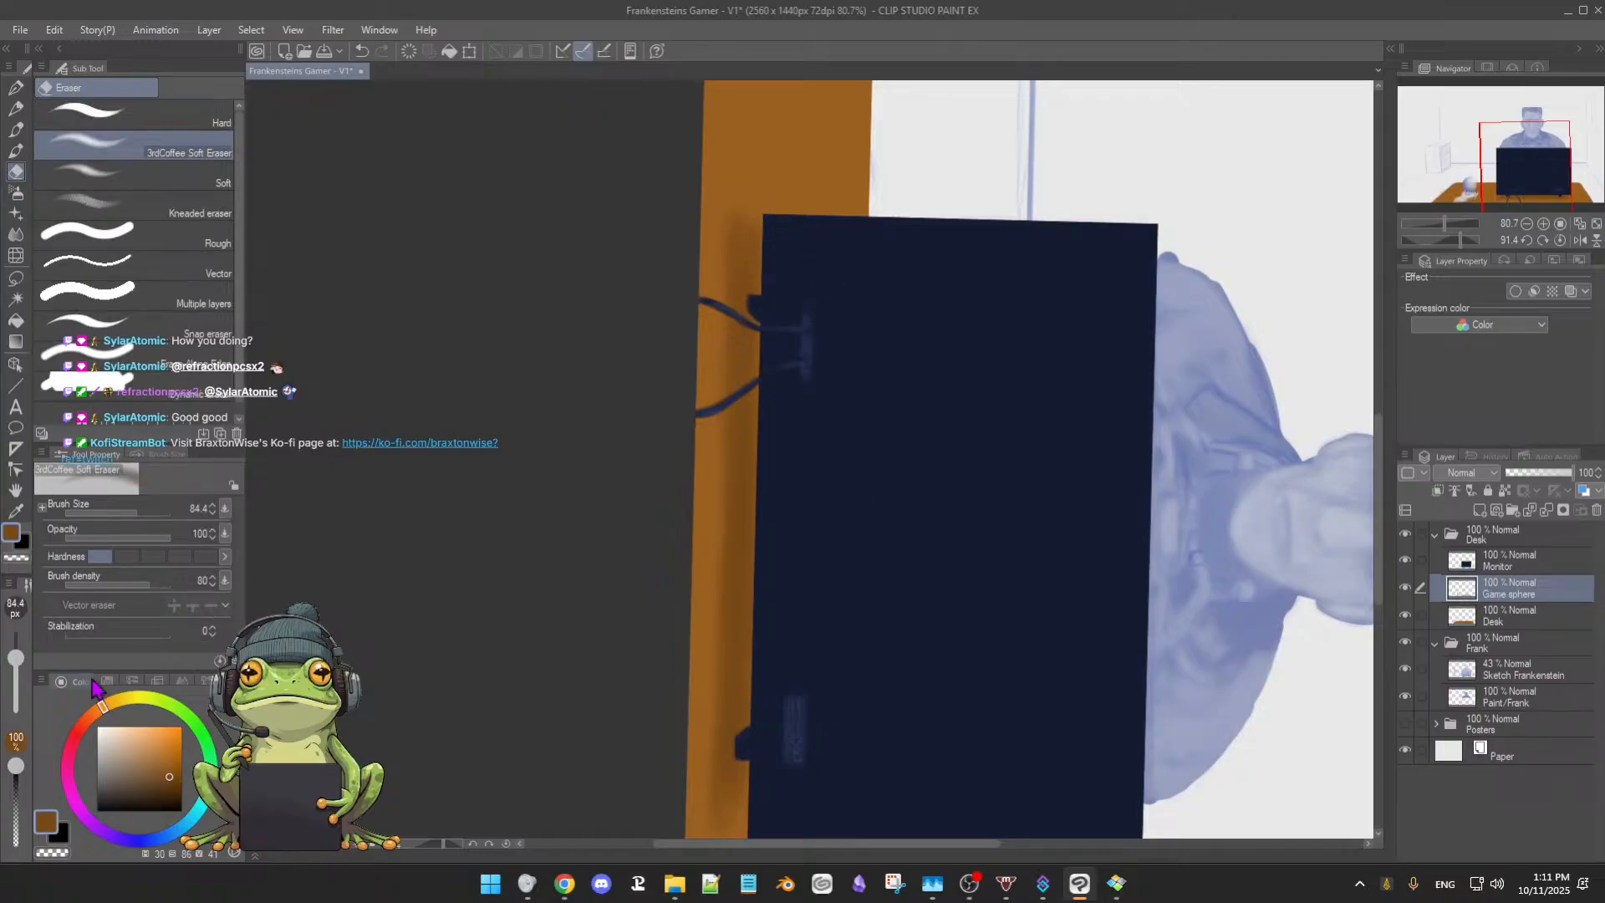
drag(15, 693, 17, 671)
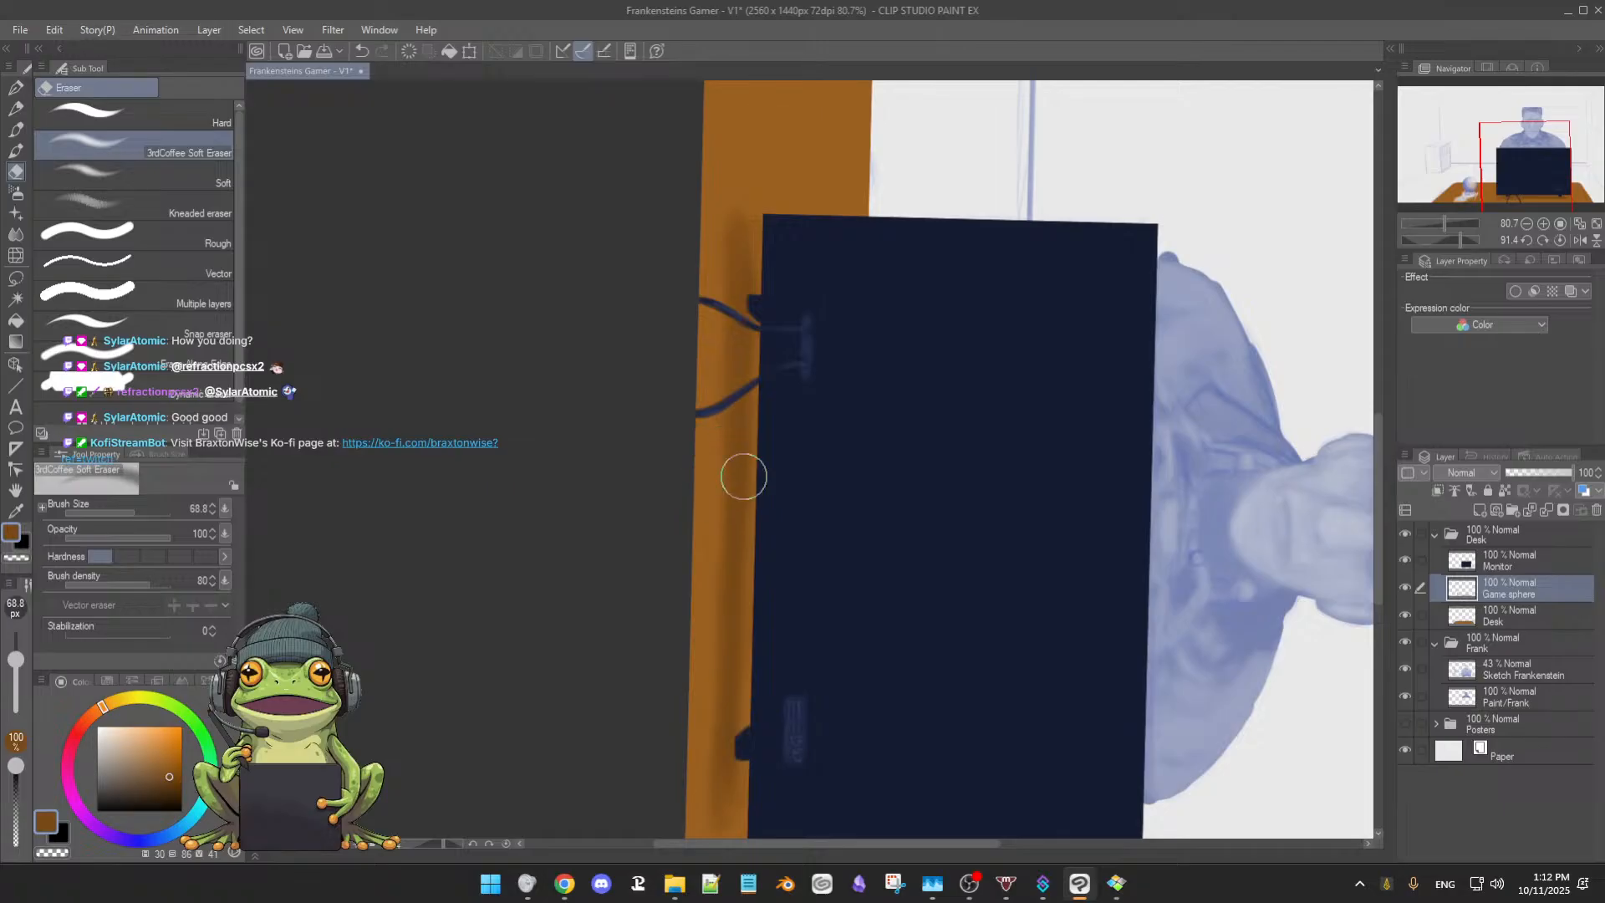
key(b)
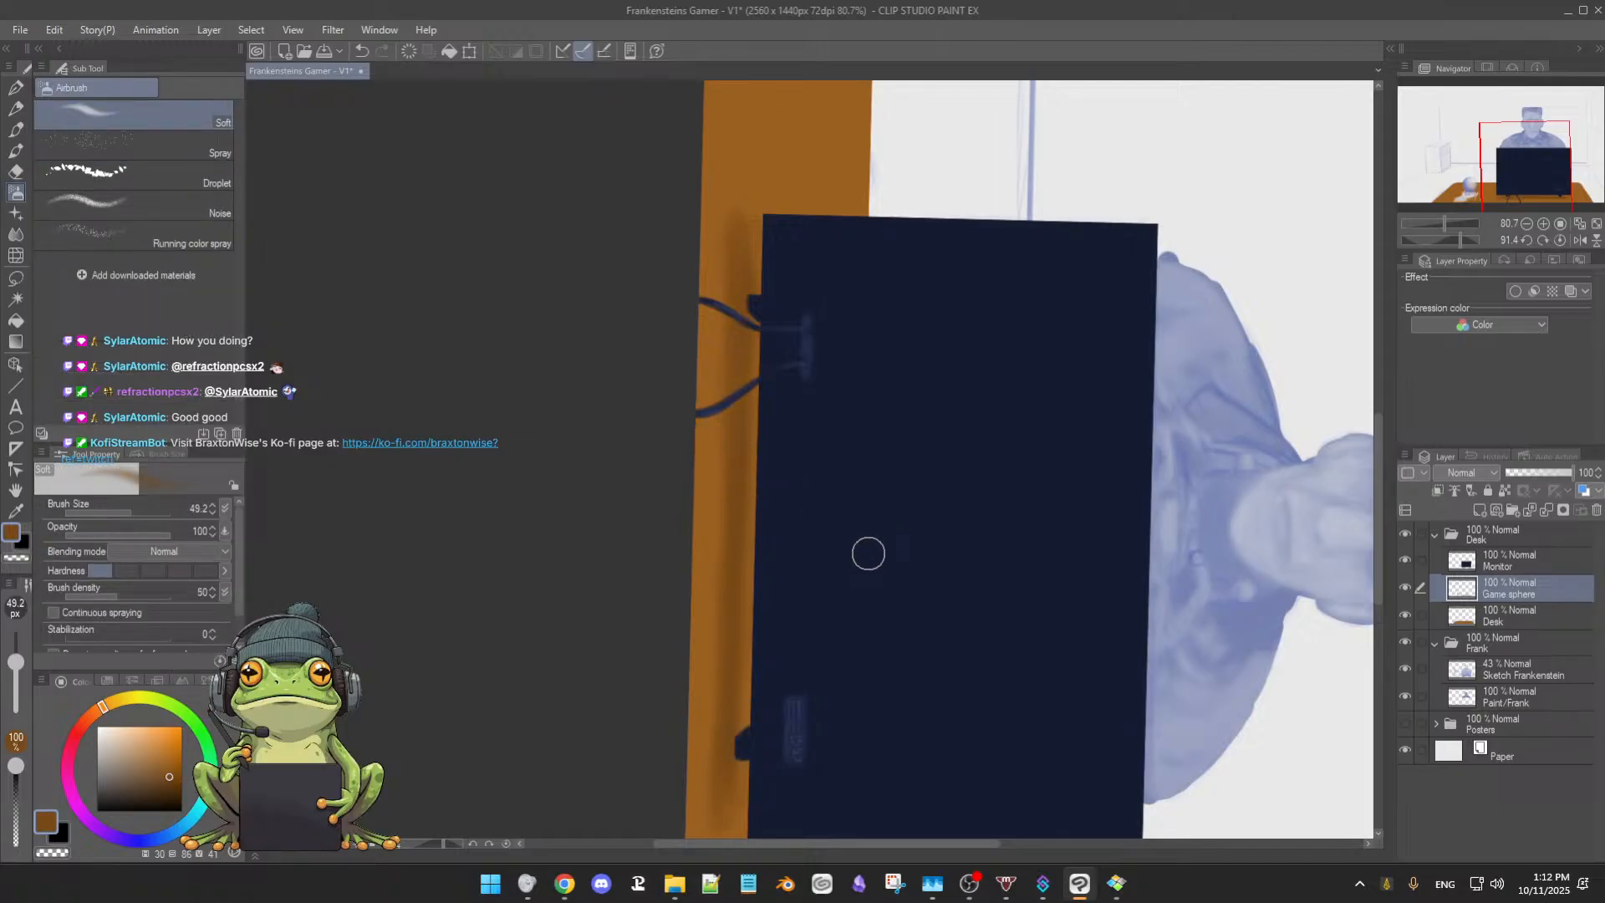
key(ctrl+at)
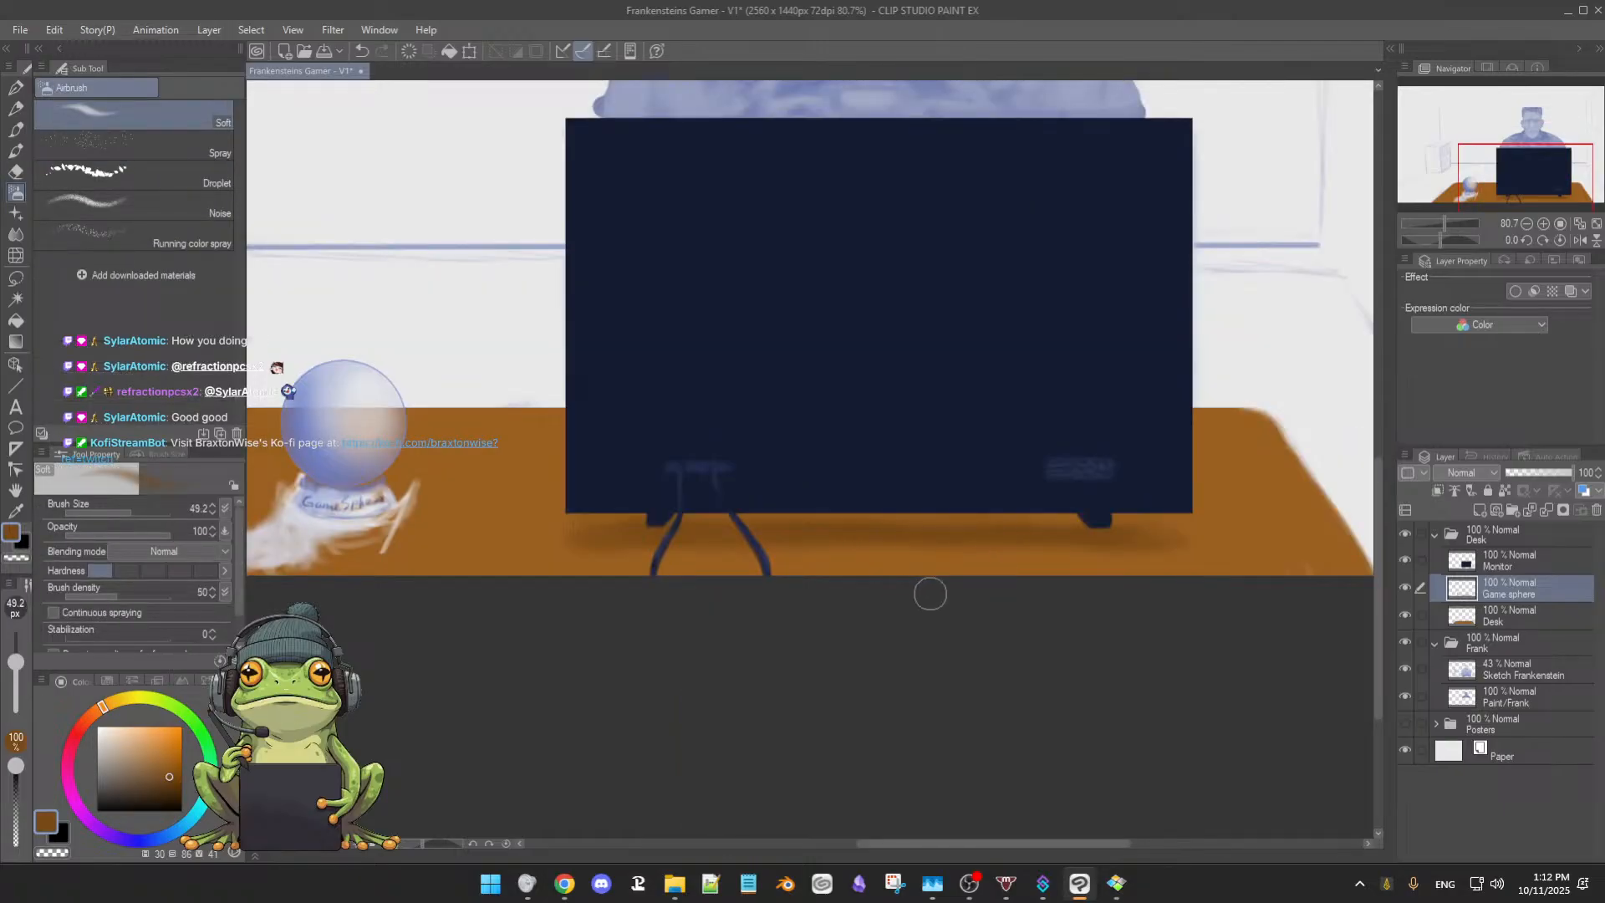
scroll(1138, 587, down, 2)
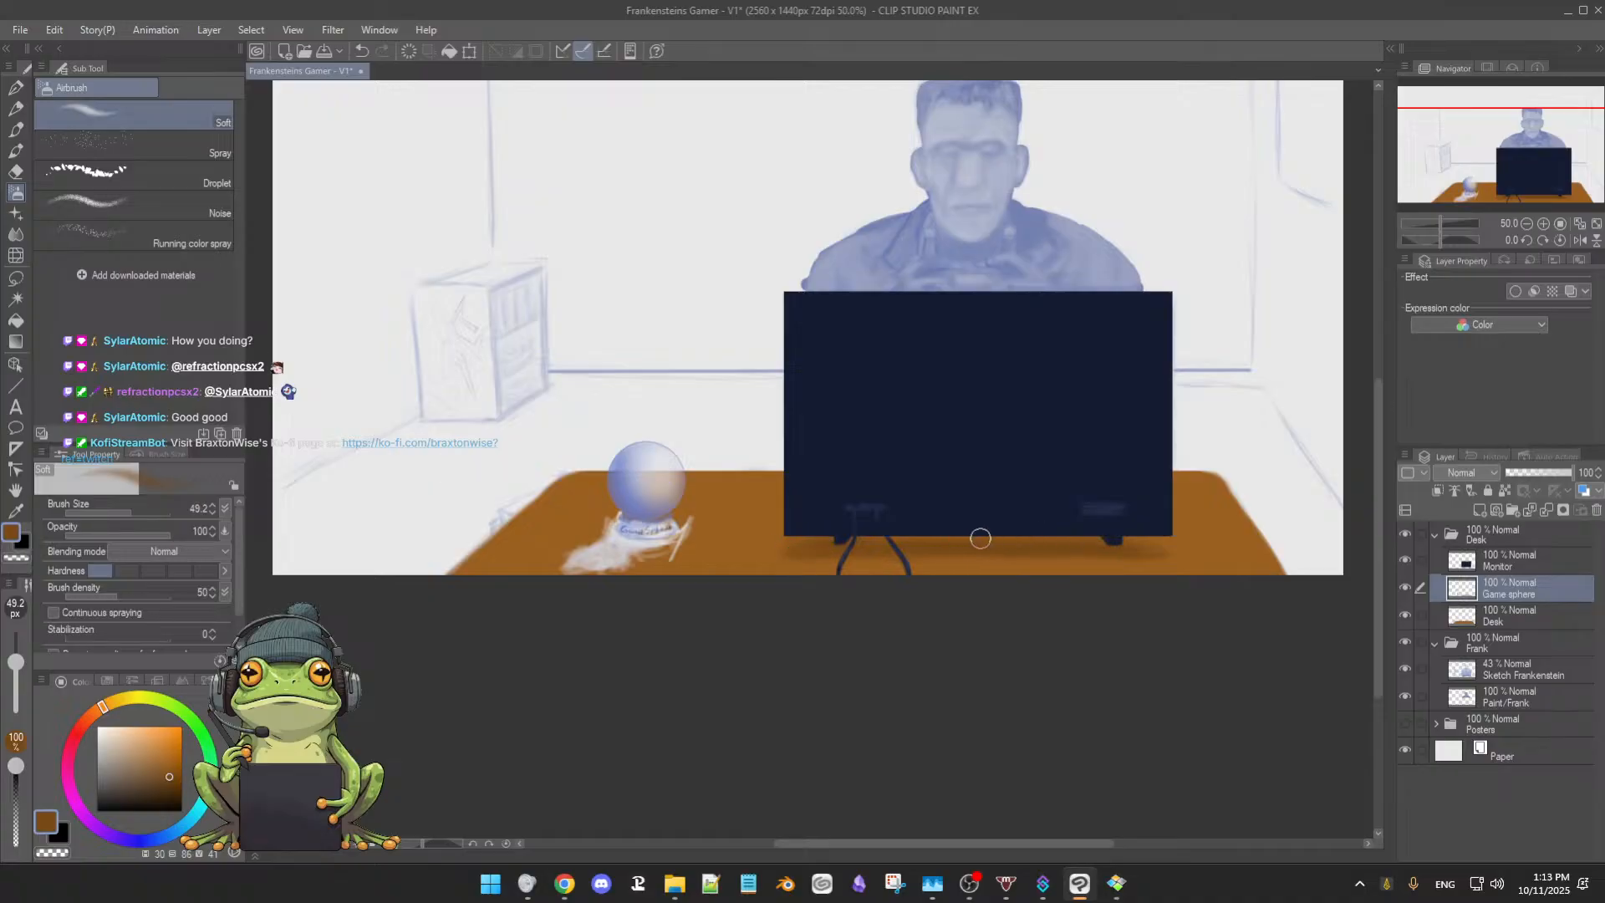
click(1112, 541)
Check the desk shadow by hiding and showing the Game sphere layer and the Monitor layer
click(1405, 588)
click(1405, 589)
click(1405, 588)
click(1405, 589)
click(1405, 560)
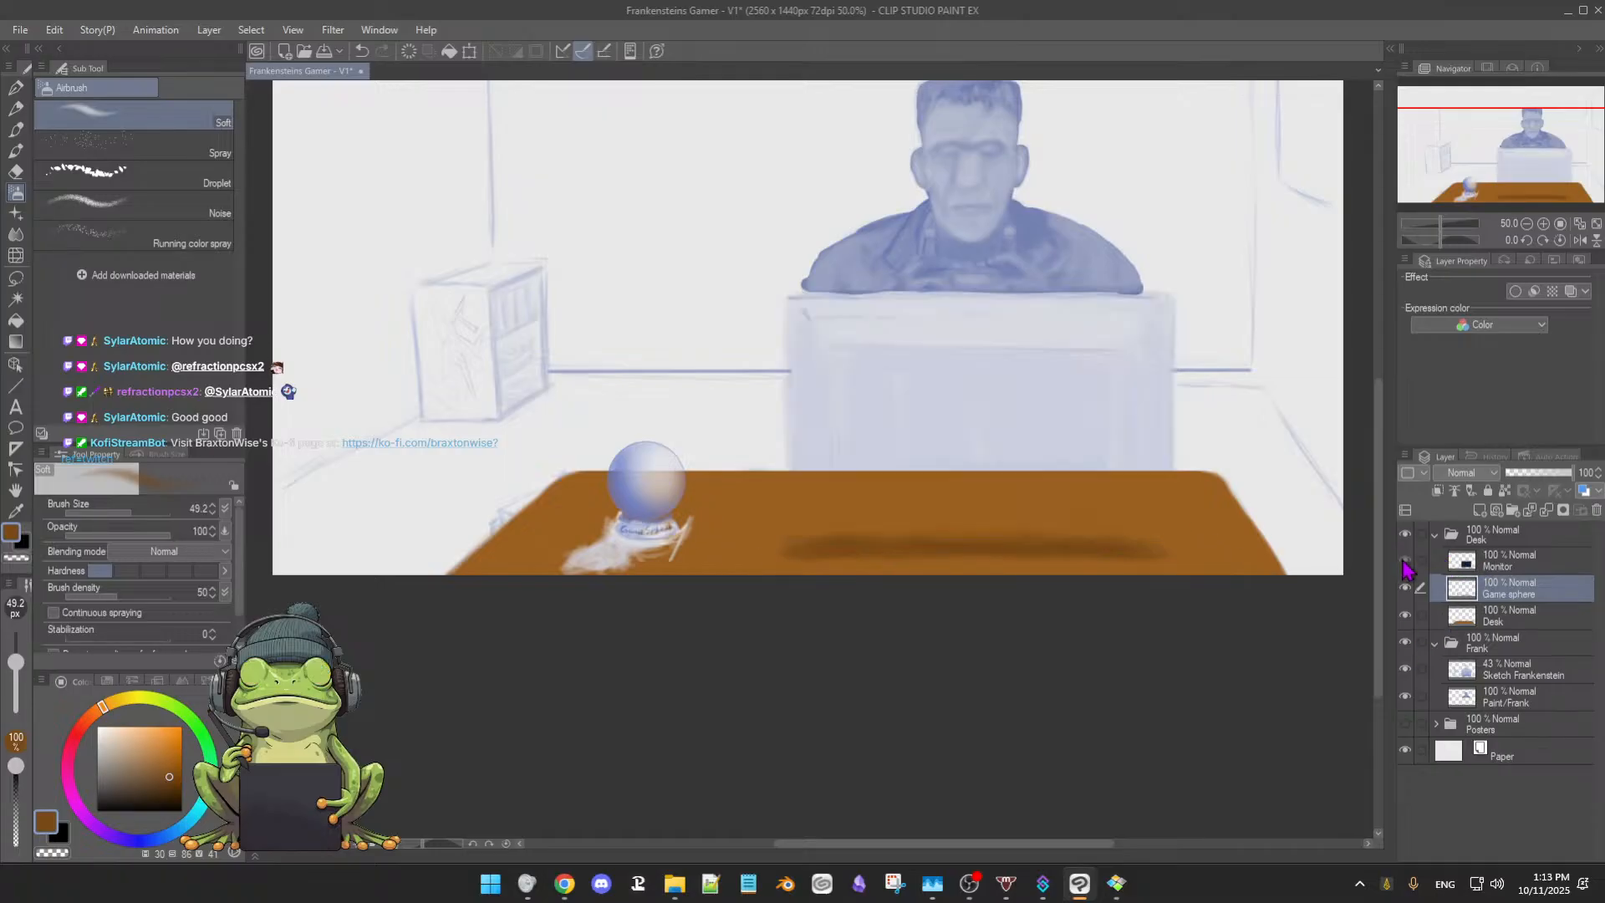
click(1405, 560)
Make the Monitor layer active and hide the Sketch Frankenstein layer
click(1514, 566)
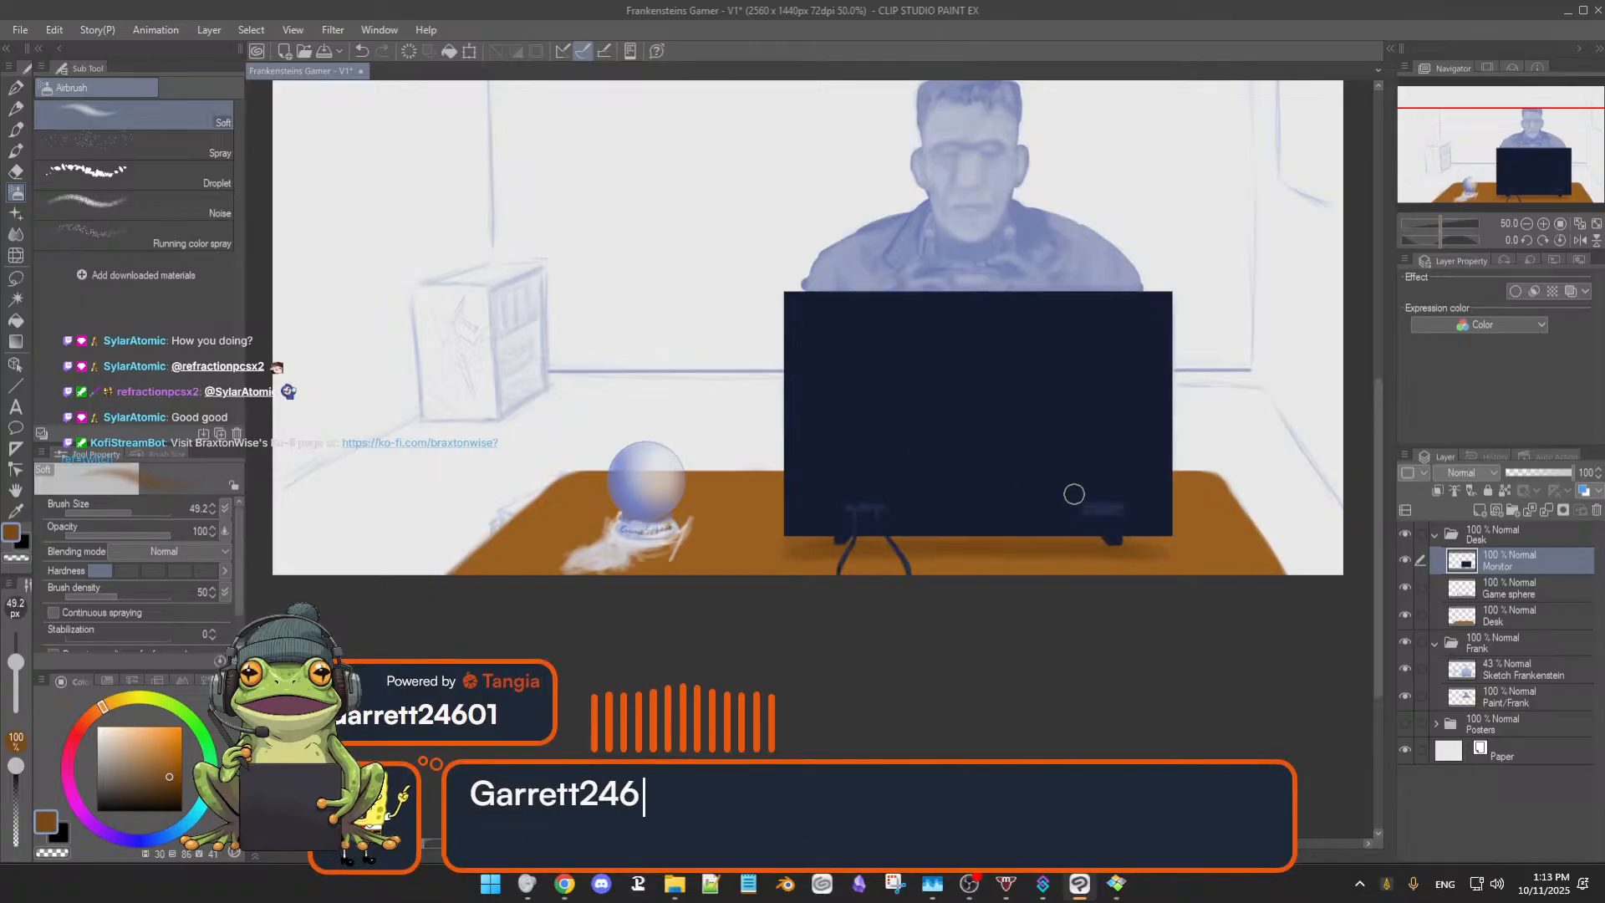
click(1404, 670)
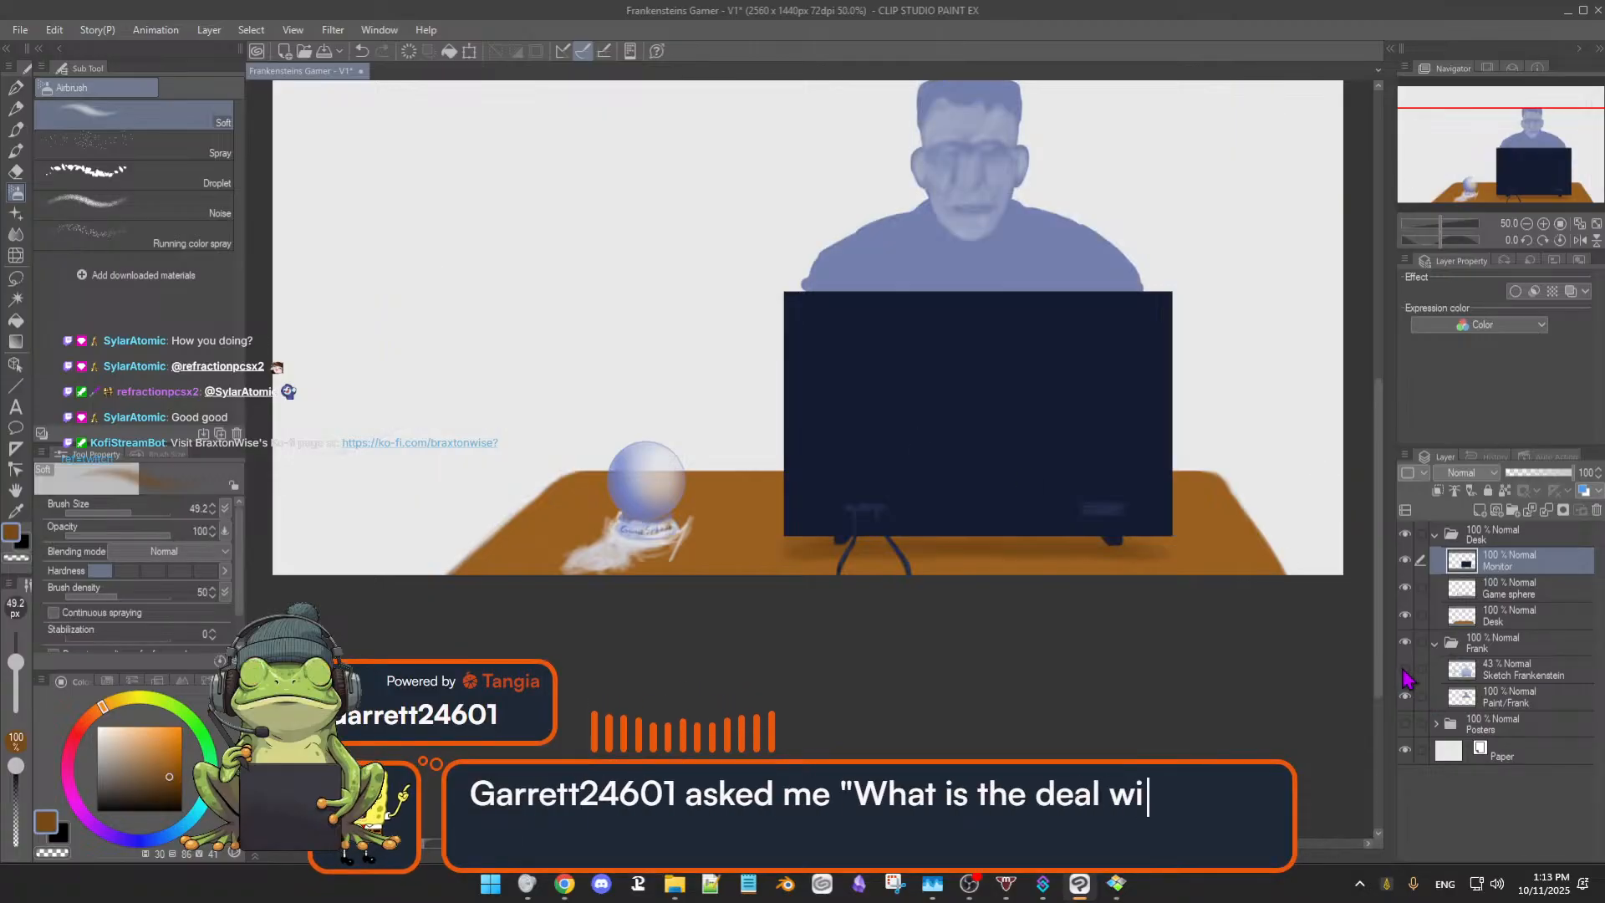
Toggle the Sketch Frankenstein layer's visibility to compare the drawing with and without it, leaving the layer shown
click(1405, 670)
click(1404, 670)
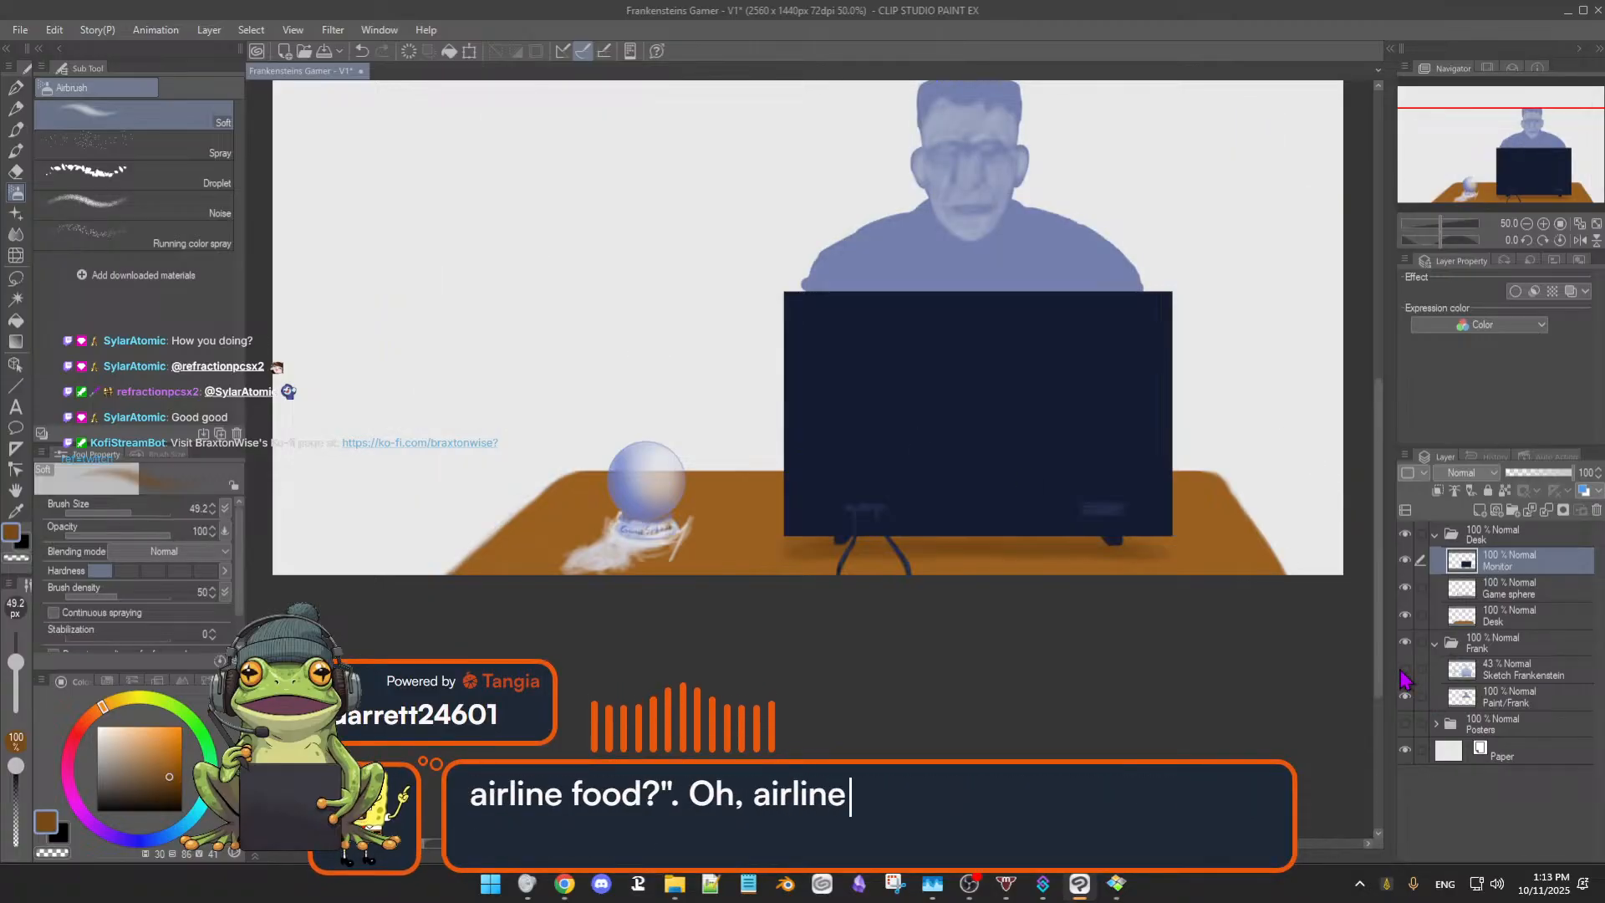
click(1404, 671)
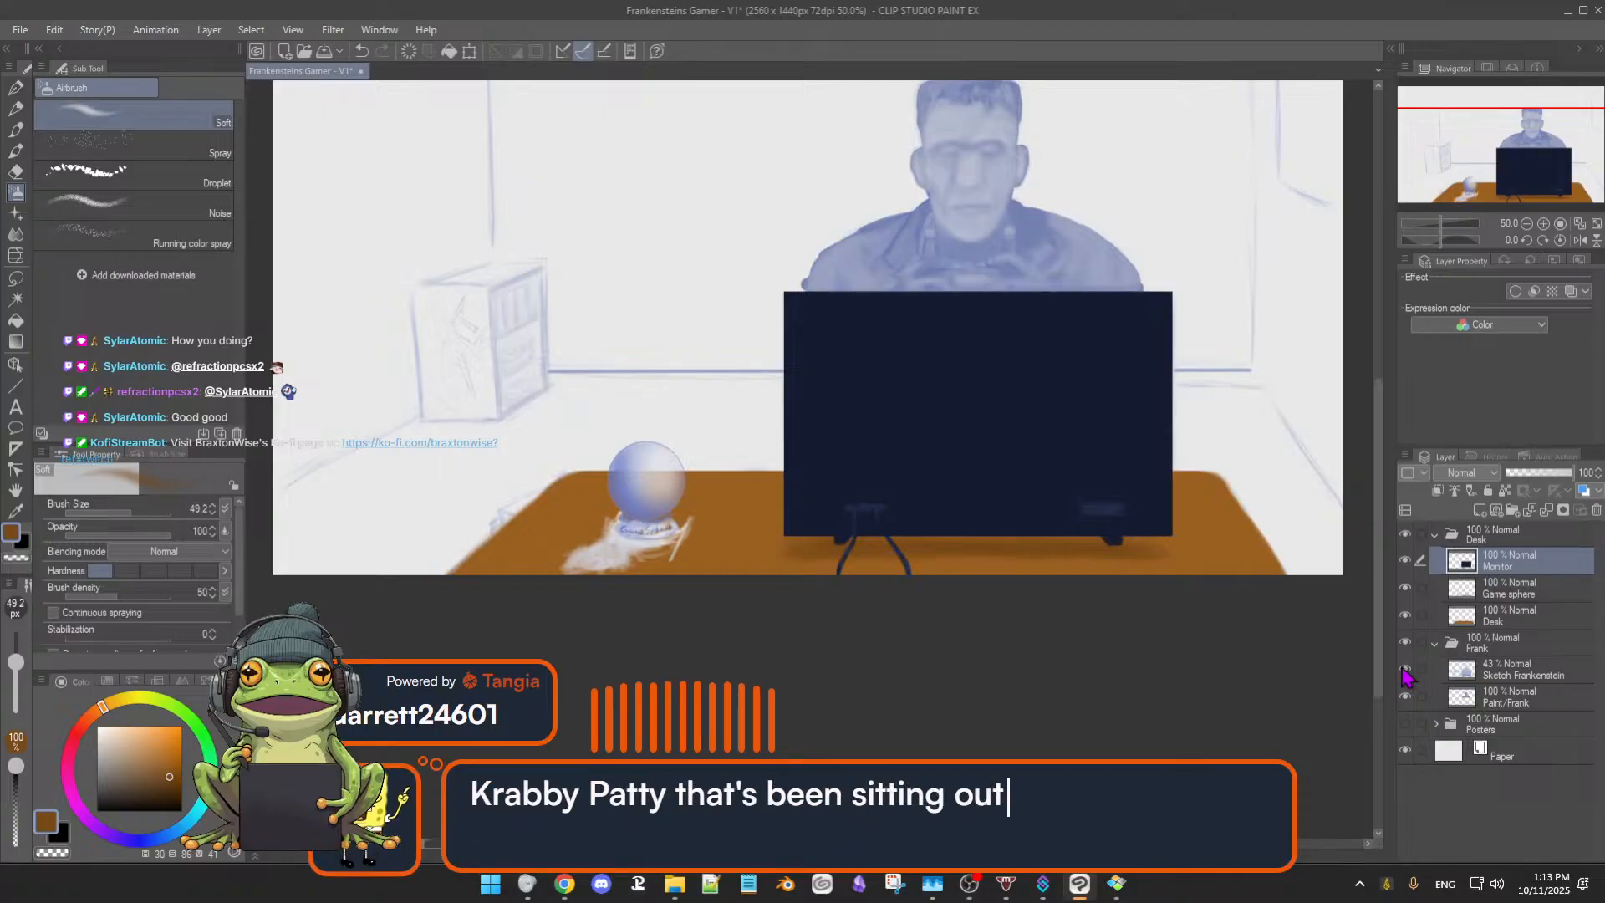
click(1405, 671)
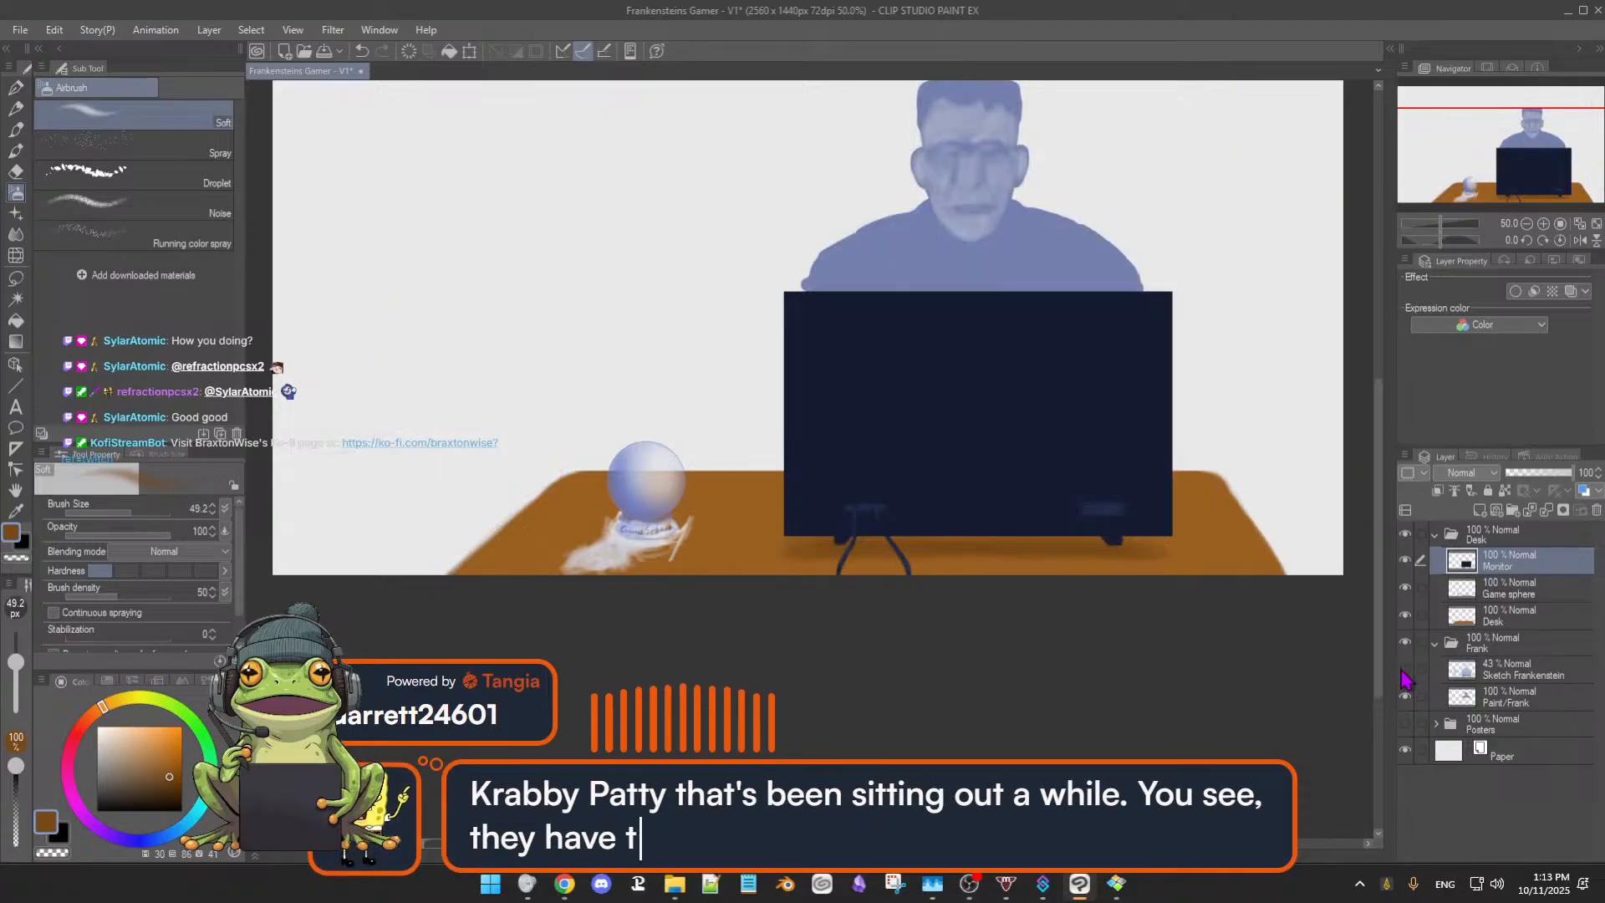
click(1403, 672)
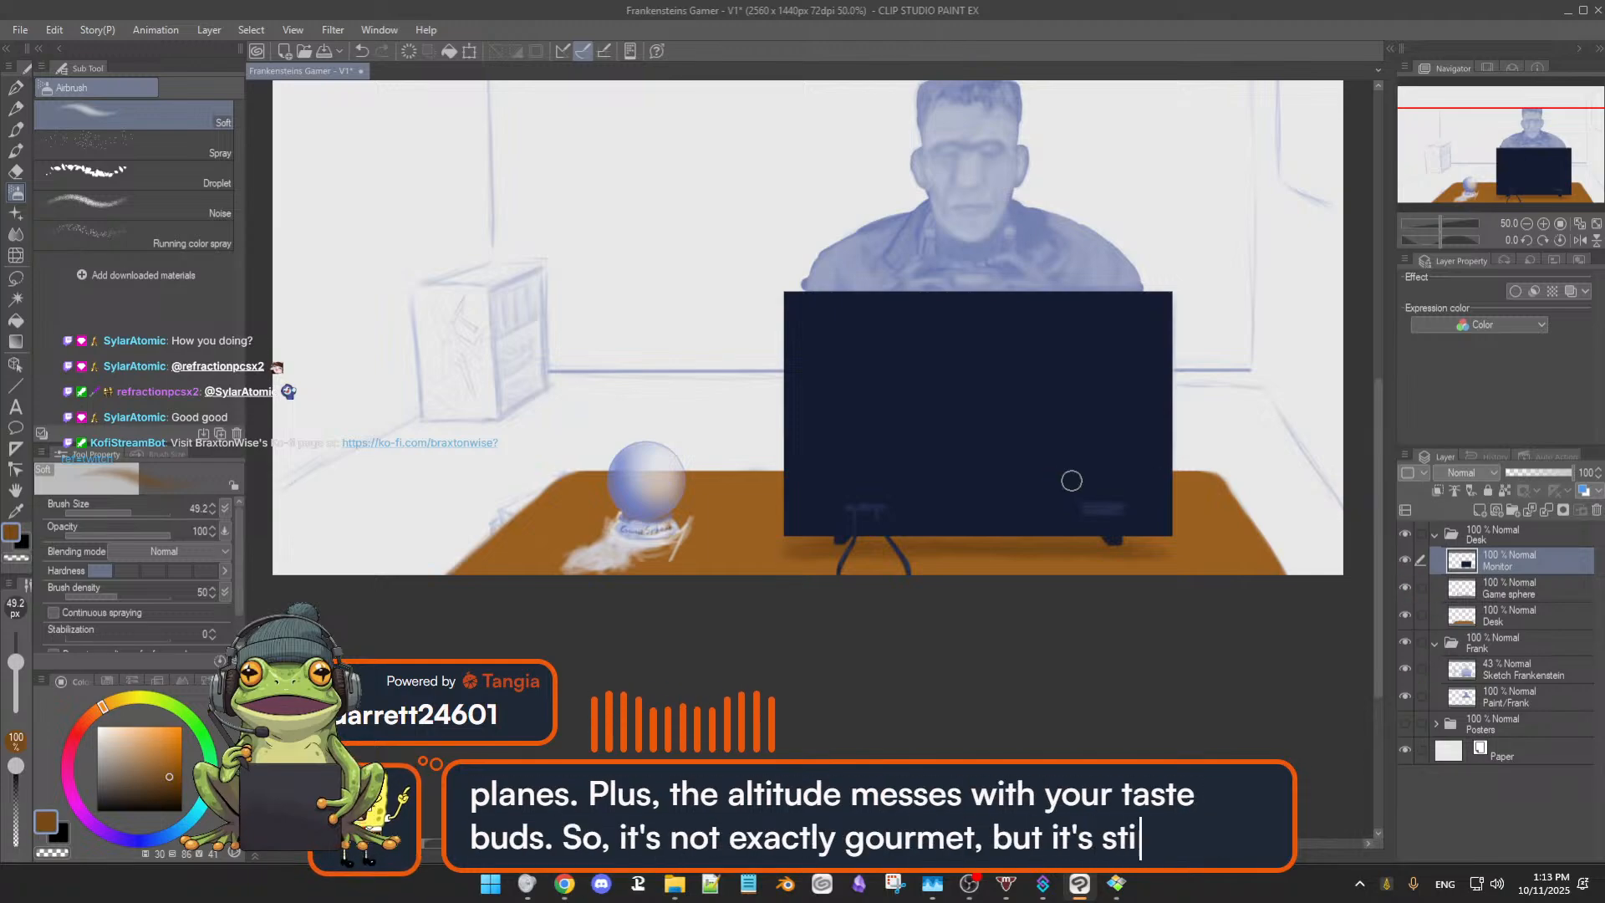
Make a thin rectangular selection along the full width of the monitor's top edge on the Monitor layer
drag(1225, 522, 1256, 699)
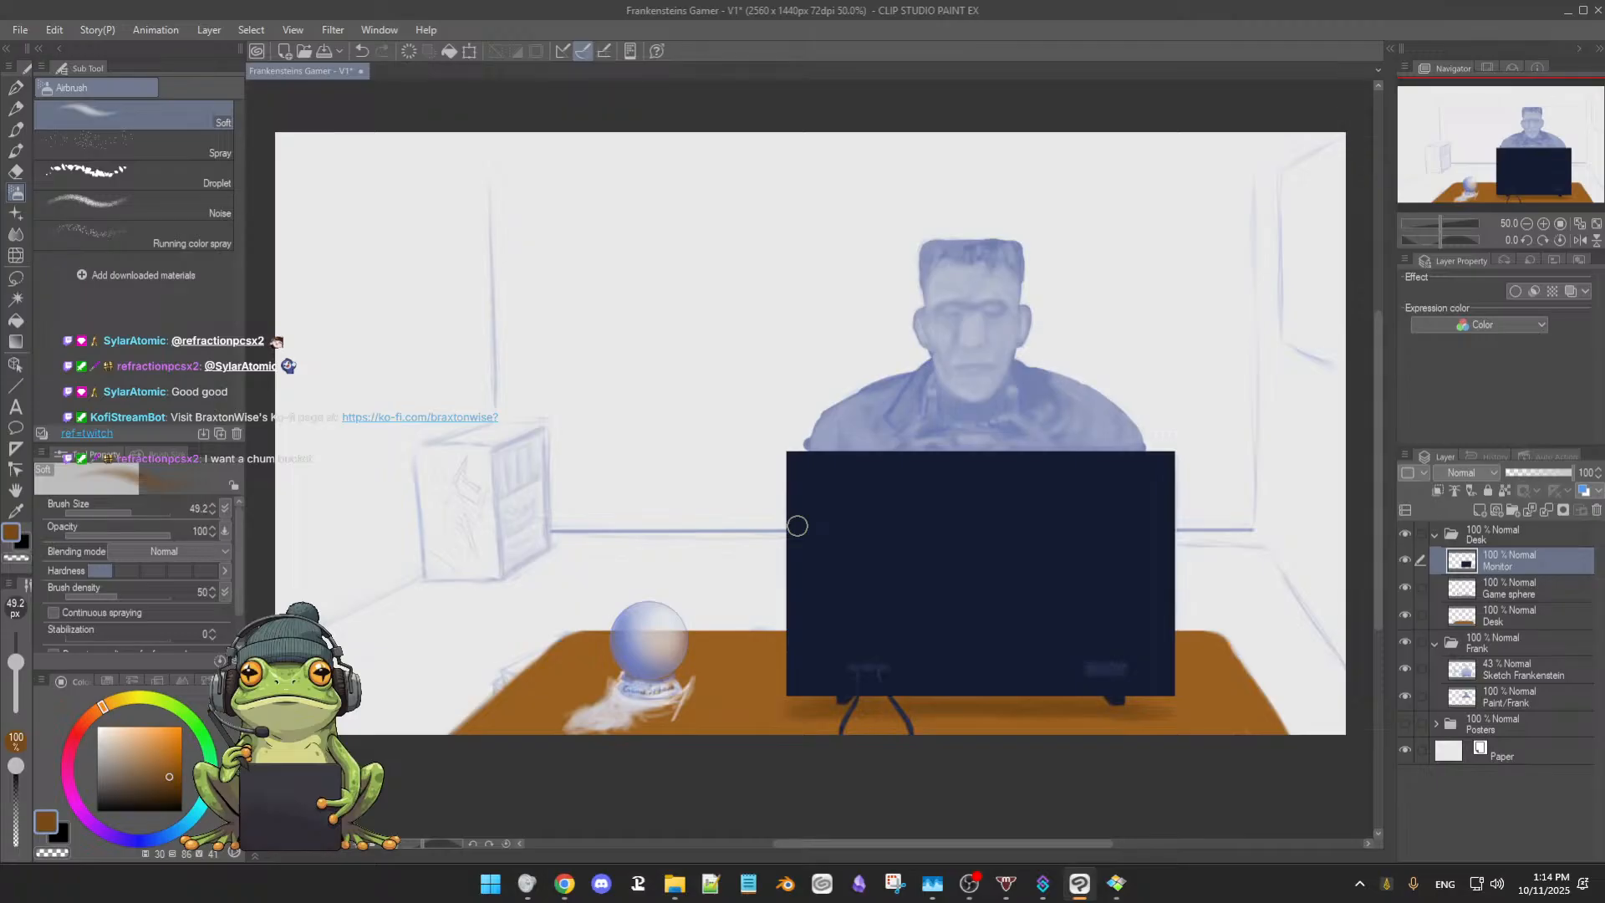
key(m)
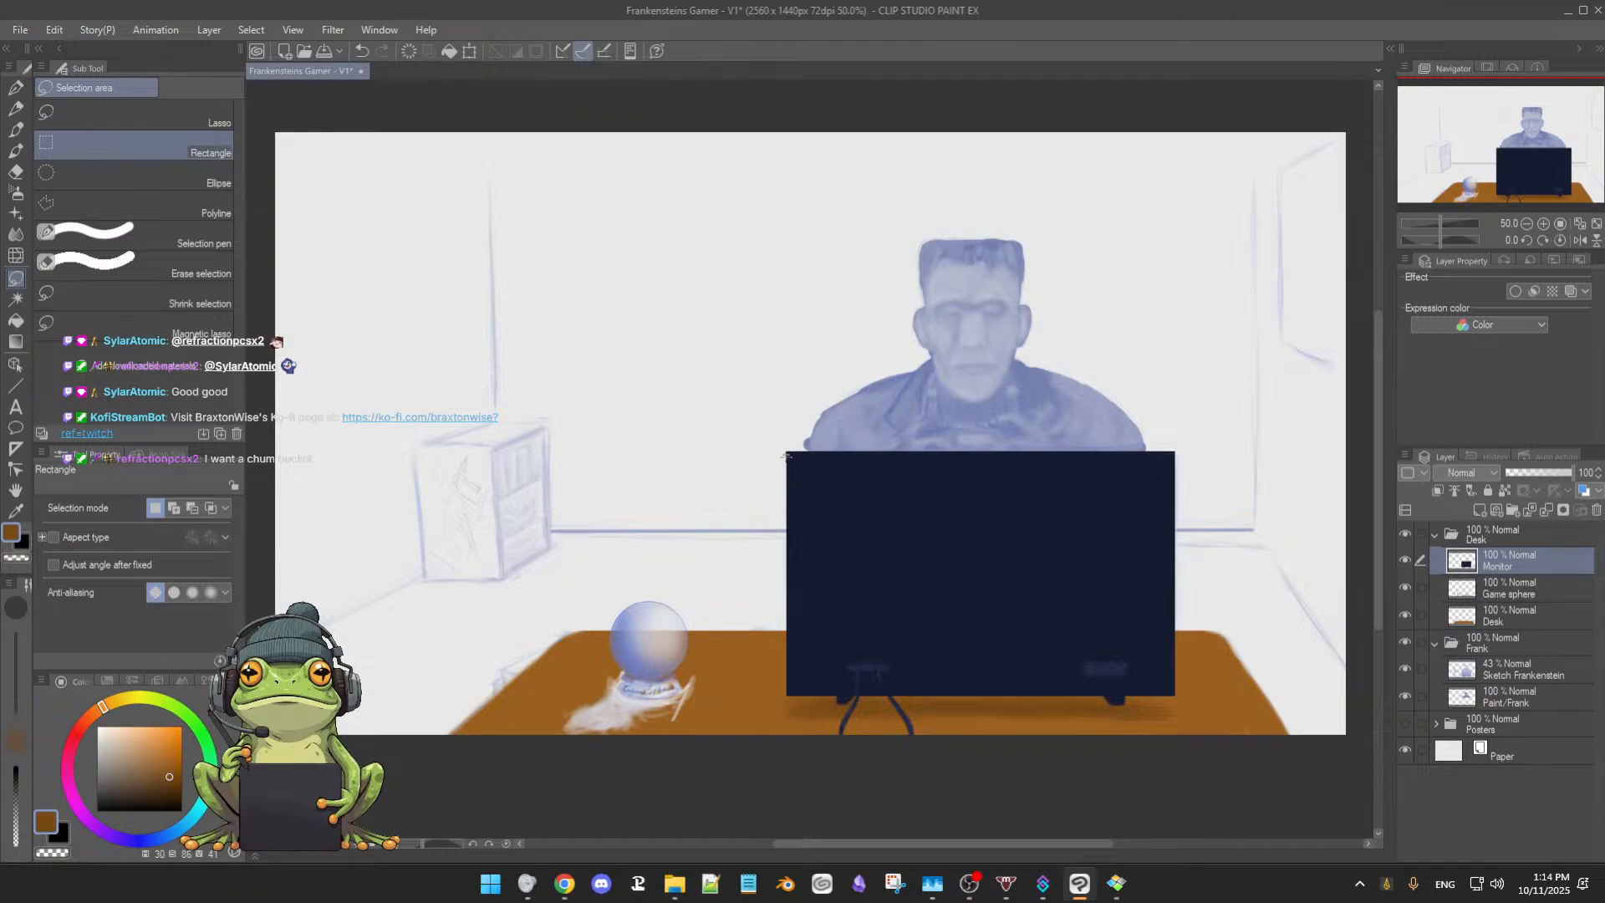
drag(786, 453, 1173, 465)
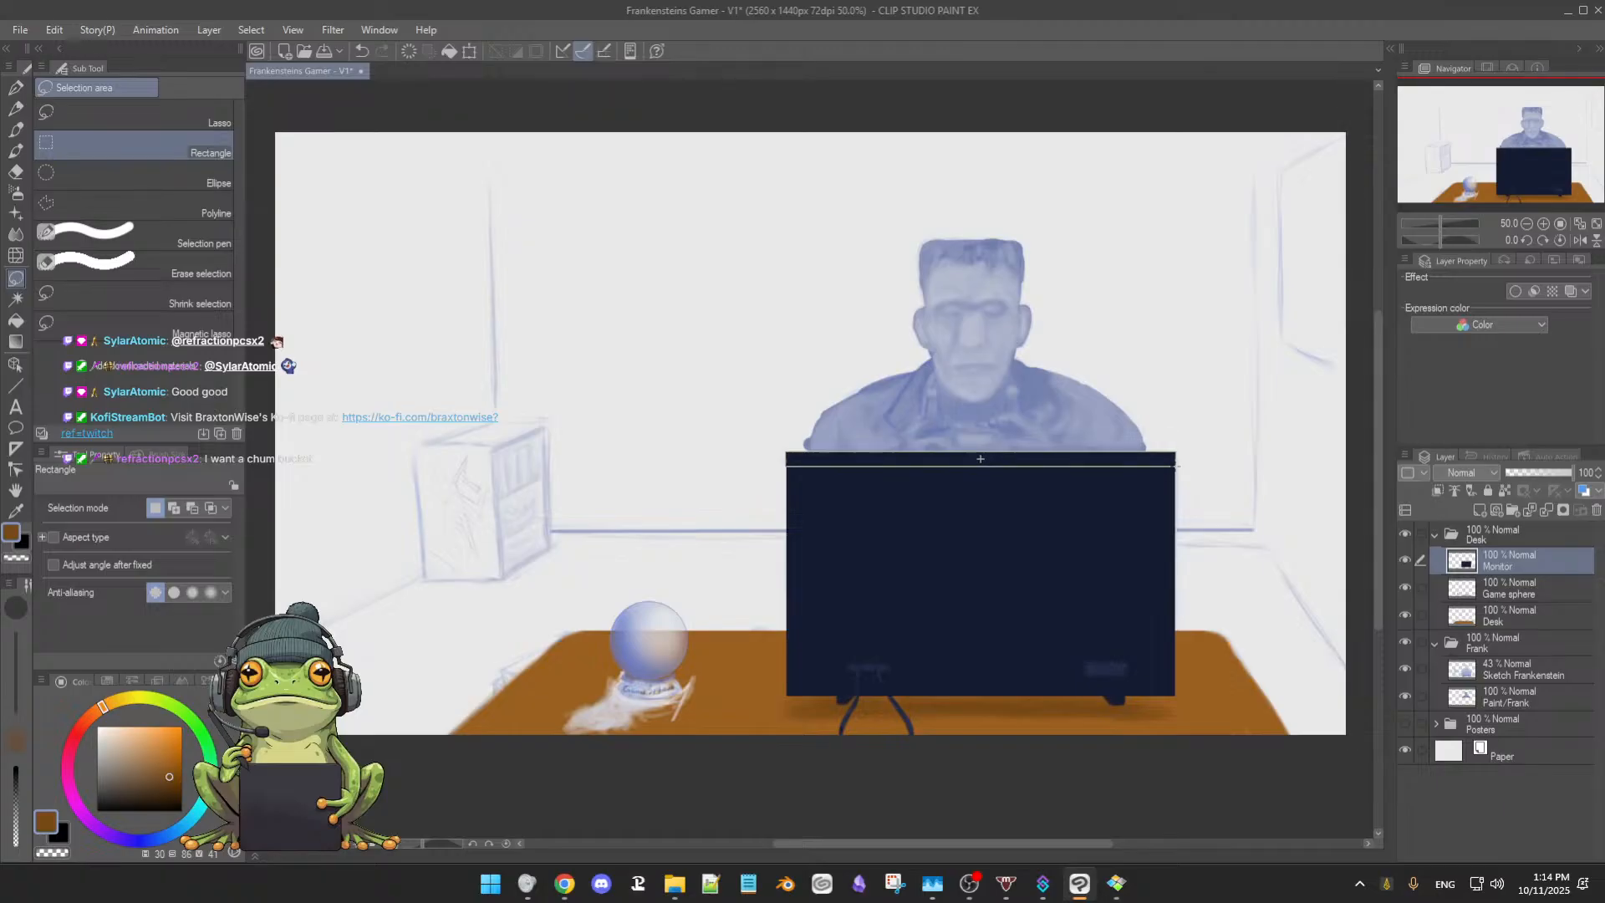
drag(1174, 466, 1174, 466)
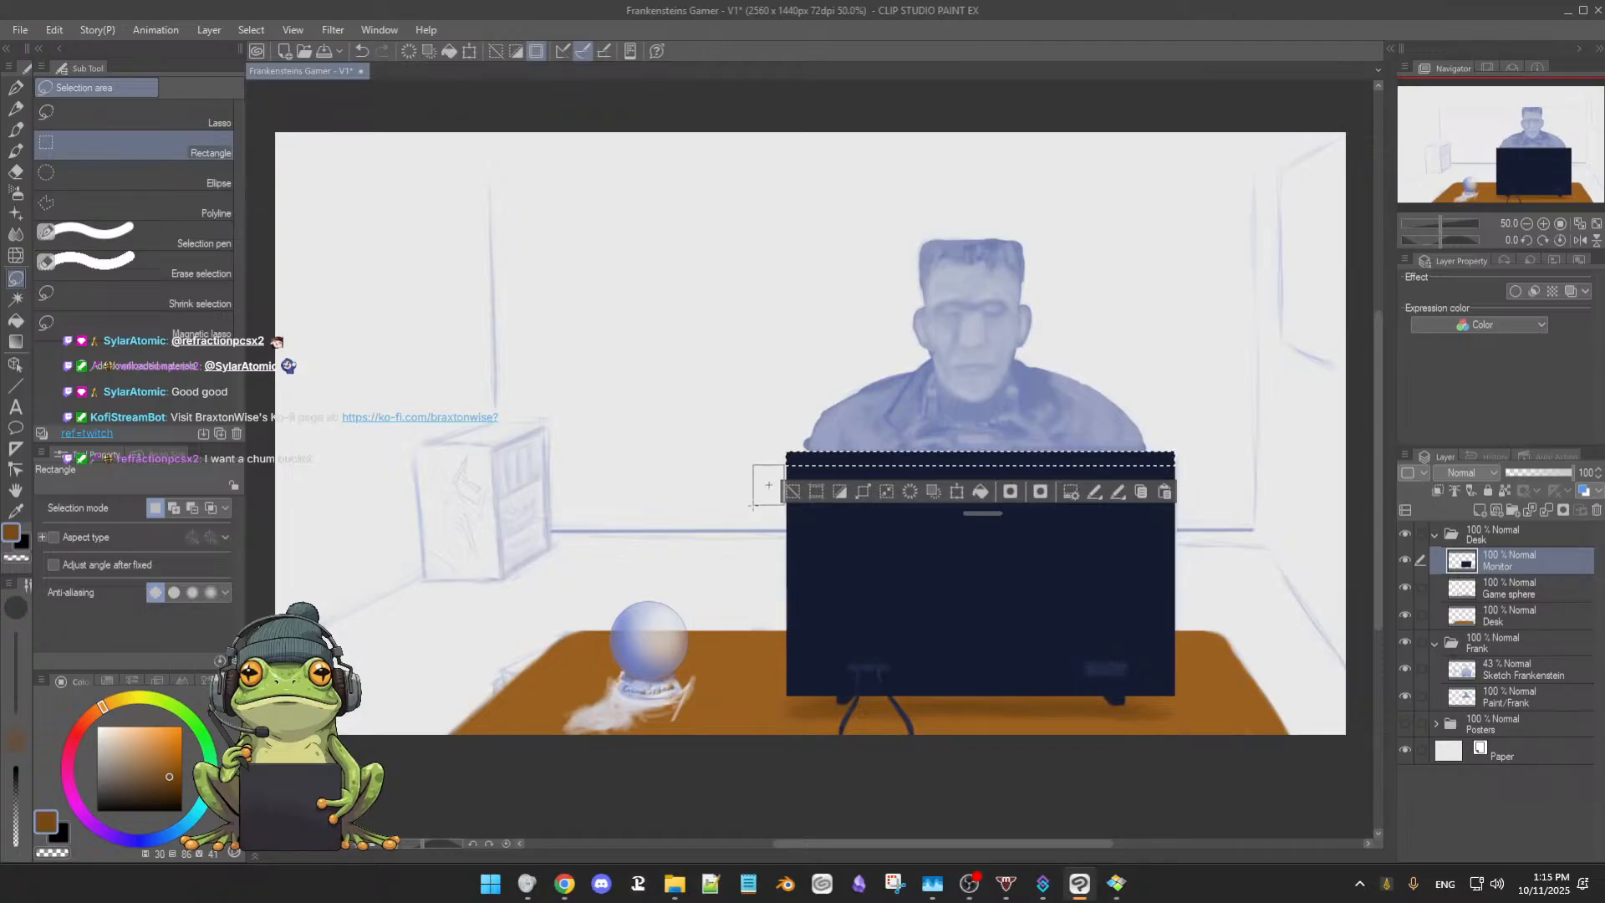
drag(752, 504, 753, 504)
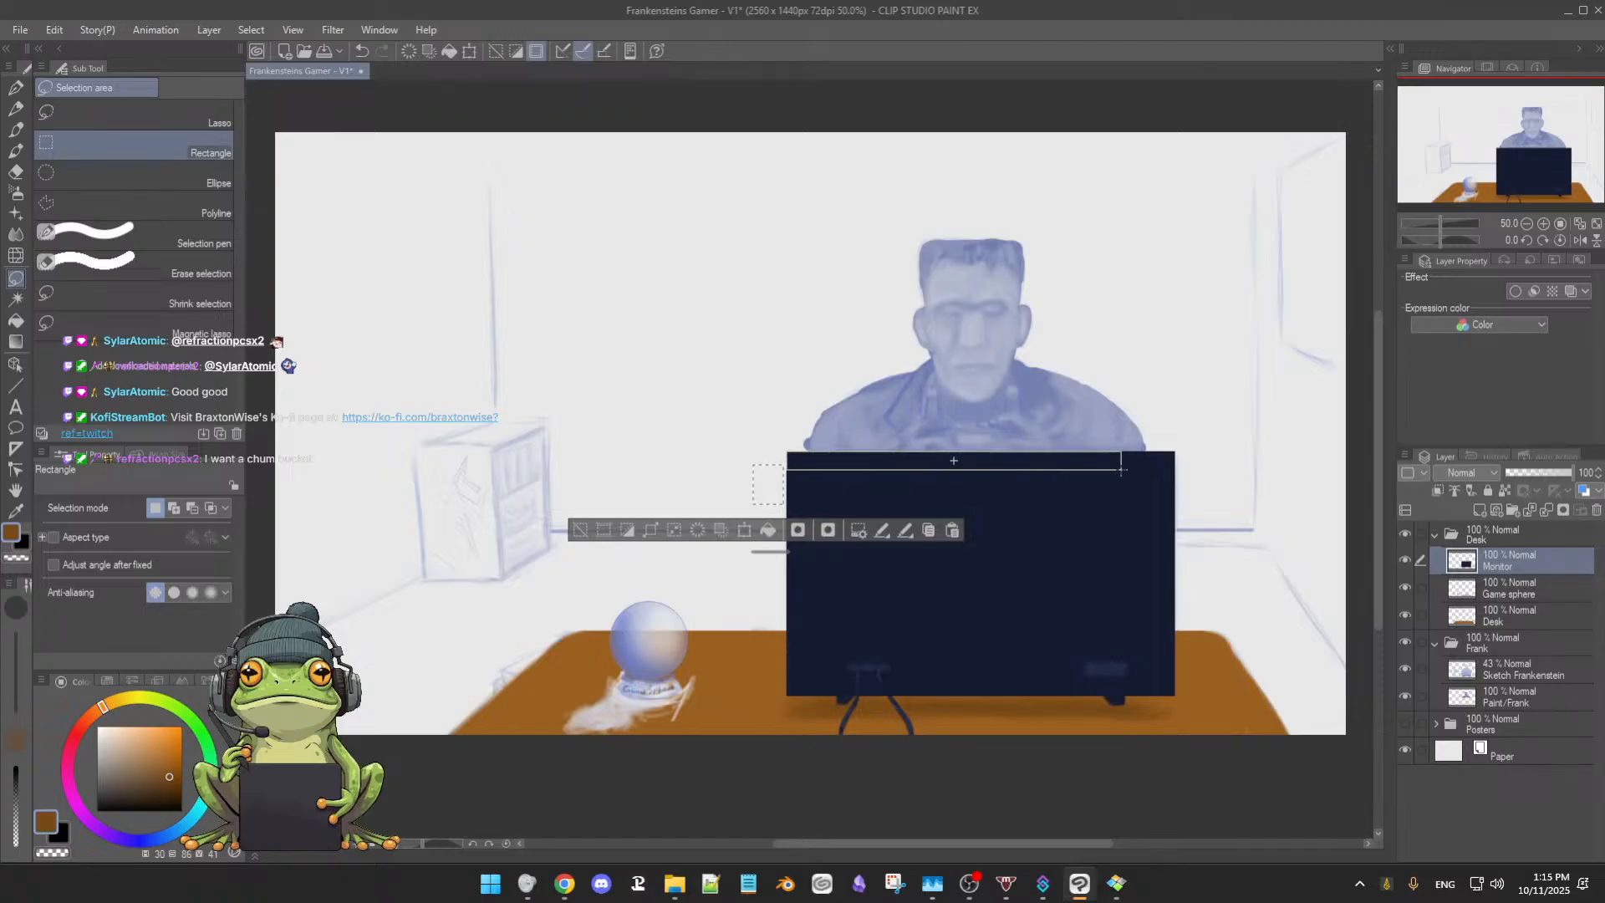
drag(1161, 474, 1174, 474)
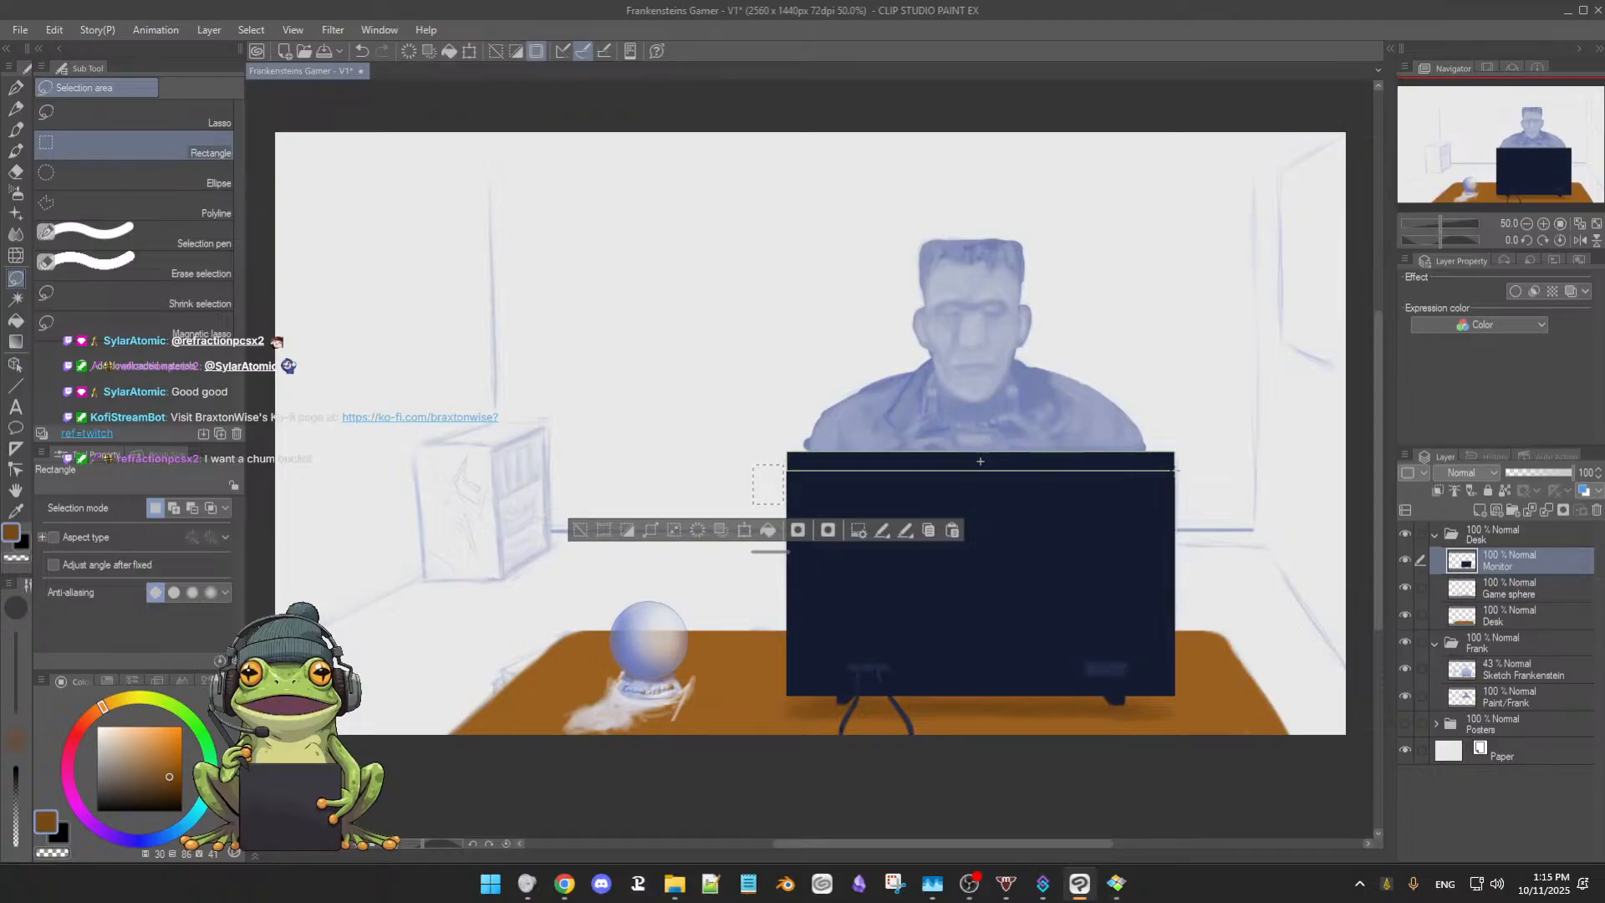
drag(1176, 464, 1174, 459)
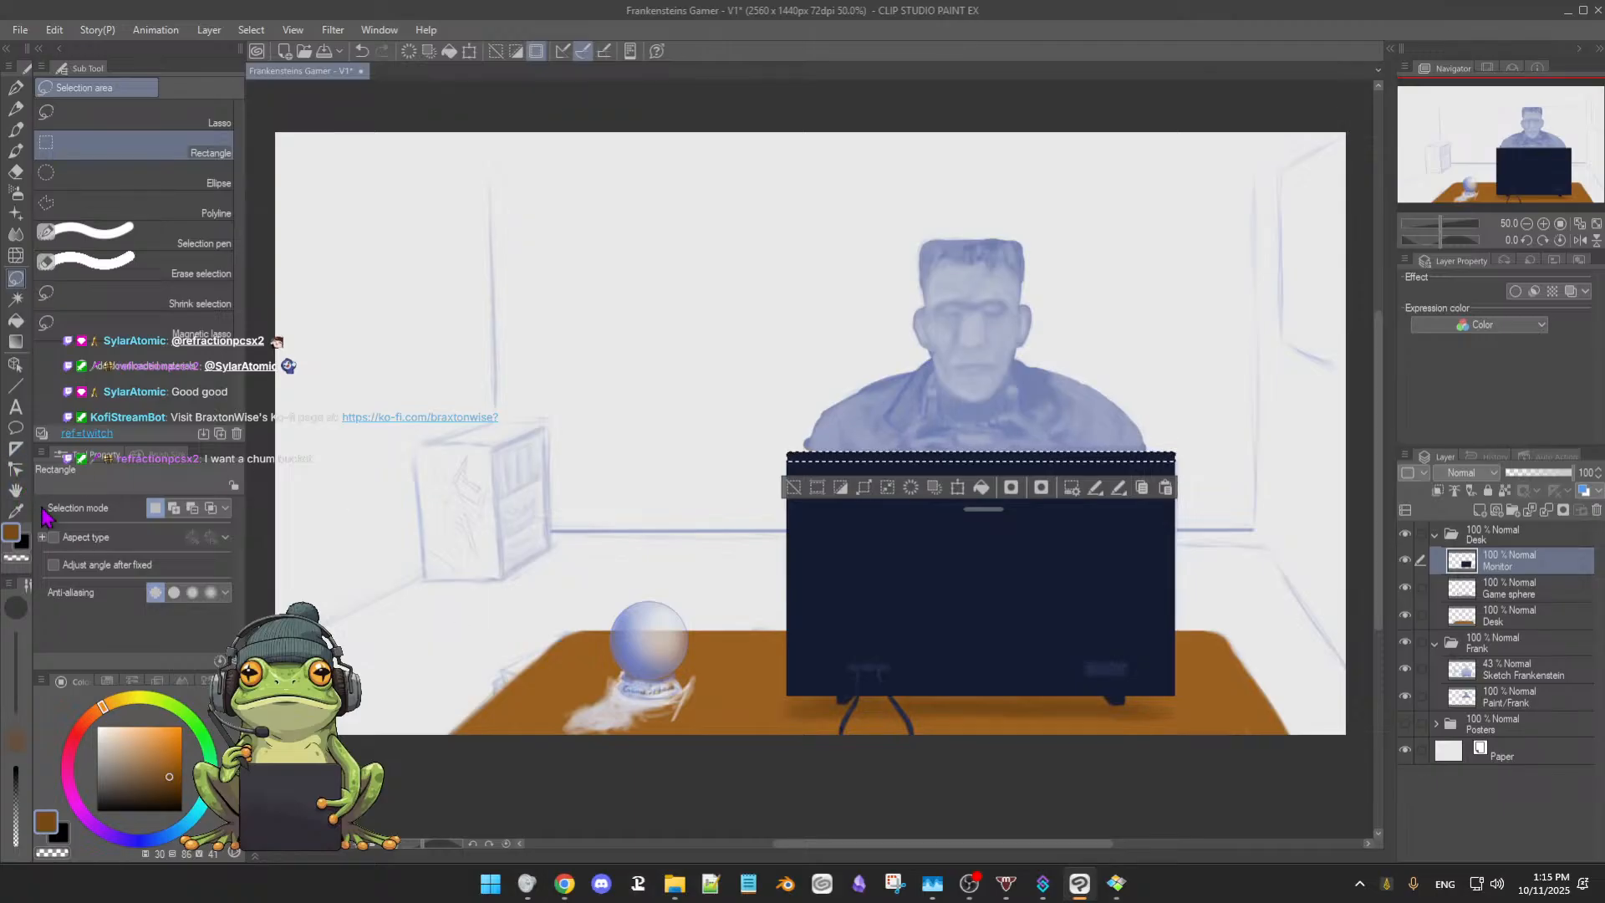
Sample the monitor's dark navy from the canvas and adjust it to a lighter, less saturated blue
click(15, 510)
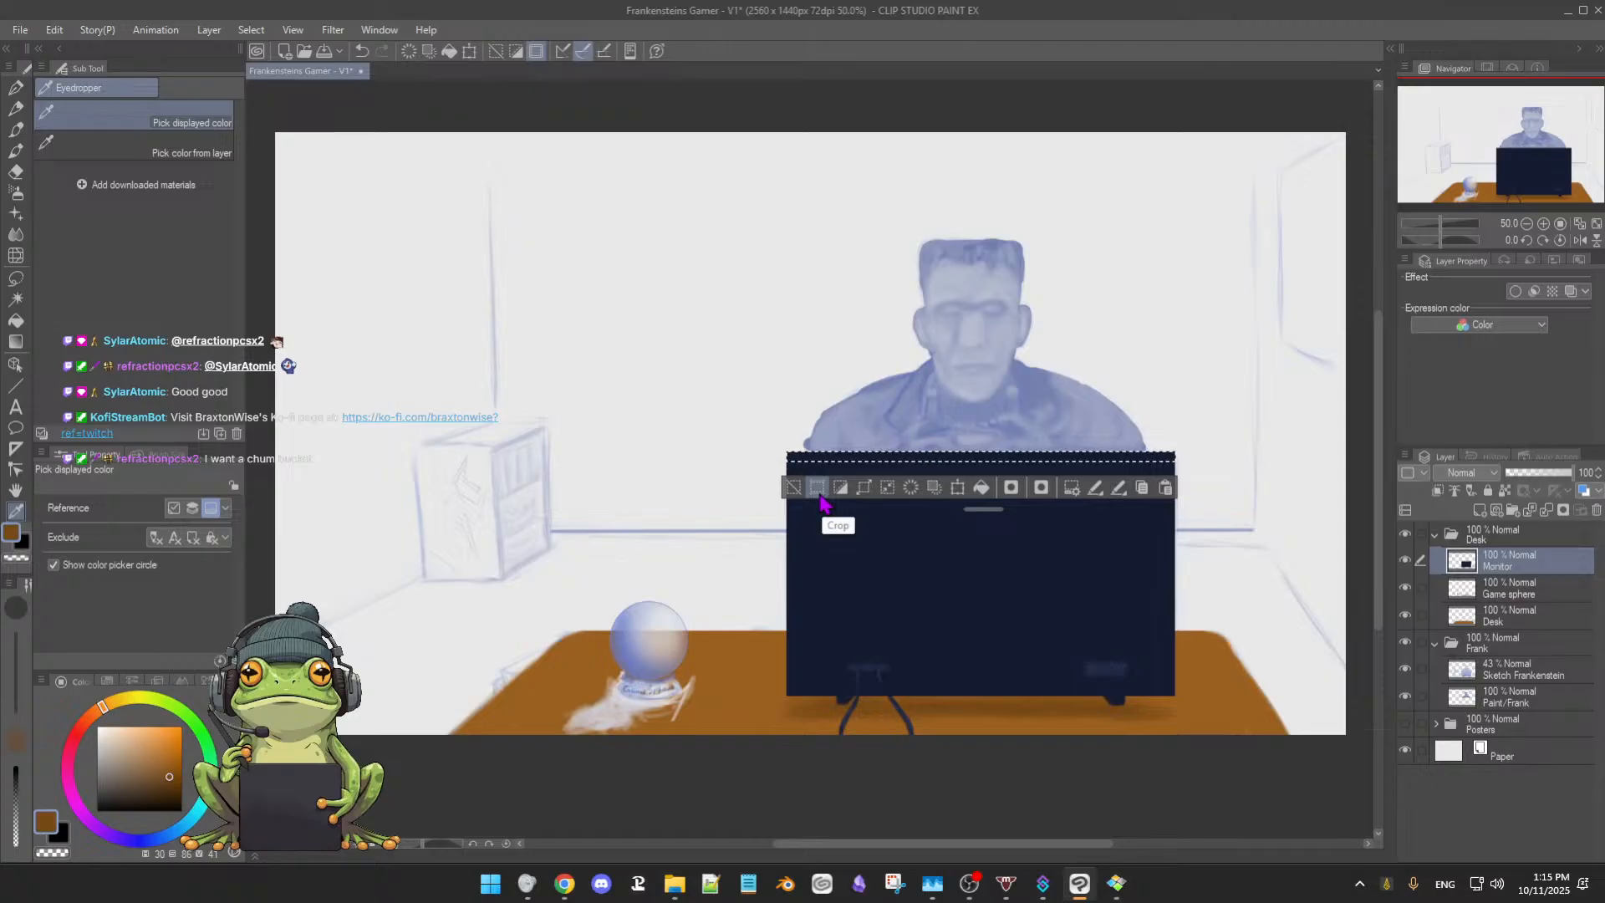
click(861, 536)
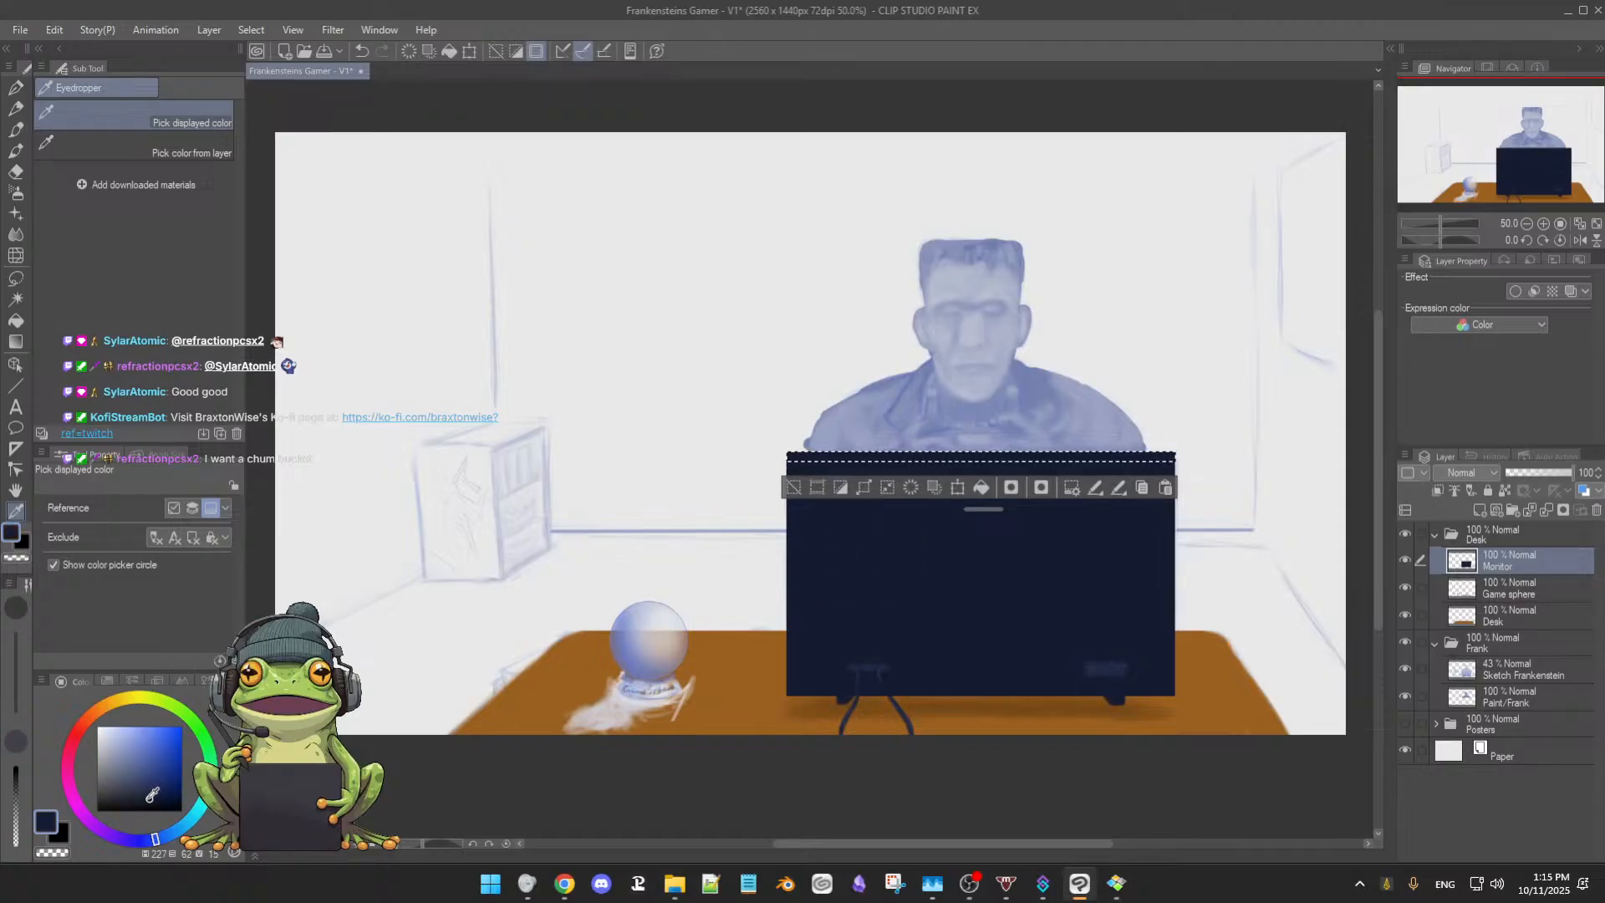
drag(152, 794, 147, 779)
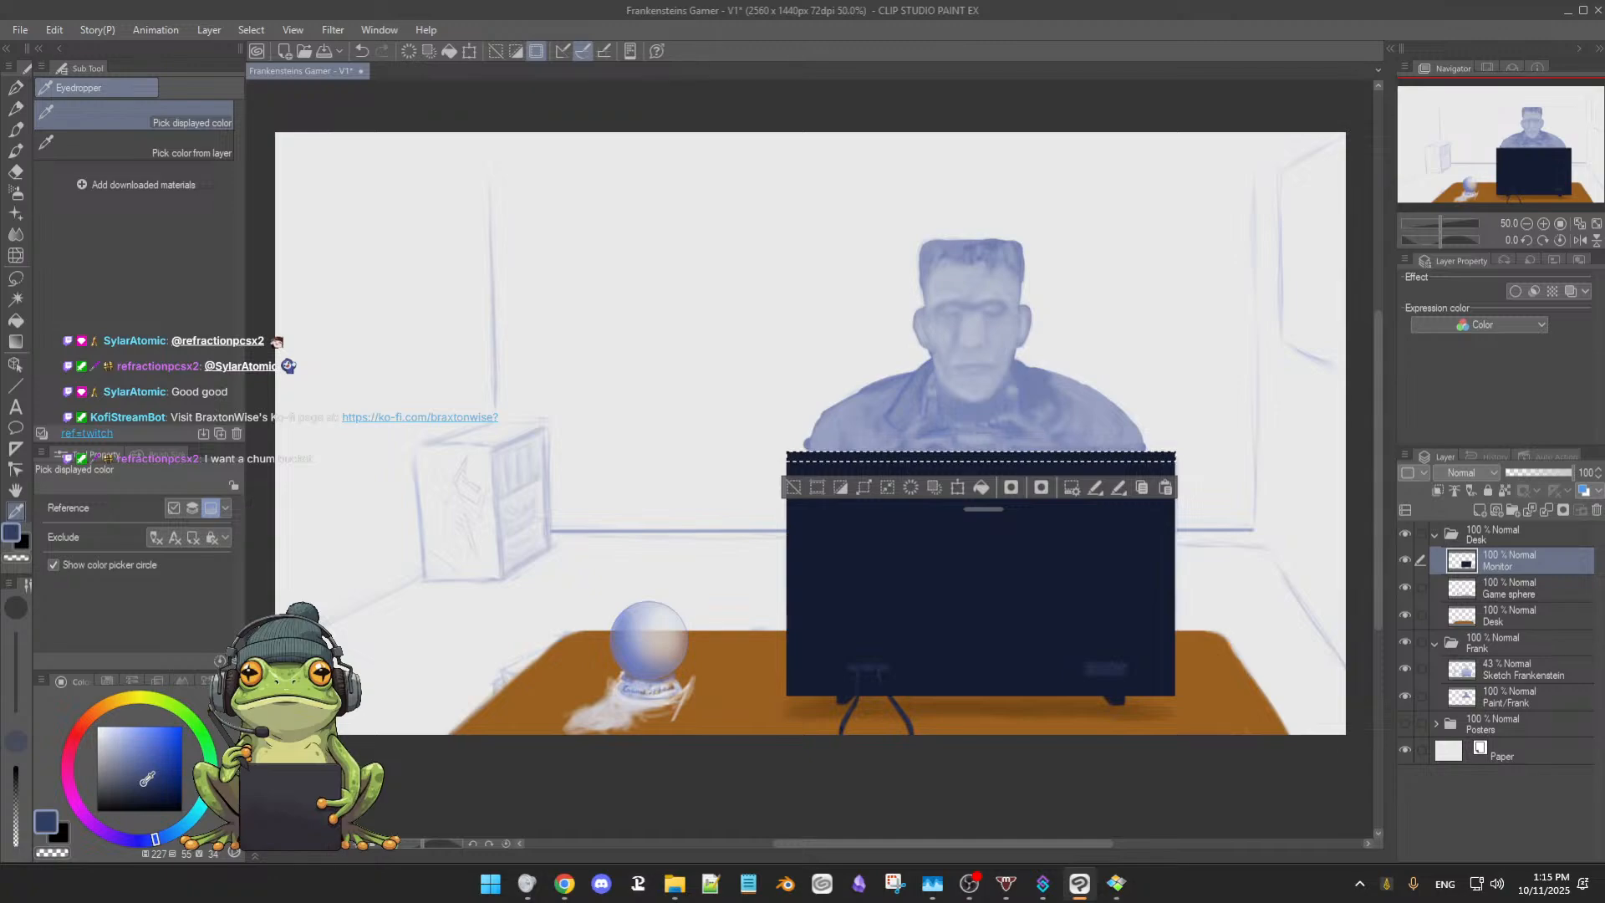
drag(147, 779, 138, 784)
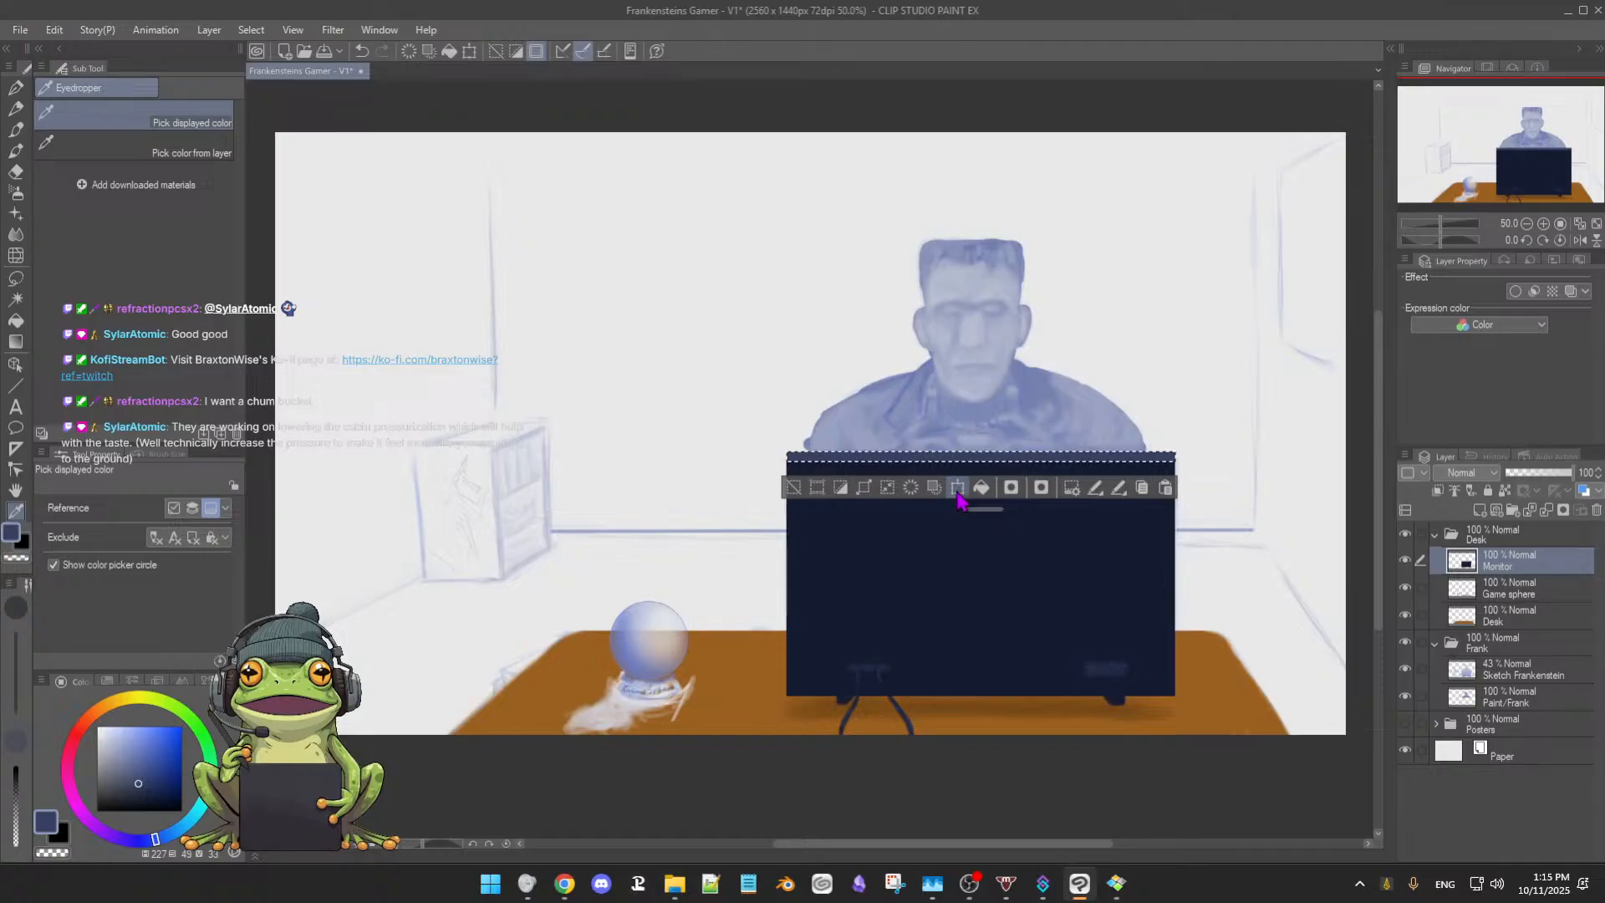
Fill the top-edge strip with the lighter blue, scale it slightly taller and clear the selection
click(1011, 489)
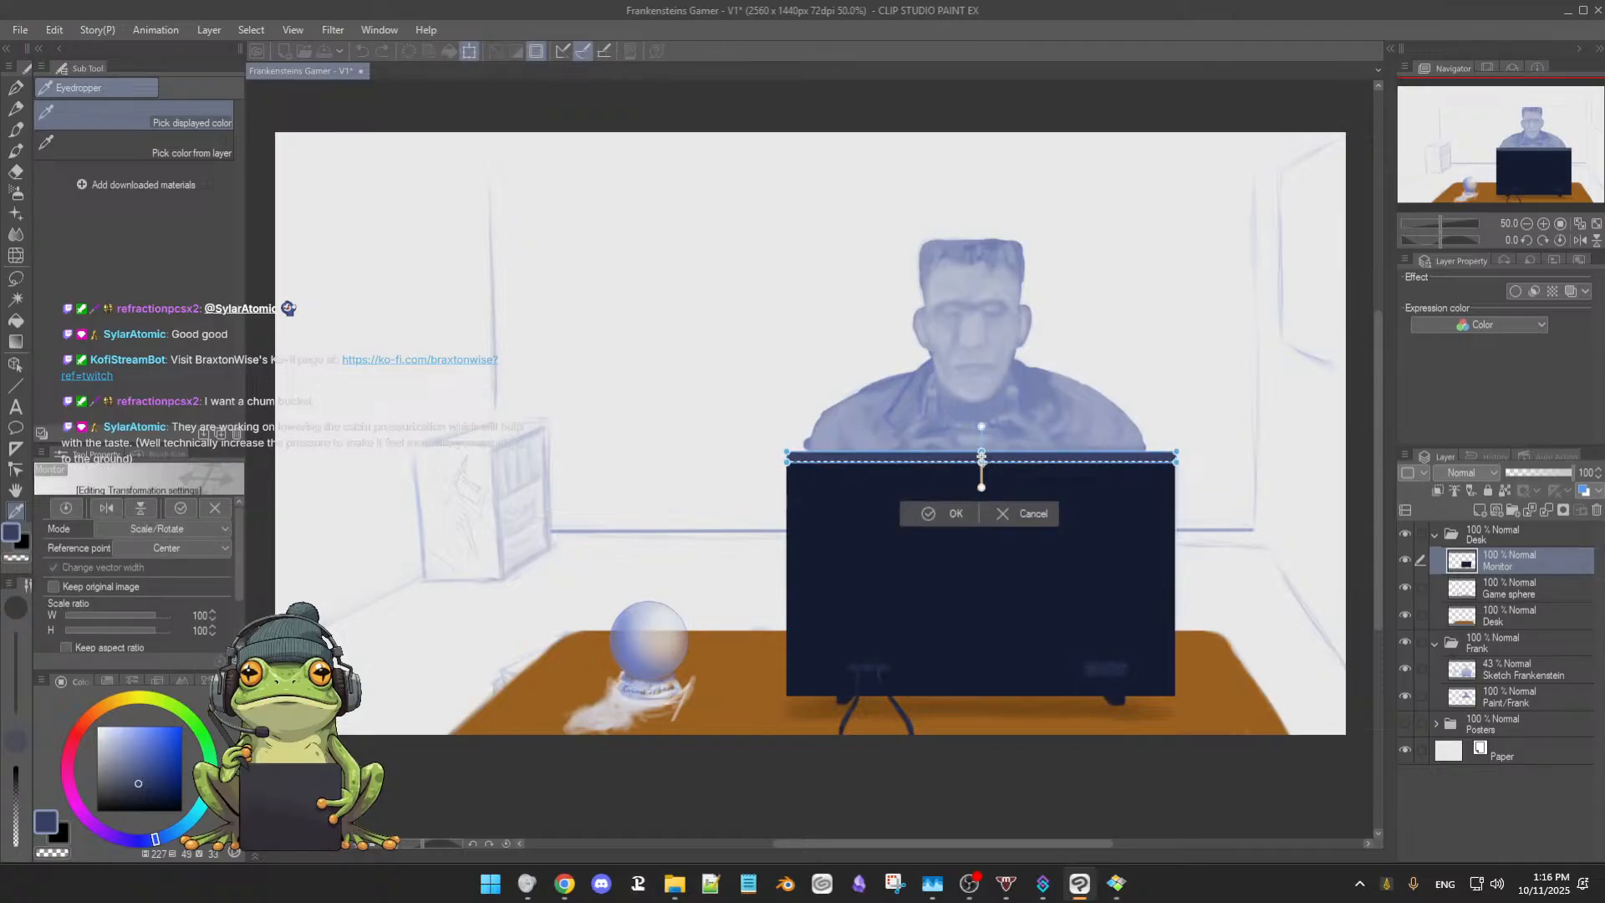
click(983, 472)
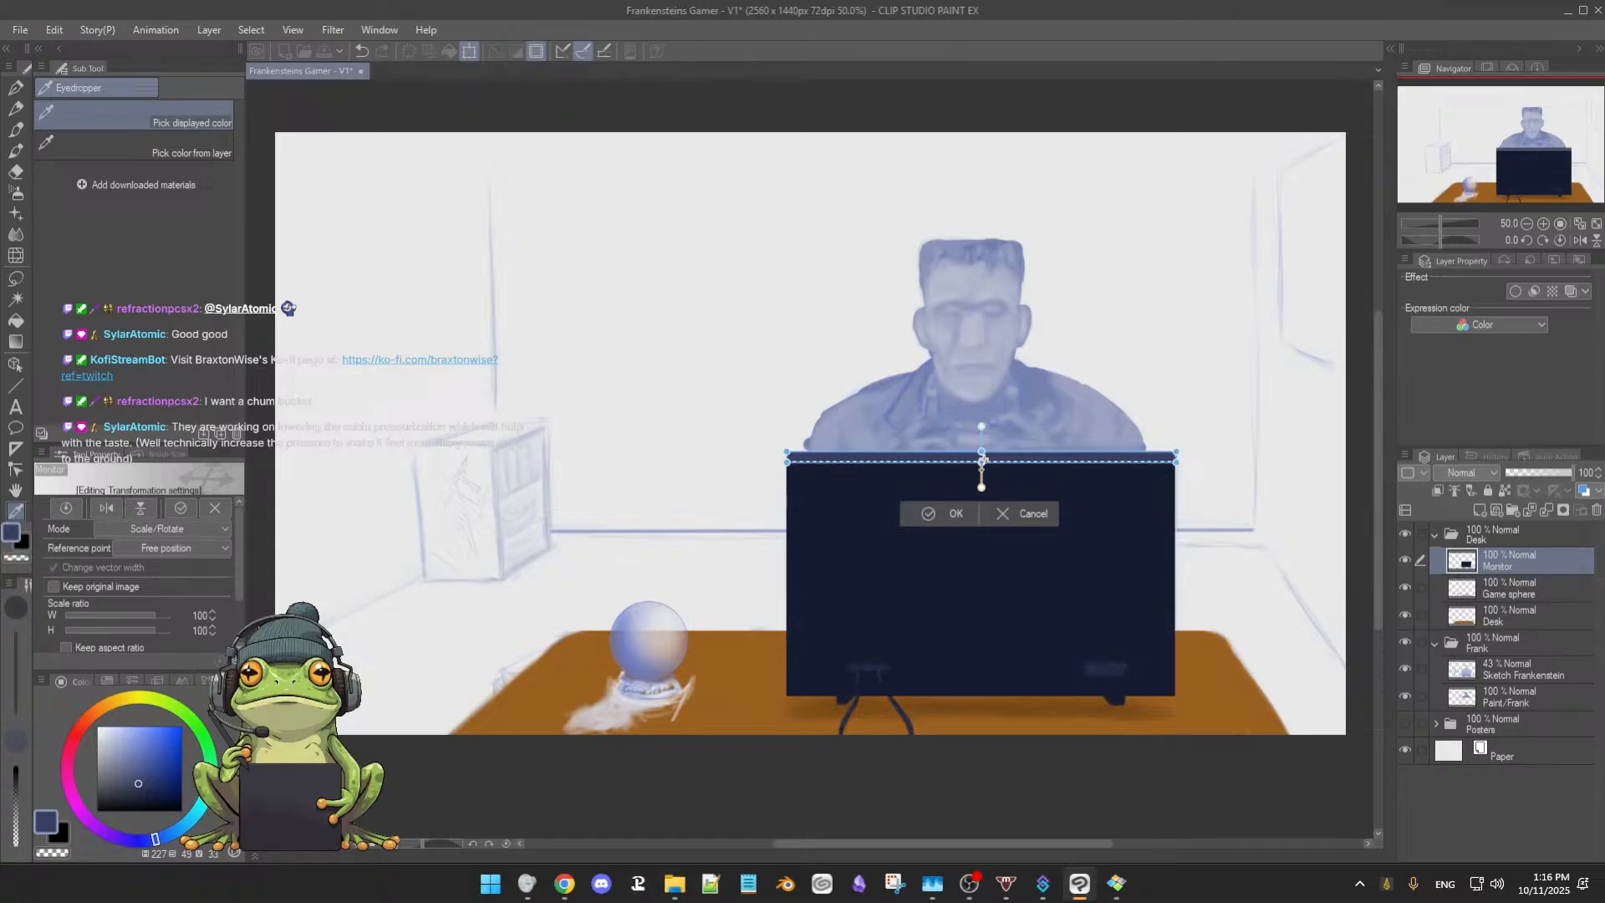
drag(981, 464, 983, 460)
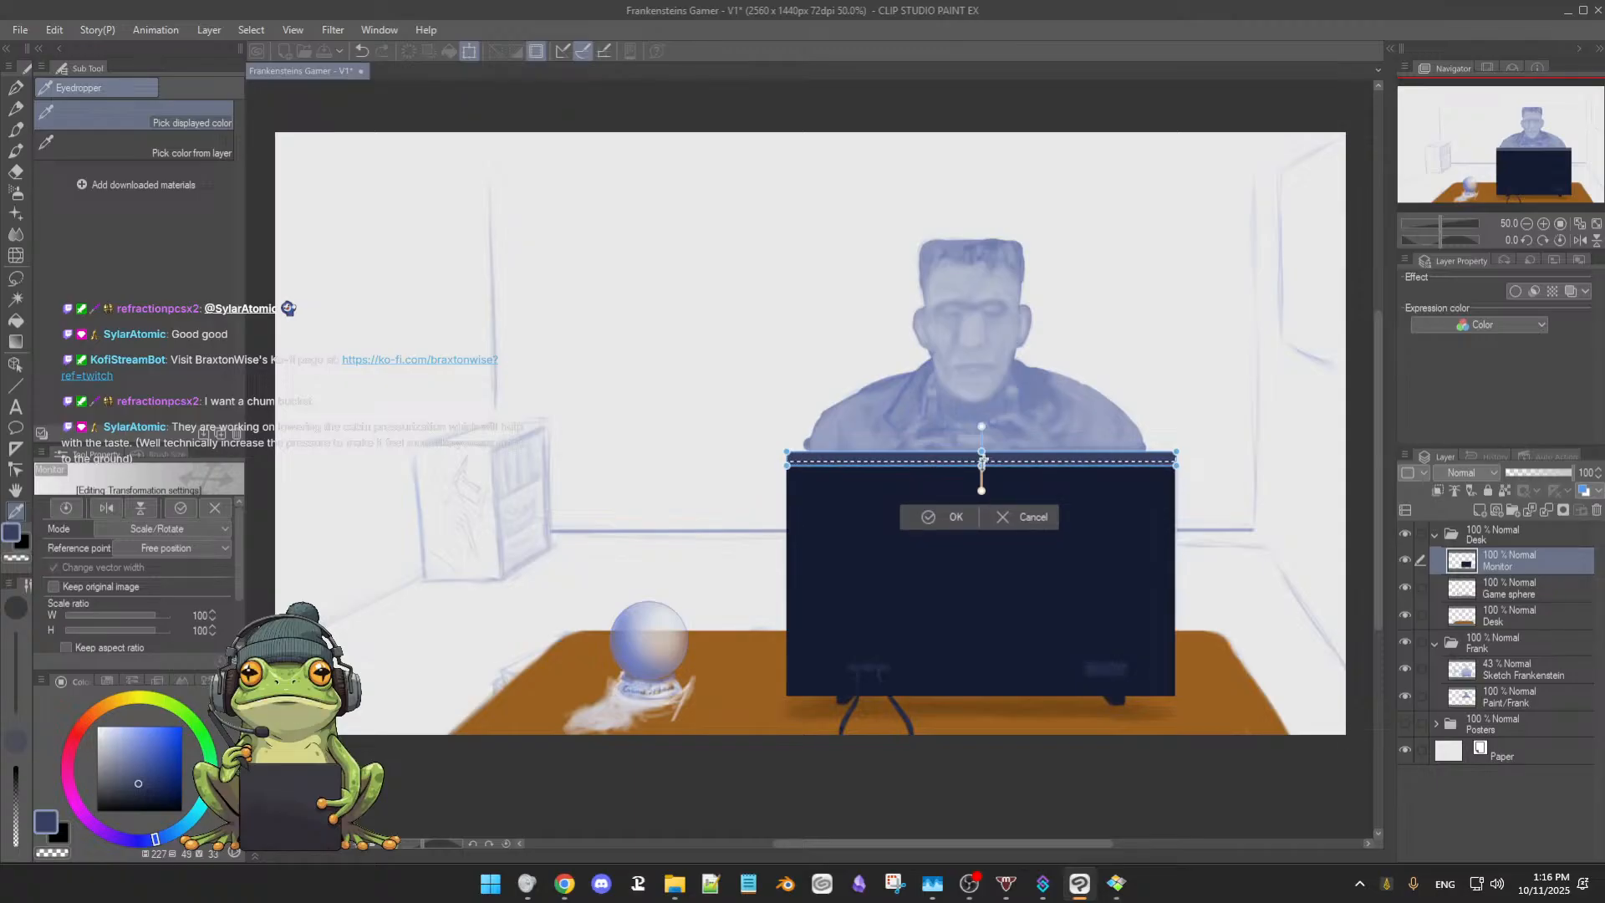
click(930, 517)
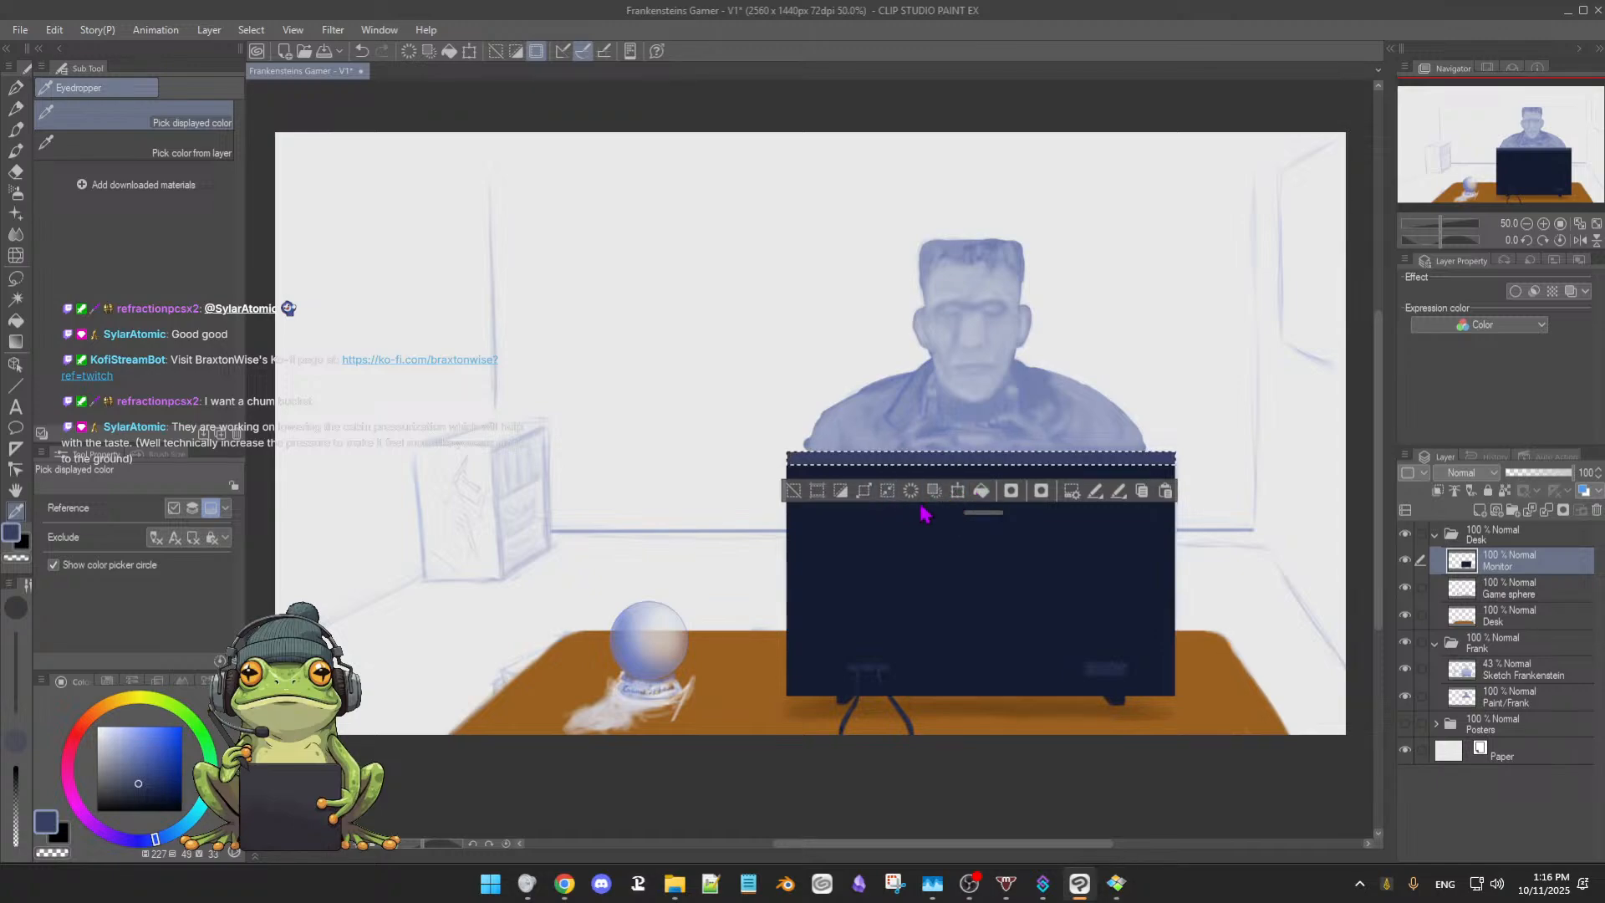
click(957, 493)
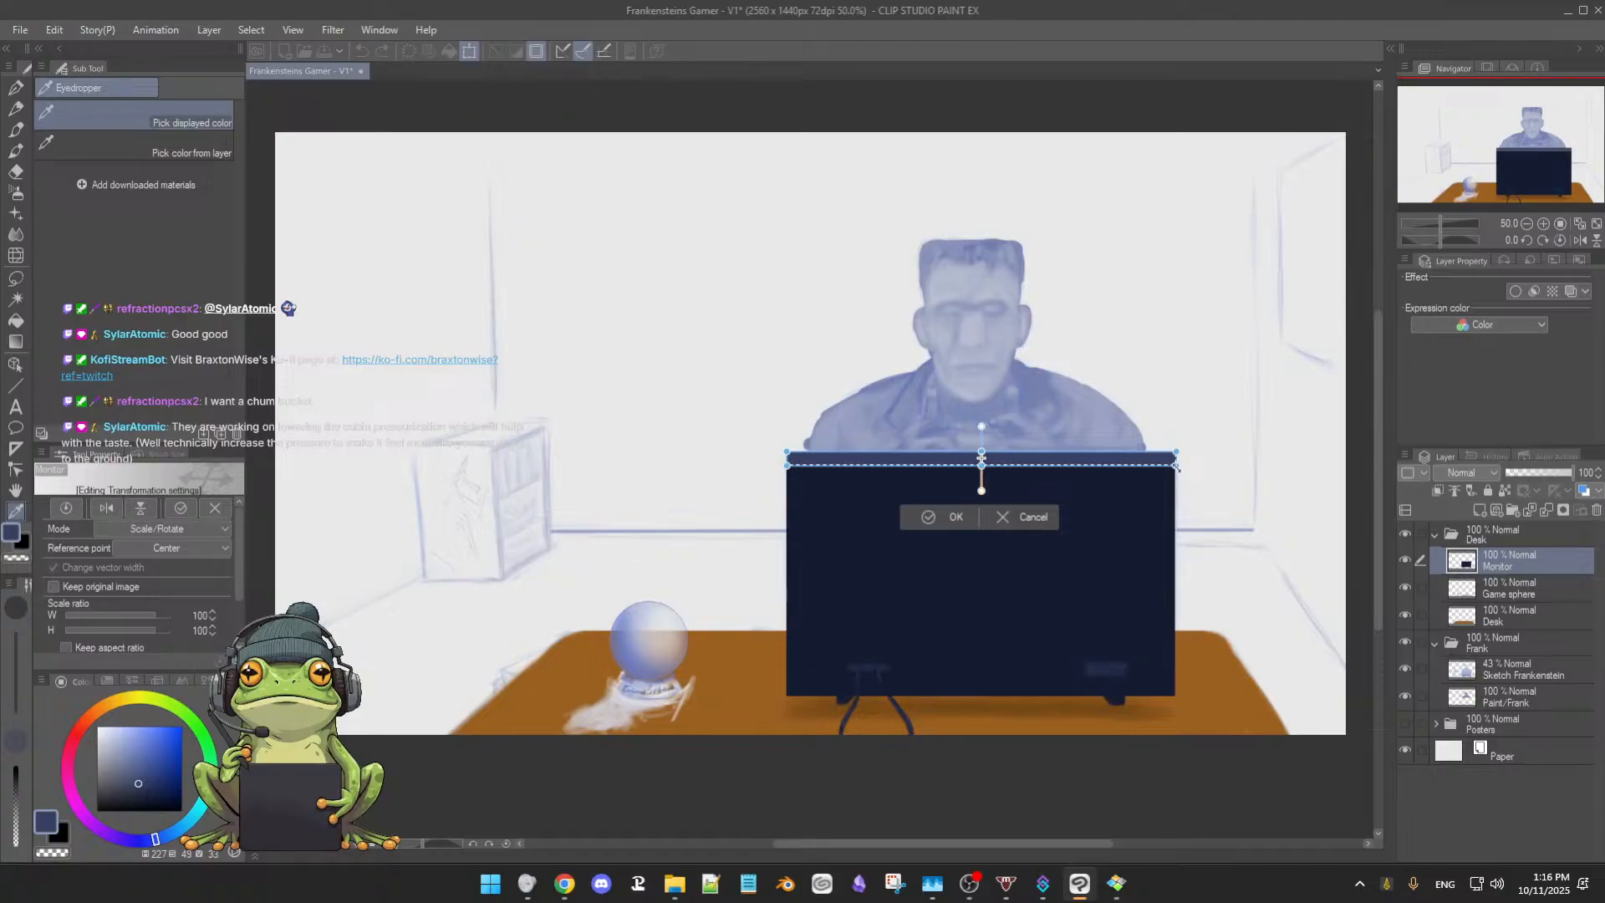
click(936, 522)
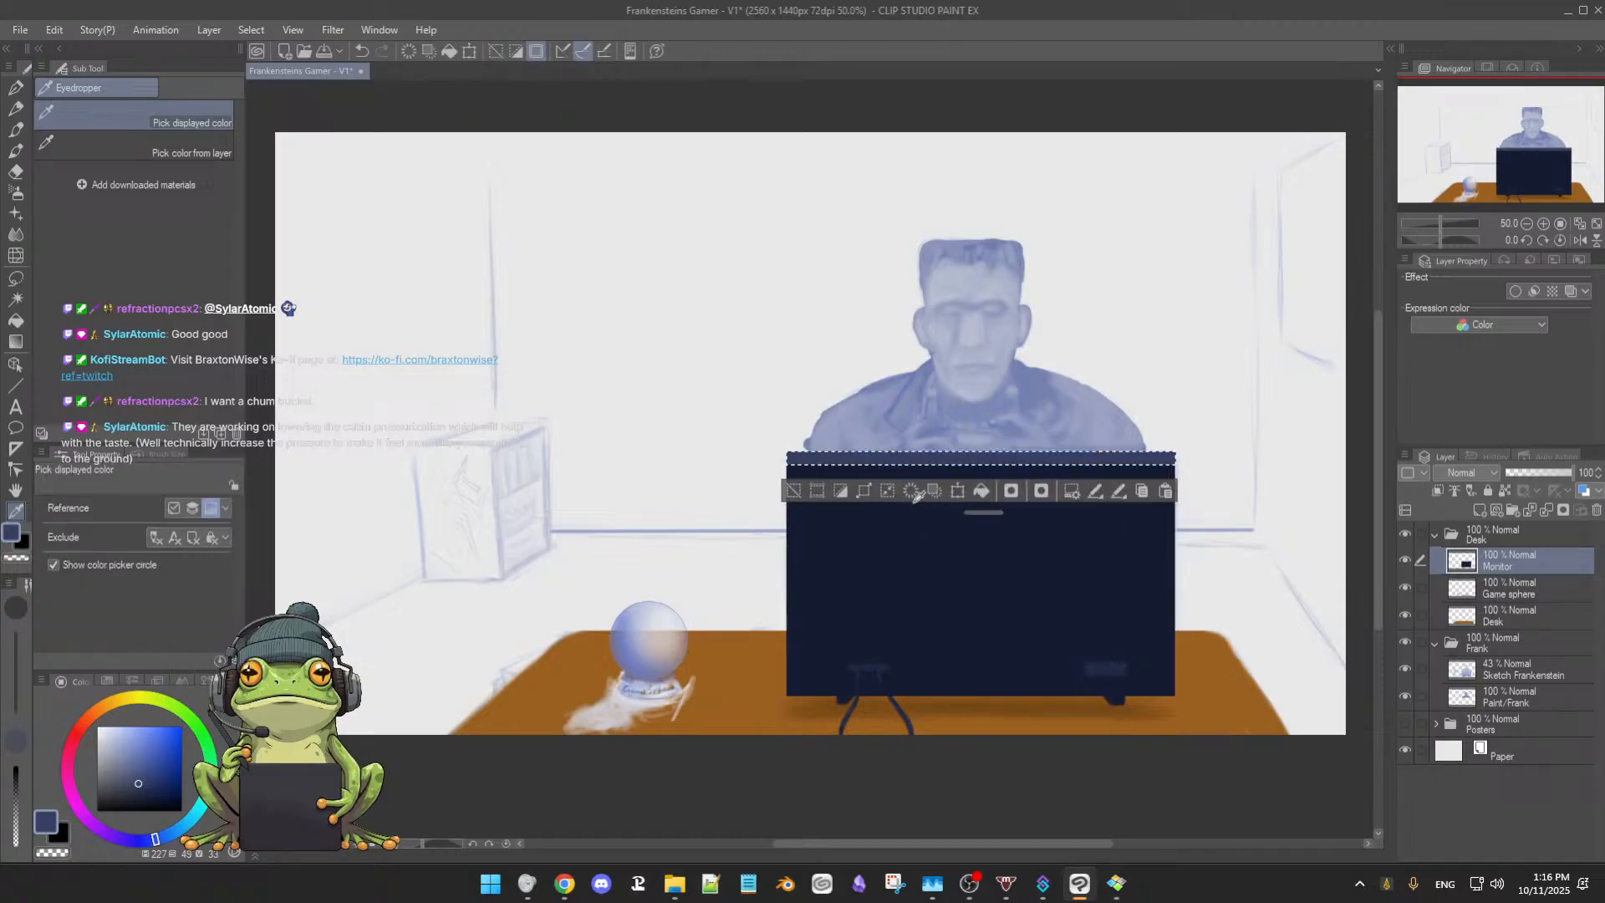
click(792, 492)
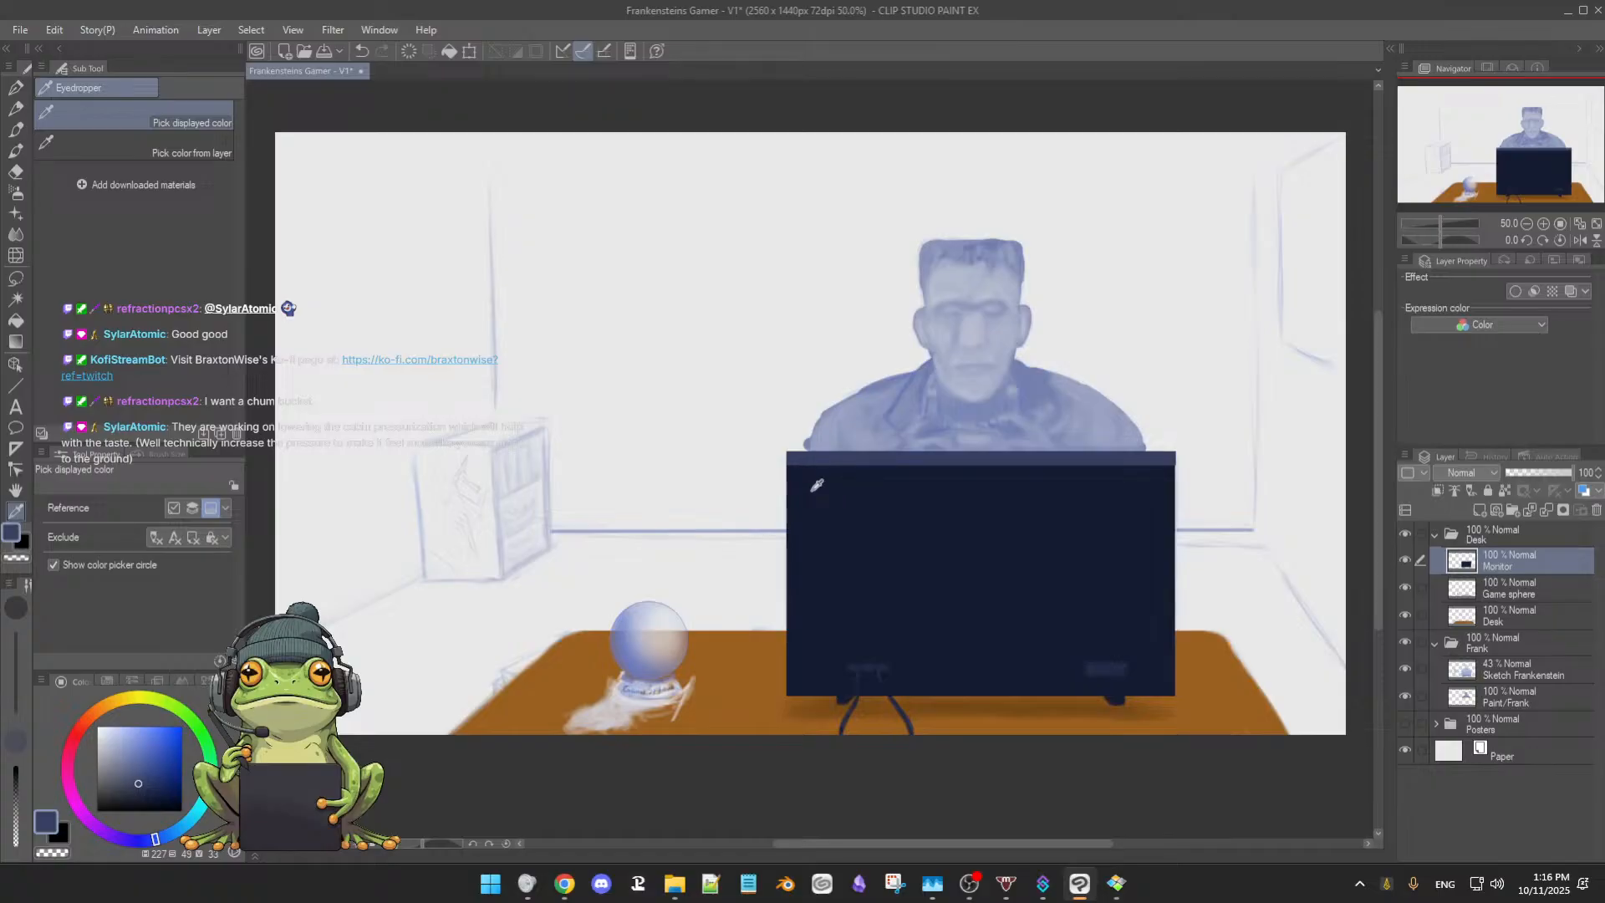
Add a wide rectangular panel in the lighter blue across the upper part of the monitor's back
key(m)
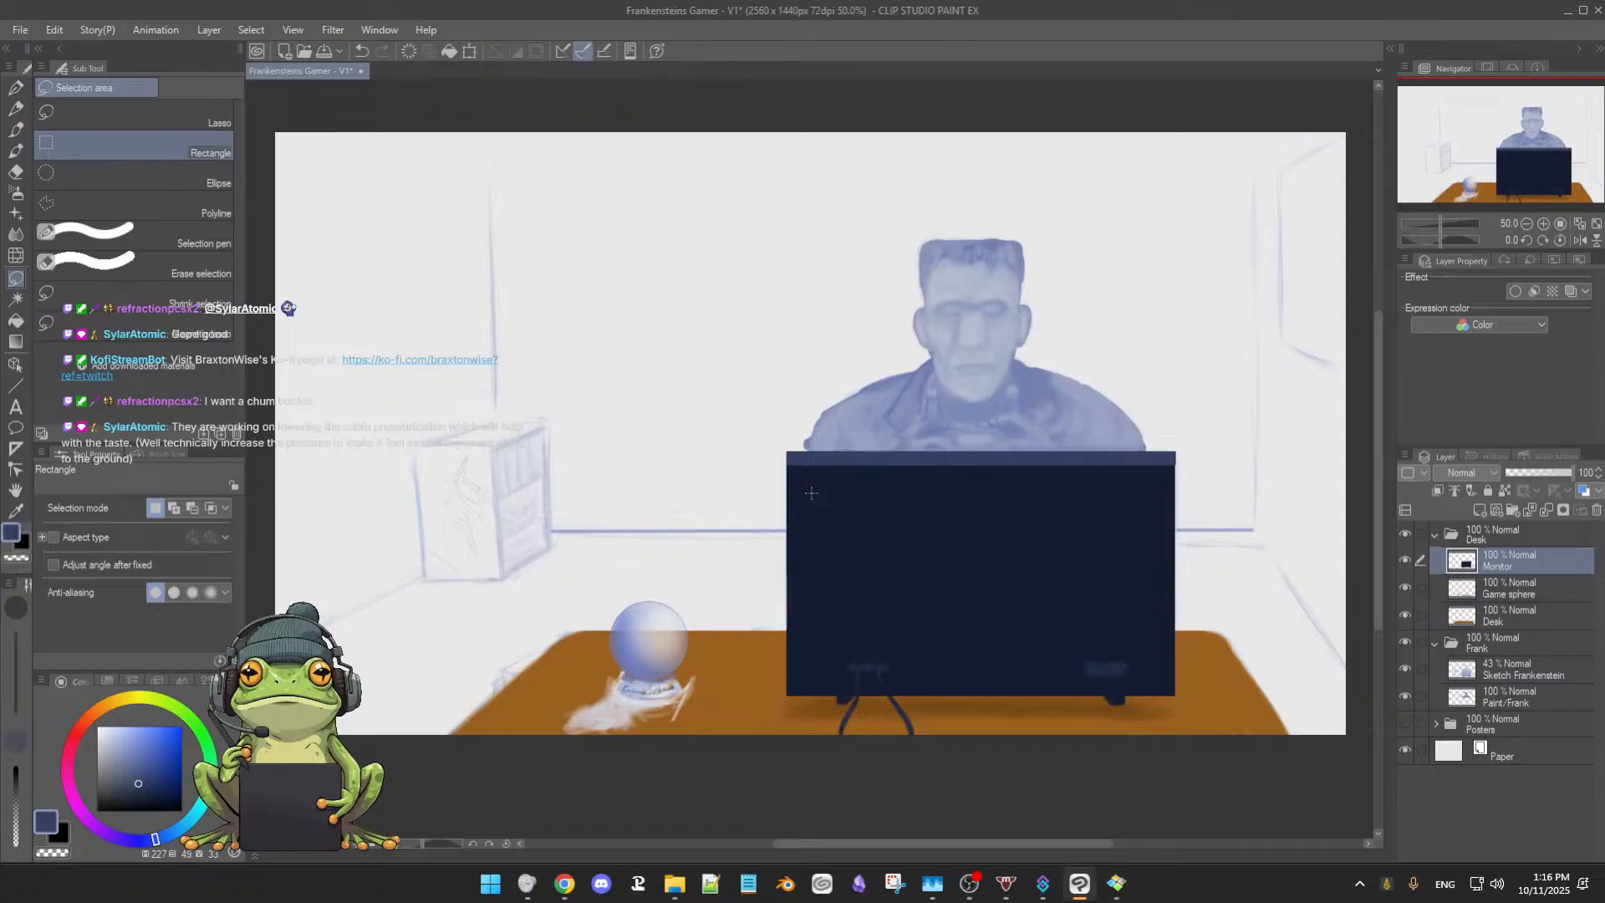
drag(815, 498, 1147, 536)
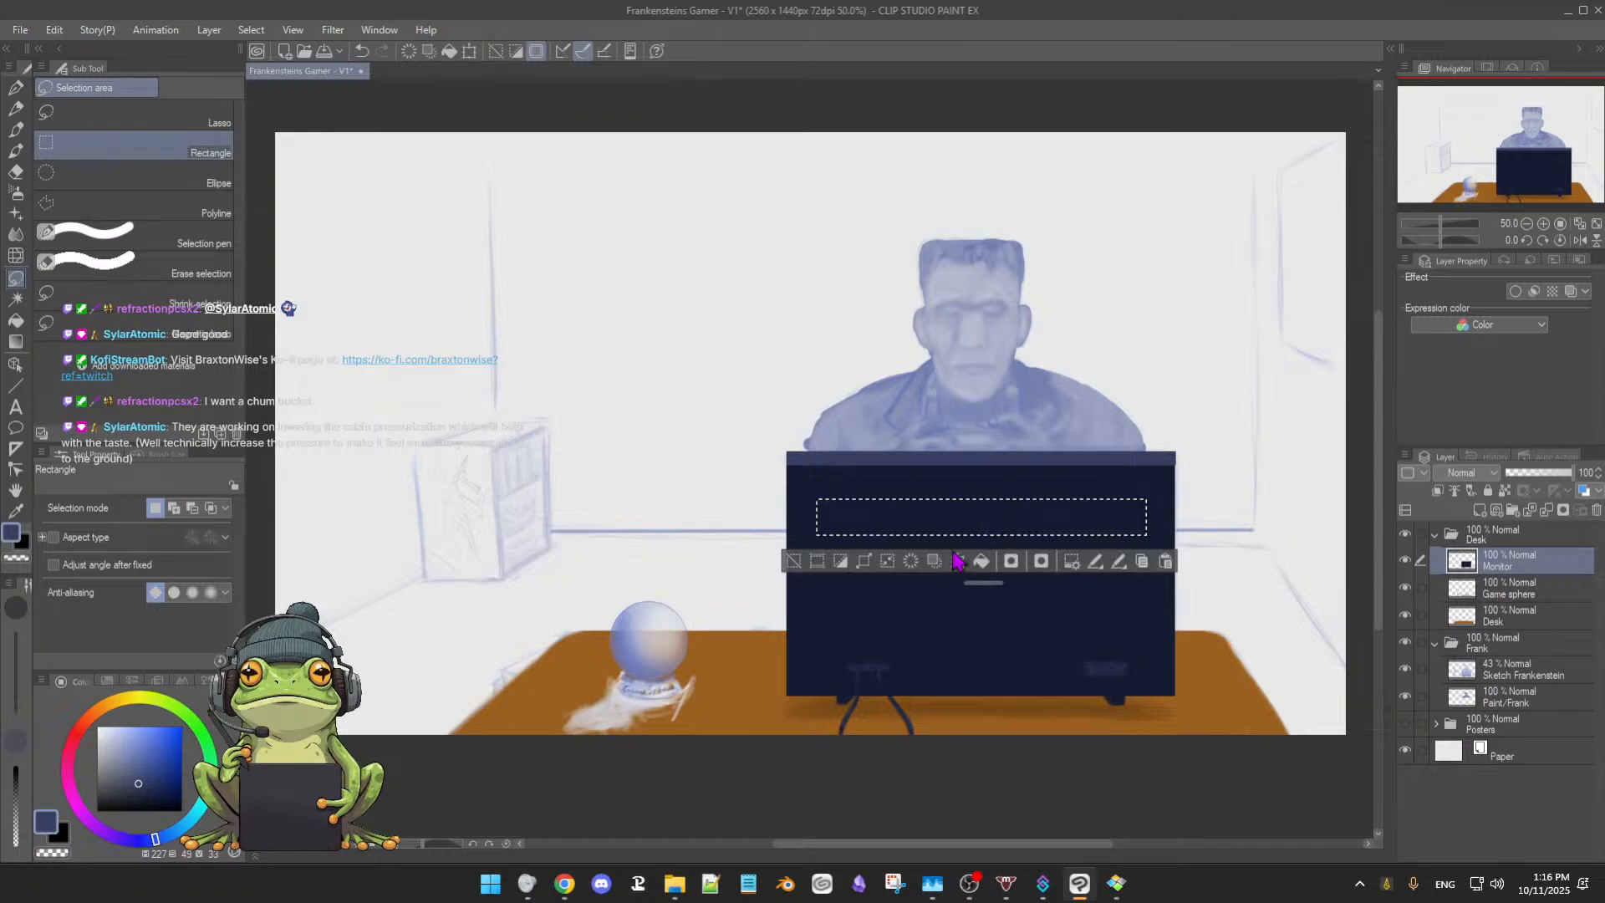
click(981, 561)
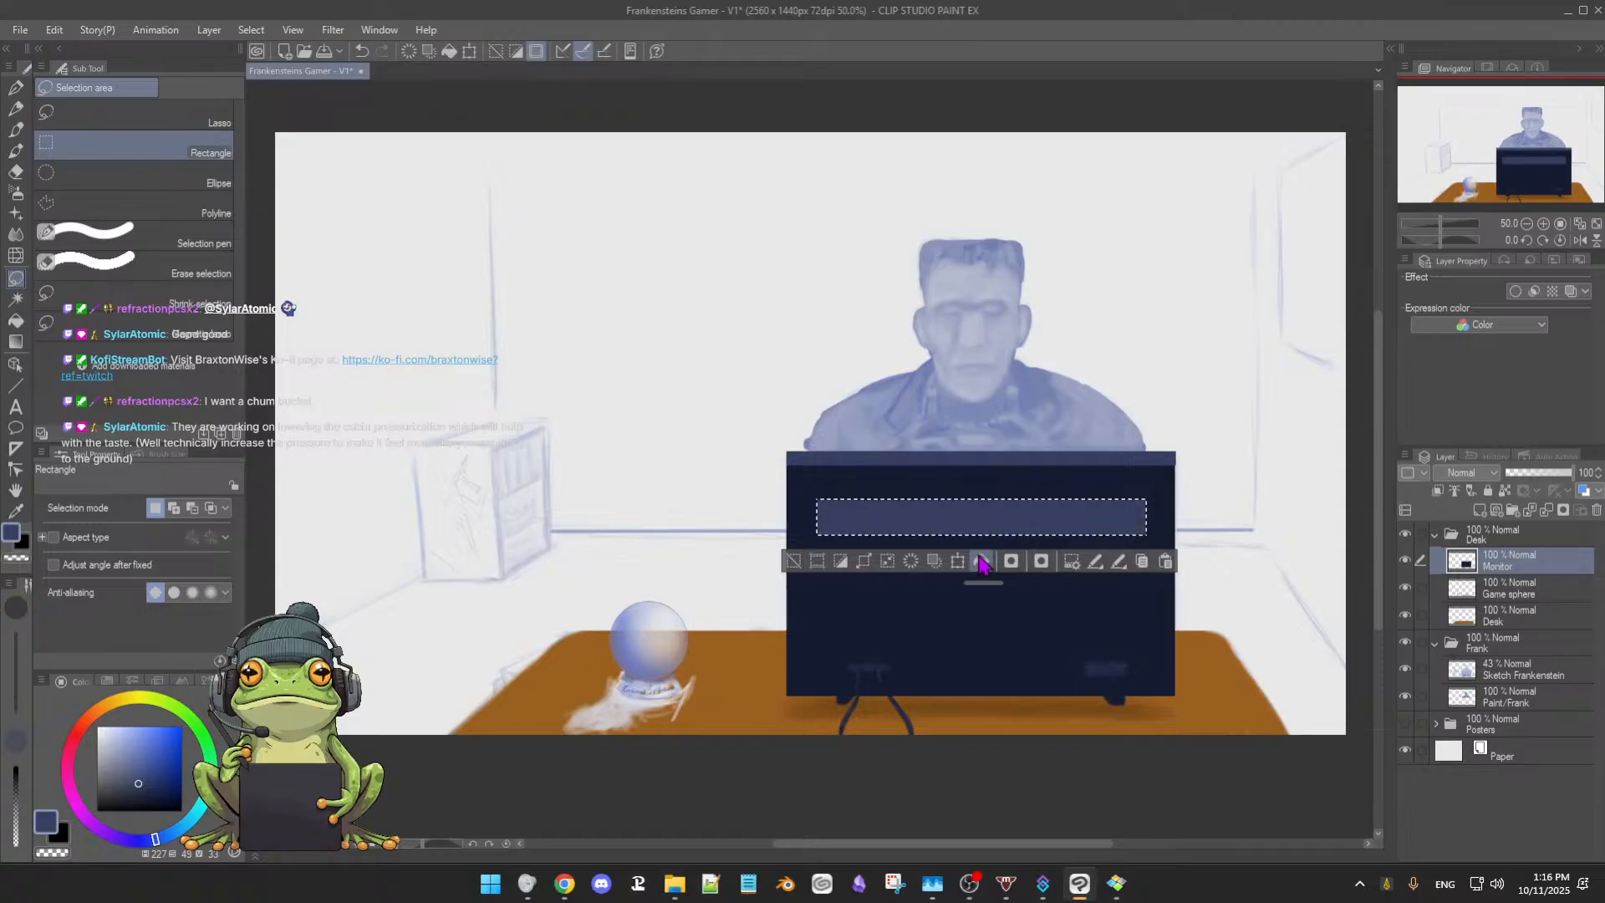
click(793, 561)
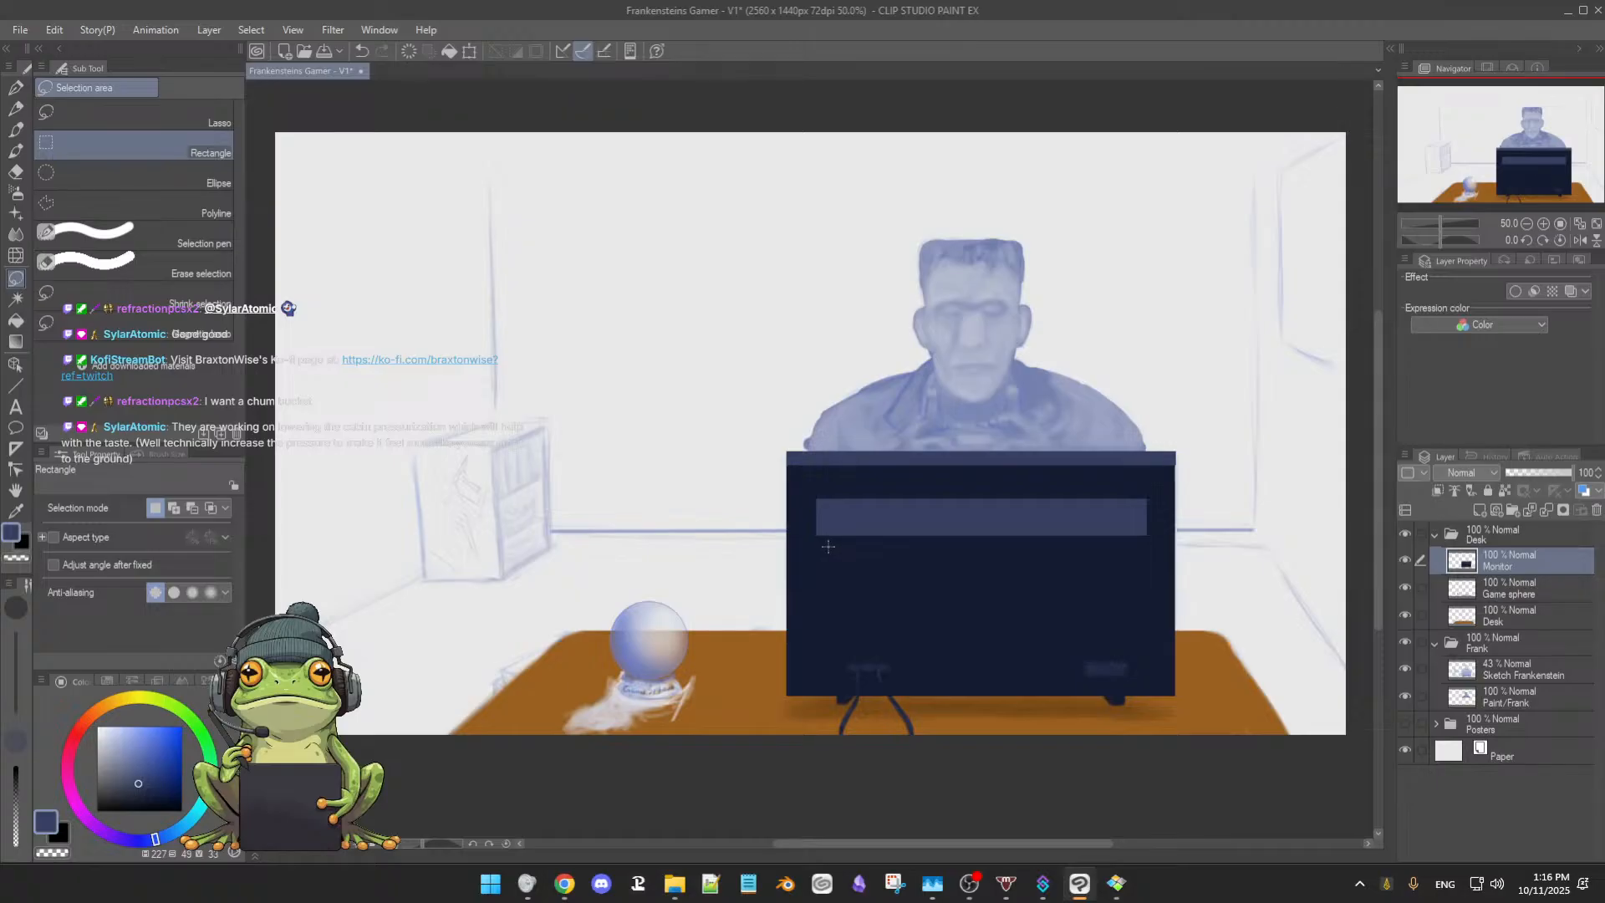
Add a thin, slightly narrower horizontal bar in the same lighter blue just below the monitor's wide panel
drag(828, 544, 1137, 555)
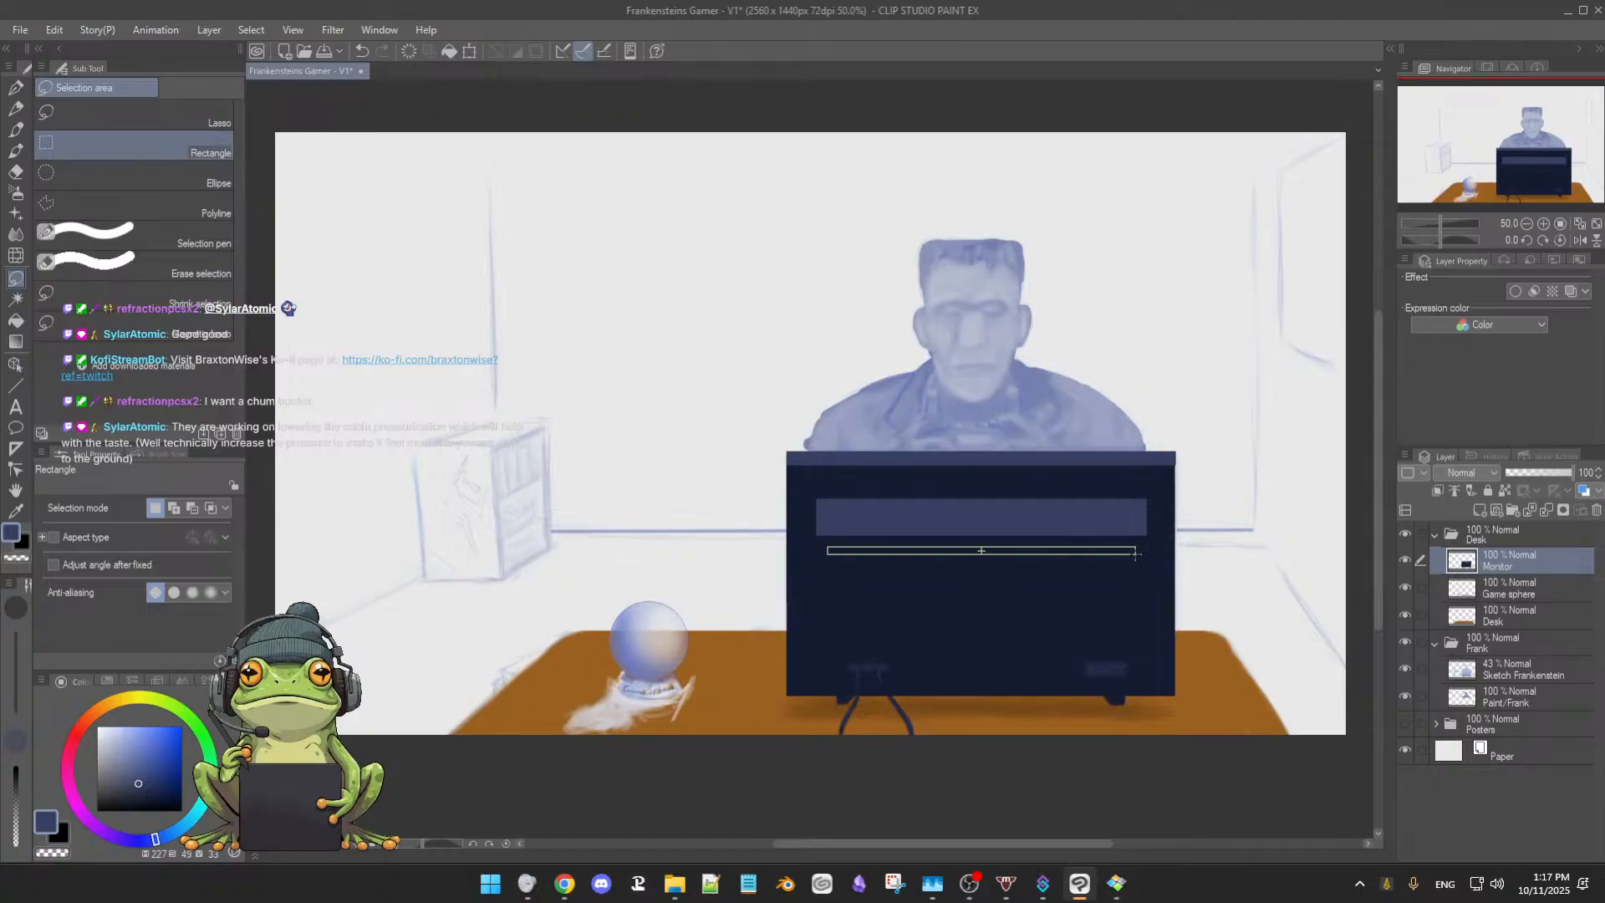
drag(1136, 554, 1135, 554)
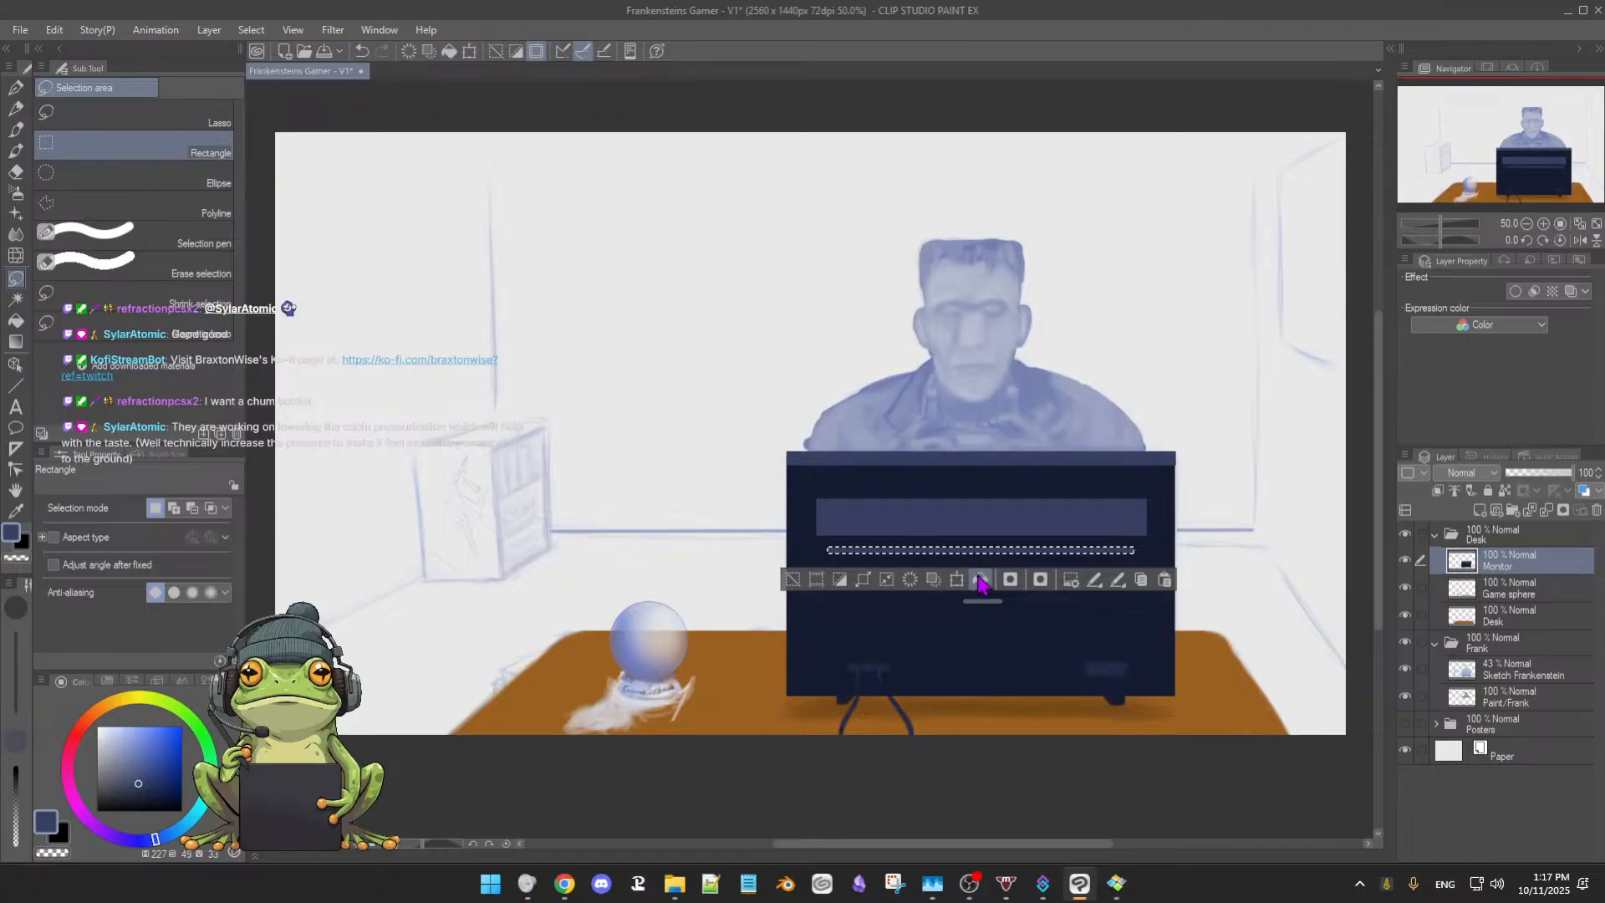
click(793, 579)
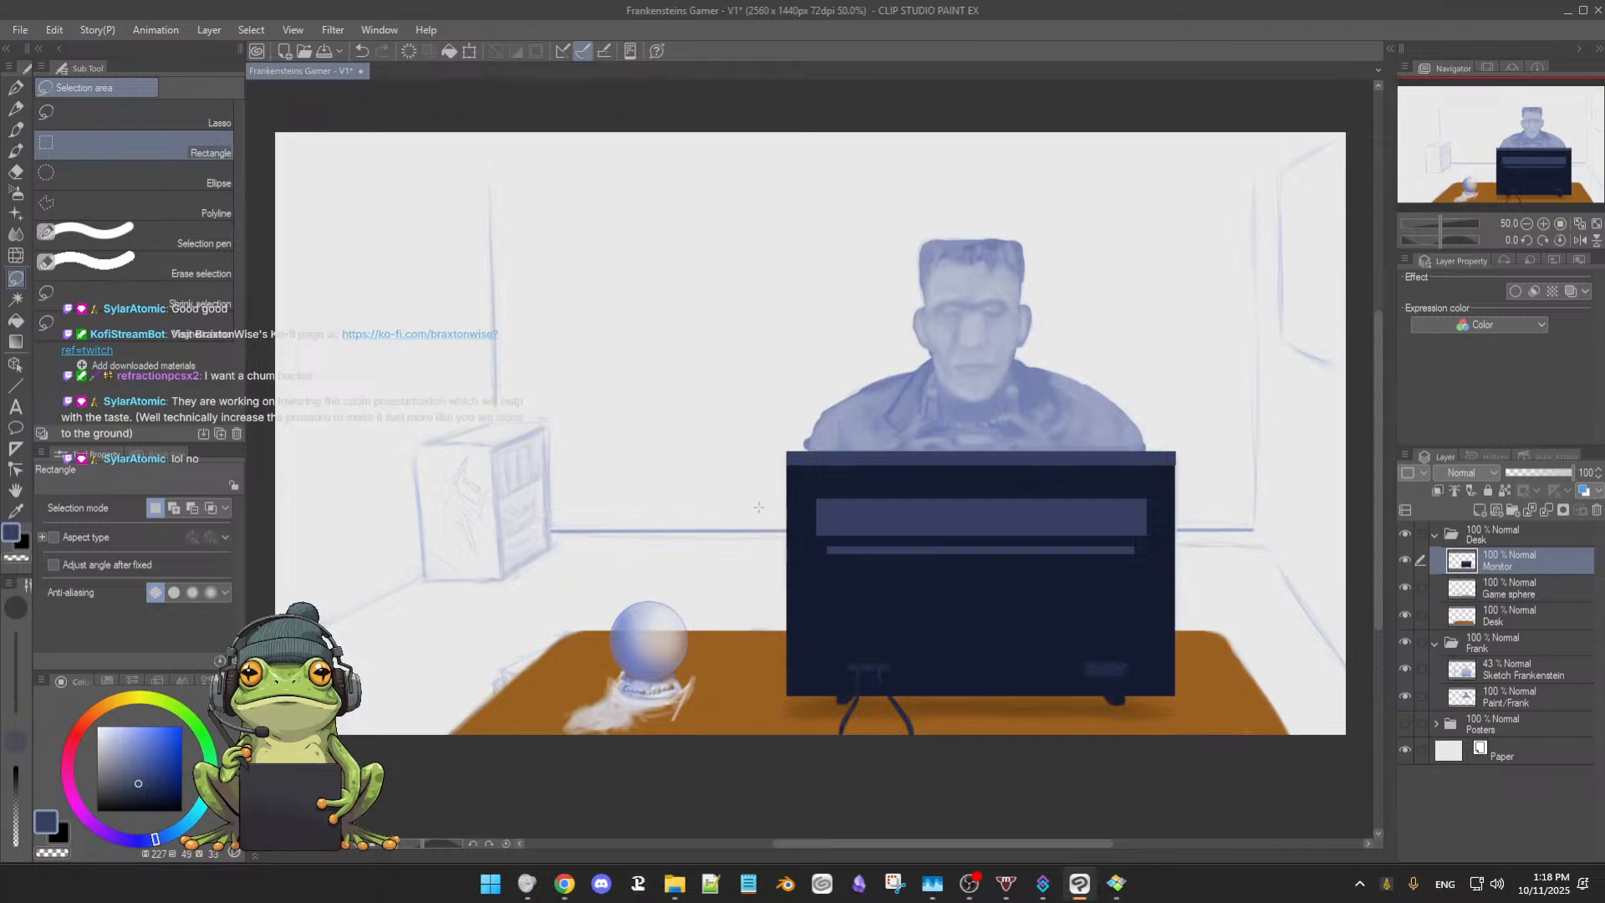
Slant the right ends of the wide panel and thin bar by painting over them diagonally with the monitor's navy, using the 3rdCoffee Soft Oil 2 brush
scroll(1002, 553, up, 1)
scroll(1003, 553, up, 1)
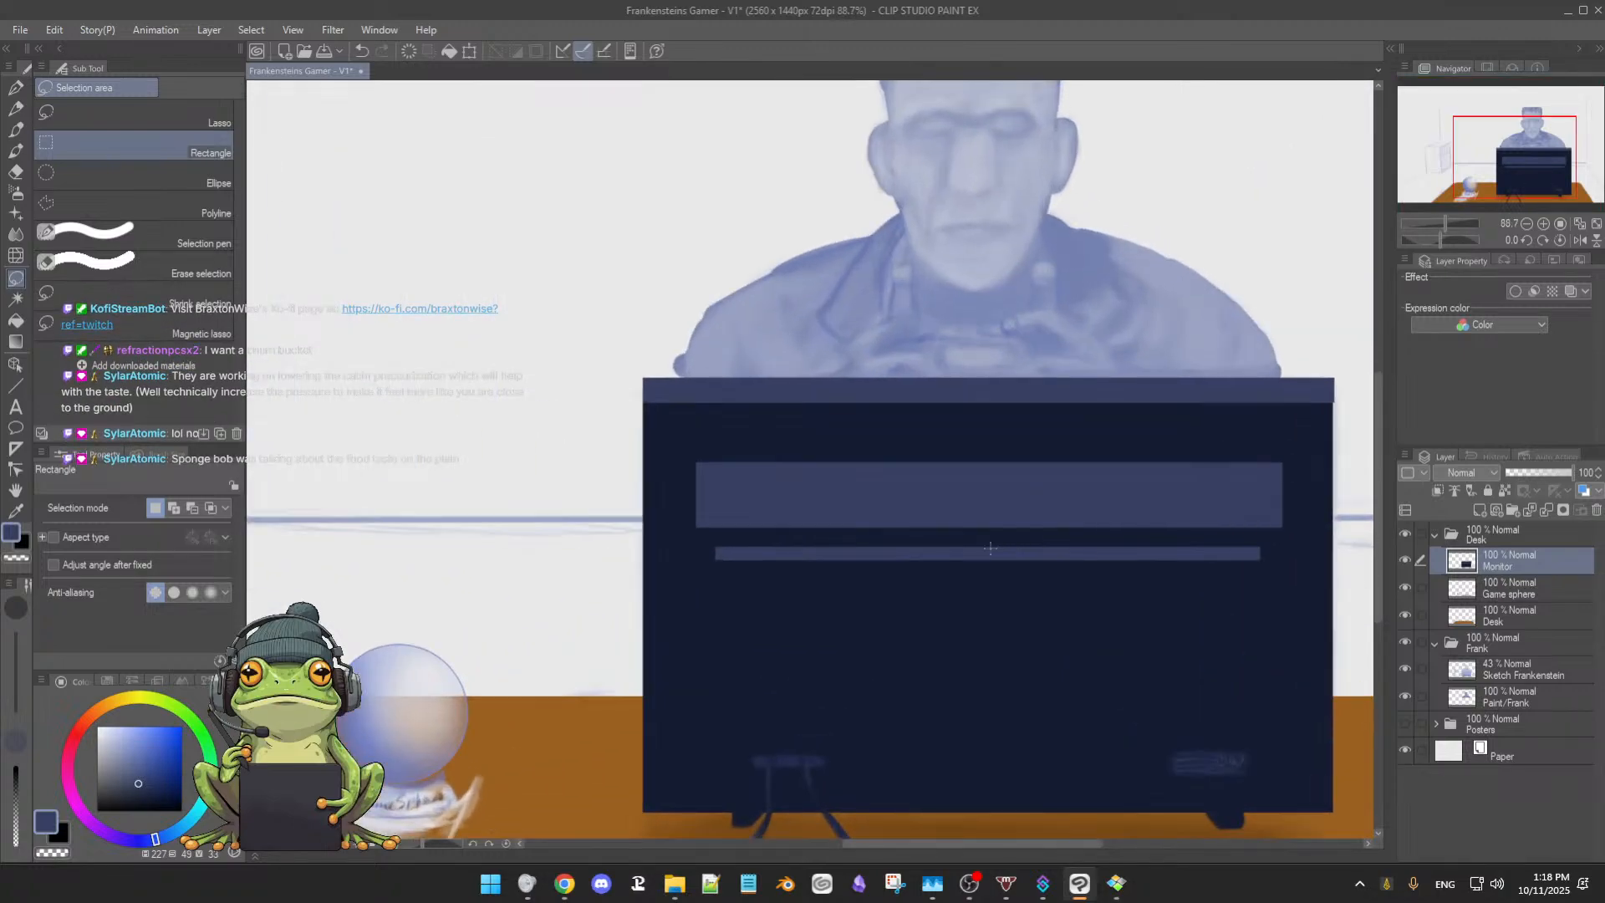
drag(1002, 553, 877, 574)
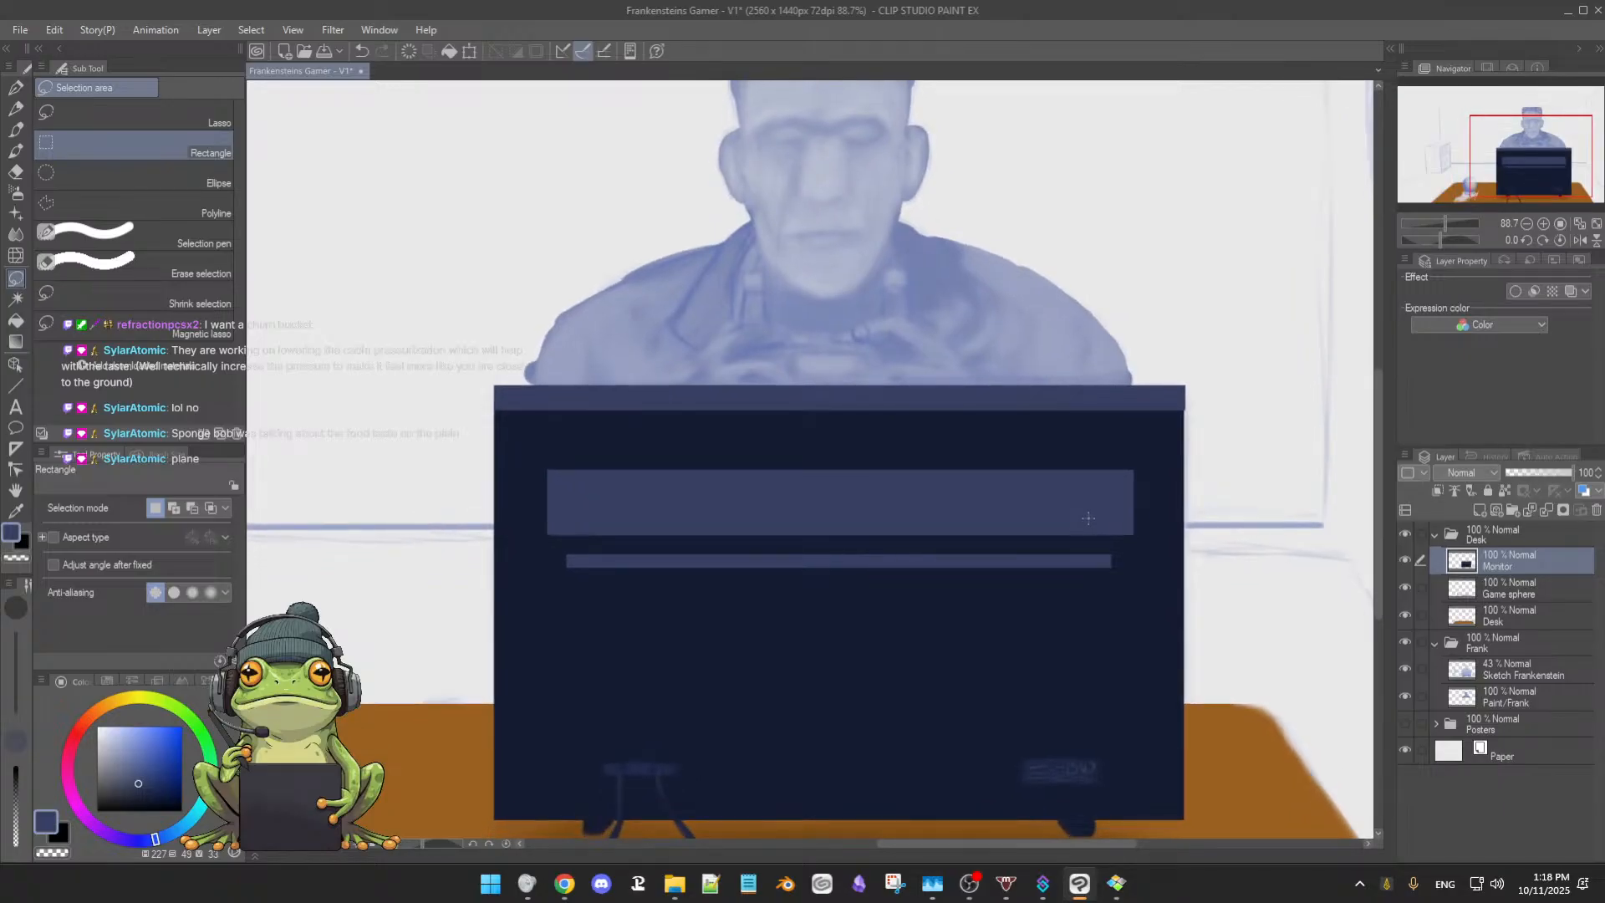
key(b)
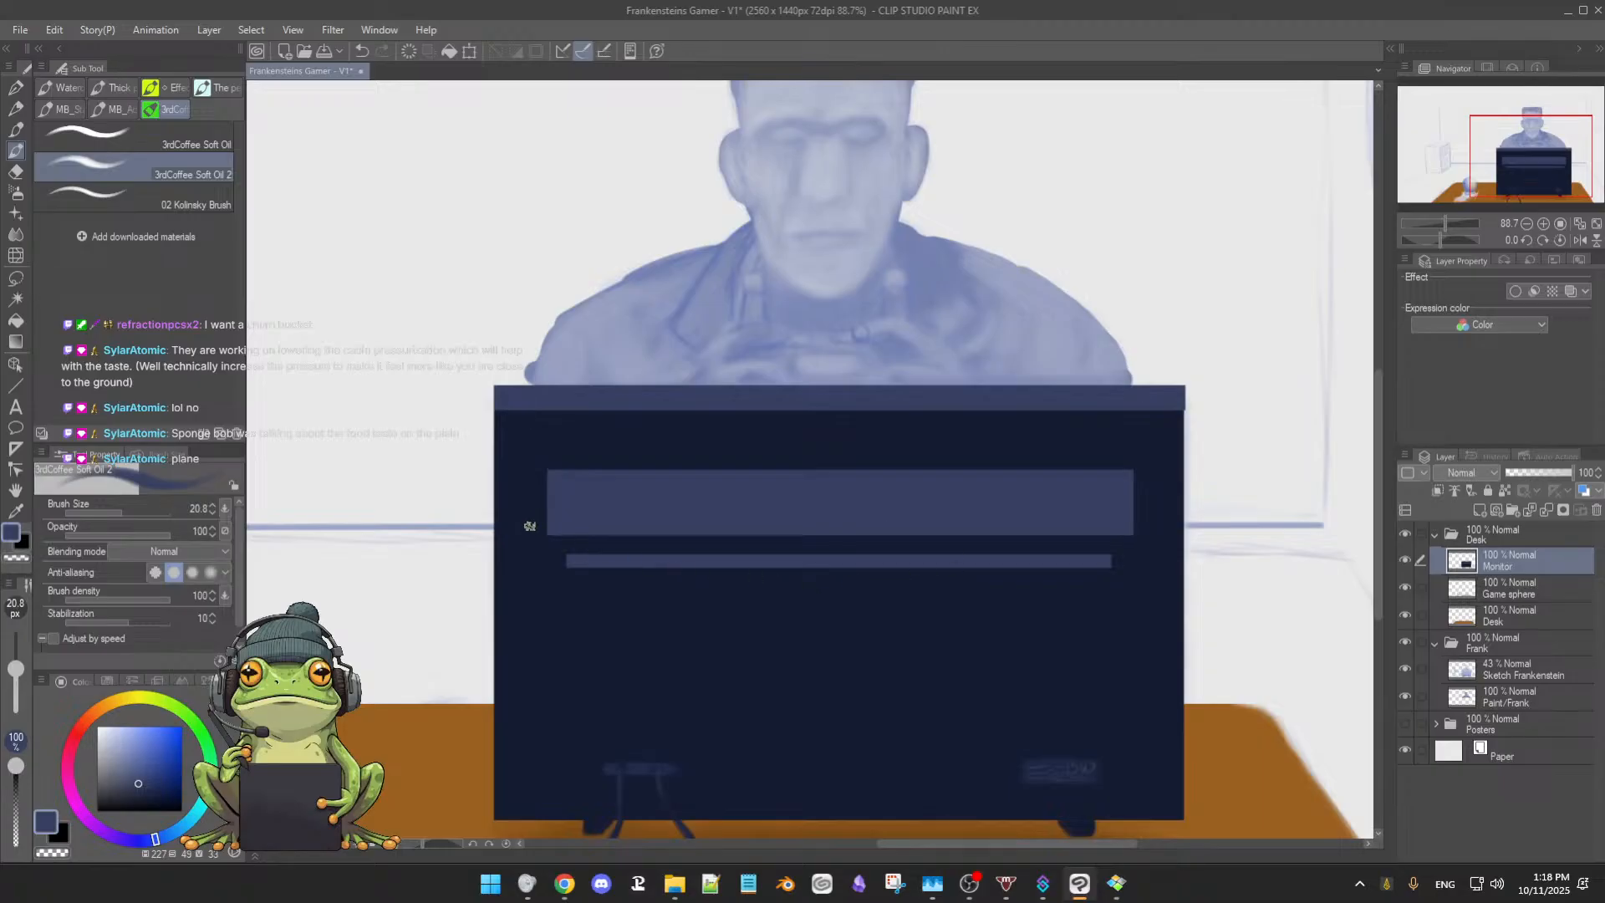
alt+click(1146, 504)
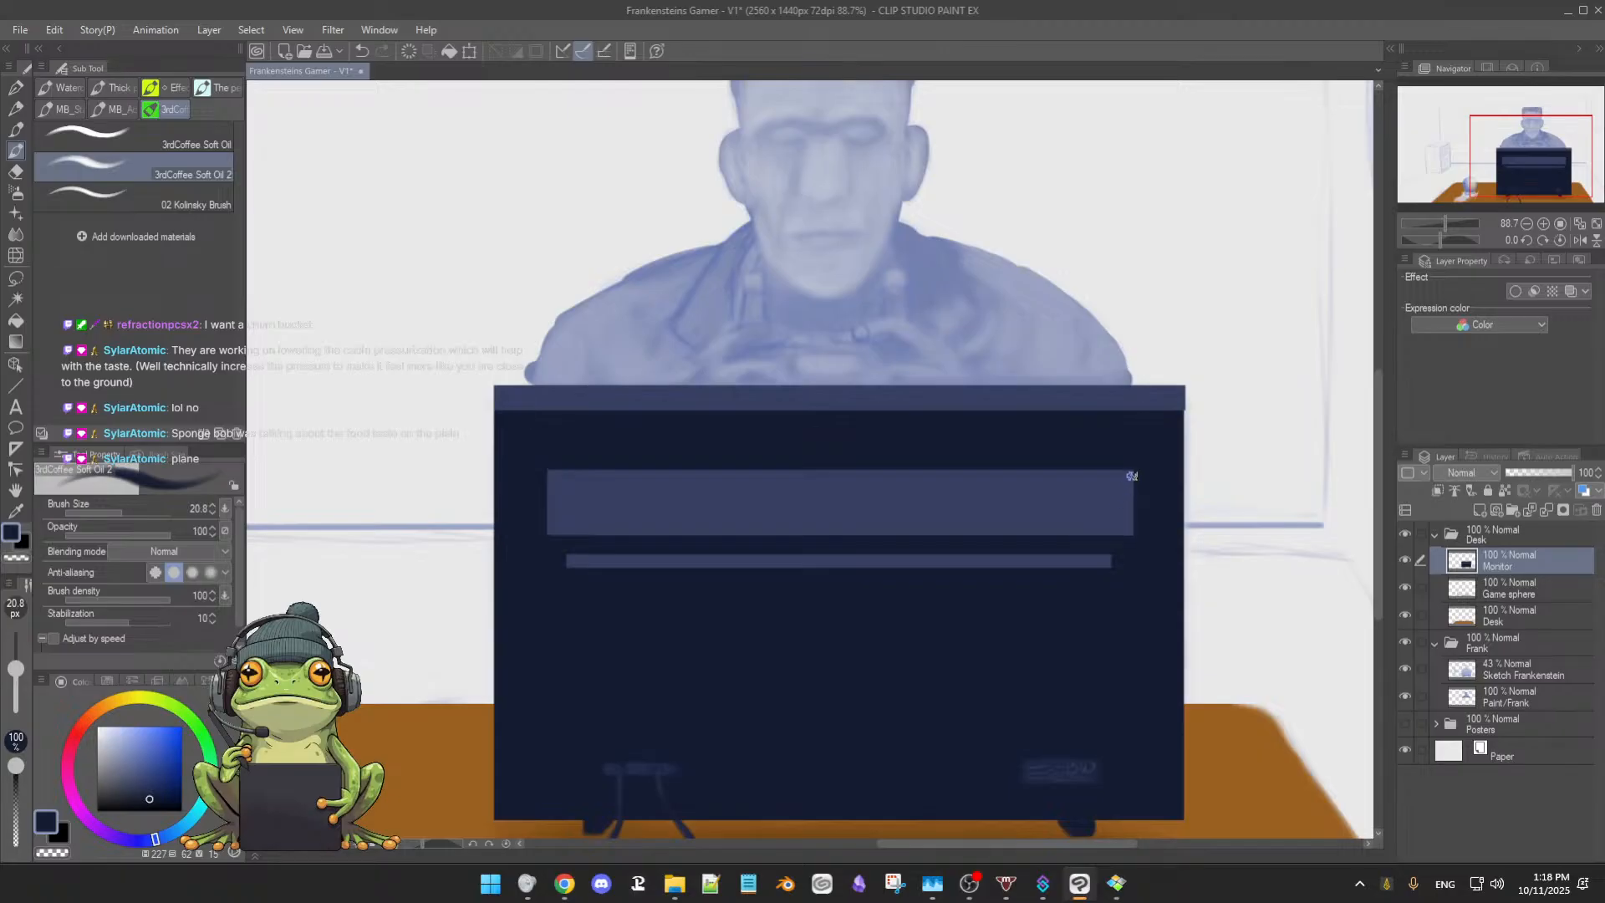
mouse_move(1130, 472)
mouse_down()
mouse_move(1102, 534)
mouse_move(1110, 516)
mouse_up()
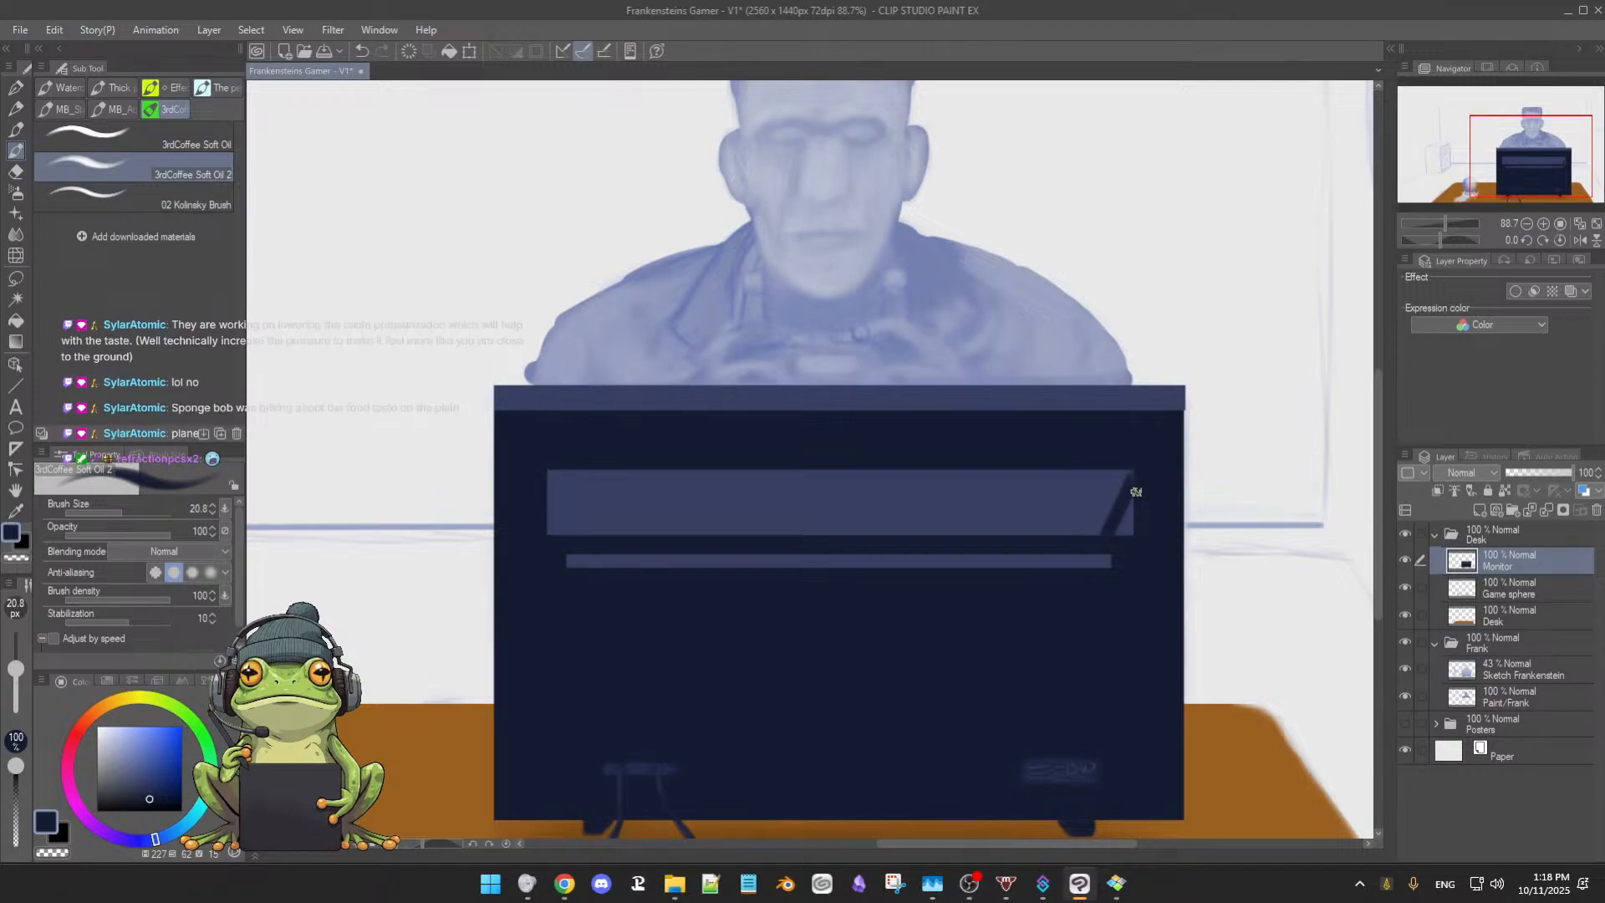
drag(1139, 477, 1119, 527)
drag(1115, 552, 1105, 570)
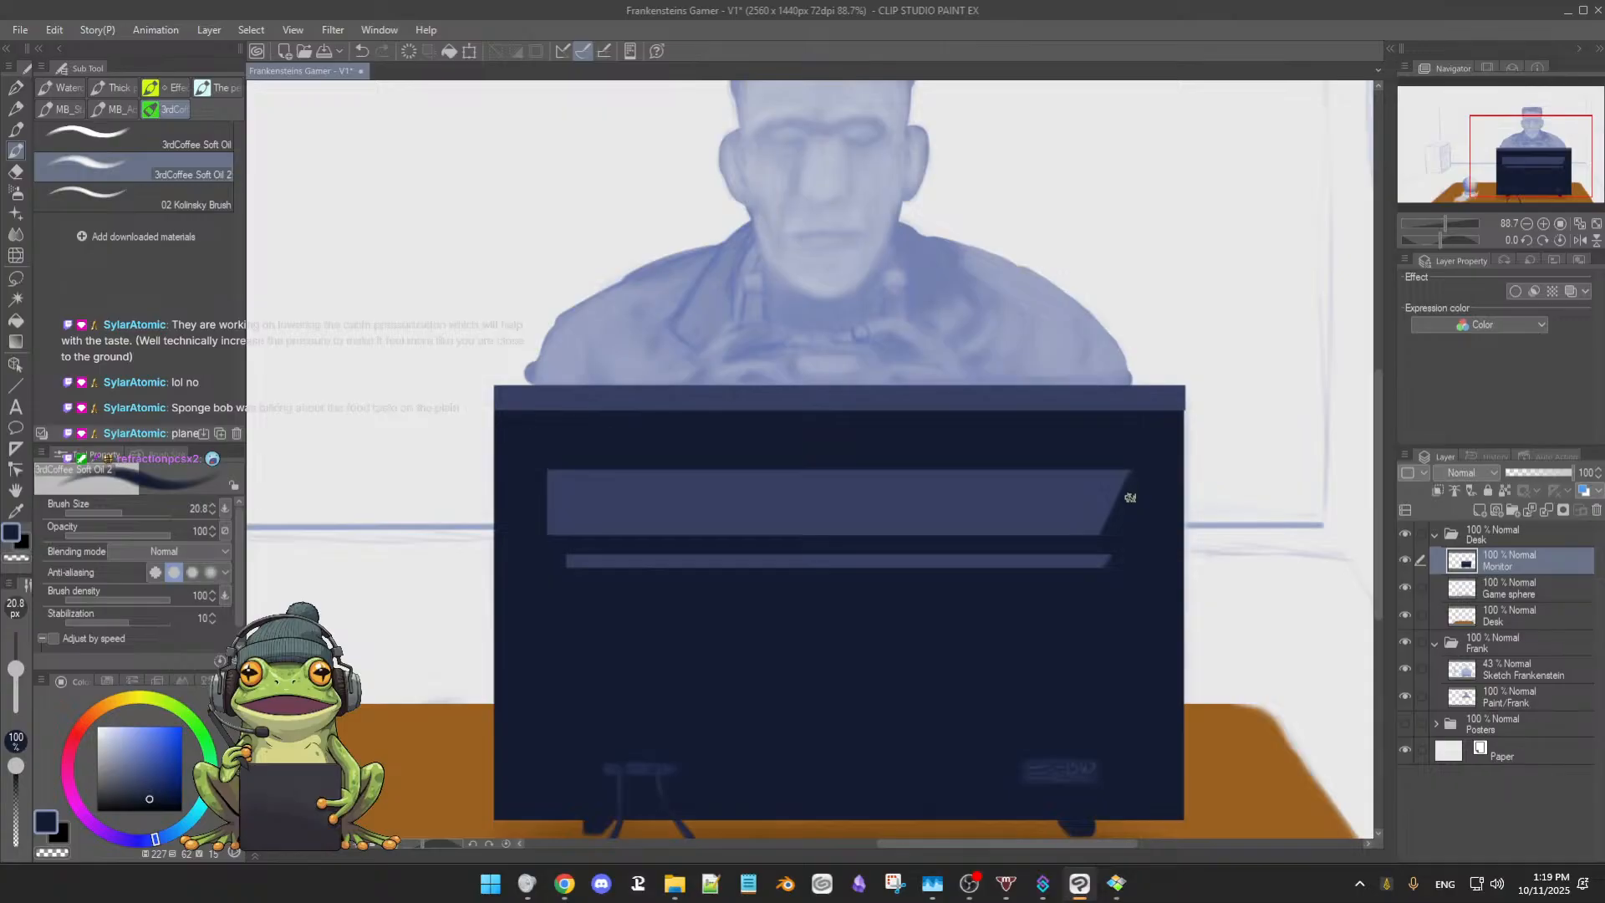
Mirror the canvas view and slant the left ends of the wide panel and thin bar with diagonal navy strokes
key(h)
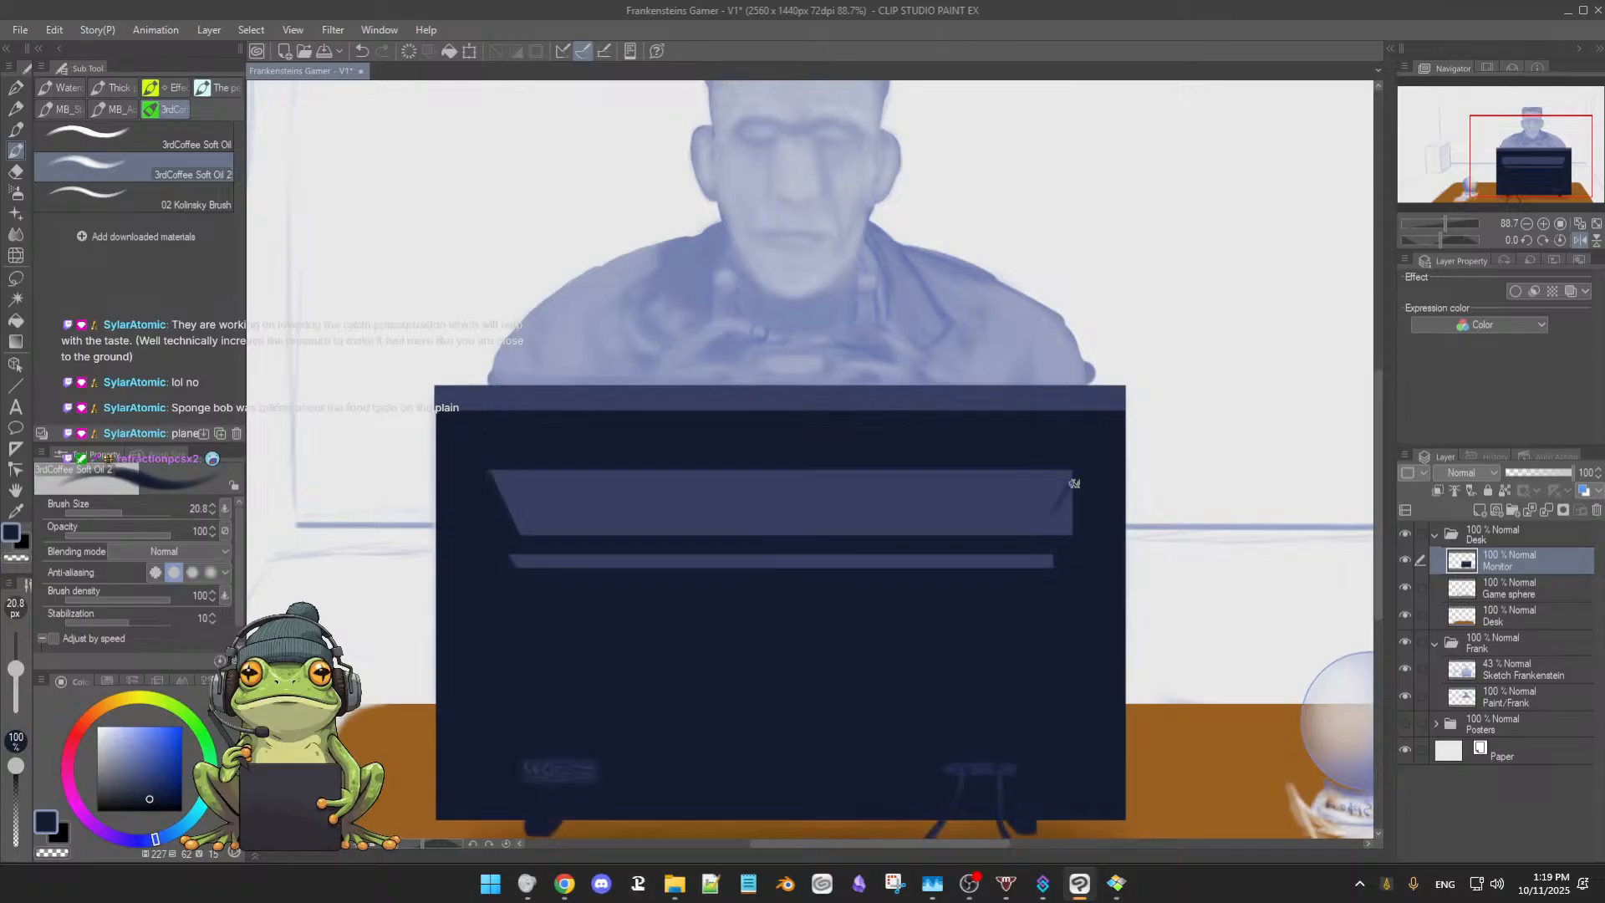
drag(1075, 472, 1037, 545)
drag(1073, 465, 1035, 539)
drag(1071, 475, 1028, 544)
drag(1078, 478, 1071, 538)
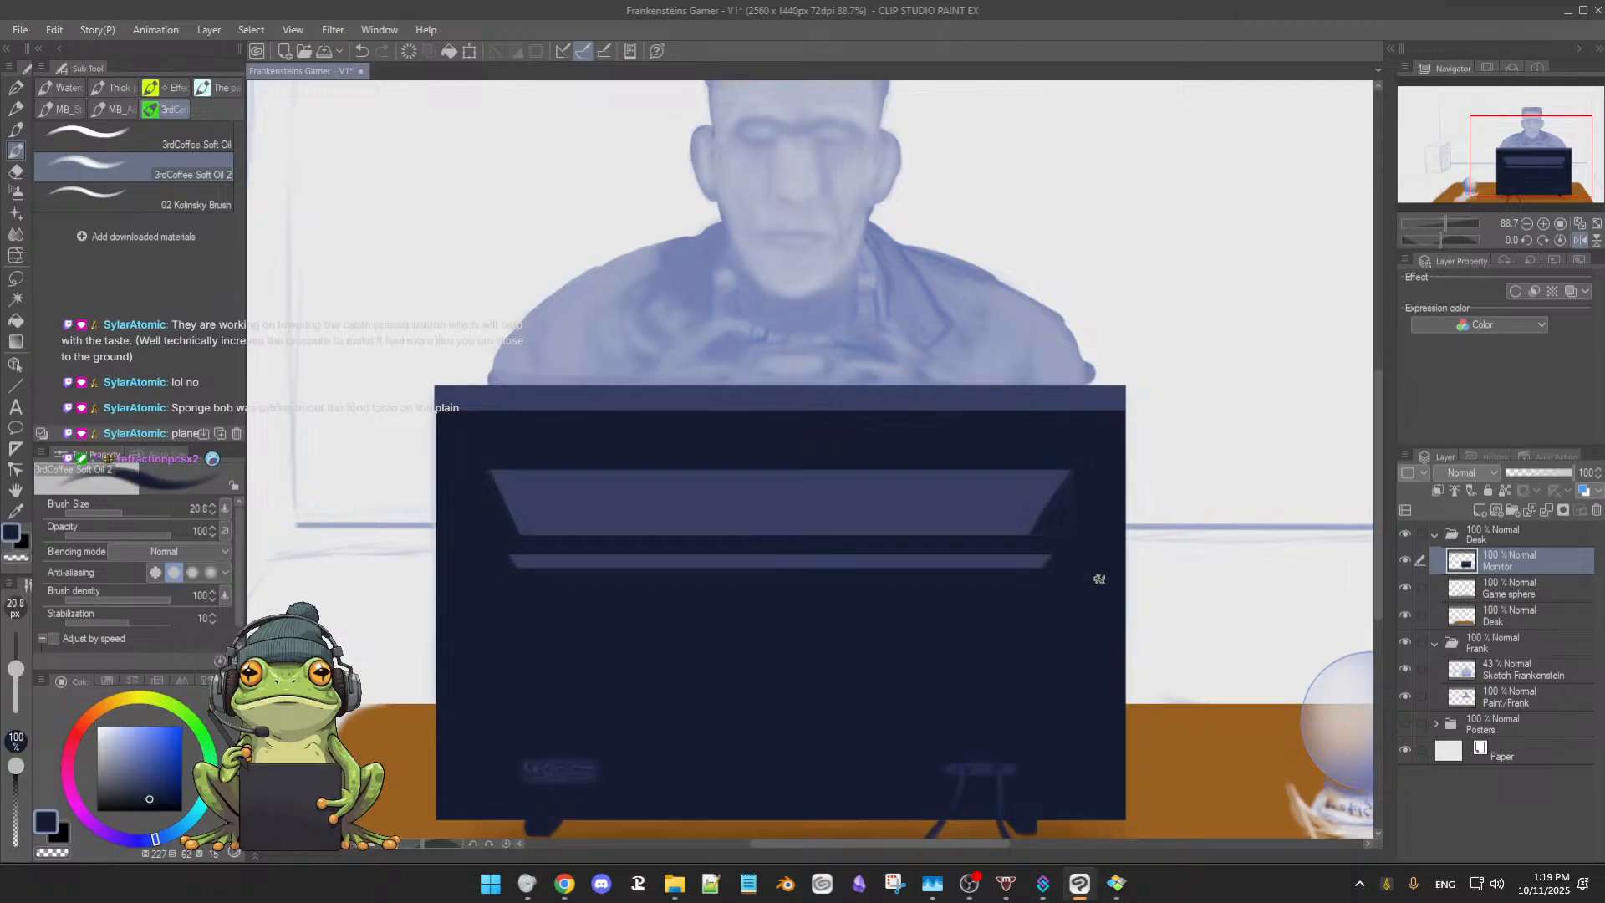
Clean up the slanted left ends of the wide panel and thin bar with sampled panel blue and navy at brush size 16.8
scroll(1099, 577, down, 3)
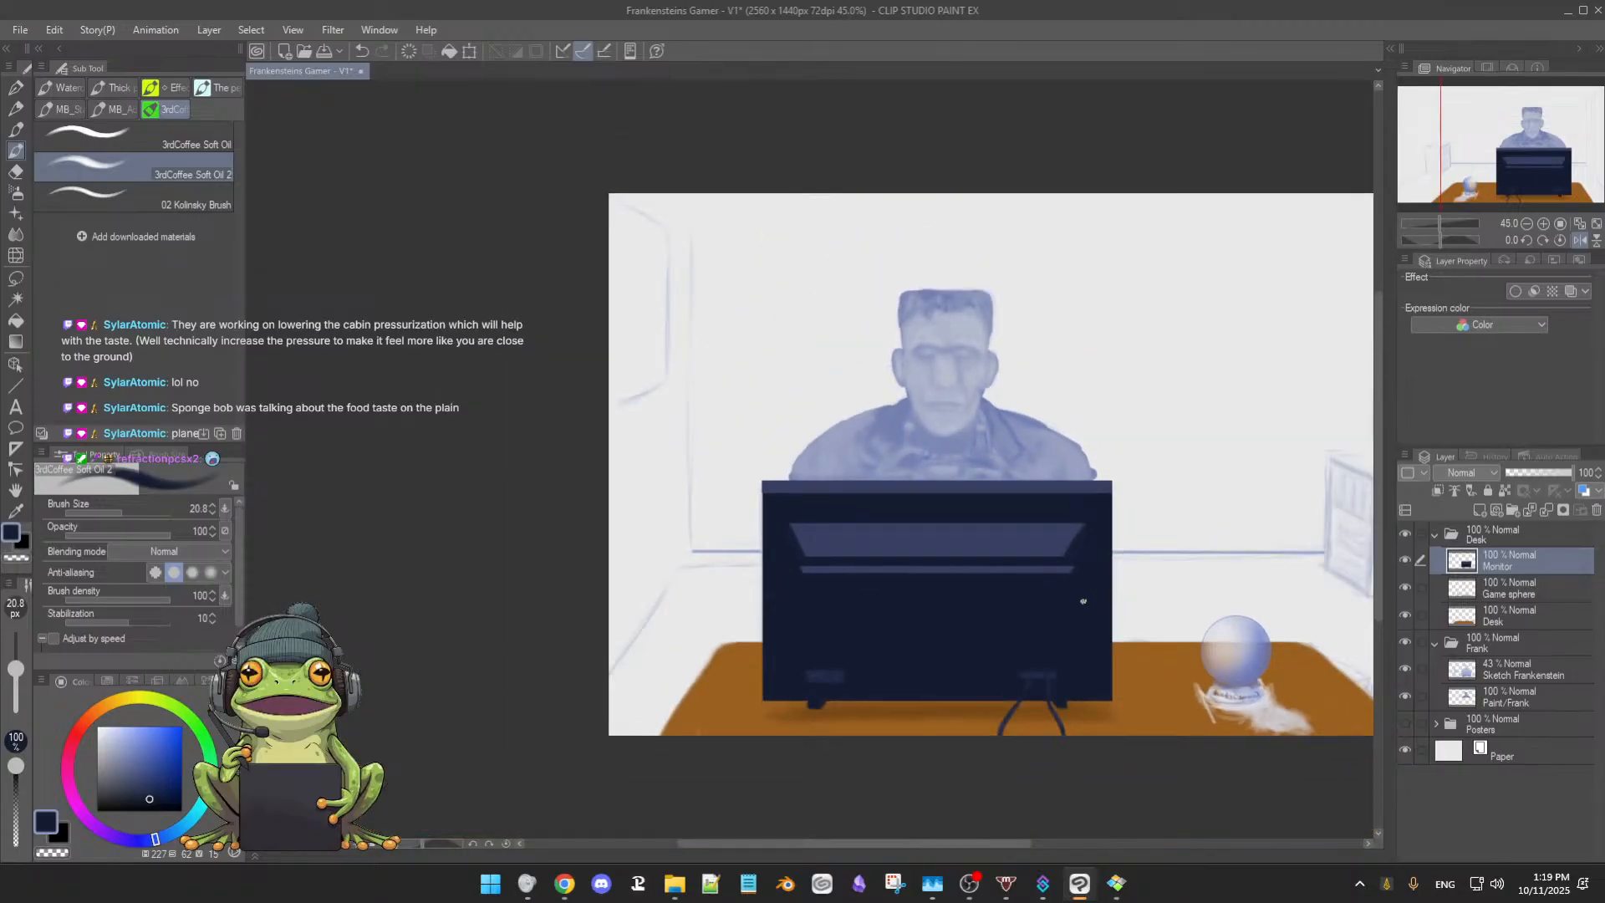
key(h)
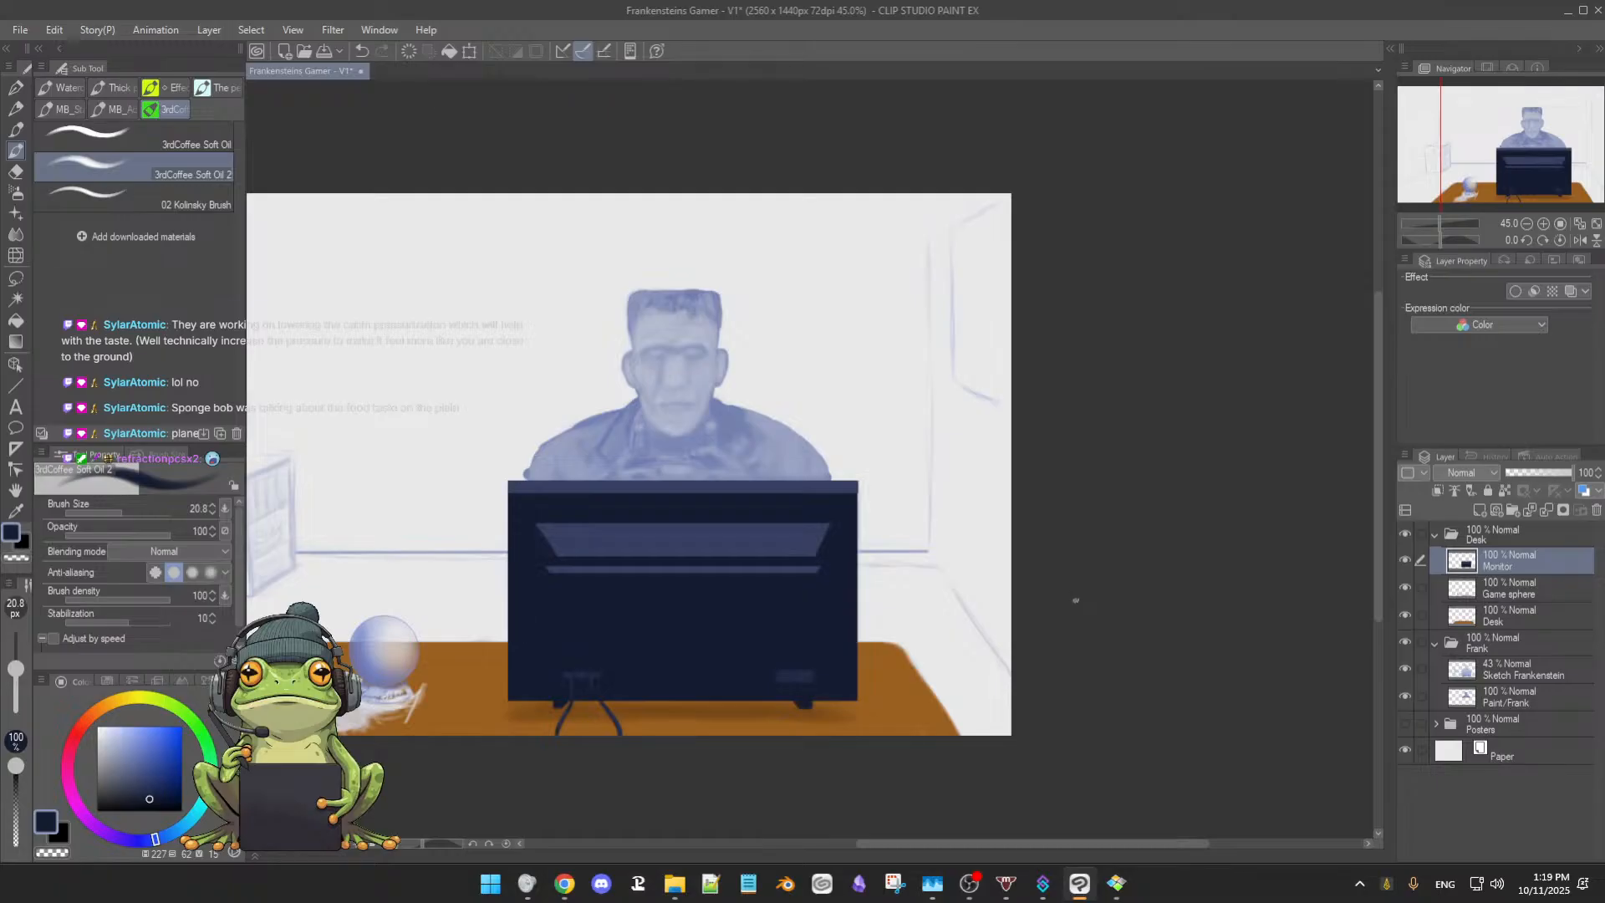
key(h)
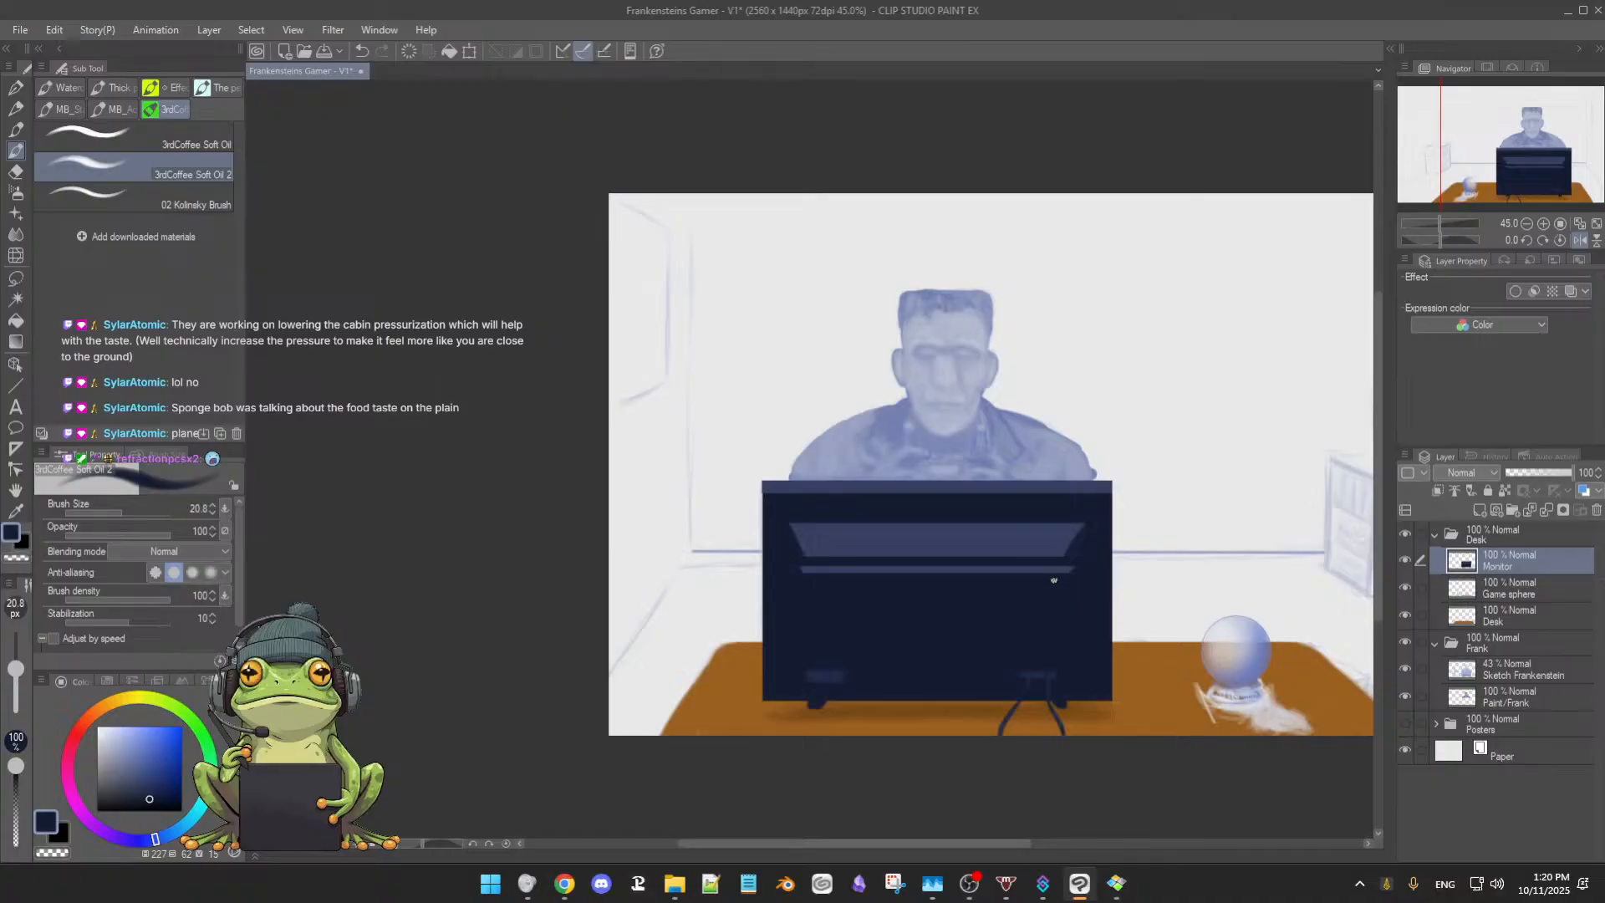
scroll(1050, 568, up, 5)
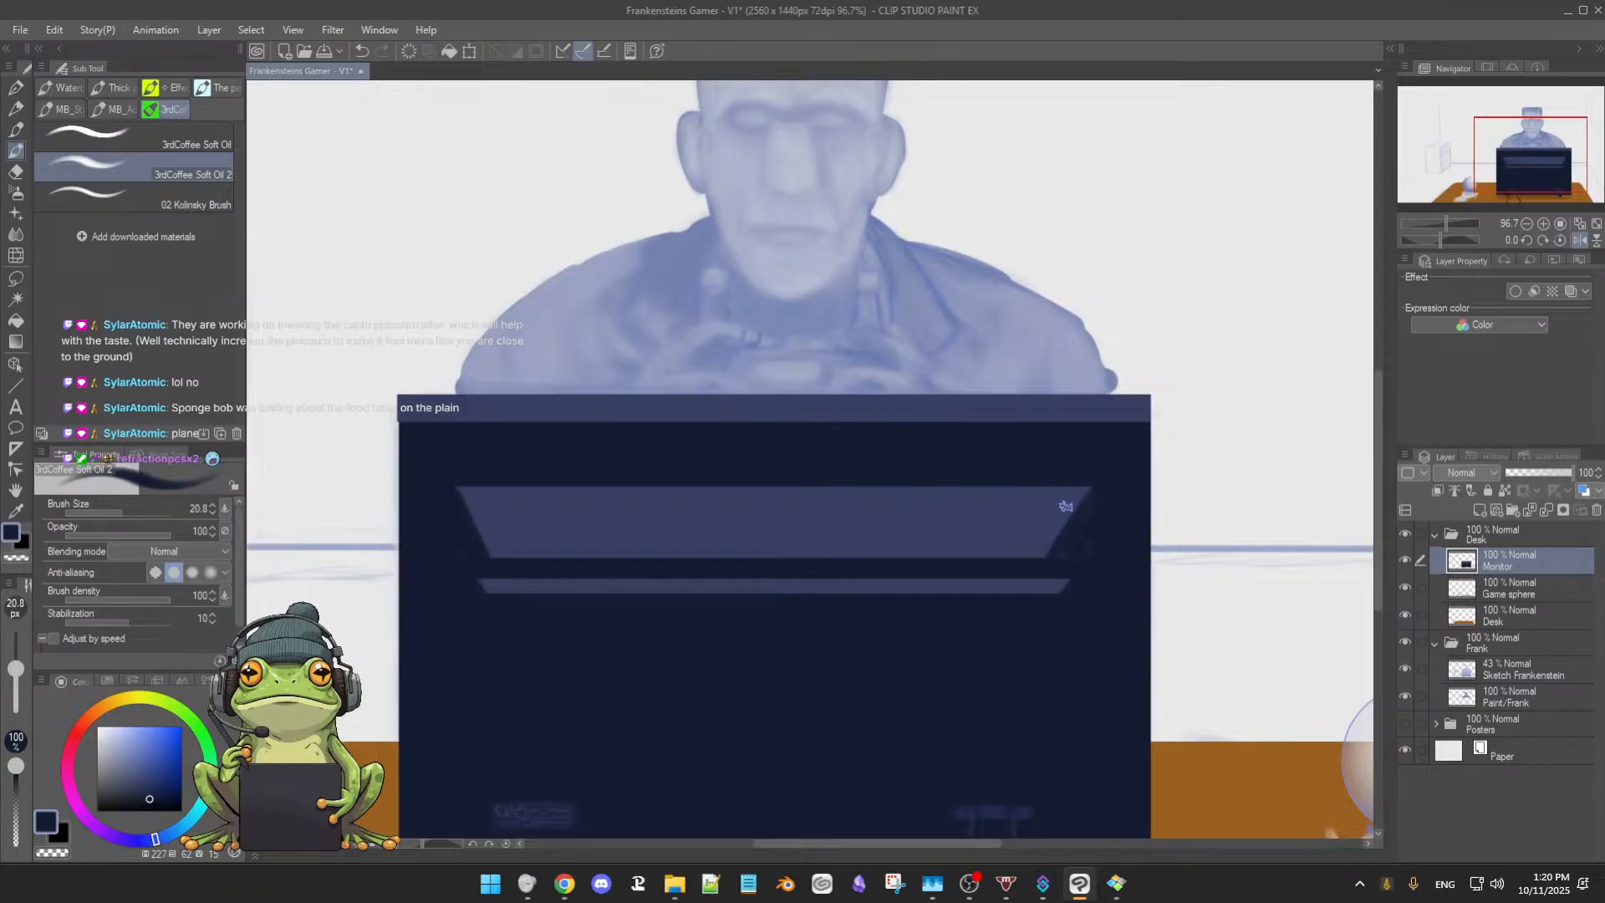
alt+click(1060, 510)
key(bracketleft)
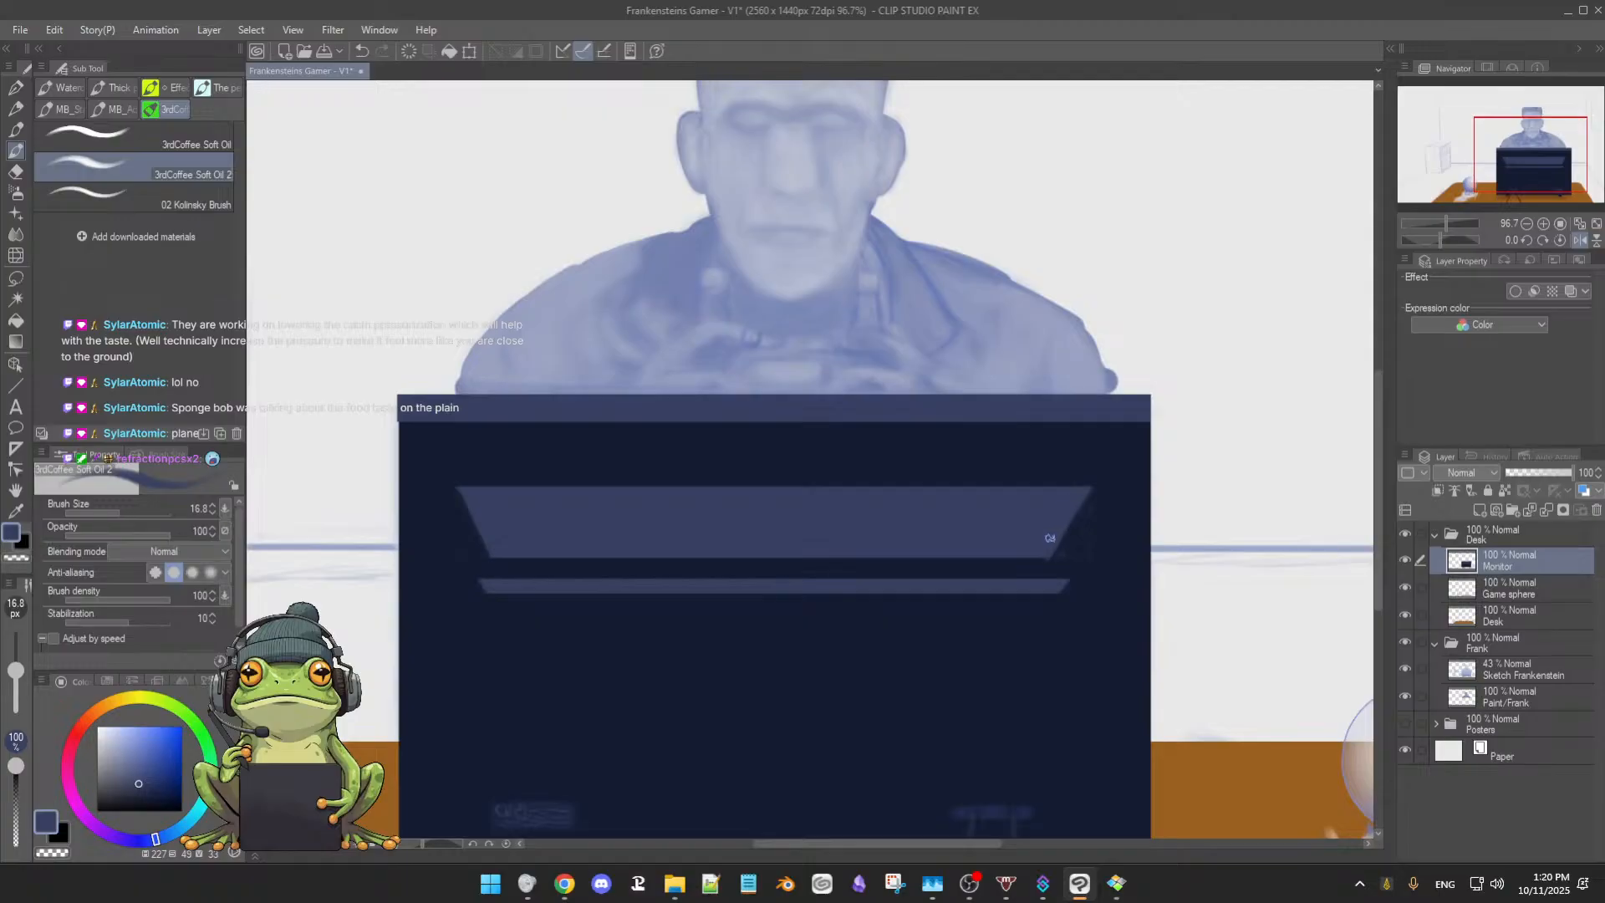
alt+click(1044, 561)
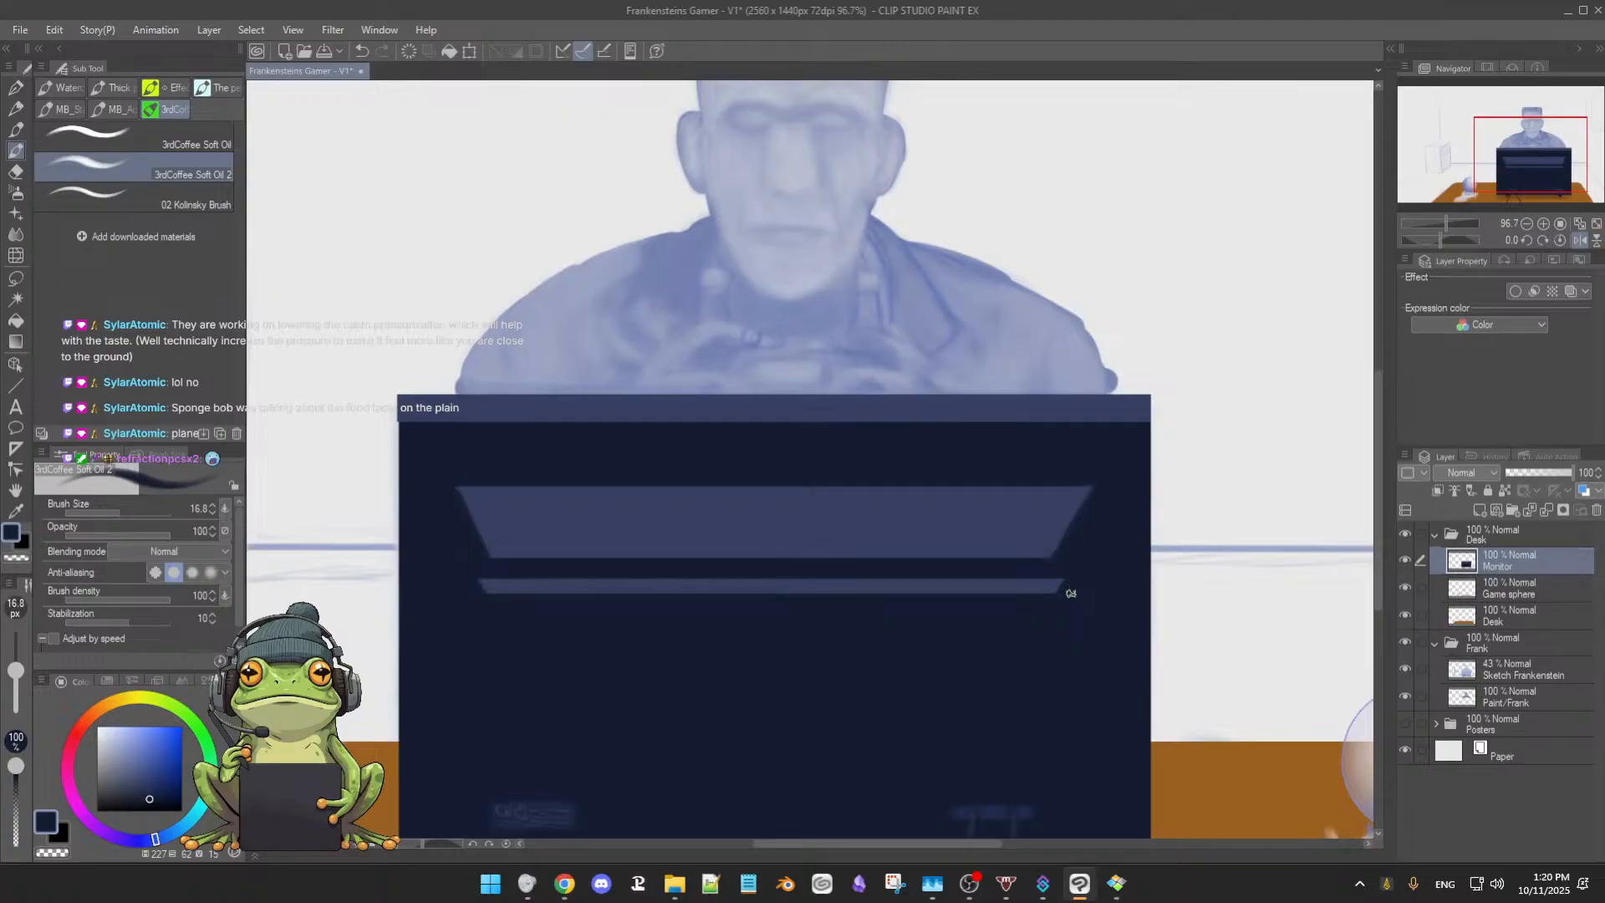
Compare the monitor's panel slants in normal and mirrored canvas views, and save the illustration
scroll(1089, 544, down, 3)
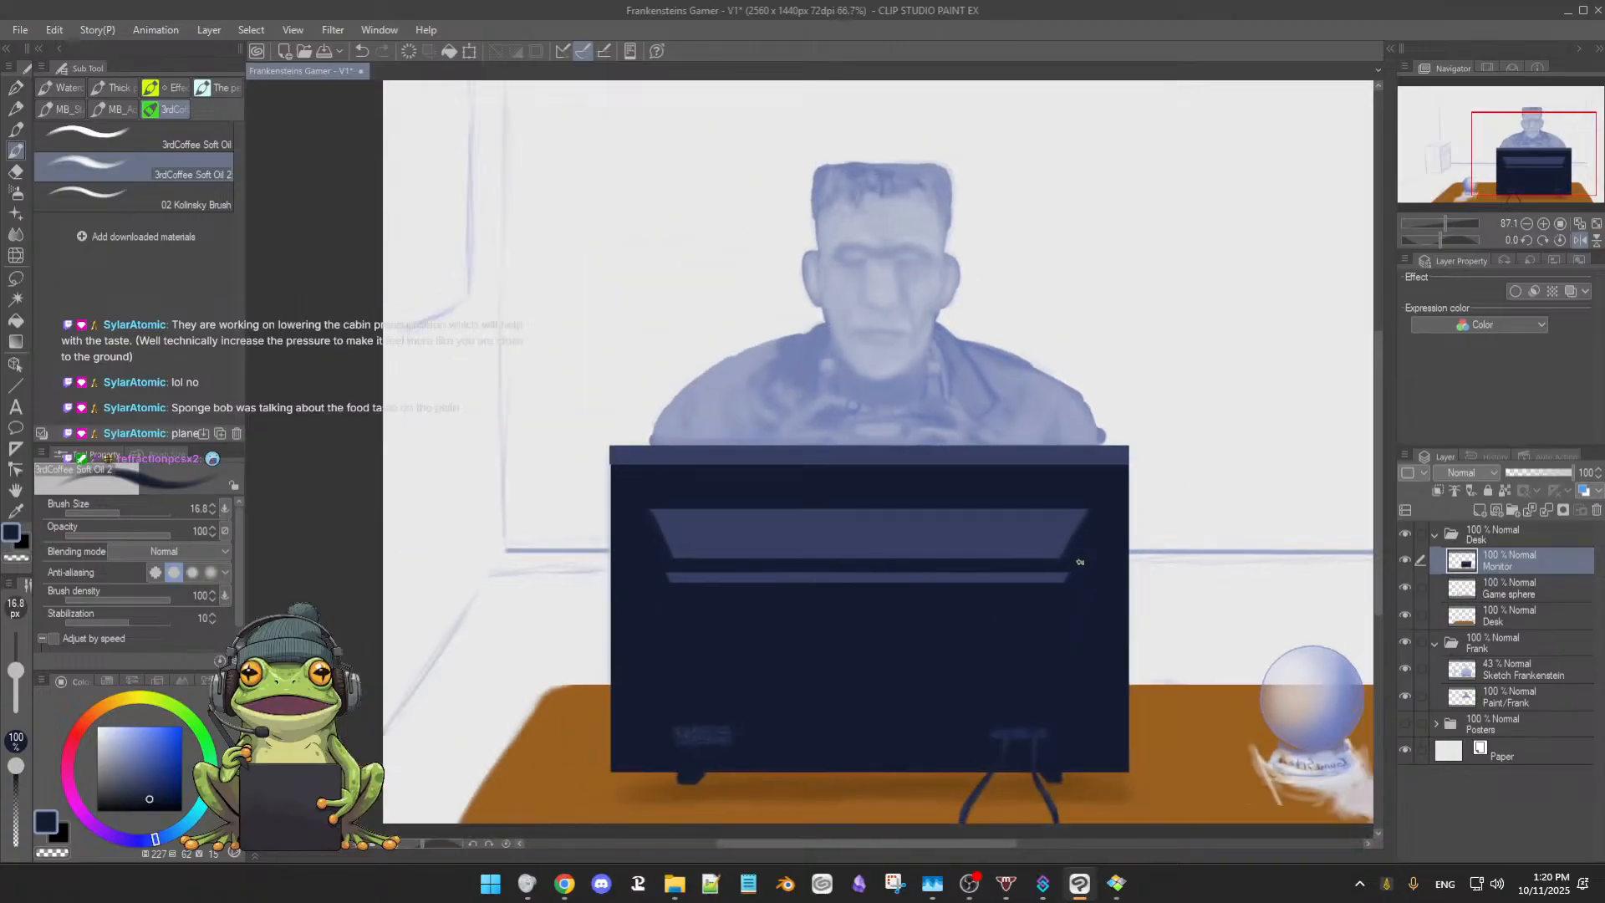
key(h)
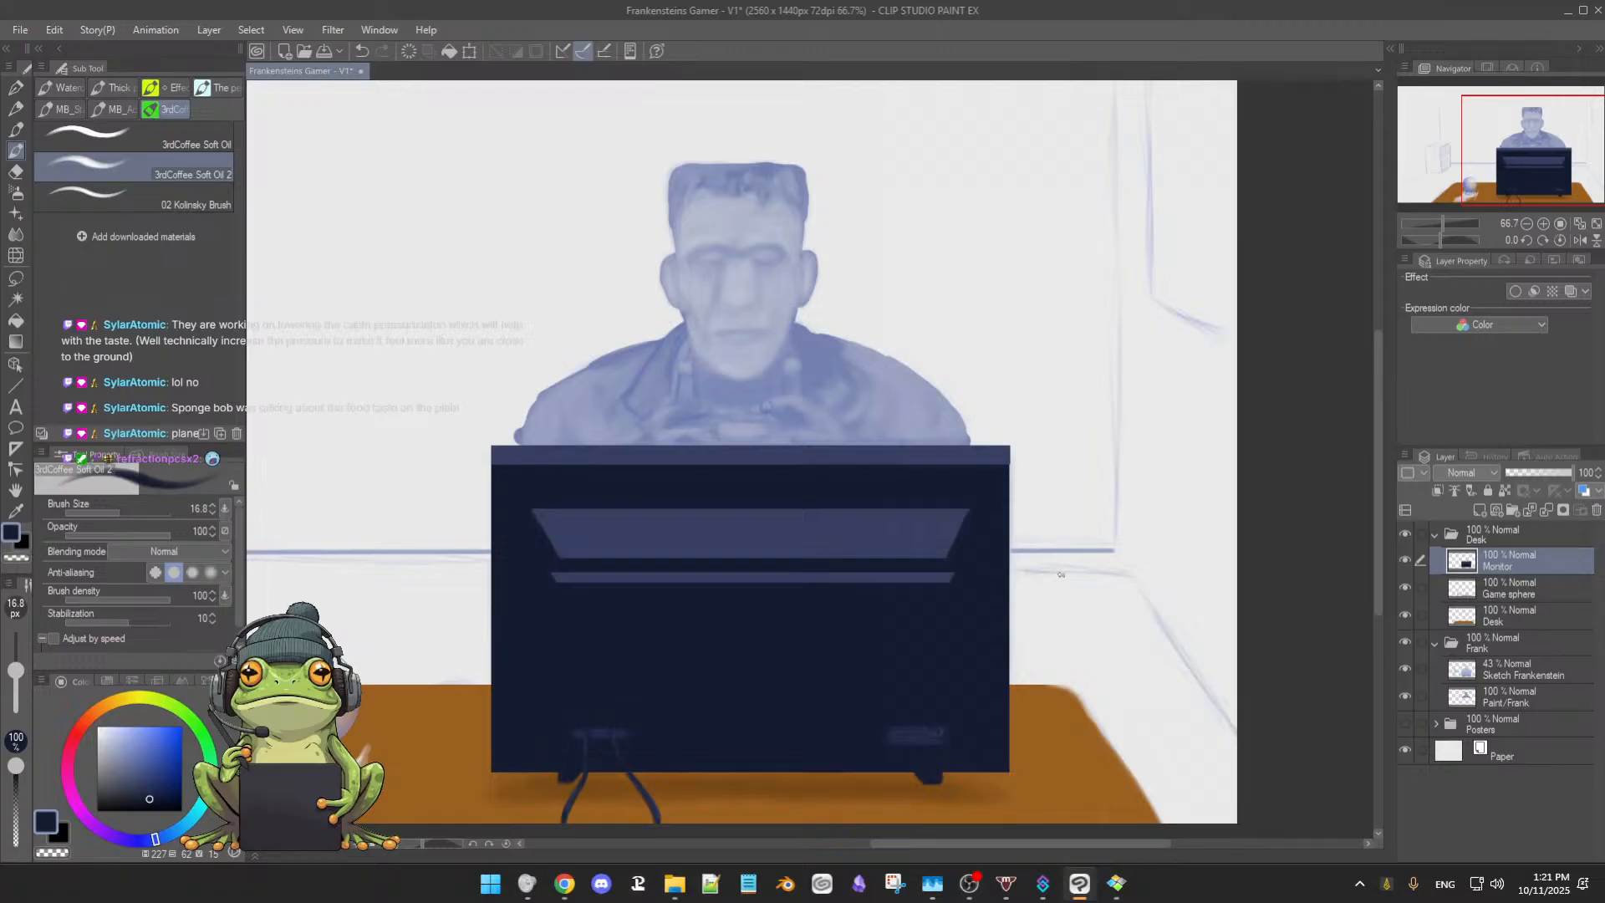
key(h)
key(h)
key(h)
key(h)
key(h)
key(h)
key(h)
key(h)
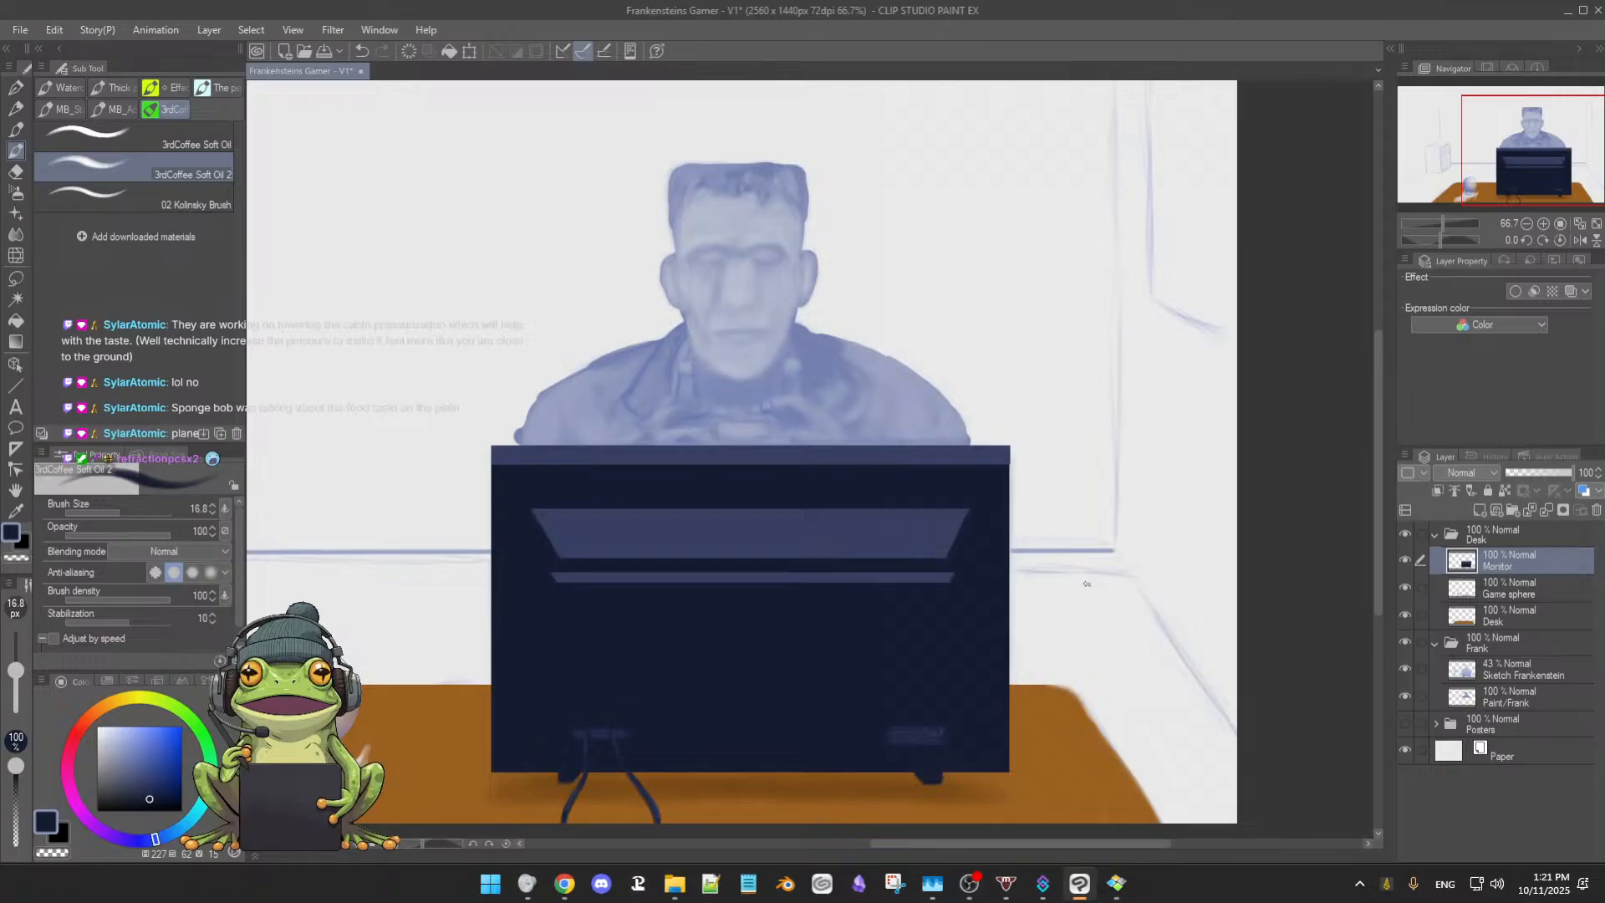
key(h)
key(ctrl+s)
key(h)
key(h)
key(h)
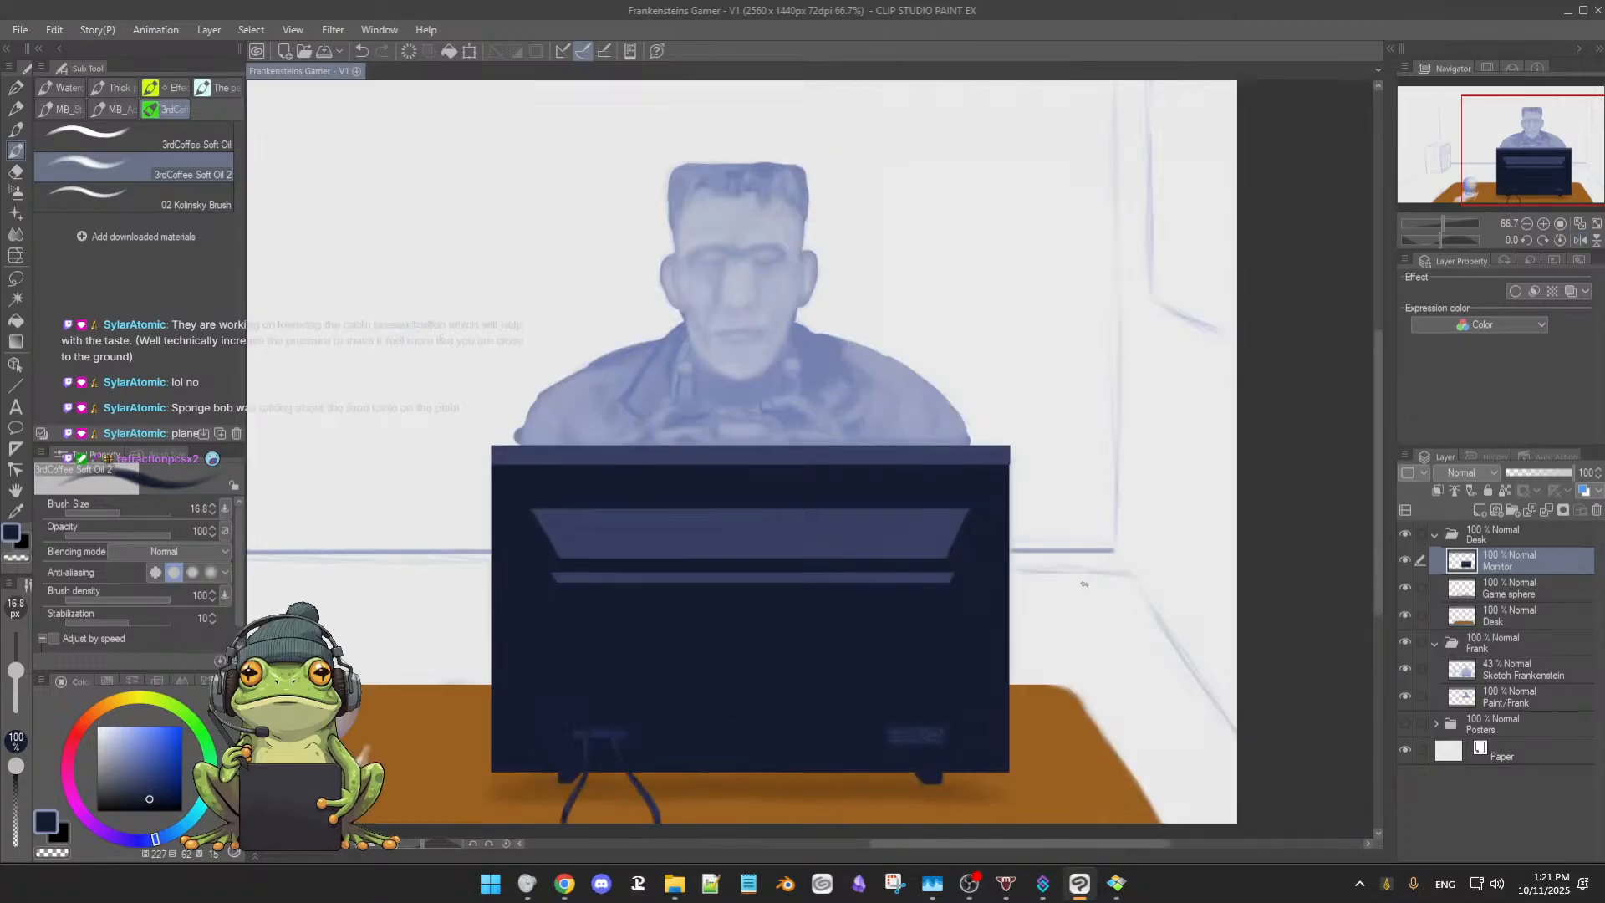
key(h)
key(h)
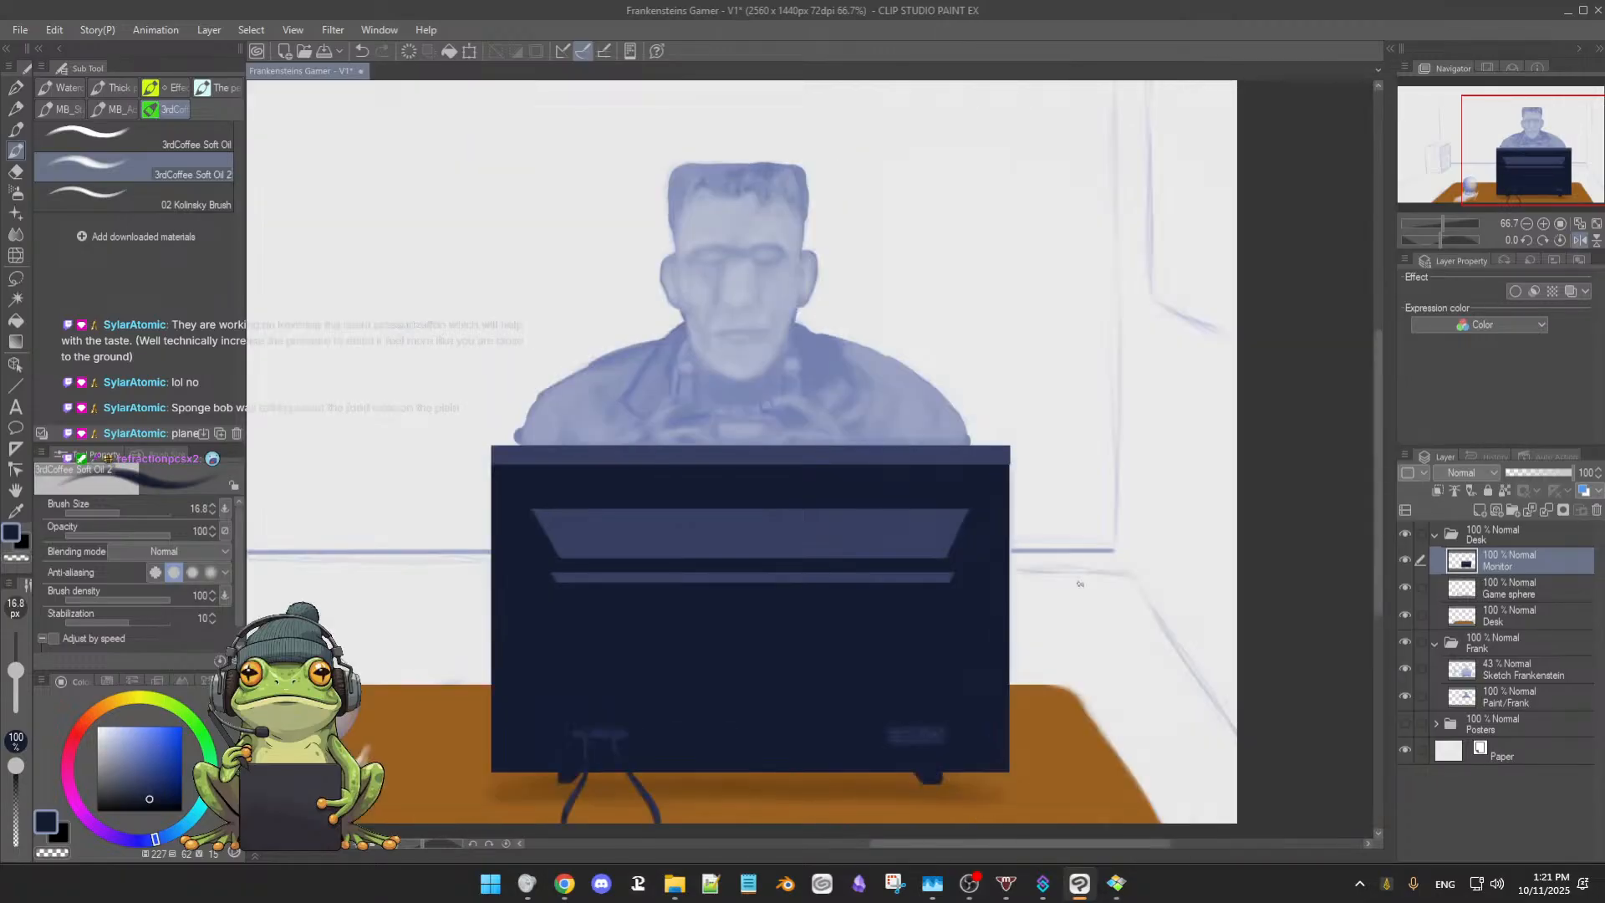
key(h)
key(h)
drag(1062, 589, 1047, 598)
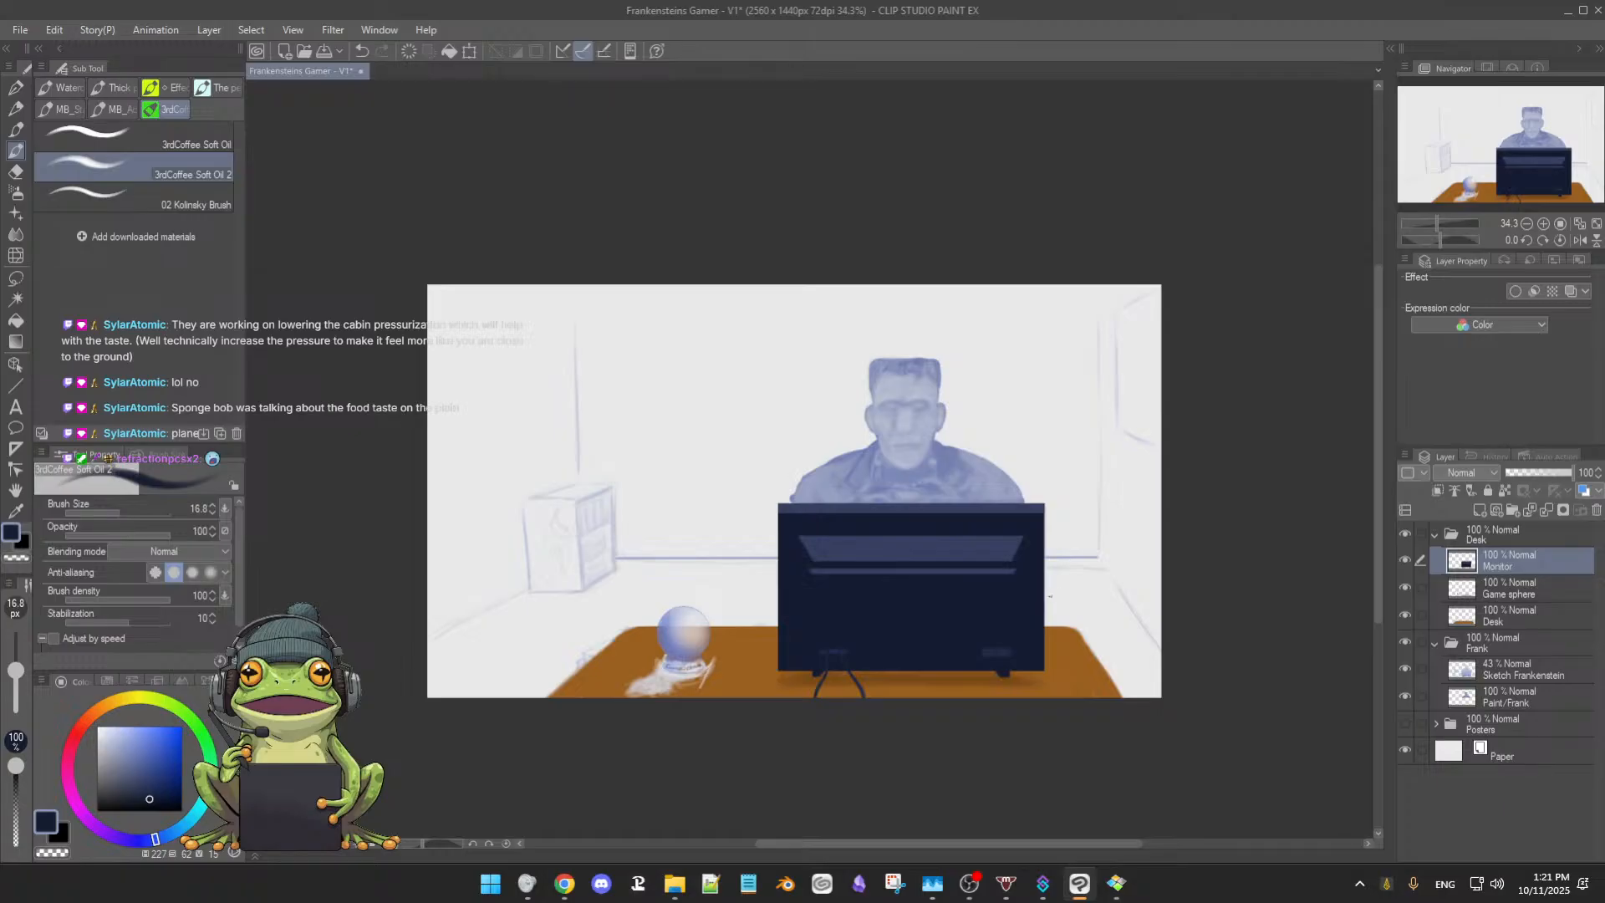
click(1053, 609)
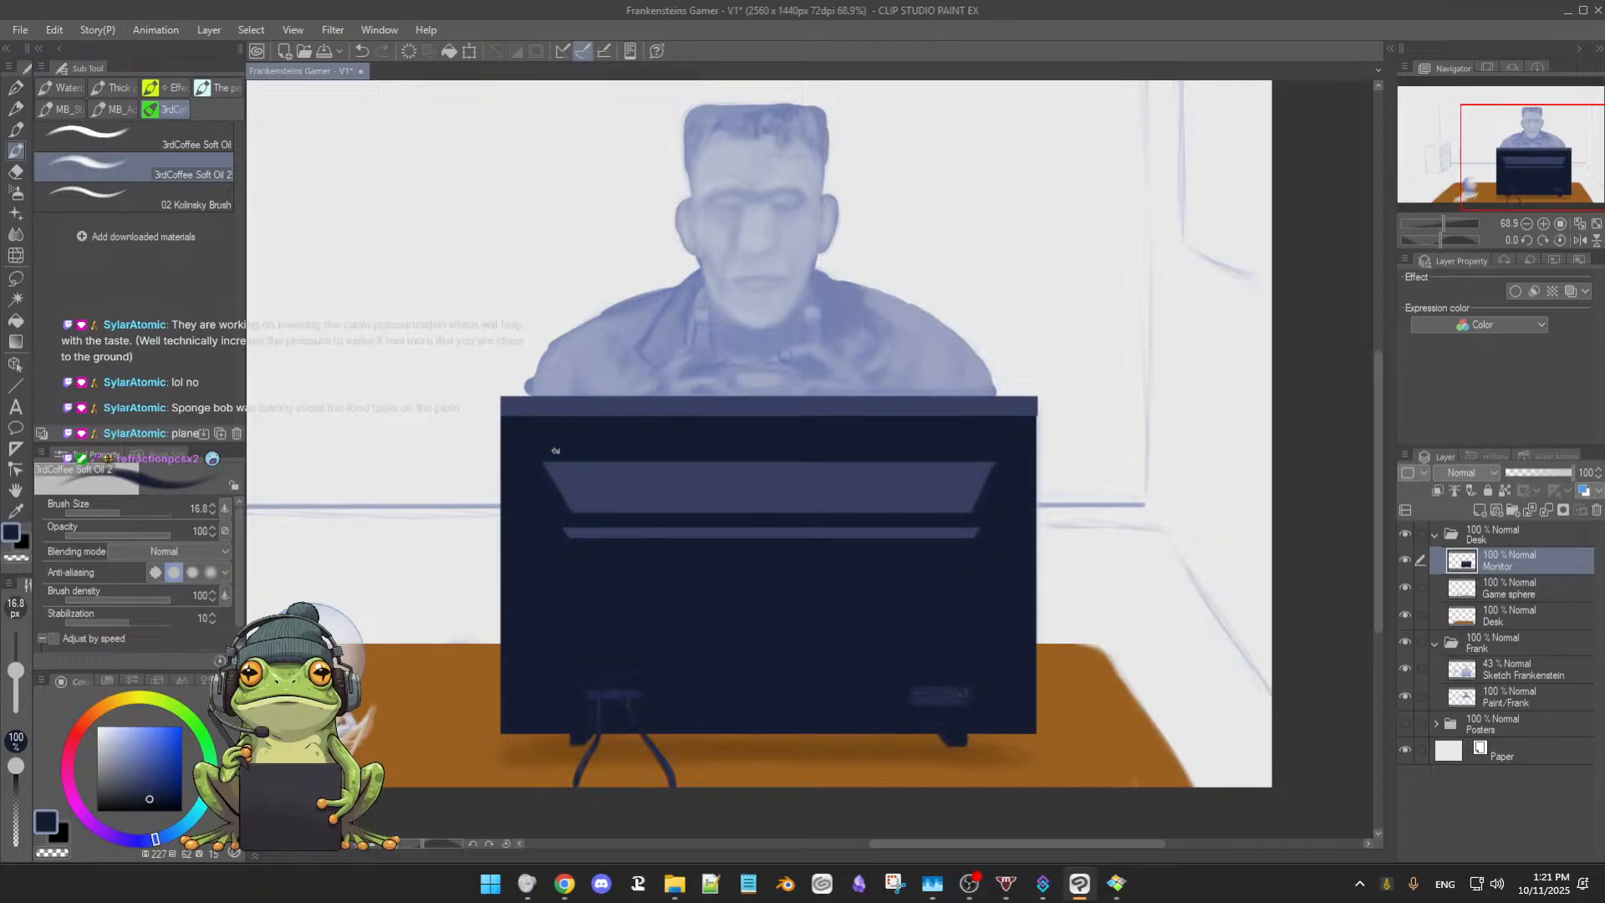
Slant both ends of the monitor's lighter top-edge strip with diagonal strokes in the sampled navy
alt+click(558, 484)
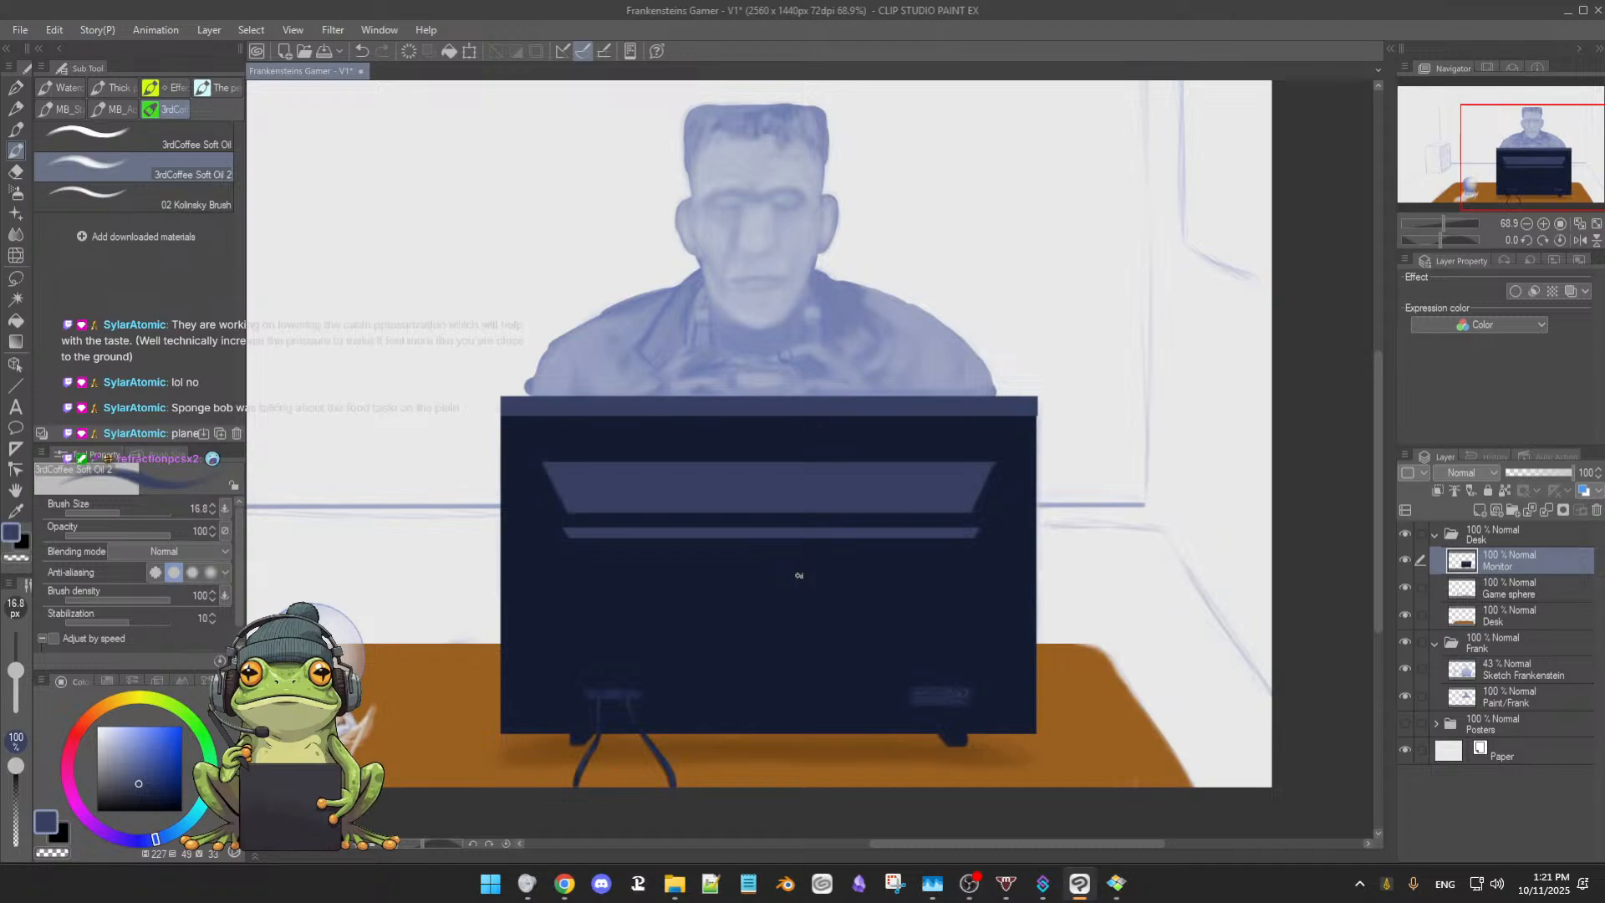
scroll(798, 575, down, 4)
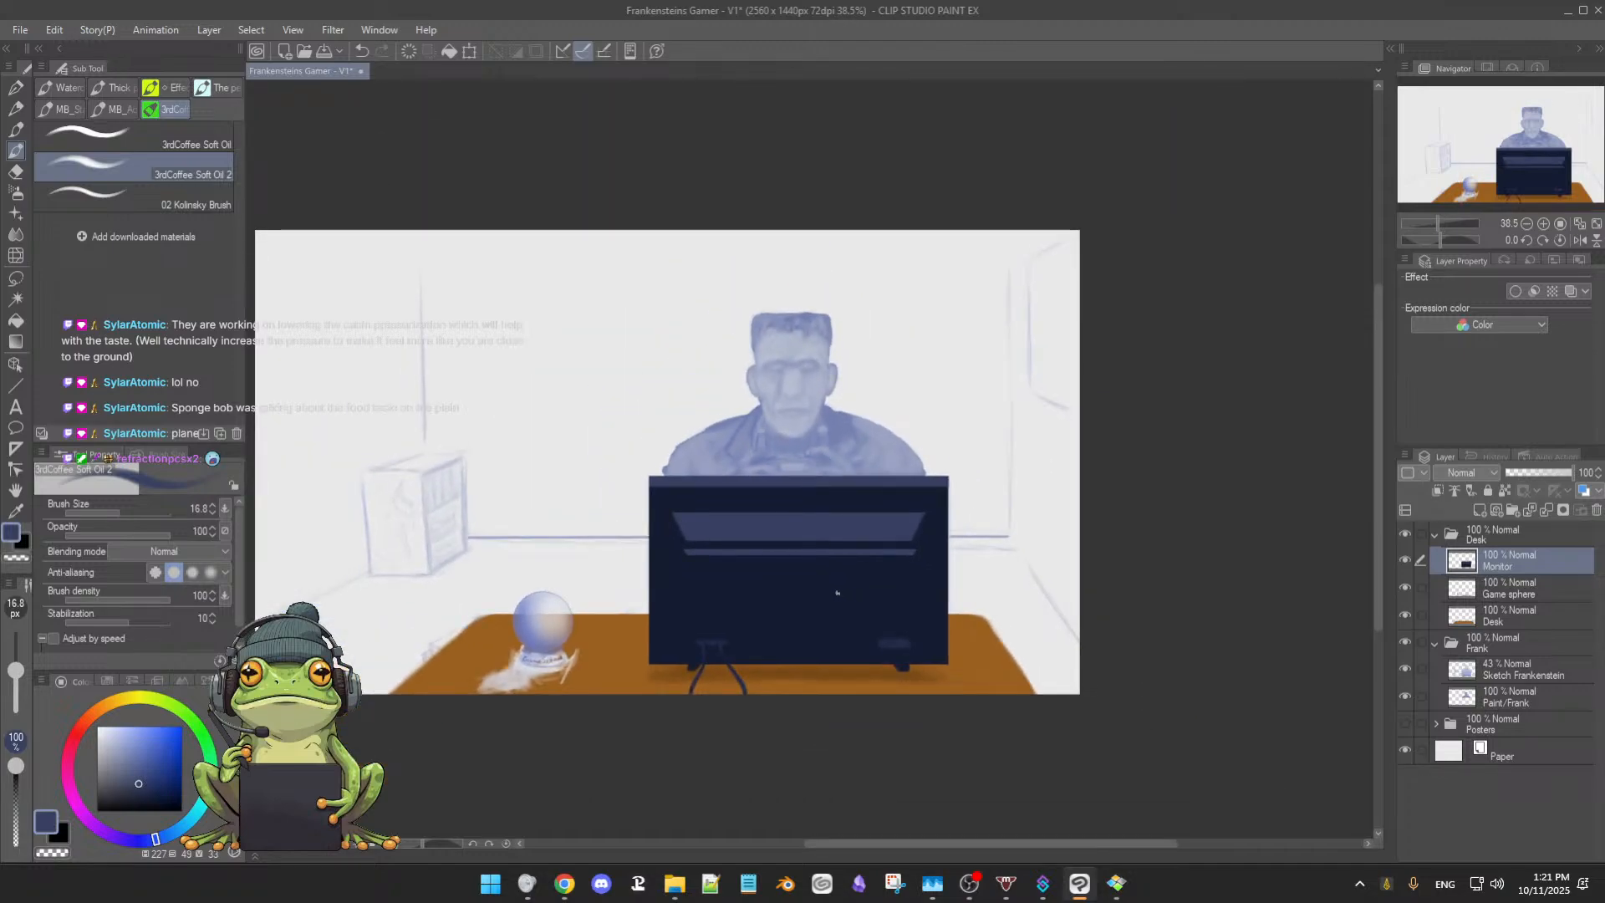
scroll(828, 594, up, 5)
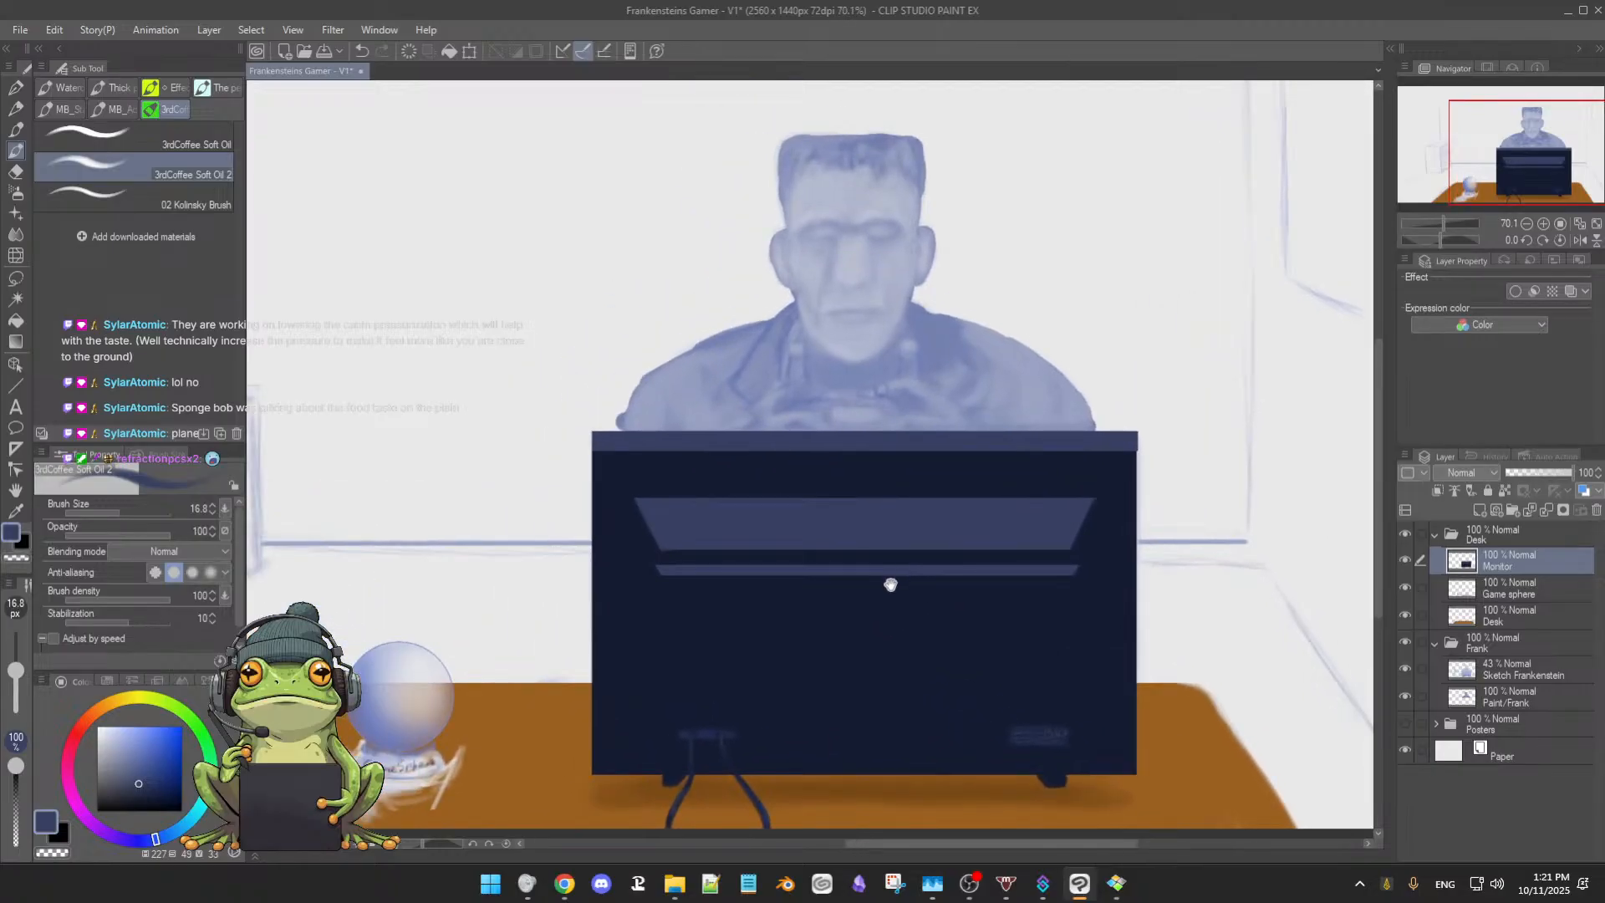
scroll(886, 587, up, 1)
drag(946, 598, 884, 619)
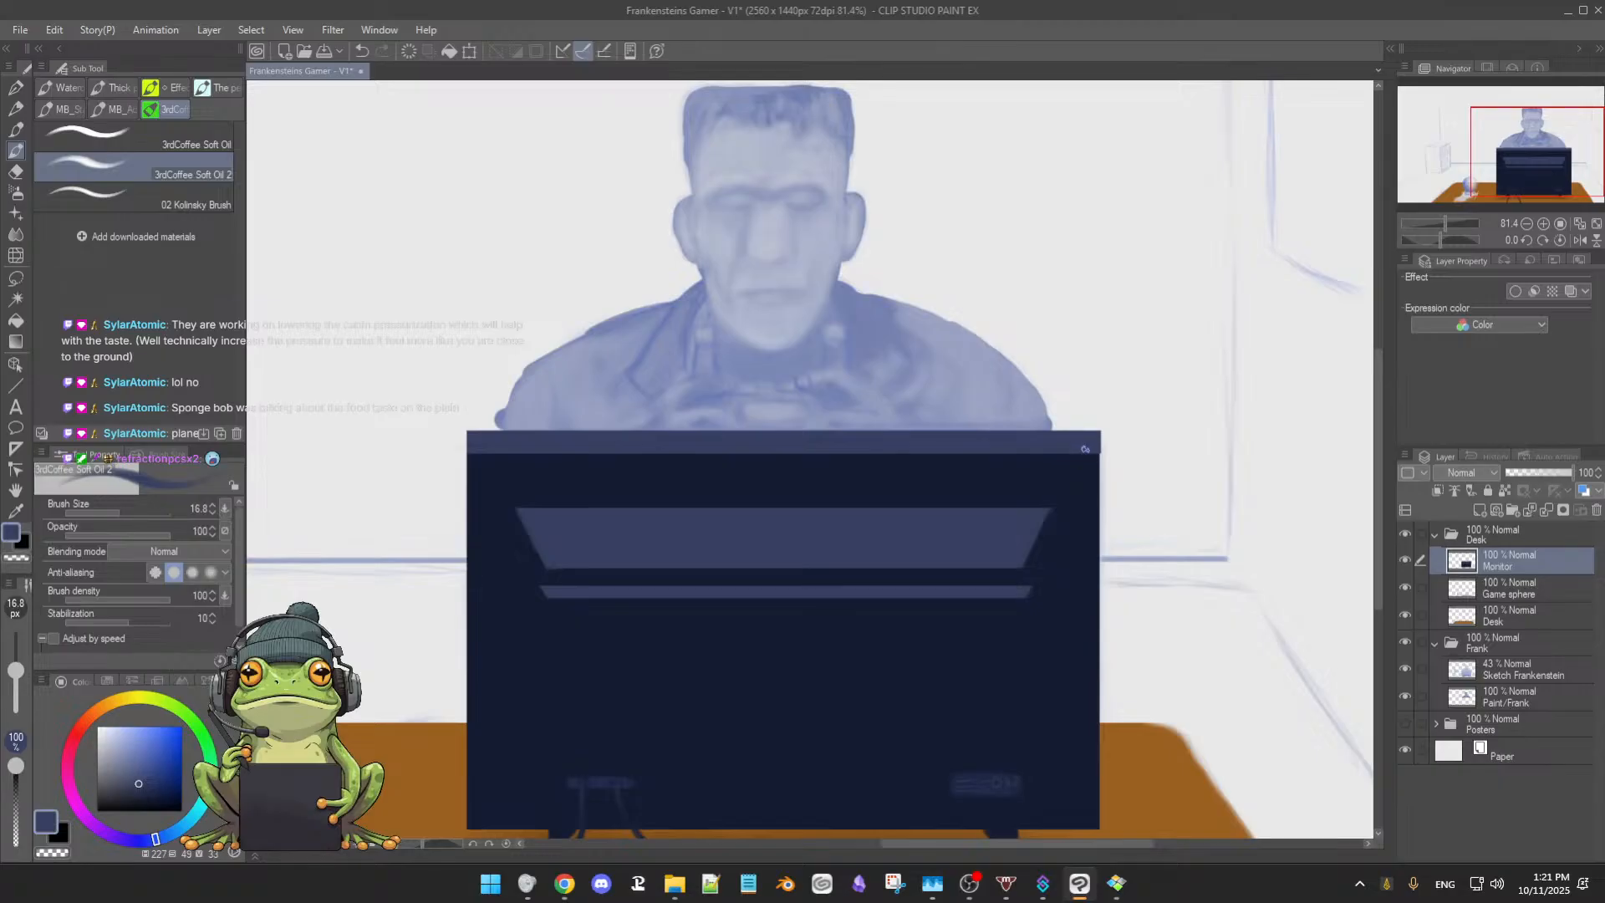
alt+click(1090, 460)
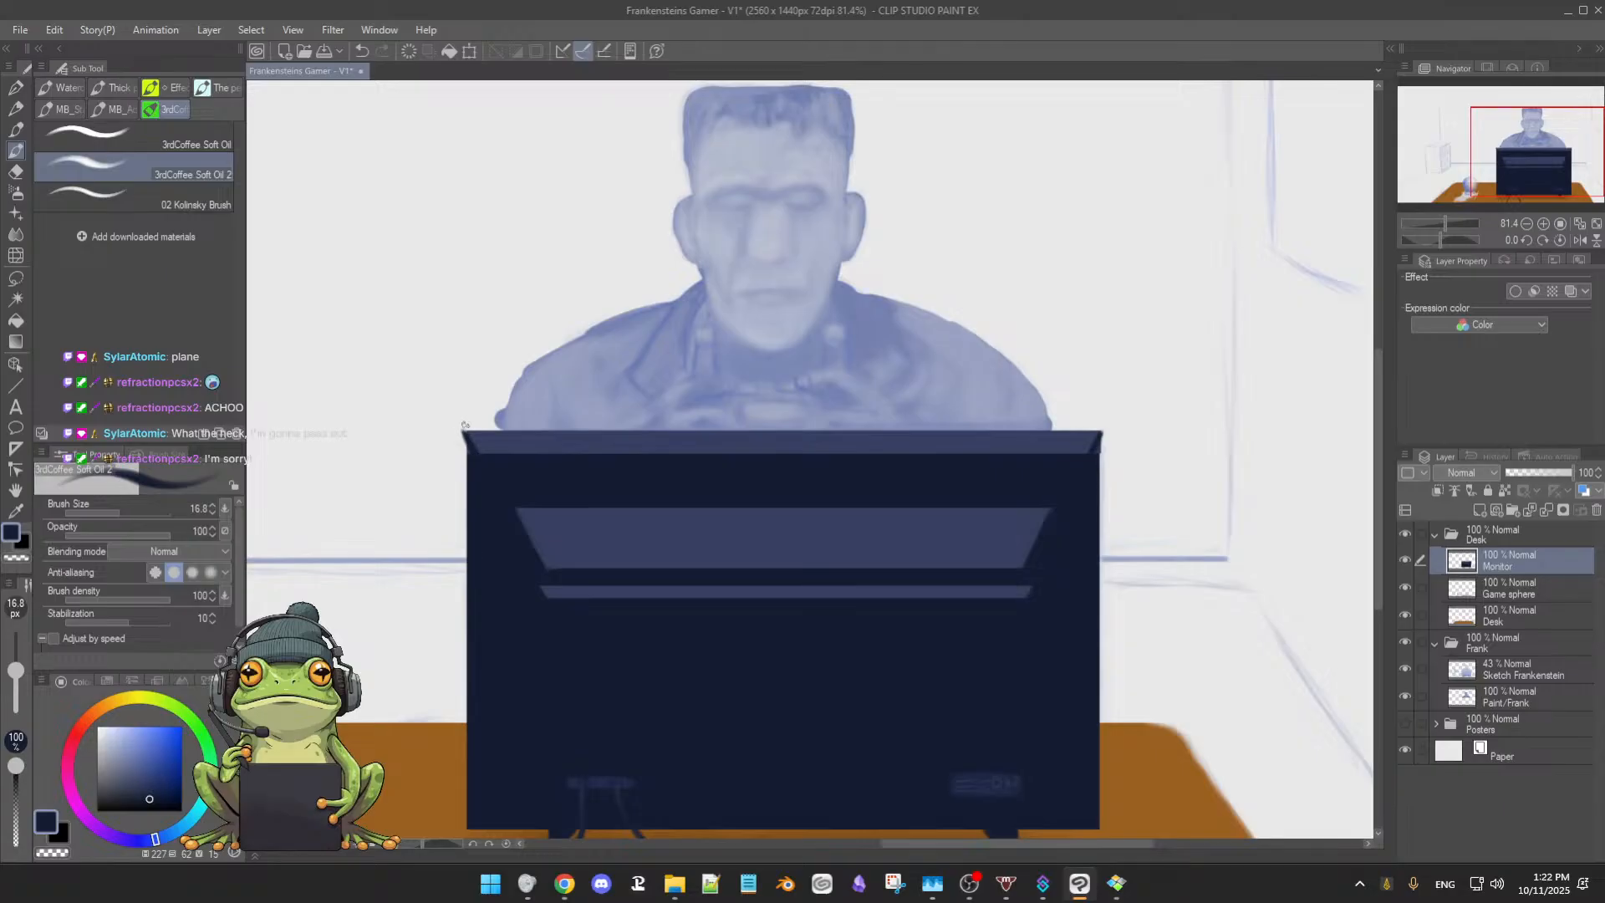
Try to trim the navy paint overhanging the monitor's top corners using the 3rdCoffee Soft Eraser at size 24.8
key(e)
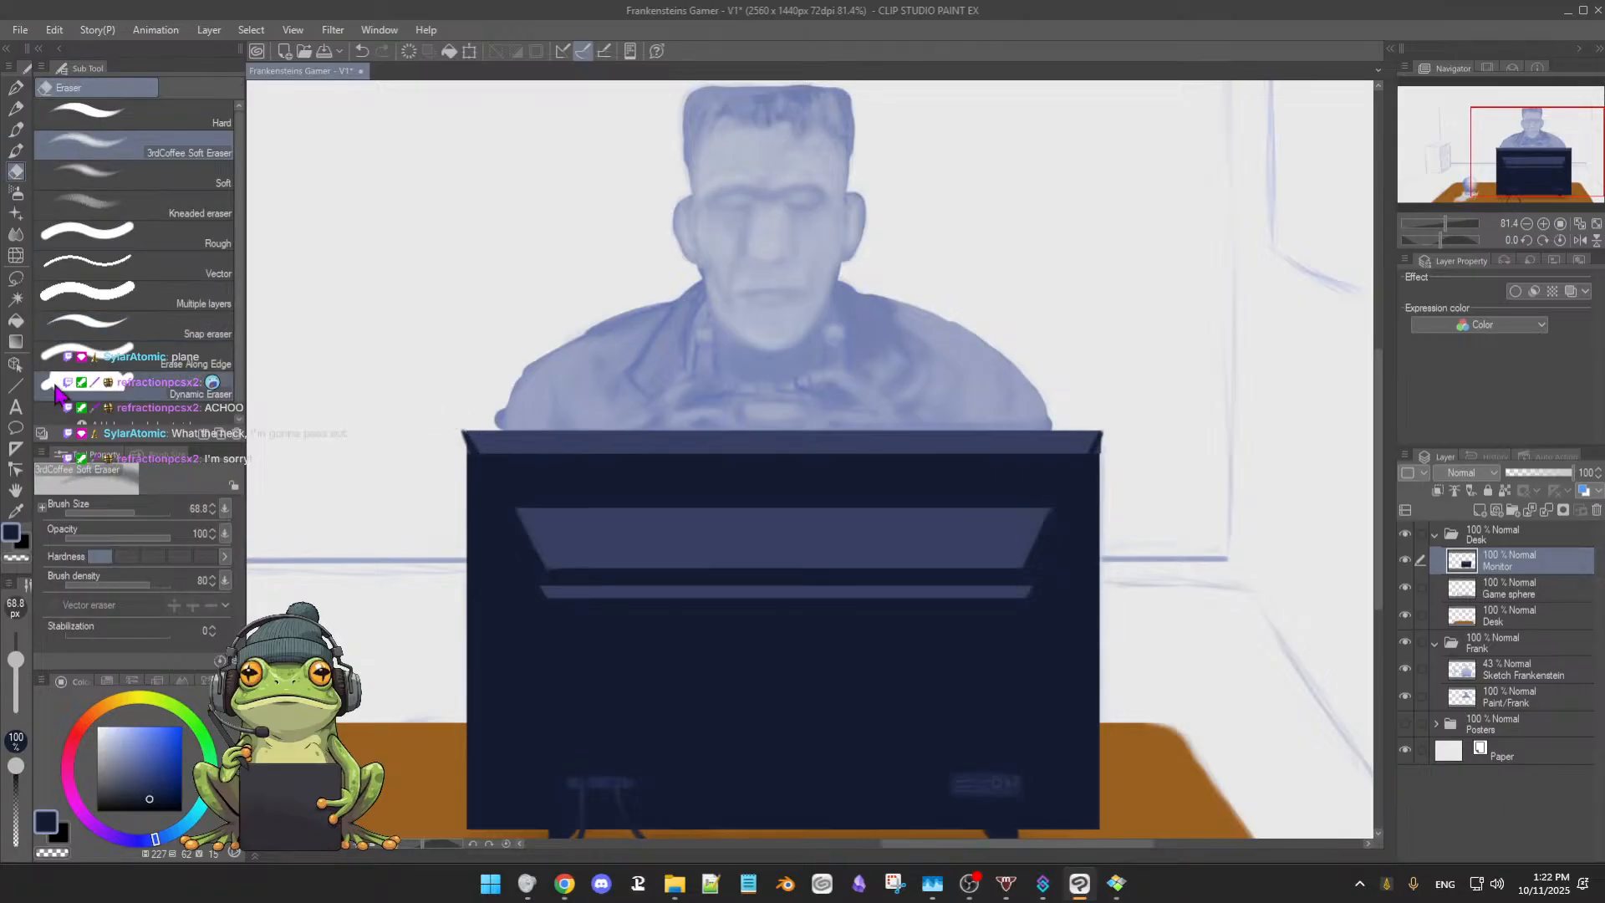
drag(15, 657, 16, 676)
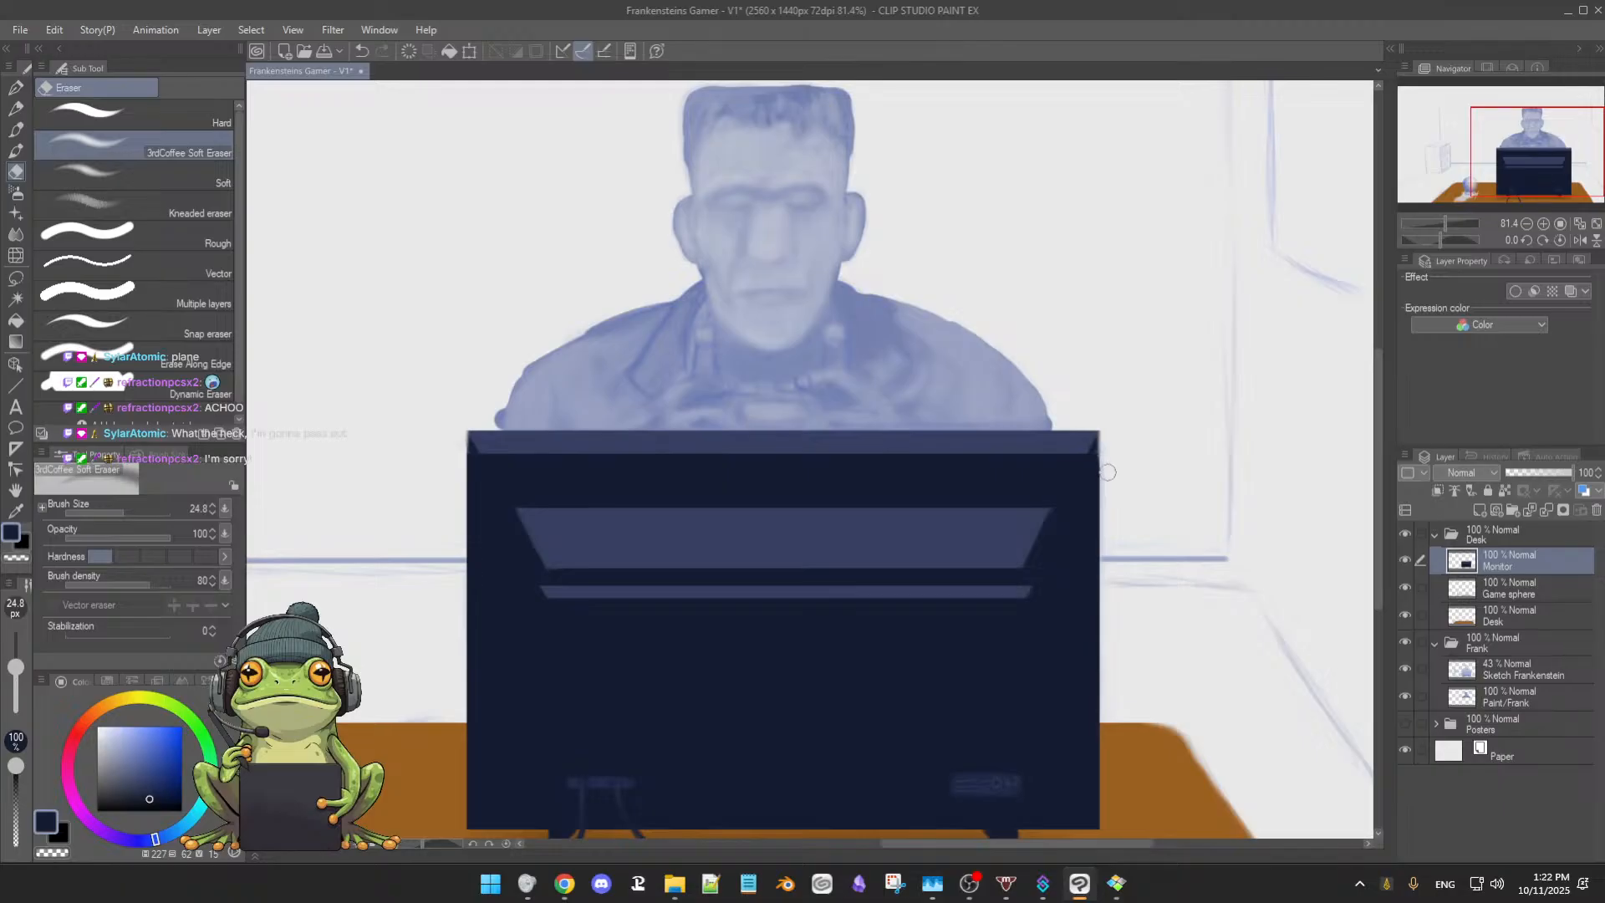
key(b)
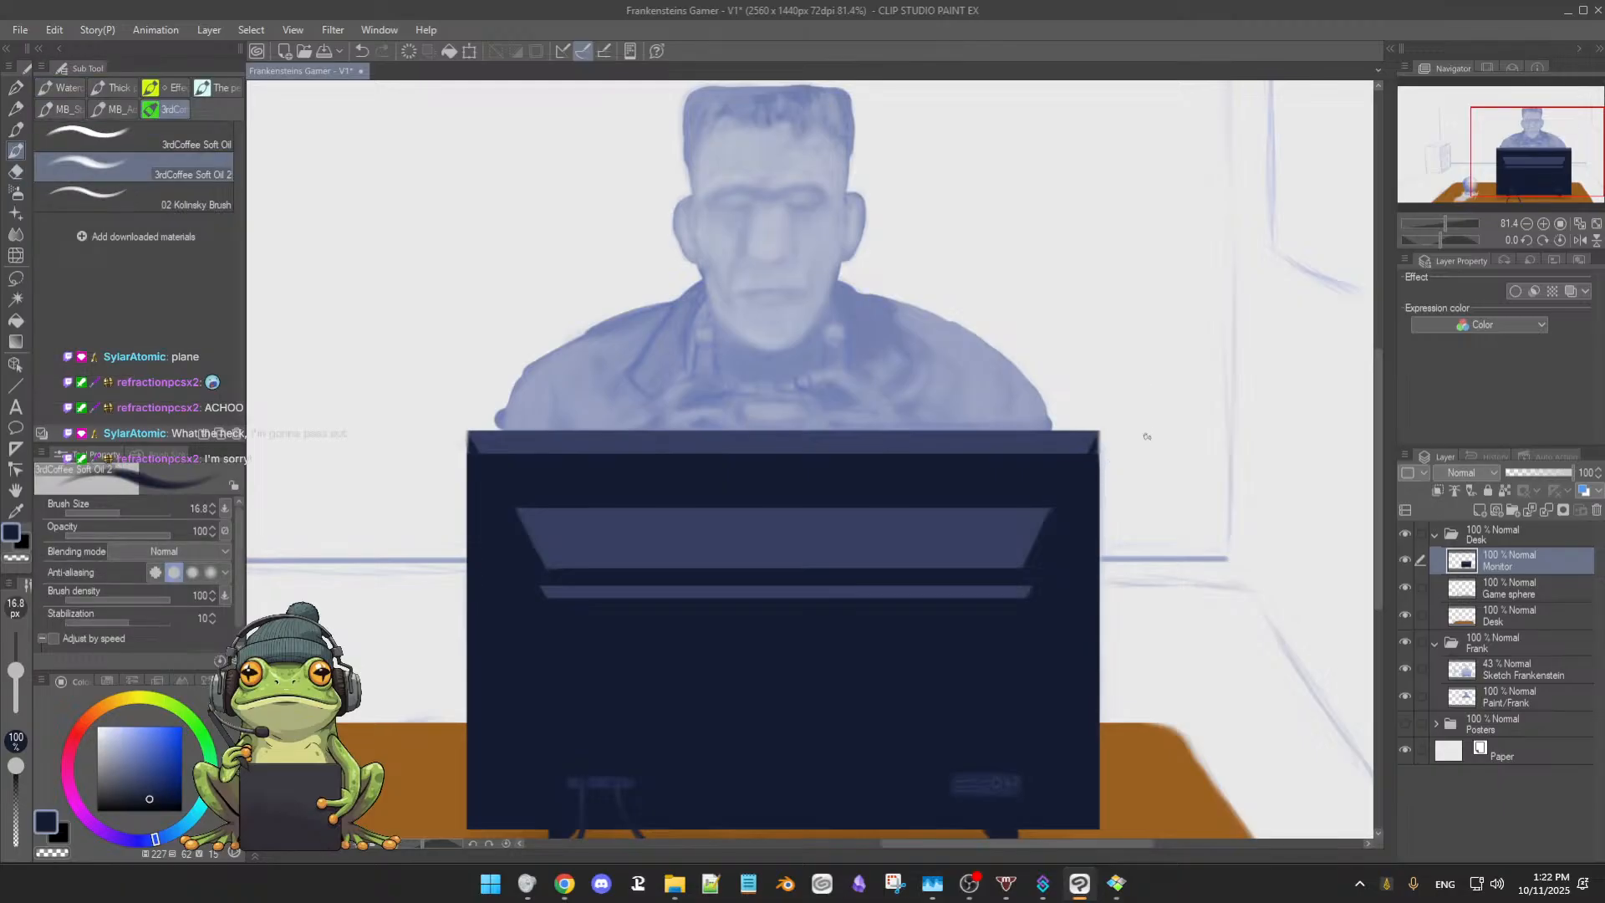
drag(1133, 438, 1202, 434)
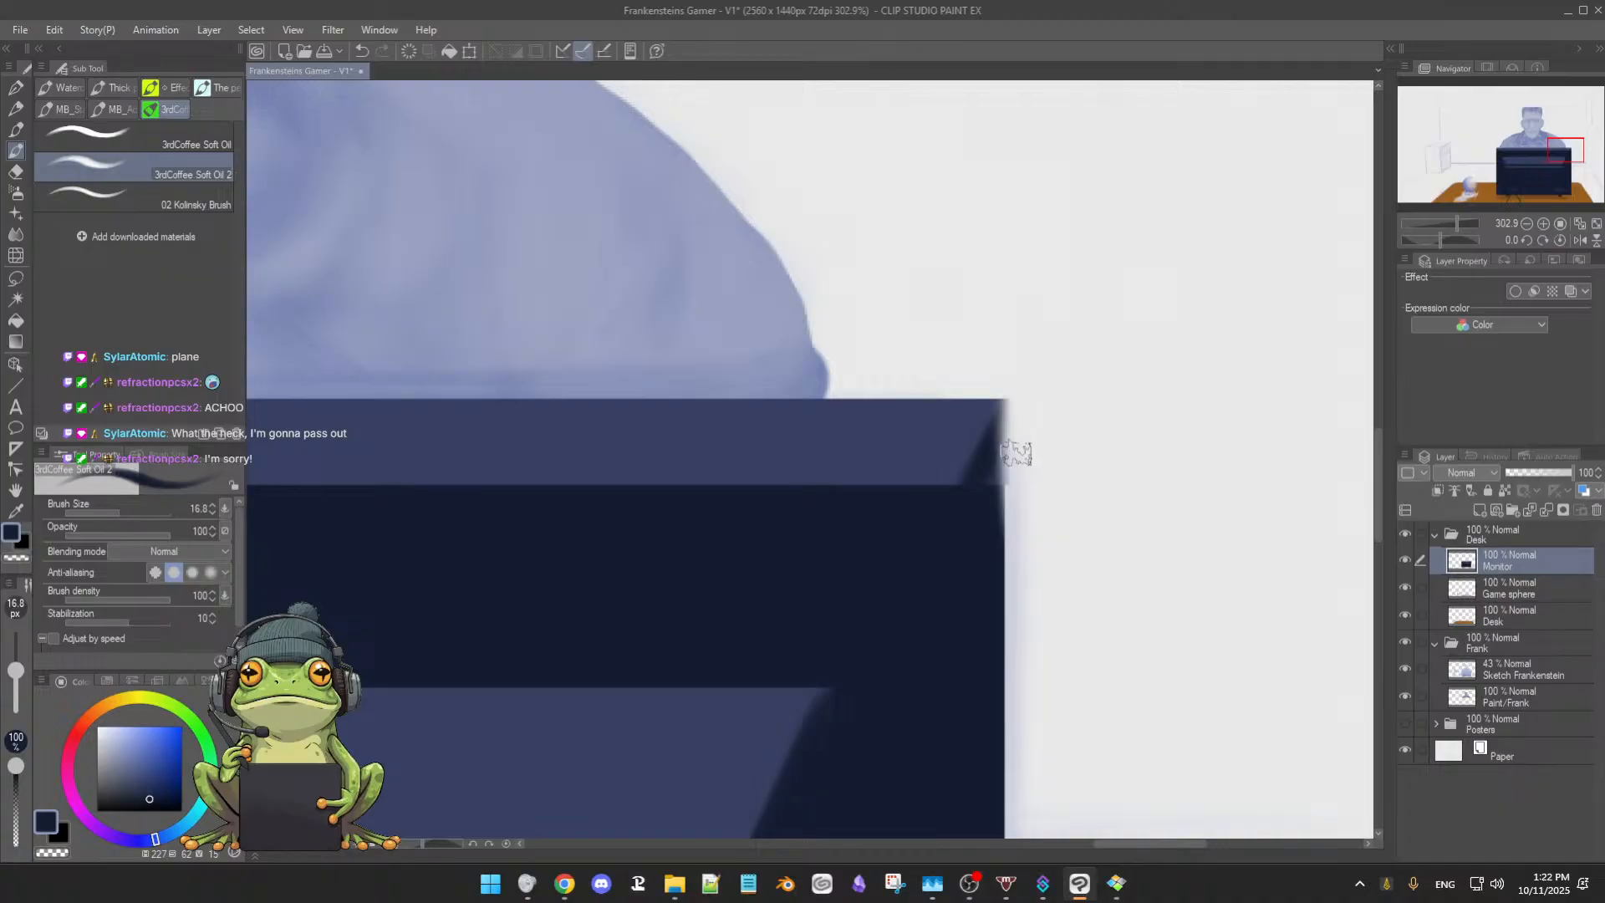
Undo the soft-eraser trimming at both top corners of the monitor
key(ctrl+z)
key(ctrl+z)
key(ctrl+z)
key(ctrl+z)
key(ctrl+z)
key(ctrl+z)
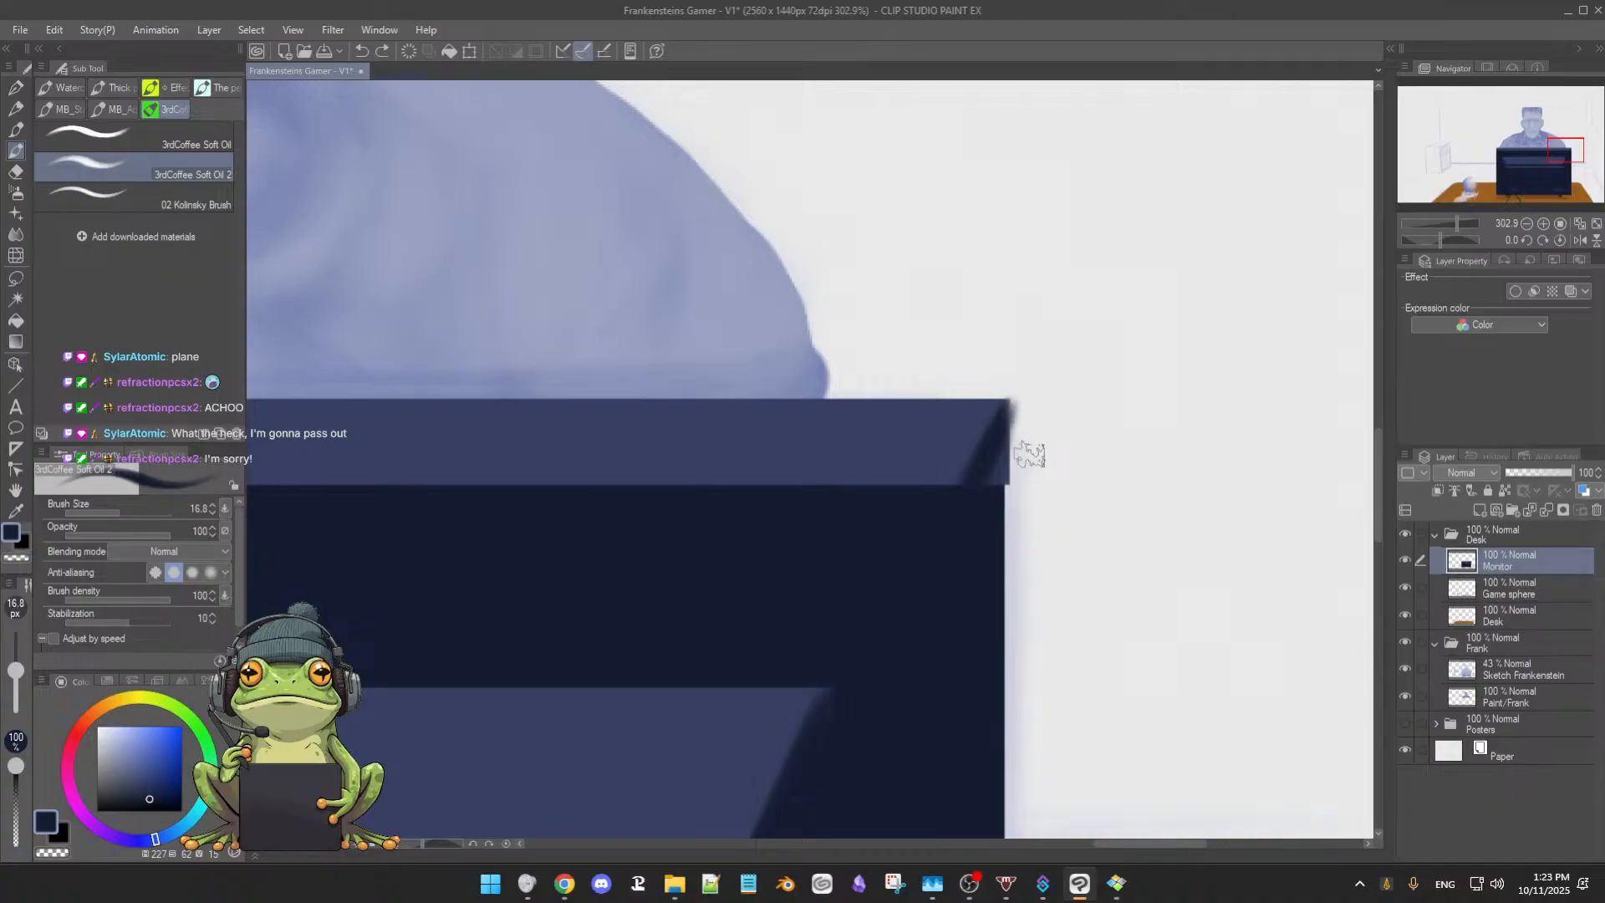
drag(986, 454, 1152, 586)
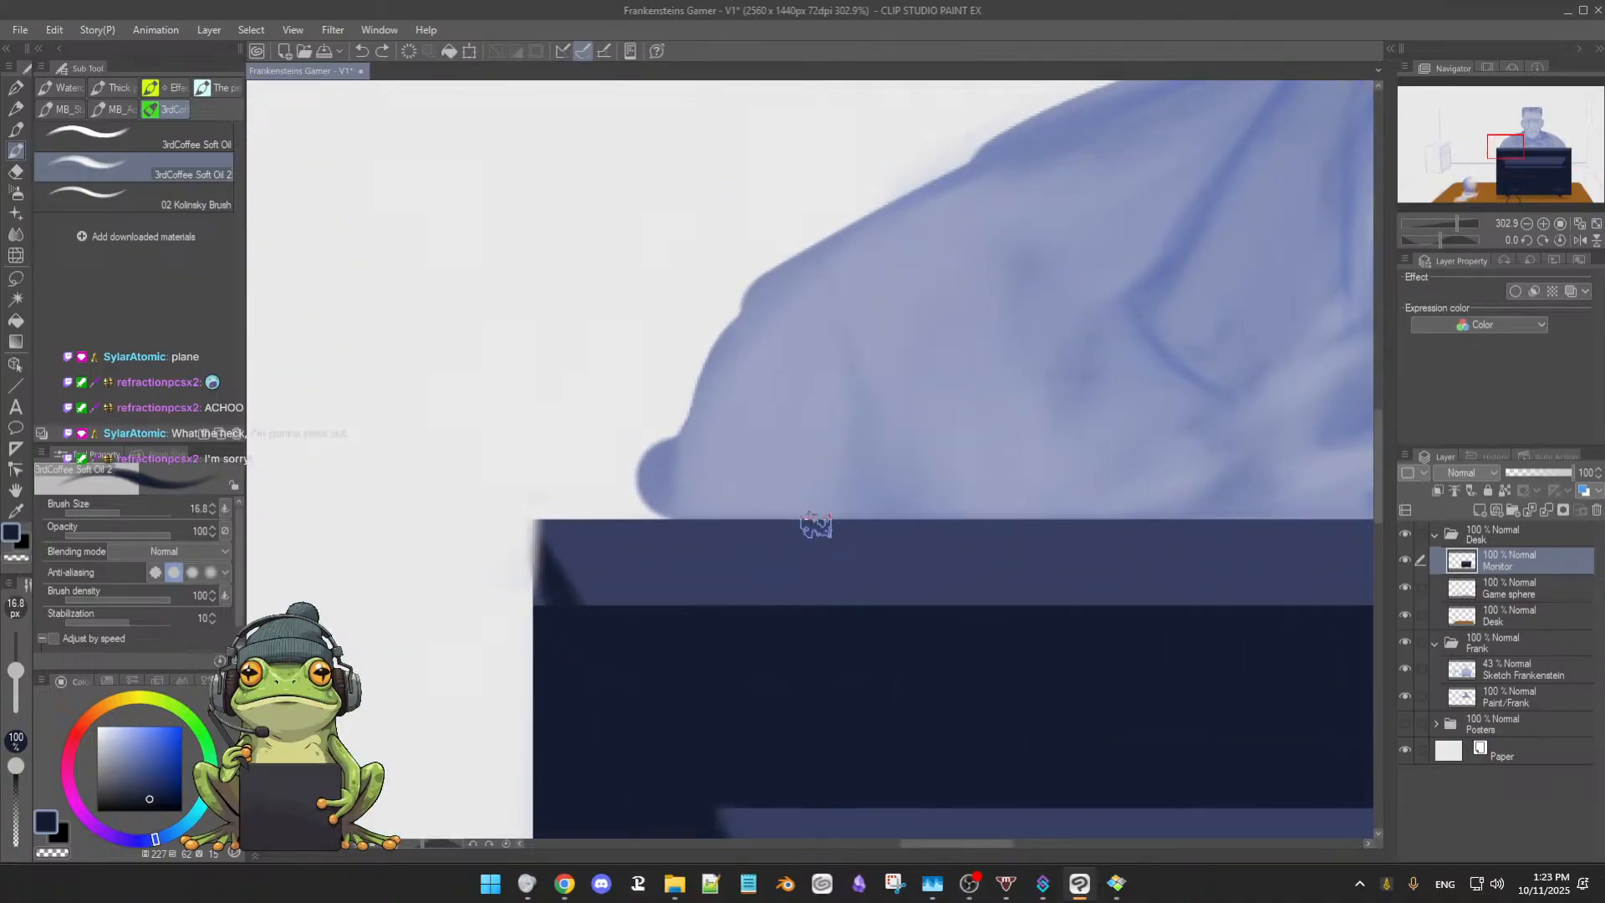
key(ctrl+z)
key(ctrl+z)
key(ctrl+z)
key(ctrl+z)
key(ctrl+z)
key(ctrl+z)
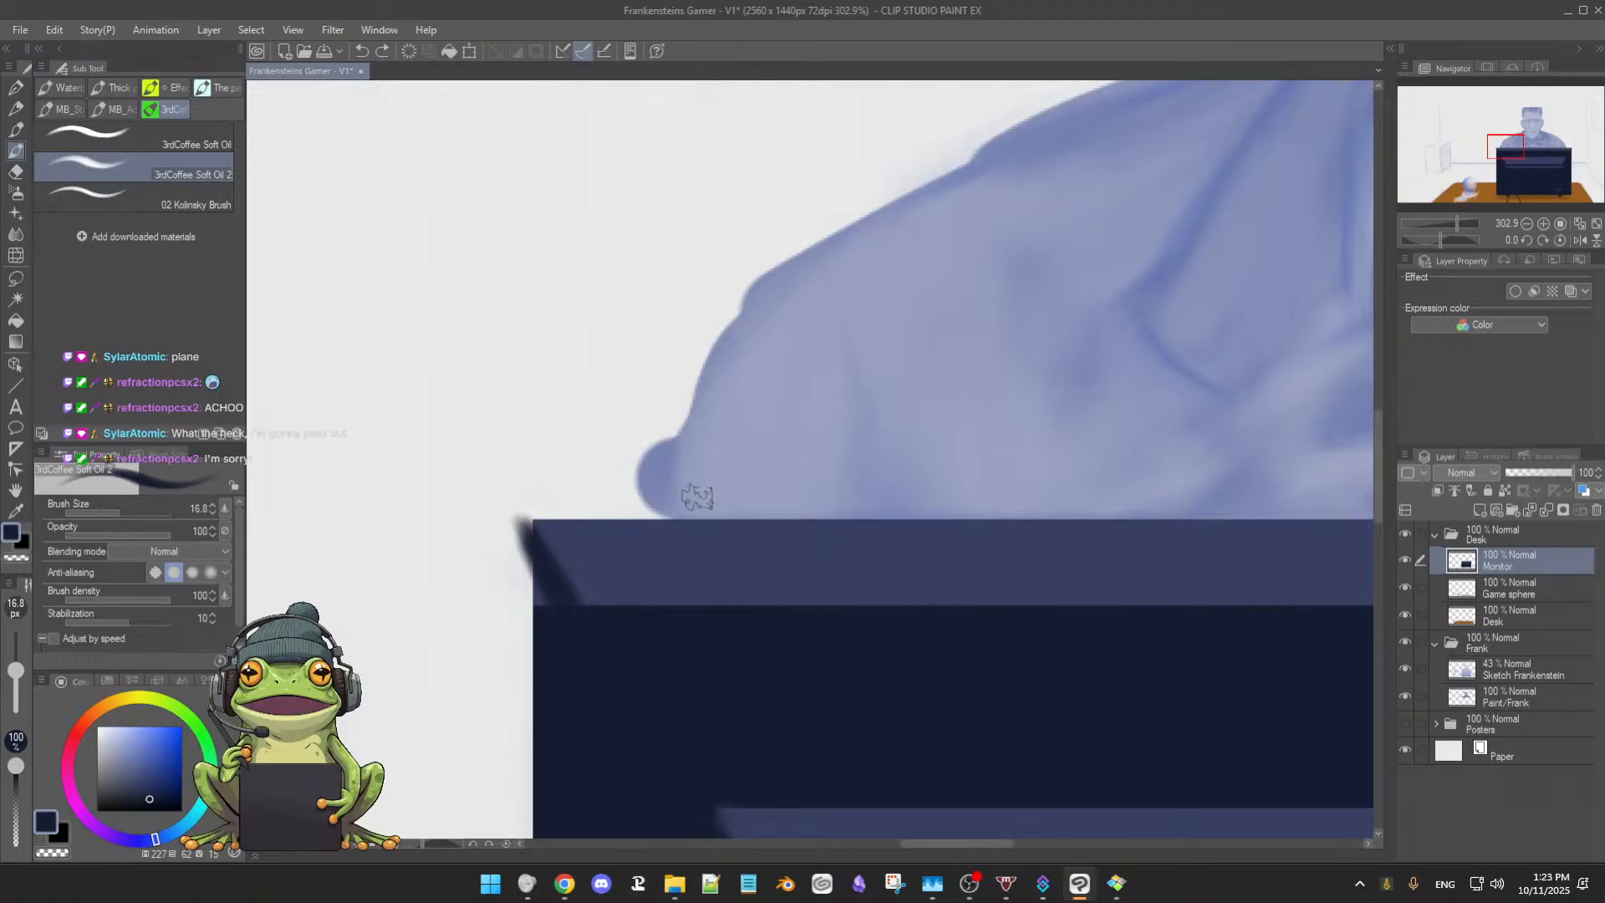
Erase the navy overhang outside the monitor's top-left corner with the Hard eraser, reduced to size 18.8
key(e)
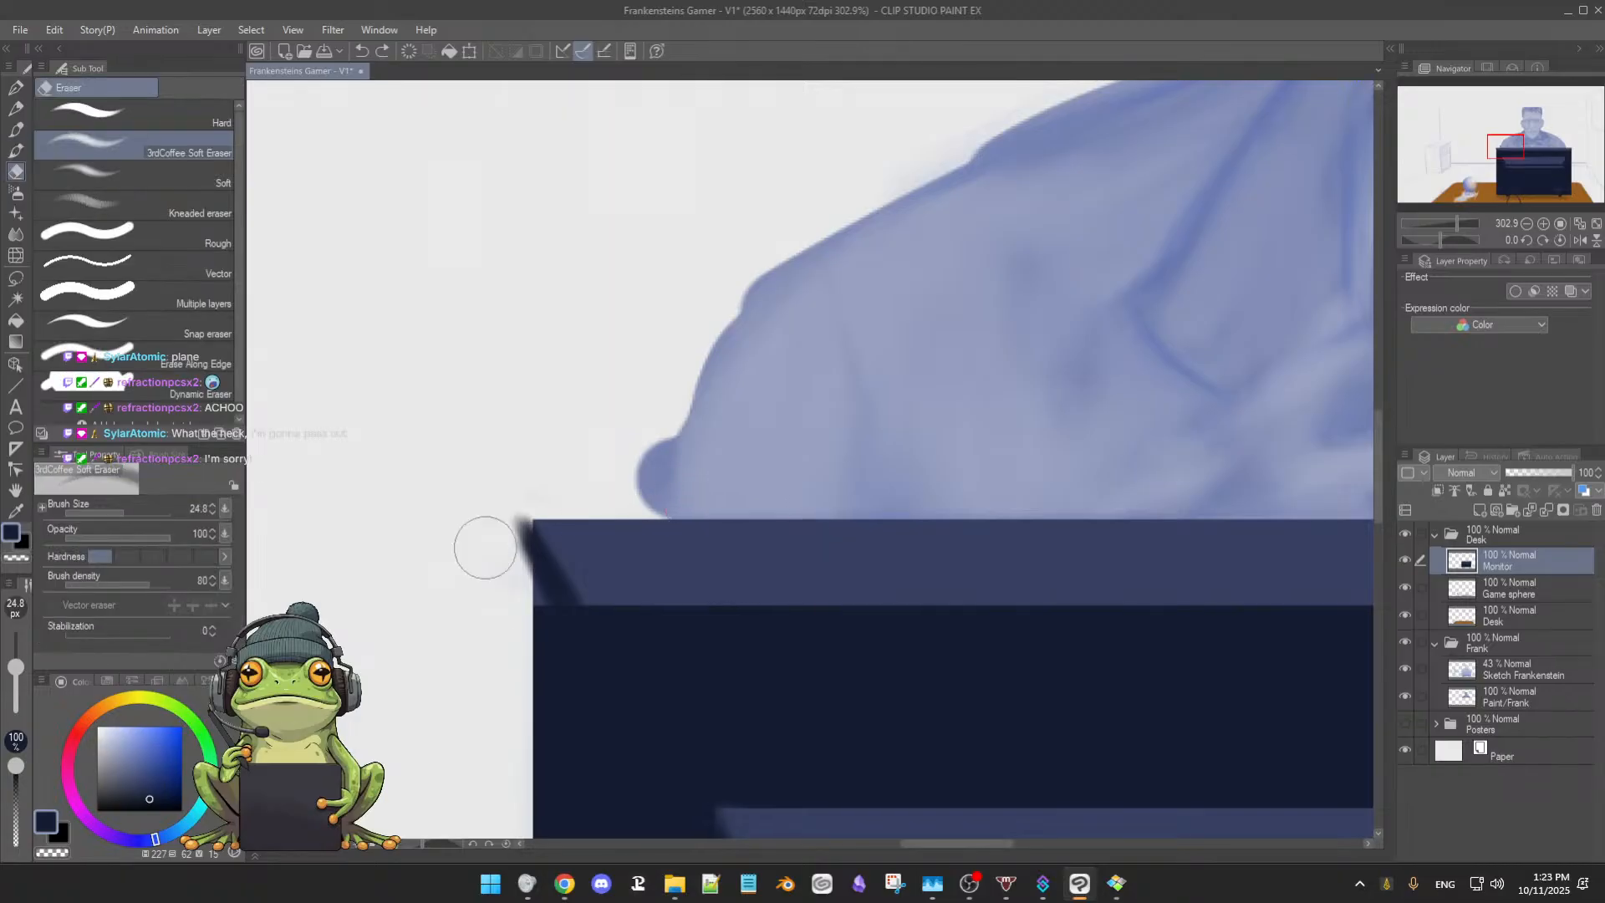
click(179, 123)
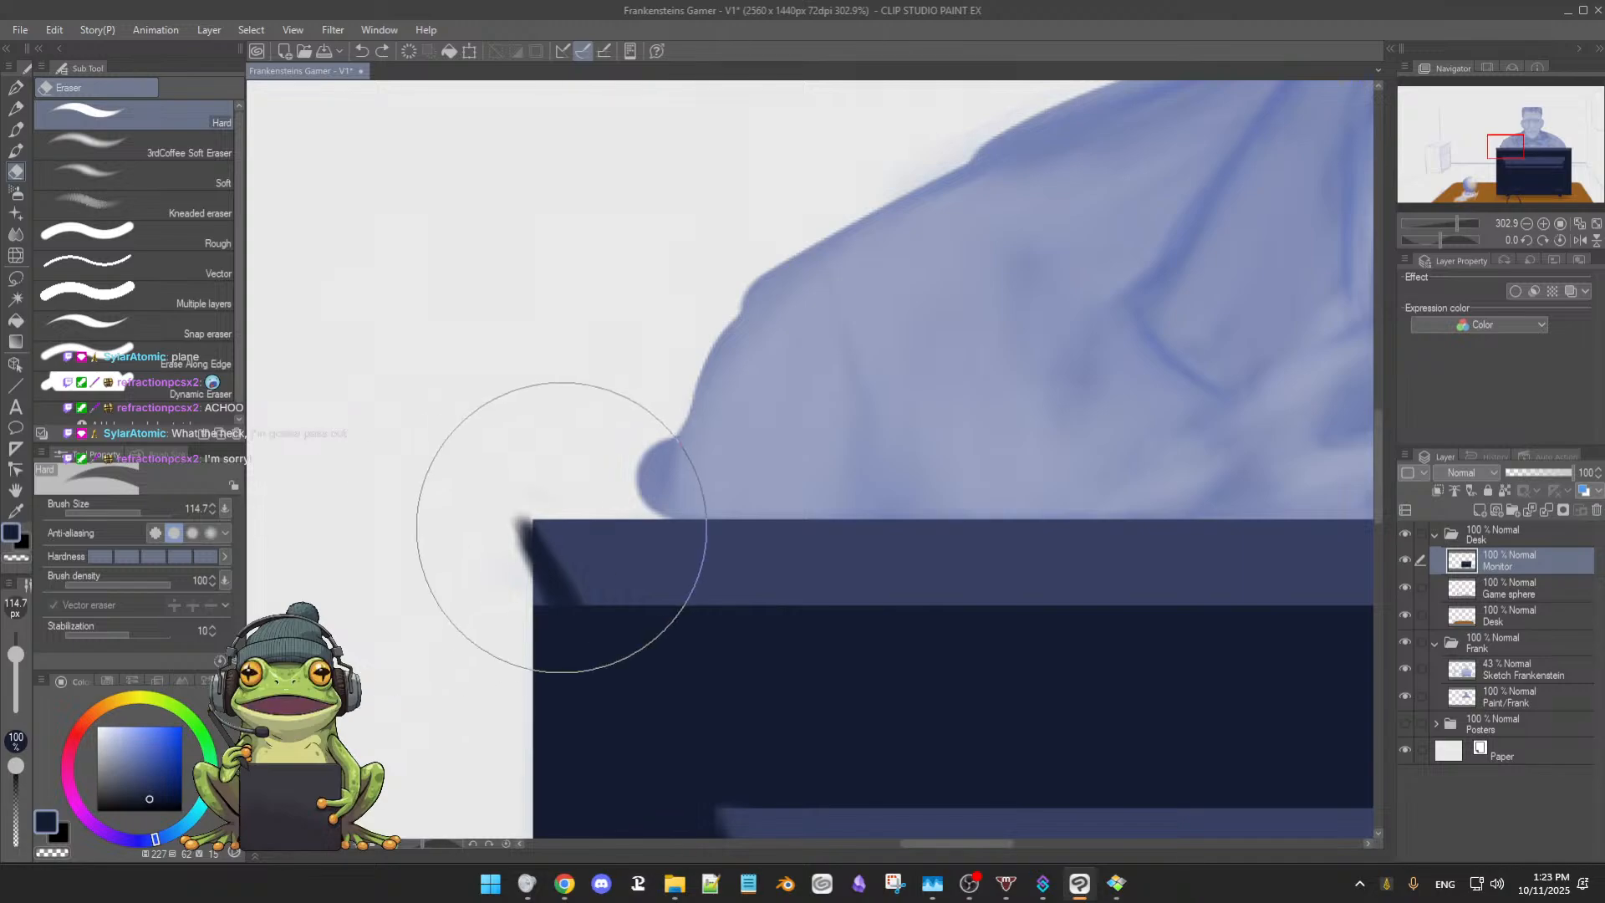
mouse_move(530, 555)
mouse_down()
mouse_move(663, 523)
mouse_move(563, 527)
mouse_up()
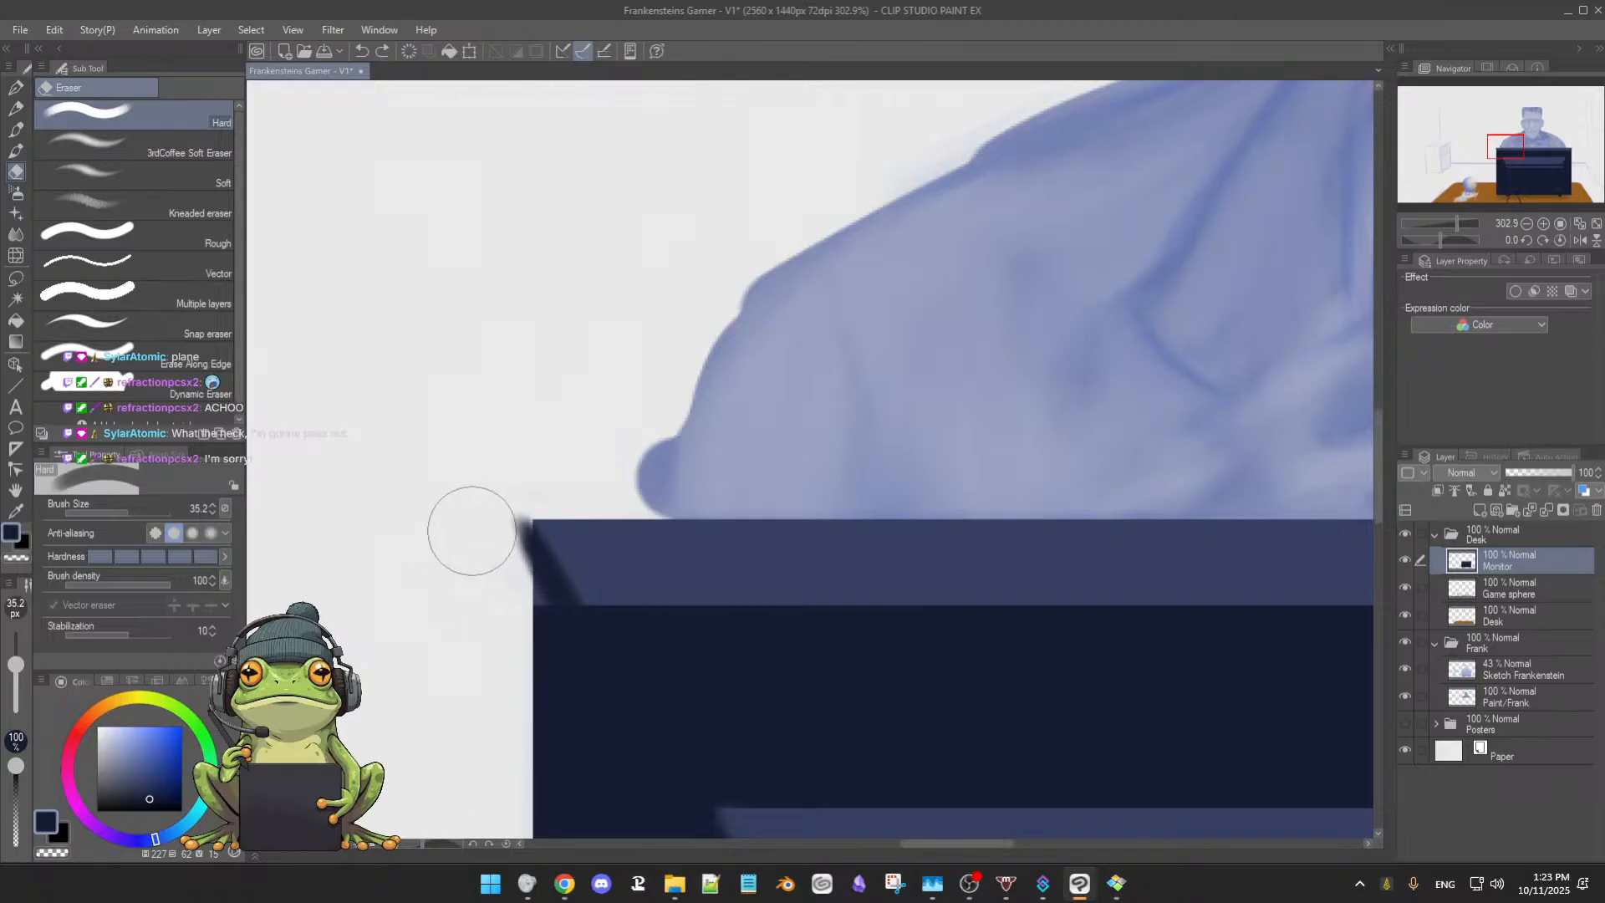
mouse_move(434, 566)
mouse_down()
mouse_move(459, 537)
mouse_move(440, 560)
mouse_up()
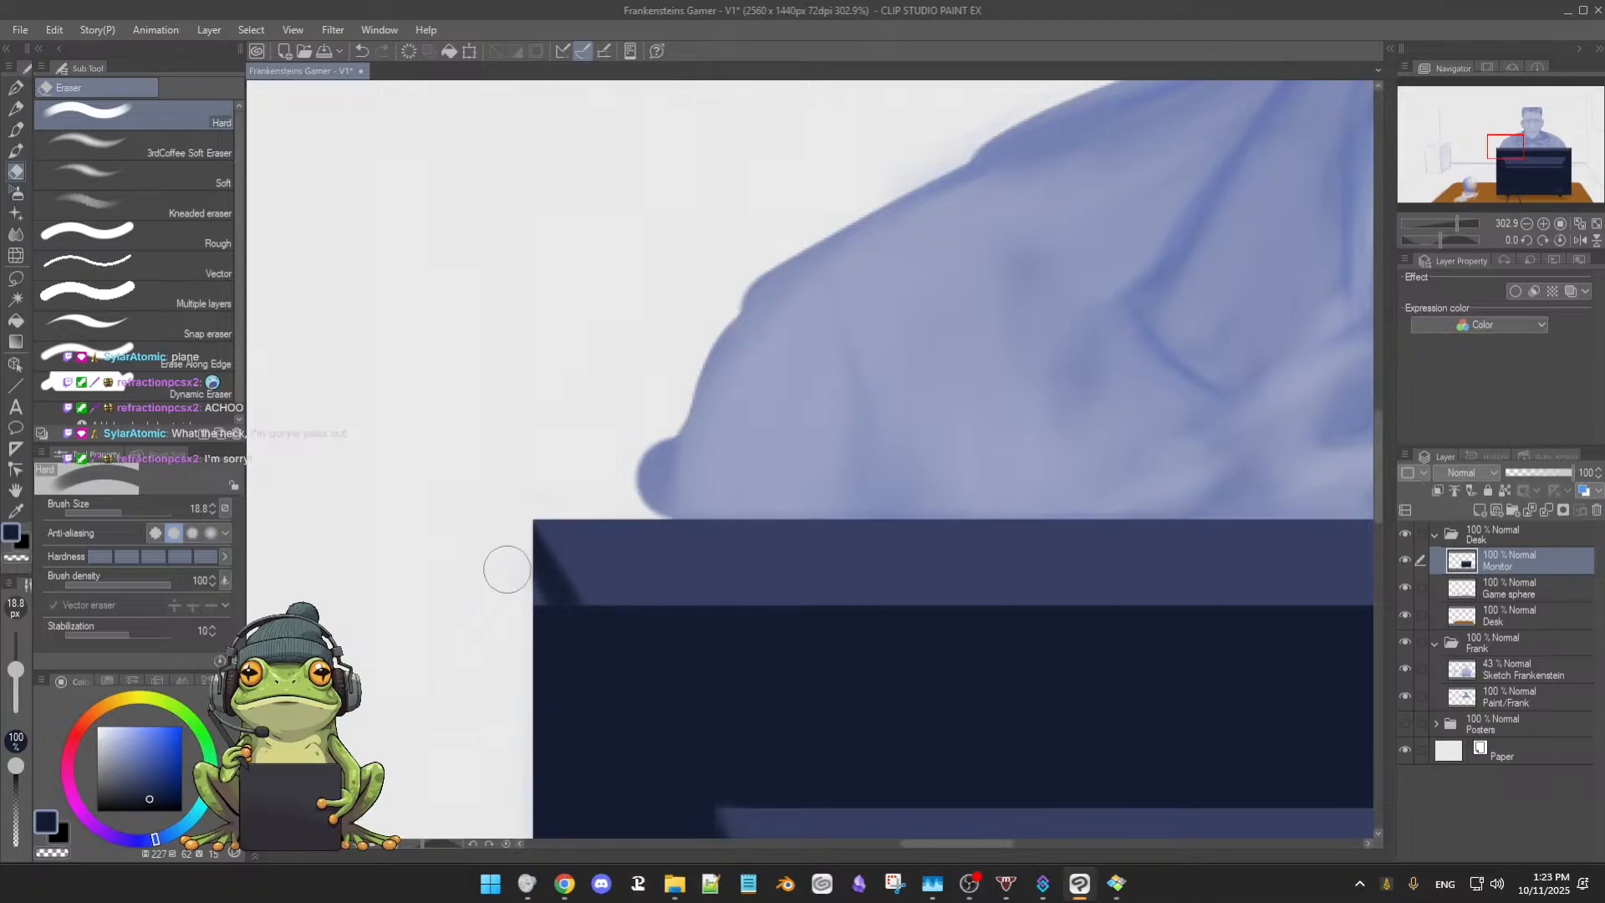
Trim the overhang at the monitor's top-right corner with the Hard eraser and fill the slanted strip end in navy at brush size 8.7
mouse_move(974, 566)
mouse_down()
mouse_move(567, 528)
mouse_move(612, 580)
mouse_move(895, 591)
mouse_move(964, 566)
mouse_move(950, 591)
mouse_move(707, 582)
mouse_up()
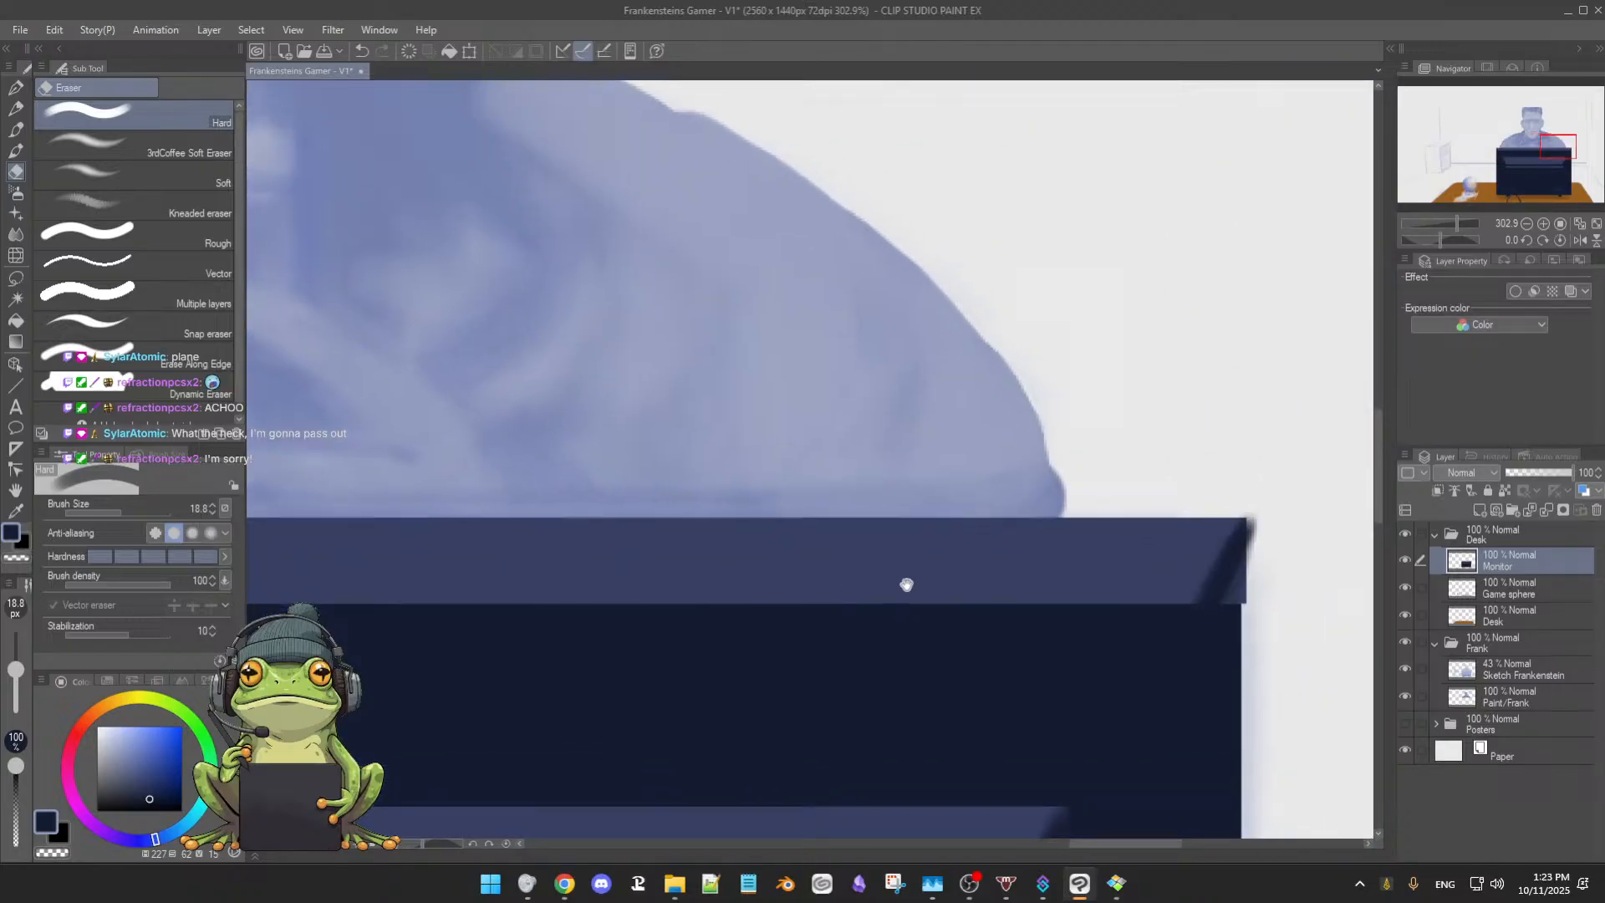
mouse_move(906, 584)
mouse_down()
mouse_move(763, 543)
mouse_move(832, 578)
mouse_up()
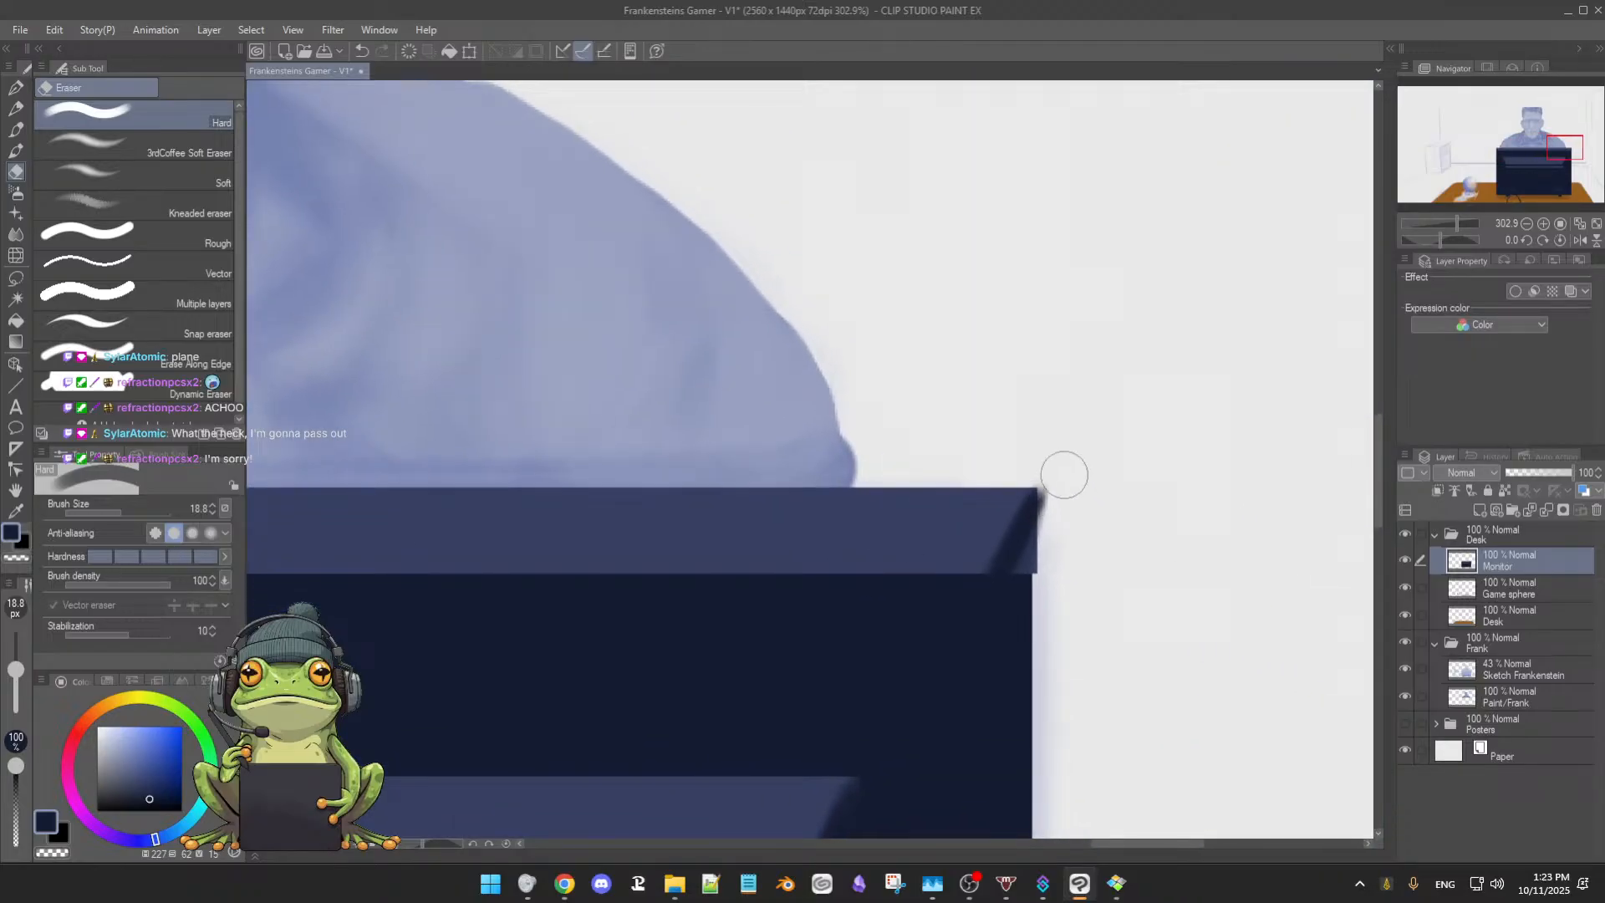
drag(1065, 482, 1060, 509)
ctrl+alt+drag(1102, 484, 1098, 501)
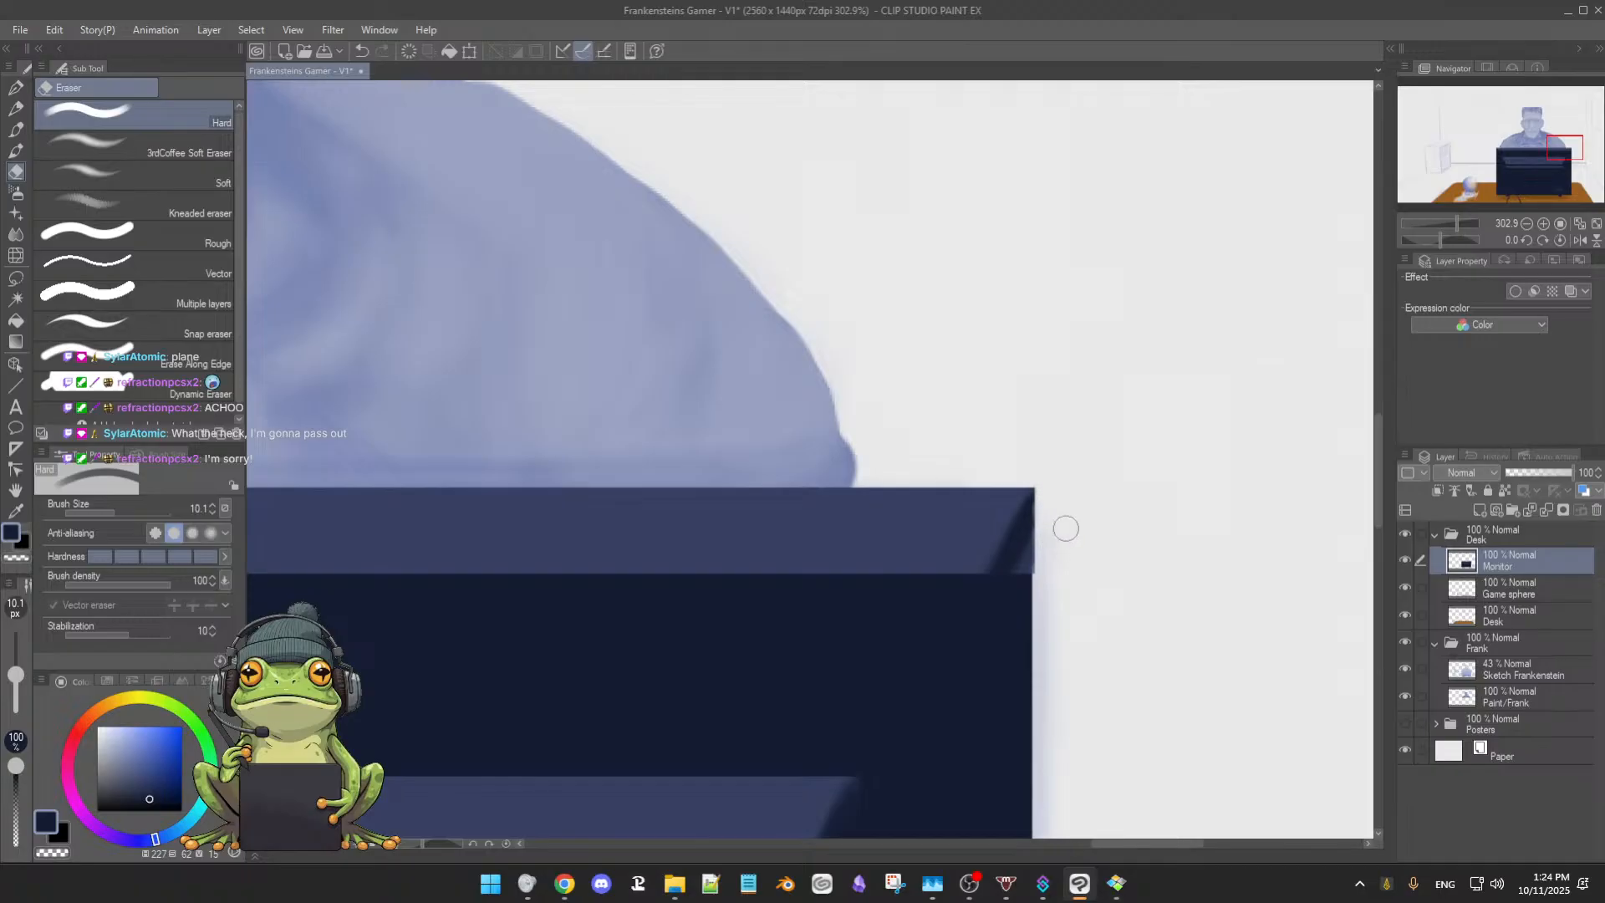
ctrl+alt+drag(1061, 545, 1064, 535)
key(b)
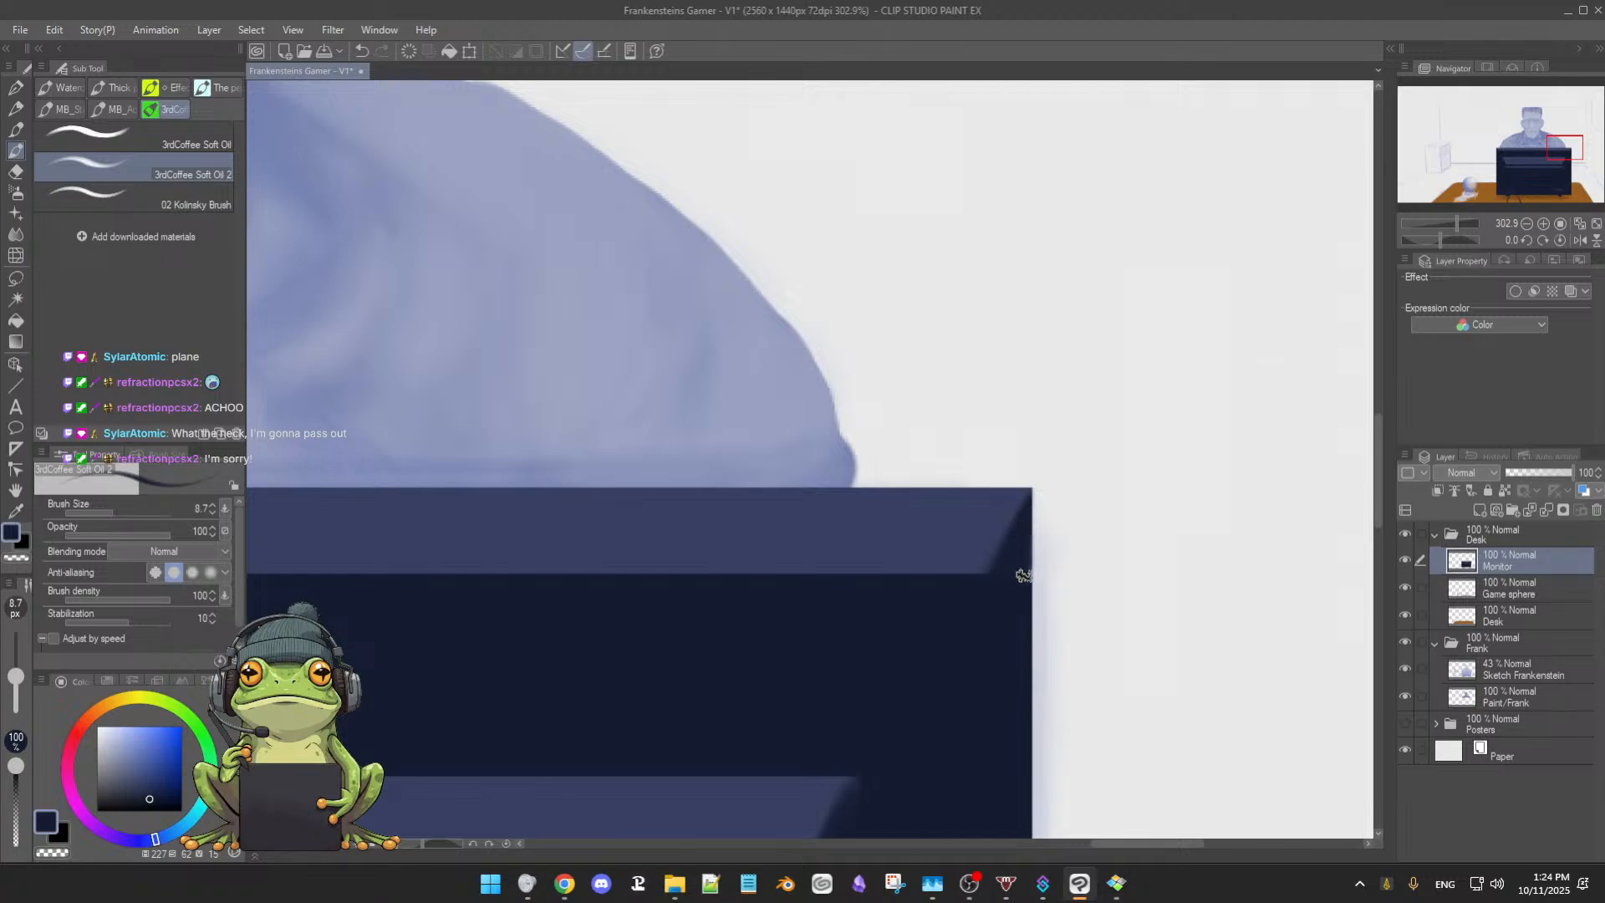
Touch up the top bevel's slanted ends at both monitor corners in navy, reducing the brush size to 7.3
drag(1019, 578, 1013, 586)
drag(771, 612, 1158, 616)
drag(790, 618, 946, 625)
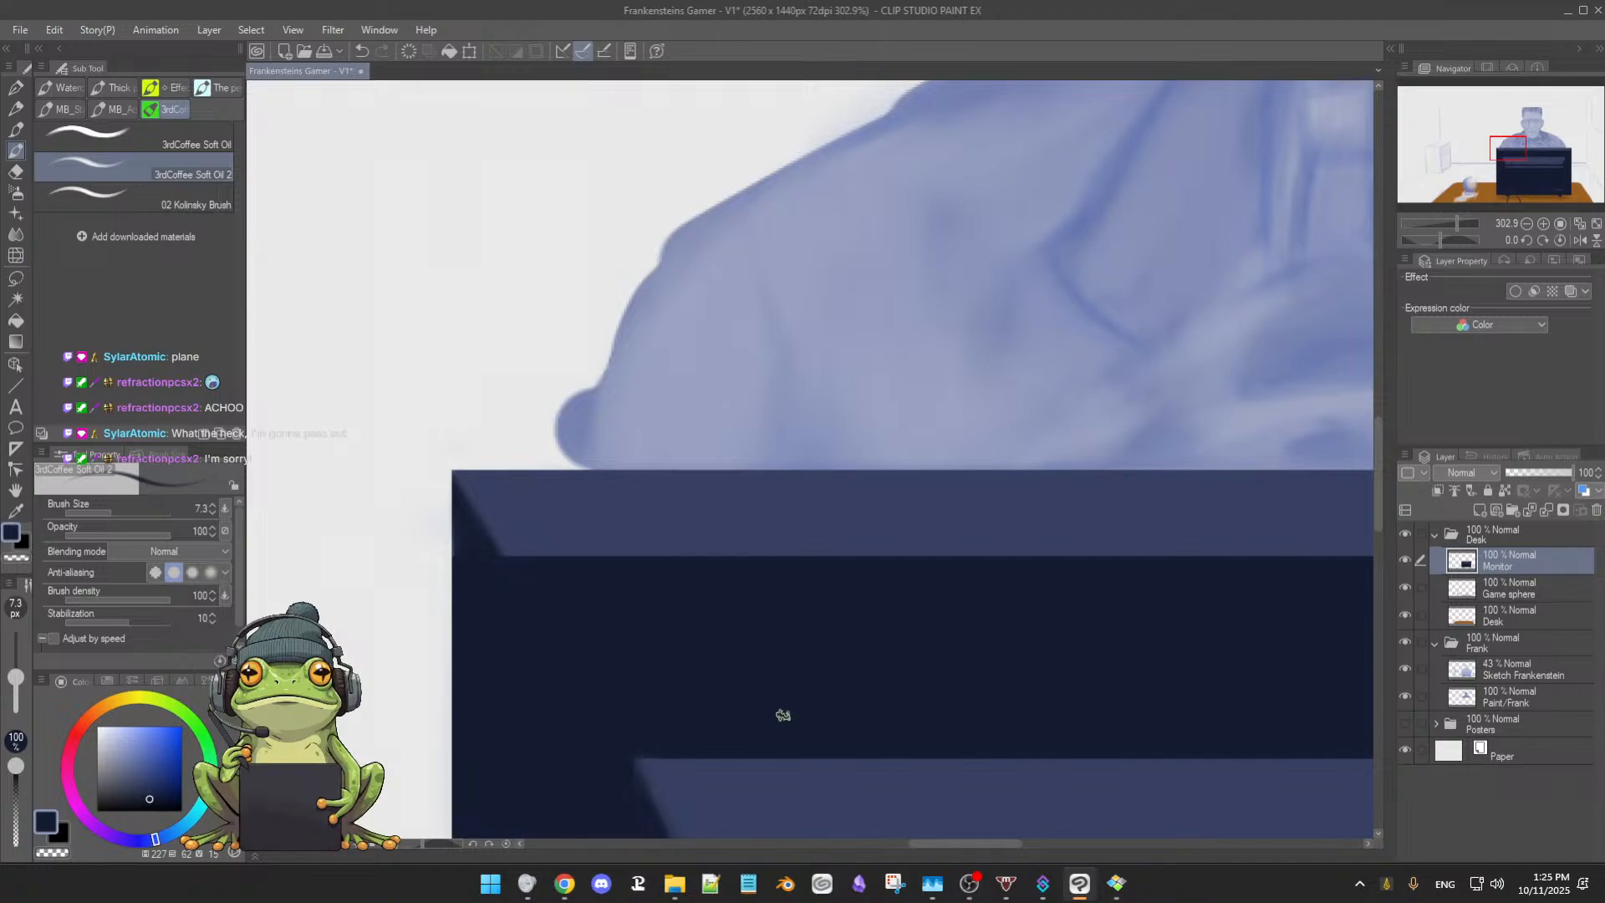
Straighten the slanted left end of the large back panel in navy, varying the brush size between 5.5 and 13.7
drag(778, 716, 795, 512)
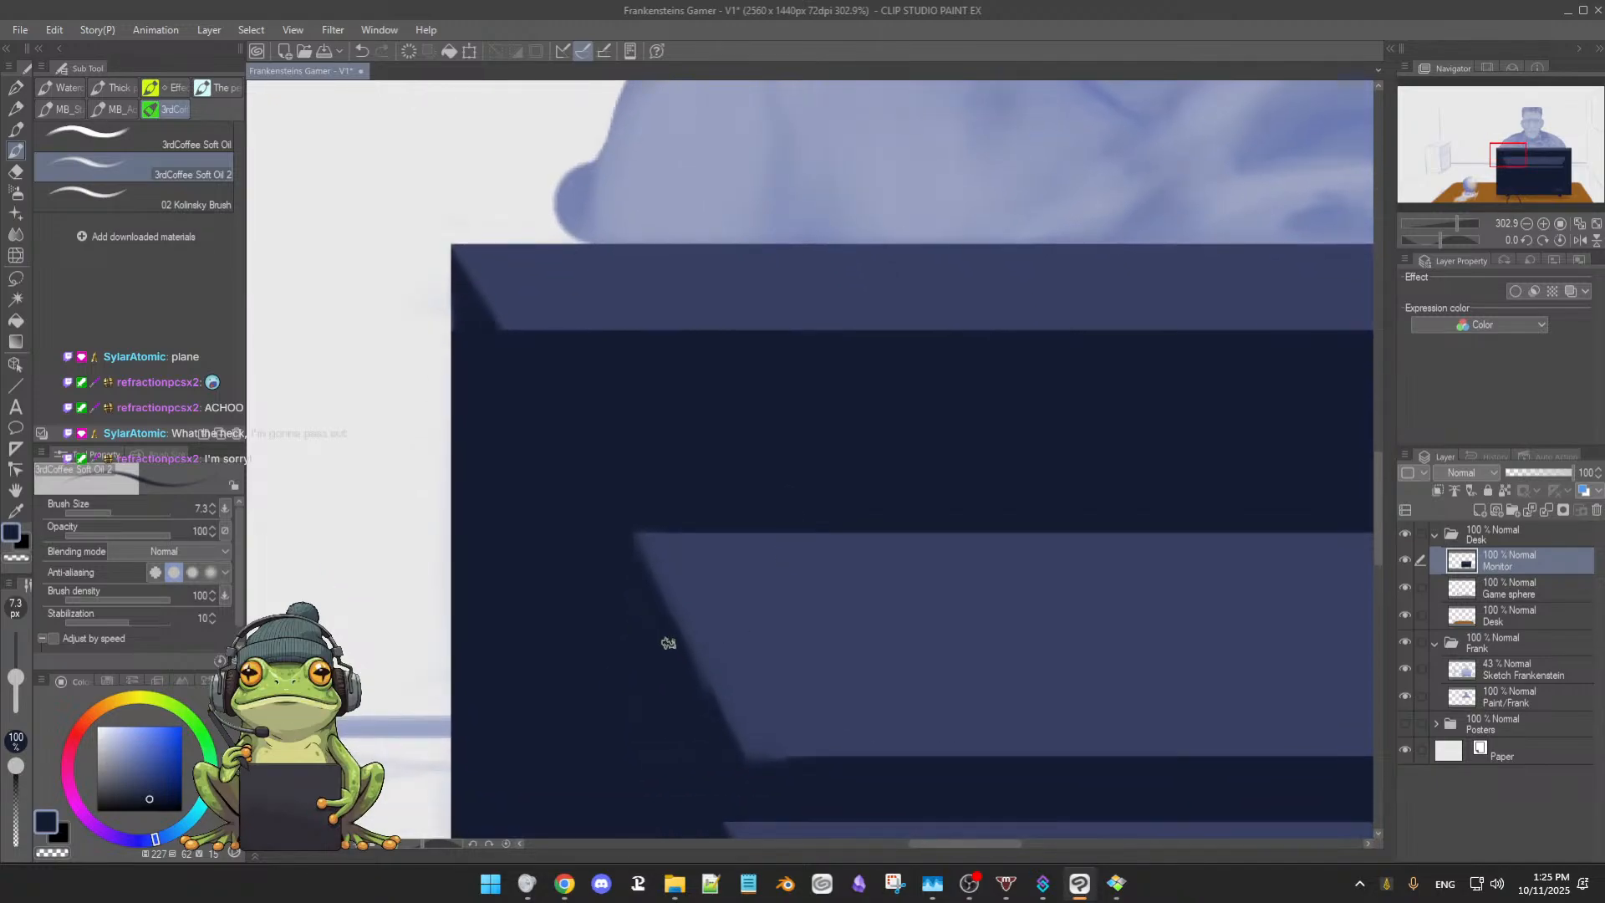
key(])
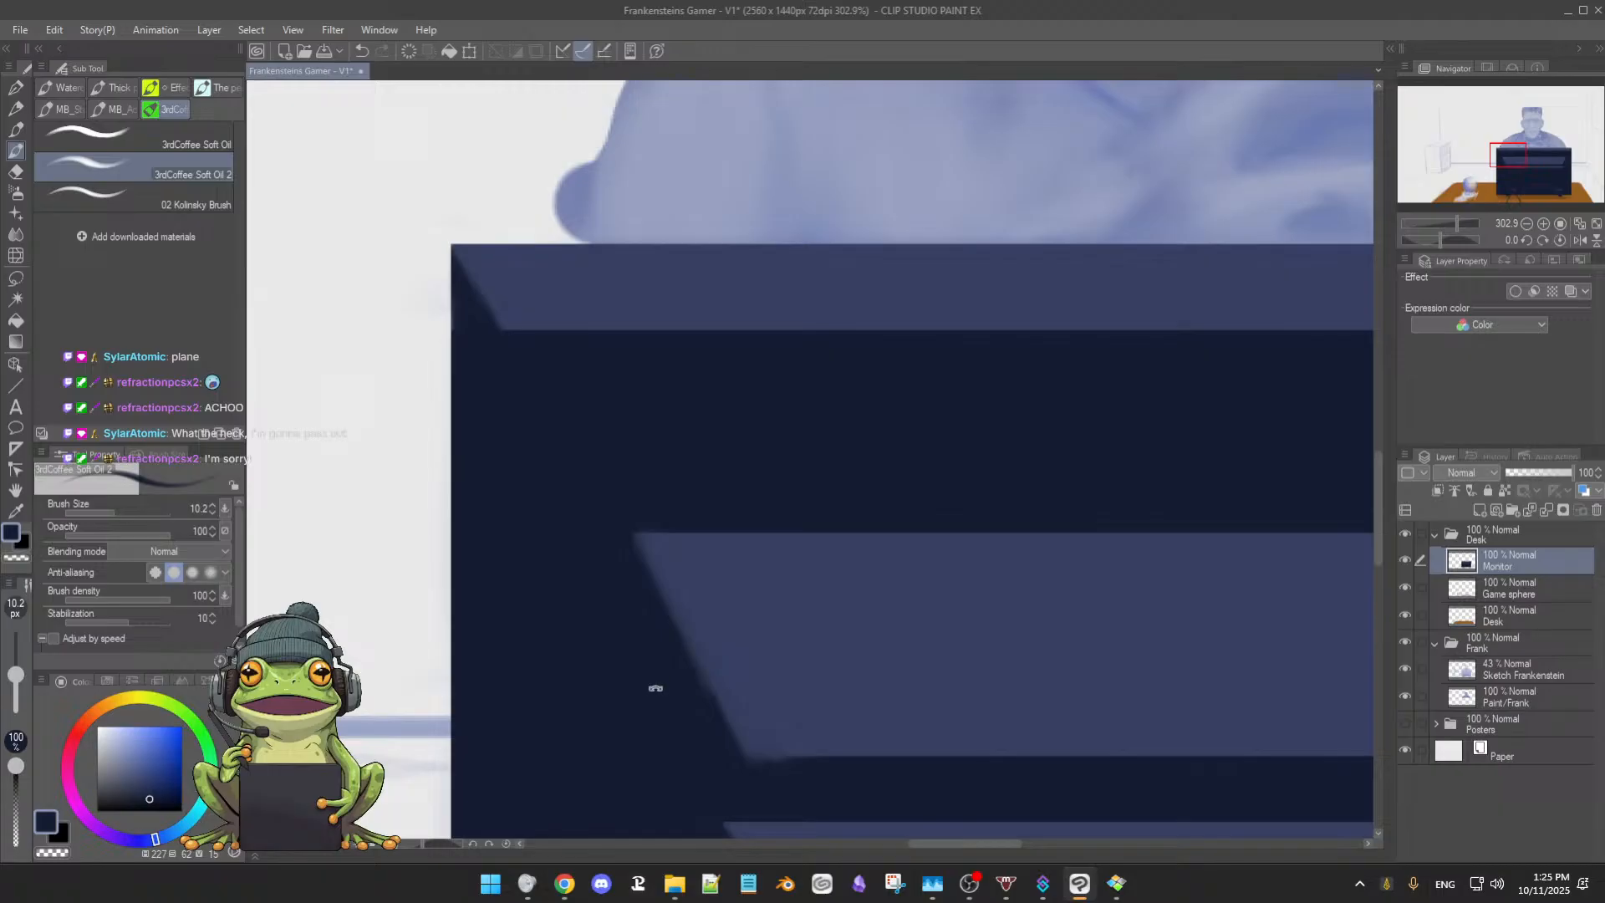
drag(655, 688, 958, 619)
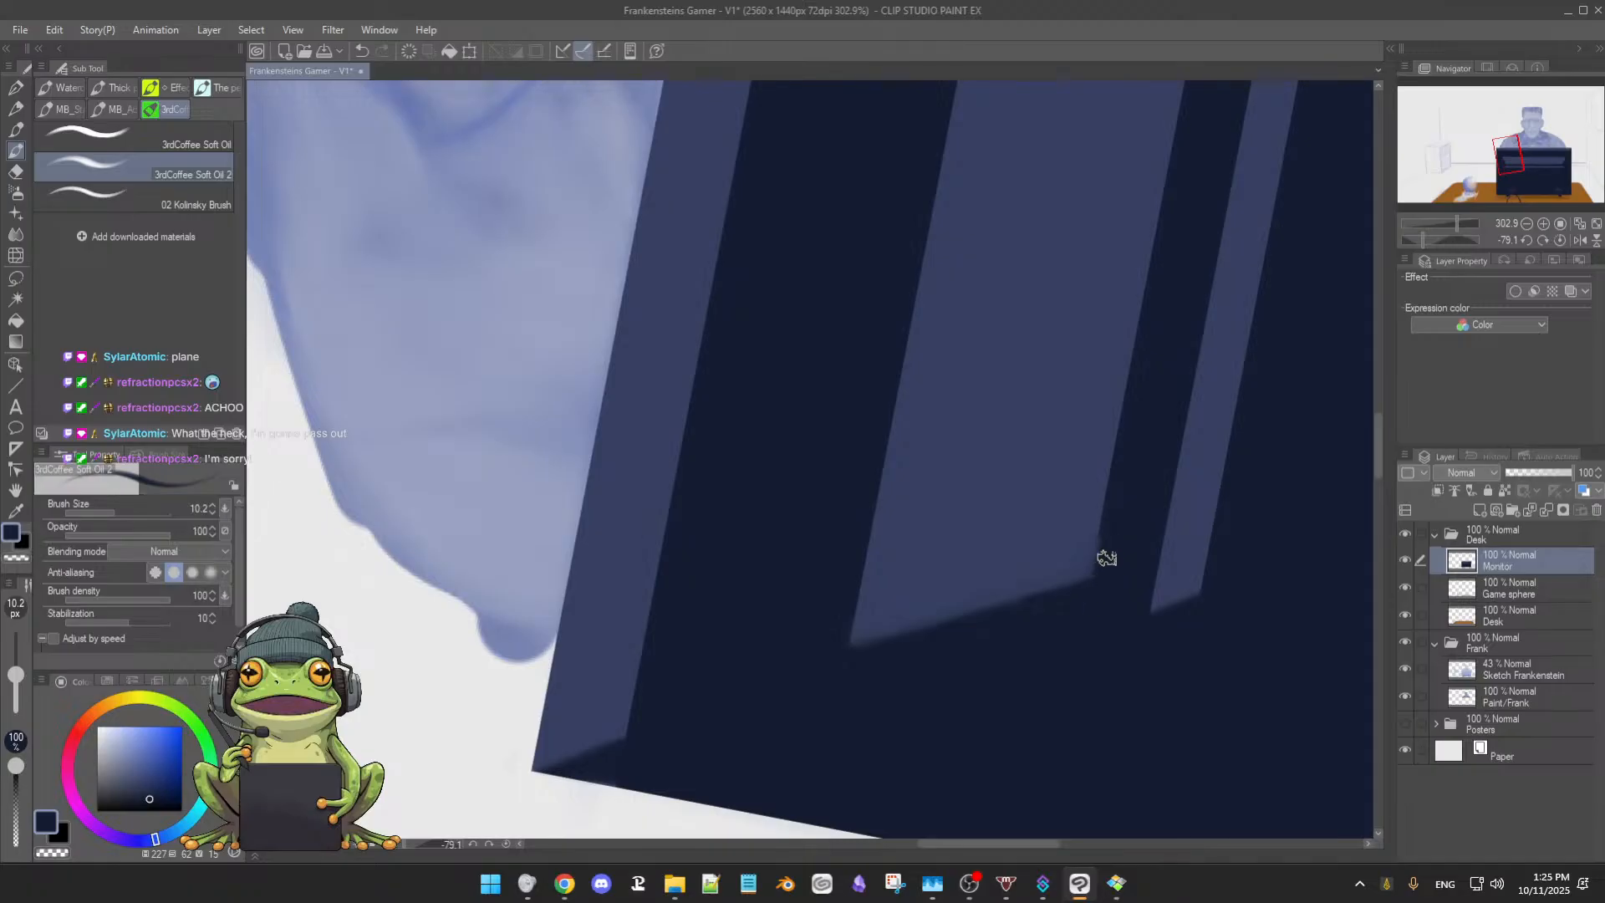
key(bracketleft)
key(bracketleft)
key(bracketleft)
key(bracketleft)
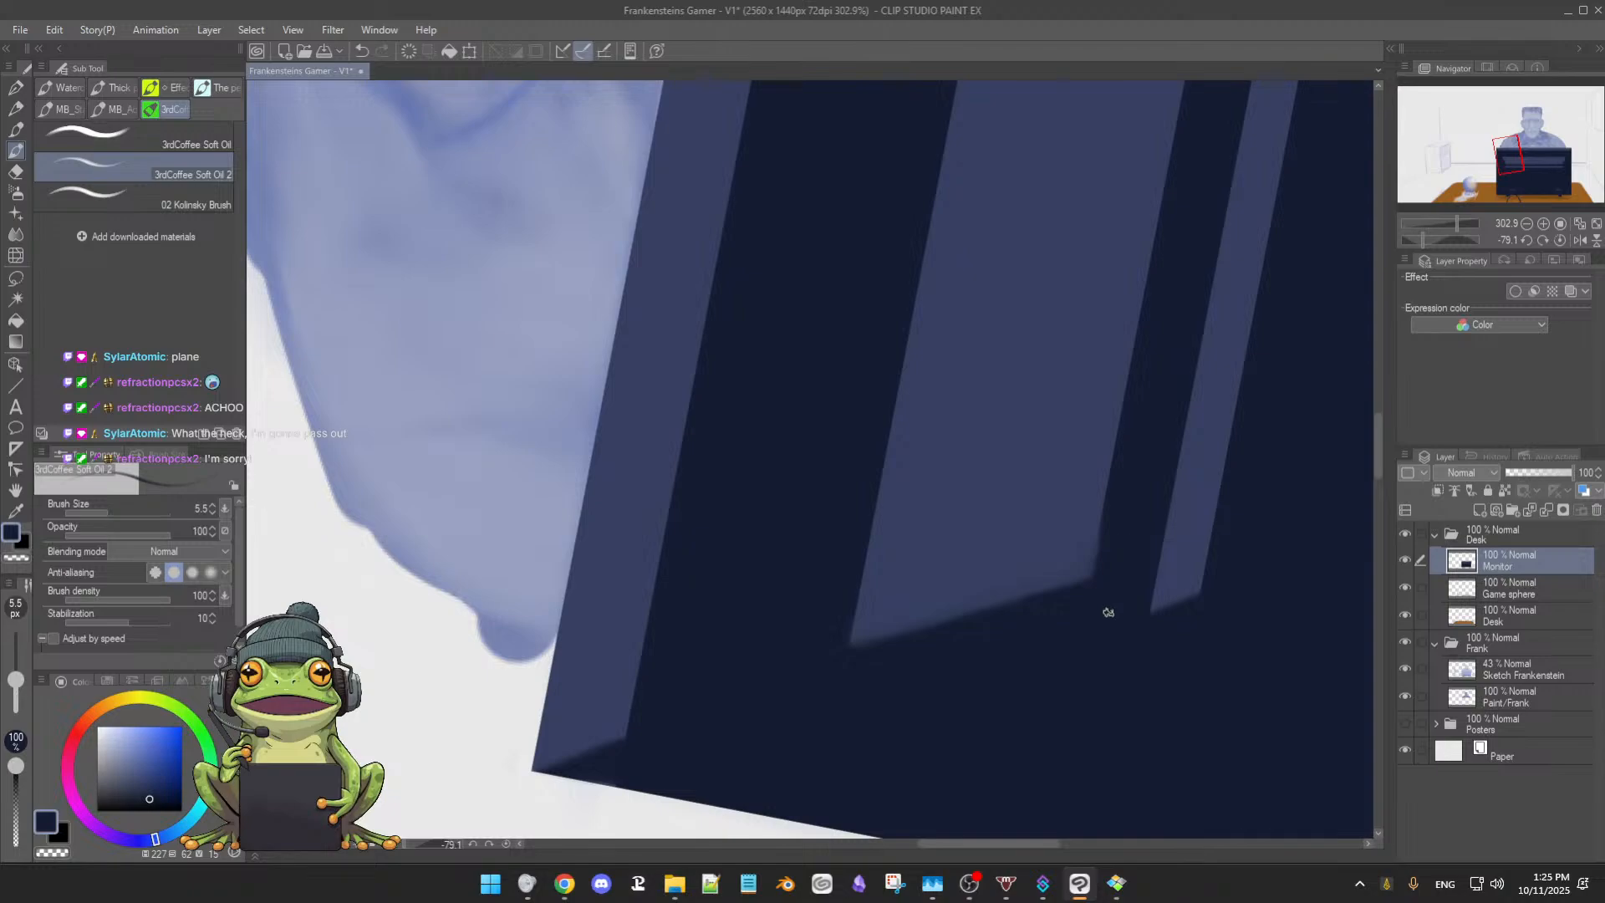
key(bracketright)
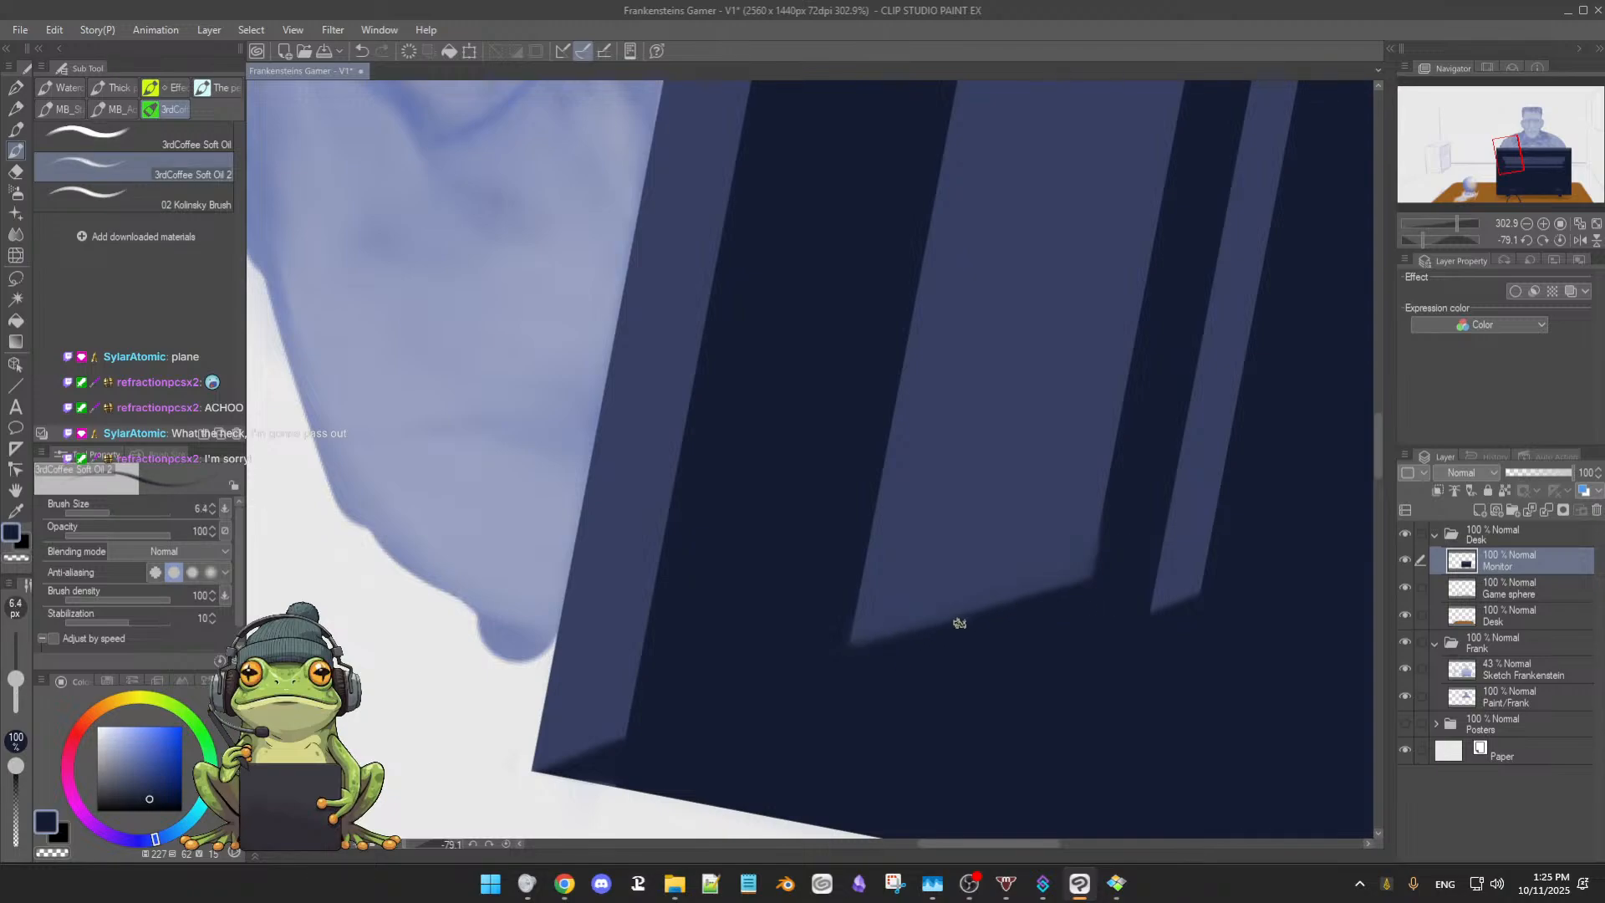
key(bracketright)
key(bracketright)
key(bracketright)
key(bracketright)
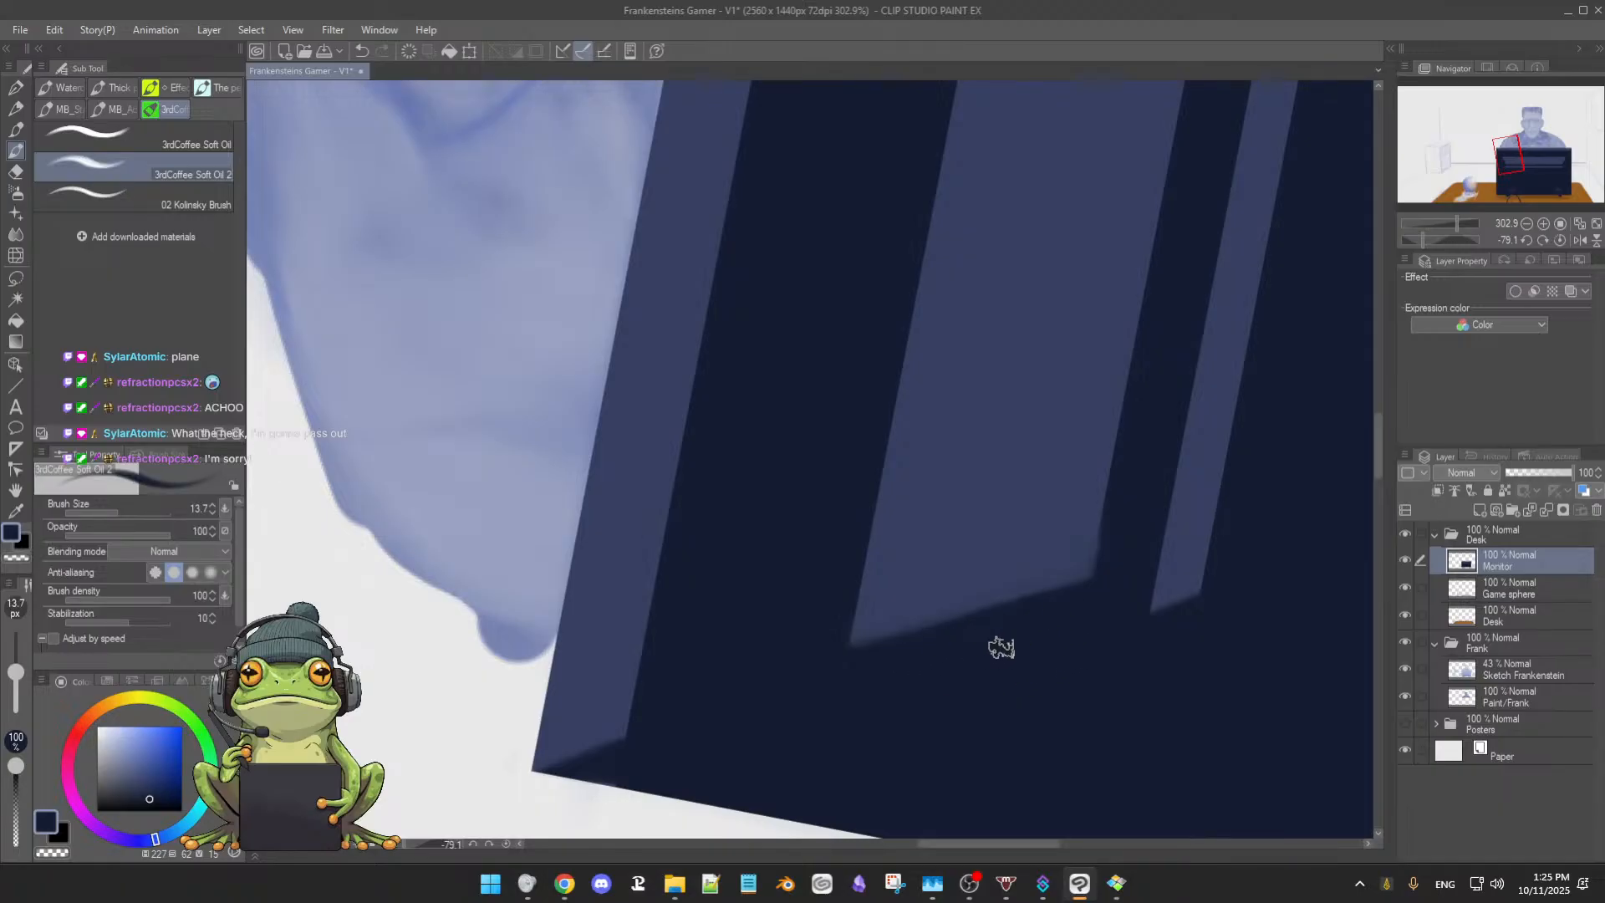
Clean up the large panel's lower-left corner with sampled navy at brush sizes 3.3 to 11.1, then reset the canvas rotation
mouse_move(1136, 687)
mouse_down()
mouse_move(900, 680)
mouse_move(860, 660)
mouse_up()
key(bracketleft)
key(bracketleft)
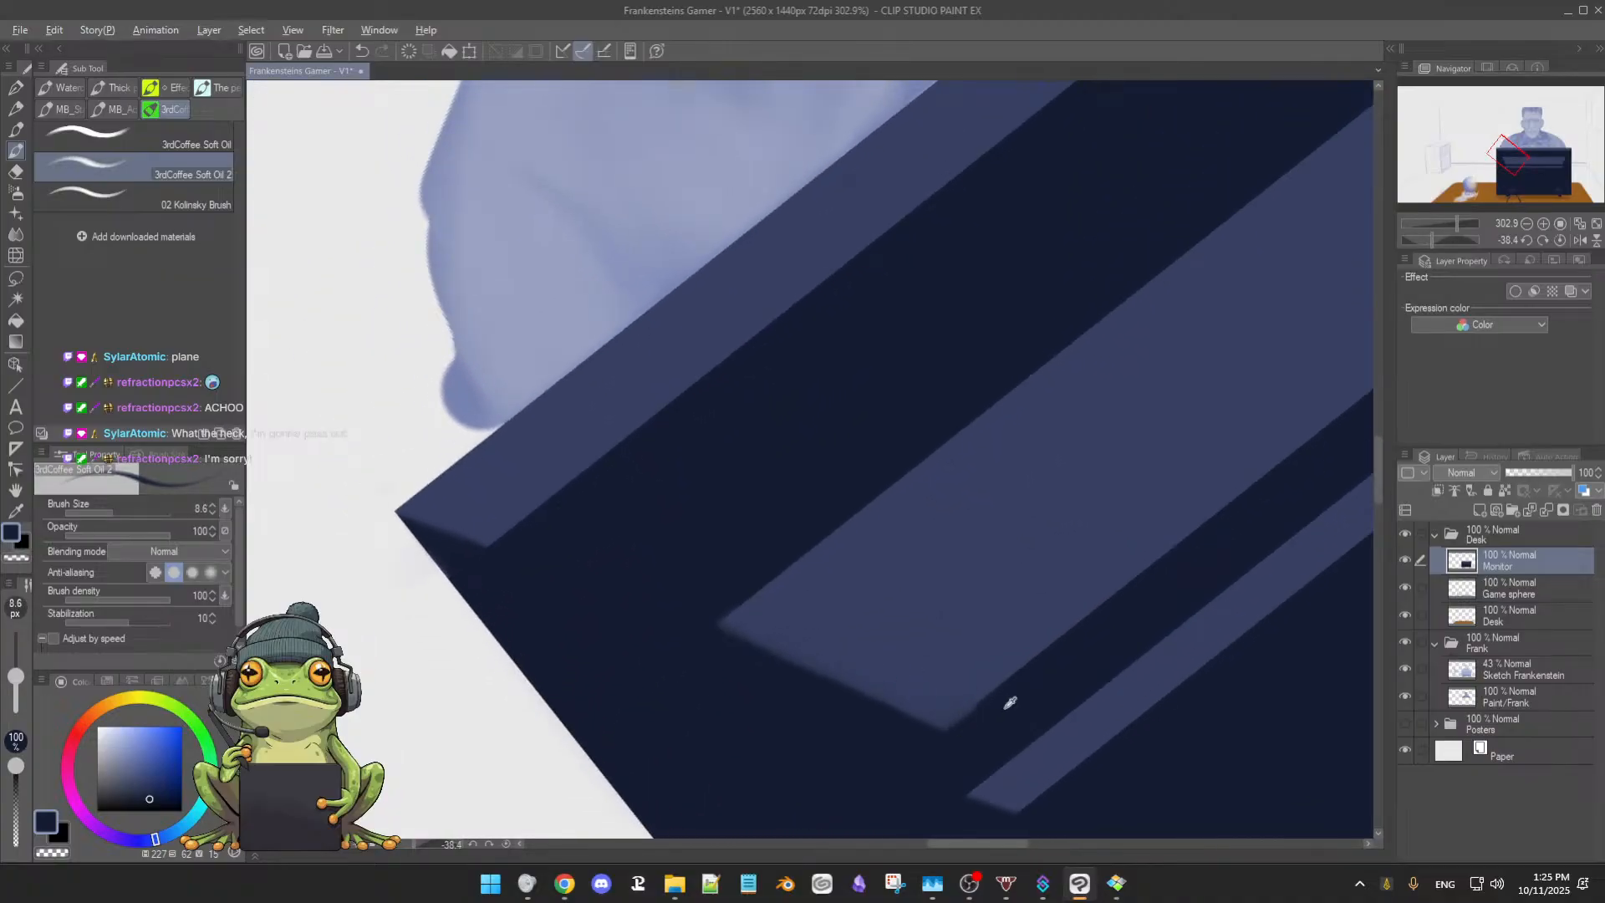
key(bracketleft)
key(bracketleft)
key(bracketleft)
key(bracketleft)
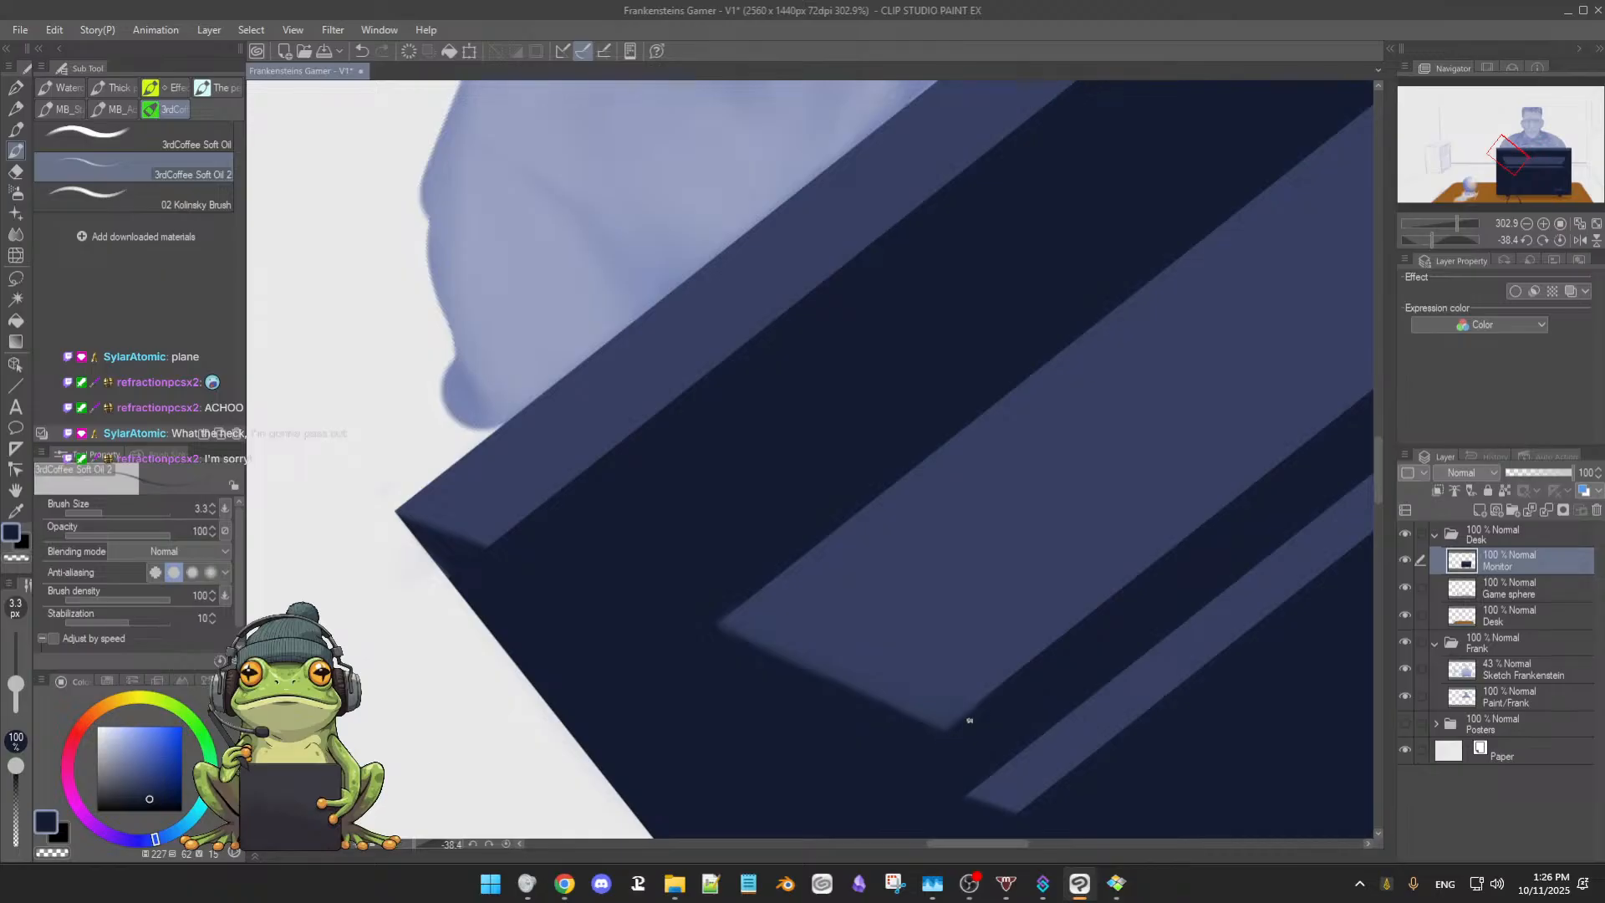
alt+click(996, 719)
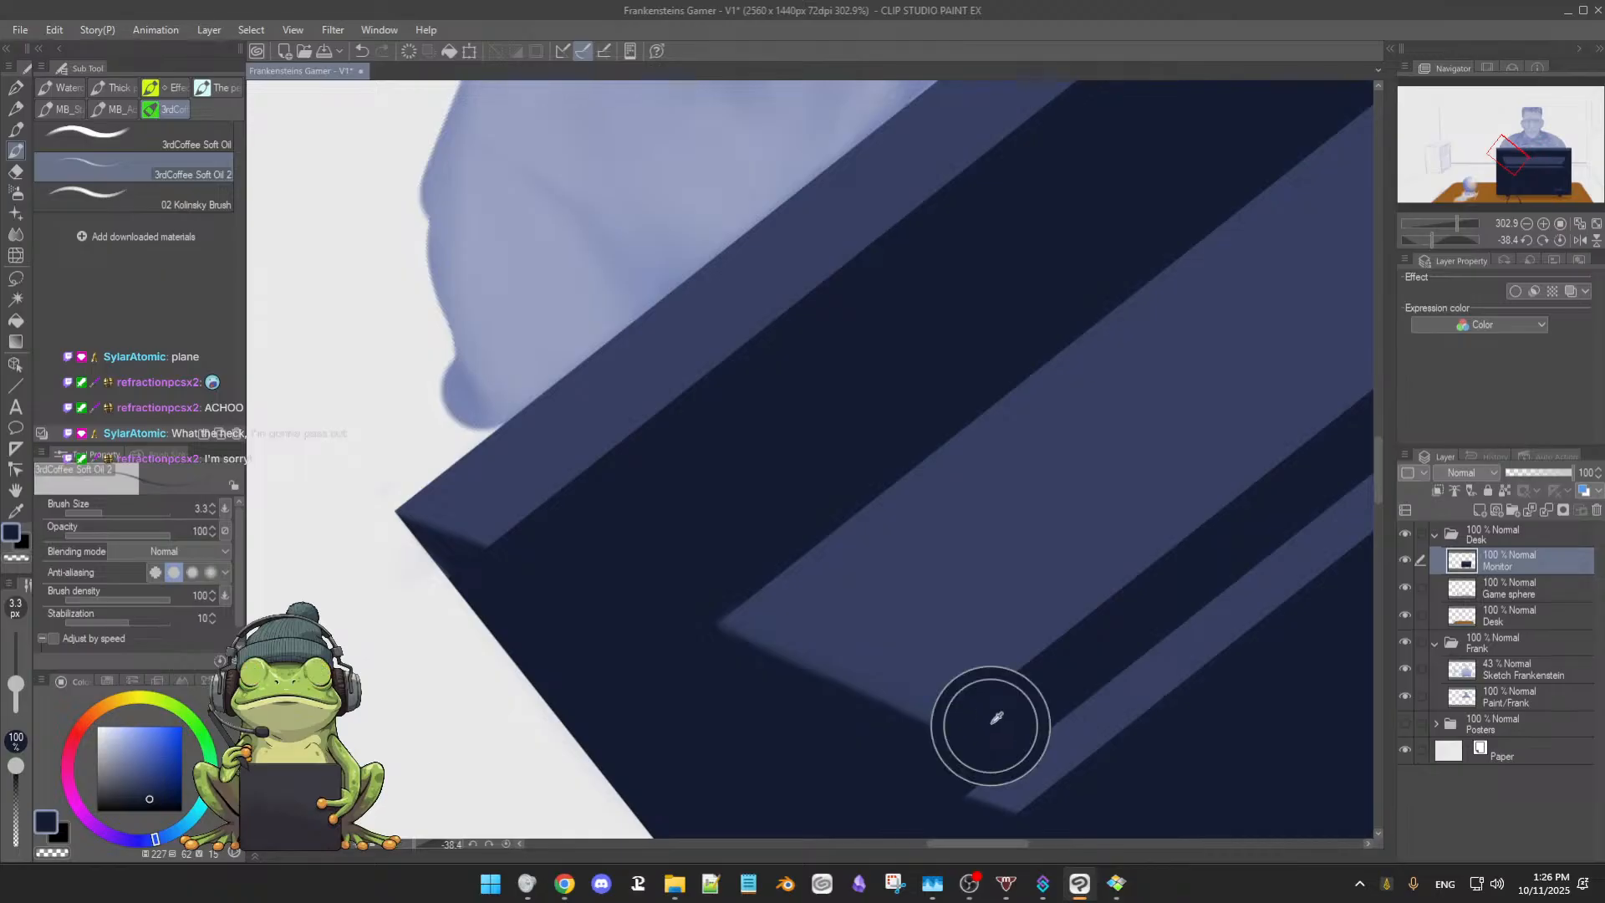
key(bracketright)
key(bracketright)
key(bracketright)
key(bracketright)
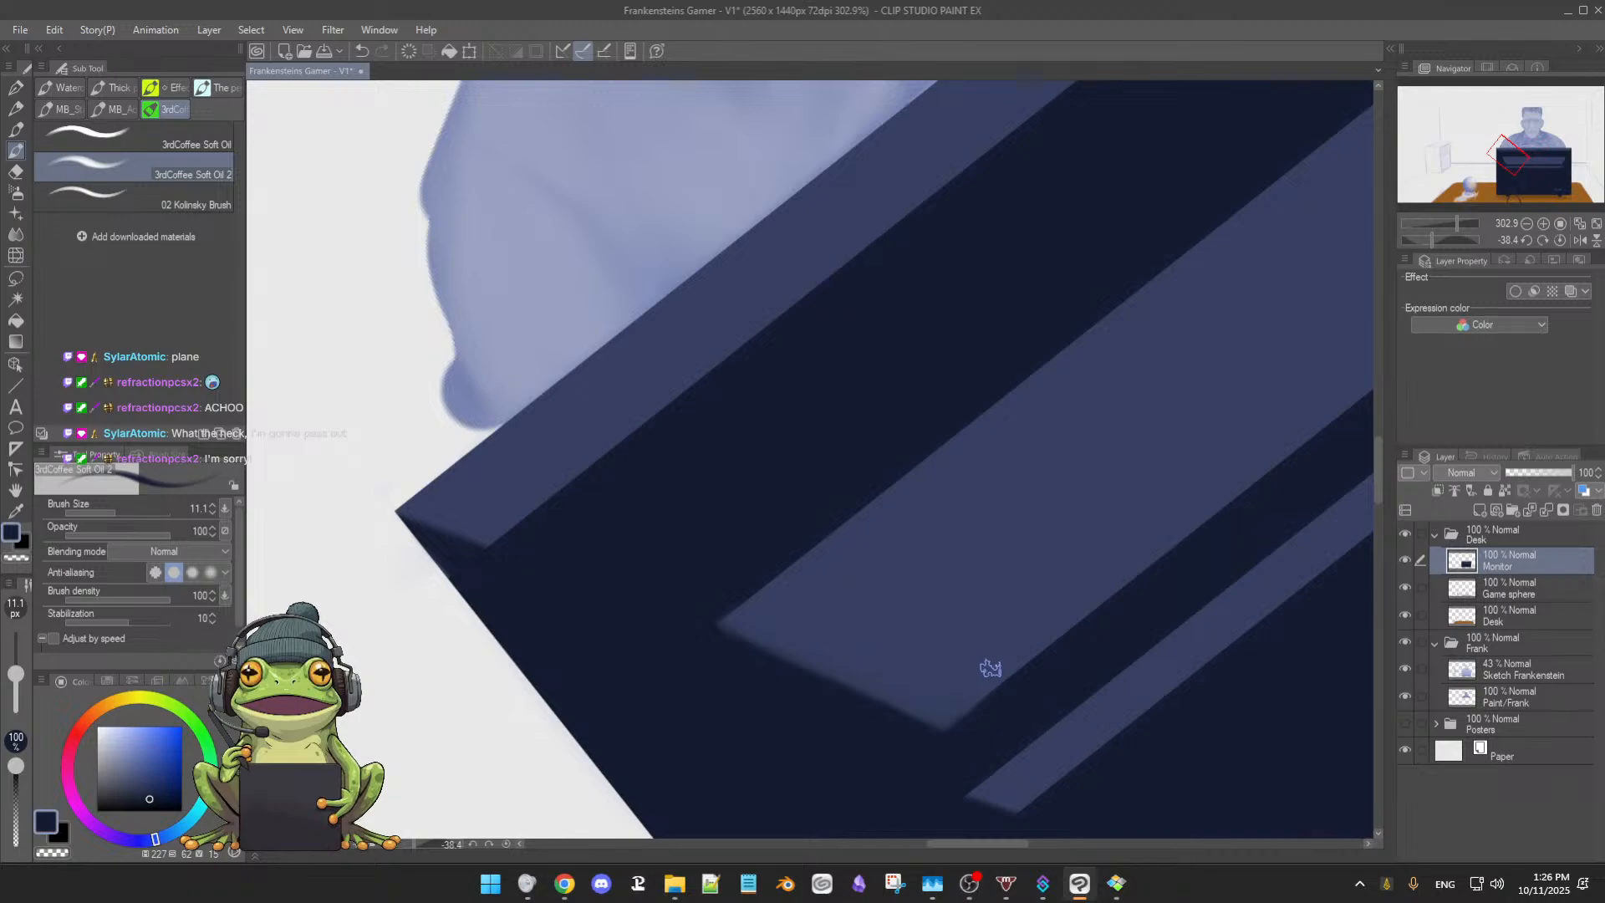
key(ctrl+at)
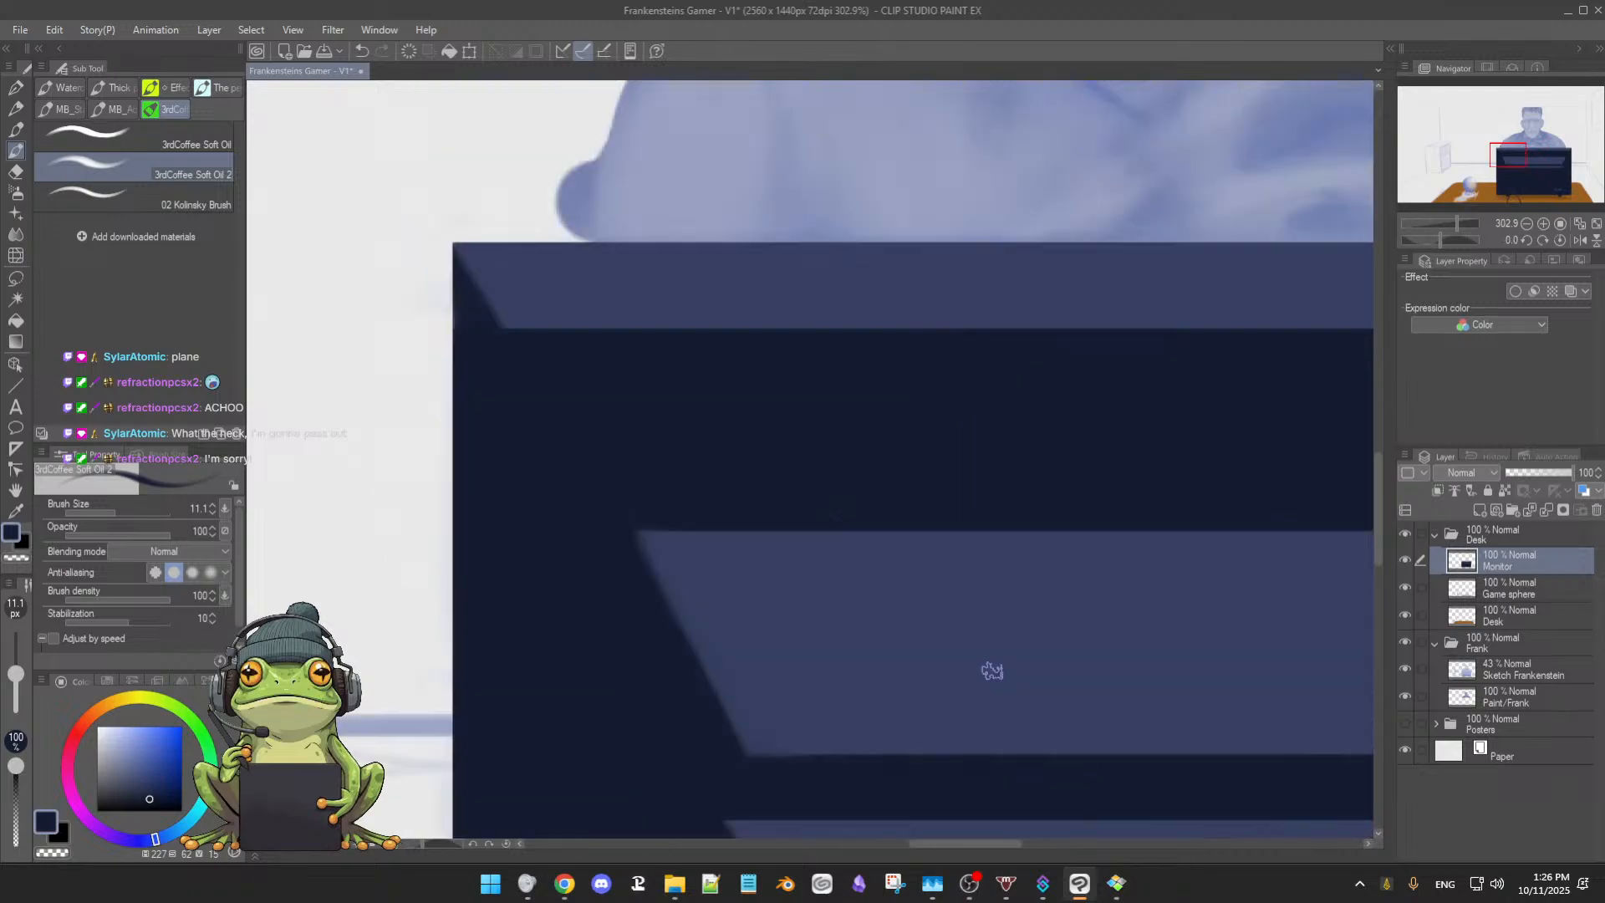
Shorten both ends of the thin strip below the large panel with slanted navy cuts, enlarging the brush to 20.5
key(ctrl+space)
drag(996, 702, 1153, 580)
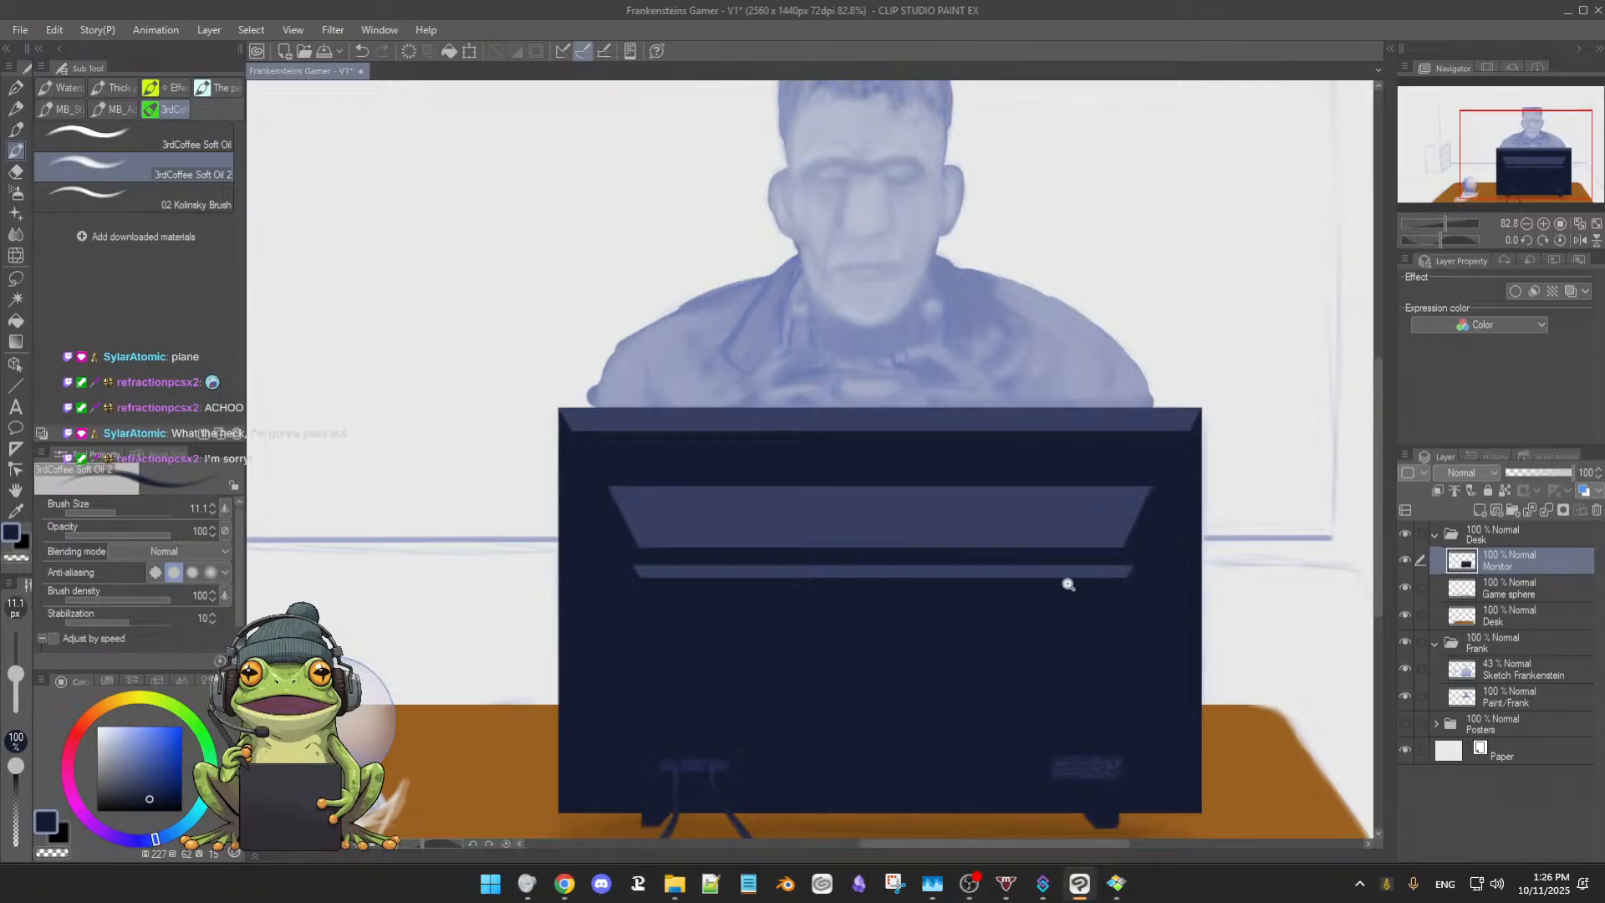
drag(1068, 584, 1166, 524)
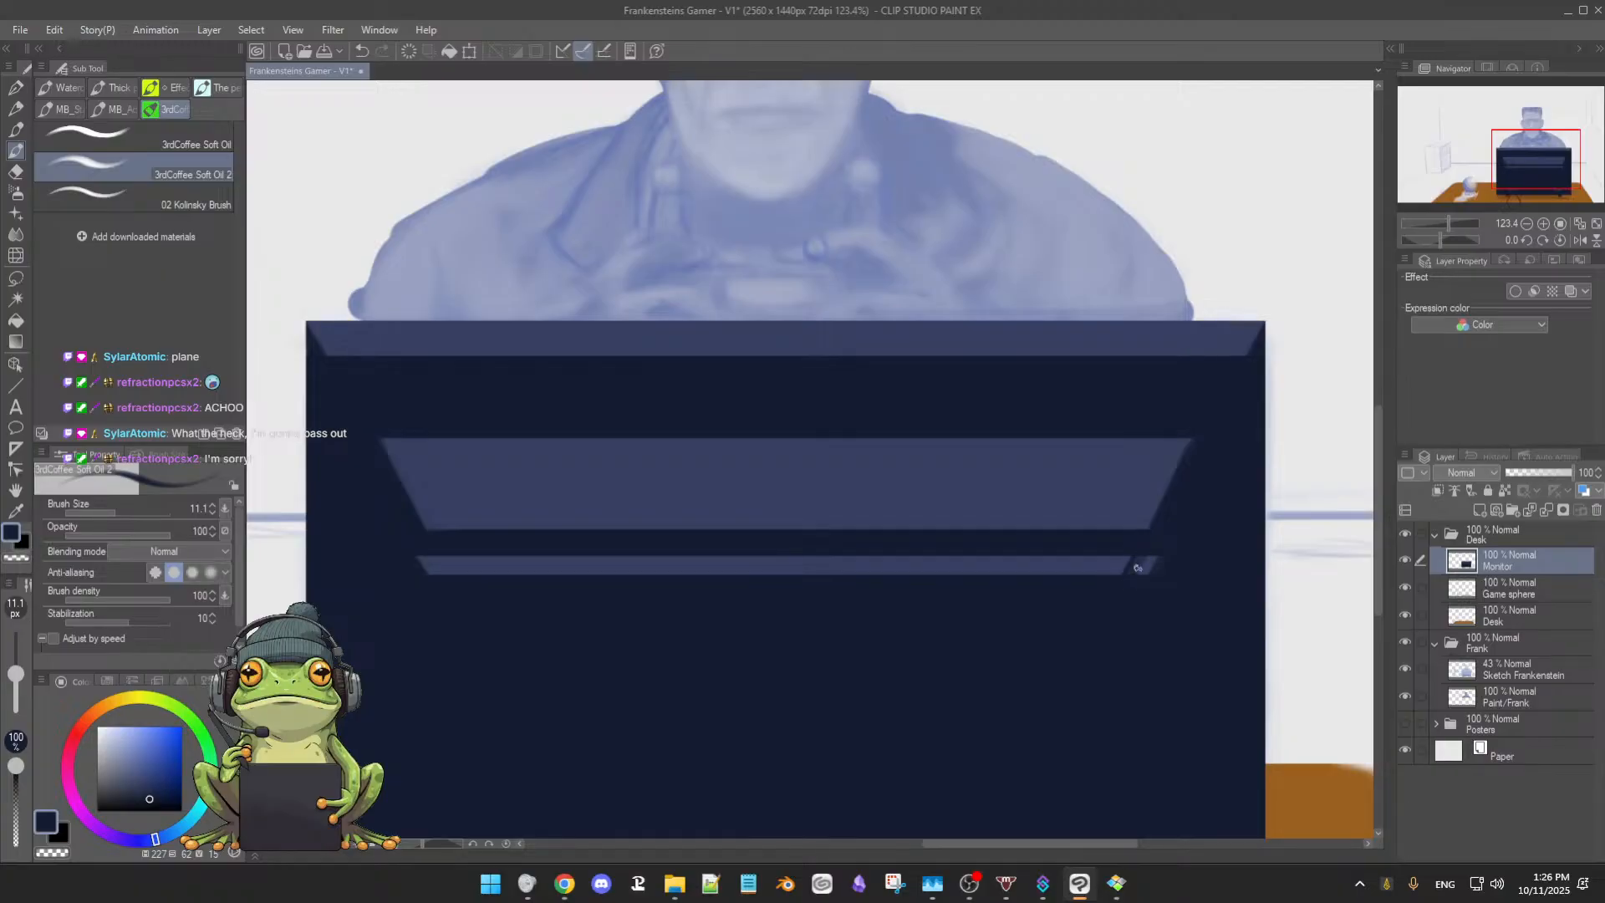
mouse_move(1158, 568)
mouse_down()
mouse_move(1147, 560)
mouse_move(1160, 583)
mouse_up()
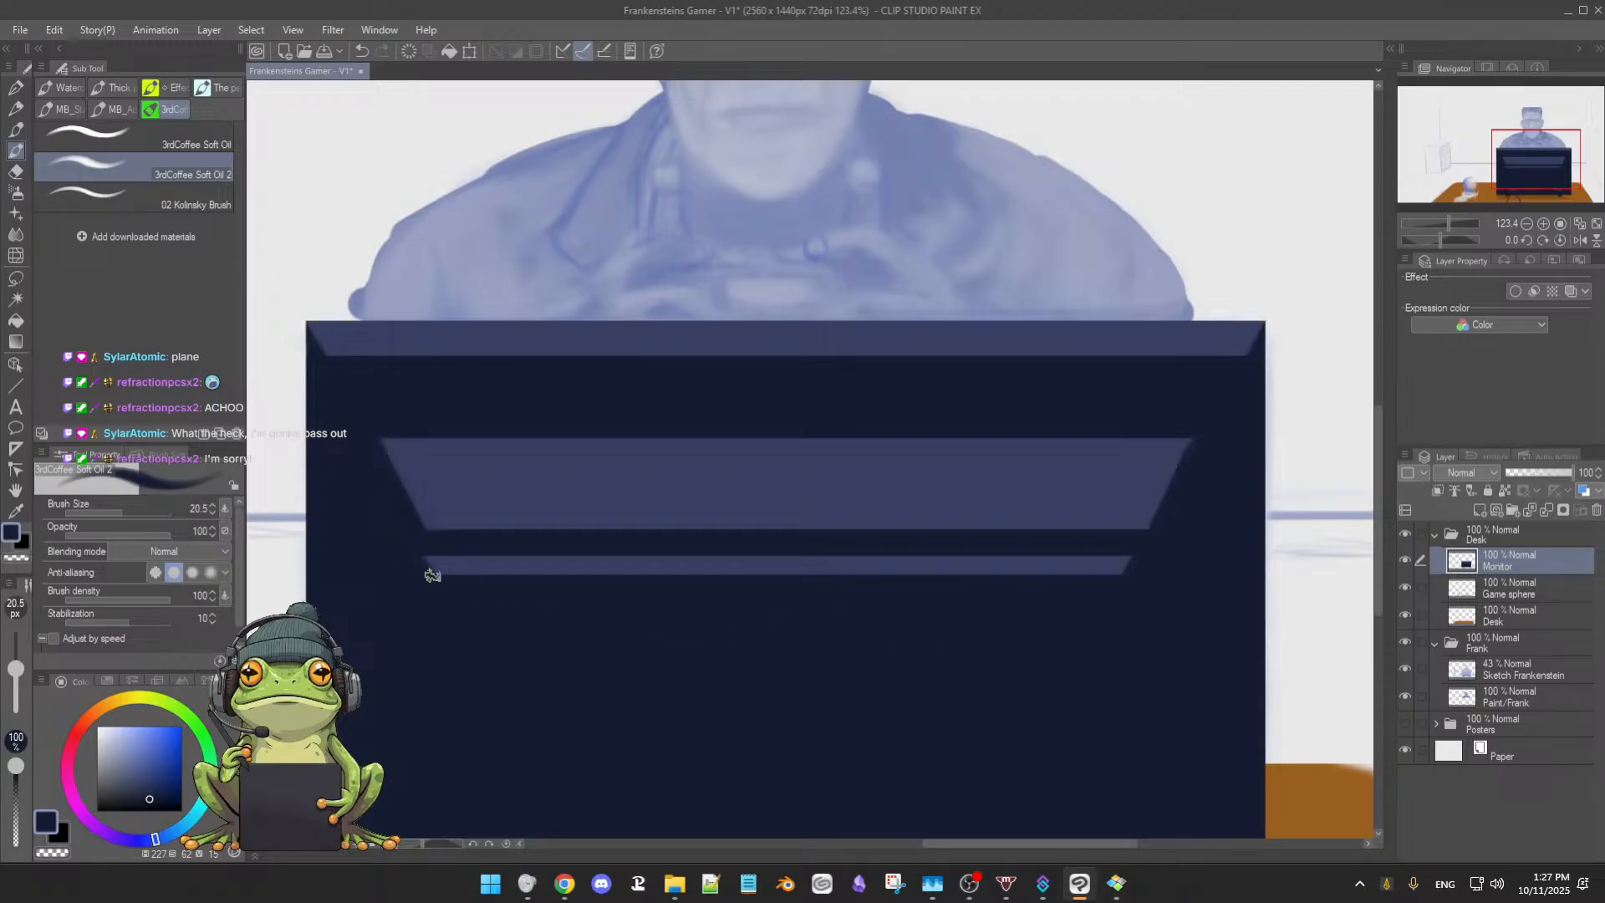
drag(426, 555, 449, 590)
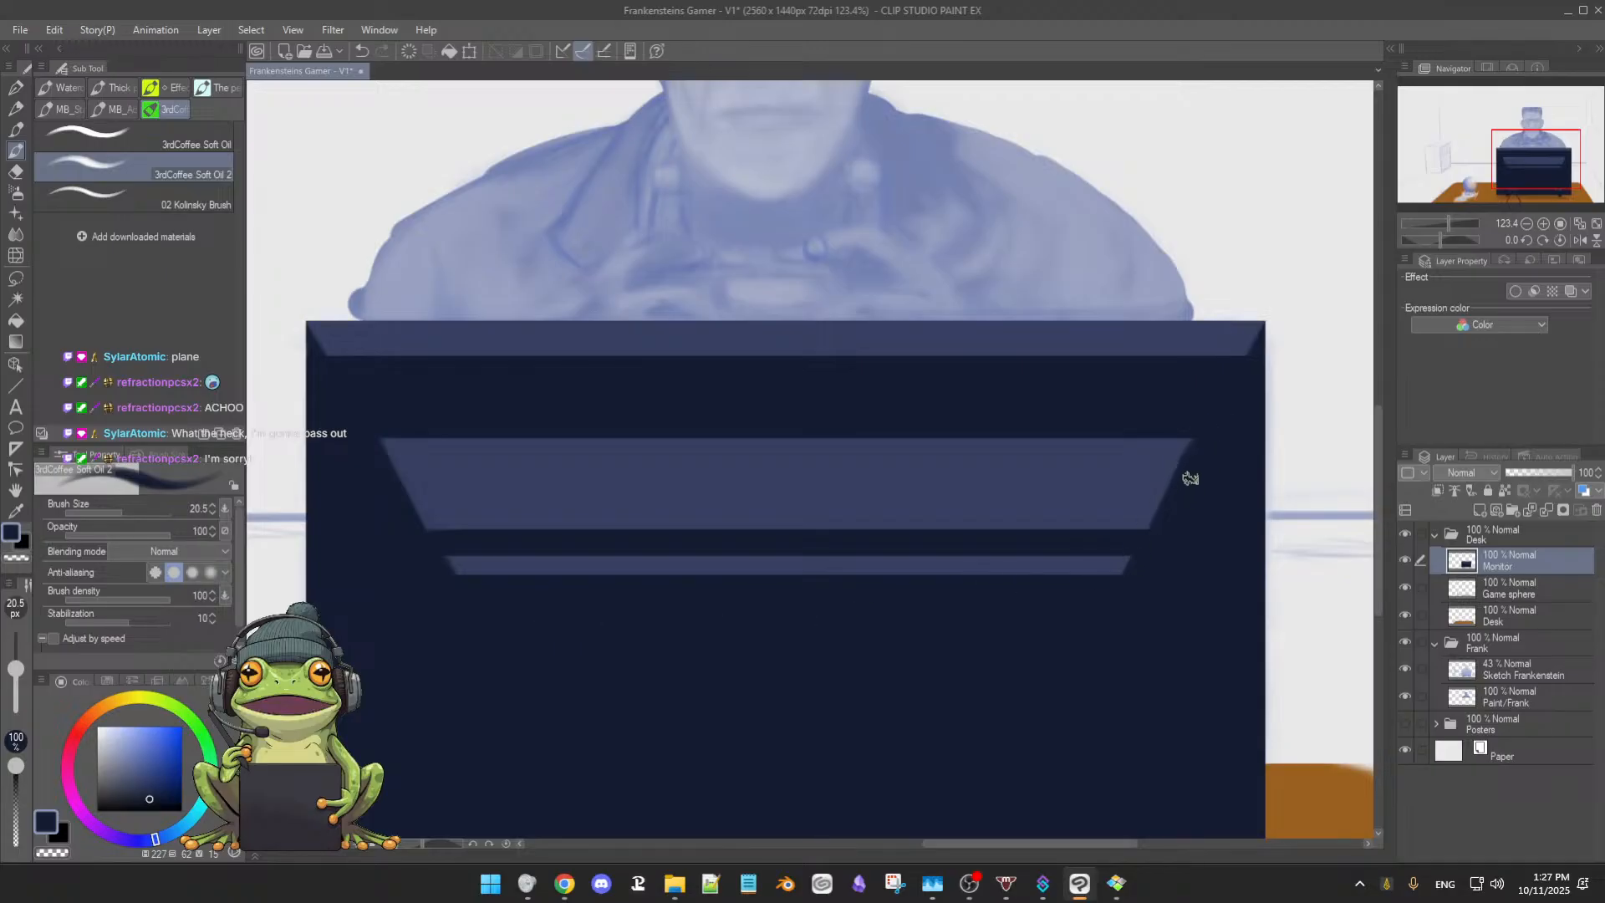
Extend the large panel's upper-right corner in its sampled blue at brush size 18.7 and sharpen the slanted edge with sampled navy
scroll(1174, 489, down, 2)
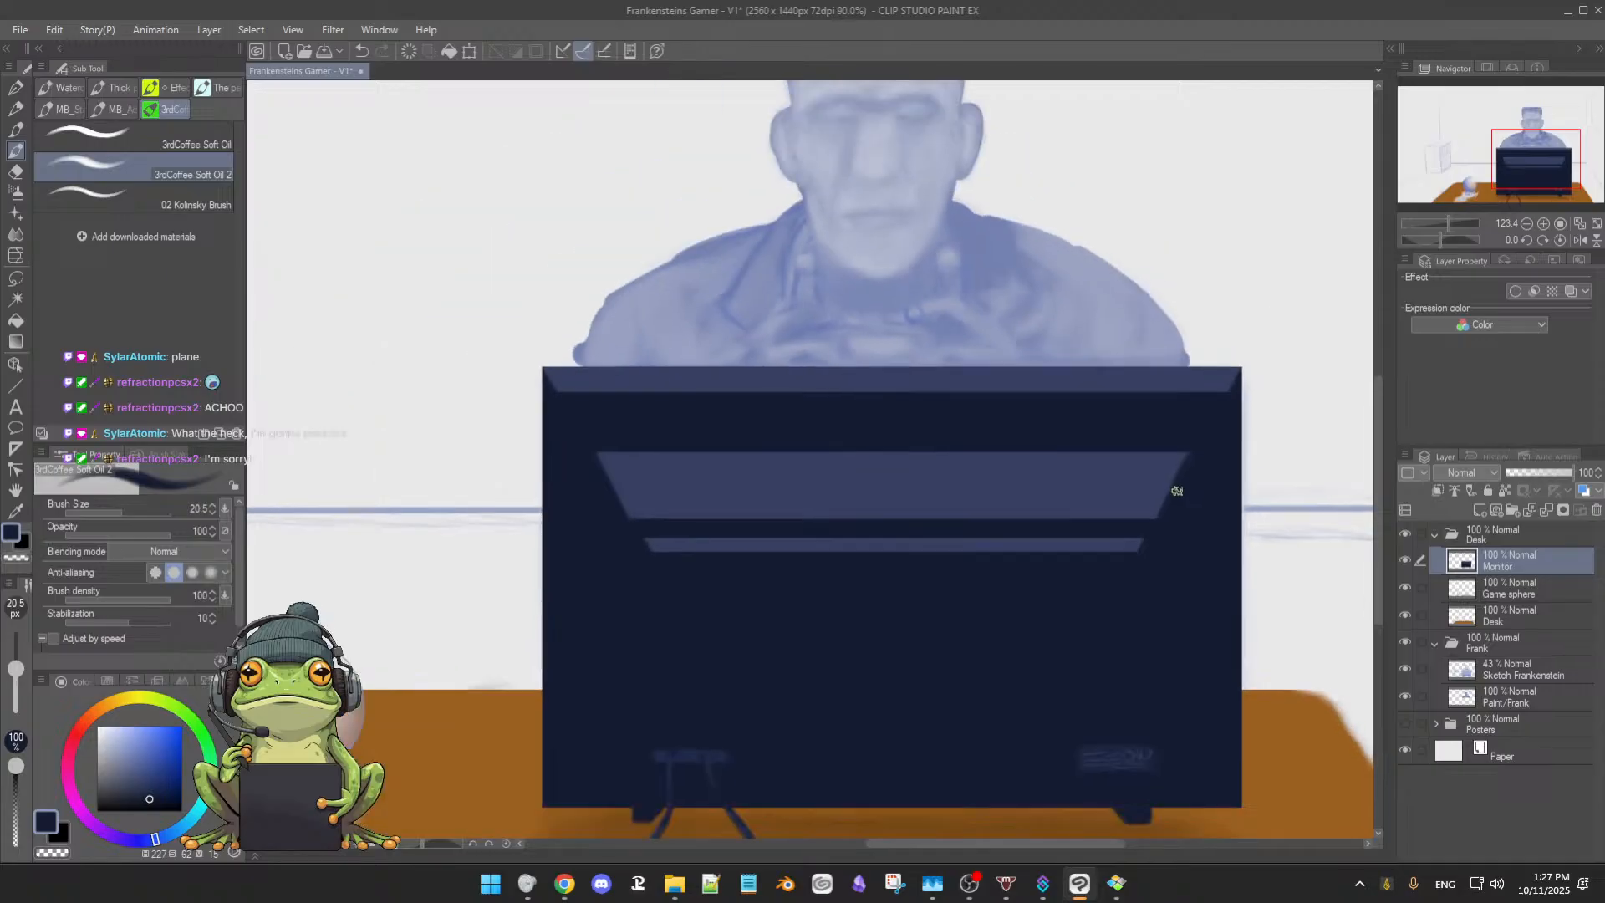
scroll(1178, 495, up, 1)
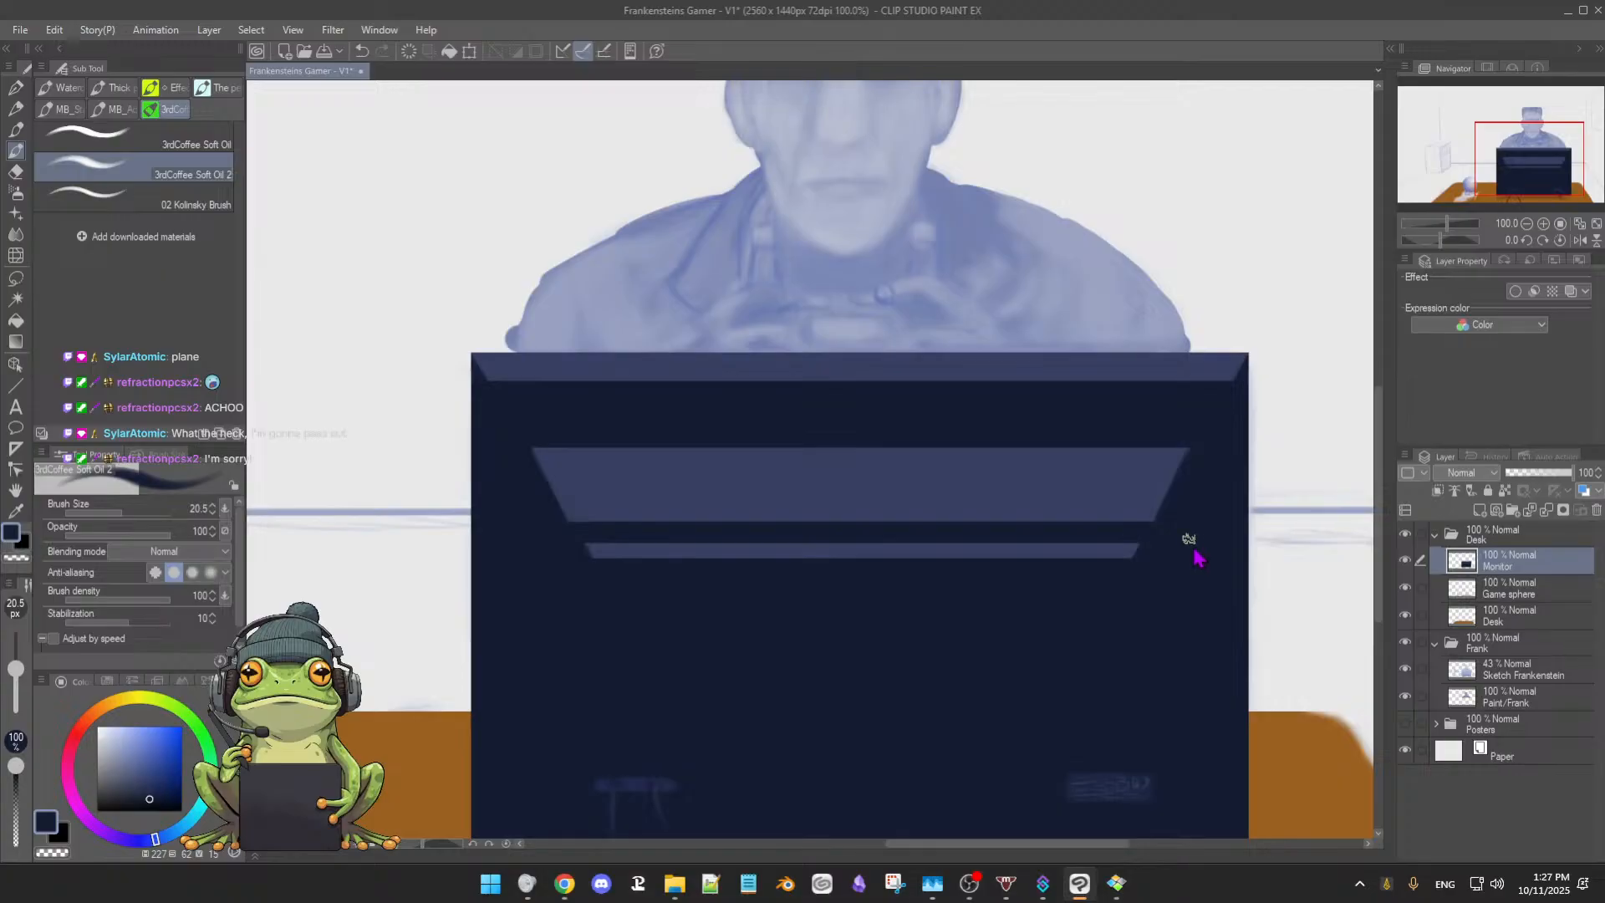
ctrl+alt+drag(1189, 539, 1184, 523)
alt+click(1149, 469)
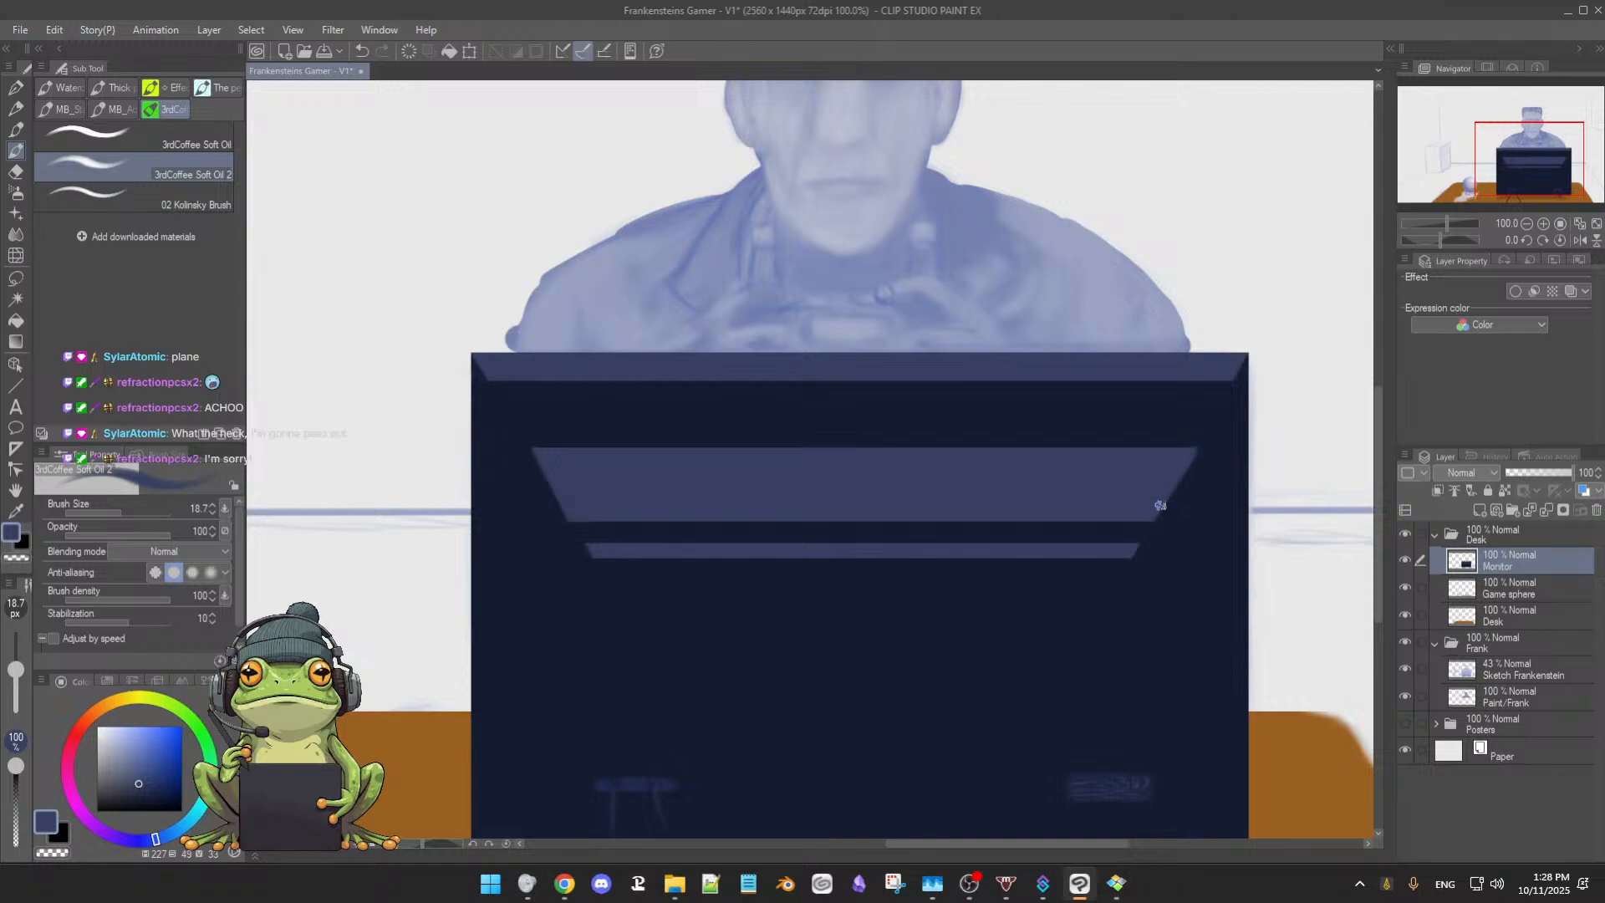
alt+click(1187, 443)
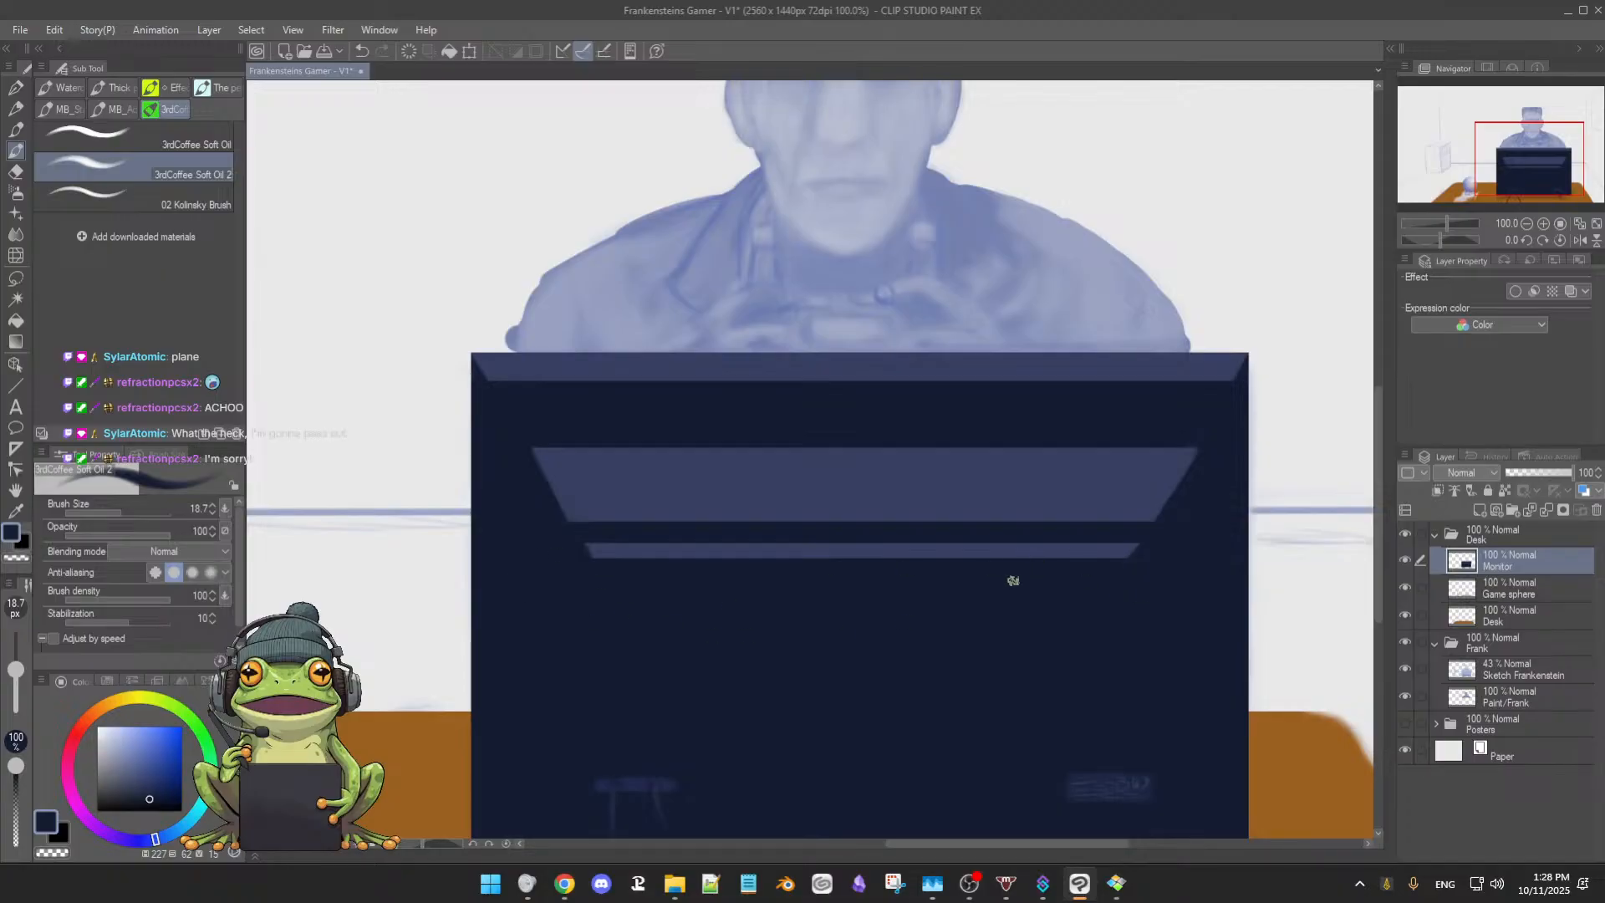
Save the illustration and soften the large panel's slanted right end in its sampled blue with the Soft airbrush at size 25.7
key(b)
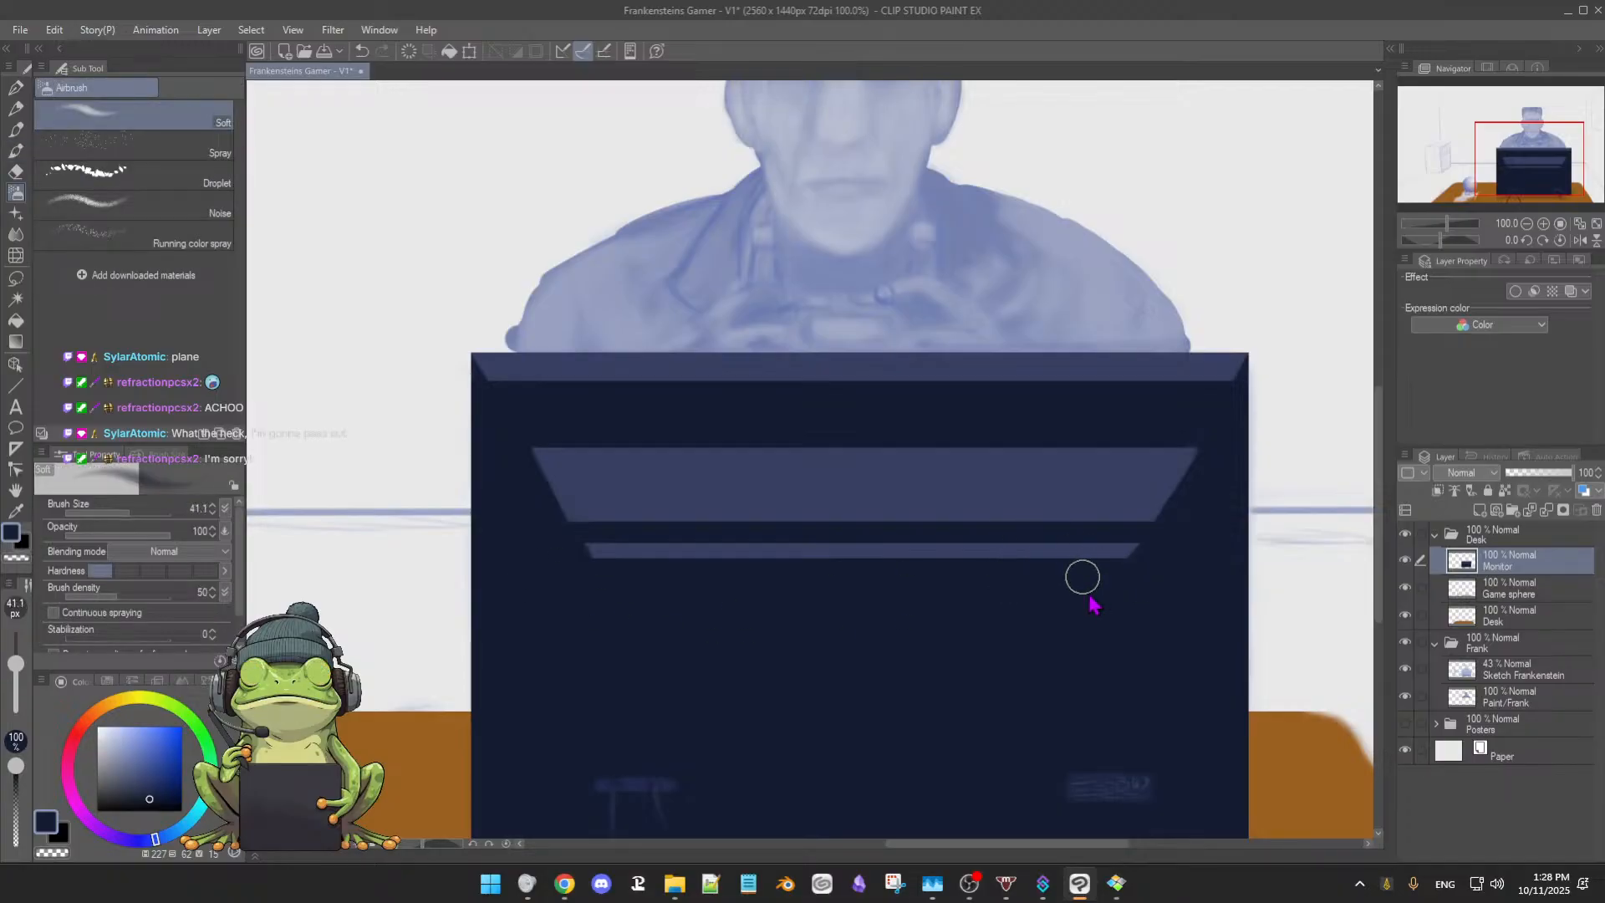
drag(1089, 594, 1083, 588)
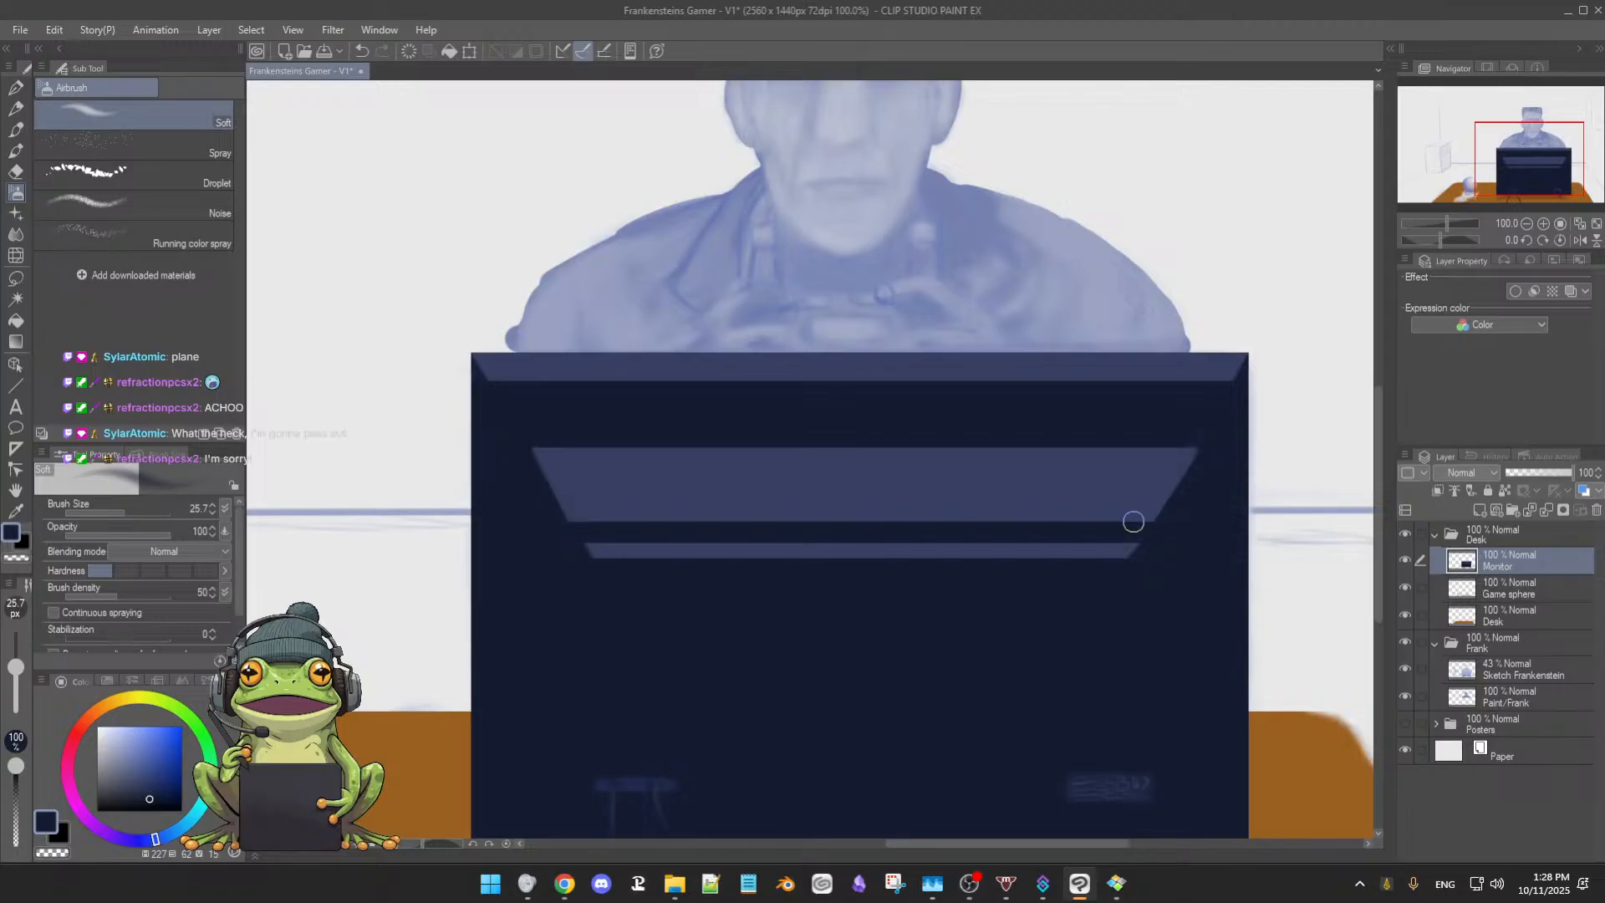
key(ctrl+s)
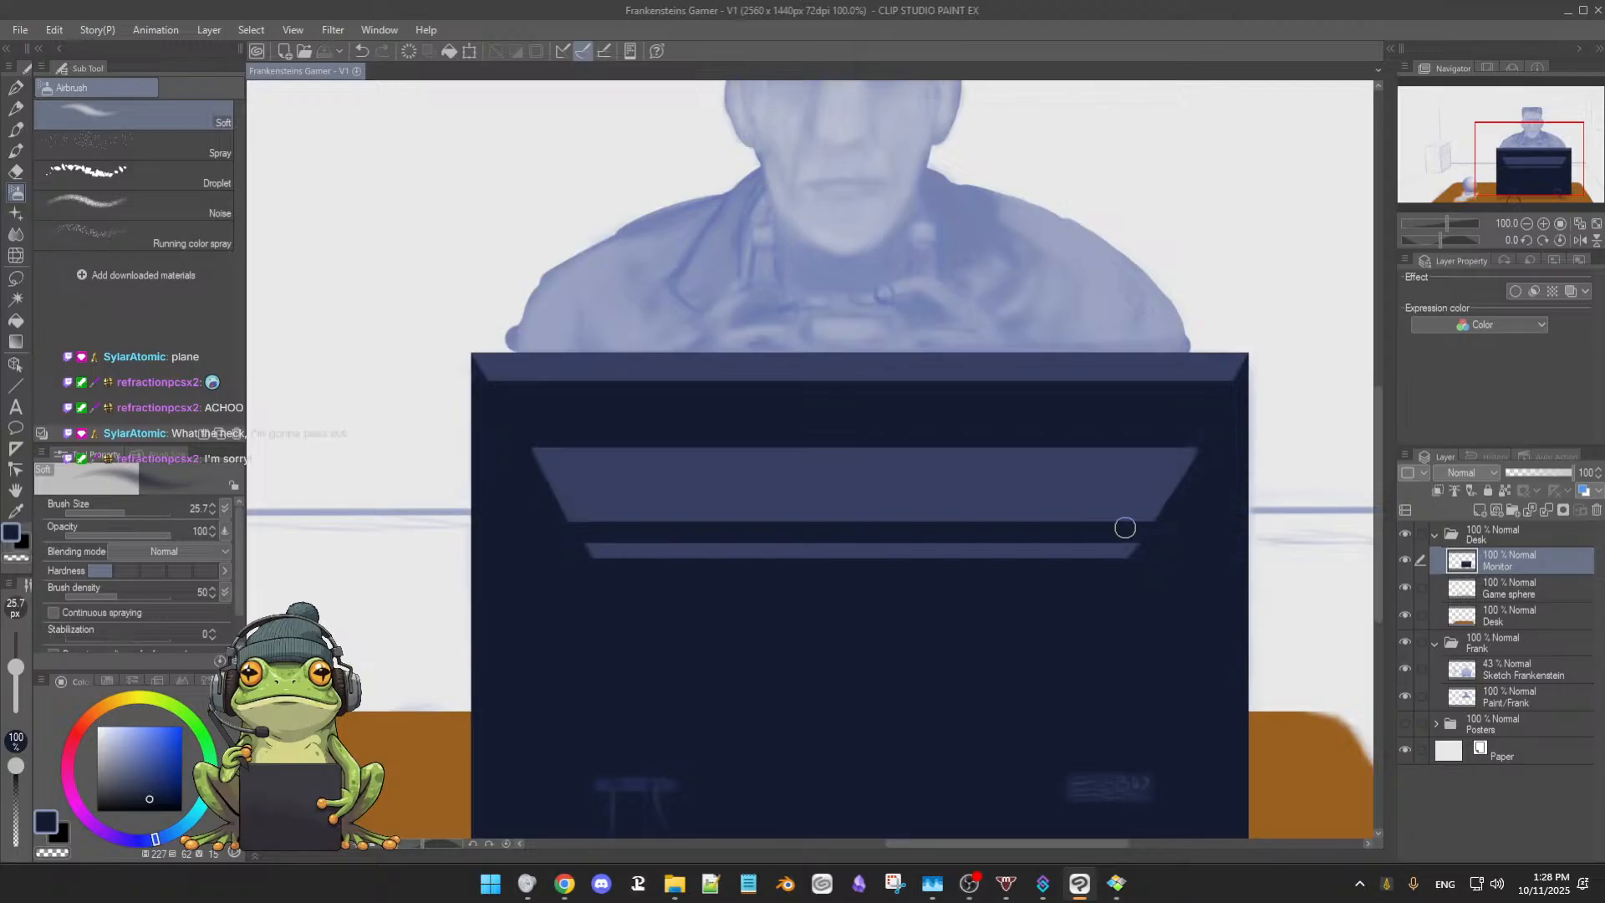
alt+click(1155, 481)
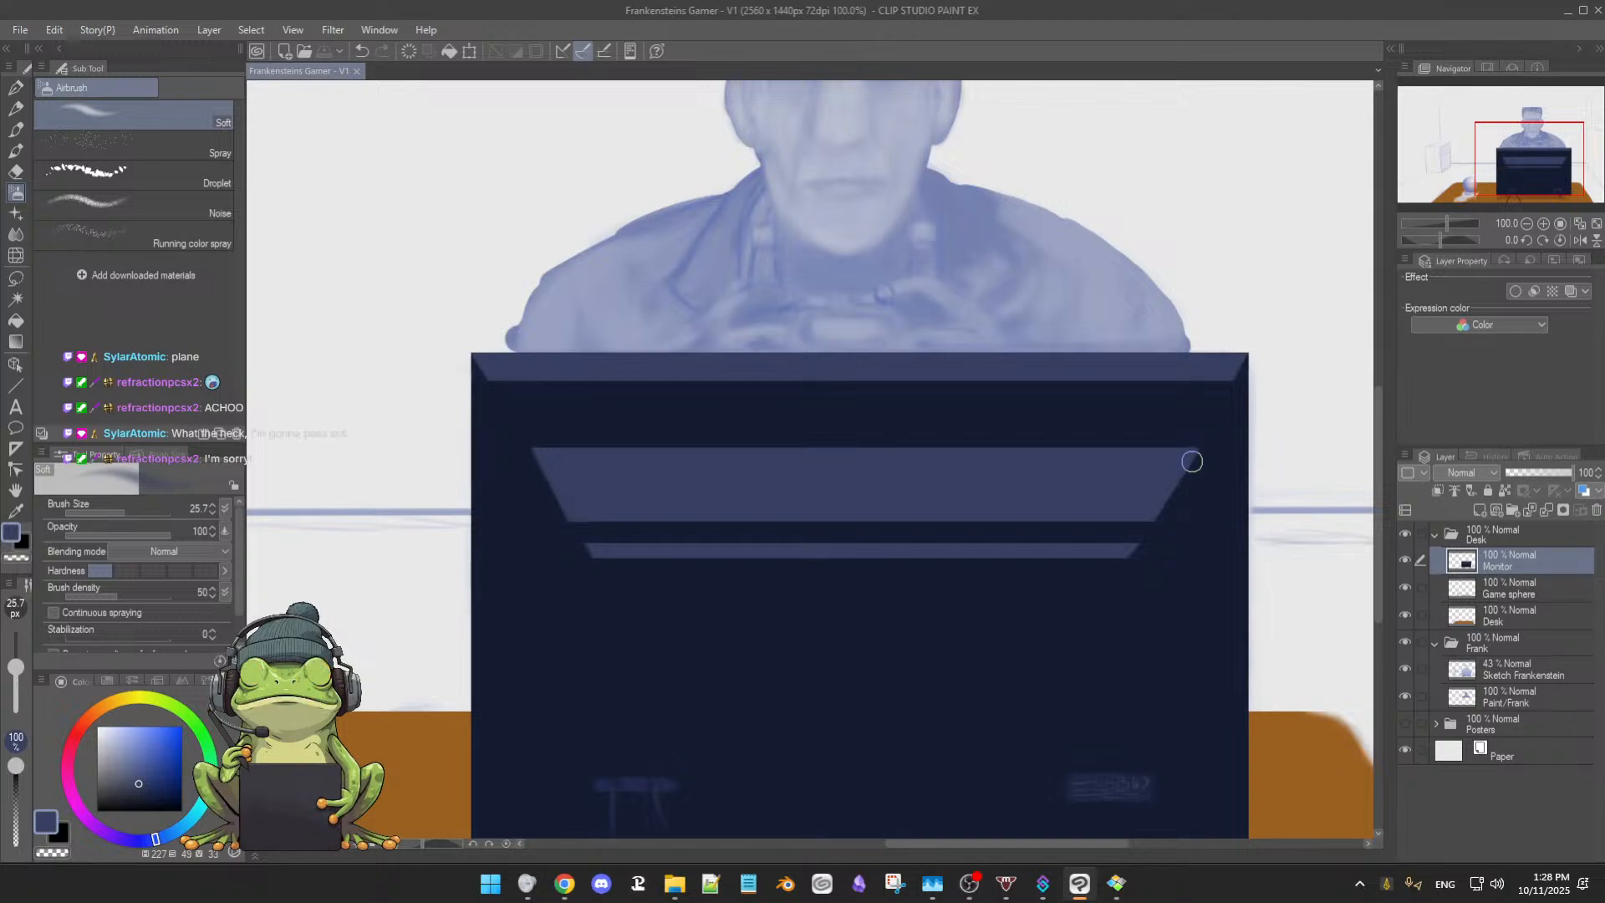
drag(1192, 461, 1158, 515)
key(bracketleft)
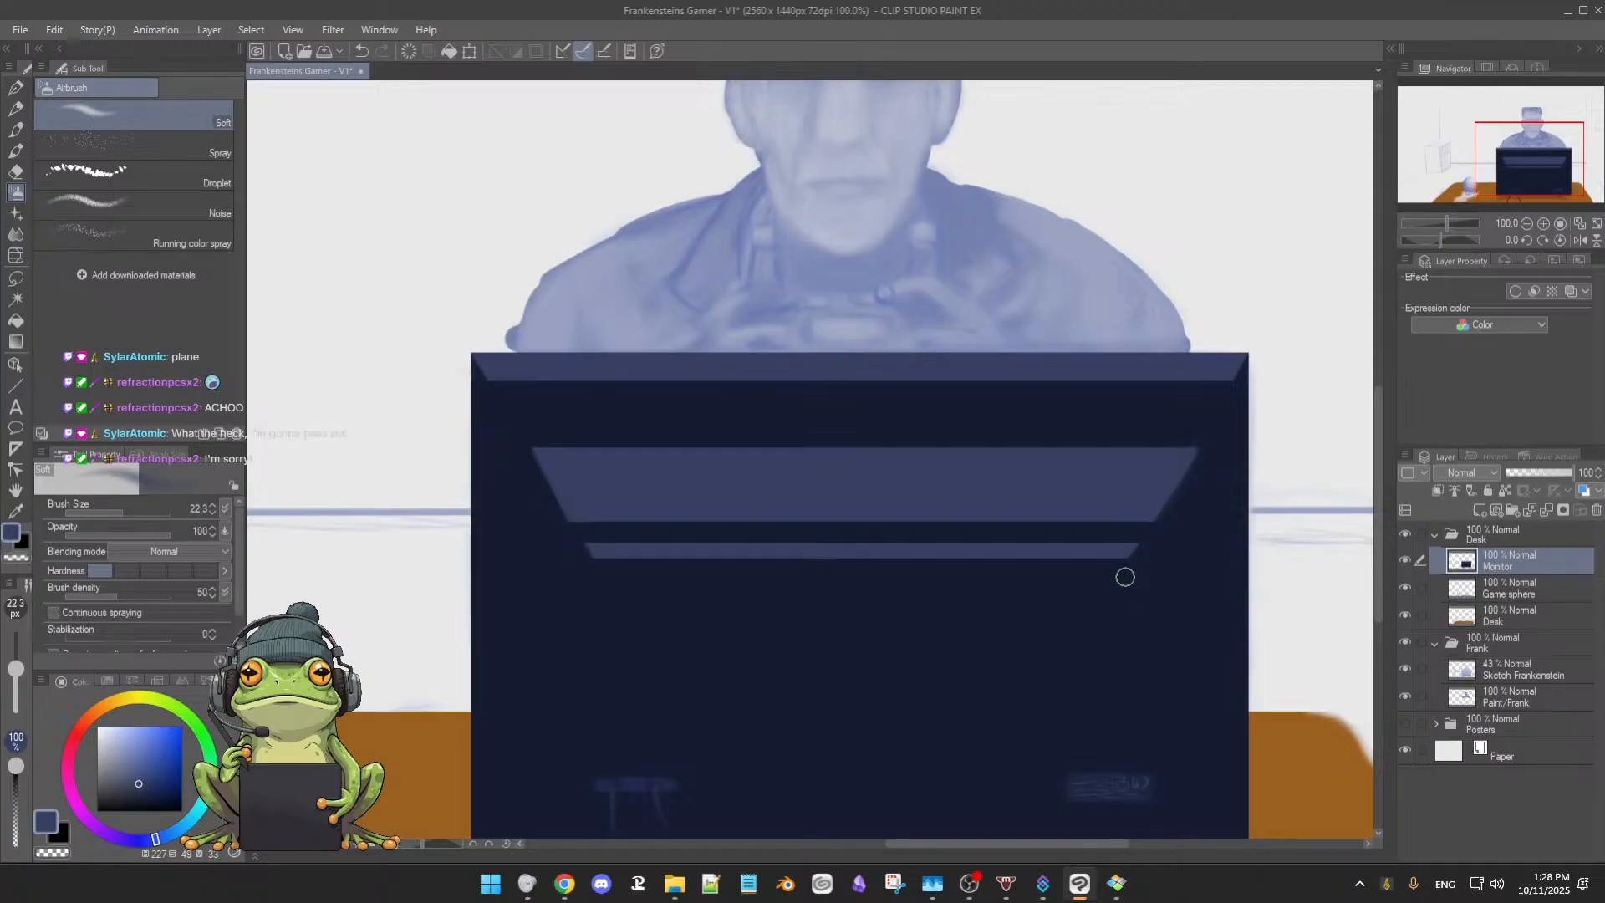
Soften the top bevel's slanted left end in the panel blue with the Soft airbrush at size 17.7
key(bracketleft)
key(bracketleft)
key(bracketleft)
key(bracketright)
scroll(657, 509, up, 3)
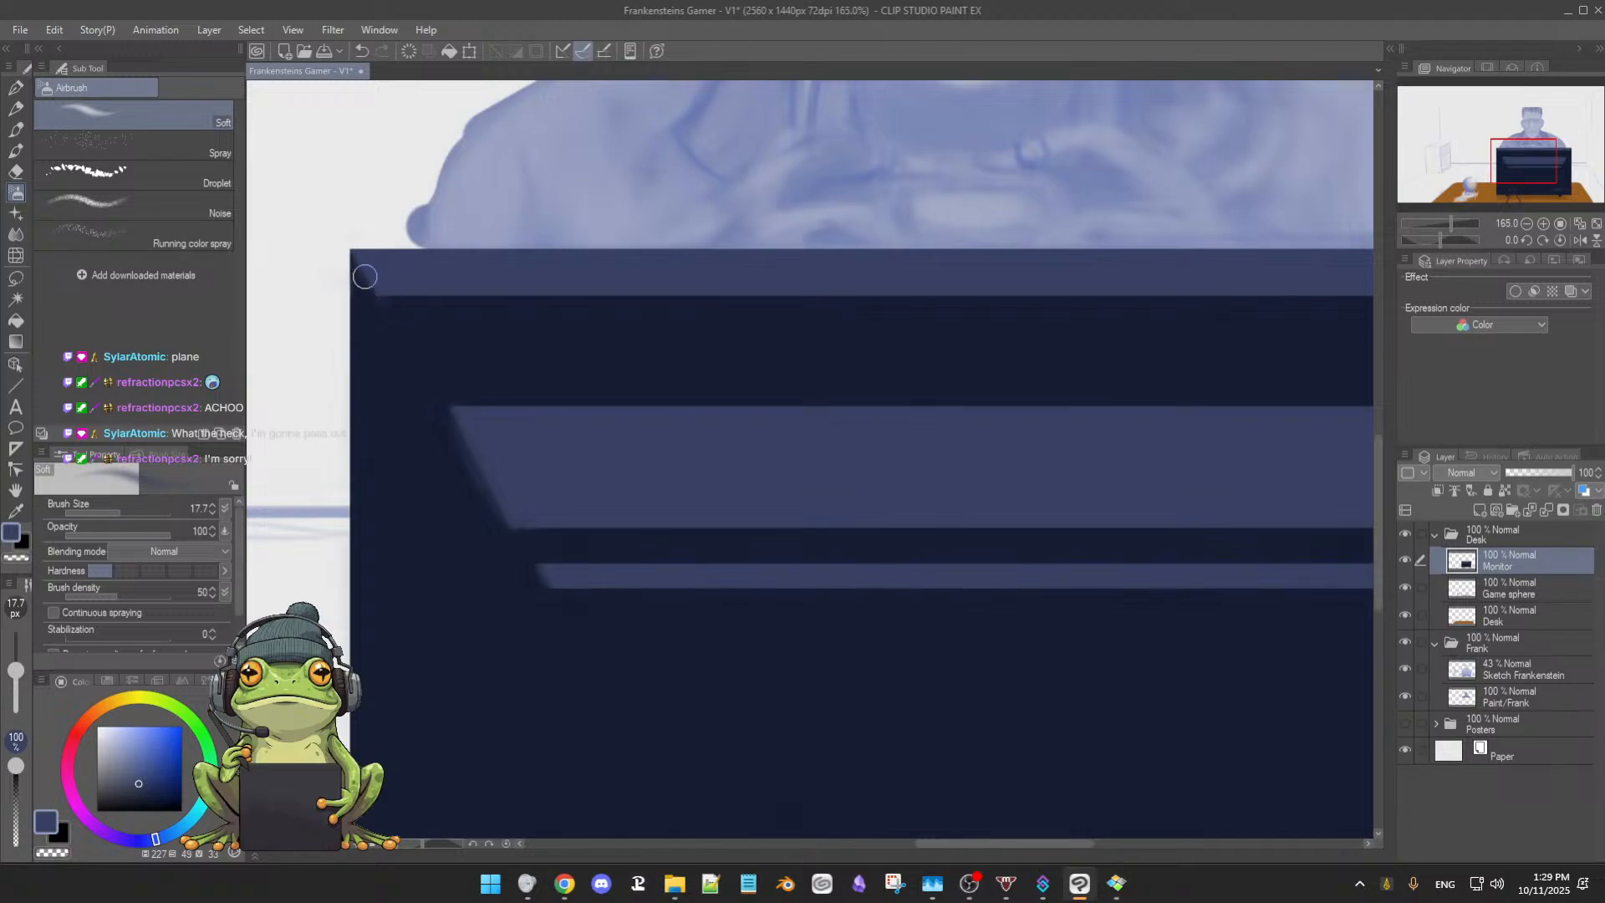
drag(371, 283, 387, 308)
key(e)
click(415, 310)
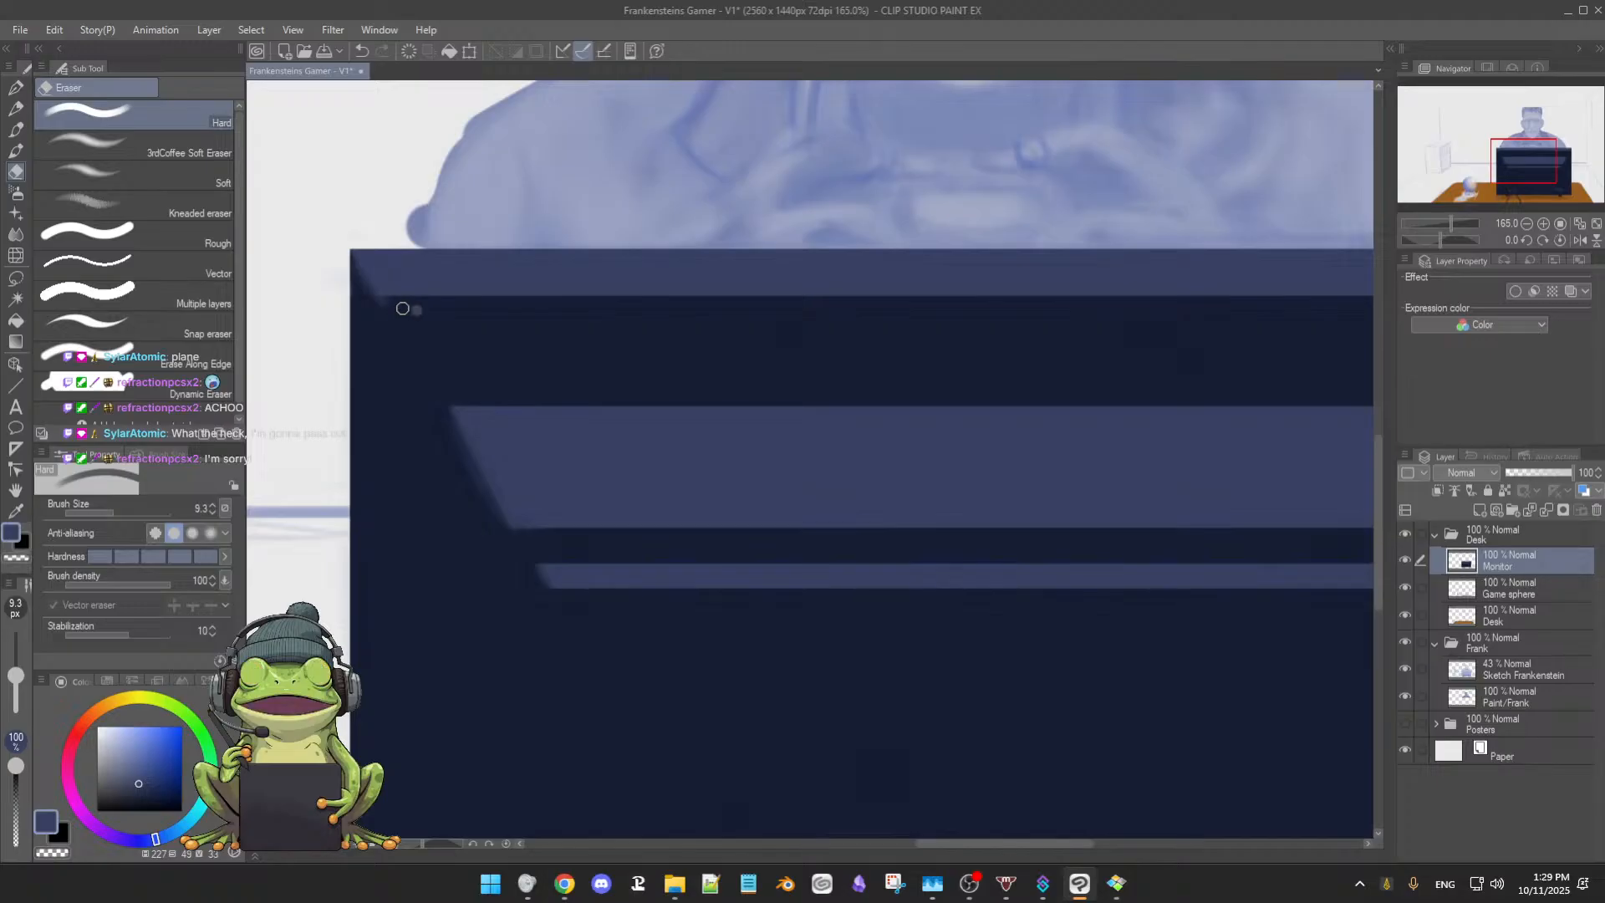
alt+click(445, 317)
drag(440, 315, 412, 314)
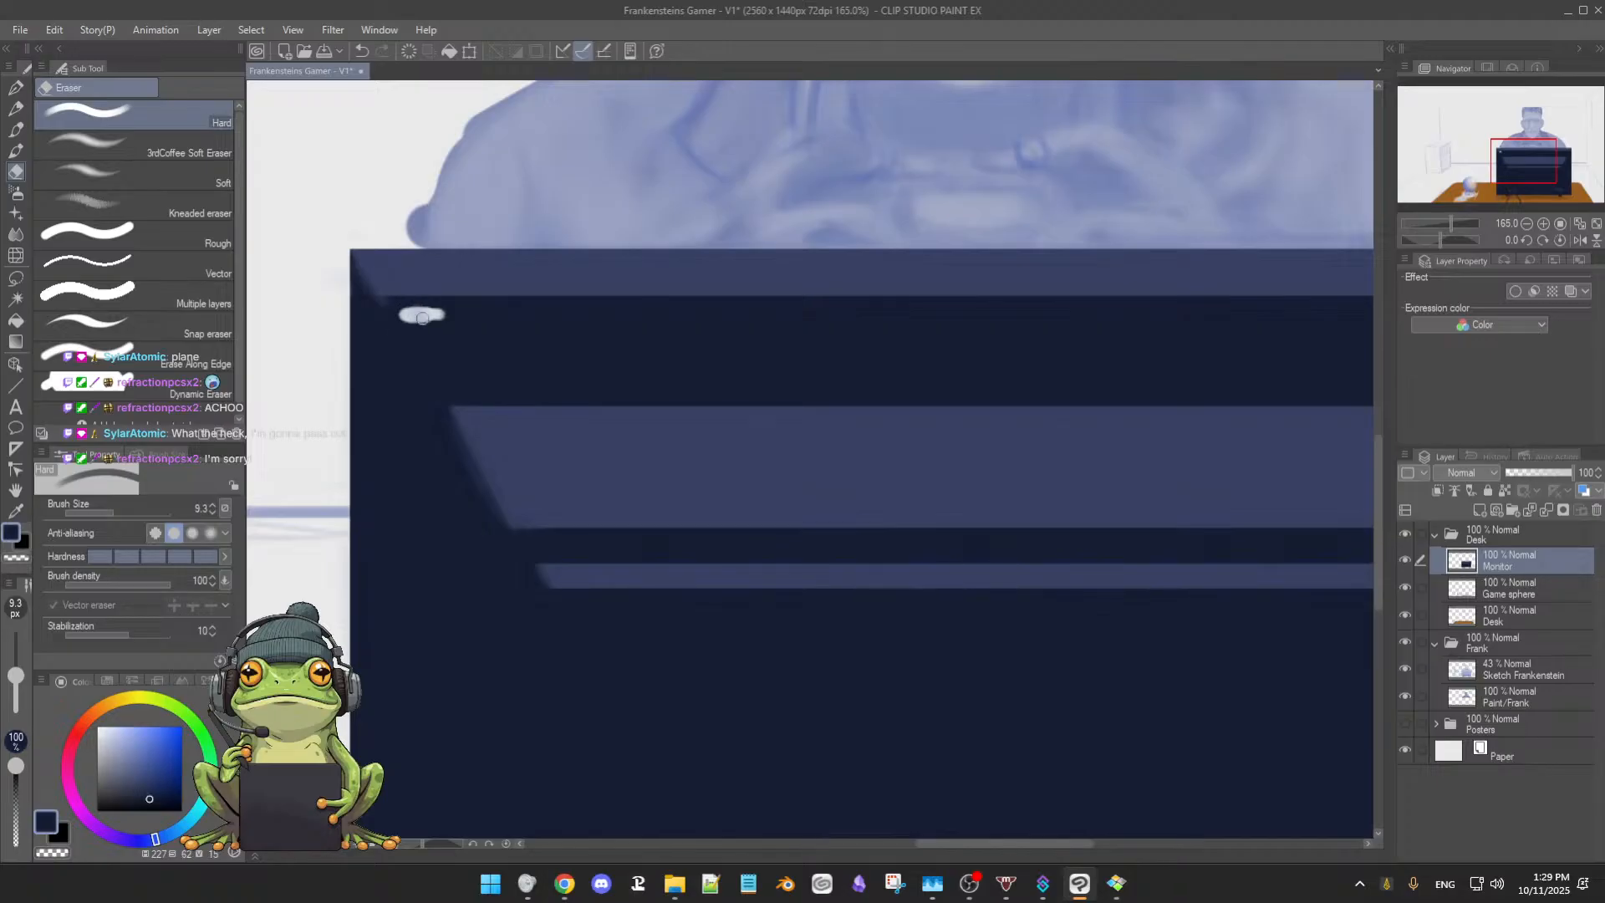
key(b)
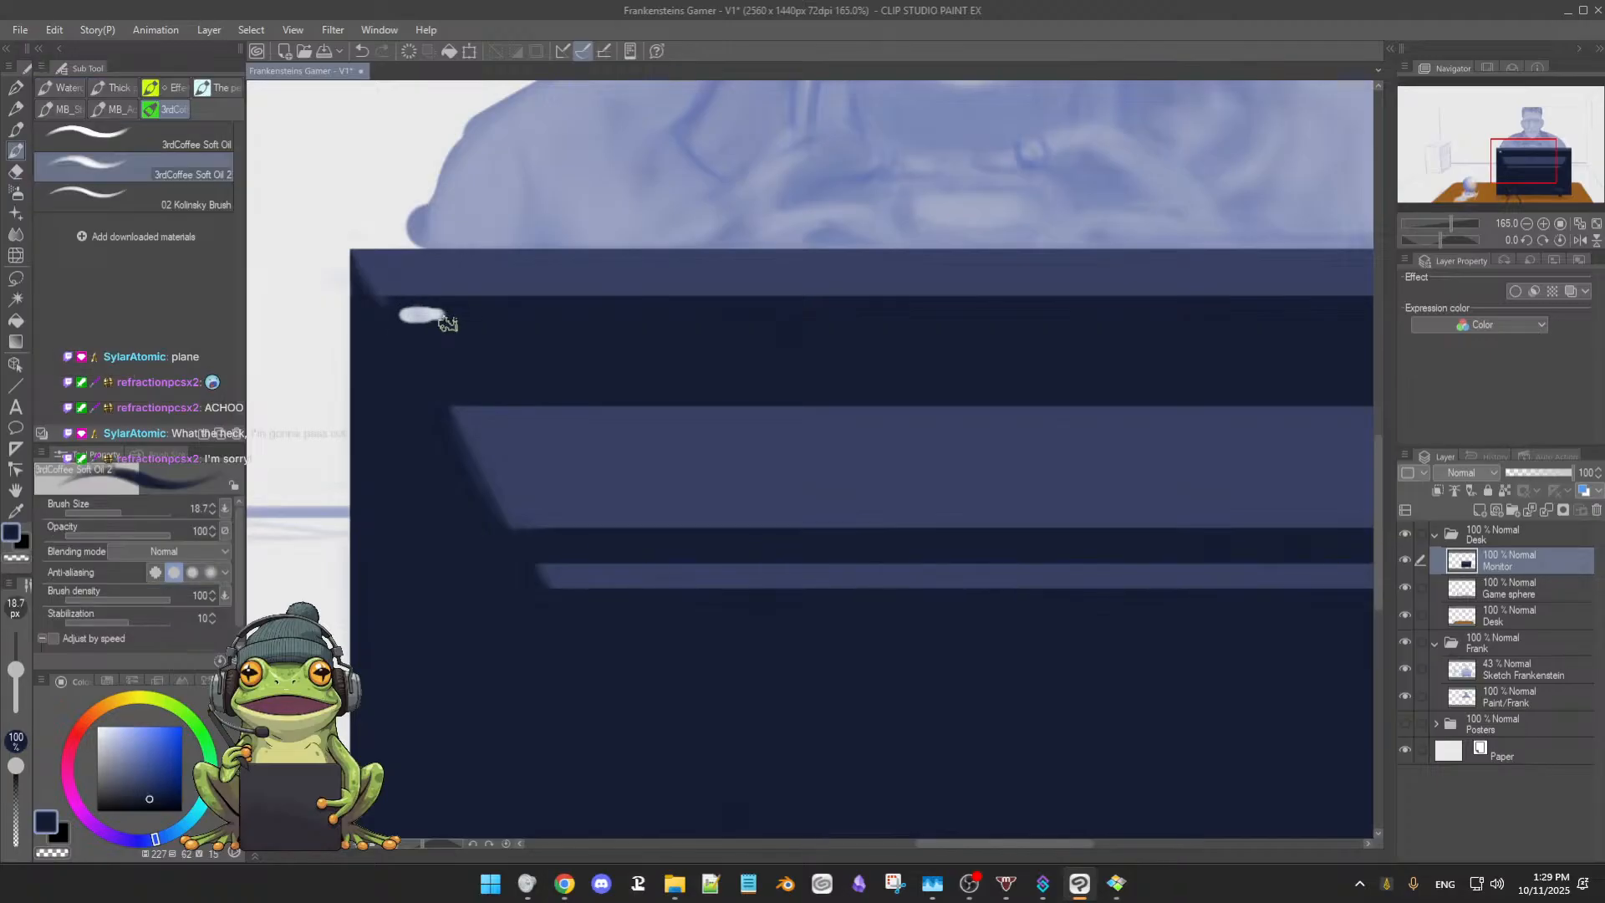
key(ctrl+z)
key(ctrl+z)
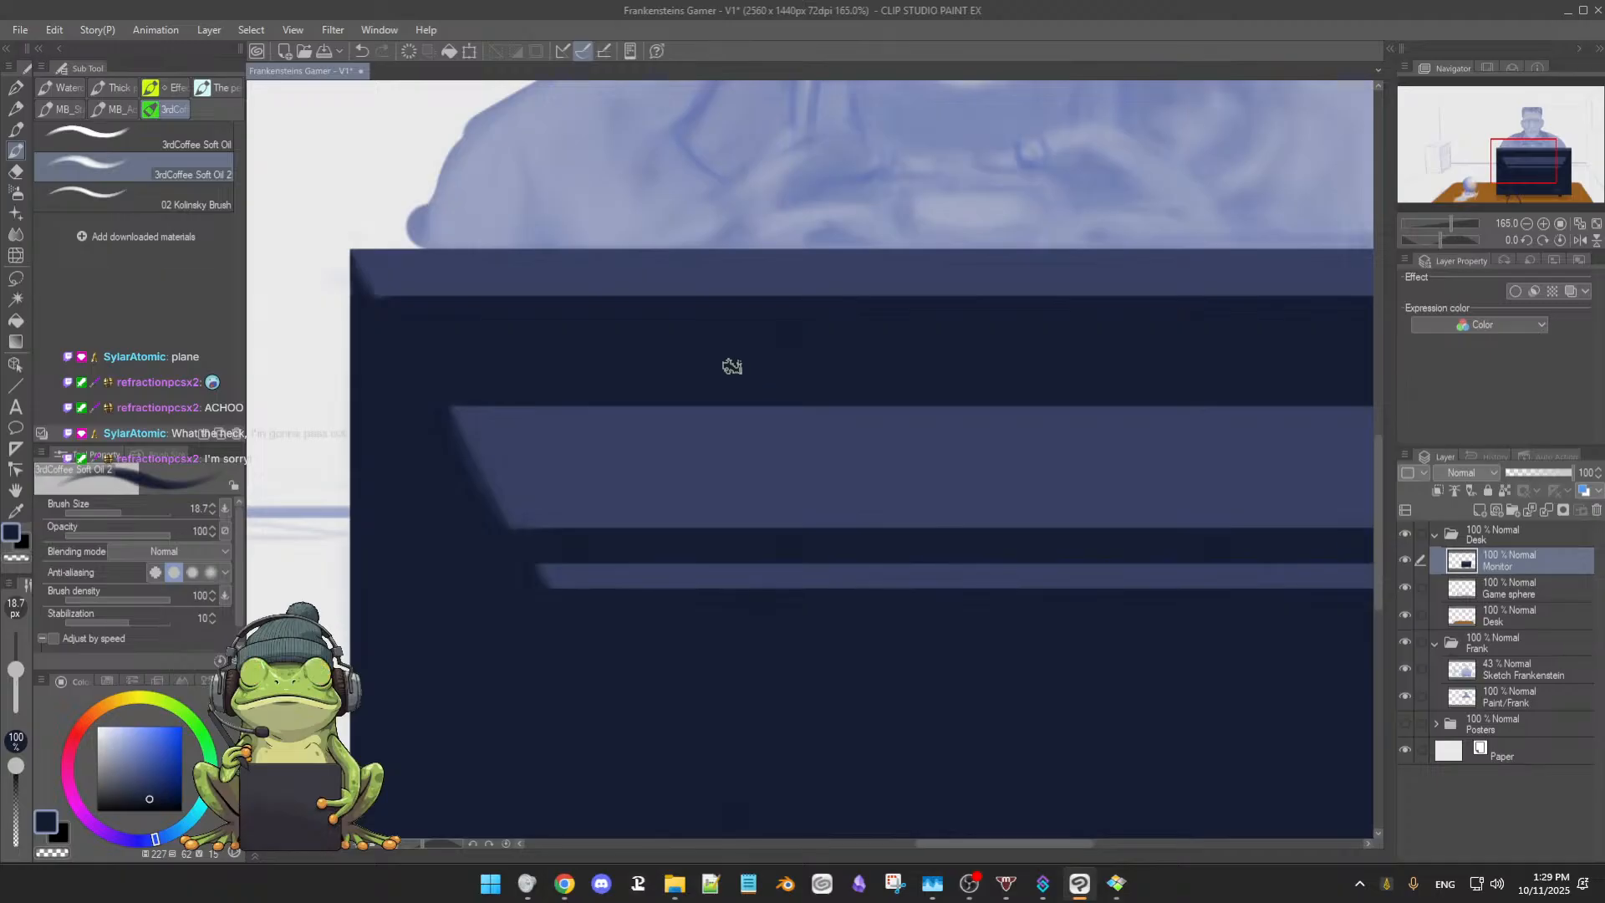
Soften the top bevel's slanted right end in navy with the Soft airbrush at size 14.9 and save the illustration
key(b)
drag(1221, 494, 942, 537)
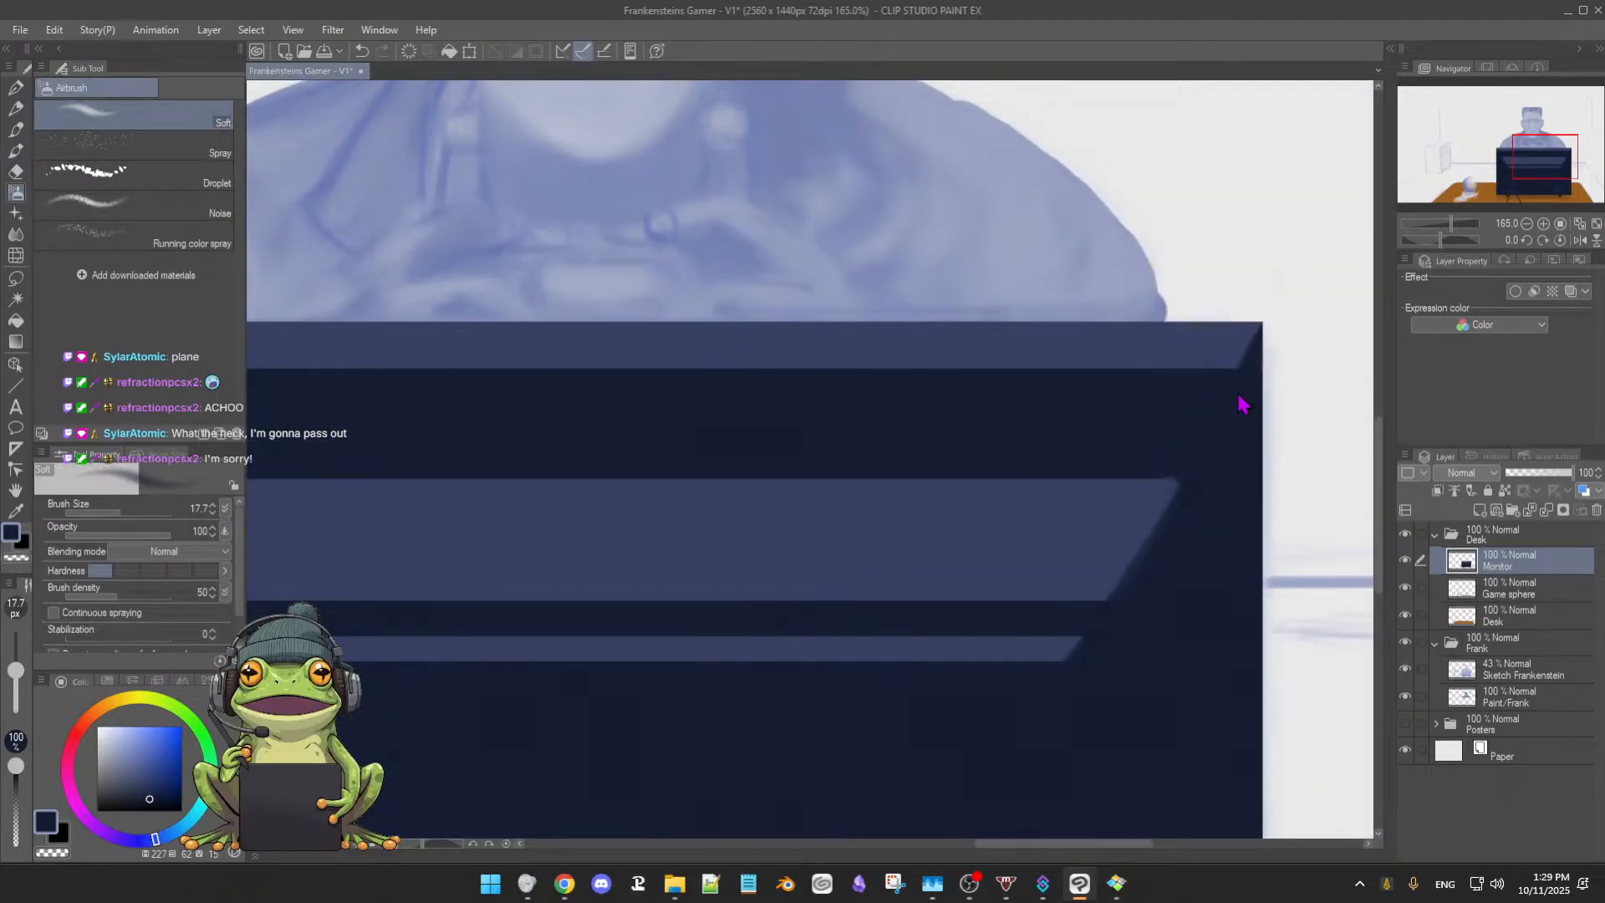
key(bracketleft)
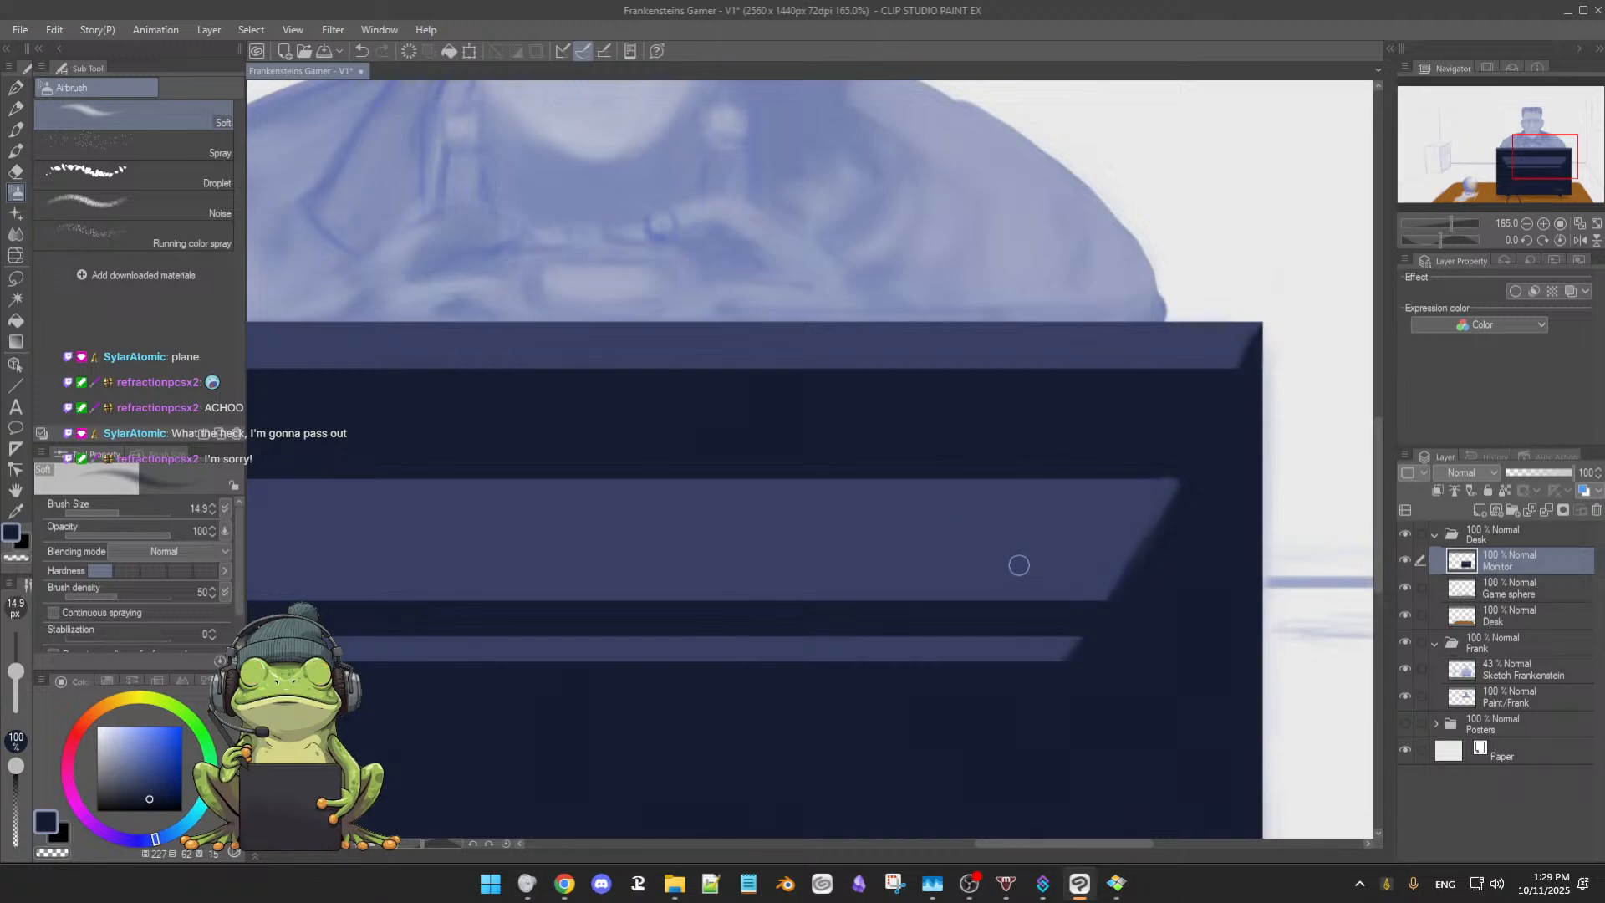
drag(1058, 538, 1056, 573)
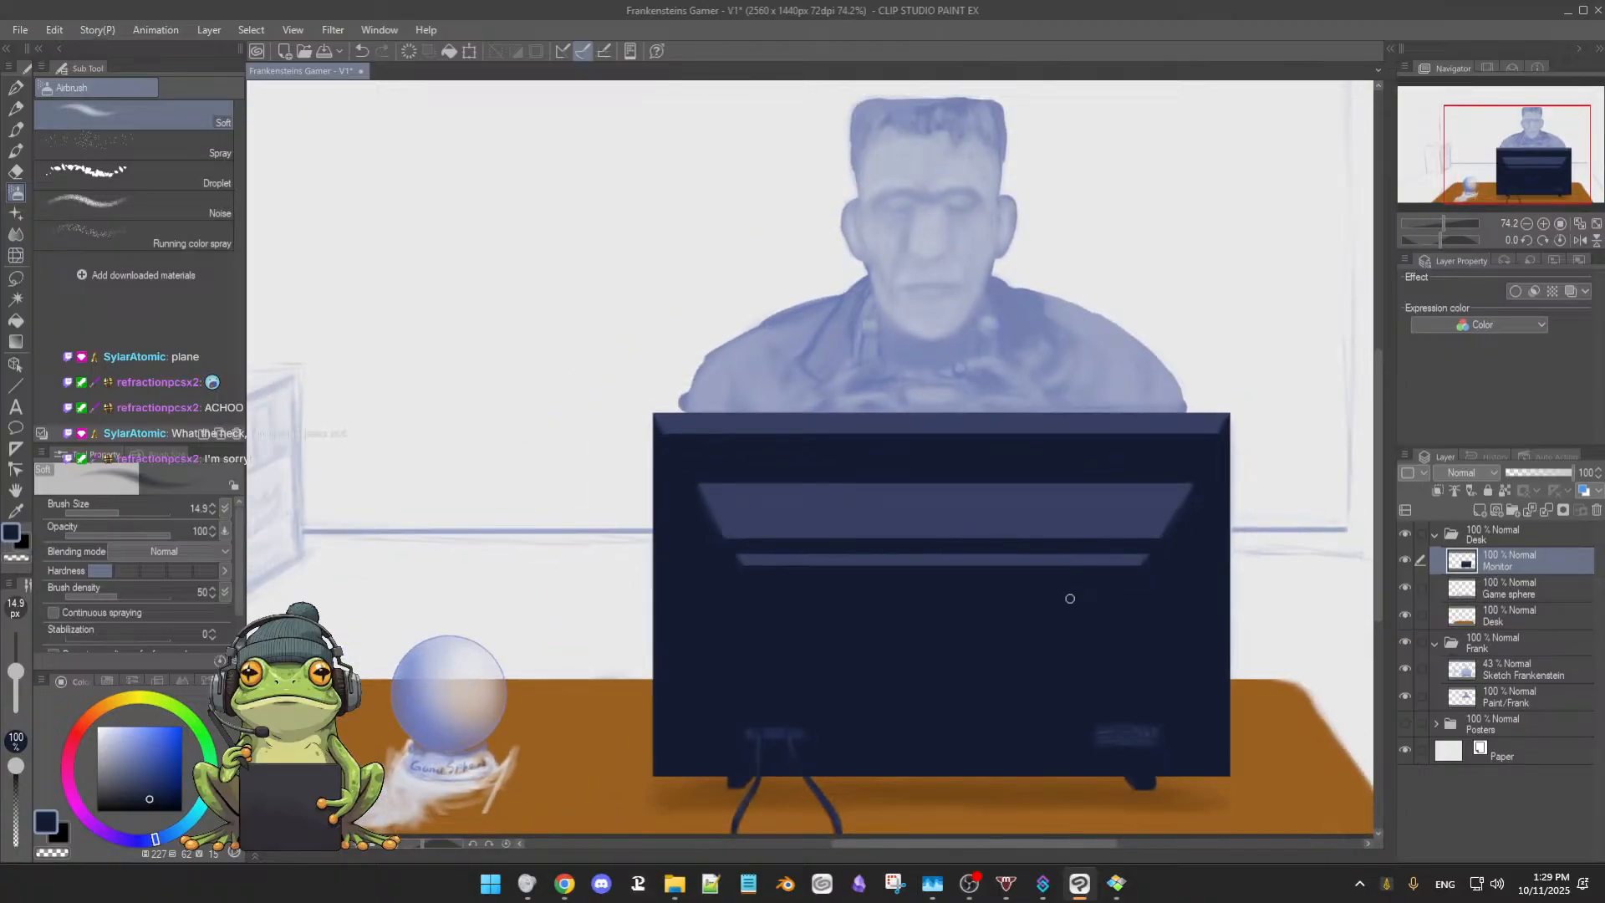
mouse_move(1071, 605)
mouse_down()
mouse_move(1056, 638)
mouse_move(1092, 594)
mouse_move(1042, 644)
mouse_up()
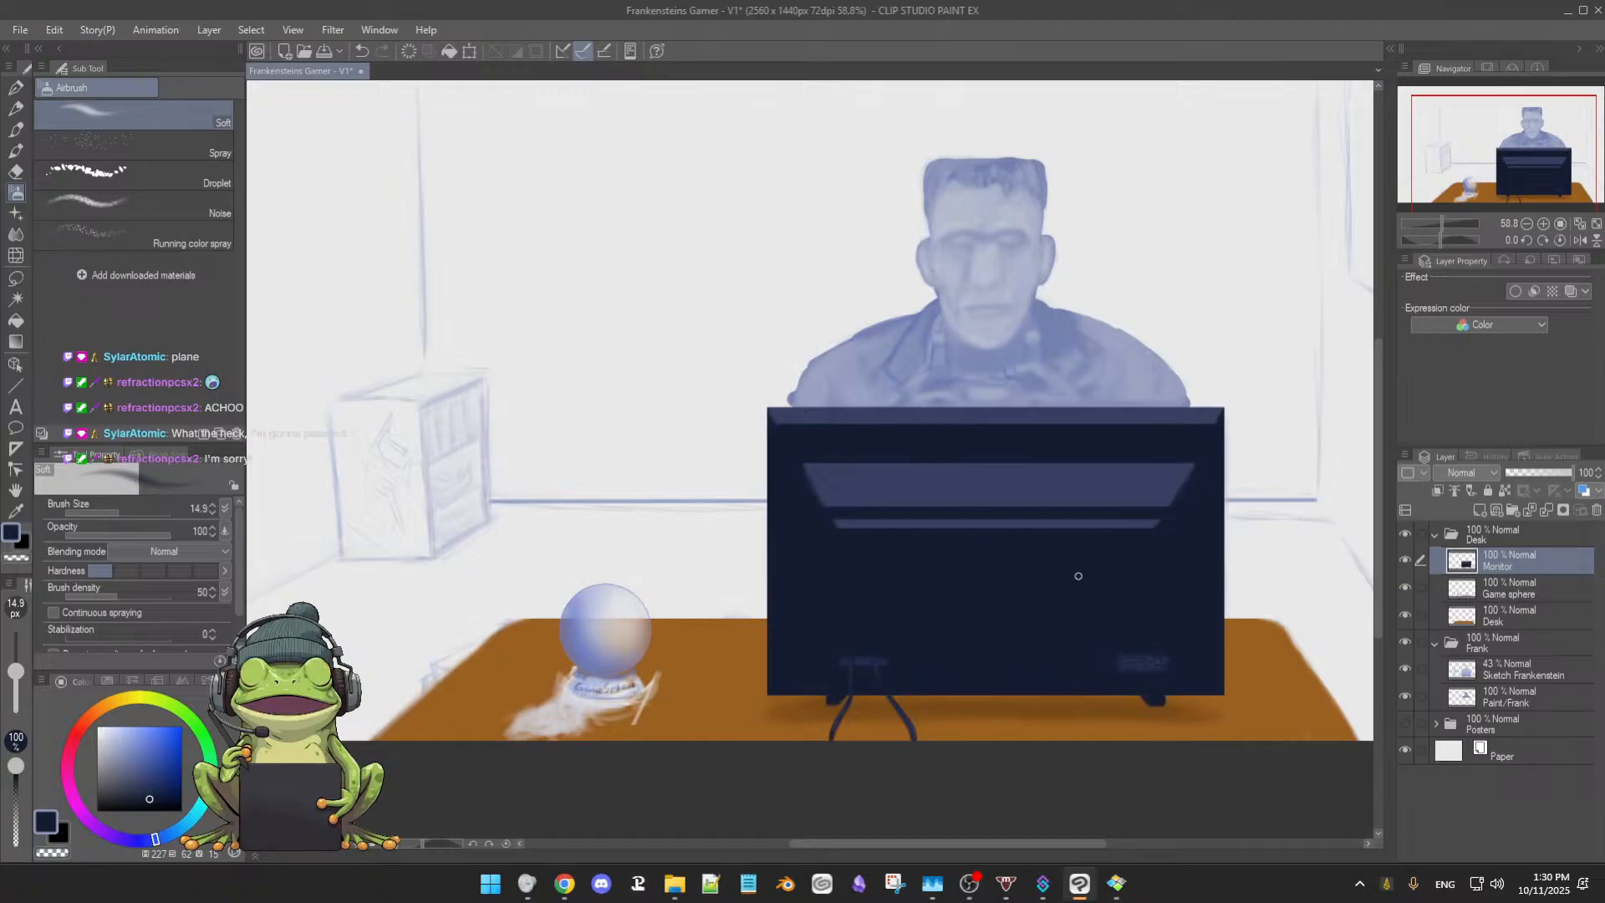
key(ctrl+s)
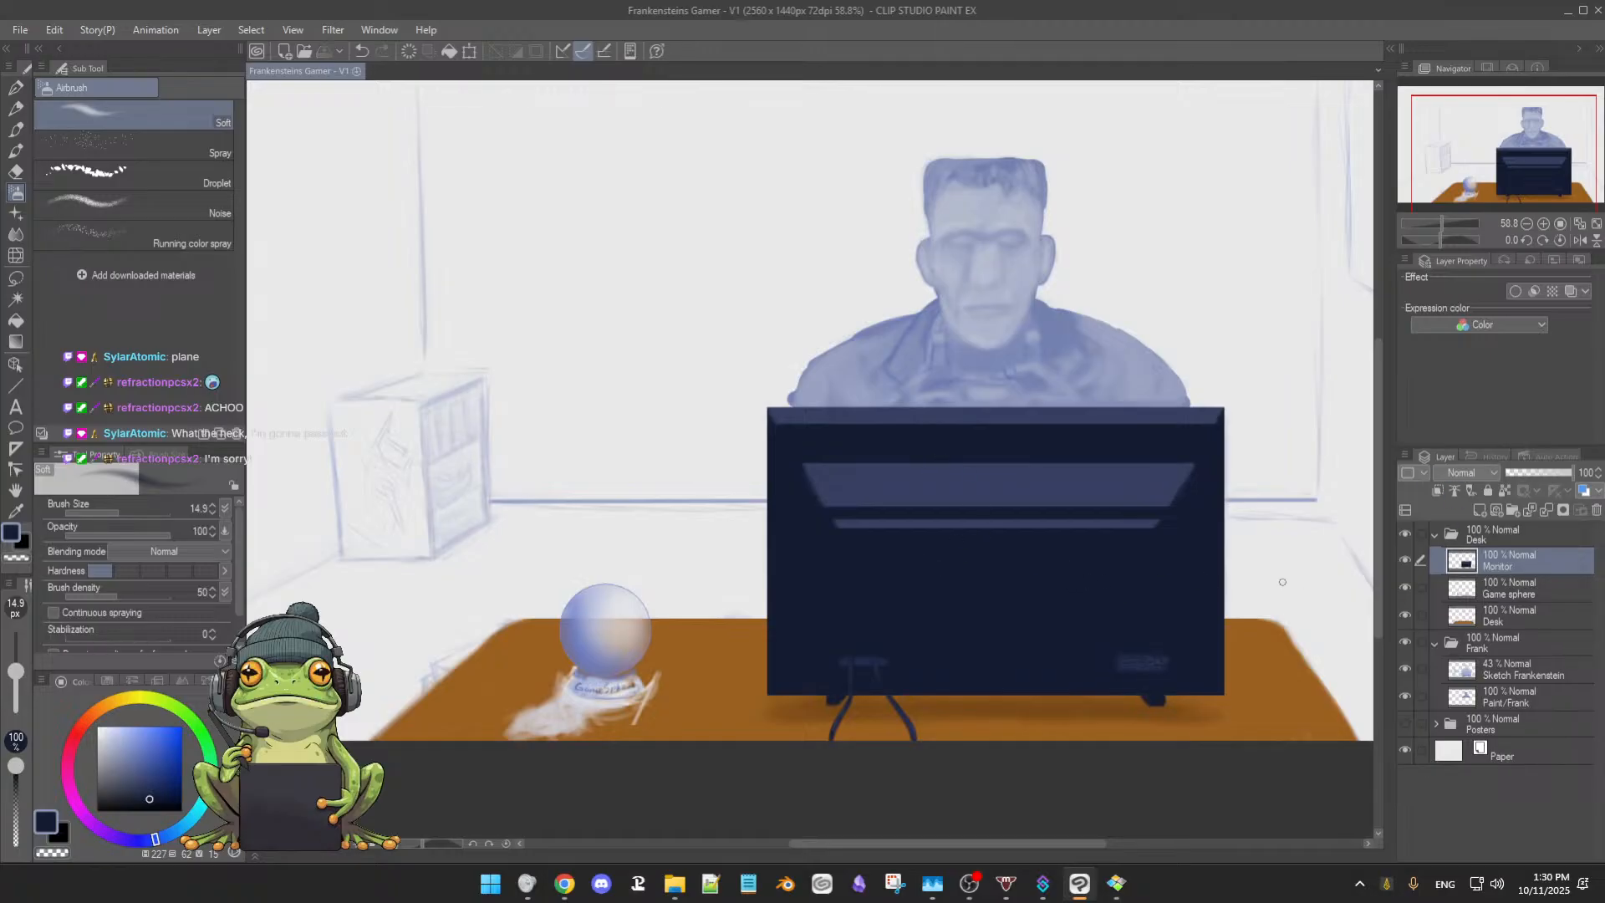
Check the contents of the Game sphere and Monitor layers by hiding and showing each, and make the Game sphere layer active
click(1405, 588)
click(1405, 588)
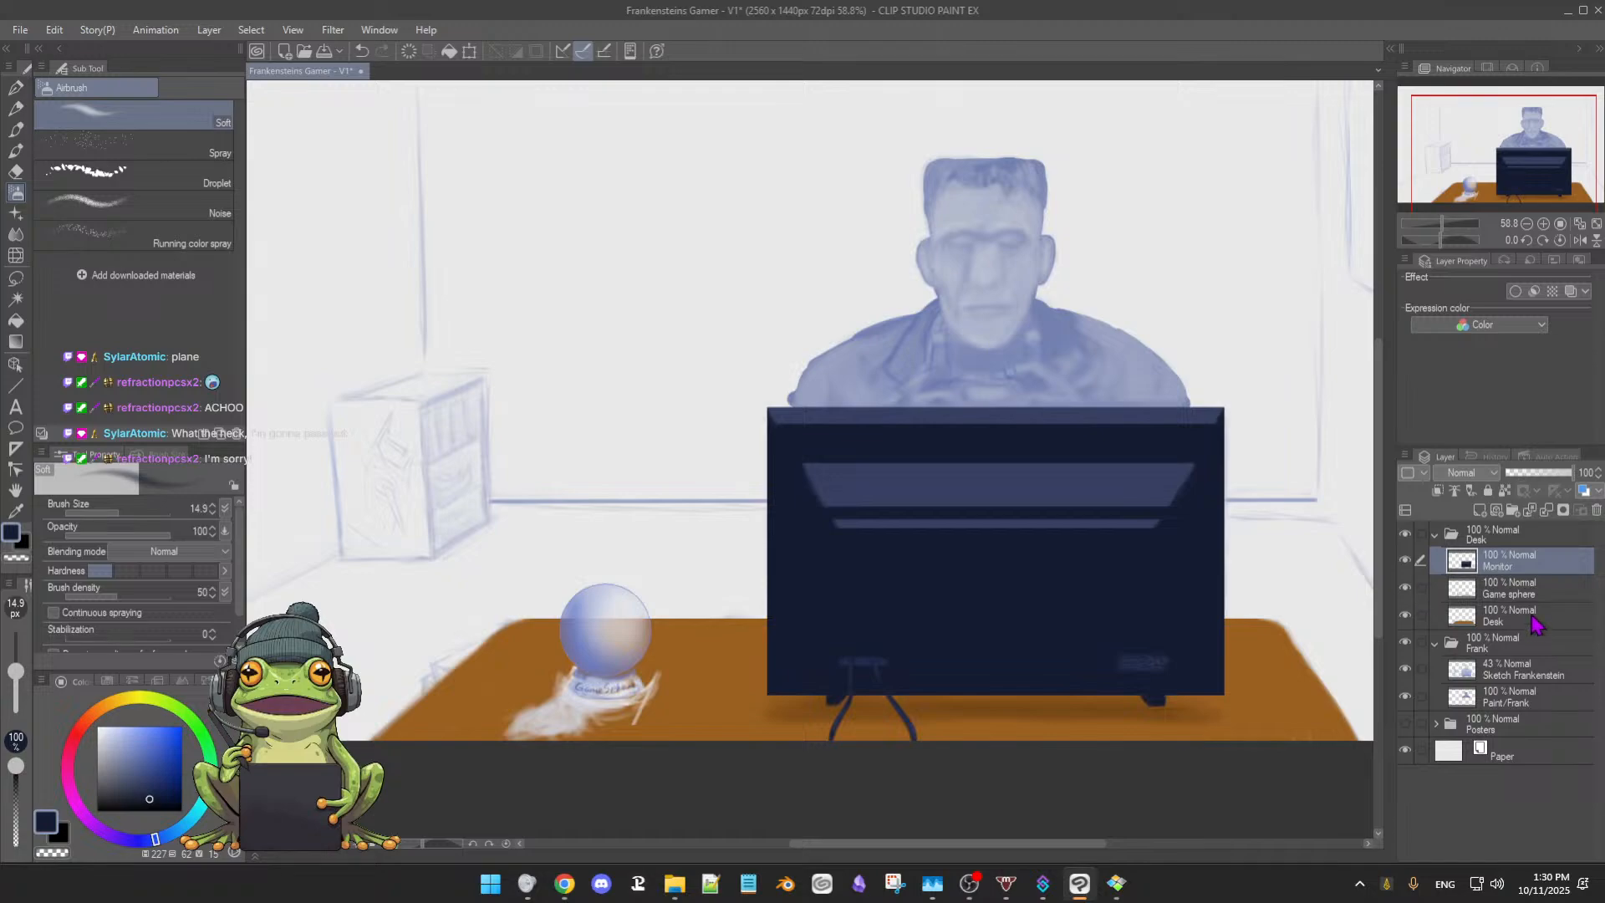
click(1405, 588)
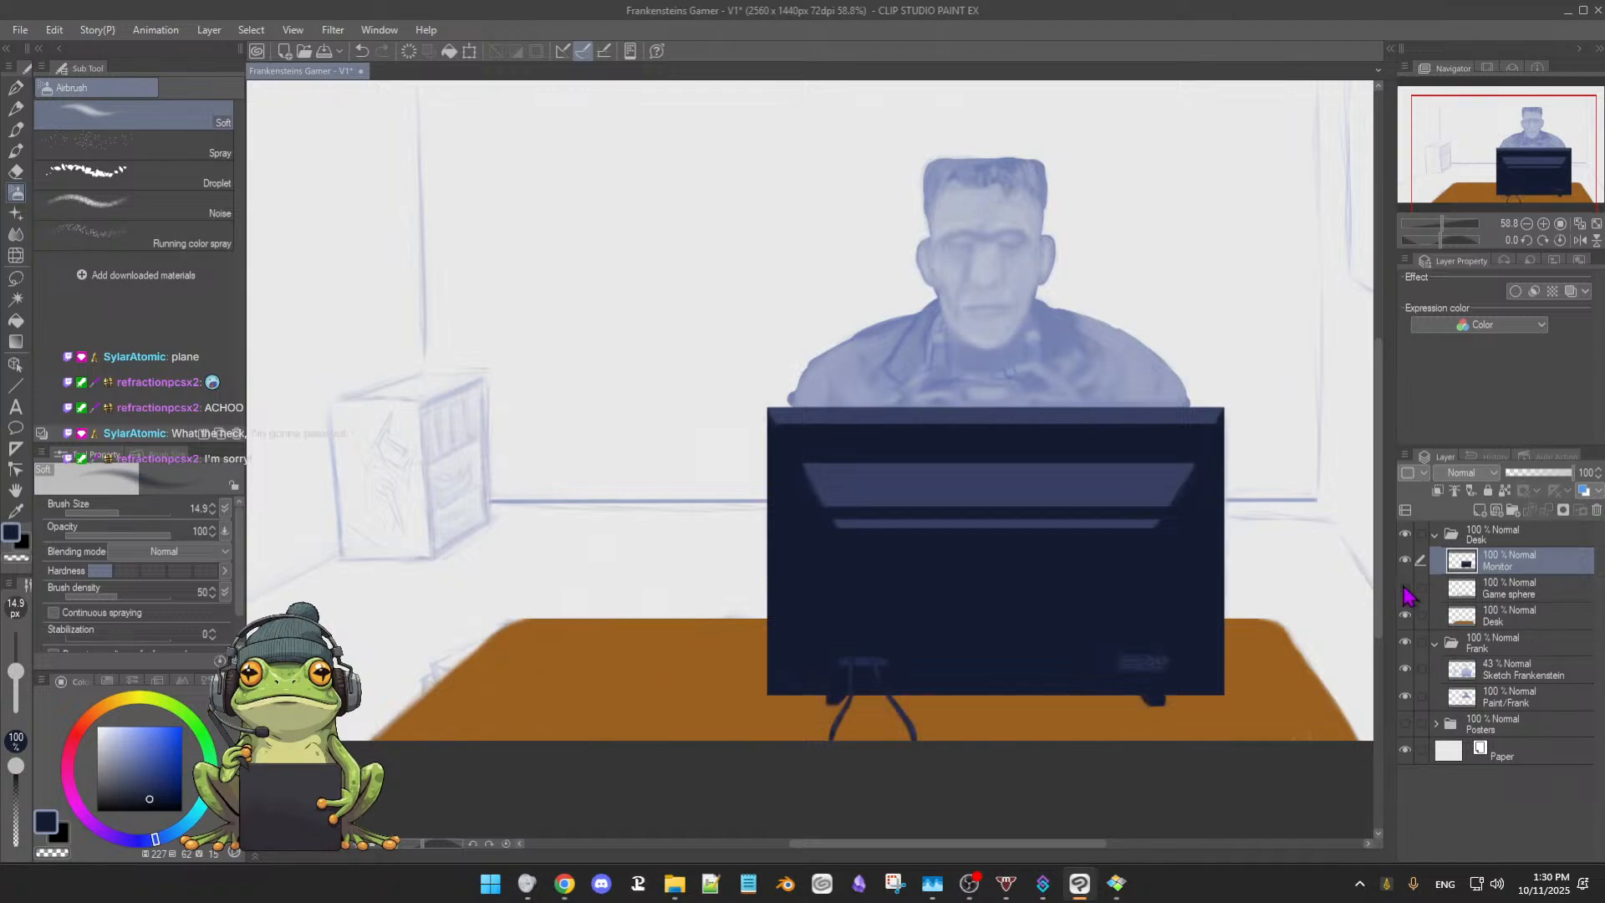
click(1404, 589)
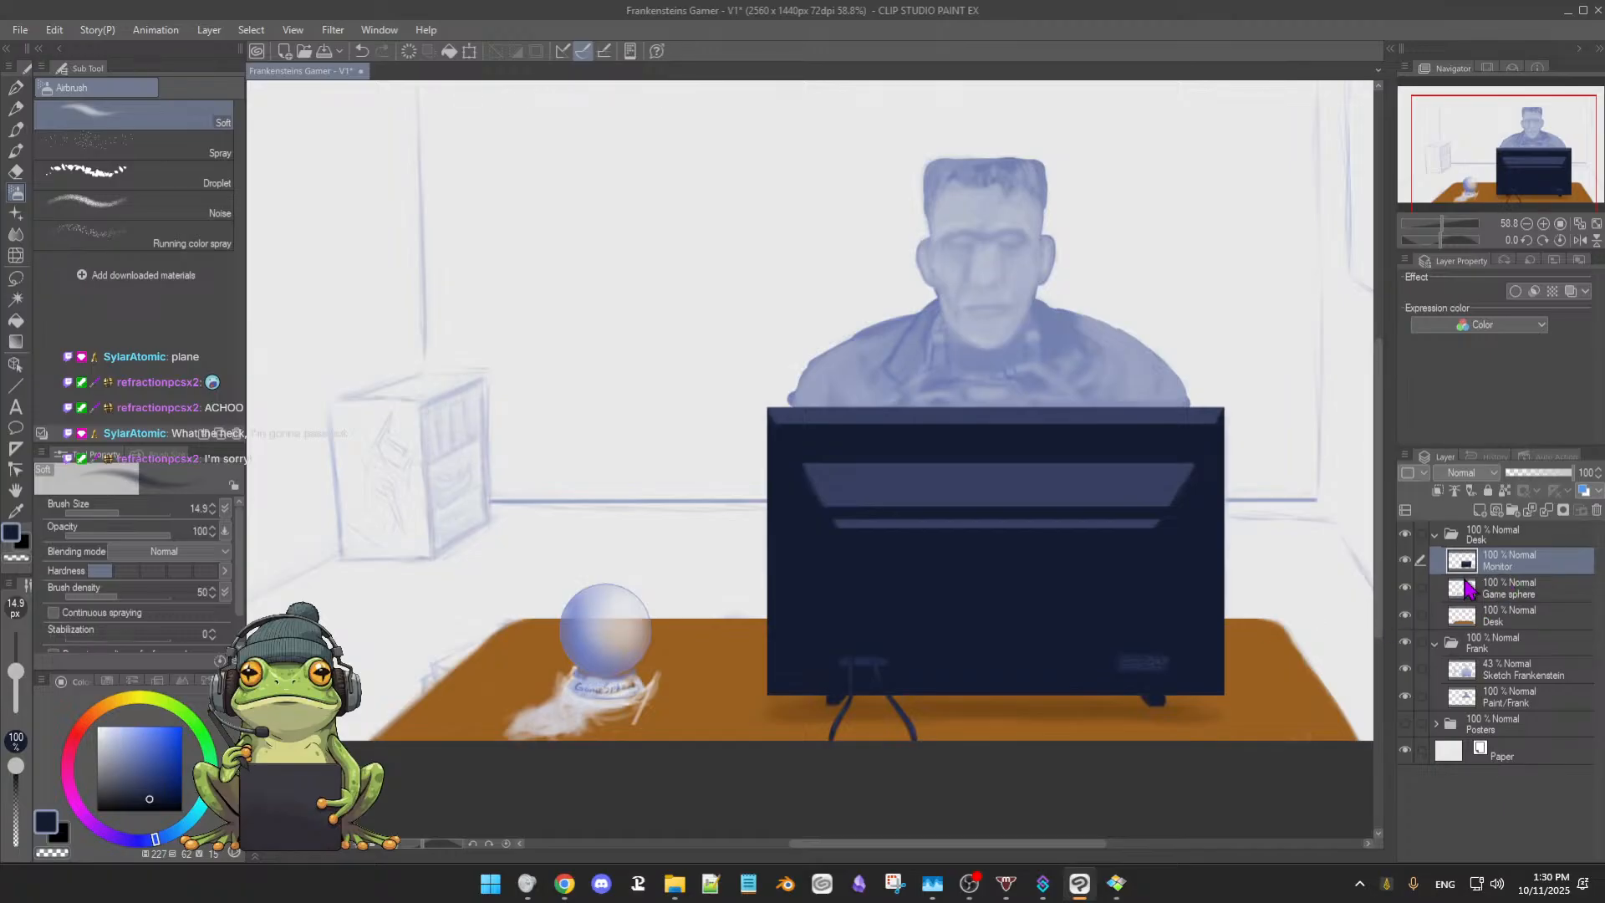
click(1405, 559)
click(1406, 560)
click(1503, 589)
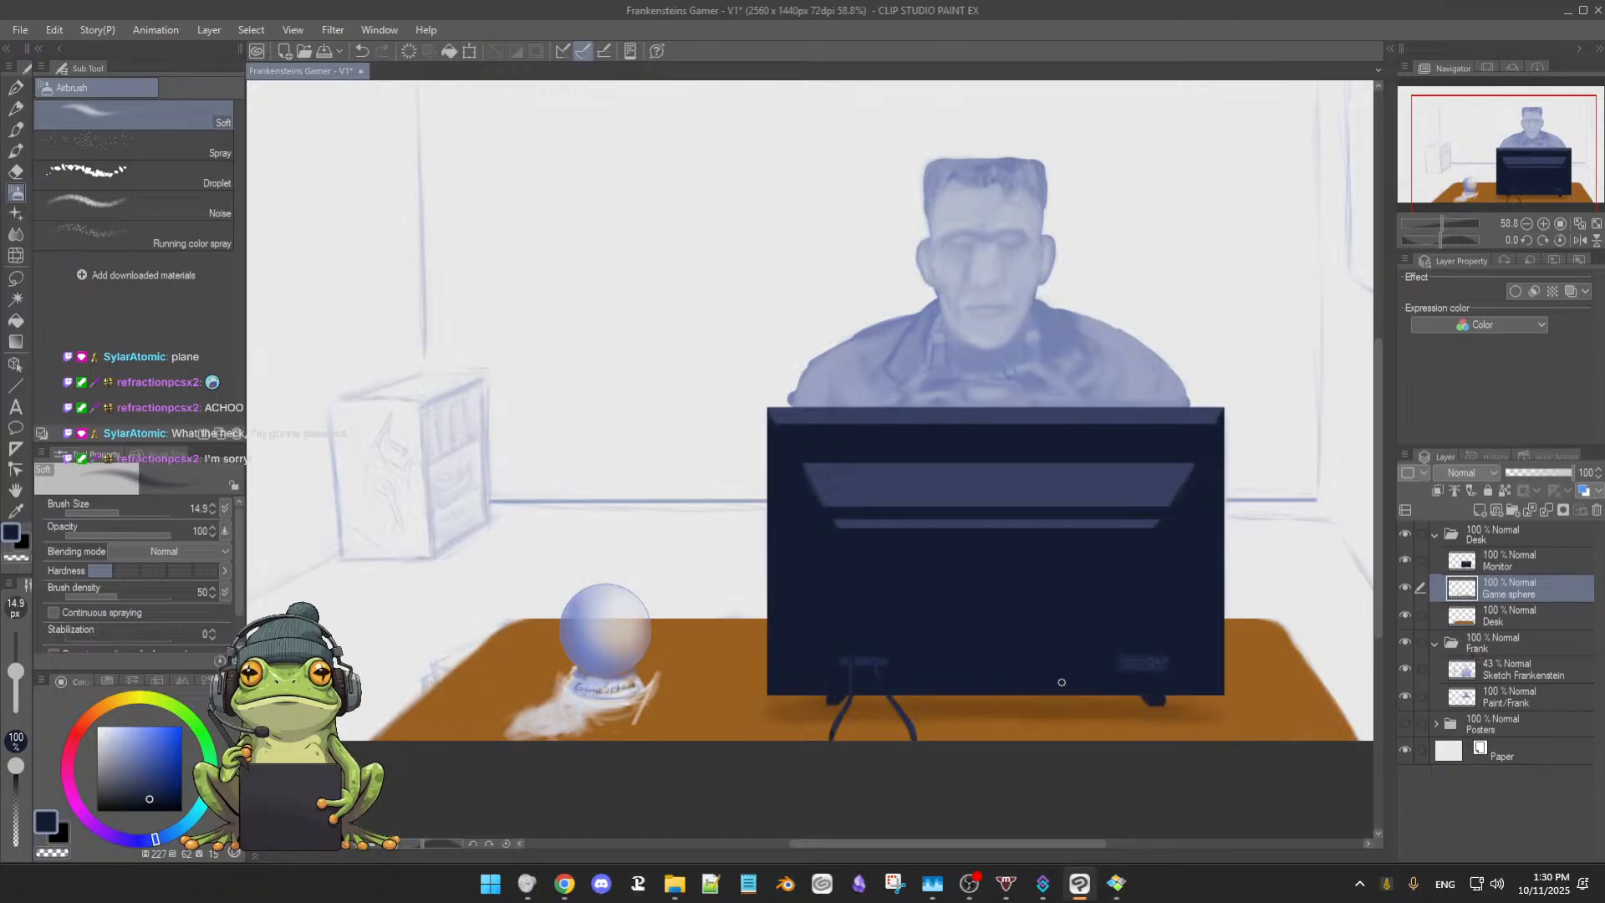
Sample the brown of the desk shadow beneath the monitor for the Soft airbrush at size 40.8 and save the illustration
alt+click(1077, 707)
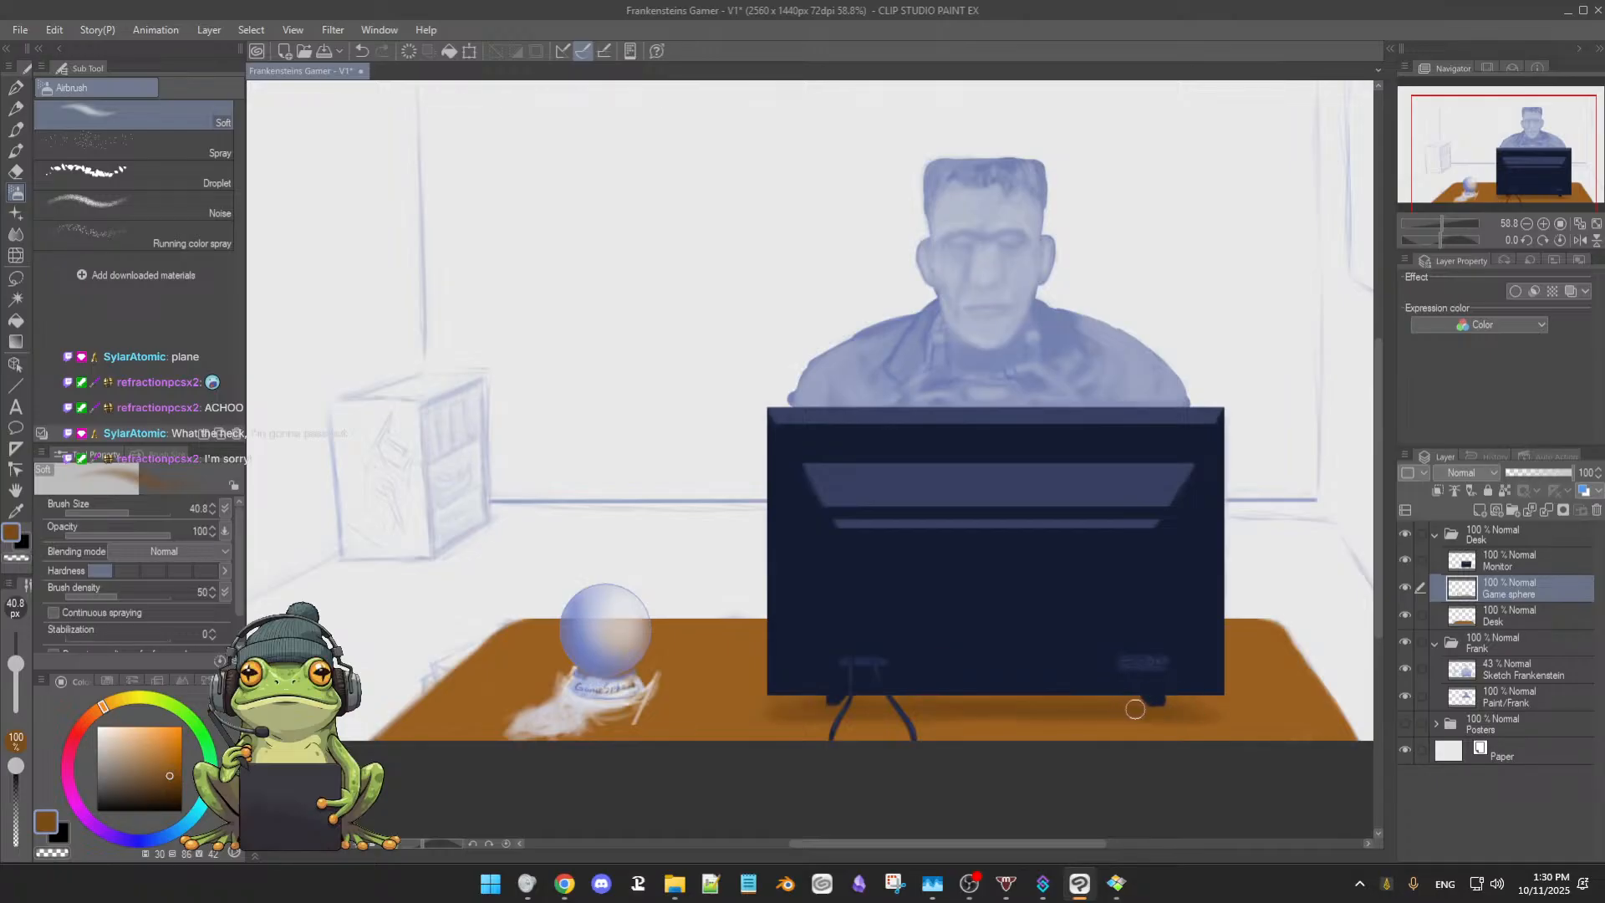
alt+click(1135, 707)
scroll(1365, 596, up, 1)
key(ctrl+s)
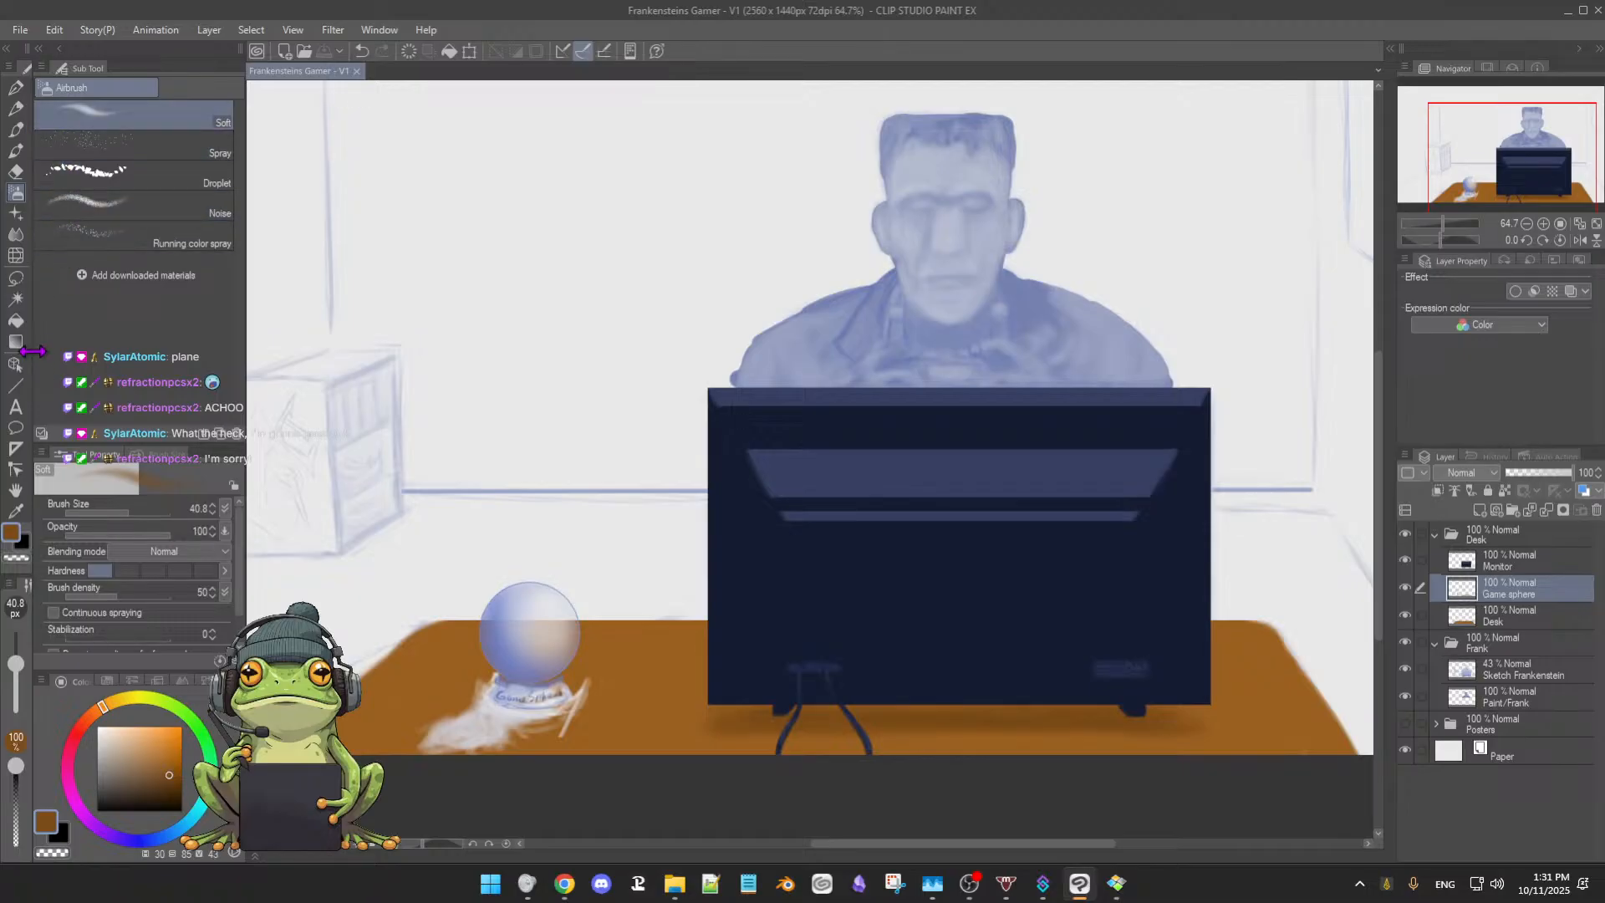
Choose the Ellipse direct draw tool, check the Game sphere layer's contents, and add a new vector layer directly above it
click(15, 386)
click(94, 297)
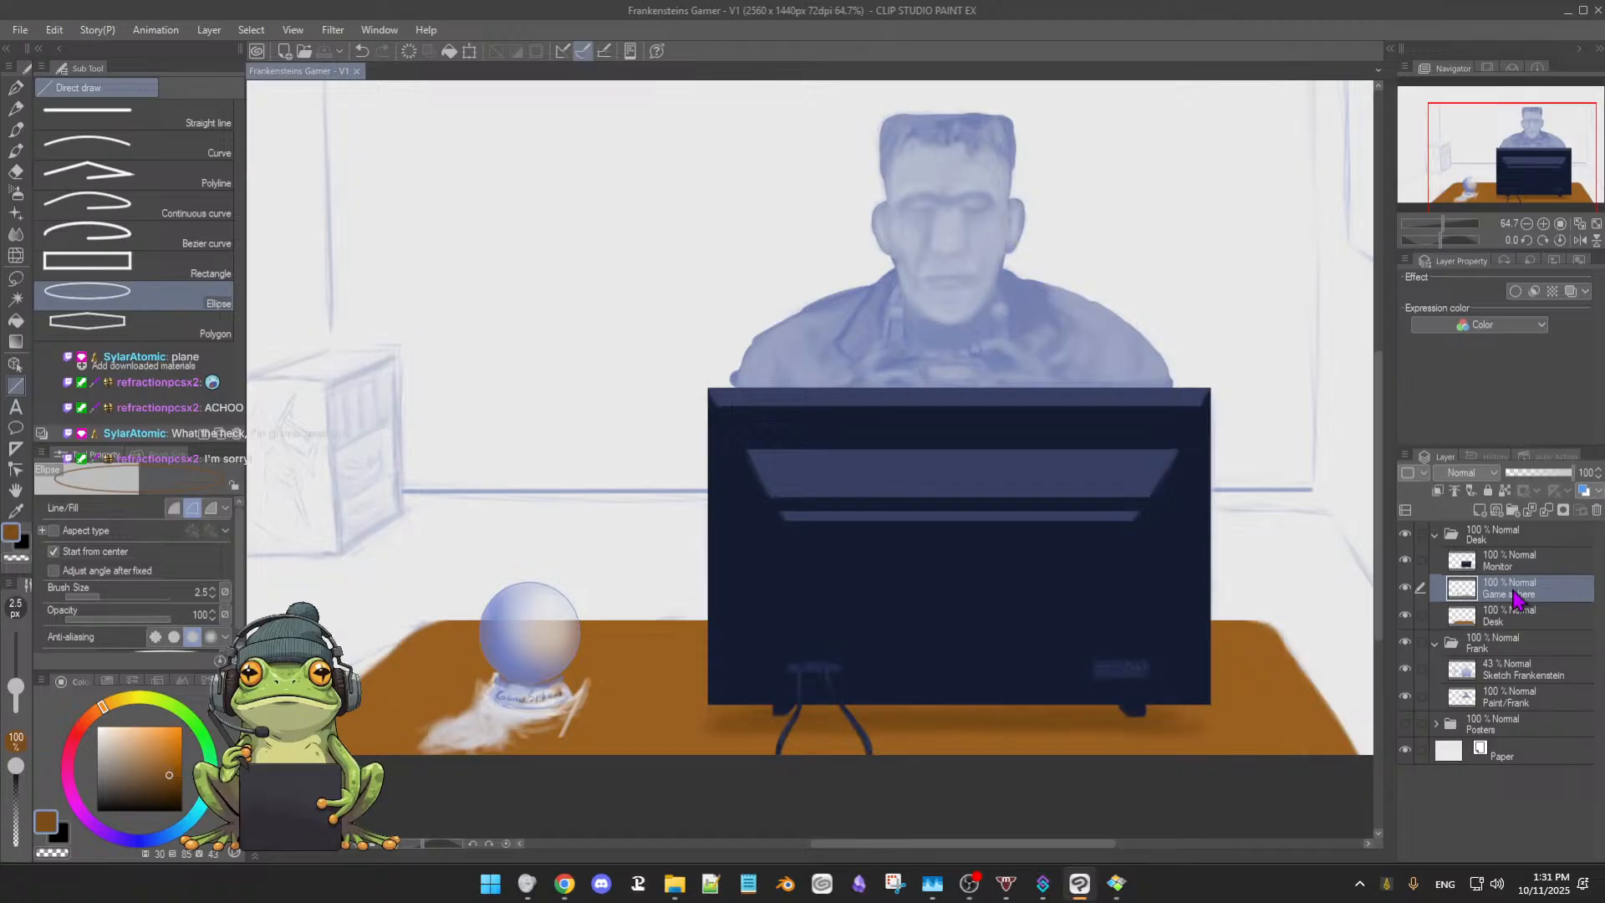
click(1406, 588)
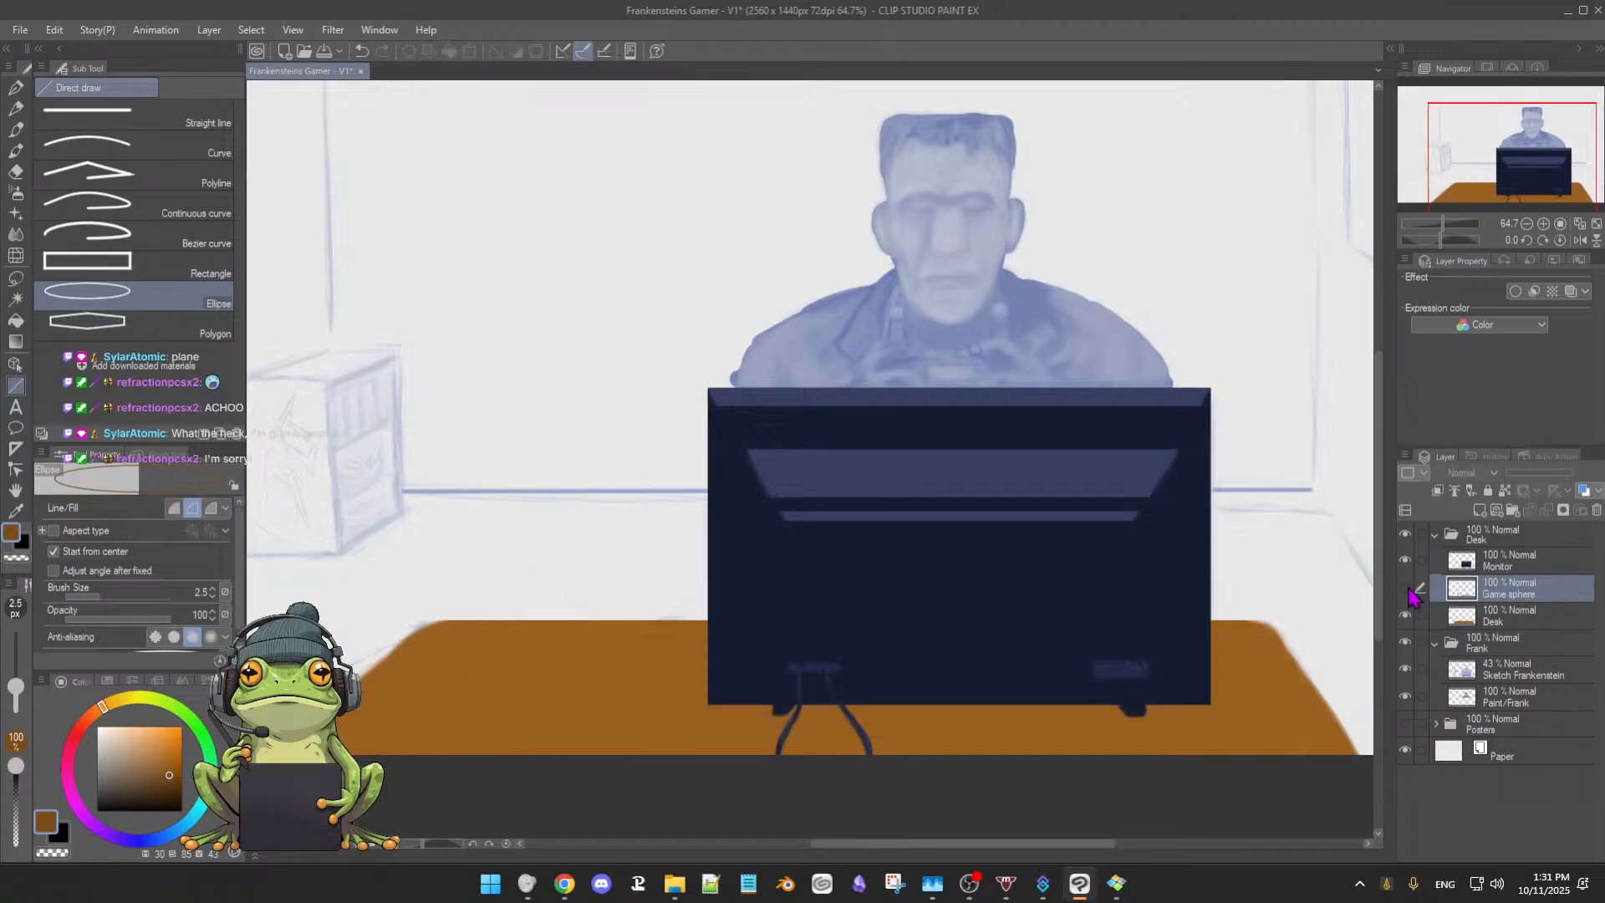
click(1406, 588)
click(1406, 588)
click(1406, 588)
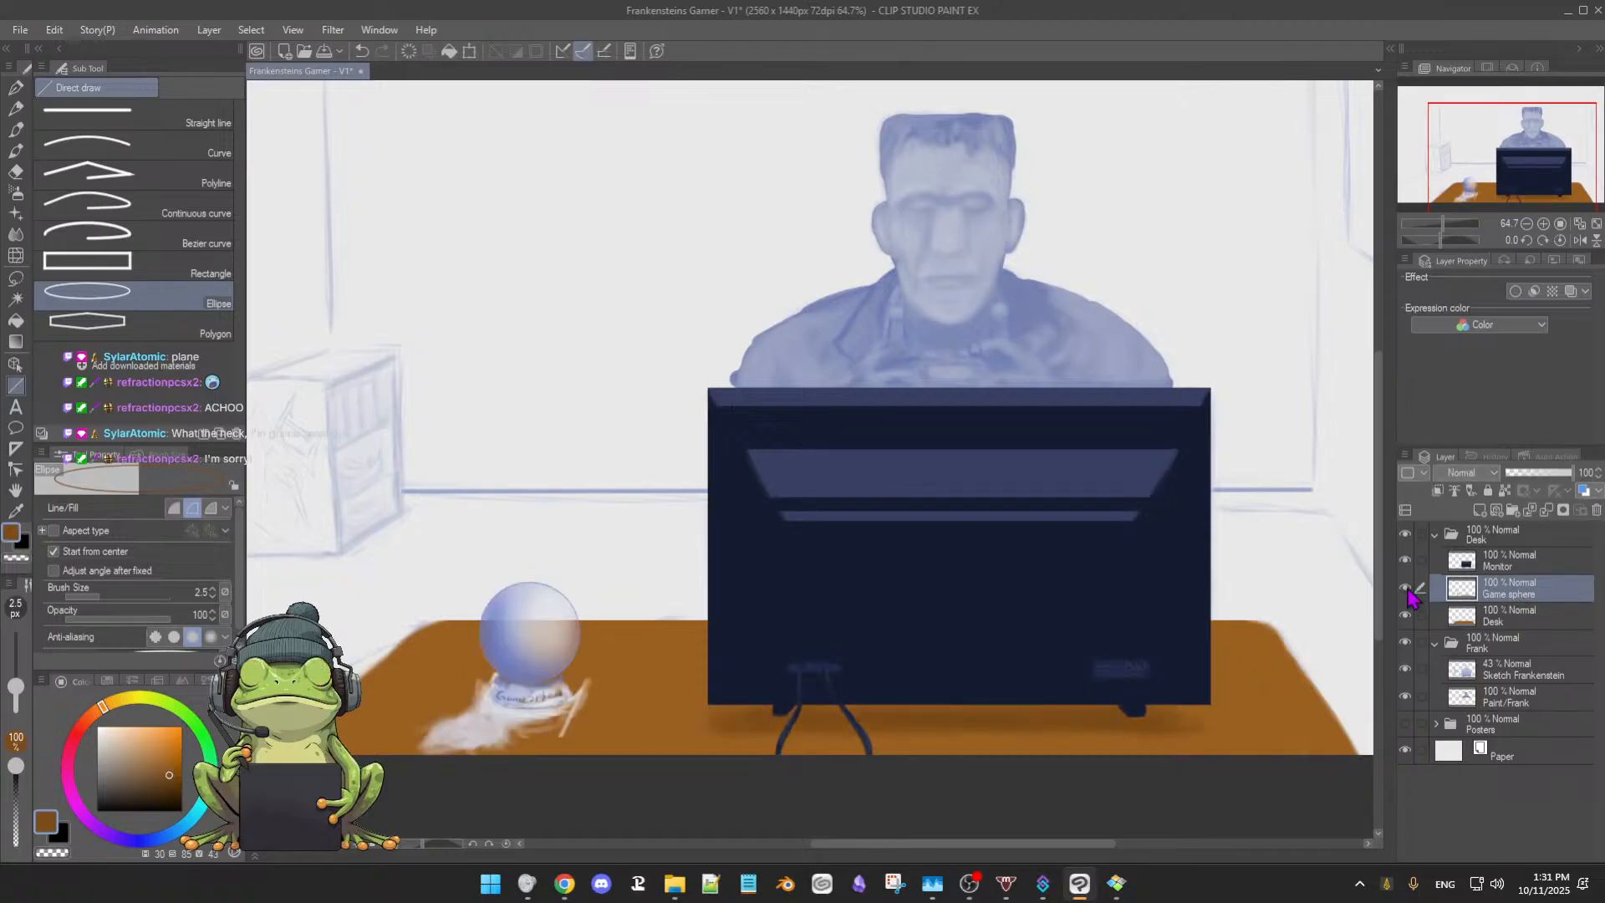
click(1406, 589)
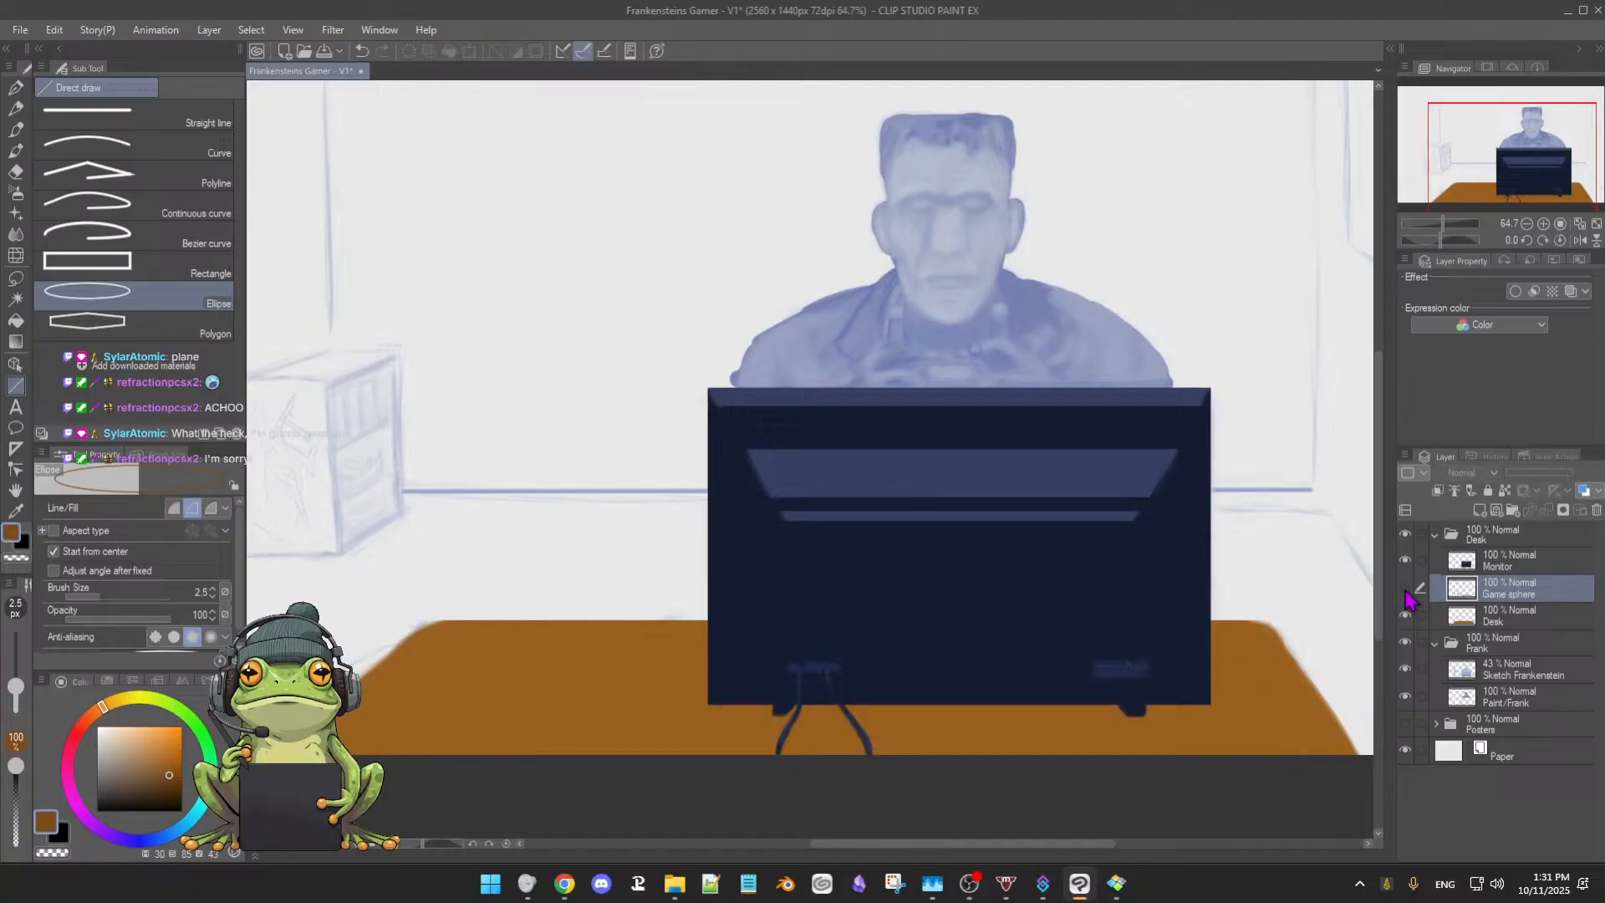
click(1406, 589)
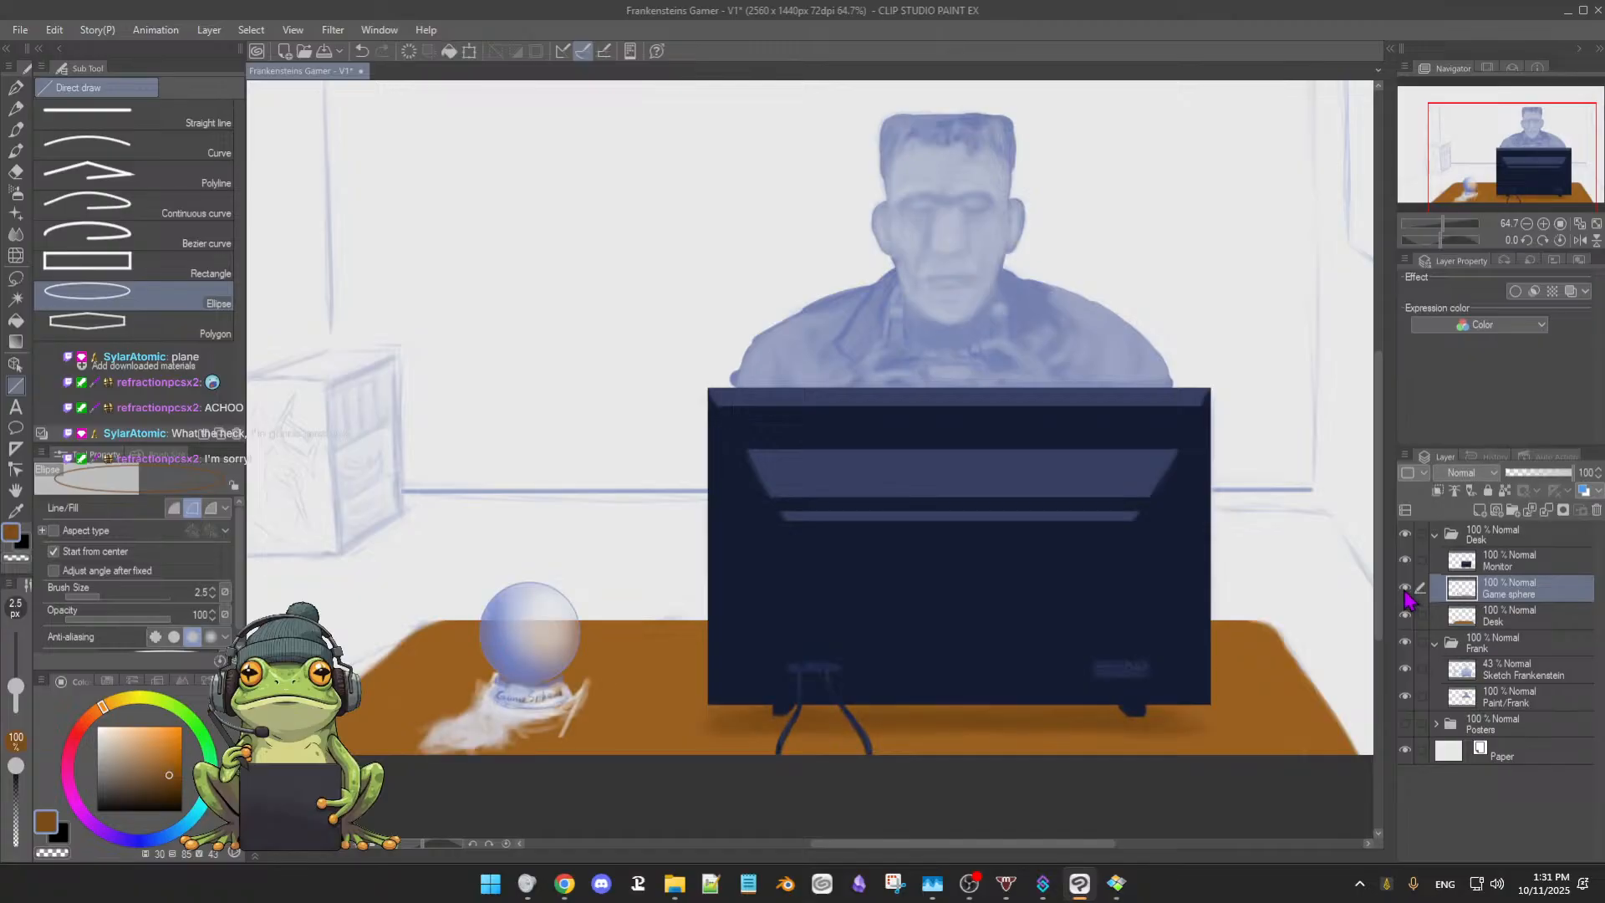
click(1406, 588)
click(1406, 589)
click(1496, 510)
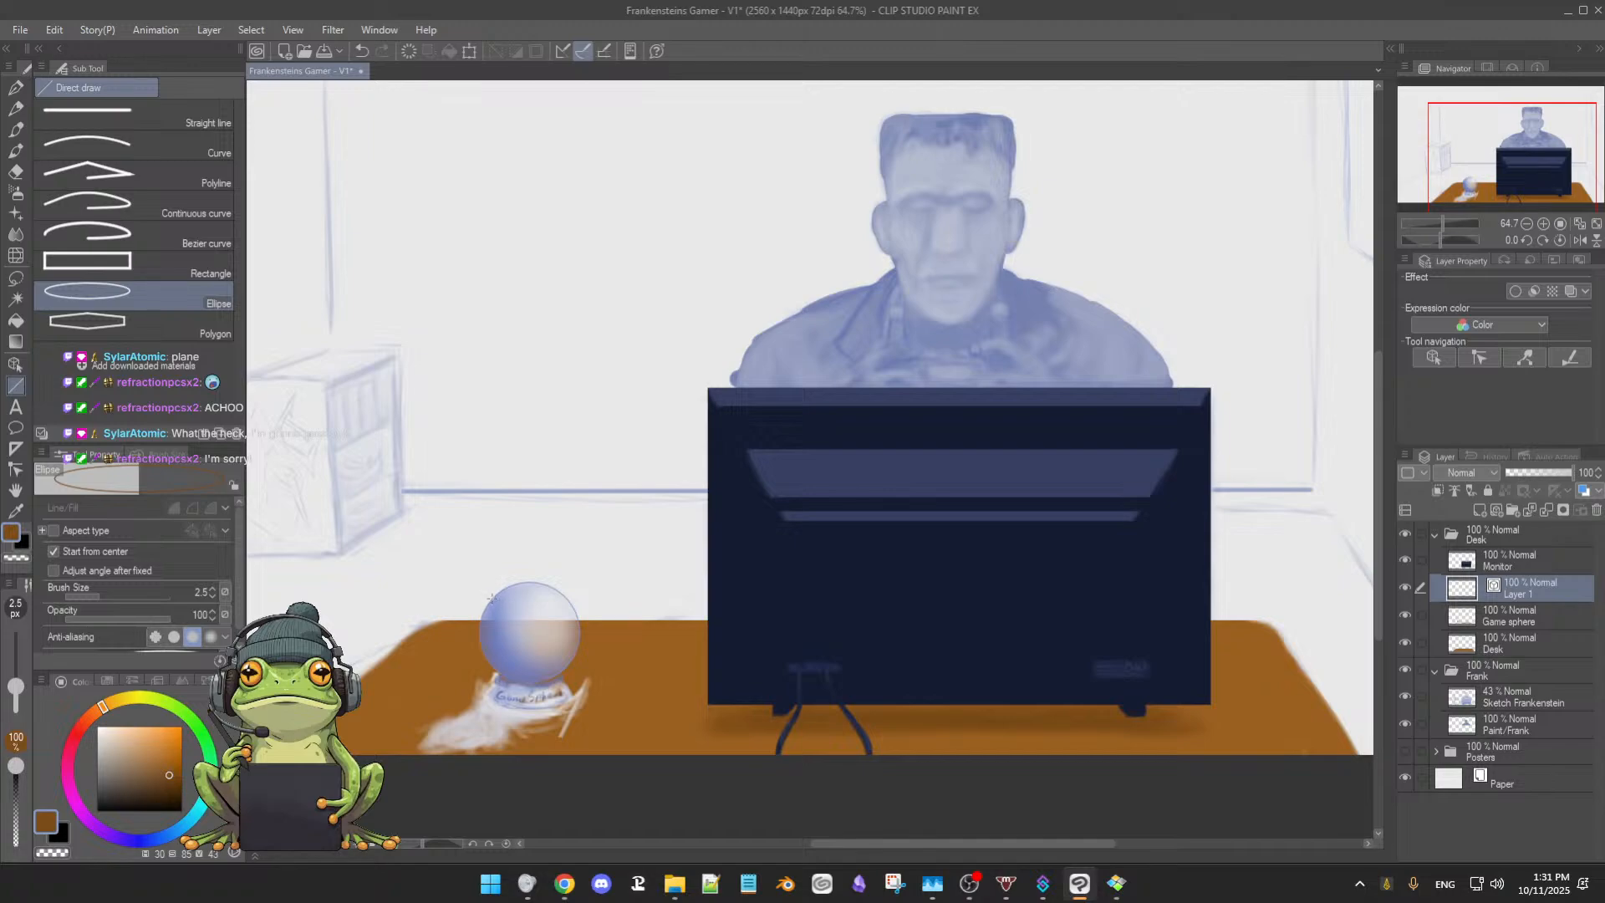
drag(492, 599, 555, 664)
key(y)
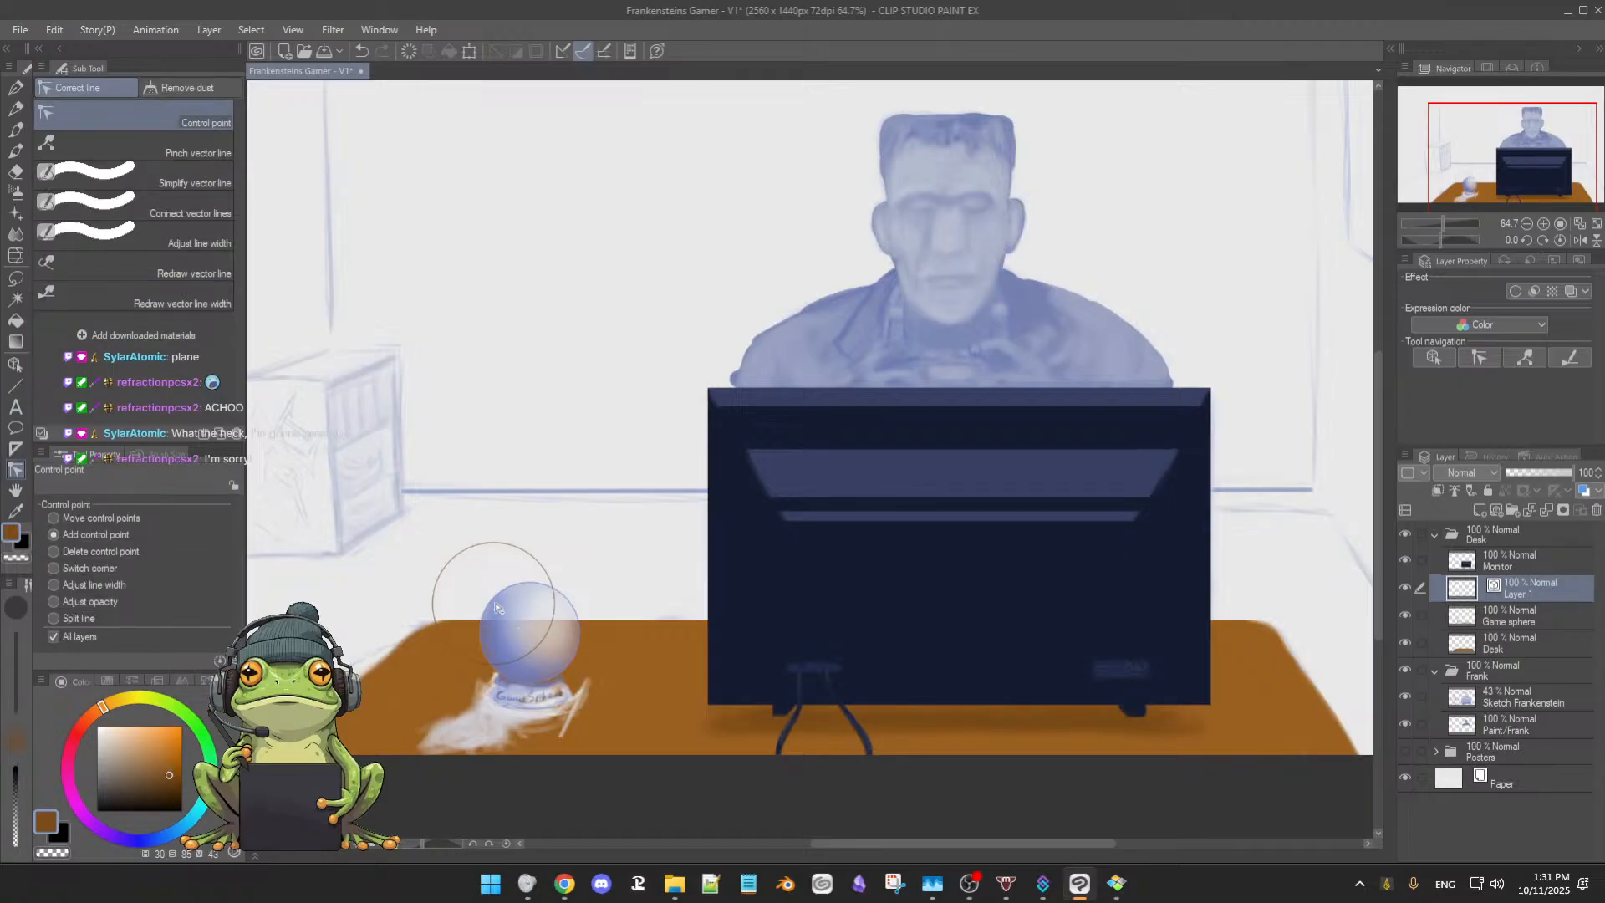
key(u)
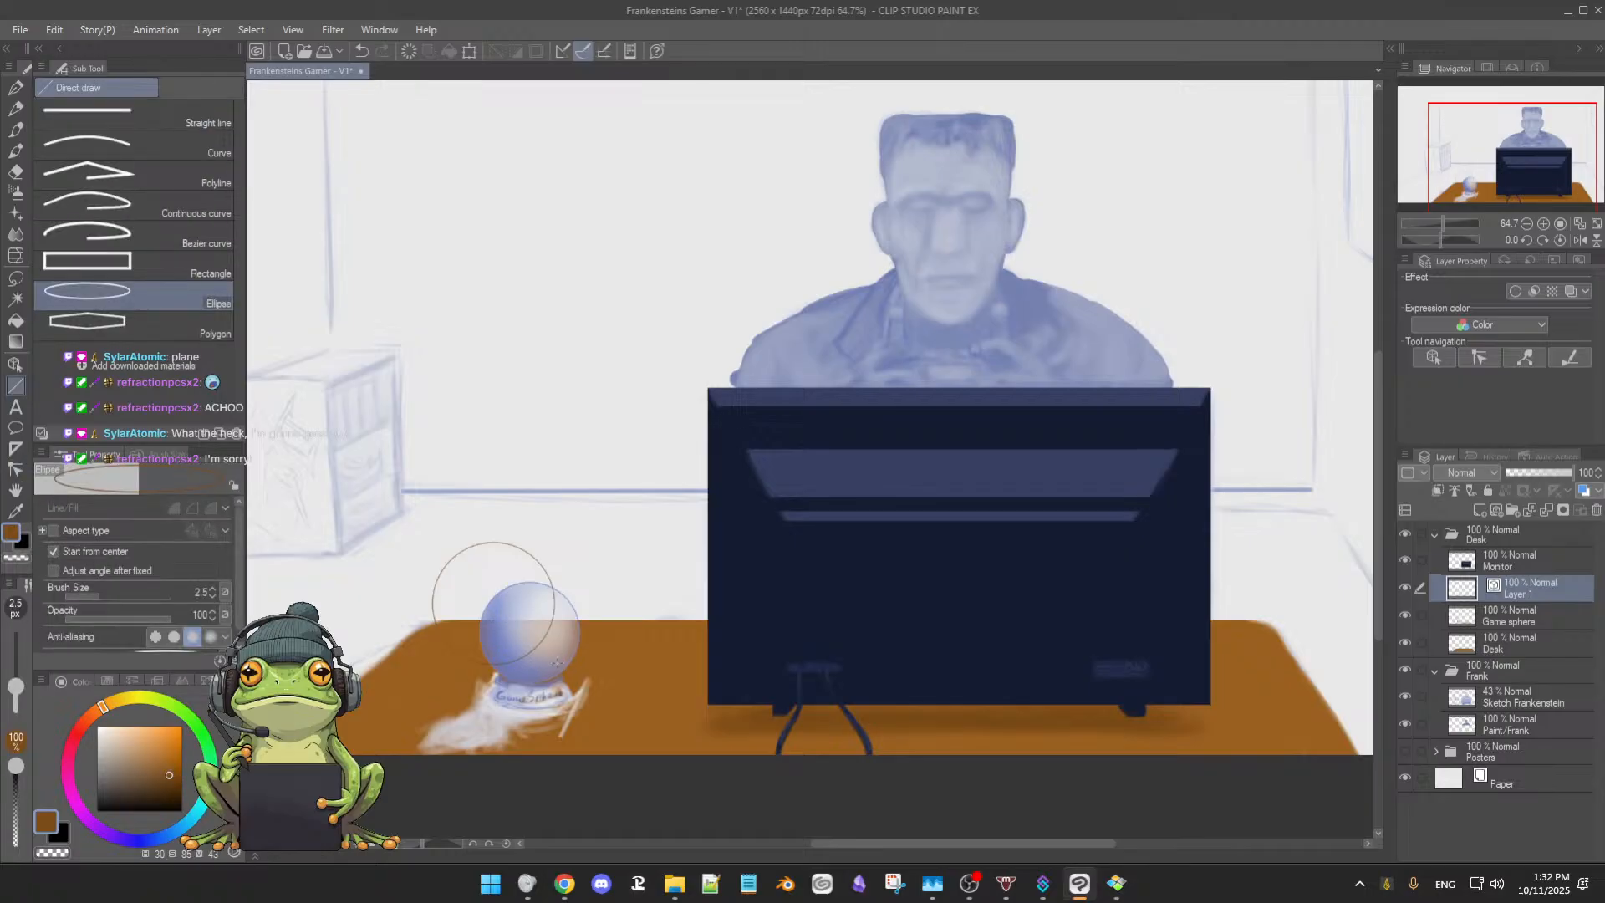
key(y)
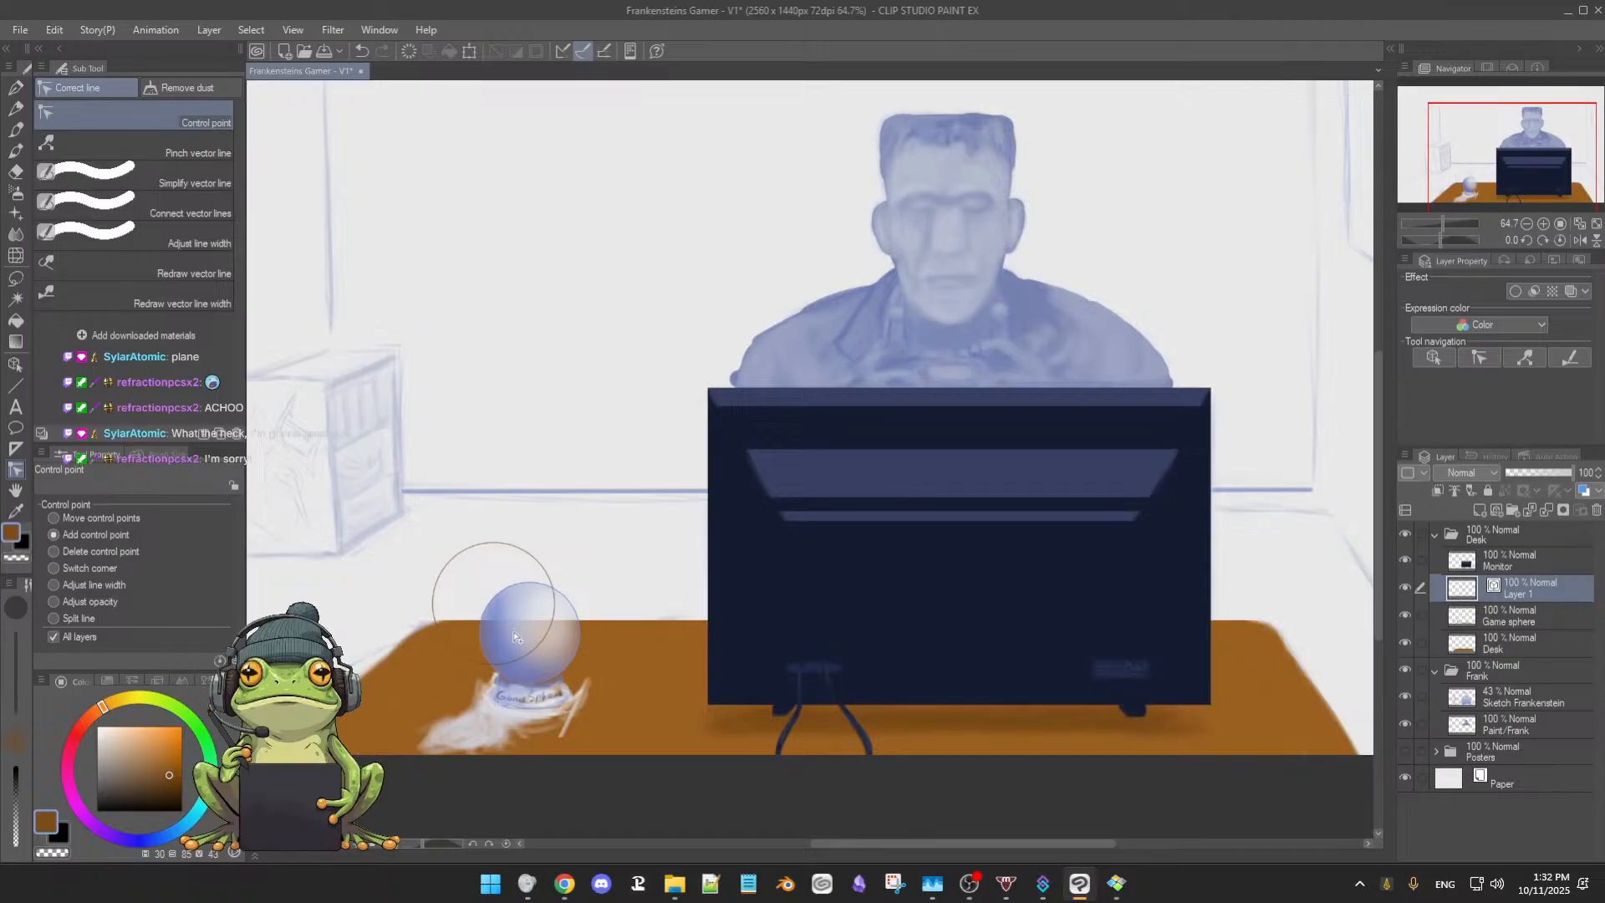
key(u)
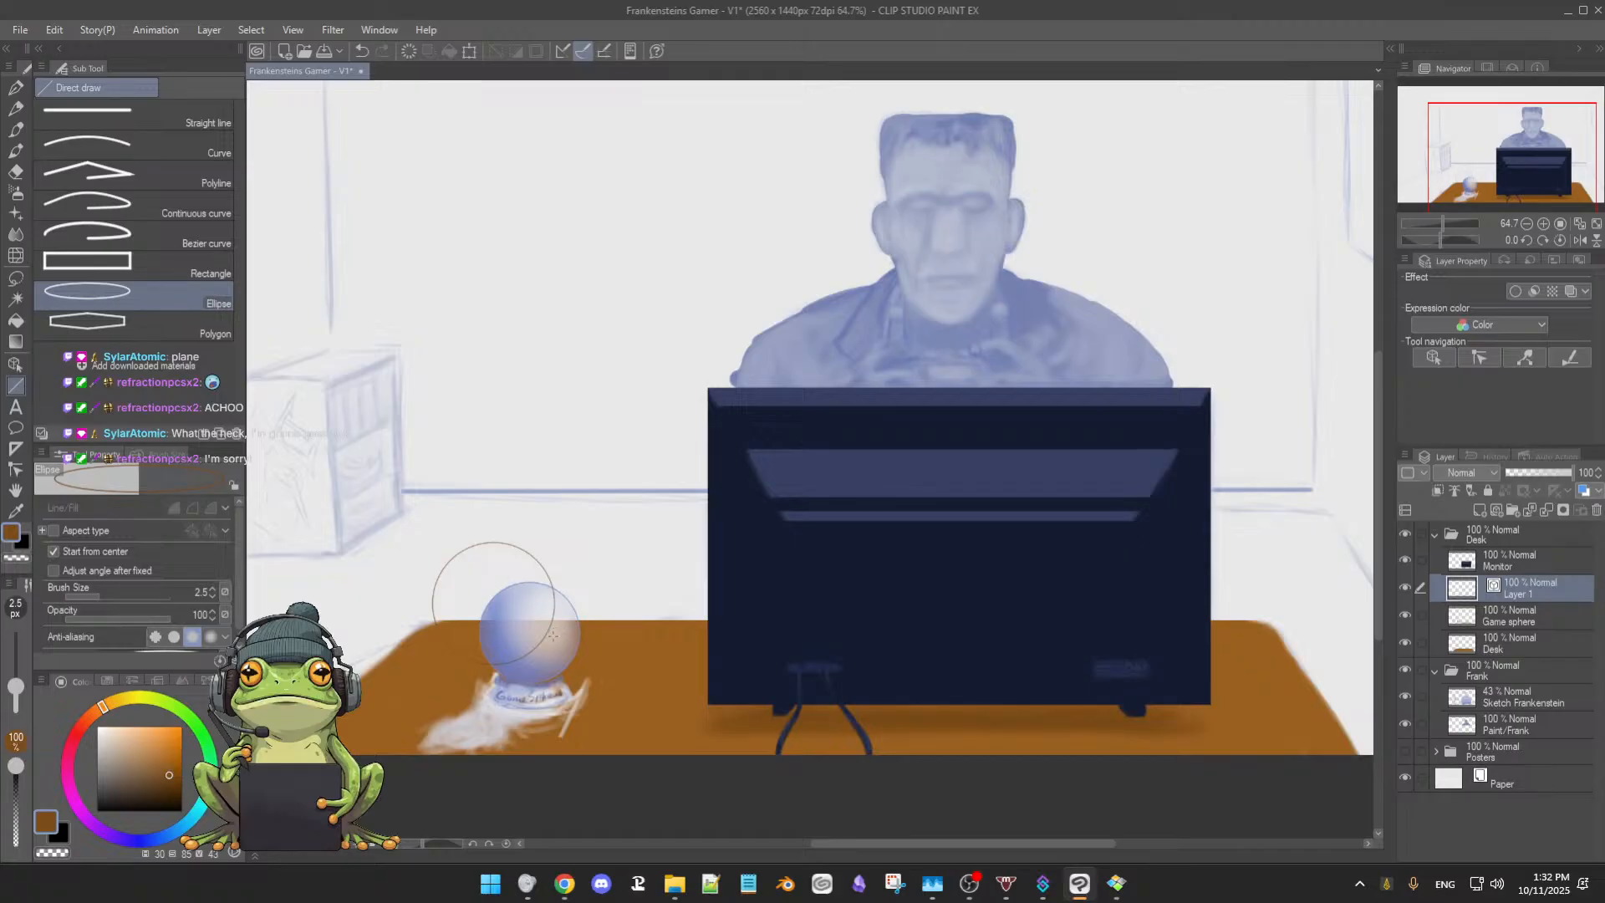
key(ctrl+z)
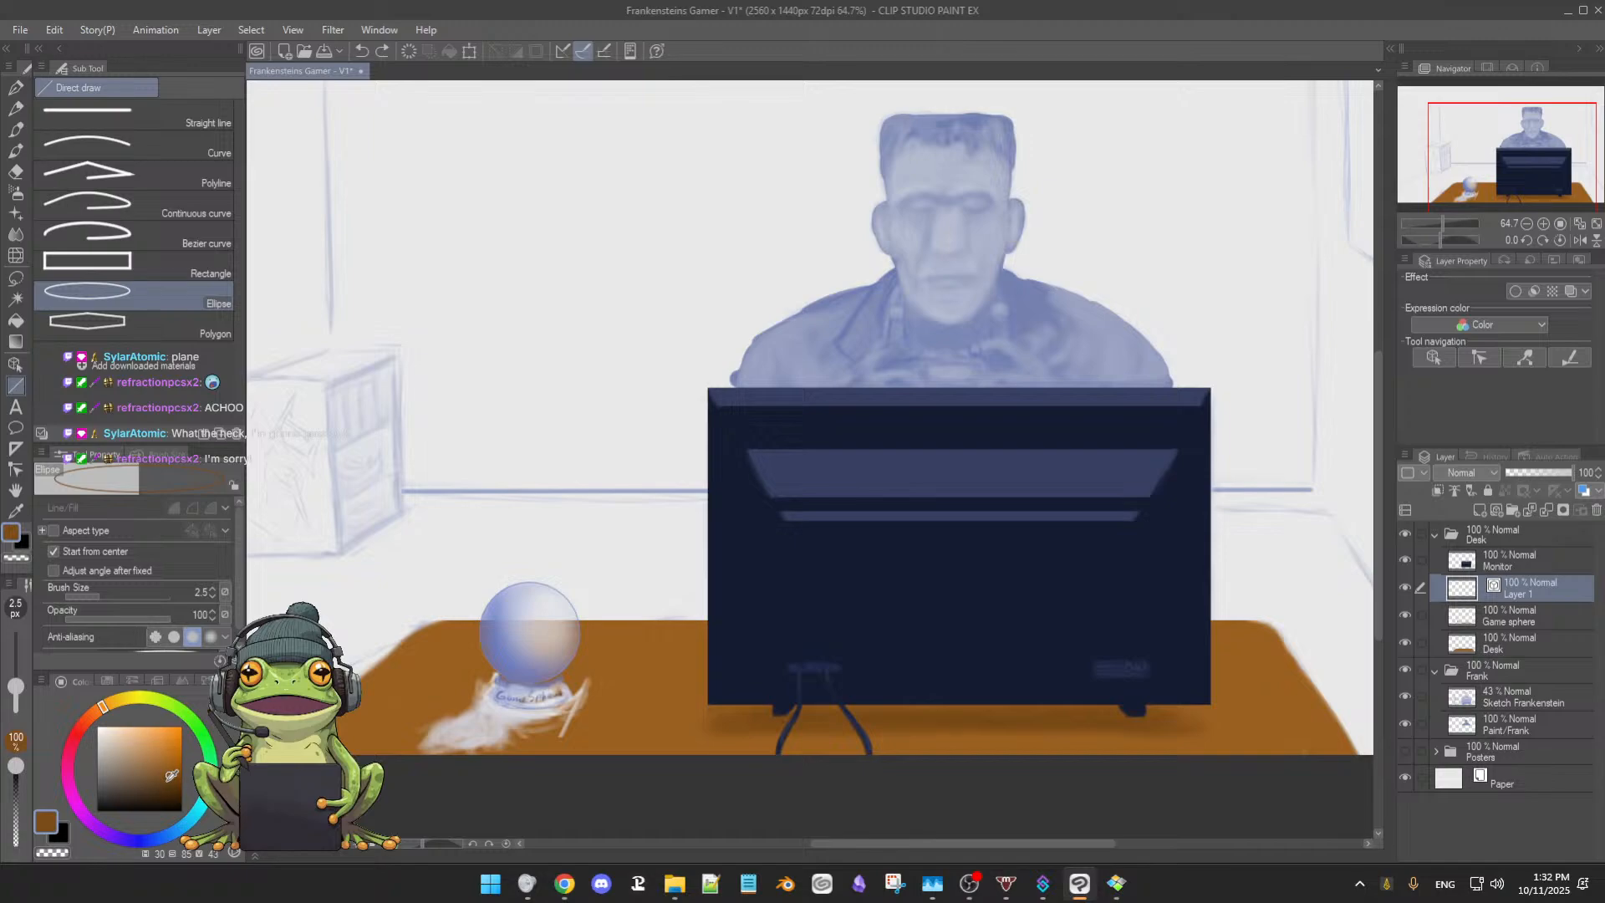
Pick a light blue and draw a circle outline slightly larger than the game sphere with the Ellipse tool at brush size 2.5
drag(171, 772, 180, 804)
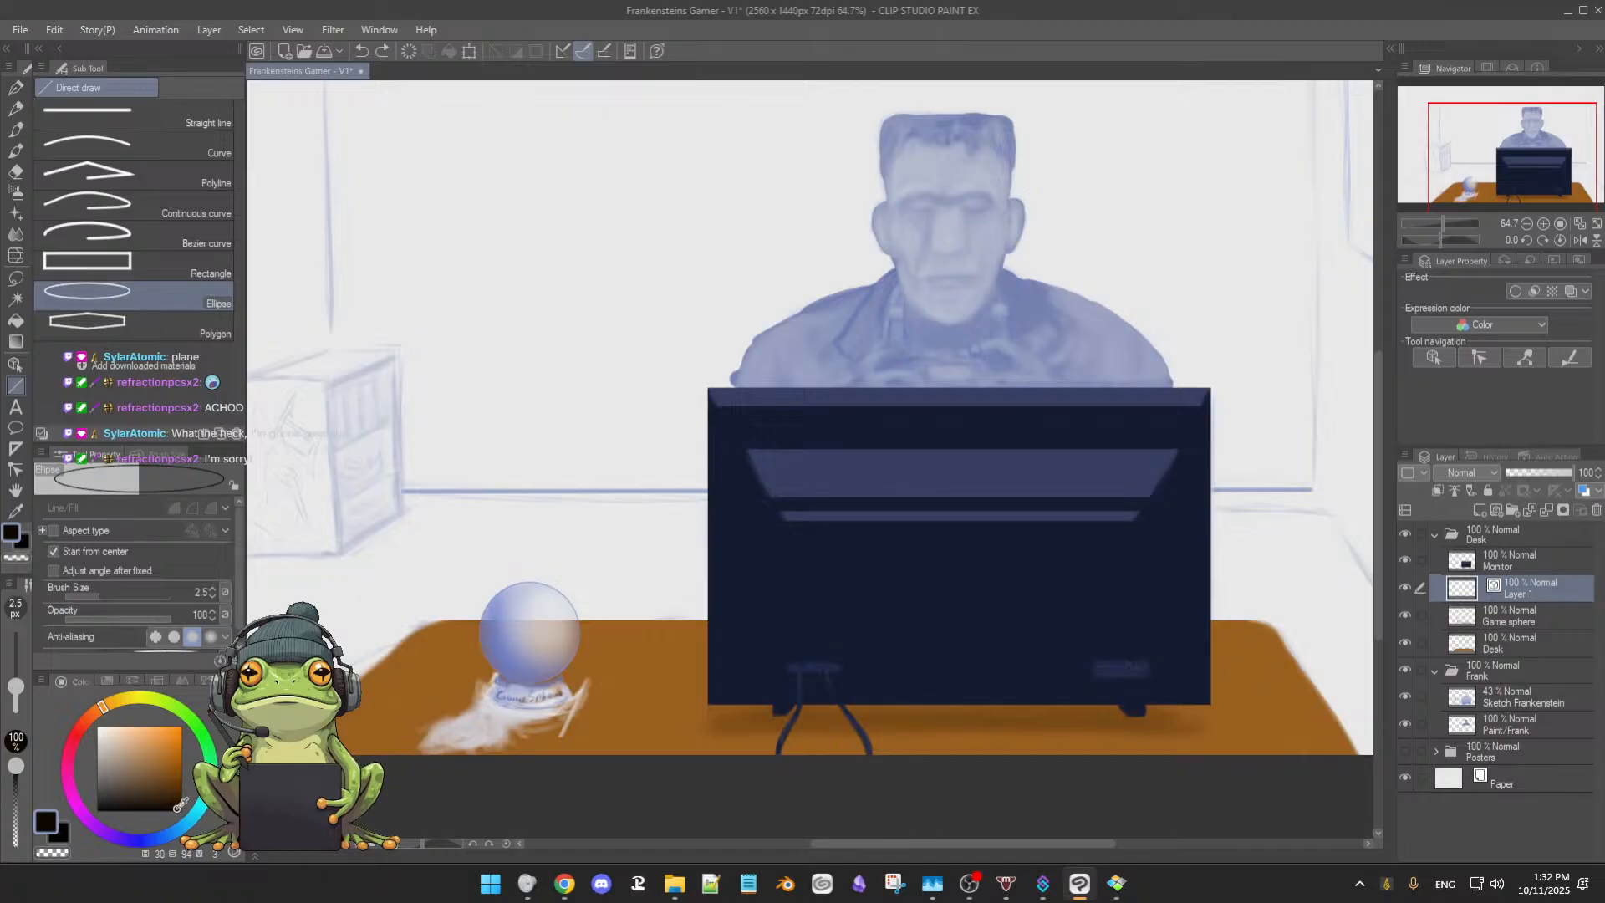
click(175, 835)
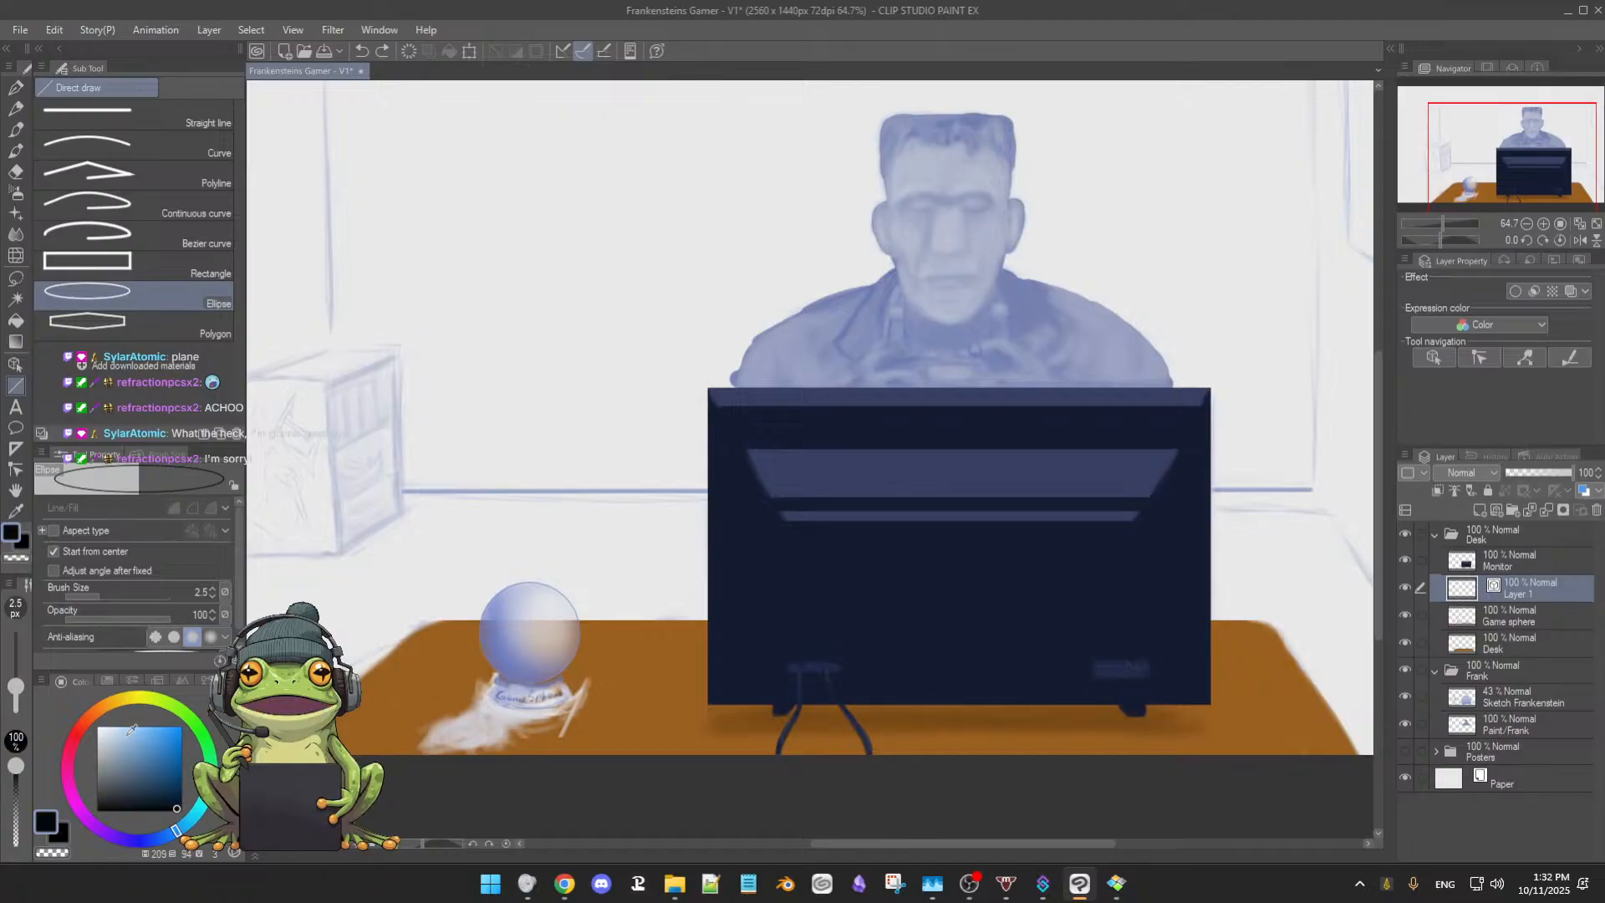
drag(138, 744, 118, 720)
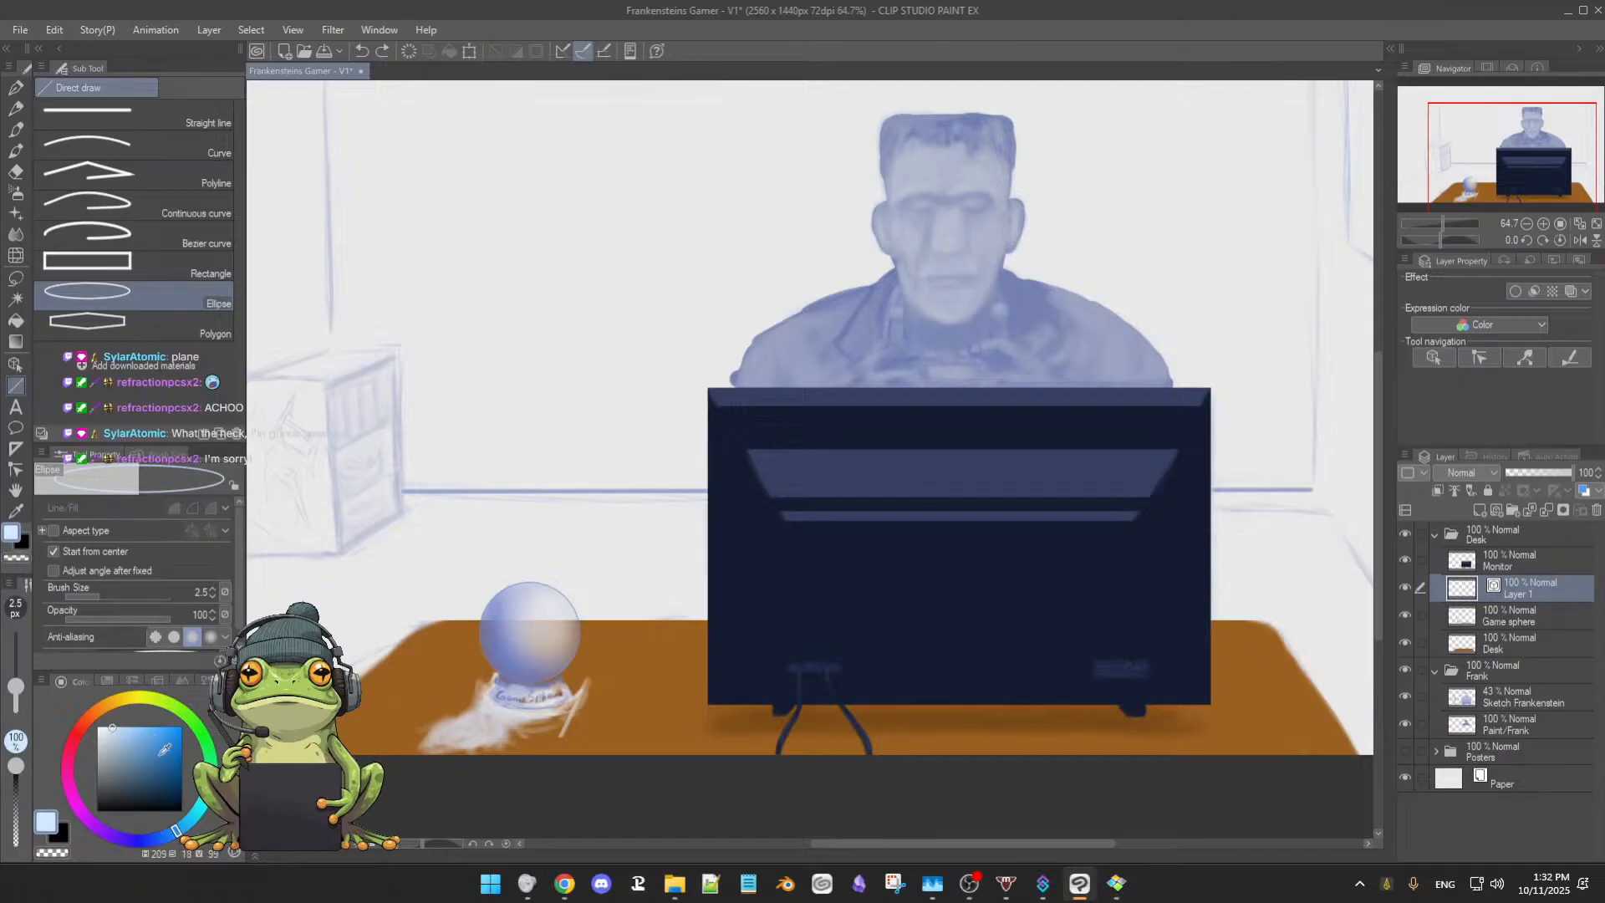
click(182, 829)
drag(182, 827, 190, 828)
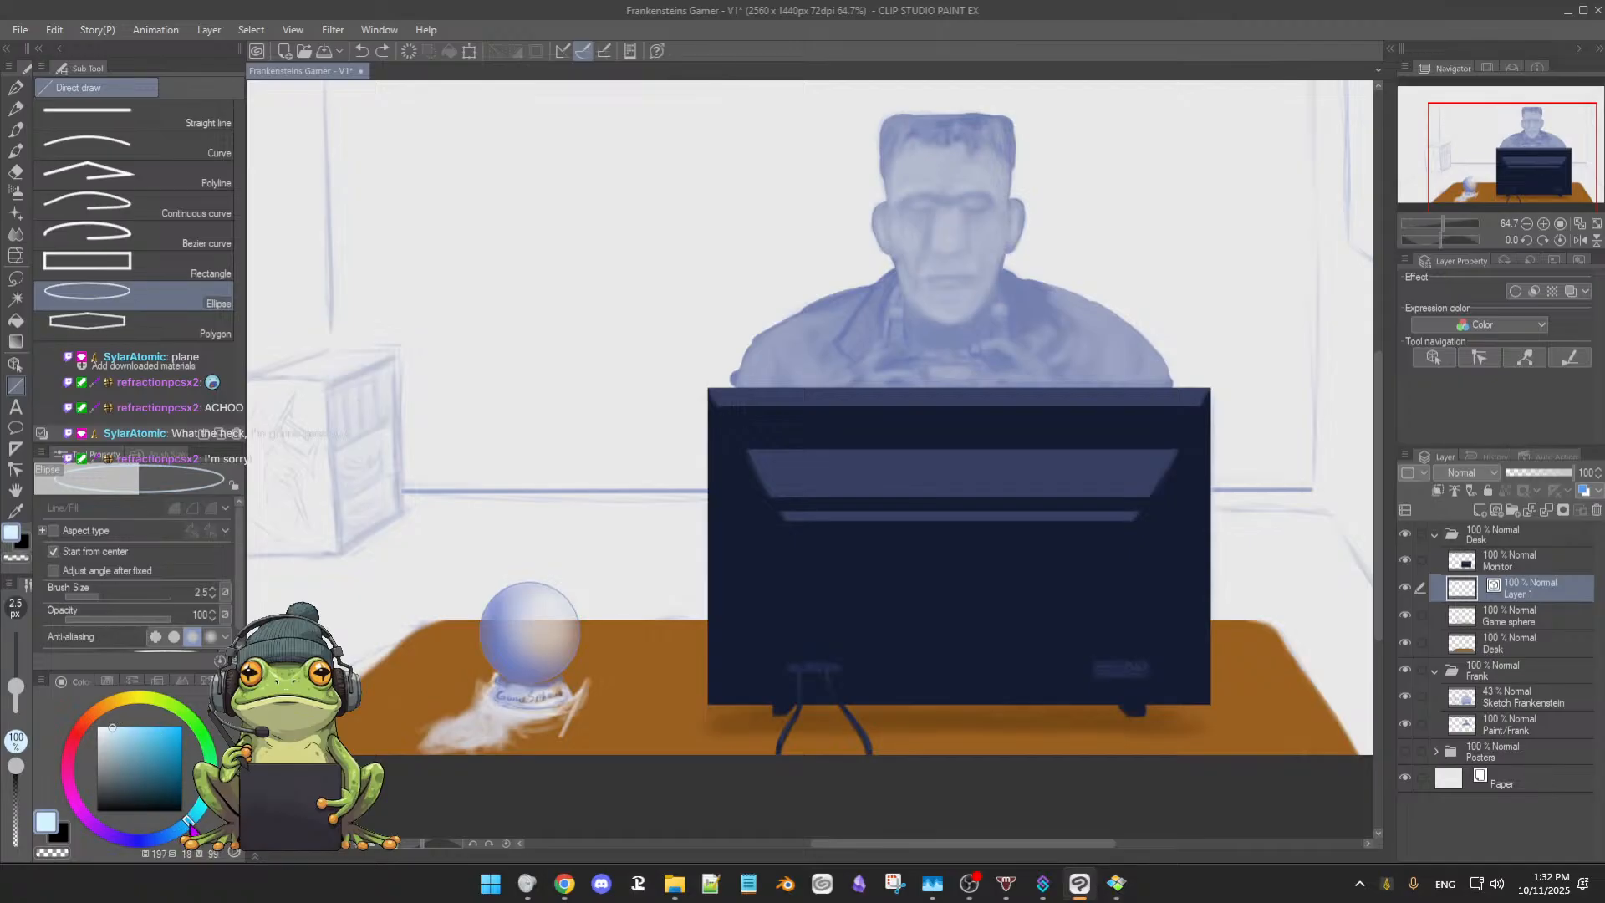
click(131, 724)
click(131, 725)
drag(533, 626, 529, 630)
drag(531, 631, 562, 658)
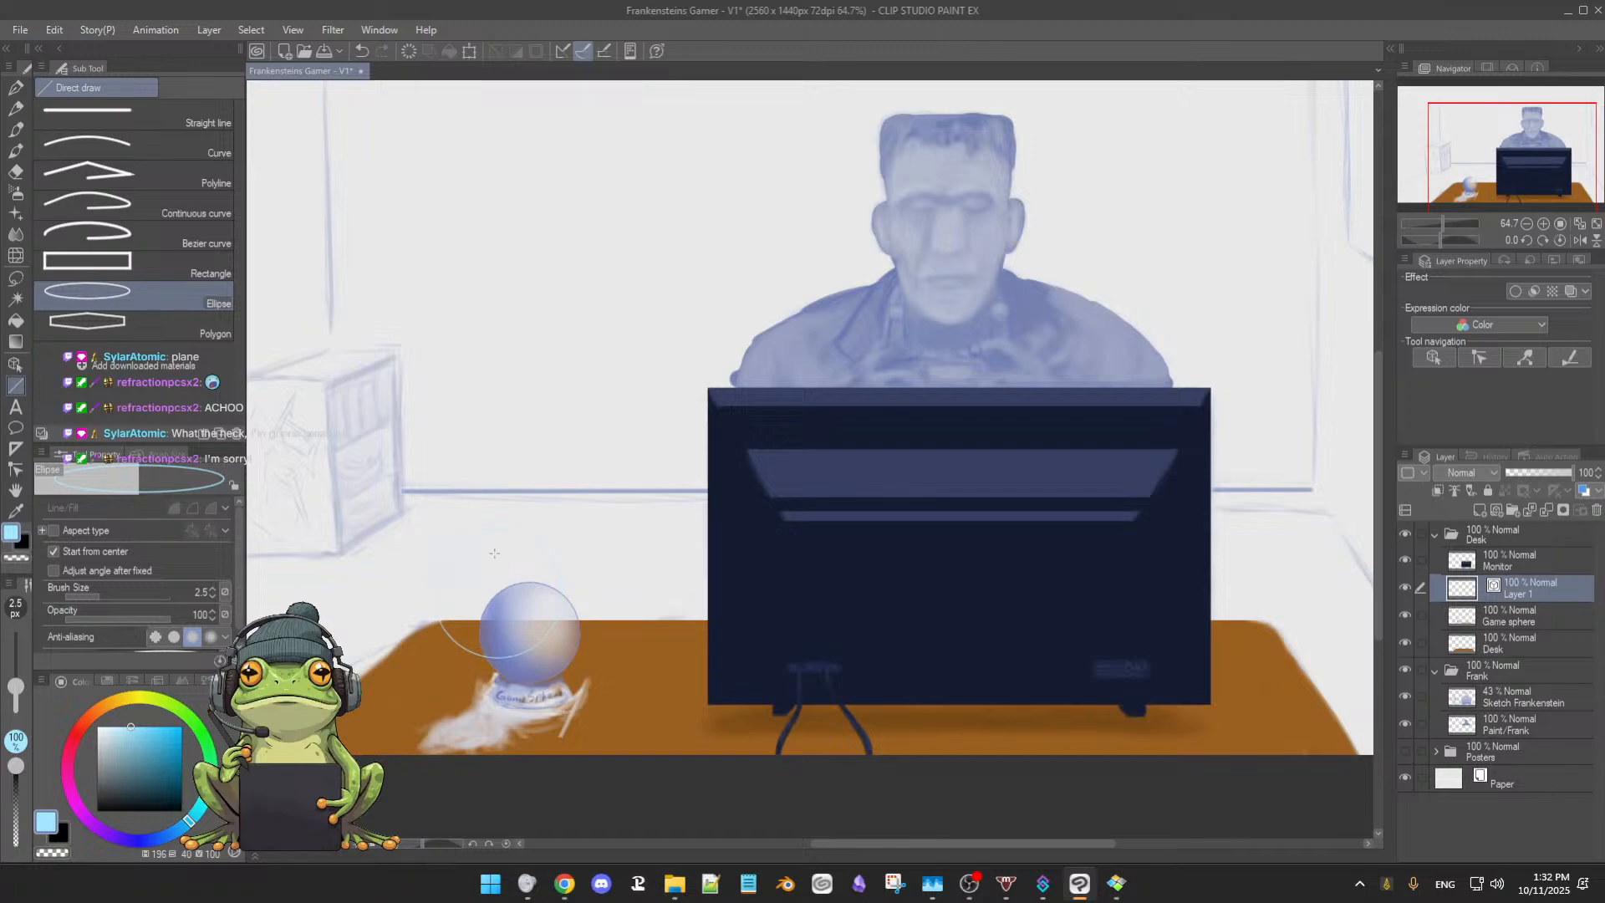
Select the light blue circle with a rectangular selection, move it around the sketched game sphere, and clear the selection
key(m)
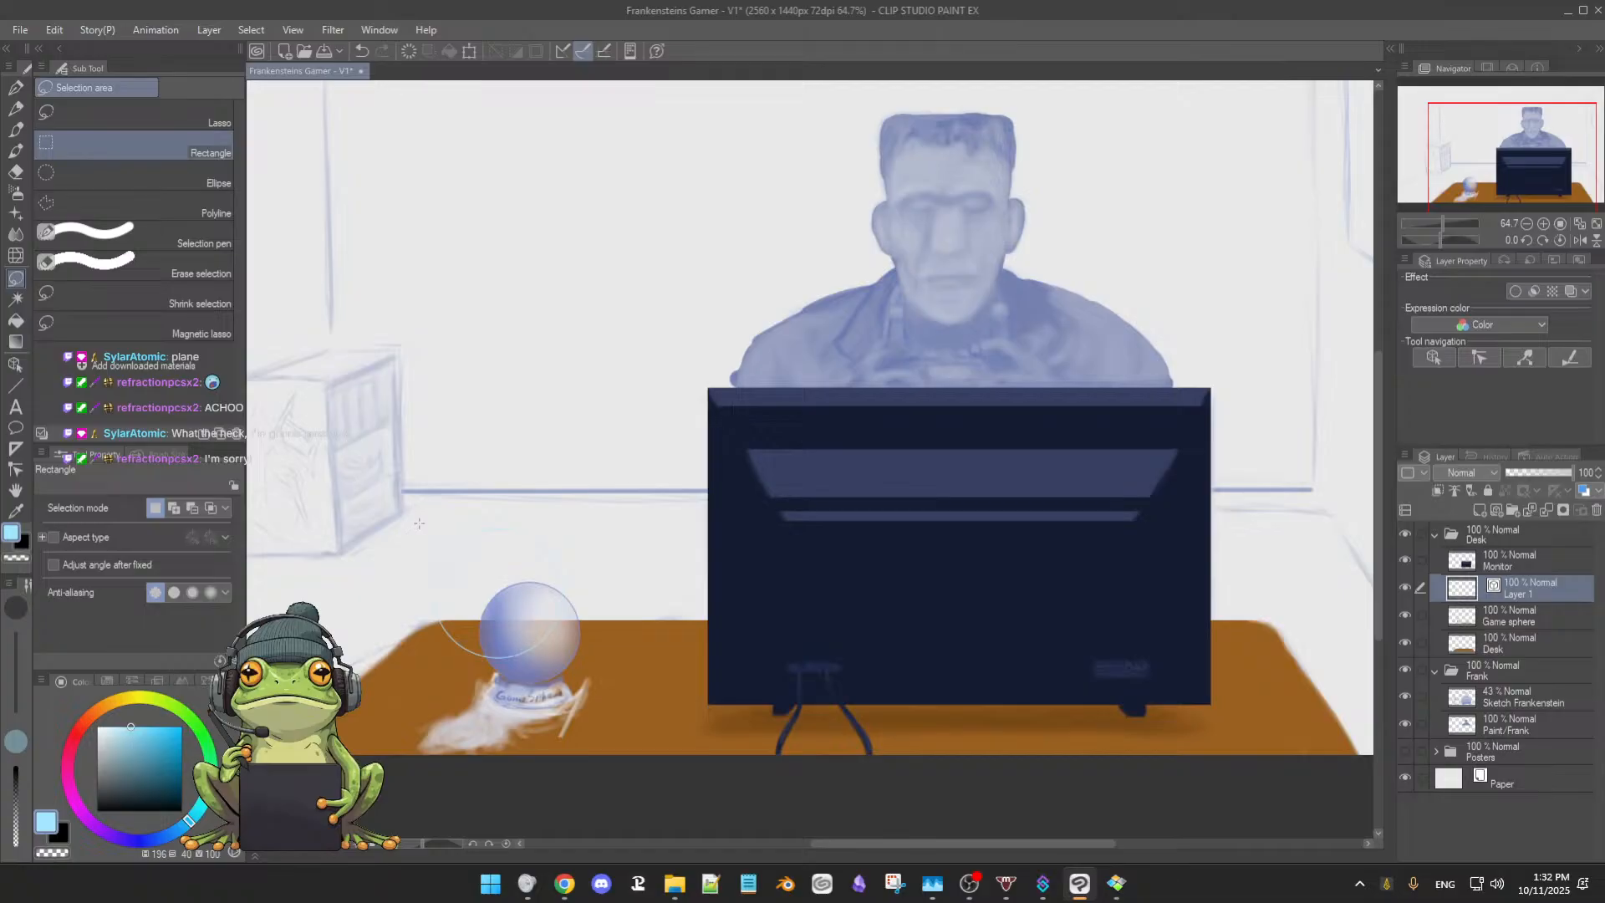
drag(417, 523, 597, 673)
key(u)
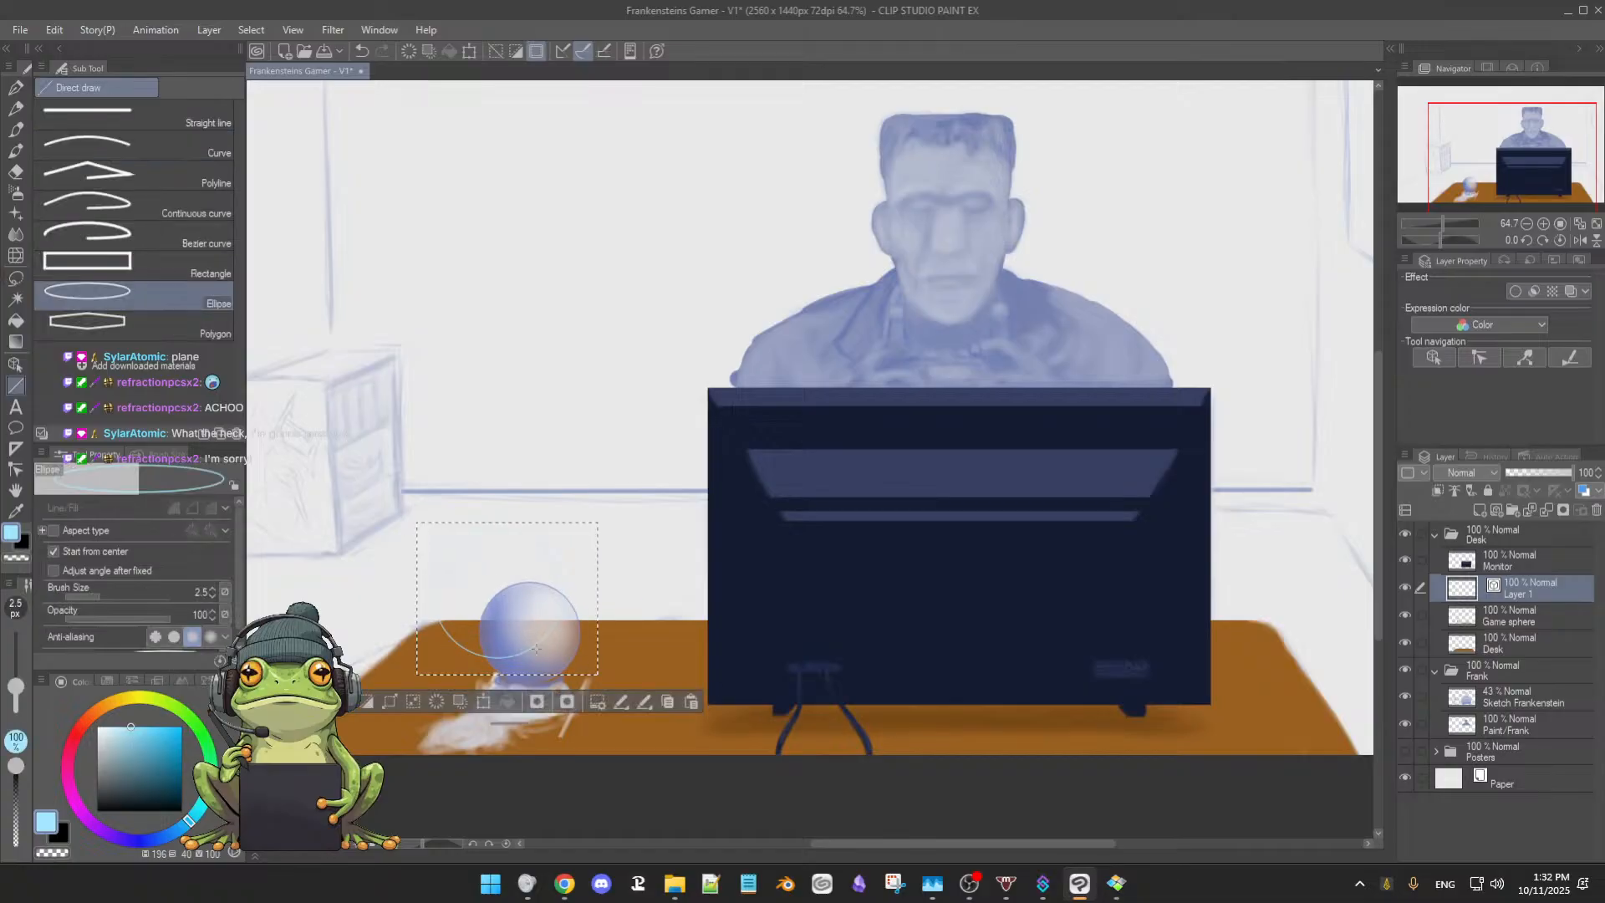
click(483, 702)
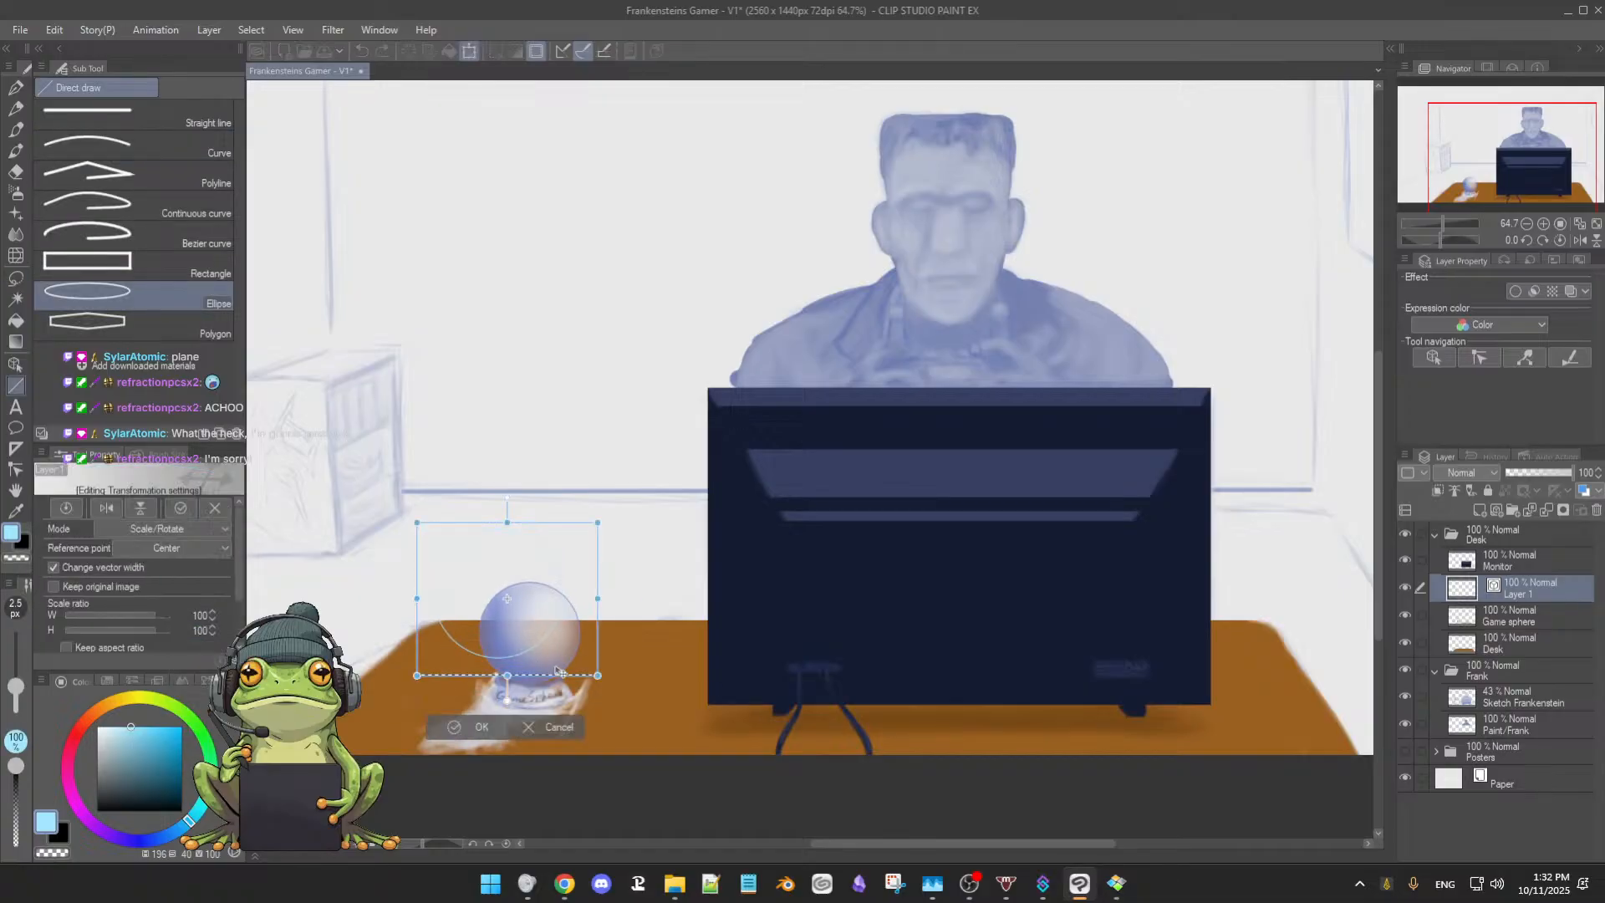
drag(568, 659, 609, 686)
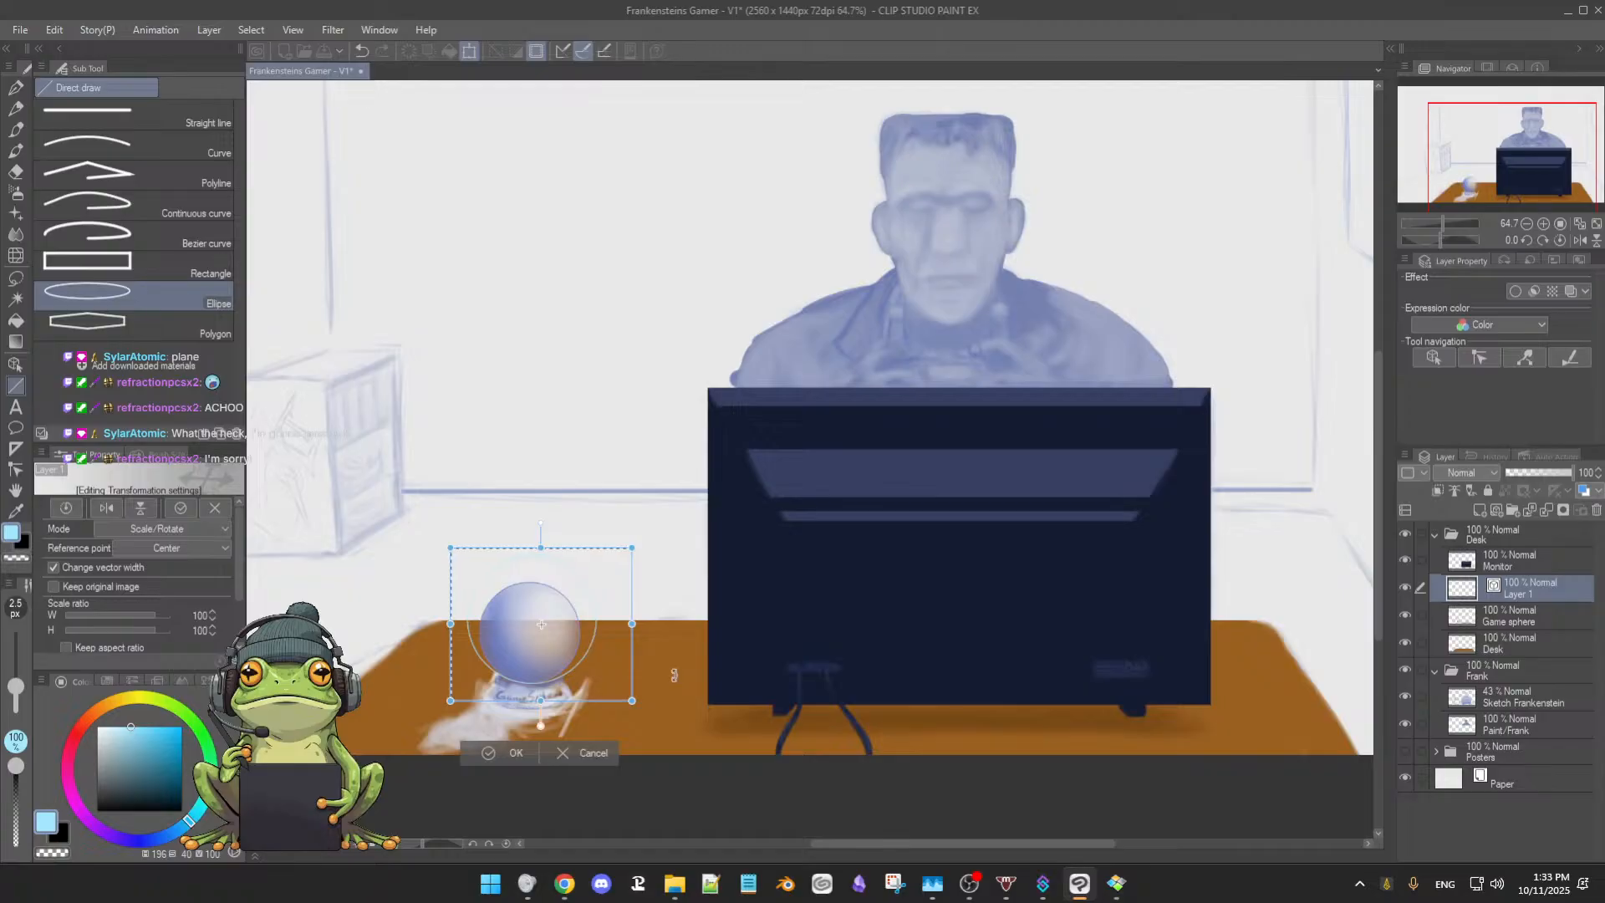
scroll(674, 675, down, 3)
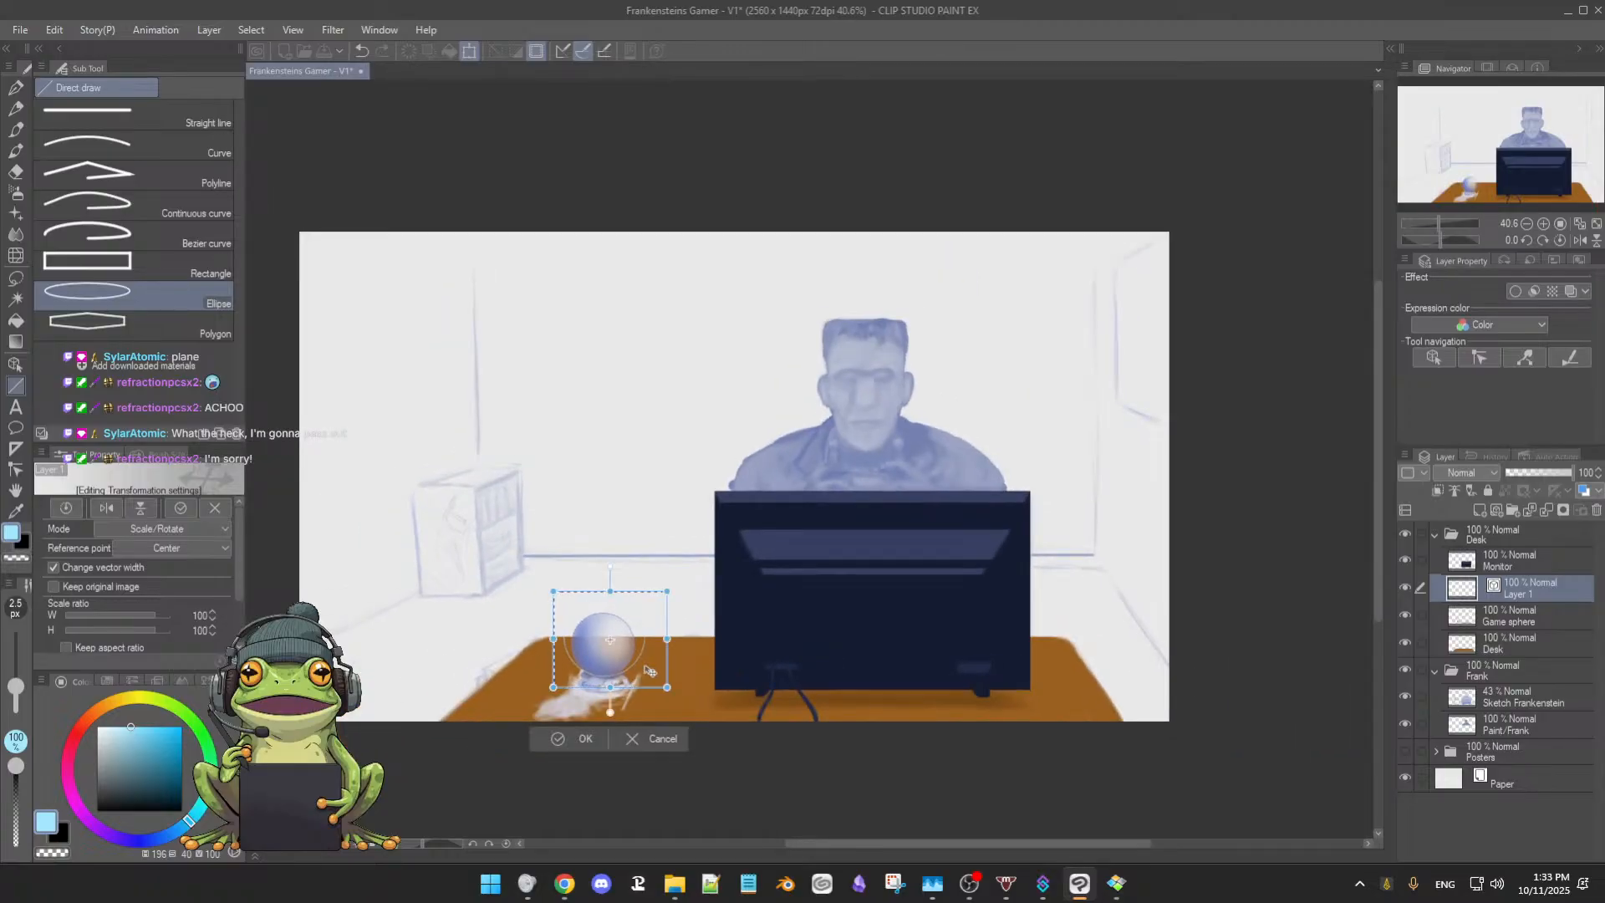
drag(650, 672, 648, 678)
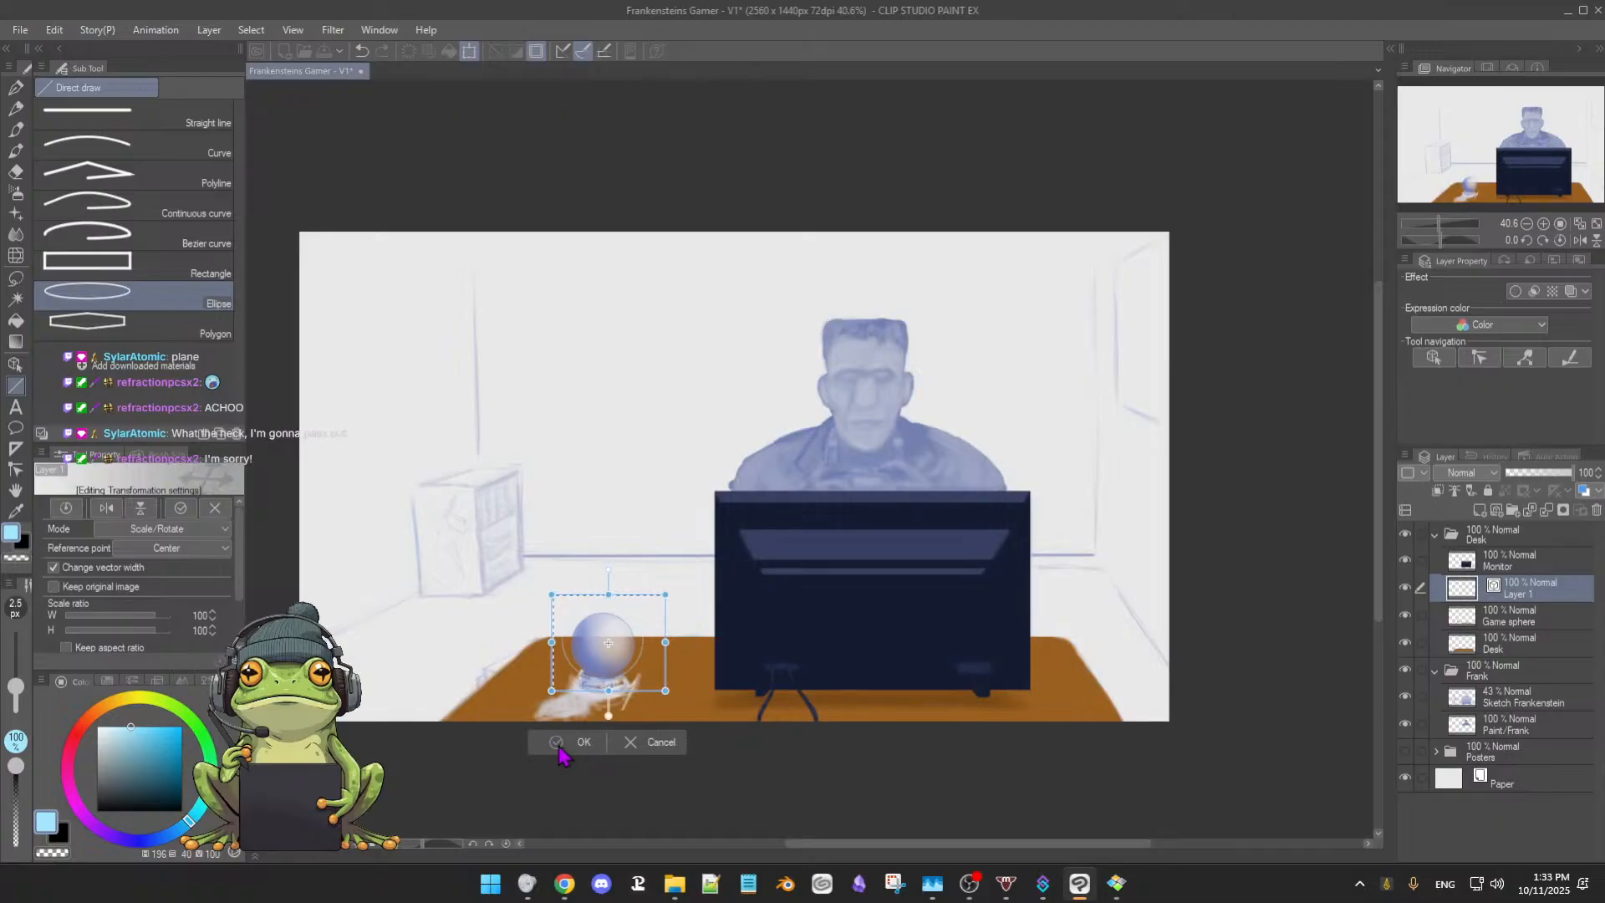
drag(655, 682, 657, 681)
click(575, 742)
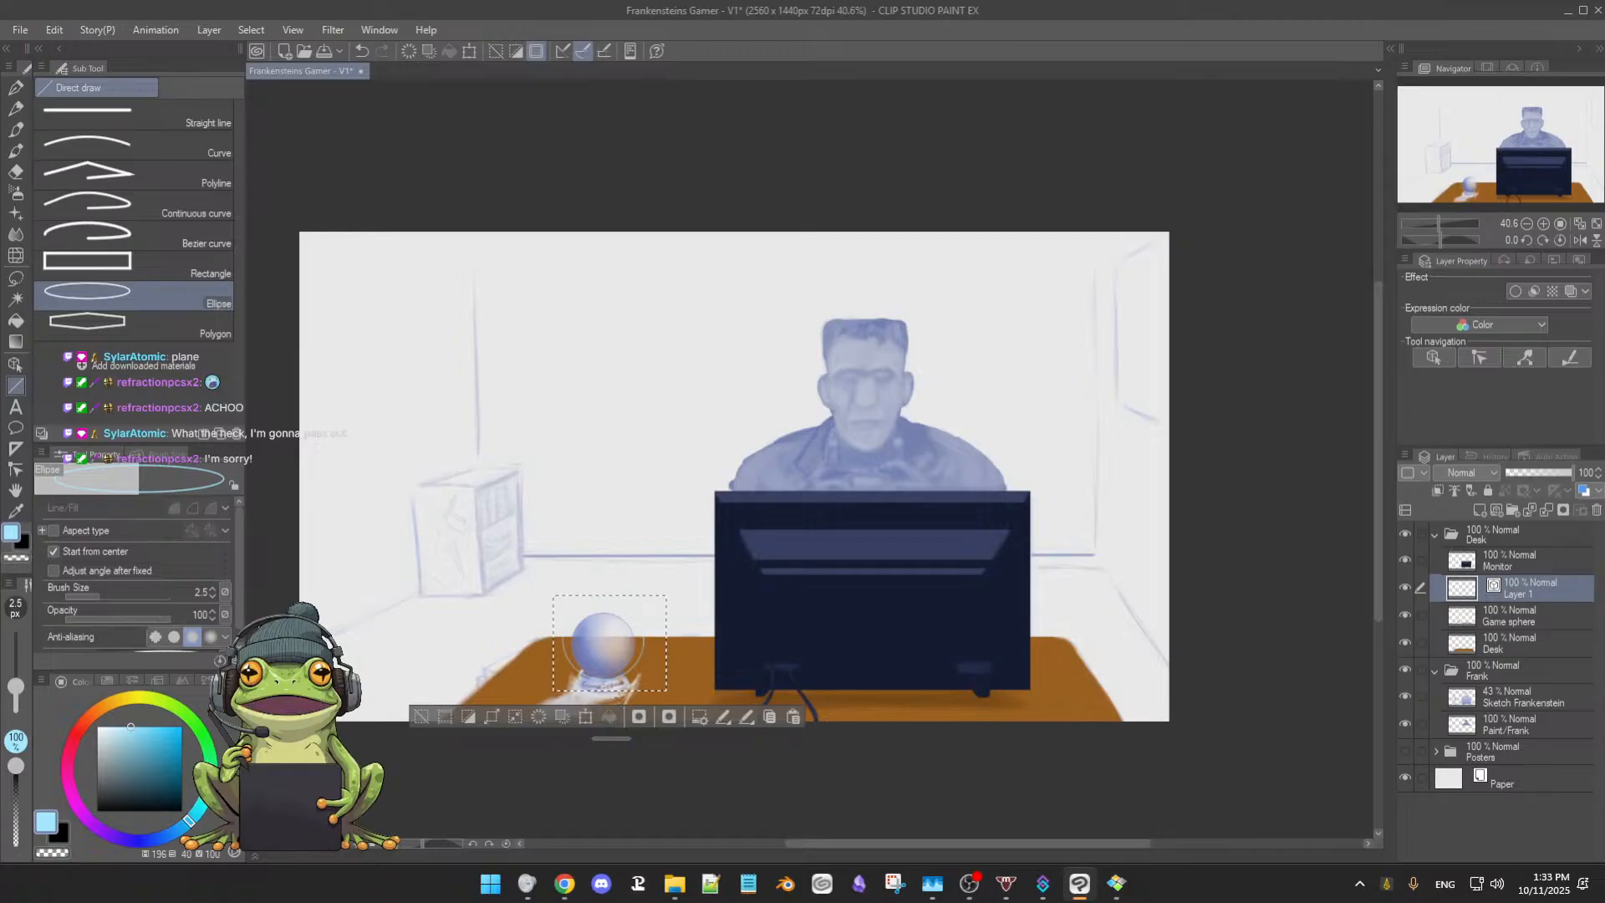
key(ctrl+d)
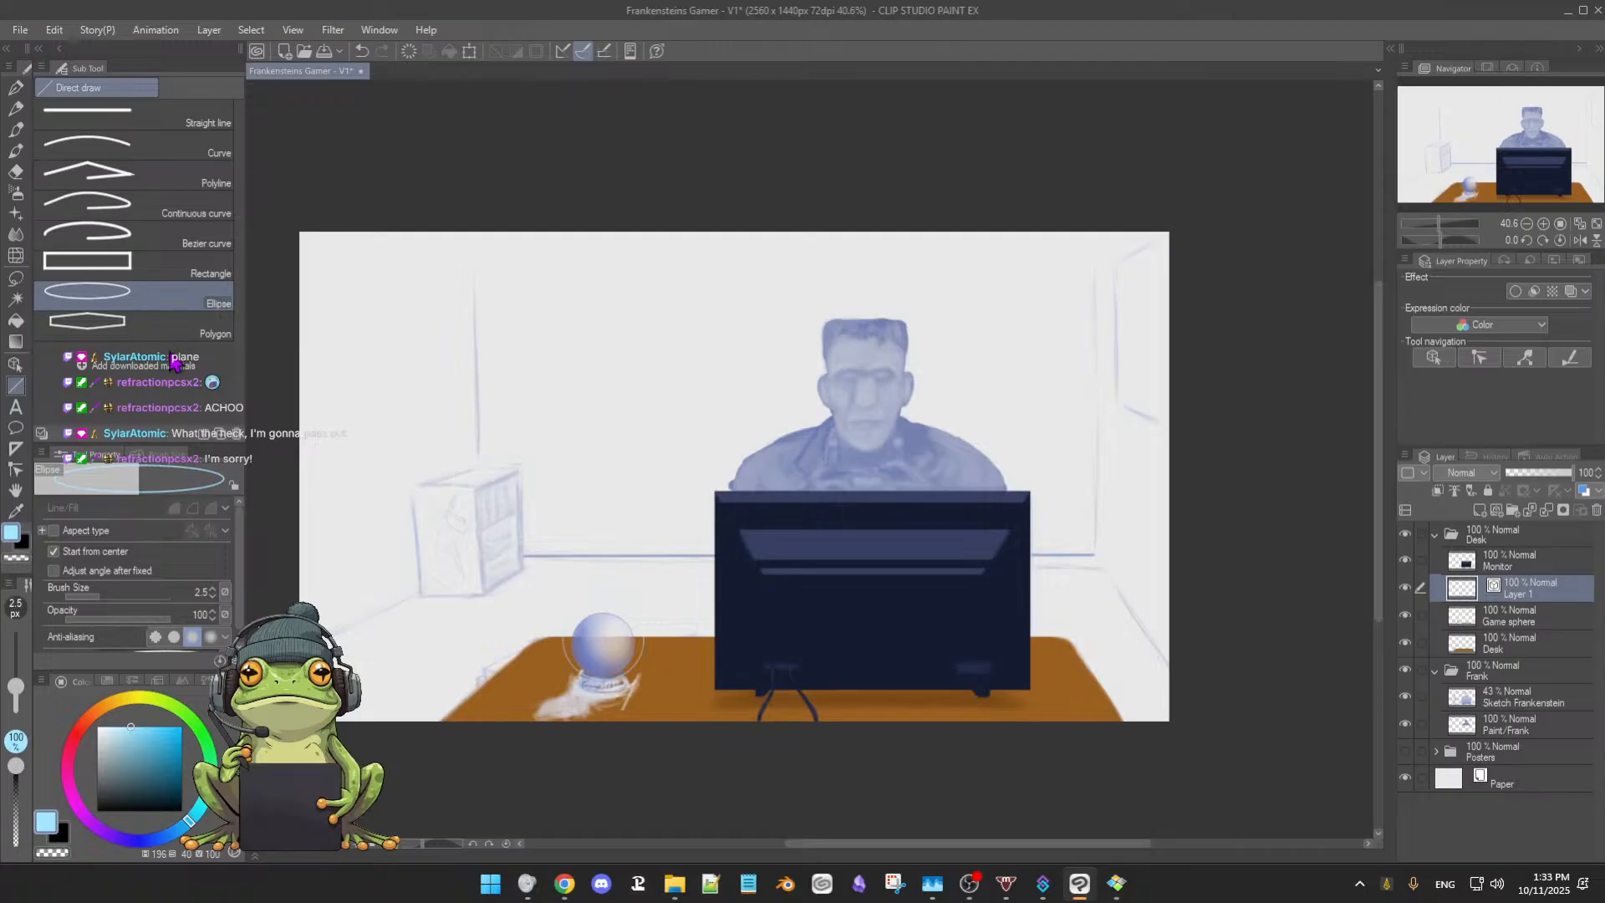
Auto-select the circle's interior by referring to the editing layer only and fill it with light blue on the Game sphere layer
click(14, 306)
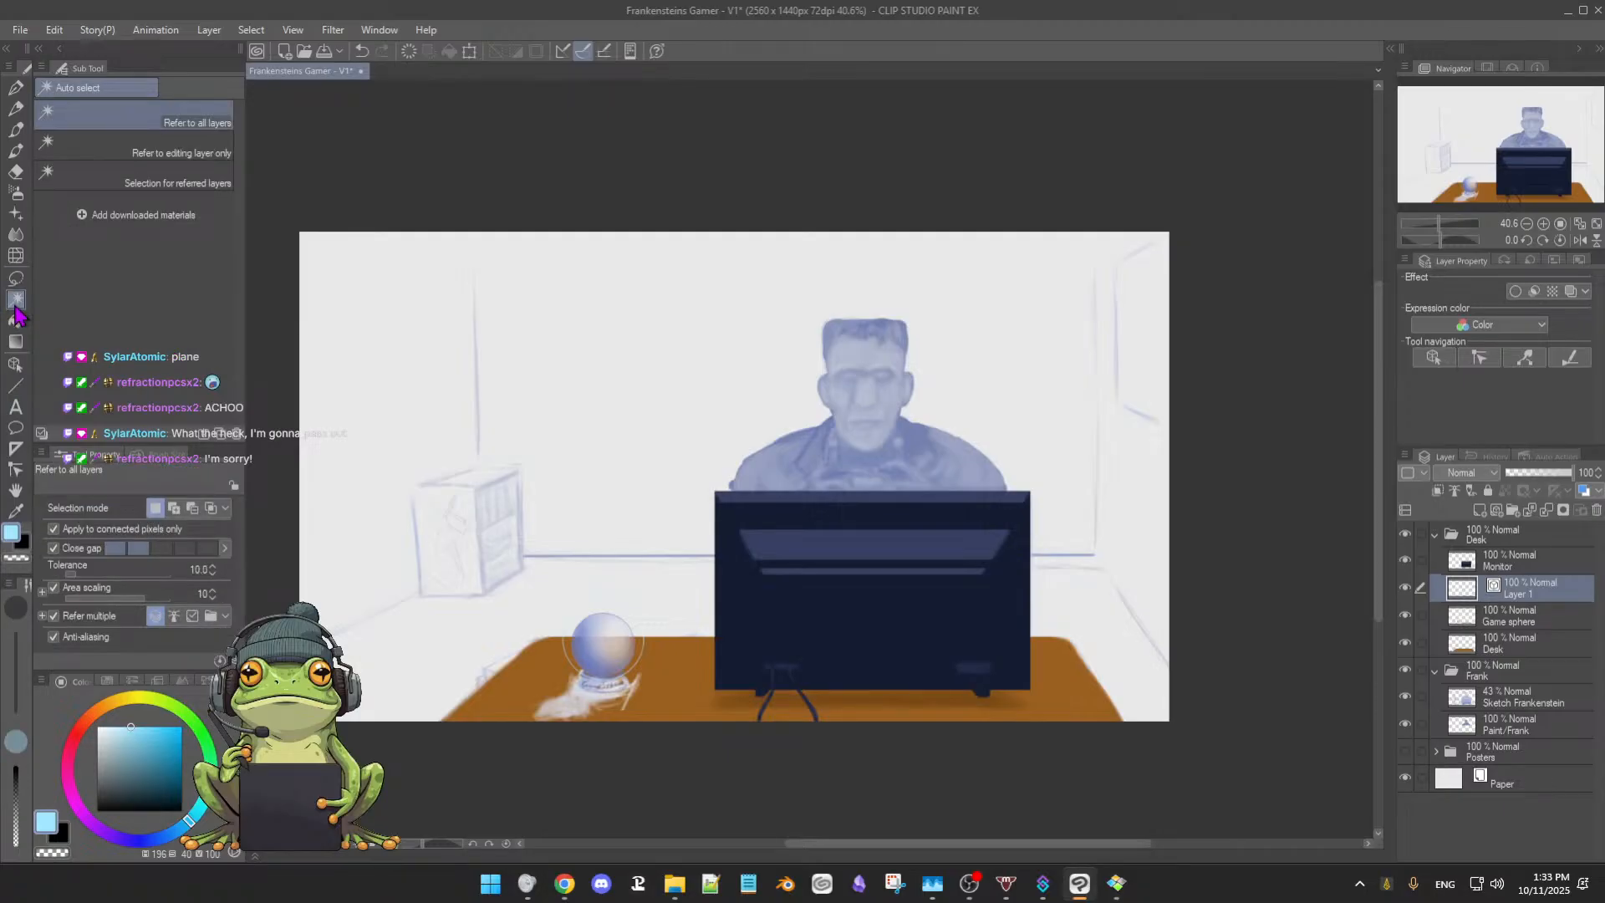
click(175, 150)
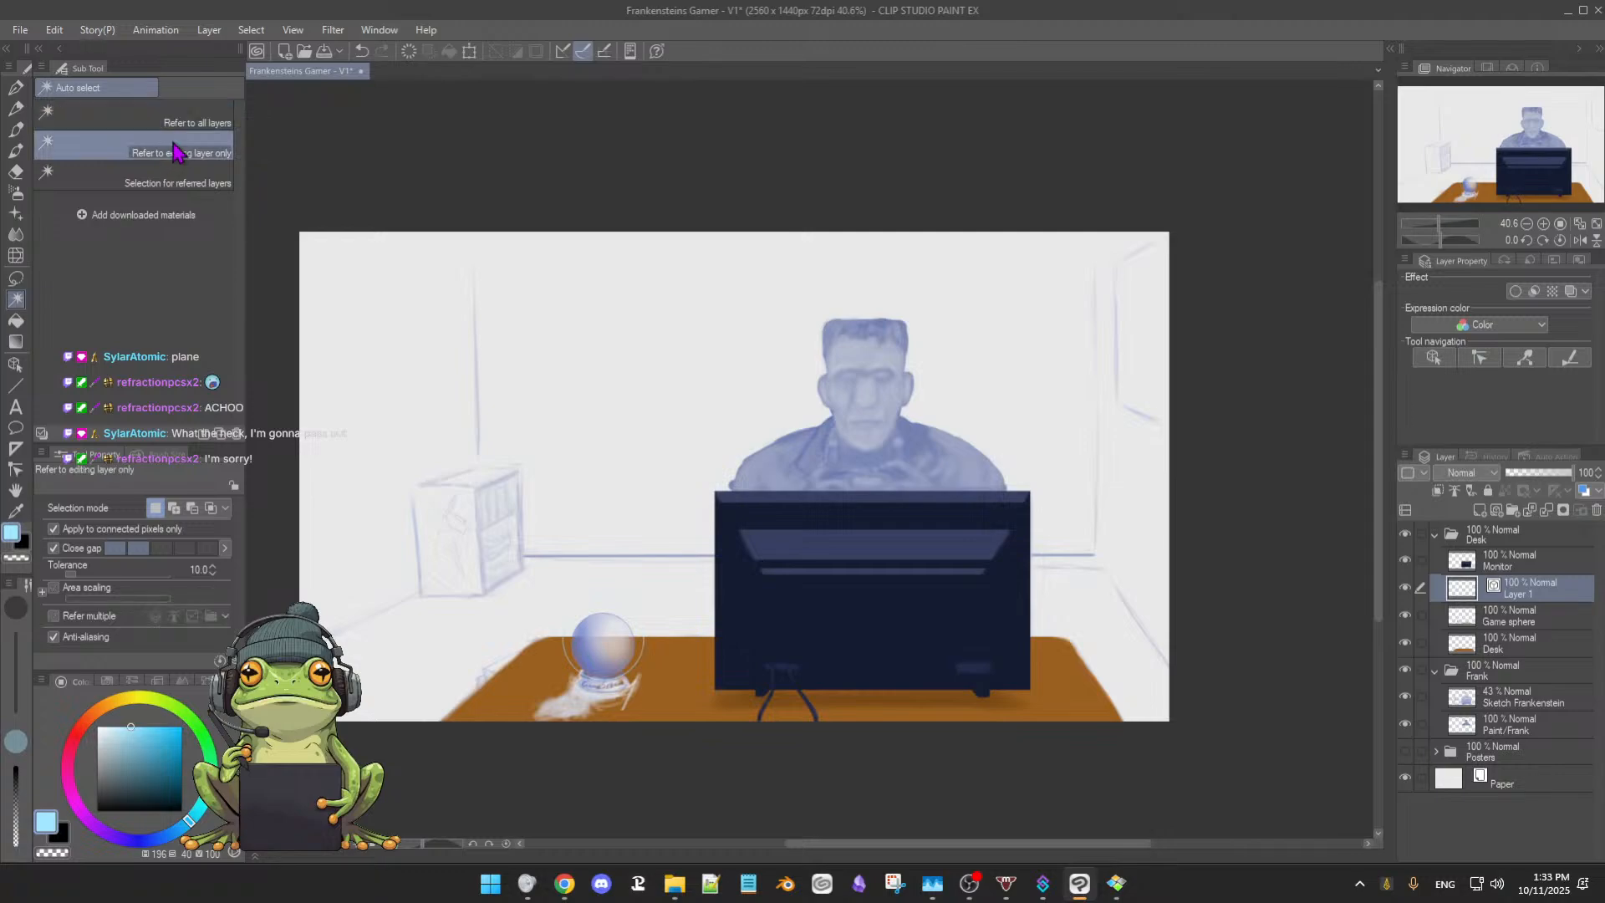
click(638, 627)
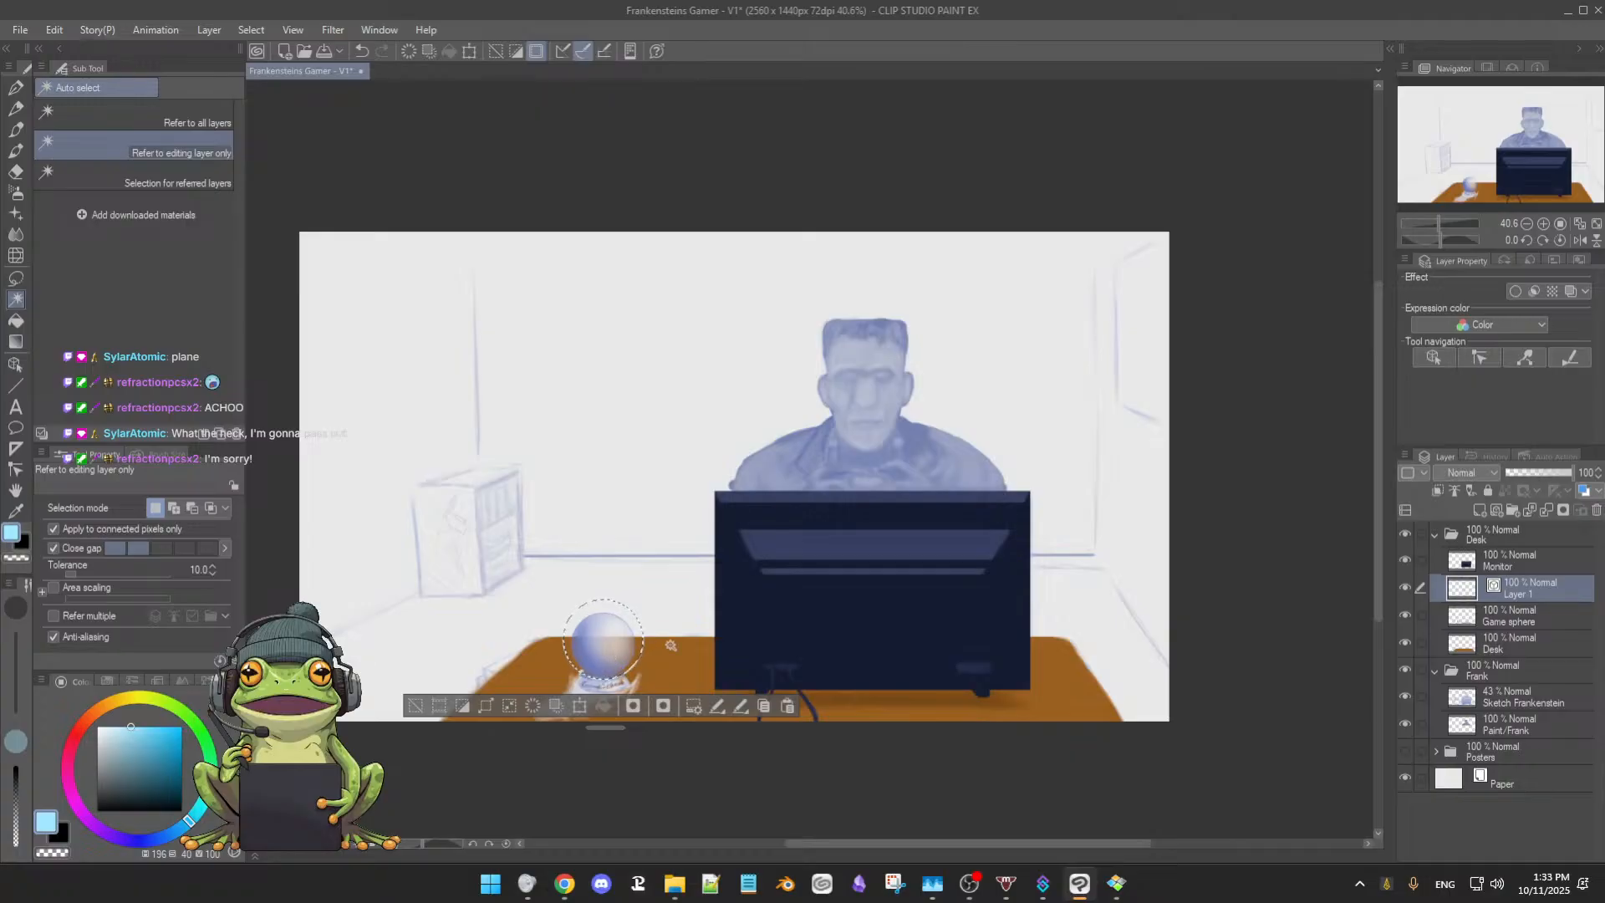
click(1517, 627)
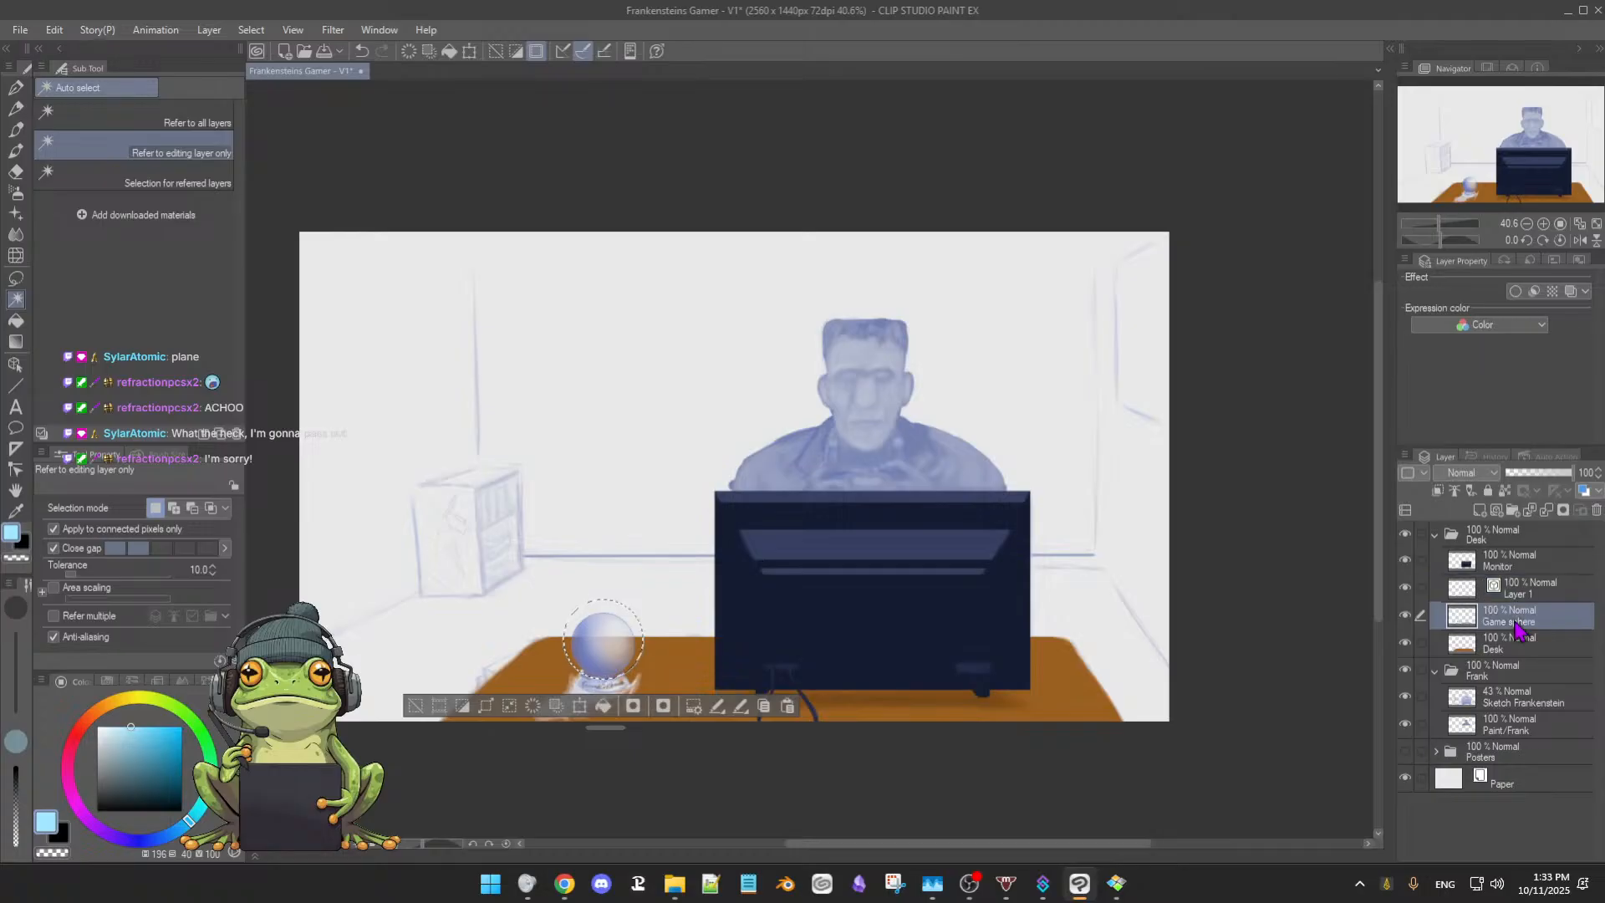
click(602, 708)
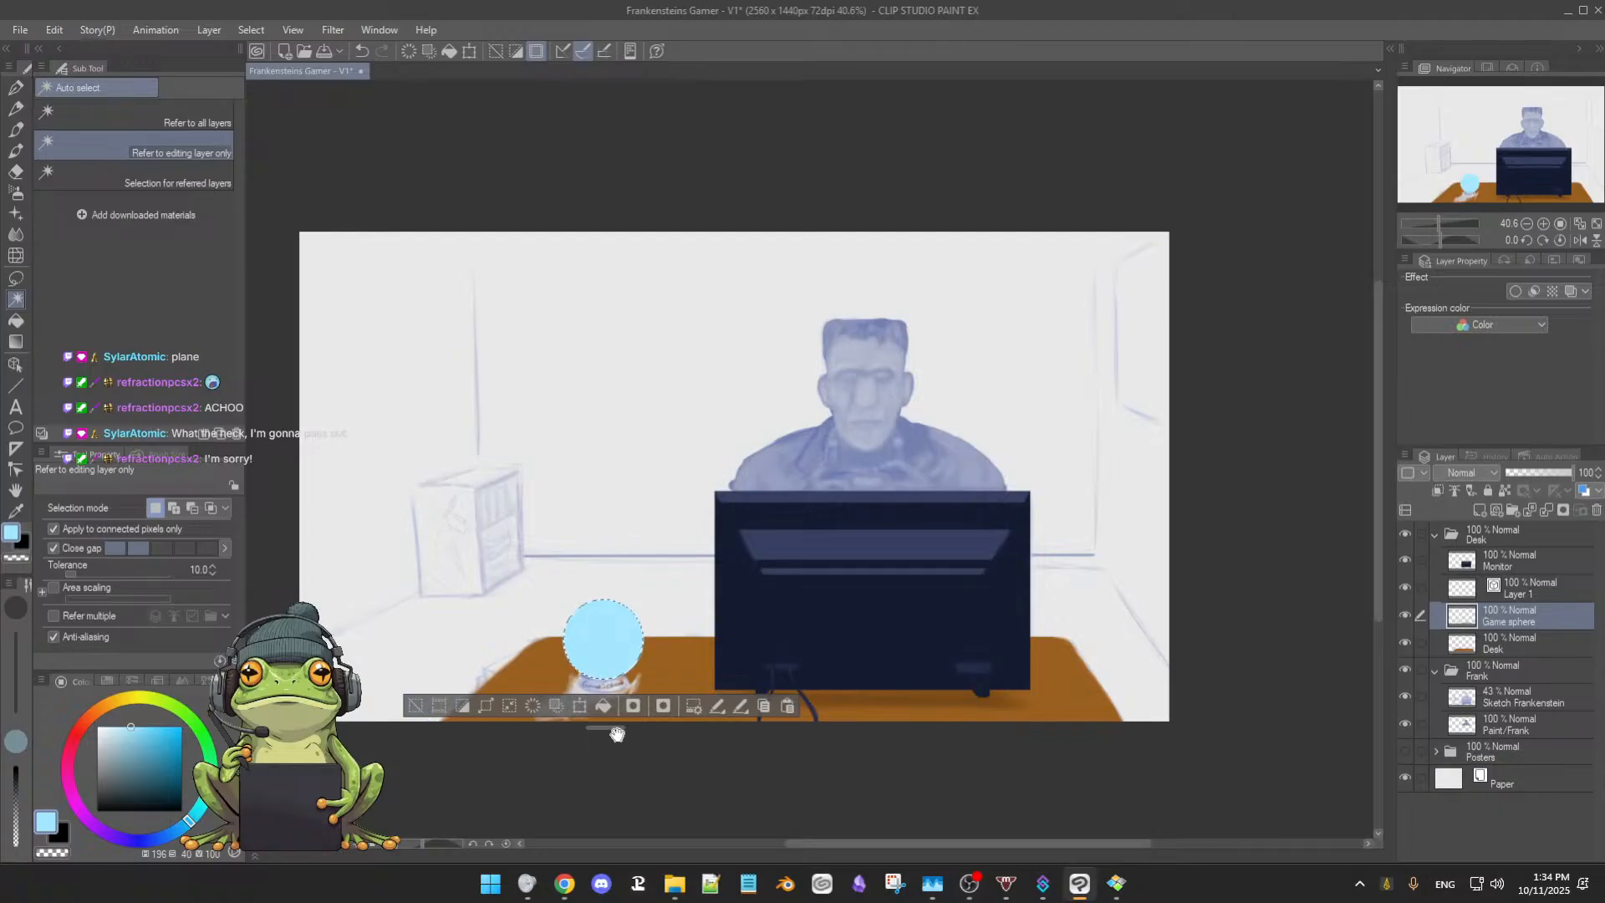
Add a new raster layer above Game sphere and mask it to the circular selection
drag(616, 734, 617, 772)
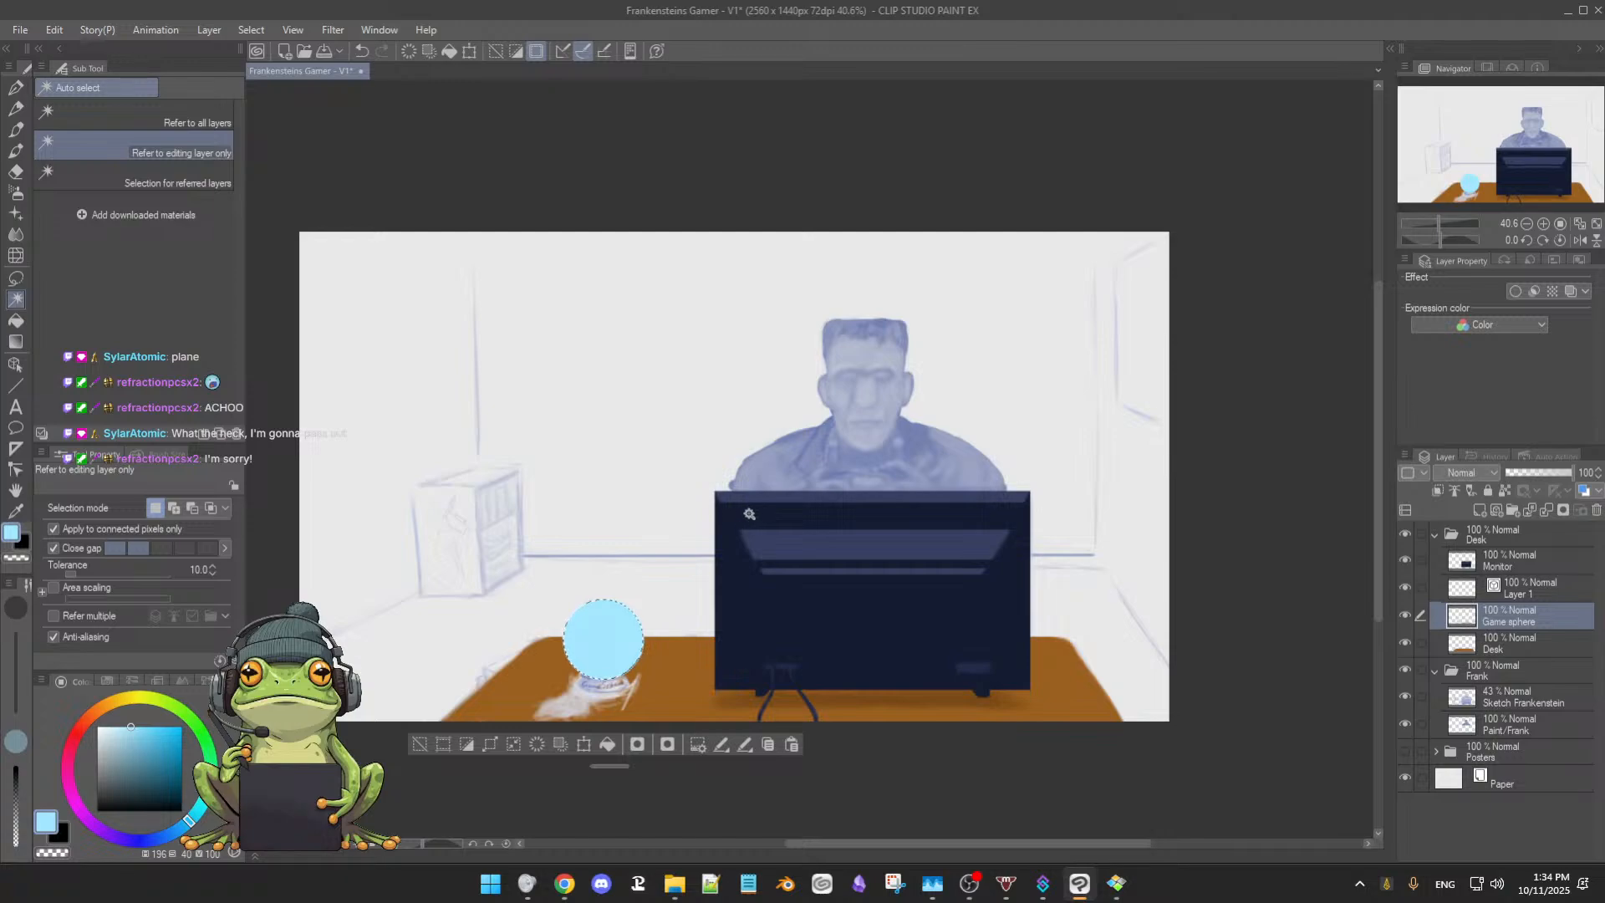
scroll(749, 513, up, 1)
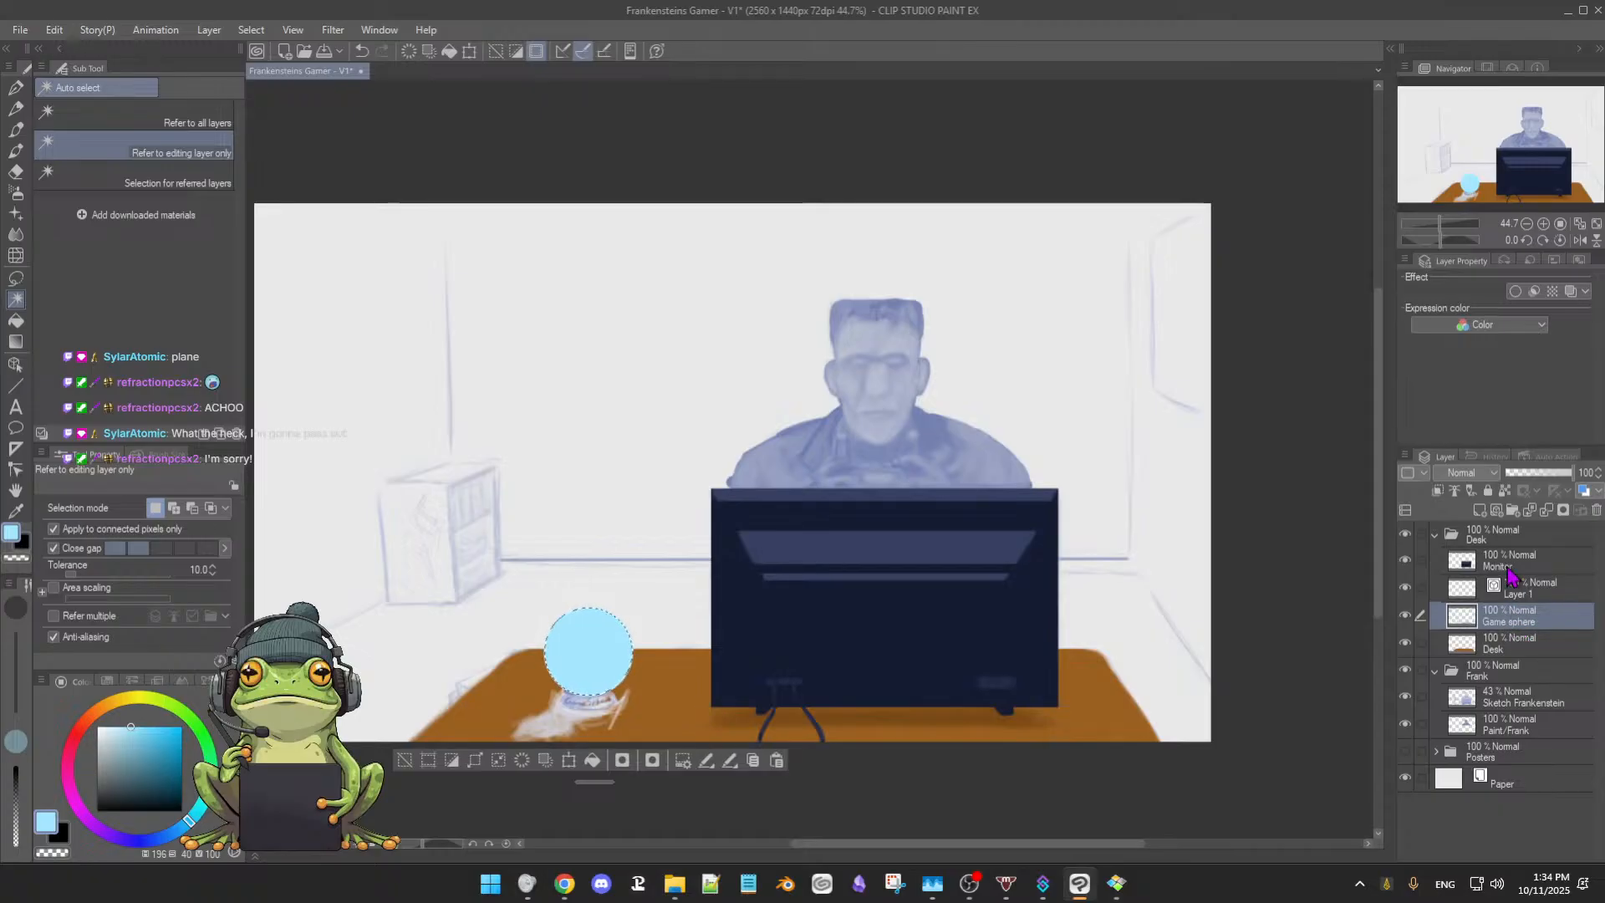
click(1481, 512)
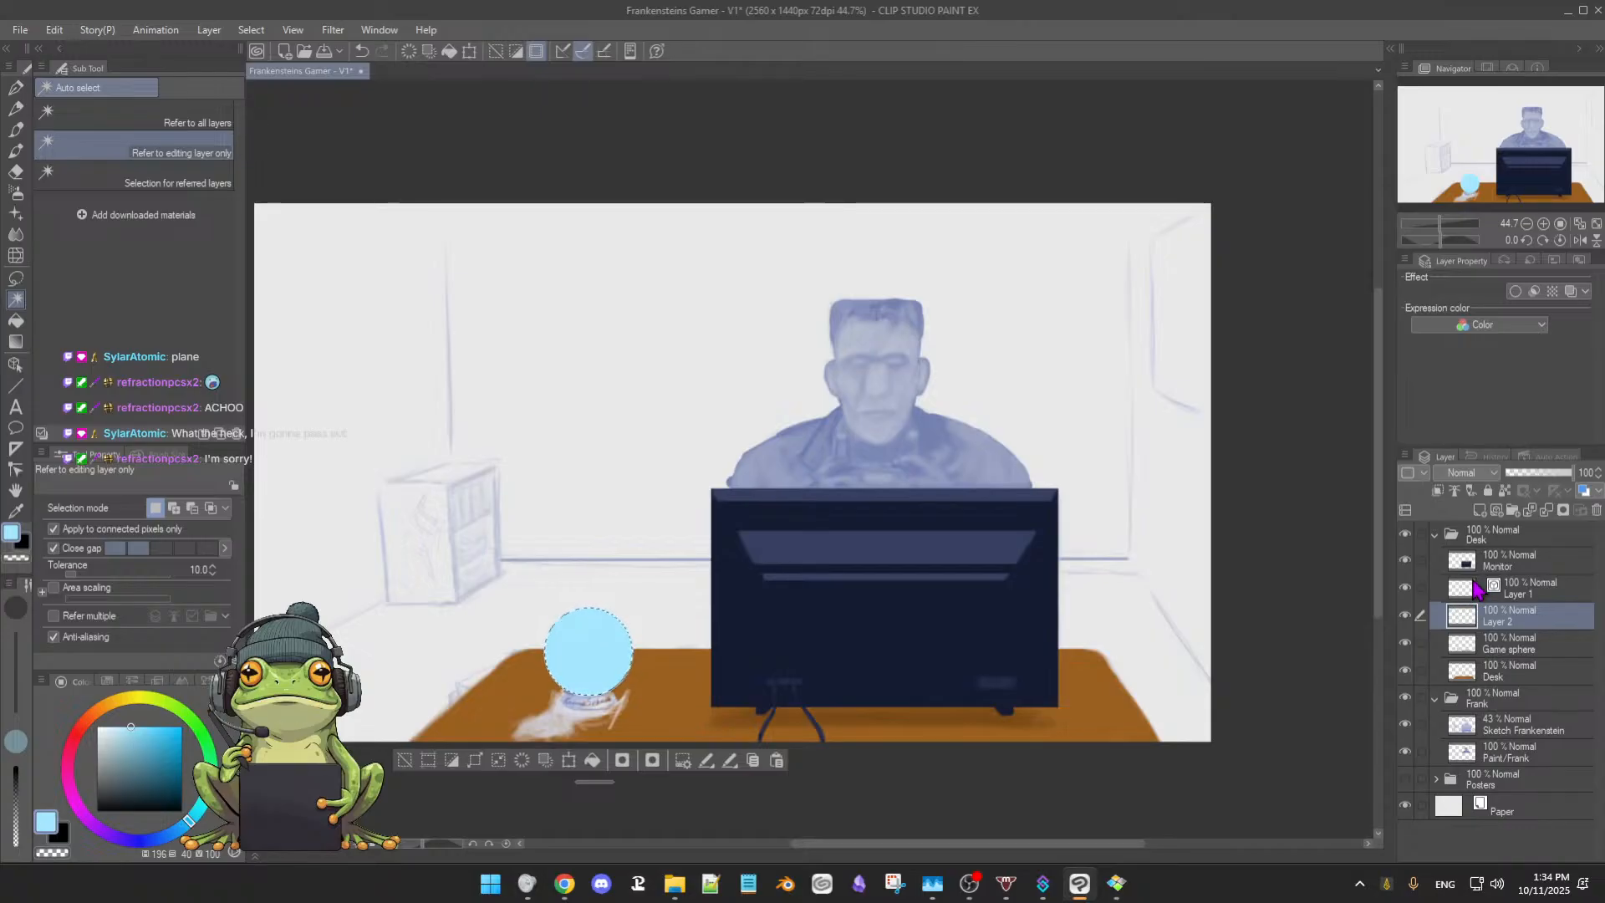
click(1562, 512)
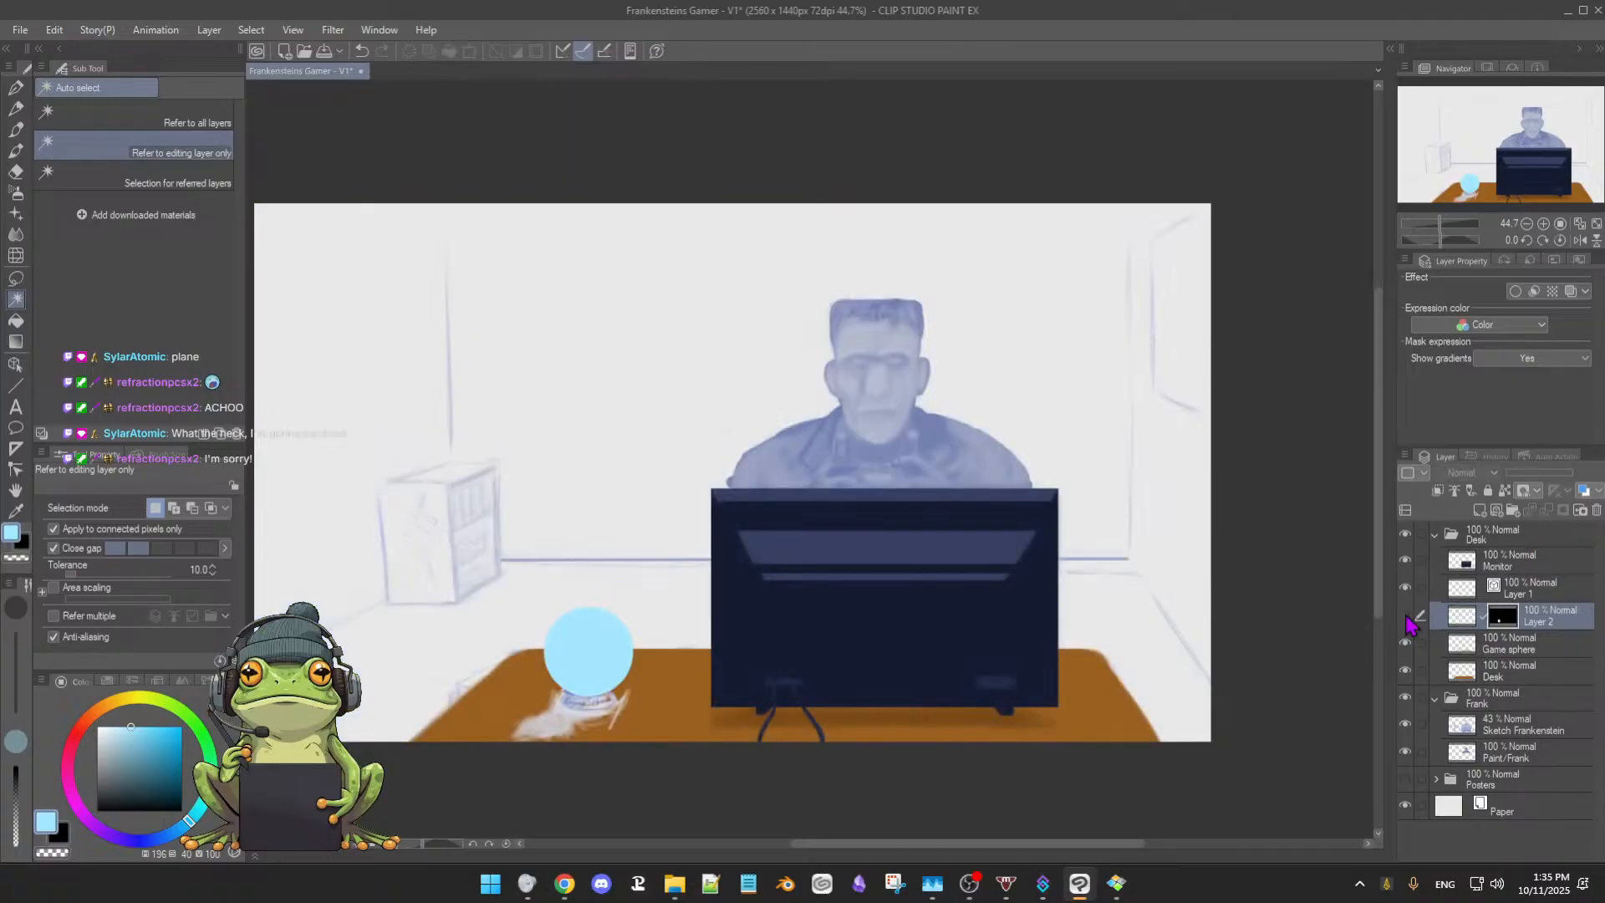
Hide masked Layer 2 and compare the canvas with and without the Game sphere layer
click(1406, 617)
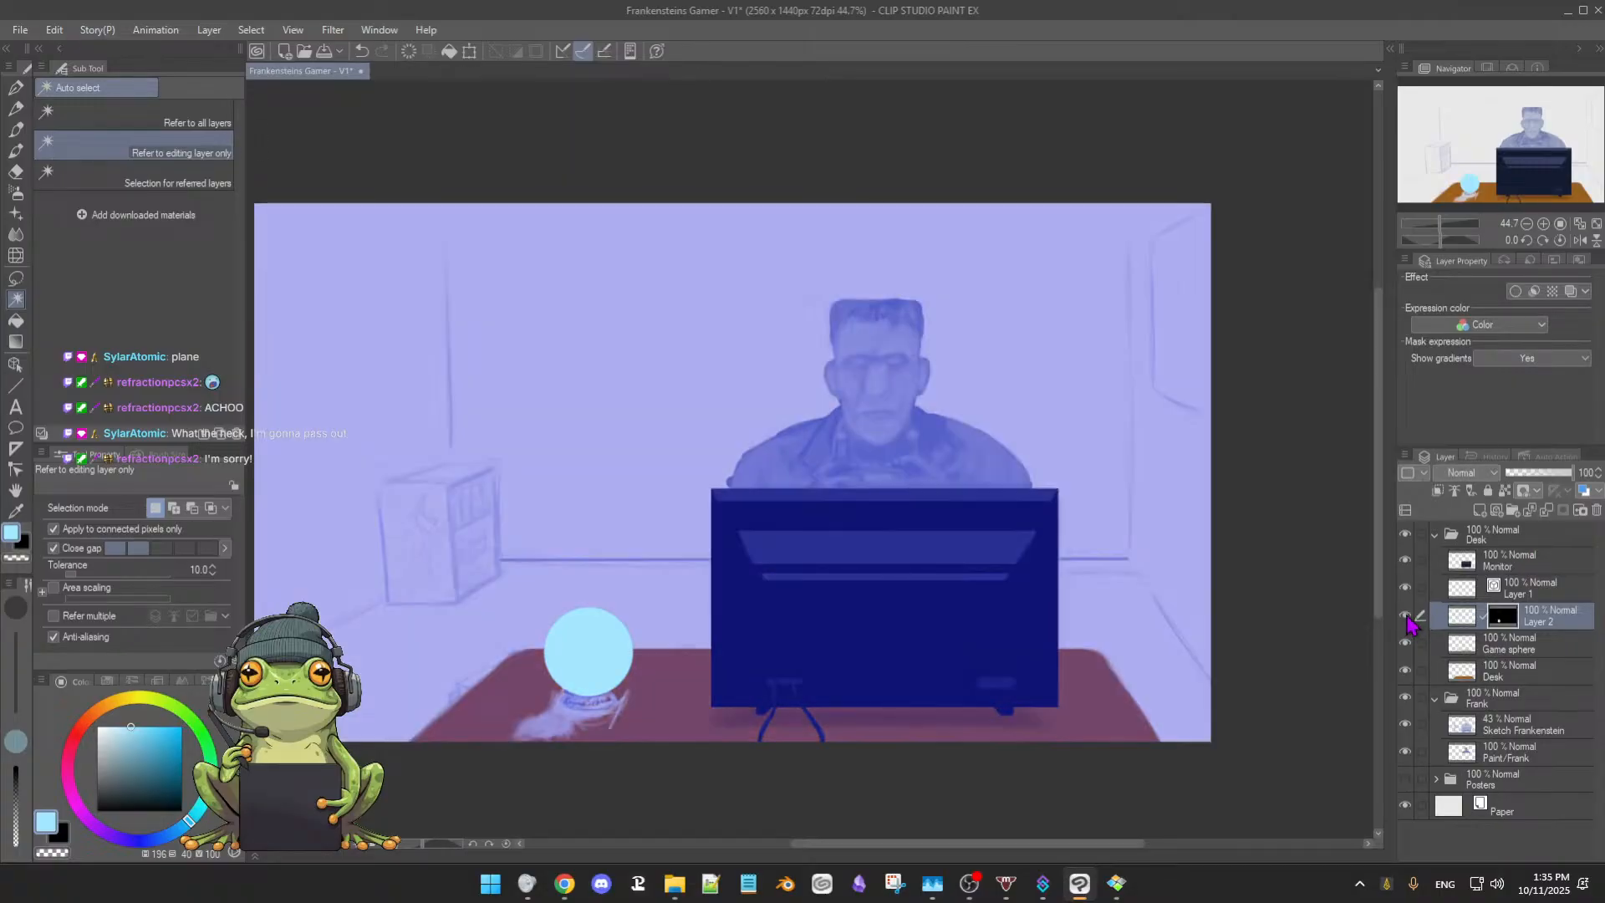
click(1407, 616)
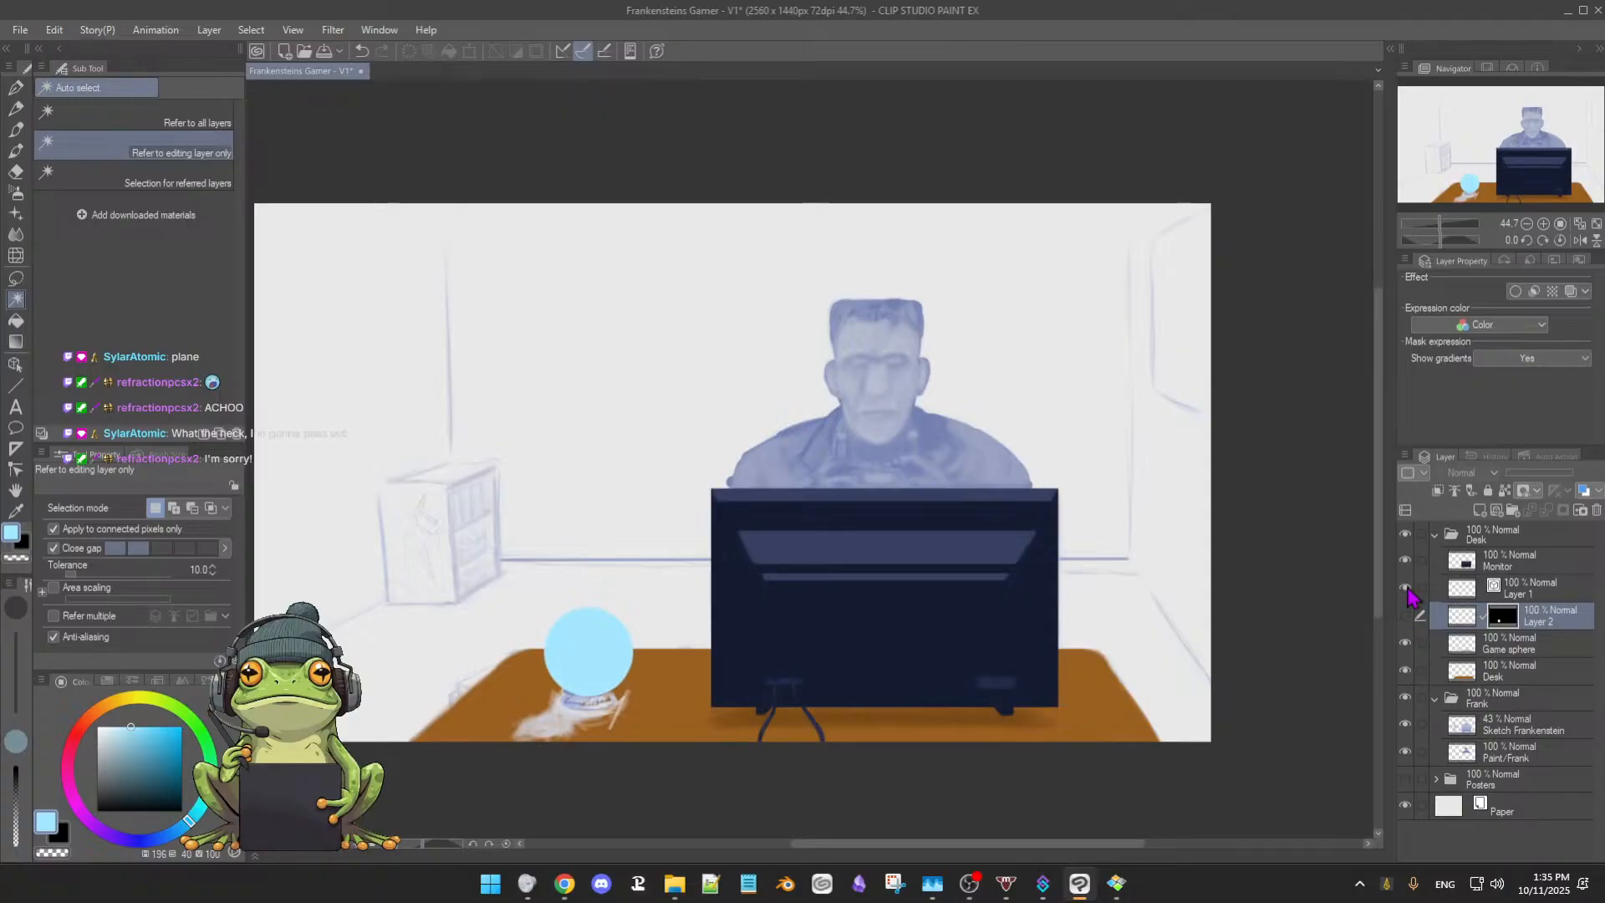
click(1405, 643)
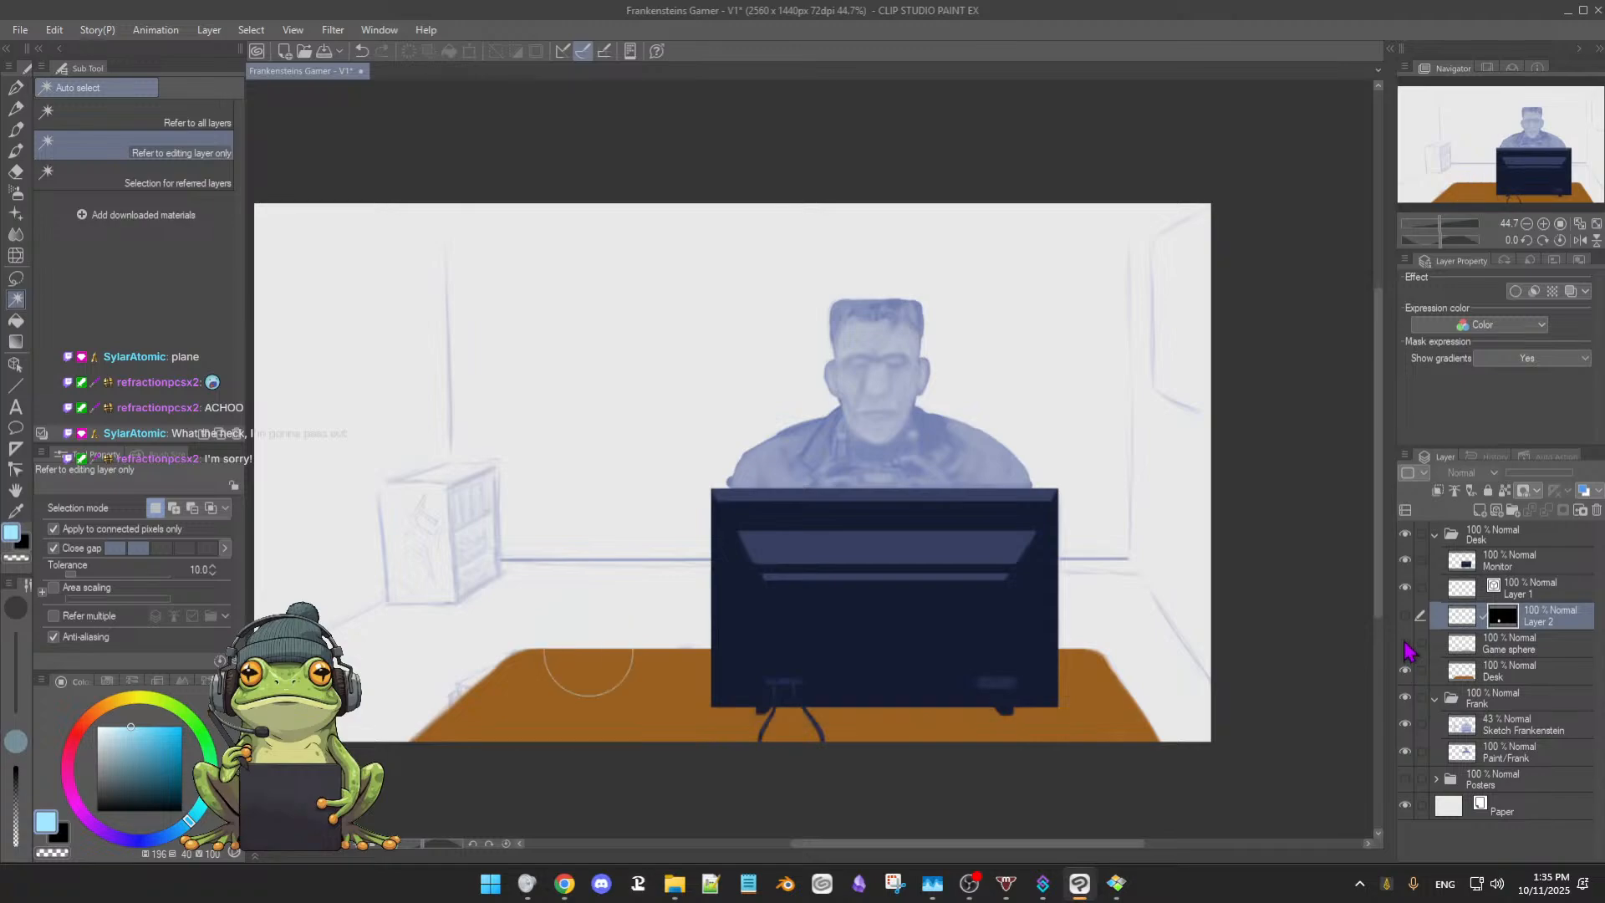
click(1405, 643)
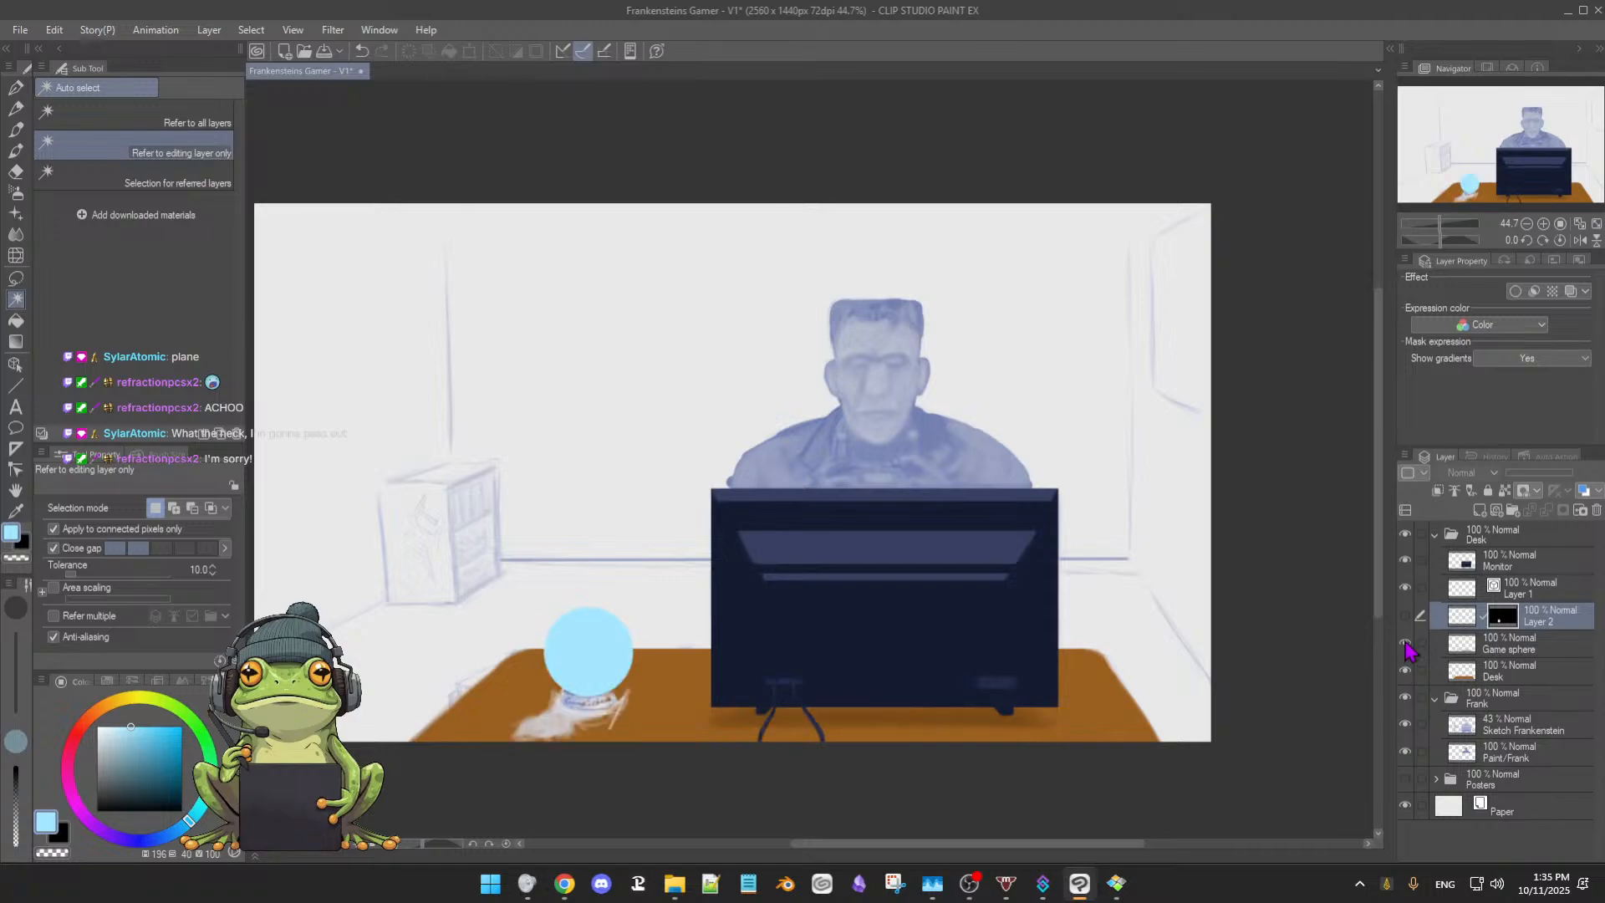
click(1405, 643)
click(1405, 643)
click(1405, 643)
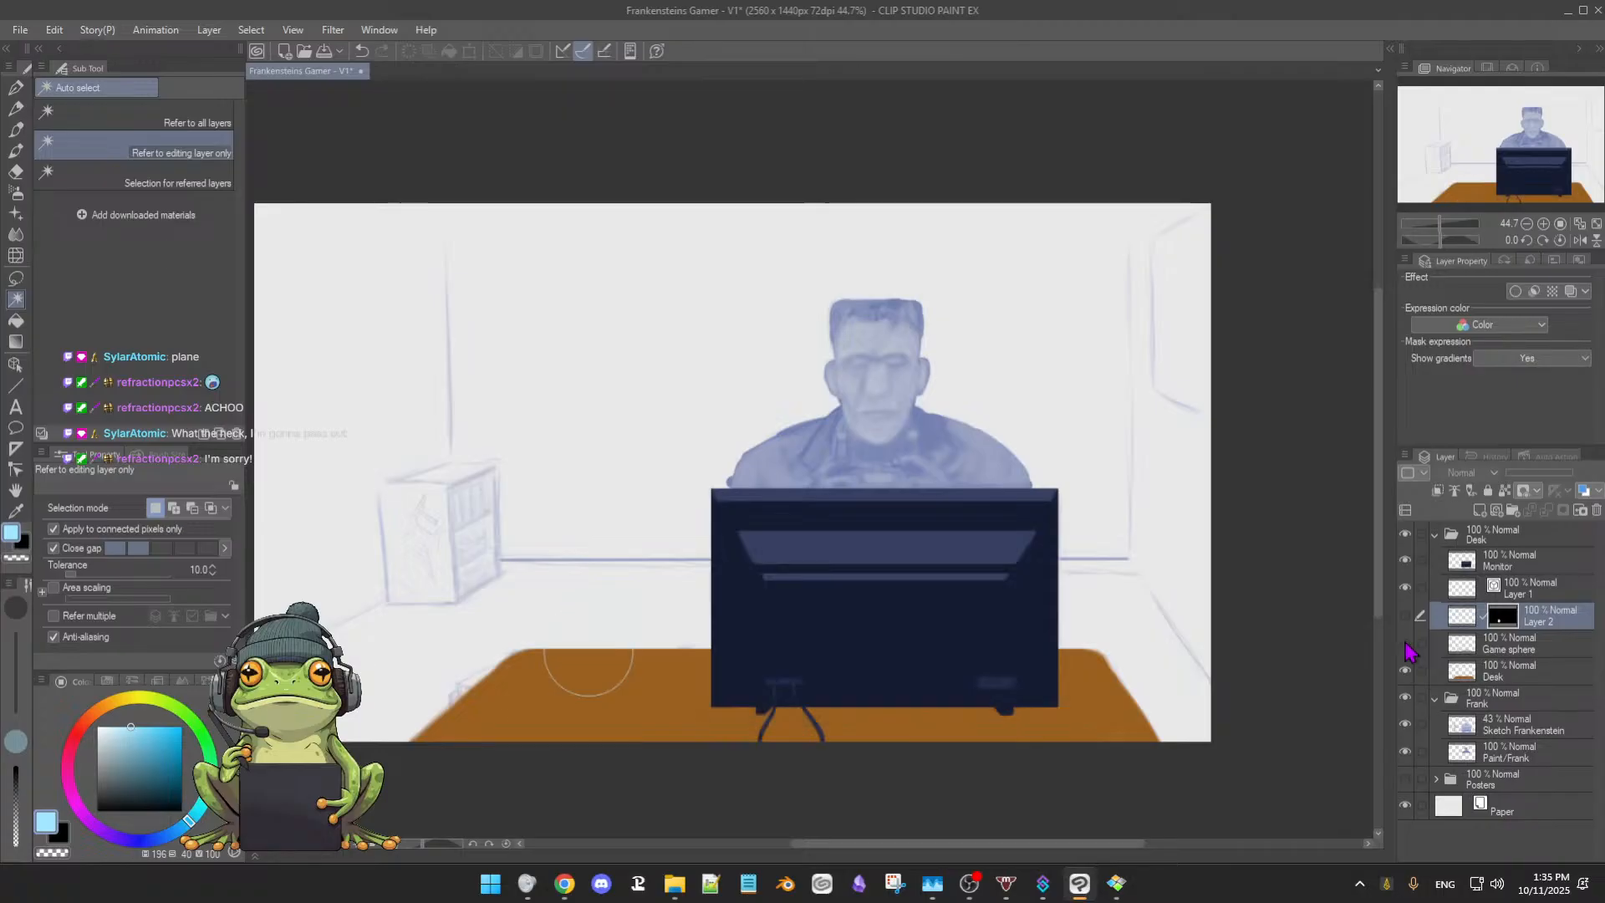
click(1405, 644)
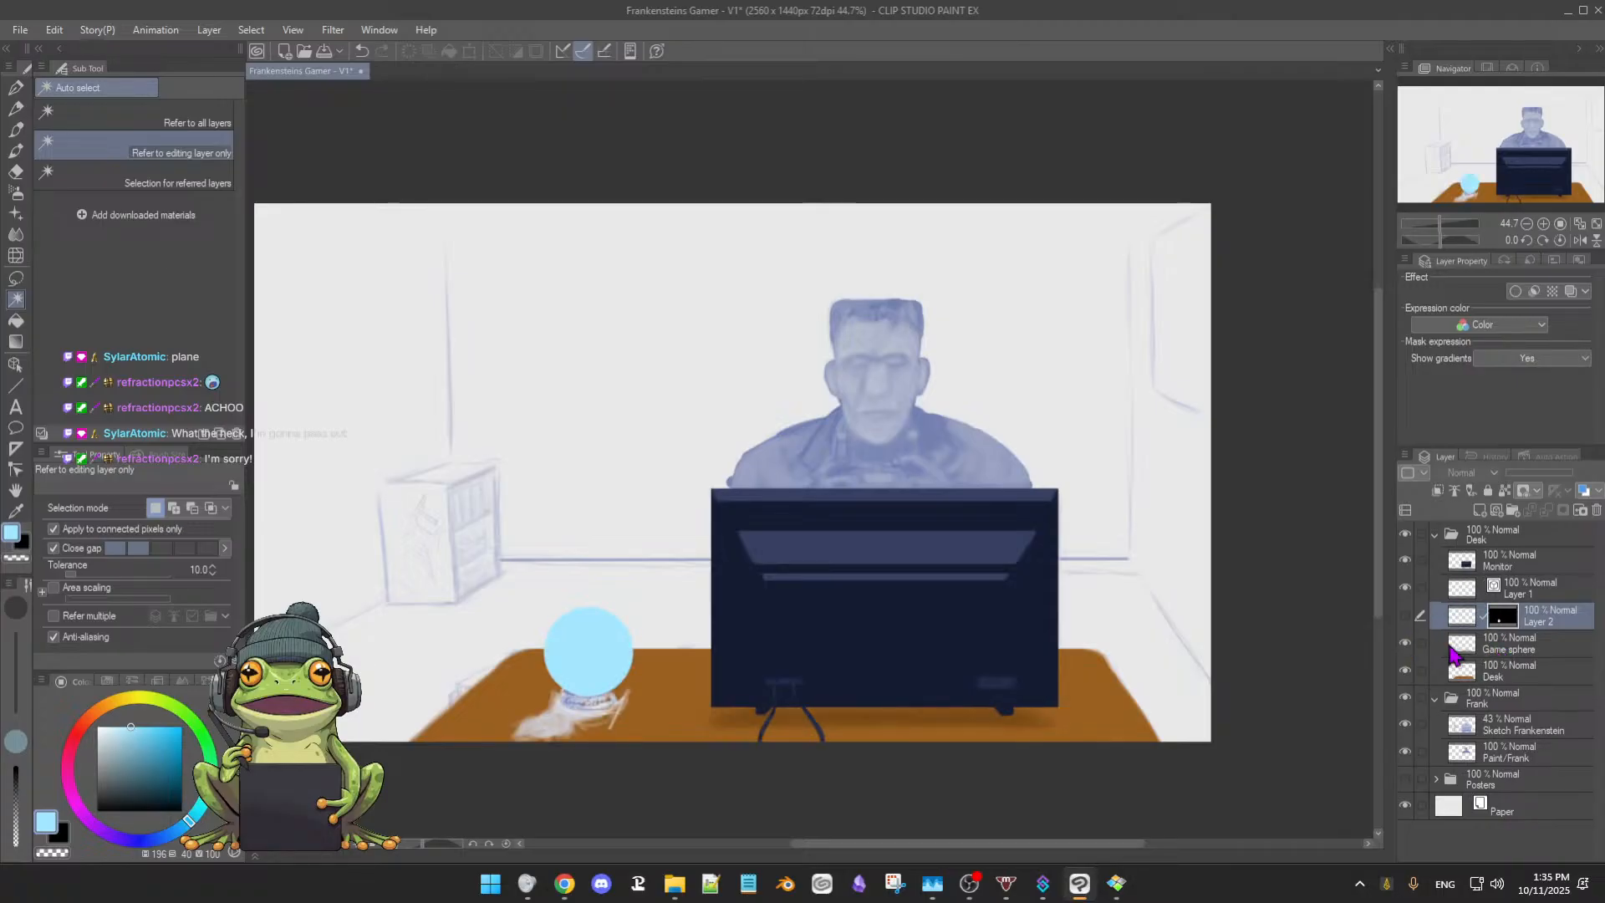
click(1405, 644)
click(1406, 644)
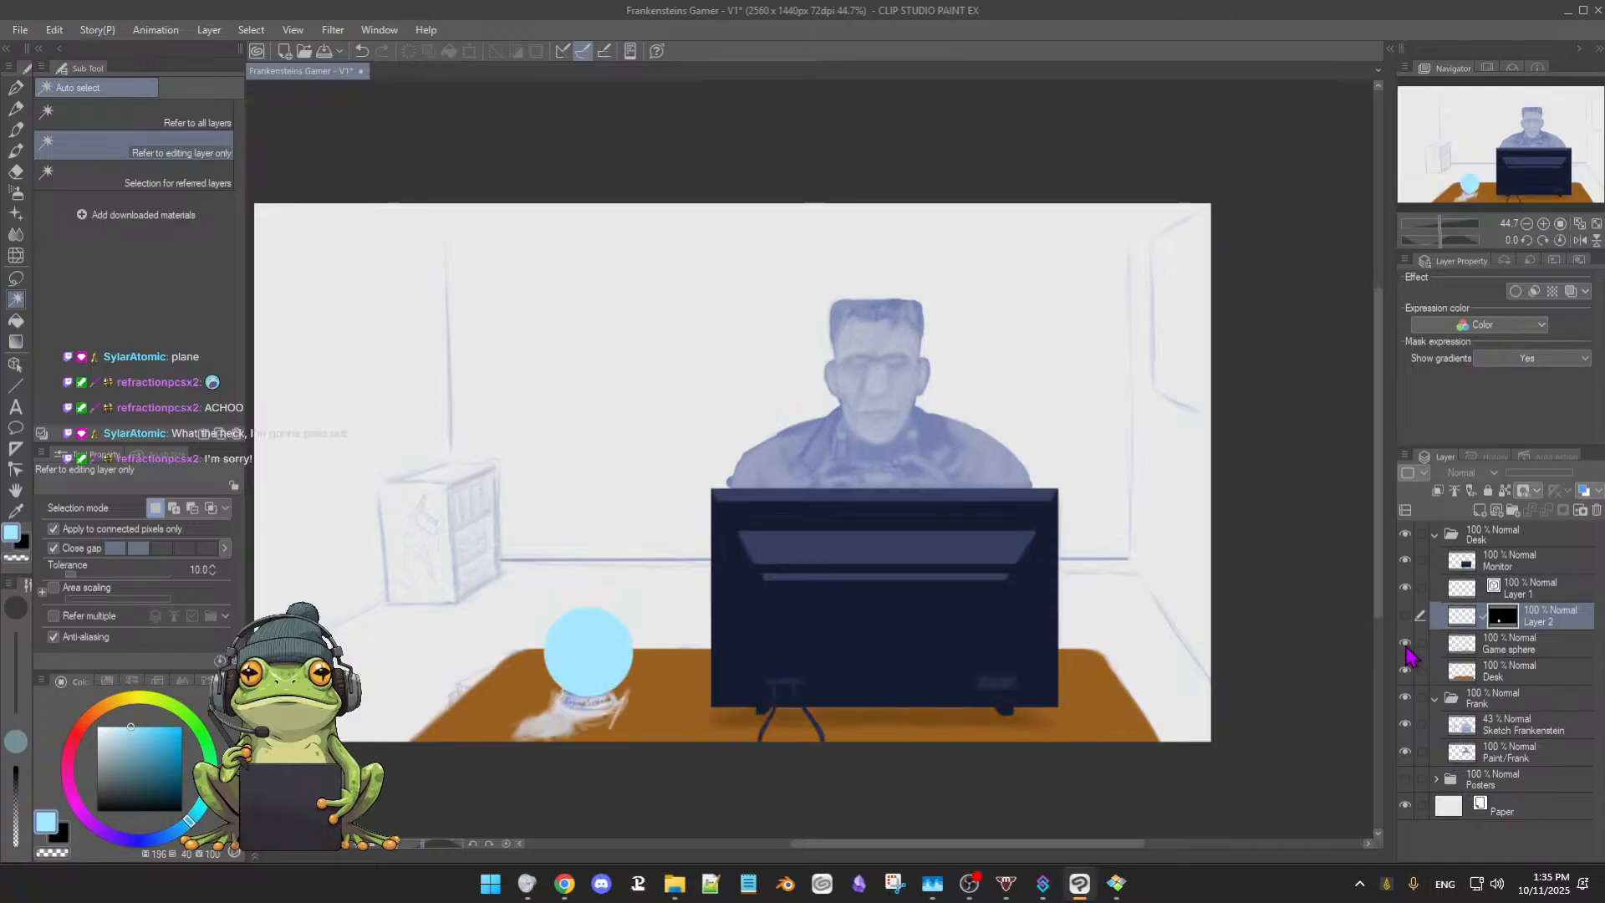
Erase the light blue circle and the old sphere sketch from the Game sphere layer with the Hard eraser at size 85.5
click(1512, 652)
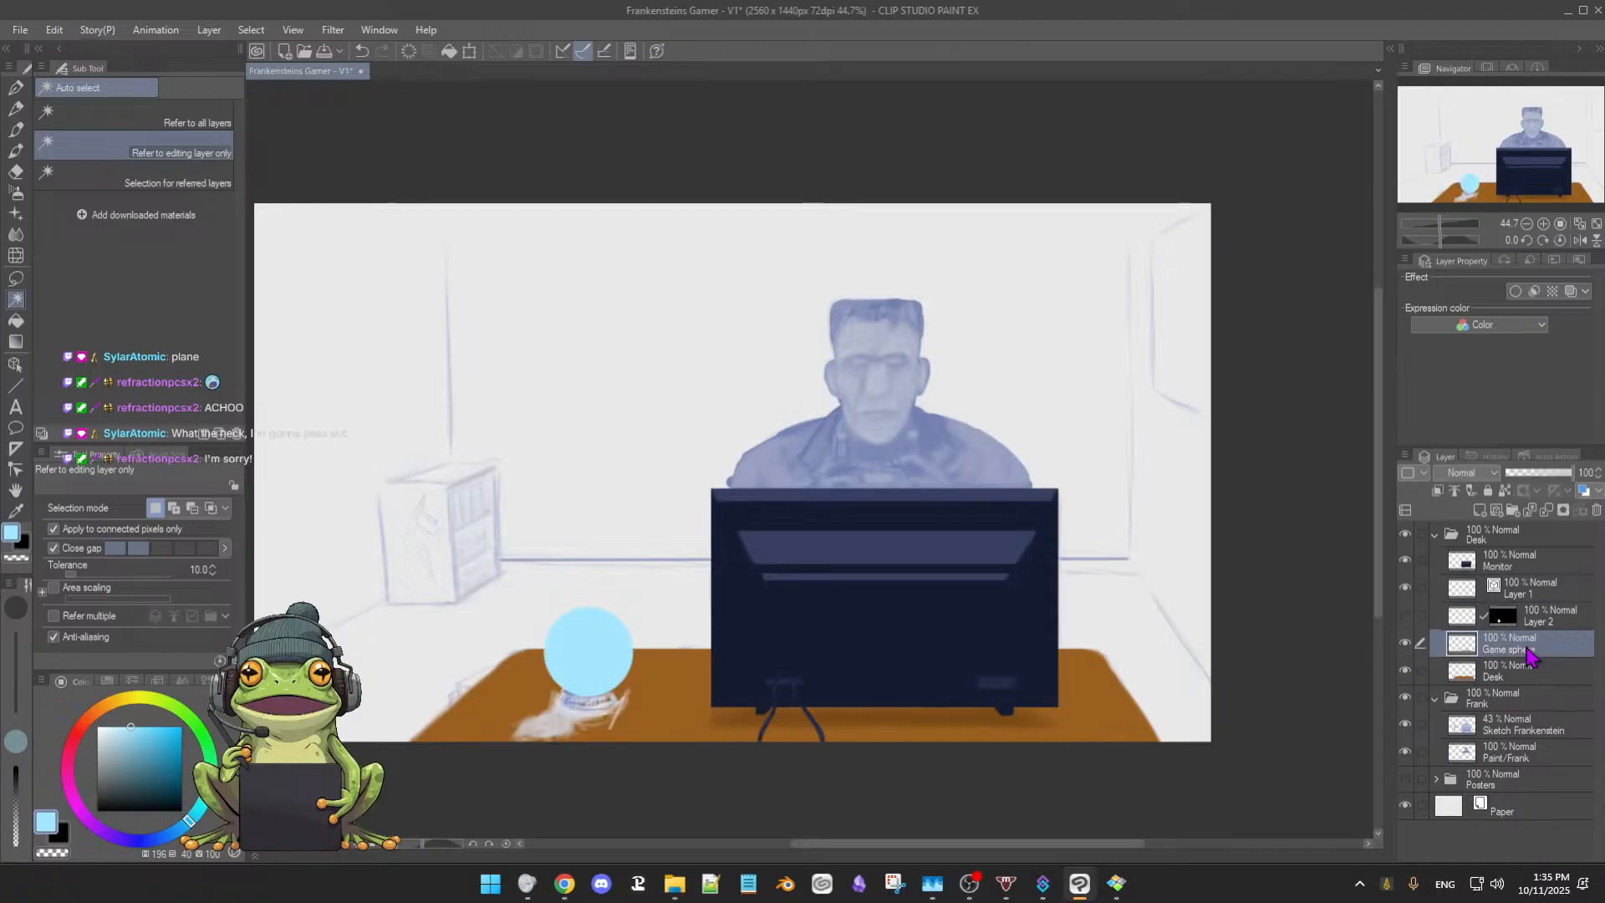
click(1406, 644)
click(1406, 644)
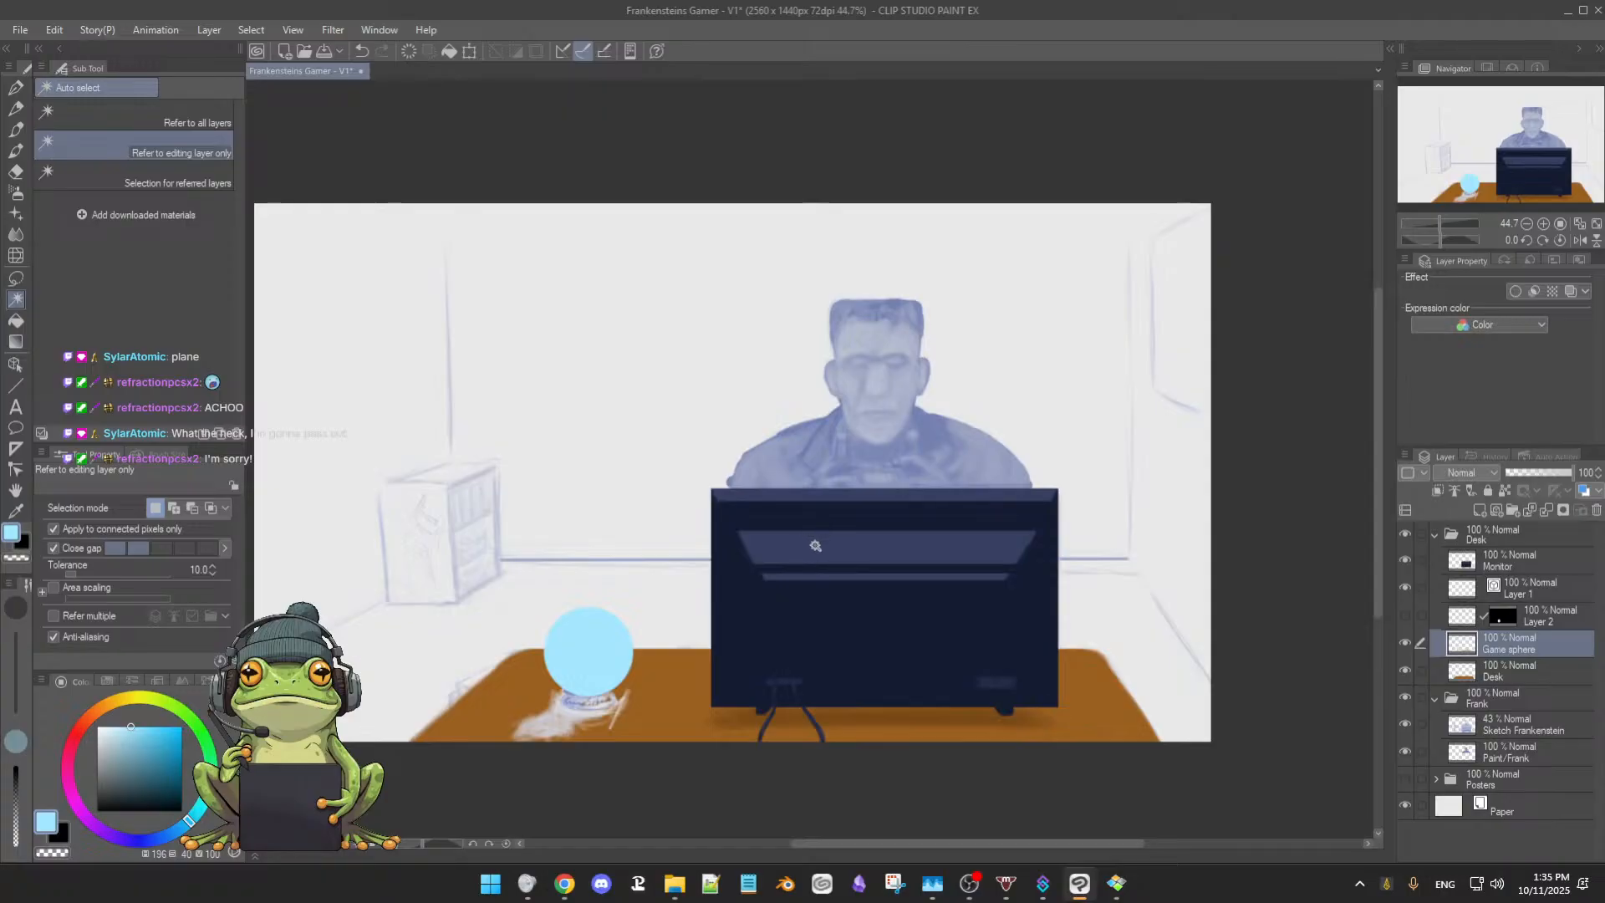
key(e)
mouse_move(633, 567)
ctrl+alt+mouse_down()
mouse_move(644, 577)
mouse_move(570, 644)
mouse_move(577, 660)
mouse_move(604, 639)
mouse_move(616, 663)
mouse_move(637, 656)
mouse_move(529, 727)
mouse_move(602, 724)
mouse_move(581, 717)
ctrl+alt+mouse_up()
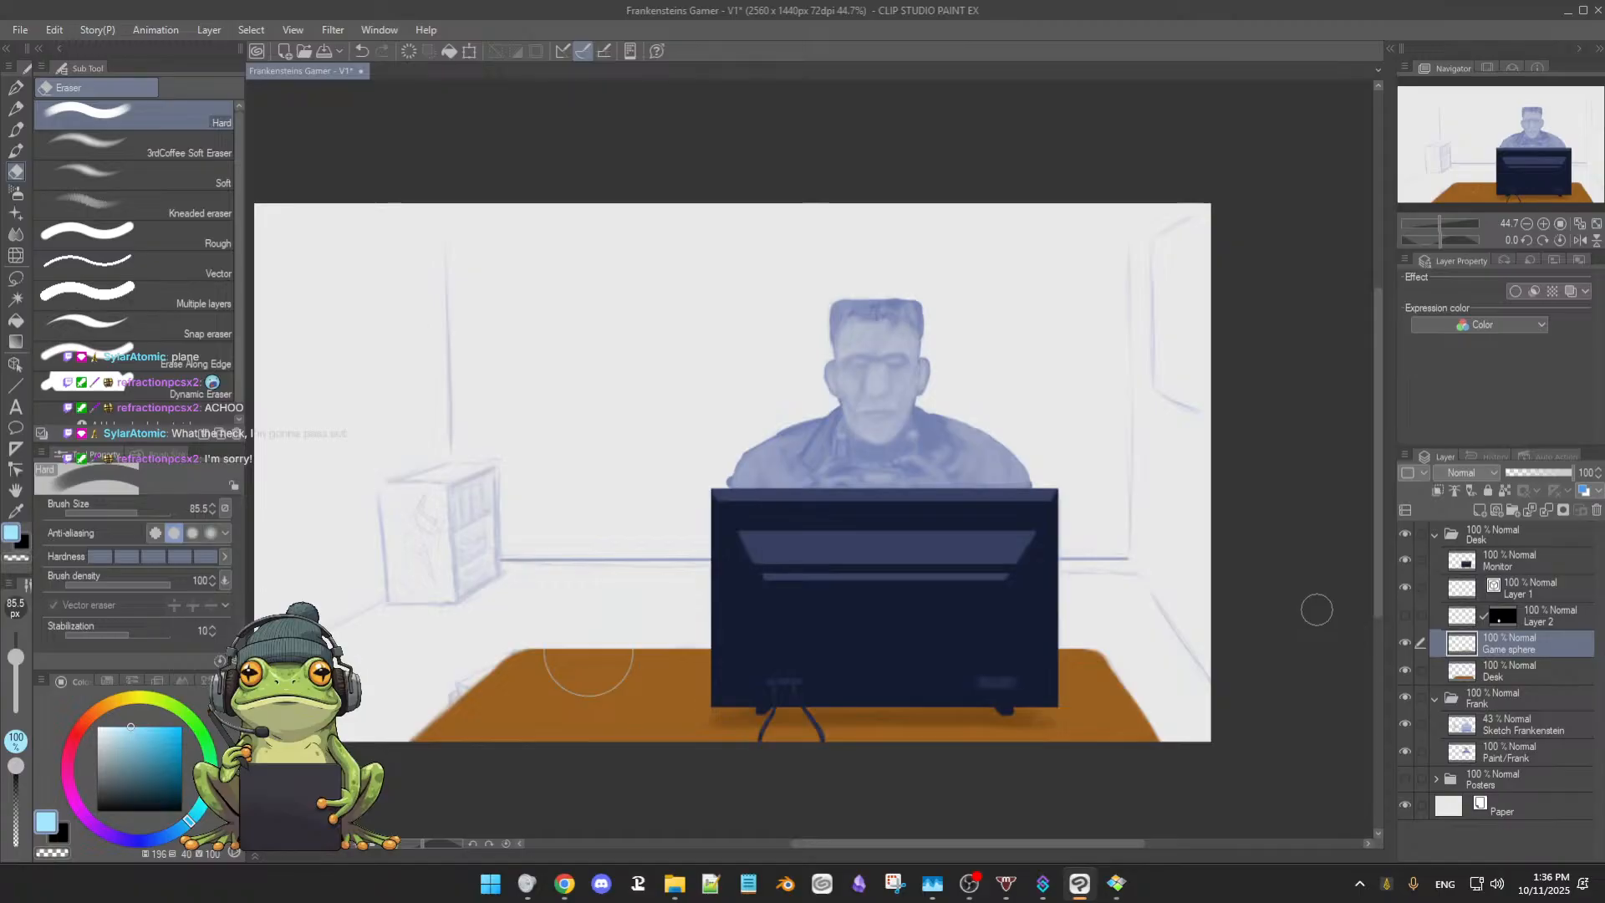
click(1405, 644)
click(1405, 643)
click(1406, 643)
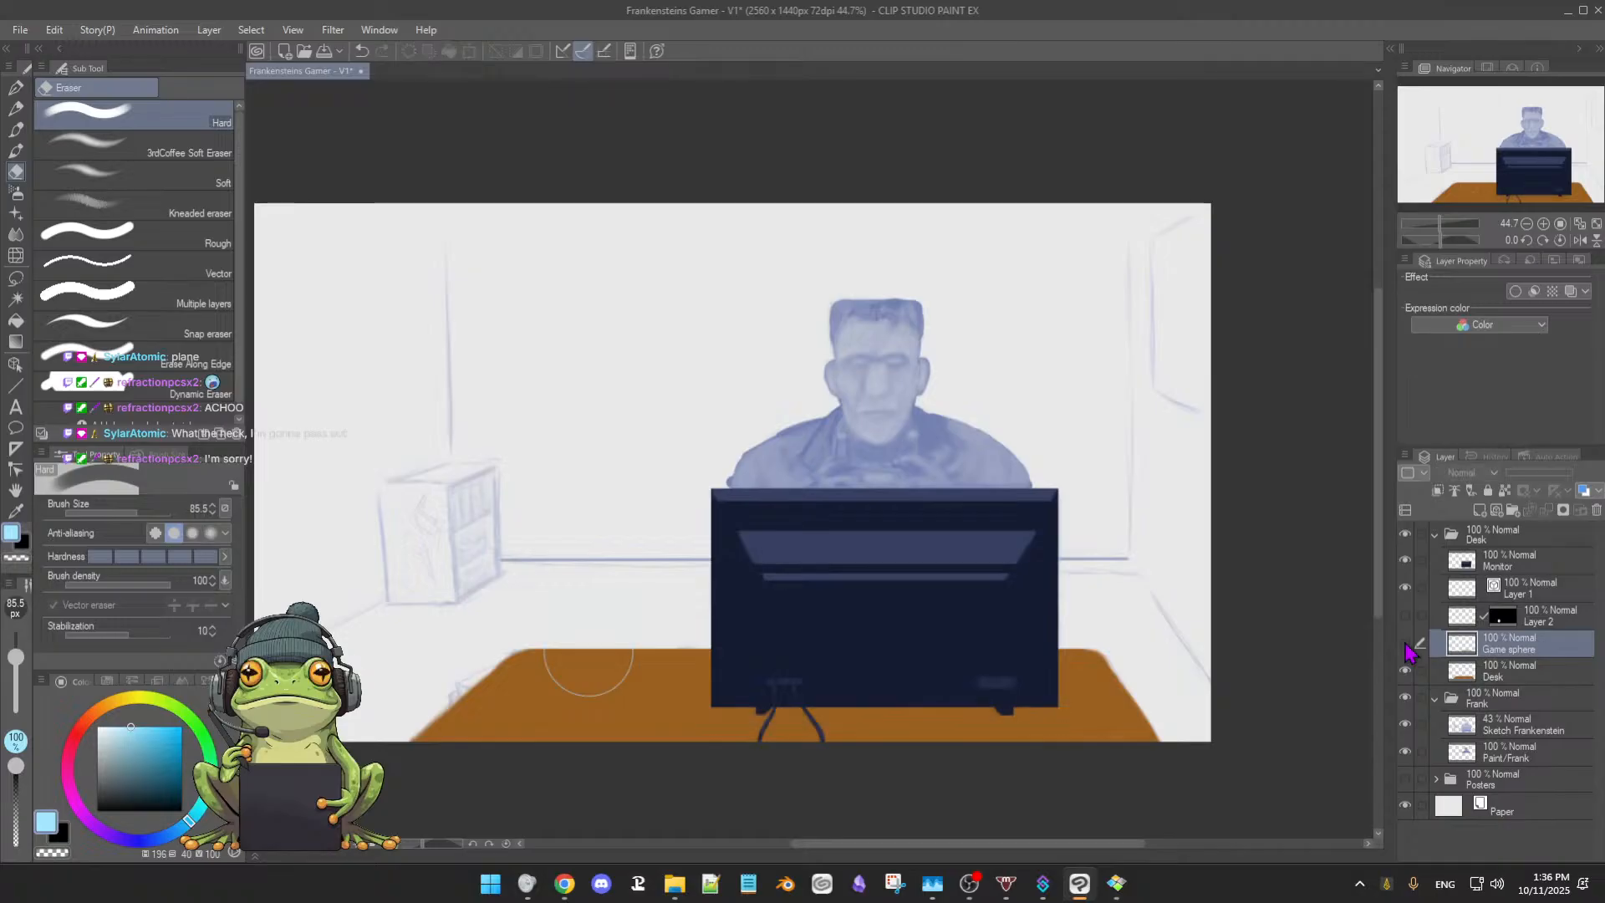
click(1406, 643)
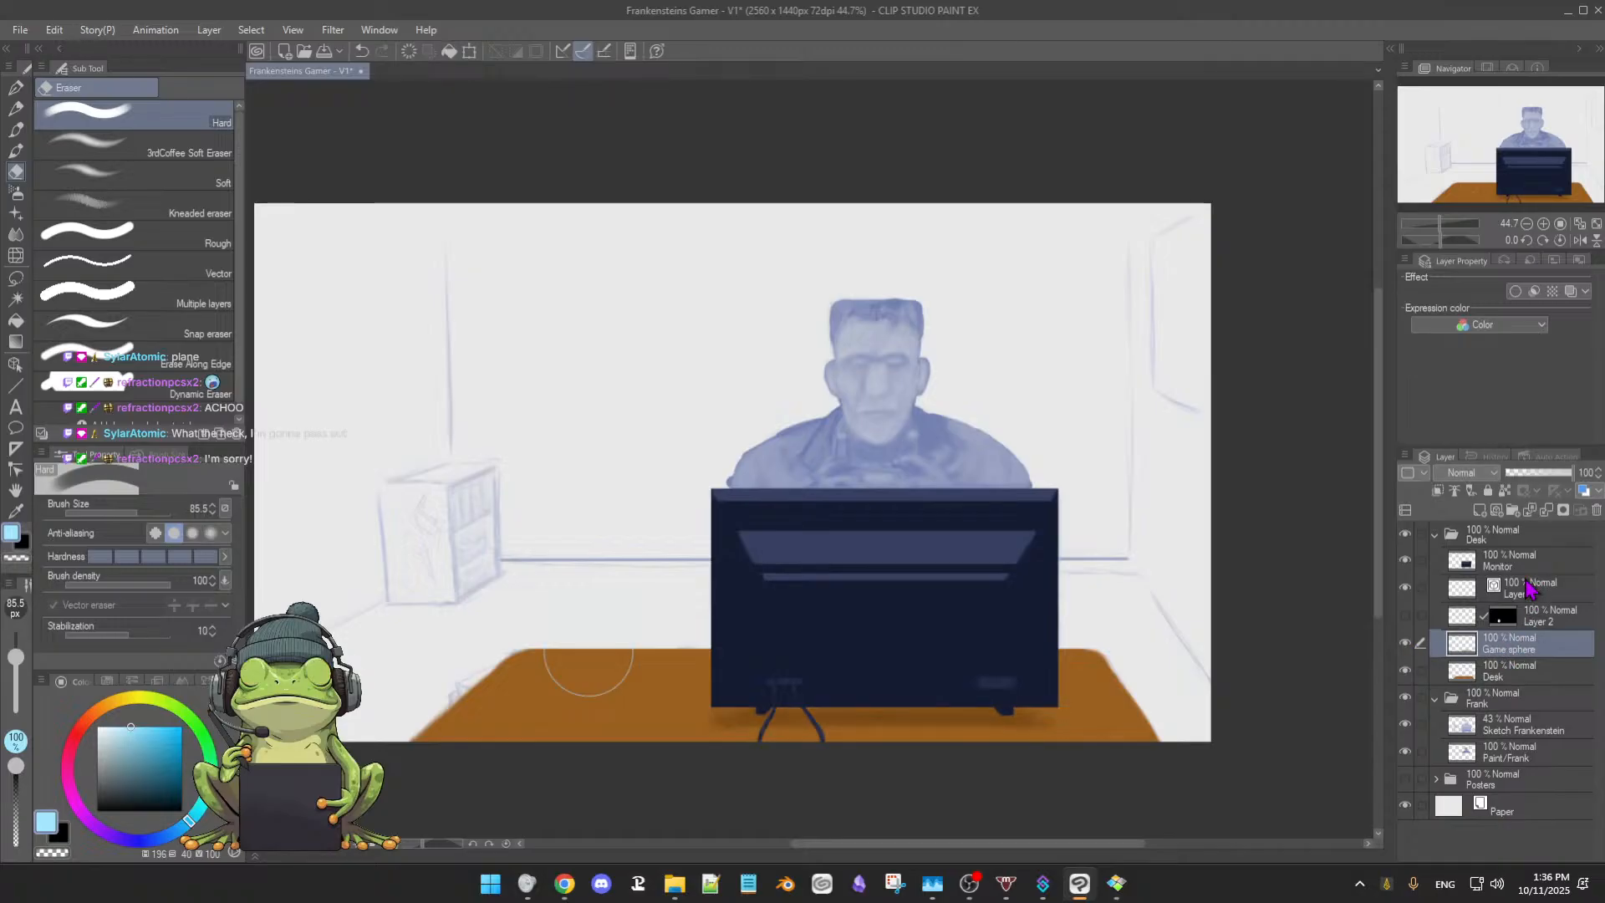
Show Layer 2 again and paint its masked circle solid light blue with the 3rdCoffee Soft Oil 2 brush at size 85.4
click(1545, 617)
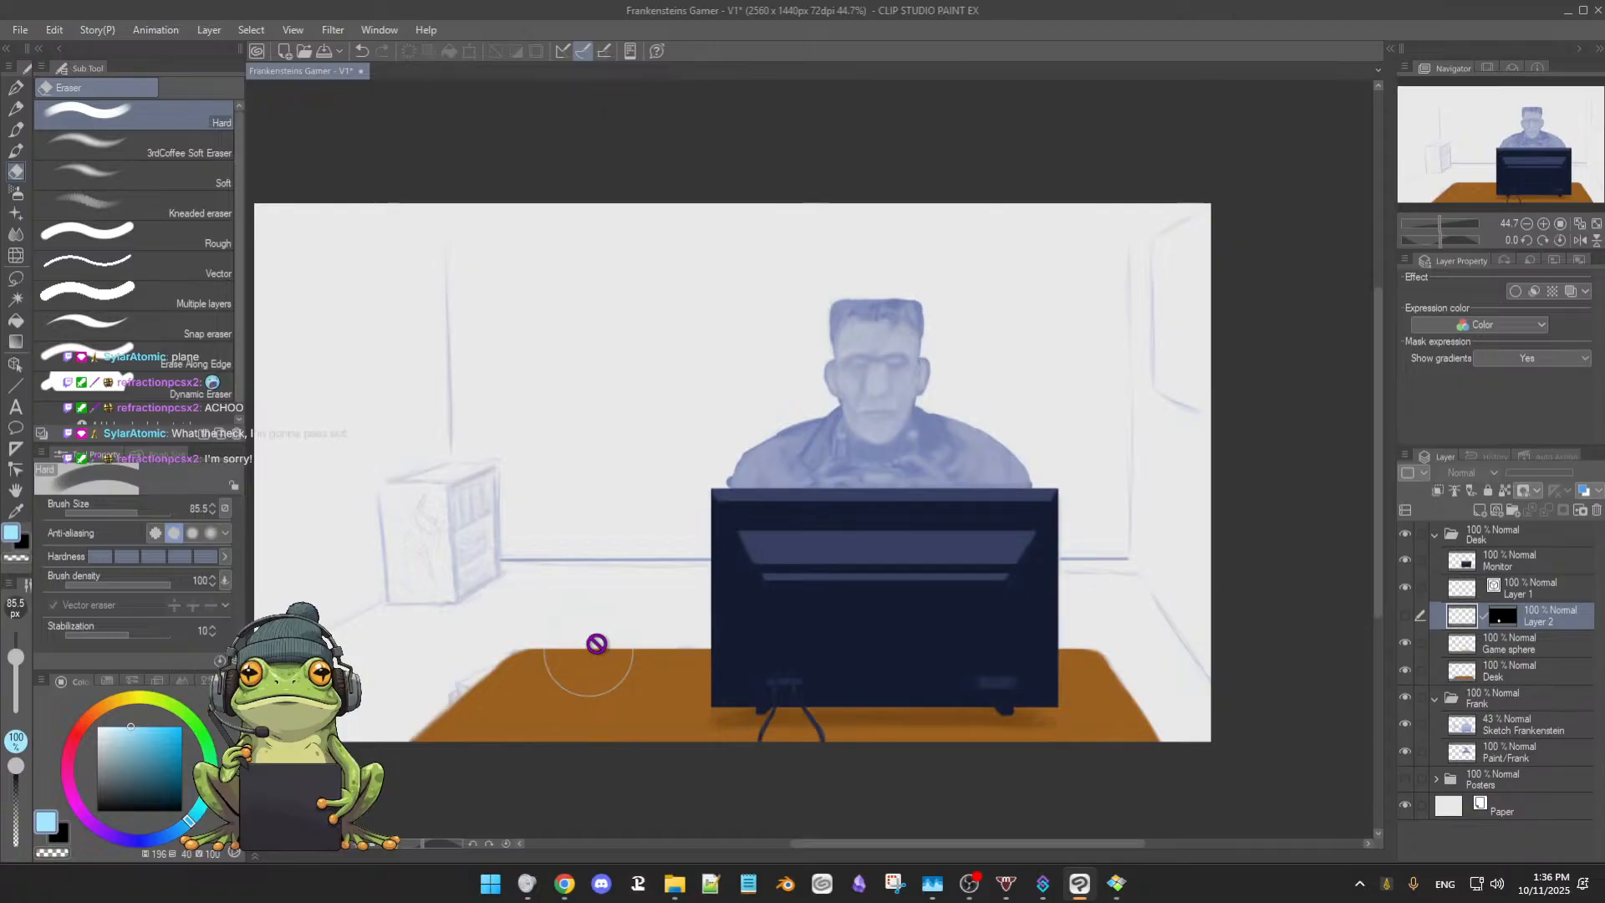
click(1405, 617)
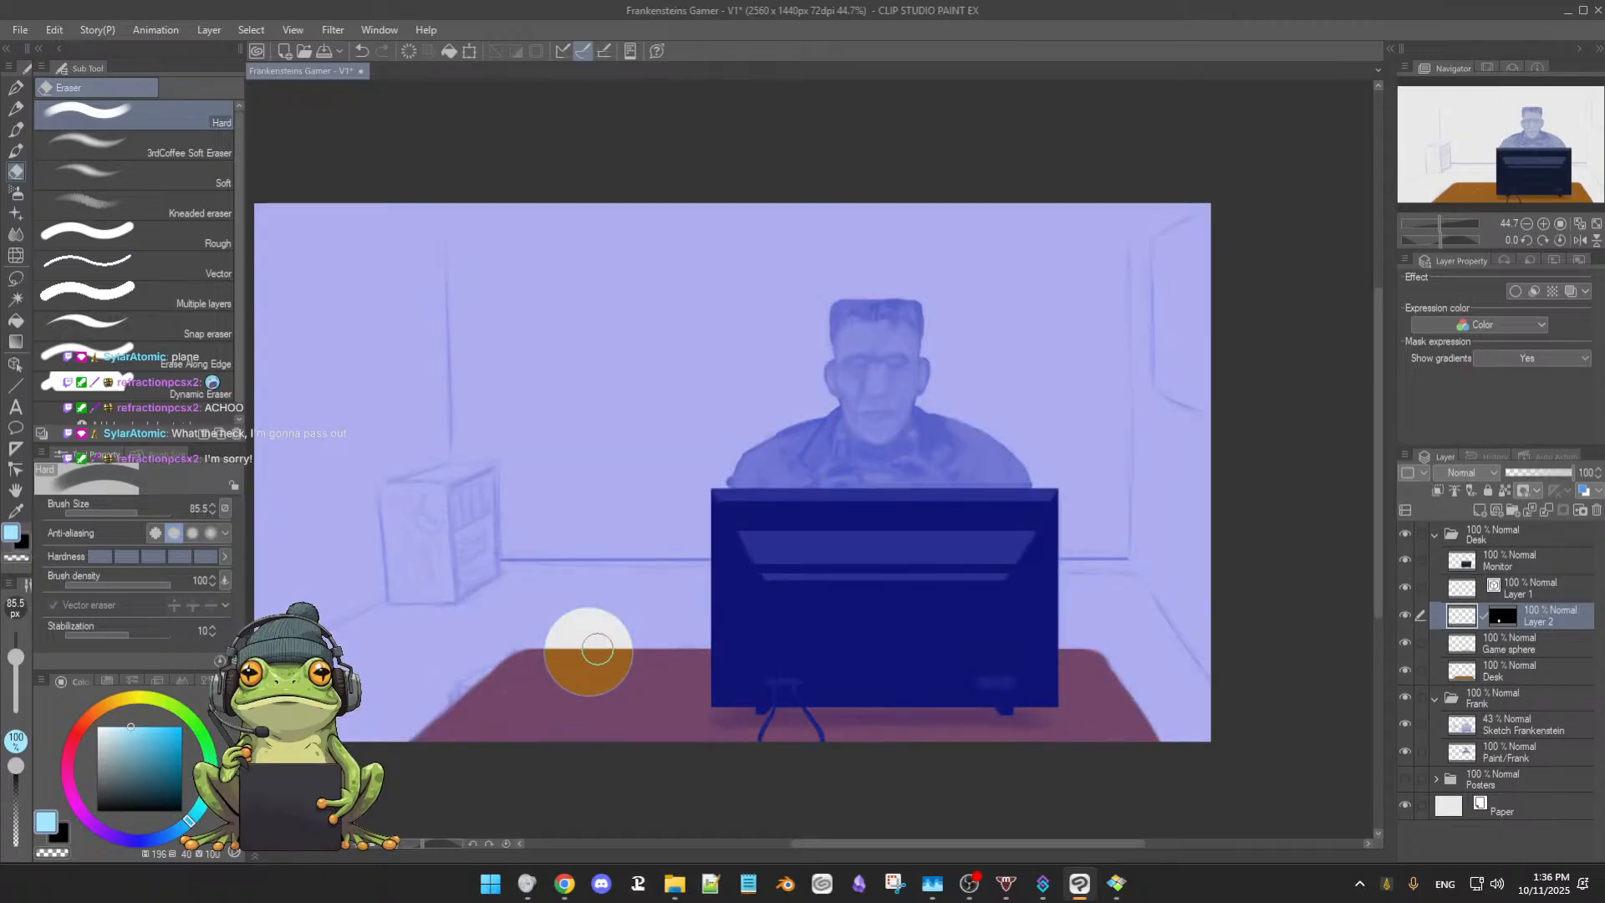
key(b)
mouse_move(598, 648)
ctrl+alt+mouse_down()
mouse_move(548, 641)
mouse_move(595, 601)
mouse_move(619, 636)
mouse_move(618, 694)
mouse_move(623, 641)
mouse_move(578, 599)
mouse_move(631, 620)
mouse_move(606, 594)
mouse_move(592, 660)
ctrl+alt+mouse_up()
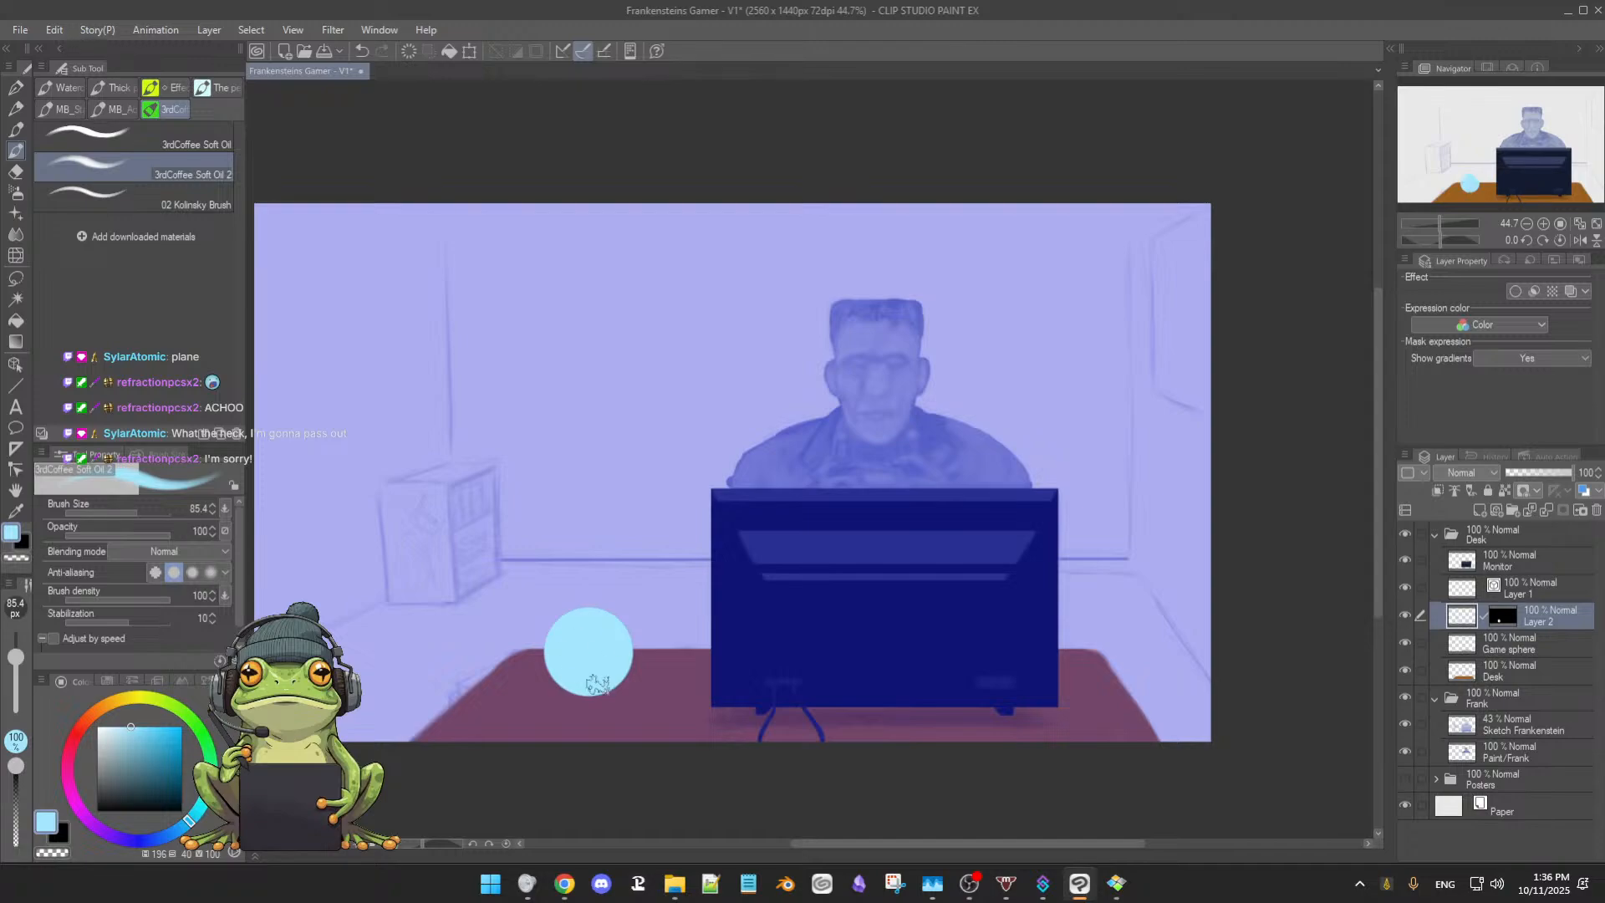
Lower Layer 2's opacity to 53% and pick a dark teal for the sphere's shading
click(1547, 474)
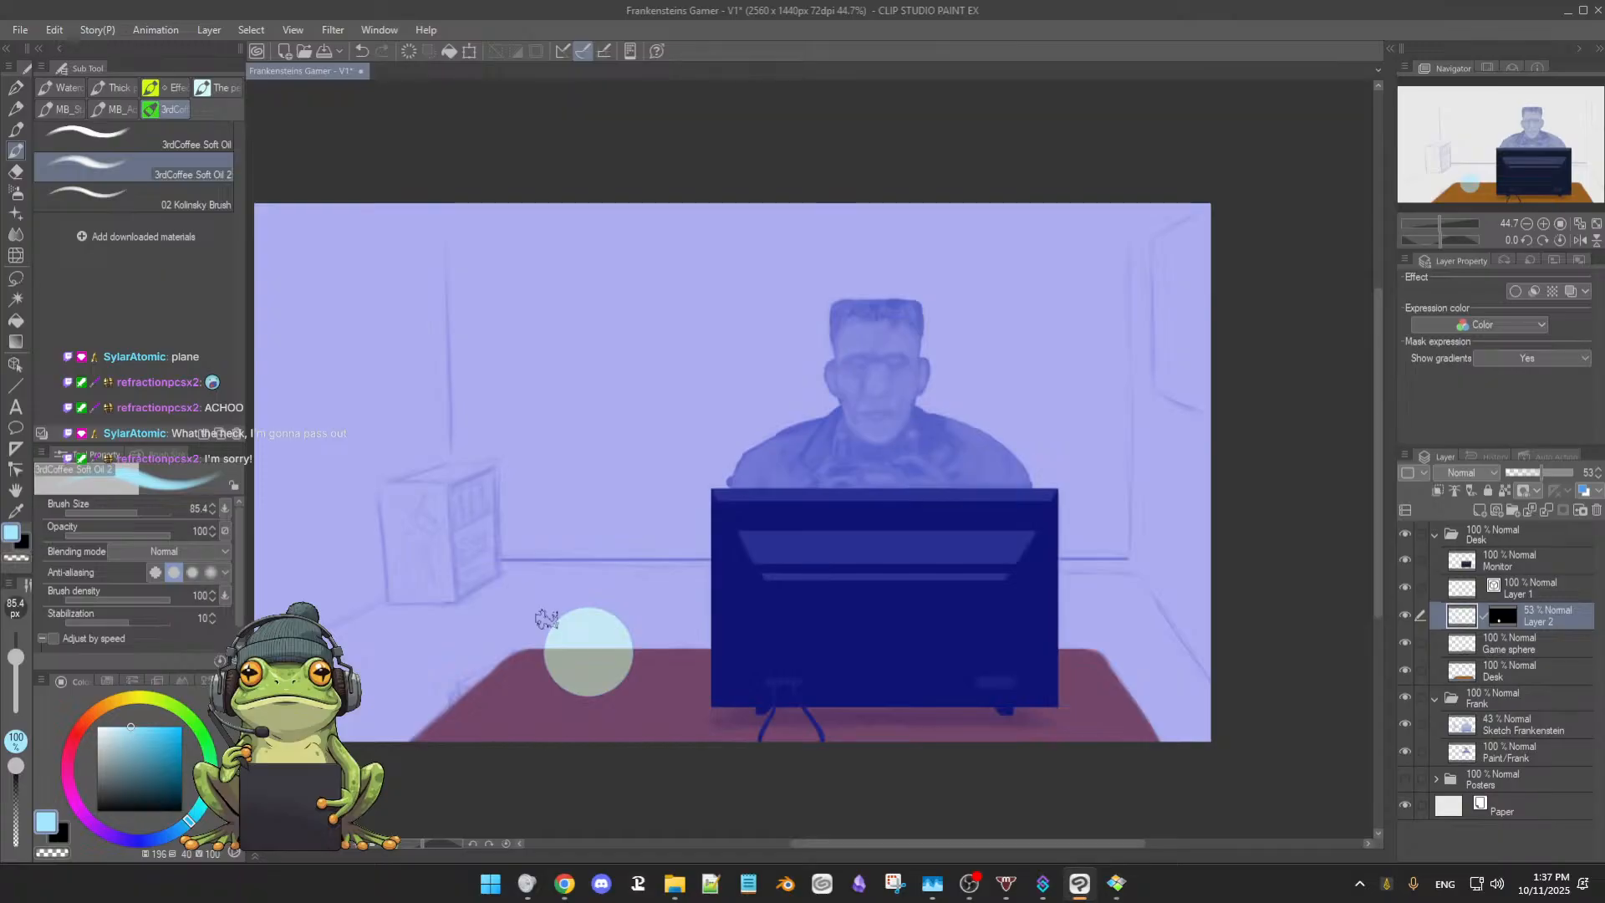
click(168, 790)
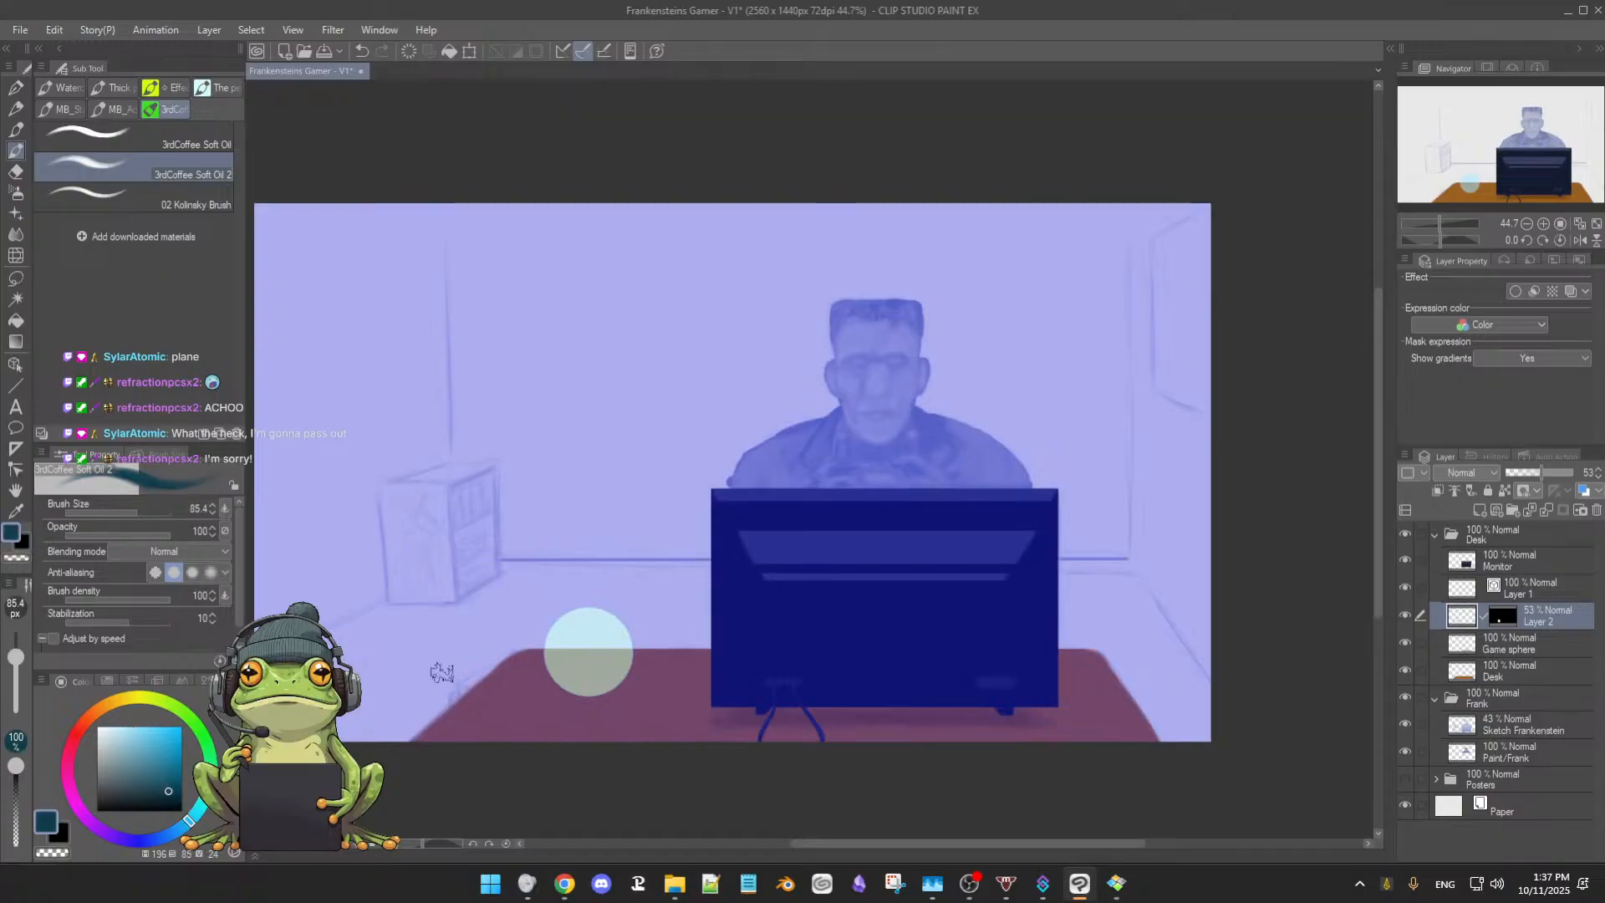
mouse_move(563, 634)
mouse_down()
mouse_move(560, 685)
mouse_move(546, 640)
mouse_move(589, 703)
mouse_move(563, 664)
mouse_move(567, 688)
mouse_move(605, 685)
mouse_move(602, 650)
mouse_up()
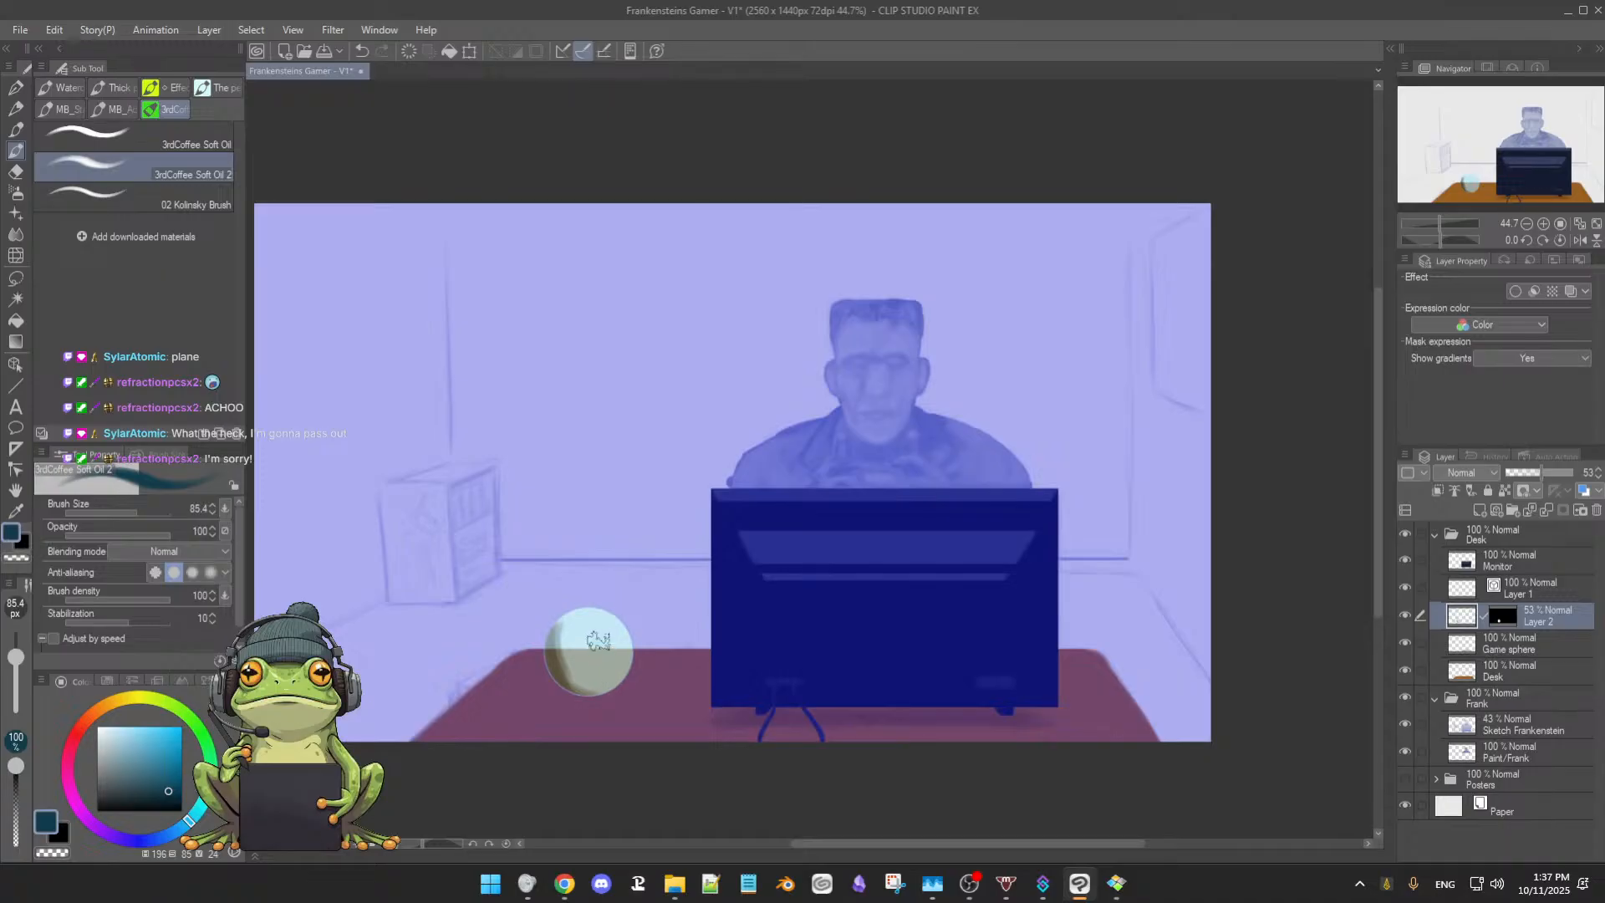
key(ctrl+z)
key(ctrl+z)
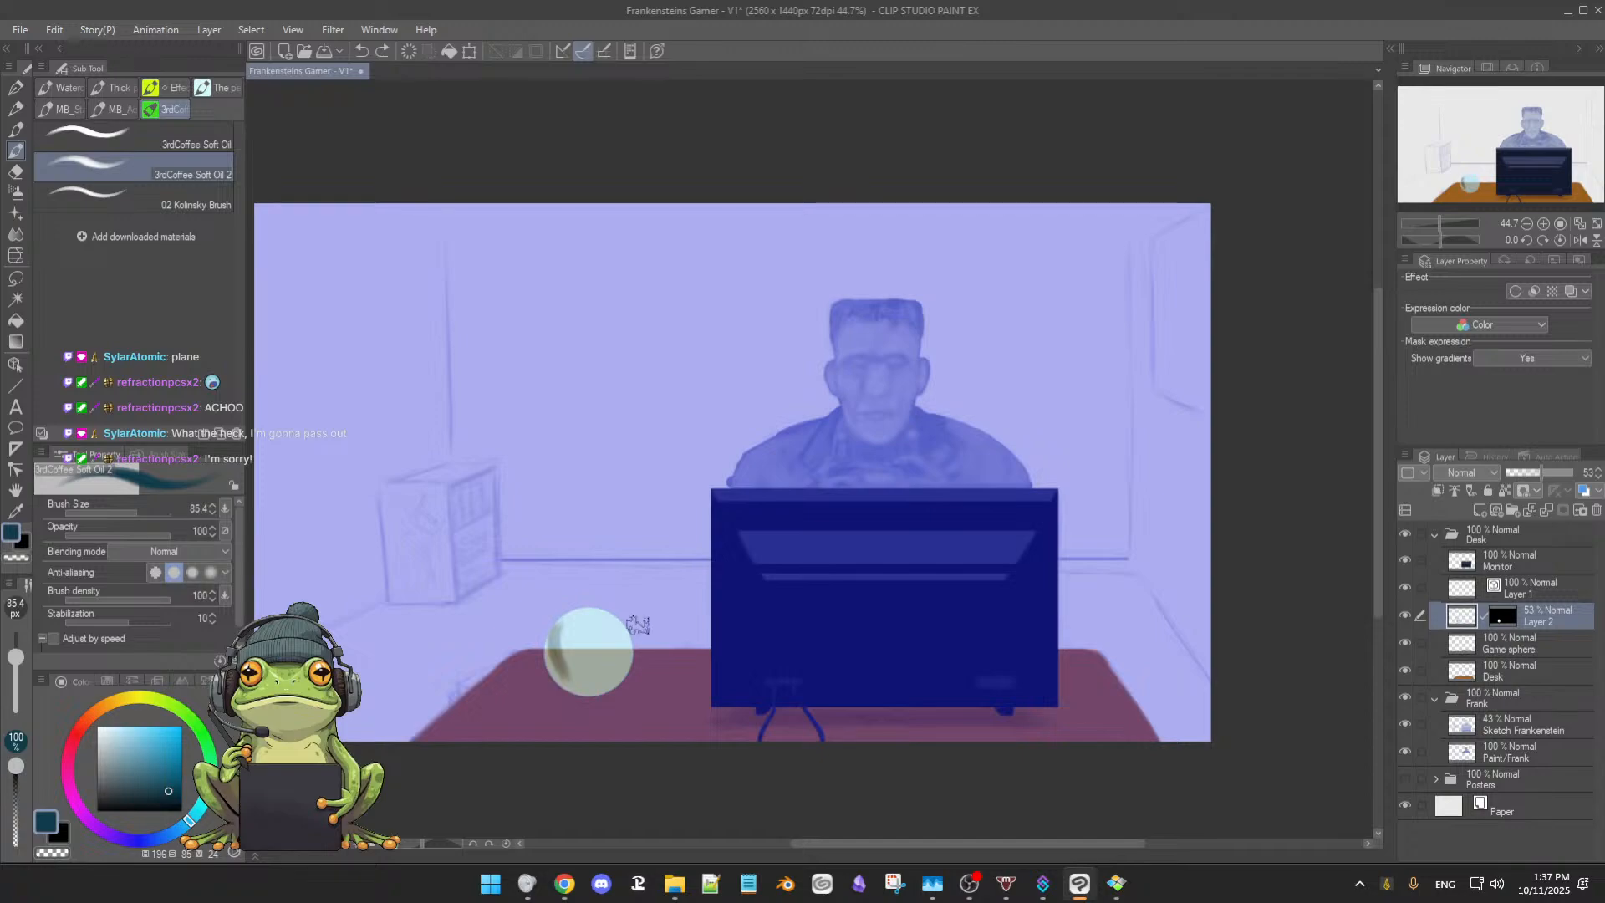
Shade the sphere's lower and left edges in dark teal with the Soft airbrush at size 110.4
key(b)
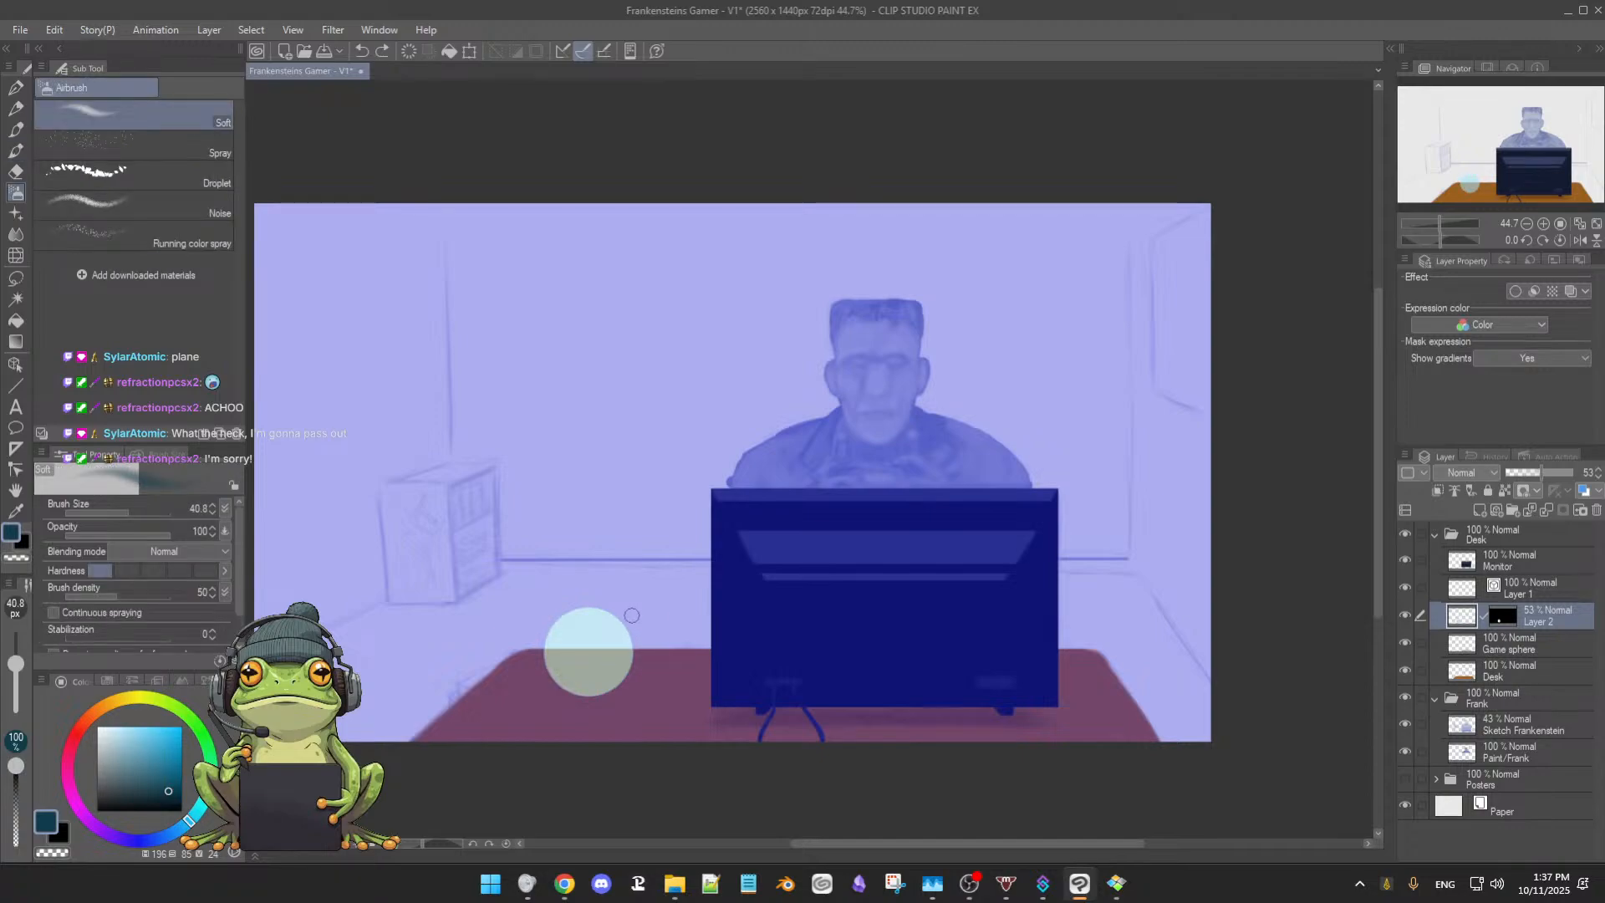
drag(639, 607, 648, 624)
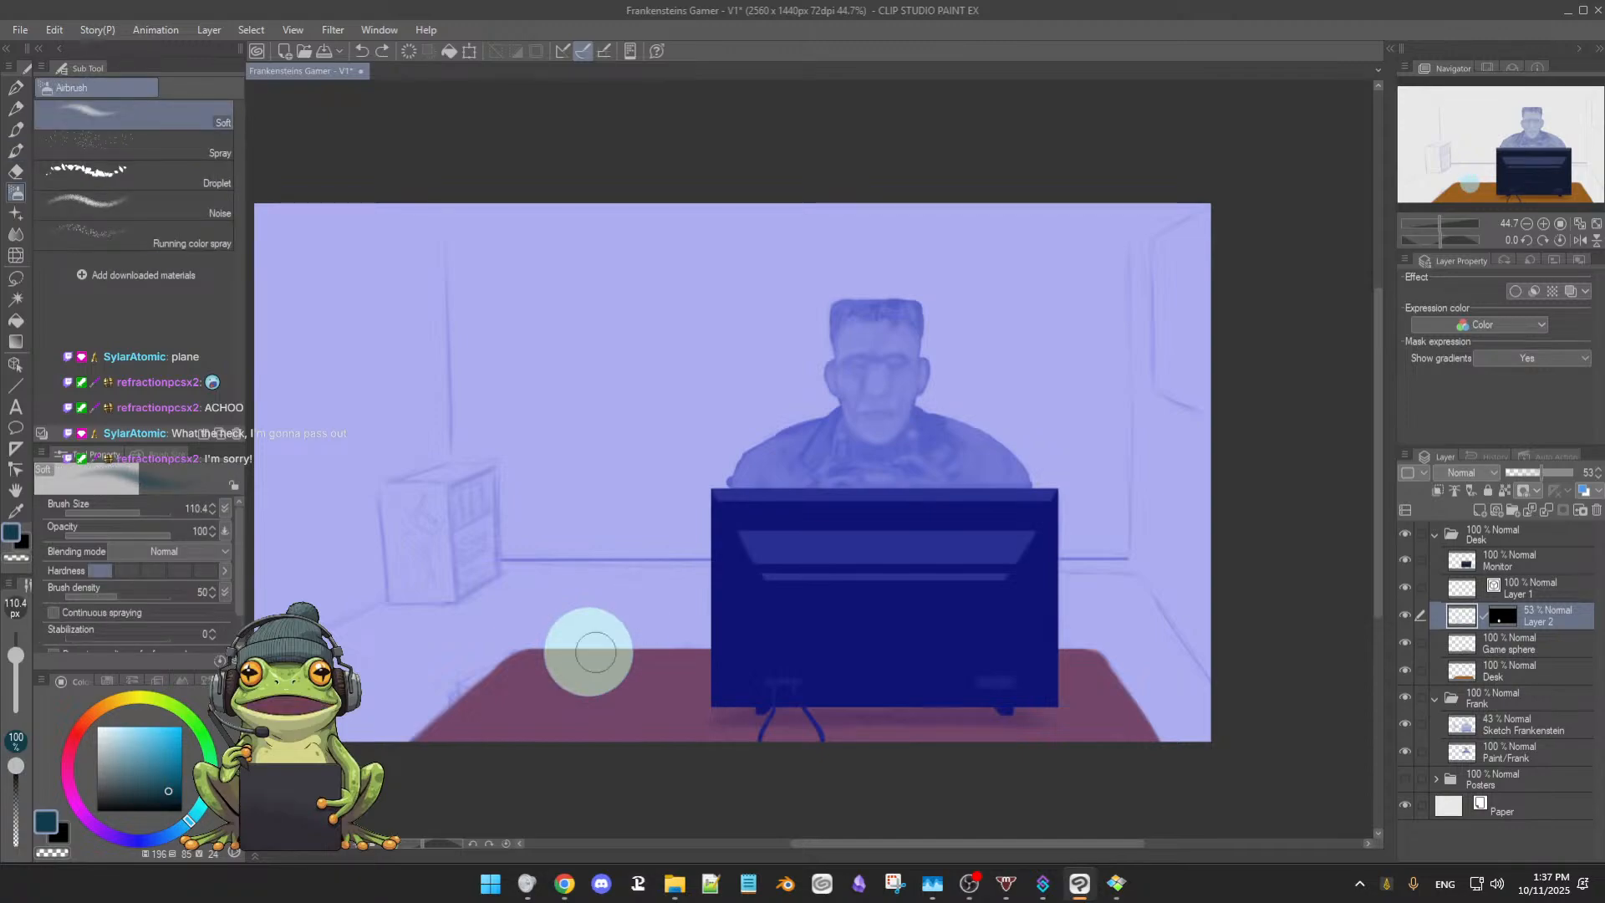
drag(553, 644, 585, 693)
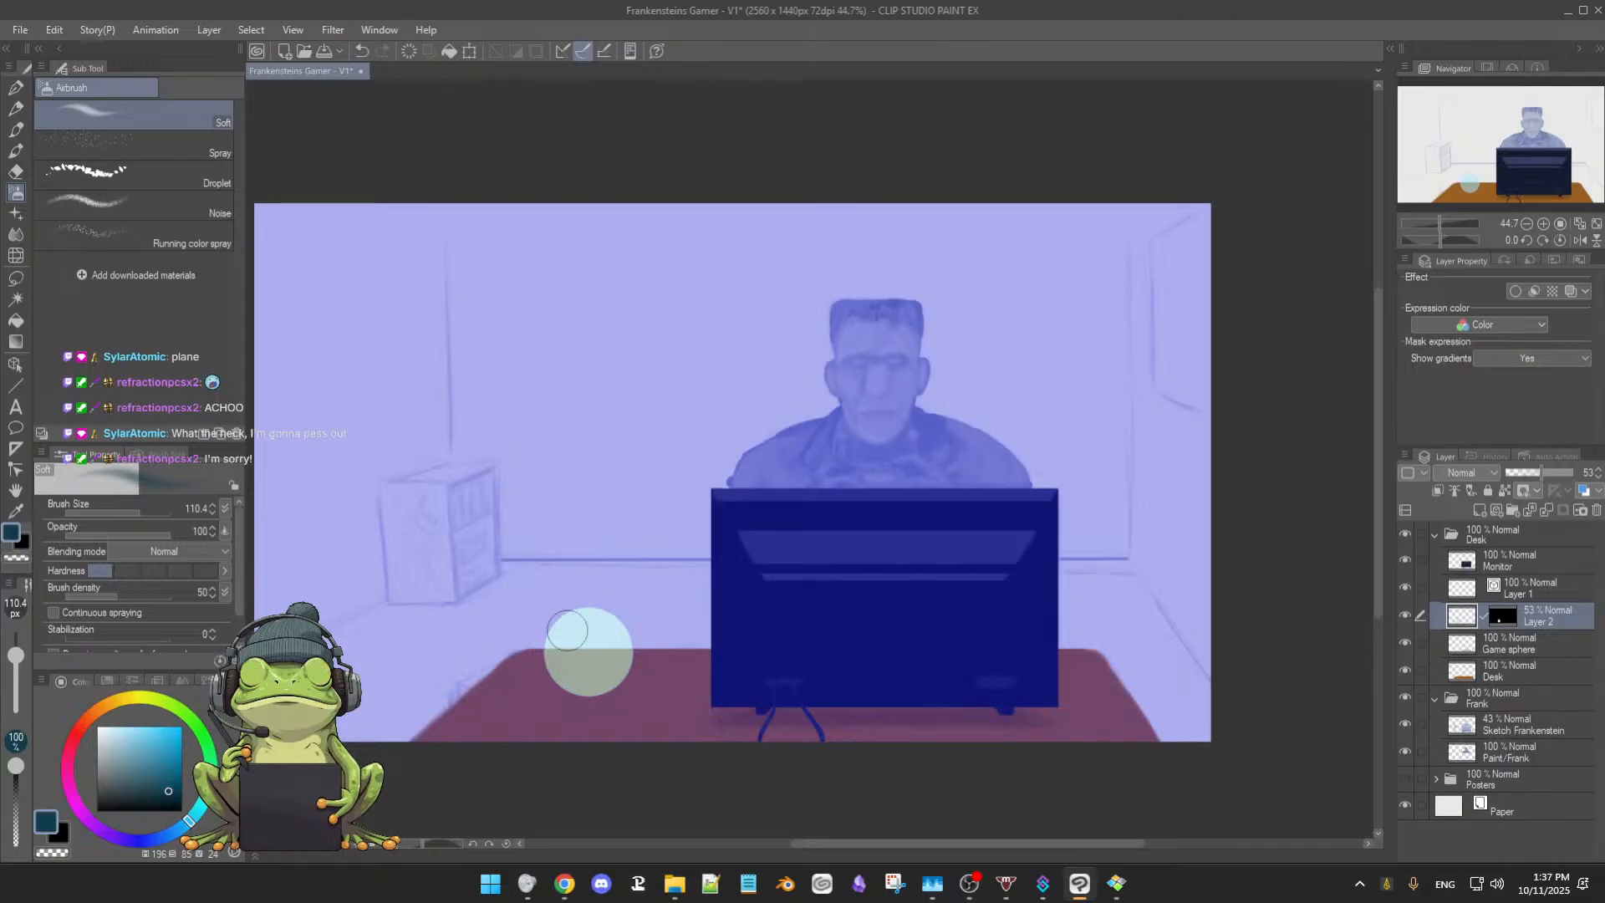
drag(554, 622, 585, 688)
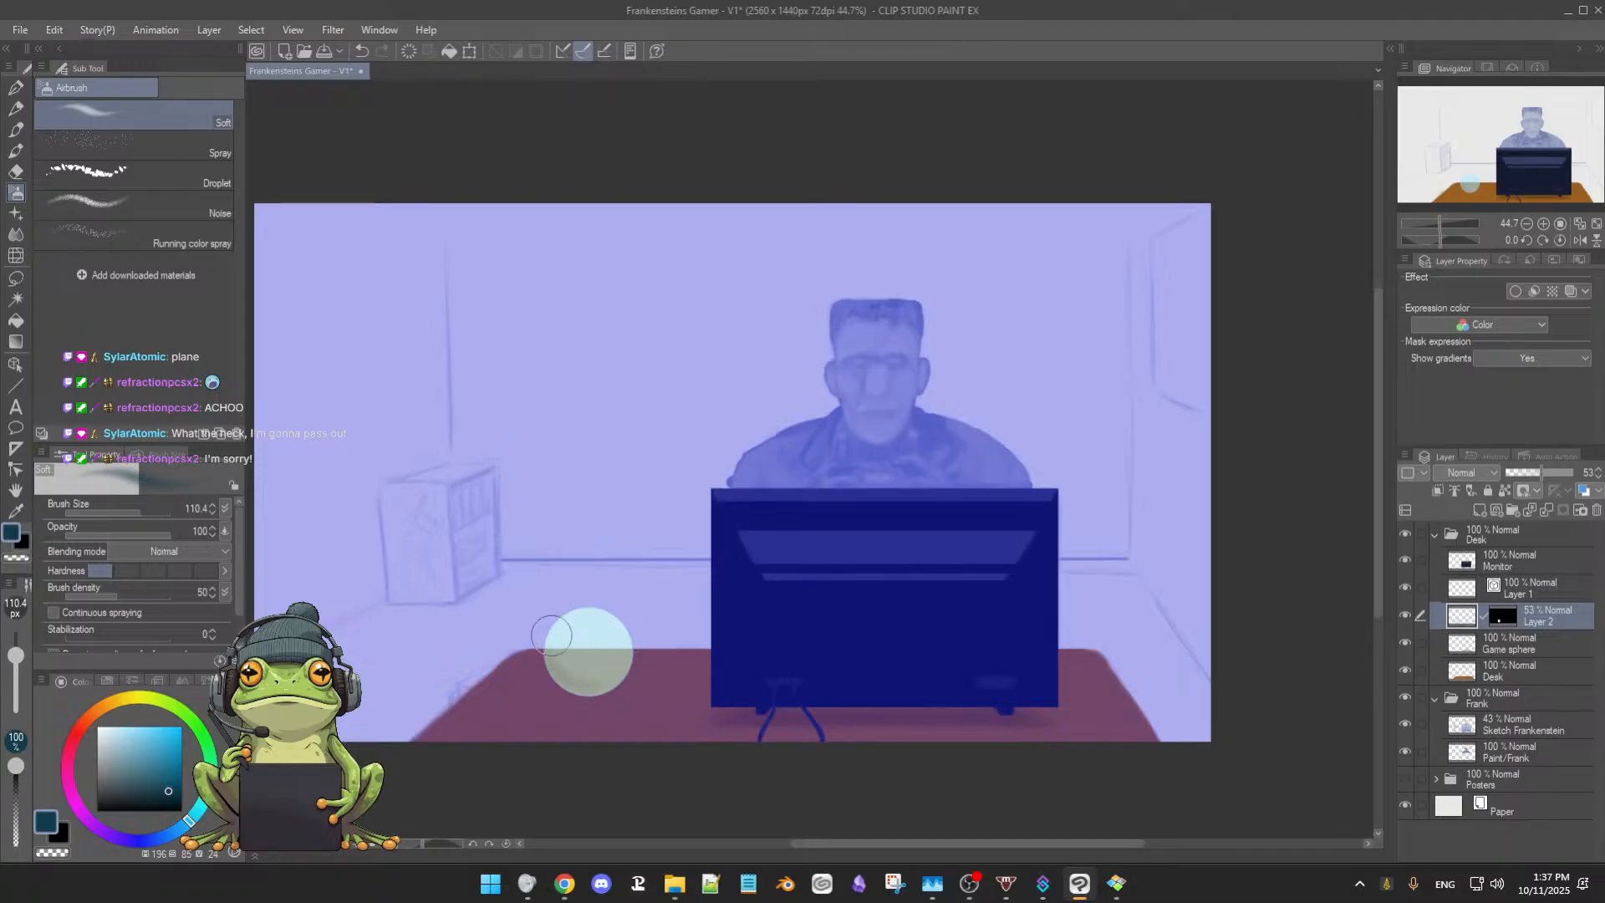
drag(551, 635, 617, 680)
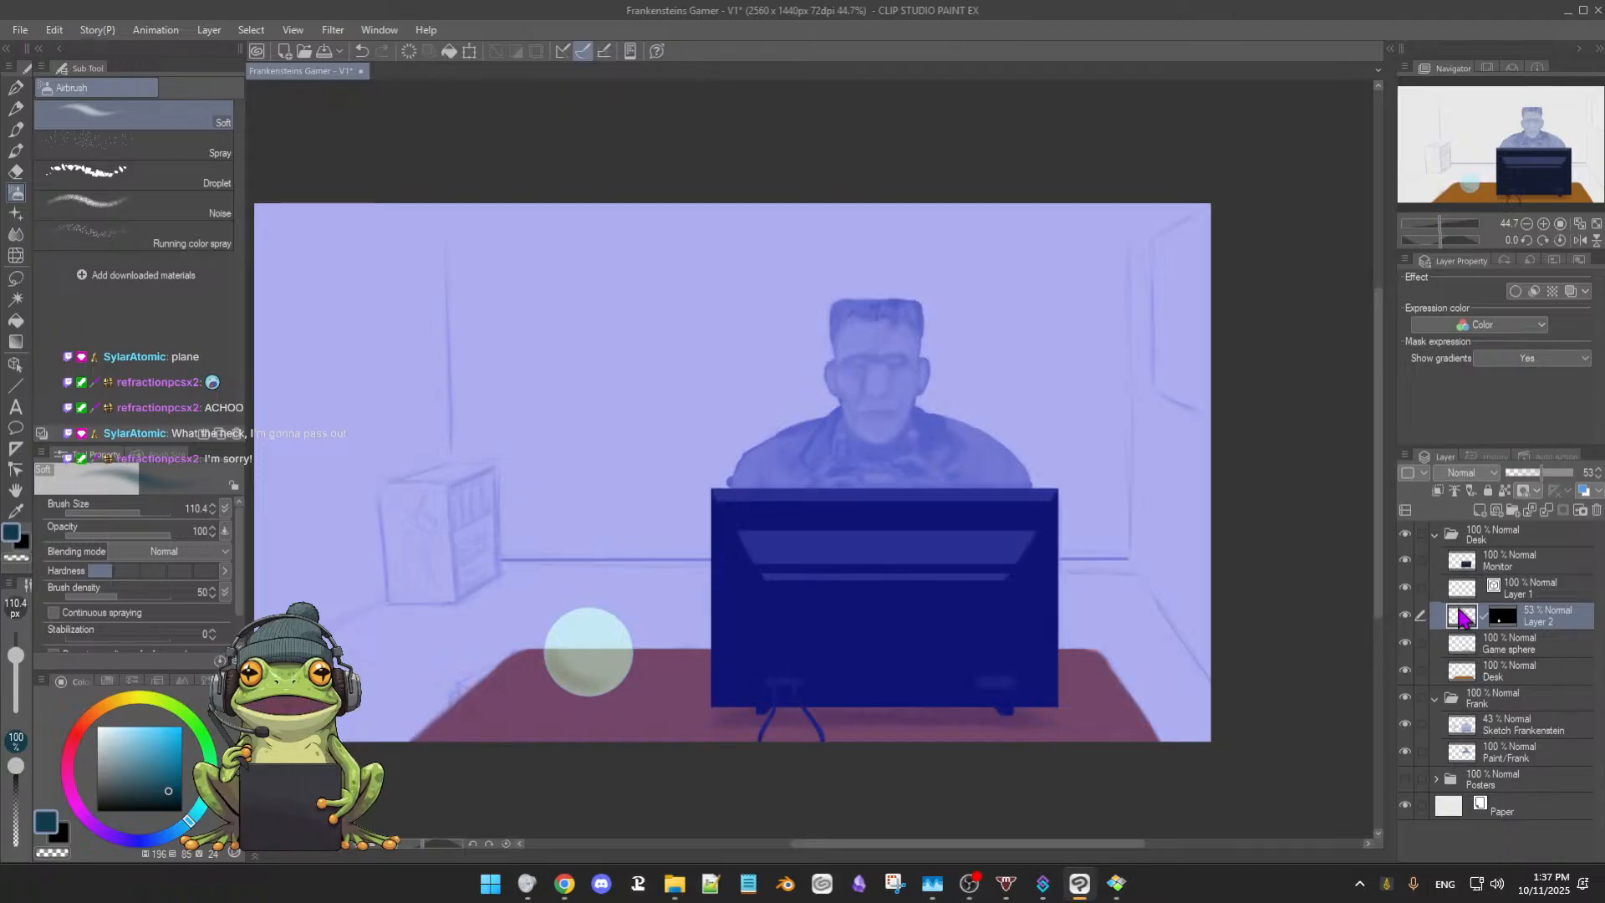
Select the Game sphere layer and compare the canvas with Layer 2 and Game sphere each hidden and shown
click(1496, 645)
drag(853, 625, 868, 579)
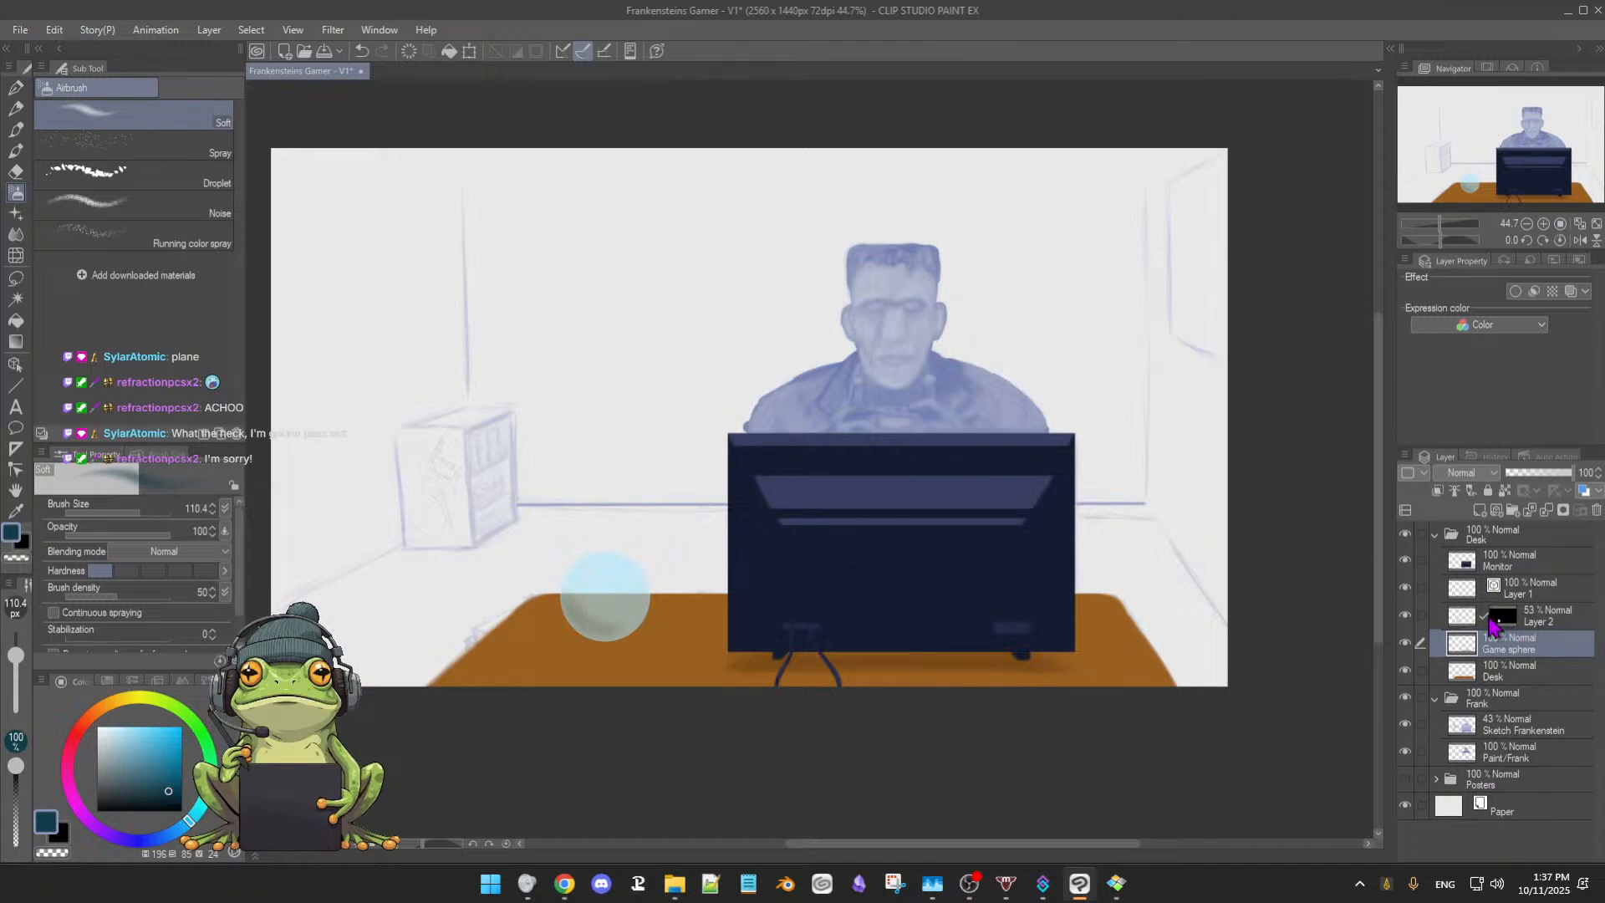
click(1407, 617)
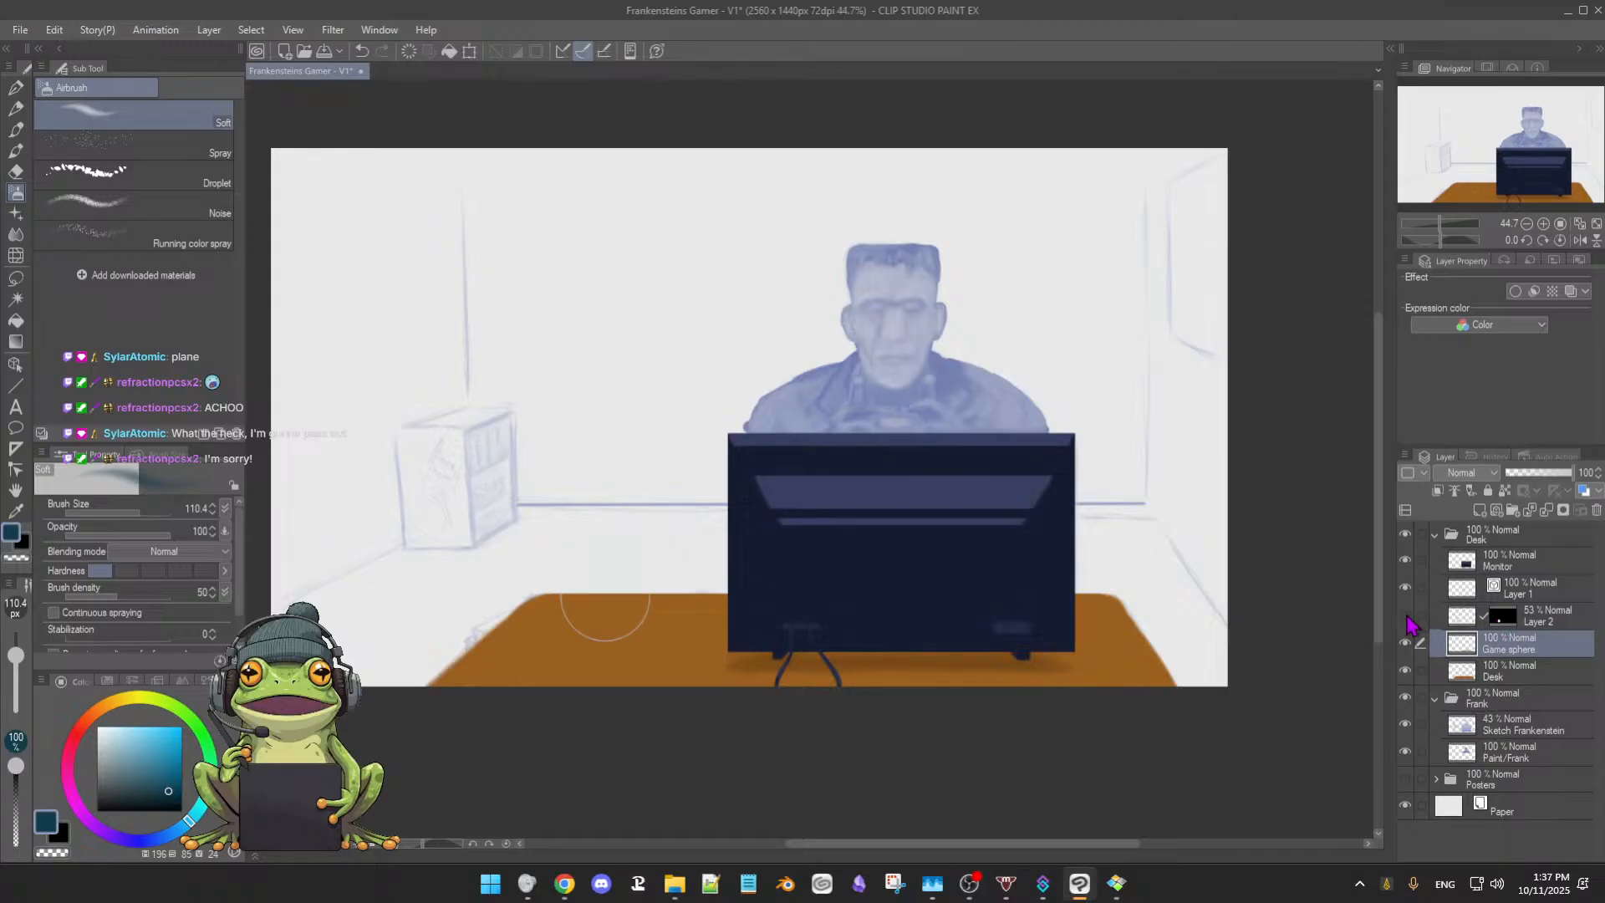
click(1407, 618)
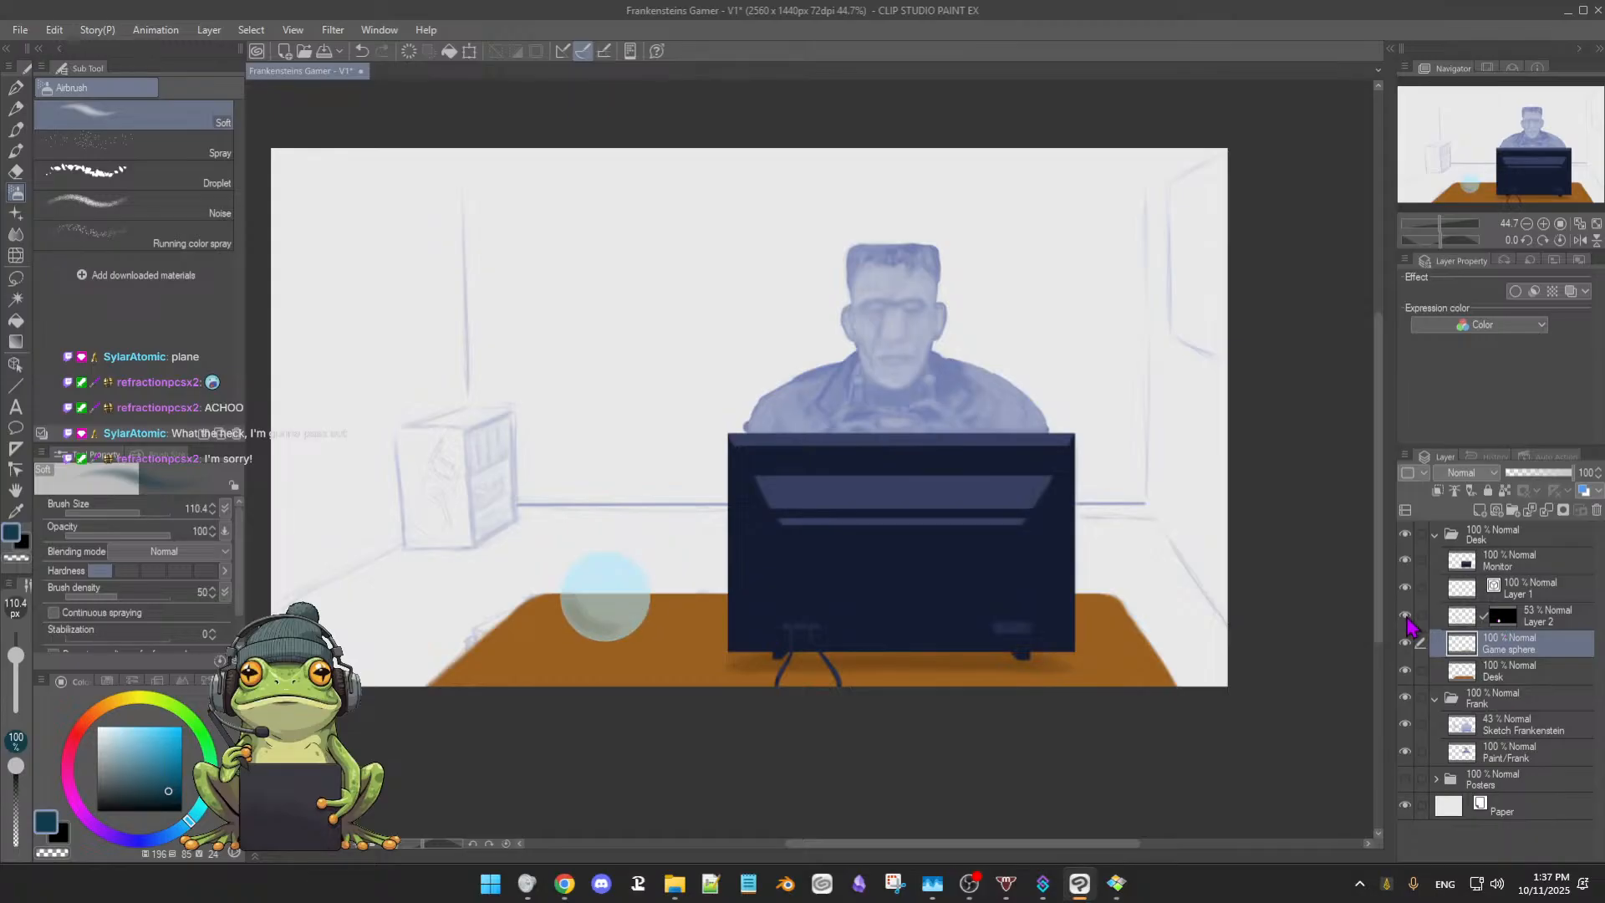
click(1406, 619)
click(1407, 619)
click(1405, 644)
click(1406, 644)
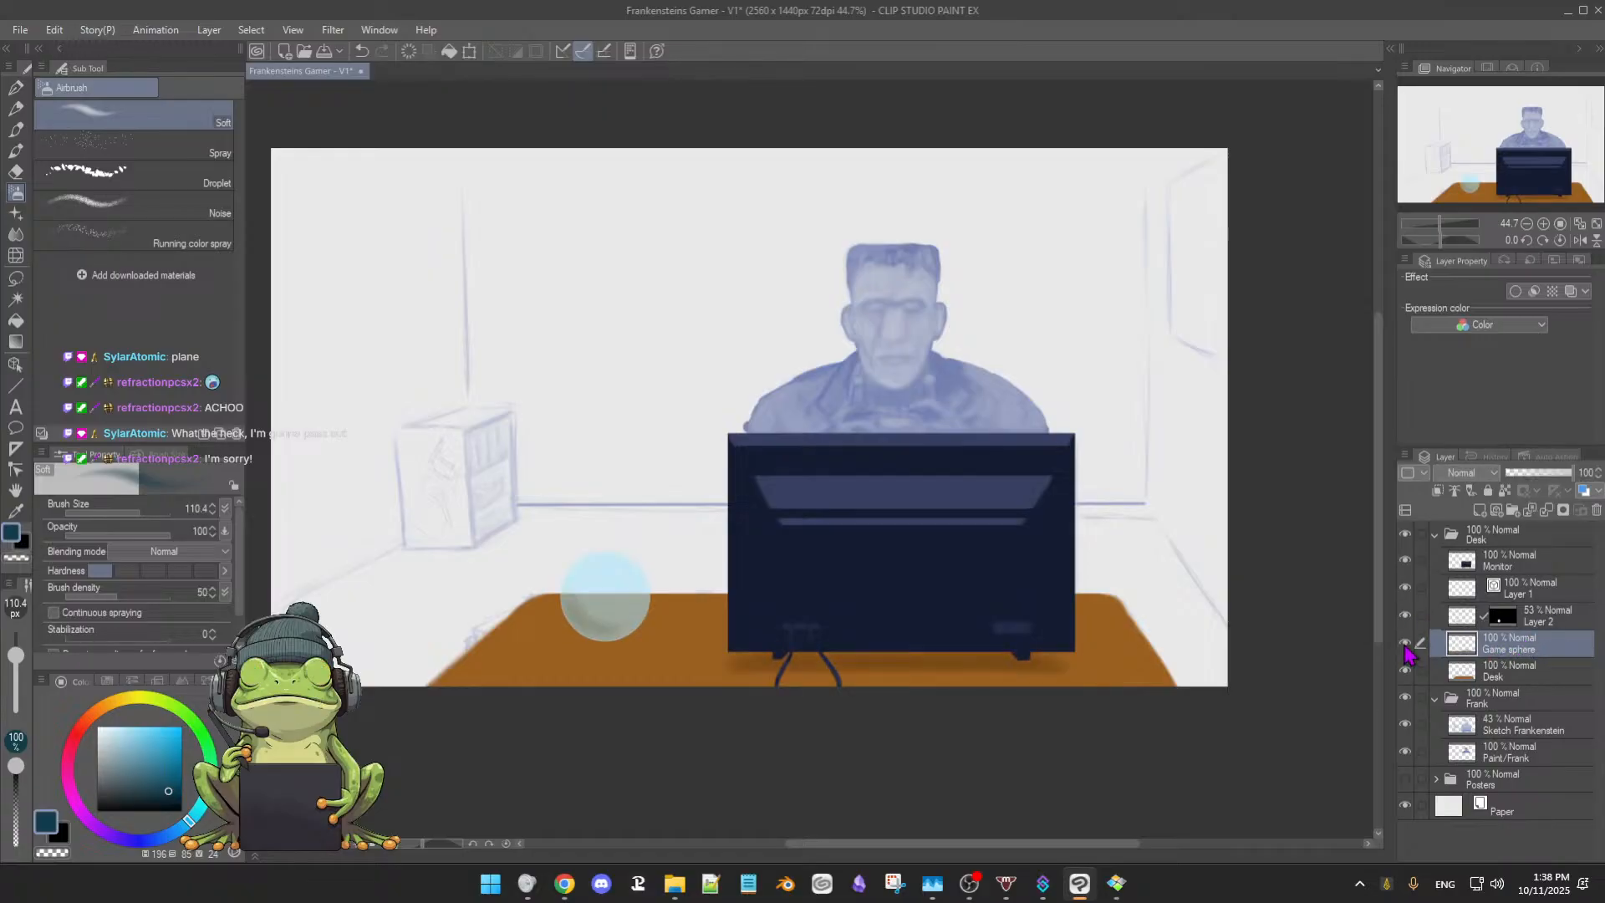
click(1405, 644)
click(1405, 644)
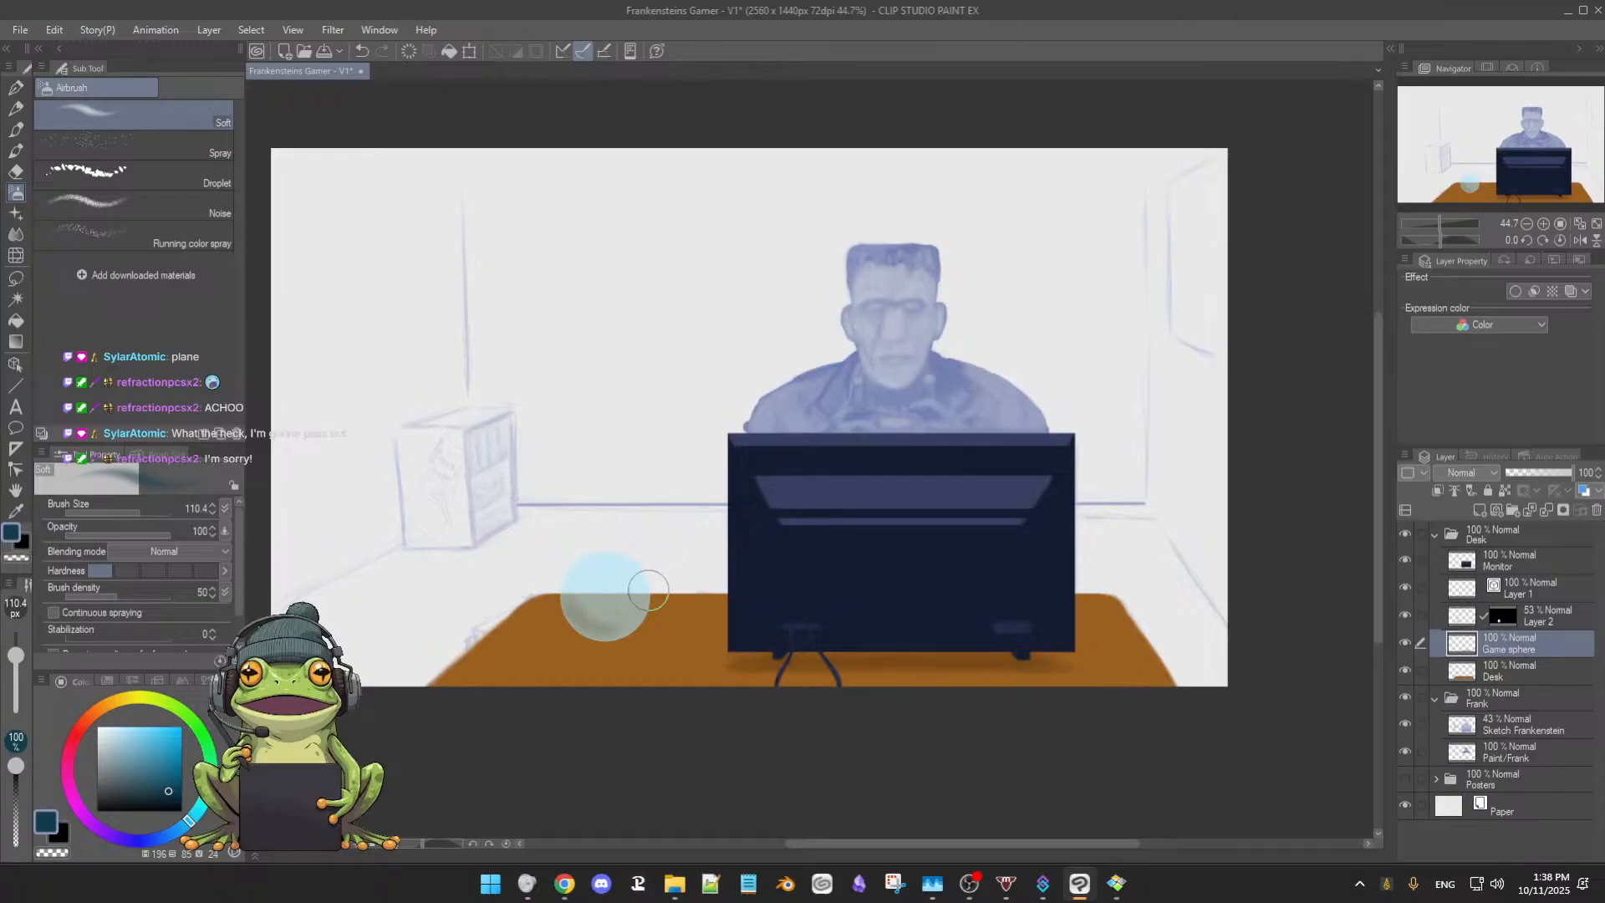
Pick a dark red and paint a flat oval base under the sphere with the 3rdCoffee Soft Oil 2 brush, starting at size 60.1
key(b)
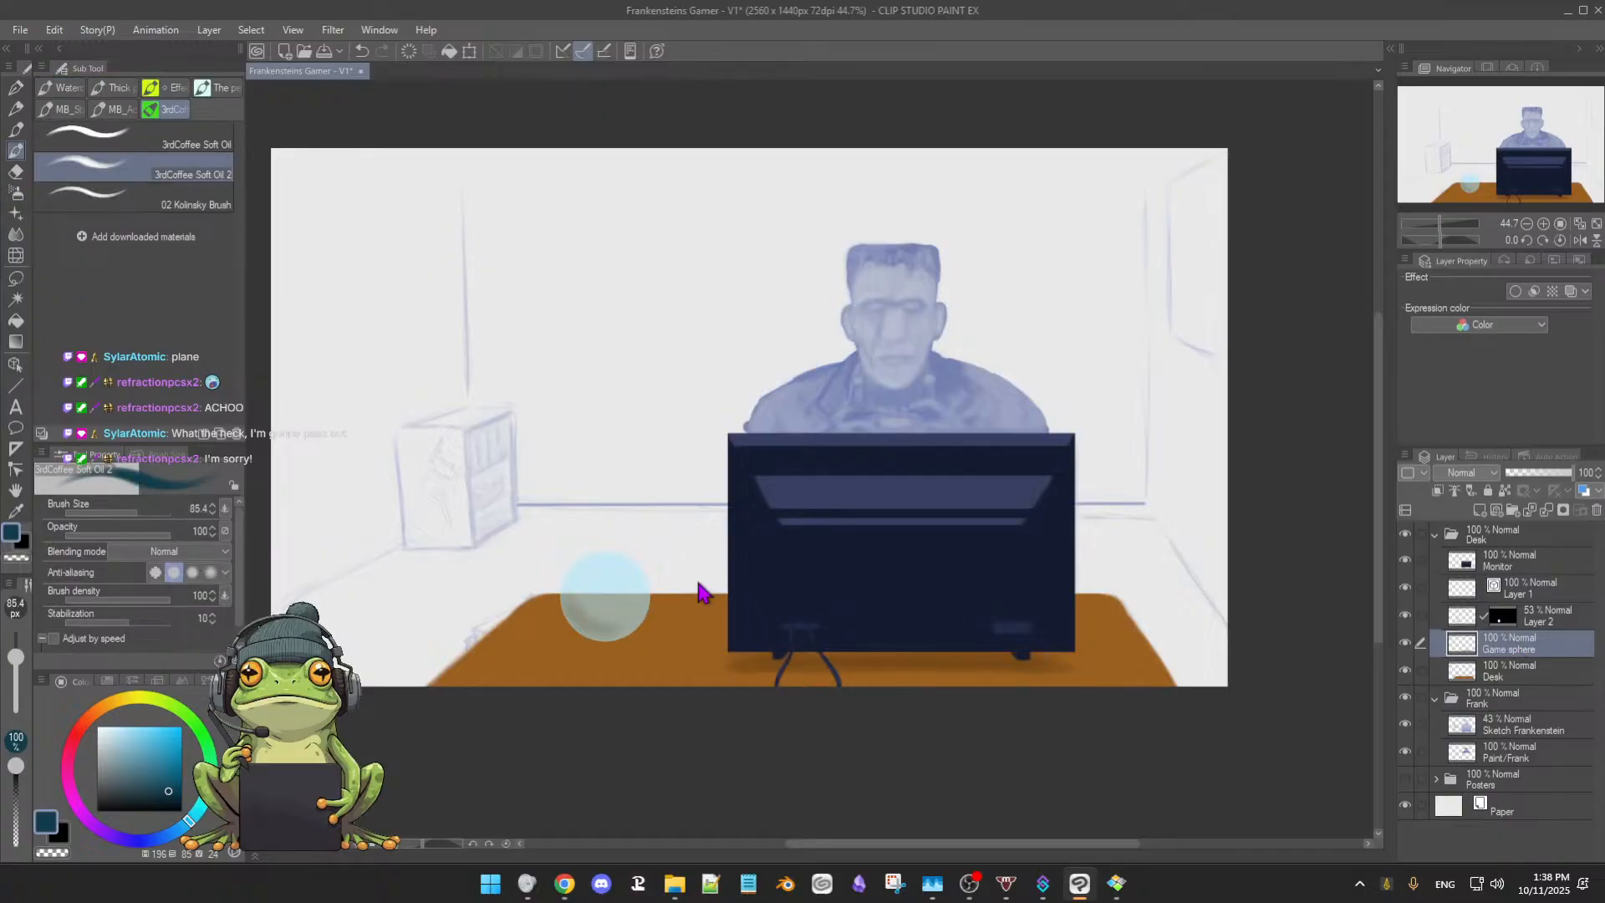
key([)
click(98, 709)
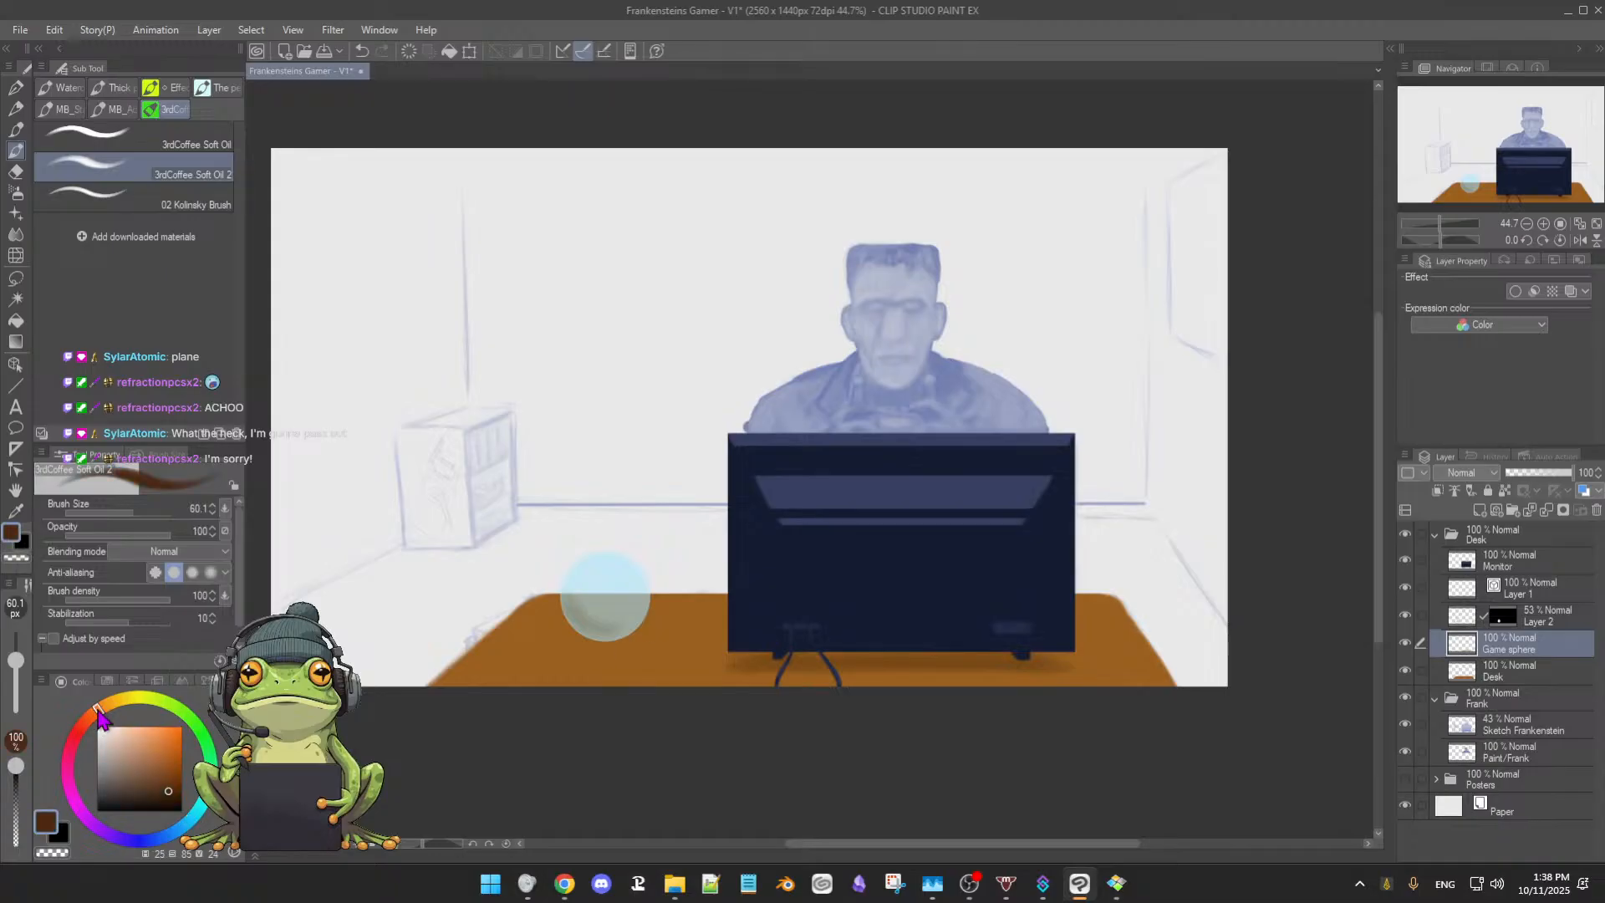
click(157, 795)
click(159, 793)
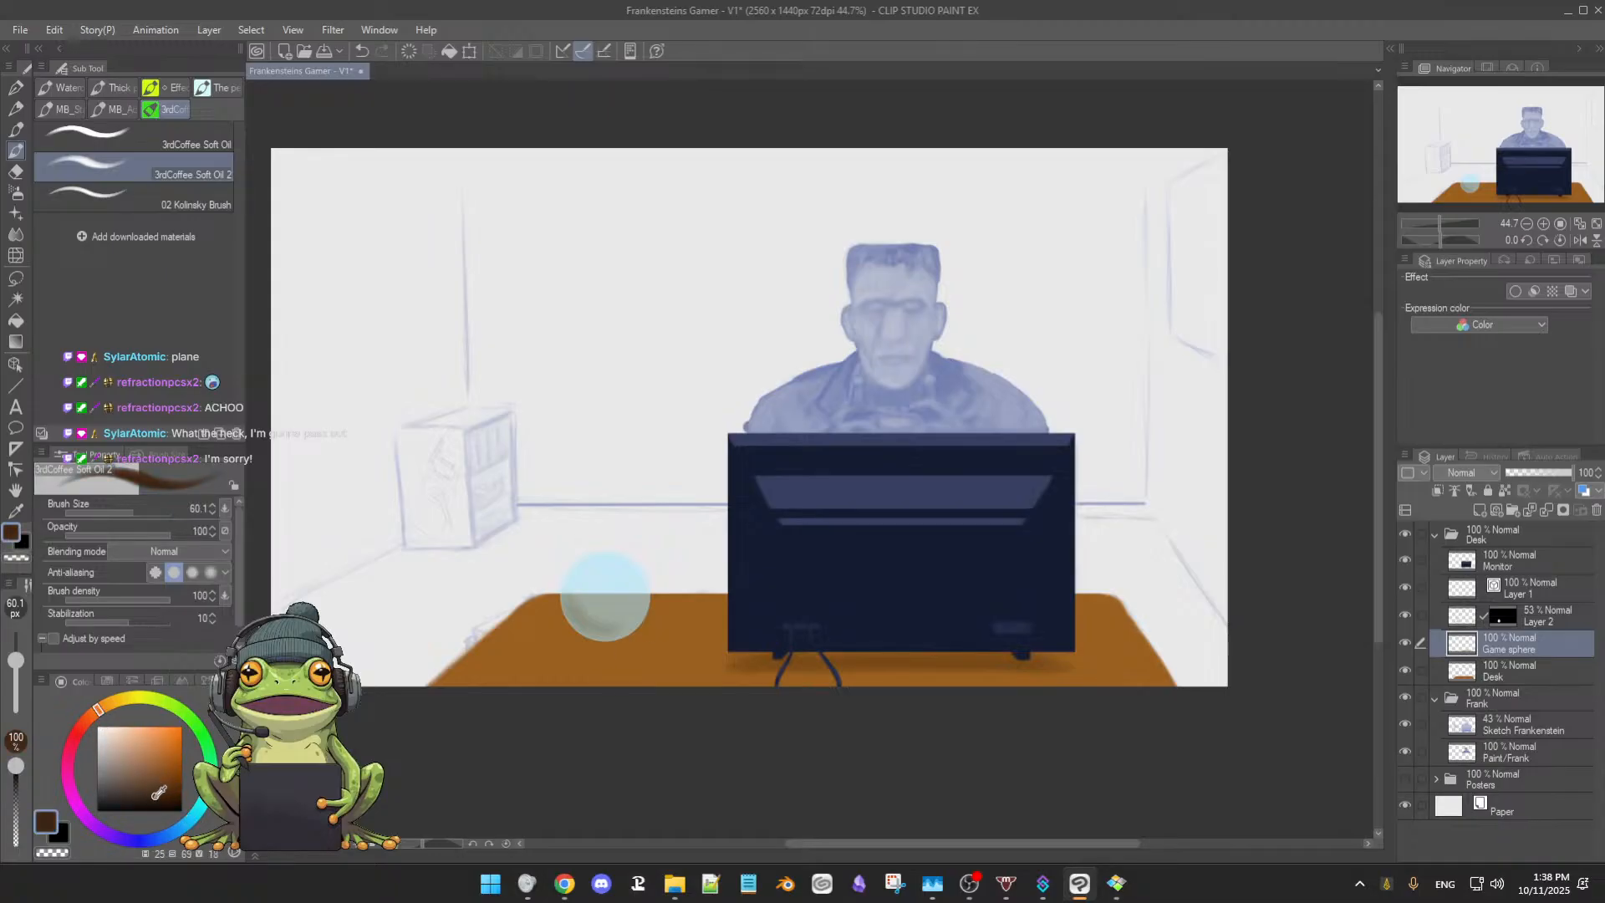
click(156, 792)
click(176, 784)
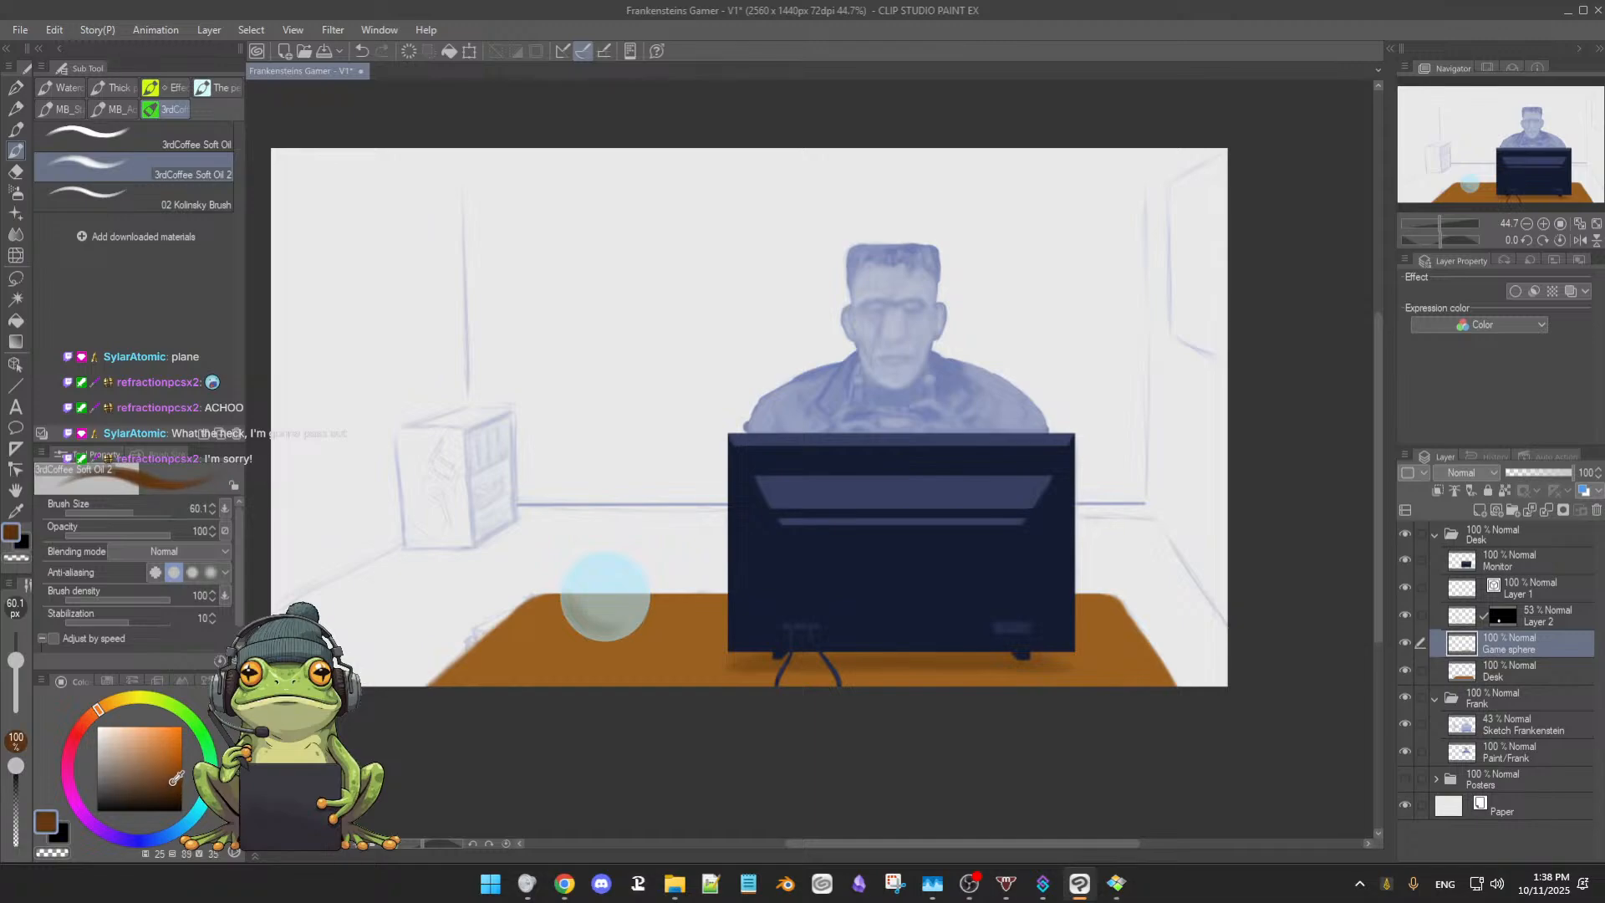
click(144, 786)
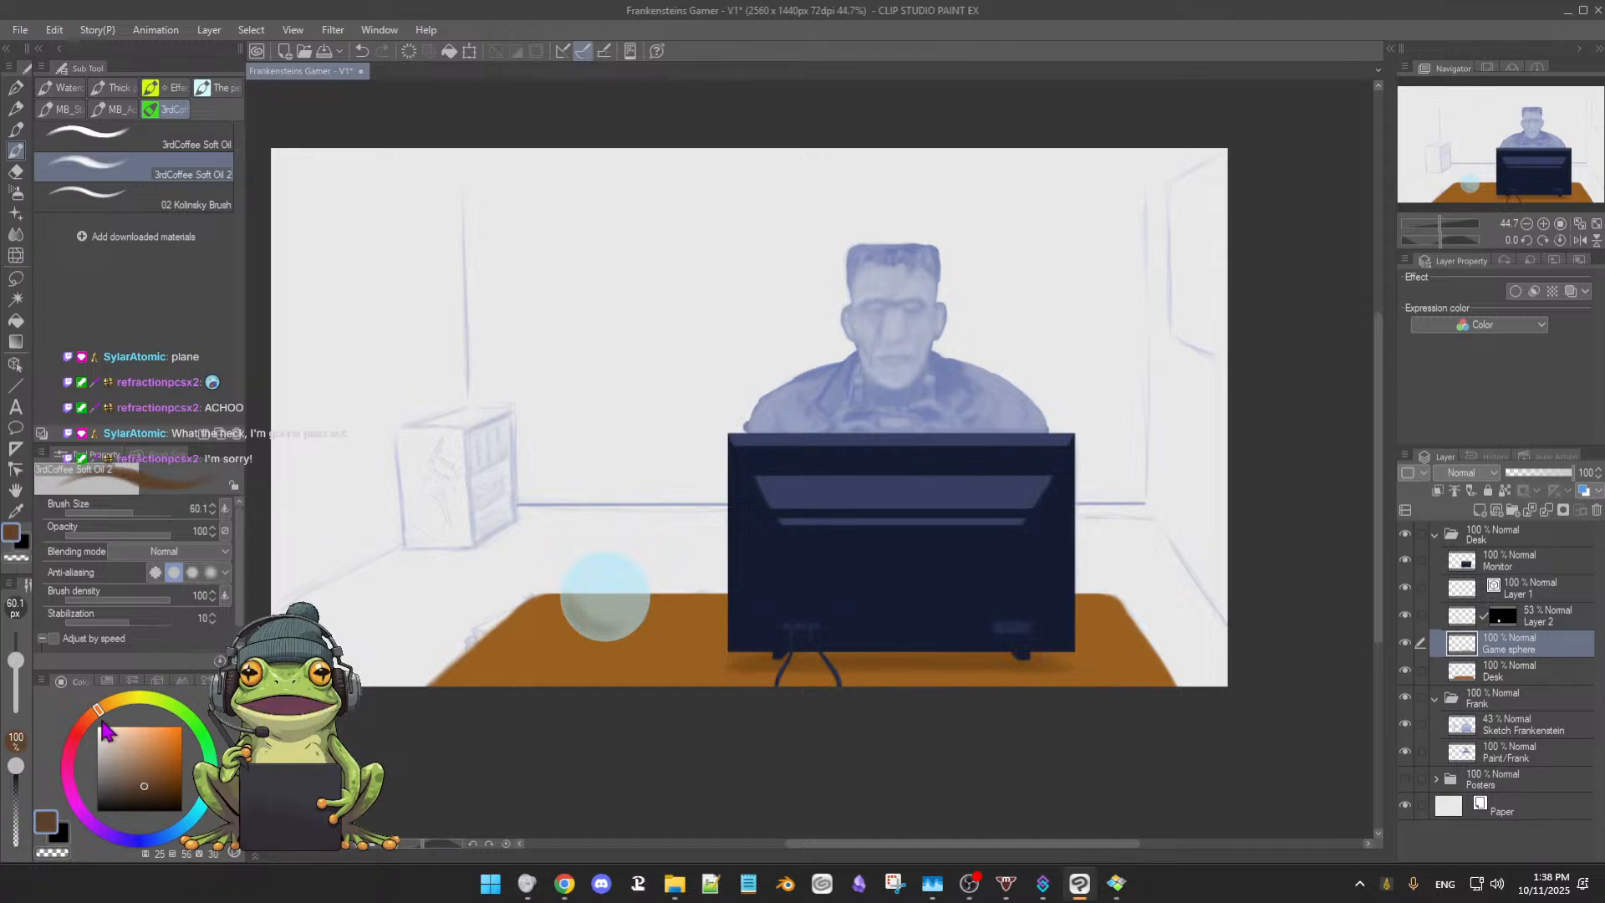
drag(103, 725, 79, 728)
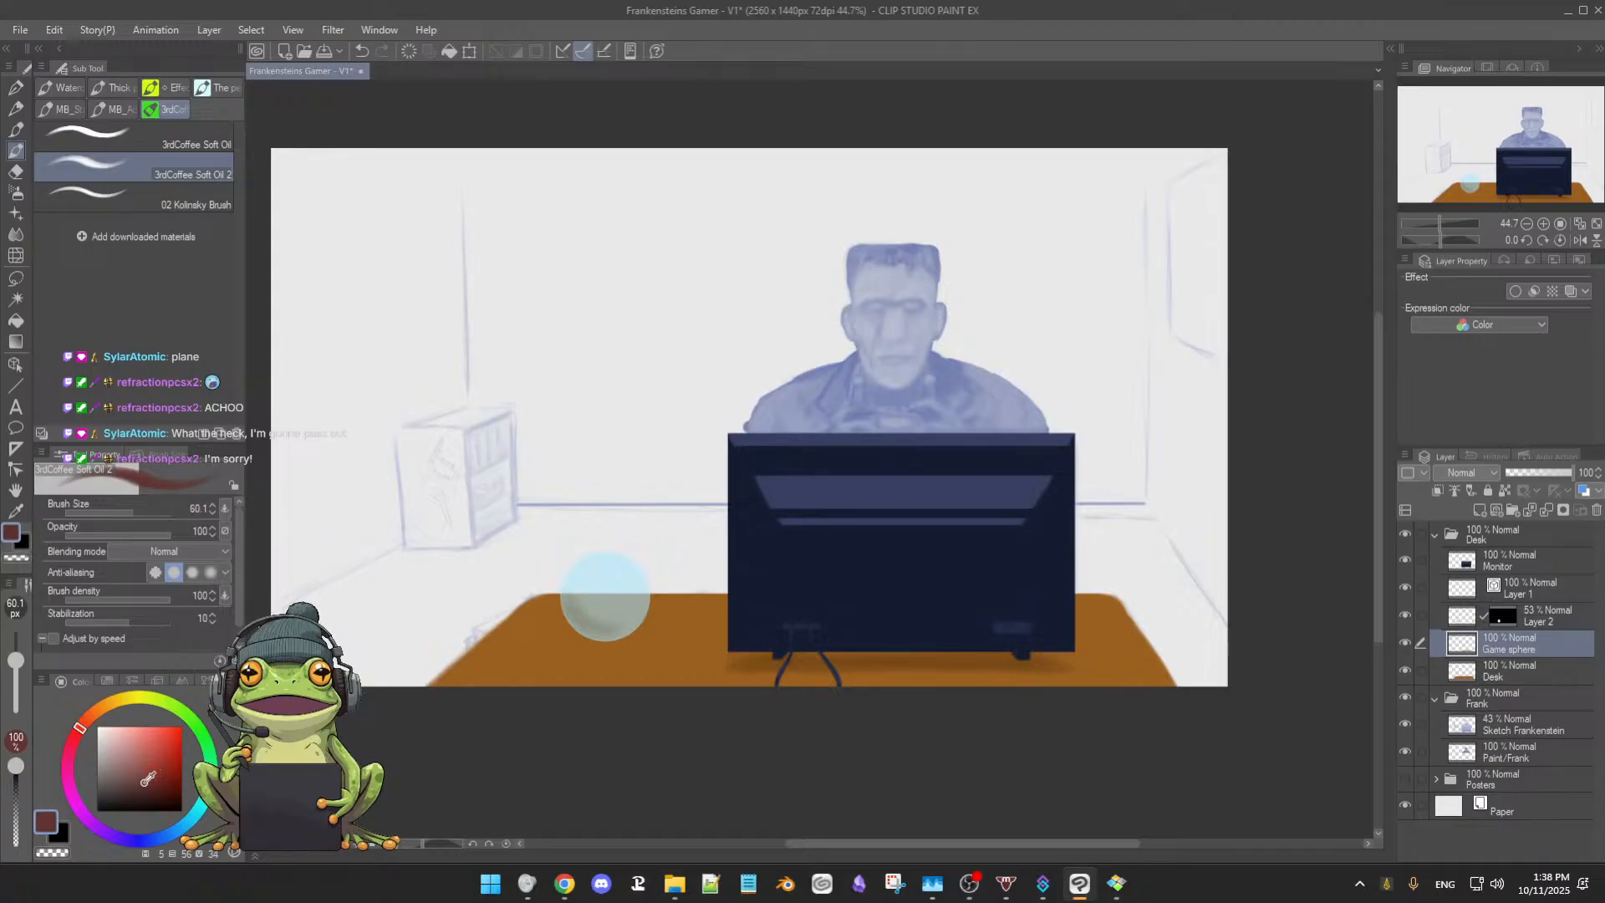
click(162, 767)
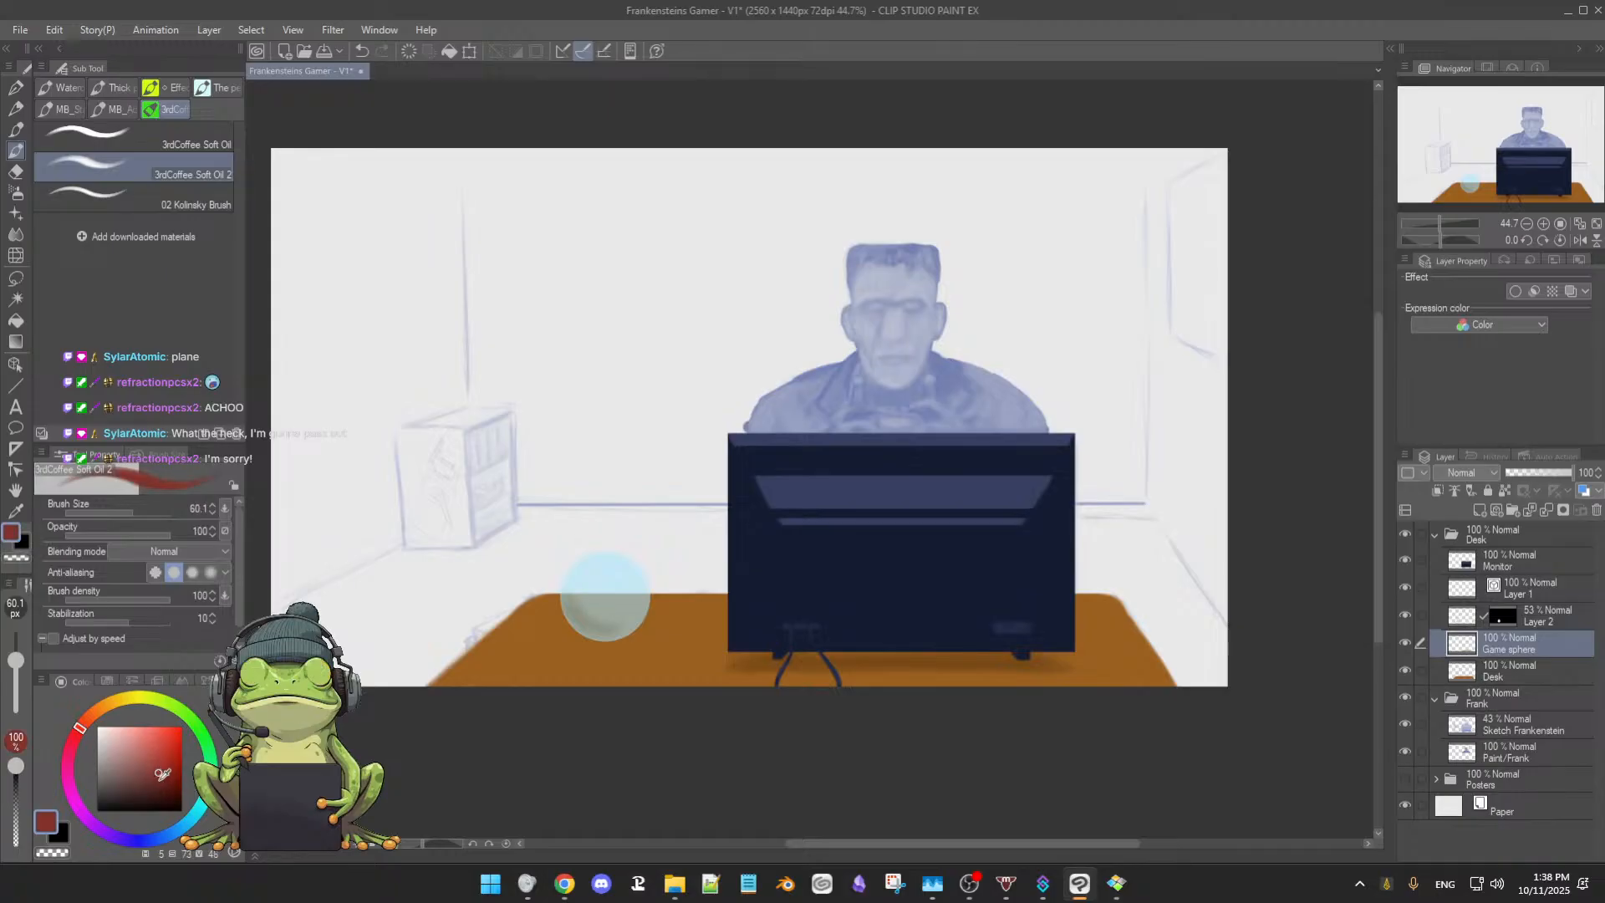
click(165, 772)
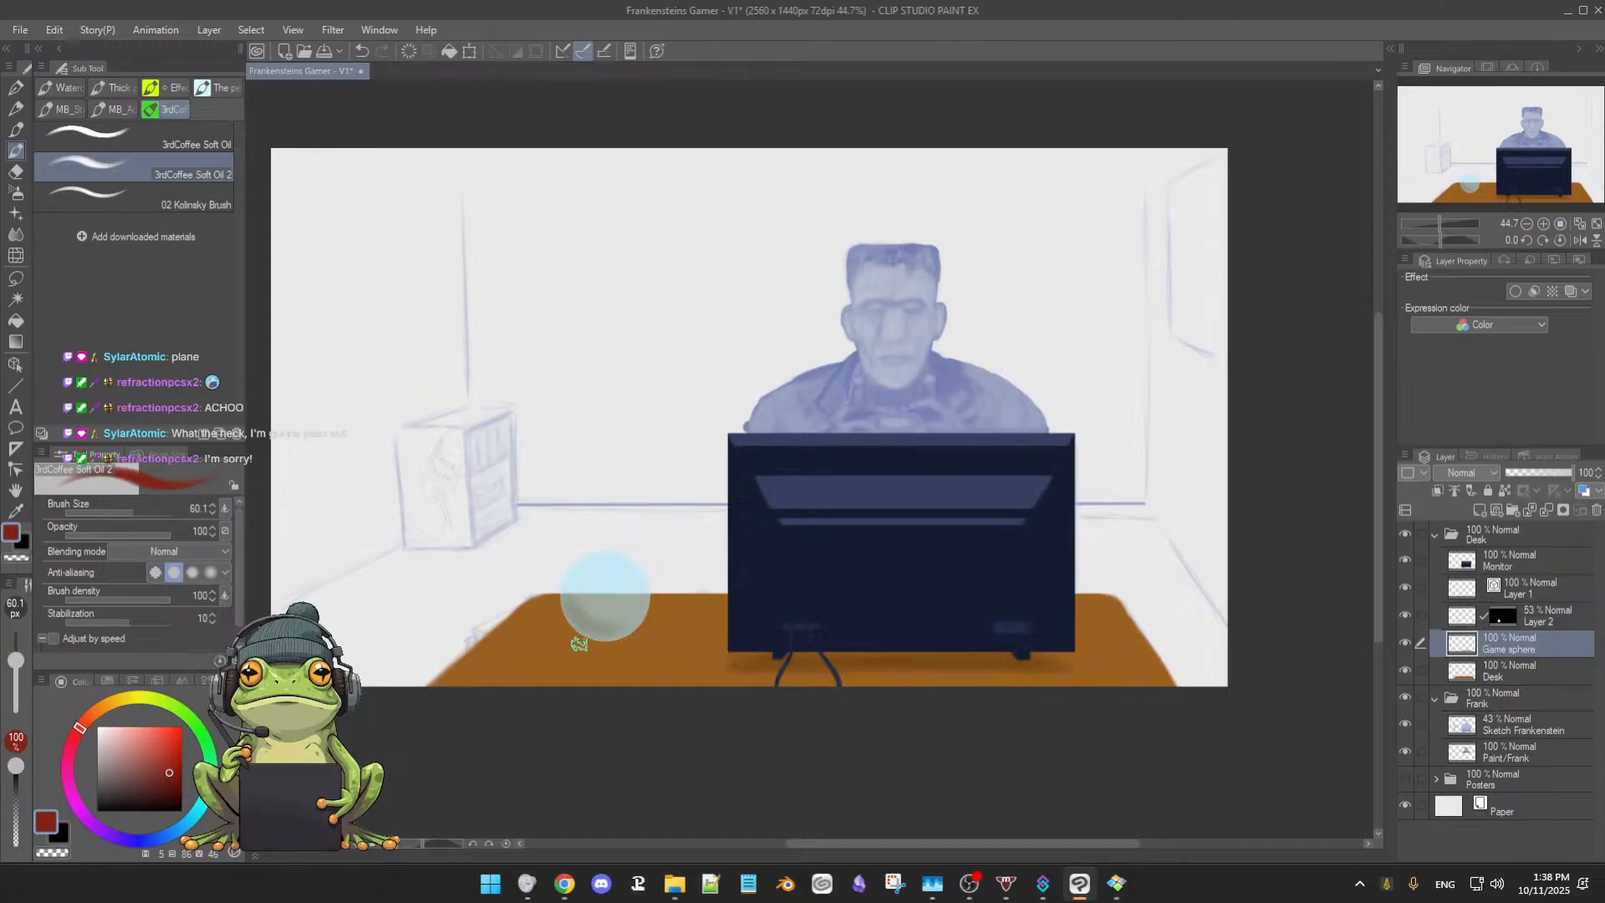
drag(577, 645, 584, 652)
alt+click(637, 626)
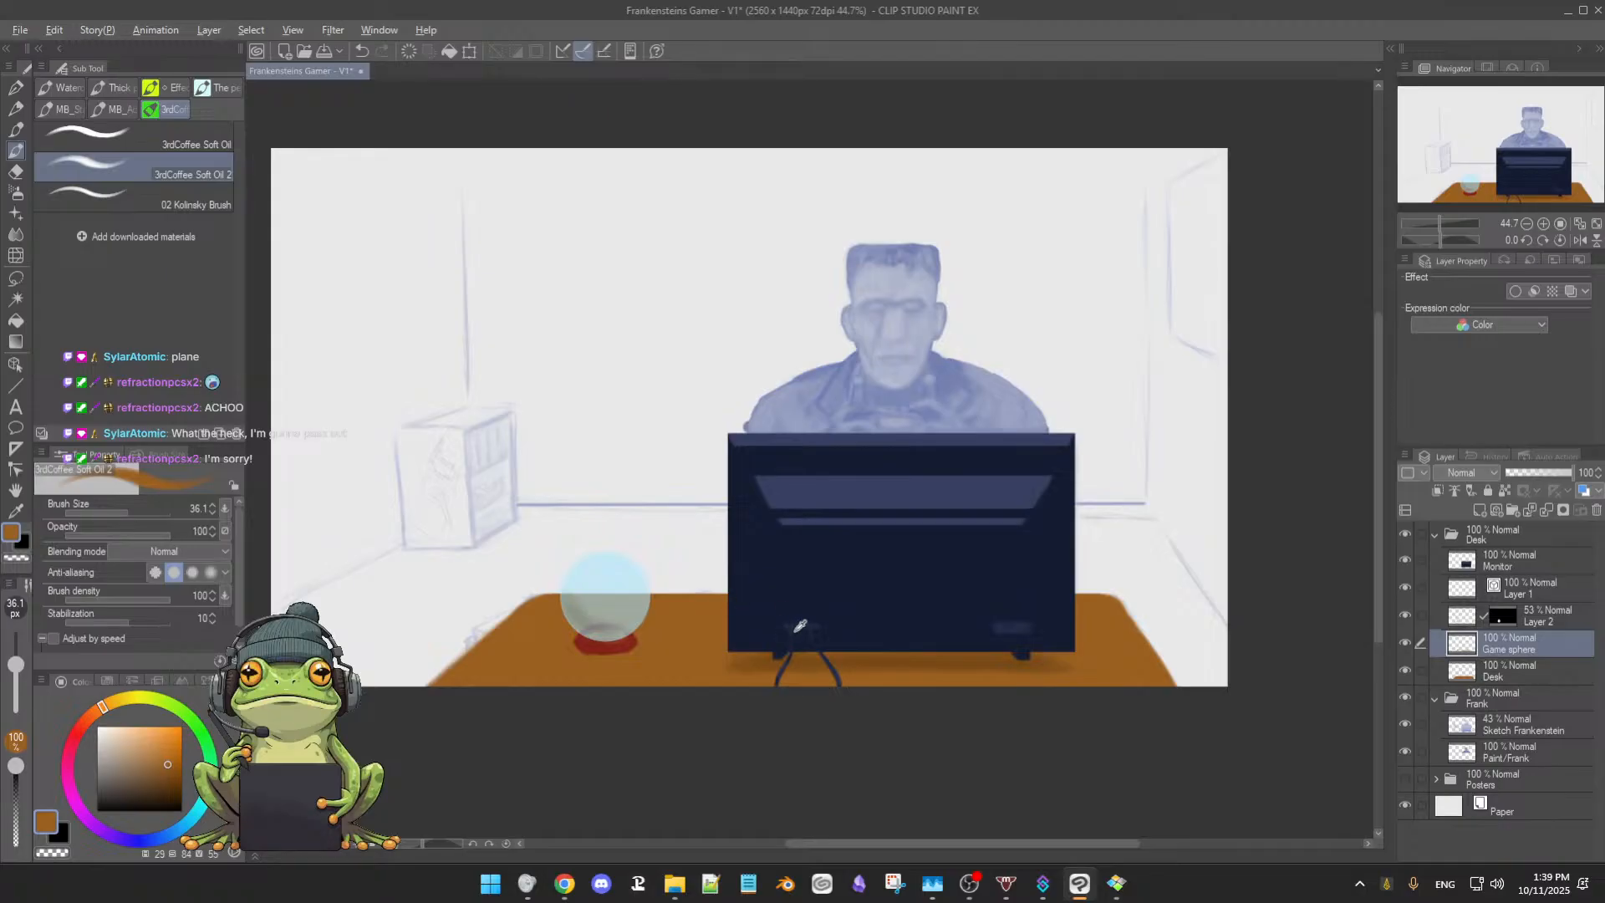
Reshape the red base's outer edge with sampled base red and desk brown, using the brush at size 26.1
drag(800, 625, 557, 629)
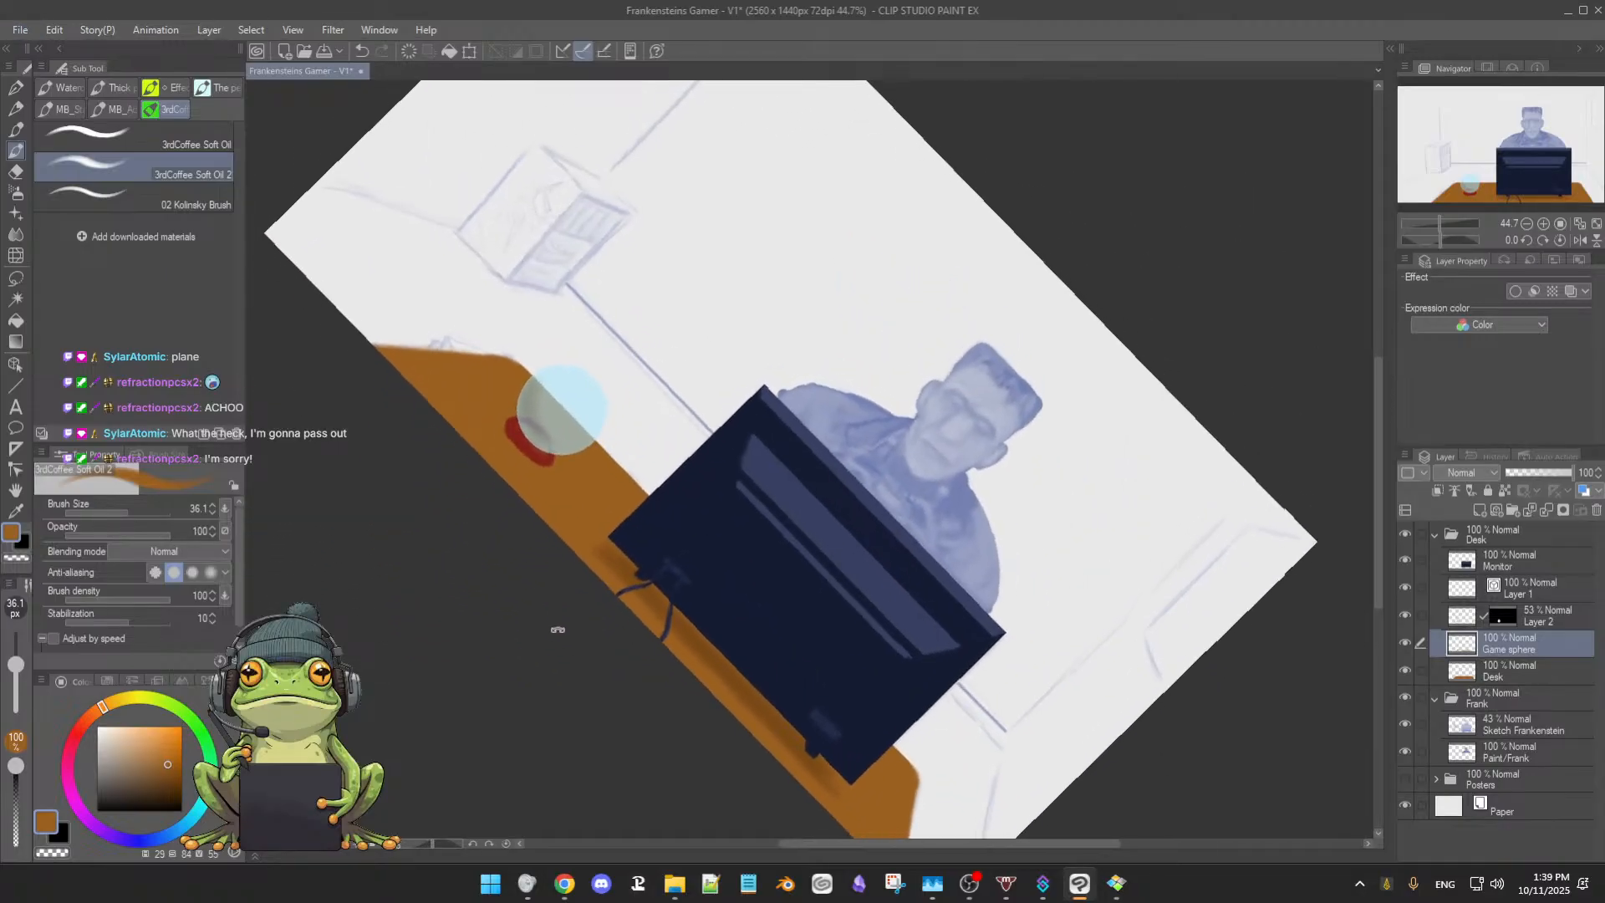
drag(753, 501, 728, 691)
alt+click(835, 669)
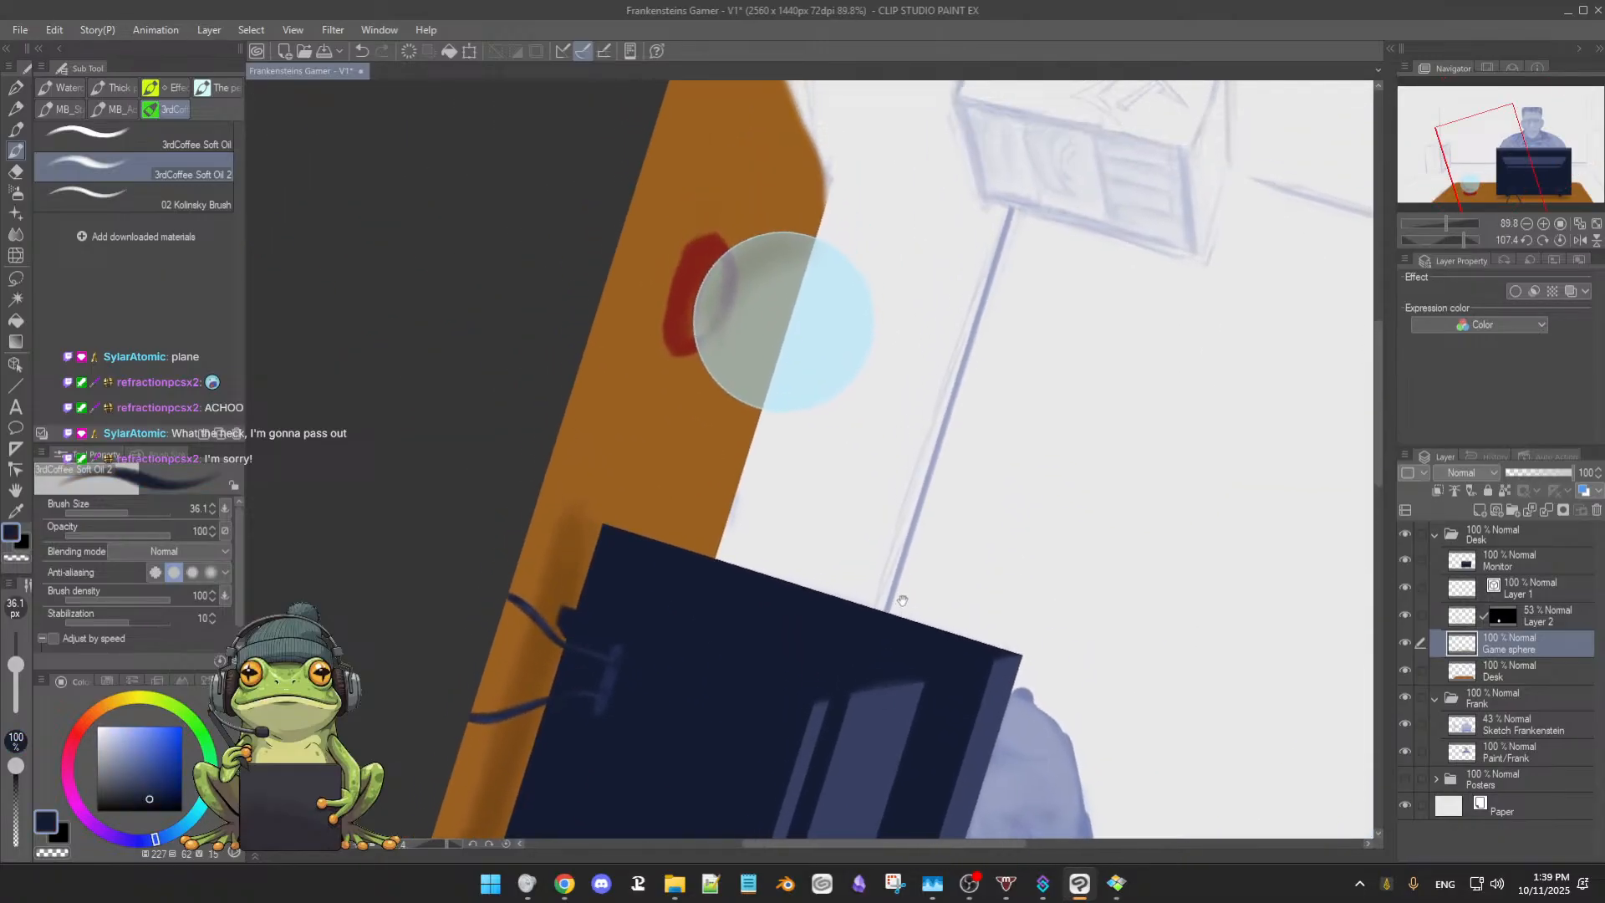
drag(902, 600, 927, 736)
alt+click(712, 414)
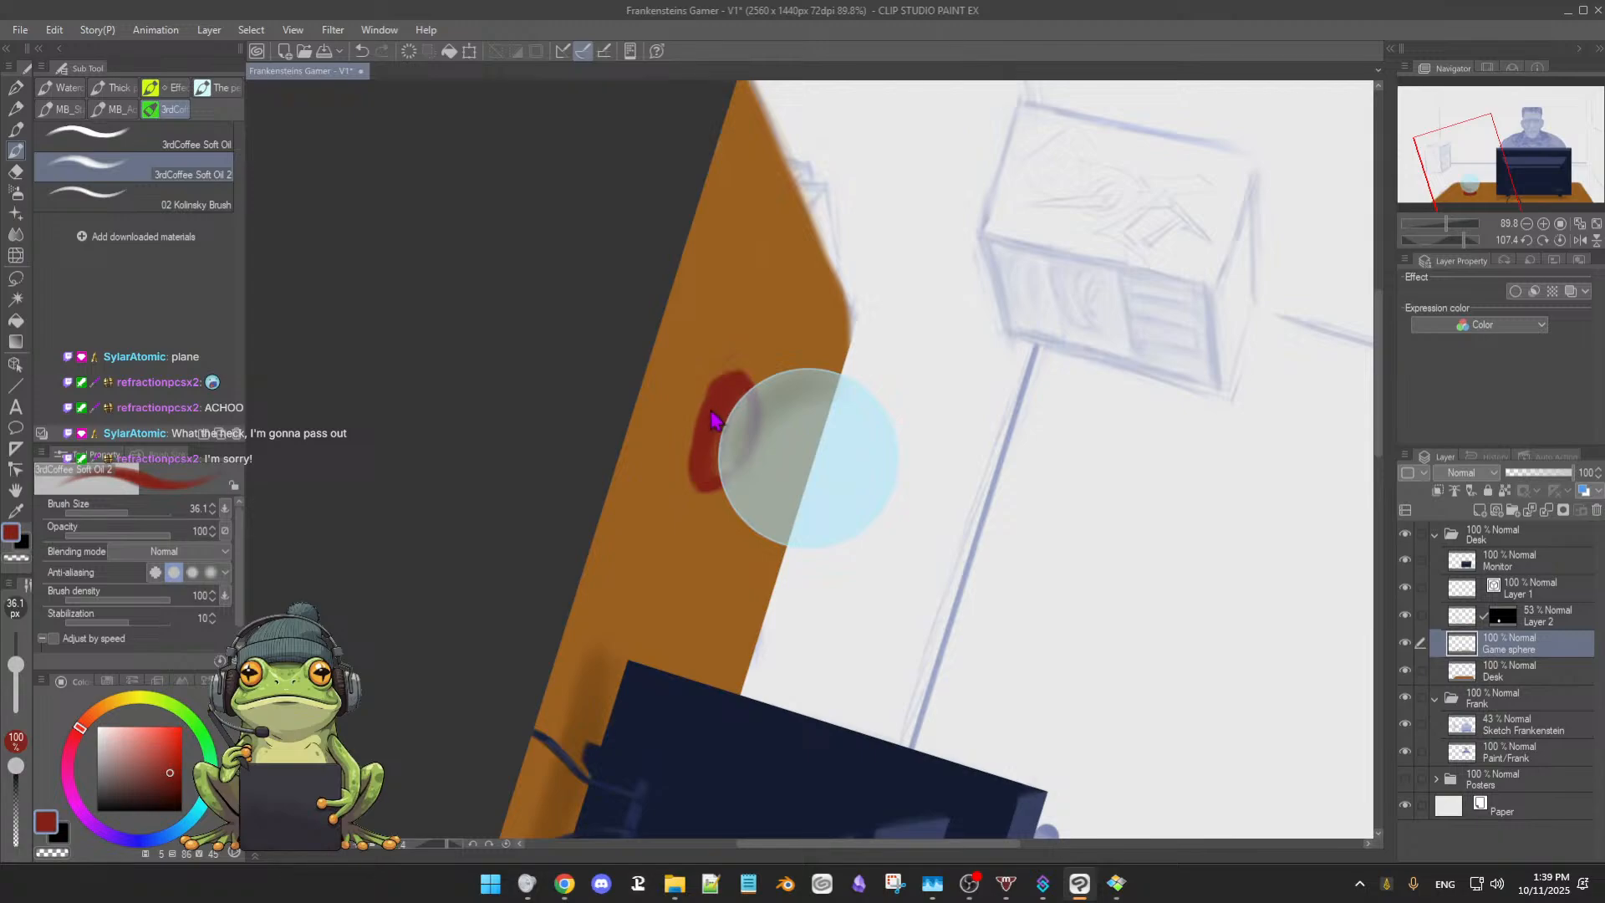
key([)
mouse_move(719, 383)
mouse_down()
mouse_move(698, 474)
mouse_move(723, 376)
mouse_move(694, 428)
mouse_move(722, 381)
mouse_move(698, 486)
mouse_move(738, 365)
mouse_move(707, 388)
mouse_move(712, 417)
mouse_move(730, 373)
mouse_move(684, 456)
mouse_move(715, 382)
mouse_up()
alt+click(748, 346)
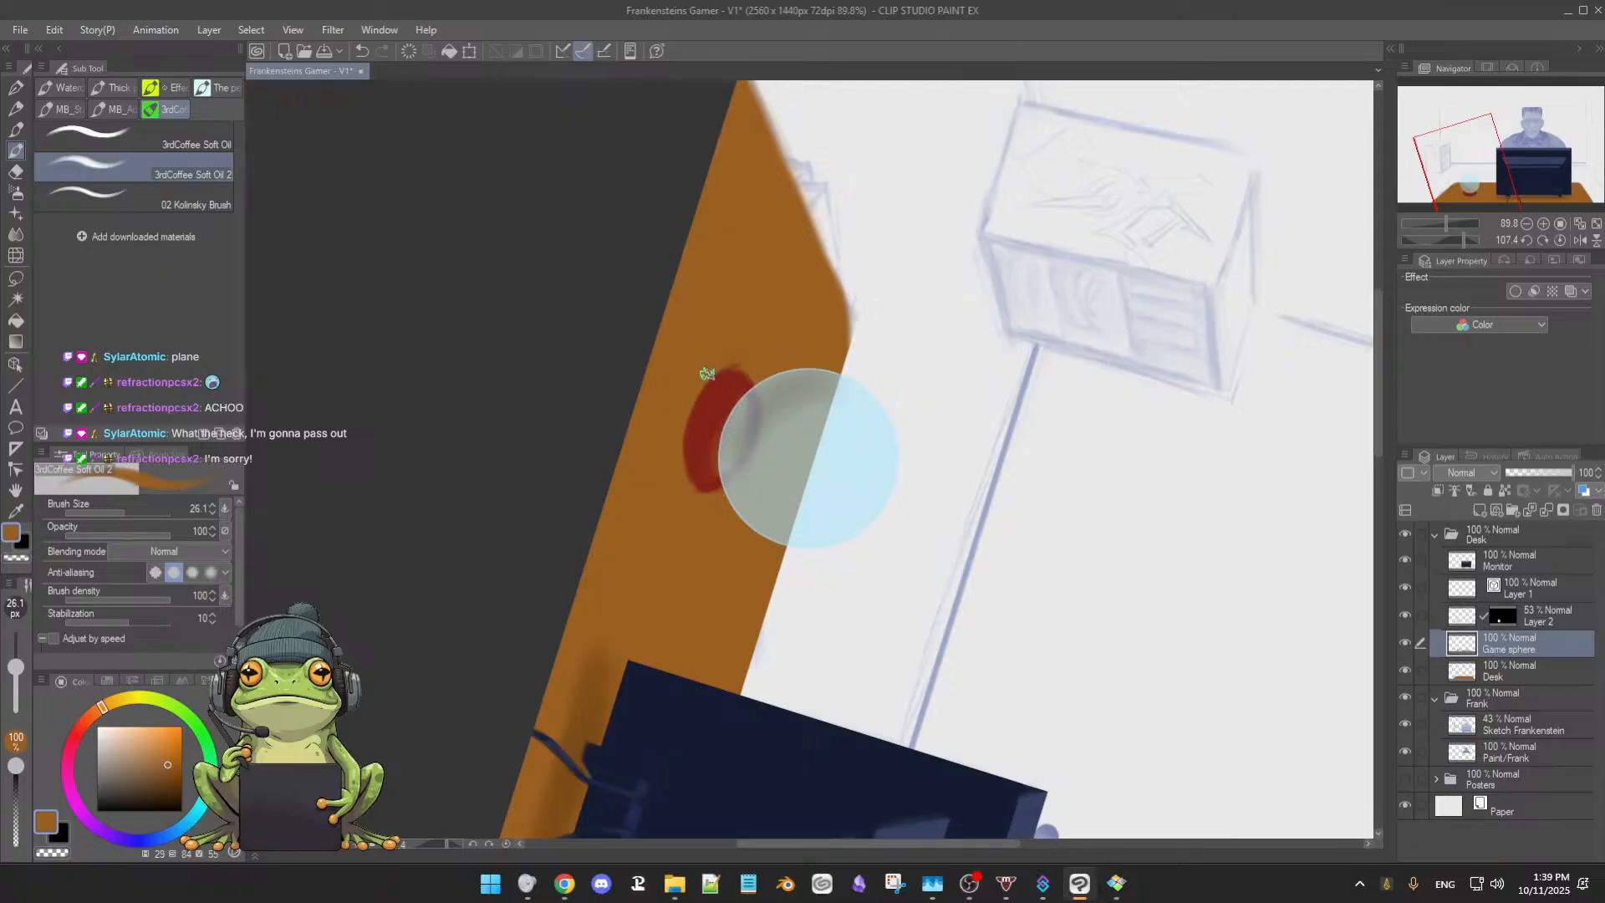
alt+click(737, 369)
mouse_move(737, 370)
mouse_down()
mouse_move(701, 423)
mouse_move(709, 472)
mouse_move(715, 432)
mouse_up()
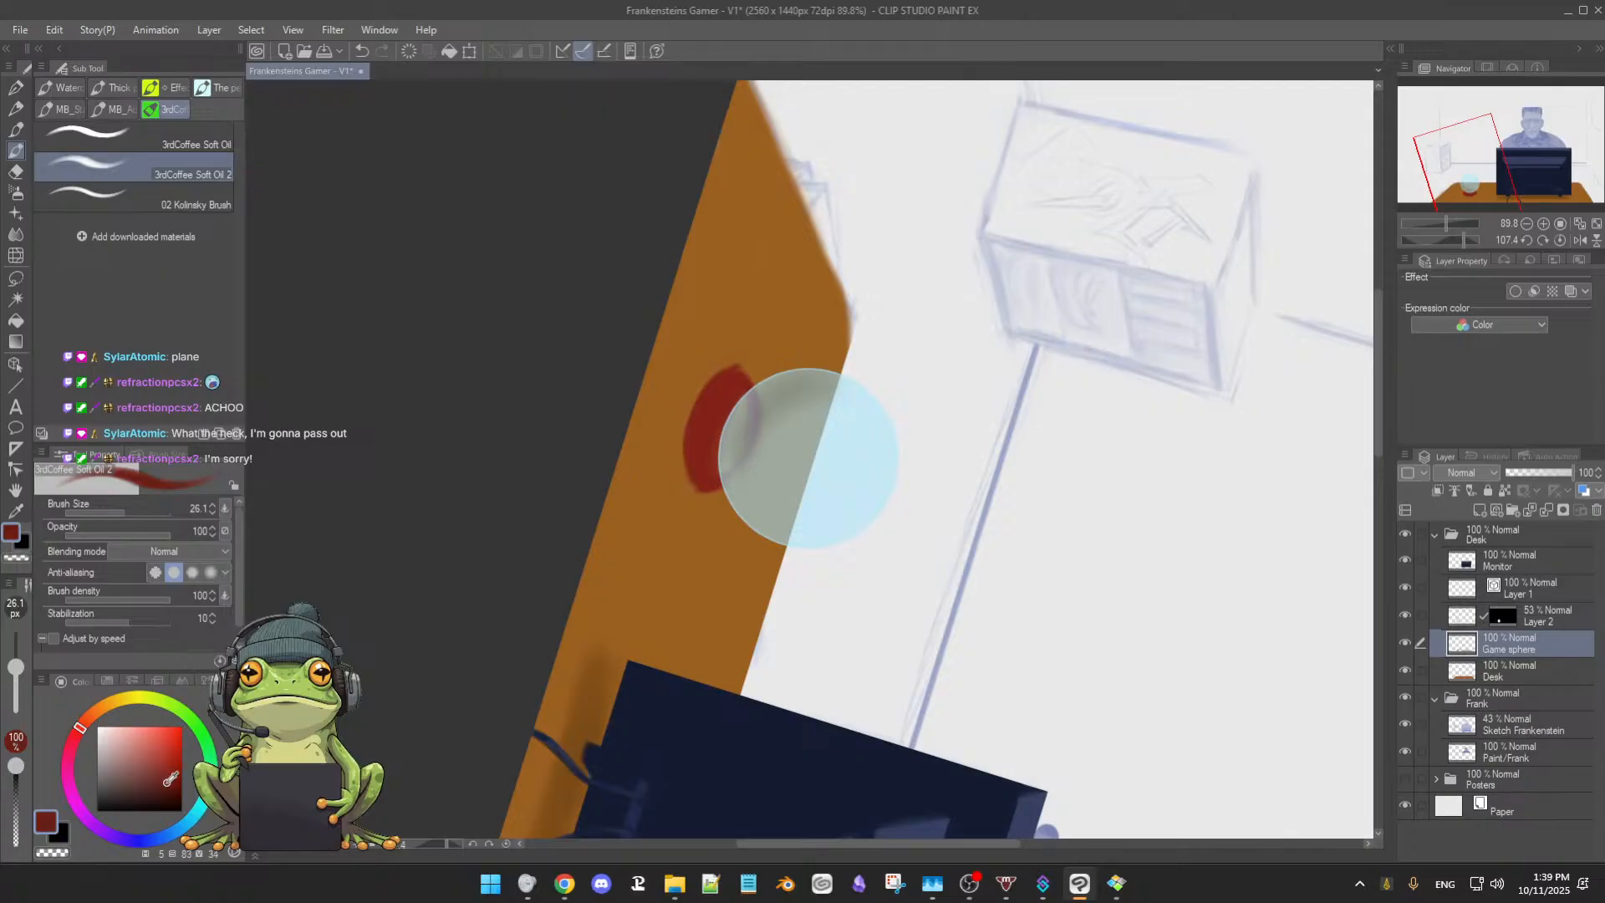
Paint the part of the base seen through the sphere with sampled muted grey and blue-grey tones
click(172, 790)
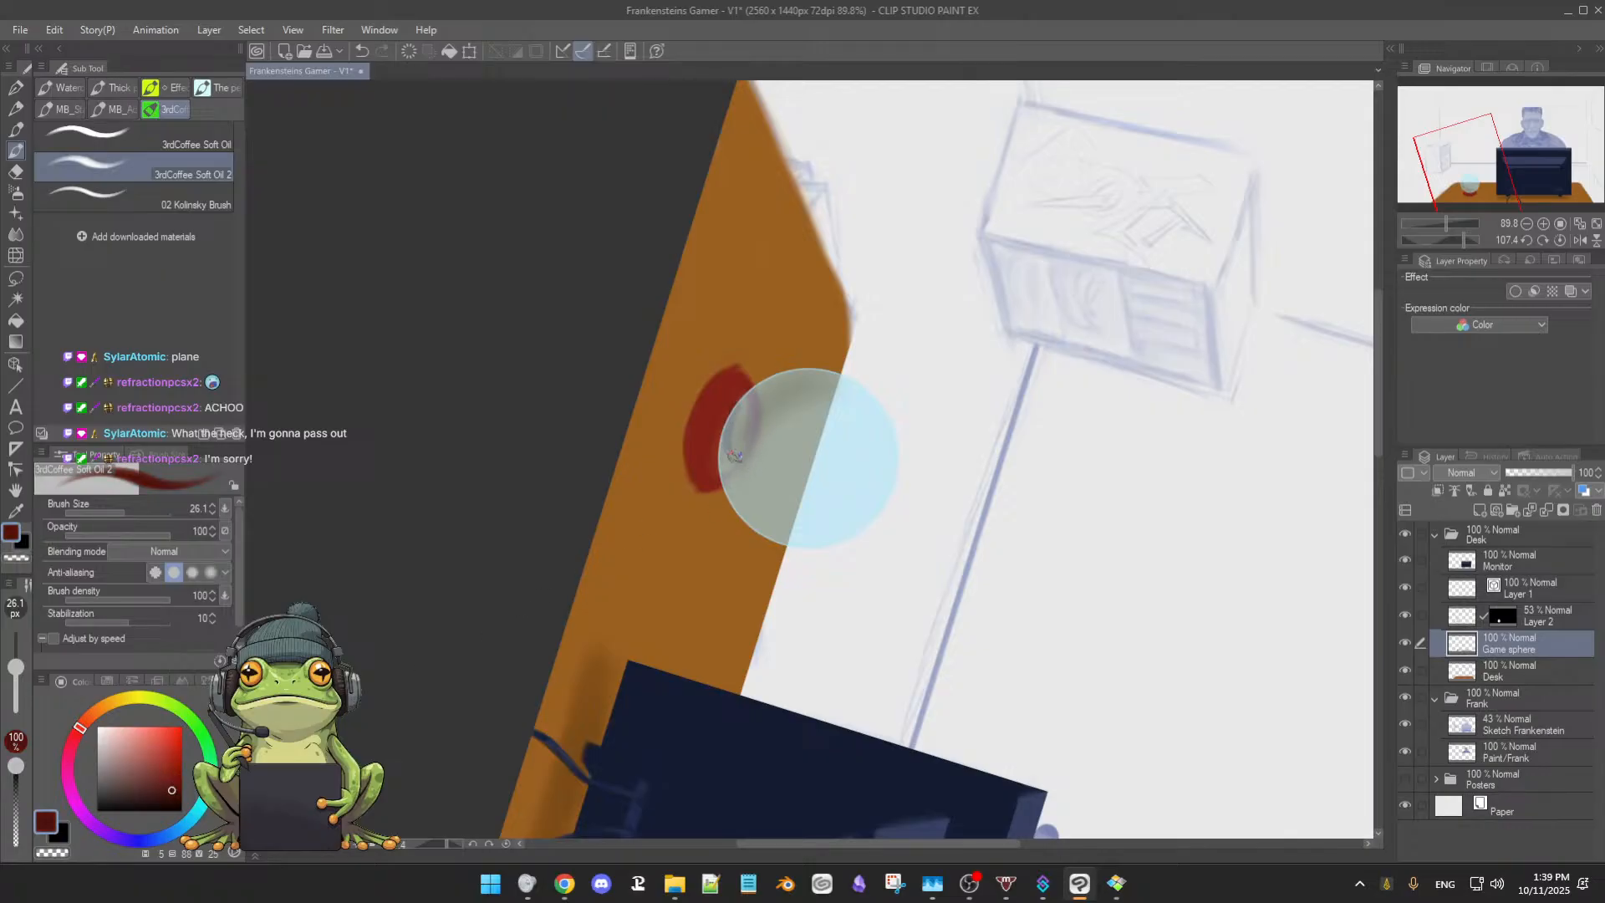
alt+click(759, 413)
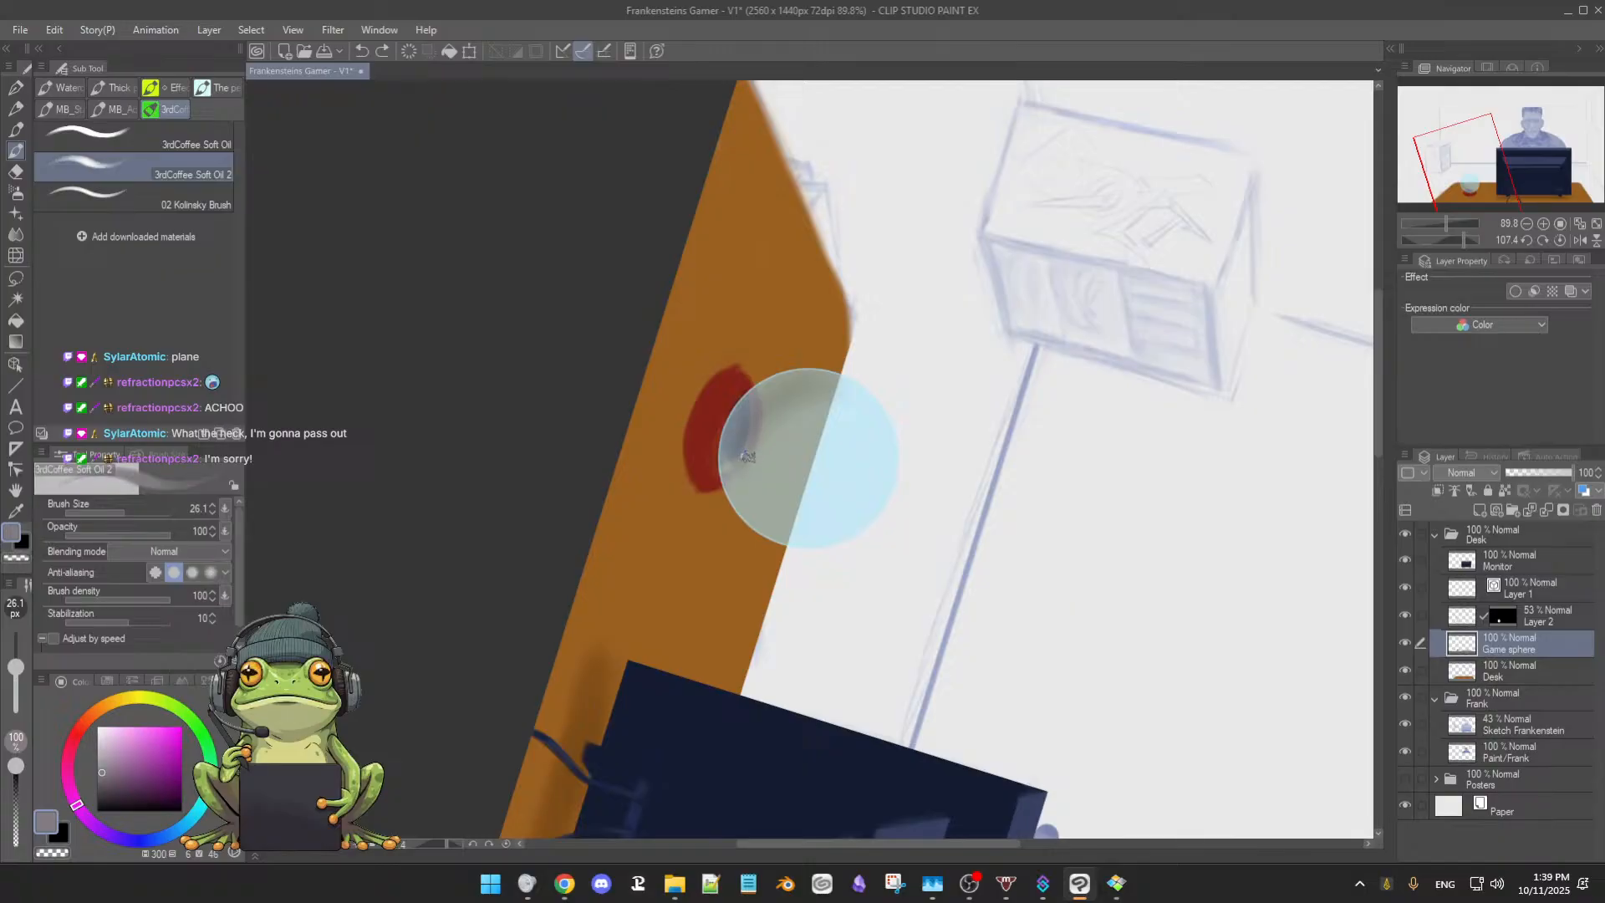
alt+click(751, 410)
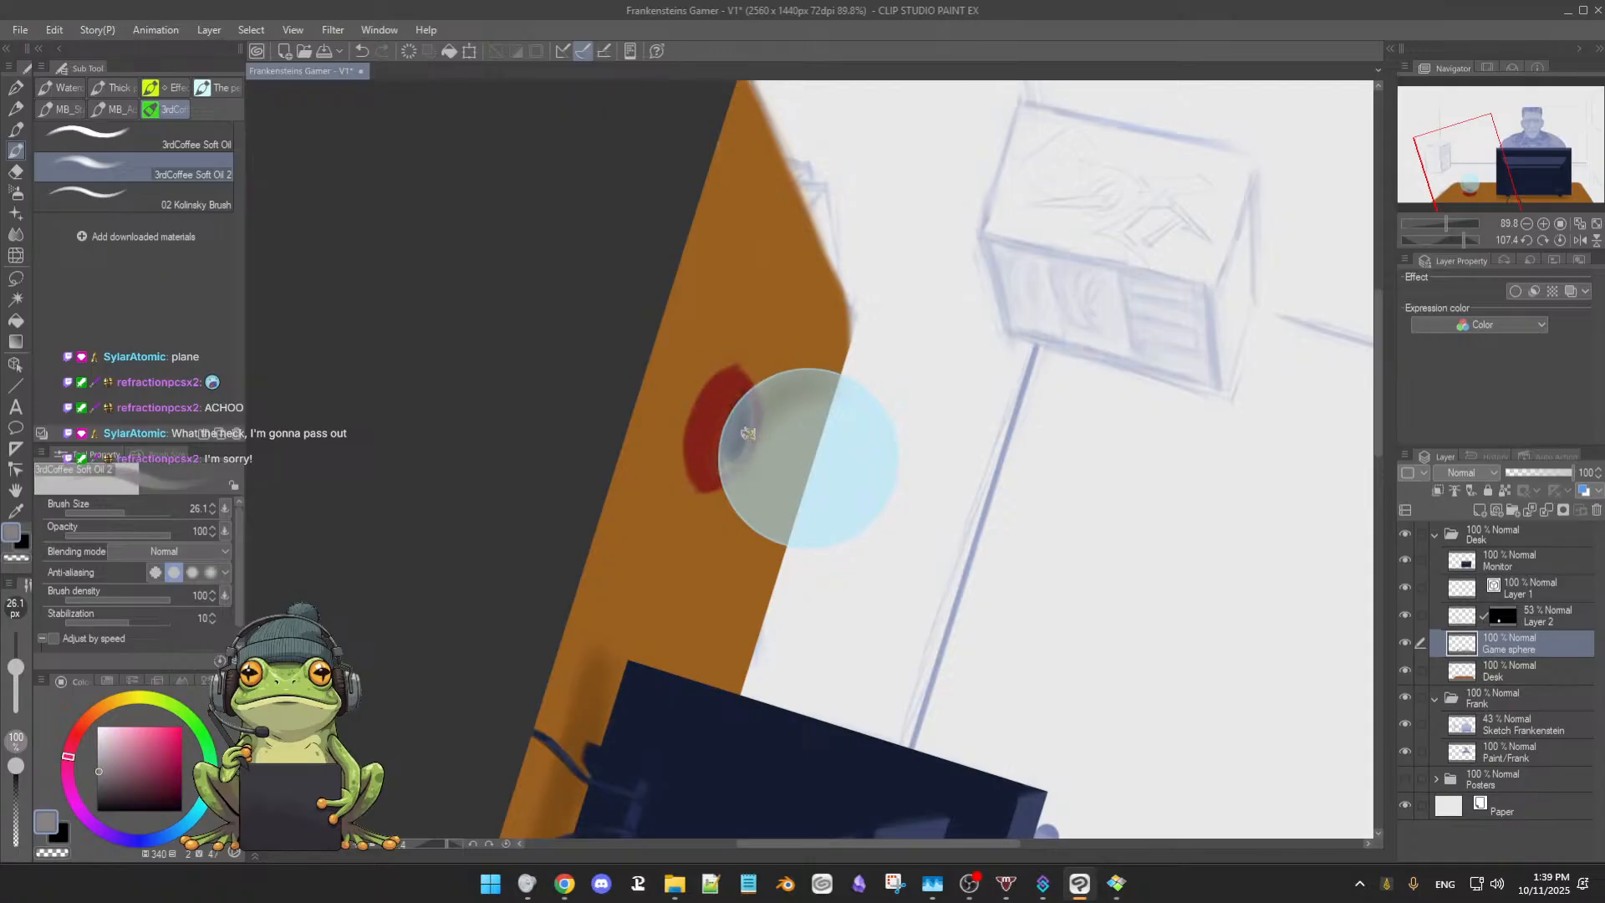
alt+click(750, 411)
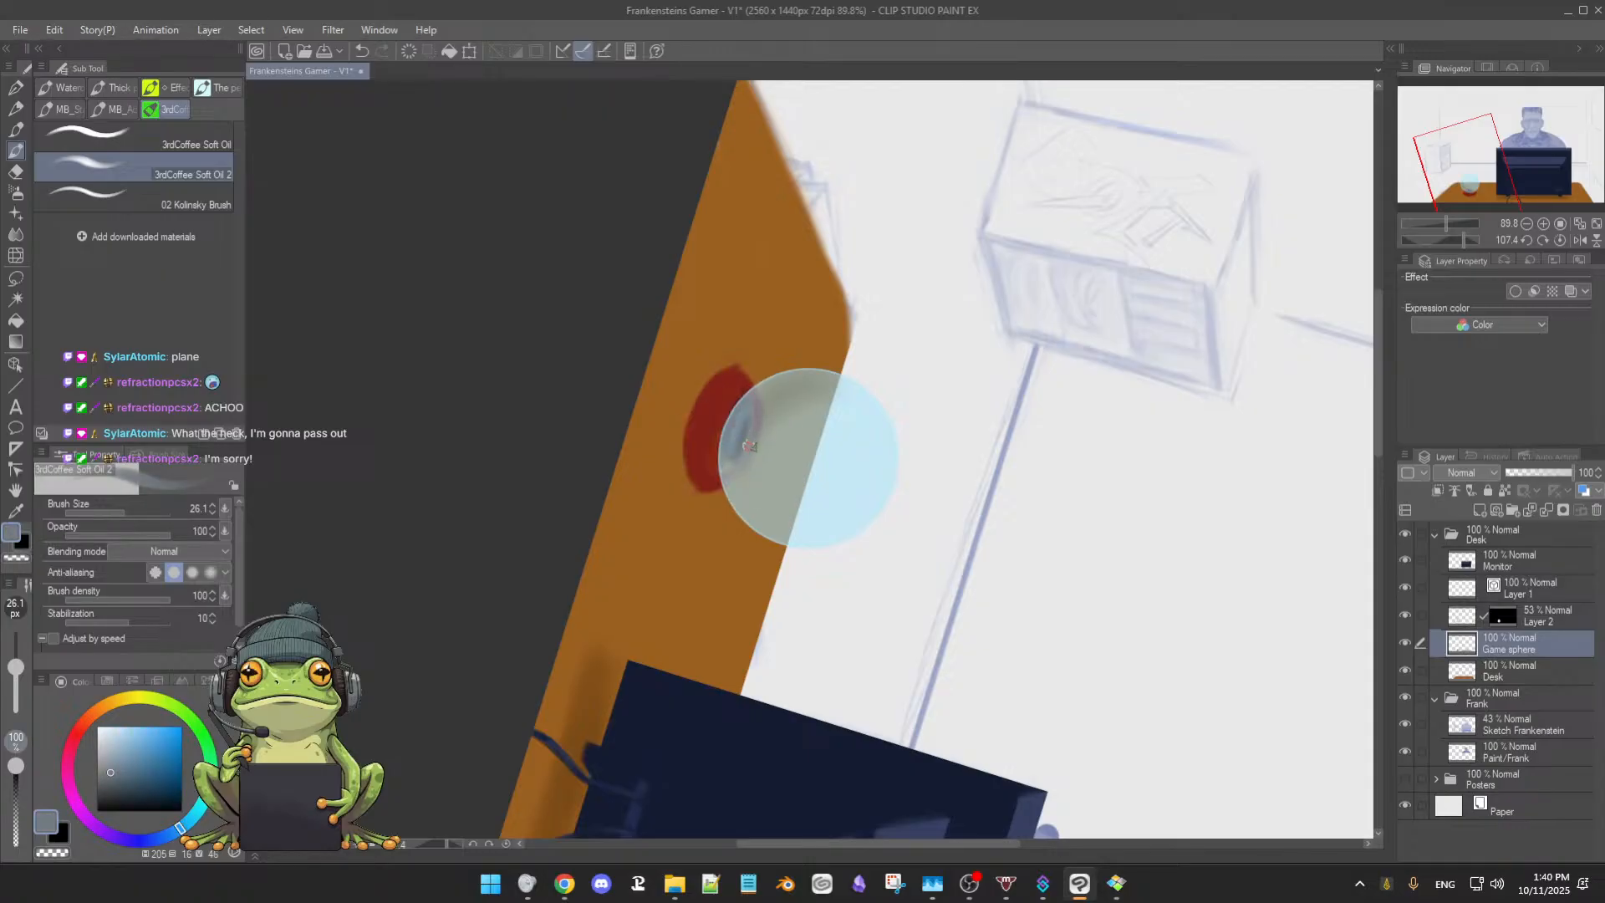
alt+click(740, 455)
alt+click(745, 431)
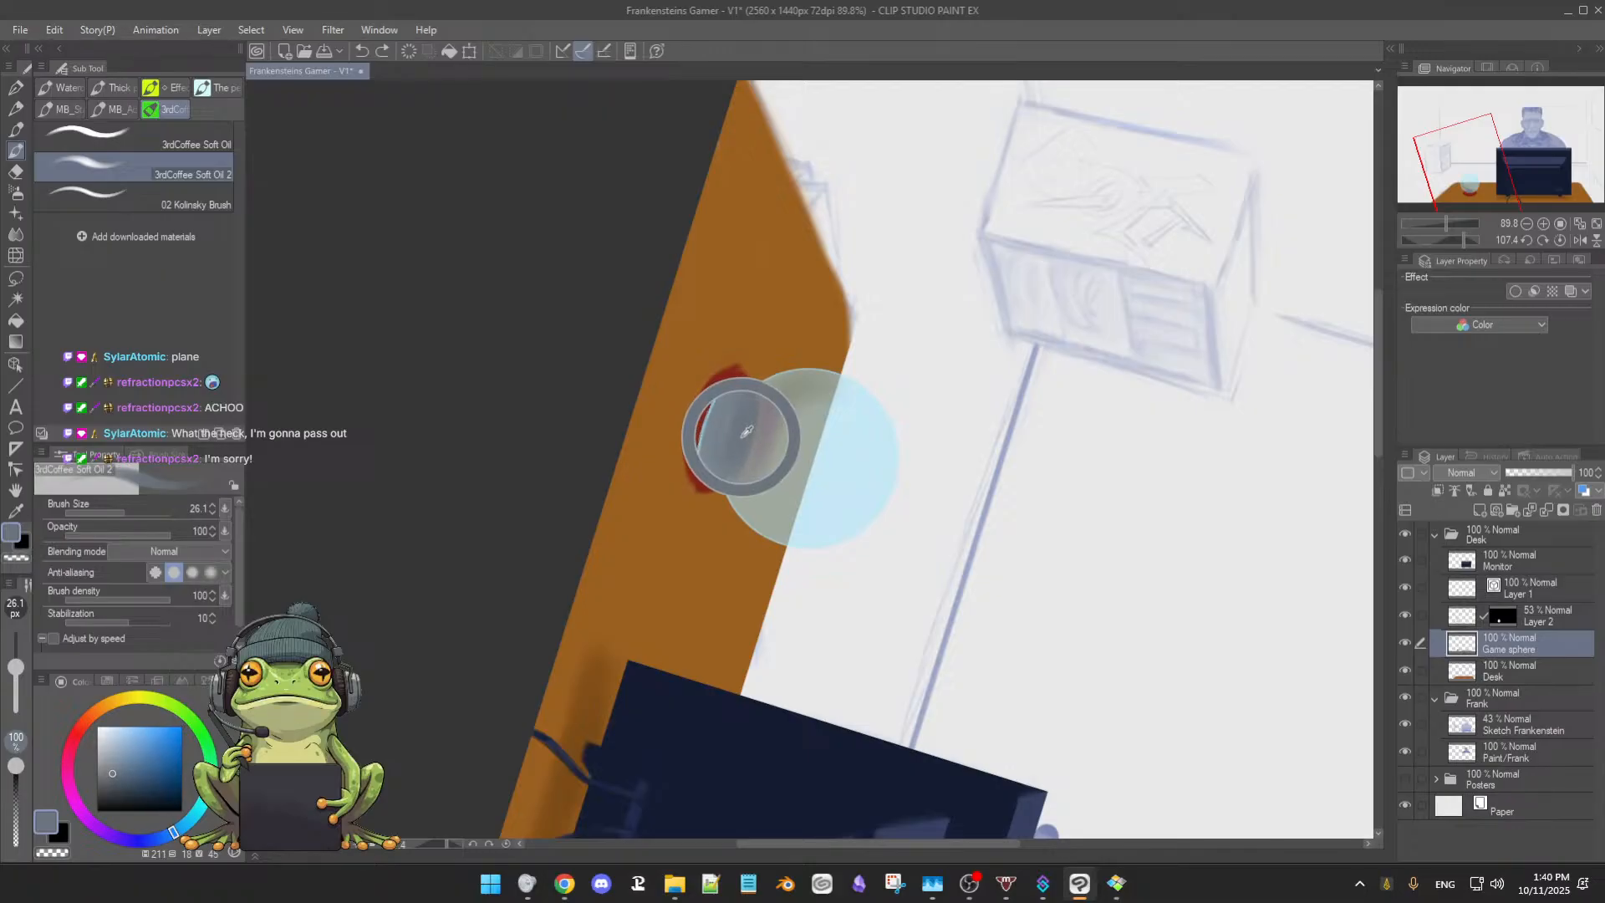
drag(746, 431, 750, 443)
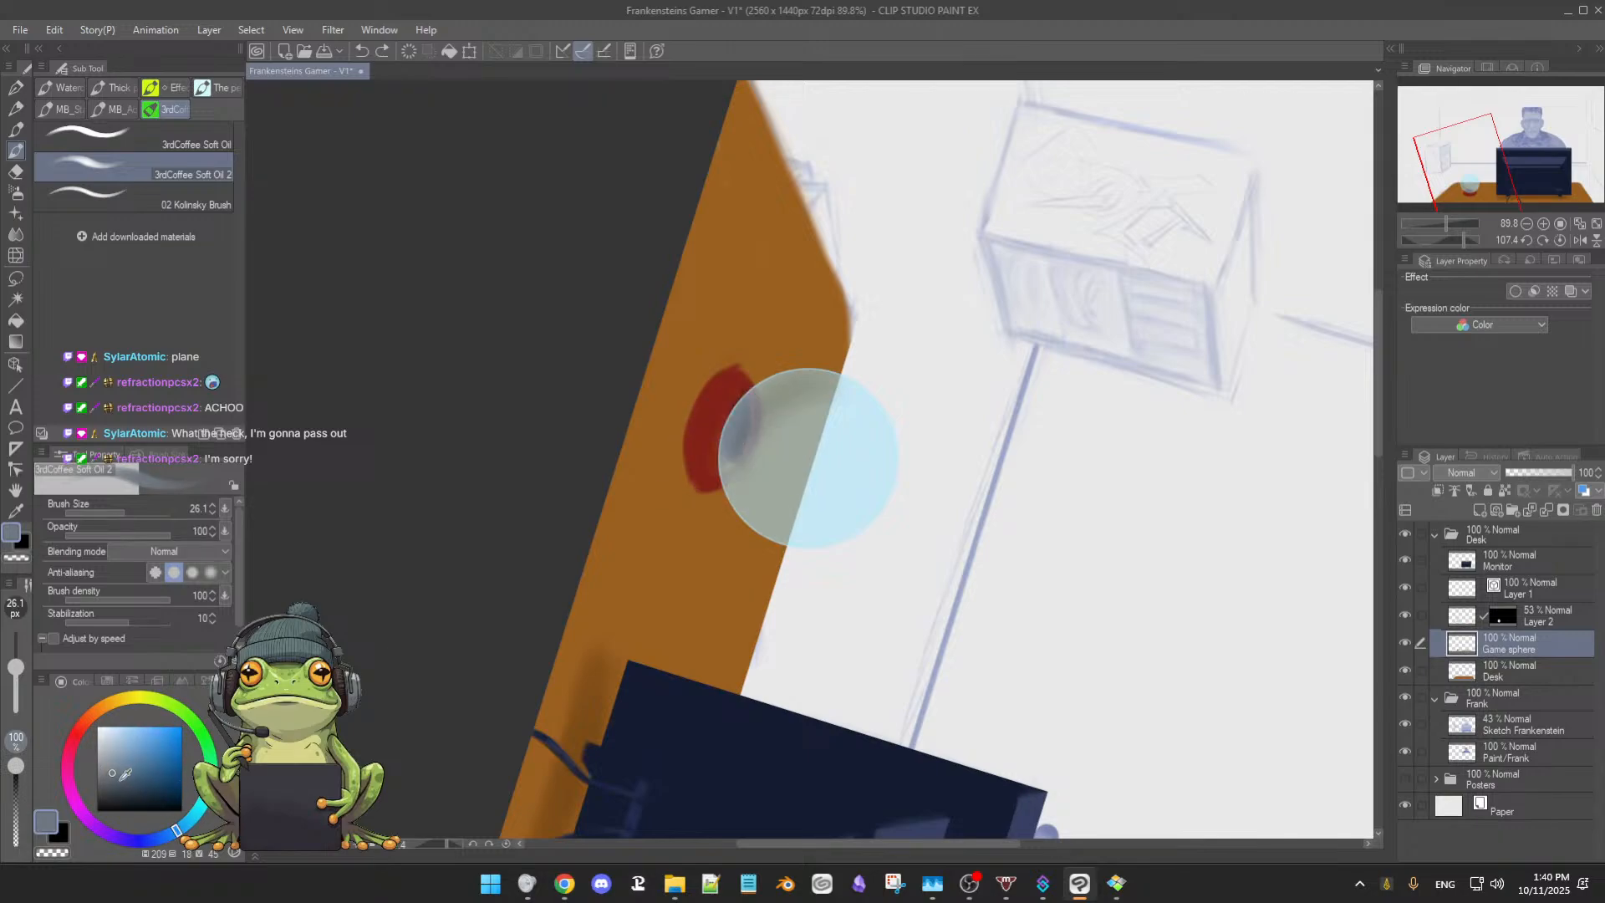
Deepen the recess inside the base with a darker blue-grey and refine its rim with sampled reds
drag(126, 773, 122, 782)
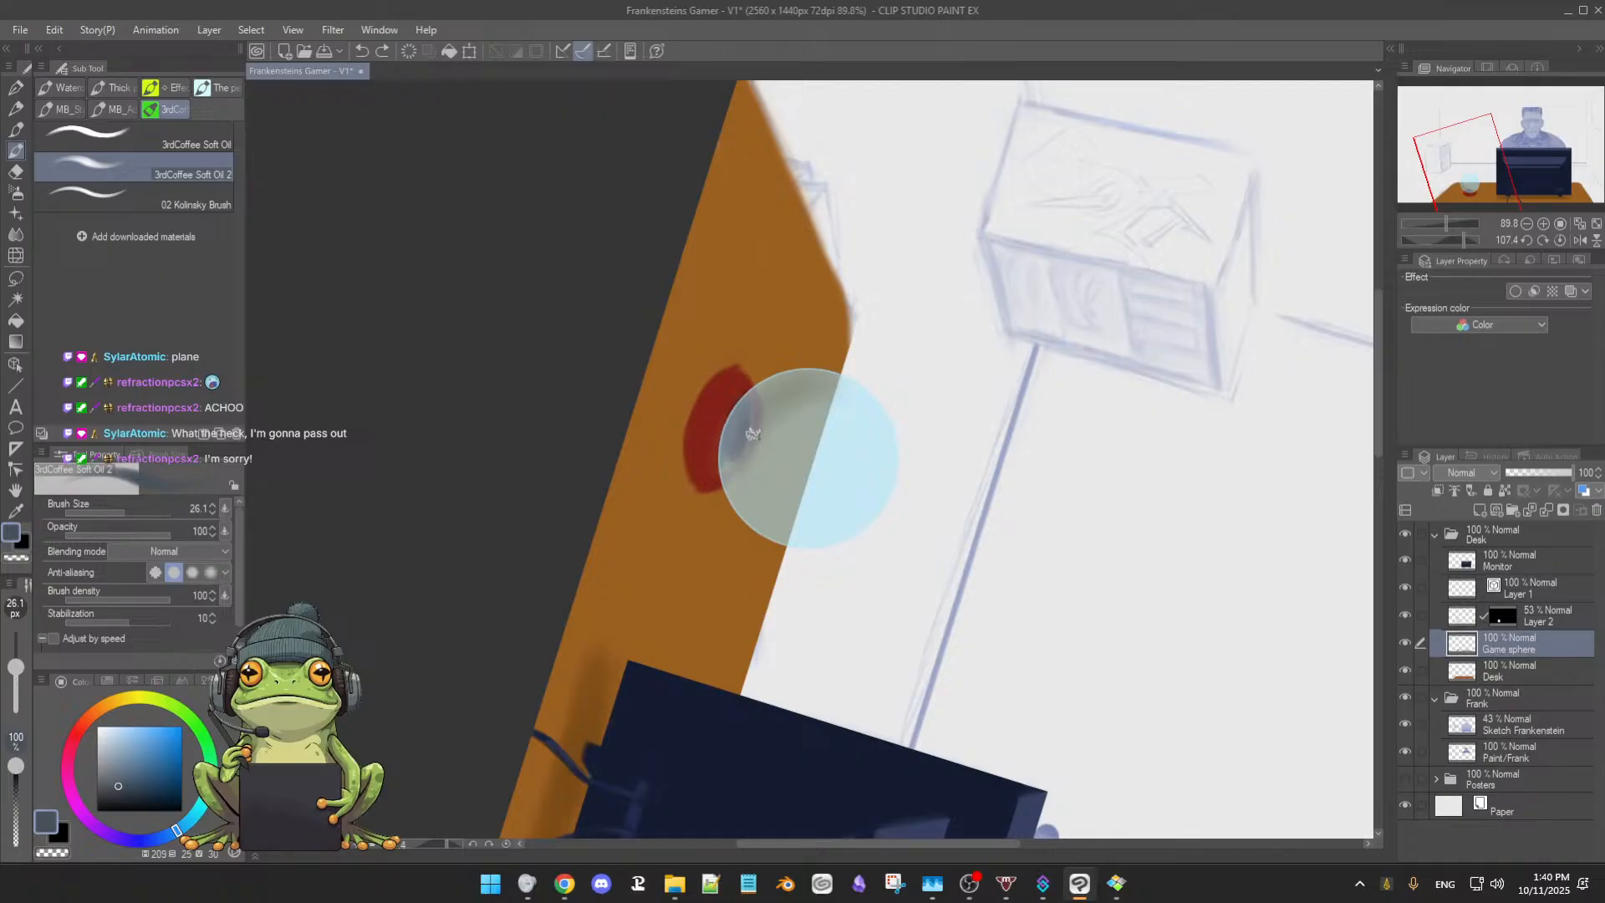
drag(731, 433, 742, 419)
alt+click(714, 453)
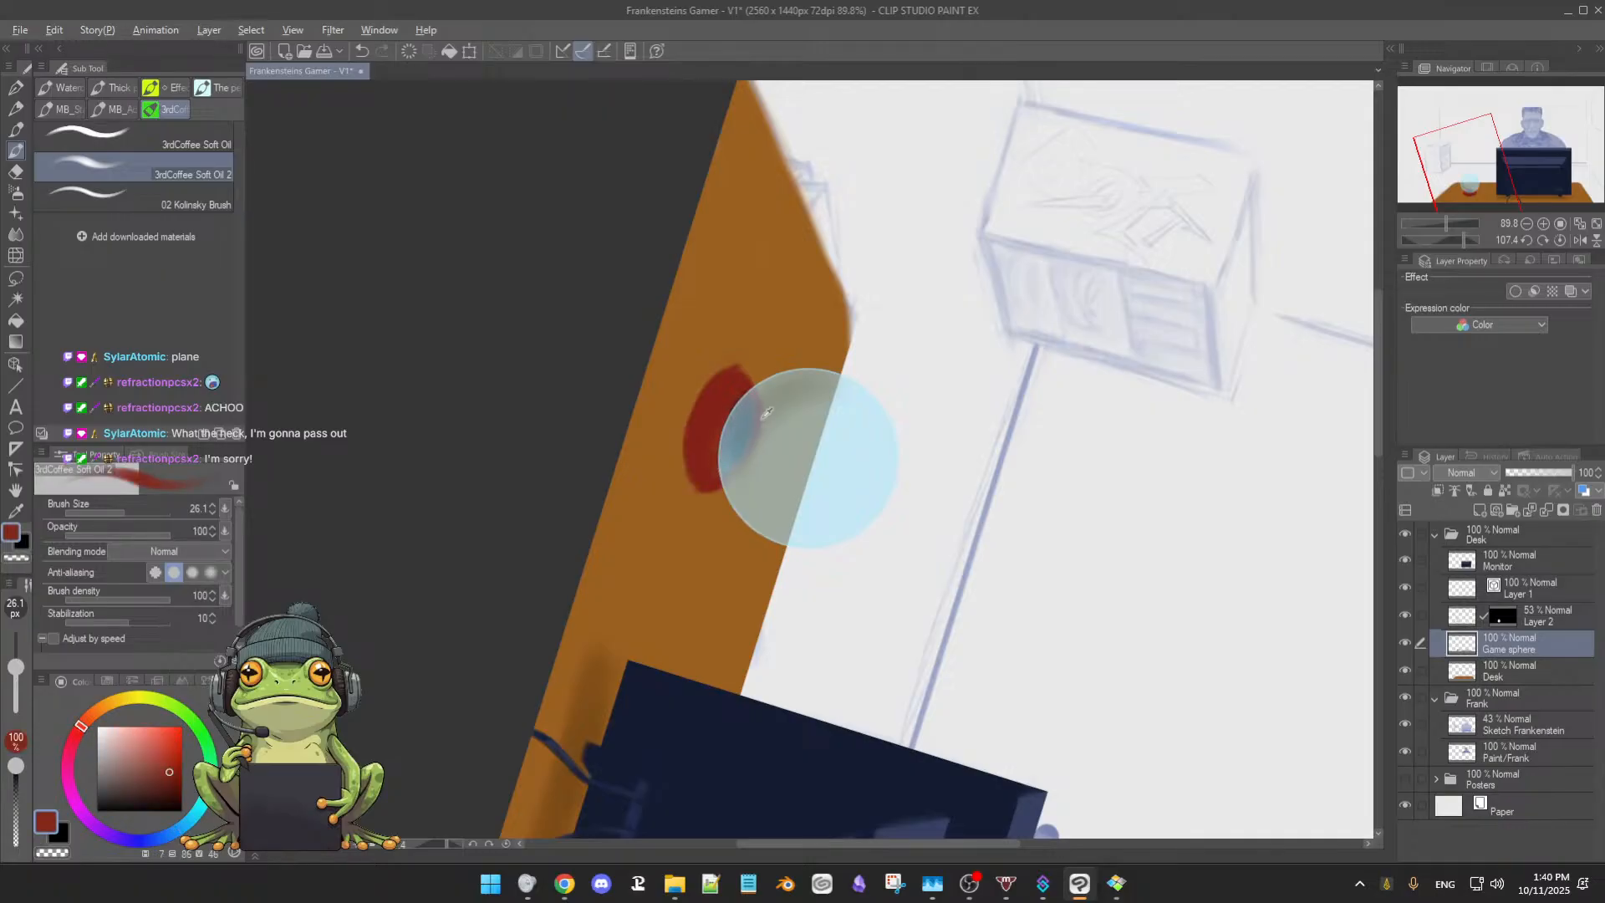
alt+click(758, 414)
alt+click(717, 413)
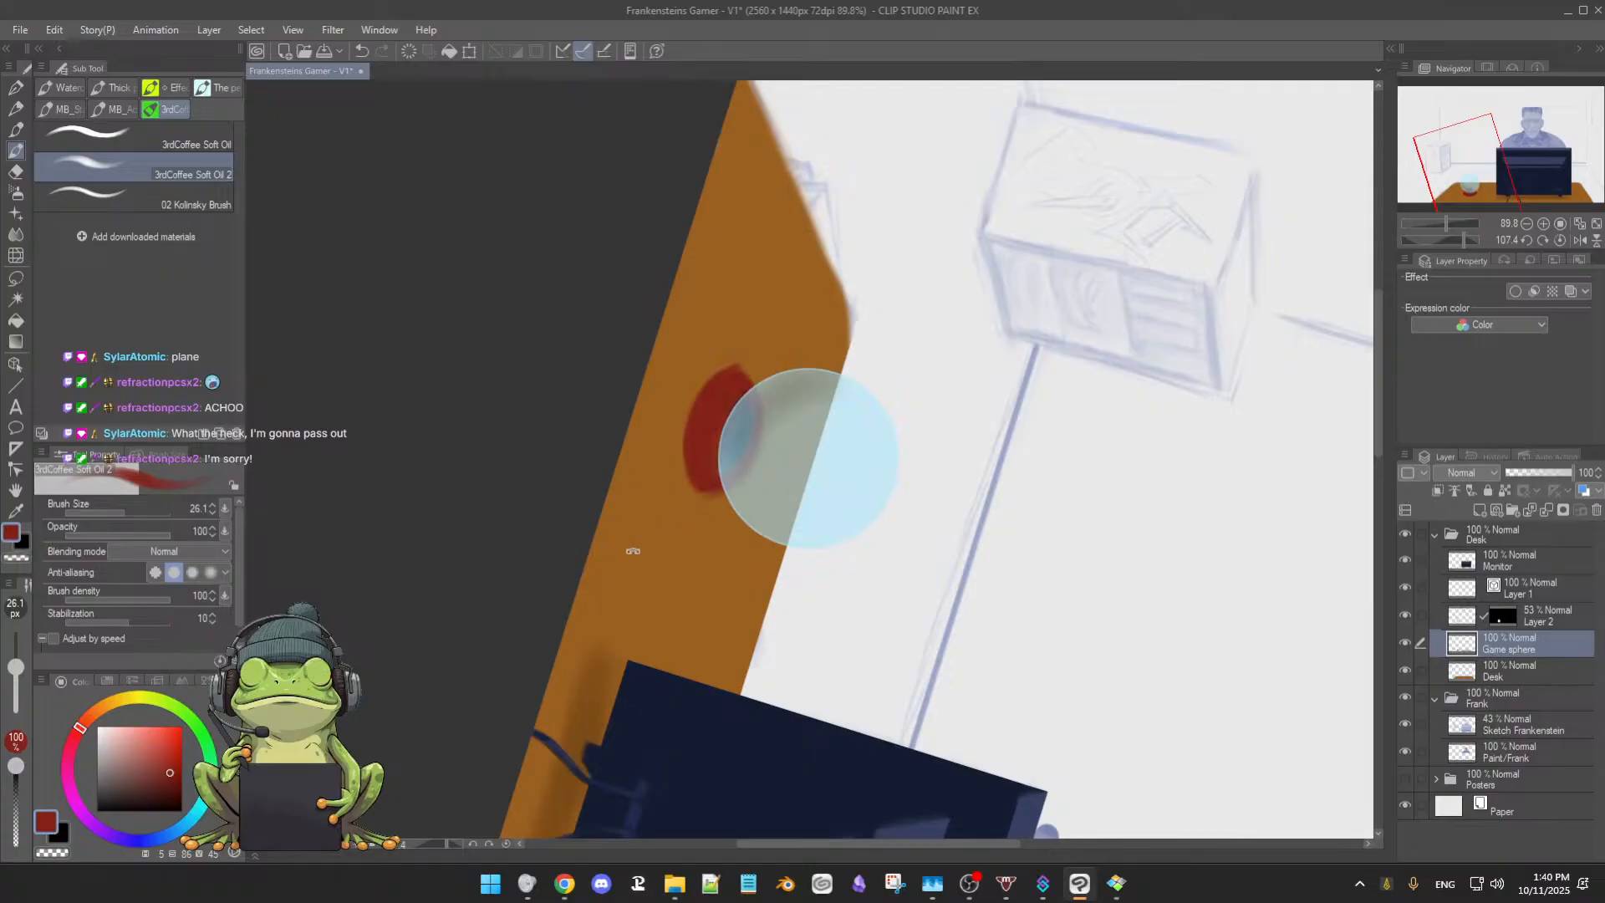
drag(633, 551, 802, 585)
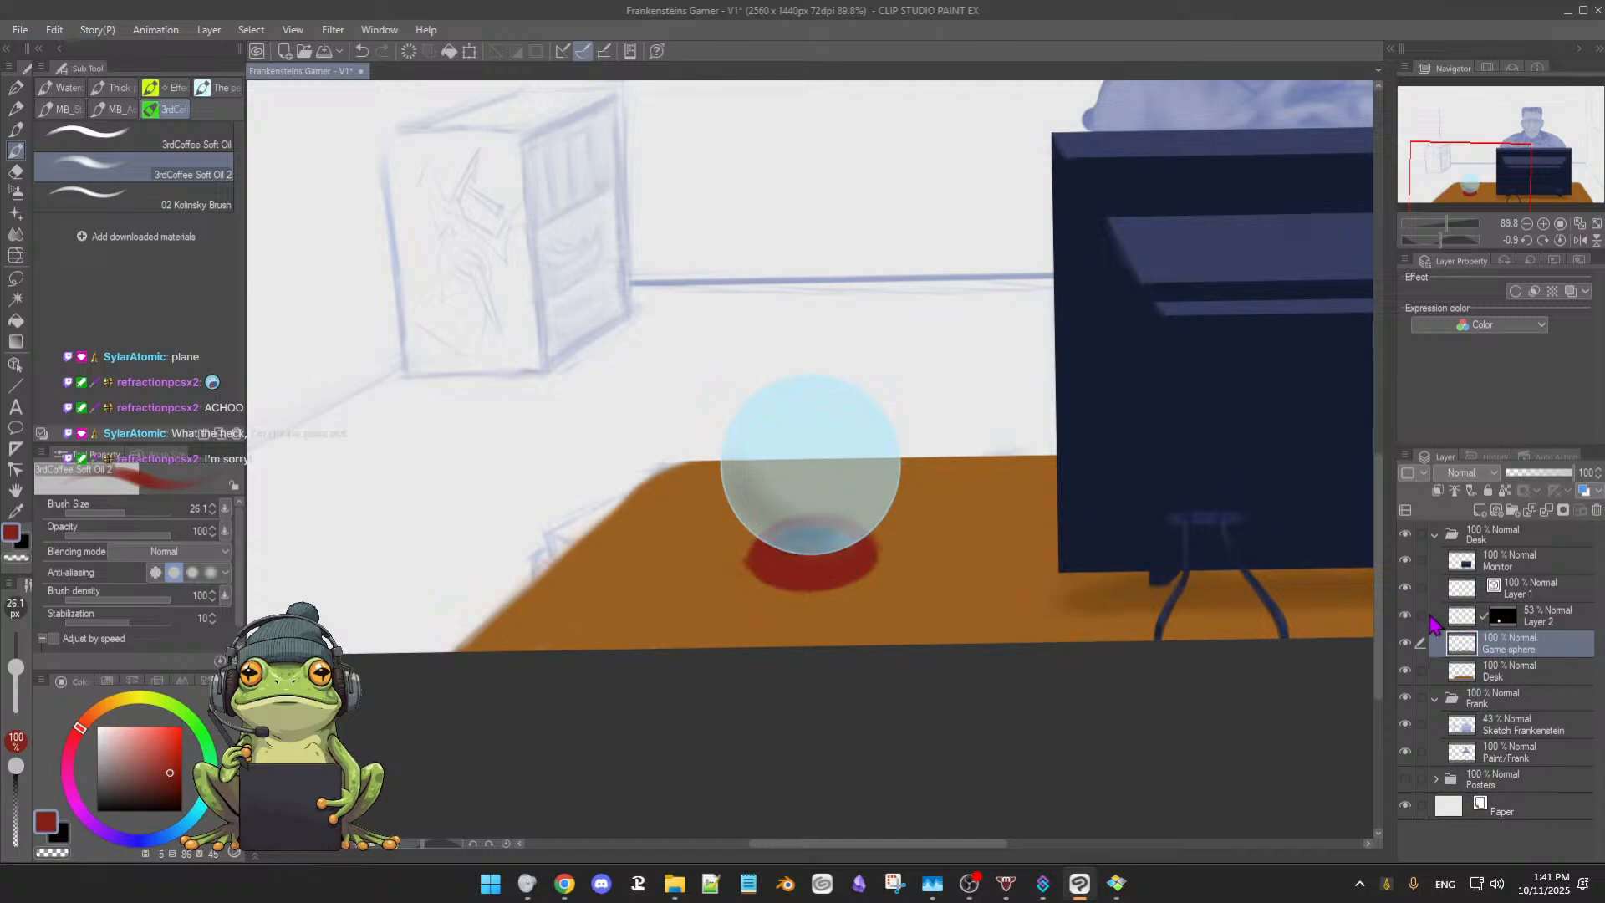
Try to paint dark red over the sphere's lower rim on Layer 2 with the 3rdCoffee Soft Oil 2 brush
click(1553, 622)
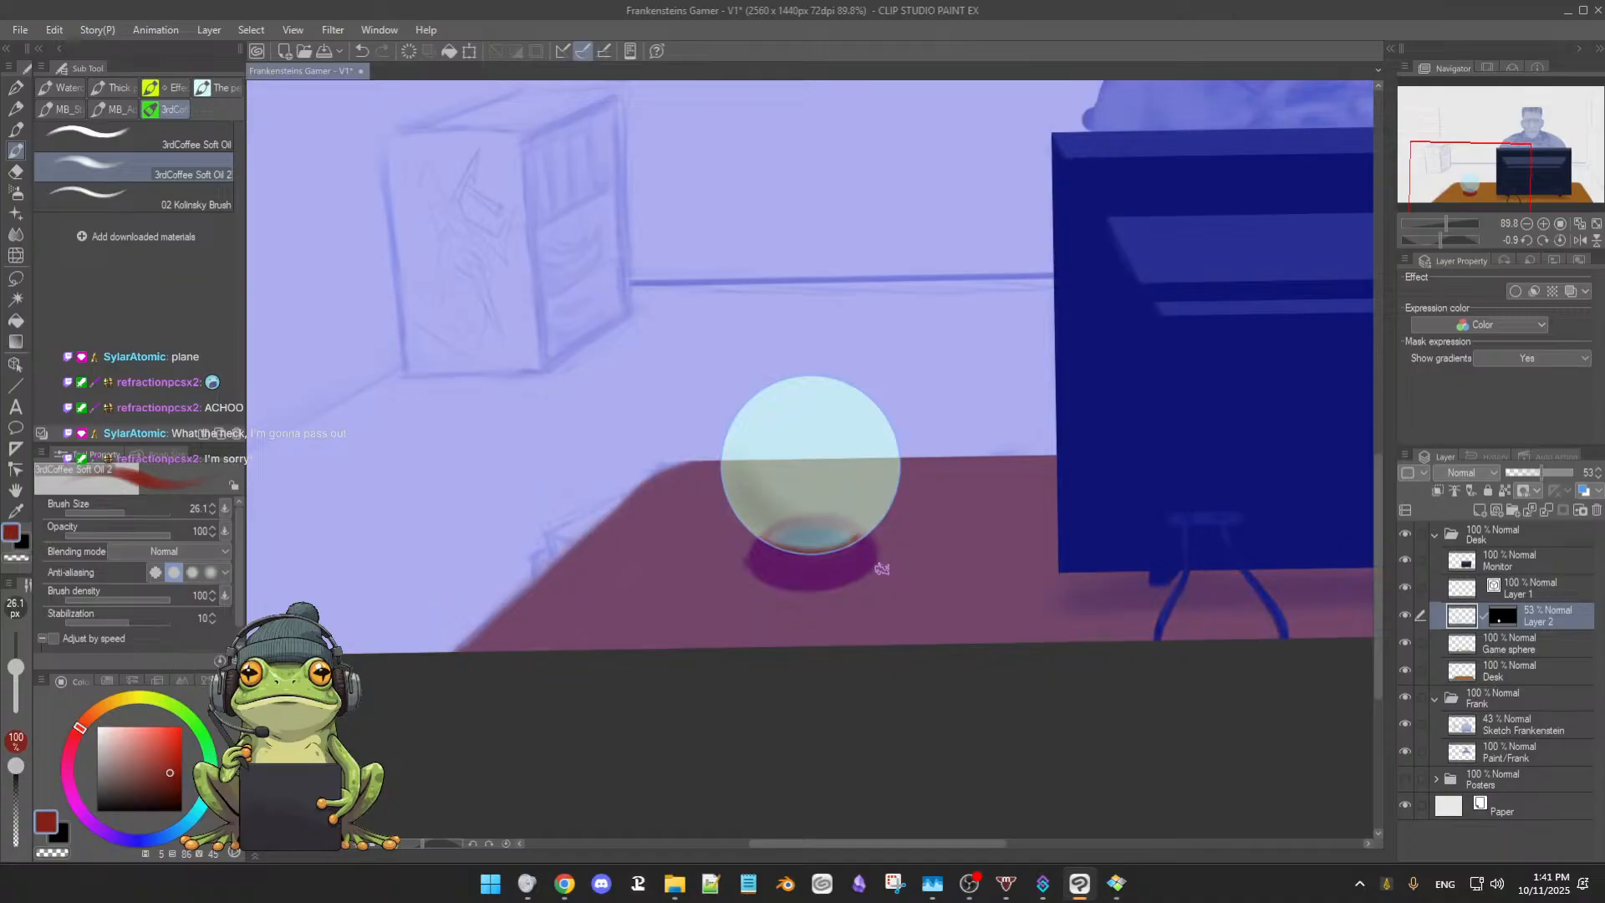
key(j)
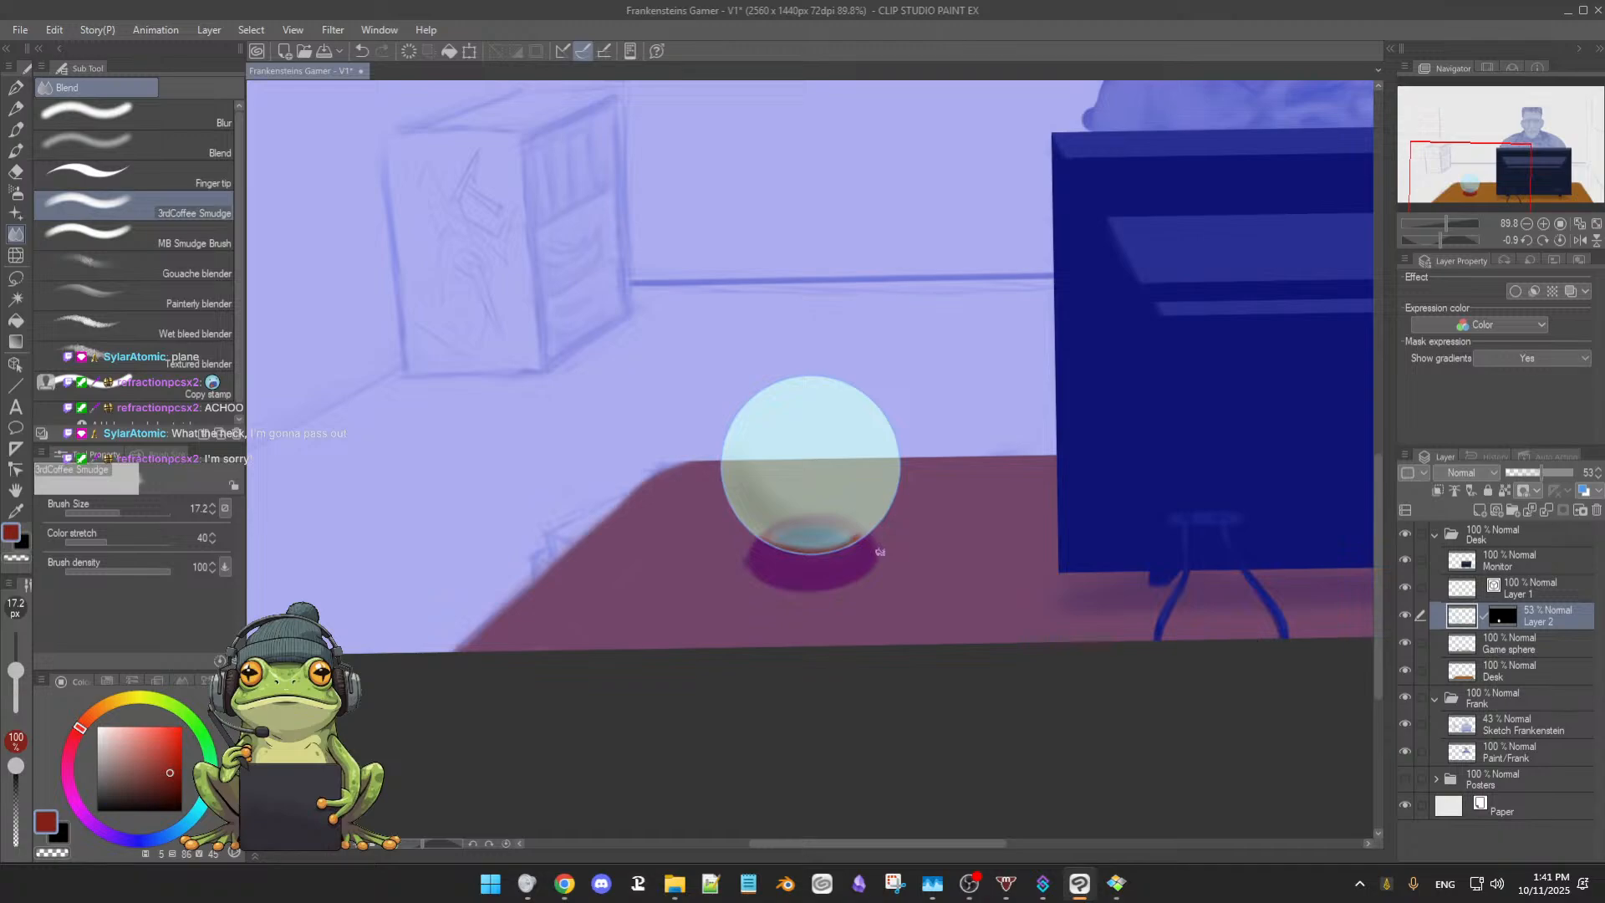
key(b)
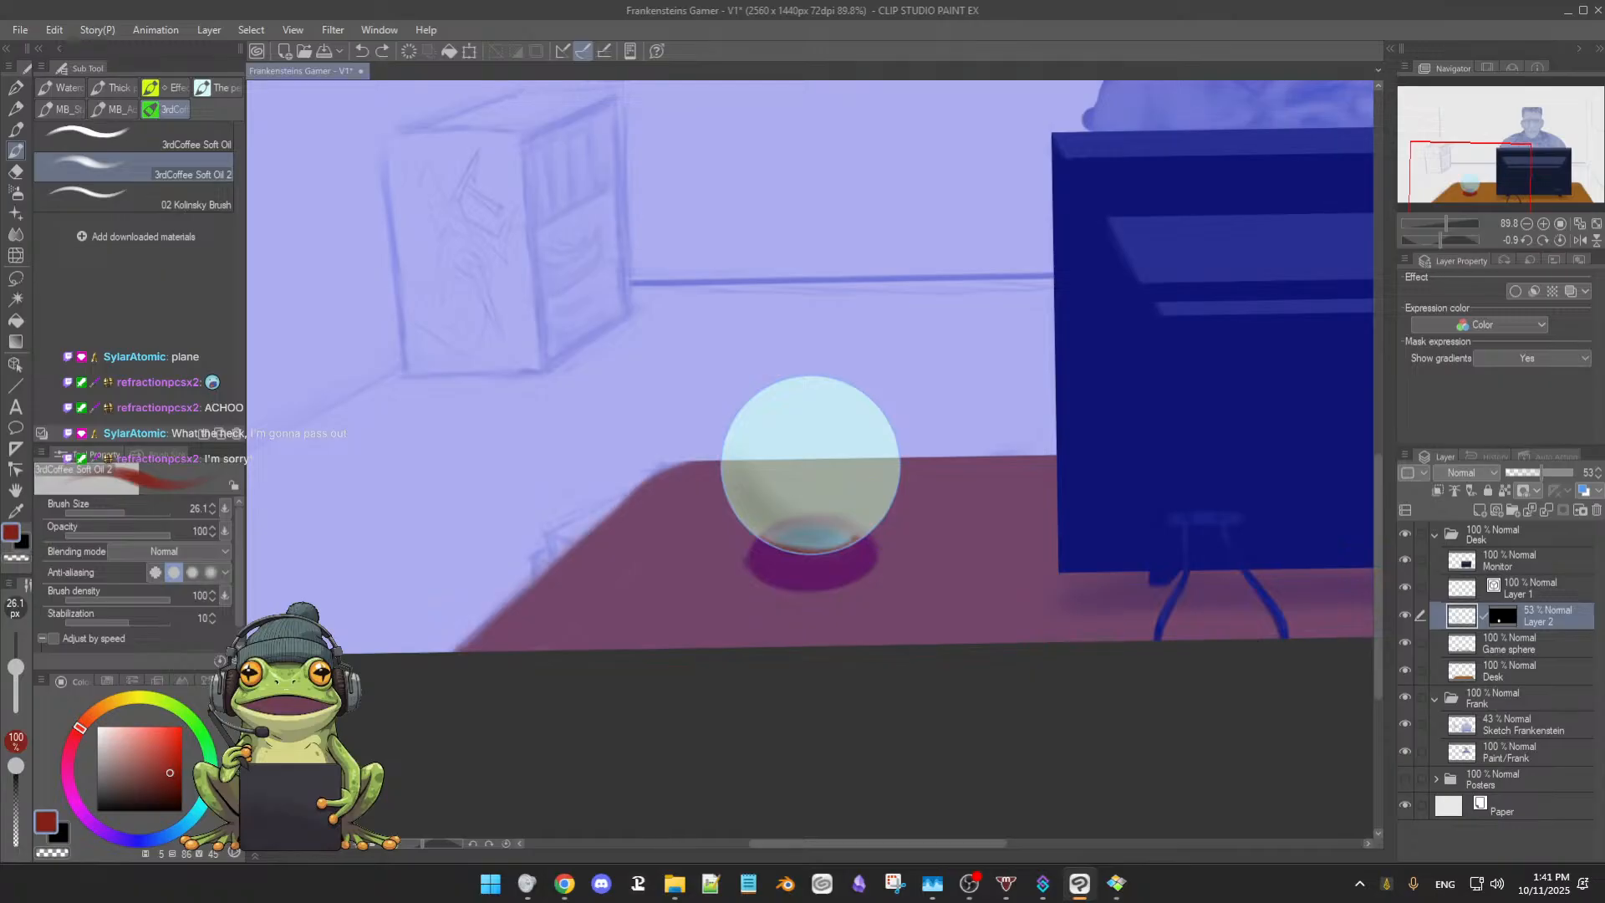
key(alt+Tab)
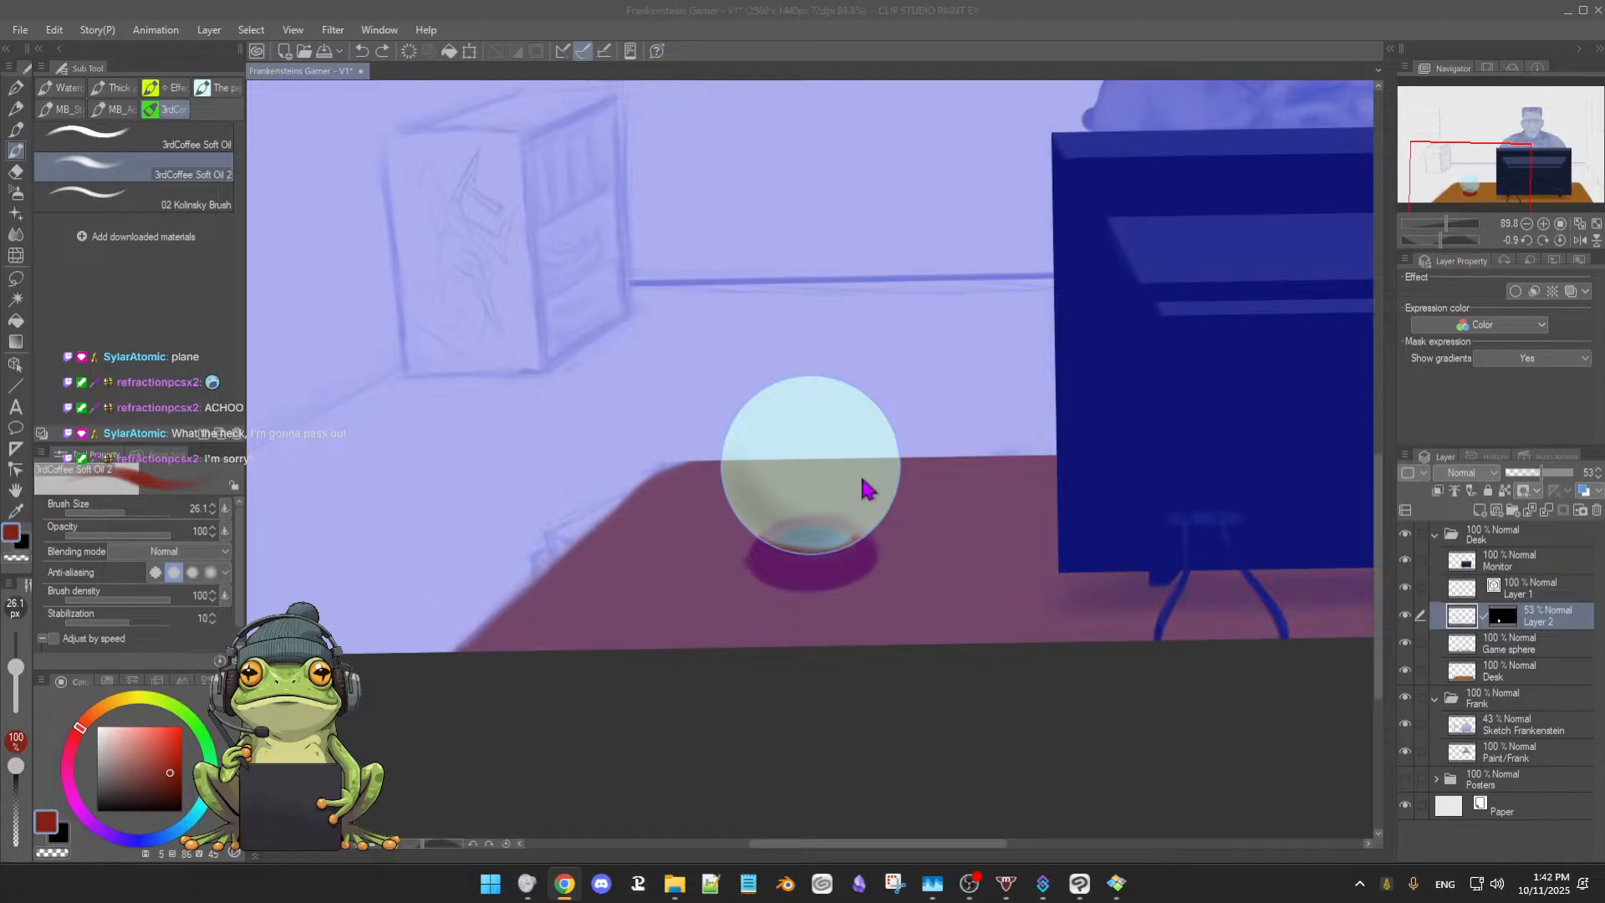
click(798, 708)
scroll(824, 592, up, 5)
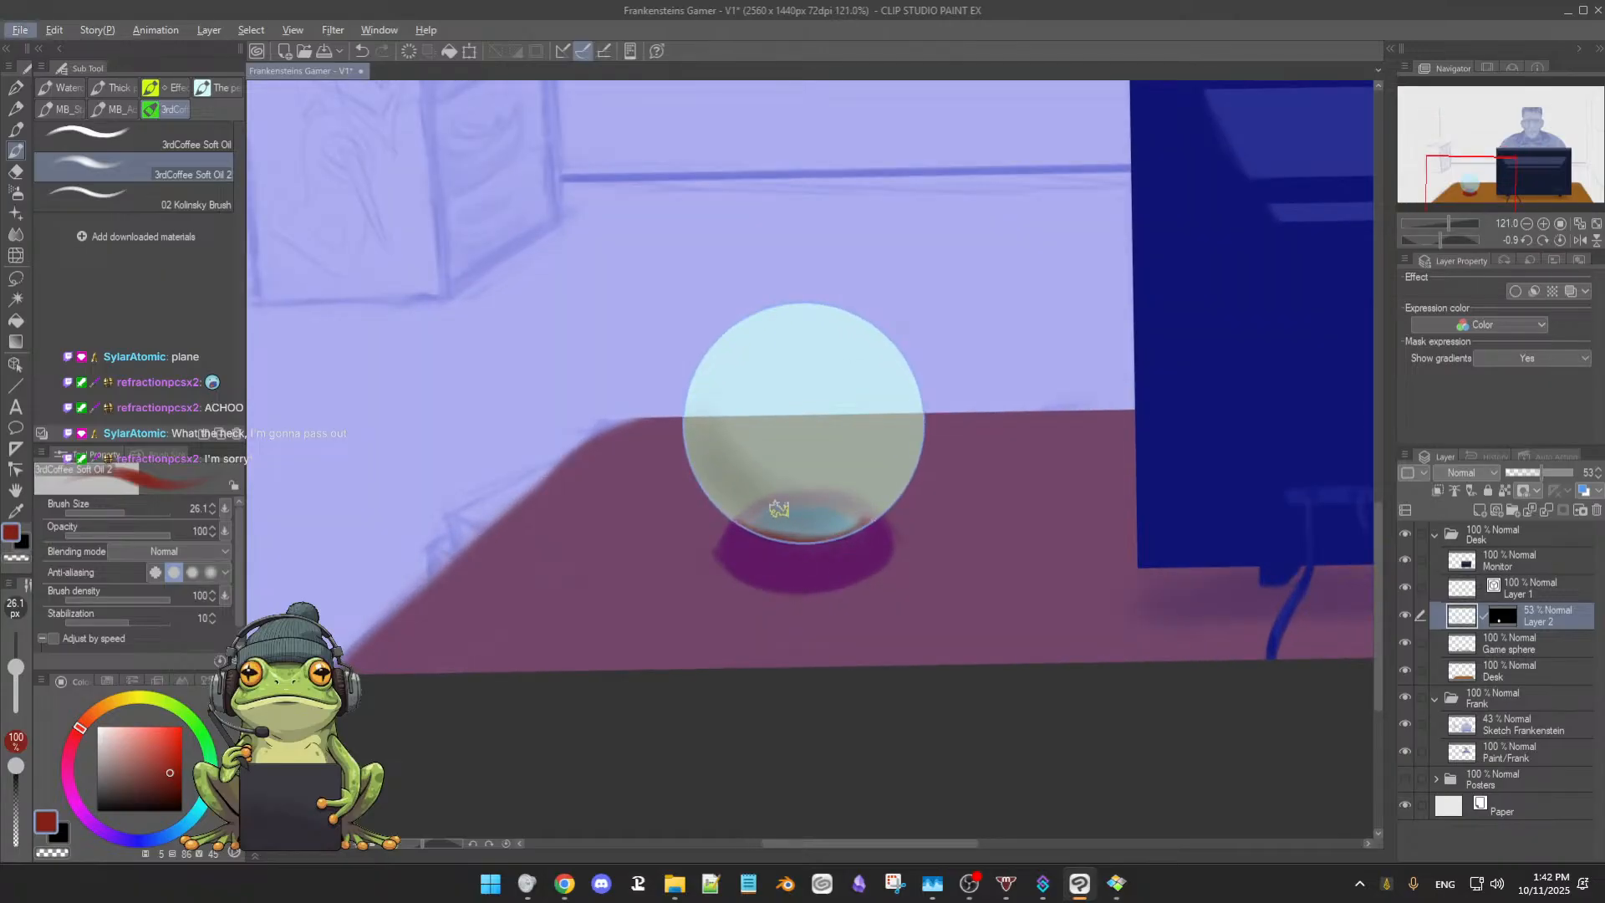
mouse_move(778, 510)
mouse_down()
mouse_move(792, 537)
mouse_move(779, 508)
mouse_move(745, 528)
mouse_move(866, 530)
mouse_up()
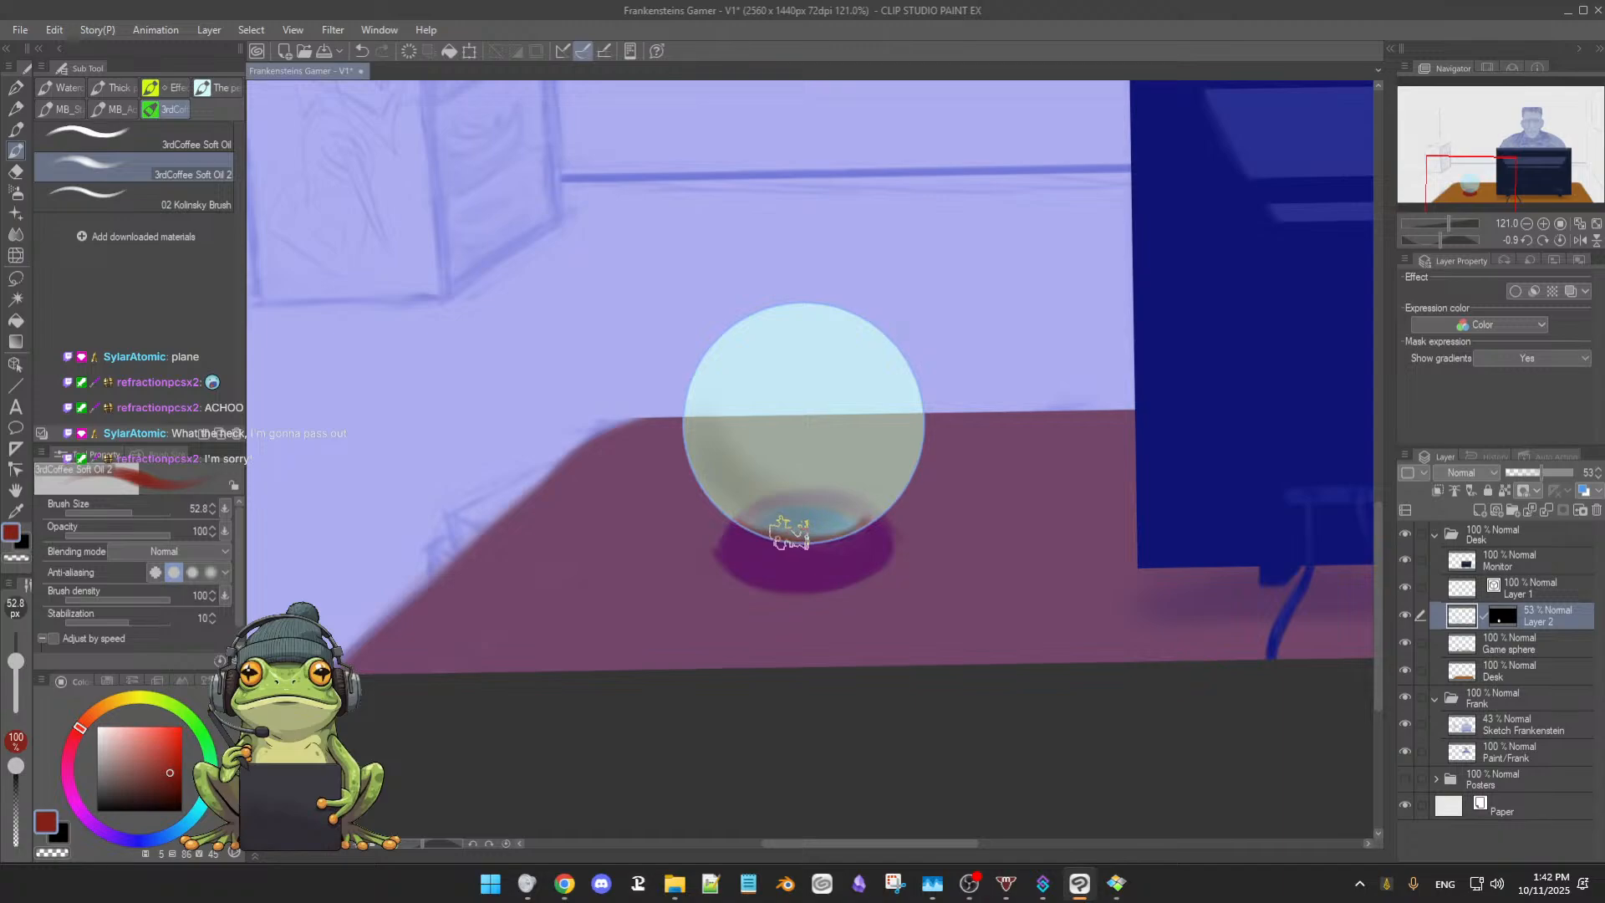
Undo the red strokes painted along the sphere's lower rim on Layer 2
key(ctrl+z)
key(ctrl+z)
key(ctrl+z)
key(ctrl+z)
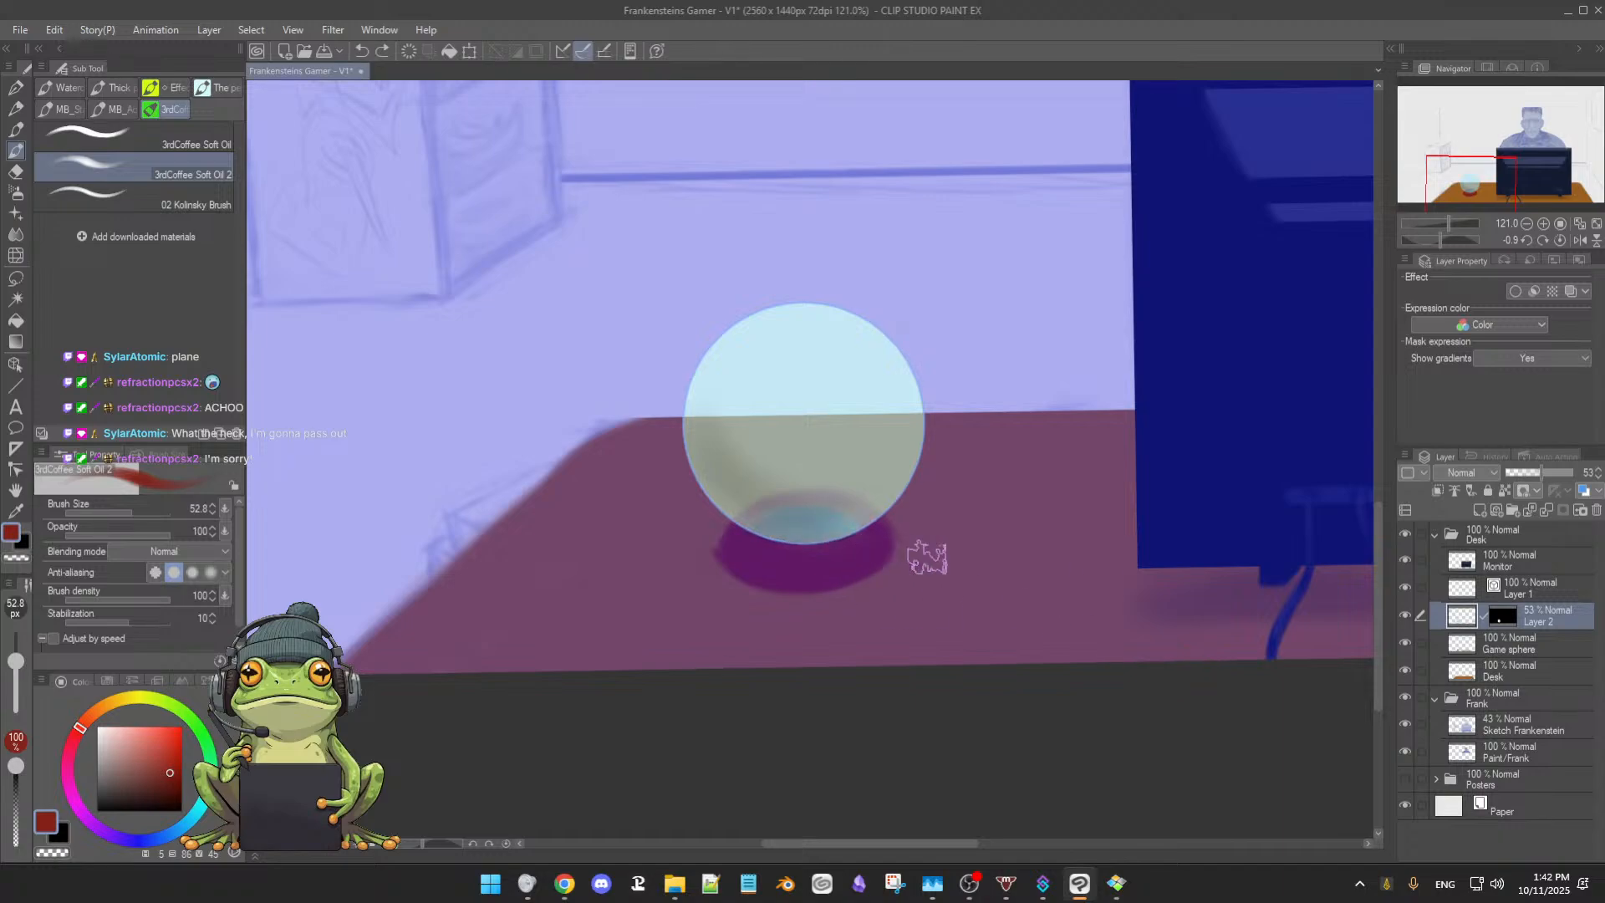
Make Game sphere the active layer again and check the sphere and its base within the wider scene
scroll(919, 560, down, 3)
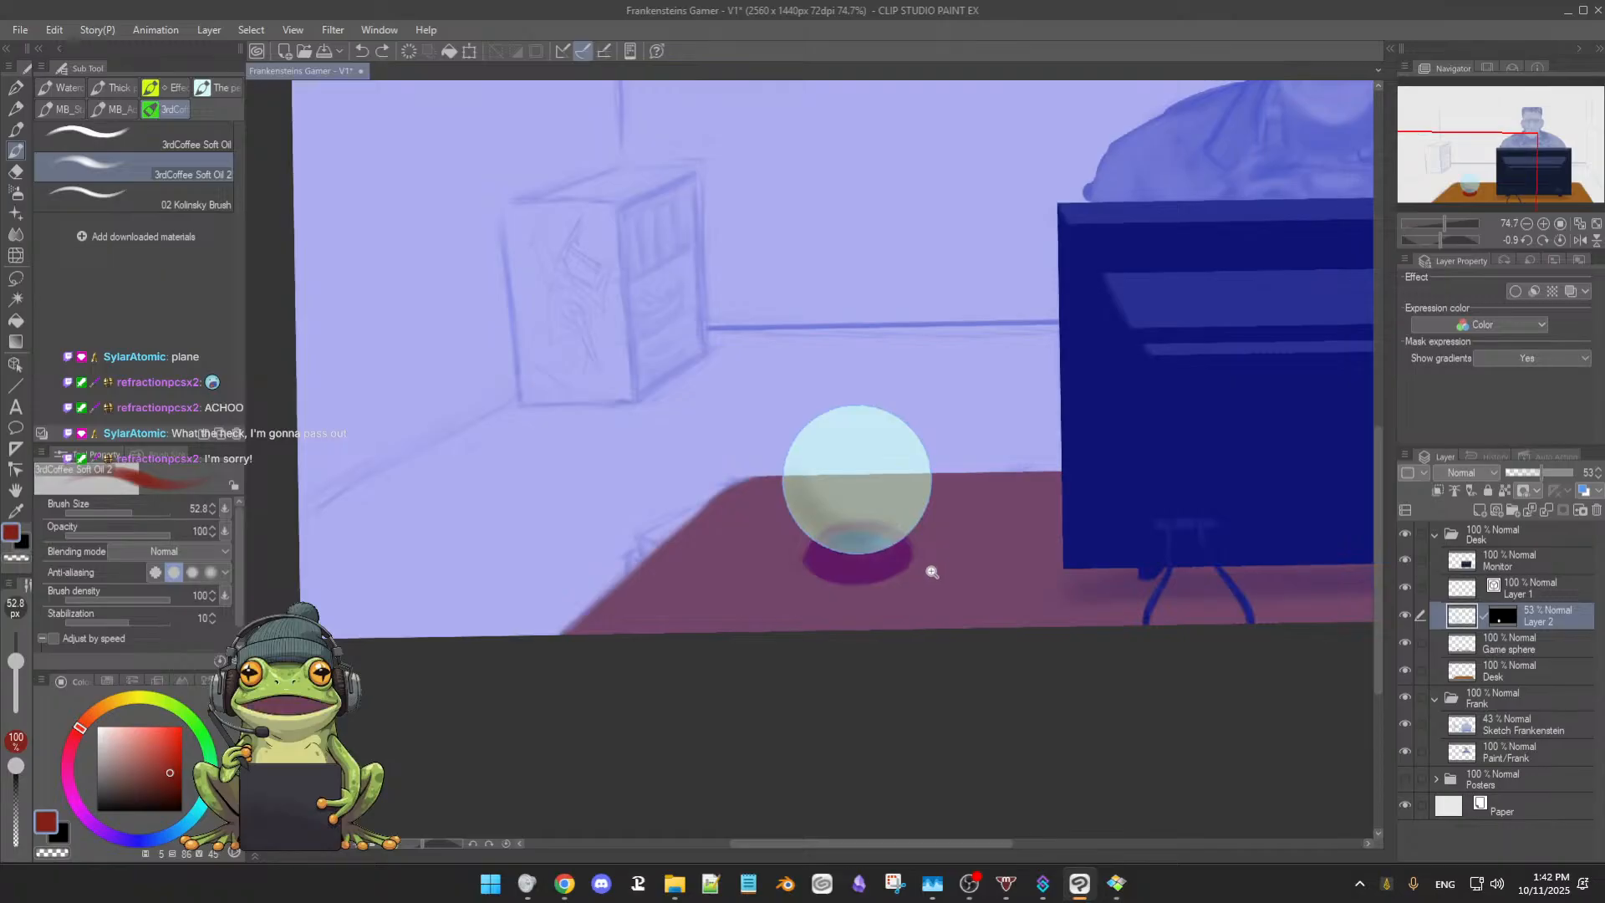
scroll(919, 568, down, 1)
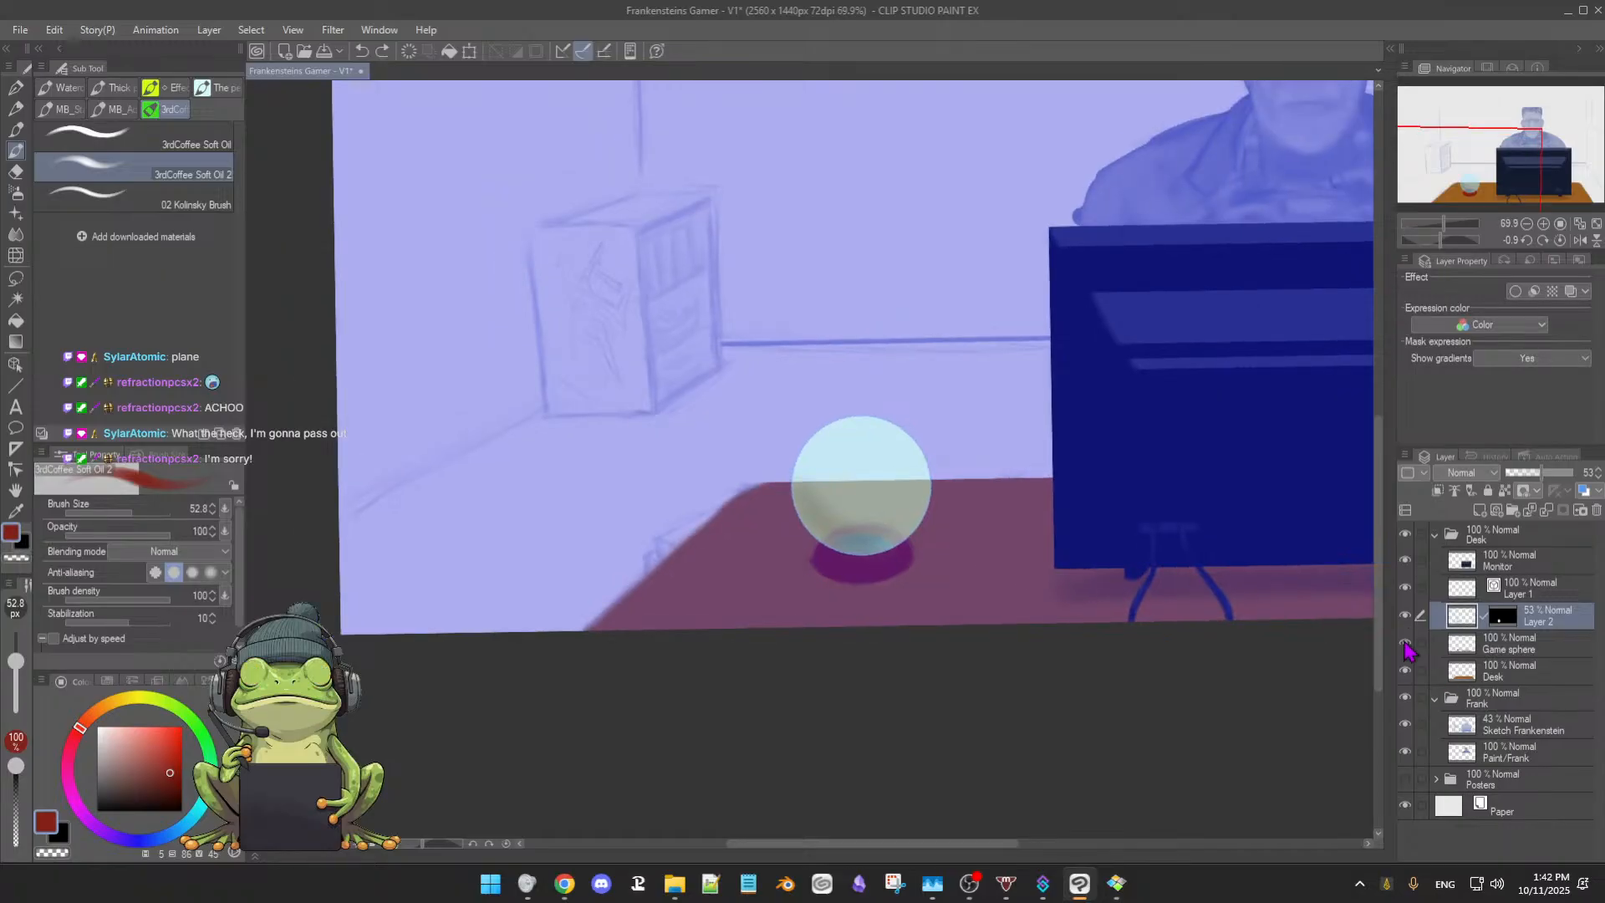
click(1502, 650)
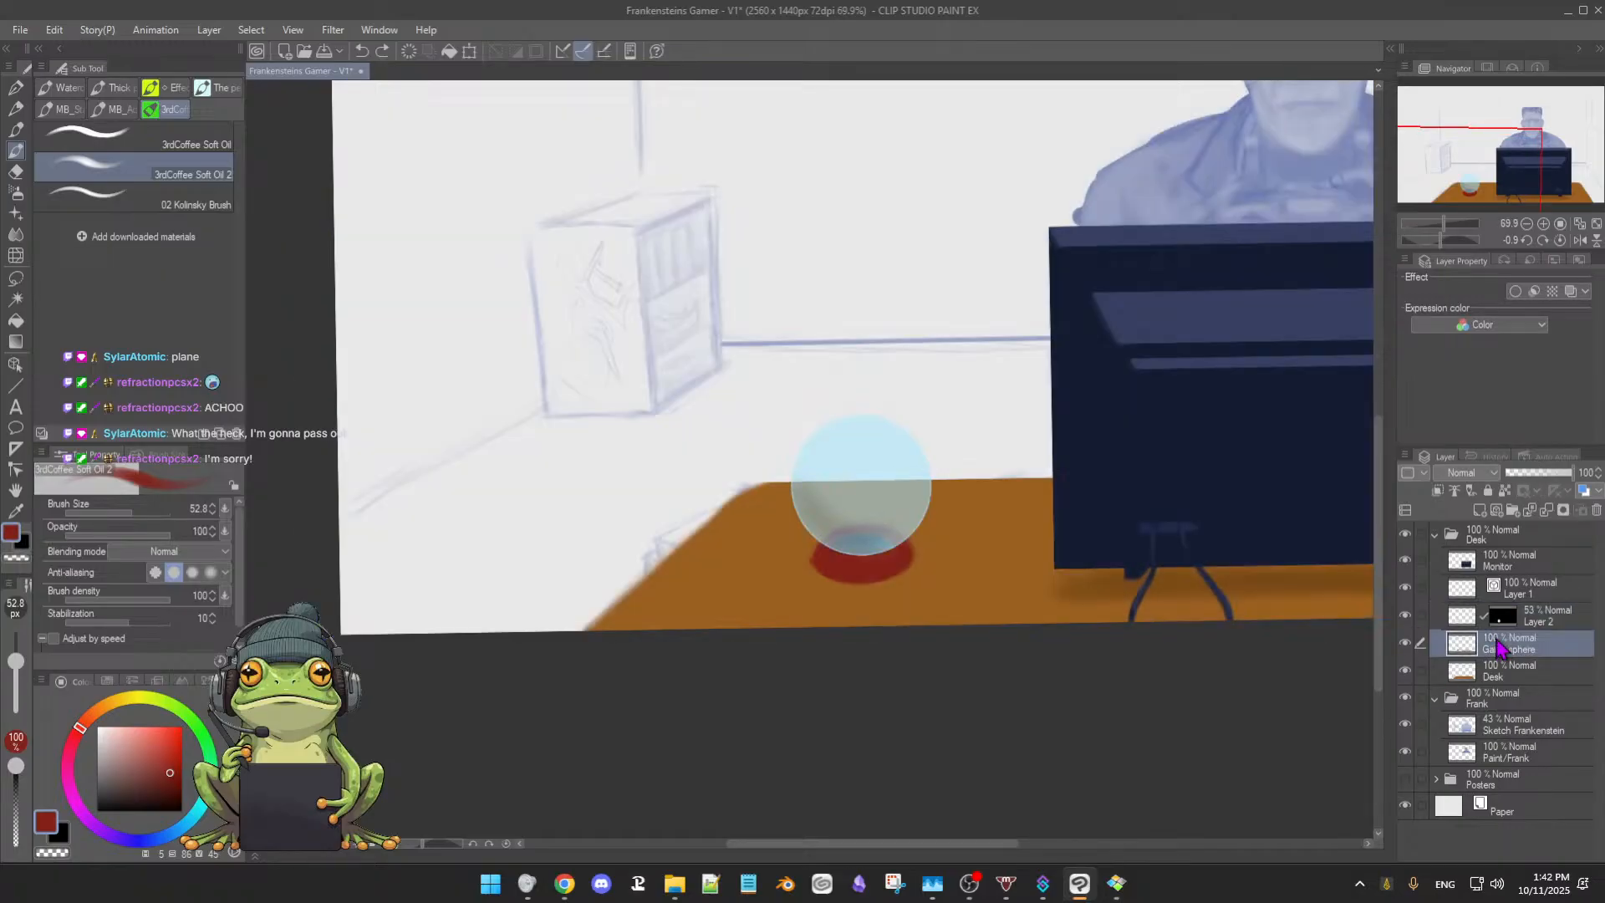
scroll(955, 555, down, 2)
scroll(955, 555, down, 1)
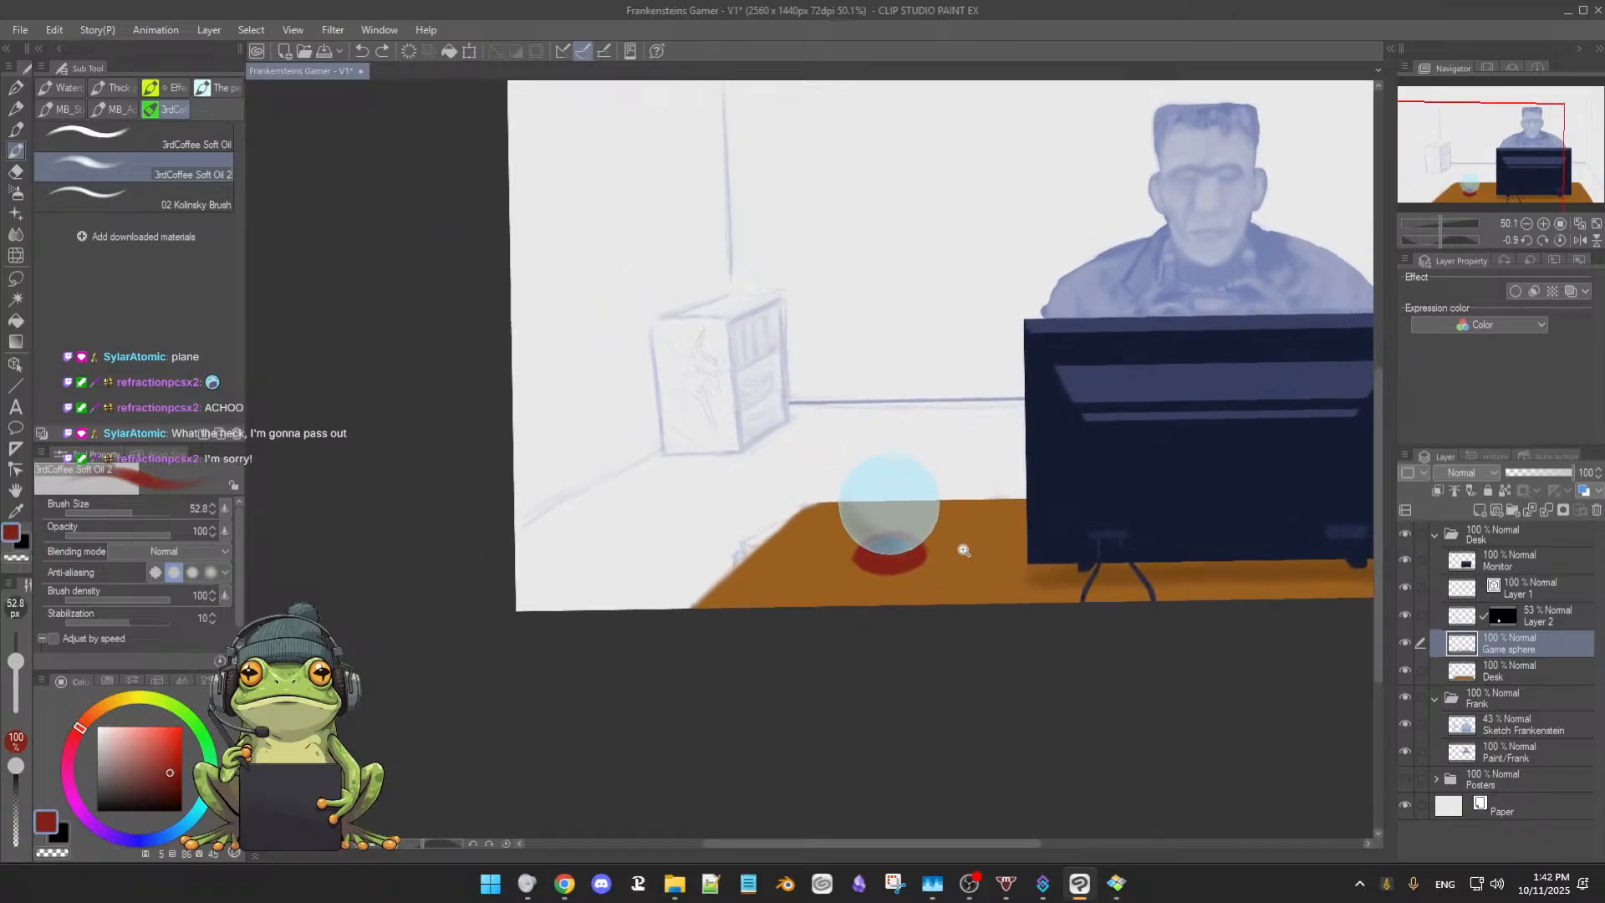
Clear the dark red base from the Game sphere layer, leaving only the translucent light blue ball
scroll(960, 550, down, 4)
scroll(876, 606, up, 2)
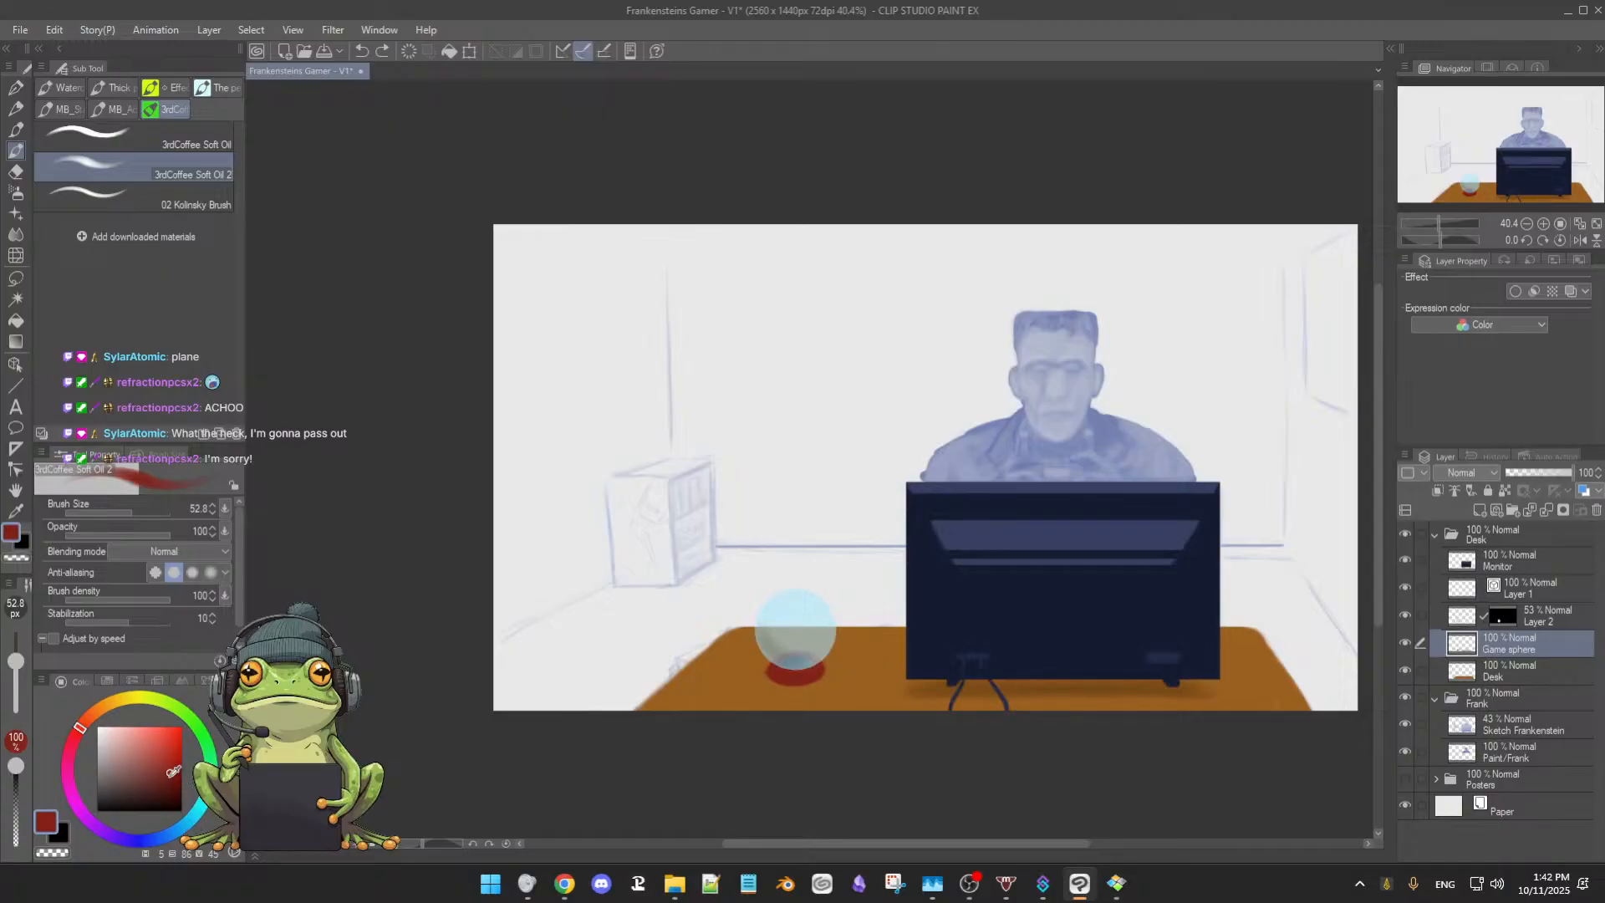
drag(153, 782, 156, 784)
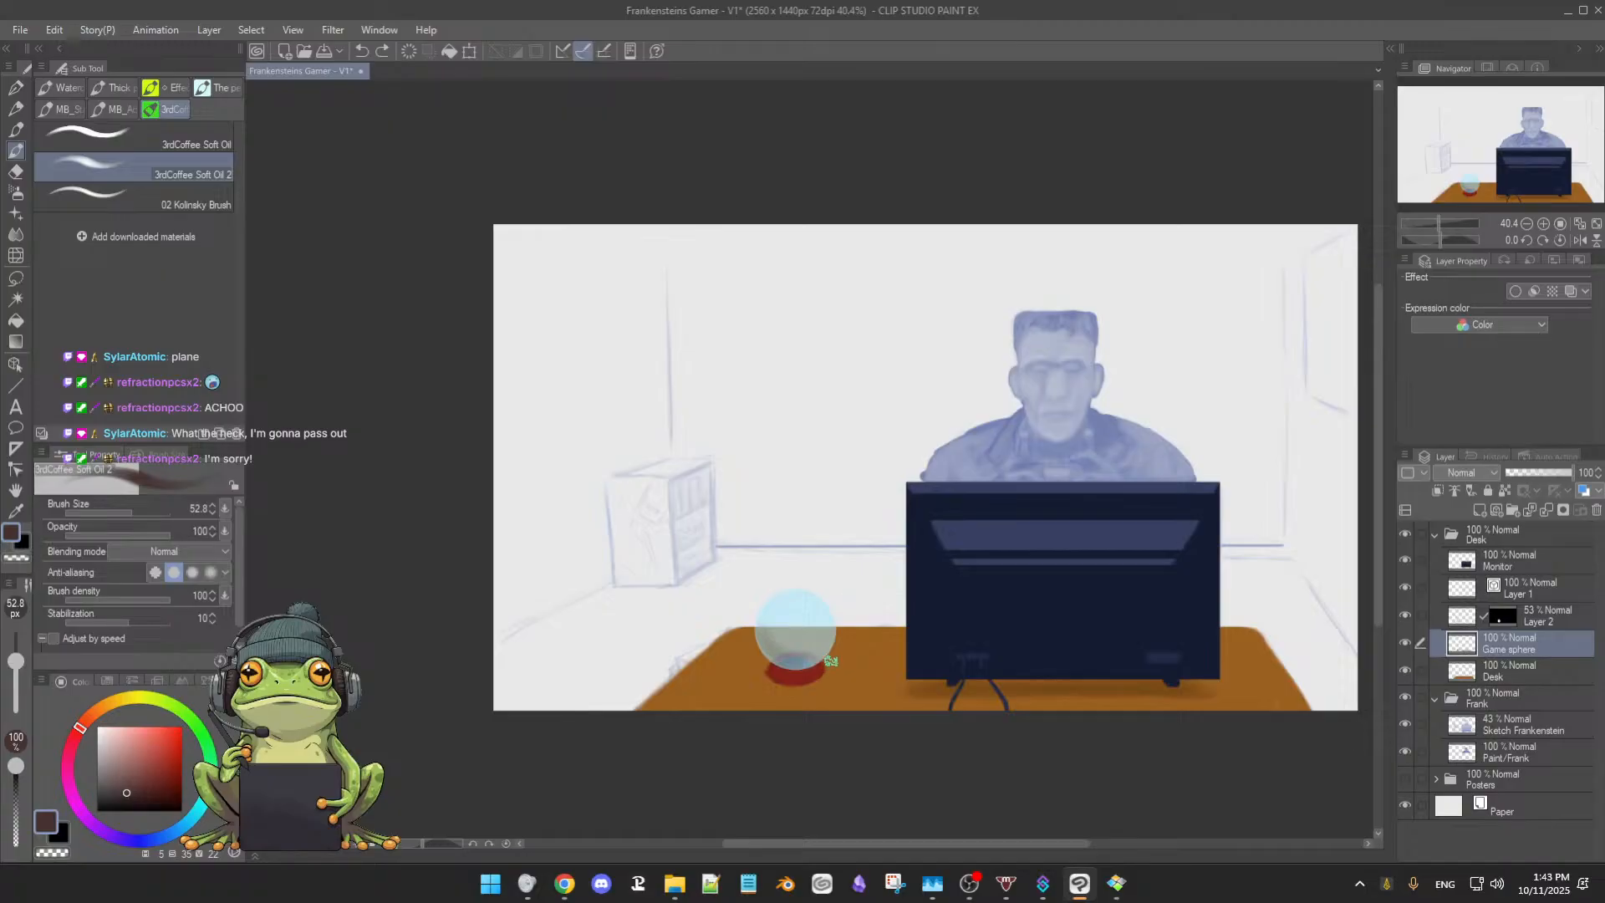
key(alt)
key(e)
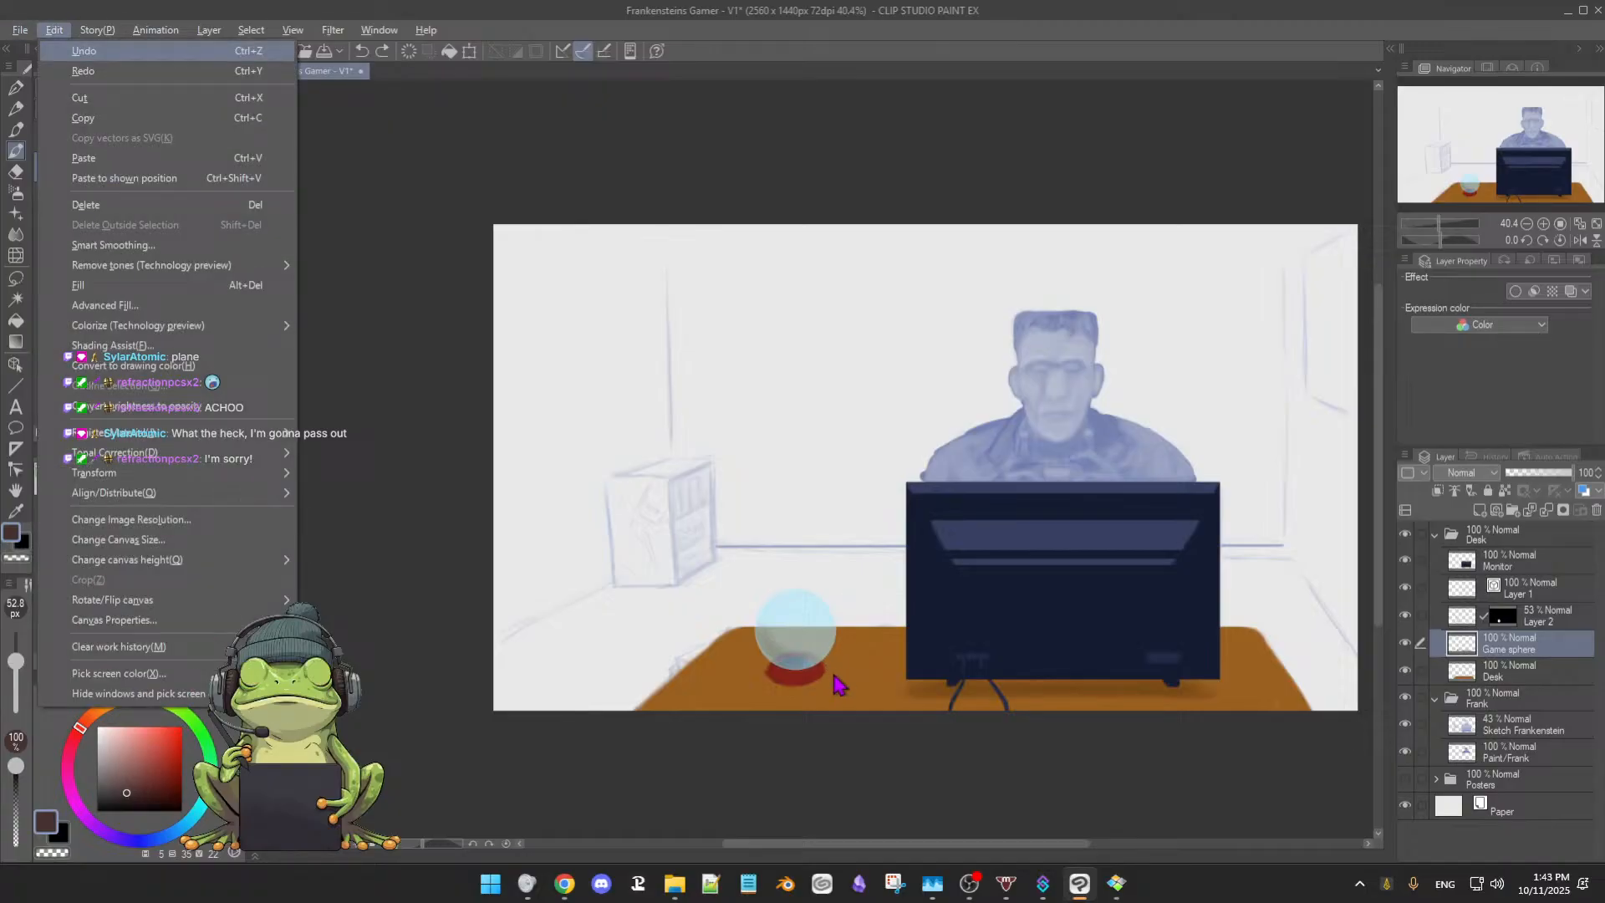
key(Escape)
key(e)
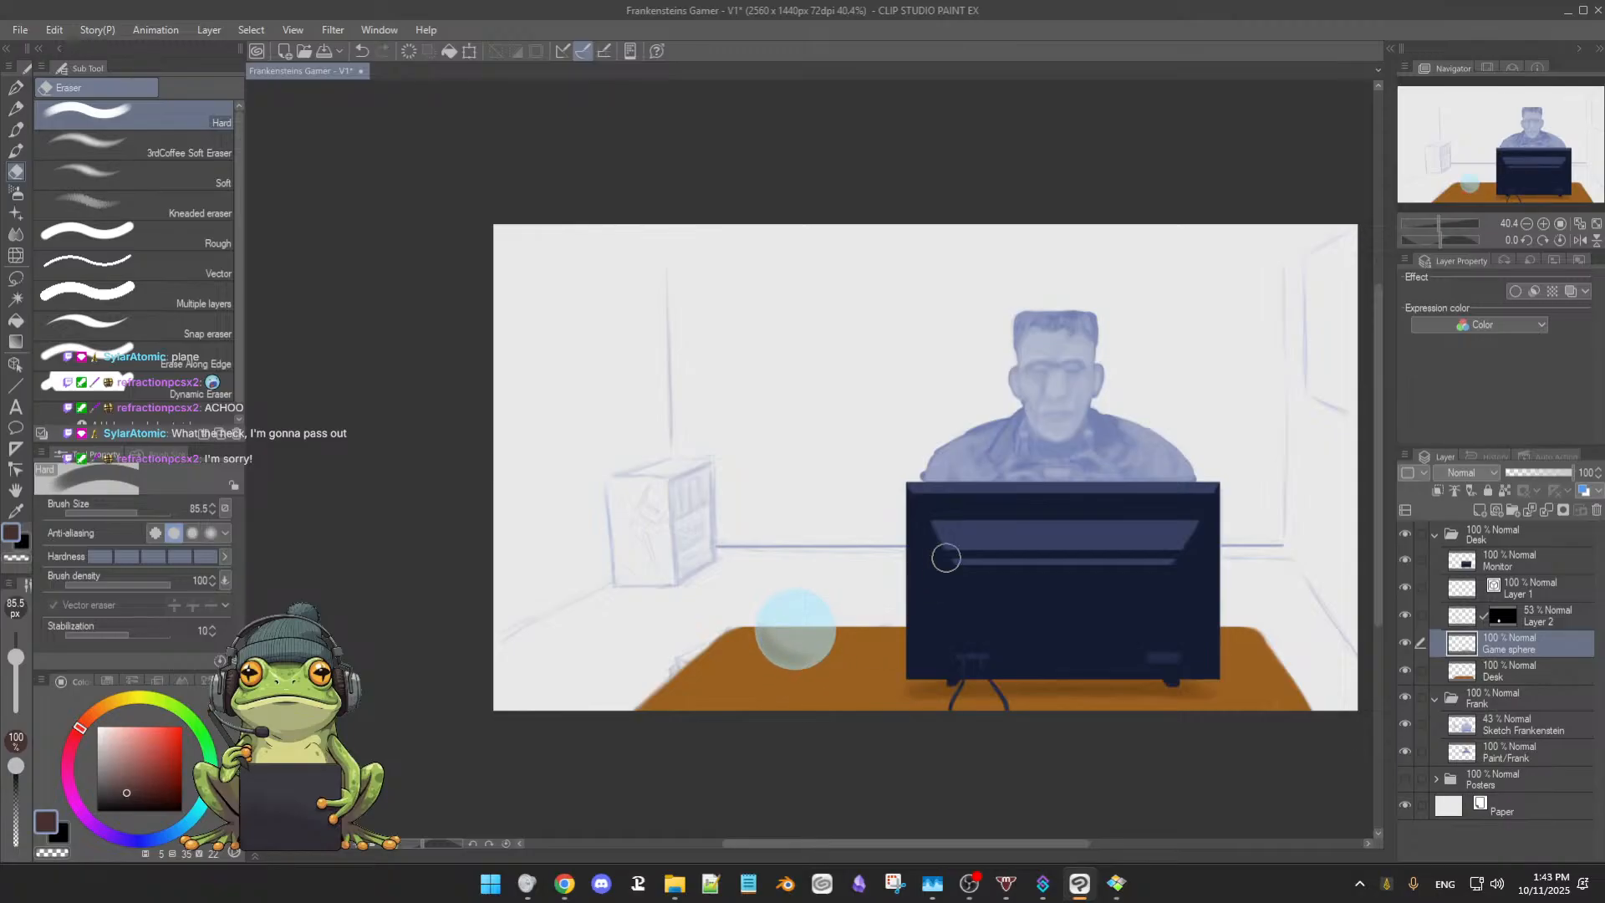
key(b)
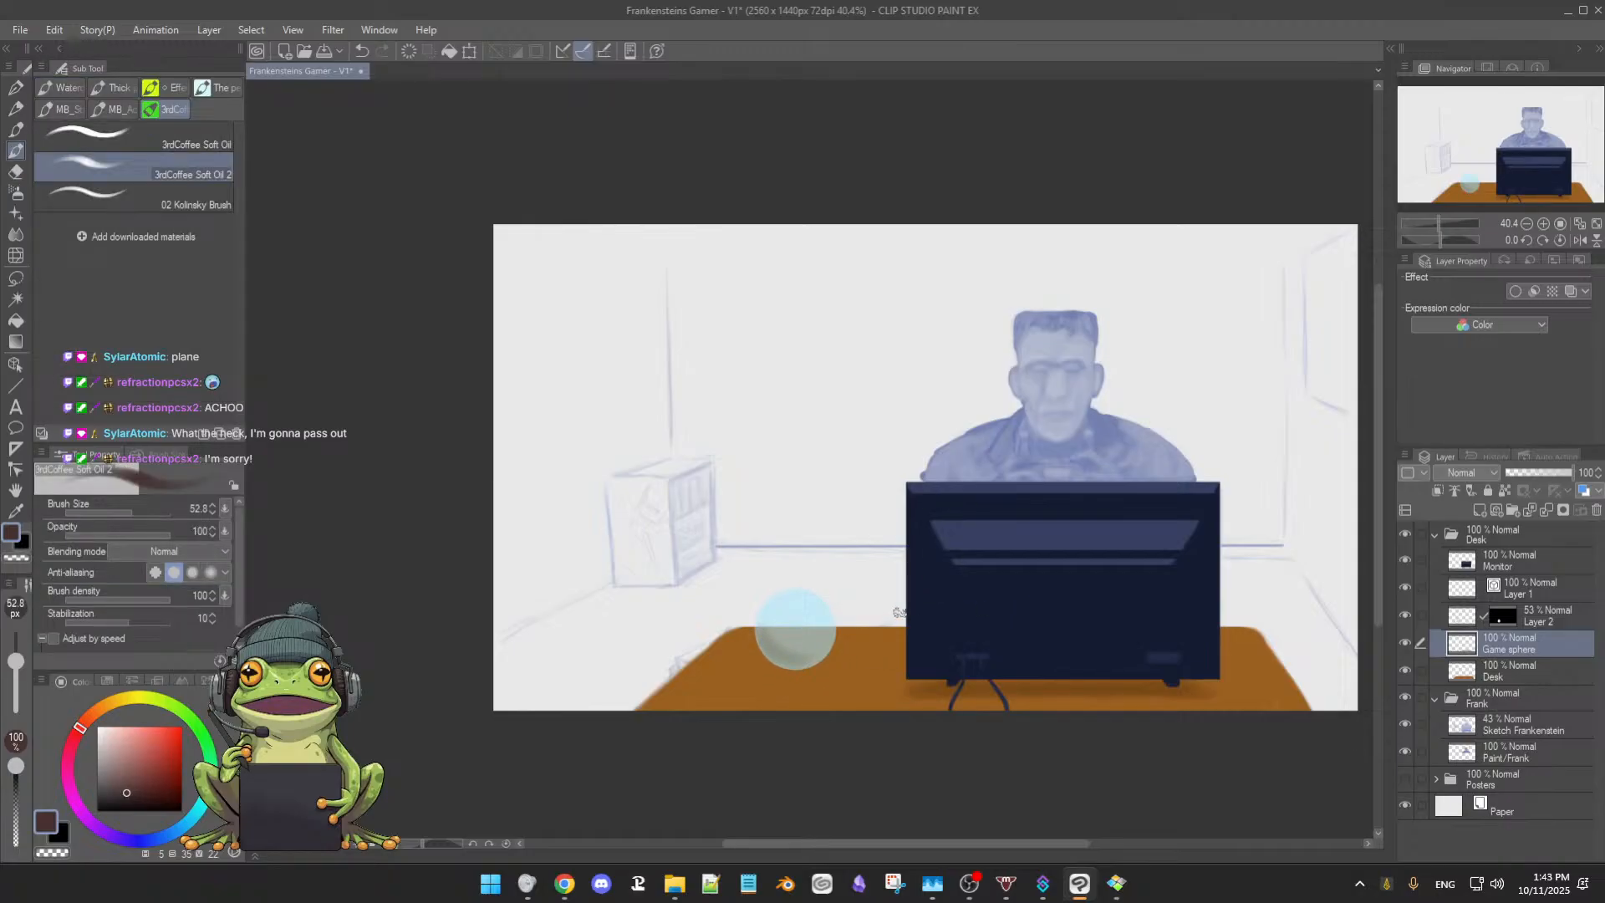
Select a rectangular area around the sphere and try to transform it on the Game sphere layer
key(m)
drag(741, 577, 846, 684)
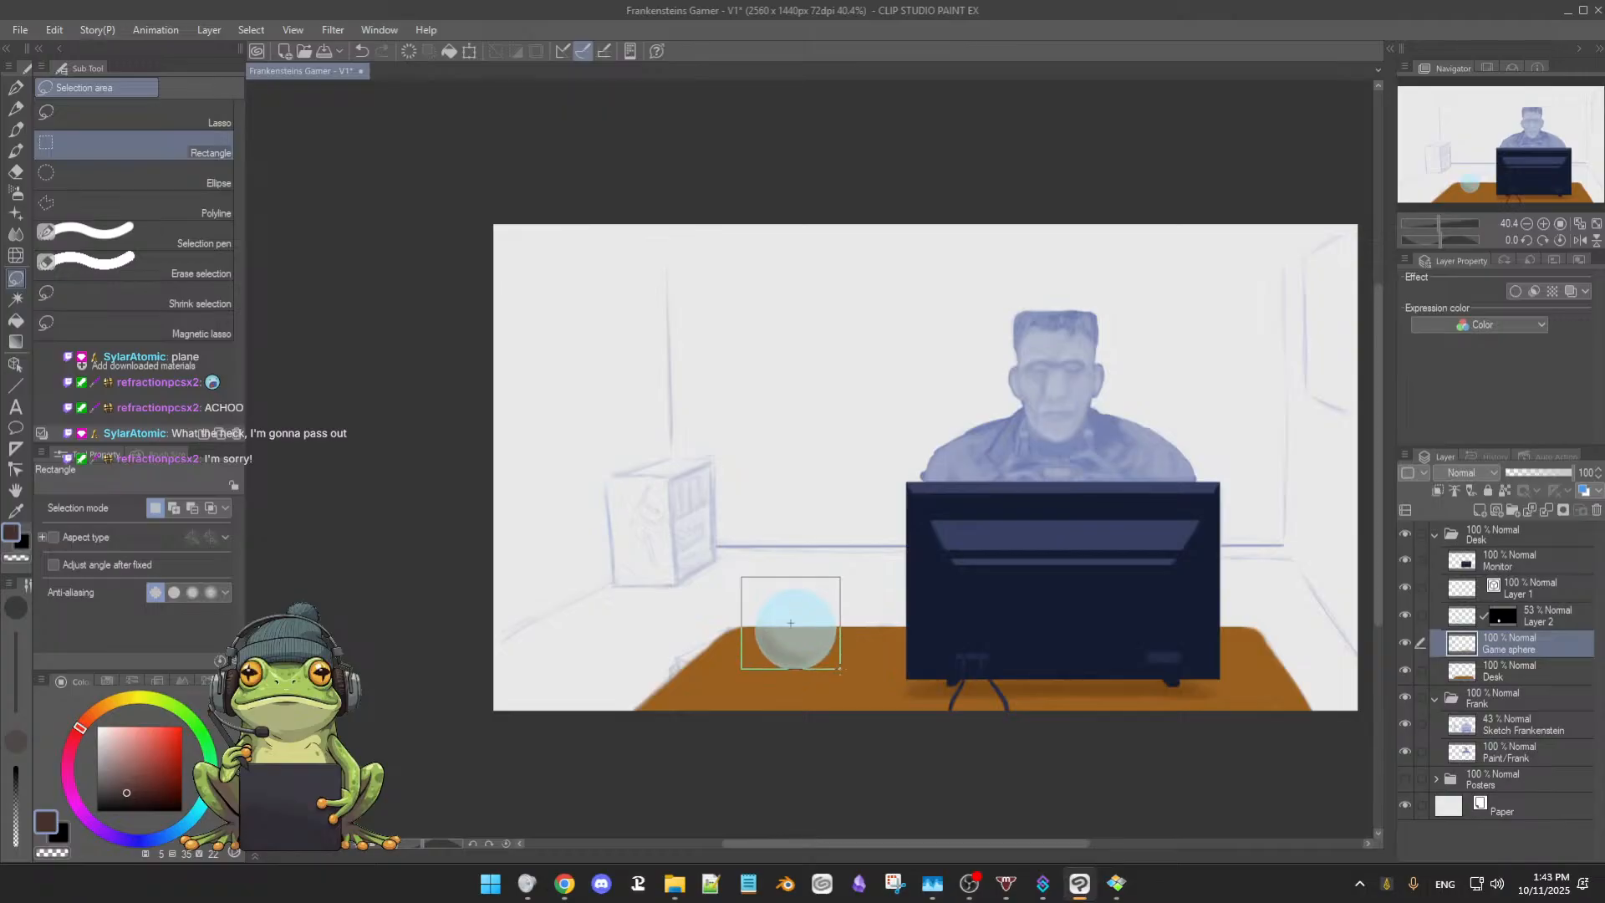
key(b)
click(771, 712)
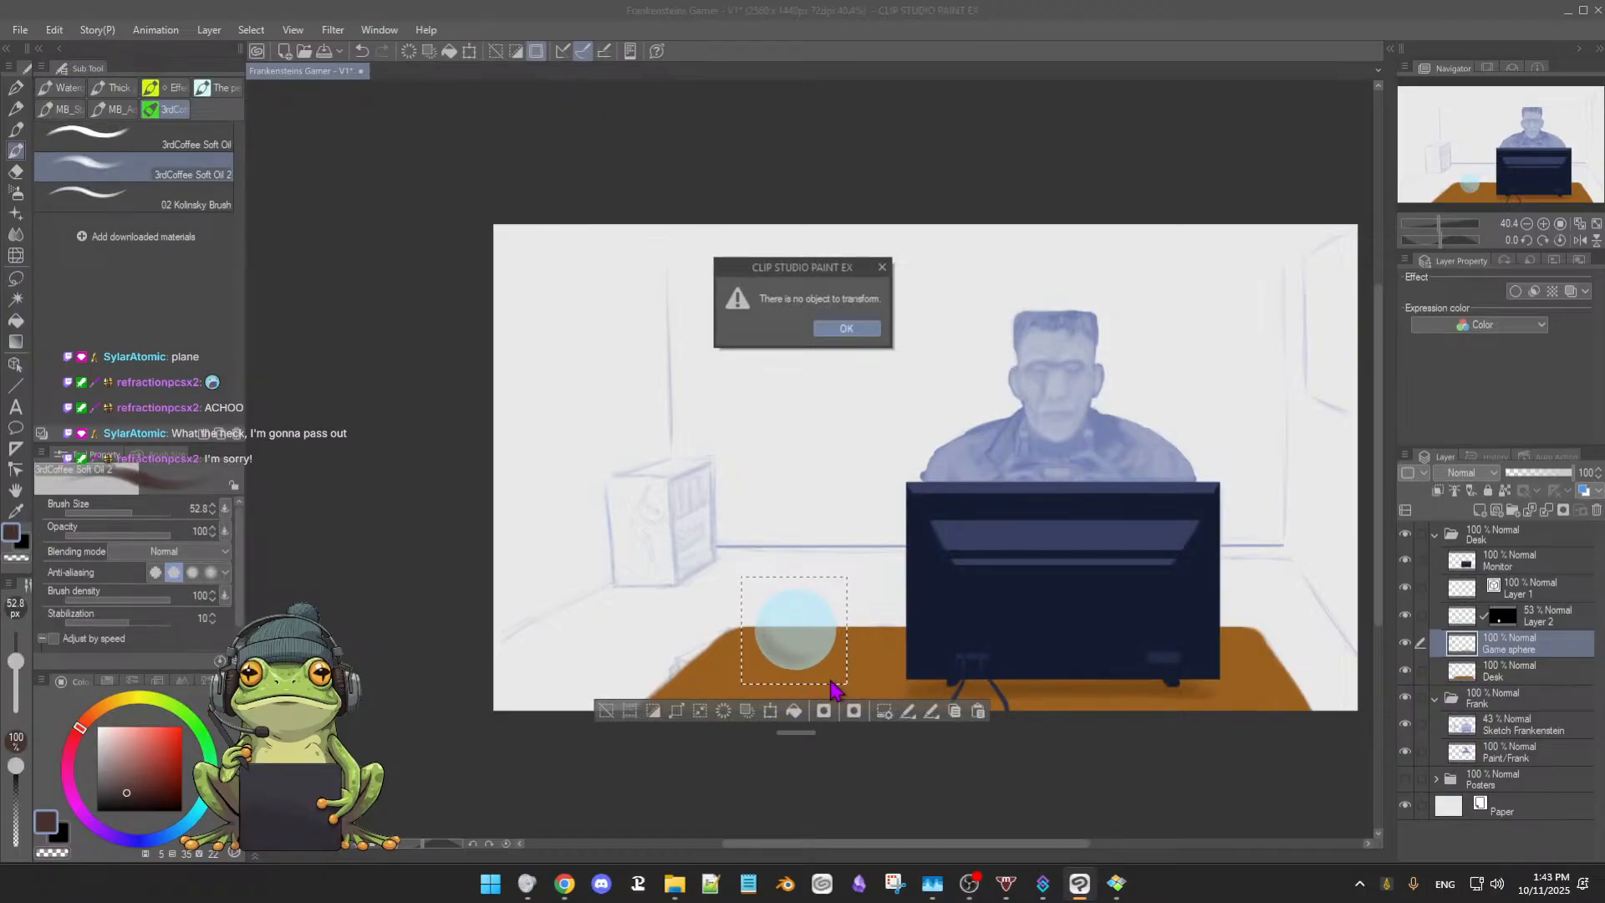
click(853, 327)
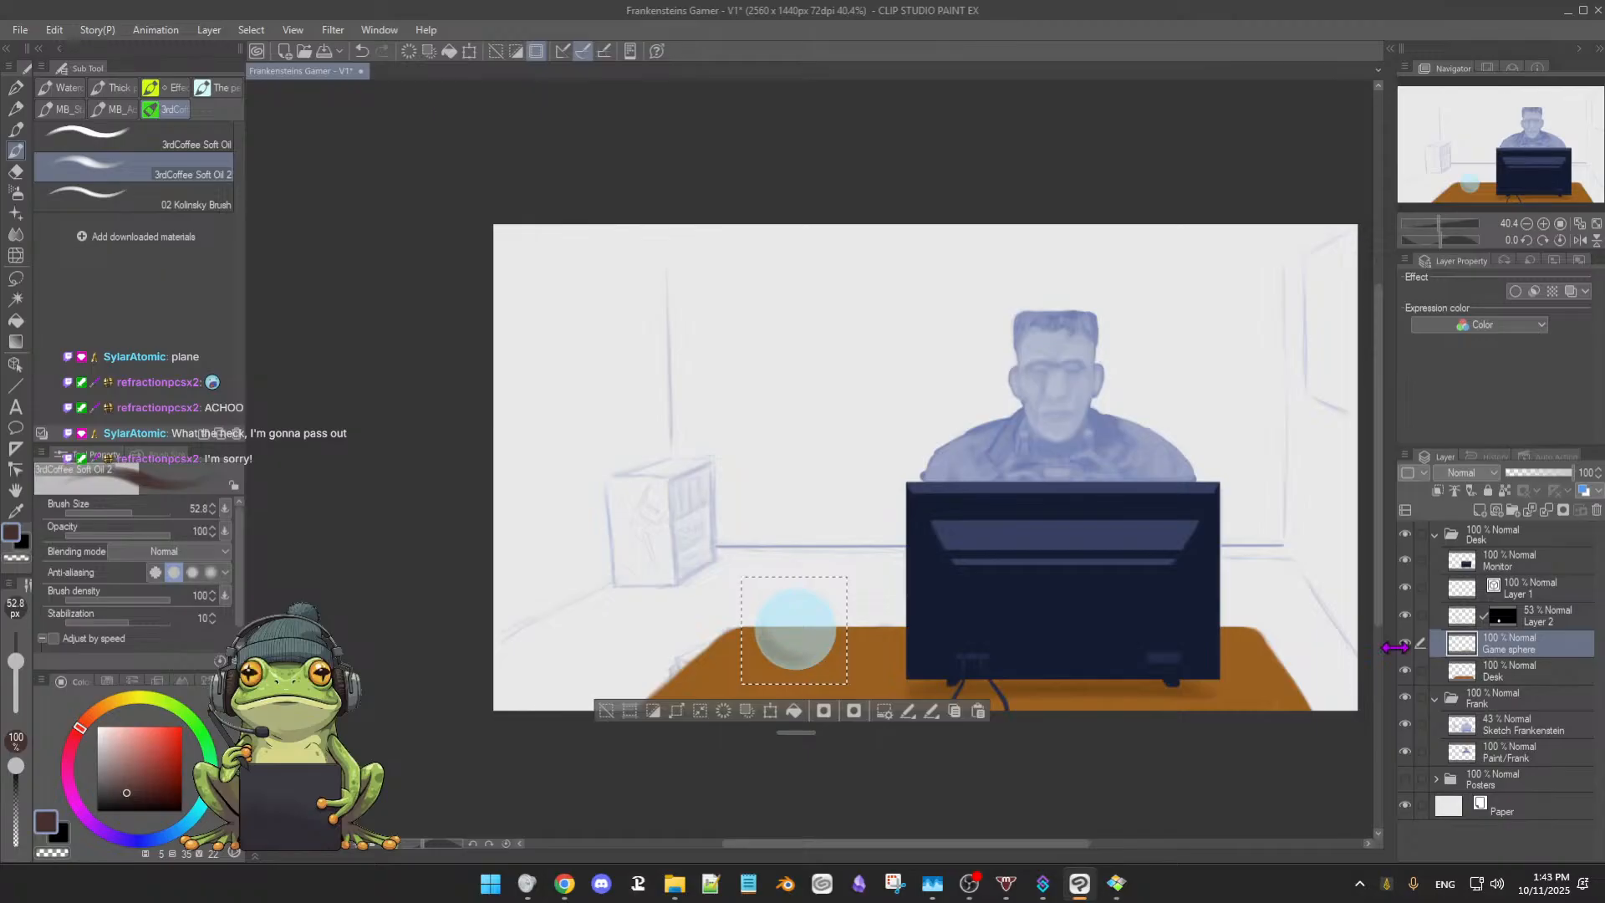
Toggle the visibility of the Desk, Game sphere and Layer 2 layers to identify which one holds the ball
click(1405, 671)
click(1405, 670)
click(1405, 643)
click(1405, 643)
click(1406, 616)
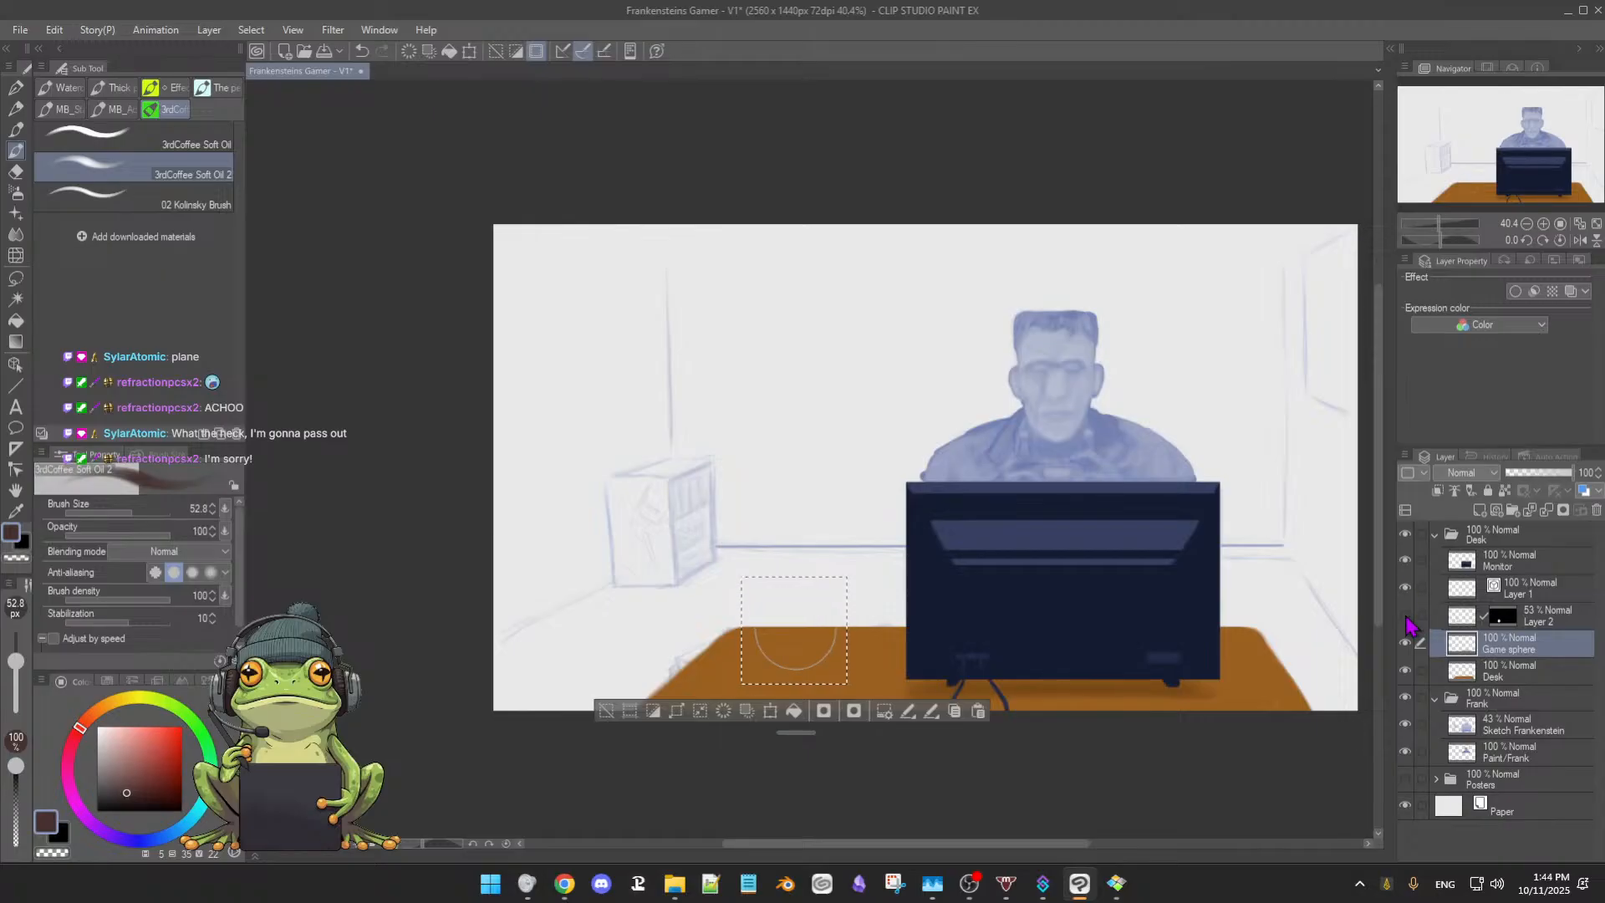
click(1406, 617)
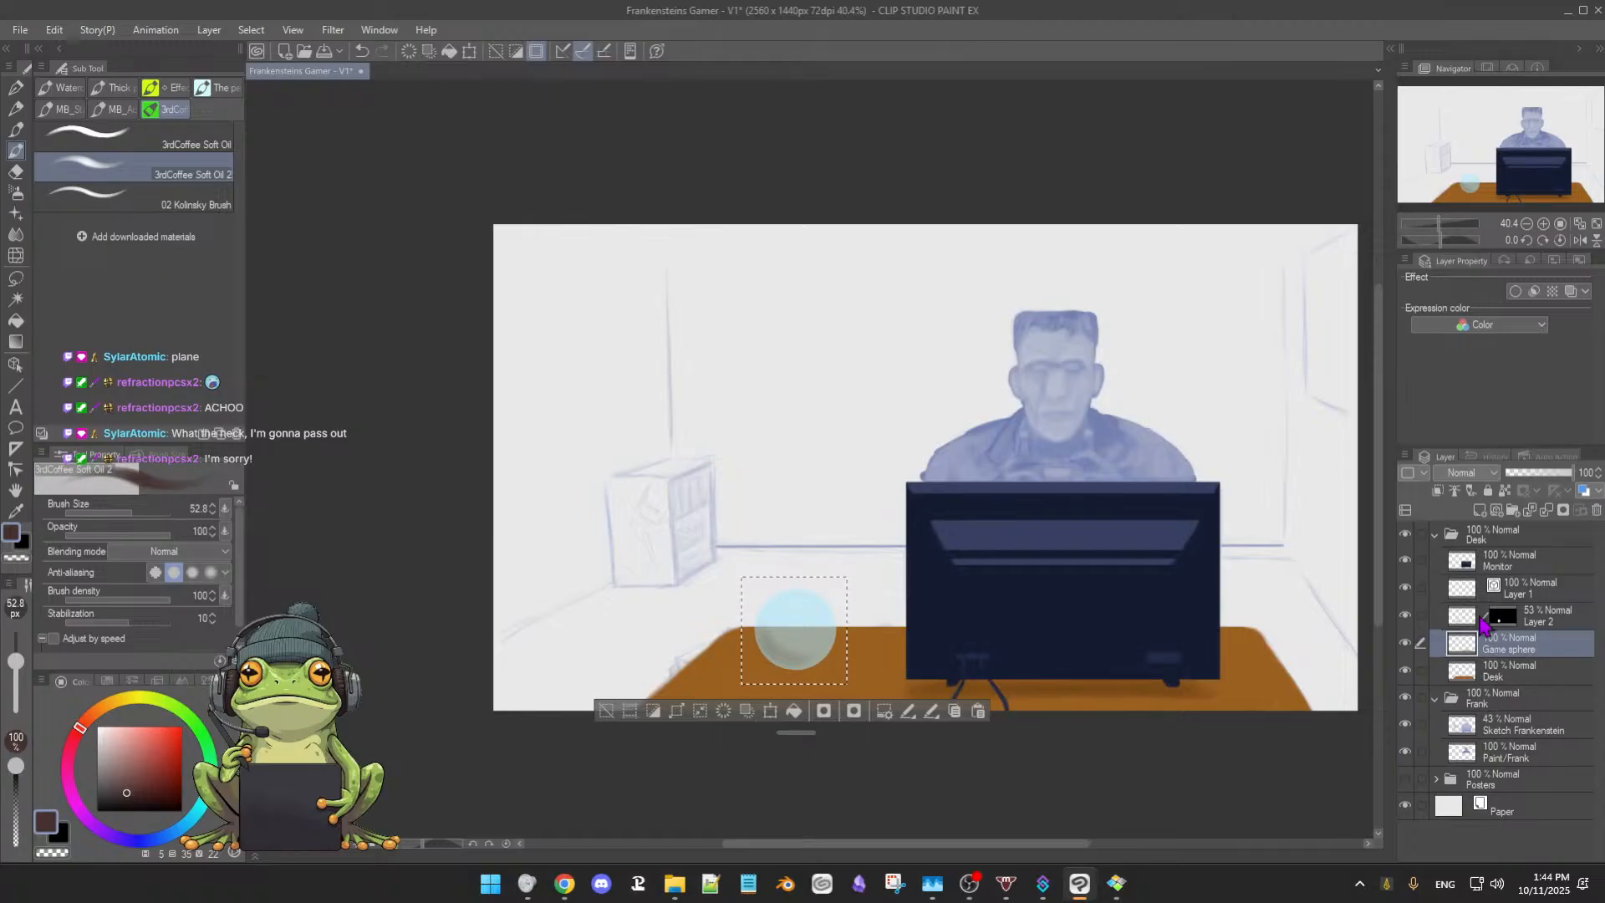
Move the selected ball on Layer 1 and Layer 2 together up above the desk edge, and clear the selection
click(1555, 620)
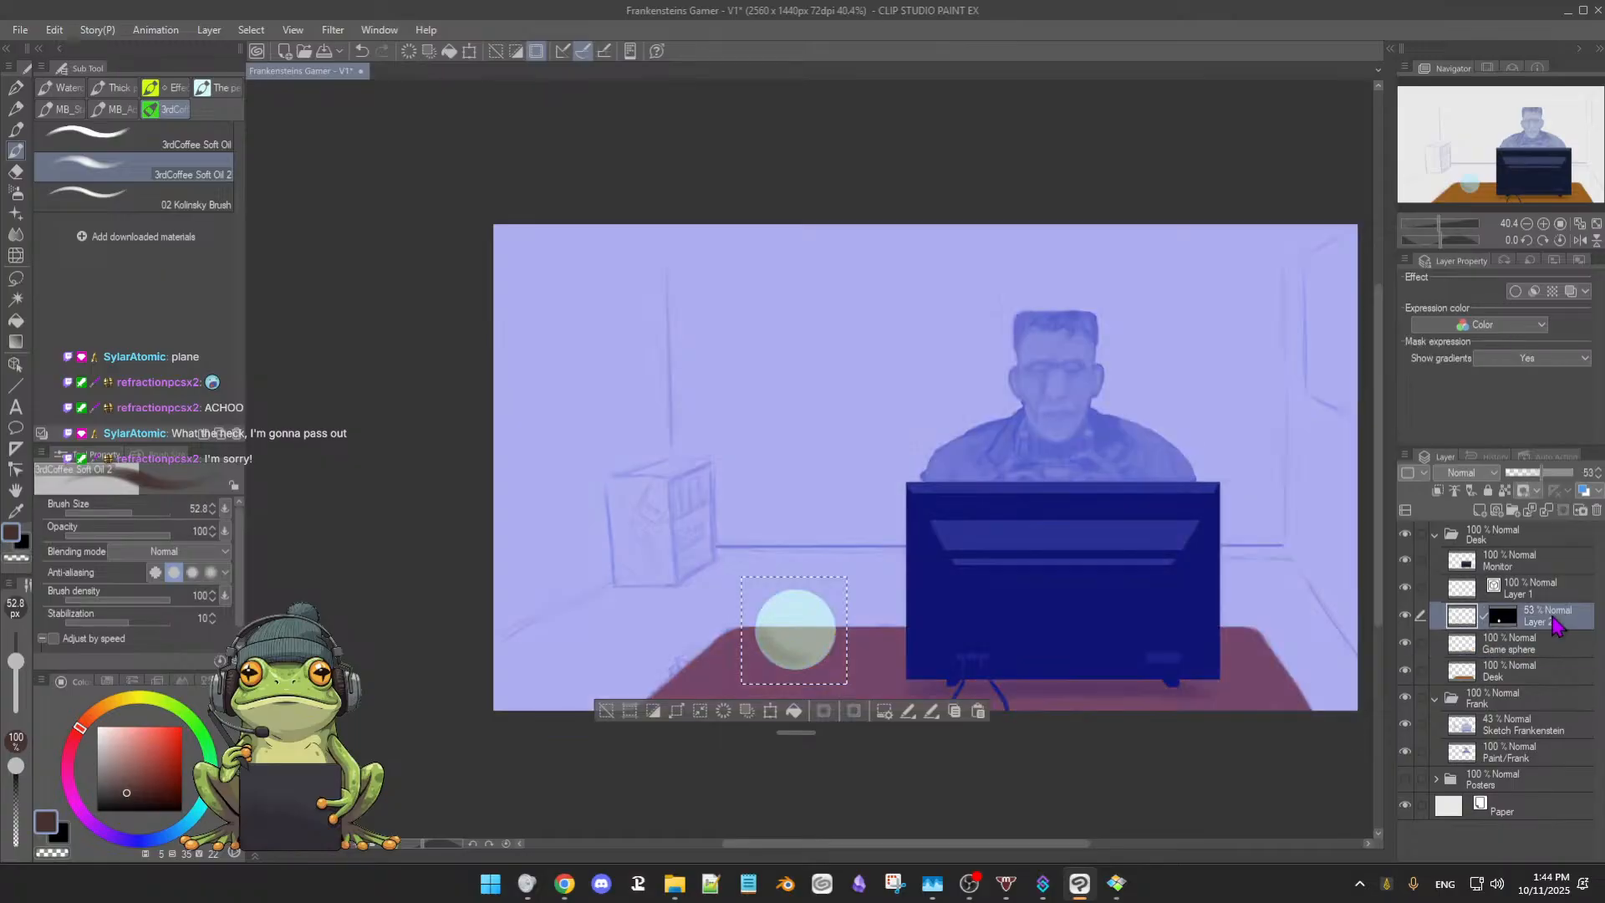
click(1421, 588)
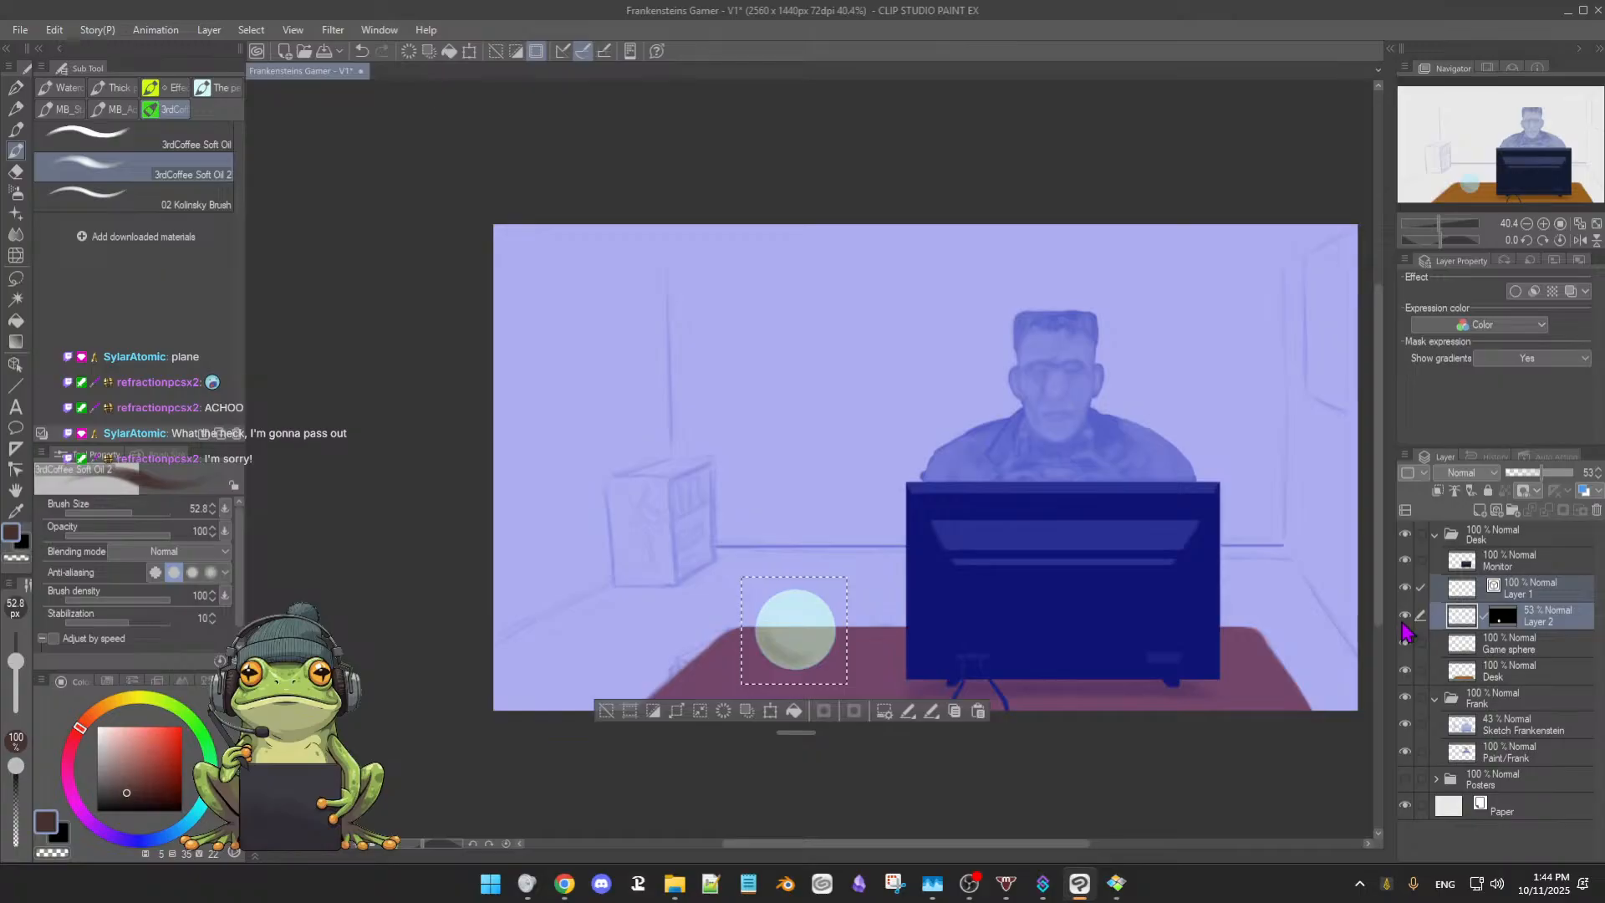
click(770, 711)
drag(833, 667, 849, 620)
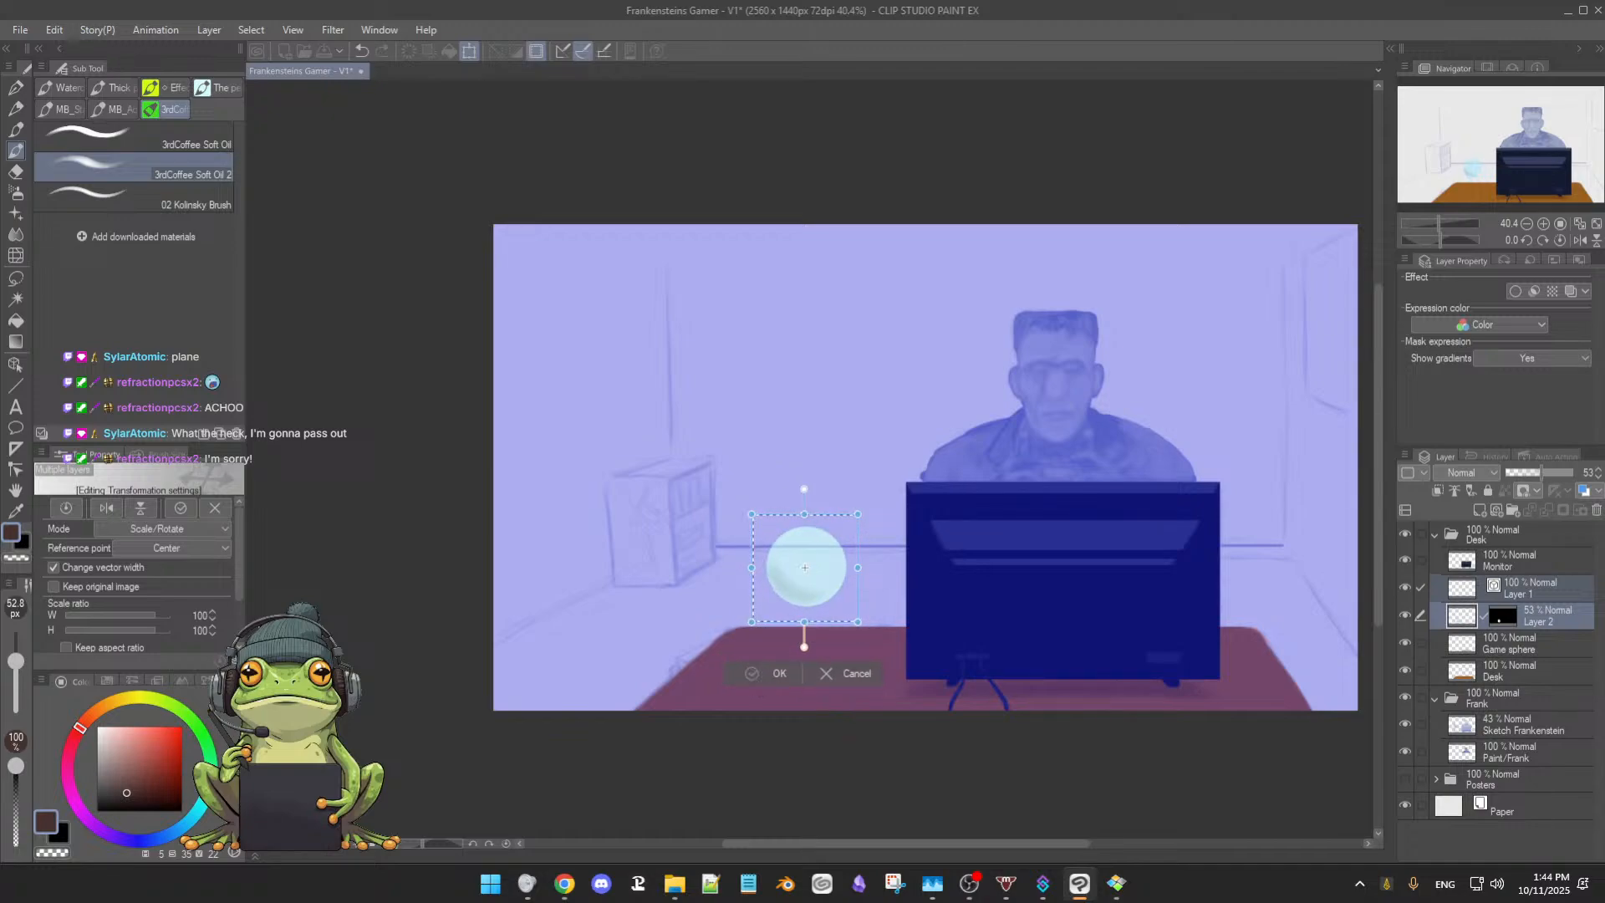
click(752, 674)
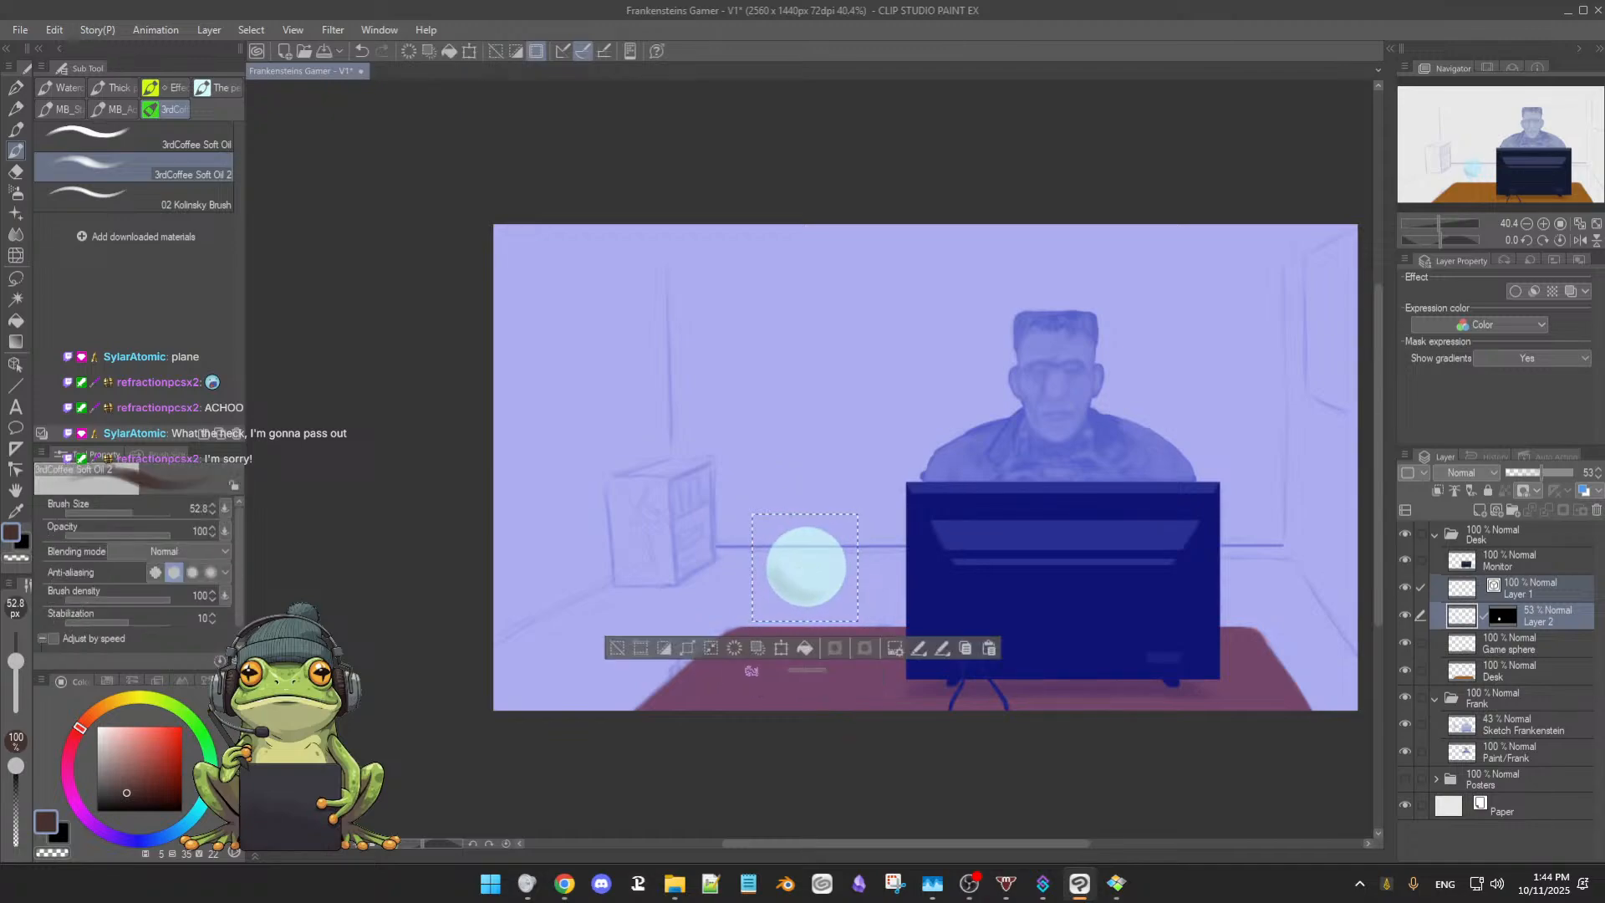
click(621, 649)
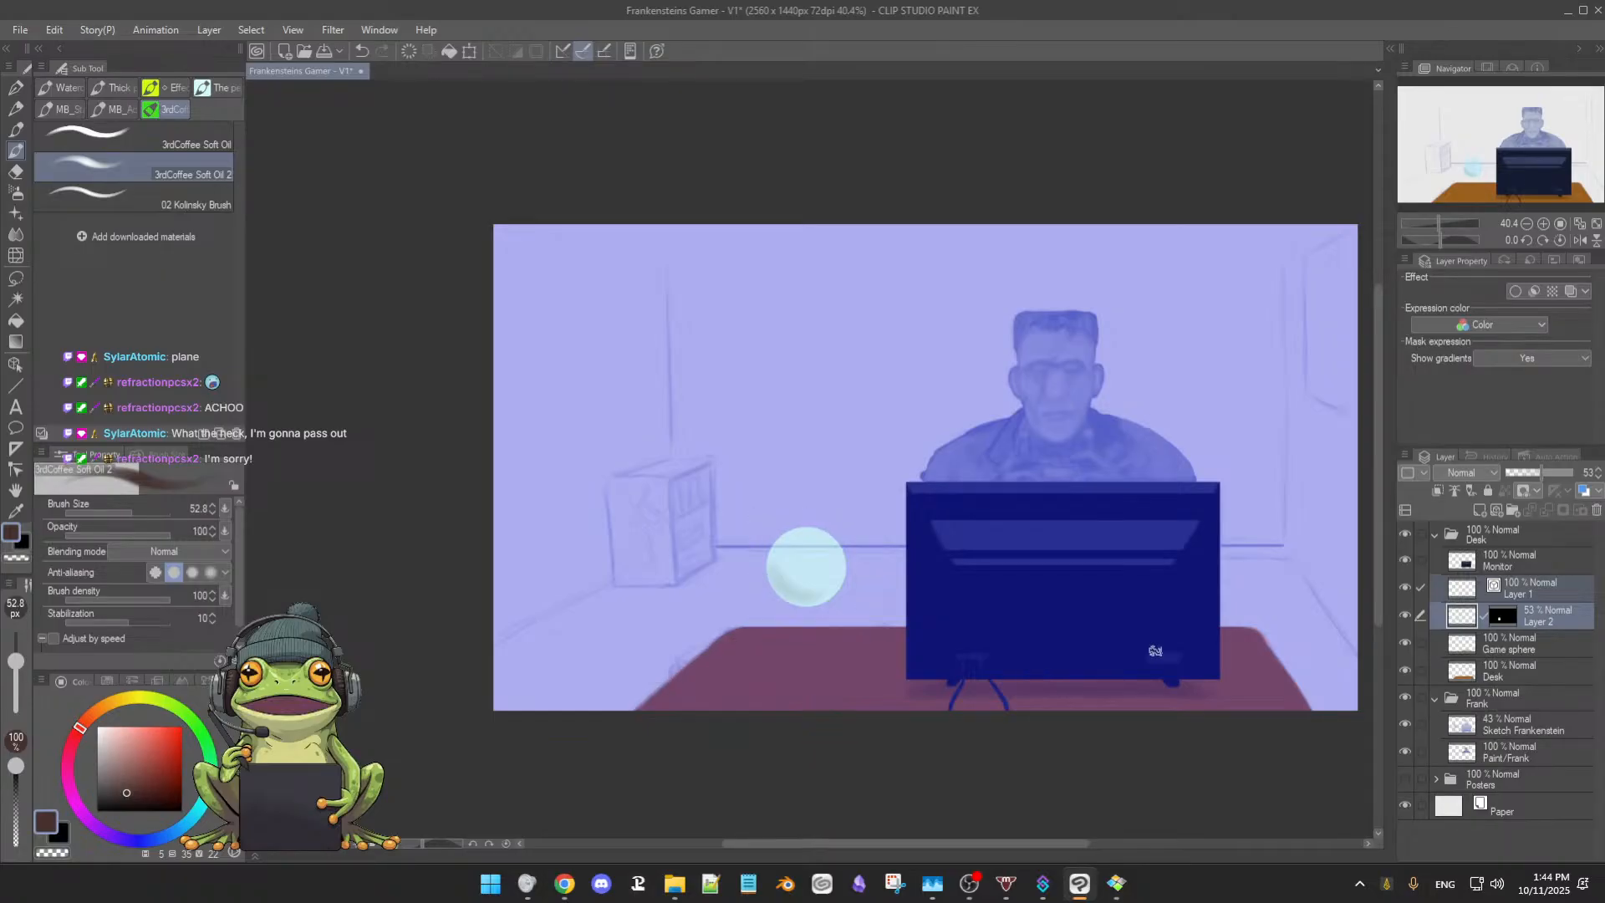
Check the moved ball by hiding and showing Layer 2
click(1404, 615)
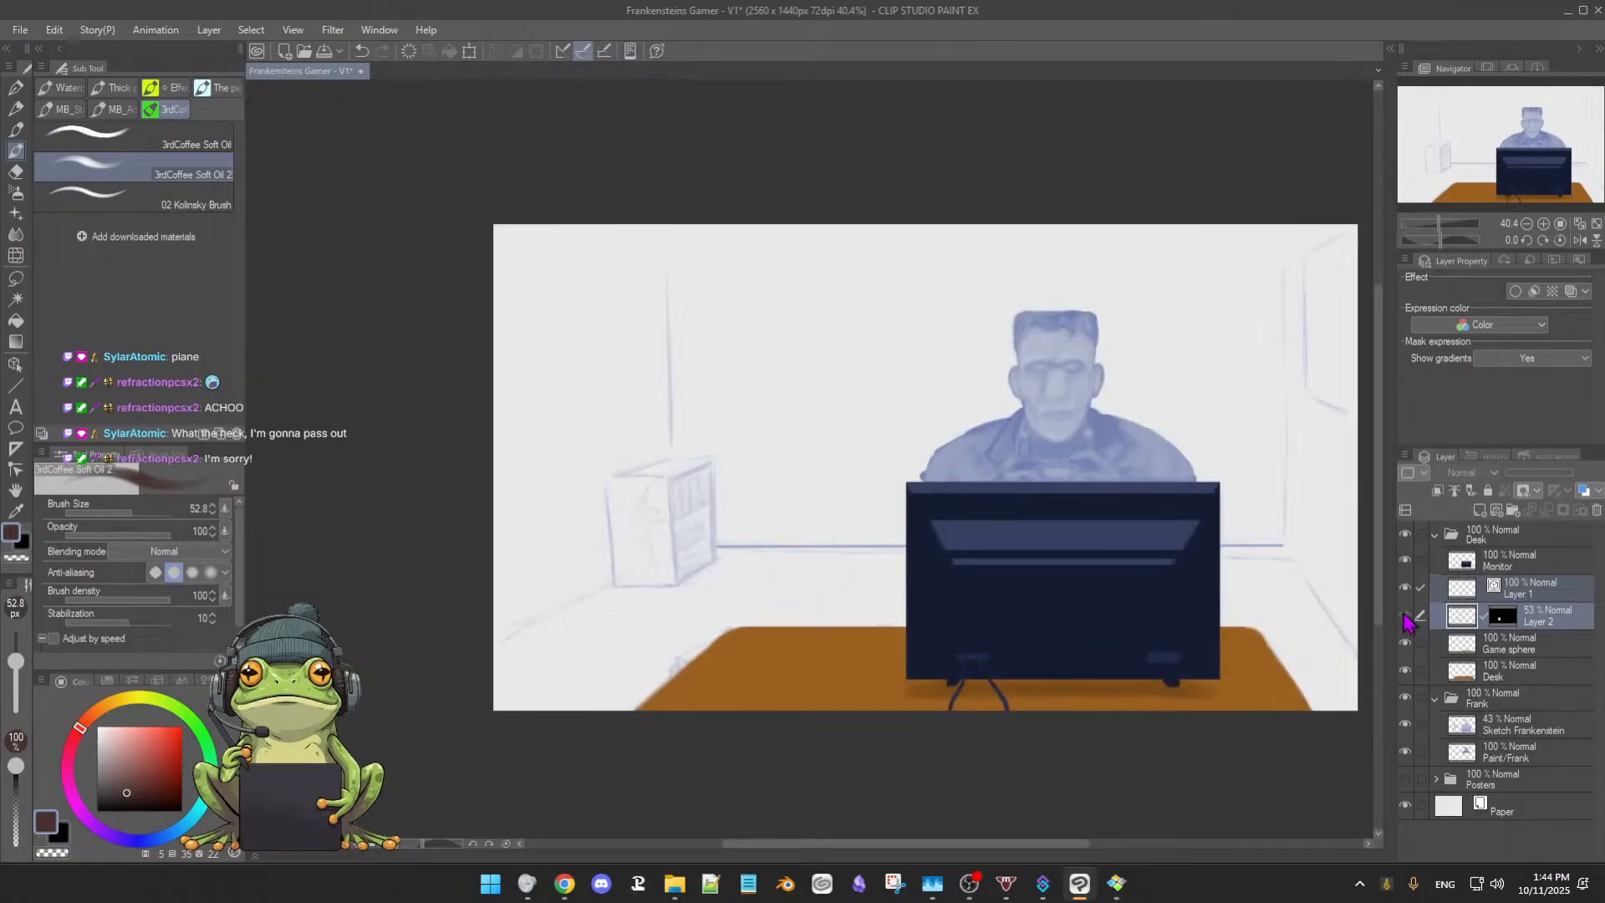
click(1405, 617)
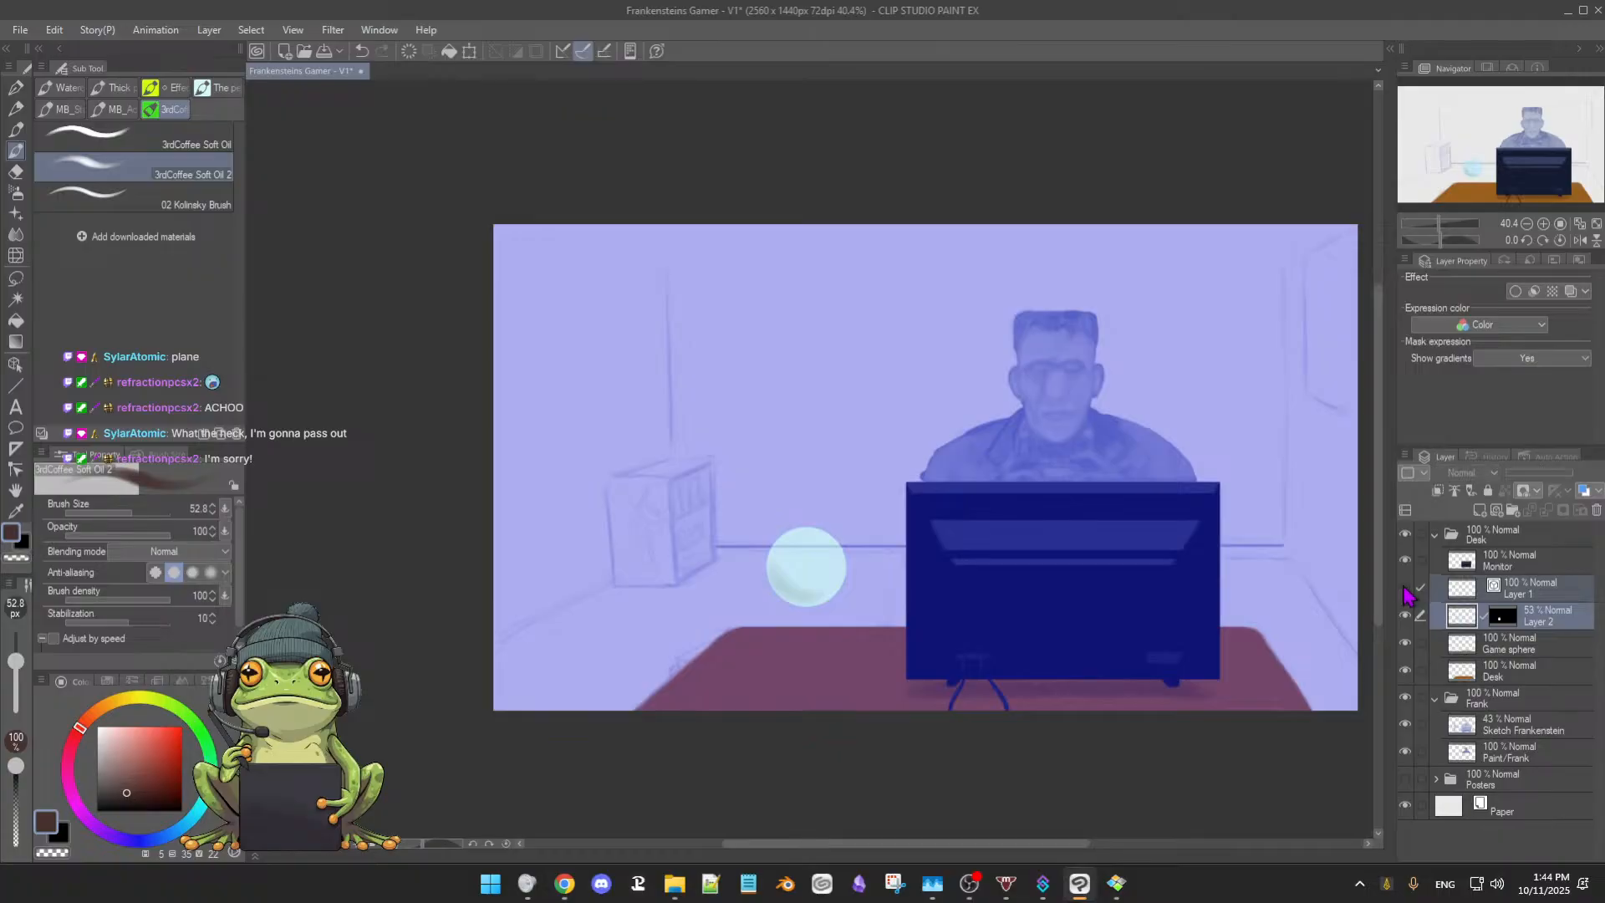
click(1404, 615)
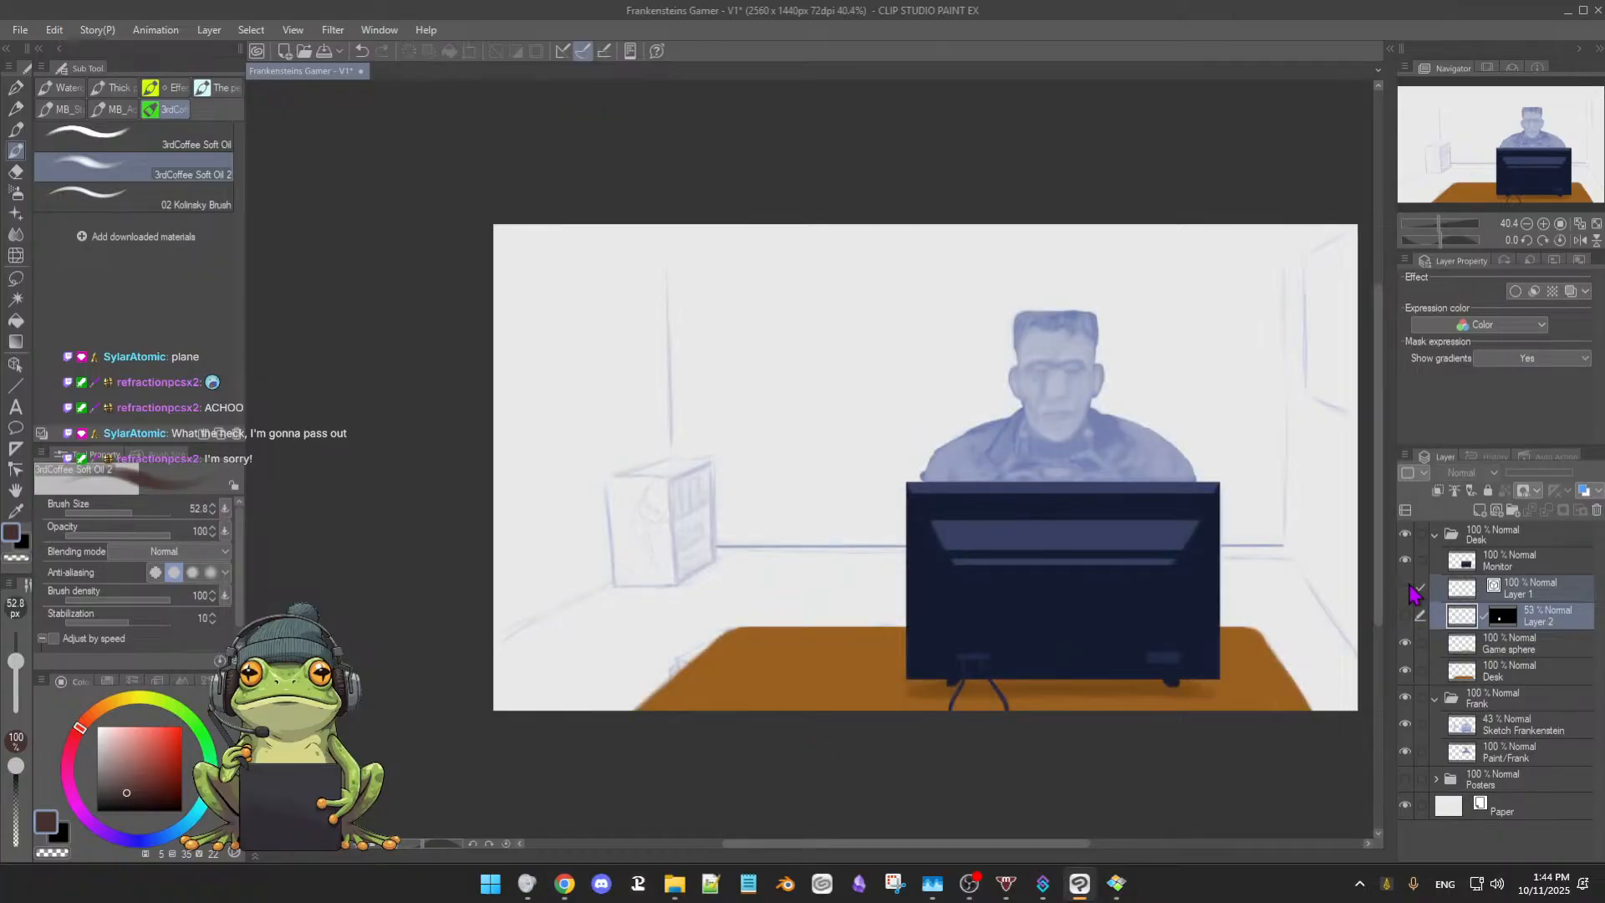
click(1405, 616)
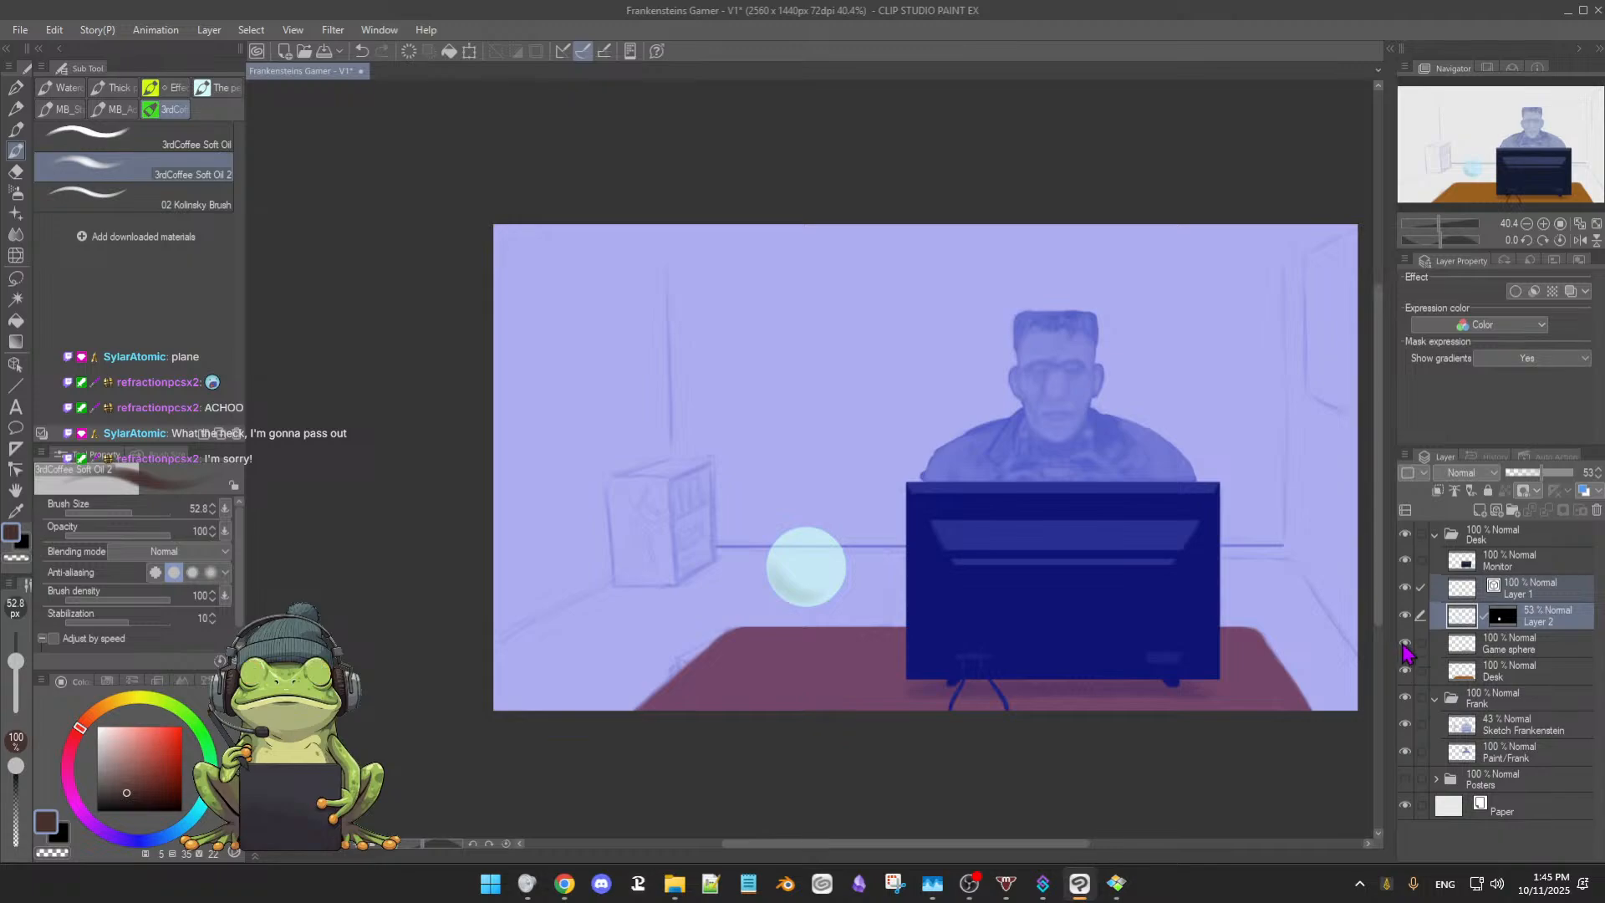
On the Game sphere layer, paint claw-like prongs around the ball's lower left in the desk's brown at brush size 26.6, and save the file
click(1532, 654)
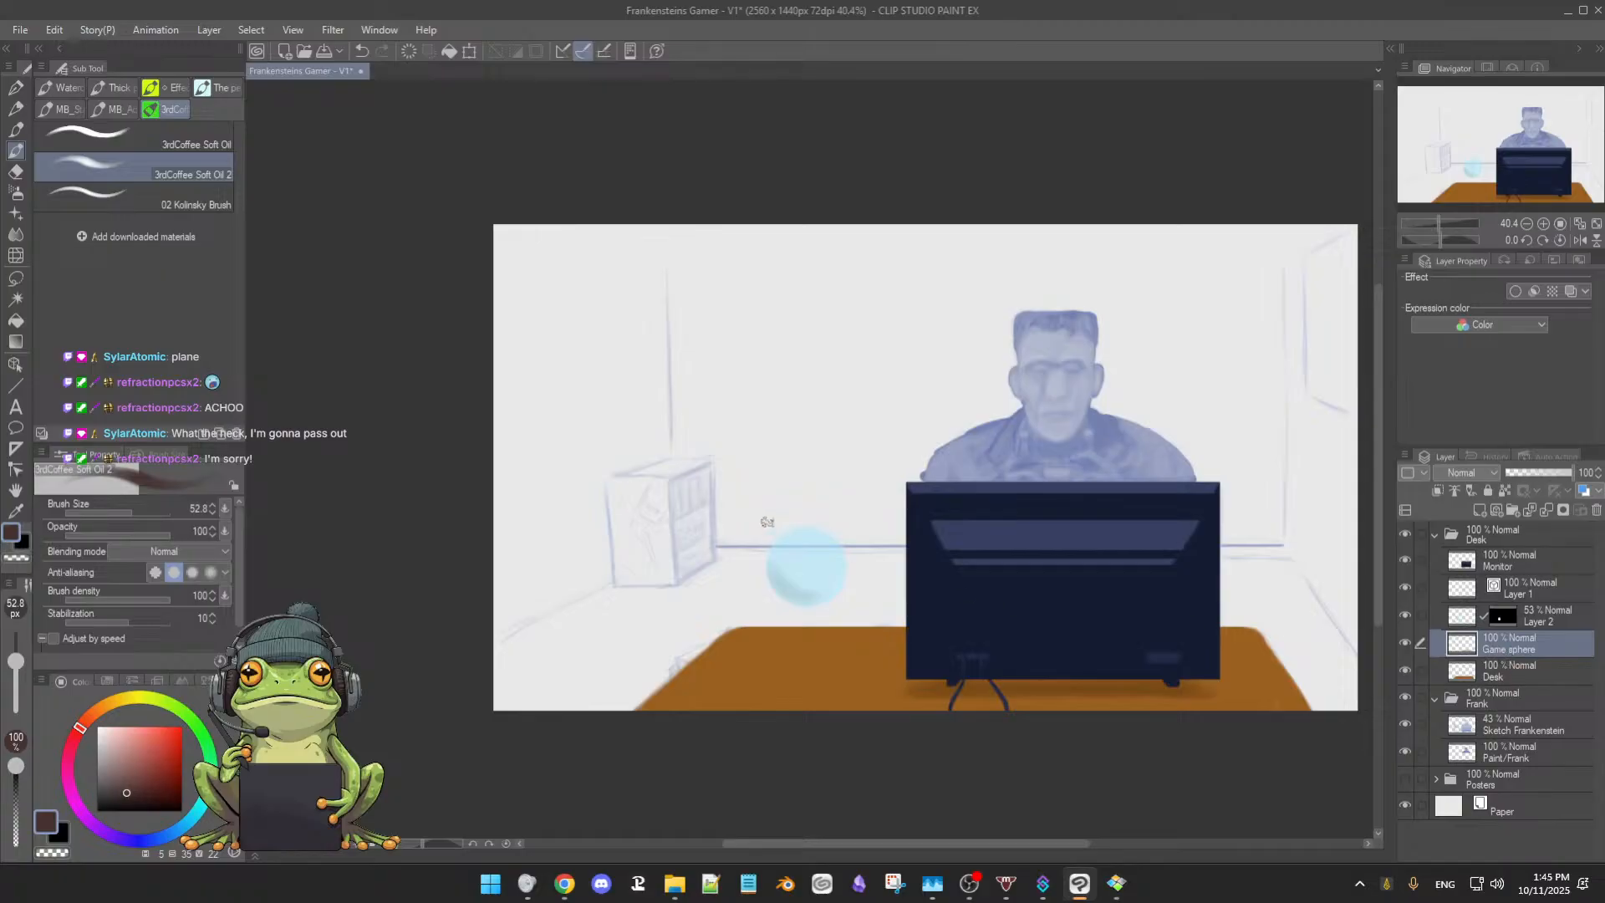
key([)
key([)
drag(807, 565, 878, 552)
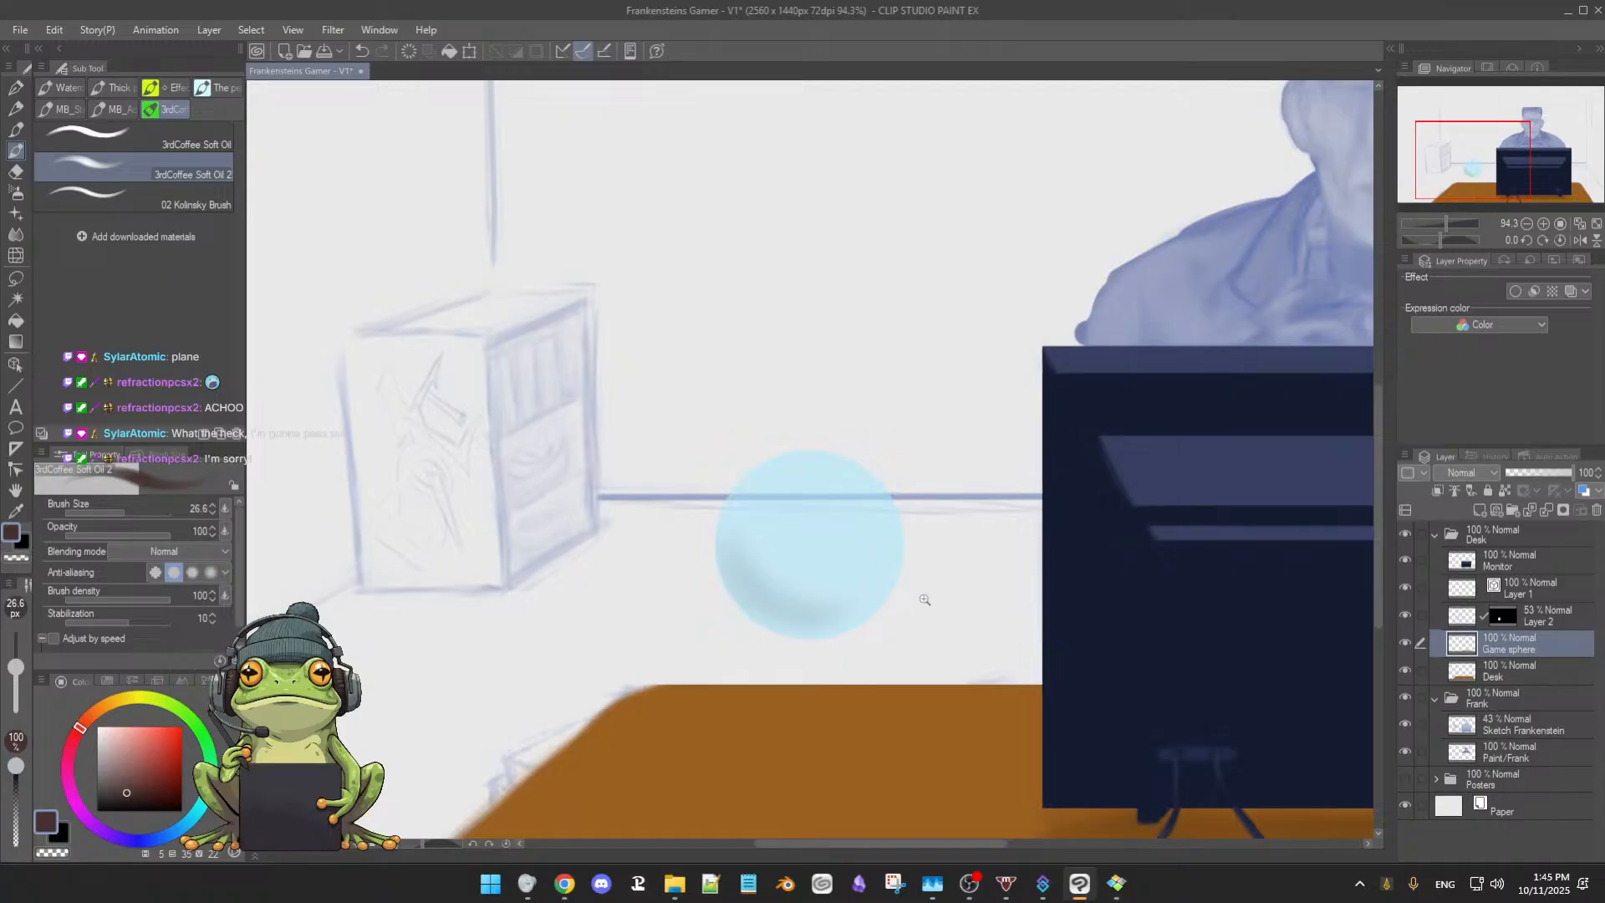
scroll(919, 602, down, 1)
scroll(912, 606, down, 1)
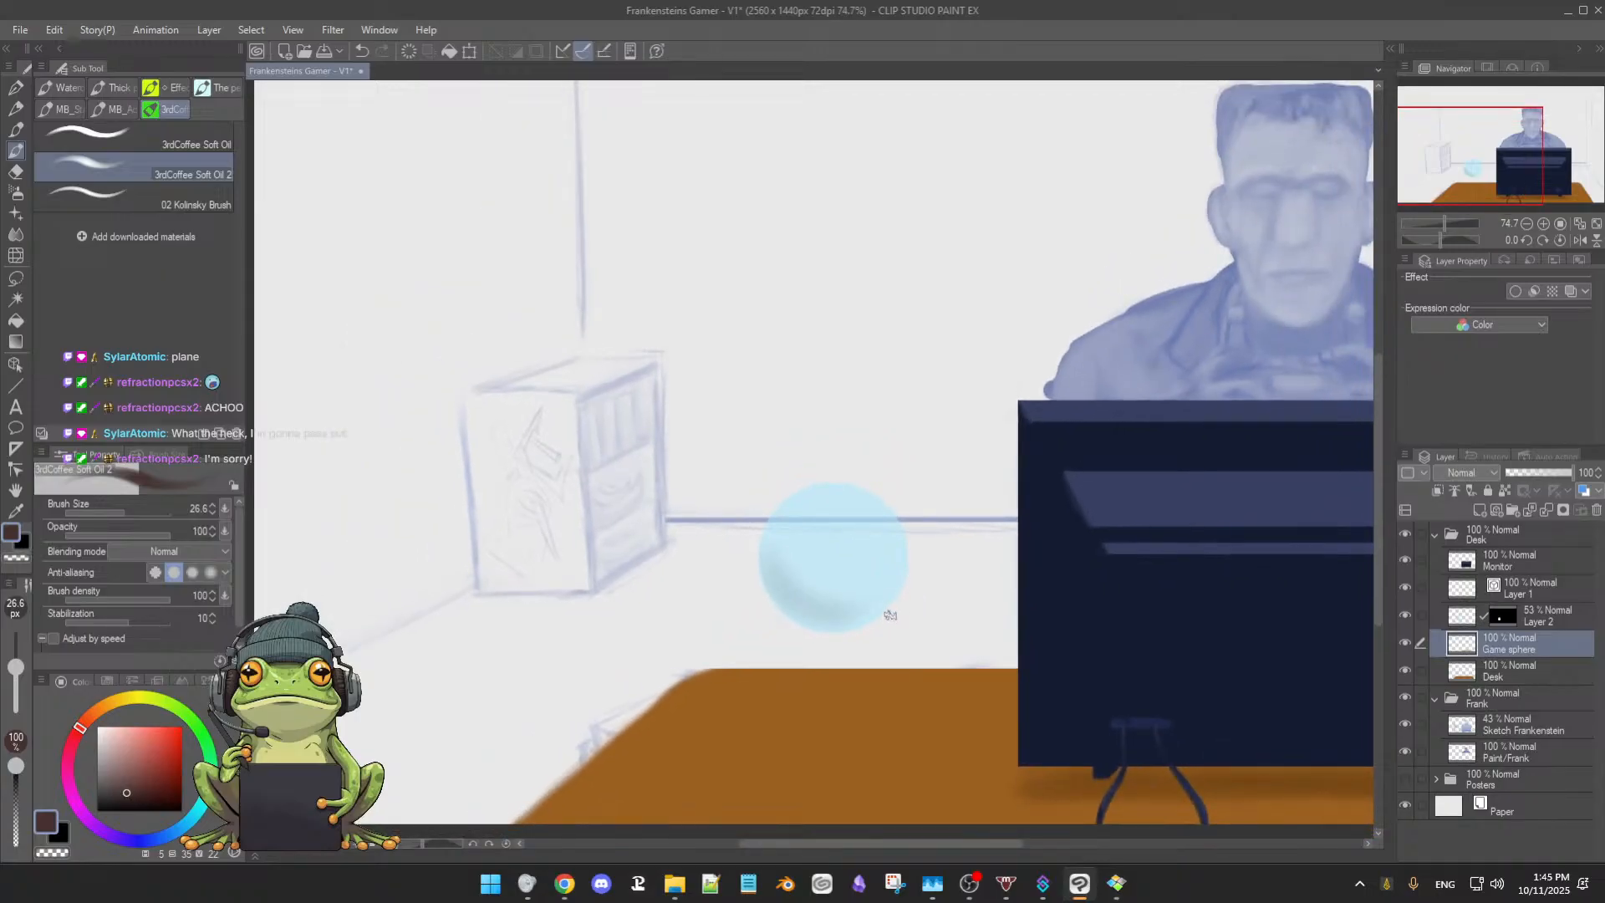
alt+click(871, 712)
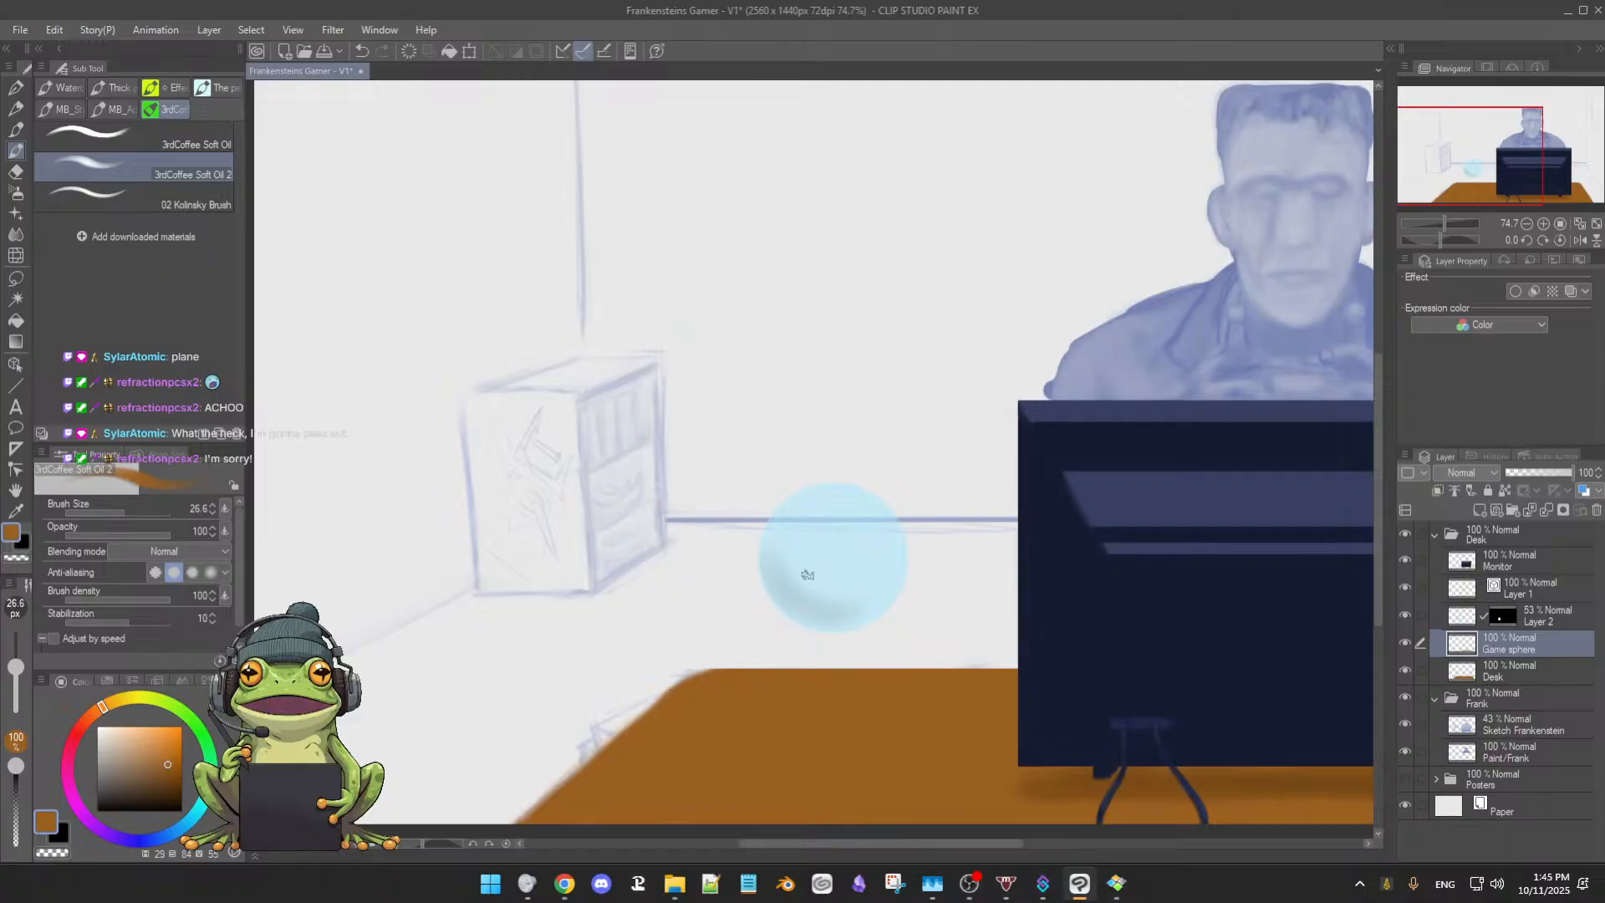
mouse_move(811, 570)
mouse_down()
mouse_move(798, 633)
mouse_move(817, 631)
mouse_up()
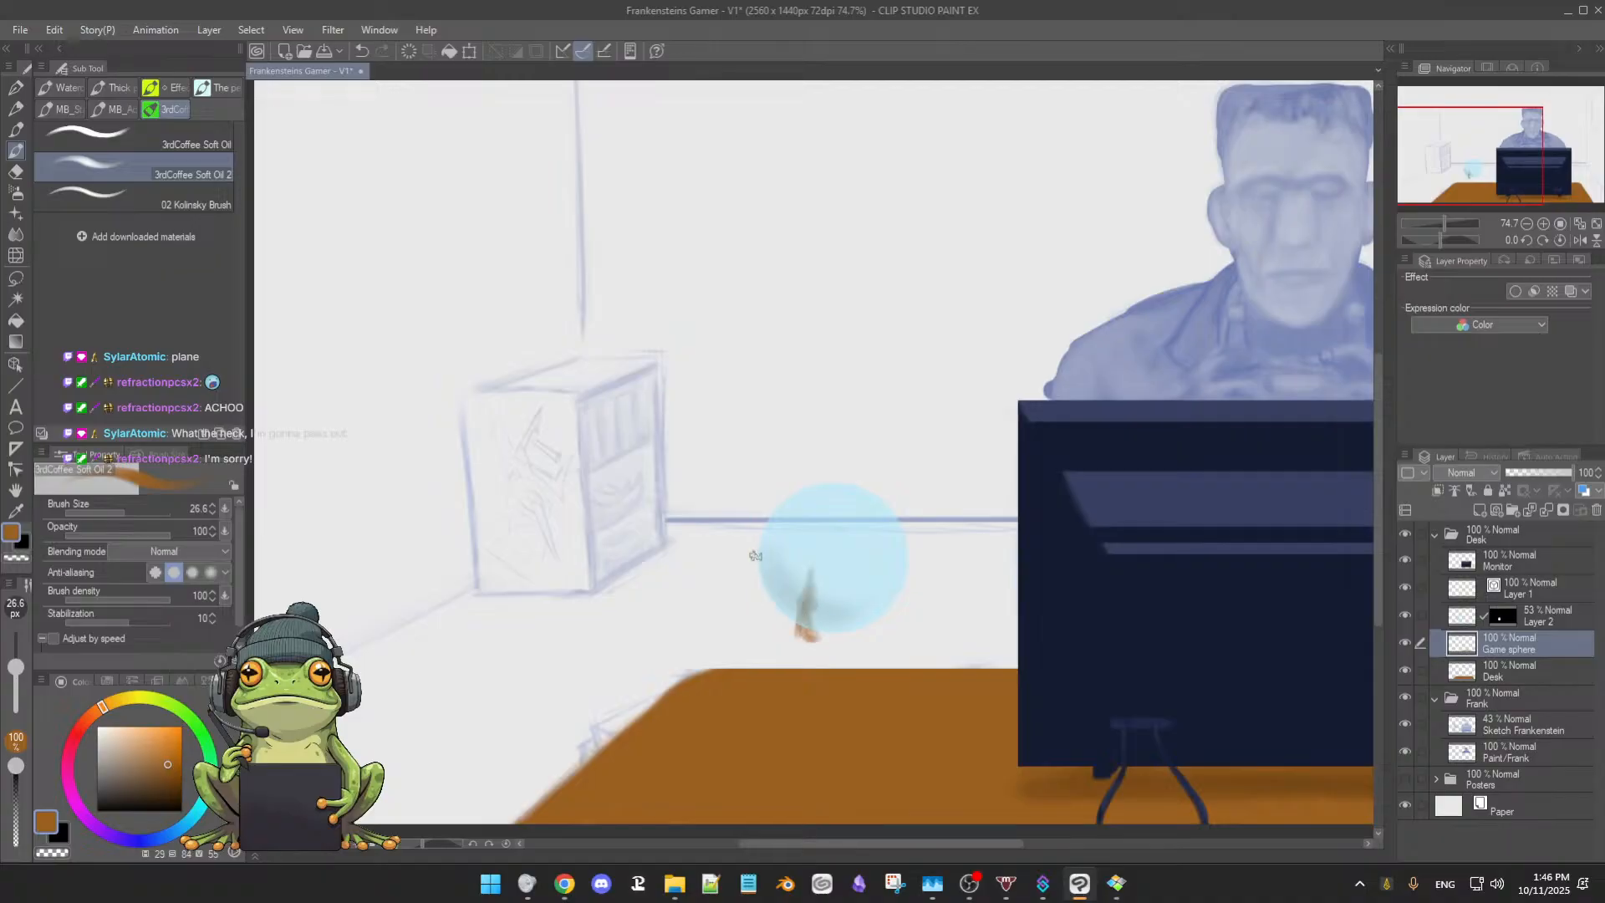
mouse_move(763, 540)
mouse_down()
mouse_move(755, 567)
mouse_move(757, 551)
mouse_up()
mouse_move(763, 559)
mouse_down()
mouse_move(767, 610)
mouse_move(761, 569)
mouse_up()
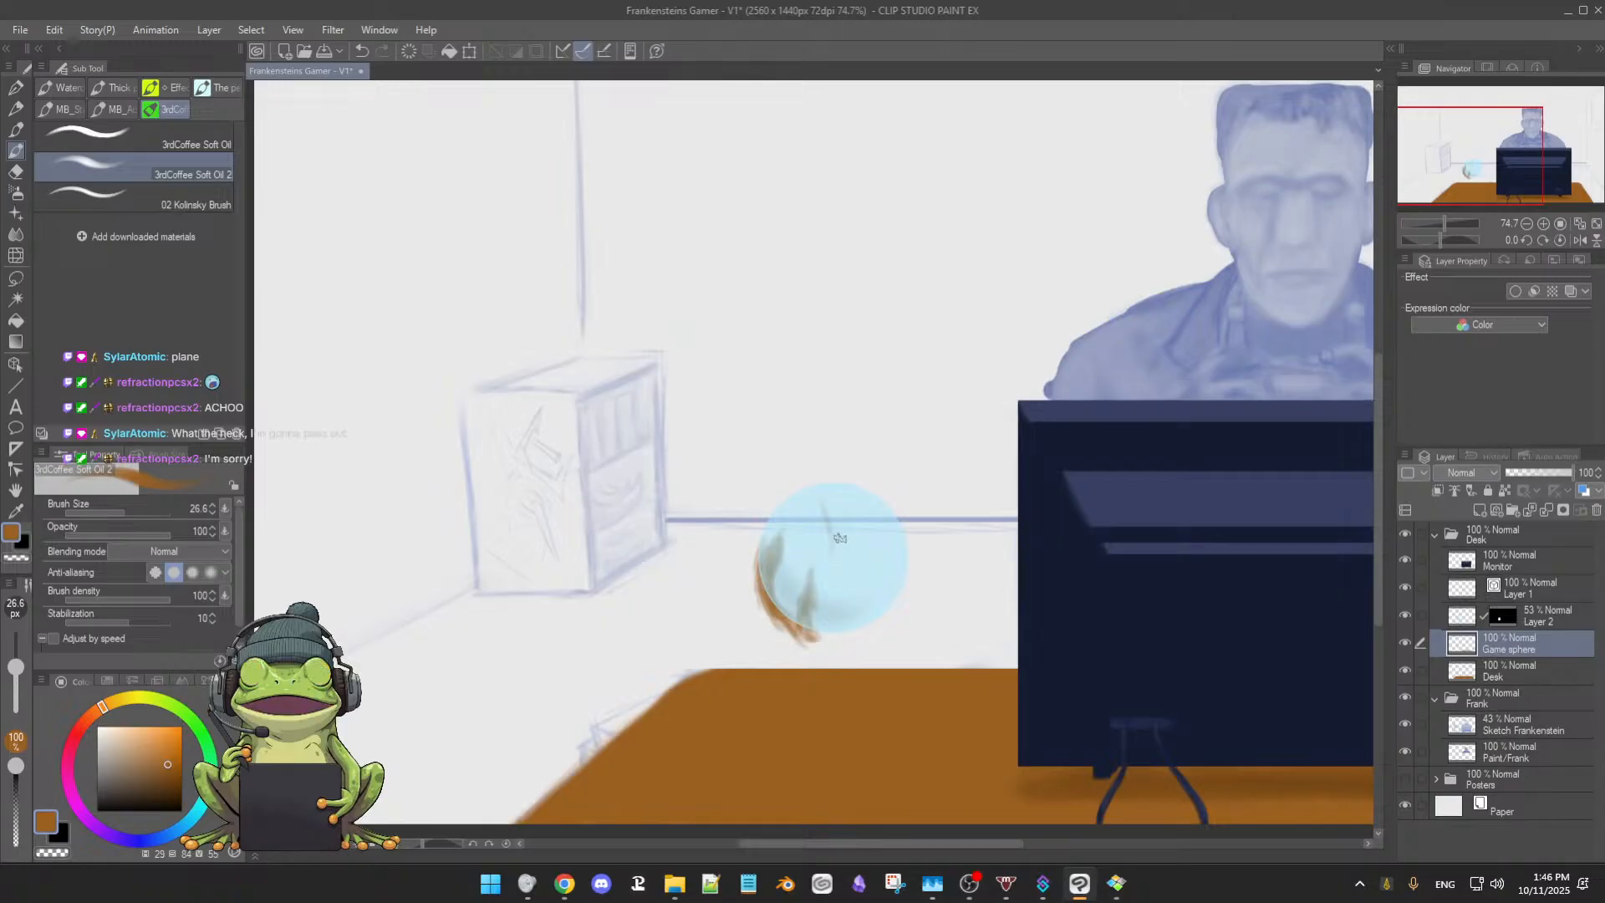
key(ctrl+z)
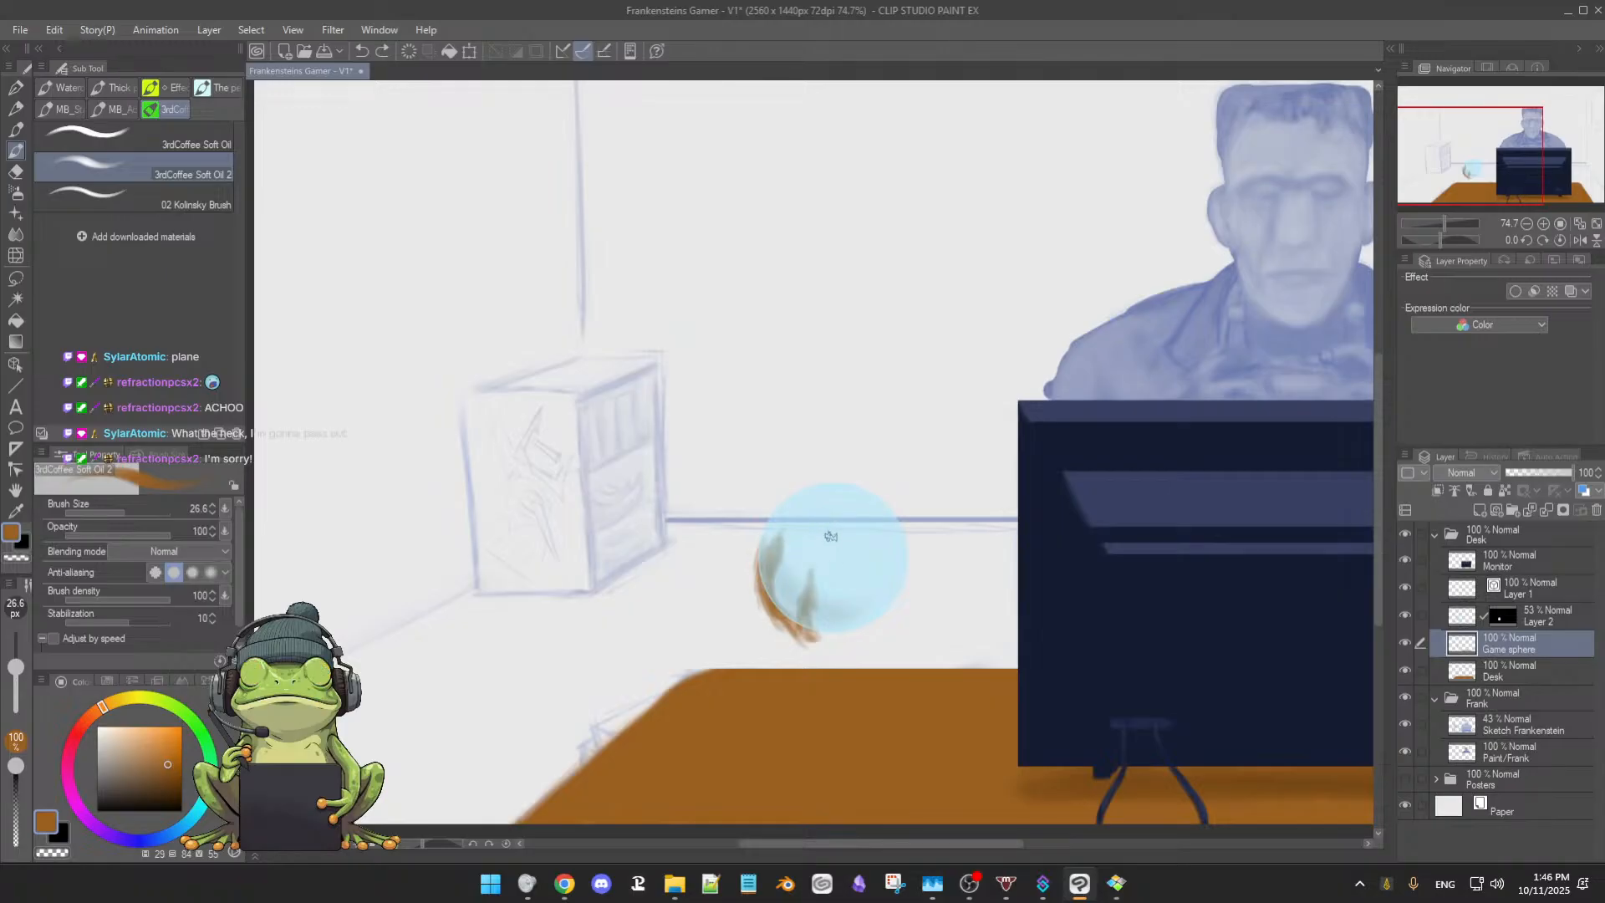
key(ctrl+s)
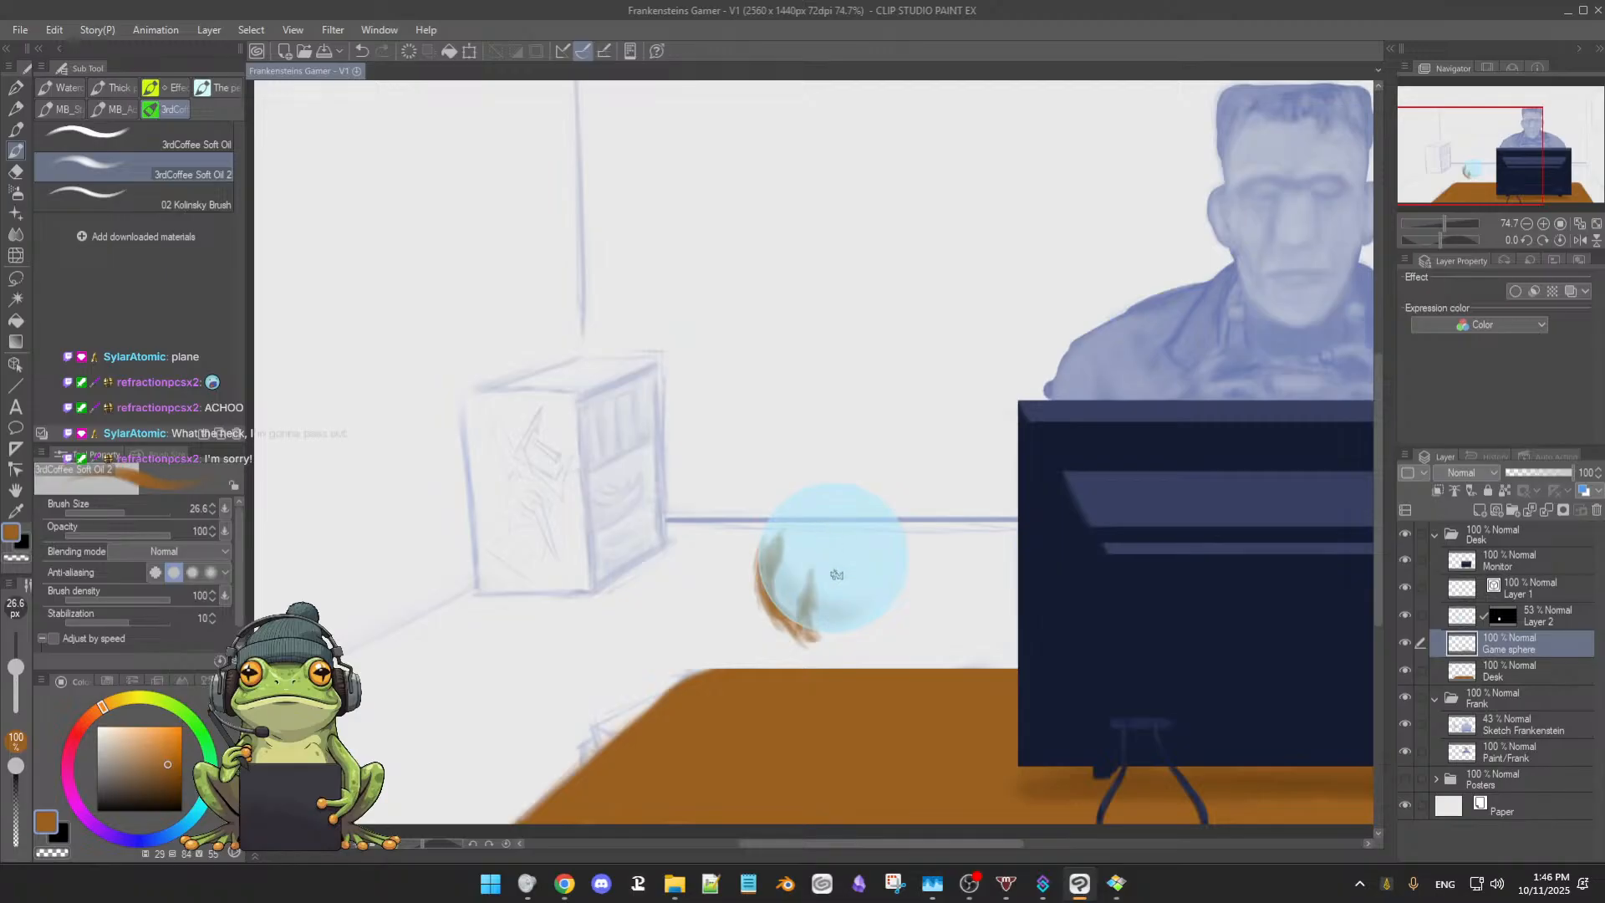
Paint another brown prong up the middle of the ball, running down to its lower rim
click(841, 561)
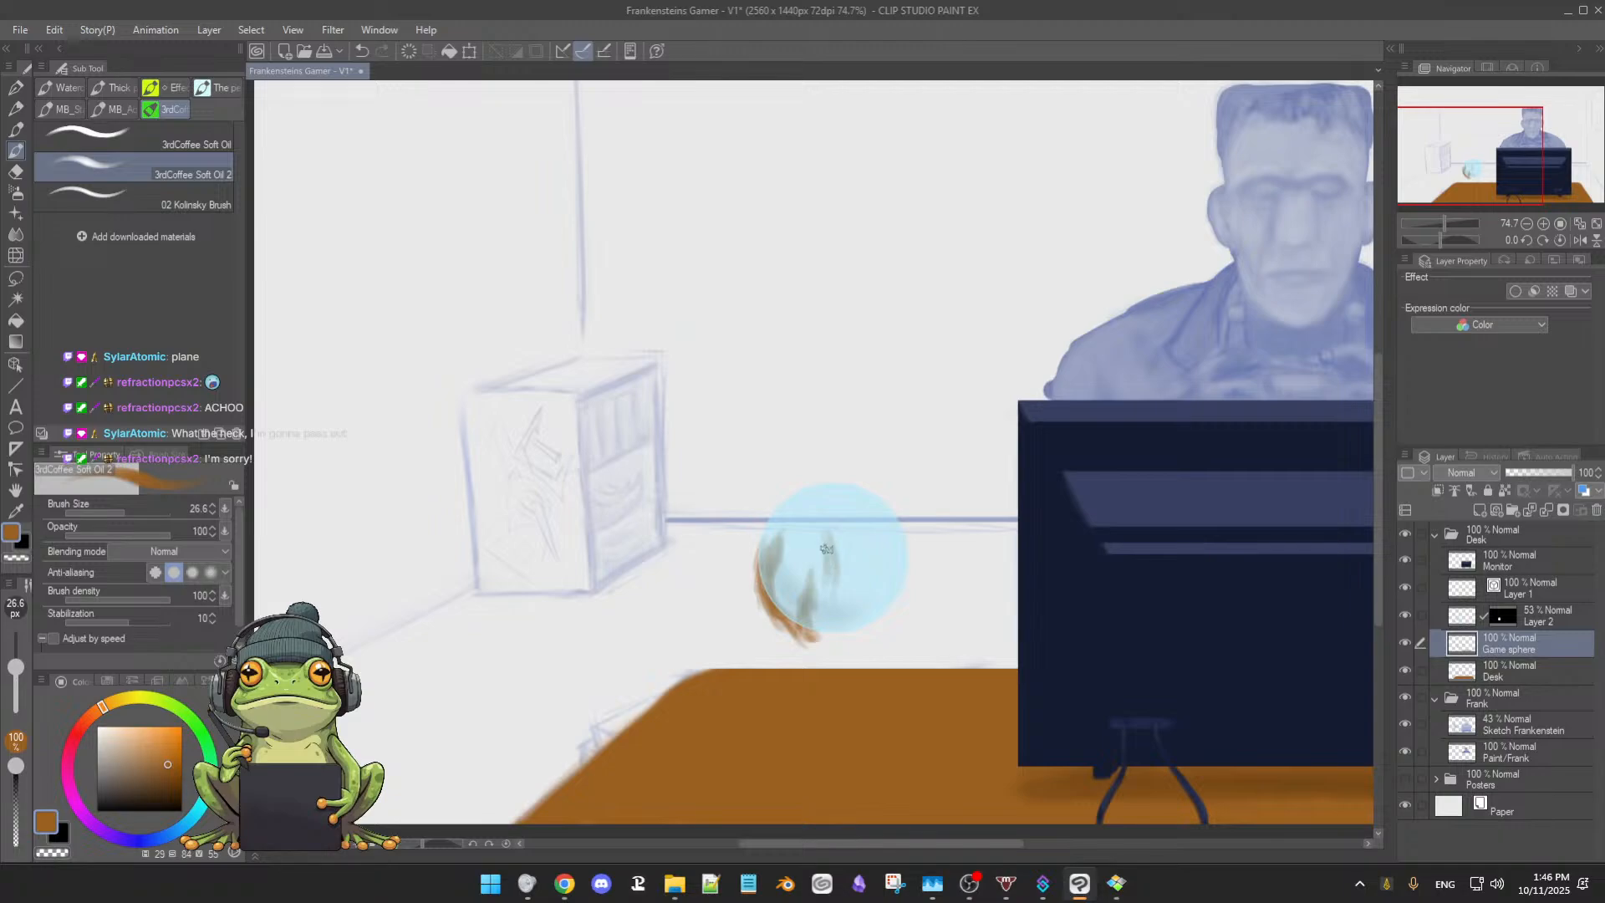
drag(828, 536, 825, 603)
drag(832, 603, 817, 635)
key(e)
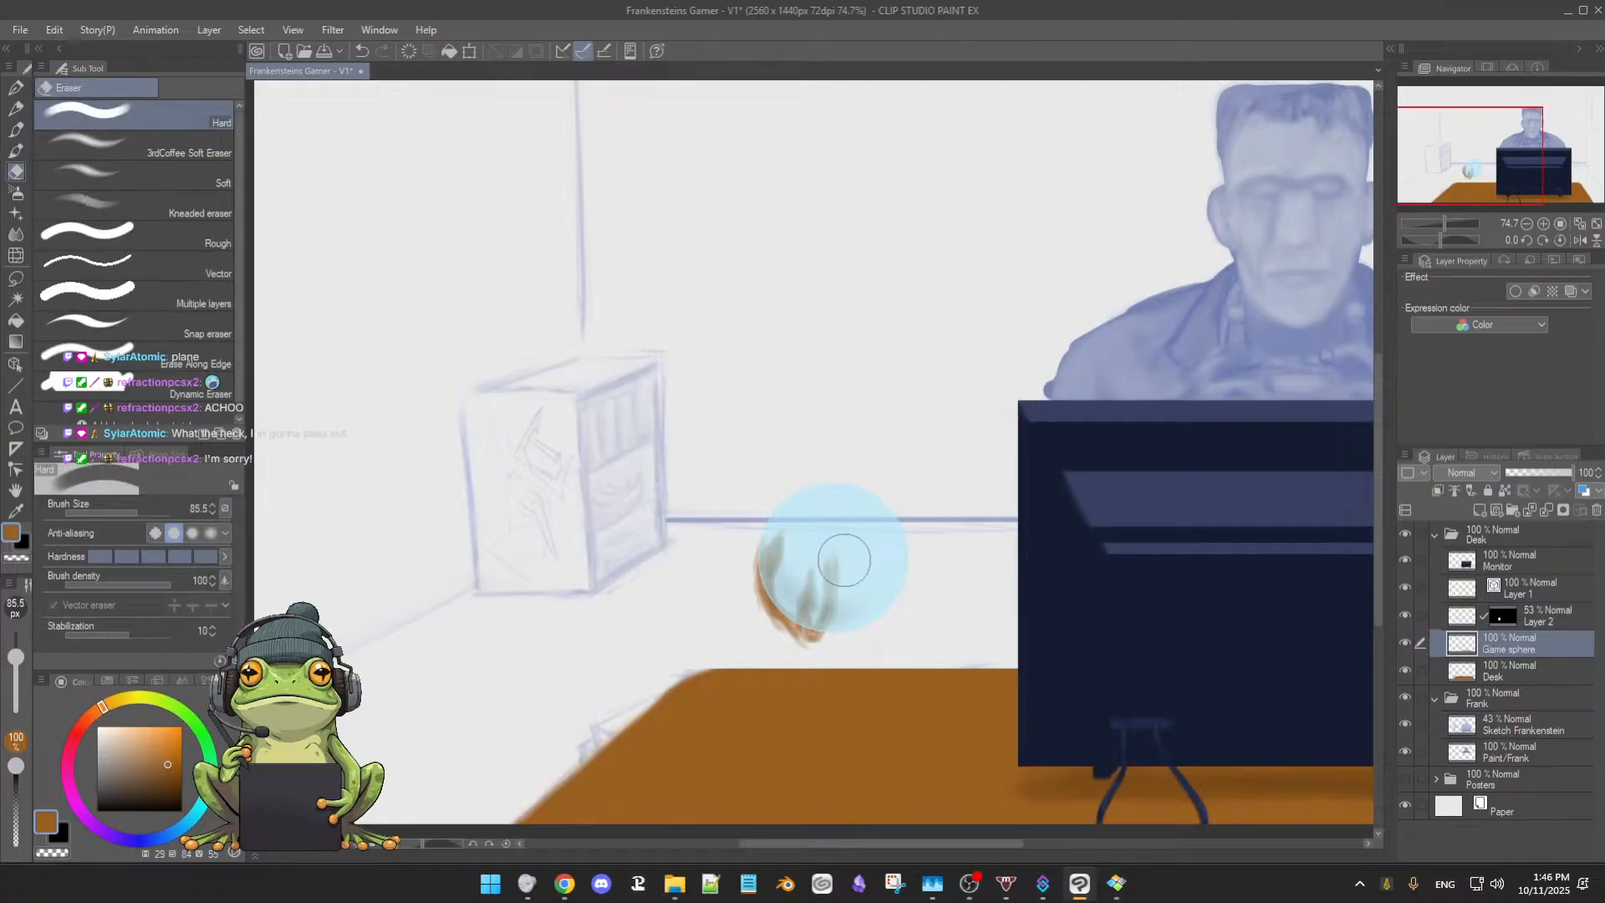
key(b)
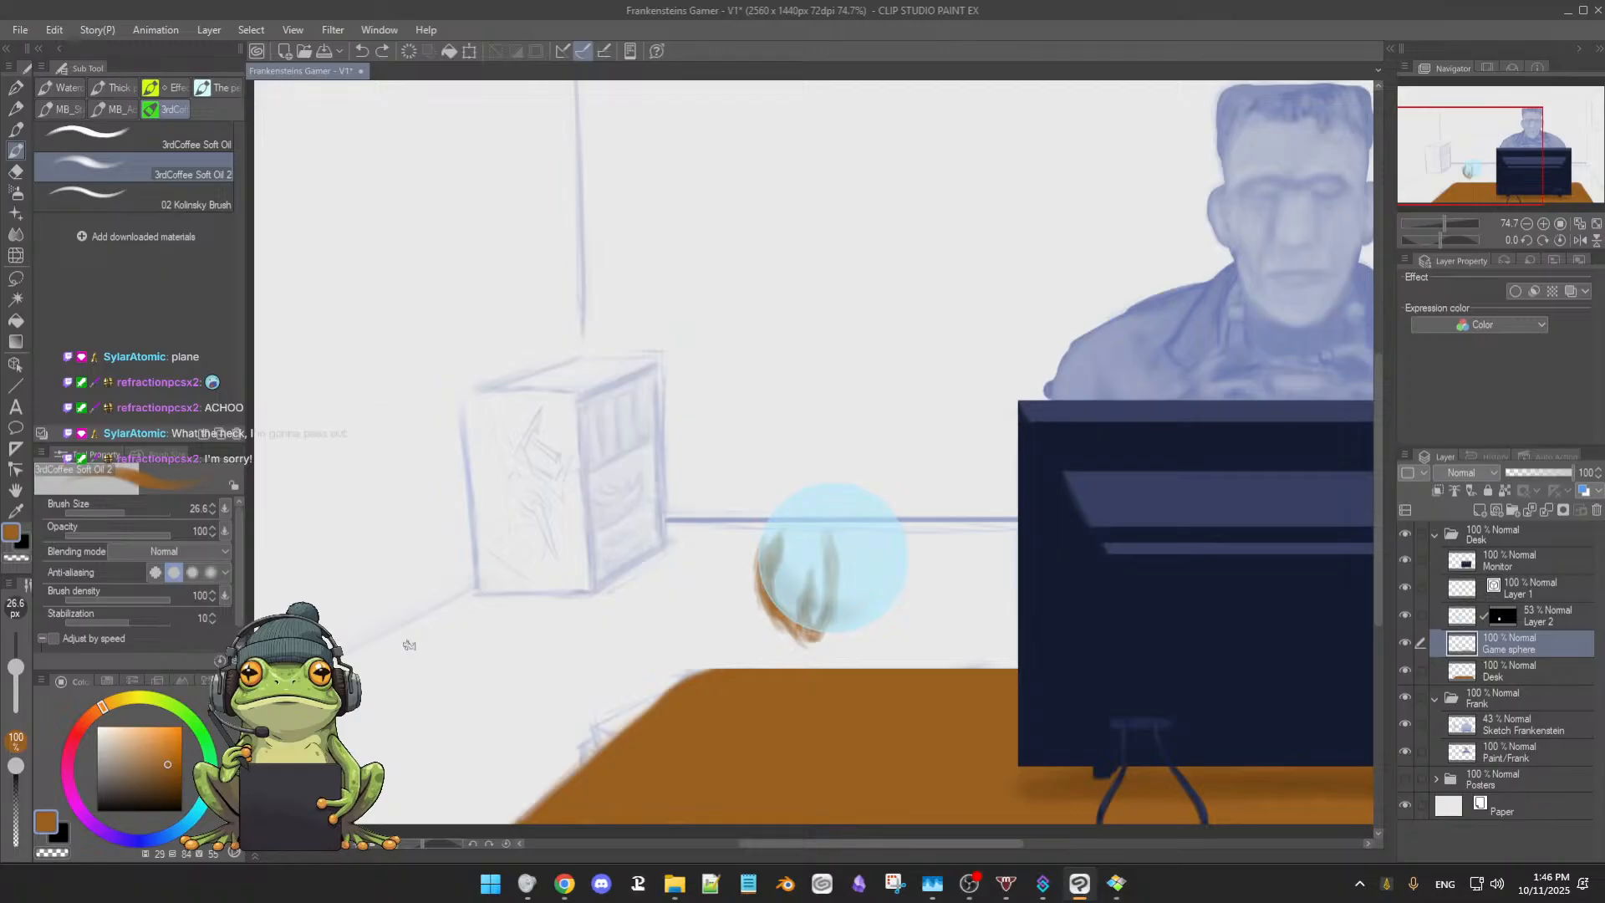
Trim the edges of the brown prongs with the 3rdCoffee Soft Eraser
key(e)
drag(16, 656, 14, 663)
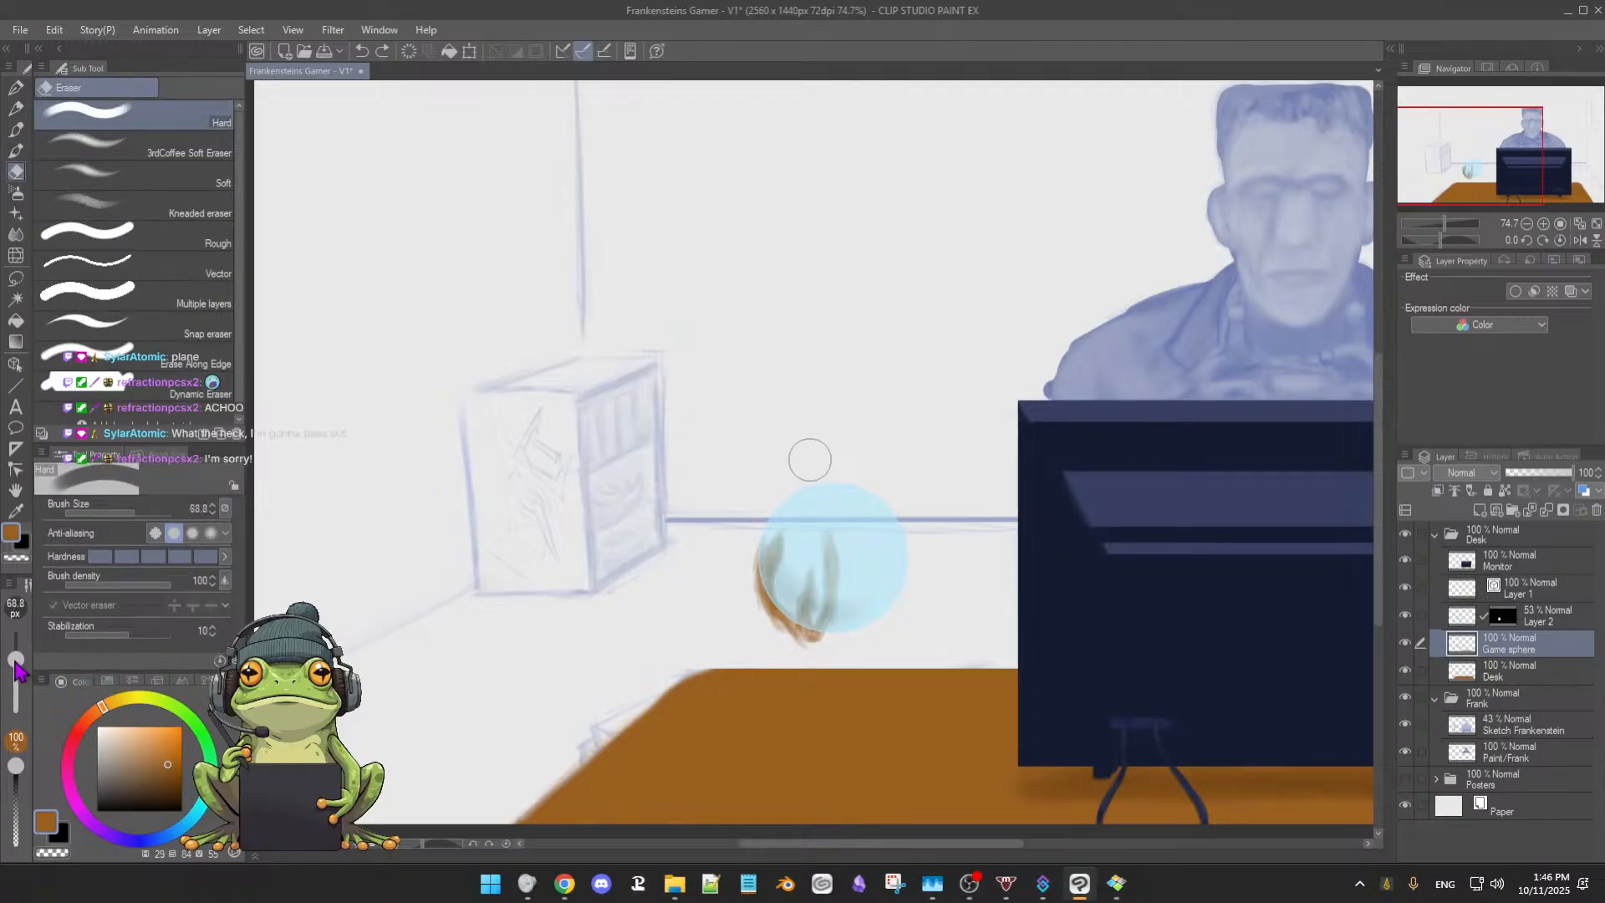
click(125, 159)
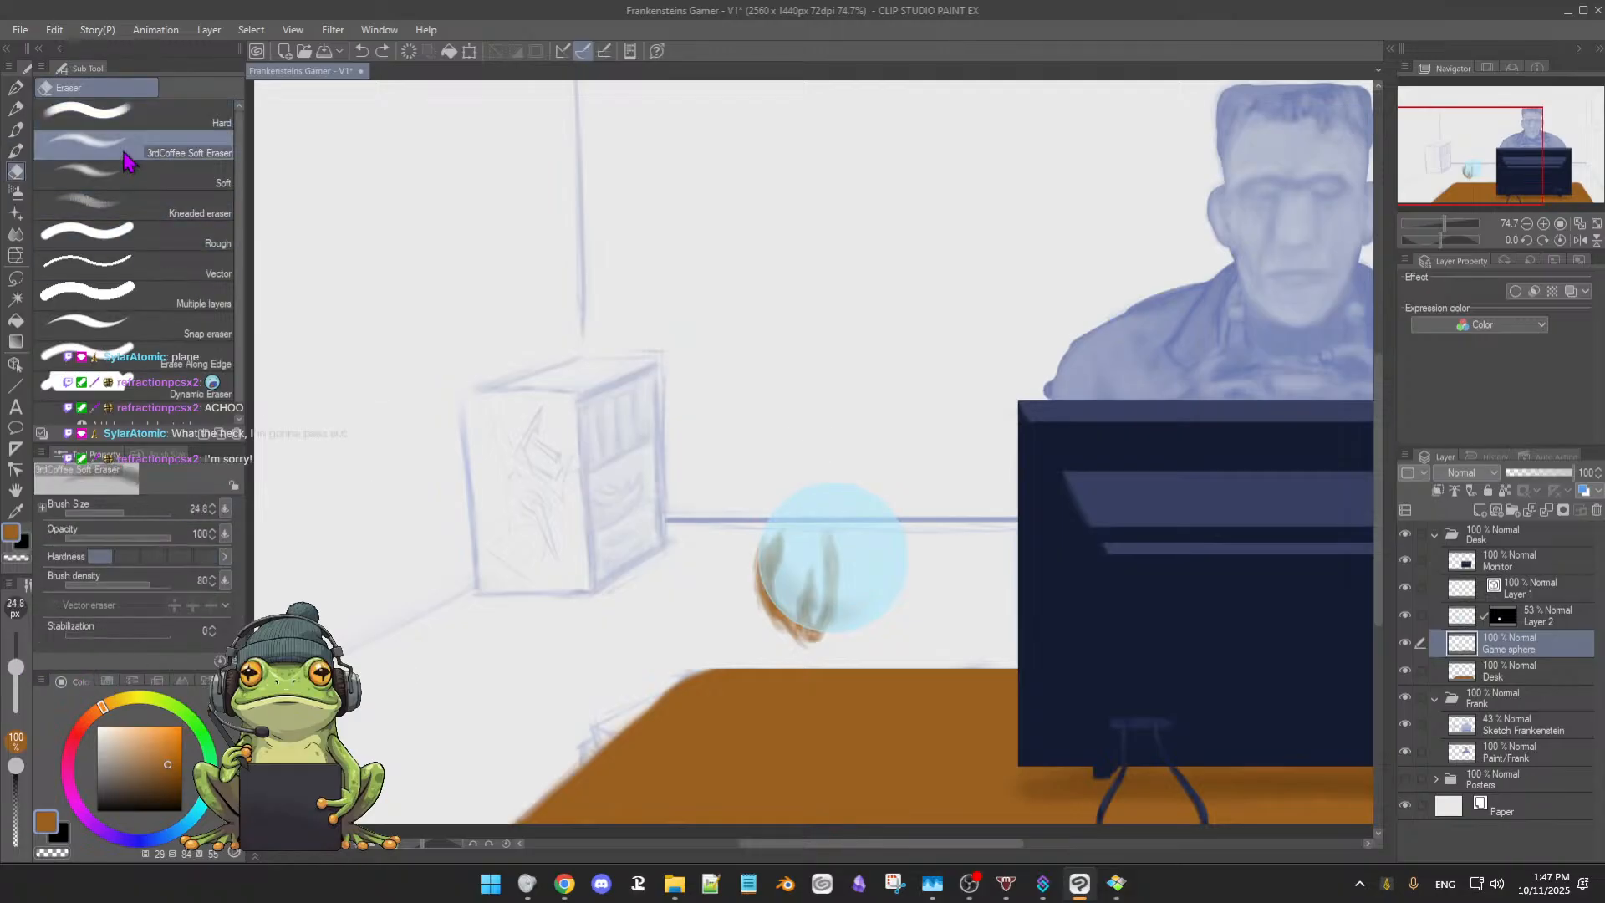
drag(819, 525, 816, 570)
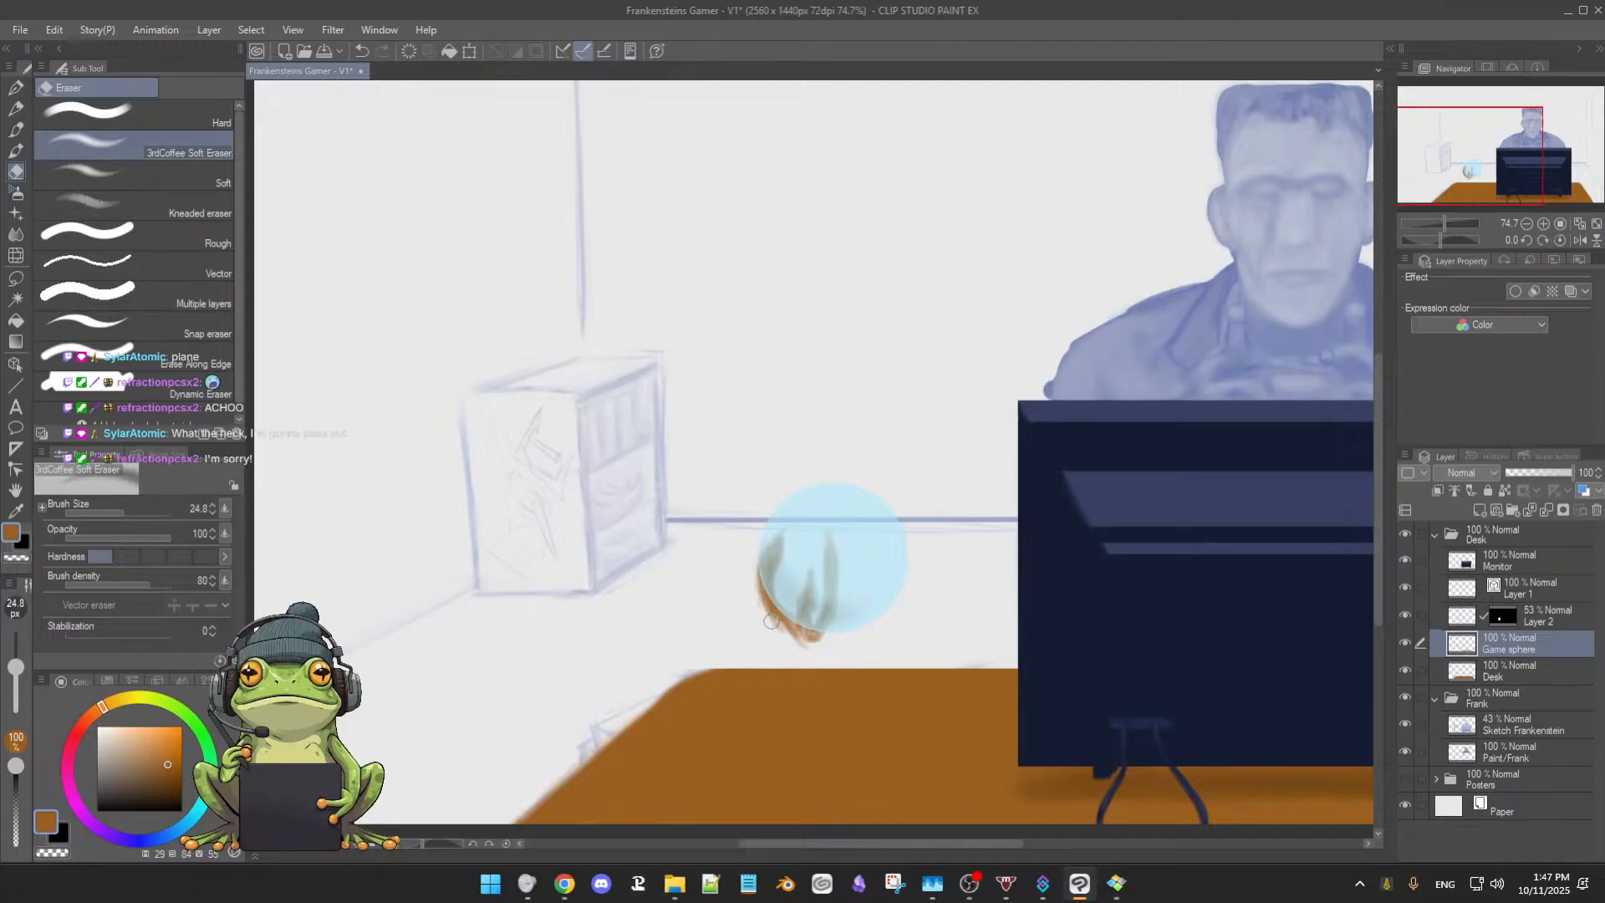
Paint a brown prong on the ball's right side and join the prongs with a curve under the ball
key(b)
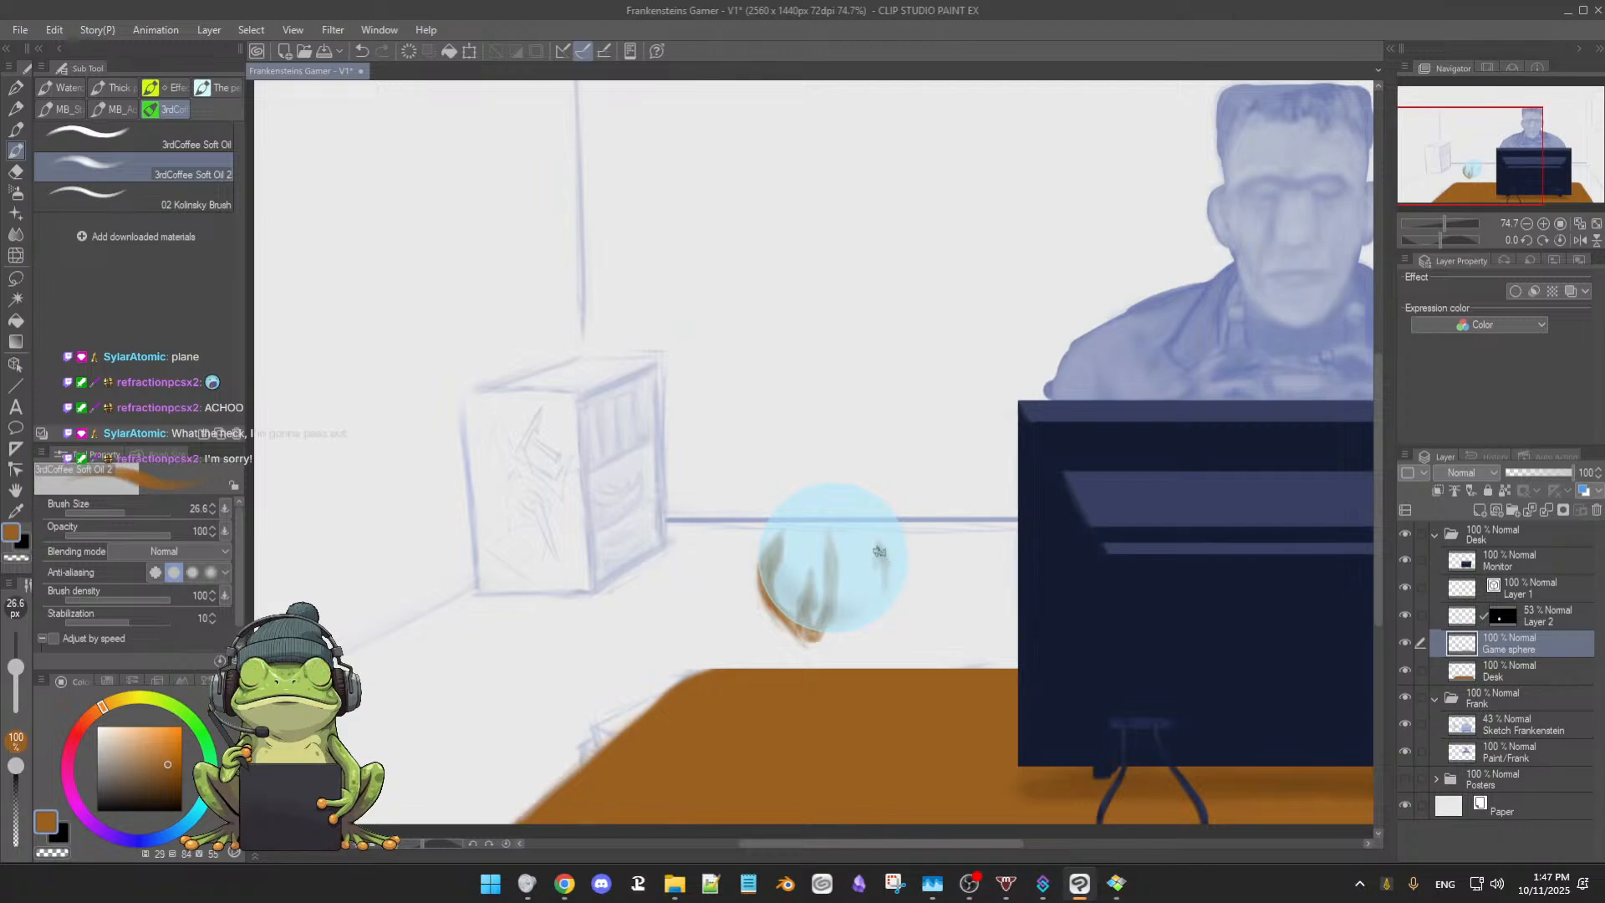
mouse_move(883, 567)
mouse_down()
mouse_move(872, 623)
mouse_move(883, 587)
mouse_move(850, 633)
mouse_move(878, 591)
mouse_move(819, 636)
mouse_move(878, 600)
mouse_move(844, 637)
mouse_move(835, 610)
mouse_move(821, 644)
mouse_move(787, 631)
mouse_move(845, 634)
mouse_move(804, 641)
mouse_up()
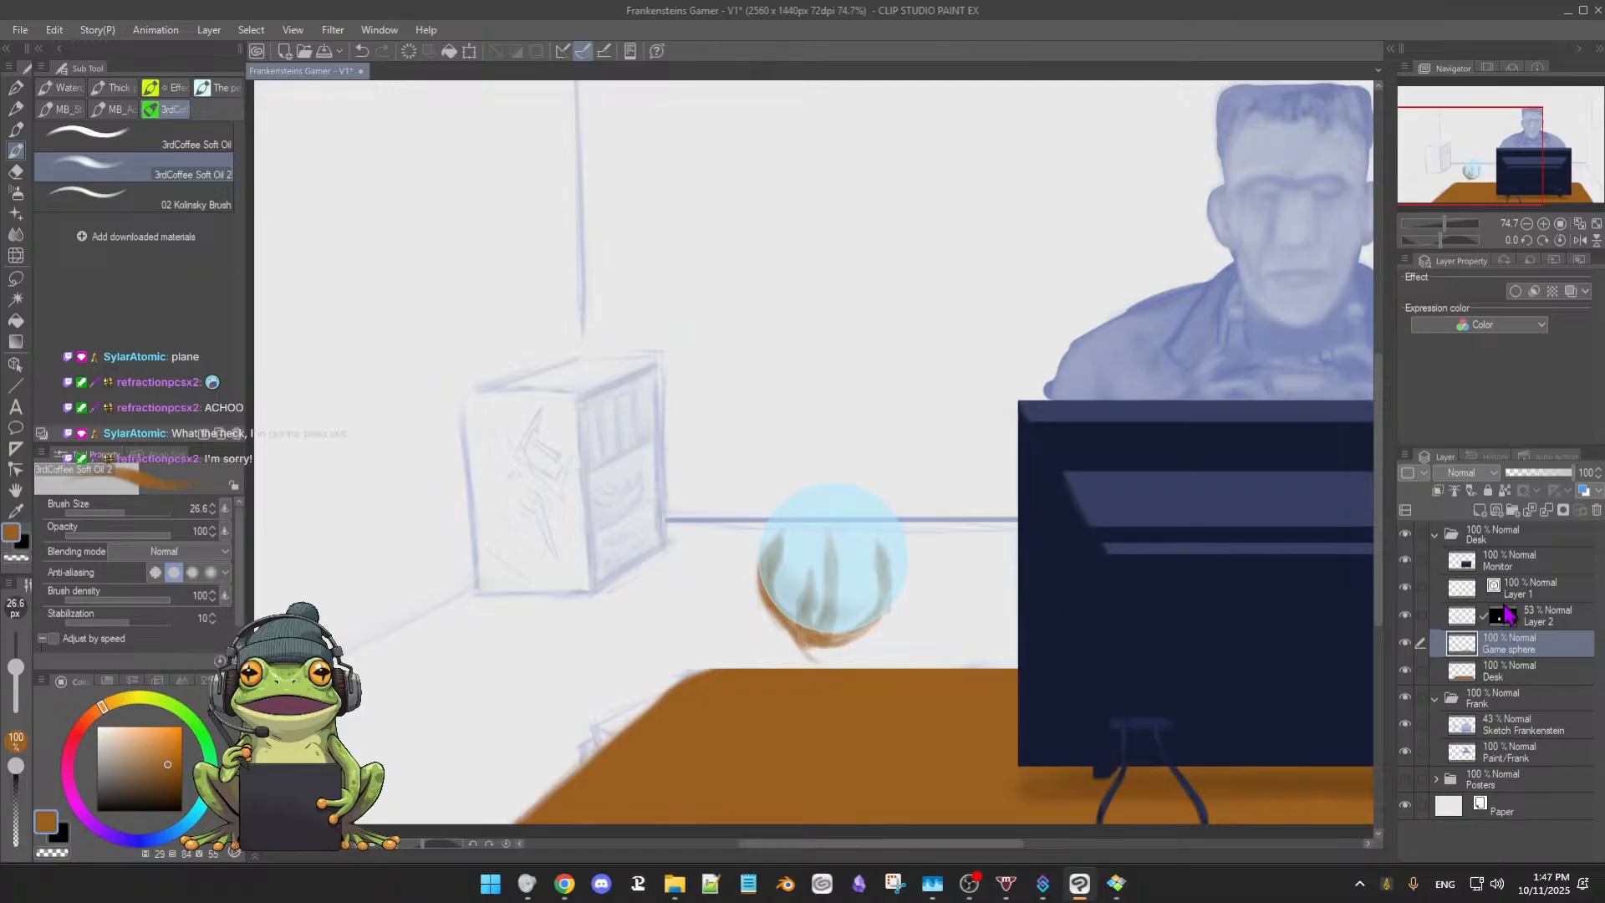
Hide Layer 1 and switch the Game sphere layer off and on to check what it contains
click(1405, 587)
click(1405, 642)
click(1405, 642)
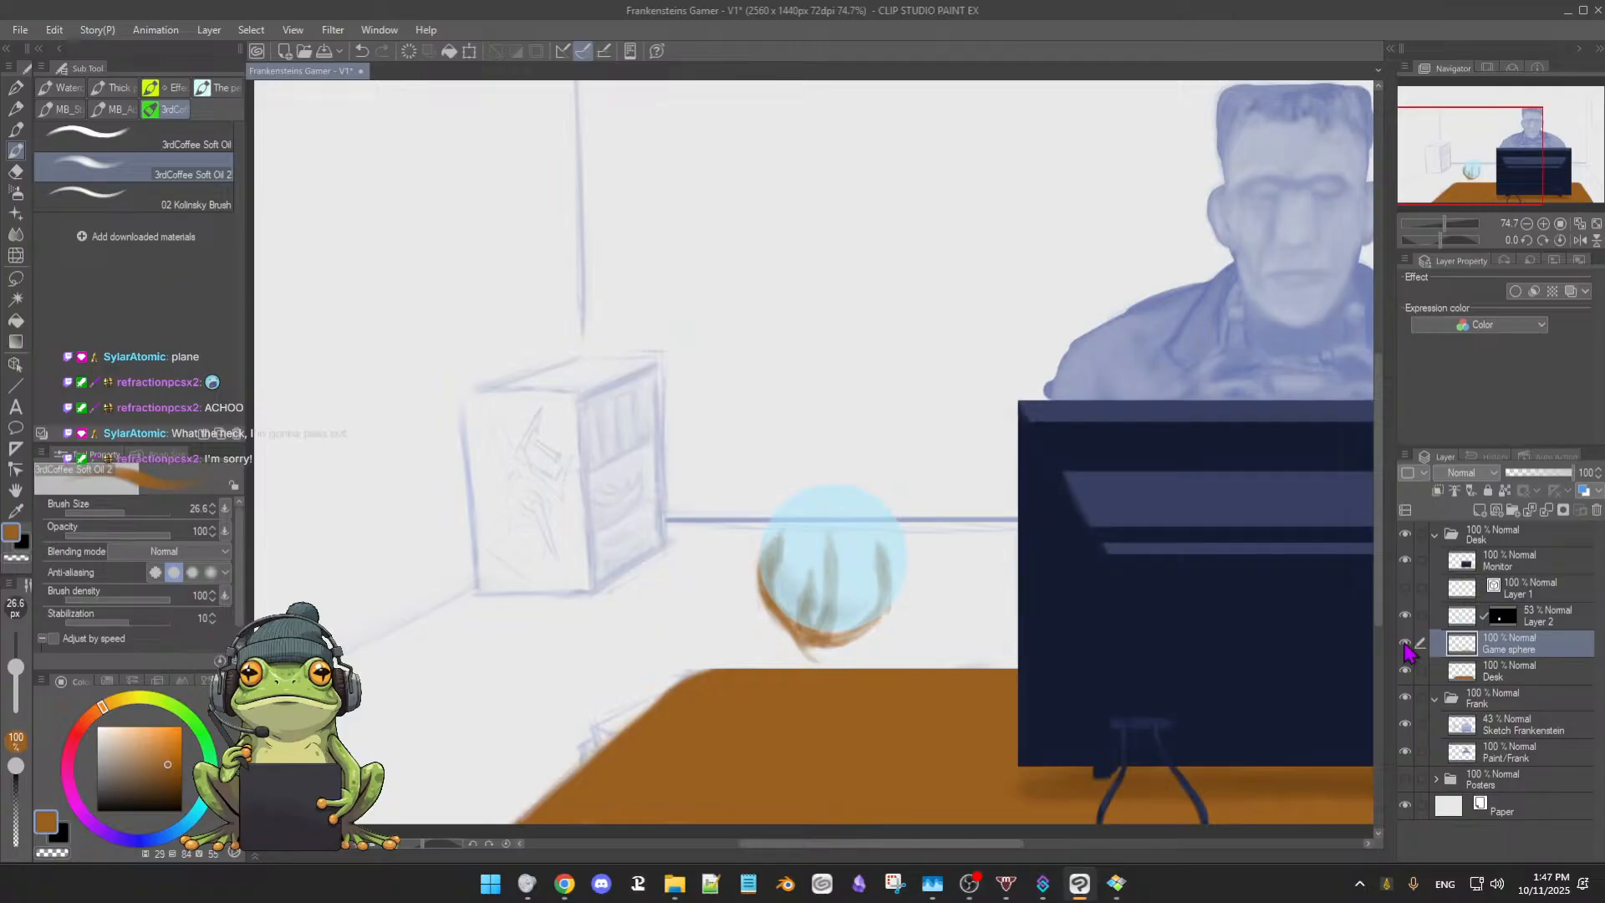
click(1405, 643)
click(1405, 642)
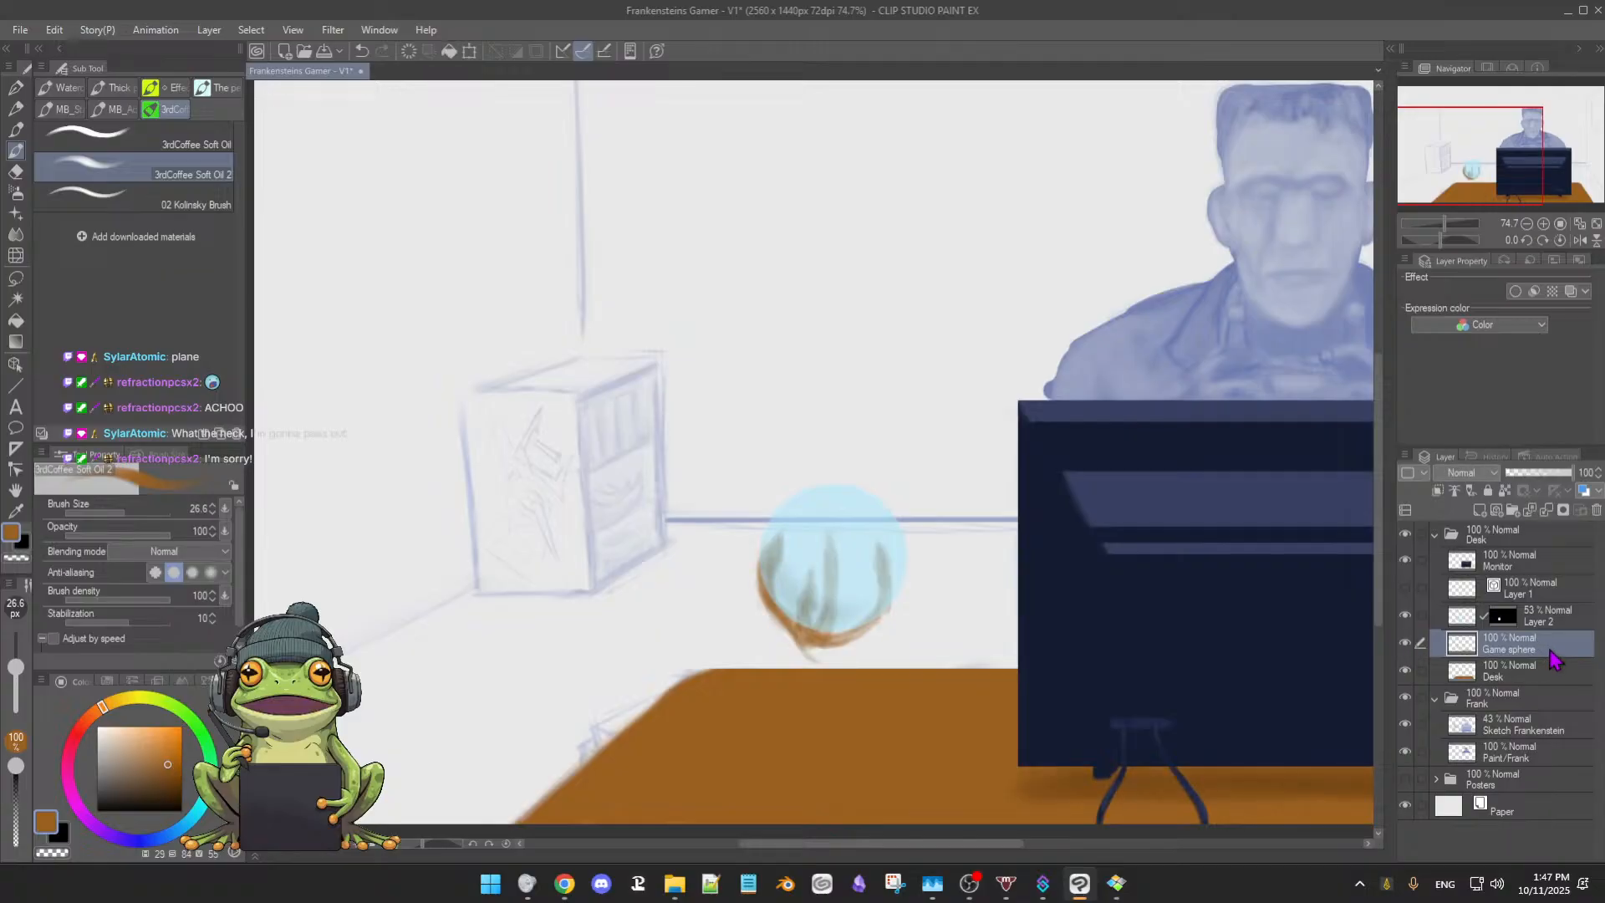
Move the Game sphere layer above Layer 2 and toggle Layer 2's visibility to compare the ball and prongs
drag(1550, 656, 1548, 614)
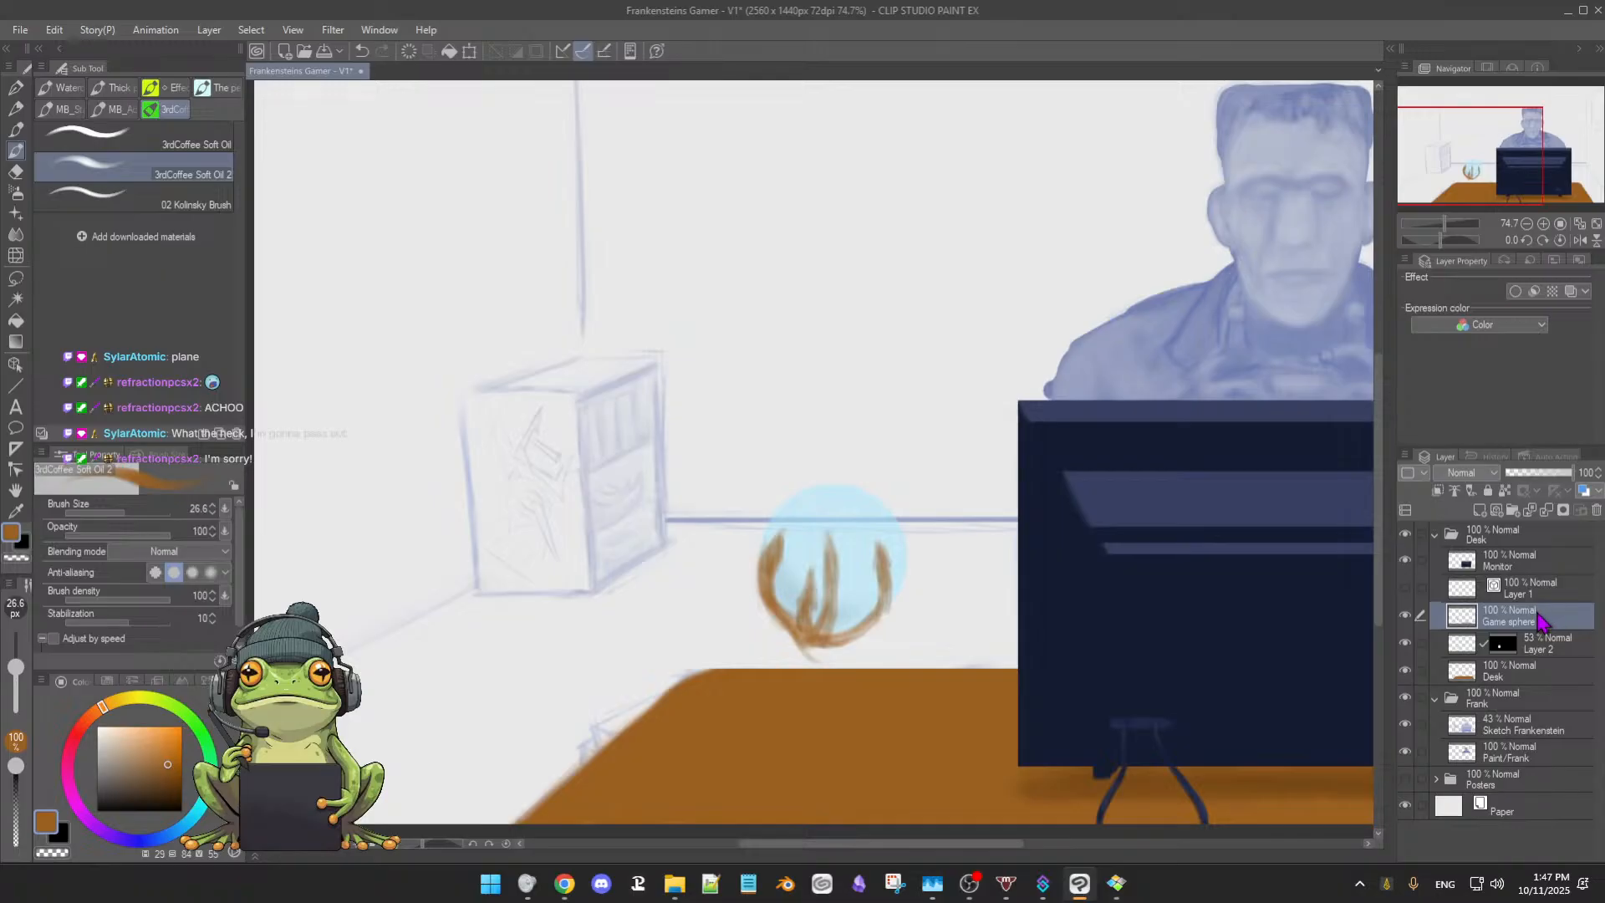
click(1404, 643)
click(1404, 643)
click(1404, 644)
click(1404, 644)
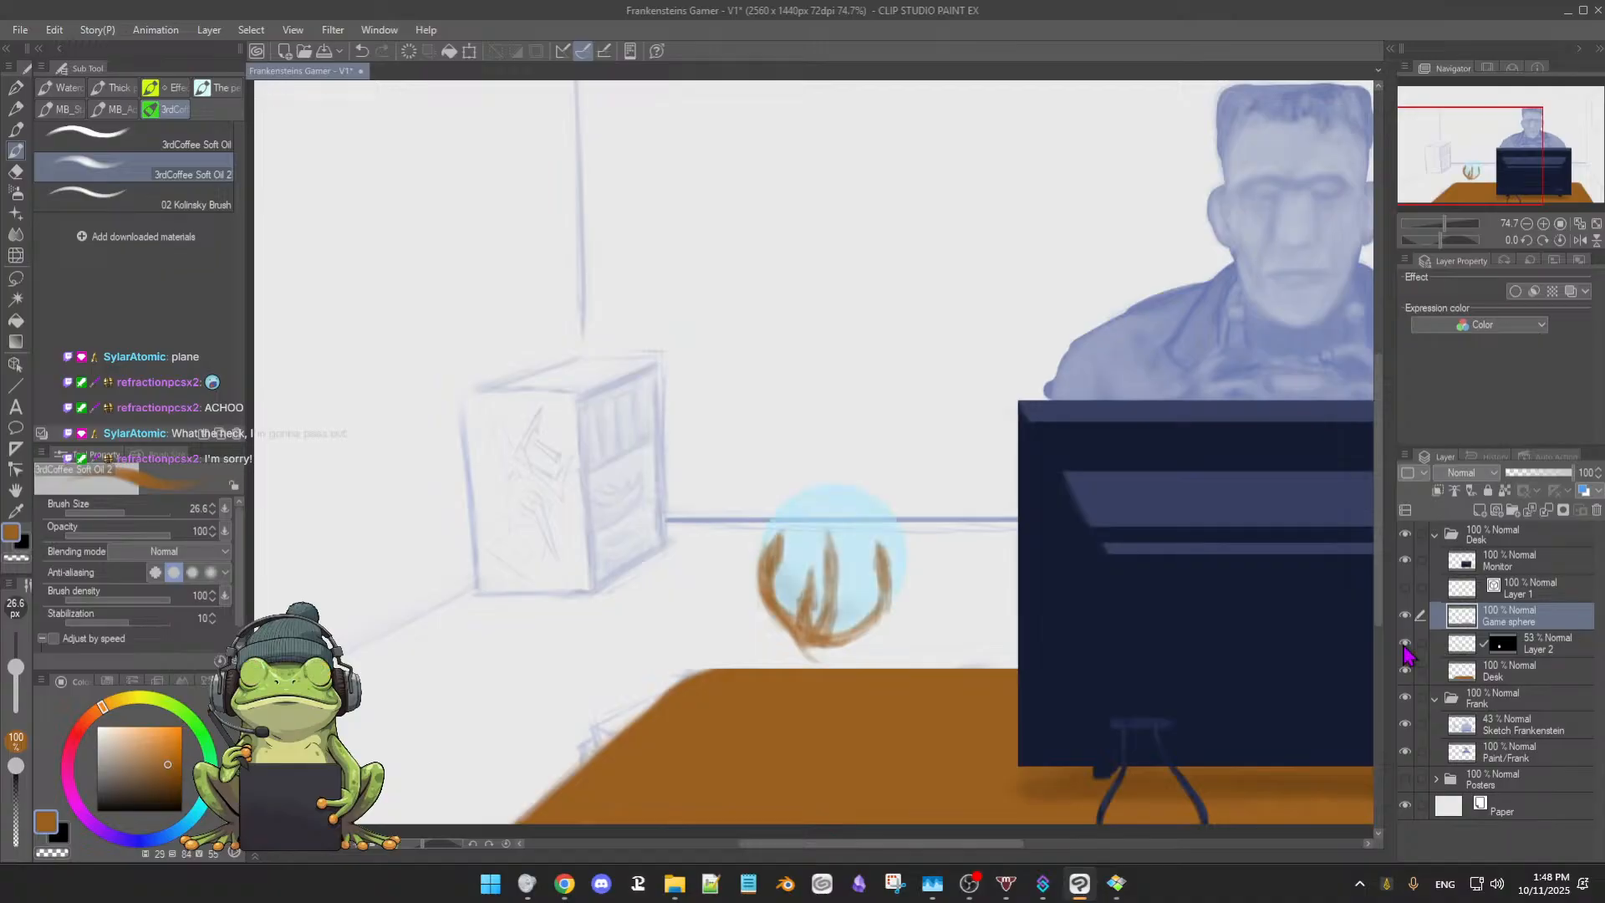
click(1404, 644)
click(1405, 644)
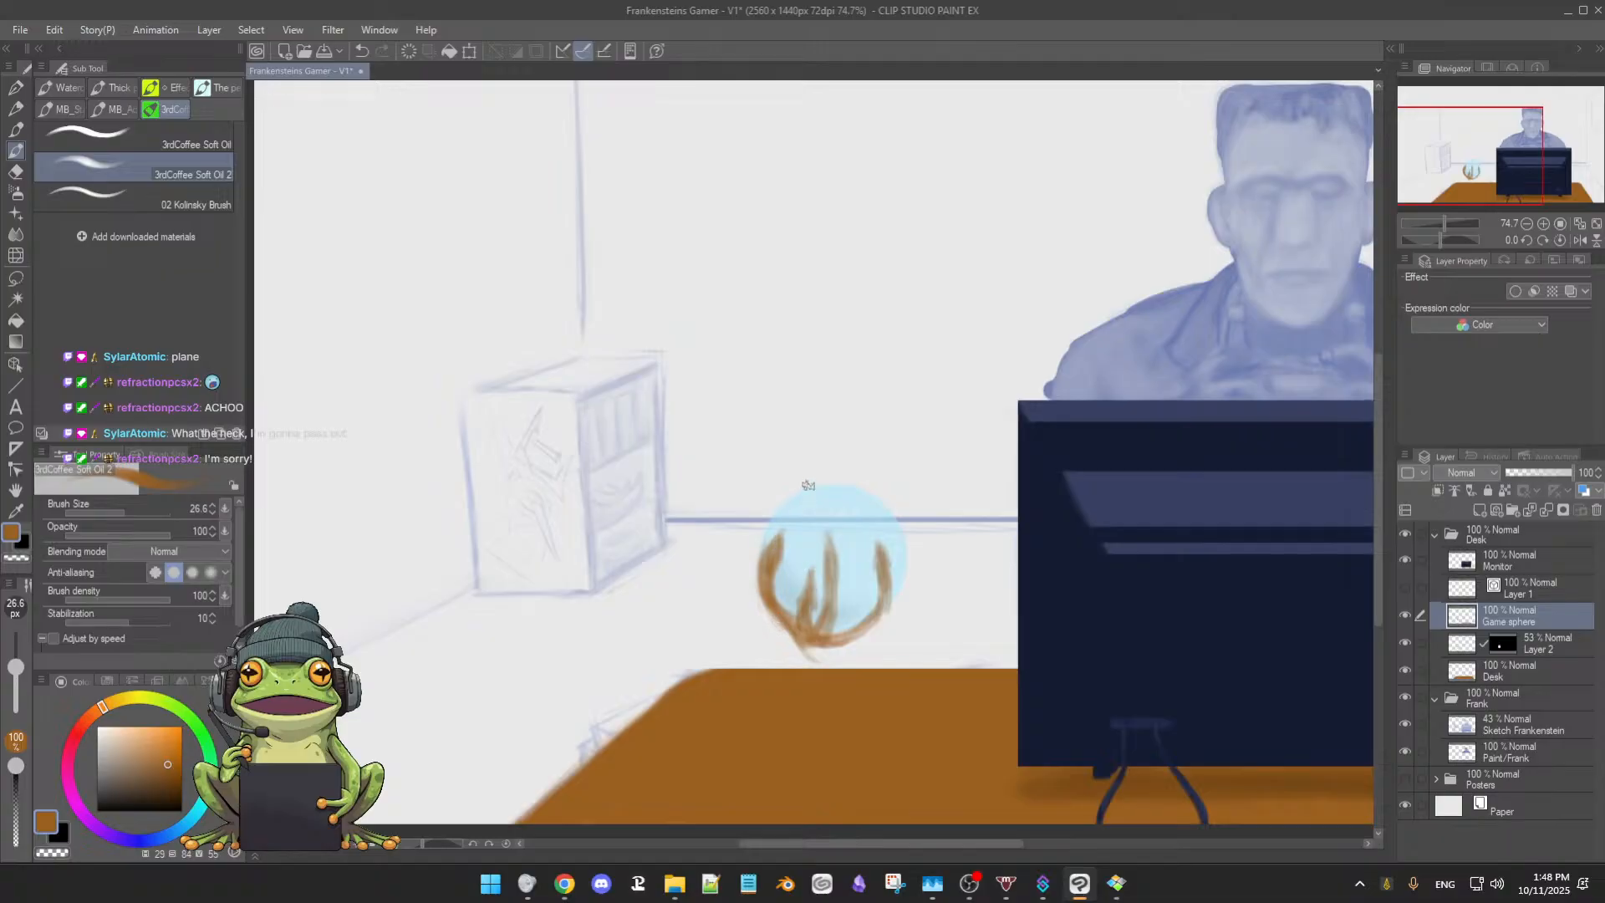
Sample the prong's brown and shift the drawing colour to a darker reddish brown
alt+click(769, 563)
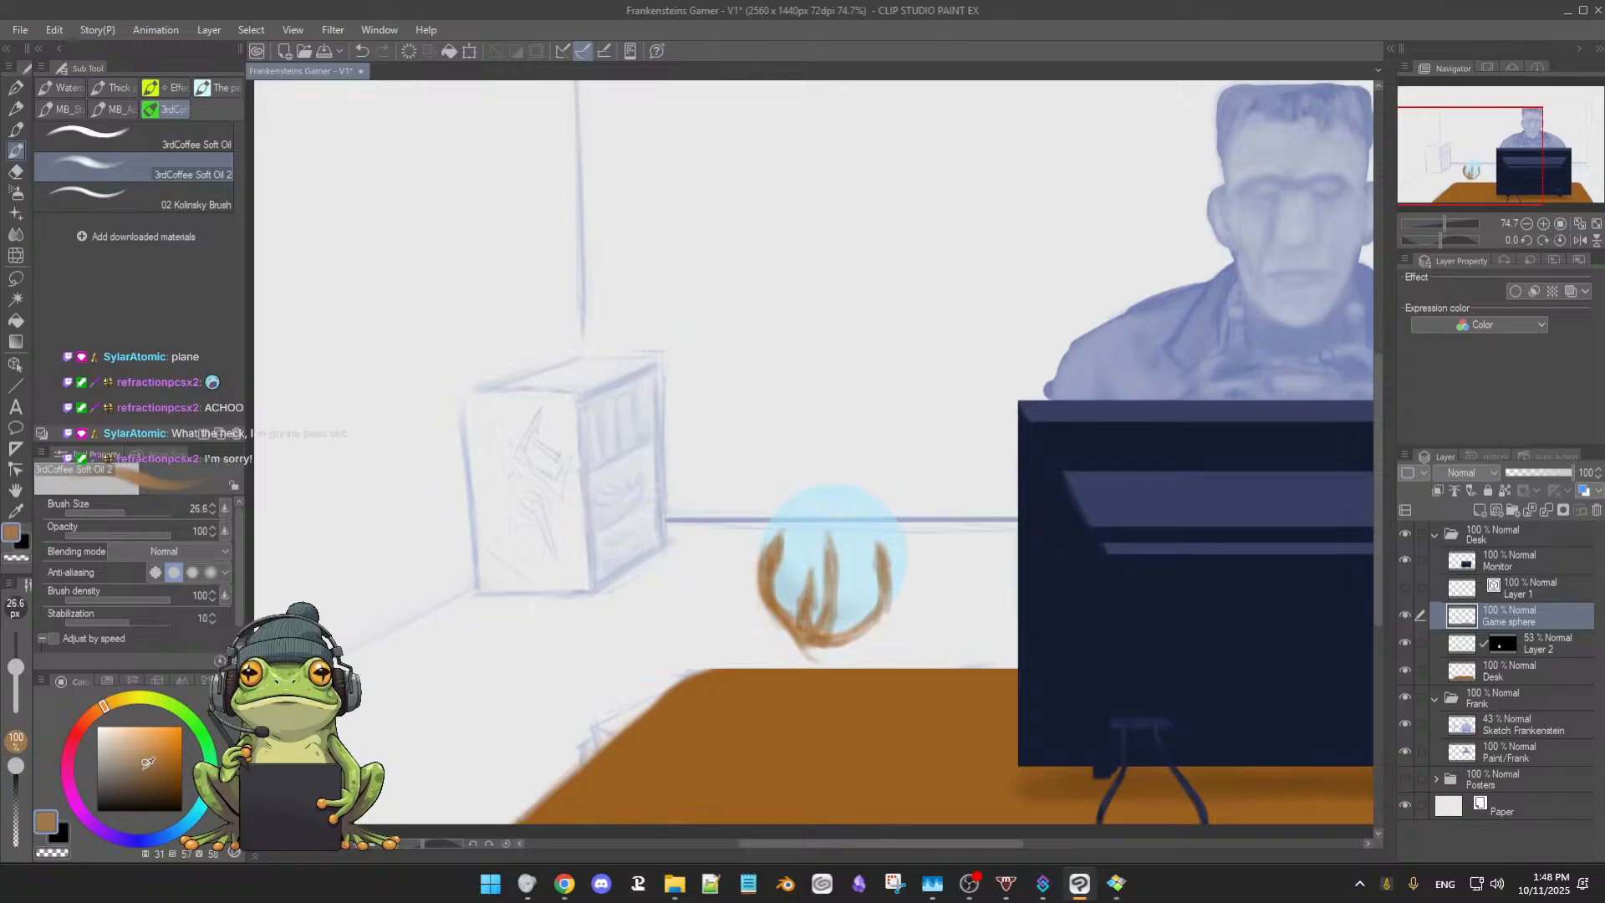
drag(148, 765, 159, 773)
drag(99, 715, 92, 723)
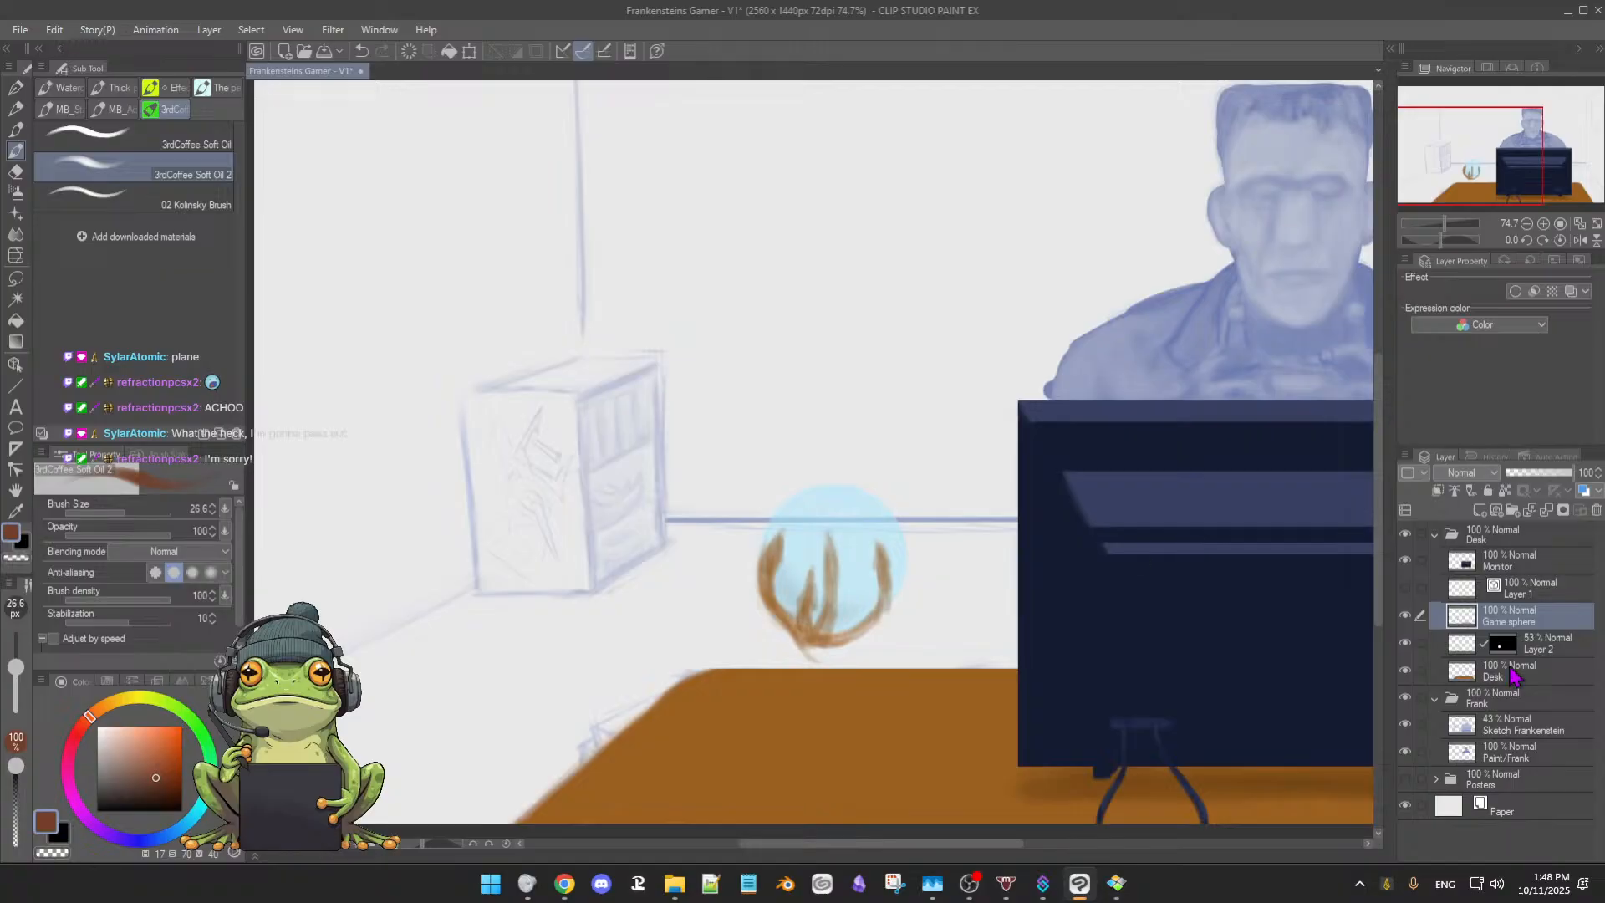
Move the Game sphere layer back below Layer 2 and toggle both layers to compare their contents
drag(1536, 623, 1536, 657)
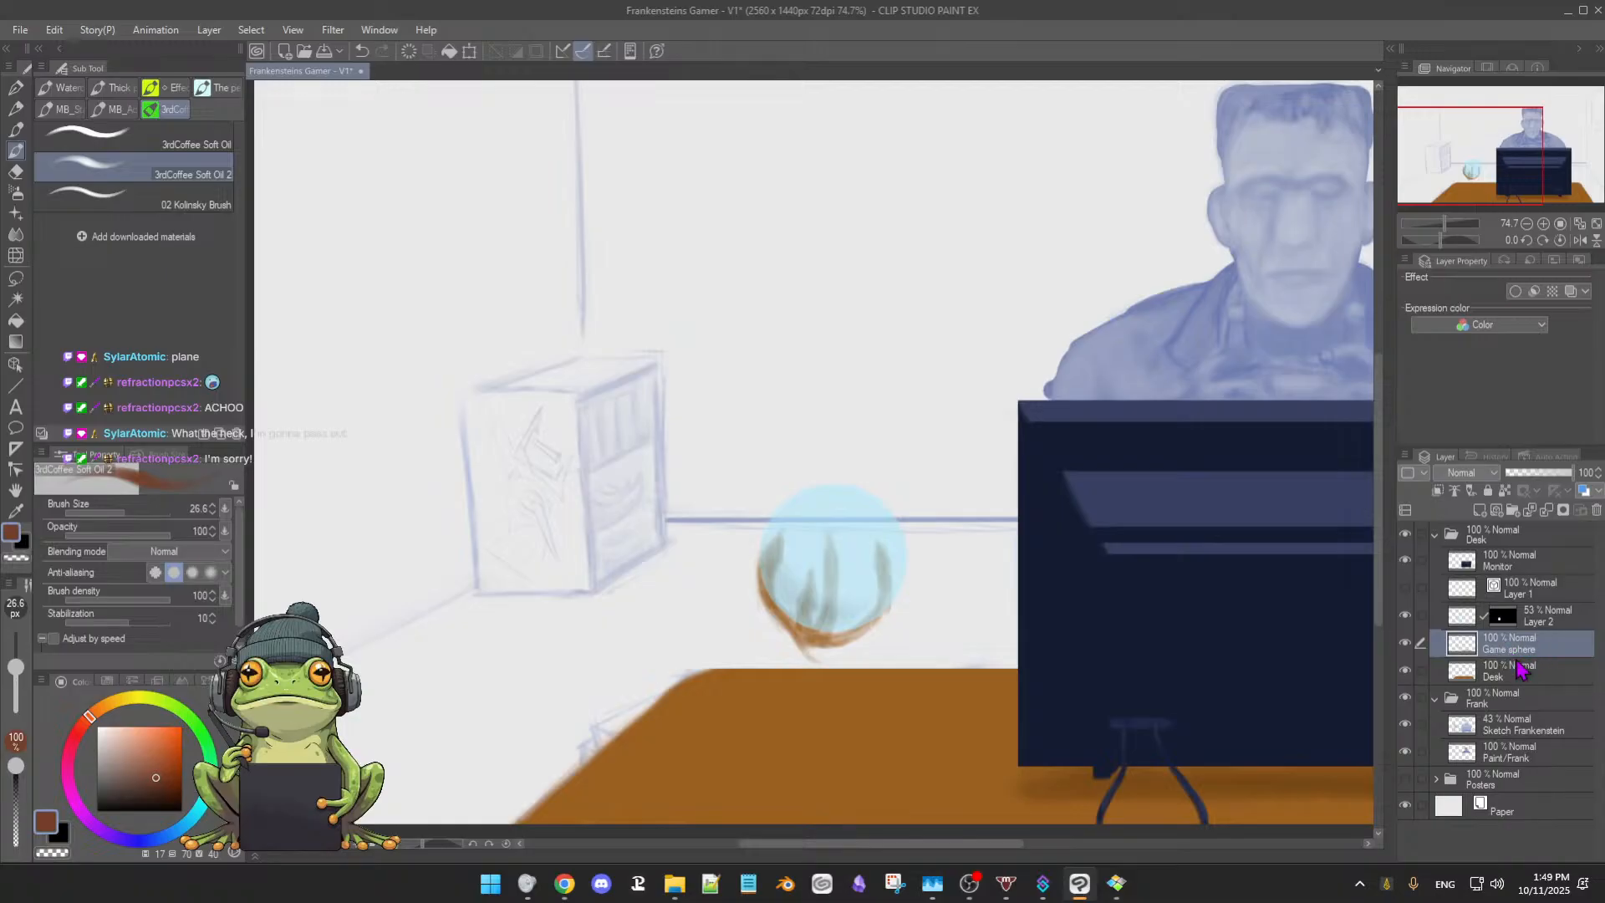
click(1523, 673)
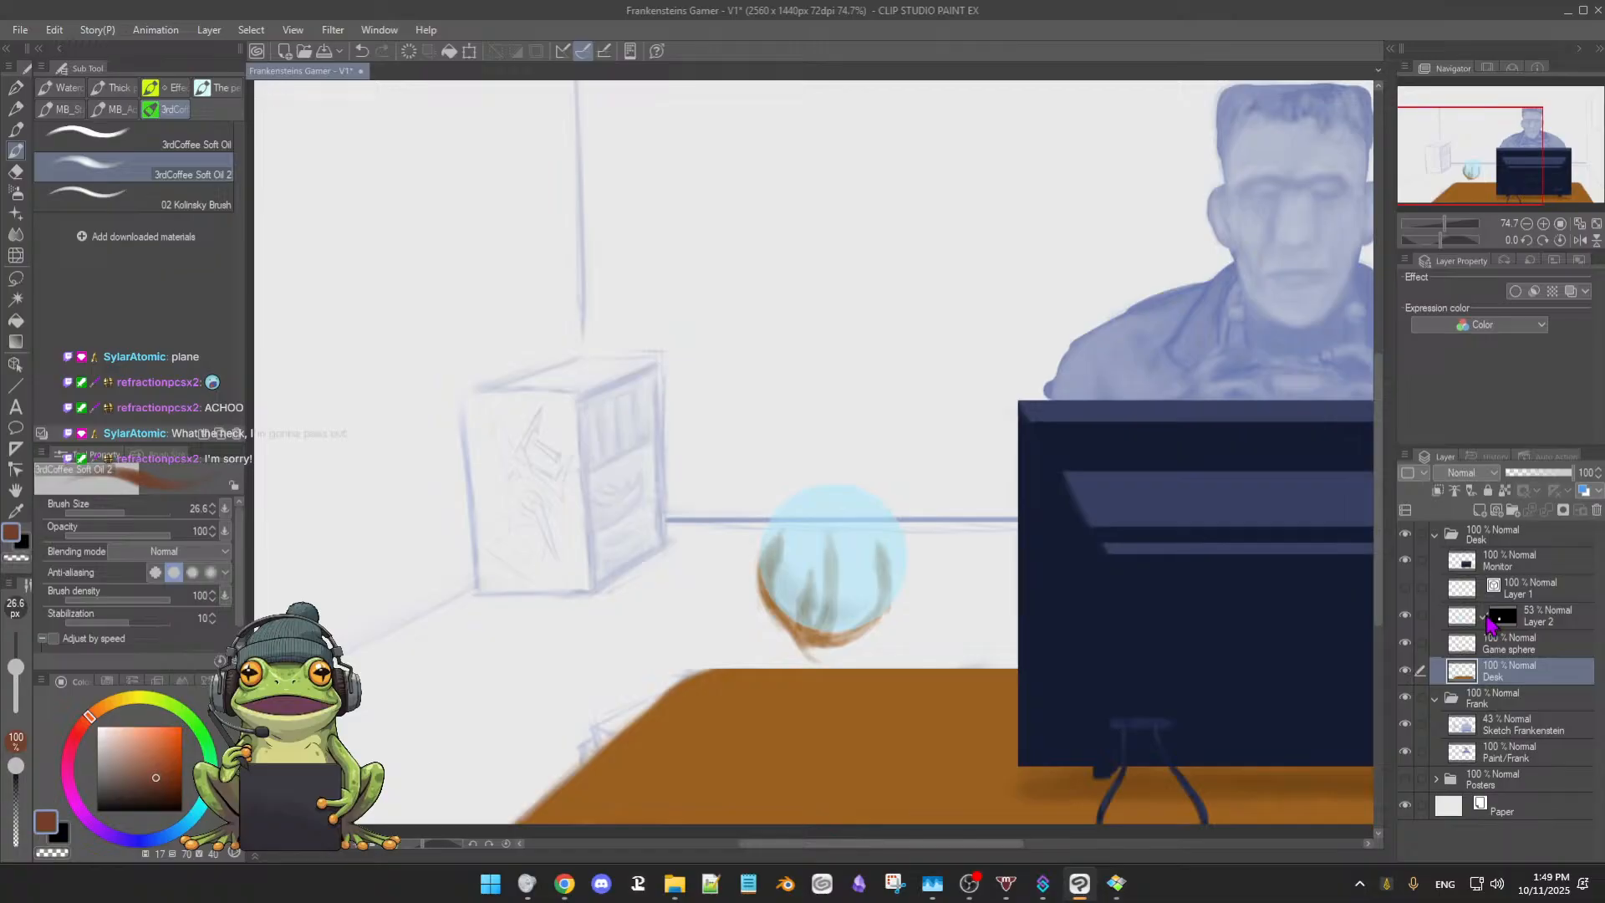
click(1505, 652)
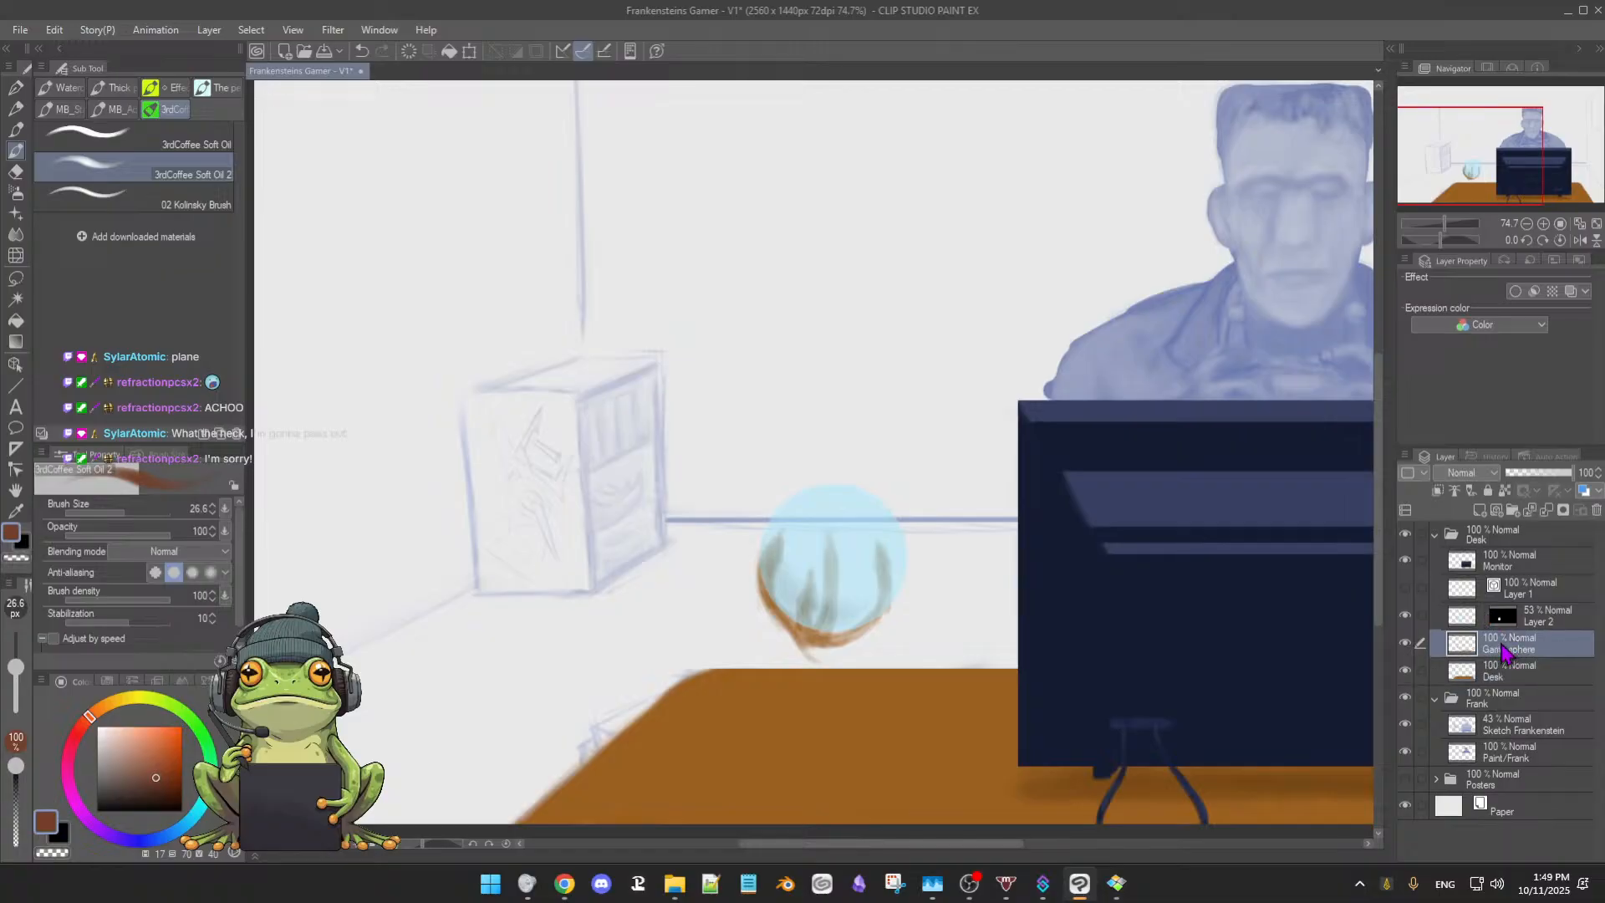
click(1406, 616)
click(1406, 616)
click(1405, 643)
click(1405, 643)
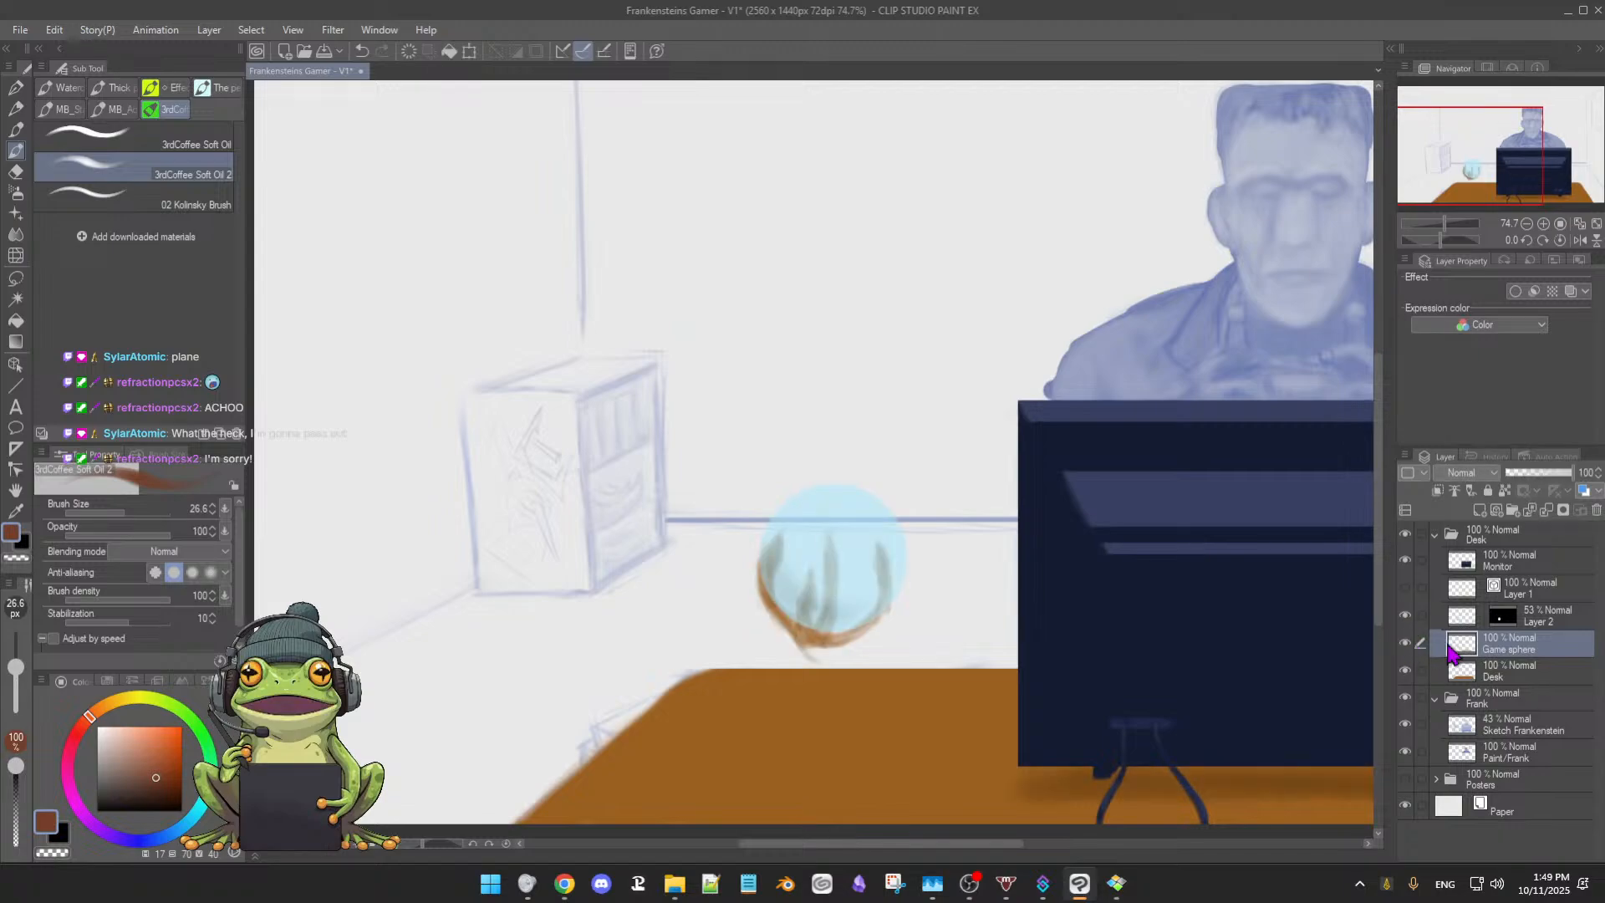
On the Desk layer, paint a short diagonal stroke just below the ball's right side in a brown sampled from the prongs
click(1521, 684)
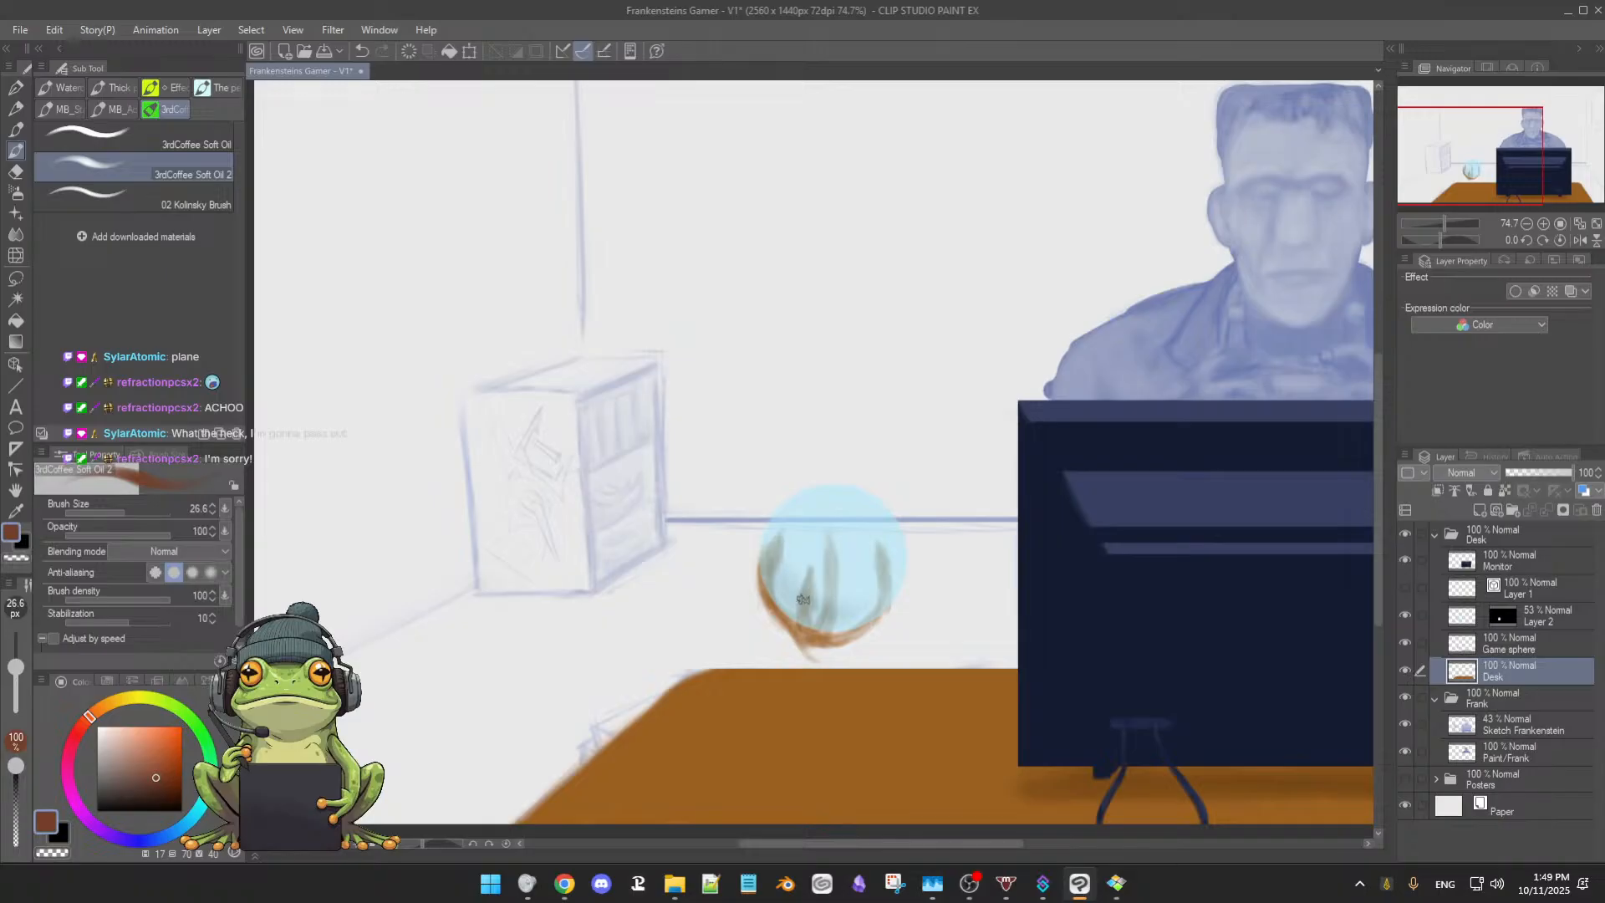
alt+click(816, 638)
mouse_move(873, 654)
mouse_down()
mouse_move(899, 633)
mouse_move(877, 650)
mouse_up()
alt+click(831, 625)
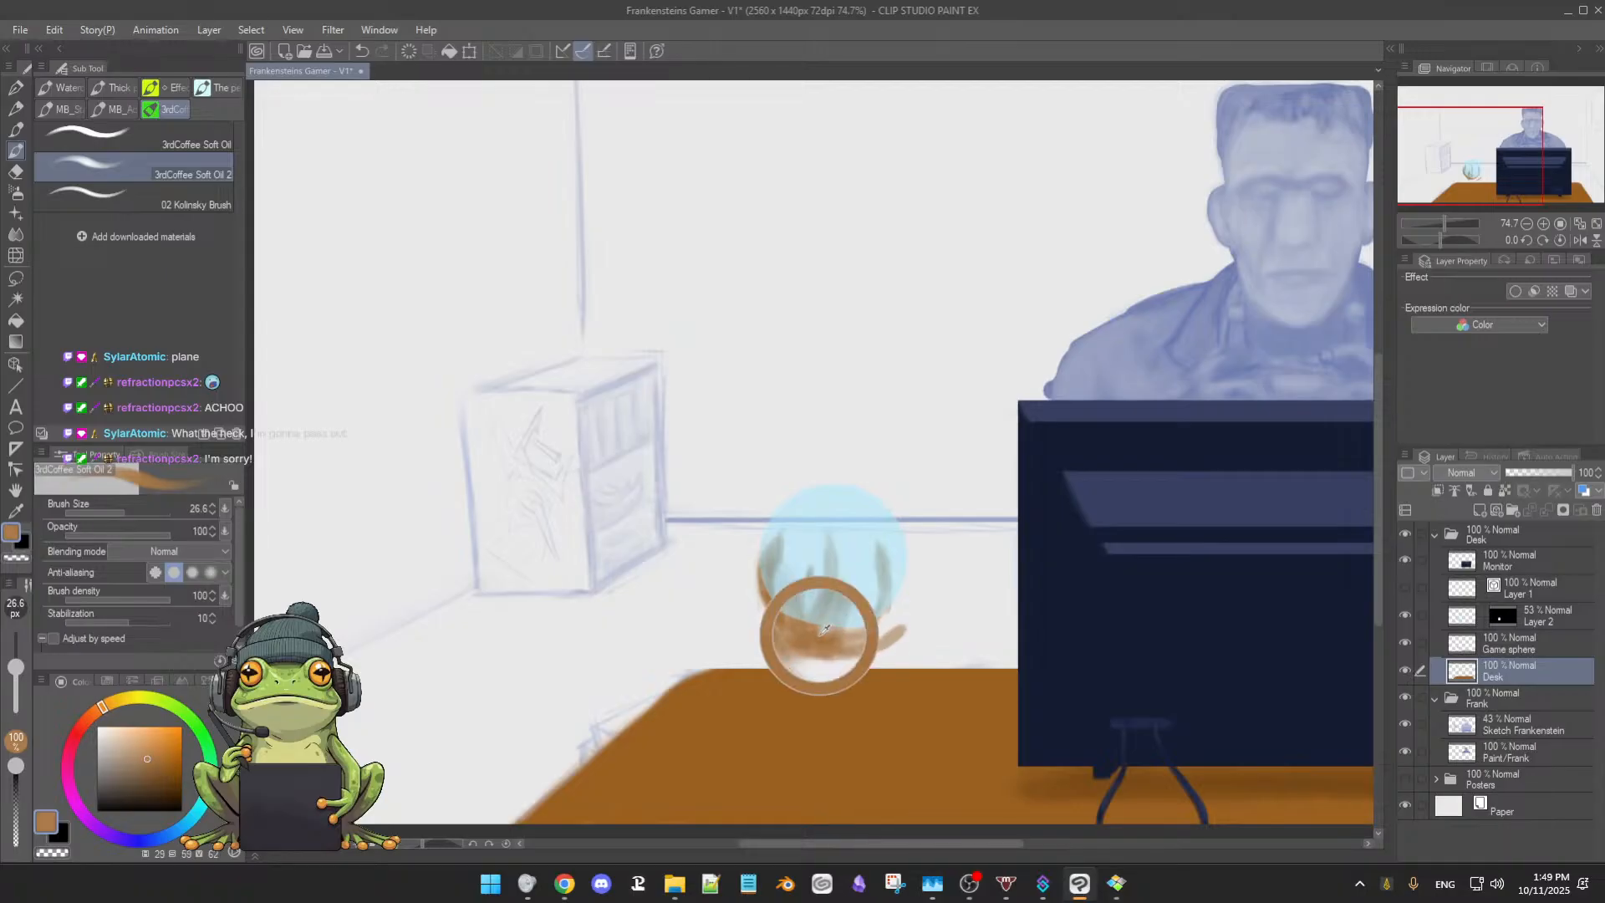
drag(869, 652, 911, 631)
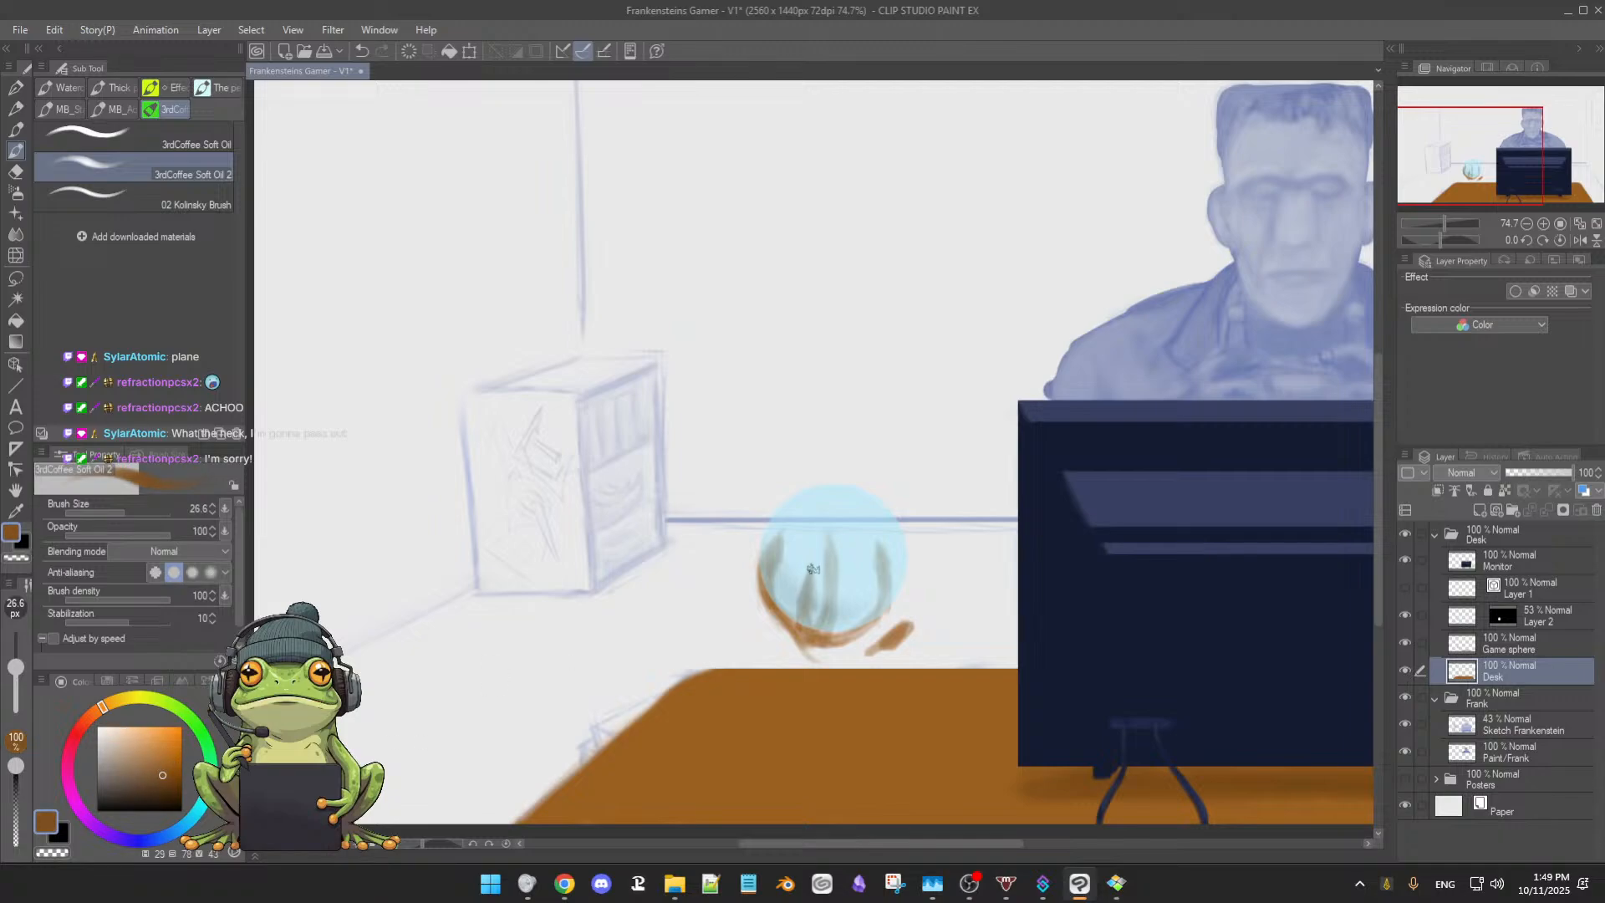
Enlarge the brush to 30.4, move Layer 2 below the Desk layer and make the Desk layer active again
key(bracketright)
key(bracketright)
drag(1538, 629, 1533, 675)
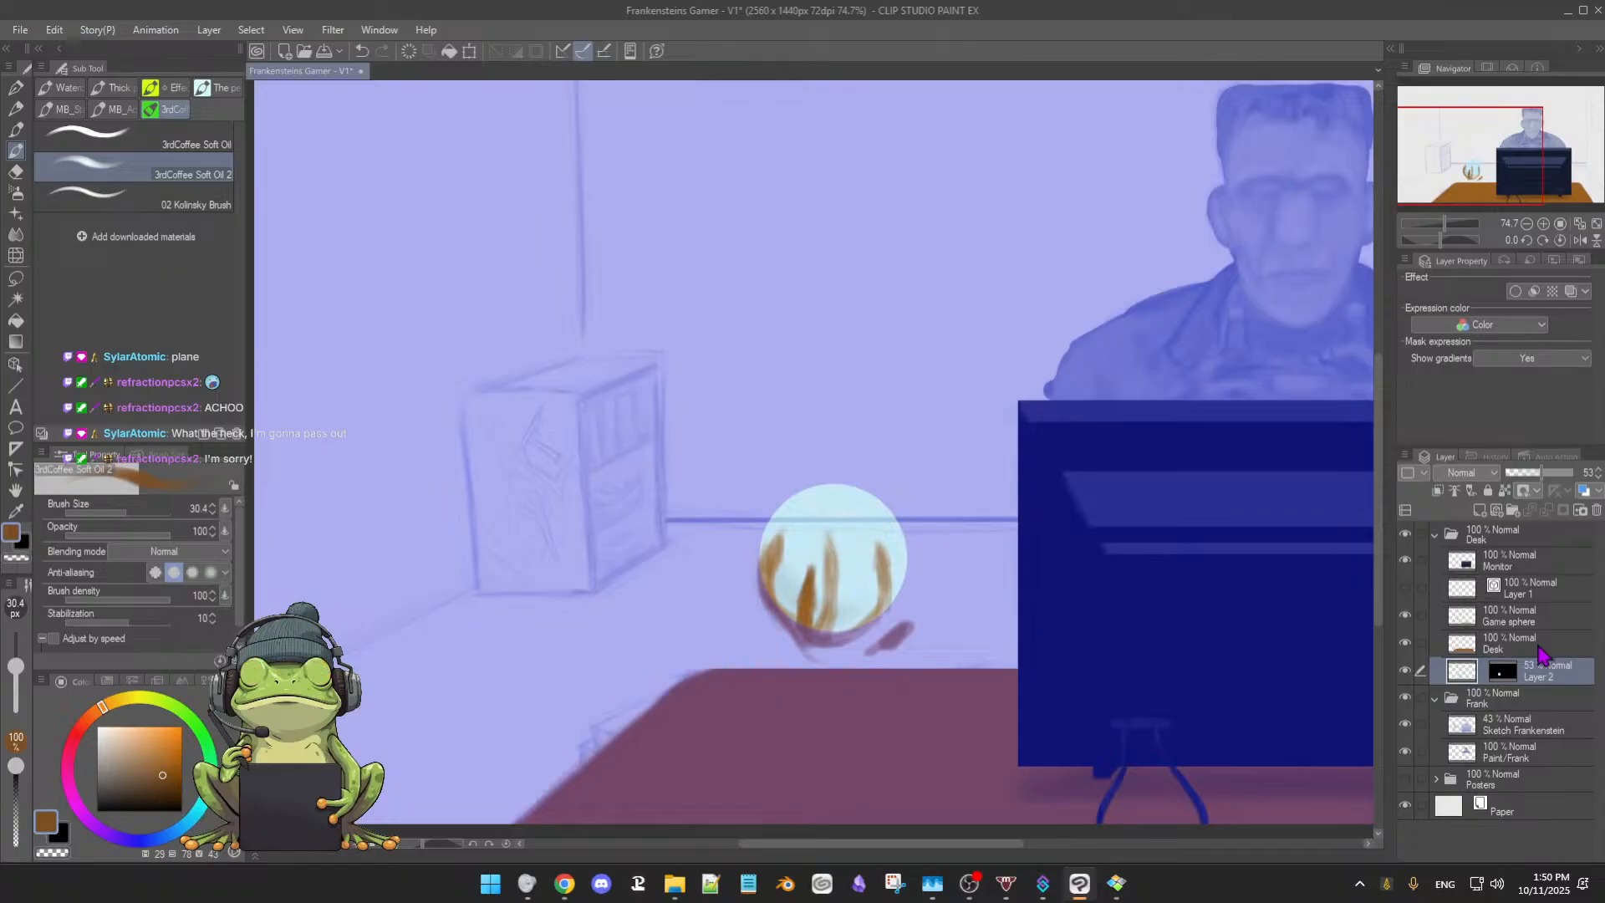
click(1538, 648)
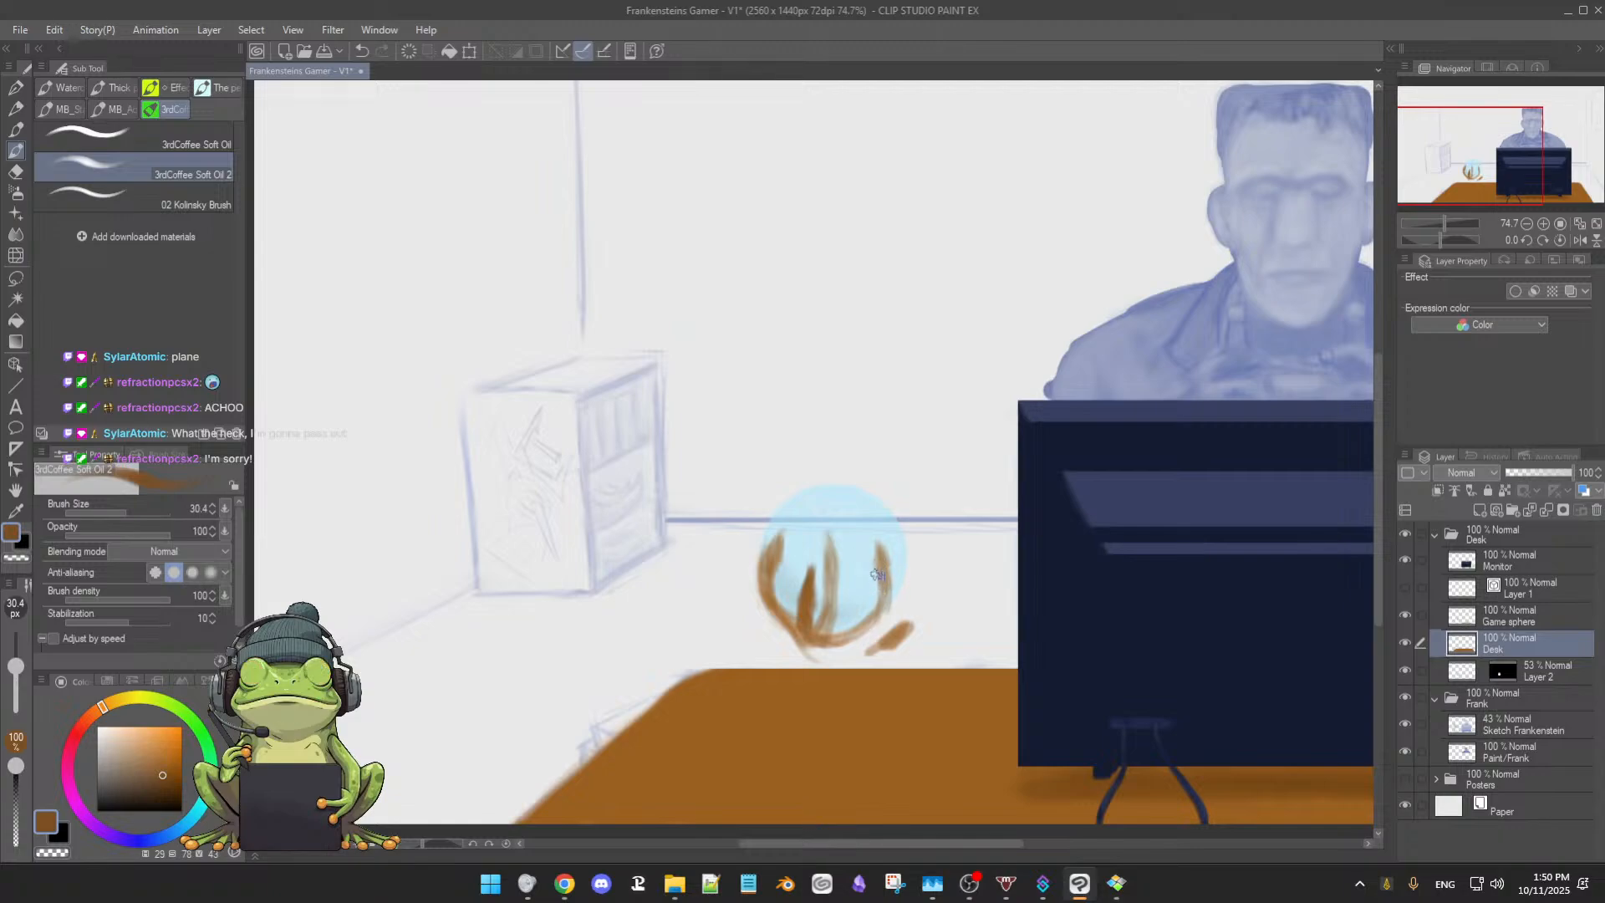
Repaint the ball's middle prong with sampled colours at brush size 23.7, undoing the stray stroke above the ball
alt+click(832, 562)
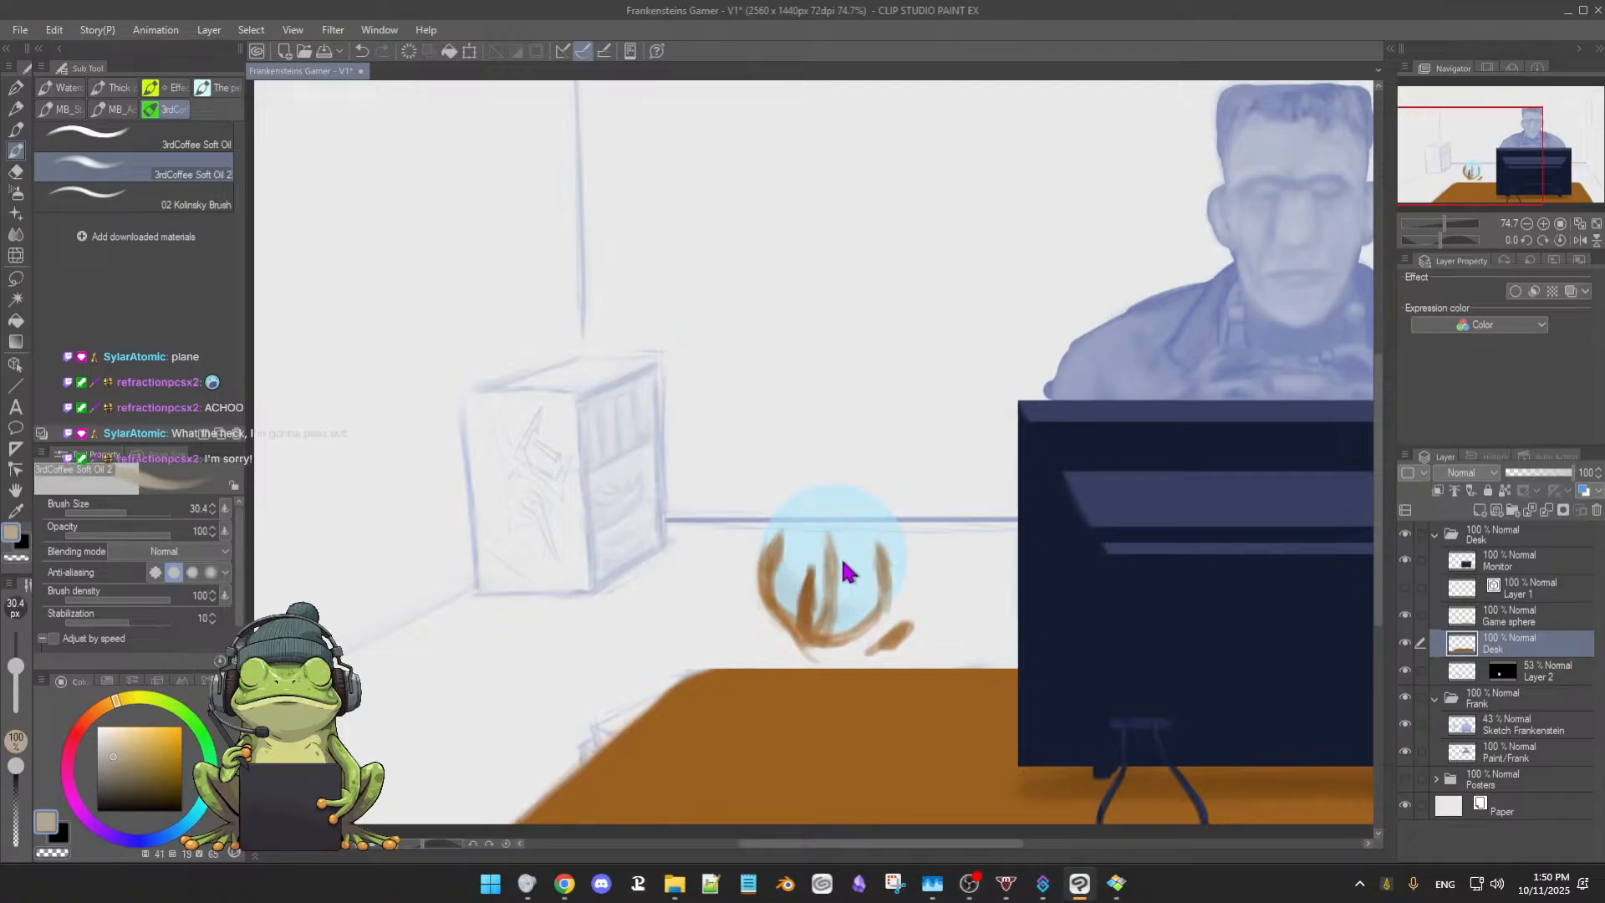
ctrl+alt+drag(839, 554, 835, 572)
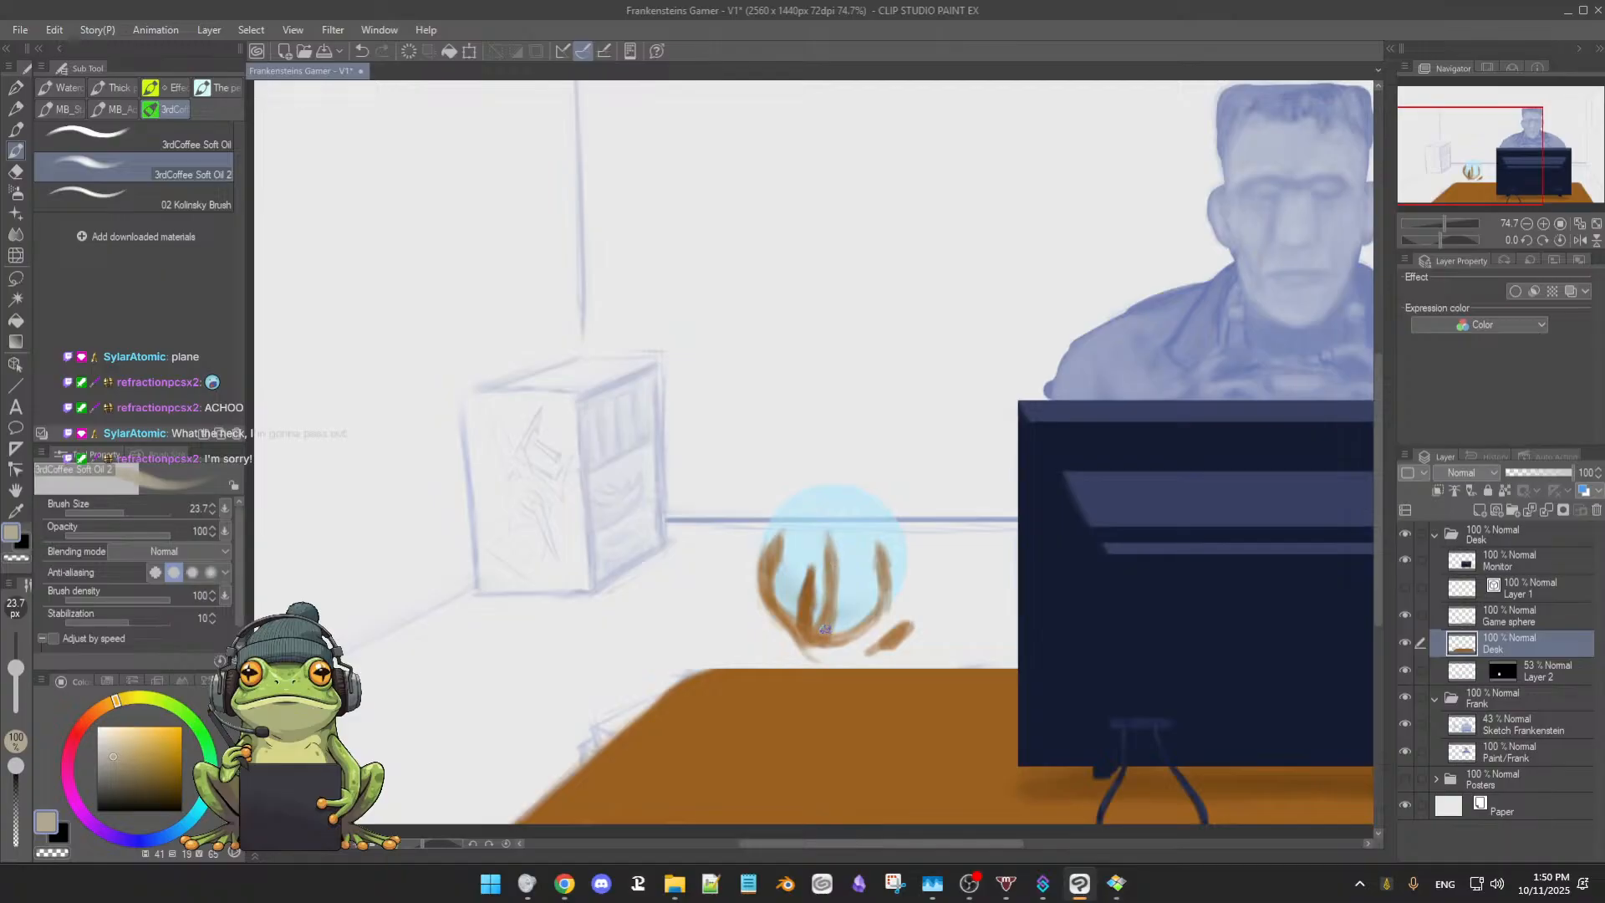
alt+click(834, 562)
alt+click(828, 557)
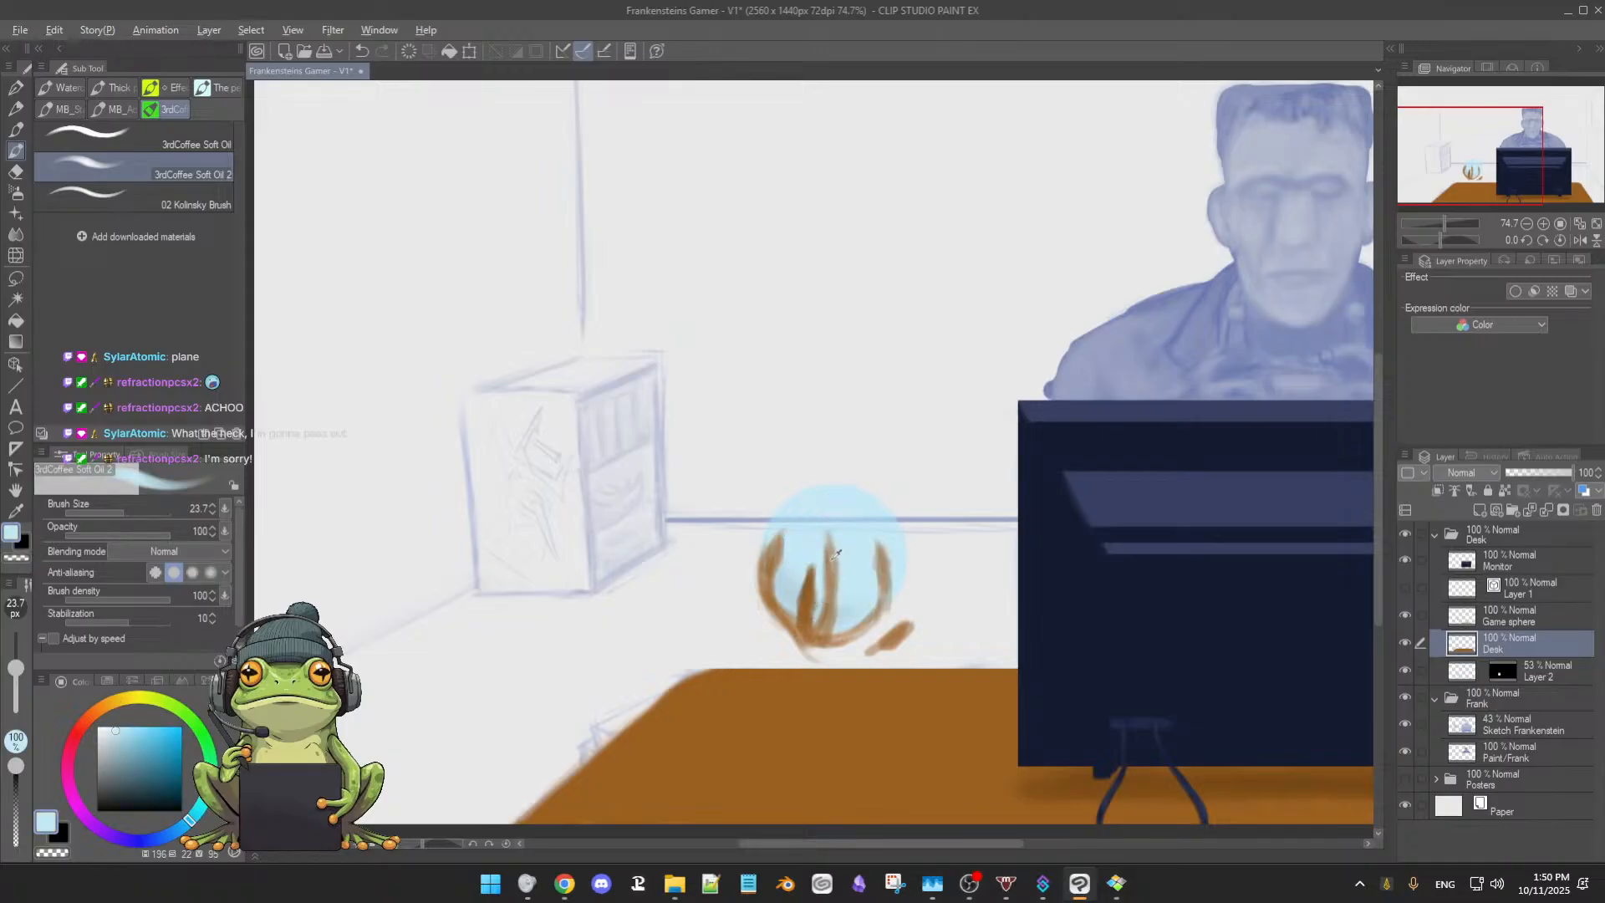
alt+click(828, 547)
drag(899, 446, 908, 423)
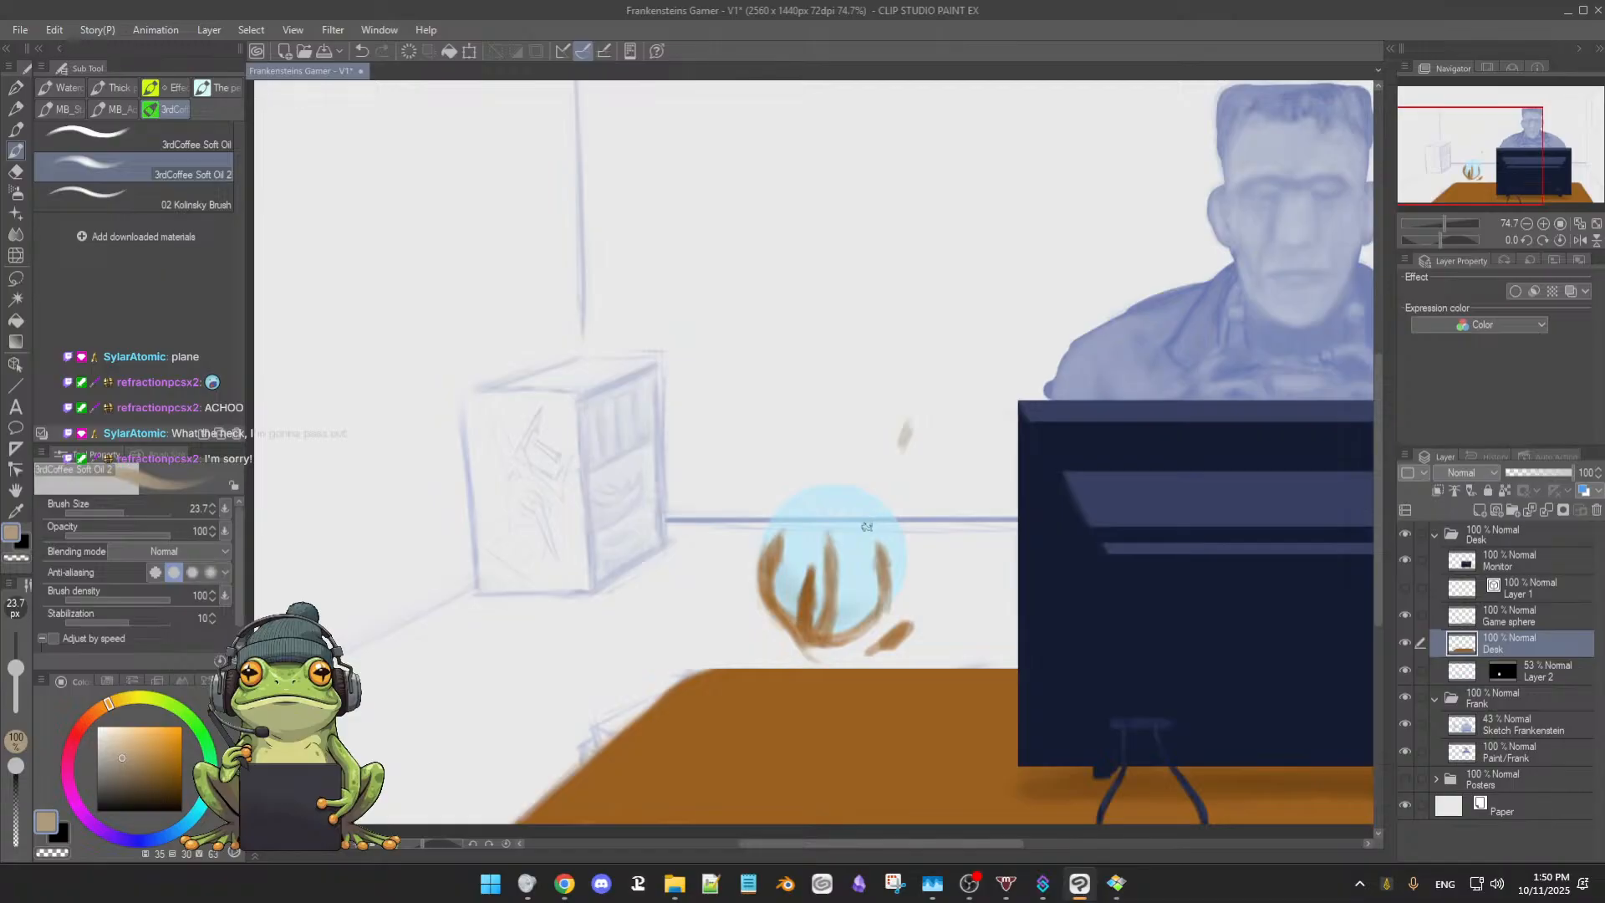
key(ctrl+z)
drag(829, 536, 831, 584)
alt+click(810, 591)
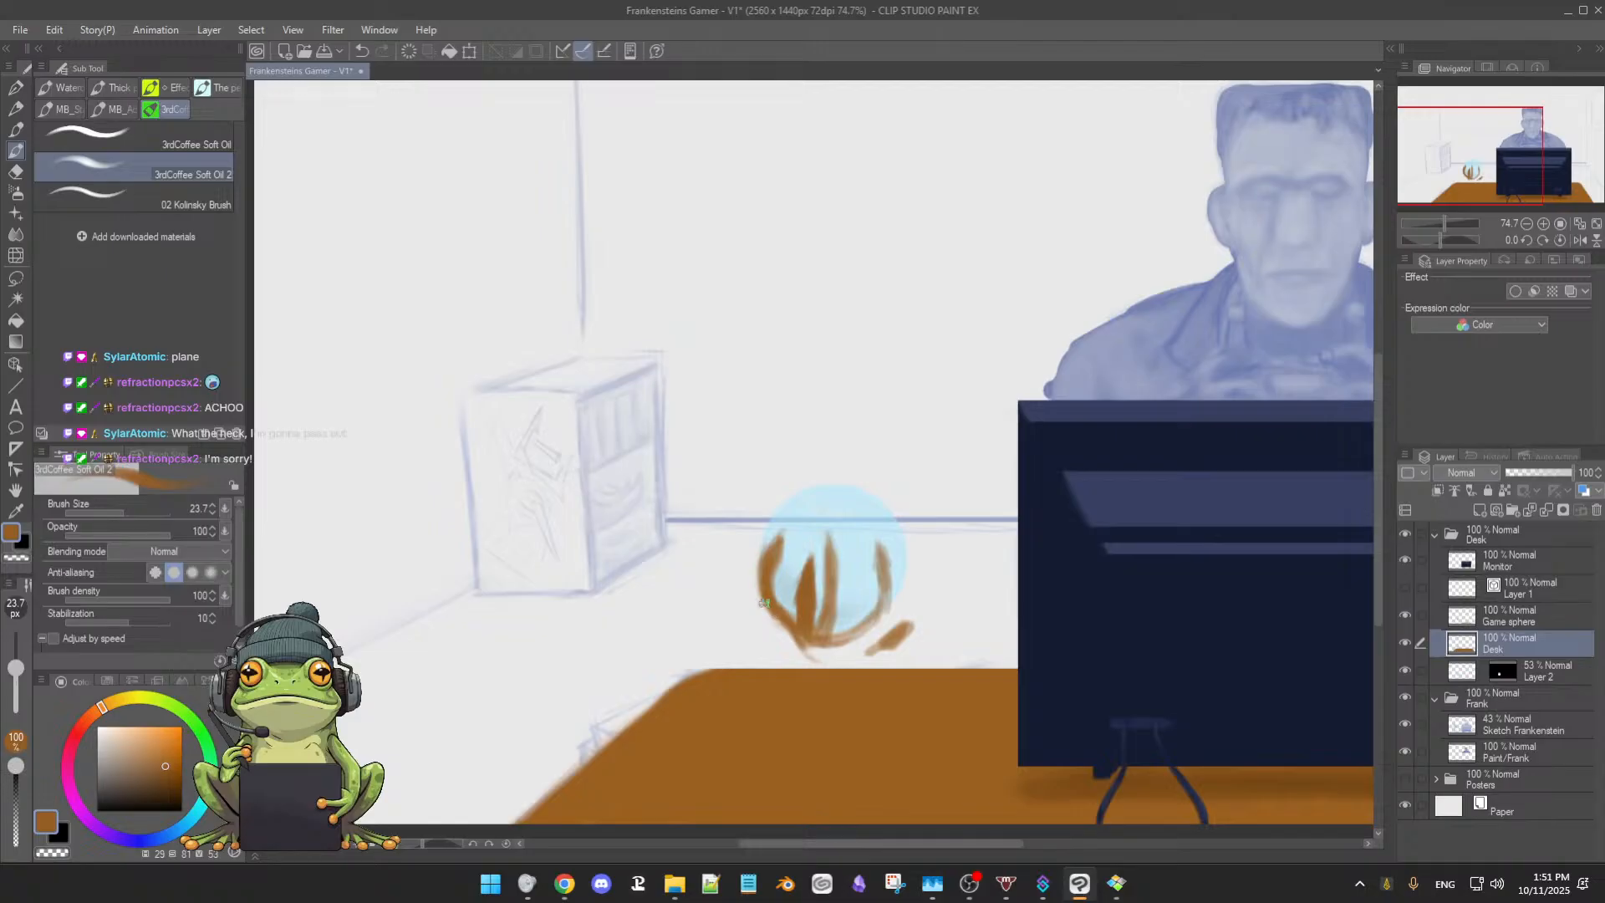
Rework the prongs and lower rim with sampled brown, and brush light blue over the middle prong at size 40.7
alt+click(836, 568)
alt+click(842, 553)
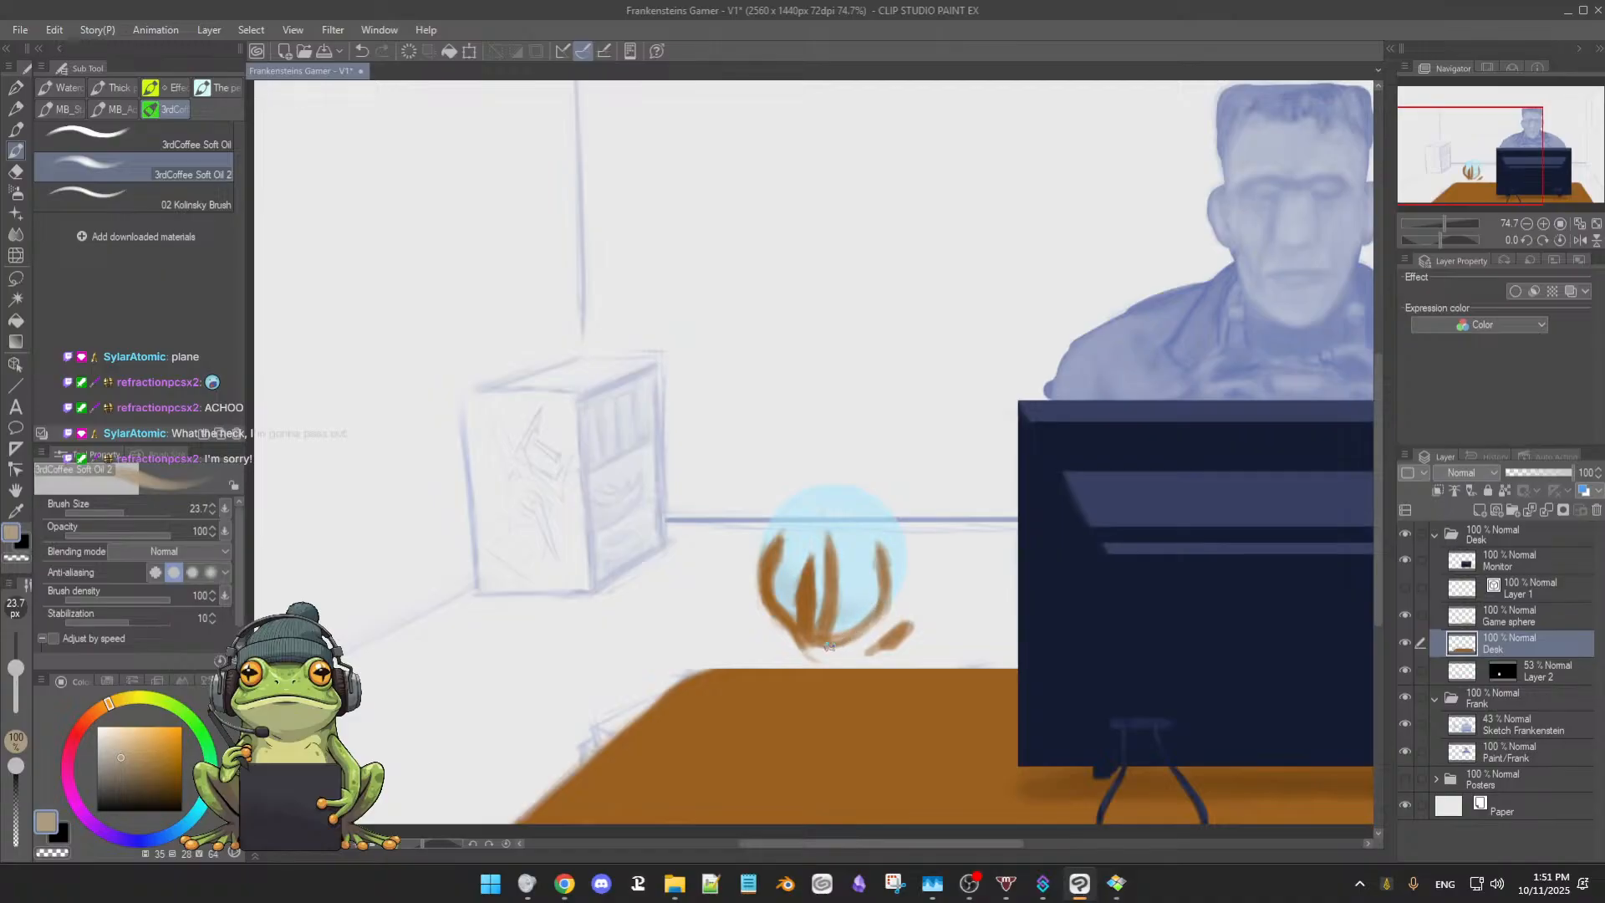
alt+click(810, 600)
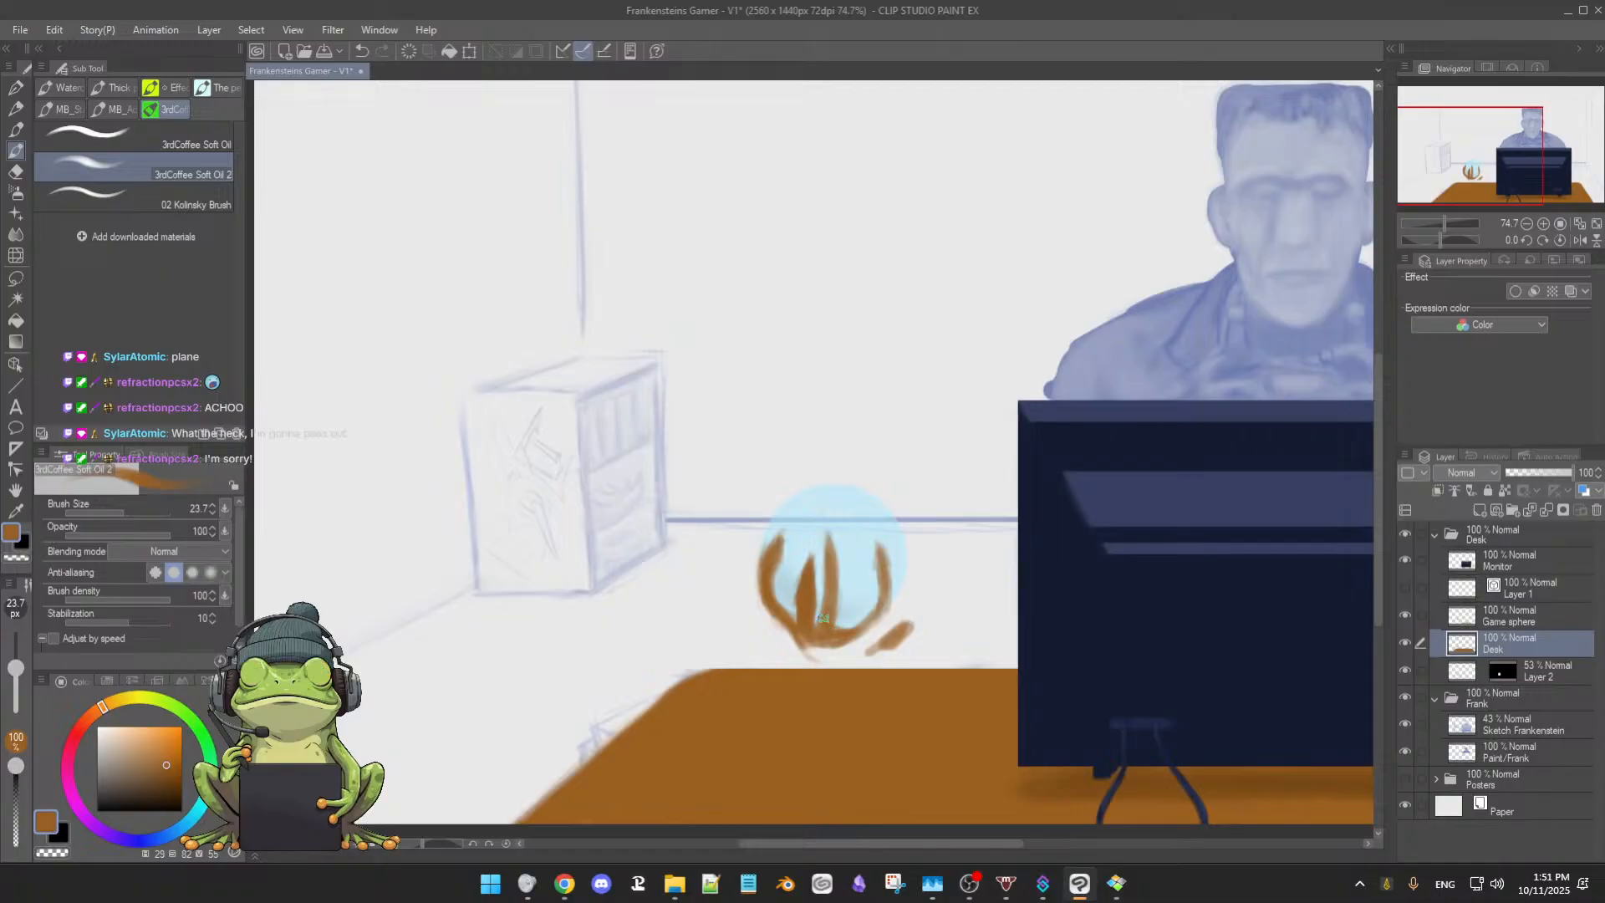
alt+click(844, 631)
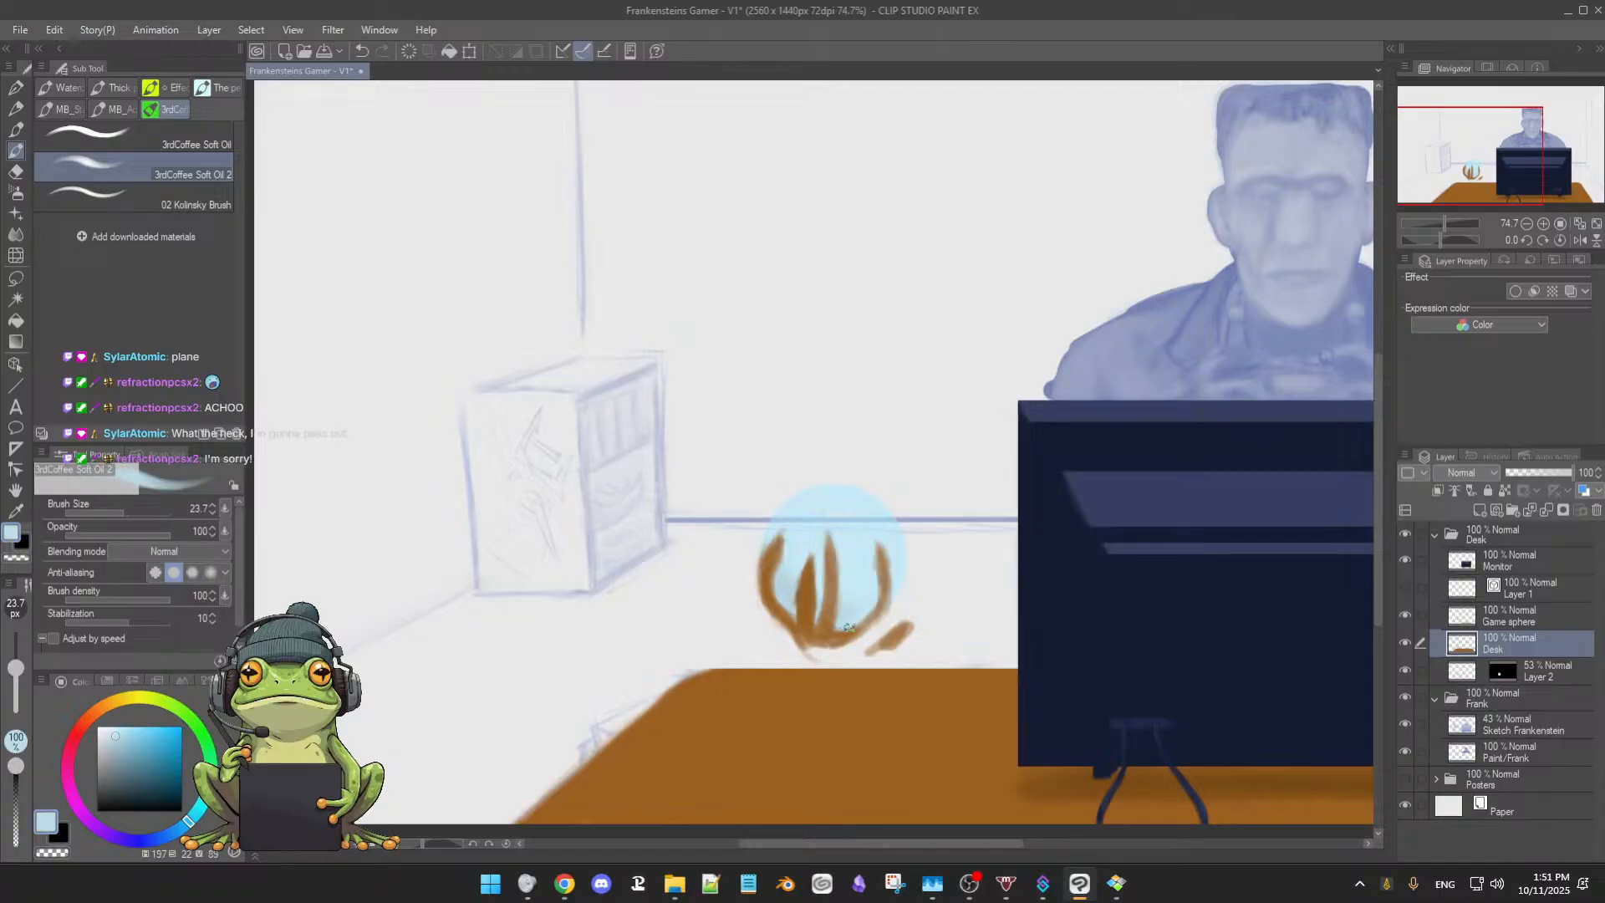
alt+click(837, 627)
mouse_move(828, 608)
mouse_down()
mouse_move(845, 588)
mouse_move(821, 547)
mouse_move(835, 543)
mouse_move(832, 560)
mouse_up()
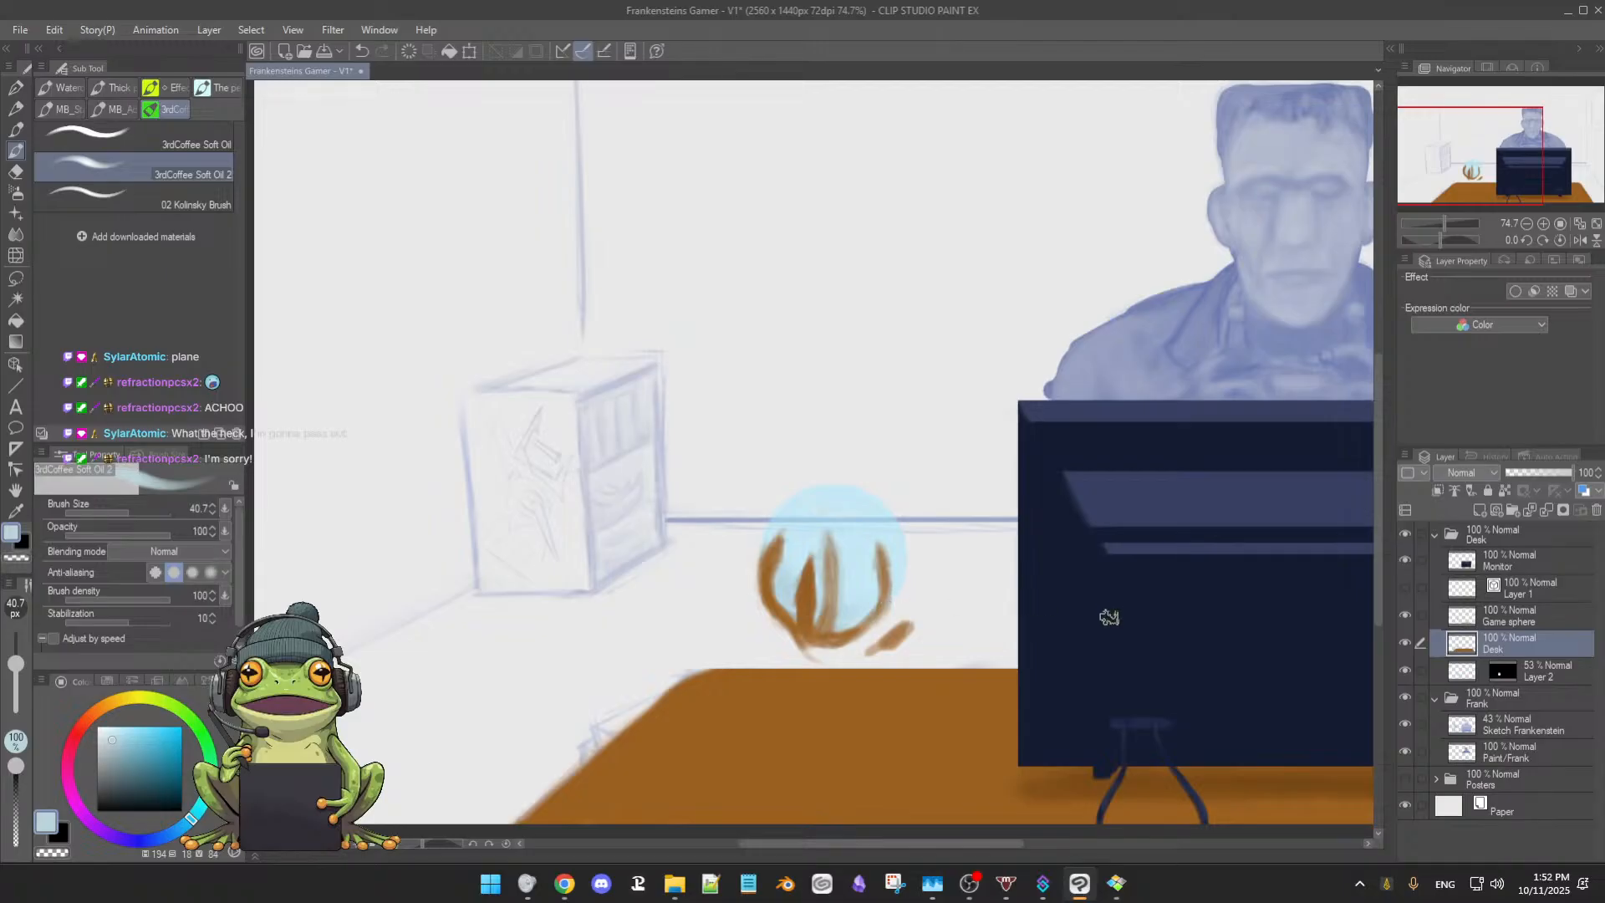
Undo the light blue stroke and the latest brown strokes on the prongs and rim
key(ctrl+z)
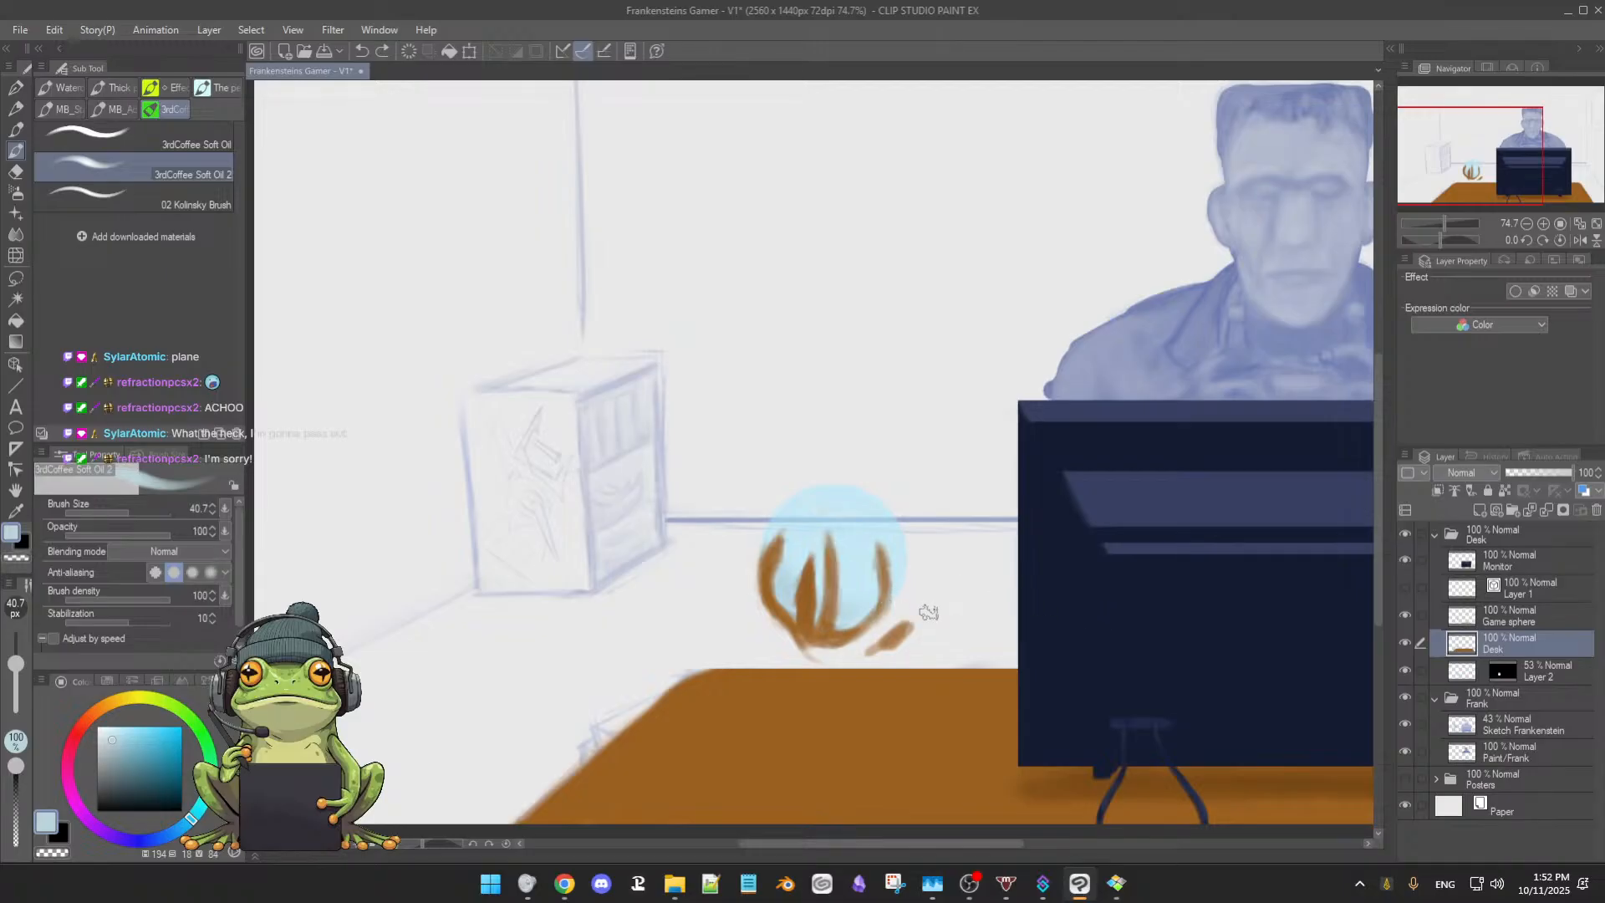
key(ctrl+z)
key(ctrl+z)
key(ctrl+z)
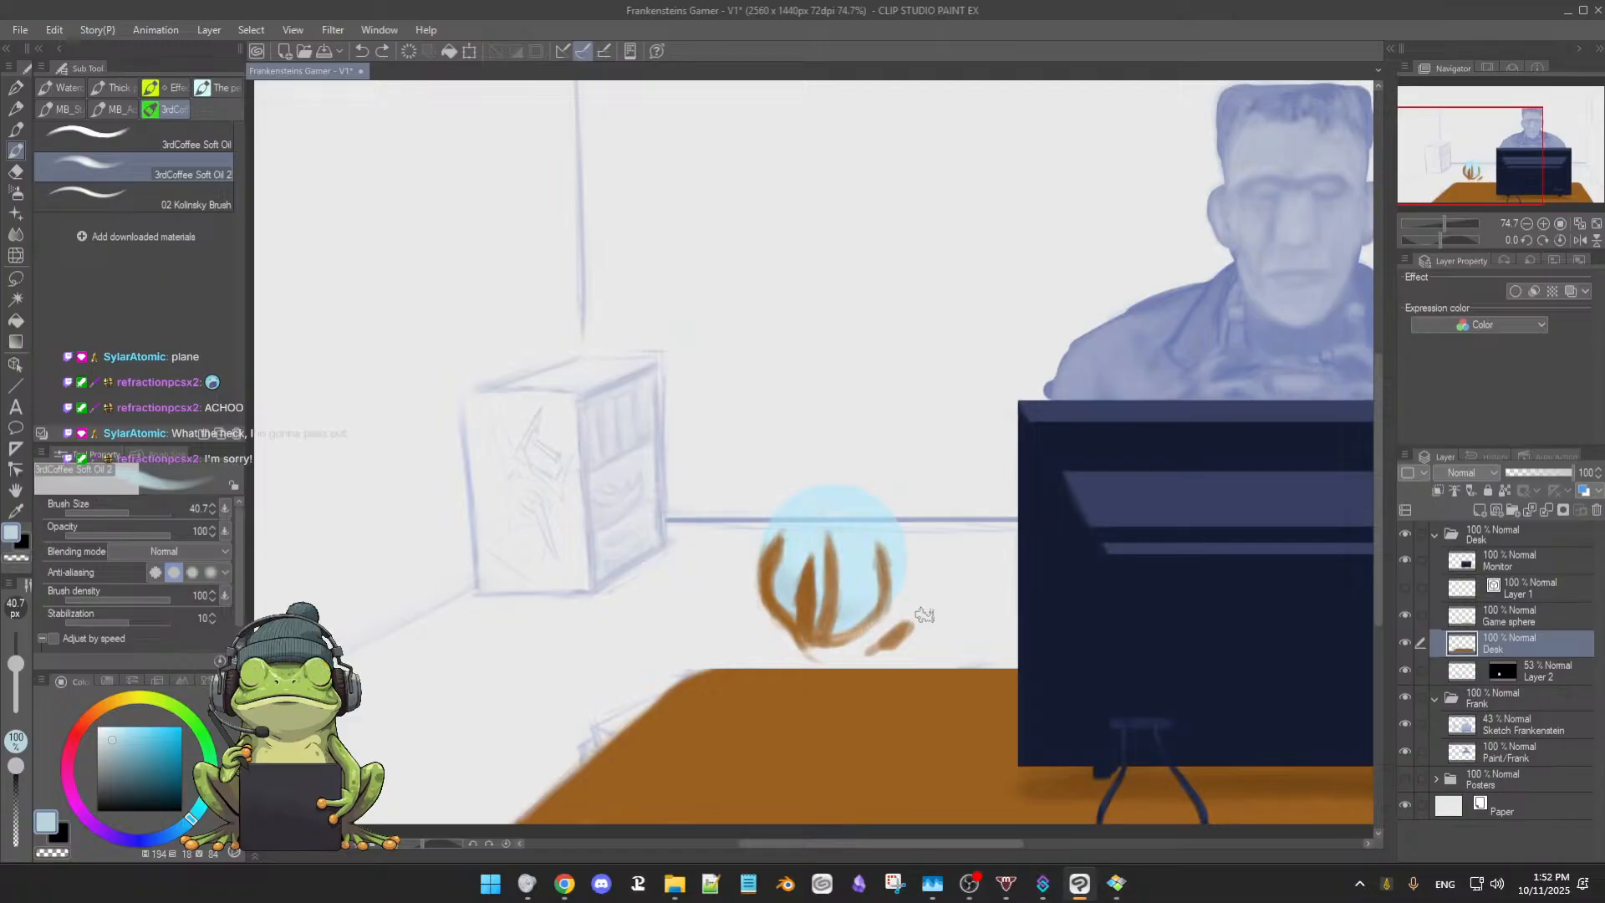
key(ctrl+z)
key(ctrl+z)
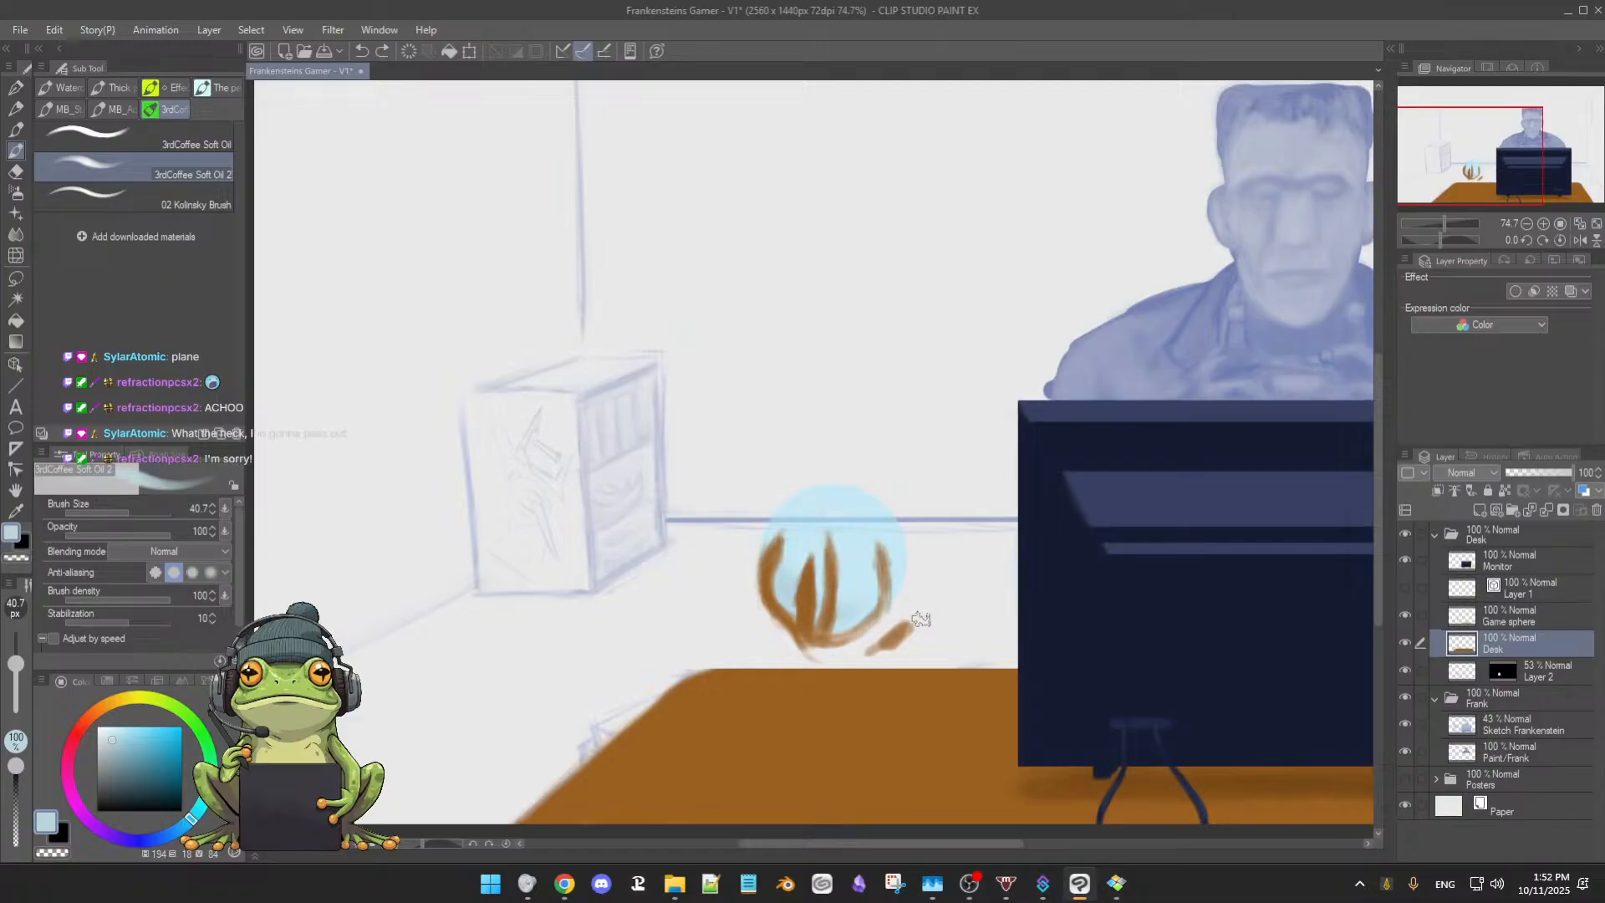
key(ctrl+z)
key(ctrl+z)
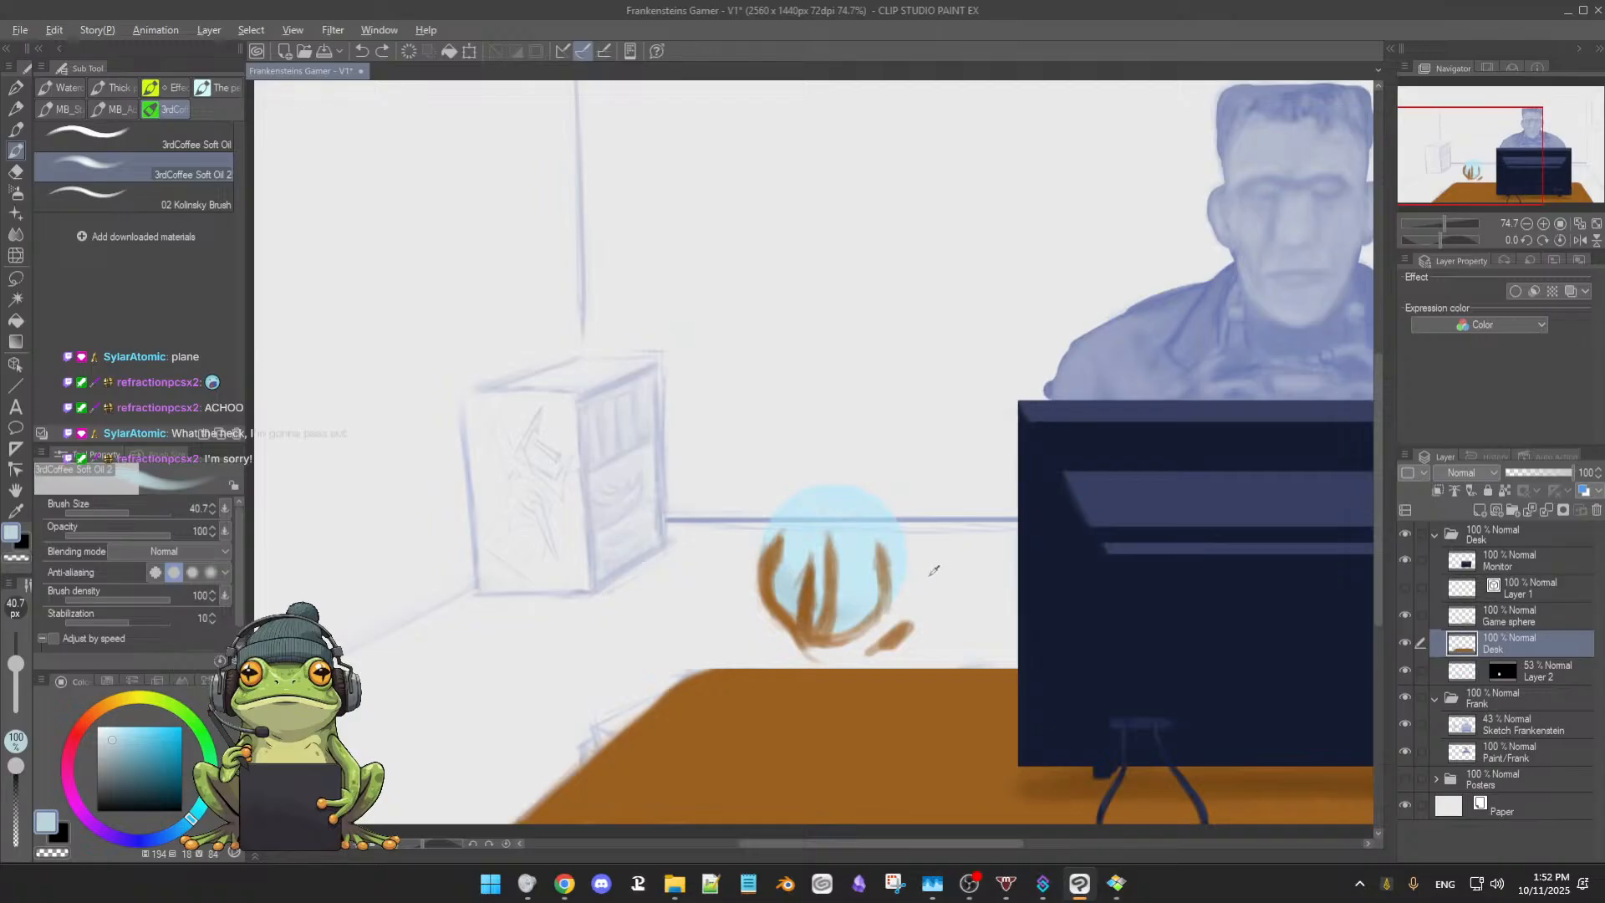
Try erasing the brown strokes around the ball's underside with the 3rdCoffee Soft Eraser at size 79.1, and undo it
key(alt)
key(e)
click(883, 746)
key(e)
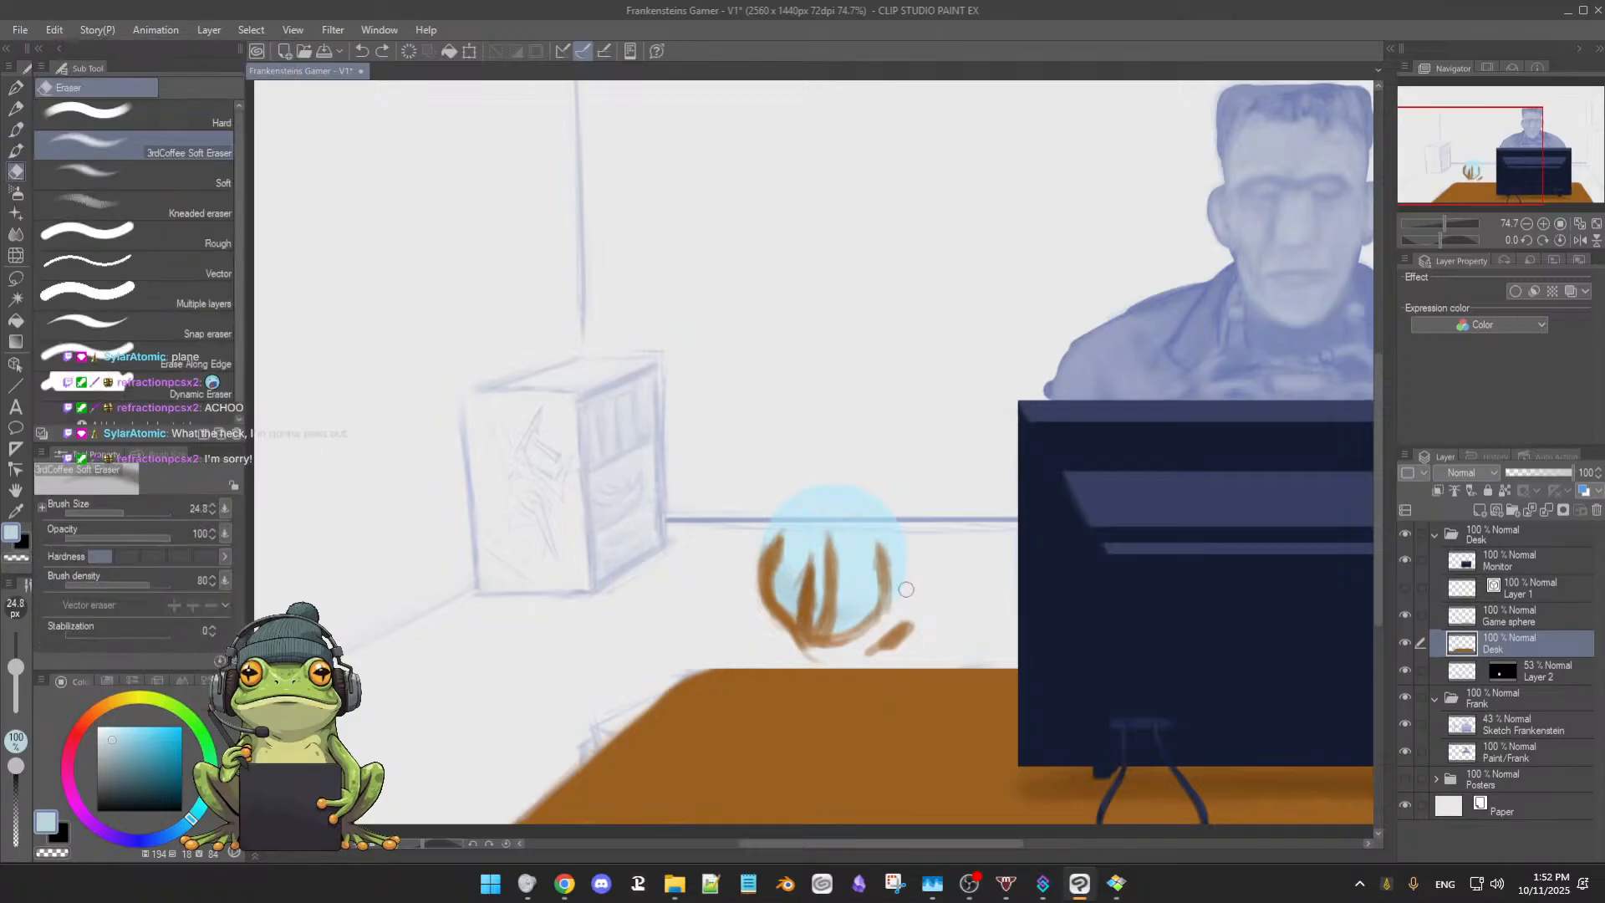
ctrl+alt+drag(916, 574, 924, 570)
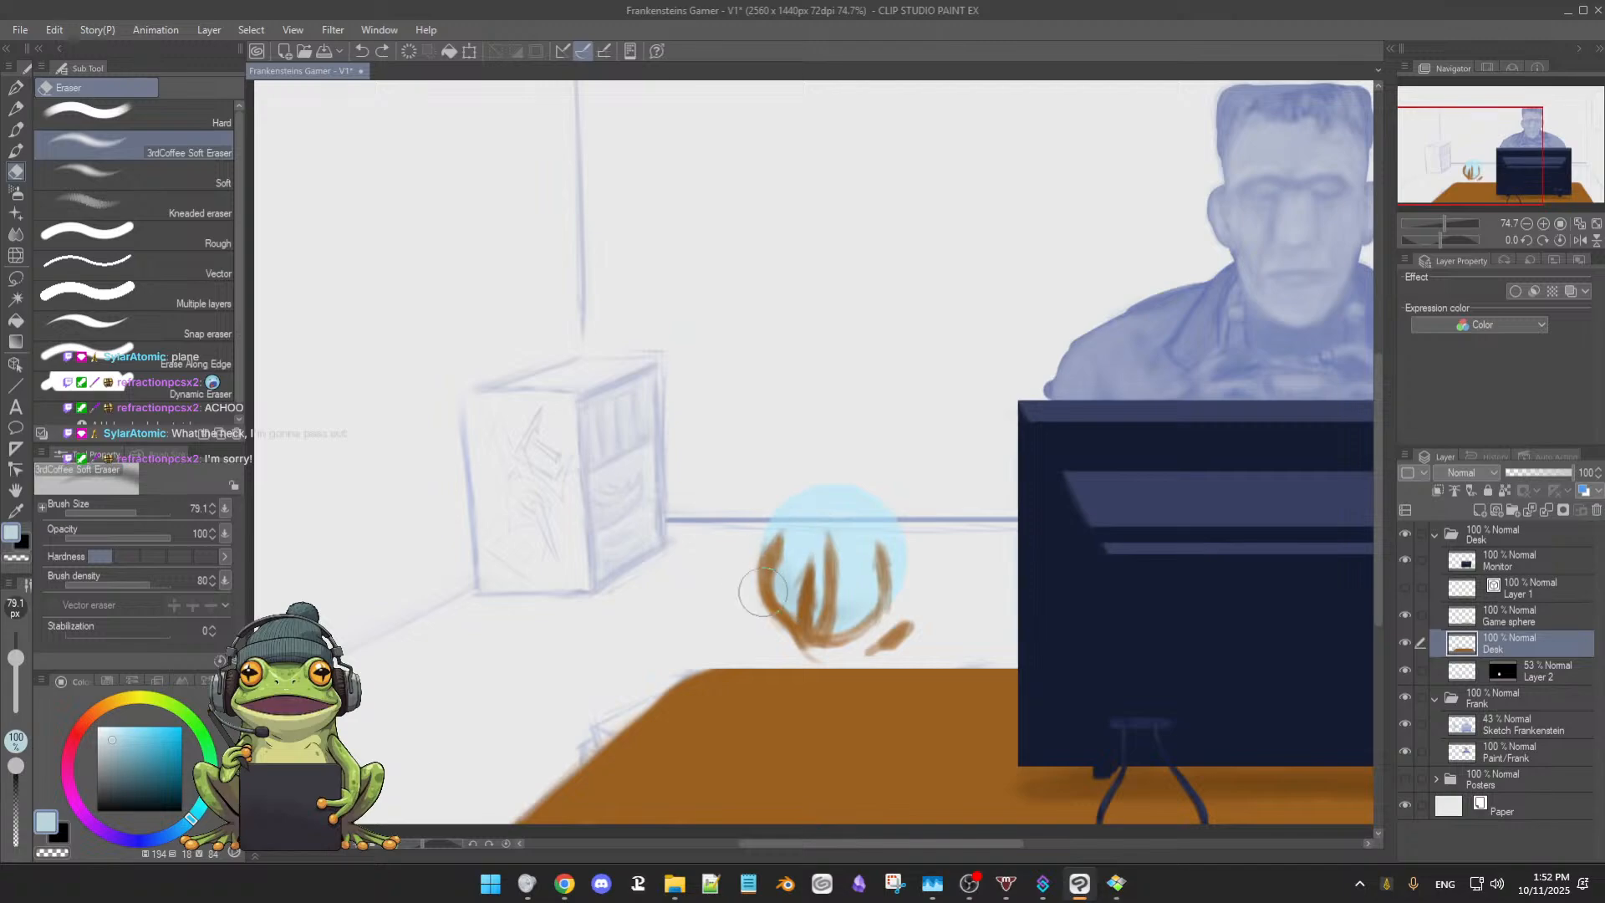
mouse_move(762, 592)
mouse_down()
mouse_move(780, 633)
mouse_move(829, 608)
mouse_move(846, 655)
mouse_move(900, 636)
mouse_up()
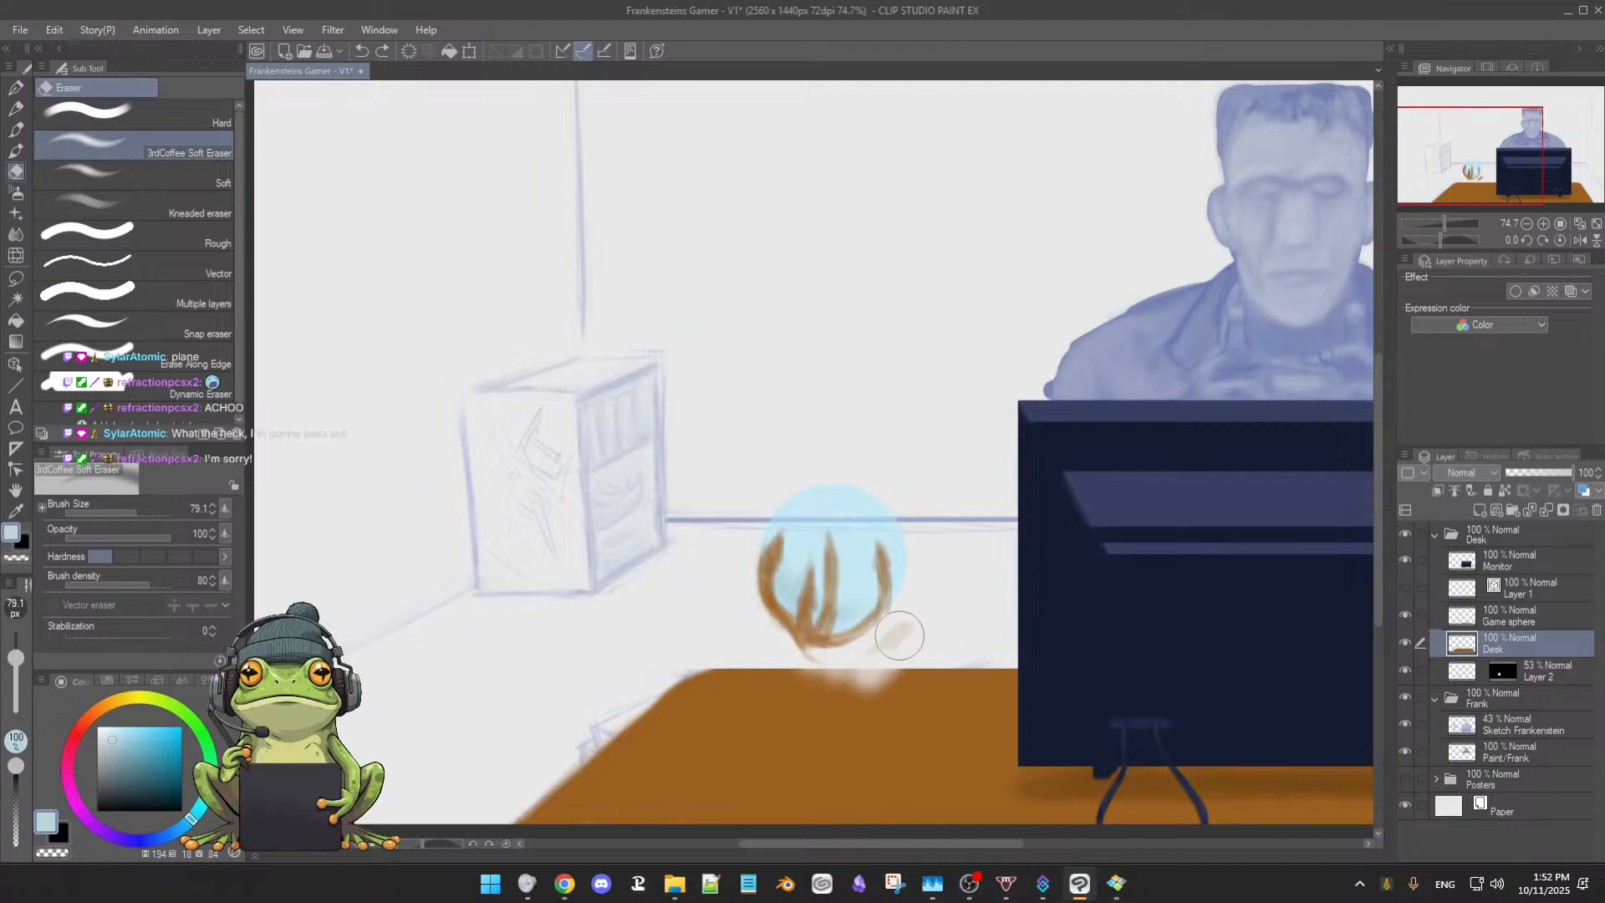
key(ctrl+z)
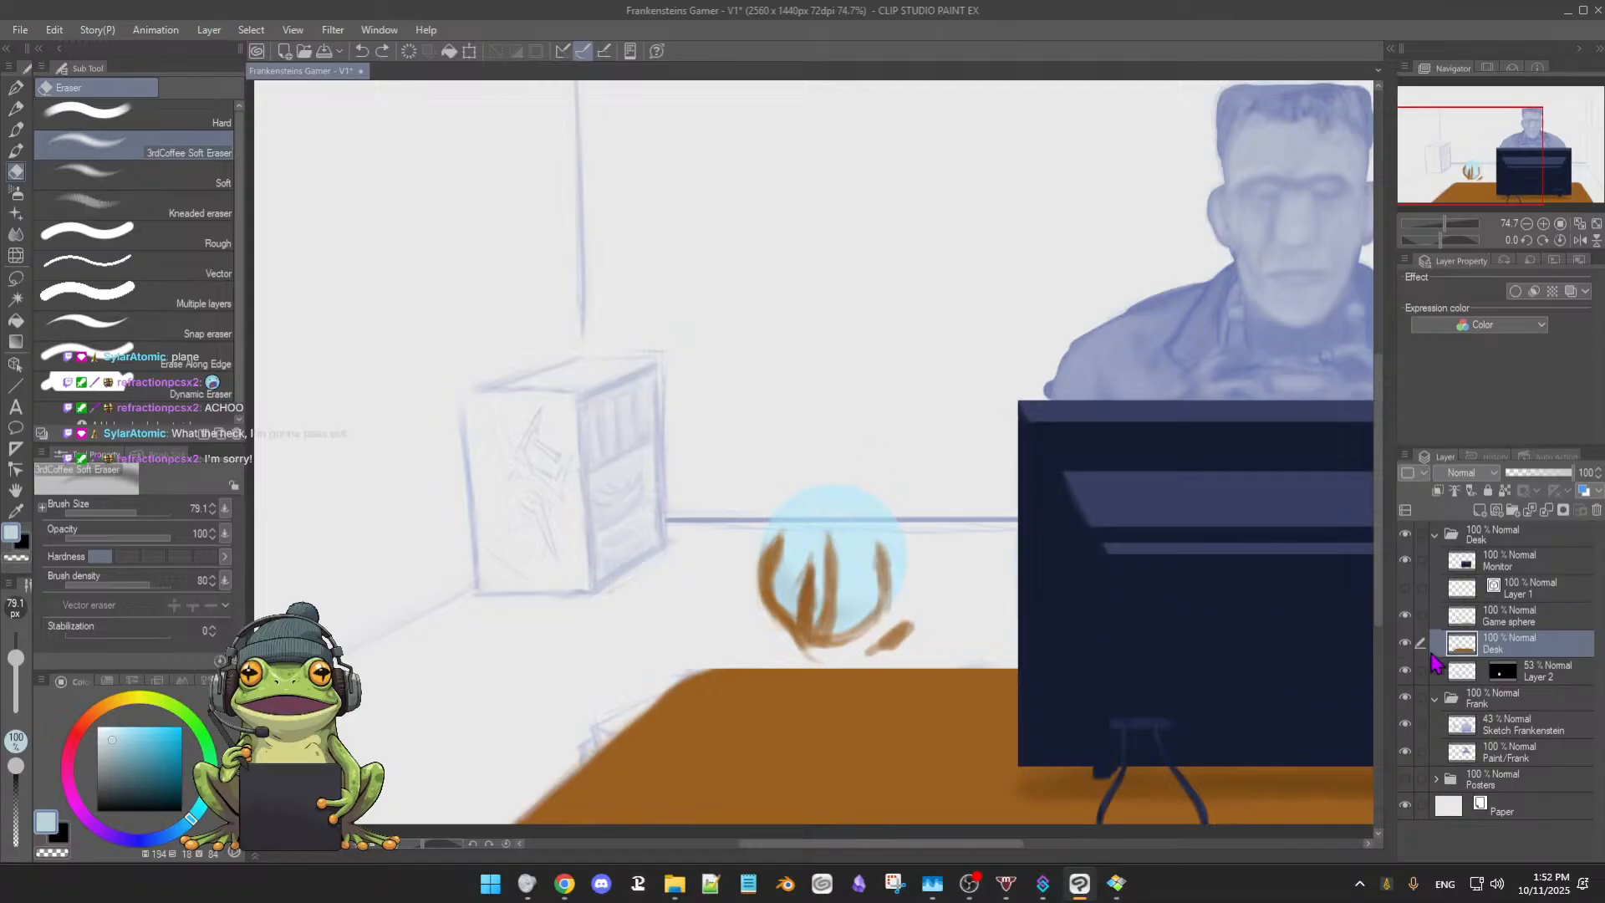
Toggle the Desk layer's visibility to check which brown strokes around the ball belong to it
click(1406, 643)
click(1405, 645)
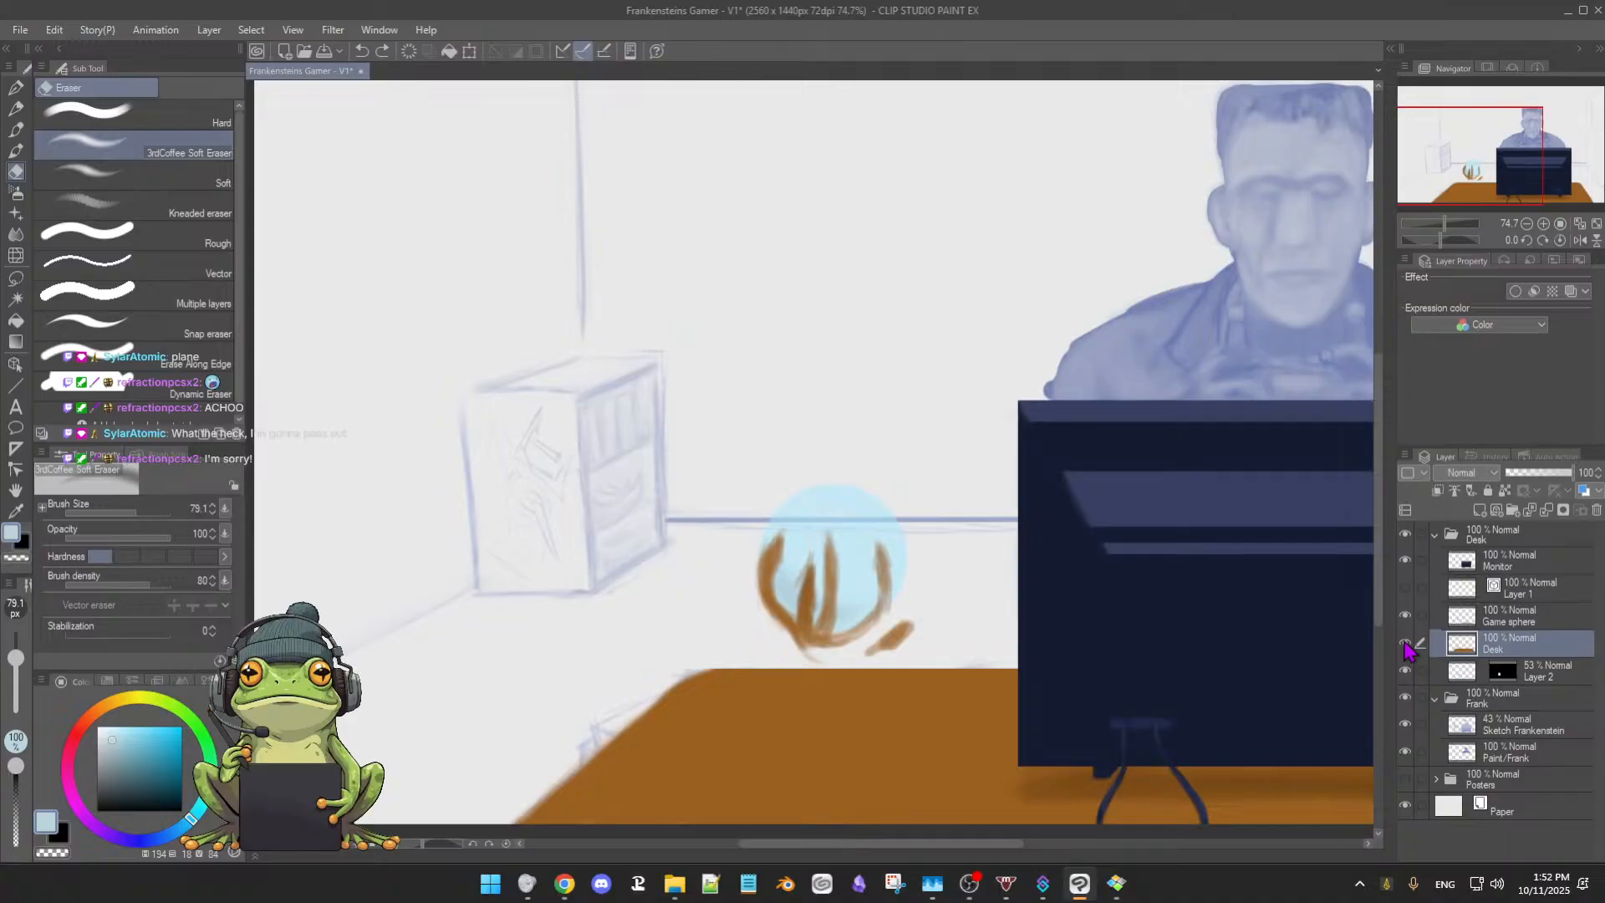
click(1405, 645)
click(1405, 644)
click(1405, 645)
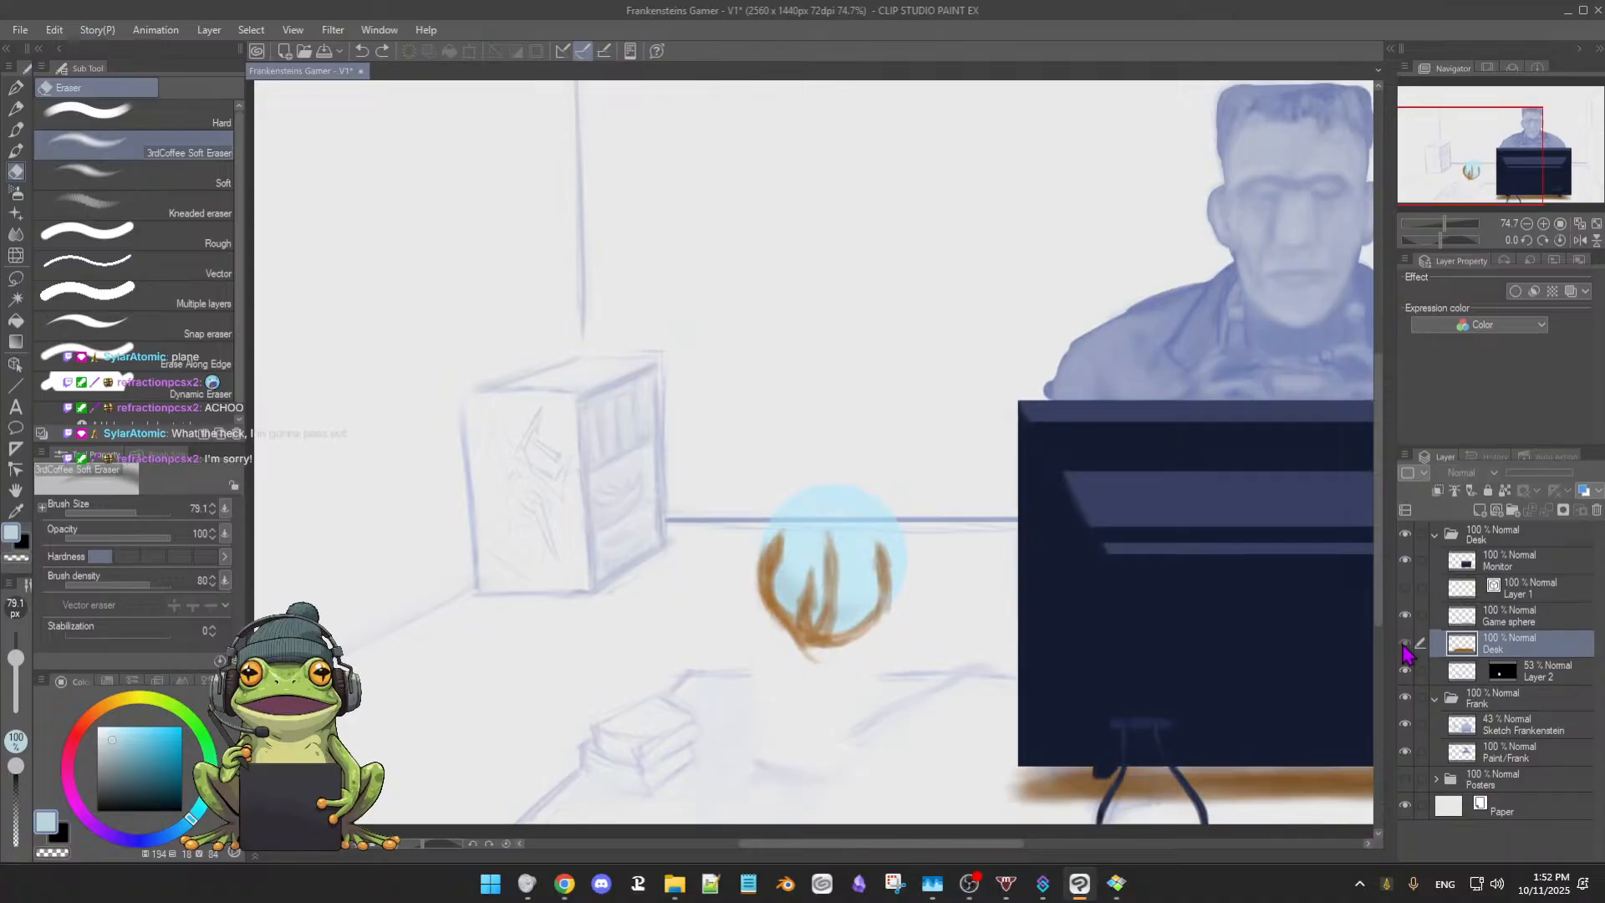
Show the Desk layer again and erase its brown strokes around the ball's underside with the Hard eraser at size 56.1
click(1405, 644)
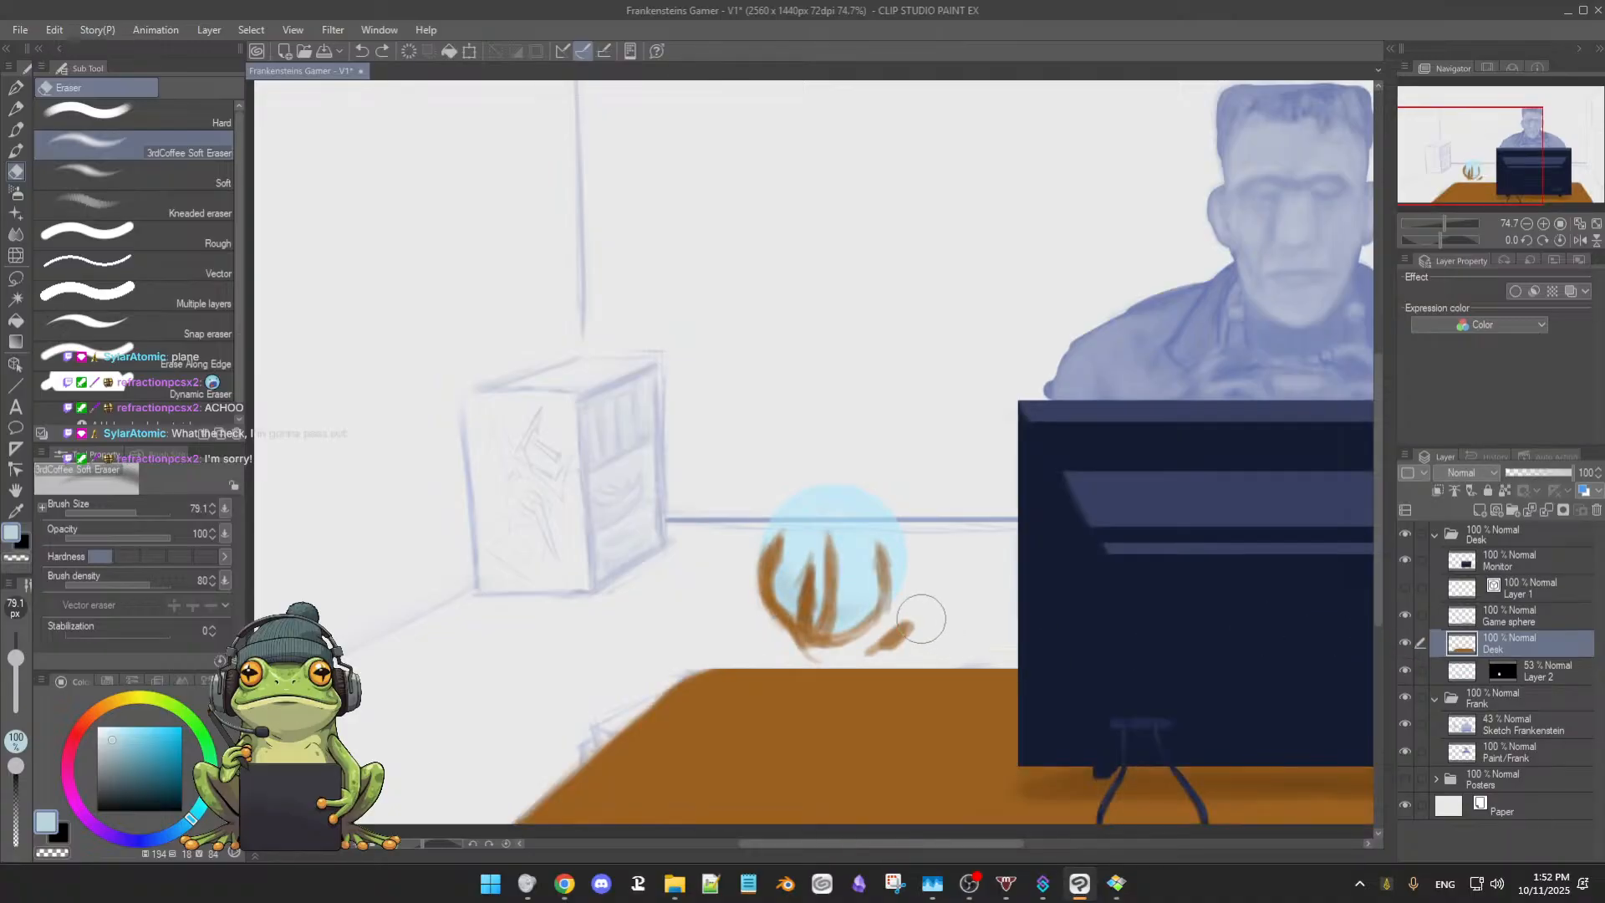
click(114, 118)
drag(795, 529, 773, 579)
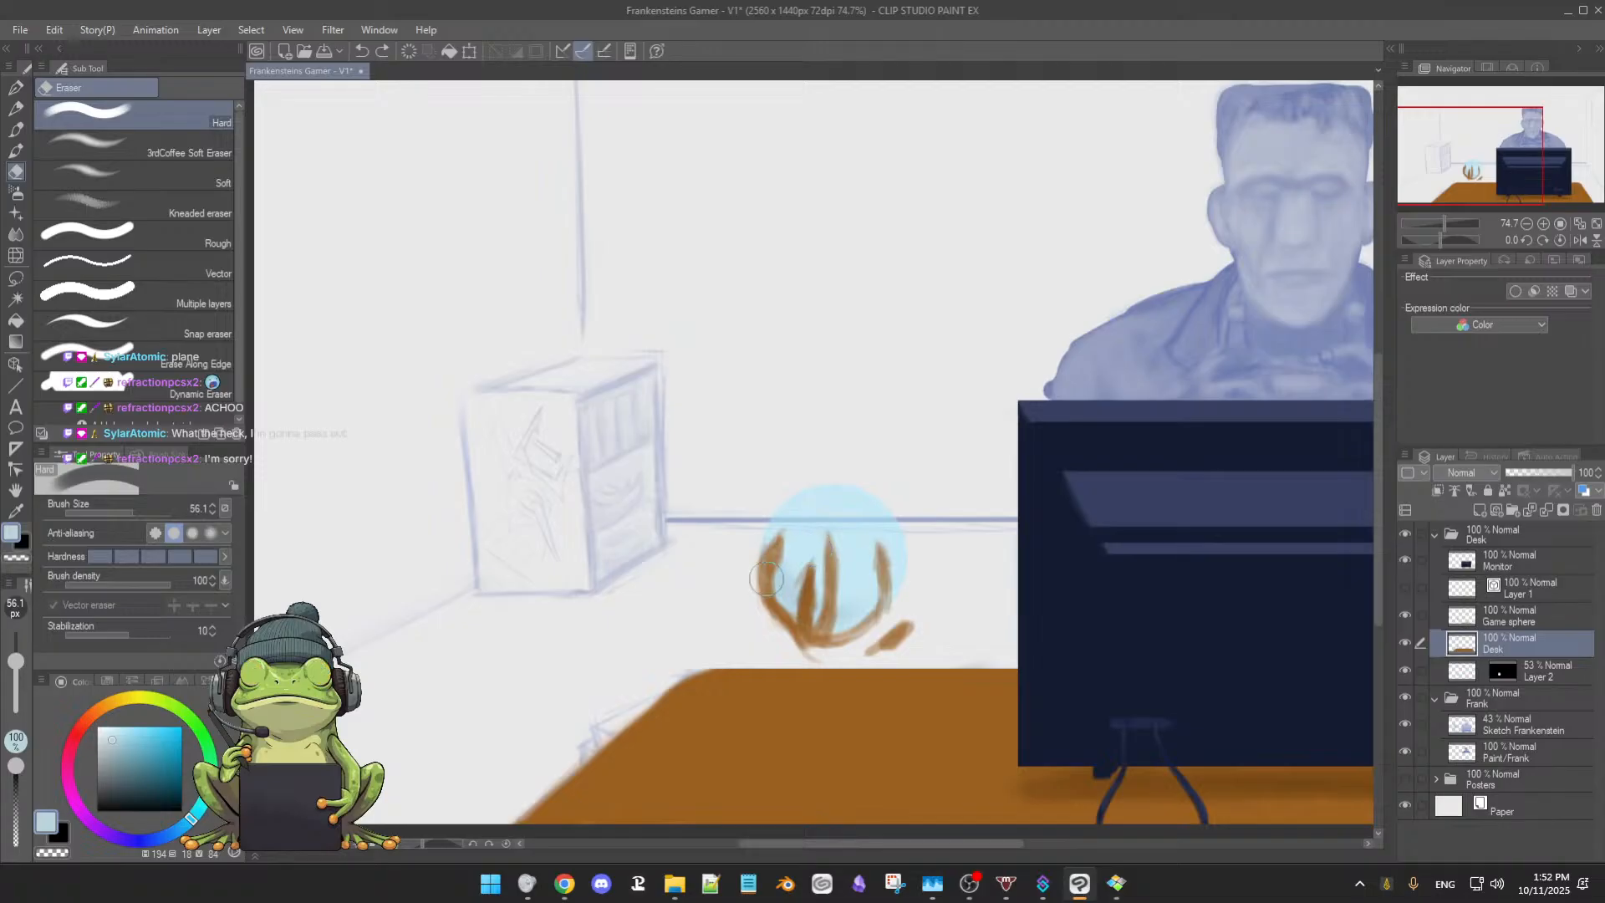
mouse_move(815, 529)
mouse_down()
mouse_move(795, 630)
mouse_move(831, 645)
mouse_move(914, 615)
mouse_move(837, 647)
mouse_move(855, 649)
mouse_move(823, 639)
mouse_move(873, 614)
mouse_move(747, 586)
mouse_move(786, 547)
mouse_move(769, 615)
mouse_move(819, 656)
mouse_up()
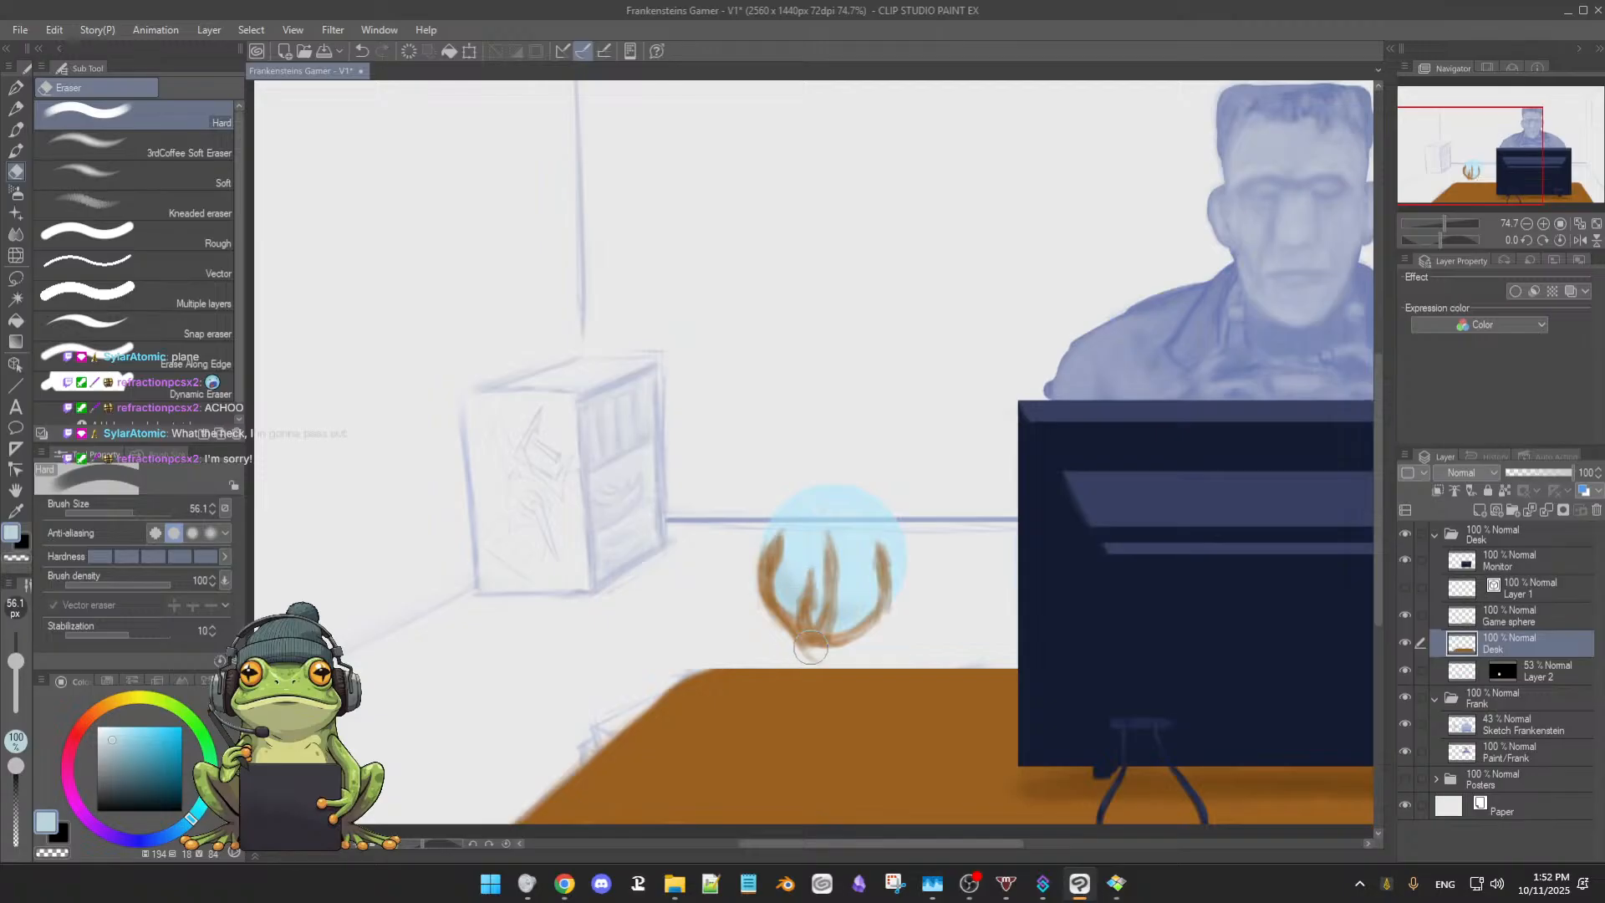
Toggle Layer 2 and Game sphere to locate the remaining brown prongs, and erase them from the Game sphere layer
click(1405, 670)
click(1405, 670)
click(1405, 617)
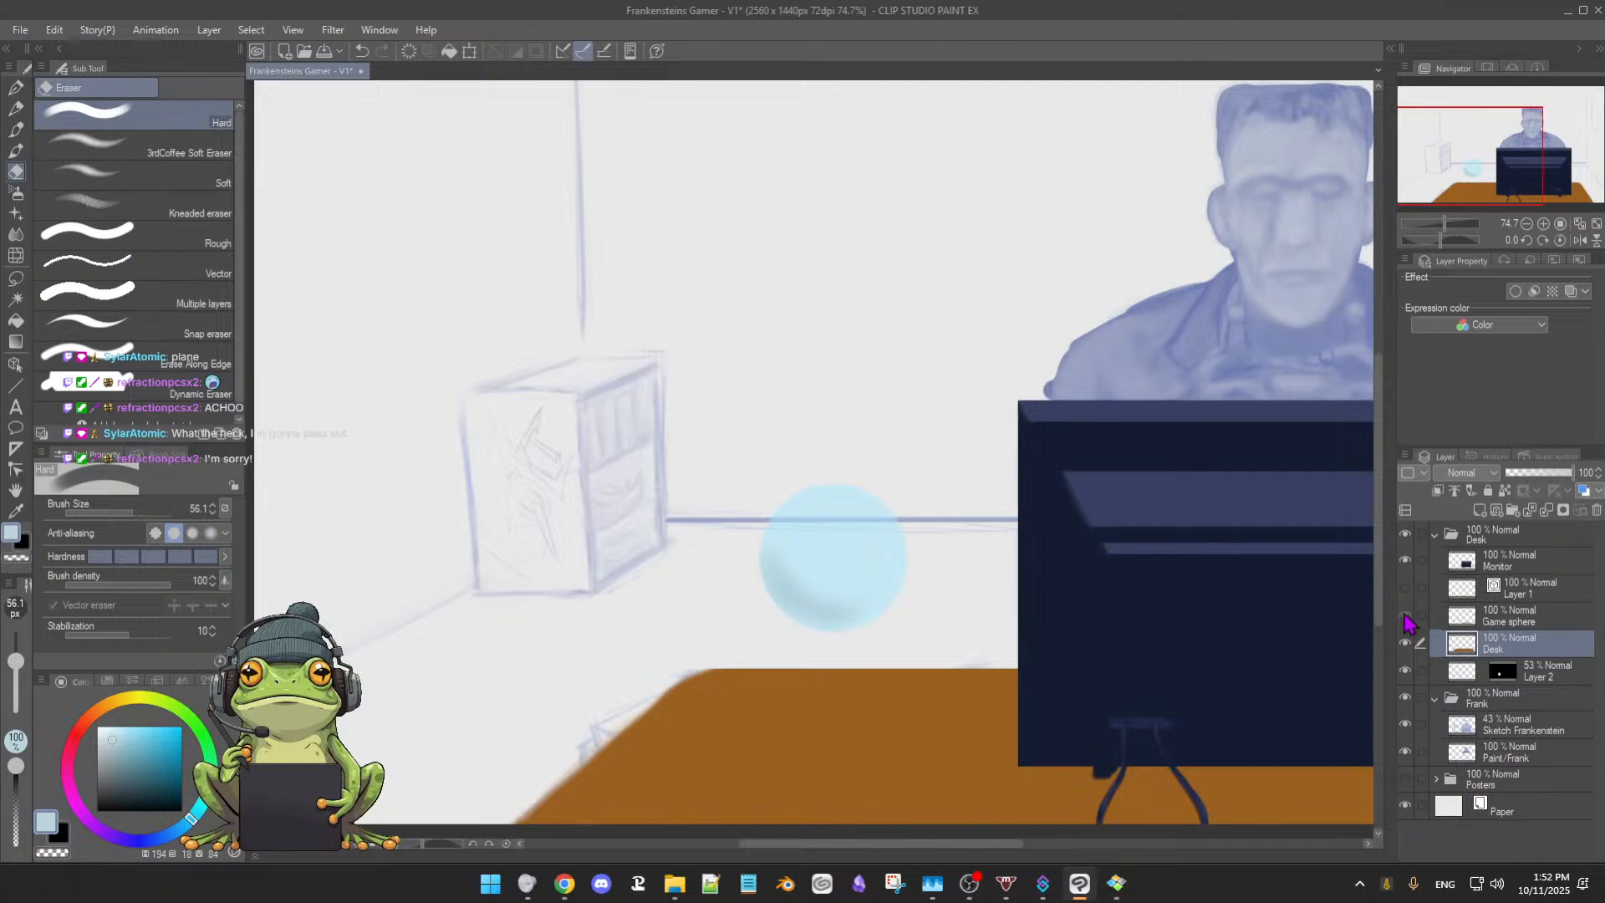
click(1405, 617)
click(1527, 618)
mouse_move(764, 535)
mouse_down()
mouse_move(823, 559)
mouse_move(795, 647)
mouse_move(836, 656)
mouse_move(882, 618)
mouse_move(819, 633)
mouse_move(883, 595)
mouse_move(879, 554)
mouse_move(836, 562)
mouse_up()
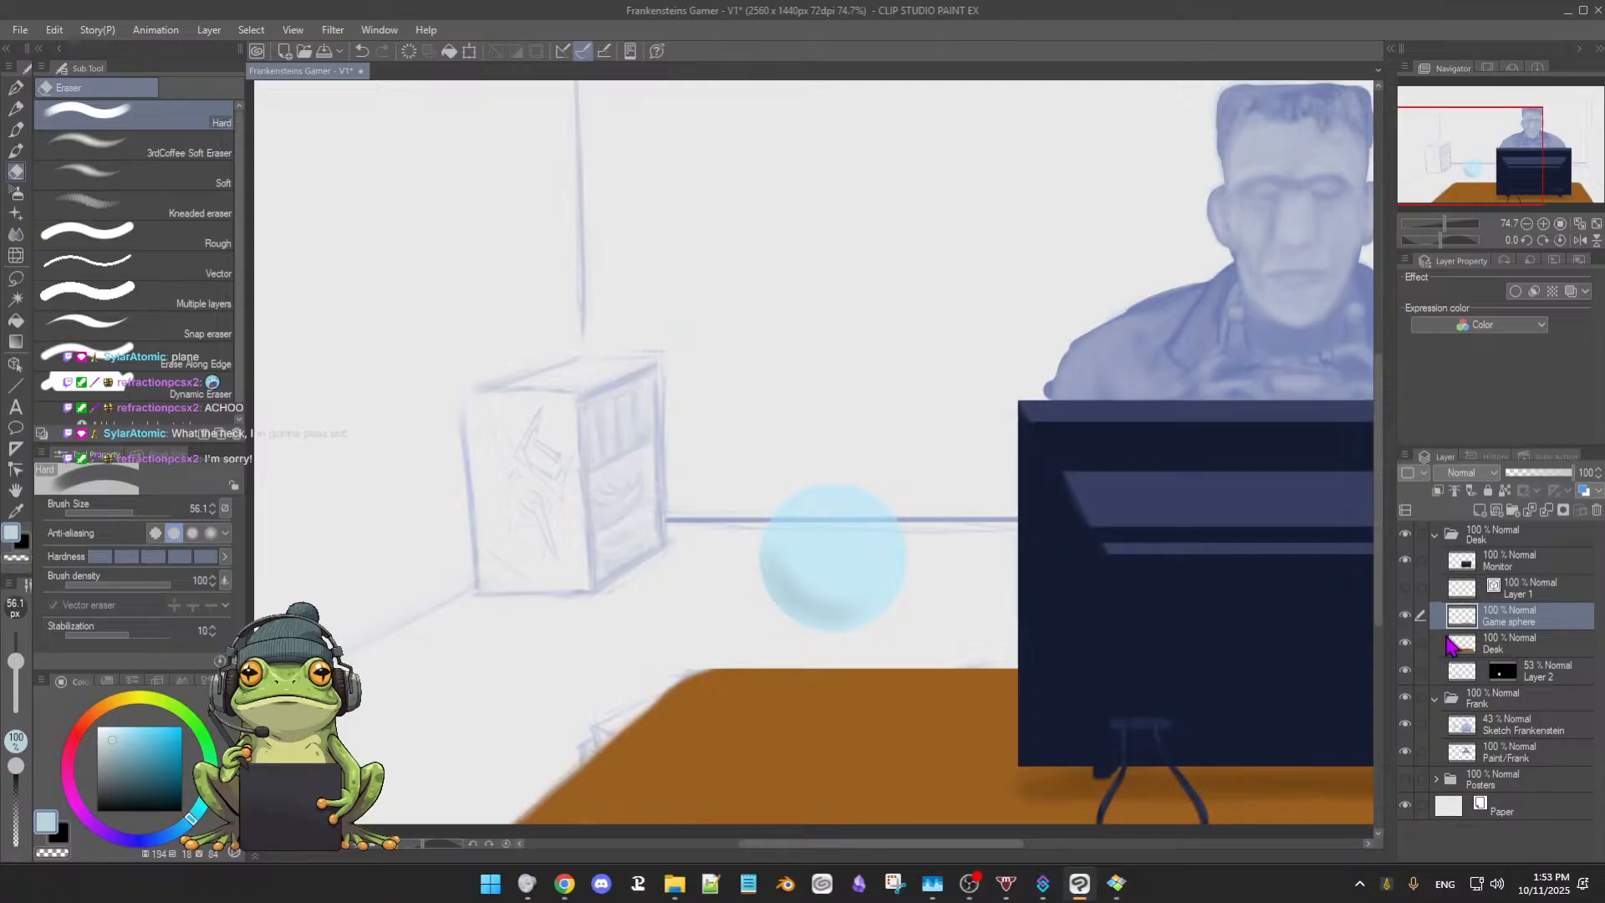
On the Desk layer, paint dark brown legs under the ball with 3rdCoffee Soft Oil 2 at size 38.9, using a darkened desk brown
click(1502, 653)
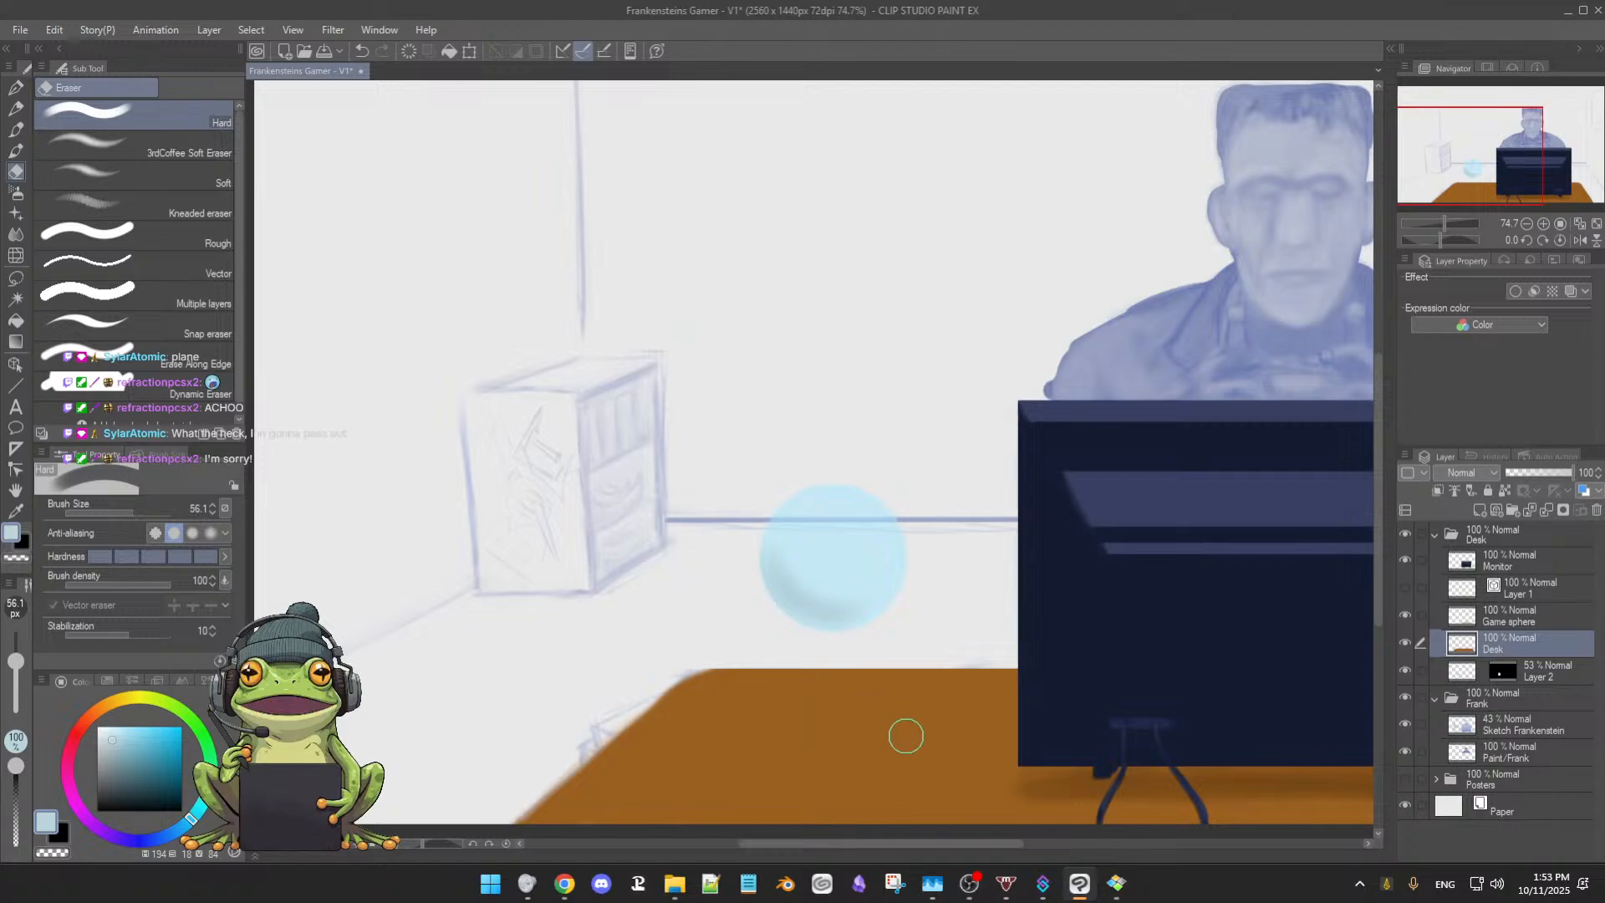
alt+click(877, 716)
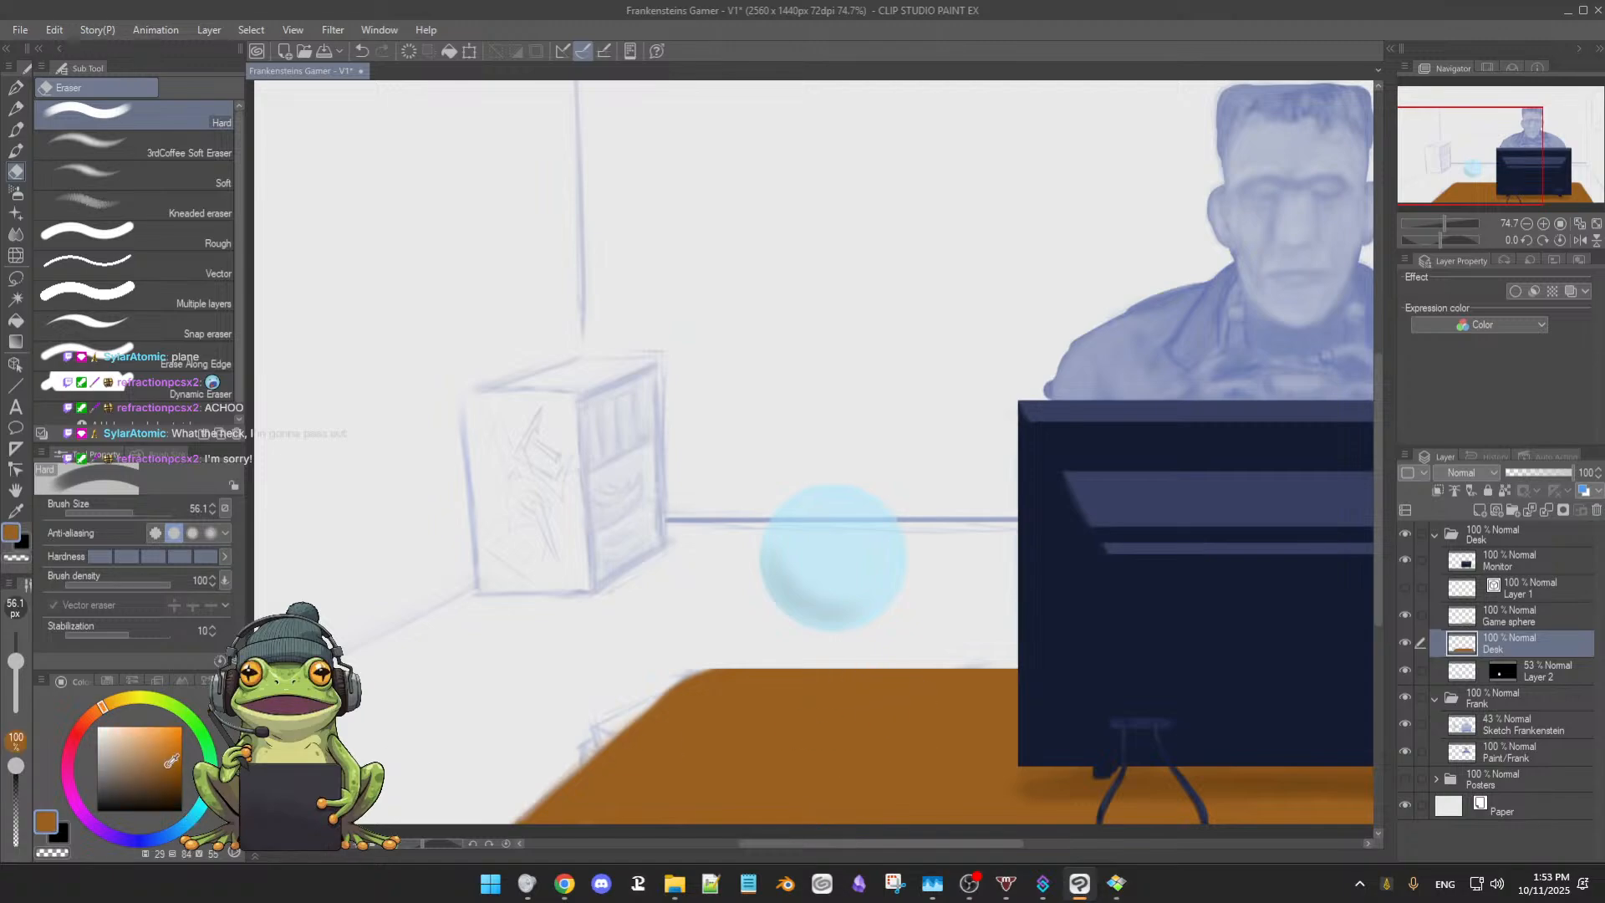
mouse_move(172, 760)
mouse_down()
mouse_move(165, 792)
mouse_move(152, 785)
mouse_up()
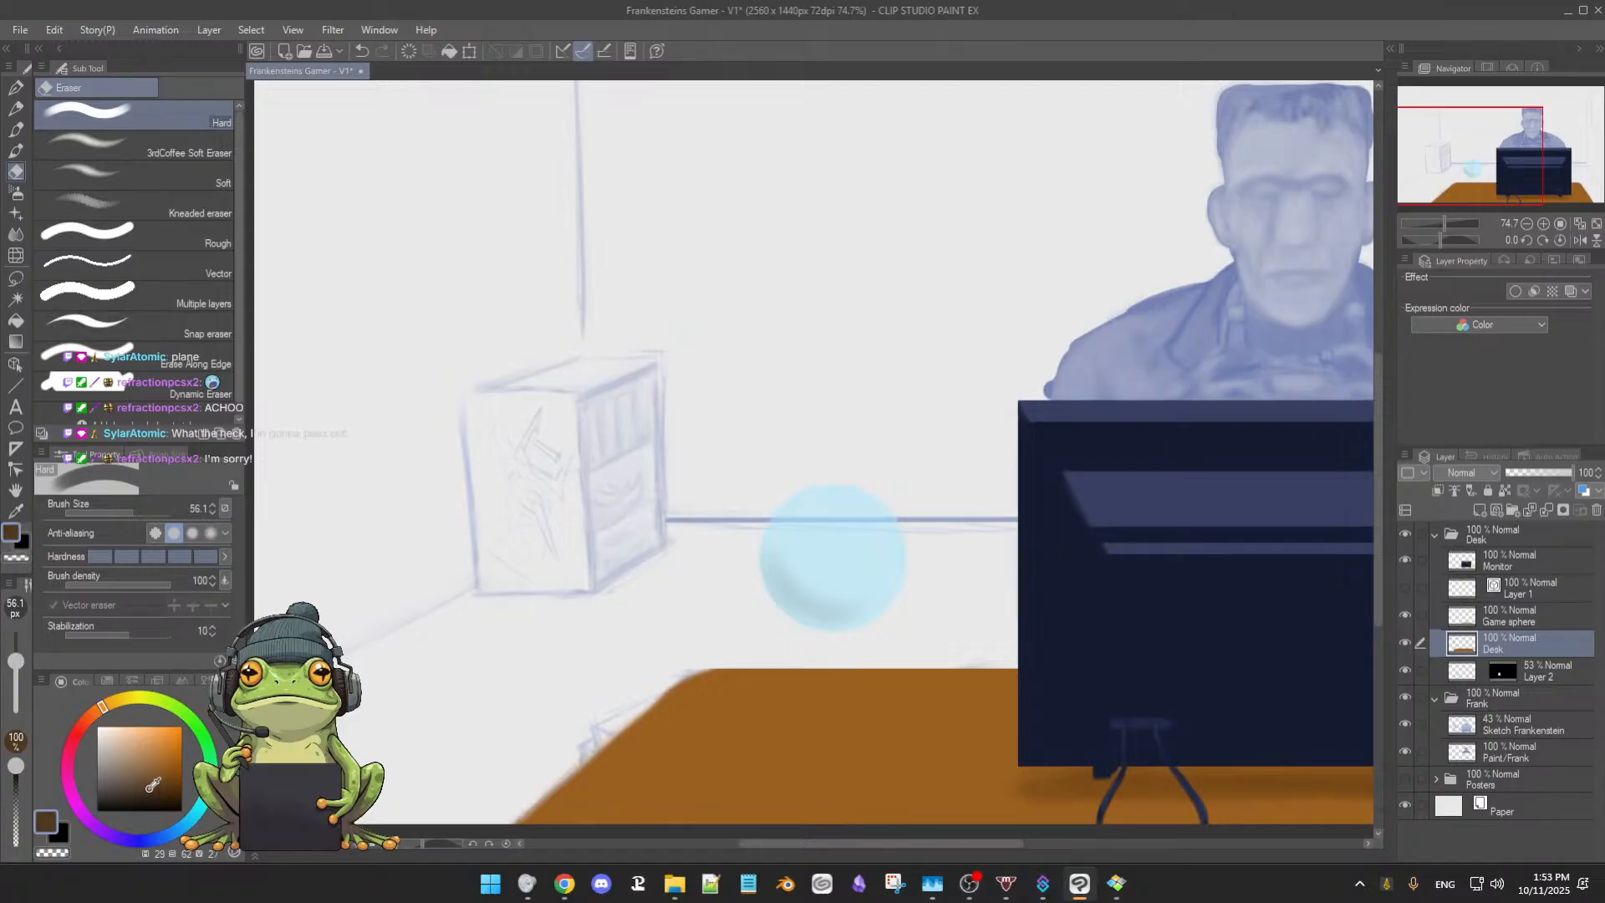
click(1405, 643)
click(1405, 642)
drag(777, 633, 783, 642)
key(b)
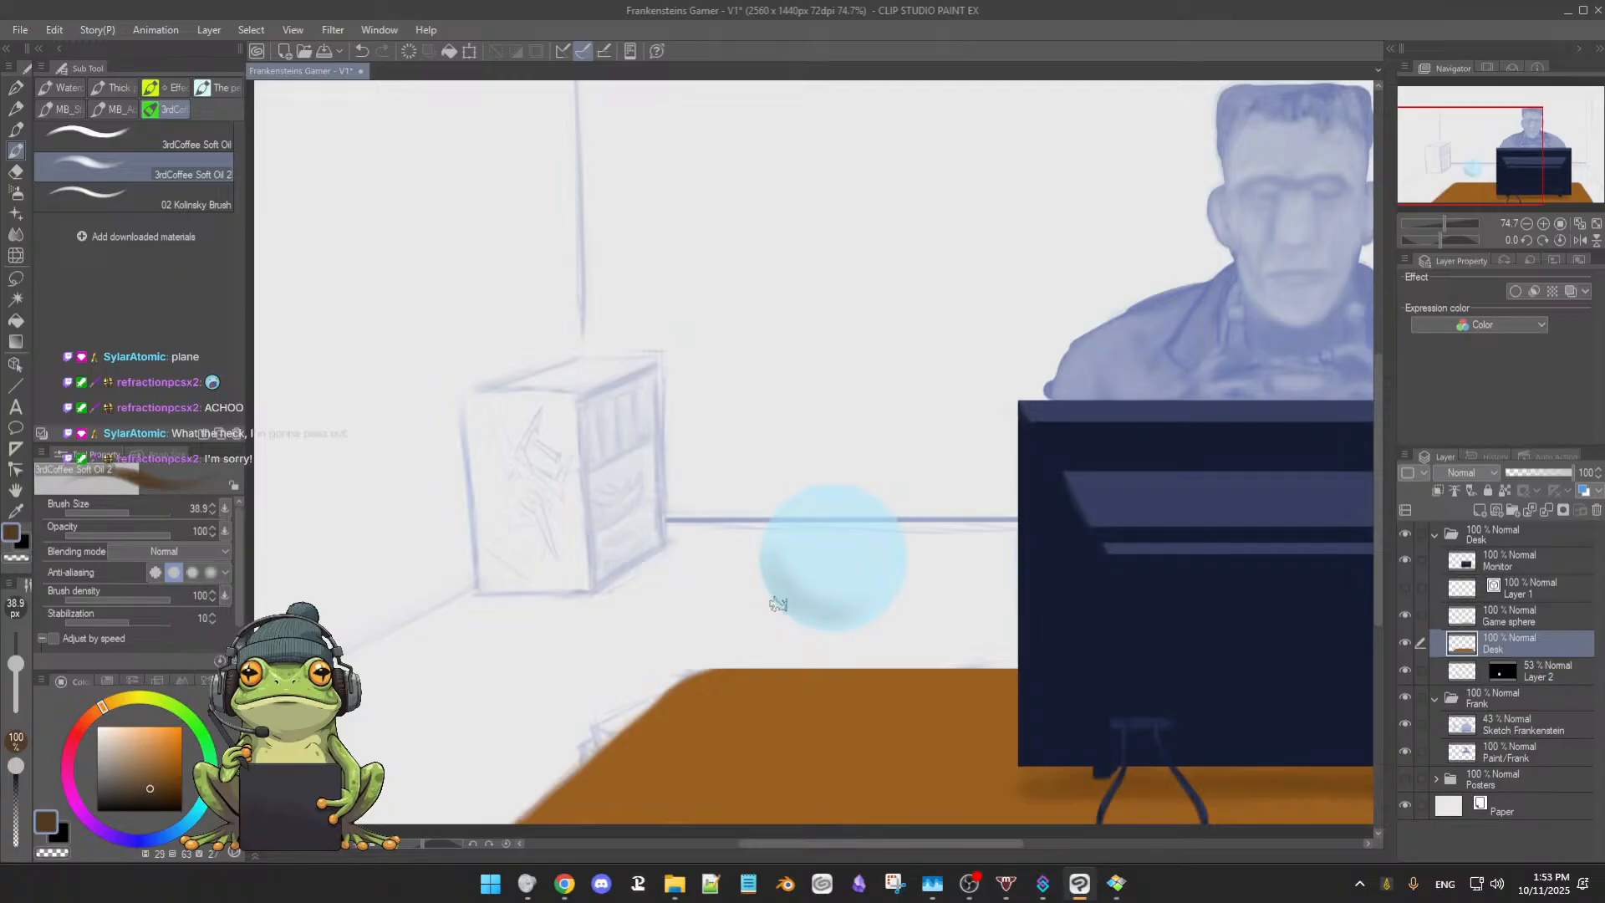
mouse_move(766, 594)
mouse_down()
mouse_move(822, 633)
mouse_move(796, 618)
mouse_move(882, 613)
mouse_move(861, 641)
mouse_move(885, 616)
mouse_move(846, 699)
mouse_up()
mouse_move(769, 592)
mouse_down()
mouse_move(794, 607)
mouse_move(808, 688)
mouse_up()
drag(864, 636, 854, 717)
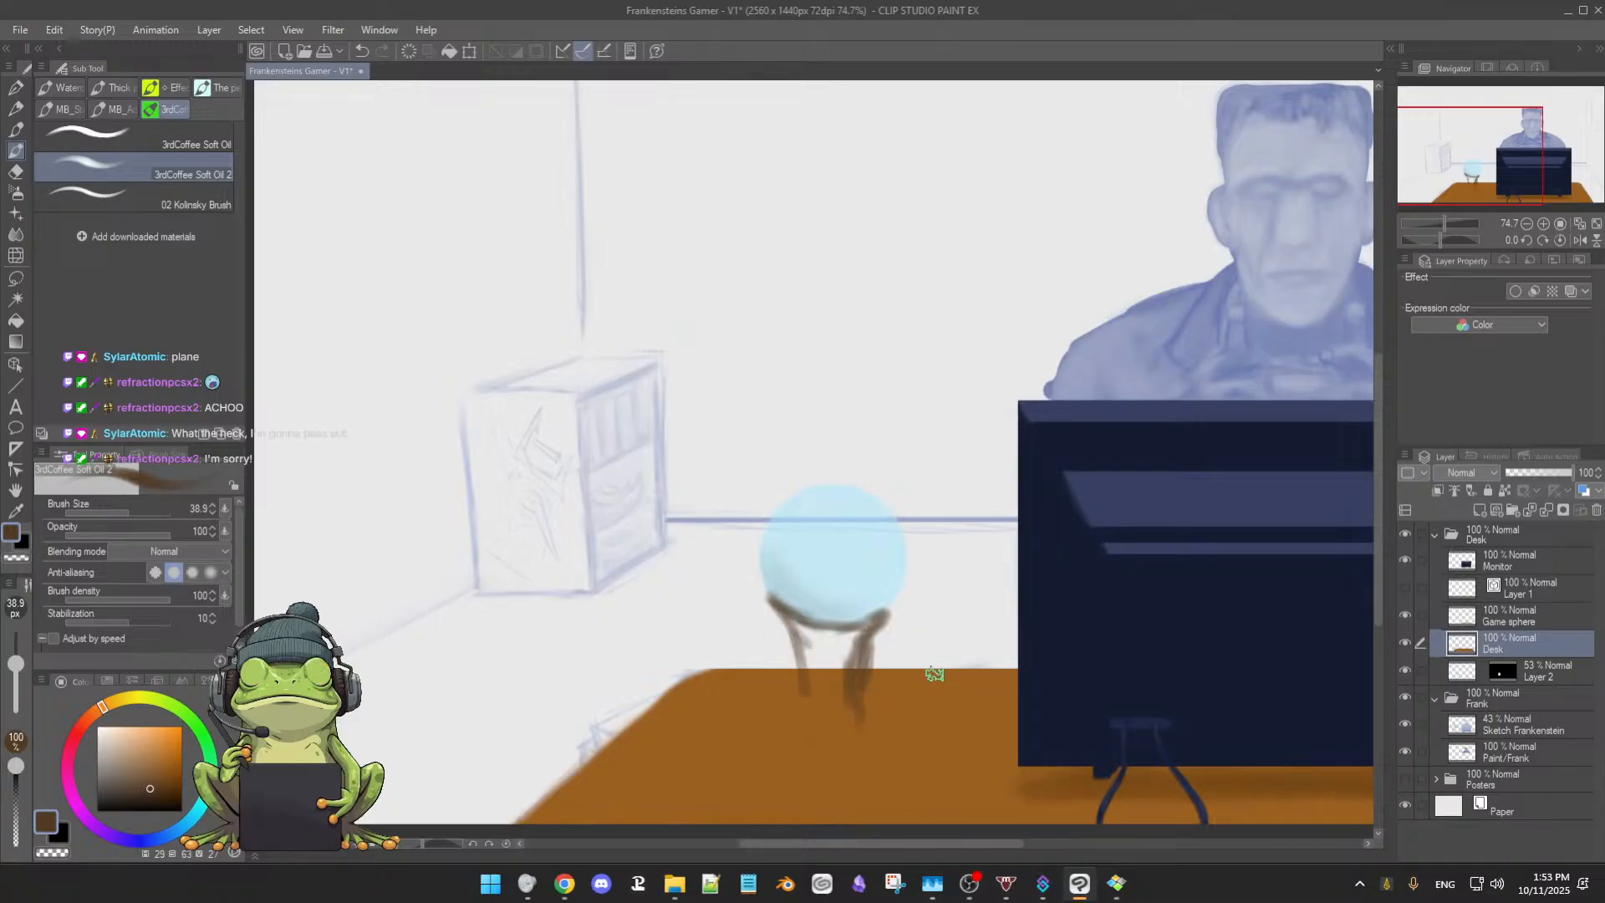
Fill the gap between the legs with dark brown and add a rounded foot where the stand meets the desk
mouse_move(934, 674)
mouse_down()
mouse_move(920, 681)
mouse_move(949, 677)
mouse_up()
drag(854, 622, 869, 569)
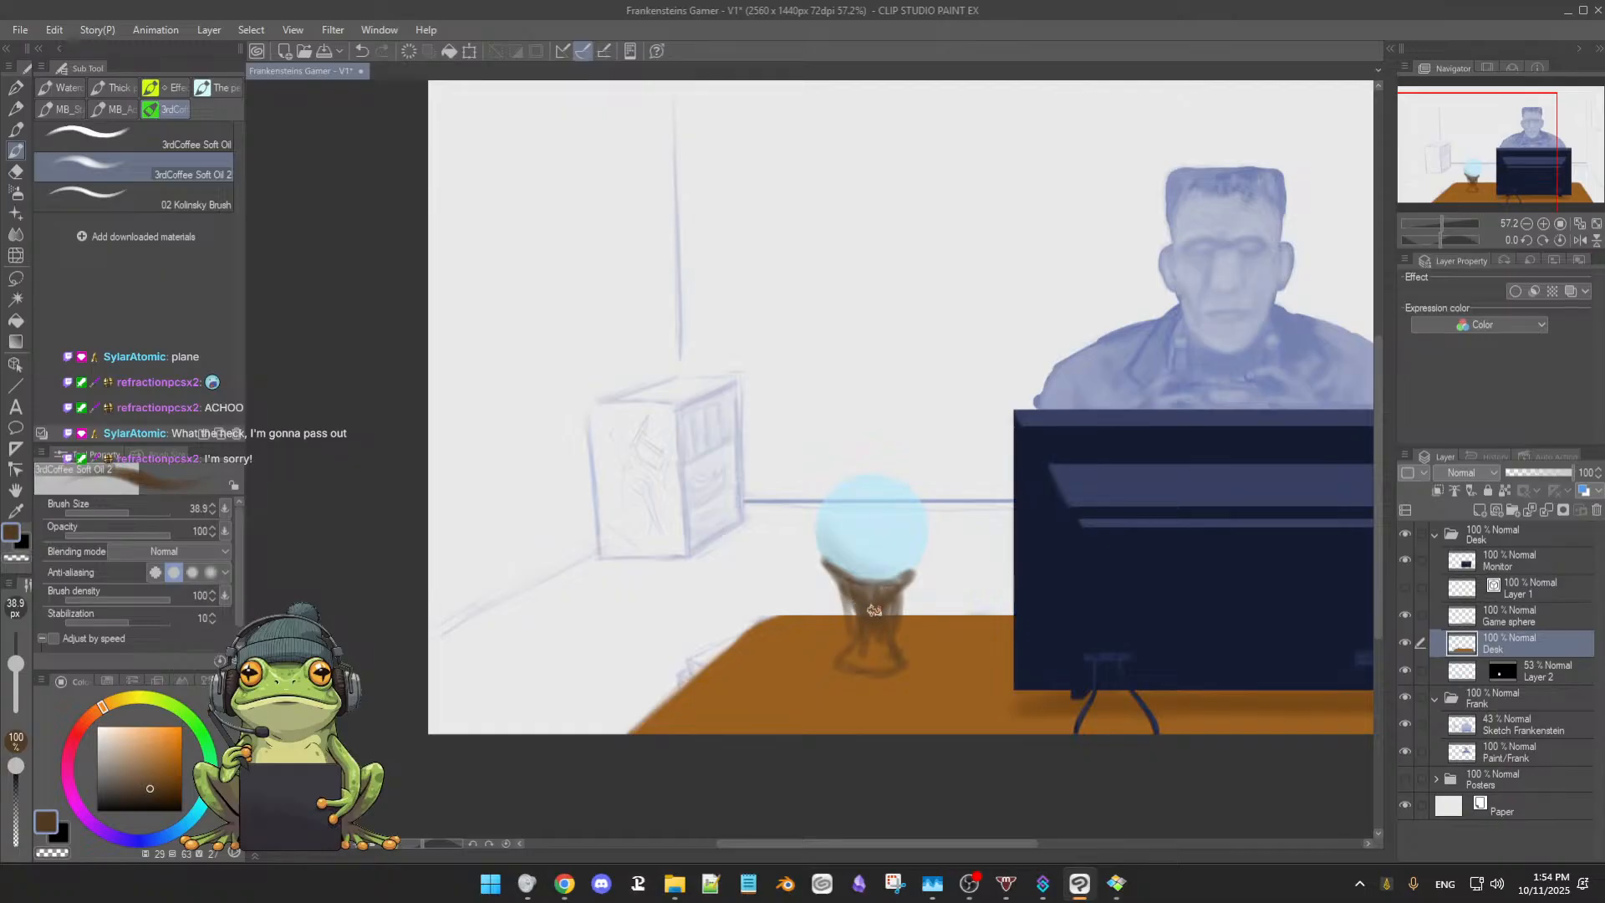
drag(850, 649, 874, 655)
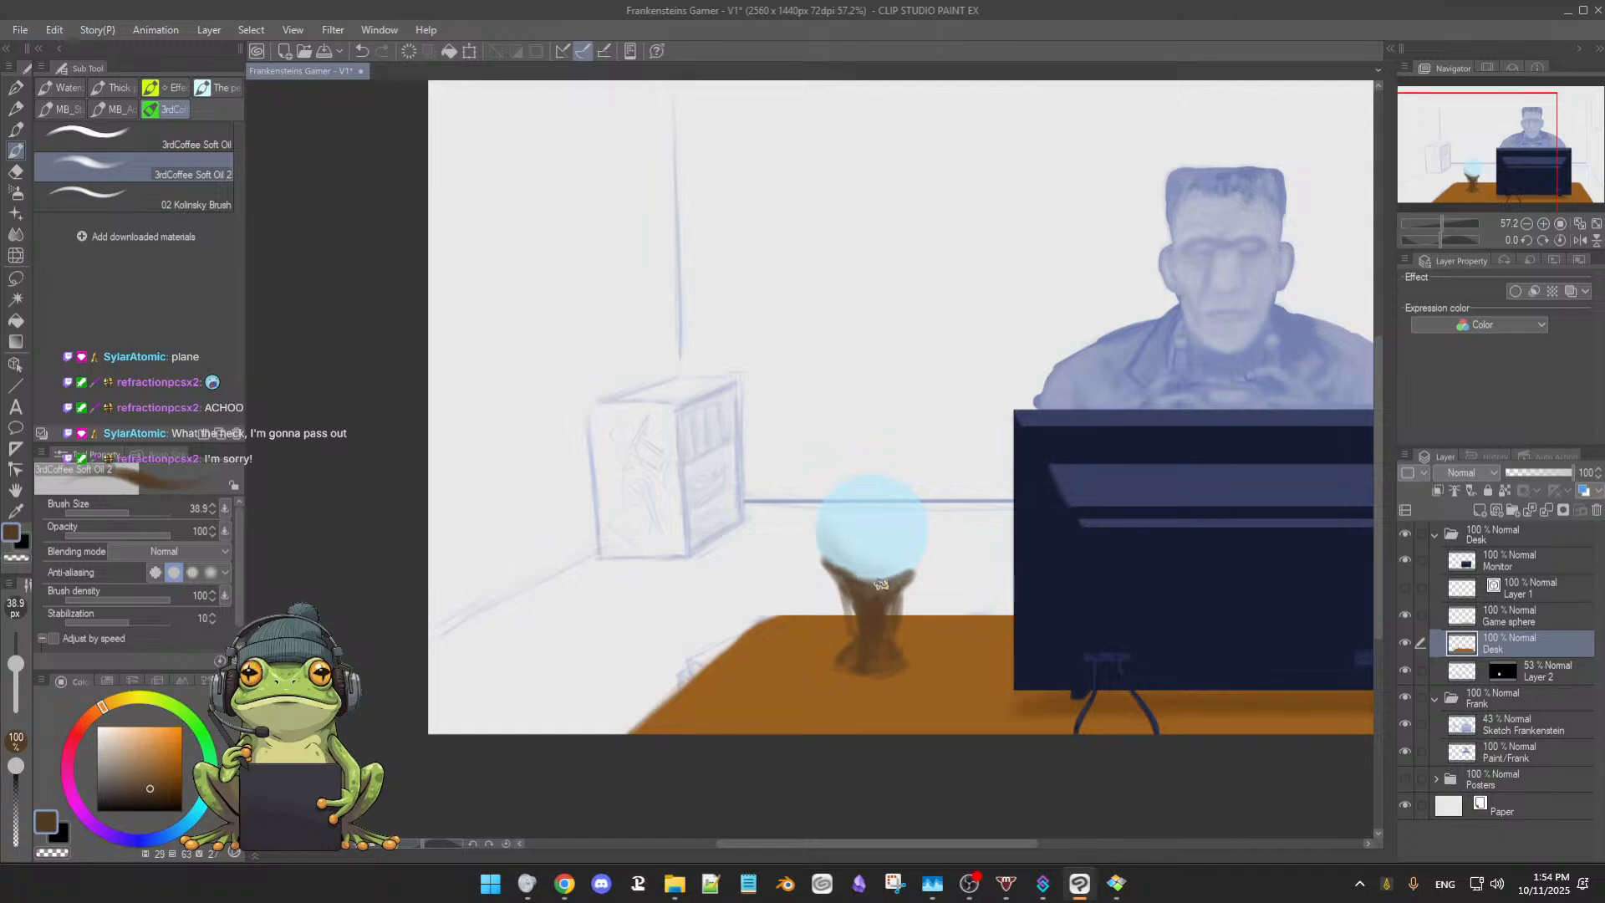
Shade the stand with browns sampled from it, using 3rdCoffee Soft Oil 2 at size 29.0
key(e)
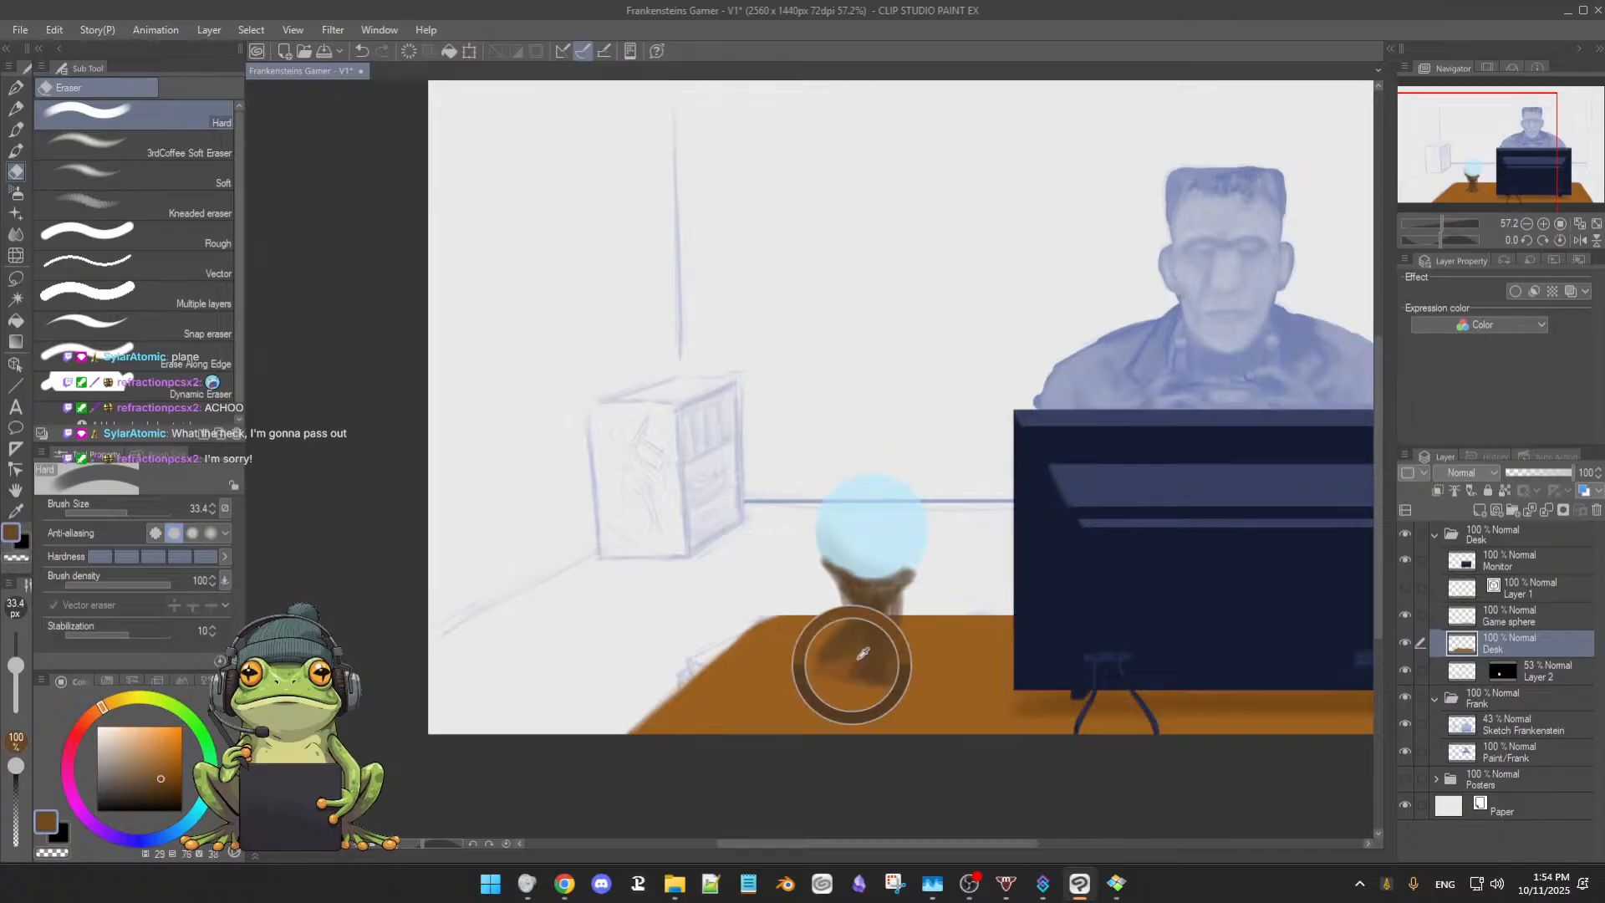
key(b)
key(bracketleft)
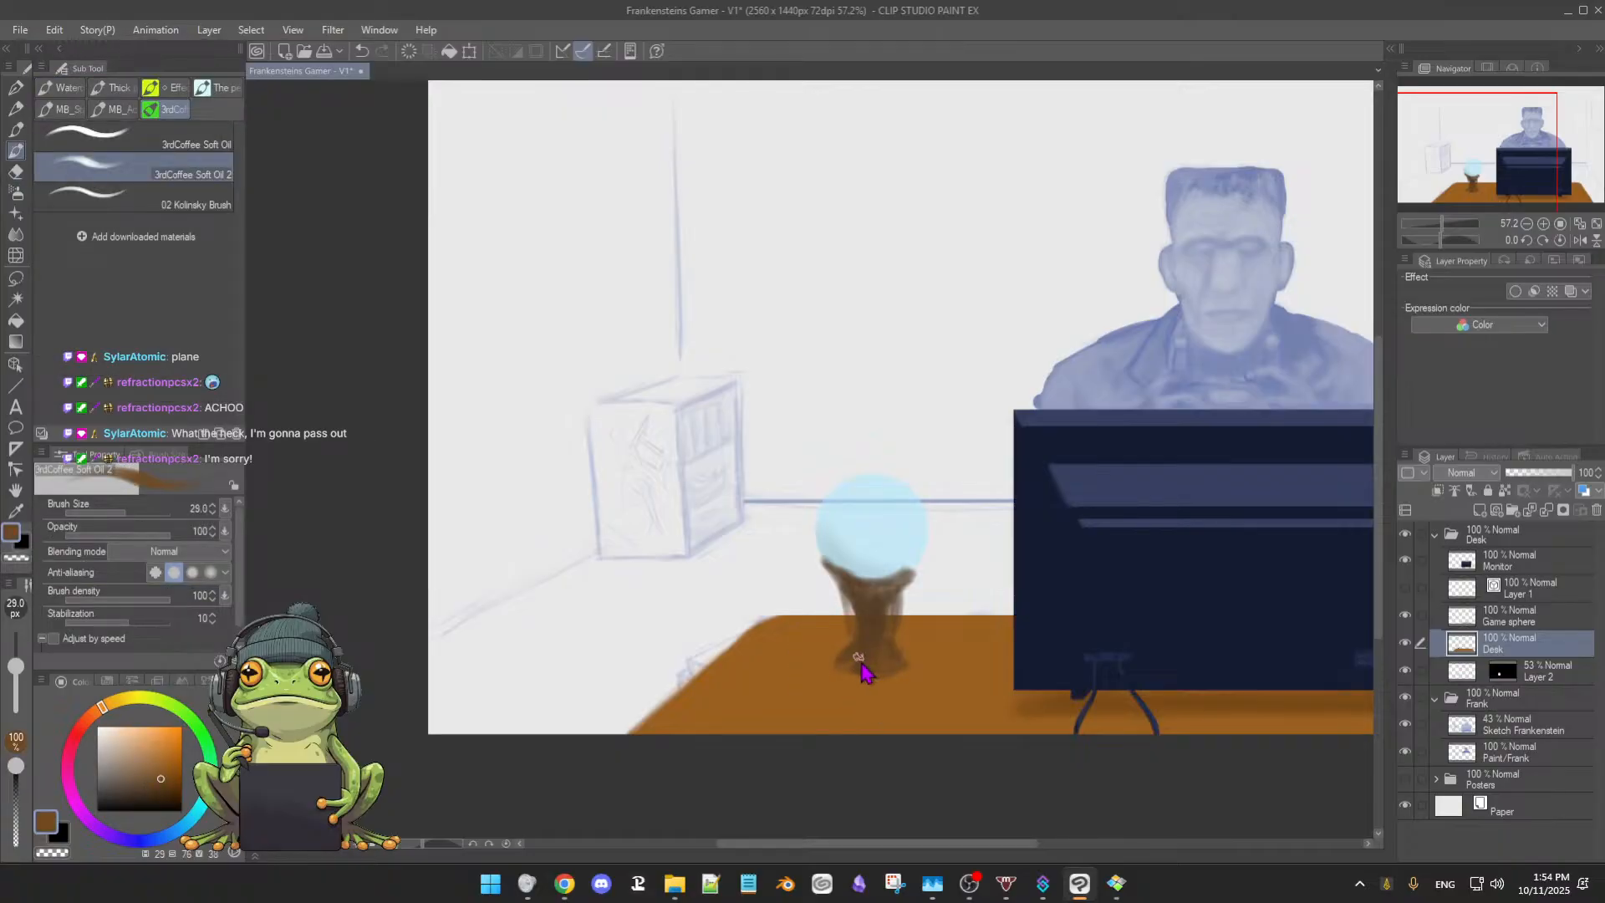
alt+click(855, 589)
drag(951, 575, 936, 600)
Try trimming the stand's side with the Hard eraser at size 33.4, and undo the erasure
key(ctrl+z)
key(e)
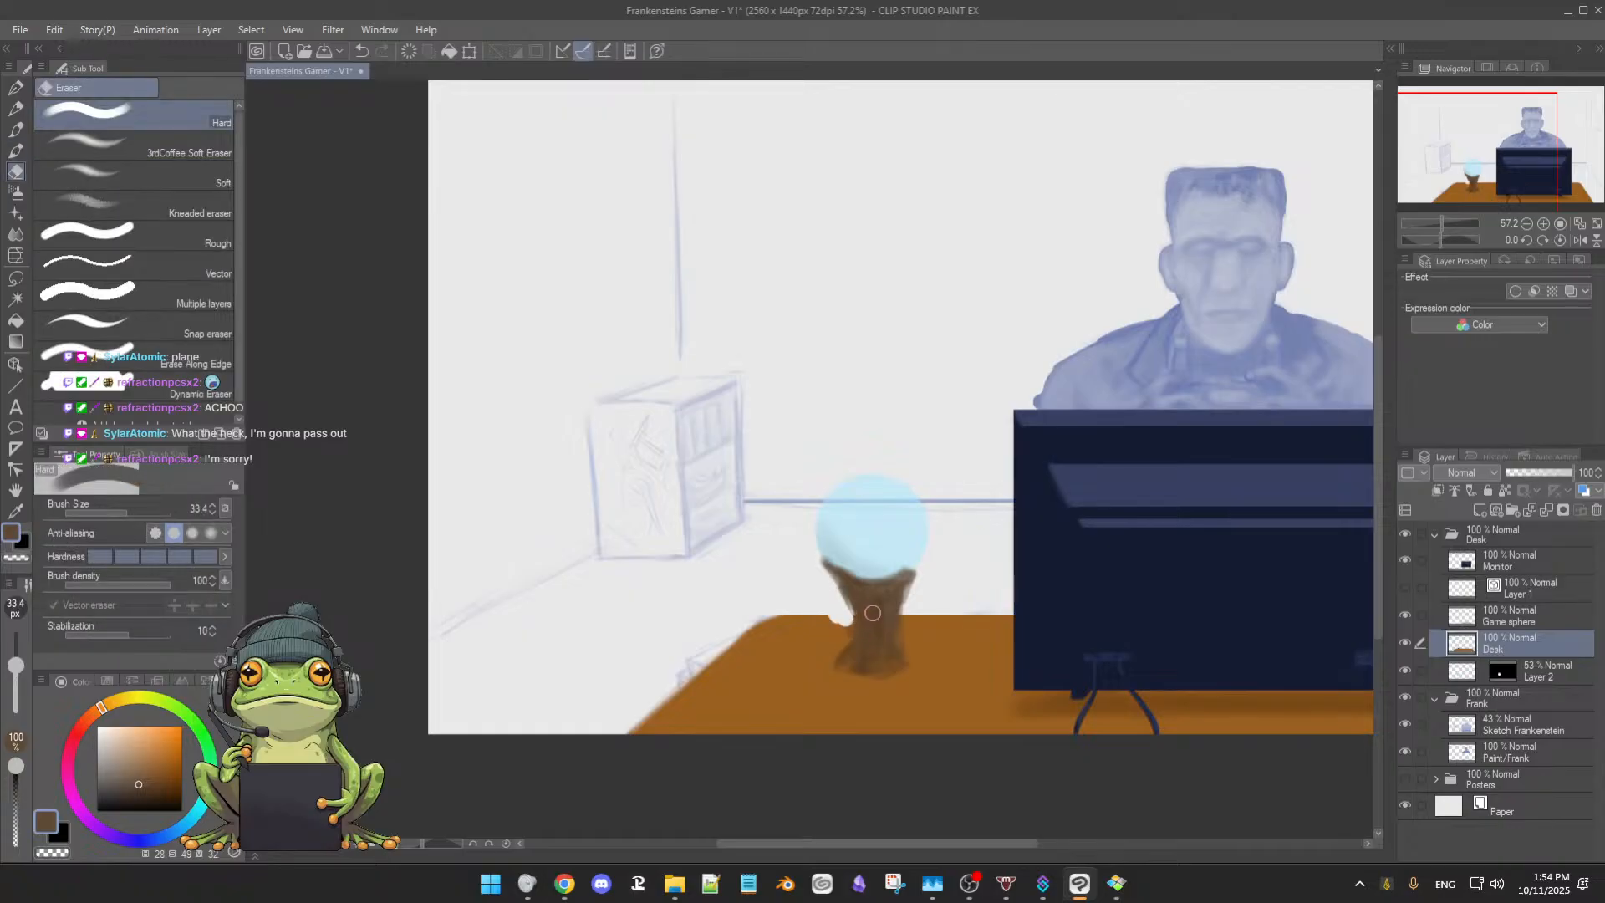
key(b)
key(ctrl+z)
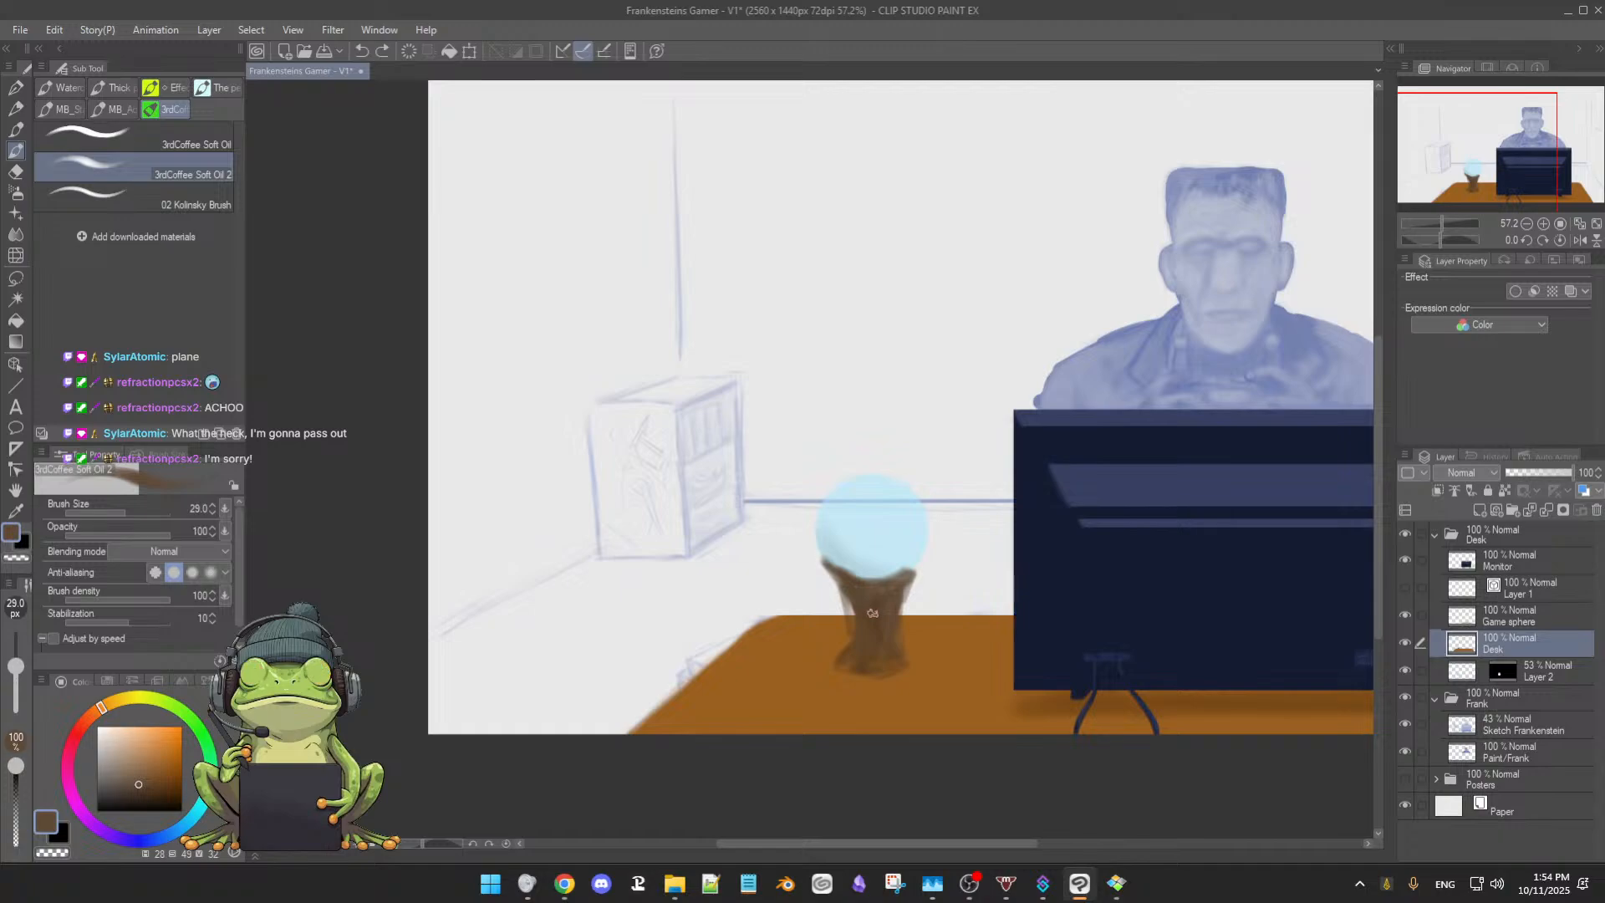
Clean up the stand's edges with sampled desk brown and the 3rdCoffee Soft Eraser reduced to size 41.3
alt+click(916, 633)
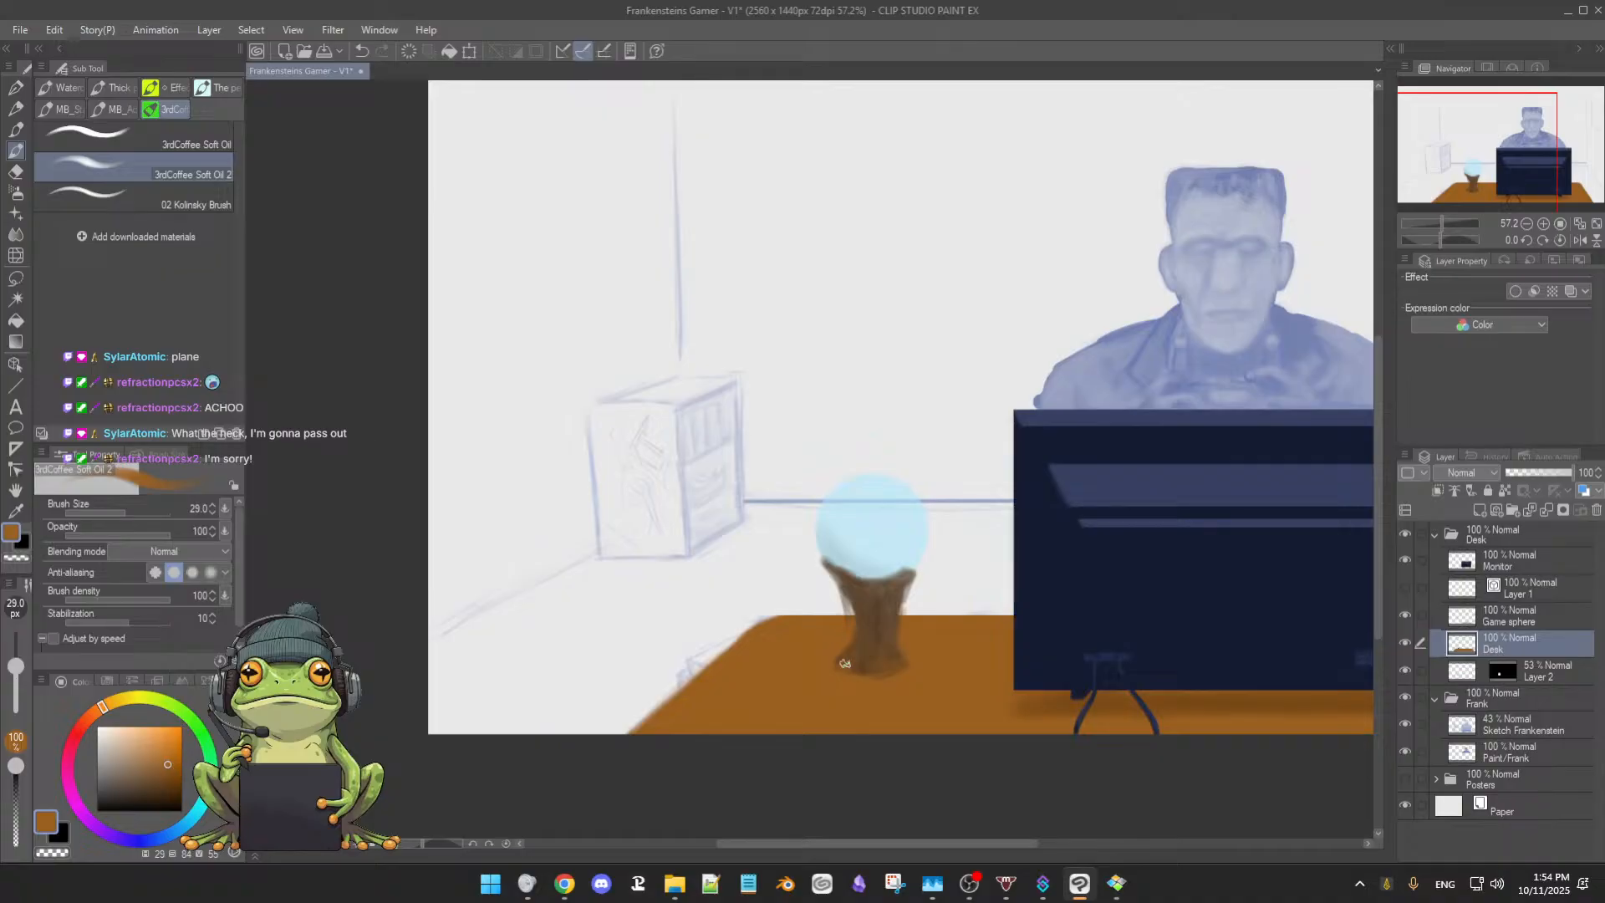
key(e)
click(142, 146)
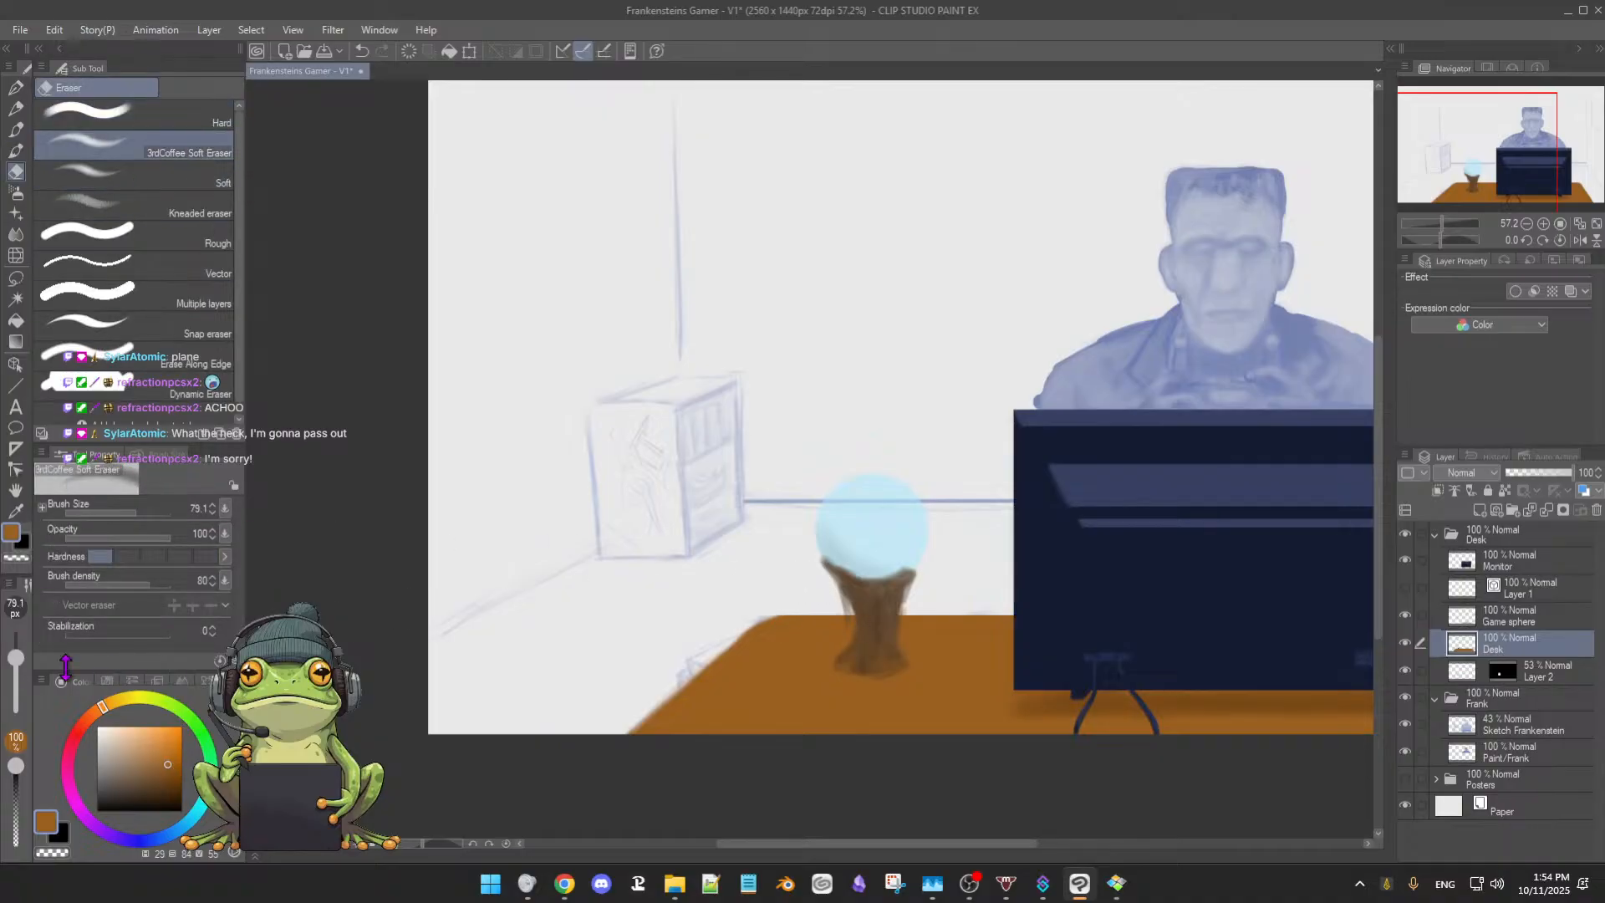
click(16, 661)
drag(16, 659, 19, 678)
key(b)
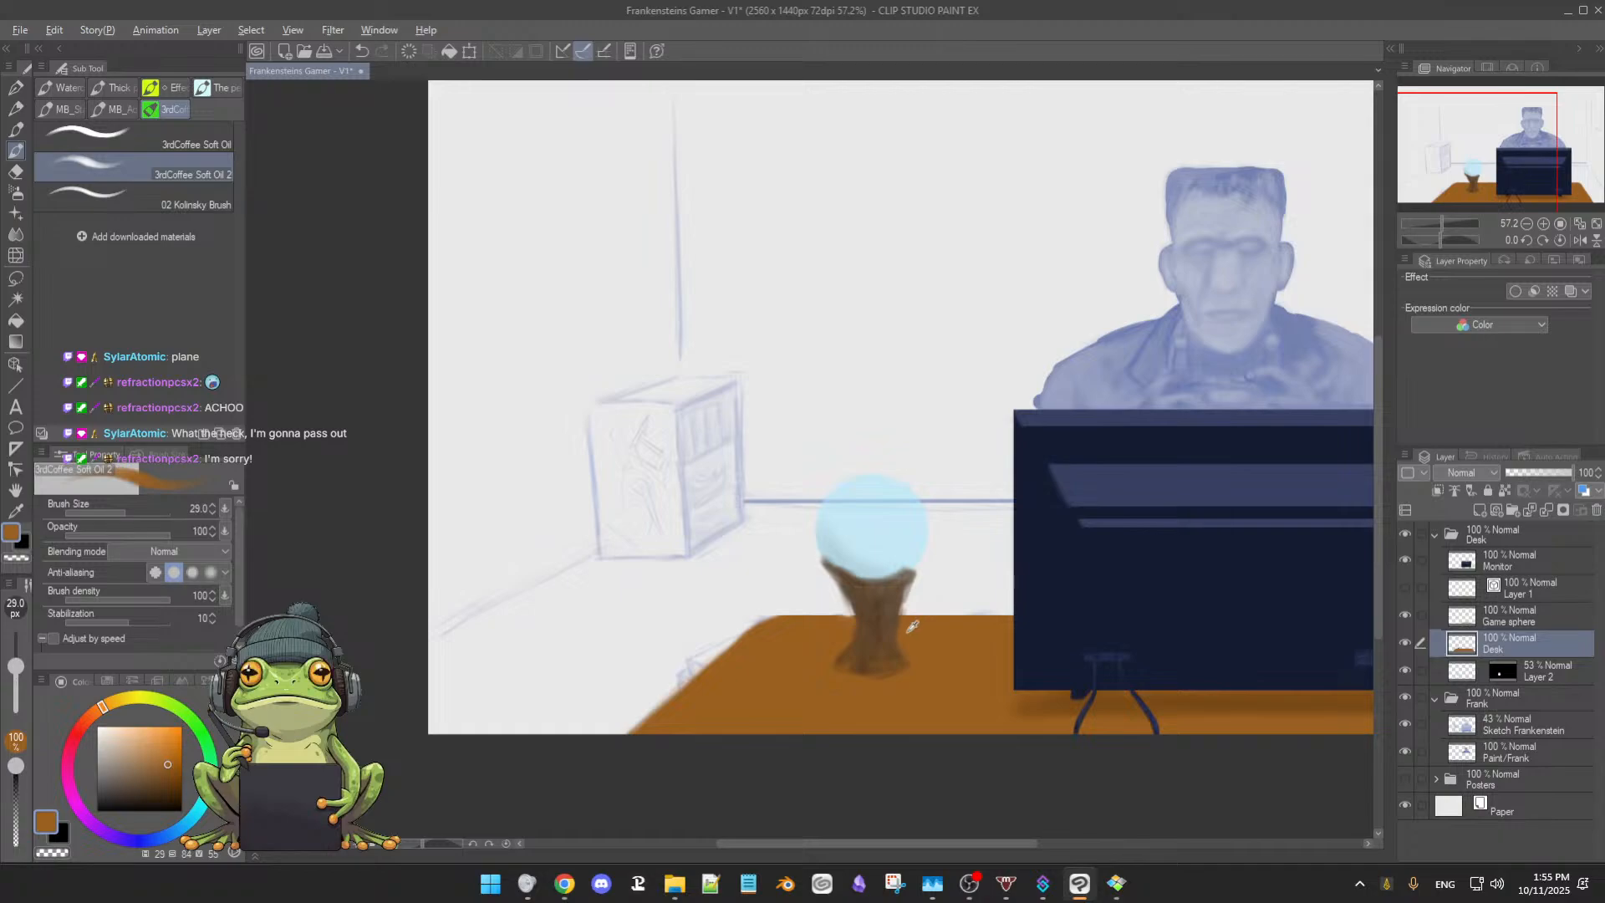
key(alt)
key(e)
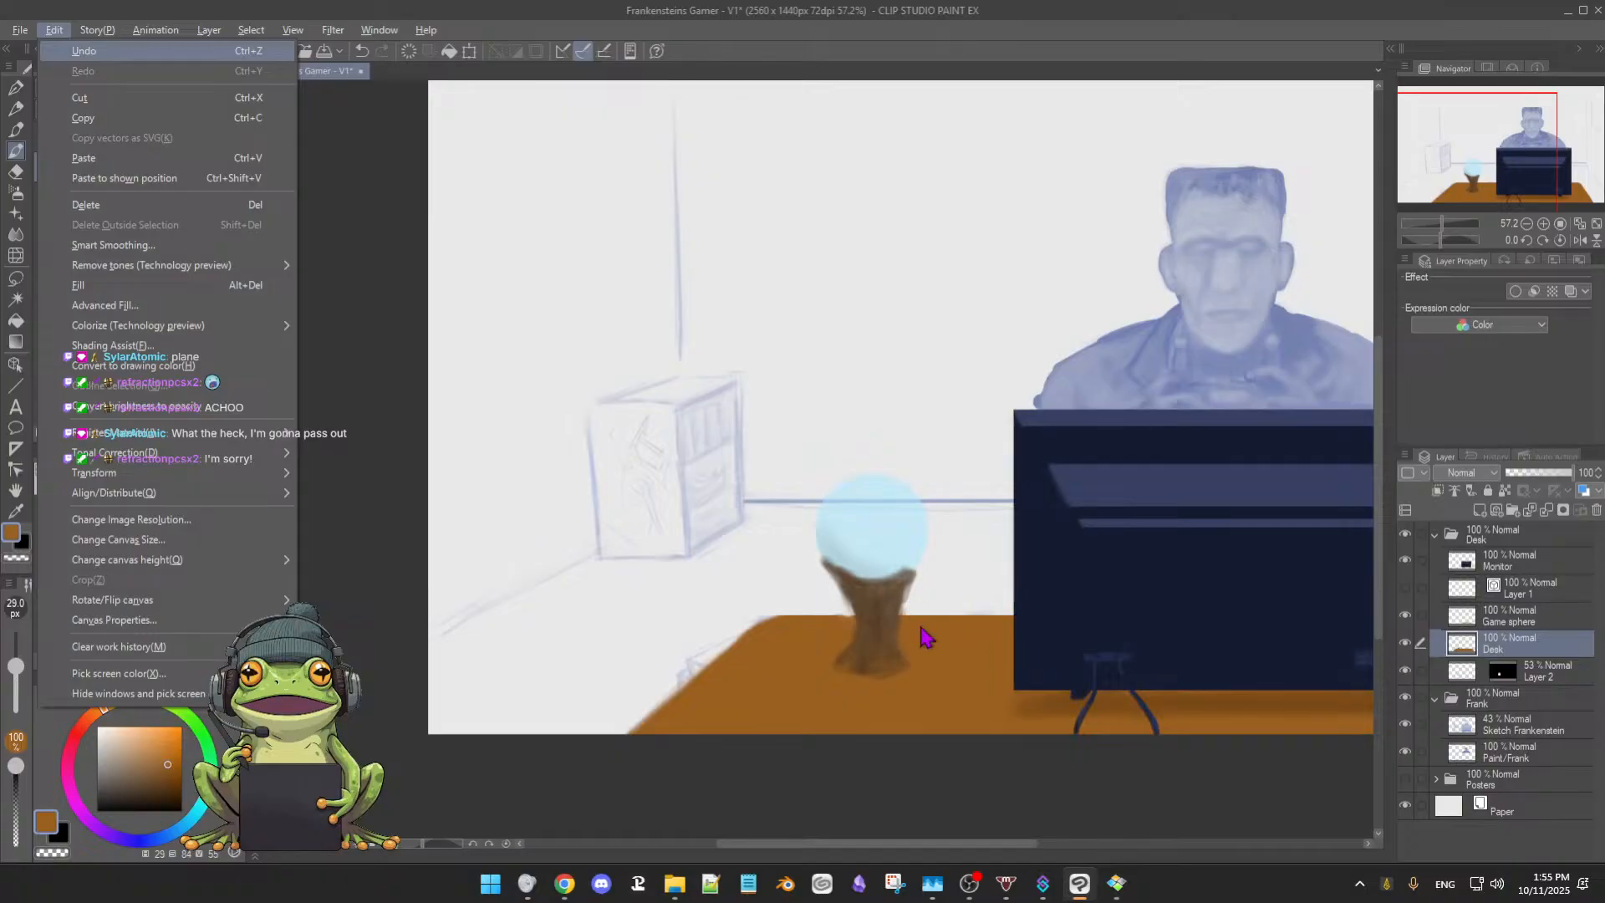
key(Escape)
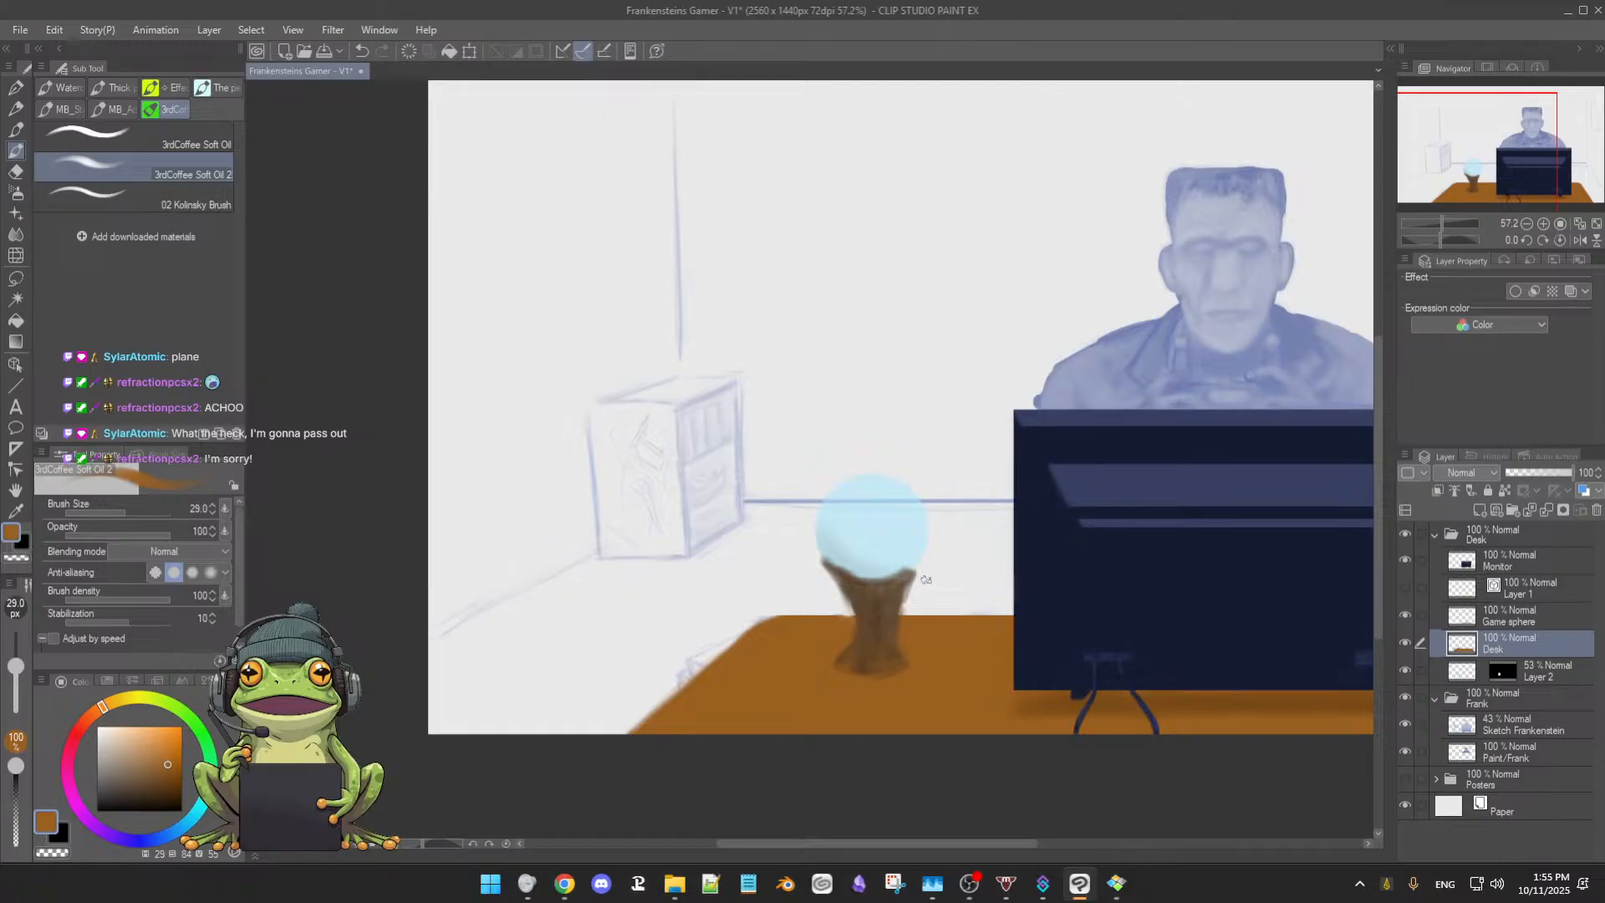
key(alt+e)
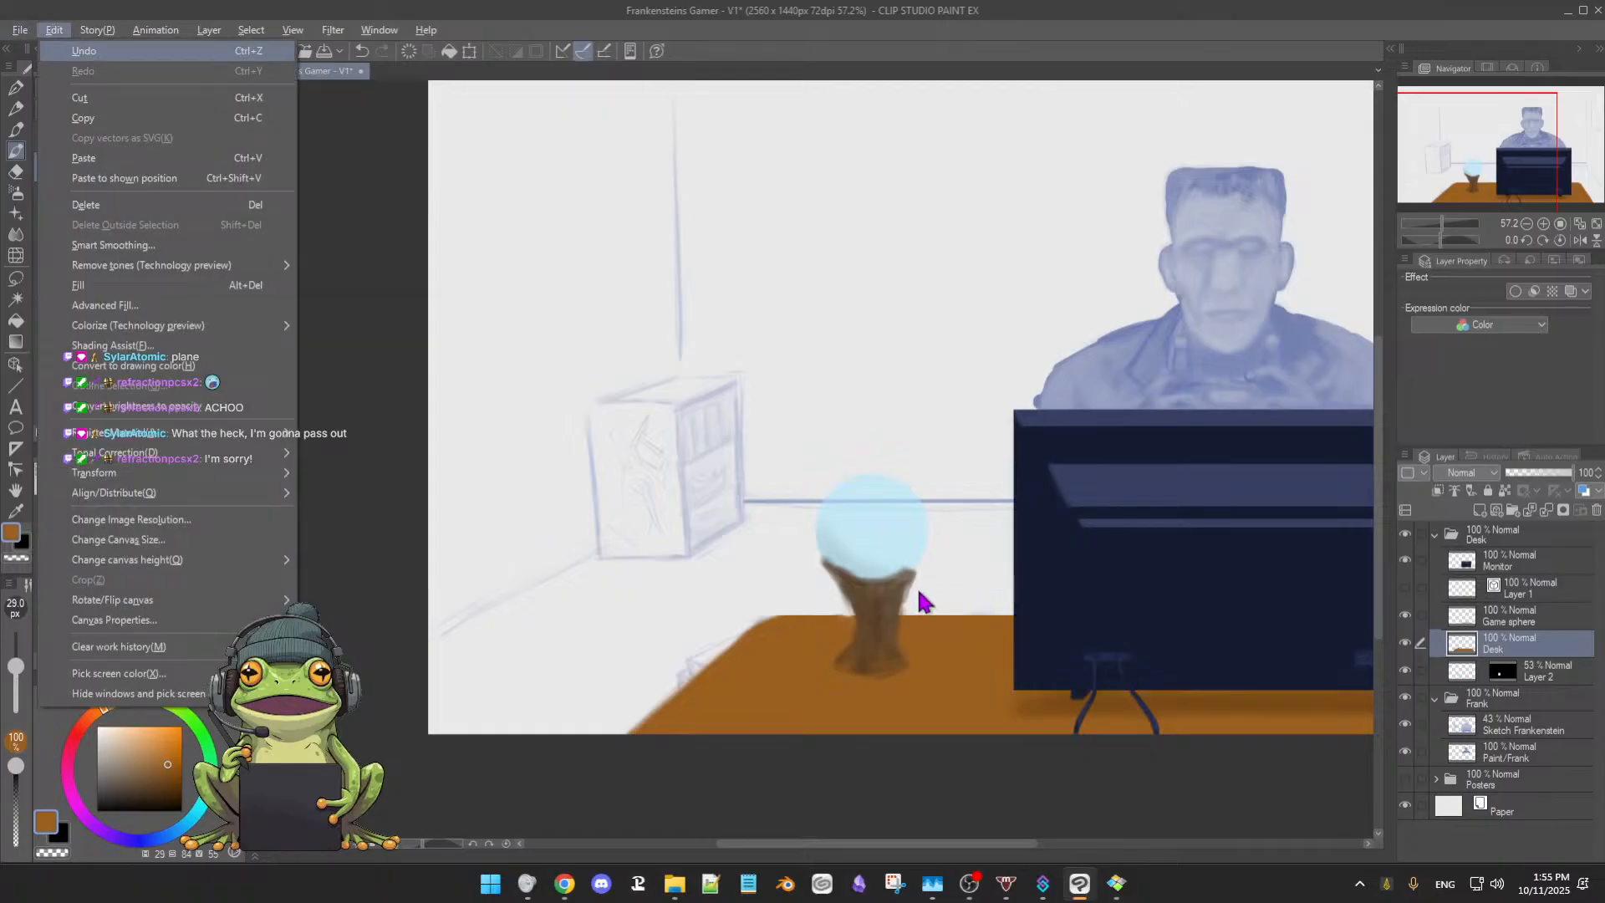
key(Escape)
key(e)
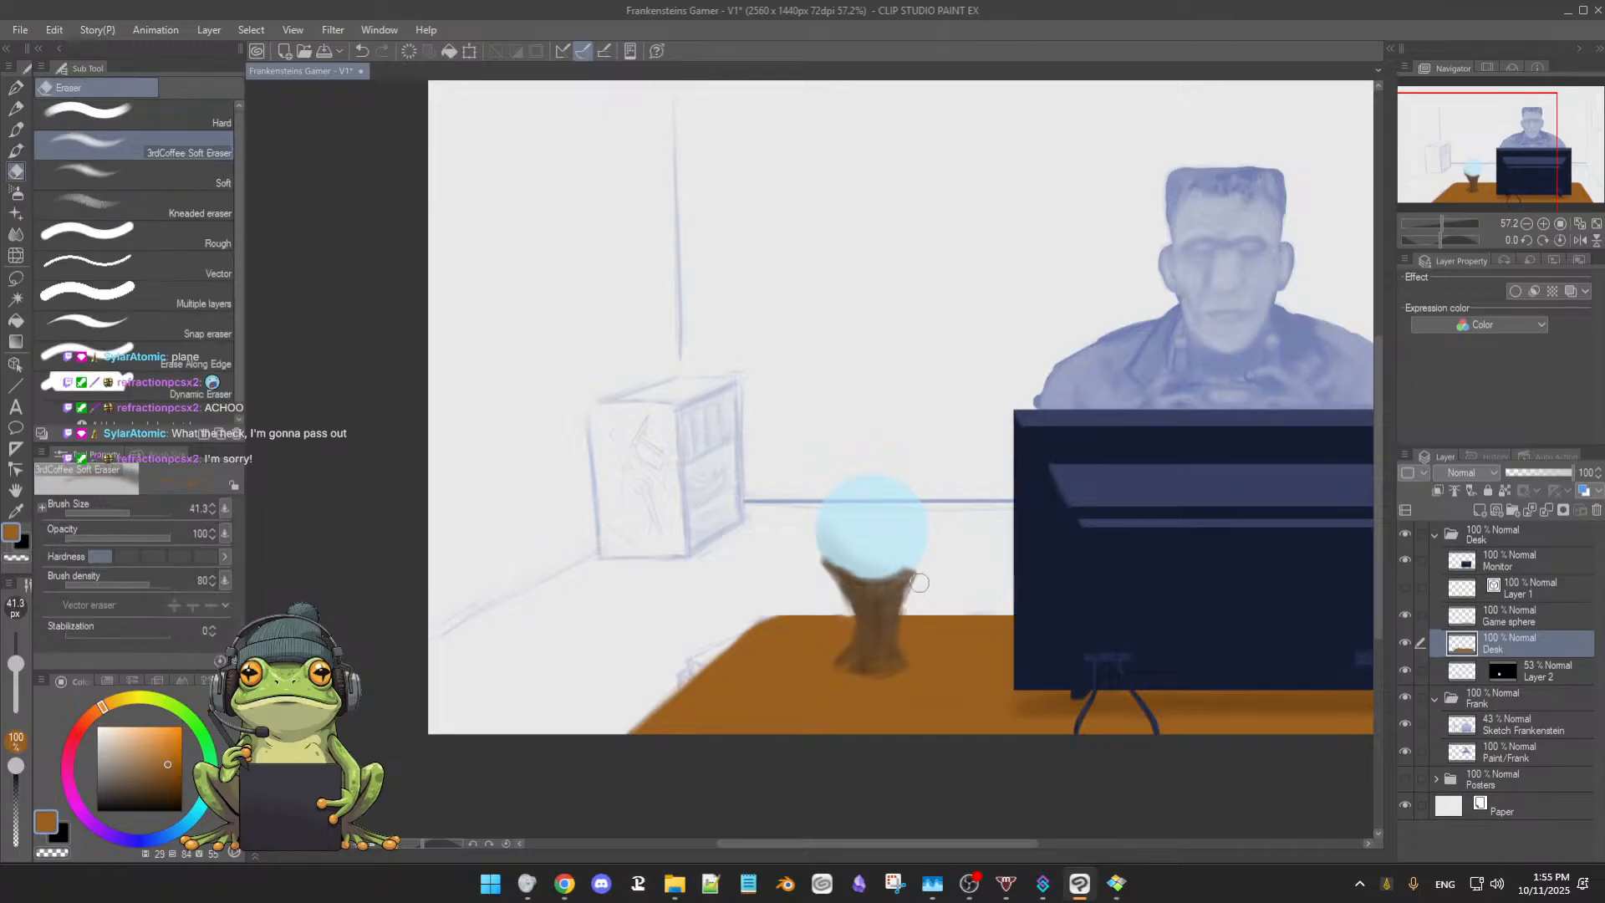
key(b)
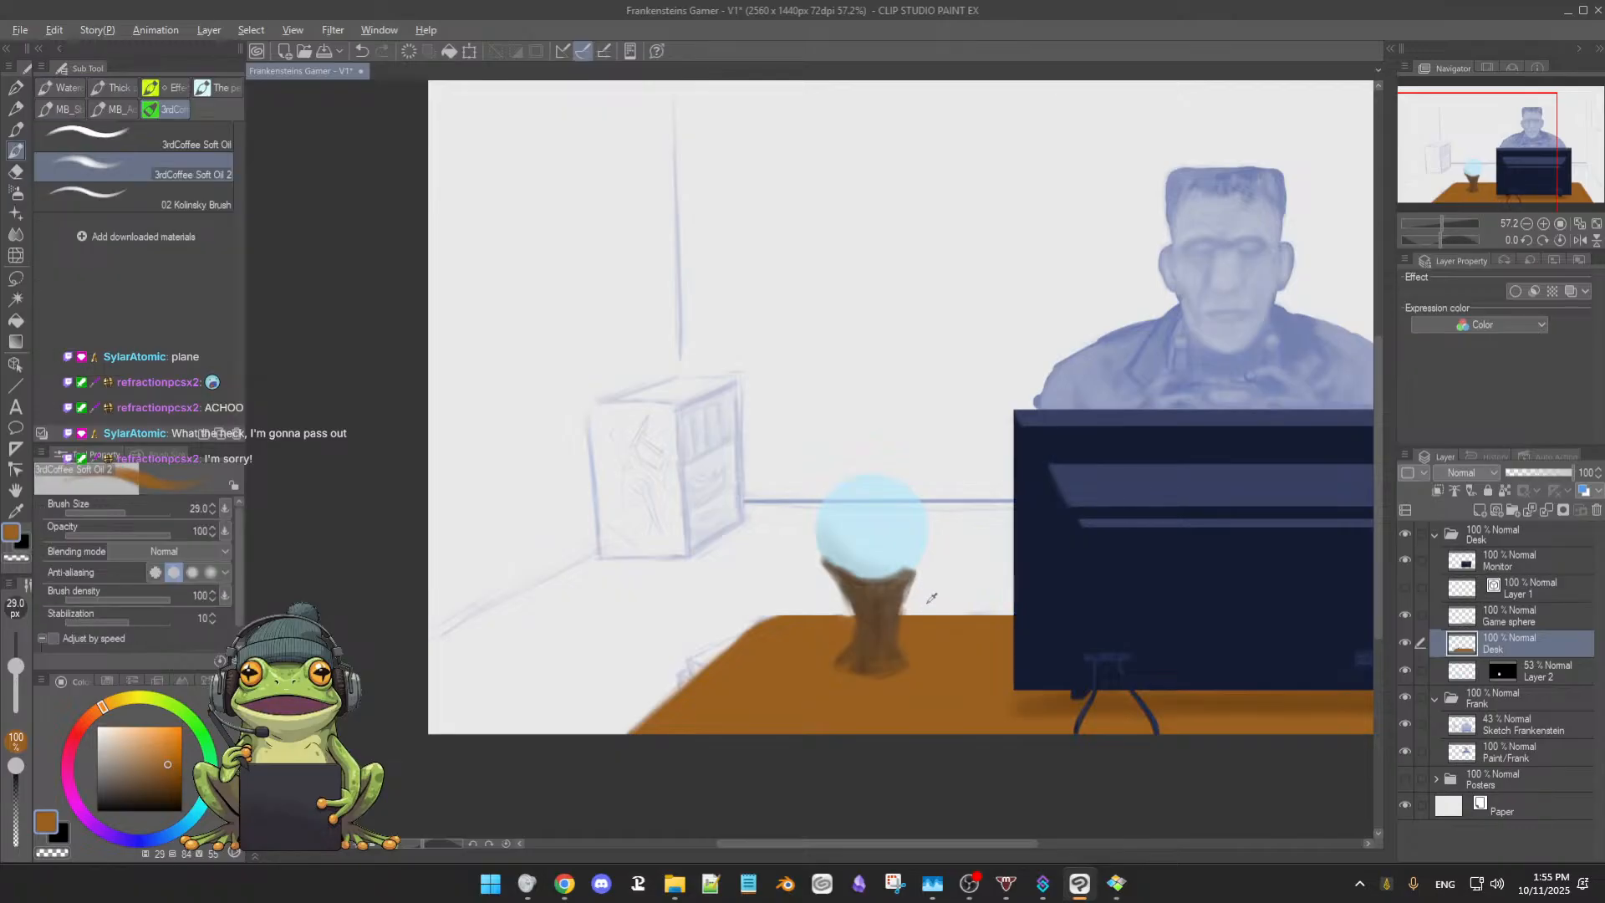
key(alt+e)
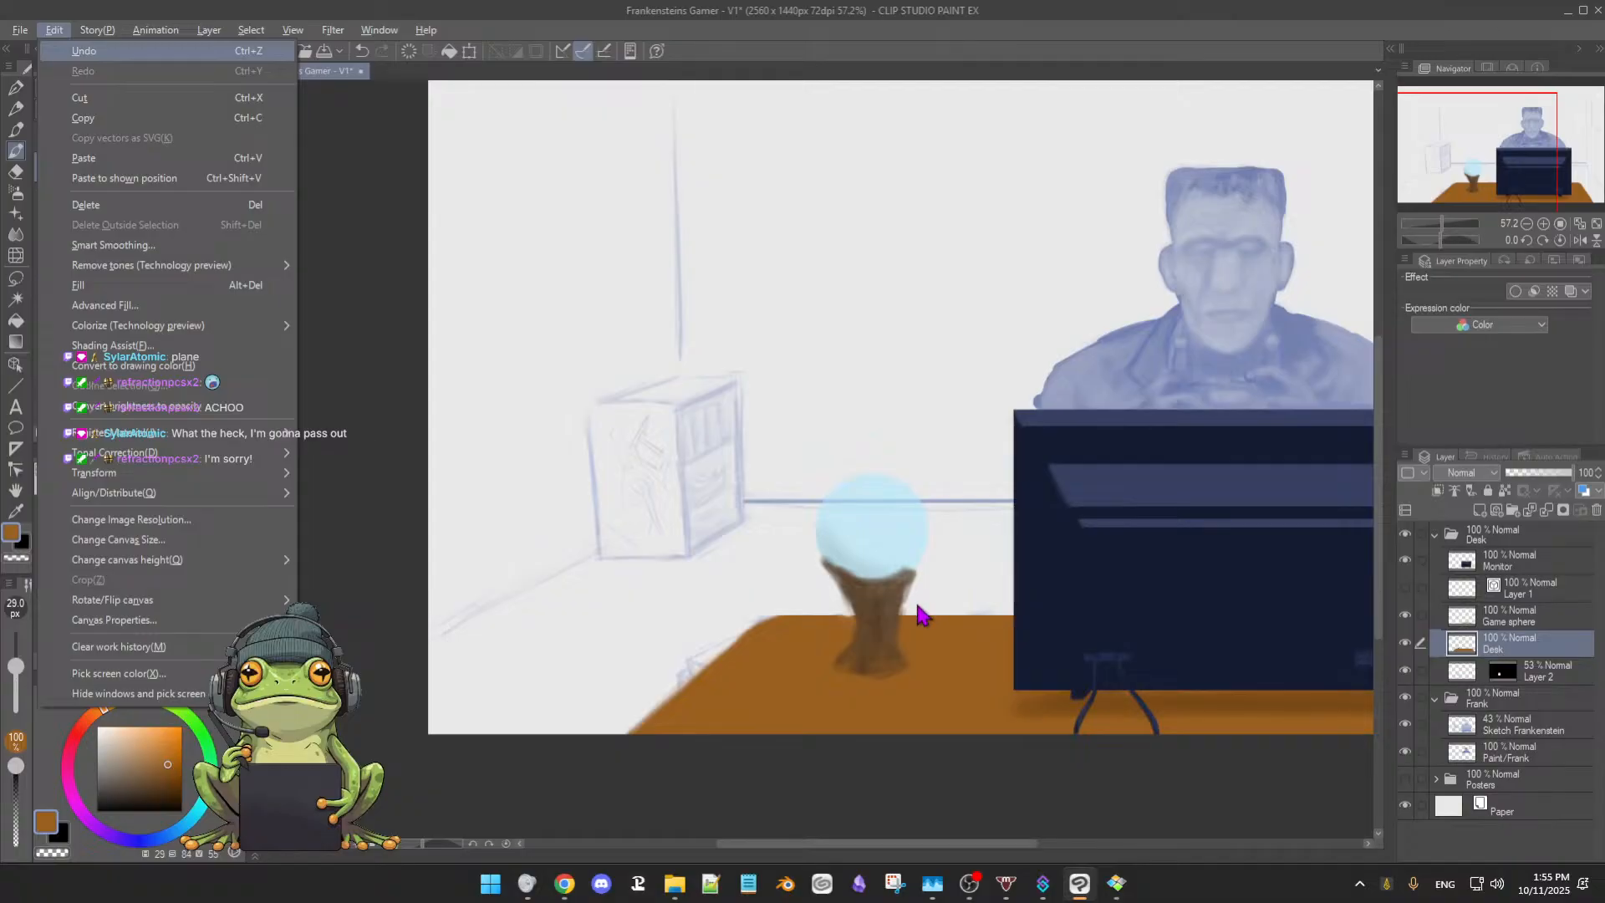
click(917, 614)
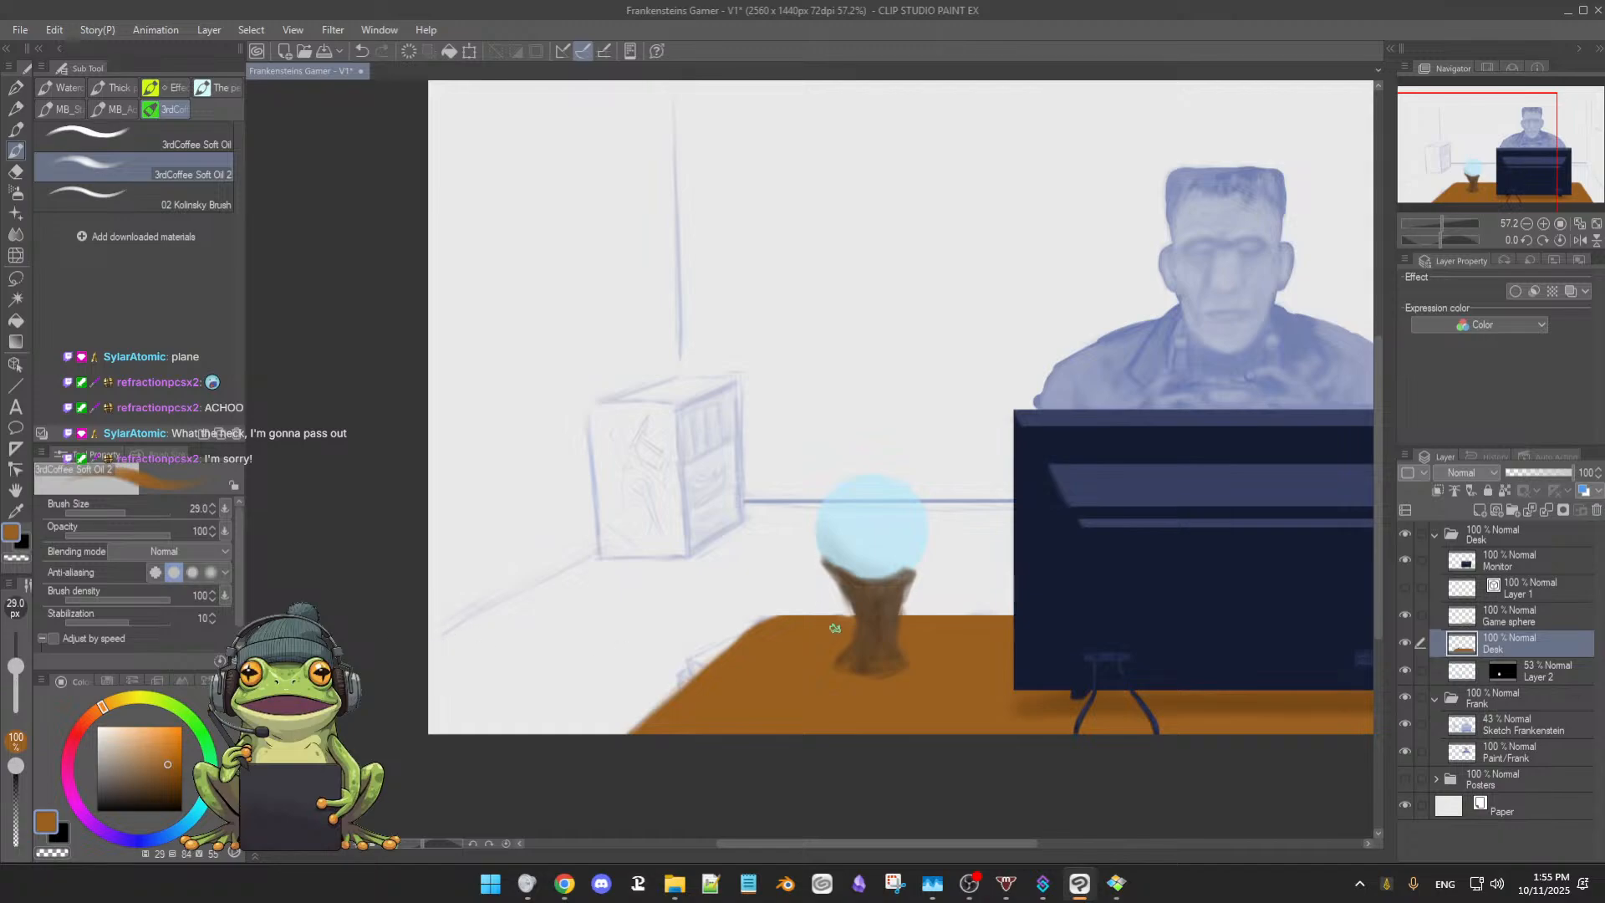
key(e)
key(b)
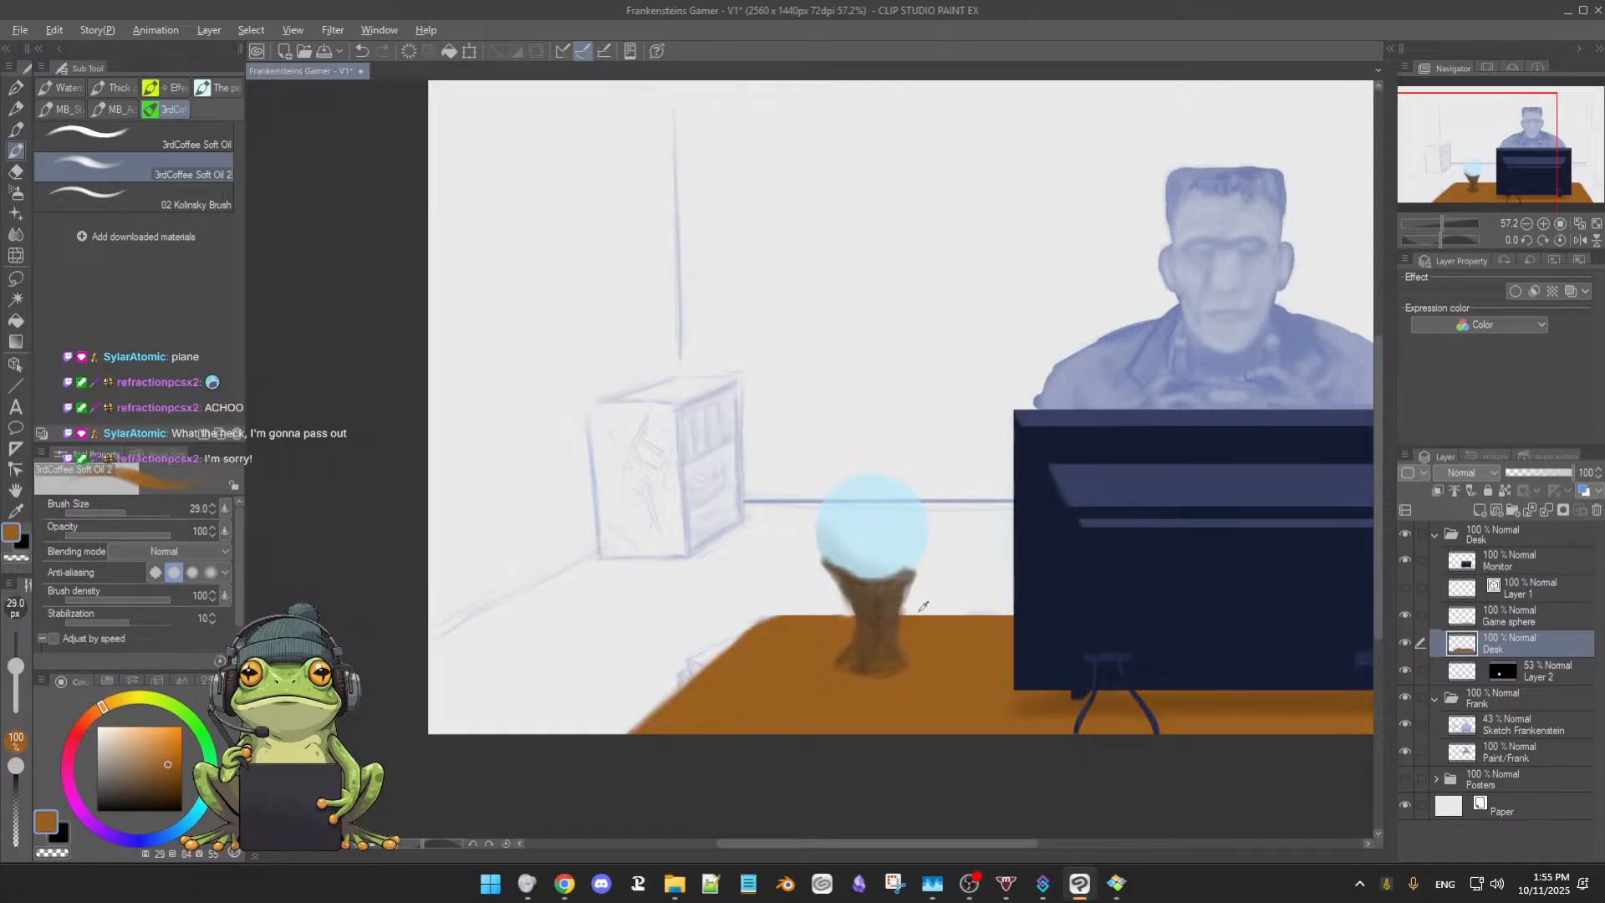
key(alt)
key(e)
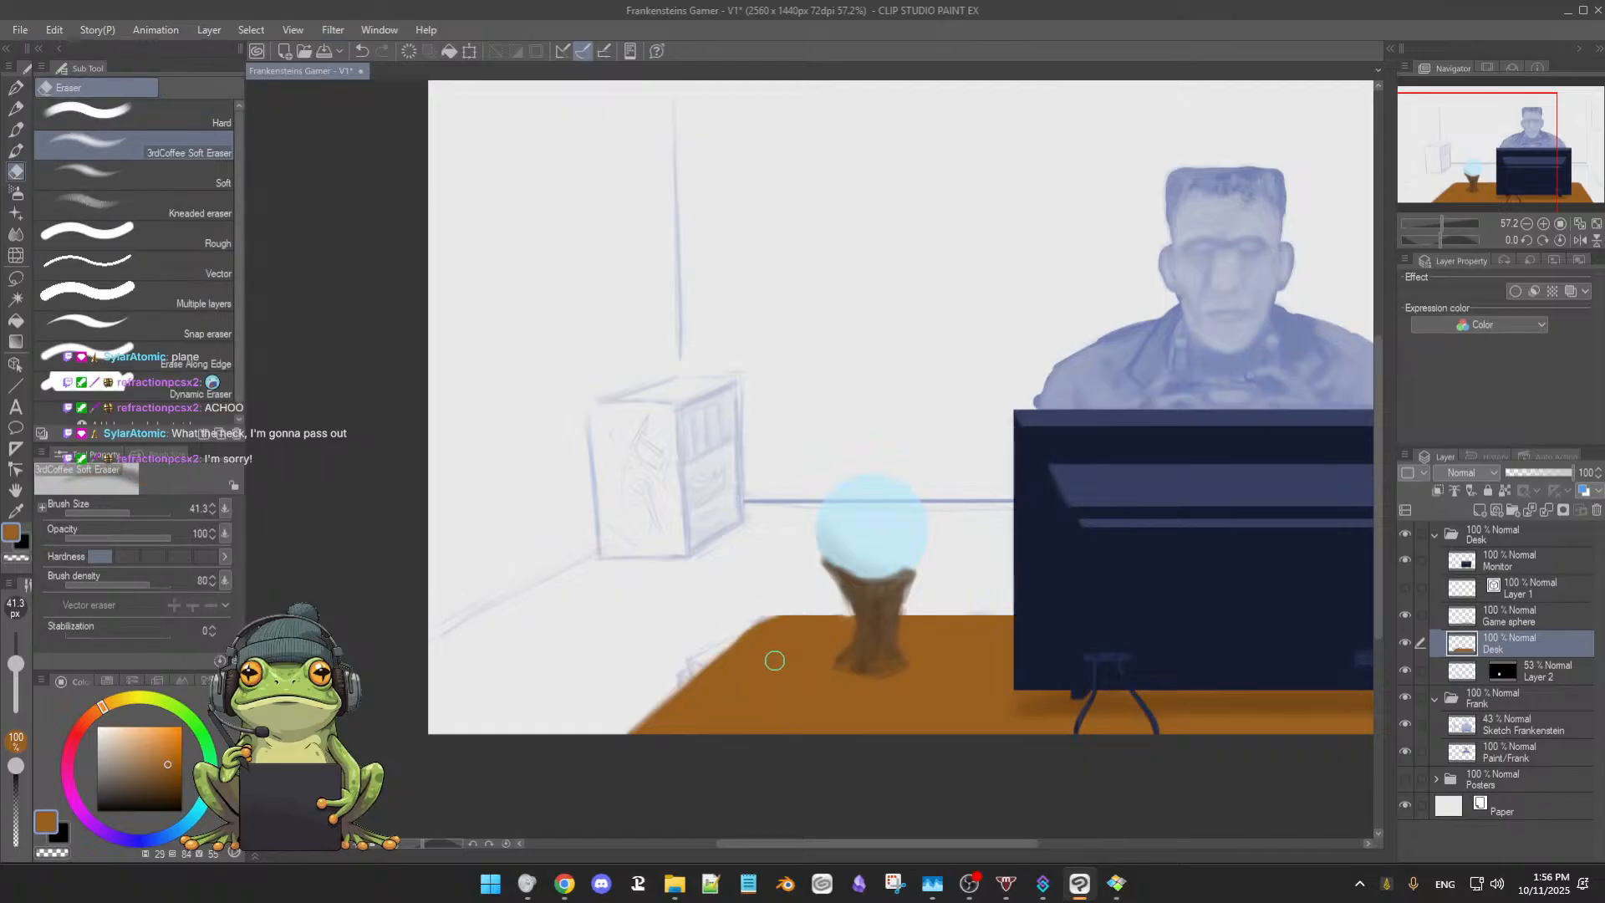
key(b)
key(alt)
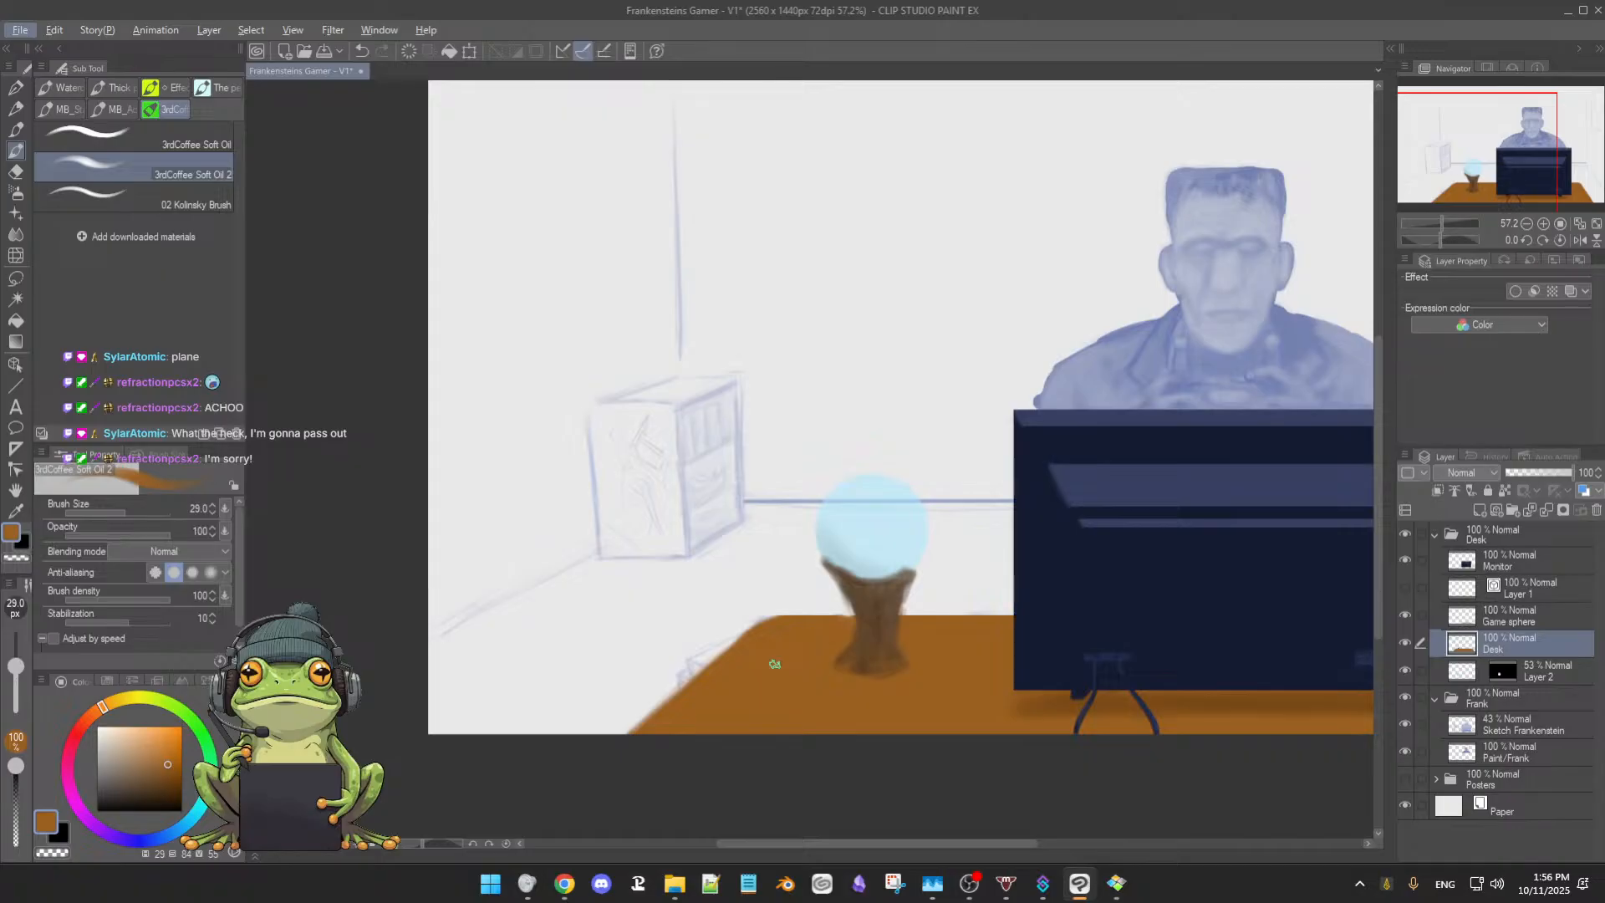
key(e)
click(794, 800)
key(alt)
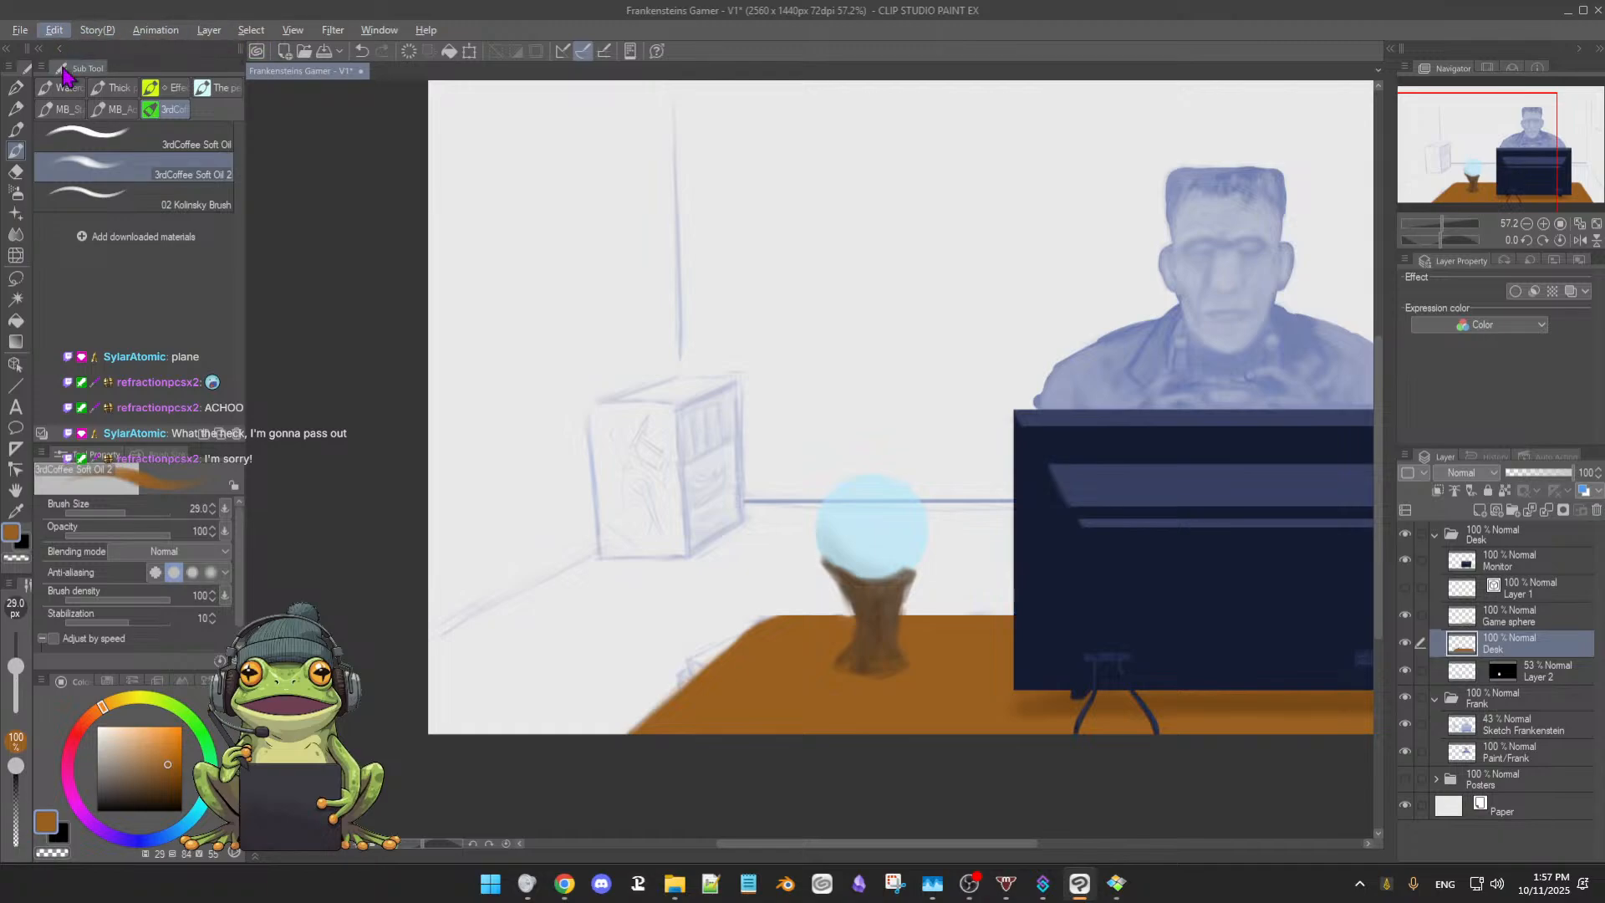
key(alt+e)
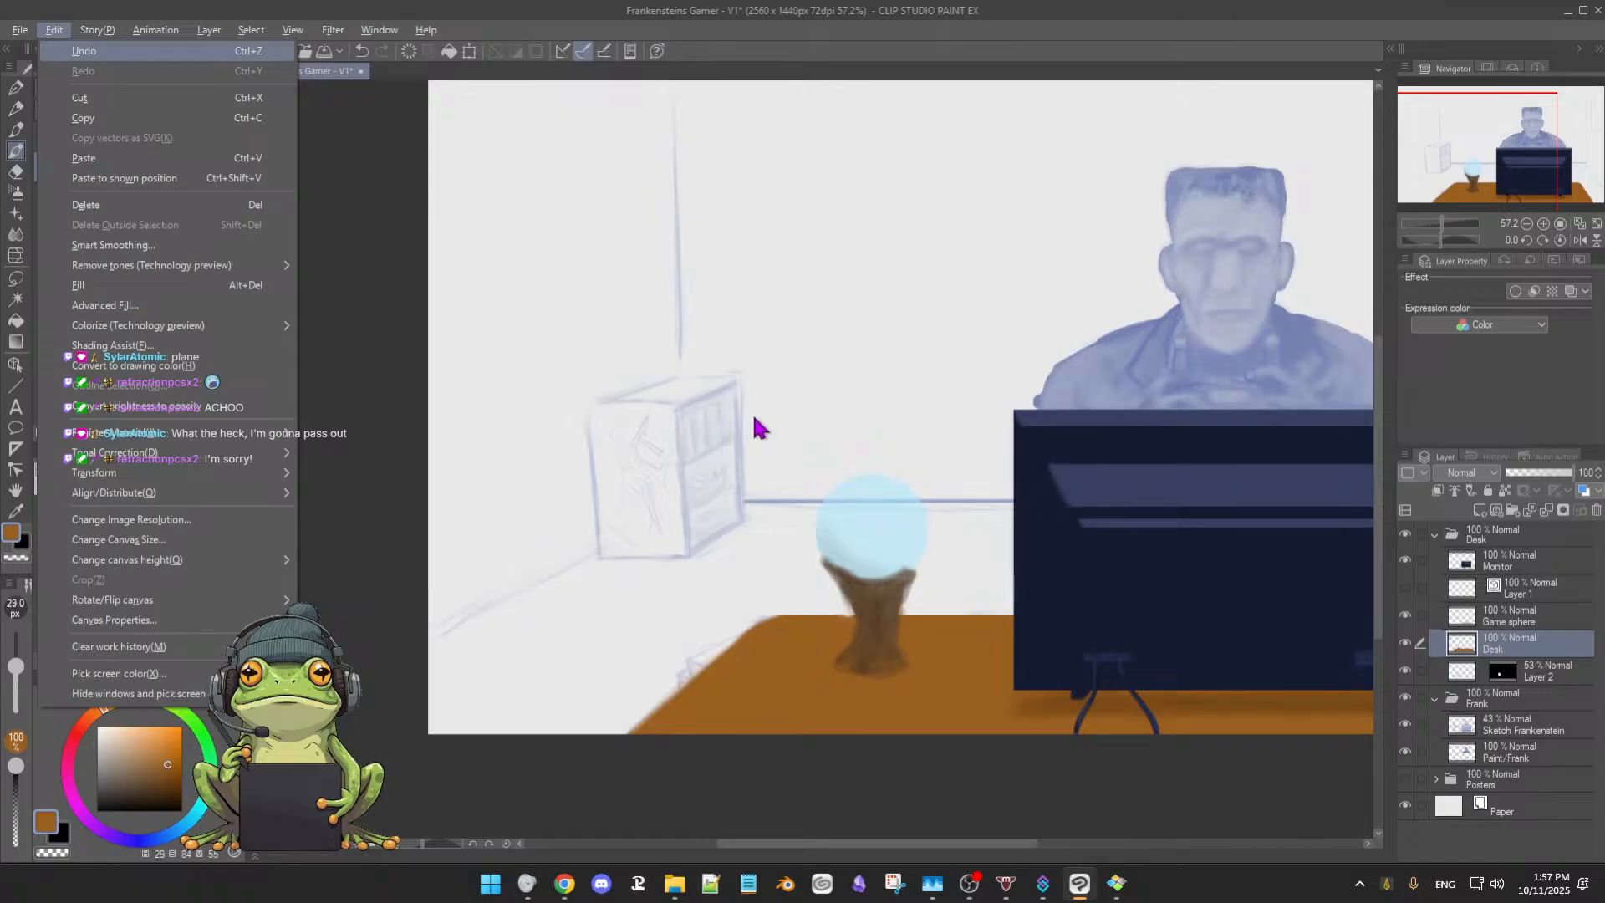
click(402, 555)
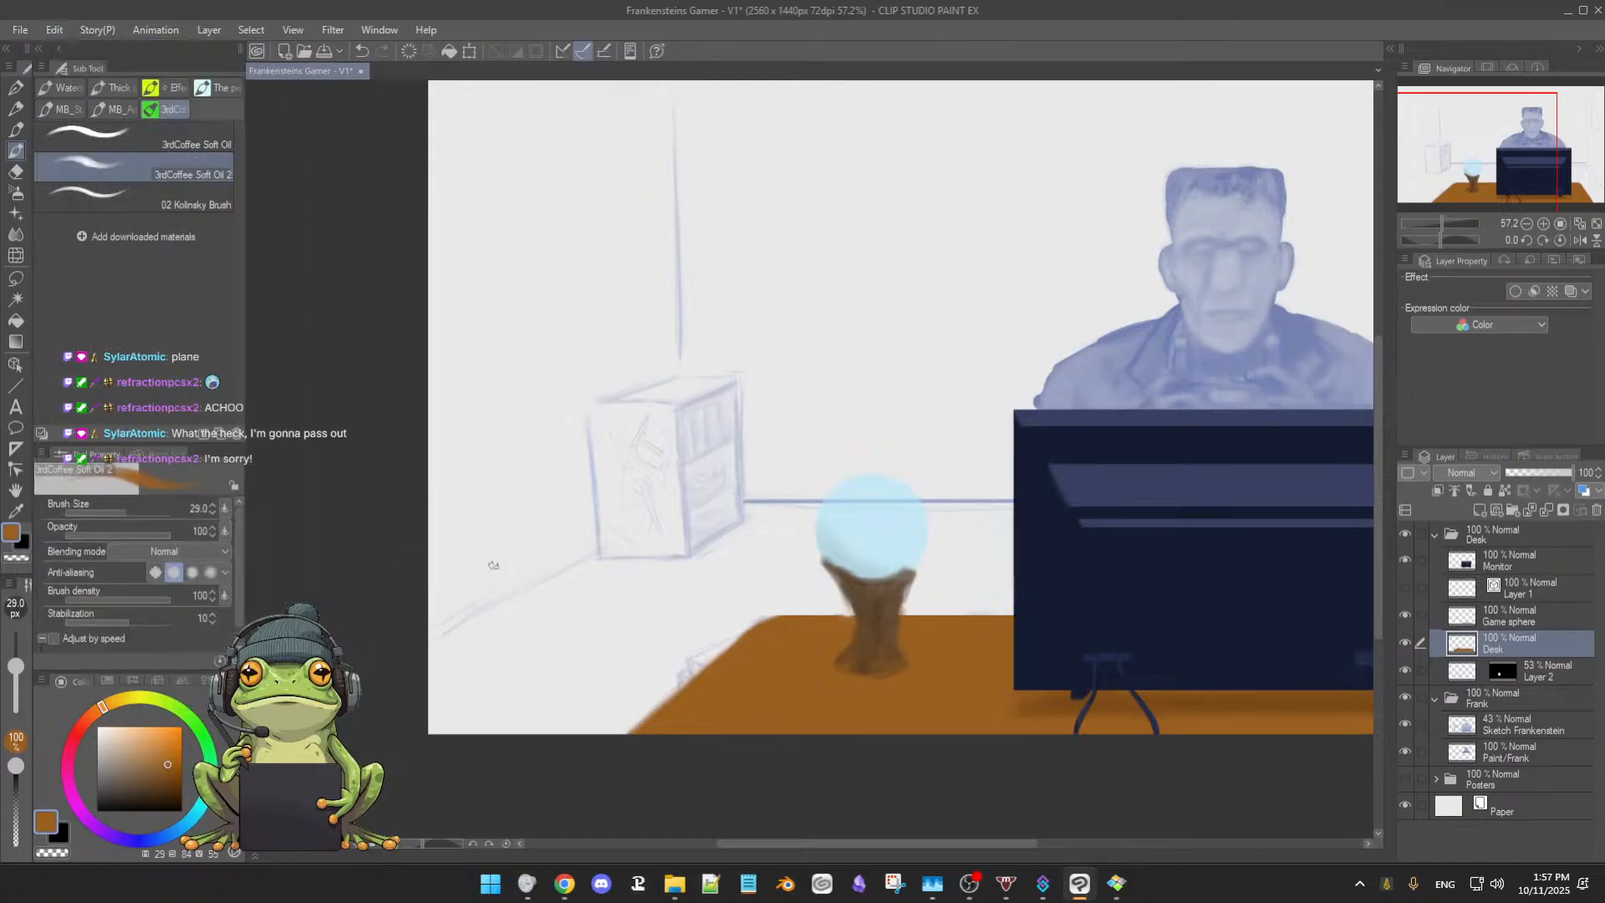
Sample the off-white wall colour beside the stand for the 3rdCoffee Soft Oil 2 brush
alt+click(932, 599)
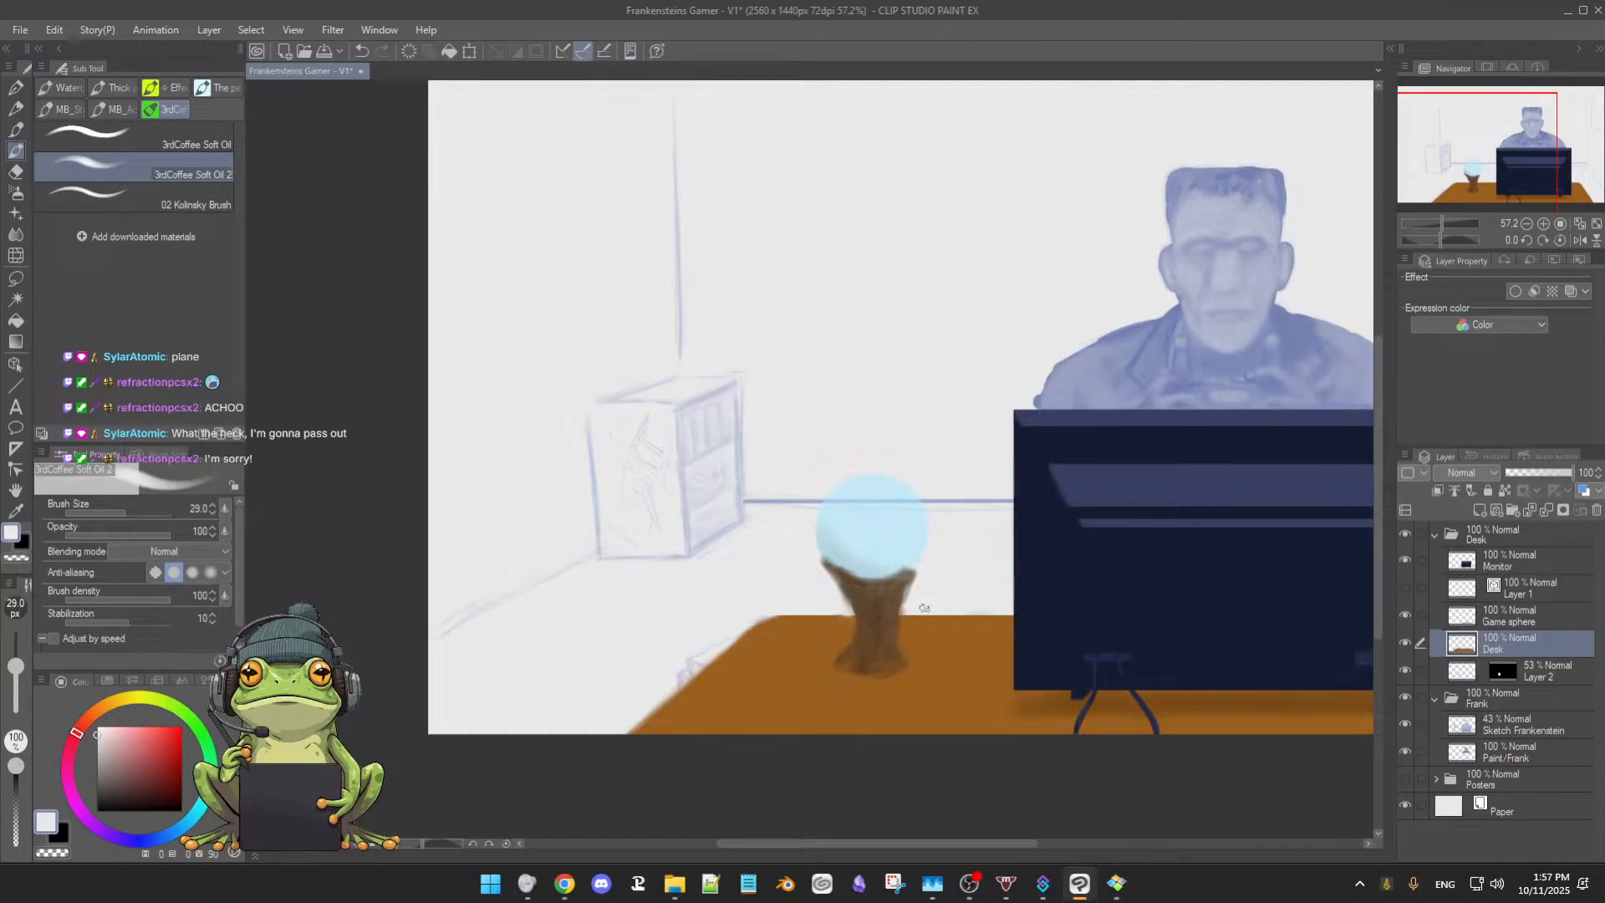
key(e)
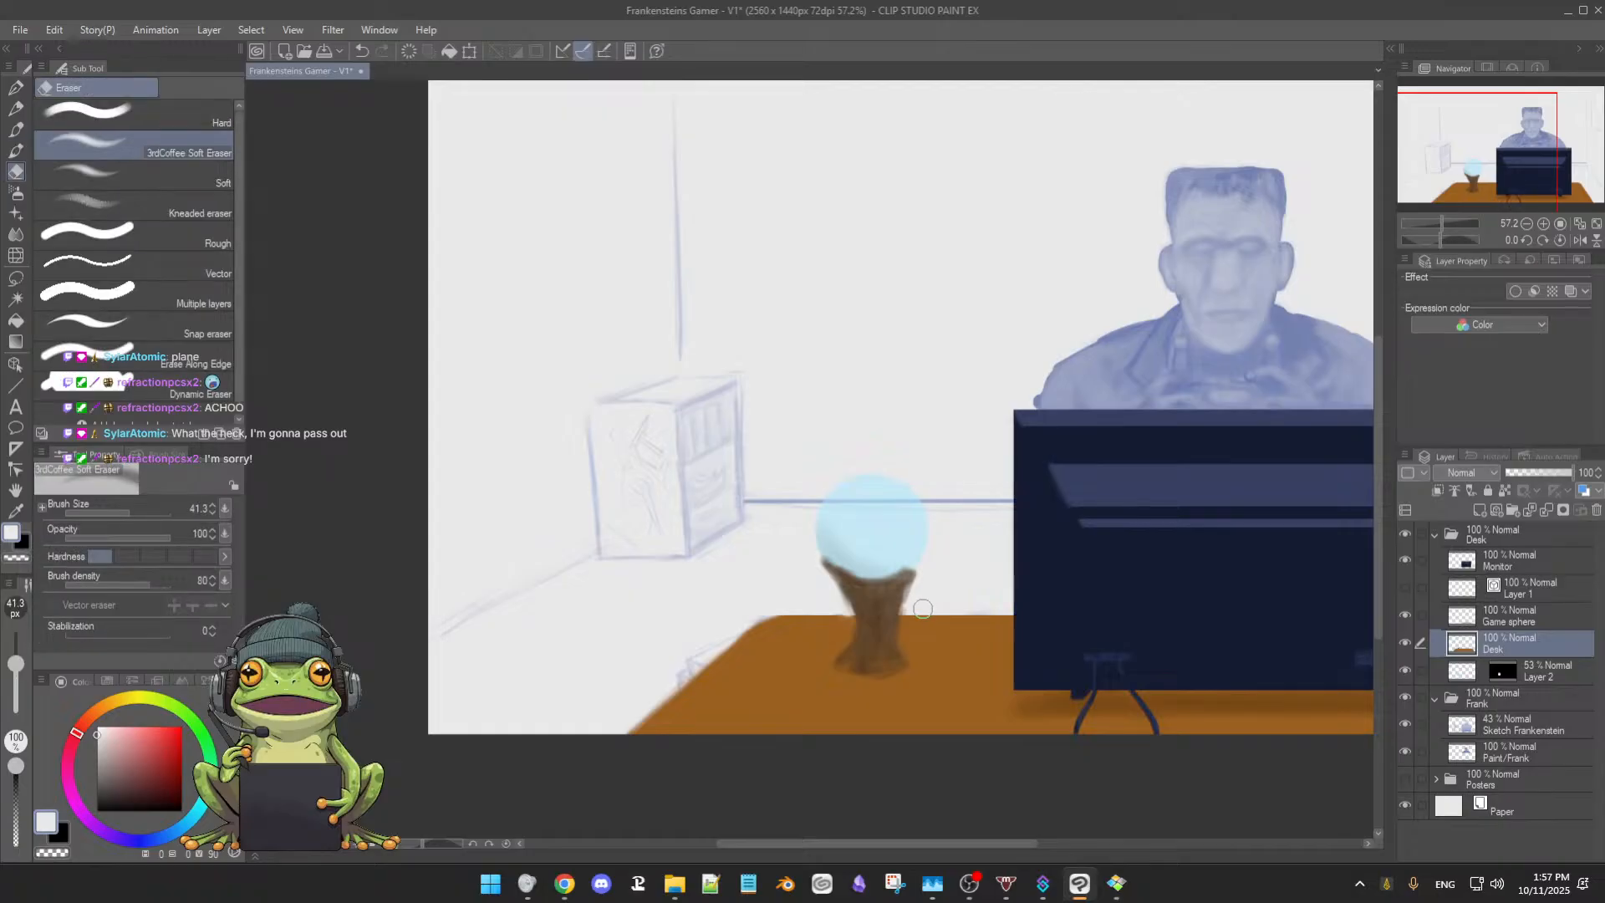
key(b)
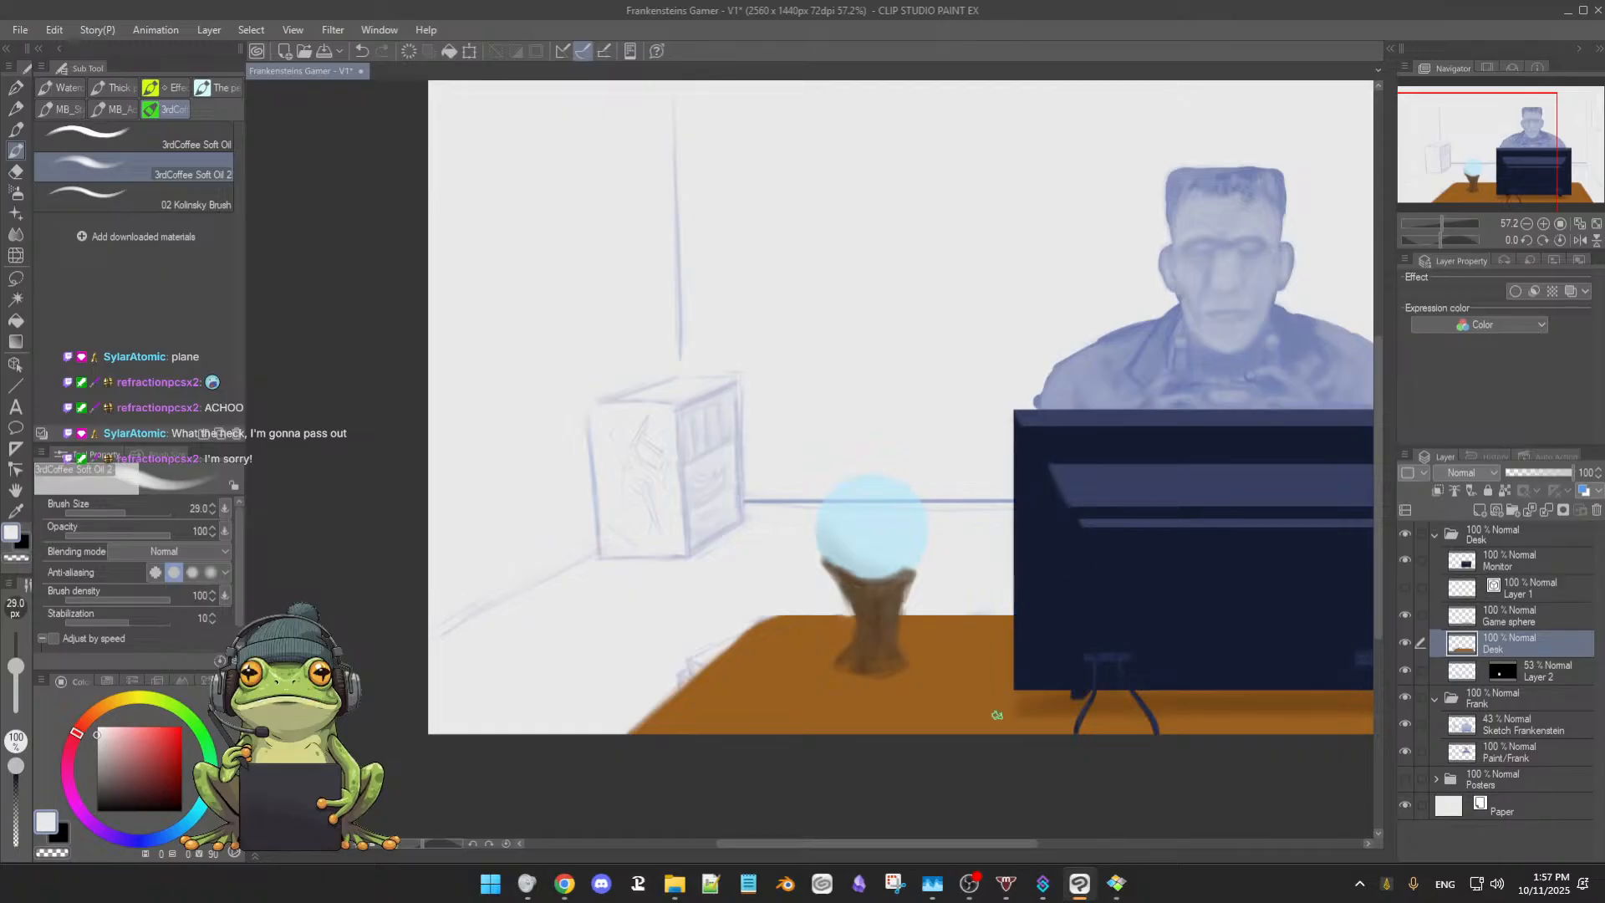
Refine the stand's upper rim and stem with browns sampled from it, using 3rdCoffee Soft Oil 2 at size 29.0
drag(983, 743, 917, 777)
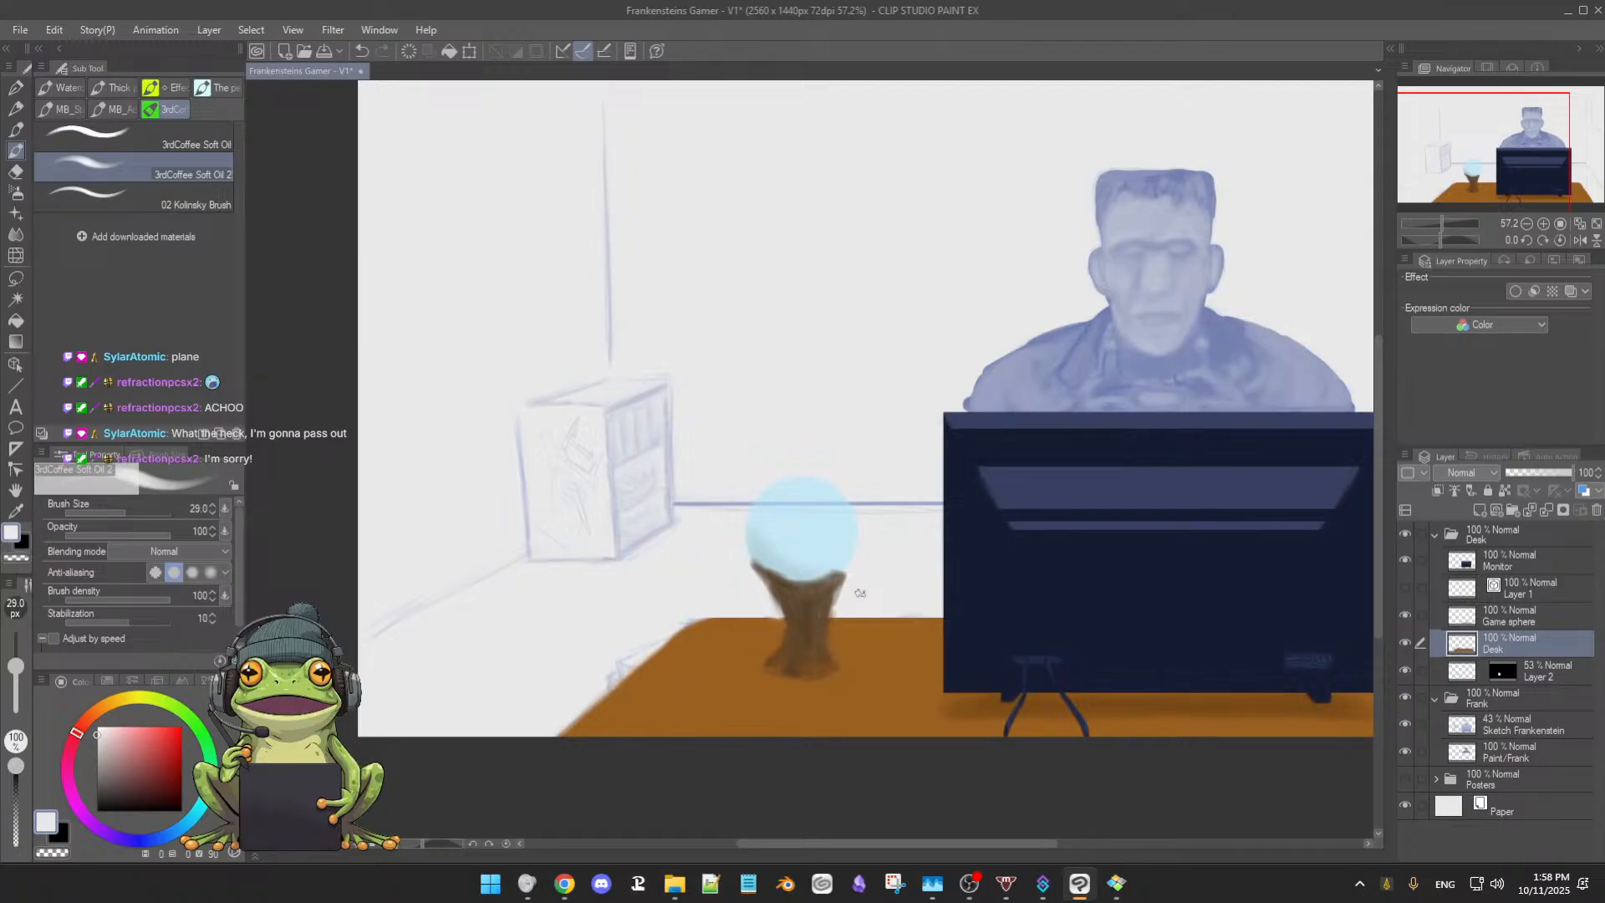
key(e)
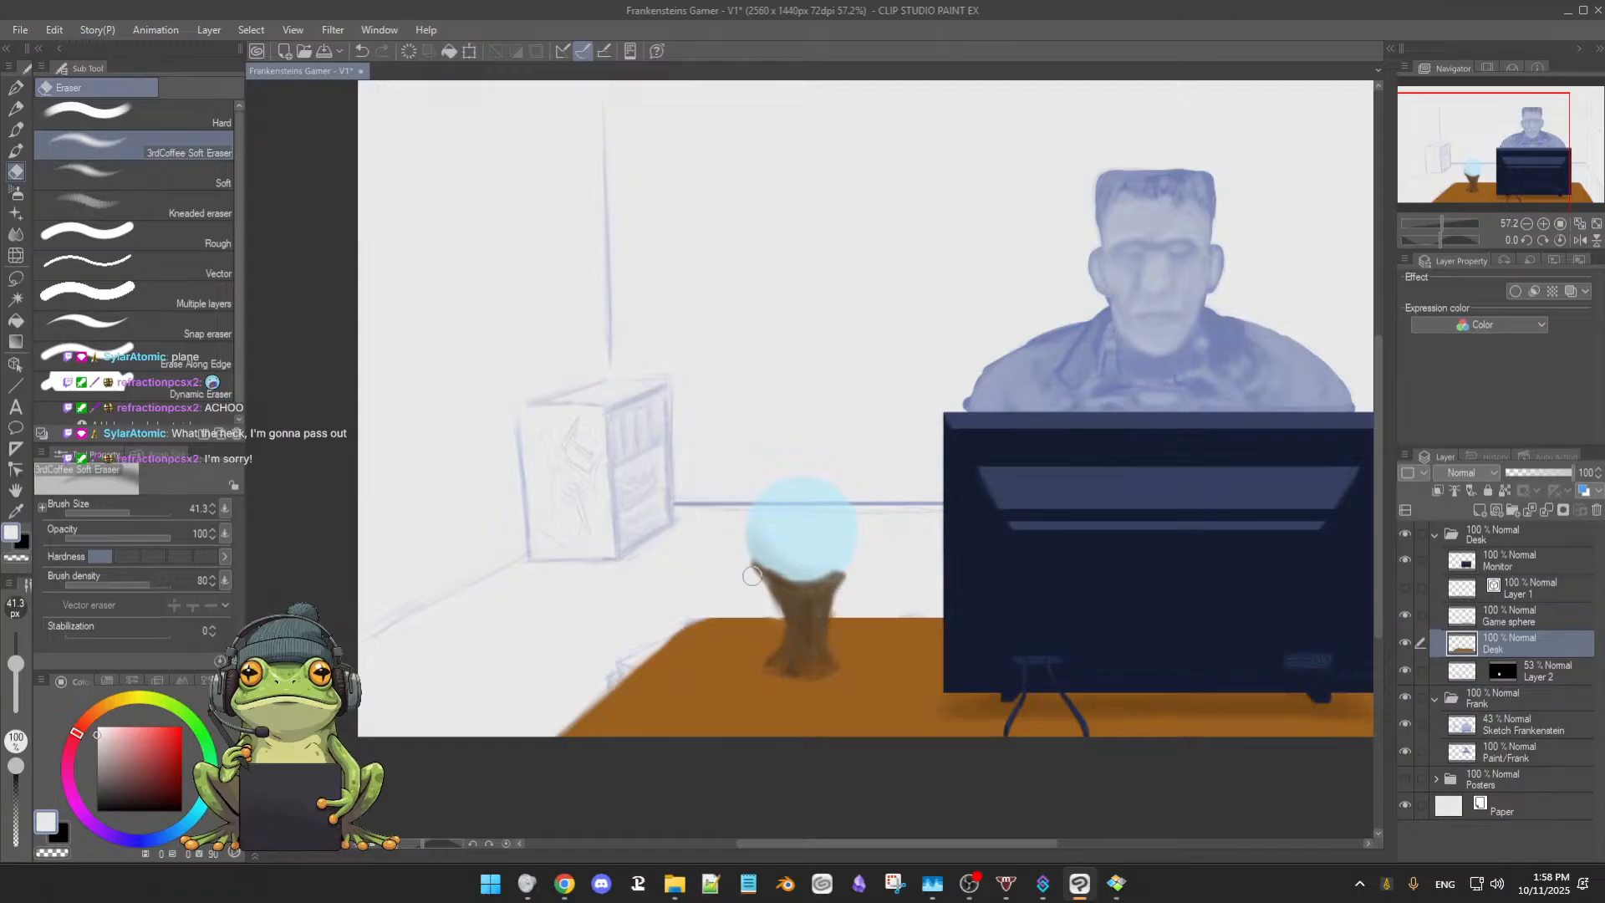
key(b)
alt+click(790, 604)
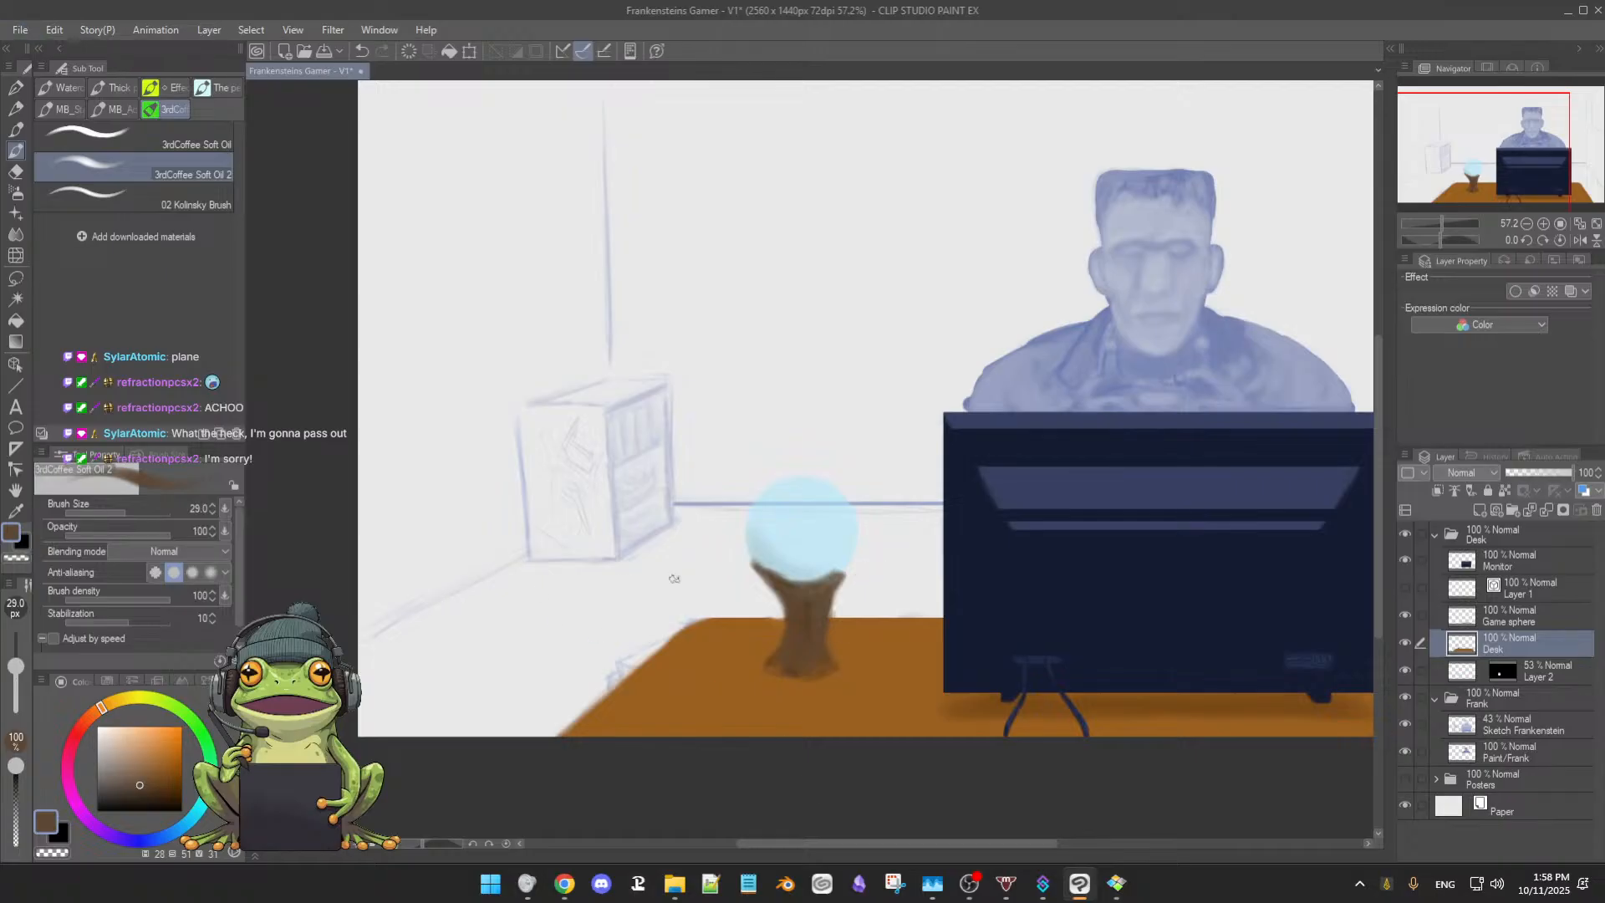
alt+click(825, 577)
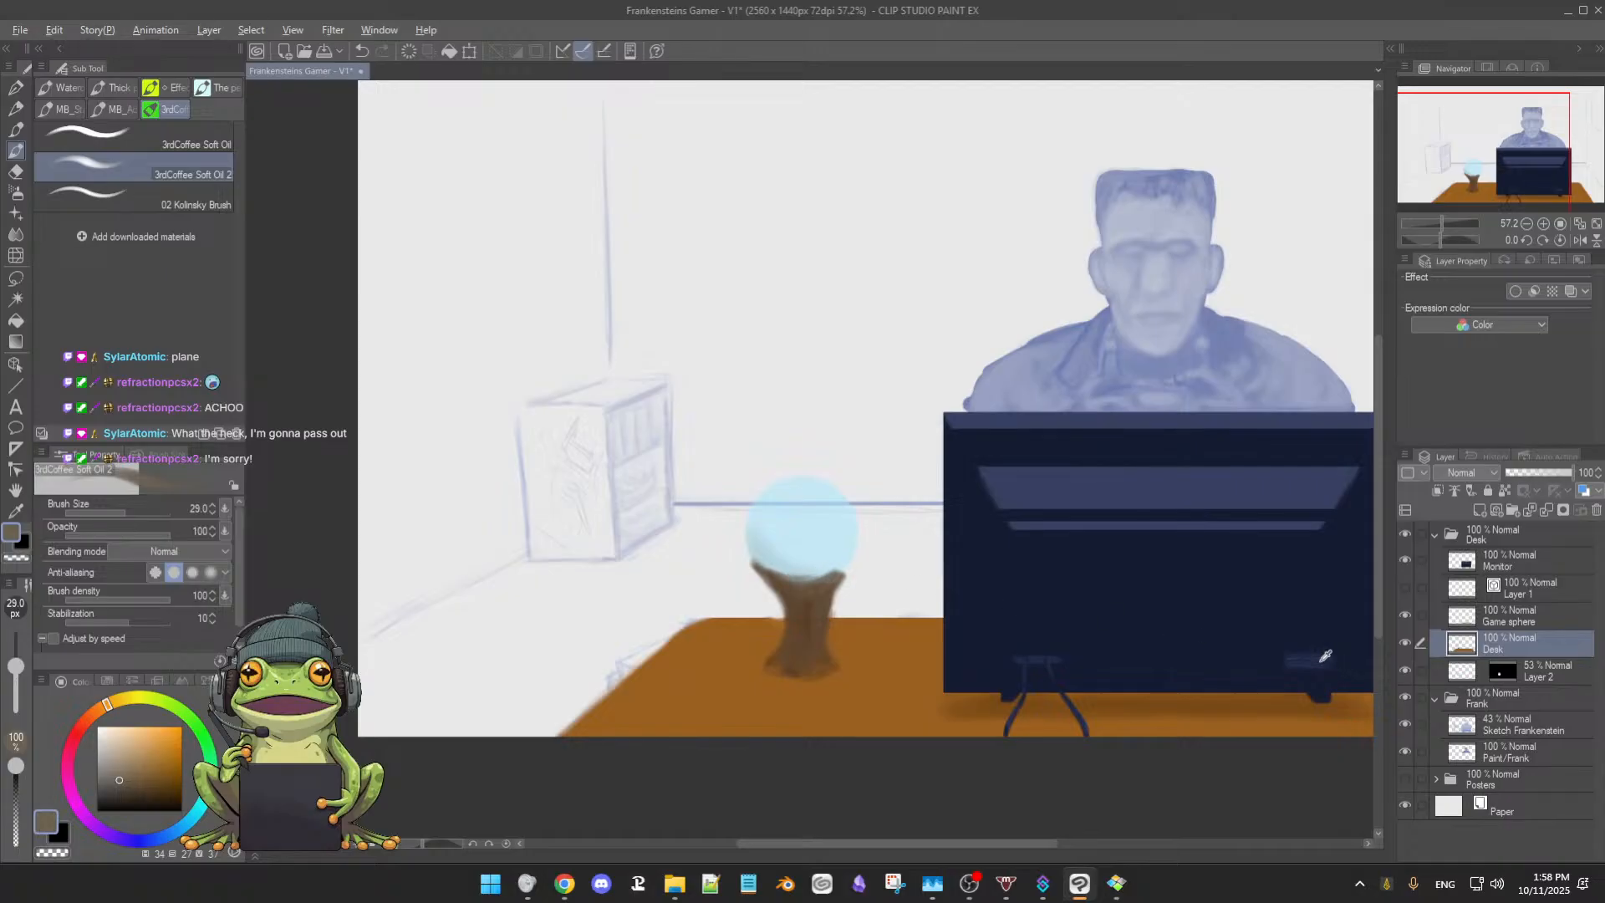
alt+click(799, 639)
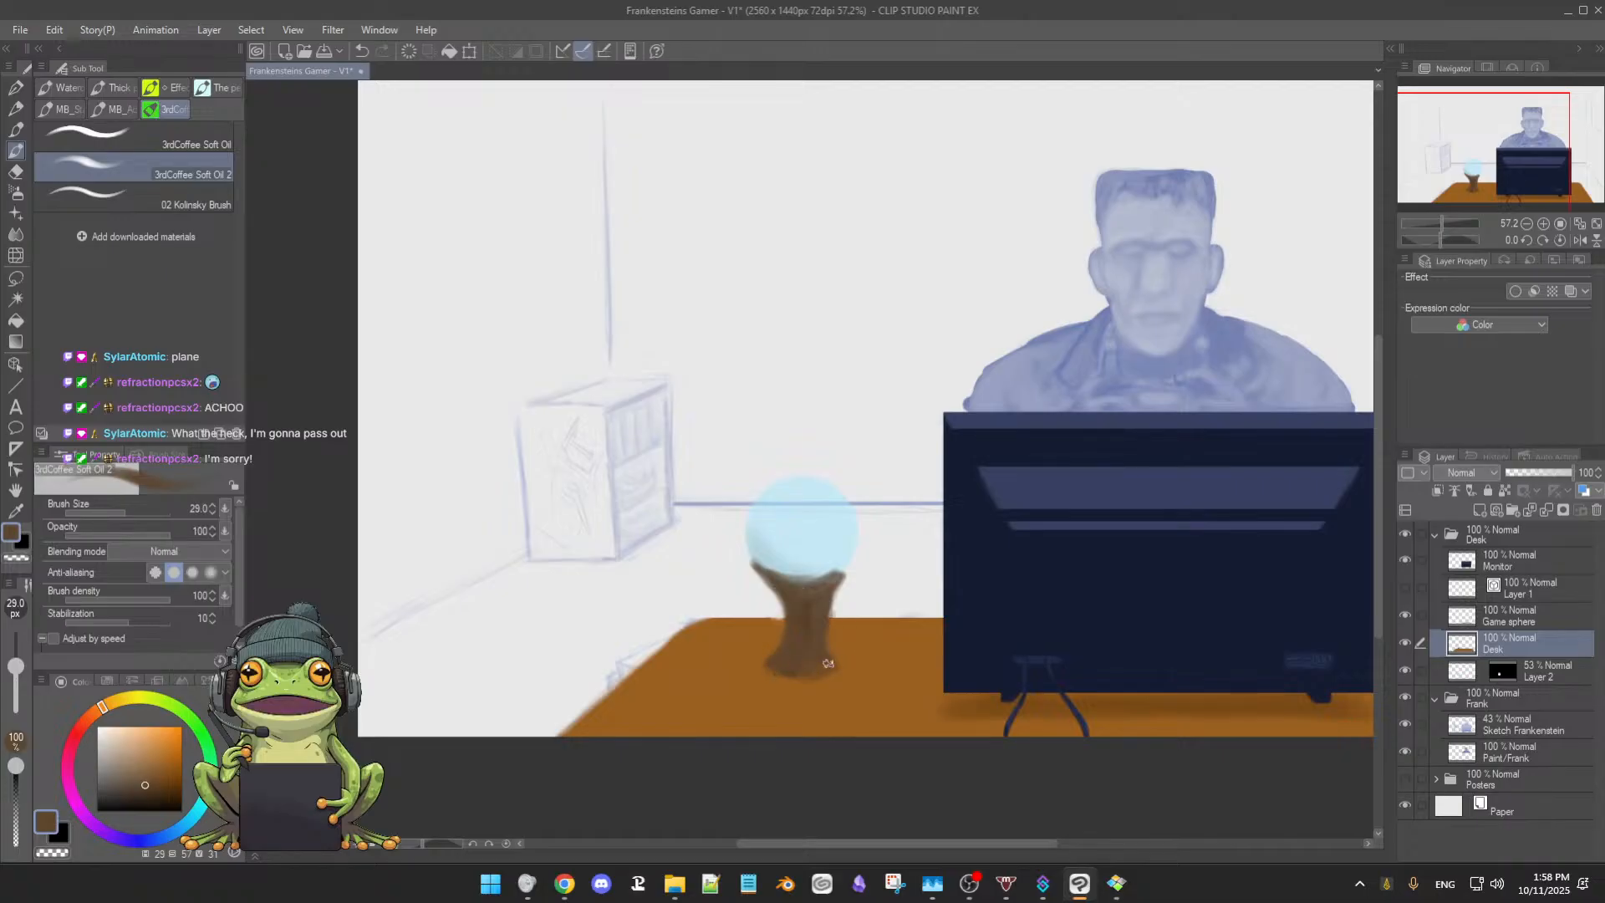
Set the brush size to 36.6 and broaden the stand's foot and rim with brown sampled from its stem
mouse_move(800, 666)
ctrl+alt+mouse_down()
mouse_move(813, 669)
mouse_move(800, 650)
ctrl+alt+mouse_up()
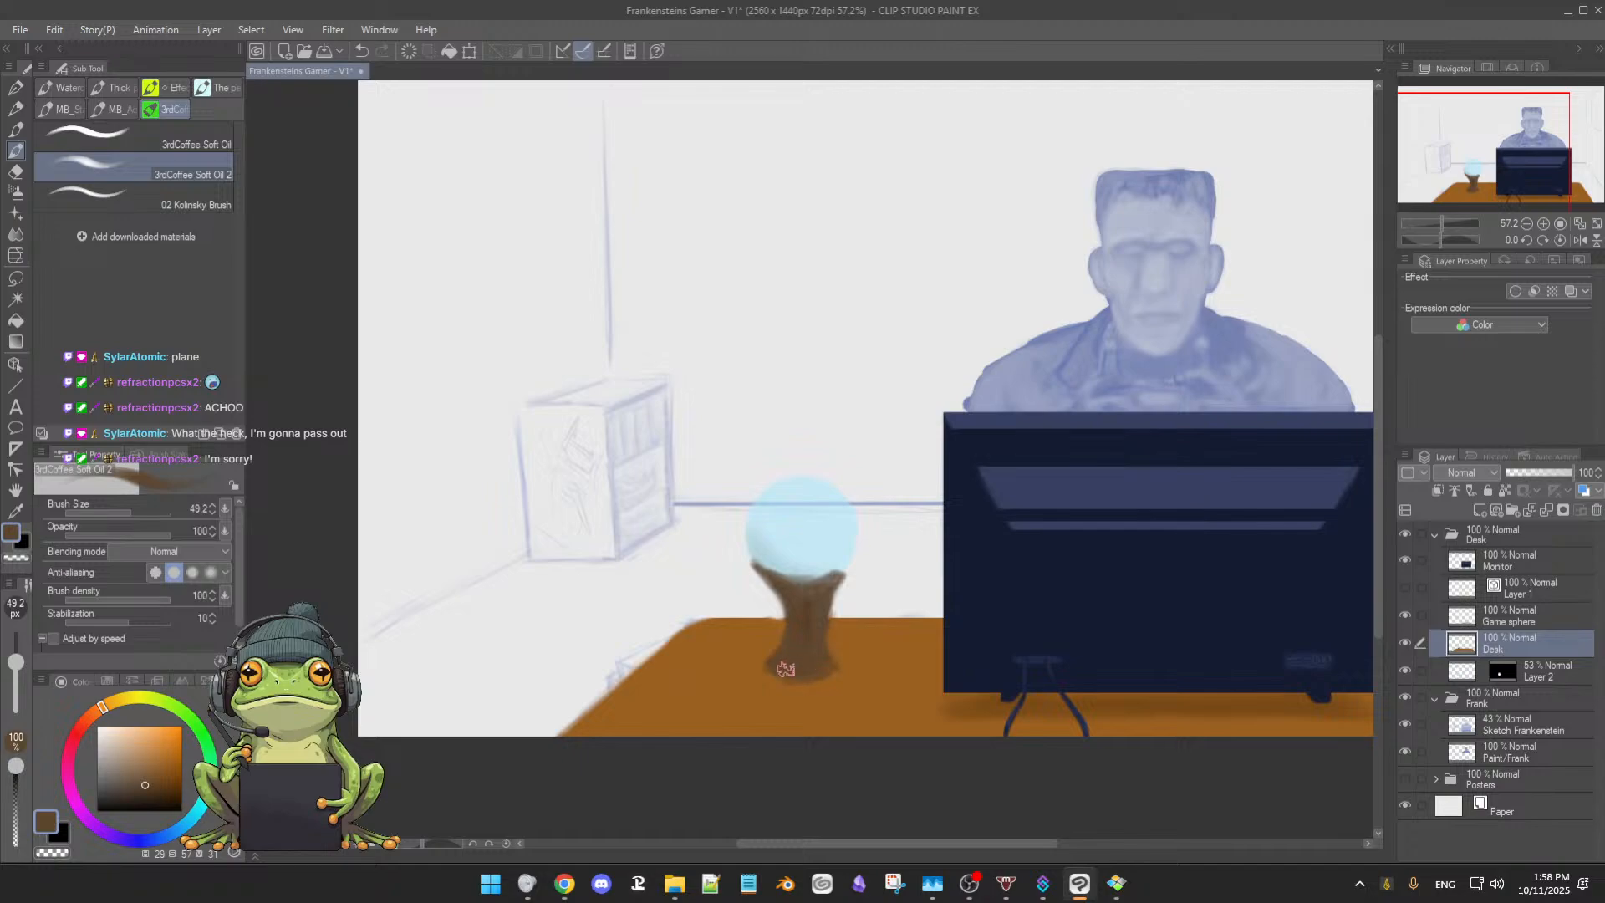
ctrl+alt+drag(813, 670, 793, 654)
alt+click(809, 613)
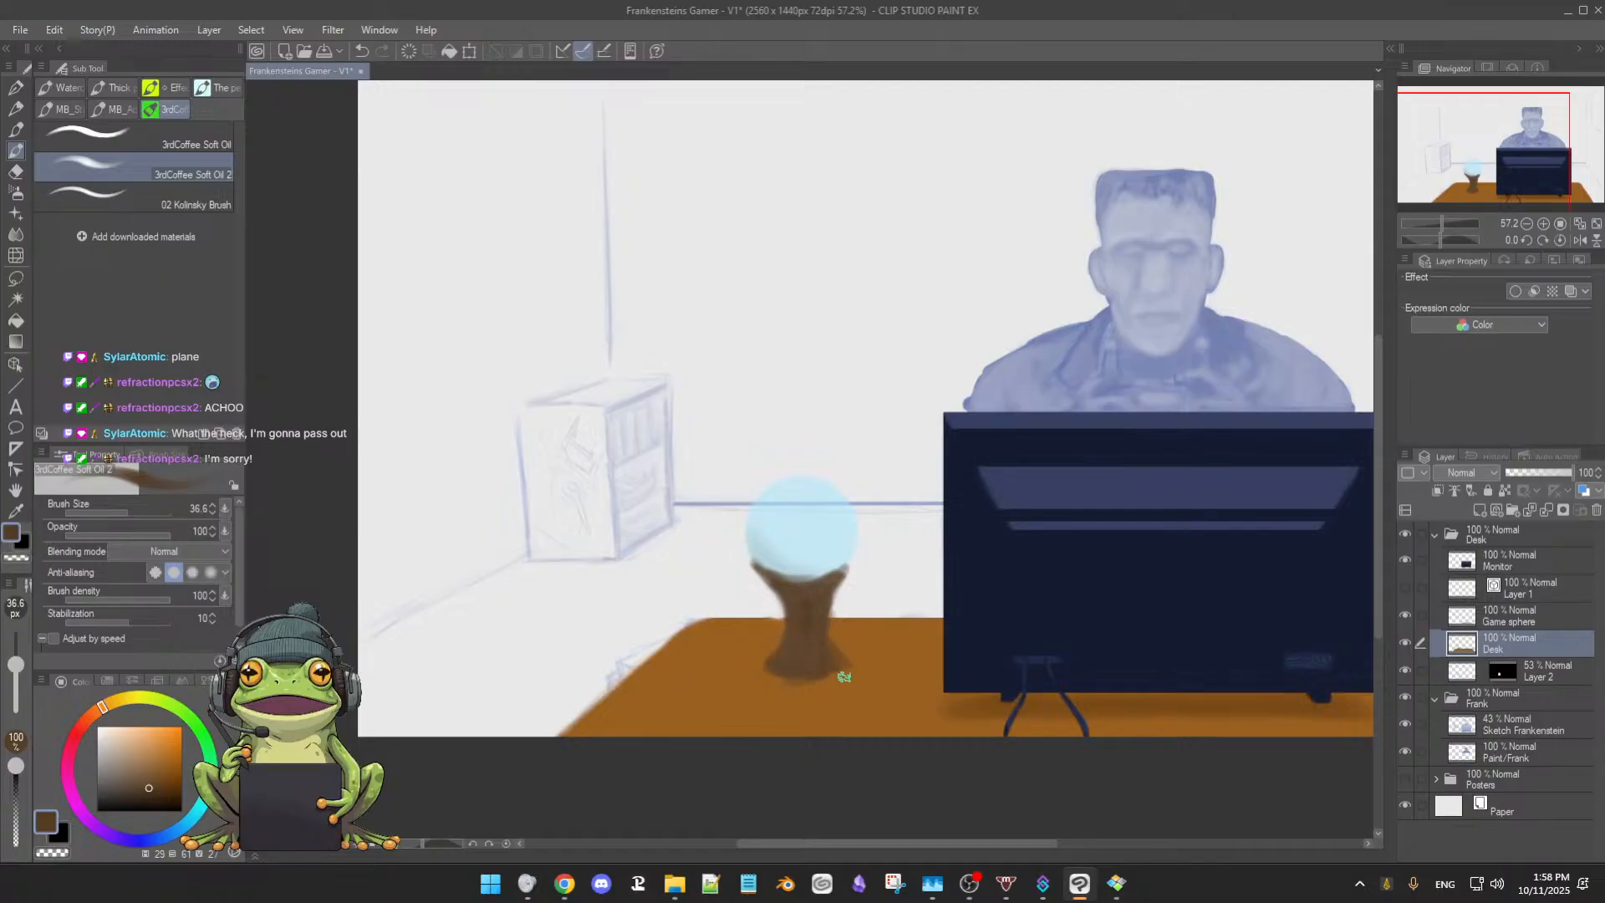
Trim the monitor-facing side of the stand below the ball with the 3rdCoffee Soft Eraser at size 41.3
drag(904, 679, 926, 610)
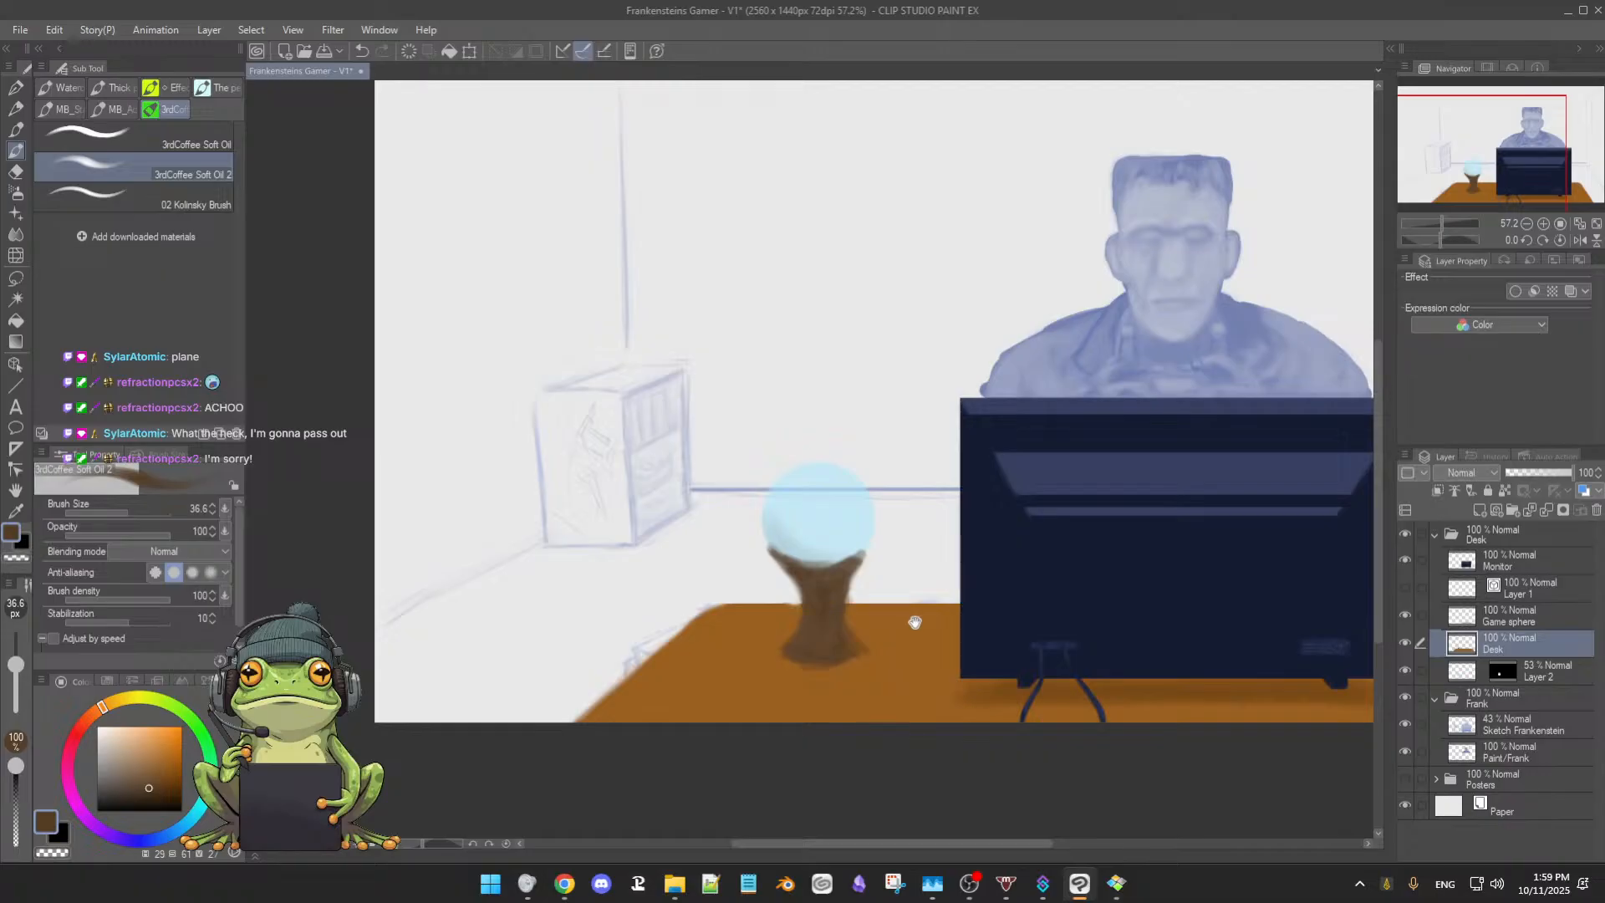
drag(915, 635, 902, 615)
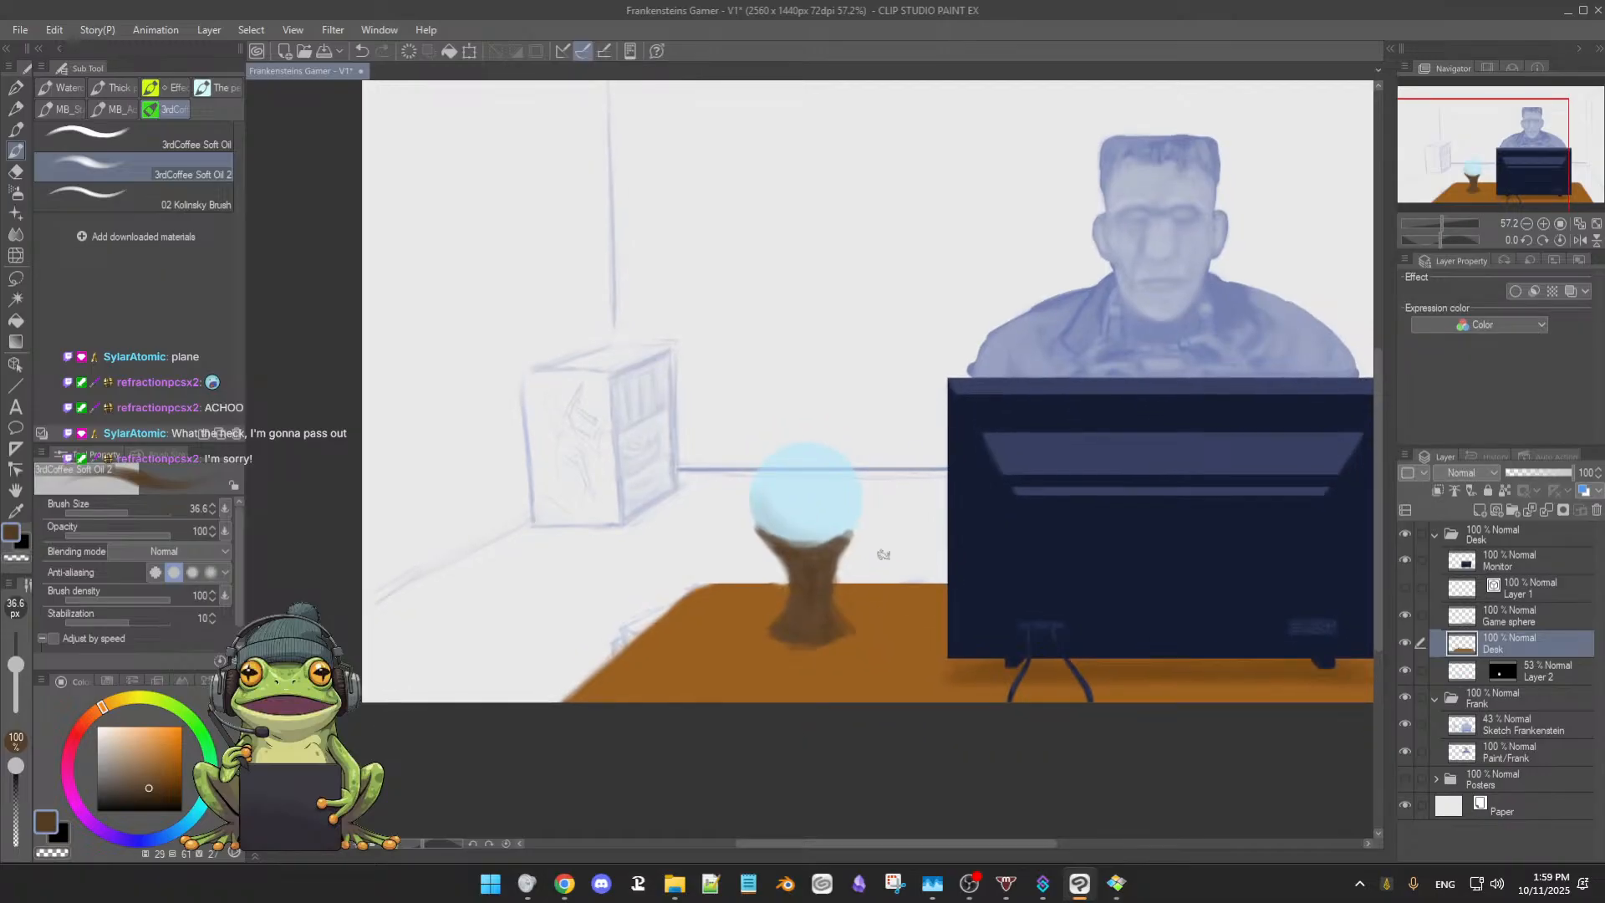
key(e)
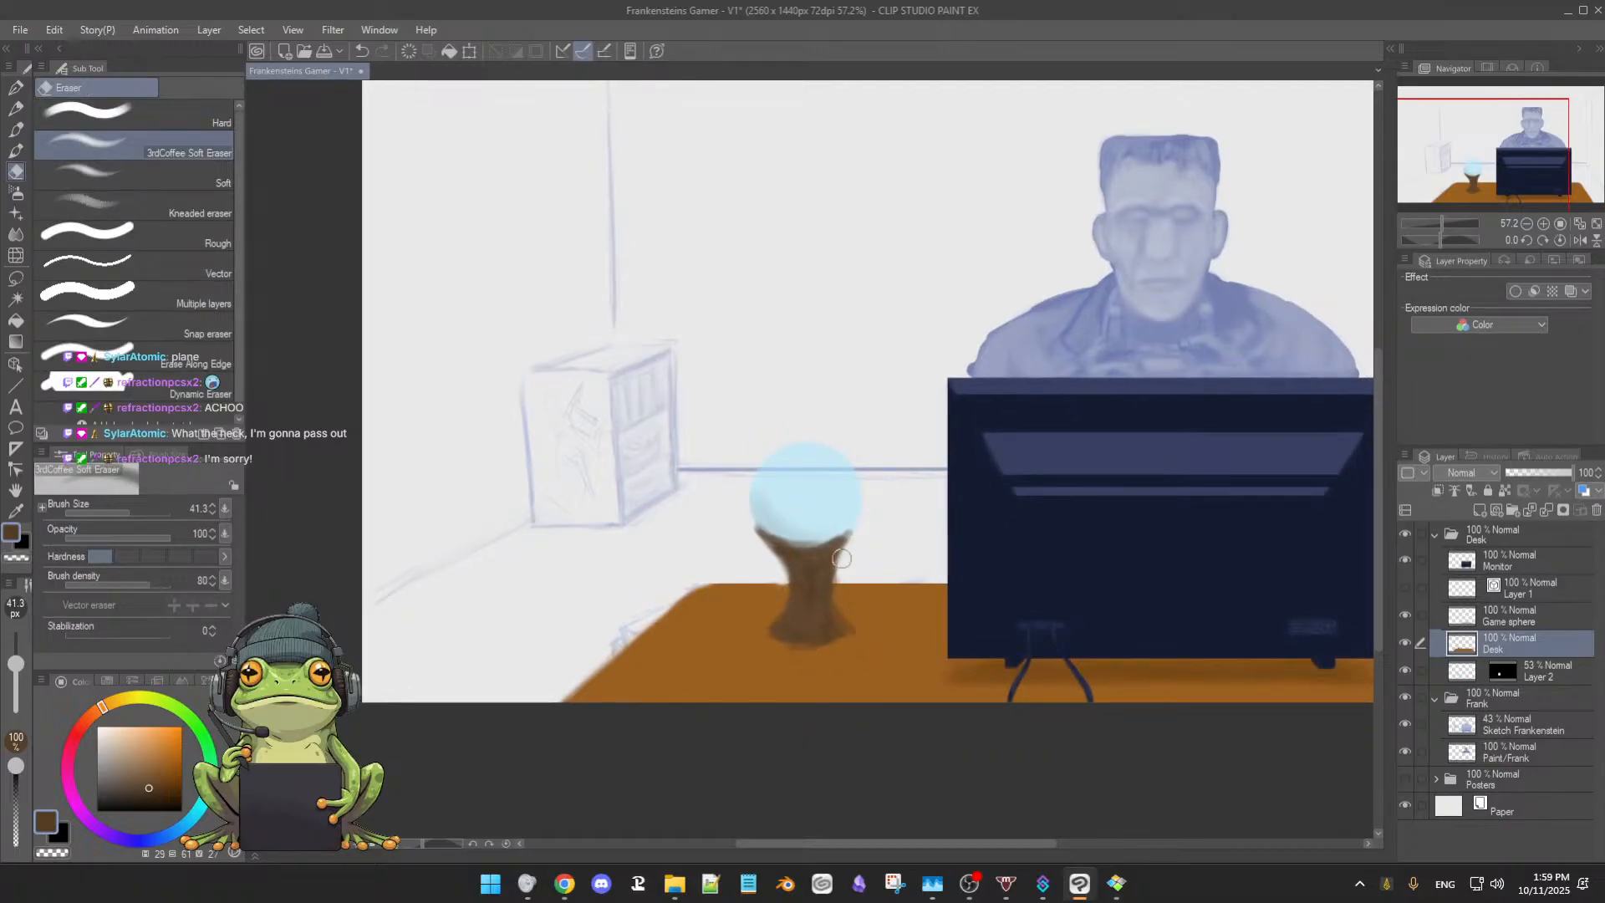
mouse_move(841, 566)
mouse_down()
mouse_move(853, 592)
mouse_move(767, 554)
mouse_move(799, 588)
mouse_up()
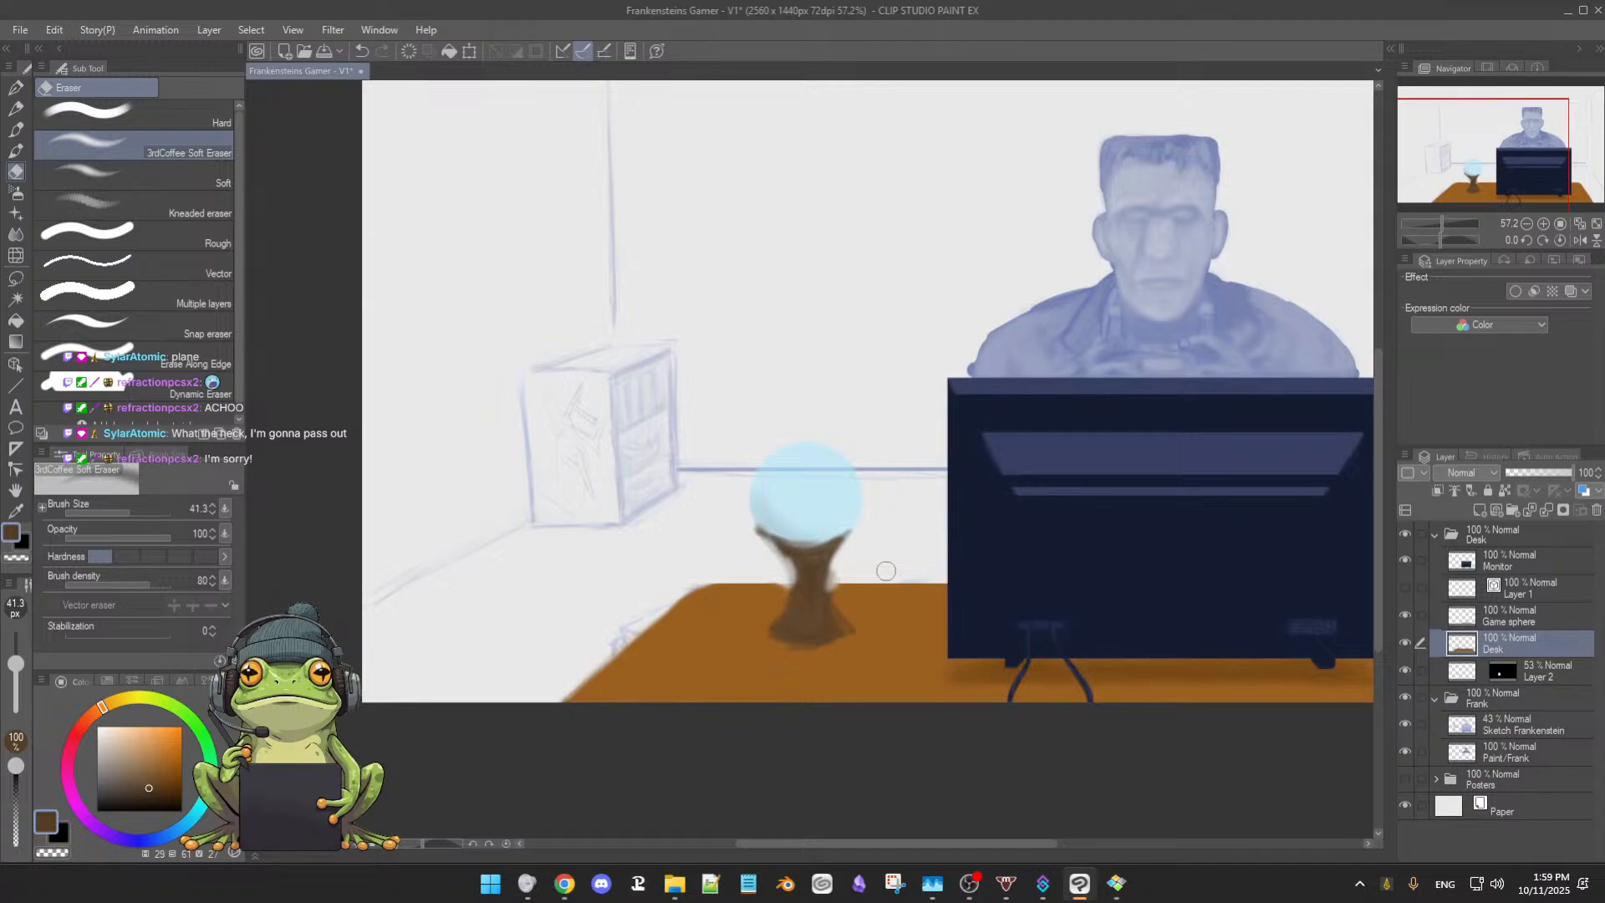
Repaint the stand's flared top under the ball with sampled brown, a darkened brown and a sampled grey, using 3rdCoffee Soft Oil 2
key(b)
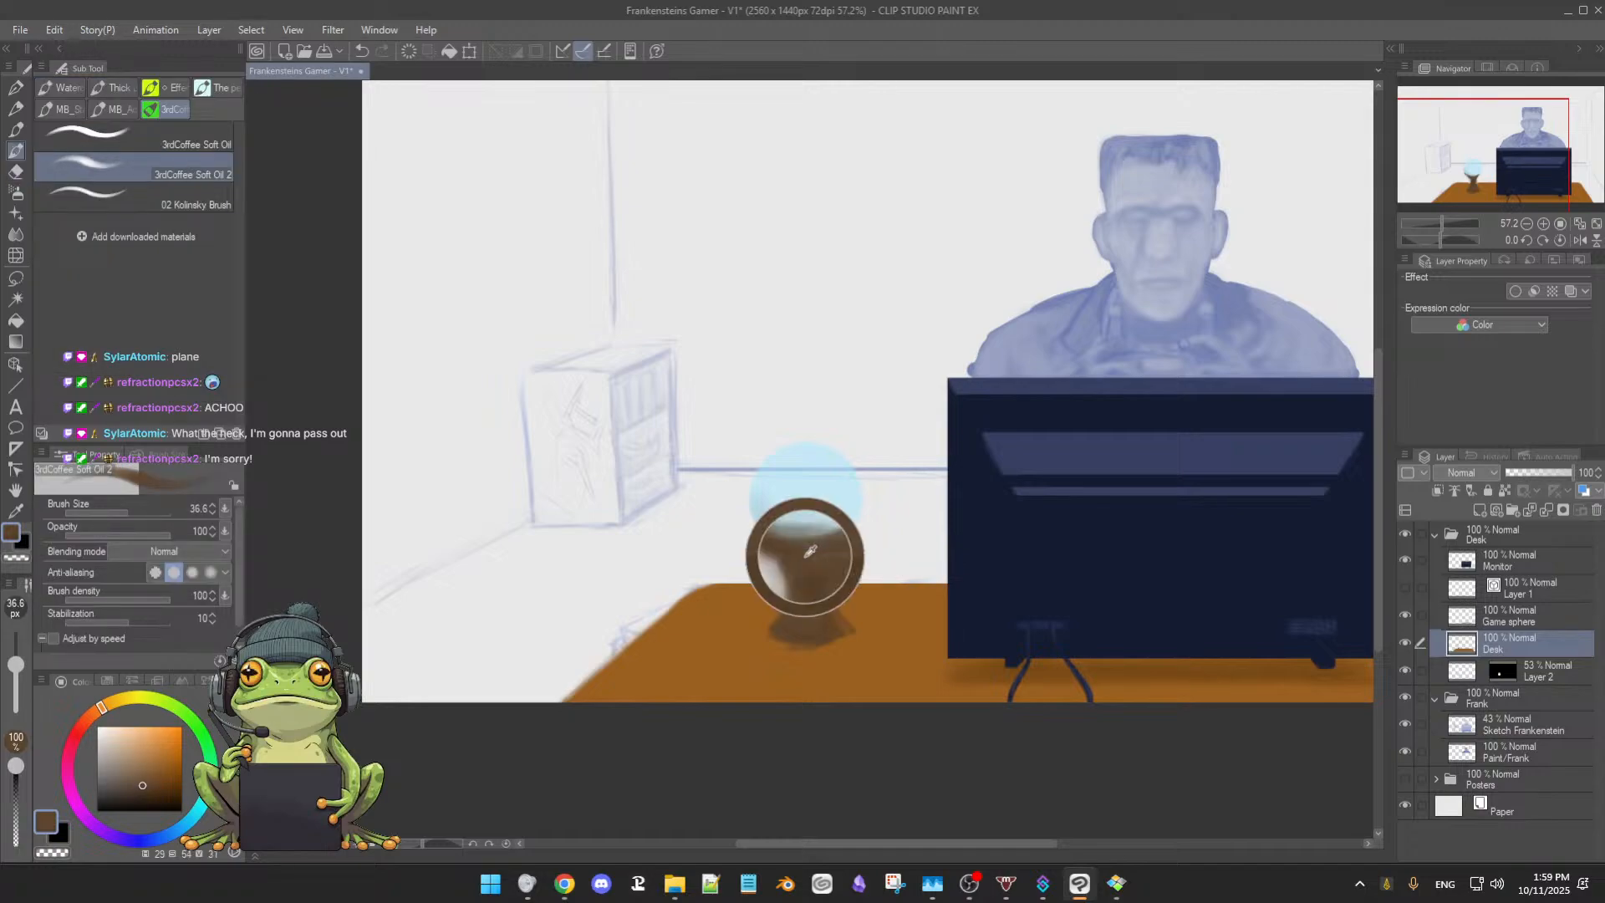
alt+click(805, 557)
drag(148, 785, 153, 794)
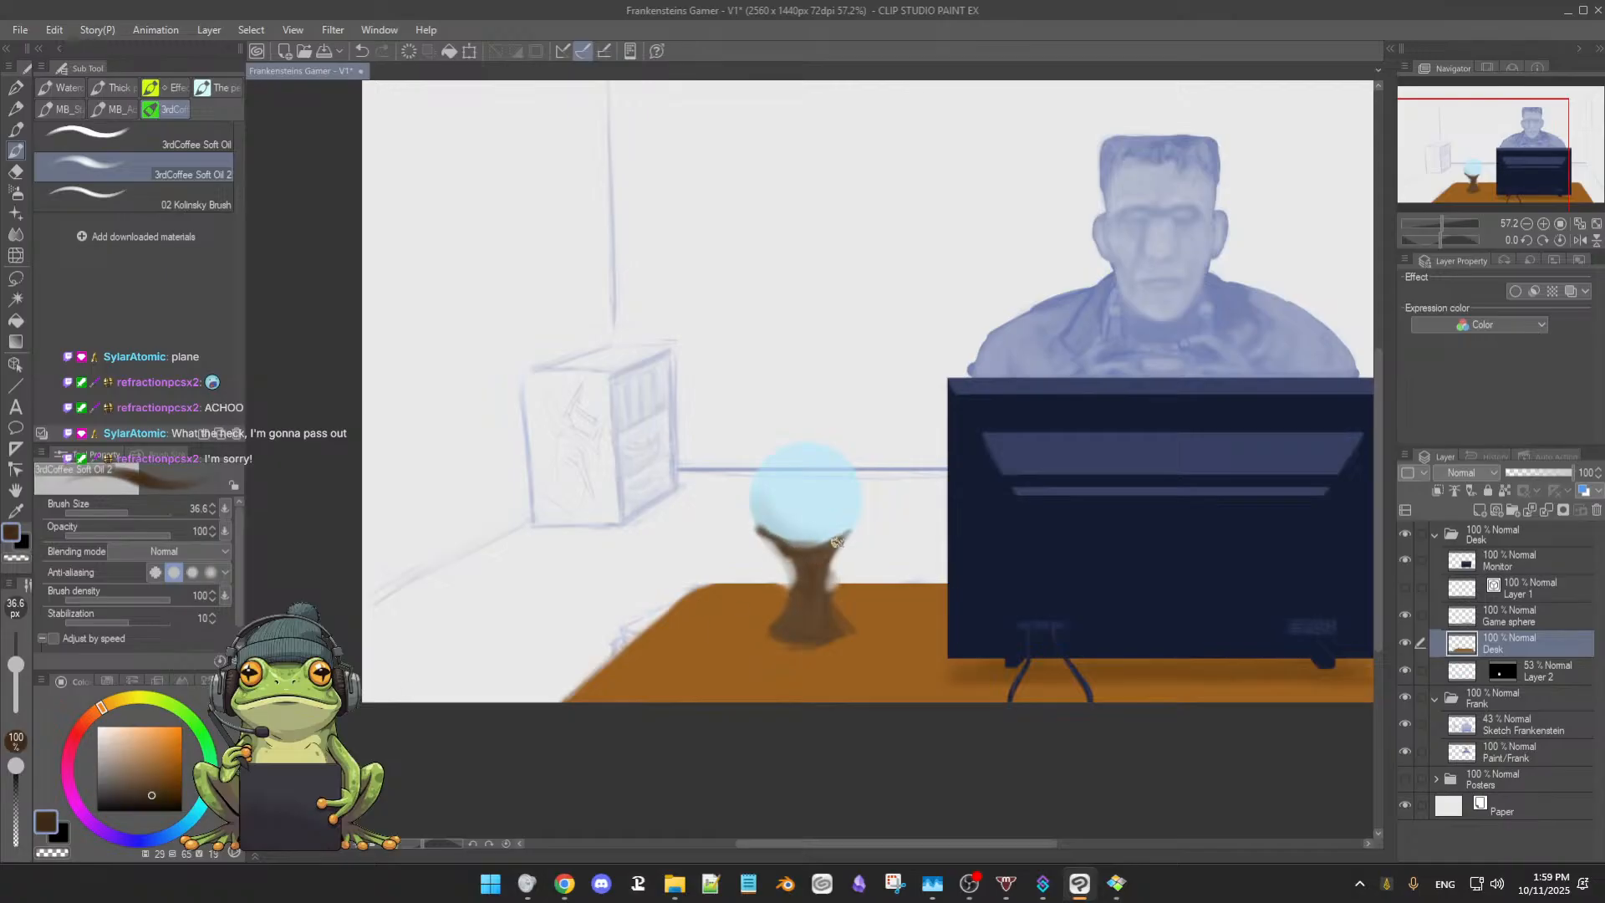
alt+click(782, 541)
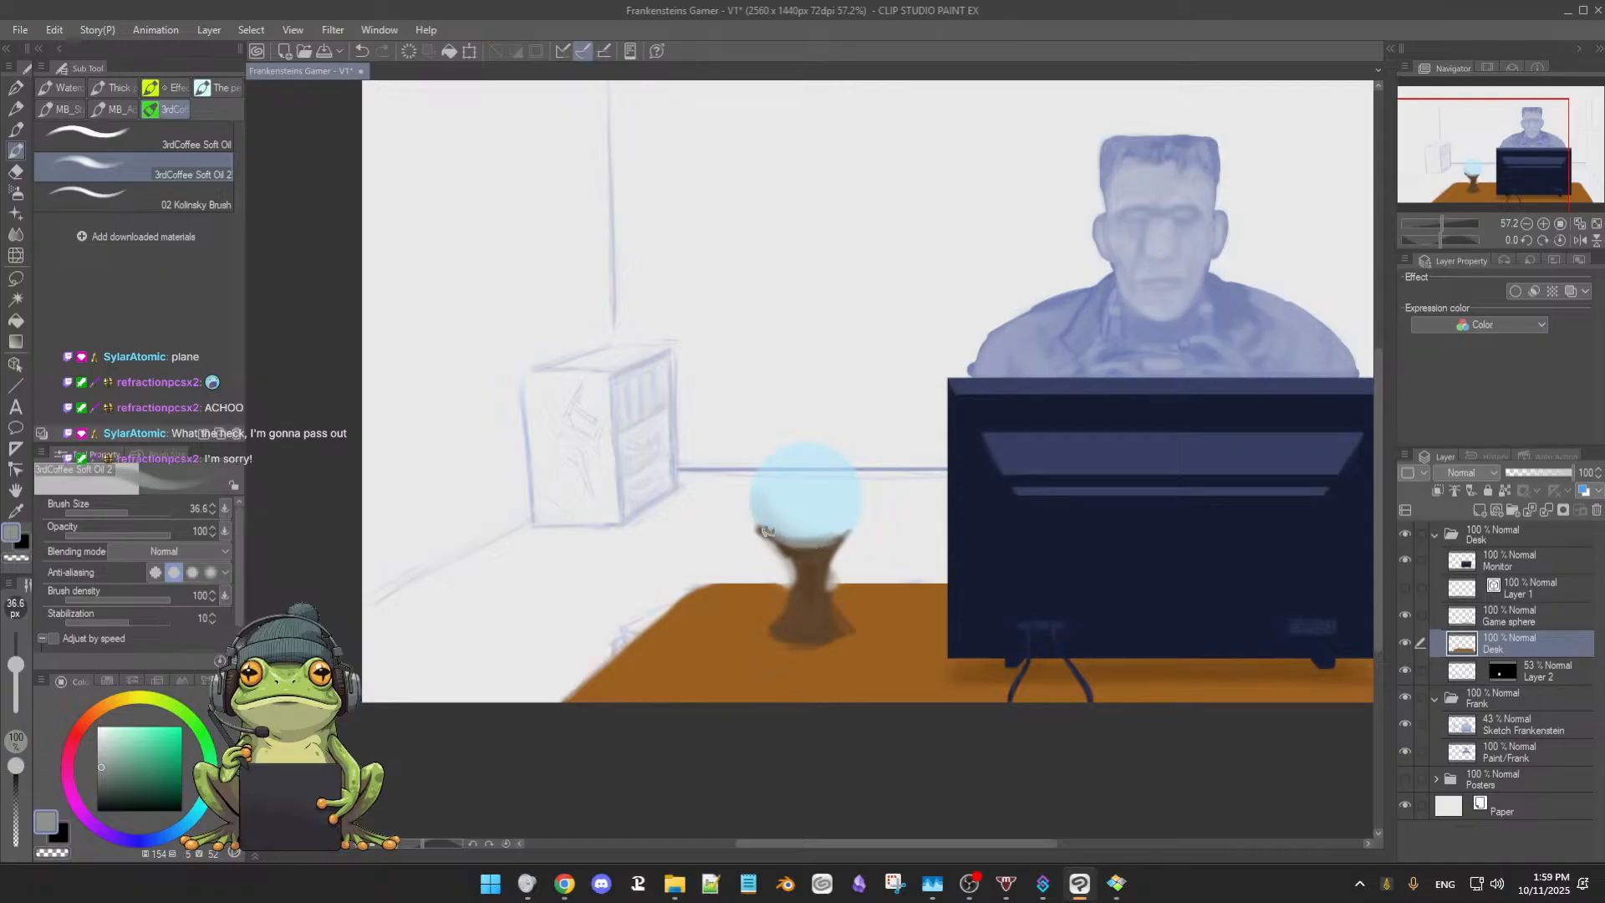
alt+click(783, 548)
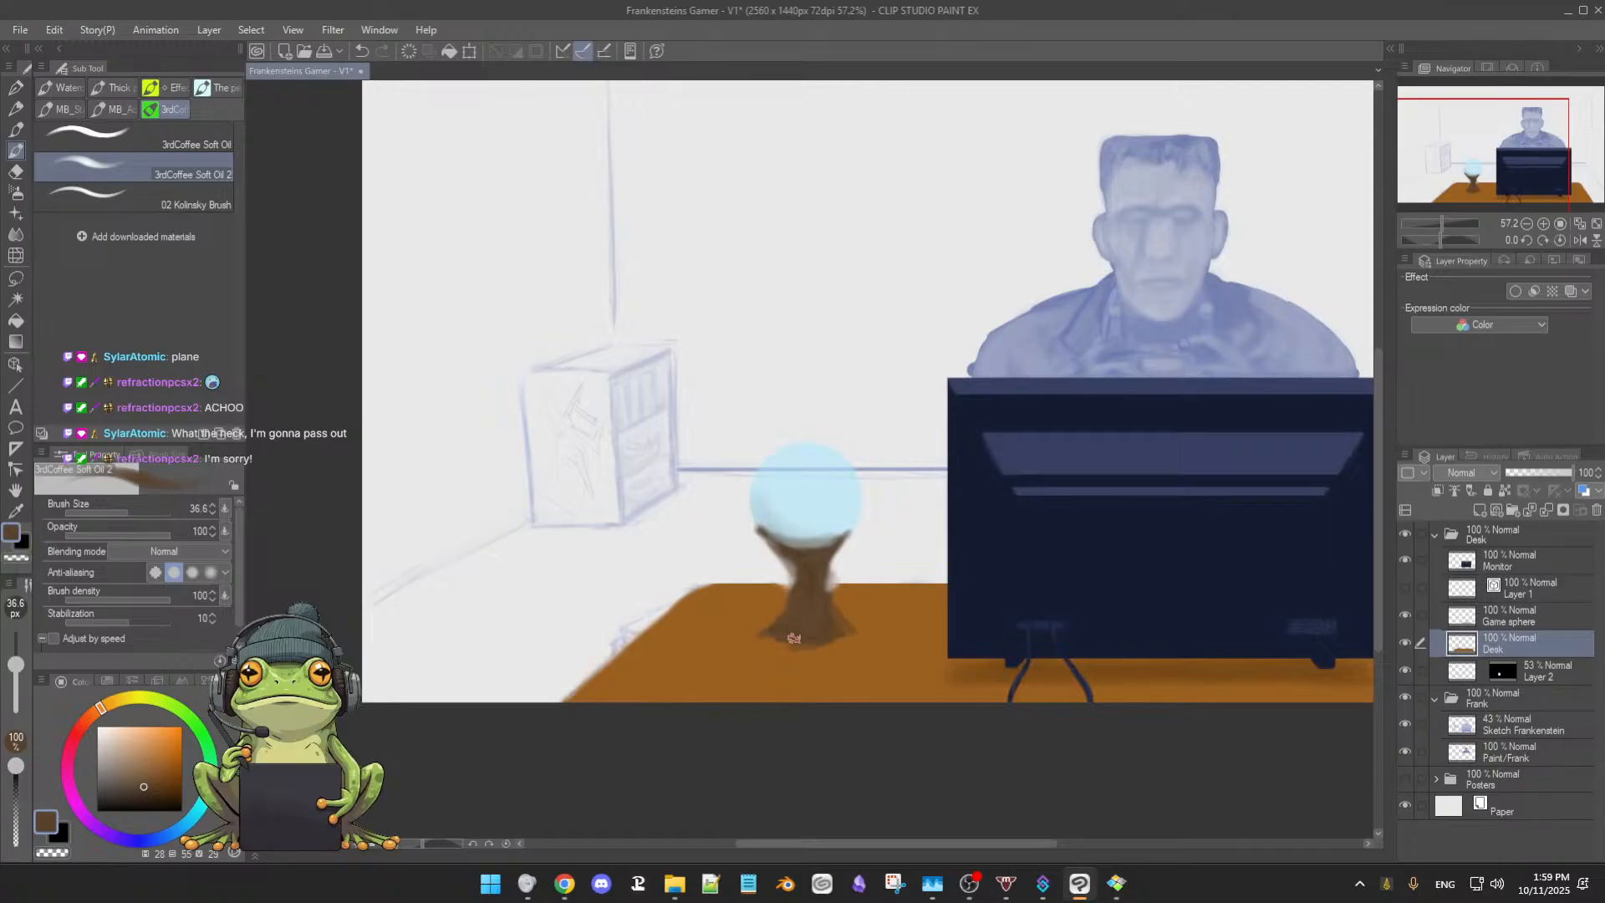
Sample the desk's orange-brown to tidy around the stand, and soften the stem's bookshelf-facing side with the 3rdCoffee Soft Eraser
alt+click(766, 617)
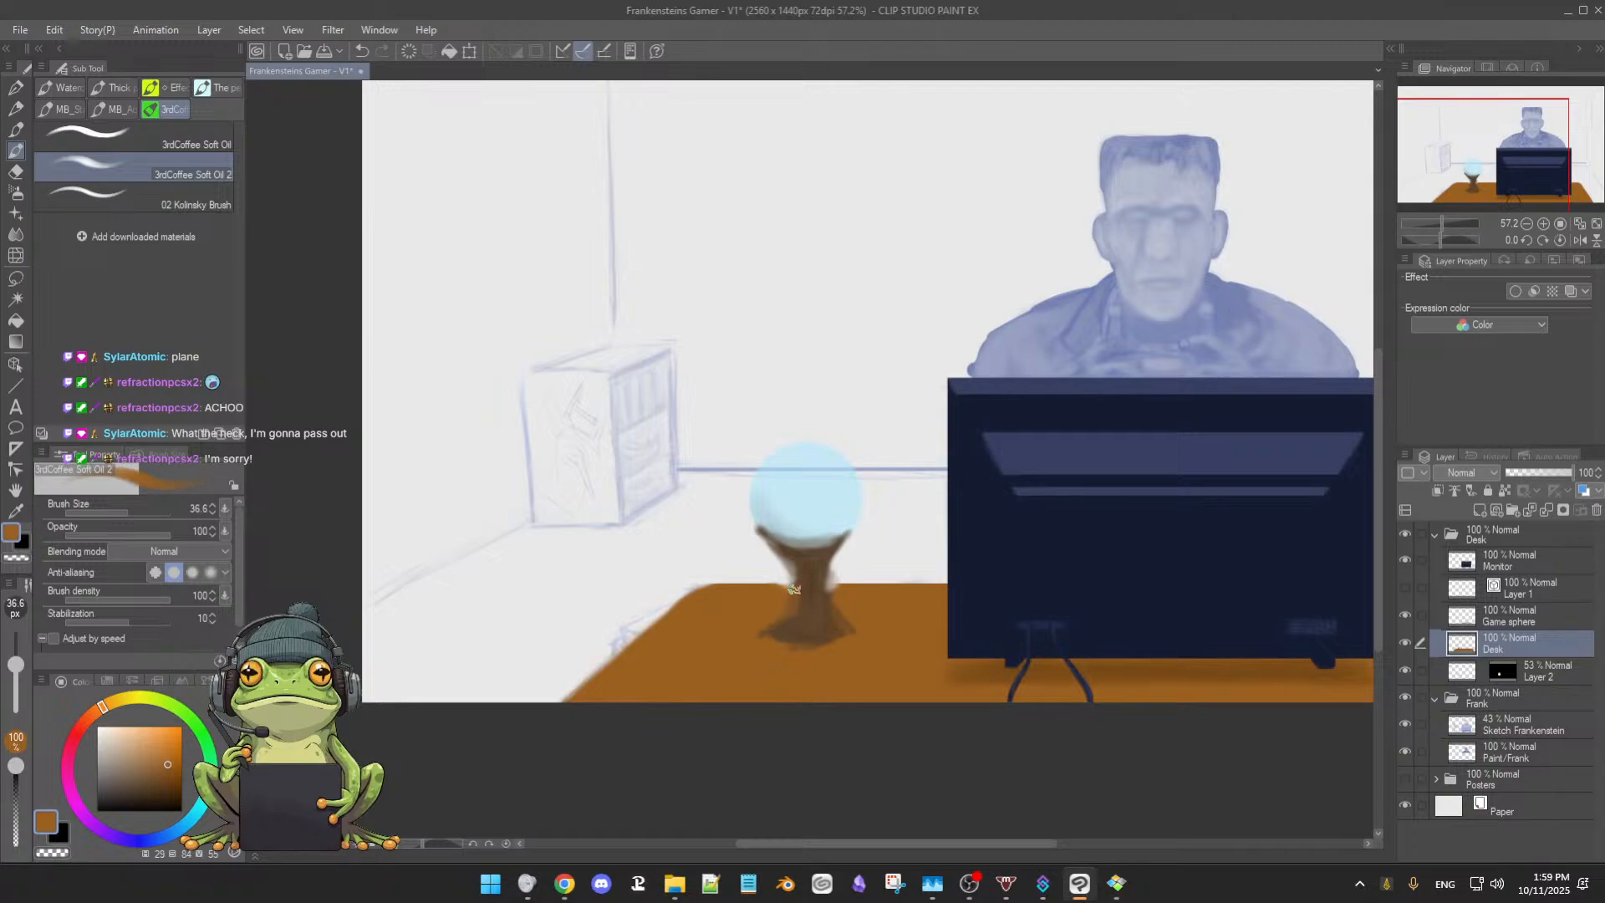
key(alt)
key(e)
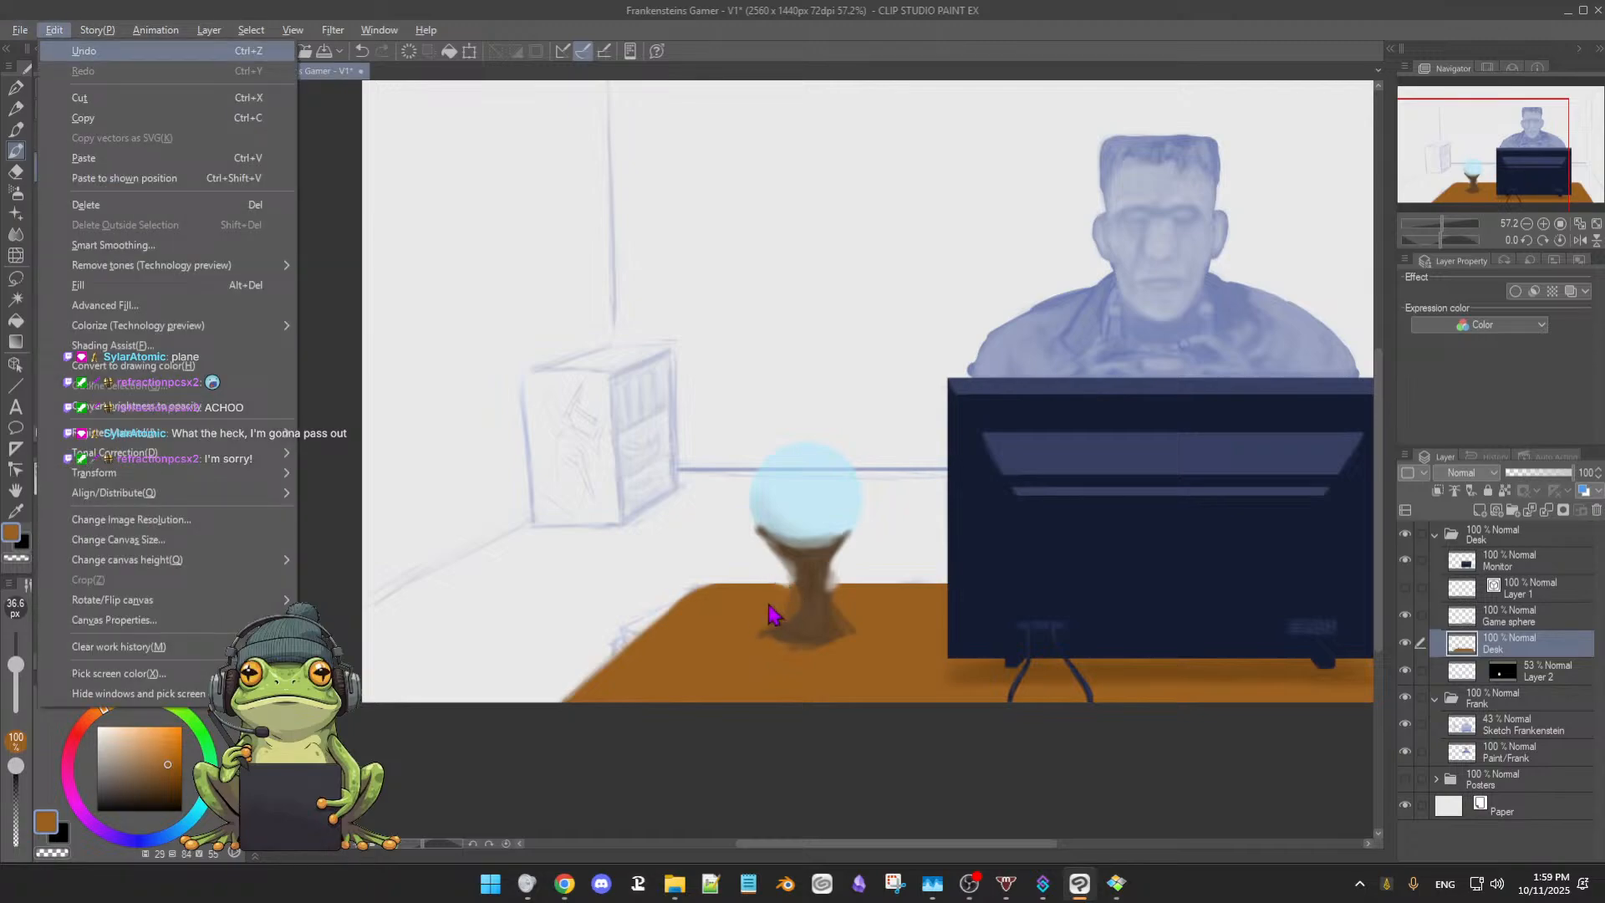
key(Escape)
key(e)
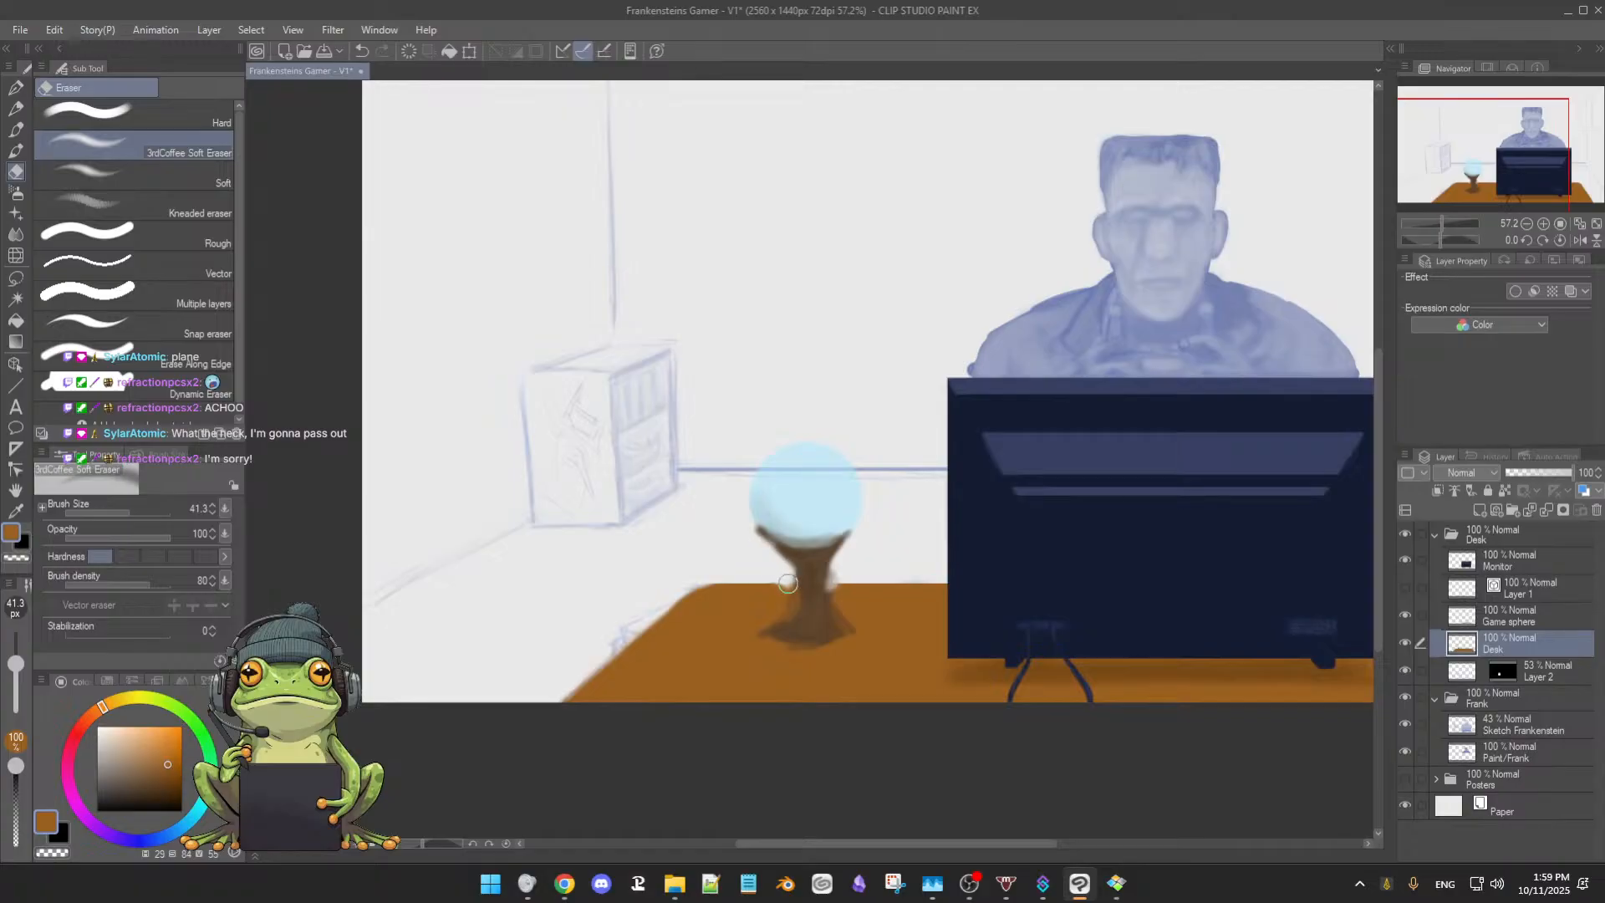
Reshape the stand's stem and narrow its foot with sampled stand brown, wall off-white and desk orange-brown, using 3rdCoffee Soft Oil 2
key(b)
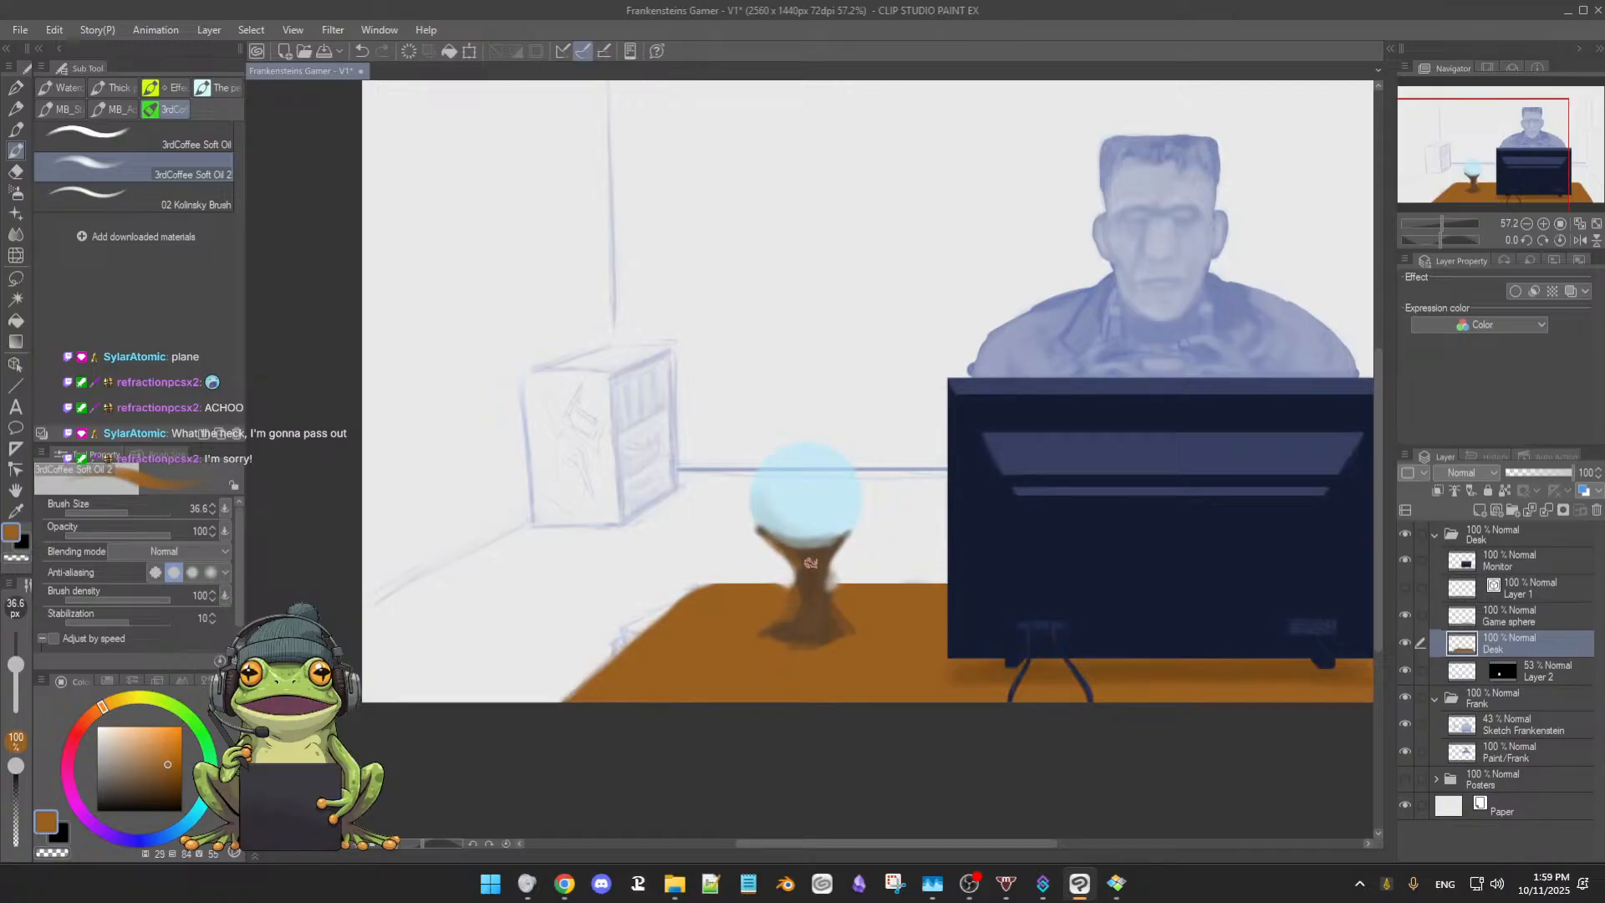
alt+click(800, 555)
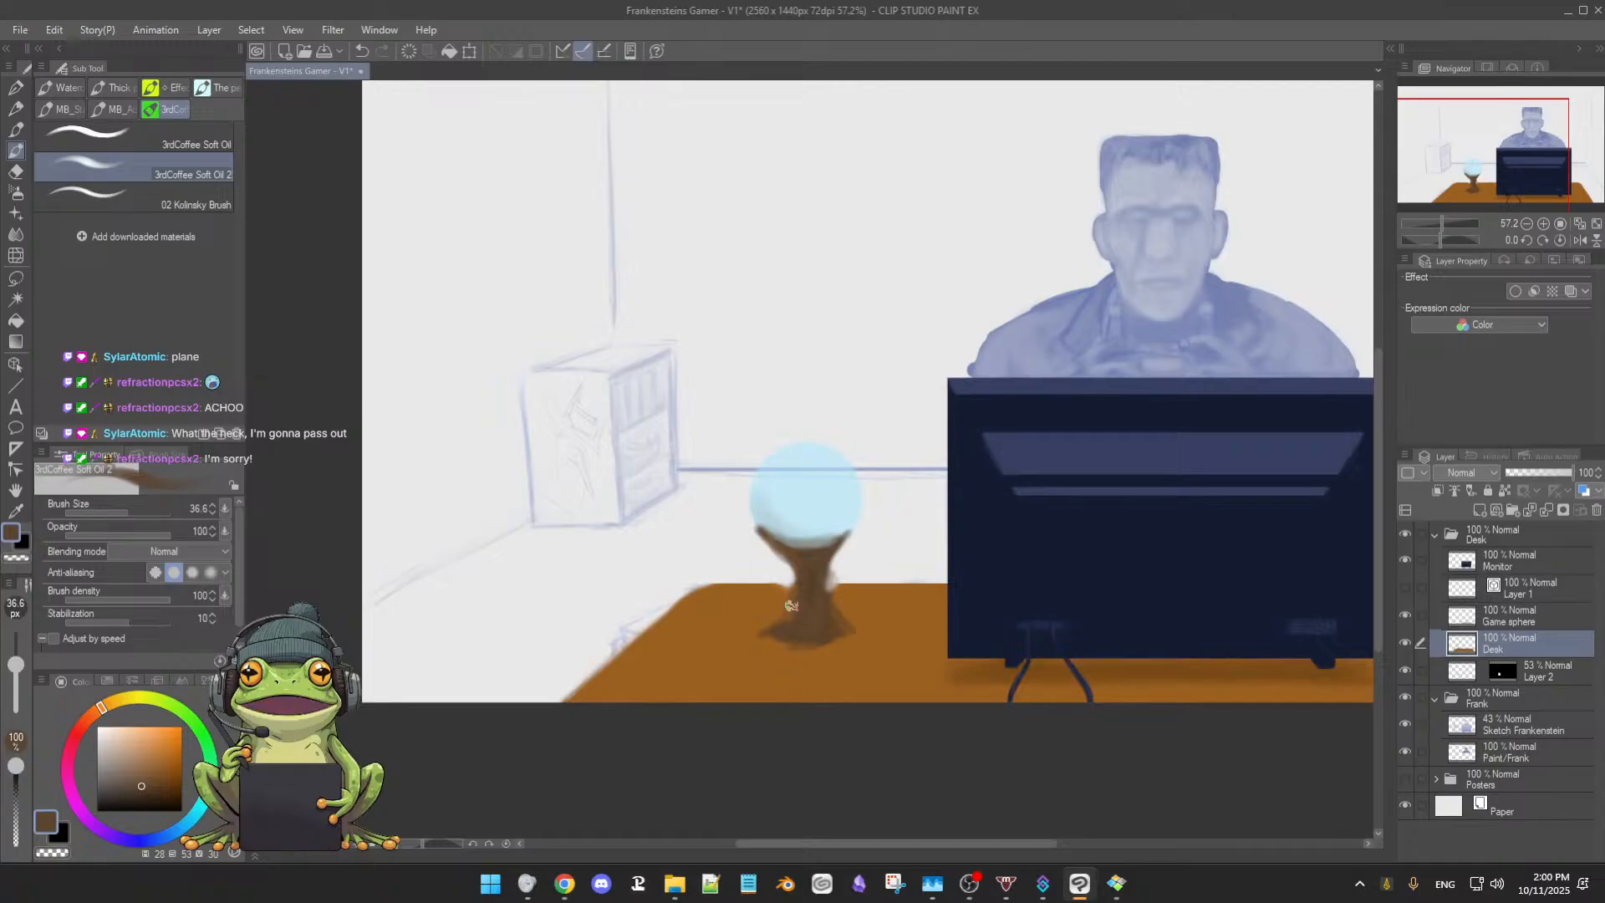
alt+click(853, 595)
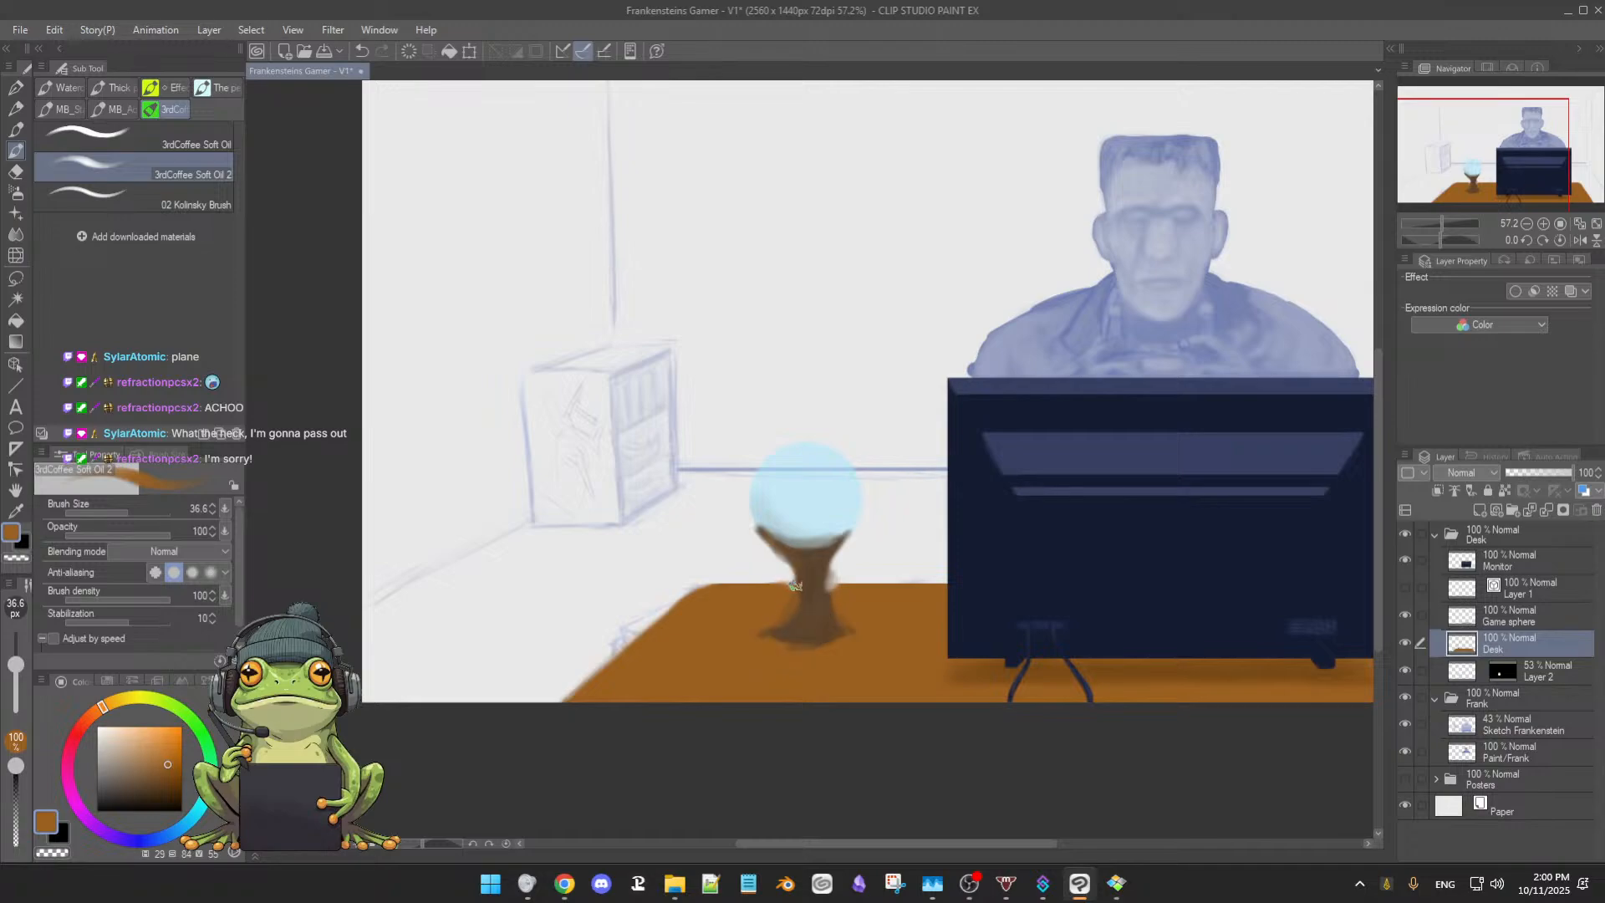
alt+click(757, 577)
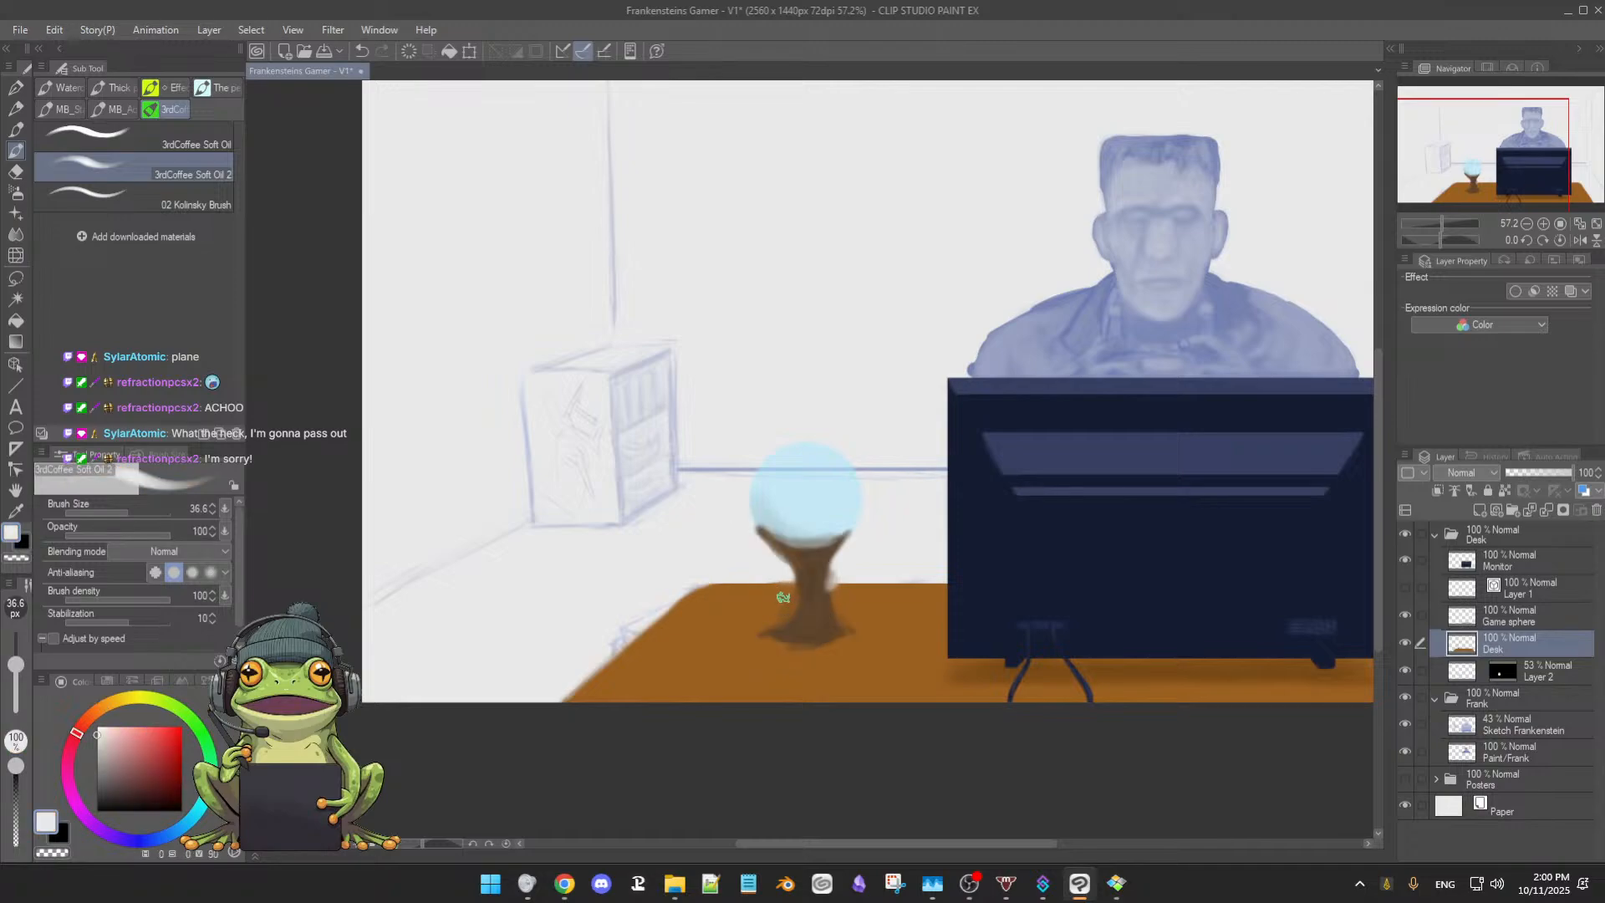
alt+click(770, 619)
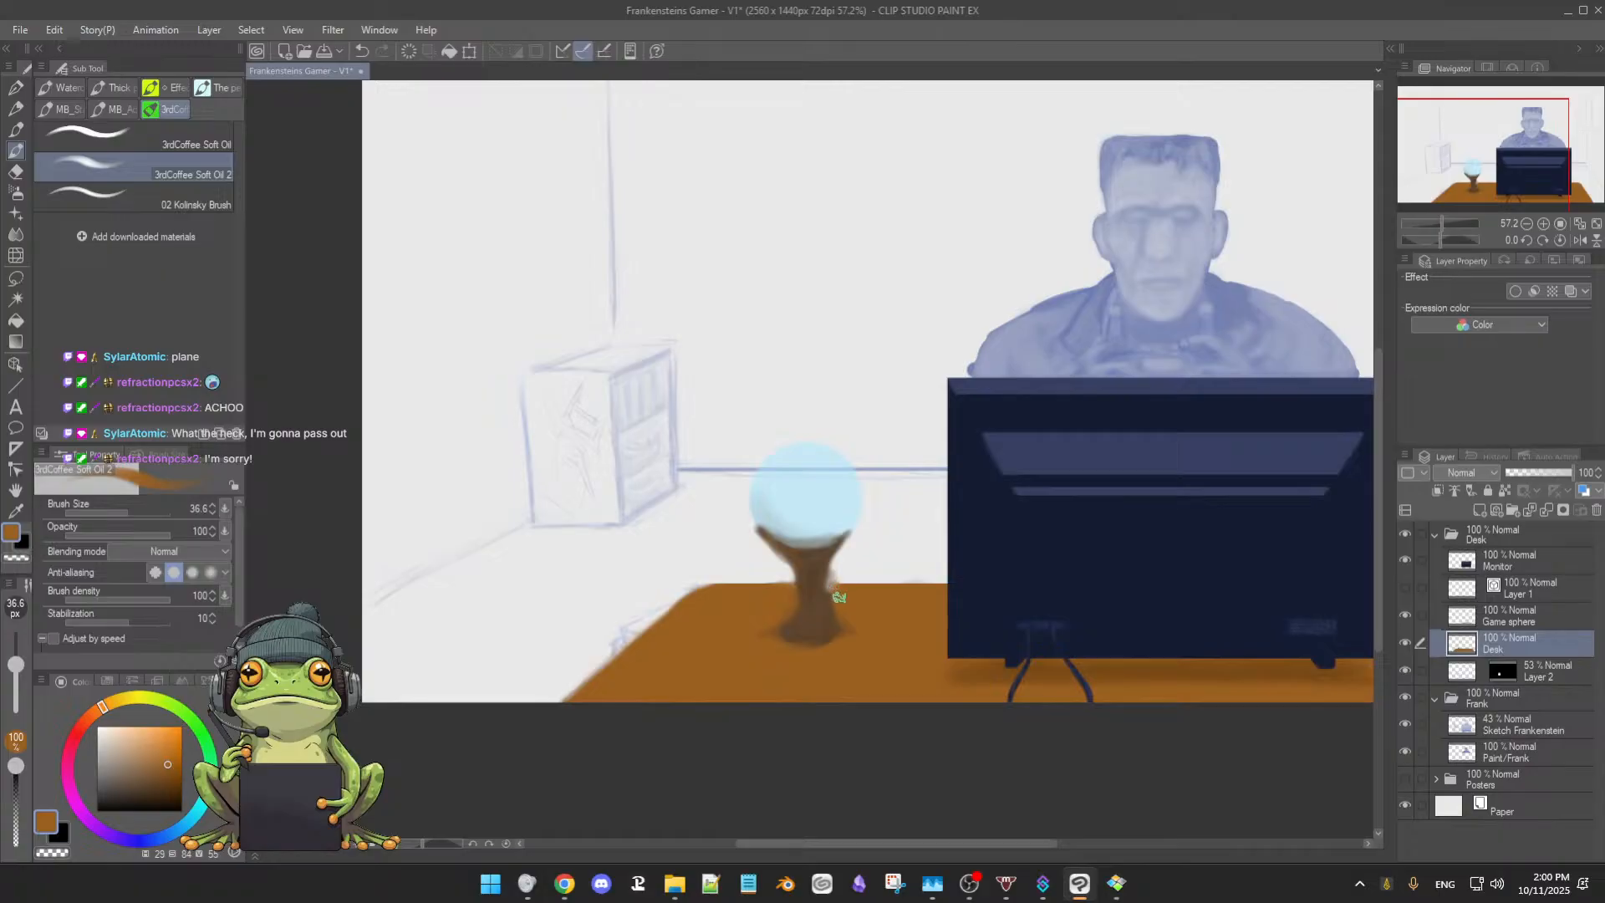
Clean the stem's monitor-facing edge where it meets the desk, using the 3rdCoffee Soft Eraser and brown sampled from the stand
key(e)
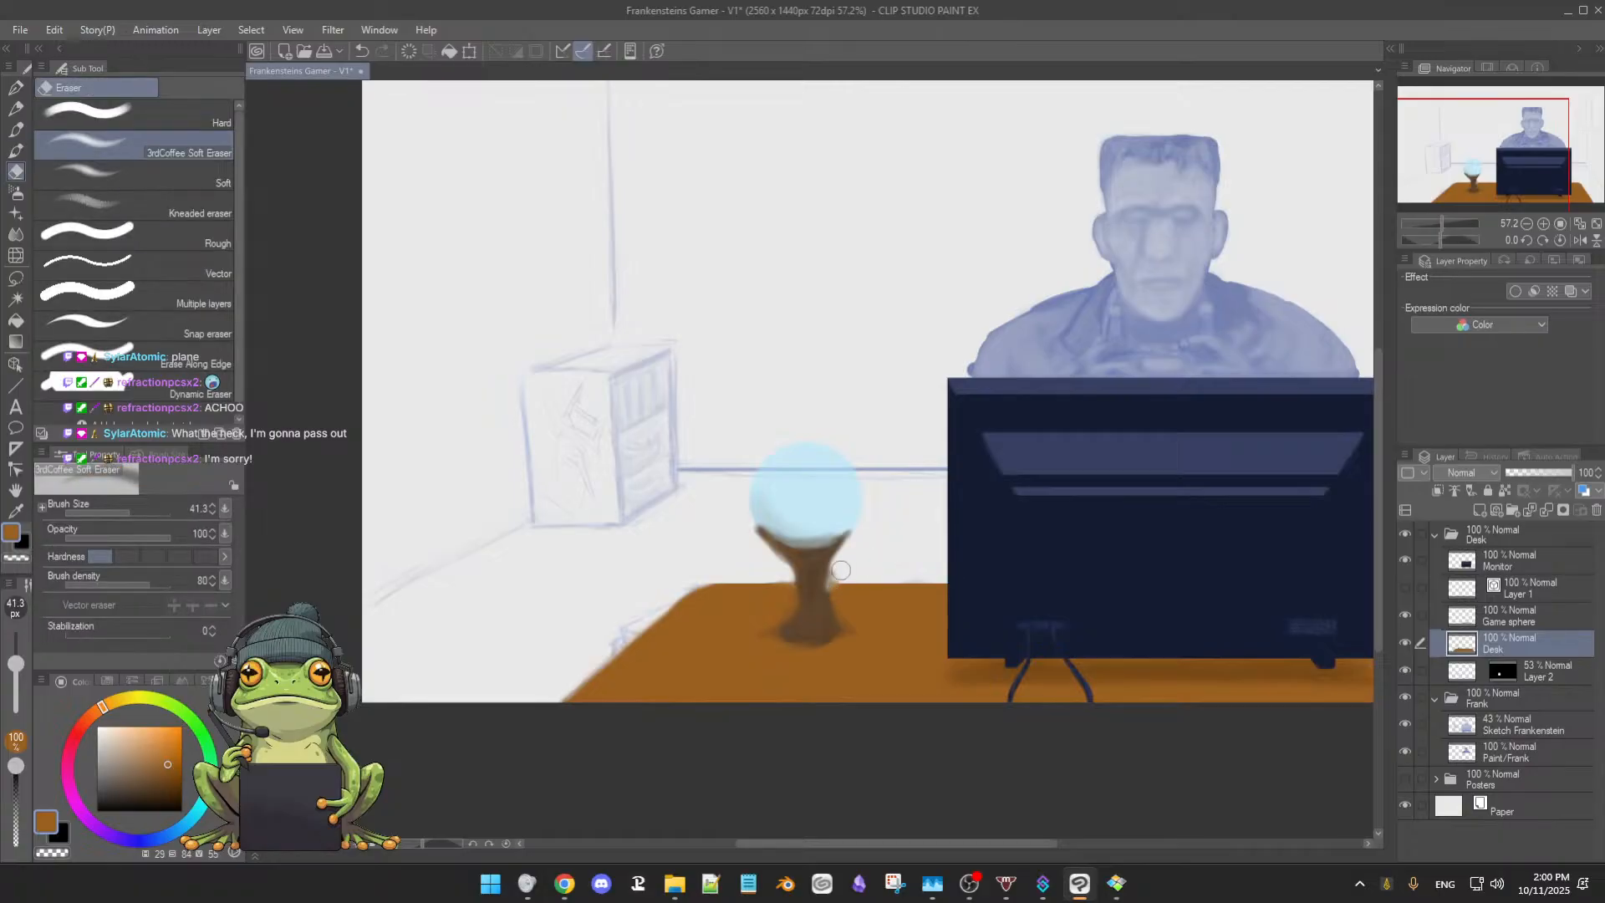
key(b)
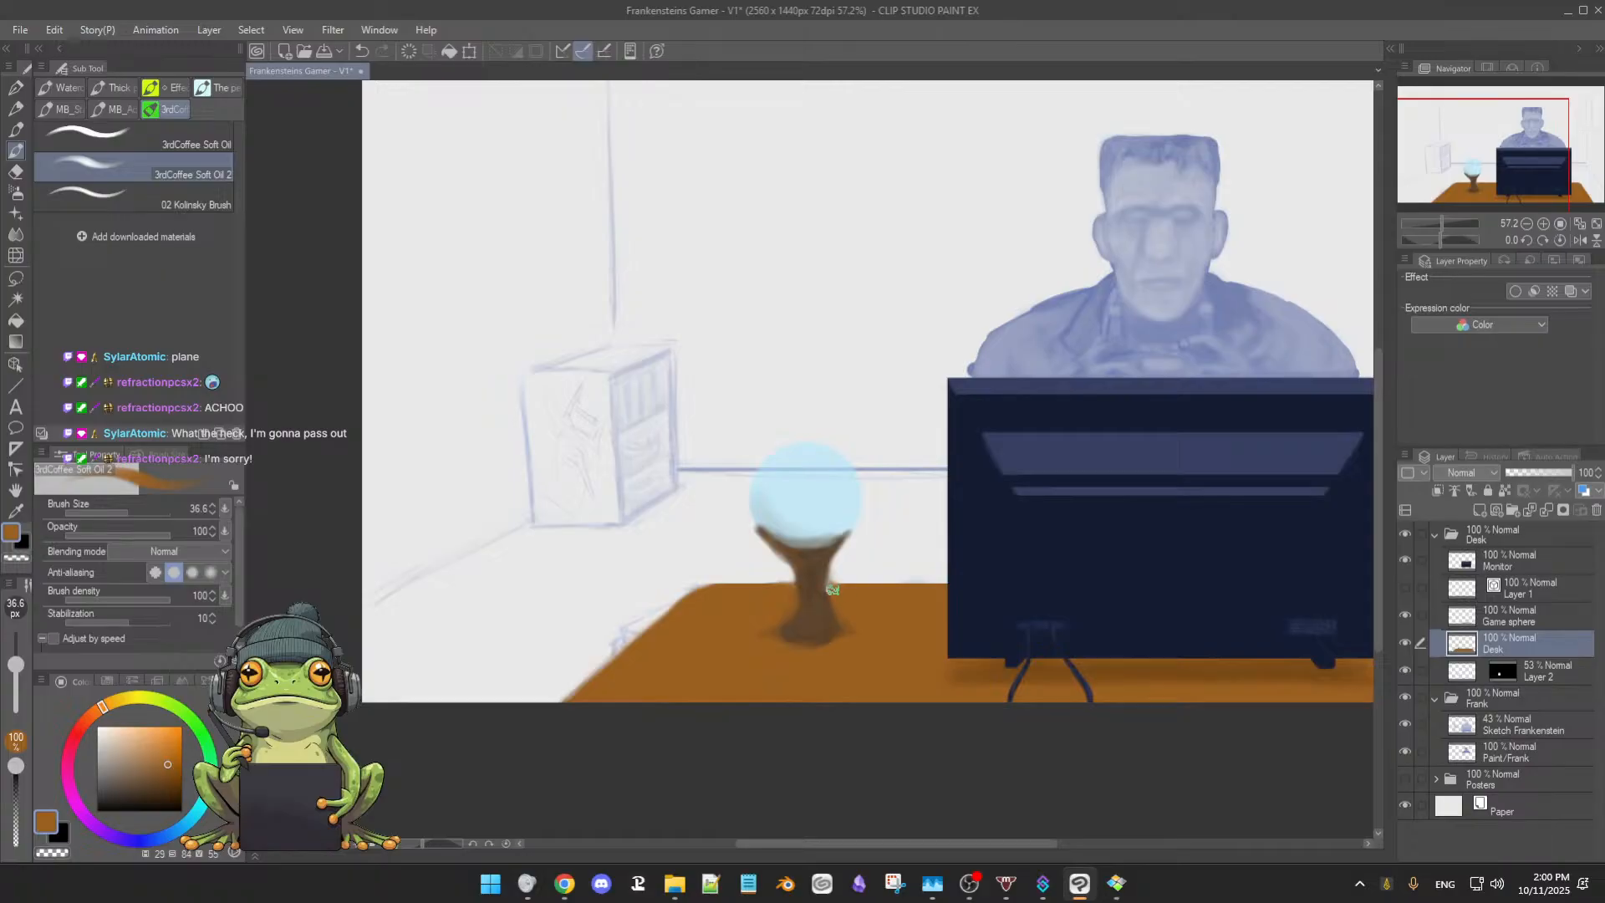
alt+click(824, 595)
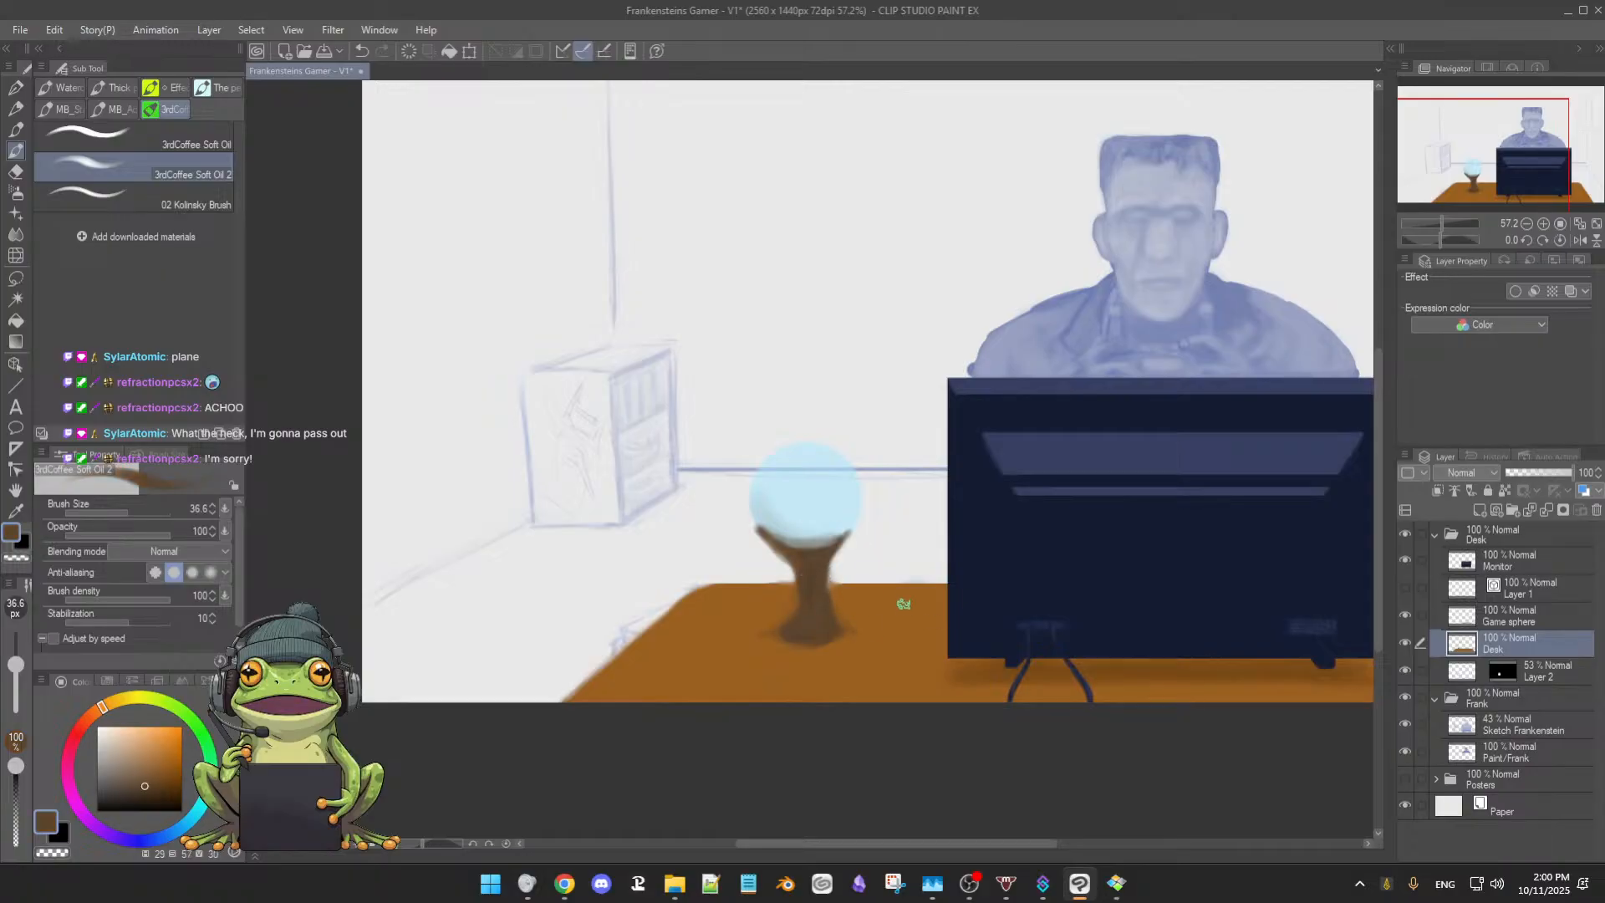
Switch to the Hard eraser for working on the Desk layer
scroll(903, 603, down, 3)
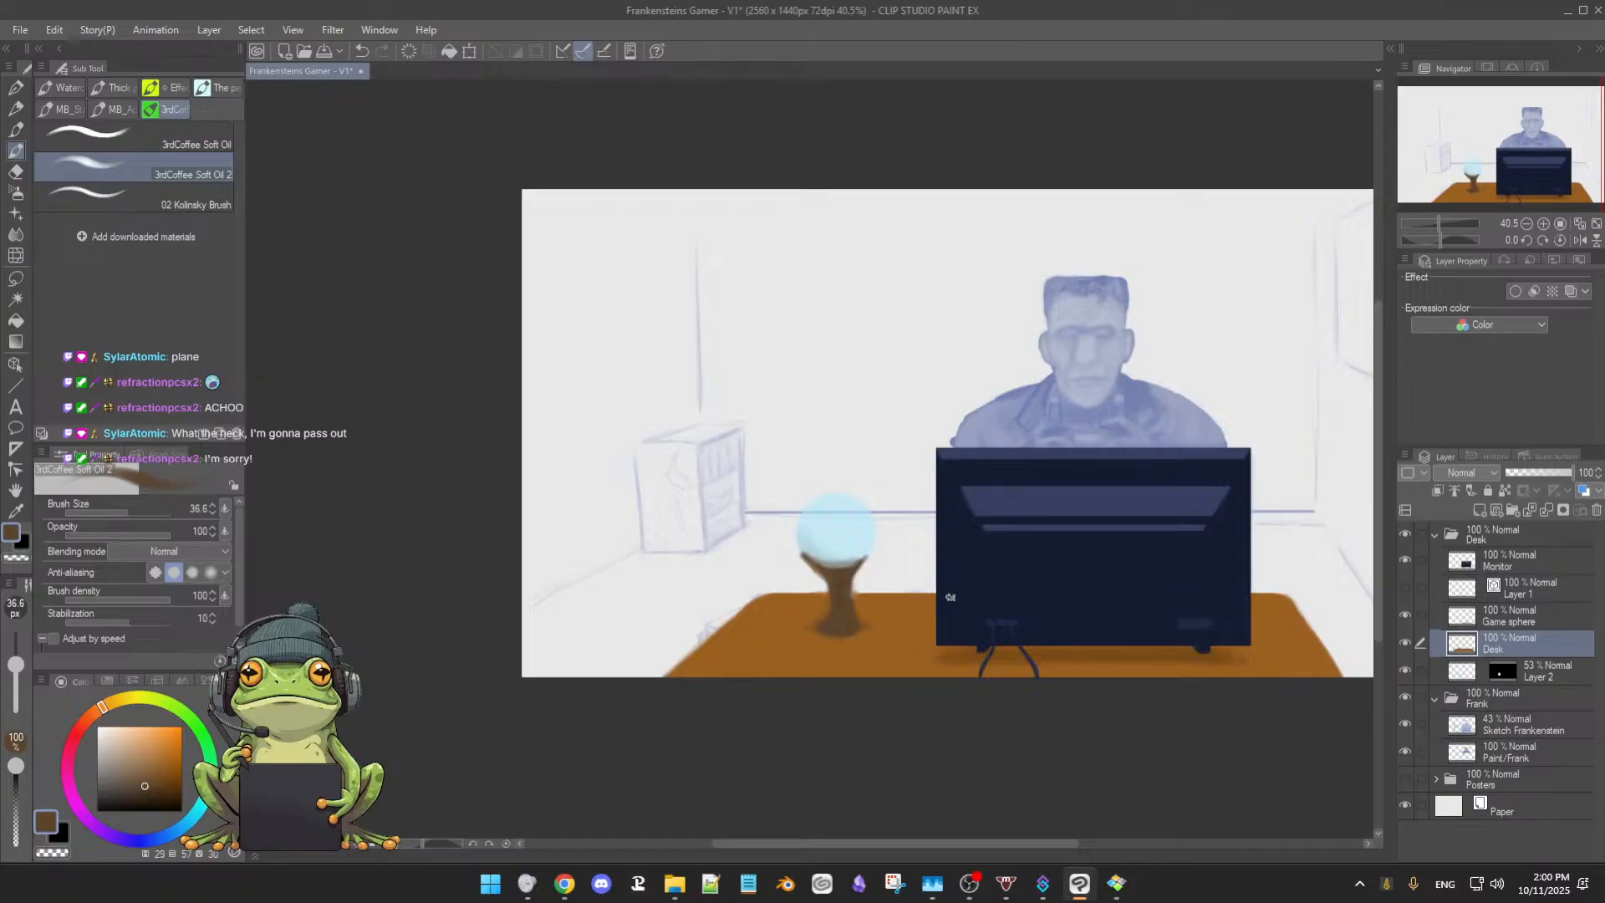
drag(936, 617, 841, 588)
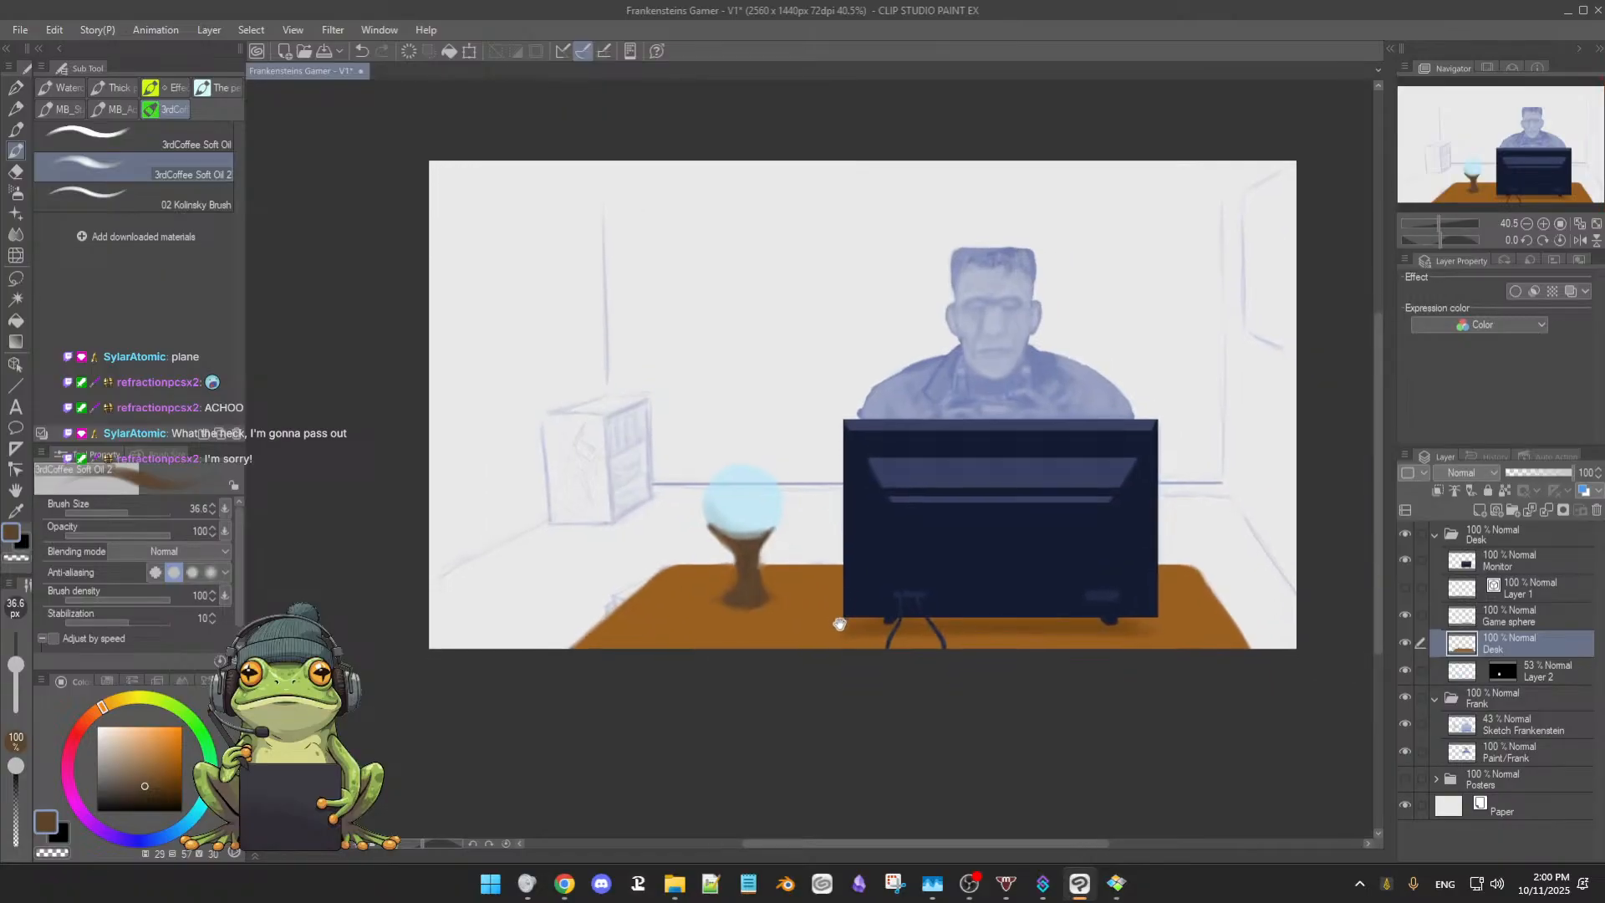
drag(1058, 575, 967, 626)
key(e)
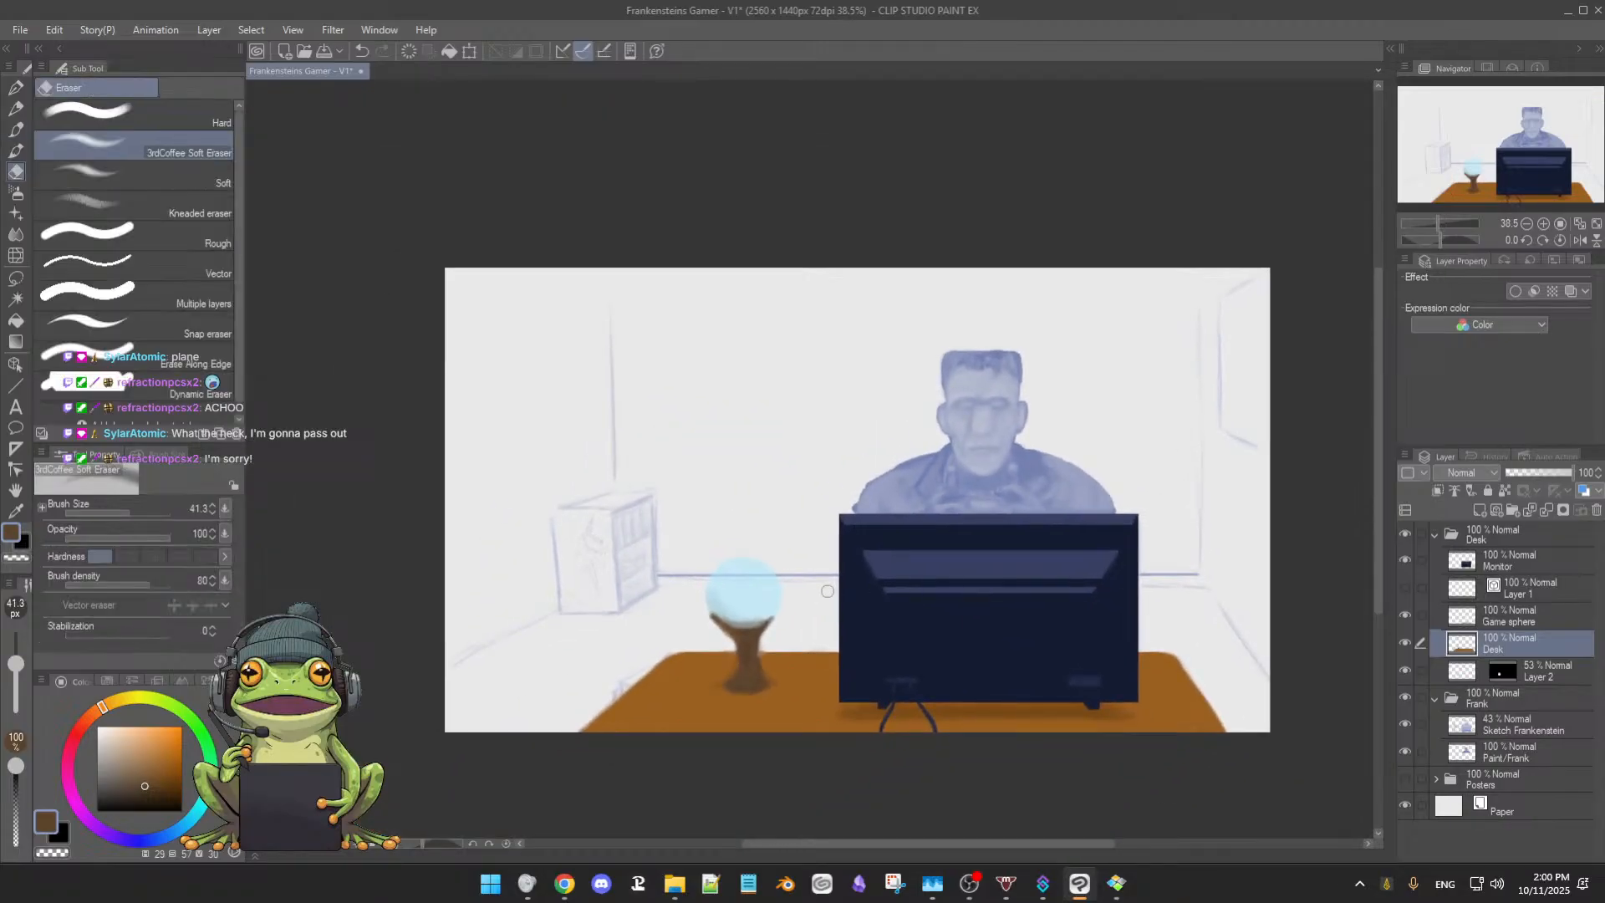
click(126, 114)
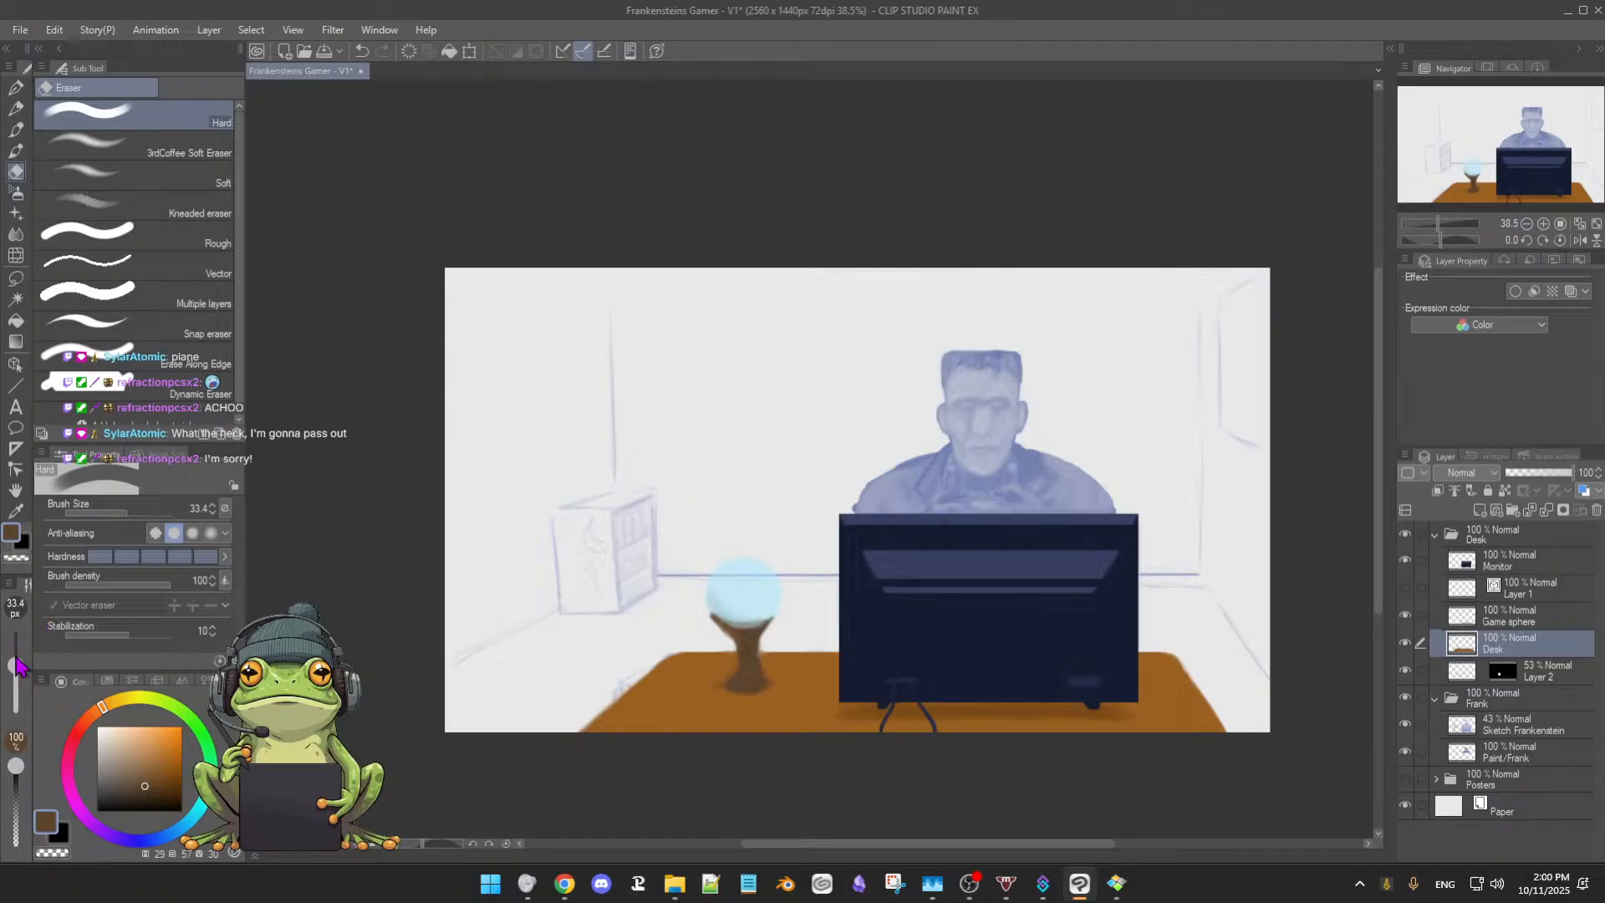
Erase the brown stand beneath the blue game sphere from the Desk layer with an enlarged Hard eraser
drag(16, 664, 16, 653)
mouse_move(740, 601)
mouse_down()
mouse_move(744, 667)
mouse_move(762, 635)
mouse_move(733, 686)
mouse_move(761, 688)
mouse_move(790, 660)
mouse_up()
Fill the erased gap in the desk with brown sampled from the desktop using 3rdCoffee Soft Oil 2, rebuilding its back edge
key(b)
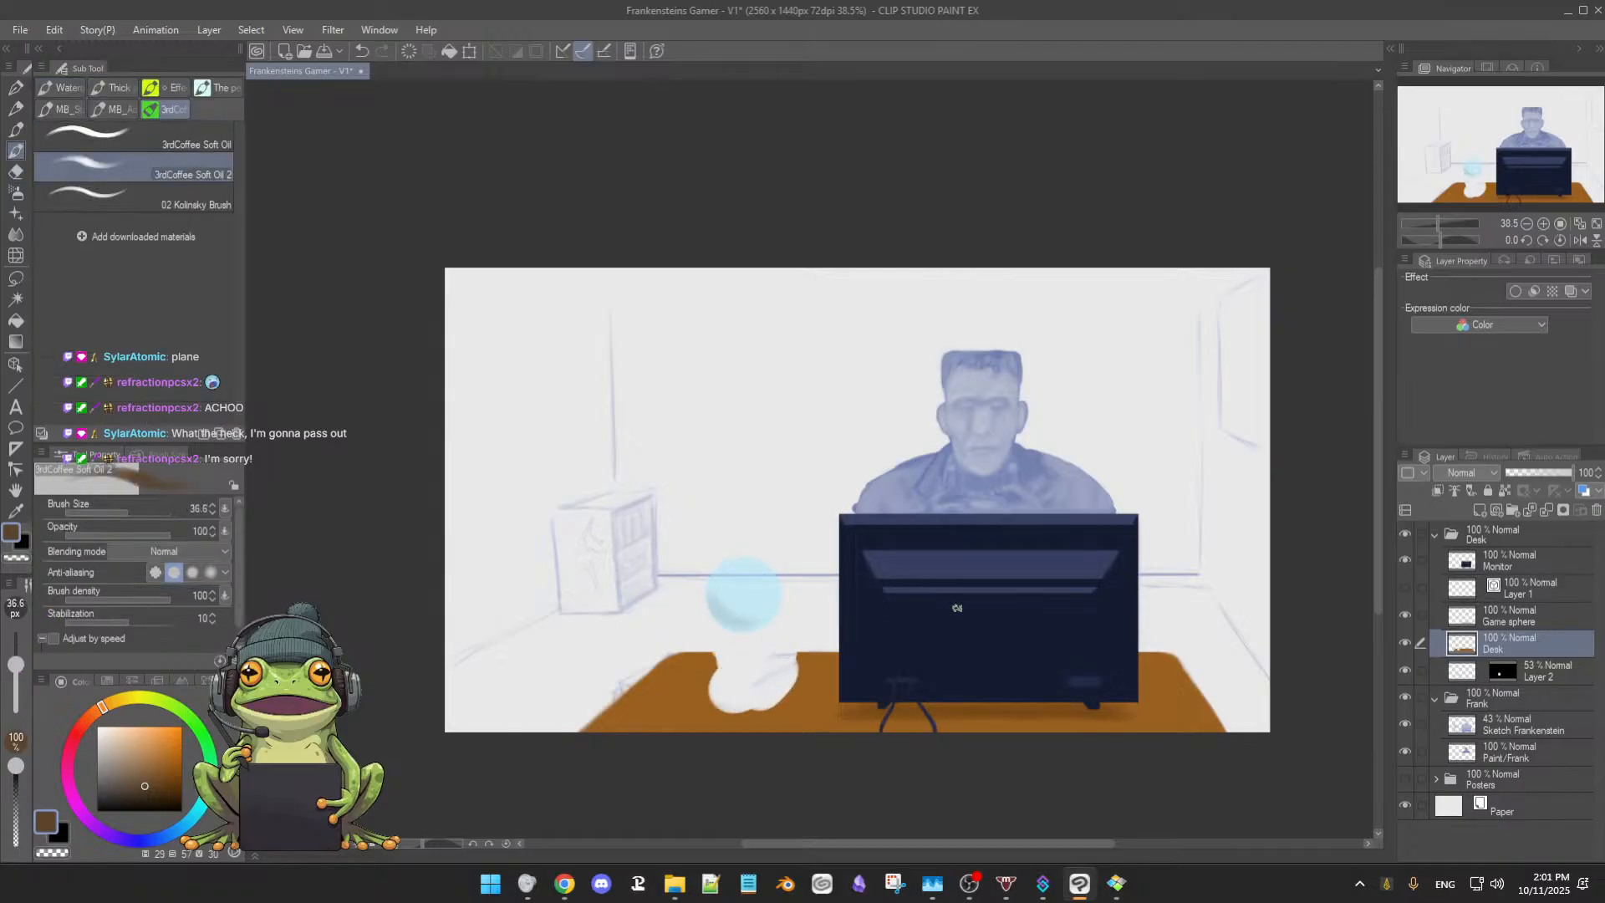
alt+click(702, 706)
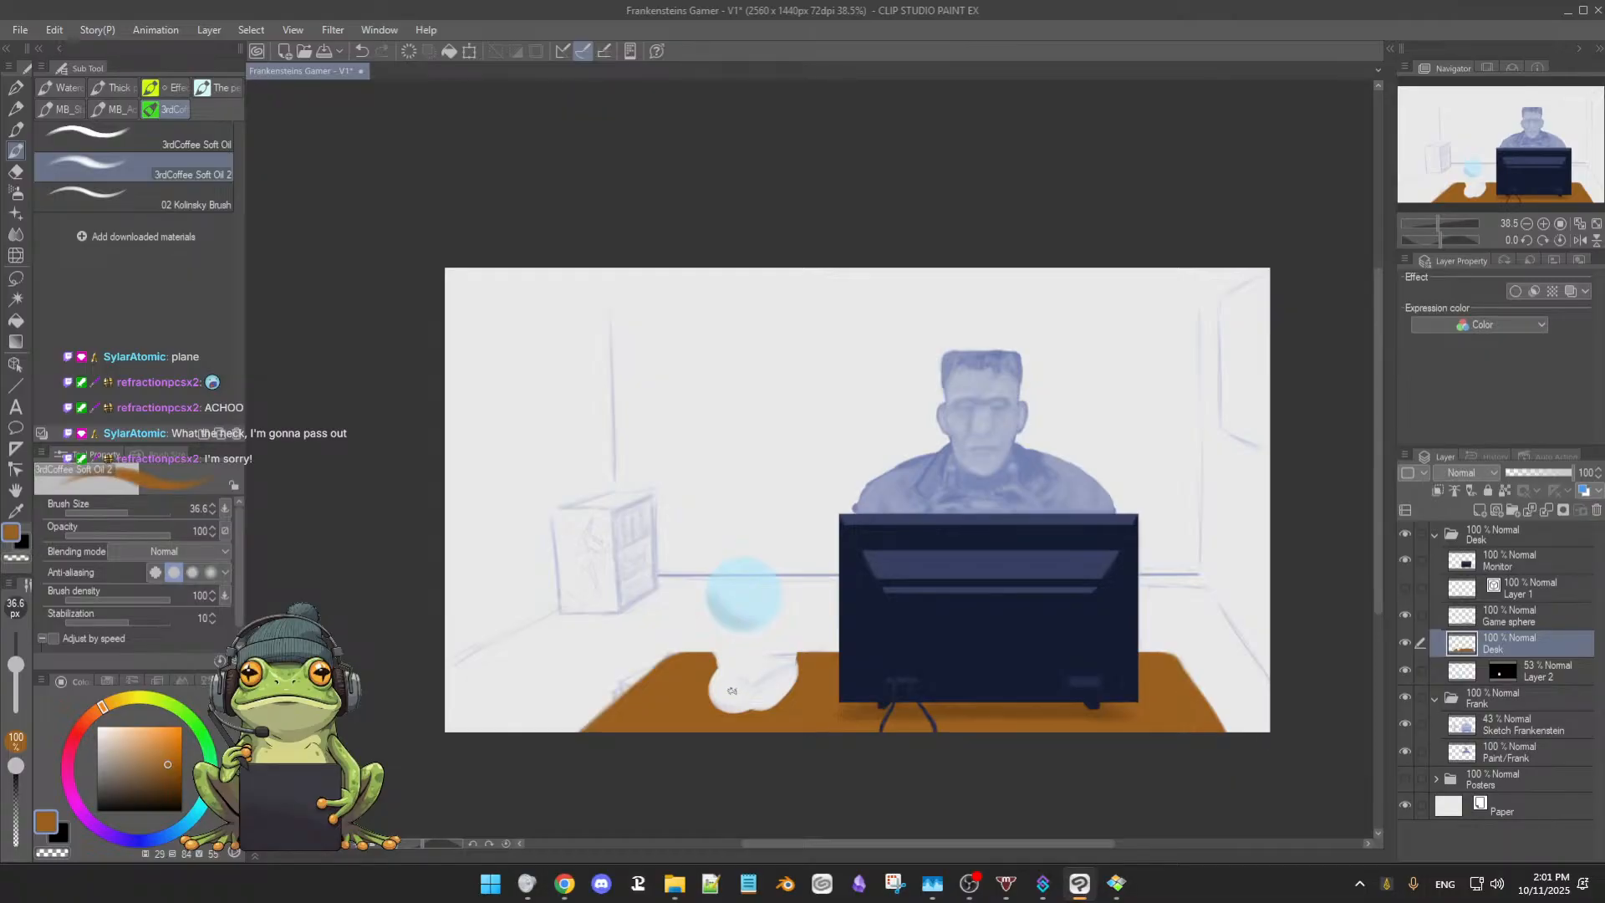
drag(708, 687, 754, 686)
drag(657, 719, 1036, 641)
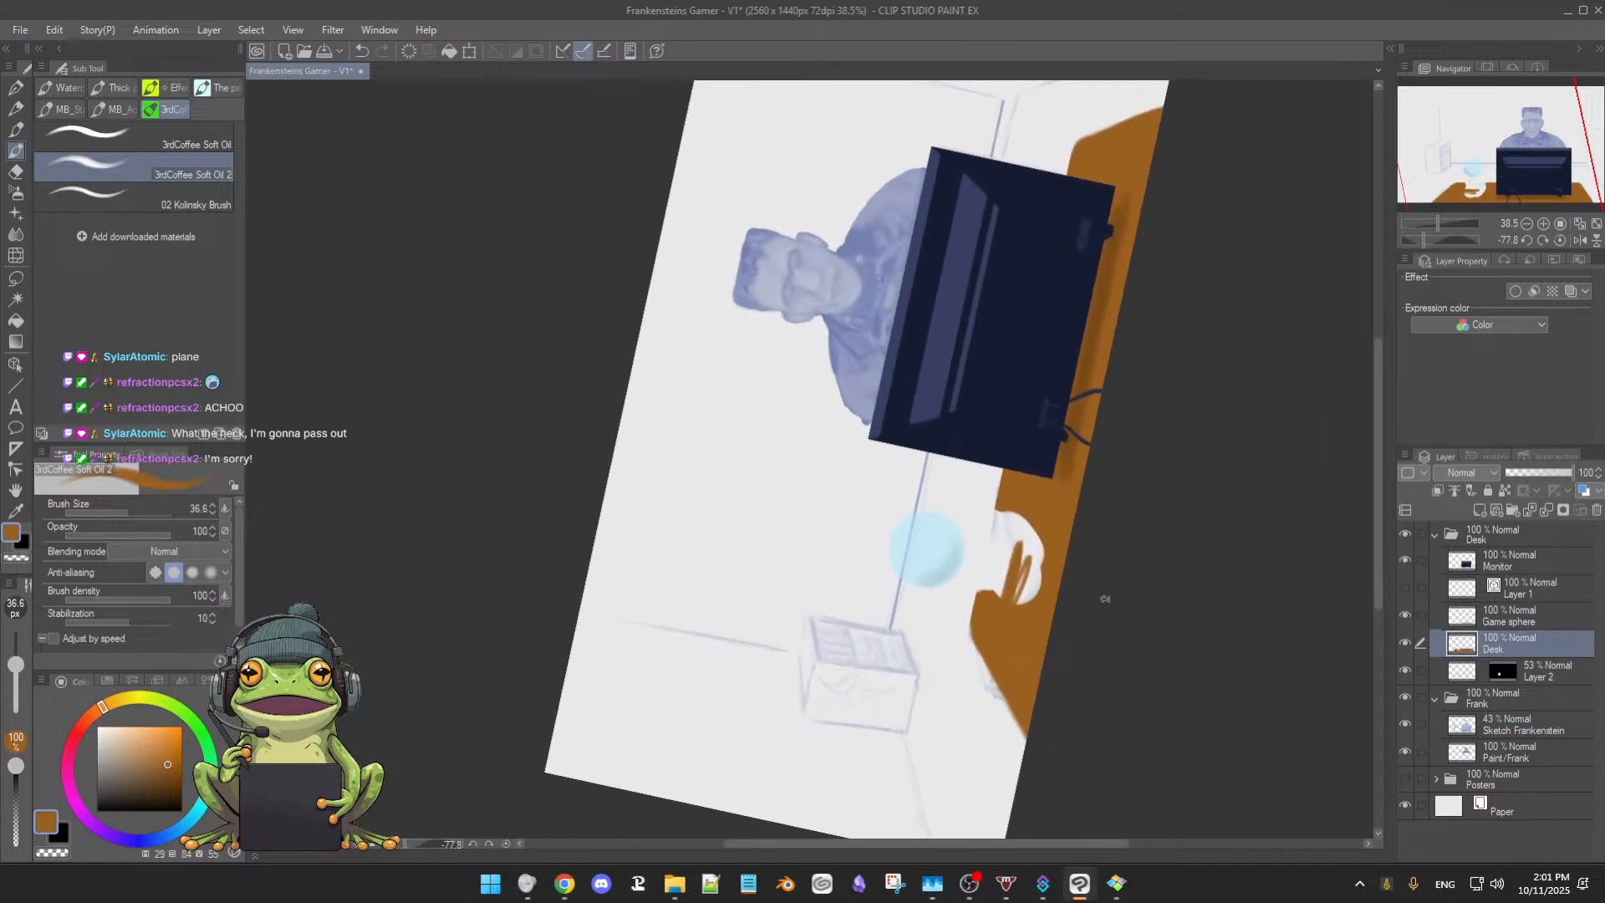
scroll(1106, 602, up, 4)
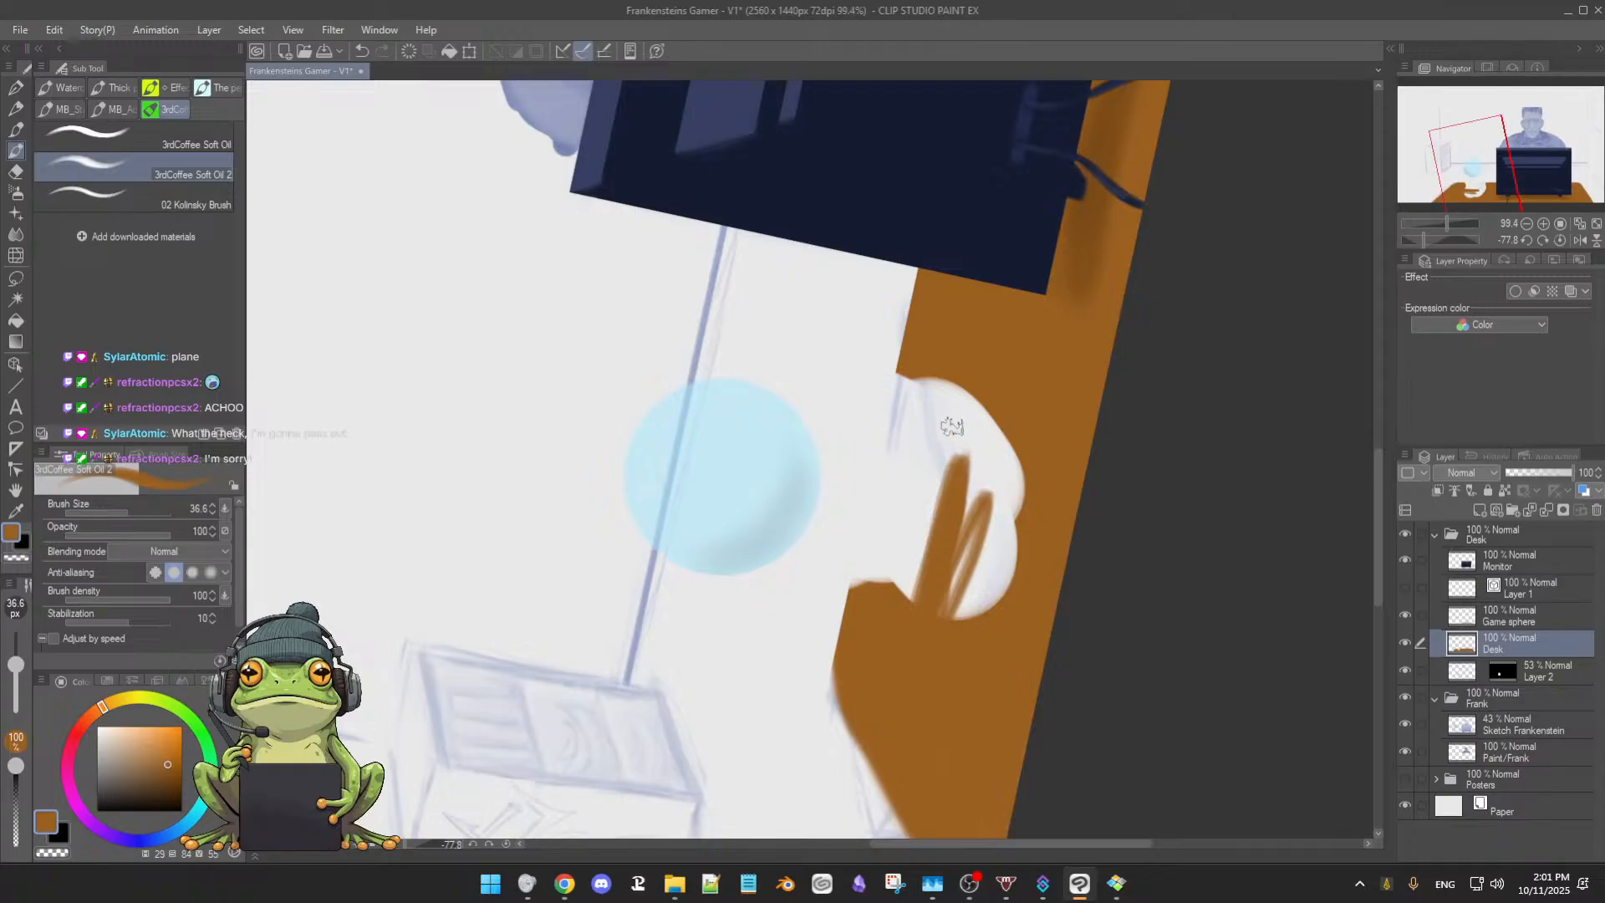
mouse_move(966, 406)
mouse_down()
mouse_move(944, 367)
mouse_move(970, 368)
mouse_move(1021, 426)
mouse_move(1022, 488)
mouse_move(974, 616)
mouse_move(986, 652)
mouse_move(937, 654)
mouse_move(946, 583)
mouse_move(925, 541)
mouse_move(936, 355)
mouse_up()
mouse_move(947, 451)
mouse_down()
mouse_move(974, 495)
mouse_move(914, 393)
mouse_move(949, 440)
mouse_up()
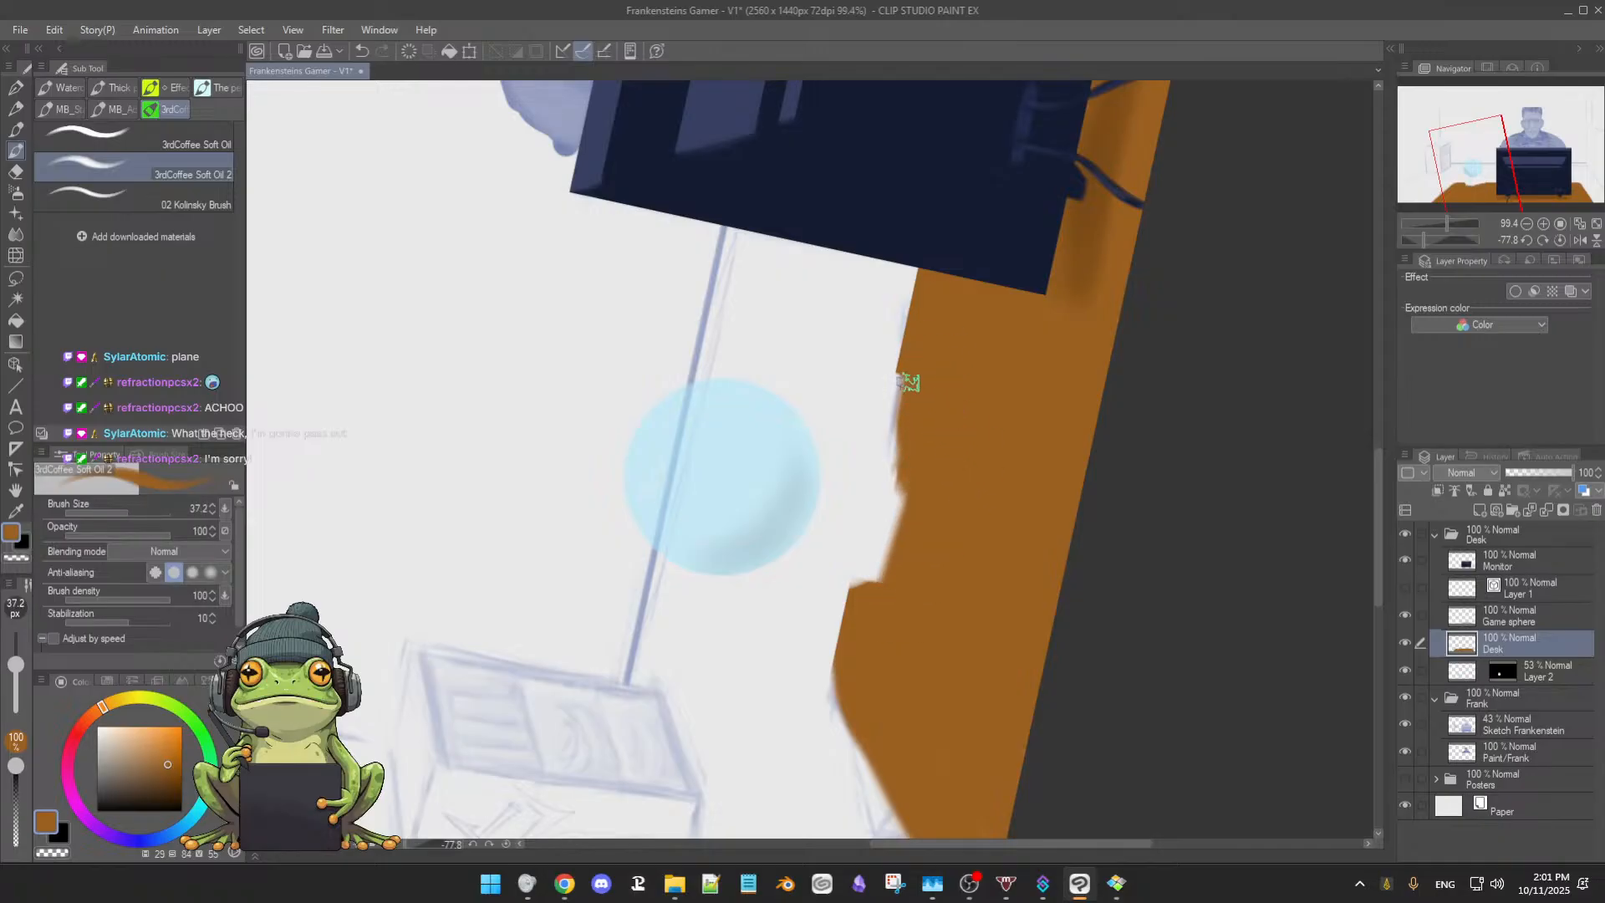
mouse_move(912, 350)
mouse_down()
mouse_move(898, 423)
mouse_move(914, 340)
mouse_move(864, 558)
mouse_move(887, 514)
mouse_move(884, 571)
mouse_move(896, 469)
mouse_up()
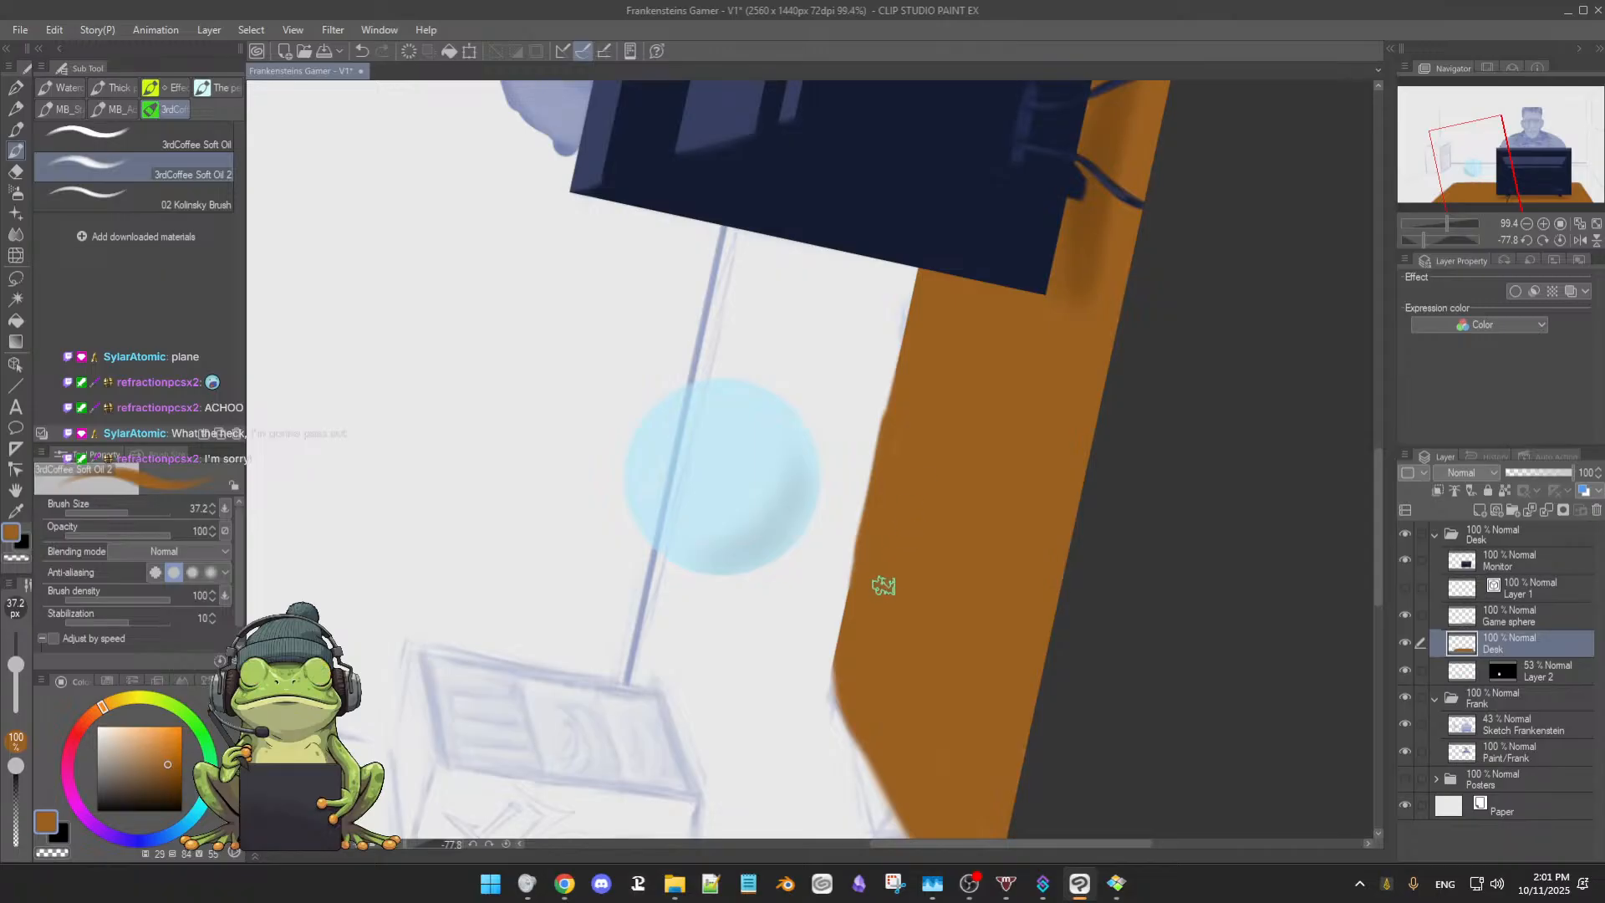
Save the illustration and trim the desk's back edge with the Hard eraser at size 30.4
key(e)
key(ctrl+s)
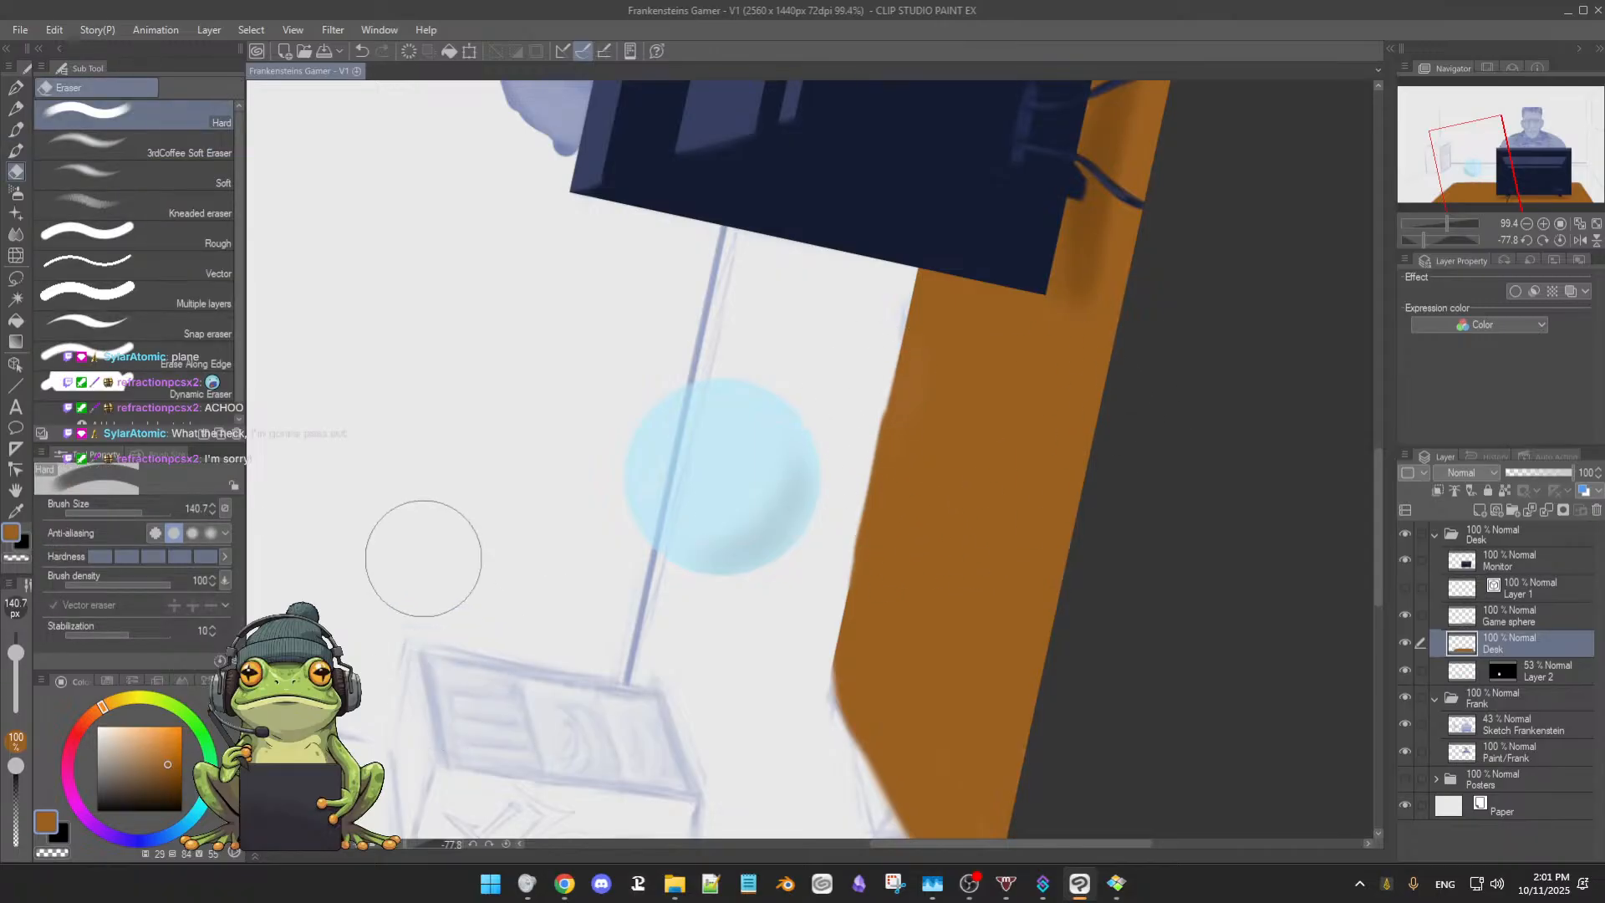
drag(16, 652, 17, 678)
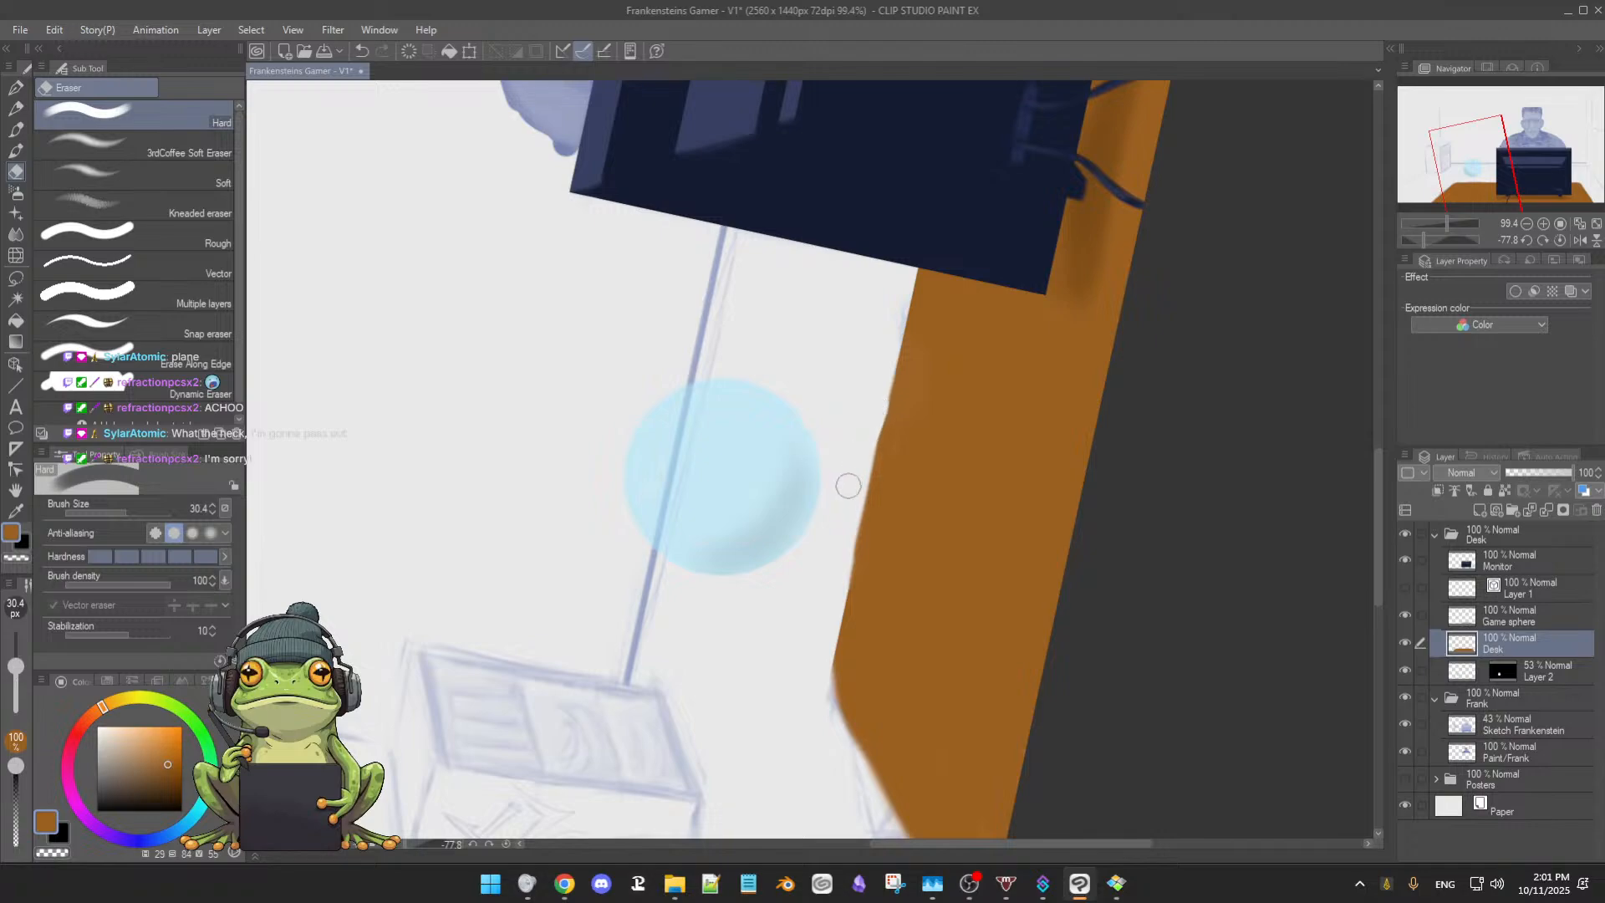
key(b)
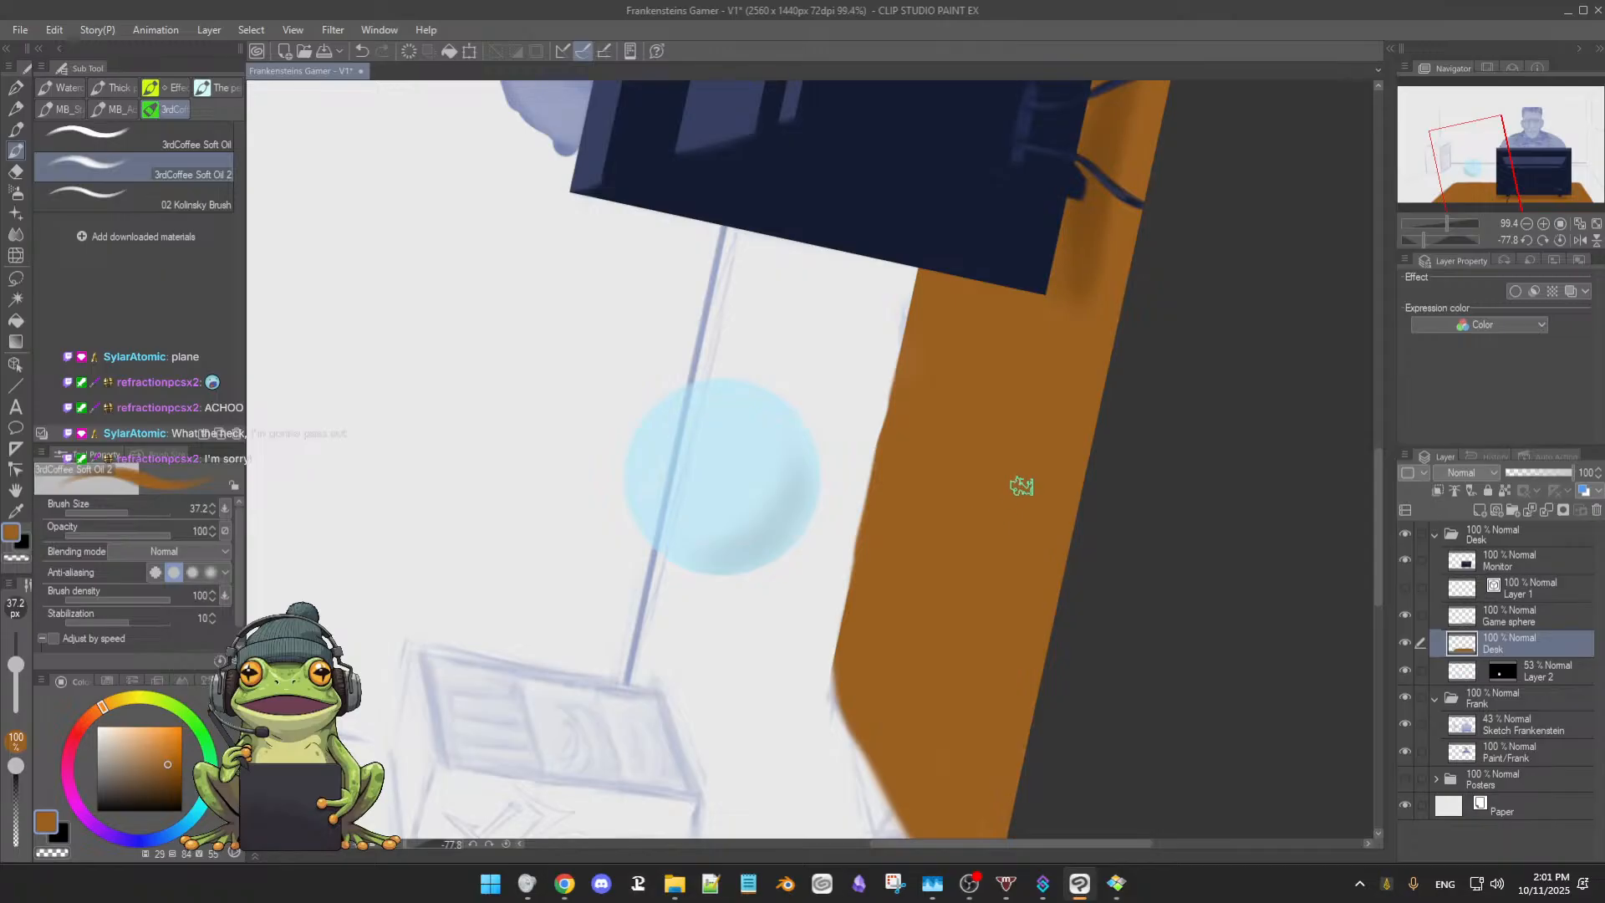
drag(1020, 487, 988, 501)
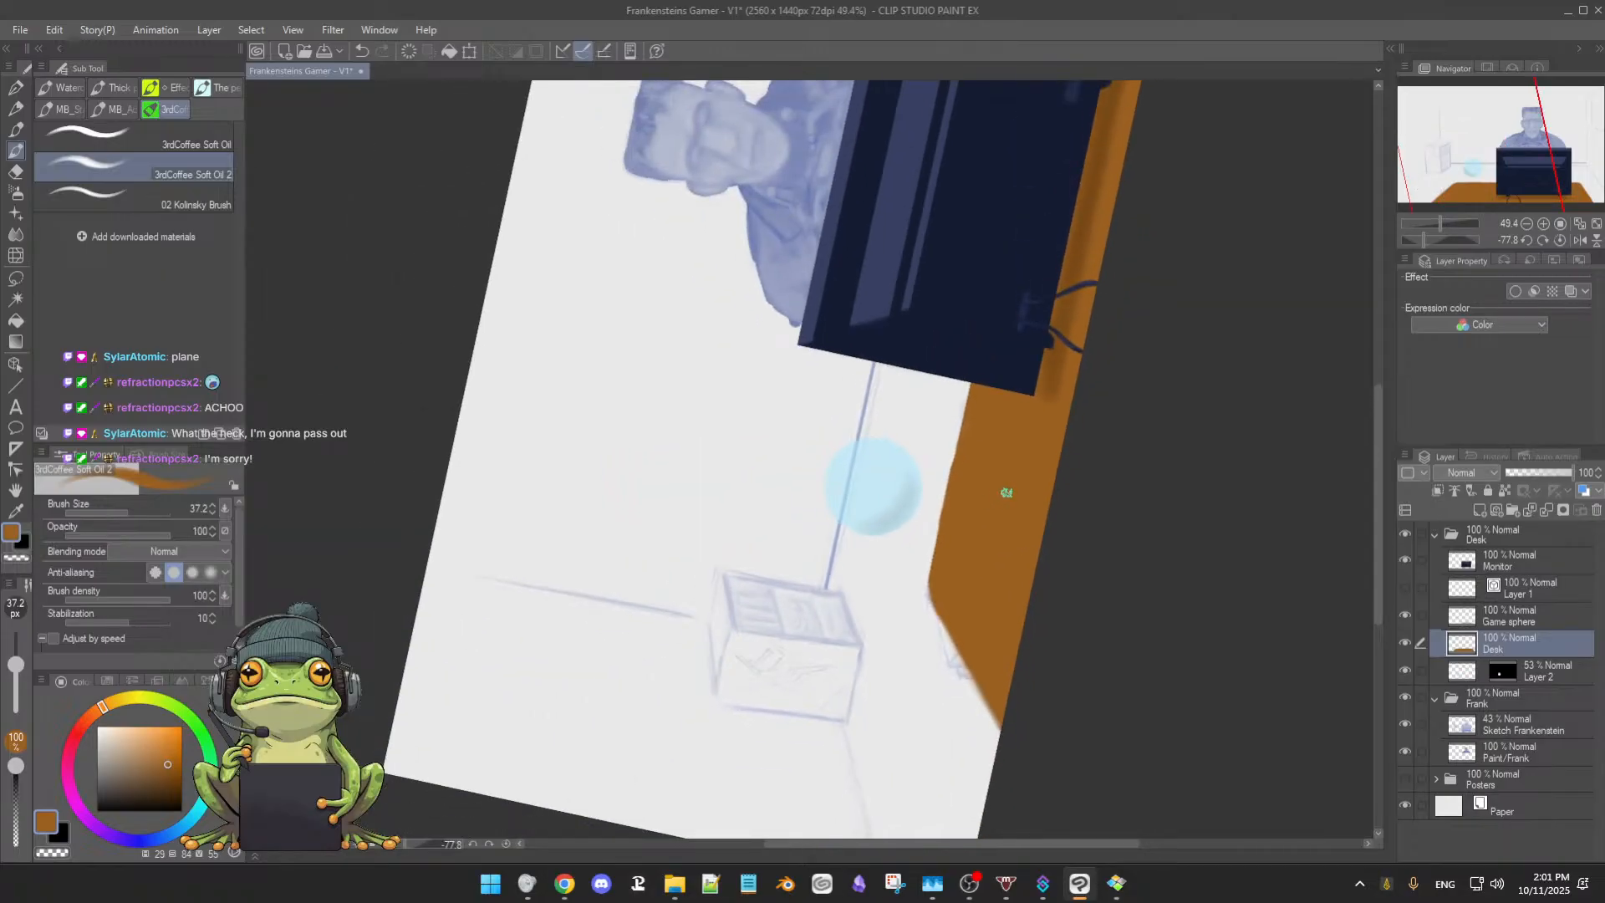
key(ctrl+@)
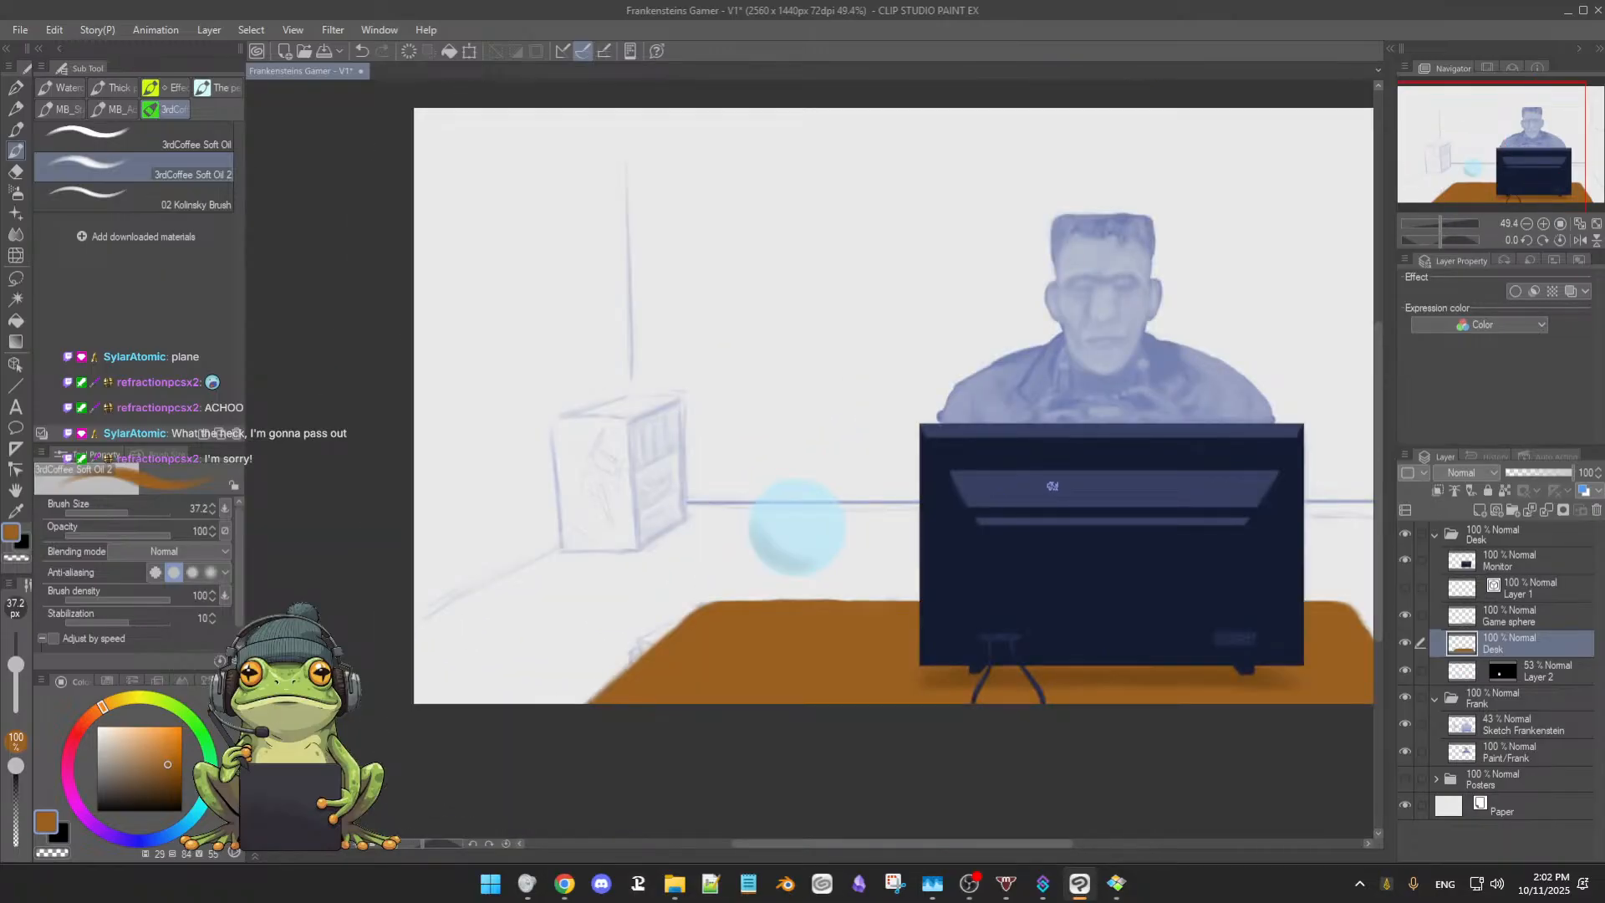
drag(1090, 516, 979, 555)
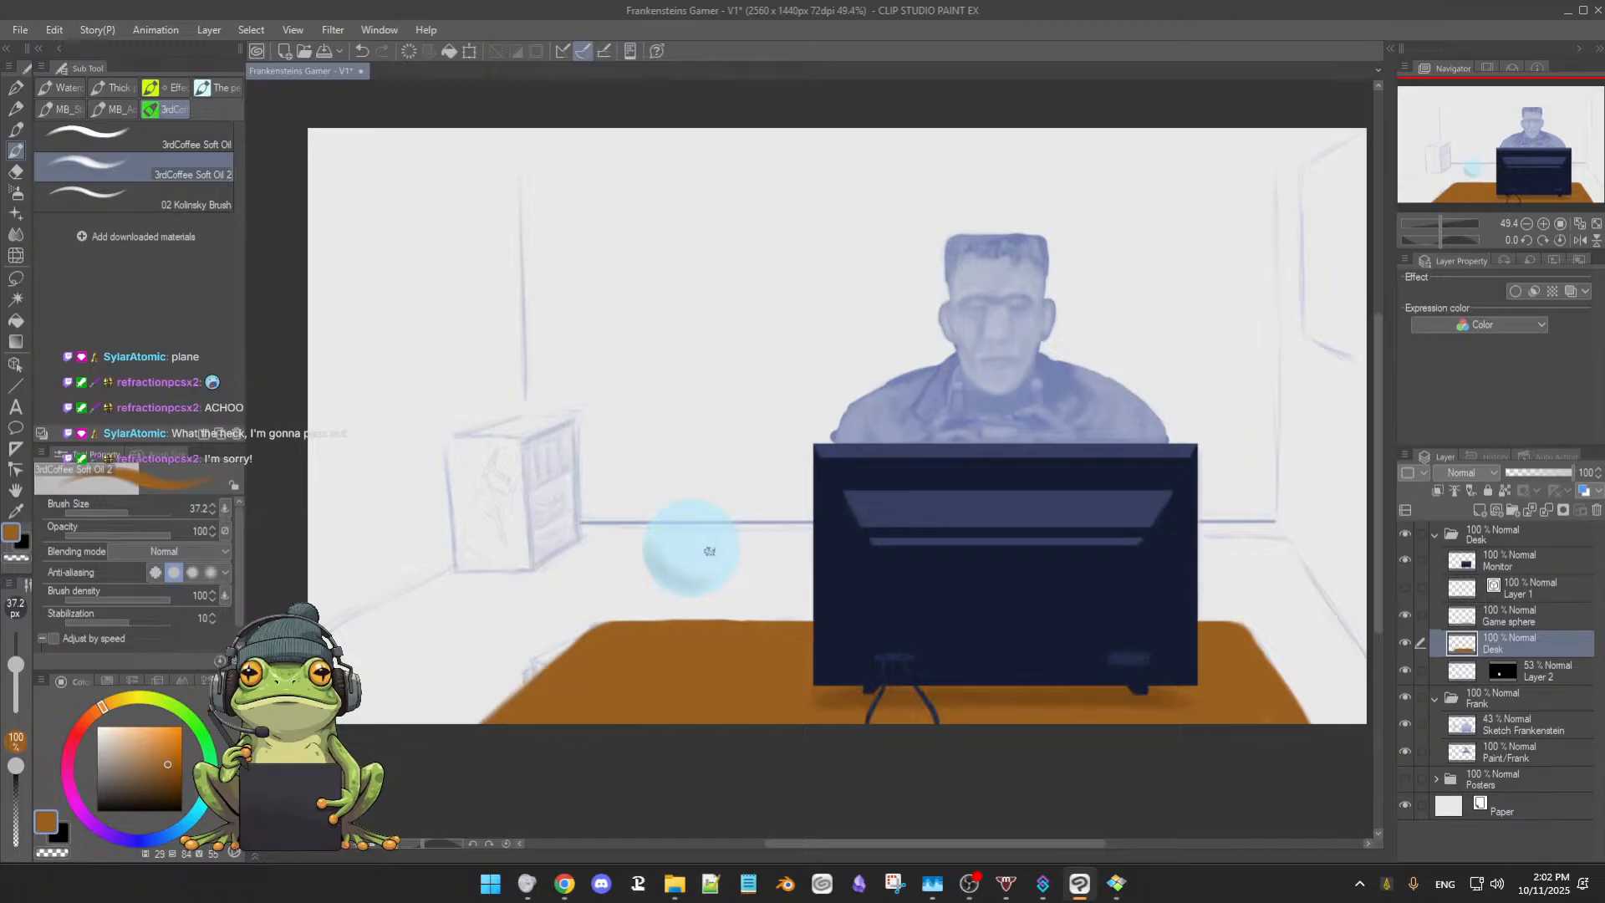
scroll(631, 527, up, 1)
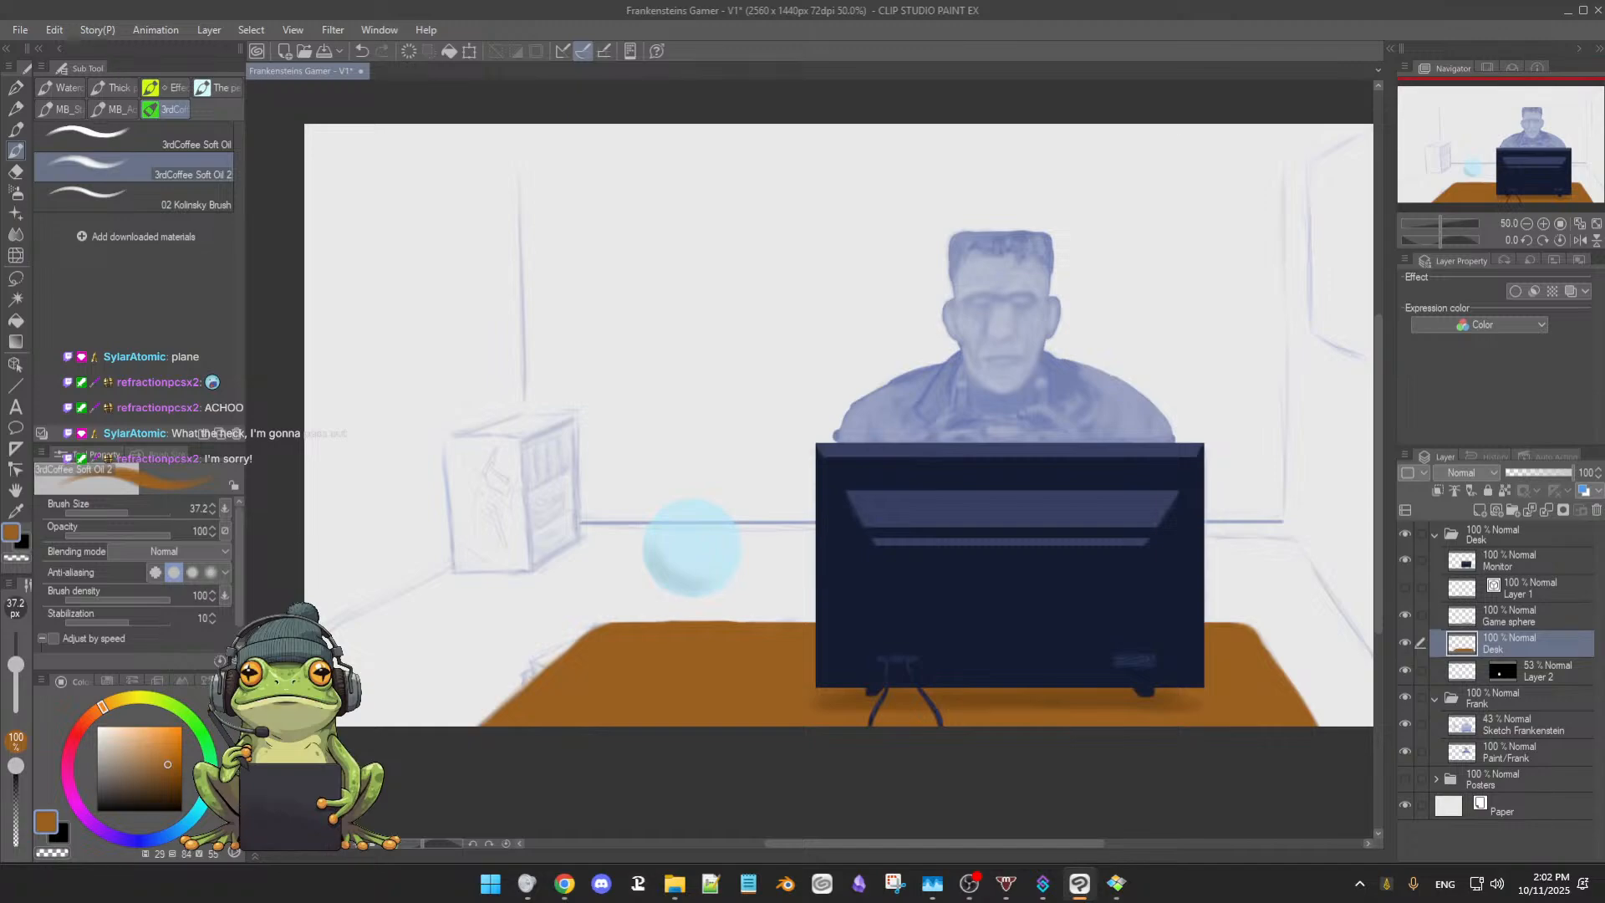
Switch to Chrome, preview the School of Rock soundtrack cover and Wikipedia movie poster among the image results, and maximize the window
key(alt+Tab)
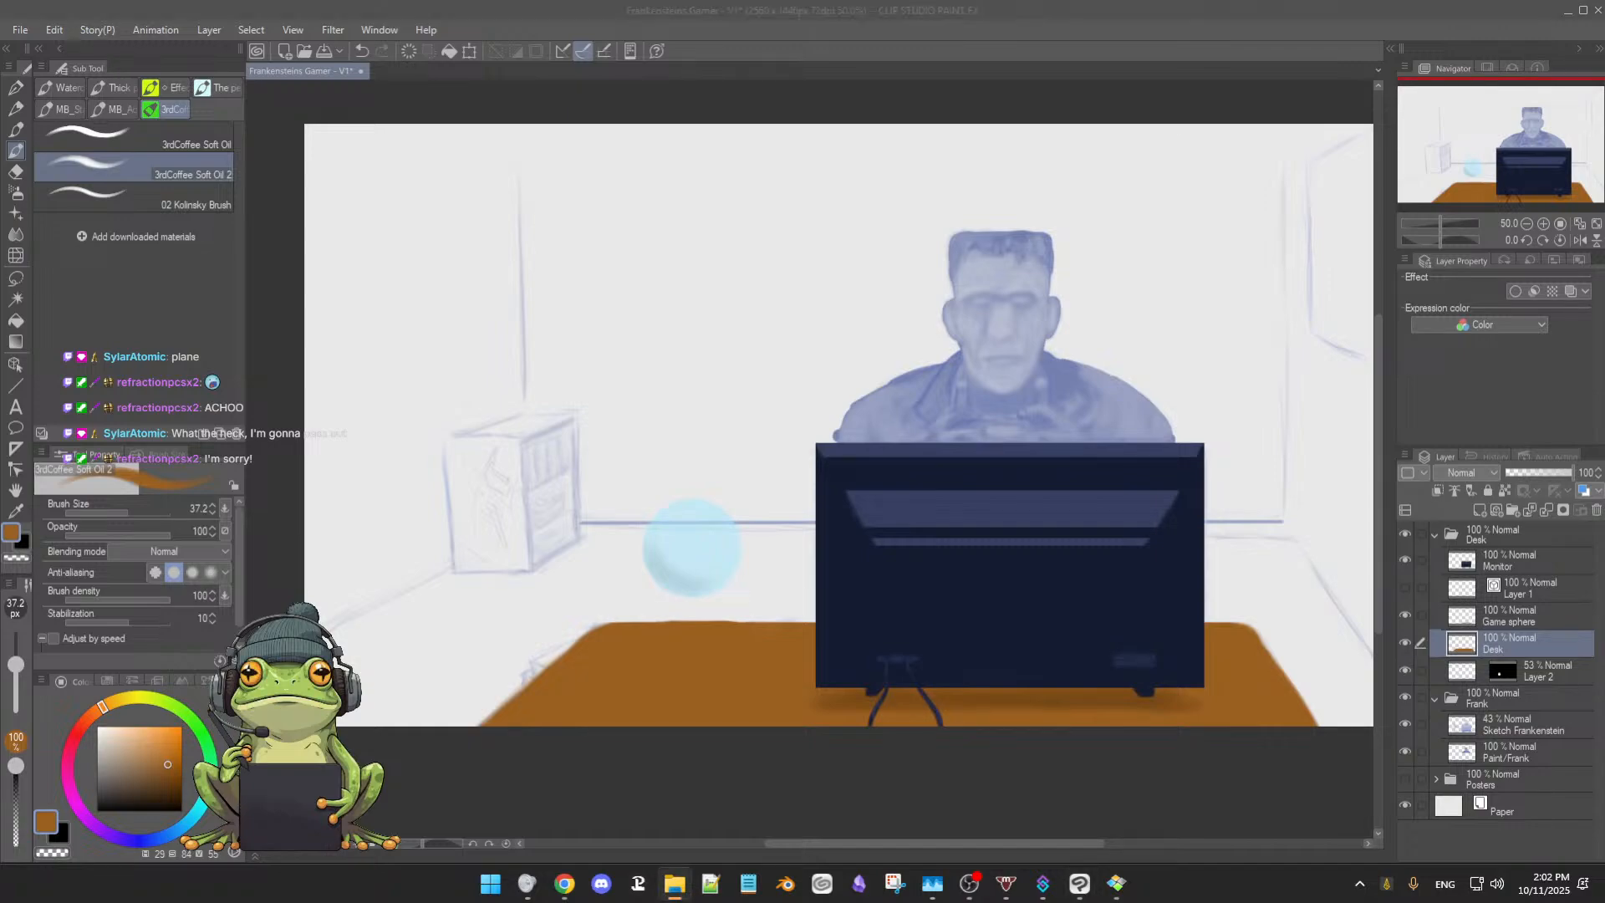
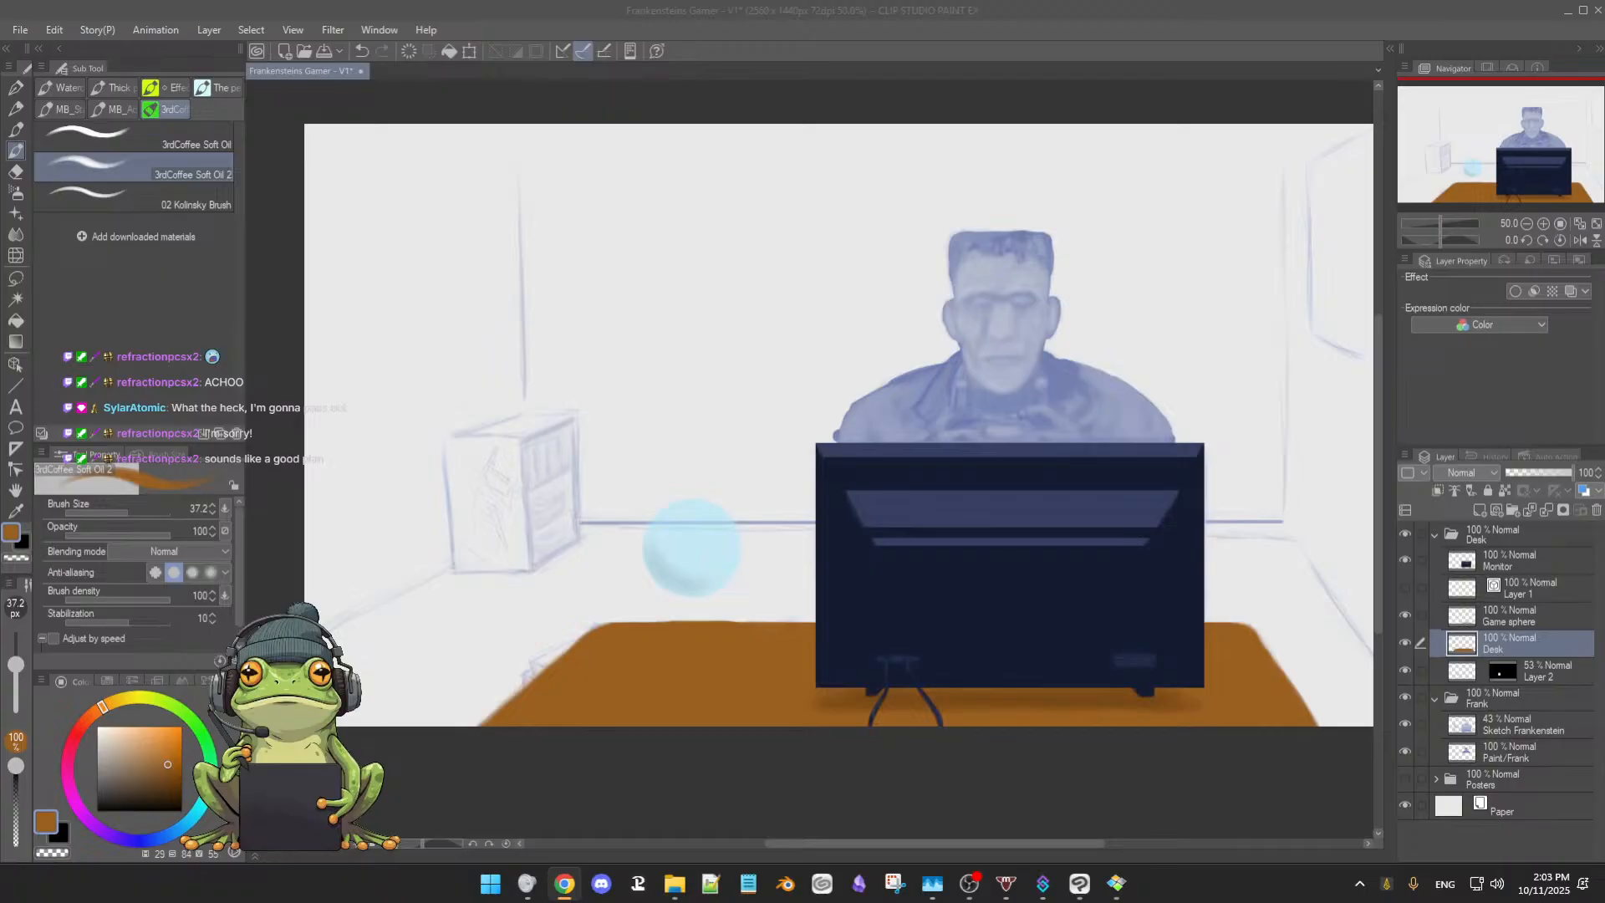
key(alt+Tab)
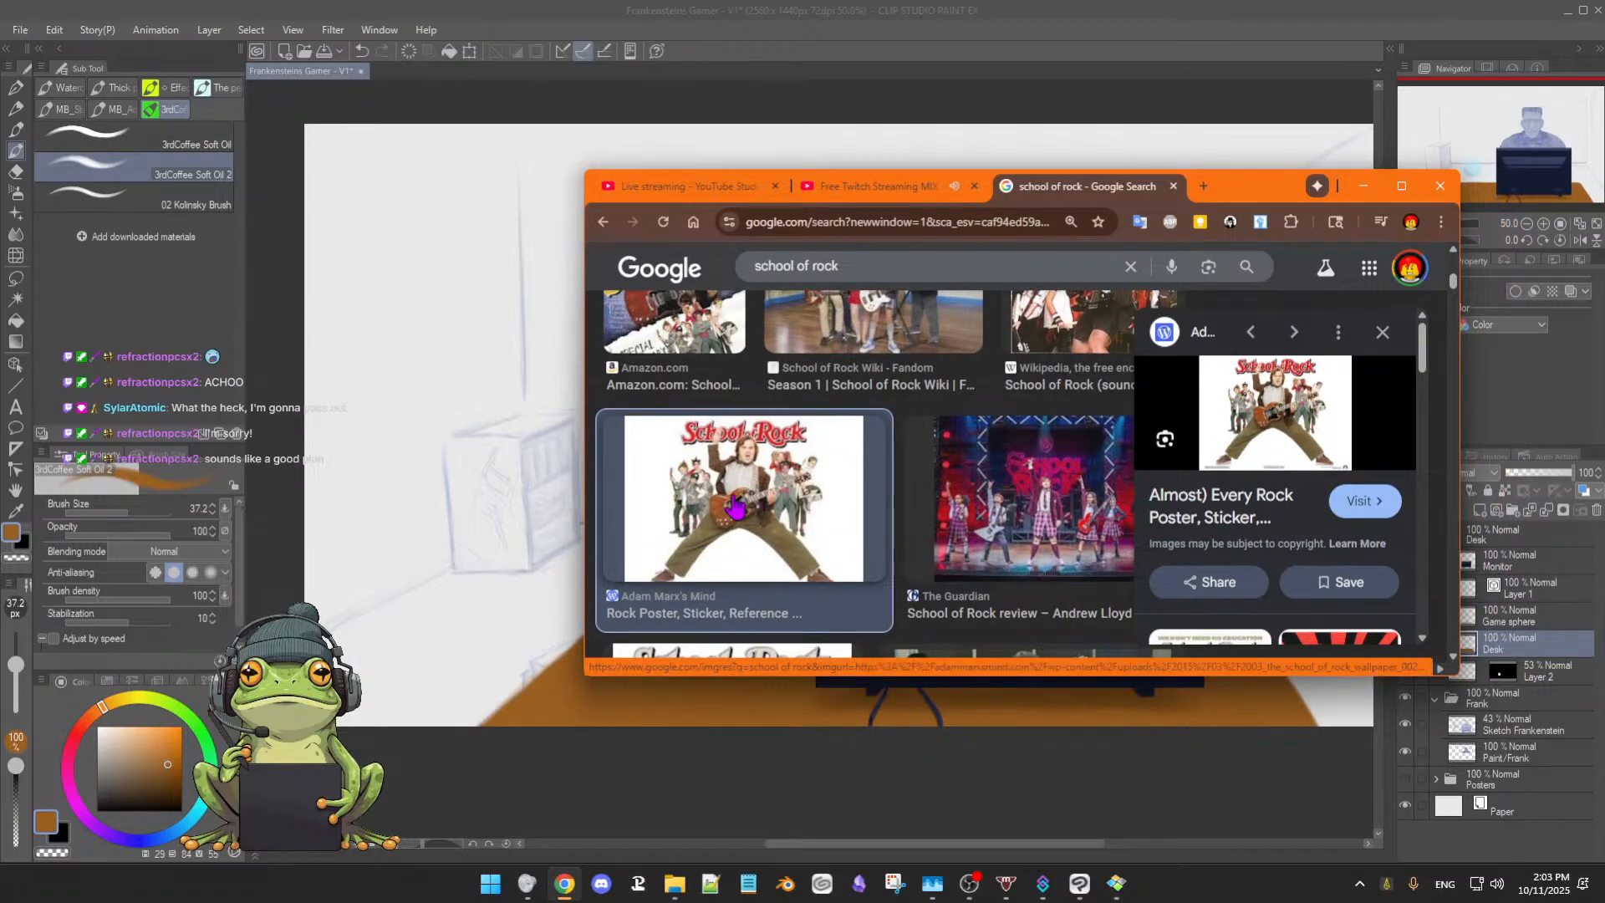
scroll(819, 518, up, 5)
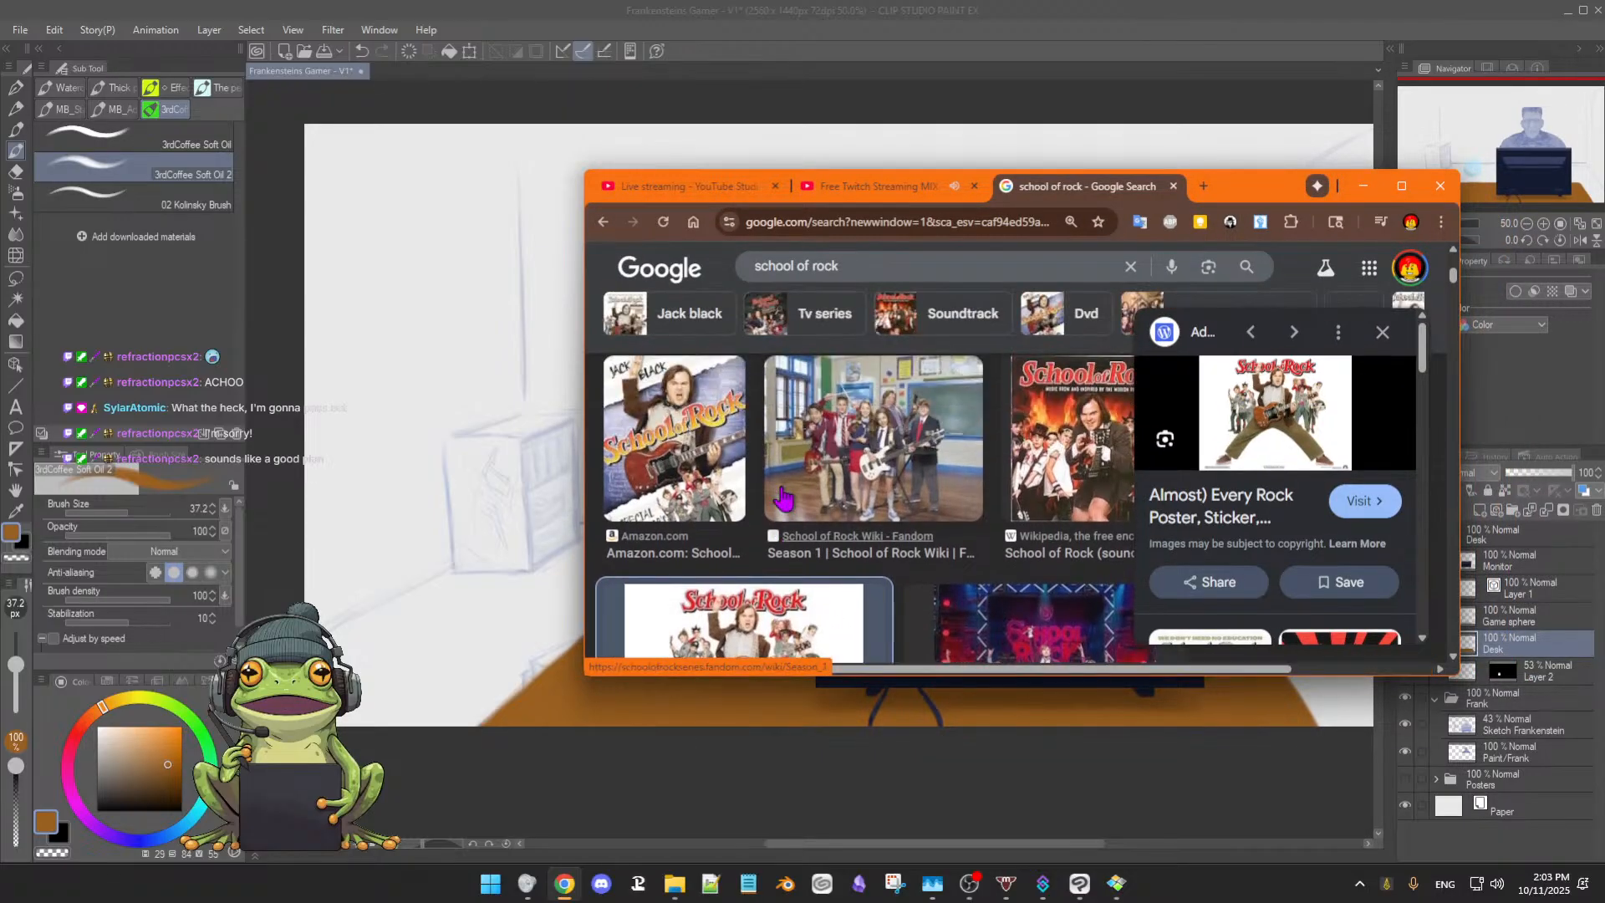
click(1076, 622)
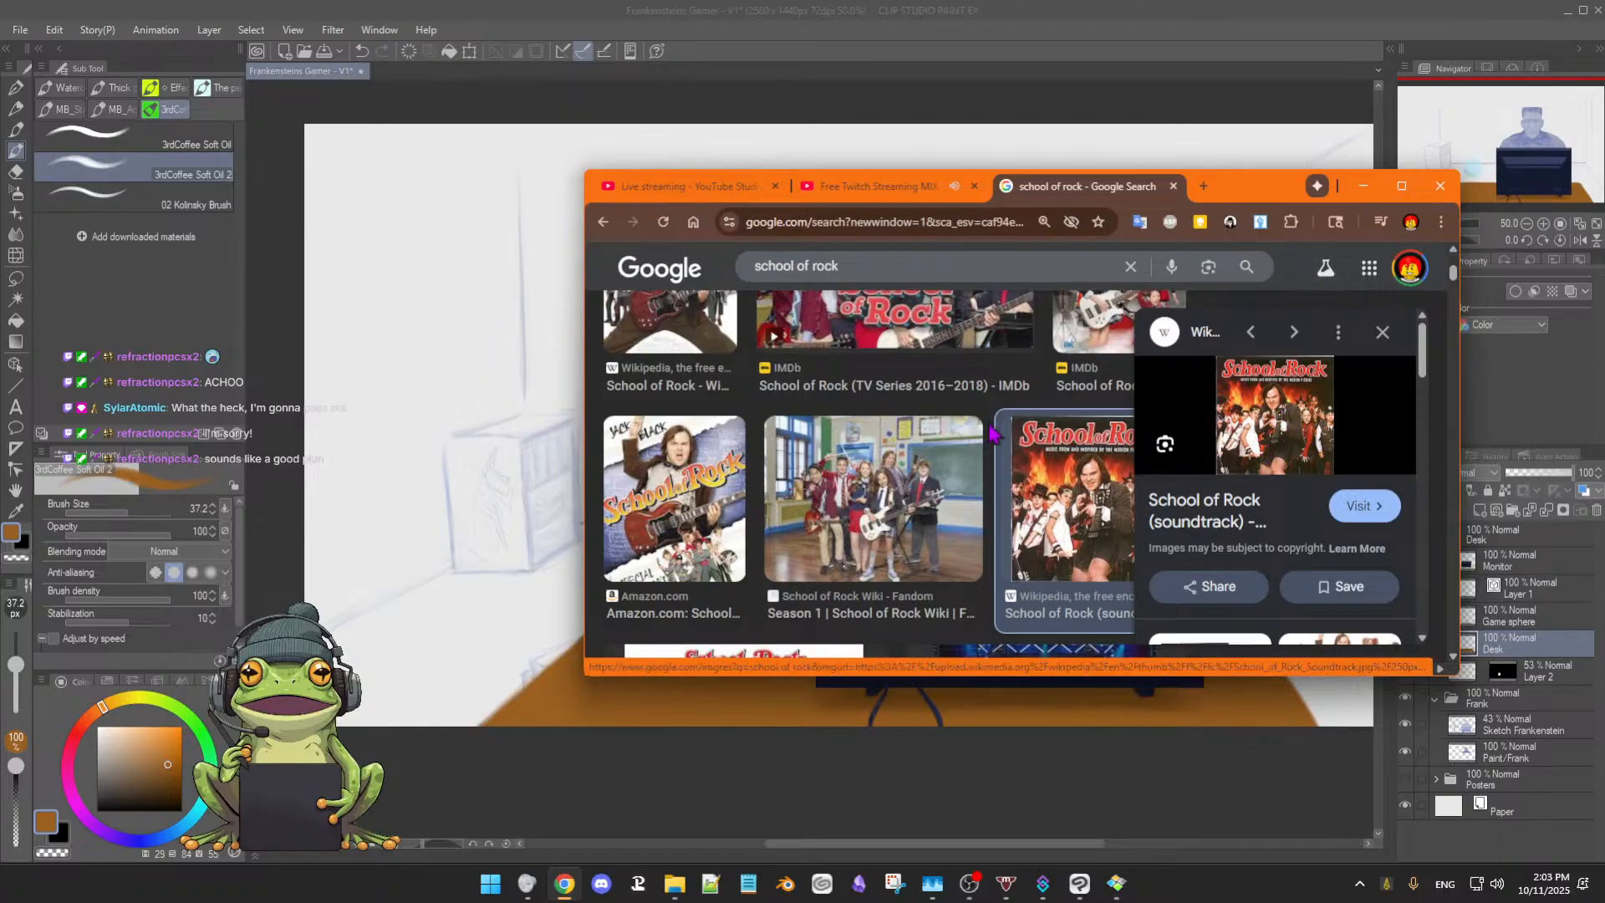
scroll(991, 434, up, 2)
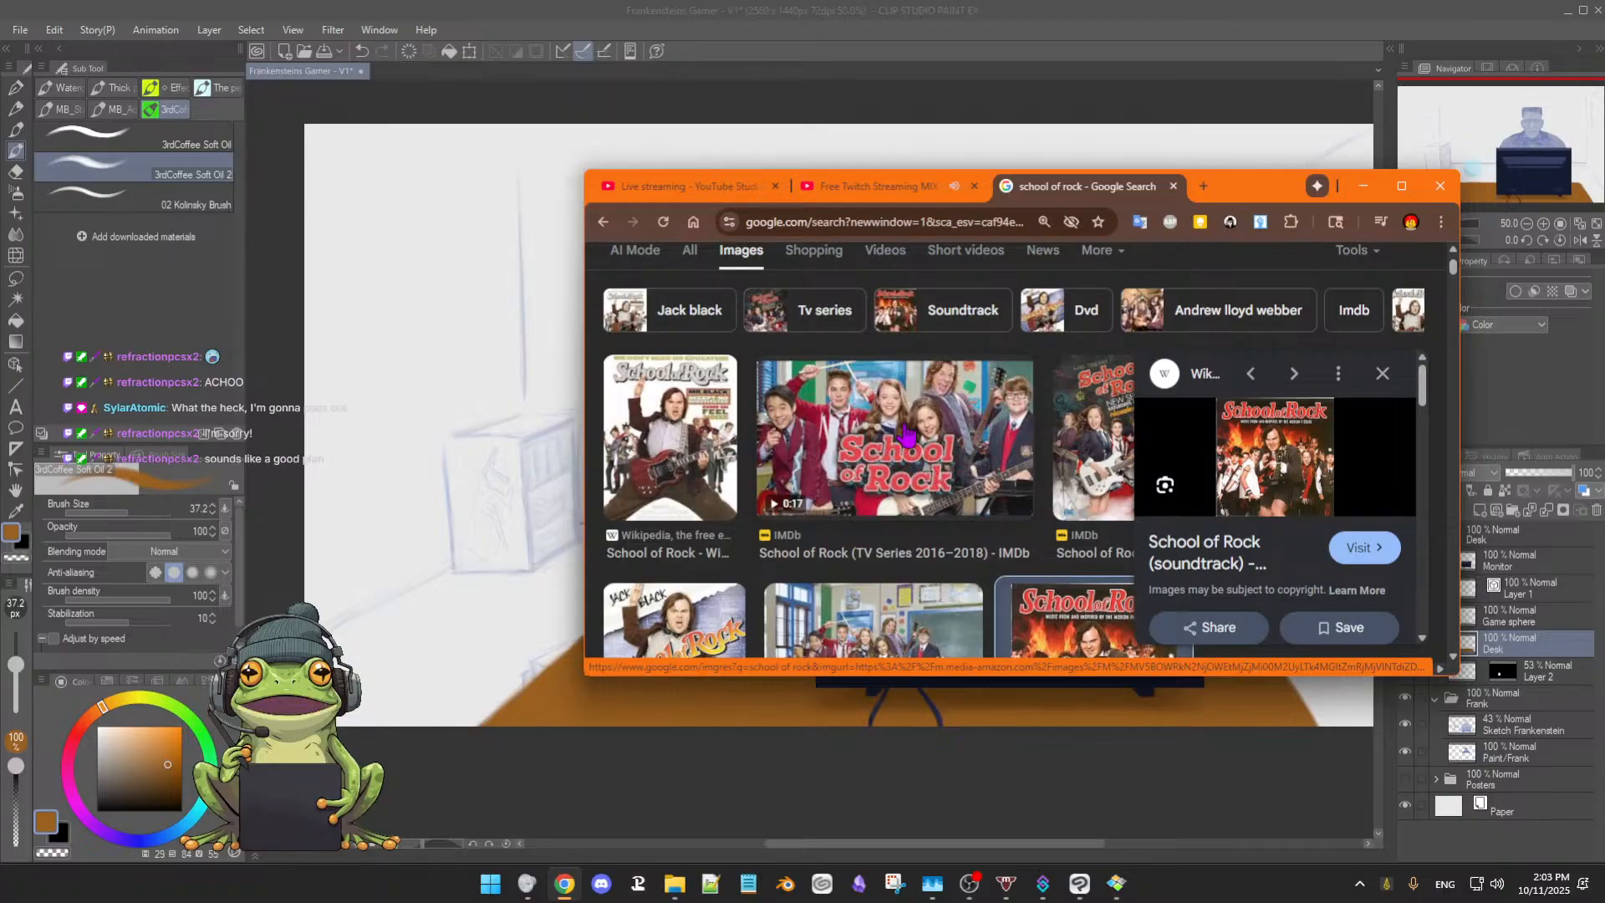
click(677, 454)
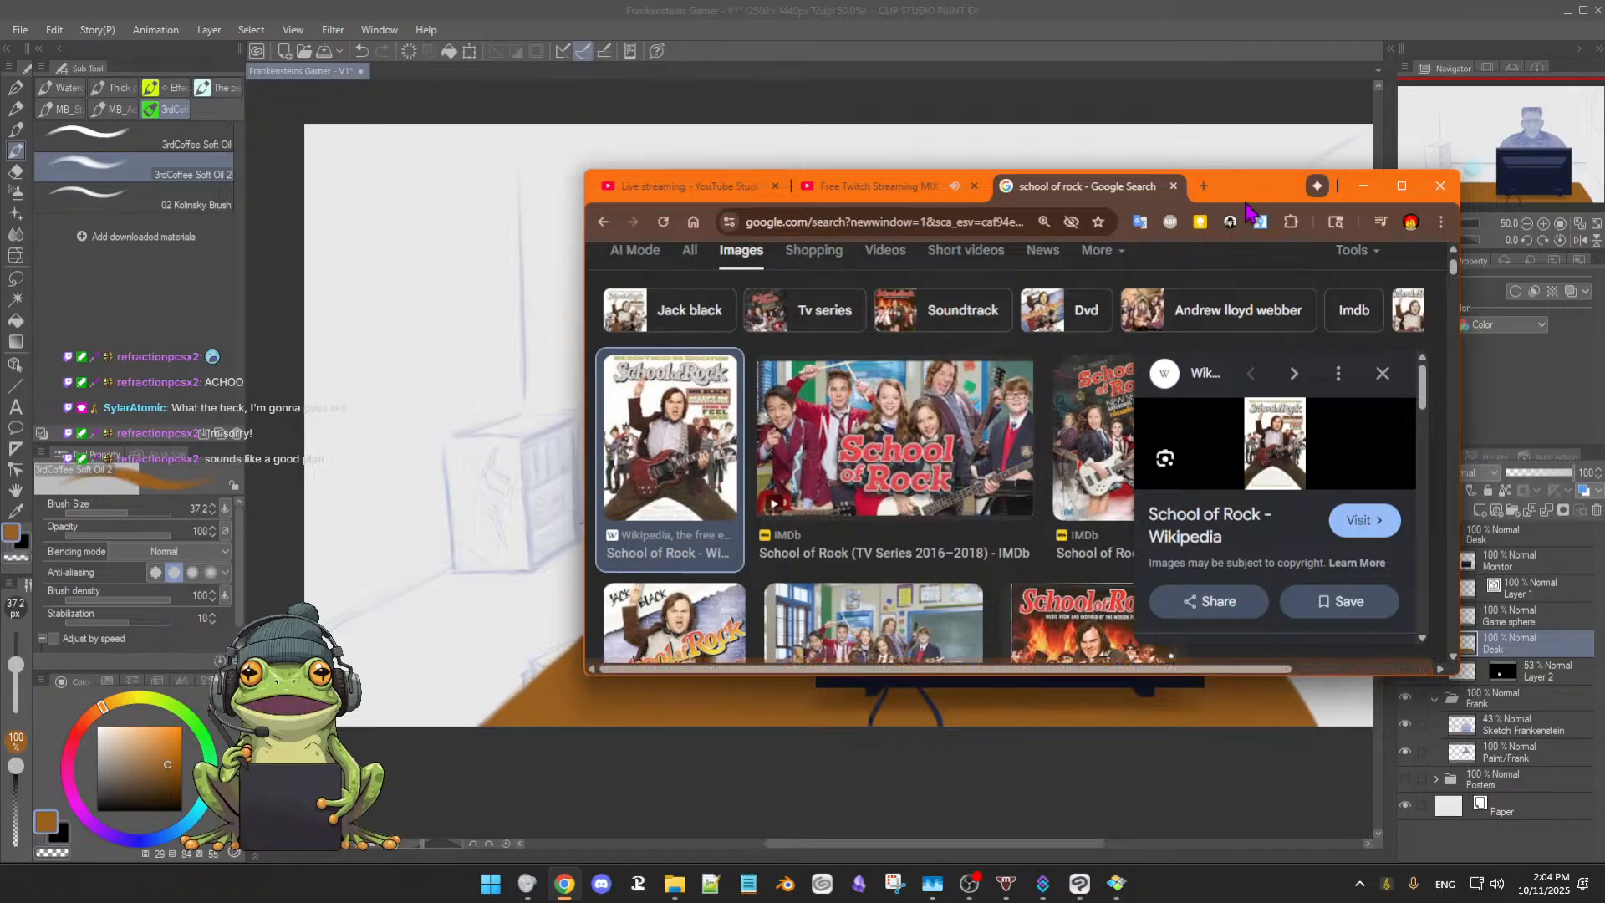
drag(1248, 194, 1122, 2)
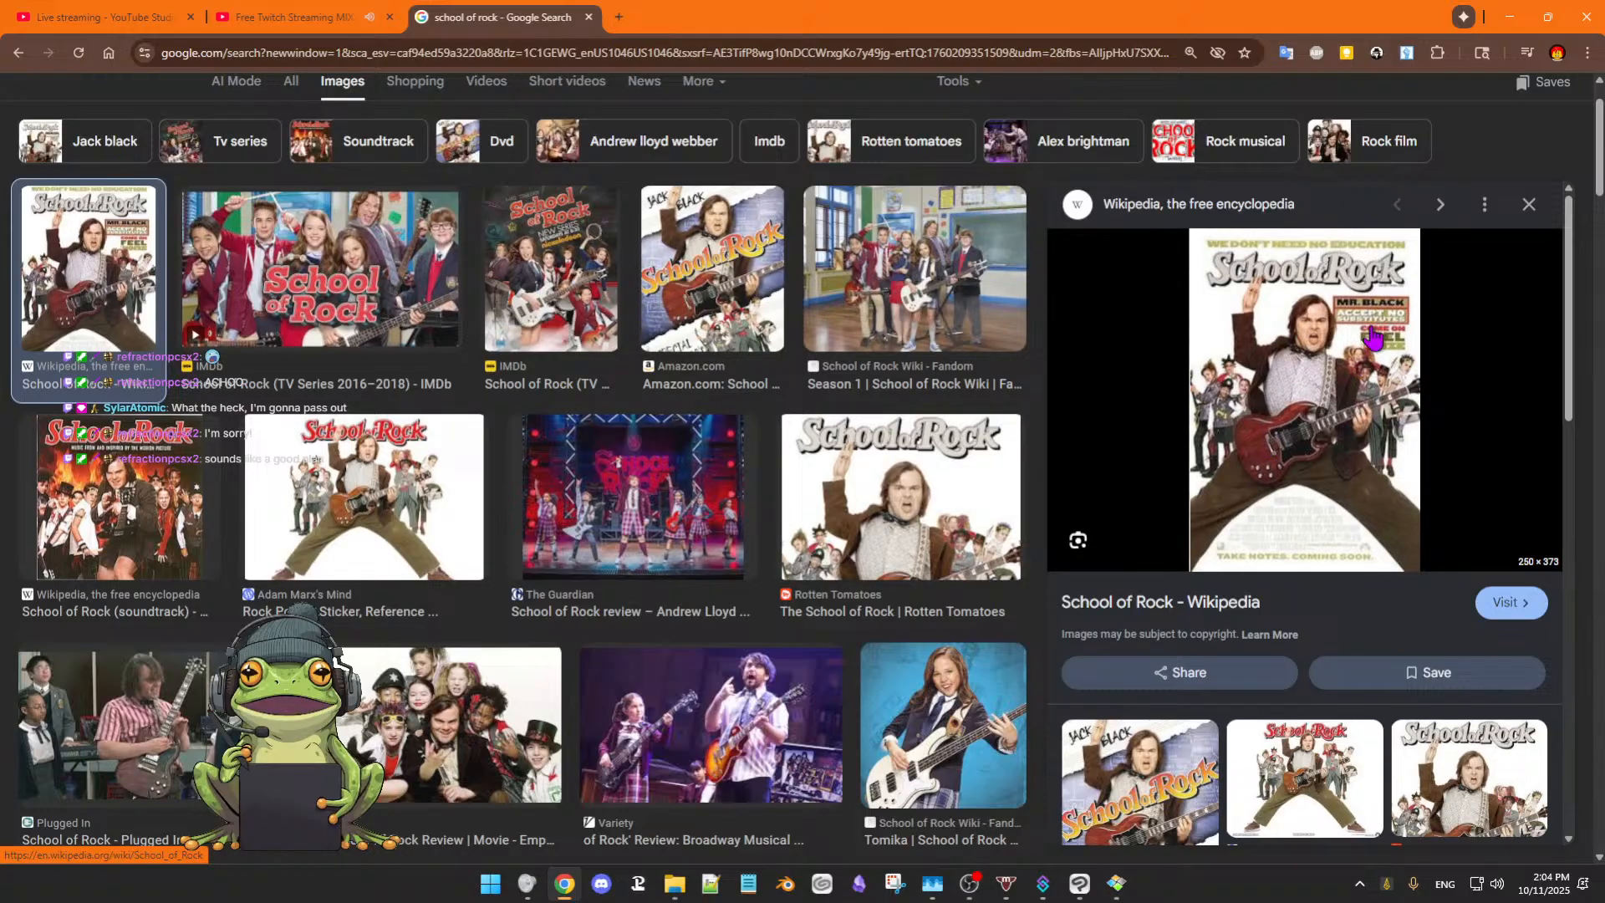
Examine the Wikipedia School of Rock poster and the related images suggested for it
scroll(1365, 339, down, 1)
scroll(1367, 337, up, 1)
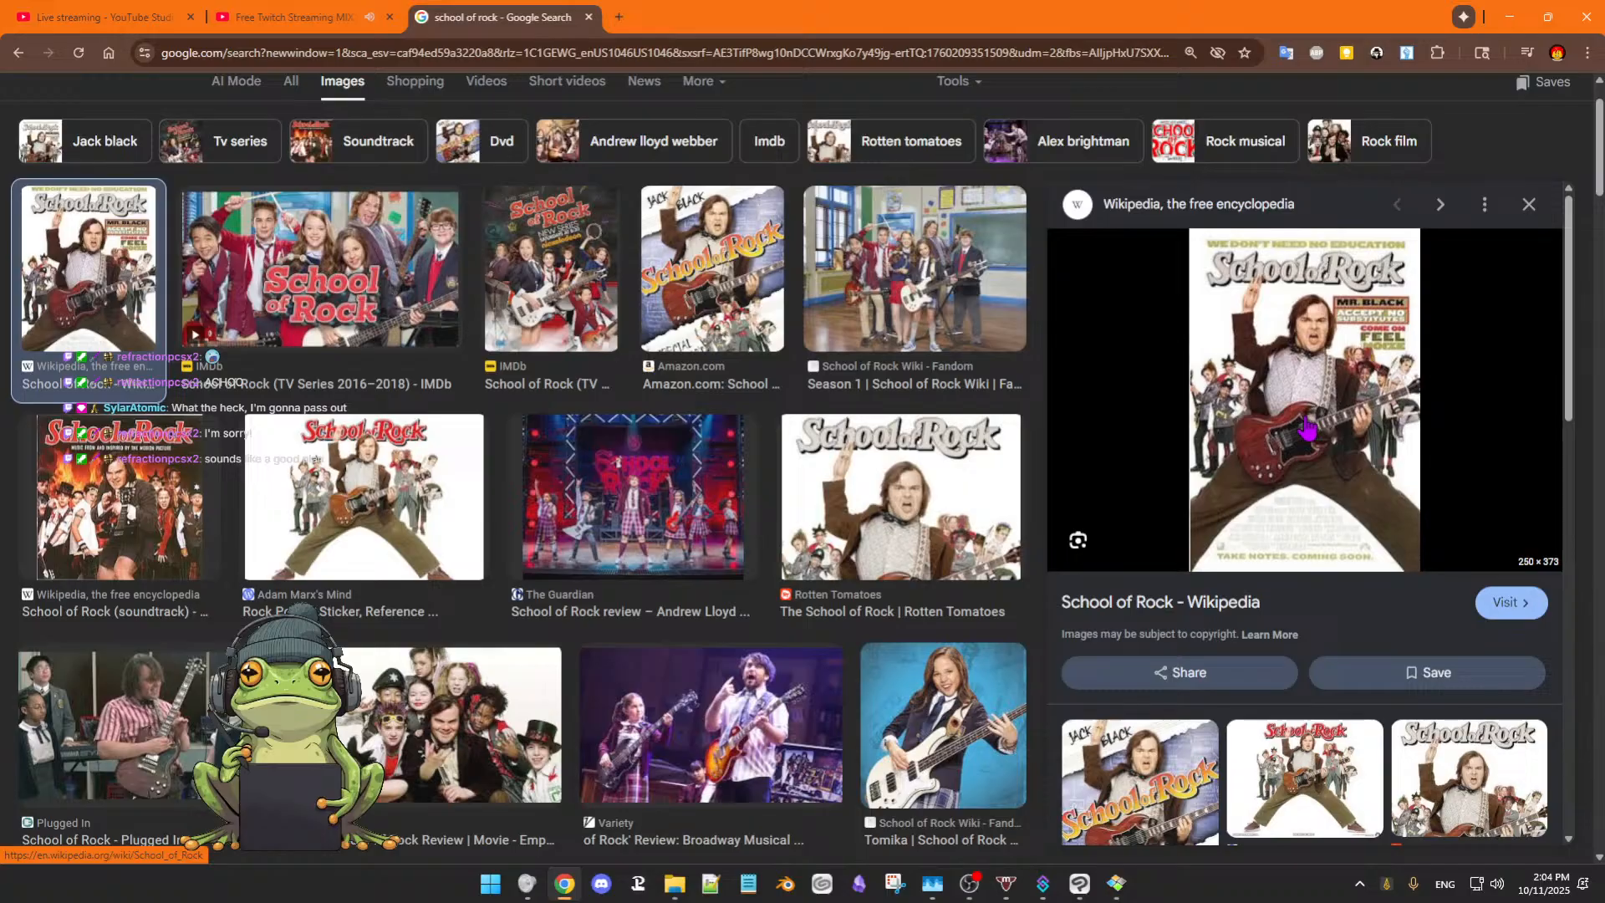
scroll(1304, 431, down, 5)
scroll(1291, 437, down, 1)
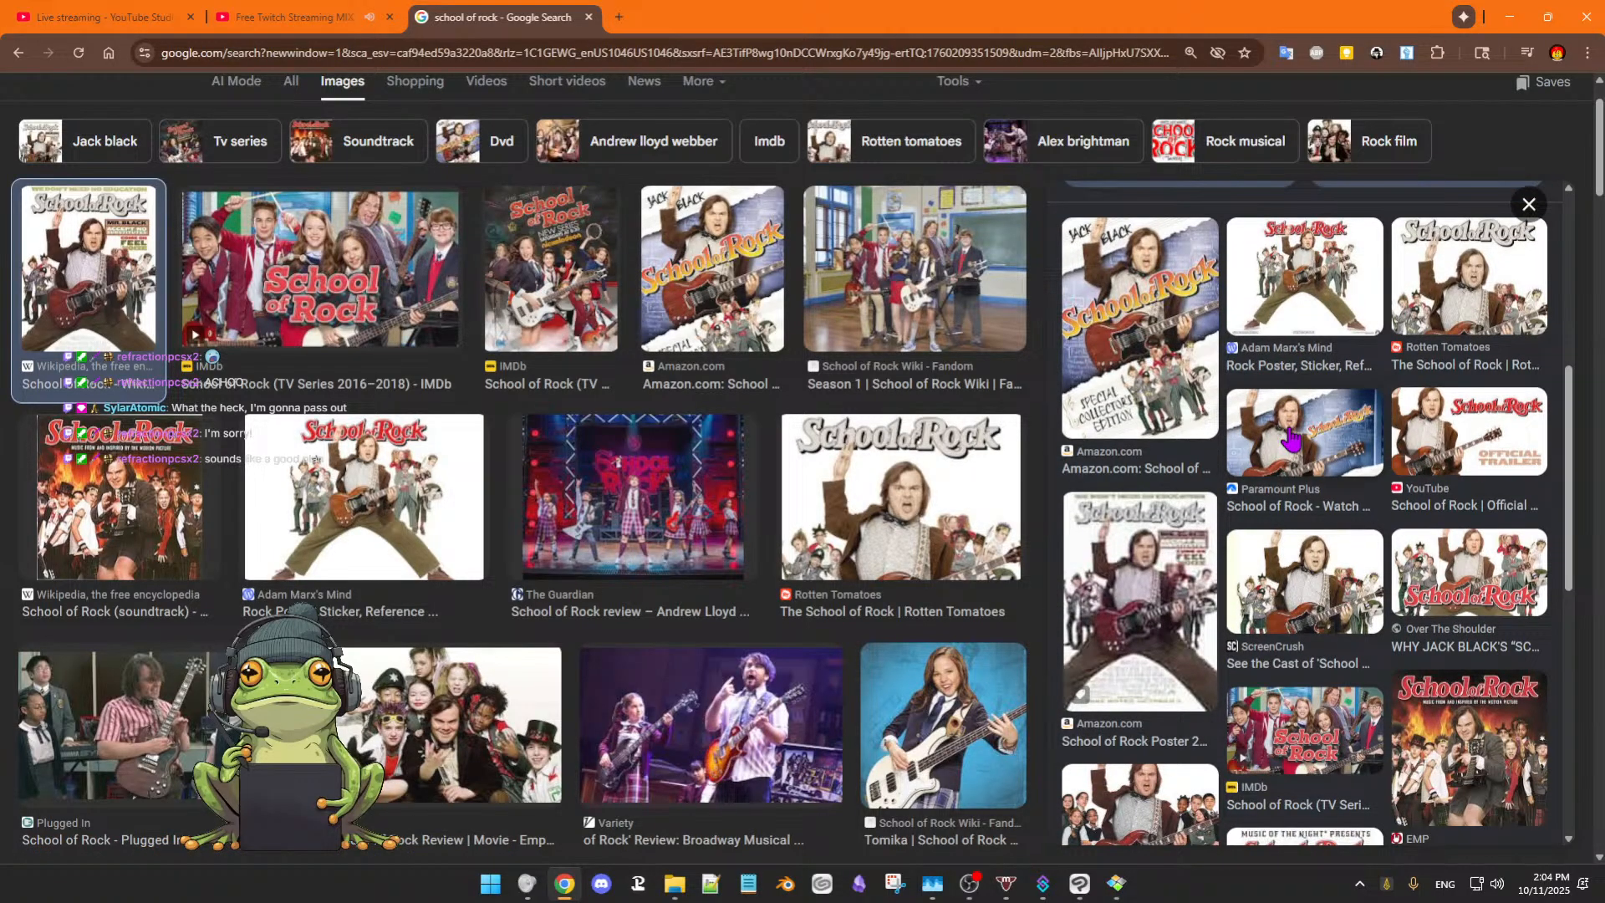
scroll(1292, 437, down, 2)
scroll(1291, 437, down, 1)
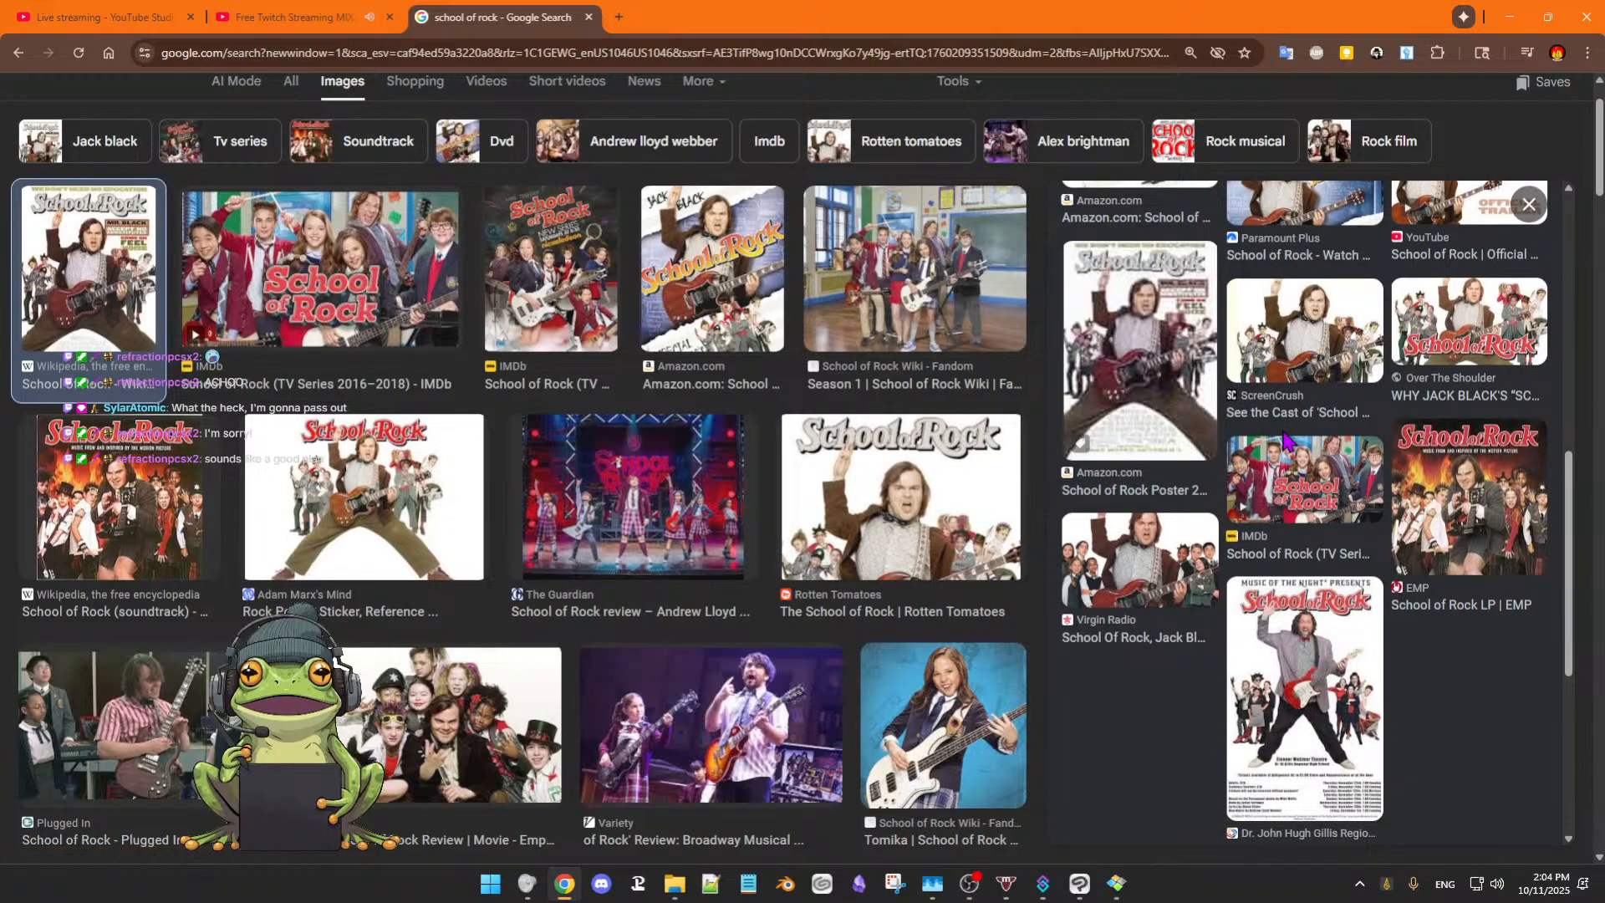
scroll(1285, 440, up, 4)
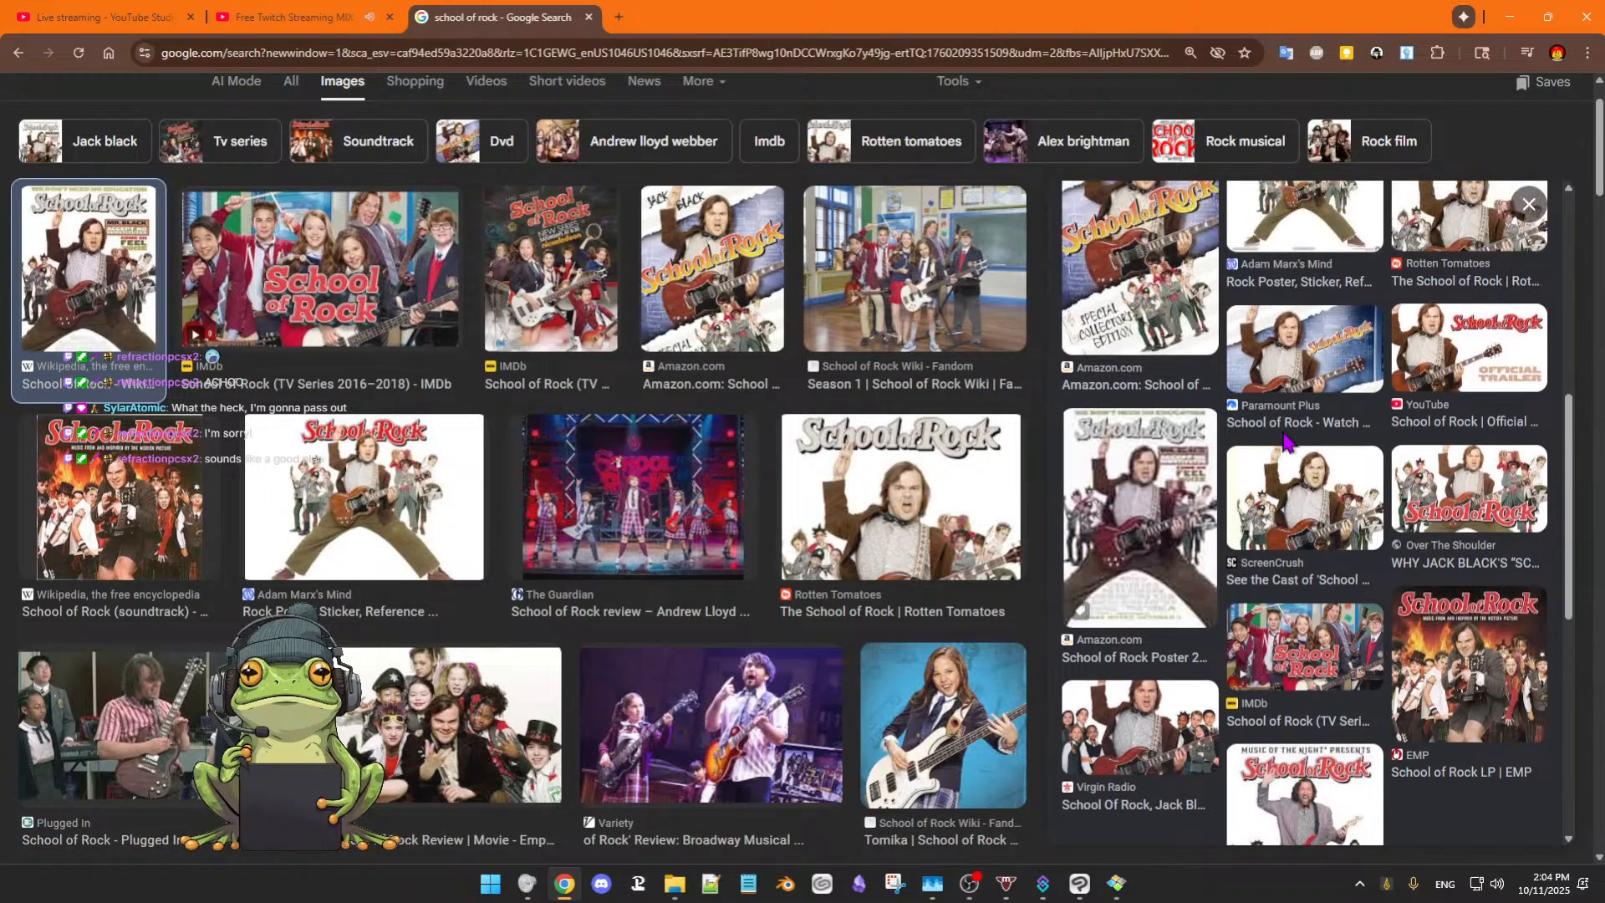
scroll(1285, 443, up, 2)
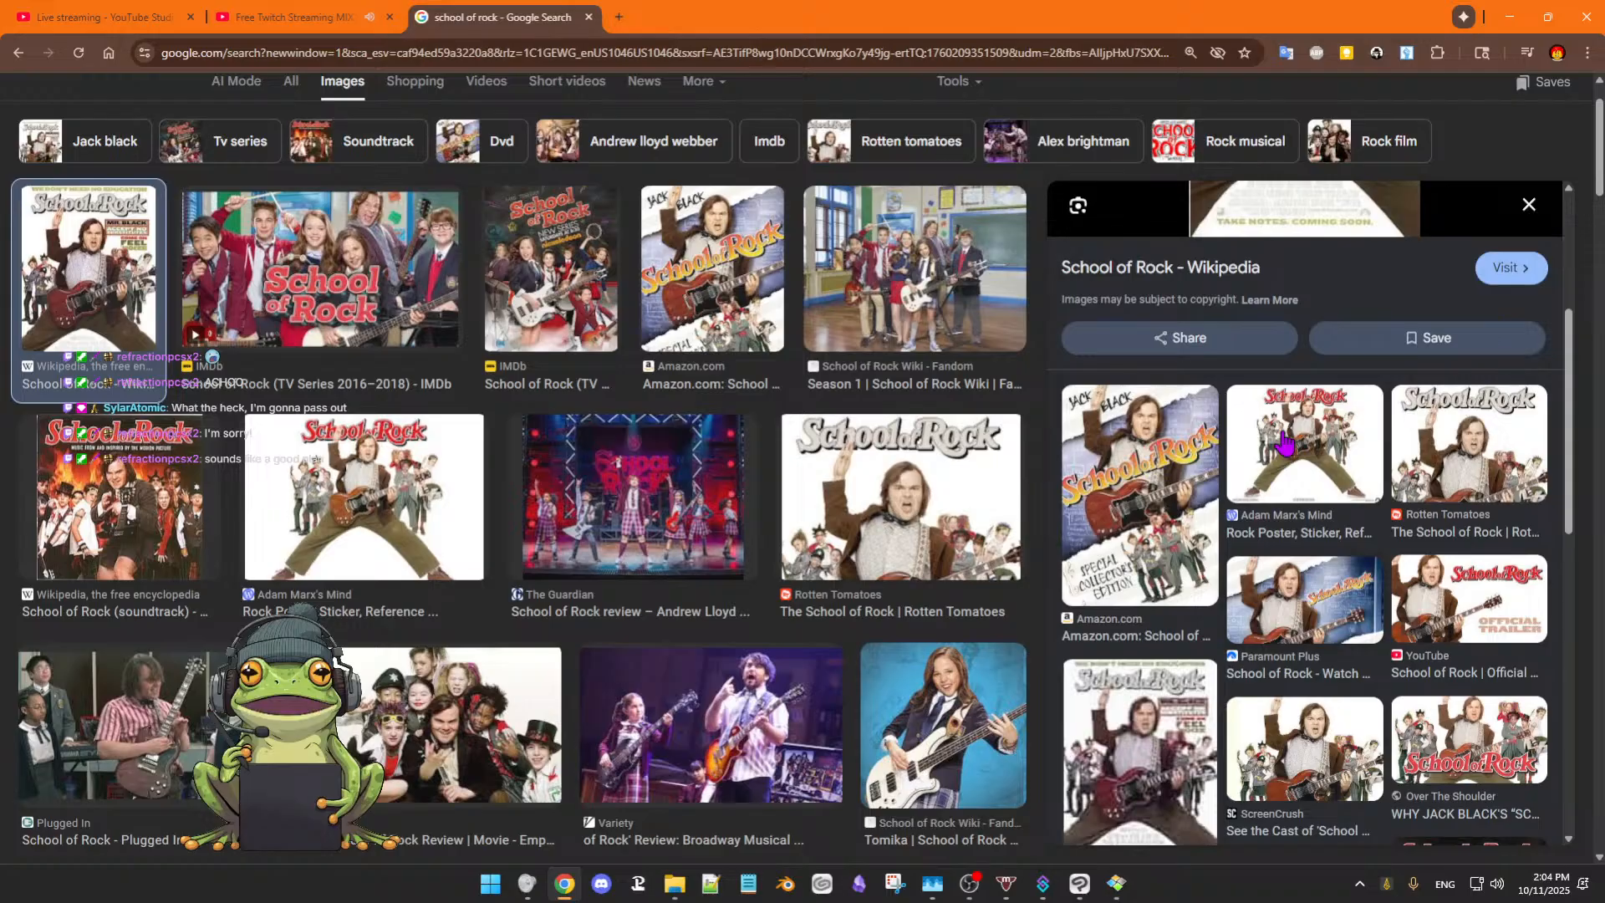
scroll(942, 496, up, 2)
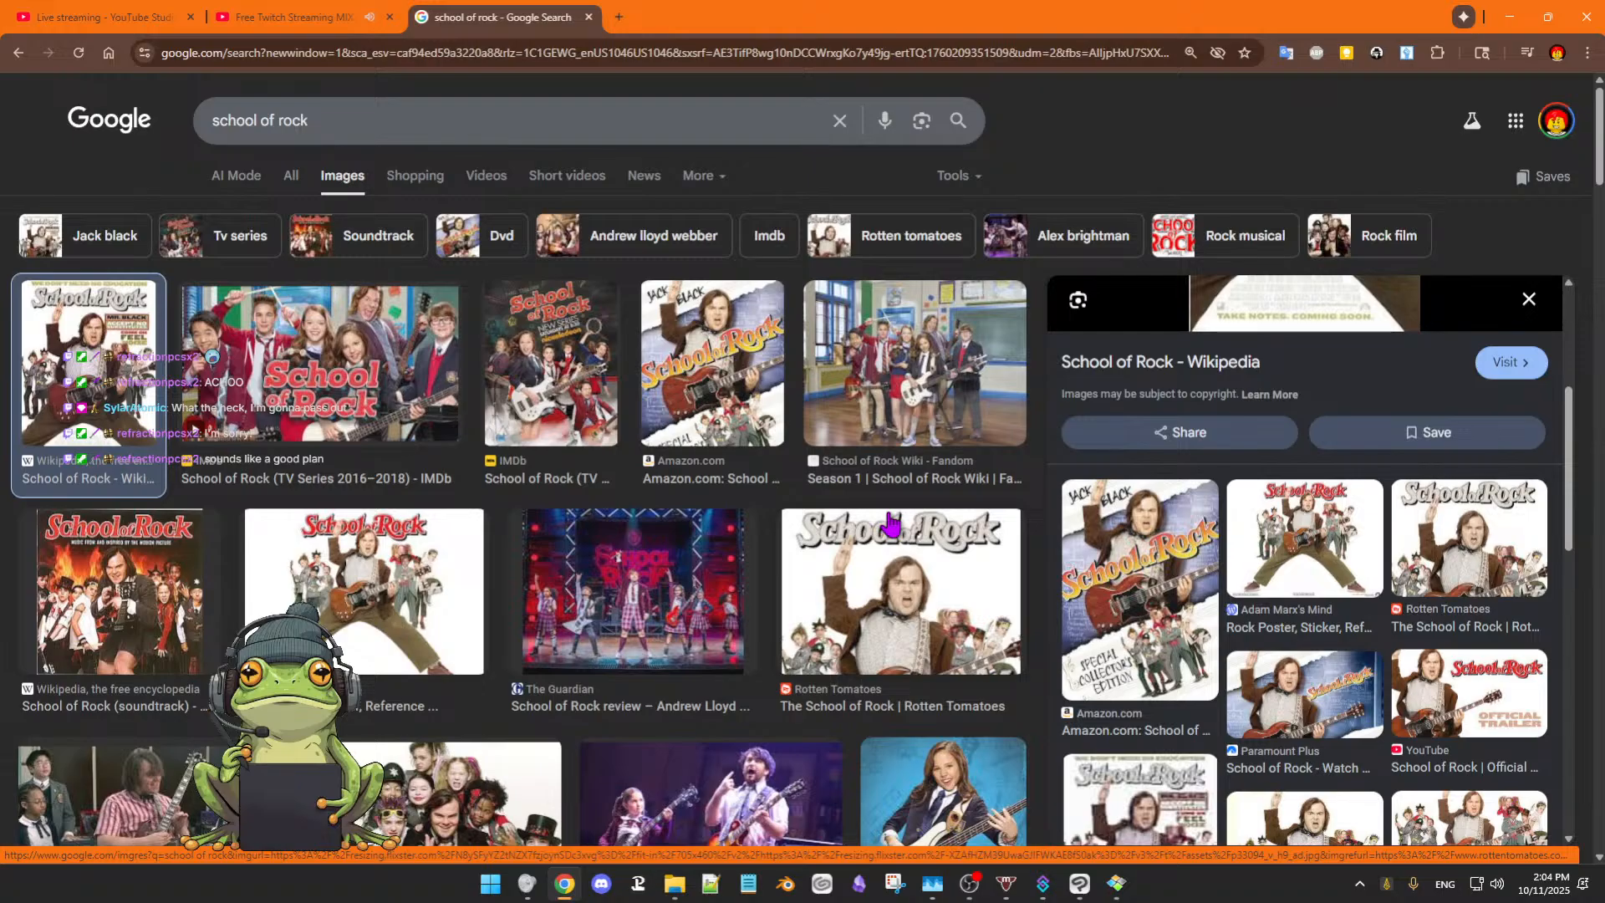
Compare further School of Rock artwork by previewing the IMDb TV series image, the Amazon cover and the Rotten Tomatoes poster
click(371, 348)
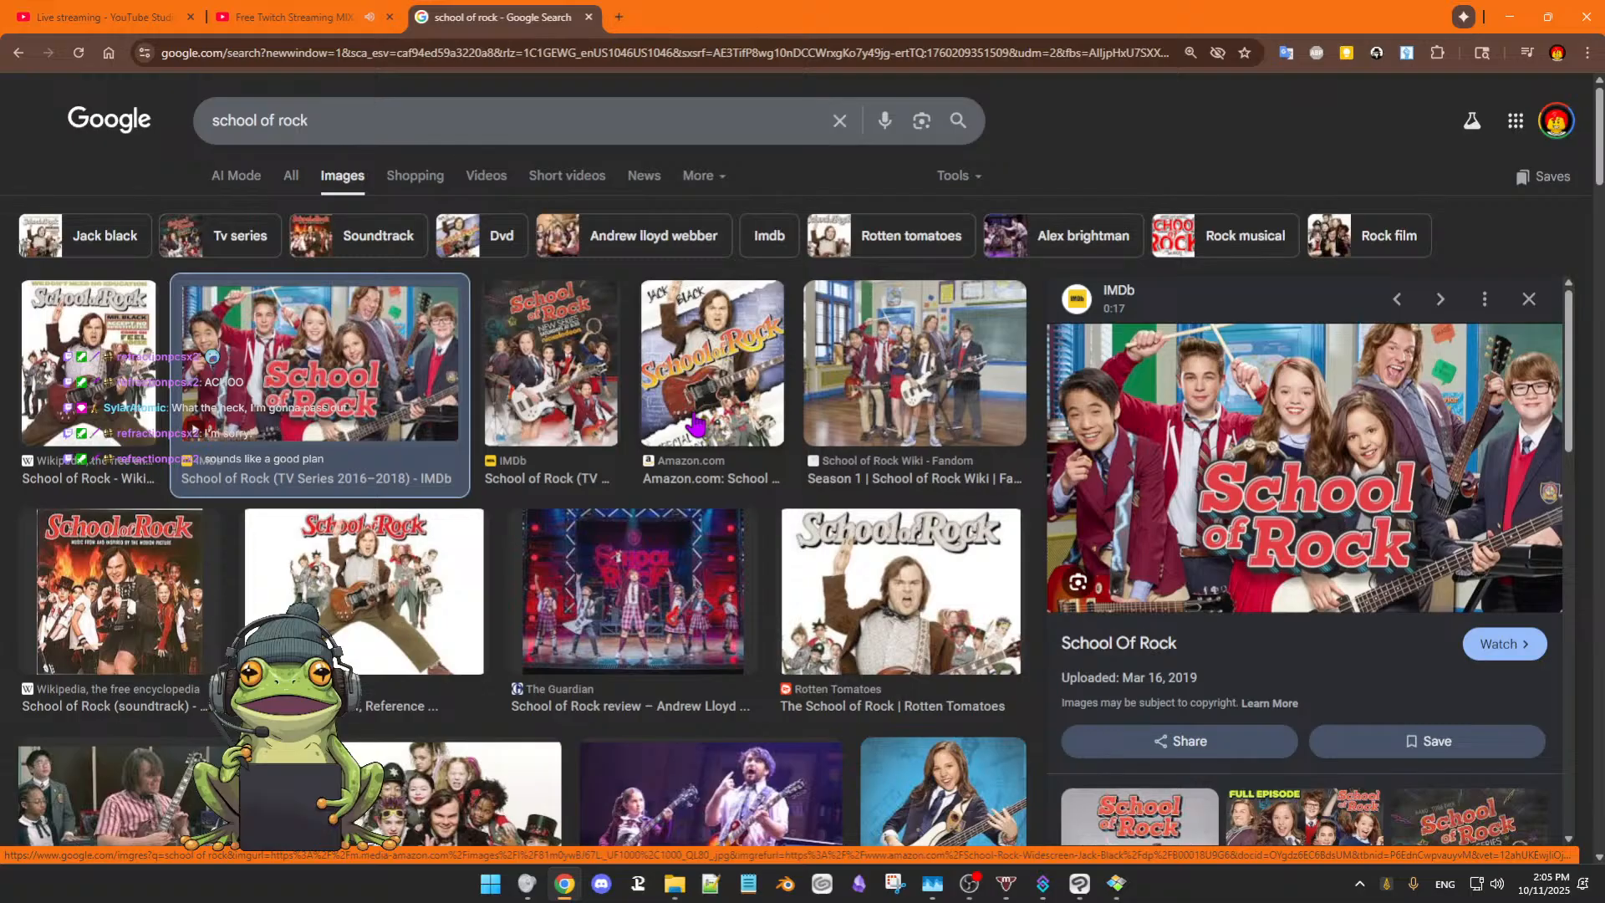
scroll(694, 423, down, 4)
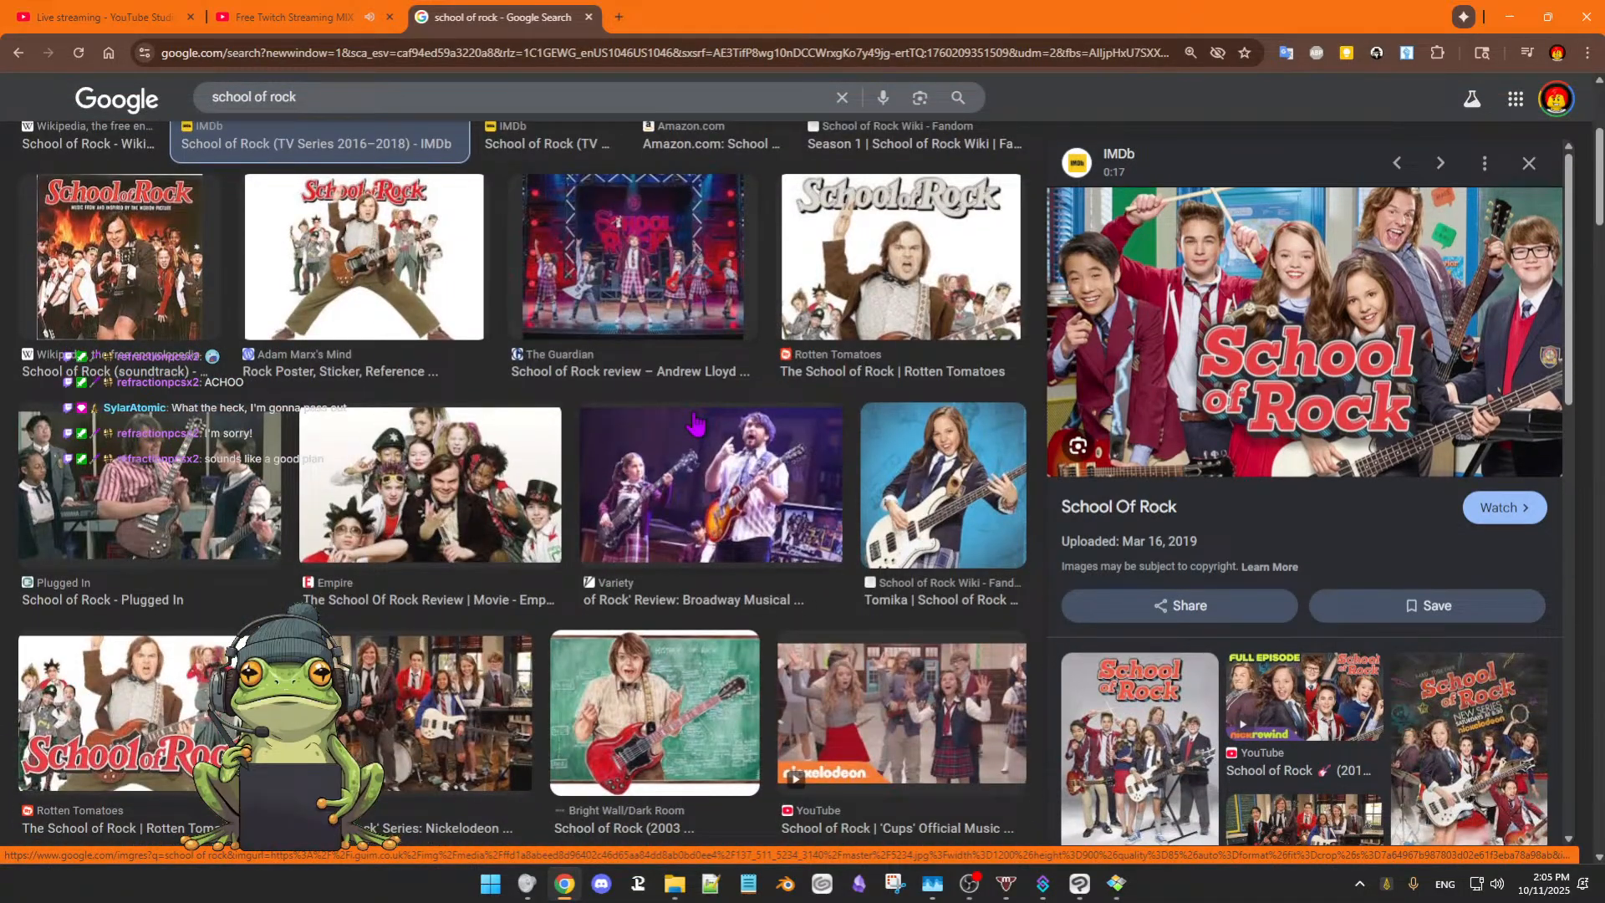
scroll(695, 424, down, 2)
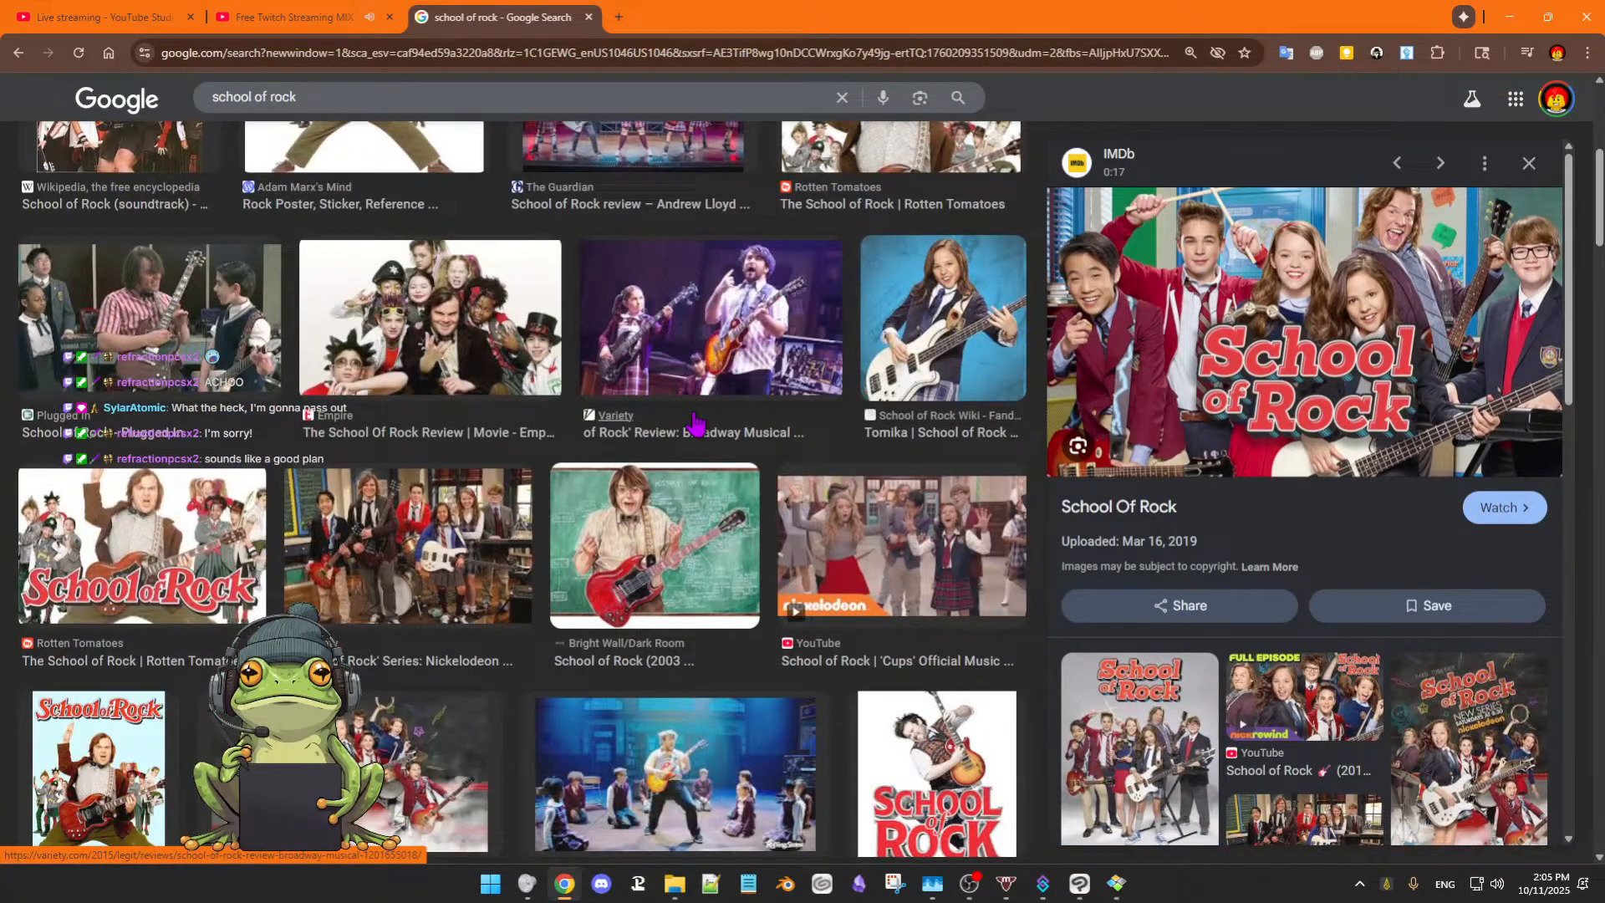
scroll(694, 424, up, 2)
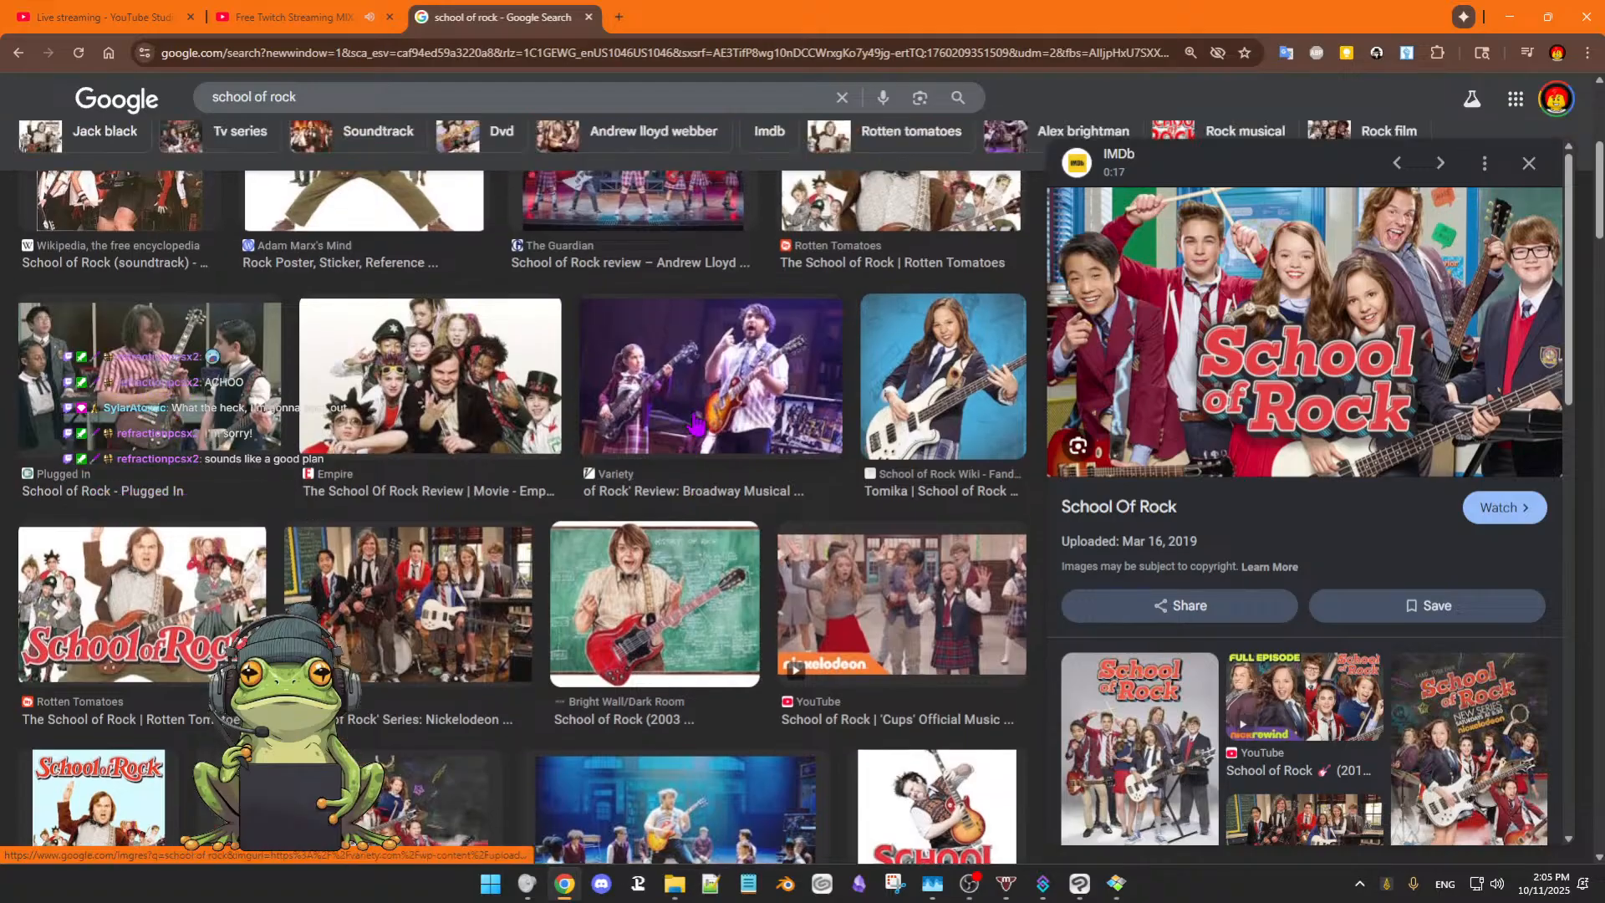
scroll(695, 424, up, 5)
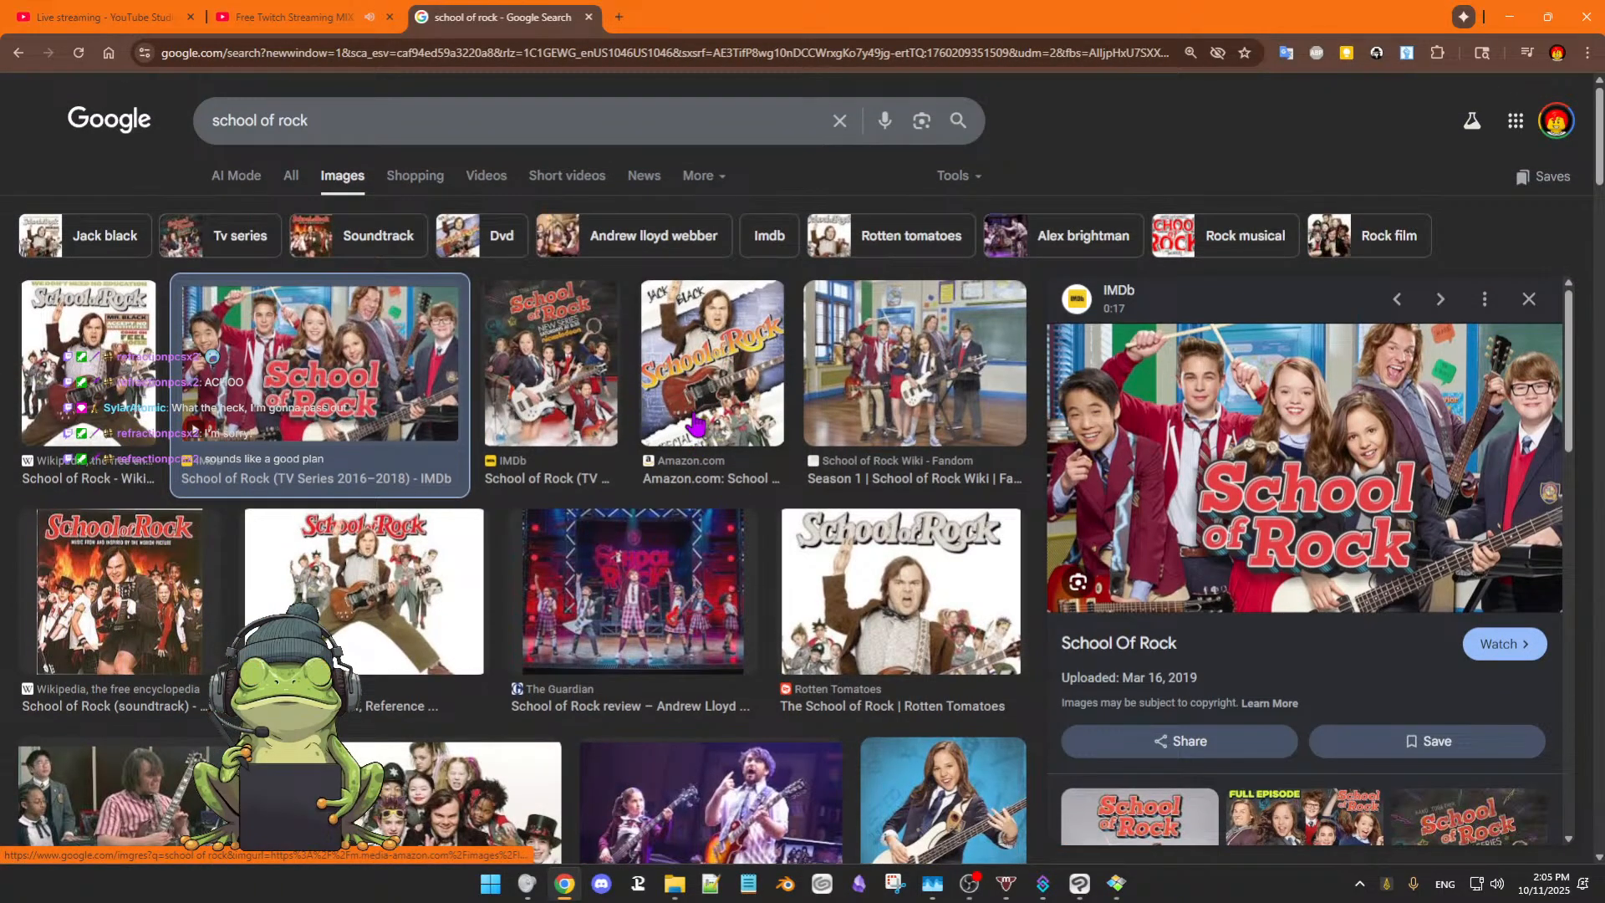
click(724, 387)
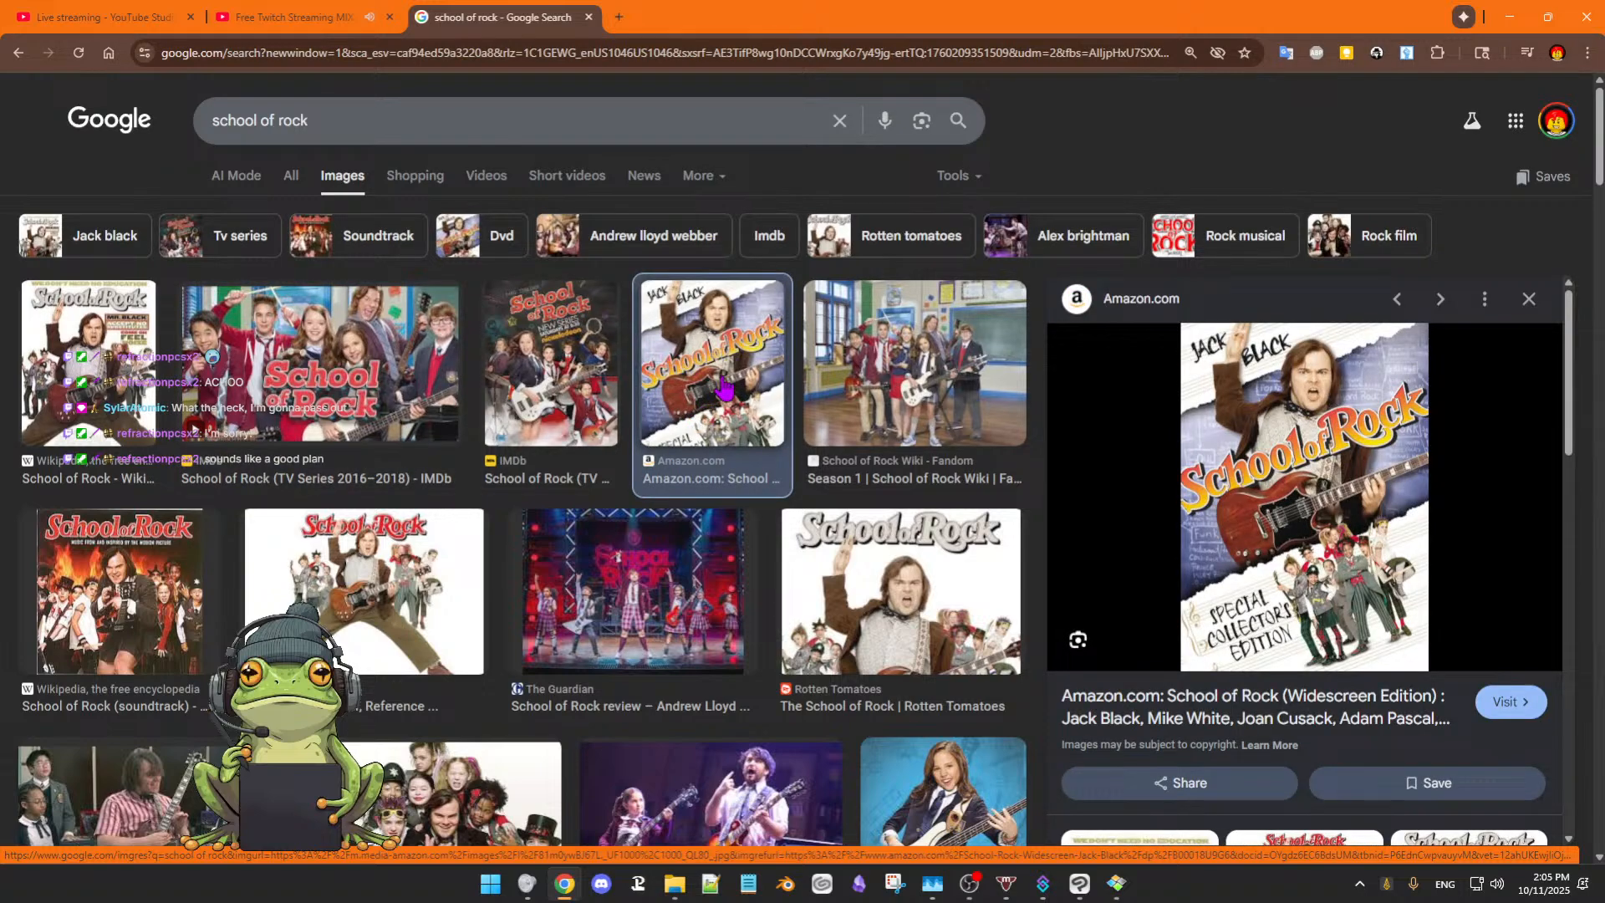
scroll(724, 387, down, 1)
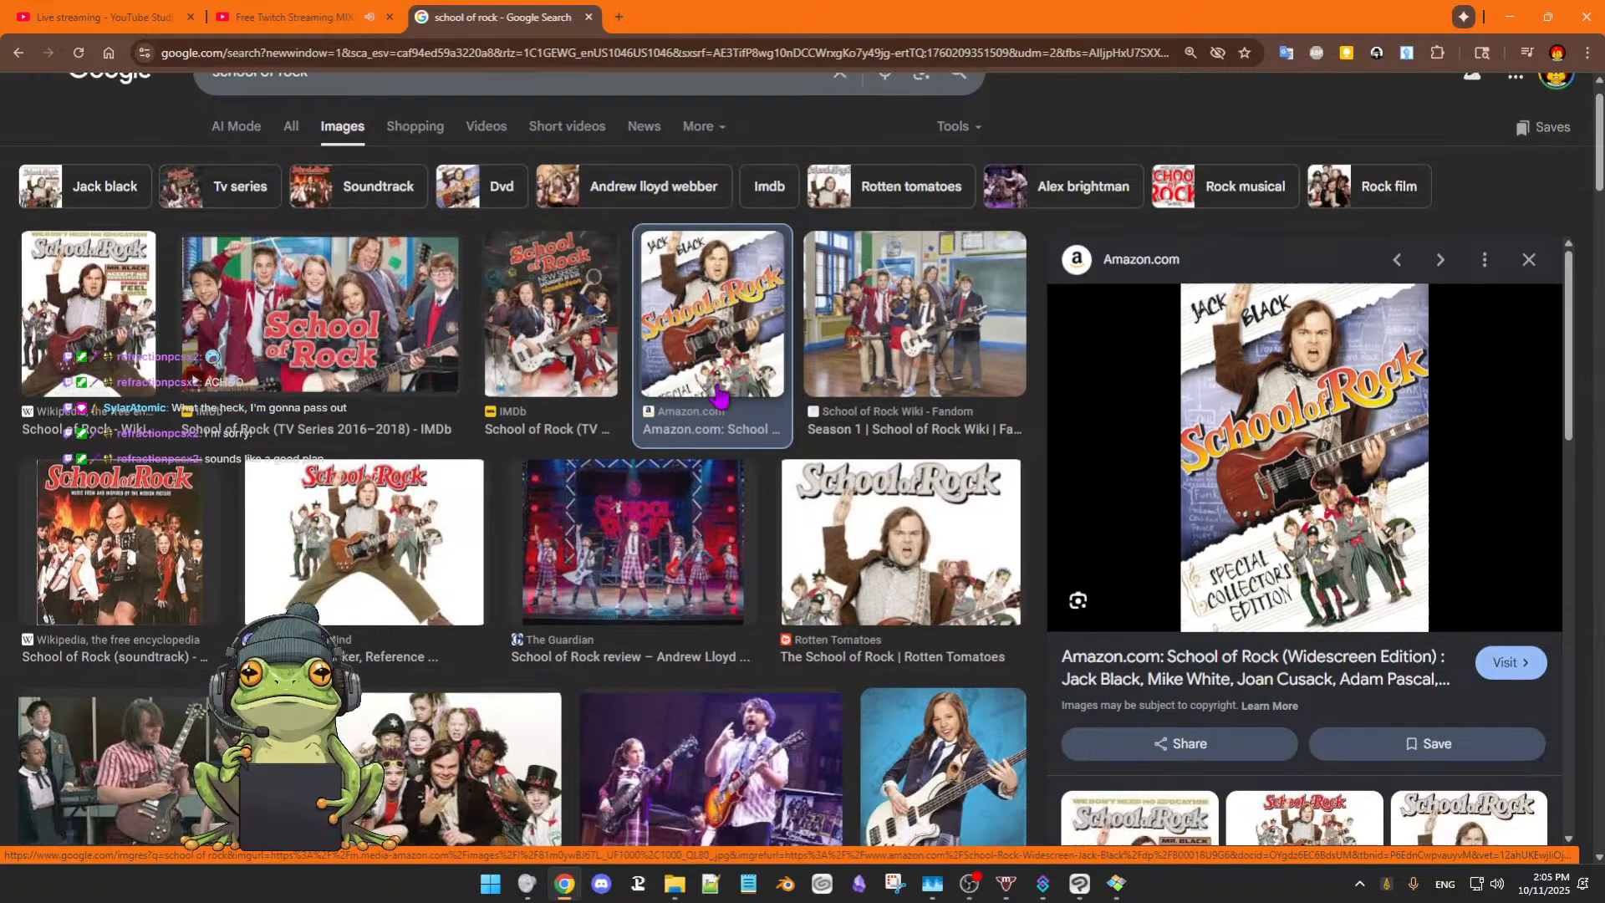
click(836, 480)
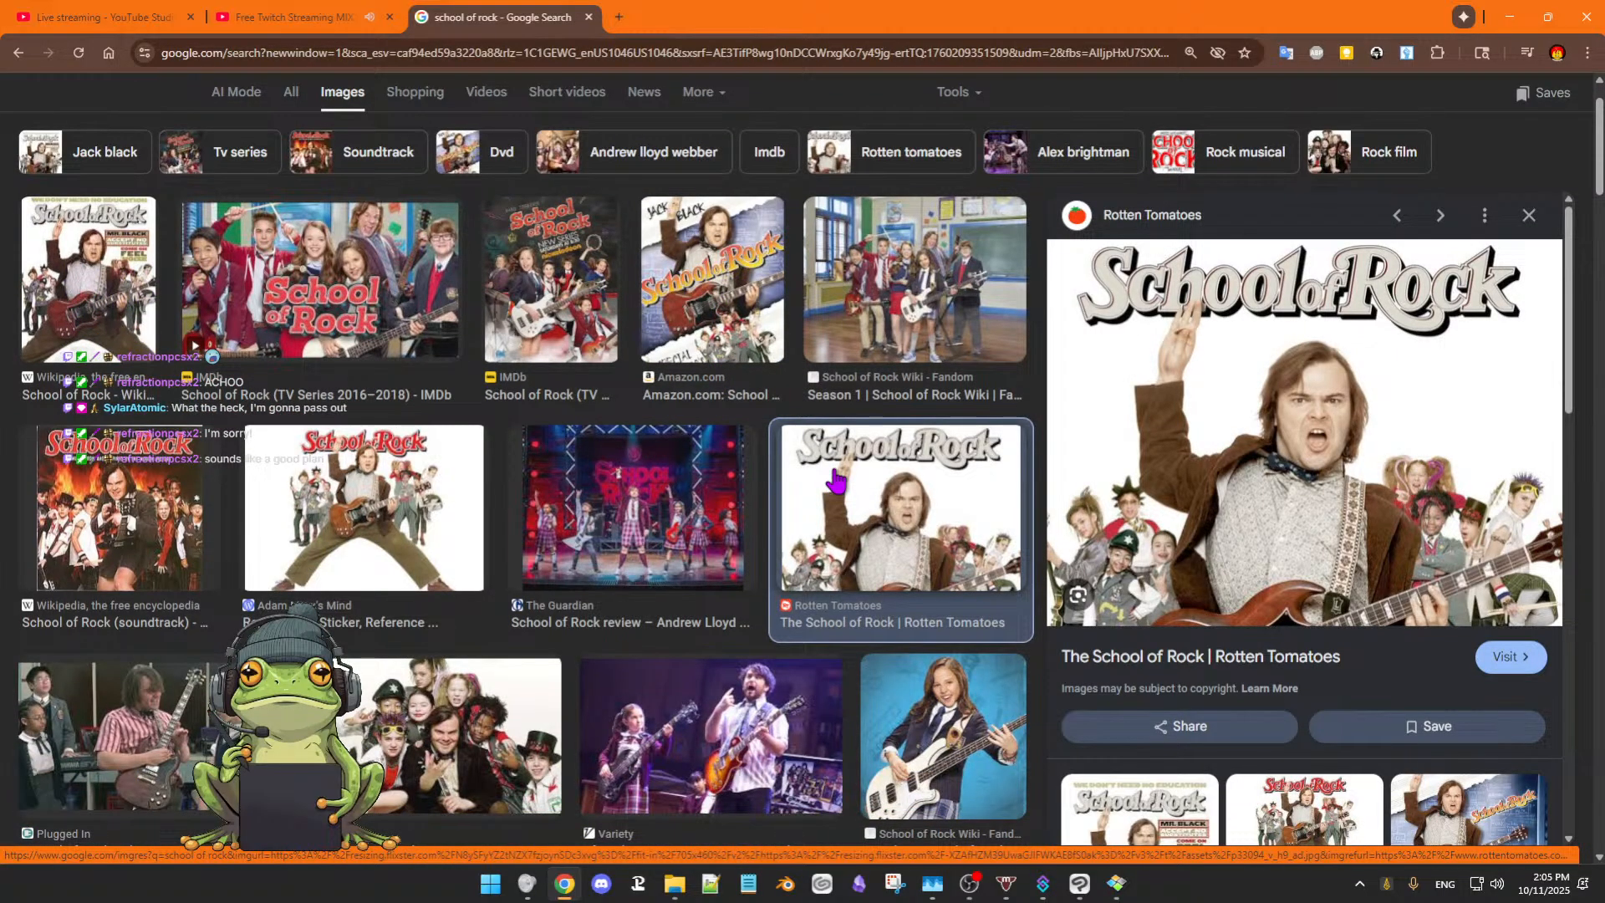
Close the School of Rock image search, minimize Chrome and return to the Frankenstein illustration in Clip Studio Paint
scroll(836, 480, down, 1)
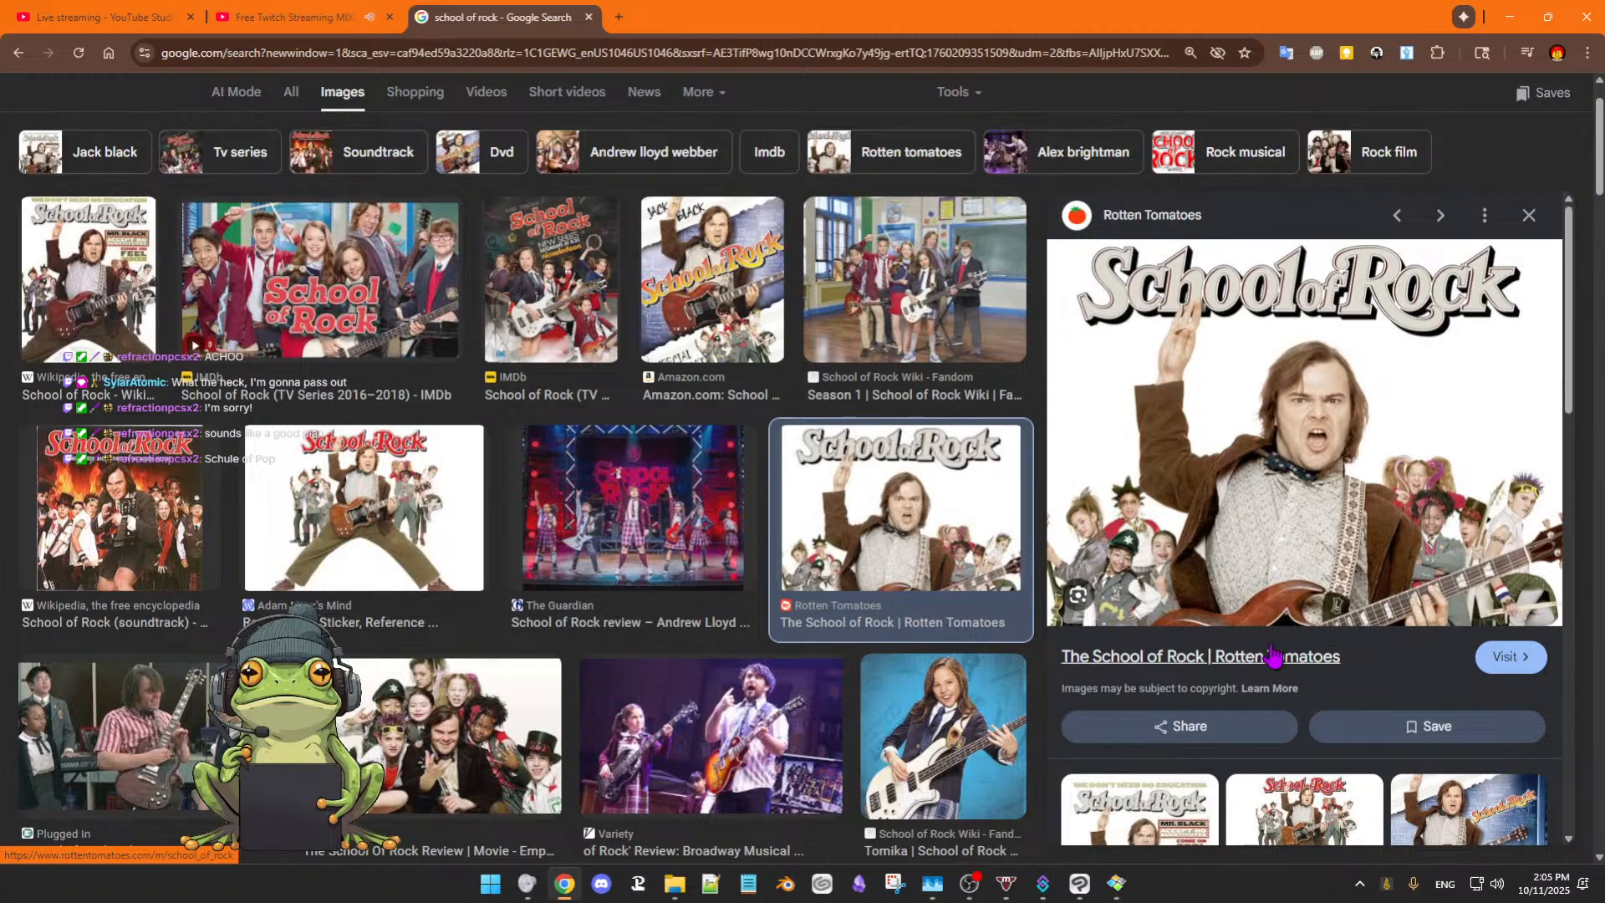
click(589, 17)
key(super+Down)
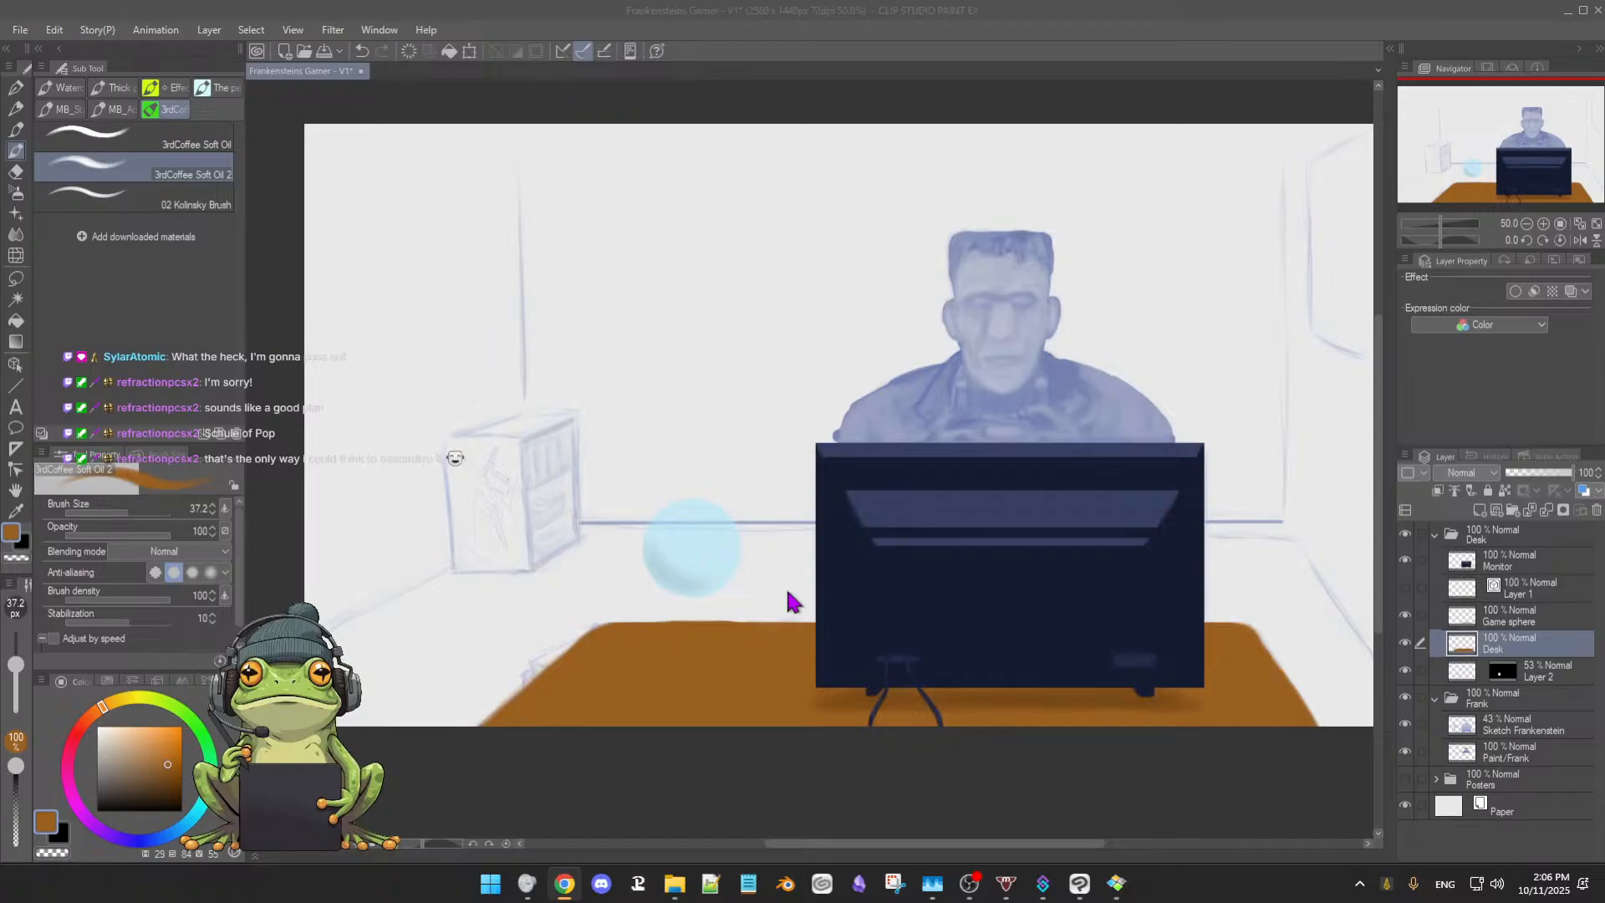
click(828, 788)
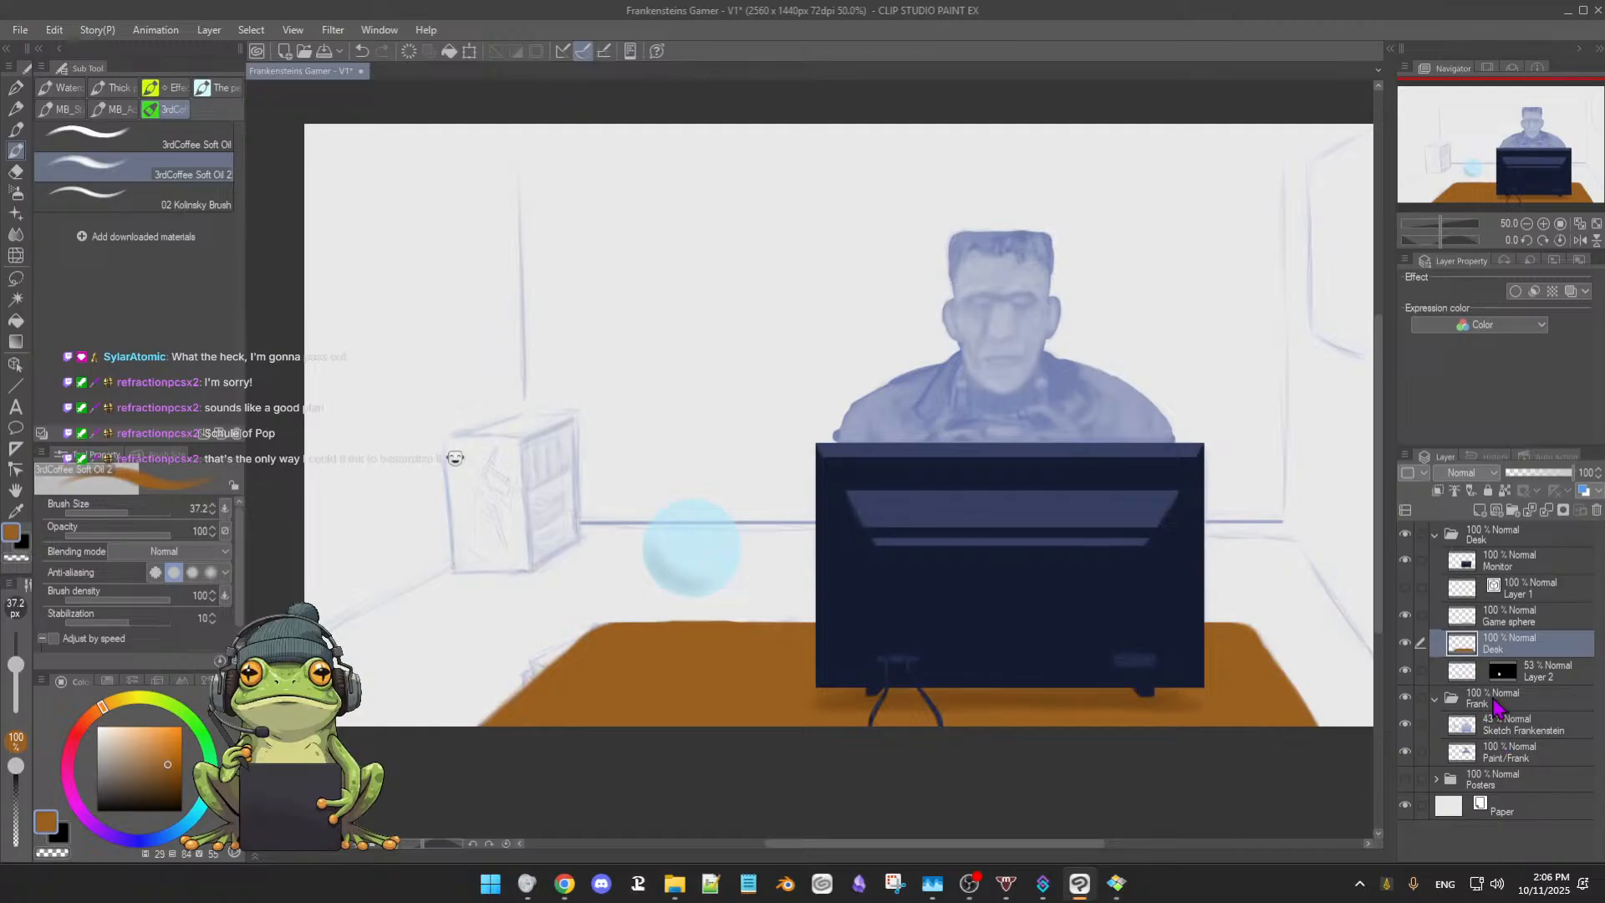
On the Game sphere layer, sketch a small near-black box at the desk's left corner with 3rdCoffee Soft Oil 2 at size 14.1
click(1514, 624)
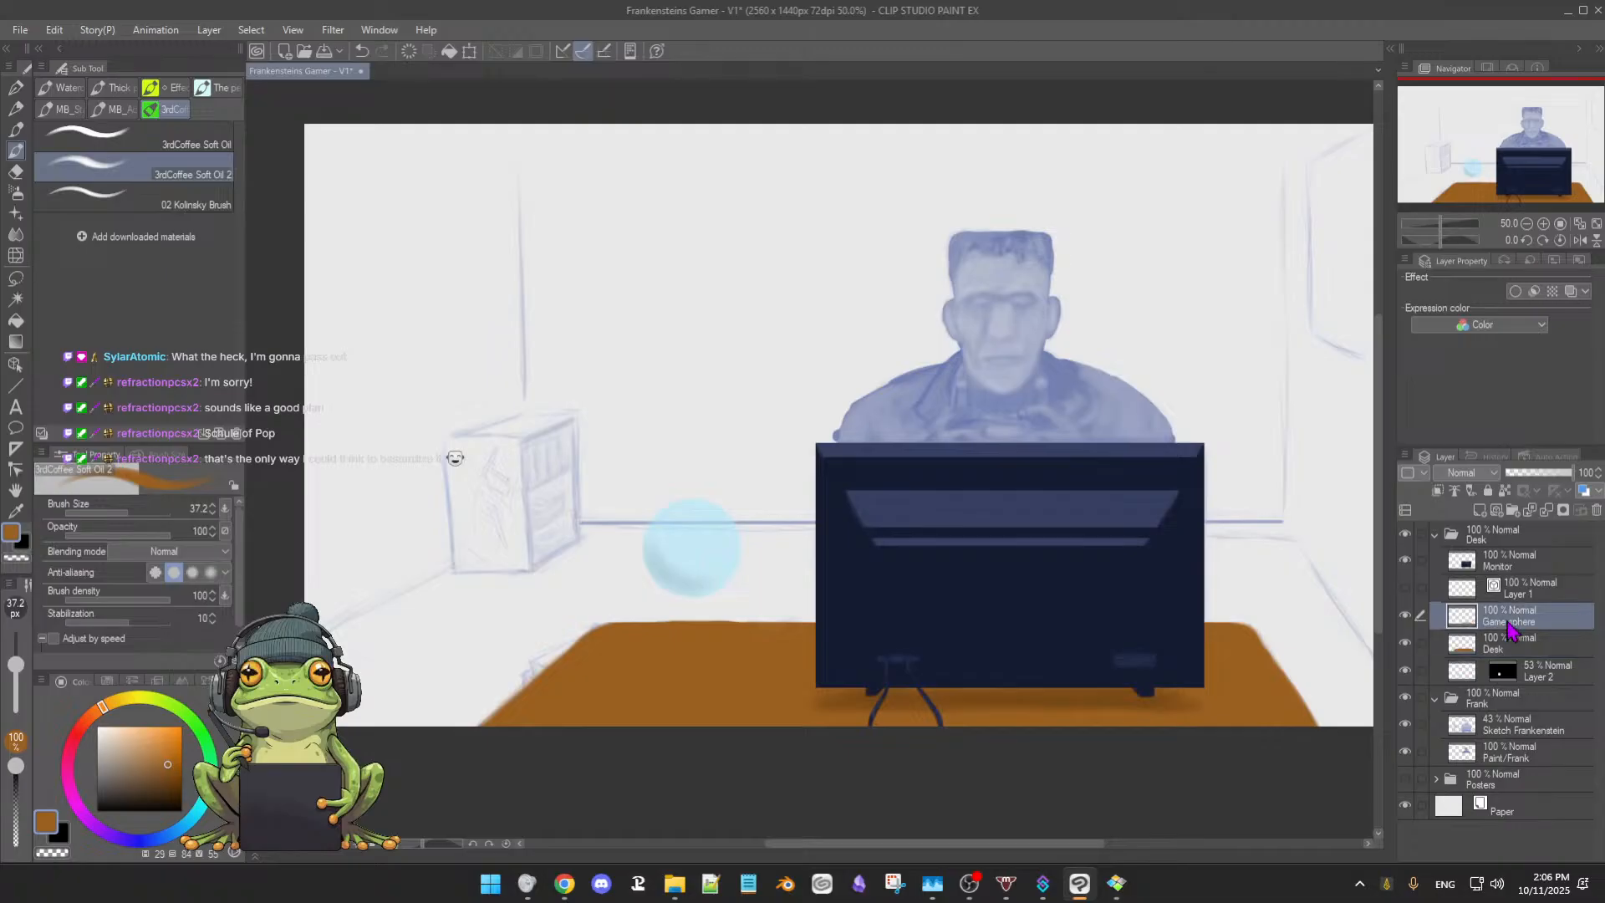
click(1404, 617)
click(1405, 617)
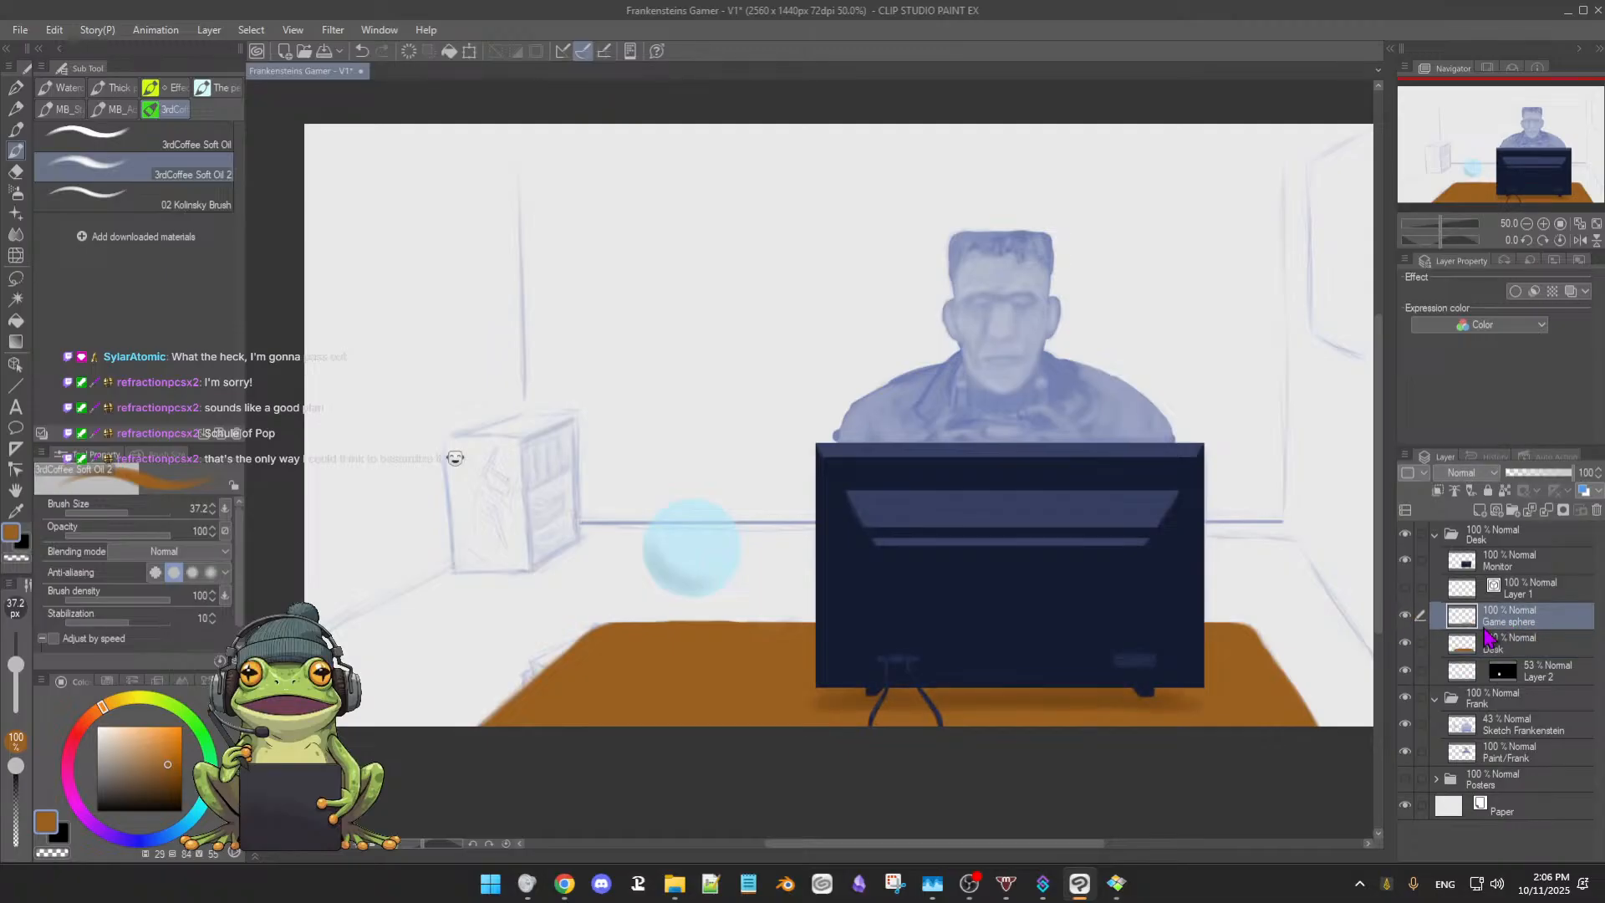
drag(716, 656, 712, 657)
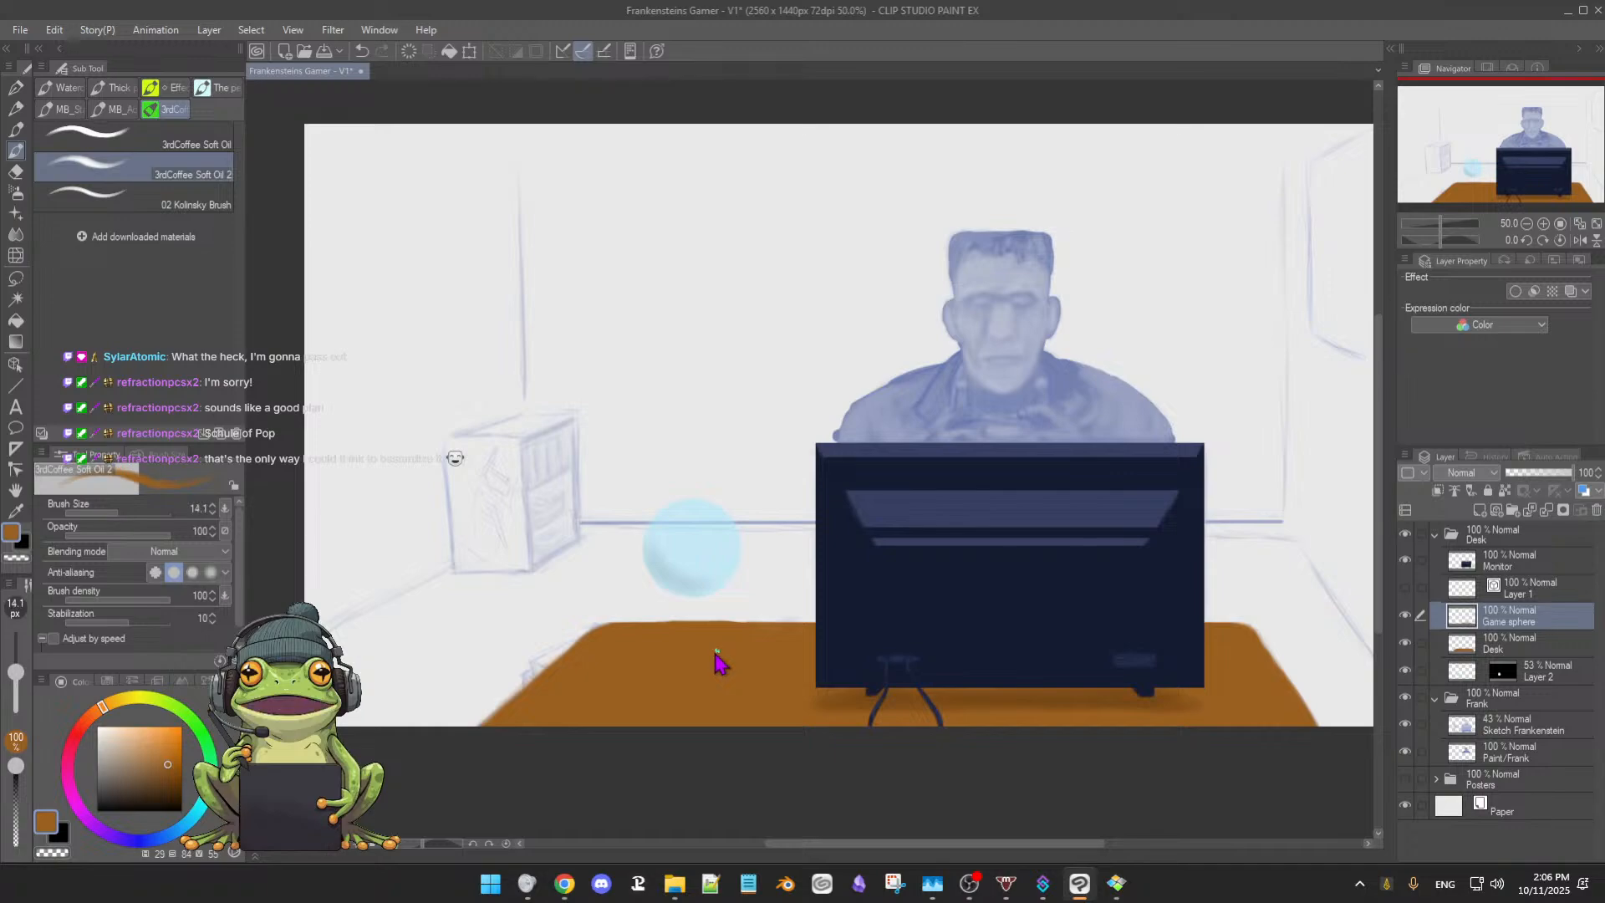
alt+click(879, 625)
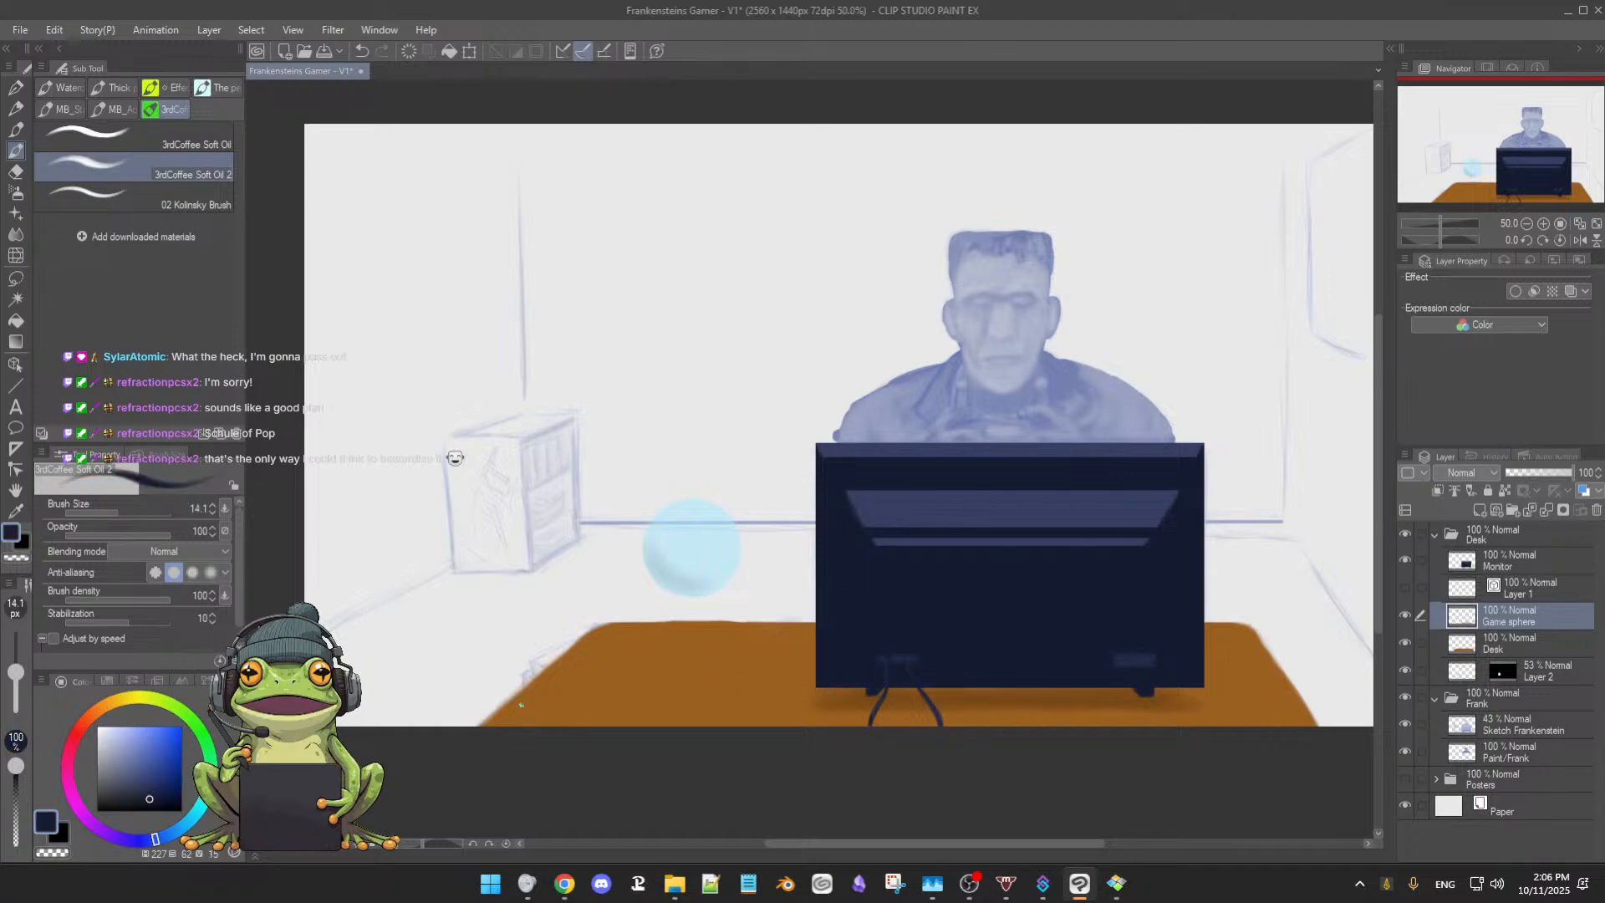
click(148, 811)
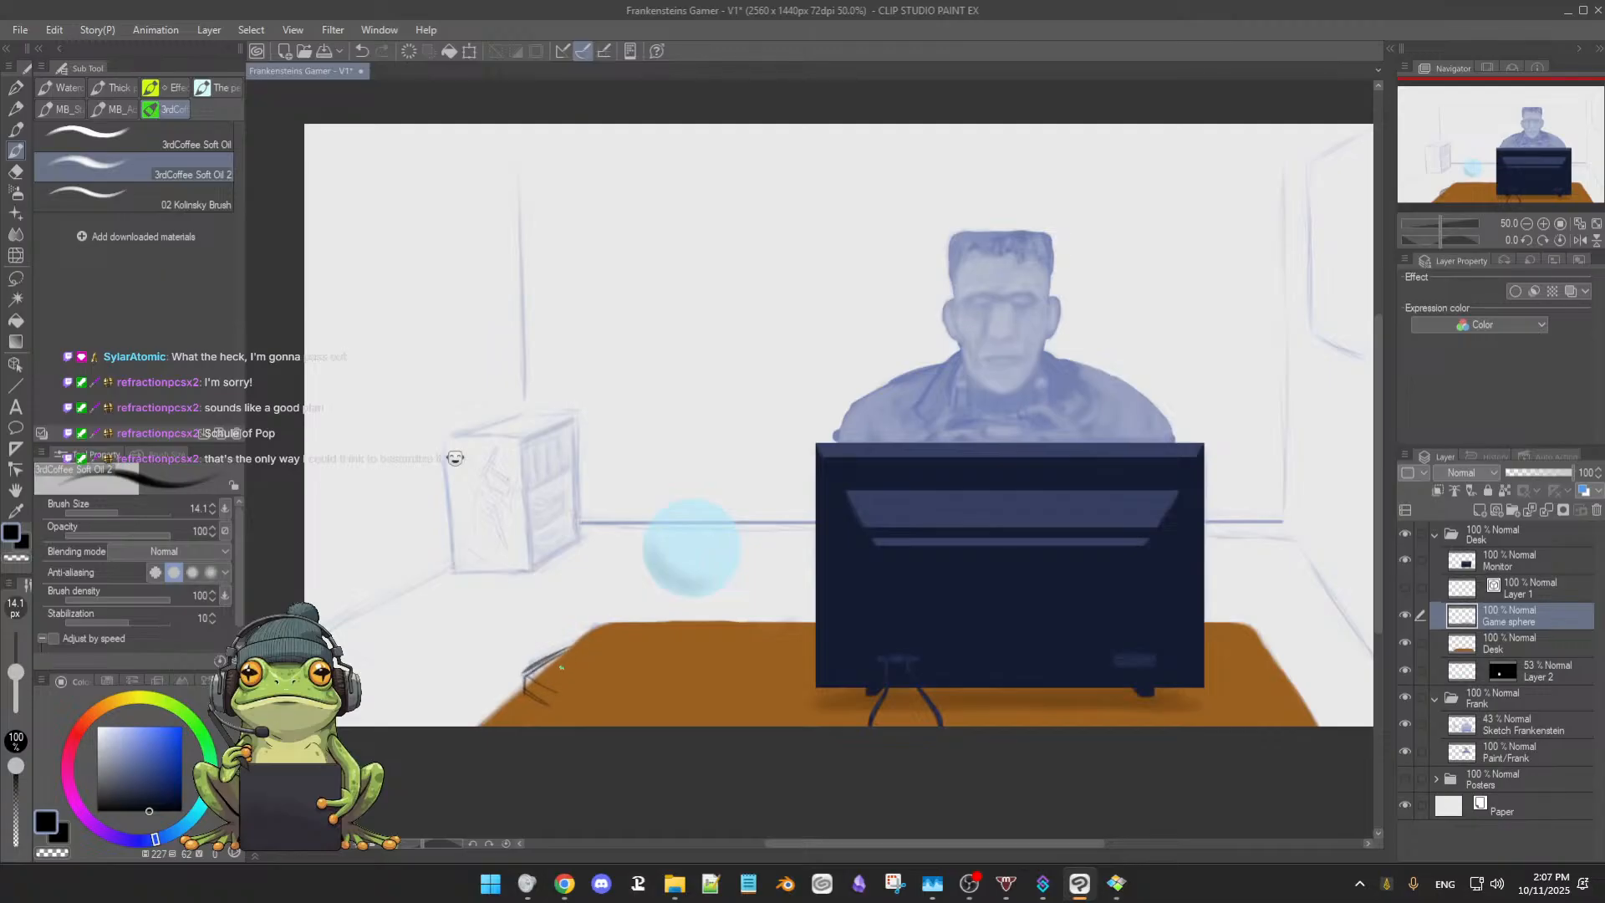
key(e)
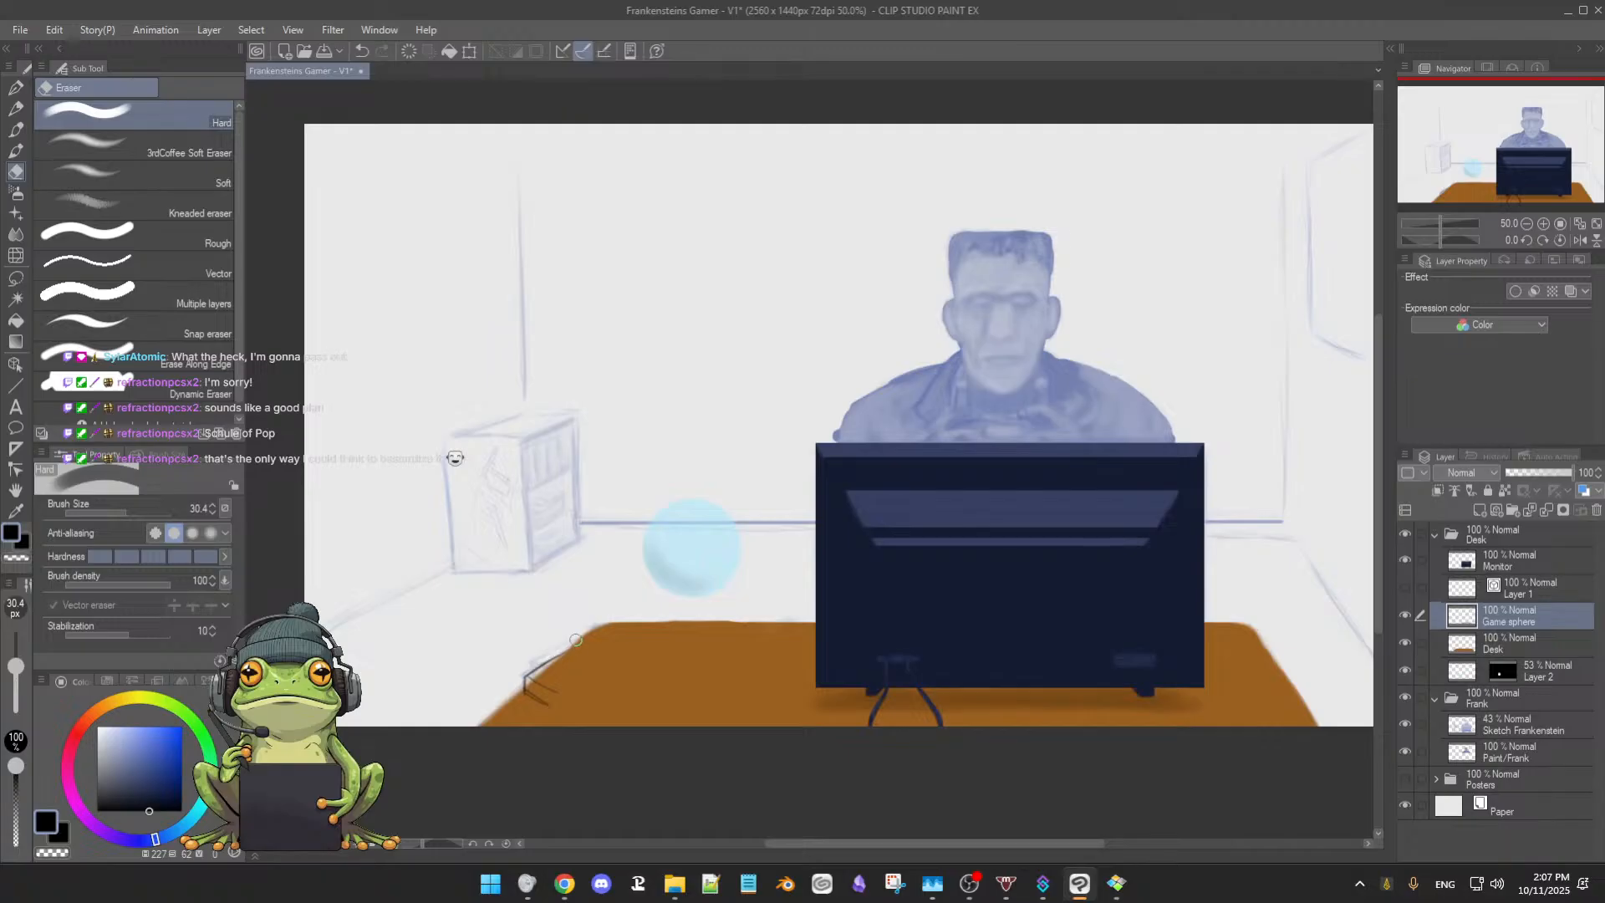
key(b)
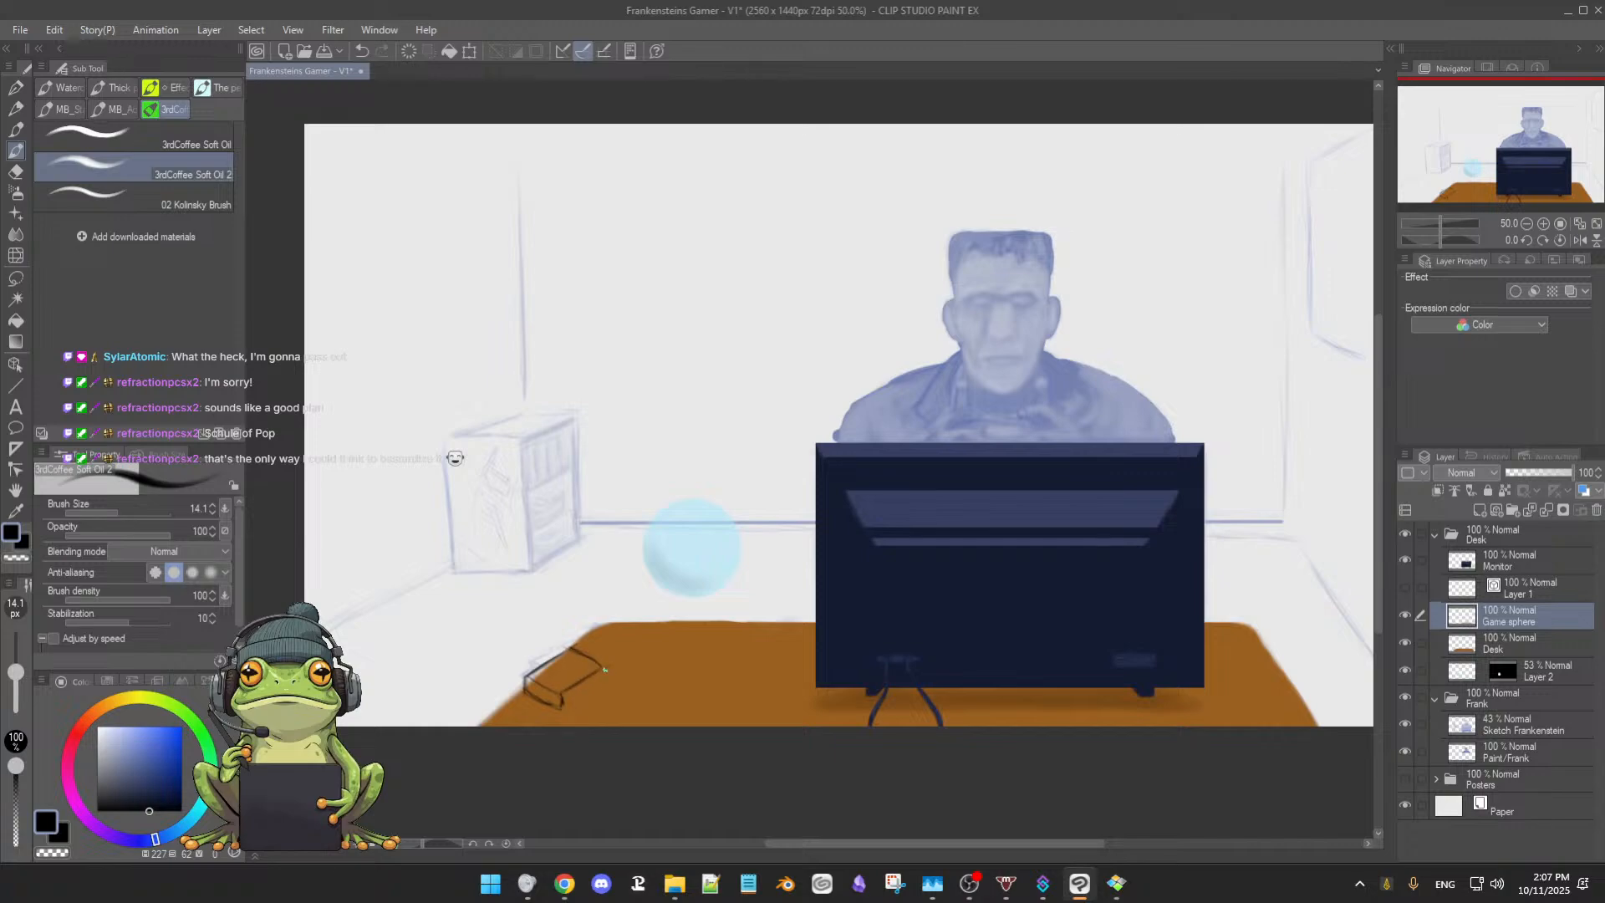
drag(563, 709, 604, 689)
Refine the box sketch's outline and add its upper edges, alternating 3rdCoffee Soft Eraser at size 41.3 with the oil brush
key(e)
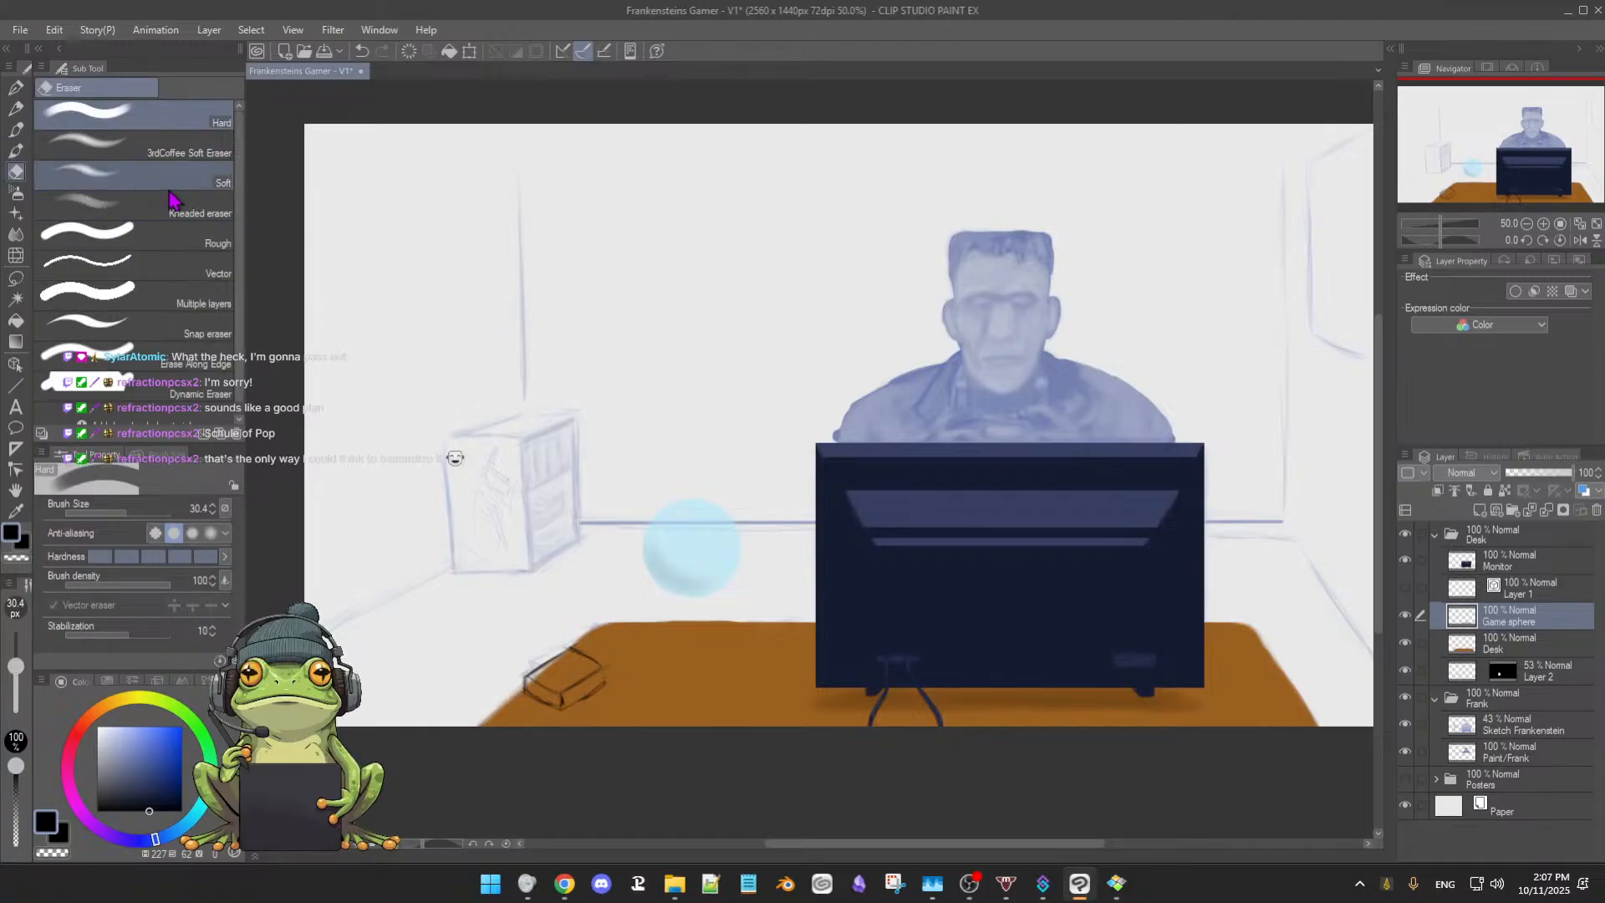
click(178, 163)
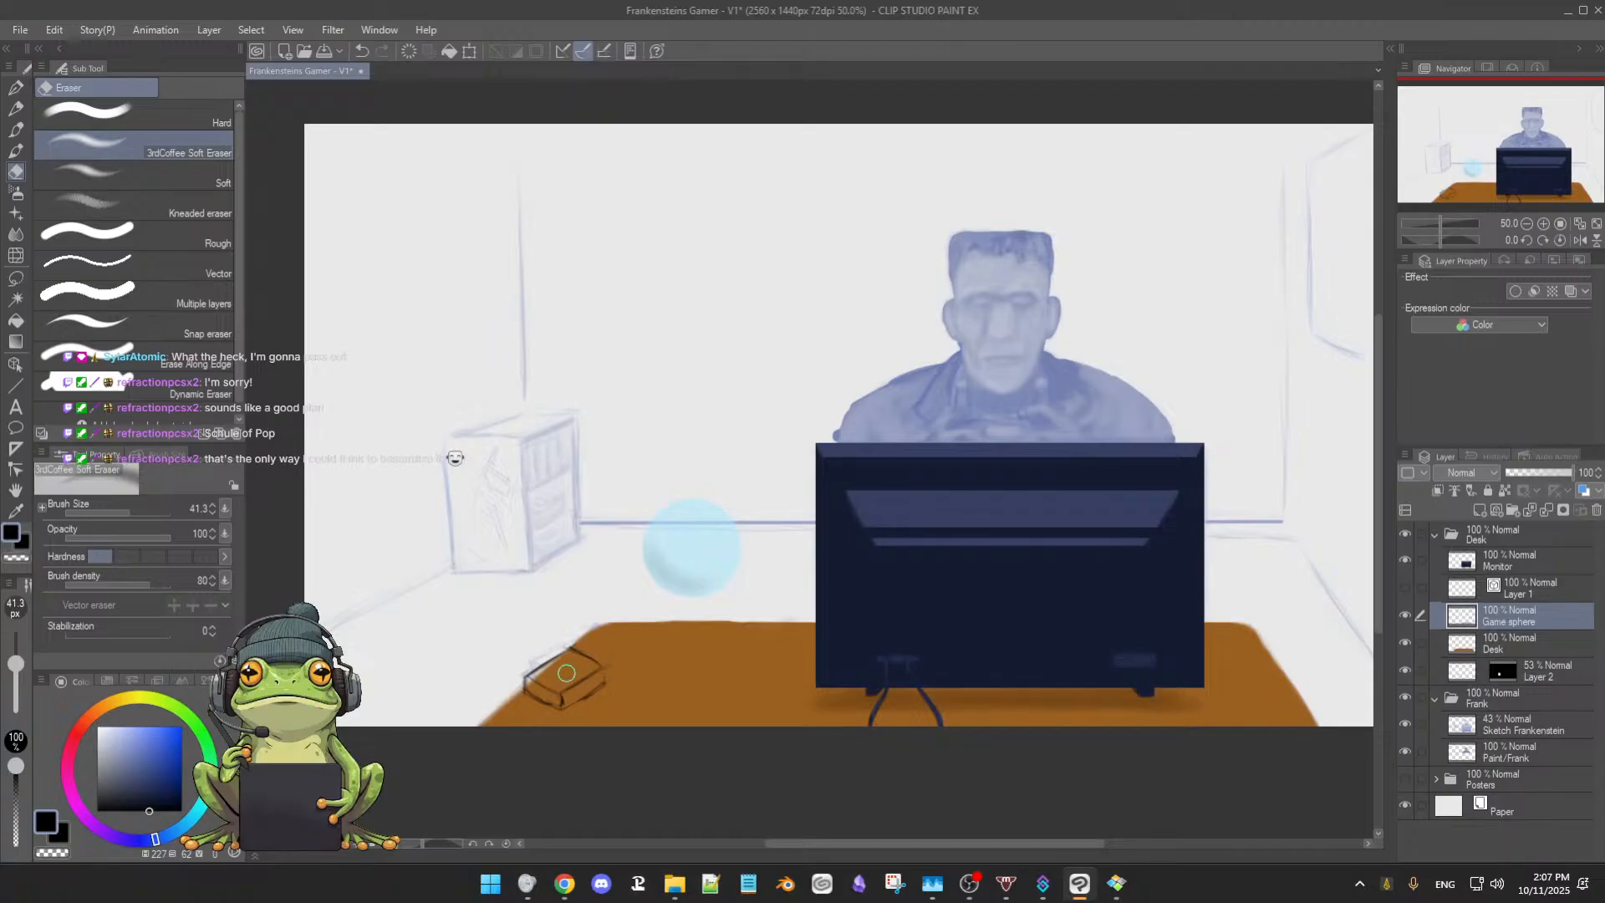
key(b)
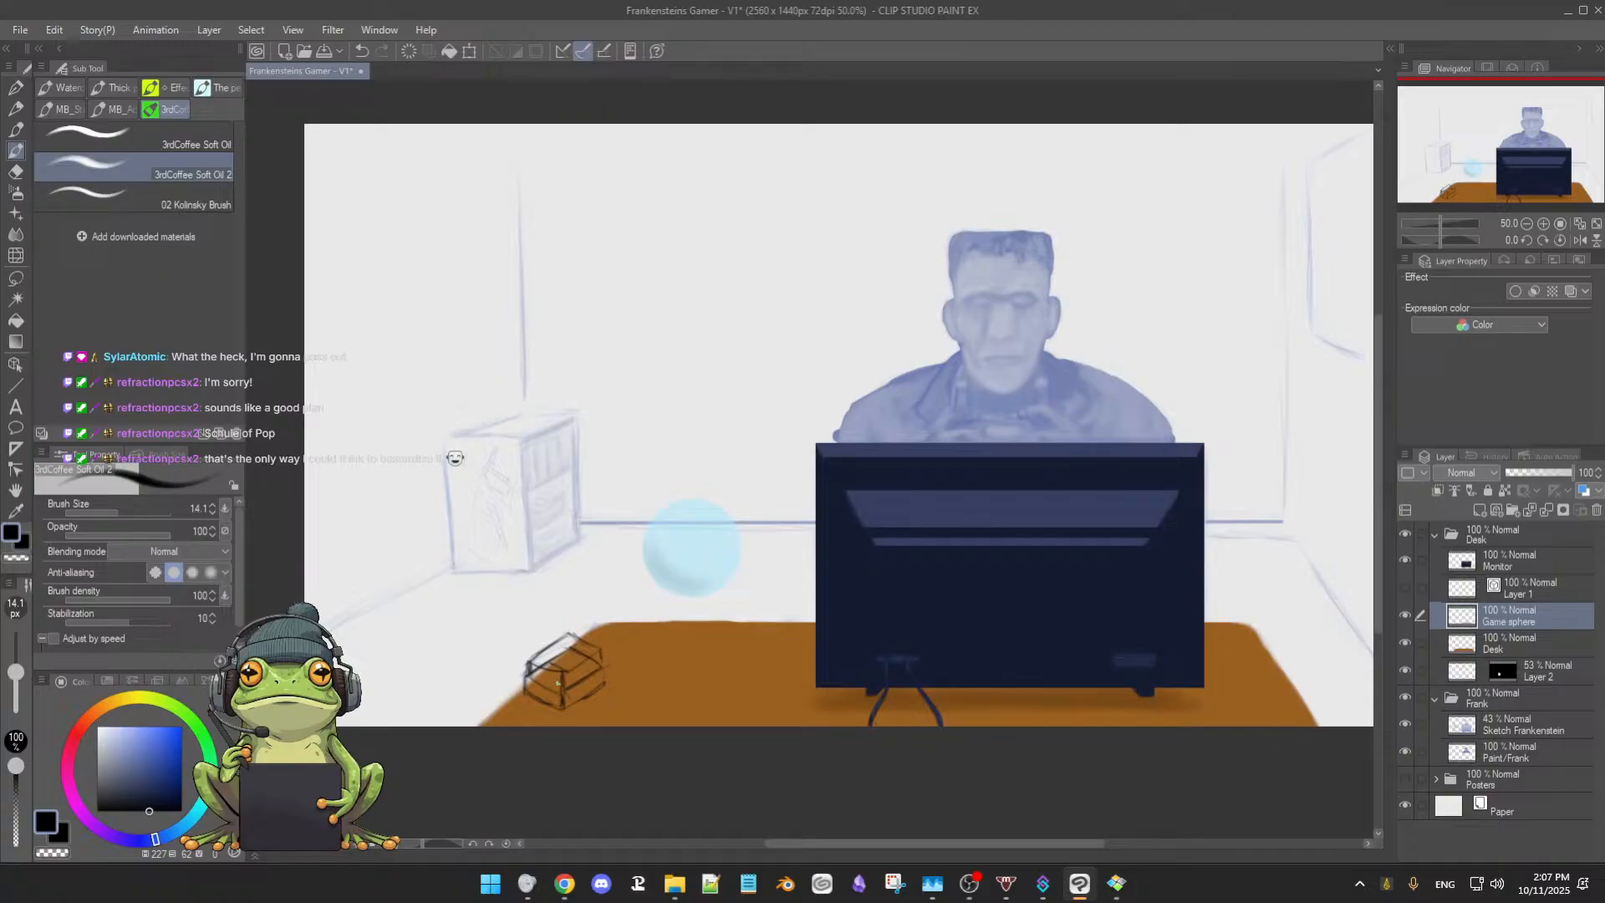
key(e)
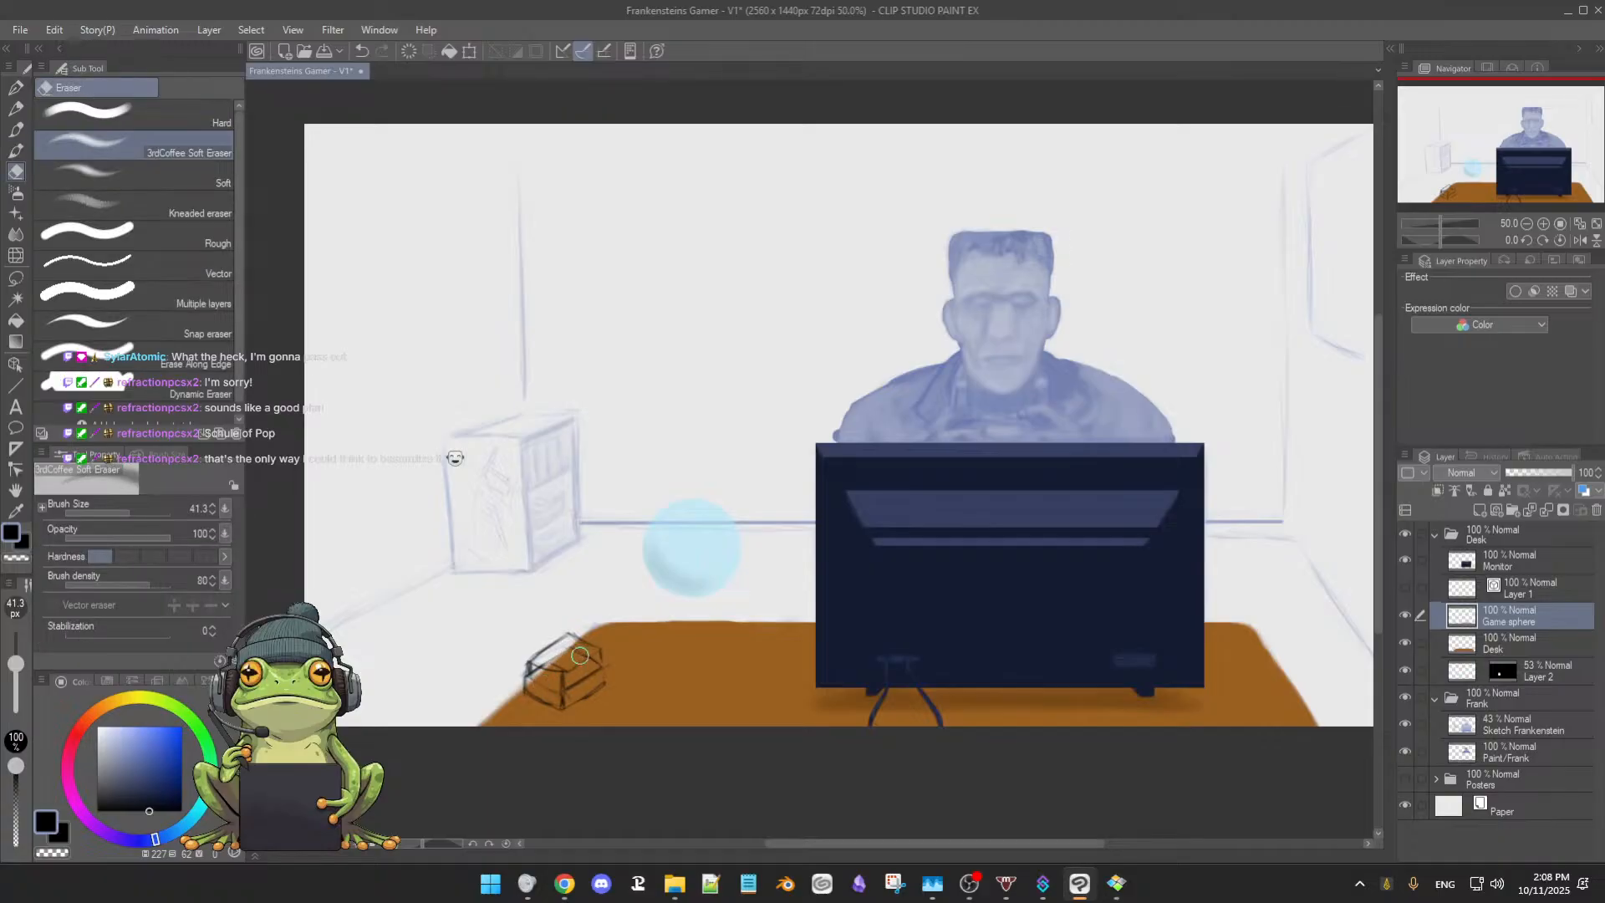
key(b)
Enlarge the brush and fill the sketched box on the desk with dark grey
drag(574, 688, 585, 687)
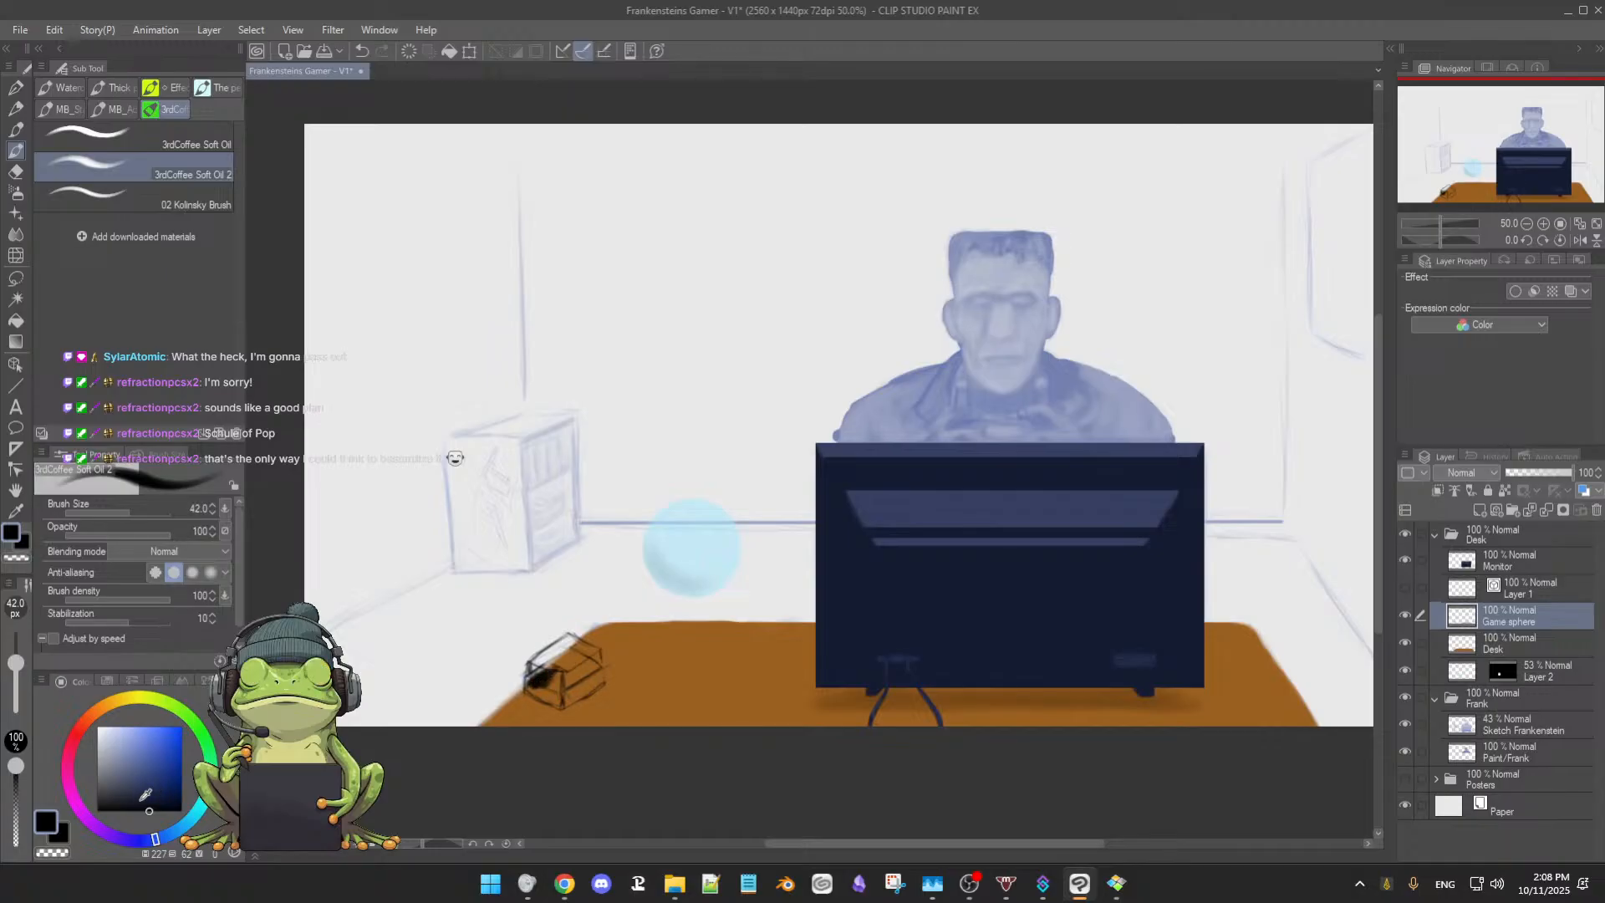
click(113, 789)
click(98, 776)
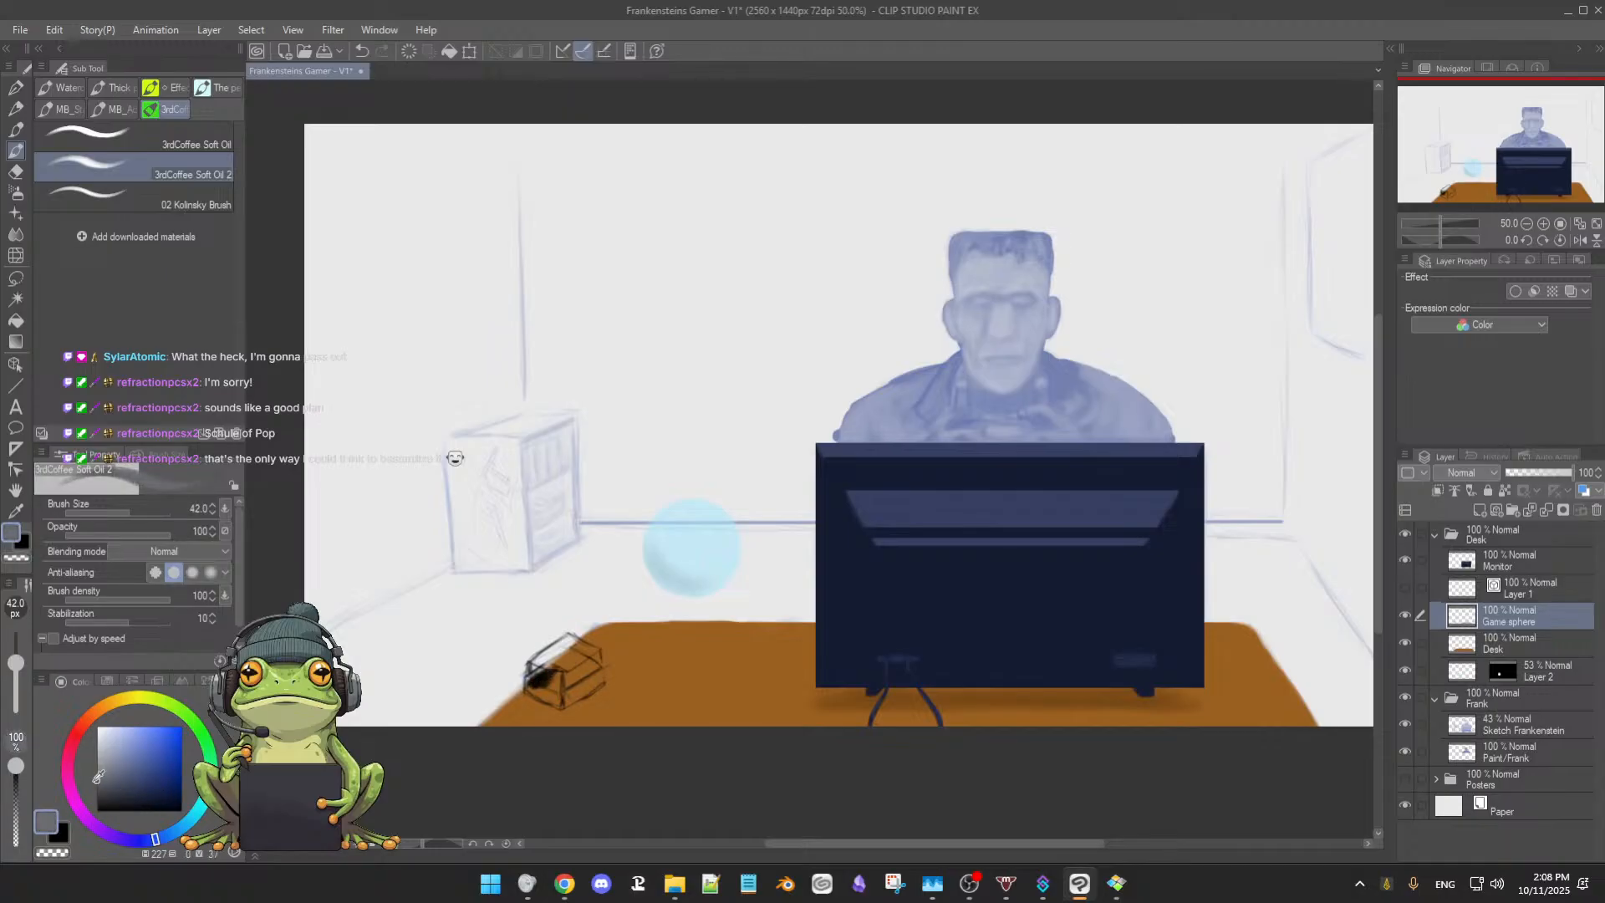
click(98, 796)
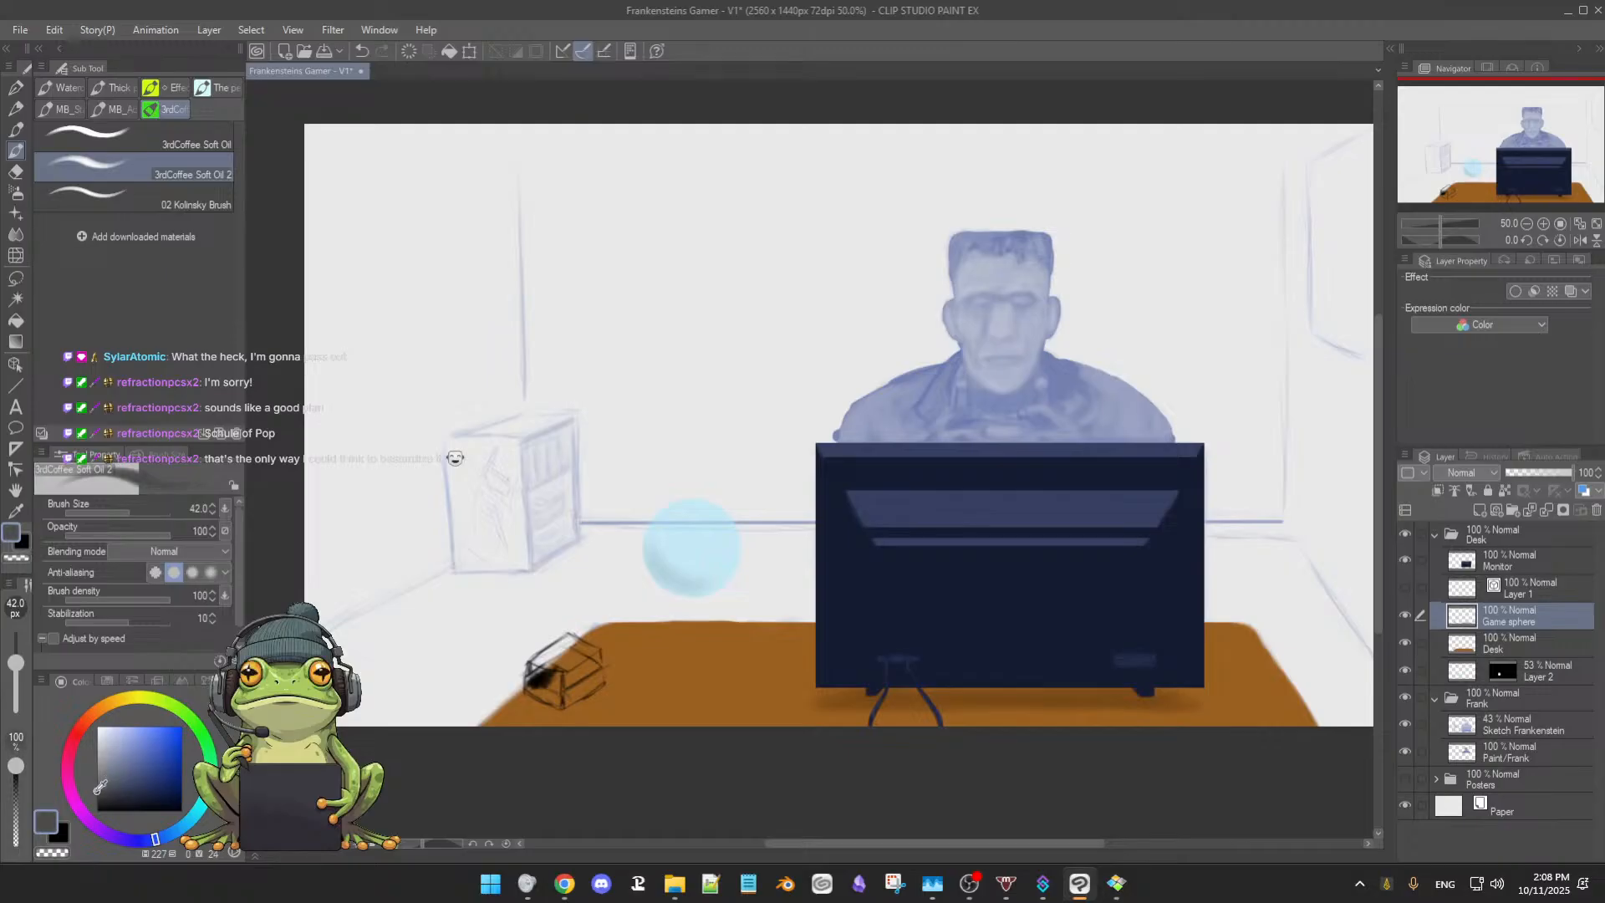
mouse_move(546, 685)
mouse_down()
mouse_move(595, 682)
mouse_move(570, 657)
mouse_move(598, 667)
mouse_move(535, 675)
mouse_move(532, 660)
mouse_move(562, 636)
mouse_move(598, 653)
mouse_move(546, 662)
mouse_move(591, 659)
mouse_move(577, 647)
mouse_move(599, 667)
mouse_move(566, 683)
mouse_move(532, 672)
mouse_move(569, 705)
mouse_move(536, 690)
mouse_move(576, 691)
mouse_up()
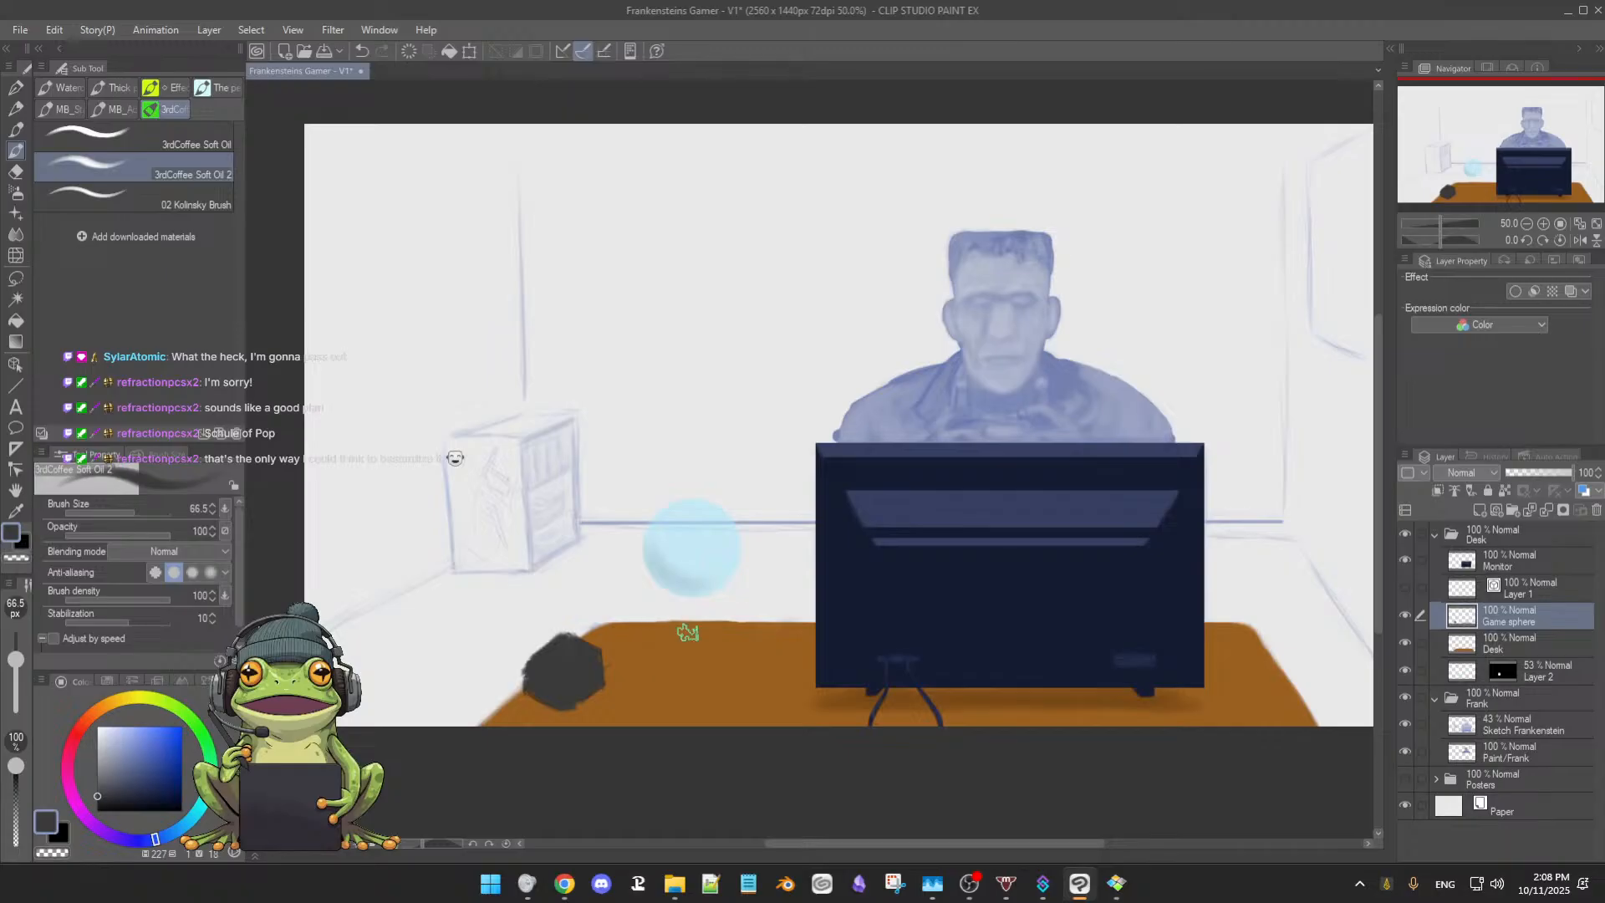
Remove the dark grey box from the desk with the Hard eraser selected, and return to the oil brush
key(e)
mouse_move(572, 637)
mouse_down()
mouse_move(503, 689)
mouse_move(552, 663)
mouse_move(522, 703)
mouse_move(555, 690)
mouse_move(559, 704)
mouse_move(618, 674)
mouse_up()
click(157, 119)
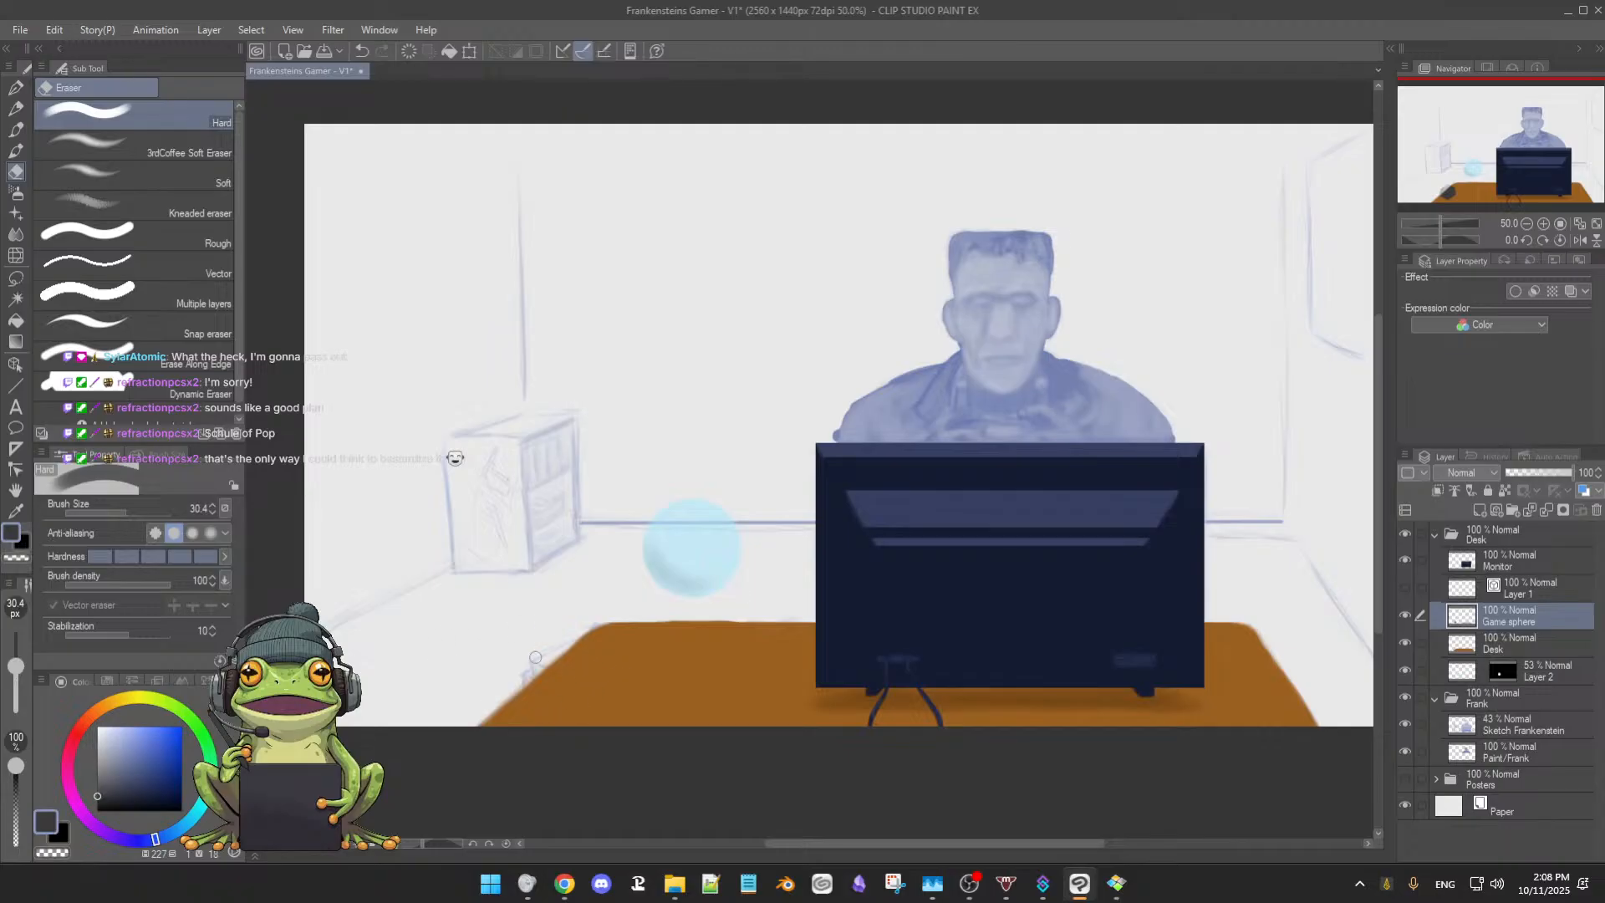
key(b)
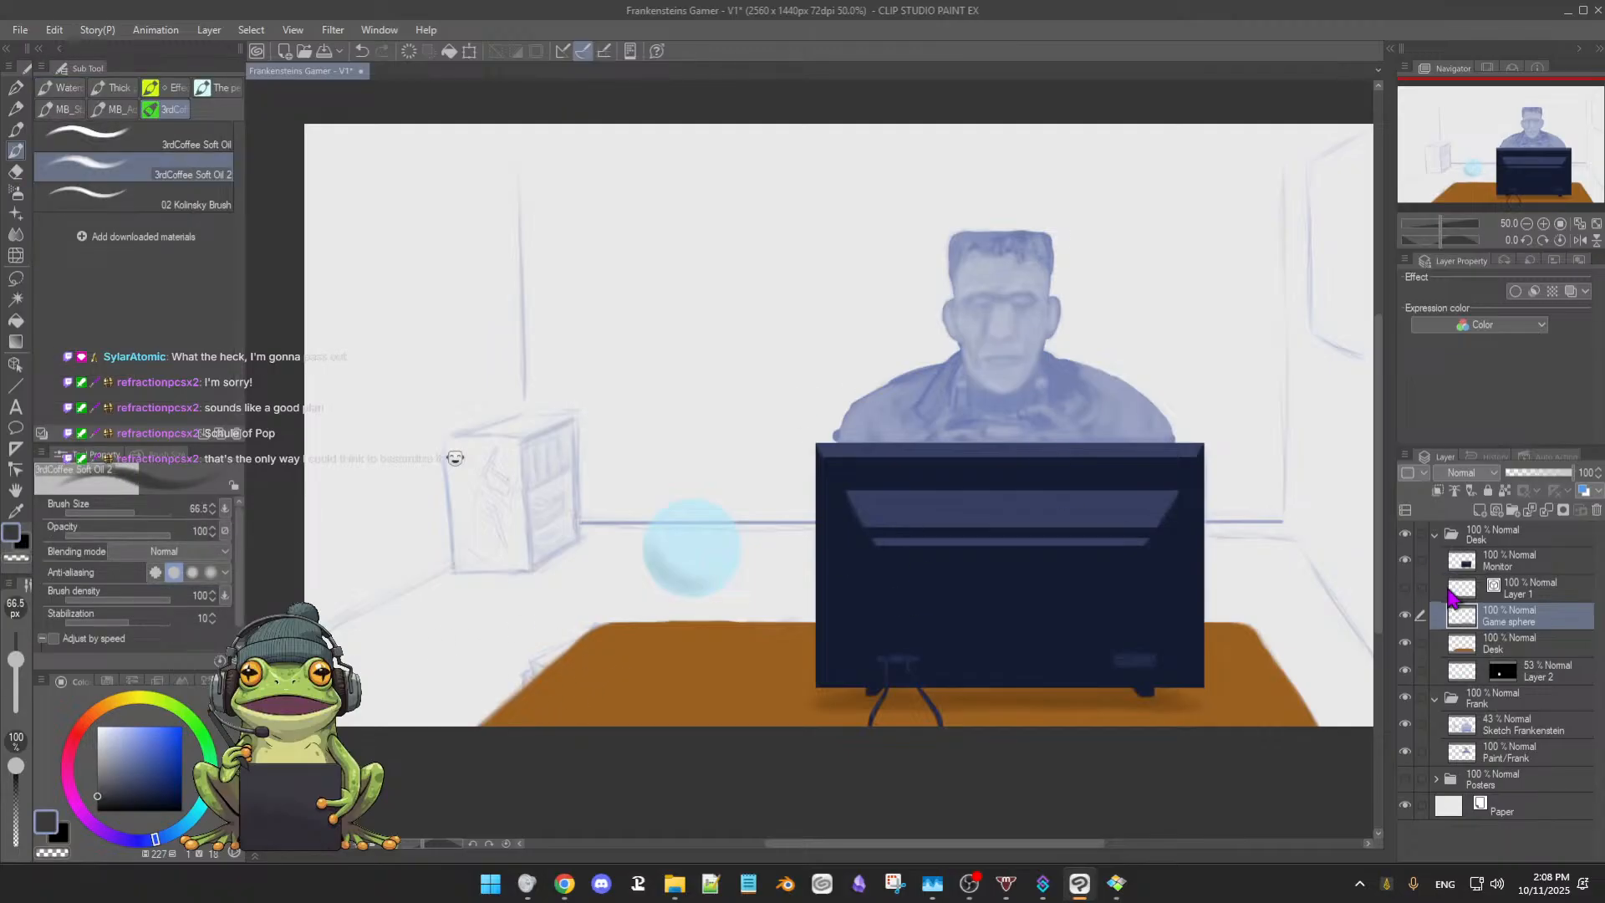
Check what the Game sphere layer, the Frank folder and the Sketch Frankenstein layer contain by hiding and showing each of them
click(1405, 616)
click(1405, 616)
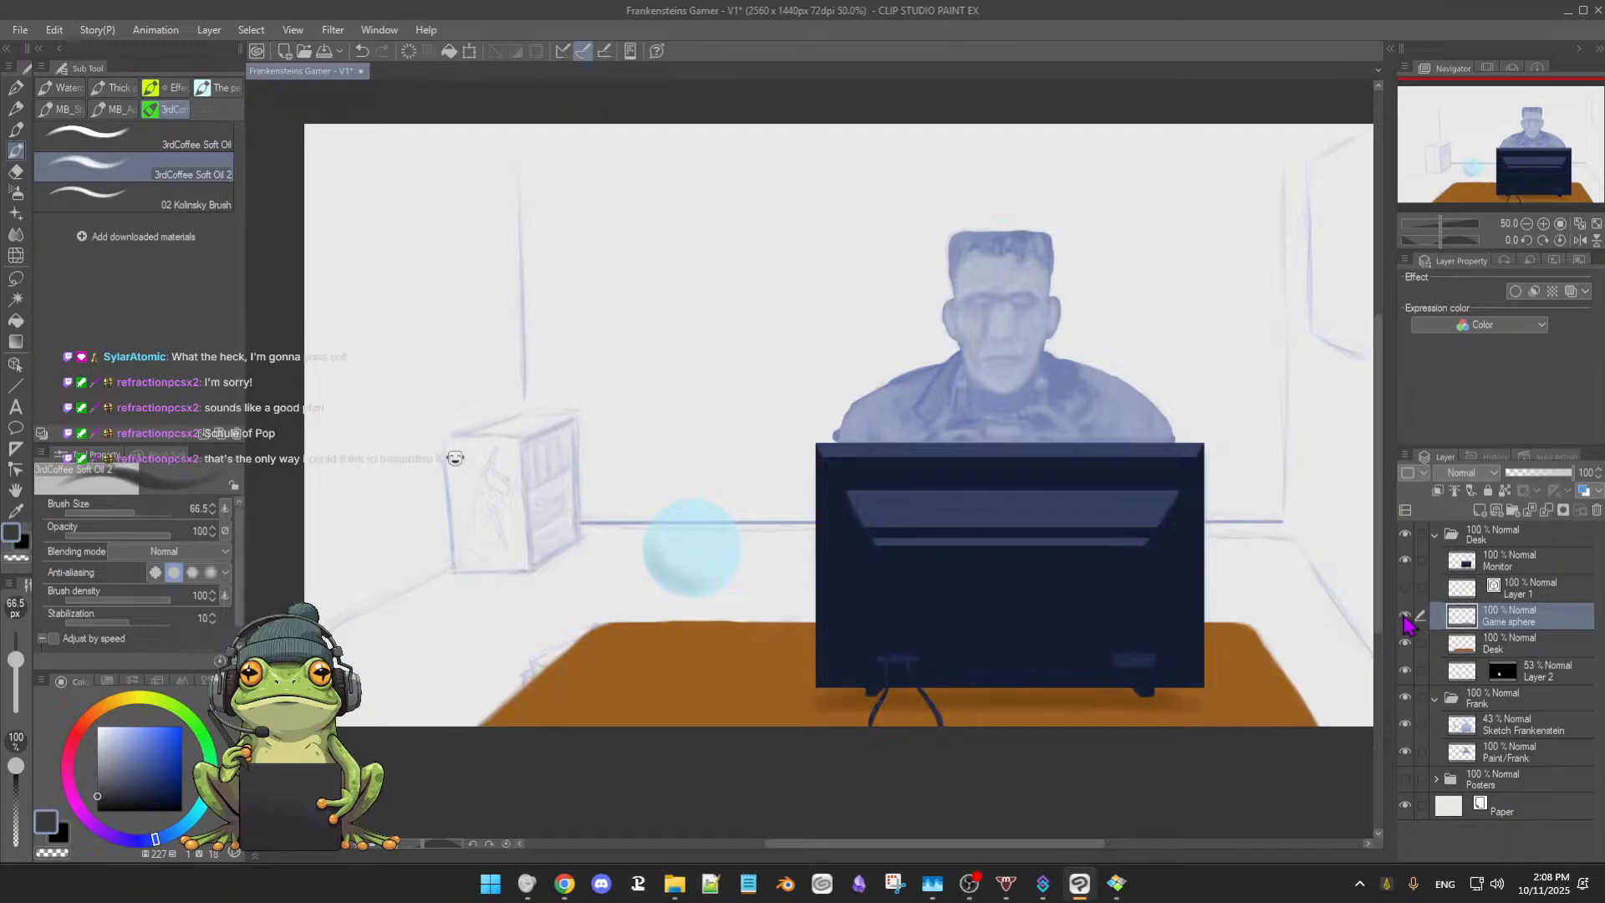
click(1405, 699)
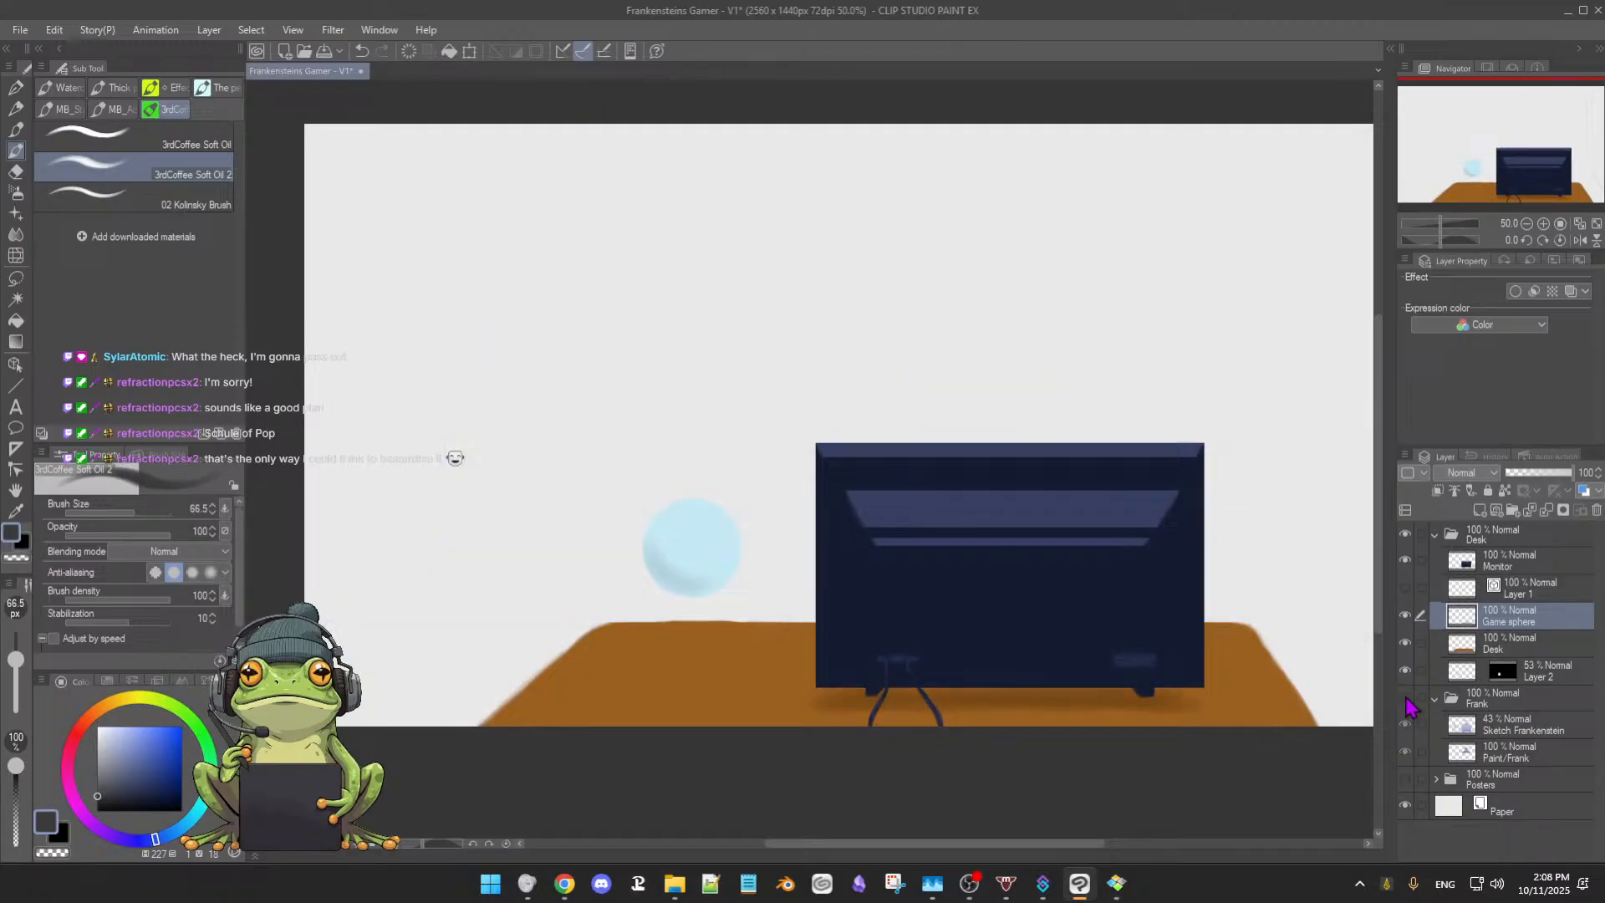
click(1405, 699)
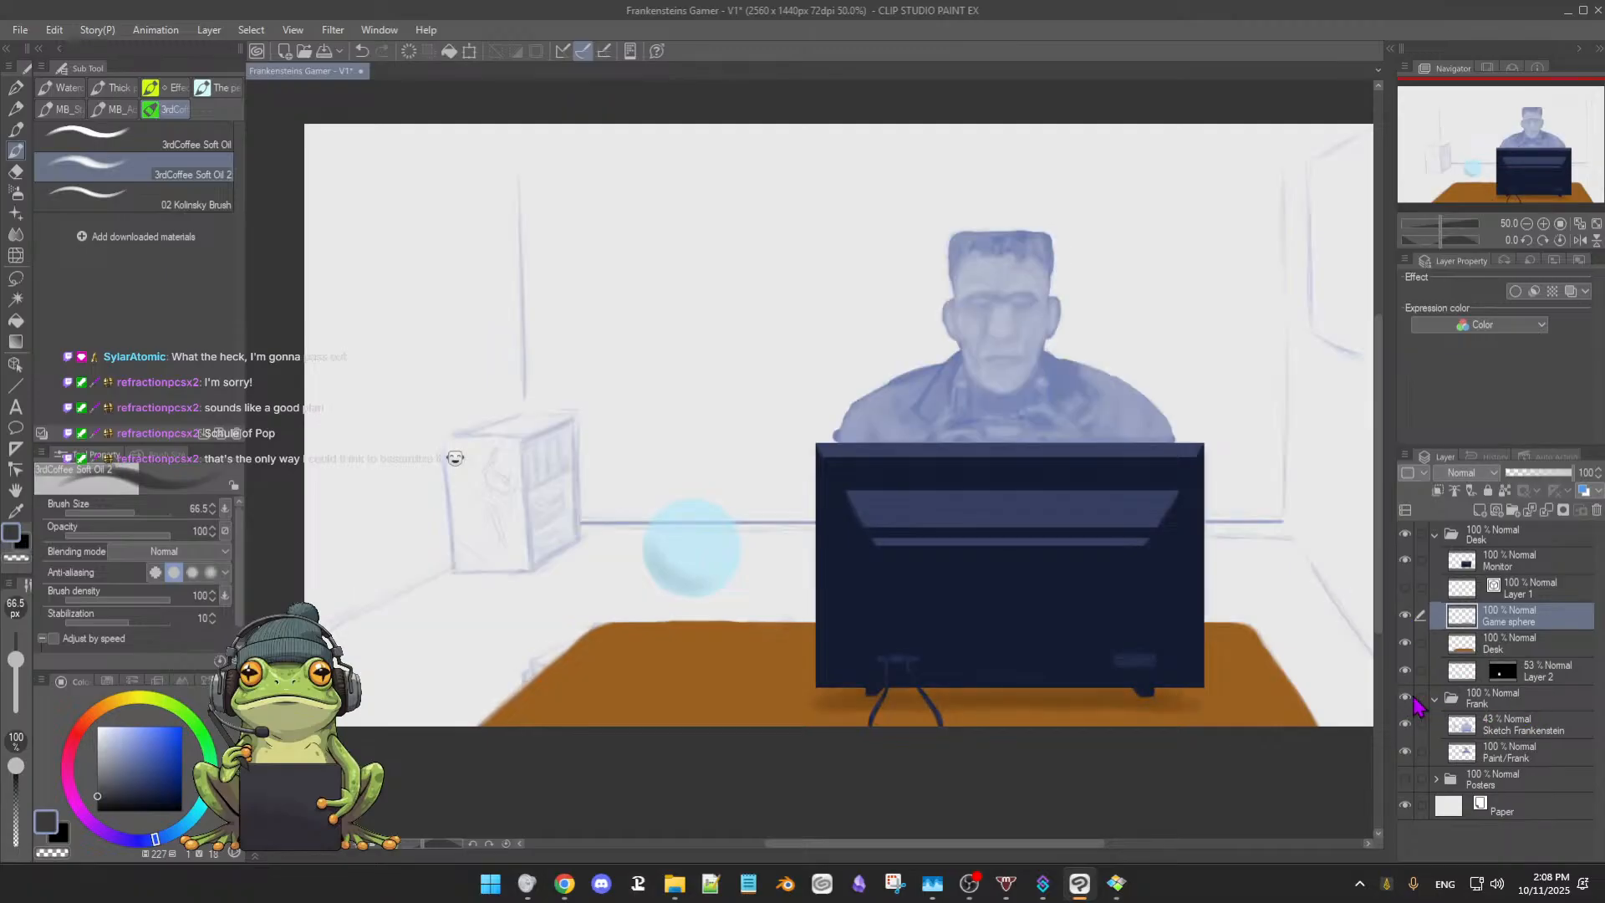
click(1529, 727)
scroll(1324, 654, up, 1)
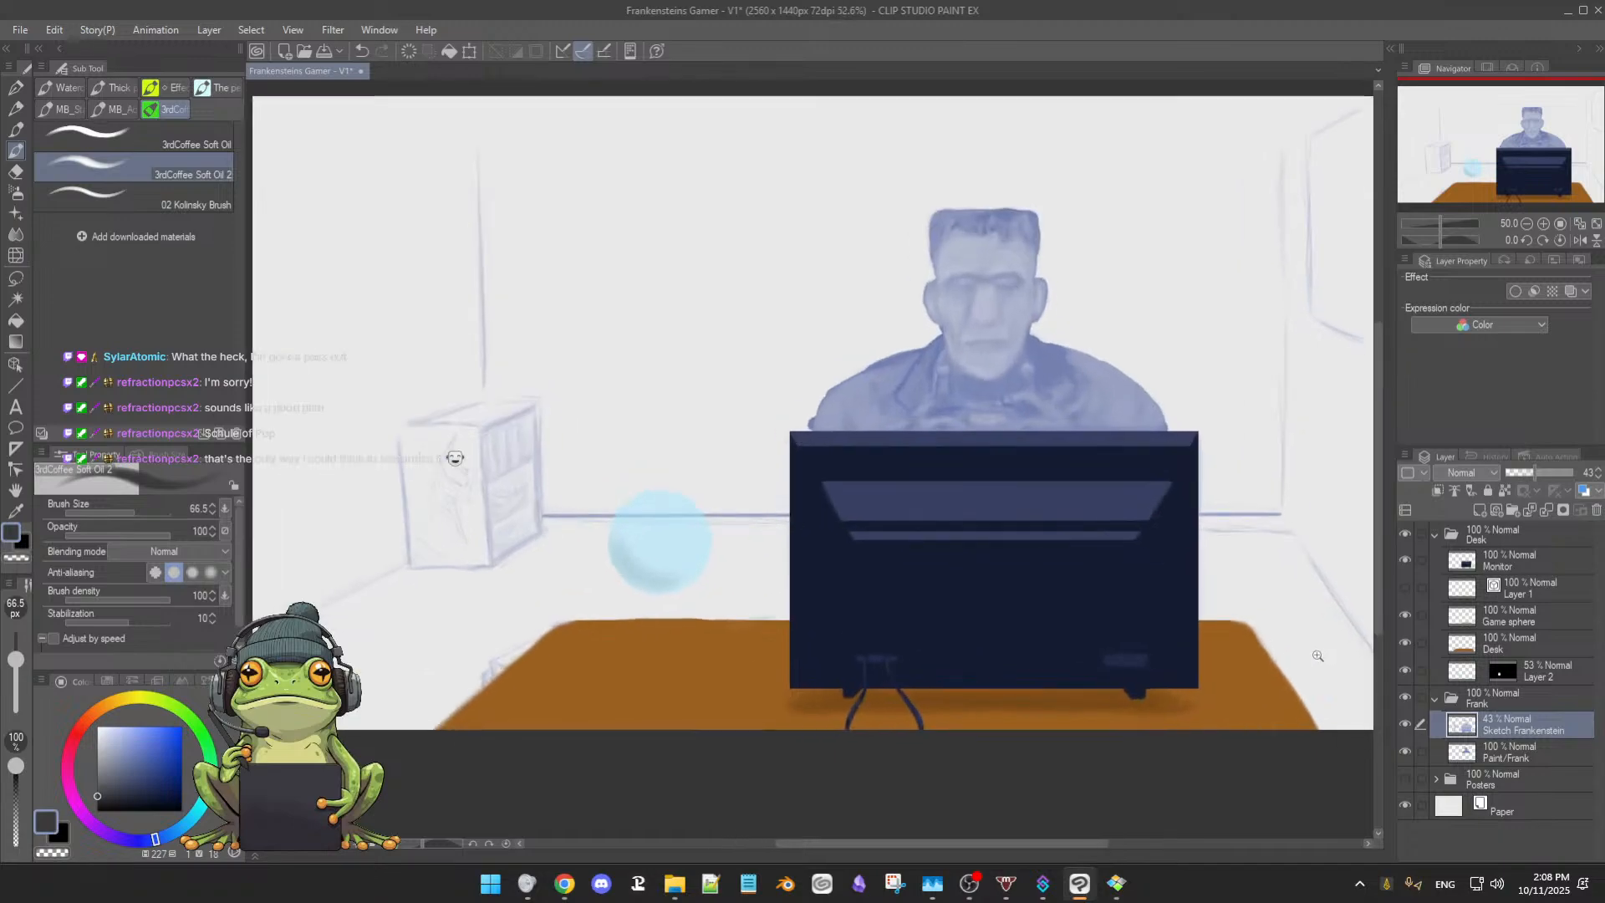
drag(1324, 654, 1332, 654)
scroll(1161, 654, down, 2)
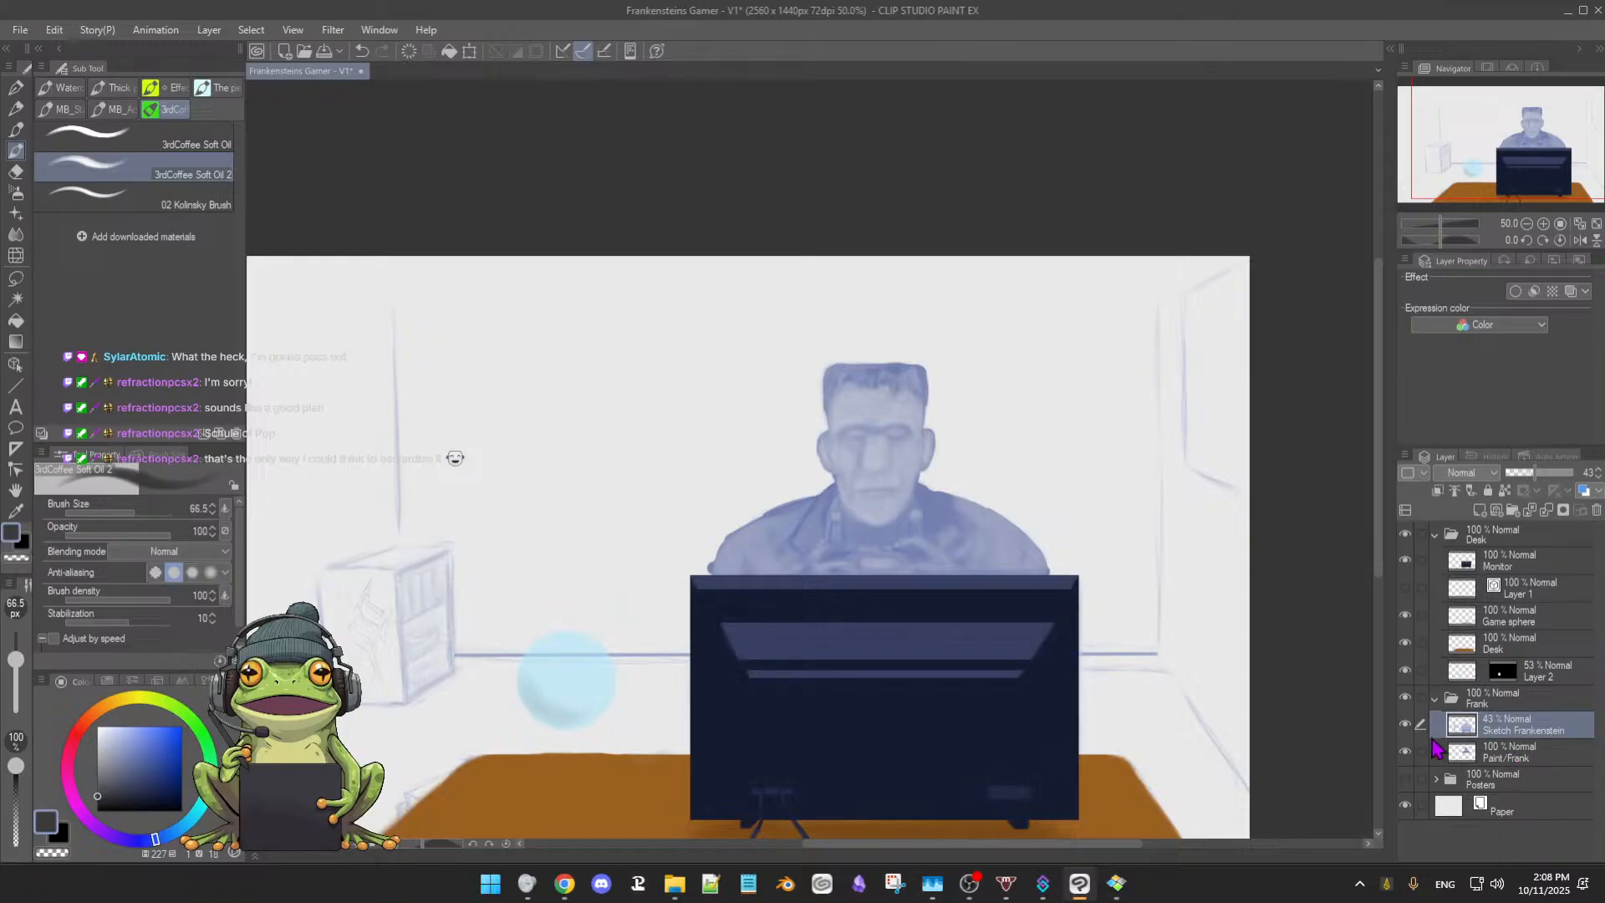
click(1405, 726)
click(1405, 725)
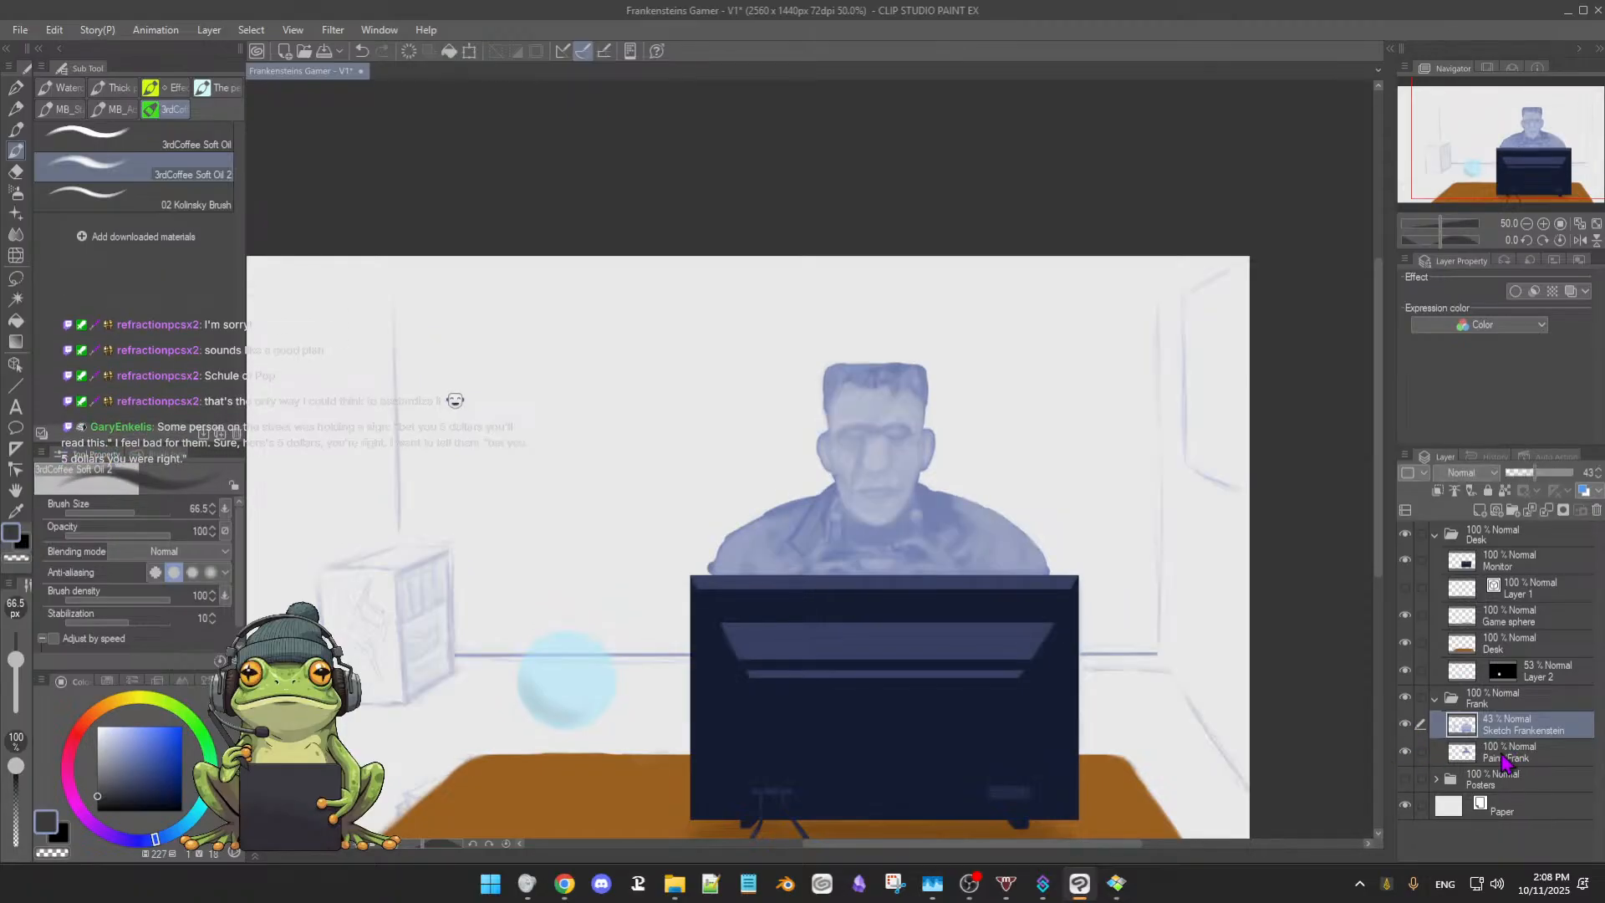
Make Paint/Frank the active layer and compare the painted figure with its sketch by toggling the visibility of both layers
click(1509, 757)
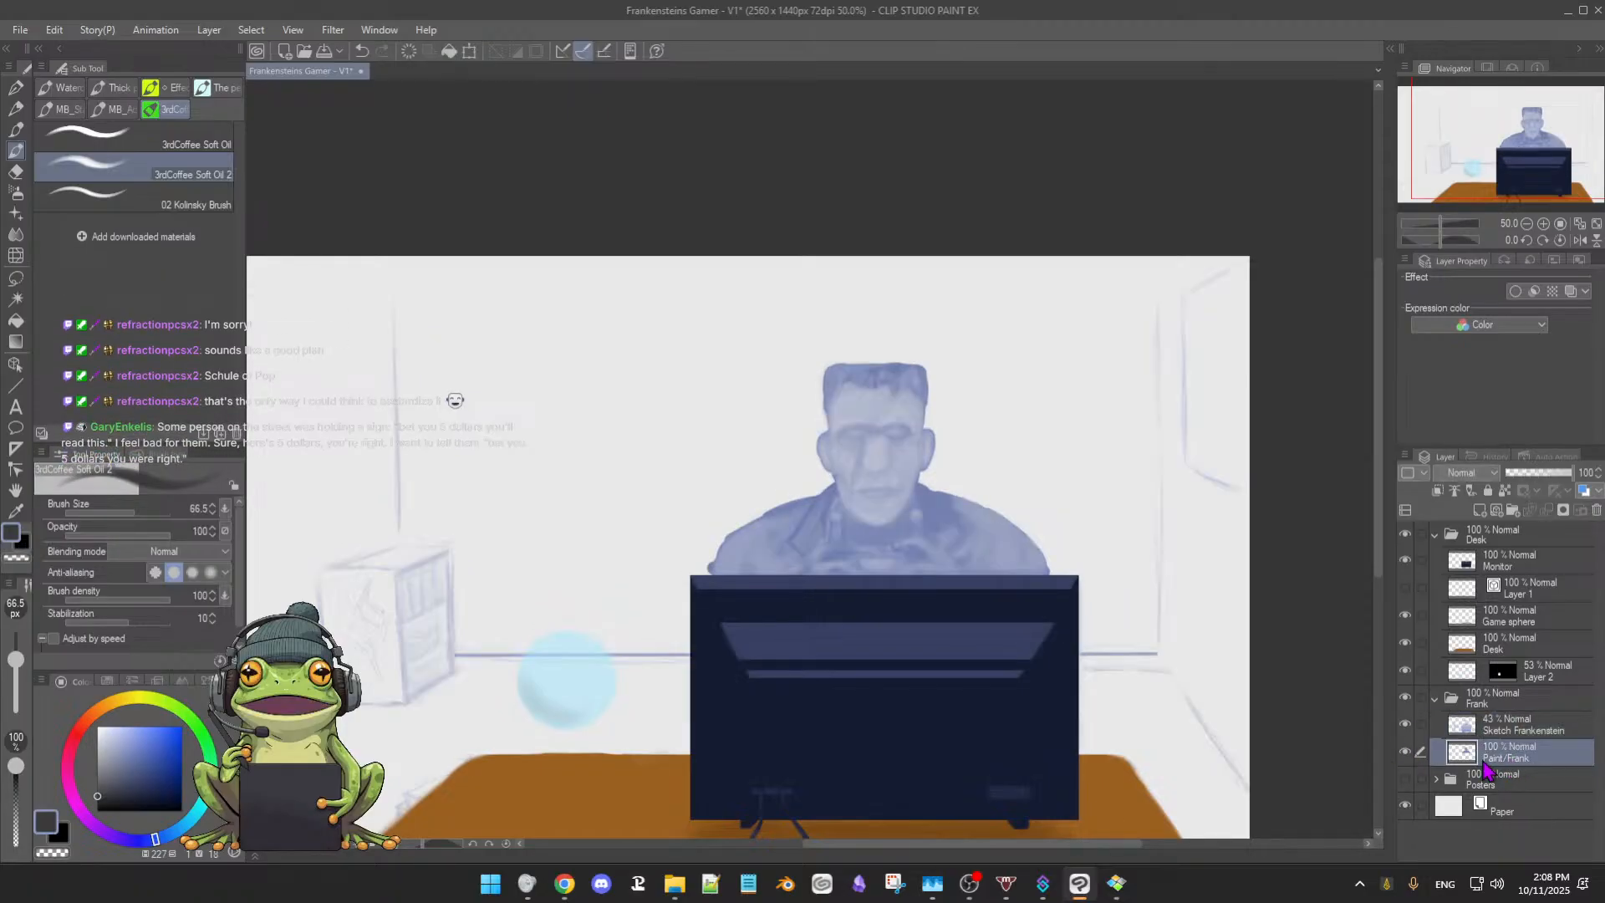
click(1406, 753)
click(1403, 754)
click(1404, 754)
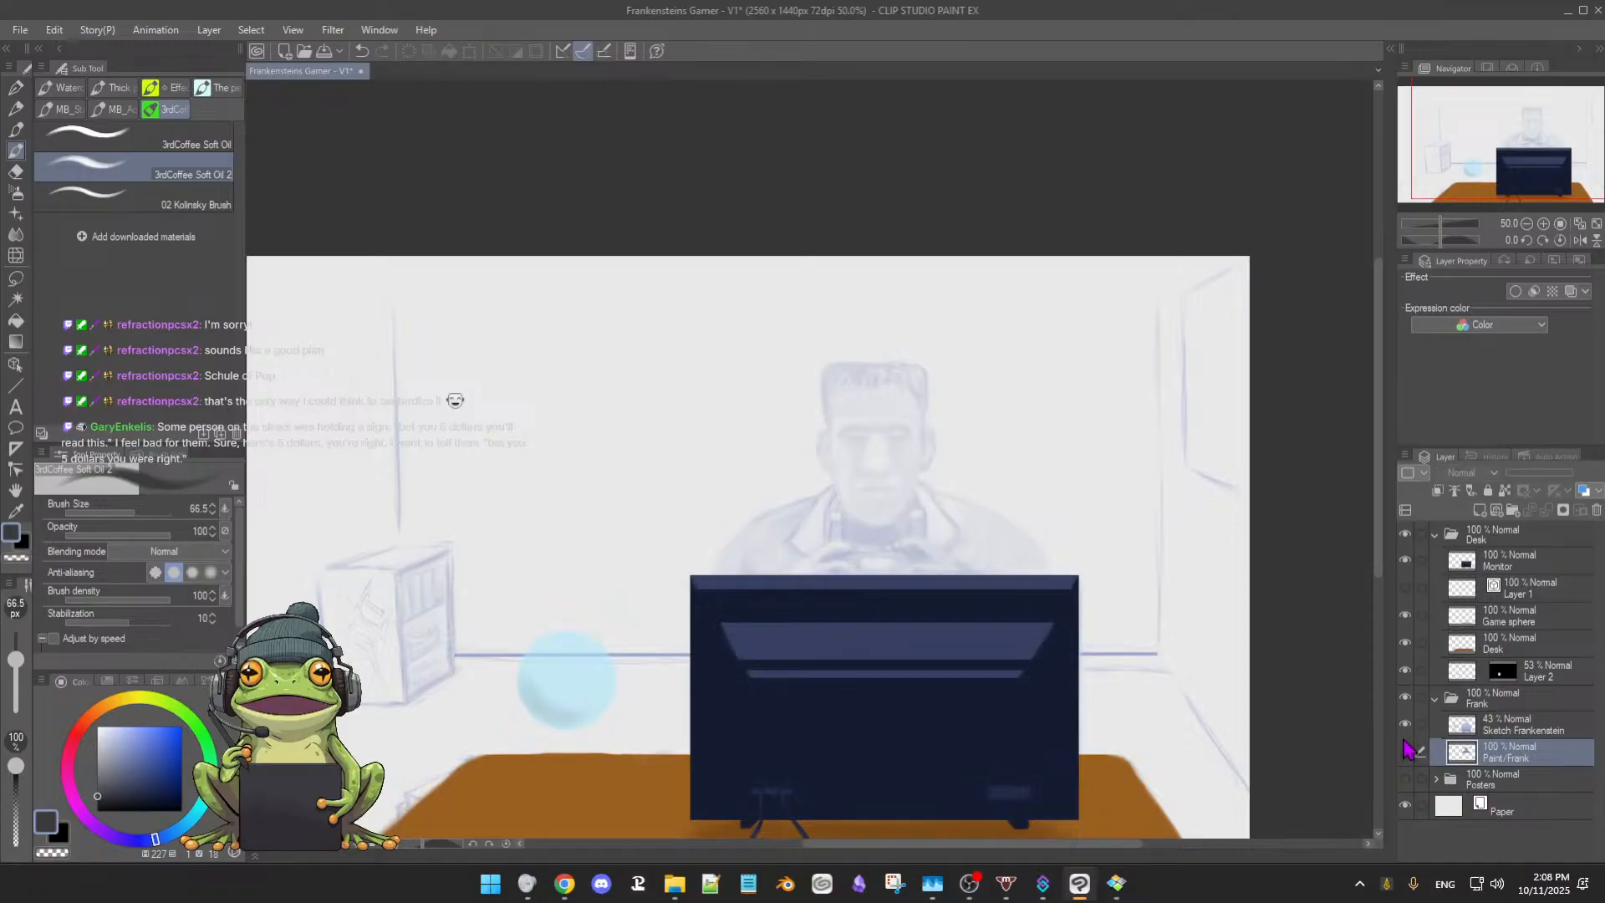
click(1405, 754)
click(1405, 753)
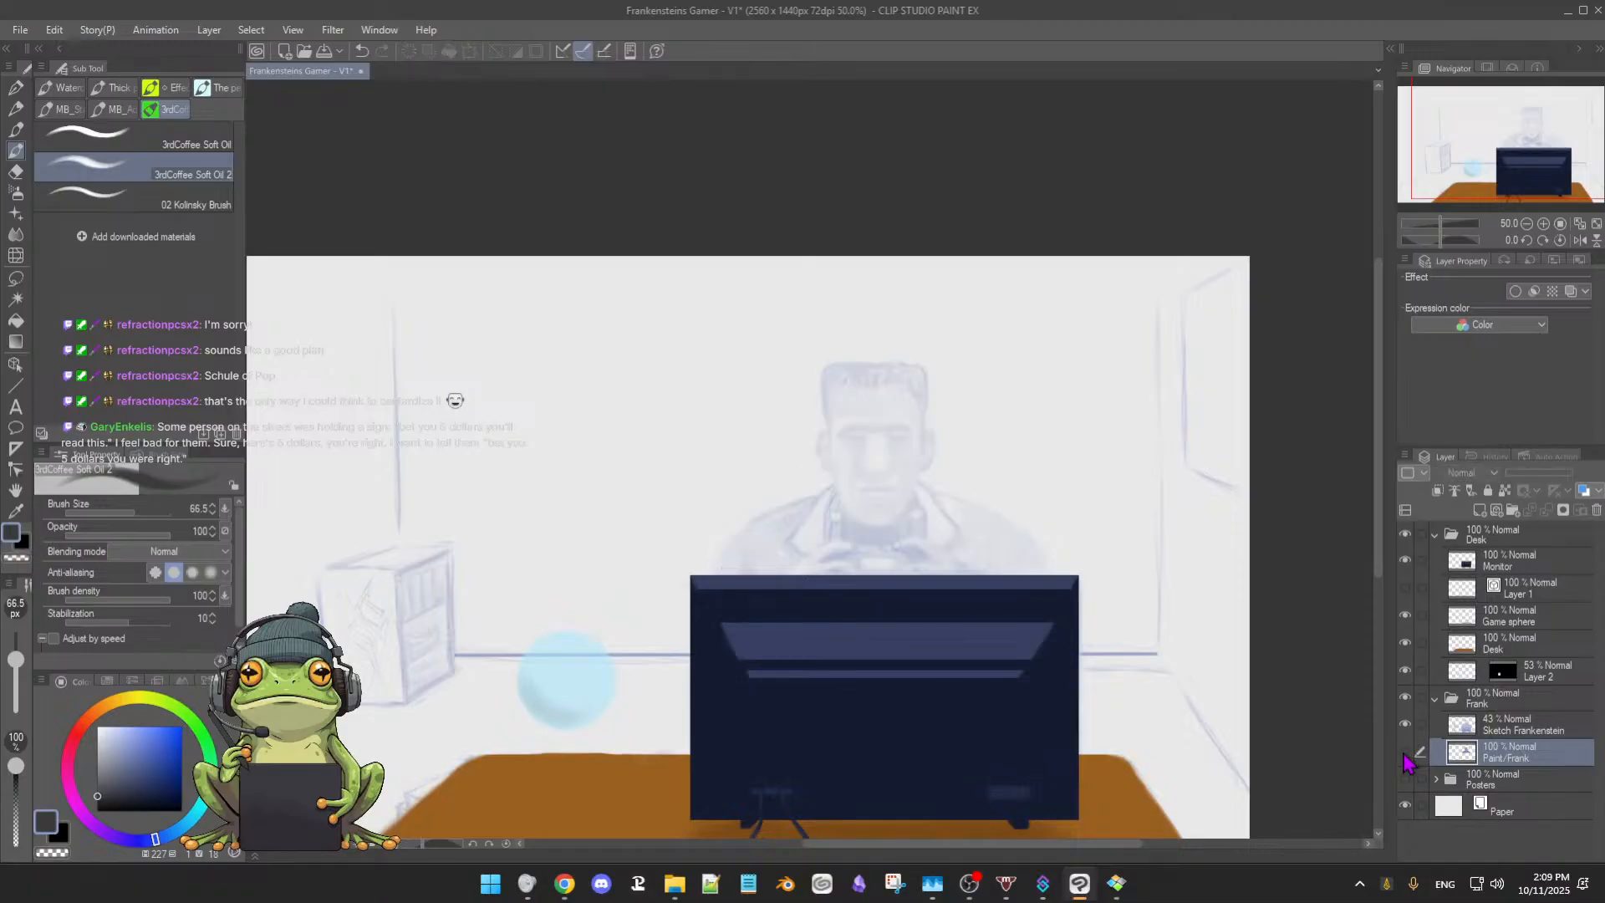
click(1405, 753)
click(1405, 753)
click(1405, 754)
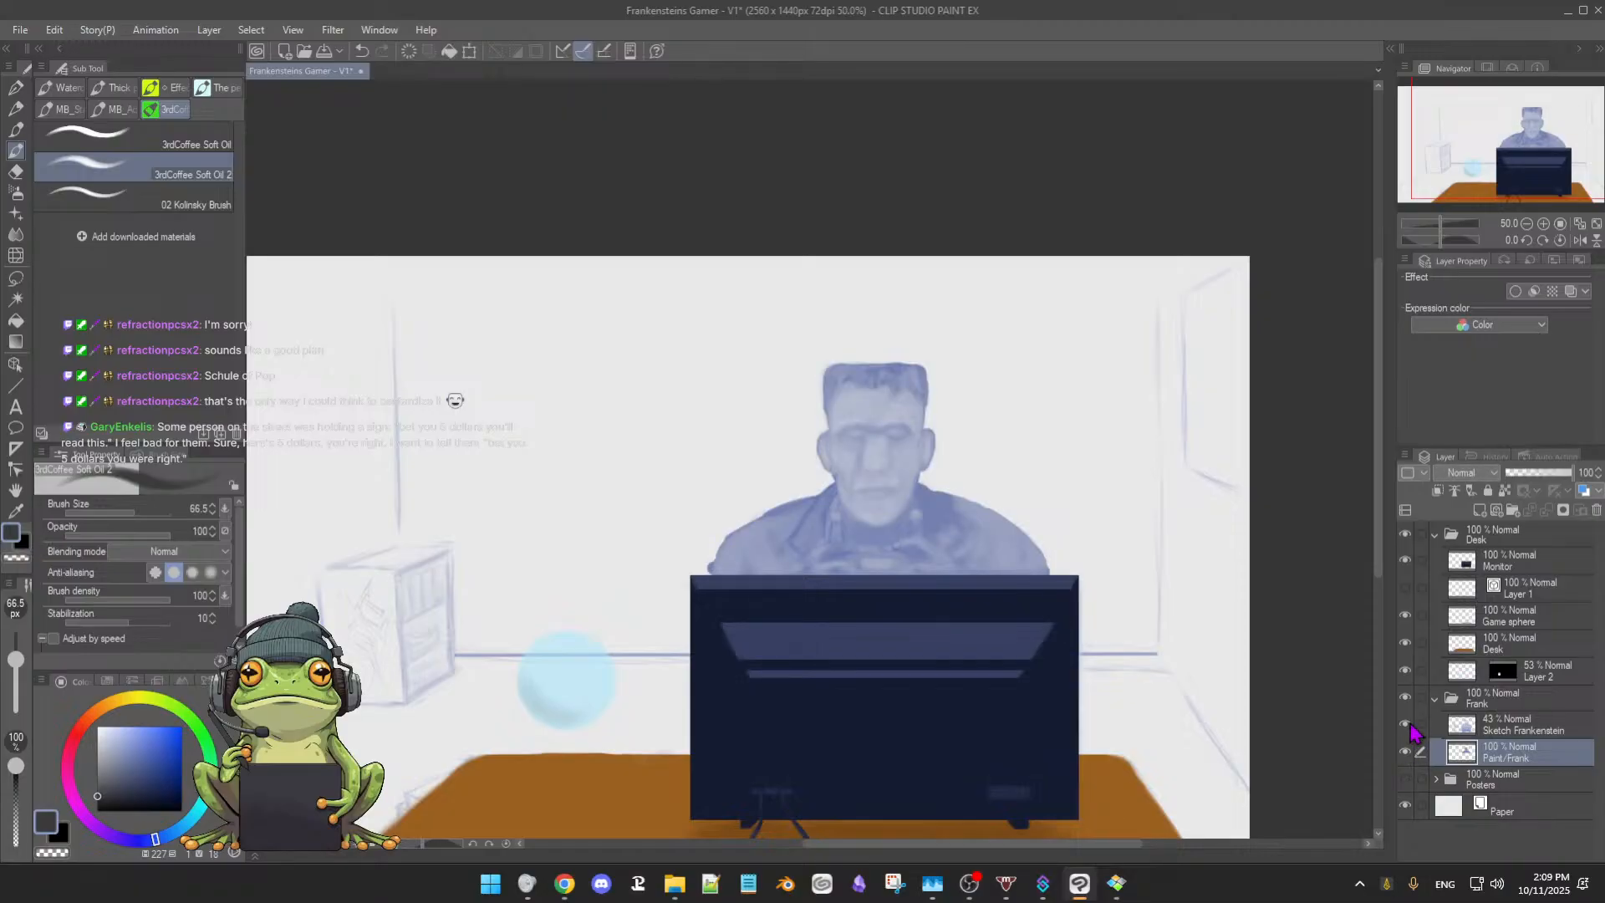
click(1408, 725)
click(1408, 725)
click(1405, 723)
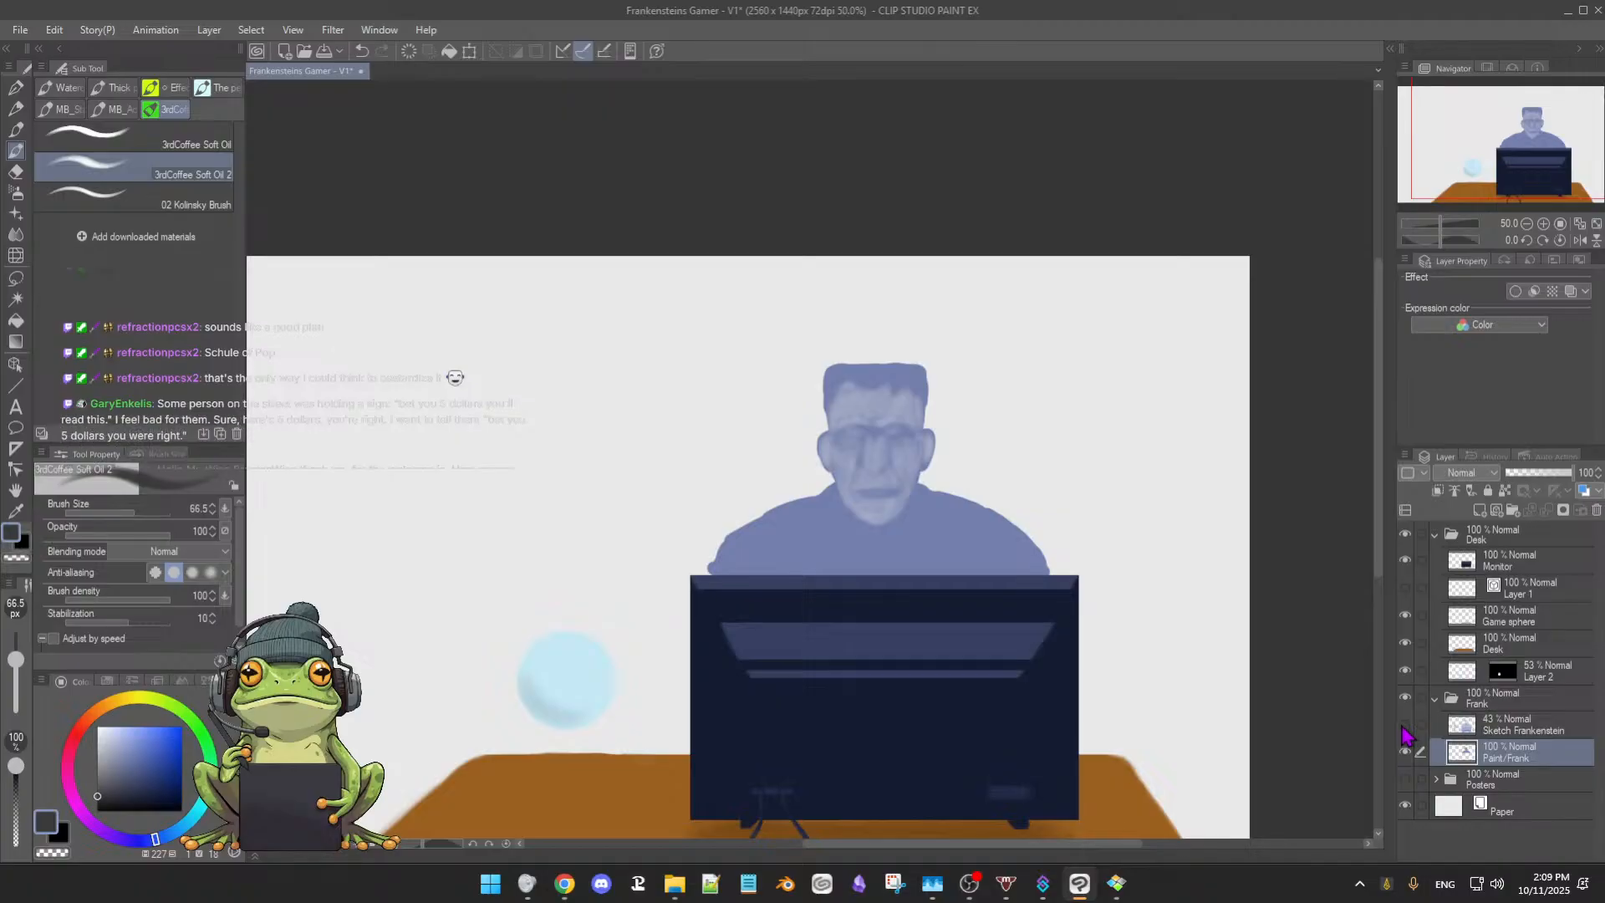
click(1405, 723)
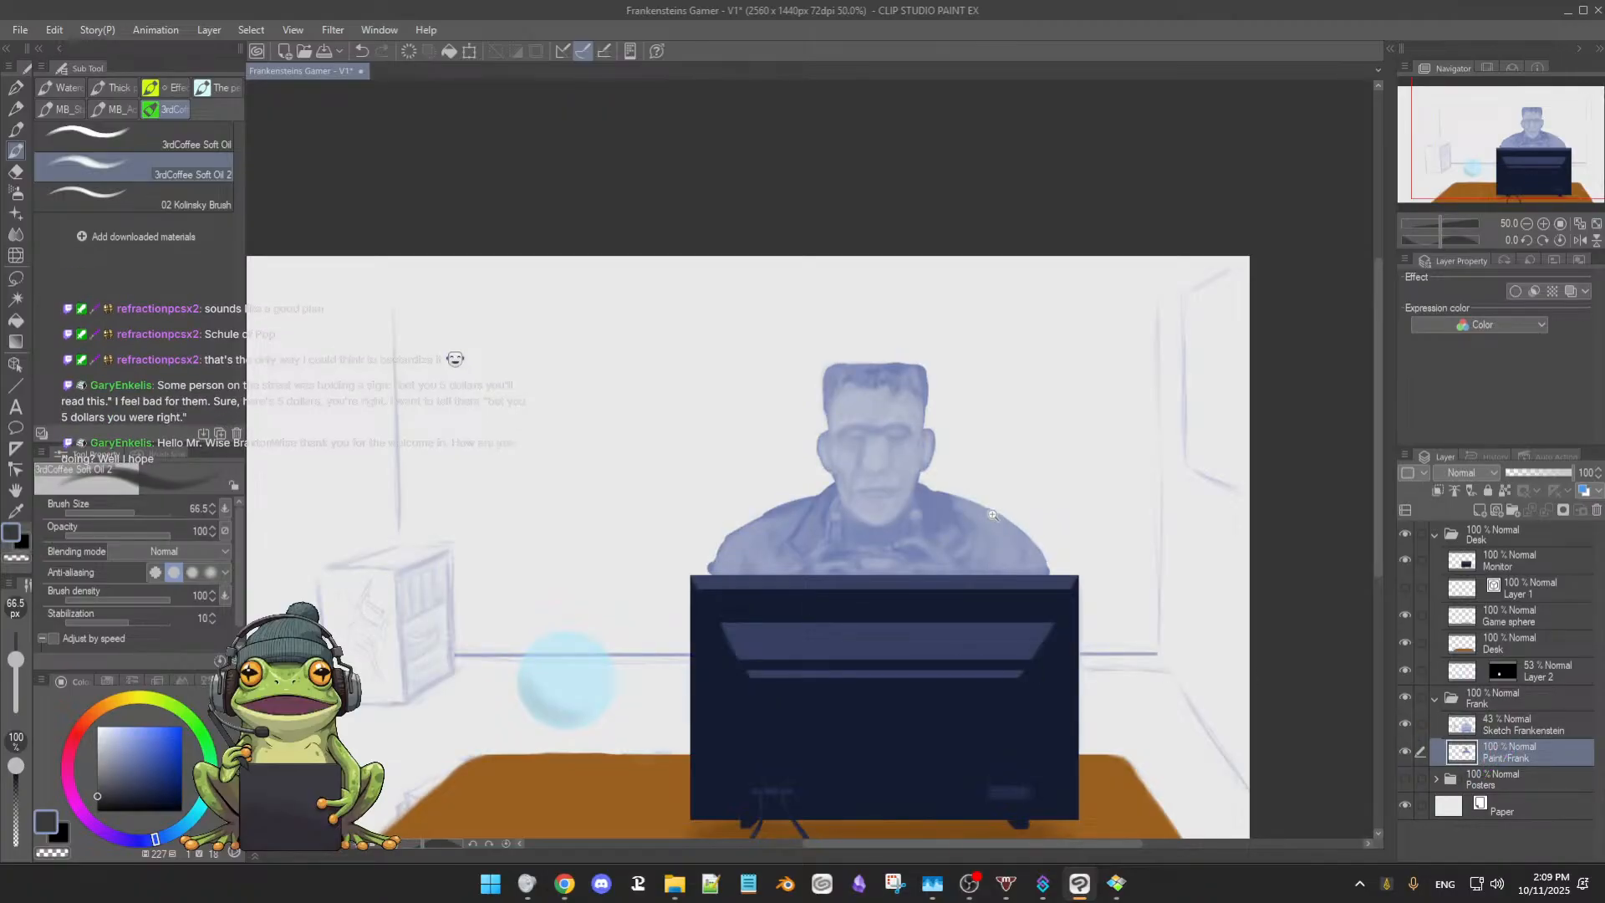
Sample light blue from Frankenstein's face and paint the left-hand lapel and coat shoulder in the picture, using brush sizes of about 33 to 46
scroll(978, 519, up, 3)
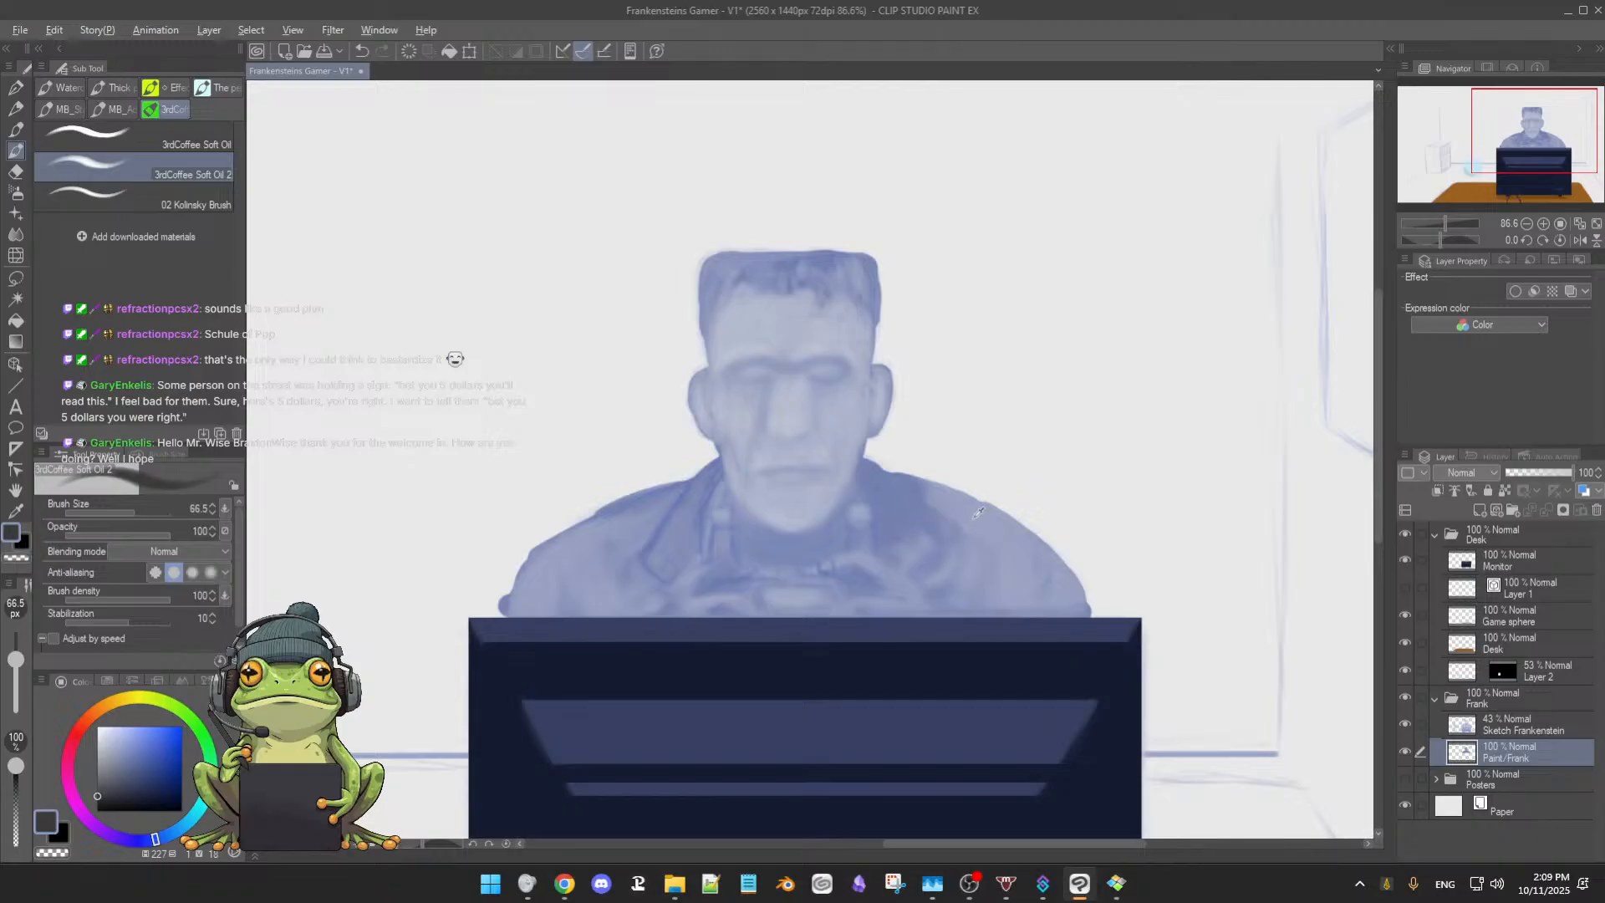
alt+click(833, 457)
scroll(869, 472, down, 1)
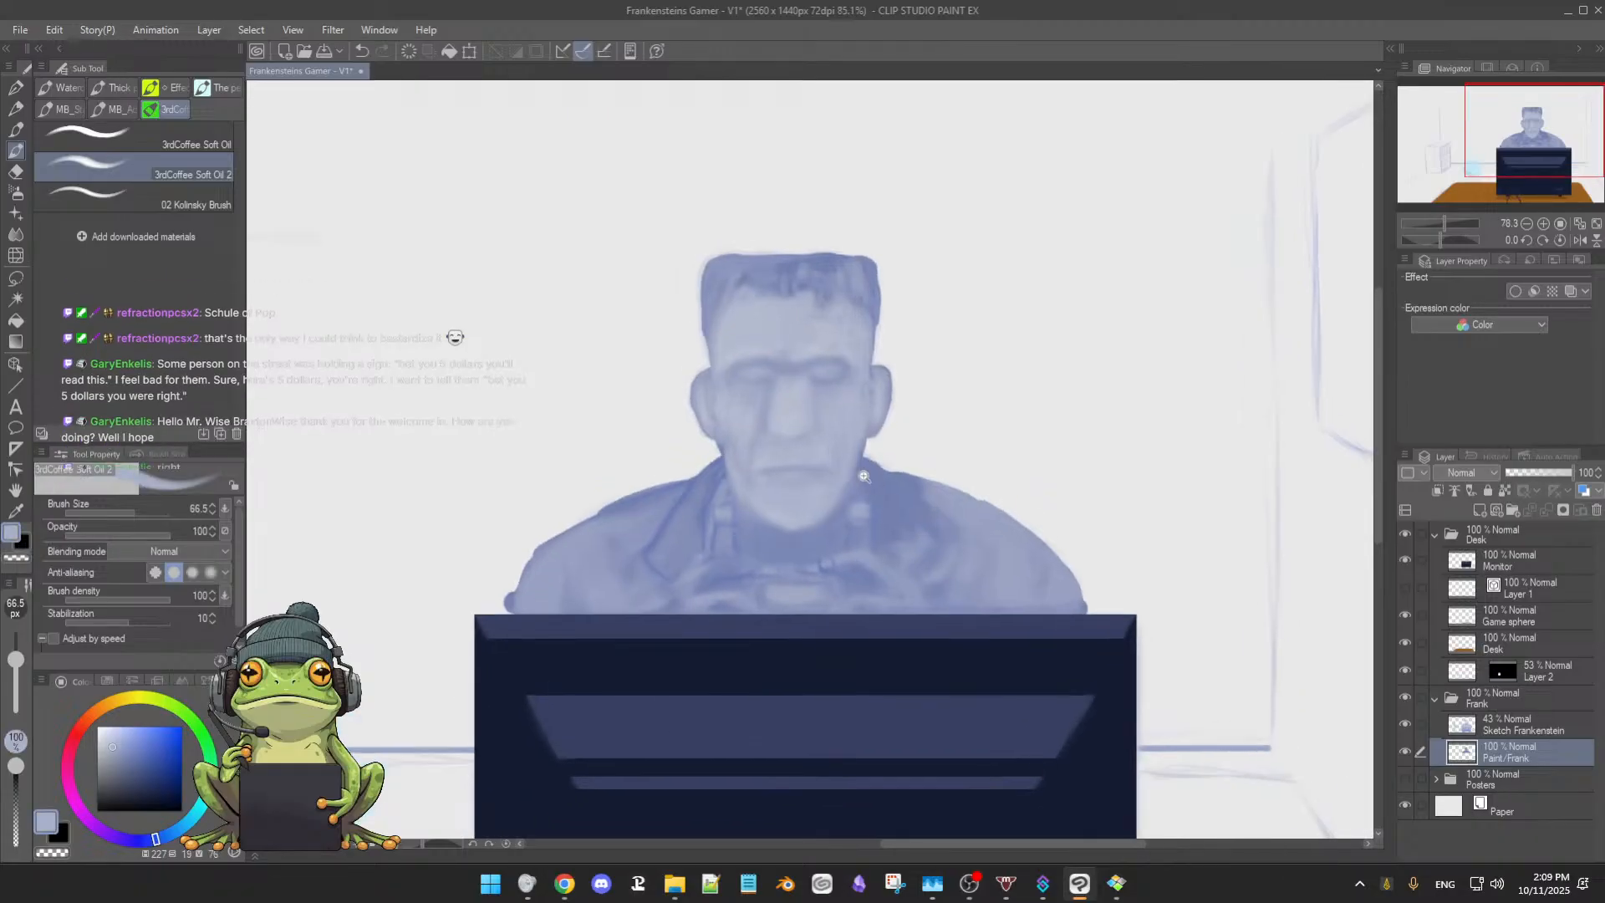
ctrl+alt+drag(888, 466, 896, 480)
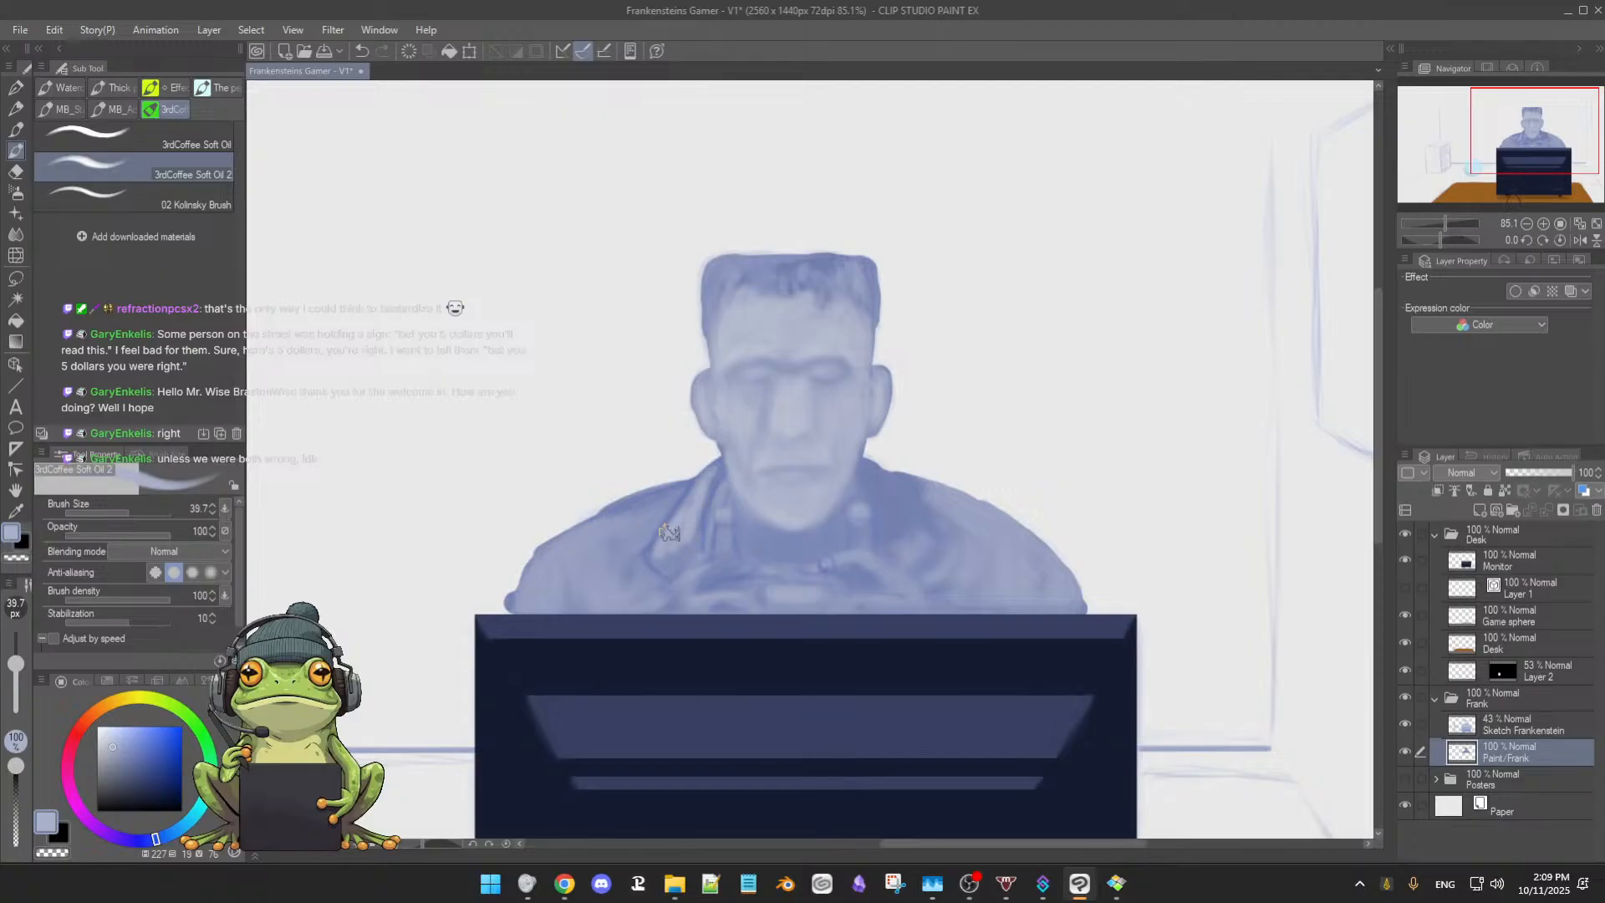
key(bracketleft)
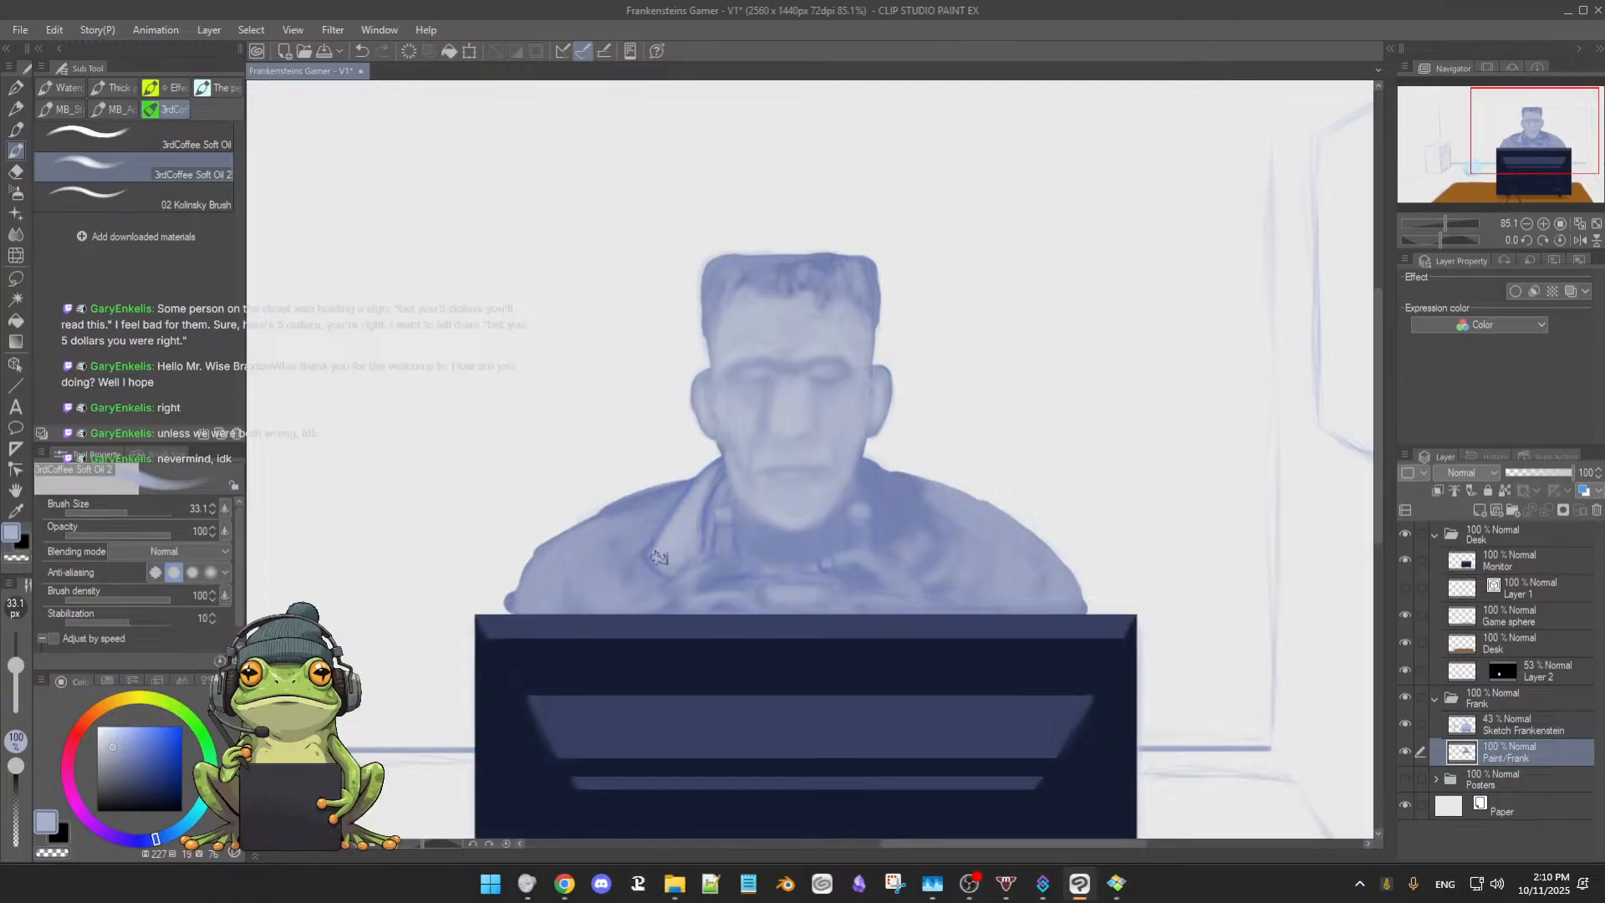
key(bracketleft)
key(bracketright)
key(bracketright)
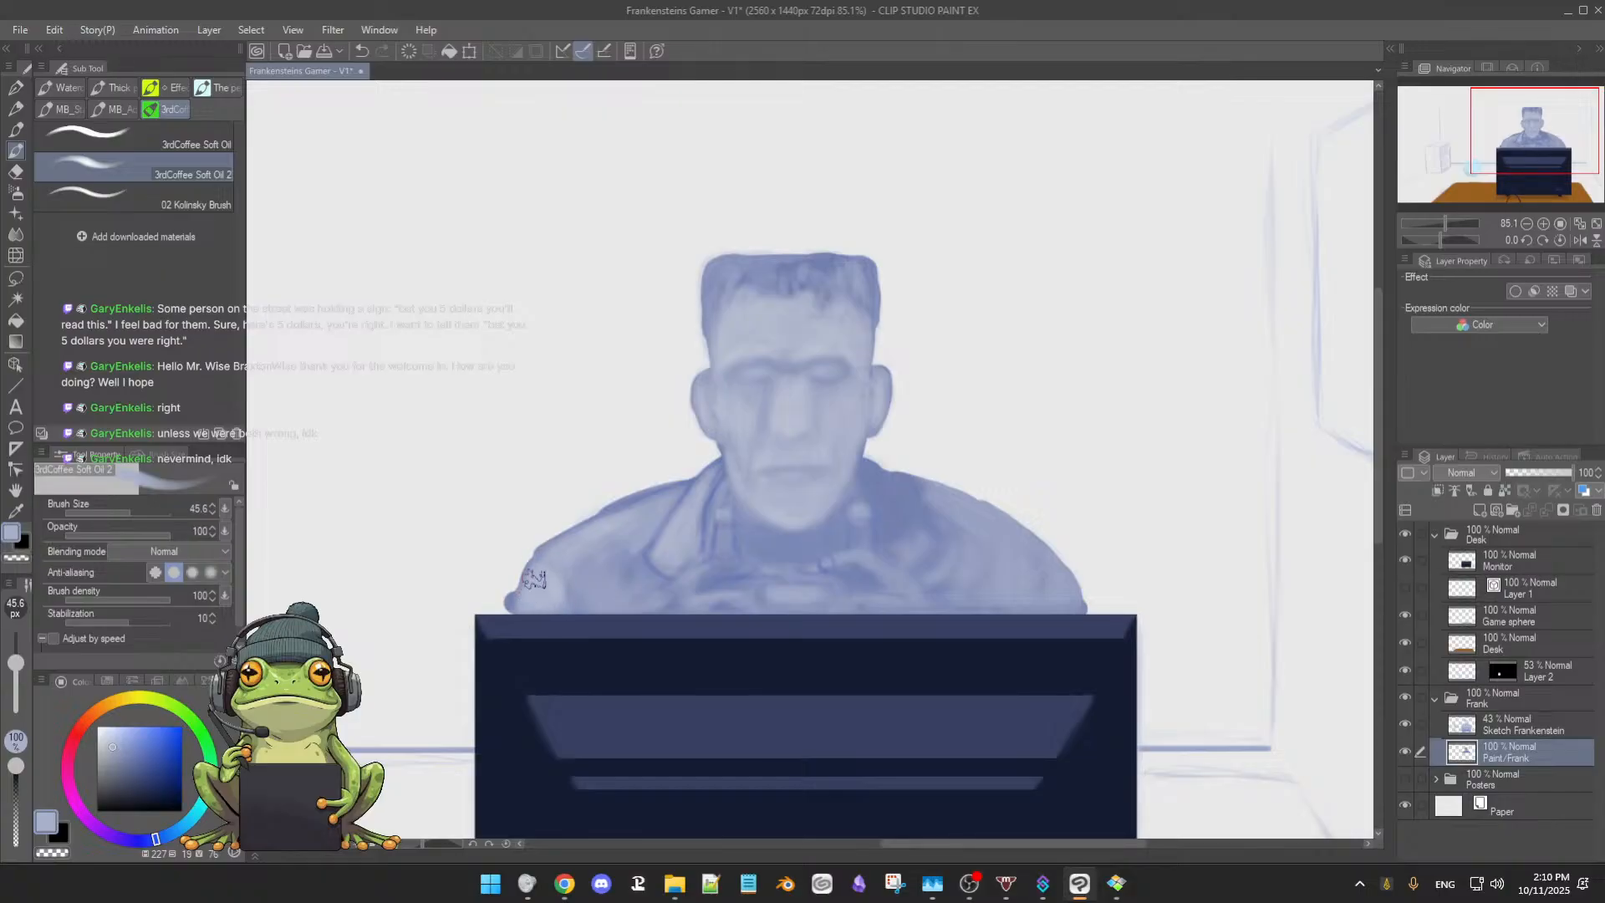
Check the painted highlights without the Sketch Frankenstein layer, and blend sampled blues across the left-hand sleeve on Paint/Frank
click(1405, 724)
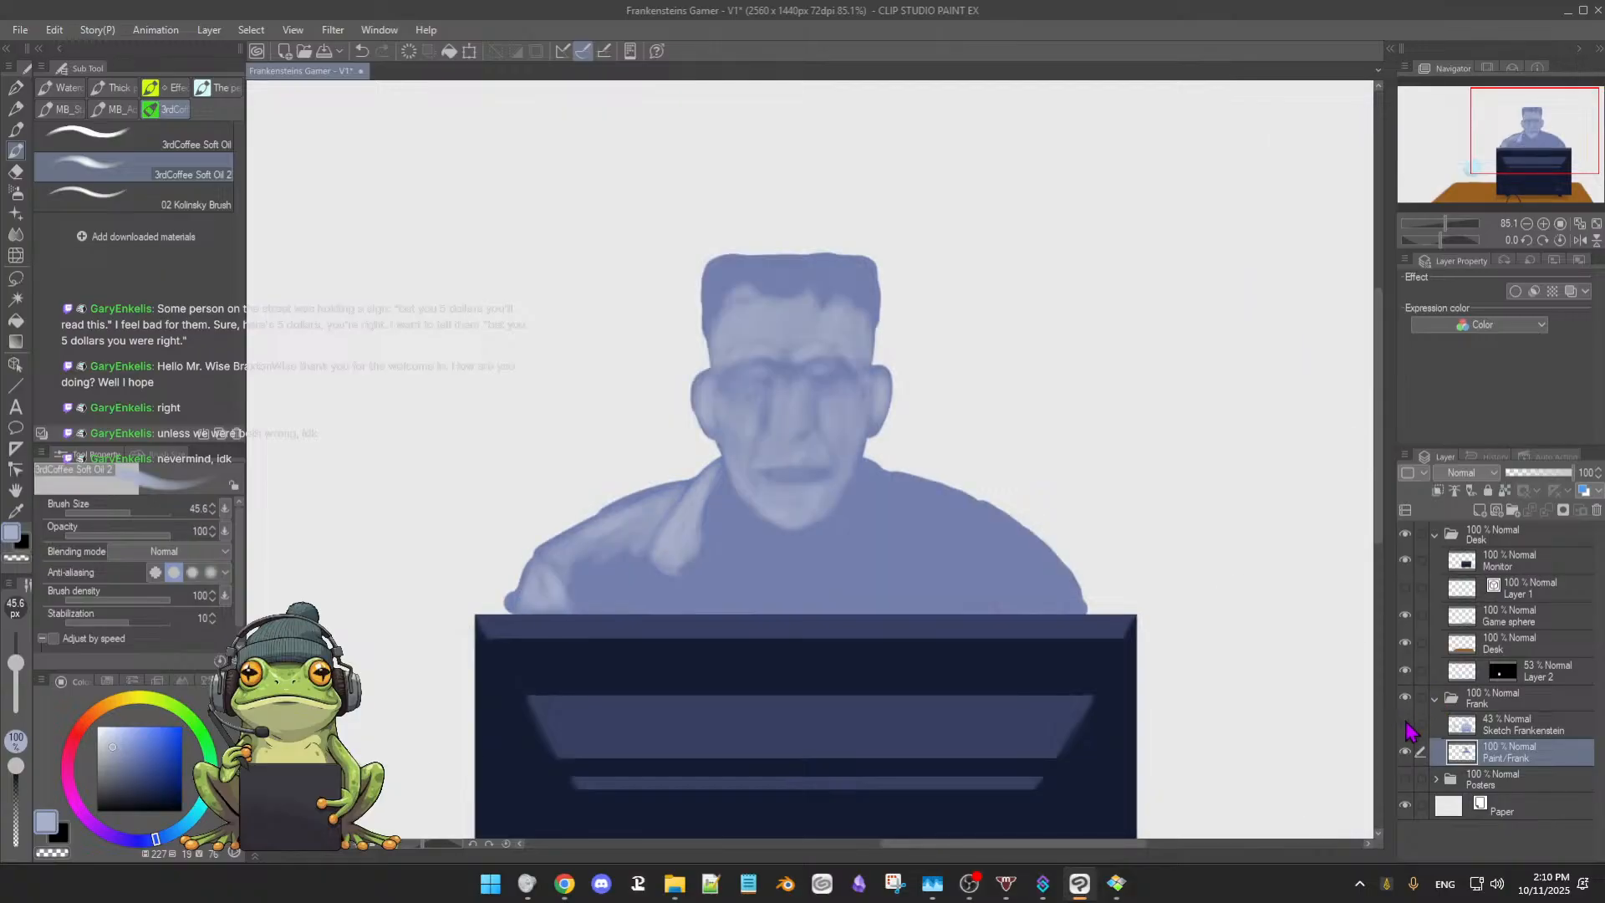
click(1405, 725)
click(1405, 725)
click(1405, 726)
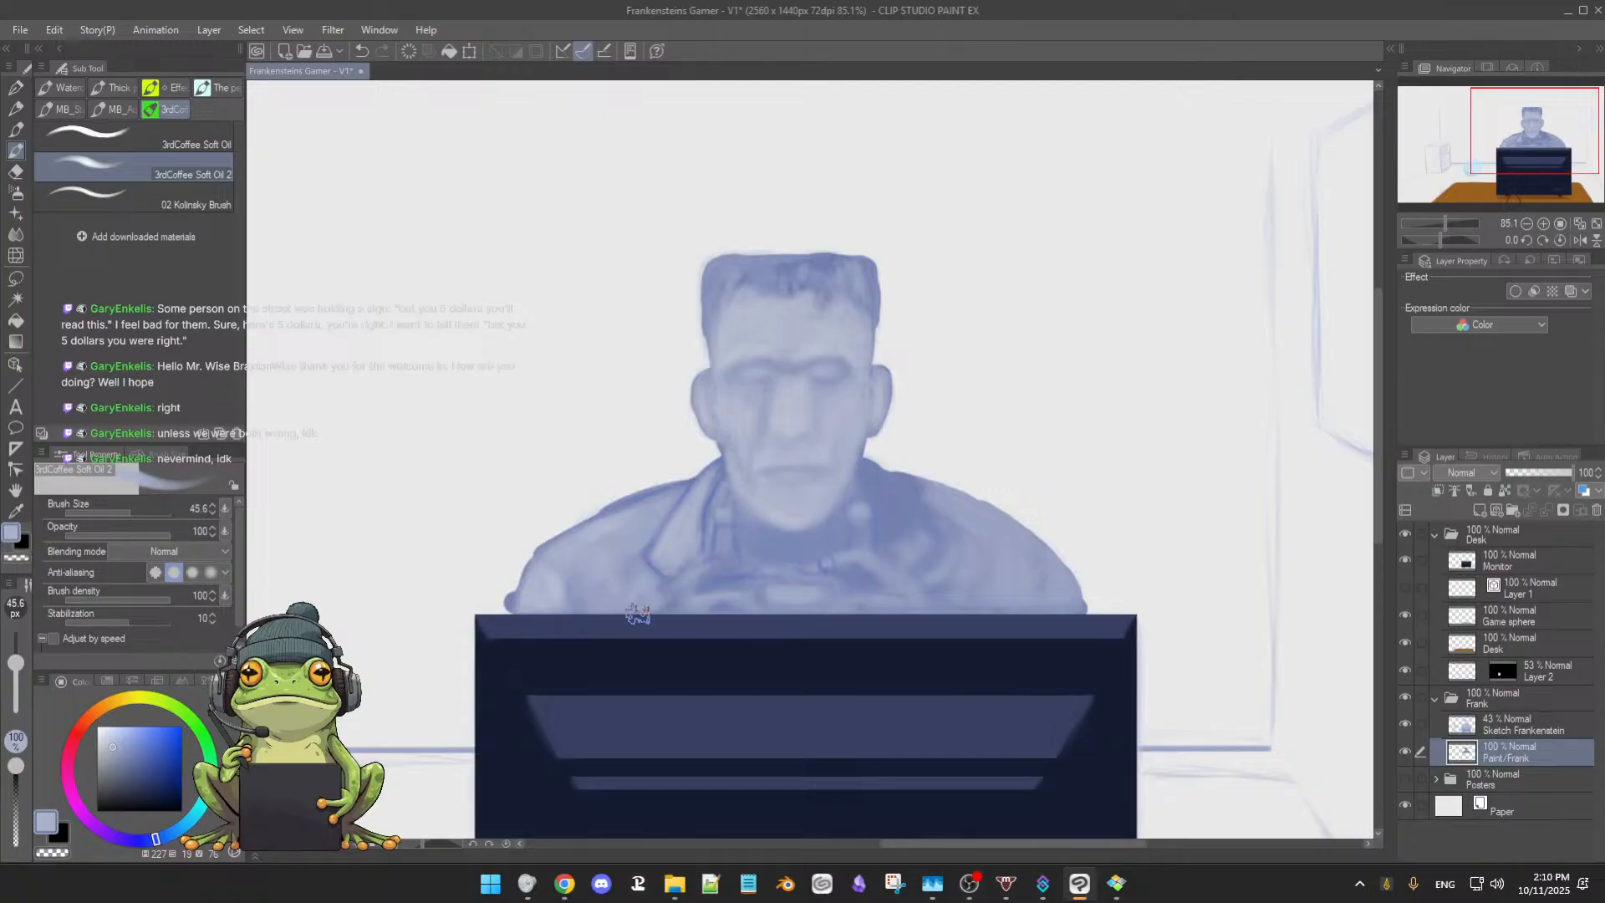
alt+click(629, 561)
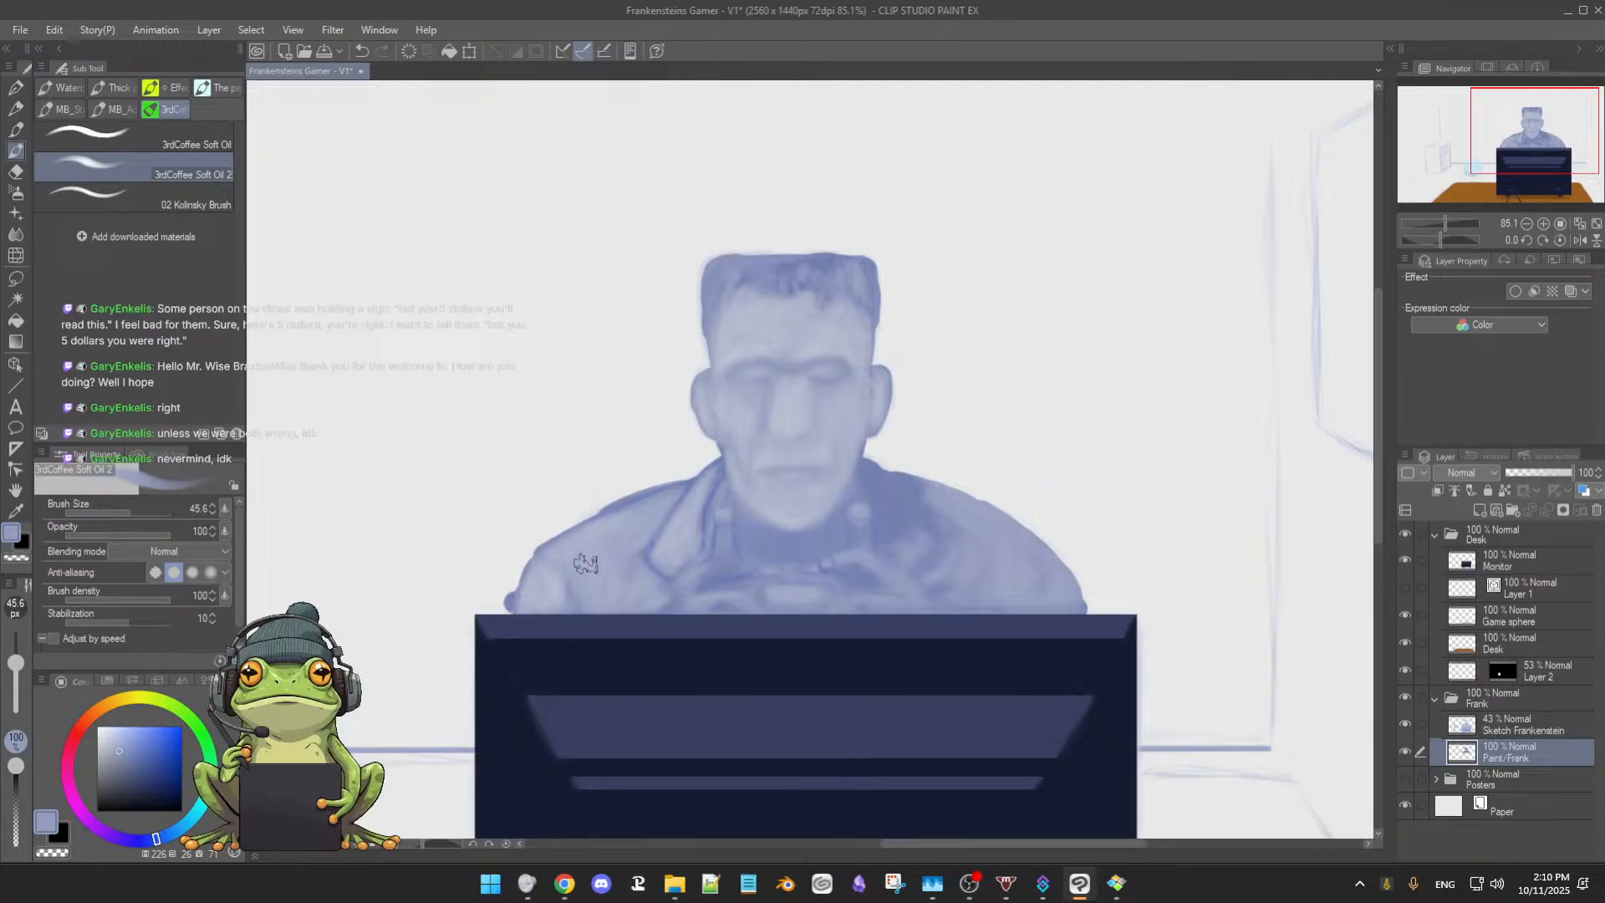
alt+click(562, 589)
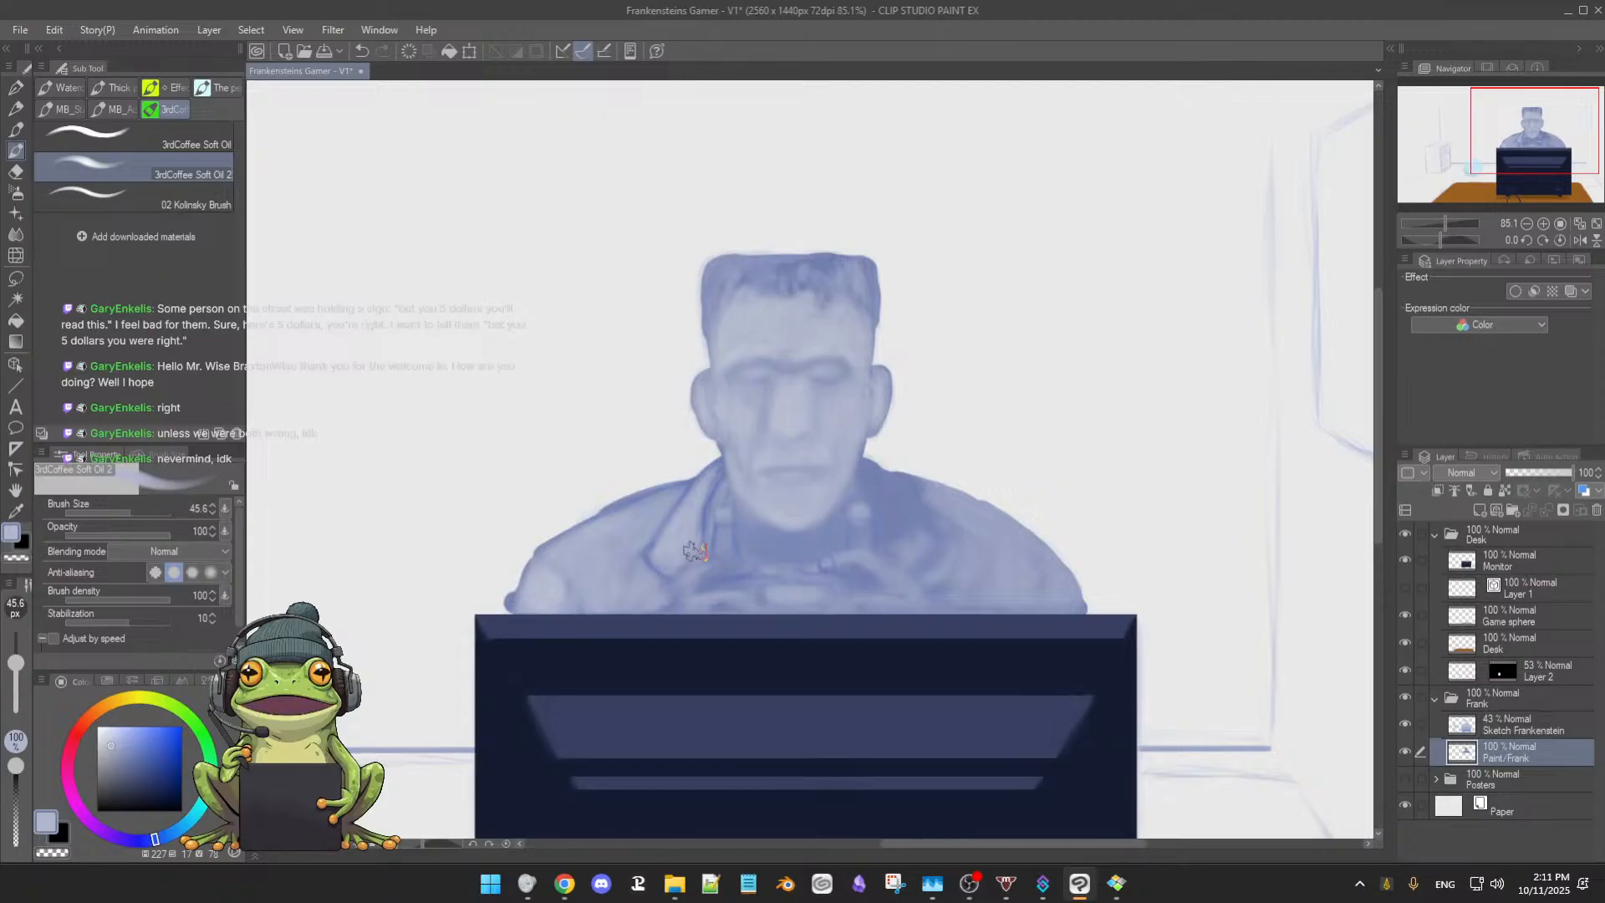
Trim the outer edge of the left-hand sleeve with the 3rdCoffee Soft Eraser and check it by toggling the Sketch Frankenstein layer
key(e)
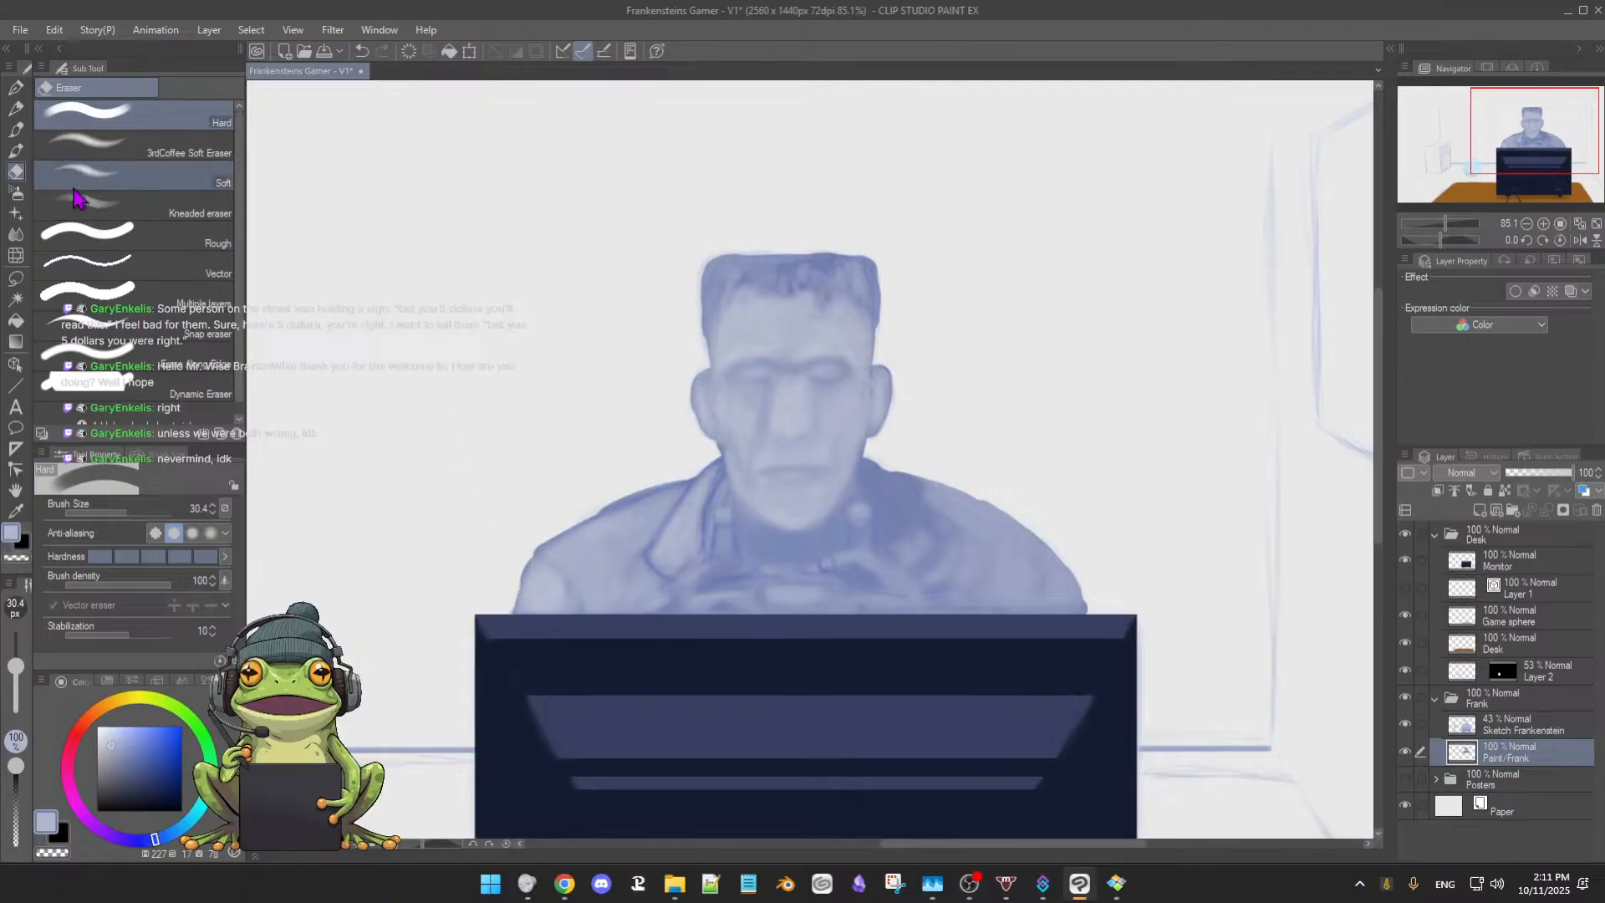
click(87, 149)
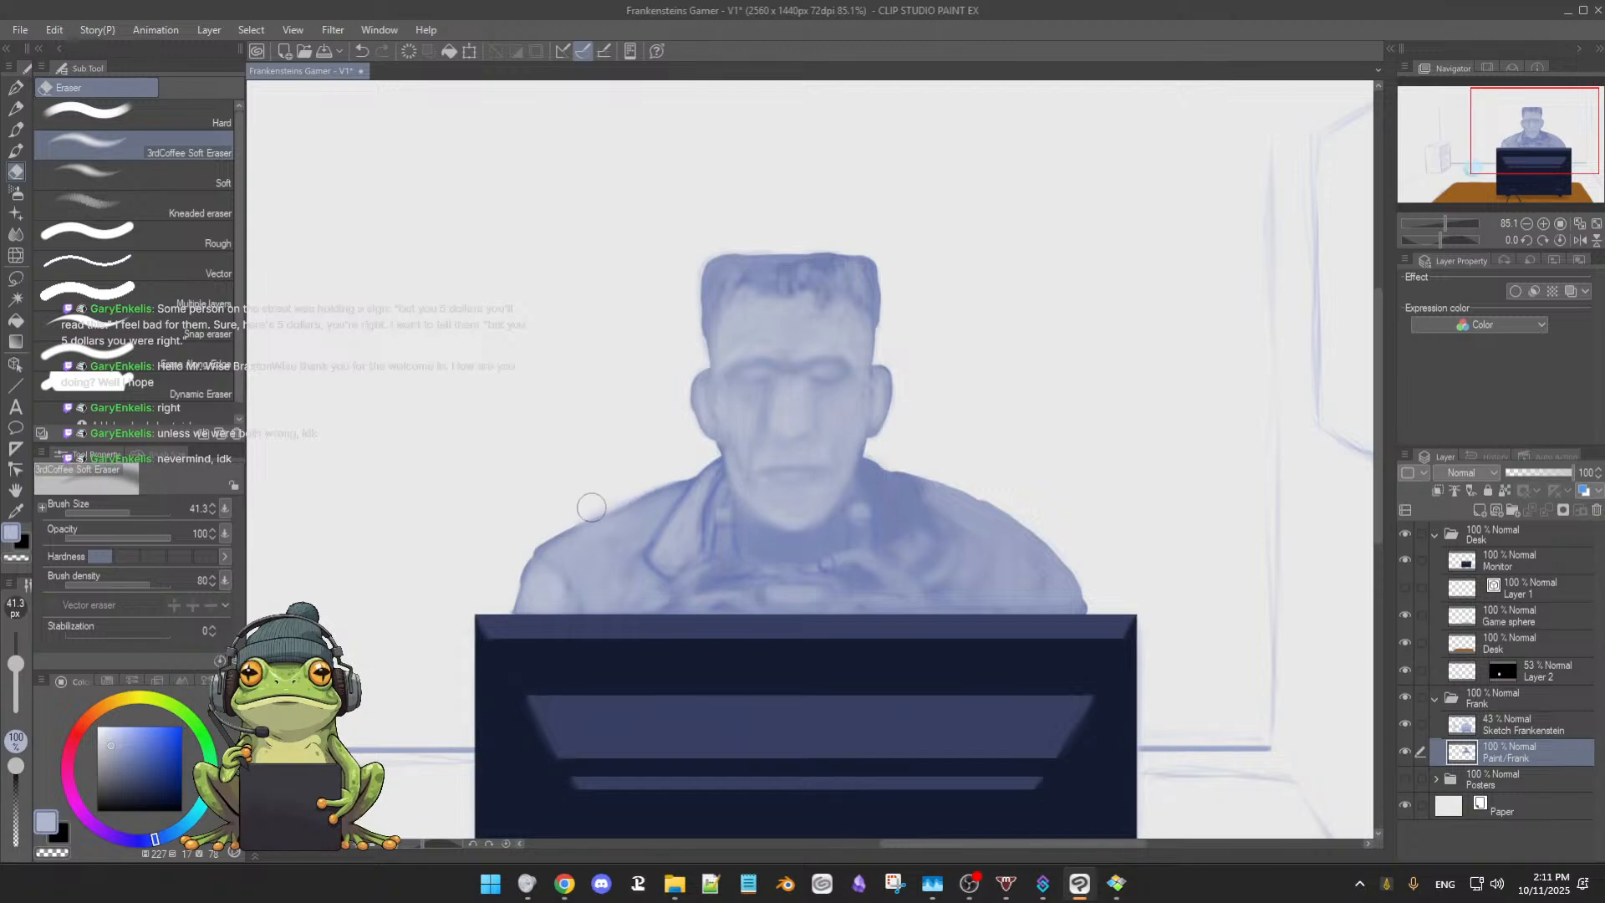
click(1405, 726)
click(1405, 725)
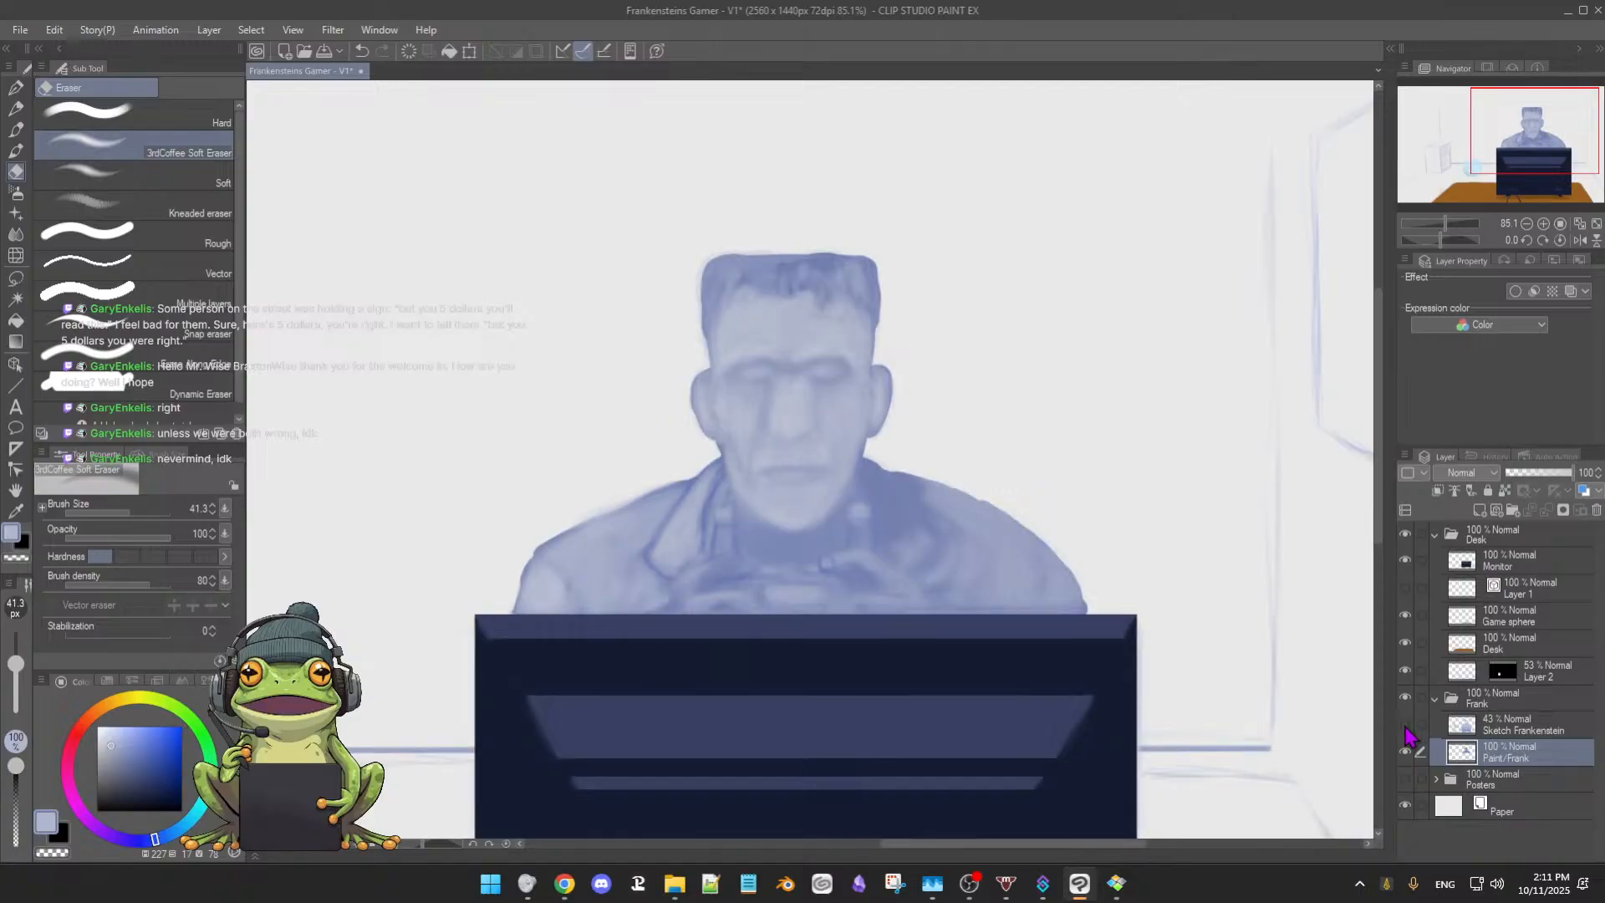
click(1405, 725)
click(1405, 725)
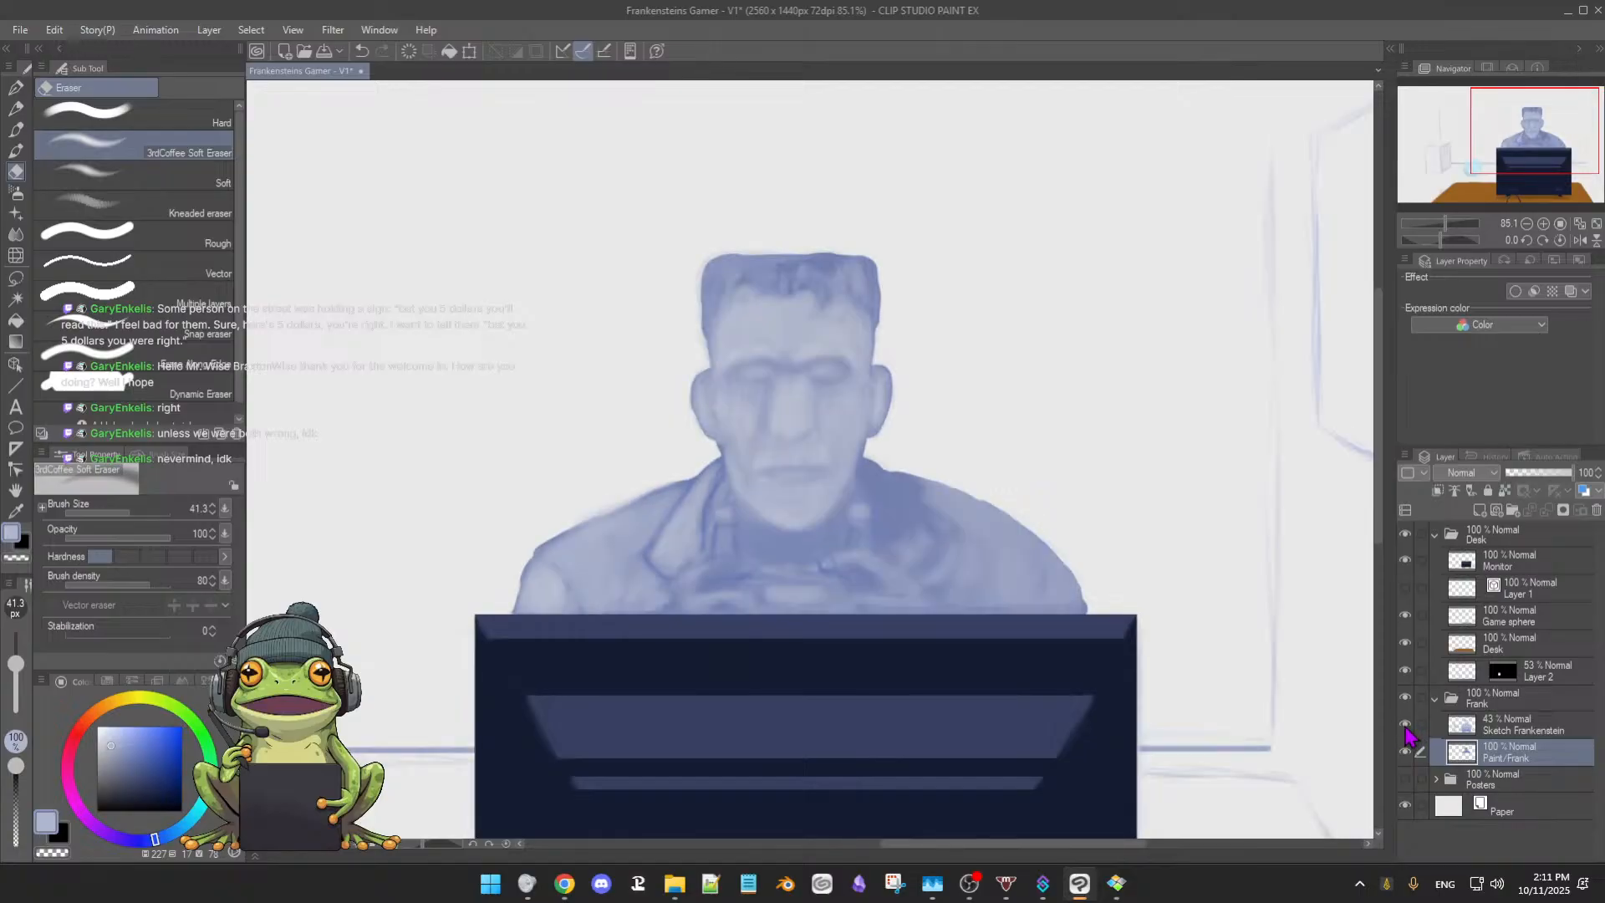
Touch up the right-hand collar and shoulder on the Sketch Frankenstein layer with sampled blues, the oil brush at 31.4 and the soft eraser
click(1513, 729)
key(b)
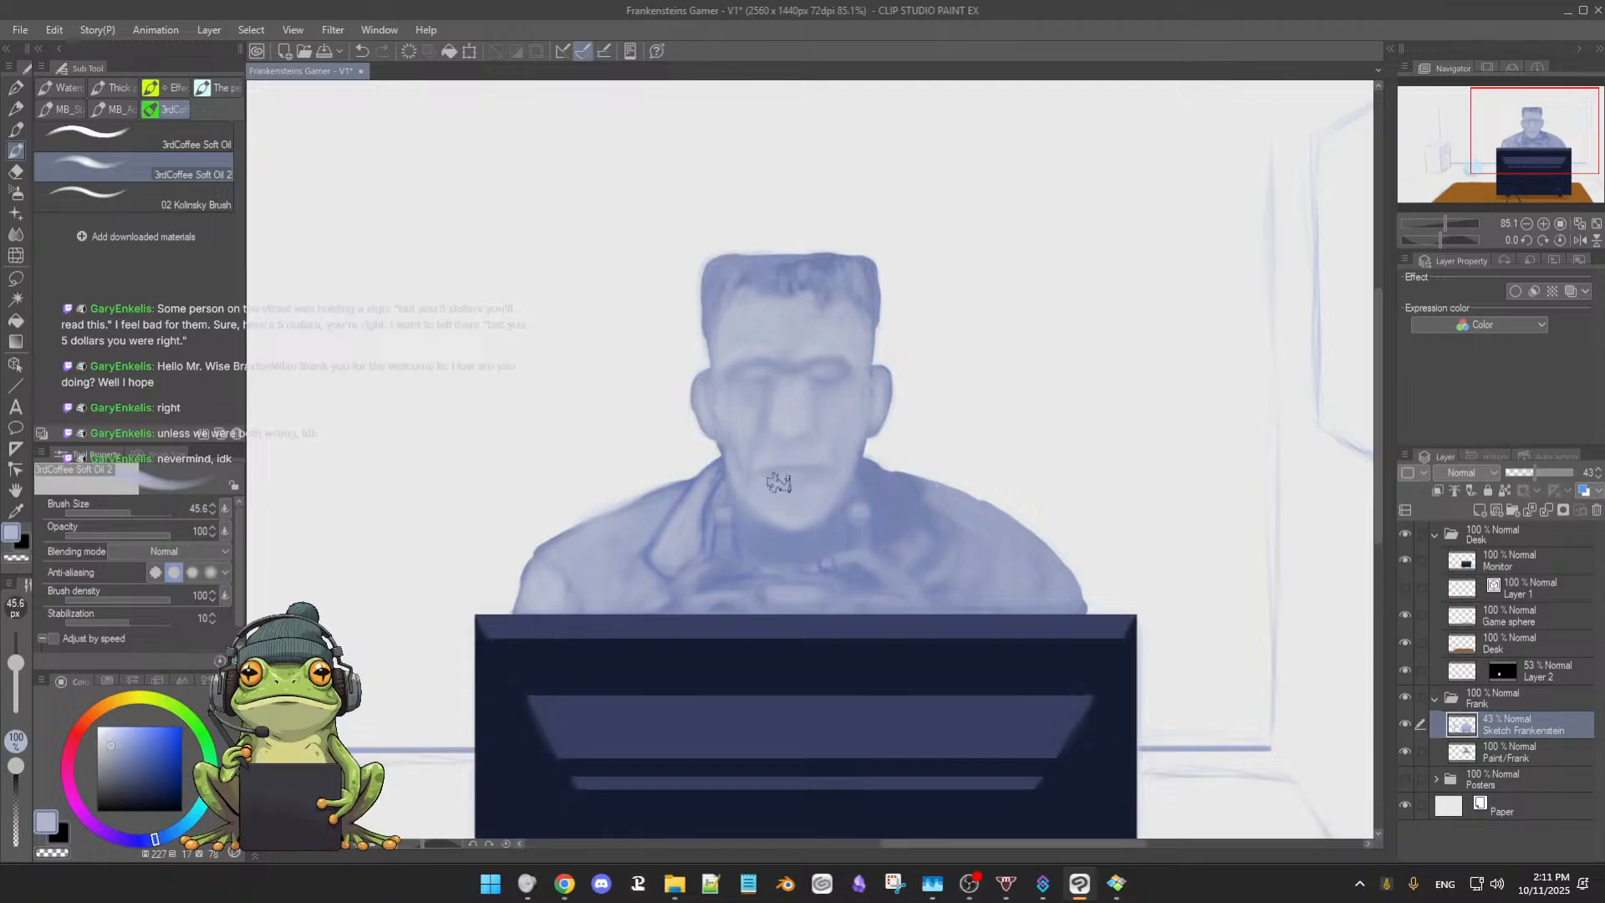
alt+click(920, 489)
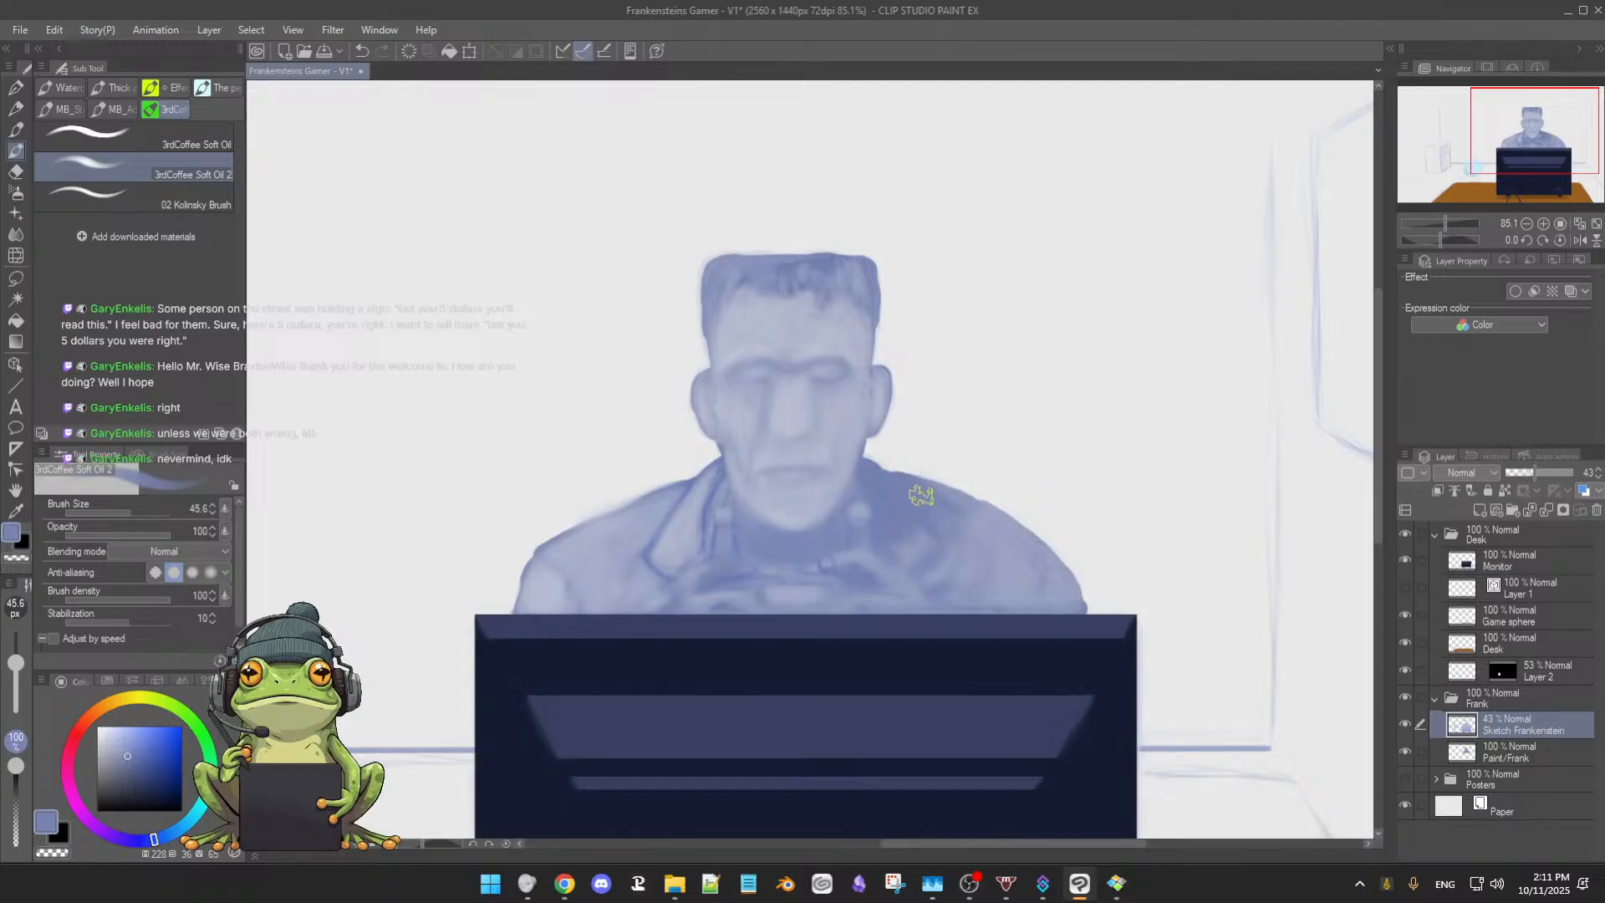
alt+click(925, 541)
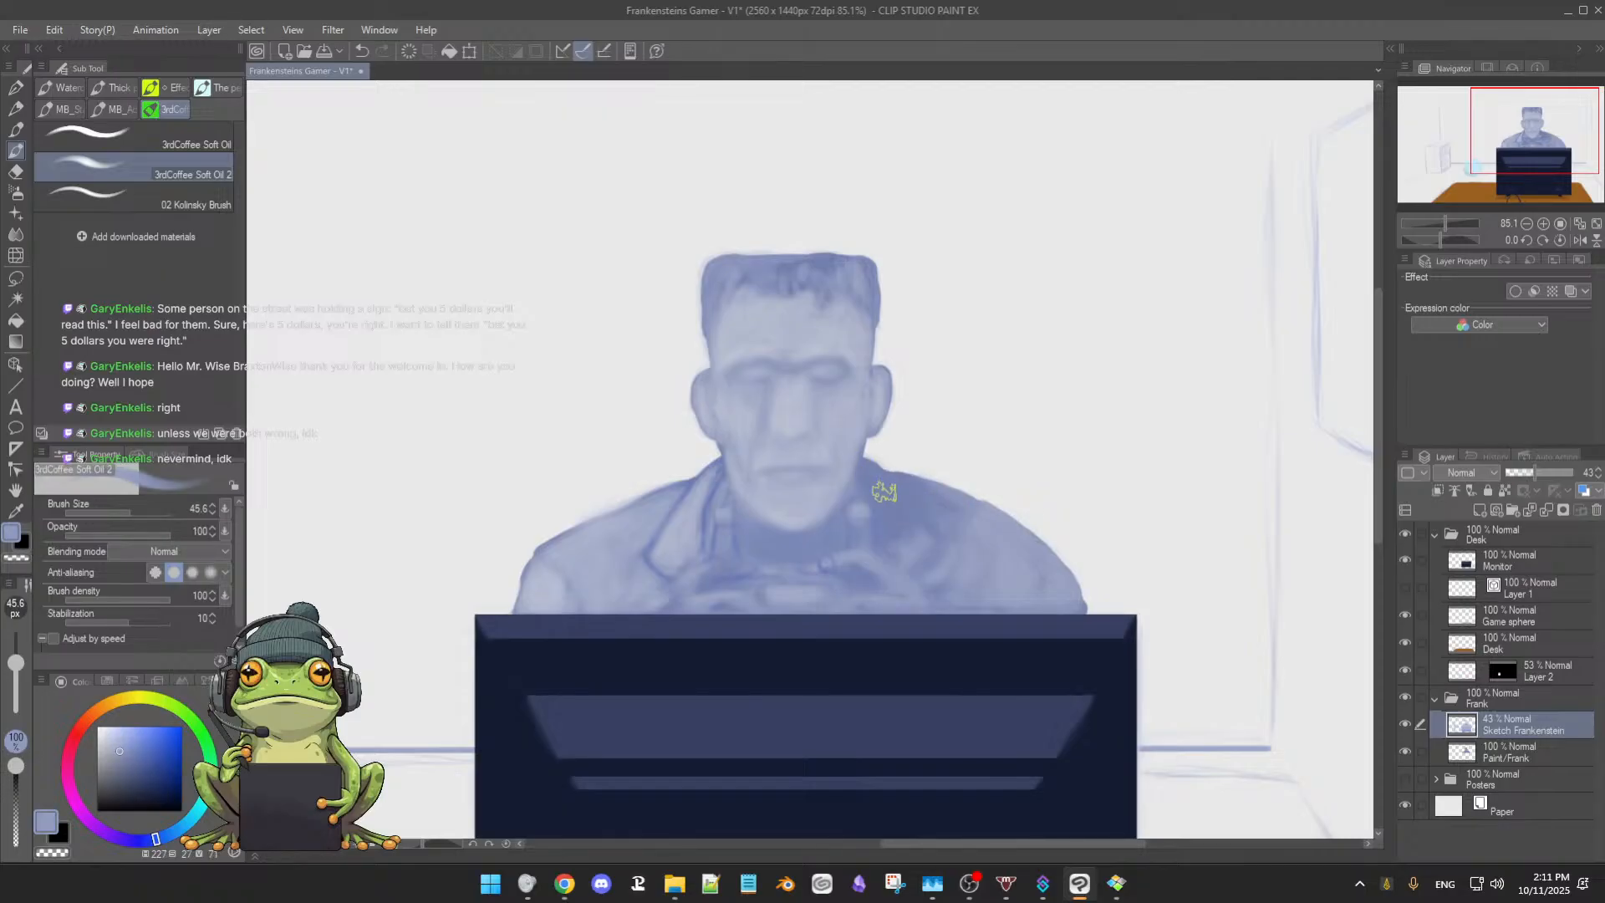
ctrl+alt+drag(896, 471, 897, 484)
alt+click(881, 480)
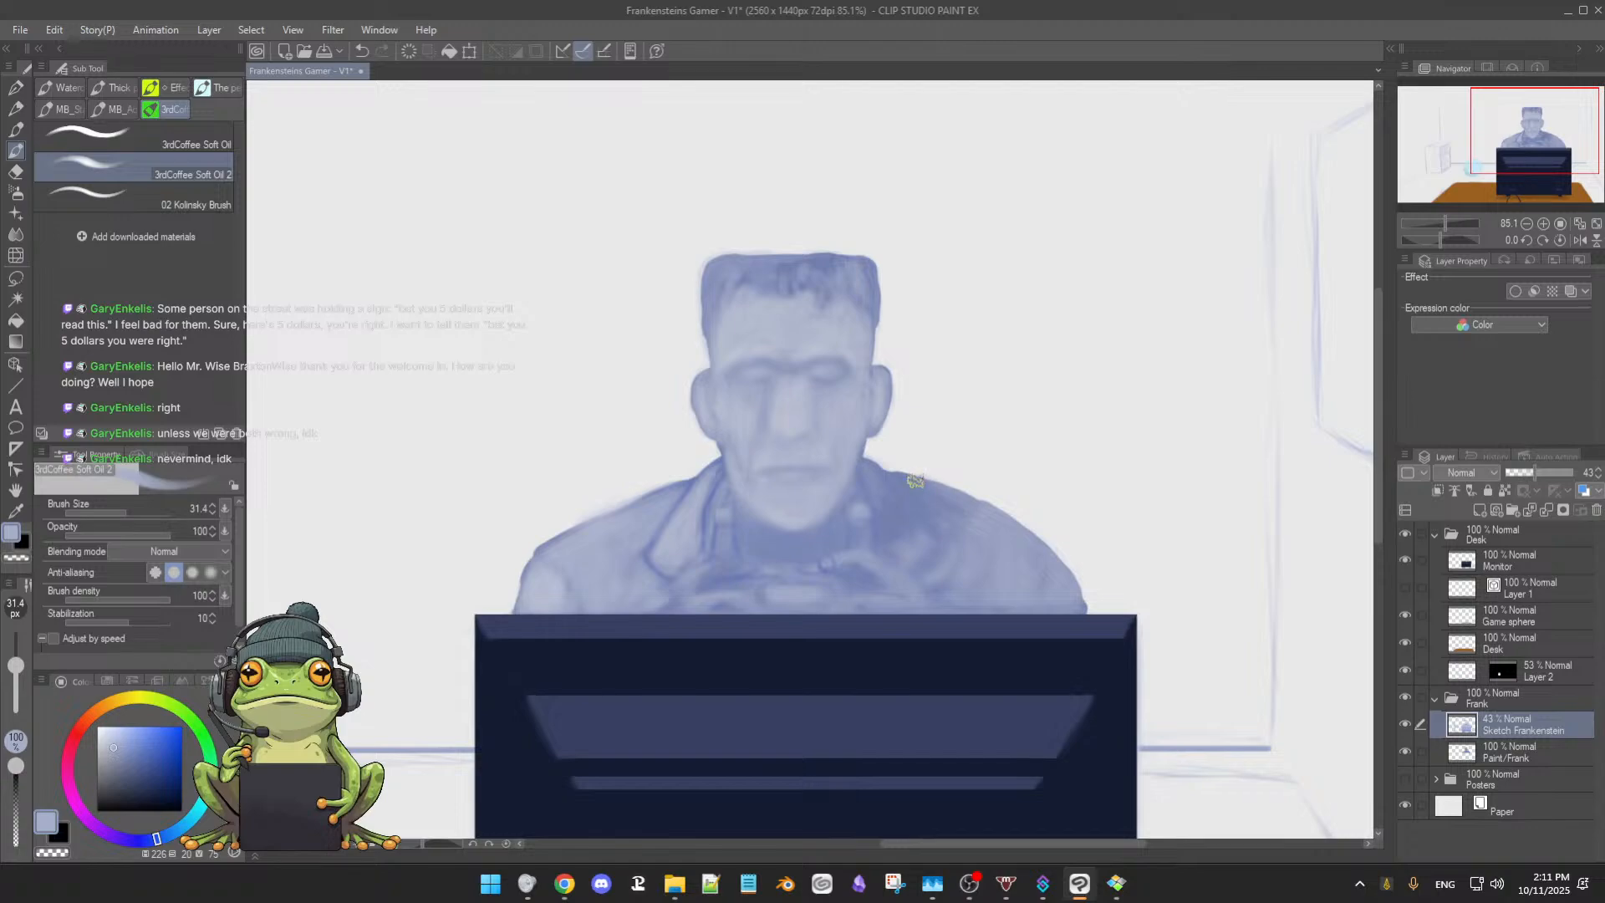
key(e)
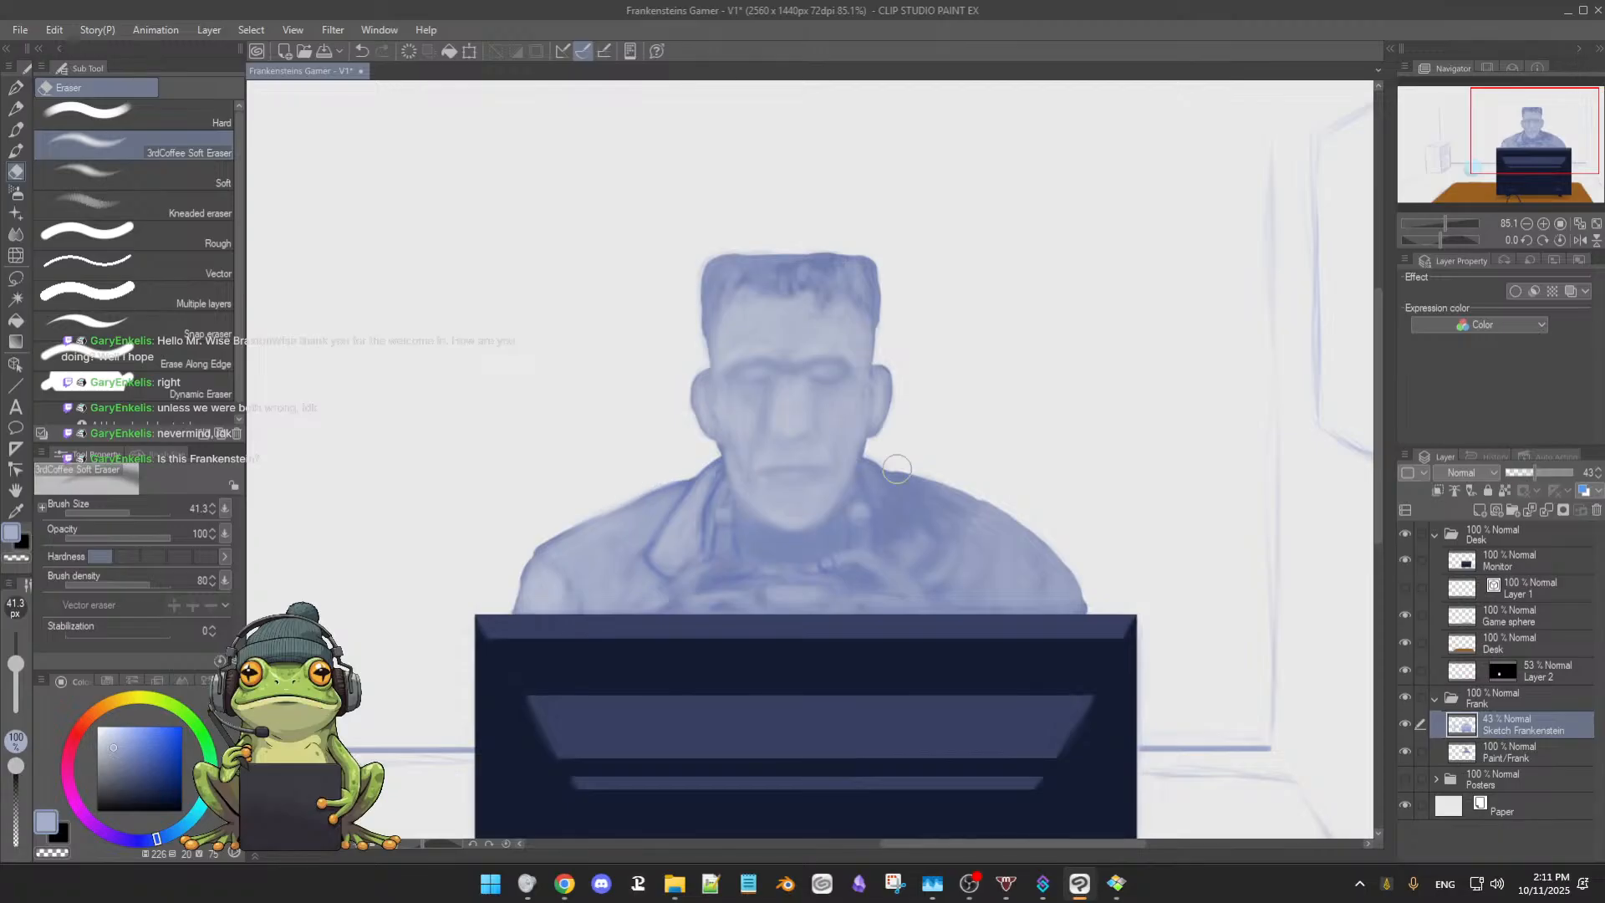
key(b)
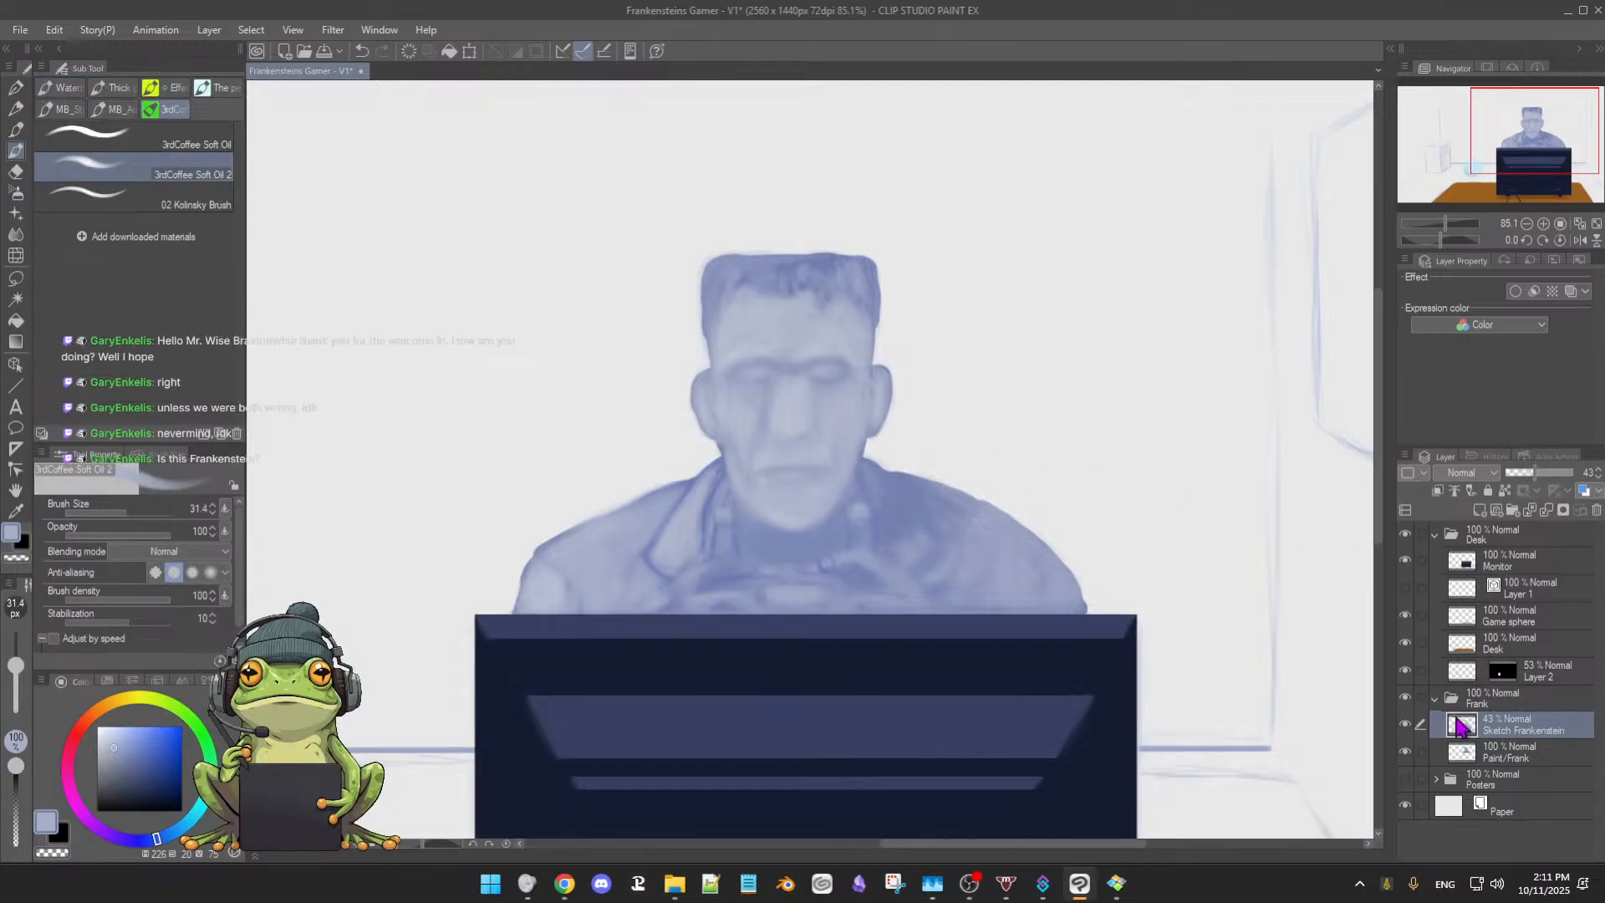
Mark the Sketch Frankenstein layer with the red palette color and make Paint/Frank the active layer
click(1512, 747)
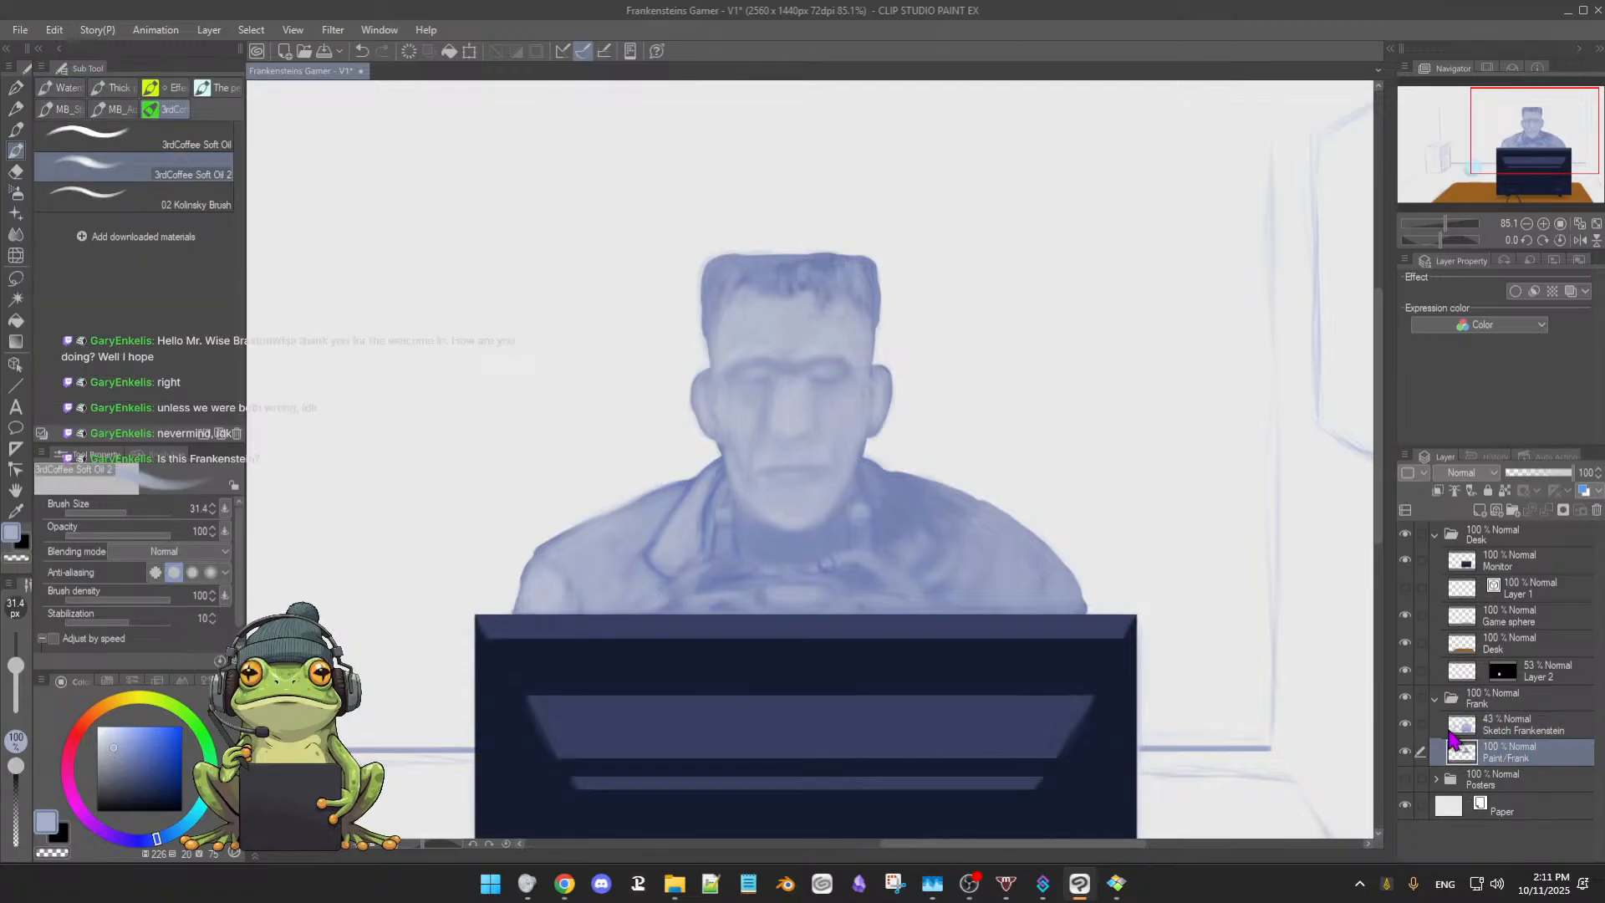
click(1514, 726)
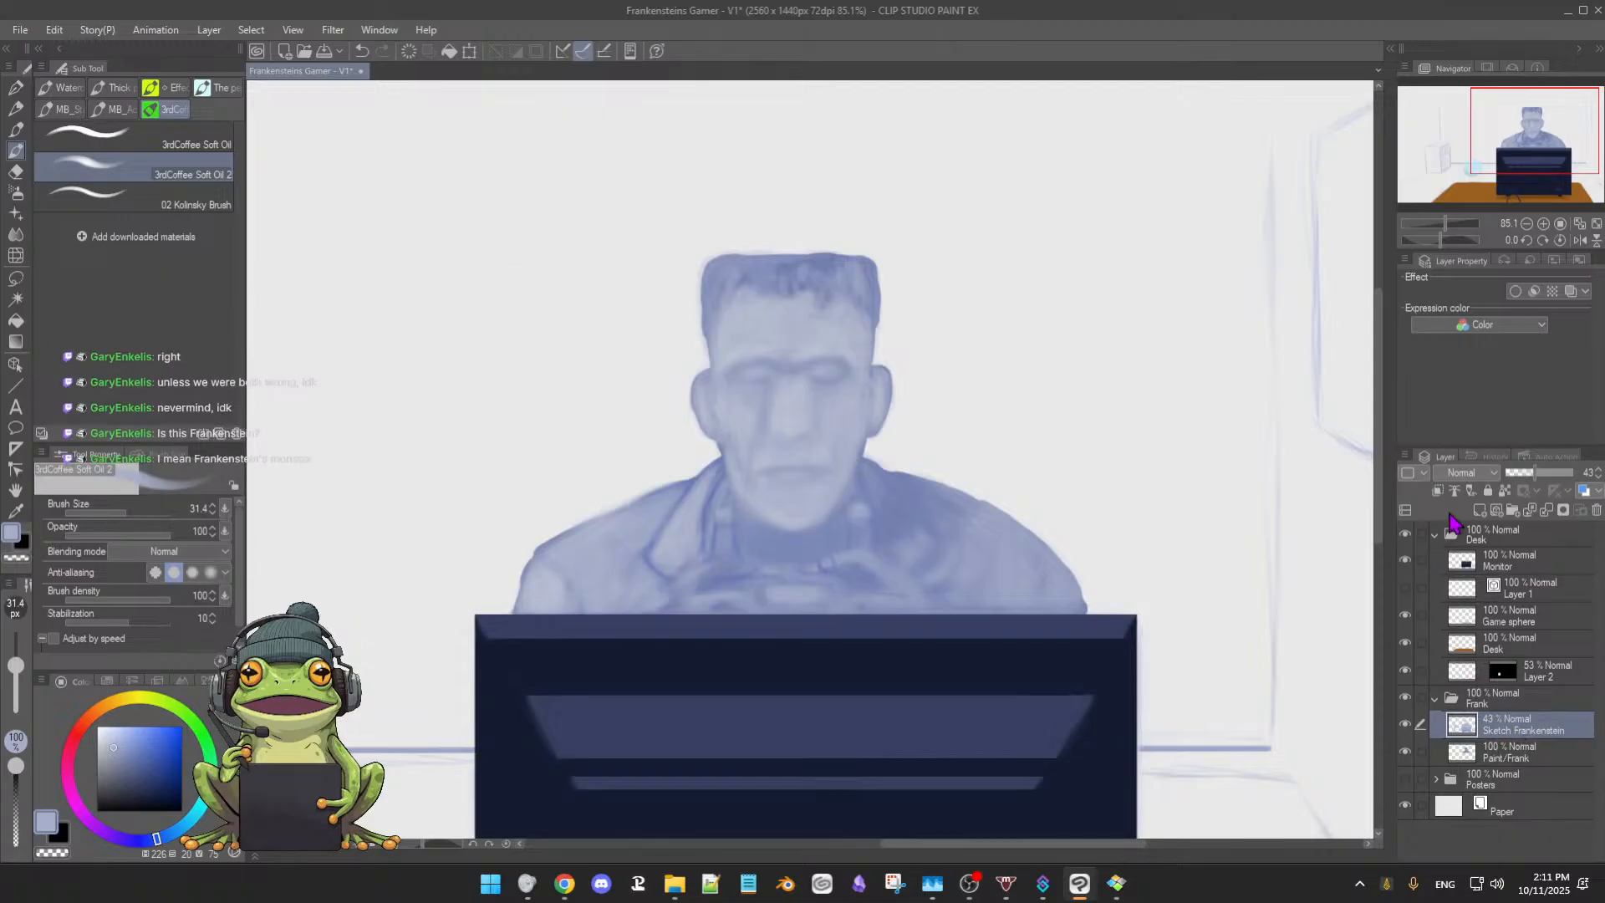
click(1423, 473)
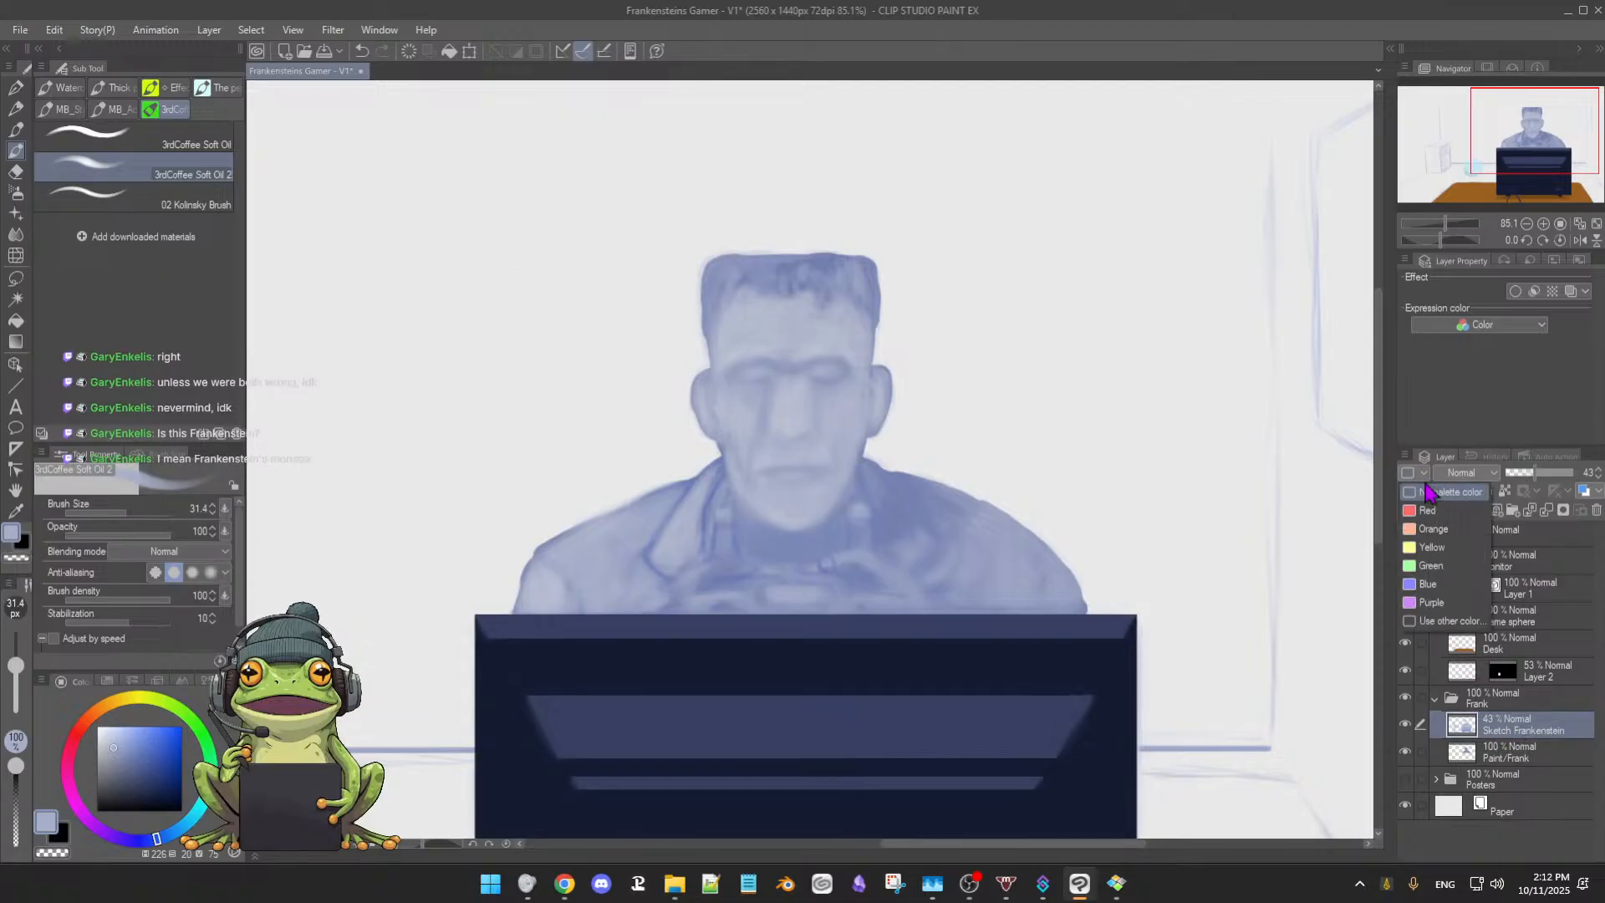
click(1428, 518)
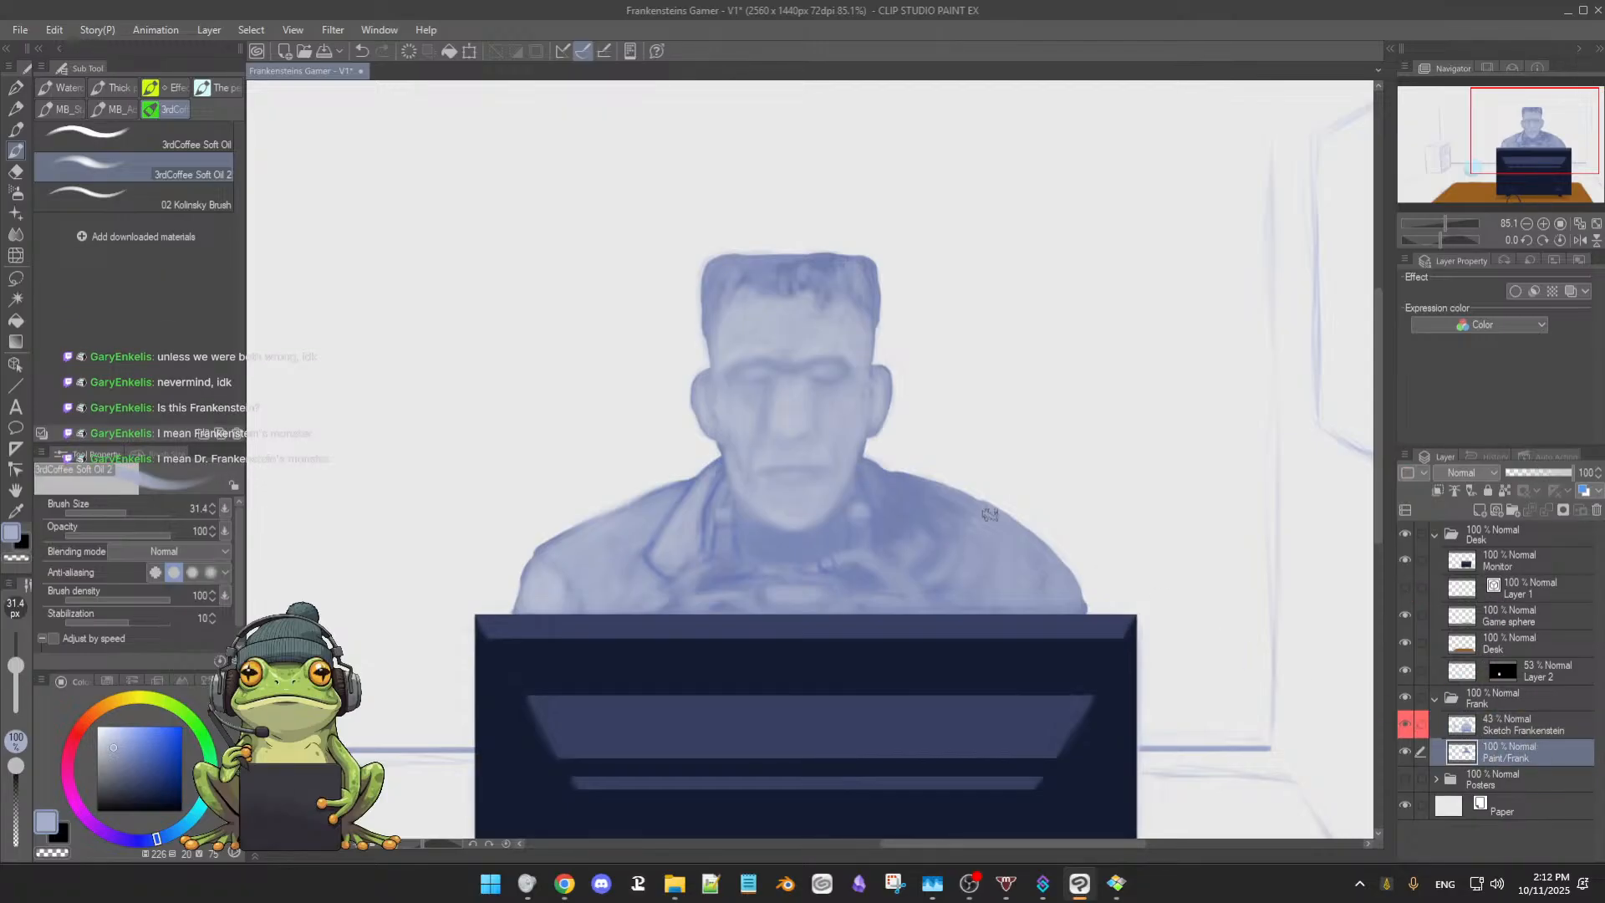
Sample the coat's blue, clean up the painted coat with the soft eraser reduced to 24.8, and return to the oil brush
alt+click(617, 534)
key(e)
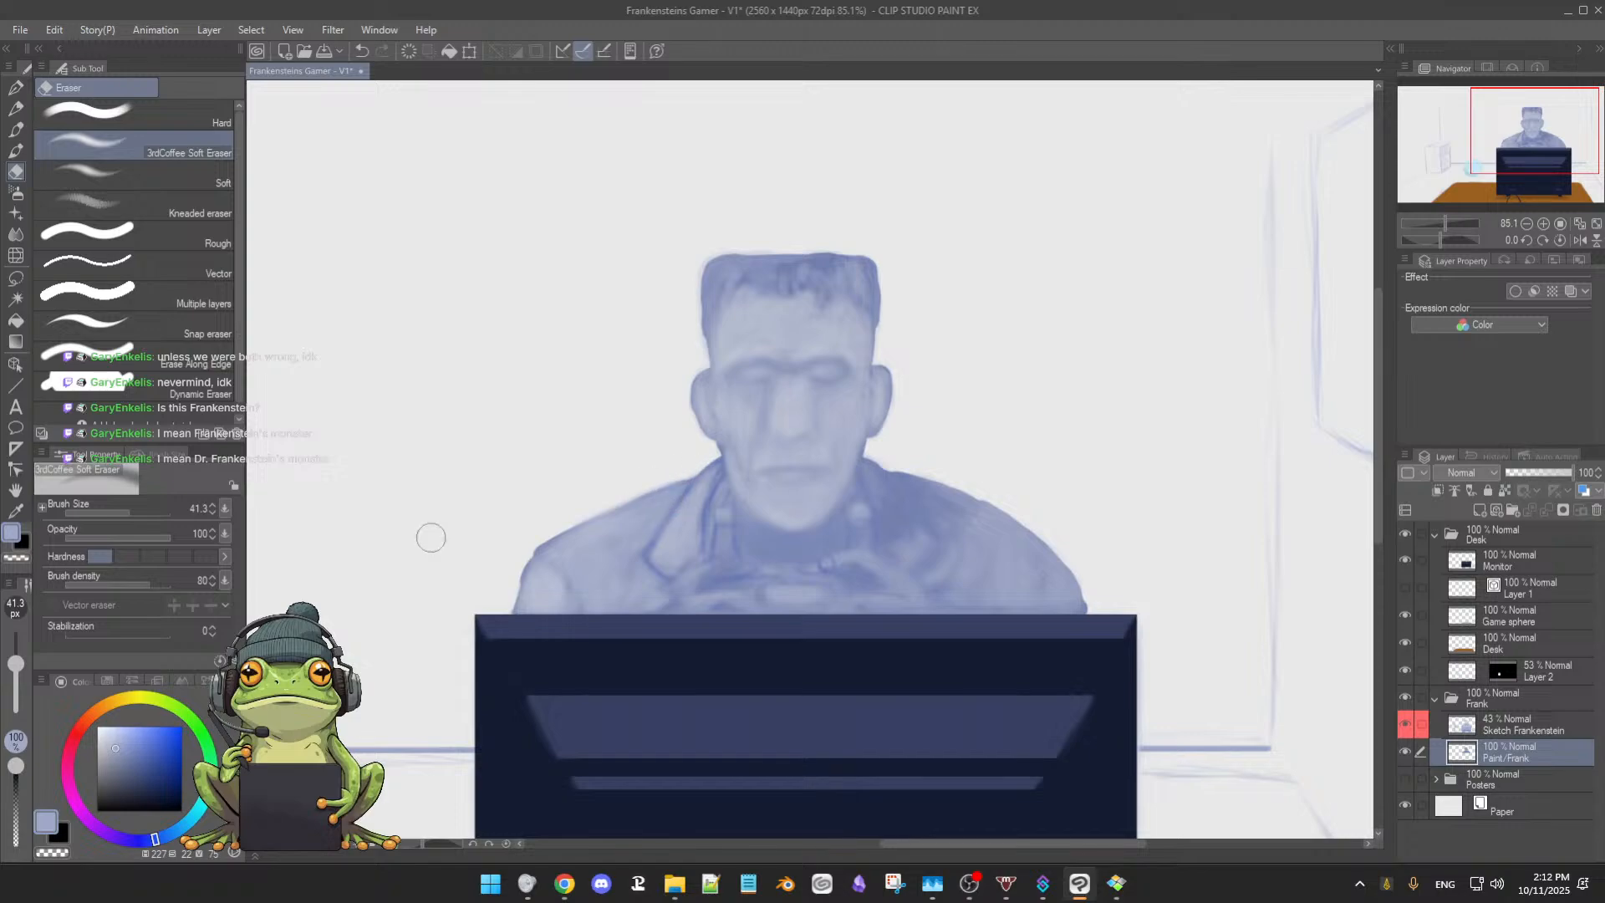
drag(15, 663, 15, 666)
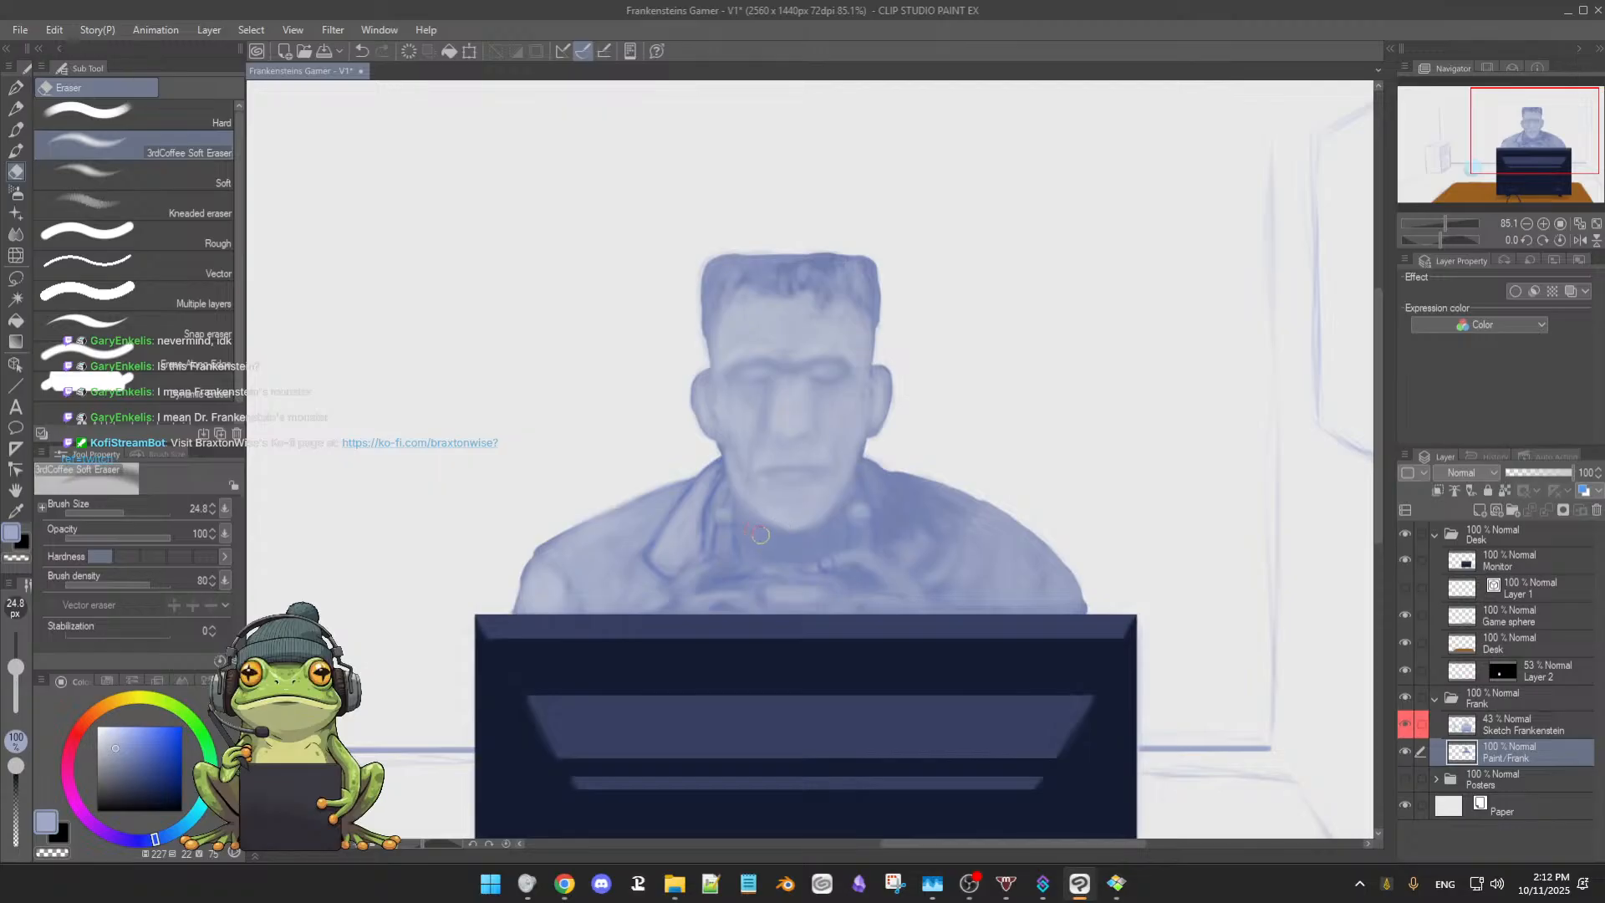
key(b)
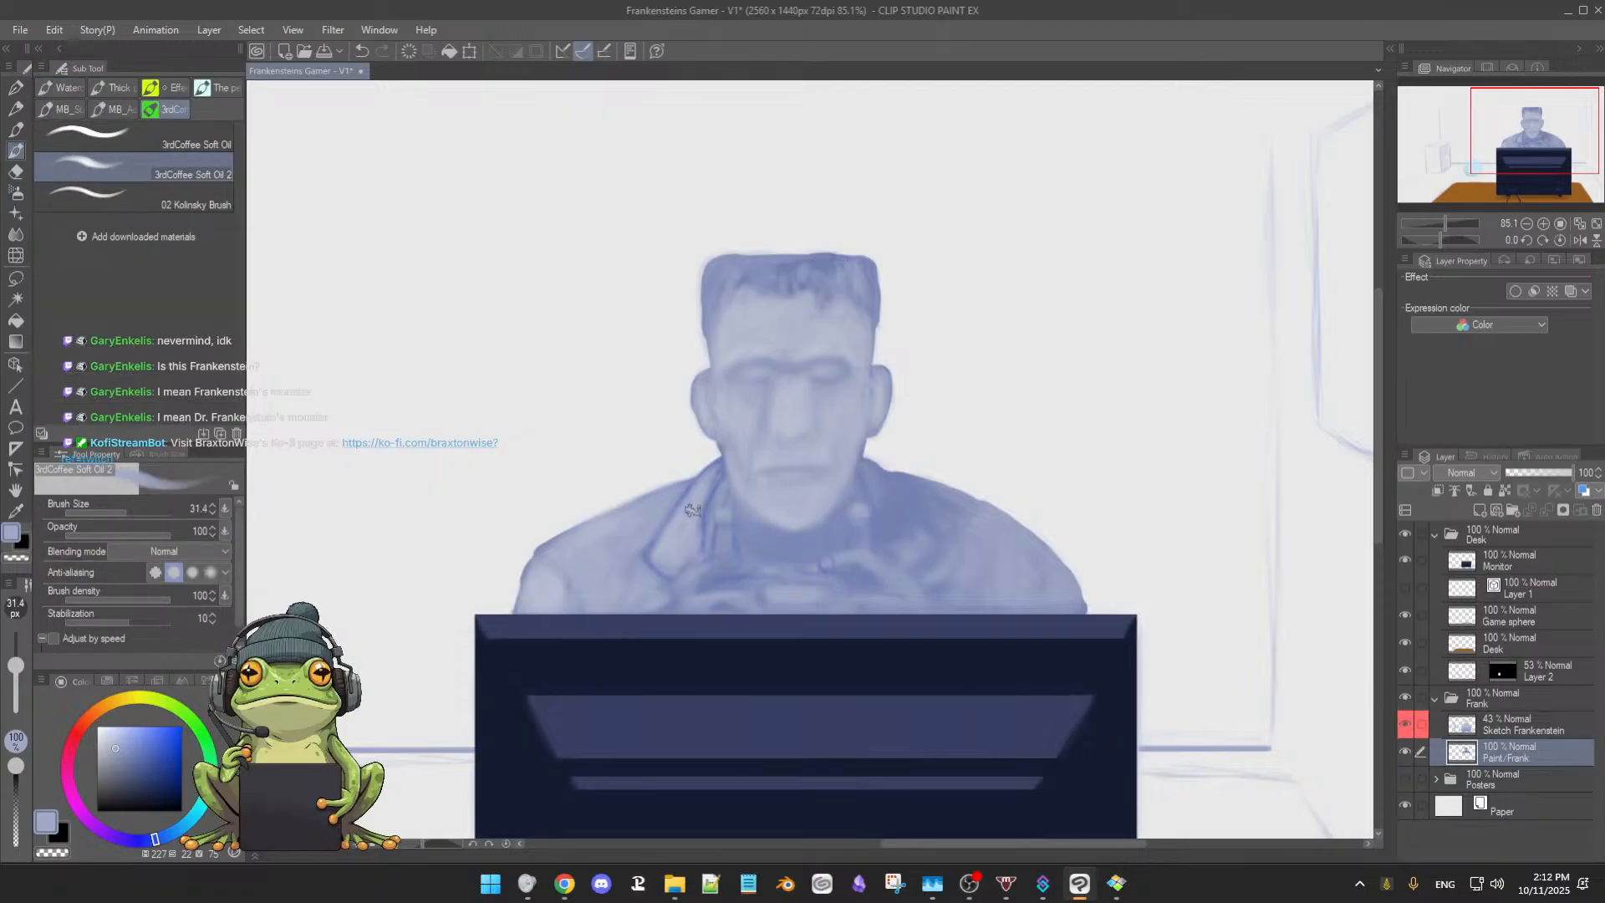
Paint the right-hand lapel and coat shoulder with sampled blues and soften the shoulder's outer edge with the soft eraser
alt+click(926, 530)
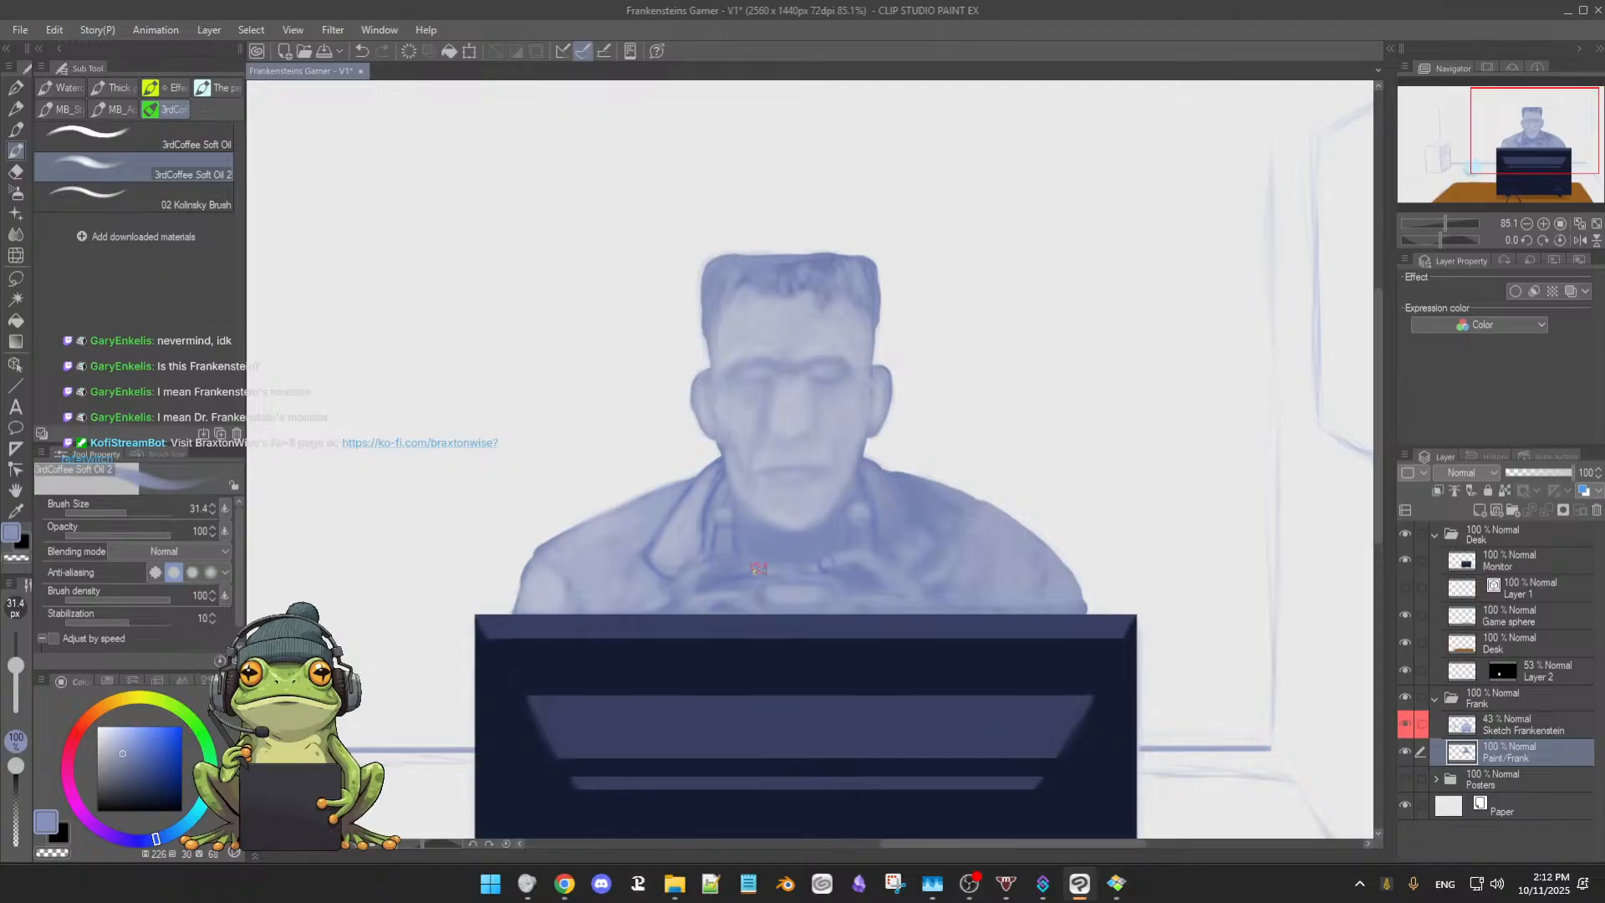
alt+click(680, 537)
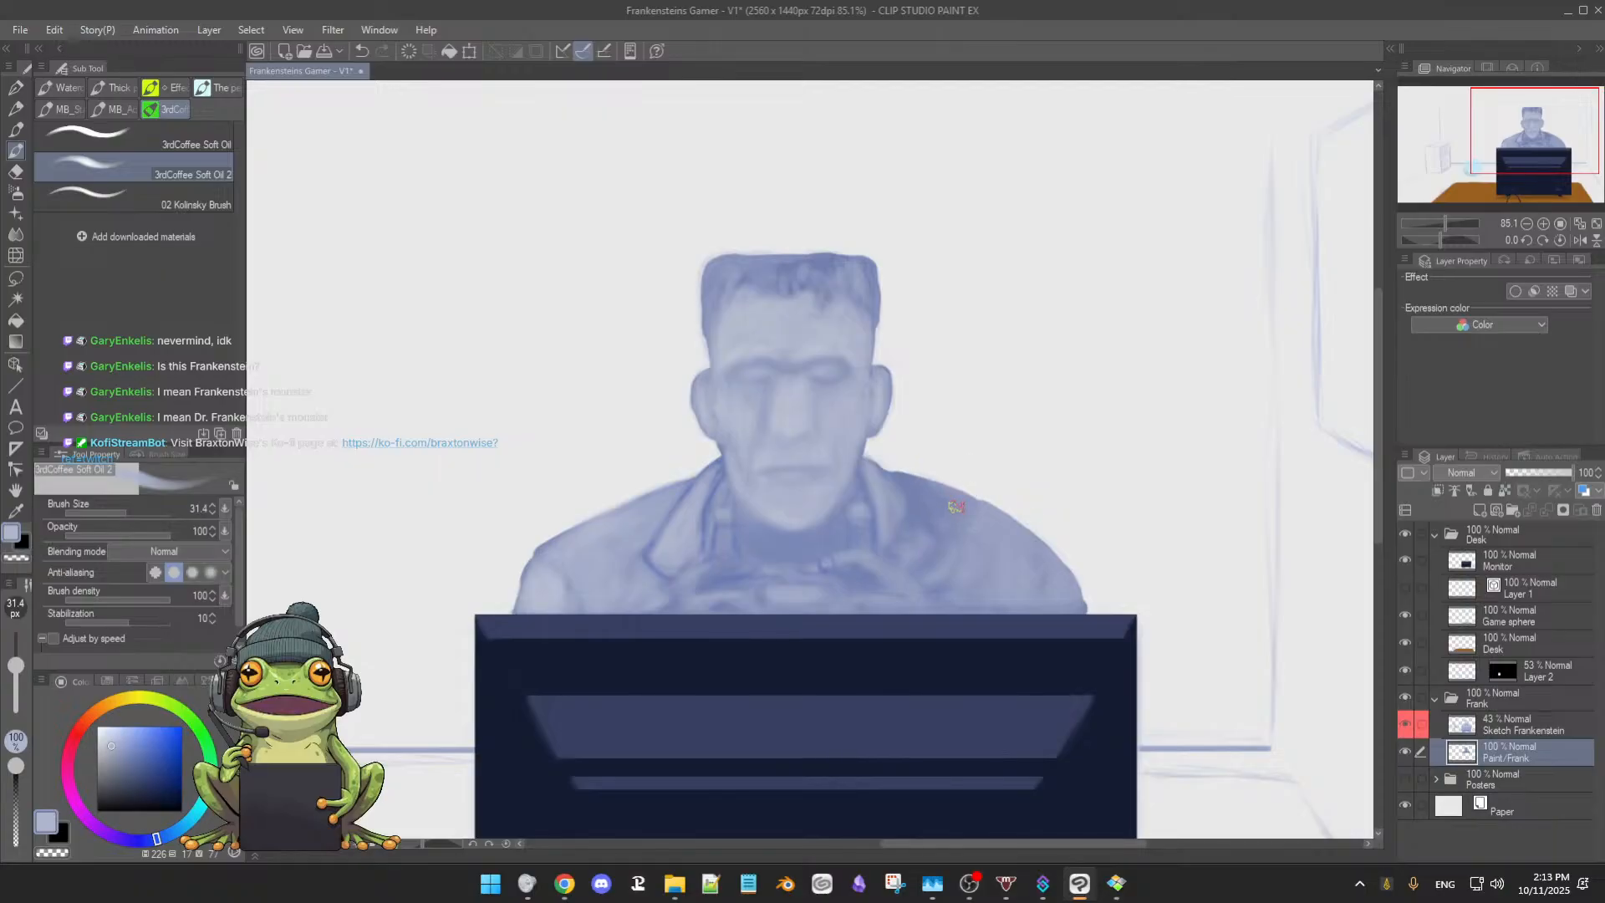
drag(969, 542, 964, 533)
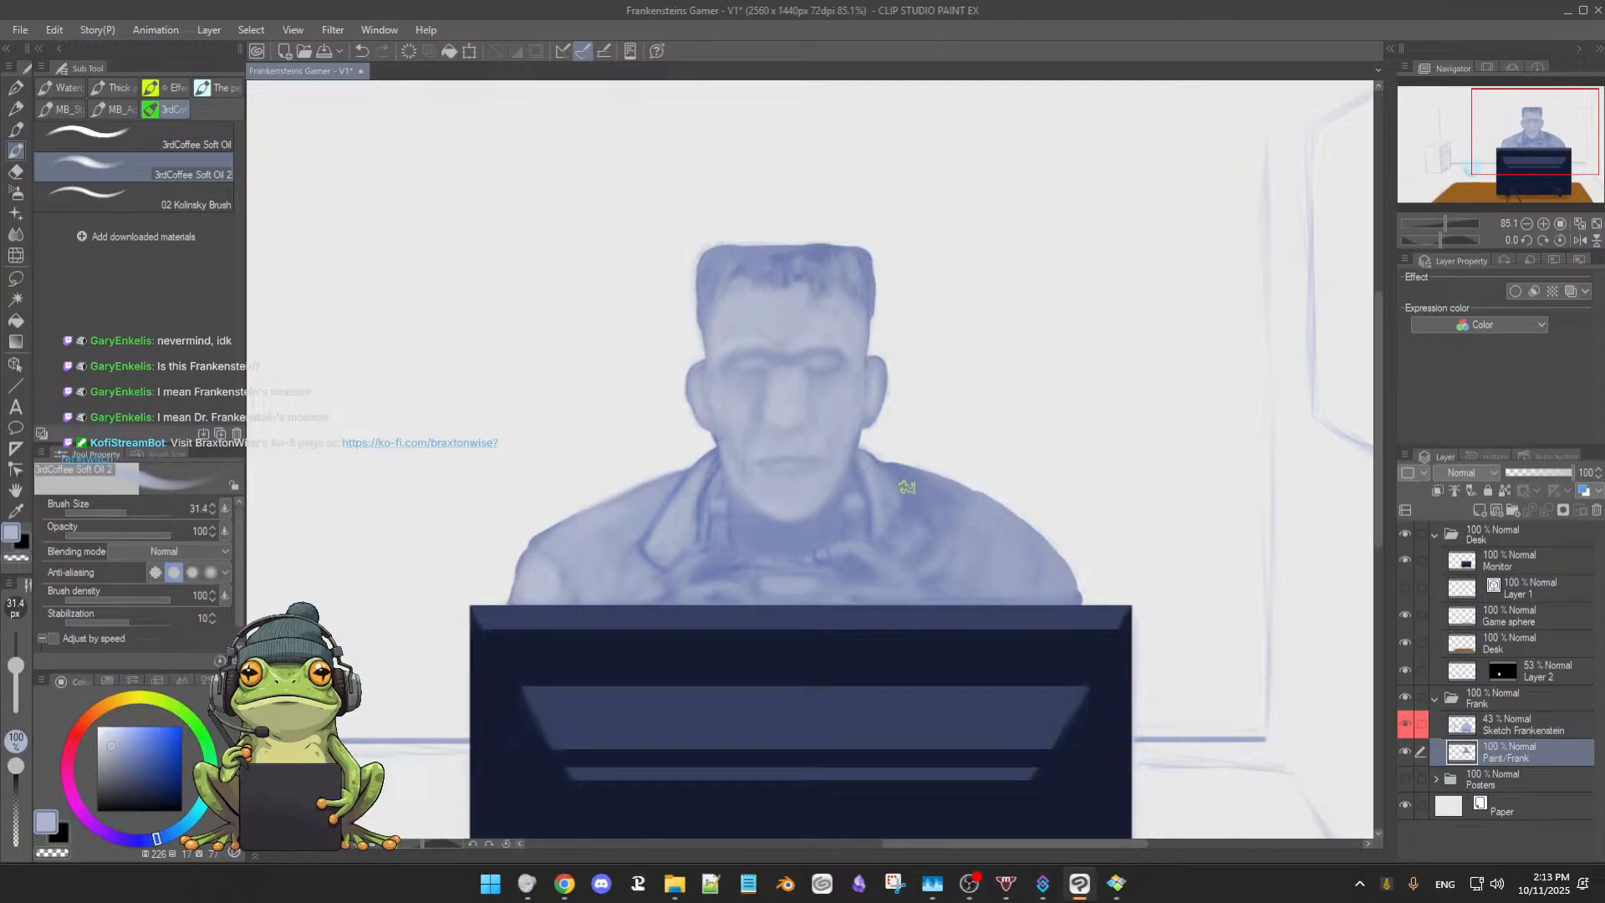
key(e)
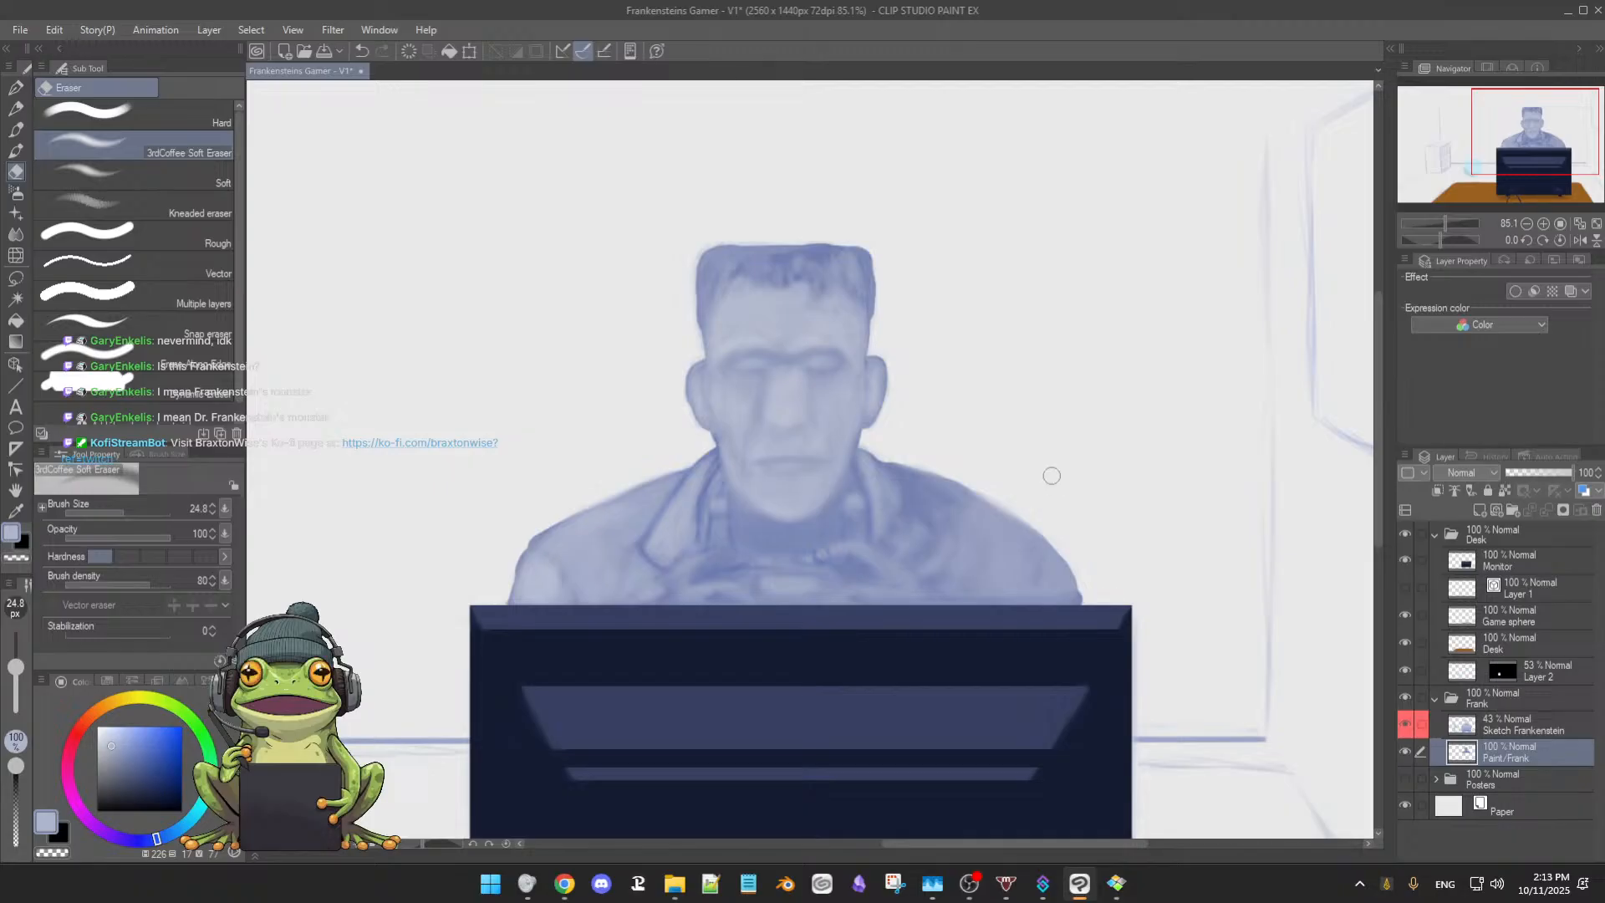
key(b)
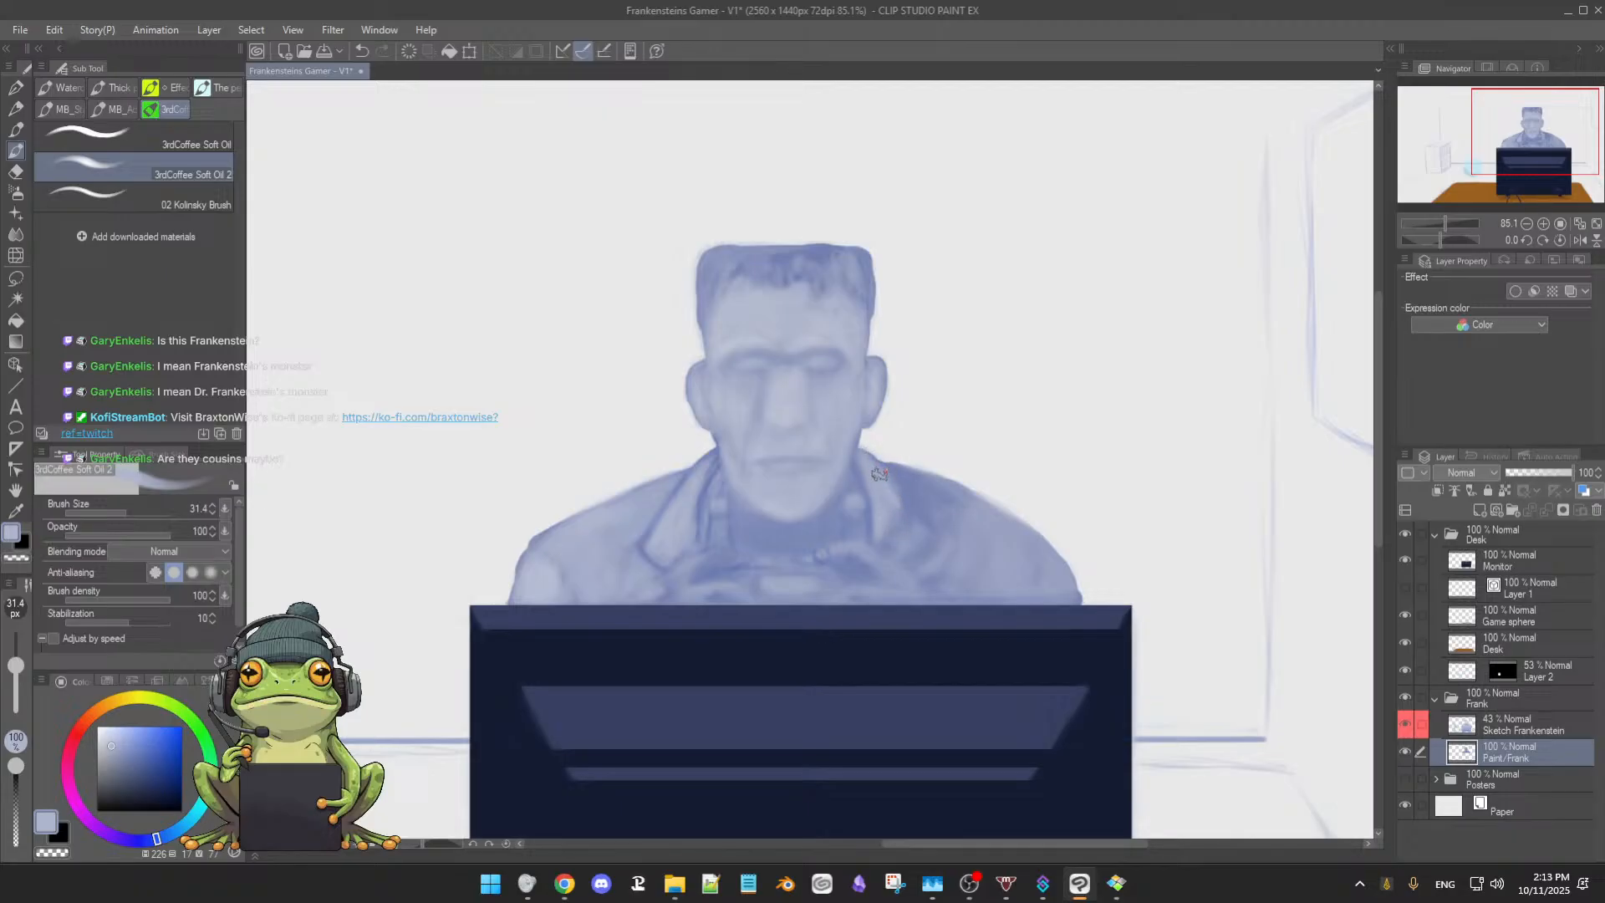
Refine the coat's right-hand lapel on Paint/Frank with a blue sampled from it and clean up the shoulder with the soft eraser
key(e)
key(b)
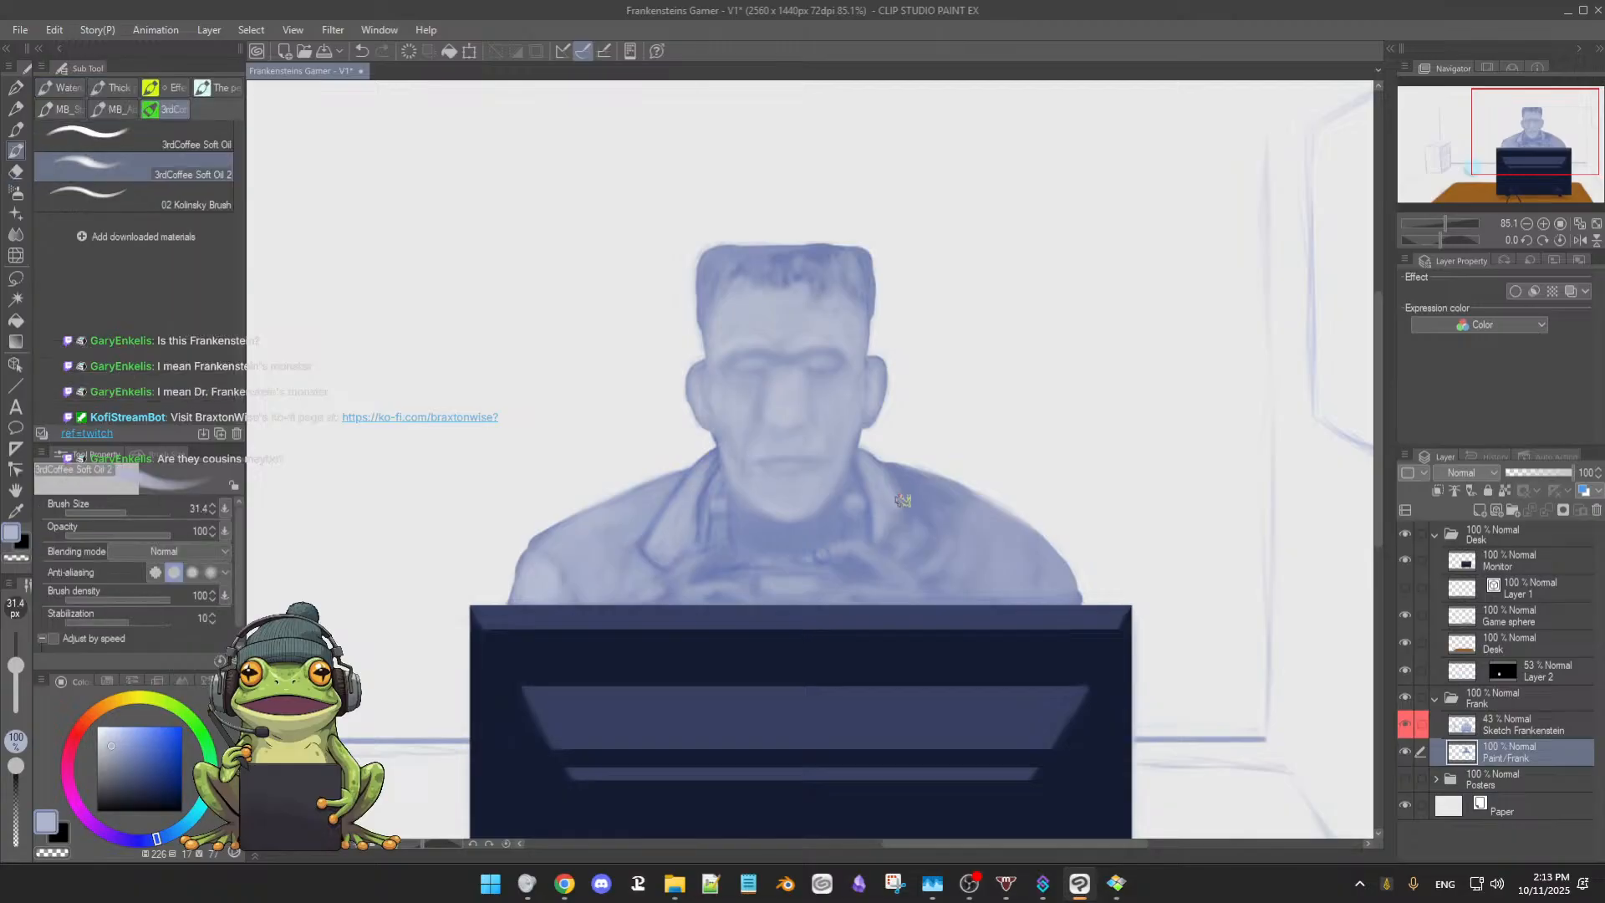
key(b)
key(b)
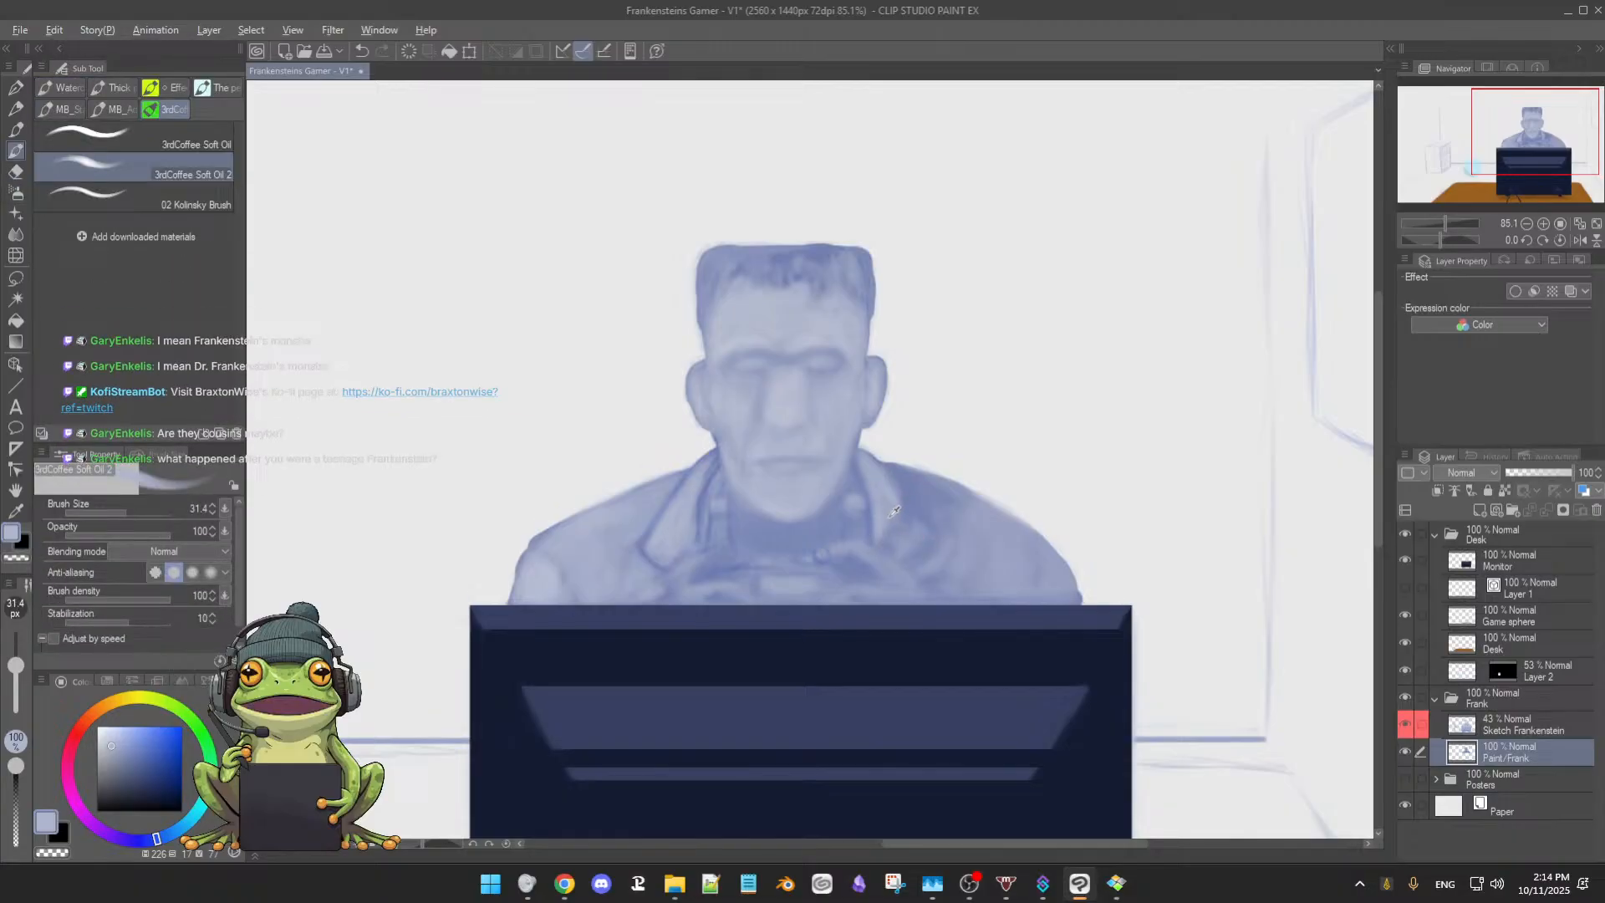
alt+click(894, 505)
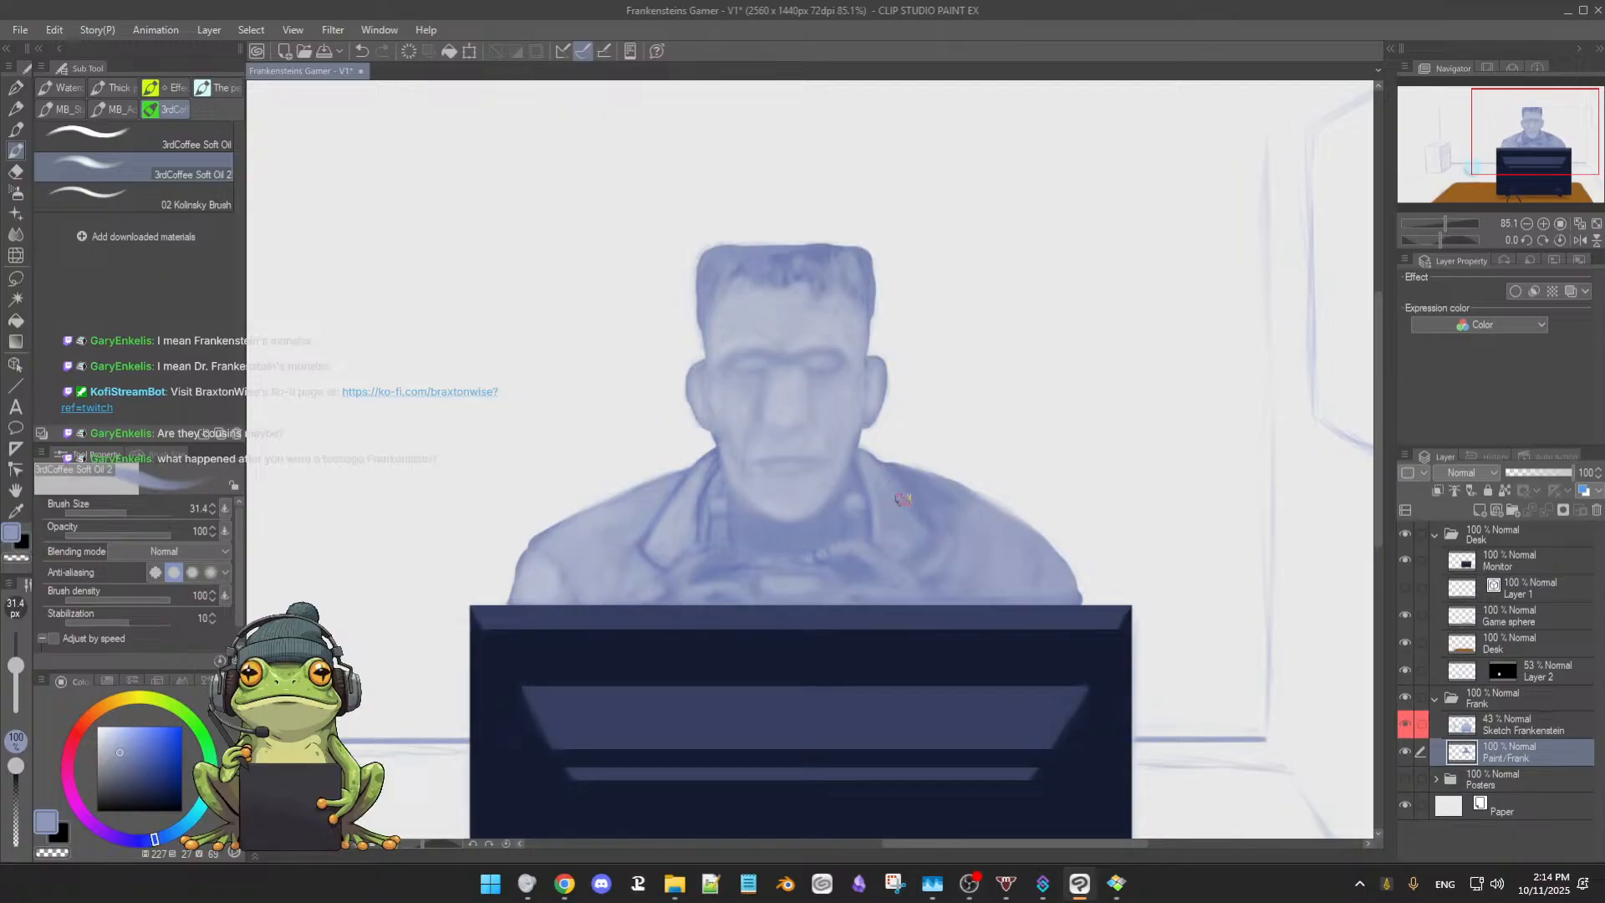
key(e)
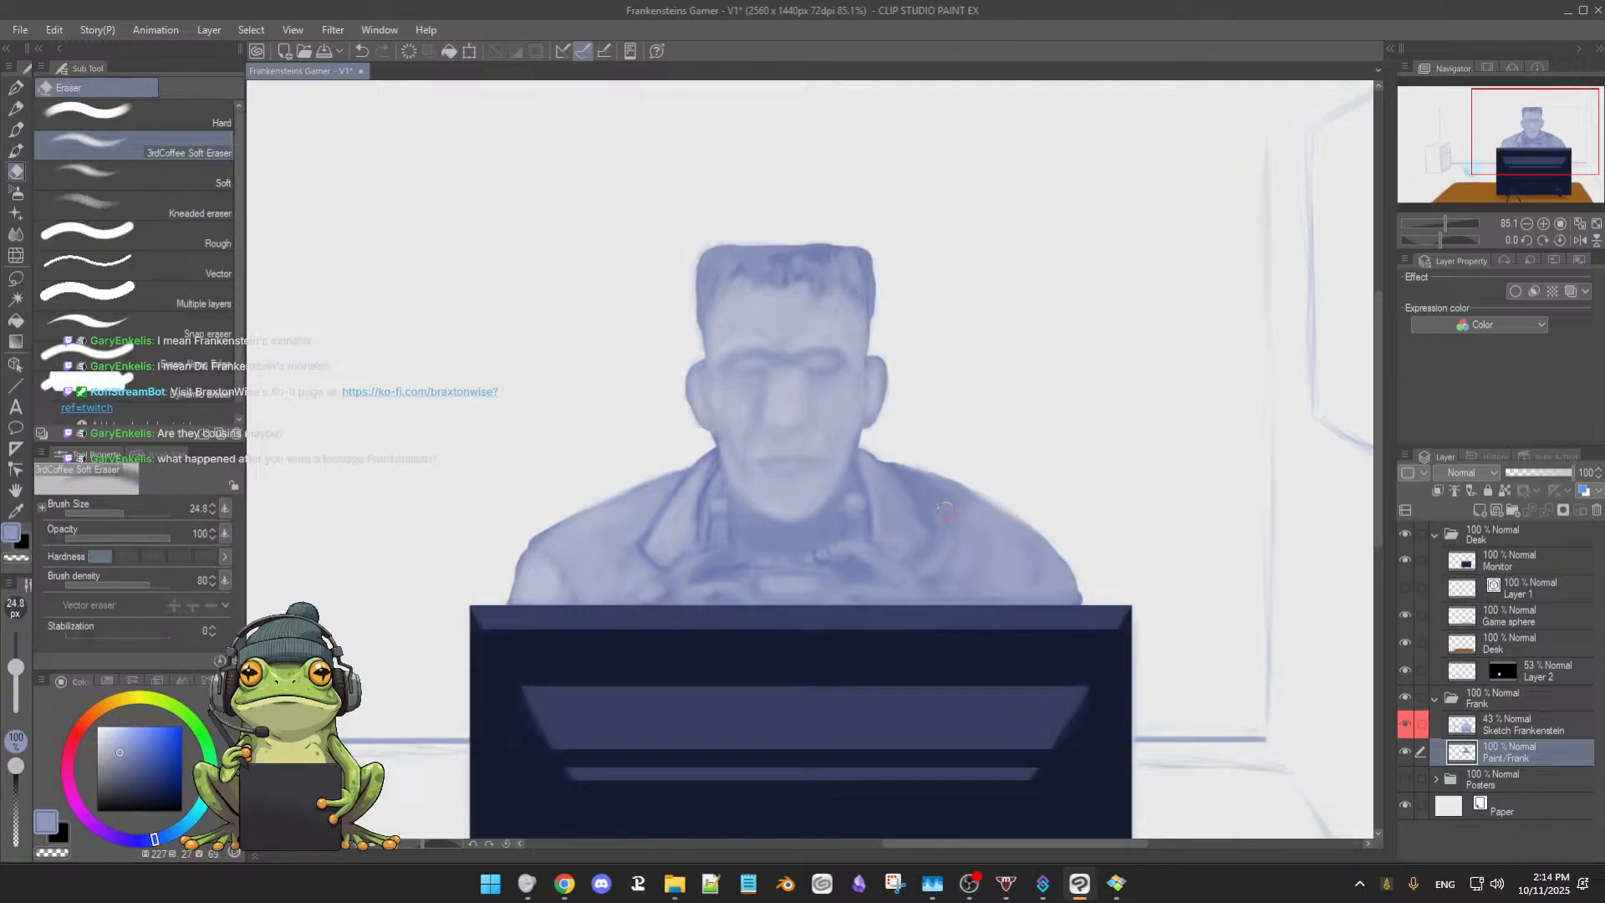
key(b)
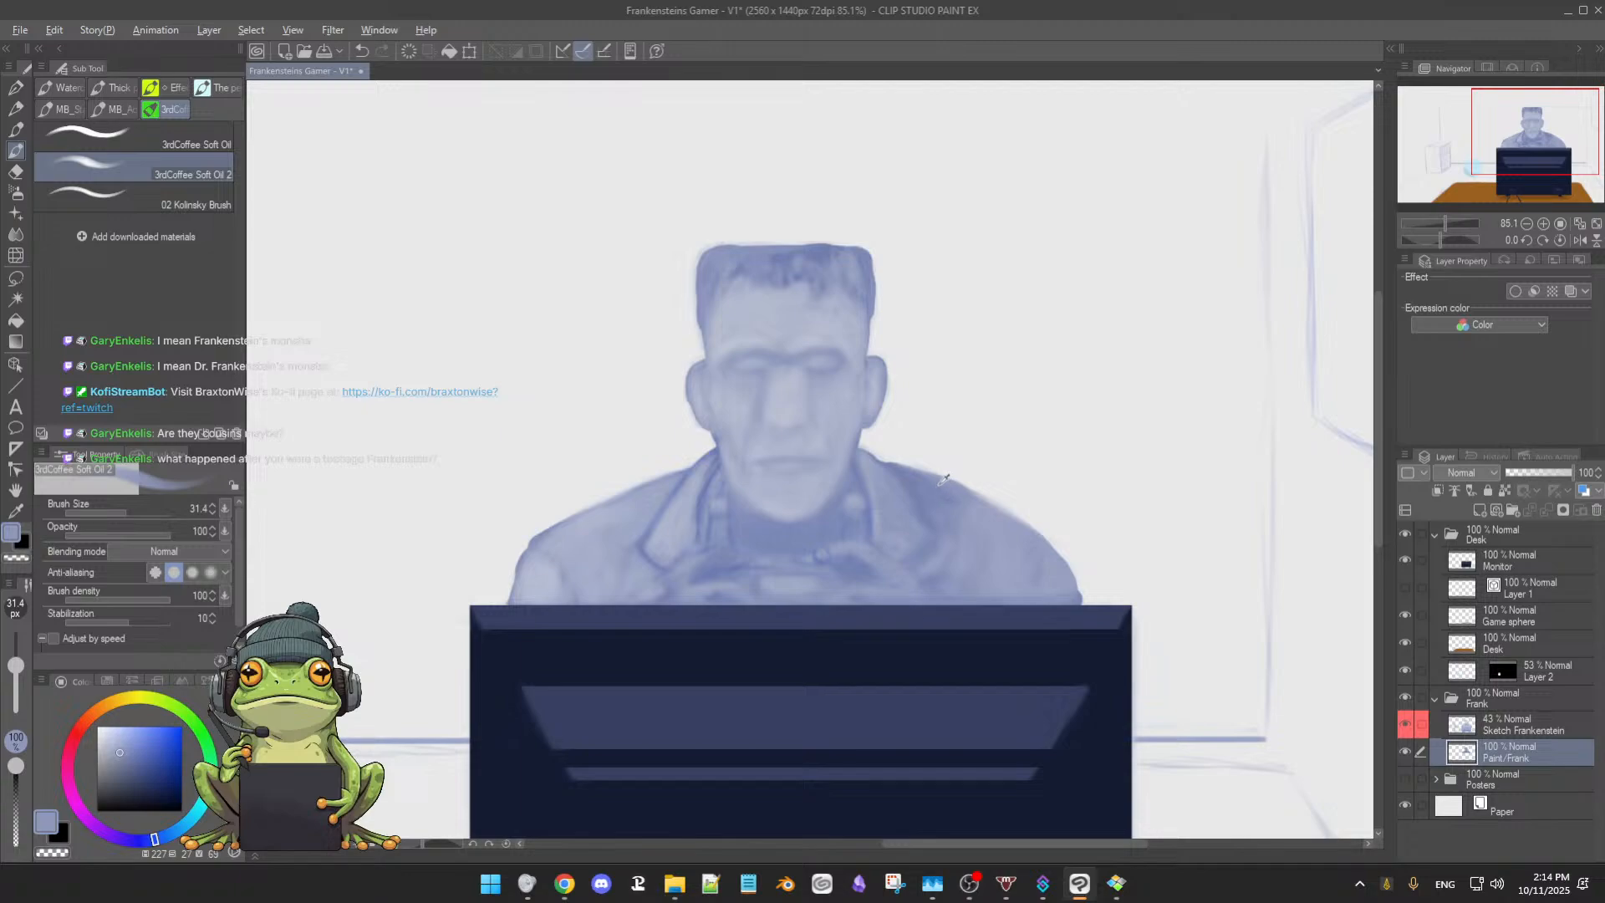
Paint the shading around the right-hand lapel and coat shoulder with sampled blues, enlarging the oil brush to 34.2 and finally 45.9
alt+click(901, 470)
alt+click(909, 508)
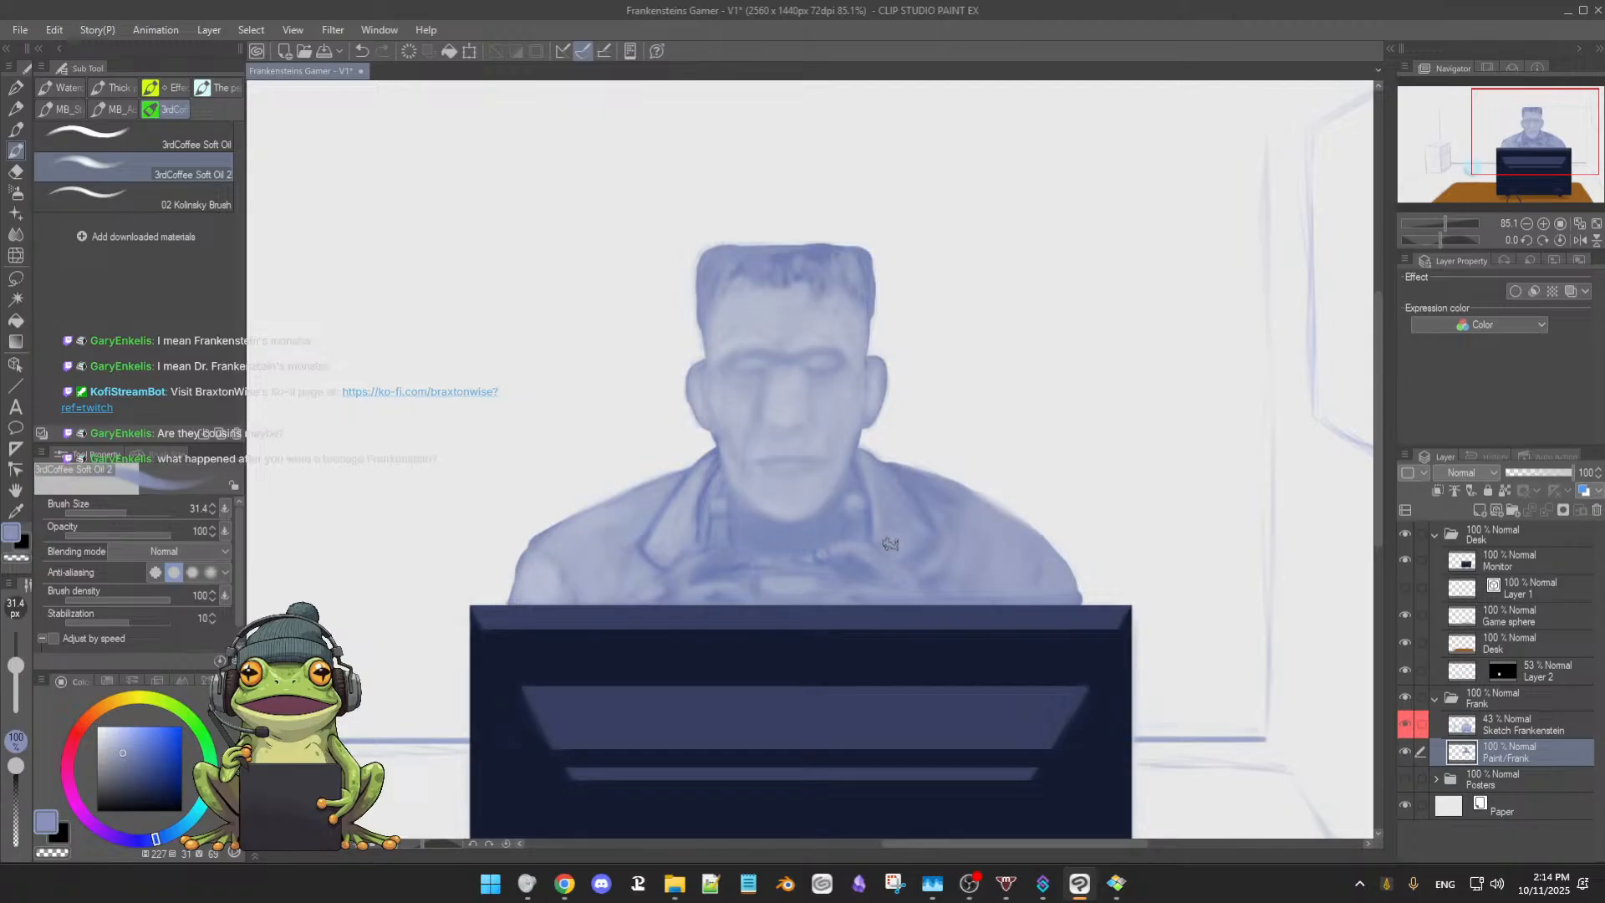
alt+click(670, 542)
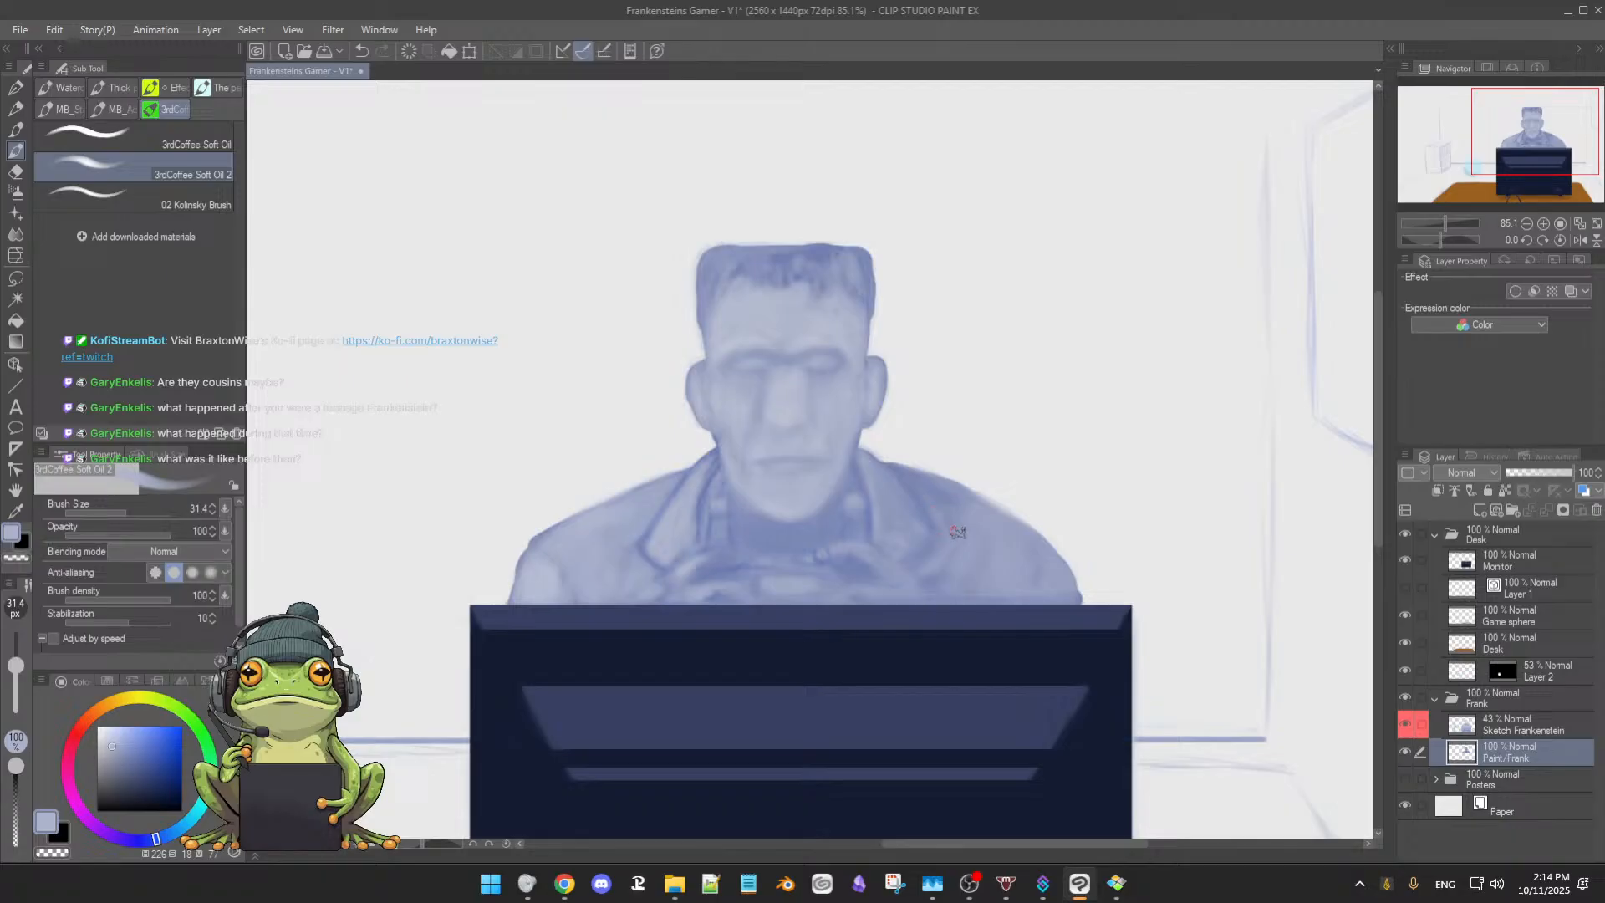
mouse_move(945, 519)
mouse_down()
mouse_move(931, 524)
mouse_move(951, 537)
mouse_move(958, 506)
mouse_up()
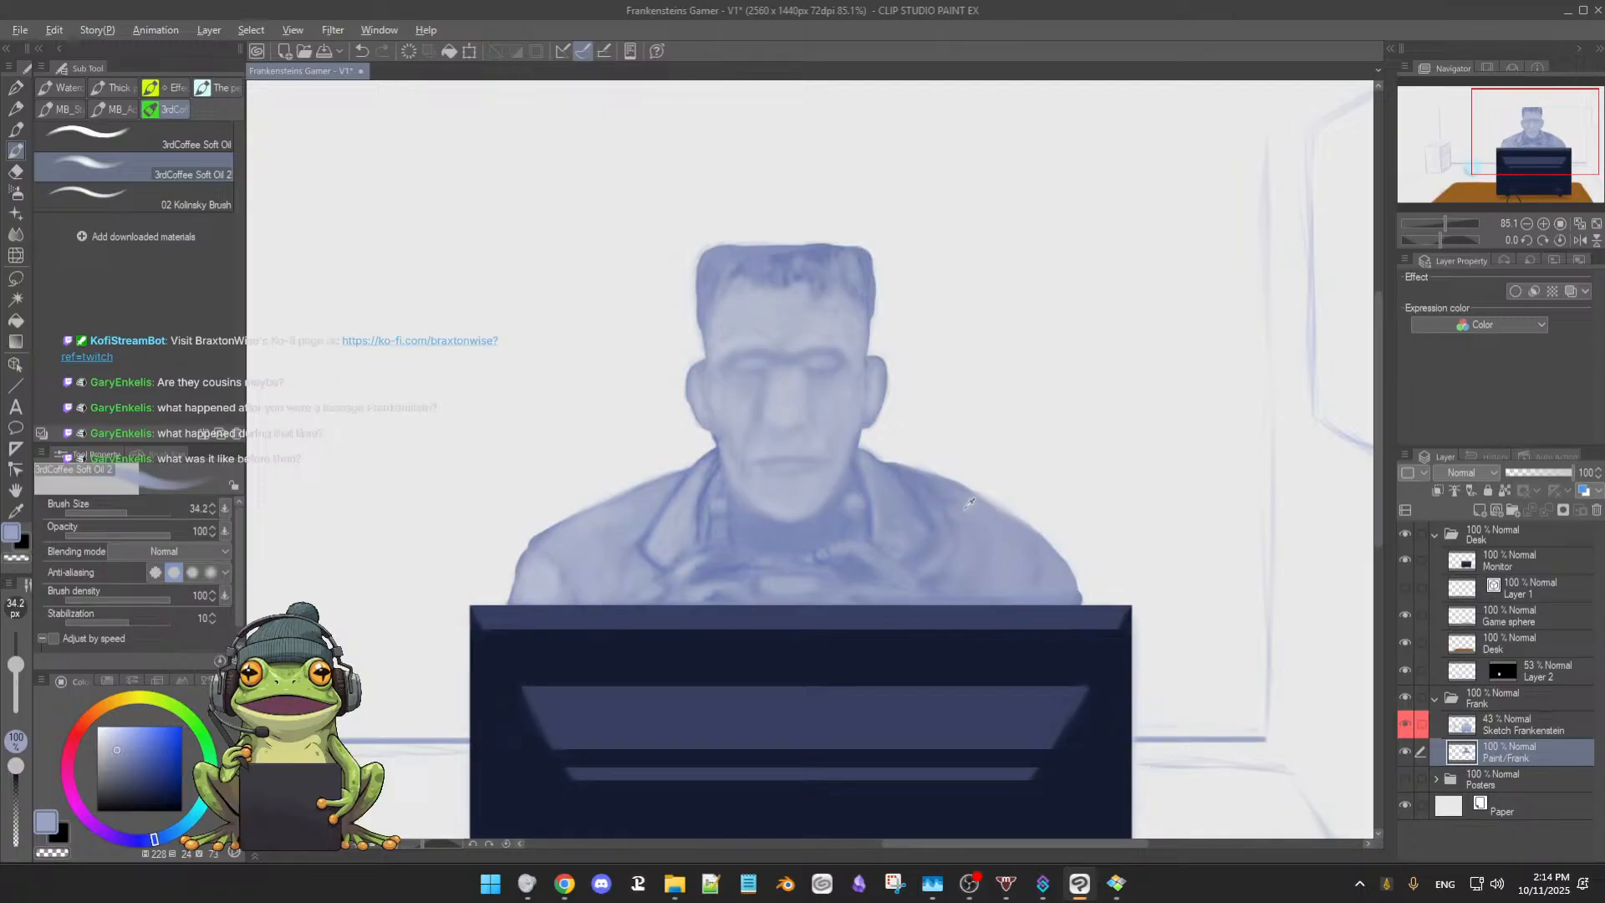
alt+click(953, 506)
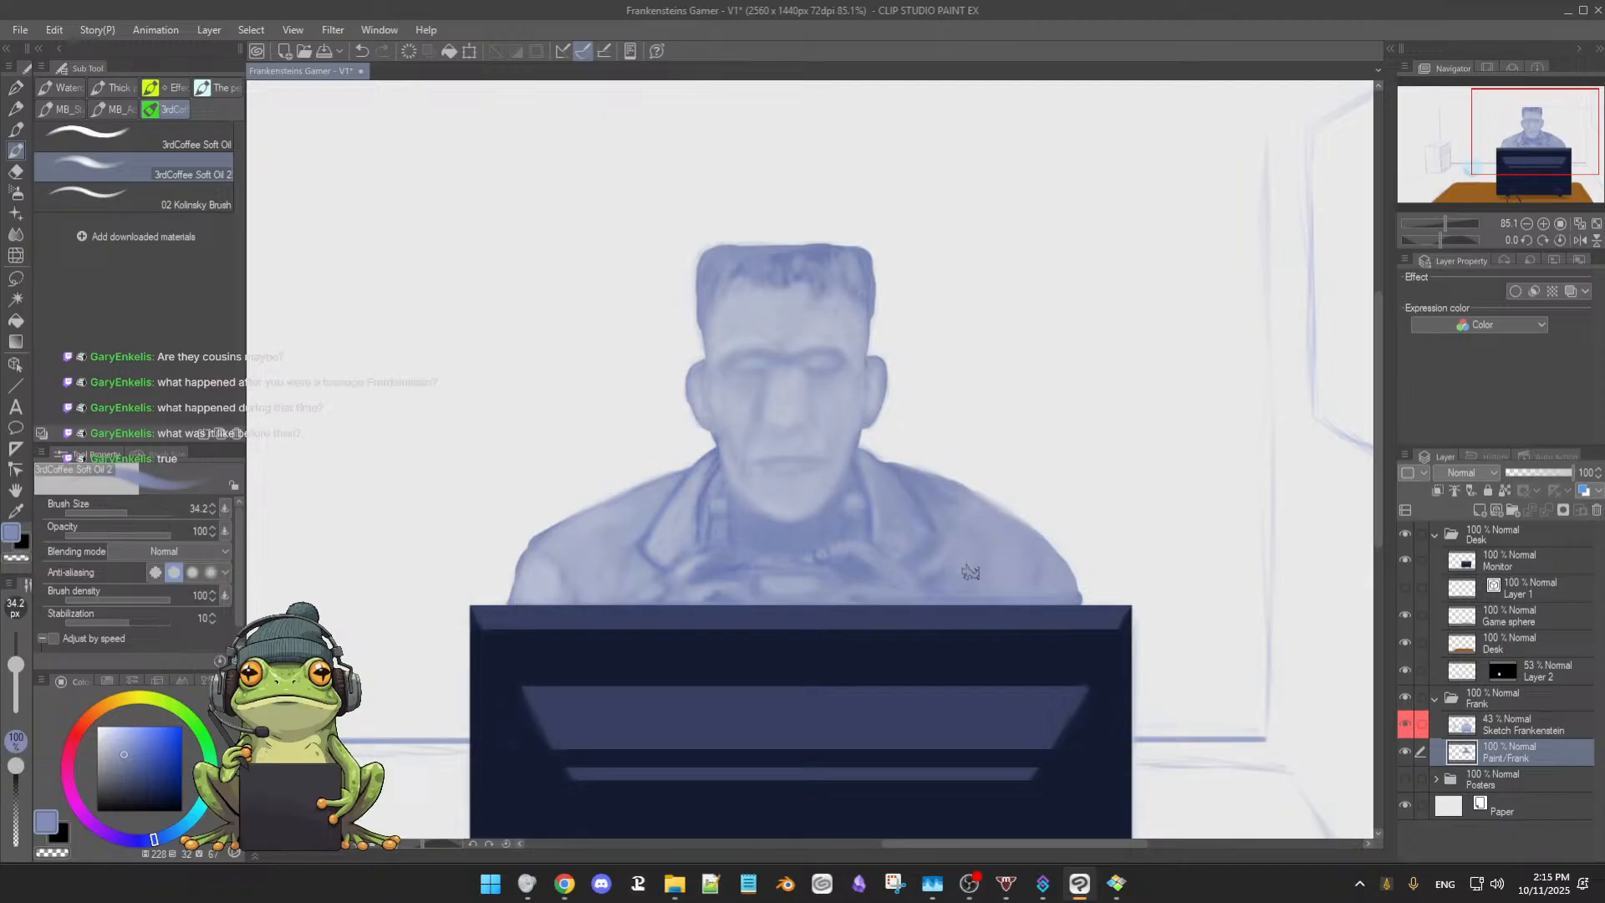
mouse_move(999, 514)
ctrl+alt+mouse_down()
mouse_move(999, 535)
mouse_move(1033, 508)
mouse_move(1010, 528)
ctrl+alt+mouse_up()
Show the Posters folder so the poster sketches appear on the wall behind the Frankenstein figure
scroll(999, 535, down, 3)
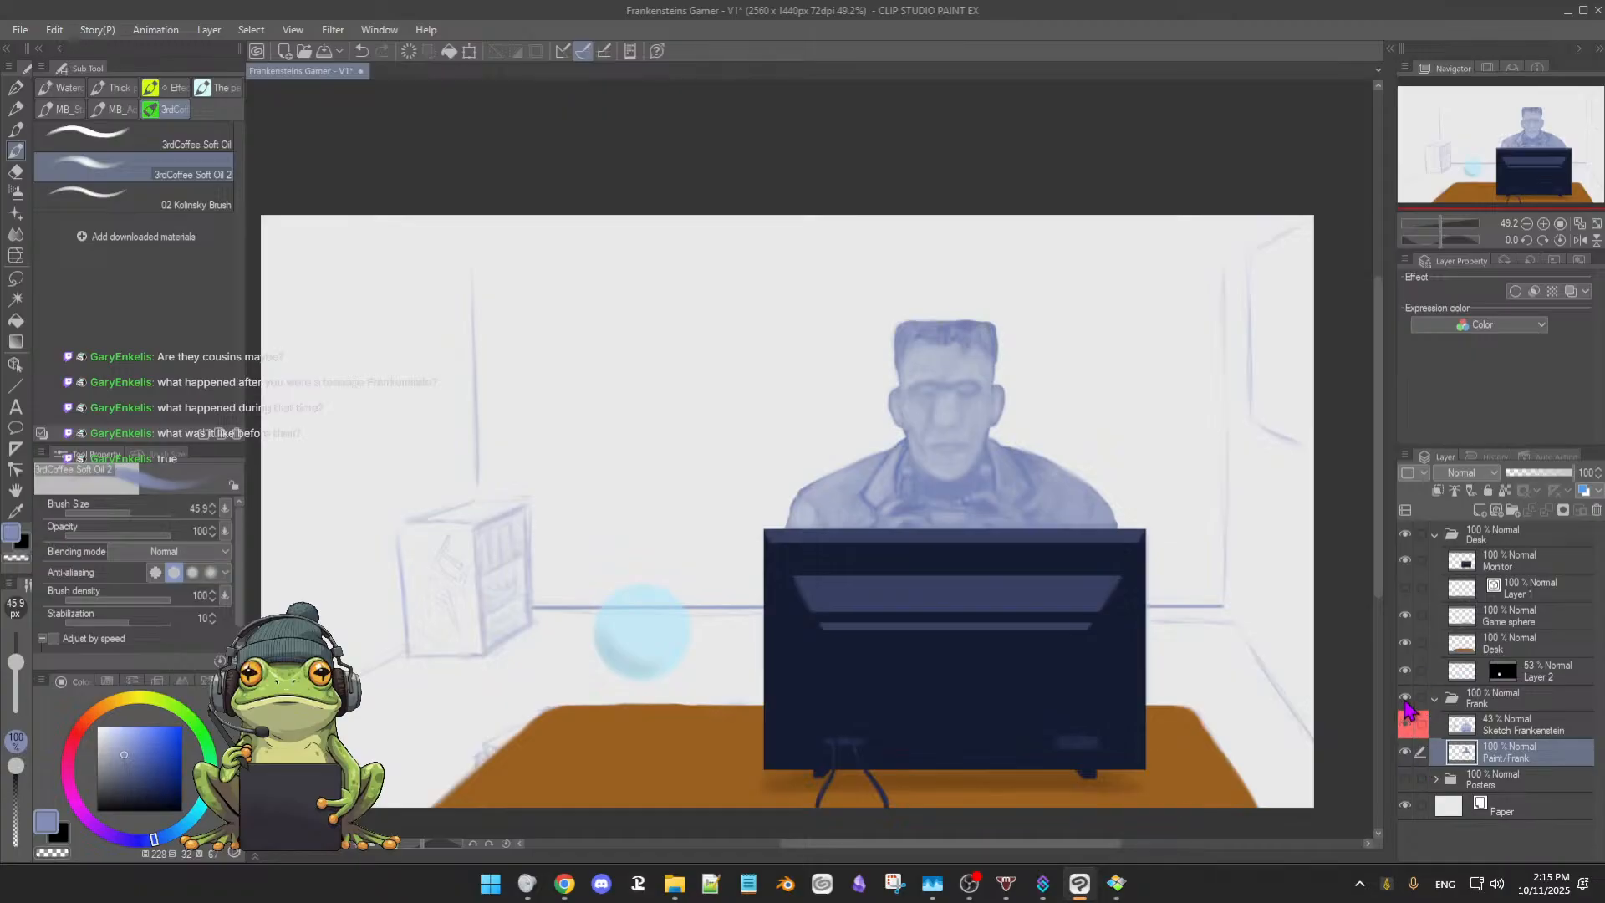
click(1405, 778)
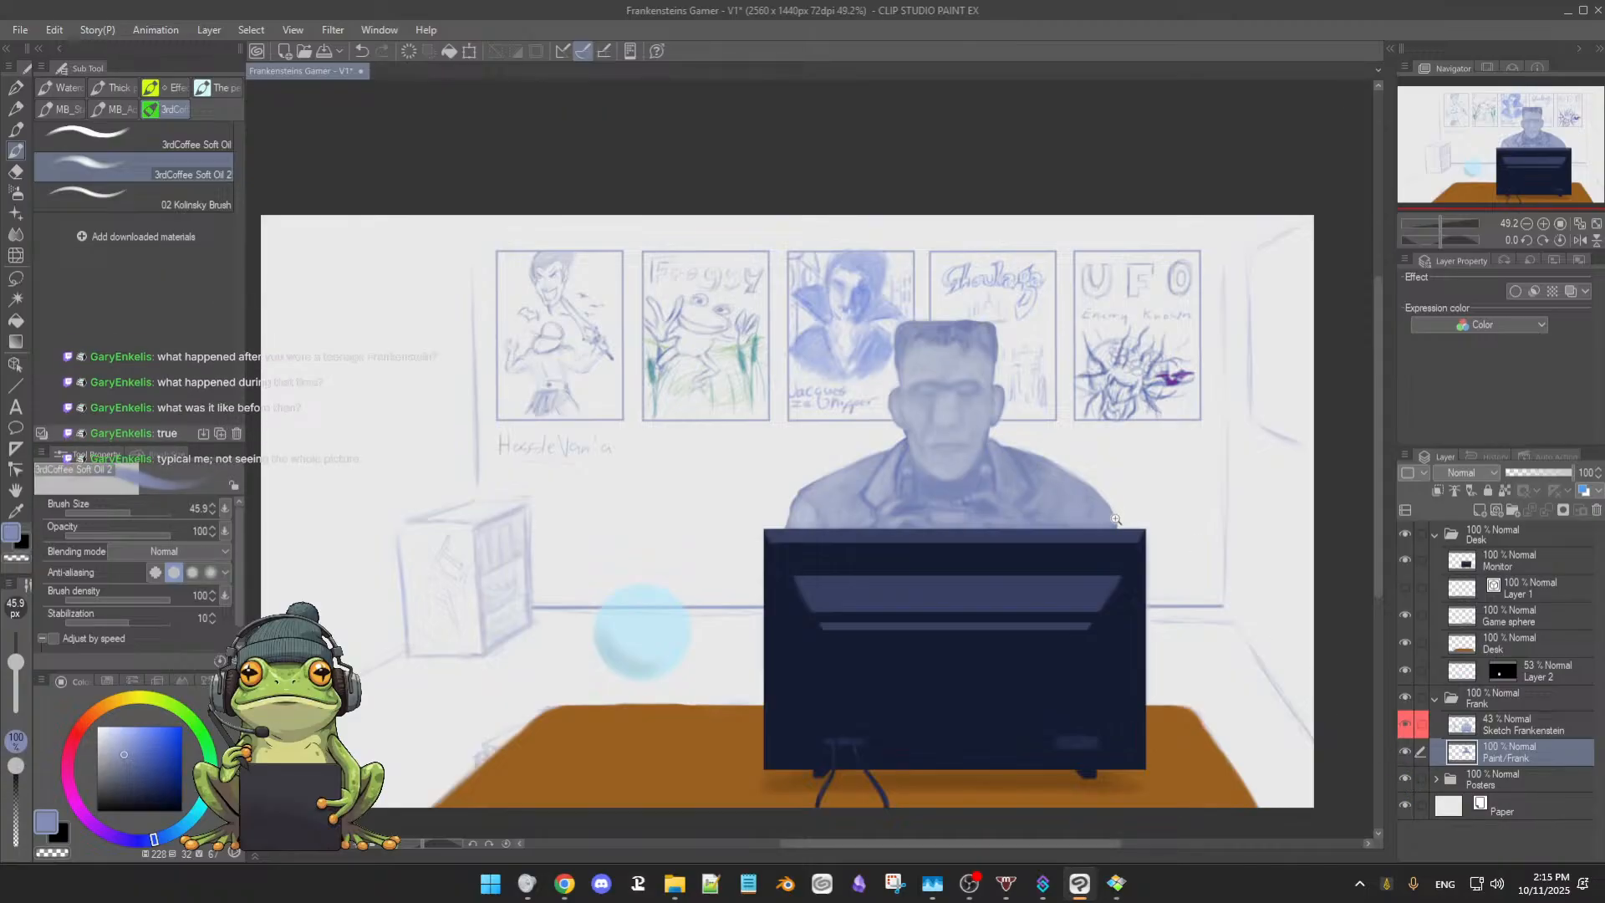
scroll(1117, 513, down, 2)
scroll(1116, 513, up, 2)
drag(1120, 512, 1141, 549)
scroll(1091, 532, up, 3)
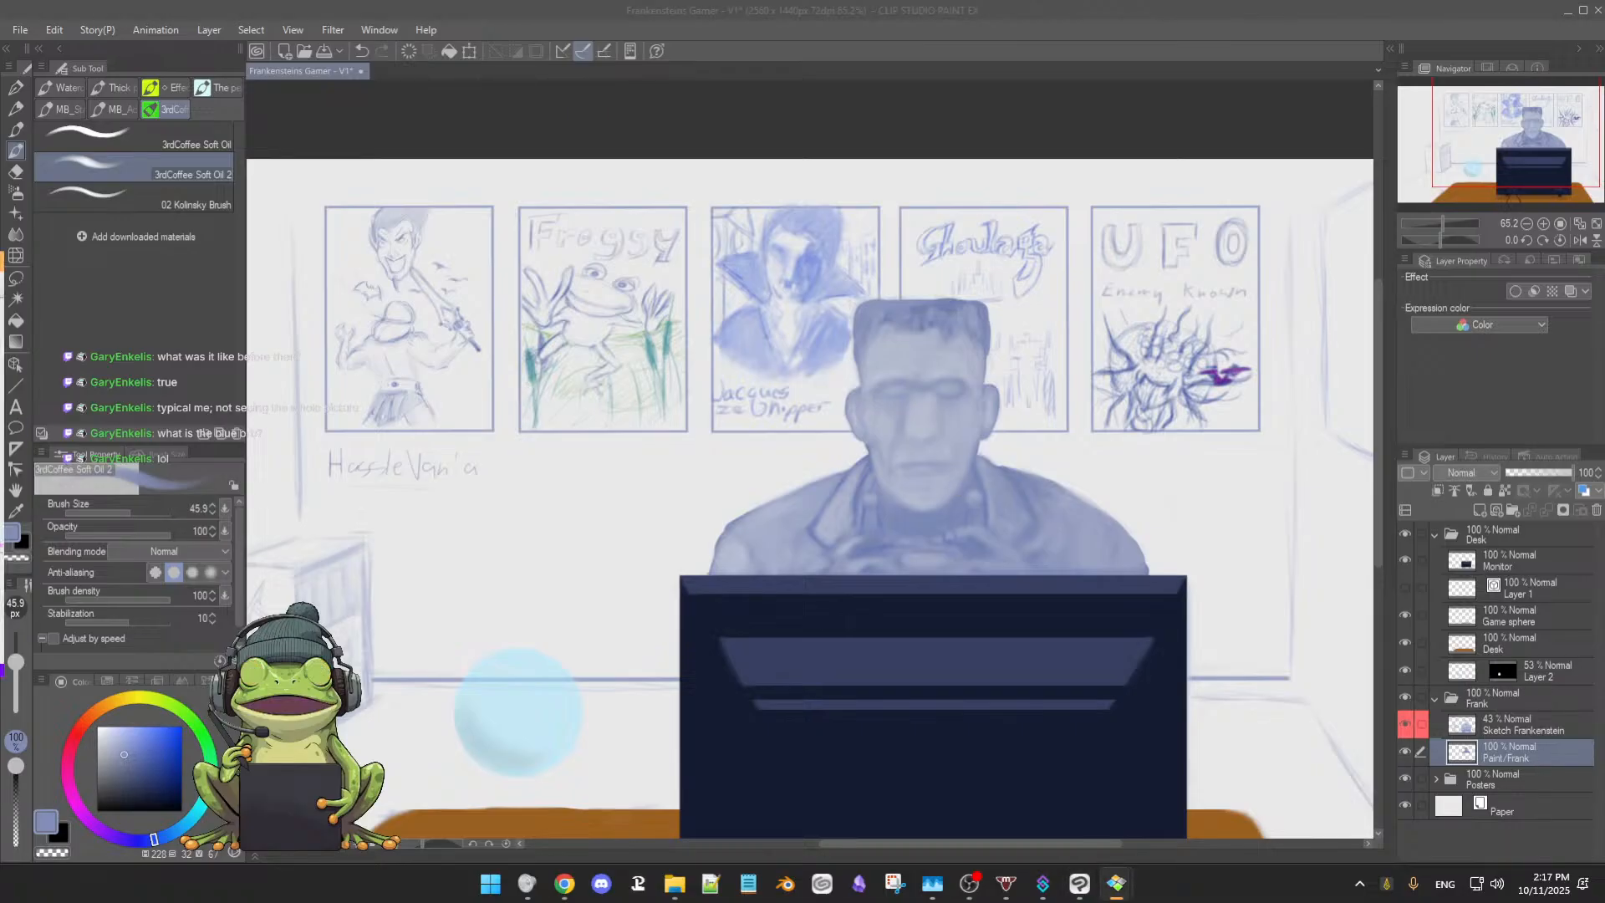
Bring the reference collage over the canvas to study it, move it away again, and return to the painting
drag(0, 255, 501, 250)
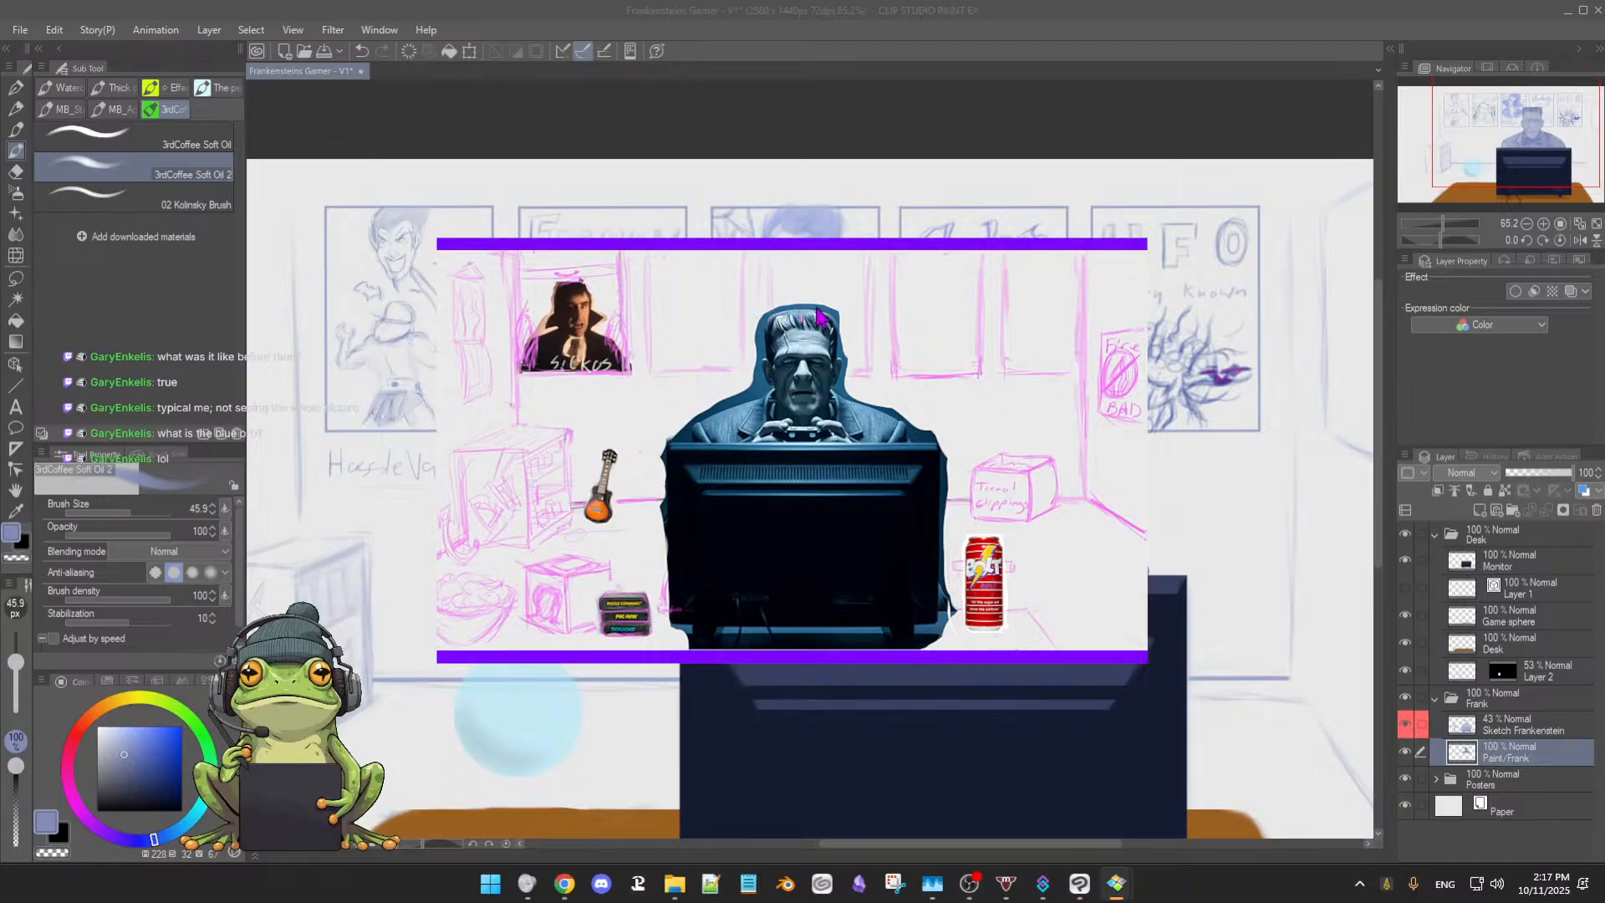
drag(942, 258, 950, 257)
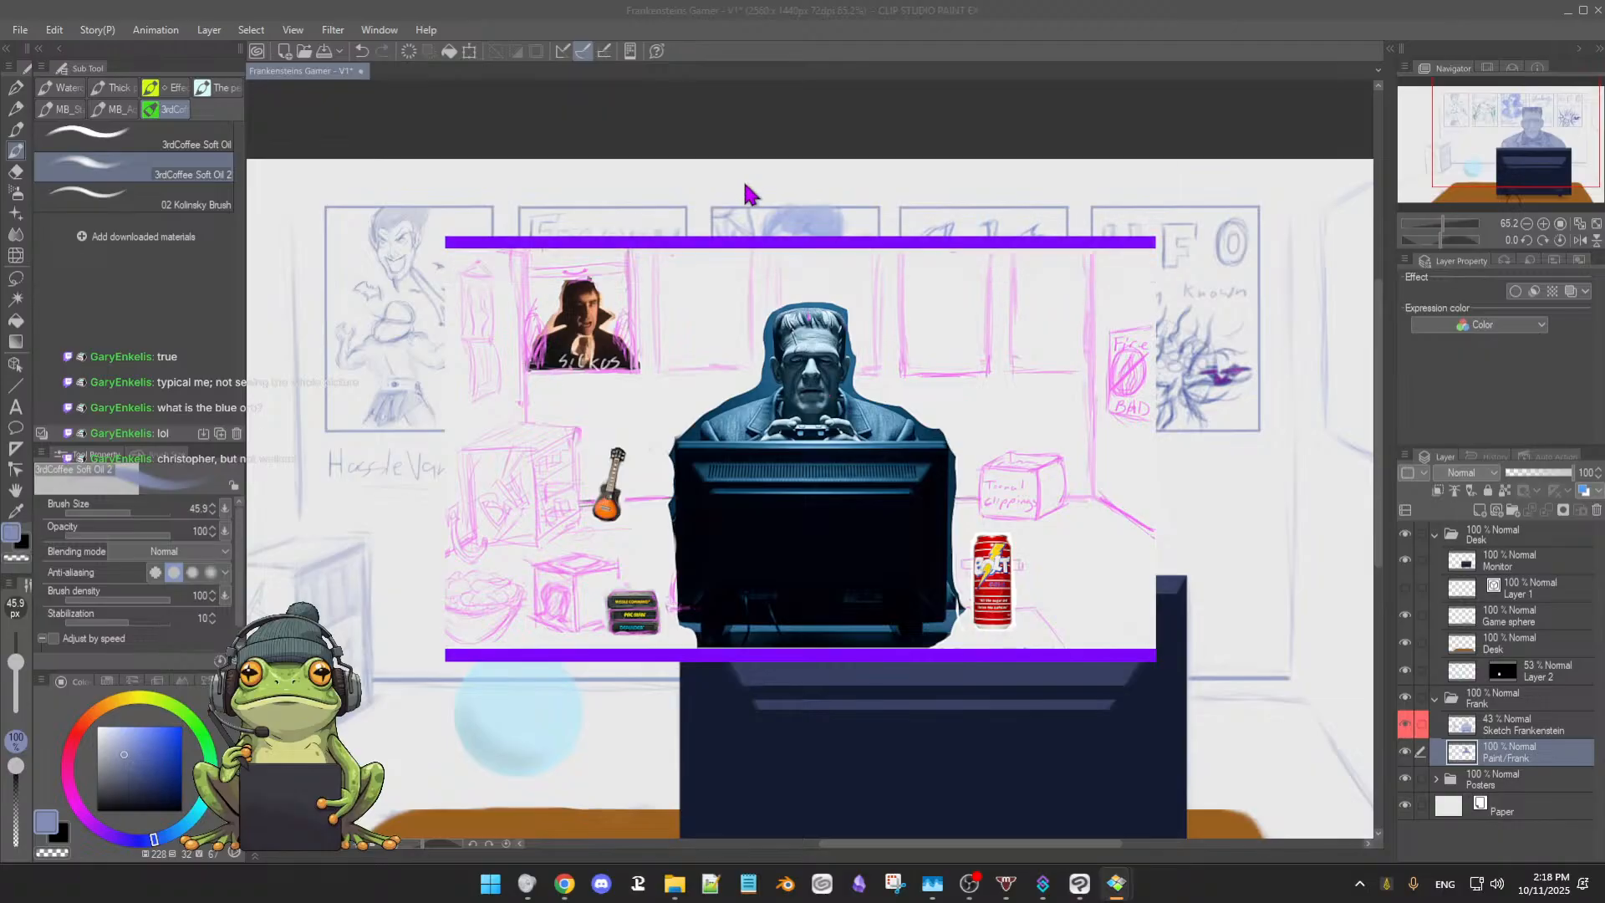
drag(995, 253, 0, 158)
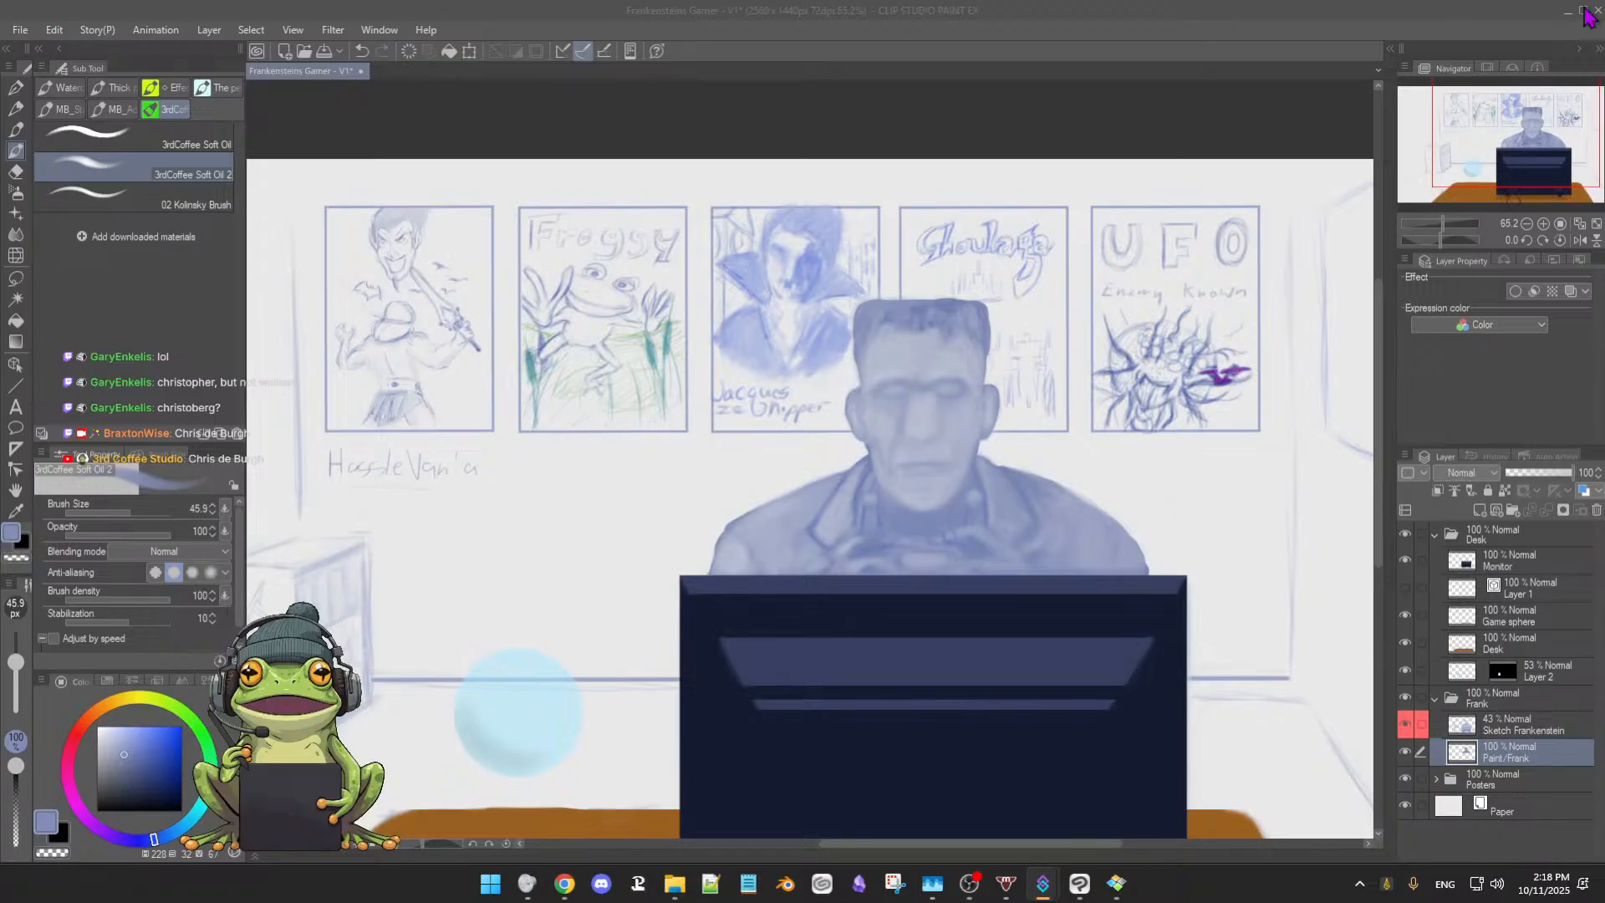
click(1182, 132)
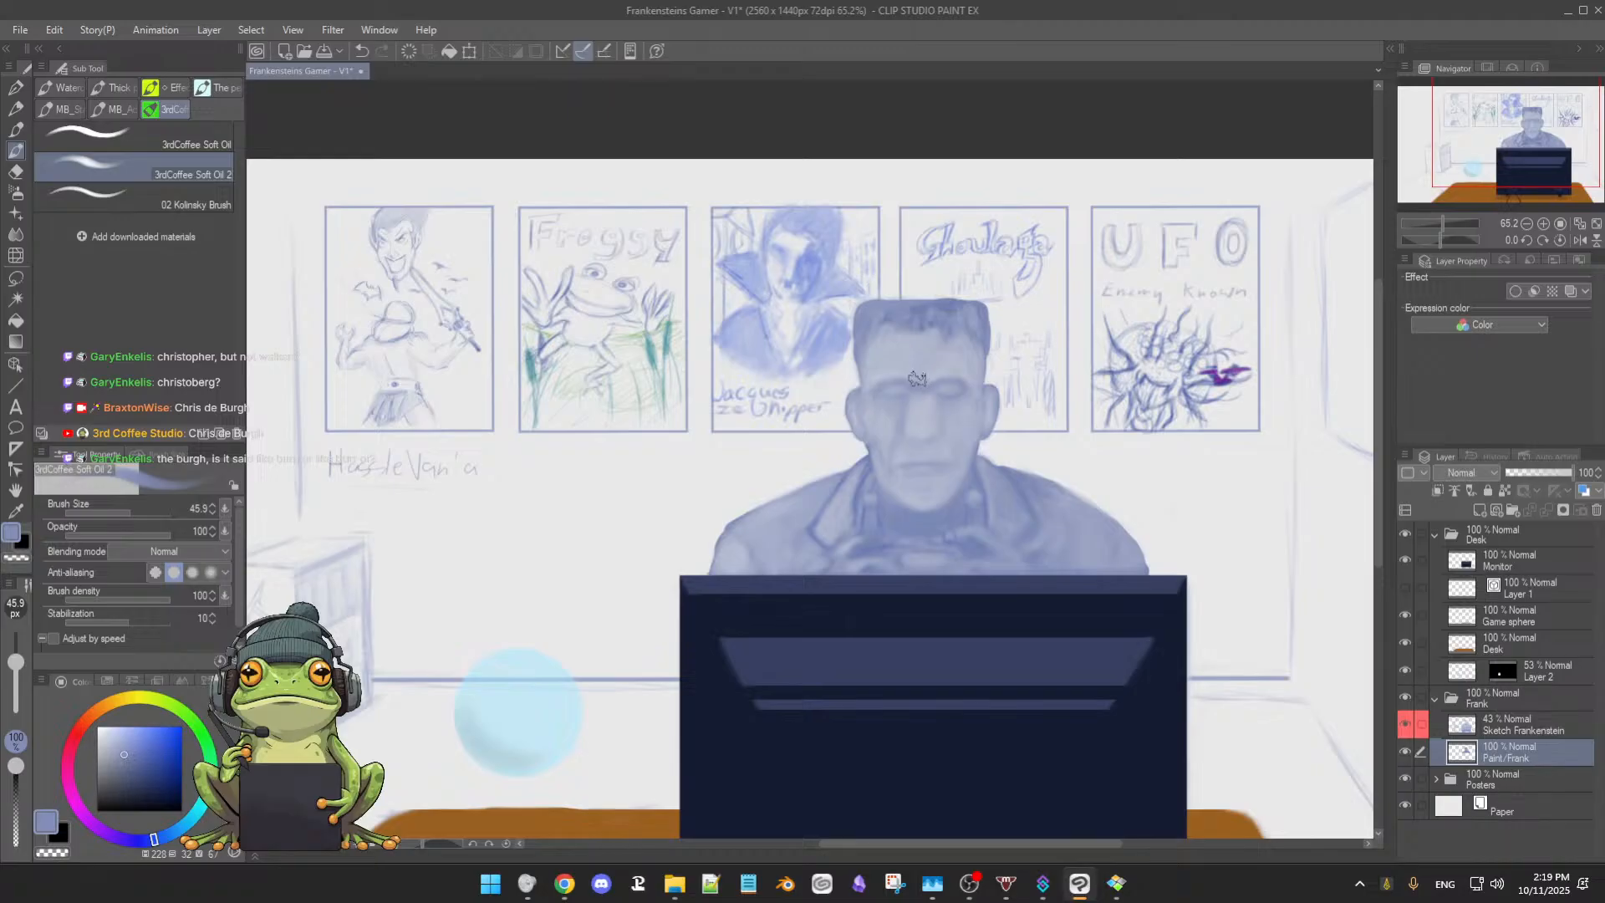
Examine the Frankenstein figure up close and within the whole room composition with the posters, desk and monitor
scroll(917, 377, up, 2)
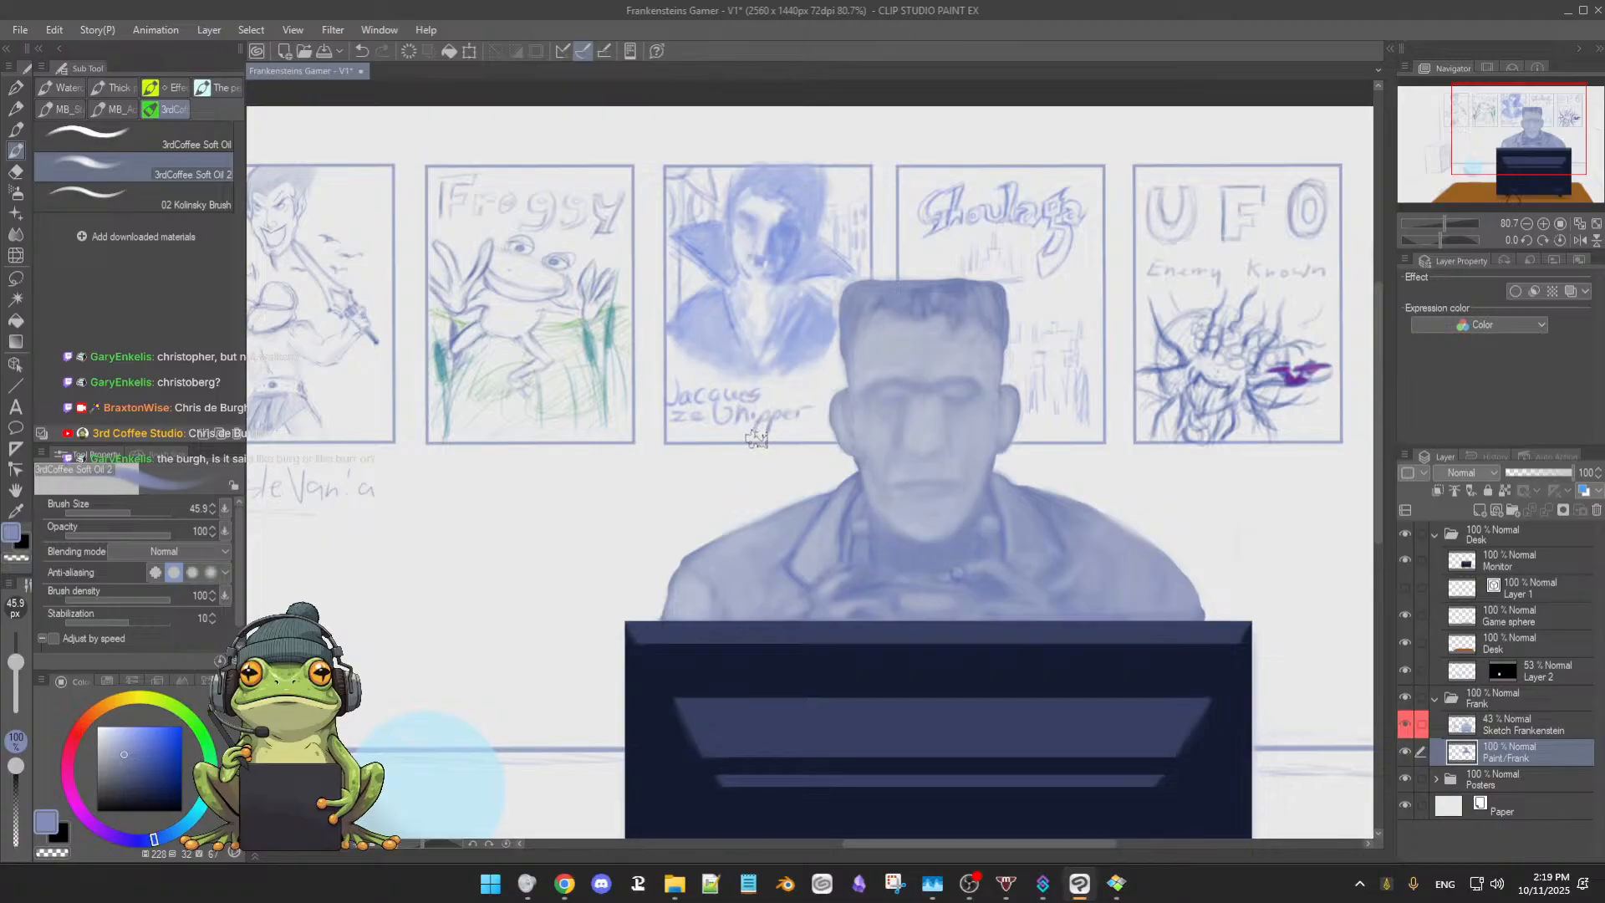
drag(983, 485, 873, 514)
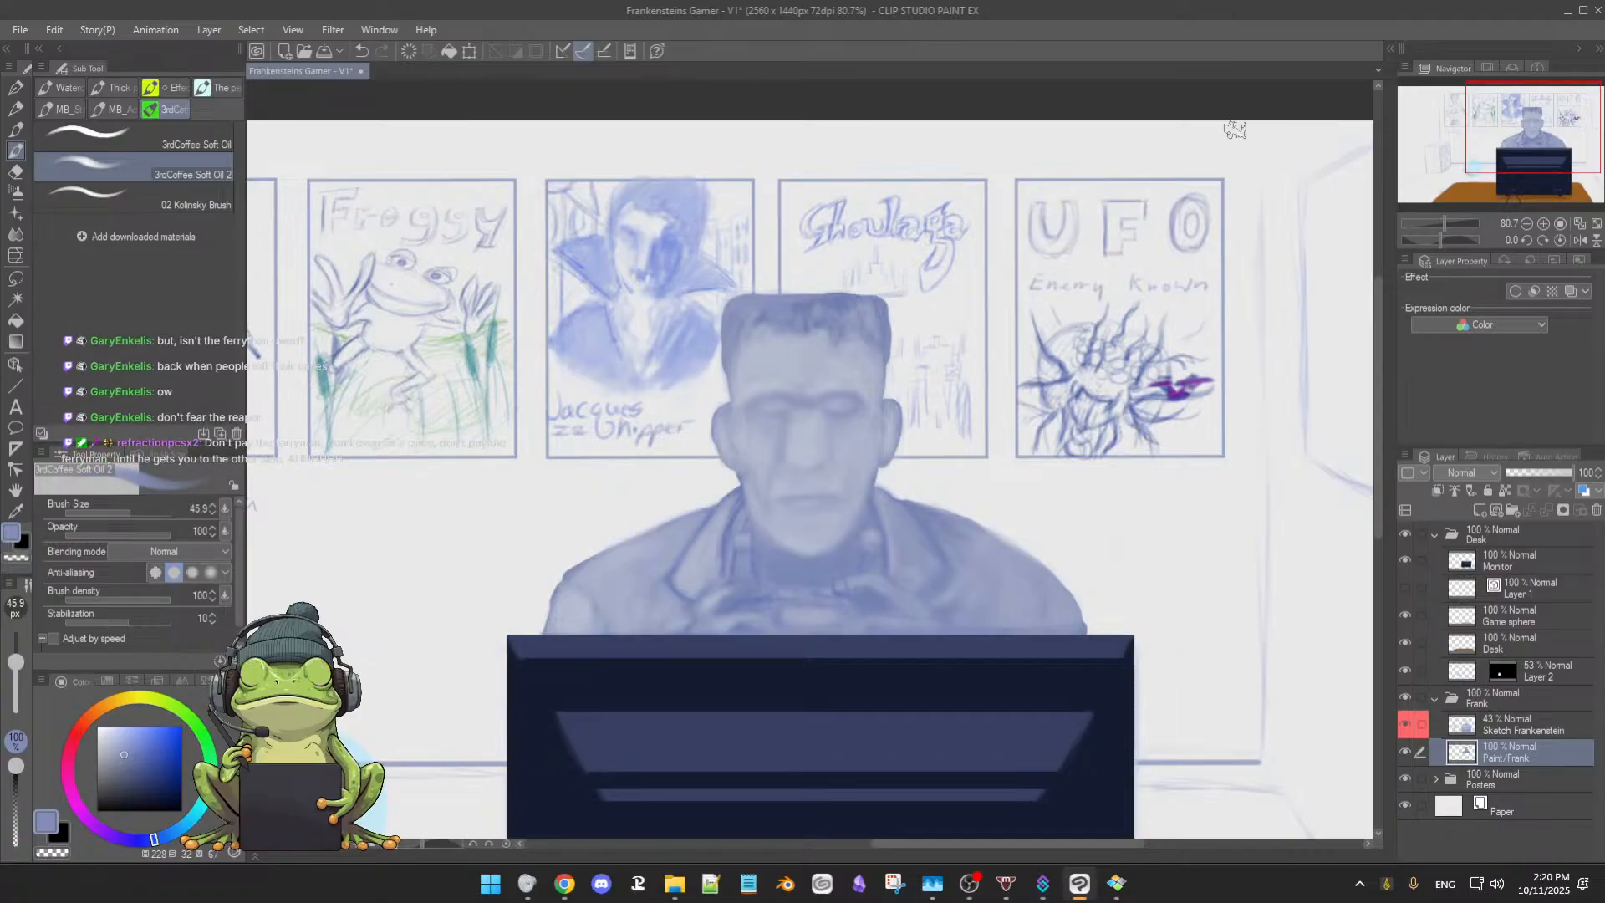
drag(1130, 502, 1096, 484)
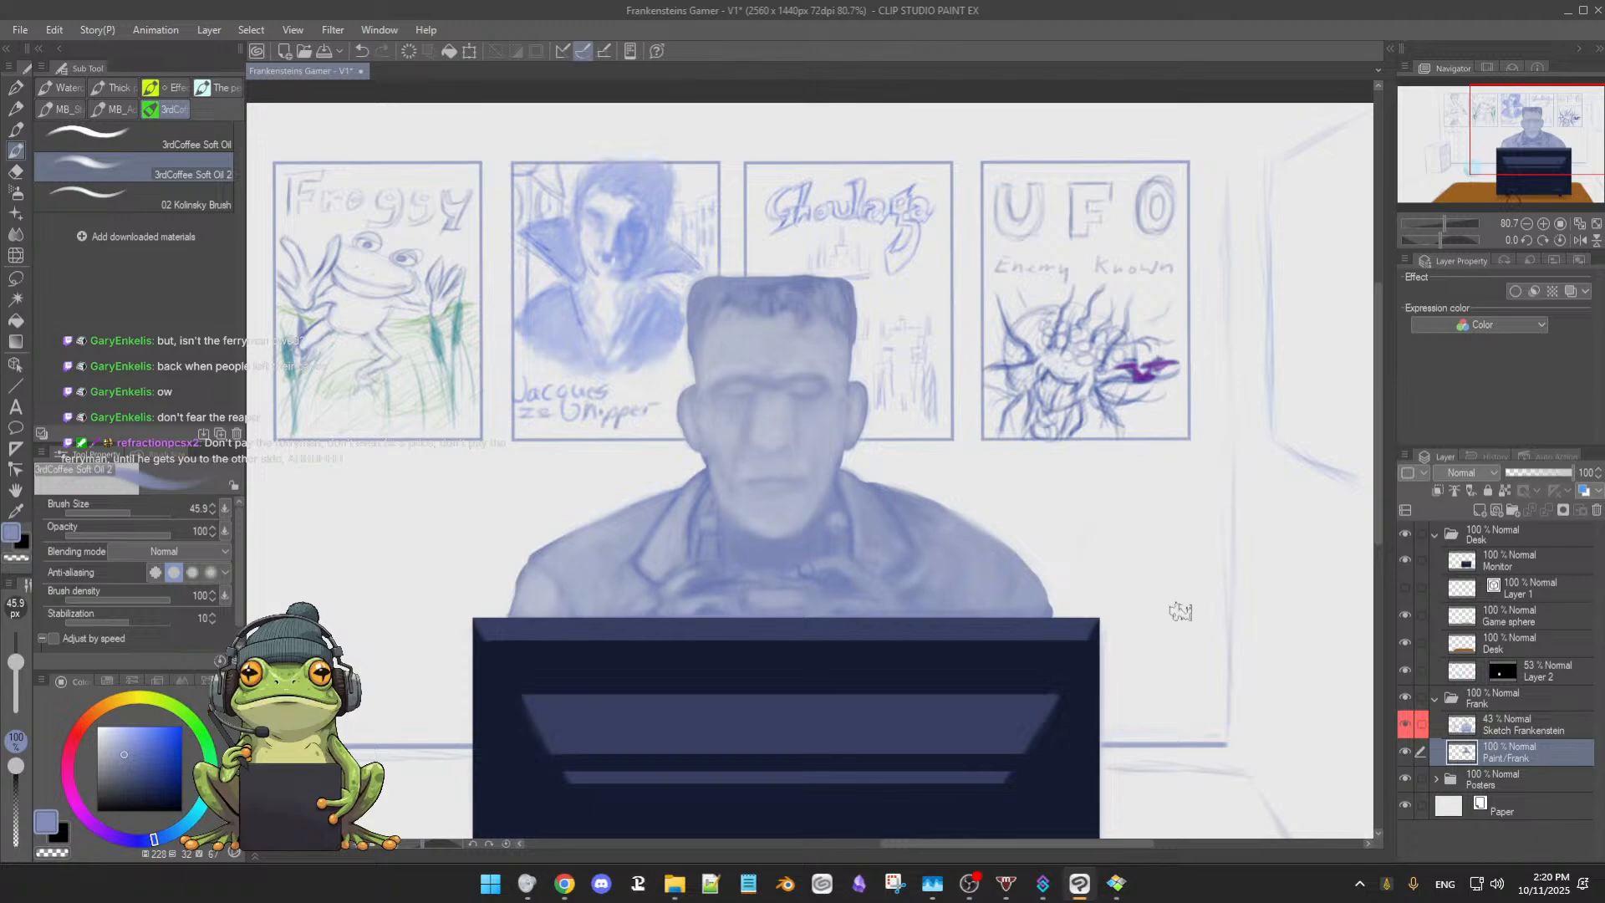
scroll(1143, 539, down, 3)
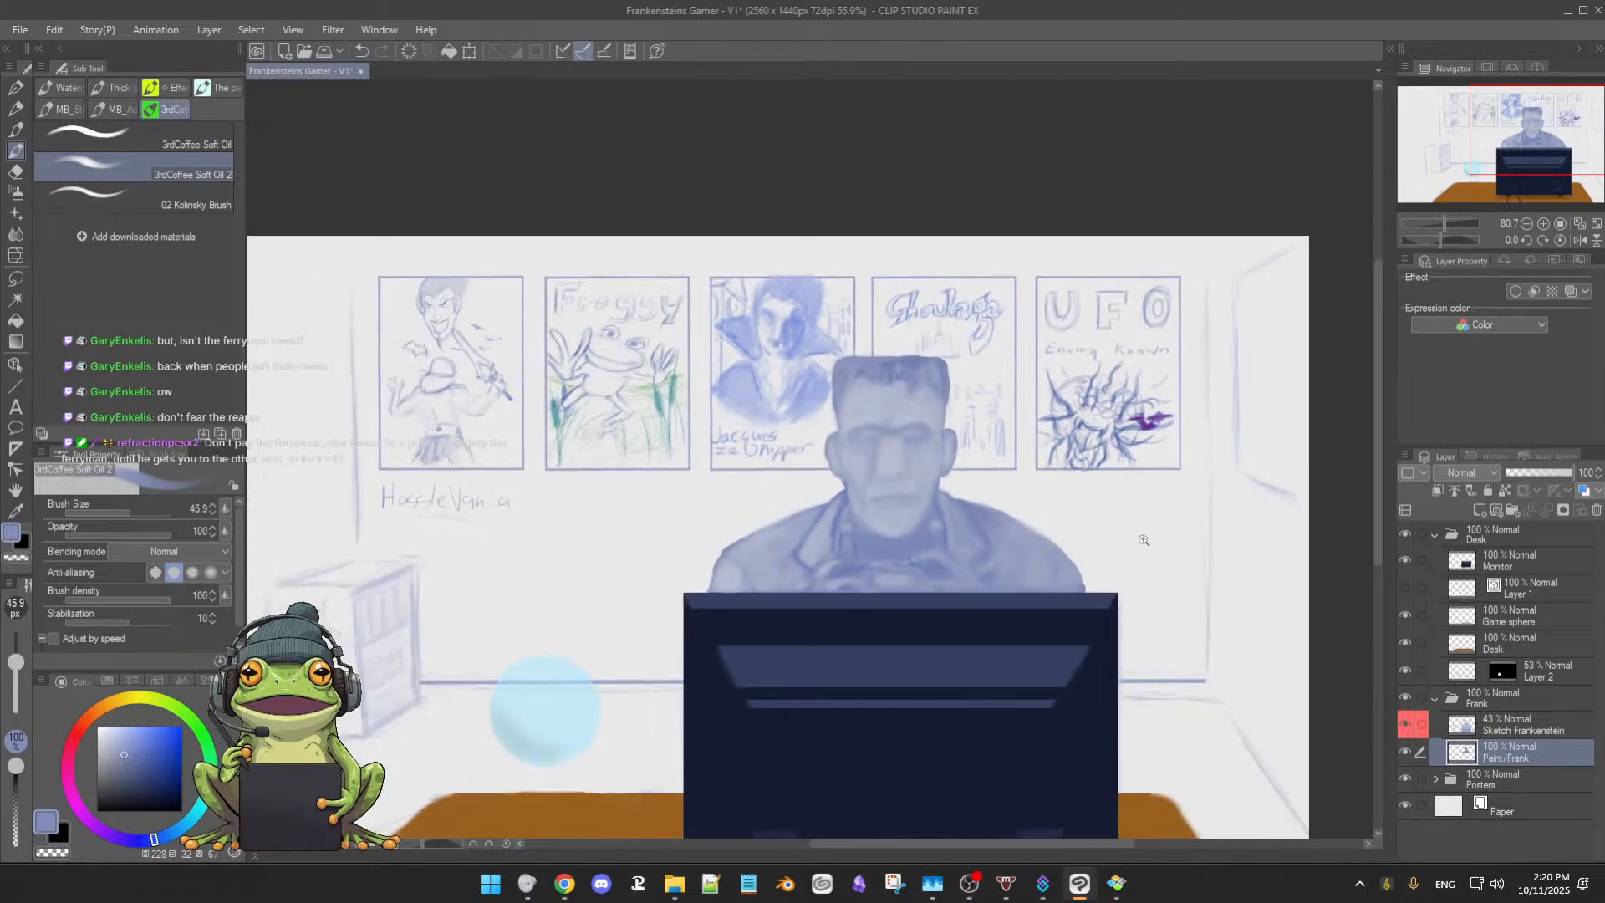
drag(1143, 540, 1184, 514)
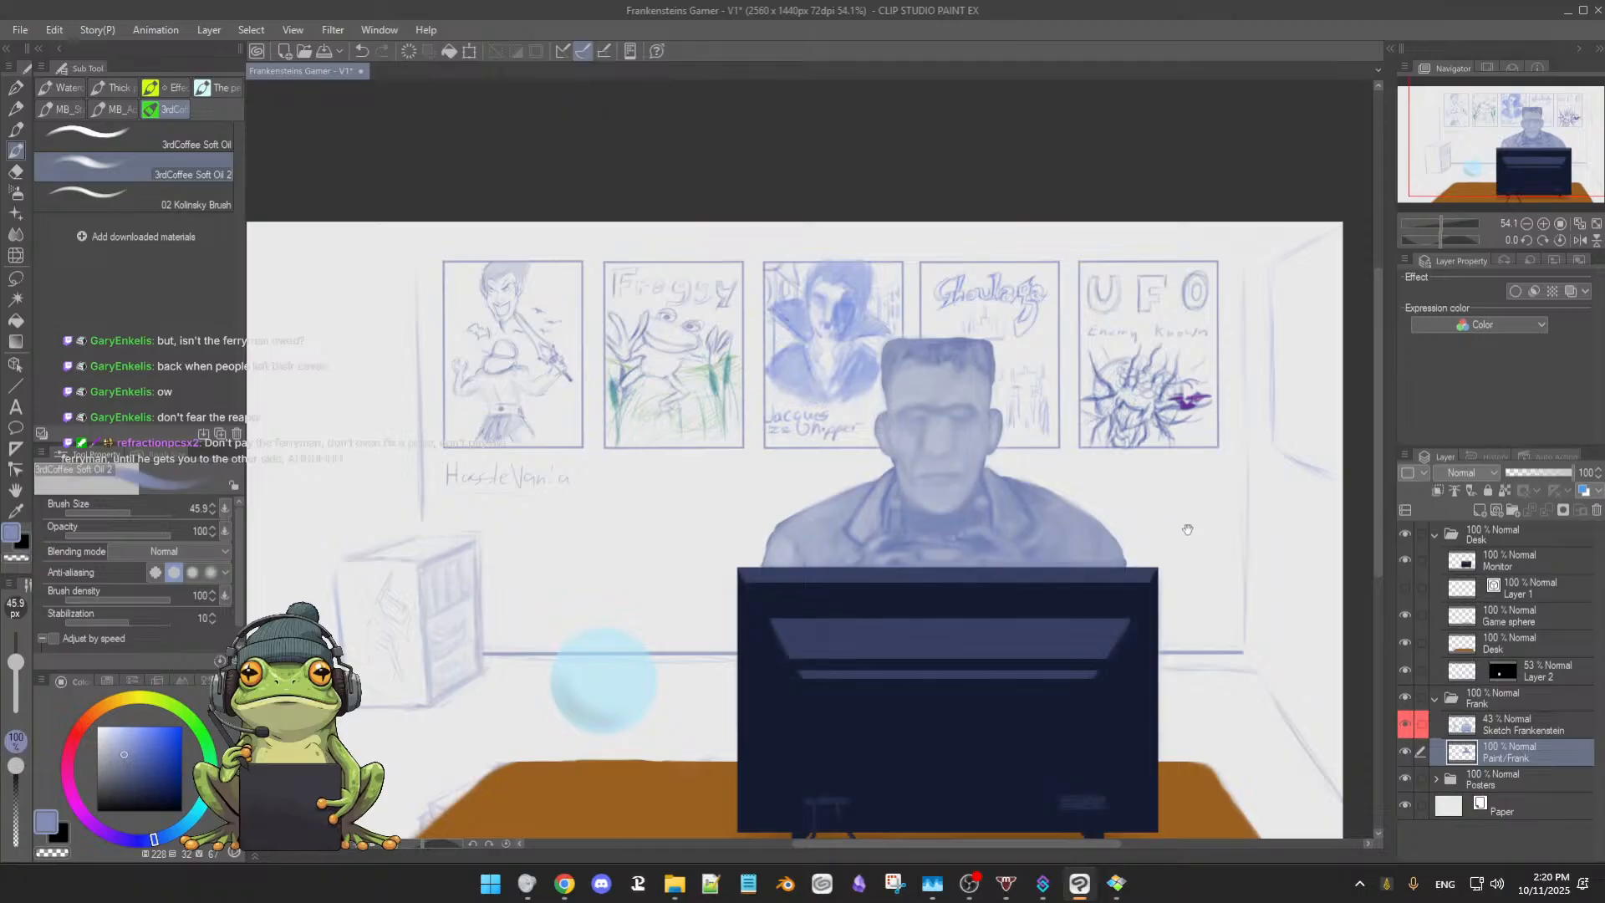
scroll(1189, 536, down, 2)
scroll(1184, 537, up, 1)
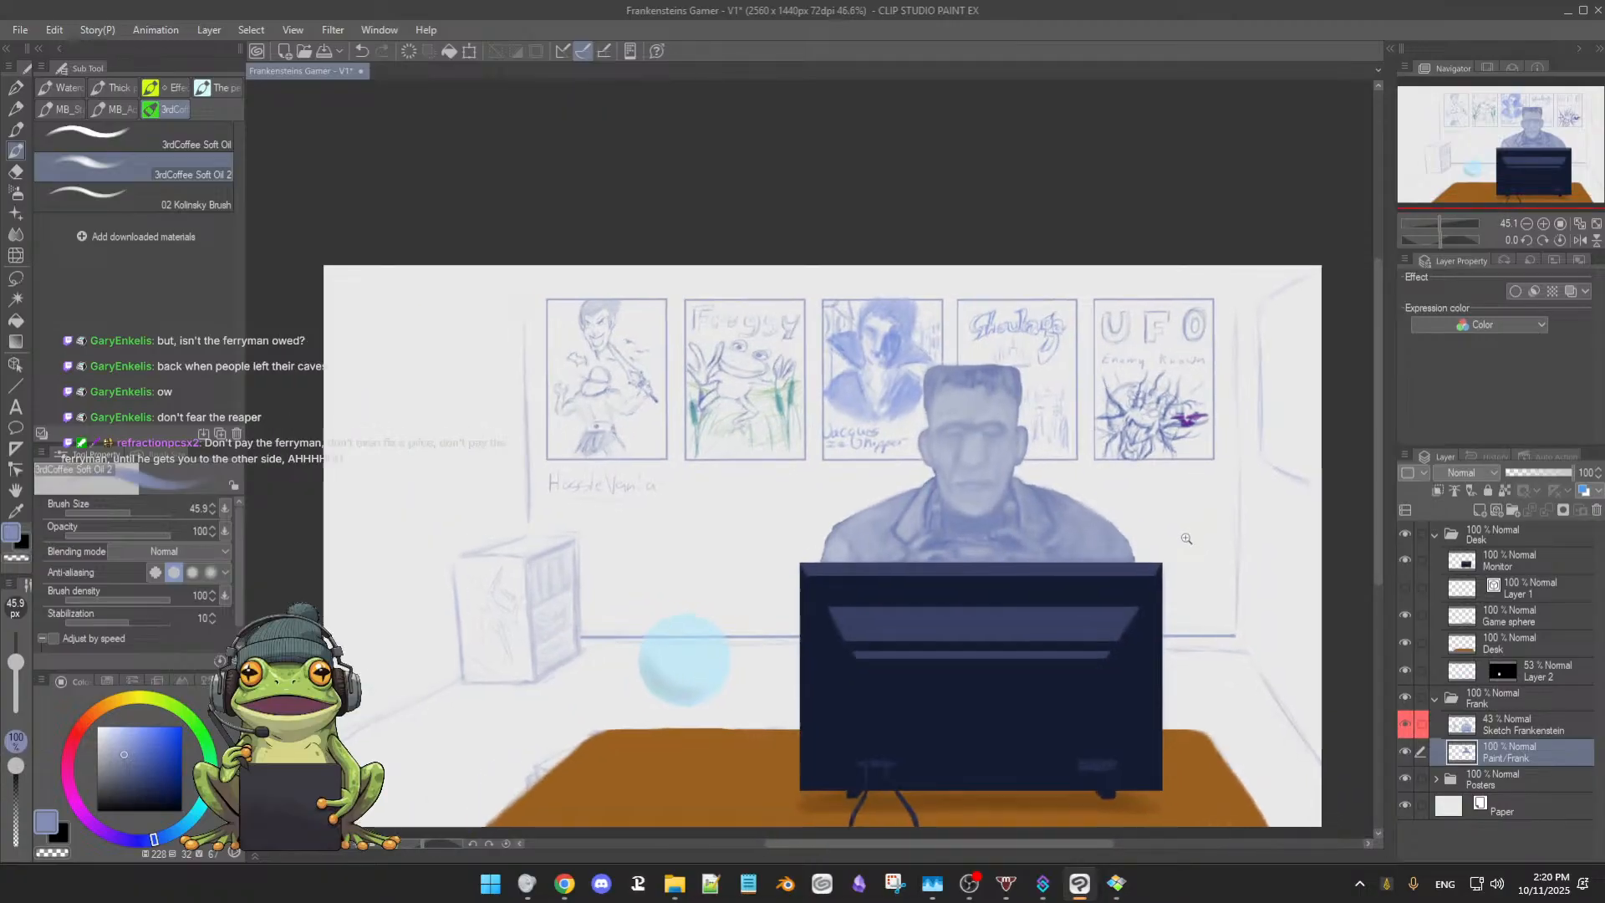
scroll(1186, 538, down, 1)
drag(1186, 538, 1175, 514)
scroll(1177, 519, down, 3)
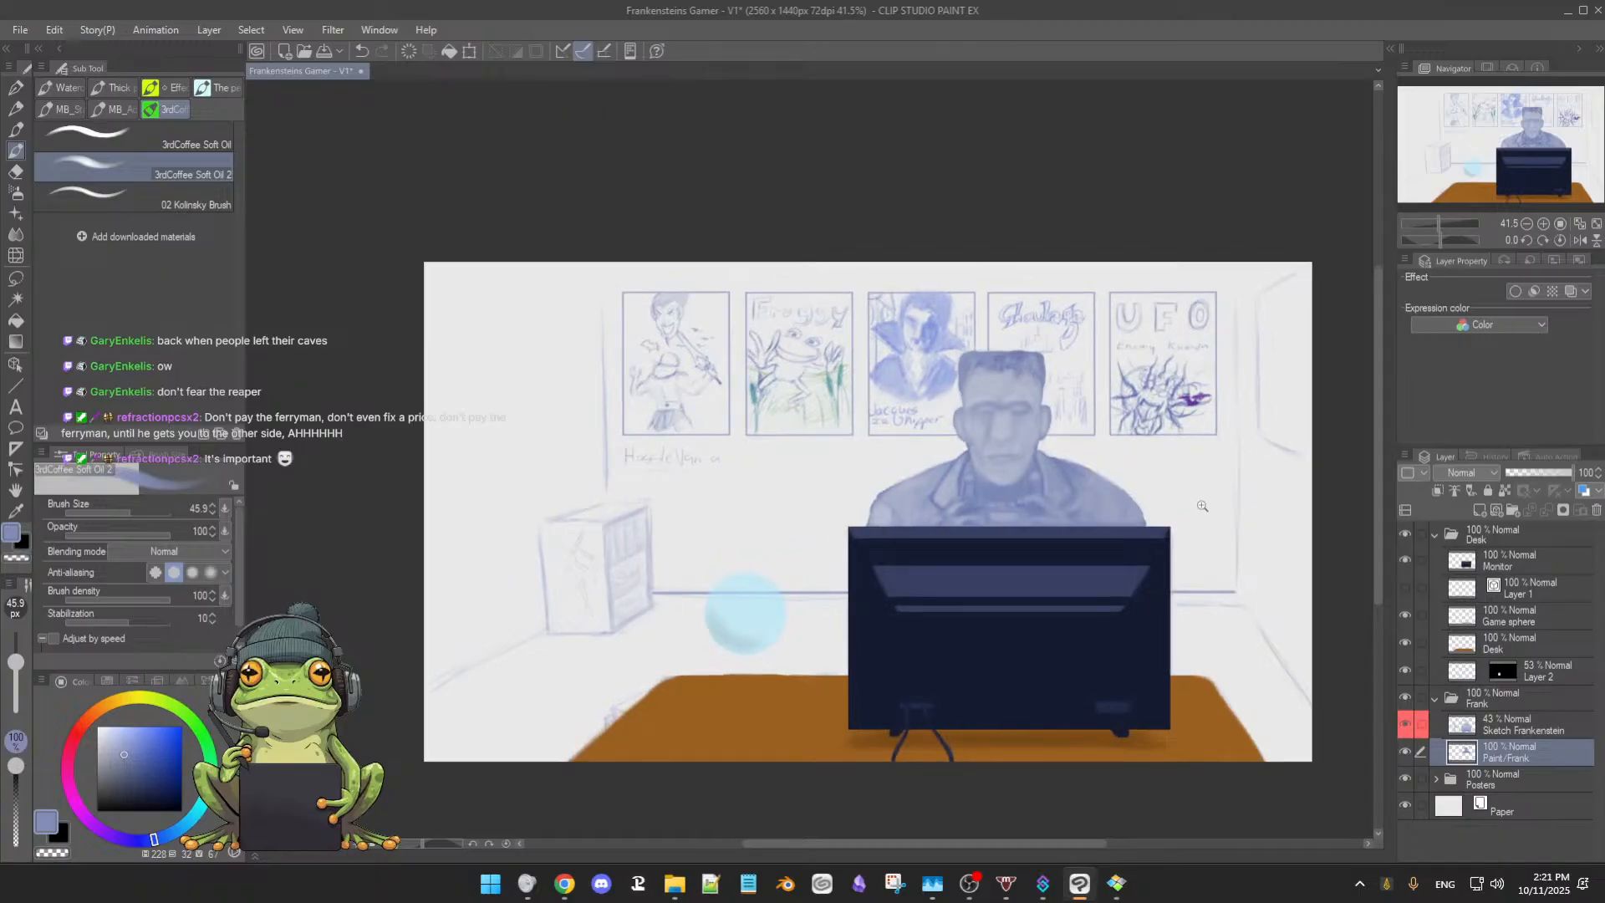
scroll(1202, 506, up, 2)
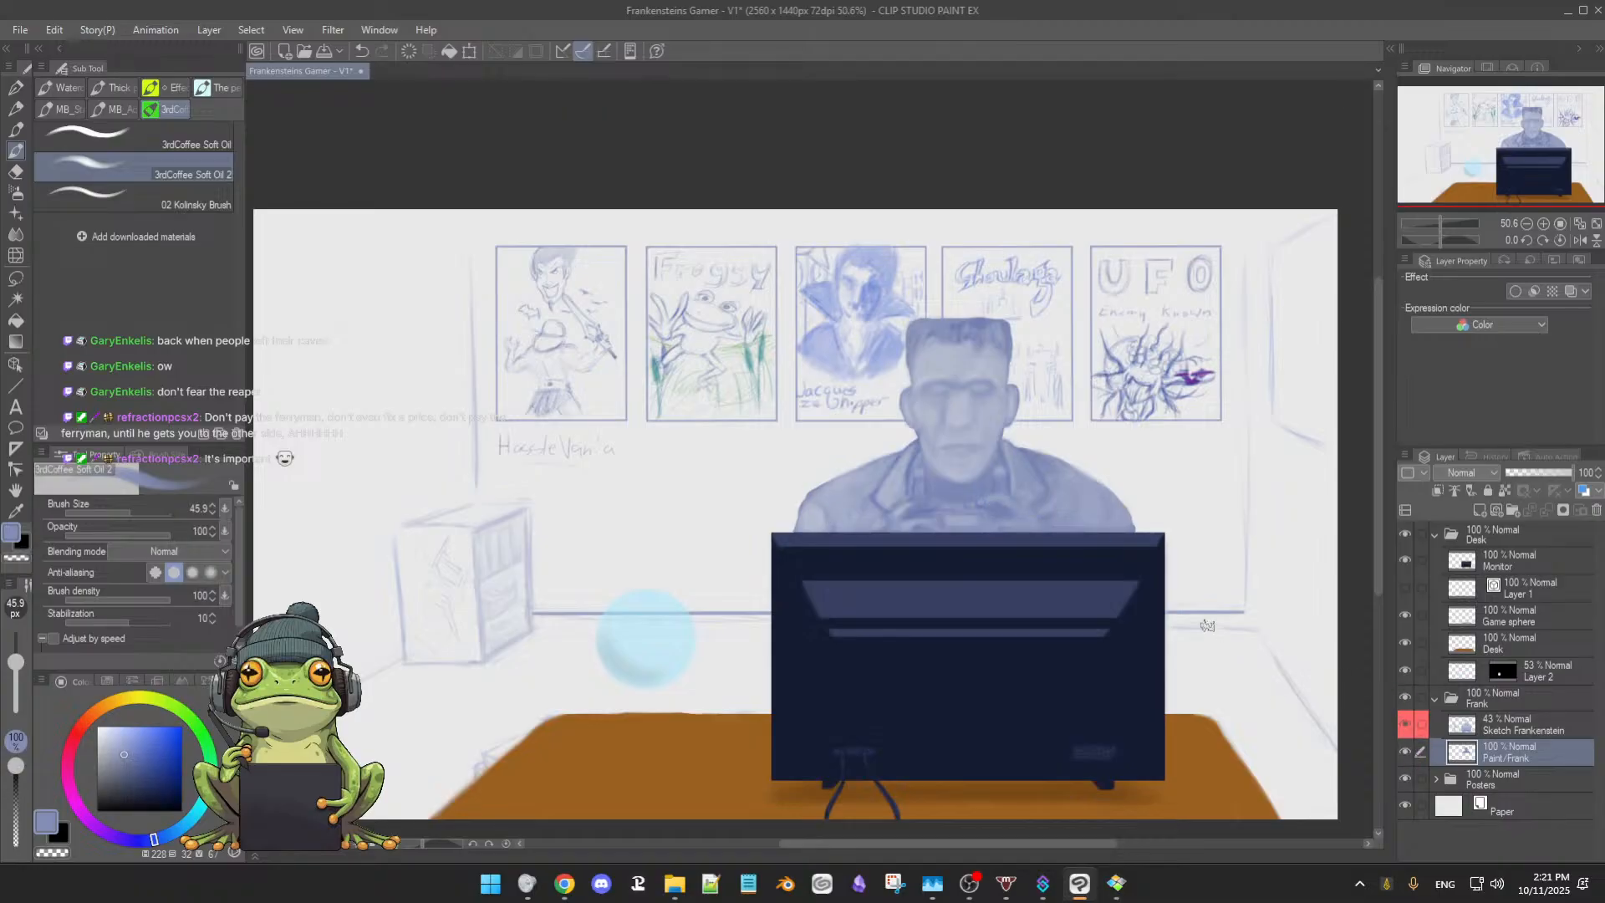
scroll(1034, 510, up, 4)
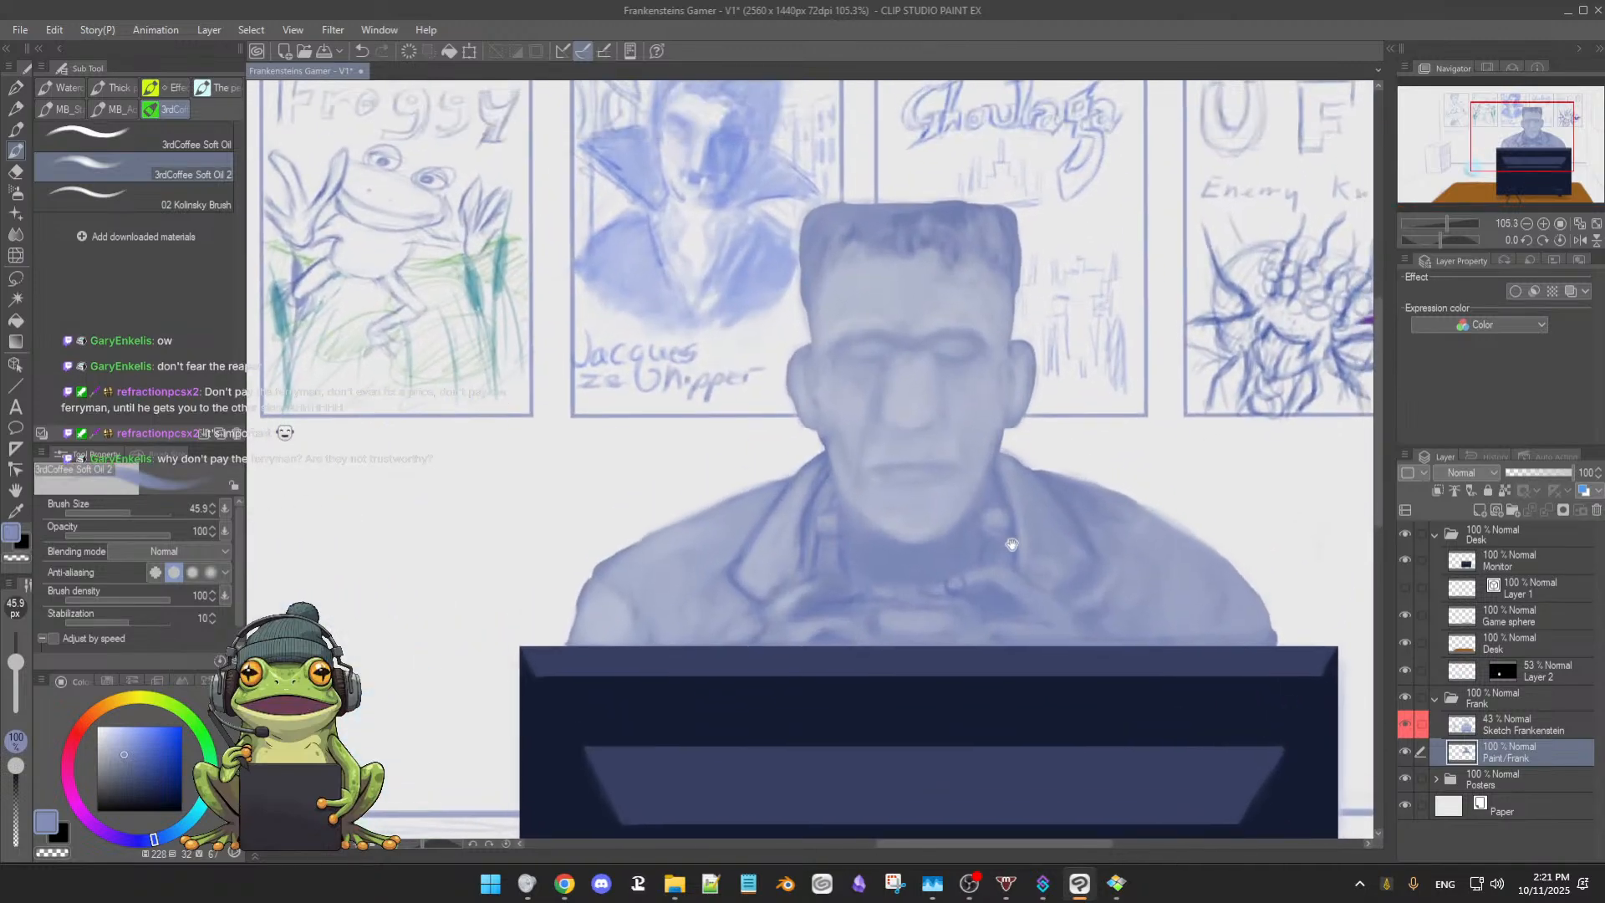
drag(1011, 544, 1040, 530)
scroll(1040, 531, down, 3)
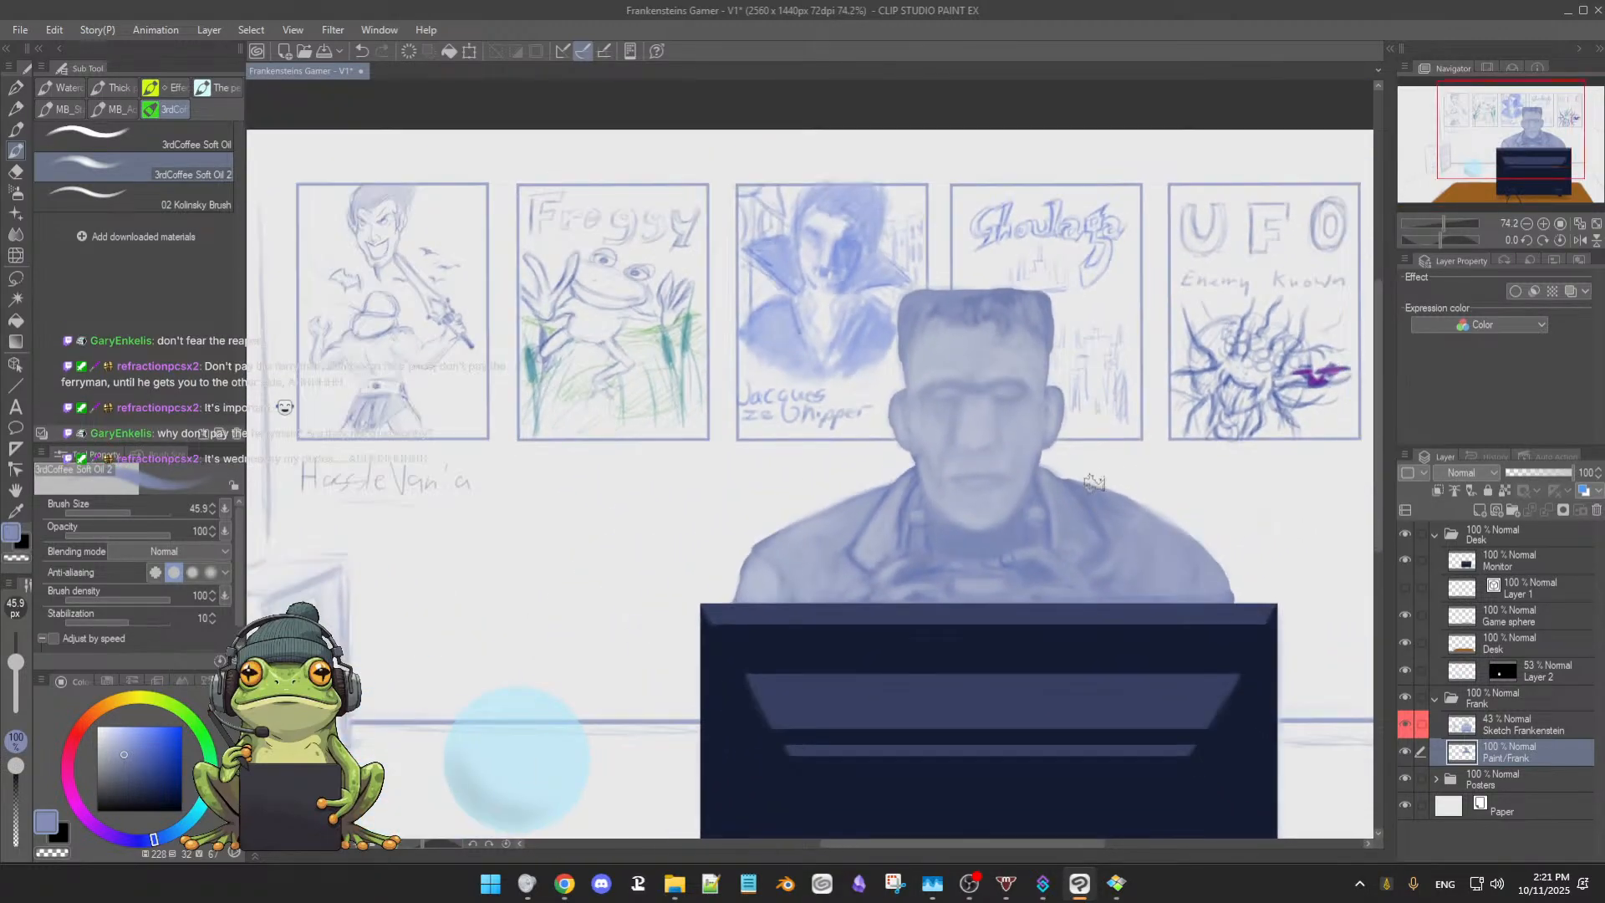
Compare the Frankenstein figure with and without the Paint/Frank and Sketch Frankenstein layers, leaving both layers shown
click(1405, 751)
click(1405, 752)
click(1405, 725)
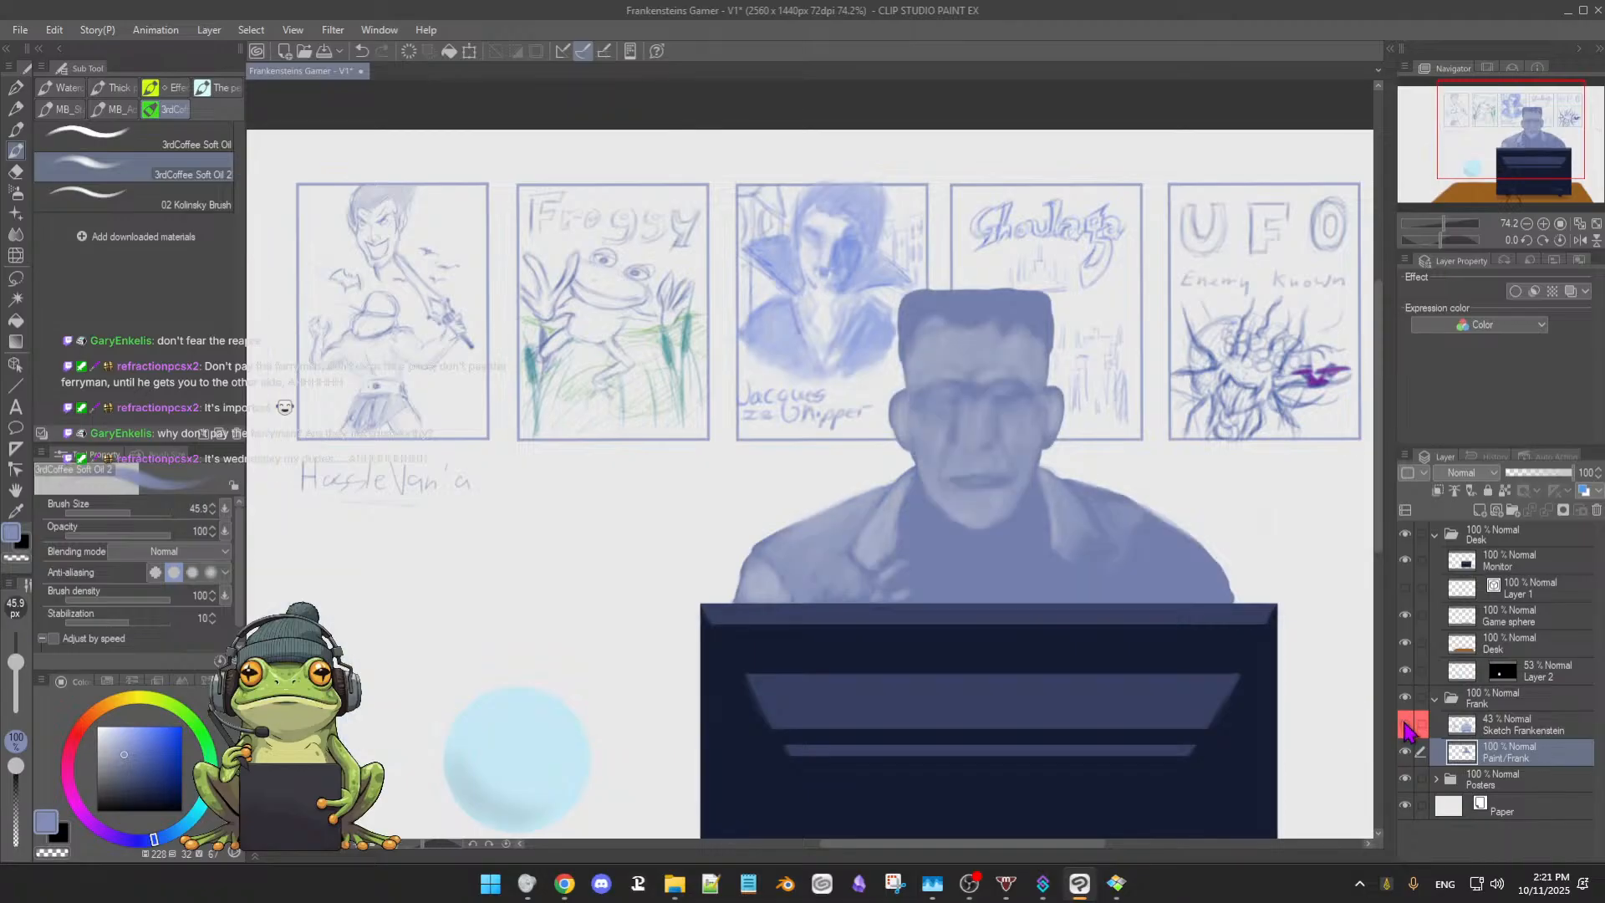
click(1404, 725)
click(1404, 724)
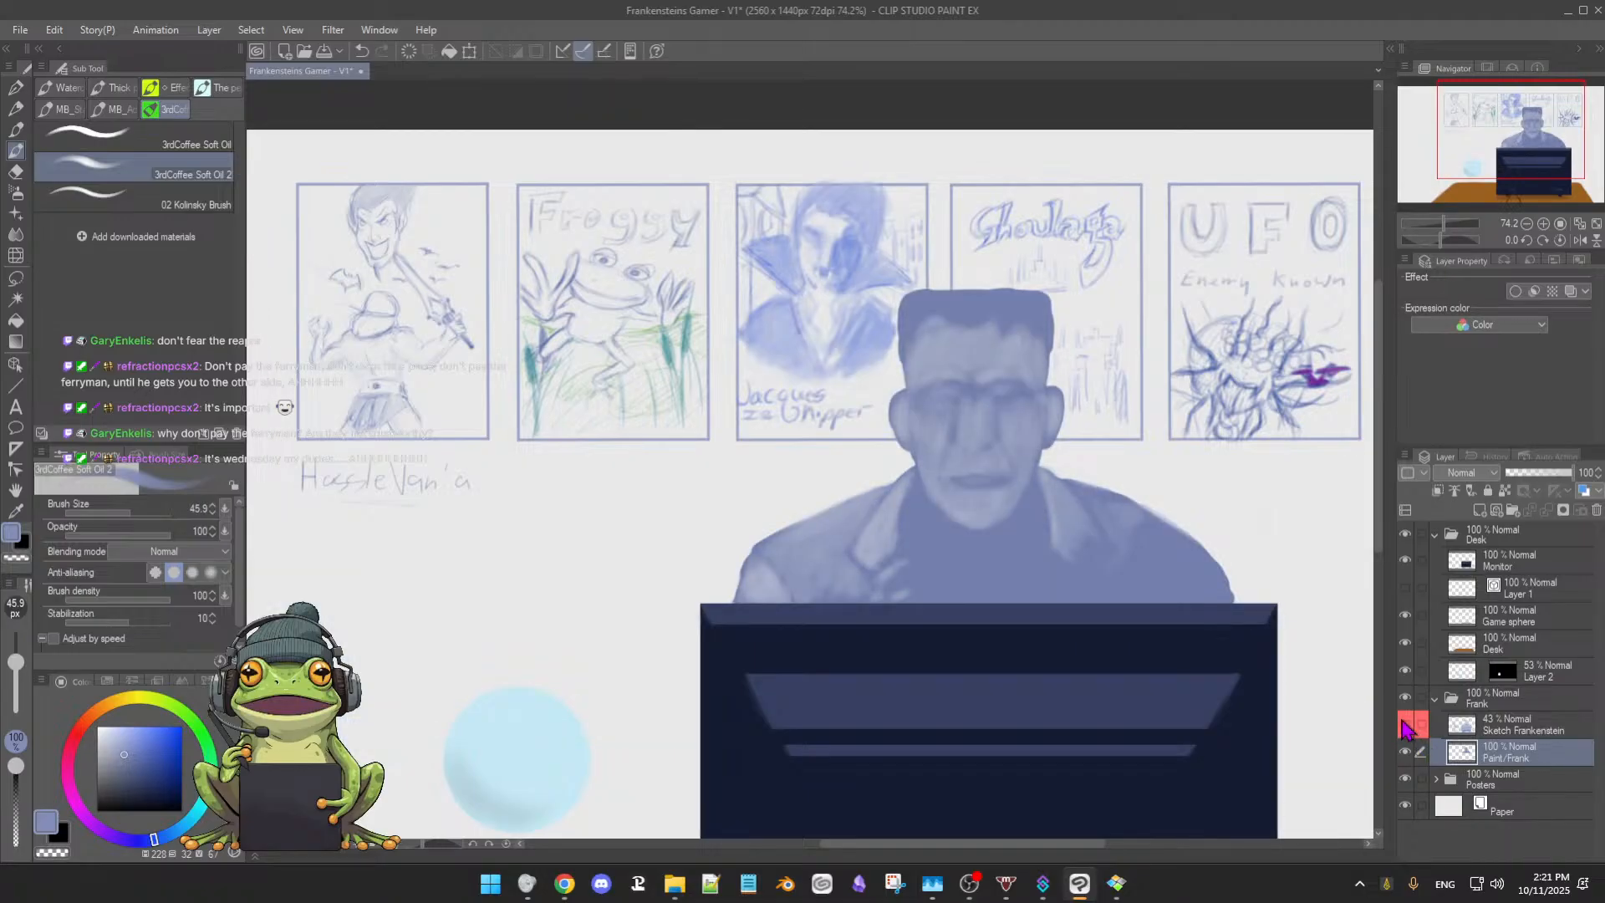
click(1405, 725)
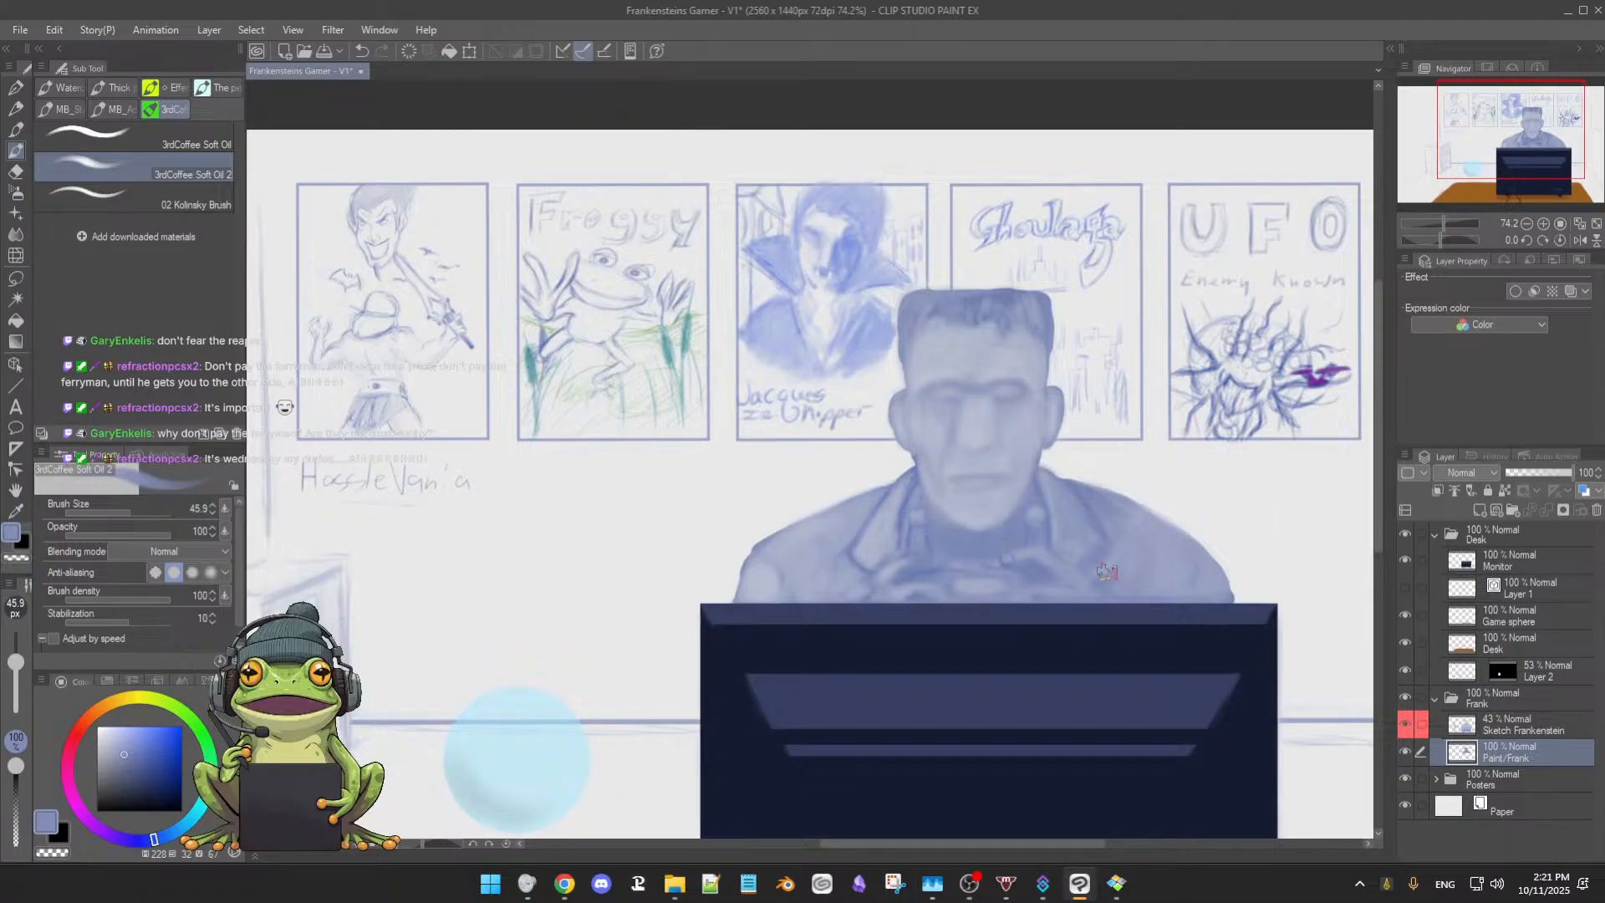
click(1405, 755)
click(1405, 755)
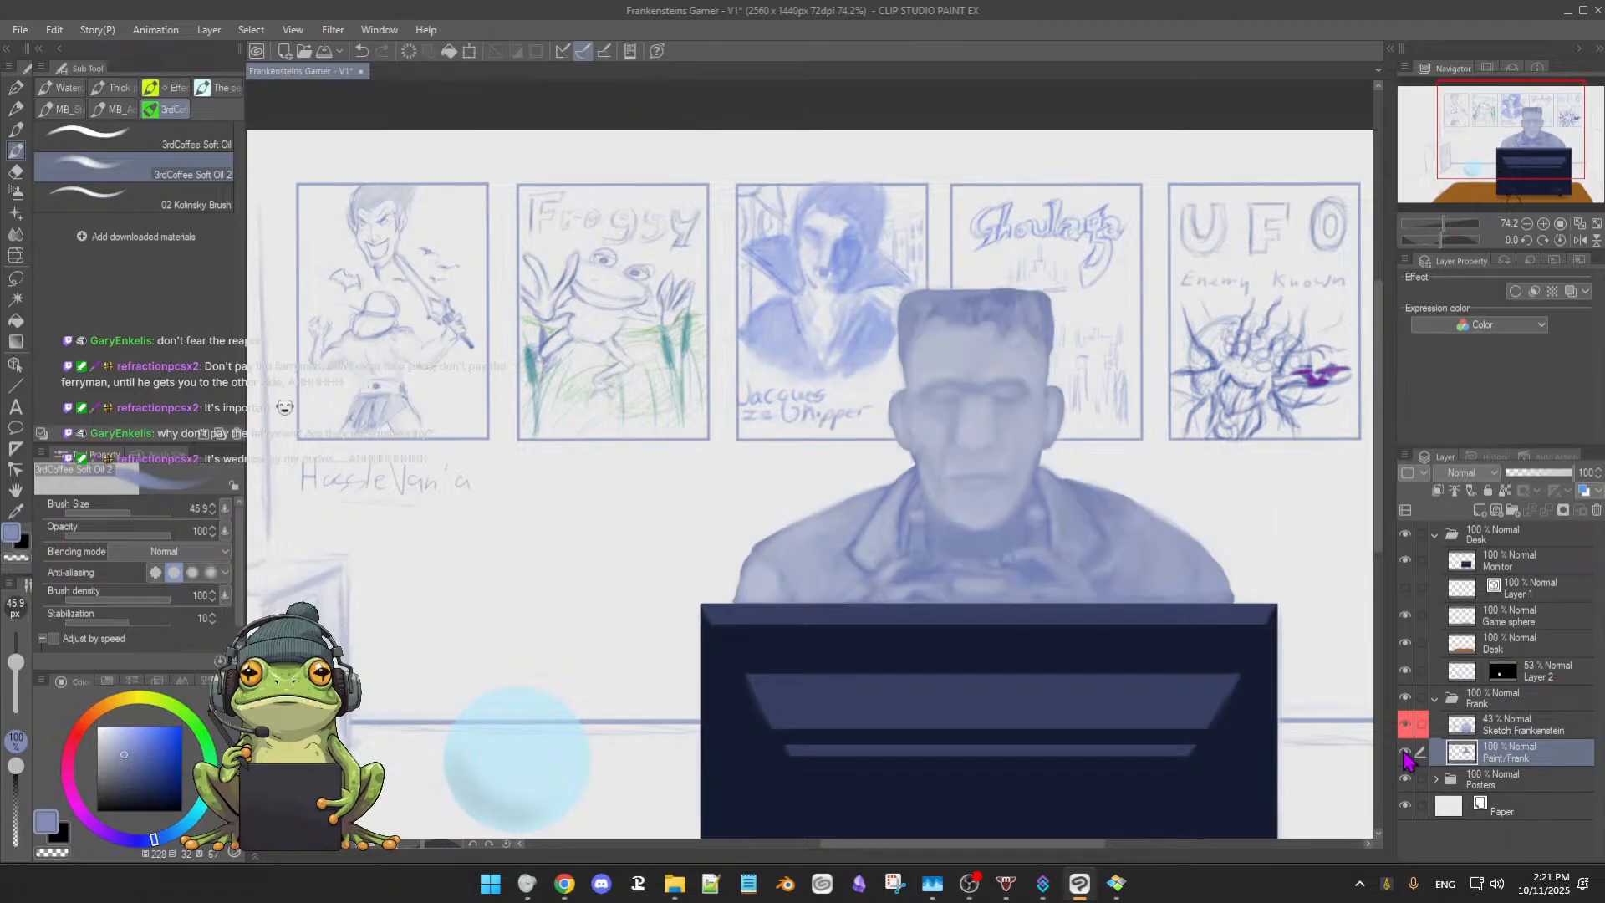
click(1407, 726)
click(1407, 727)
click(1407, 731)
click(1406, 731)
click(1407, 730)
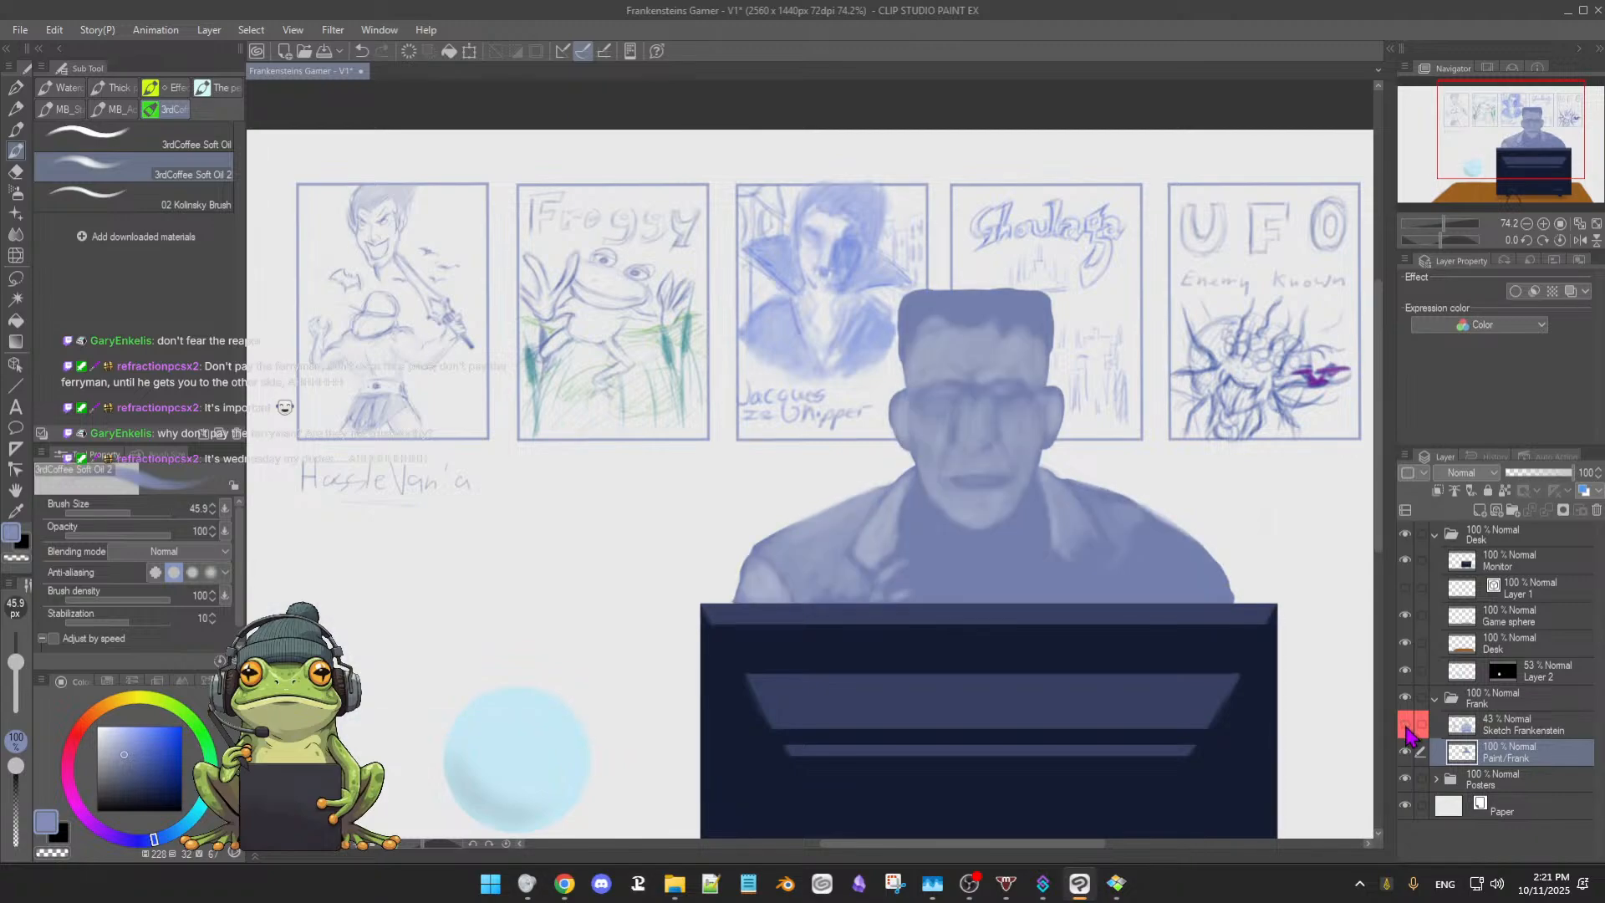
click(1406, 731)
click(1407, 728)
click(1406, 729)
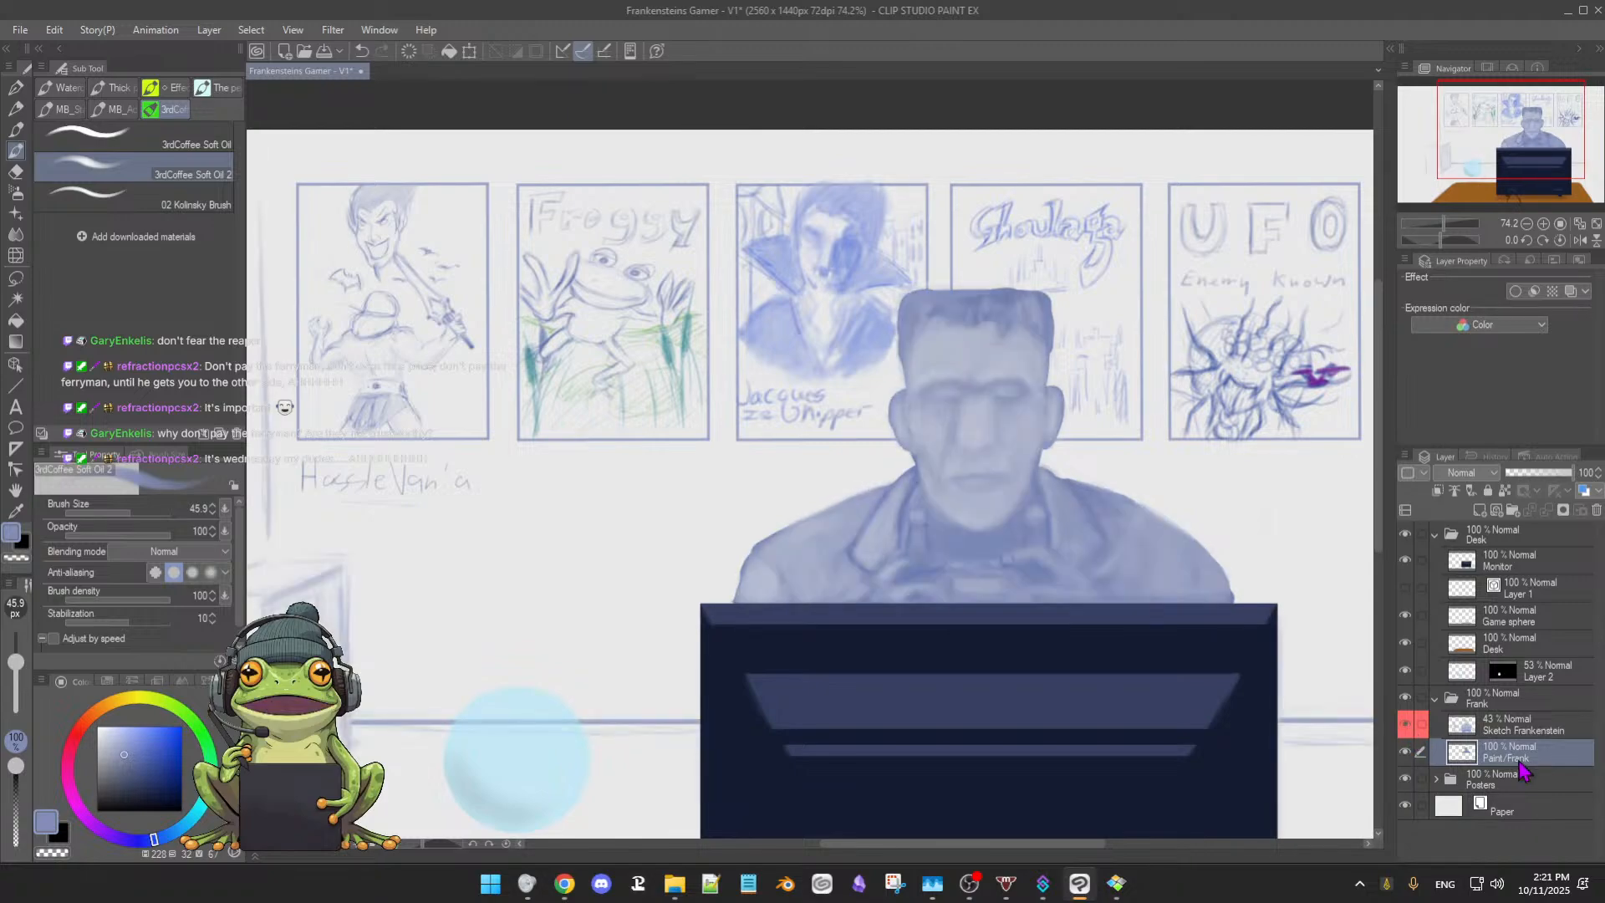
Save the painting and refine the coat collar and neck bolt on the picture's left with sampled blue tones, reducing the brush to 29.6
key(ctrl+s)
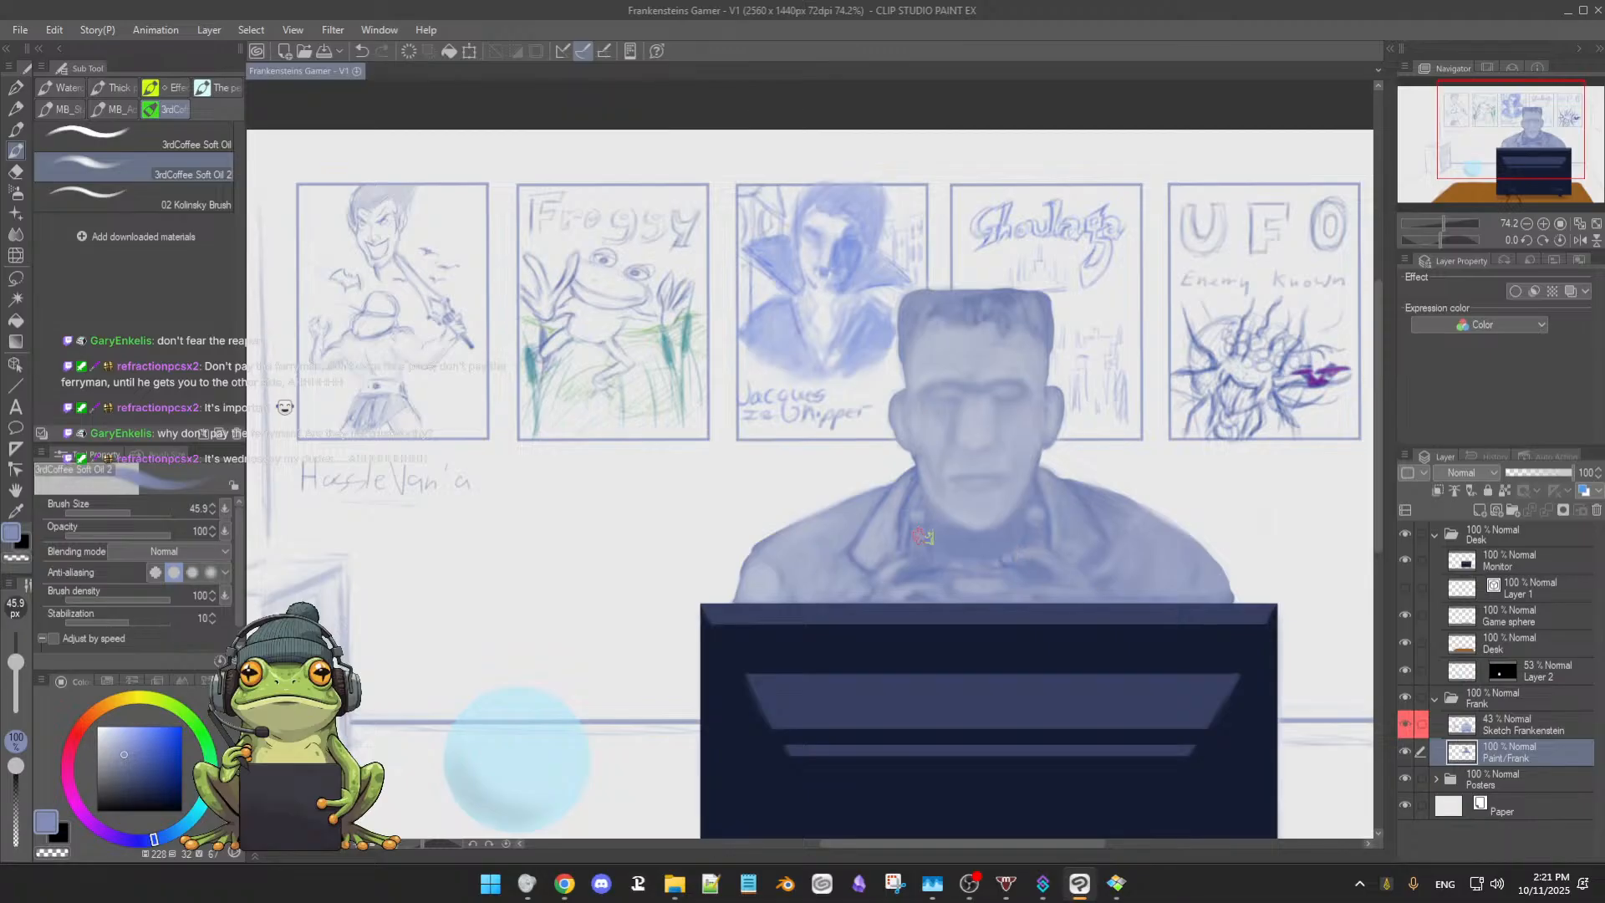
drag(926, 538, 928, 557)
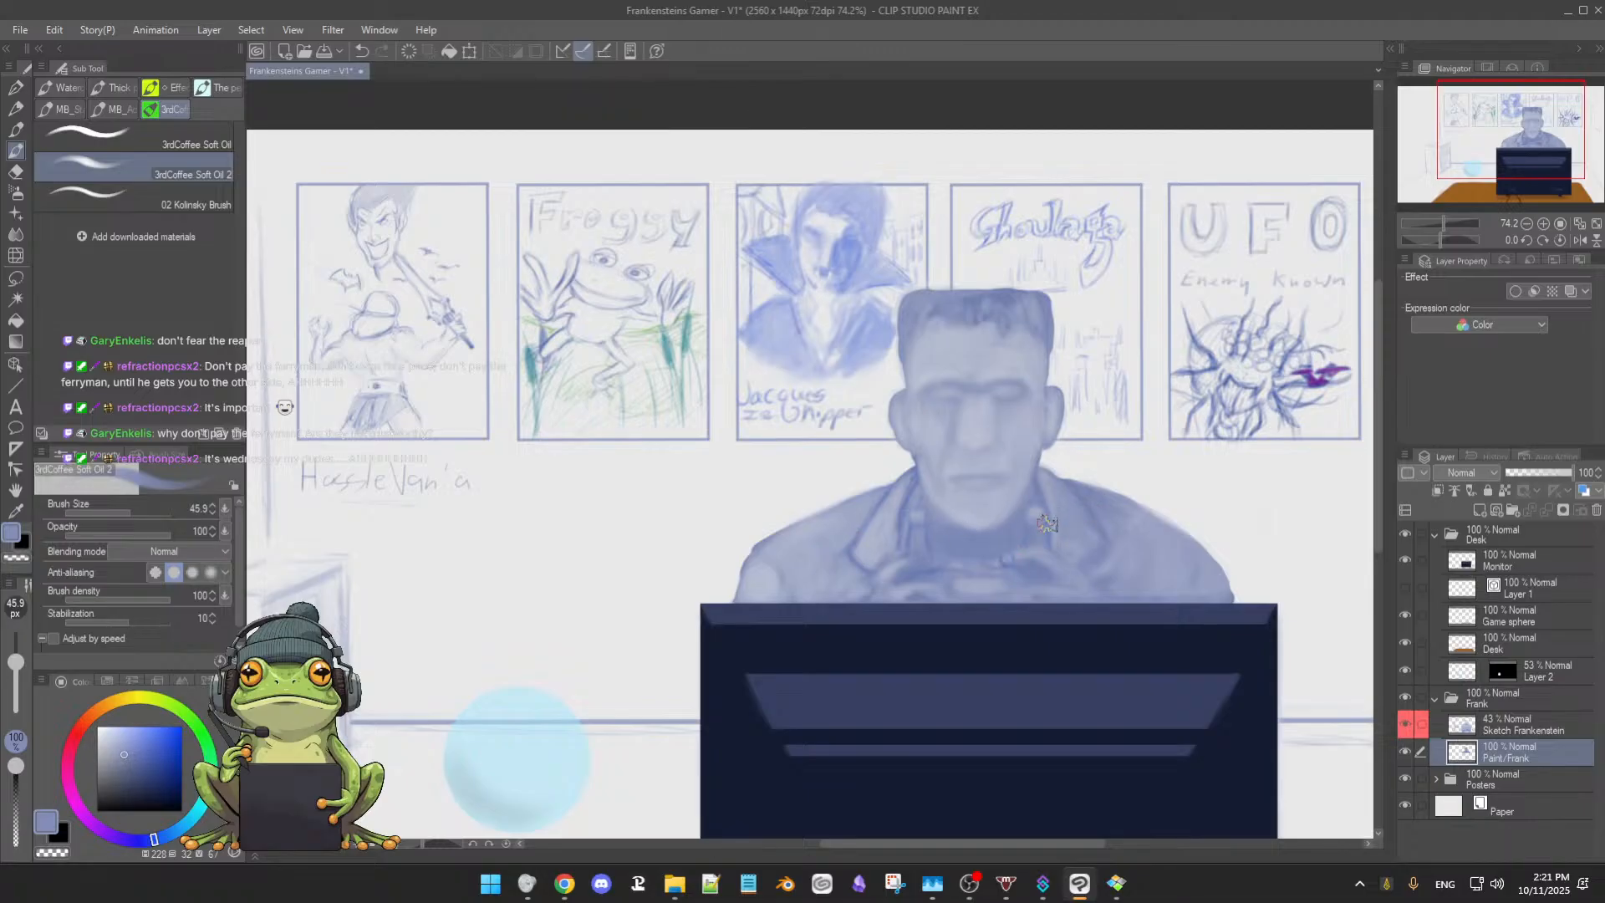
ctrl+alt+drag(1033, 516, 1035, 514)
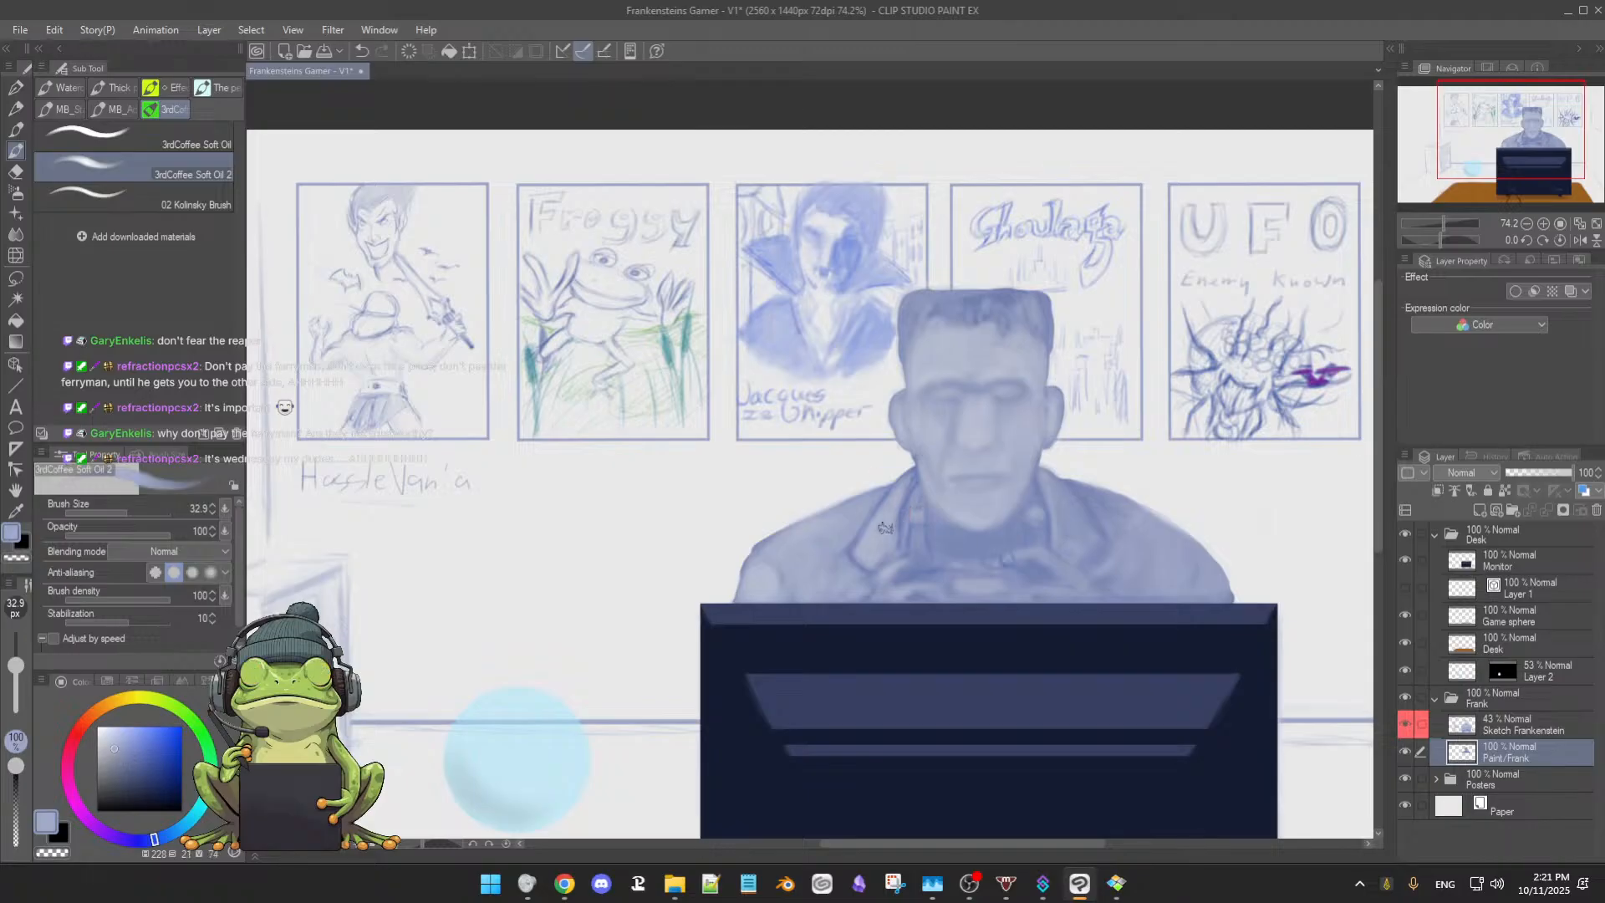
alt+click(907, 521)
ctrl+alt+drag(924, 522, 921, 517)
alt+click(907, 512)
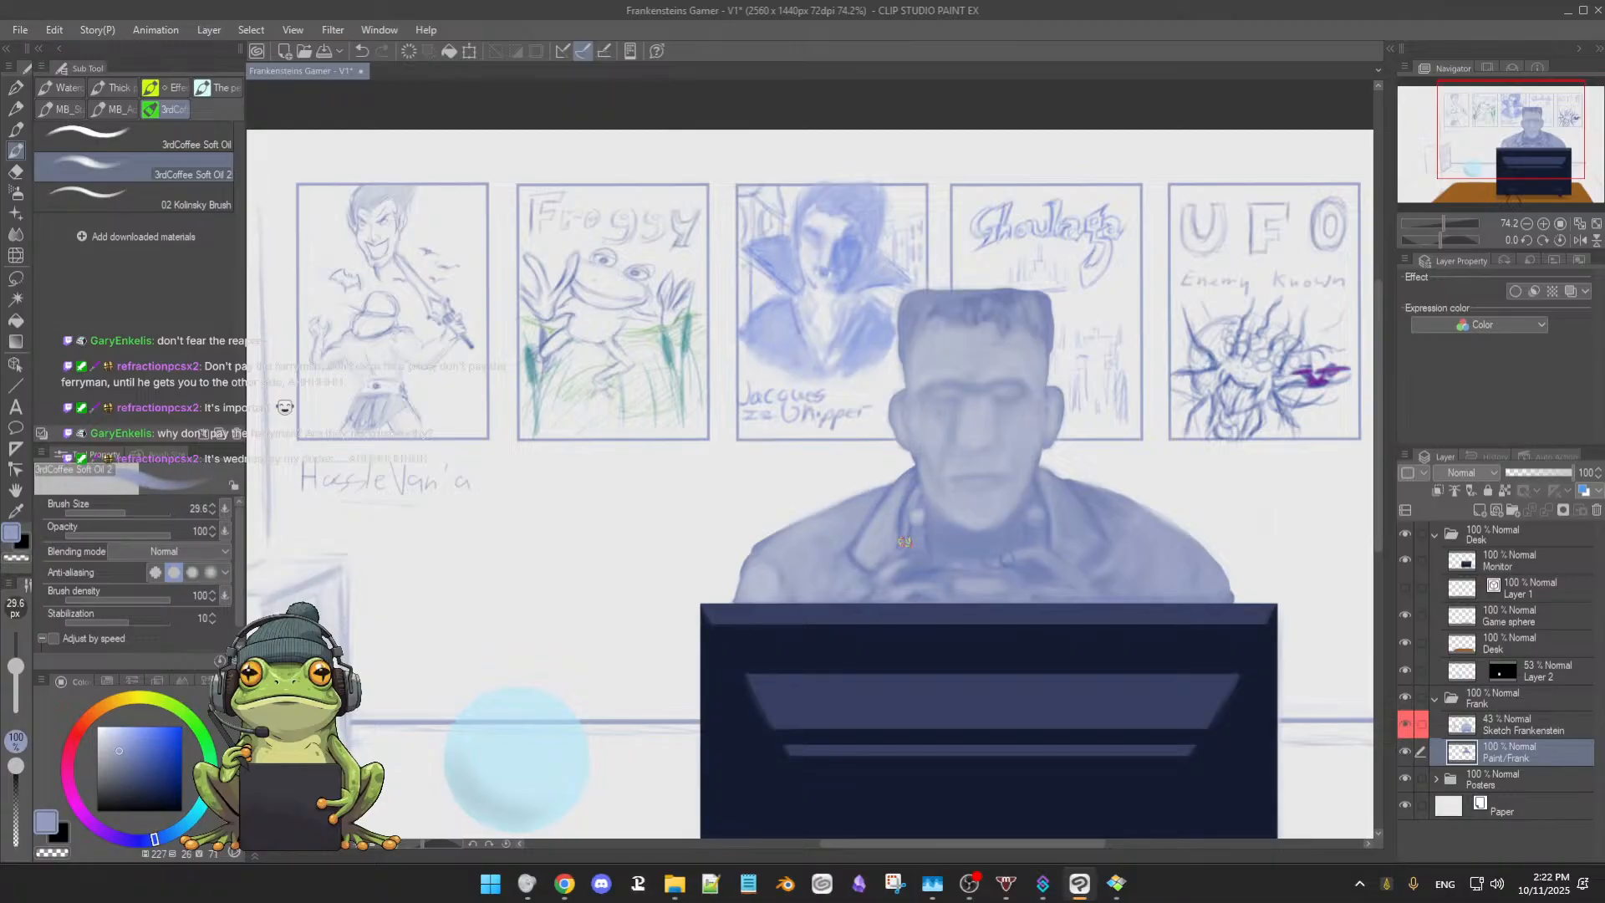
alt+click(918, 539)
alt+click(921, 500)
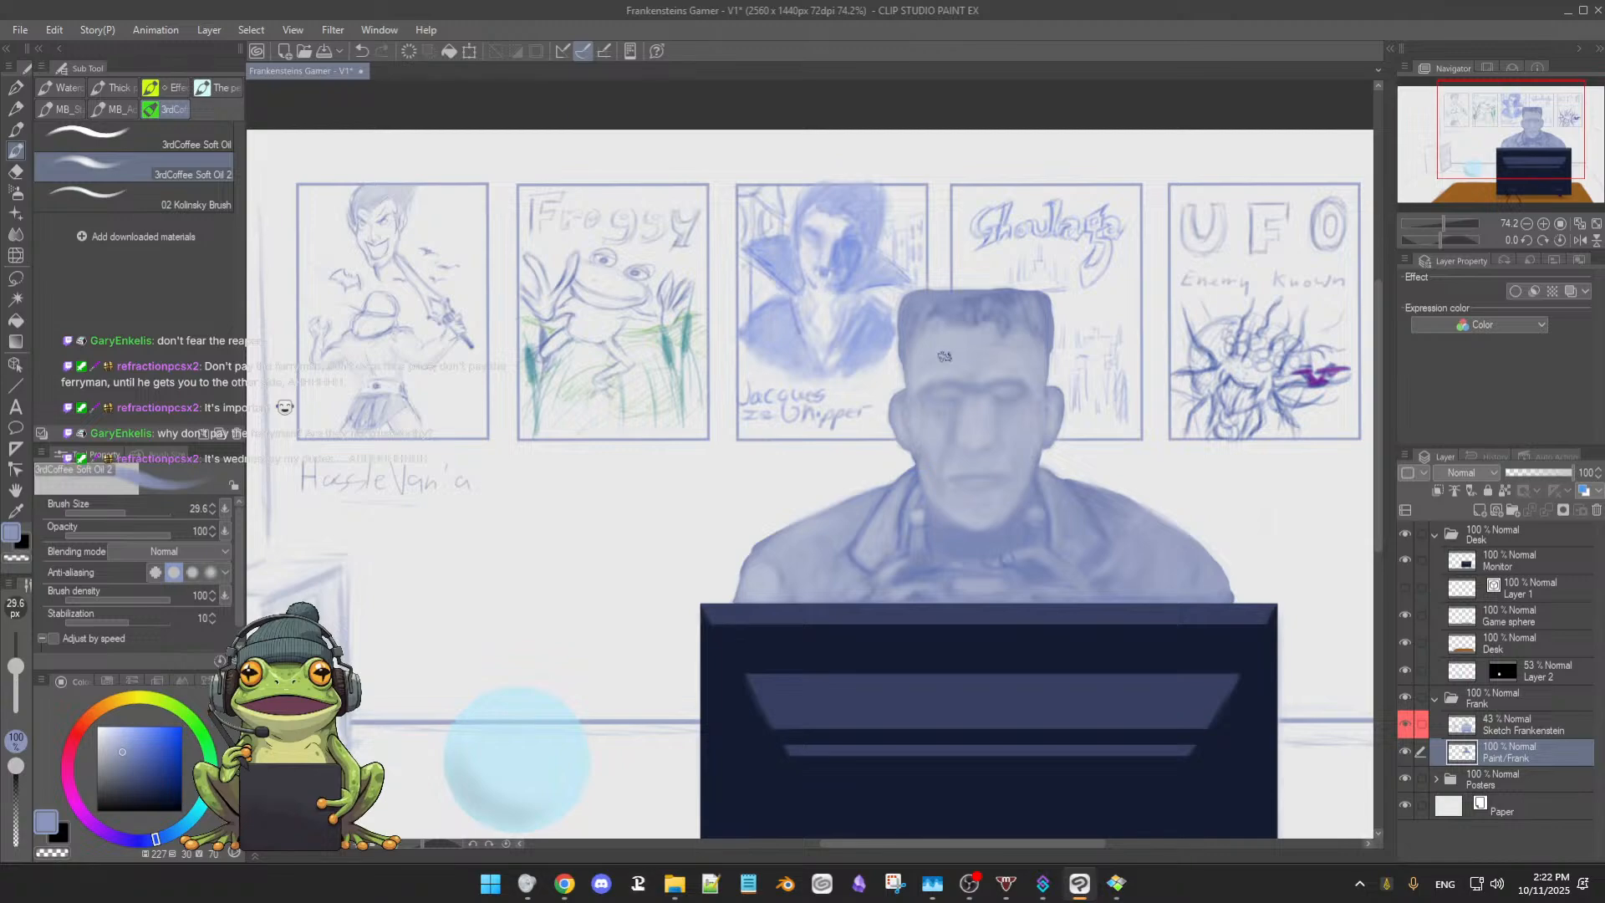
alt+click(895, 505)
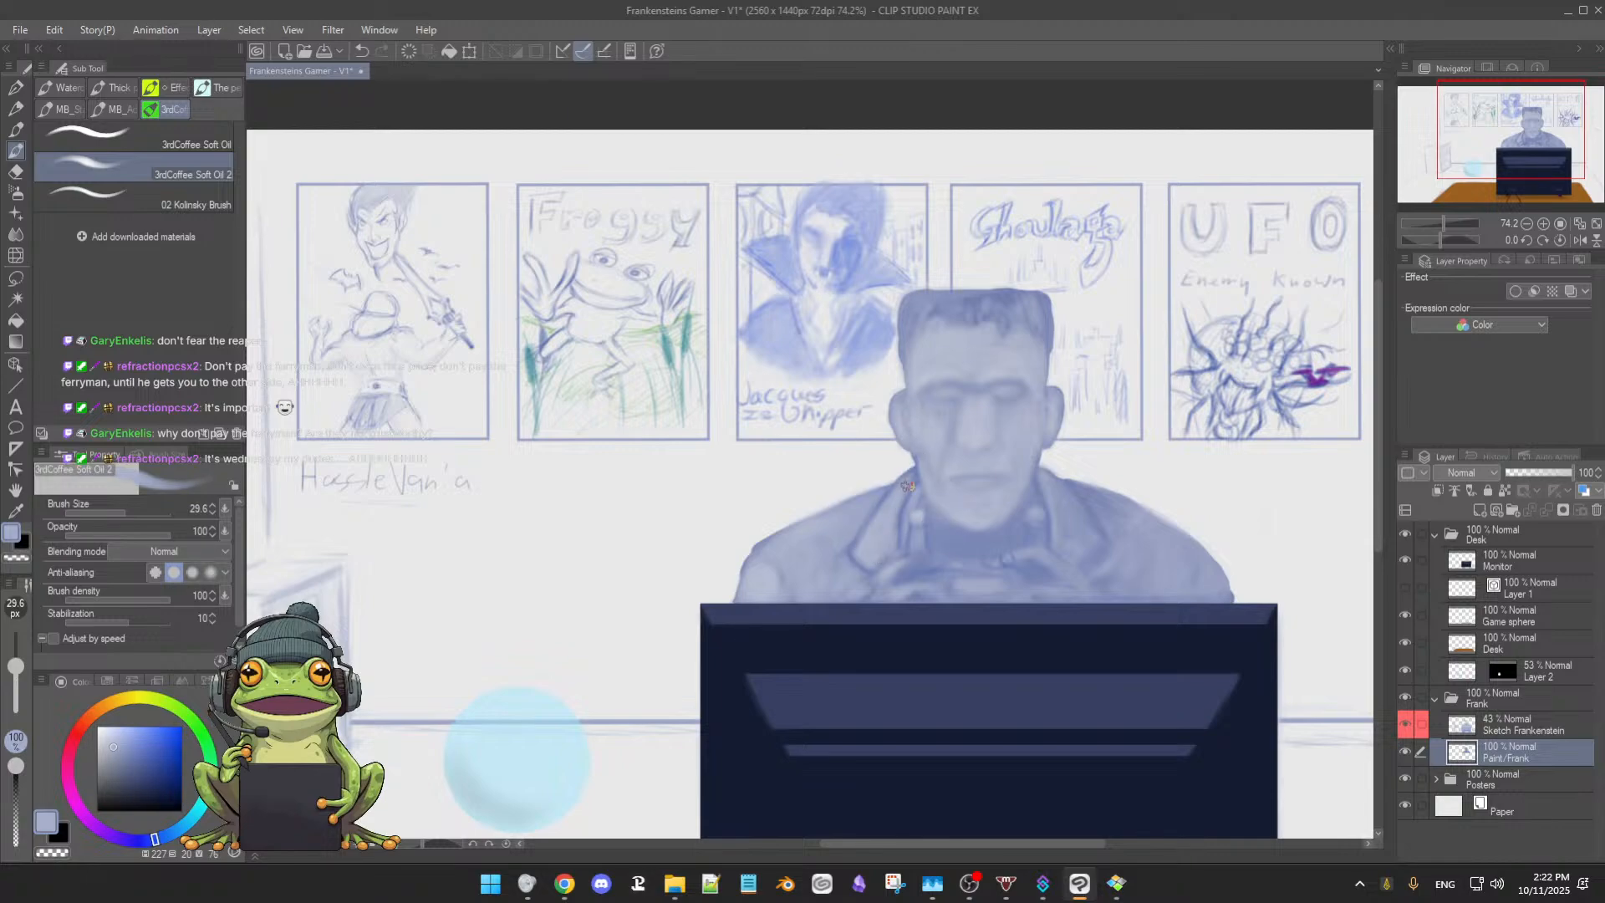
Shape the fingers of the picture's left hand above the monitor with sampled blue tones and dark navy accents
alt+click(891, 571)
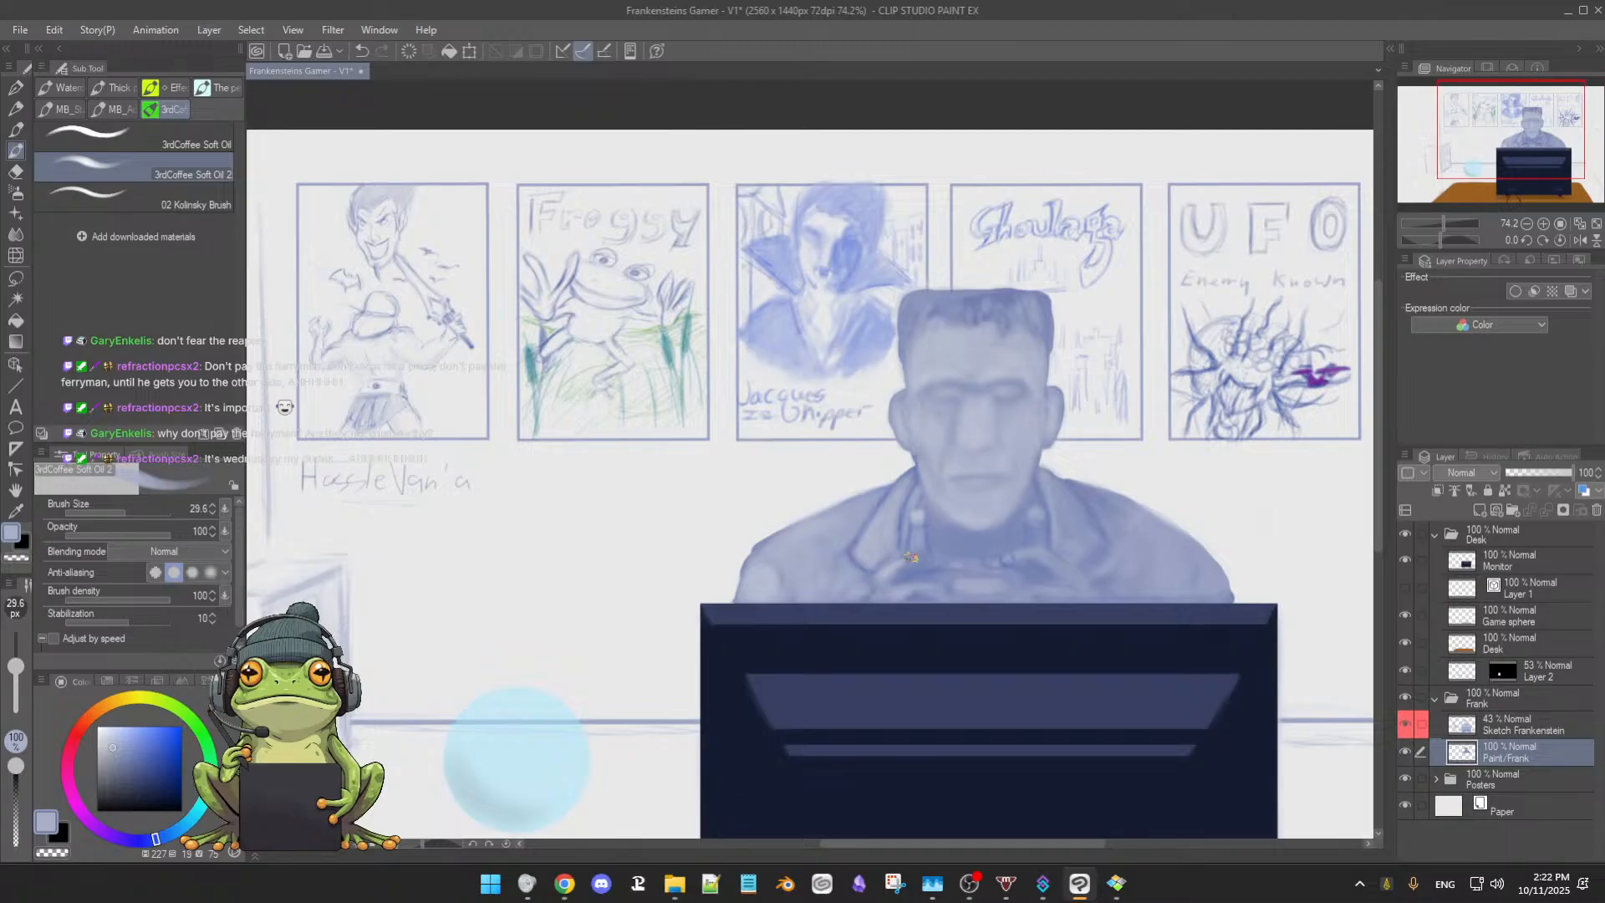
alt+click(876, 583)
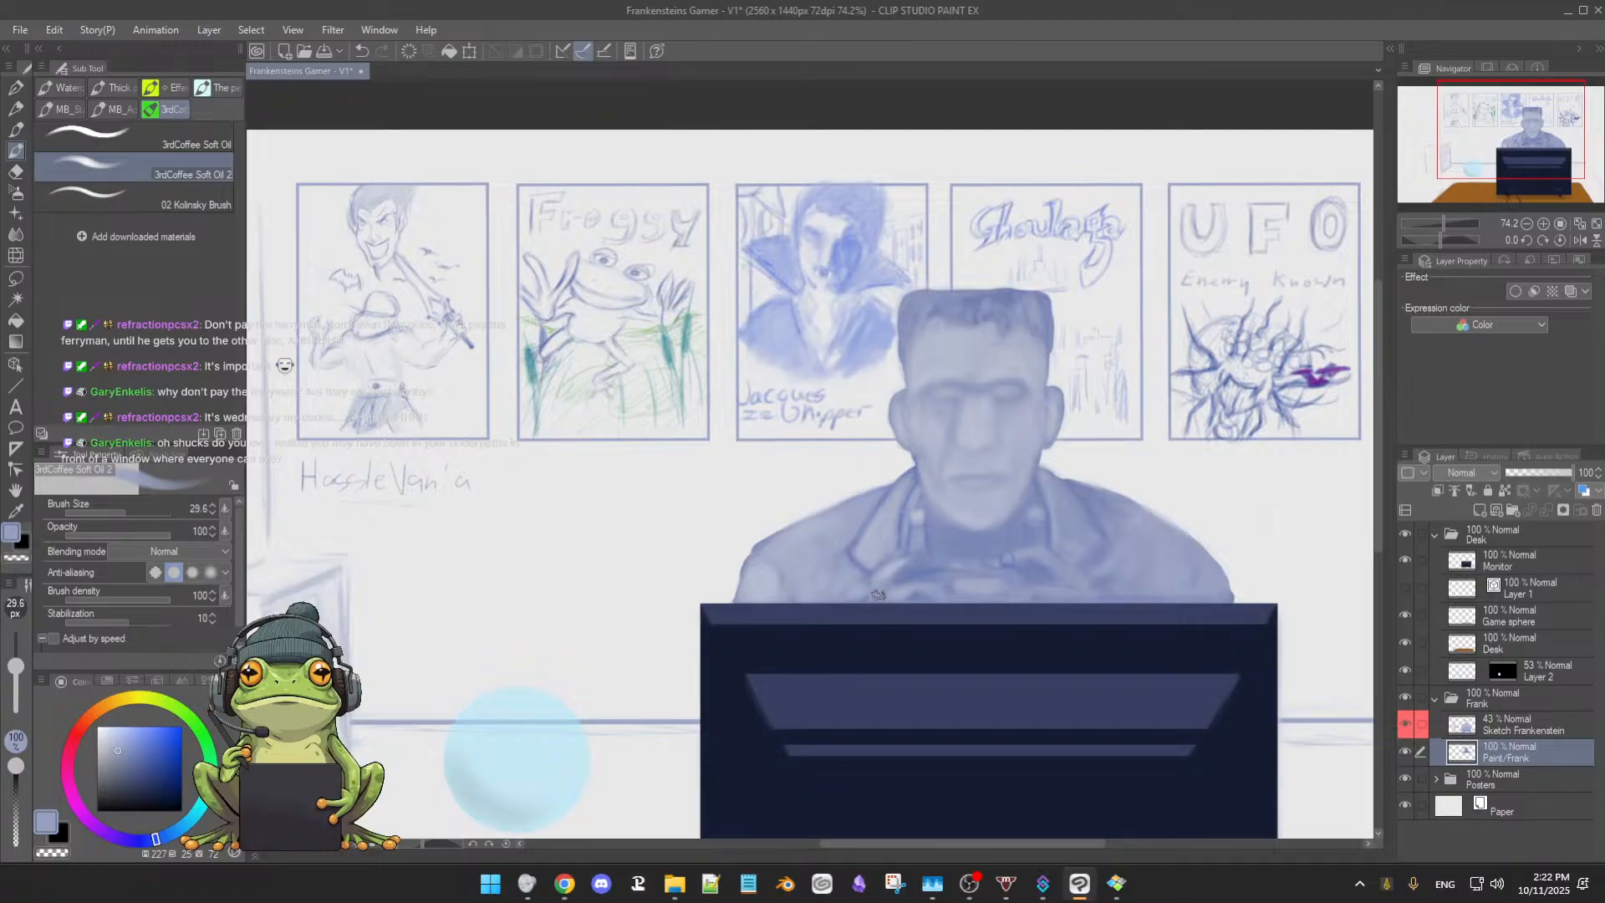
alt+click(883, 590)
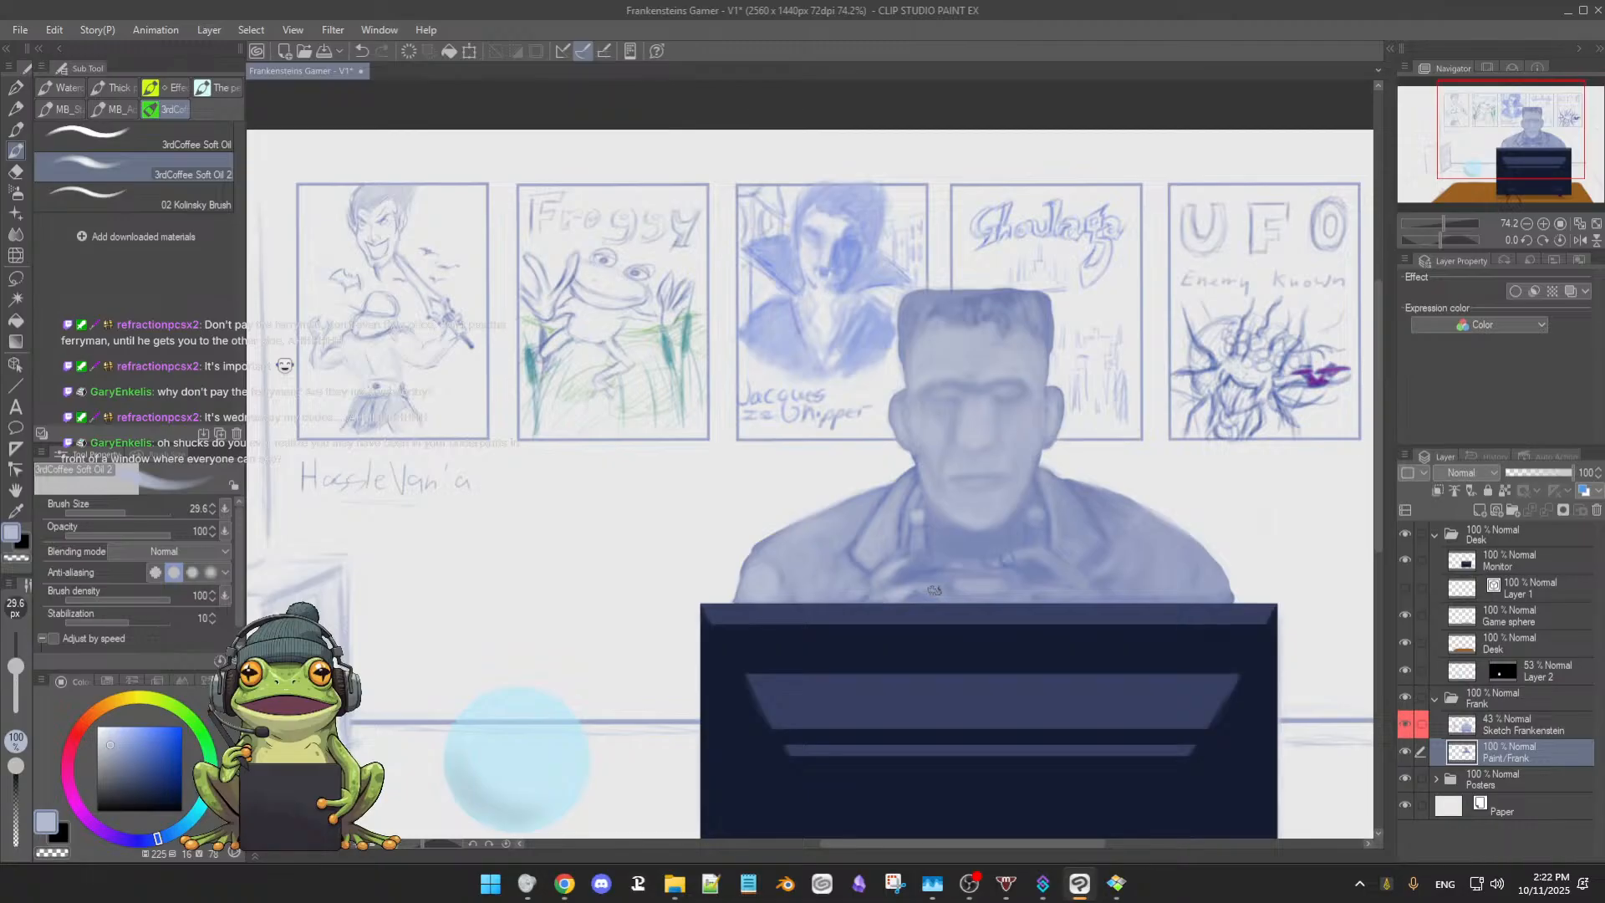
alt+click(910, 558)
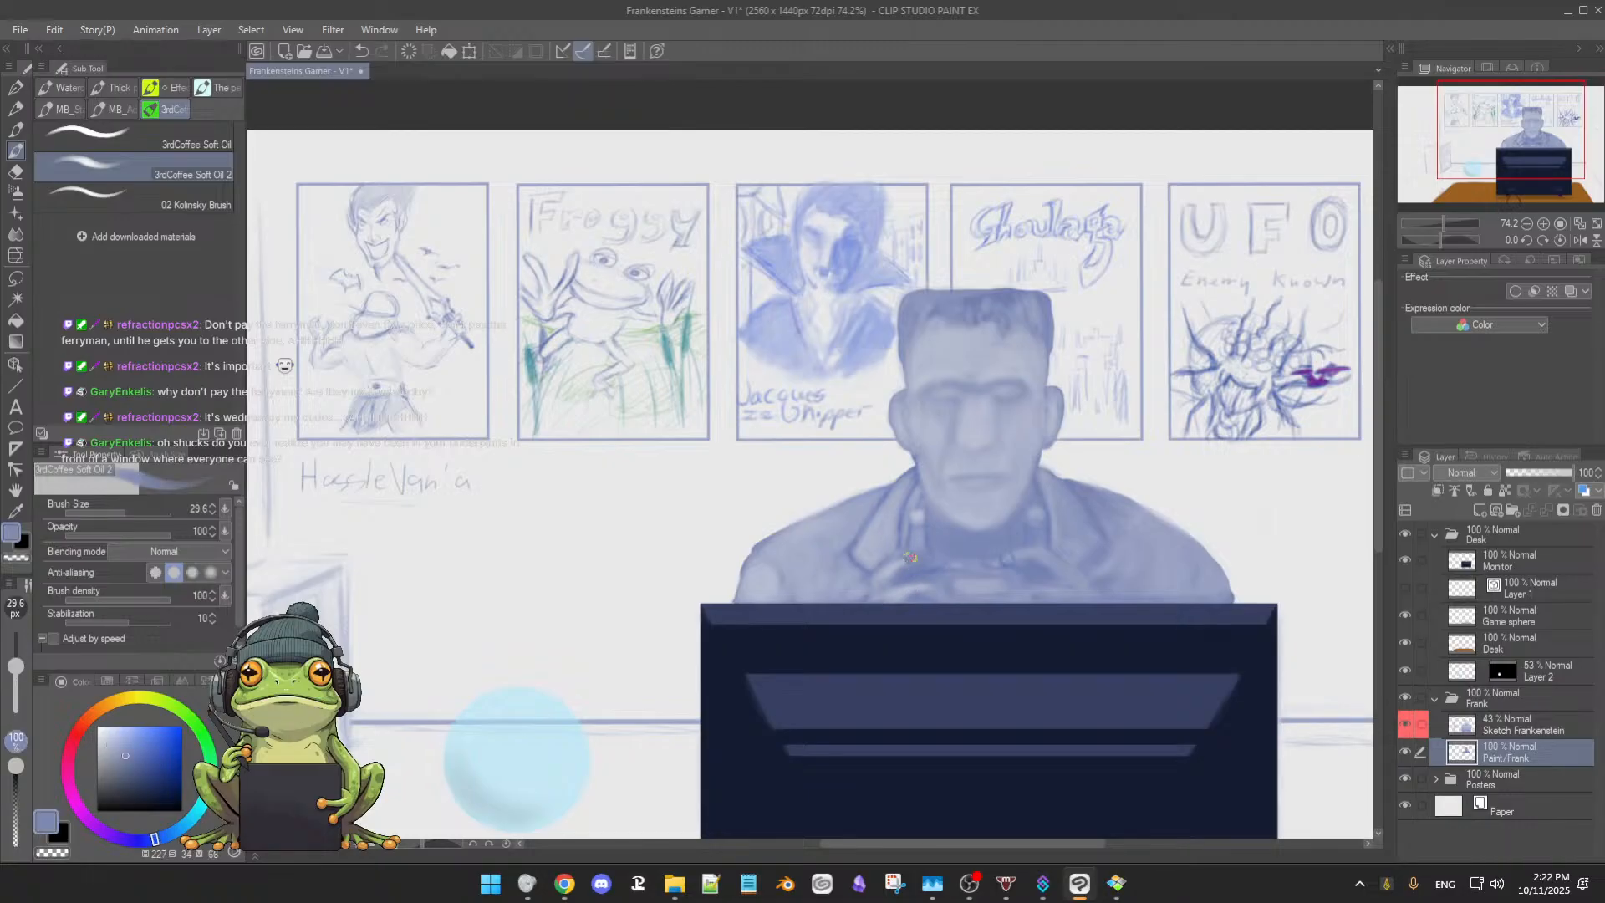
alt+click(909, 558)
alt+click(909, 560)
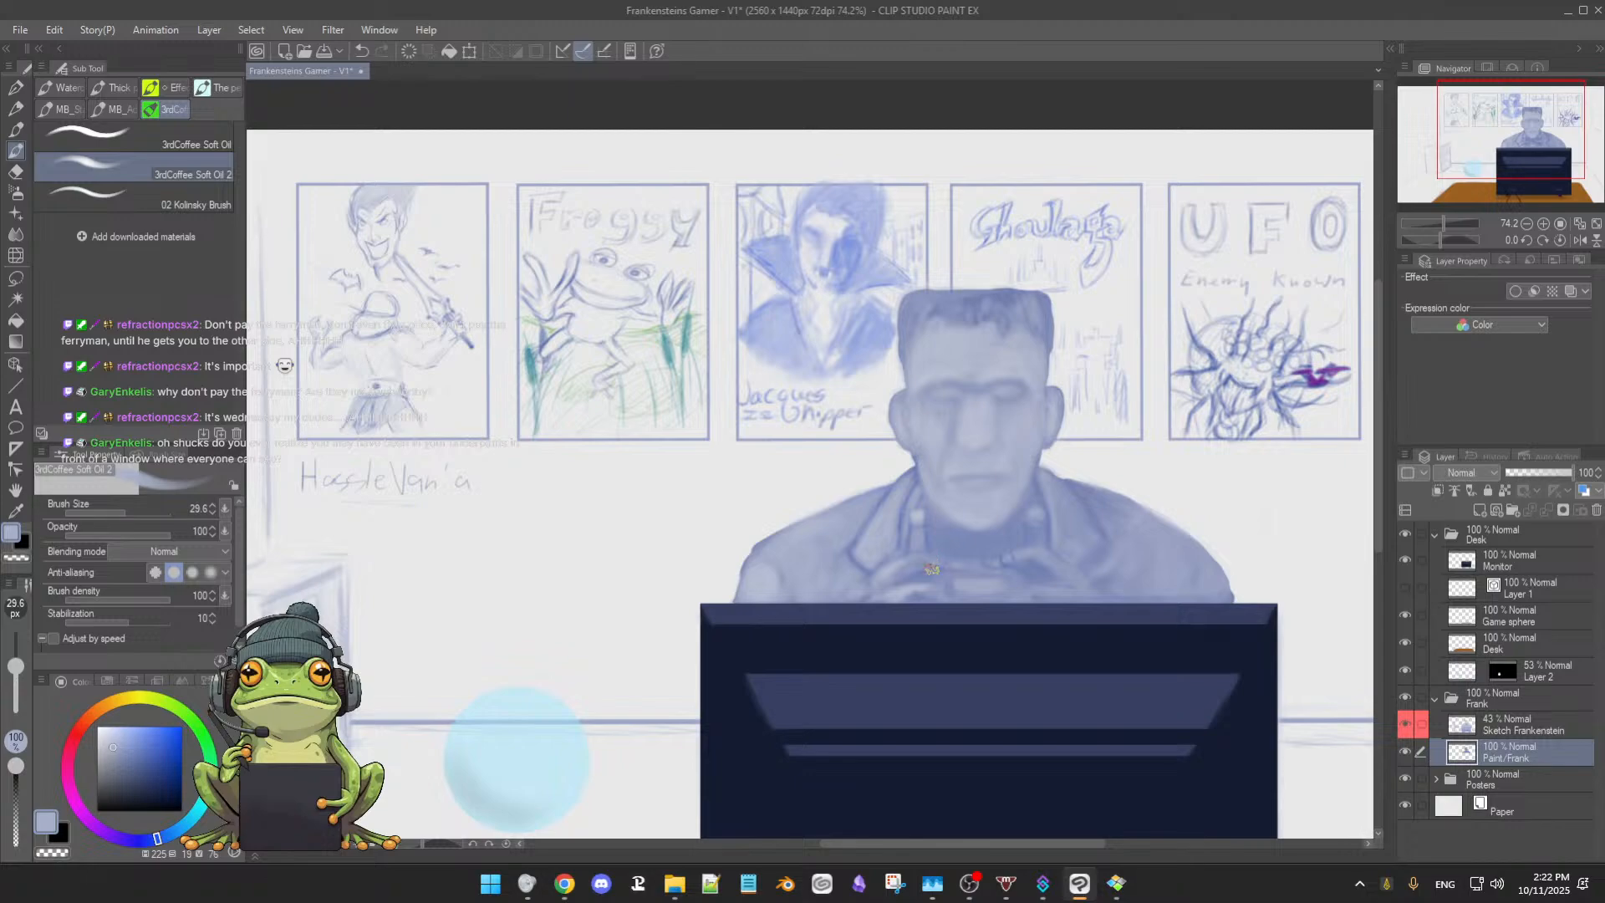
alt+click(931, 577)
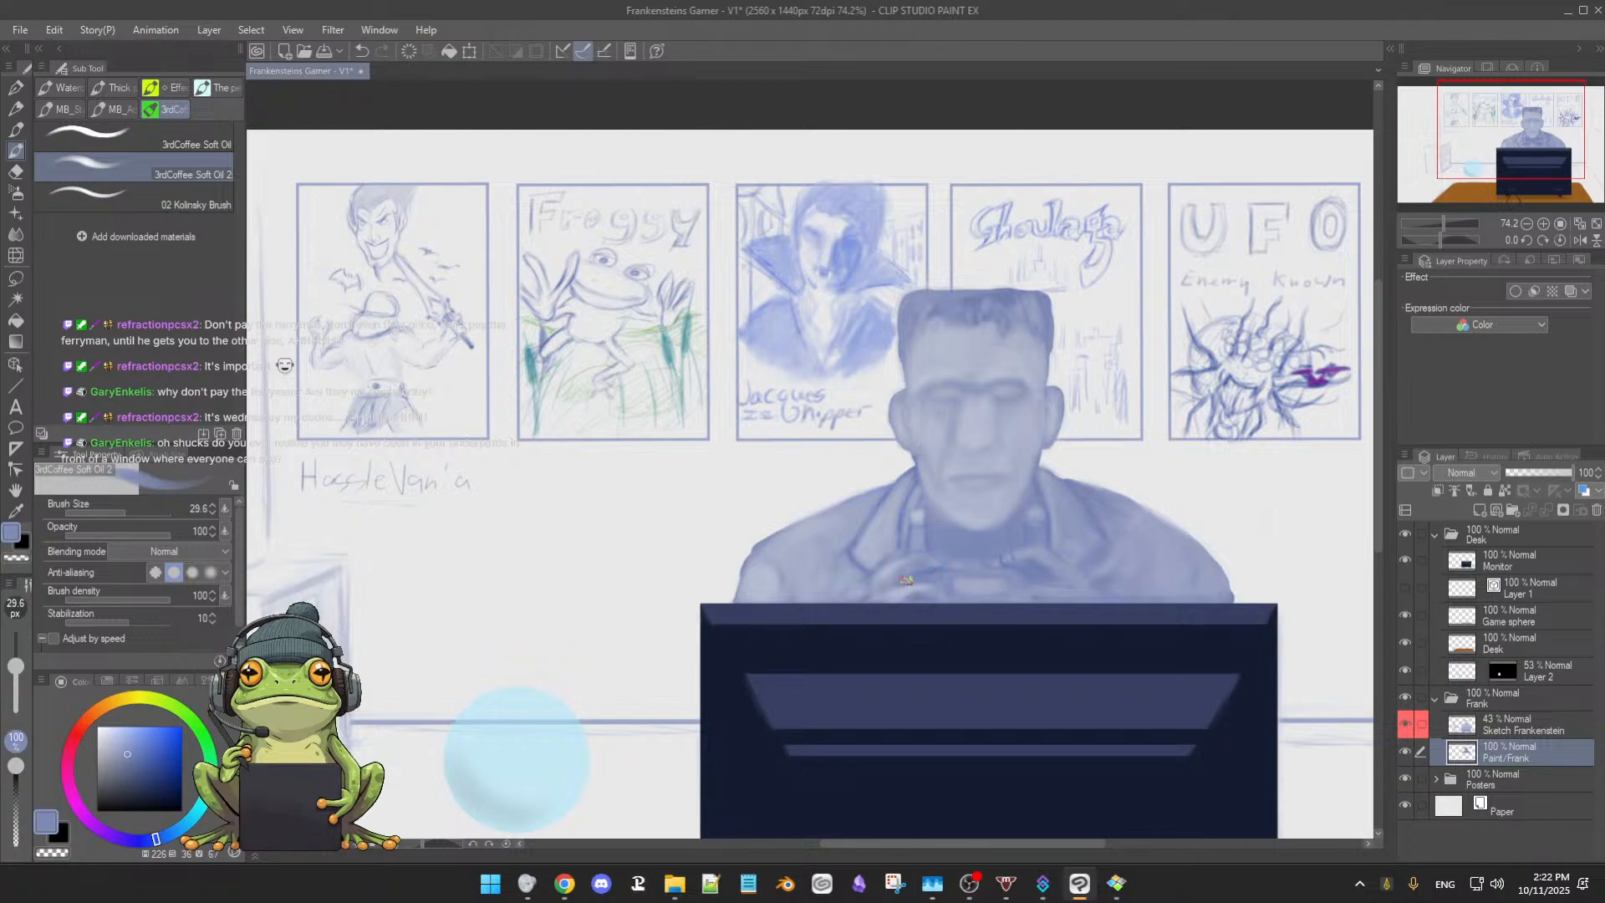
alt+click(930, 572)
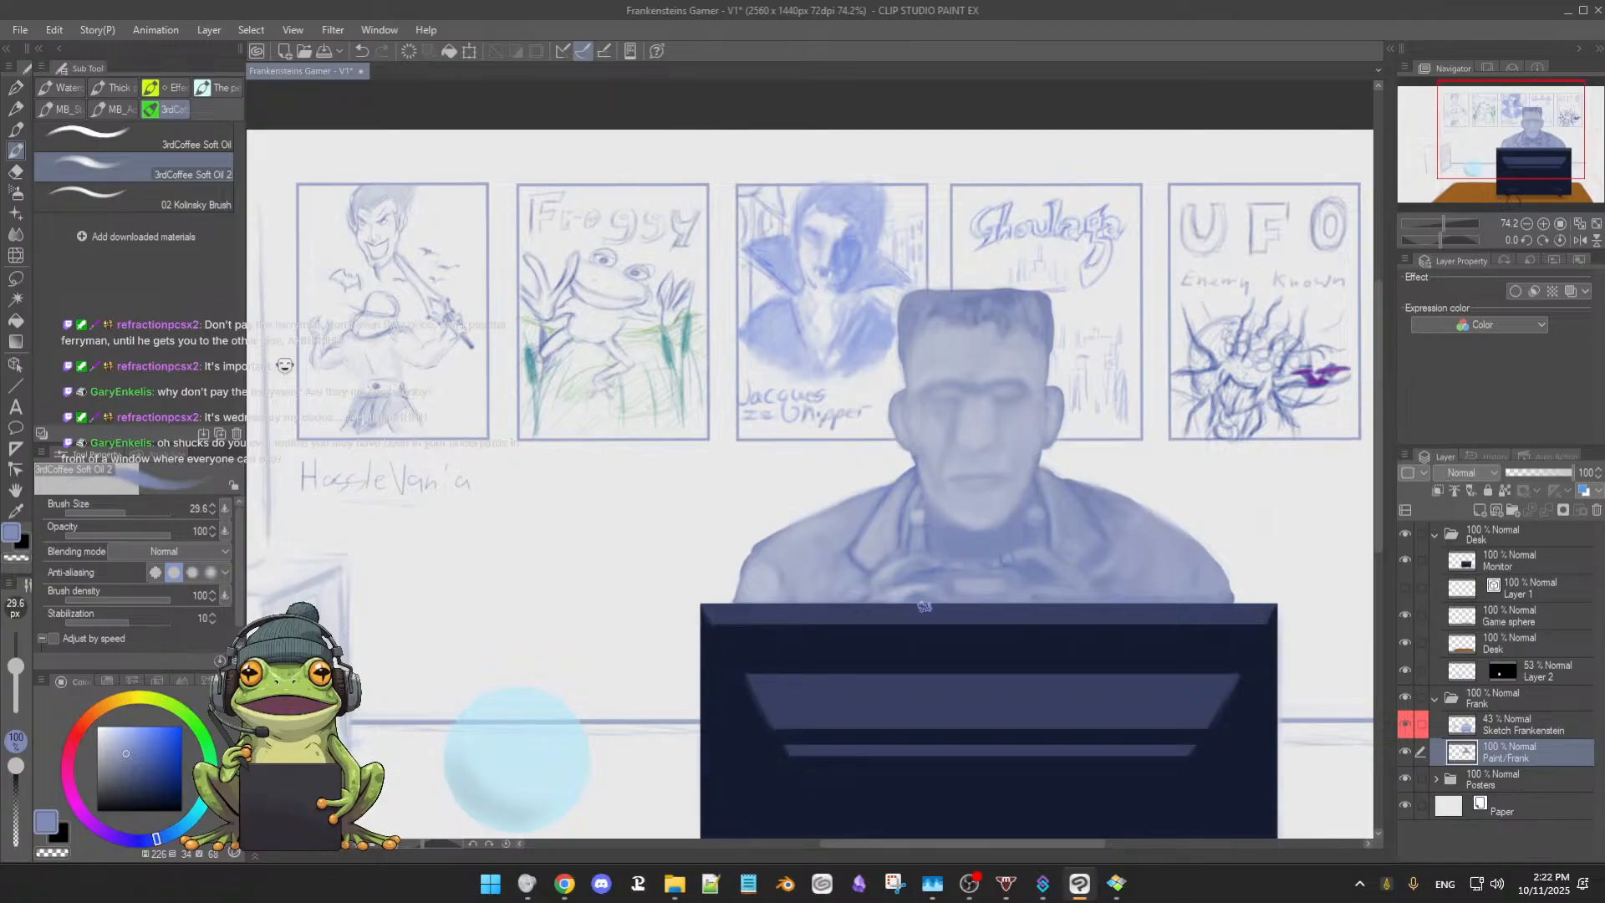
alt+click(896, 650)
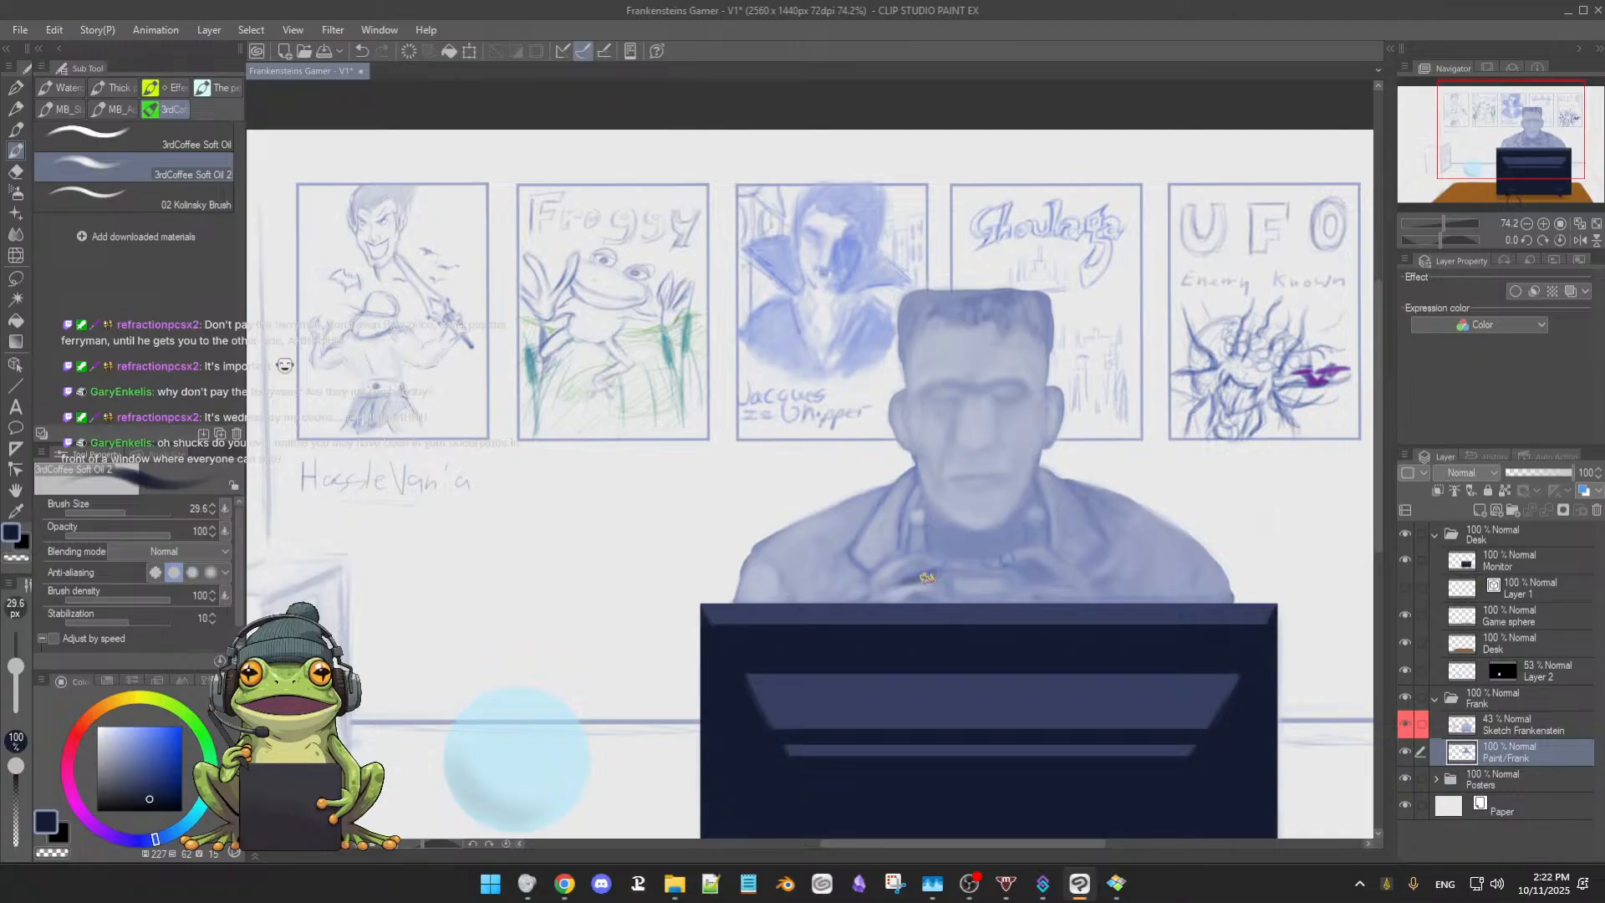
Check how the figure's hands and coat read within the whole room composition and up close
scroll(1071, 640, down, 1)
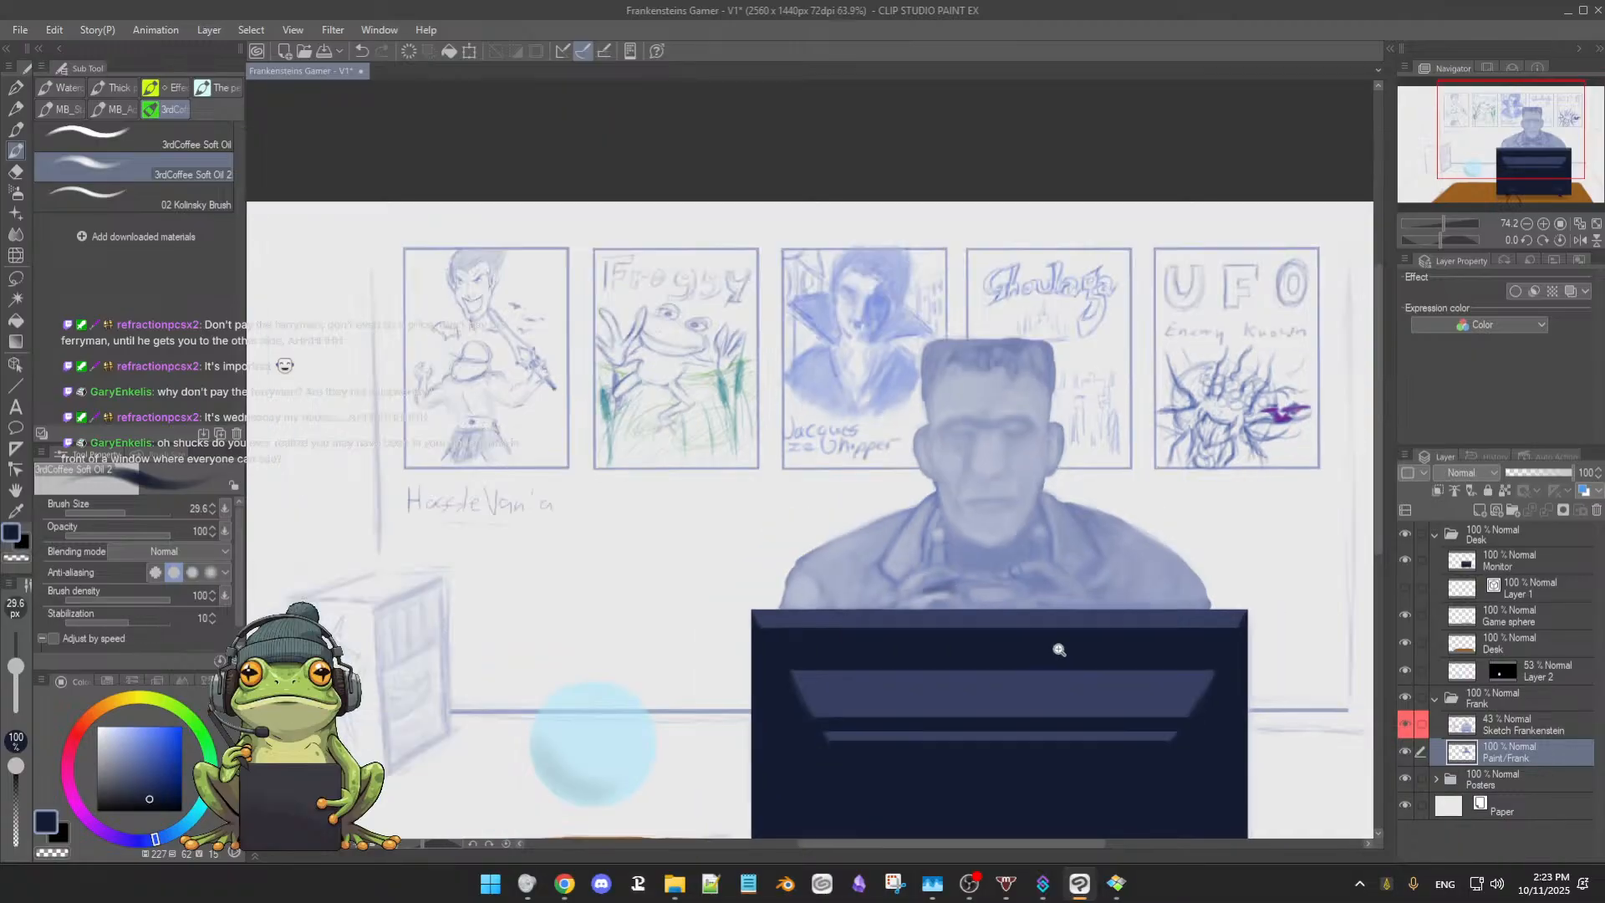
scroll(1050, 704, down, 1)
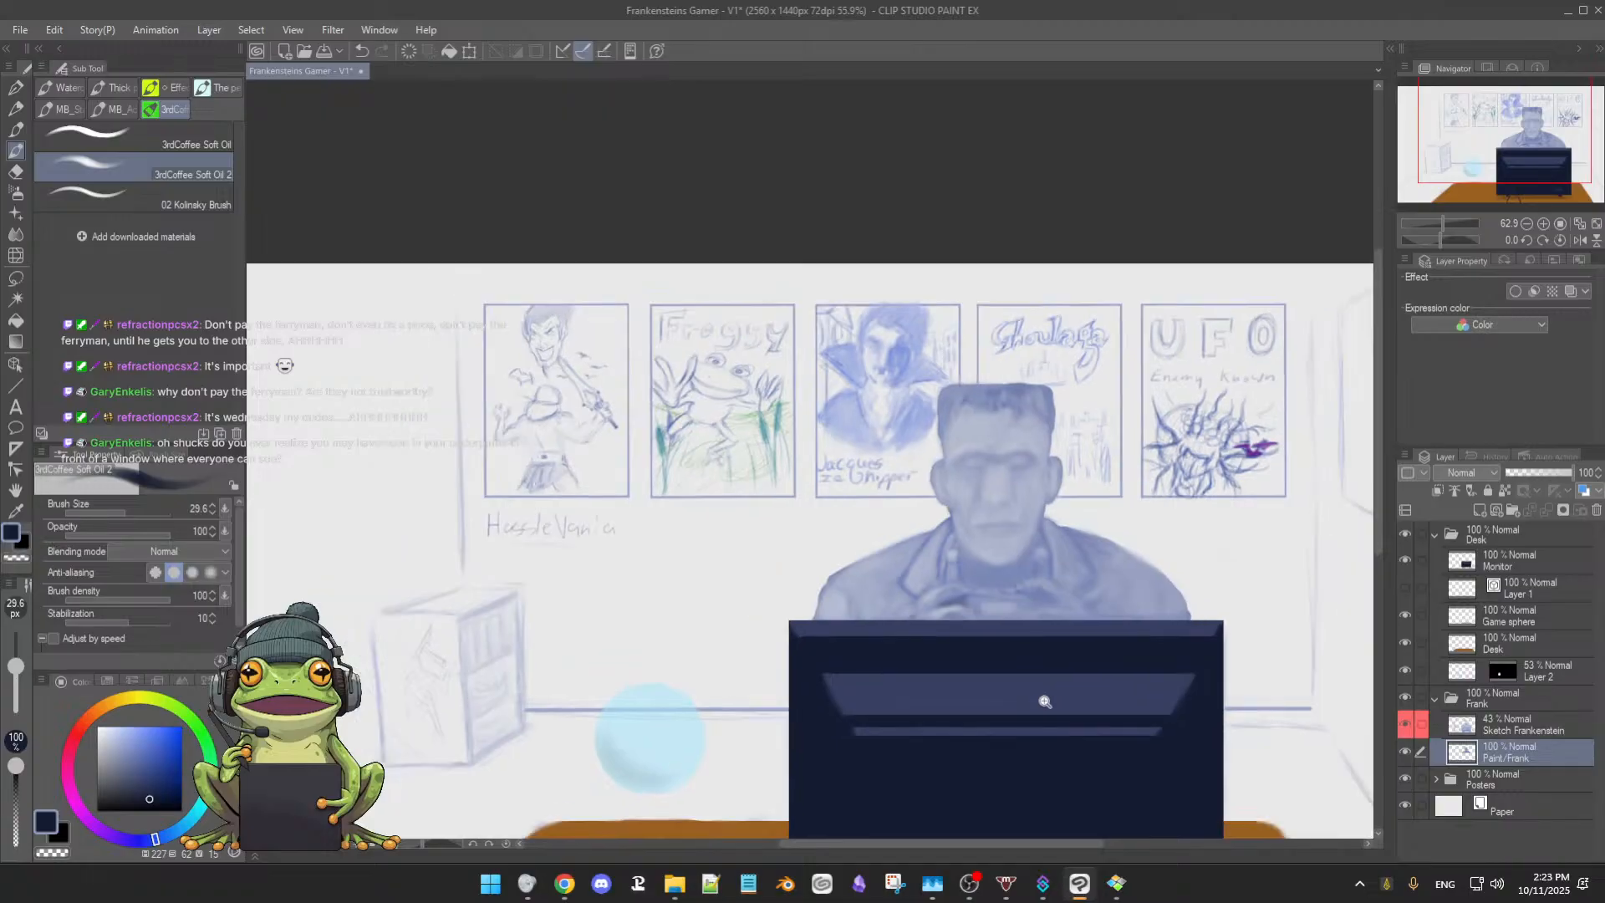
drag(1086, 727, 1076, 590)
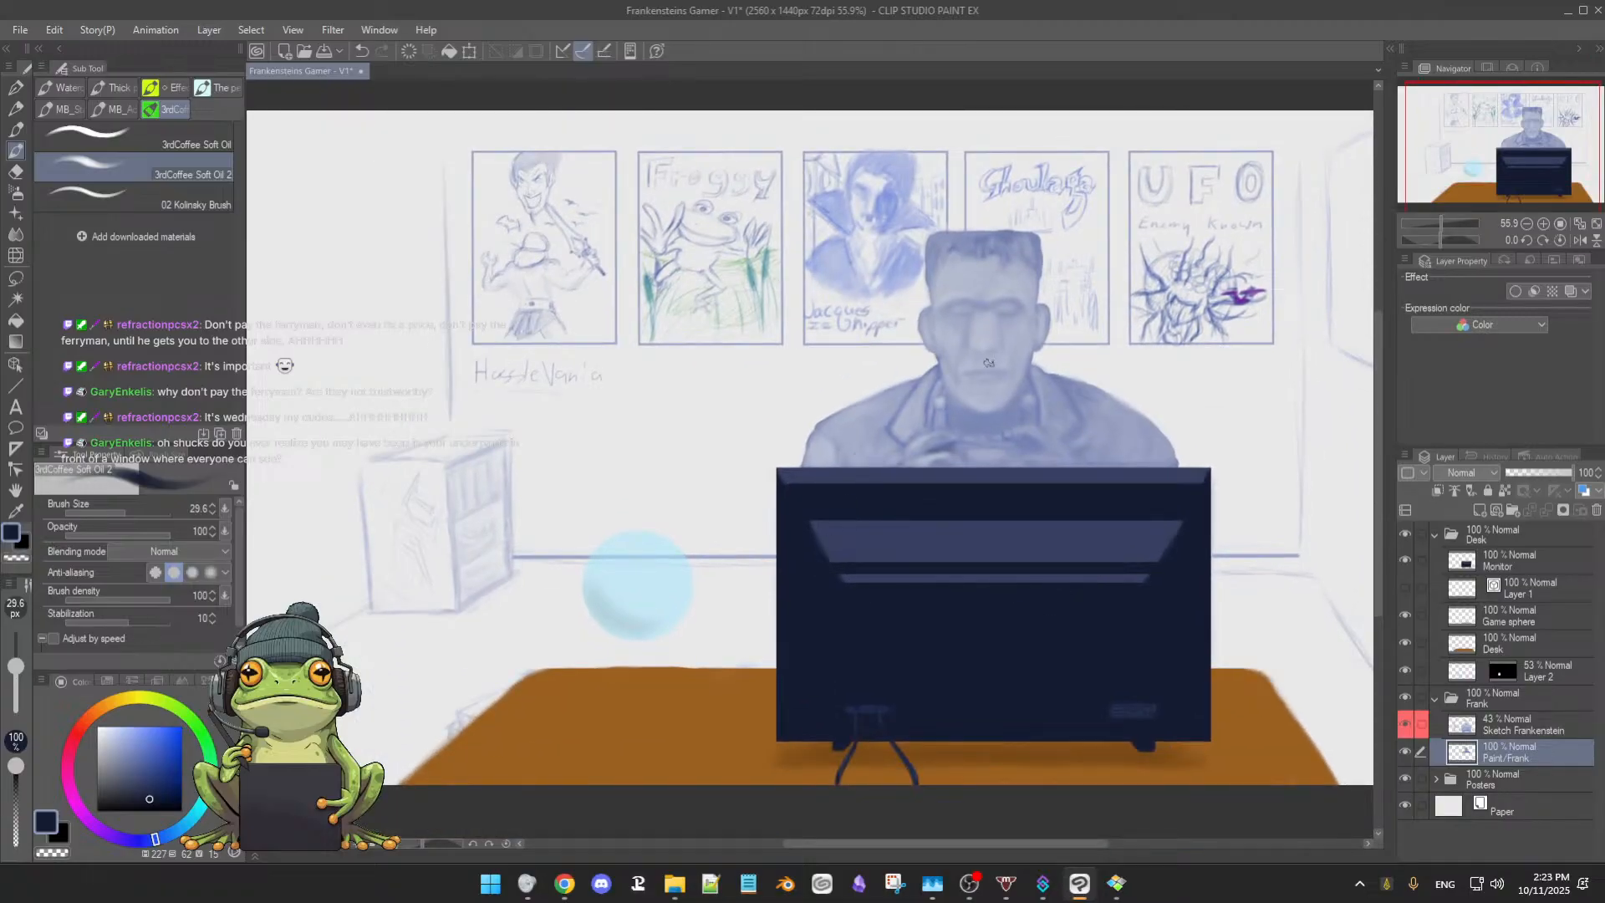
scroll(939, 609, up, 3)
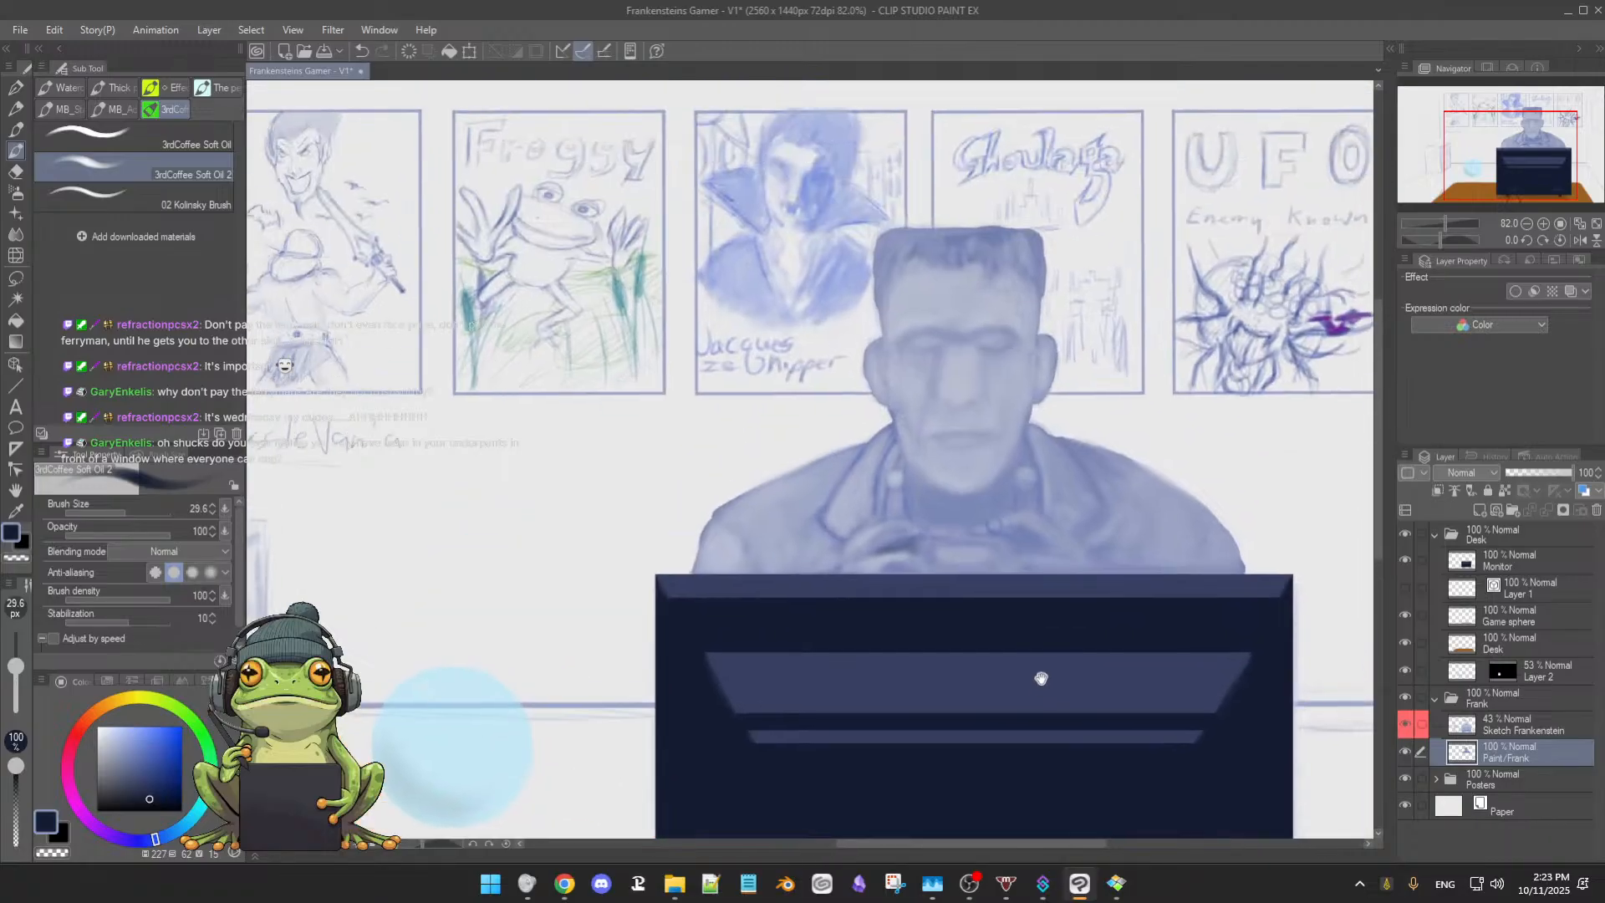
drag(1041, 678, 1075, 611)
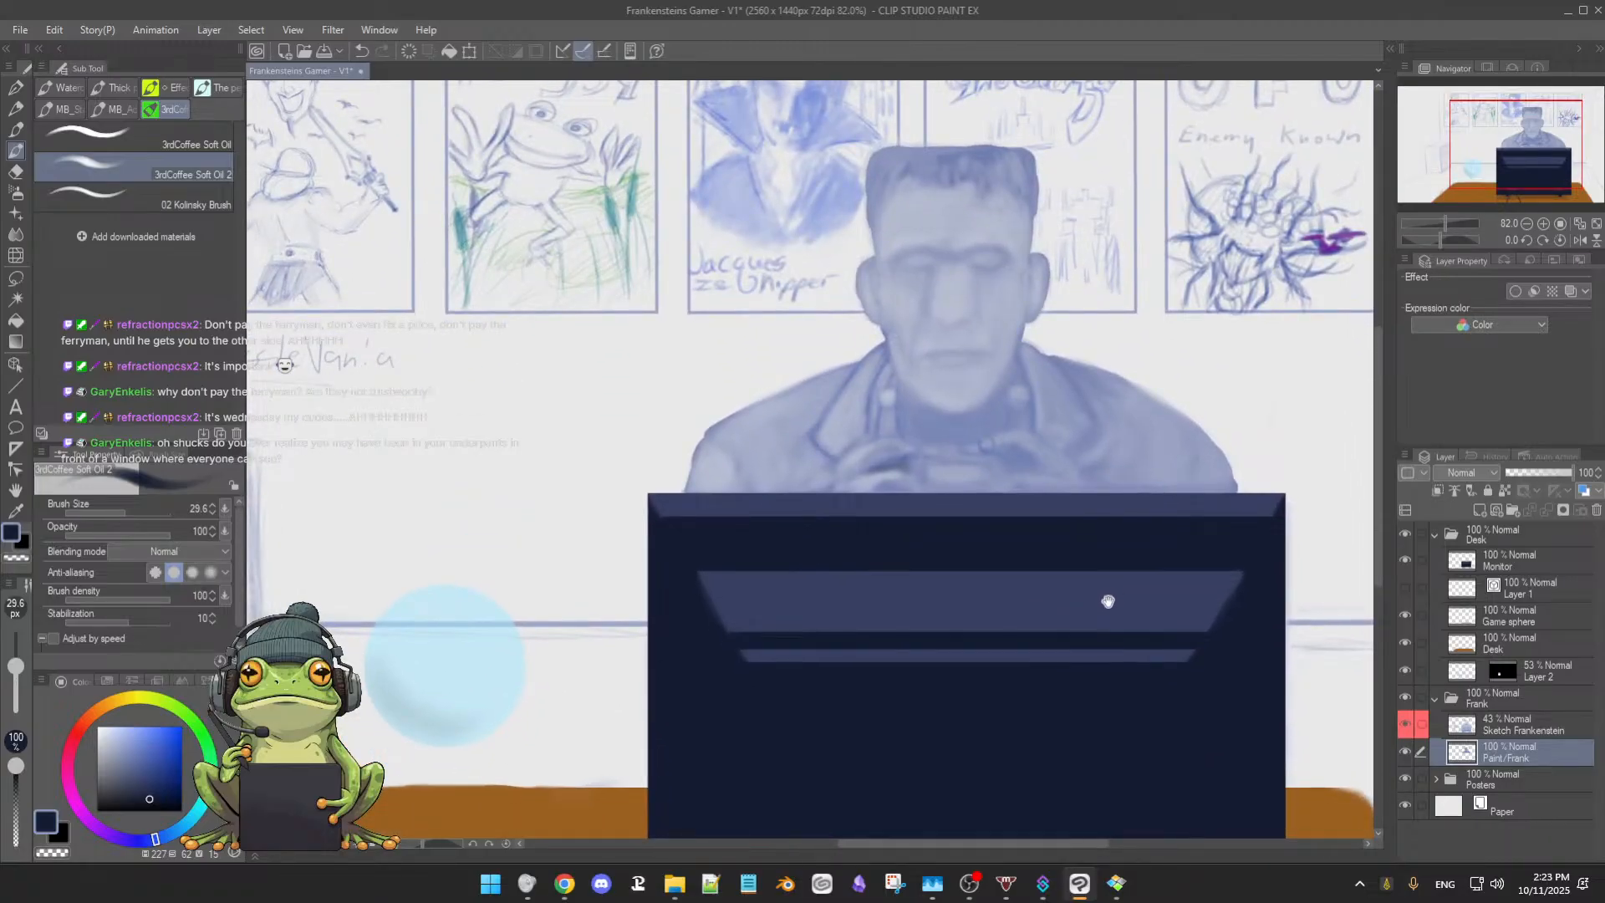
scroll(1100, 637, down, 4)
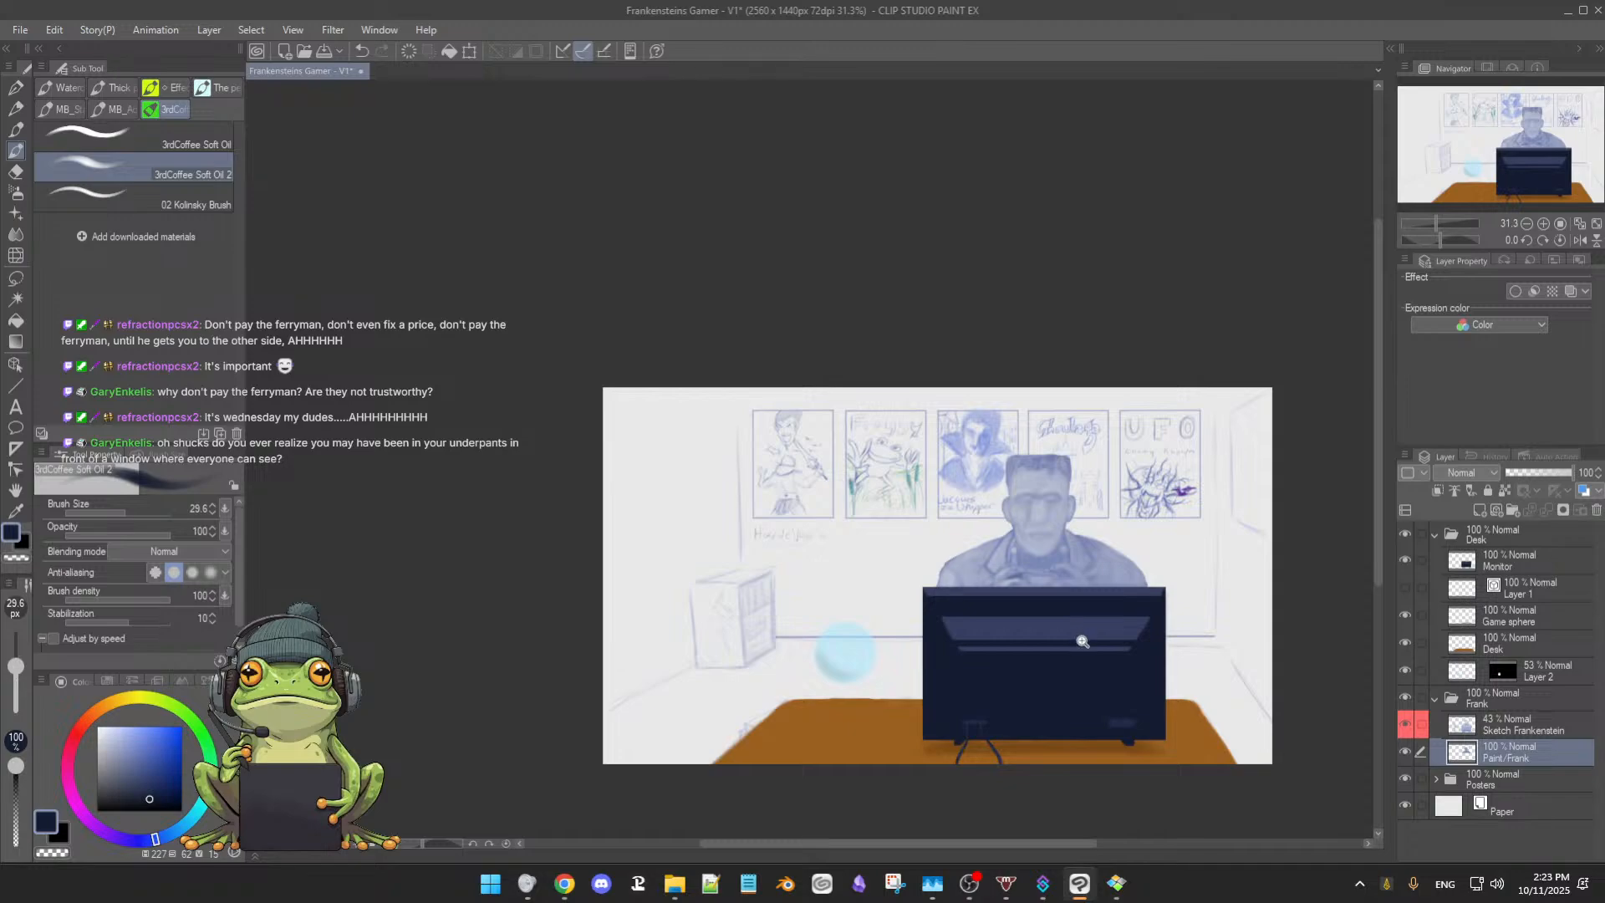
scroll(1082, 641, up, 5)
drag(1121, 595, 1114, 620)
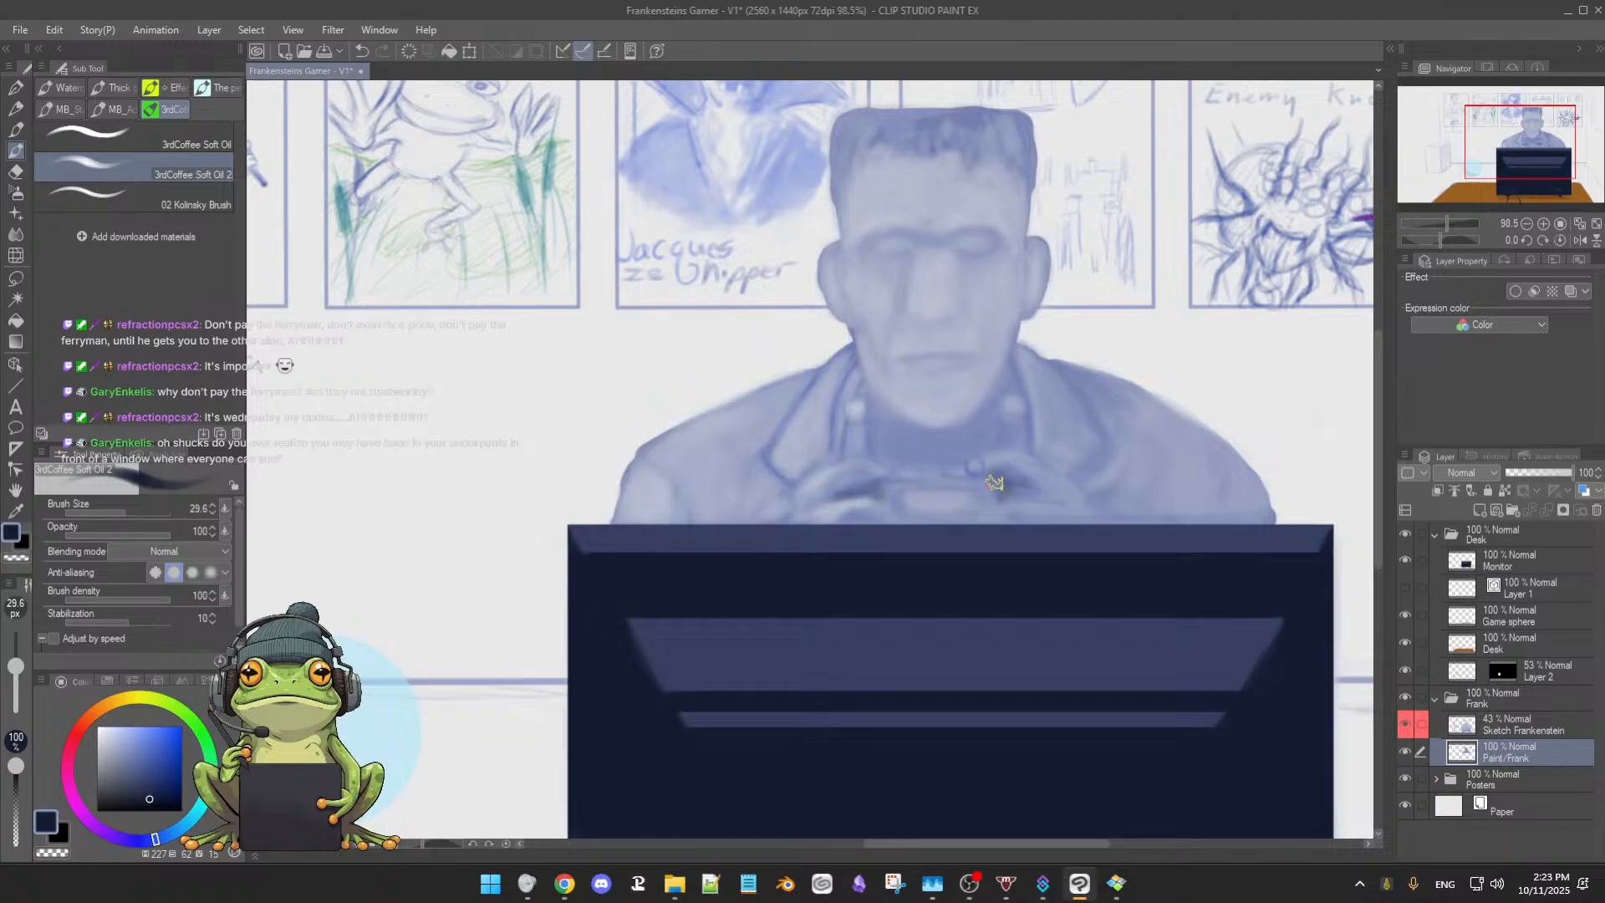
Darken the controller between the hands with navy and define the surrounding fingers with sampled light and mid-blue tones
mouse_move(879, 493)
mouse_down()
mouse_move(936, 485)
mouse_move(886, 490)
mouse_move(909, 509)
mouse_move(888, 493)
mouse_move(921, 486)
mouse_move(912, 516)
mouse_move(893, 504)
mouse_move(983, 515)
mouse_move(901, 513)
mouse_up()
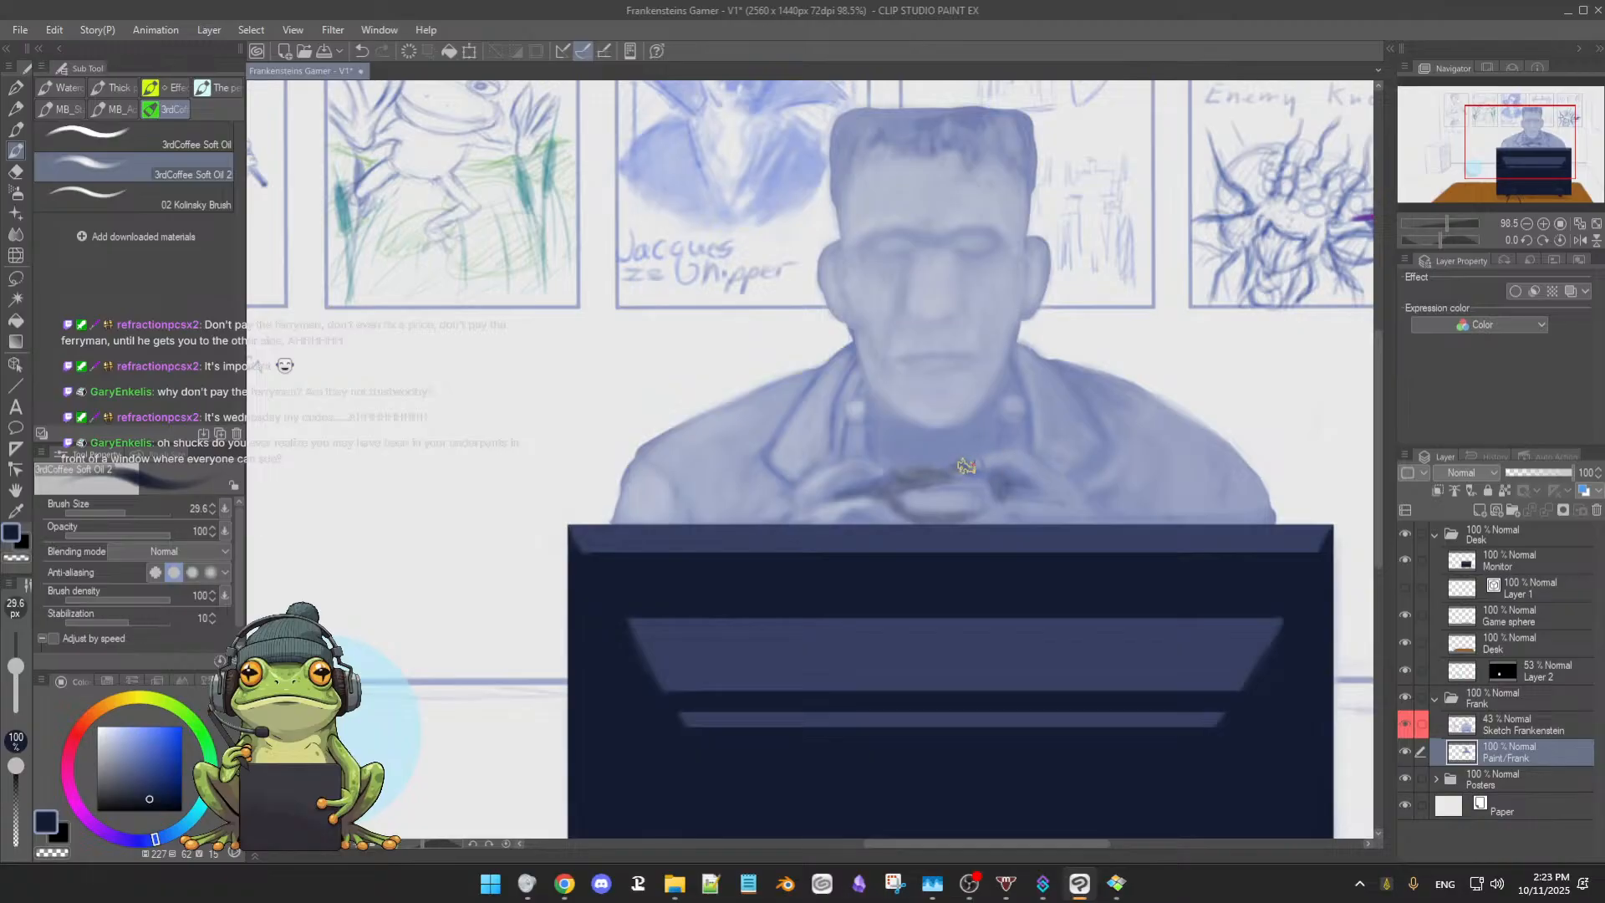
alt+click(1013, 461)
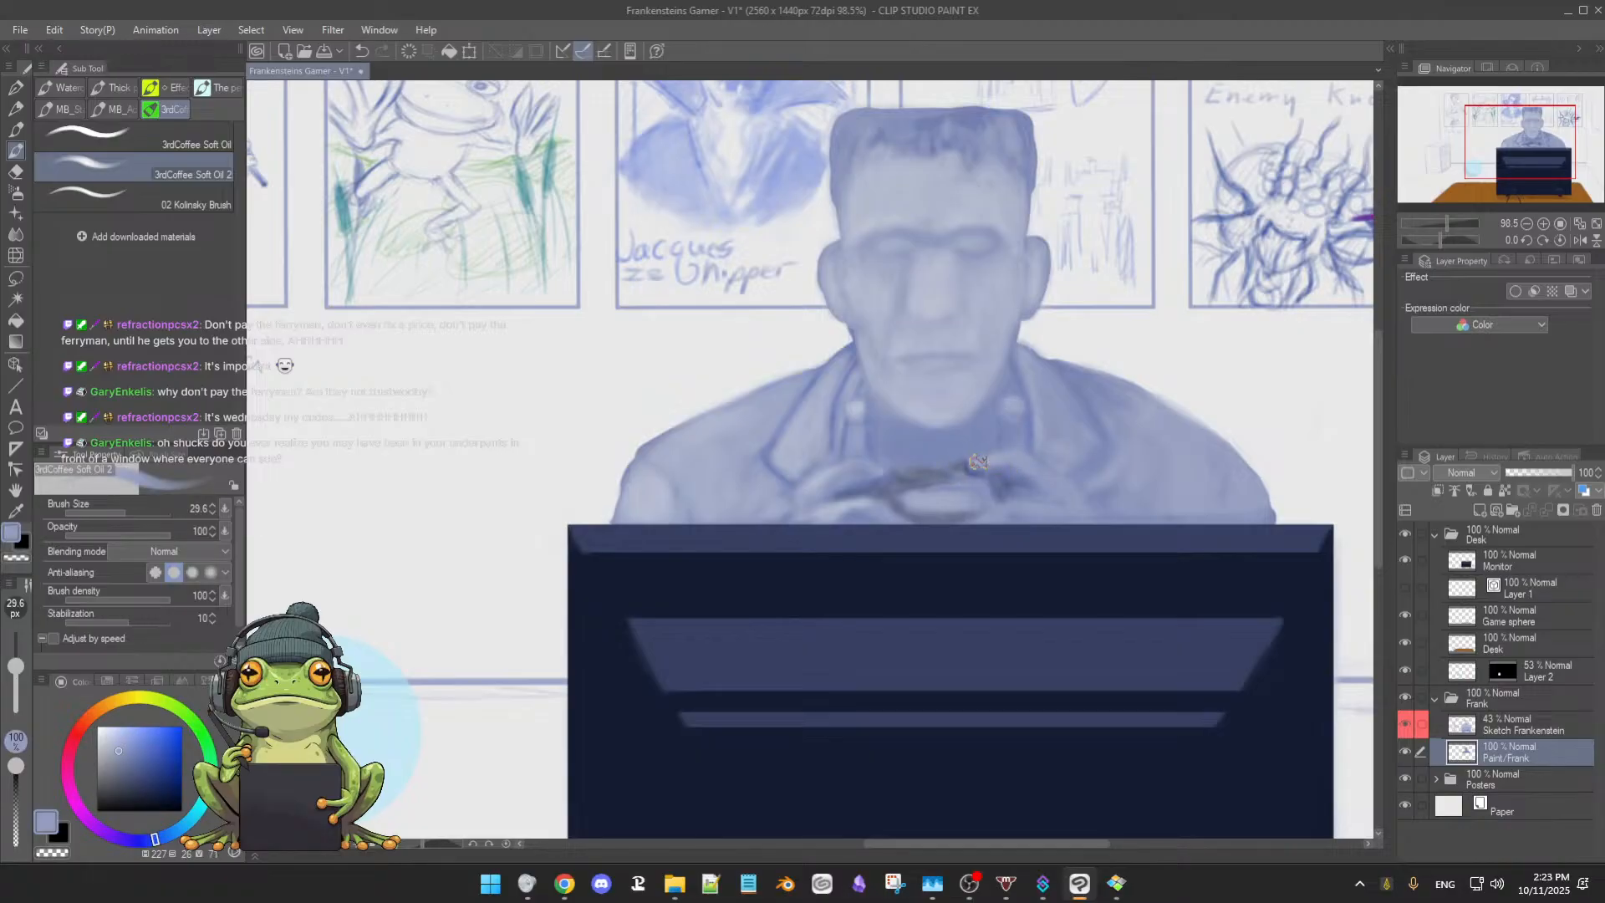
alt+click(1024, 475)
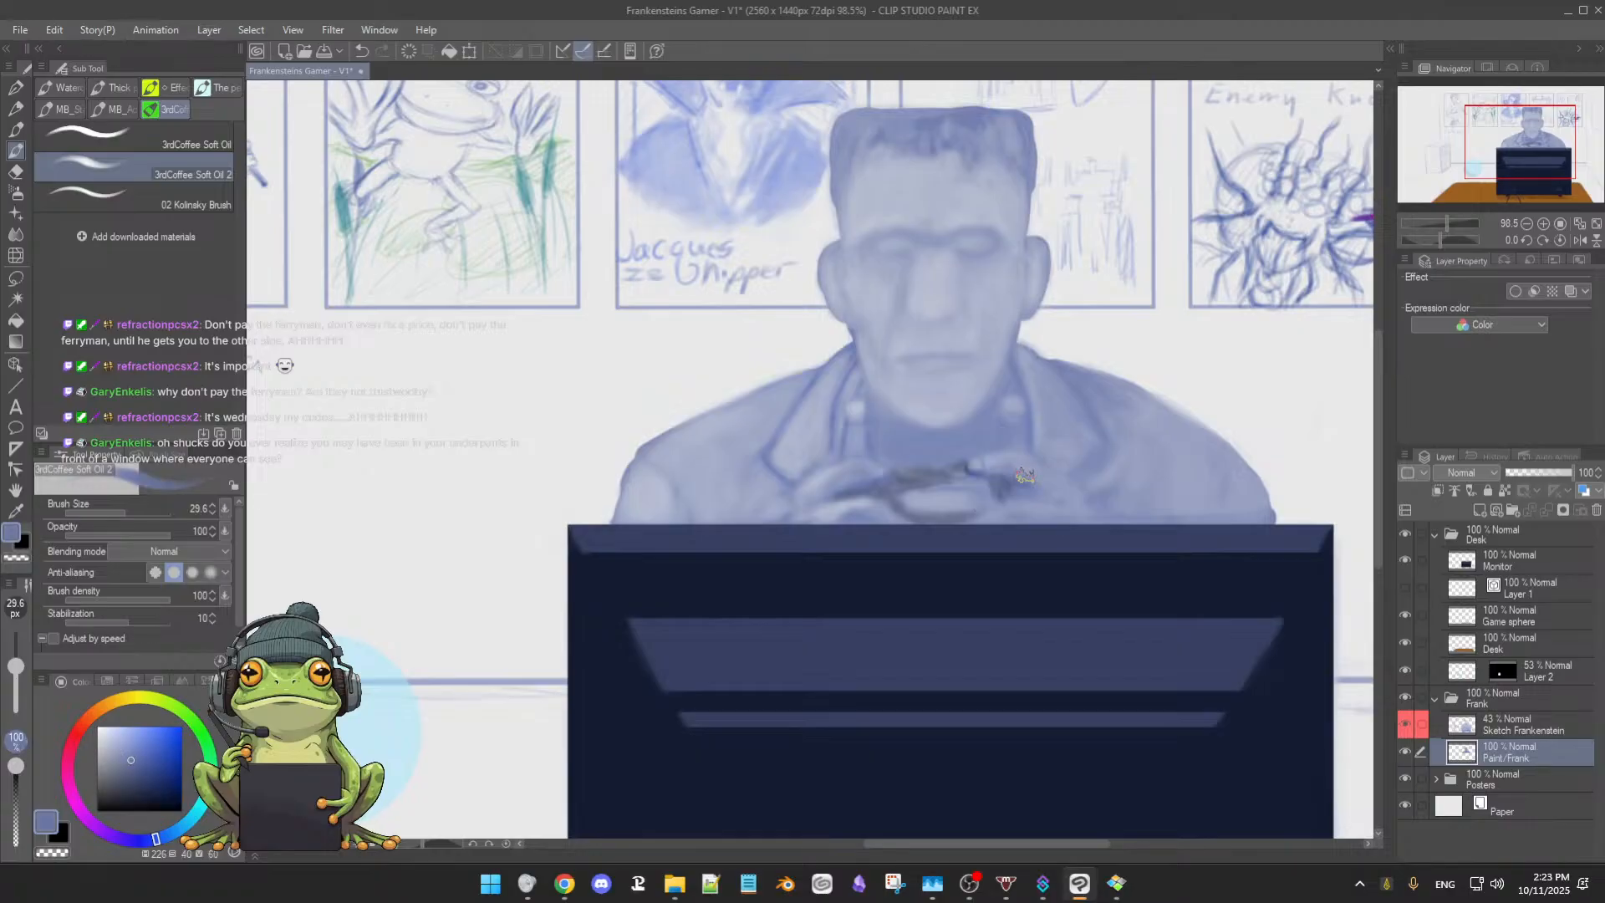
alt+click(1017, 457)
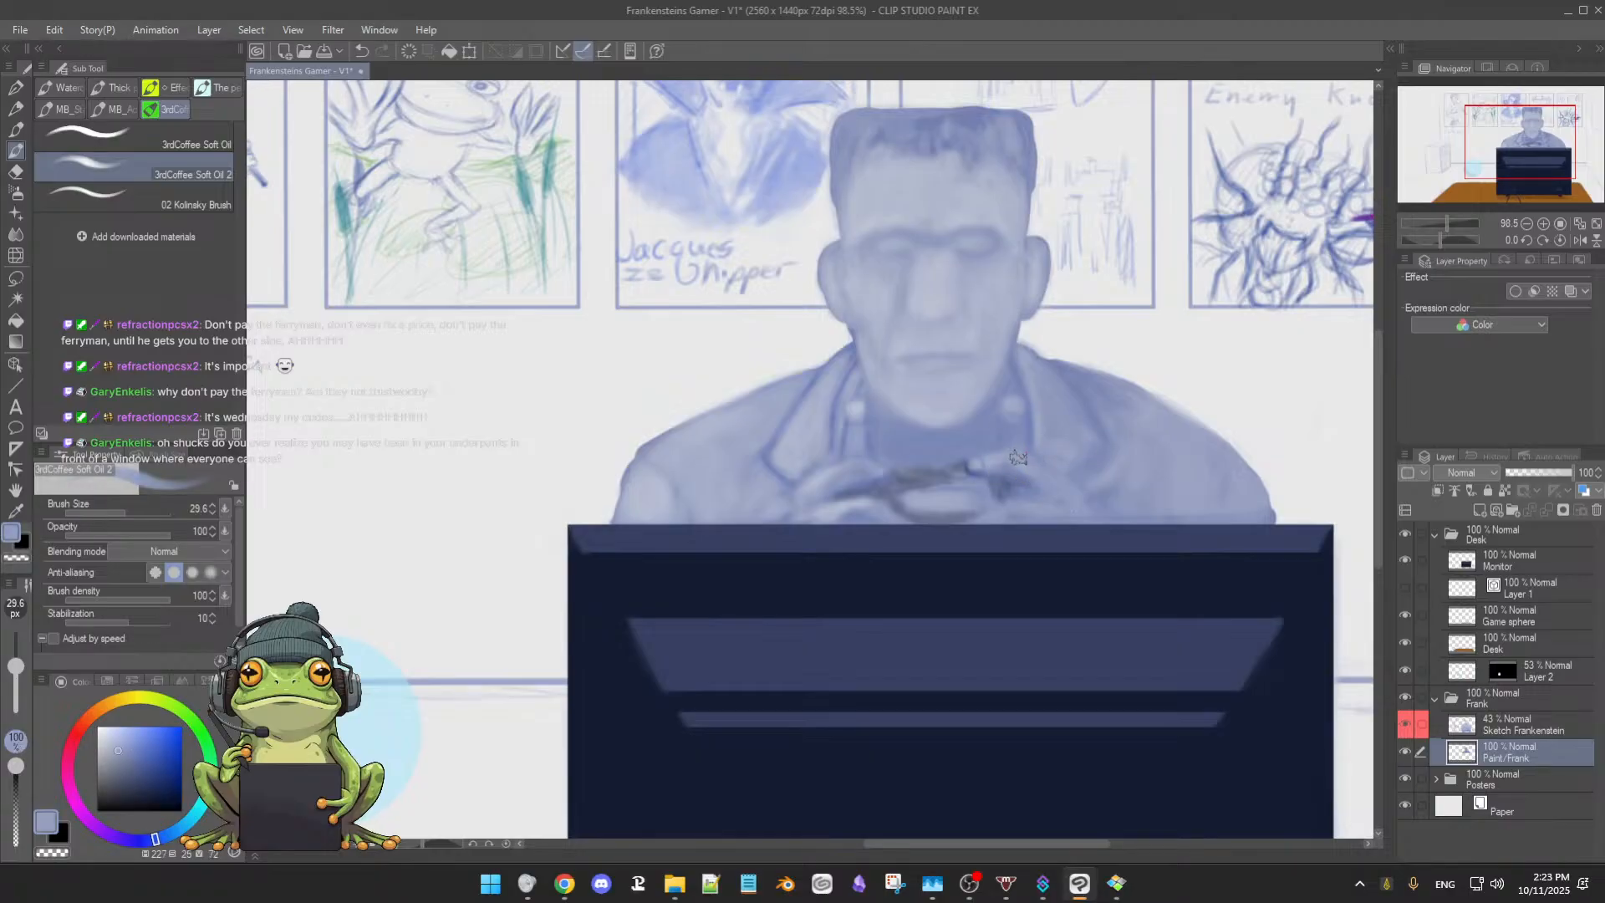
alt+click(818, 482)
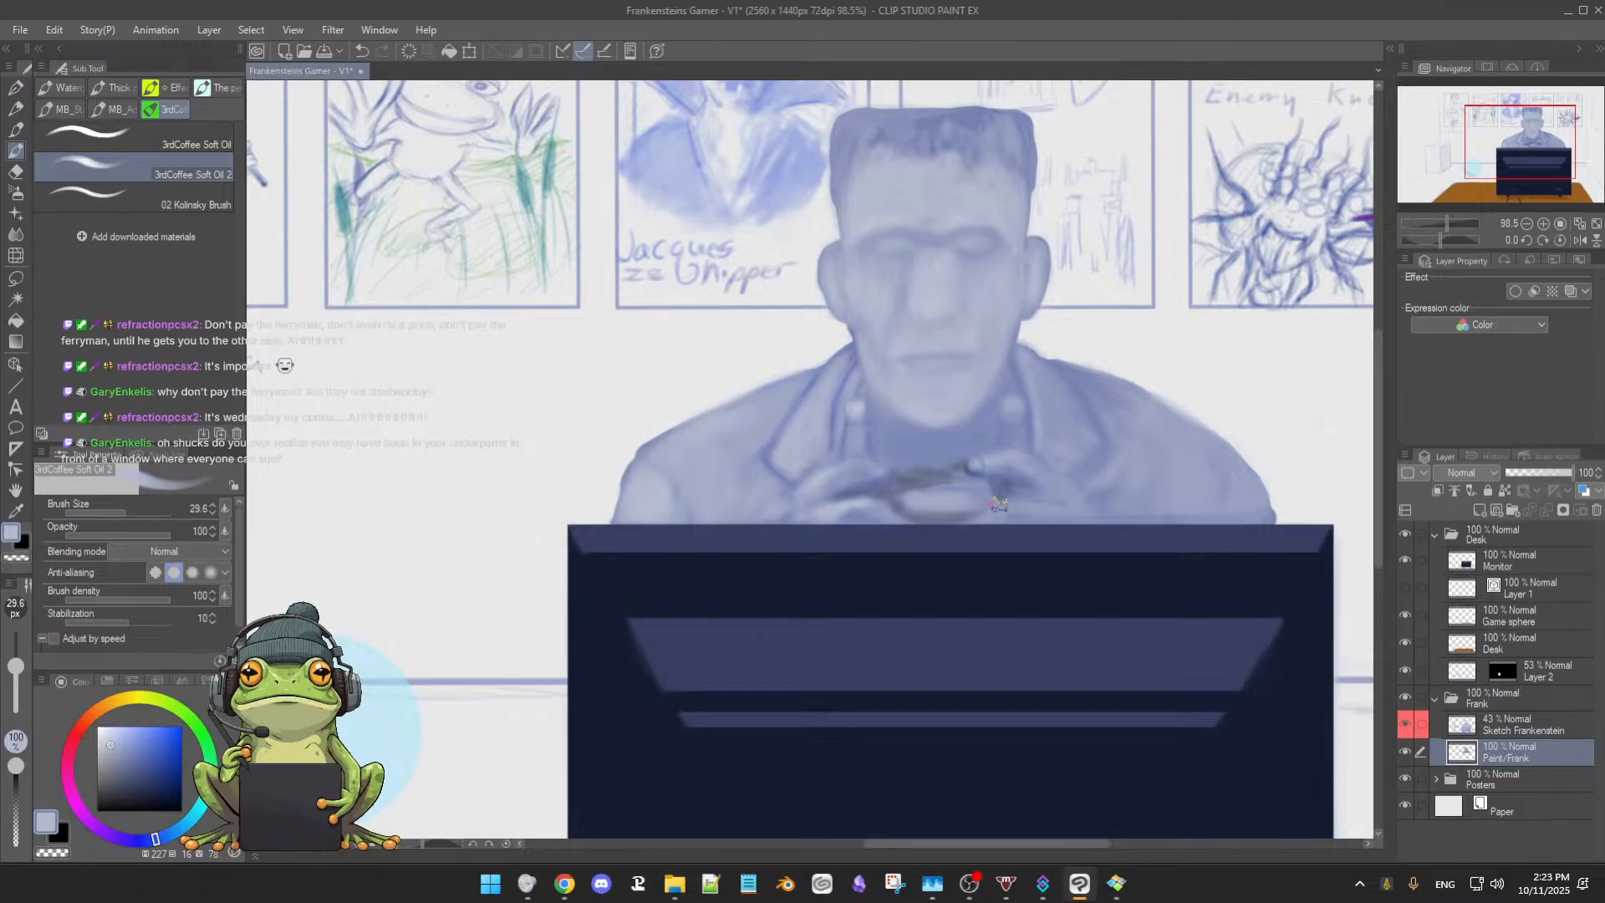
Clean up the collar edge beside the neck on the picture's right using a 19.1 brush and sampled coat tones
alt+click(1029, 354)
key(bracketleft)
key(bracketleft)
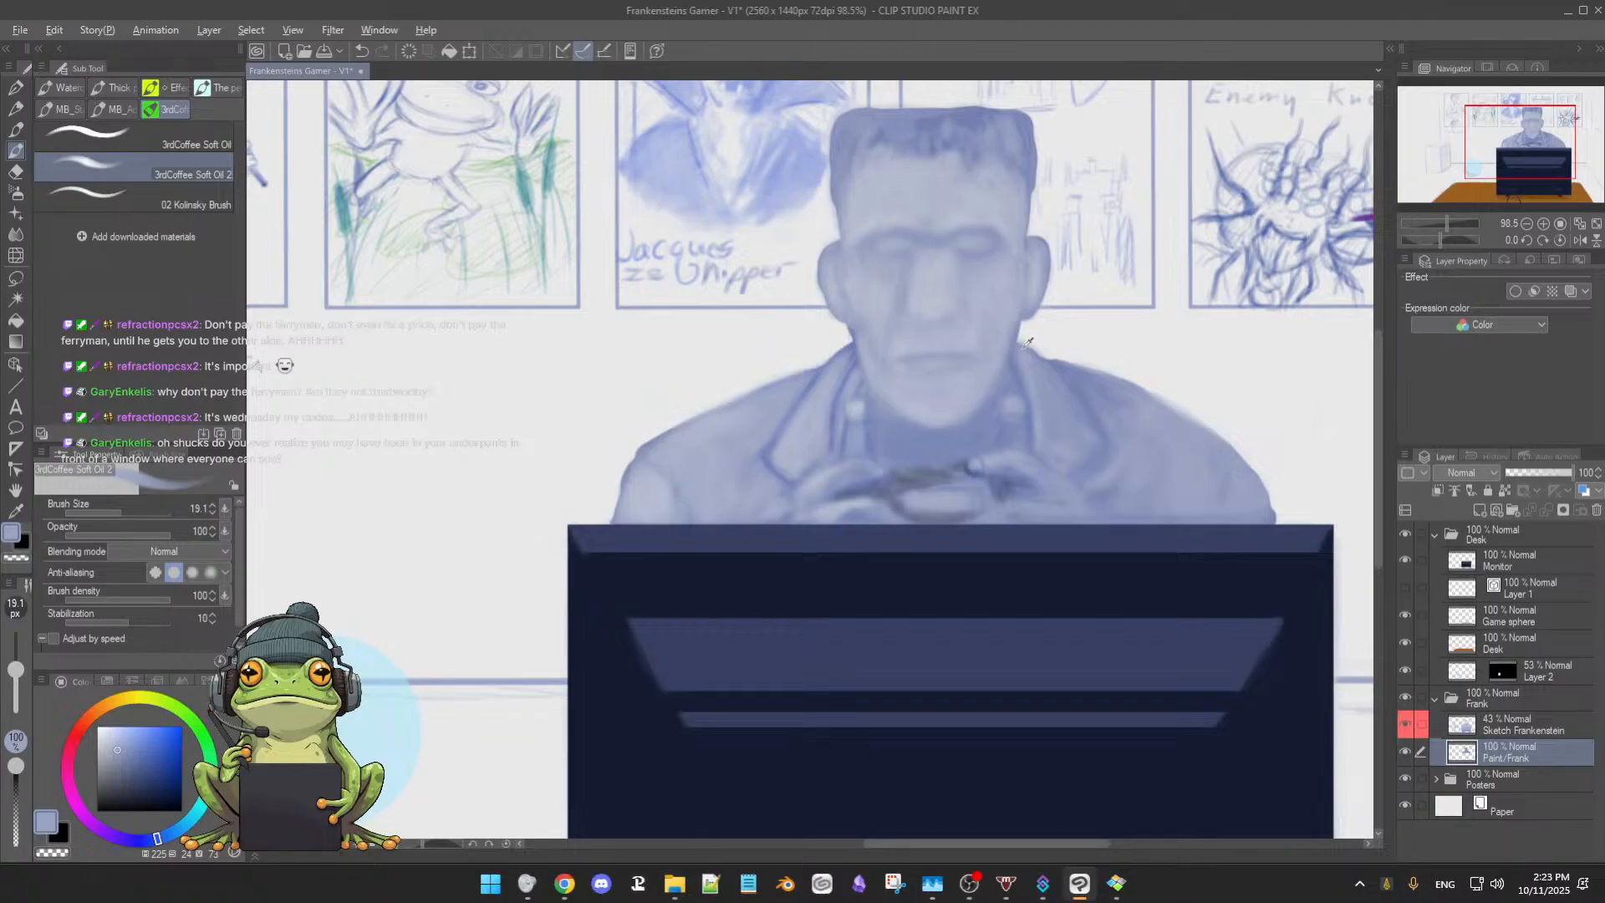
alt+click(1020, 348)
alt+click(1068, 372)
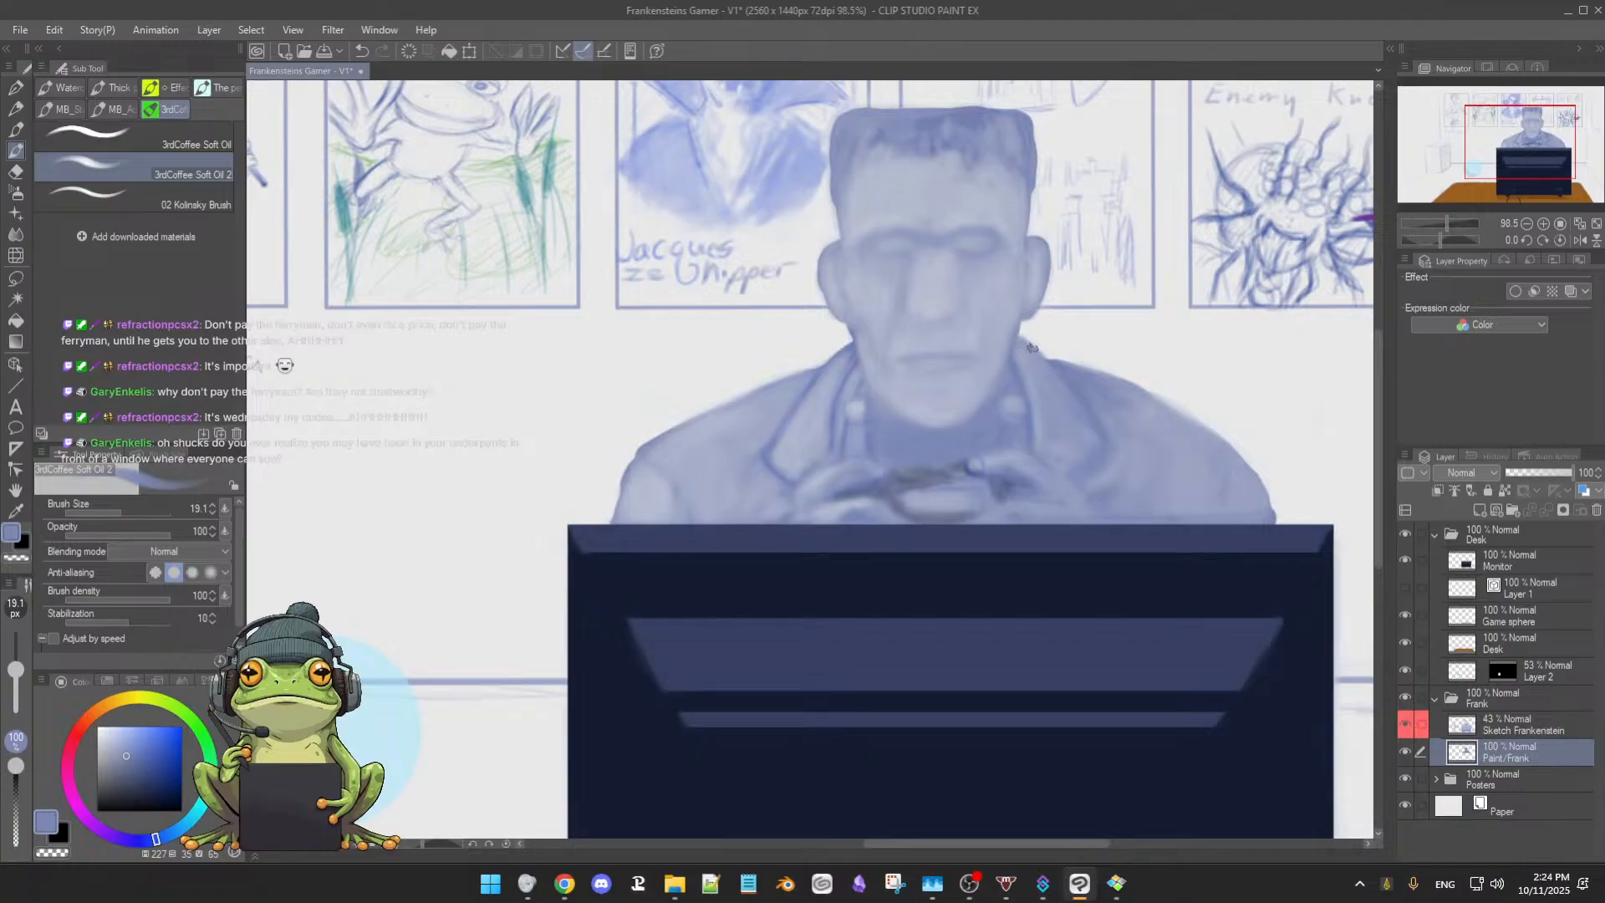
alt+click(1020, 351)
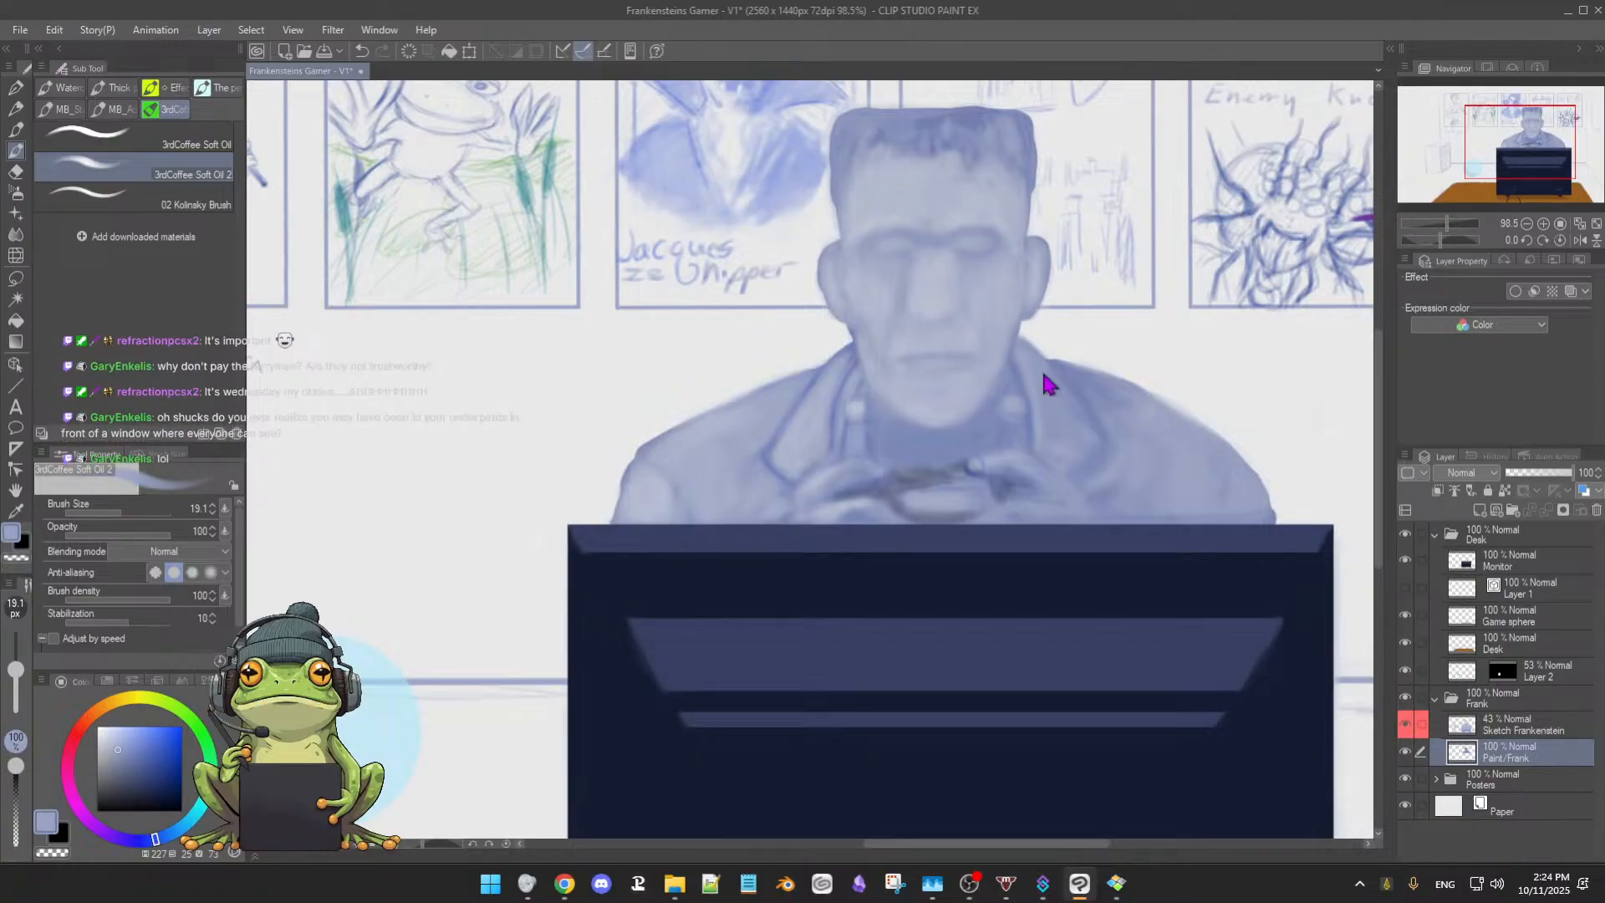
Enlarge the brush to 35.8 and blend the coat's lapel and shoulder on the picture's right with a sampled tone
key(])
alt+click(1112, 431)
drag(1099, 380, 1100, 384)
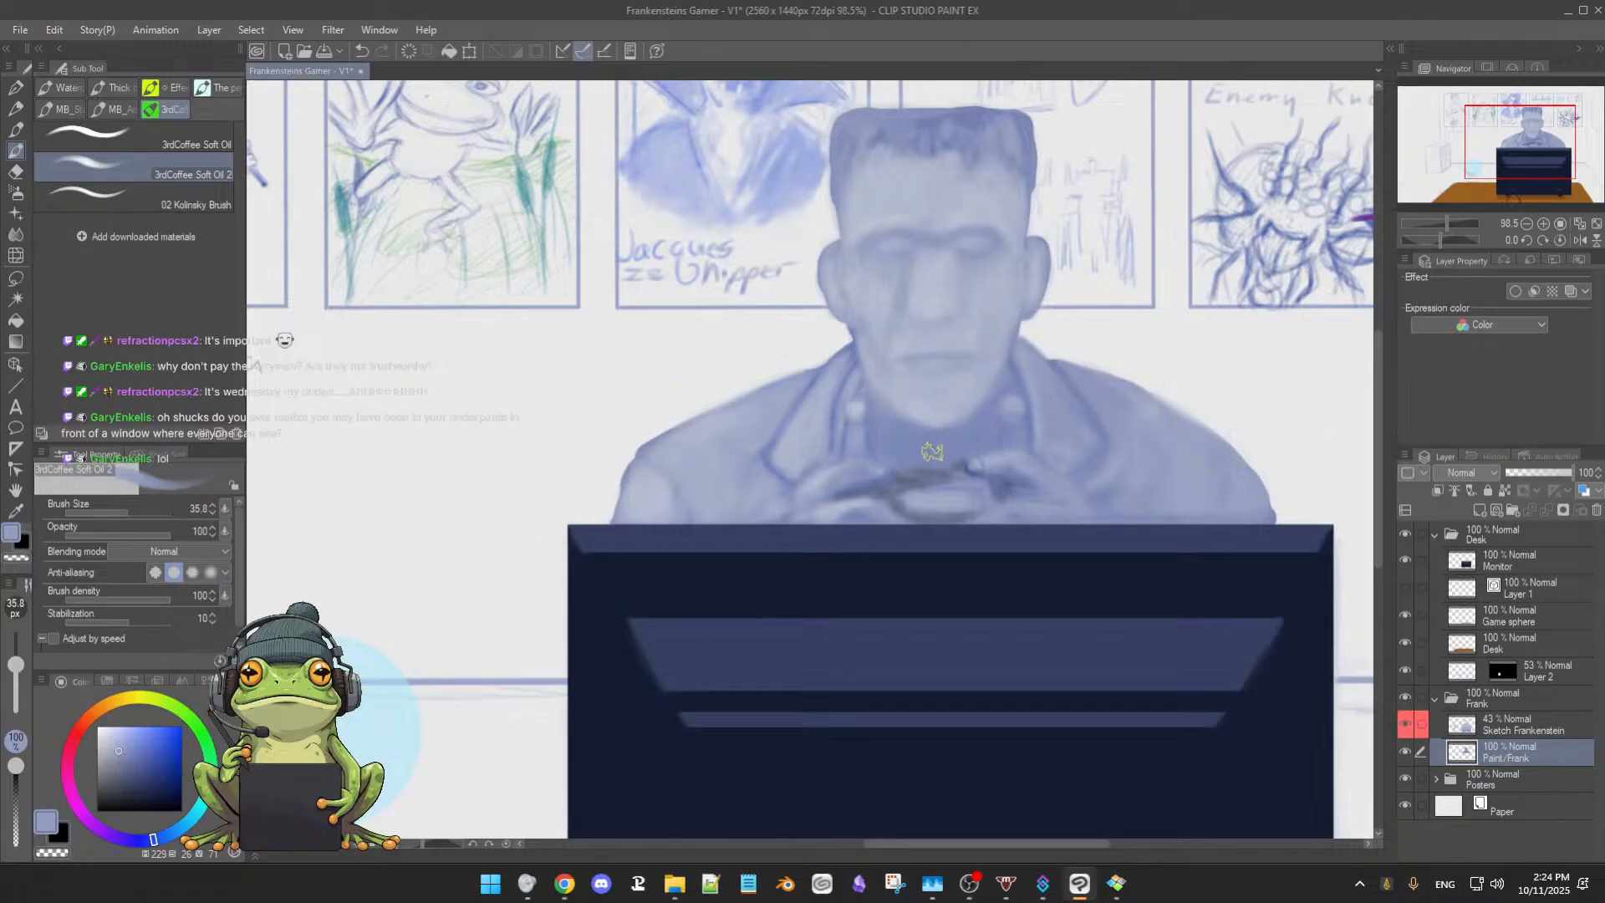
Shade the controller and the fingers gripping it with sampled grey-blue tones, varying the brush between 29.6 and 36.3
alt+click(925, 483)
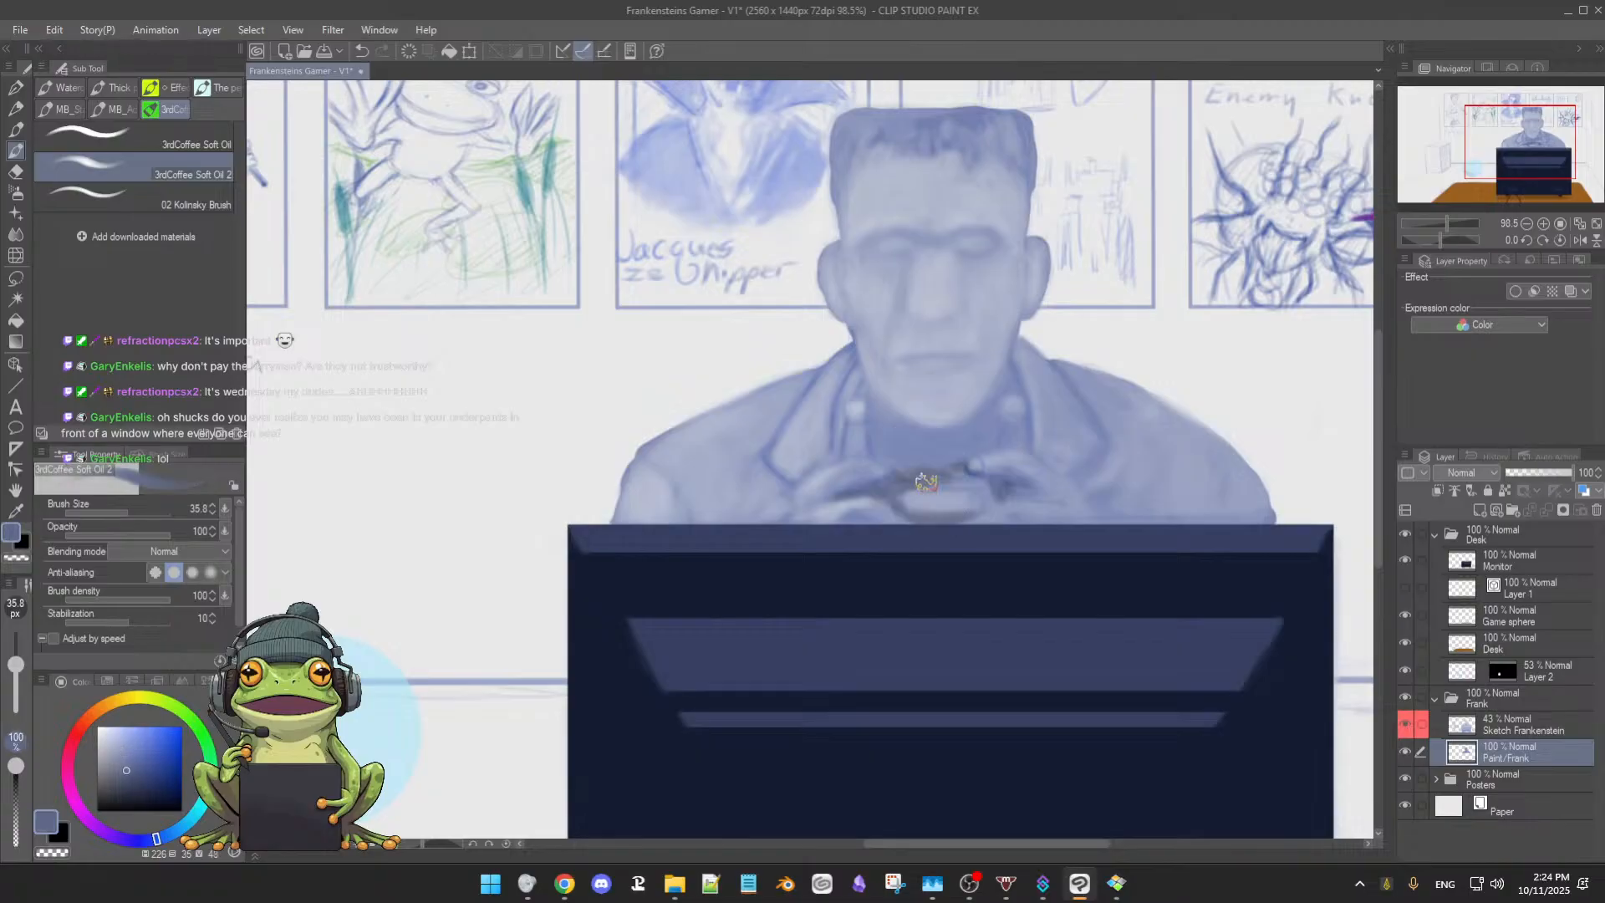
ctrl+alt+drag(934, 485, 932, 478)
alt+click(996, 483)
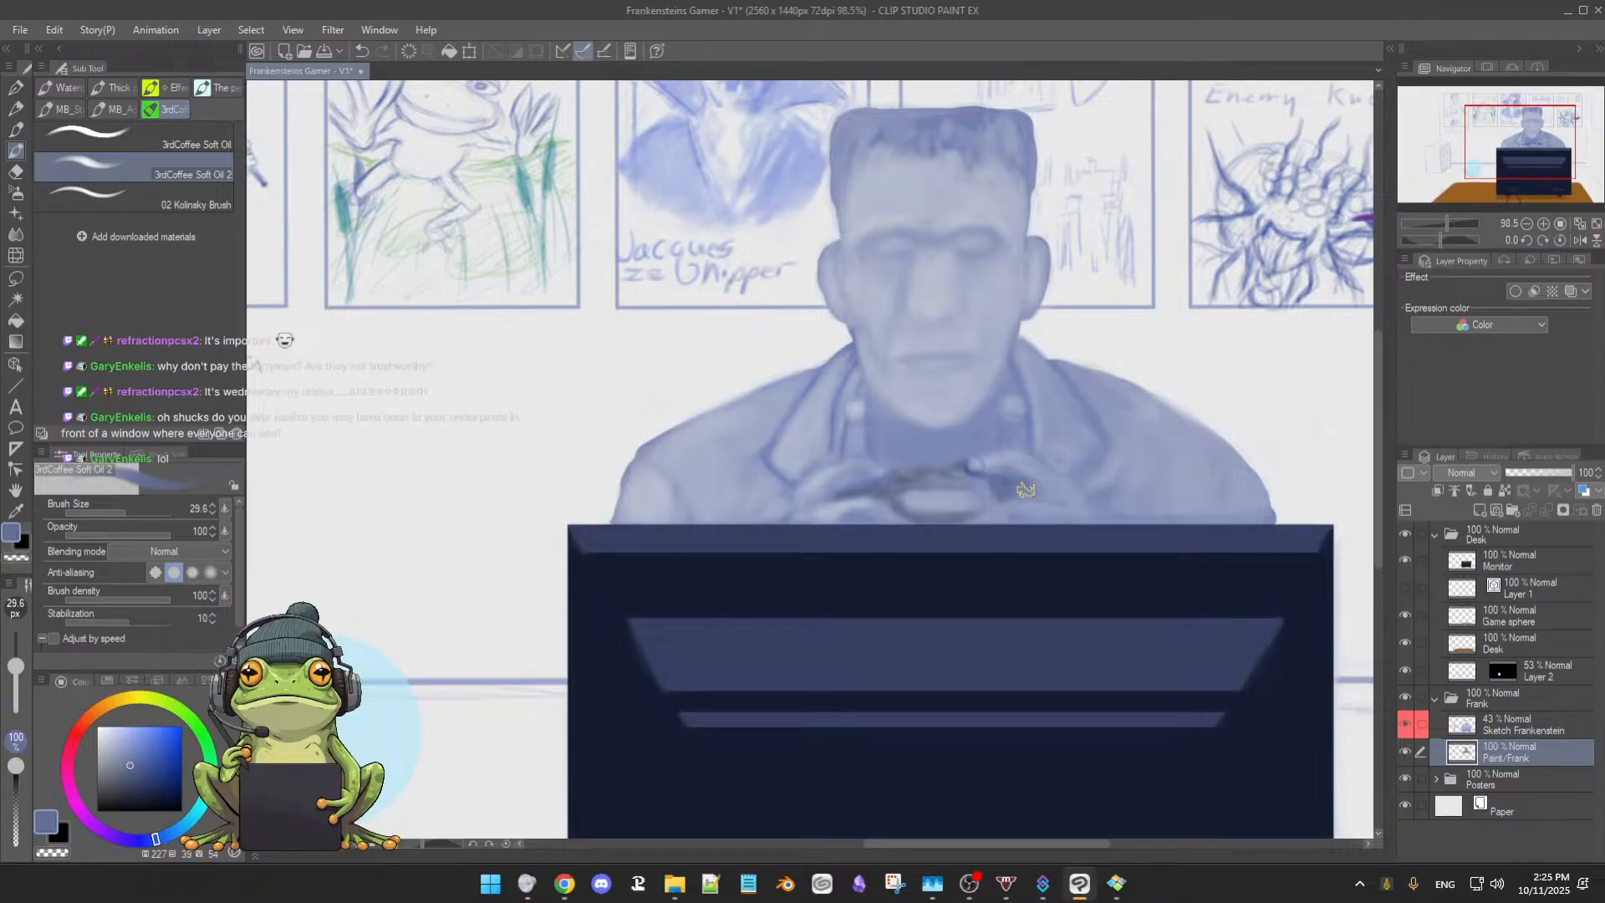
alt+click(886, 485)
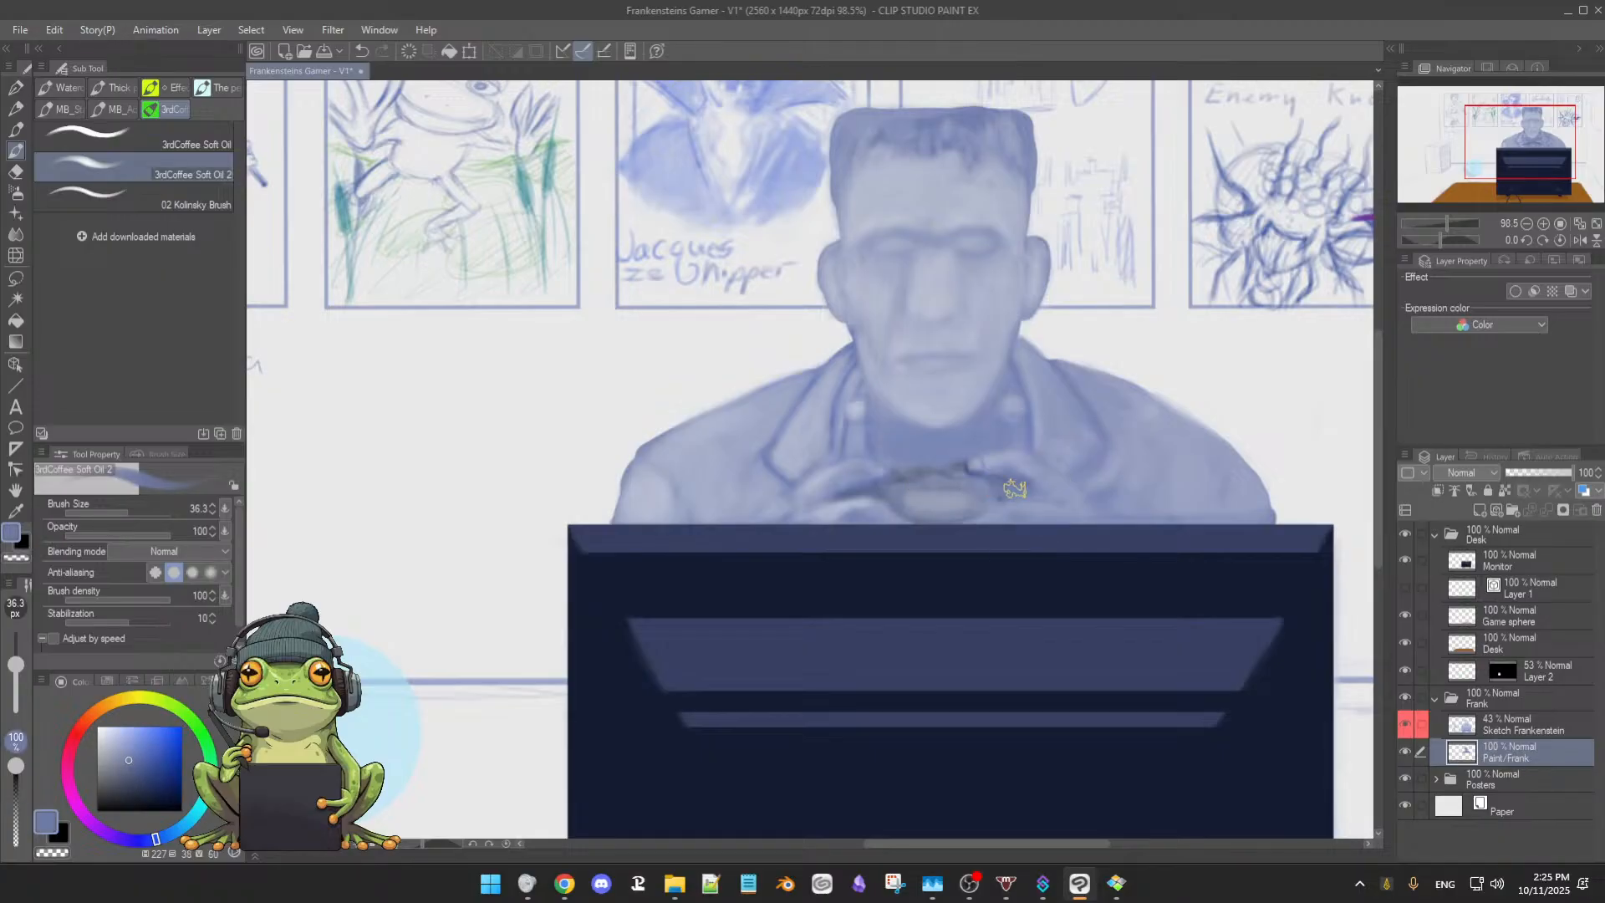
alt+click(930, 479)
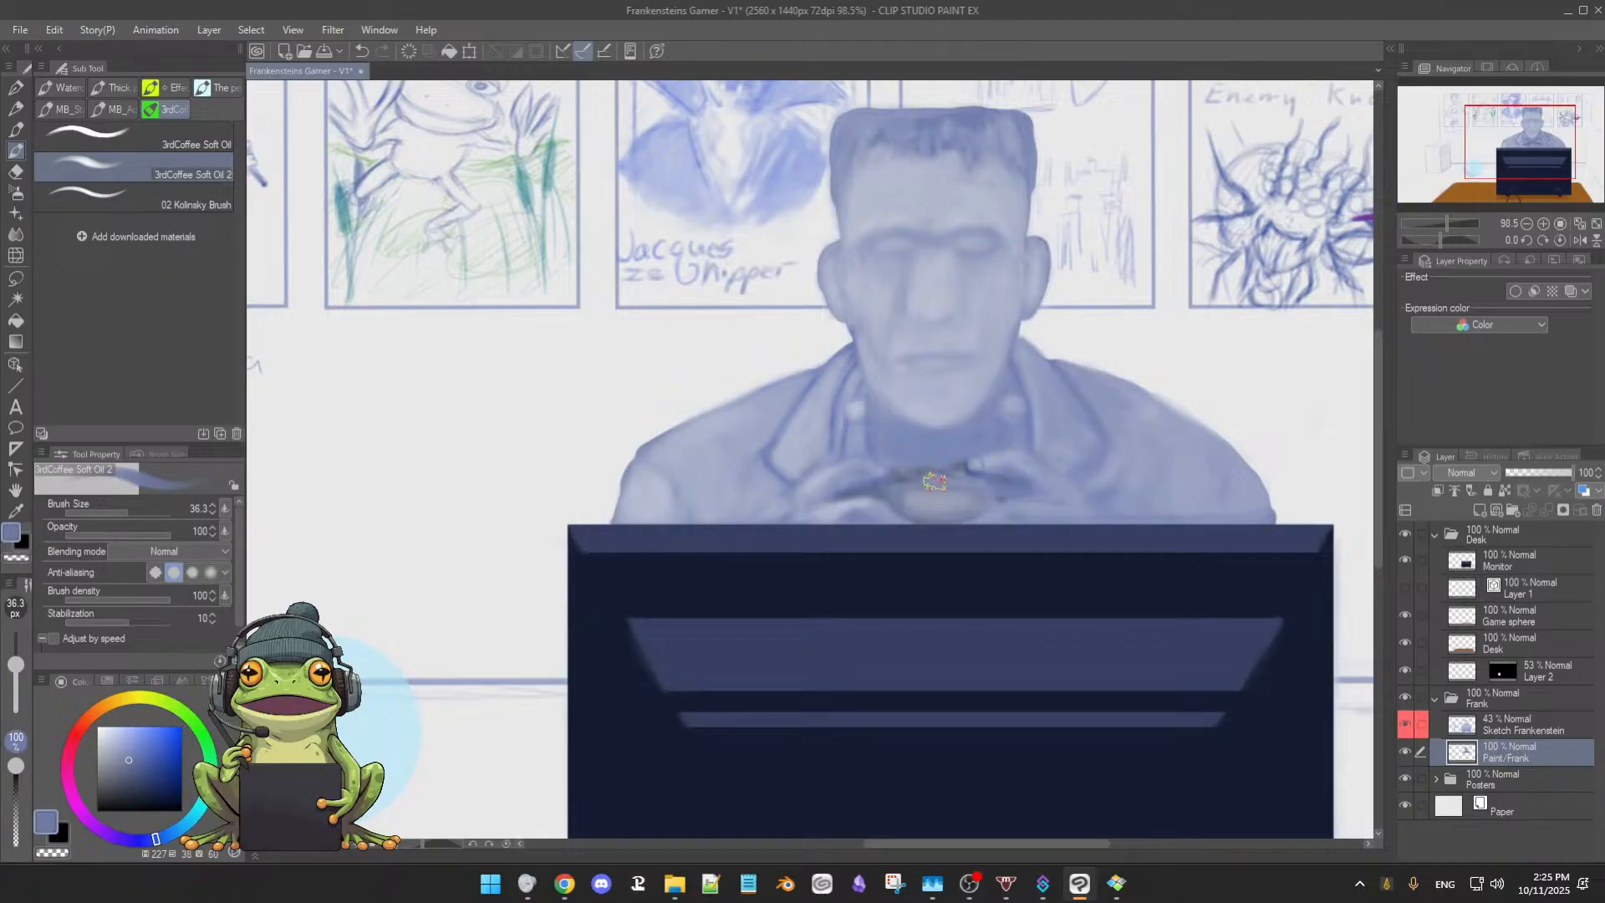
alt+click(923, 475)
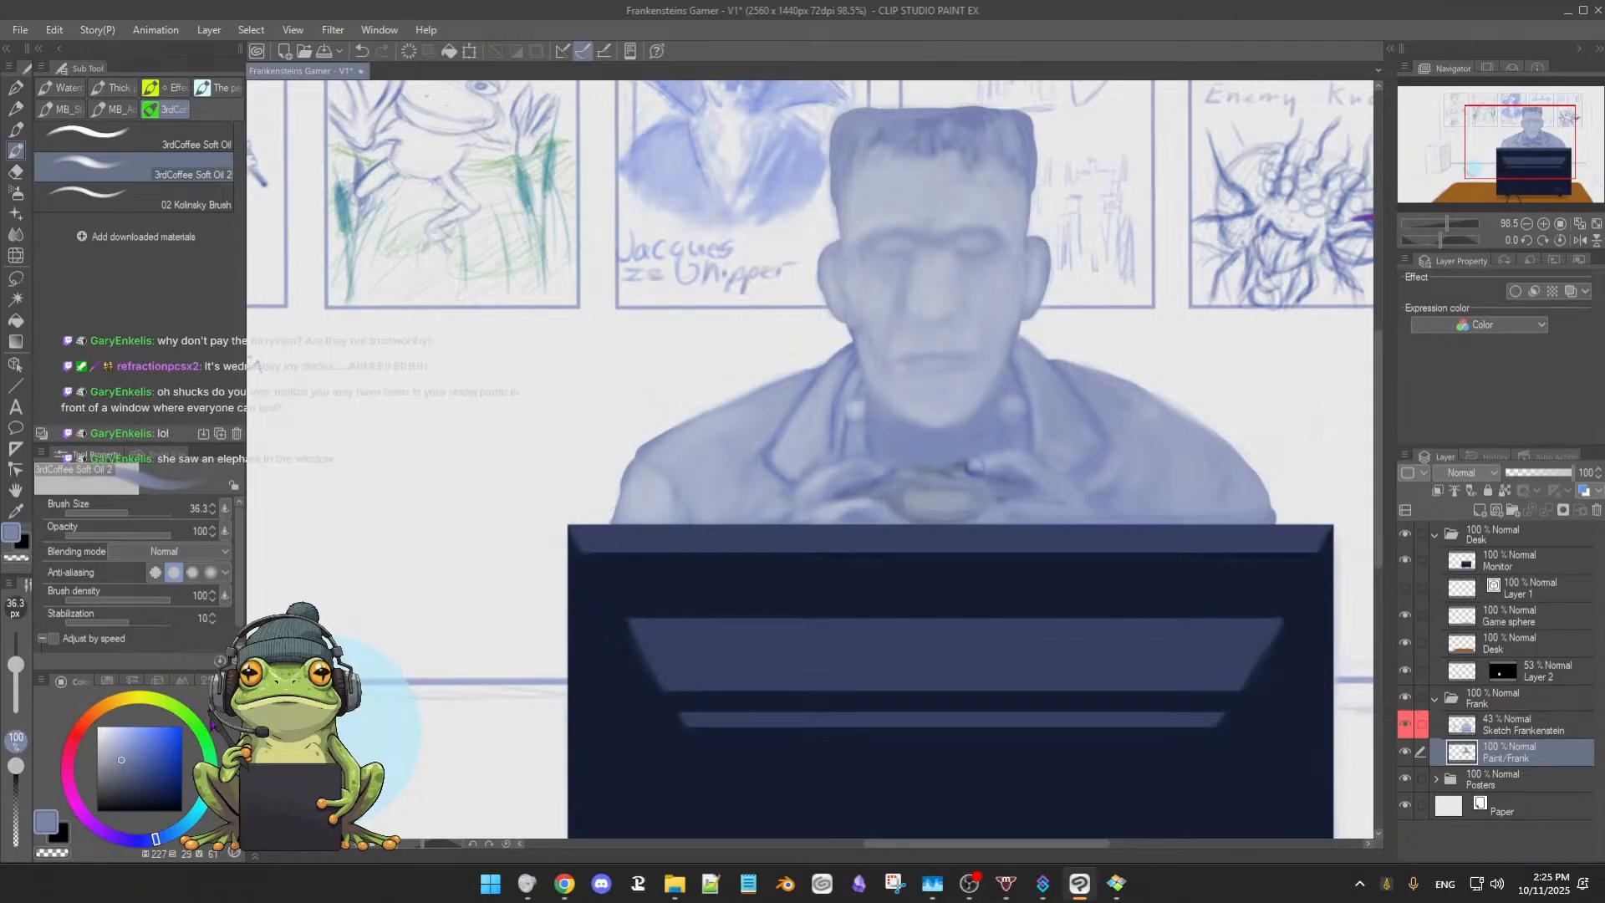
Darken the controller between the hands with navy using a 21.7 brush, and compare the painting with the Sketch Frankenstein layer hidden
drag(125, 760, 121, 788)
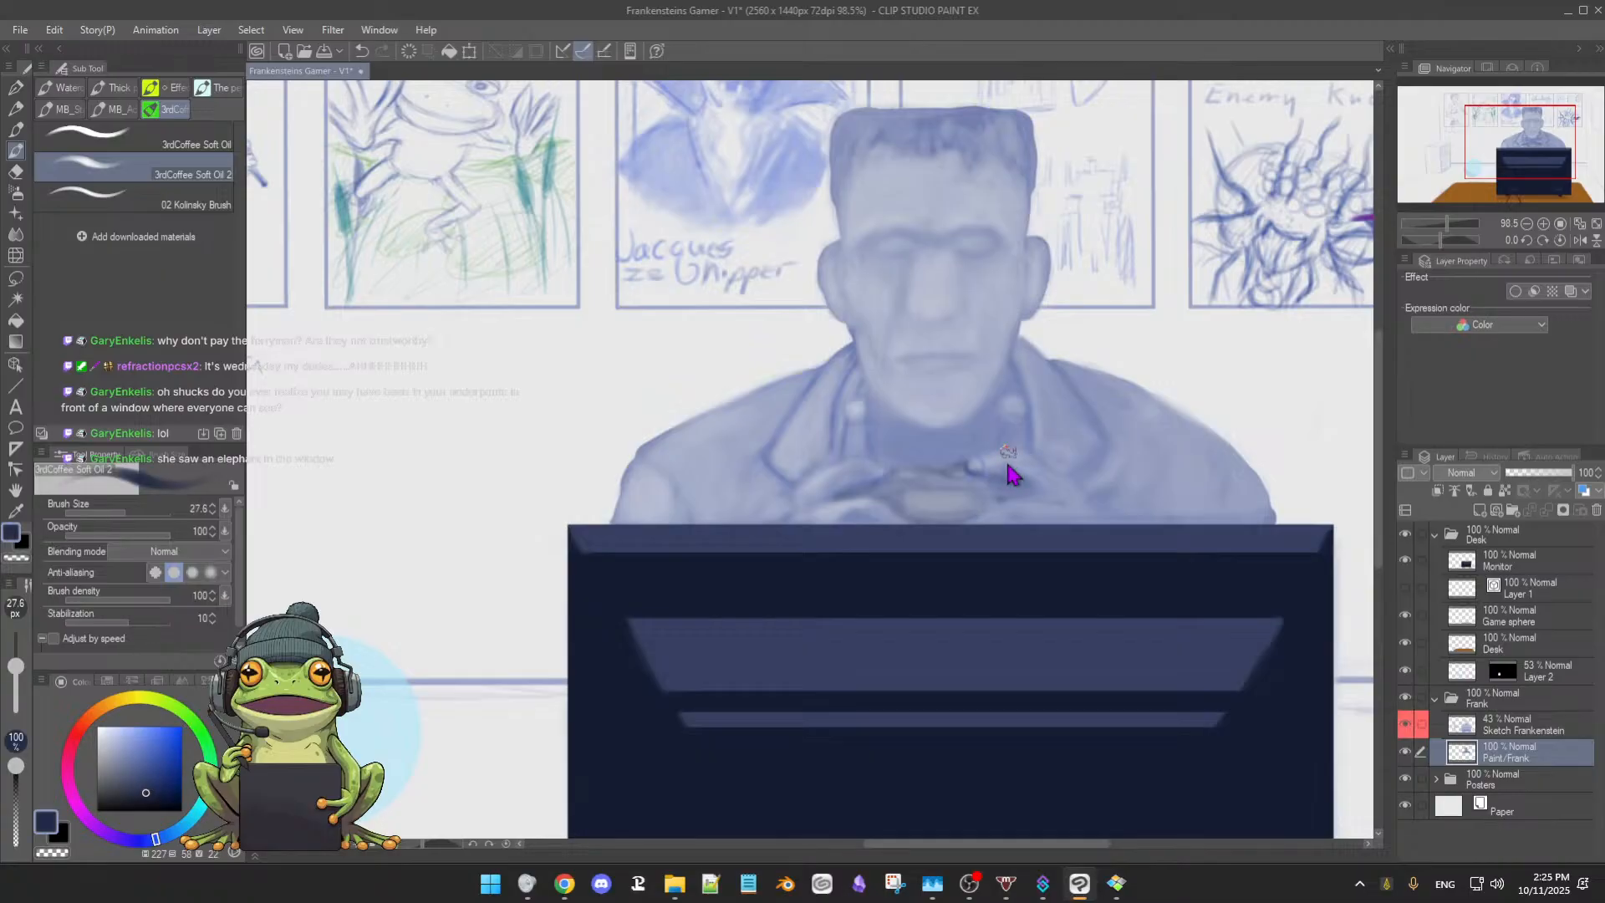
key(bracketleft)
key(bracketleft)
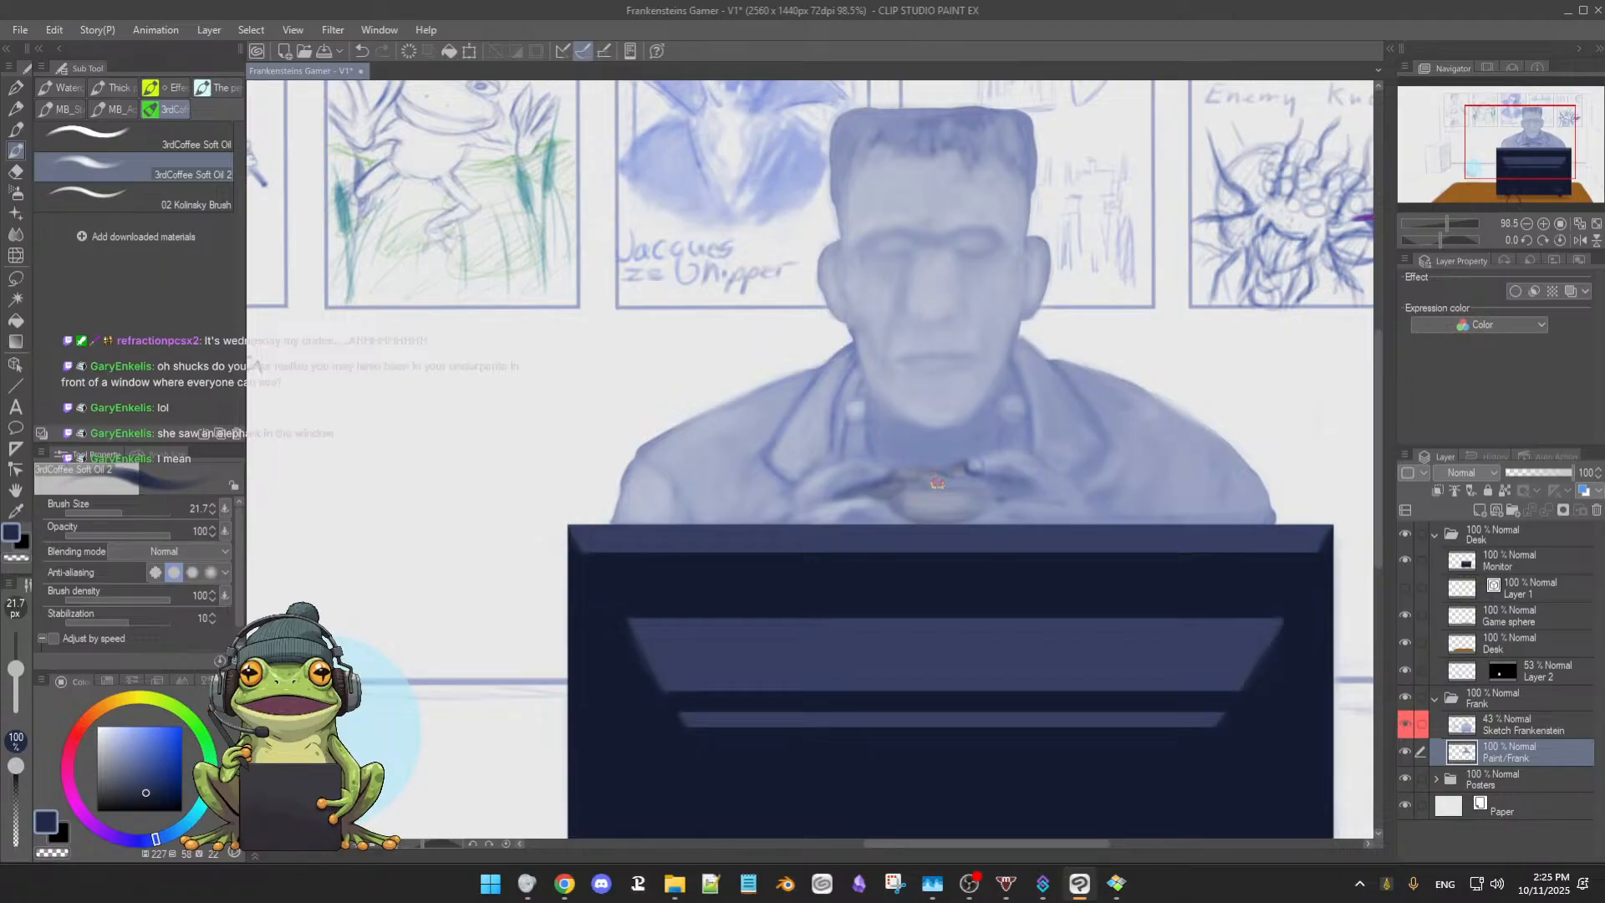
drag(913, 474, 924, 477)
drag(946, 484, 960, 467)
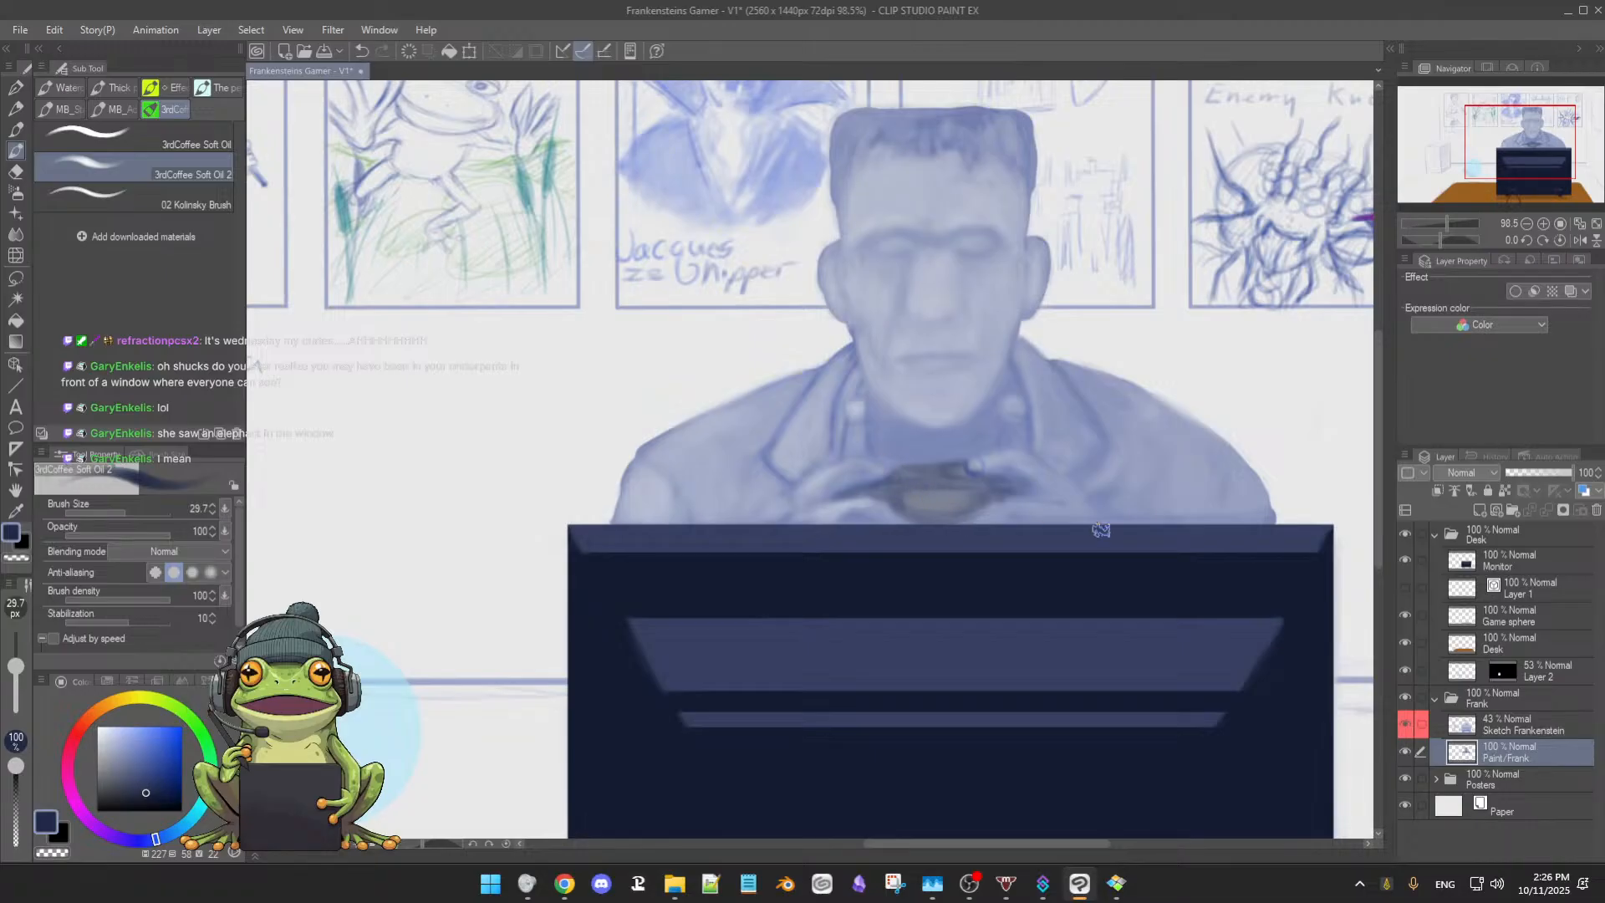
click(1405, 726)
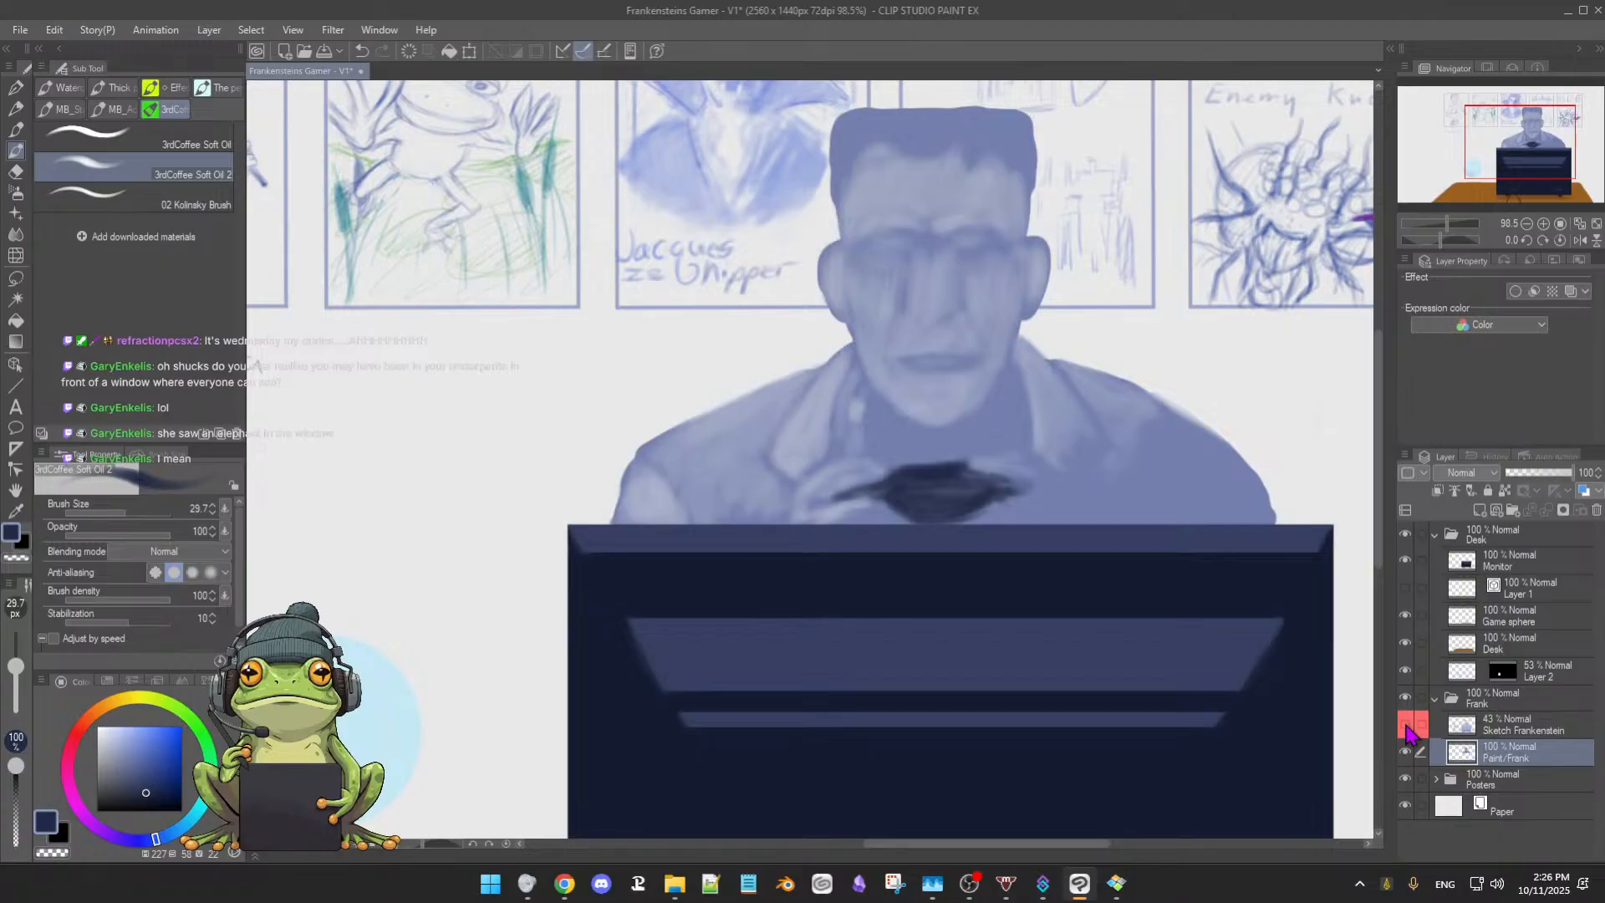
click(1405, 726)
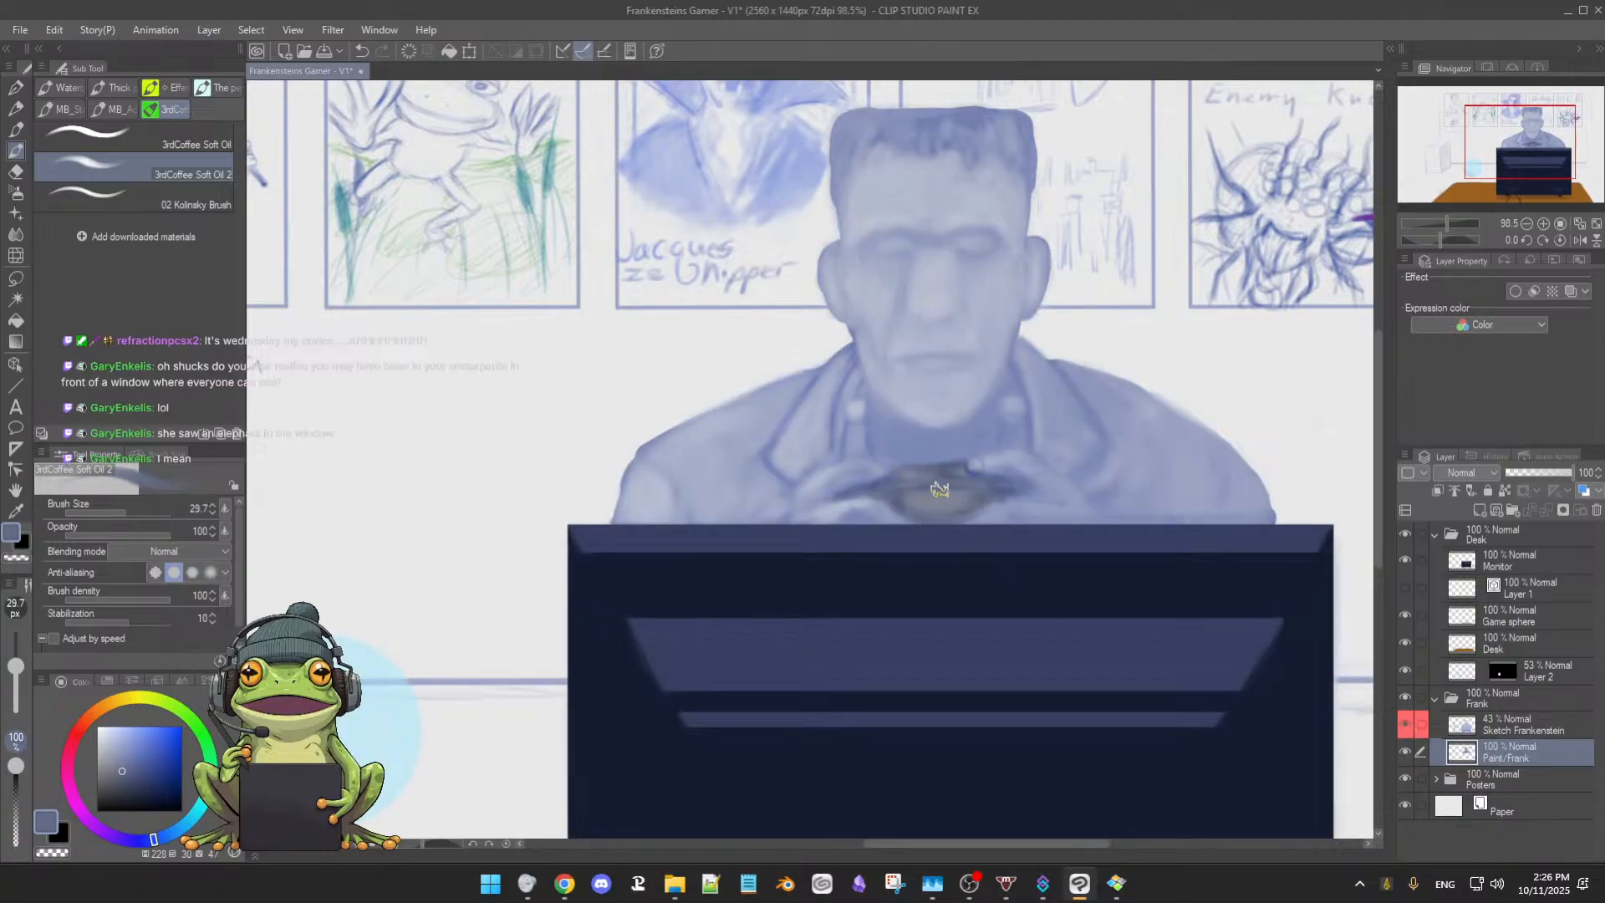
Blend the controller's edges into the gripping fingers with sampled and darker blue tones, and check the sketch with the Paint/Frank layer hidden
alt+click(905, 487)
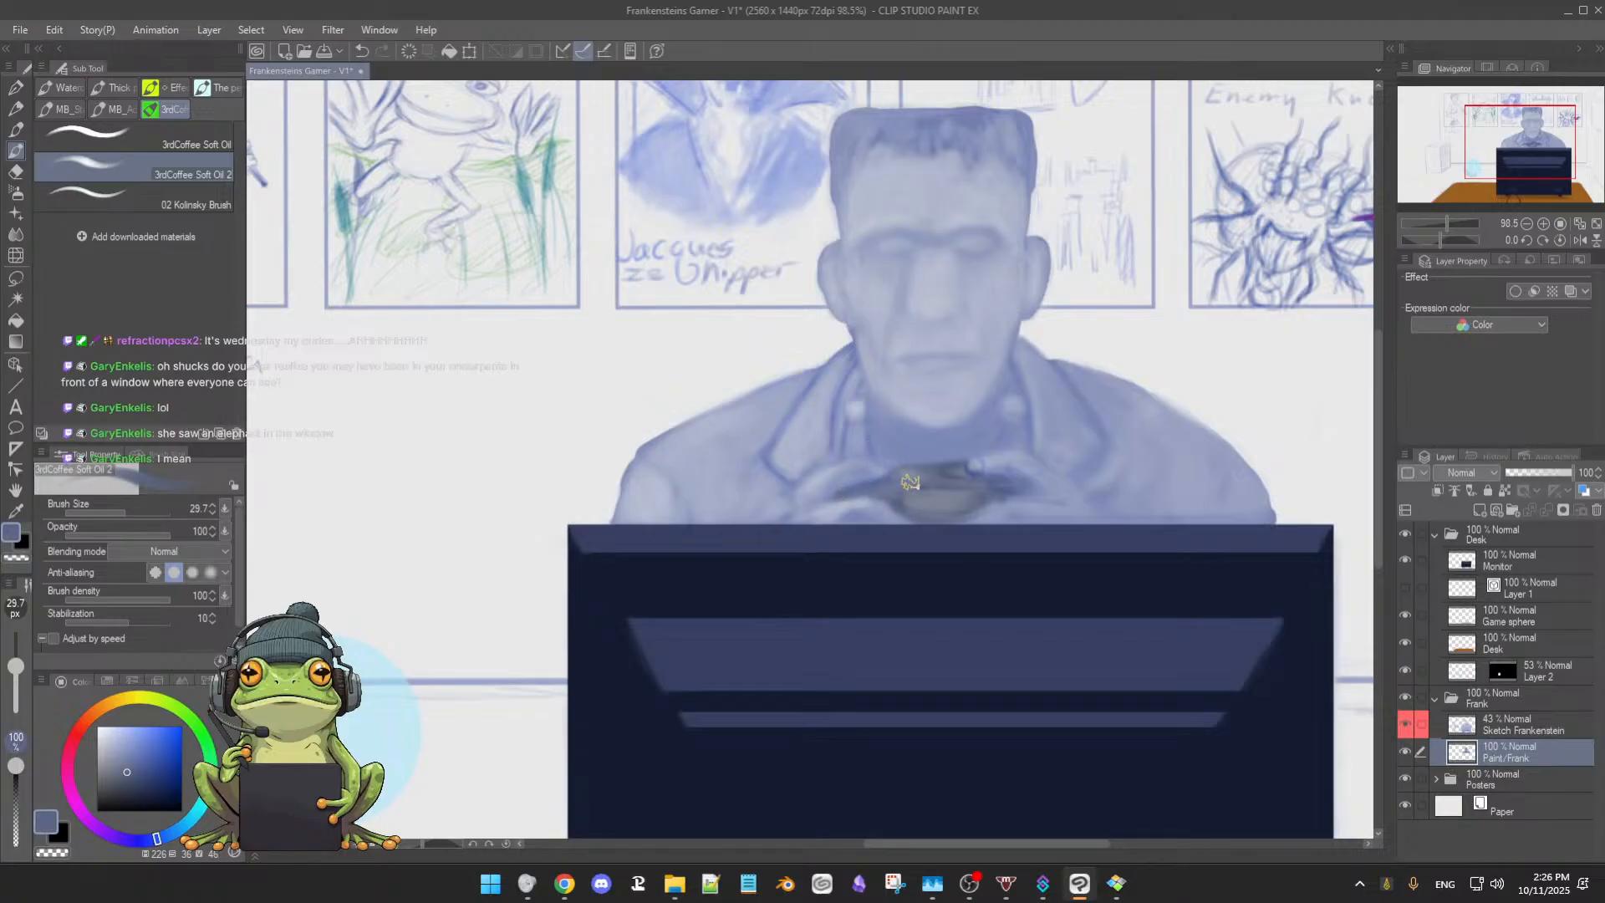
alt+click(1007, 485)
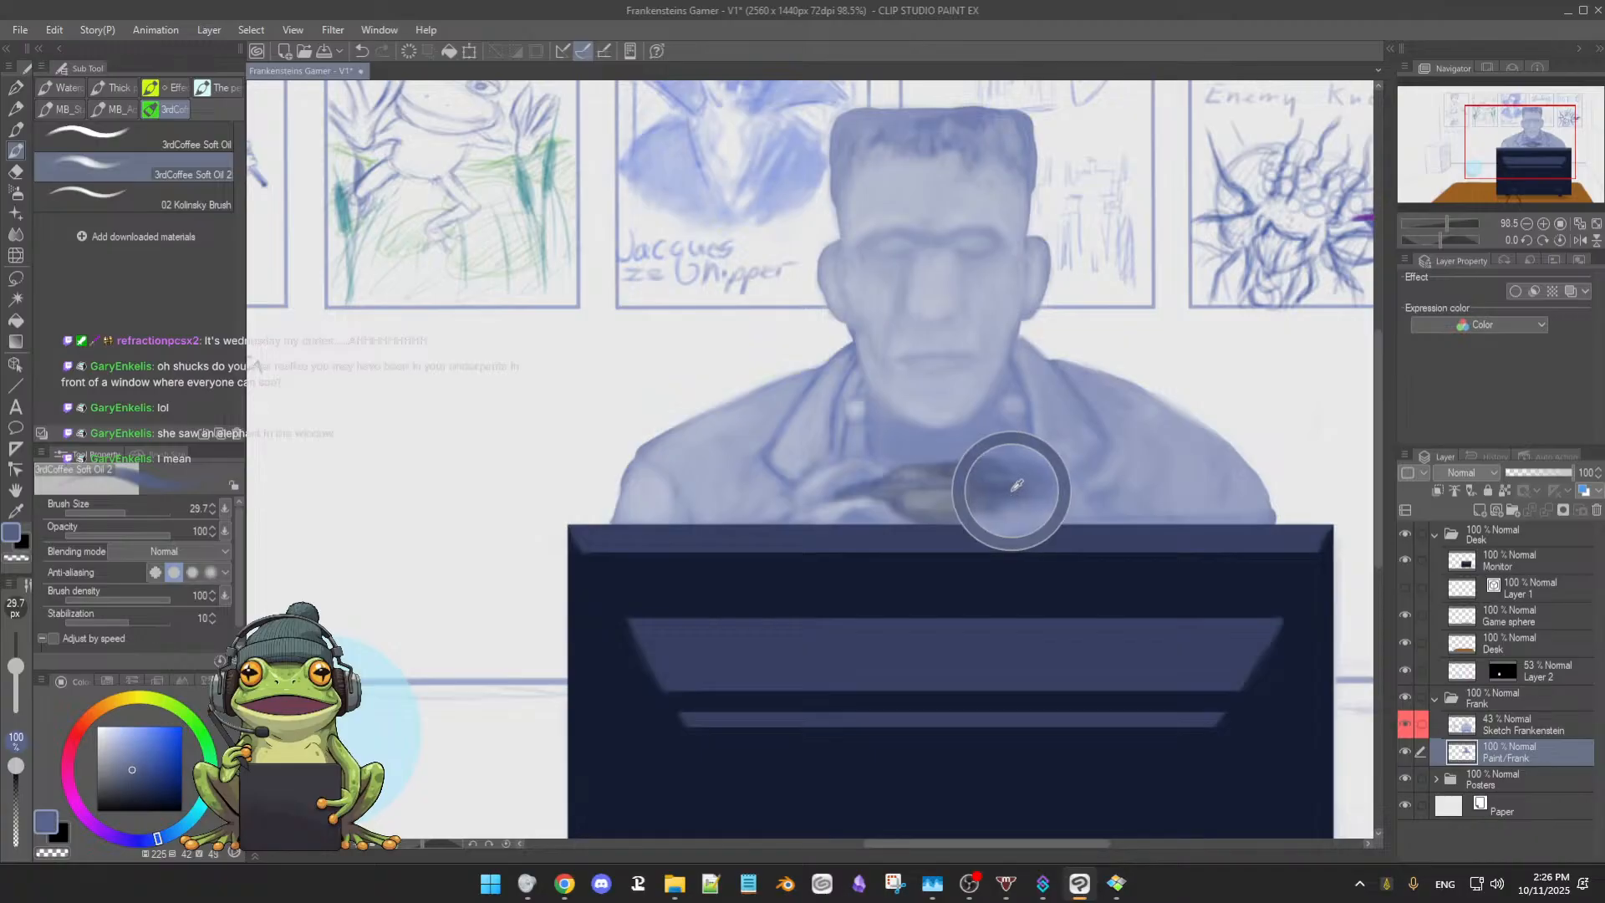
click(129, 785)
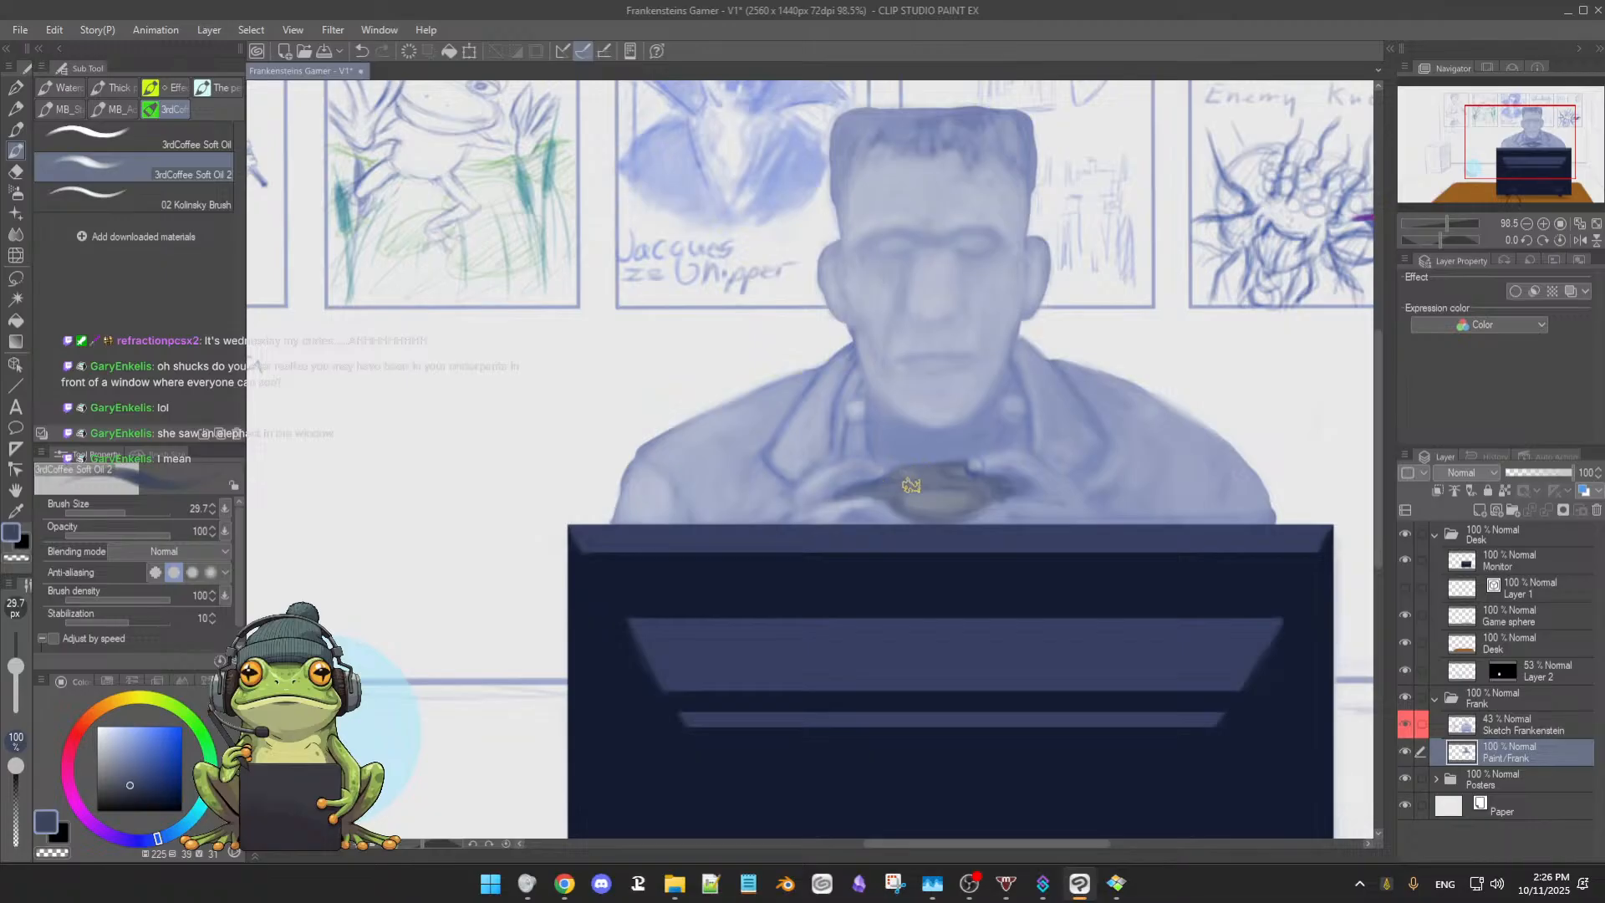
alt+click(1026, 471)
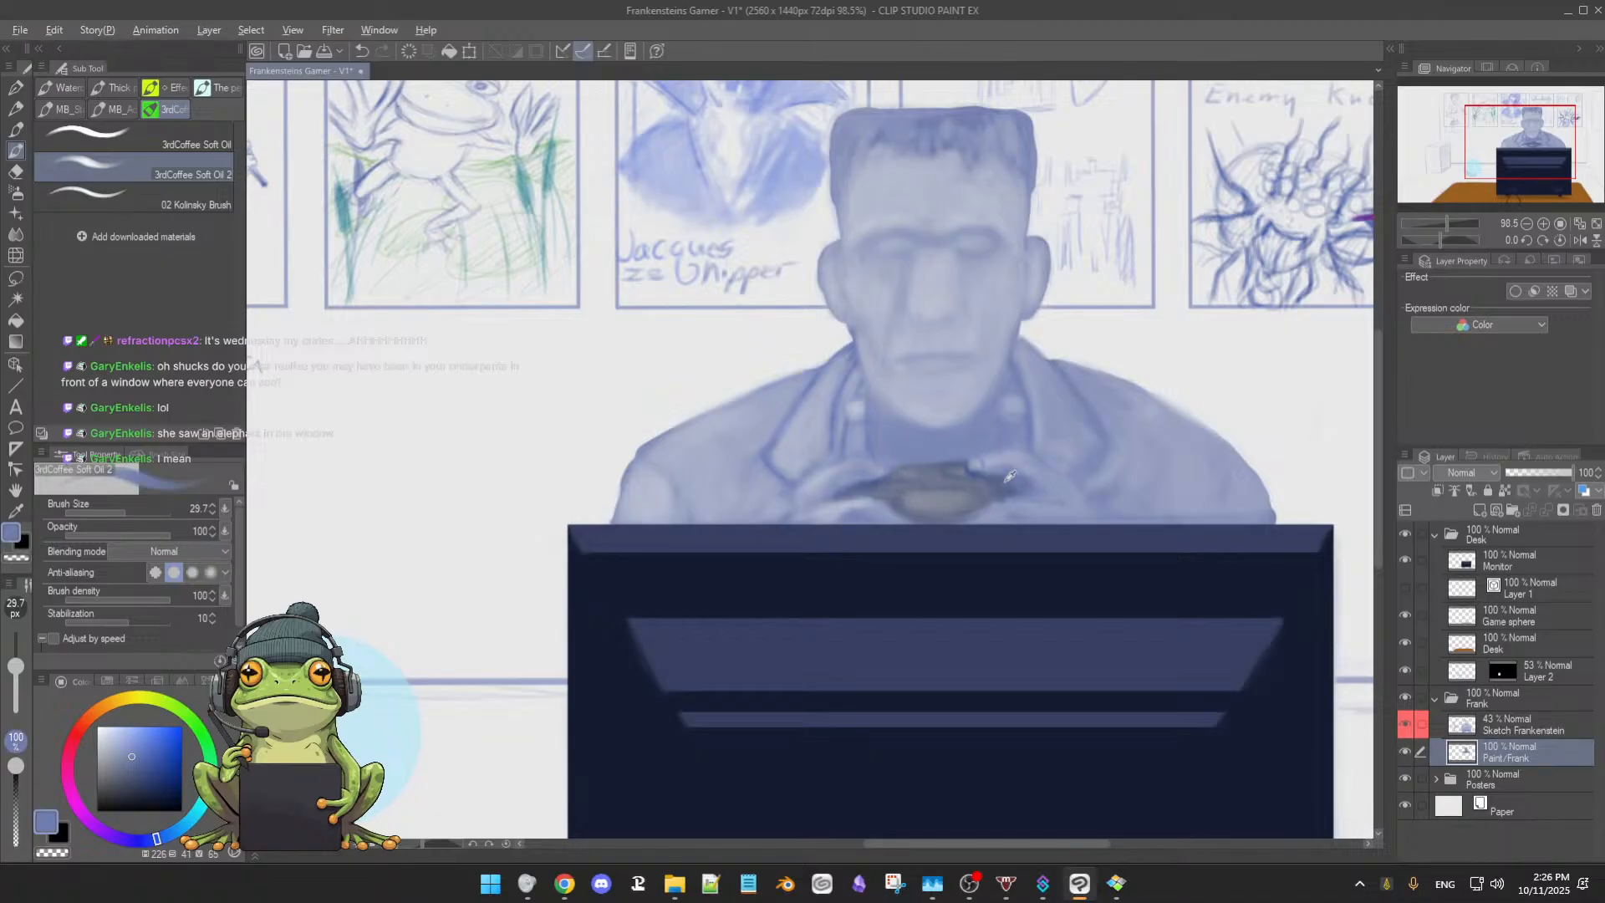
alt+click(999, 478)
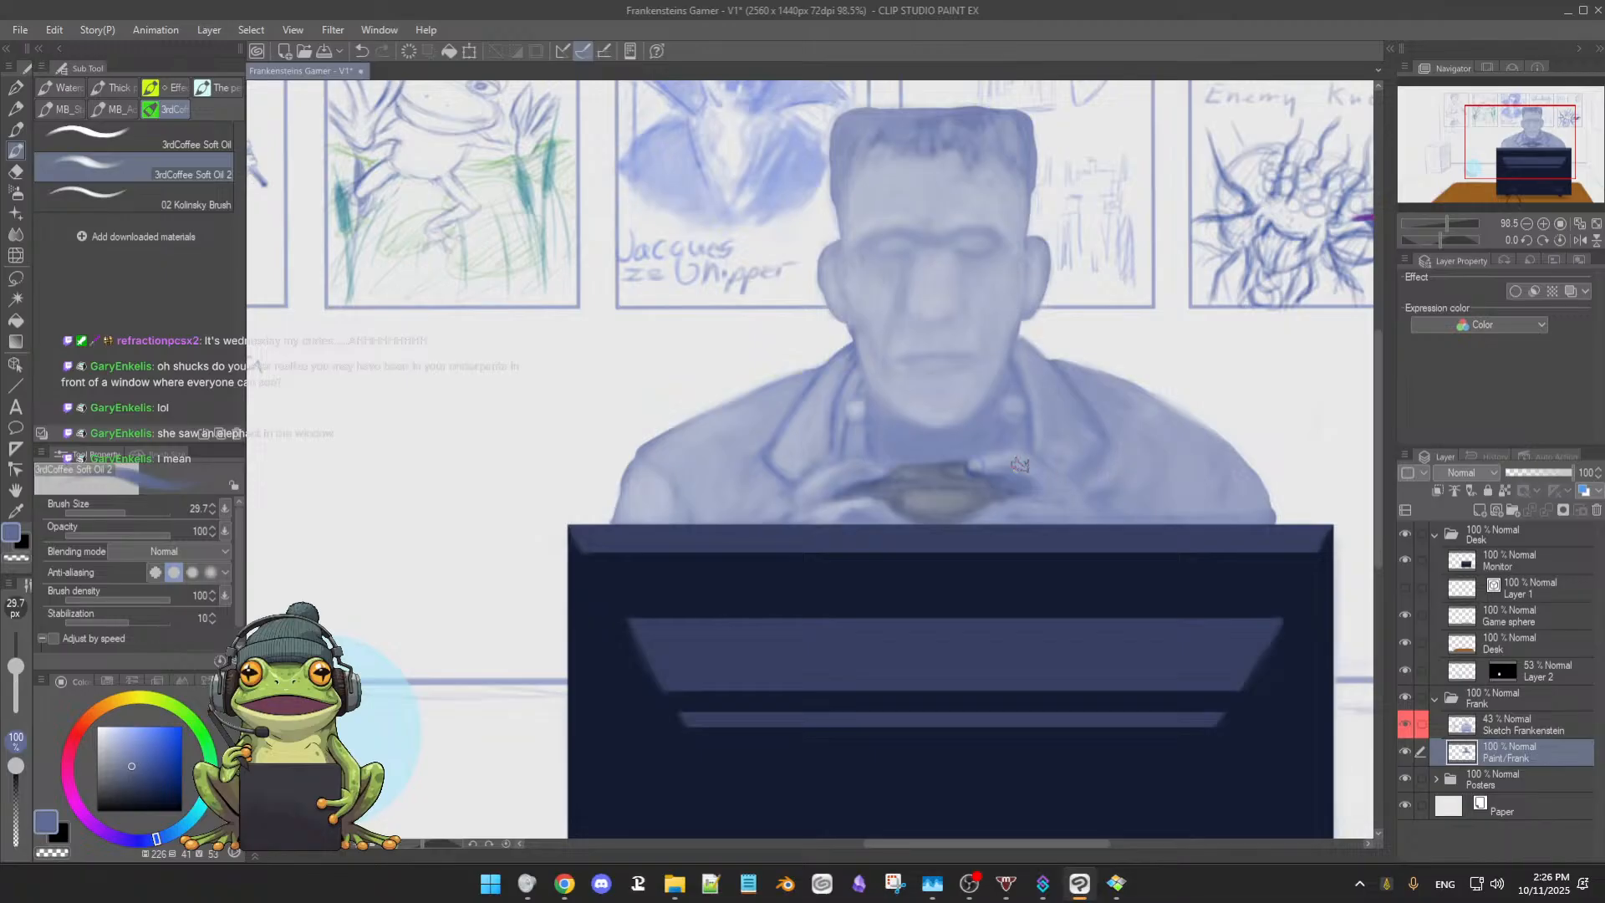
click(1405, 753)
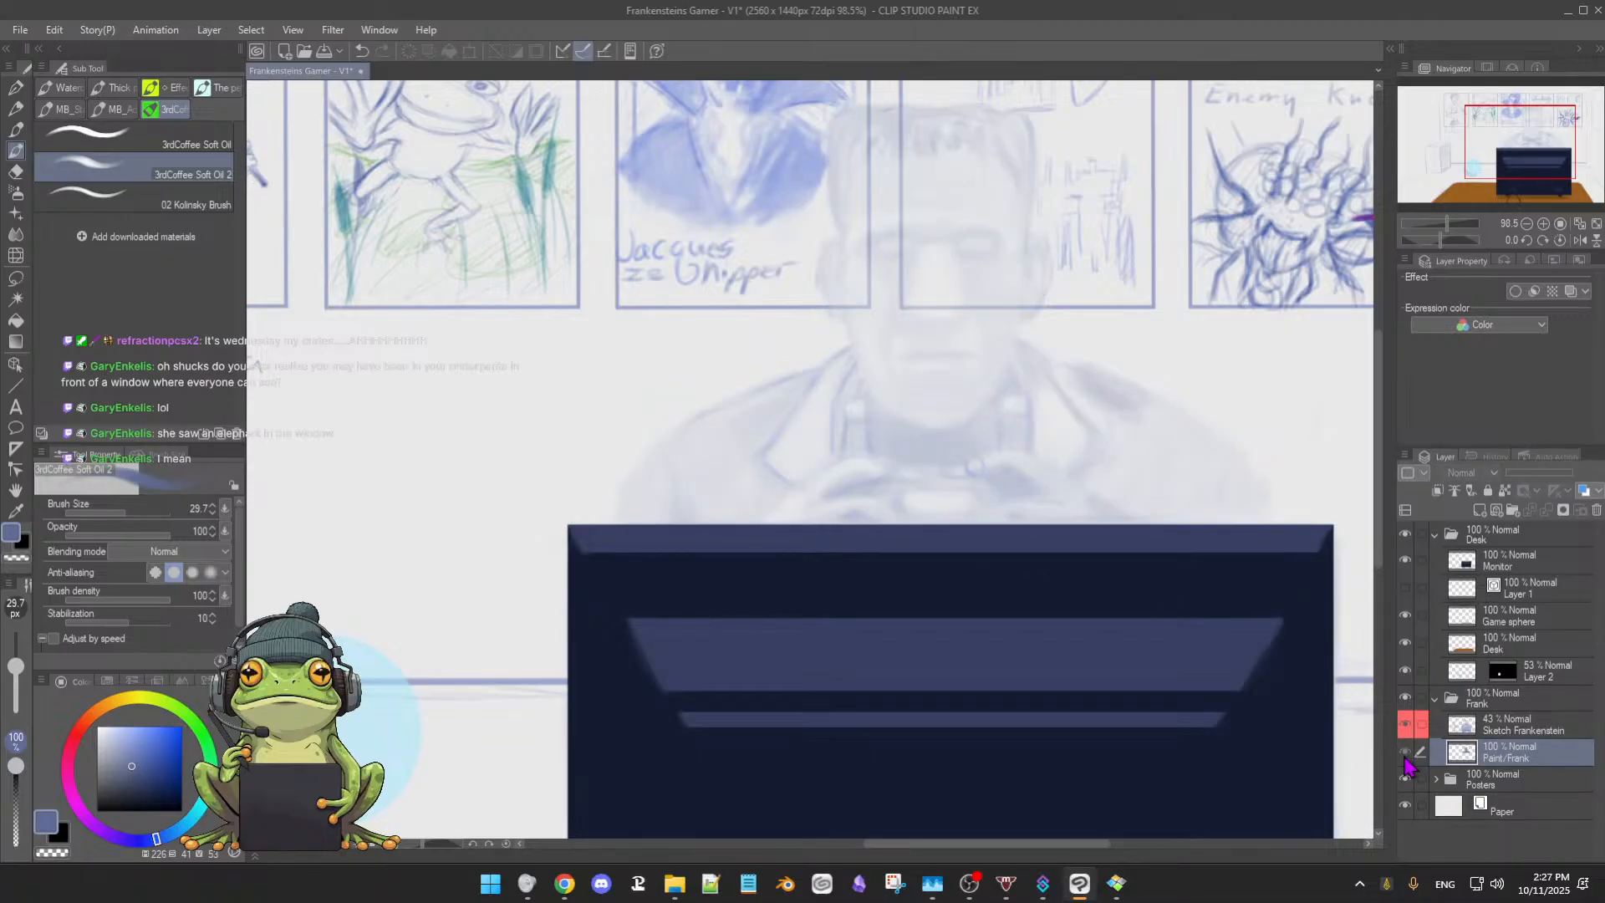
click(1406, 751)
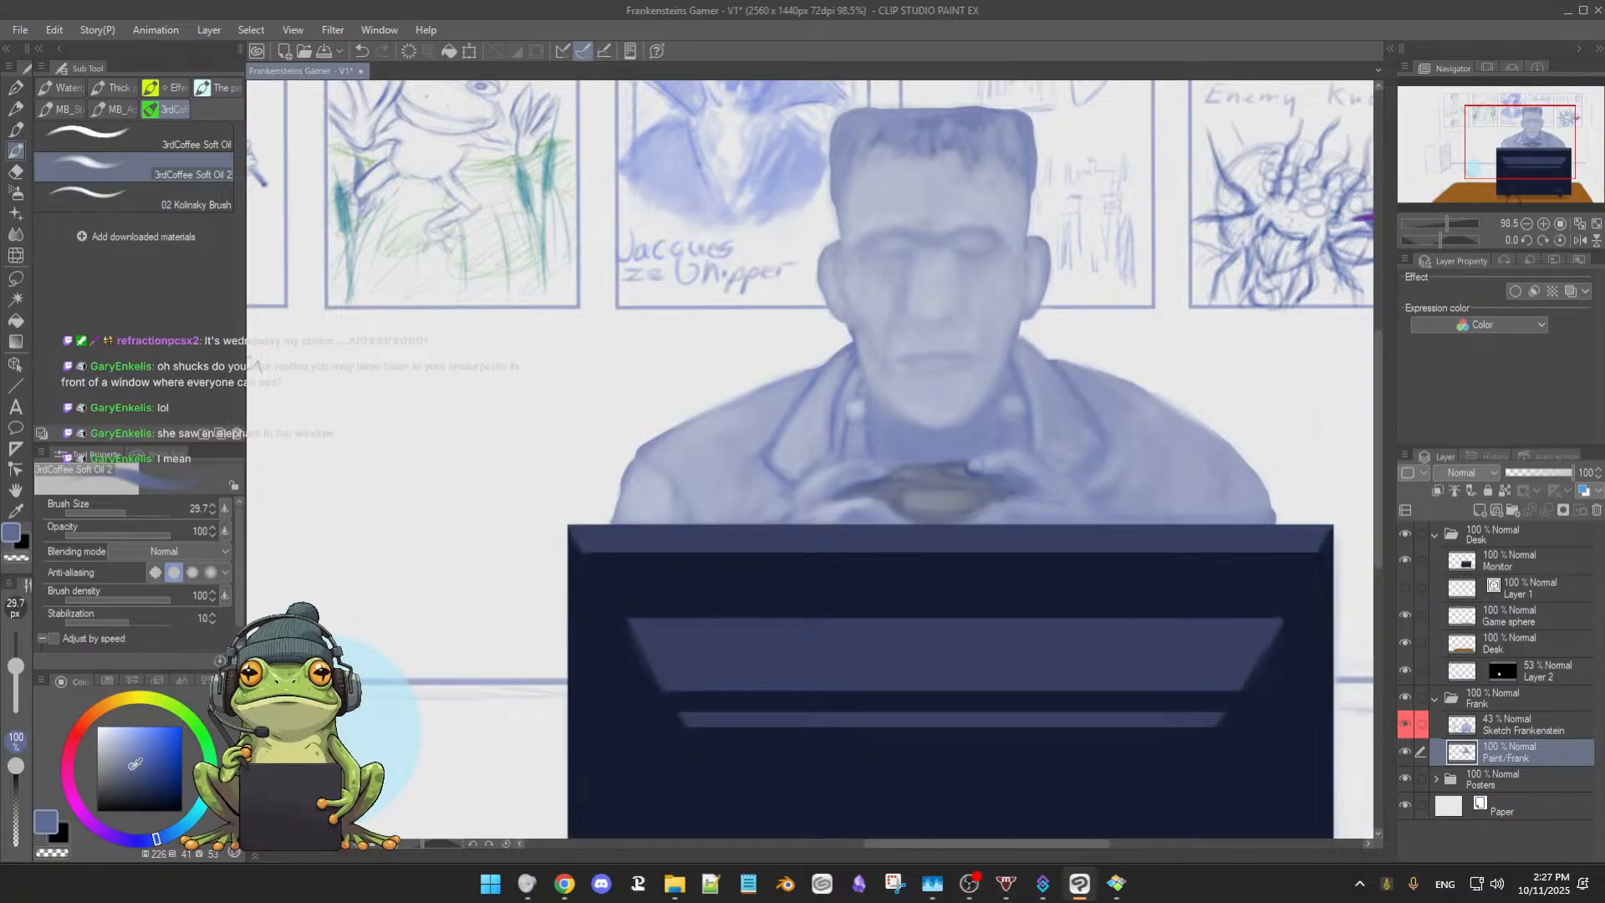
Define the controller's upper edge with dark navy and shade the fingers on both sides using sampled light and mid-blue tones
drag(135, 763, 143, 788)
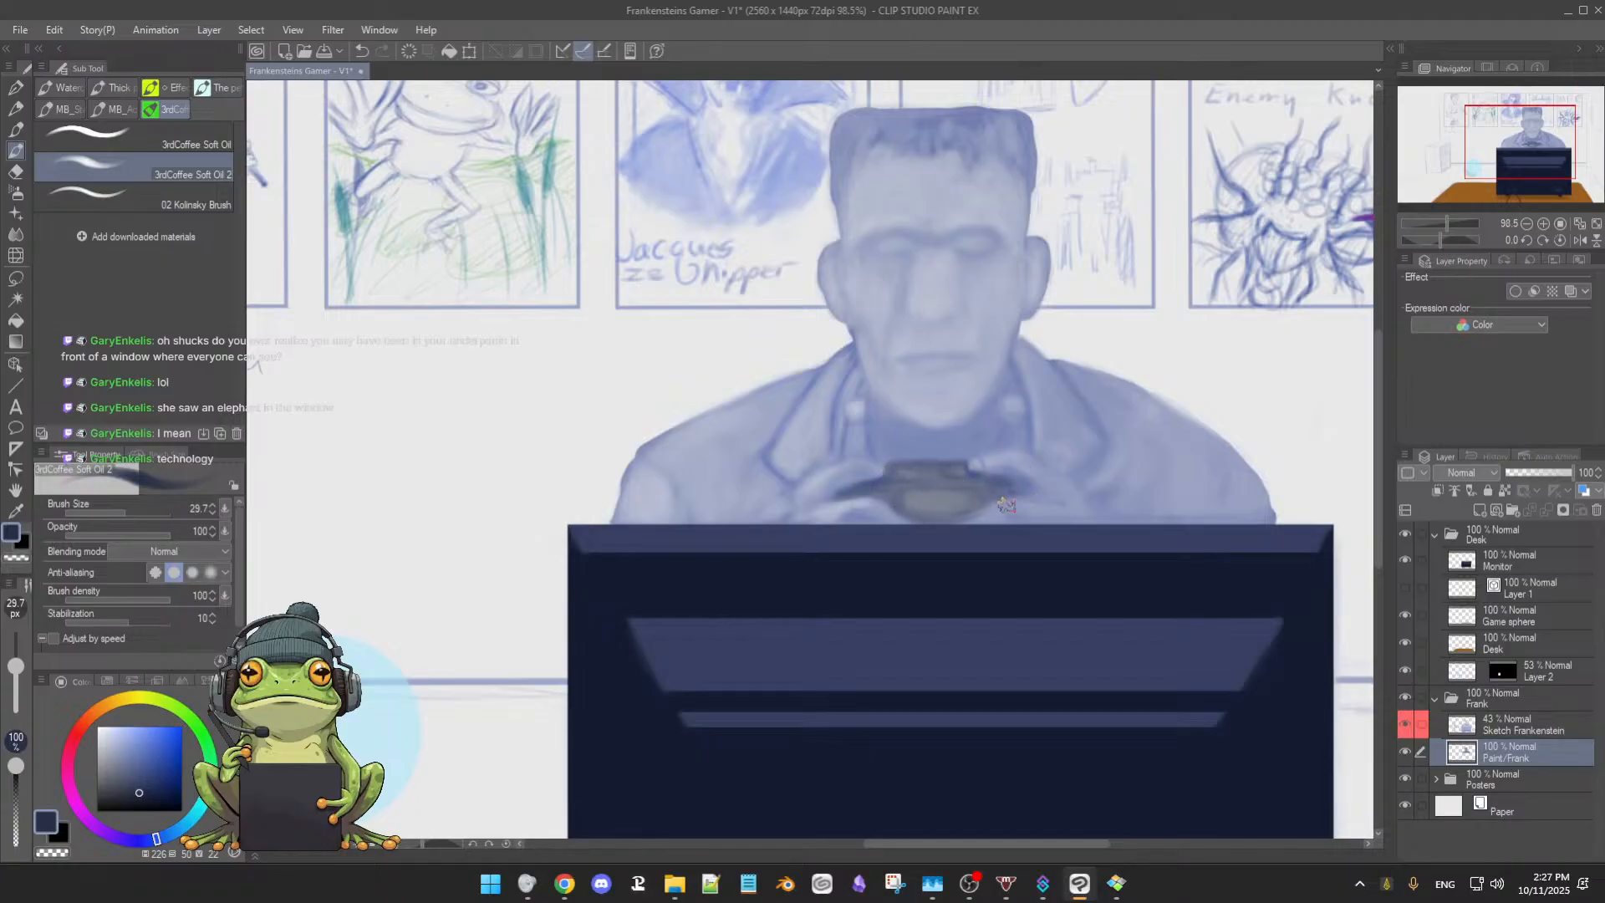
alt+click(819, 480)
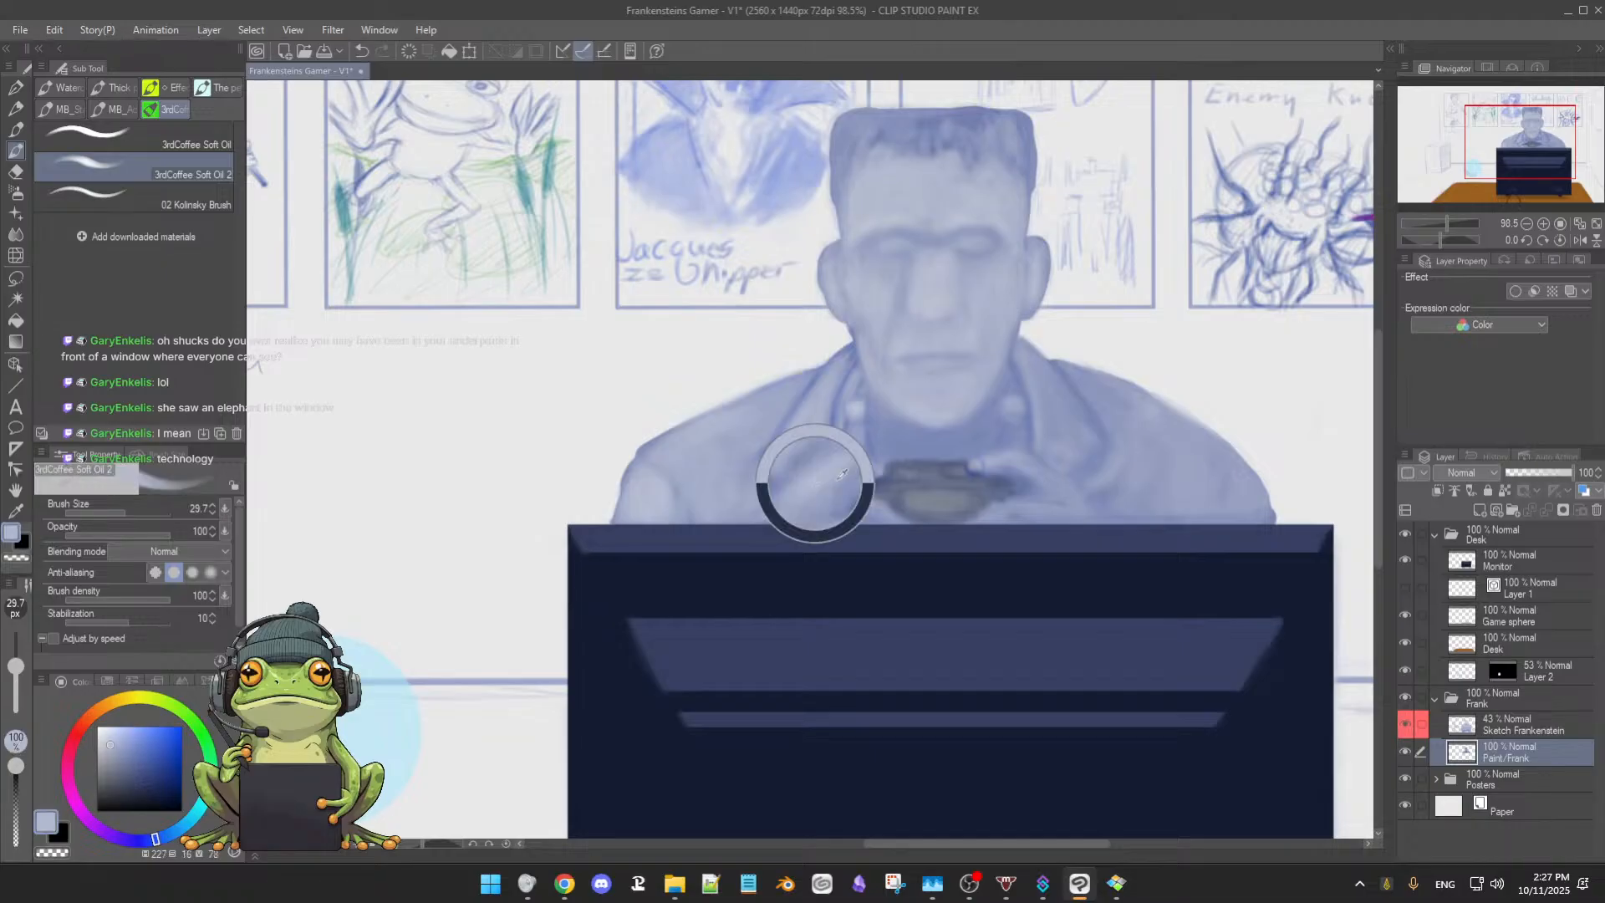
alt+click(1015, 475)
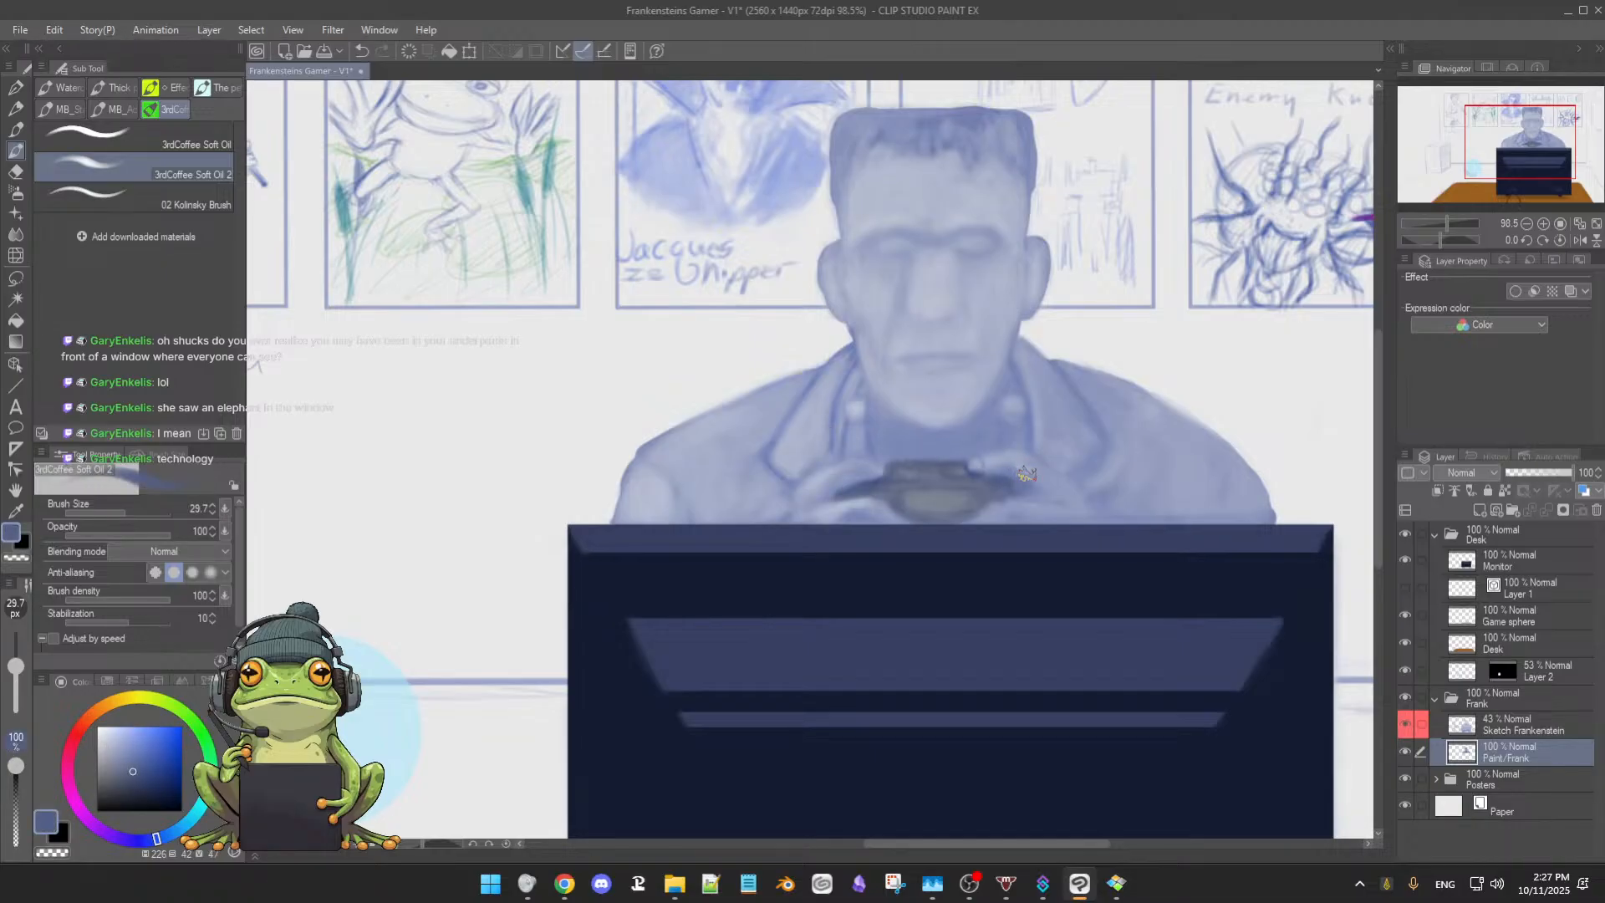
click(133, 779)
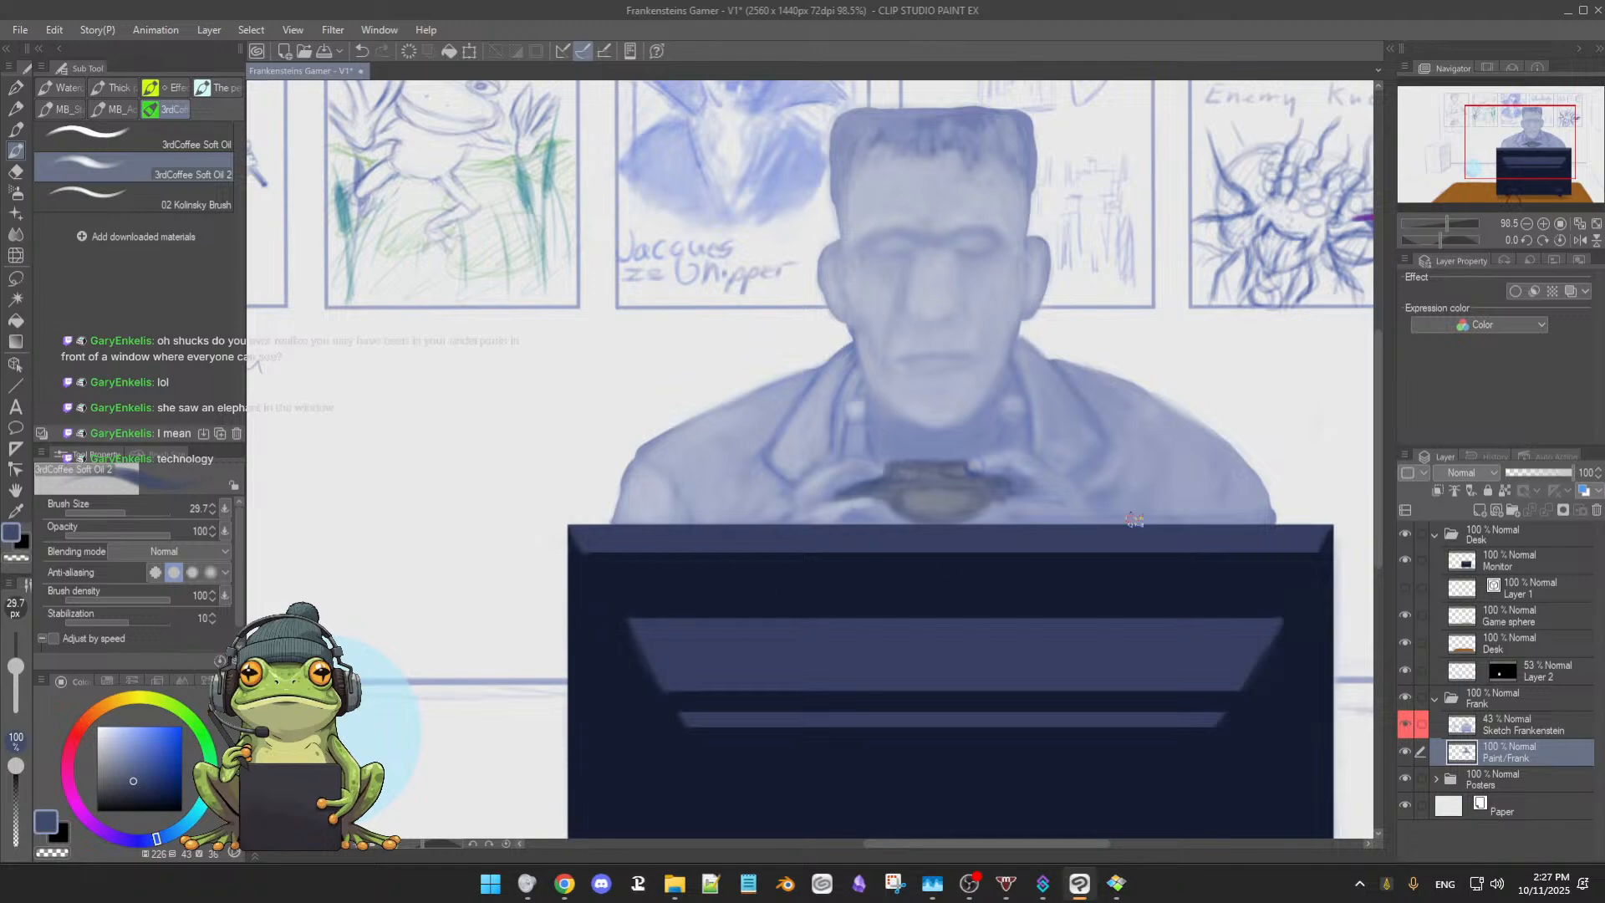
alt+click(1002, 491)
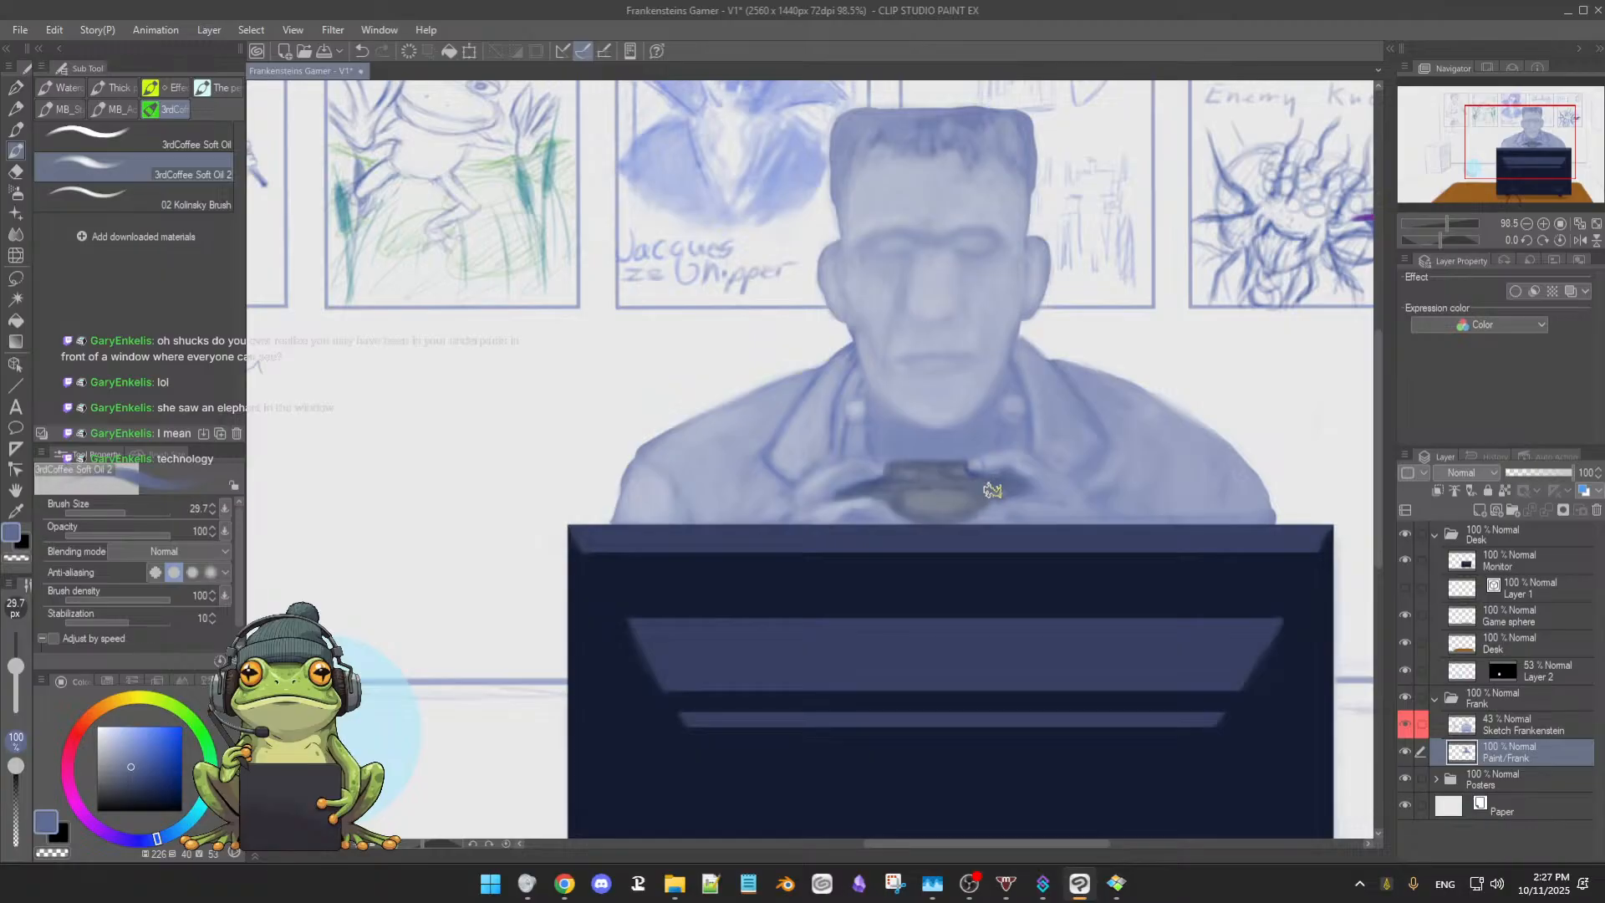
Lighten the fingers of the hand on the picture's right with sampled pale blues, separating them with a mid-blue shadow
alt+click(1015, 468)
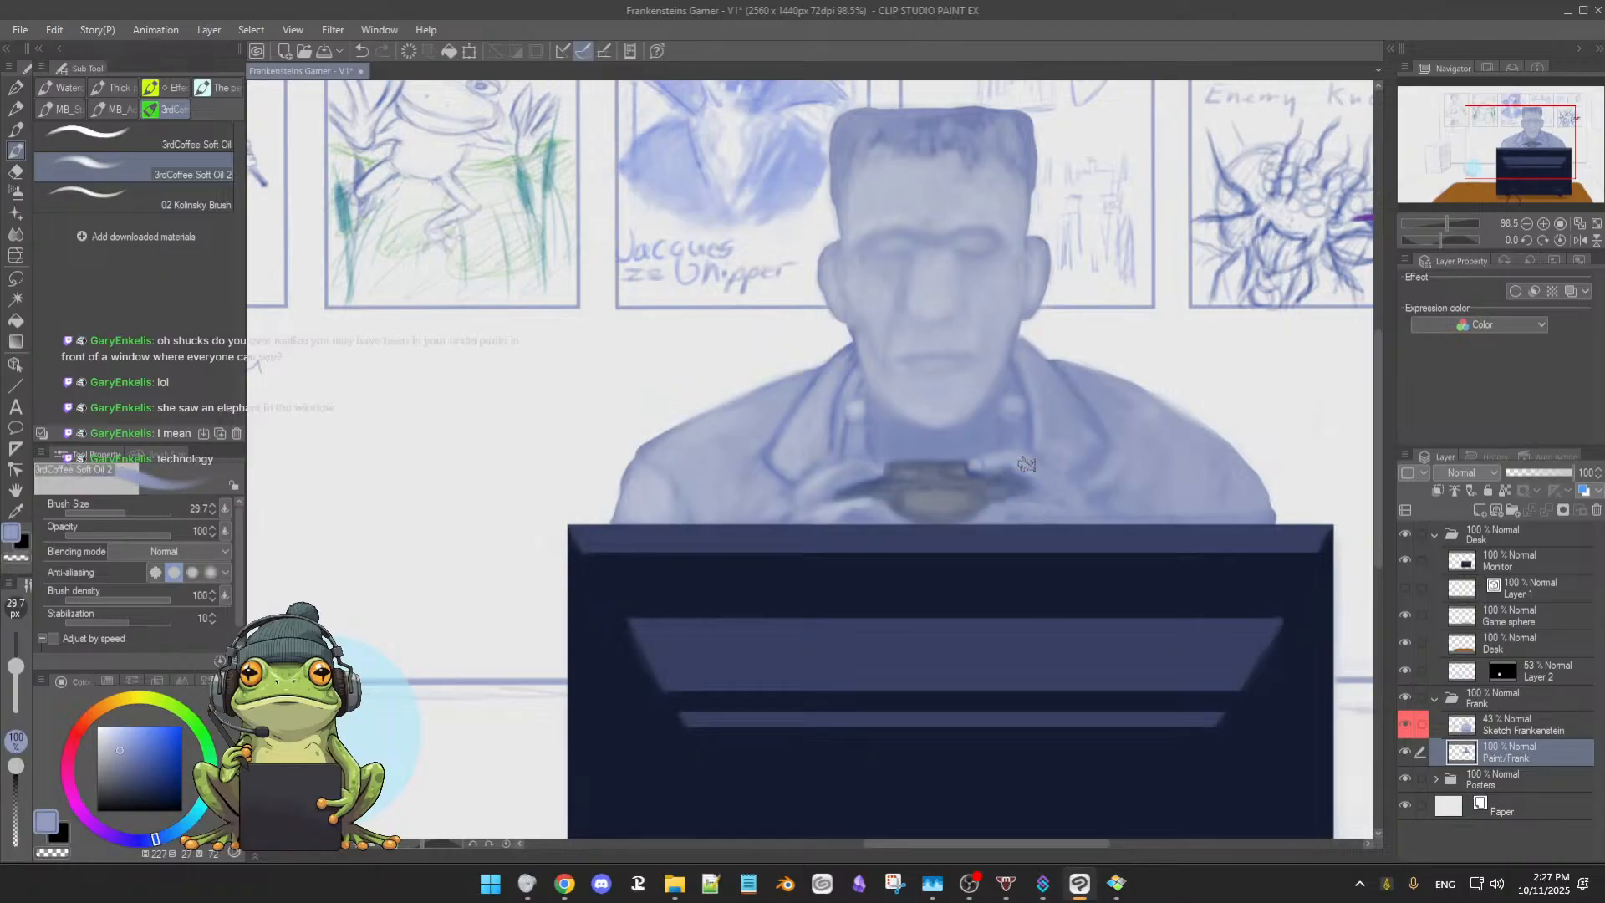
alt+click(1011, 468)
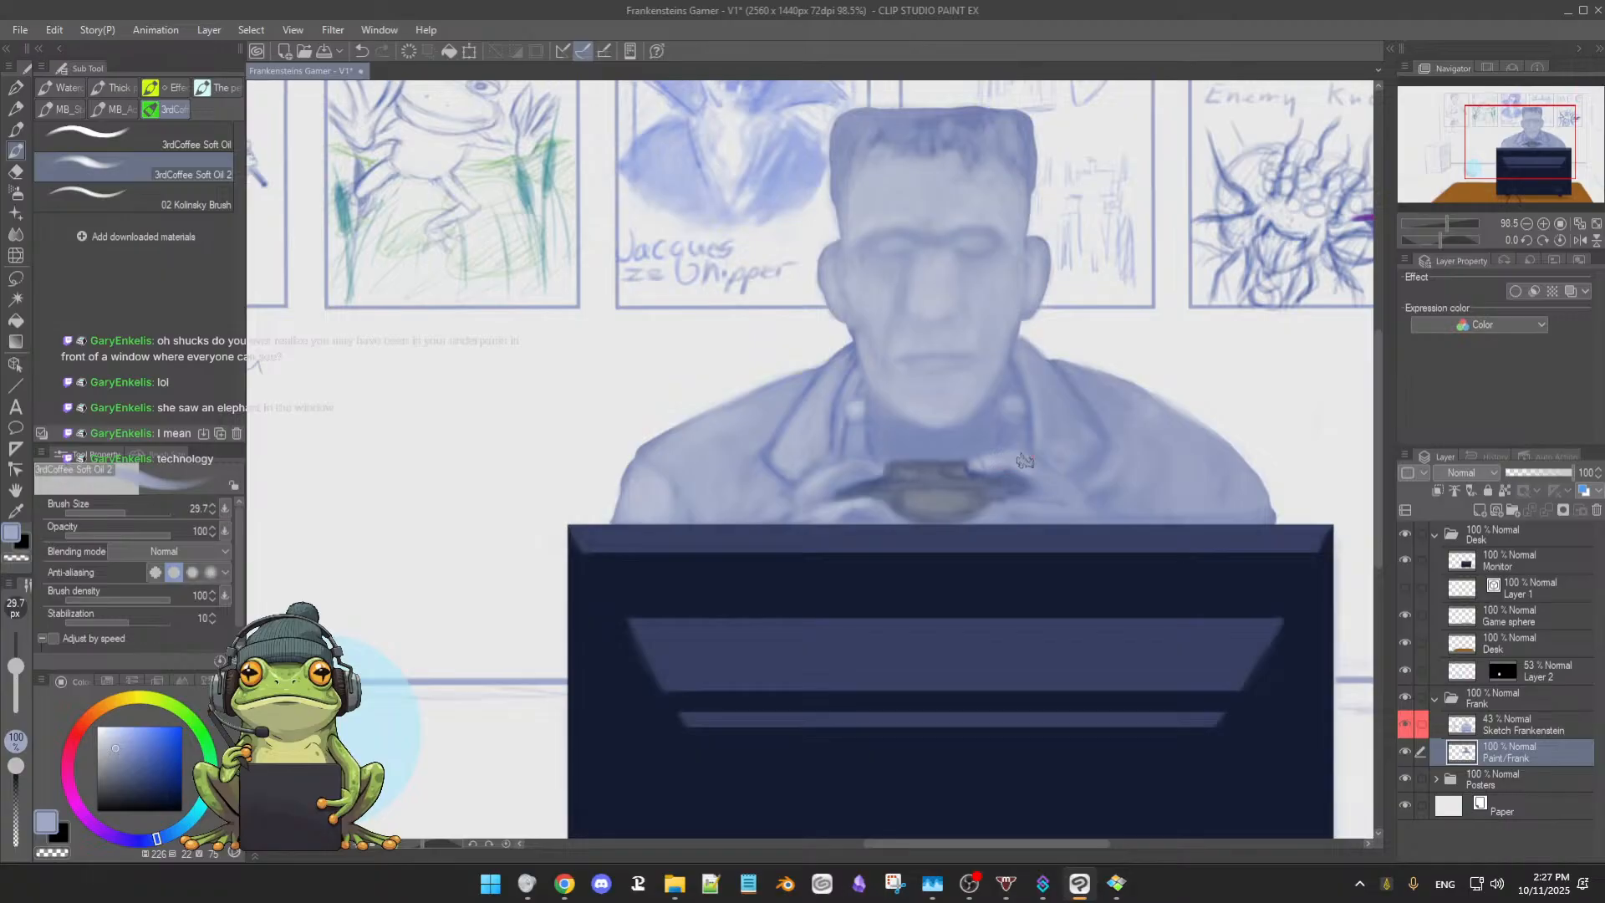
drag(980, 469, 1030, 457)
alt+click(1027, 494)
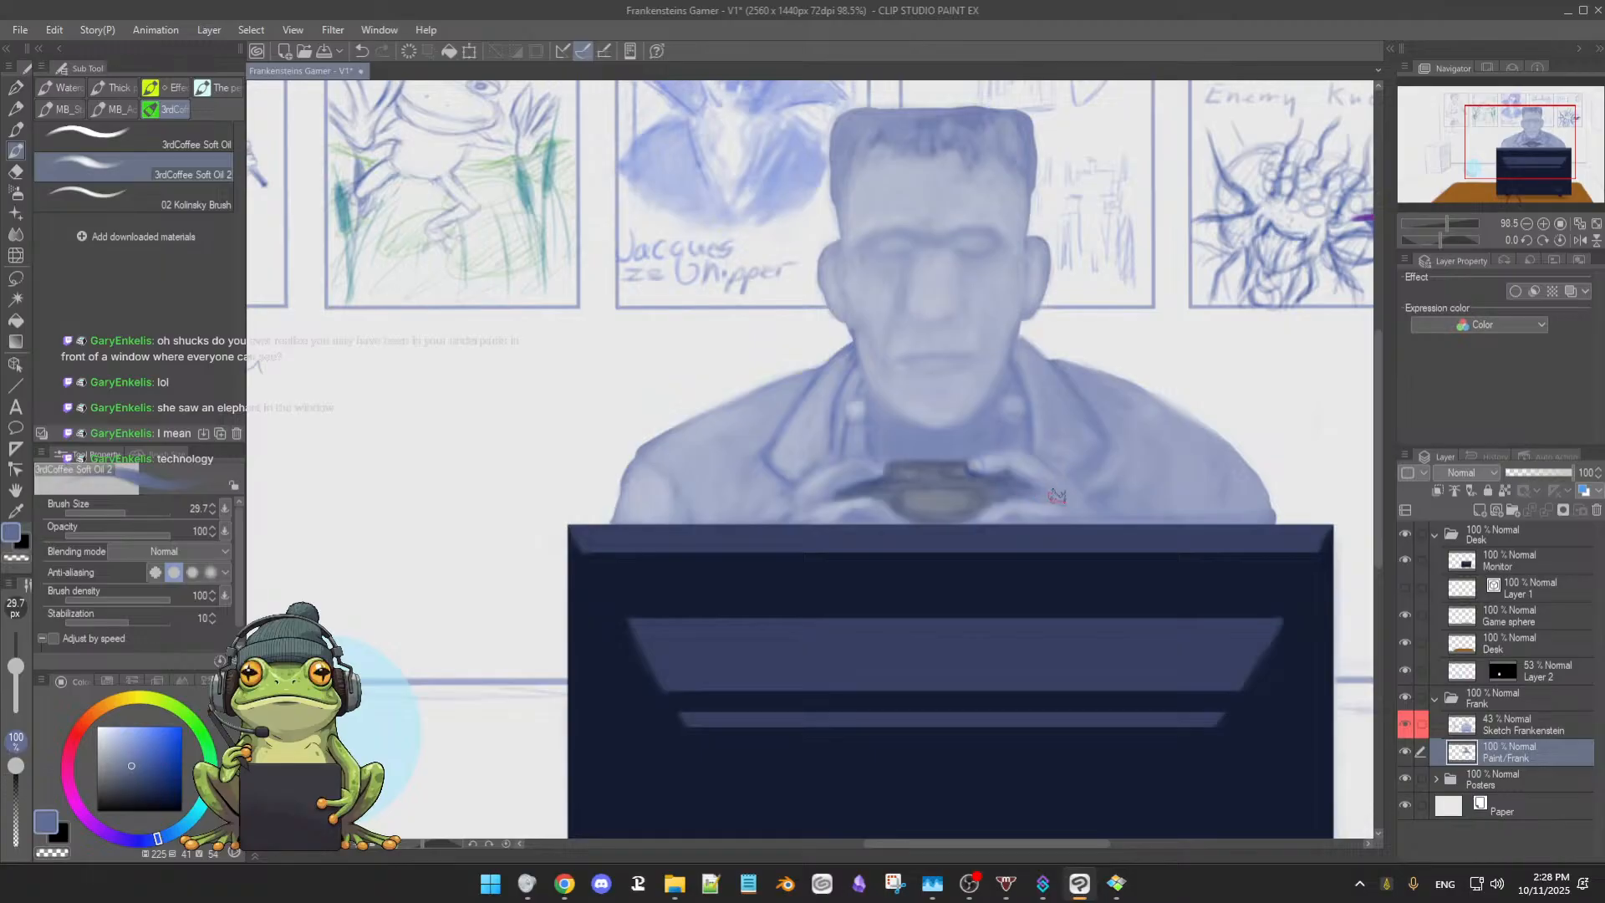
alt+click(1020, 464)
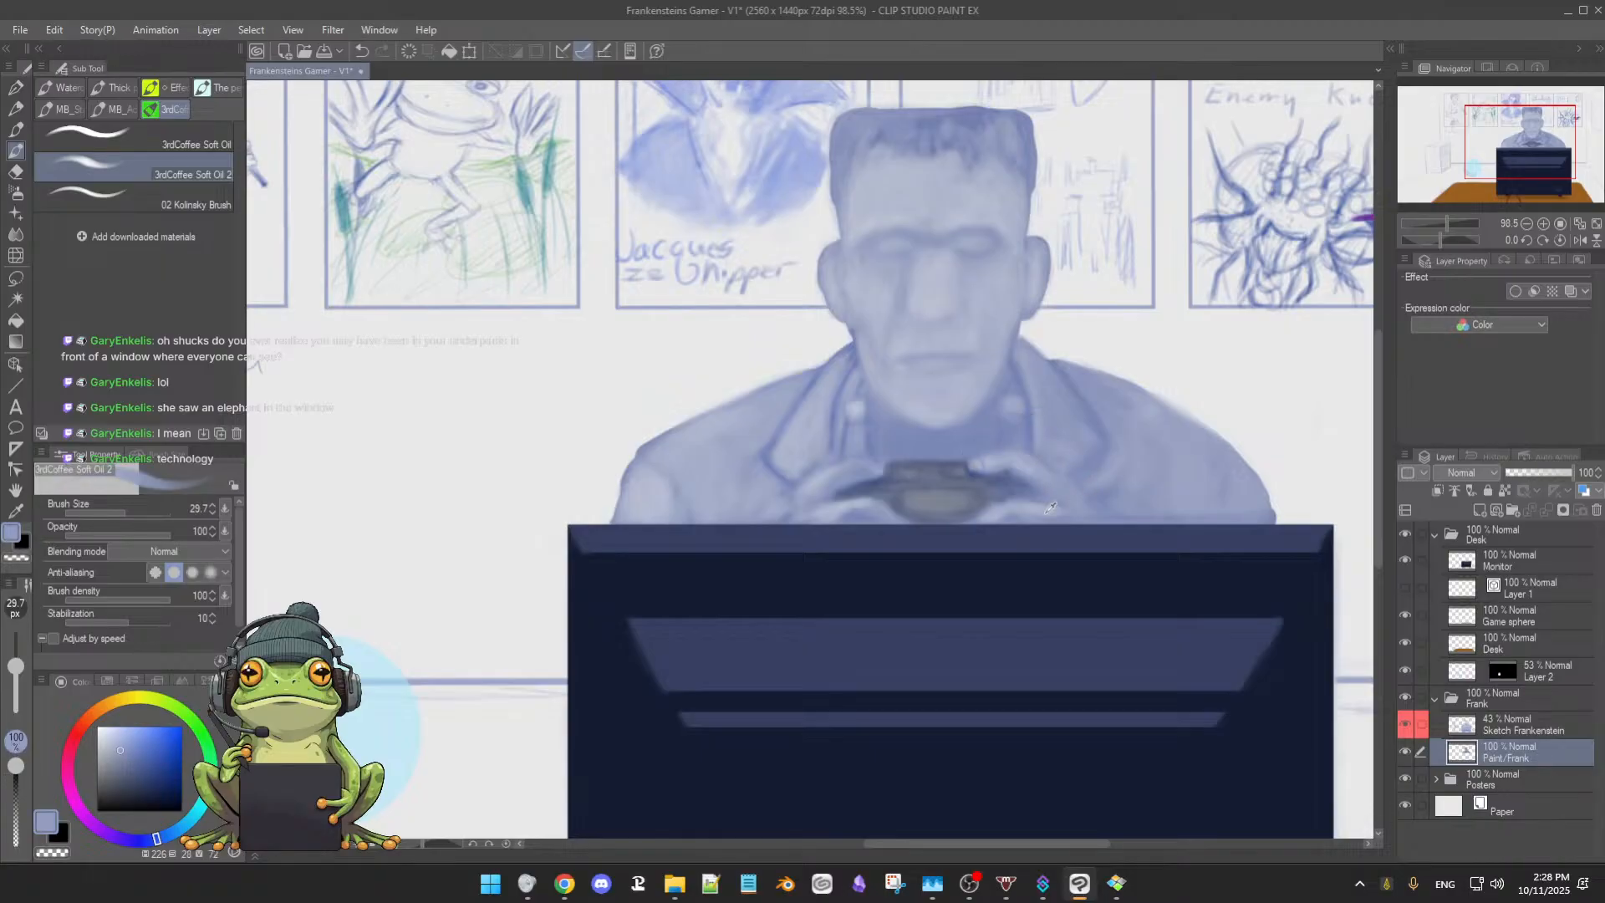
alt+click(1023, 464)
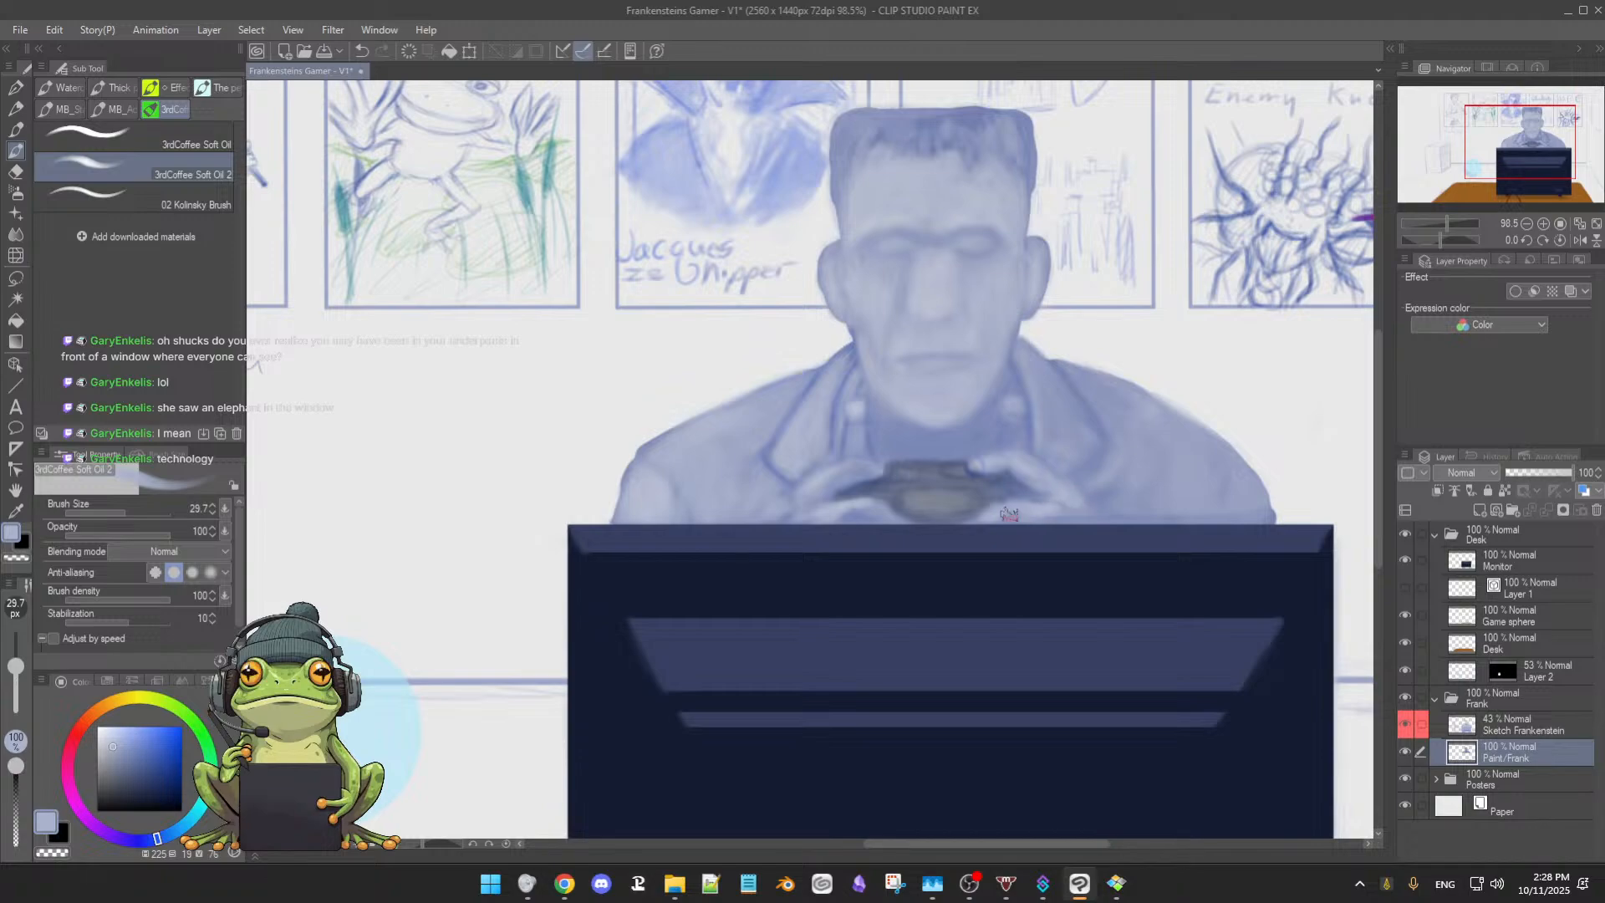
drag(1009, 513, 1027, 497)
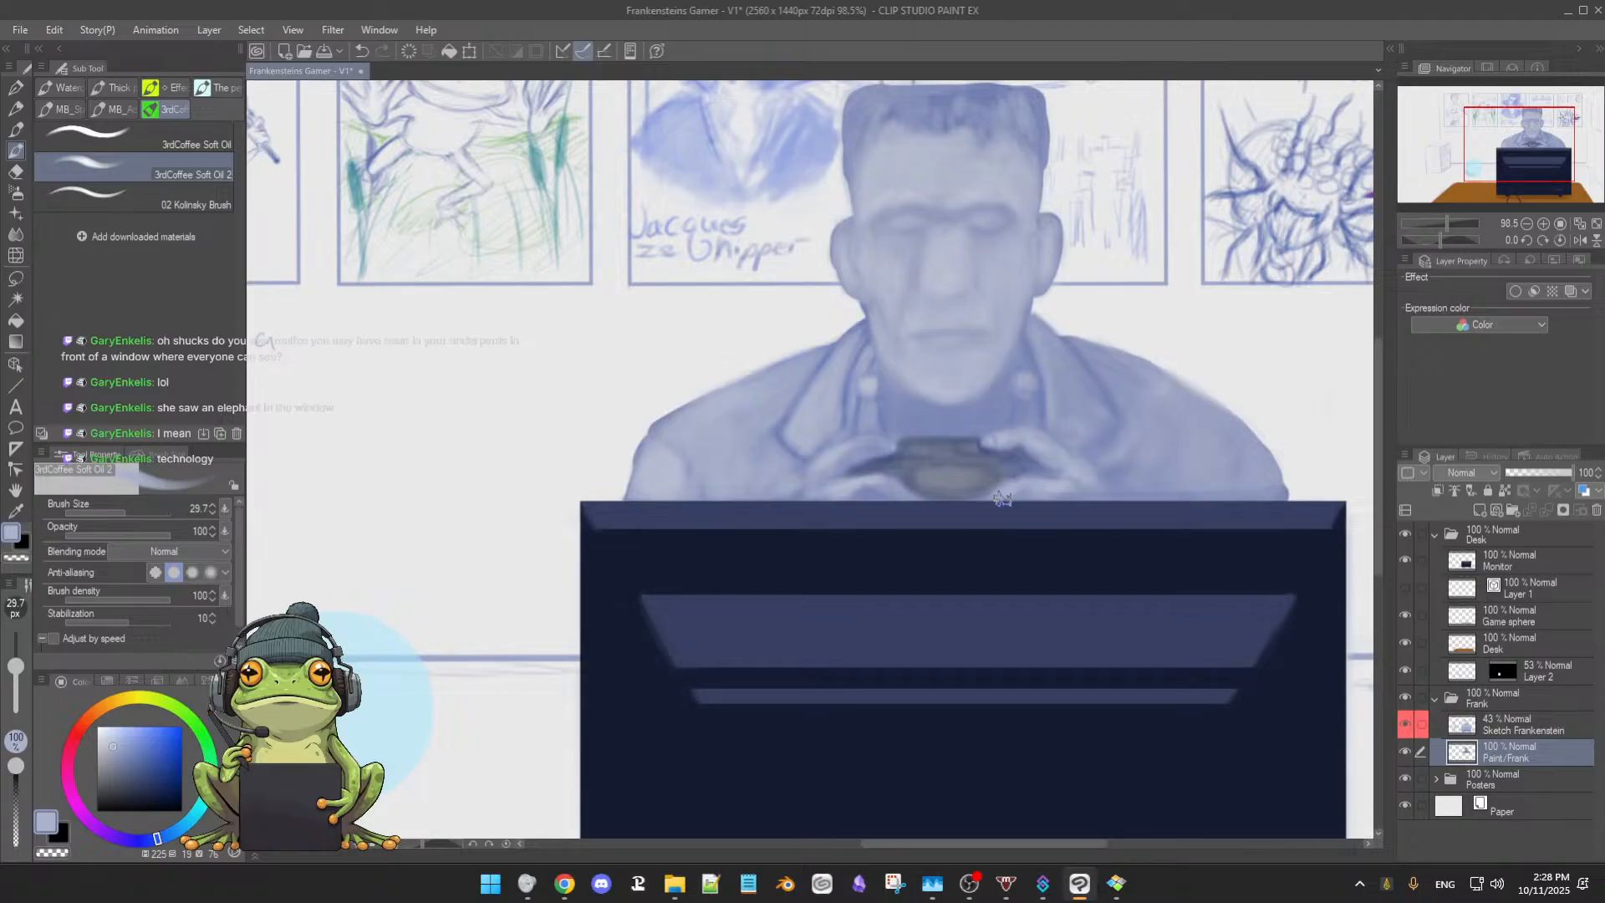
Refine the lower fingers and palm of the hand on the picture's right with alternating sampled shadow and light tones
alt+click(1085, 495)
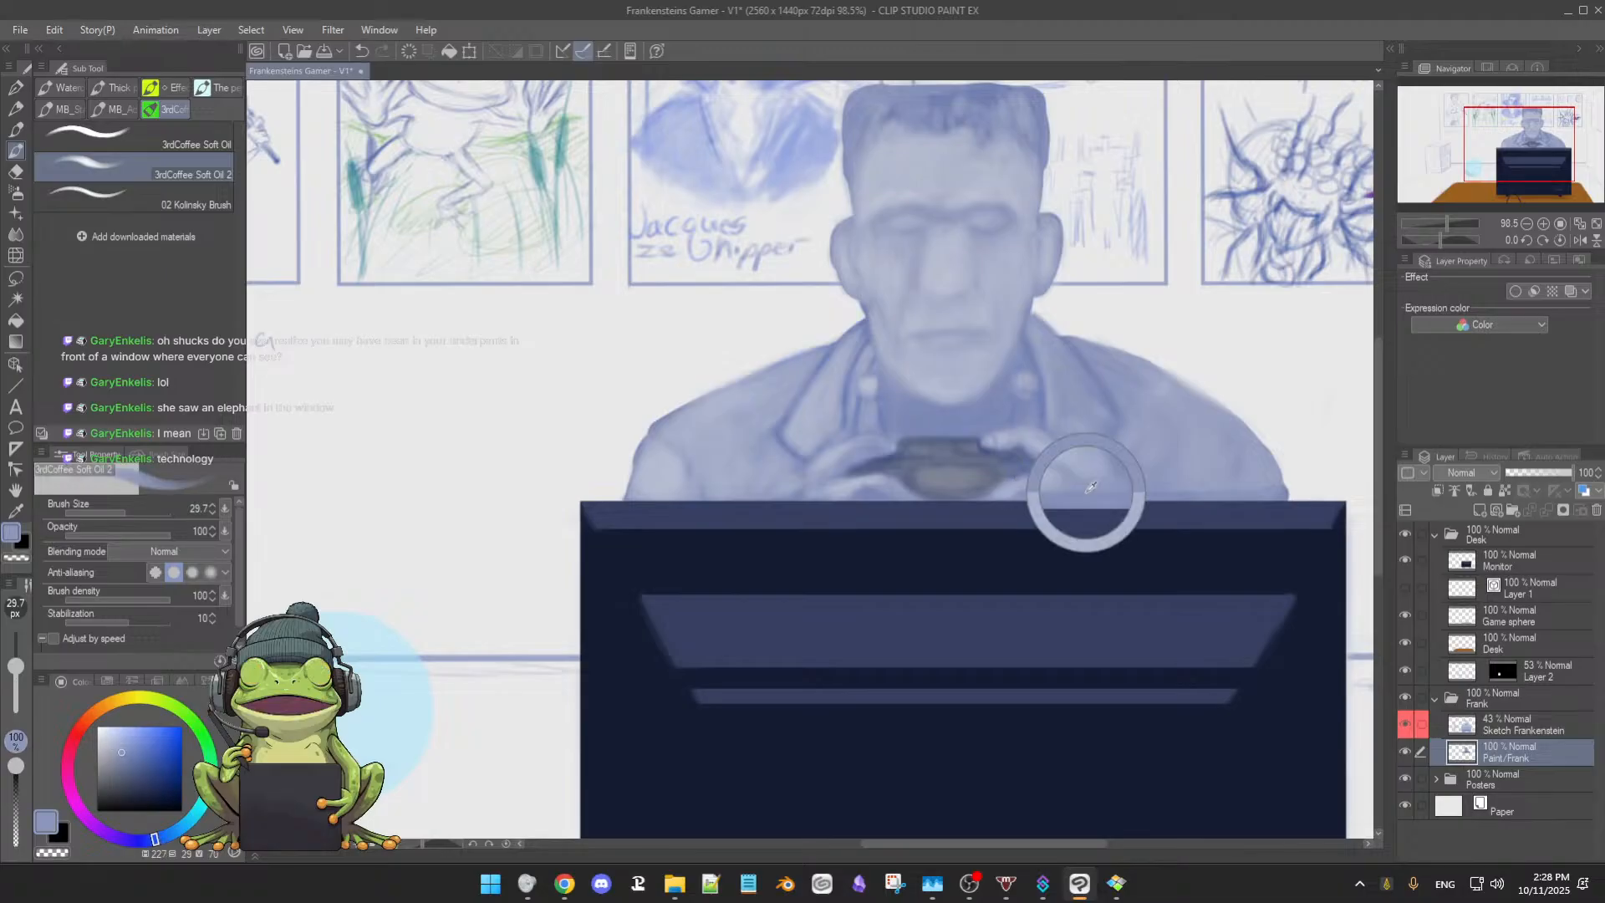
alt+click(1021, 495)
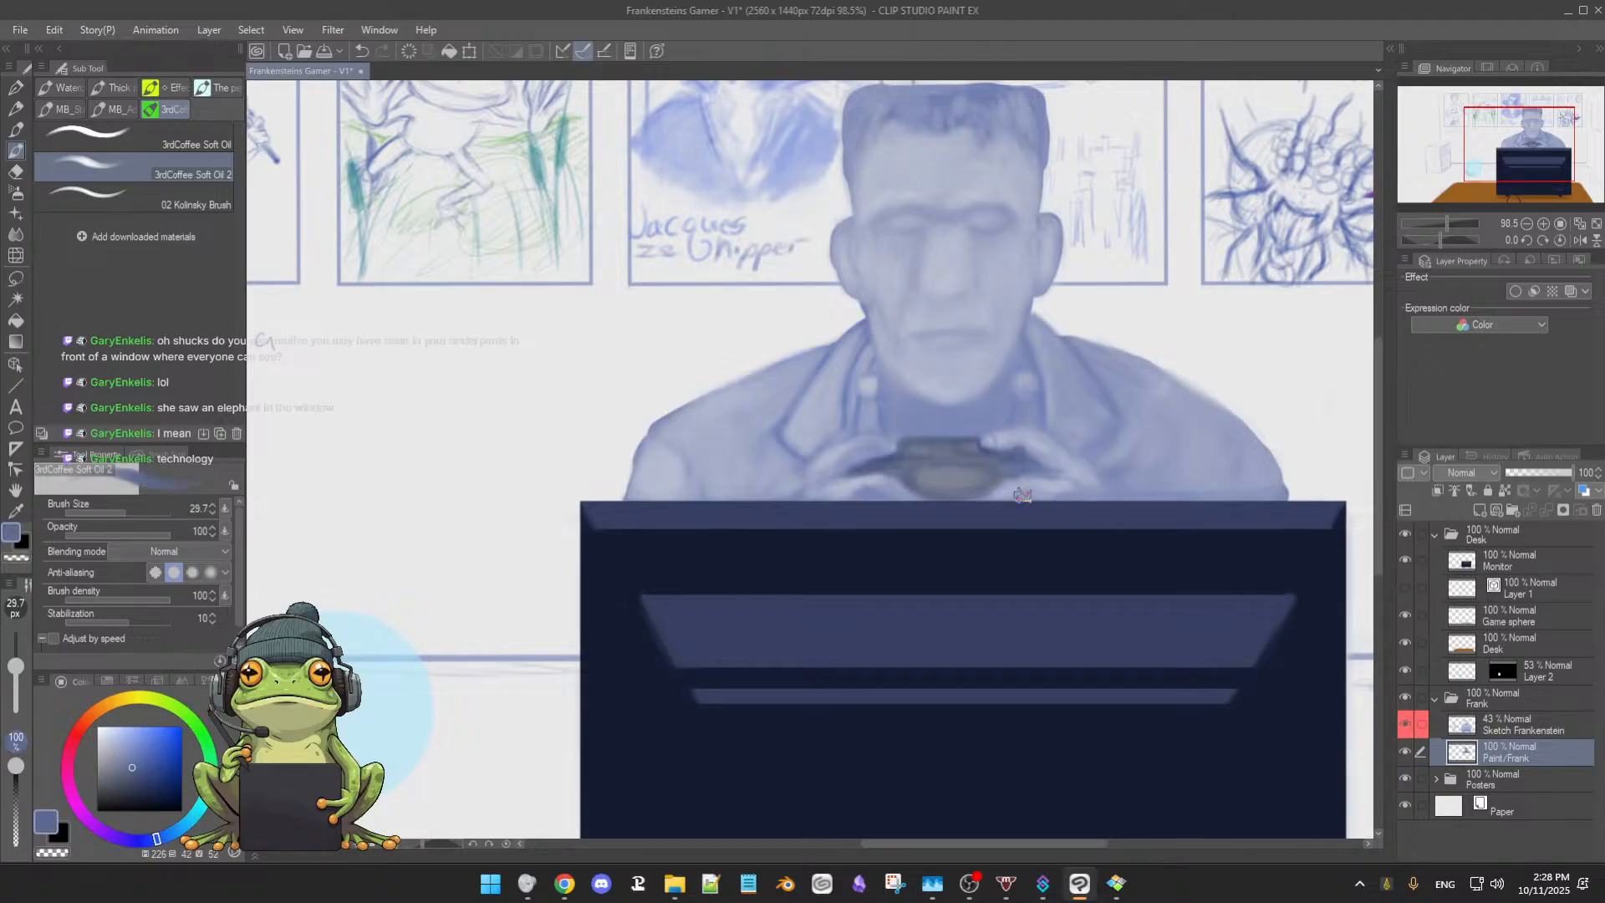
alt+click(1078, 473)
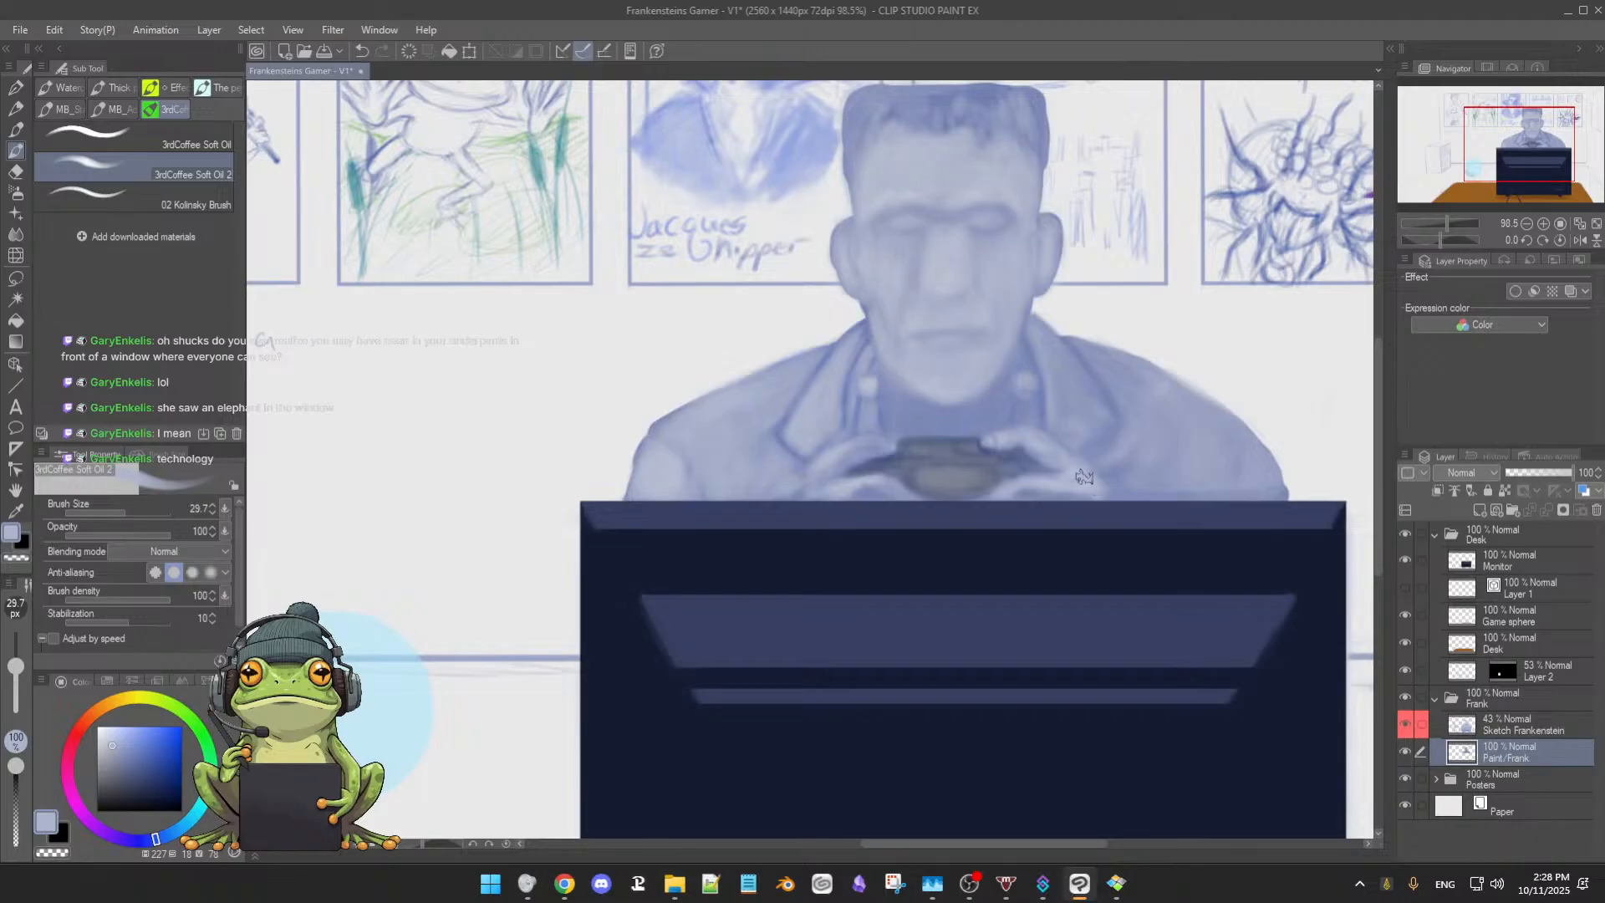
alt+click(1088, 481)
Shape the fingers of the hand on the picture's left with sampled mid-blue shadows and pale blue highlights
alt+click(870, 463)
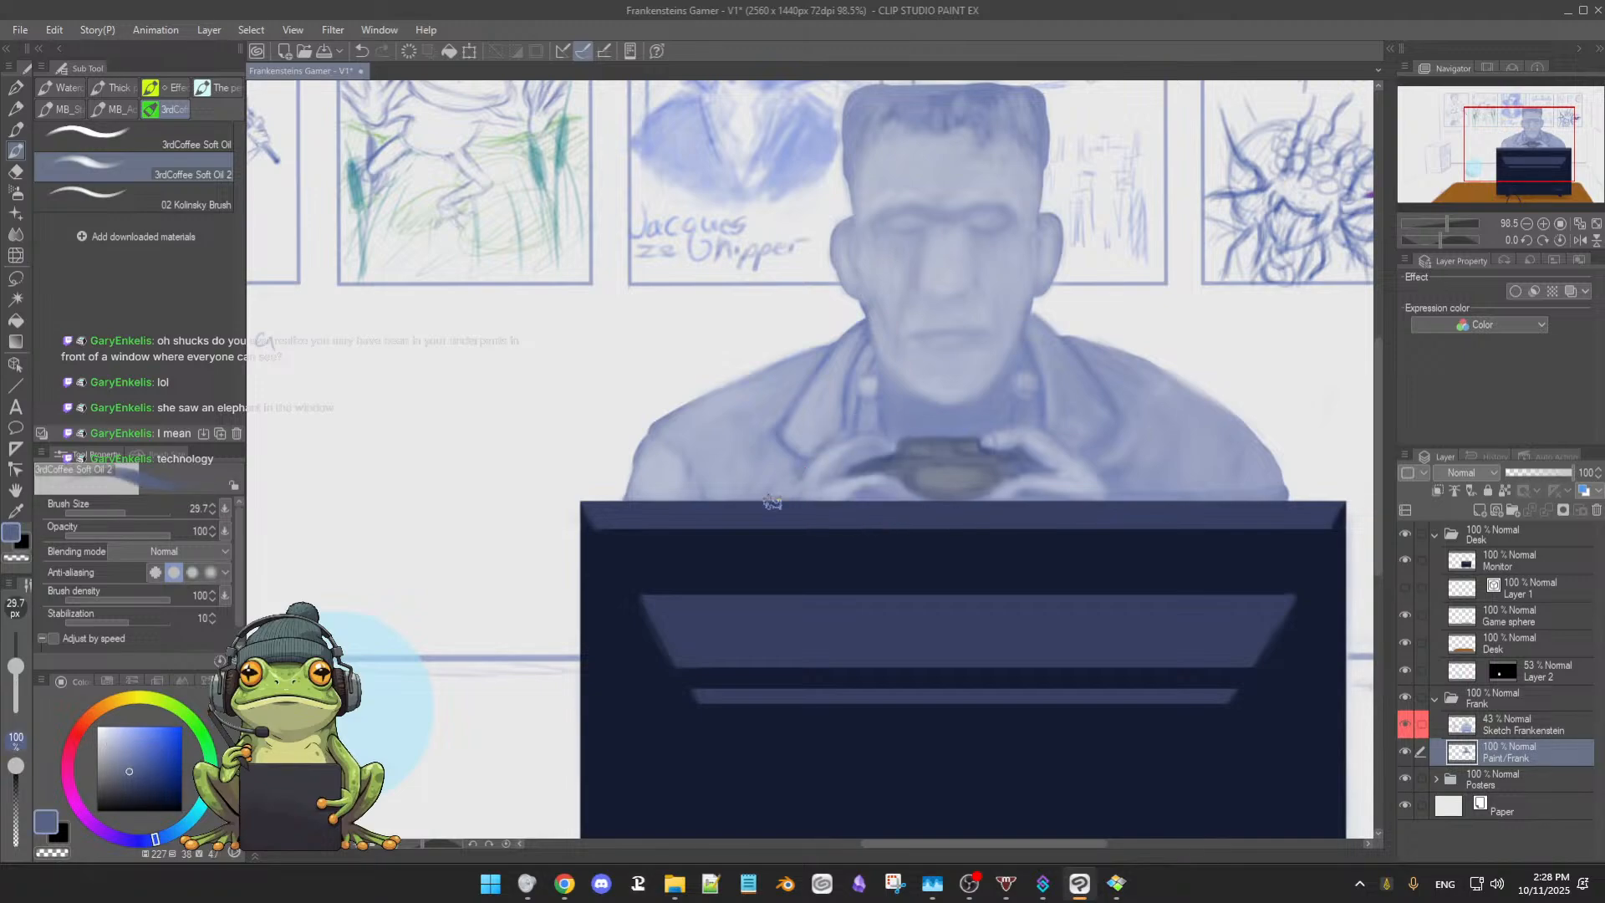
alt+click(819, 468)
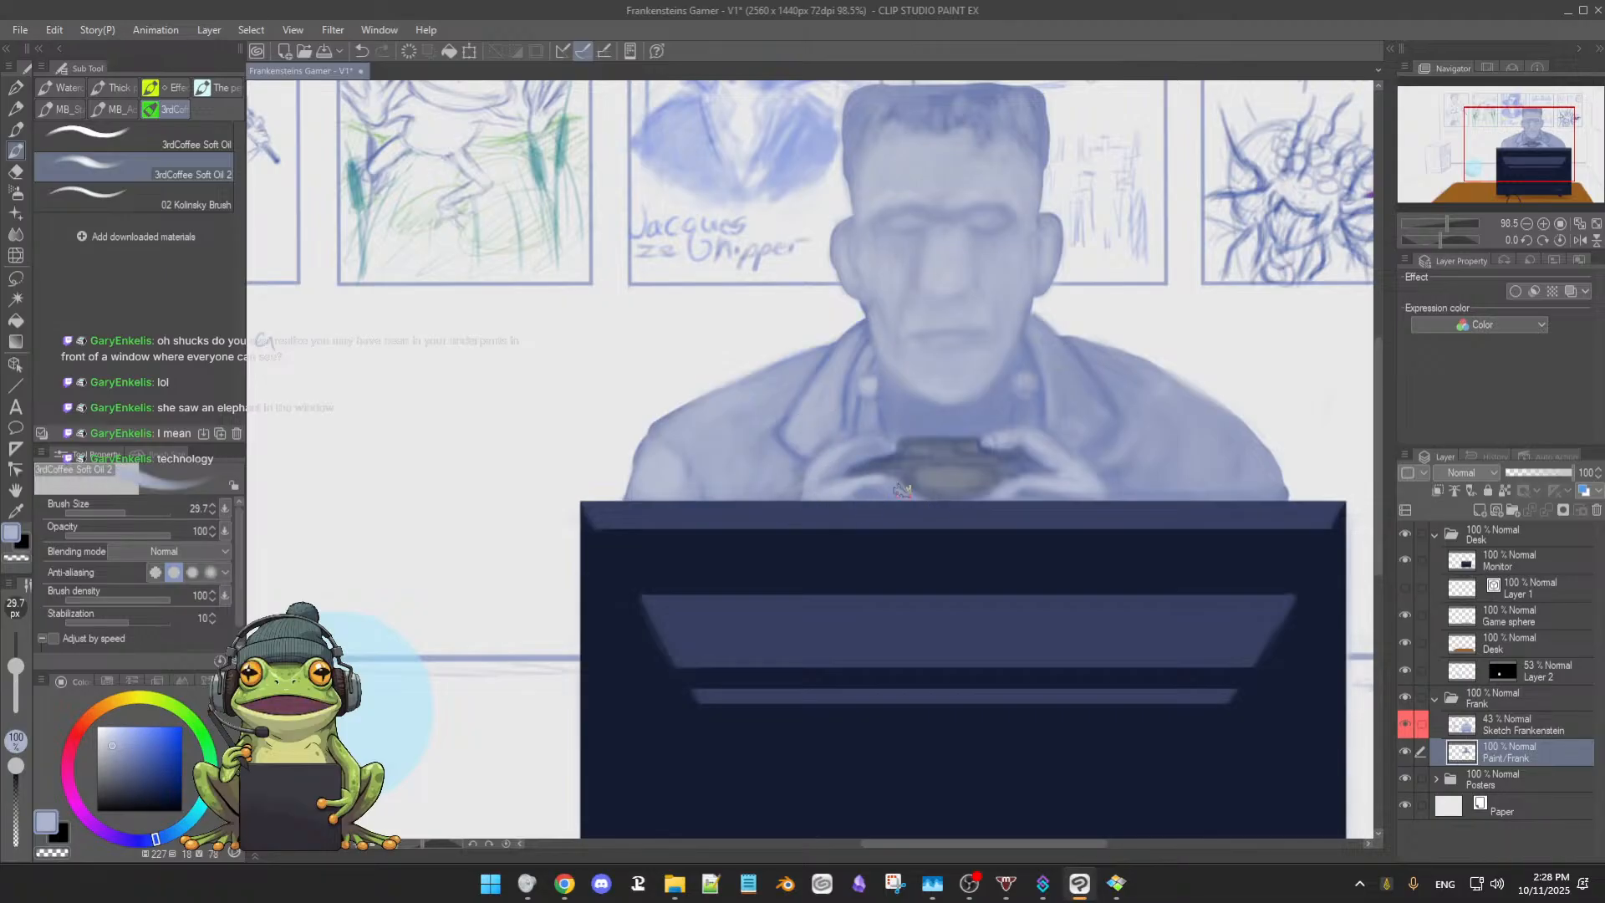
alt+click(872, 464)
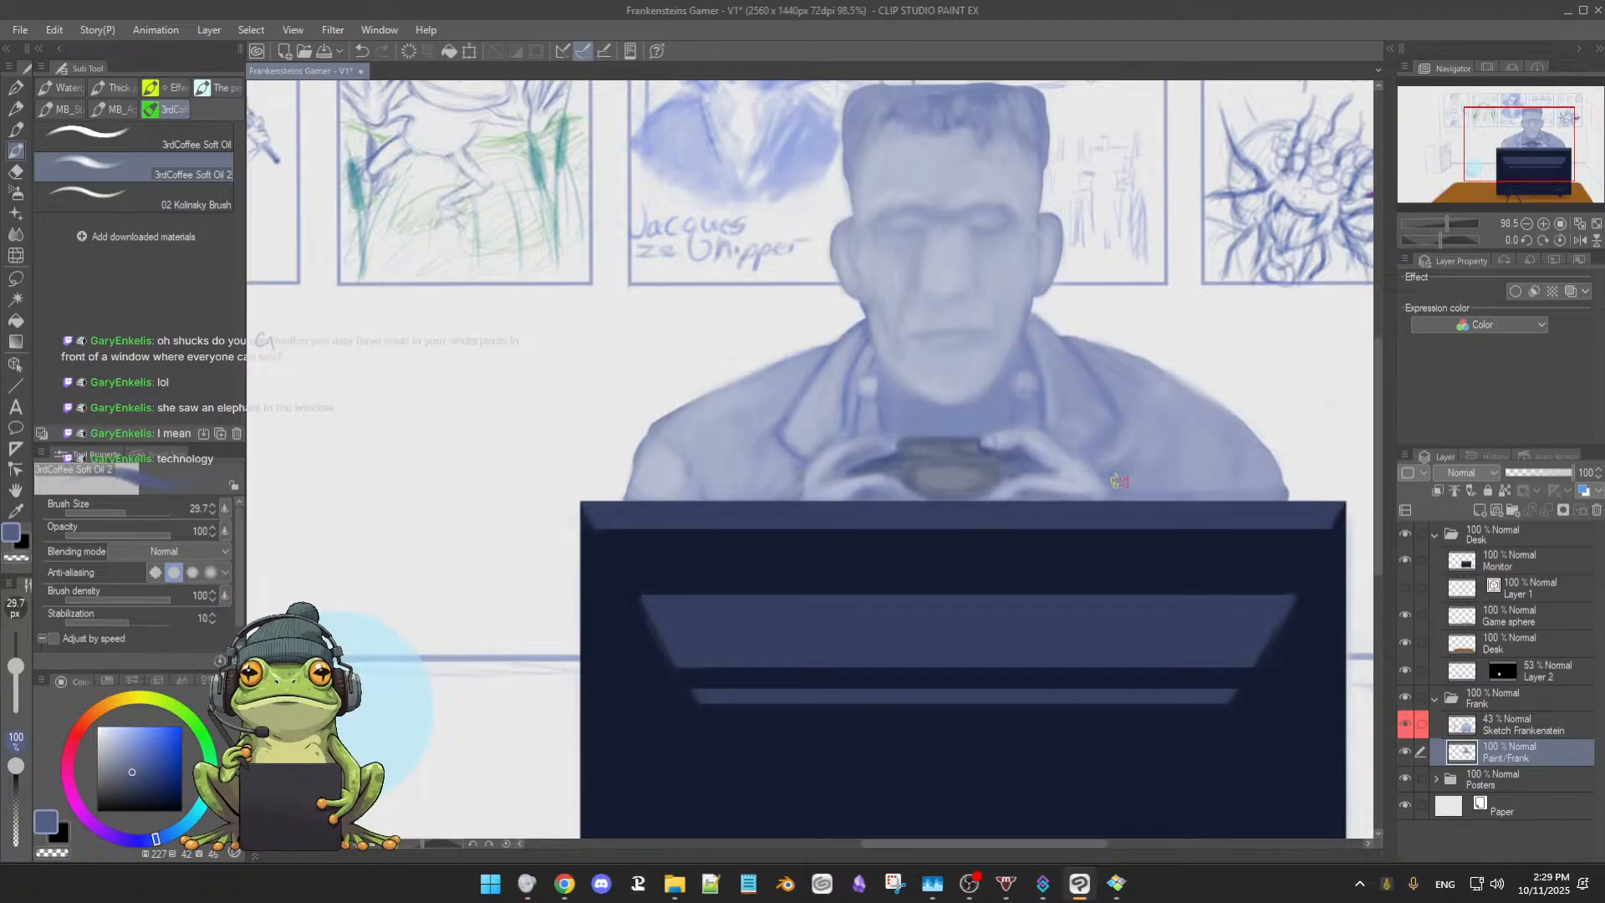
Blend the lapel and shoulder on the picture's right with sampled coat tones and a 52.4 brush, and trim the shoulder outline with the 3rdCoffee Soft Eraser
alt+click(1110, 454)
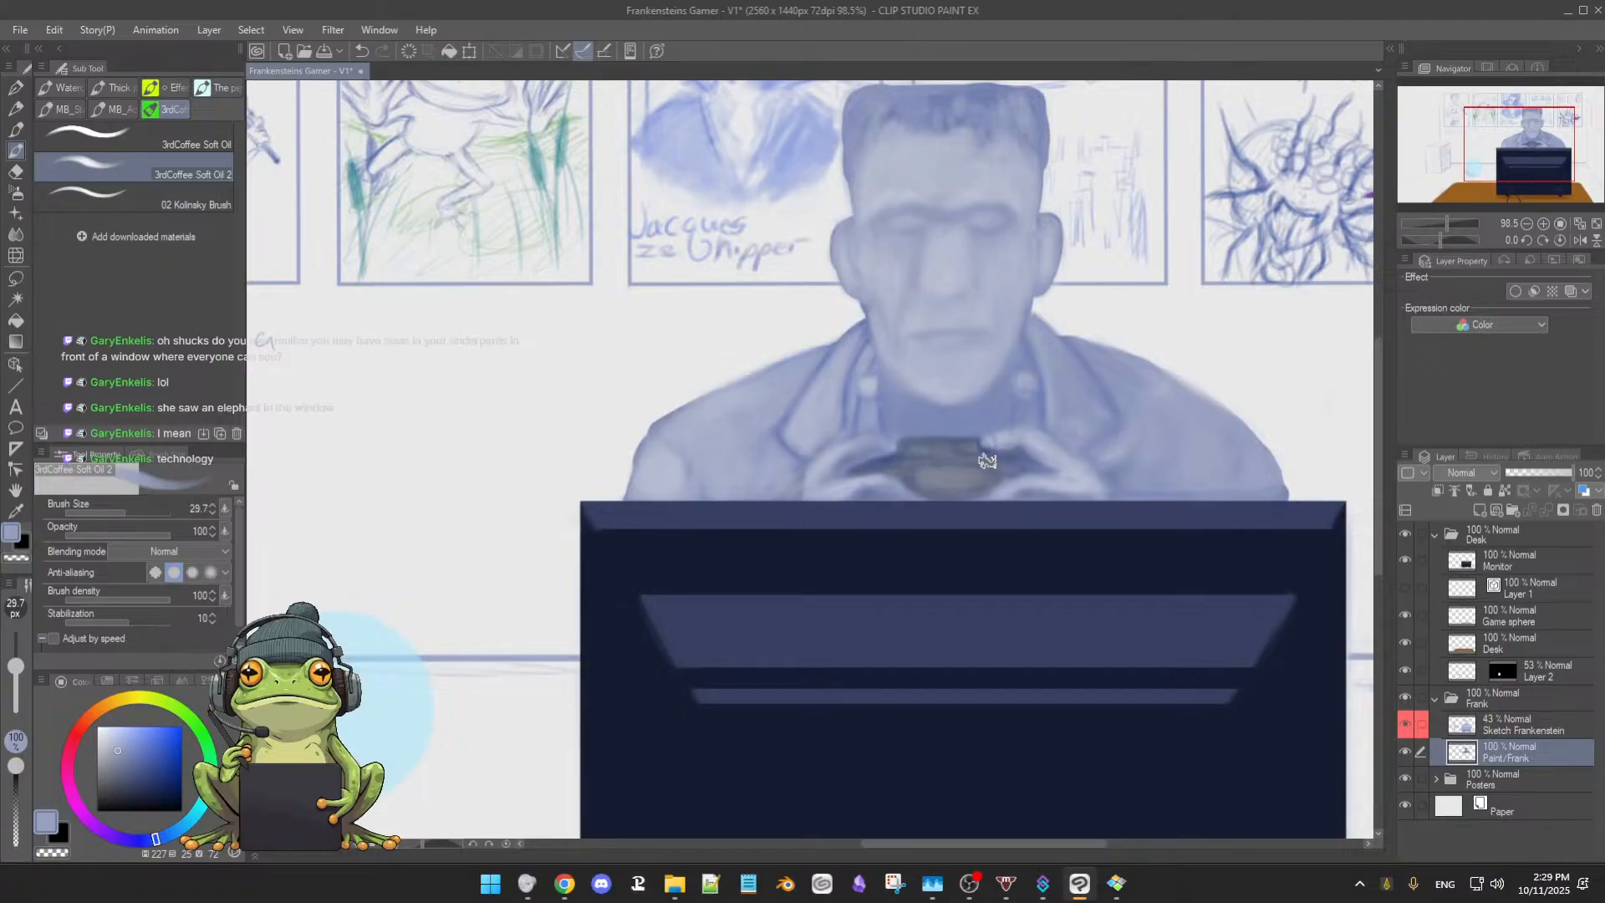
alt+click(1061, 445)
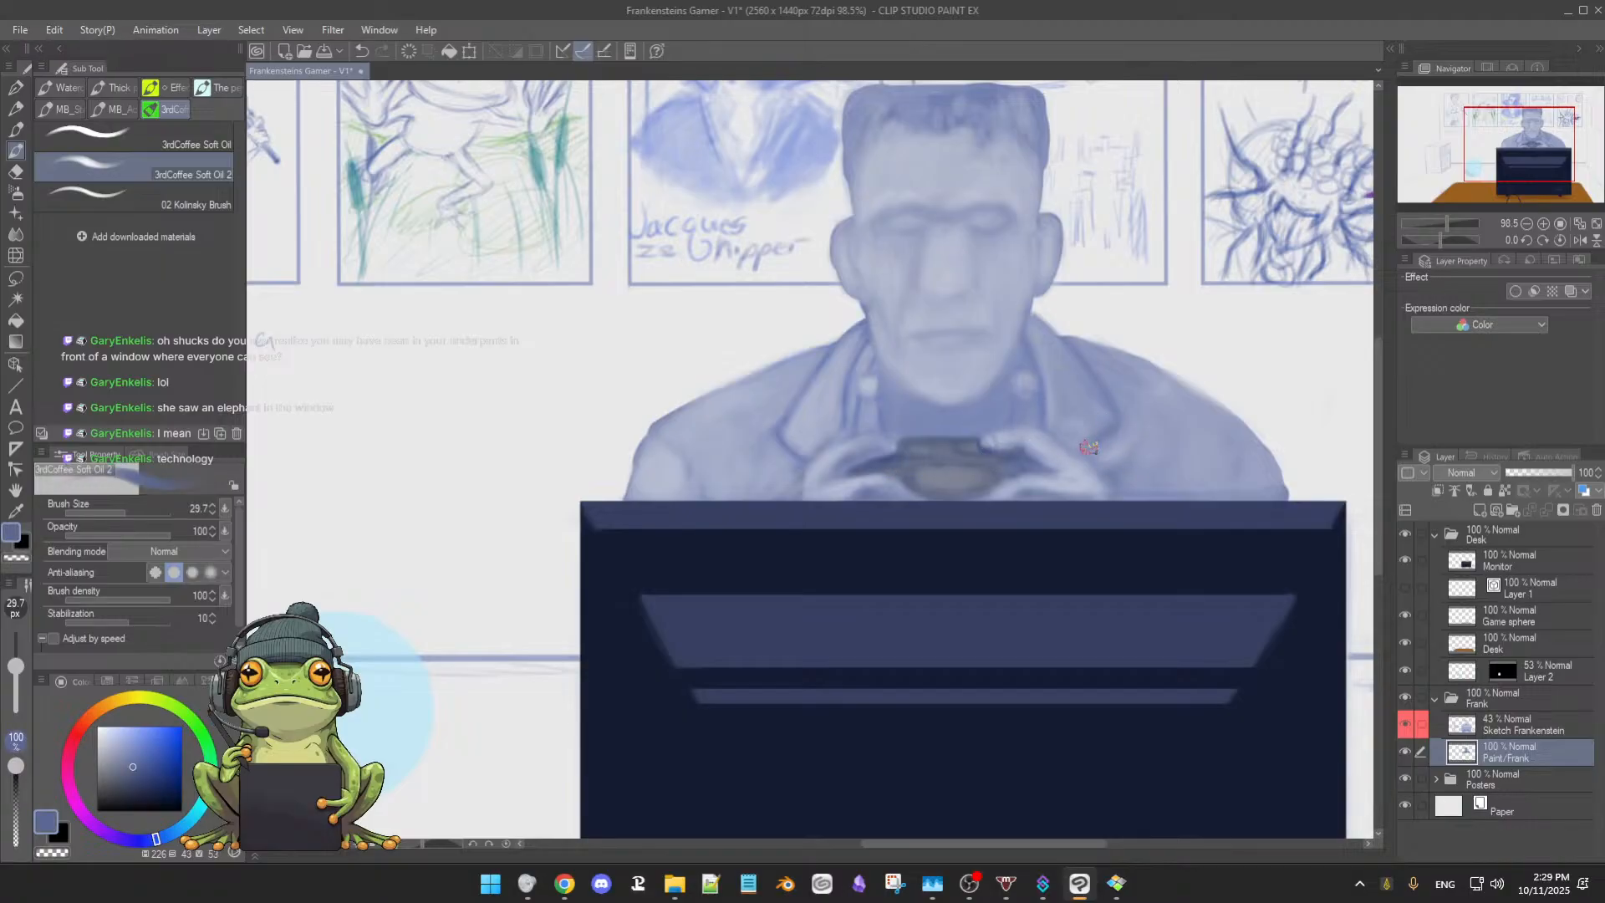
alt+click(1097, 413)
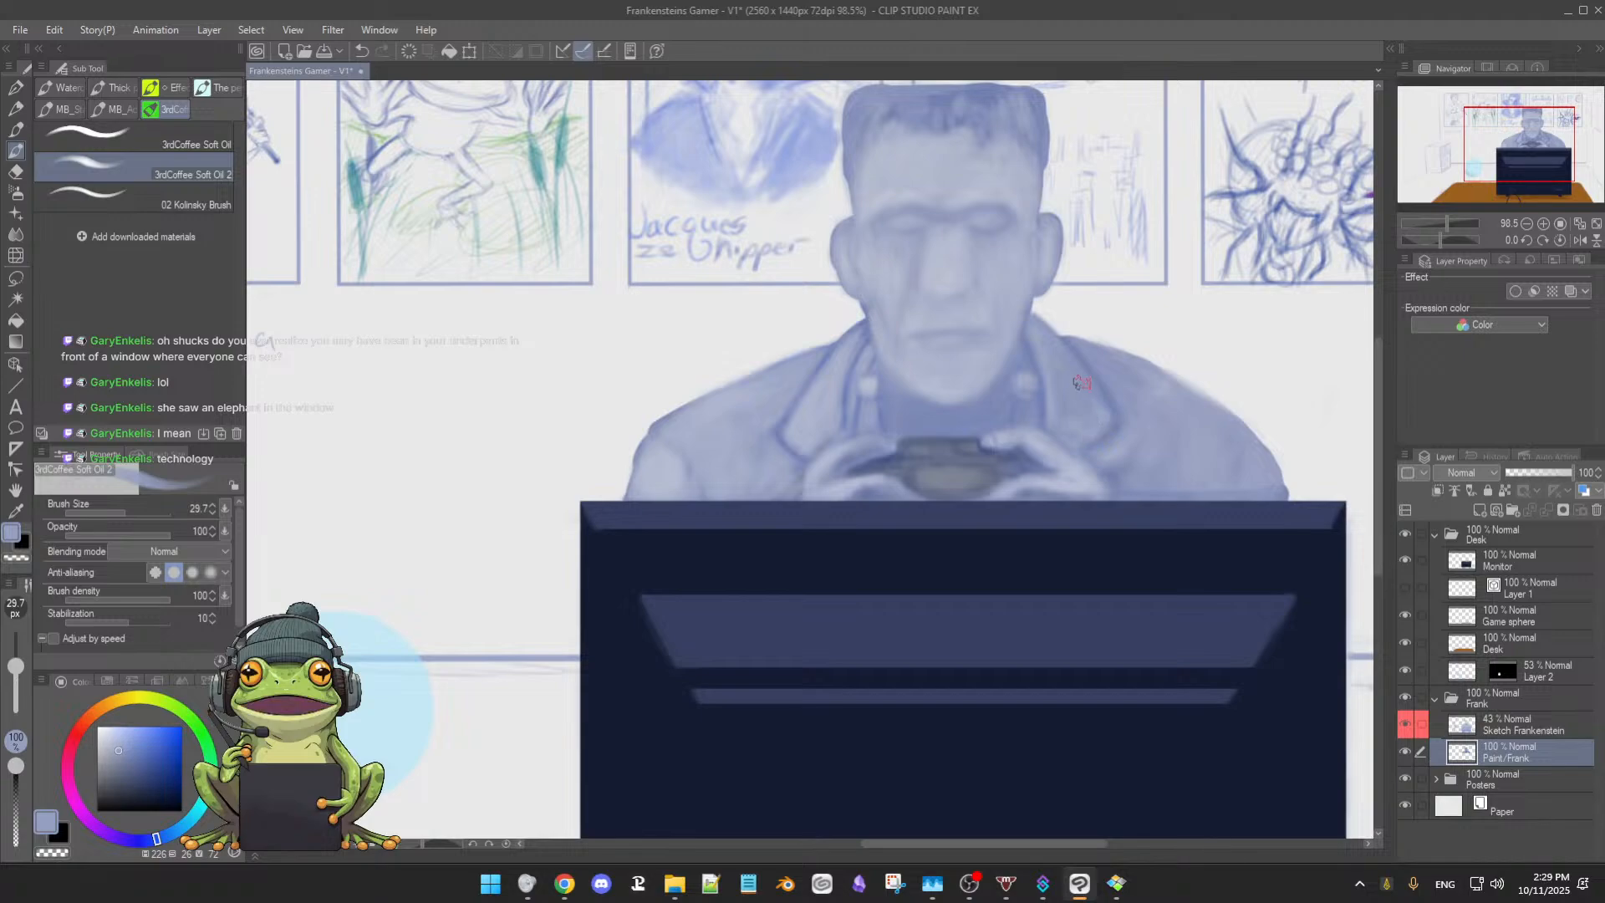
key(])
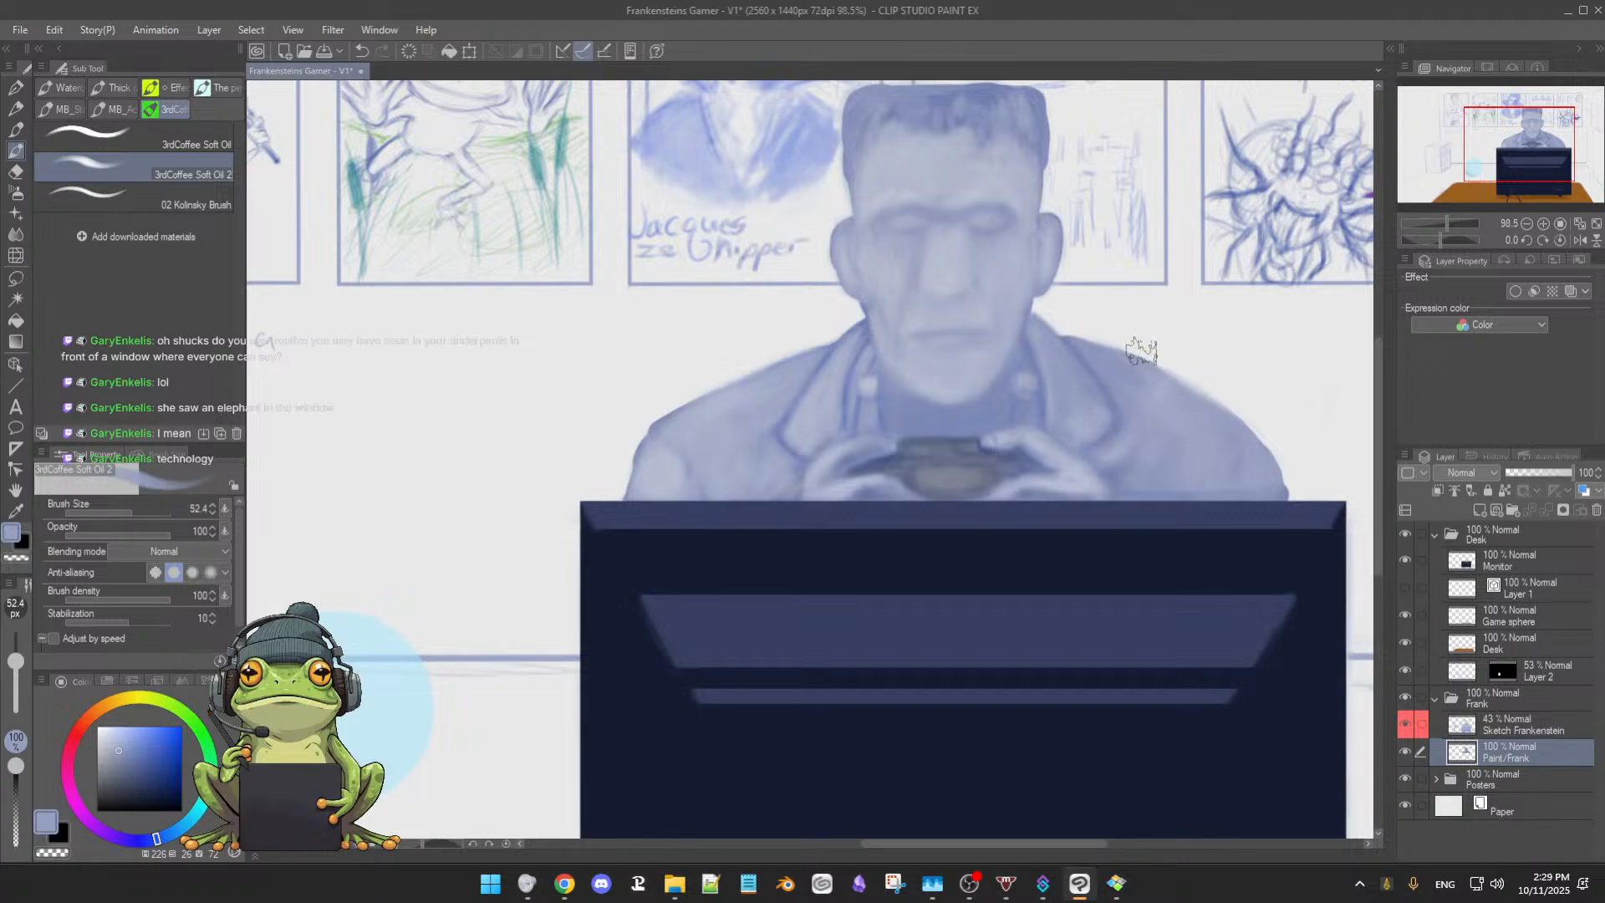
key(e)
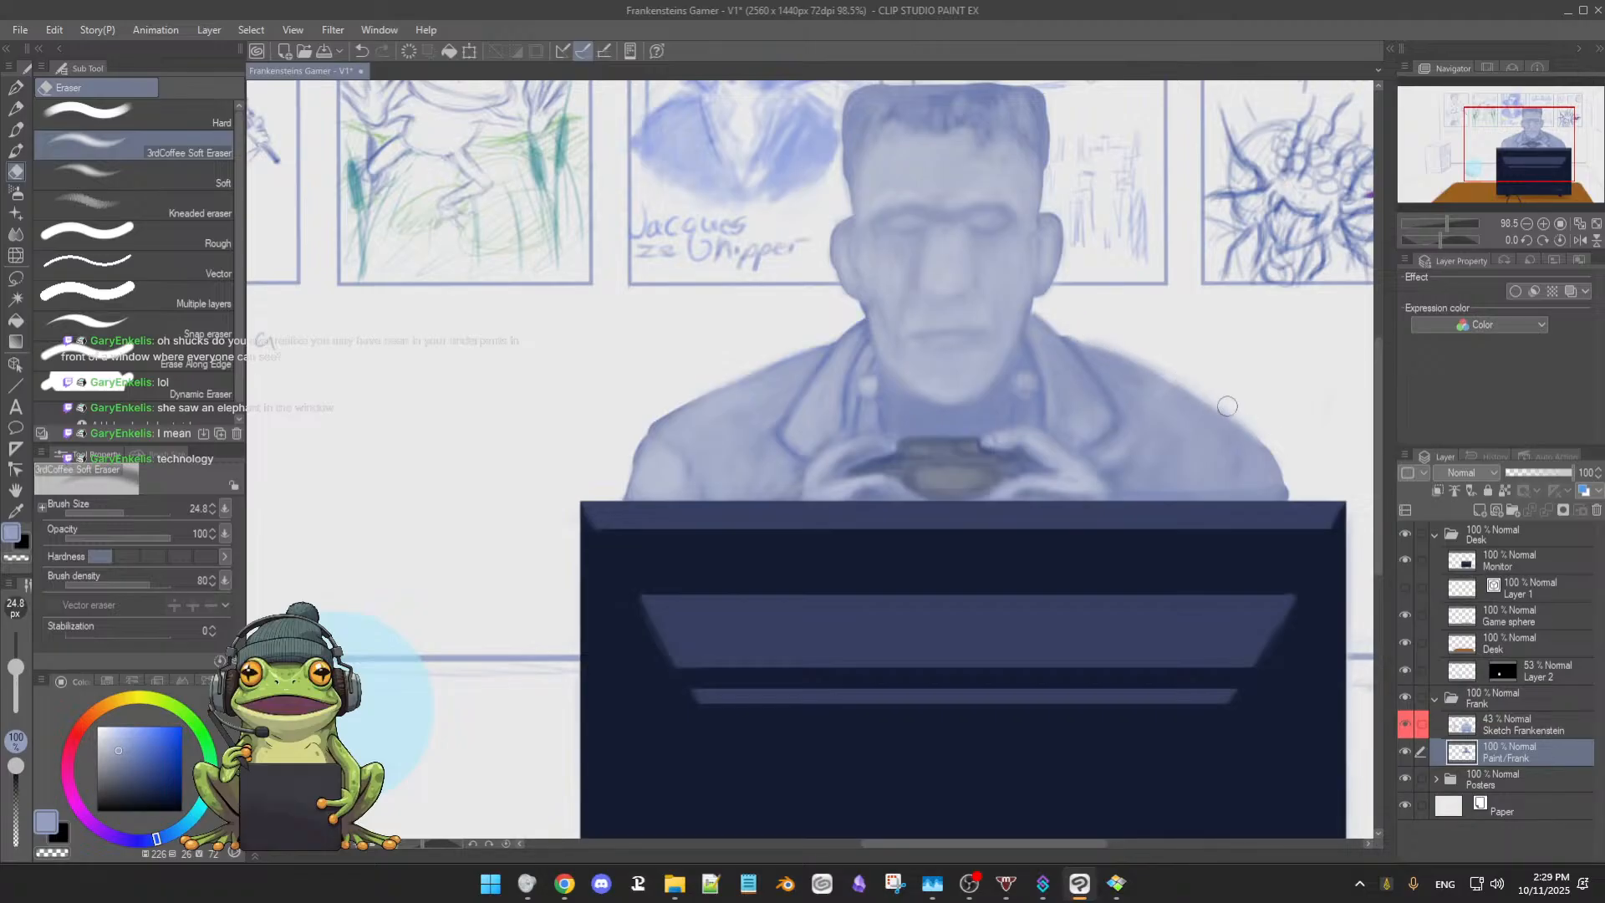
key(b)
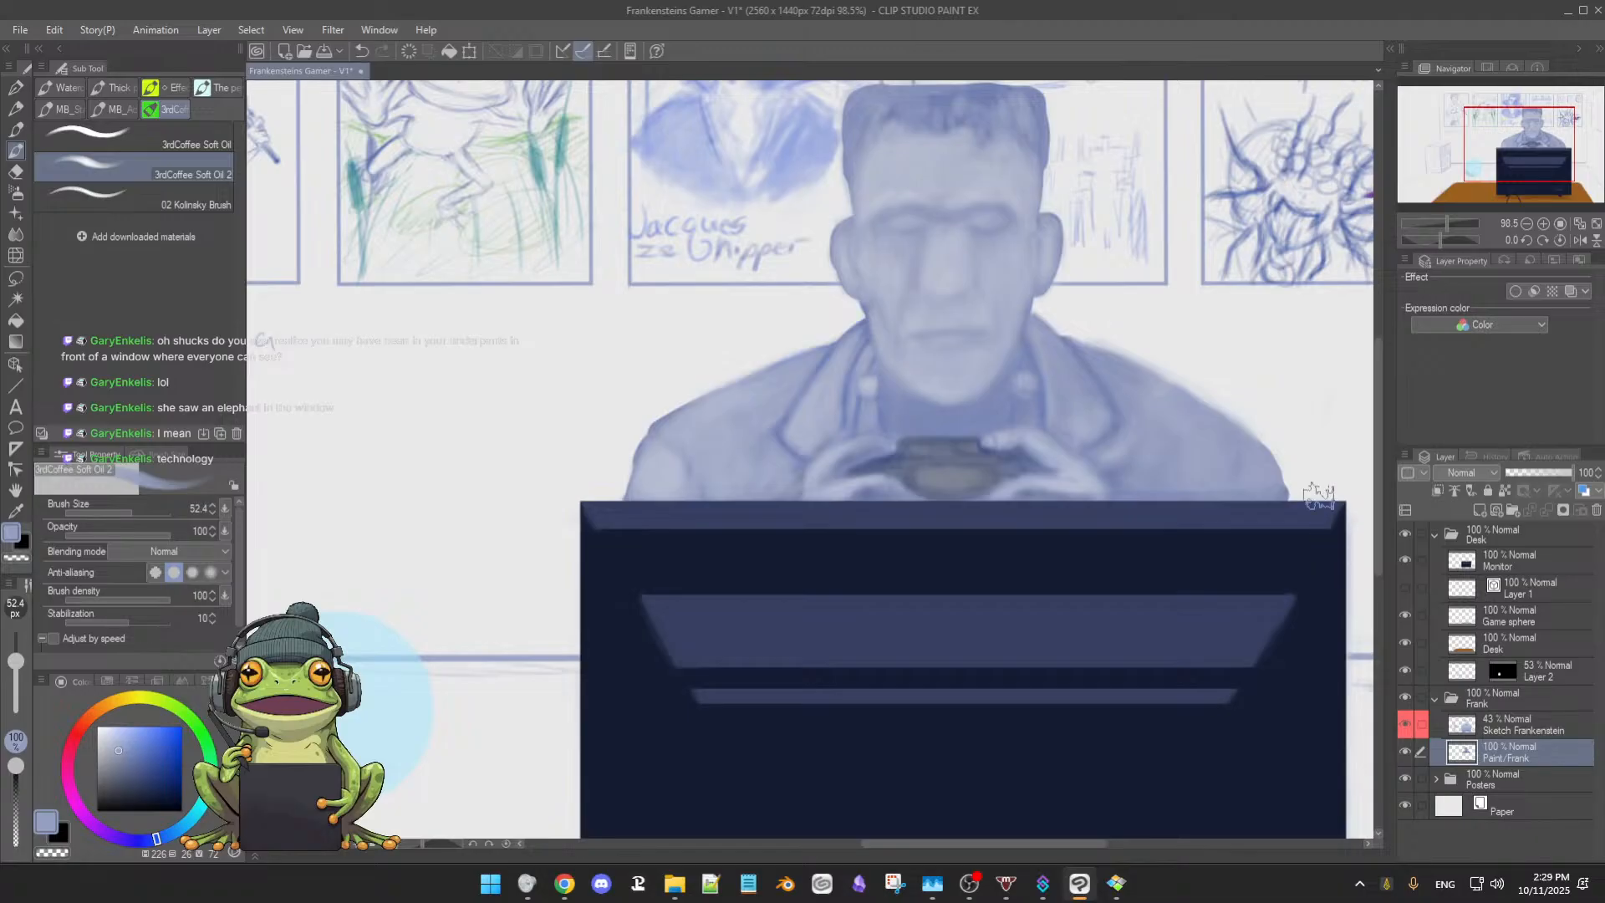
Draw a thin dark sleeve crease on the shoulder on the picture's right with navy sampled from the monitor and a 16.1 brush
key(e)
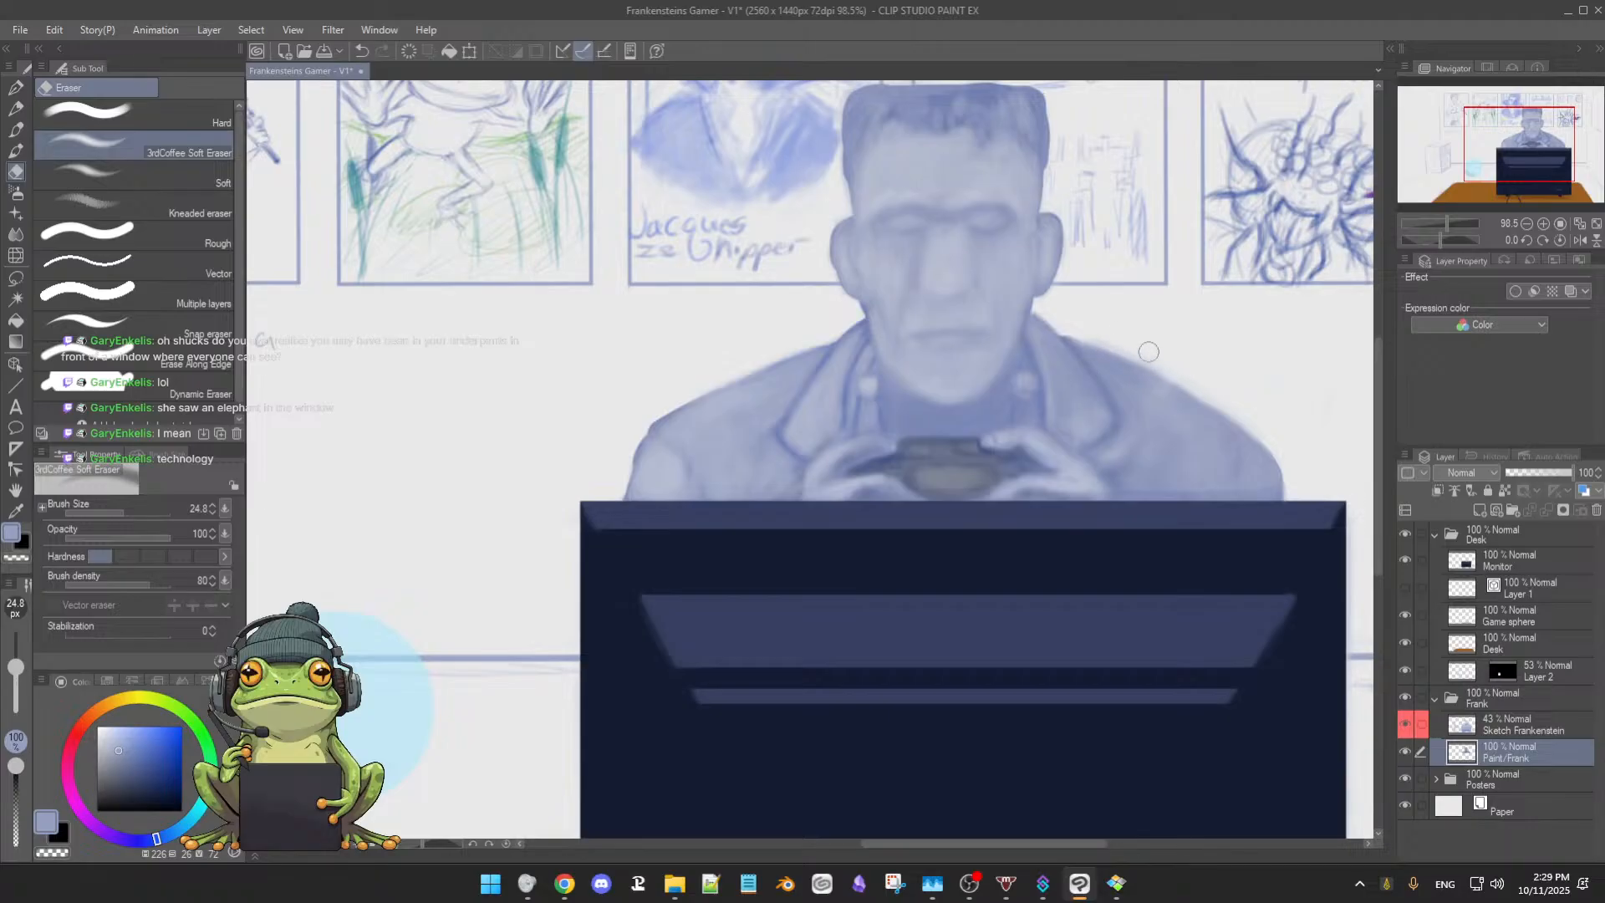
key(b)
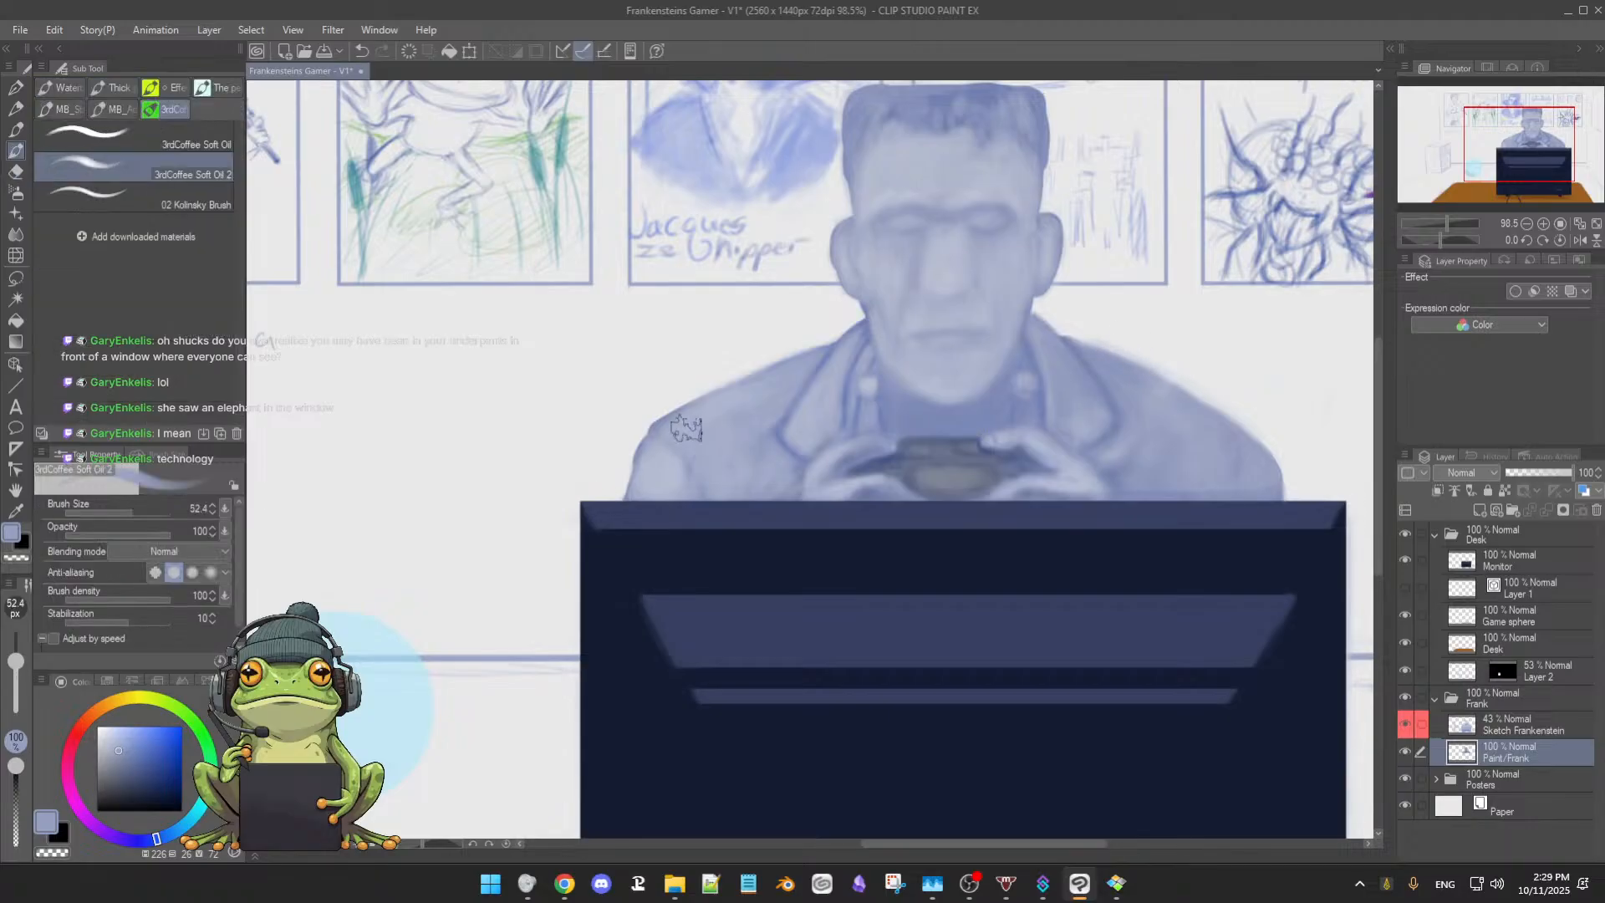
alt+click(784, 425)
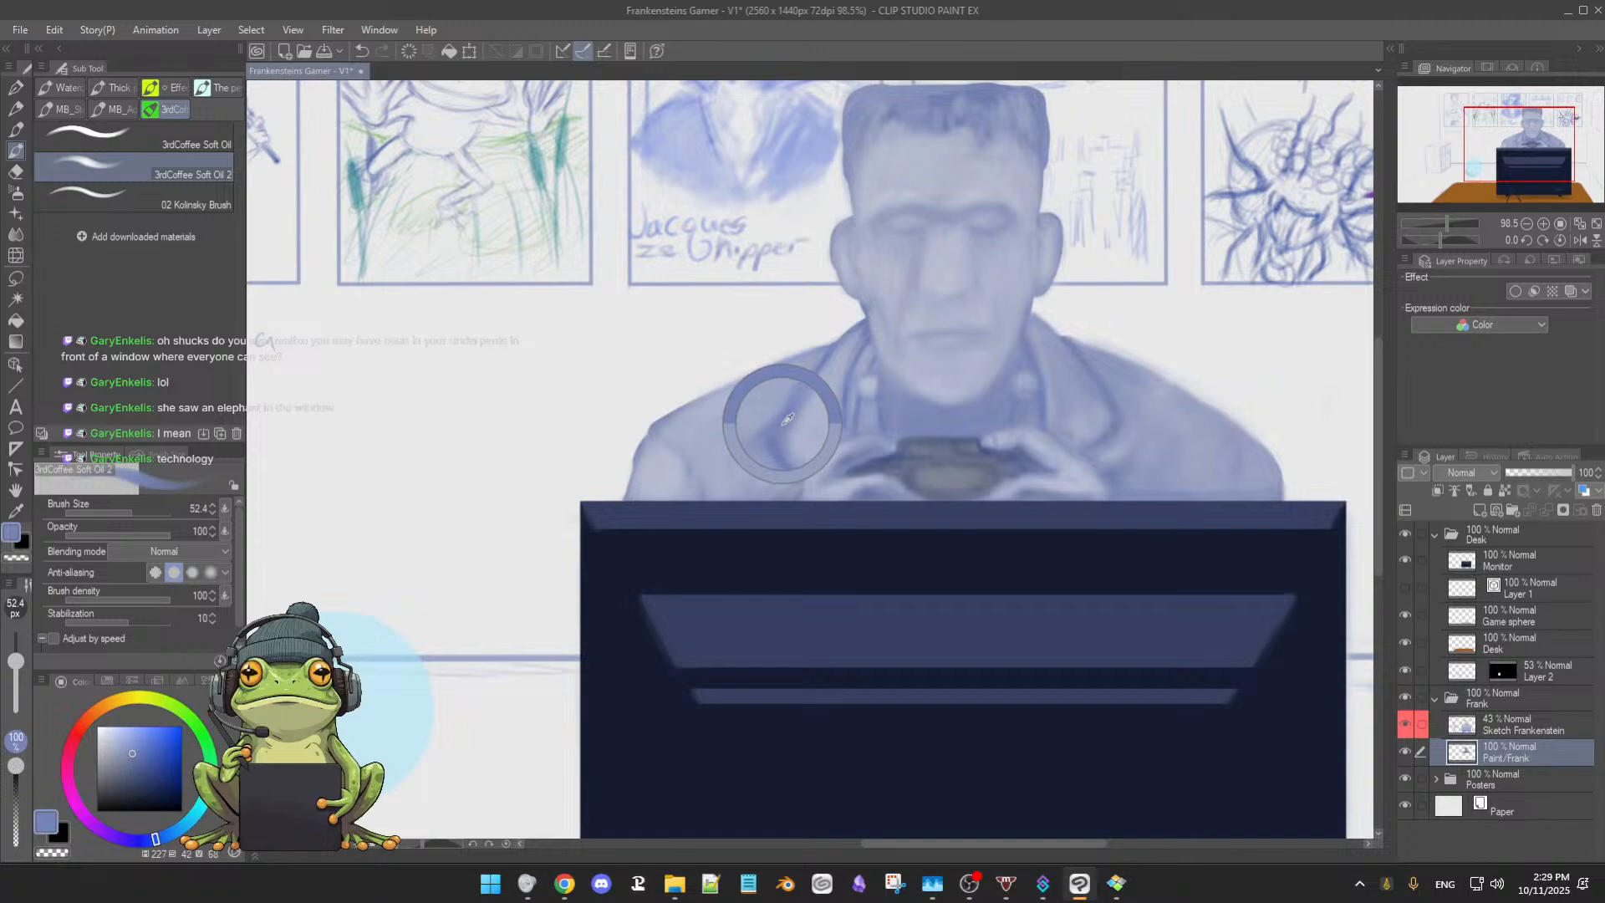
key(bracketleft)
key(bracketleft)
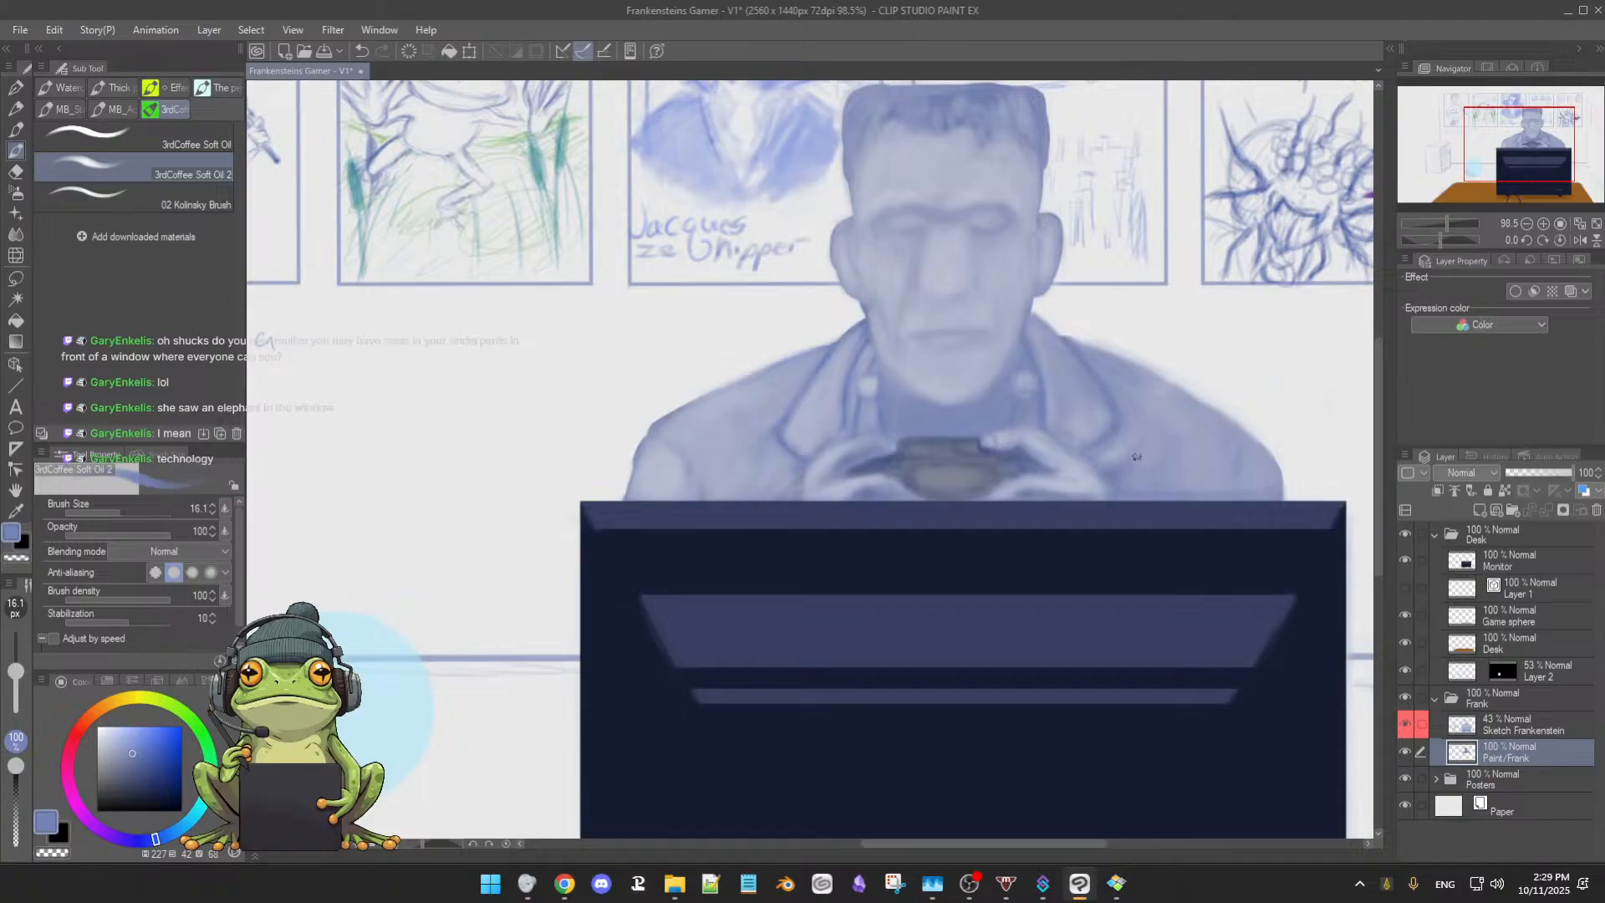
alt+click(1051, 555)
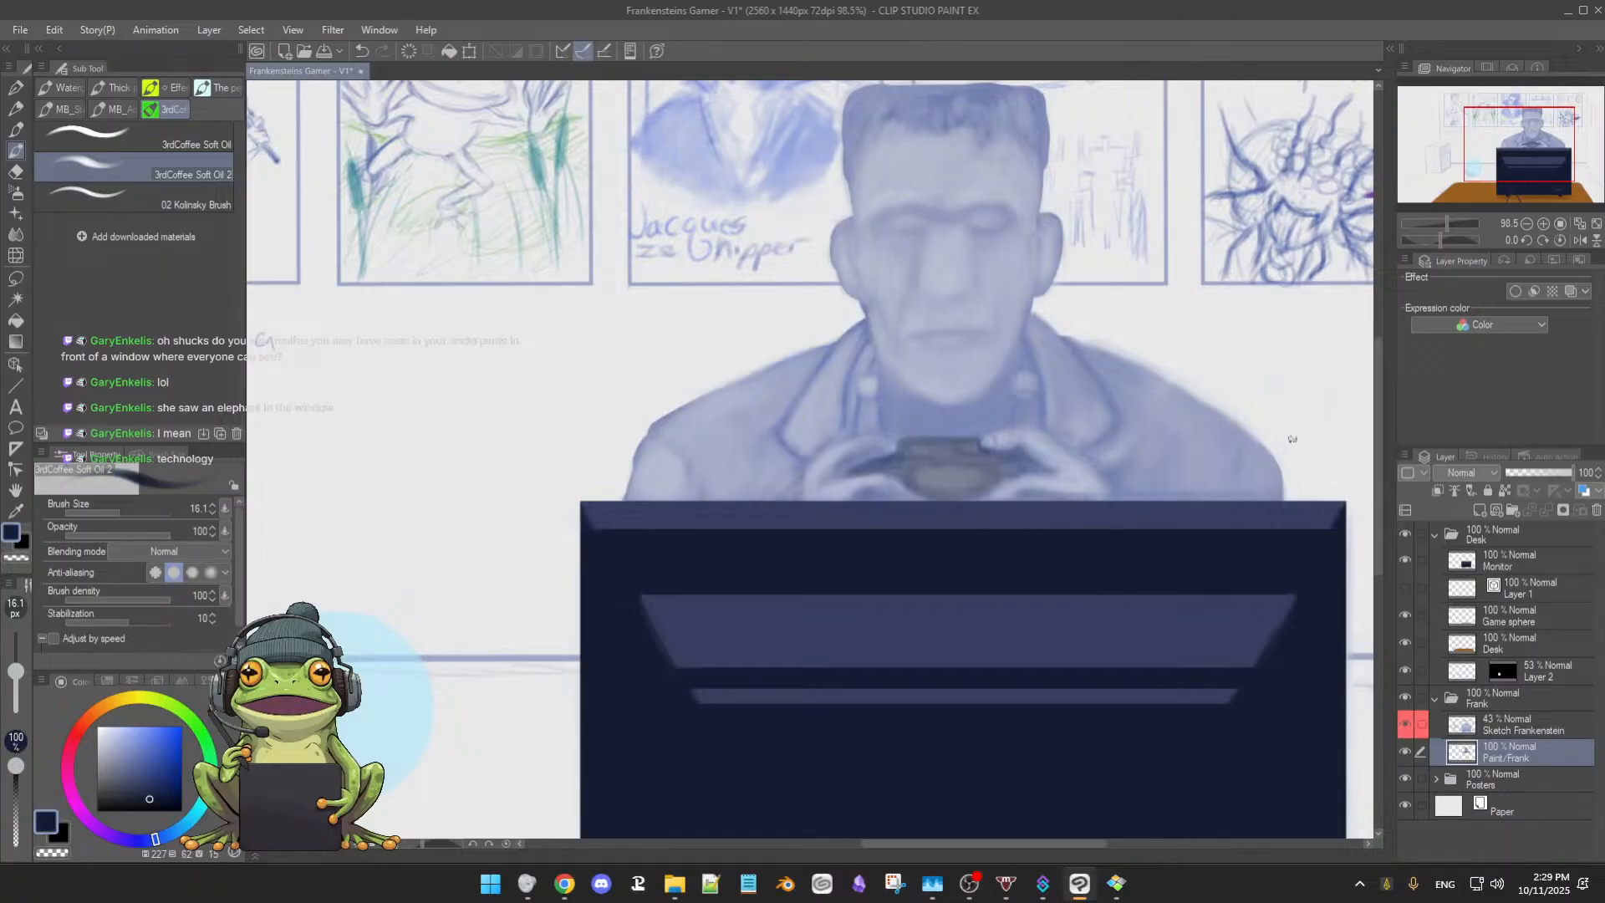
drag(1243, 437, 1232, 476)
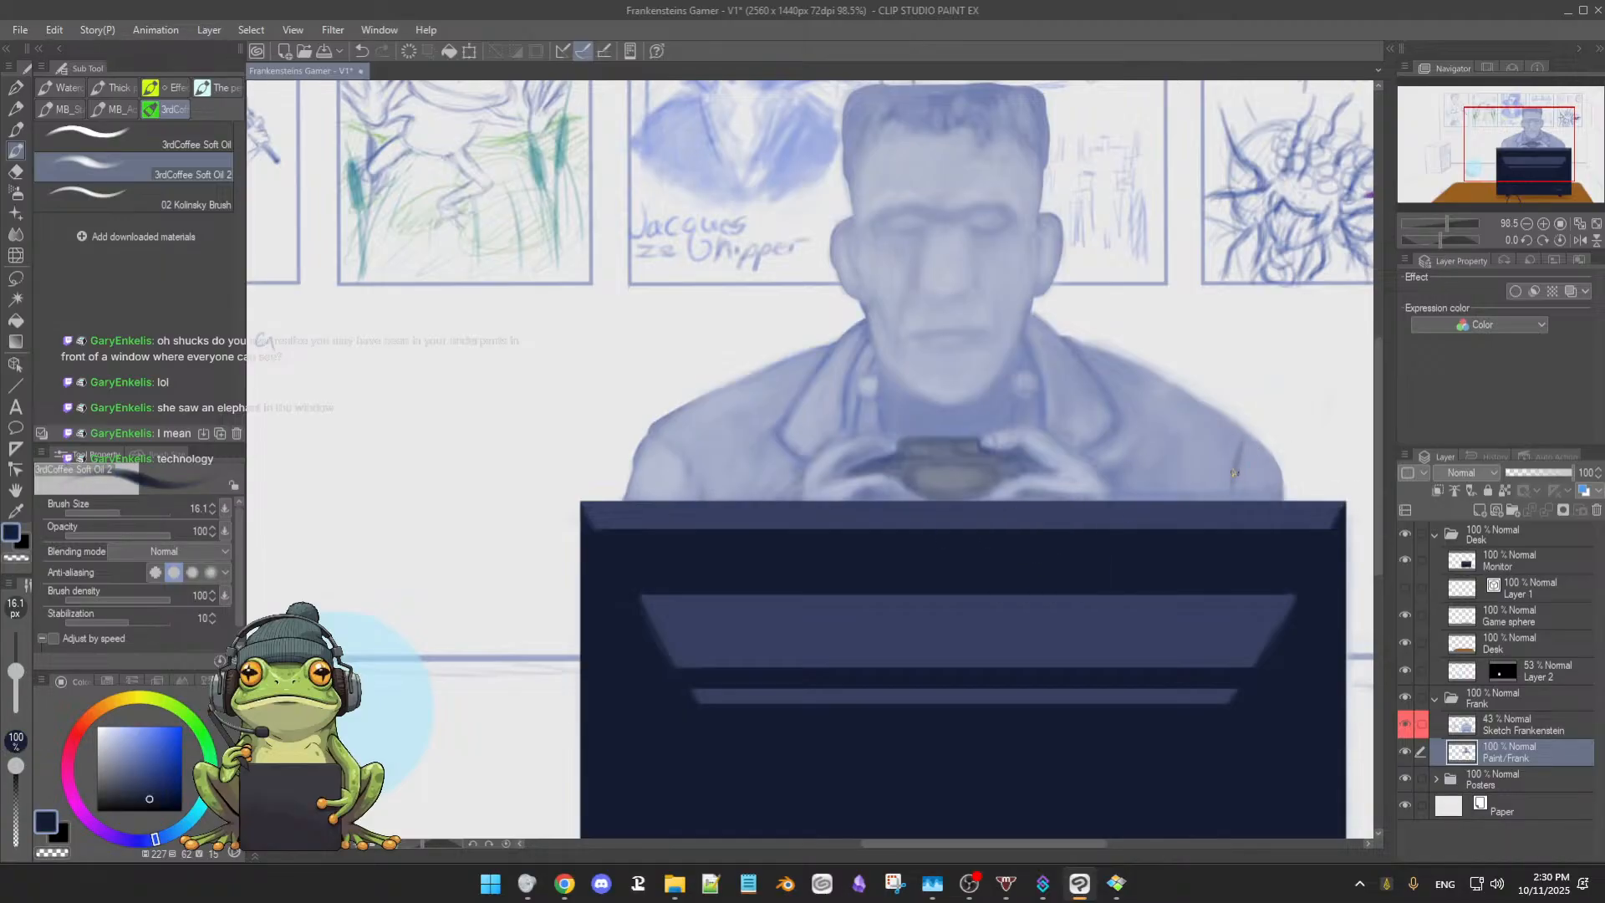
key(alt)
key(alt)
Repaint the upper arm and shoulder edge on the picture's right with sampled coat blues, using brush sizes 48.8 and 38.6
alt+click(1219, 413)
alt+click(1182, 400)
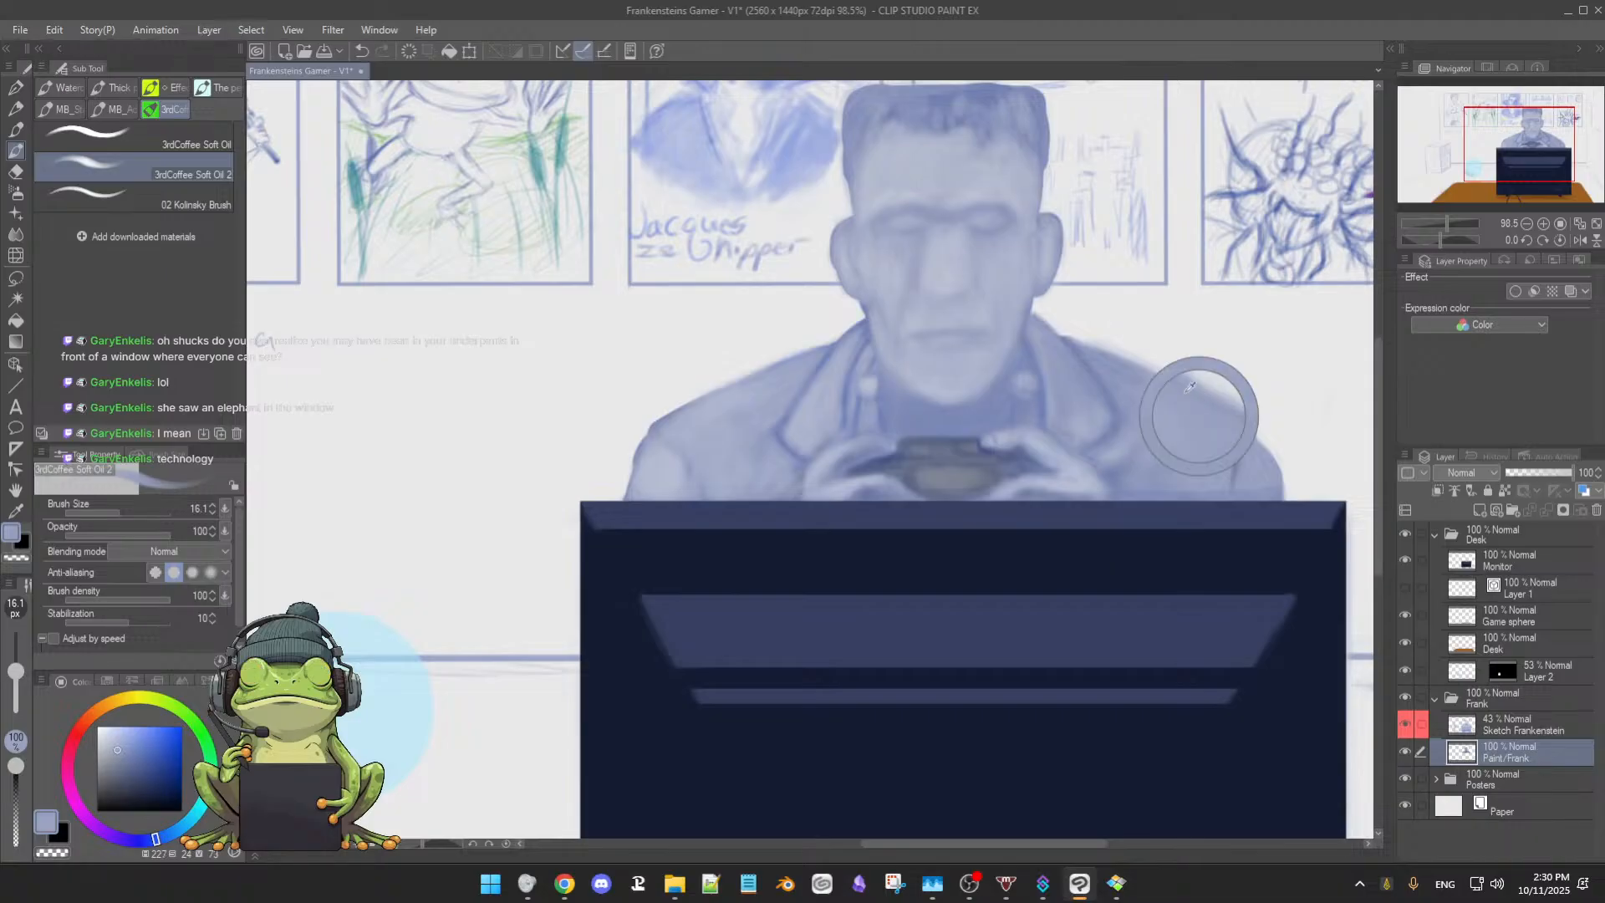
mouse_move(1216, 419)
mouse_down()
mouse_move(1174, 396)
mouse_move(1224, 420)
mouse_move(1221, 443)
mouse_move(1231, 427)
mouse_move(1096, 355)
mouse_move(1161, 381)
mouse_up()
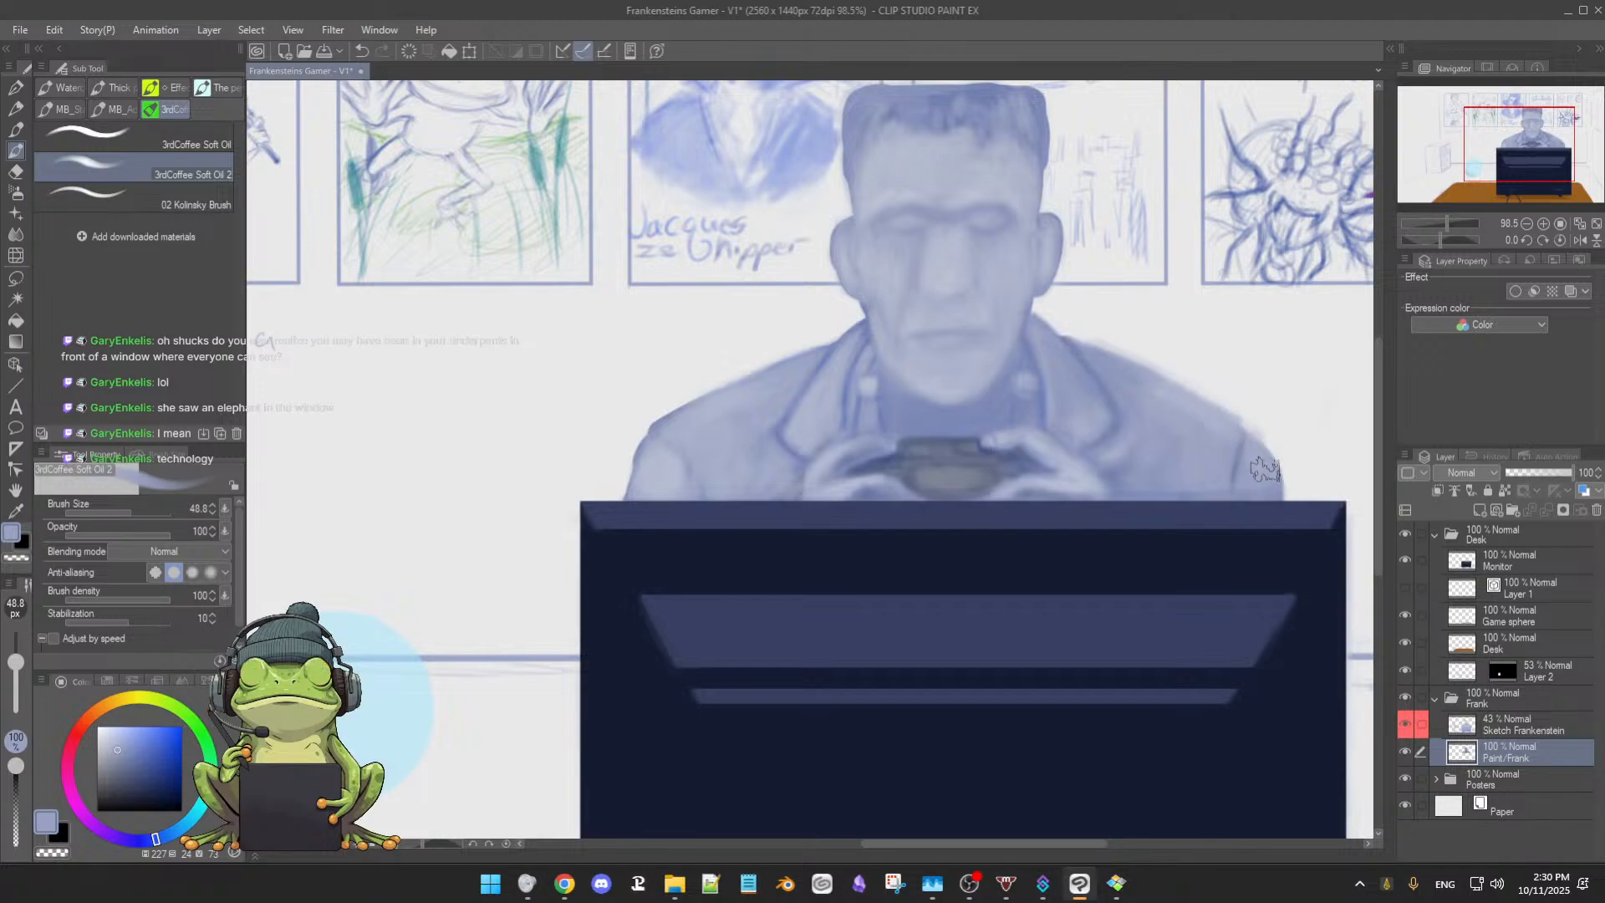
alt+click(1180, 550)
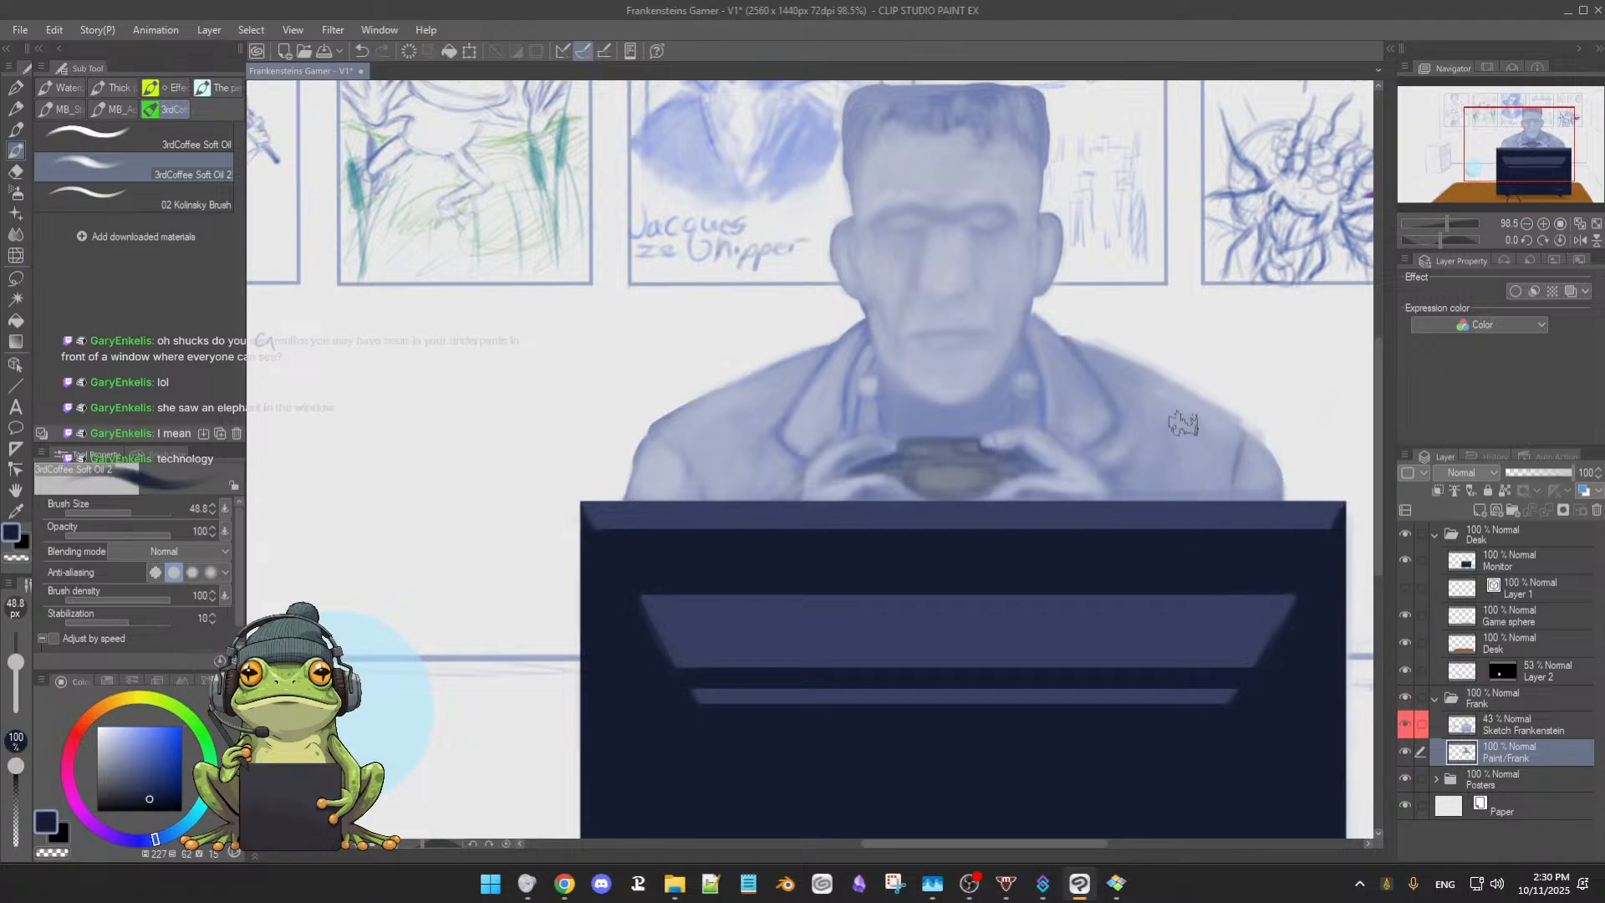
alt+click(1155, 399)
key([)
key(bracketright)
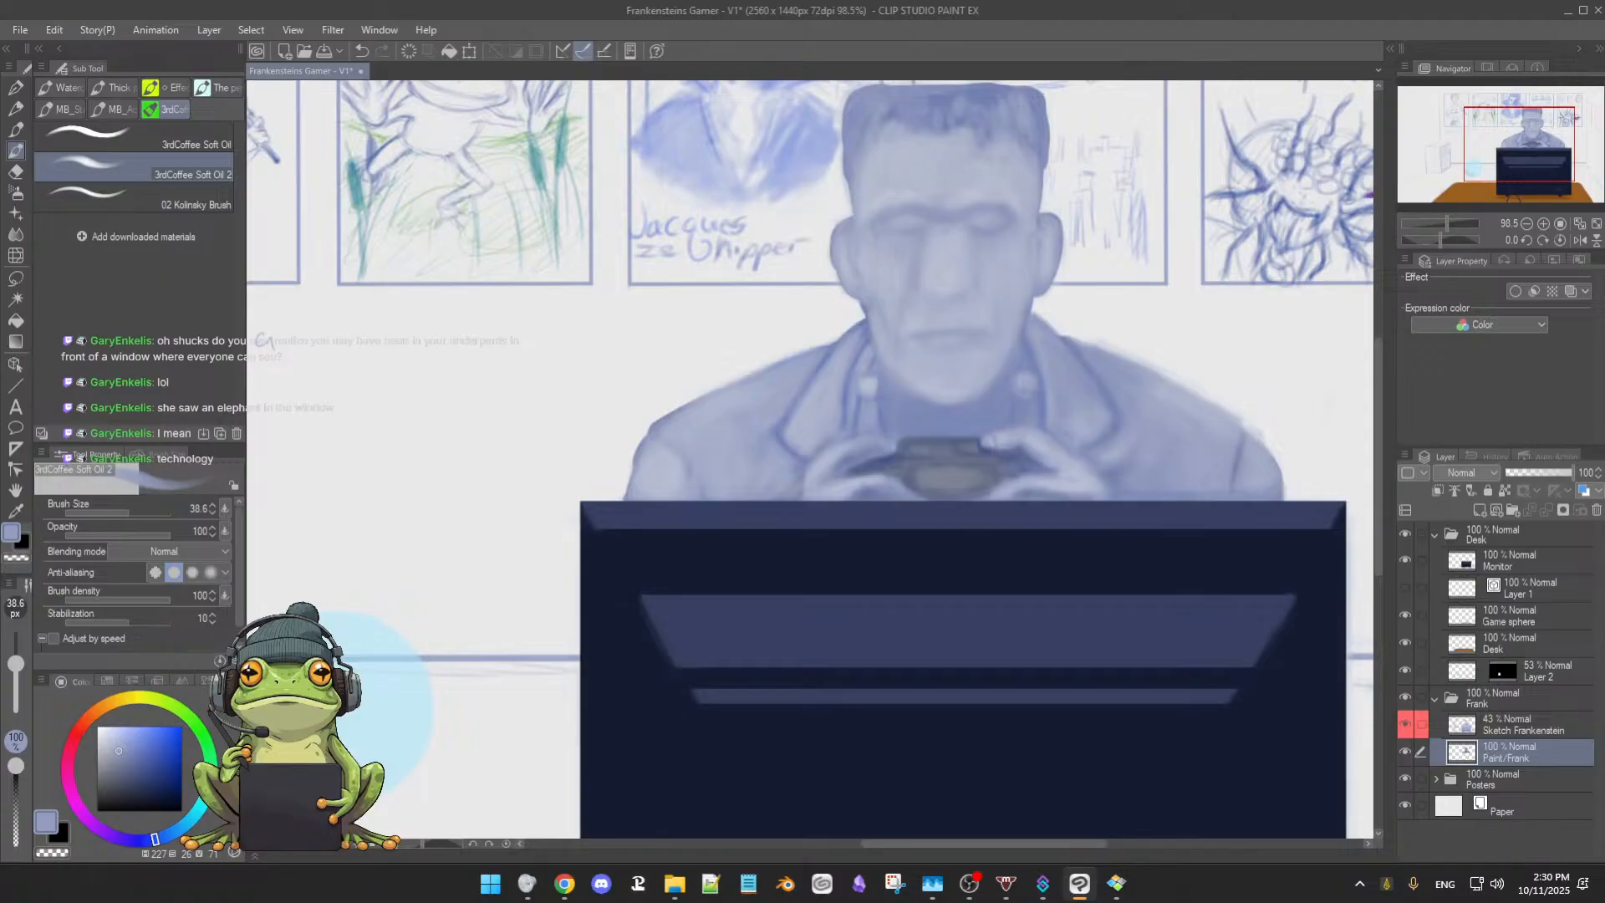
Add a dark navy shadow accent to the shoulder on the picture's right, mixing the colour from a sampled coat tone
drag(126, 755, 120, 789)
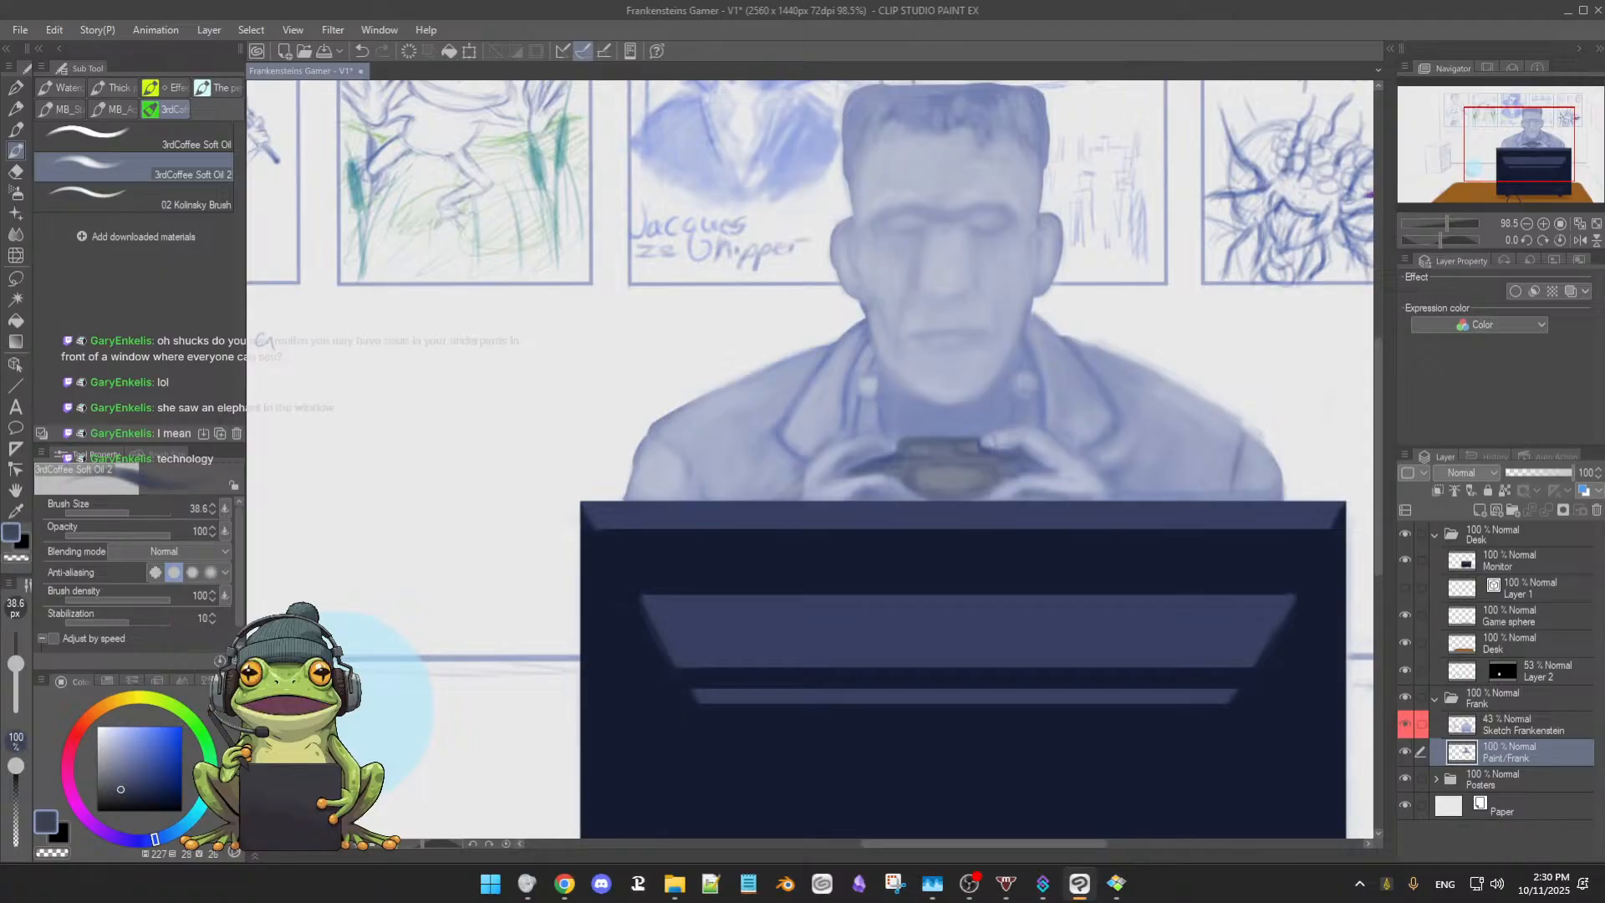
scroll(1088, 509, down, 3)
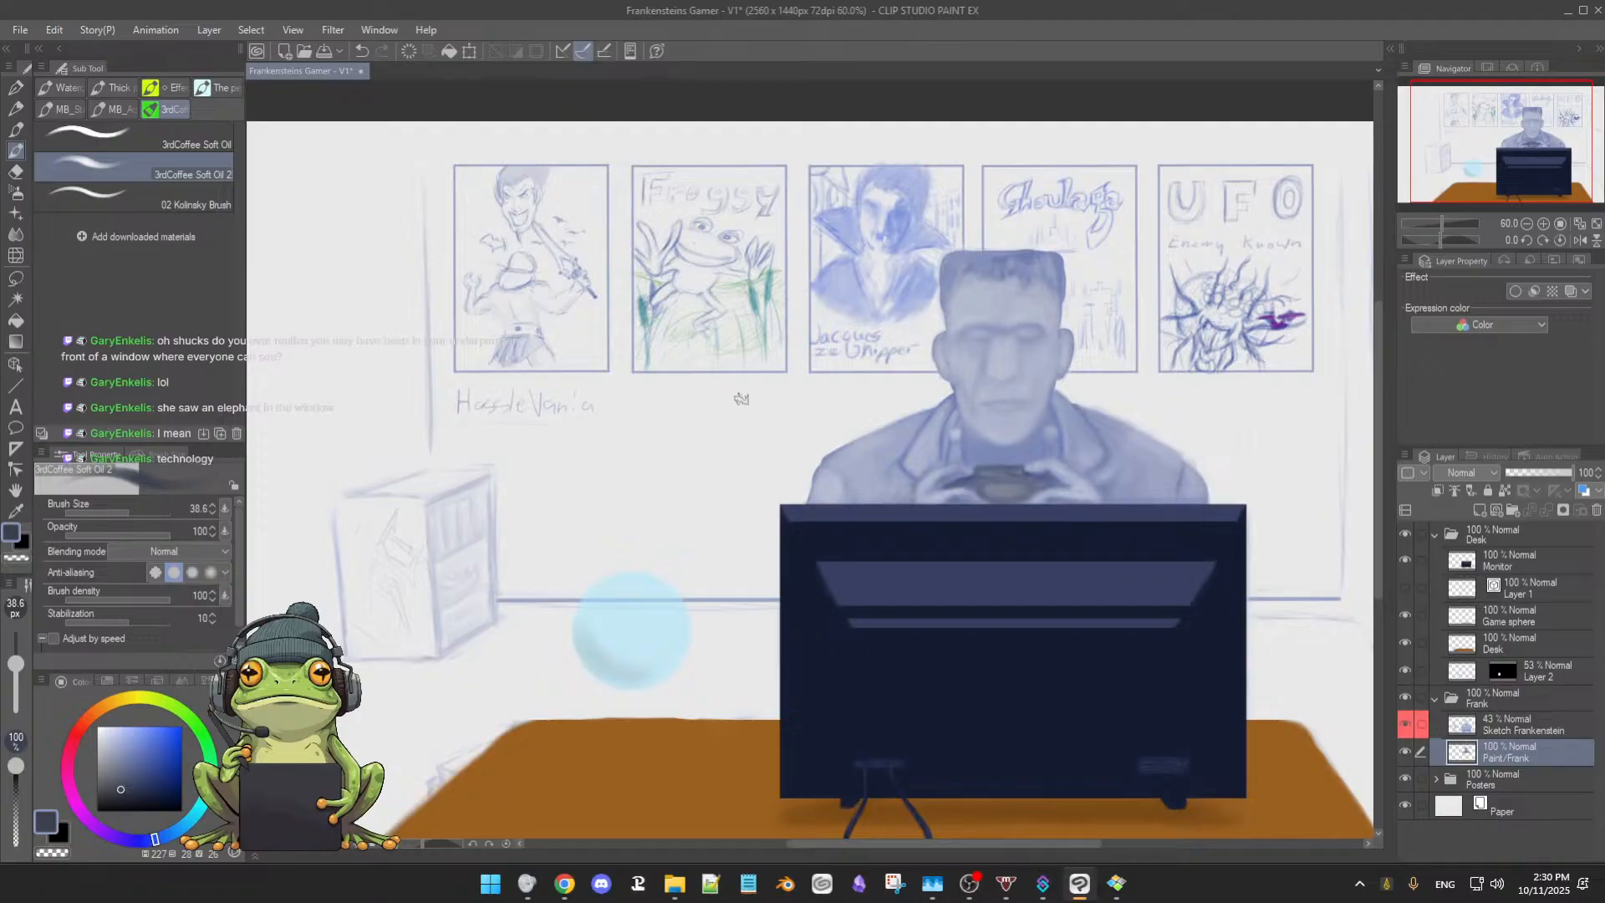
scroll(727, 422, up, 1)
scroll(714, 432, down, 2)
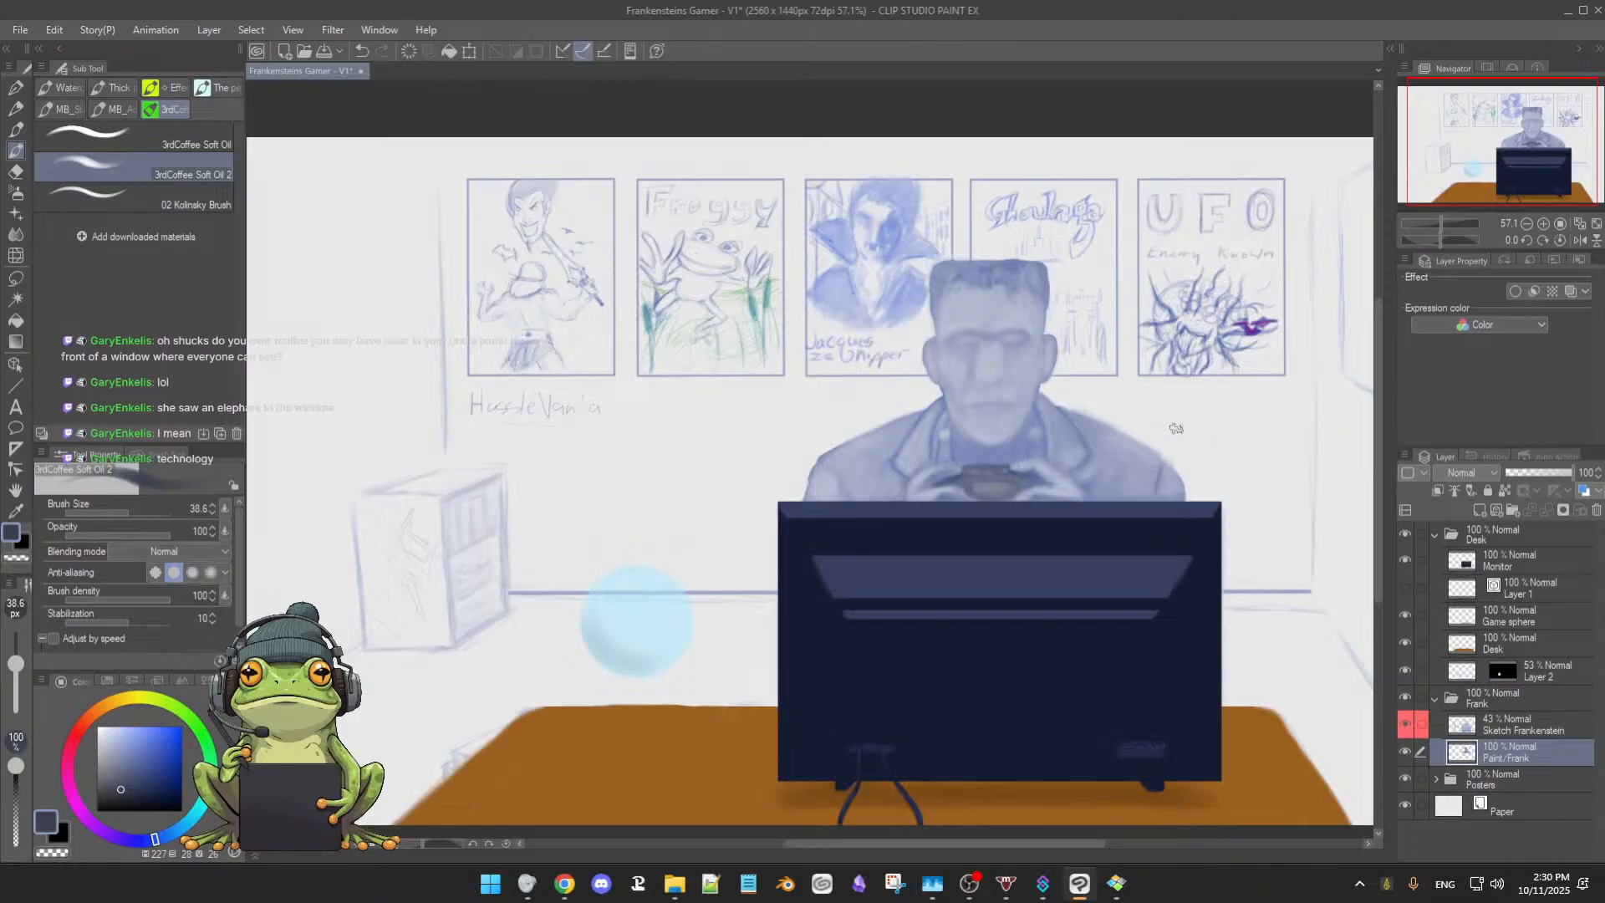
key(alt)
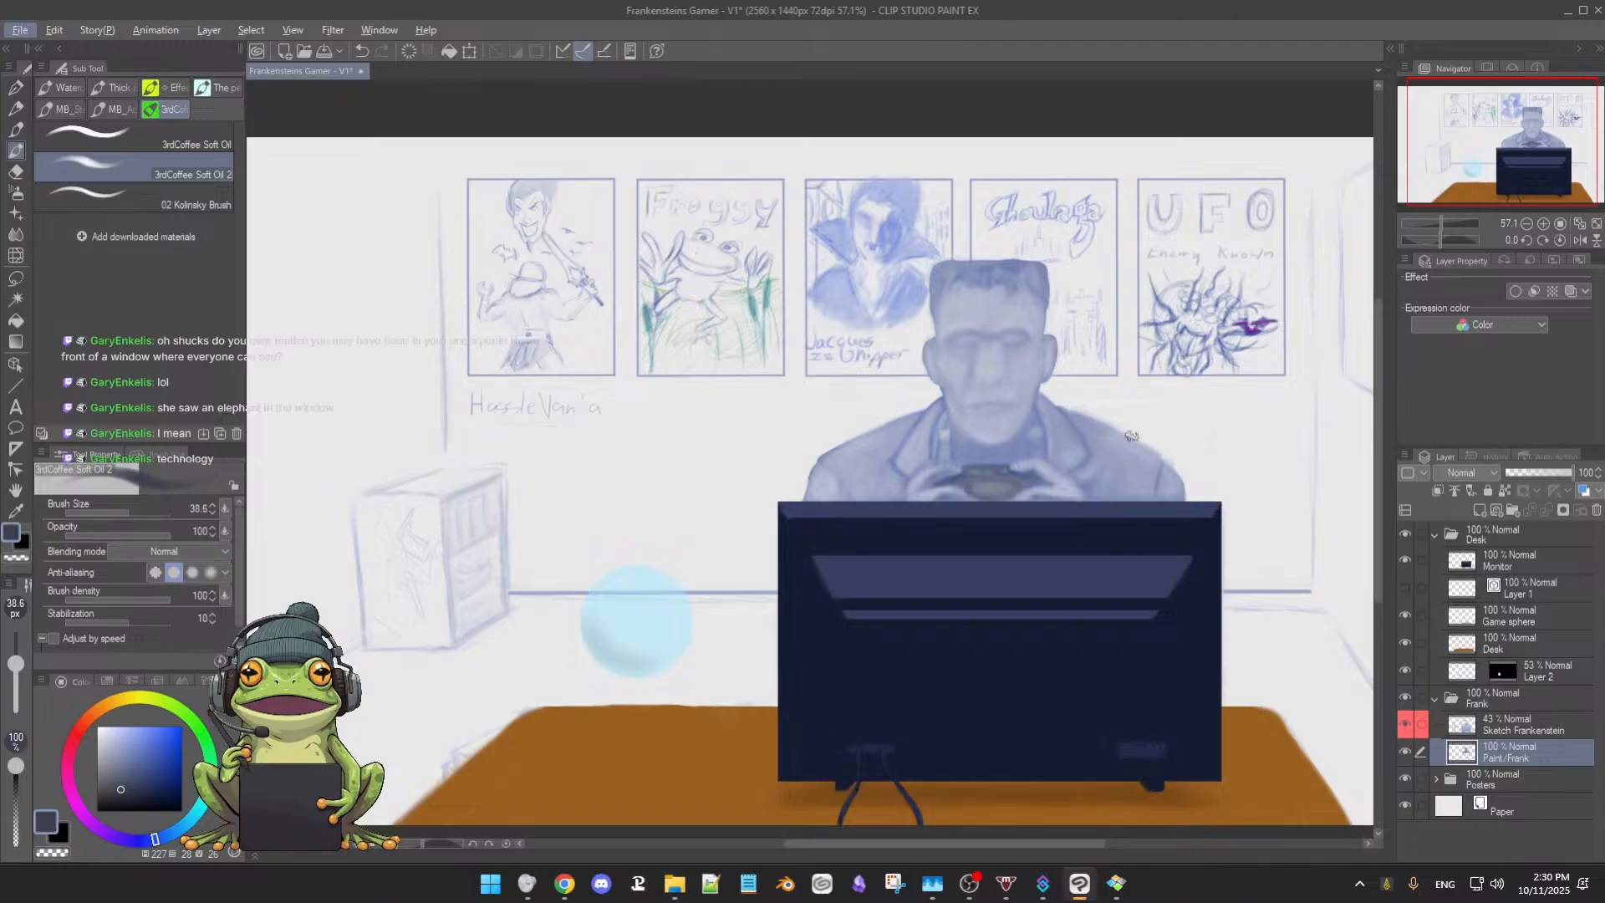
alt+click(1092, 426)
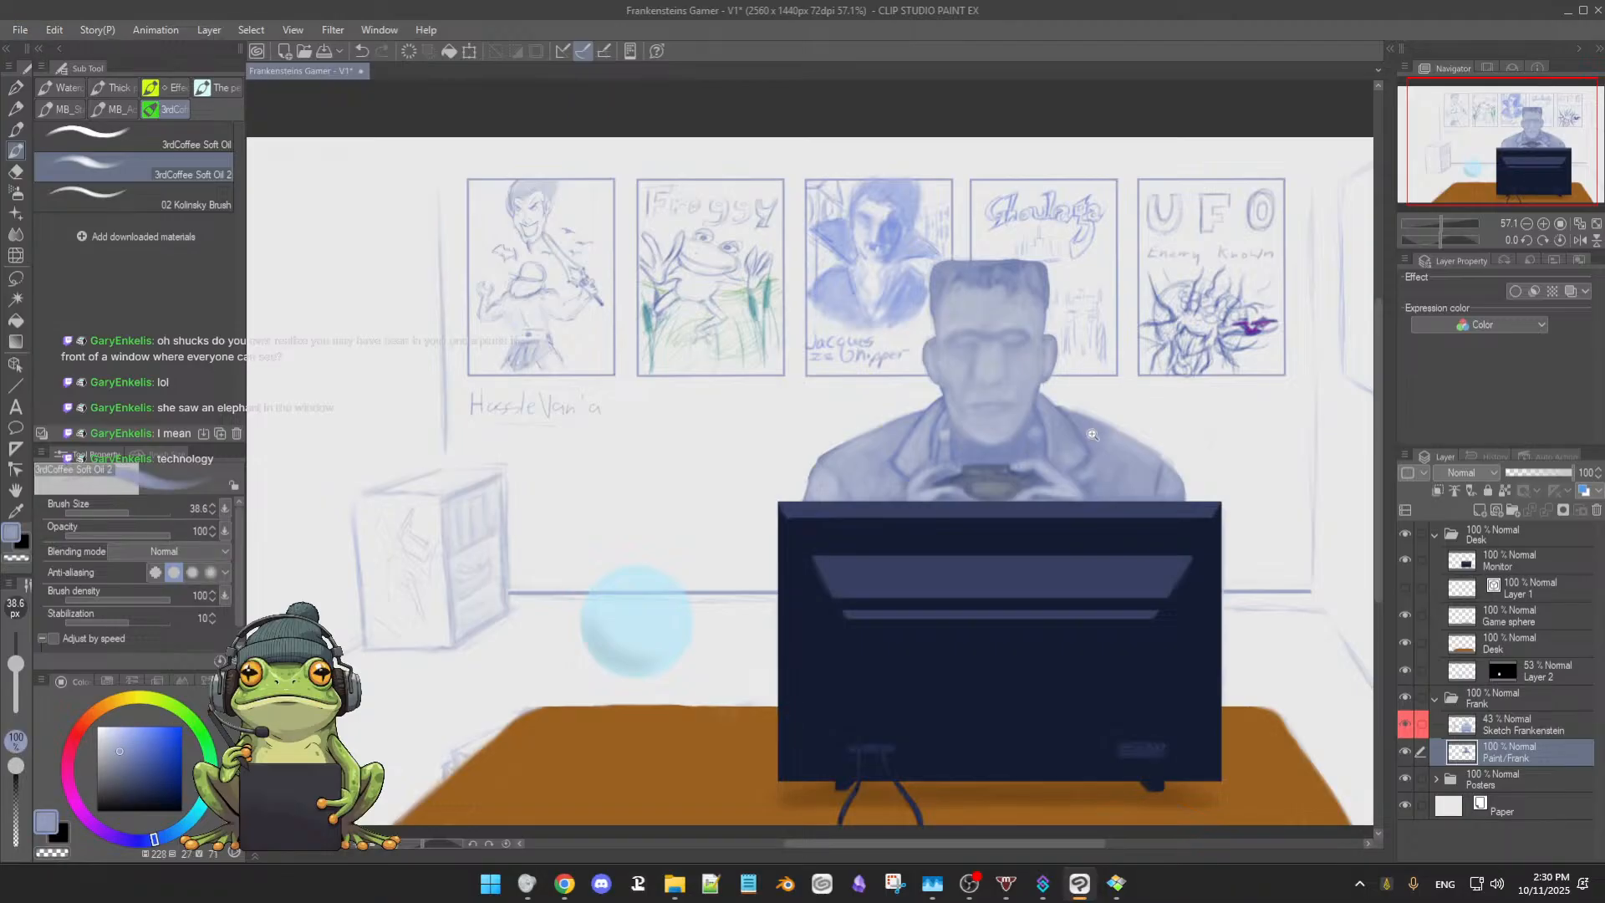
scroll(1092, 426, up, 1)
drag(150, 764, 155, 781)
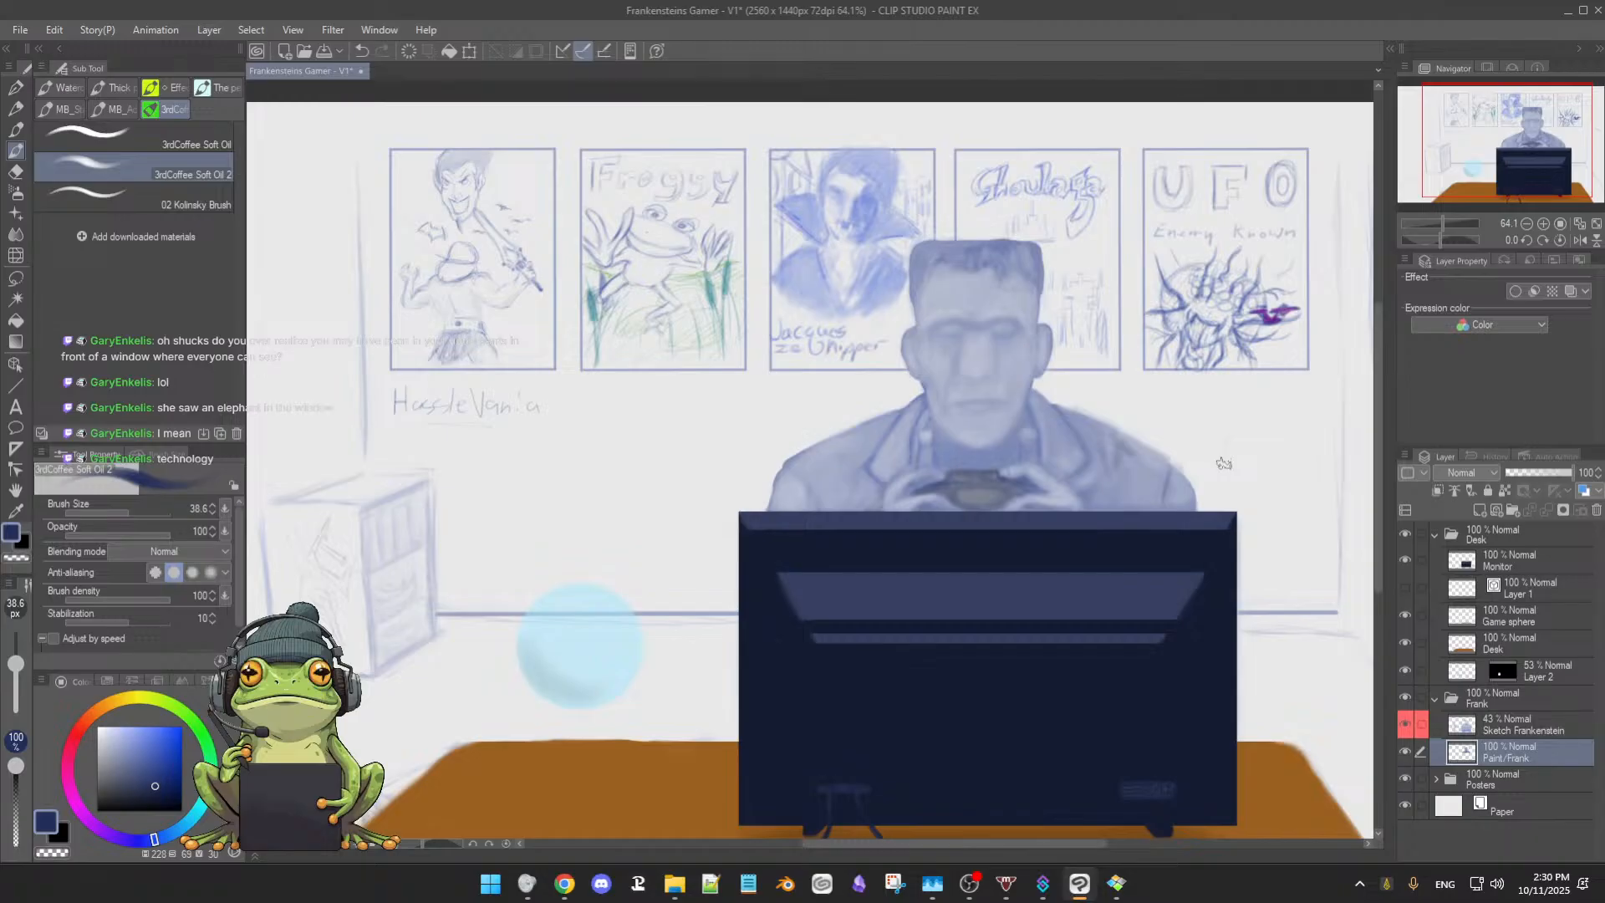
Compare the painting with the sketch by toggling the Paint/Frank and Sketch Frankenstein layers, leaving the sketch hidden
click(1405, 751)
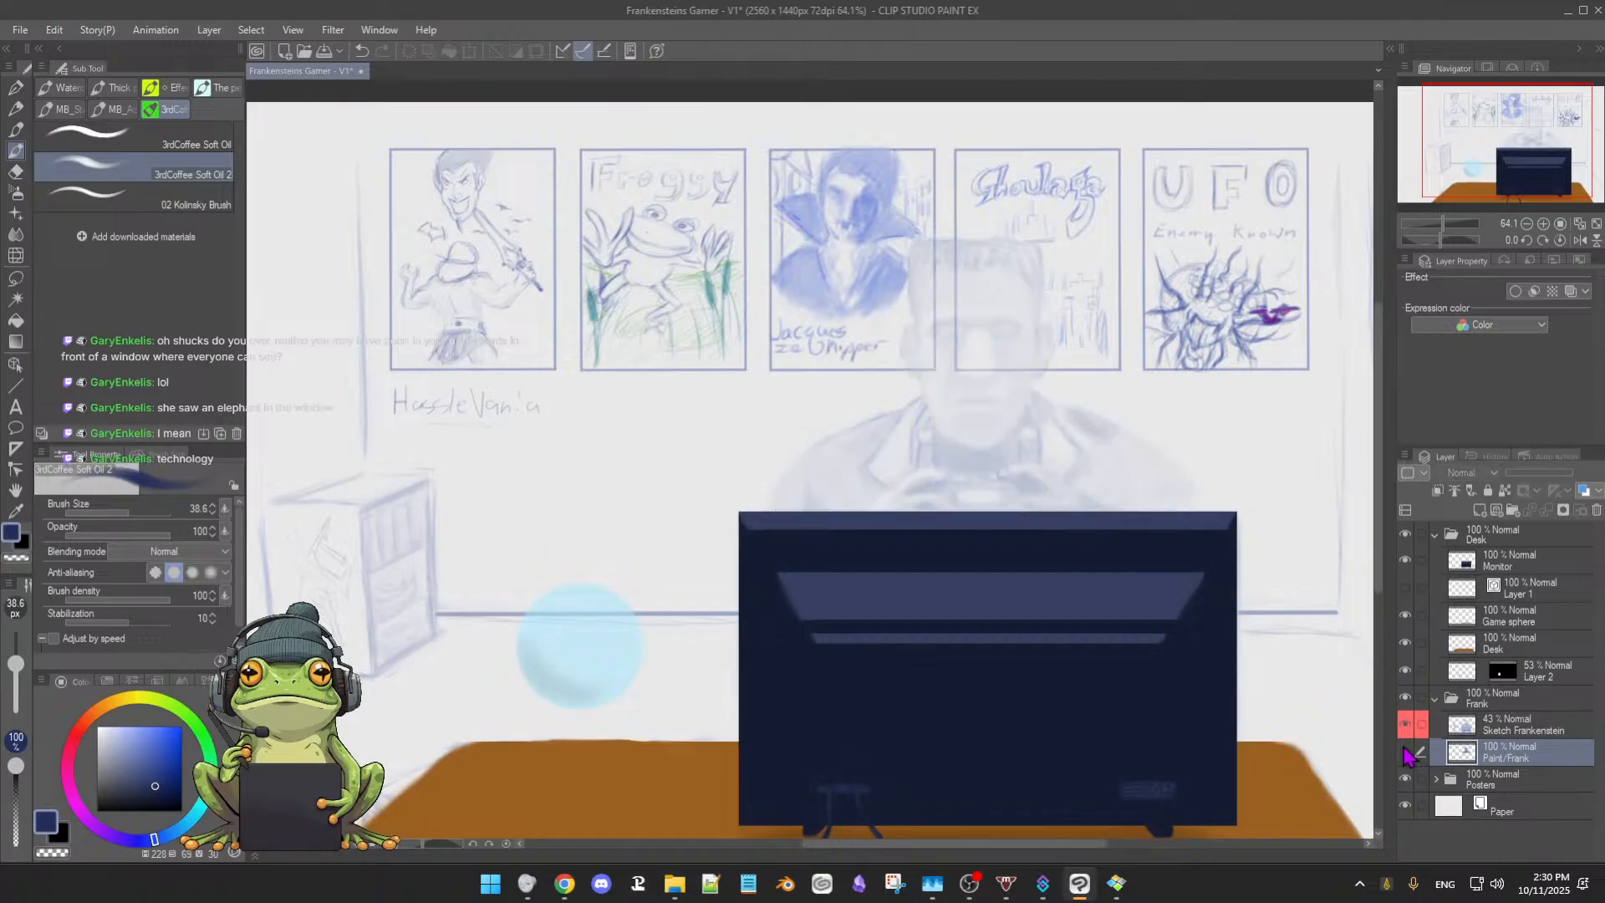
click(1406, 751)
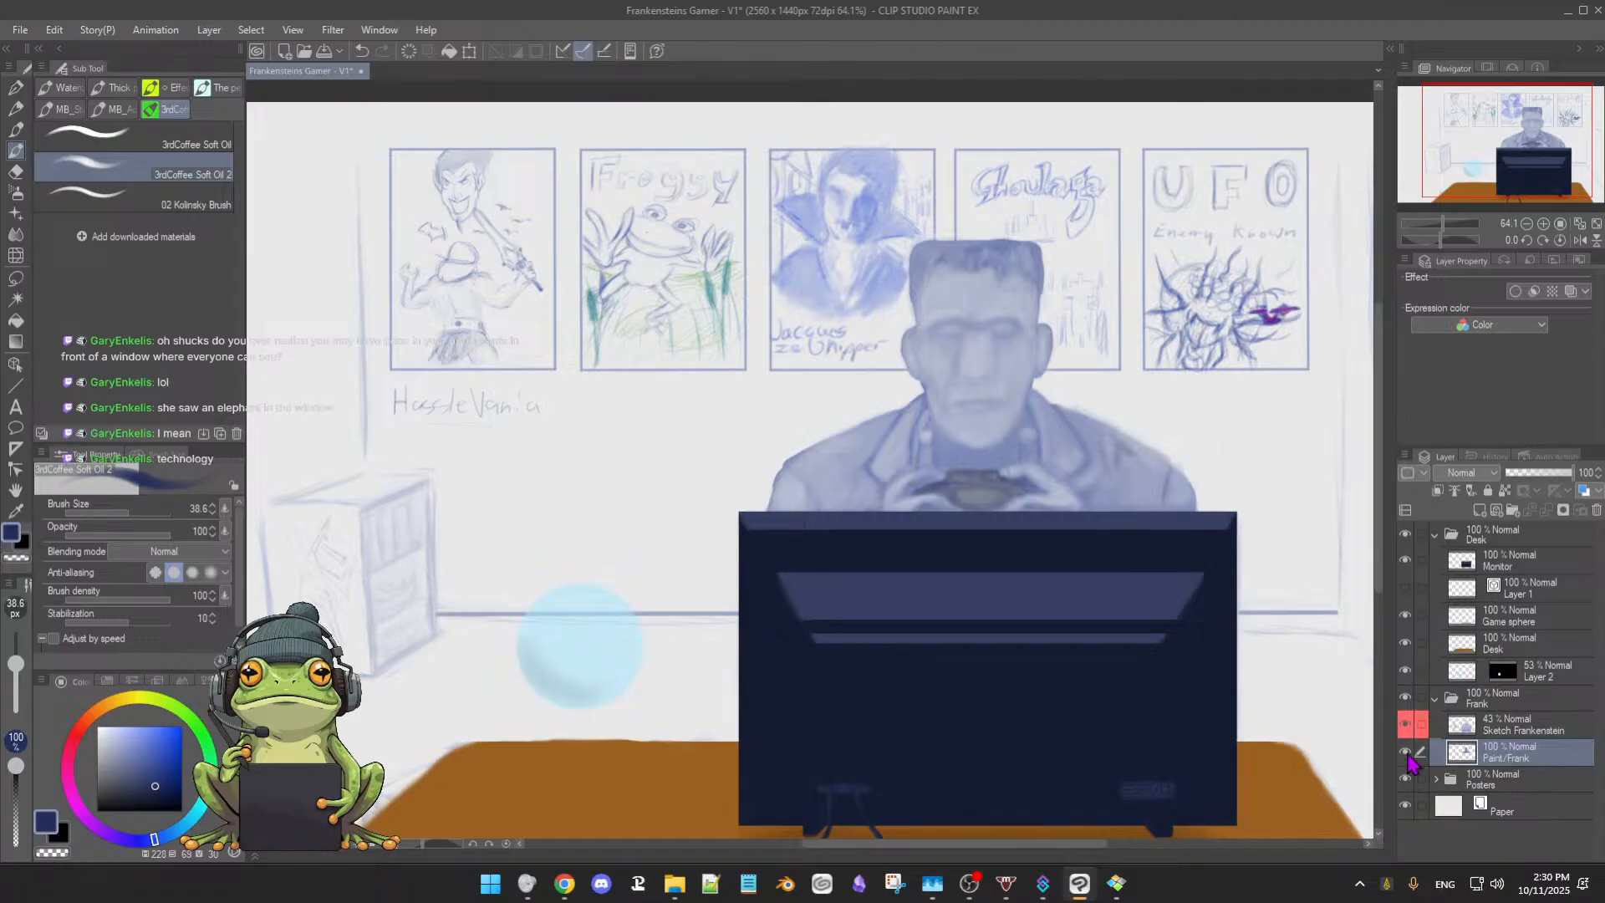
click(1406, 752)
click(1405, 751)
click(1406, 753)
click(1406, 752)
click(1405, 725)
click(1405, 724)
click(1406, 729)
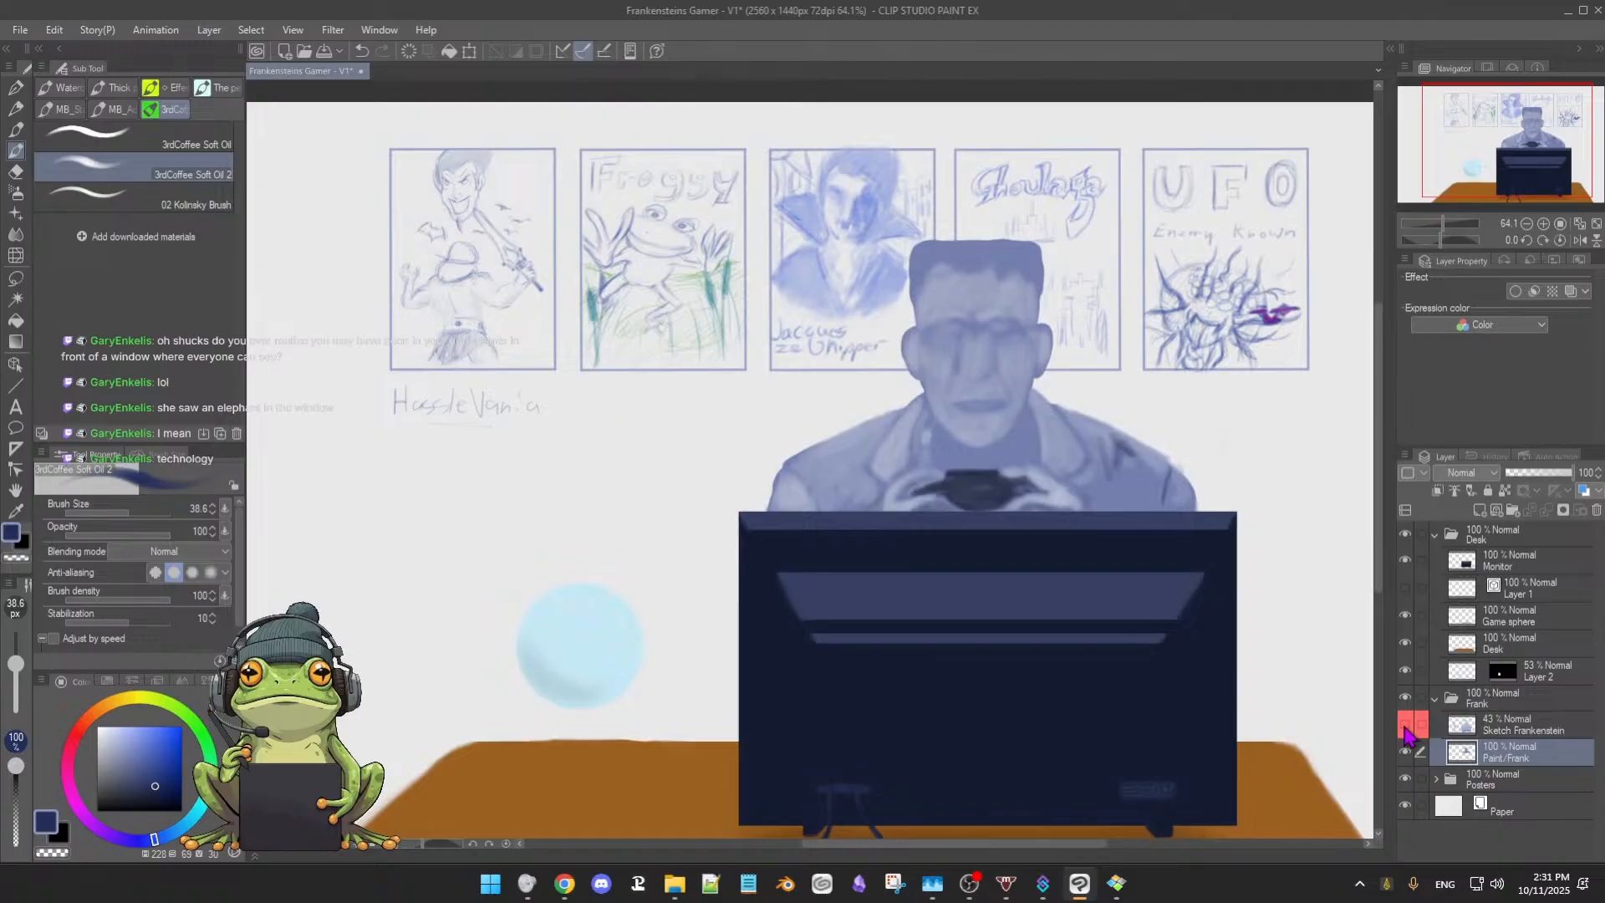
click(1406, 727)
click(1405, 728)
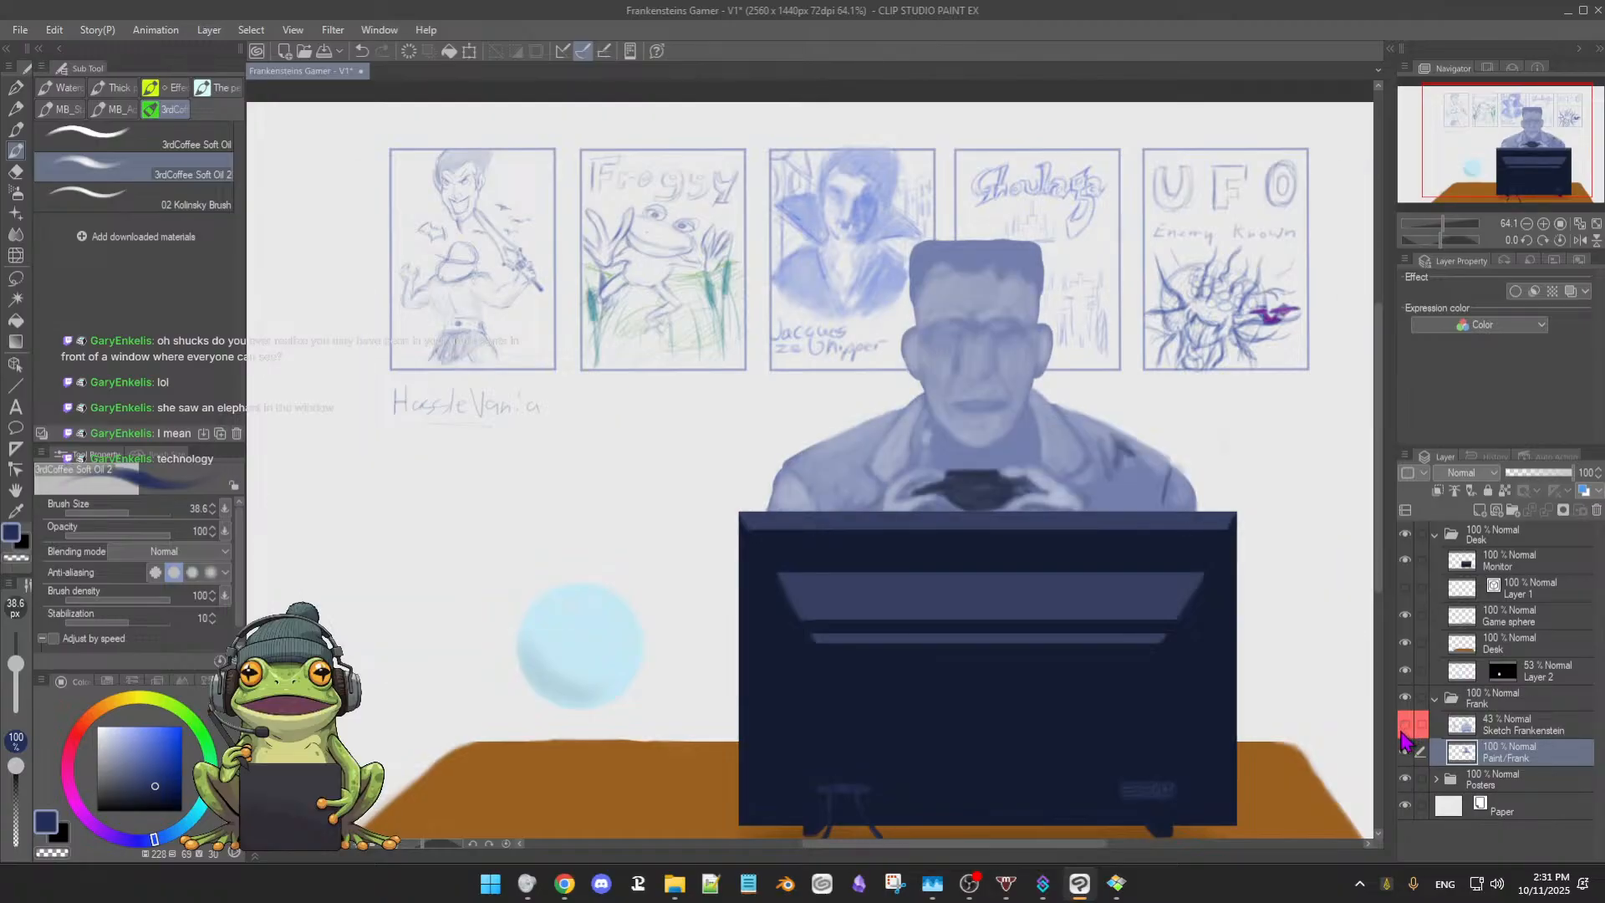
Soften the dark accent and blend the shoulder on the picture's right with sampled light and mid coat blues
alt+click(1094, 422)
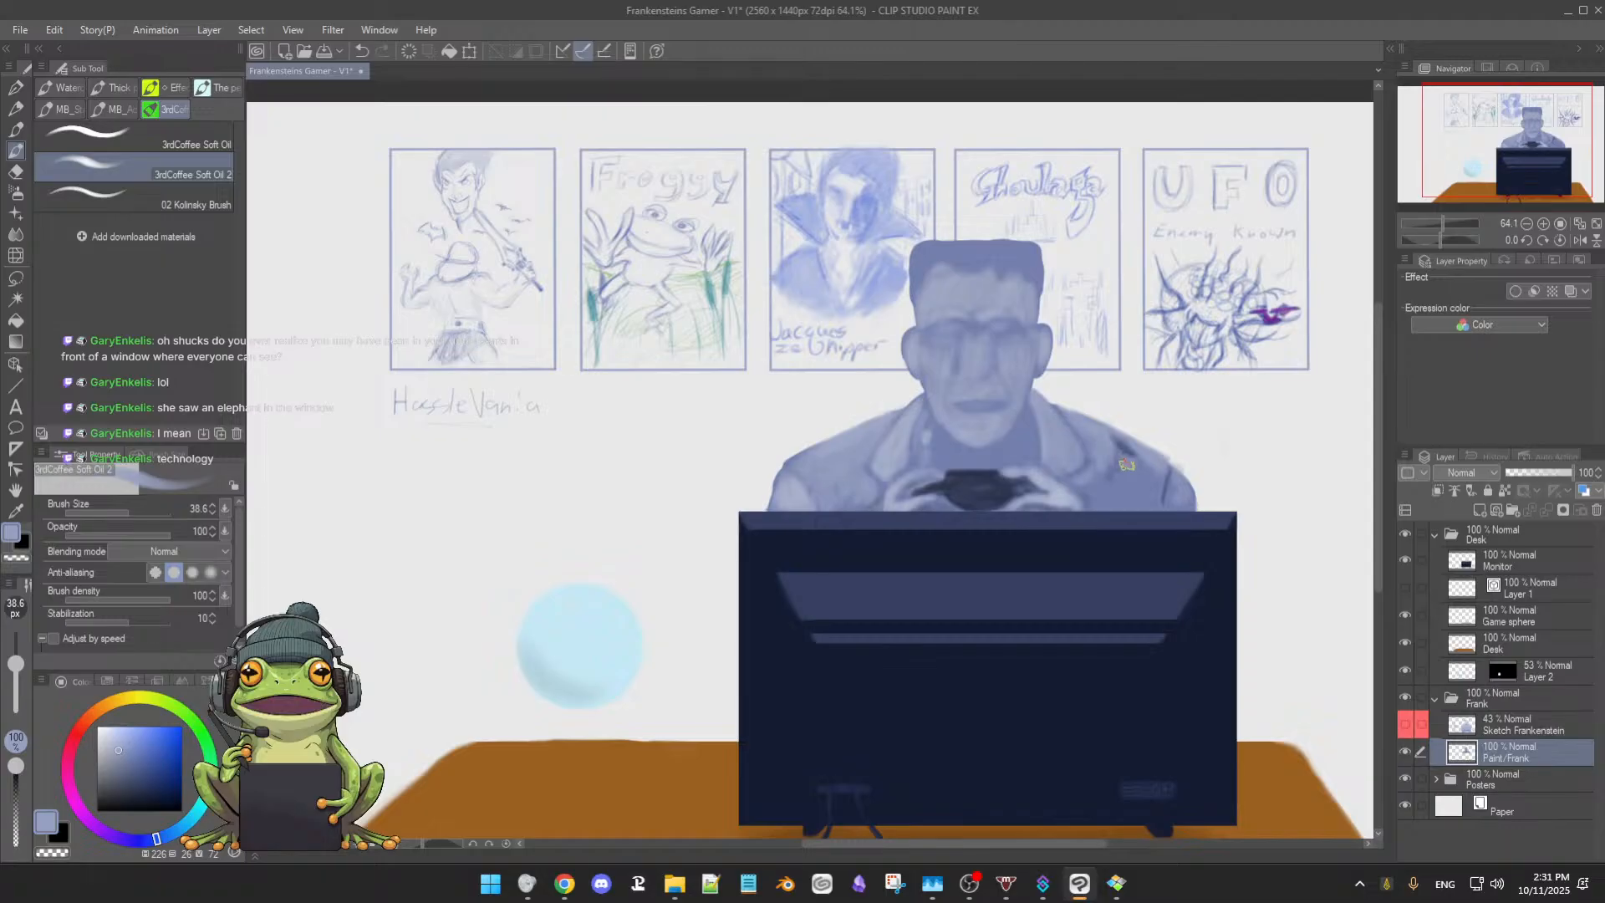
alt+click(1122, 459)
alt+click(1136, 462)
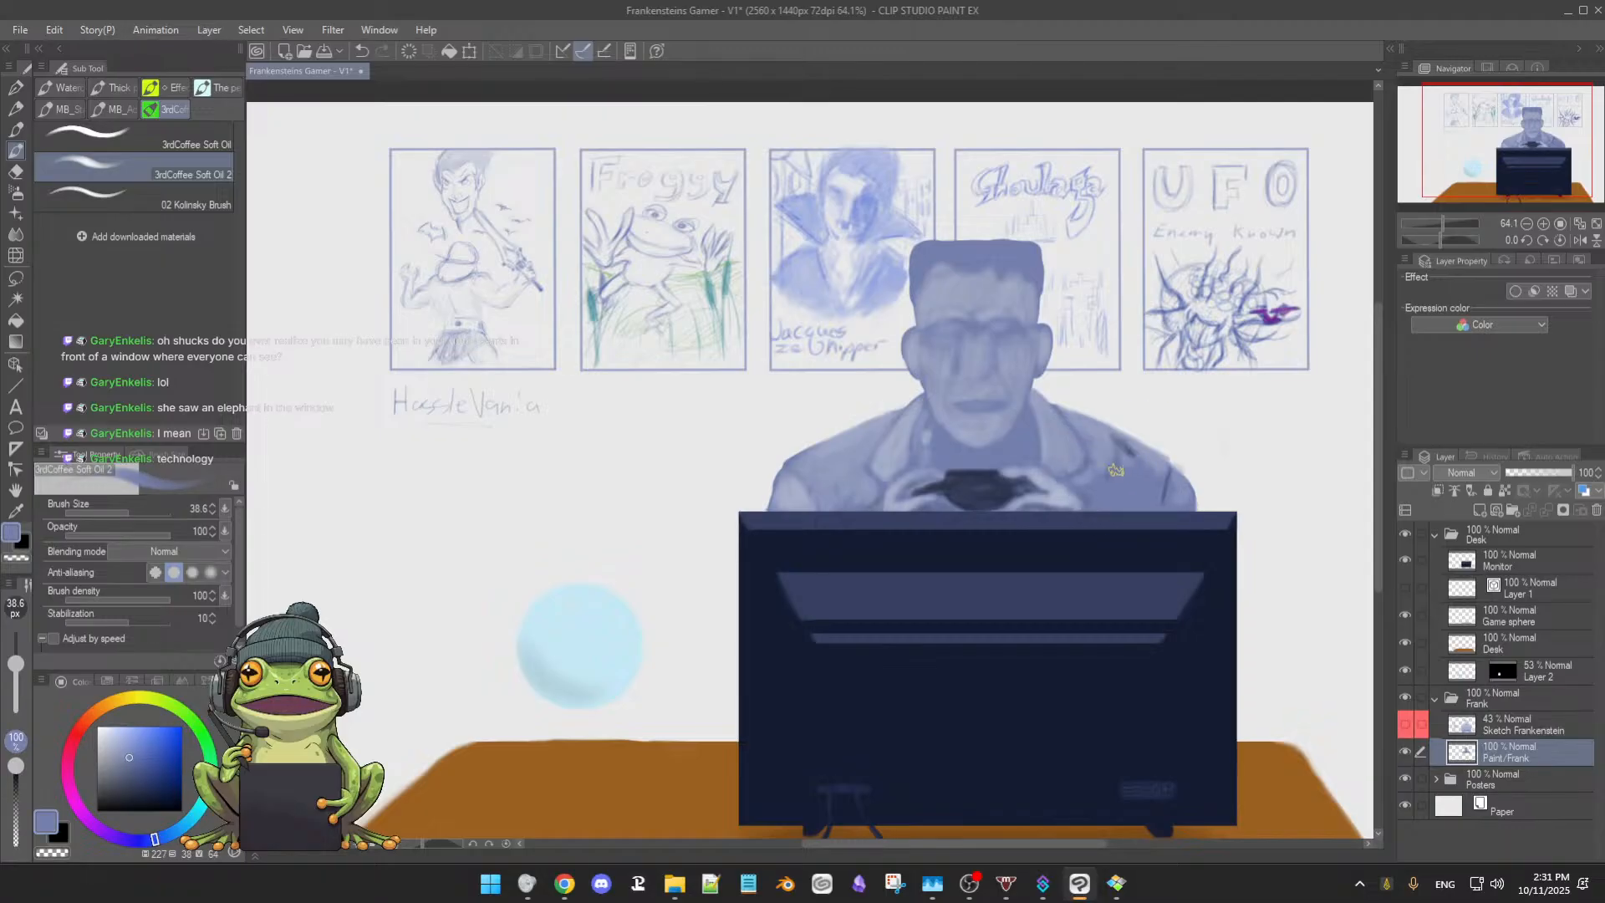
alt+click(1101, 473)
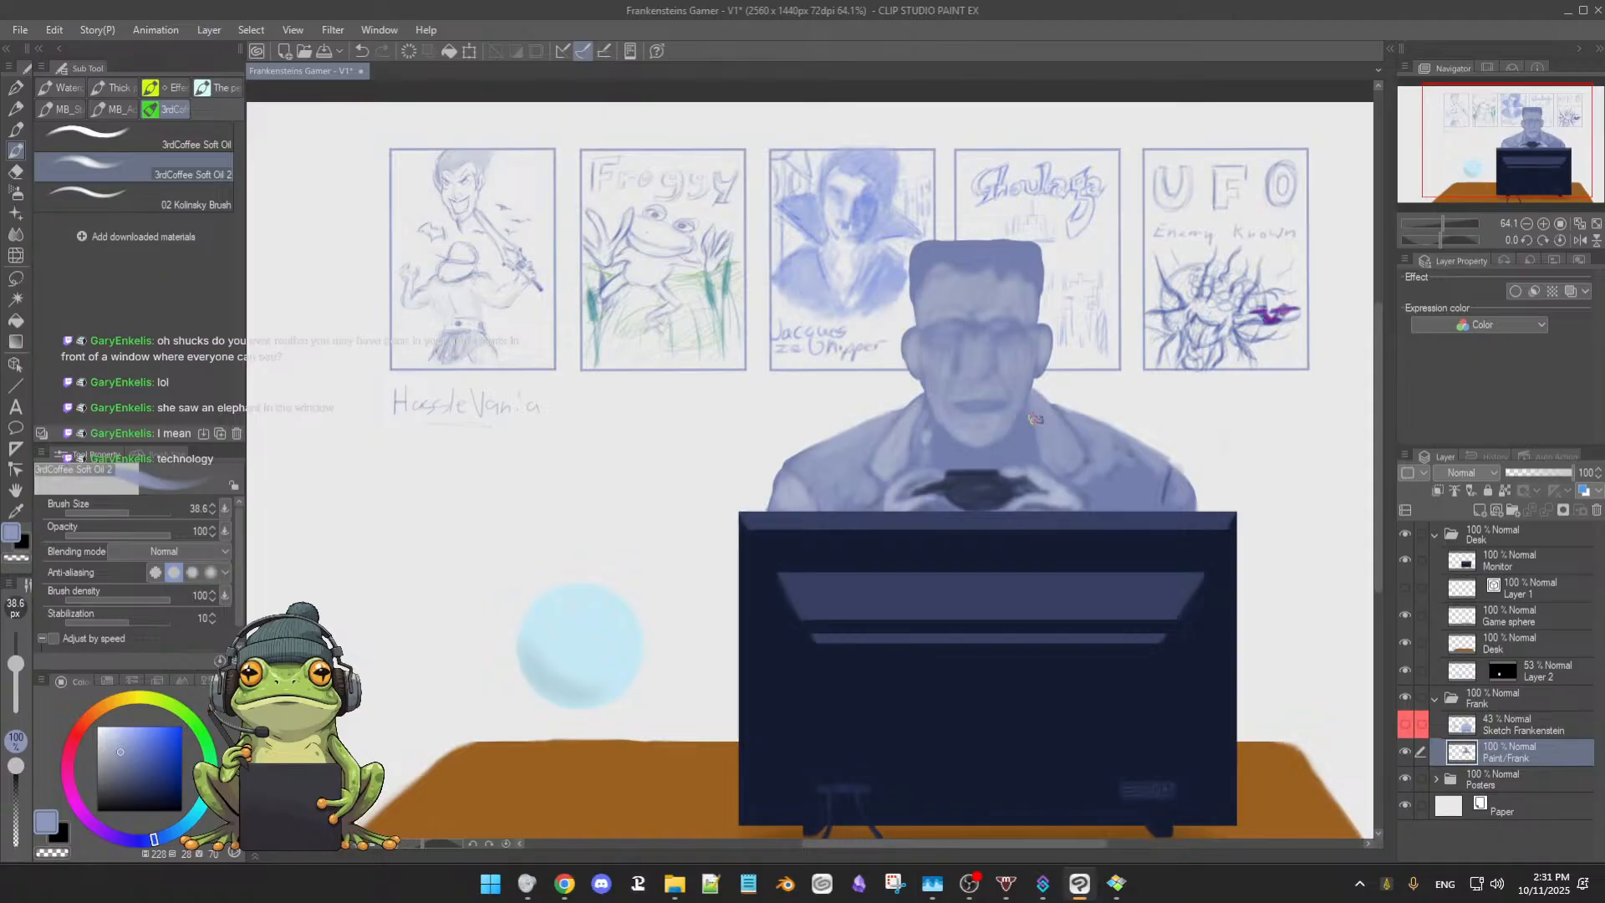
Paint the light collar detail beside the neck on the picture's right with a 25.2 brush and tones sampled from the collar and coat
alt+click(925, 427)
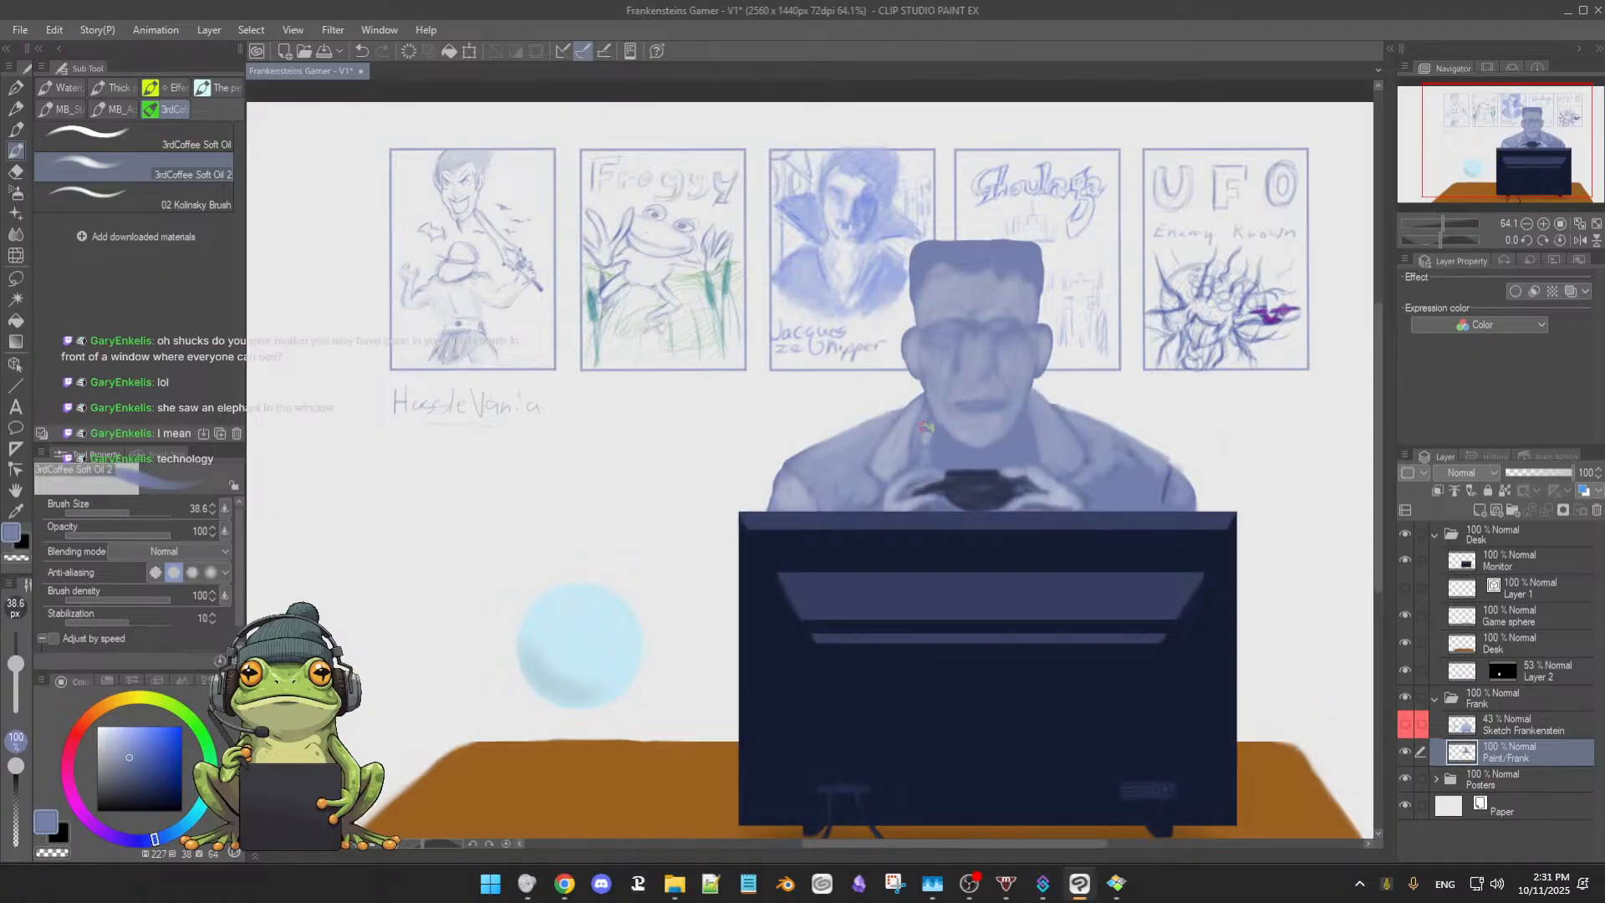
alt+click(1021, 420)
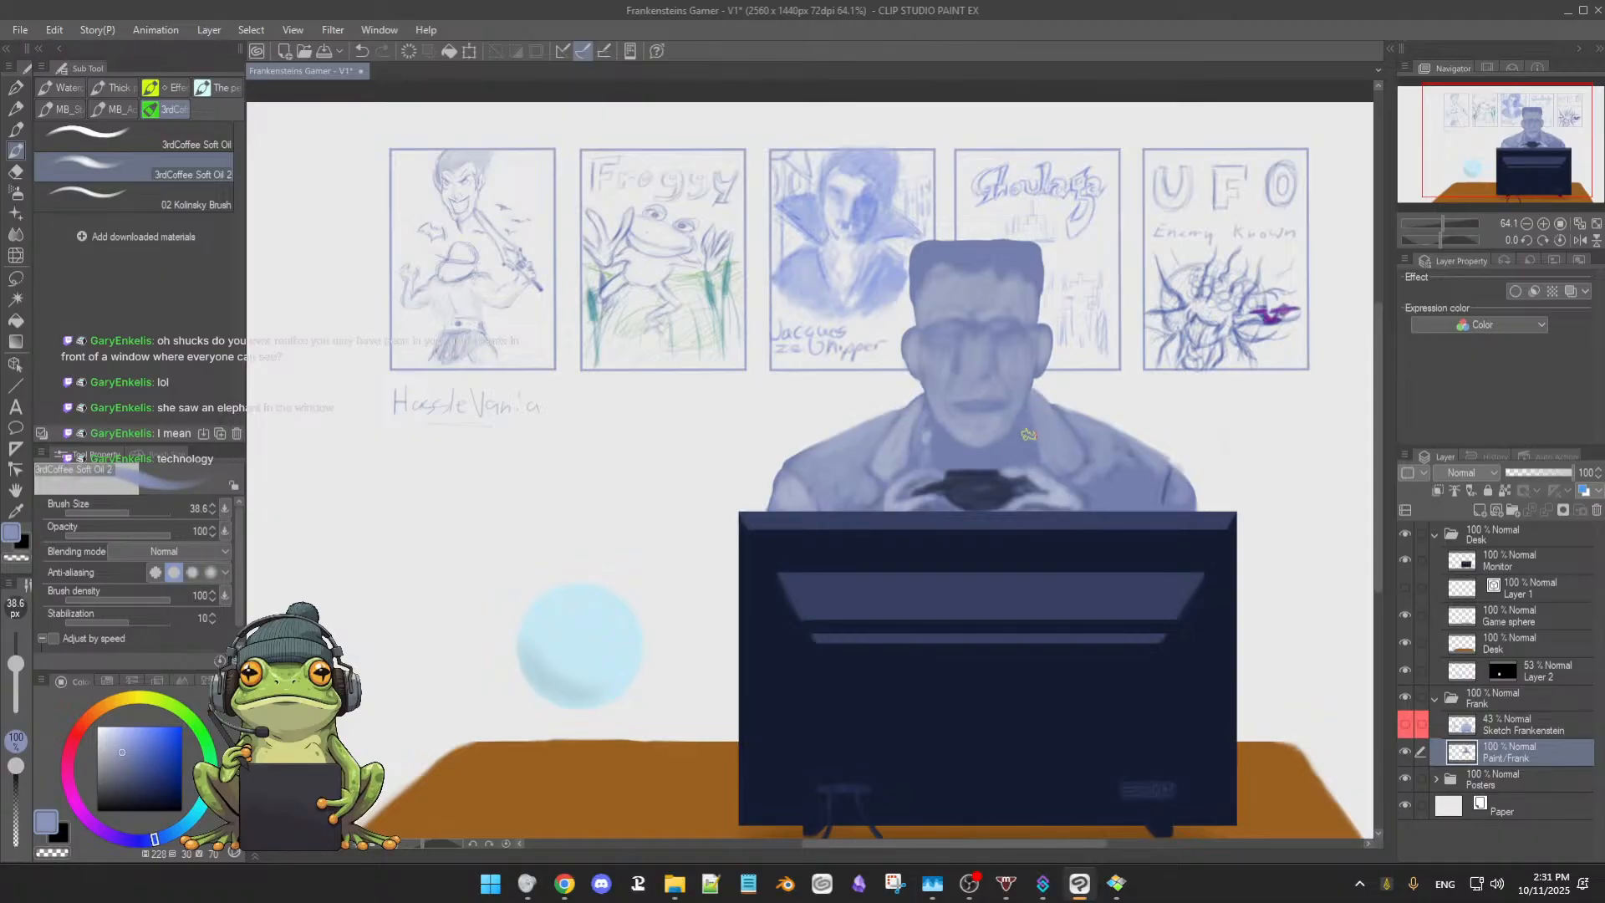
key([)
key([)
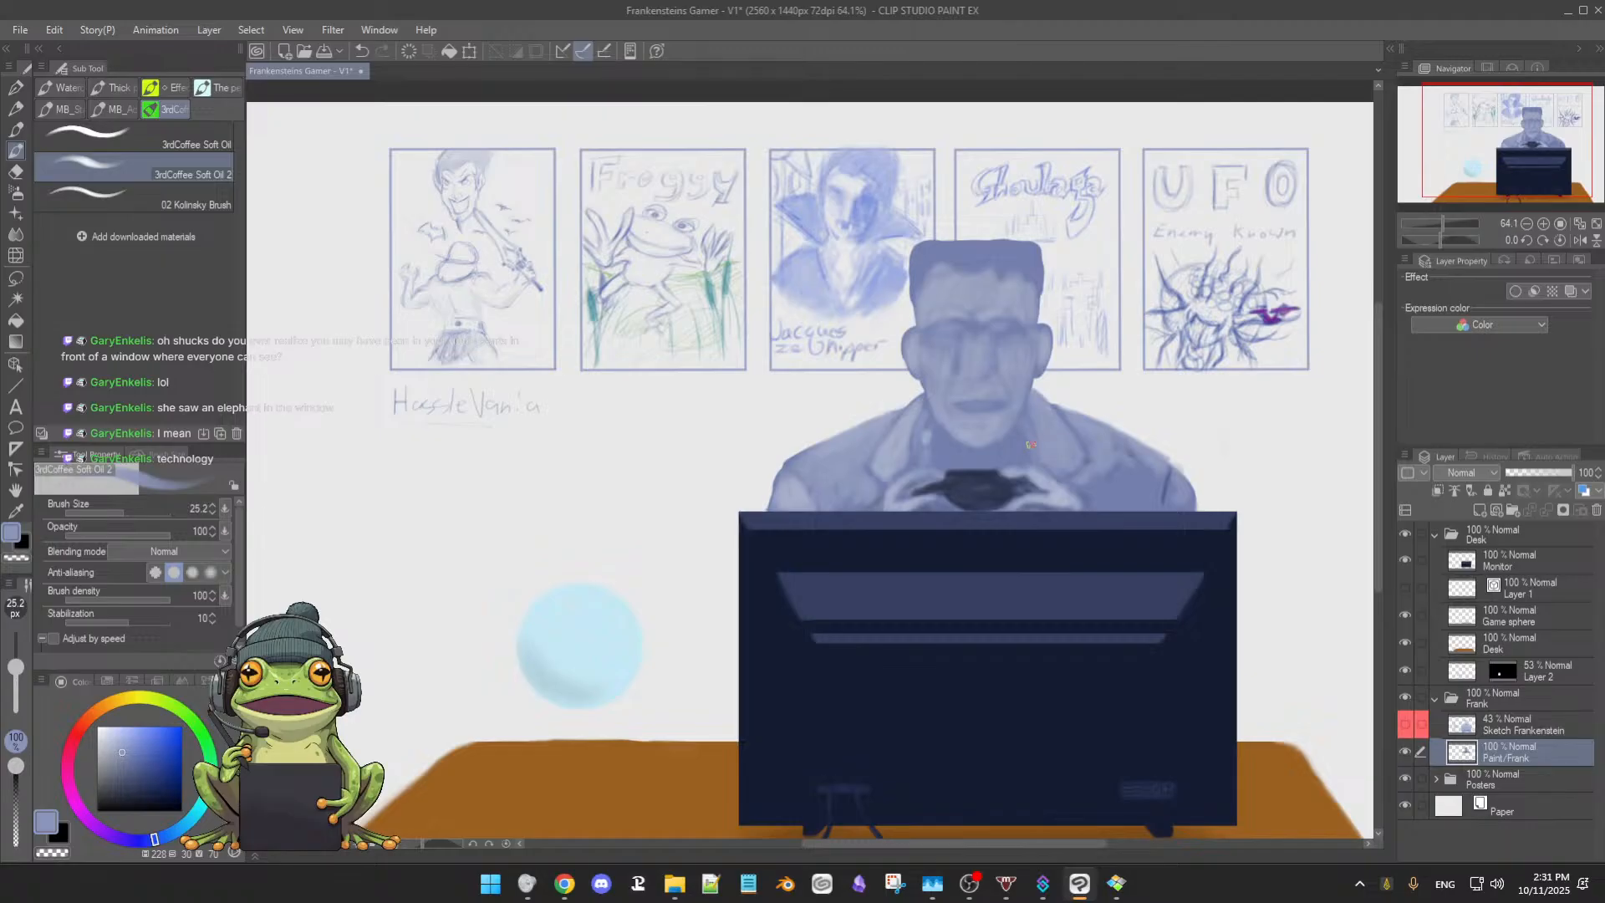
alt+click(1070, 412)
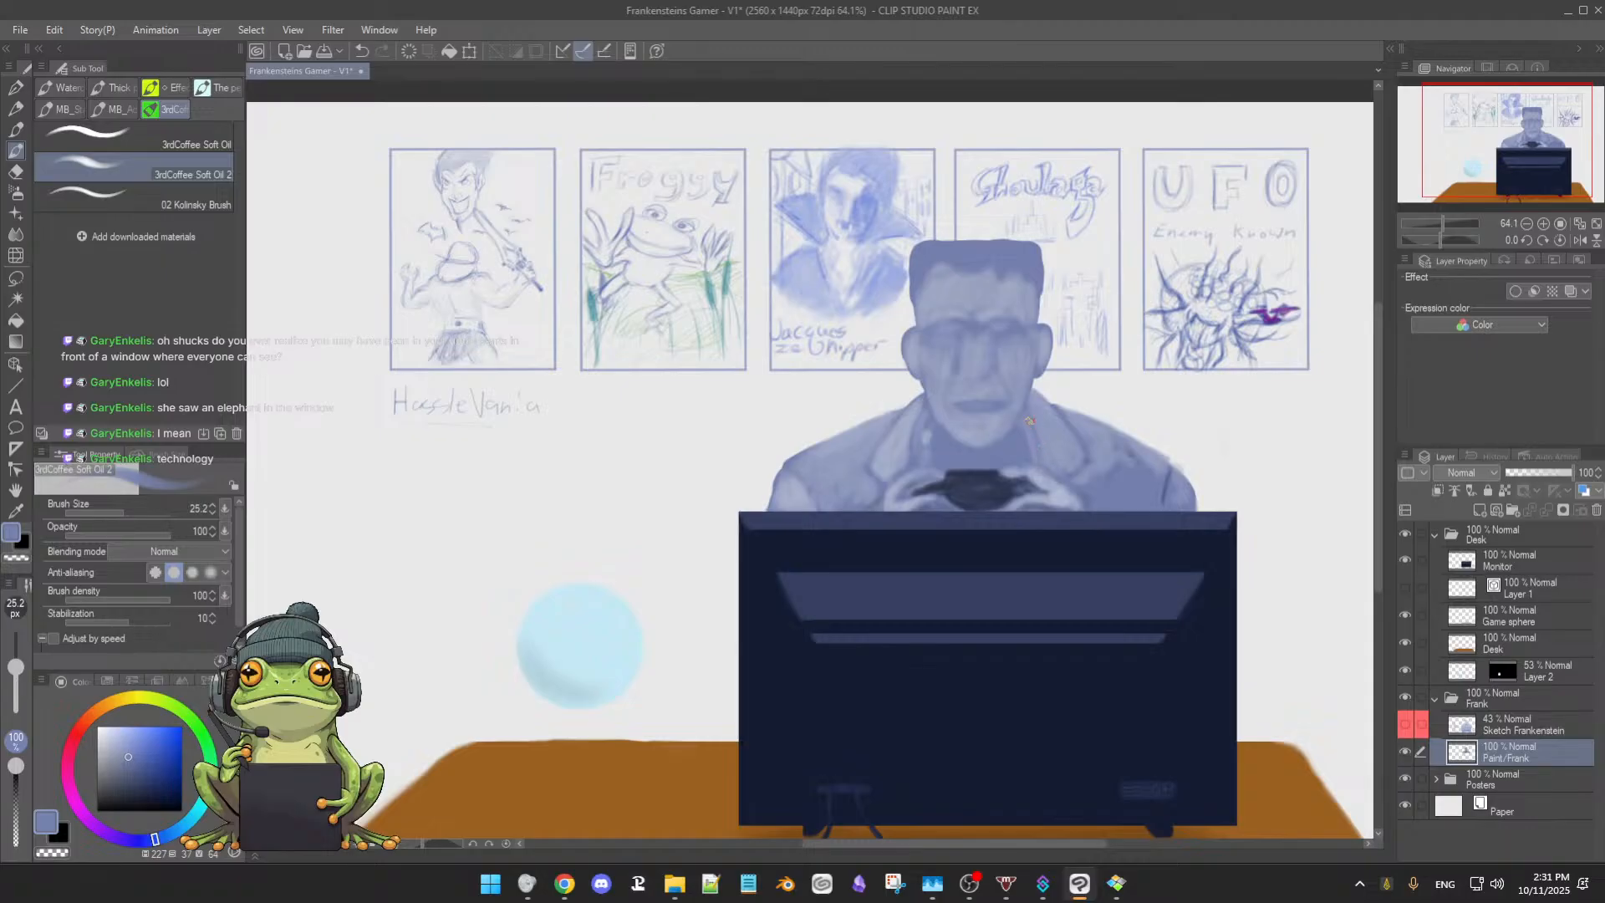
alt+click(930, 427)
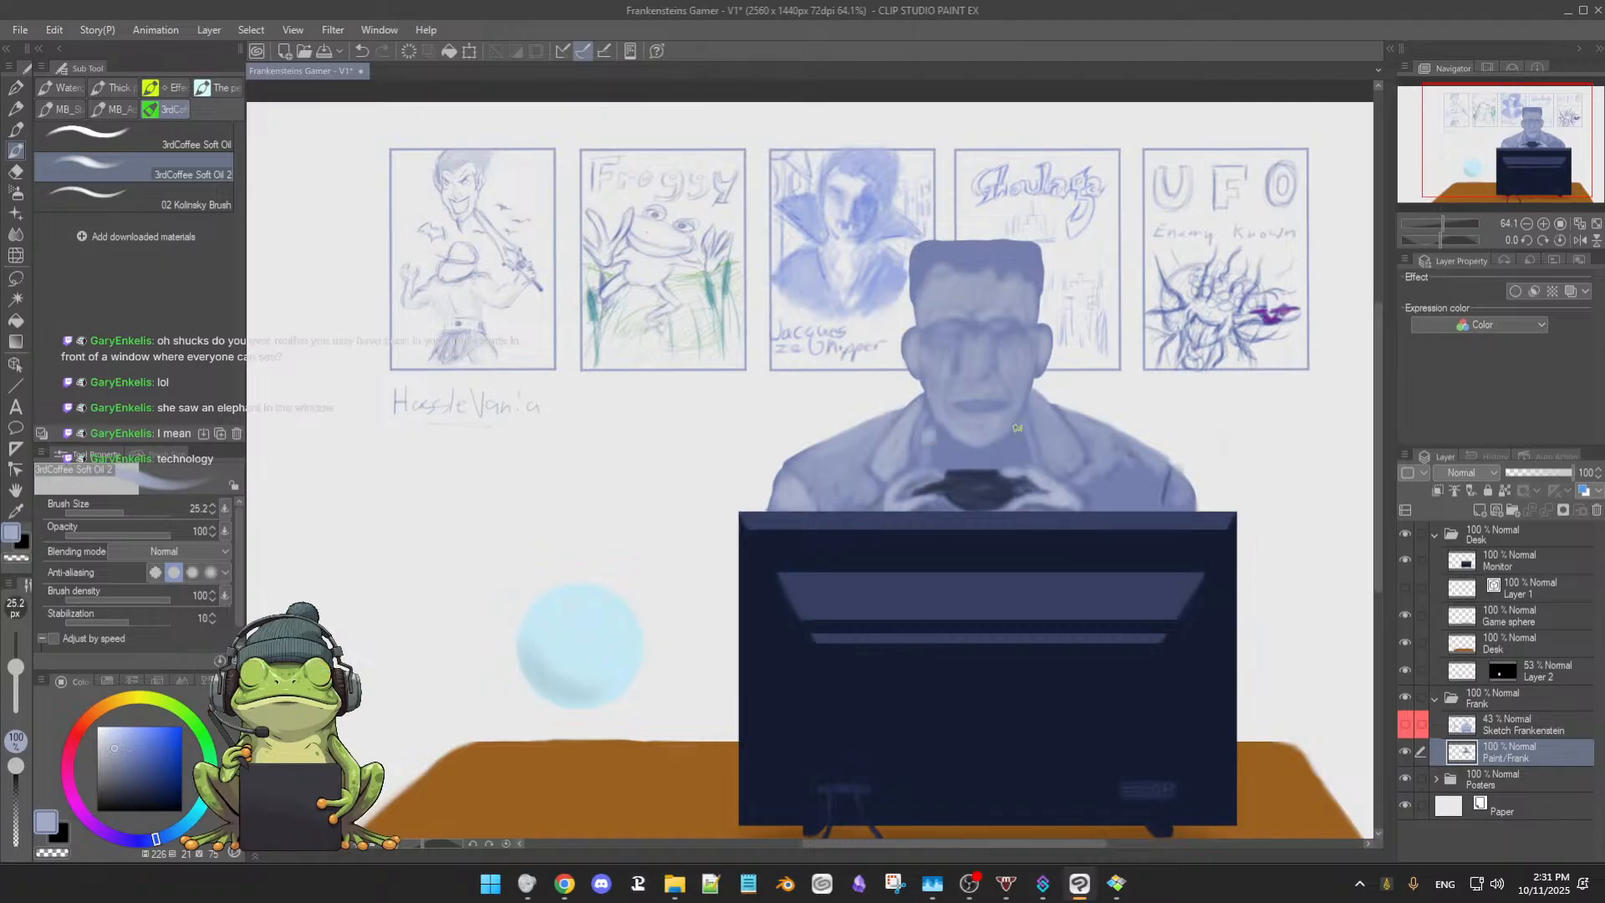
Show the Sketch Frankenstein layer and shade the chest above the controller on Paint/Frank with a sampled mid-blue
click(1407, 725)
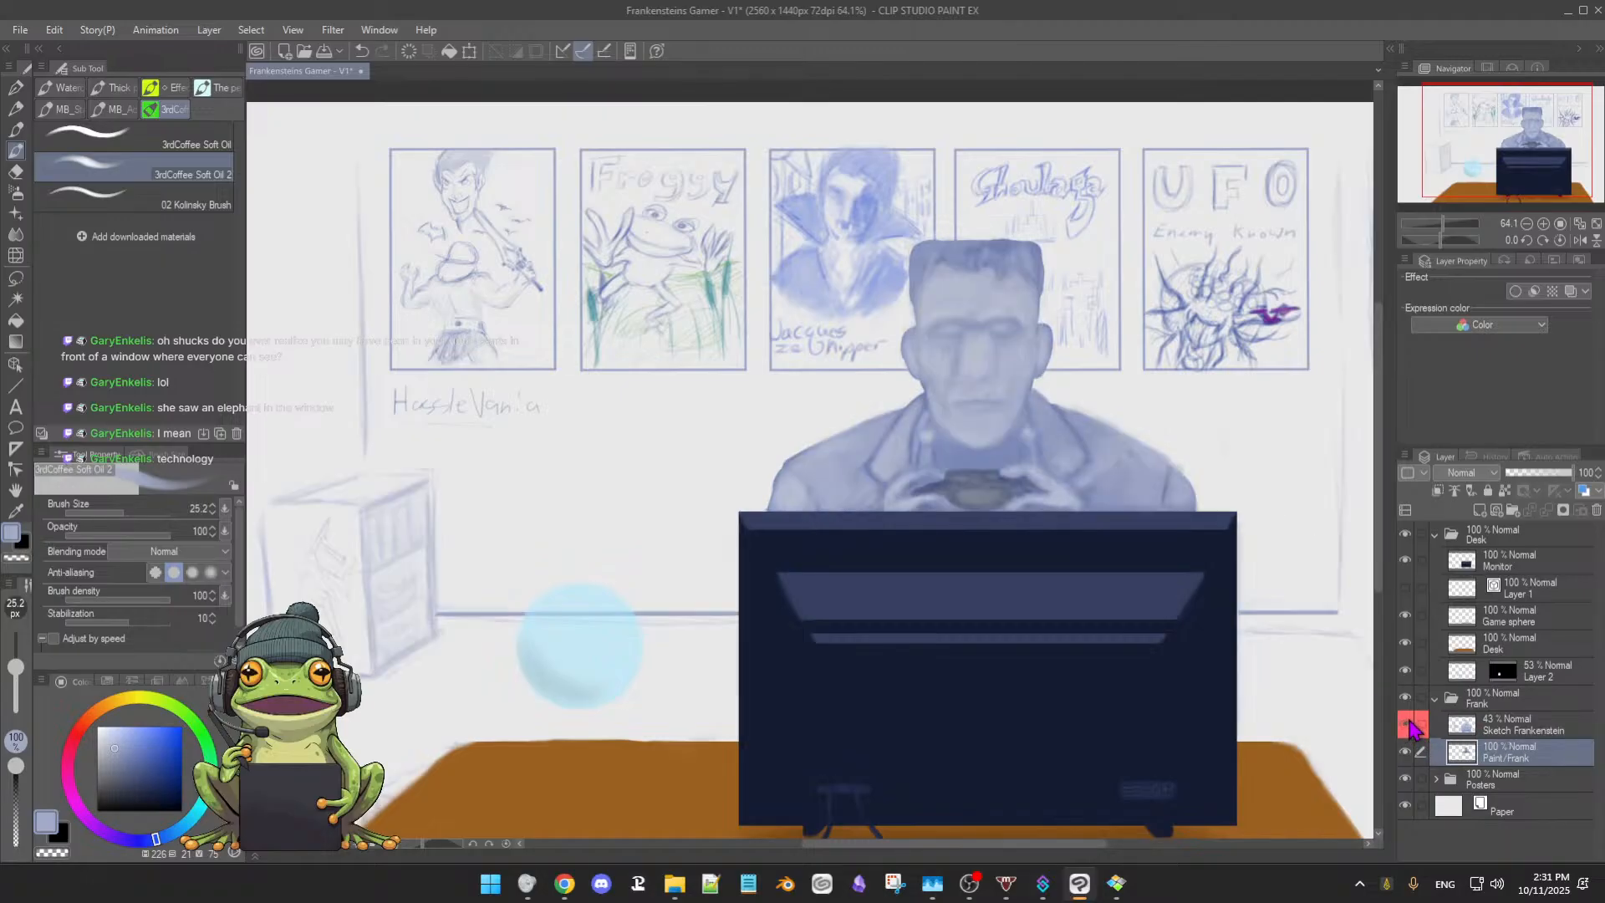
click(1526, 728)
click(1524, 756)
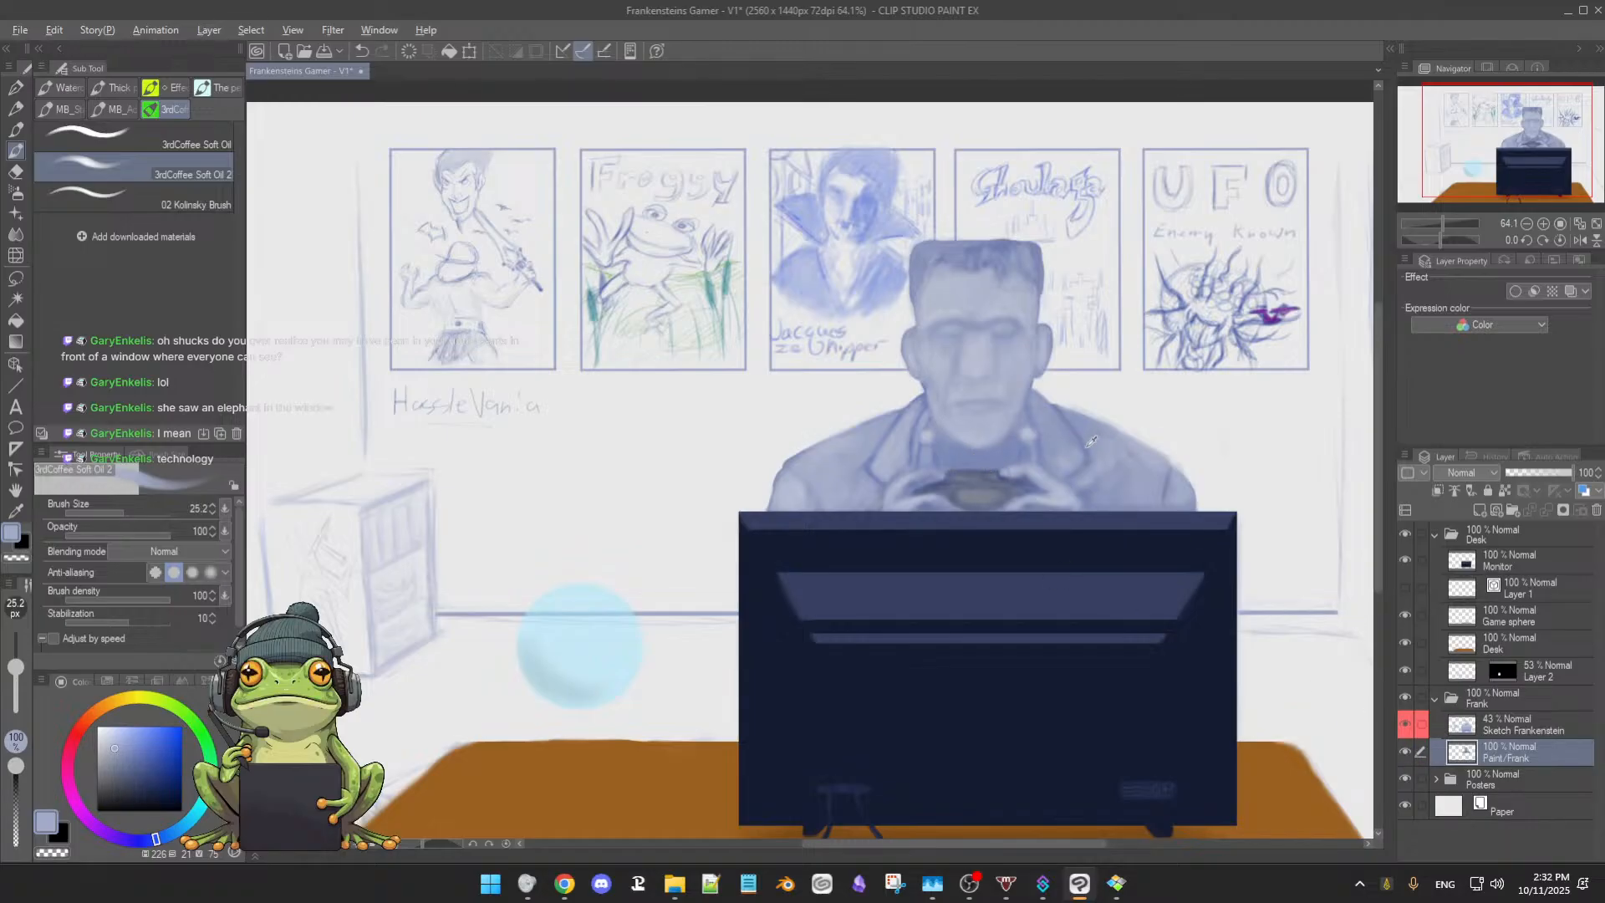
alt+click(949, 468)
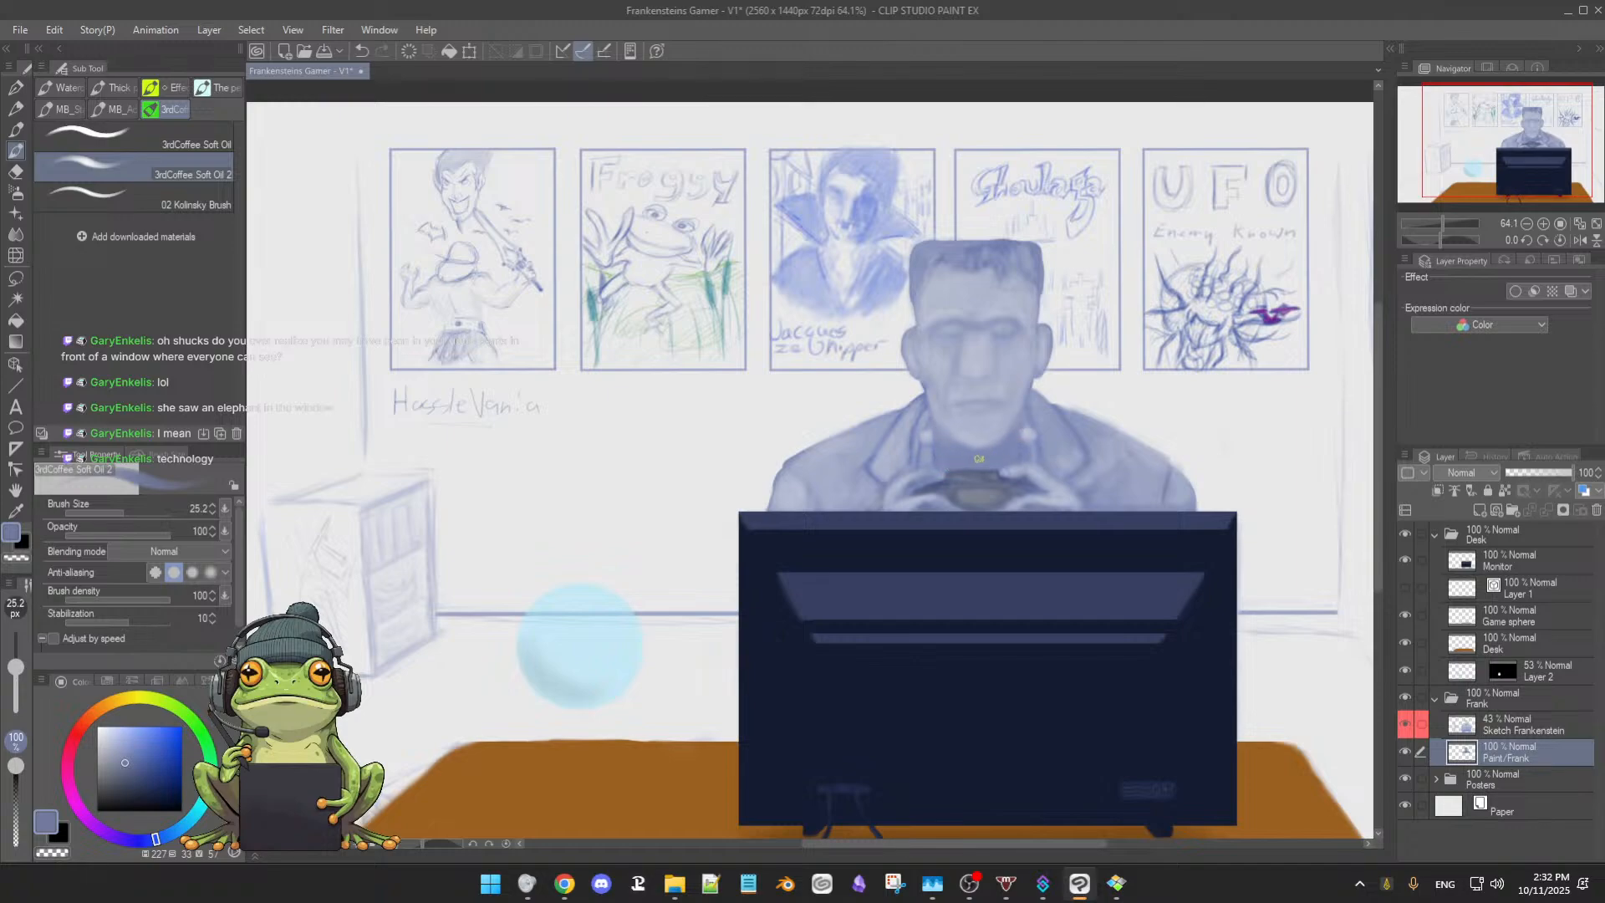
drag(979, 459, 1009, 460)
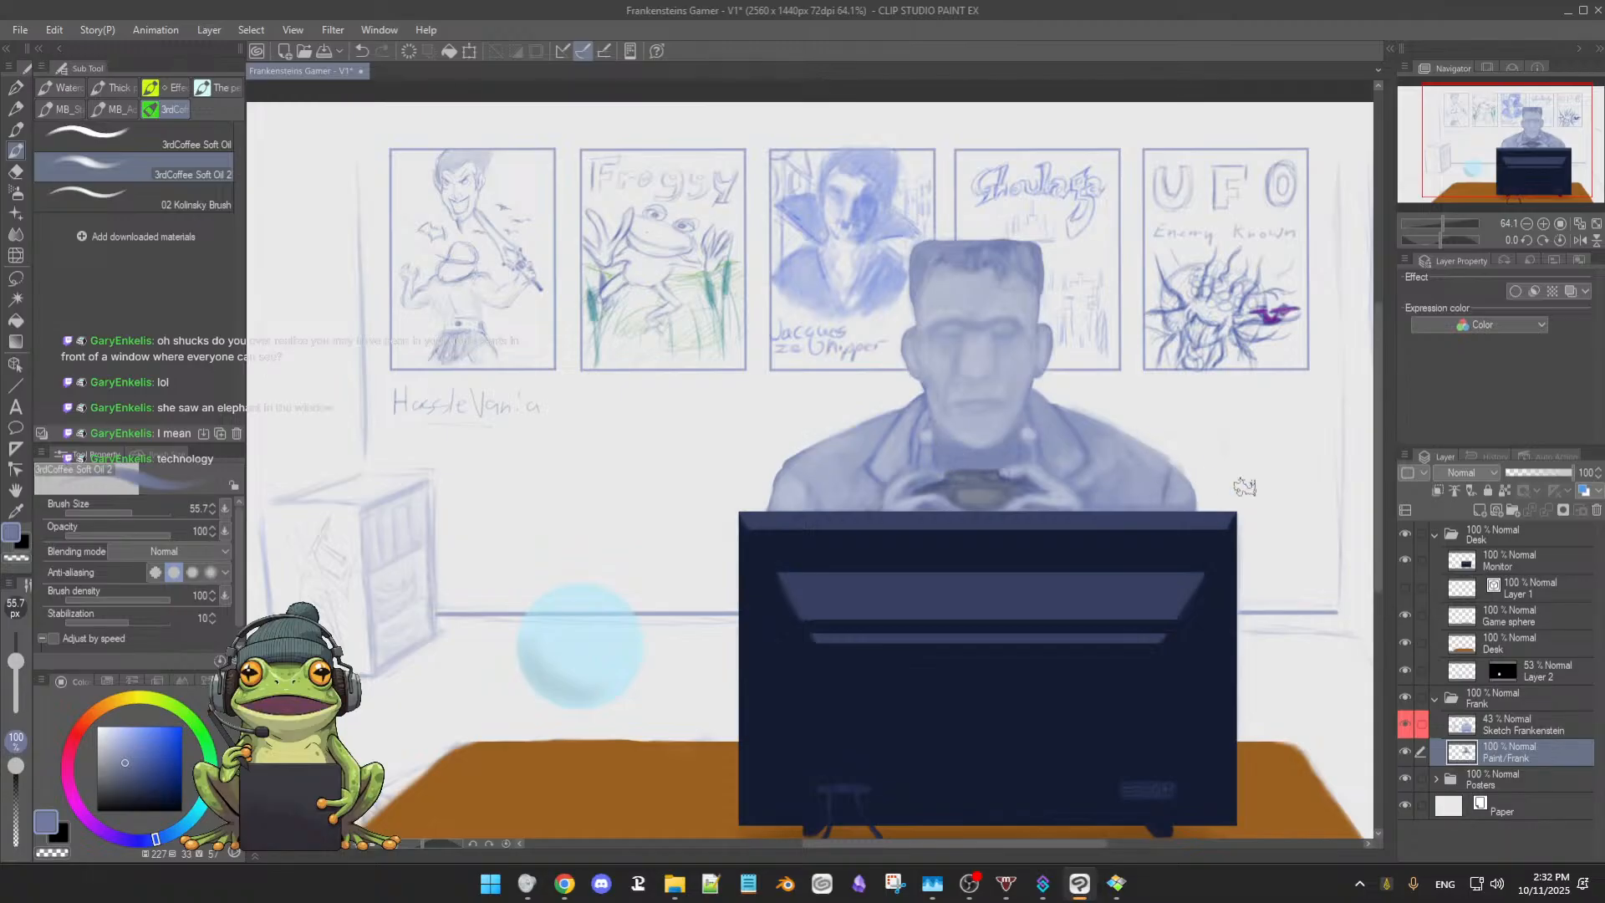
Toggle the Sketch Frankenstein layer to check the chest and collar painting, leaving the sketch hidden
click(1405, 725)
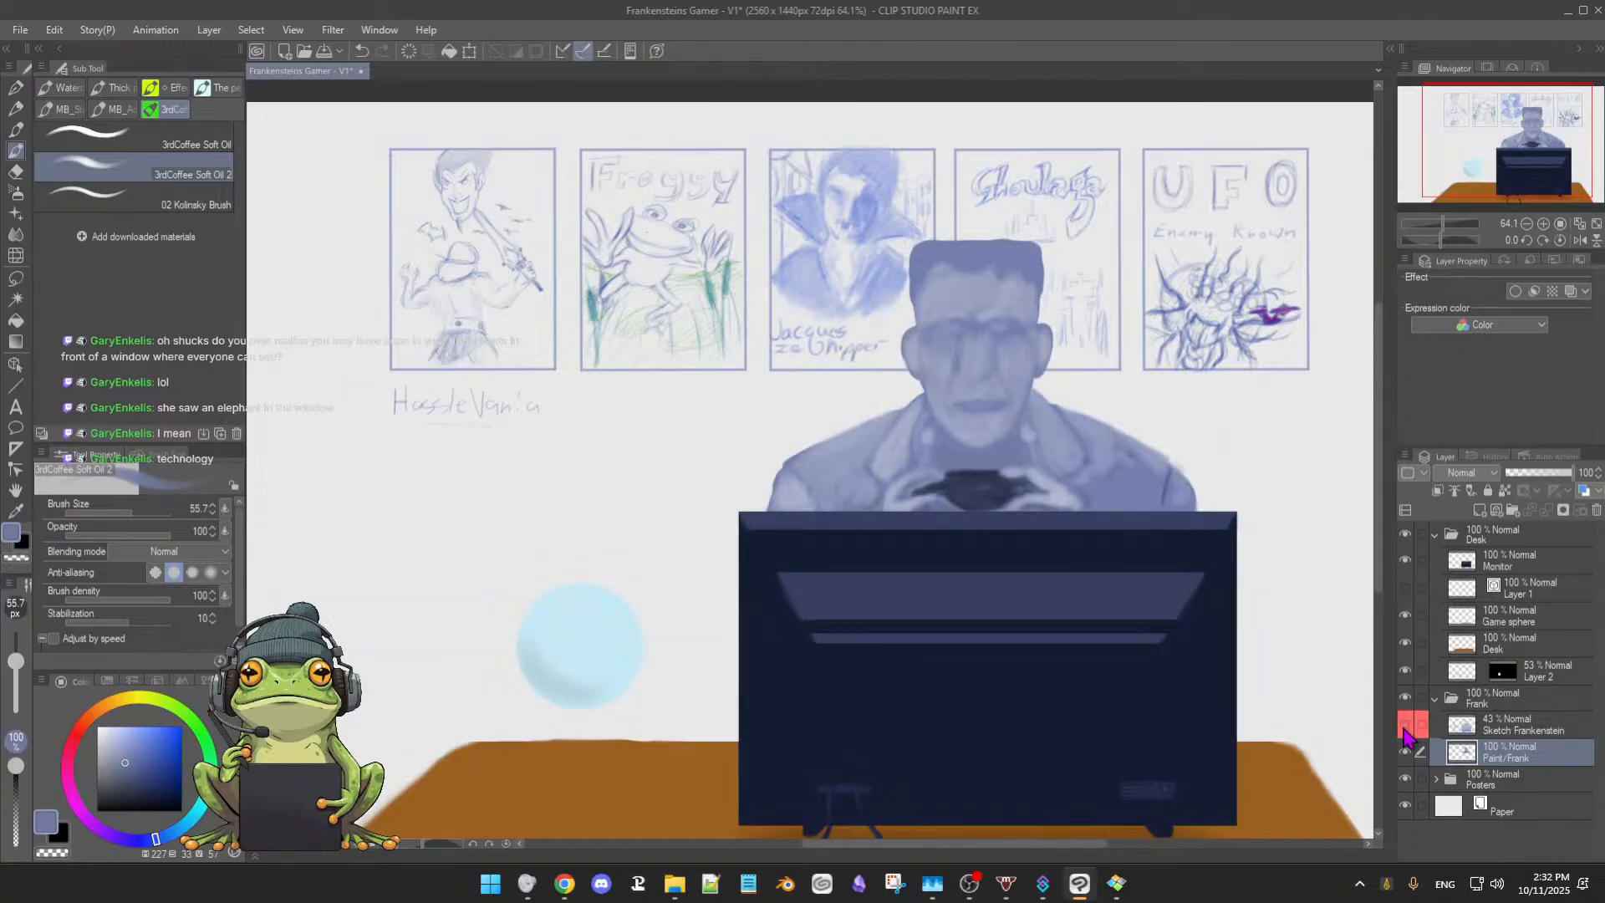
click(1405, 734)
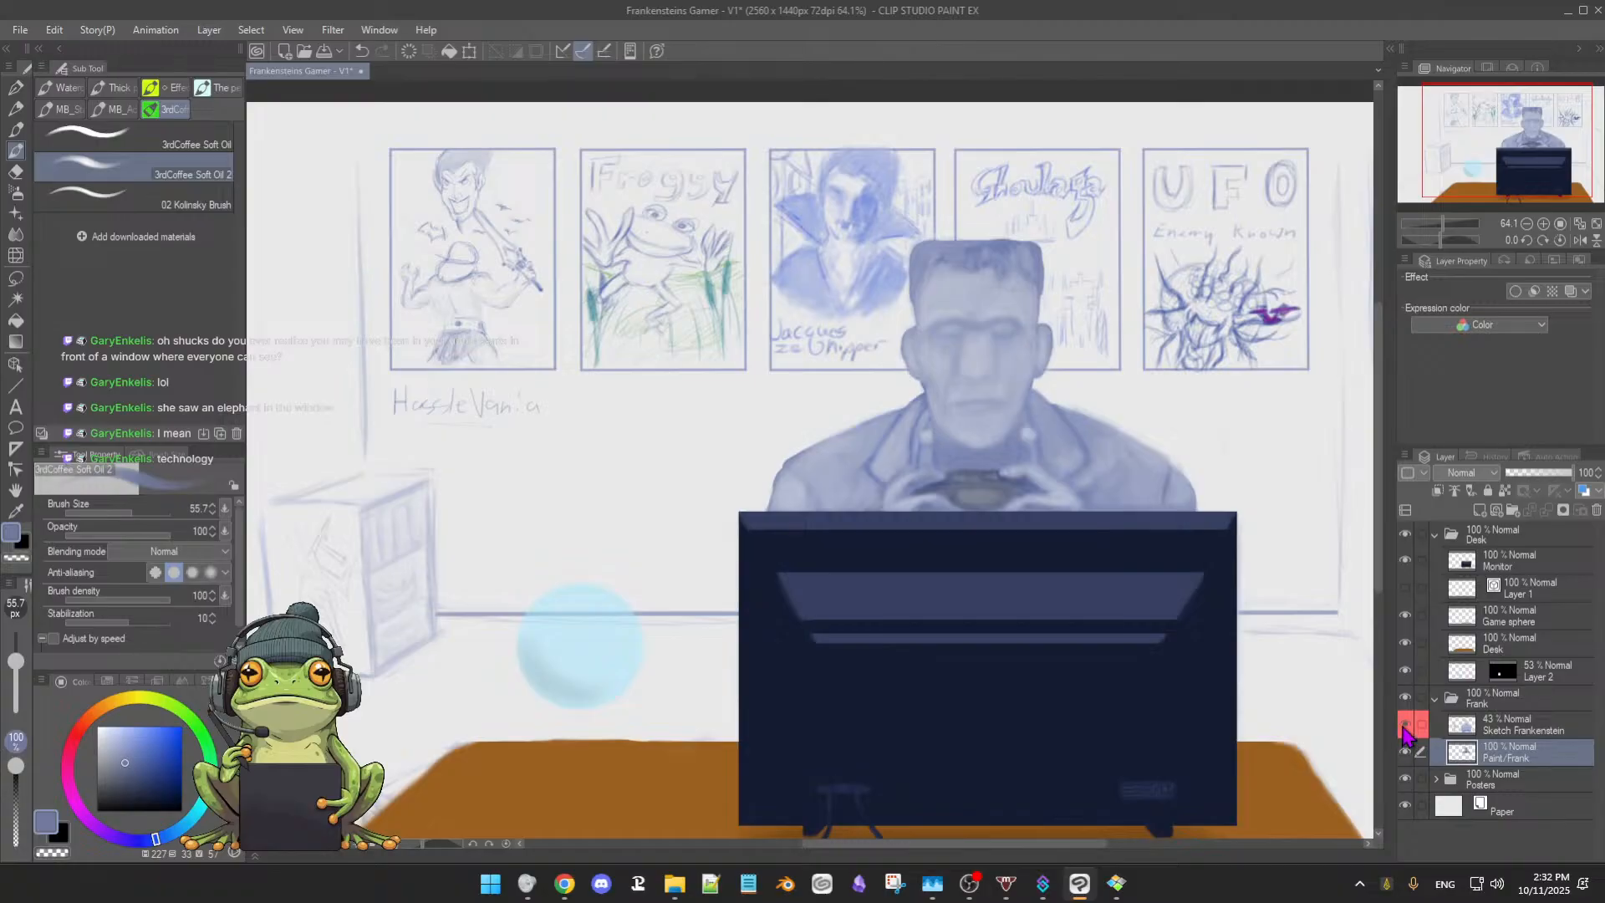
click(1409, 725)
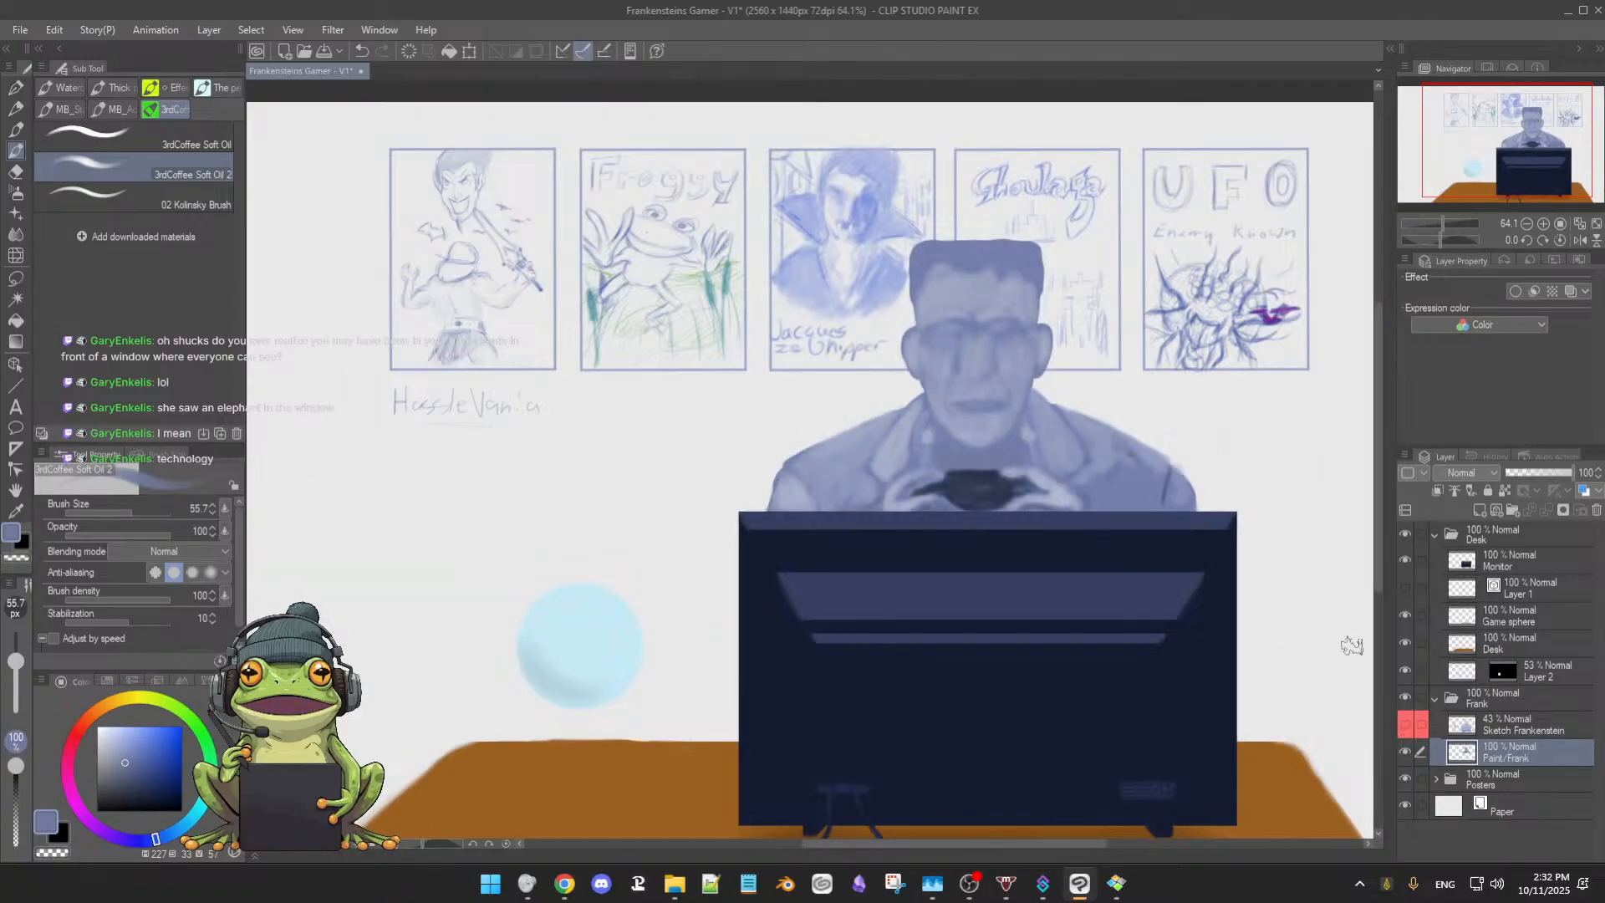
Blend the coat's chest and sleeve on the picture's right with light and mid blues sampled from the surrounding coat
alt+click(1107, 445)
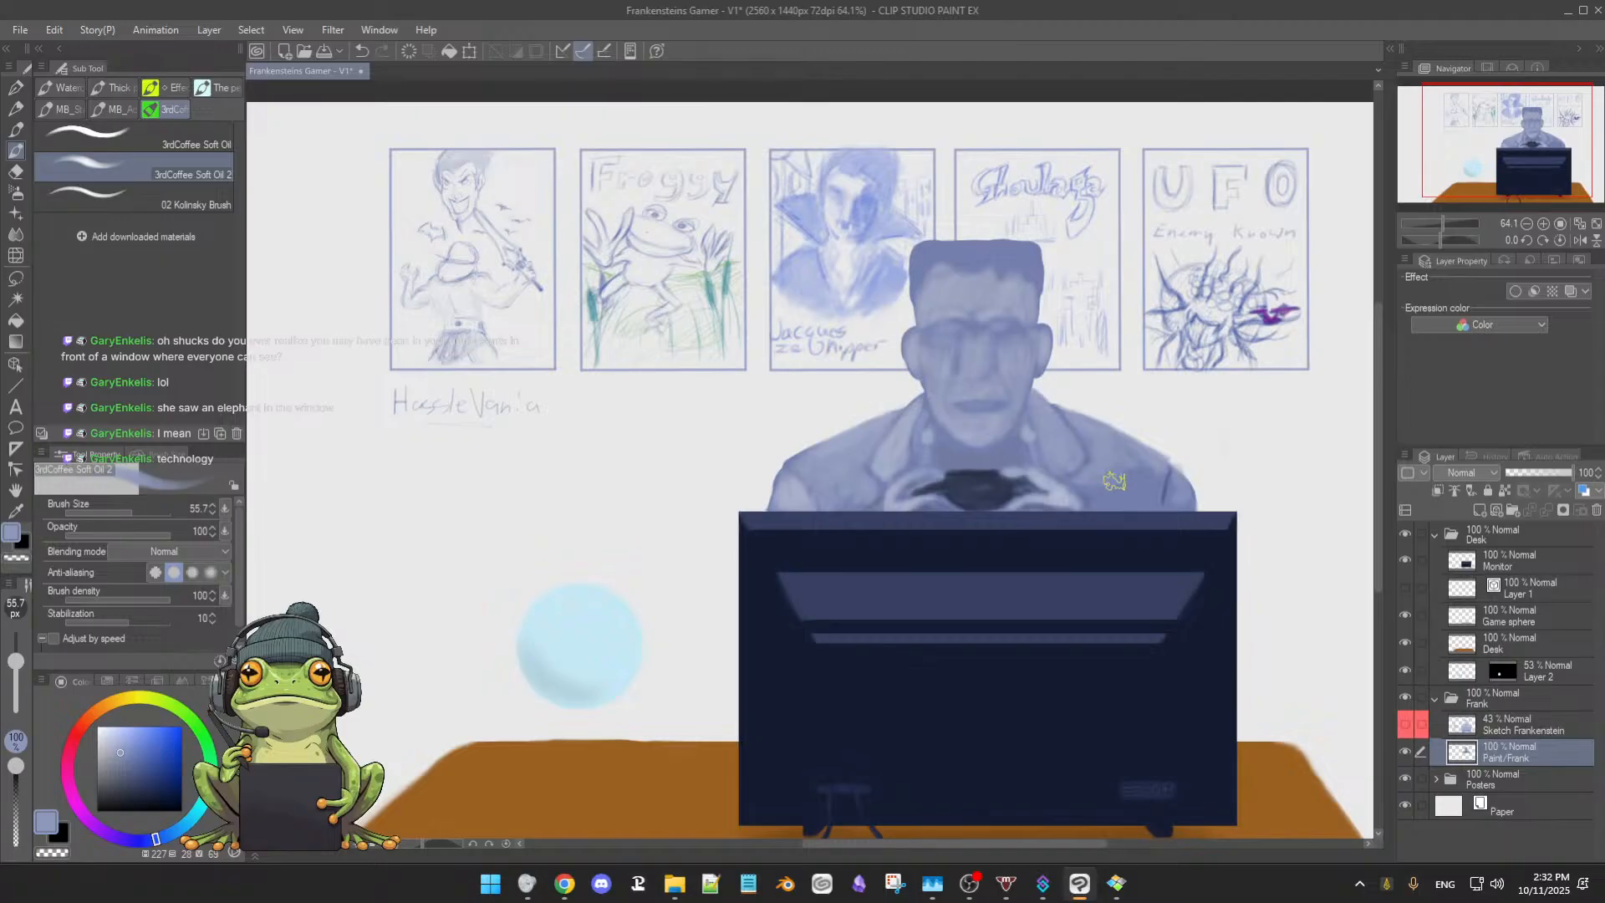
alt+click(1058, 499)
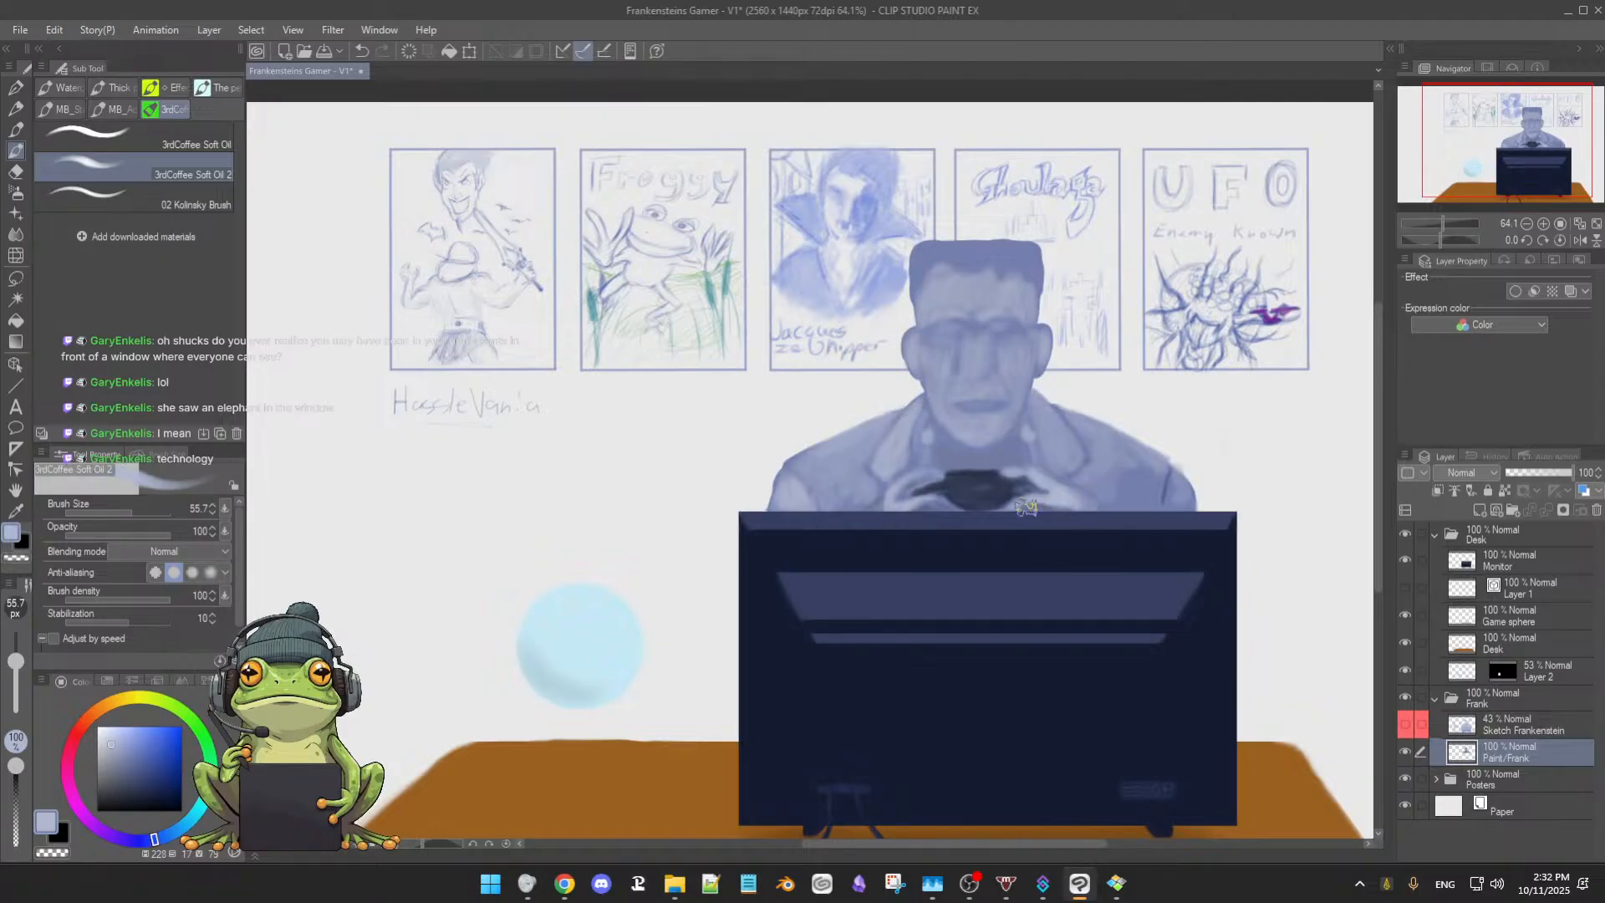
alt+click(1120, 474)
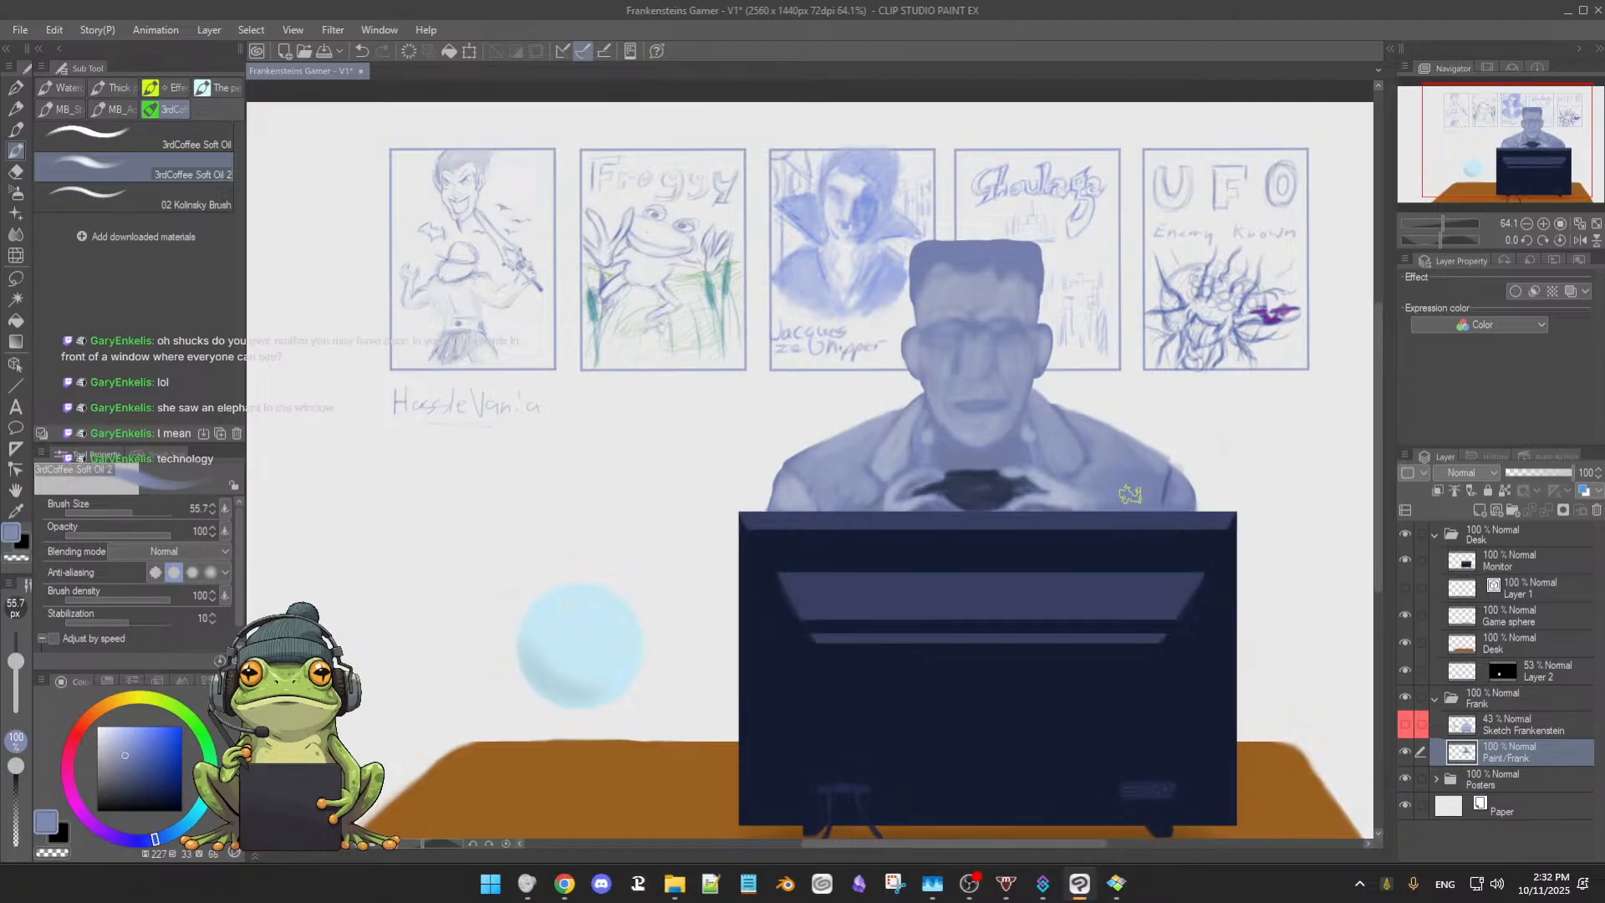
alt+click(1127, 474)
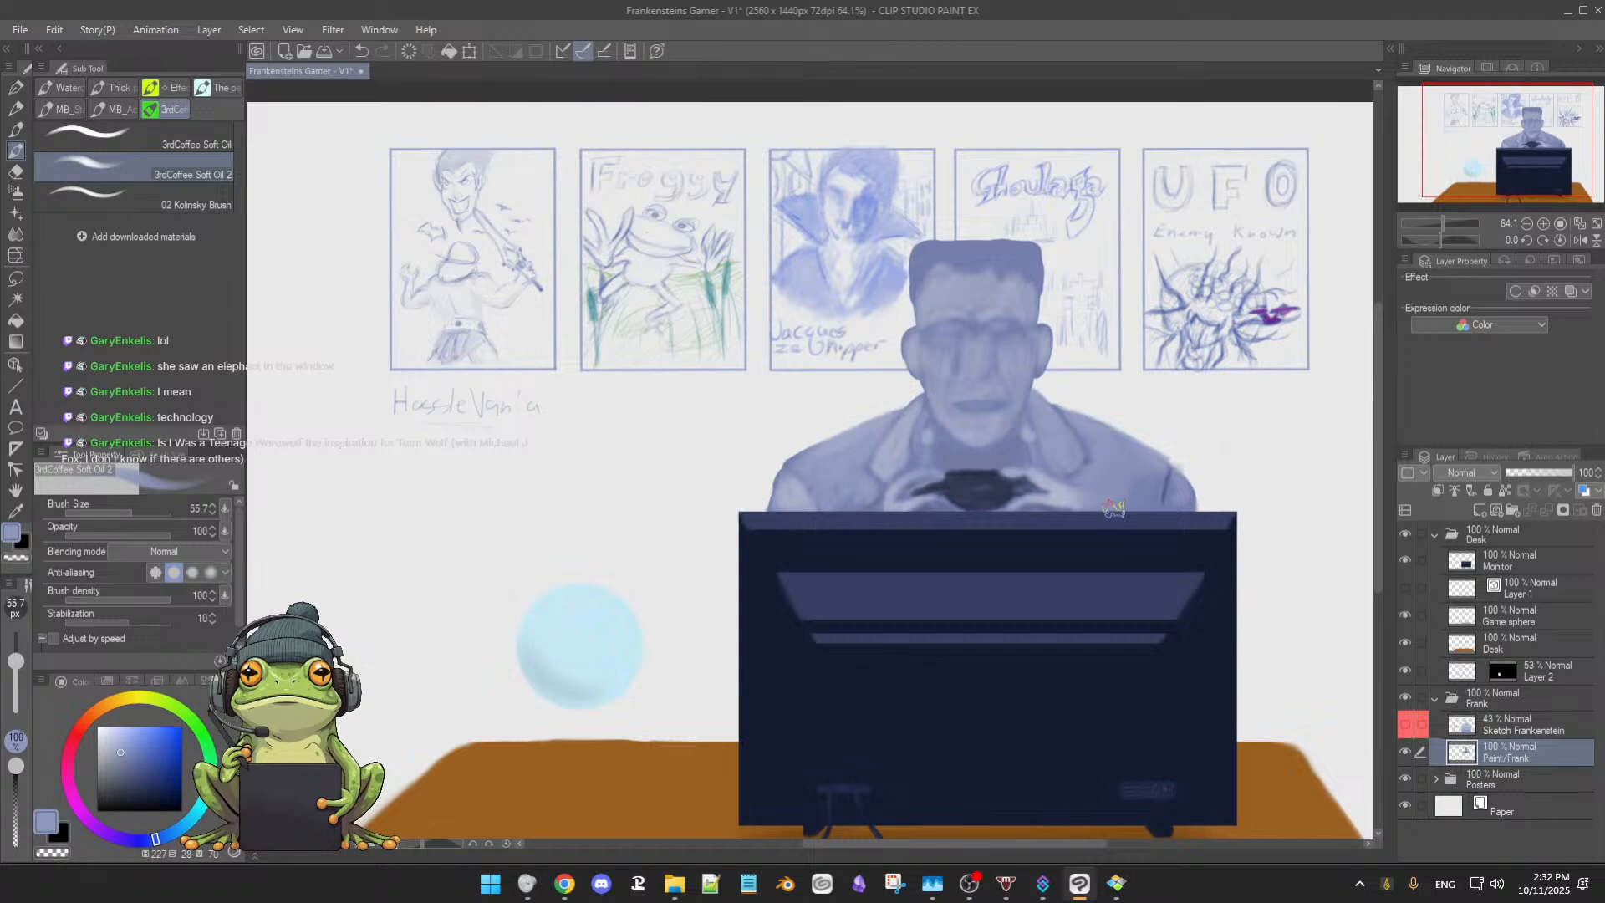
alt+click(1178, 493)
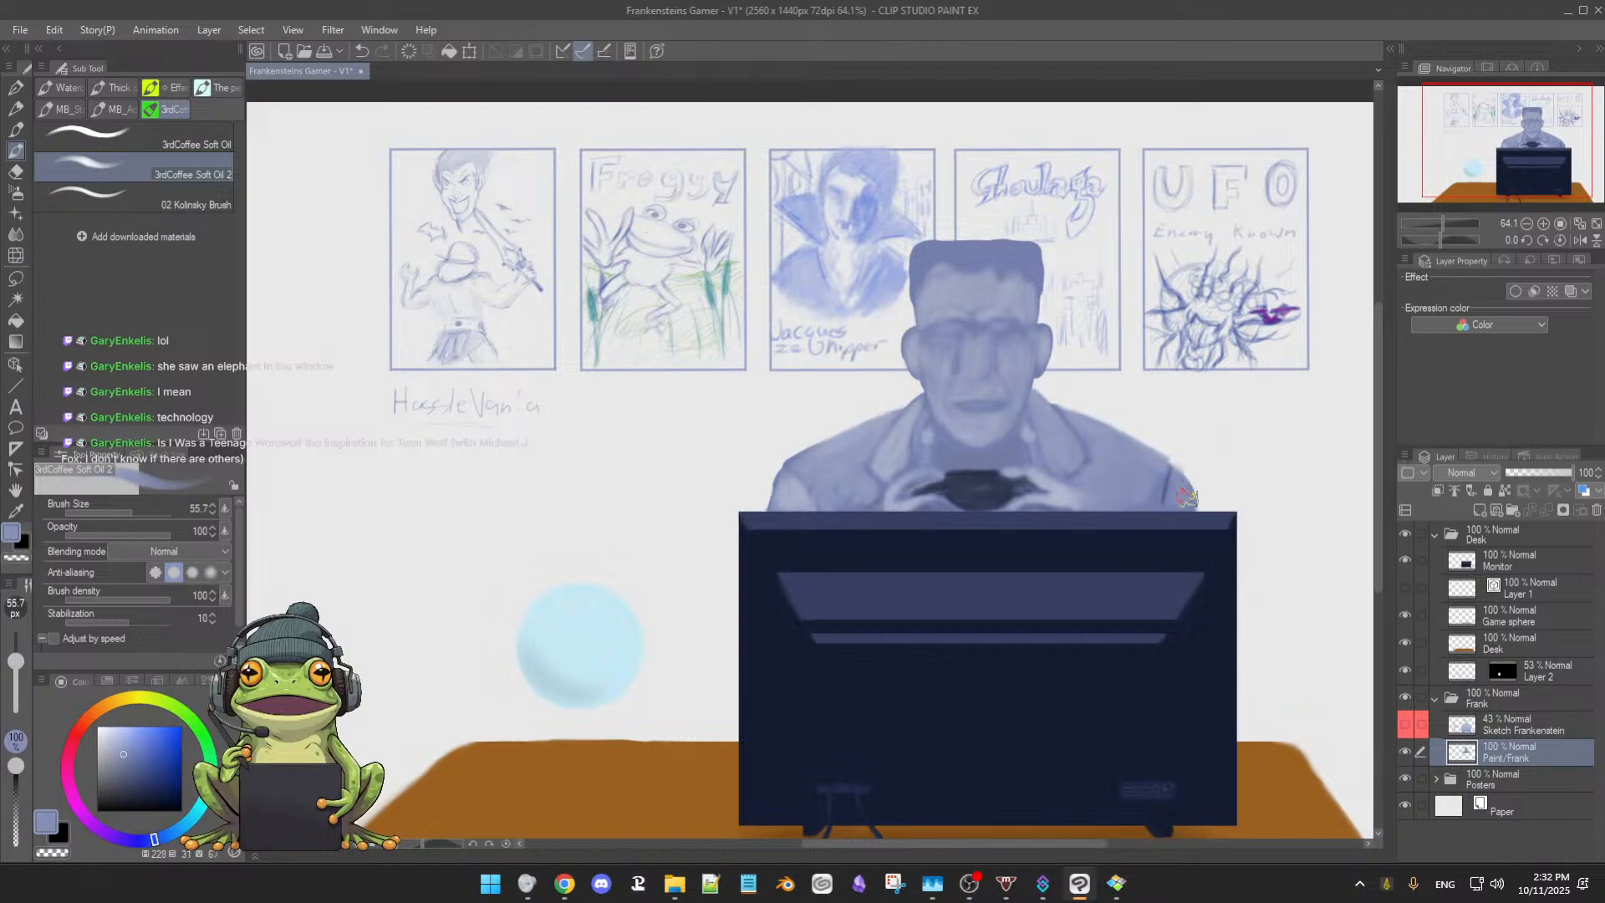
alt+click(1155, 468)
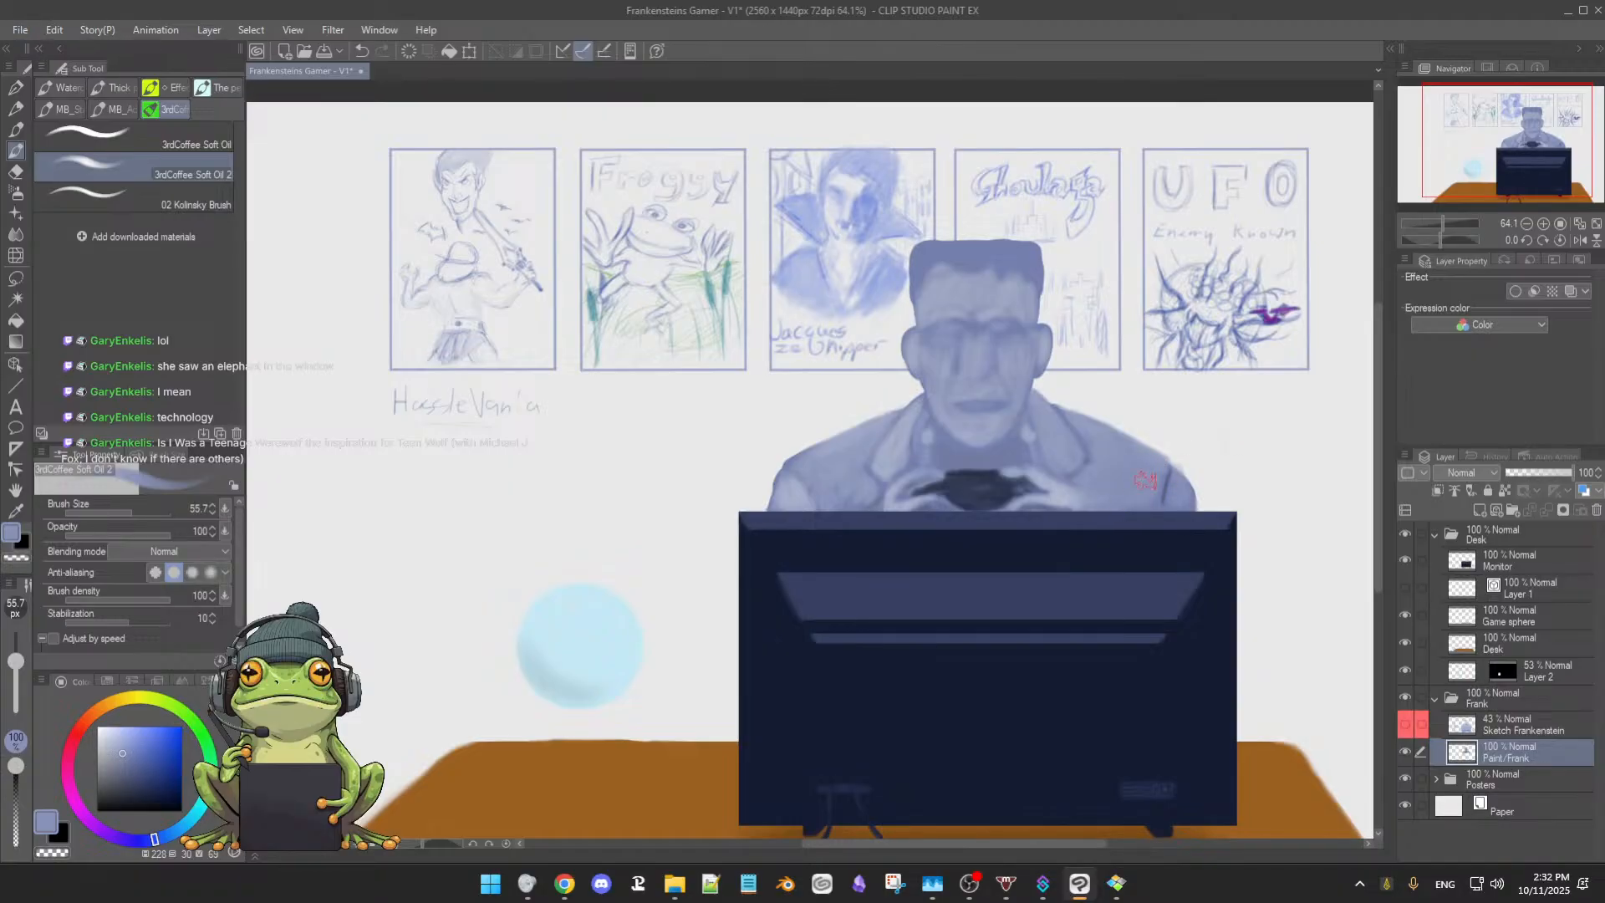
alt+click(1149, 481)
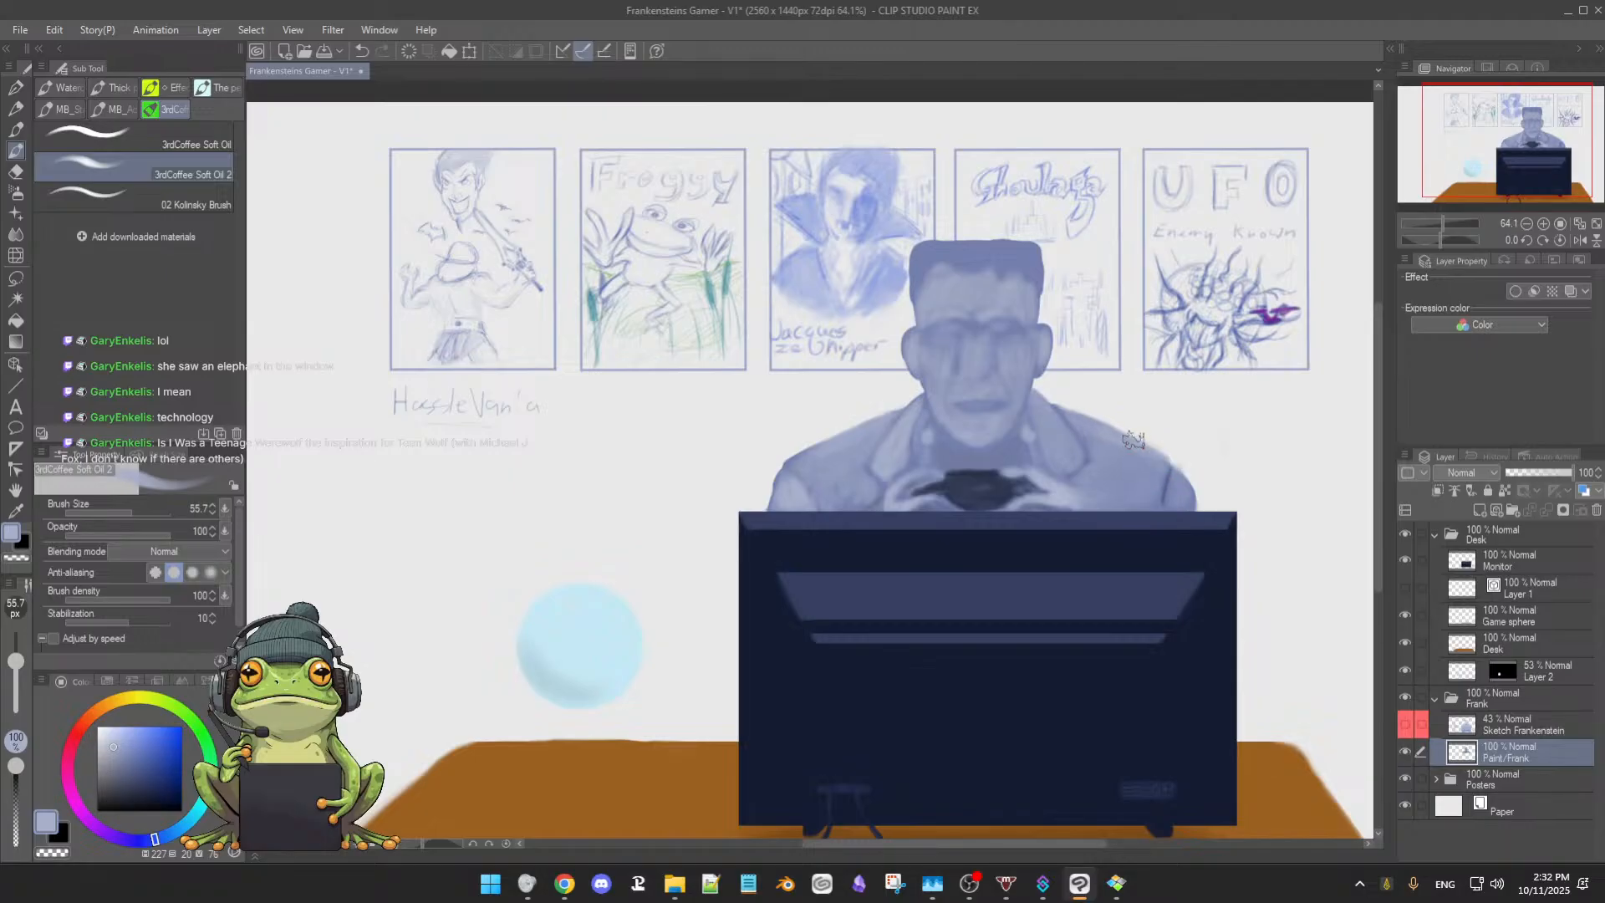
alt+click(1154, 472)
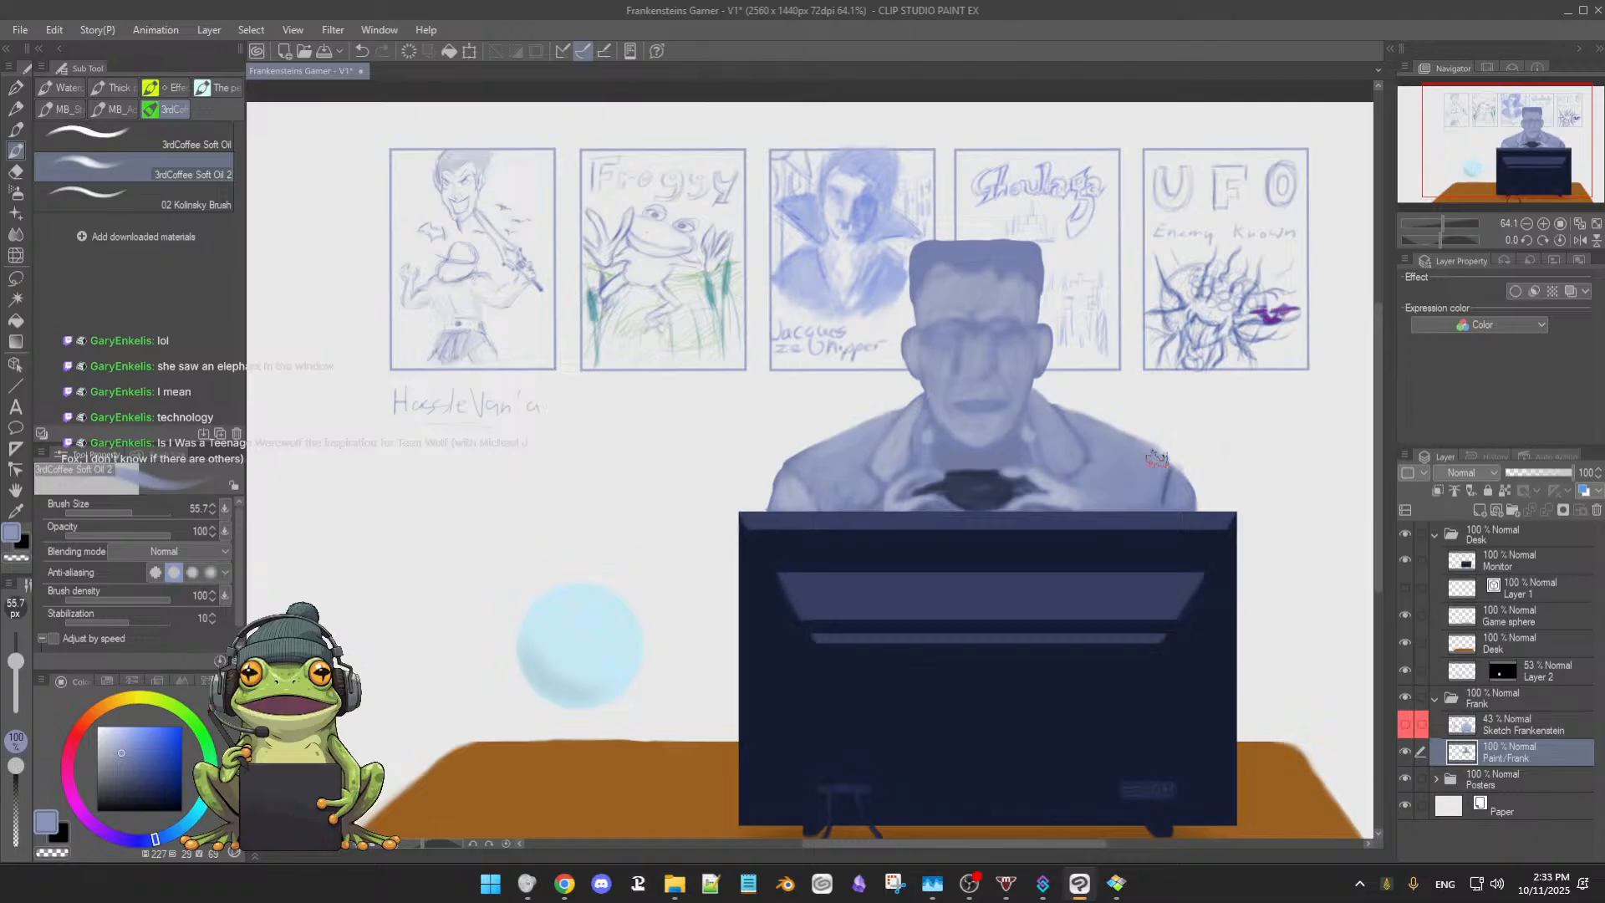
Paint over the sleeve crease and fill out the shoulder's outer edge on the picture's right with brush sizes 40.1 and 60
key(])
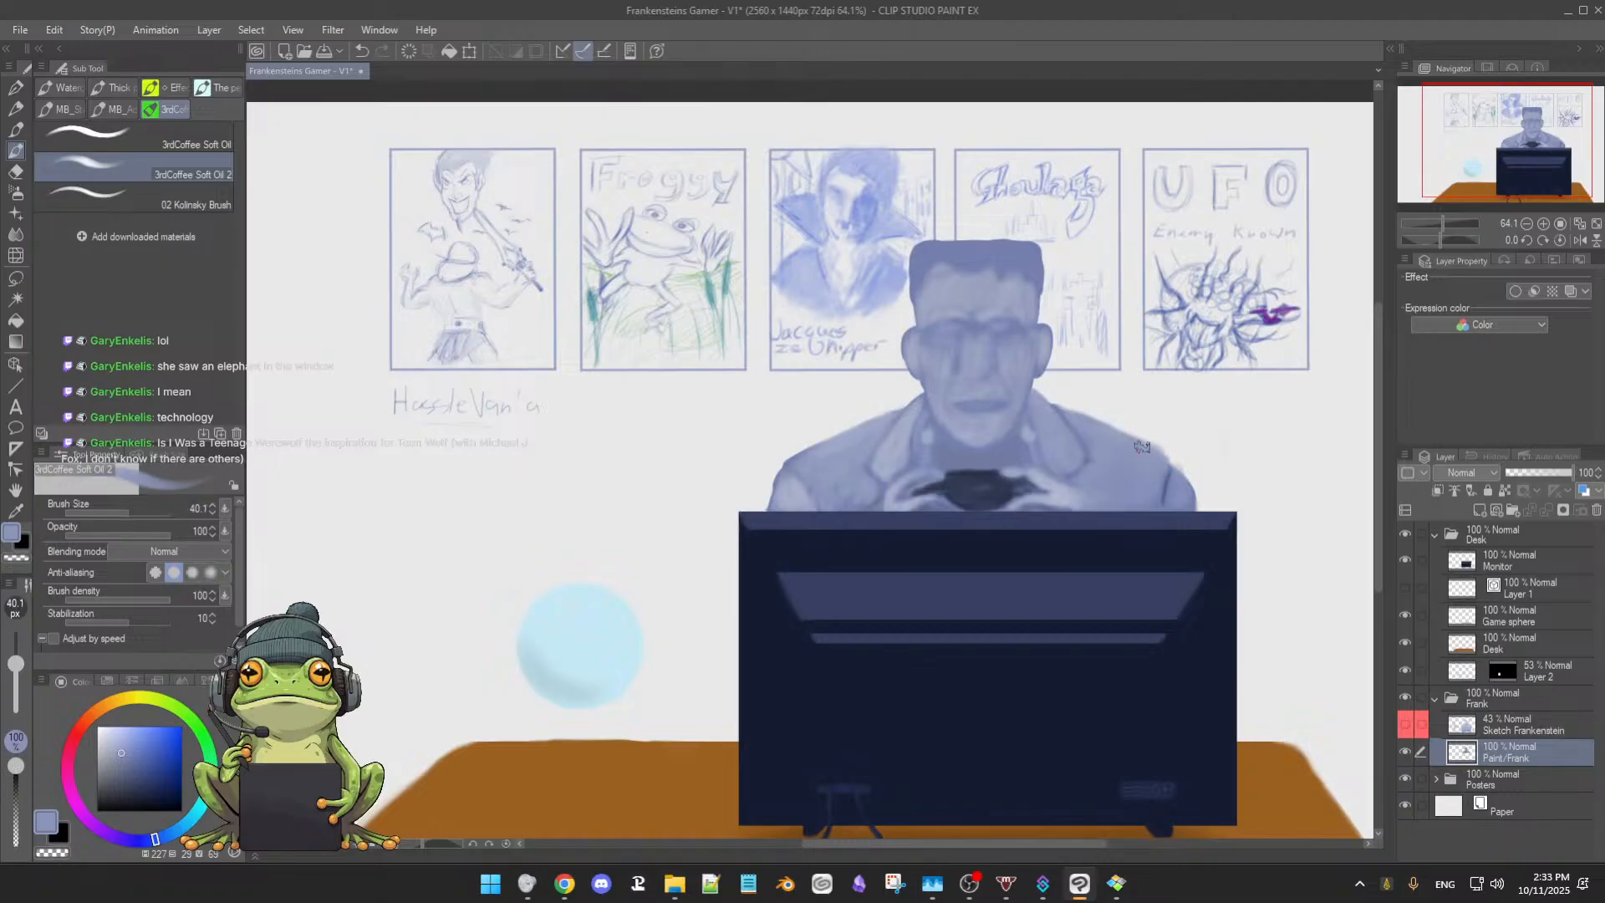
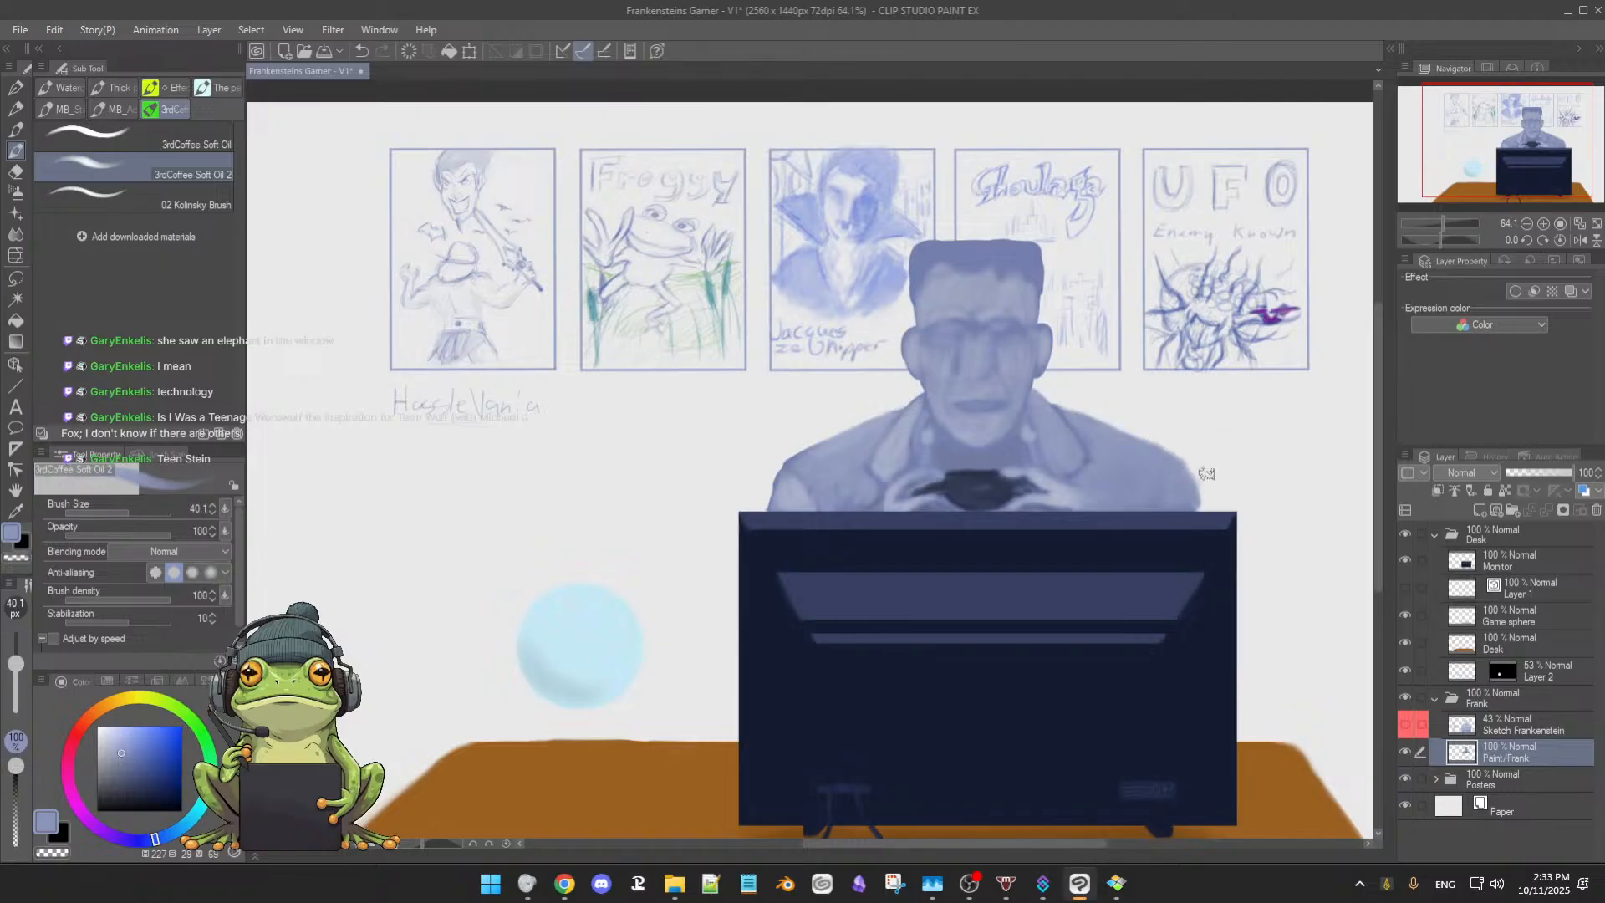
key(])
key(])
Reshape and darken the game controller between the hands with its sampled navy, reducing the brush size to 34.5
scroll(877, 518, down, 1)
scroll(1051, 475, up, 1)
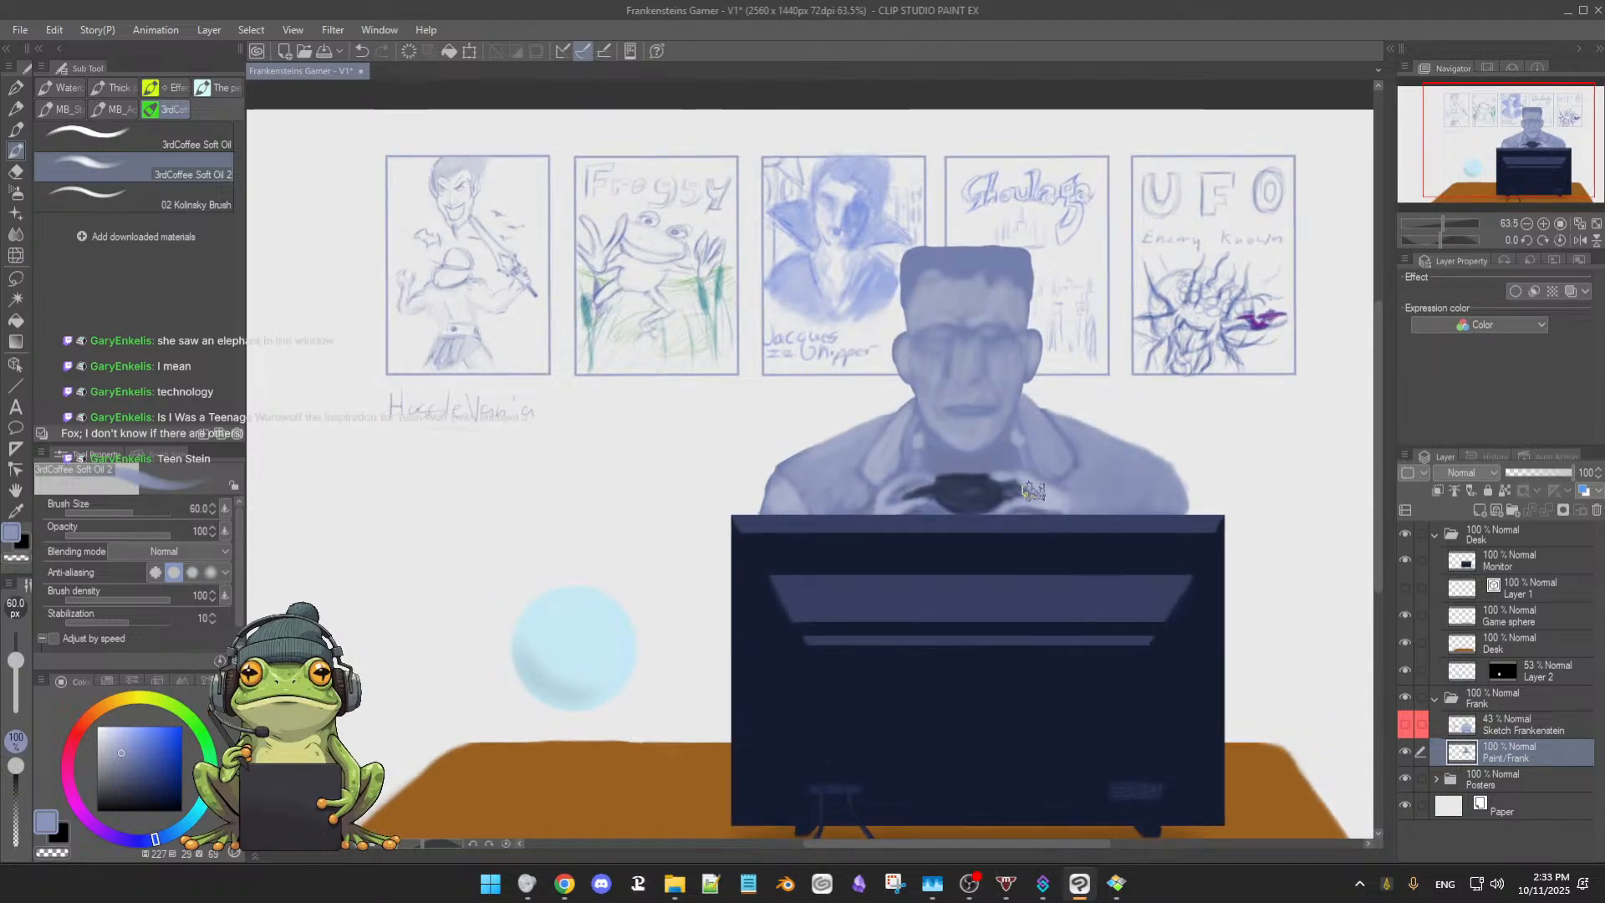
scroll(1028, 489, down, 1)
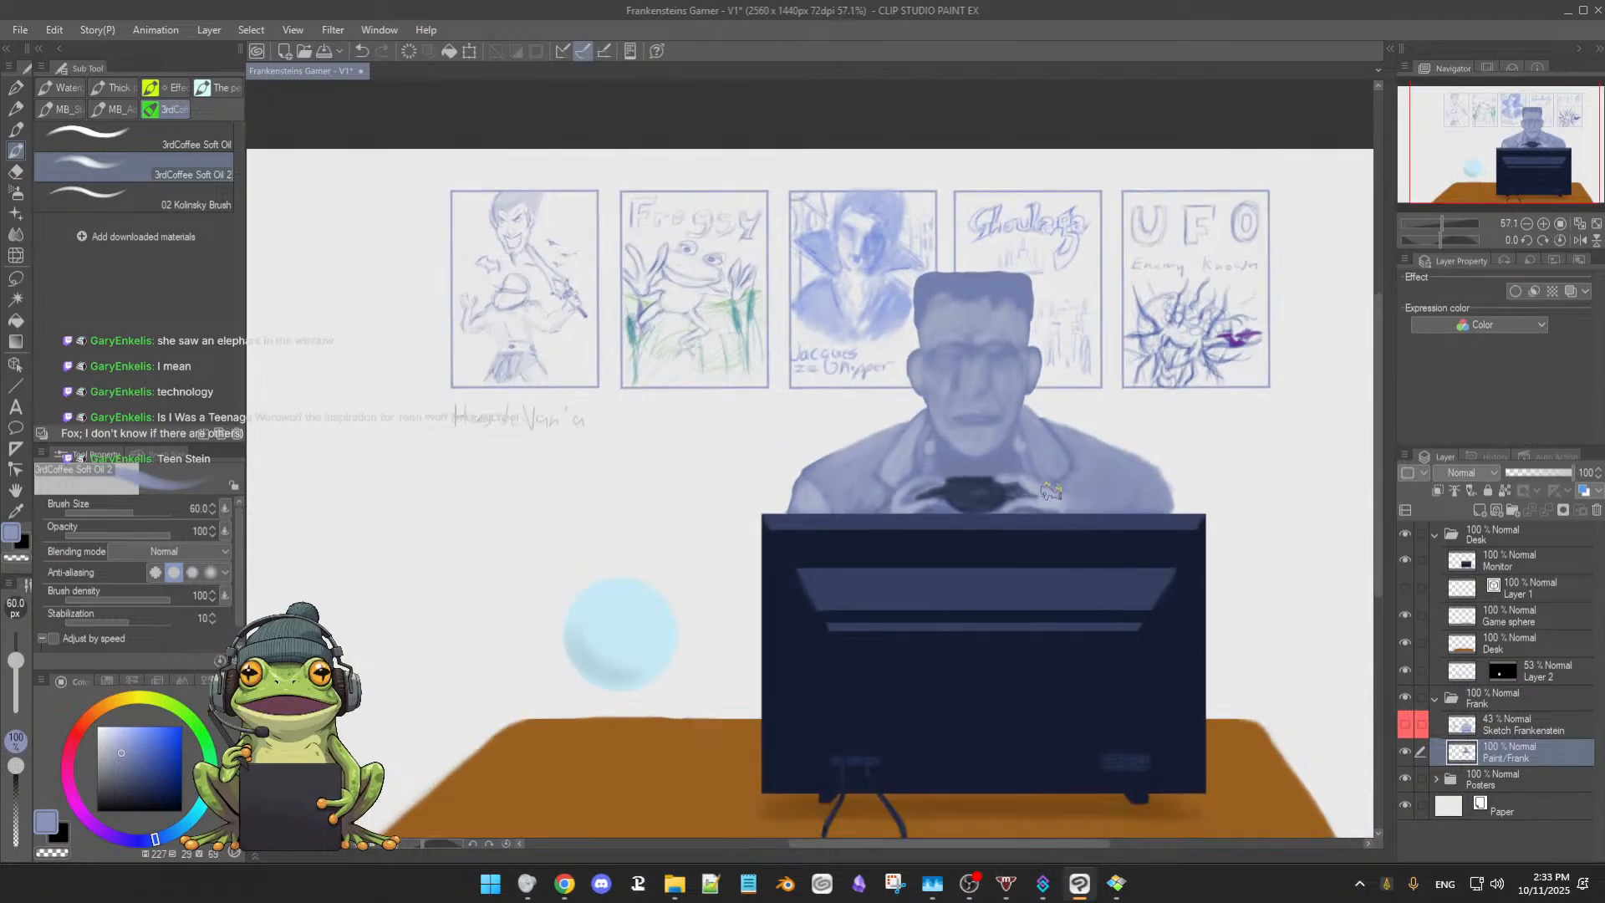
alt+click(985, 490)
drag(982, 492, 985, 492)
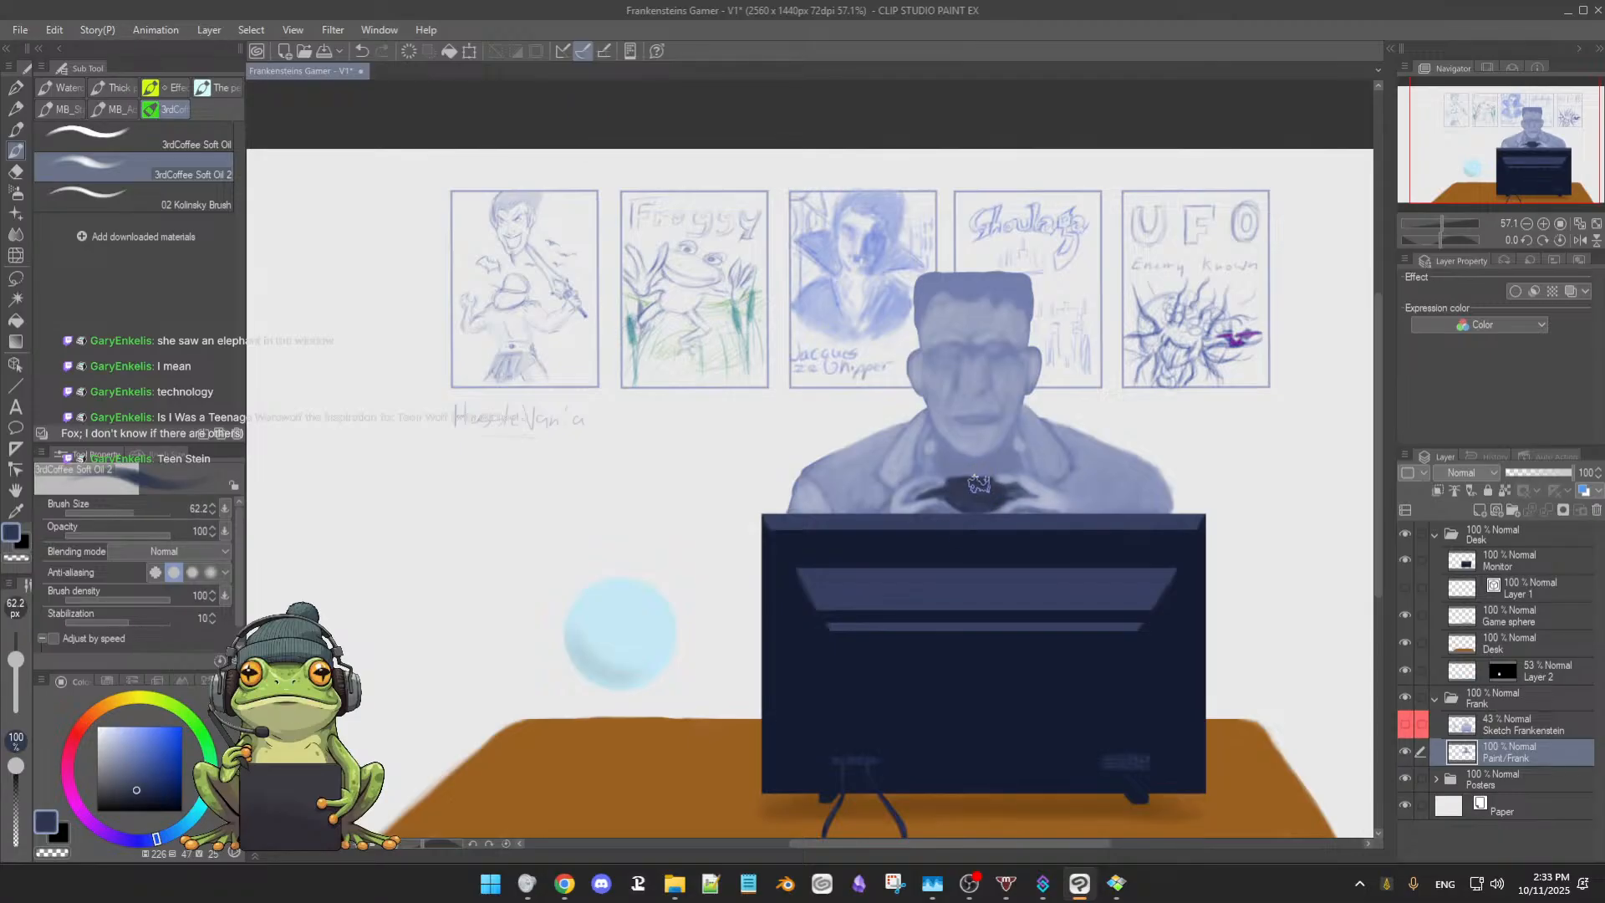
alt+click(970, 491)
drag(981, 494, 956, 494)
ctrl+alt+drag(1021, 493, 1015, 494)
ctrl+alt+drag(965, 489, 973, 501)
Refine the hands against the controller's edges with a 34.5 brush, alternating sampled light hand blues and dark controller navy
alt+click(937, 475)
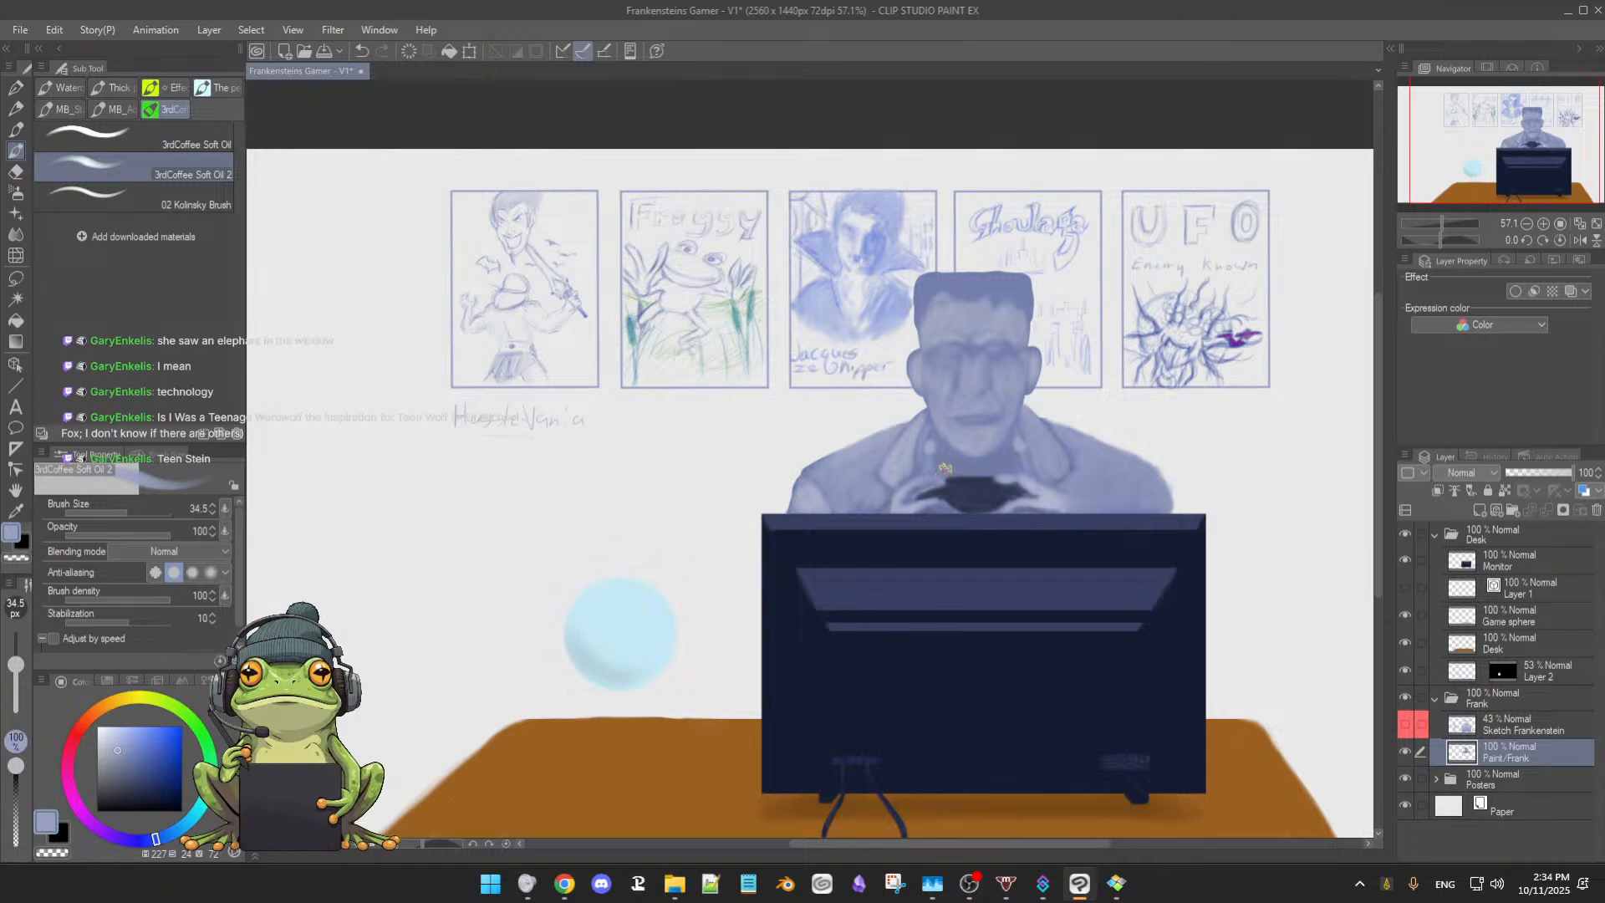
alt+click(1029, 482)
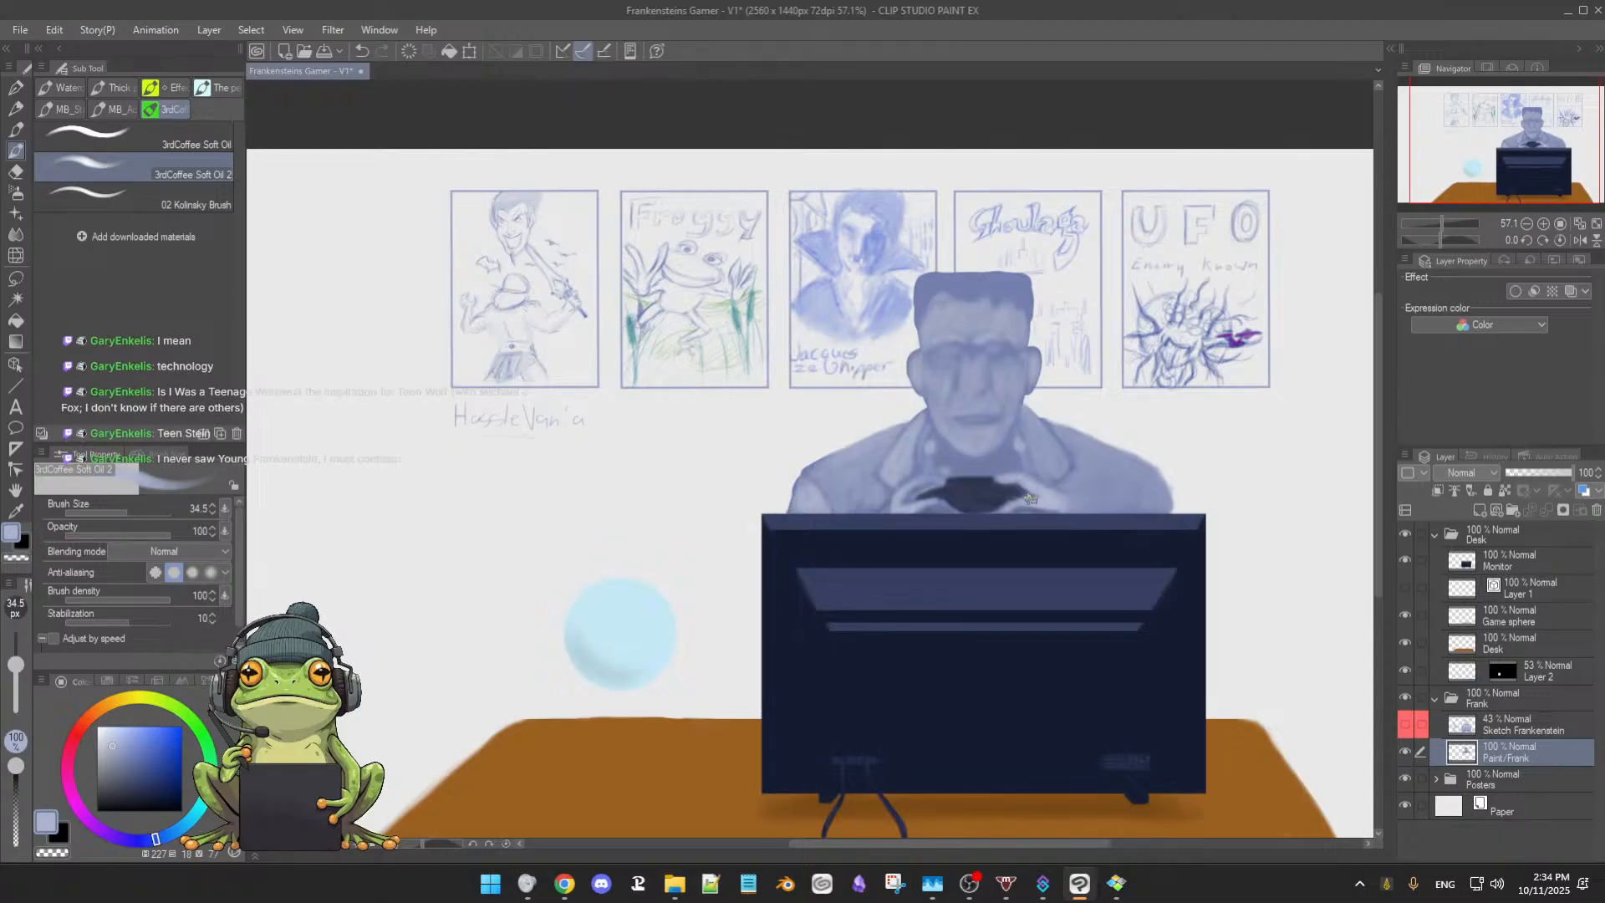
alt+click(1029, 495)
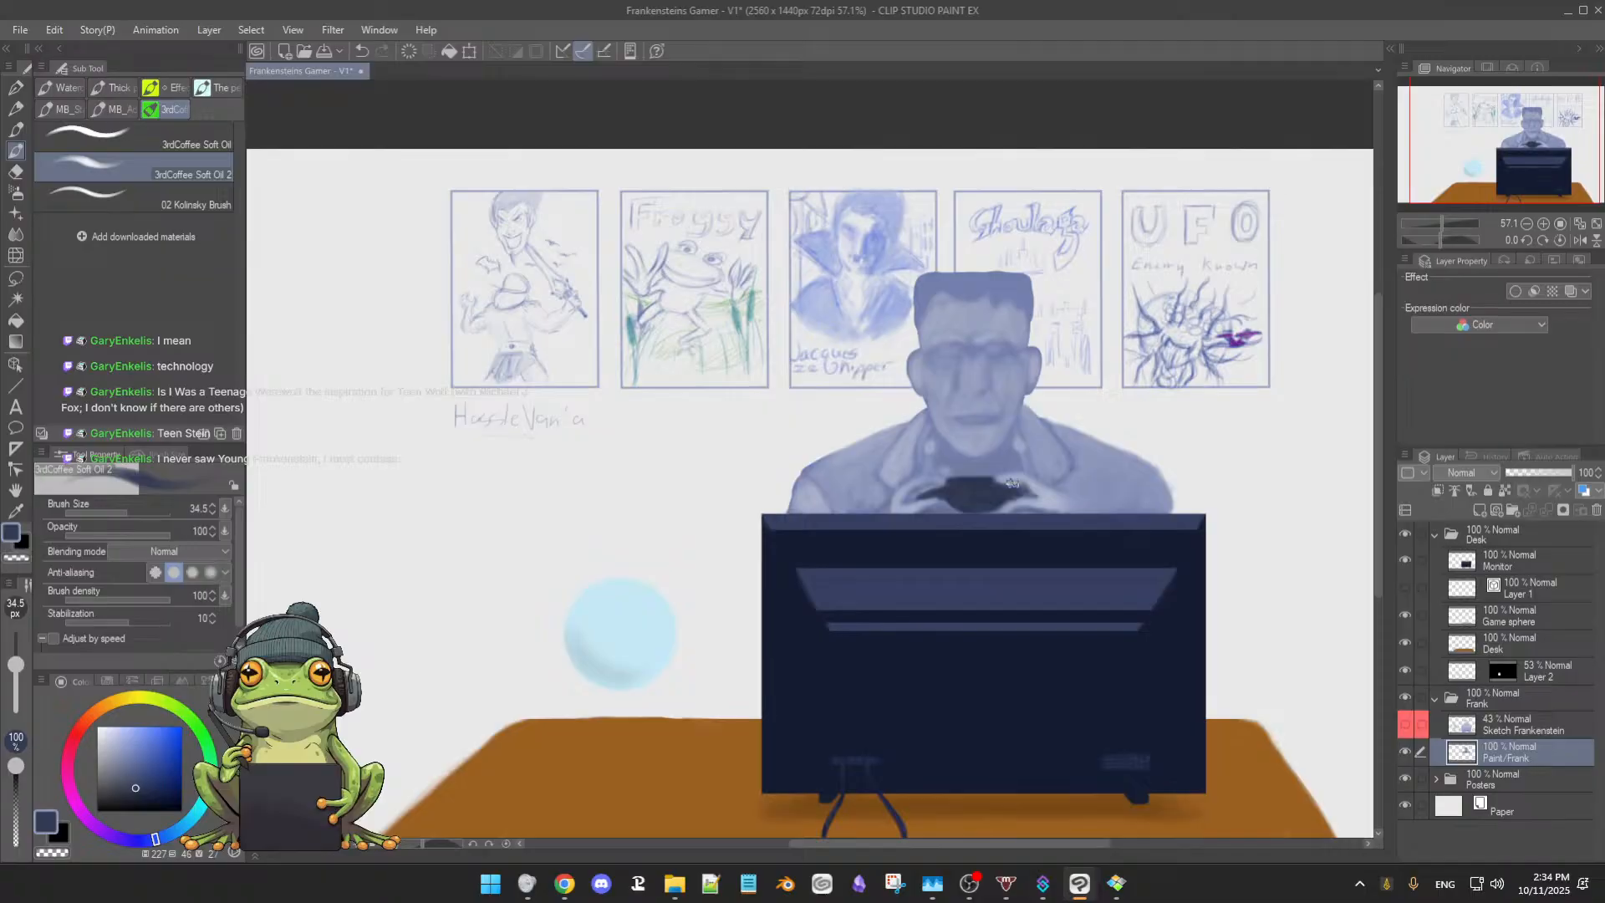
alt+click(1009, 483)
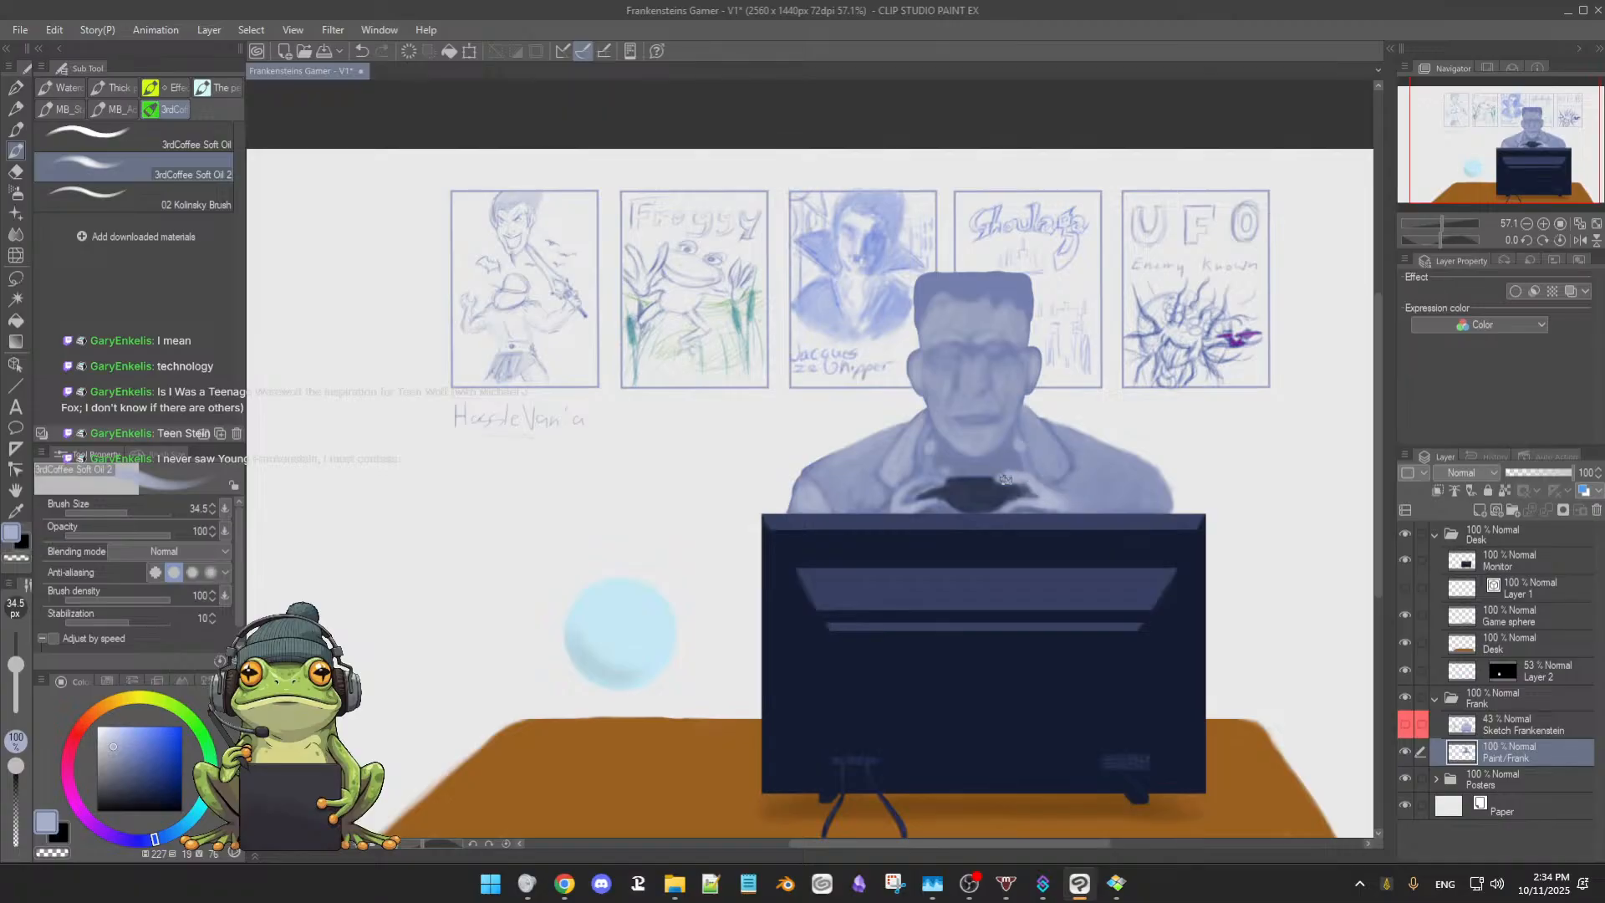
alt+click(1010, 484)
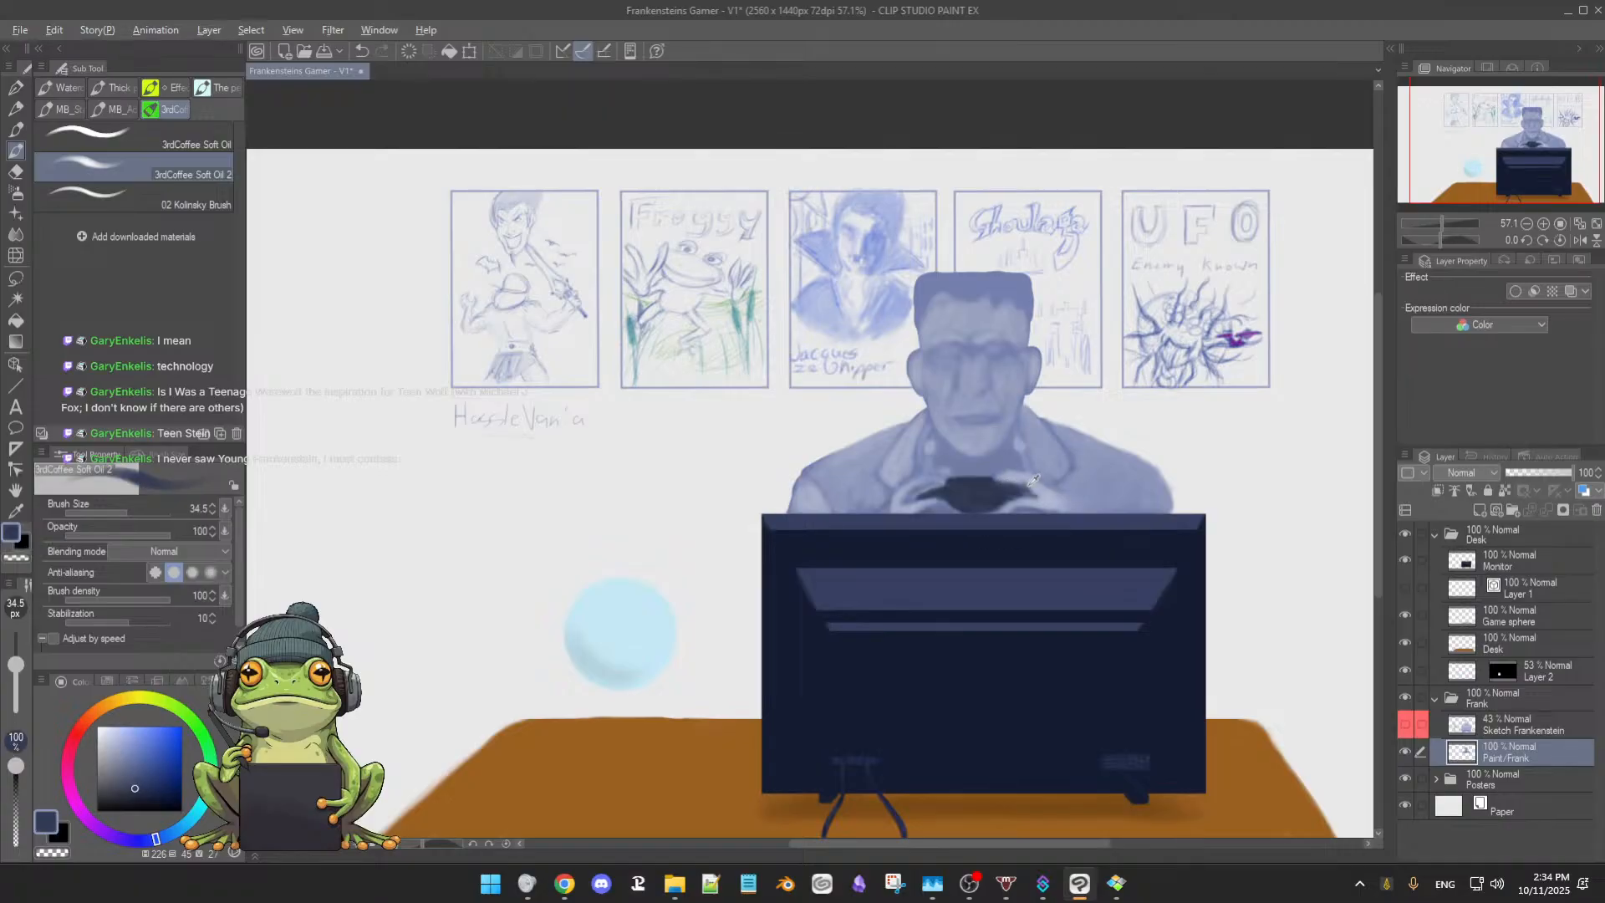
alt+click(1000, 479)
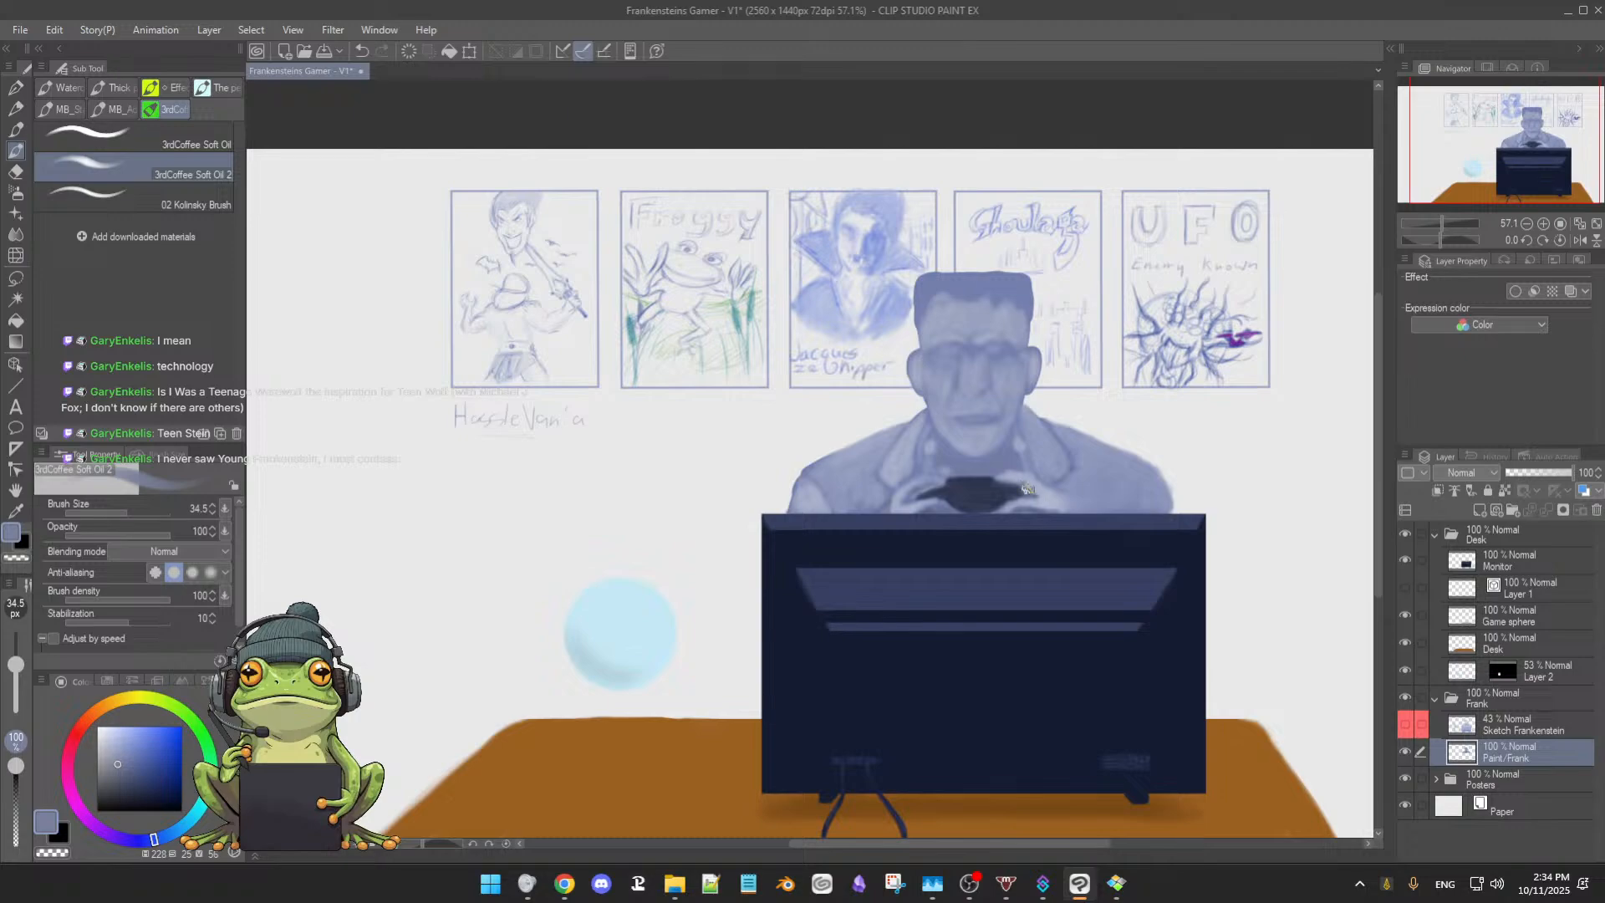
alt+click(1036, 474)
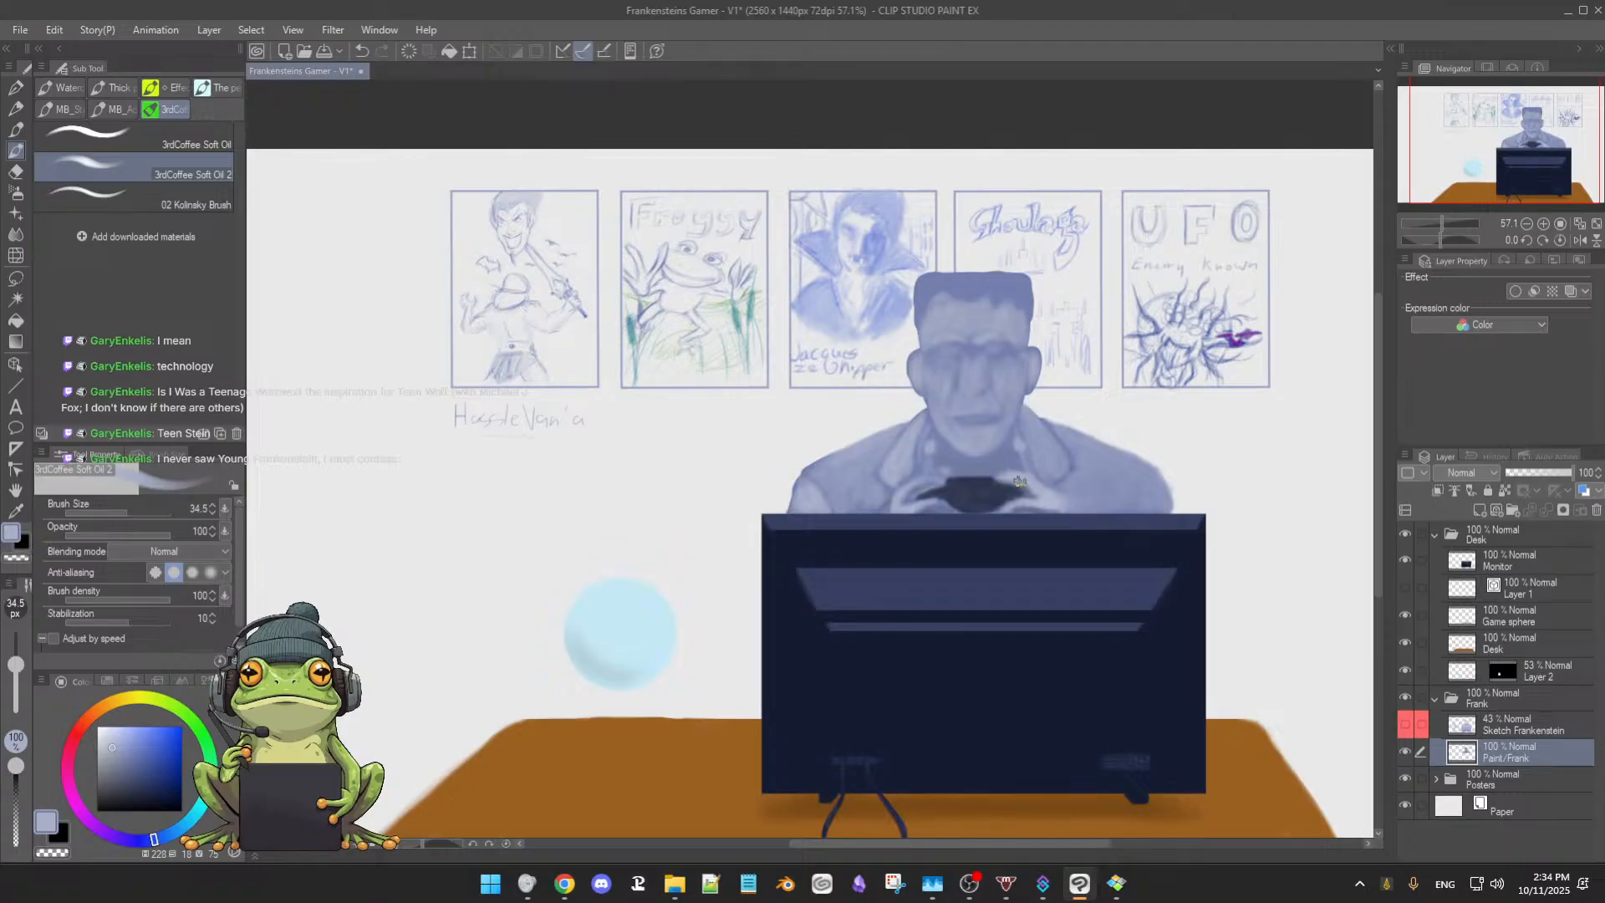
Define the controller's top edge and the fingers on the picture's right with a 28 brush using sampled mid-blue and navy
scroll(1046, 504, up, 4)
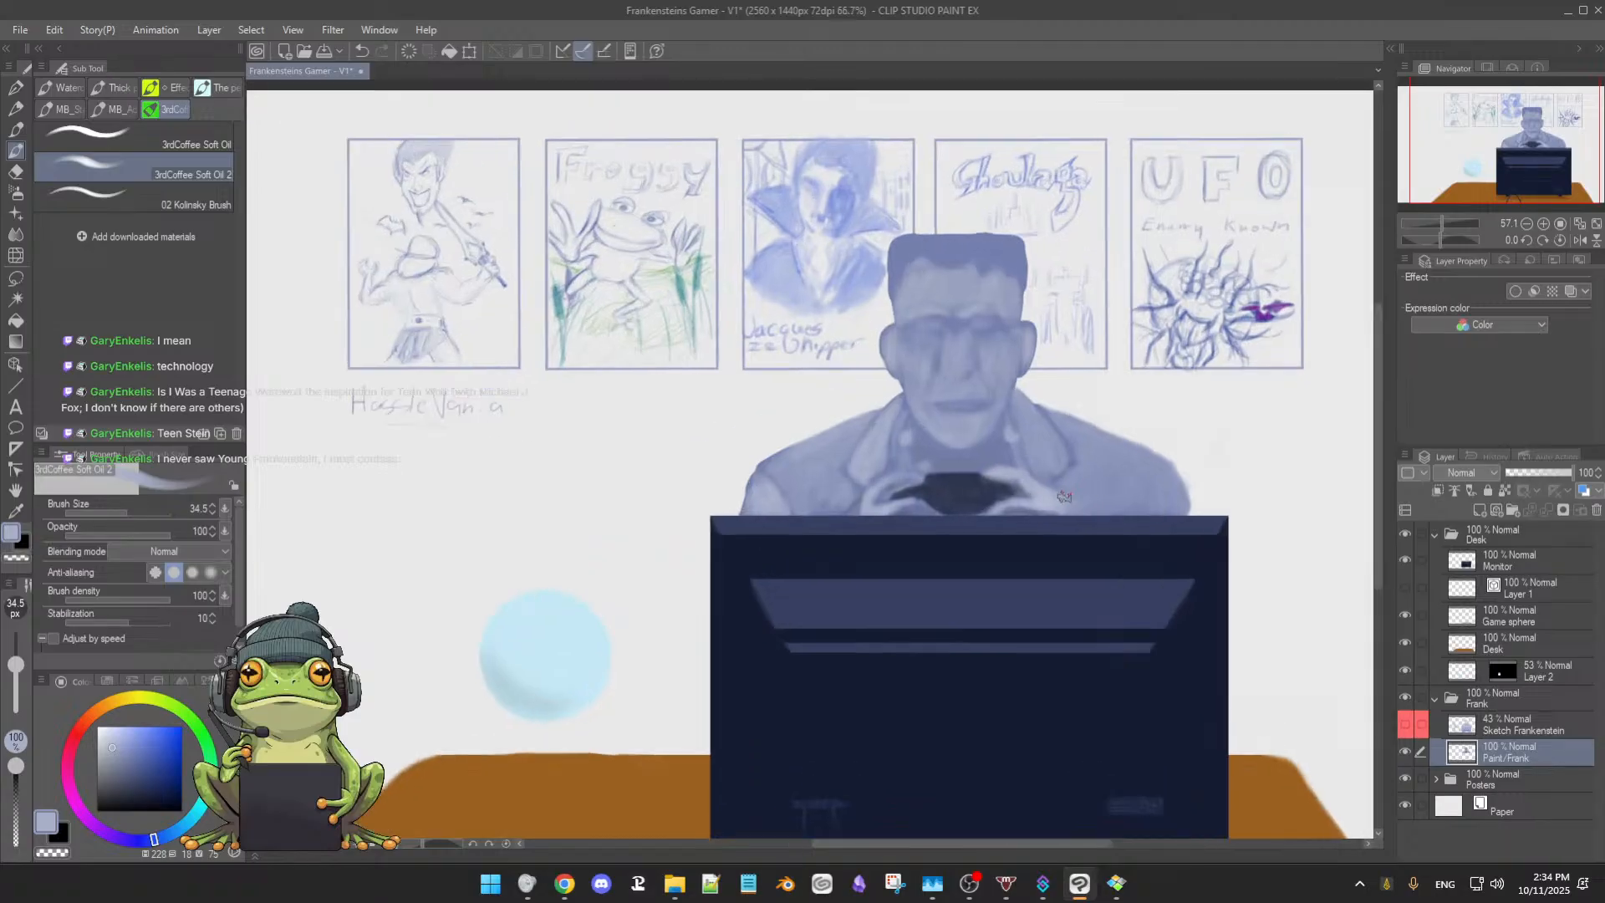
key([)
key([)
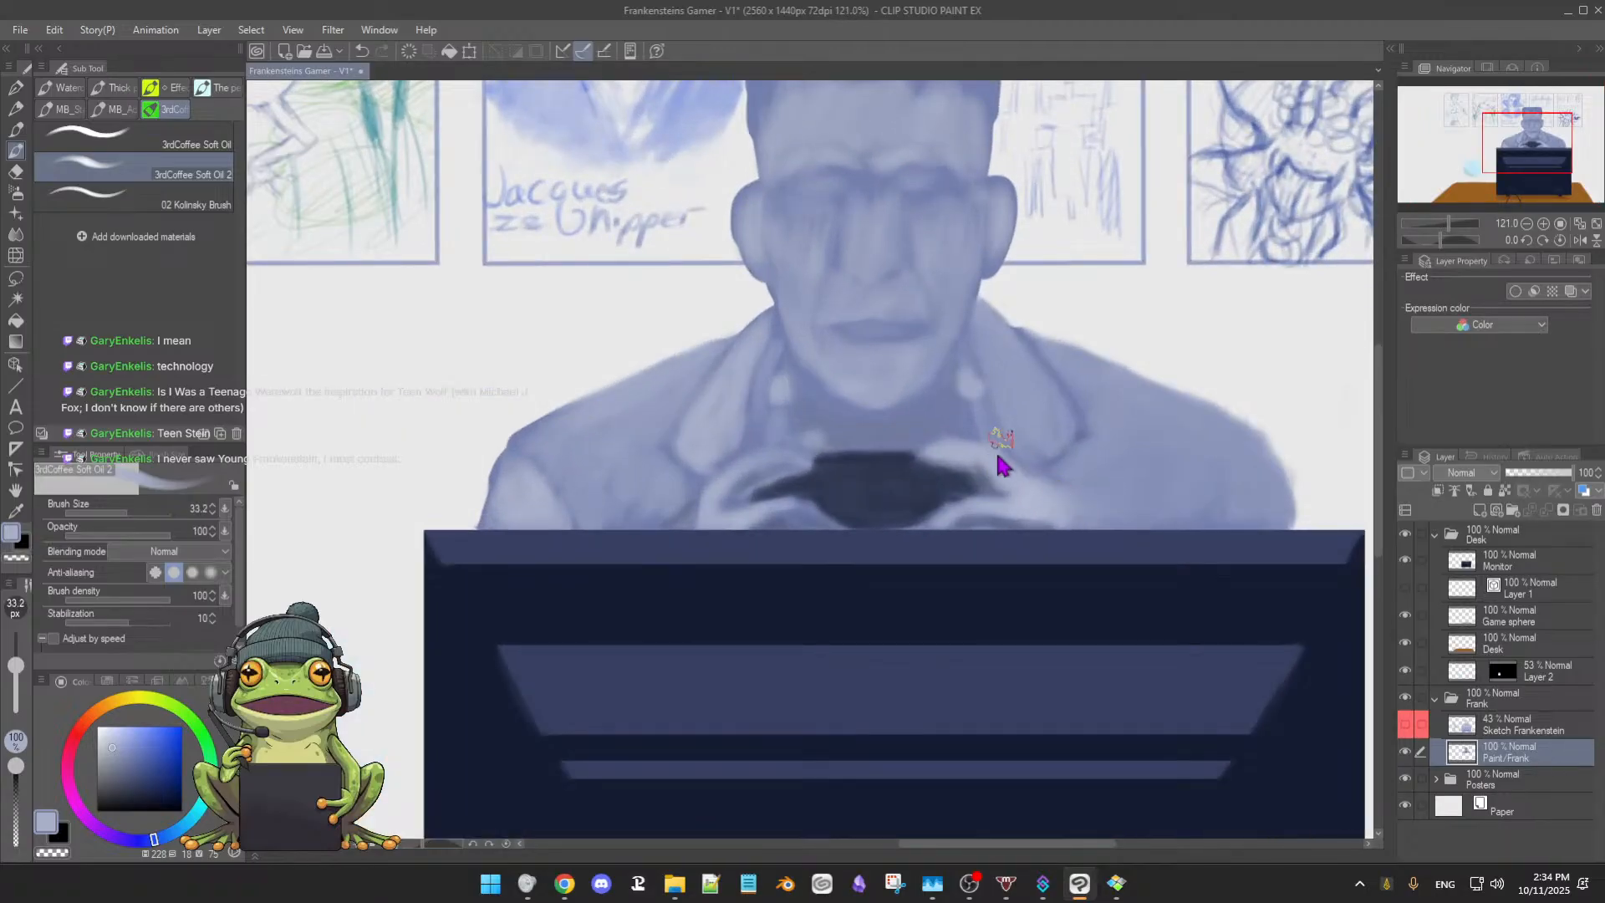
alt+click(984, 478)
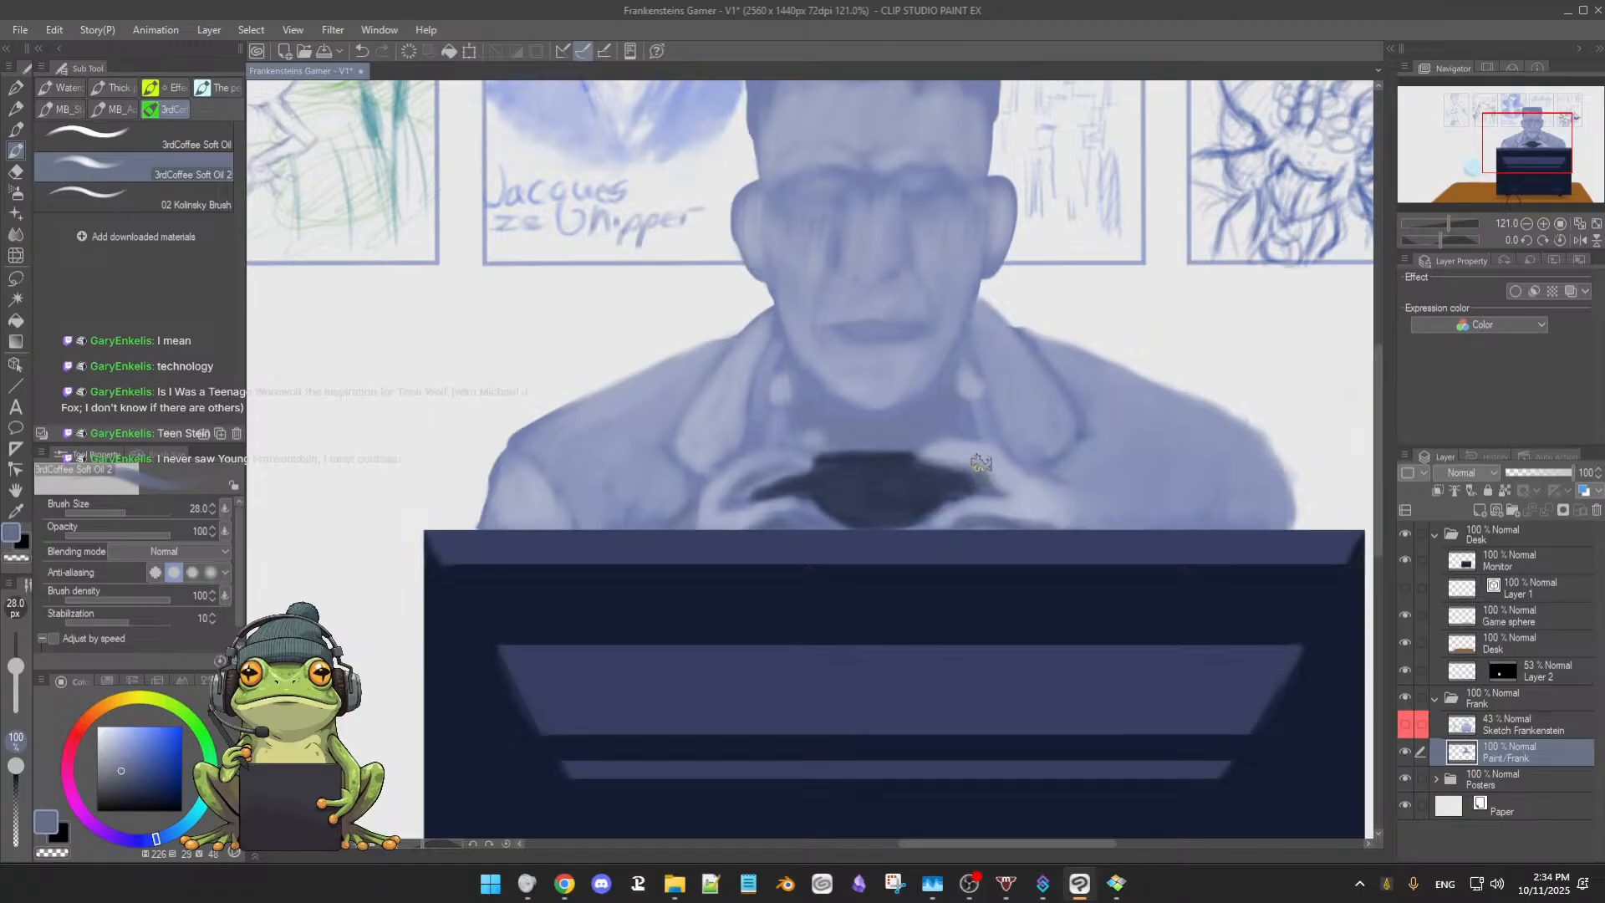
alt+click(901, 458)
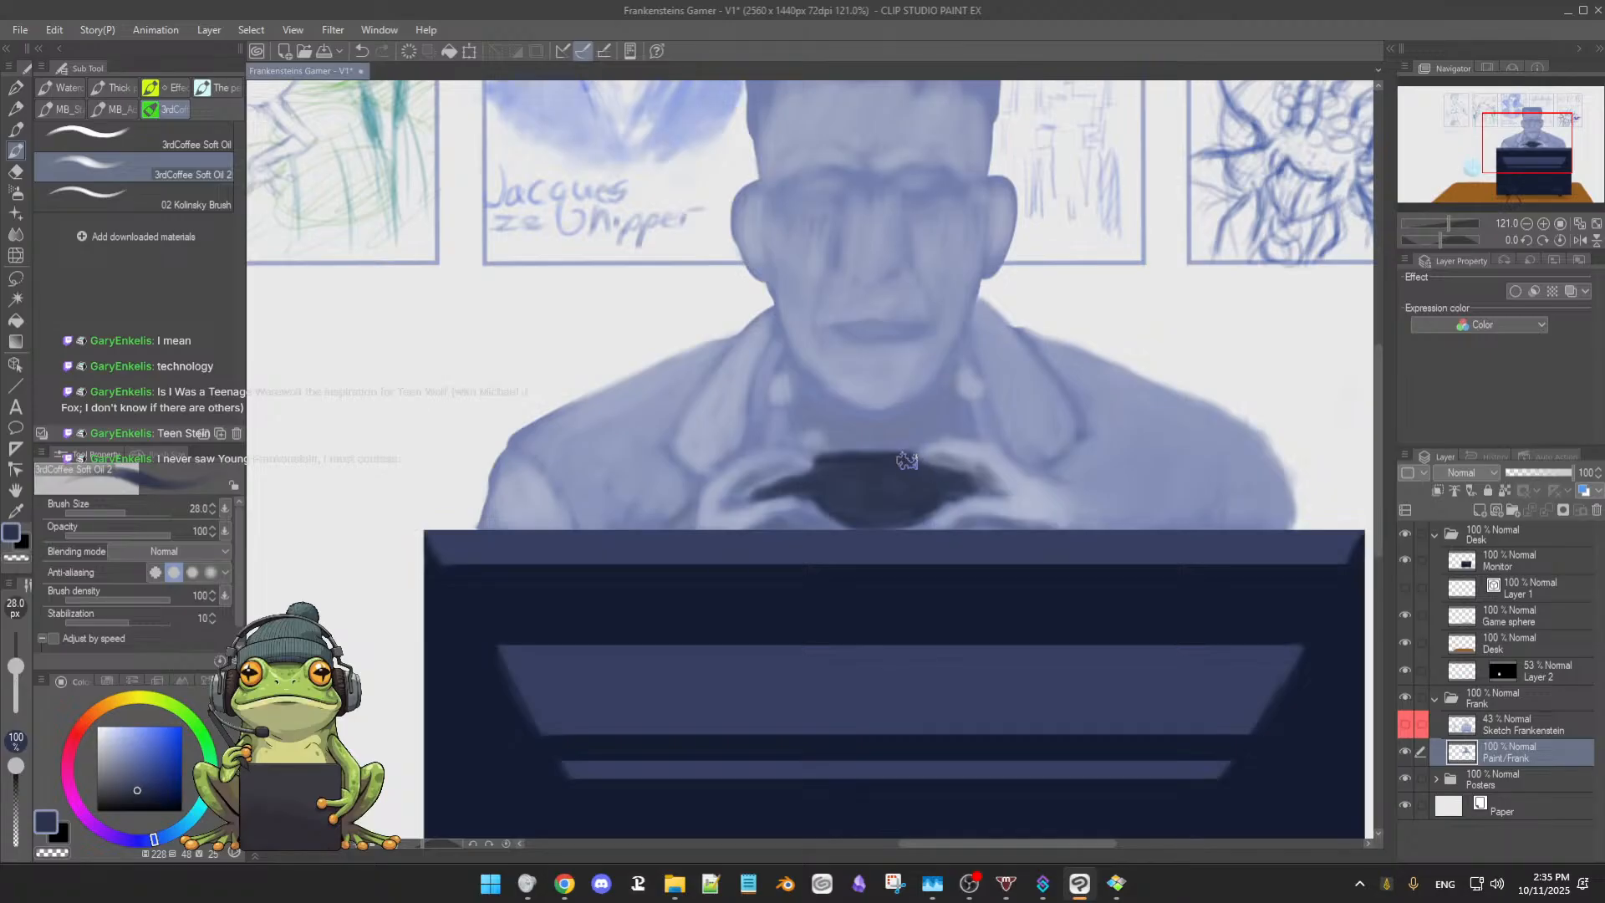
alt+click(899, 453)
Block in the light neck bolts on both sides of the jaw with a 25.4 brush and blues sampled from the neck area
alt+click(796, 399)
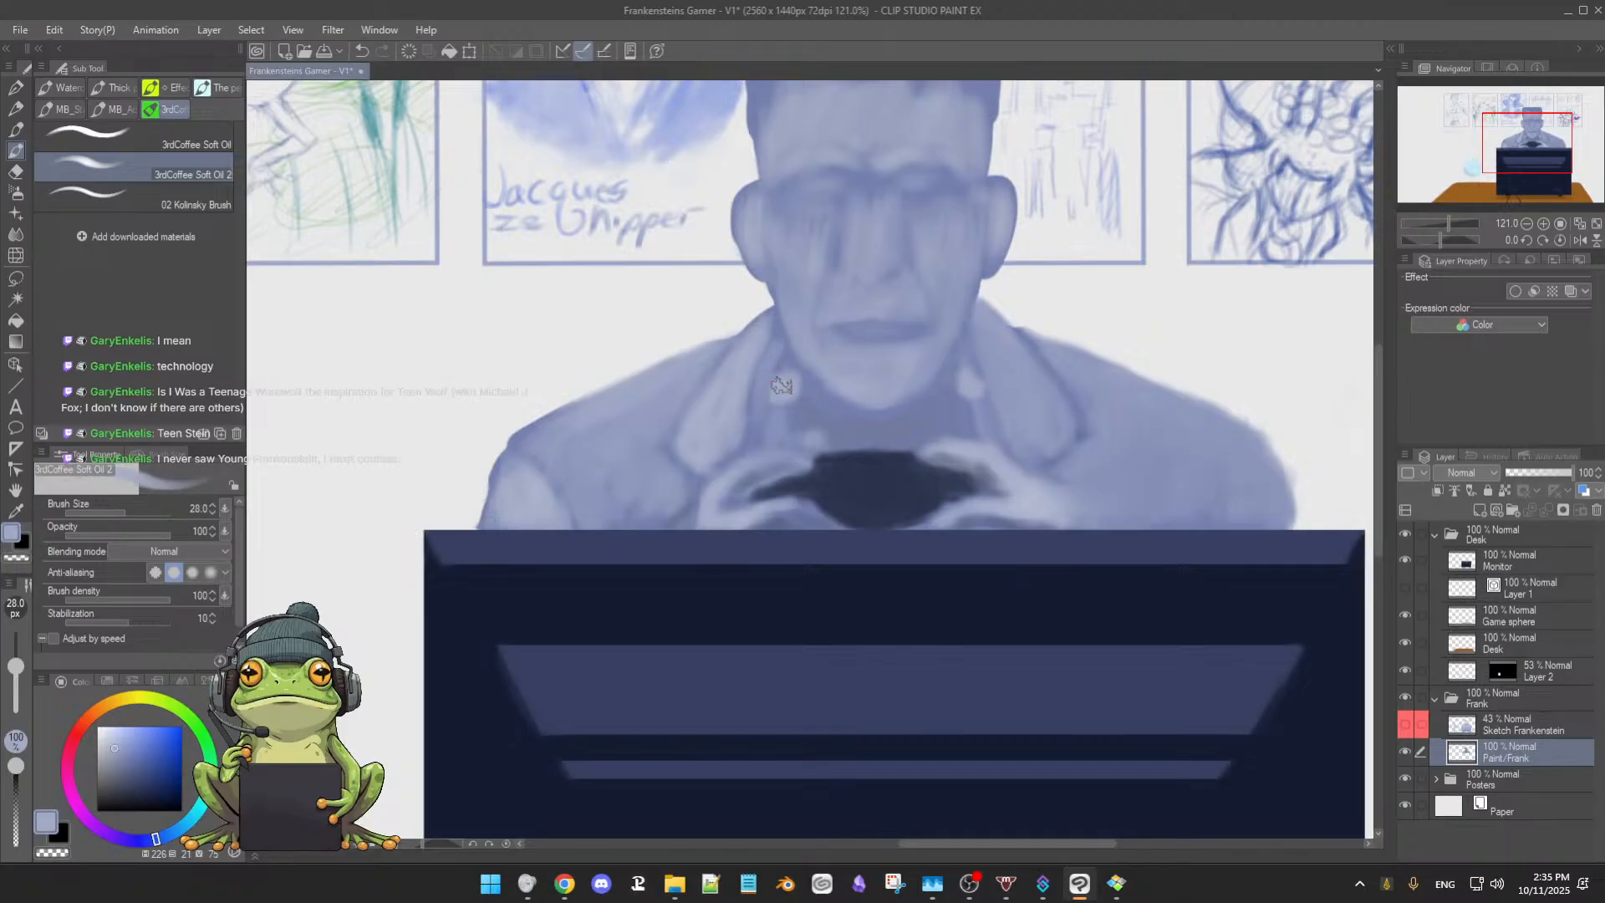
drag(952, 397, 964, 381)
alt+click(824, 409)
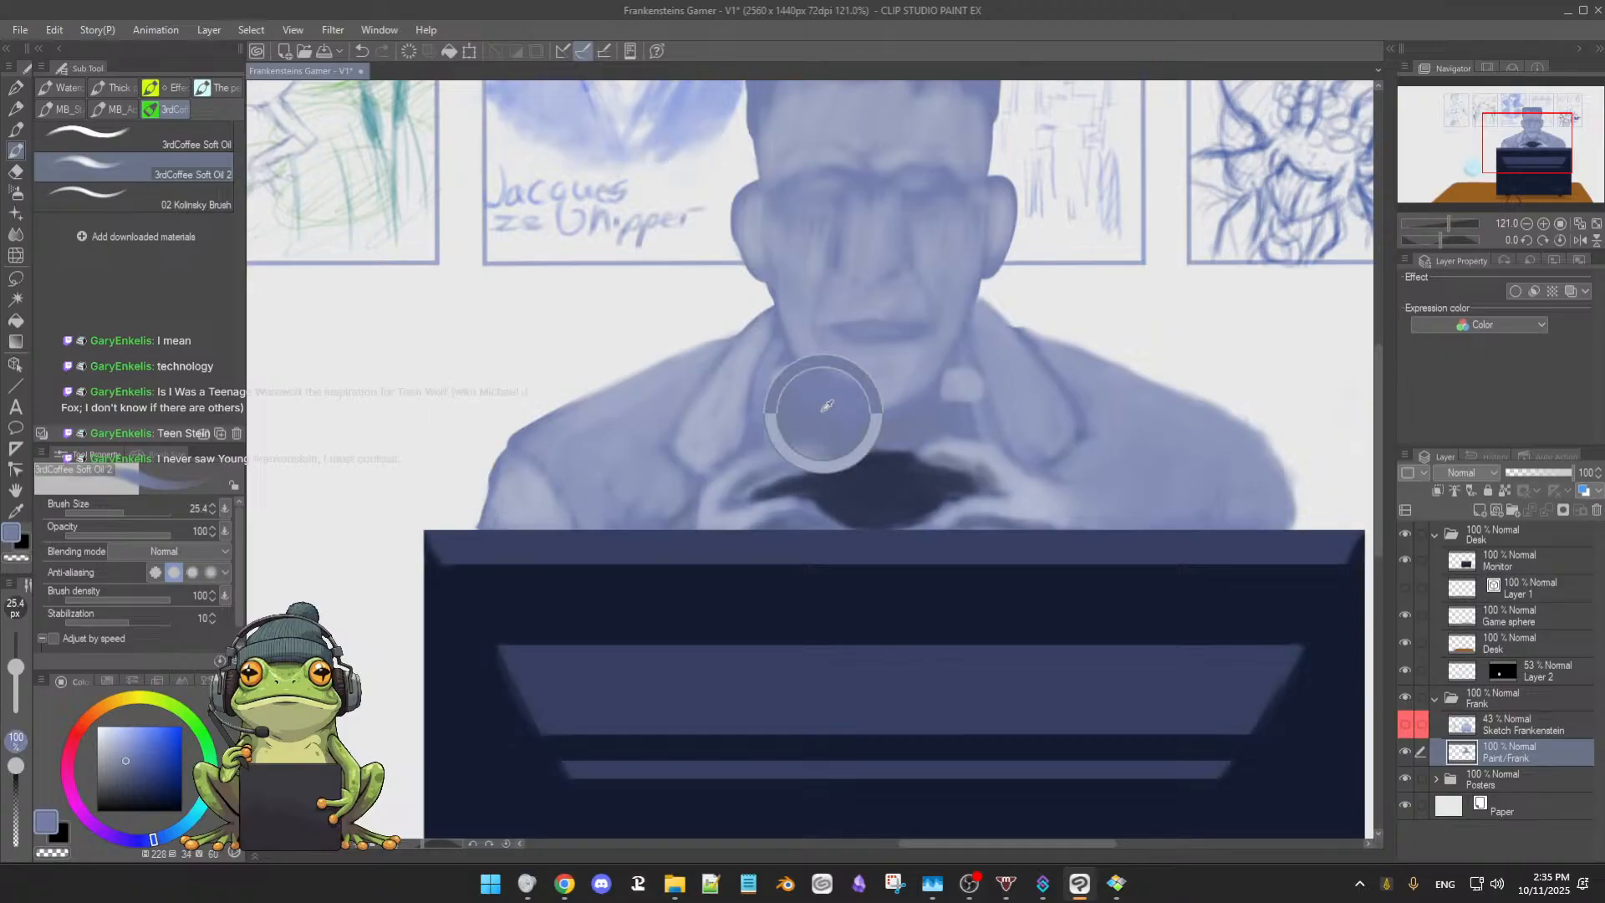
alt+click(802, 344)
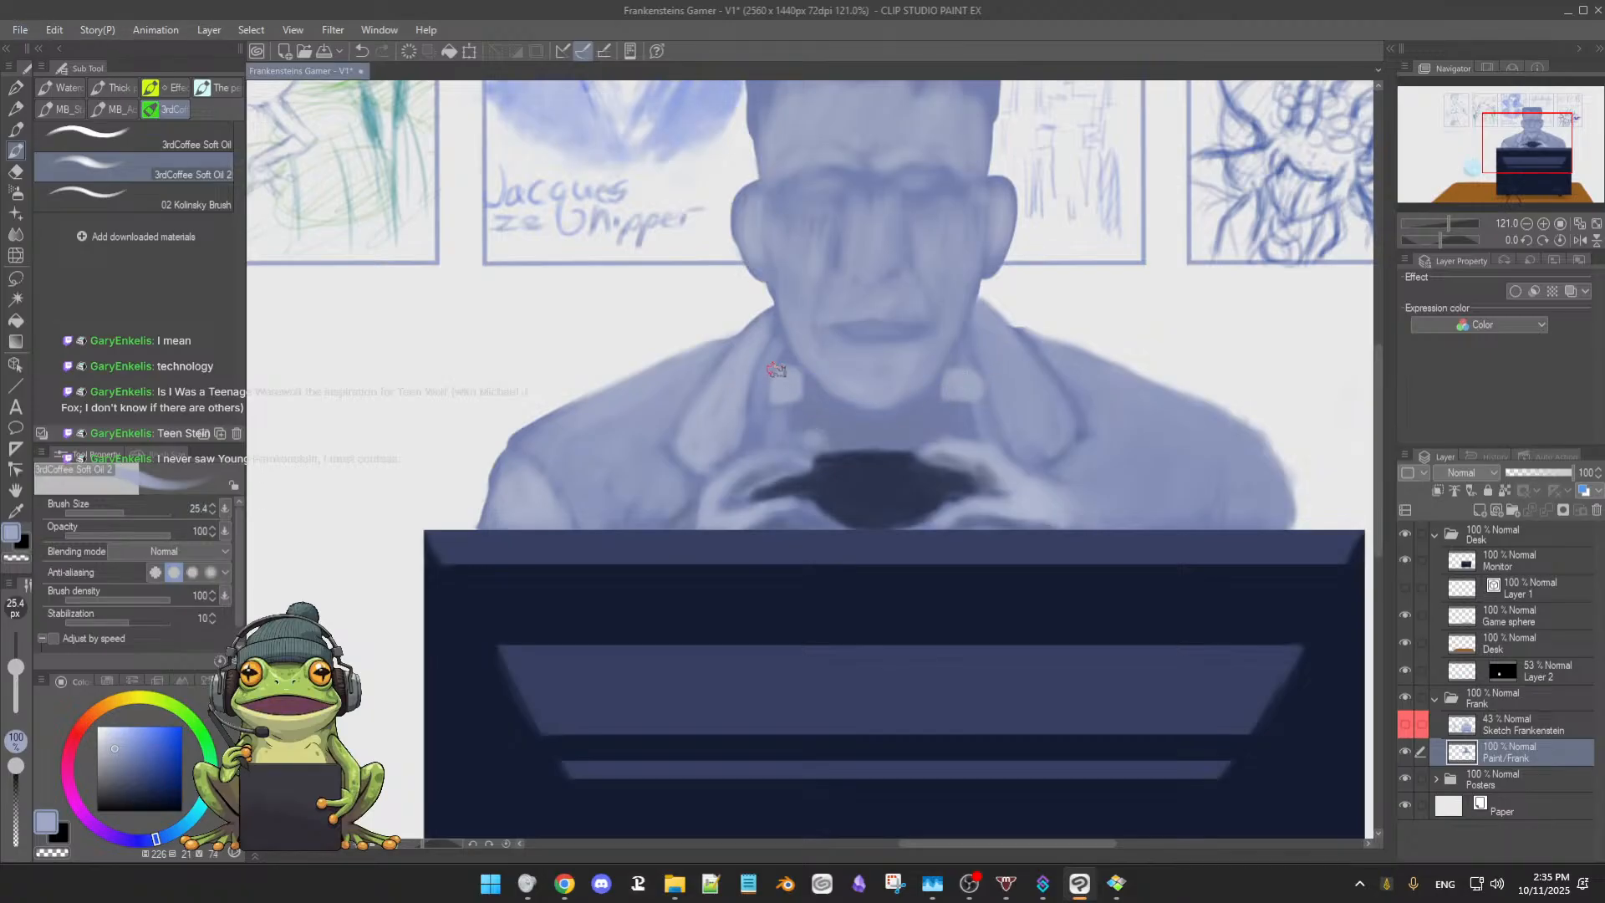
Square off the neck bolt on the picture's right with a 22.7 brush, alternating sampled bolt and neck-shadow tones
alt+click(958, 366)
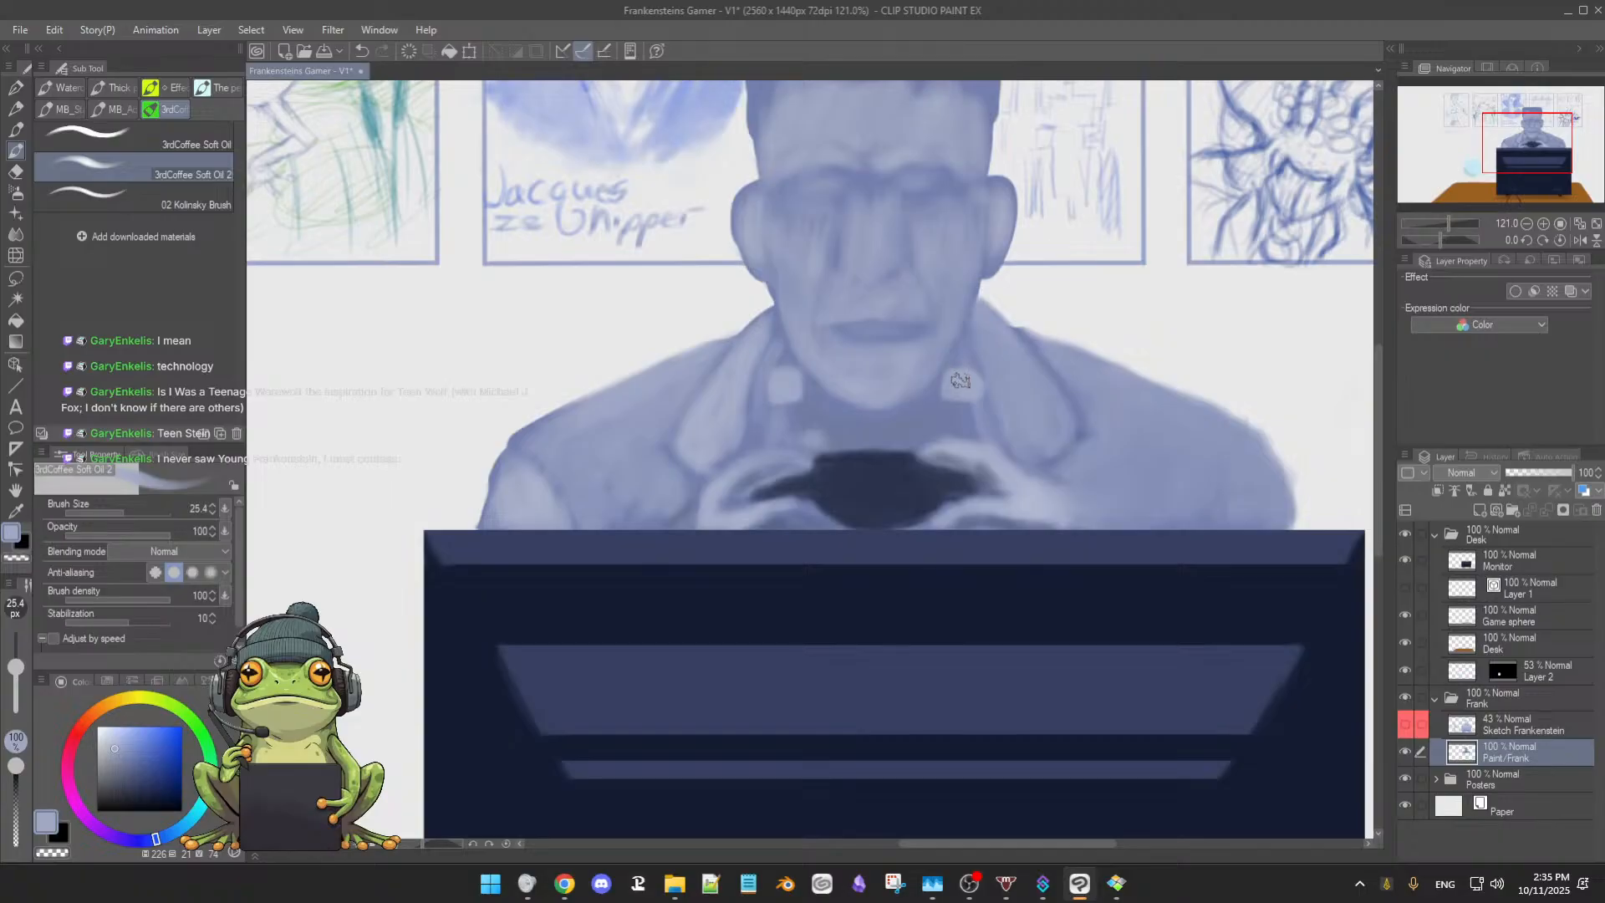
alt+click(939, 383)
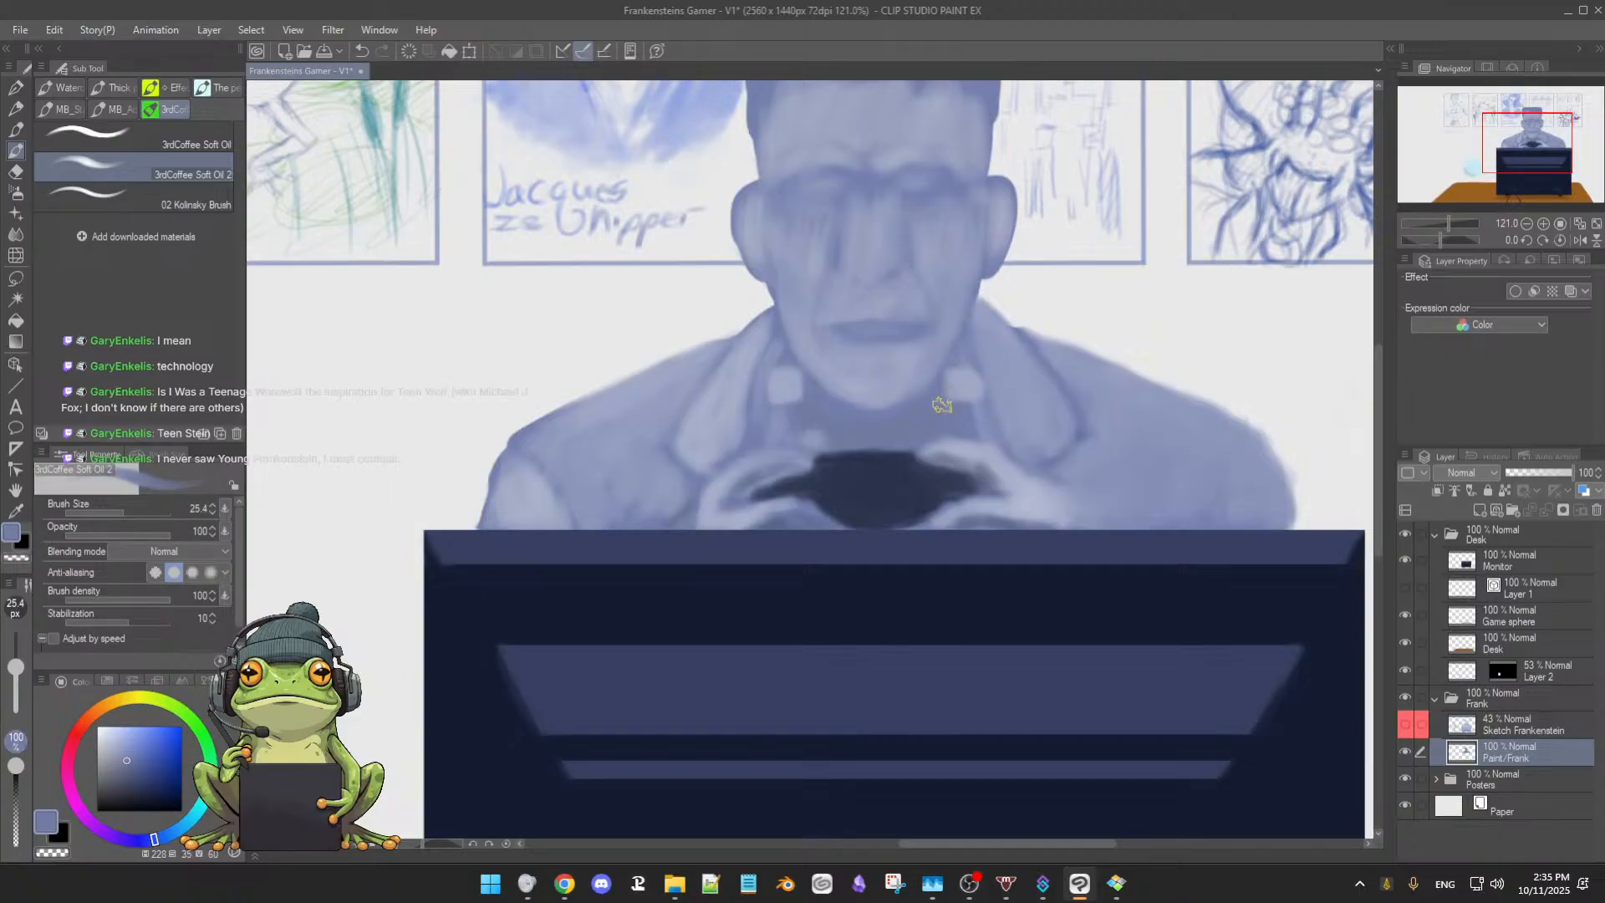
drag(943, 392, 963, 407)
alt+click(953, 383)
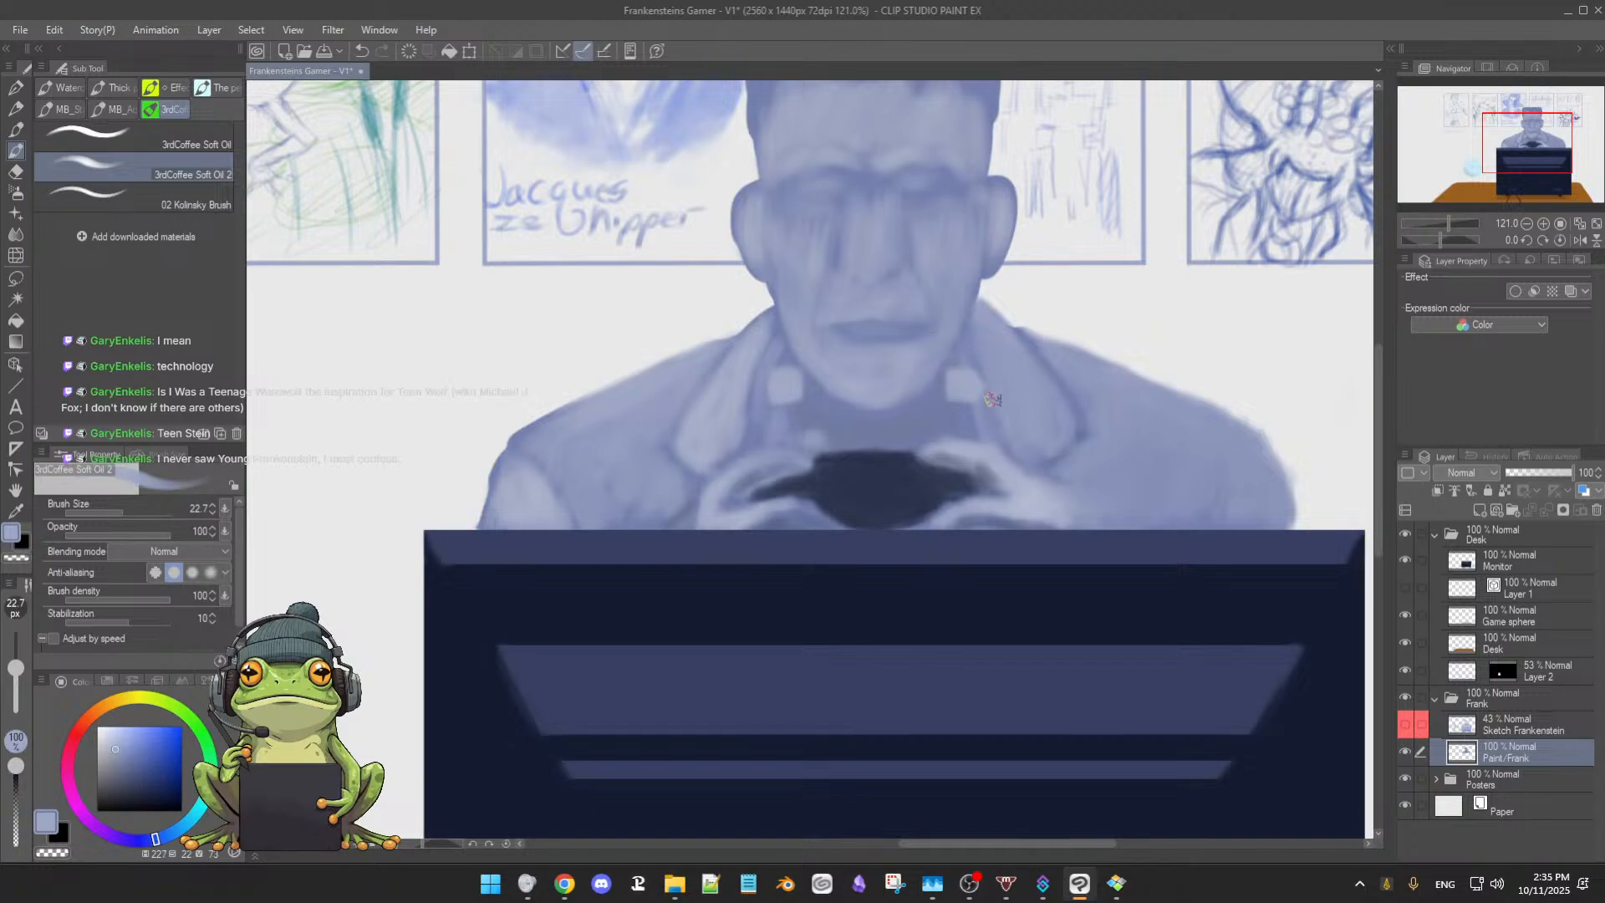
alt+click(981, 372)
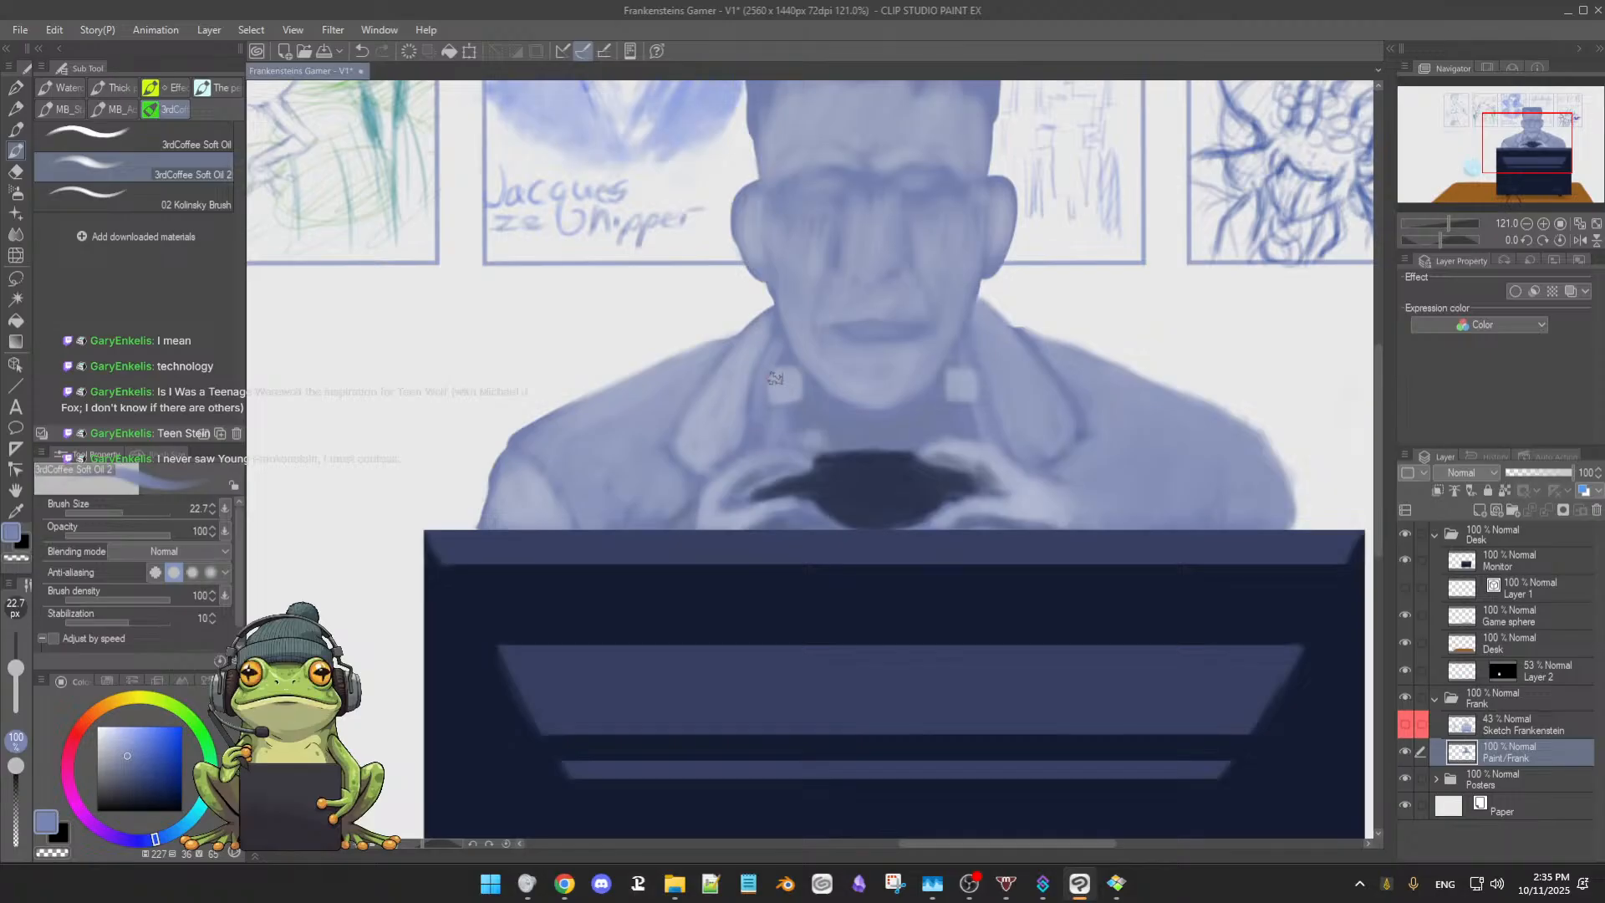
Highlight both neck bolts with a paler blue adjusted from the sampled bolt colour
alt+click(785, 380)
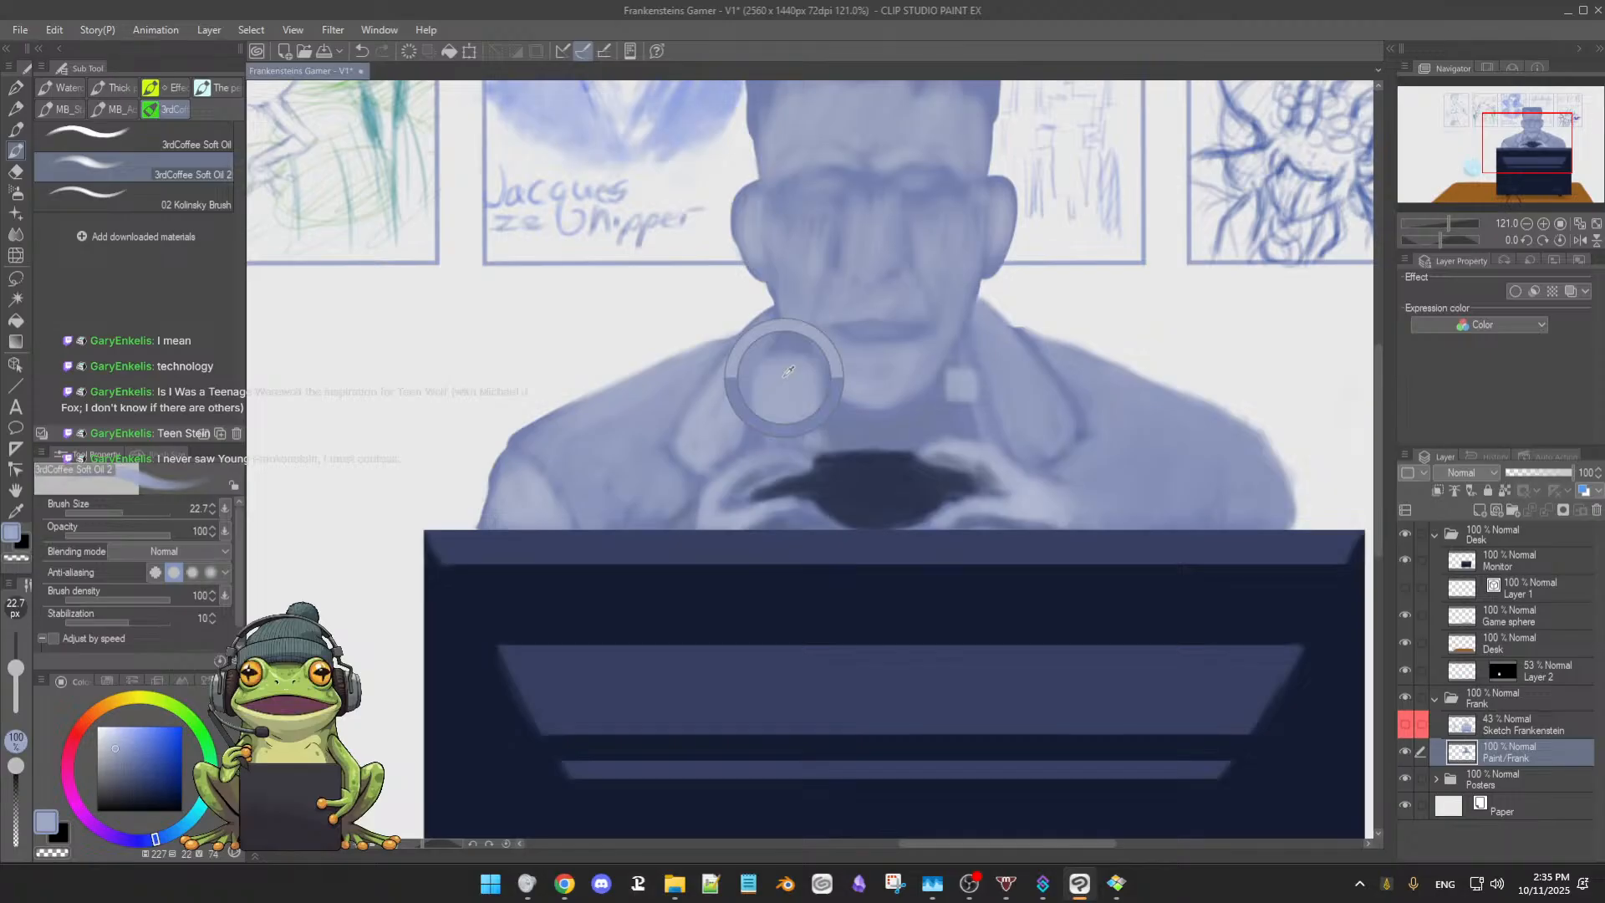
click(116, 738)
drag(117, 738, 119, 724)
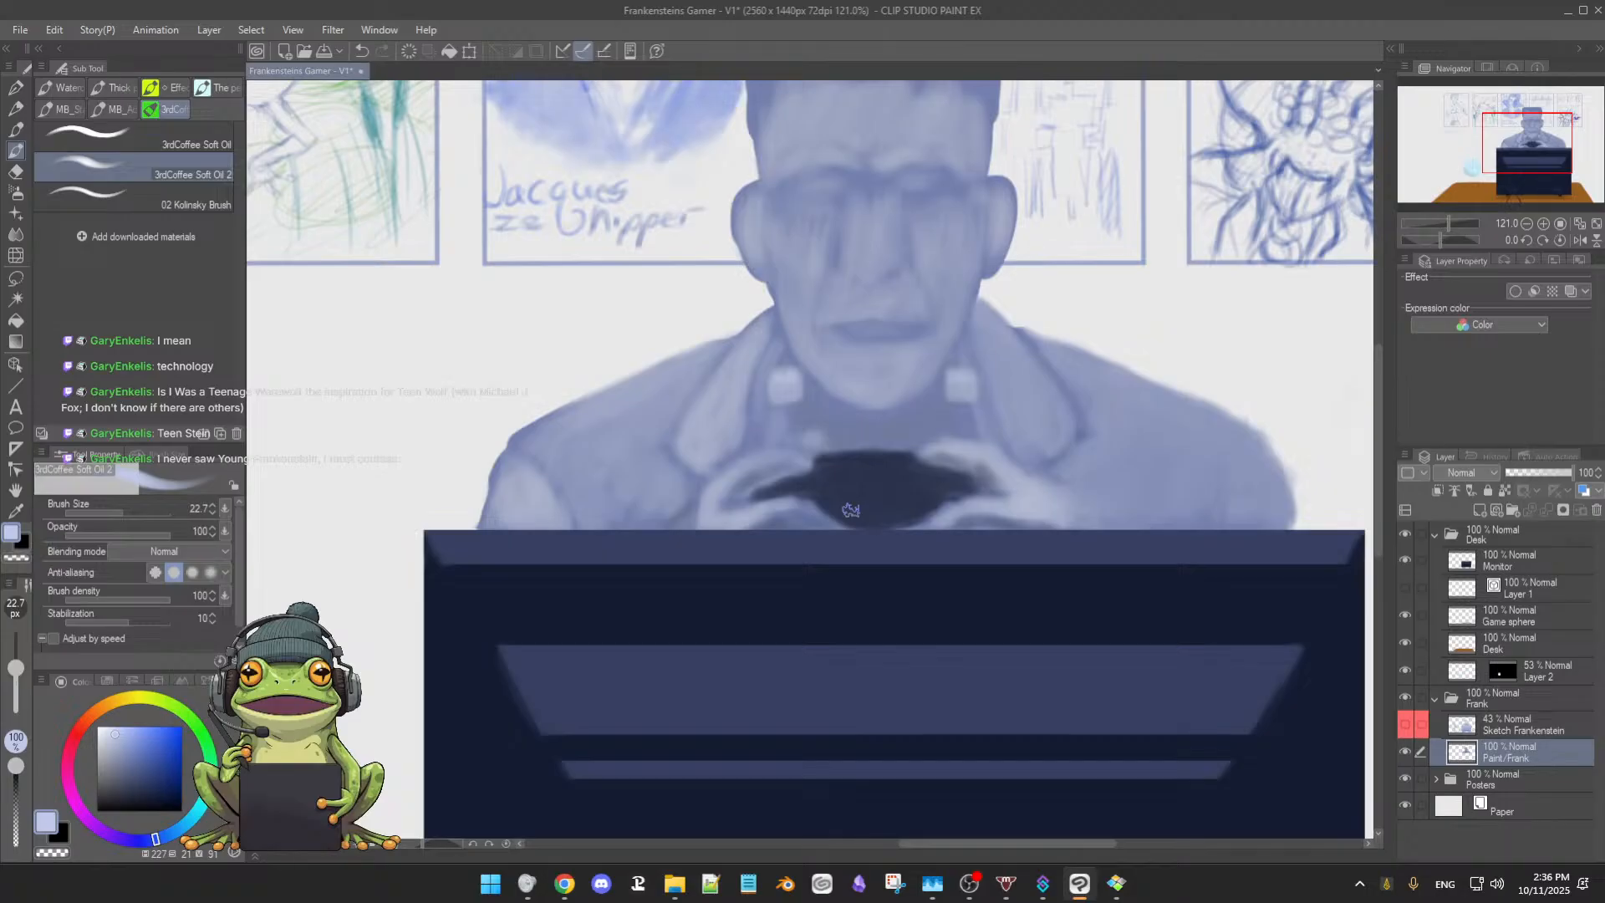
Even out the controller's dark upper surface with its sampled navy
alt+click(908, 459)
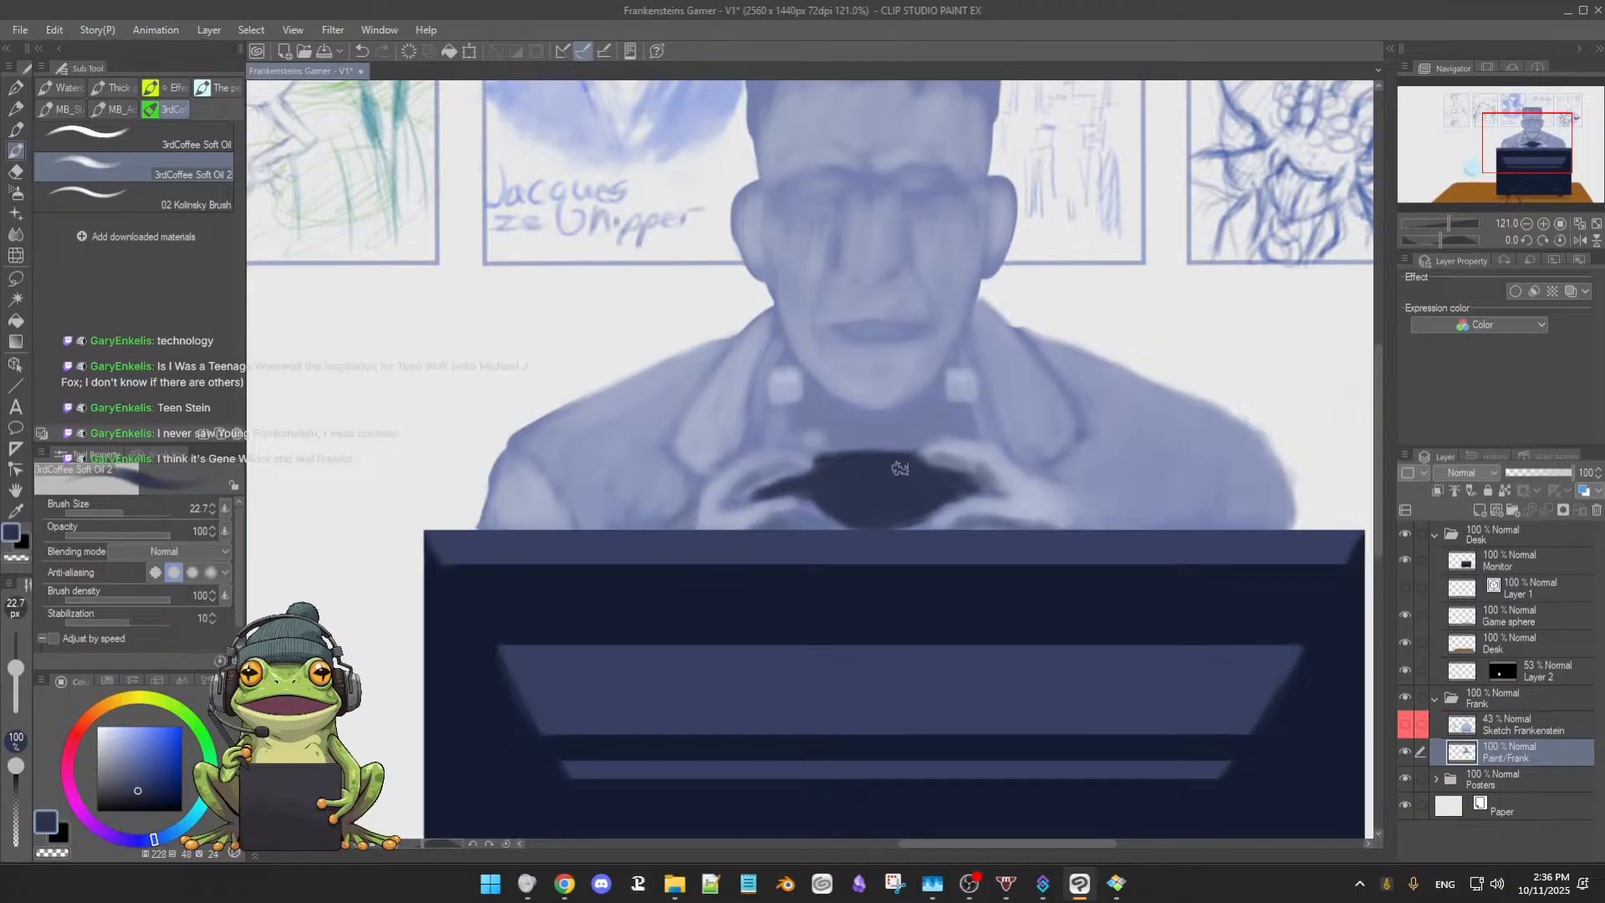
mouse_move(910, 481)
mouse_down()
mouse_move(875, 486)
mouse_move(902, 476)
mouse_up()
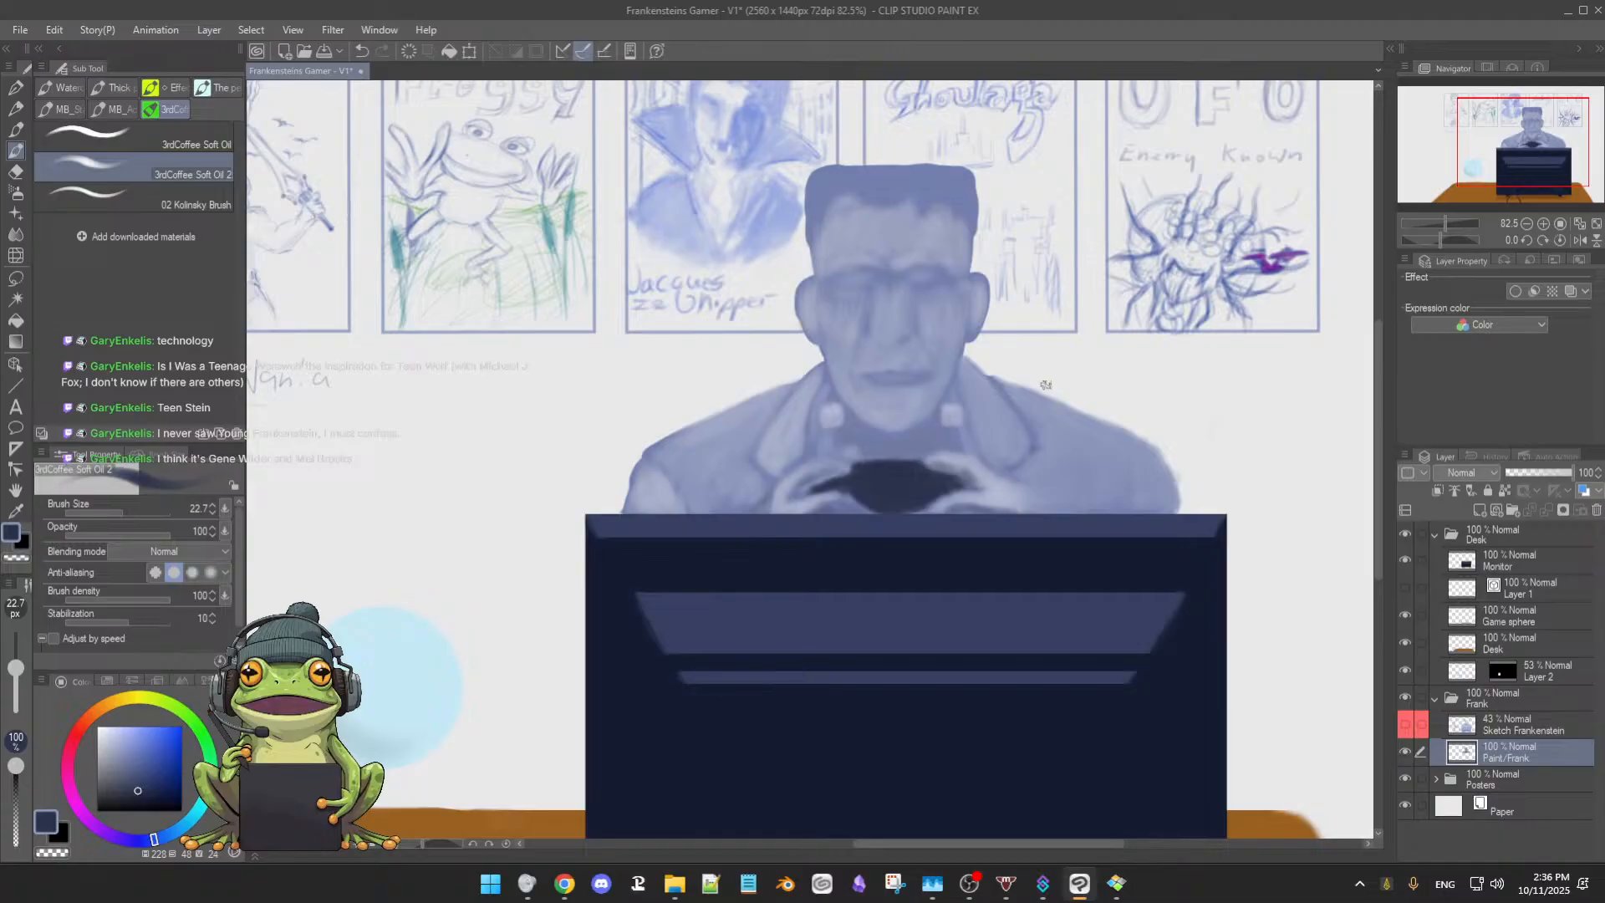
Save the painting and touch up the coat's shoulder contours with a sampled coat blue and a 24.2 brush
alt+click(1071, 417)
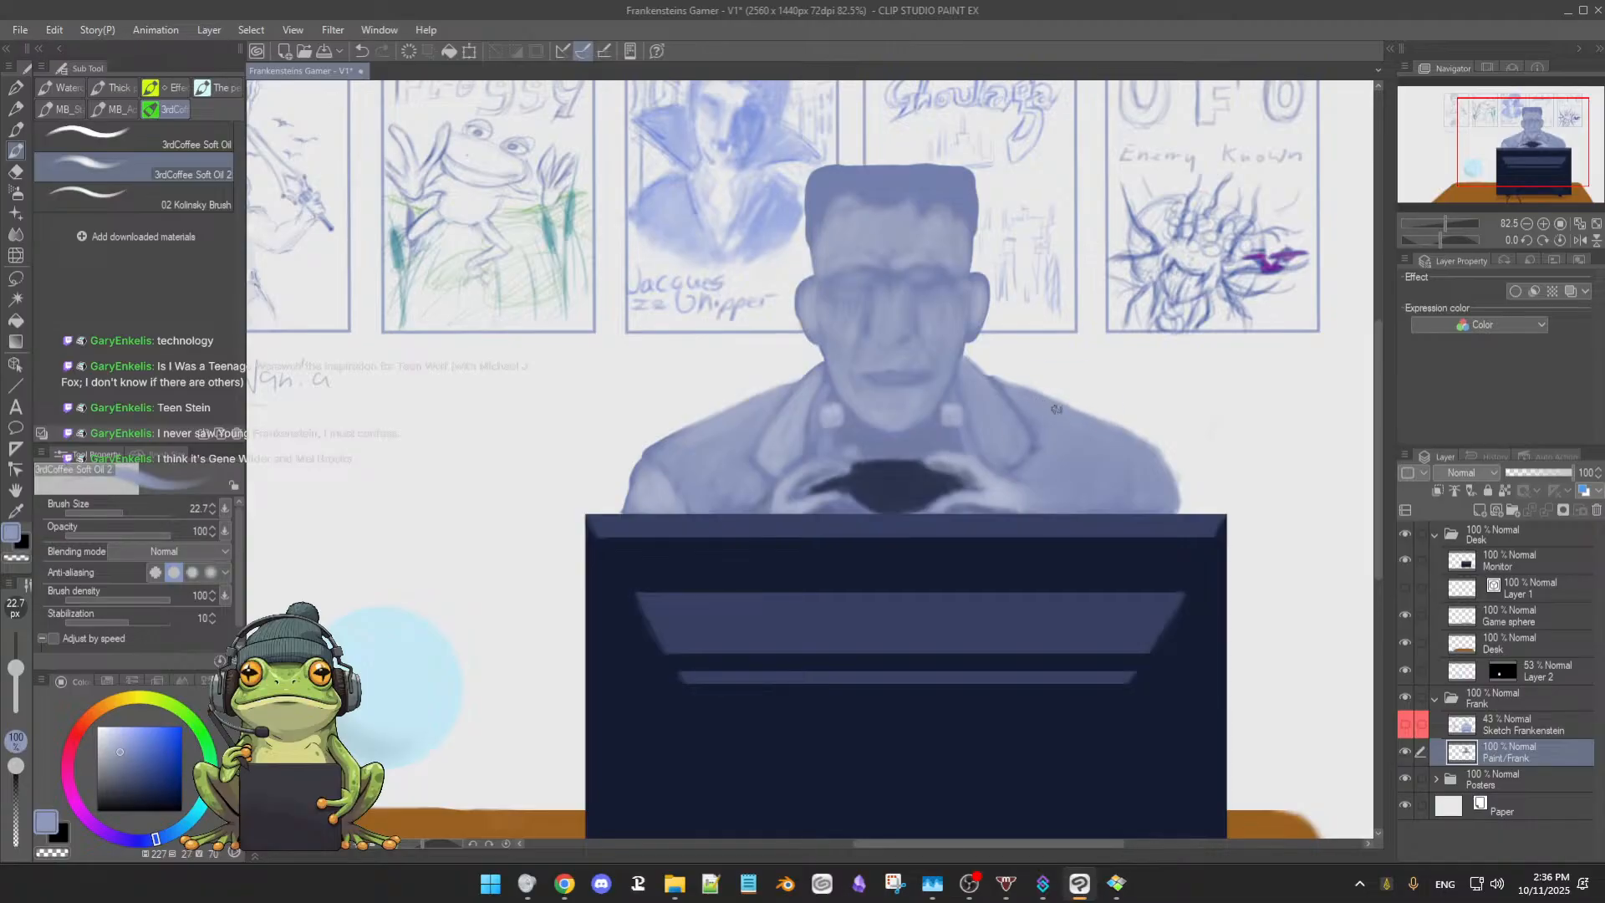
key(ctrl+s)
drag(1128, 535, 780, 605)
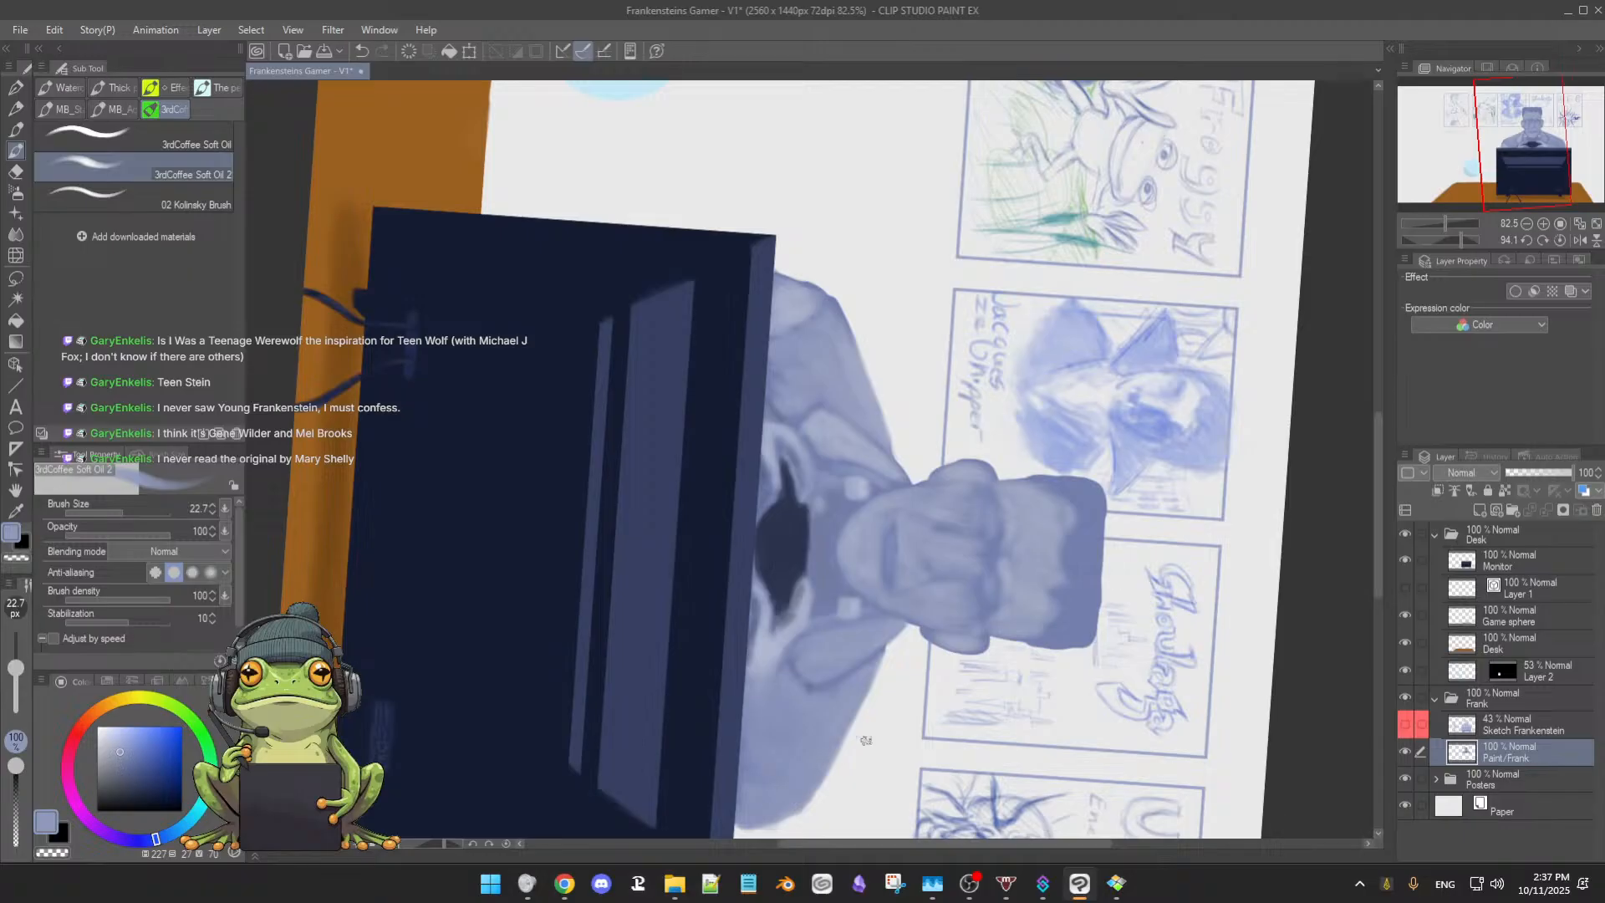
drag(807, 757, 1098, 445)
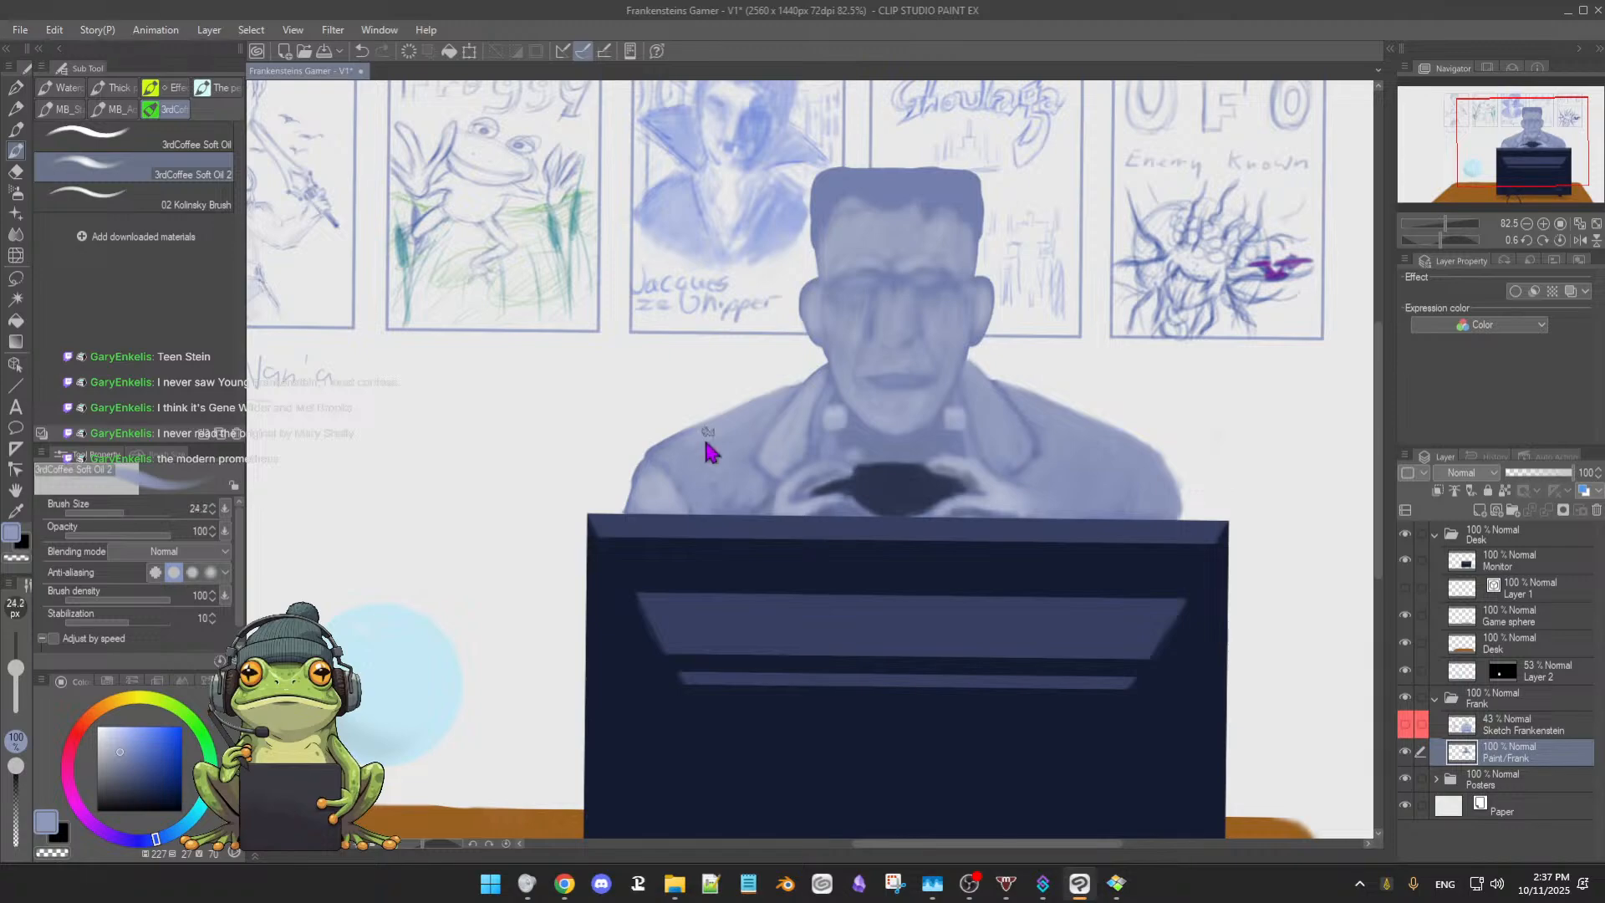
drag(710, 452, 713, 436)
Shape the upper sleeve on the picture's right with a brush of about 23.2, alternating light and dark blues sampled from the figure
alt+click(958, 511)
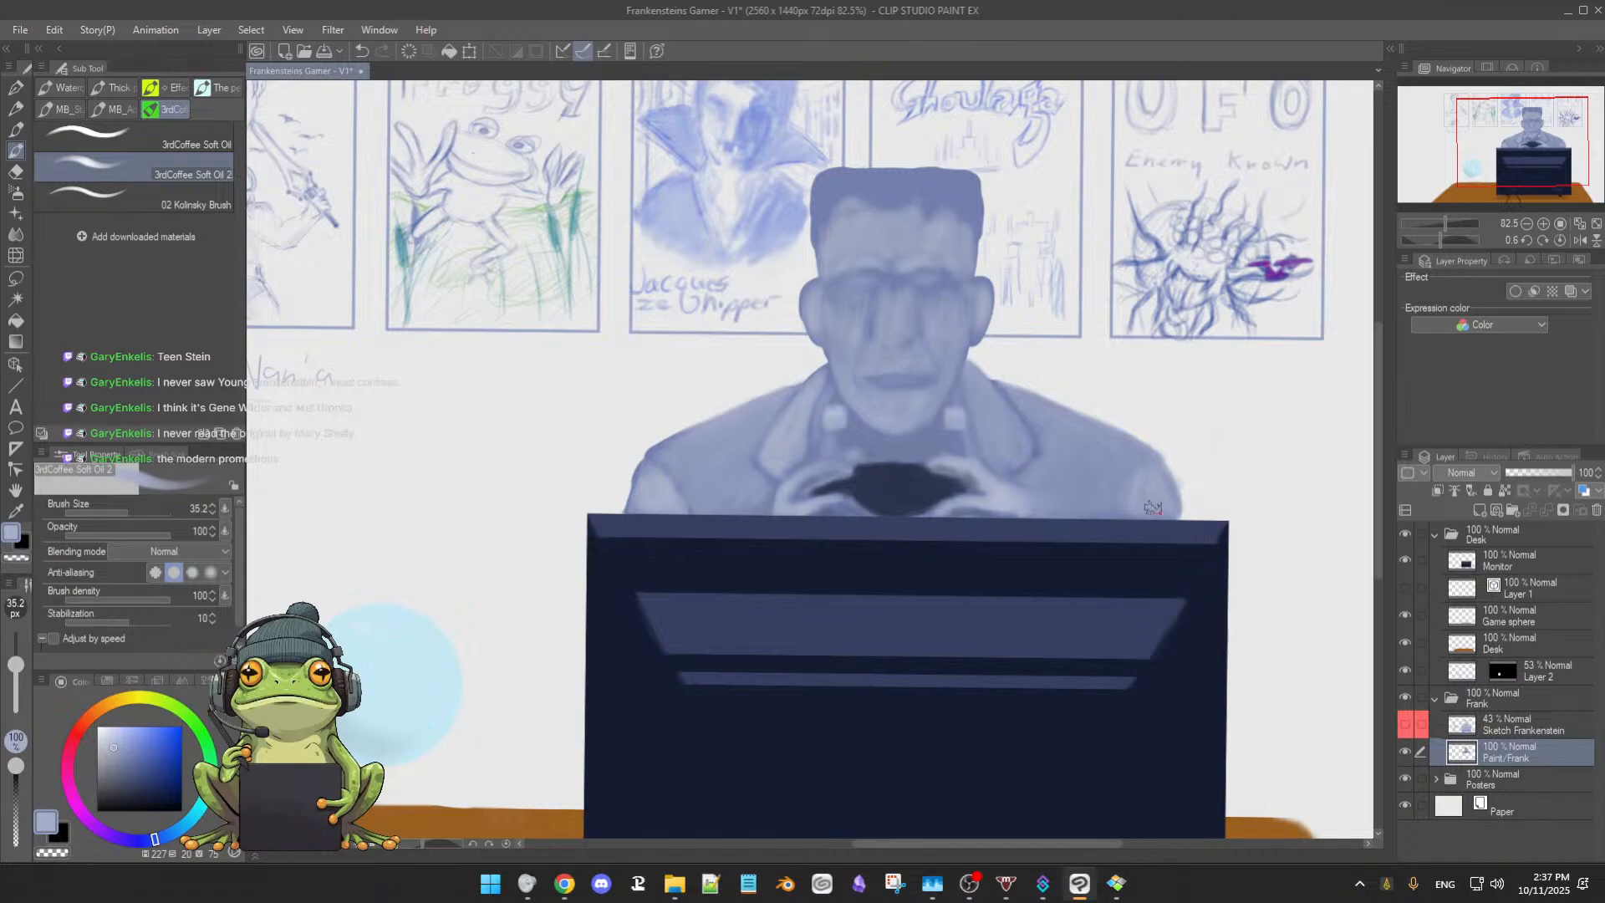
key(bracketleft)
key(bracketleft)
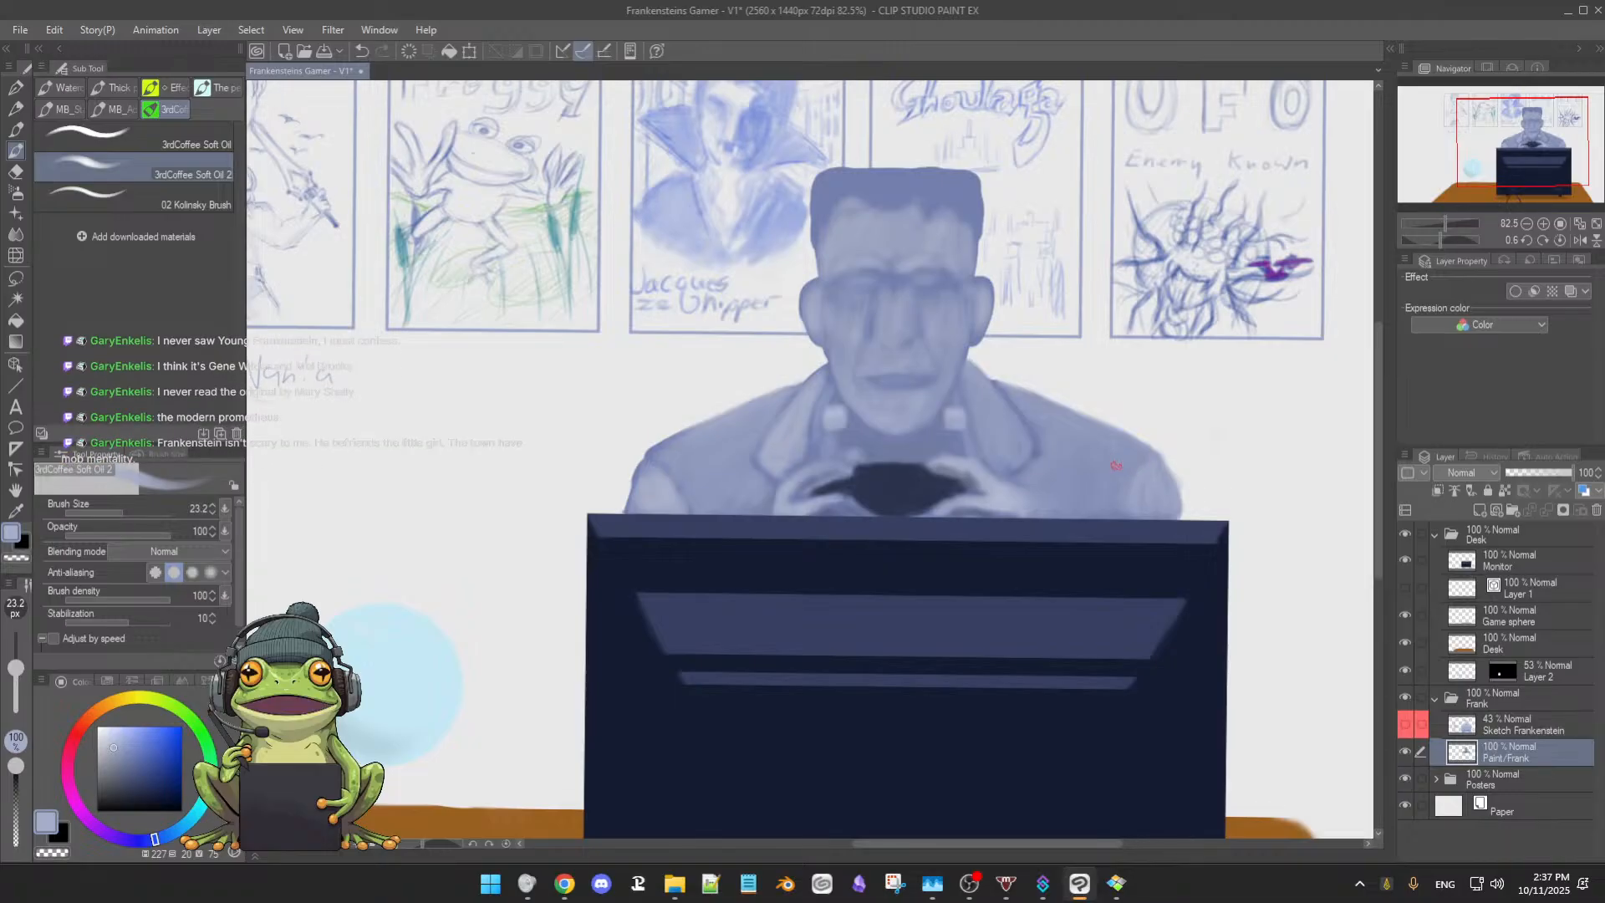
alt+click(657, 445)
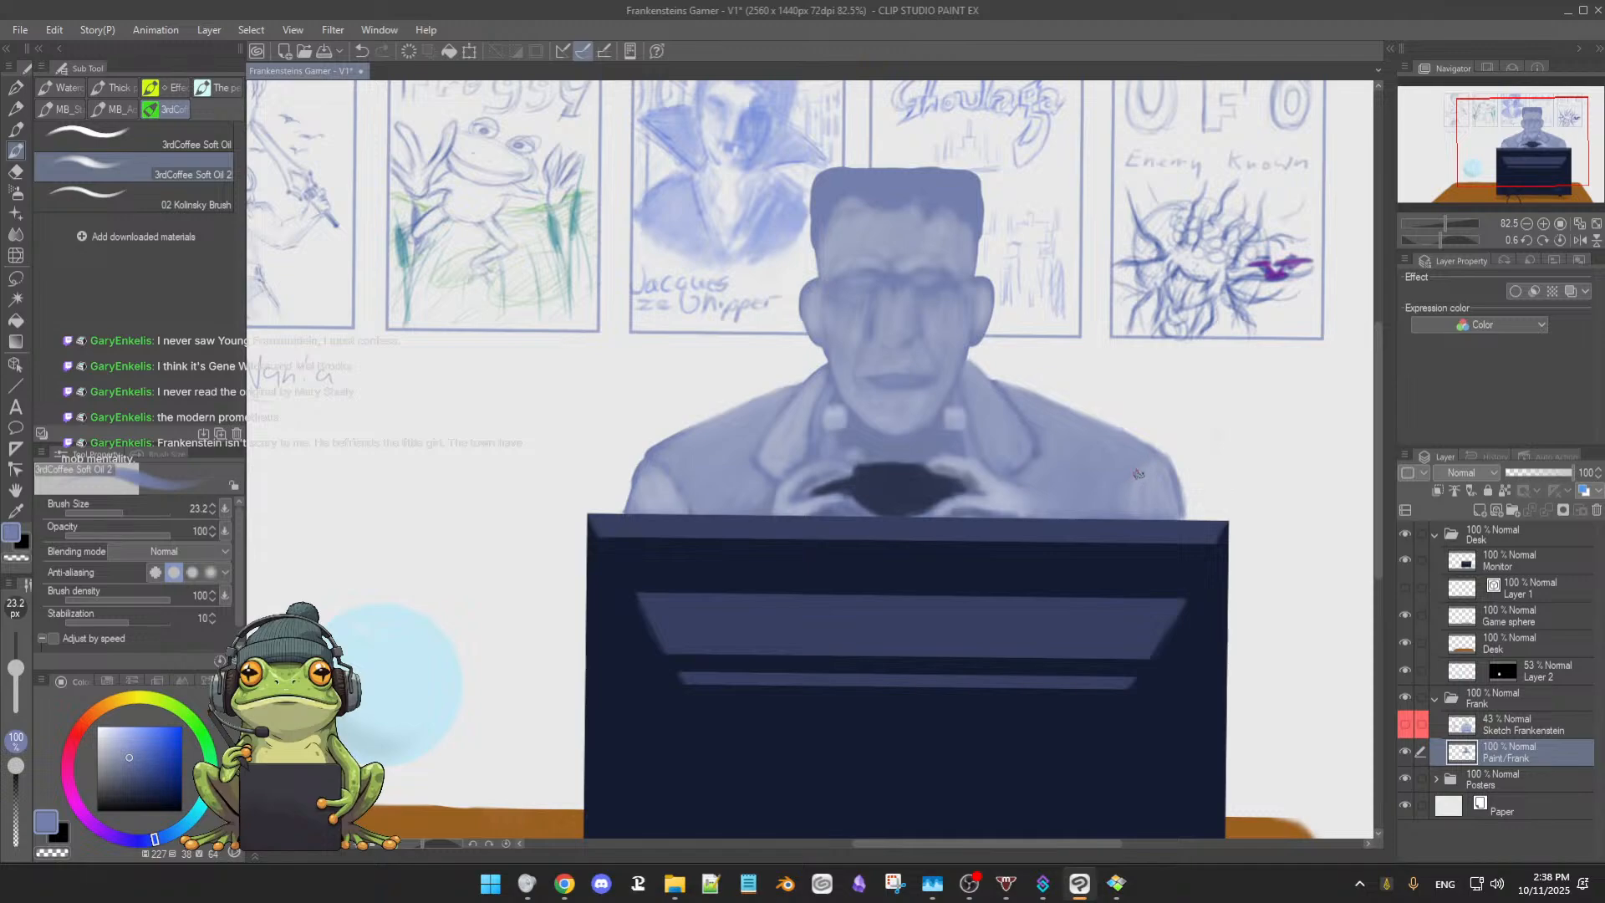
alt+click(1175, 479)
alt+click(1144, 493)
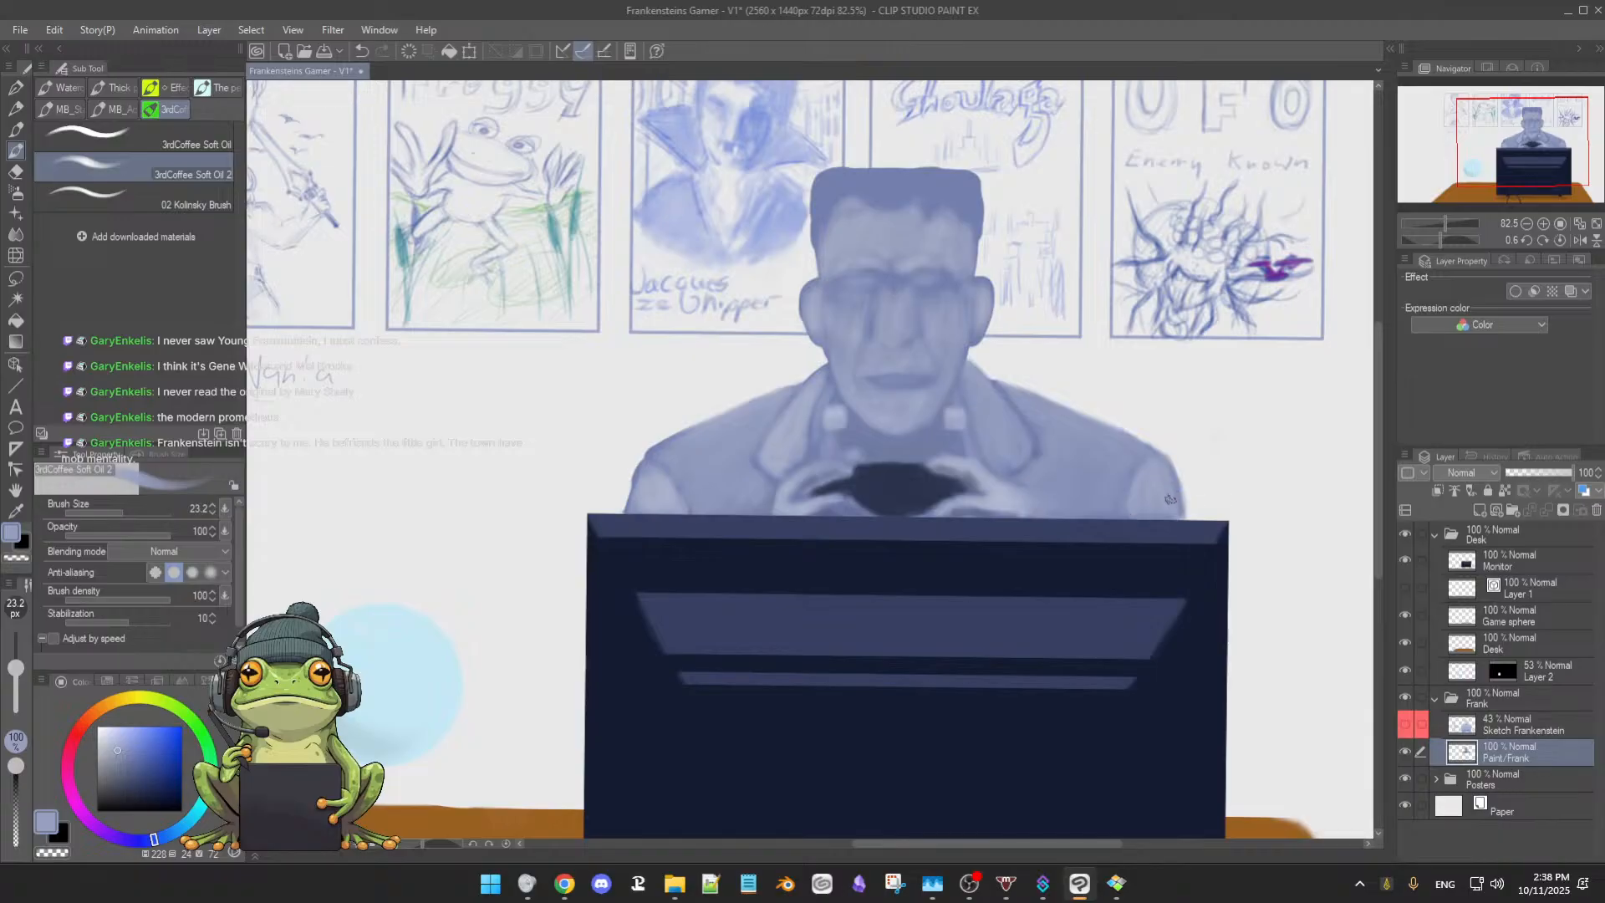
key(])
drag(1157, 464, 1176, 510)
Compare the painted figure with its sketch by toggling the visibility of the Sketch Frankenstein and Paint/Frank layers
click(1406, 728)
click(1407, 727)
click(1407, 727)
click(1407, 725)
key([)
key([)
click(1405, 754)
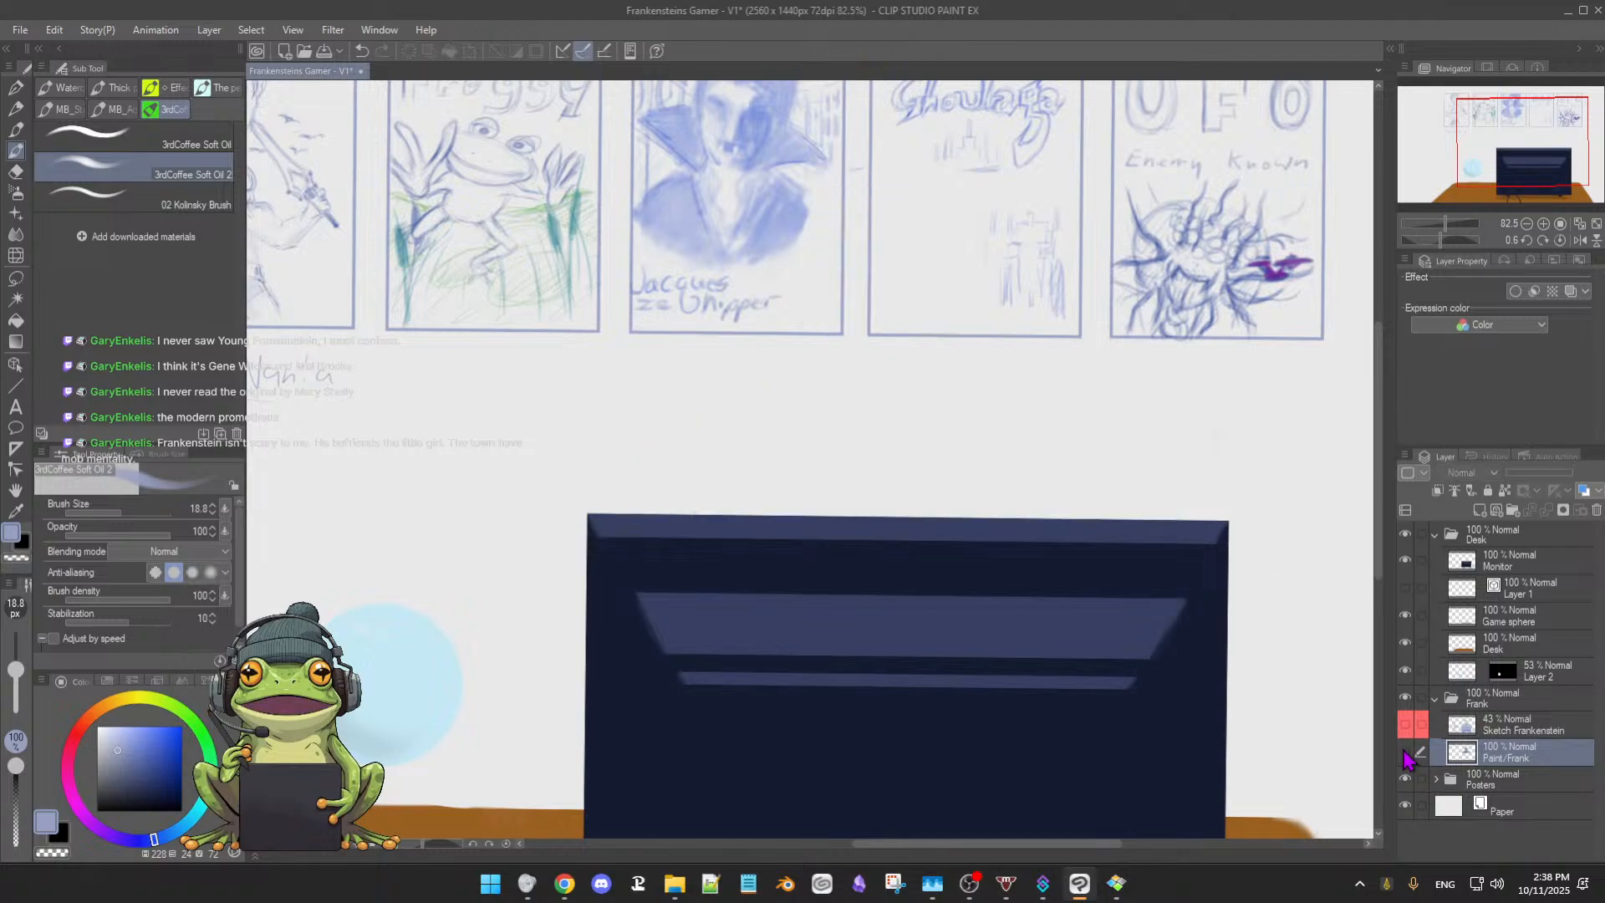
click(1405, 754)
click(1405, 725)
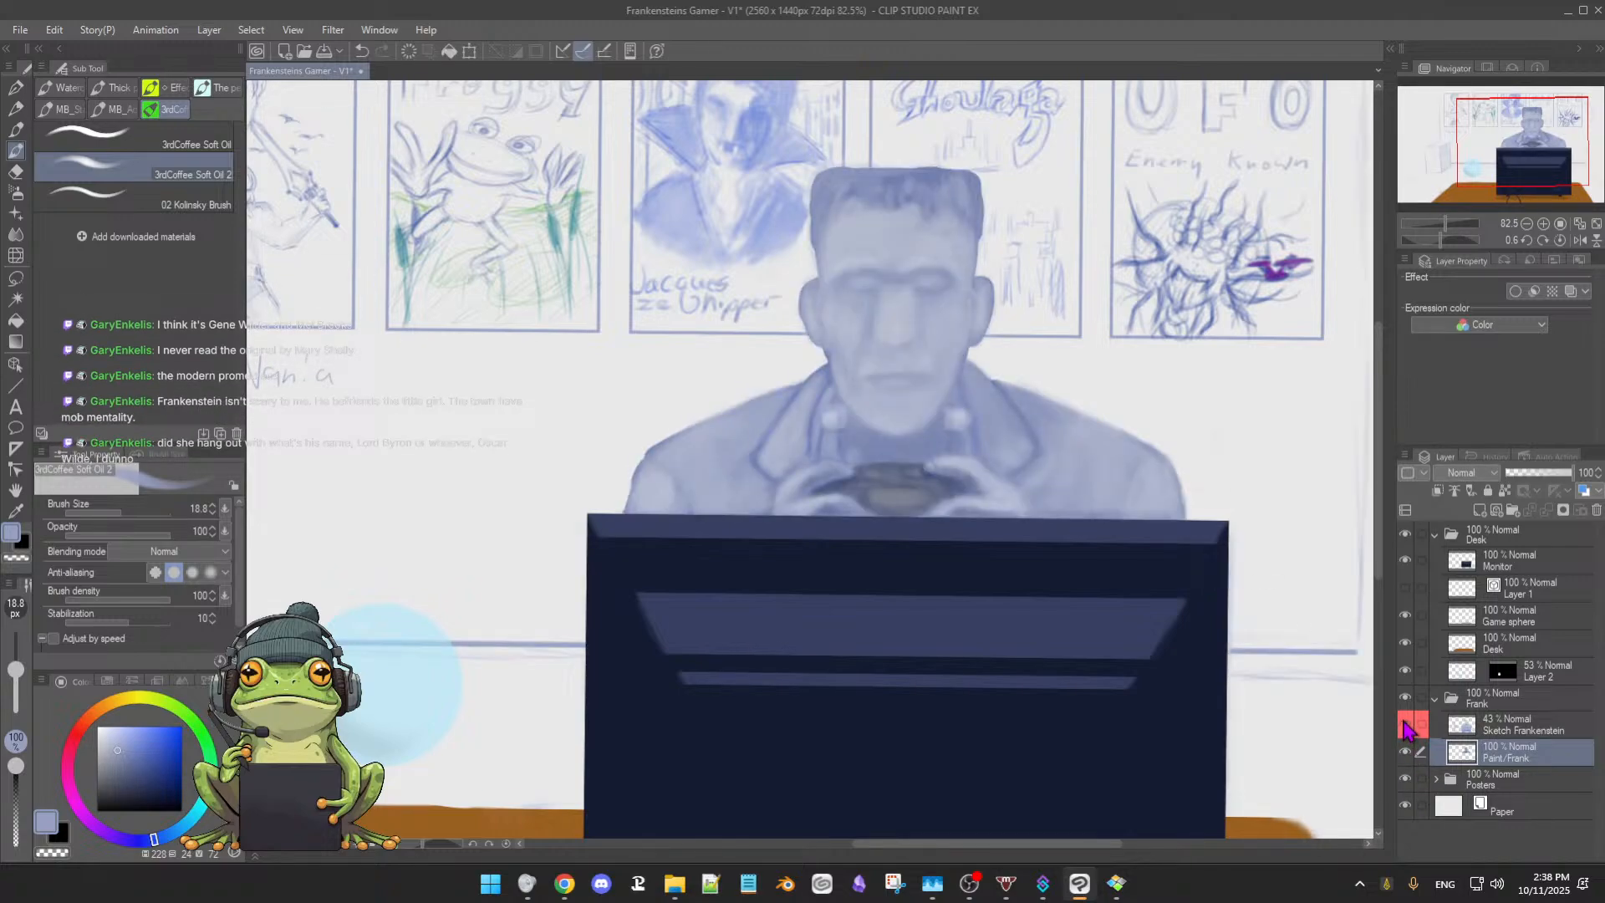
click(1405, 726)
click(1405, 725)
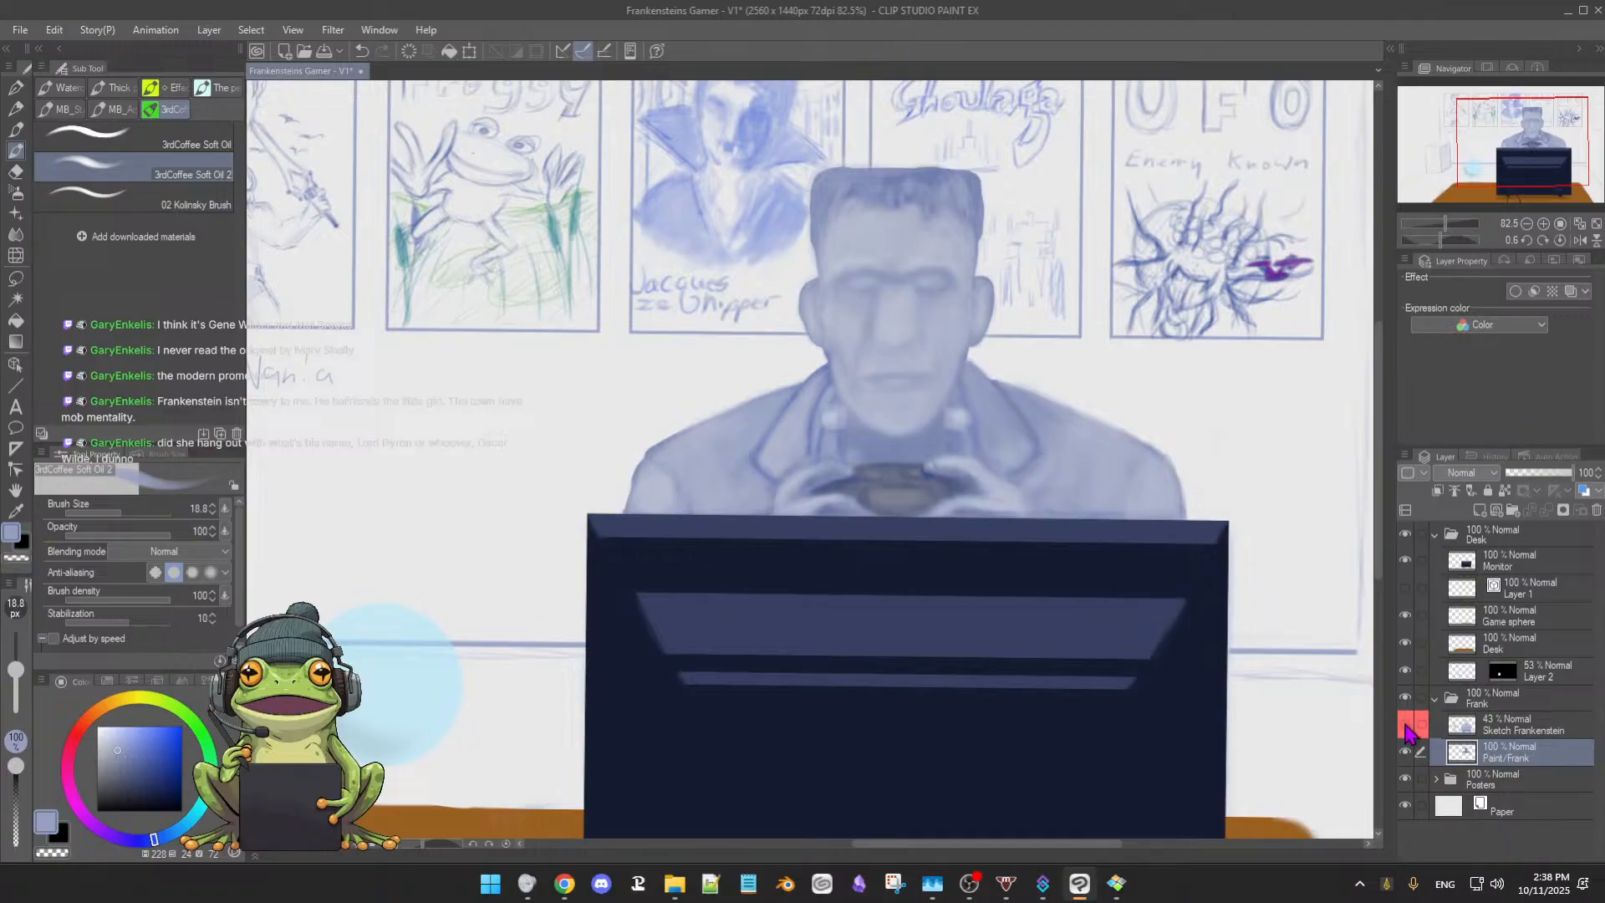
click(1405, 726)
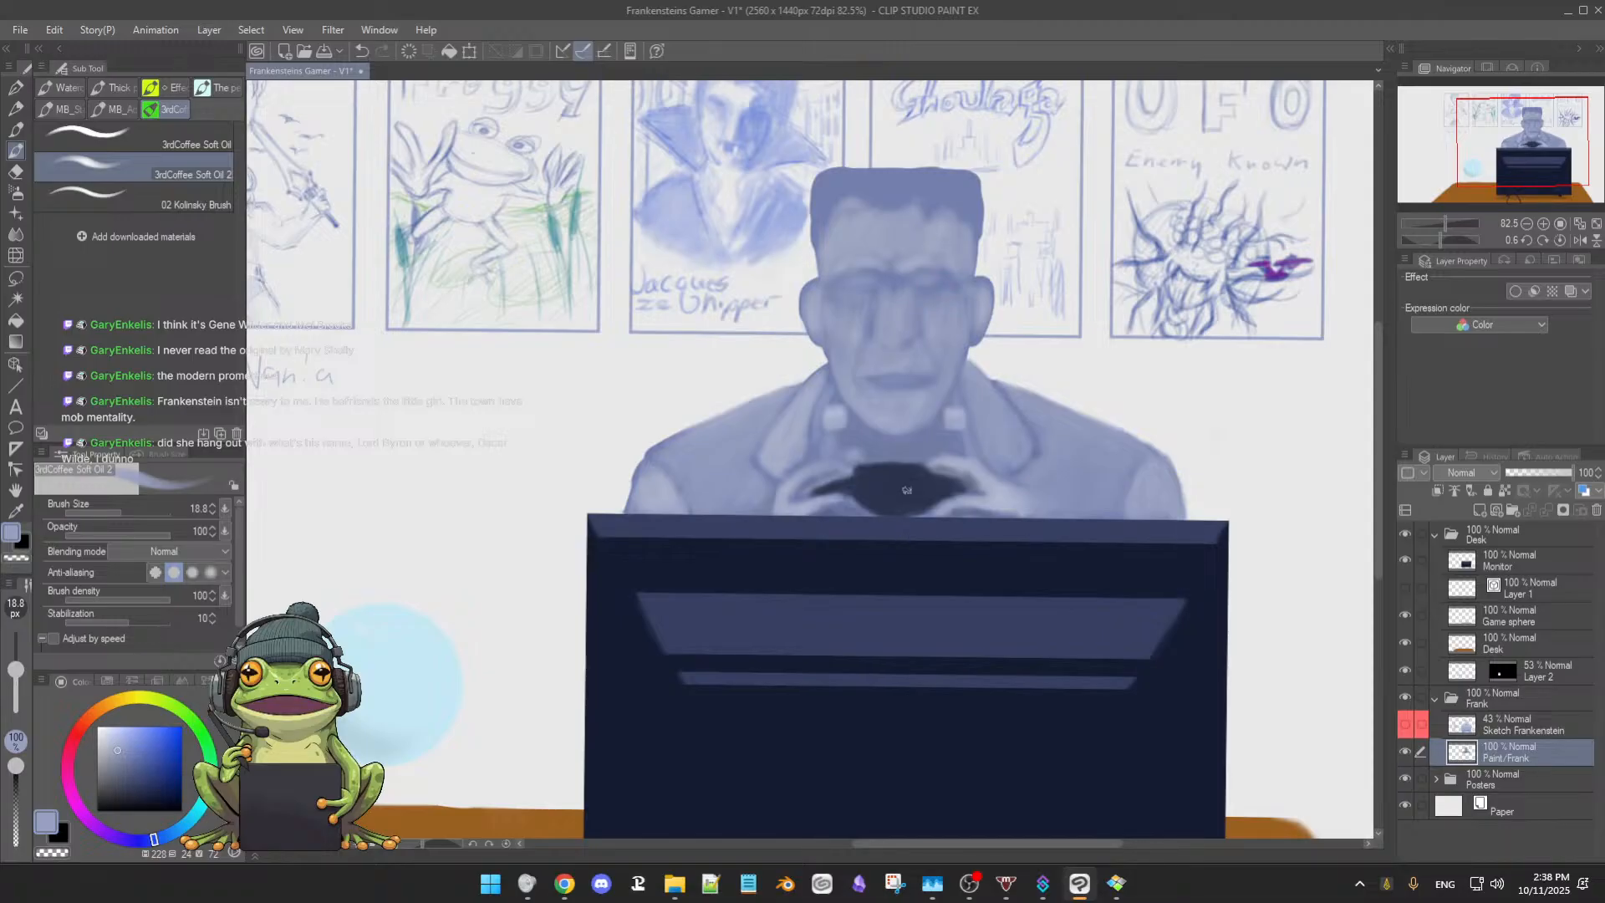
Shade the brow and eye sockets with a 25.5 brush and blues sampled from the face
alt+click(894, 558)
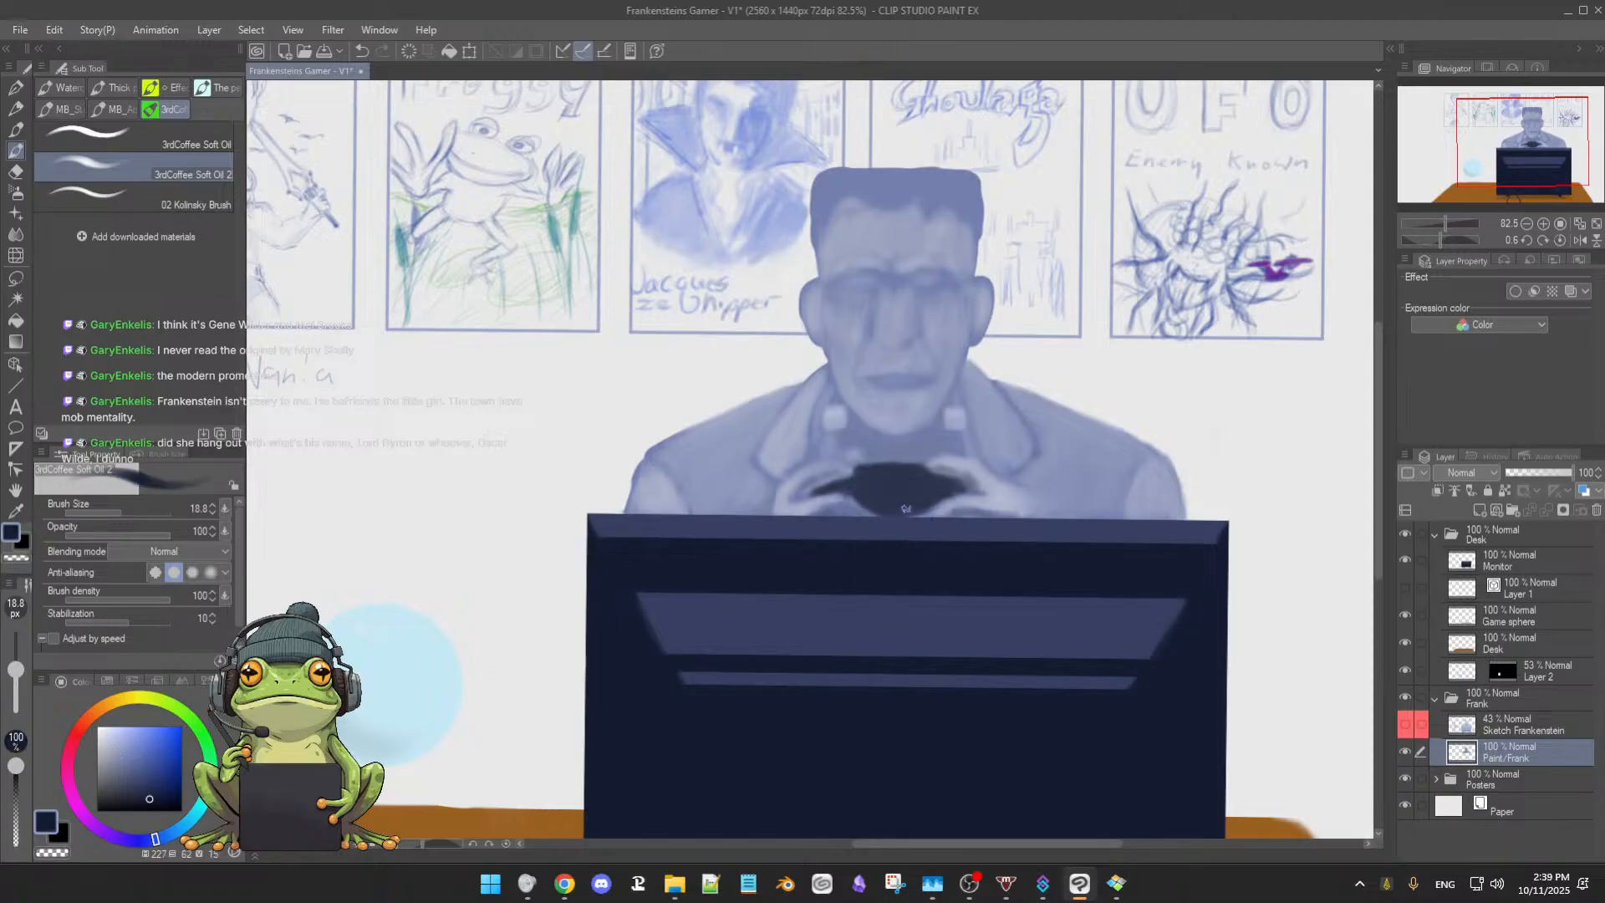
alt+click(938, 282)
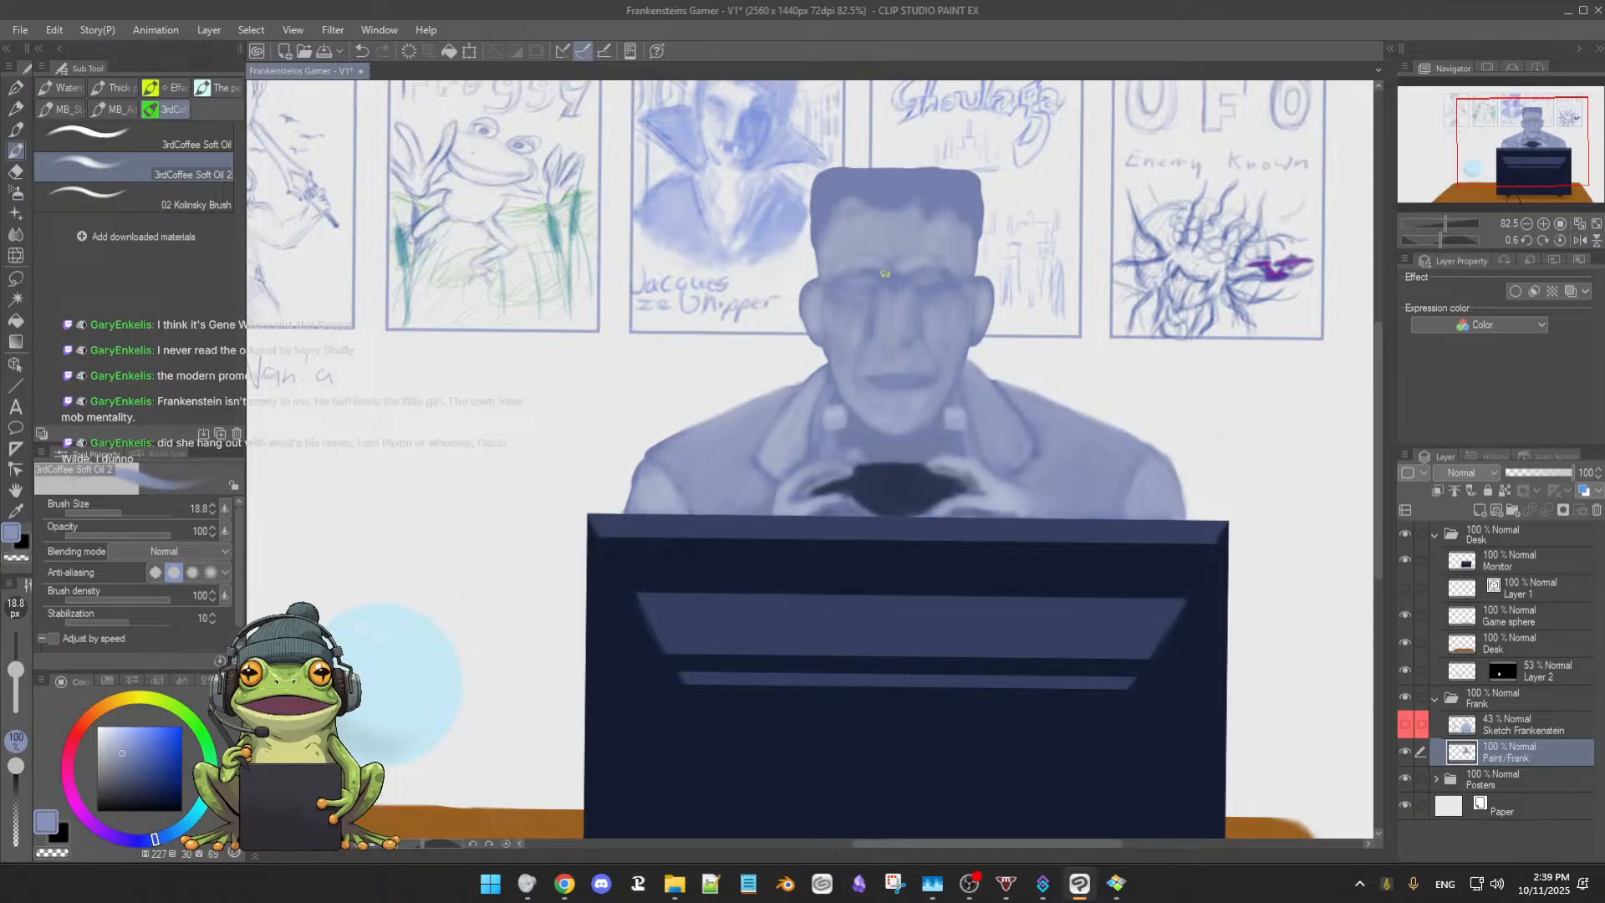
ctrl+alt+drag(885, 273, 927, 271)
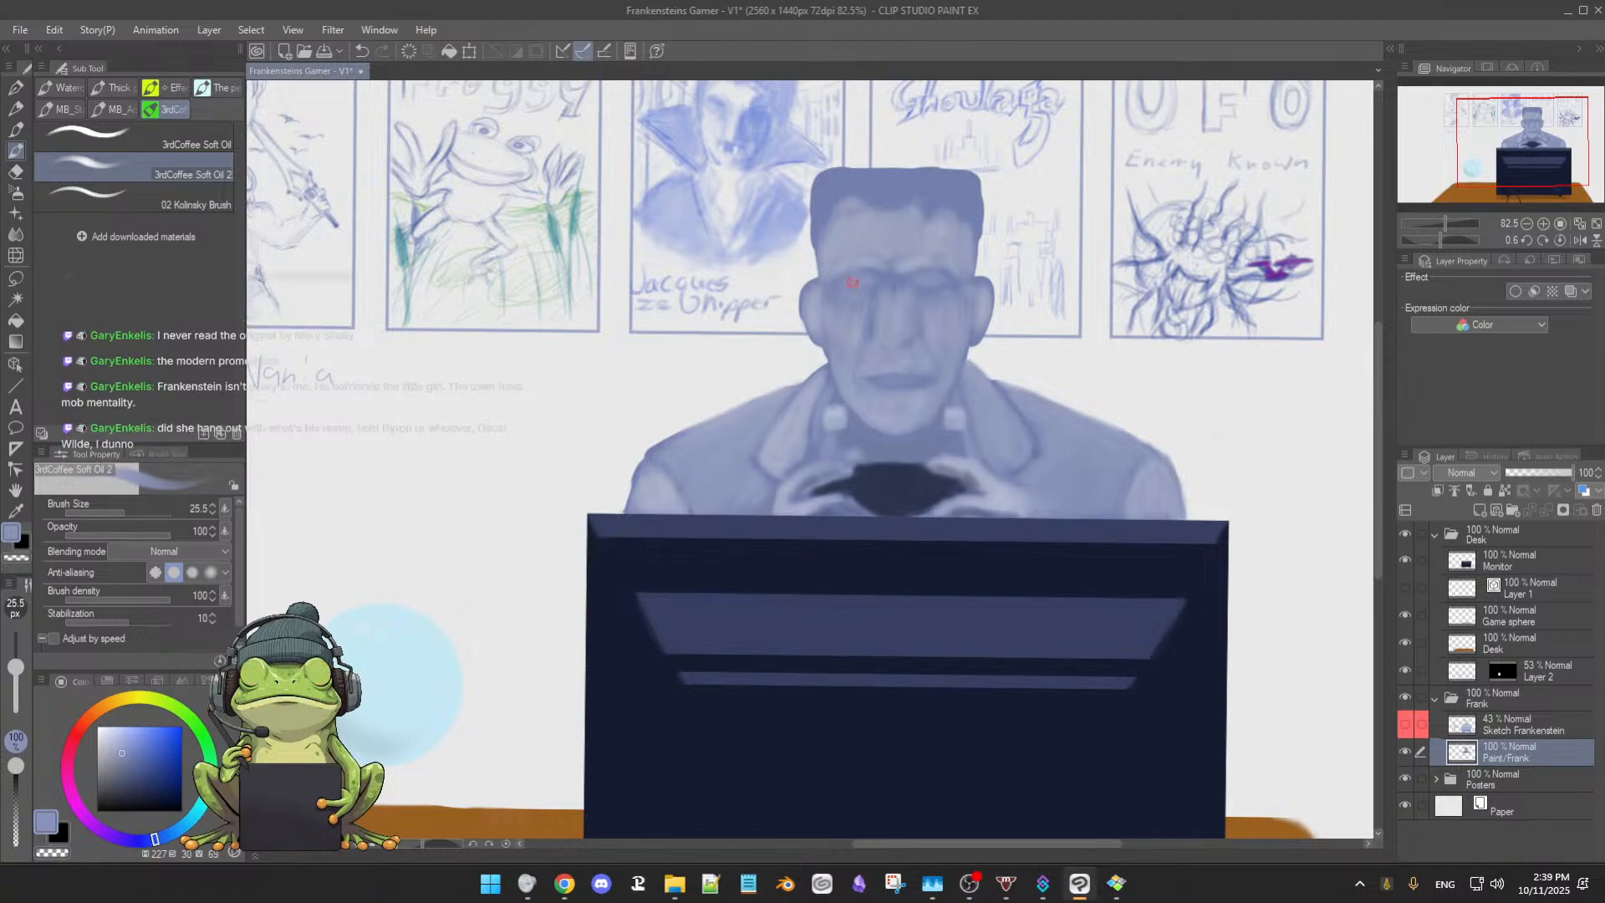
alt+click(906, 278)
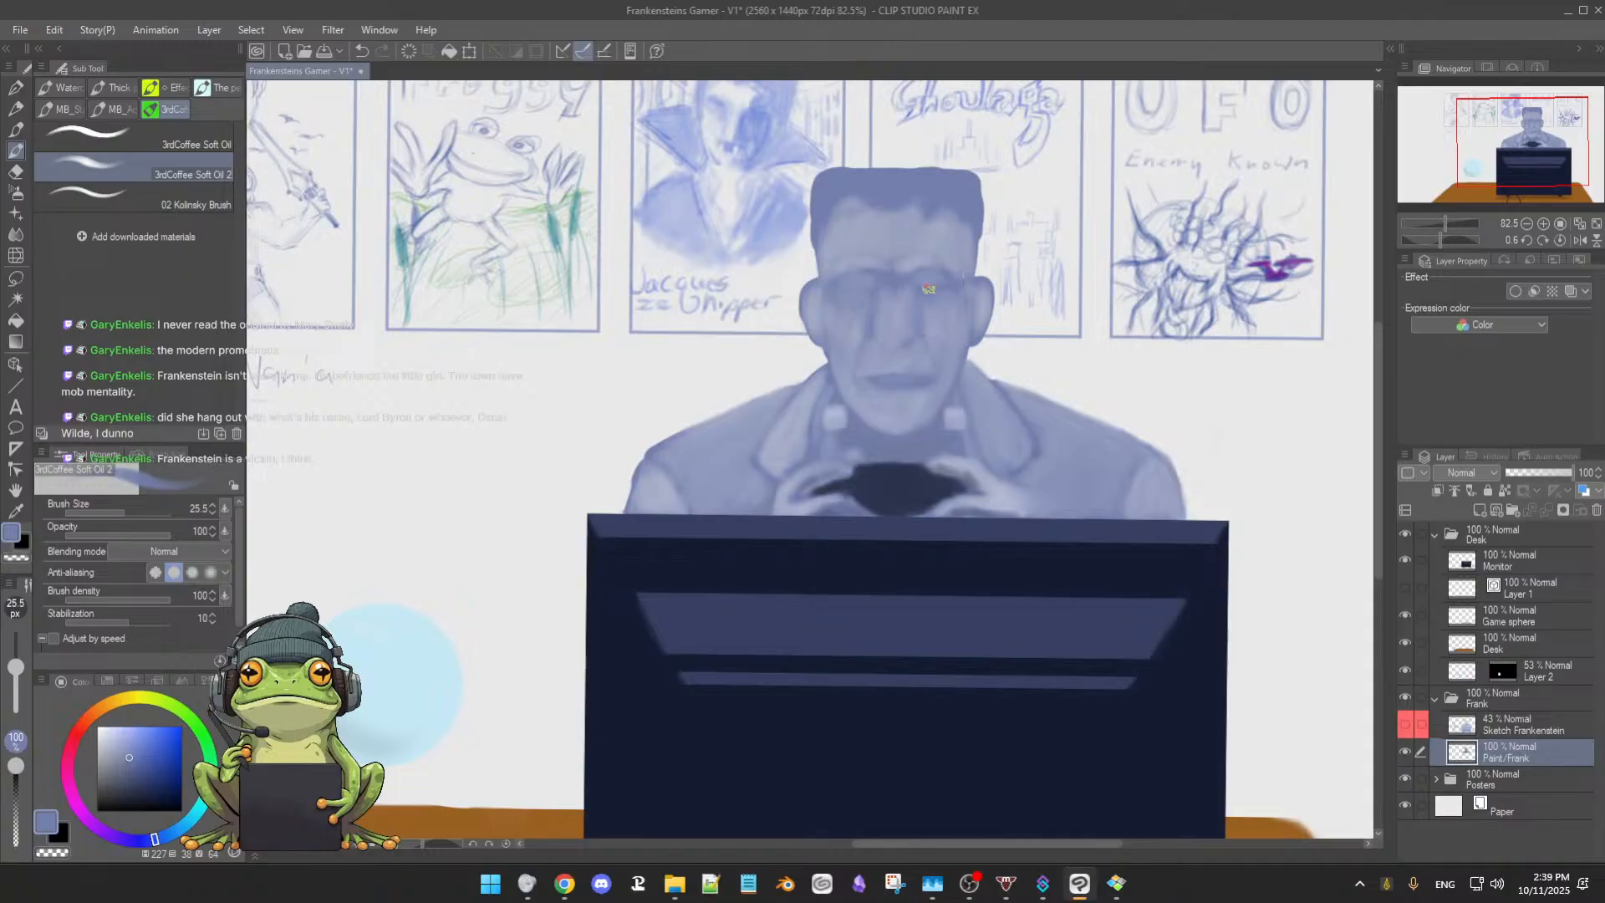
Paint dark slits for both eyes with a 16.7 brush, using navy sampled from the monitor
alt+click(882, 549)
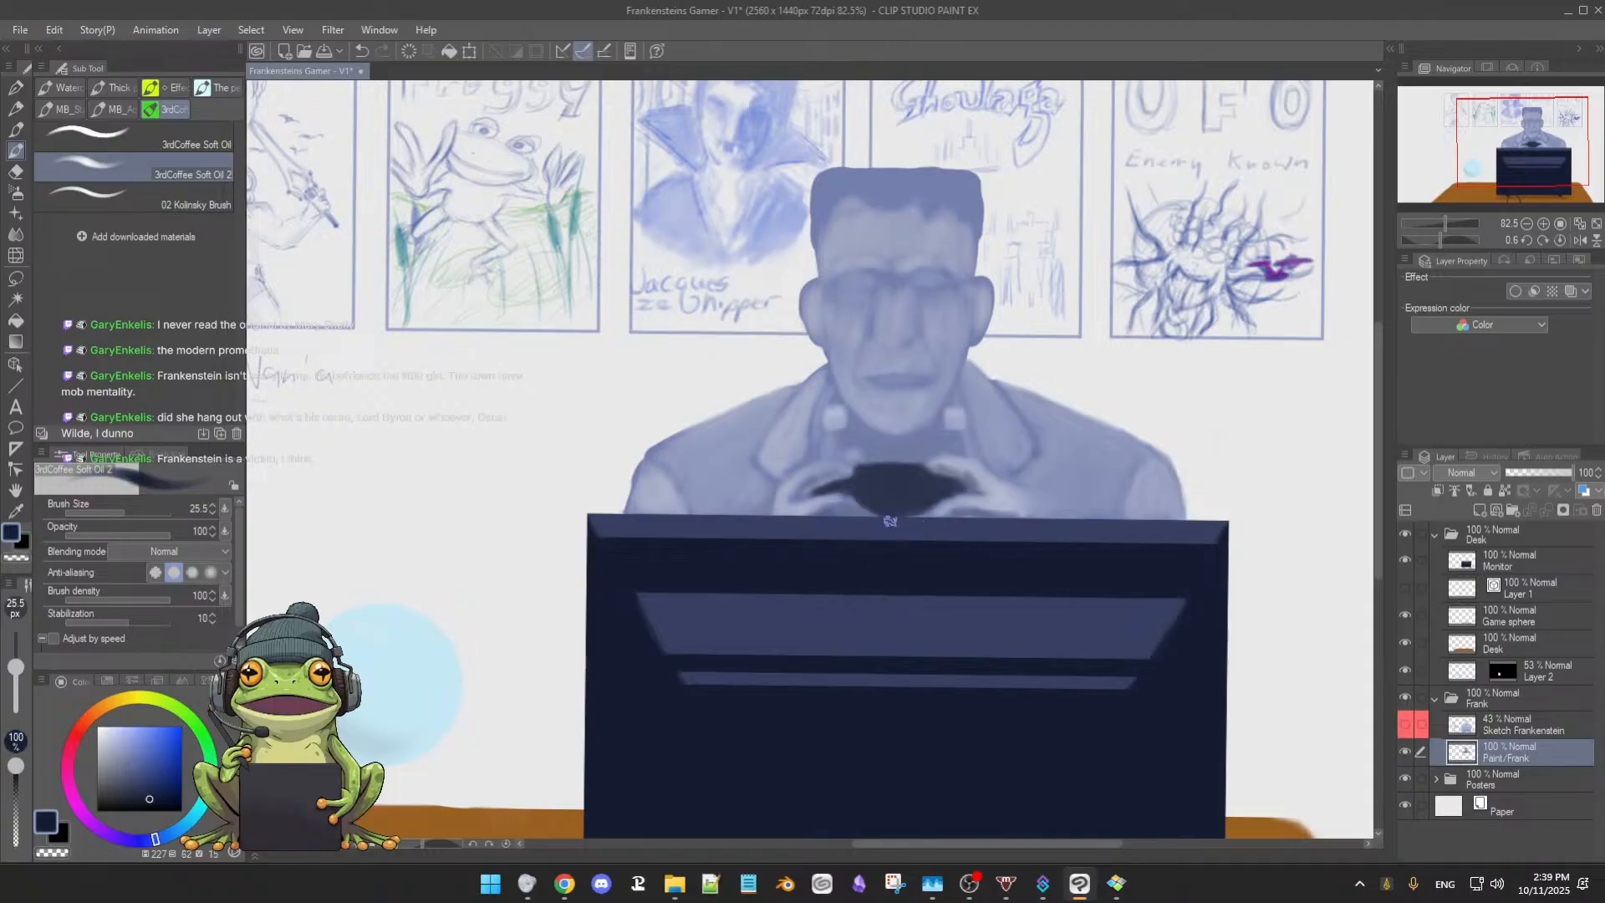
key([)
key([)
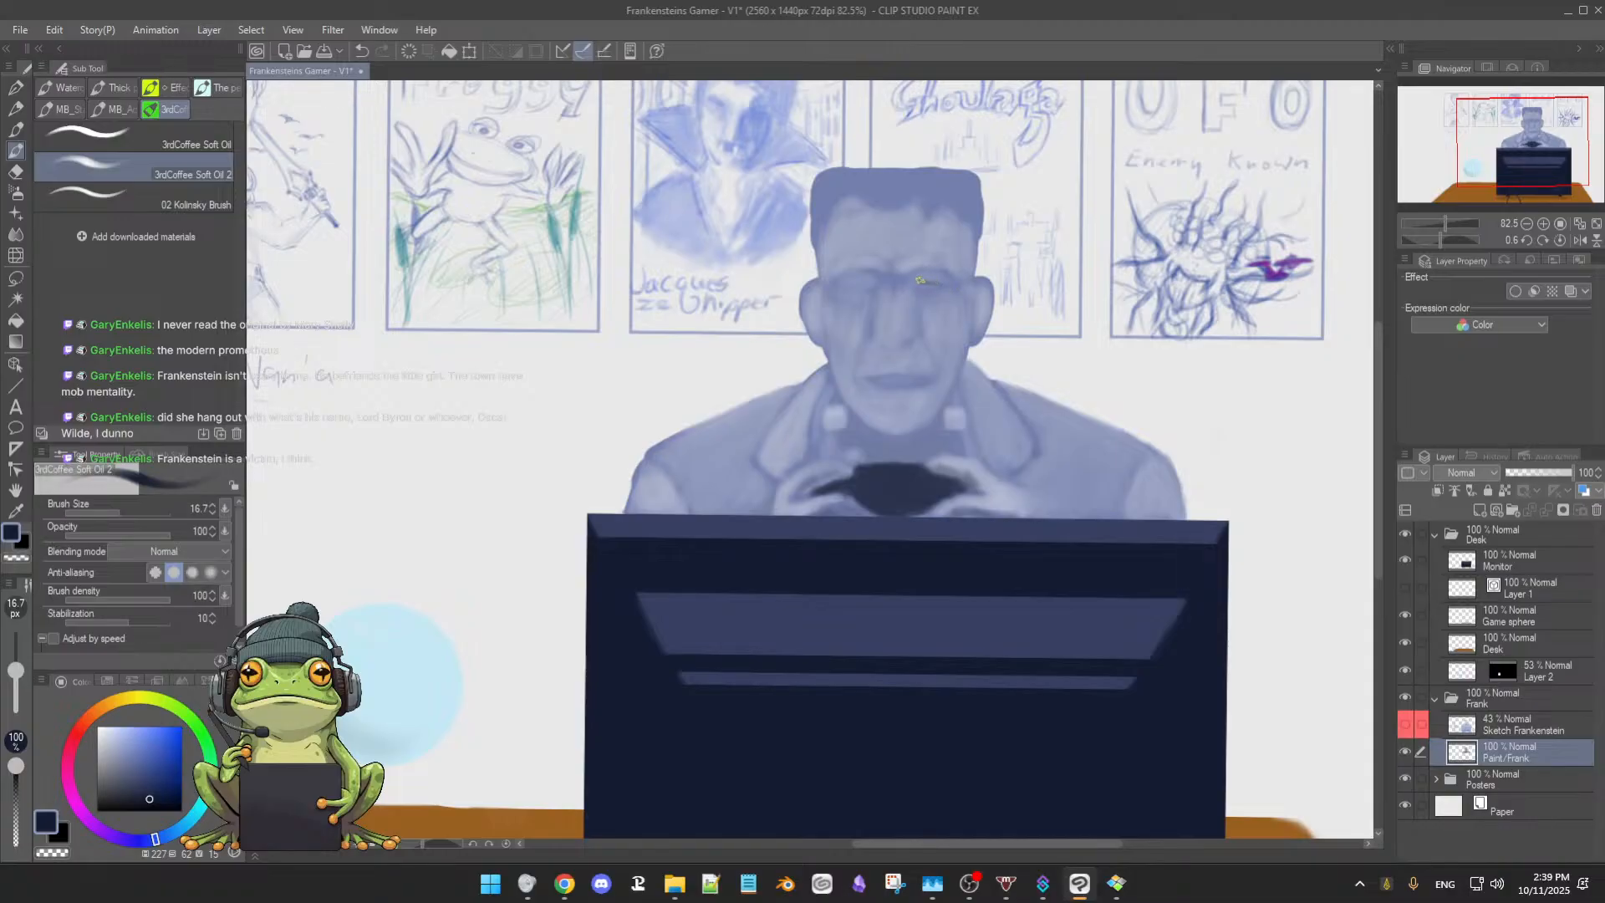
drag(917, 283, 946, 285)
drag(848, 290, 871, 282)
Refine the eyelids and the skin under both eyes with a 19.0 brush, alternating sampled light and dark face blues
alt+click(807, 317)
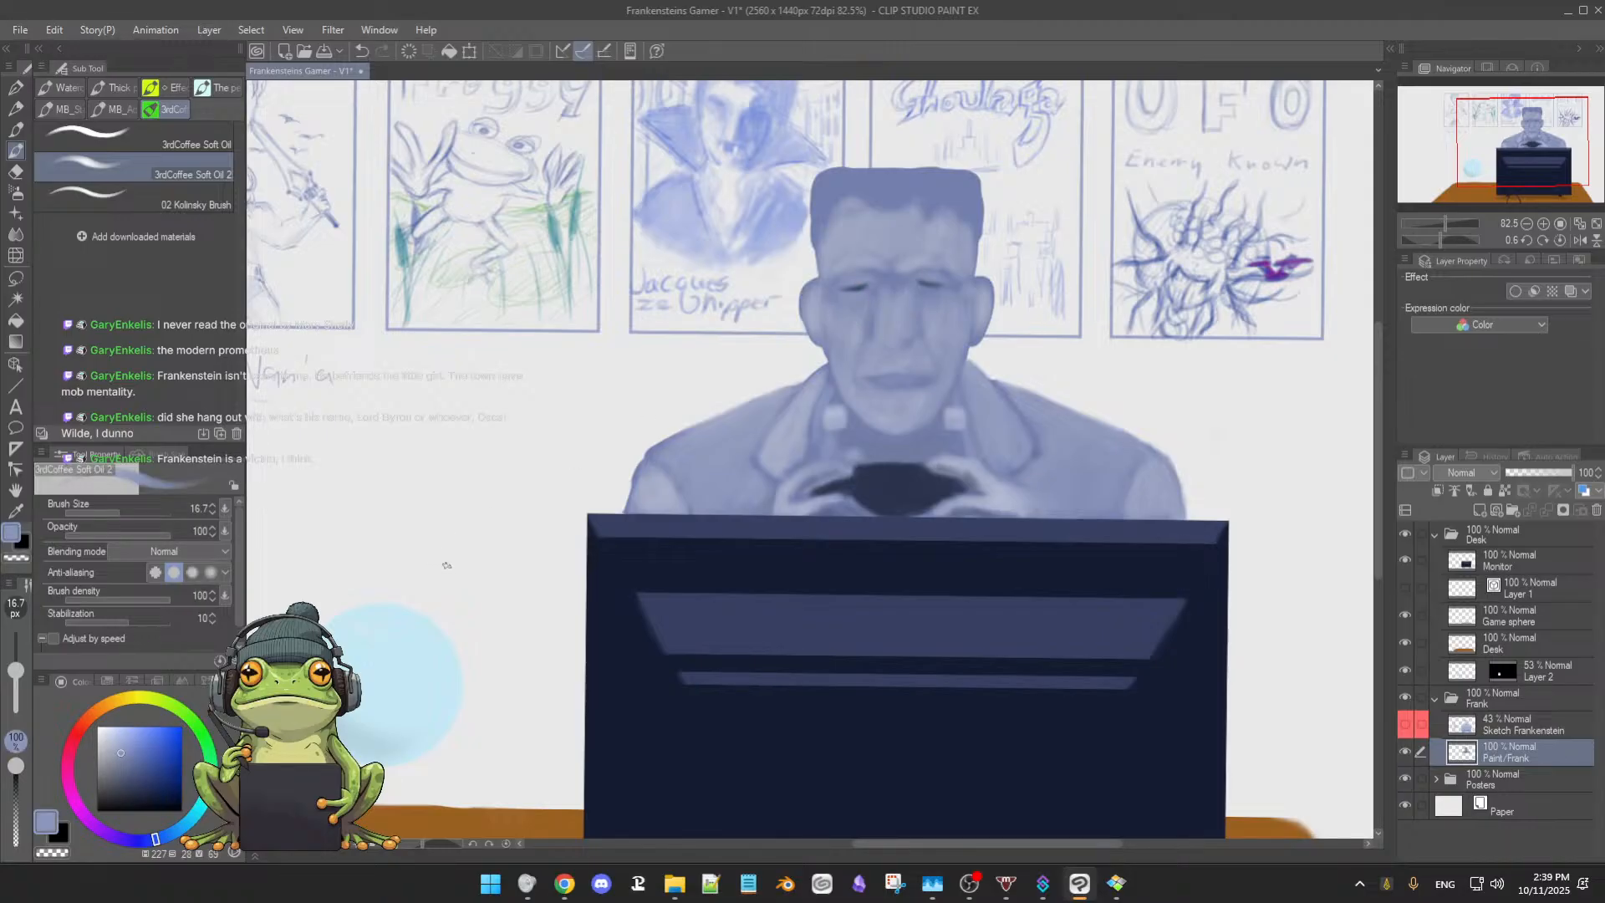
alt+click(880, 288)
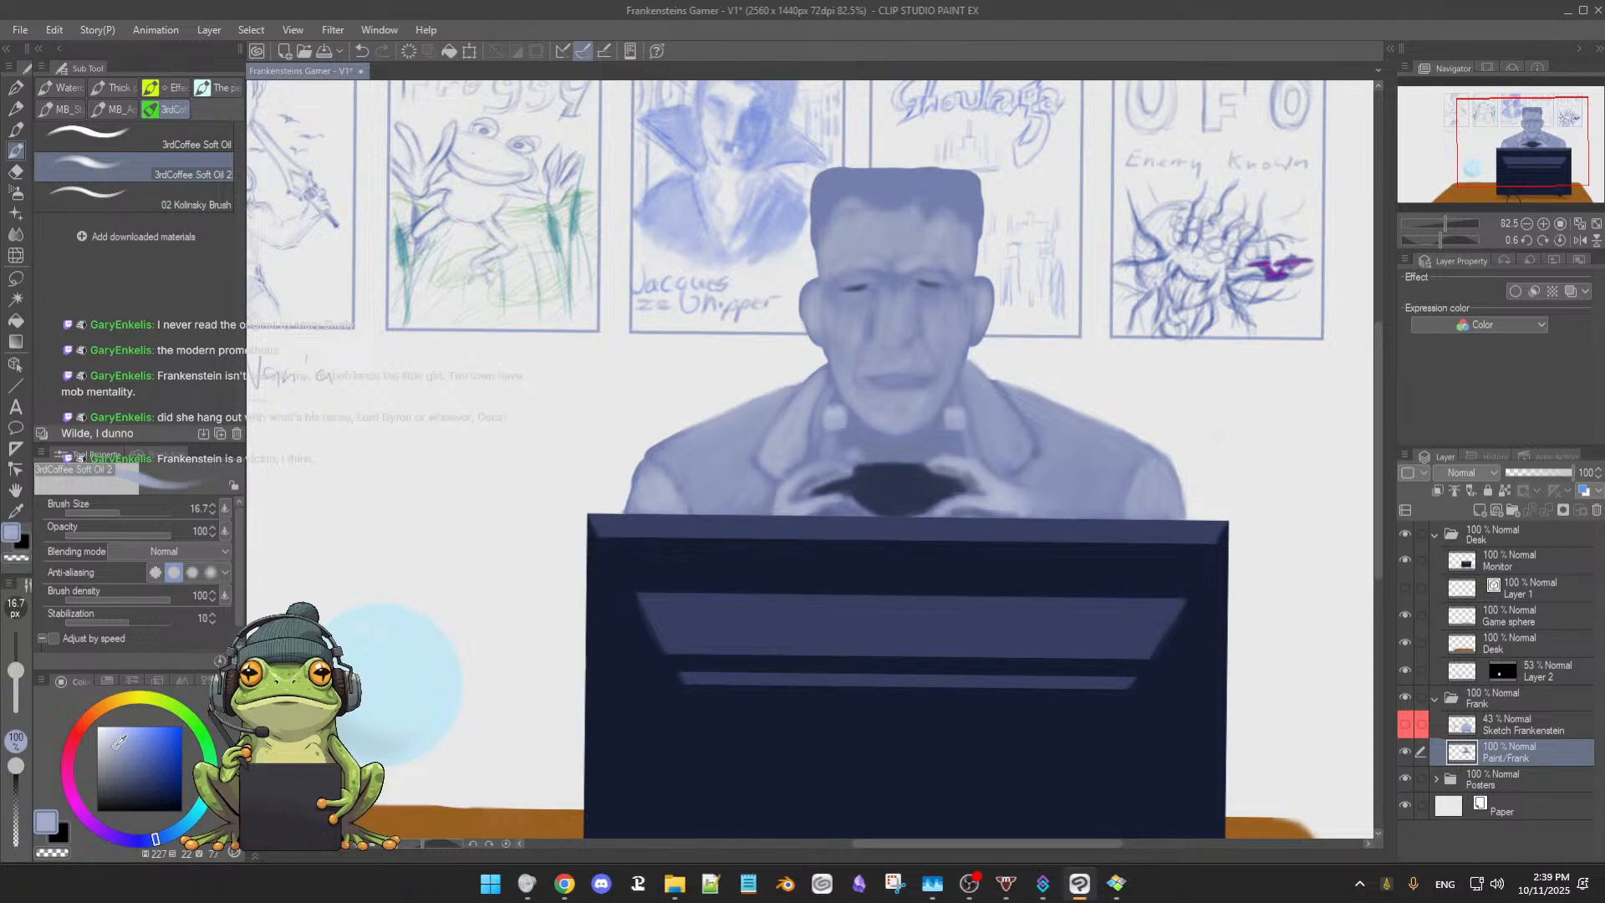
key(])
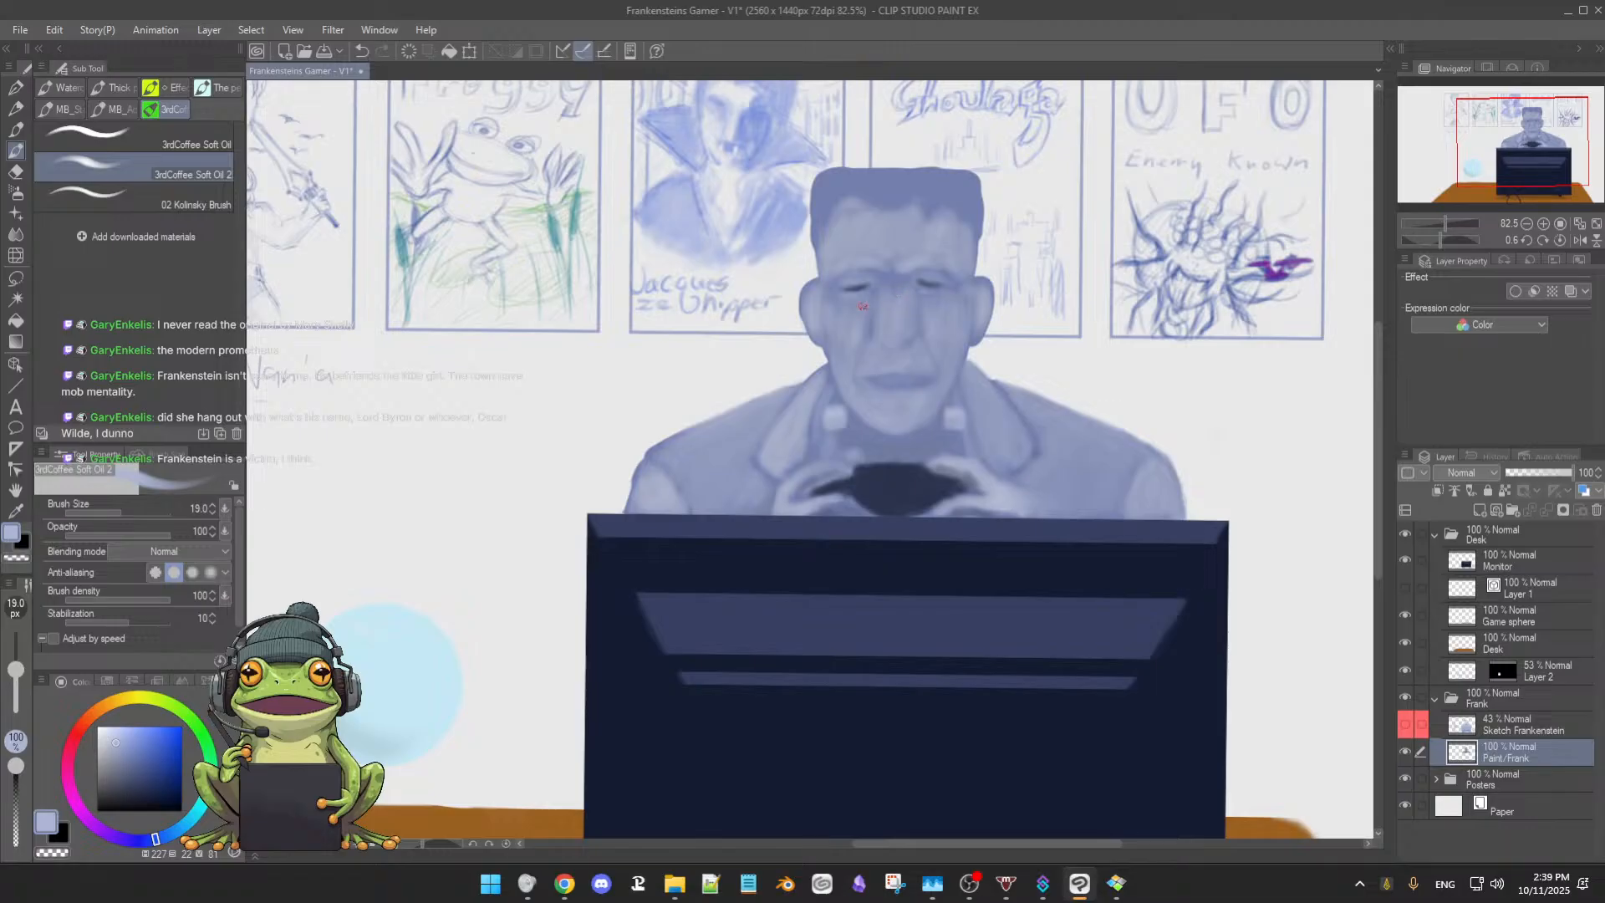
alt+click(928, 284)
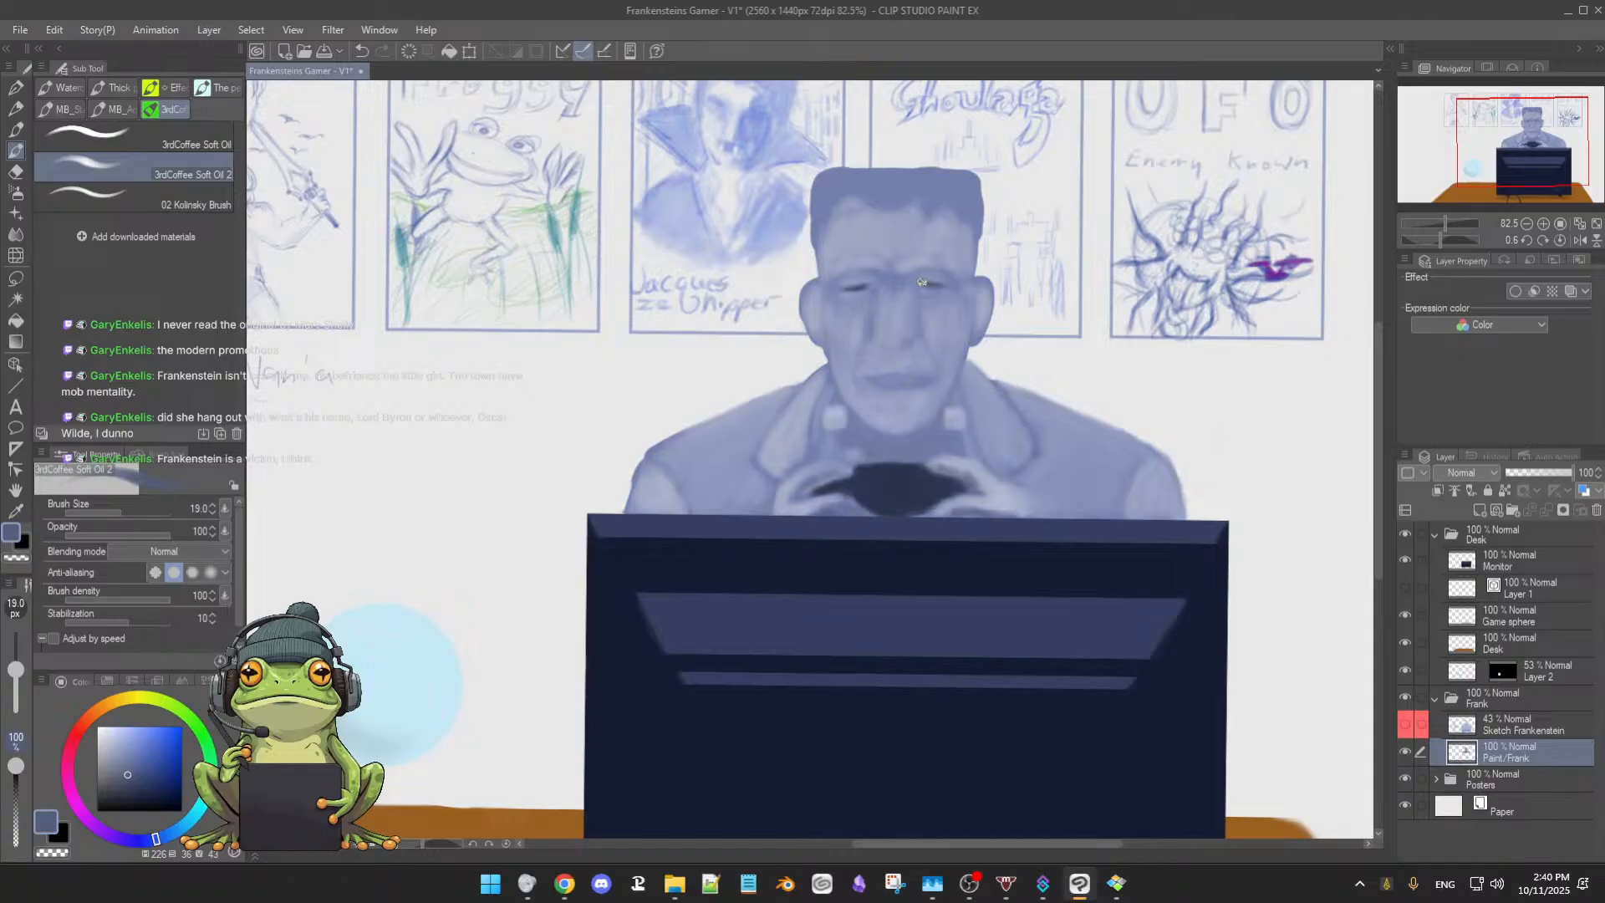
alt+click(866, 283)
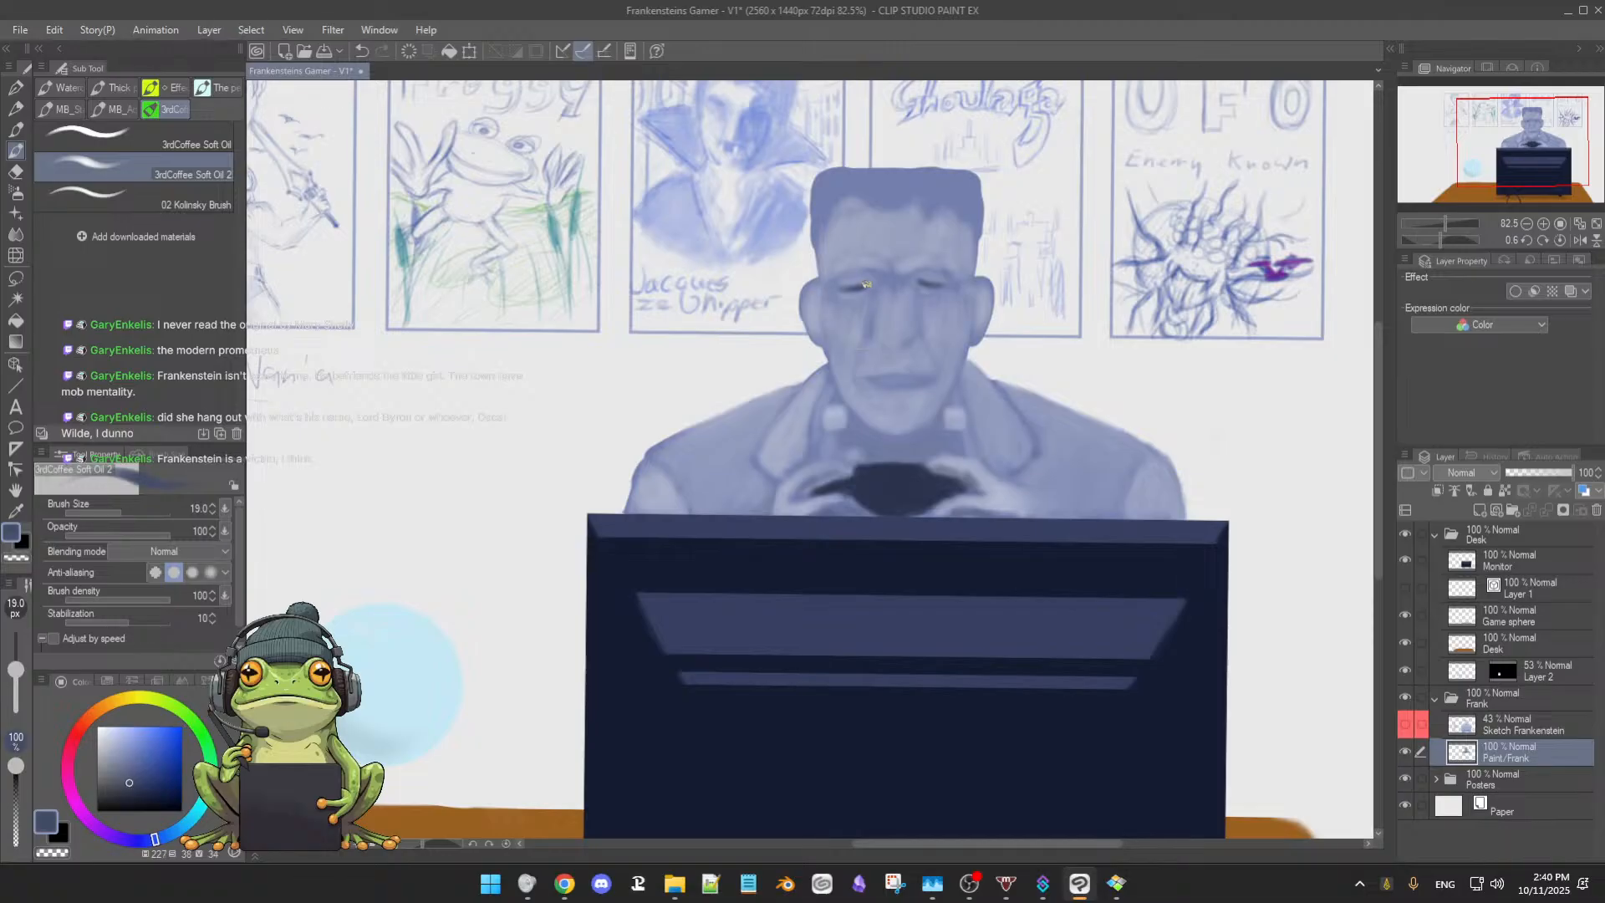
alt+click(926, 291)
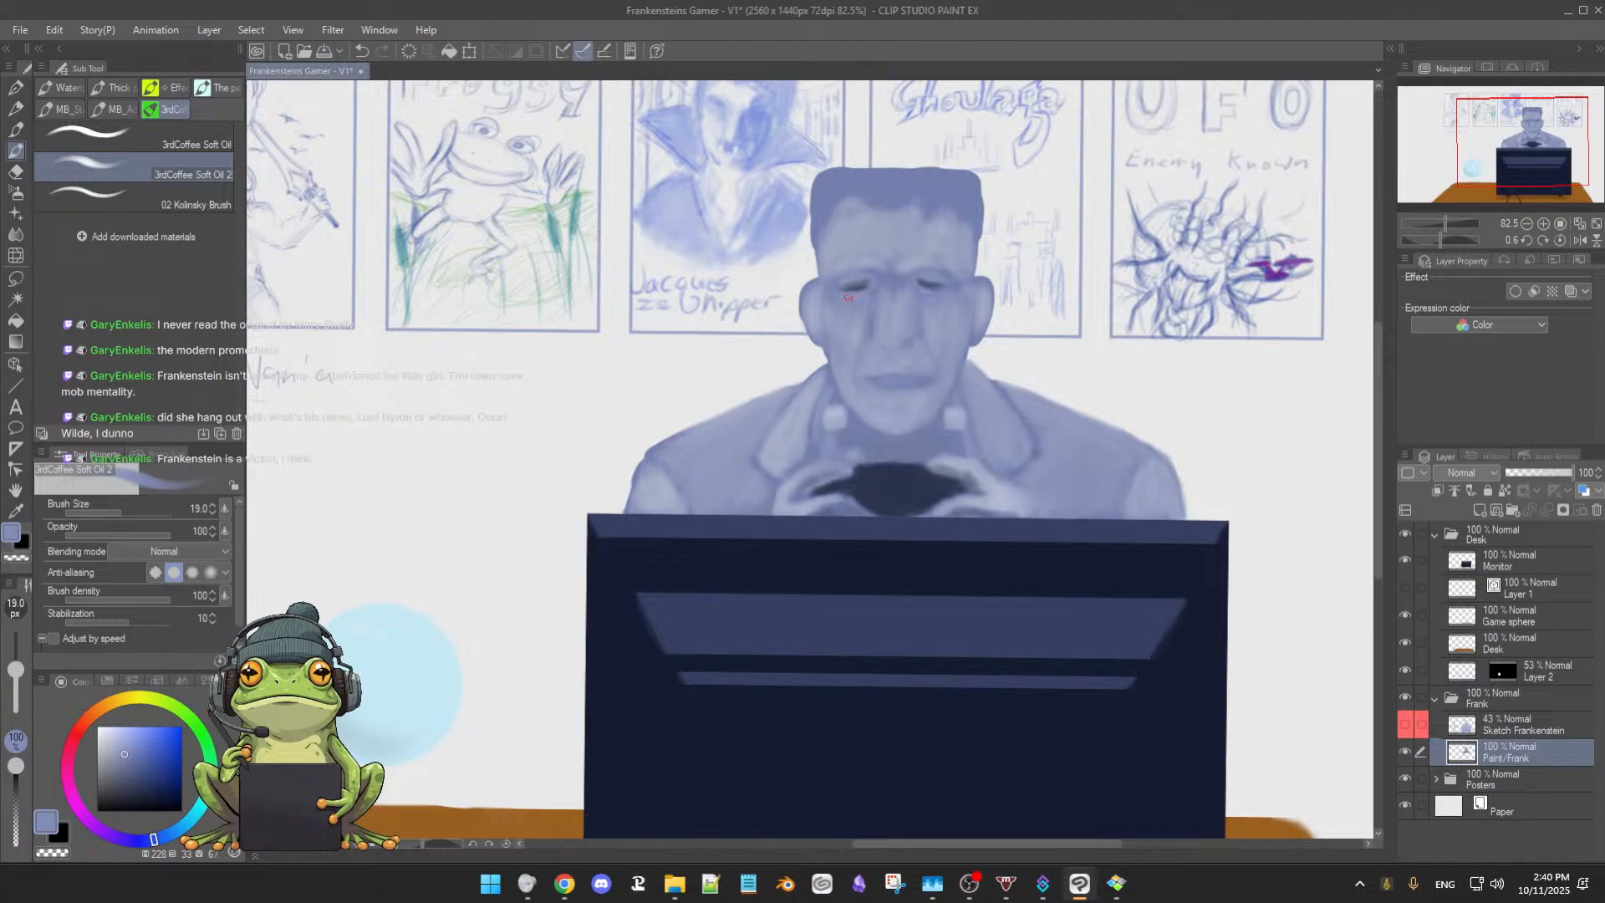
alt+click(928, 296)
alt+click(856, 283)
Model the eye on the picture's right and the nose bridge with pale blue sampled from the hand and nearby face tones
alt+click(961, 468)
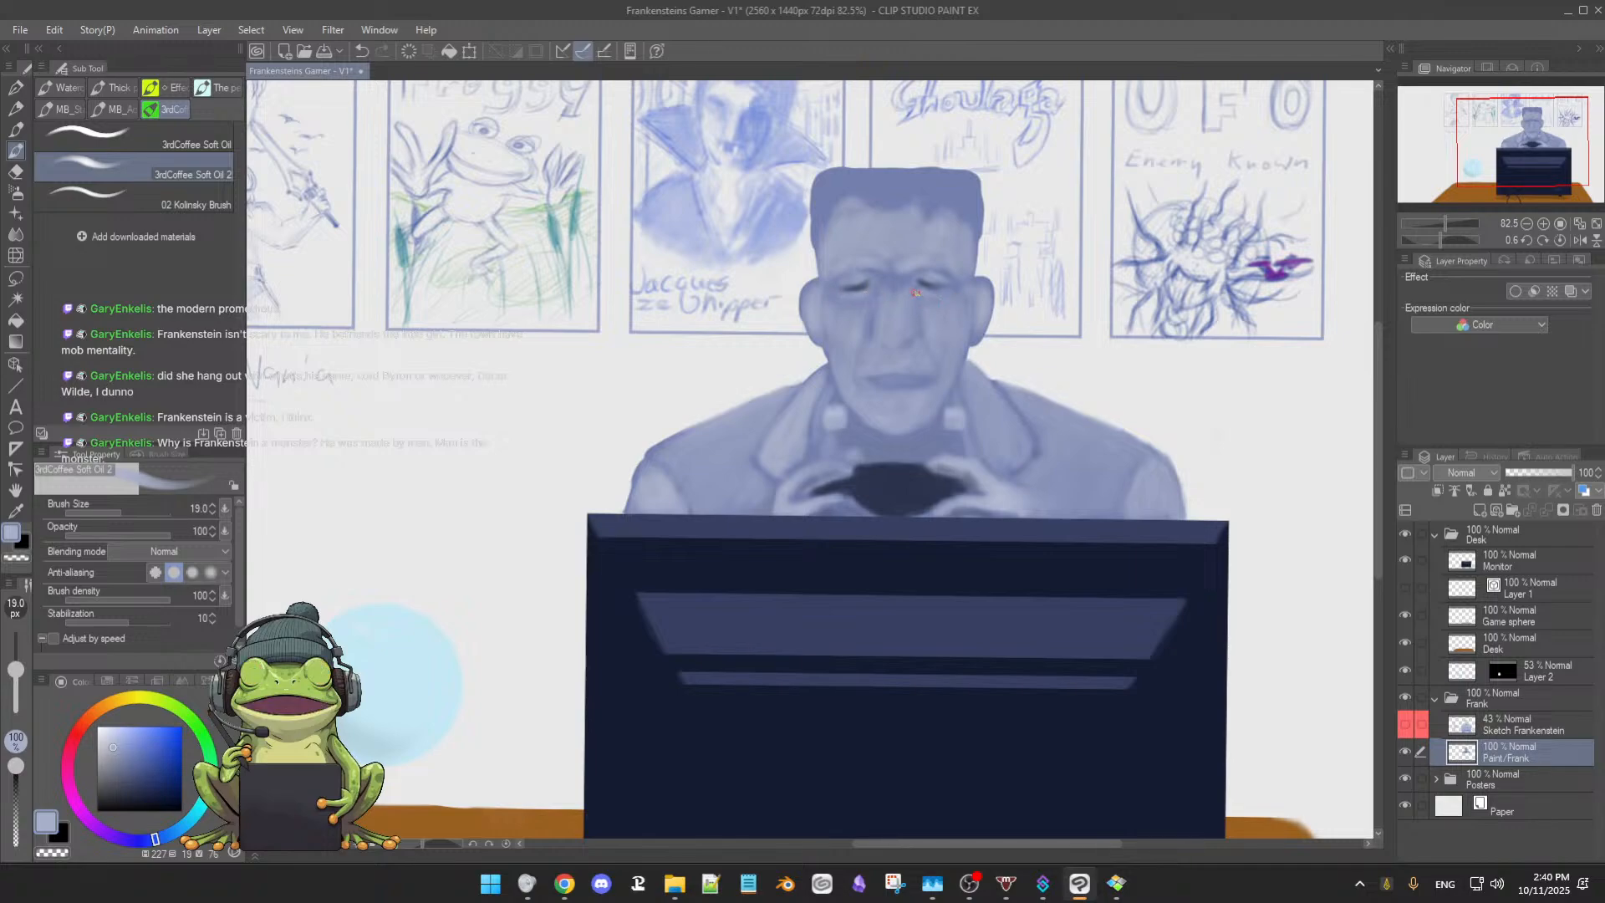
alt+click(927, 304)
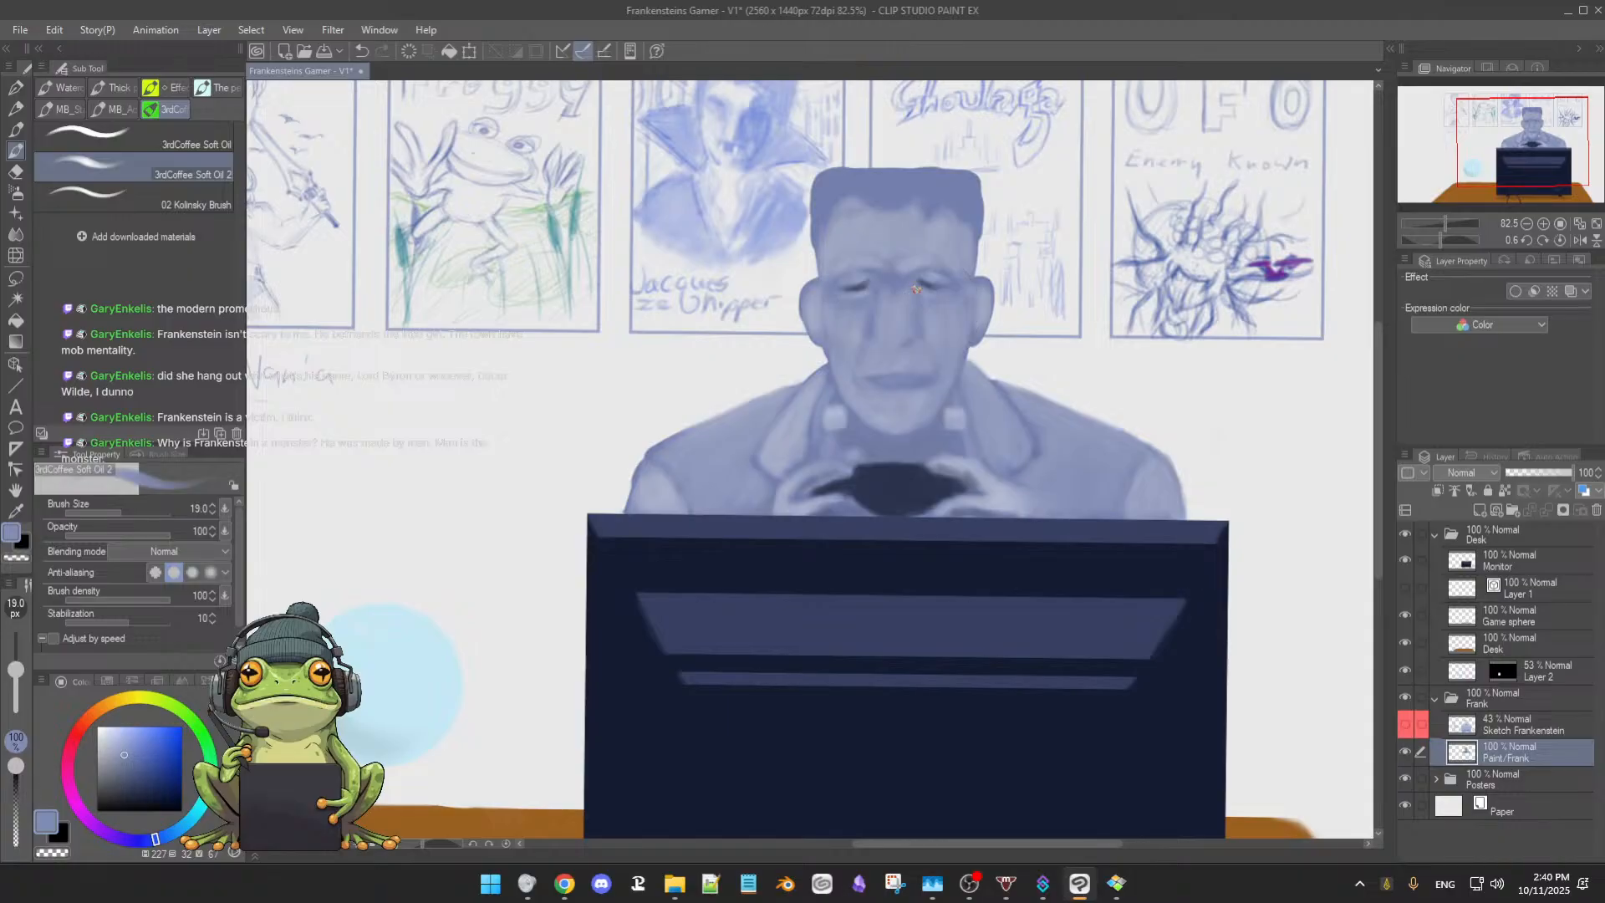
alt+click(915, 298)
alt+click(926, 302)
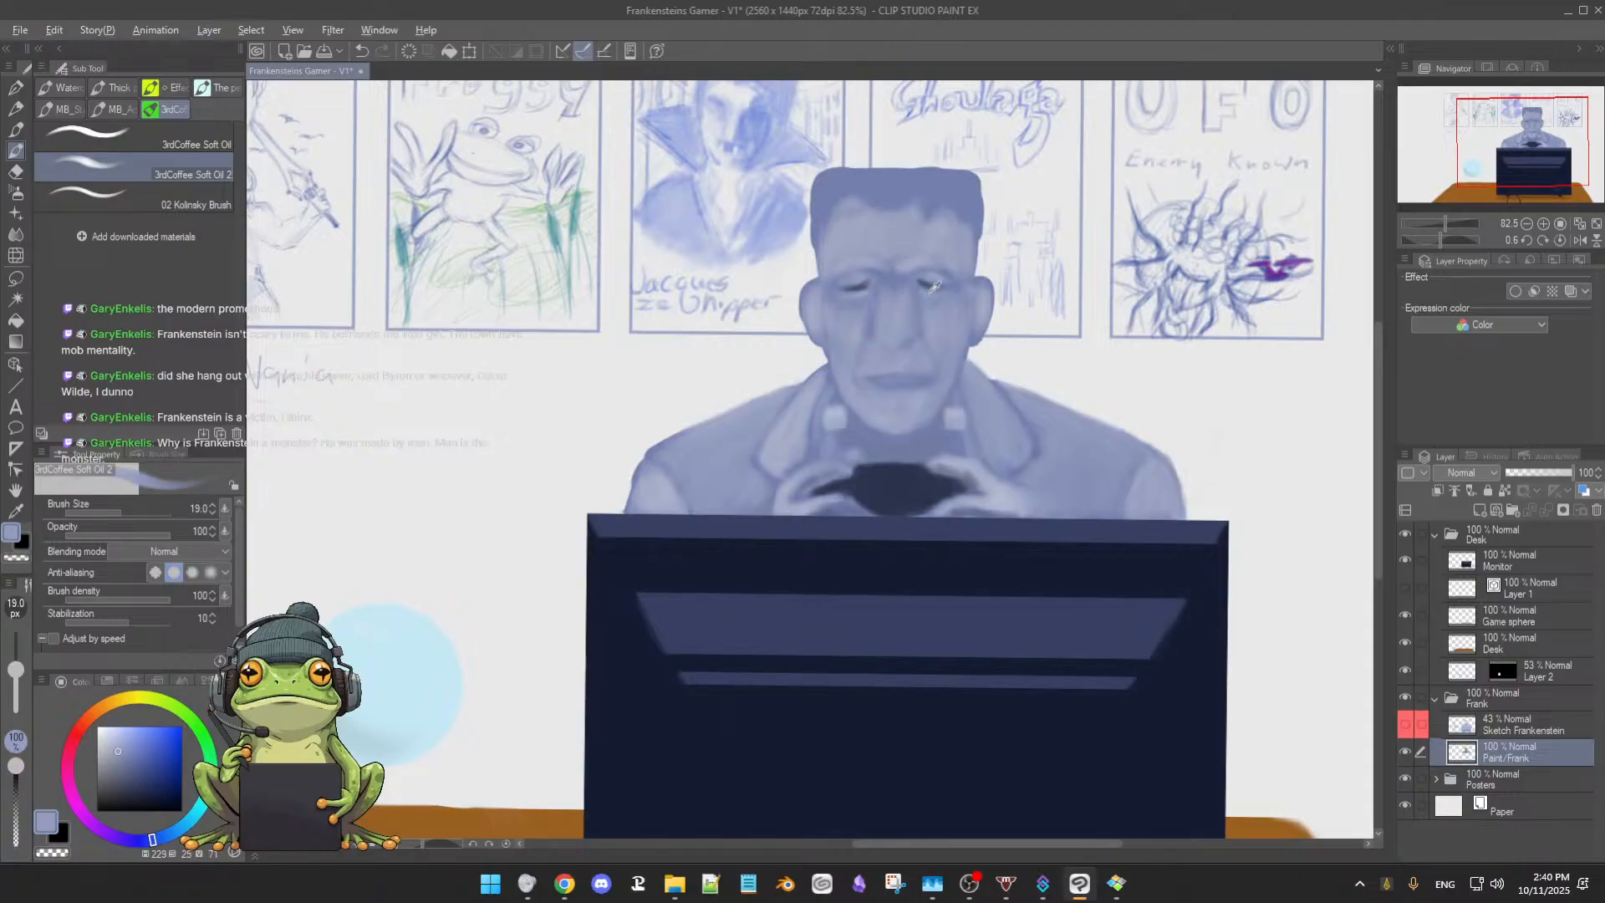
alt+click(926, 293)
alt+click(883, 303)
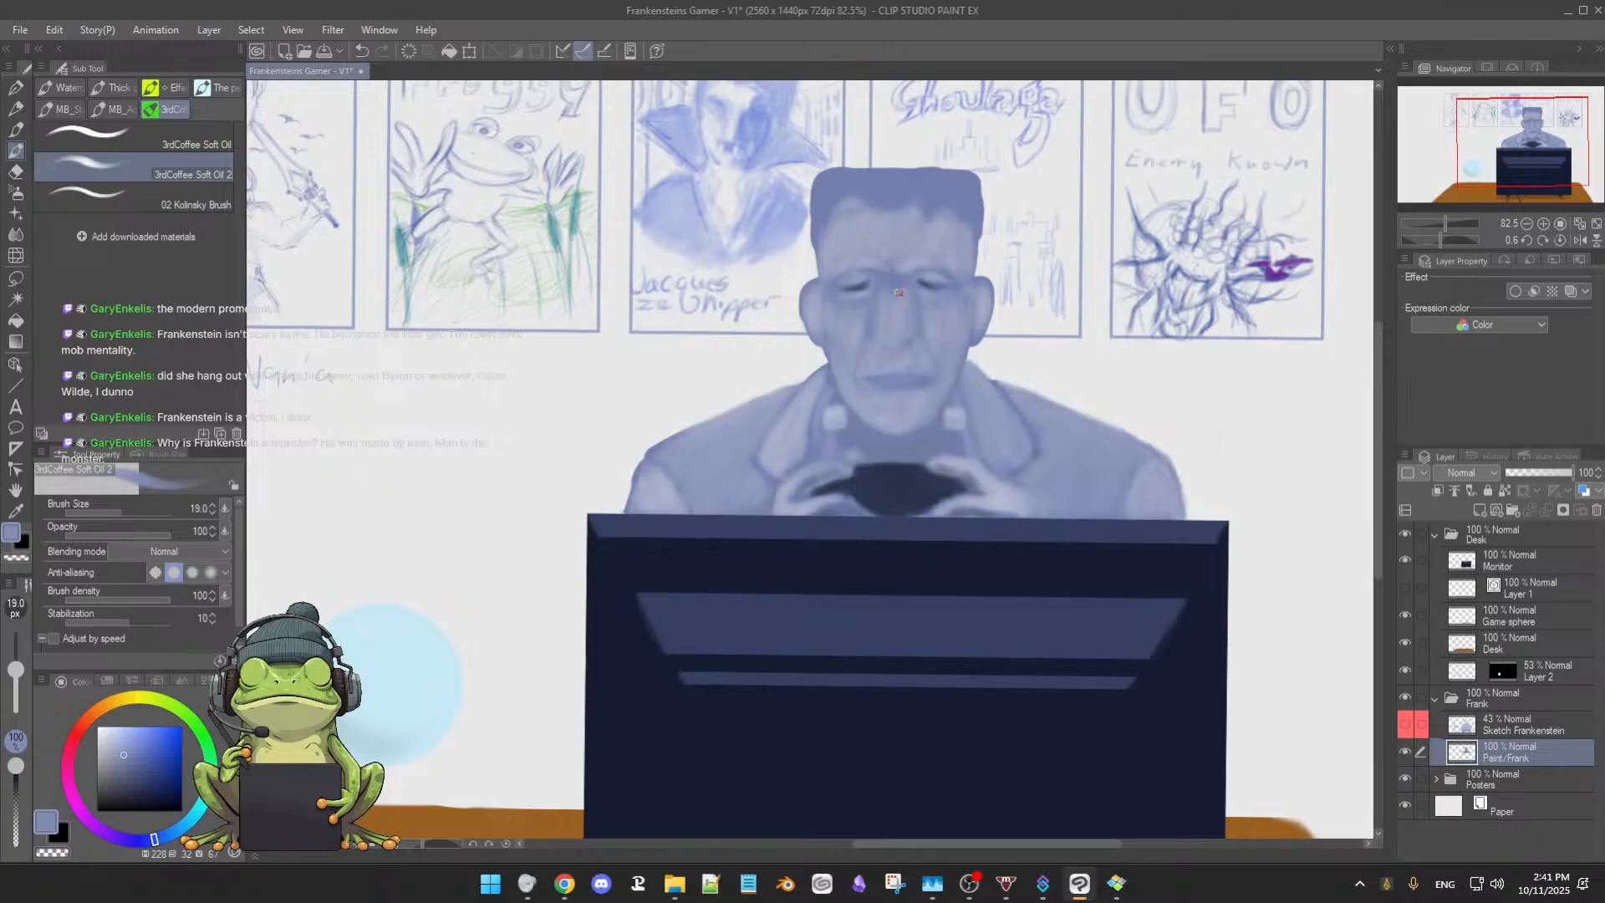
Soften the cheek beside the nose and the side of the face with sampled skin blues, using 40.1 and 30.5 brushes
alt+click(877, 308)
alt+click(882, 309)
ctrl+alt+drag(882, 308, 880, 299)
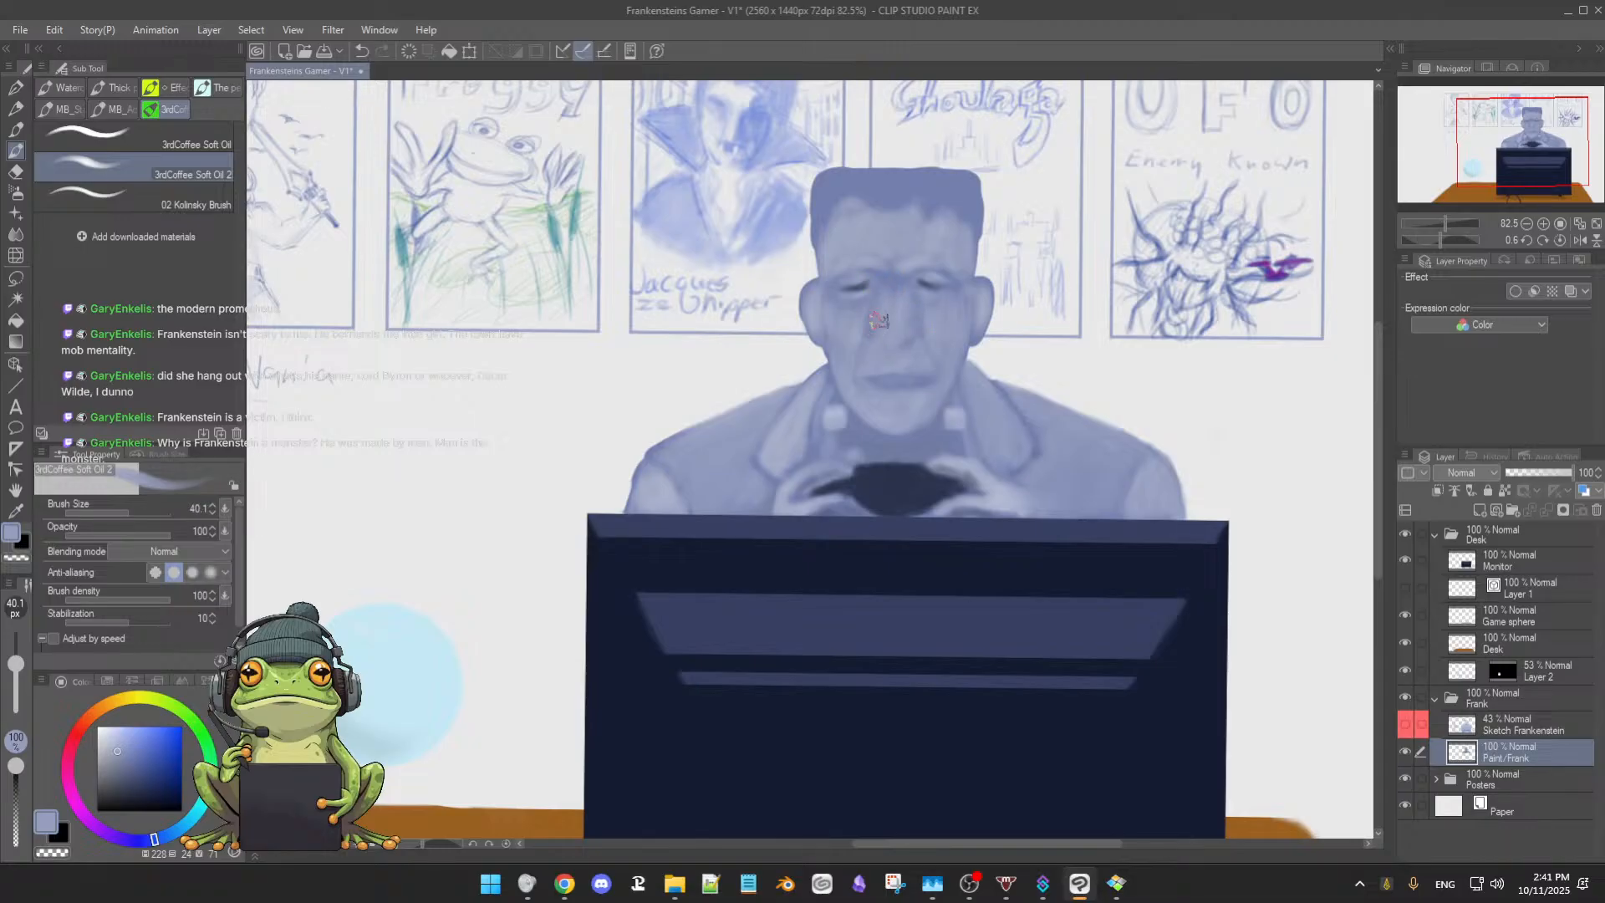
key(alt)
drag(856, 322, 857, 335)
alt+click(857, 322)
drag(989, 344, 978, 333)
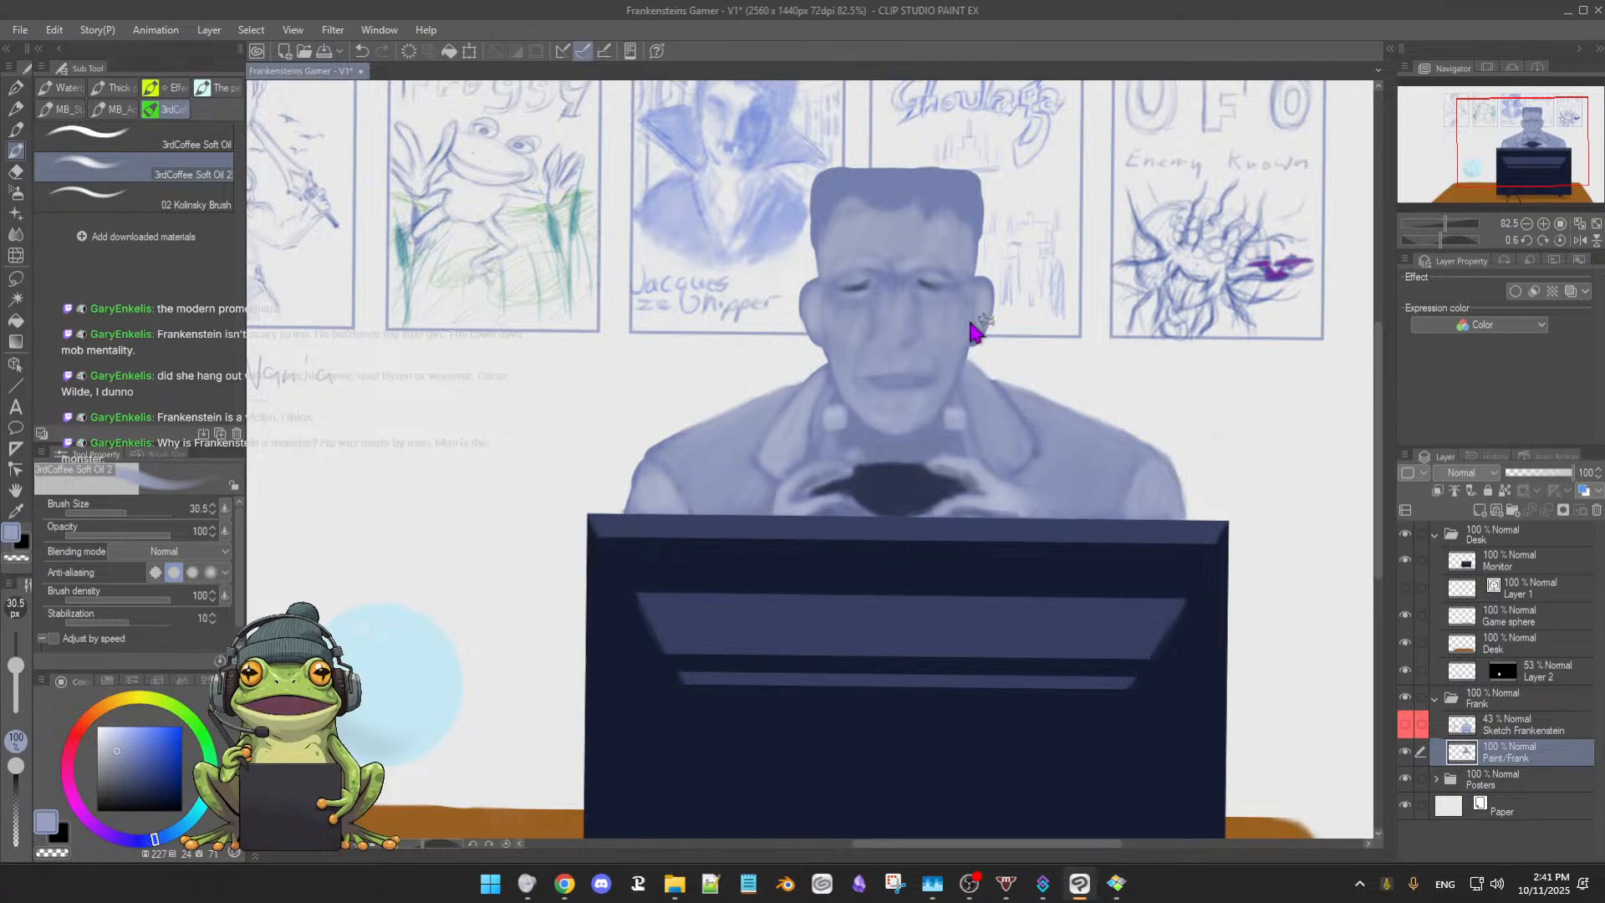
Define the coat collar's edges beside the neck with a 19.8 brush and blues sampled from the collar area
scroll(931, 320, down, 4)
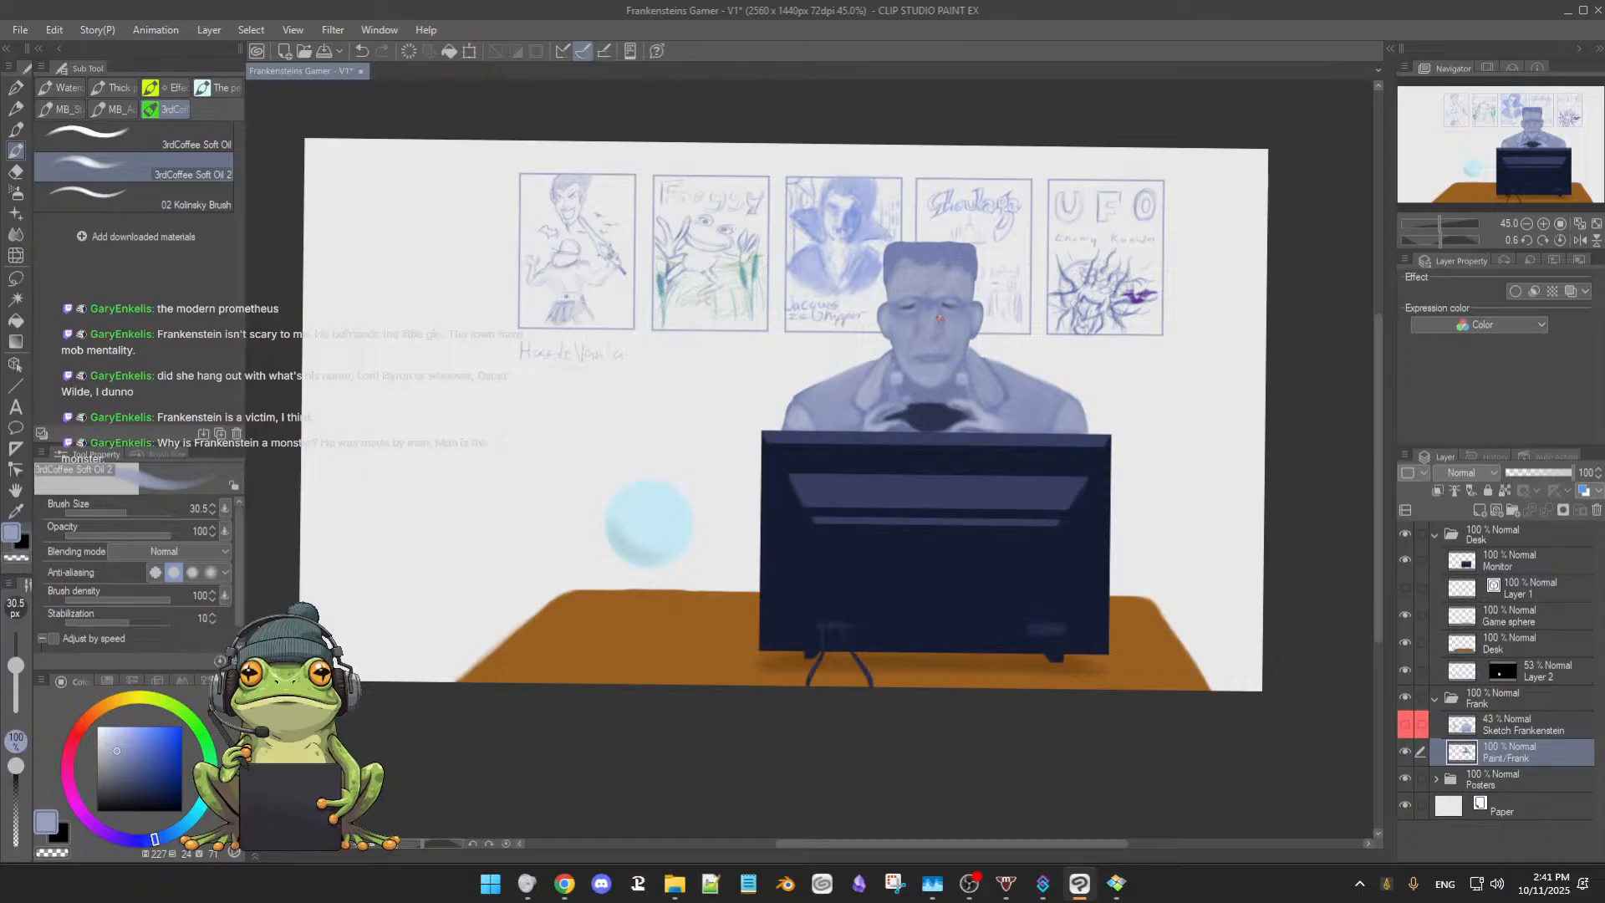
ctrl+click(988, 469)
drag(995, 479, 1071, 544)
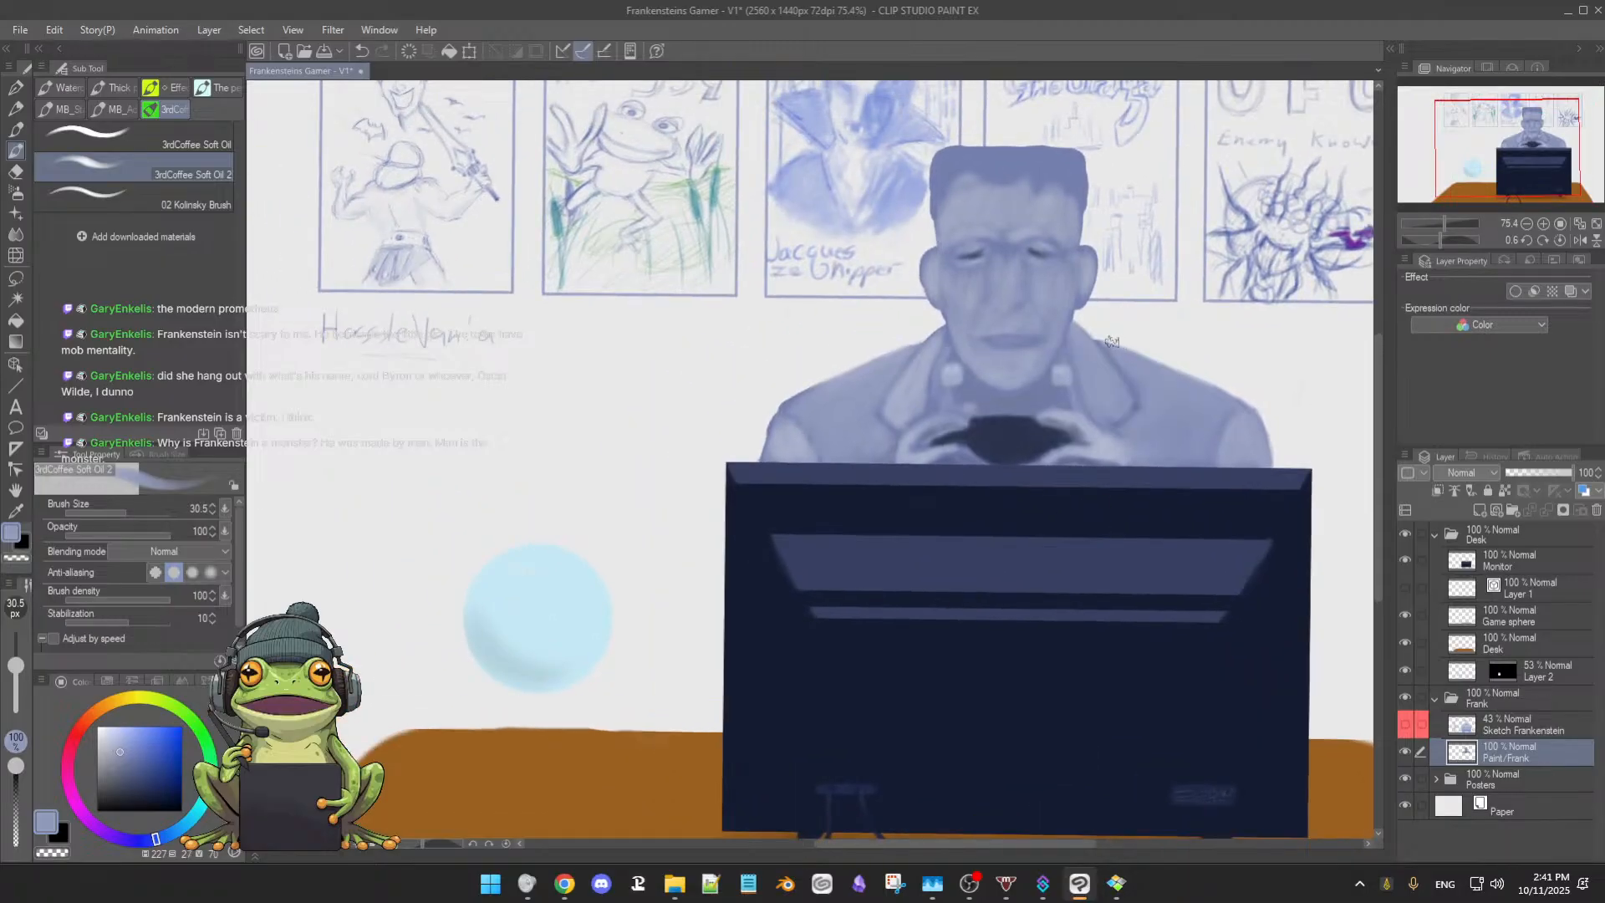
drag(1131, 358, 1113, 348)
alt+click(1113, 345)
alt+click(1094, 343)
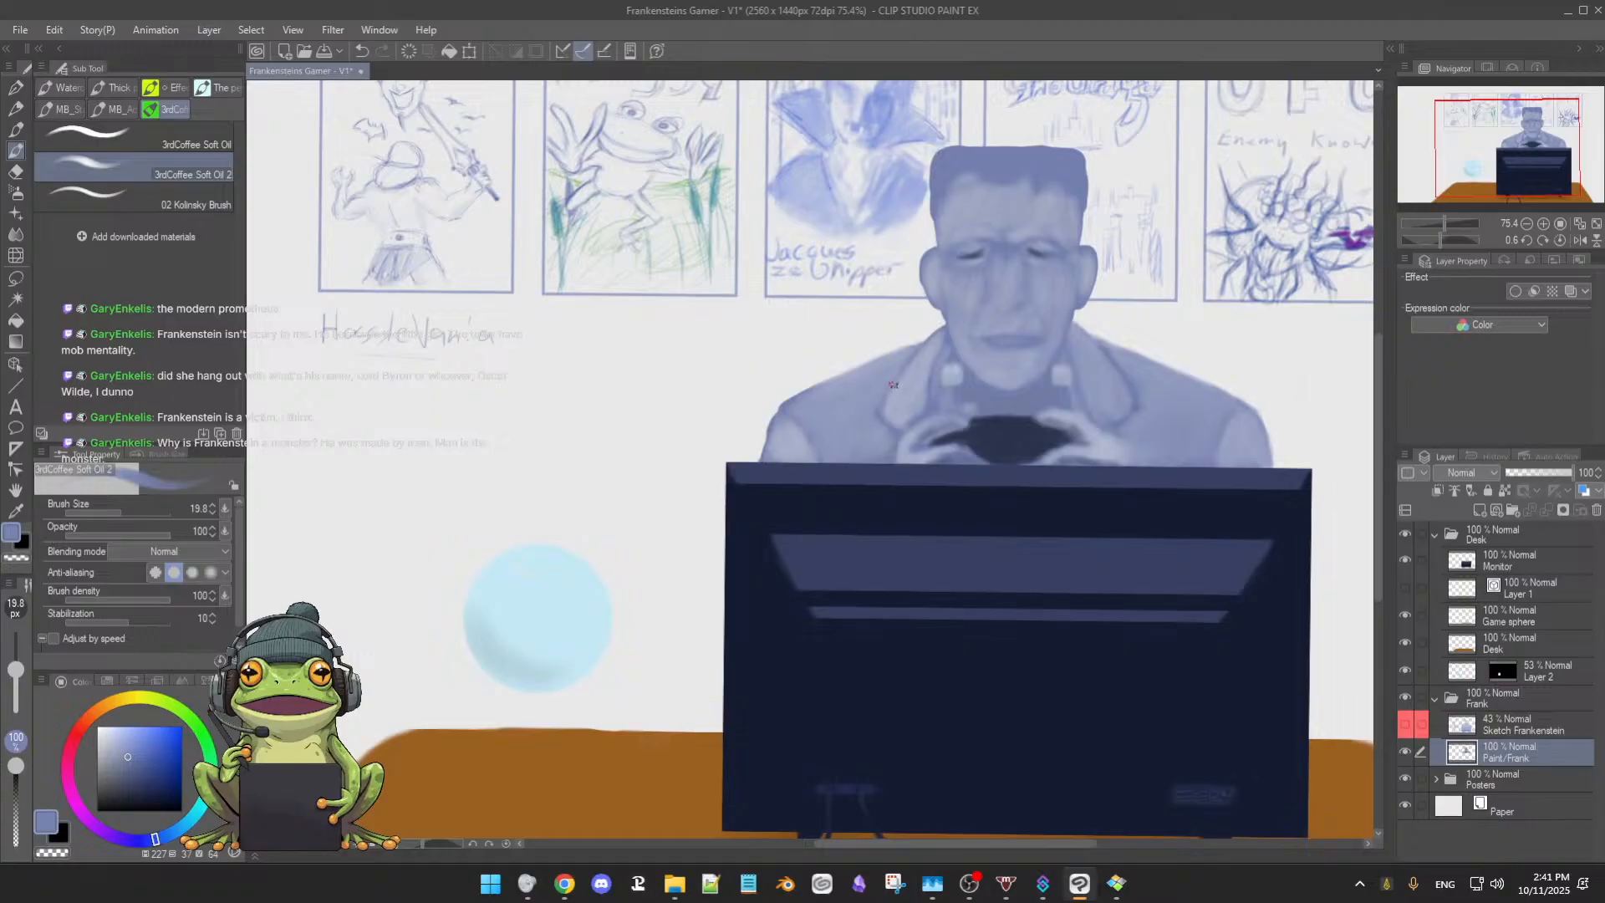
Reshape the coat lapel on the picture's right with blues sampled from the collar and chin, using 77.0, 48.5 and 38.0 brushes
key(])
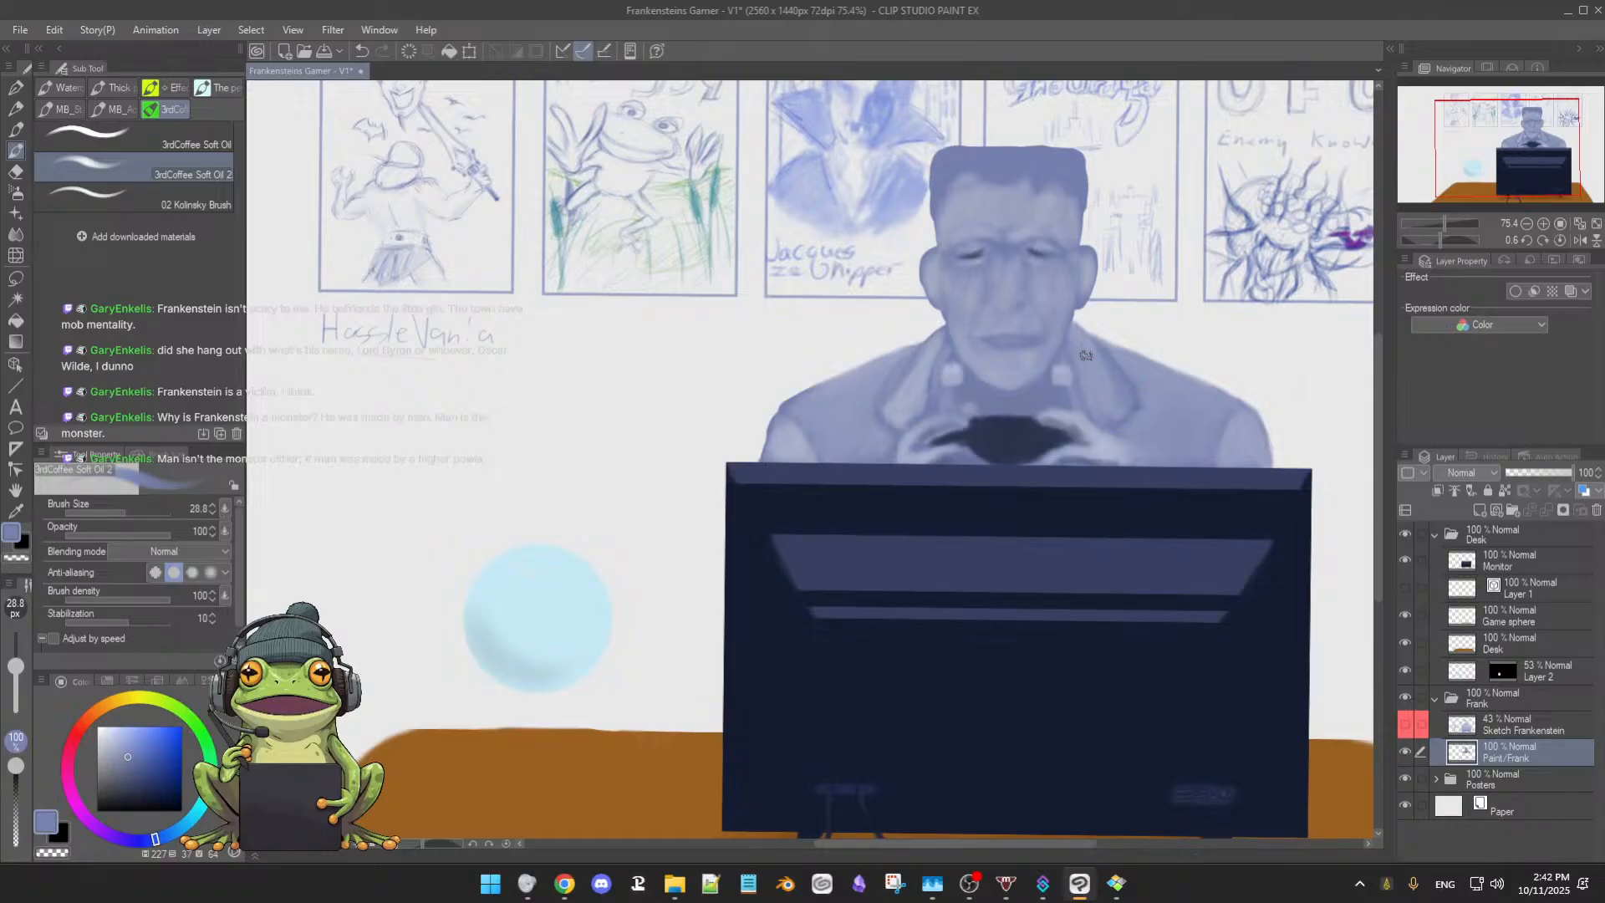
alt+click(921, 381)
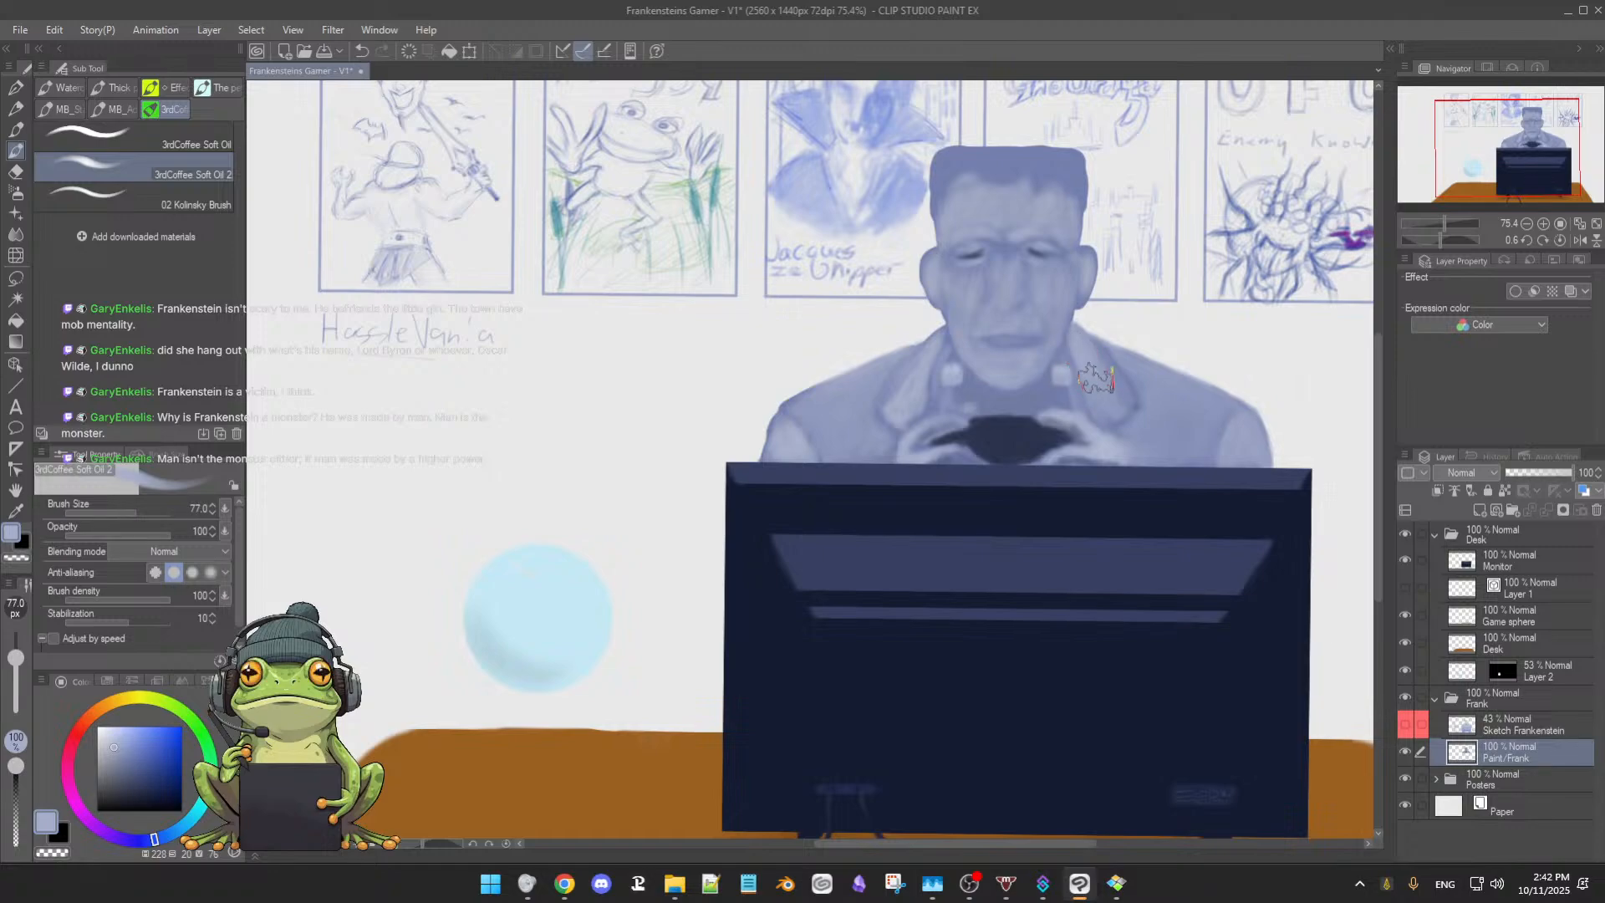
ctrl+alt+drag(1098, 386, 1085, 368)
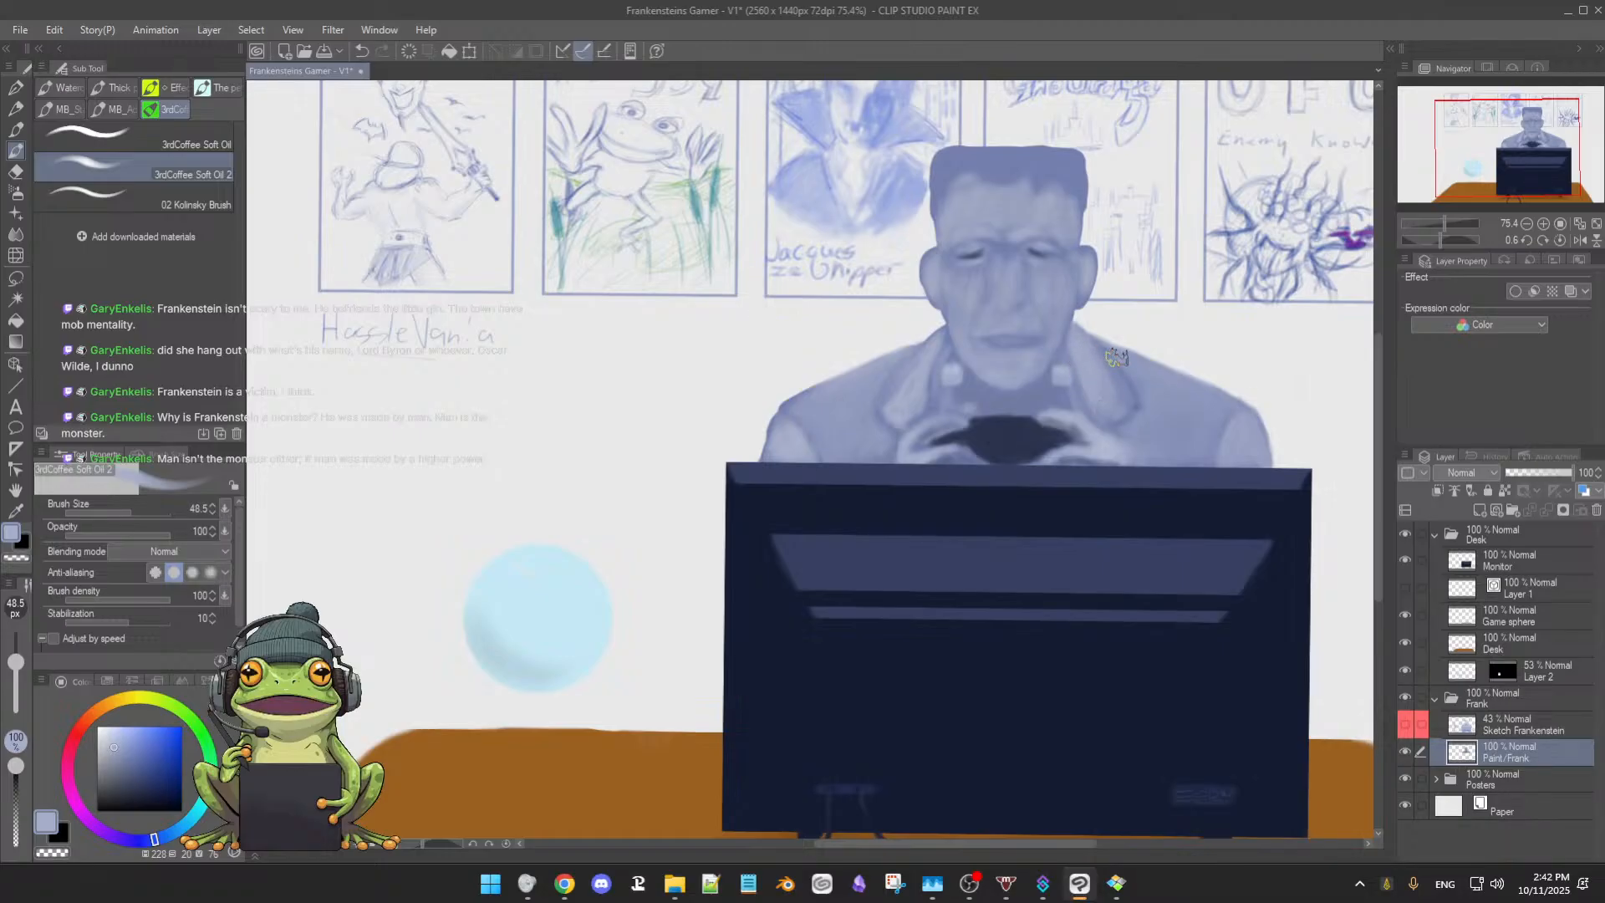
alt+click(1014, 359)
mouse_move(1118, 381)
ctrl+alt+mouse_down()
mouse_move(1106, 358)
mouse_move(1116, 377)
ctrl+alt+mouse_up()
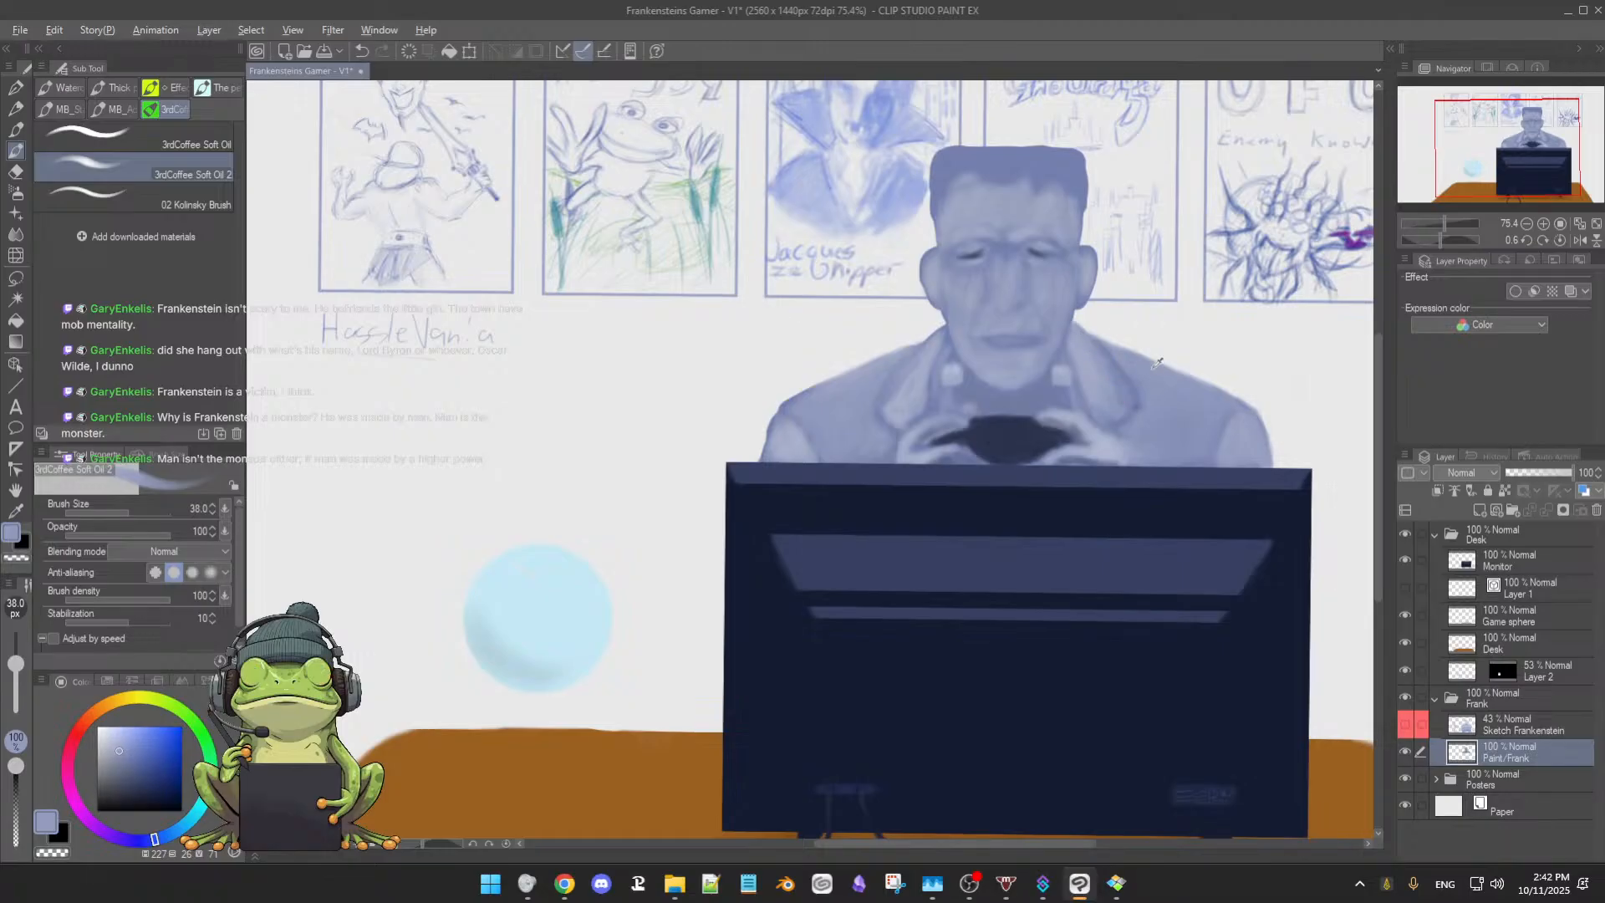
alt+click(1112, 347)
Blend the coat lapel and shoulder on the picture's left with a 38.0 brush, alternating blues sampled from the coat
alt+click(910, 381)
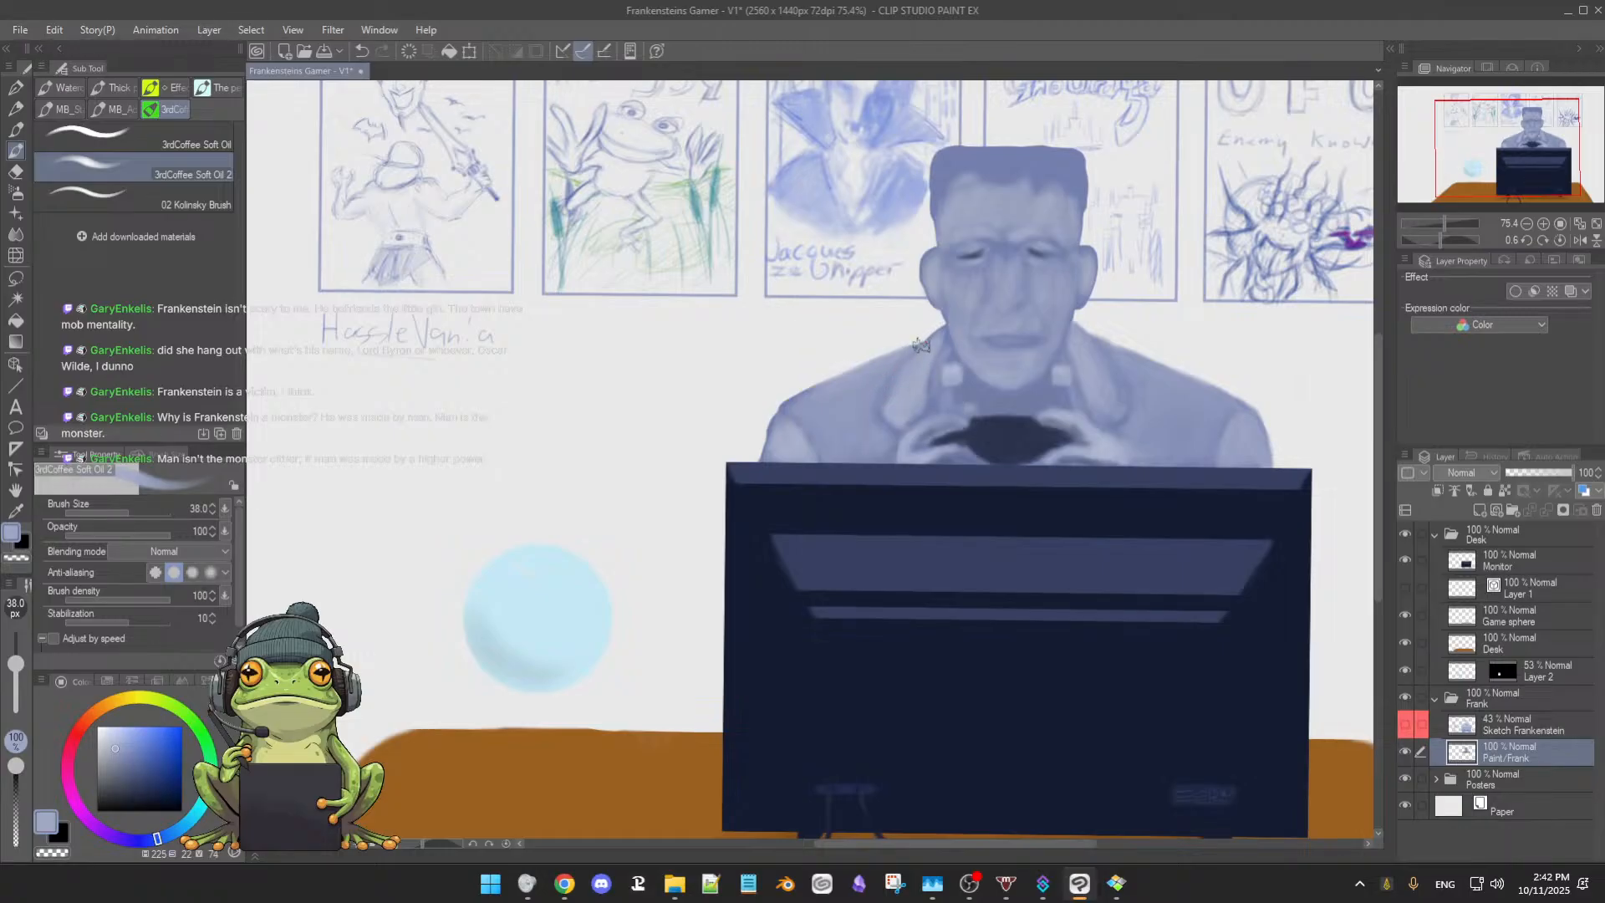
alt+click(900, 356)
alt+click(918, 418)
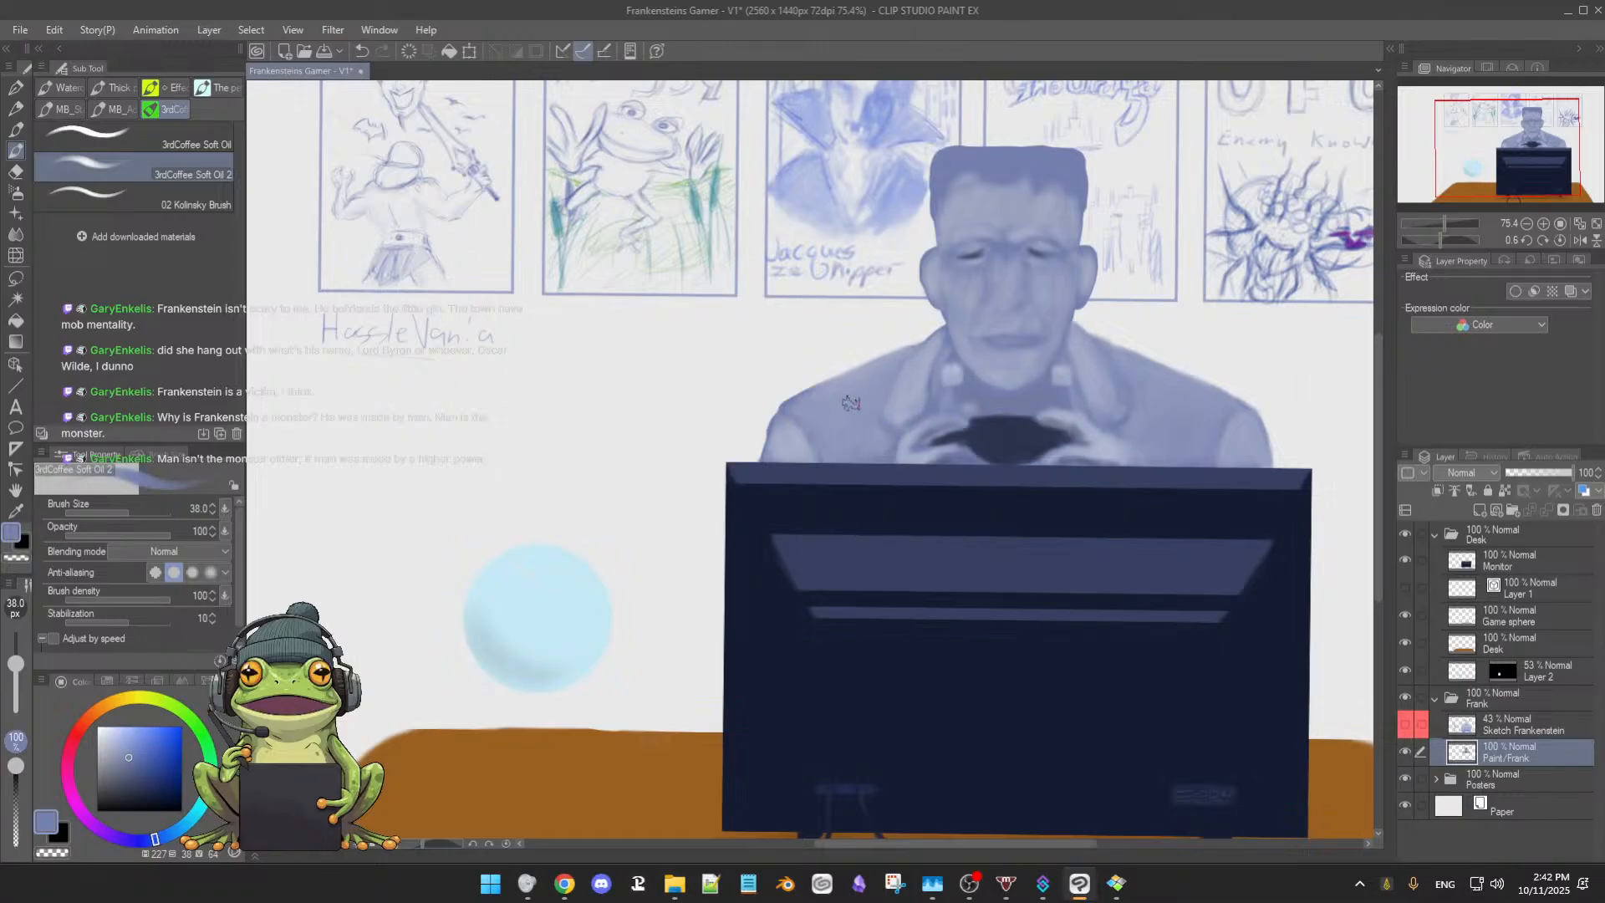
alt+click(872, 399)
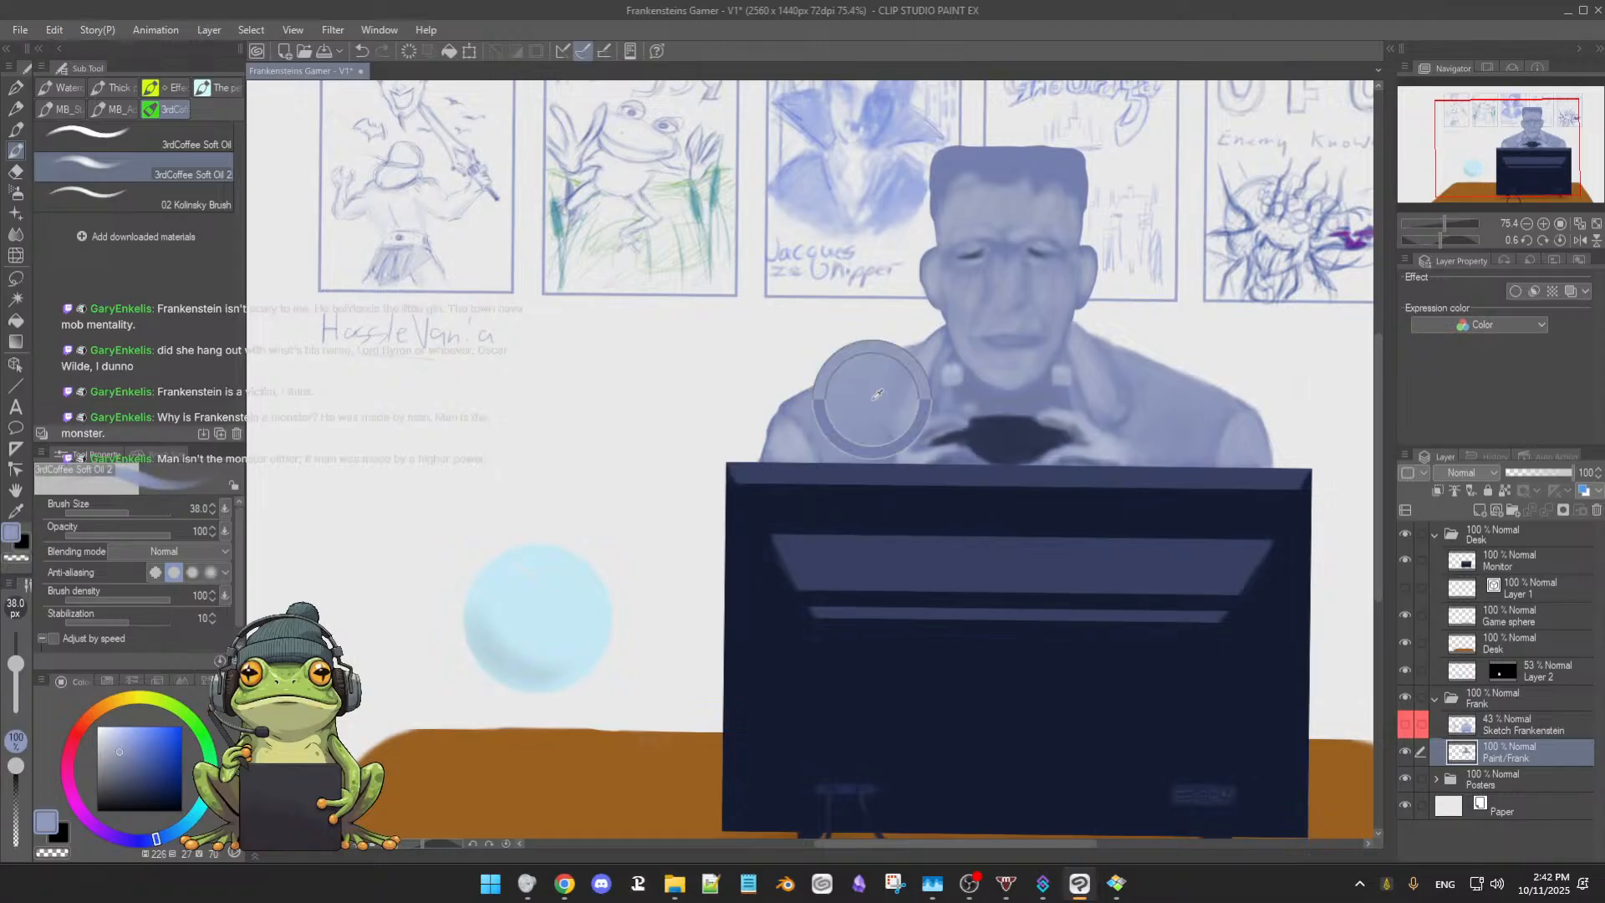
alt+click(918, 410)
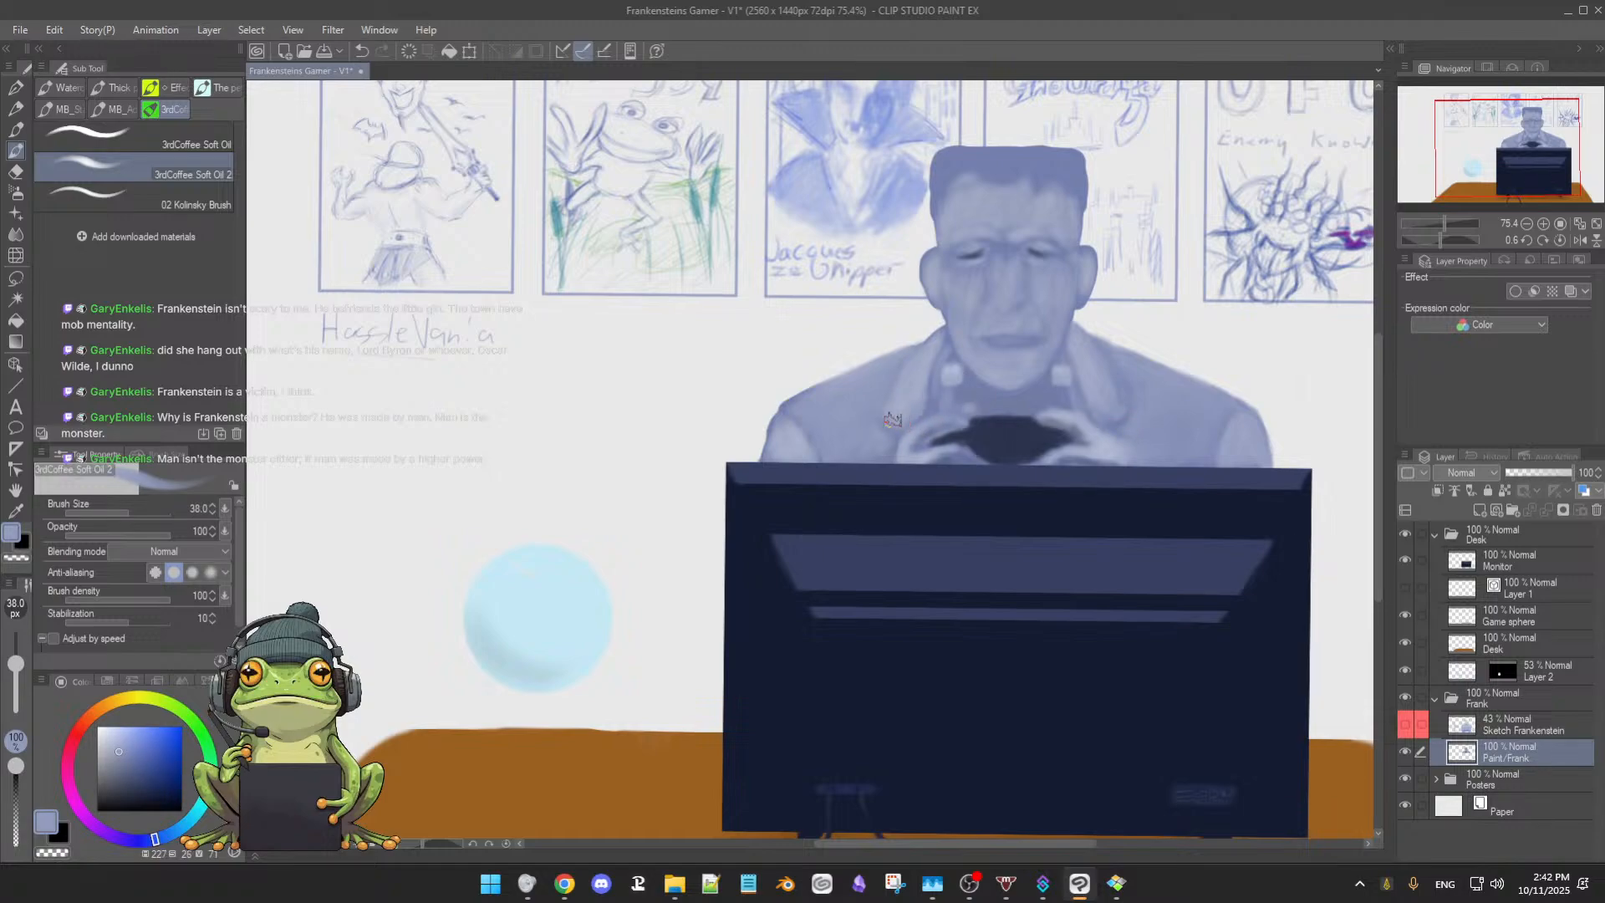
alt+click(911, 399)
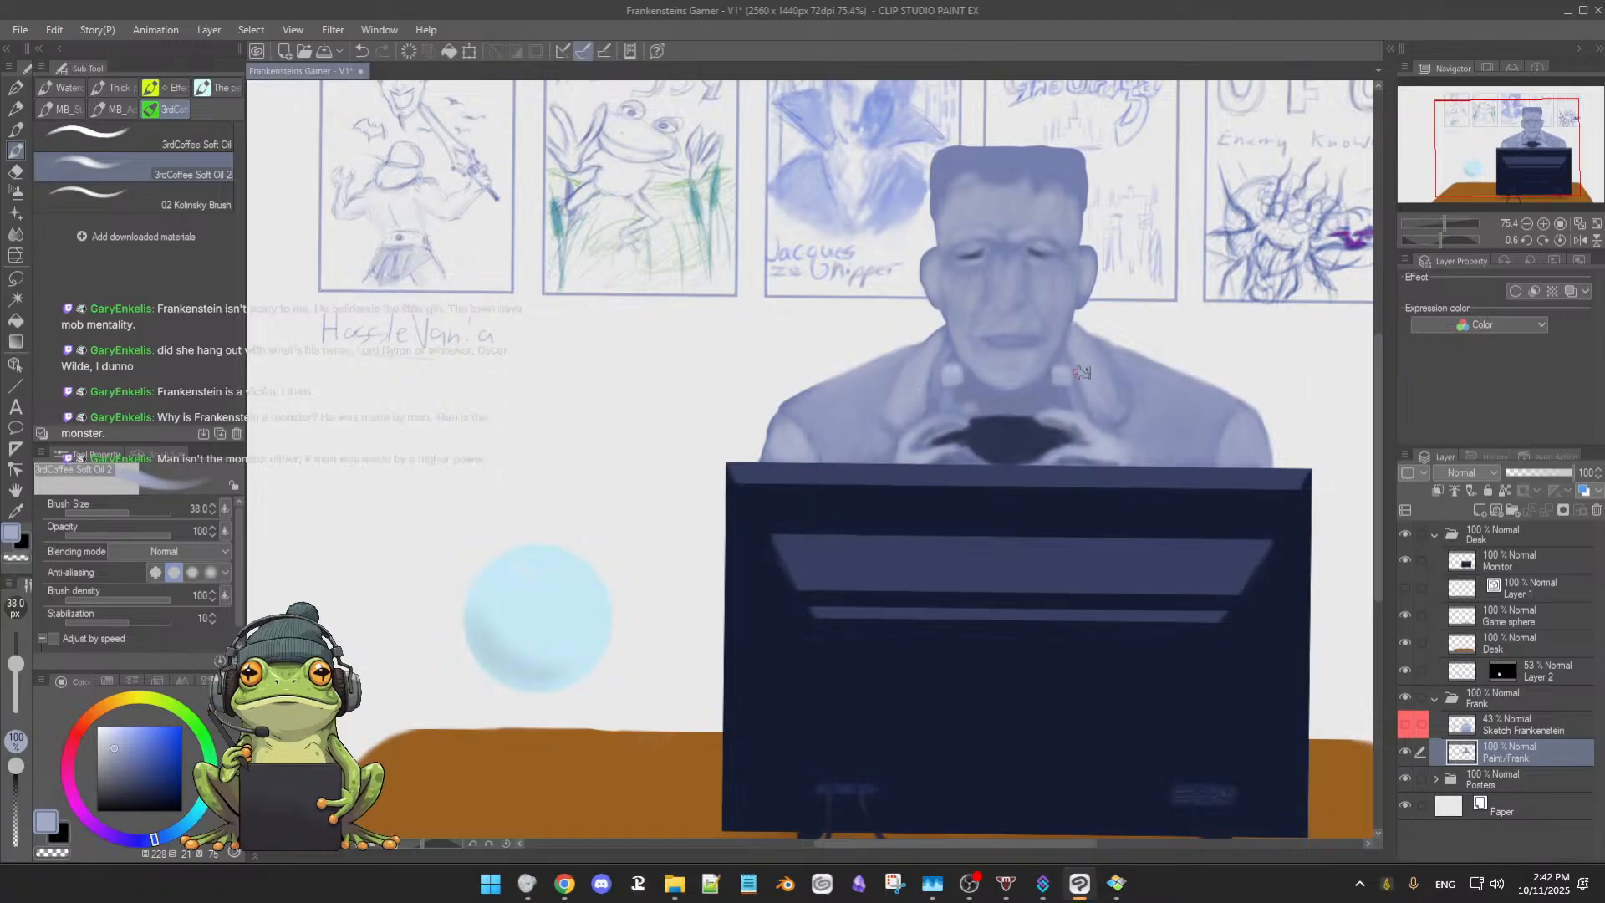
Shade the eye area and brow with sampled face blues and a 39.7 brush, lightening the lower forehead above the eyes
alt+click(979, 268)
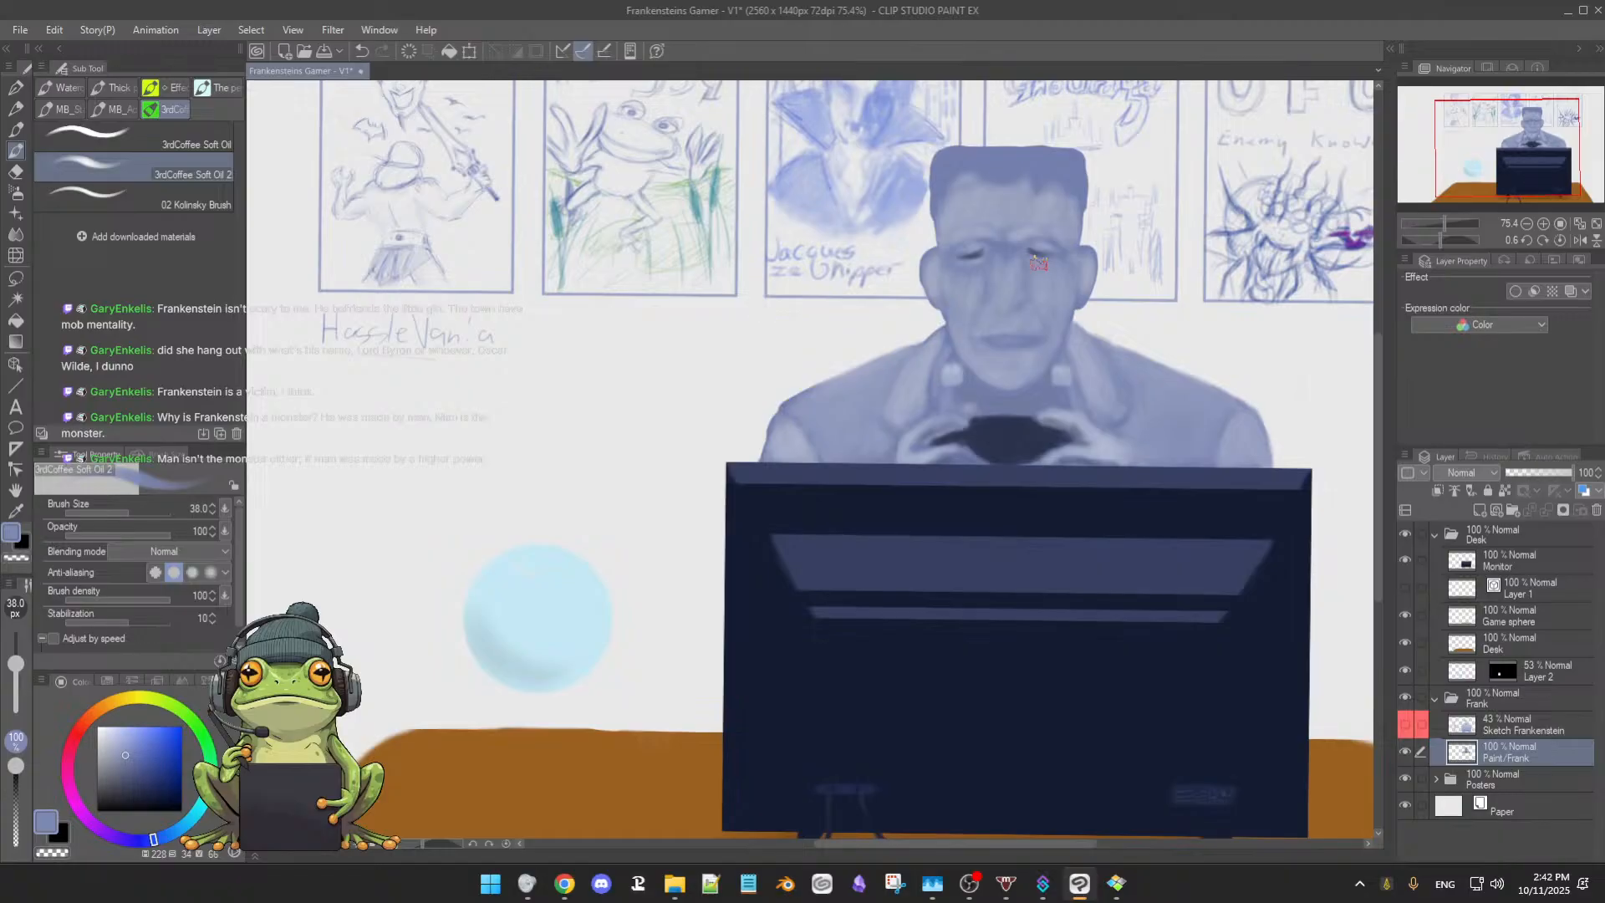
alt+click(1003, 249)
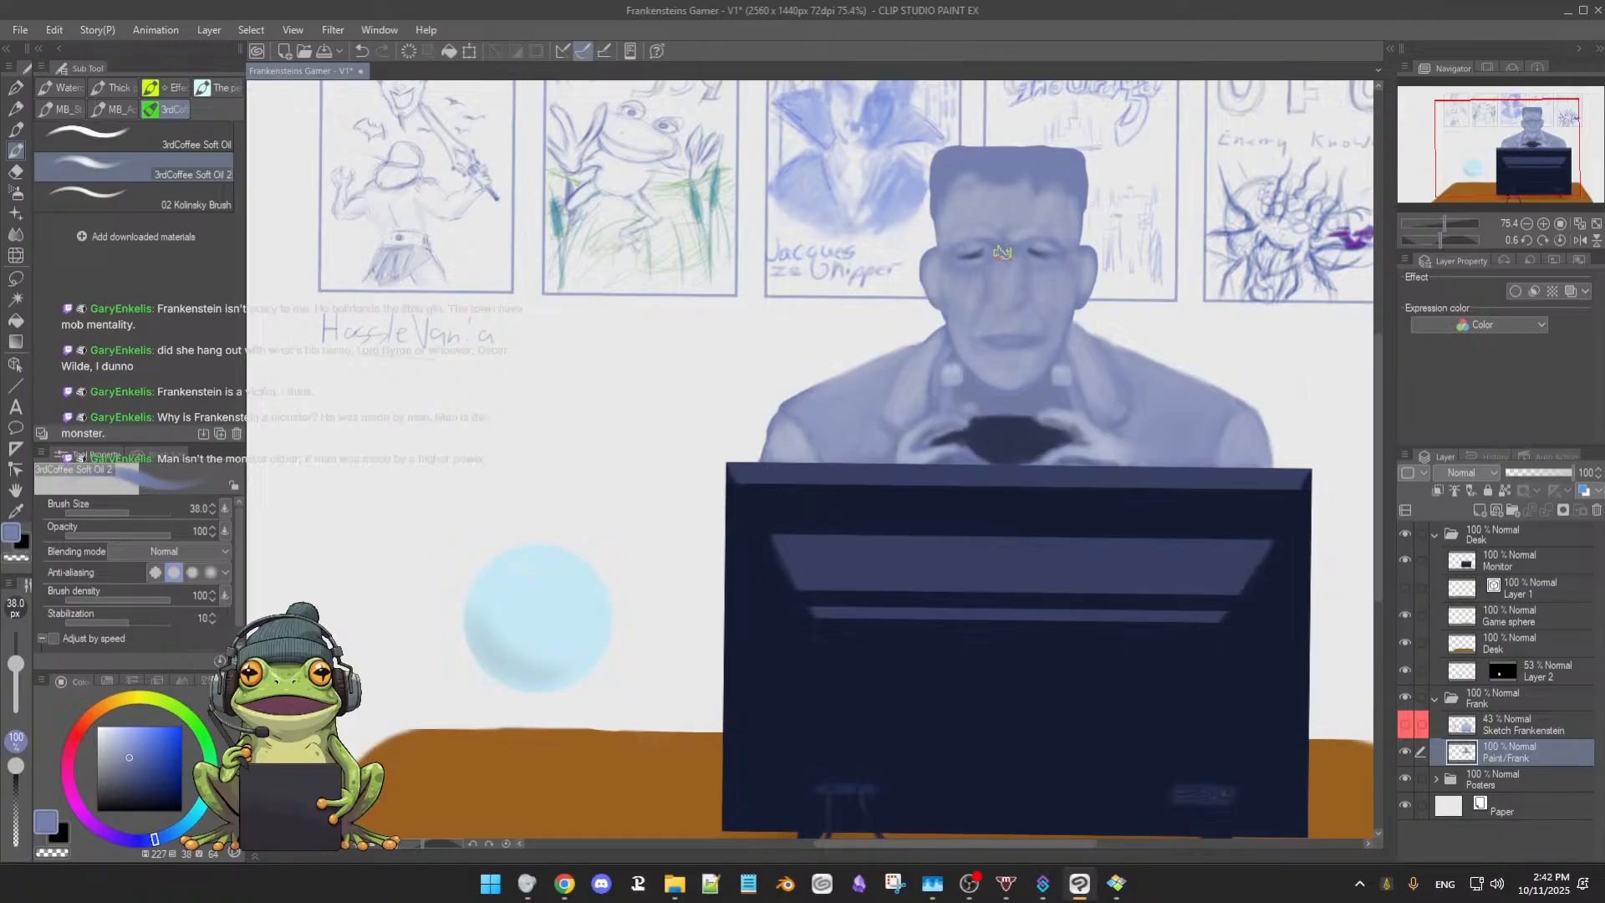
key(bracketleft)
key(bracketright)
key(bracketright)
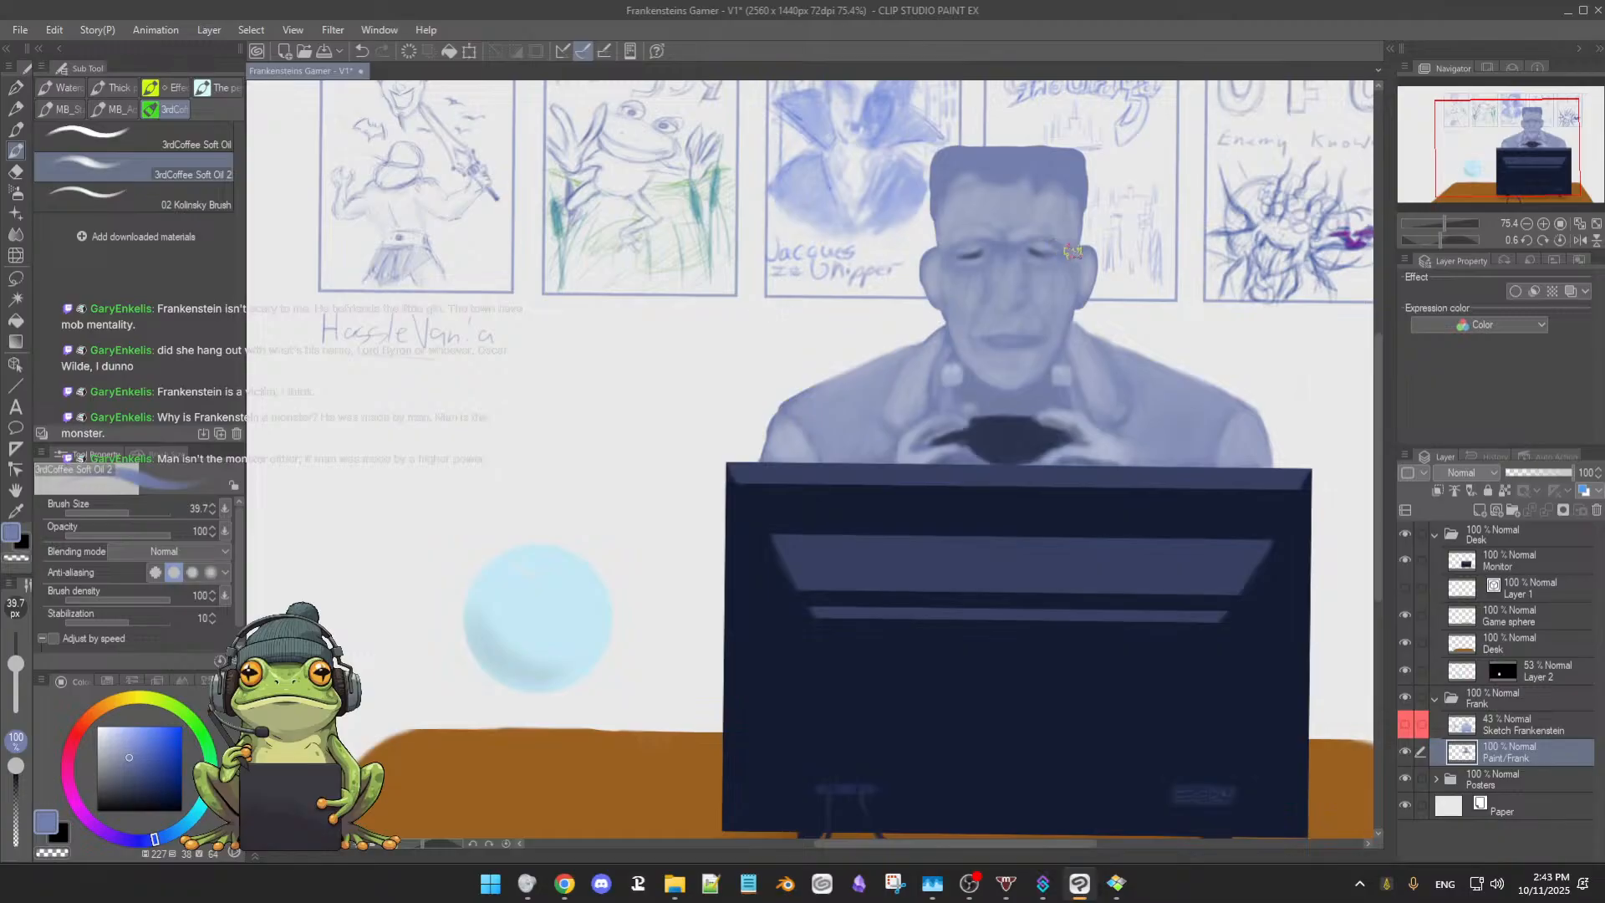
alt+click(1033, 234)
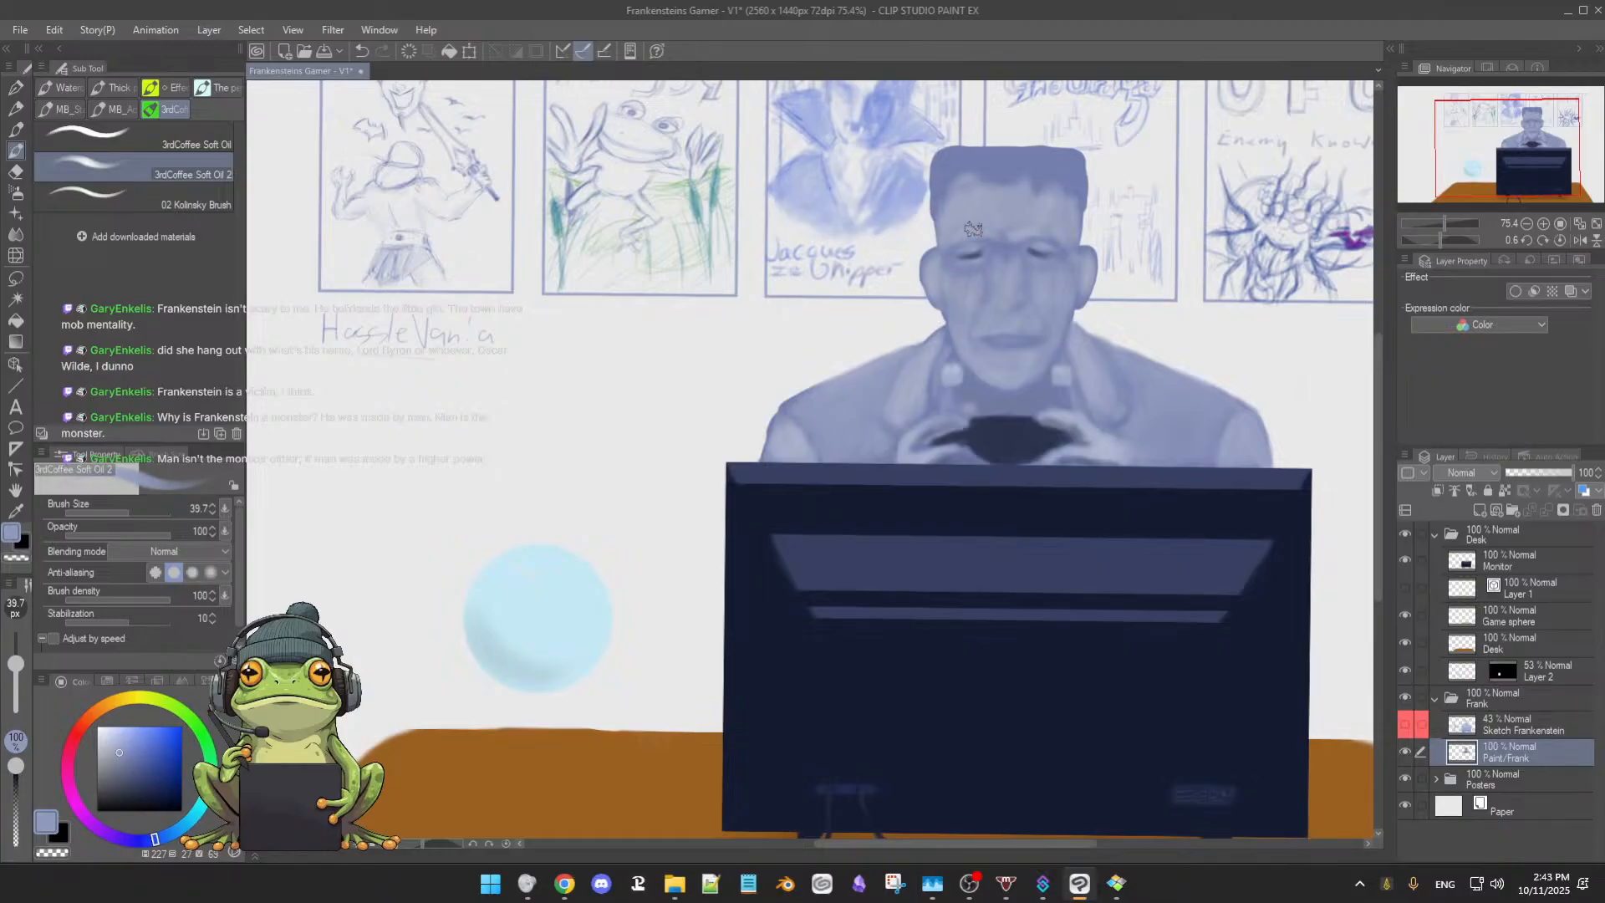
alt+click(1019, 230)
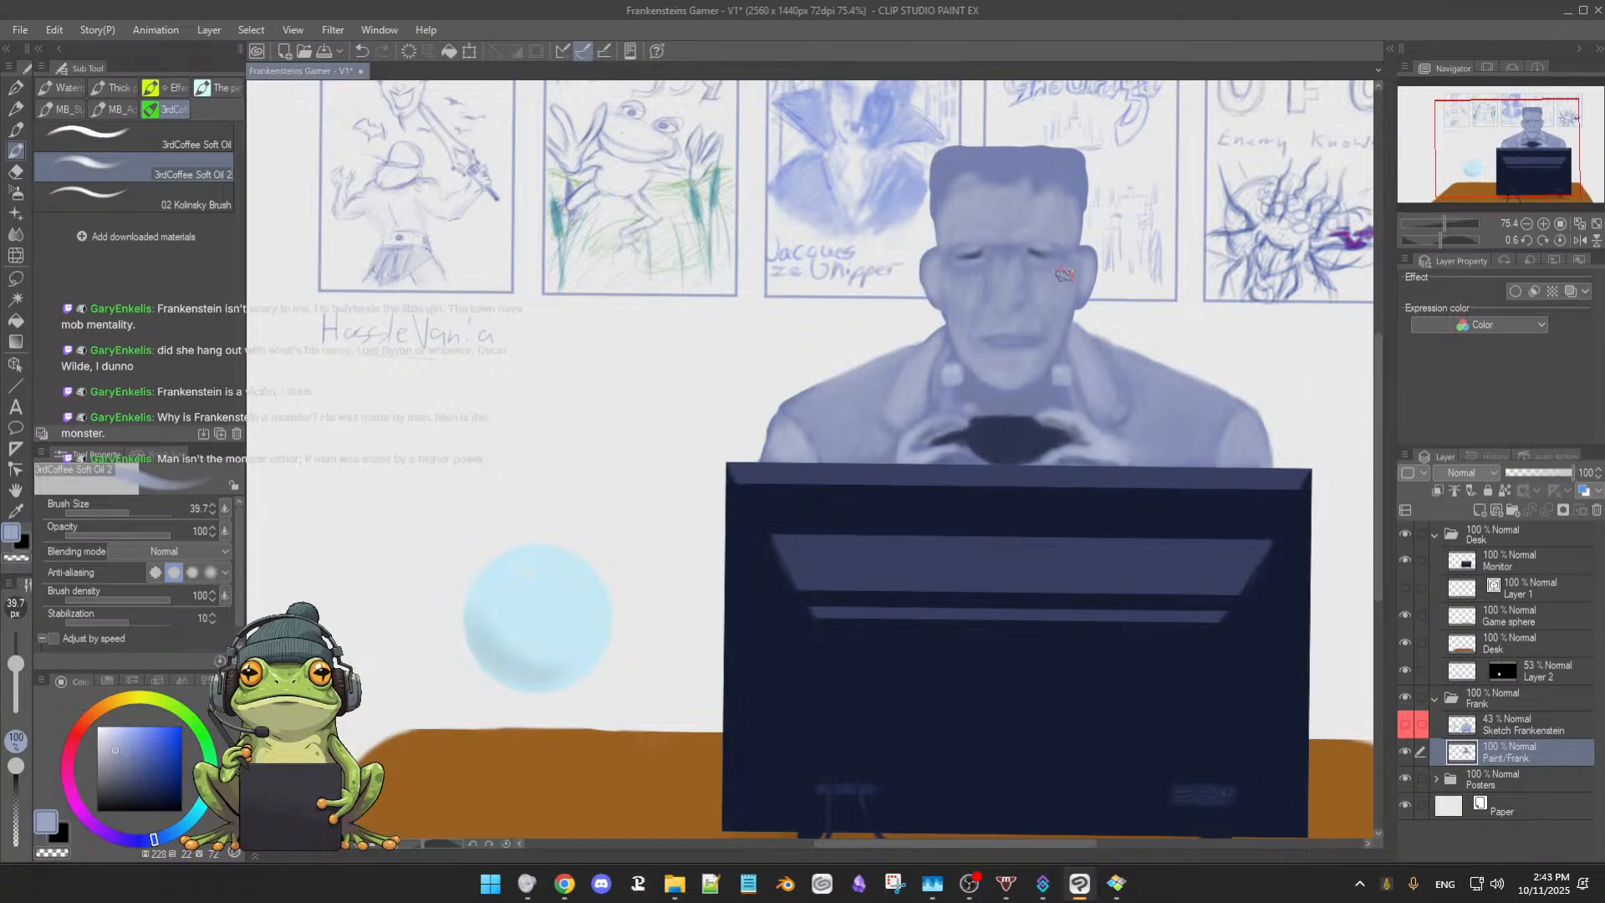
Soften the cheeks below both eyes with a 39.7 brush and light and mid blues sampled from the face
alt+click(977, 271)
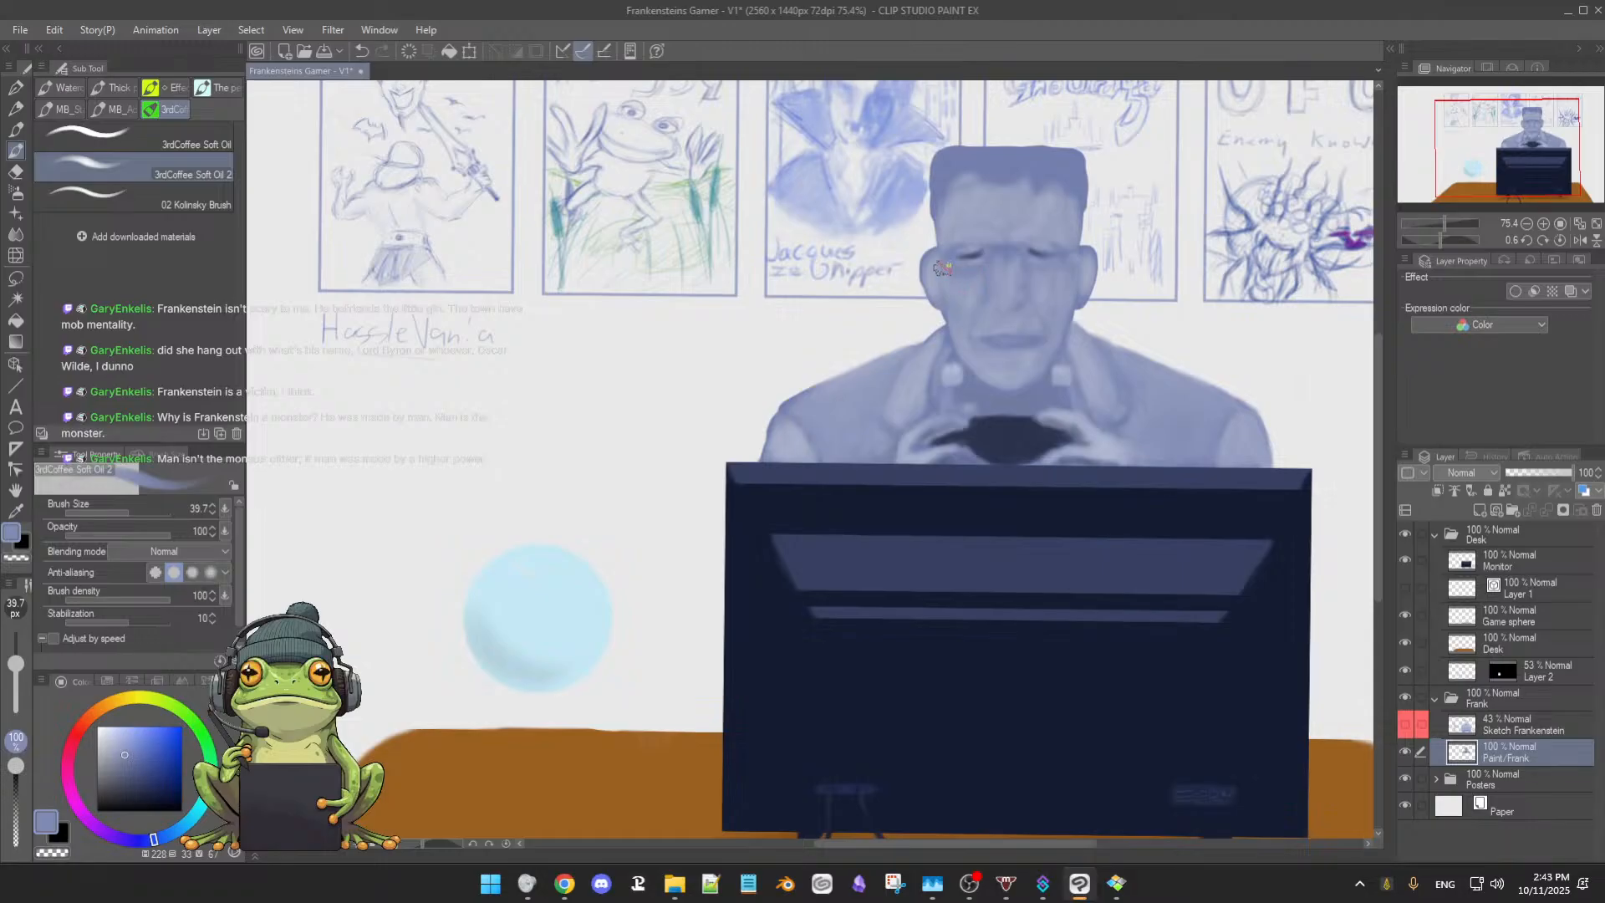
alt+click(958, 292)
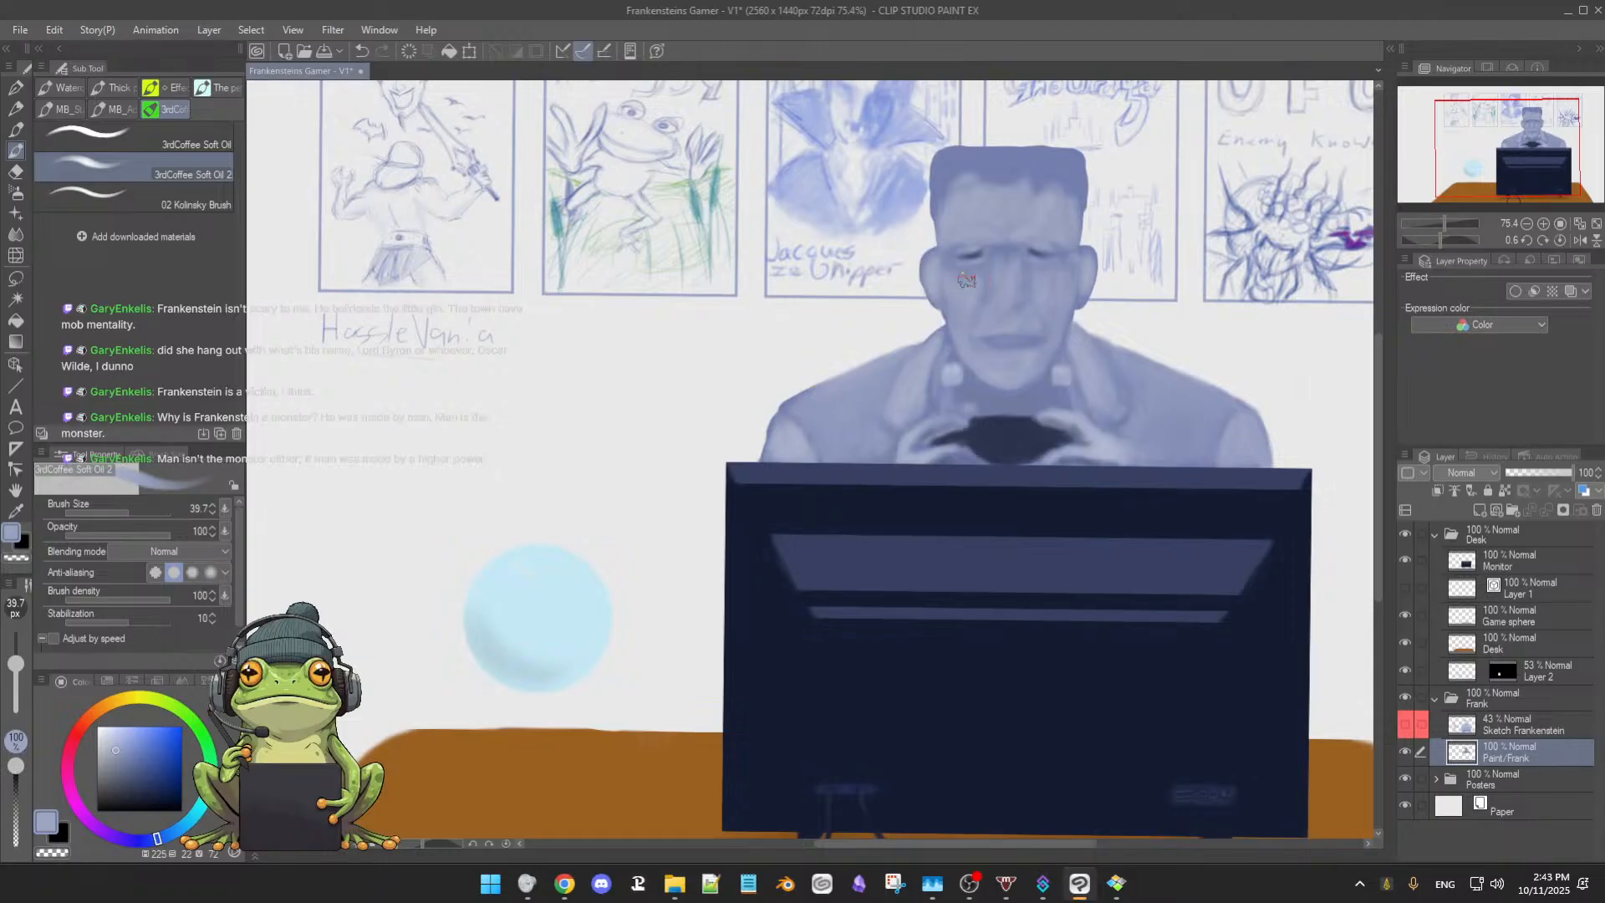
alt+click(1050, 277)
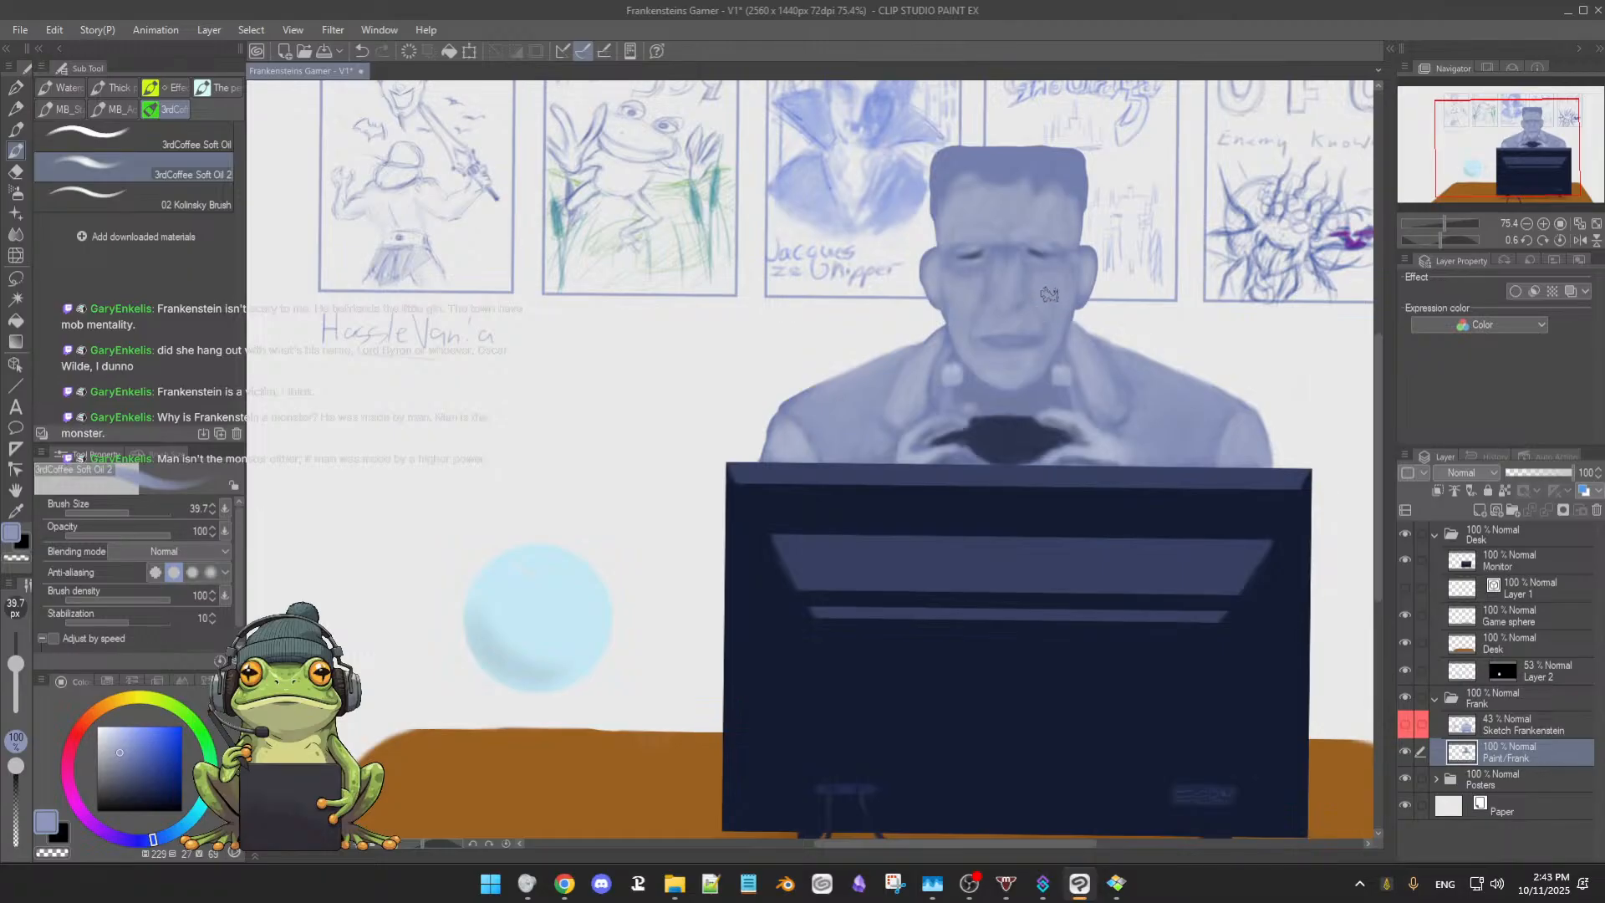
Smooth the skin around the eyes and nose bridge with the Soft airbrush at 21.6, using blues sampled from the face
key(b)
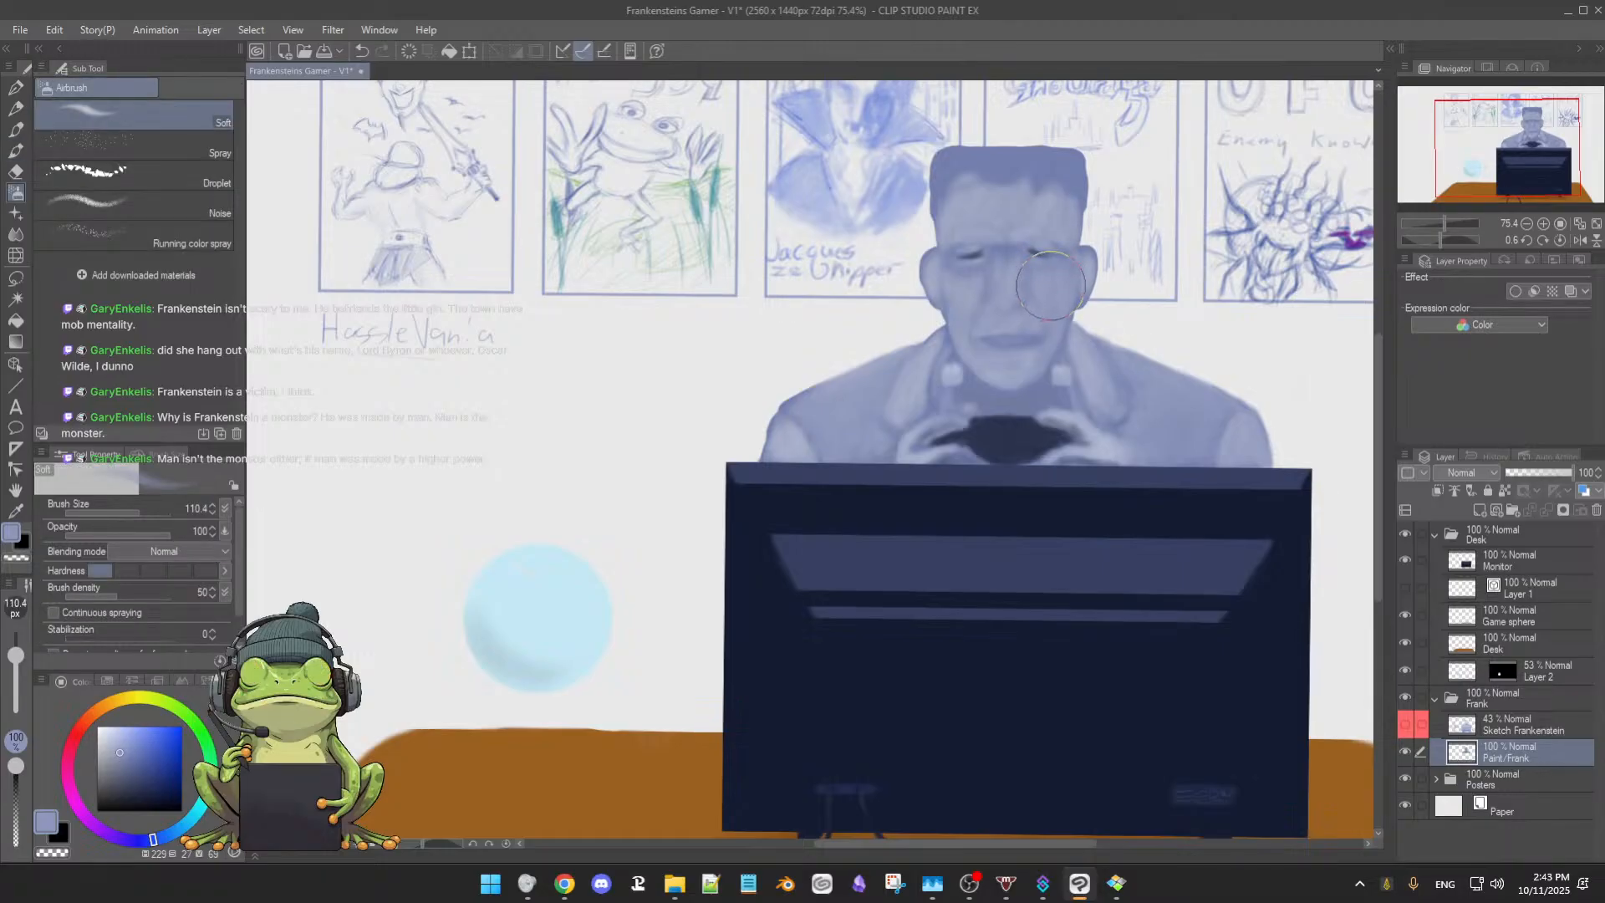
key(e)
key(bracketright)
key(bracketright)
key(bracketright)
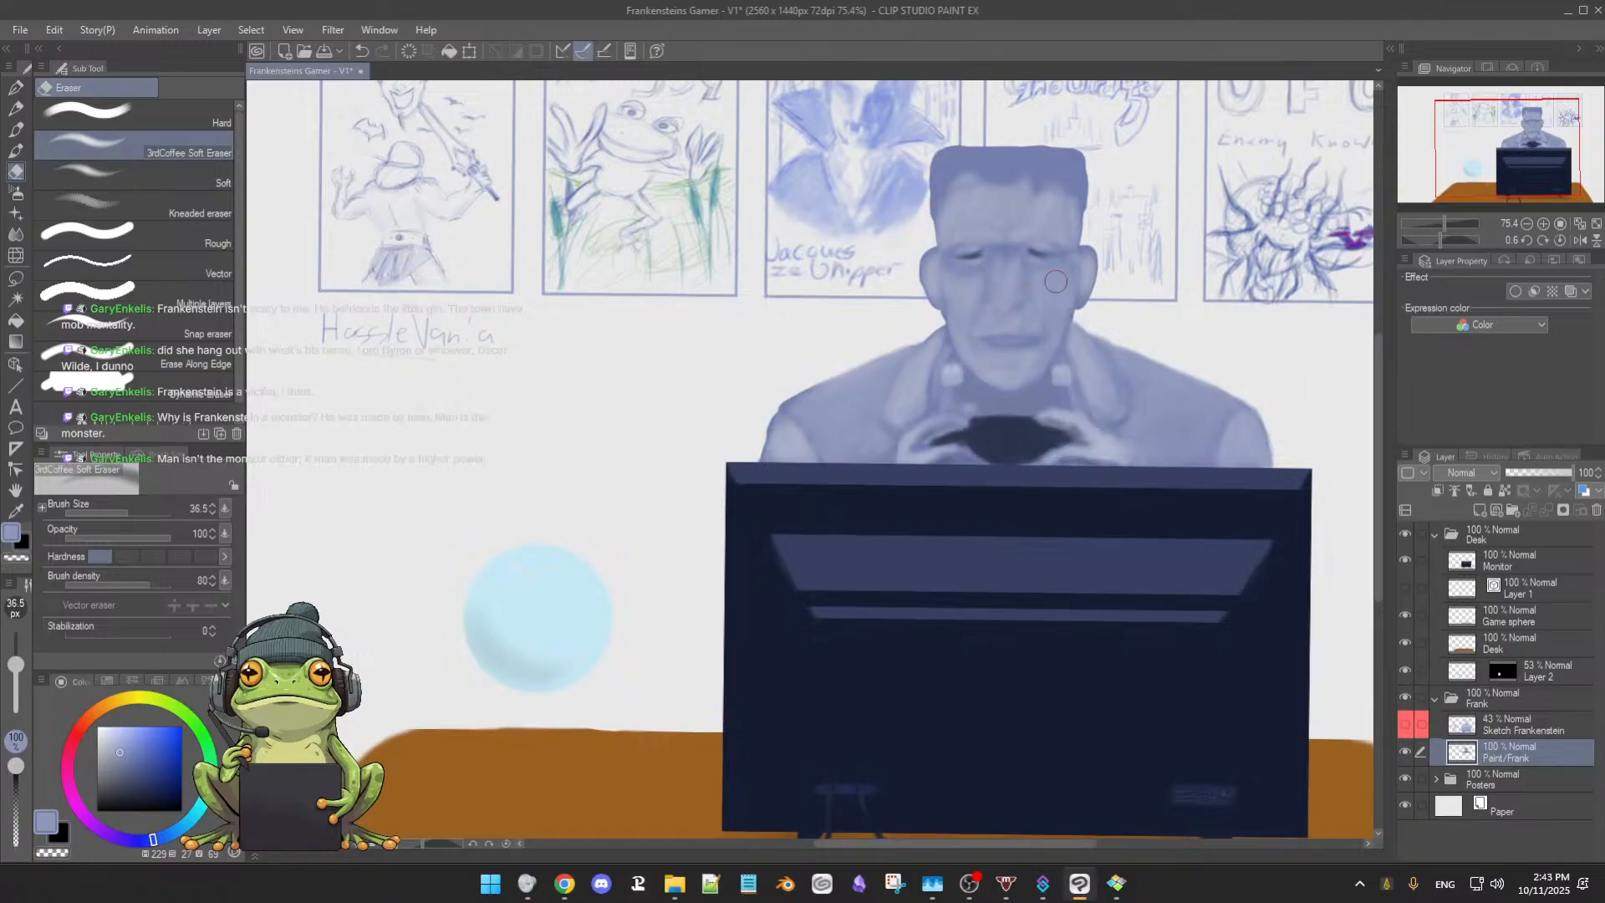
key(b)
key(b)
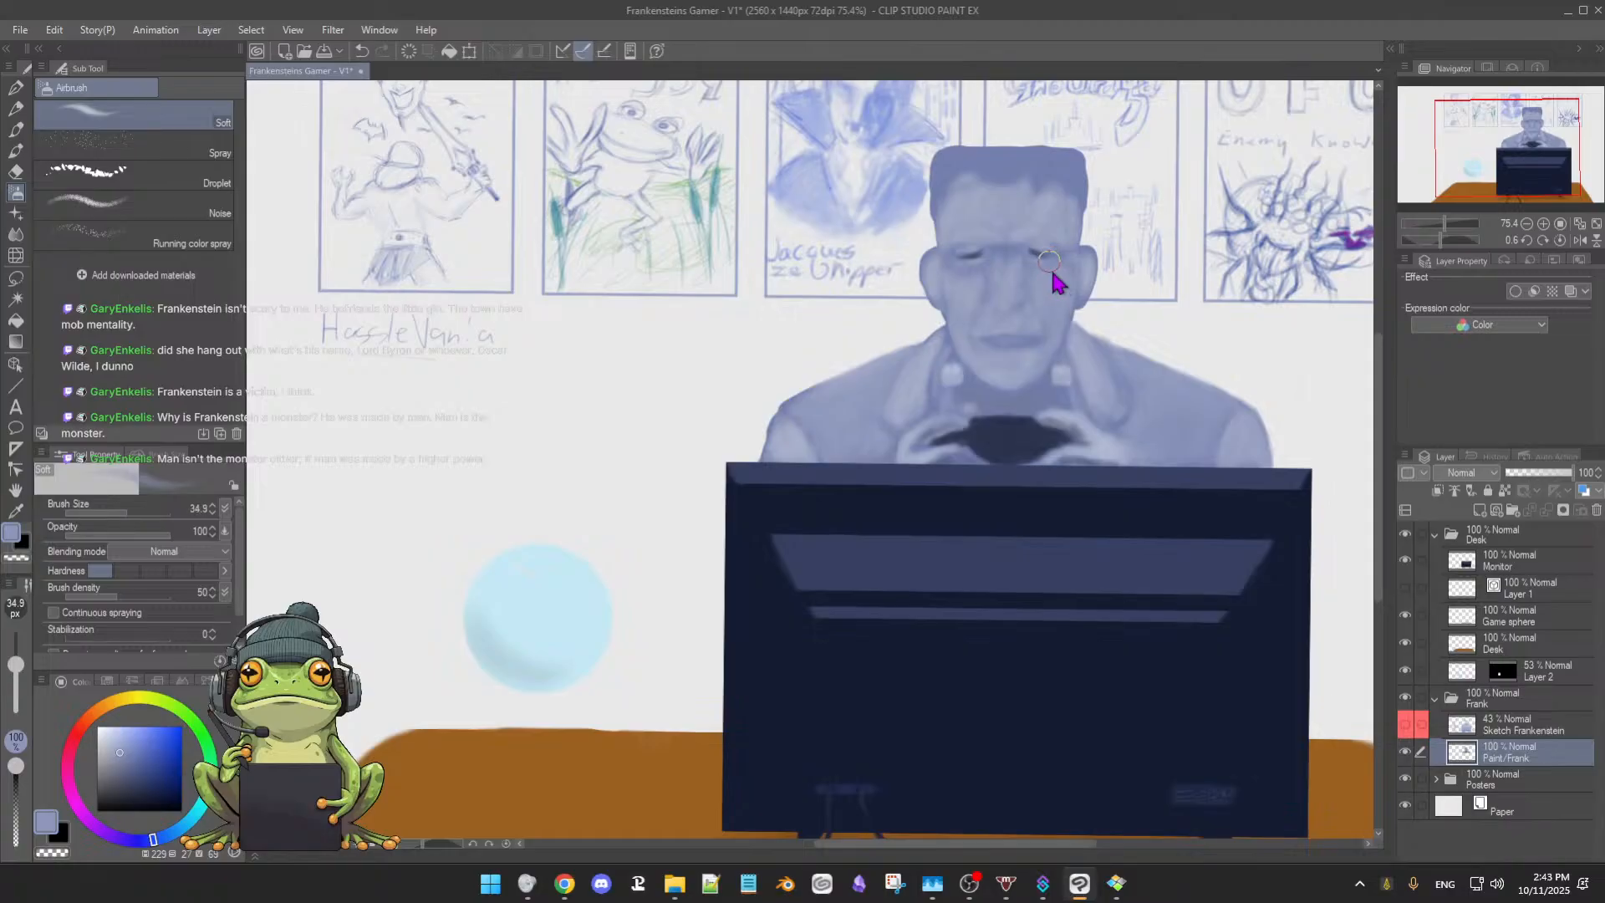
key(bracketleft)
key(bracketleft)
key(bracketleft)
key(bracketleft)
key(bracketleft)
key(bracketleft)
key(bracketleft)
alt+click(1048, 268)
alt+click(981, 269)
alt+click(1007, 259)
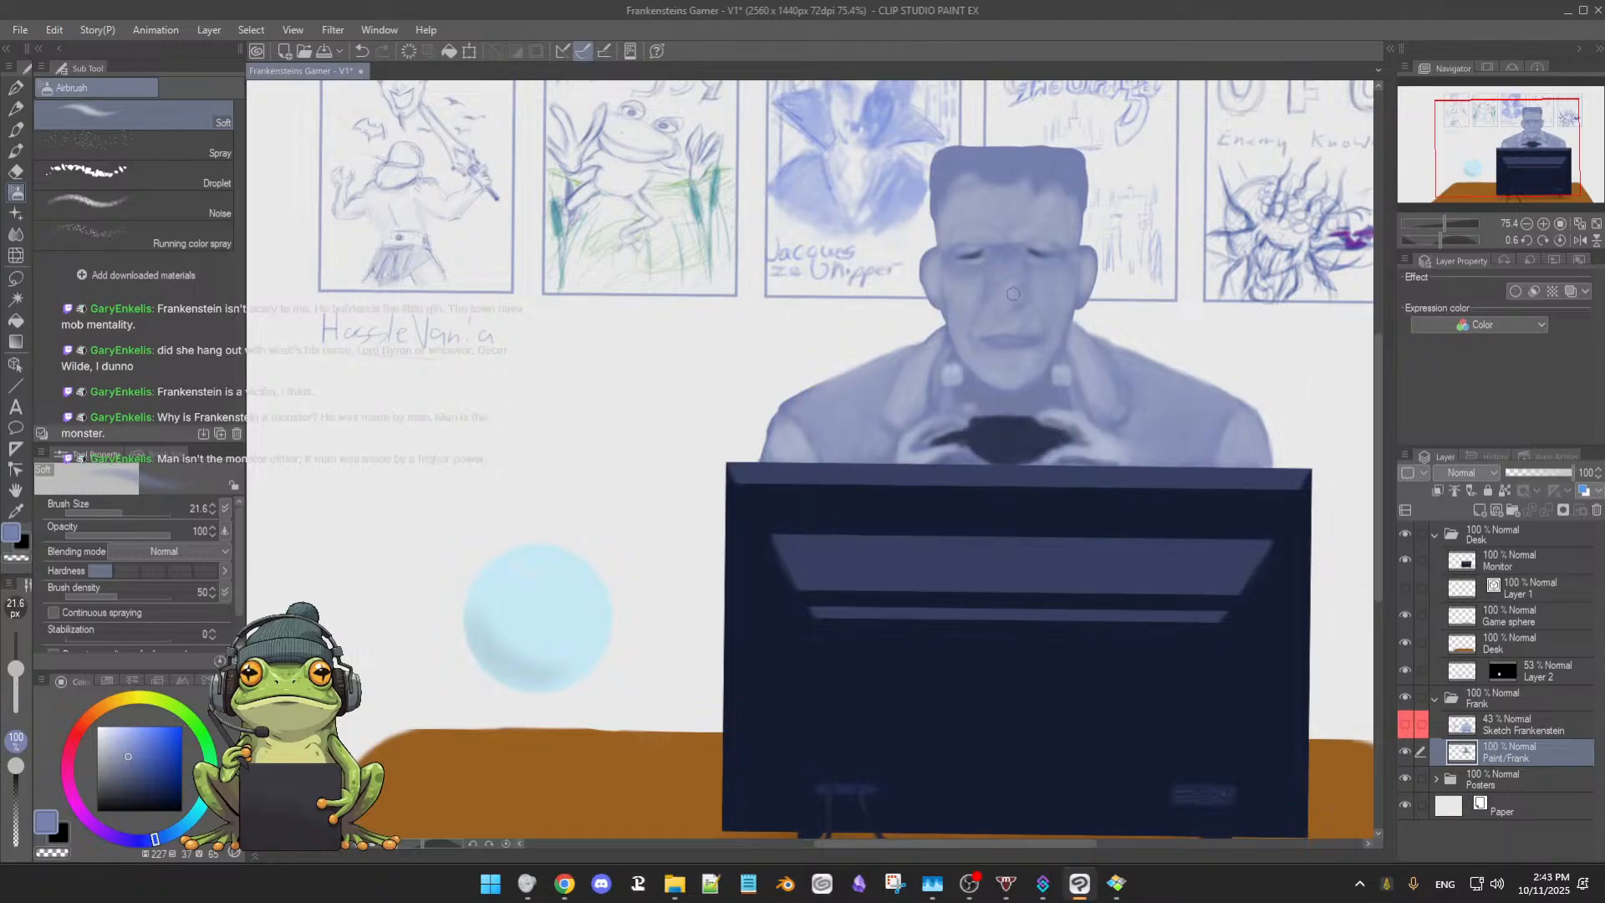
Blend the nose and cheeks with the airbrush at 37.2 and 17.3, using sampled light and shadow blues
alt+click(1012, 284)
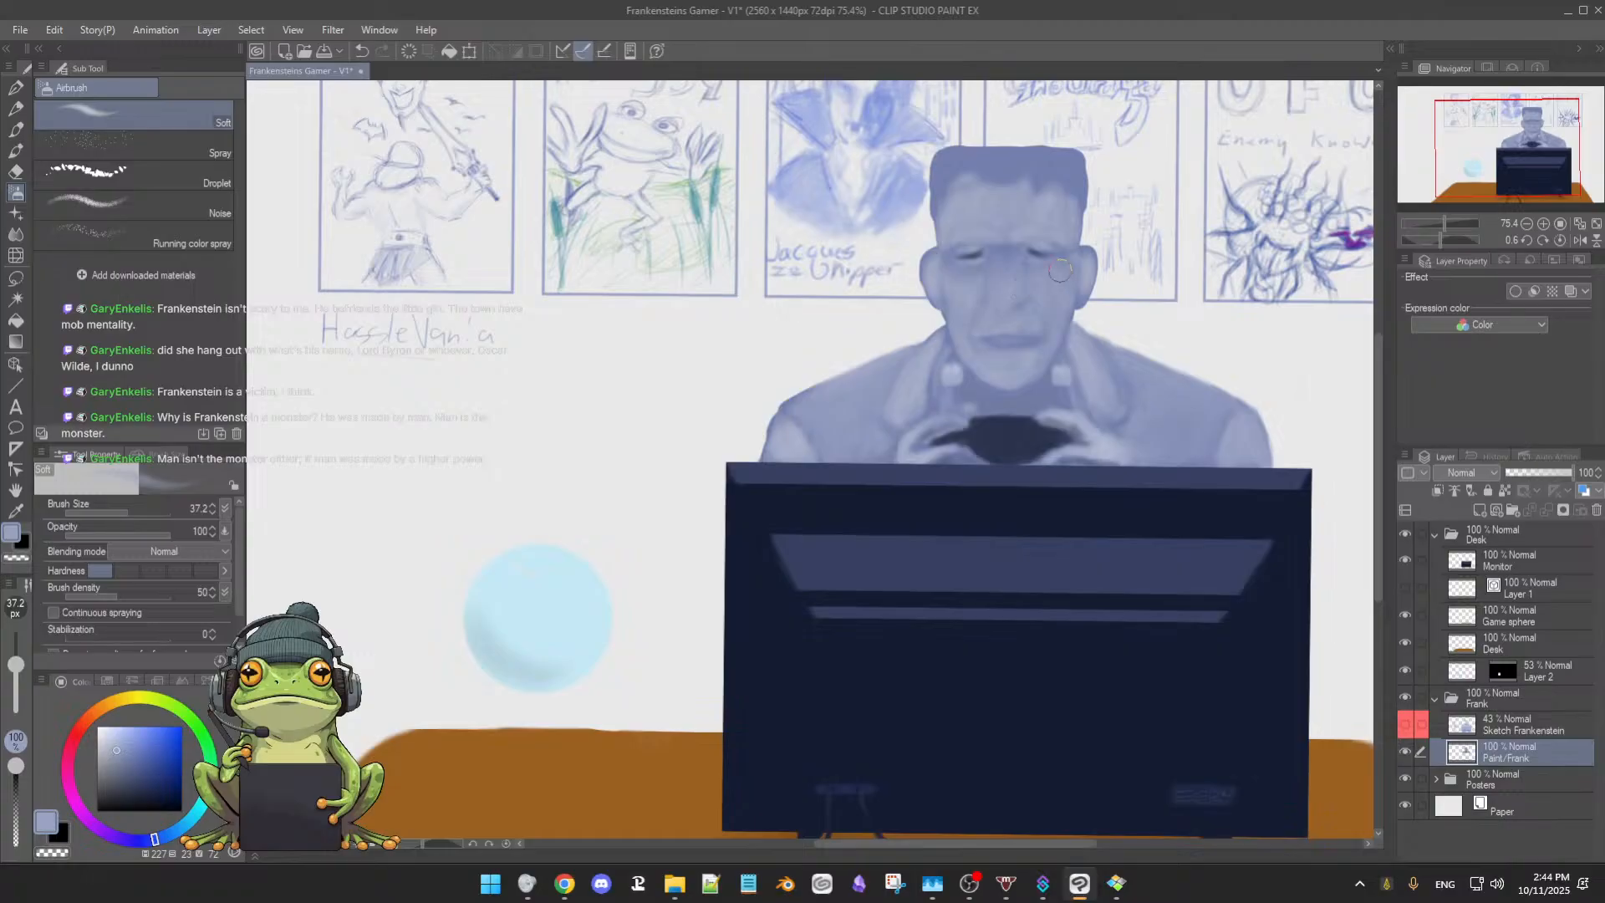
alt+click(1037, 280)
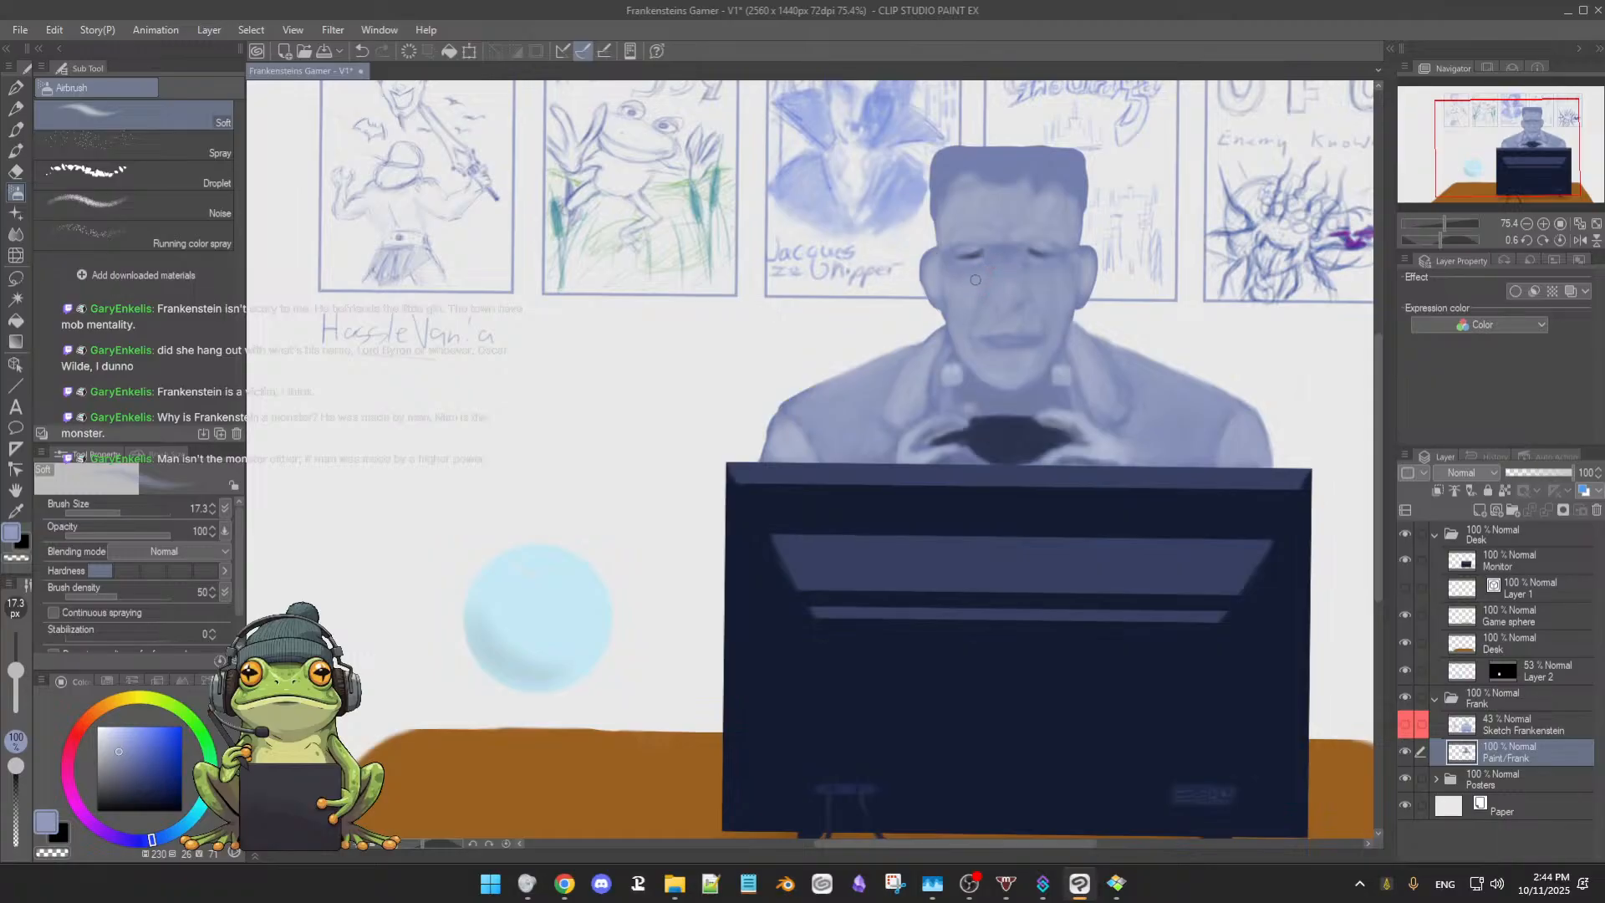
alt+click(1014, 261)
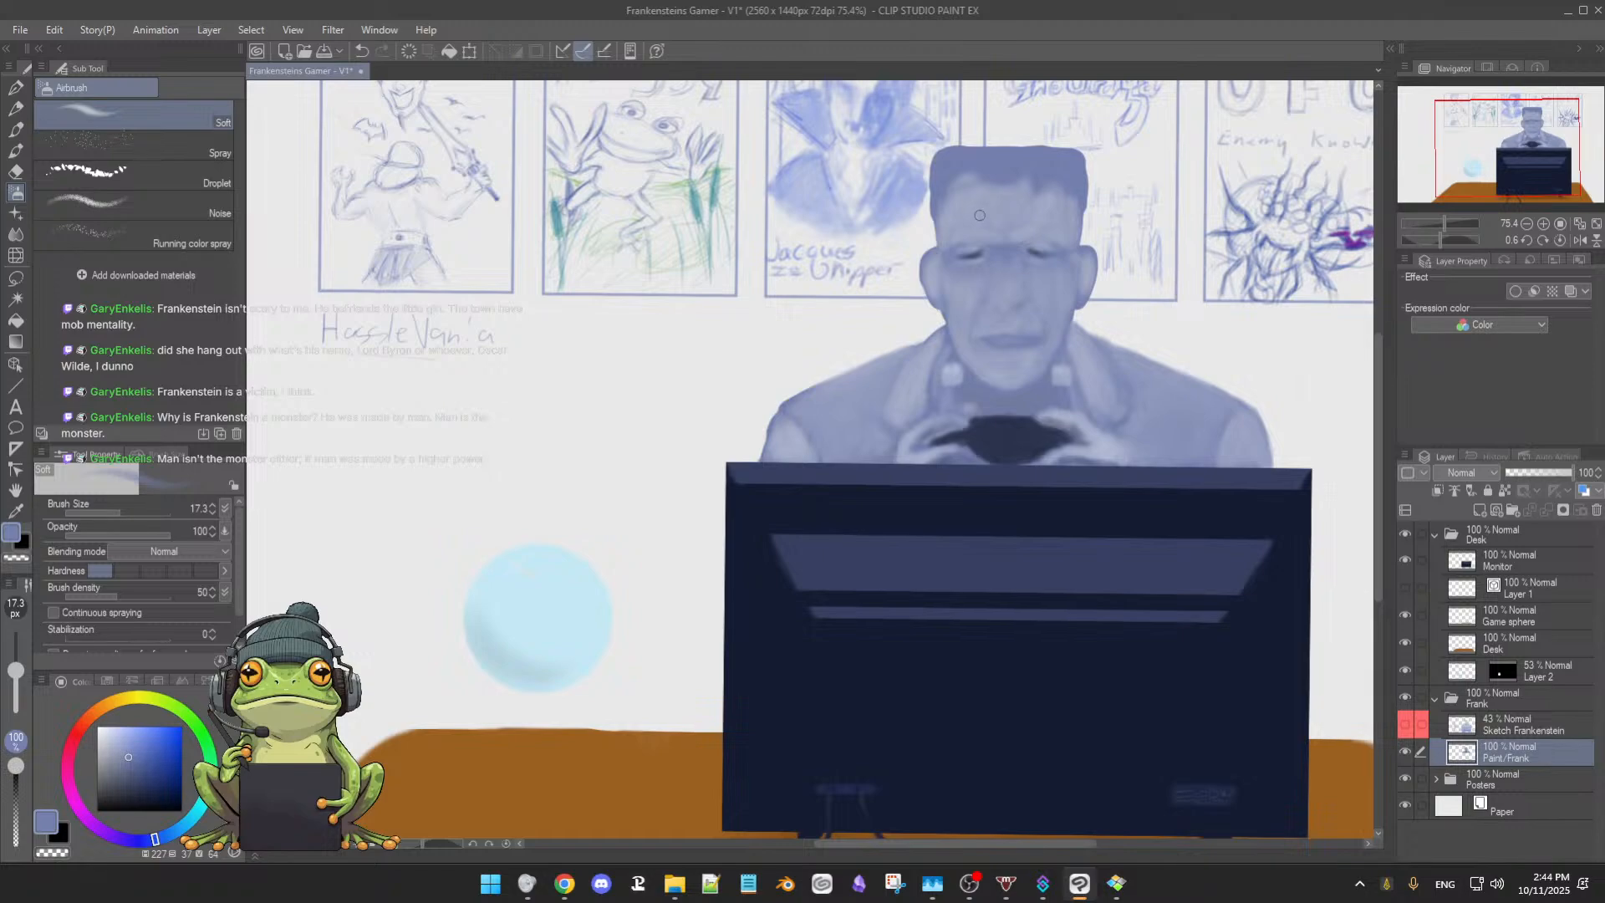
Even out the forehead below the hairline with the airbrush at 45.0 and light blue sampled from the forehead
alt+click(1001, 211)
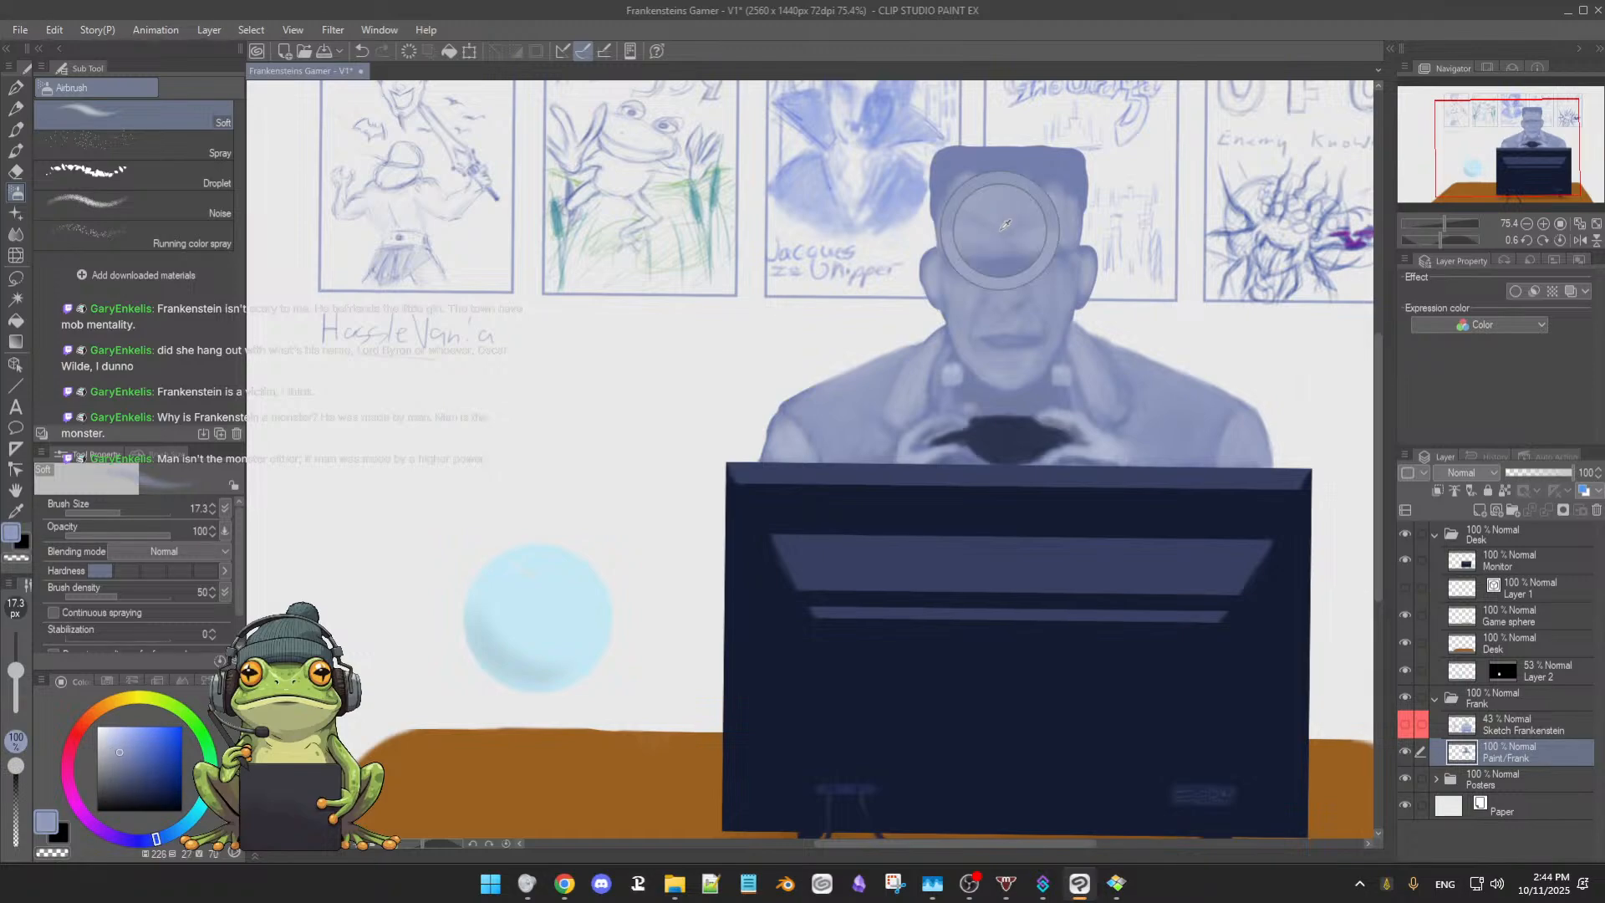
alt+click(996, 207)
key(bracketright)
key(bracketright)
key(bracketright)
key(bracketright)
key(bracketright)
key(bracketright)
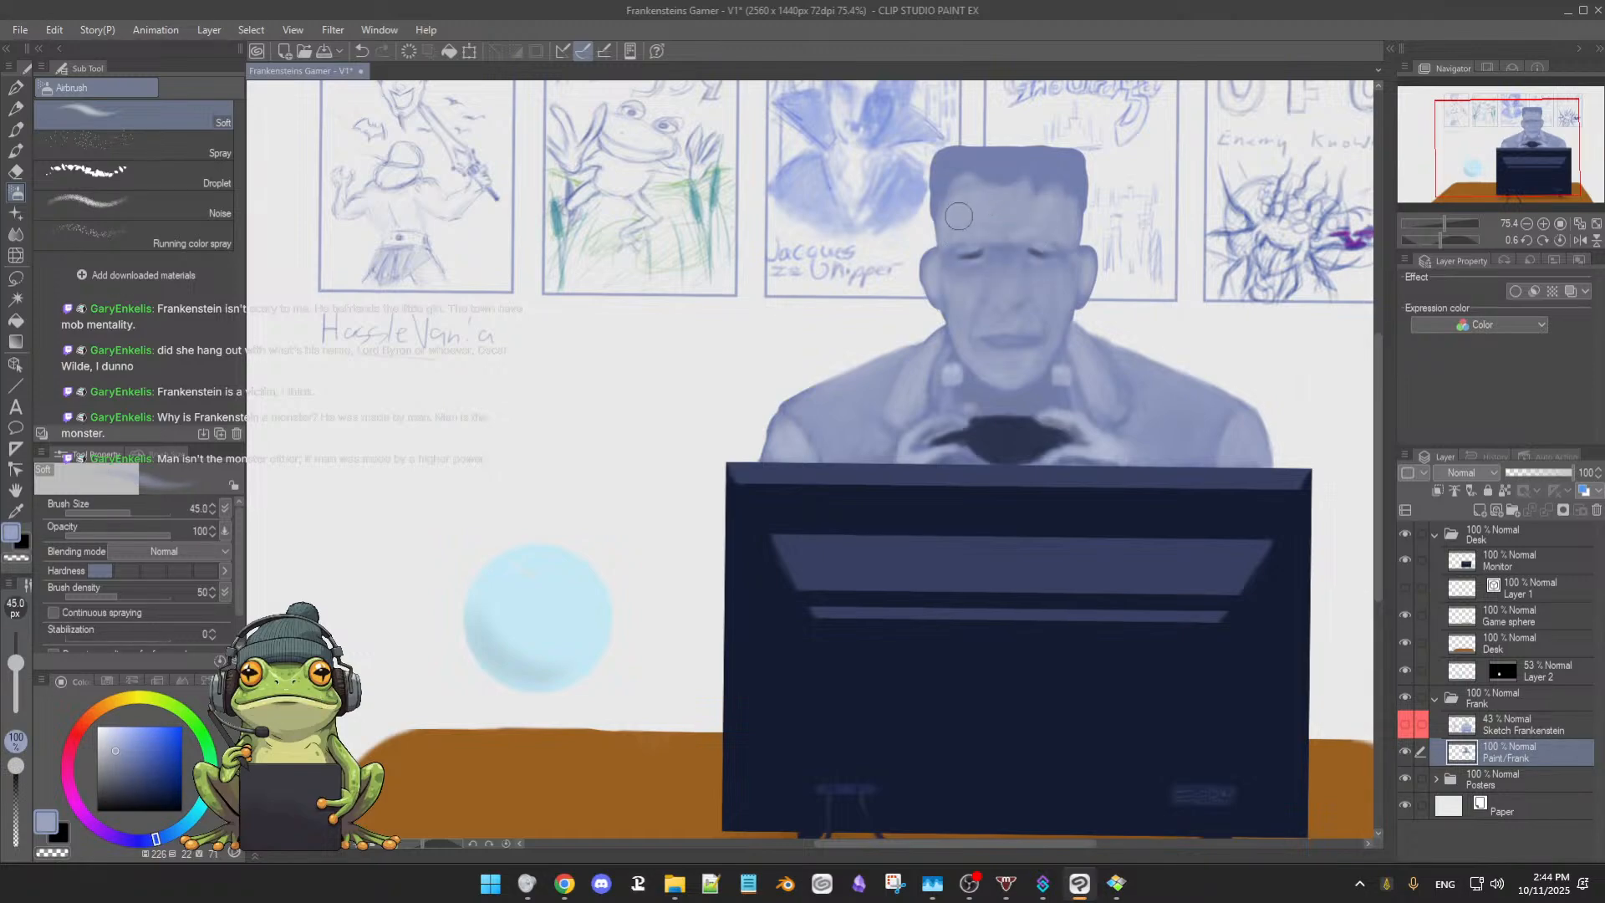
mouse_move(997, 202)
mouse_down()
mouse_move(1070, 204)
mouse_move(1067, 232)
mouse_move(1056, 200)
mouse_up()
Model the brow ridge and the hollow between the eyes with sampled light and dark blues, reducing the airbrush to 28.0
alt+click(1008, 236)
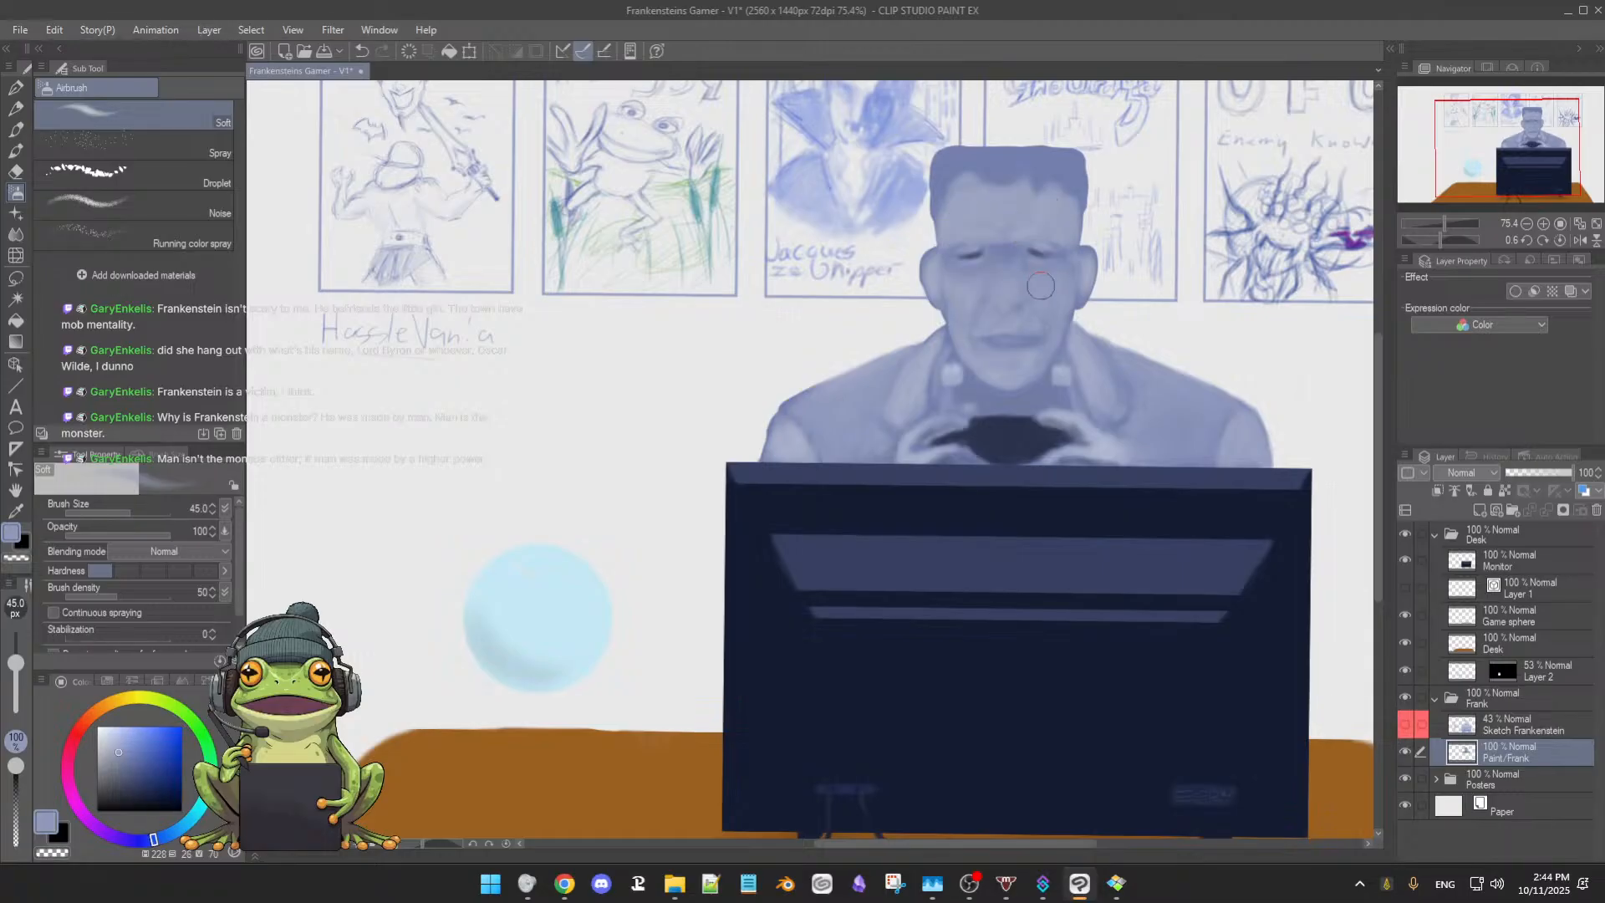
alt+click(1011, 251)
drag(1016, 244, 985, 223)
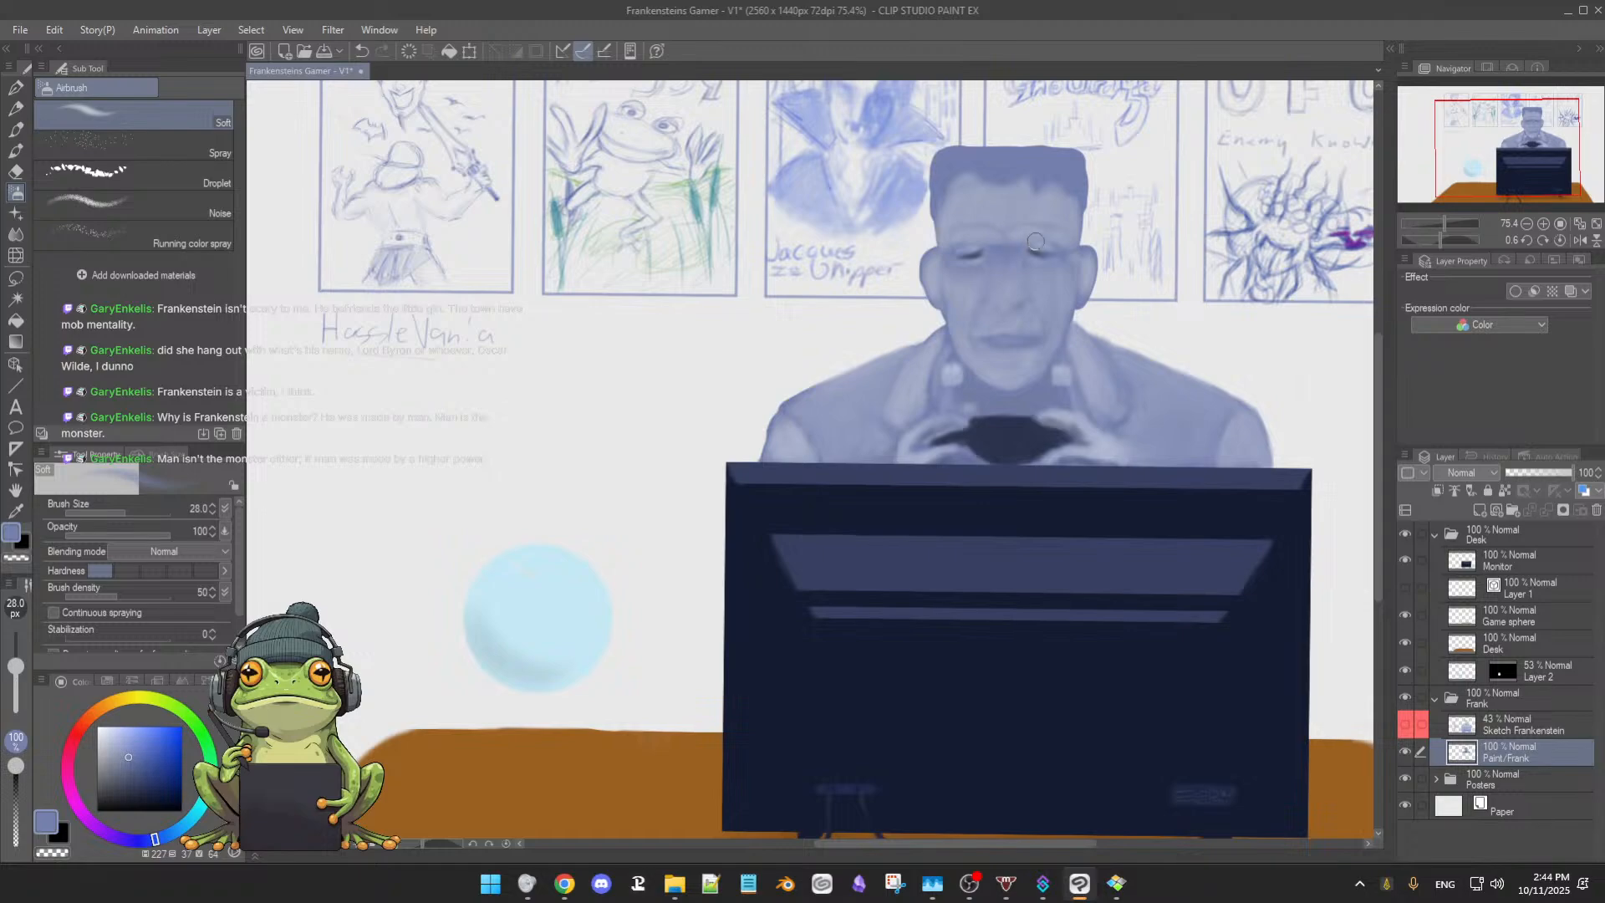
alt+click(997, 219)
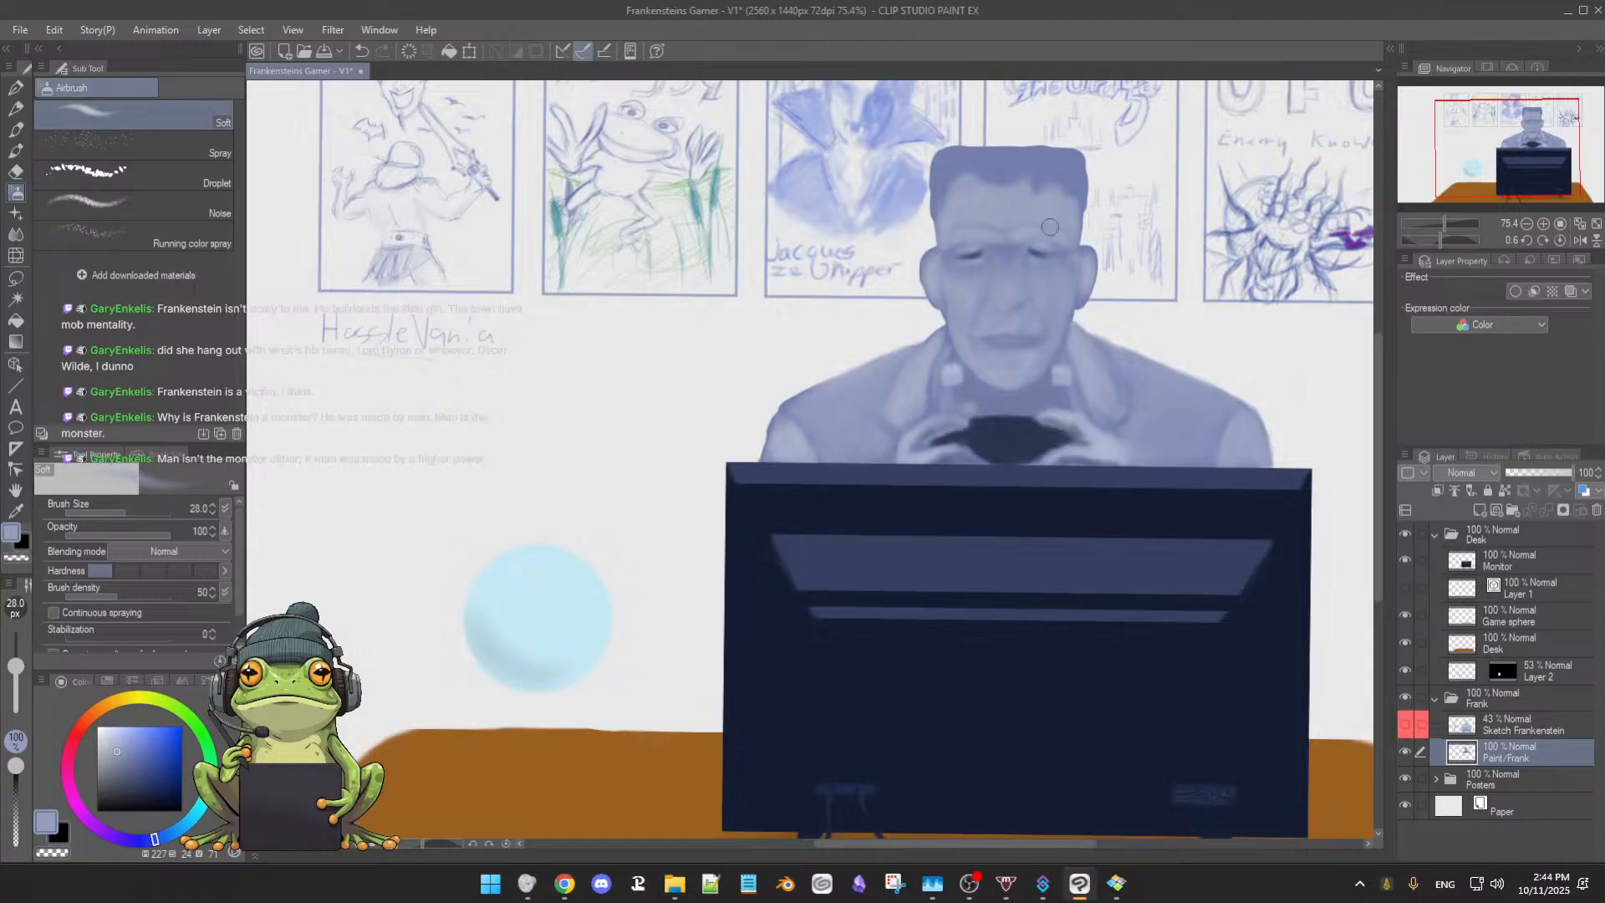
alt+click(1026, 229)
alt+click(1003, 243)
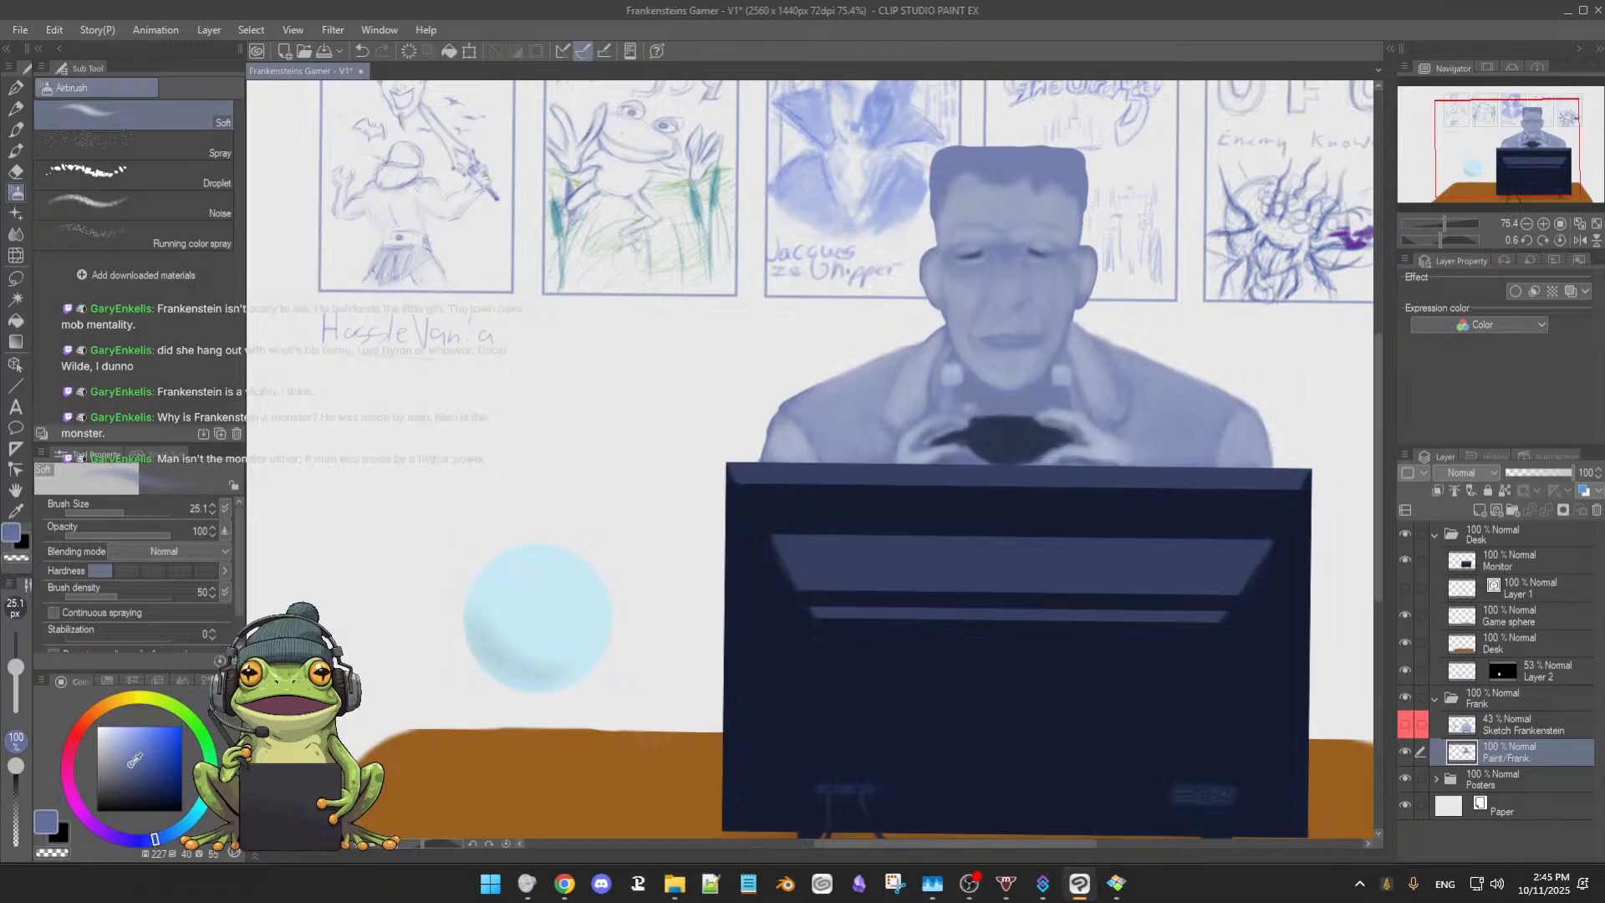
Deepen the brow shadows with a darker blue and sampled forehead tones, using the airbrush at 25.1 and 14.3
click(136, 770)
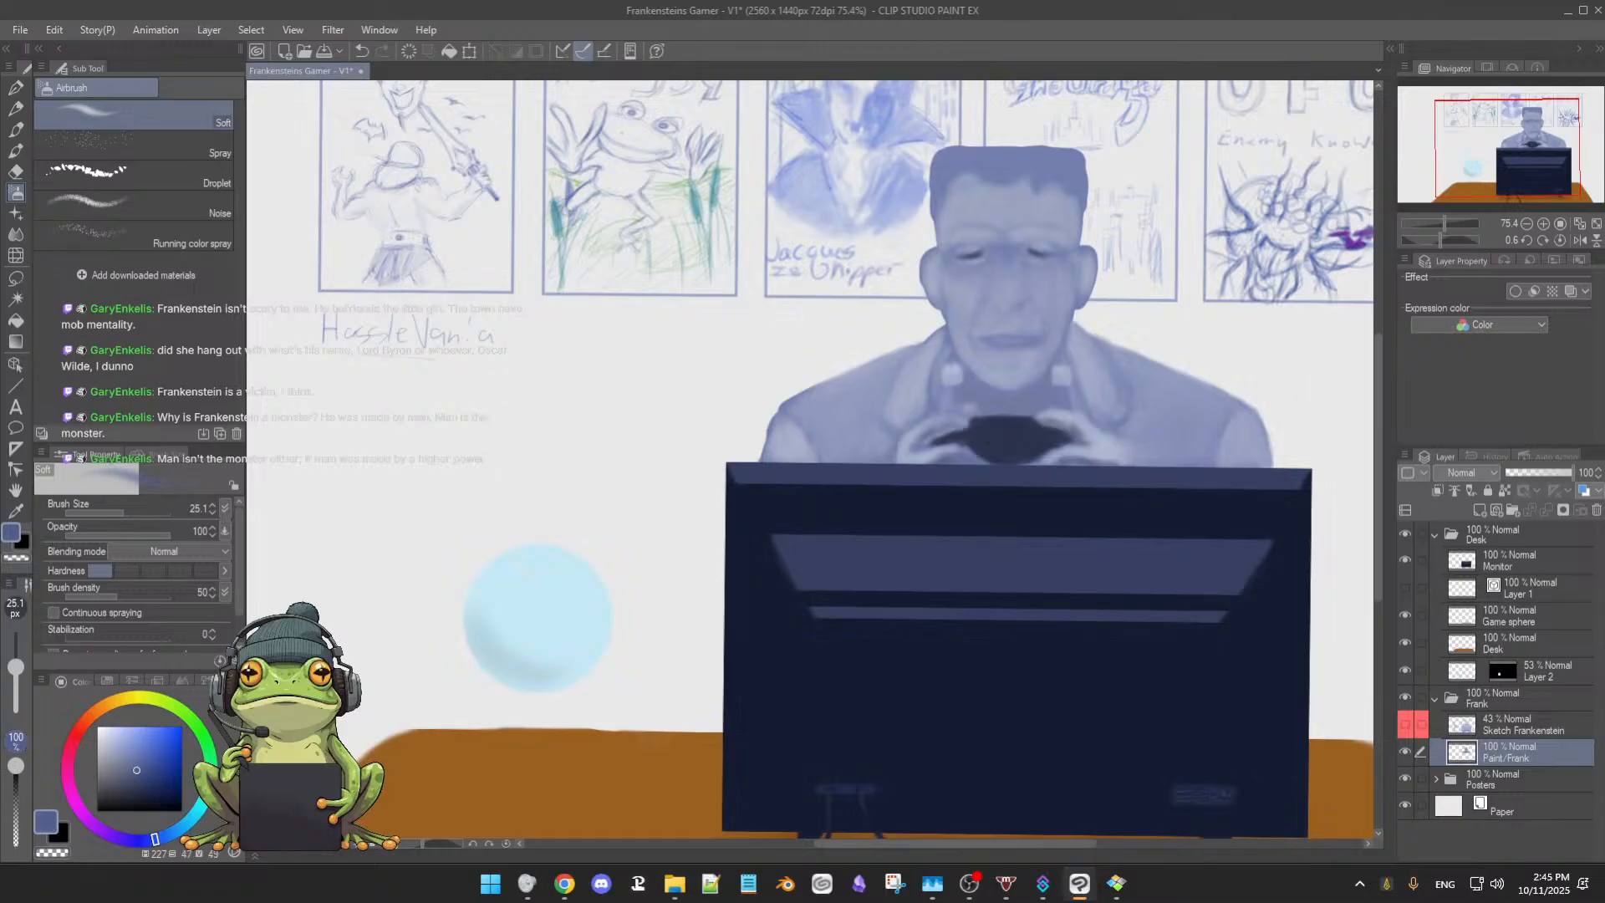
alt+click(1009, 233)
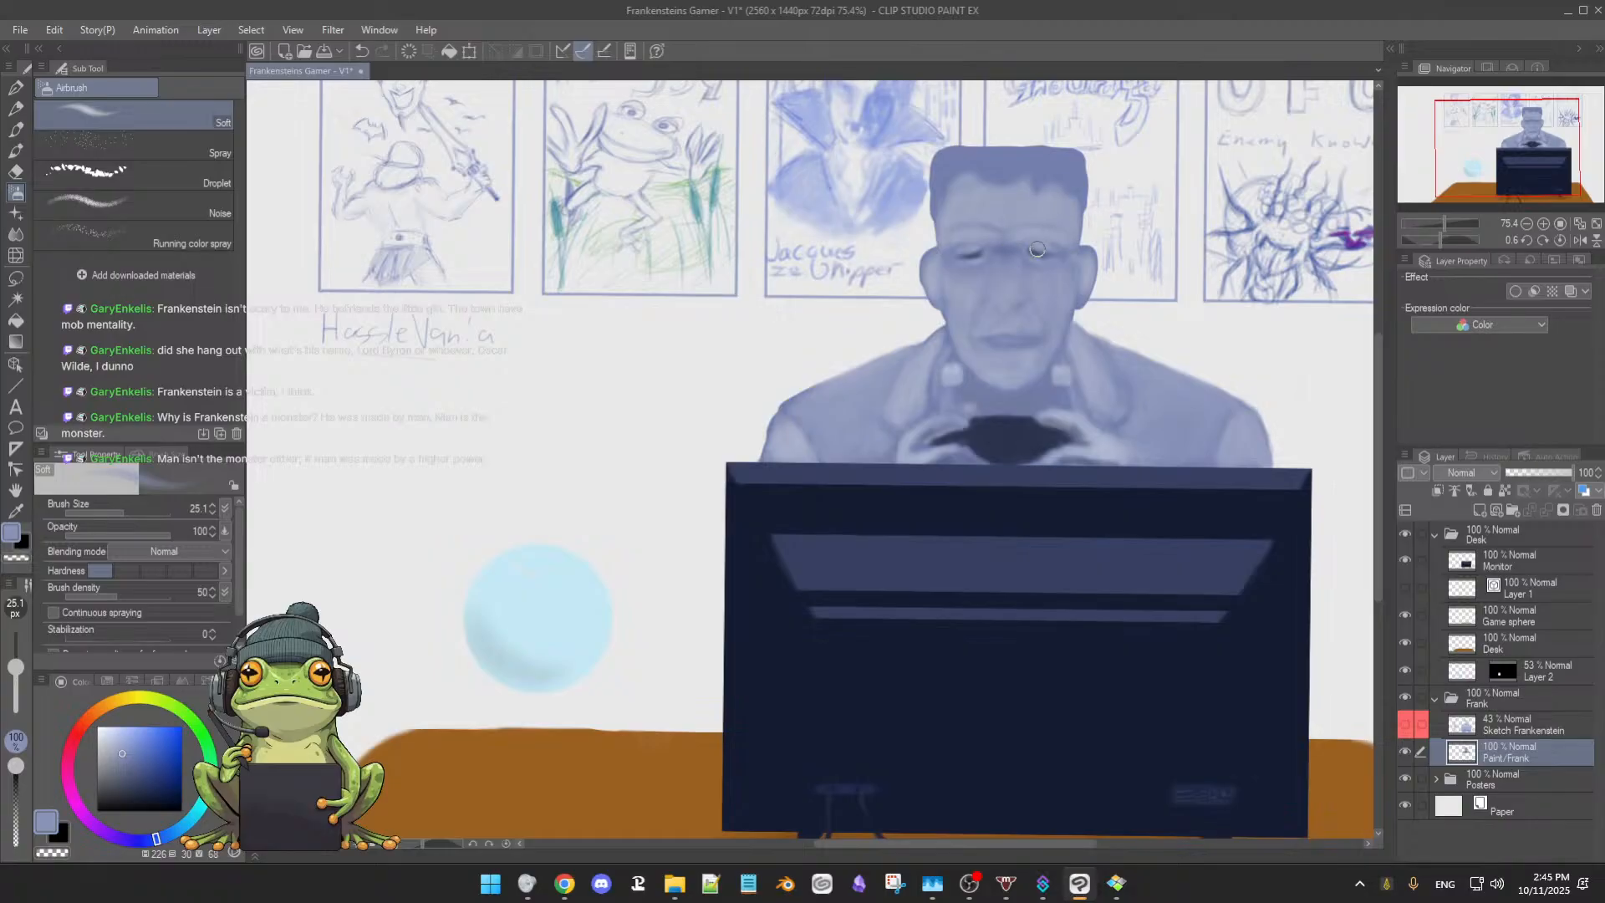
alt+click(1000, 226)
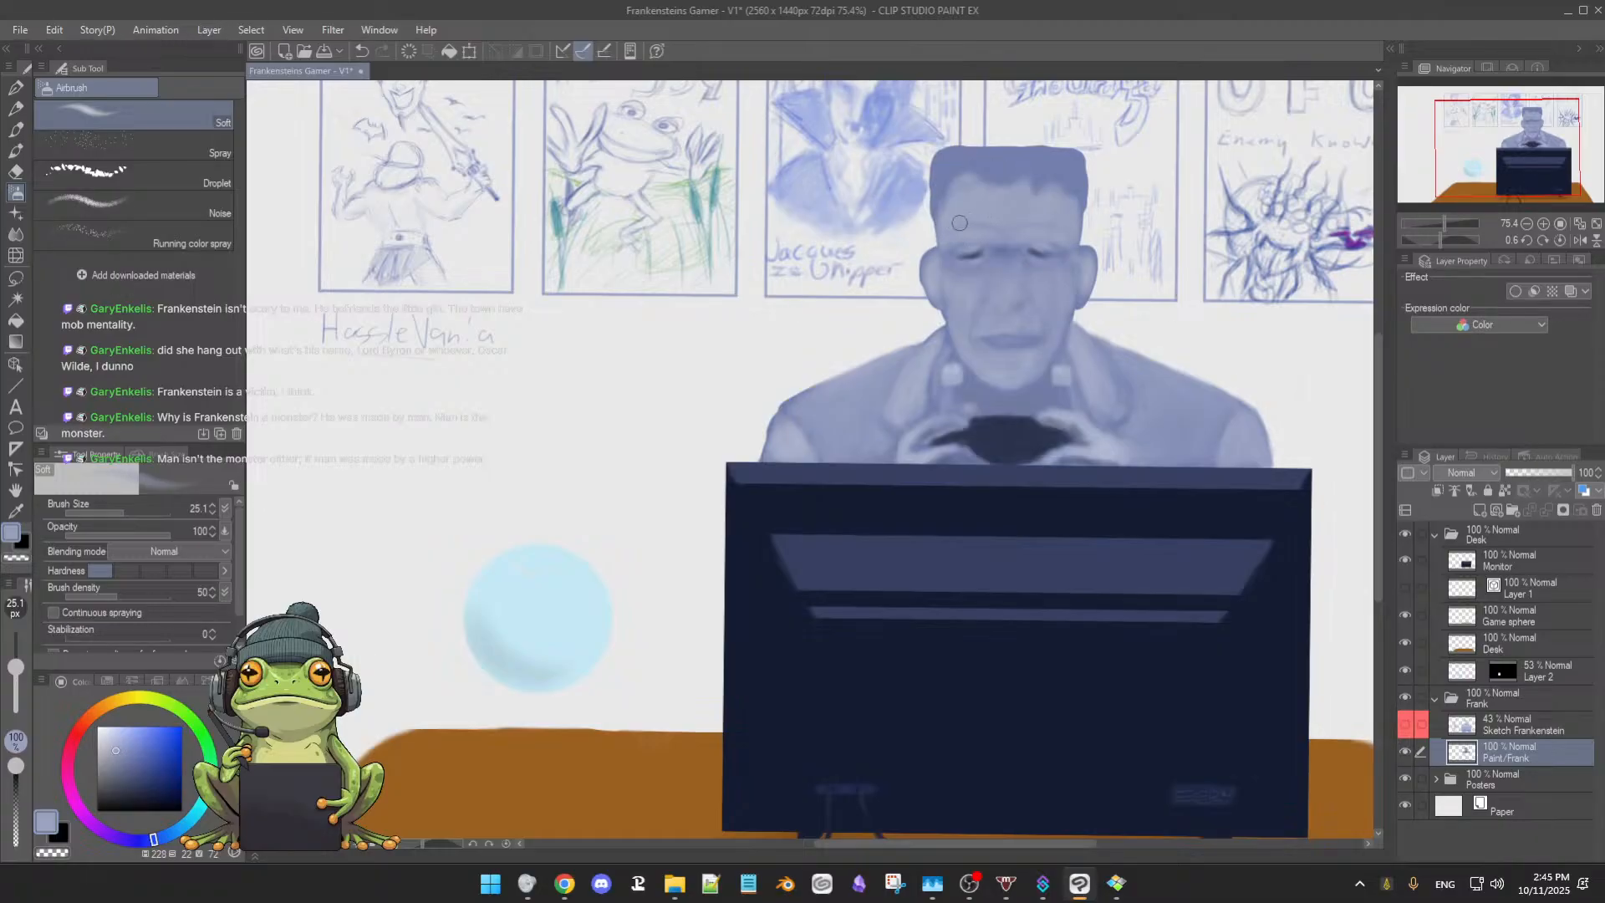
alt+click(1018, 250)
key(bracketleft)
key(bracketleft)
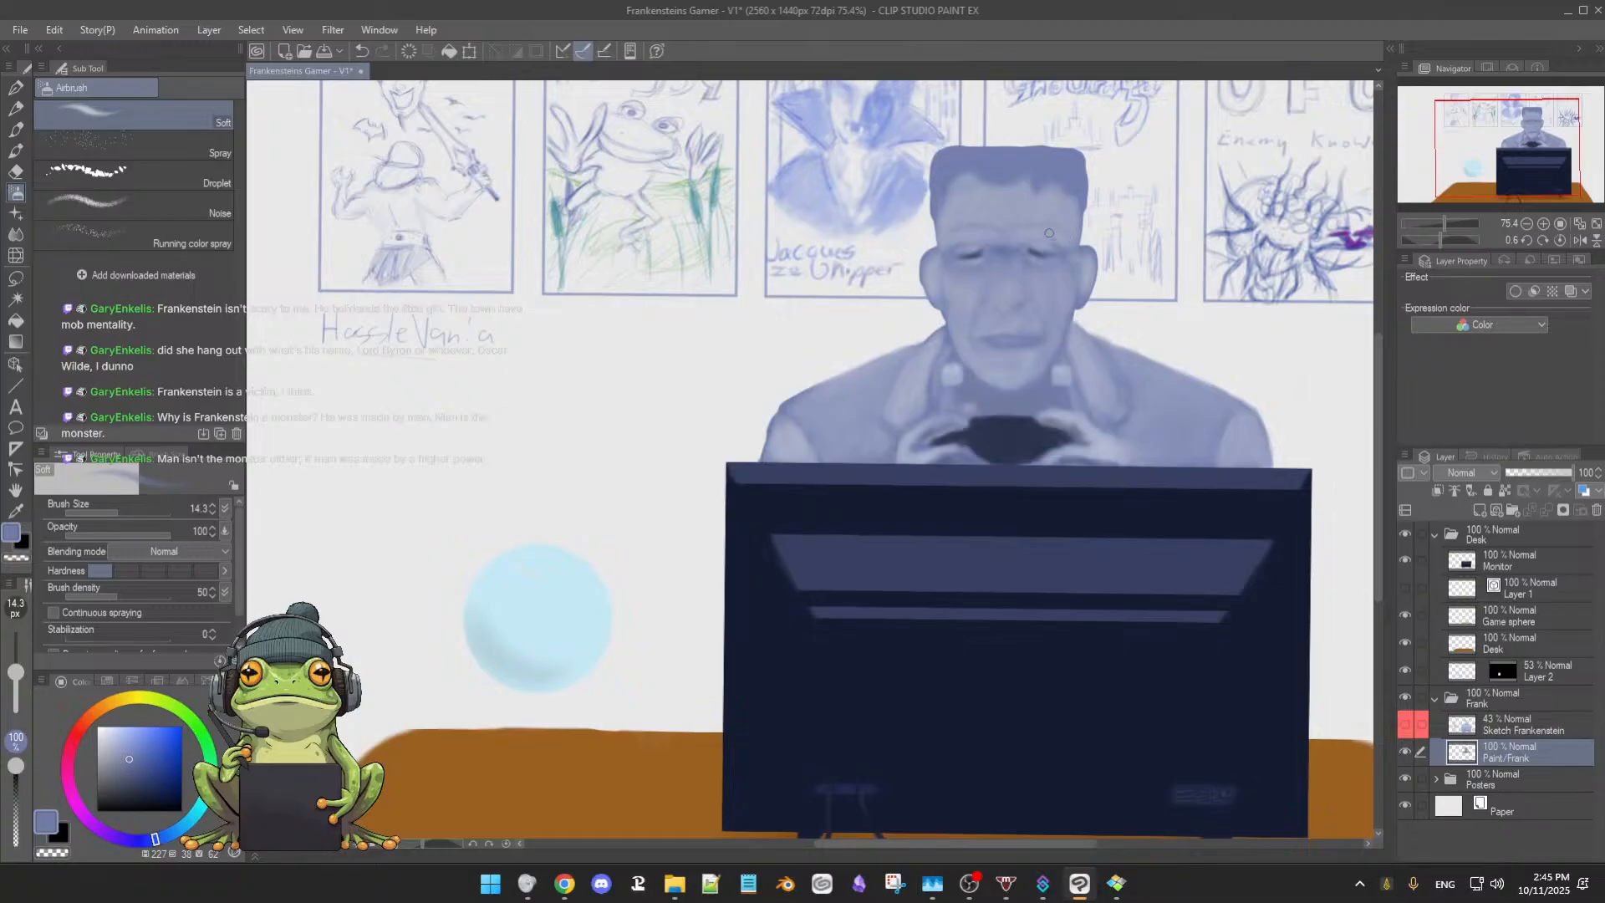
drag(1066, 248, 1077, 248)
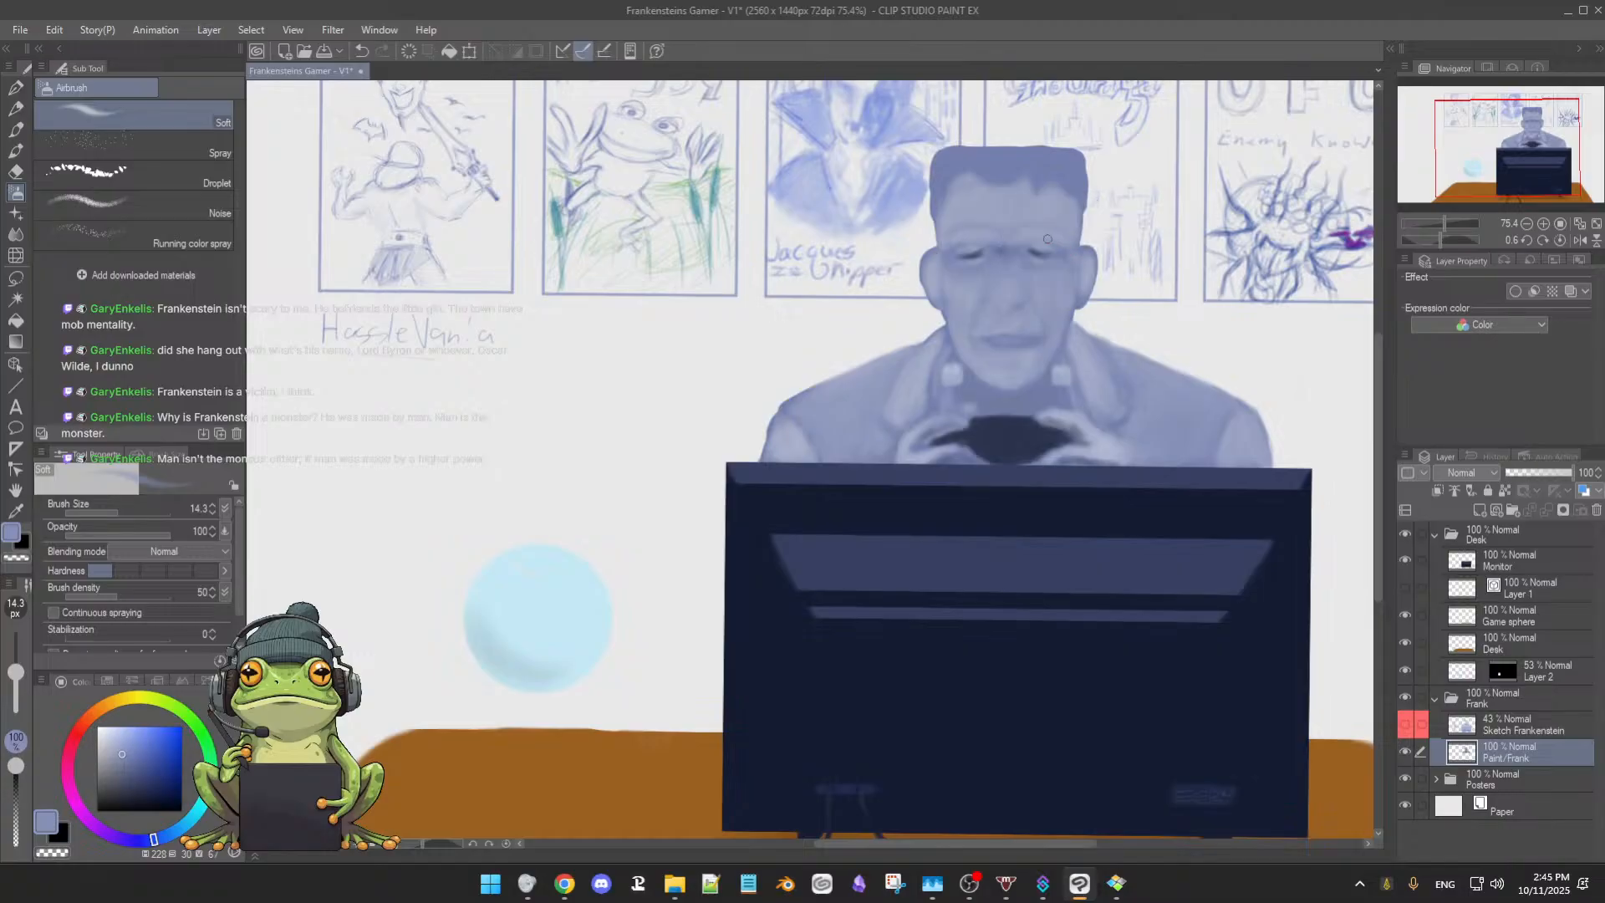
Soften the shading around the eyes and between the brows with the airbrush at 23.1, using blues sampled from the face
alt+click(1058, 248)
alt+click(1003, 255)
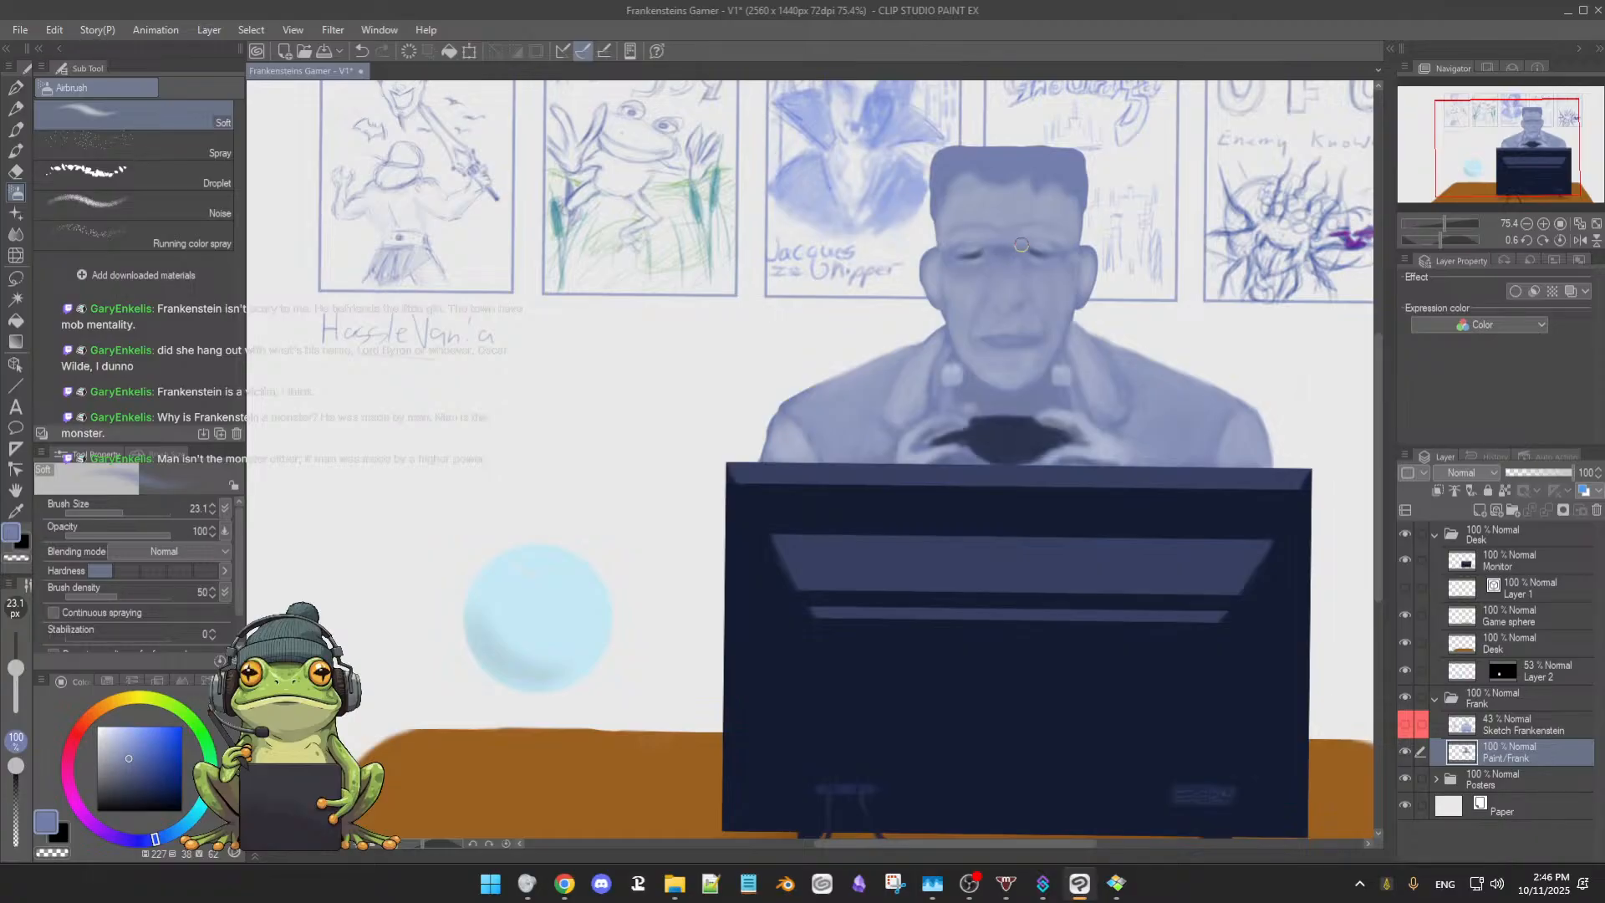
alt+click(1018, 247)
alt+click(1007, 242)
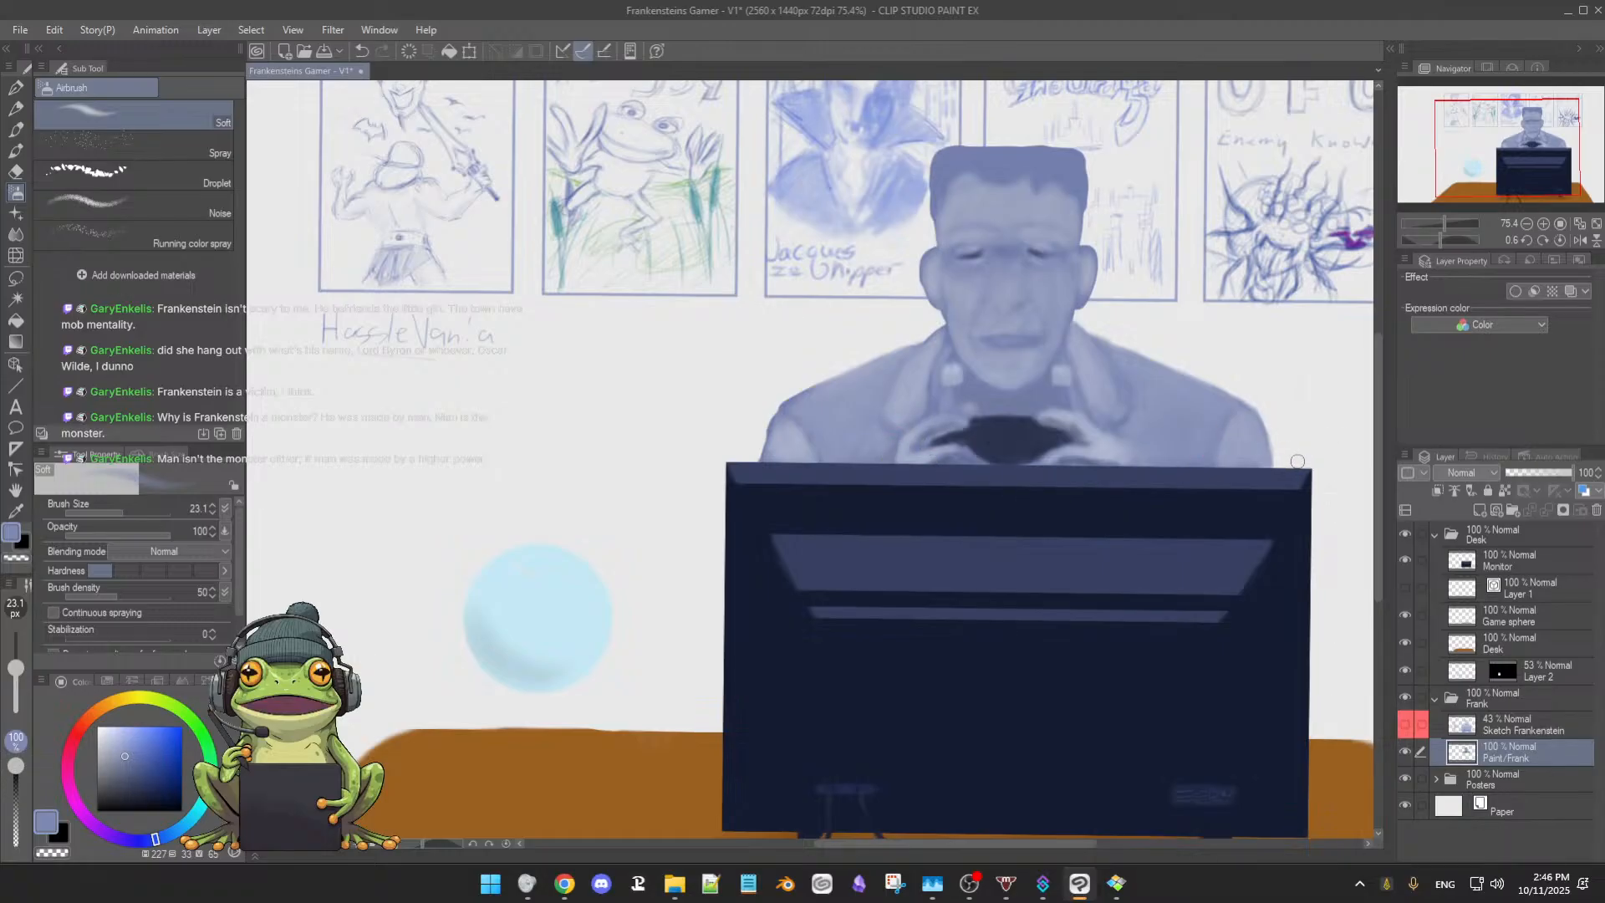
Sample light blue from the coat sleeve above the monitor's edge and switch to the 3rdCoffee Soft Oil 2 brush for the coat
drag(1300, 460, 1107, 458)
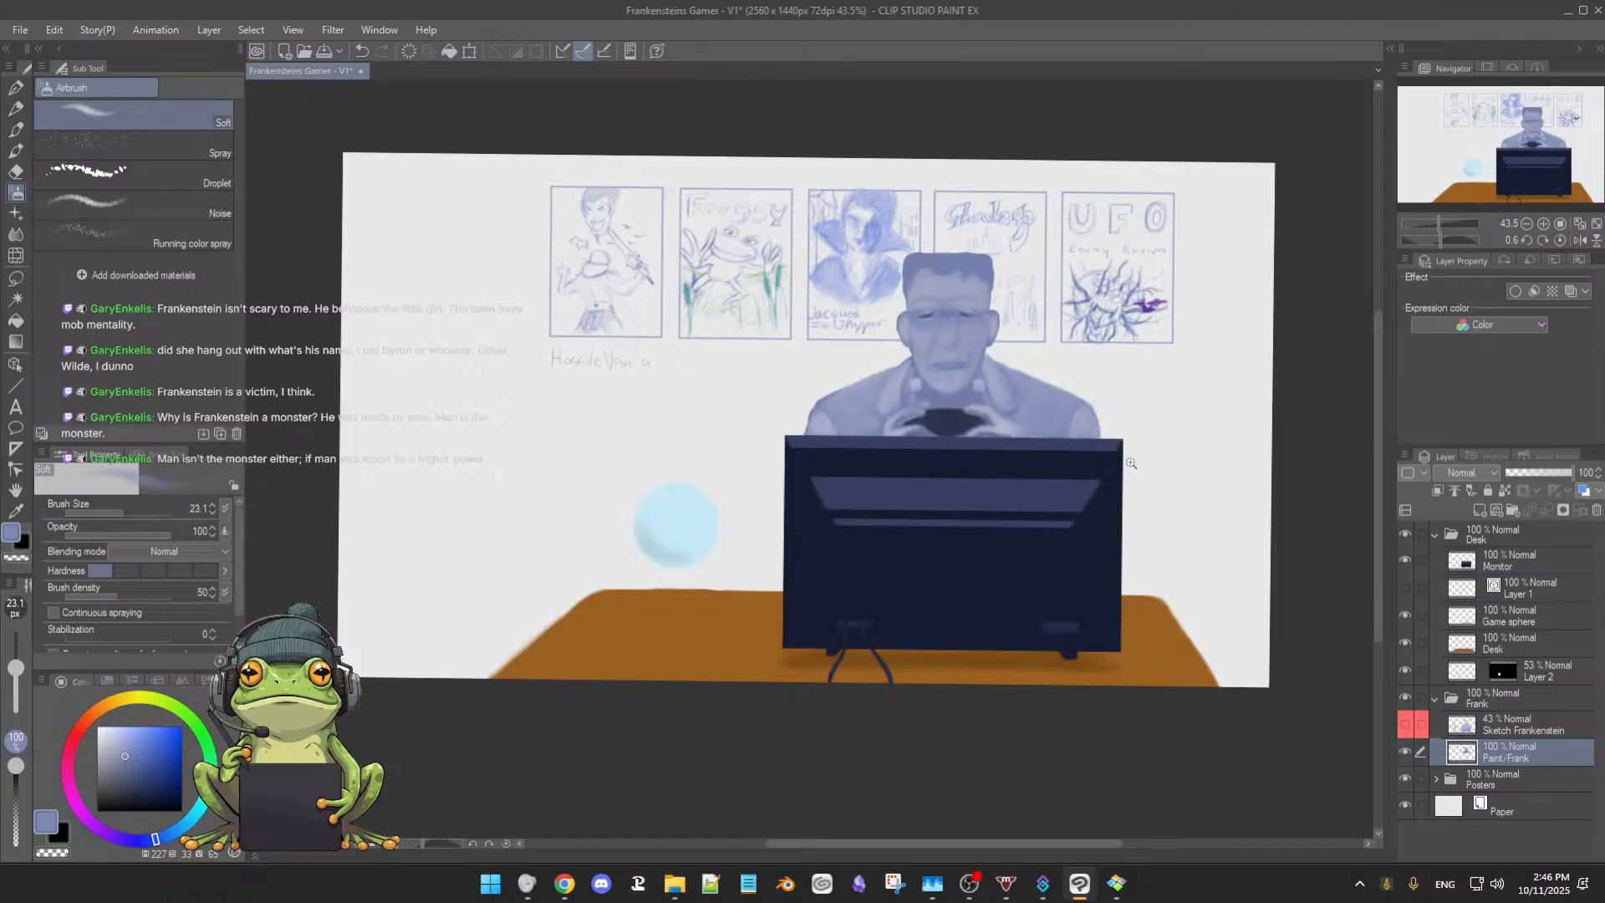
scroll(1131, 462, up, 3)
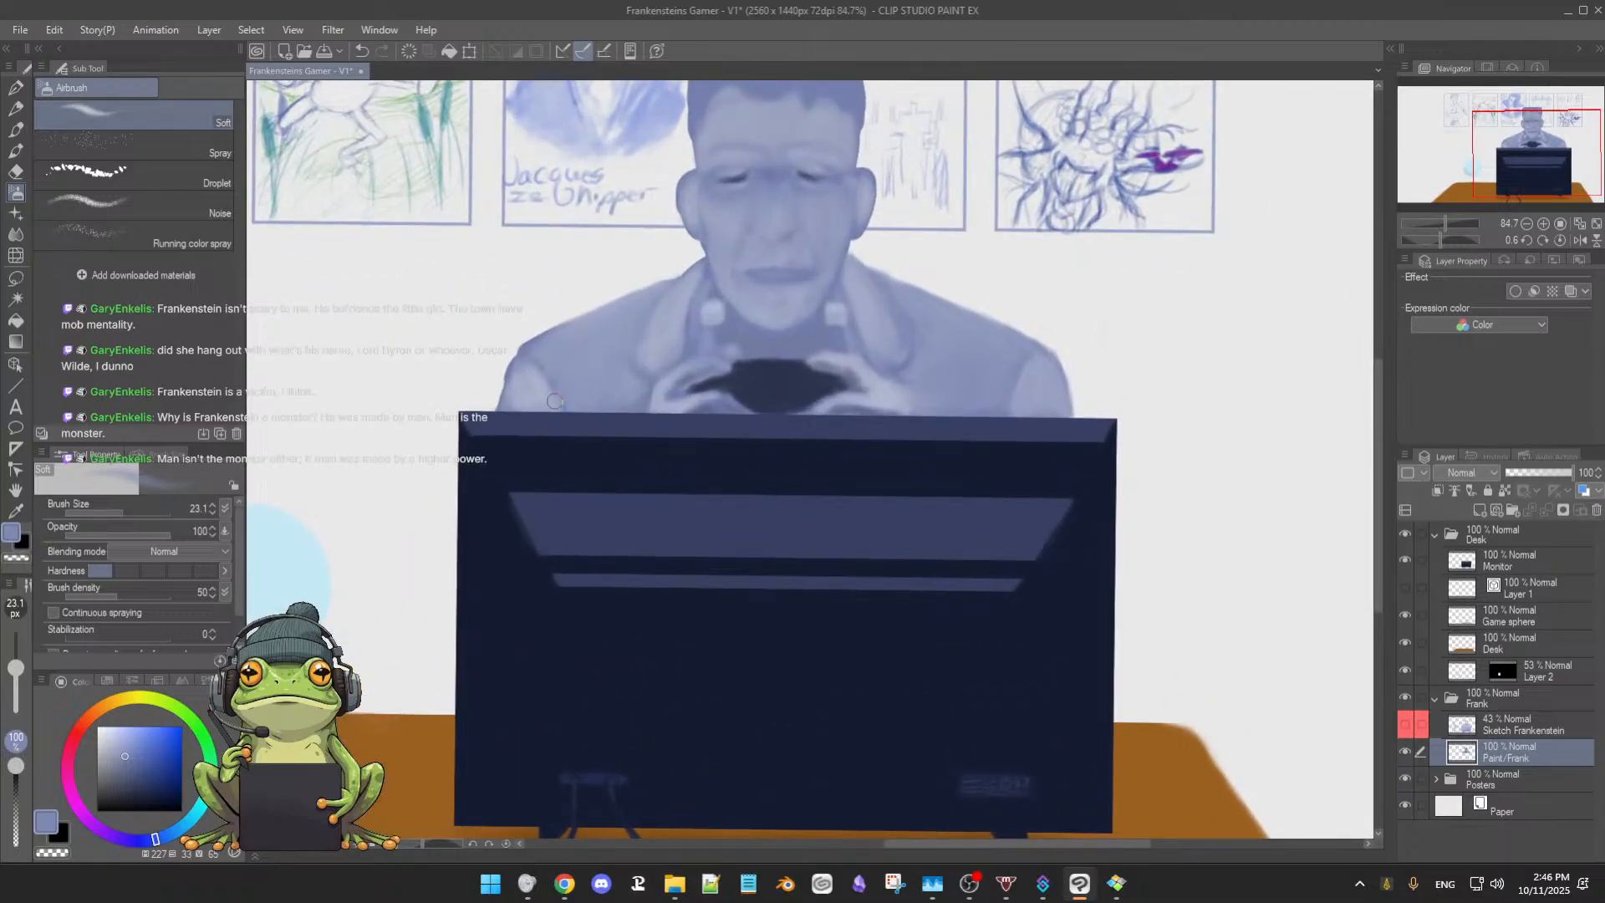
alt+click(539, 382)
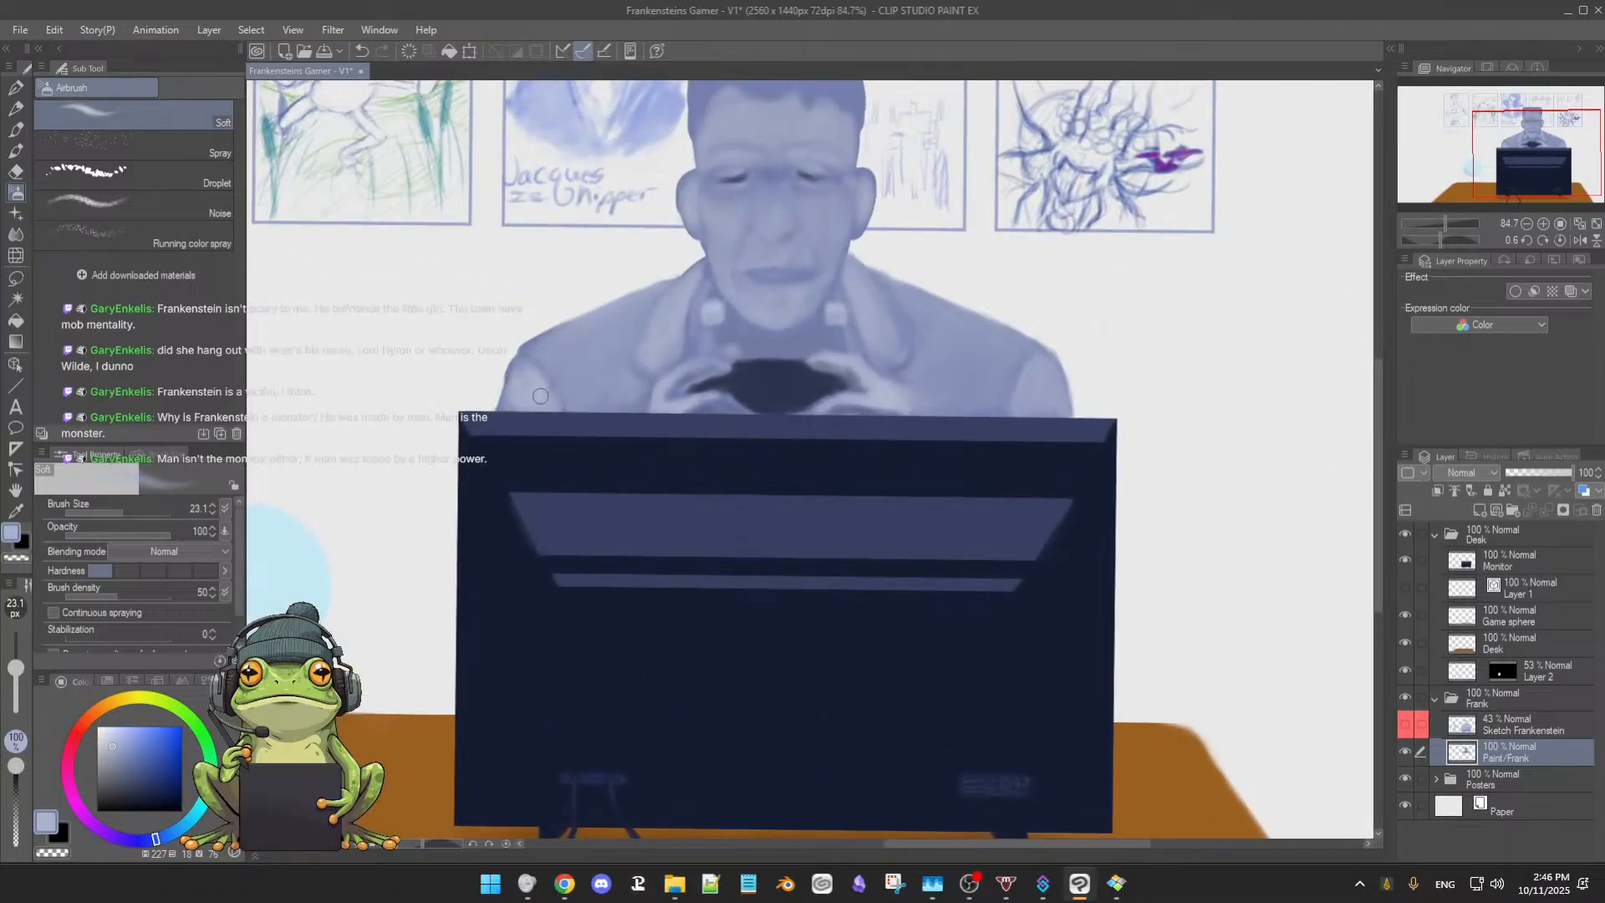
key(b)
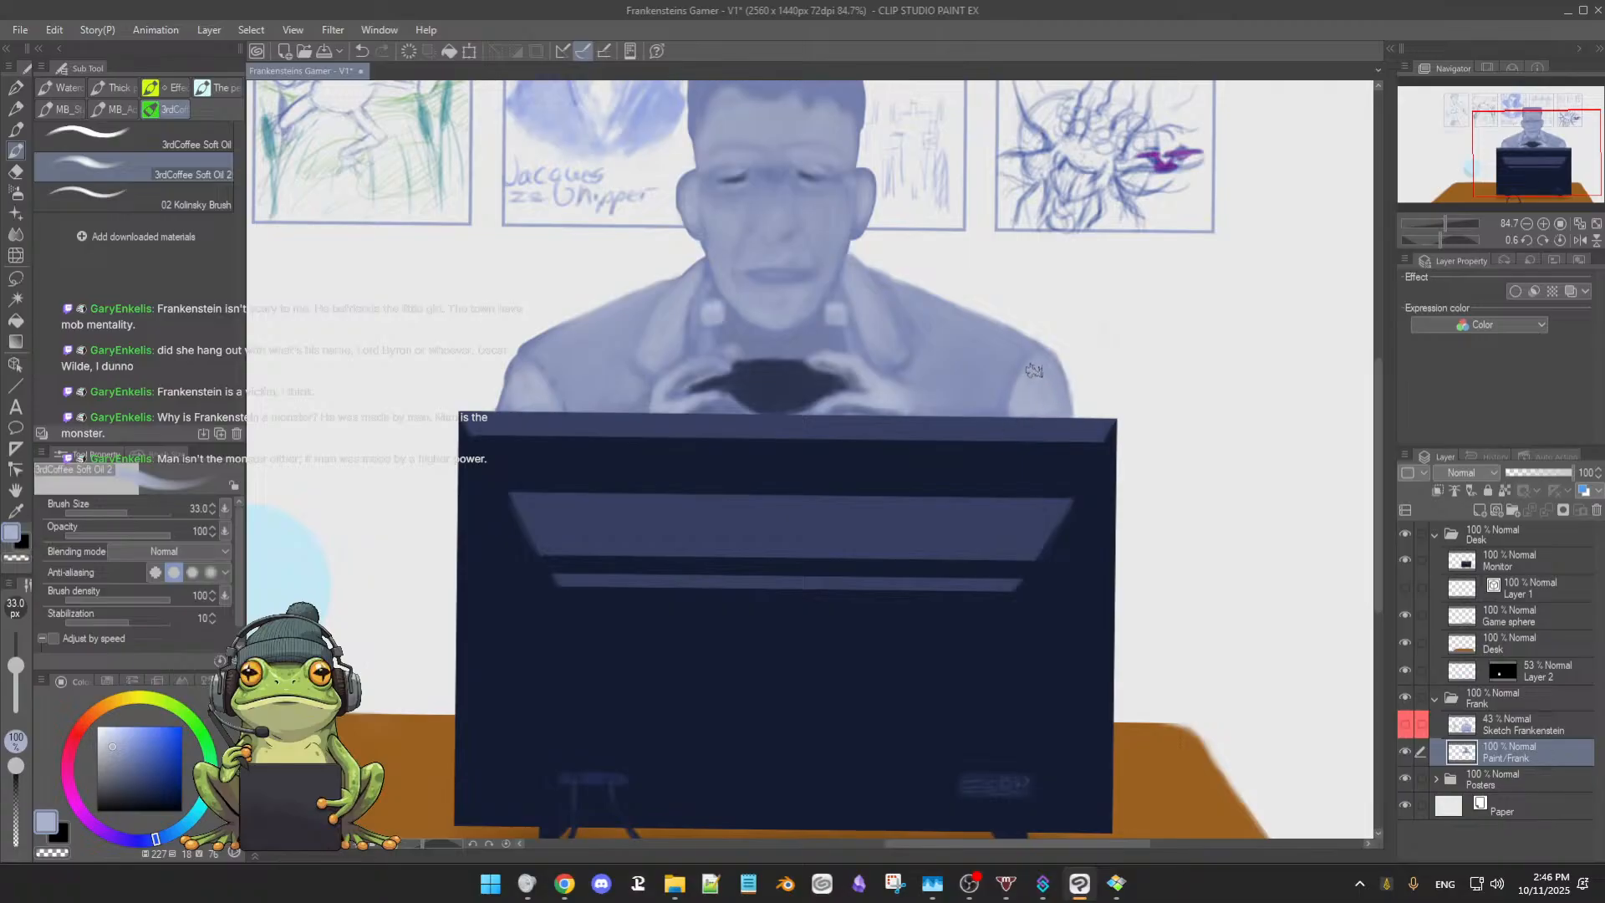
Blend sampled blue-grey tones into the jacket's right-hand sleeve and beside the right-hand controller hand, using the 3rdCoffee Soft Oil 2 brush
alt+click(997, 396)
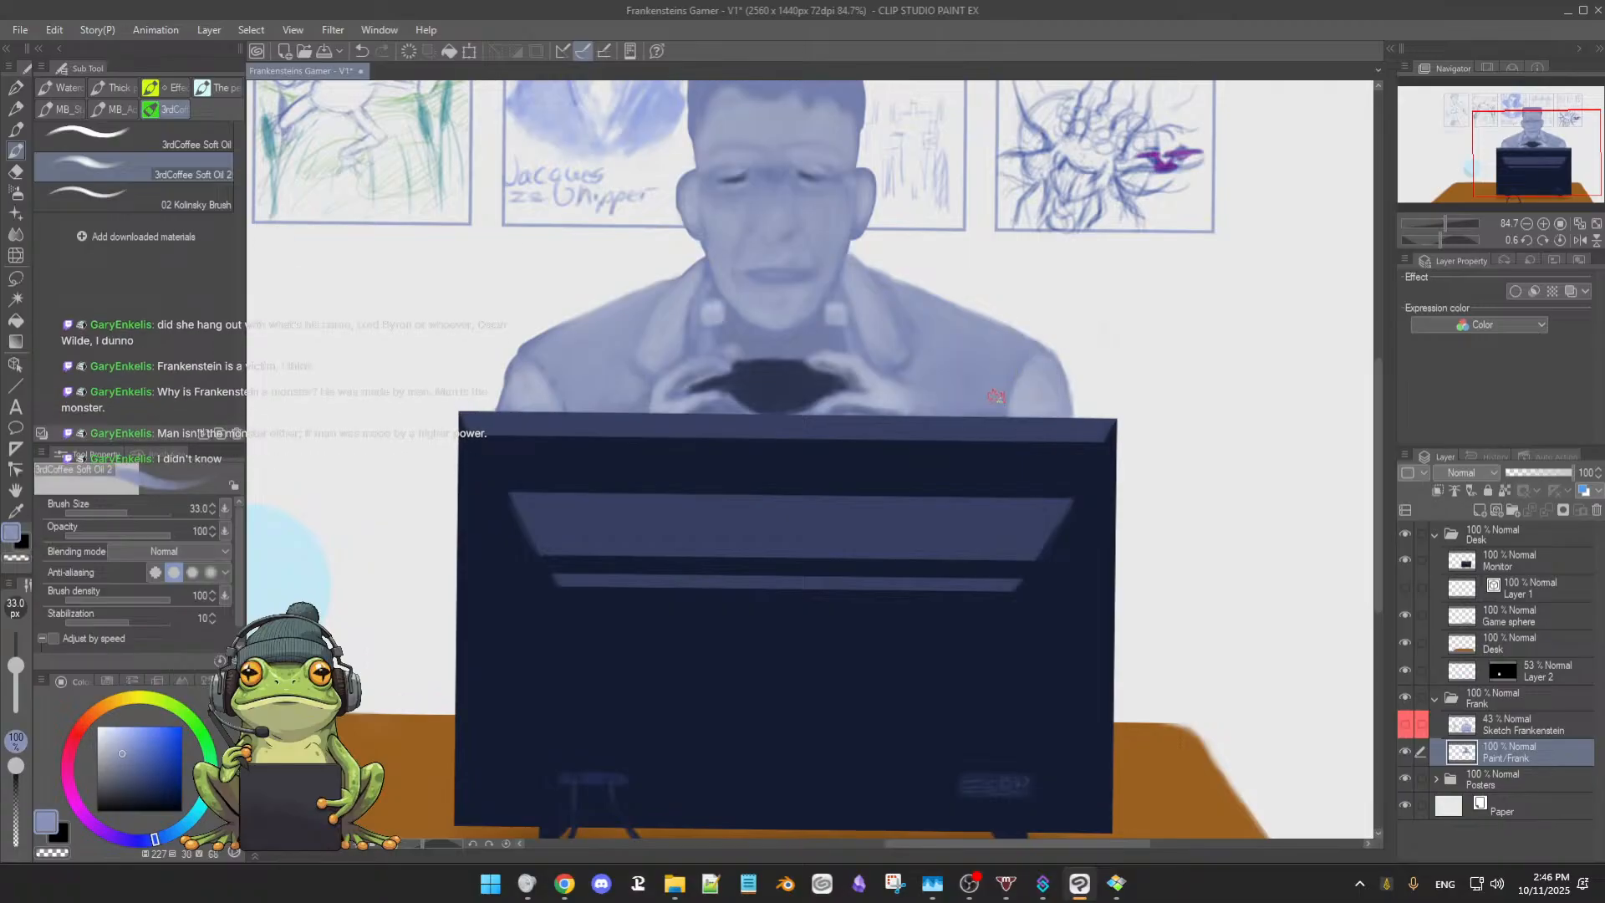
alt+click(1032, 384)
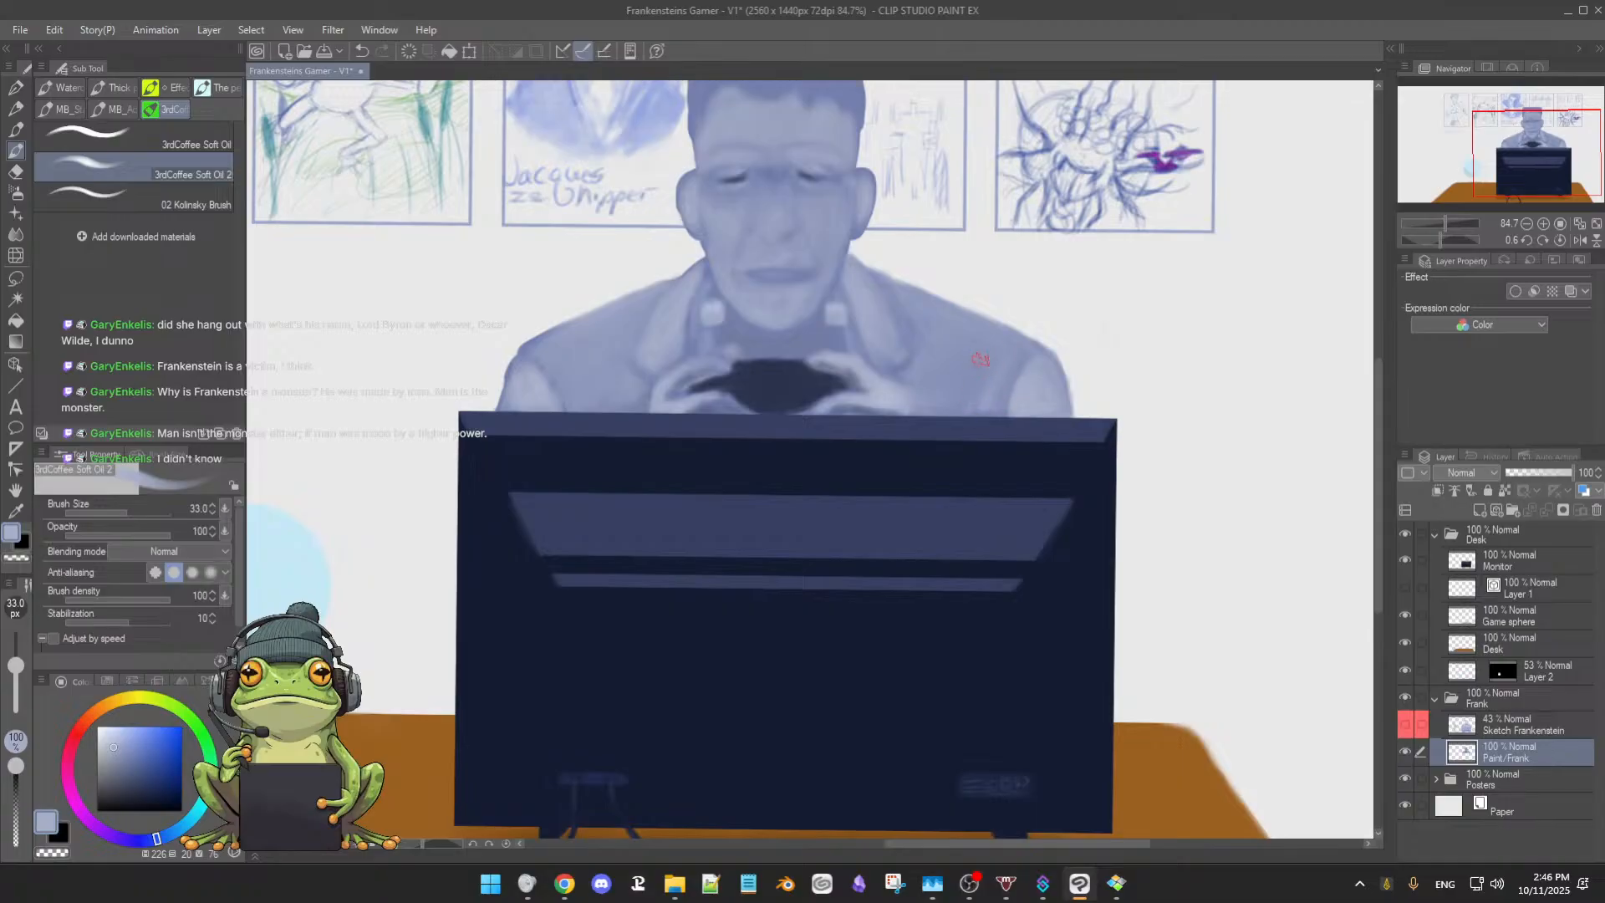
alt+click(985, 380)
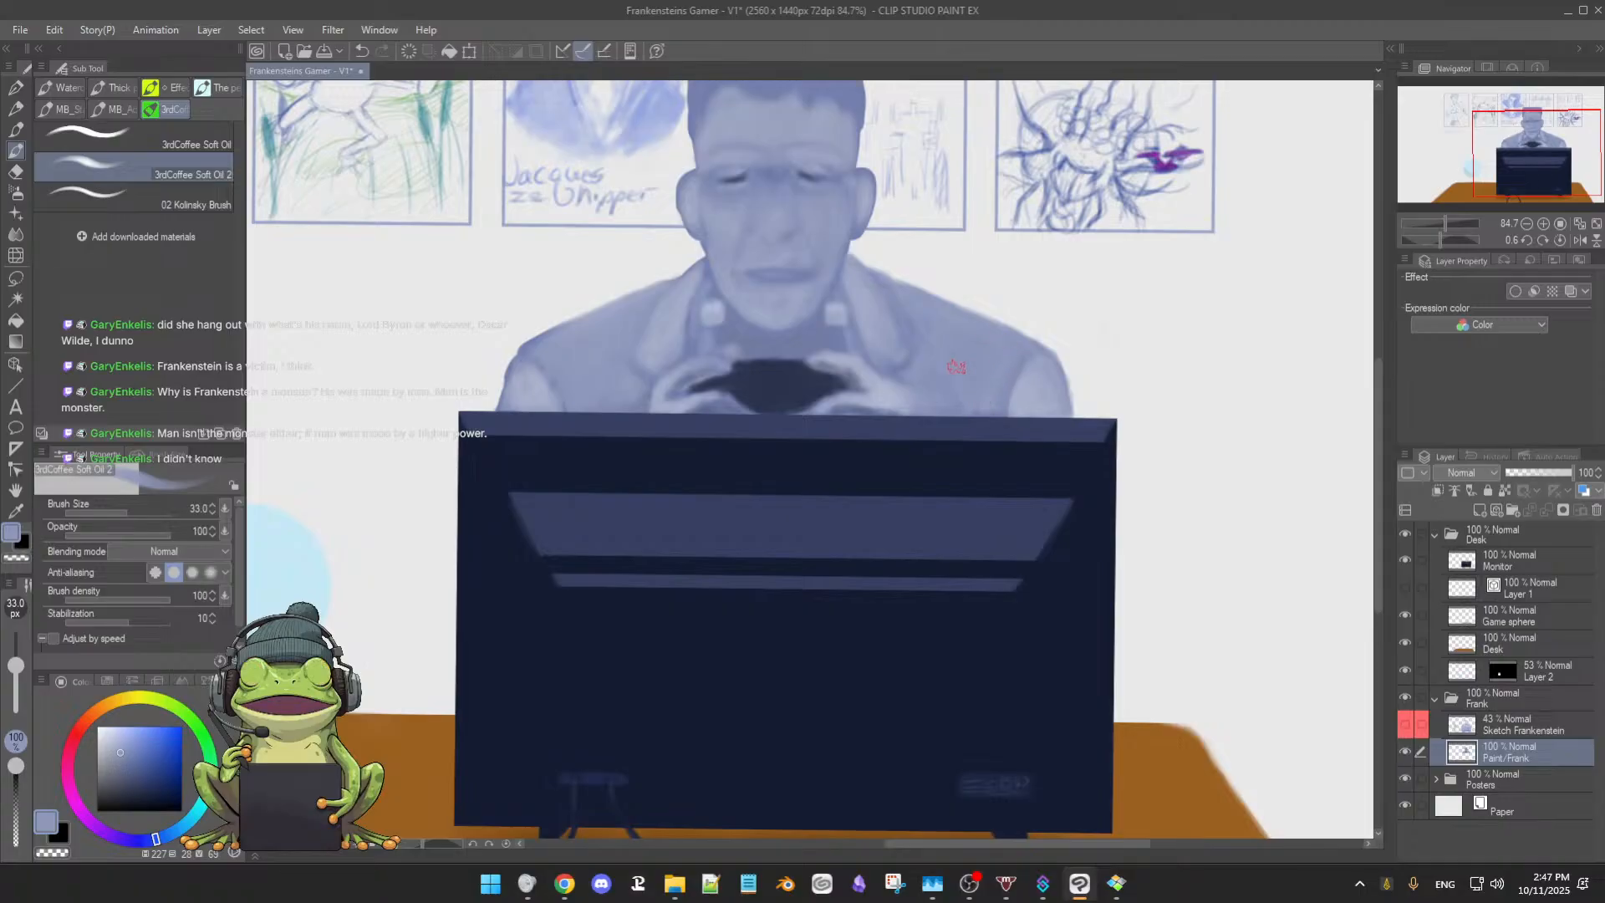
alt+click(898, 399)
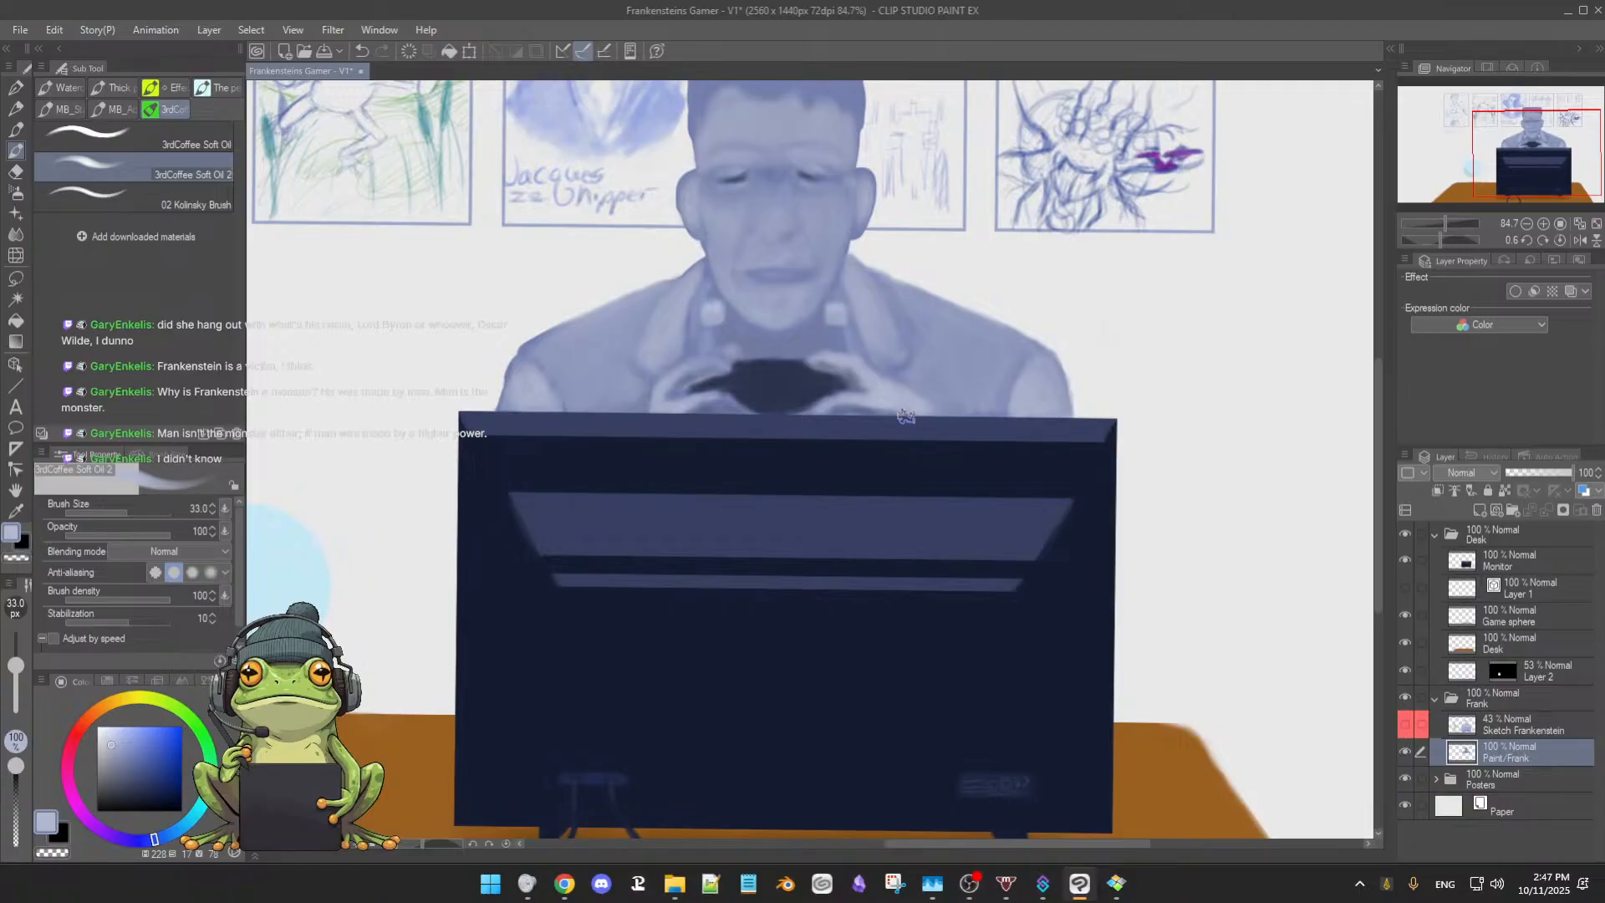
alt+click(901, 396)
alt+click(904, 372)
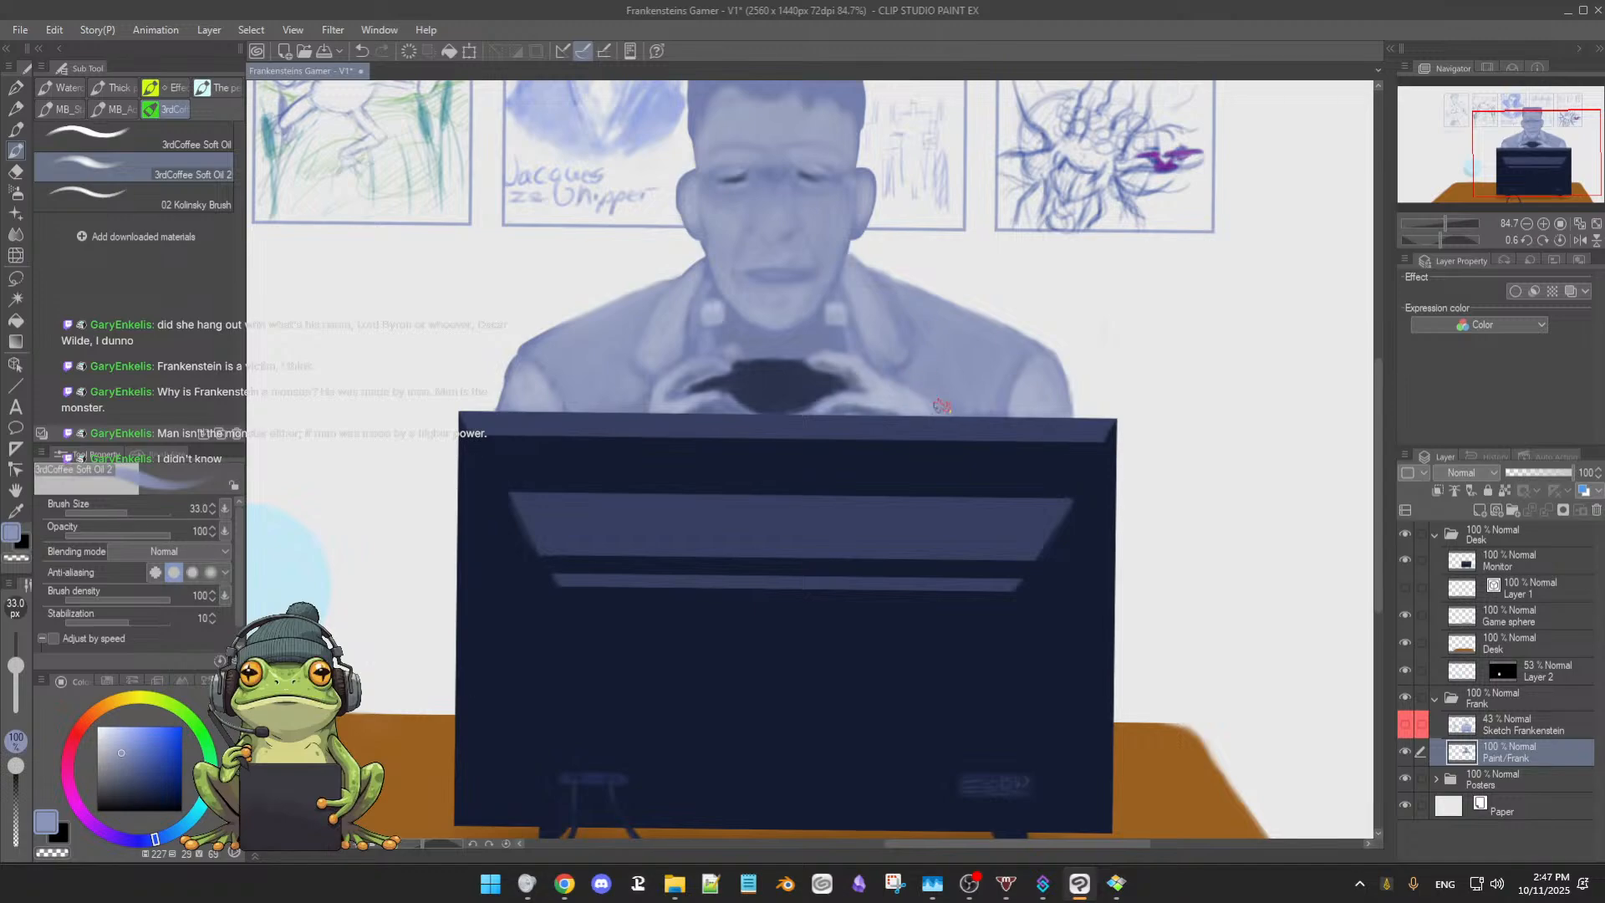
Shade the jacket beside the left-hand controller hand and along the outer shoulders with sampled tones, reducing the brush size to 15.1
alt+click(643, 396)
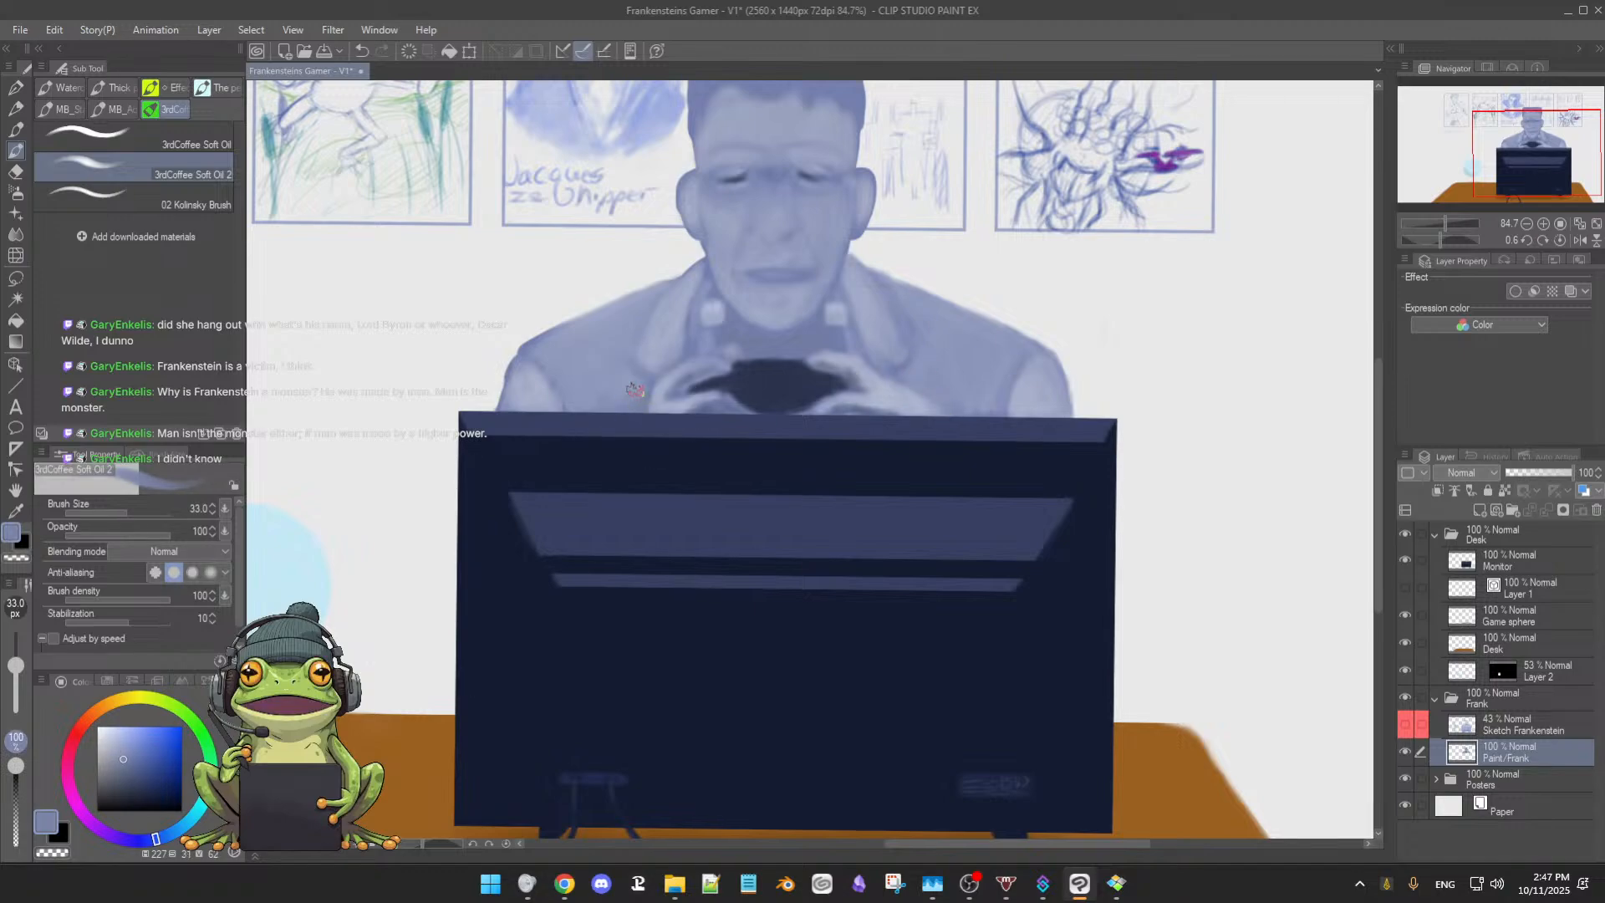
alt+click(690, 408)
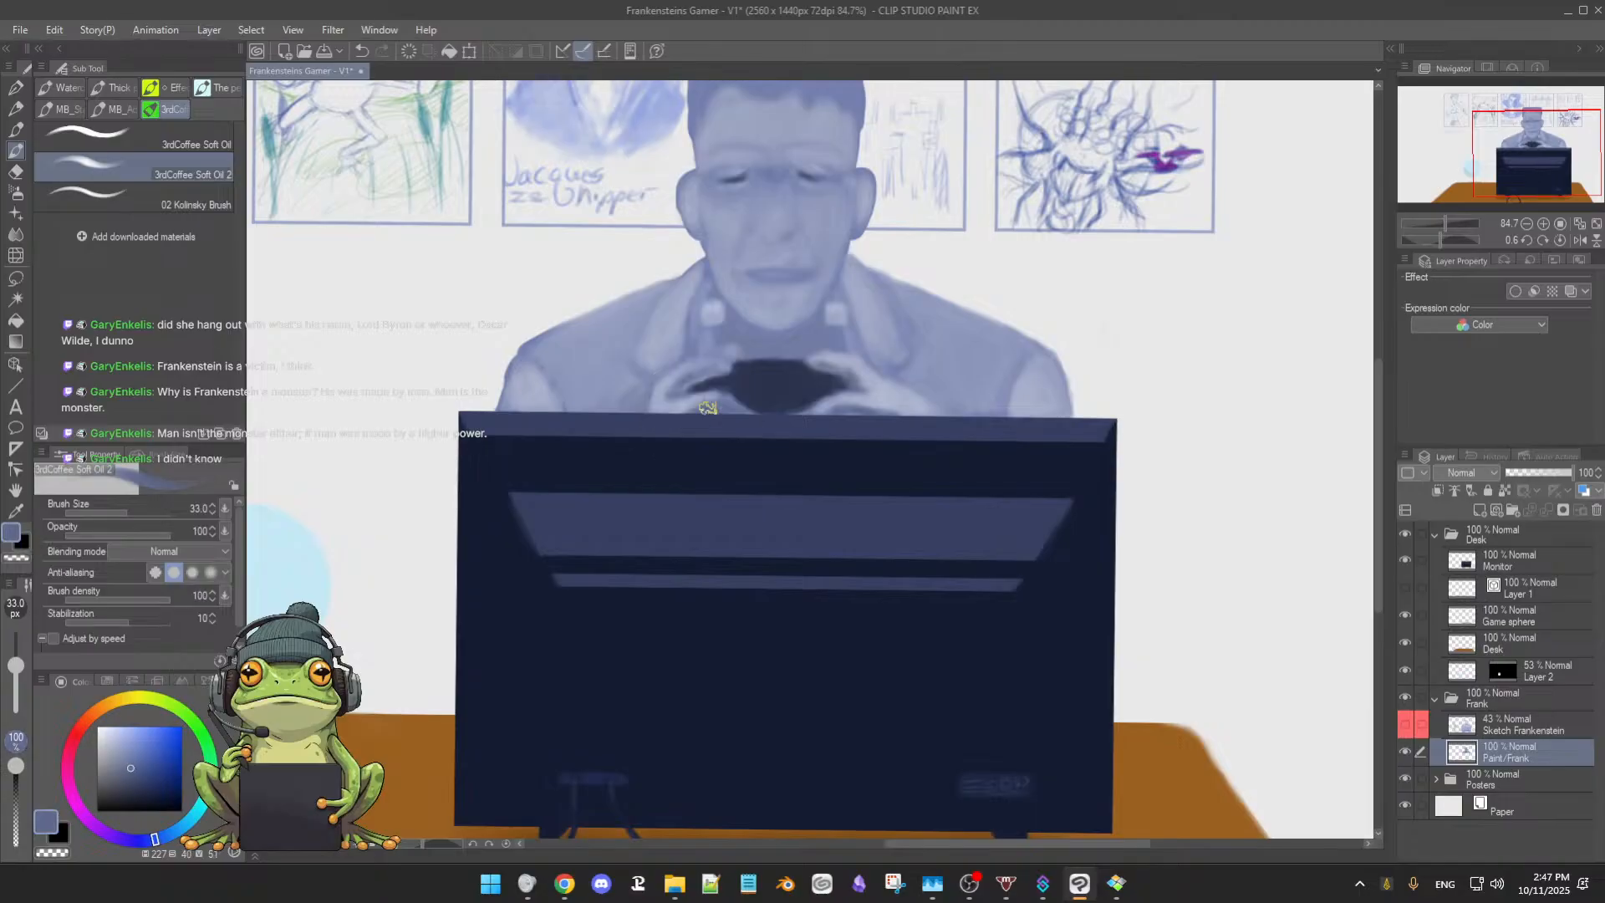
alt+click(1023, 387)
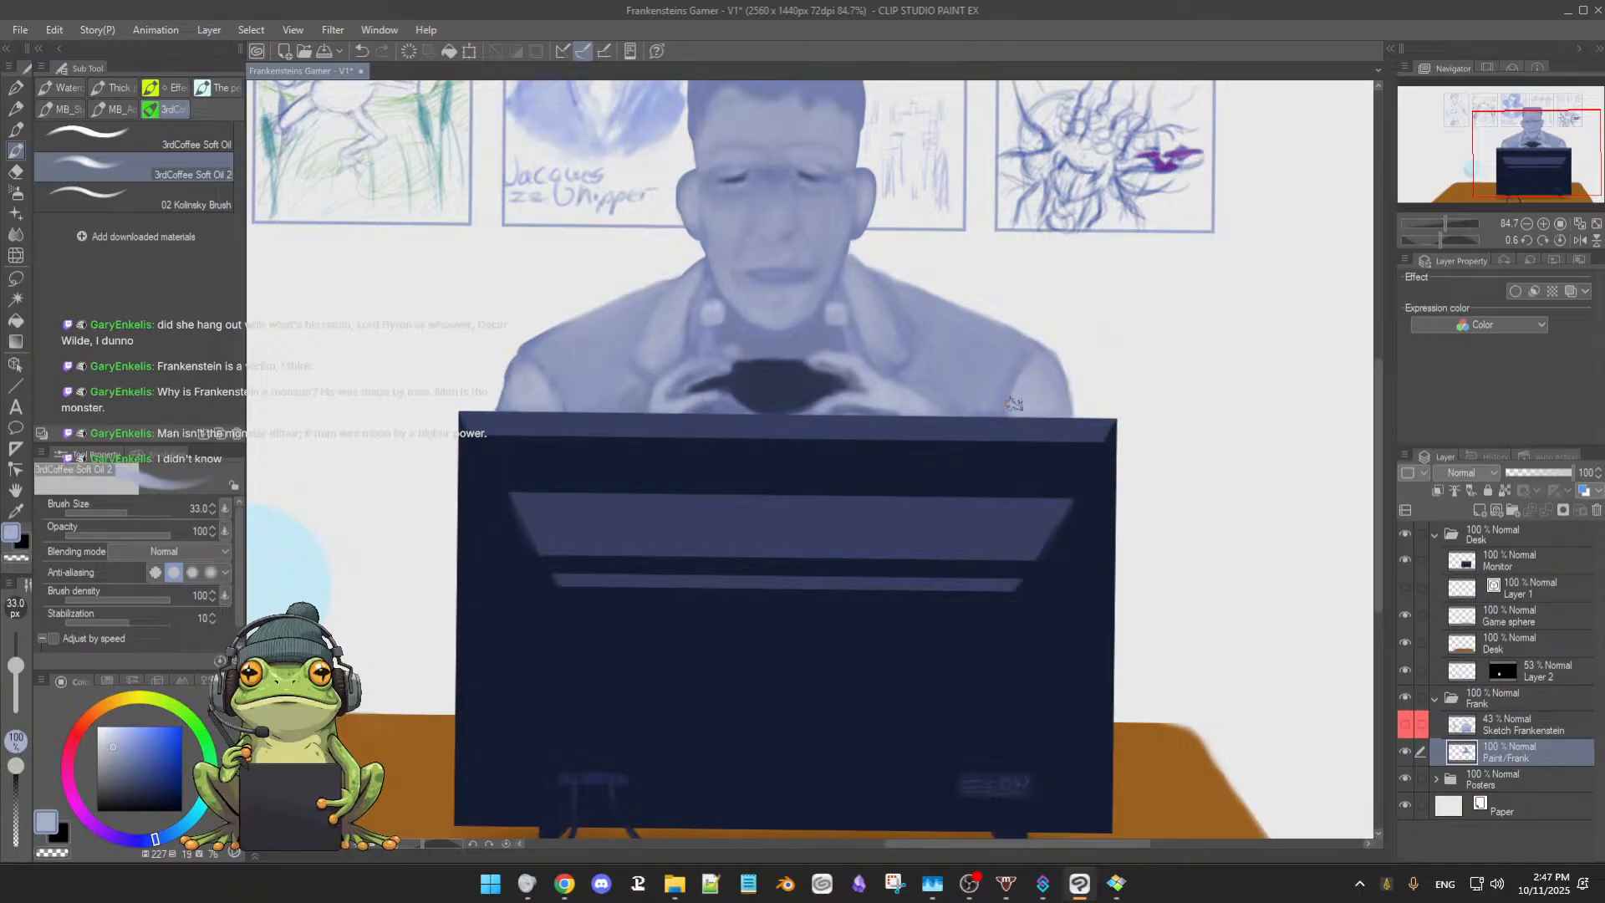
alt+click(1040, 348)
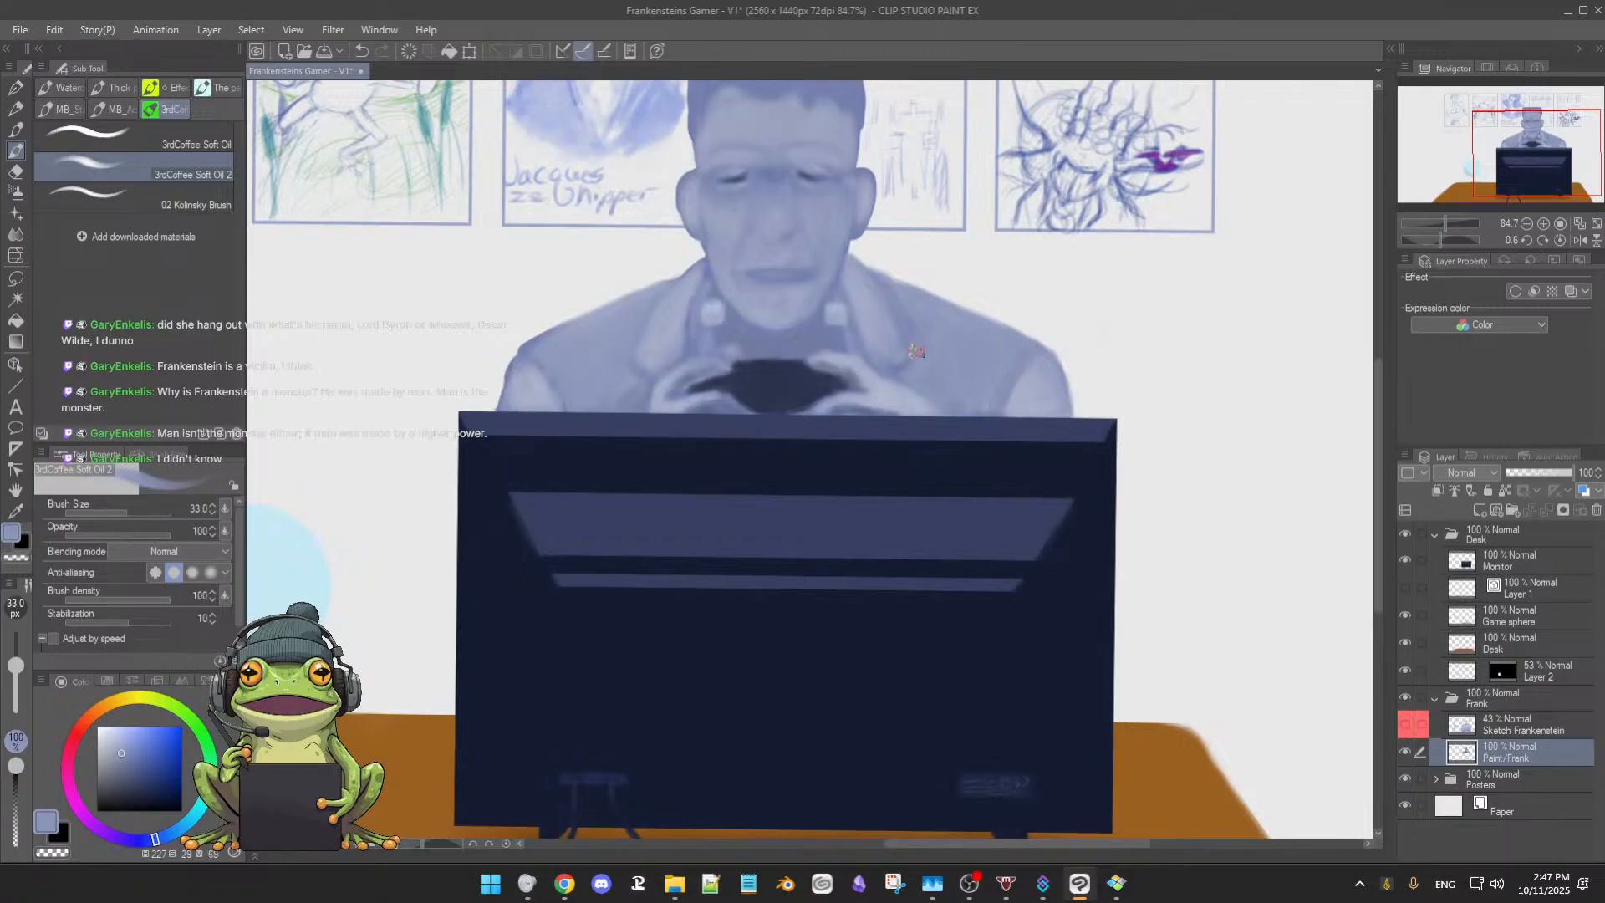
alt+click(525, 343)
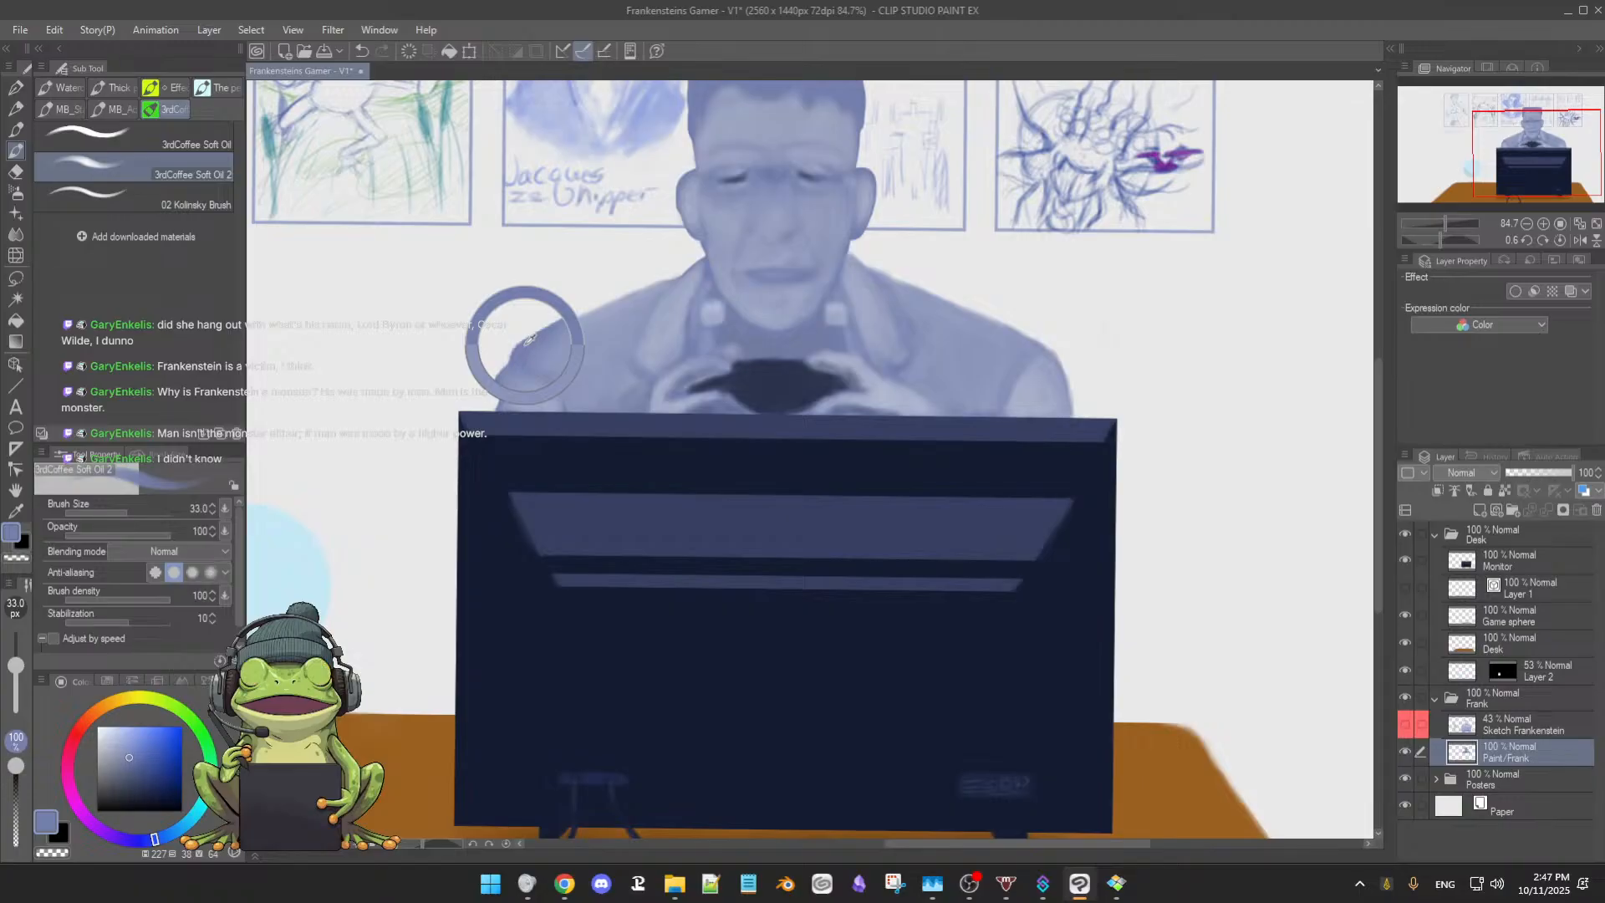
mouse_move(1068, 362)
mouse_down()
mouse_move(1056, 338)
mouse_move(1045, 362)
mouse_up()
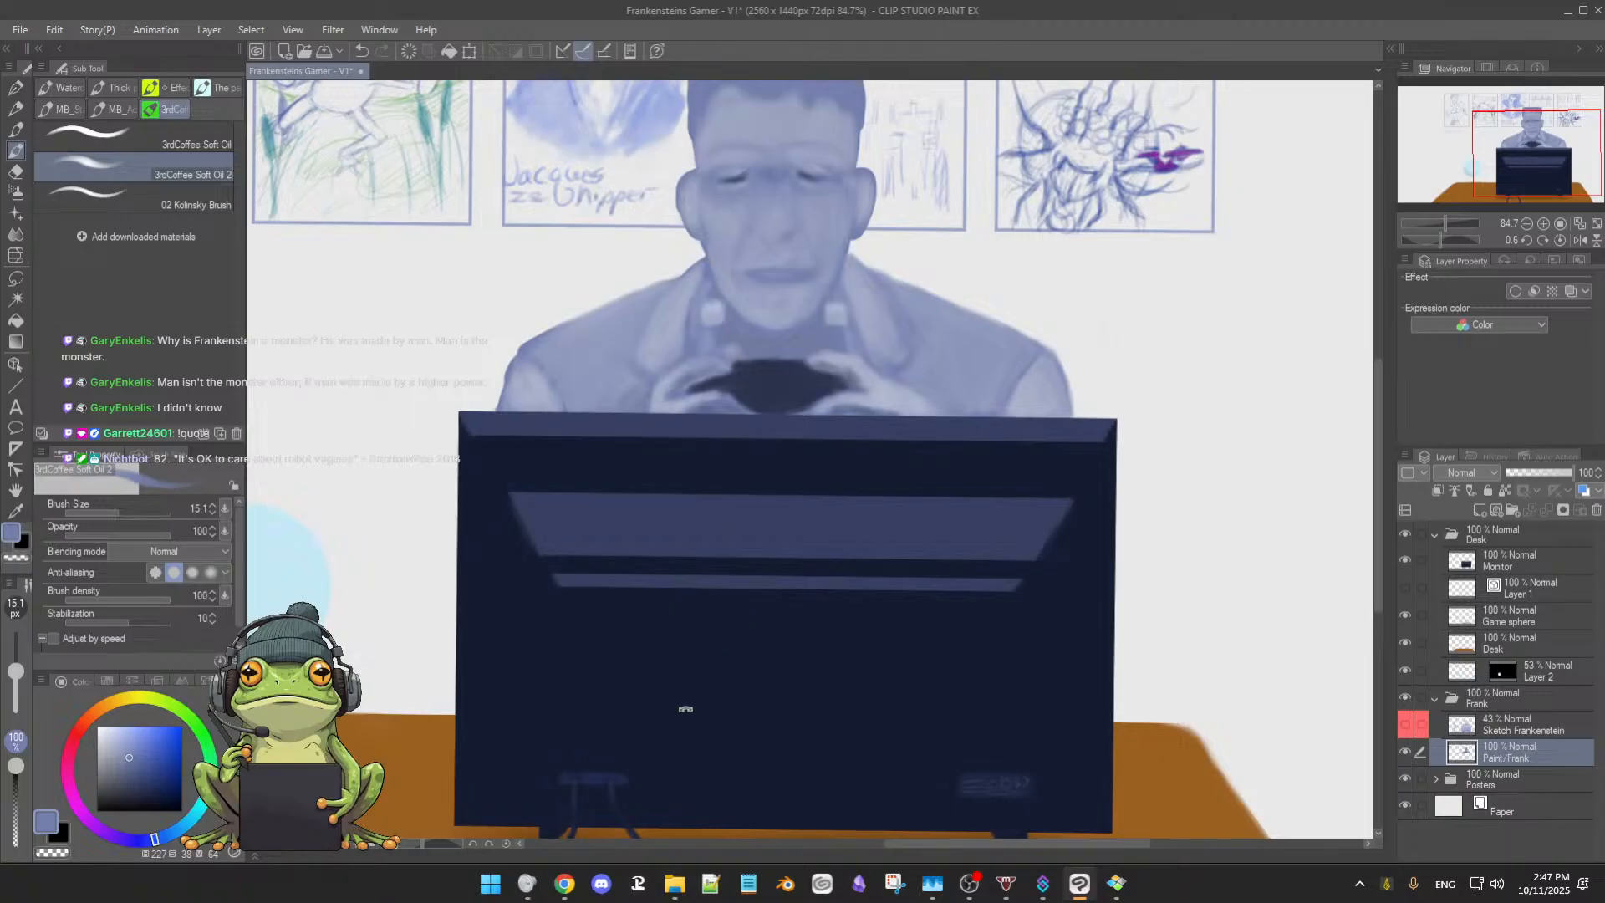
Repaint the outer contour of the right-hand shoulder with a sampled jacket tone at brush size 23.4 and trim it with the soft eraser
mouse_move(685, 709)
mouse_down()
mouse_move(863, 688)
mouse_move(932, 559)
mouse_up()
key(])
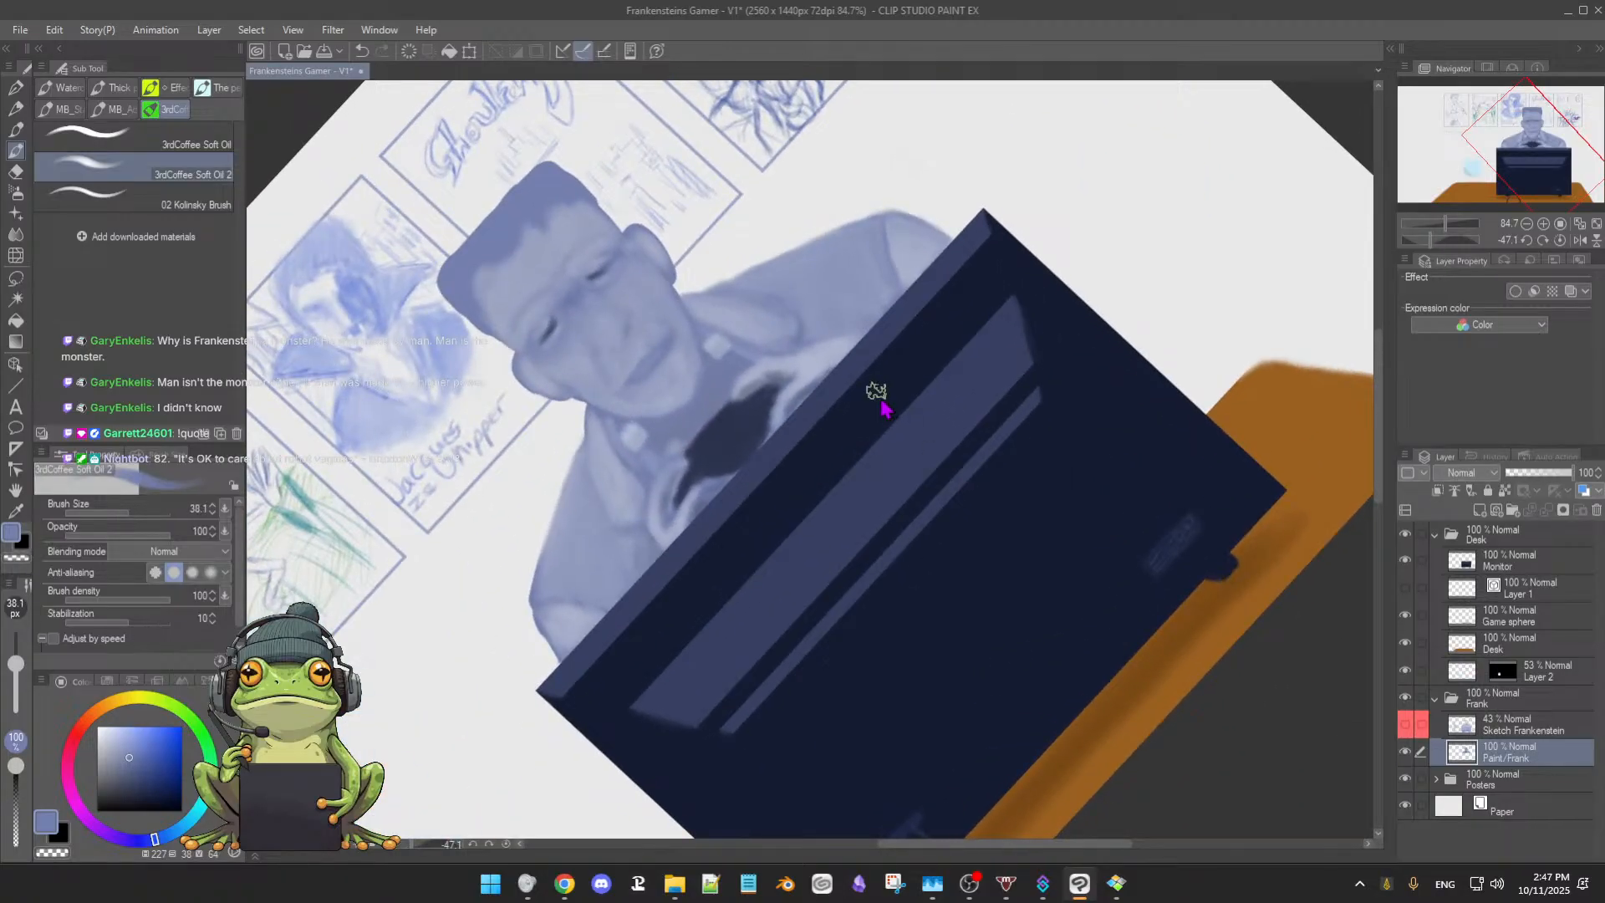
alt+click(828, 238)
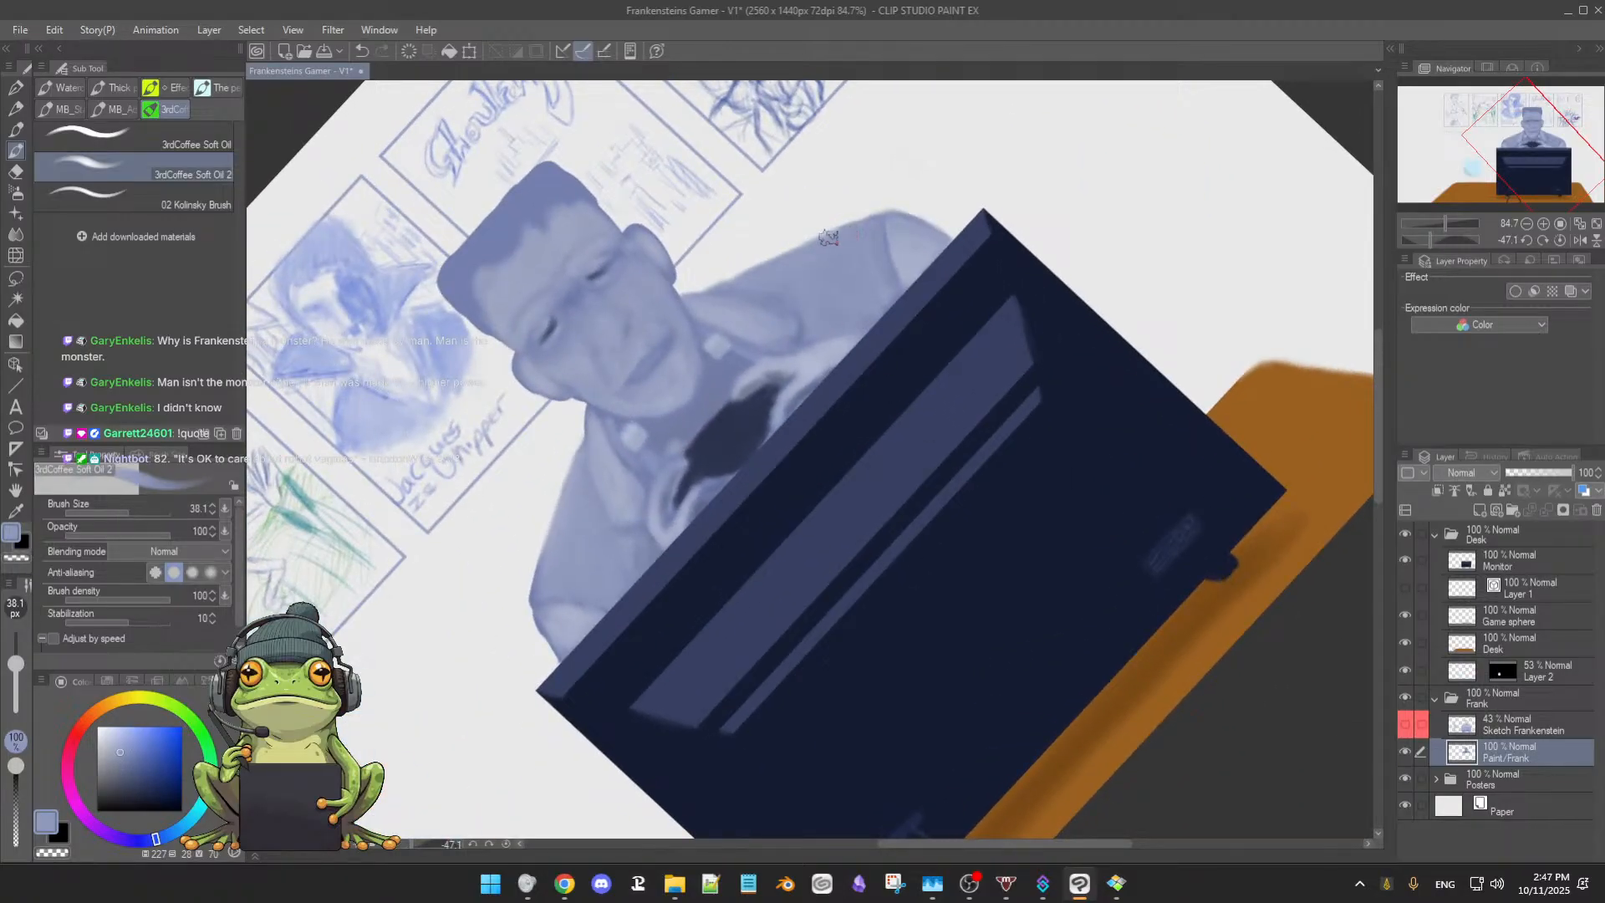
key([)
key([)
drag(849, 237, 850, 233)
key(alt+f)
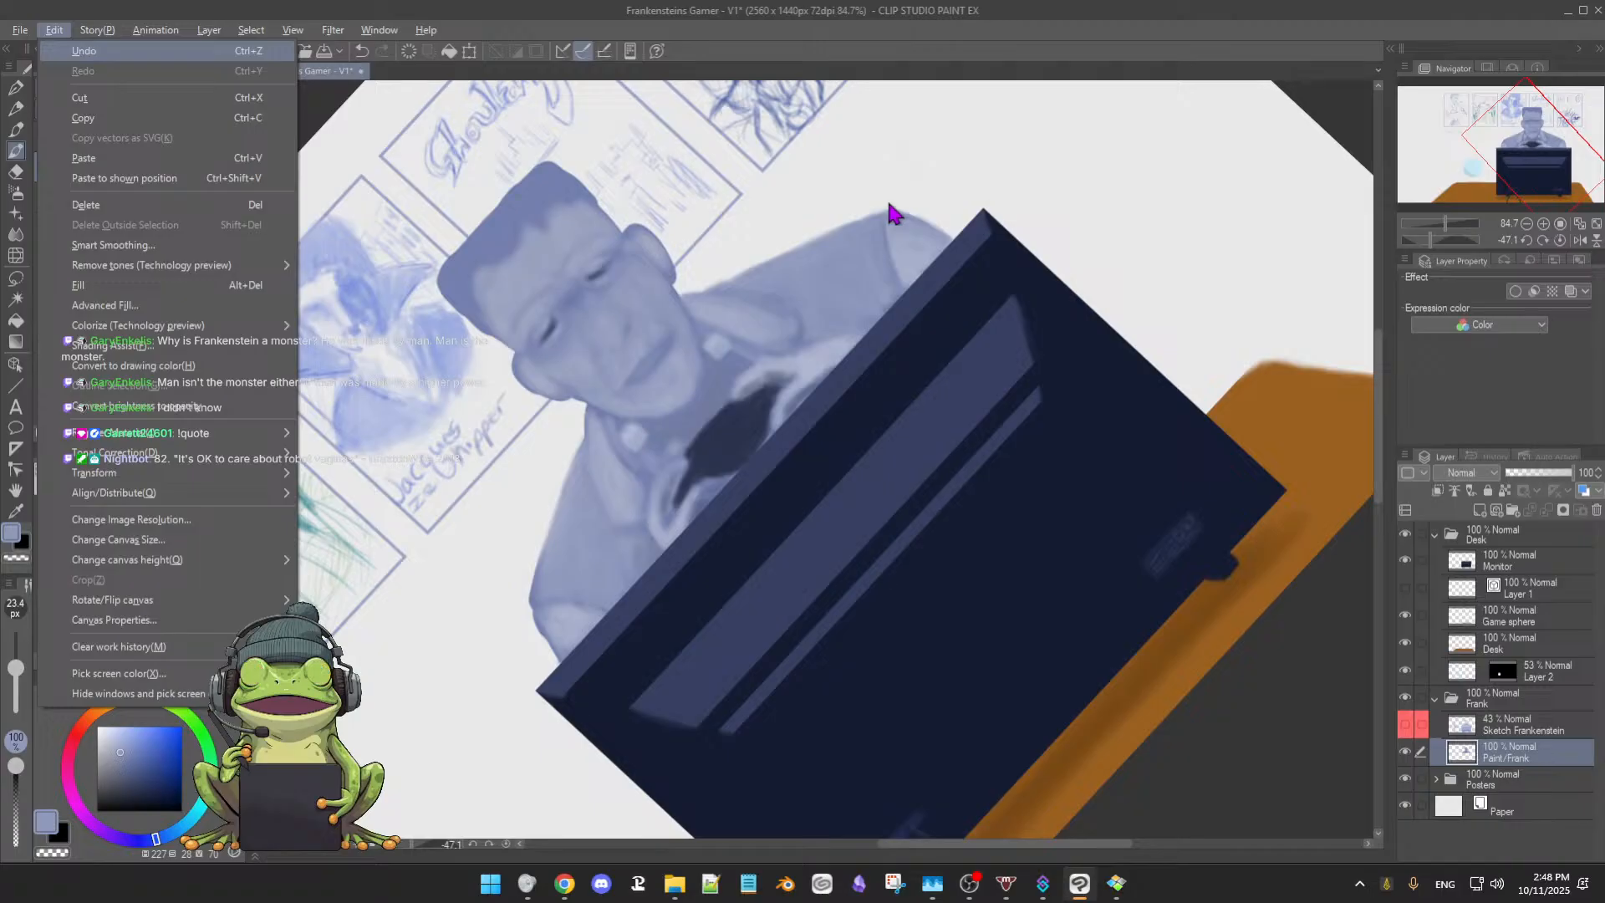
key(Escape)
key(e)
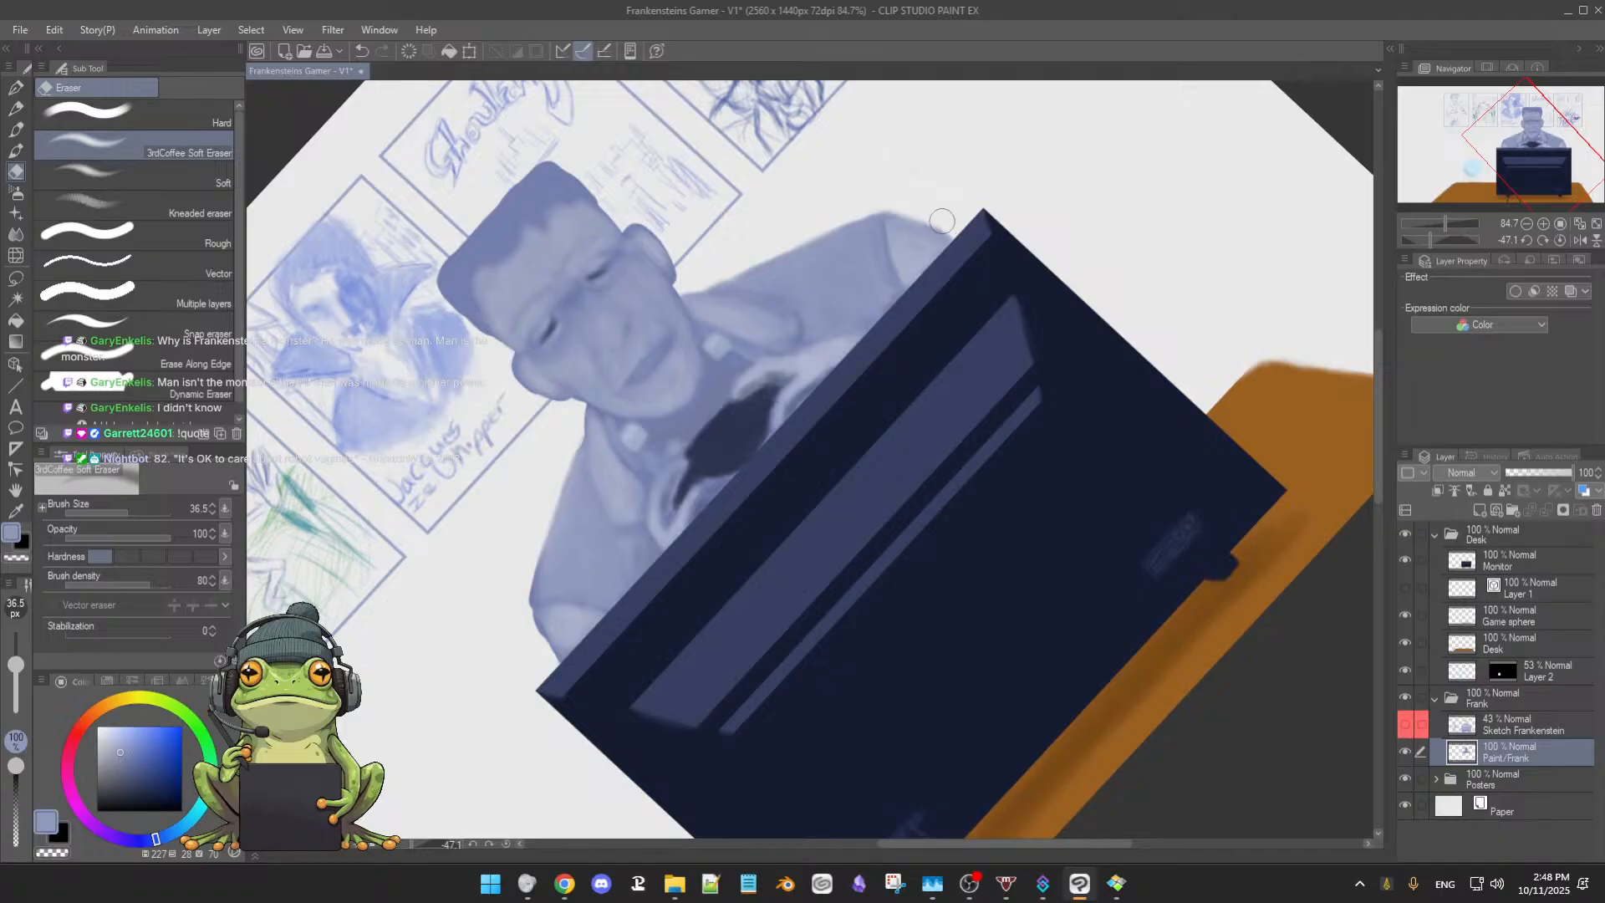
Touch up the edge where the right-hand shoulder meets the sleeve at brush size 18.2 and erase stray paint outside it
key(b)
mouse_move(1045, 436)
mouse_down()
mouse_move(995, 501)
mouse_move(859, 552)
mouse_move(1111, 468)
mouse_move(1022, 349)
mouse_up()
key(bracketleft)
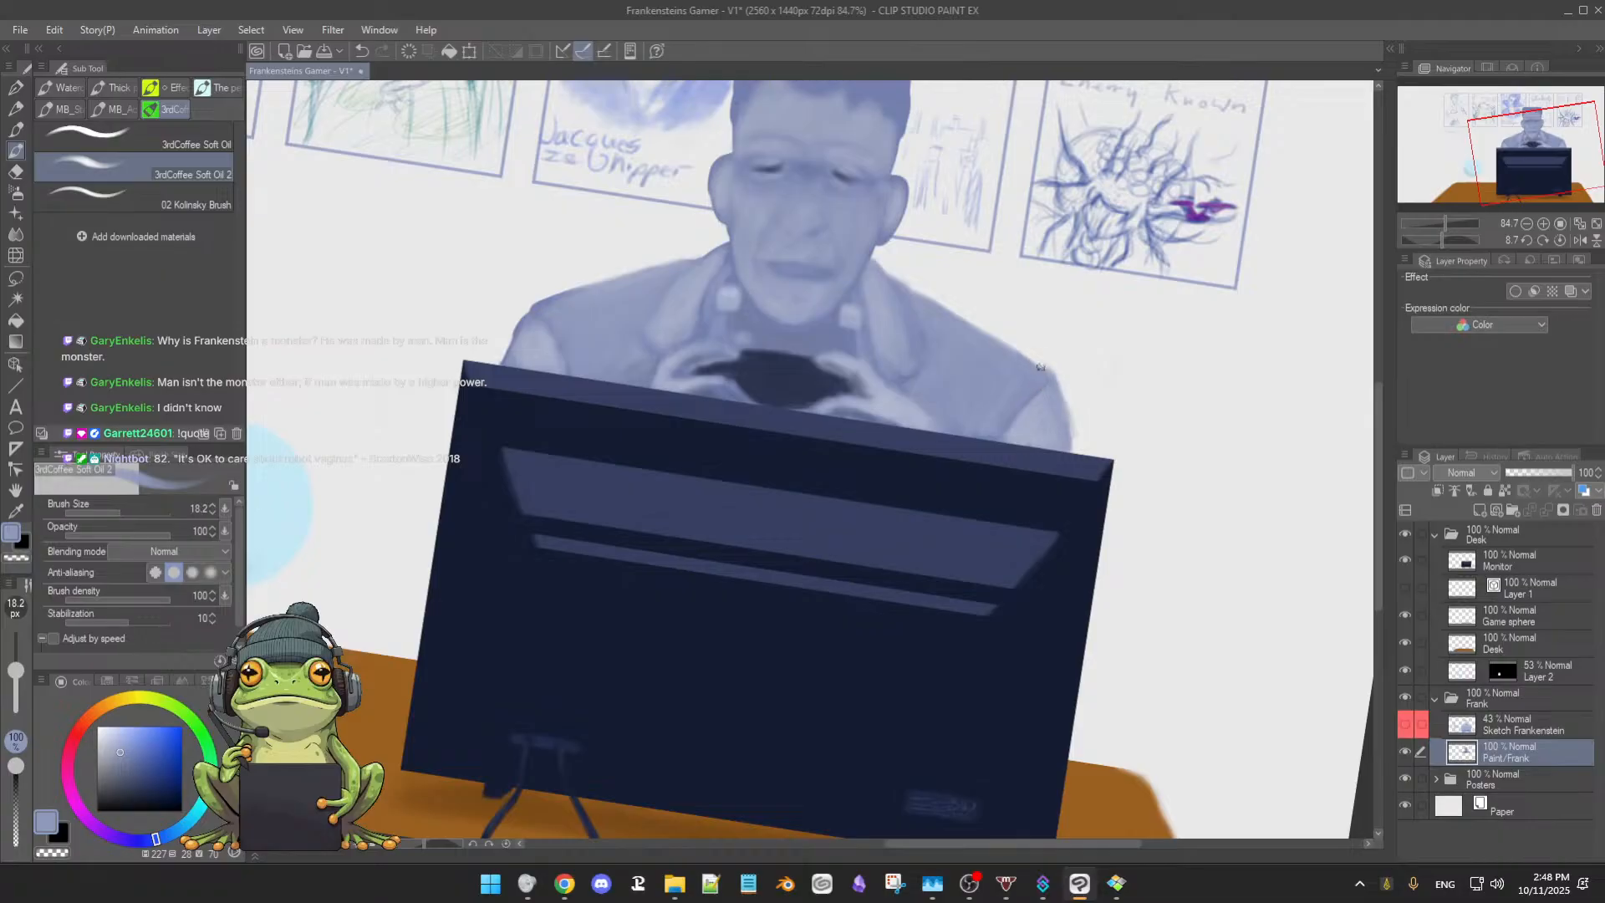
key(e)
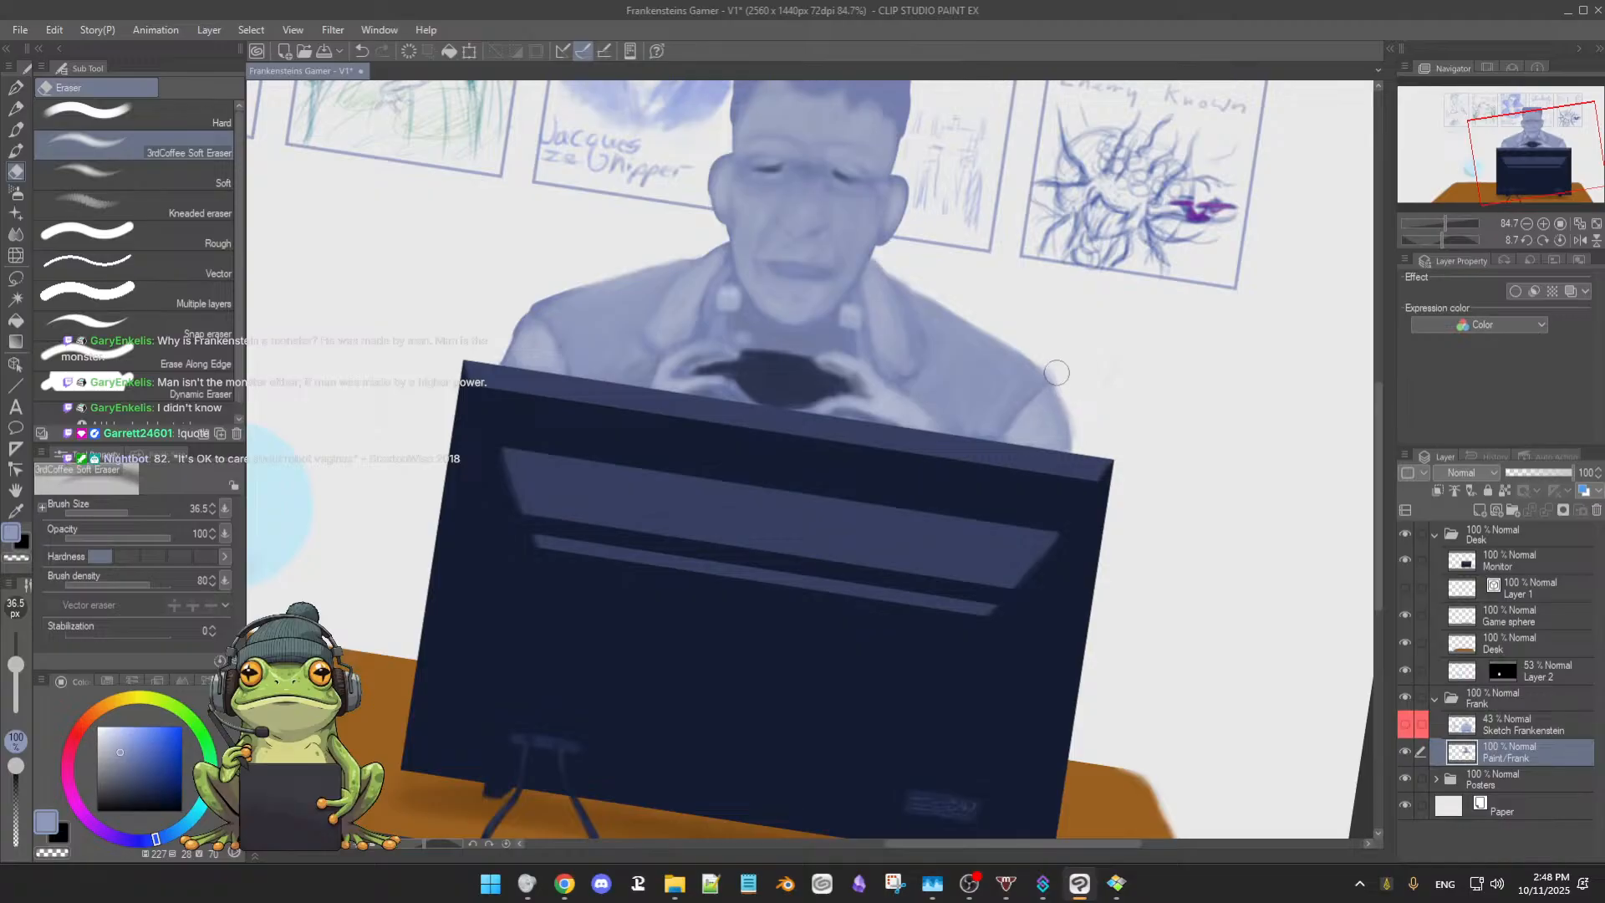
Blend sampled tones into the right-hand upper sleeve, enlarging the brush to 32.8, and clean its outer edge with the soft eraser
key(b)
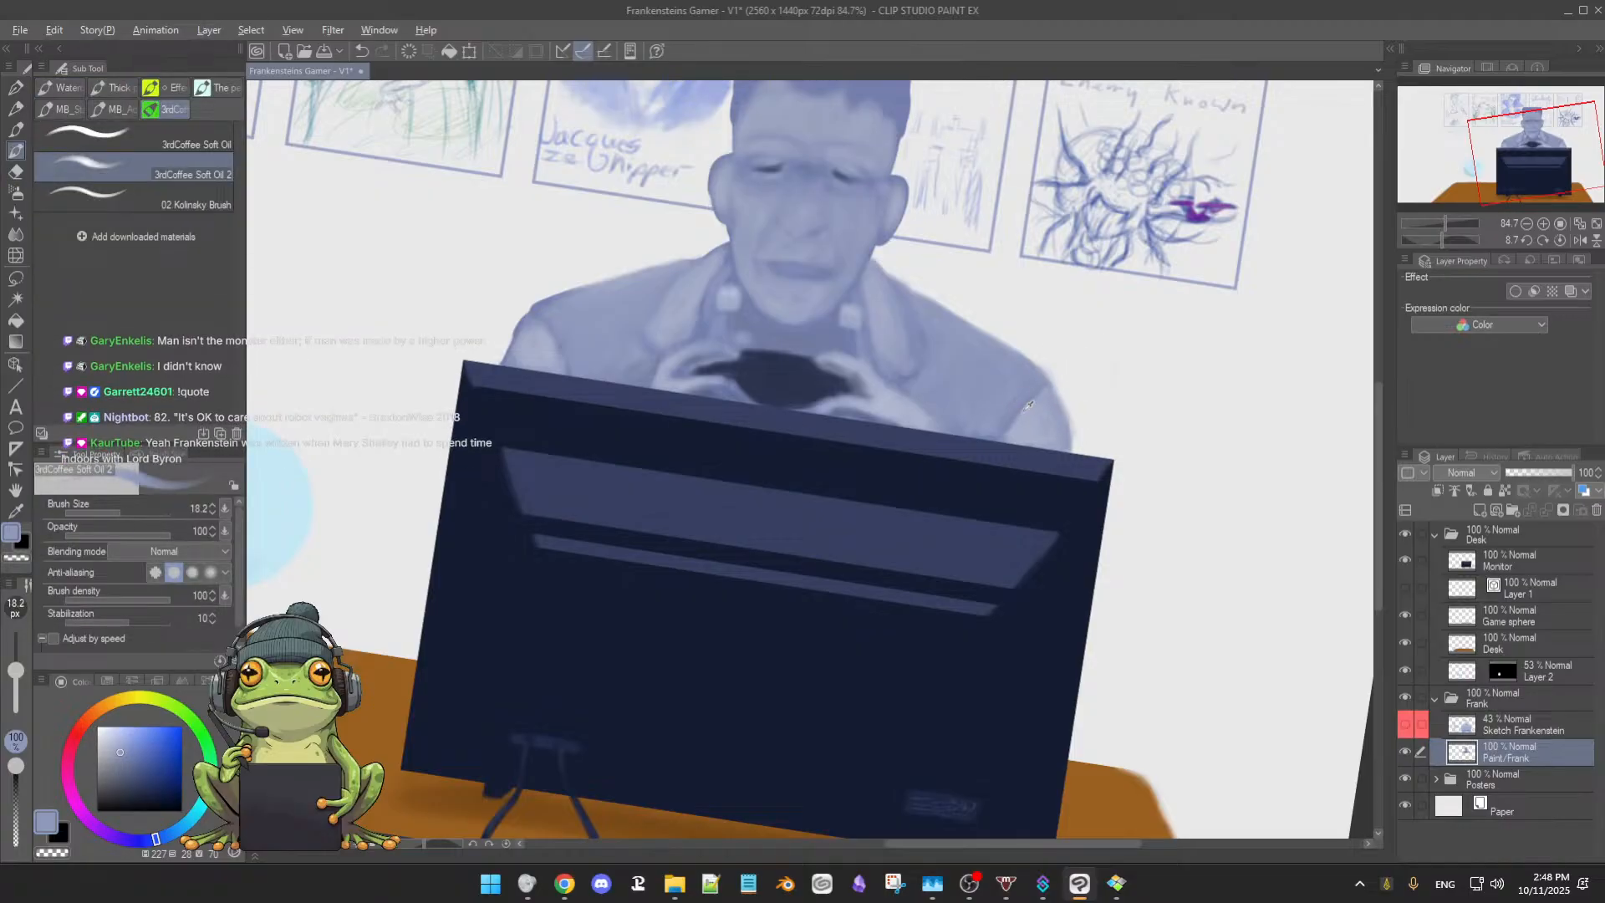
alt+click(1033, 395)
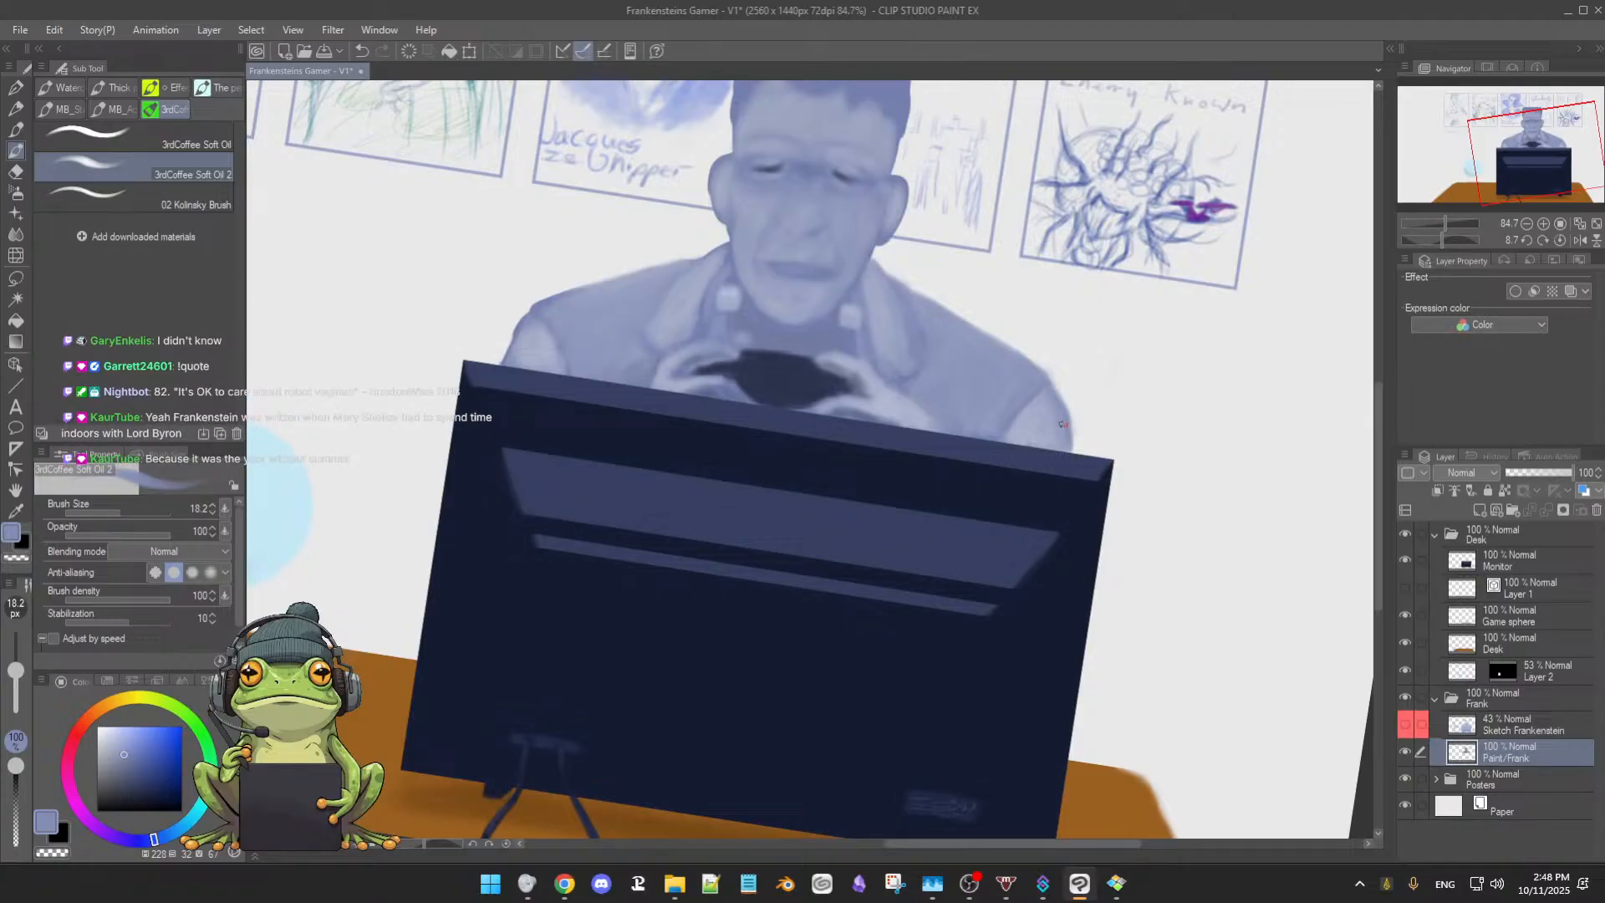
key(bracketright)
alt+click(1044, 408)
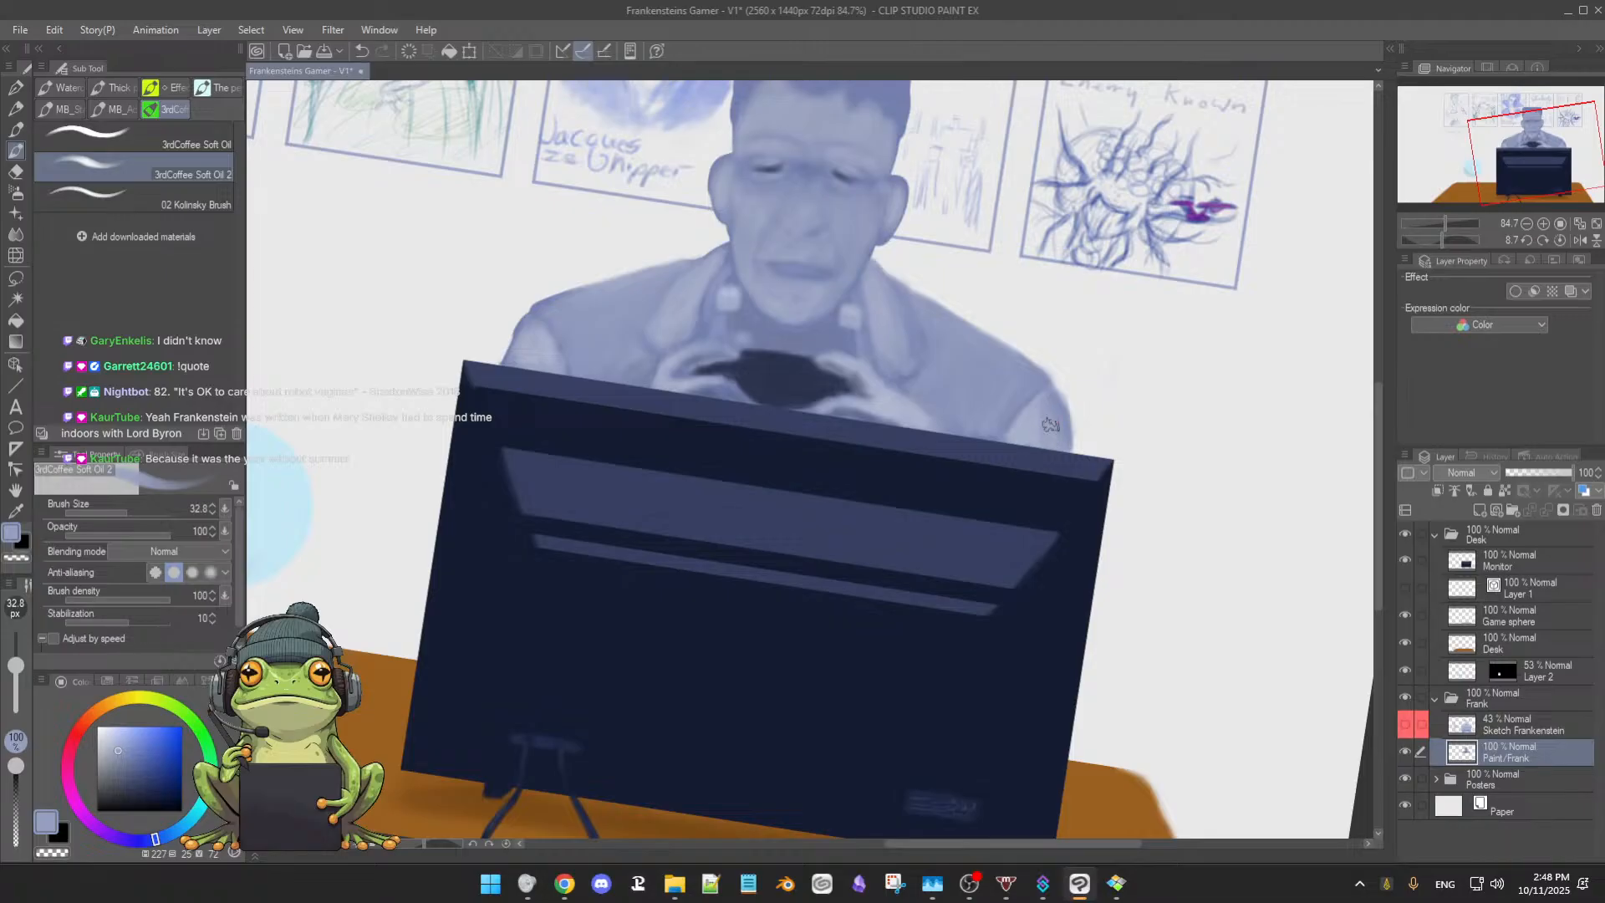
alt+click(1058, 389)
key(alt)
key(Down)
key(Escape)
key(e)
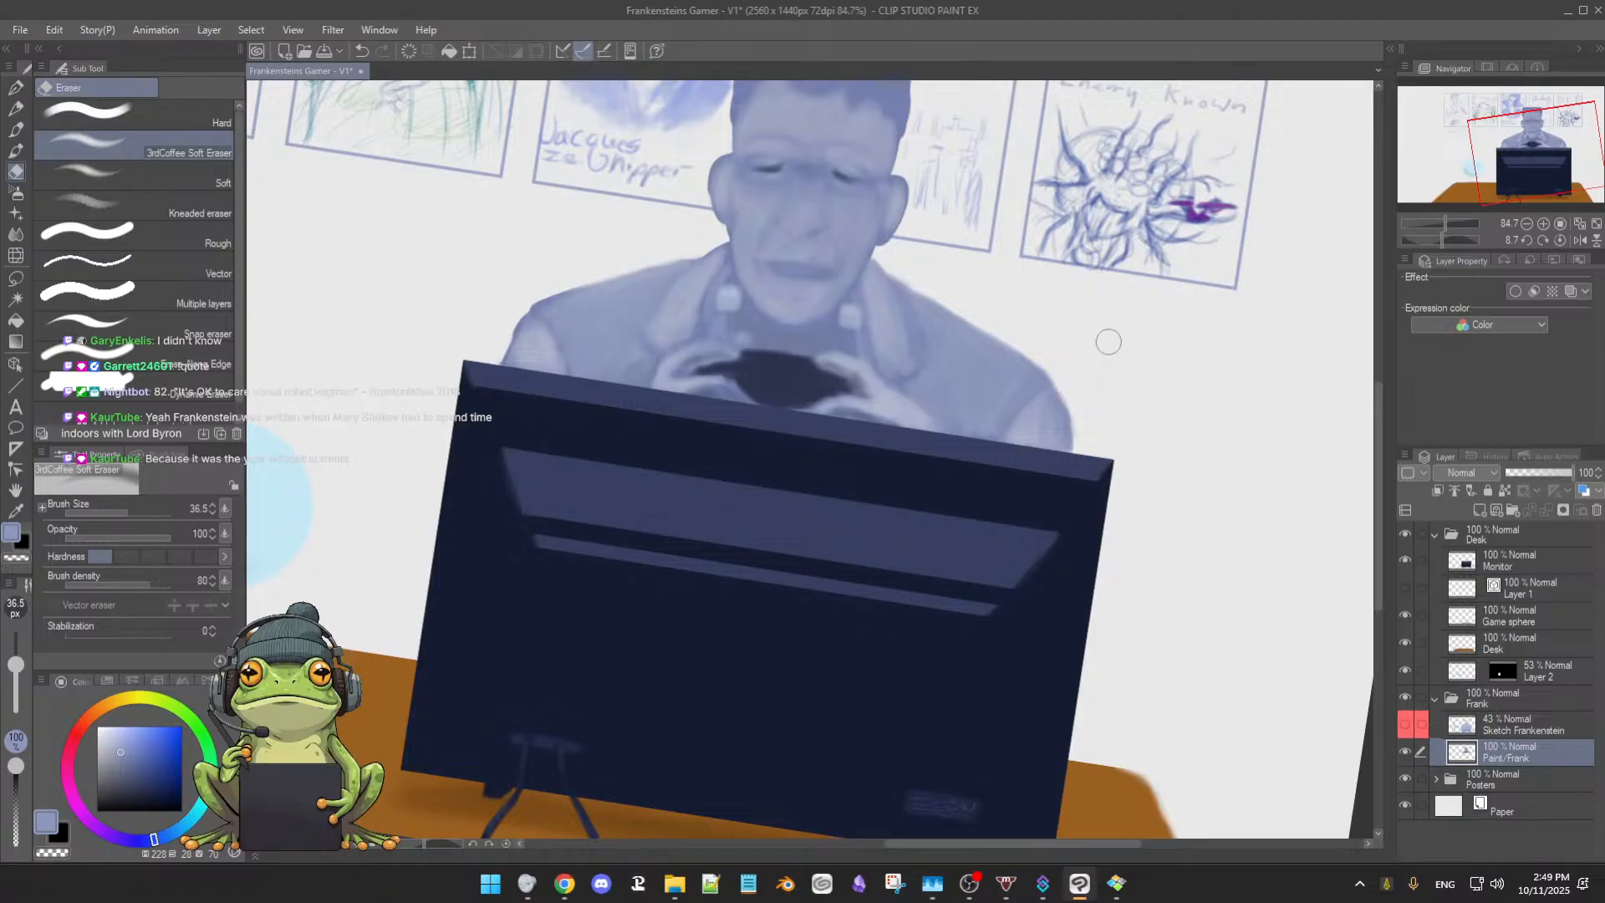
key(b)
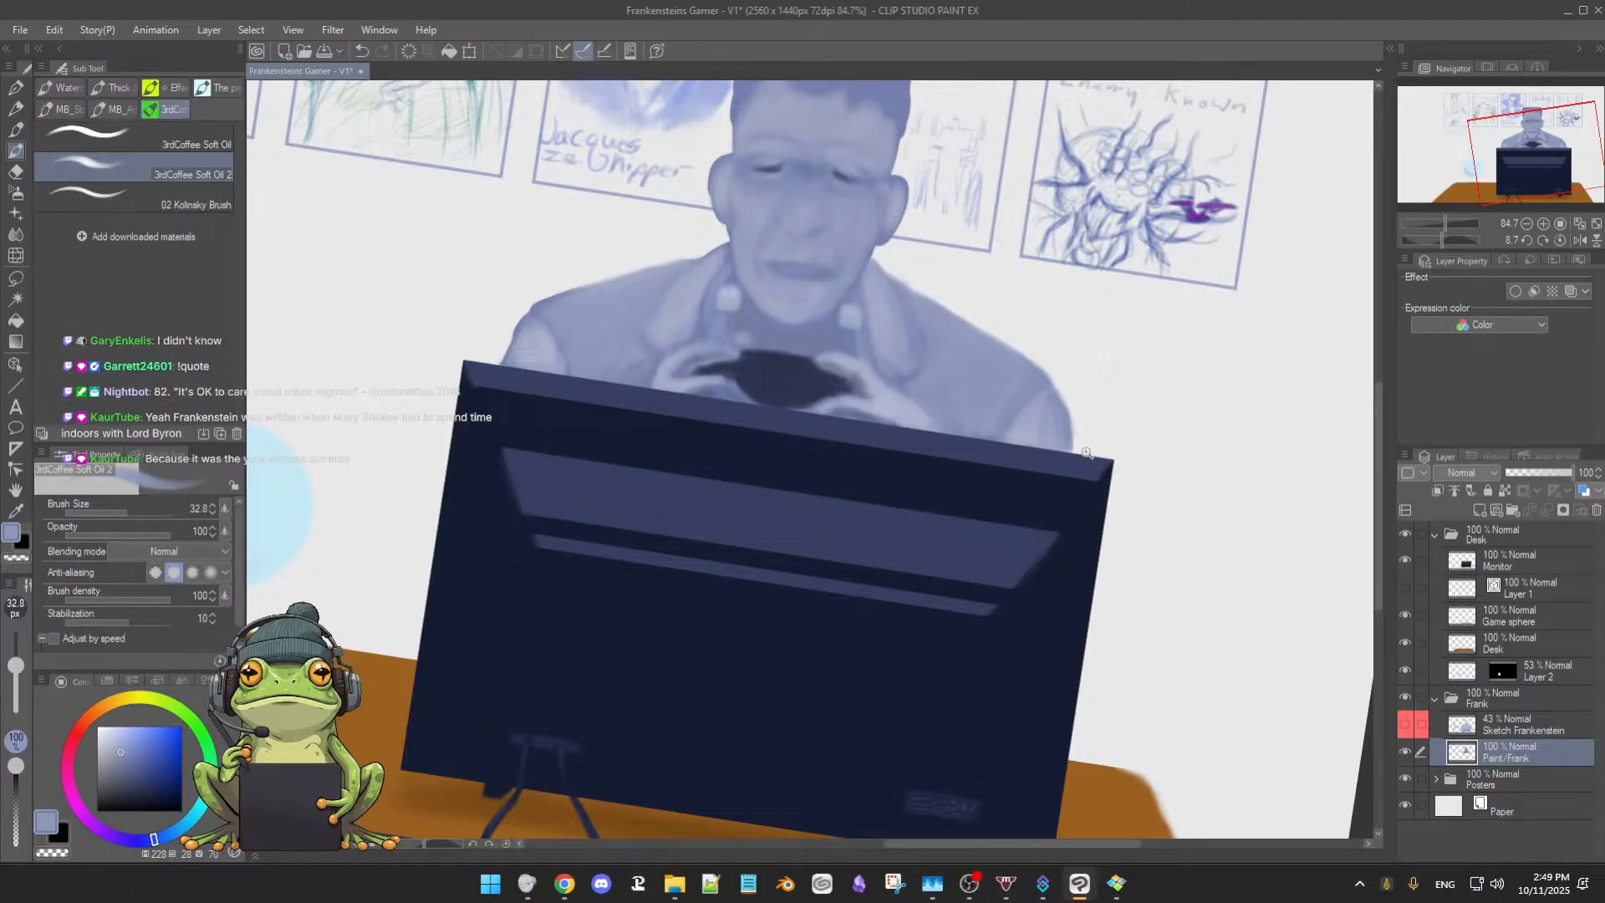
Compare the painted figure with its sketch by switching the Sketch Frankenstein layer on and off with the canvas unrotated
drag(1087, 452, 1041, 517)
double_click(1044, 472)
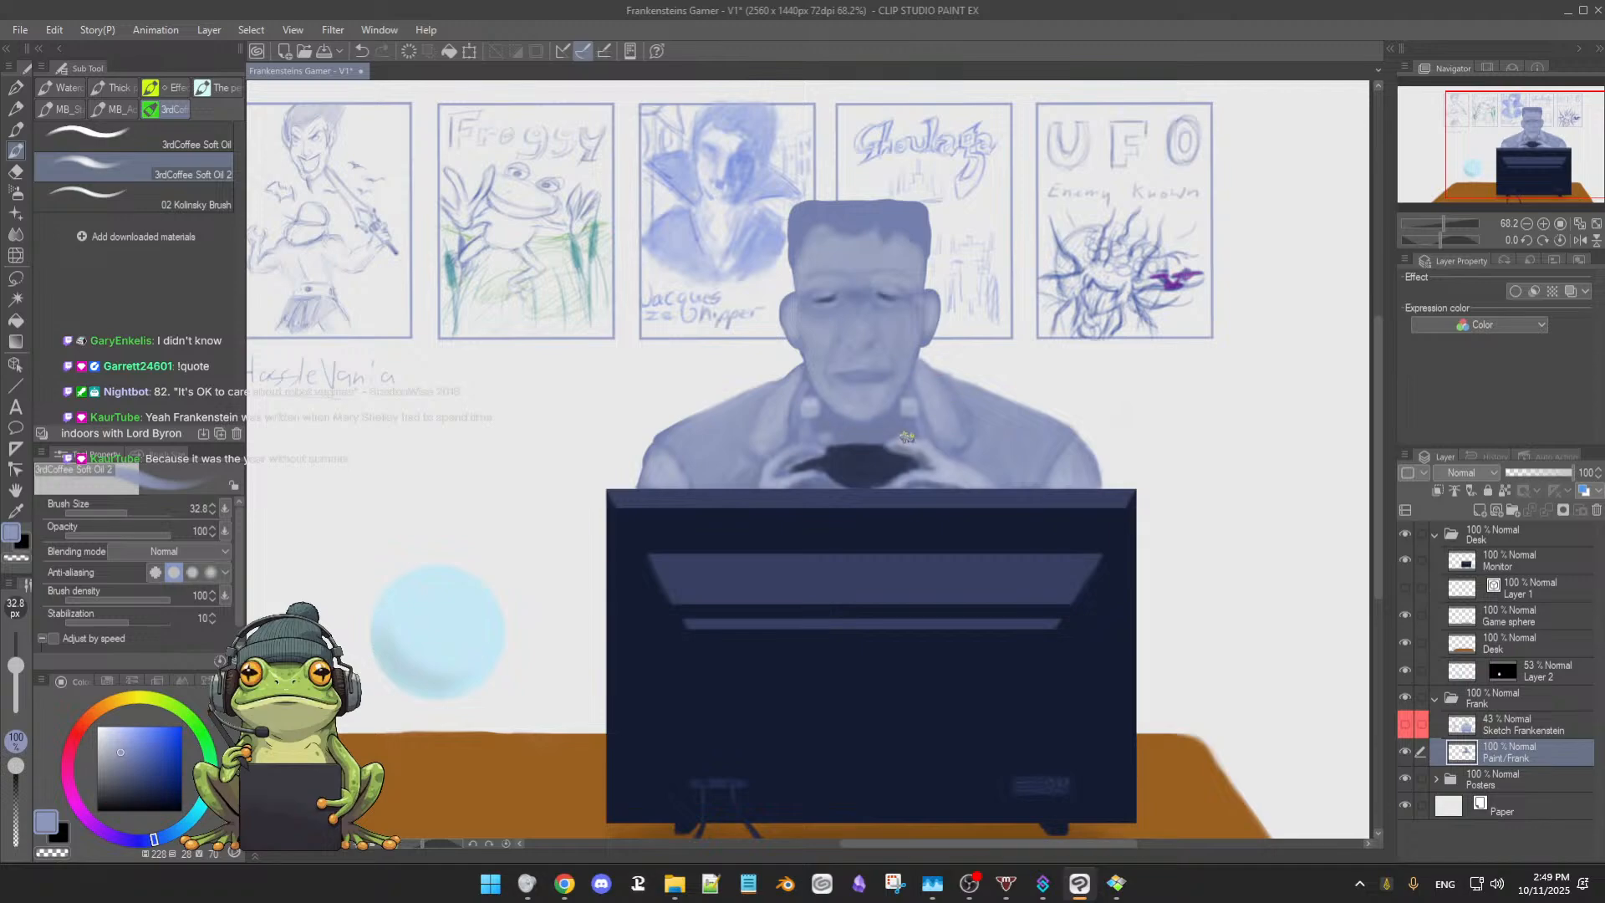
scroll(905, 436, down, 1)
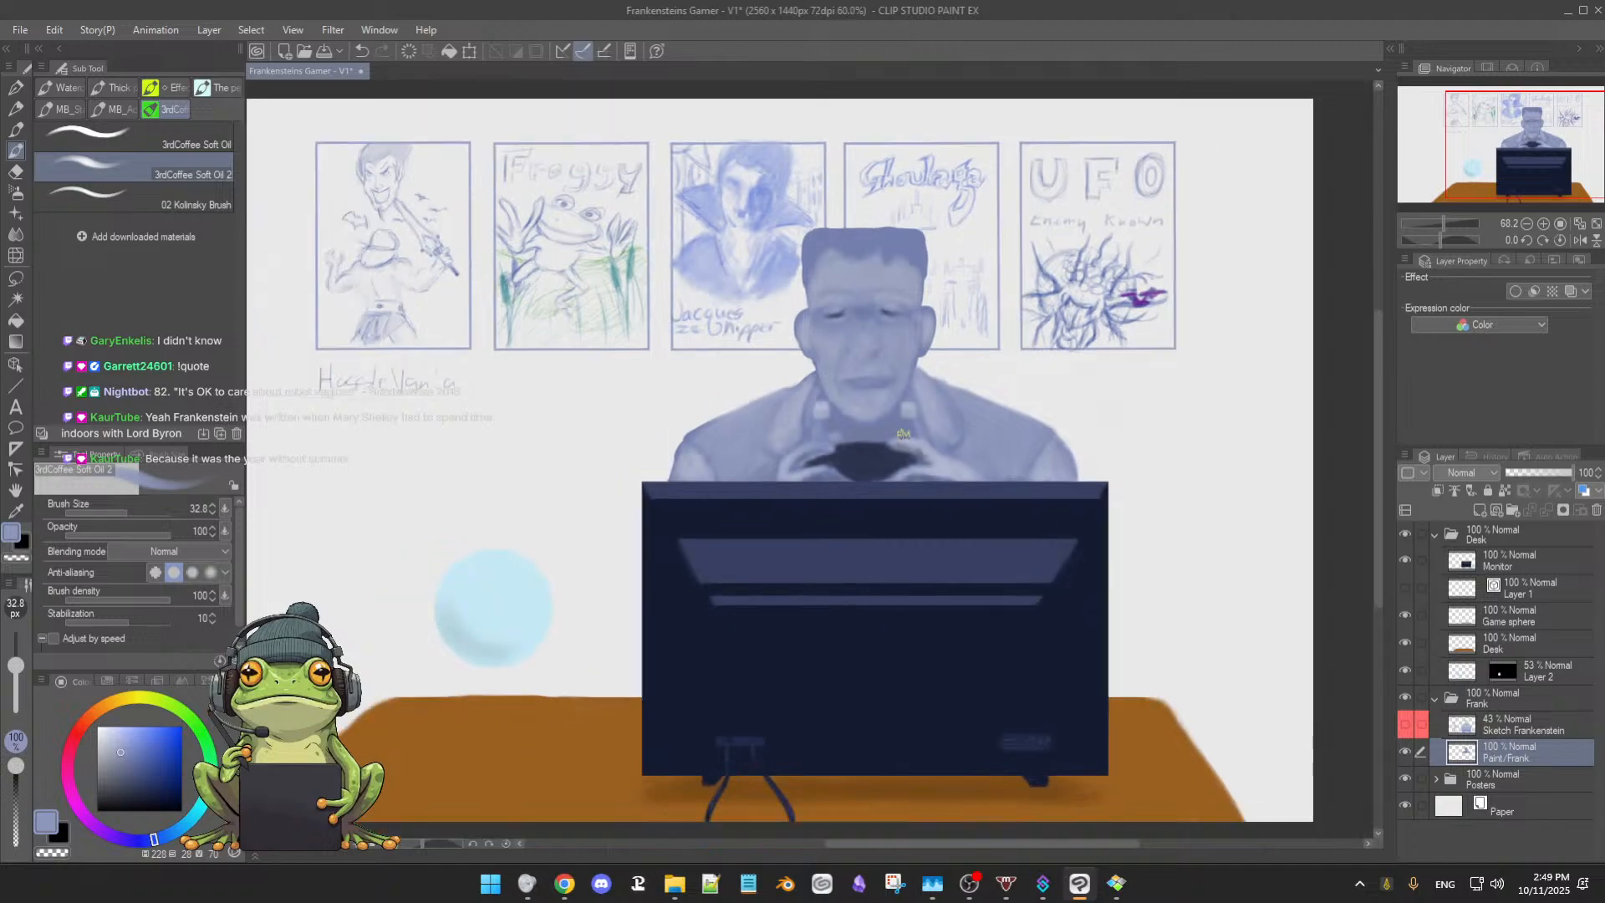
click(1407, 725)
click(1407, 727)
click(1406, 727)
click(1405, 727)
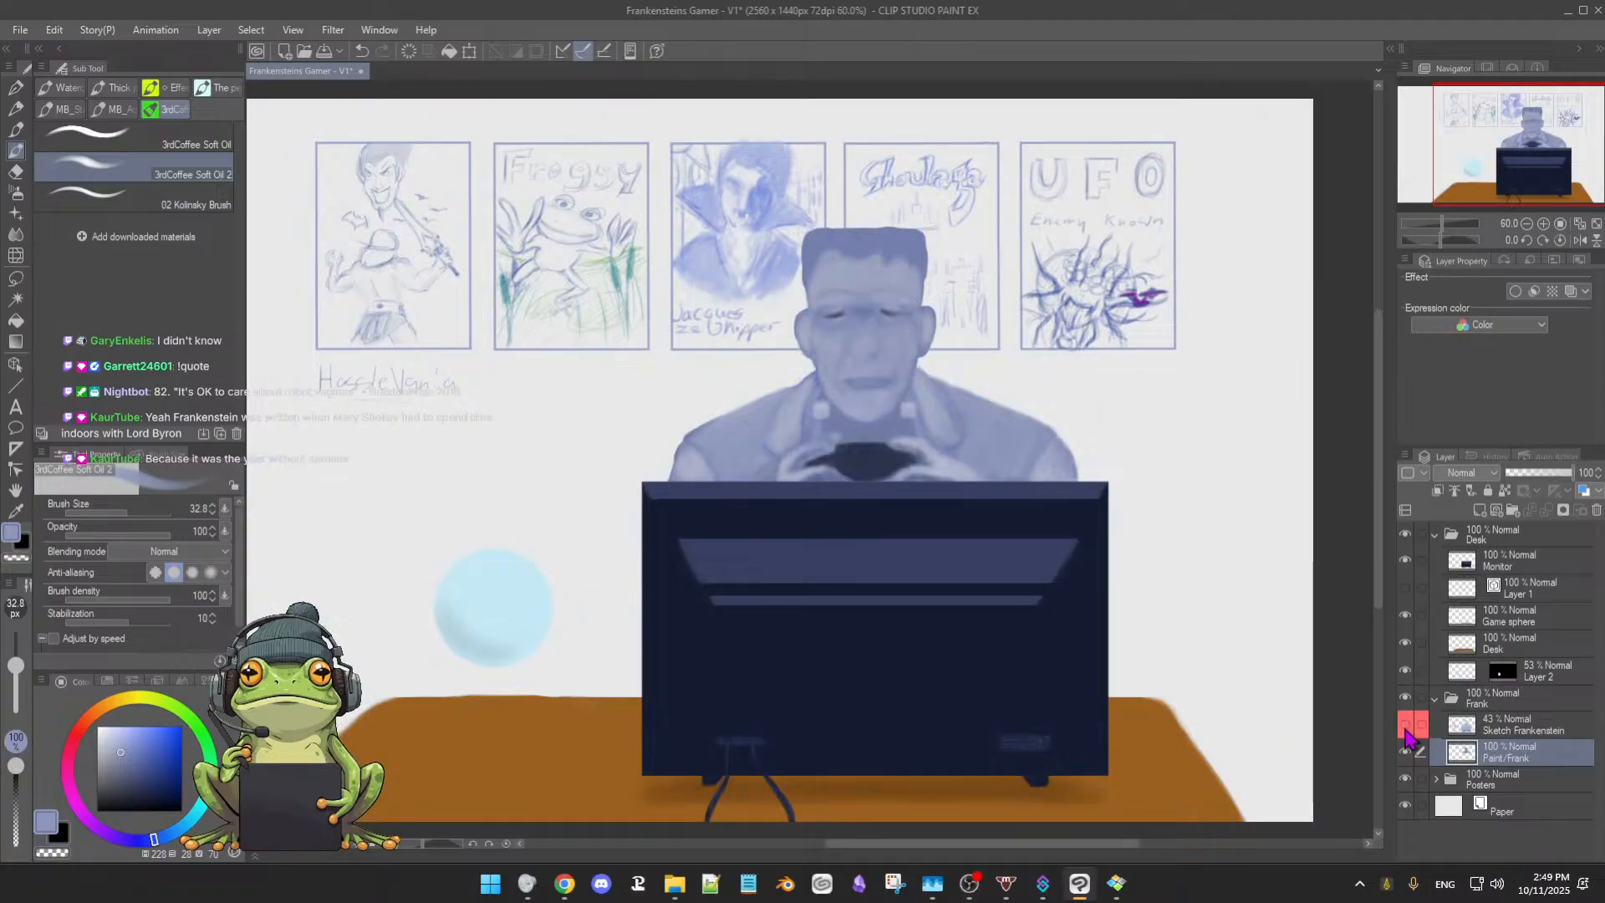
click(1406, 727)
click(1406, 727)
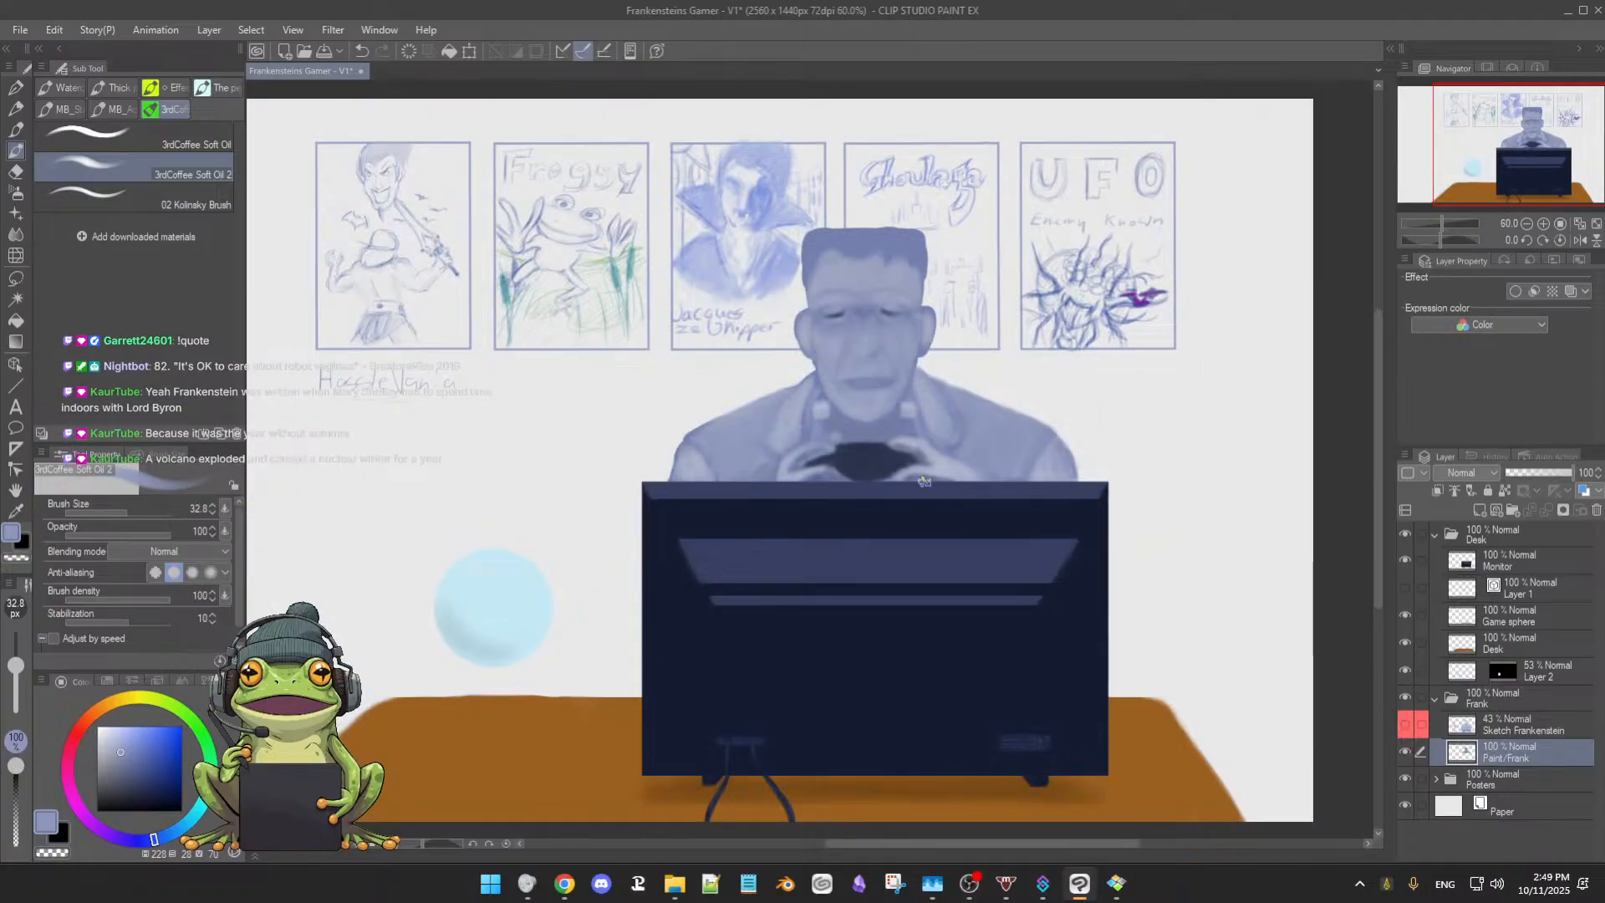
Sample a tone from the figure's face, reduce the brush size to 20, and choose a lighter blue-grey for painting the cheek
scroll(949, 415, up, 1)
scroll(949, 416, down, 1)
scroll(948, 415, up, 1)
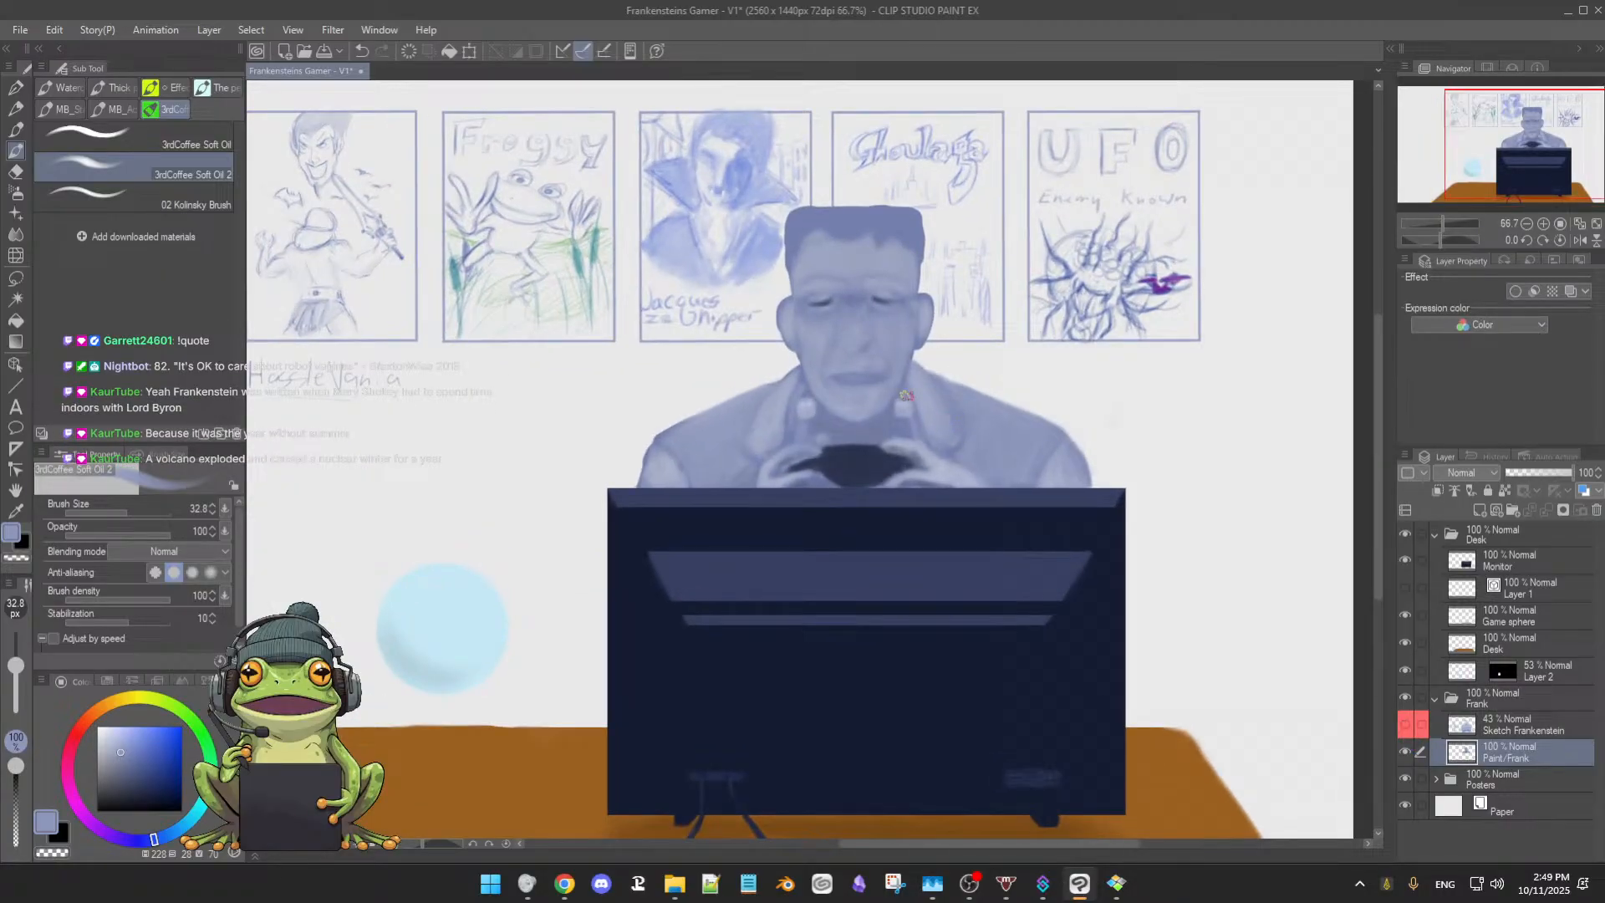
scroll(901, 402, up, 3)
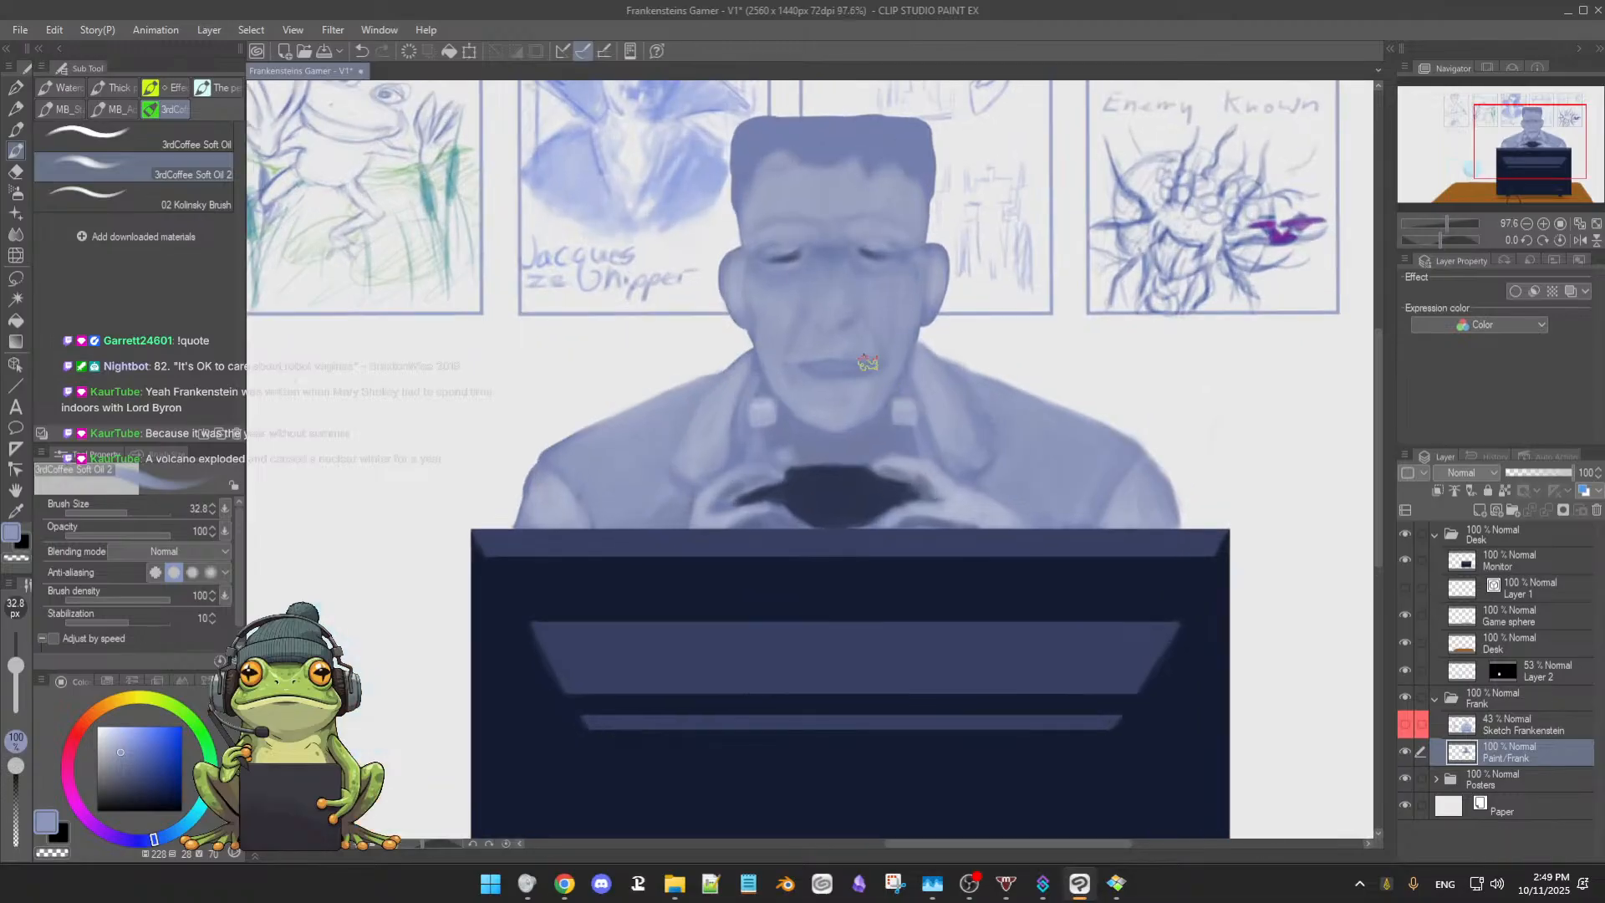
drag(853, 351, 1066, 401)
alt+click(1053, 397)
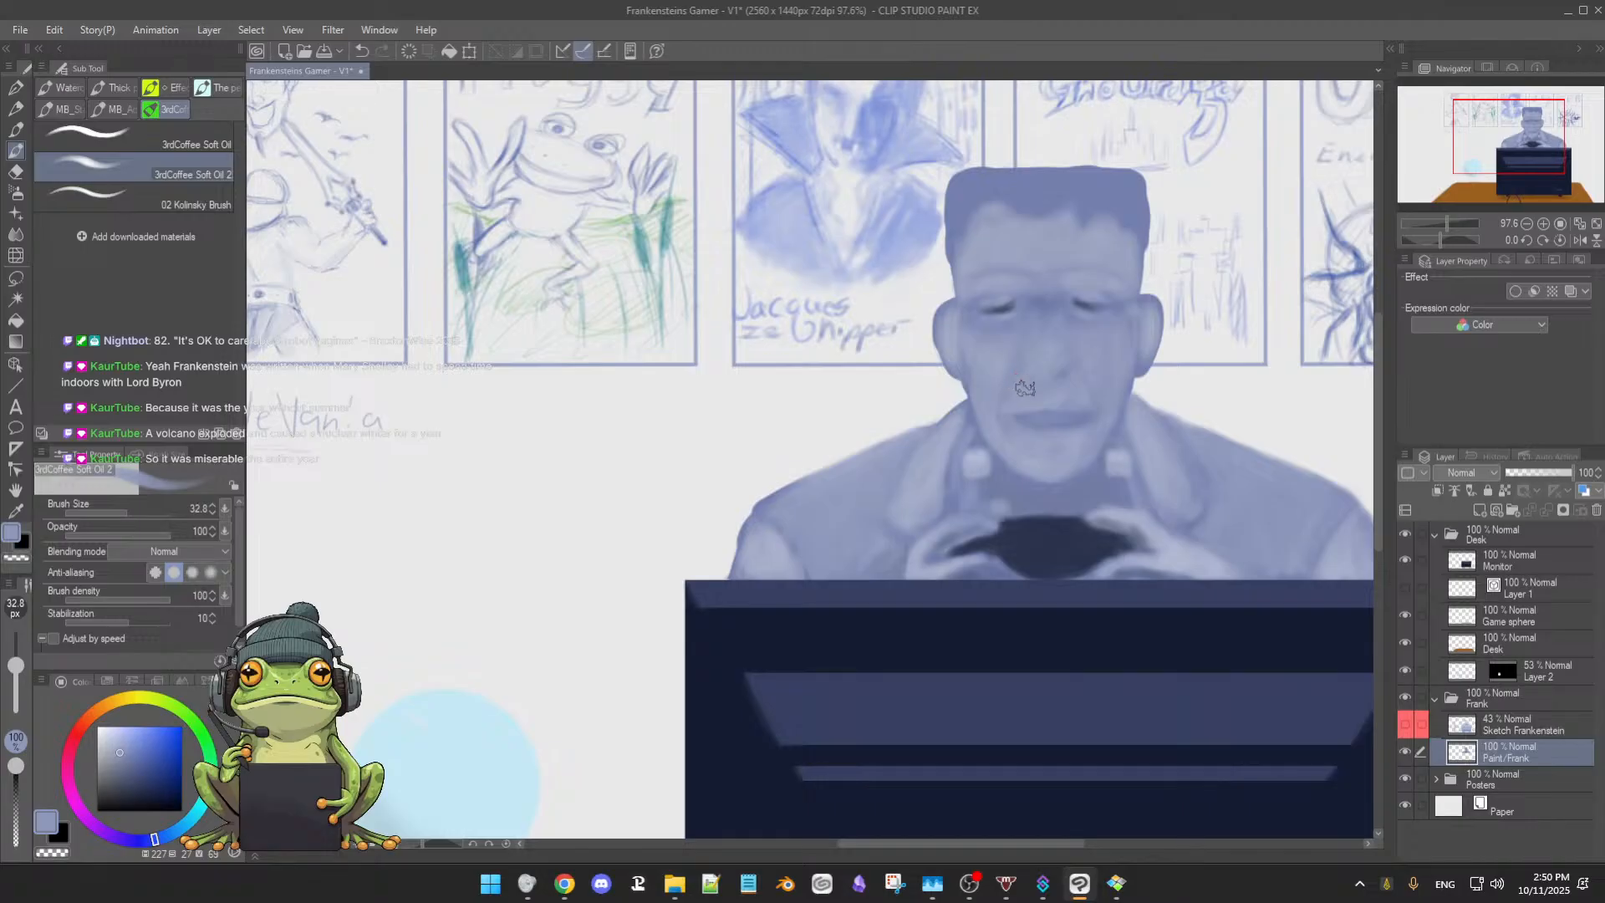
key(bracketleft)
key(bracketleft)
key(bracketleft)
click(112, 743)
click(114, 738)
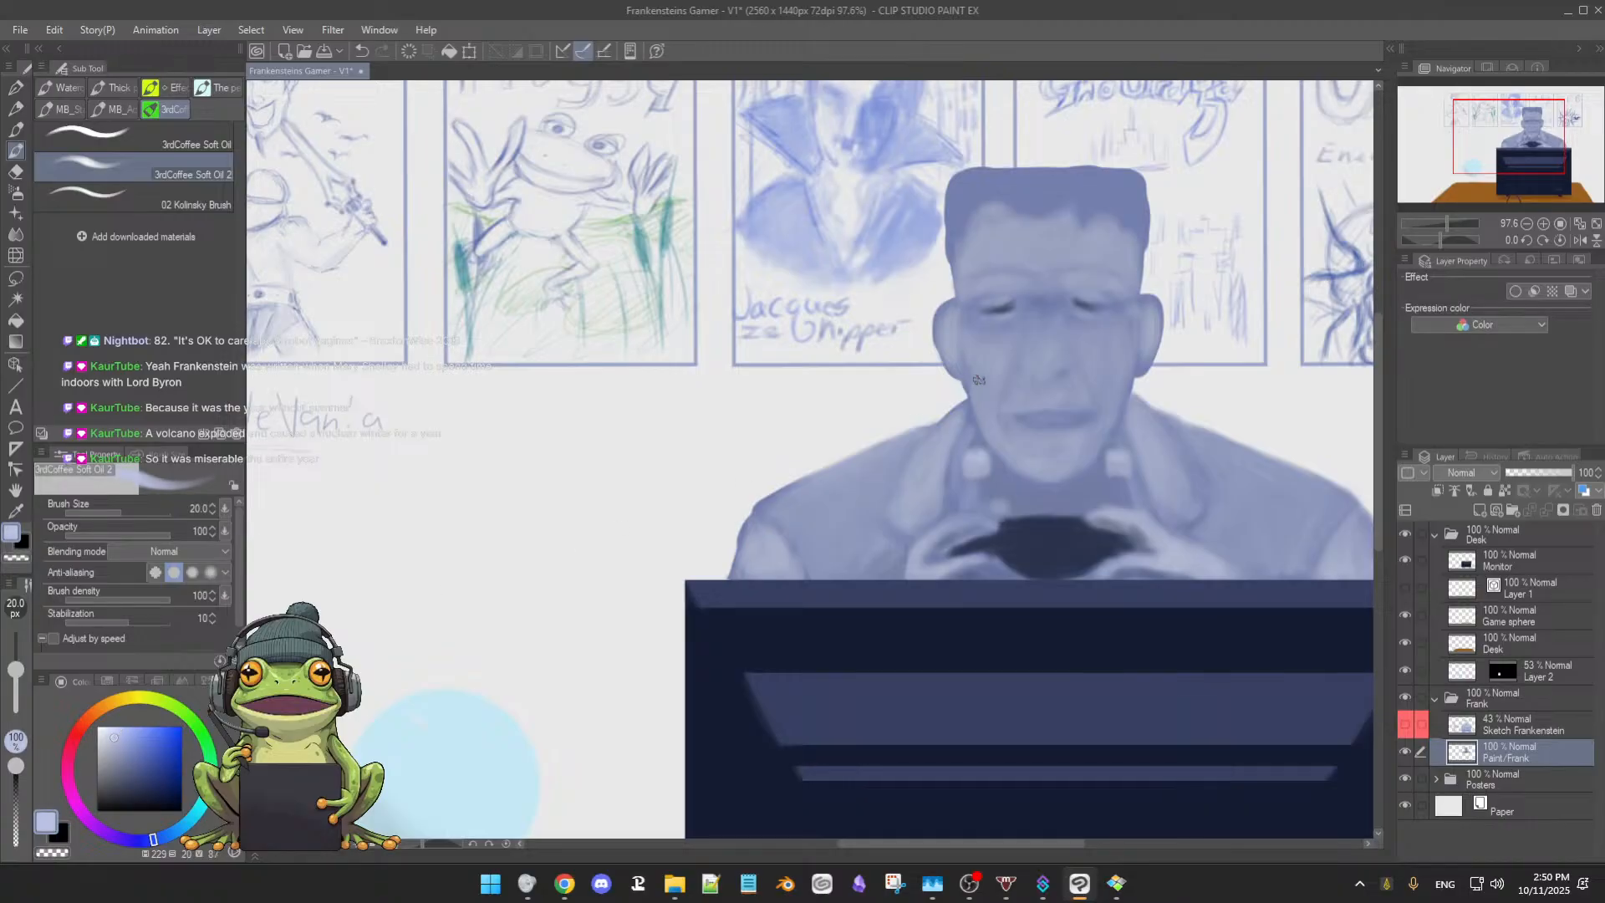
Adjust the brush size to 23.5 and work the lighter blue-grey into the cheek and nose area
key(bracketright)
key(bracketright)
key(bracketleft)
key(bracketleft)
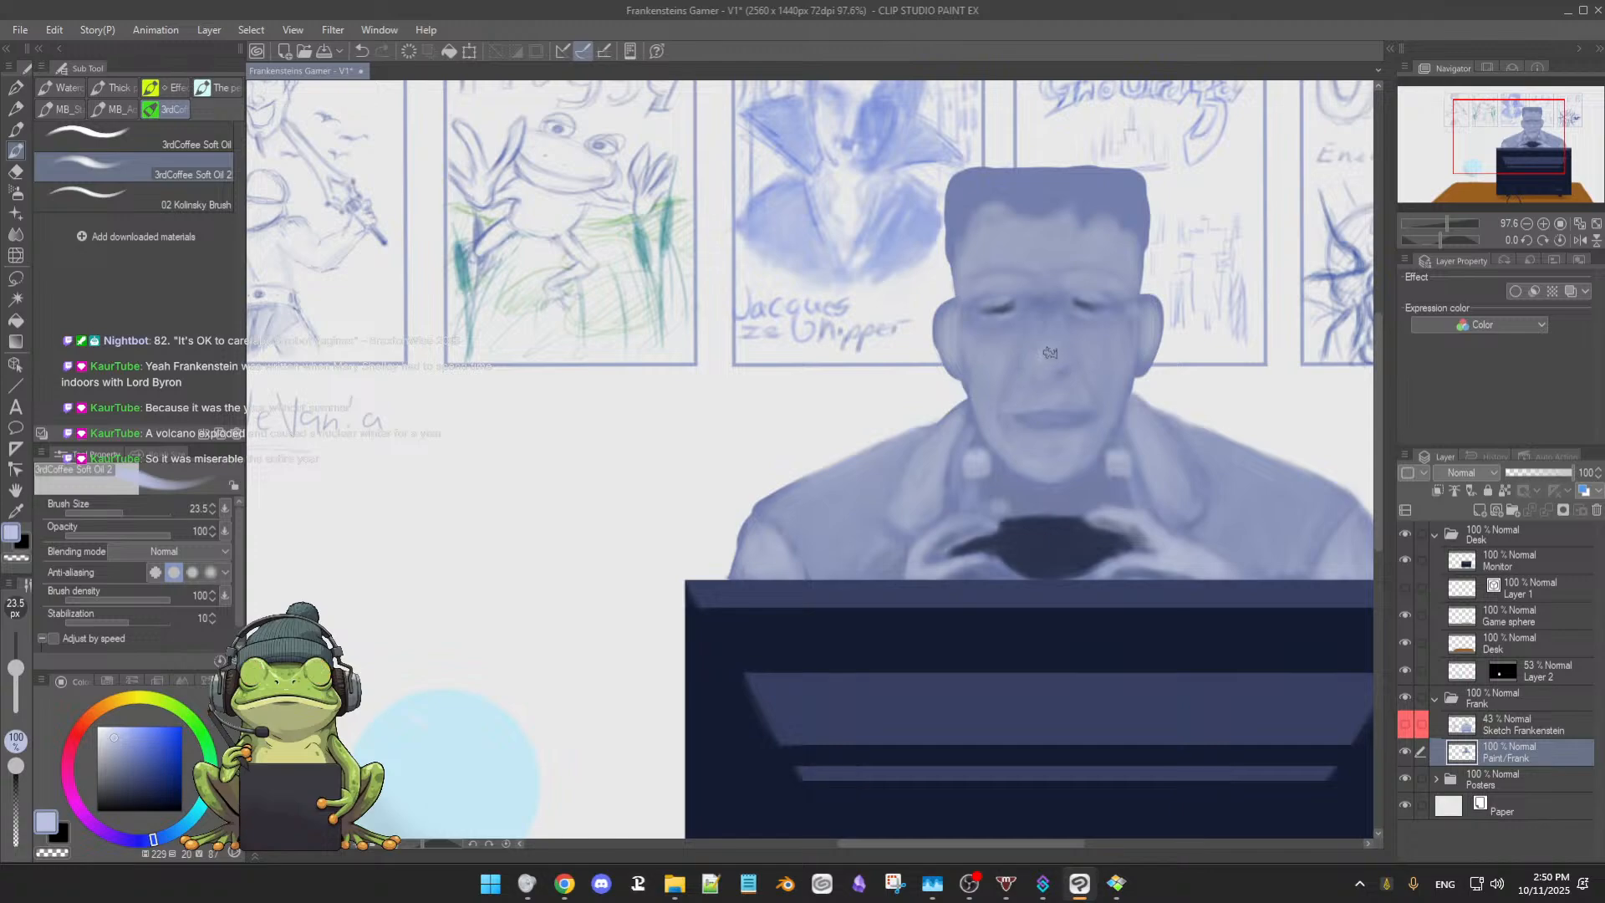
Model the nose and its surroundings with the Soft airbrush at size 22.7, using light and dark tones sampled from the face
key(b)
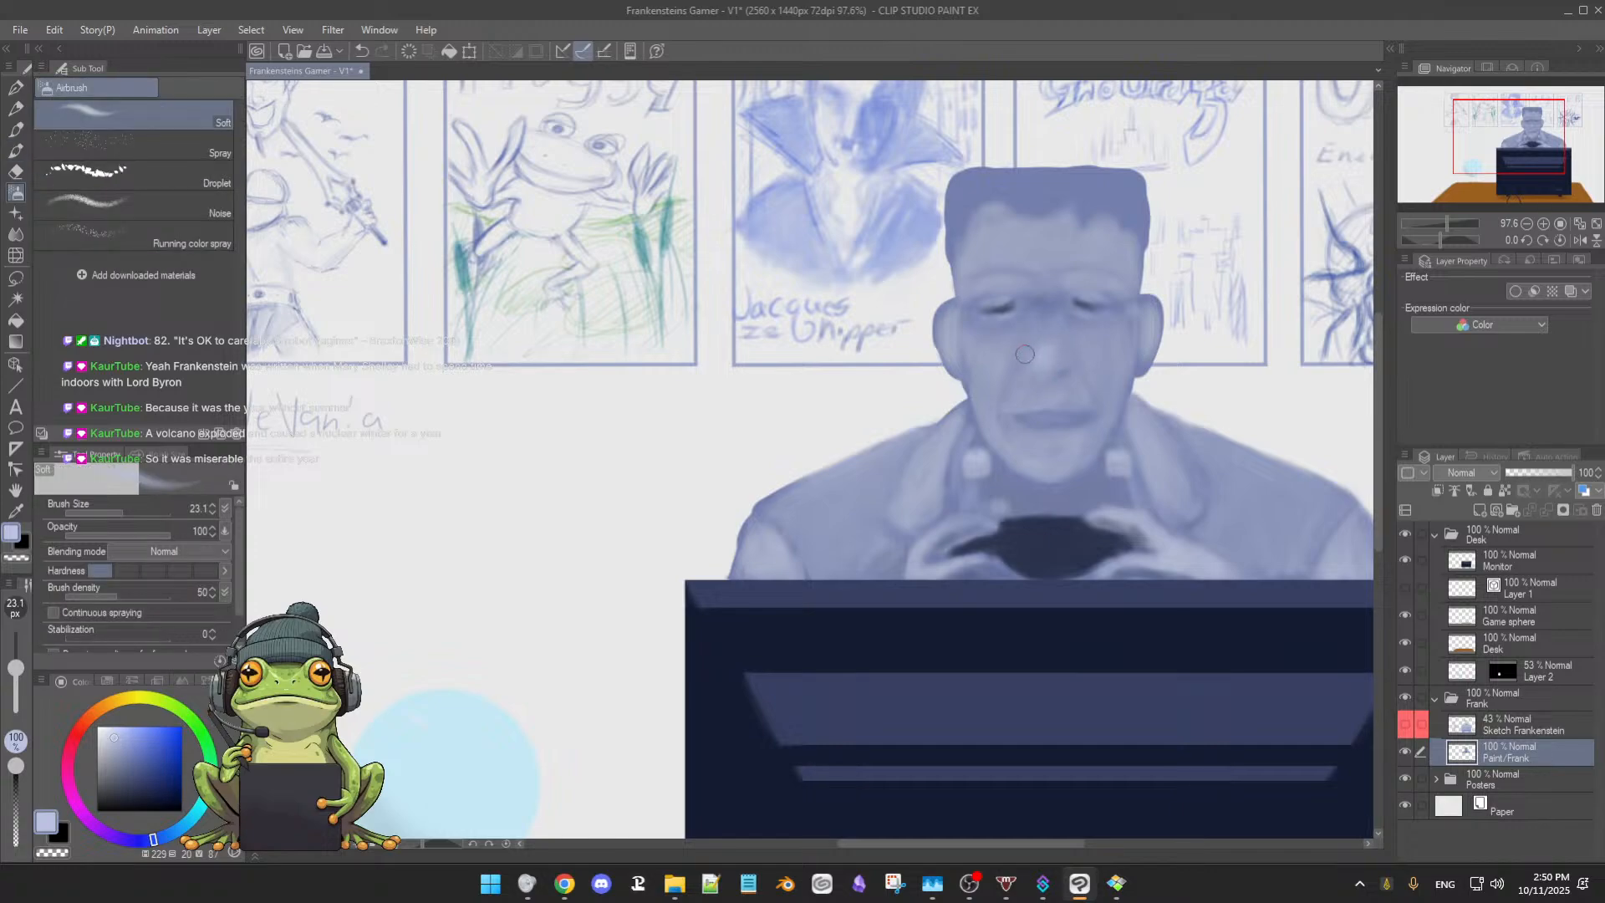
key(bracketleft)
key(bracketright)
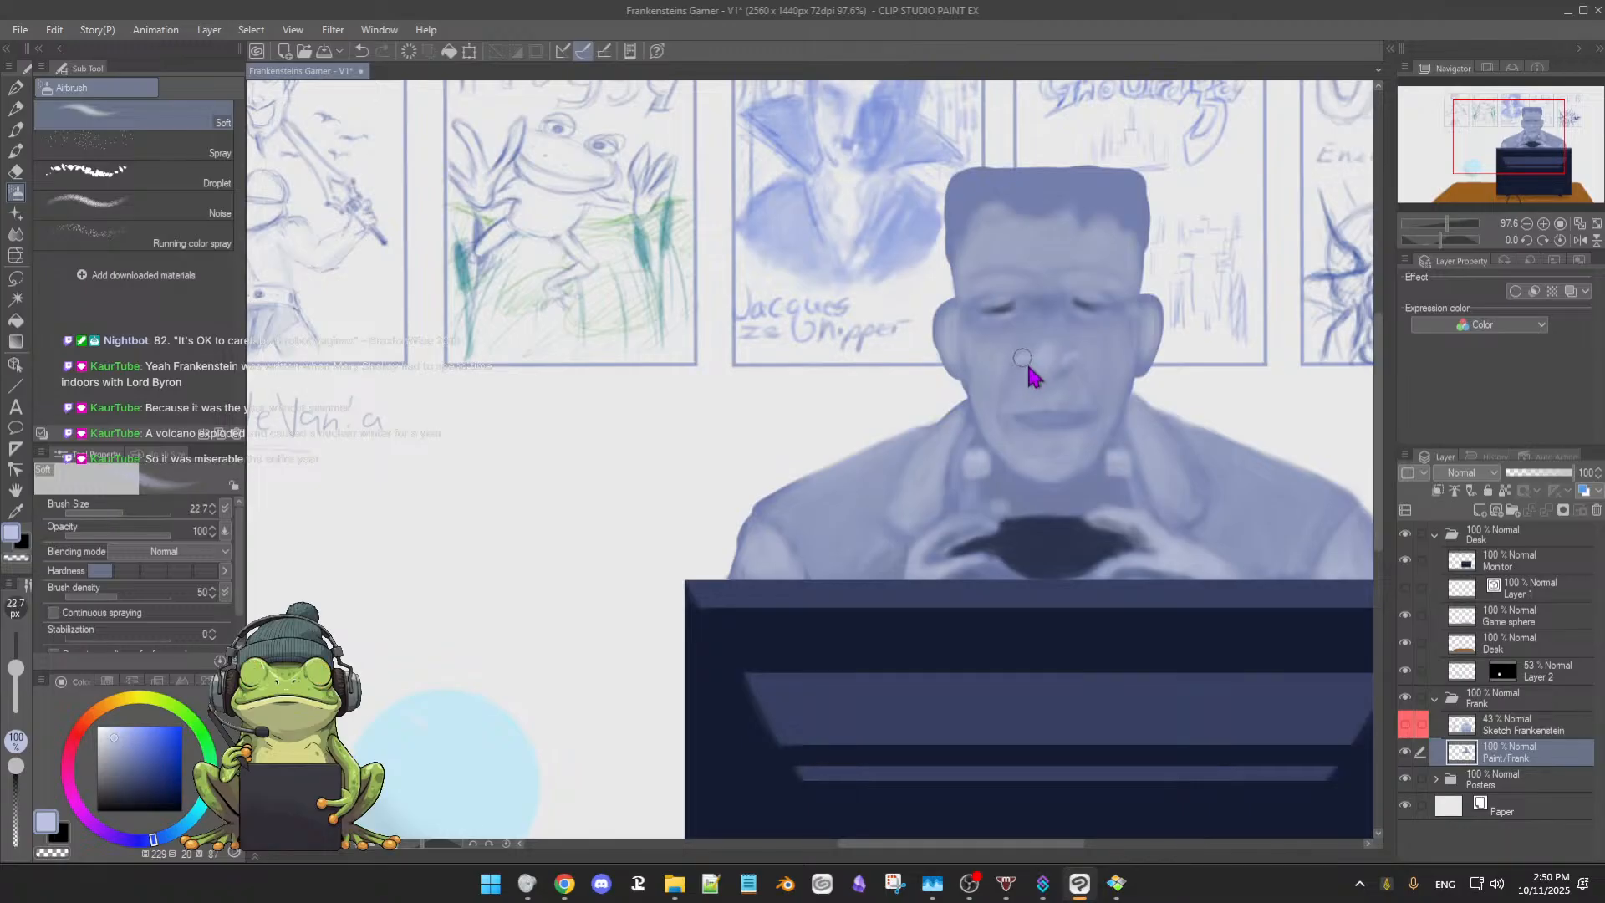
alt+click(1031, 356)
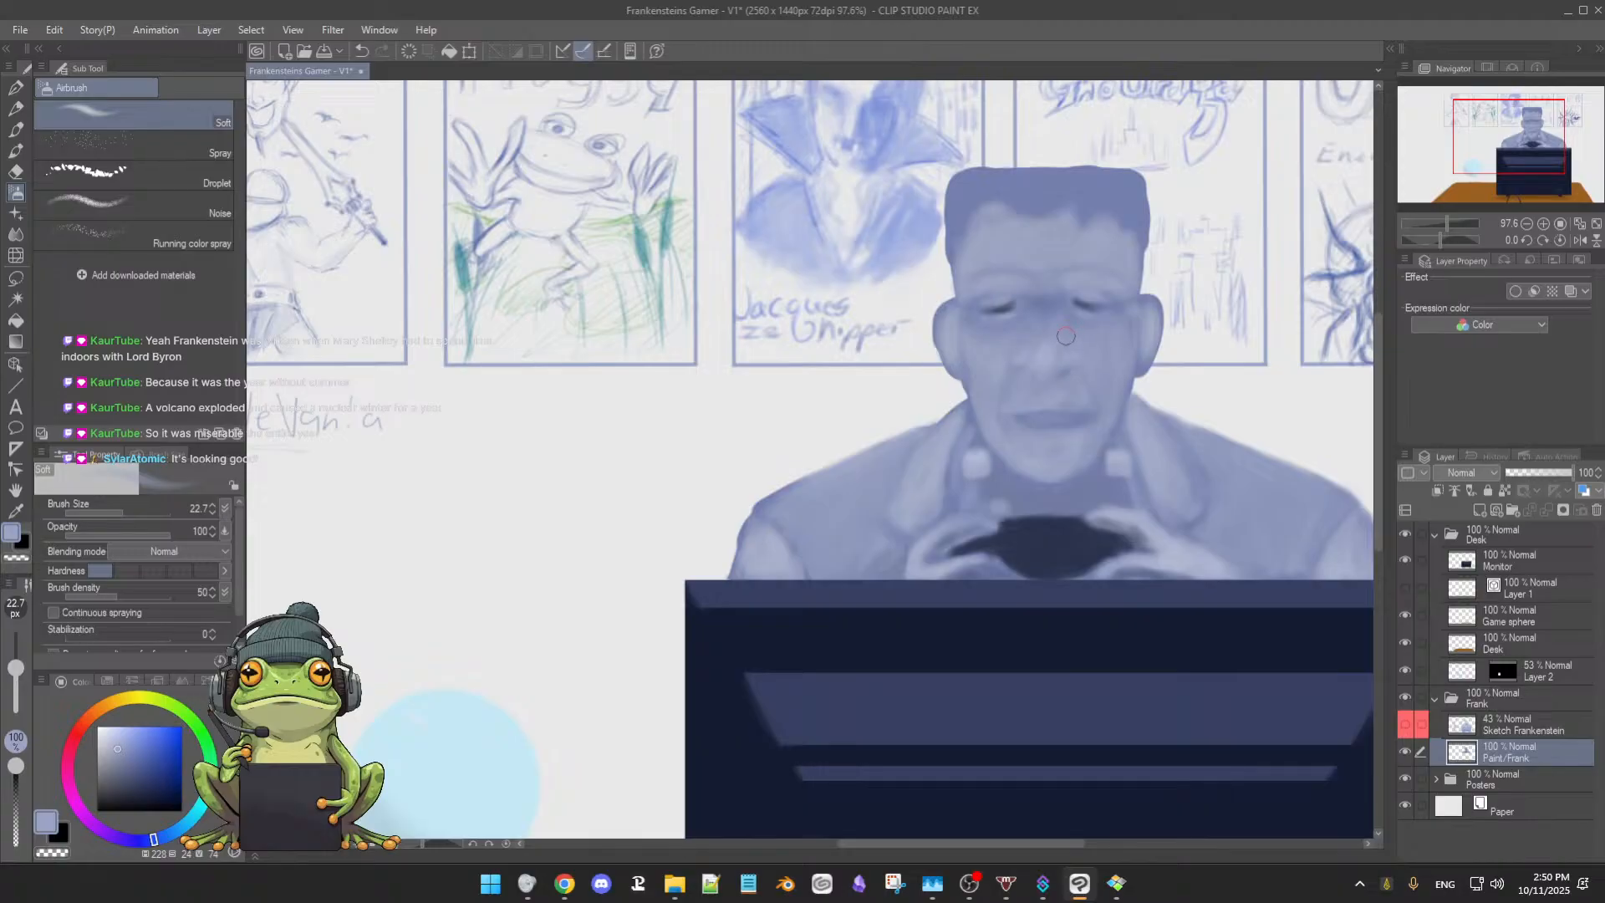
alt+click(1045, 329)
alt+click(1069, 372)
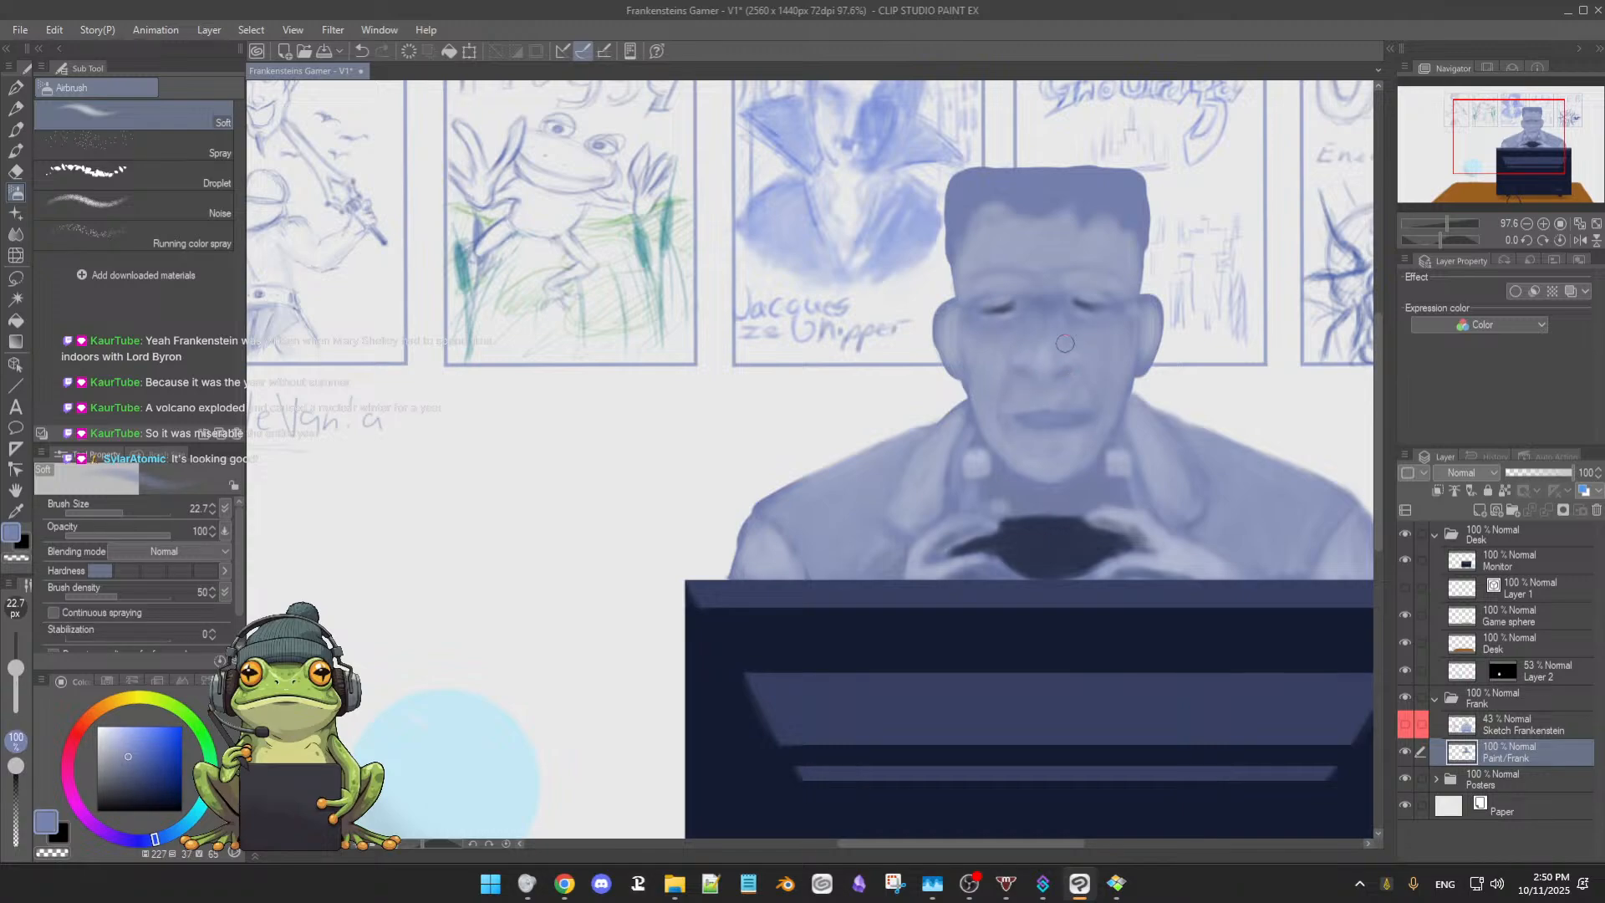
Shade the nose and nostrils with the Soft airbrush, alternating light and dark blue-grey tones sampled from the surrounding face
alt+click(1024, 359)
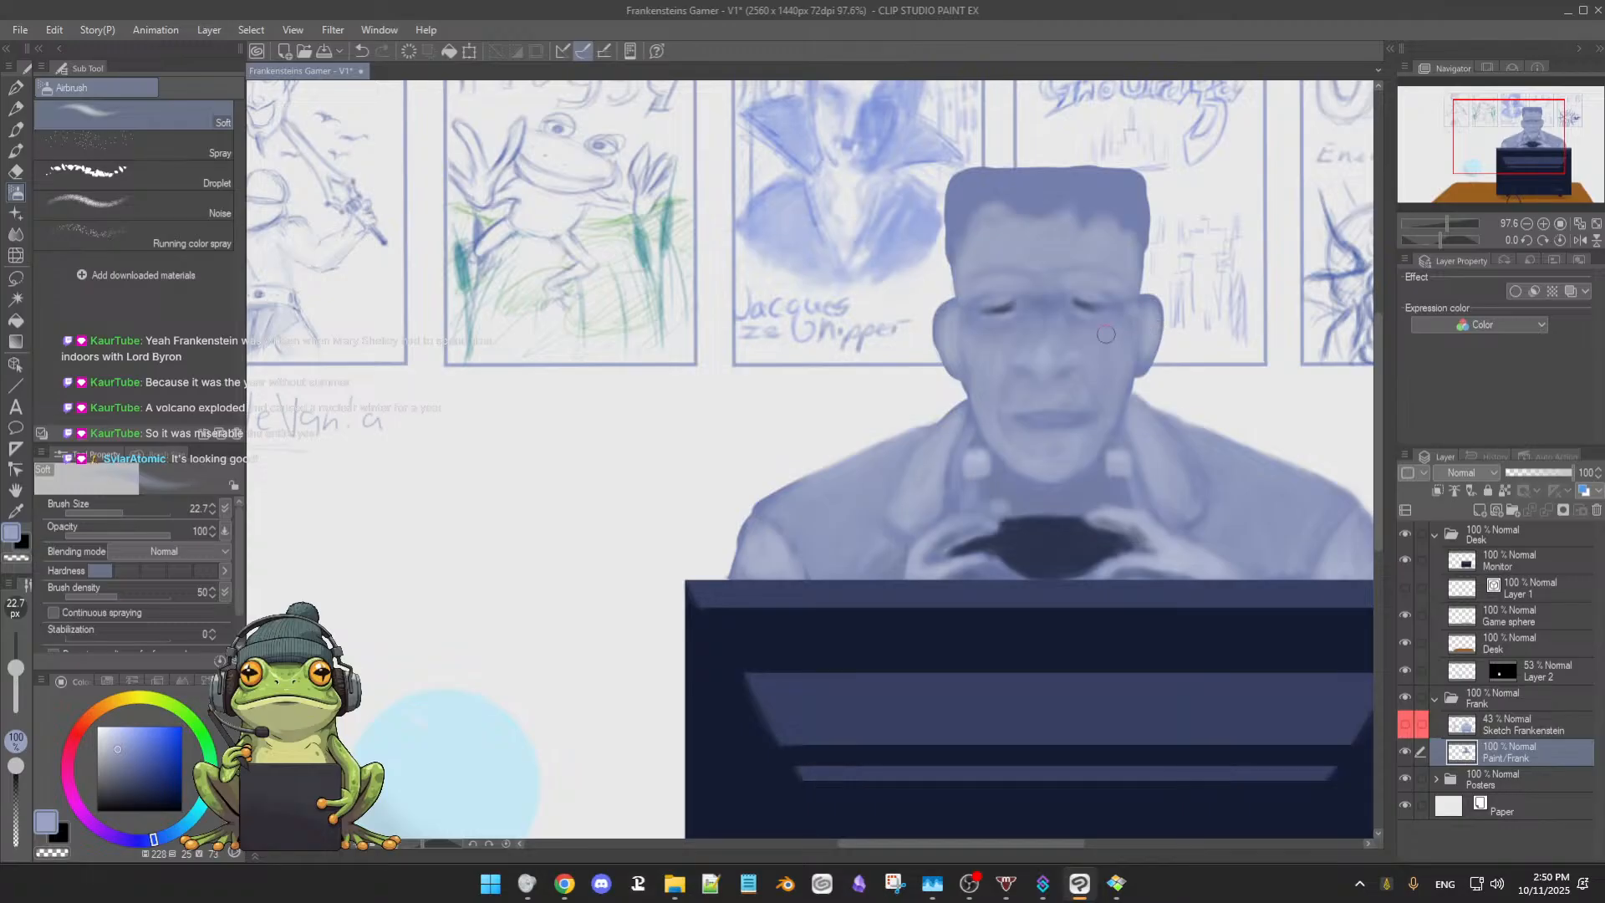
alt+click(1038, 372)
alt+click(1028, 371)
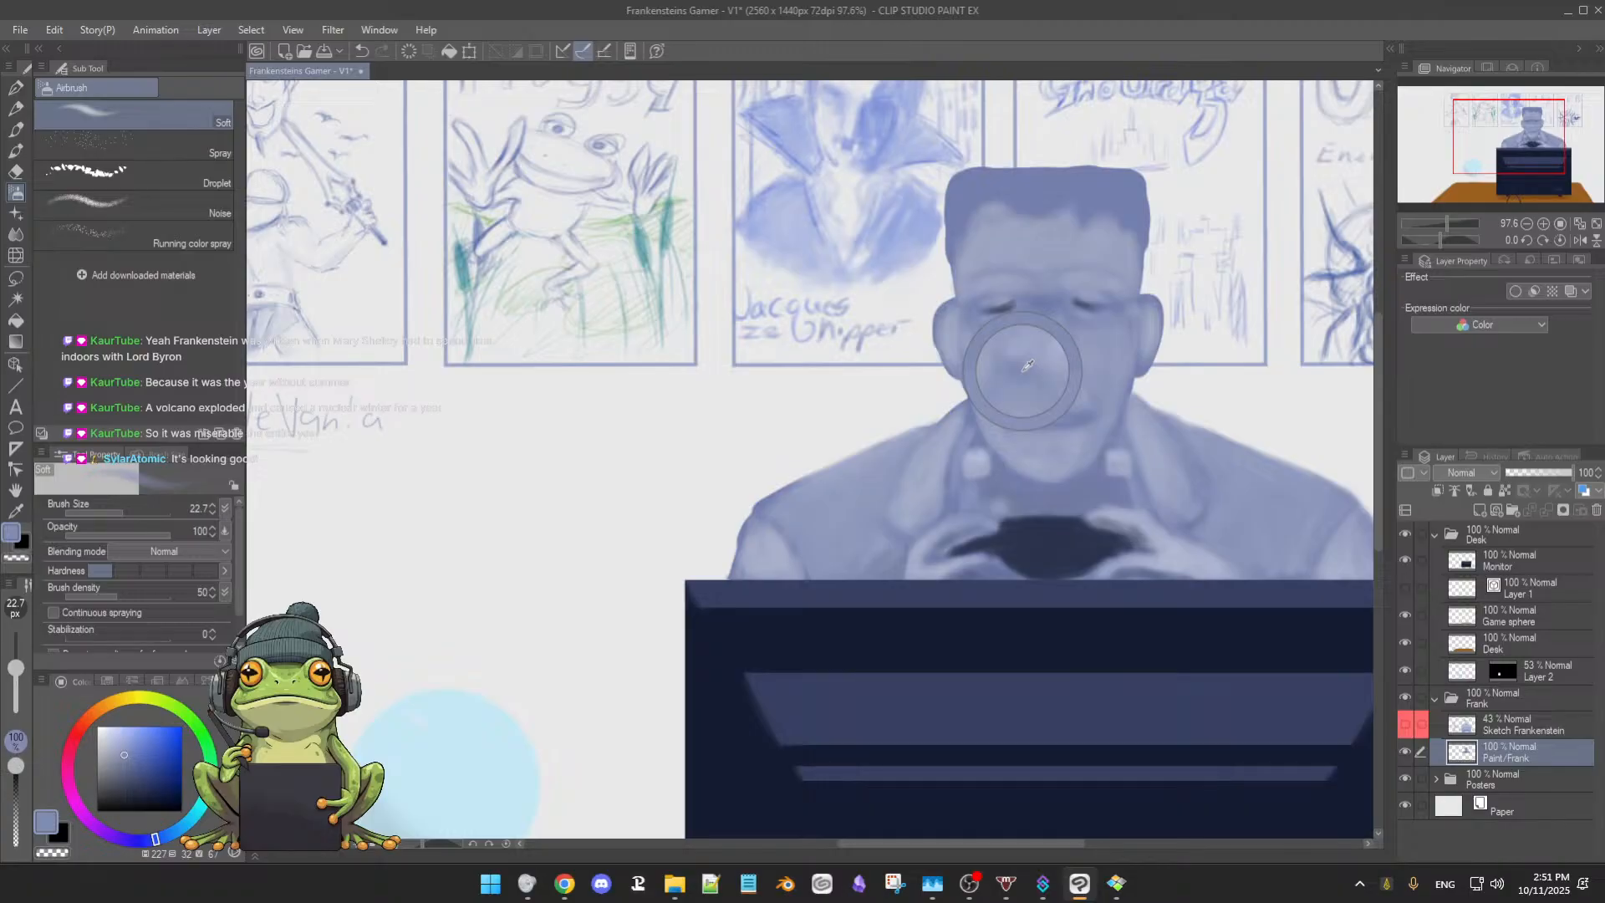
alt+click(1039, 352)
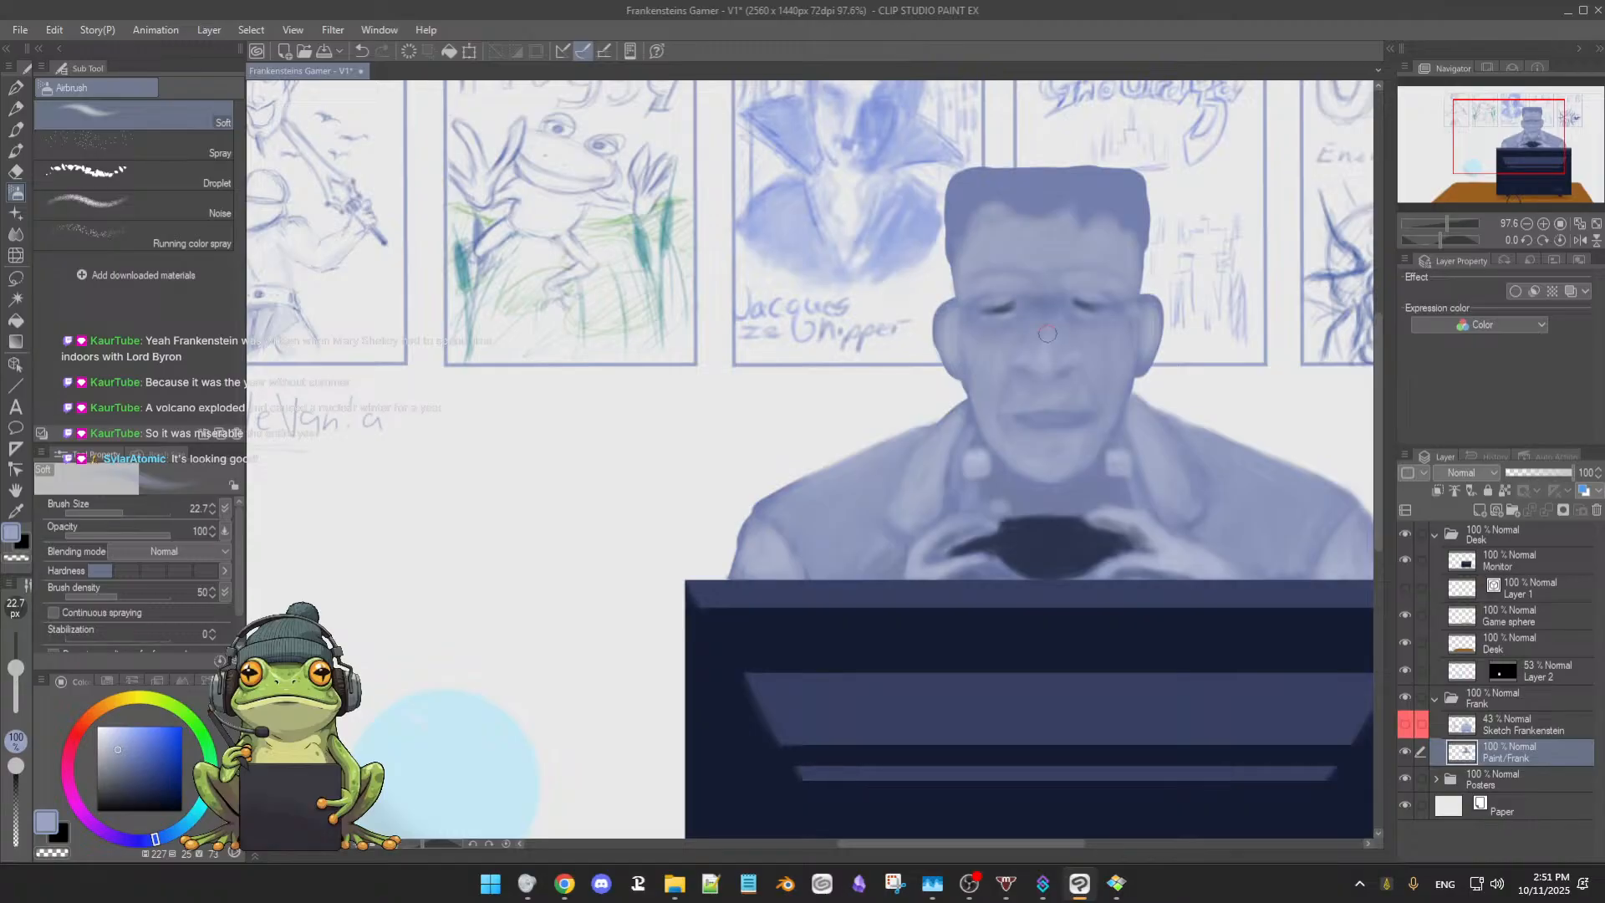
alt+click(1048, 358)
alt+click(1027, 373)
alt+click(1066, 371)
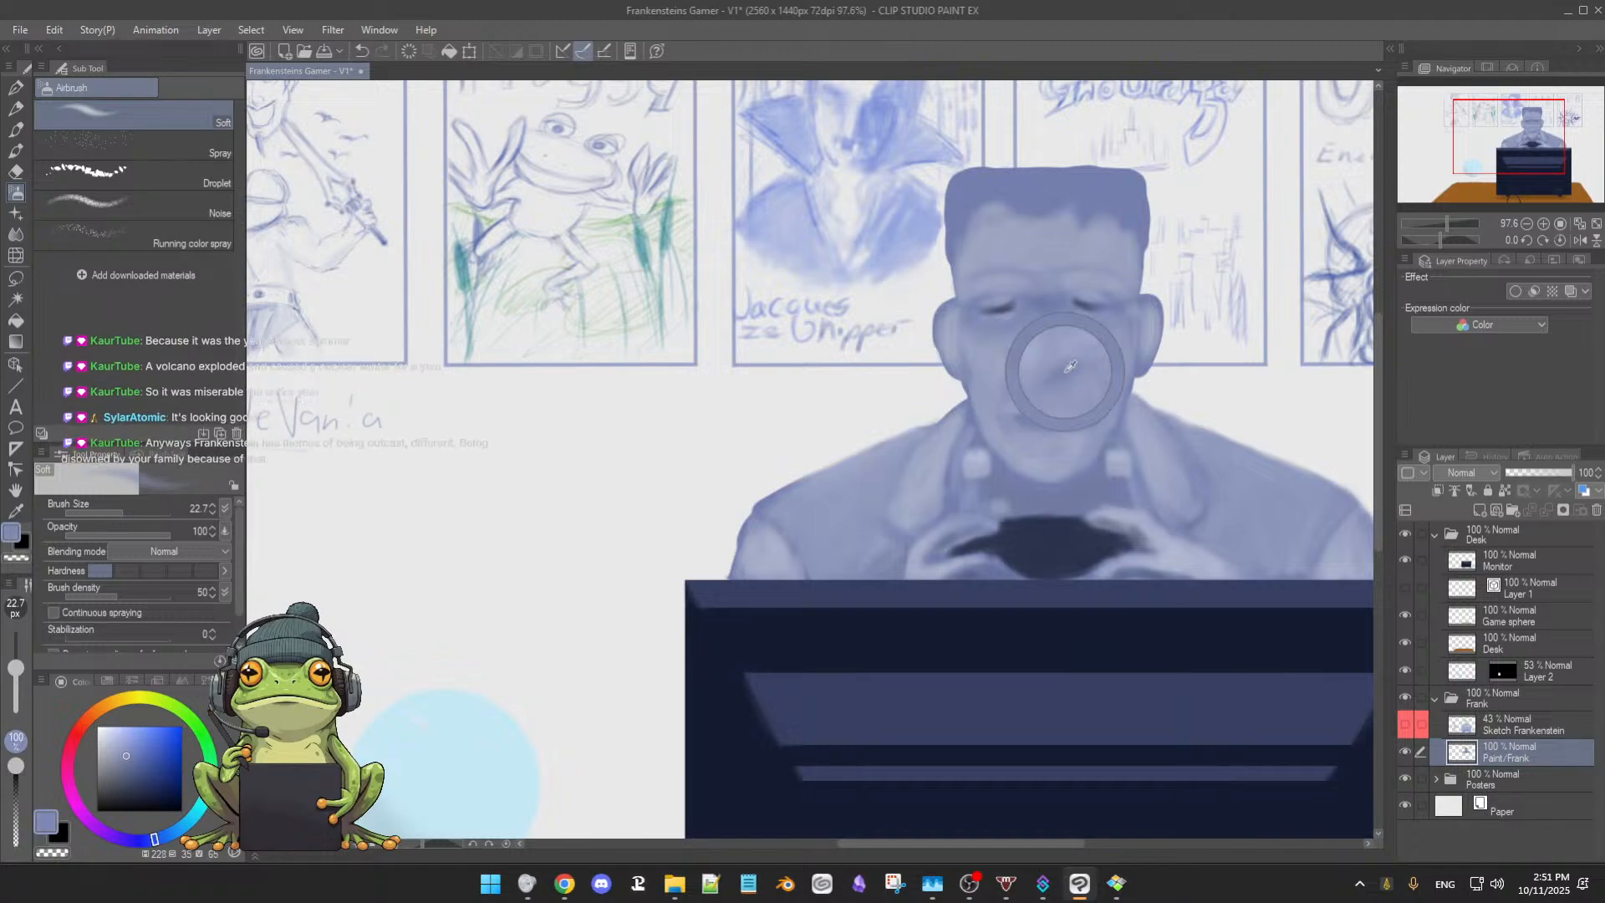
Choose a slightly darker blue-grey, reduce the airbrush to 13.2, and refine the nostrils and nose edges with tones sampled nearby
click(132, 759)
click(130, 764)
key([)
key([)
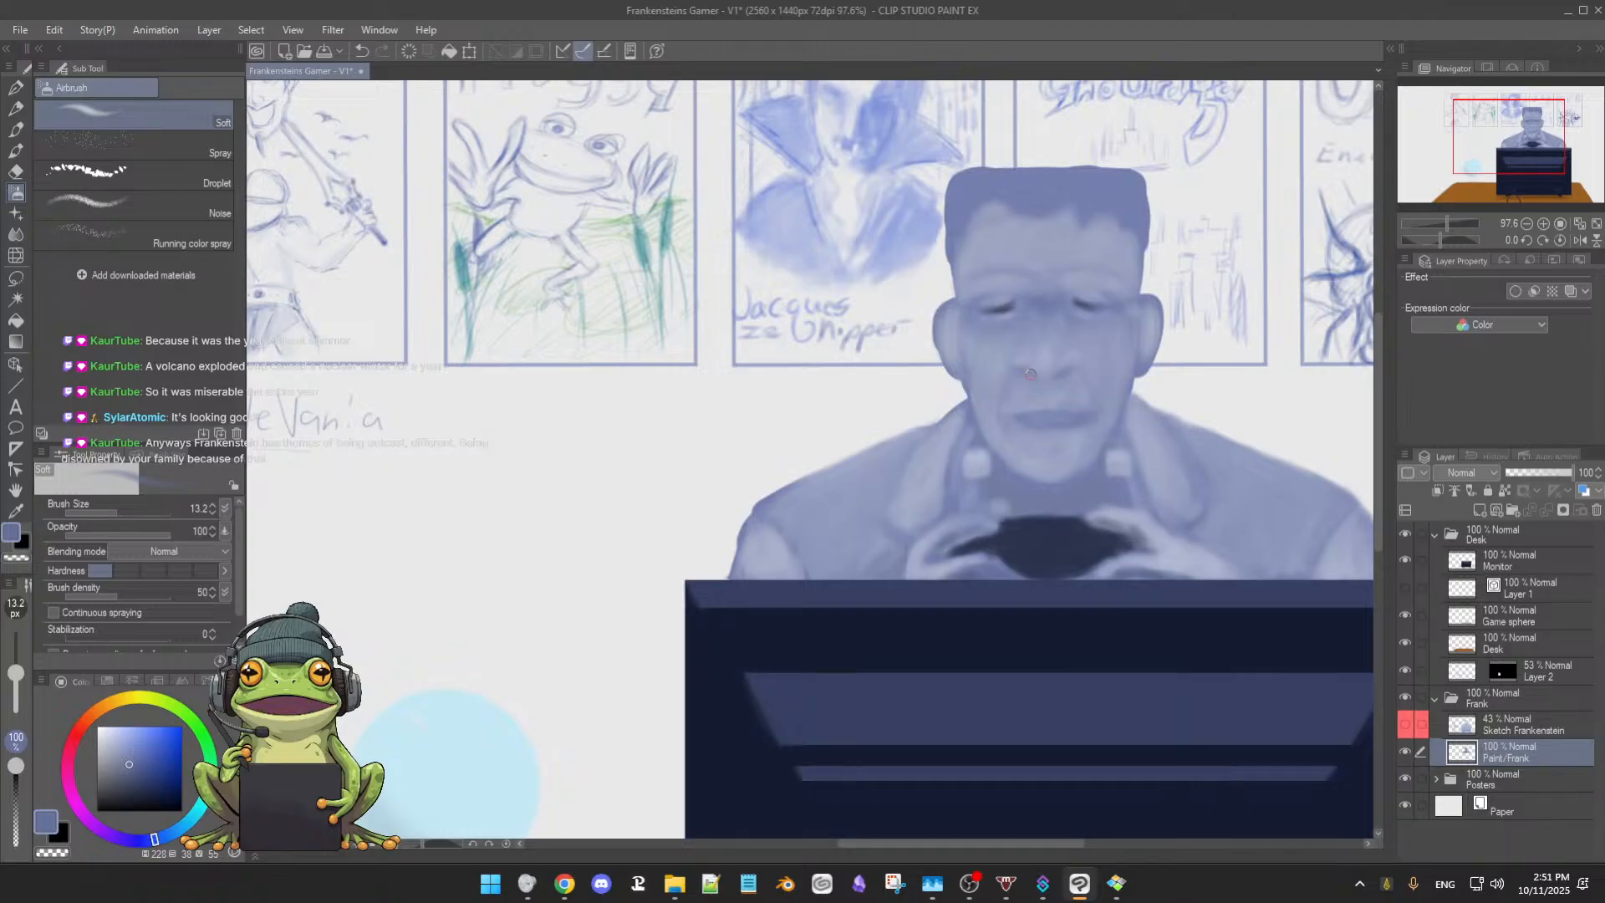
alt+click(1033, 358)
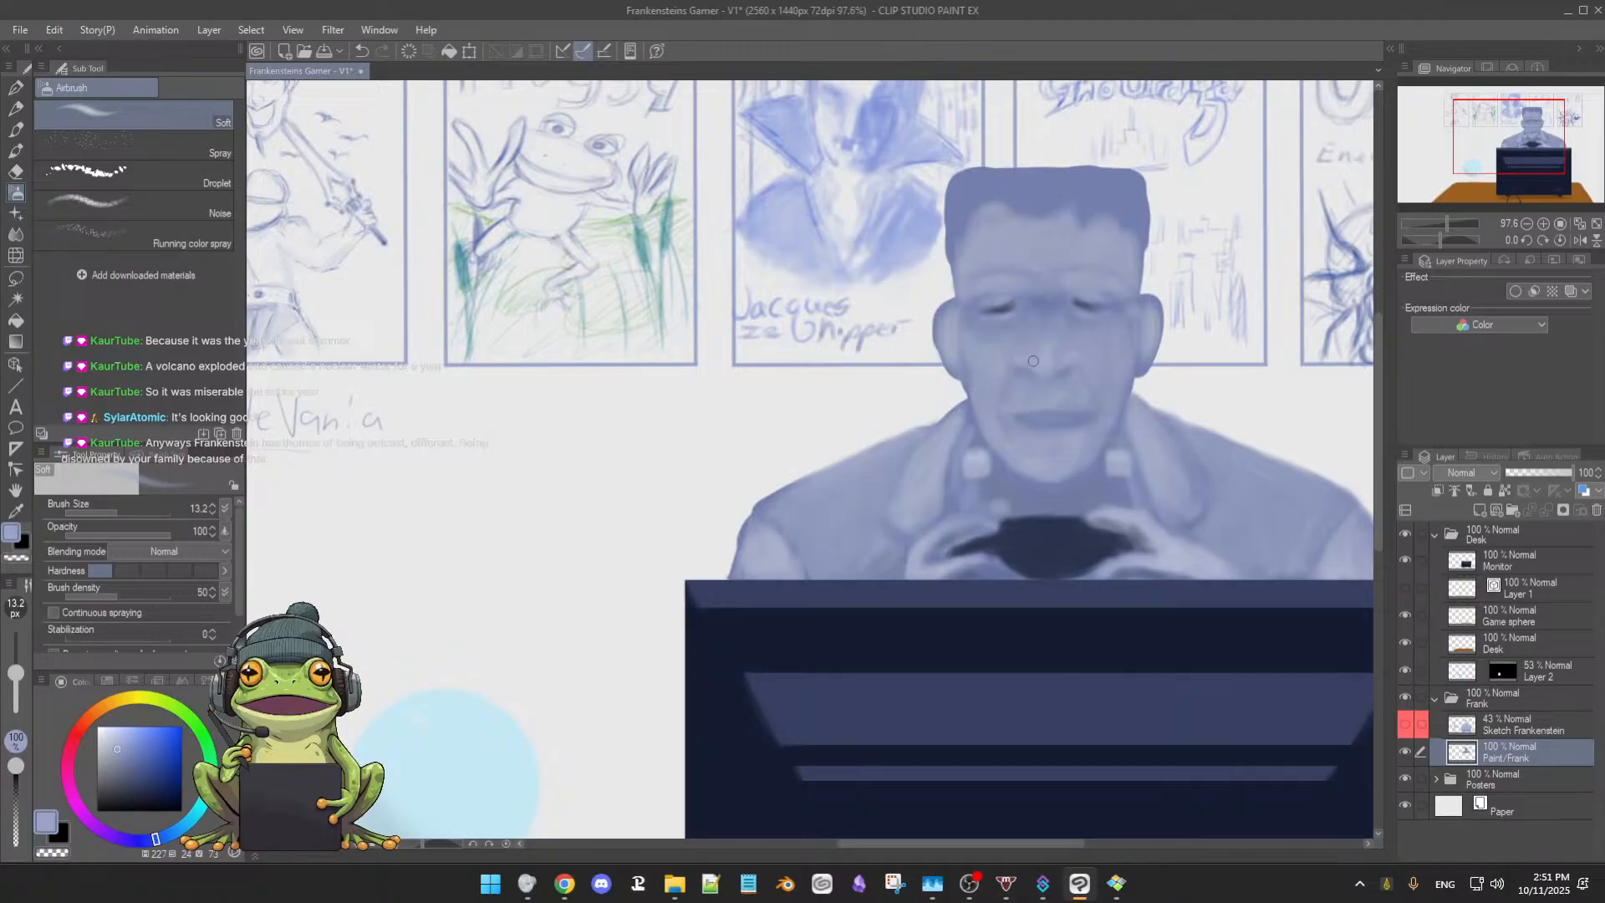
alt+click(1080, 363)
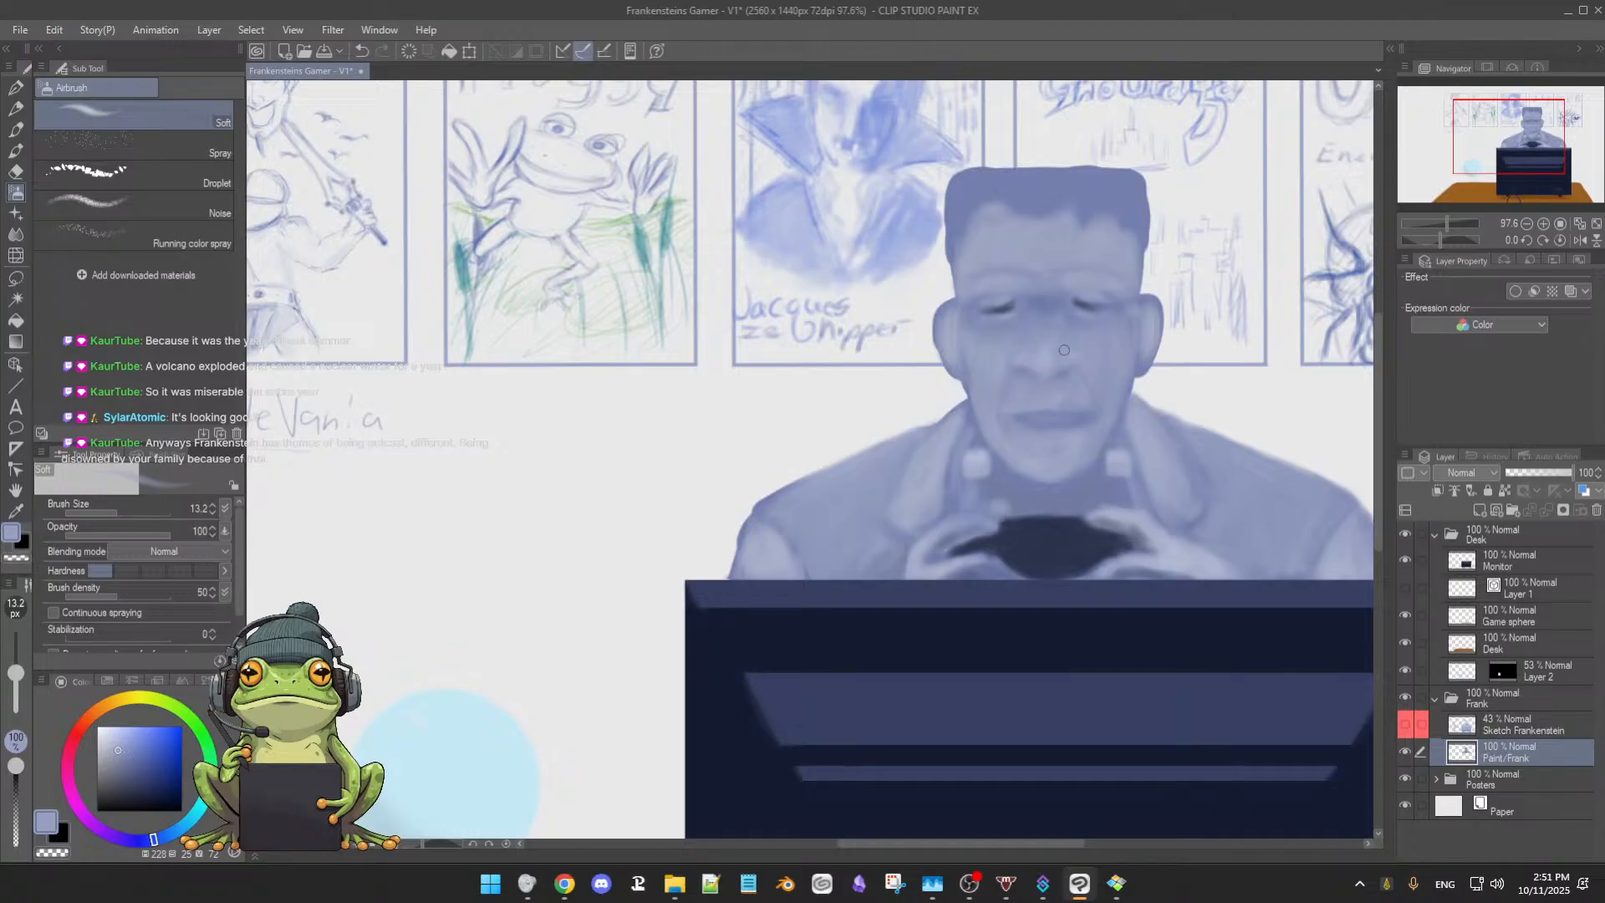
alt+click(1088, 354)
alt+click(1053, 368)
Blend the bridge of the nose with a tone sampled there at airbrush size 22.4, and save the file
scroll(1081, 364, down, 3)
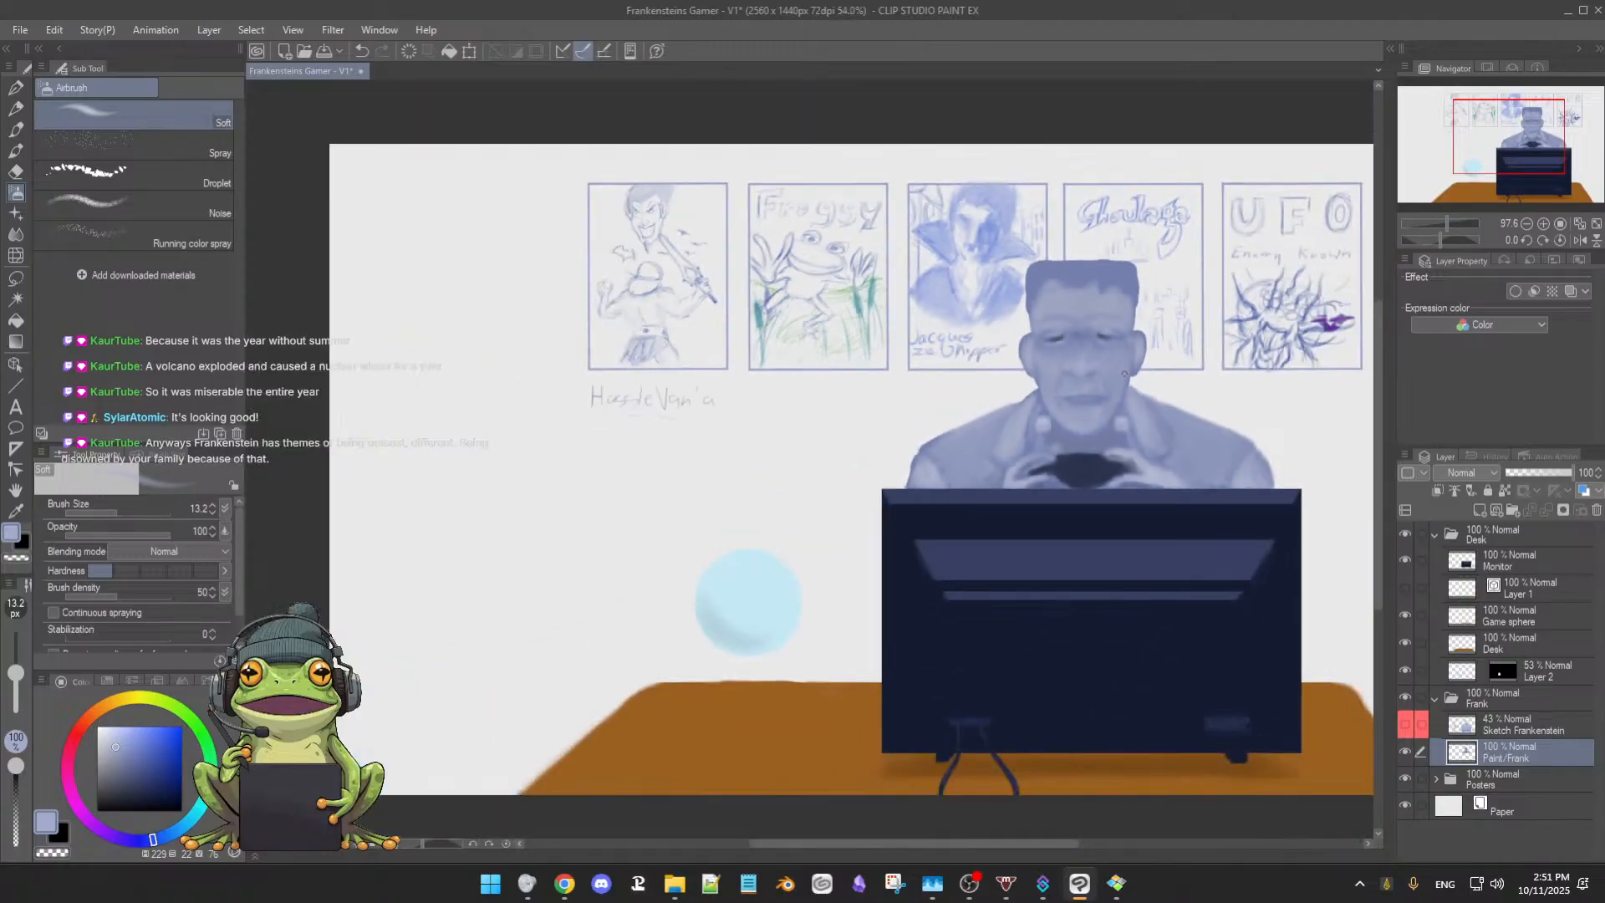
scroll(1110, 378, up, 2)
scroll(1110, 378, up, 2)
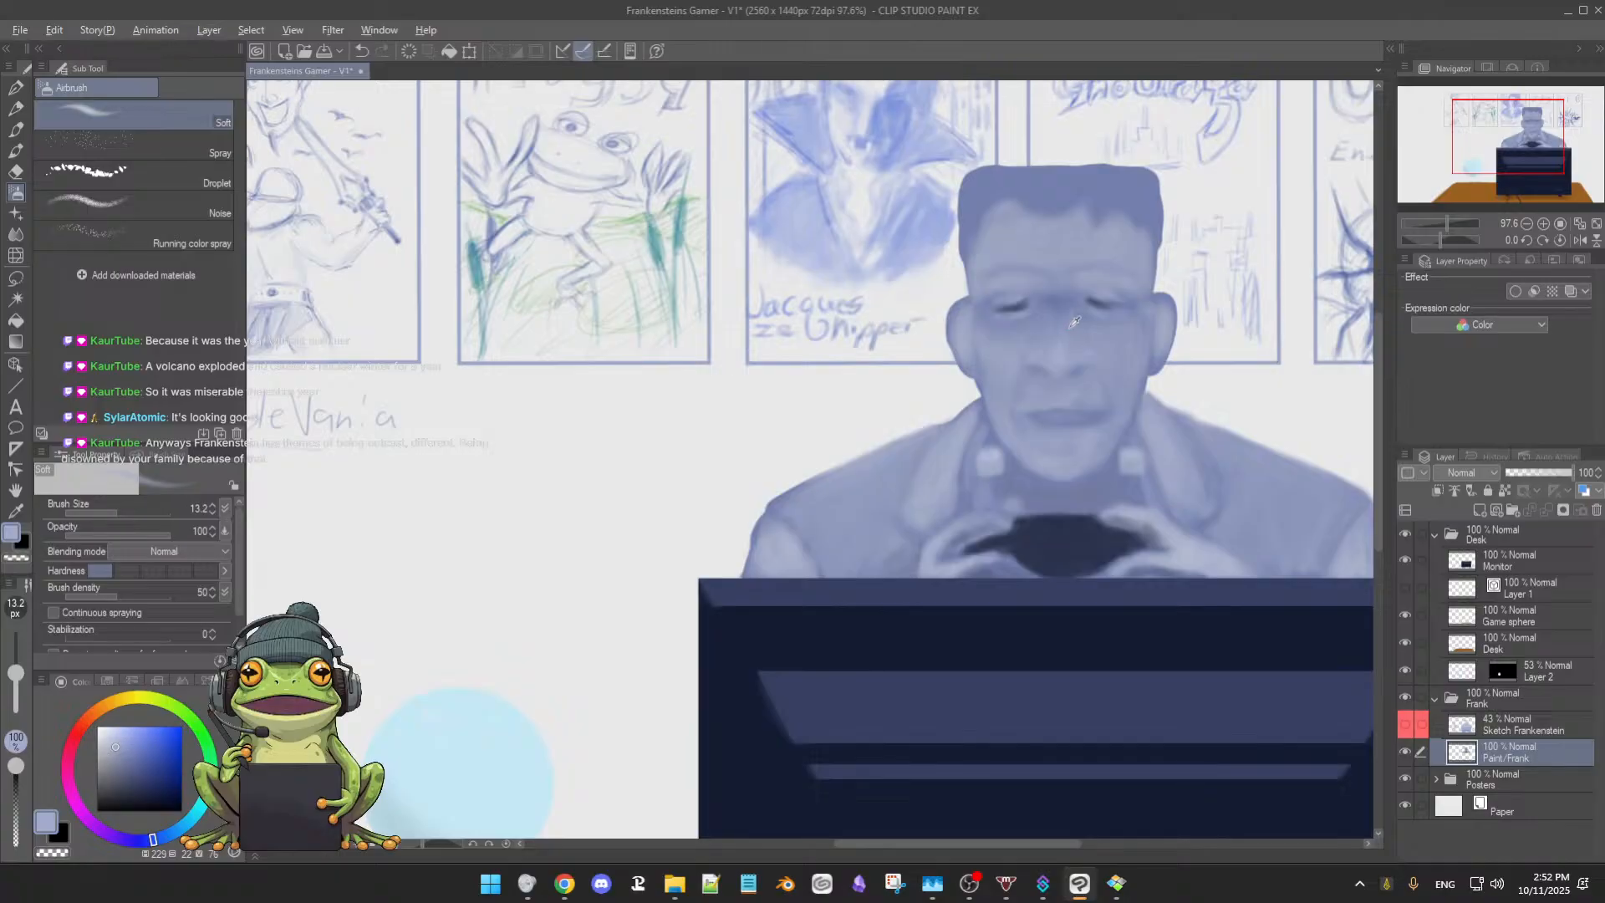
alt+click(1071, 323)
ctrl+alt+drag(1073, 326, 1064, 310)
key(ctrl+s)
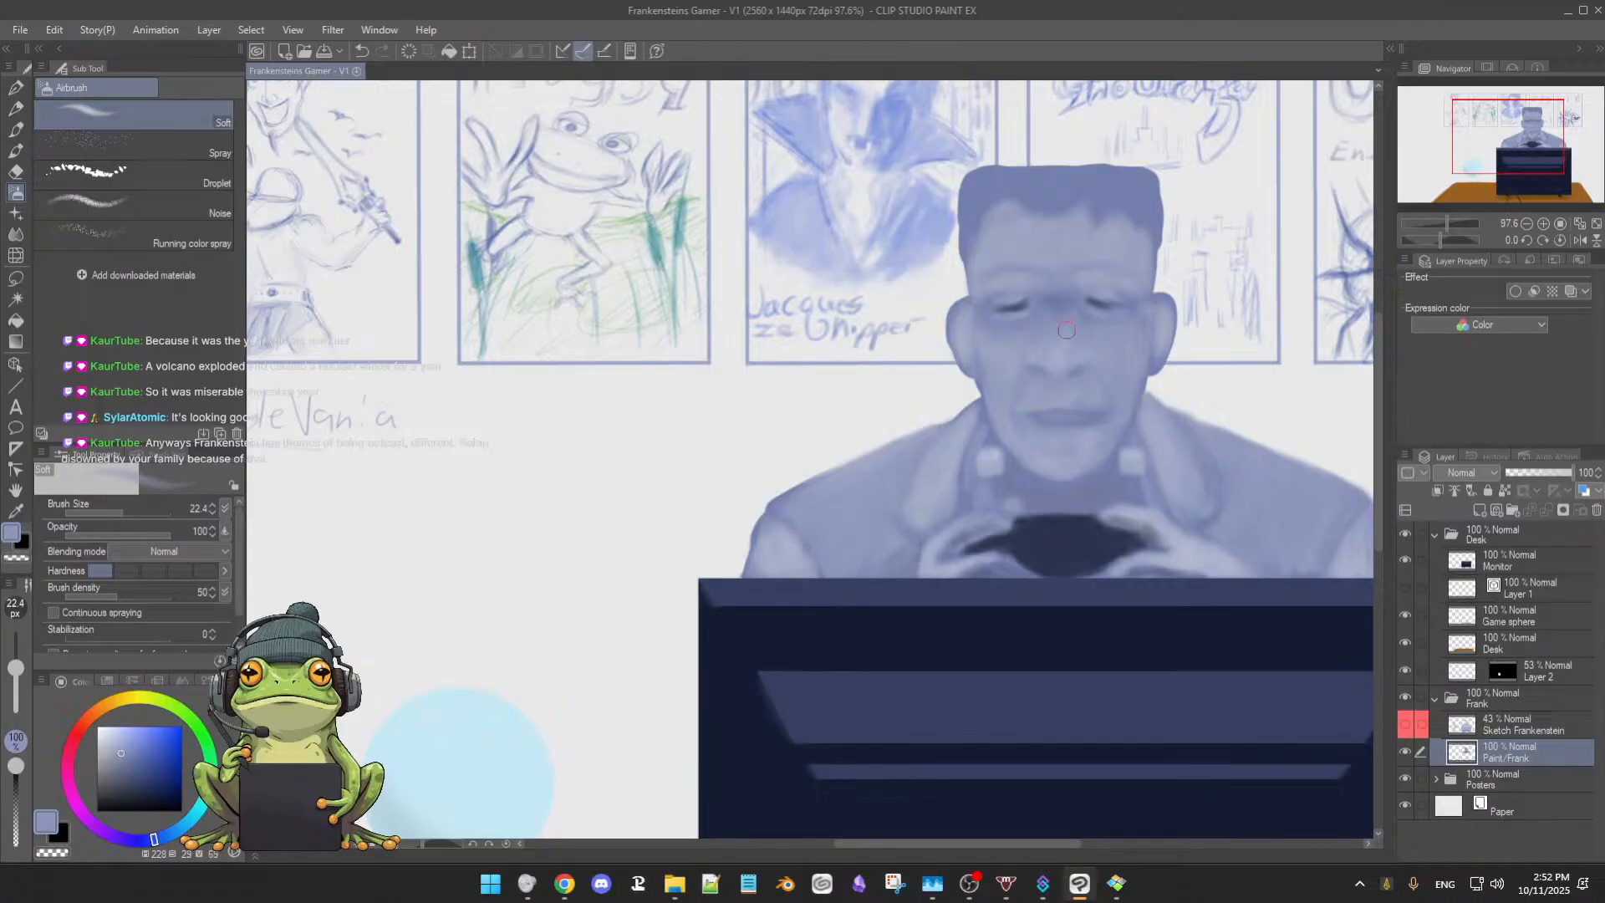
drag(1069, 336, 1056, 345)
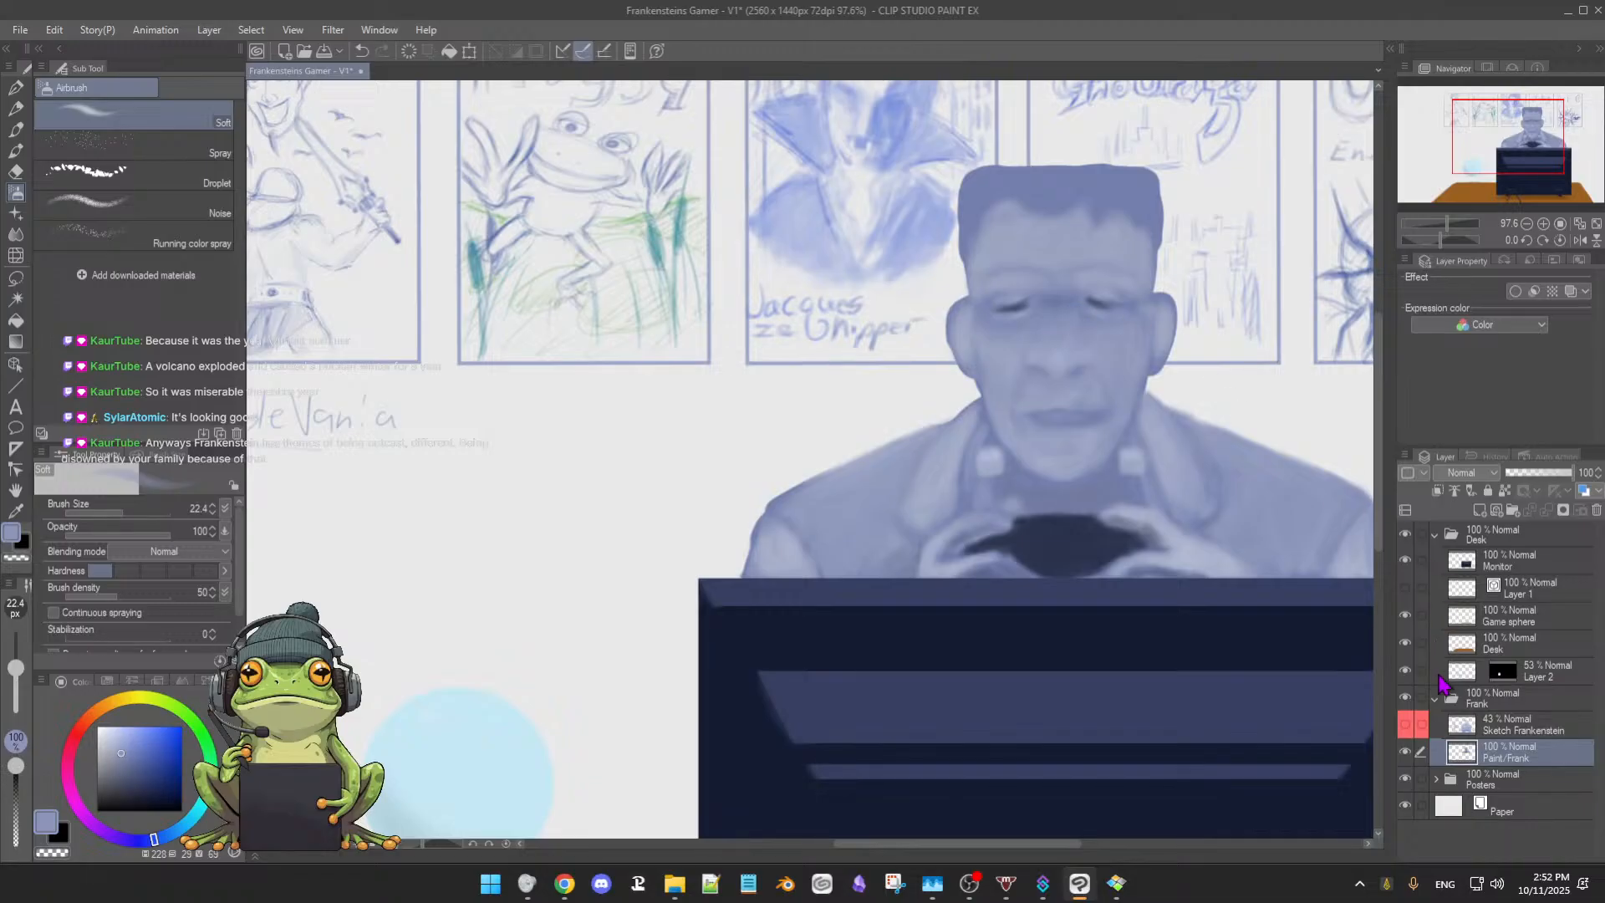
Check the painted figure by switching the Paint/Frank layer's visibility off and on
click(1402, 753)
click(1404, 753)
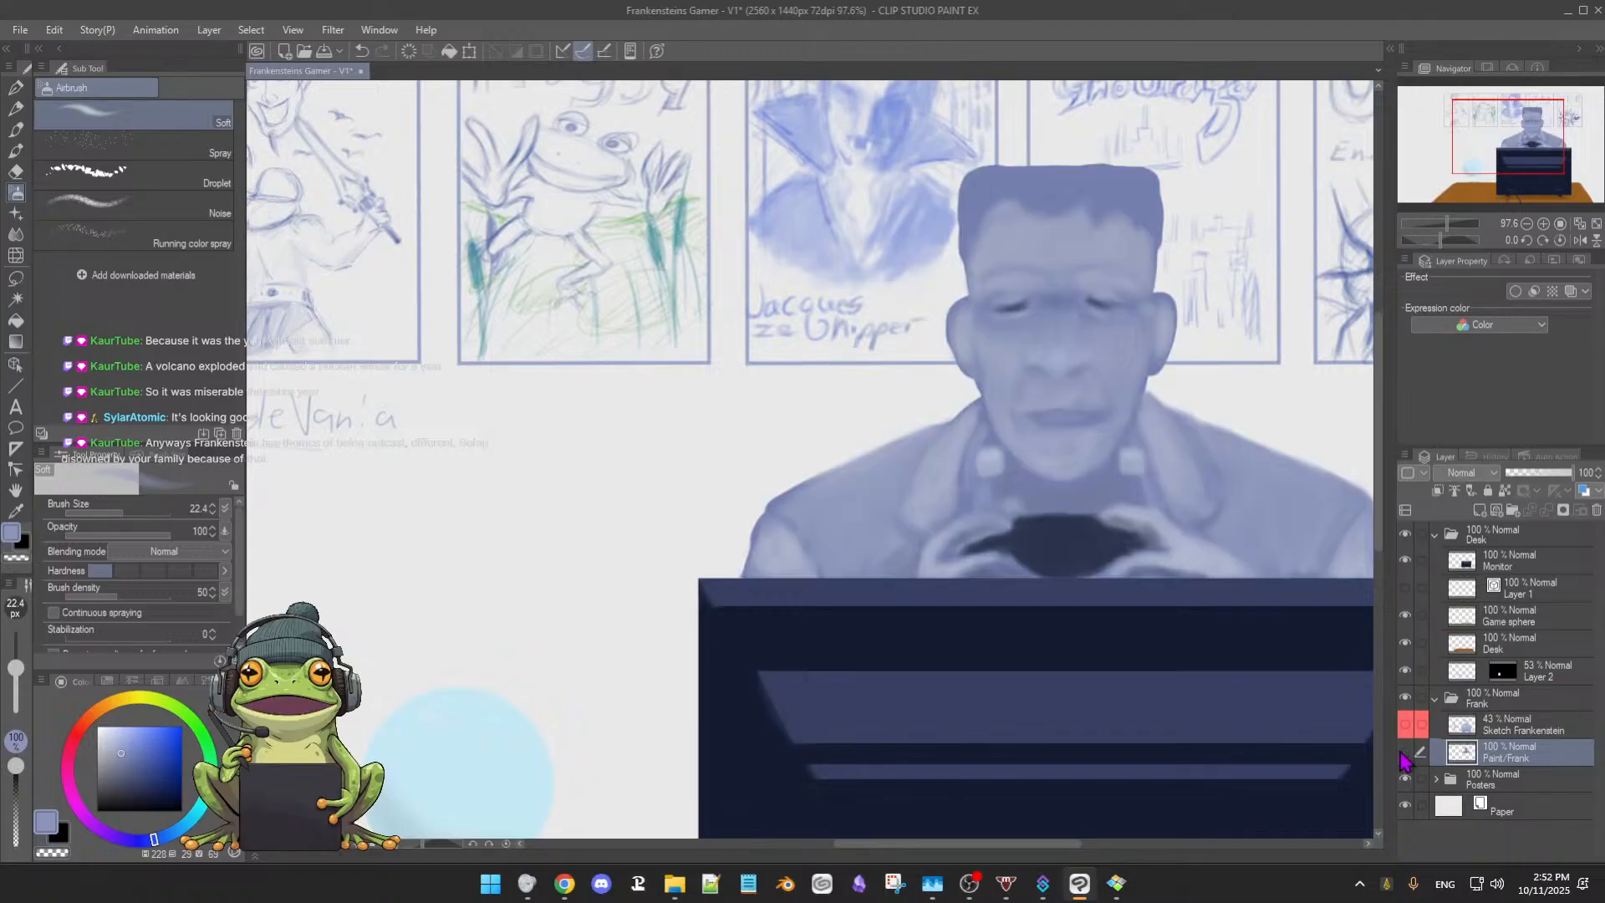
click(1404, 752)
click(1404, 752)
Blend the nose and cheek with 3rdCoffee Soft Oil 2 at size 31.8 and the Soft airbrush at 24.6, using sampled face tones
key(b)
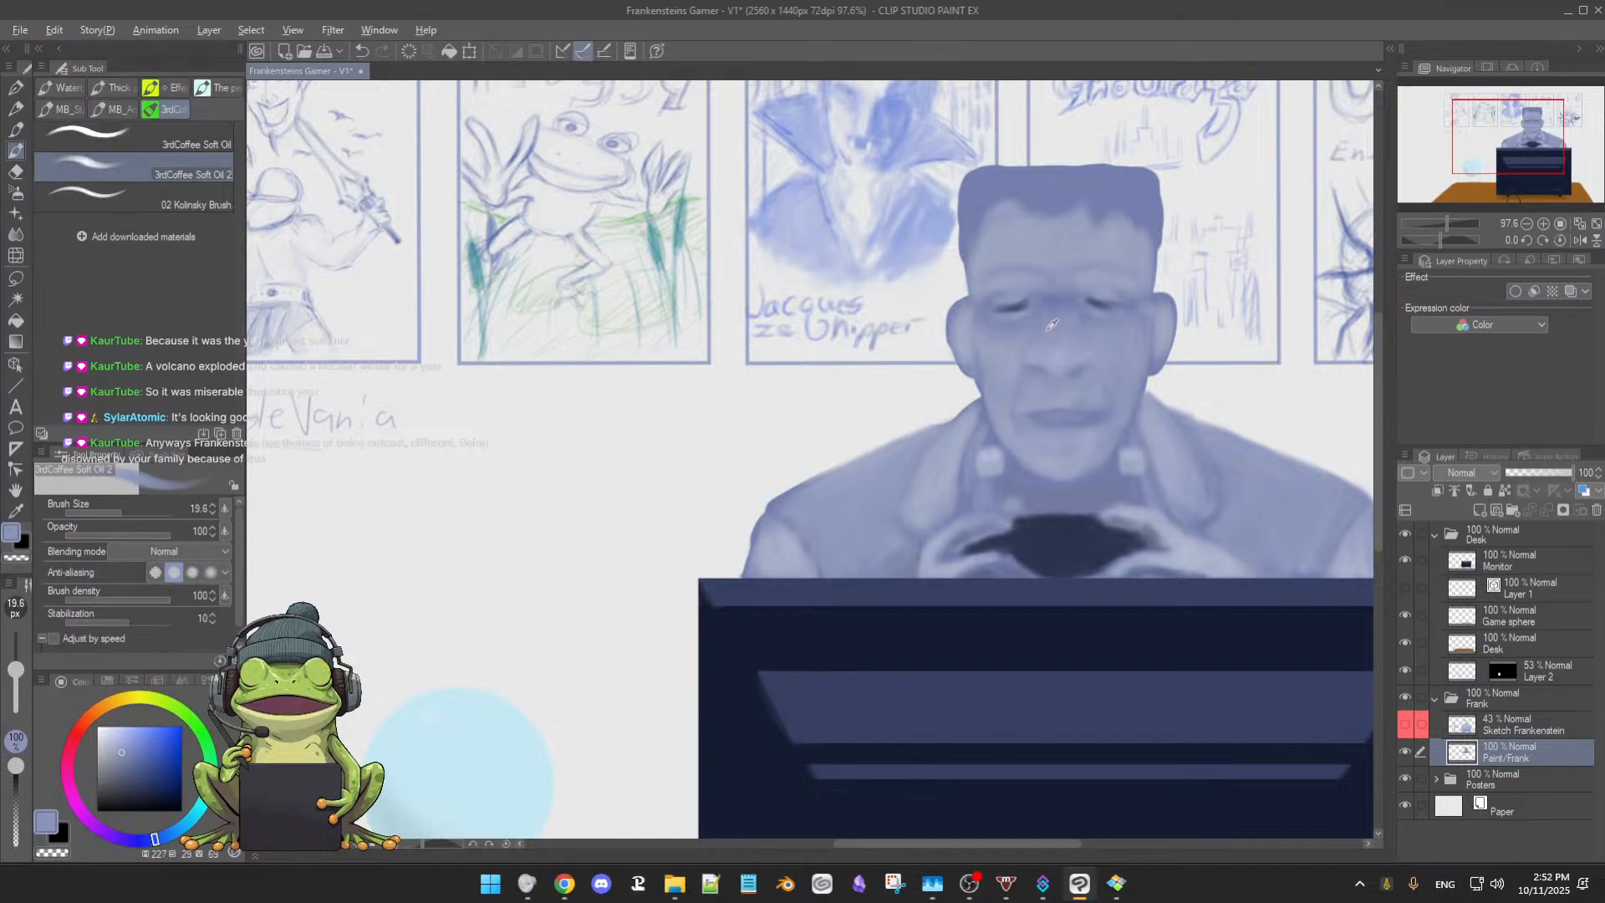
key(])
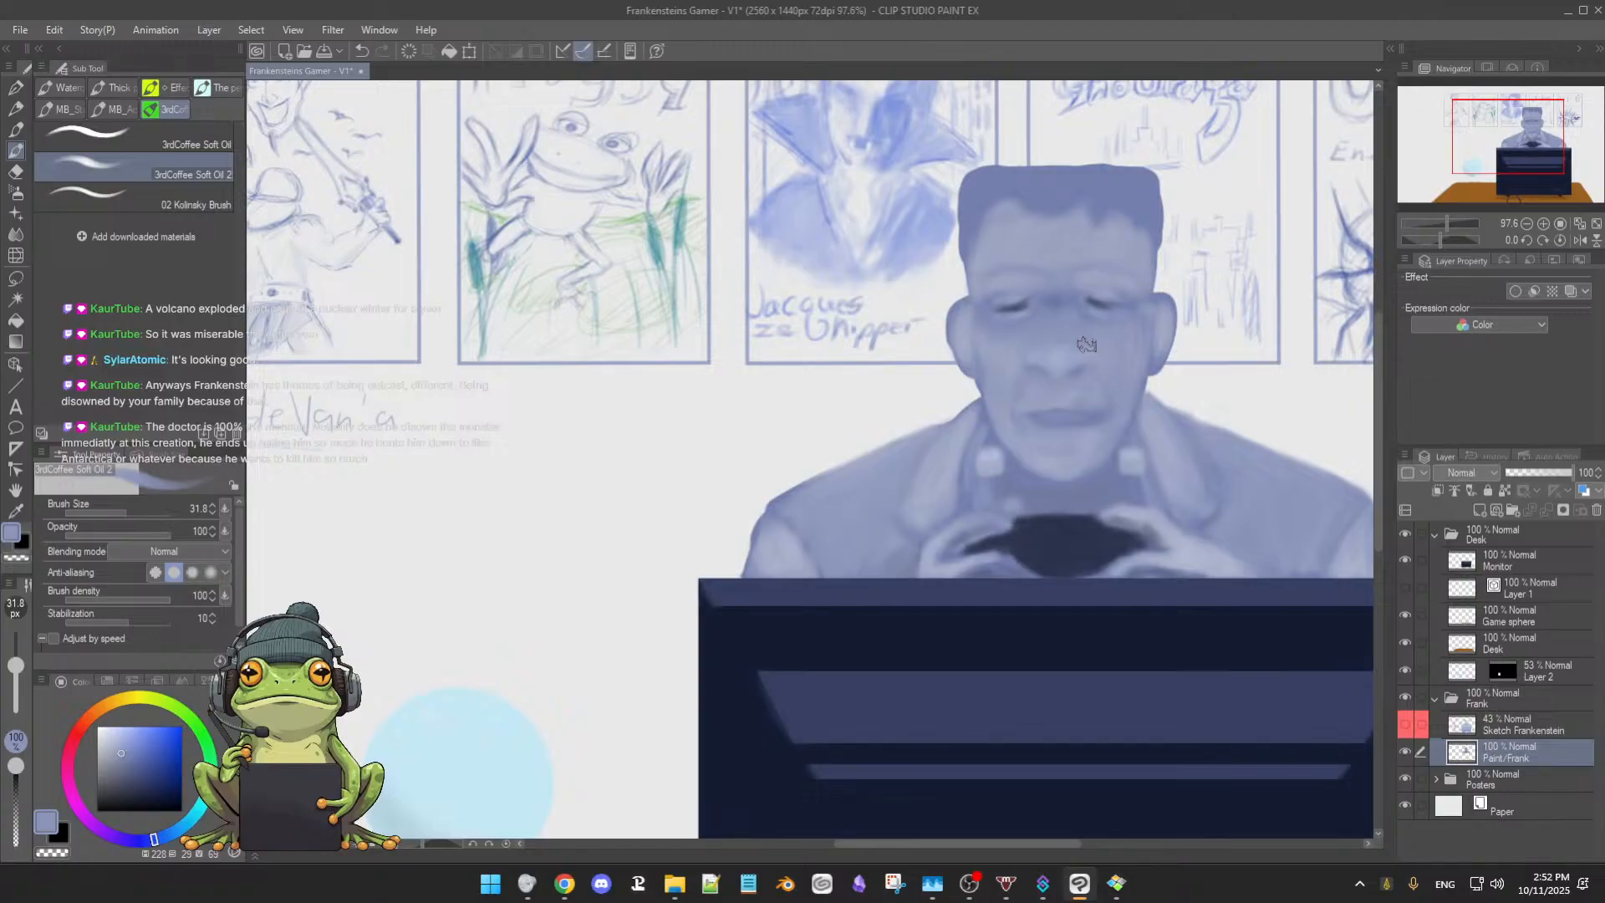
key(b)
key(])
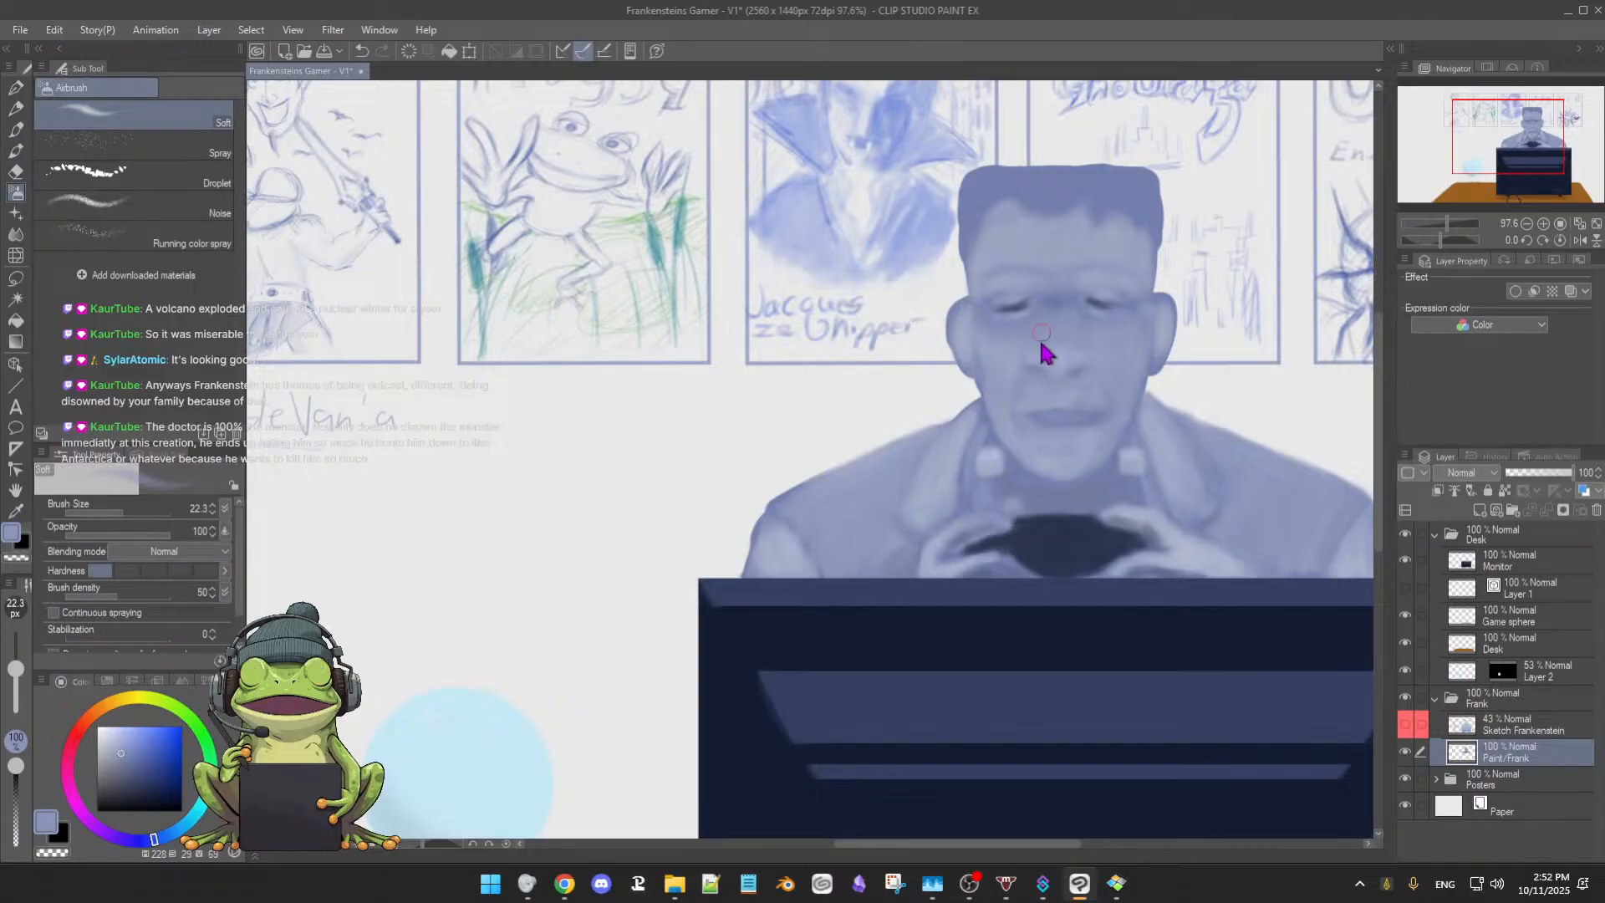
alt+click(1089, 339)
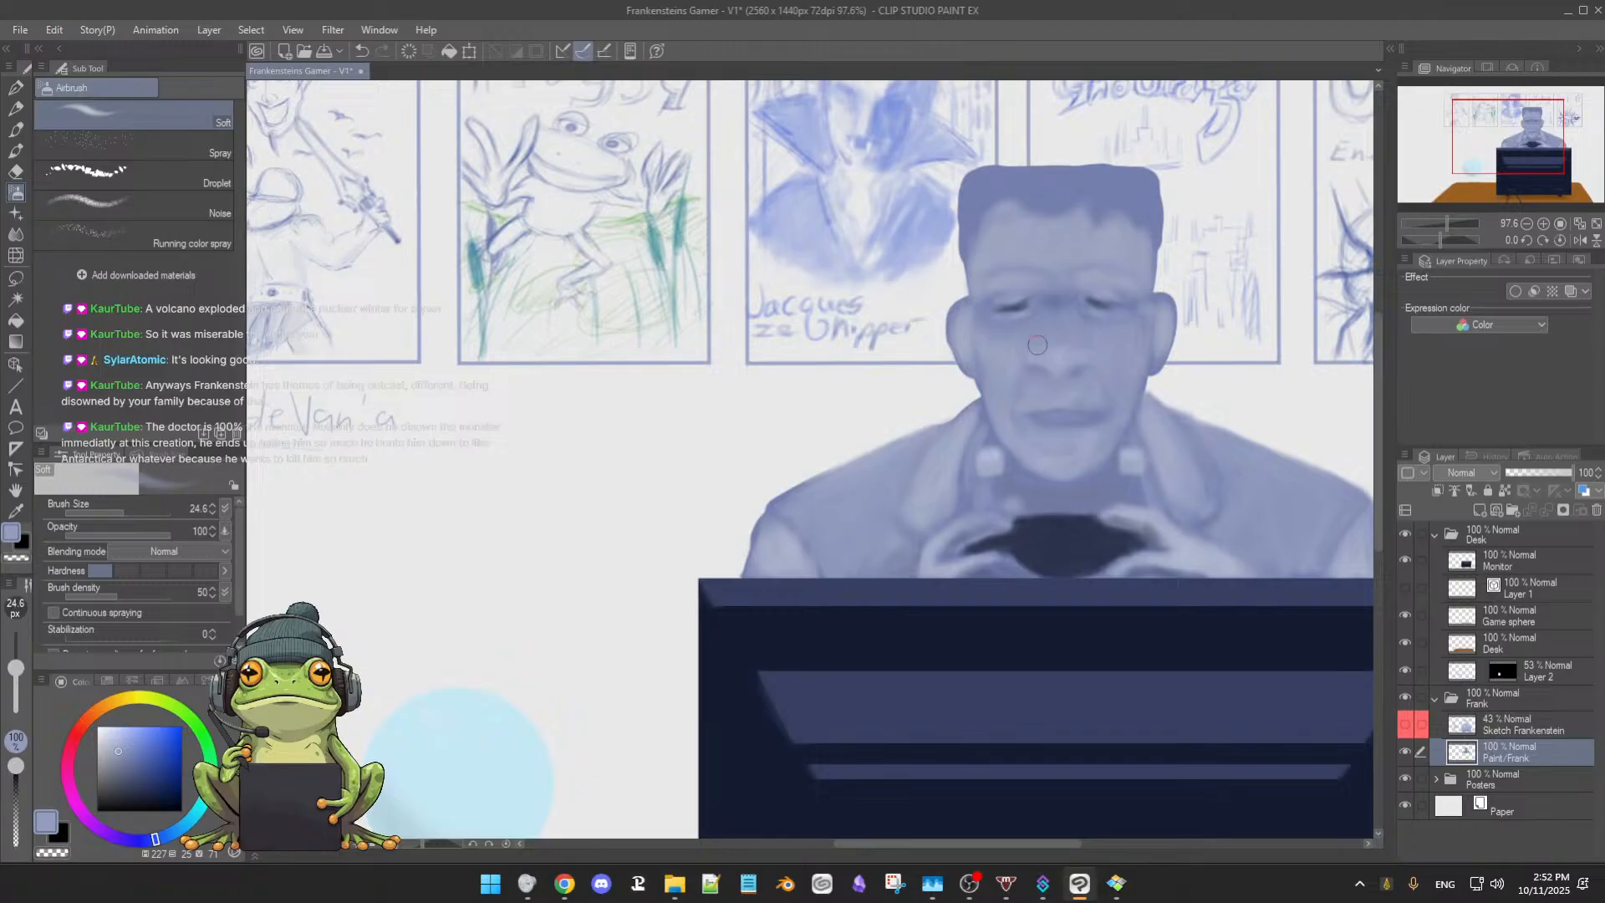
alt+click(1042, 381)
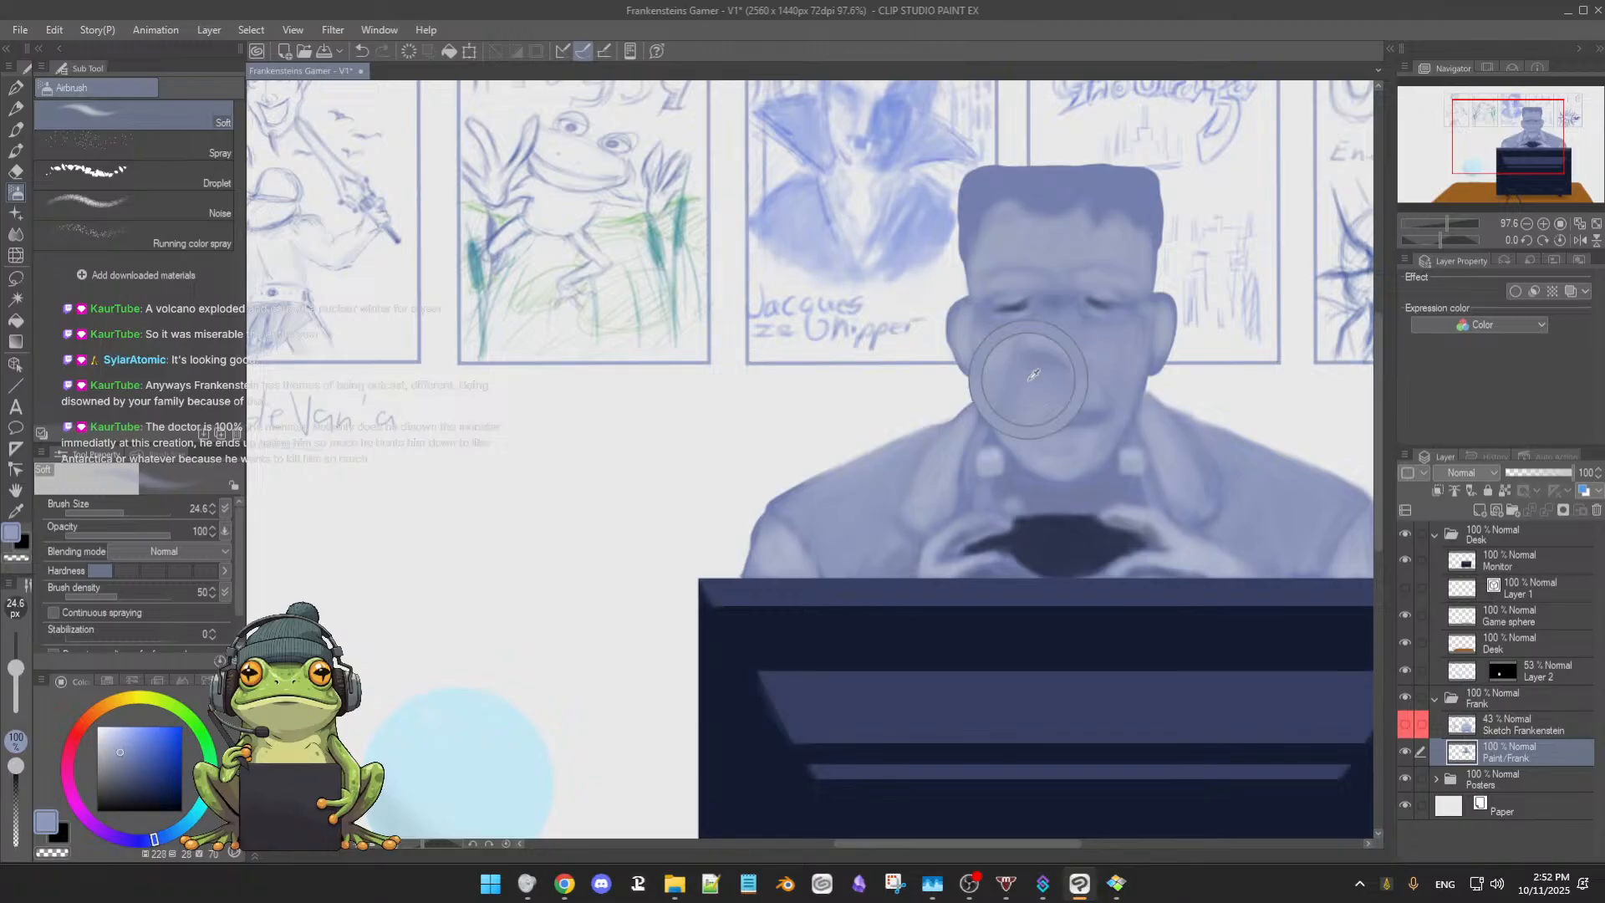
Sample a darker tone from beside the mouth and shade the mouth and chin area, reducing the airbrush to 12.7 and 7.9
key([)
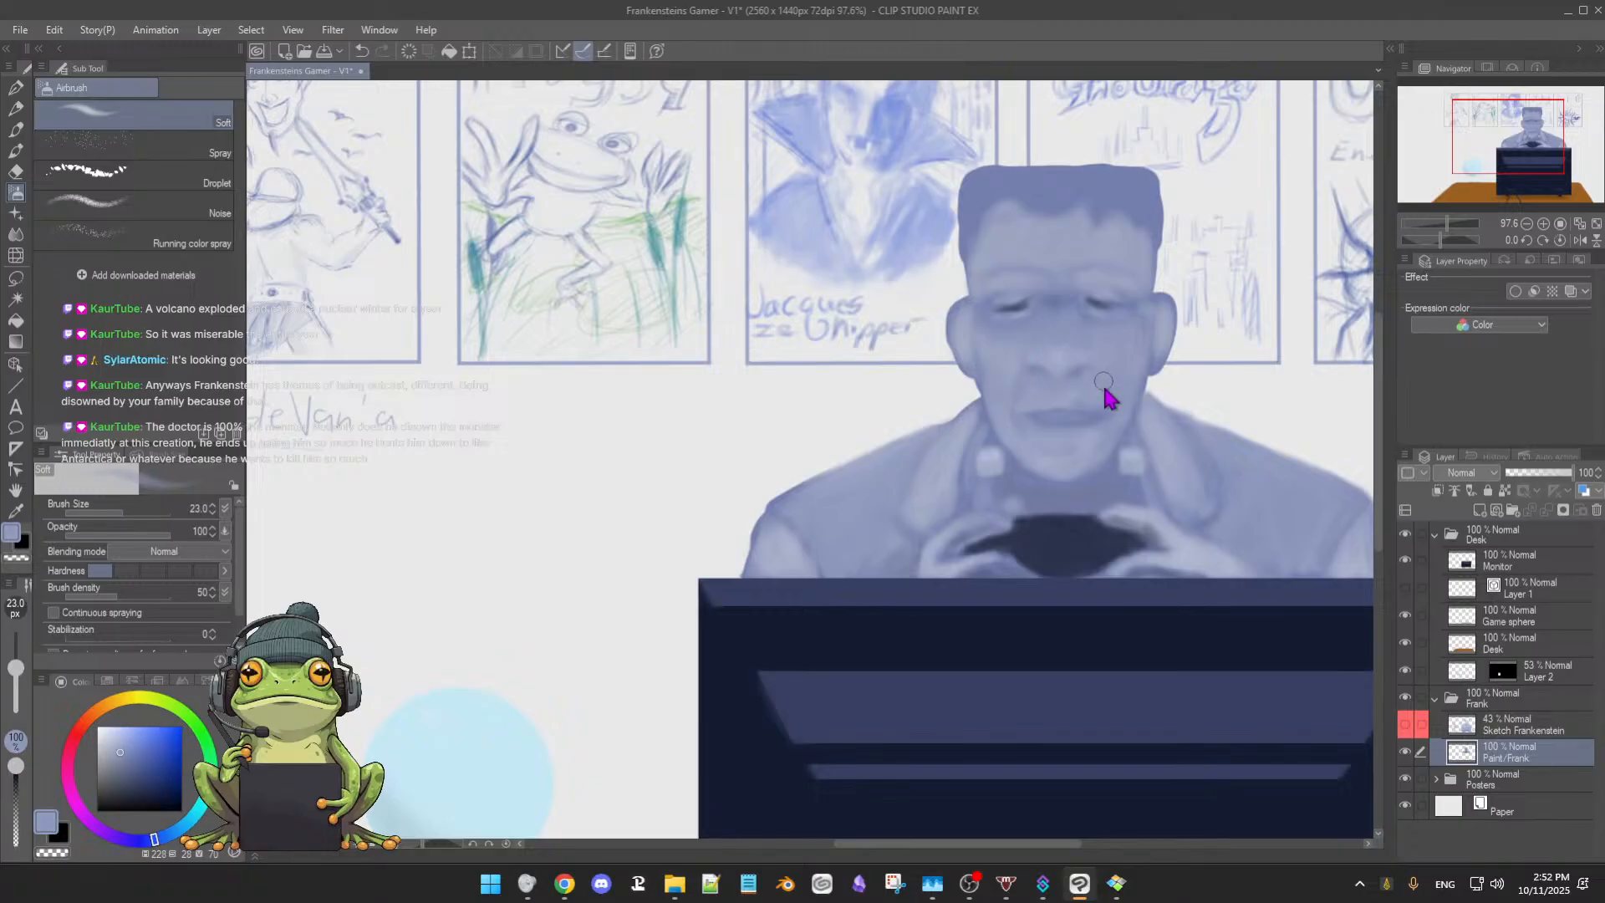
key([)
key([)
key([)
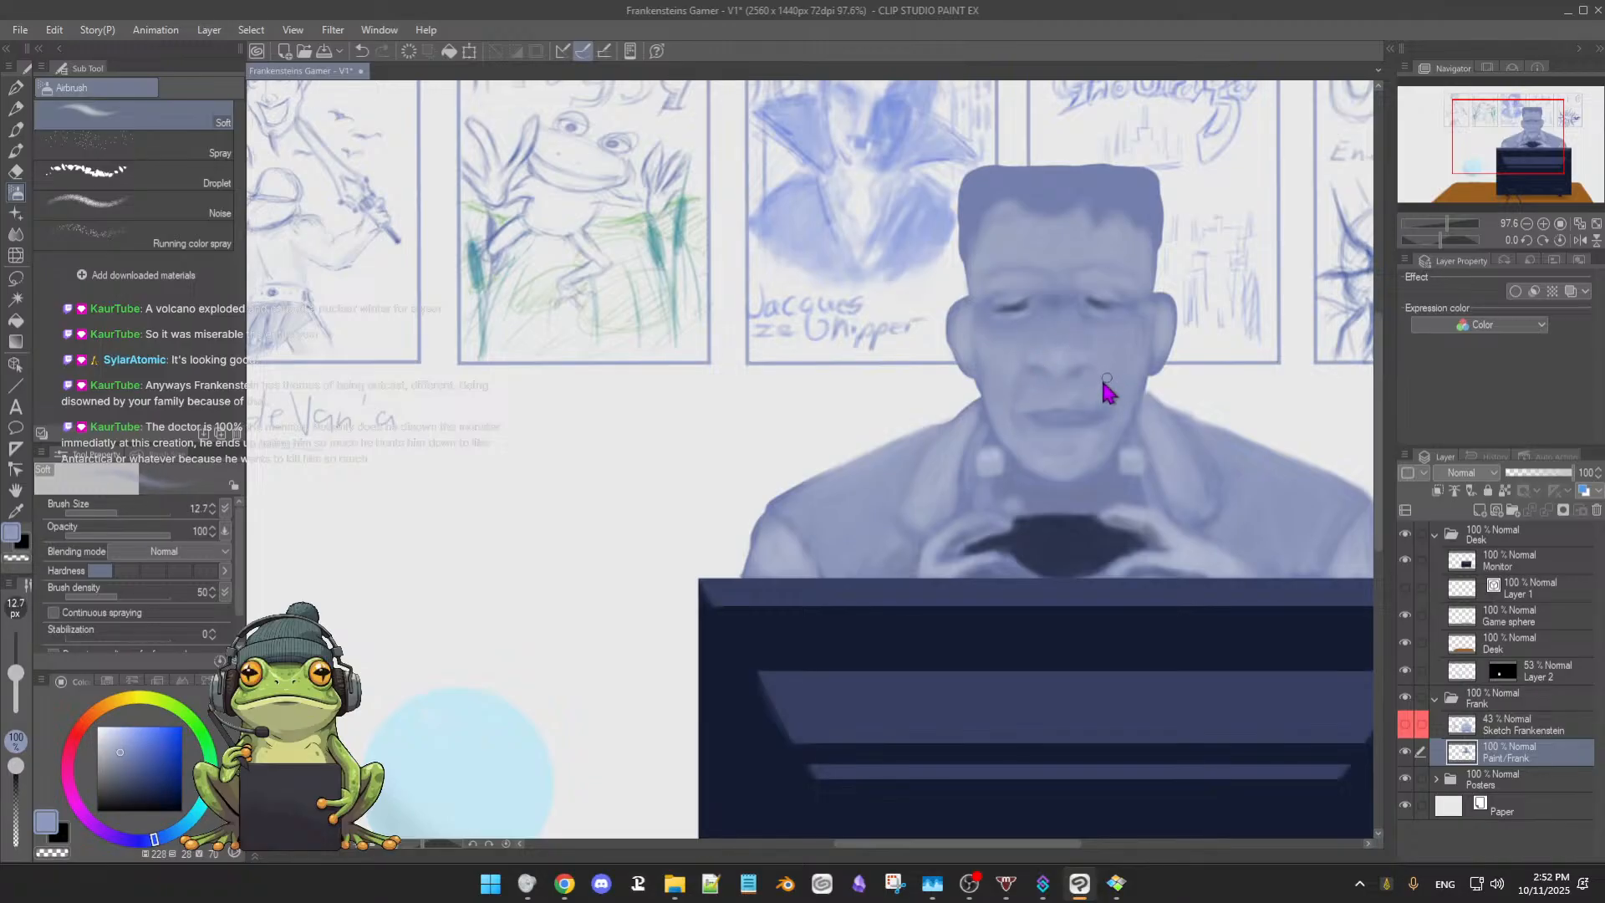
alt+click(1042, 391)
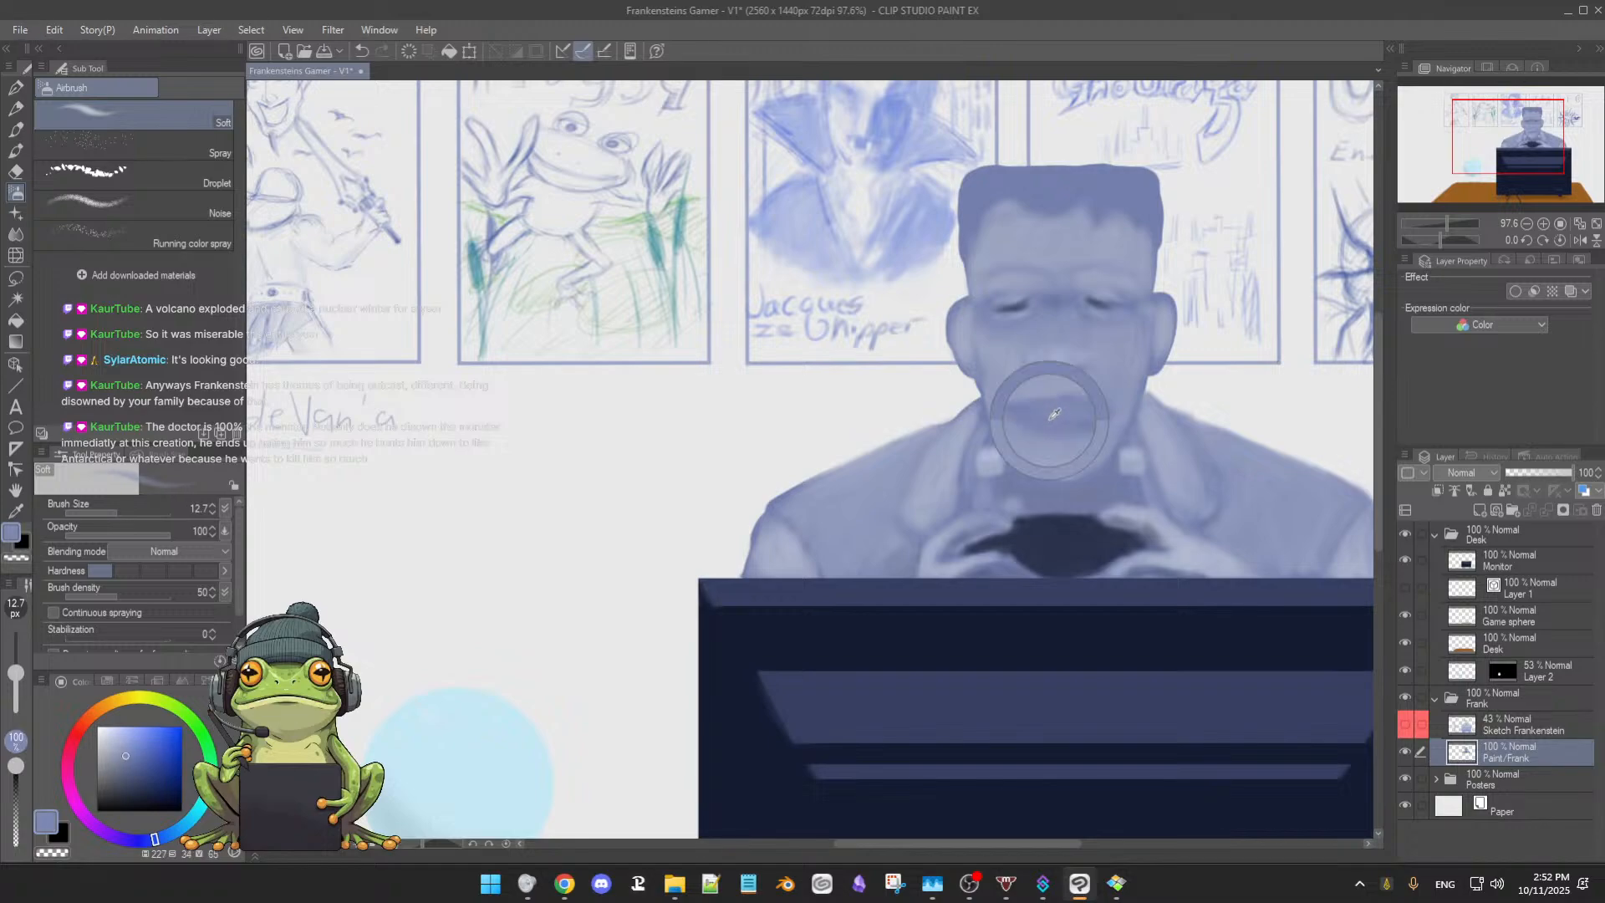
key(])
key([)
key([)
key([)
key([)
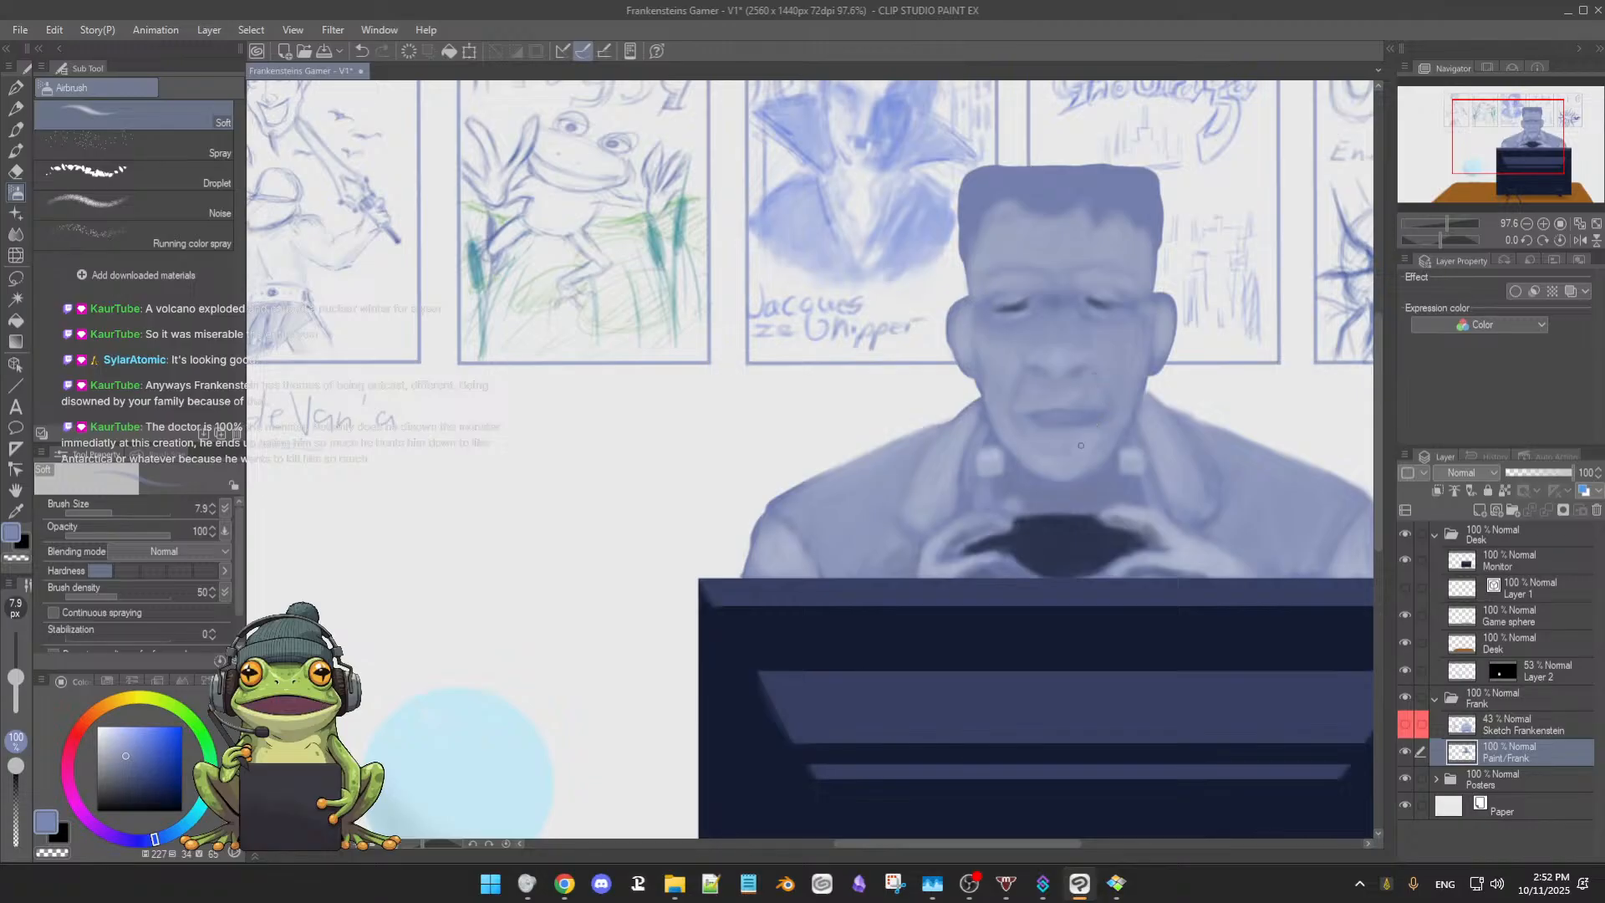
Reshape the lips and mouth corner with light and dark tones sampled around the mouth, using the airbrush at about 12 to 13
alt+click(1099, 427)
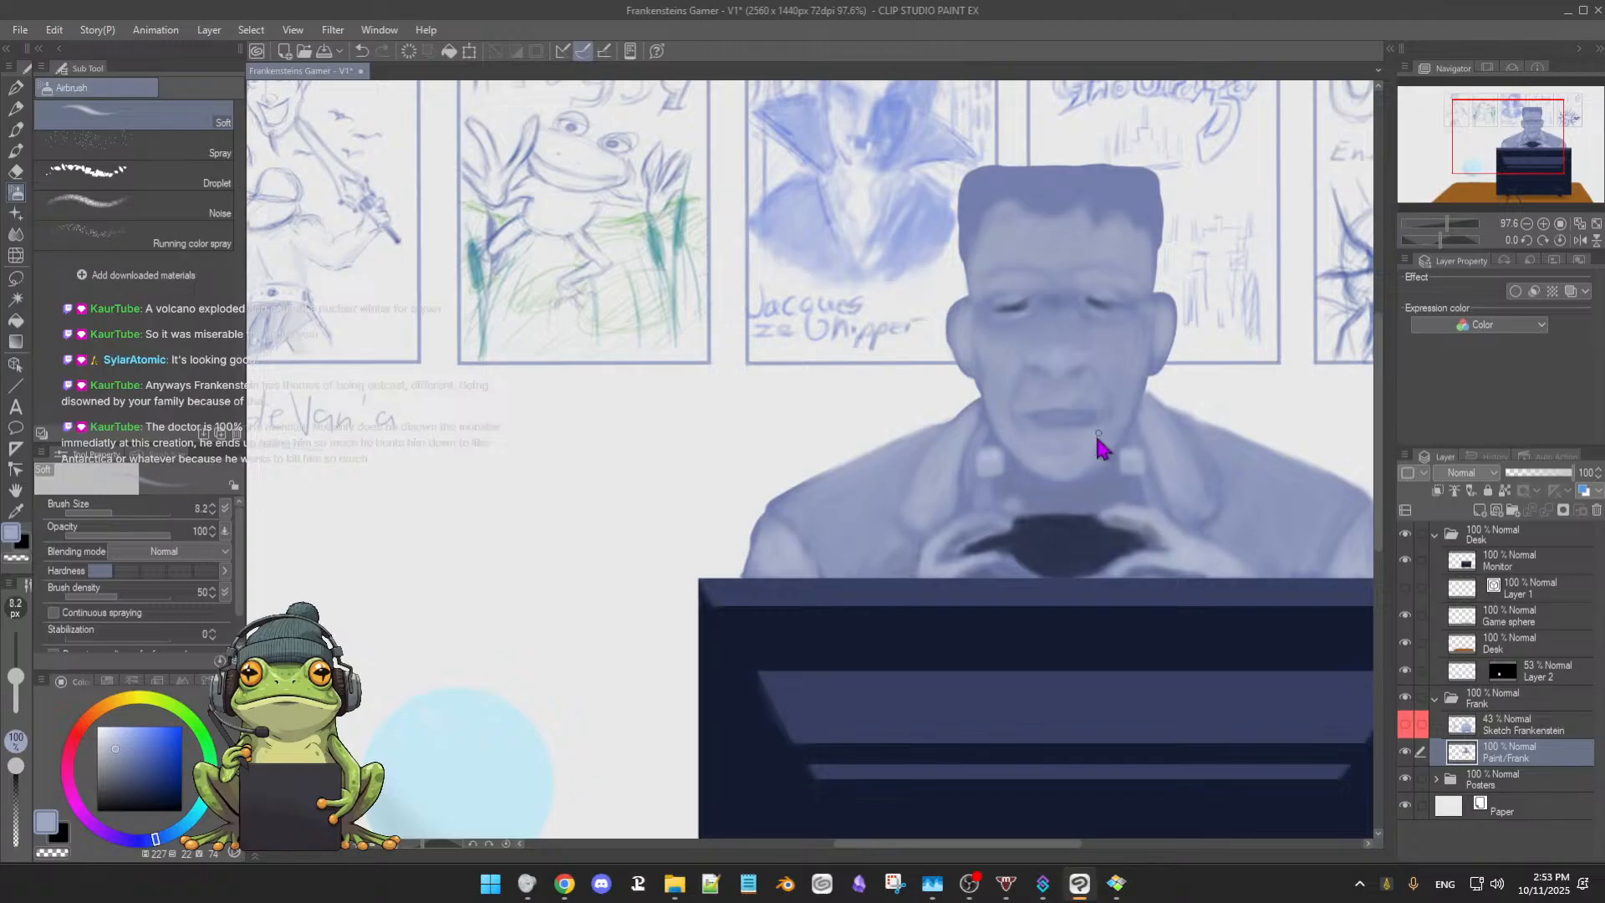
key(bracketright)
alt+click(1093, 412)
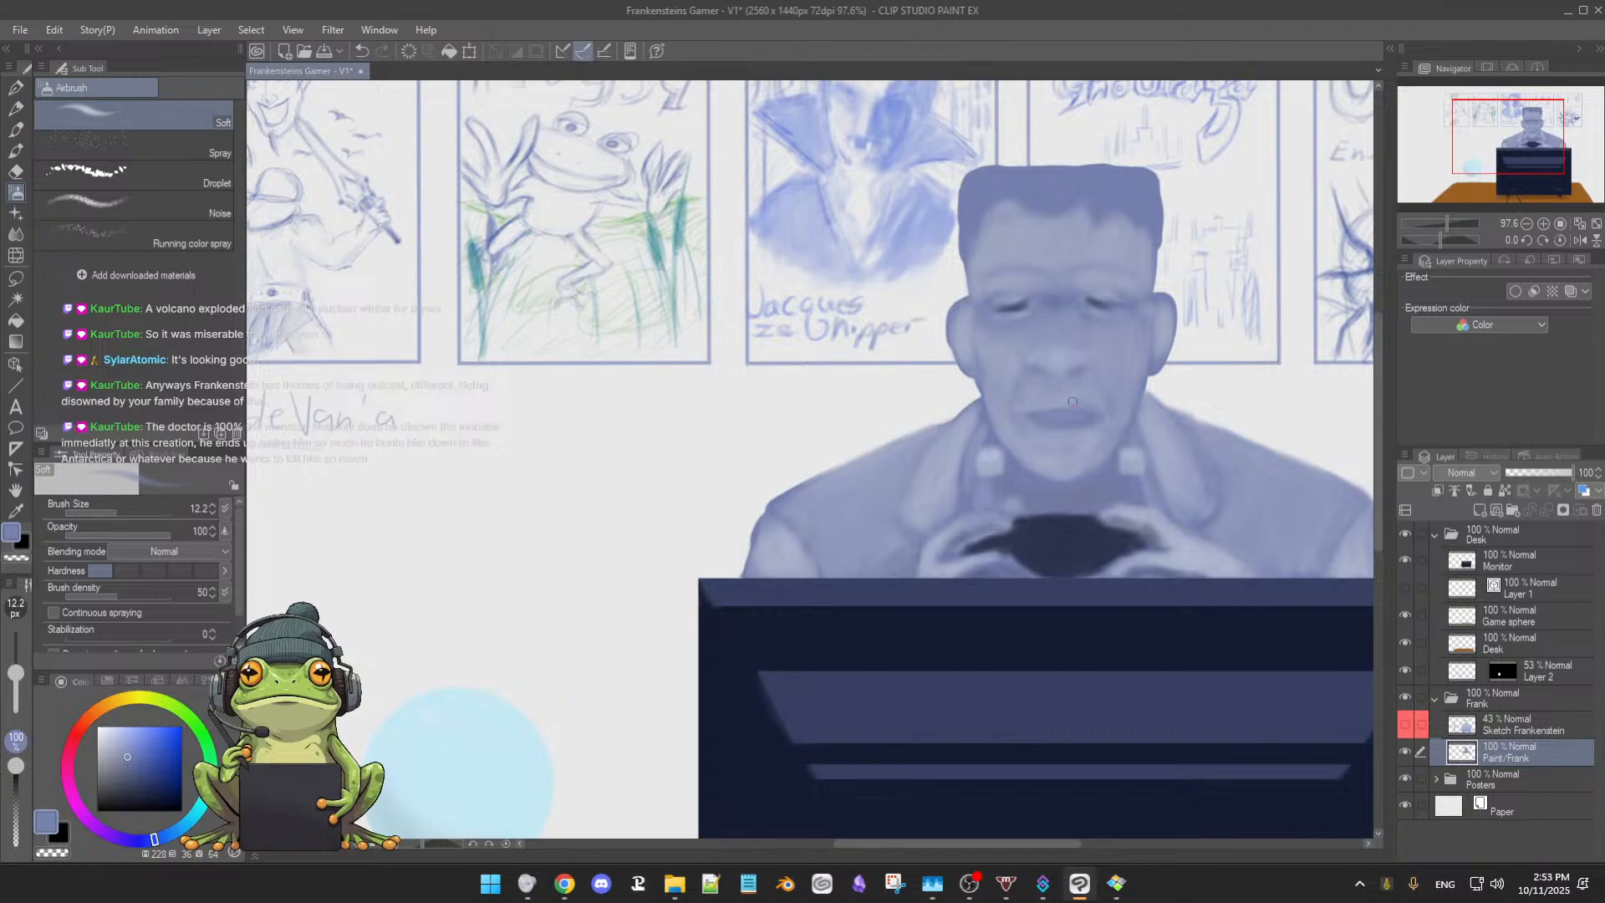
alt+click(1062, 404)
alt+click(1089, 401)
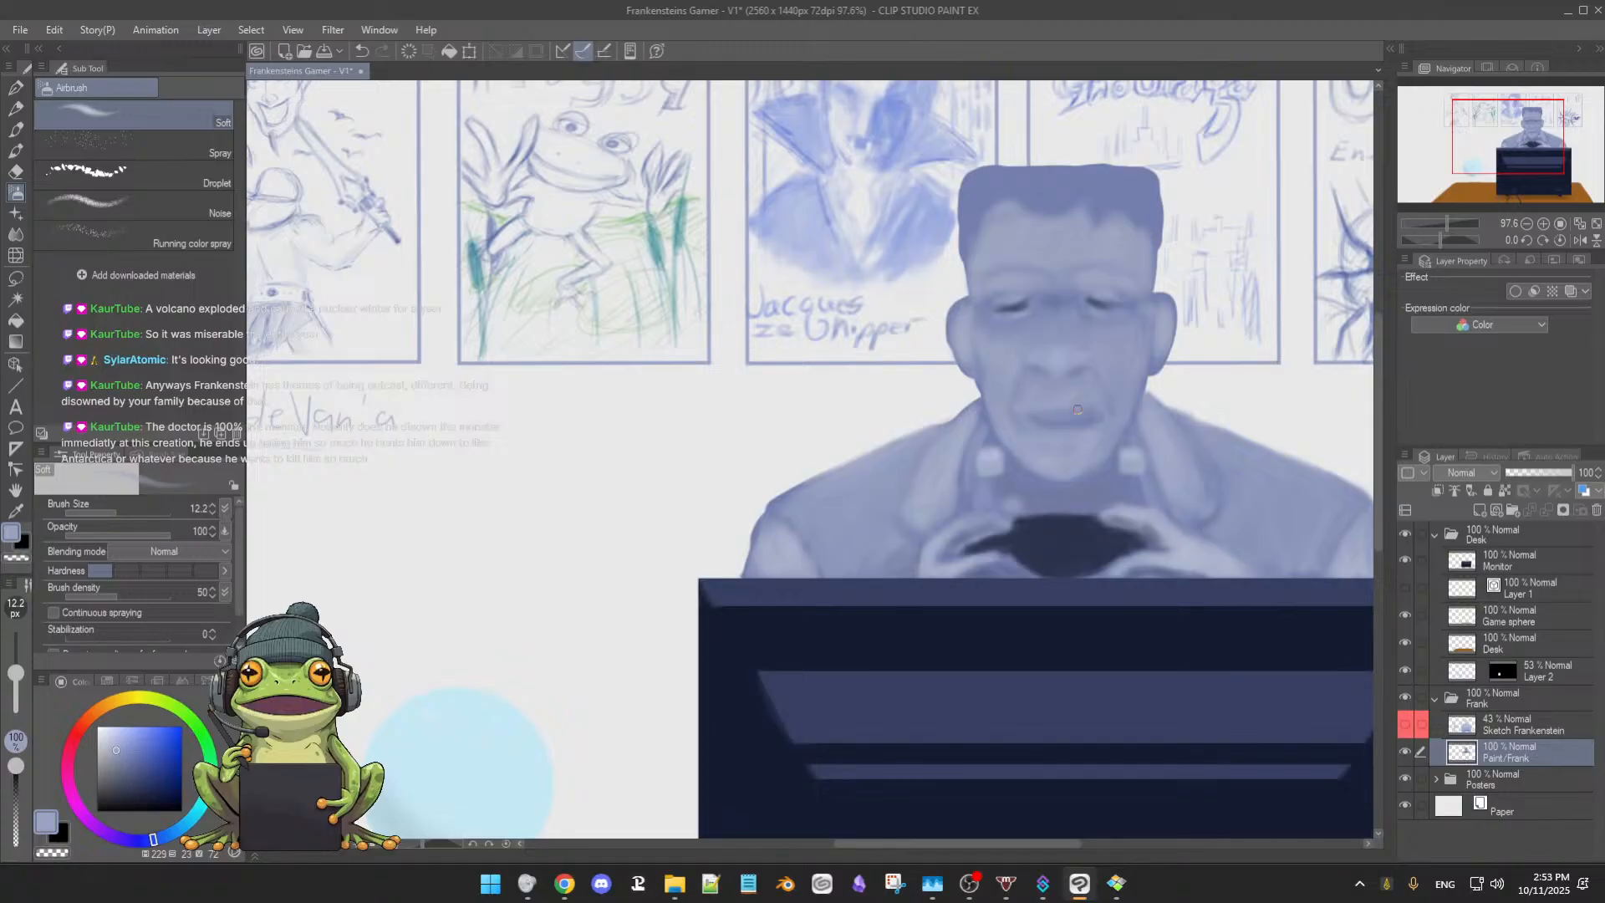
drag(1085, 413, 1092, 416)
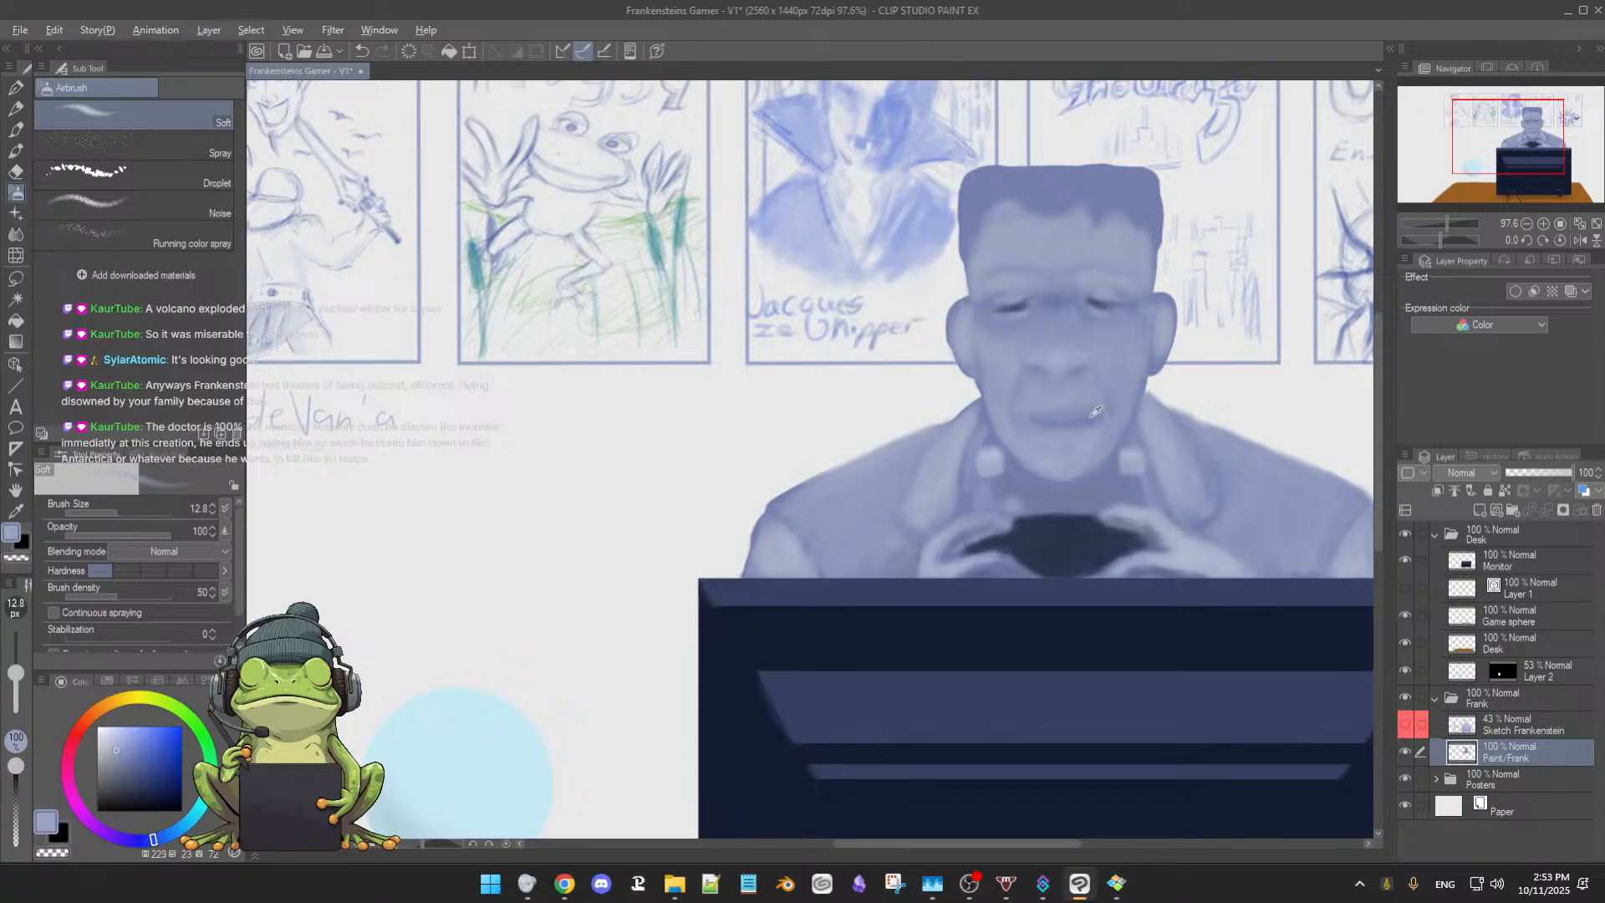
alt+click(1074, 416)
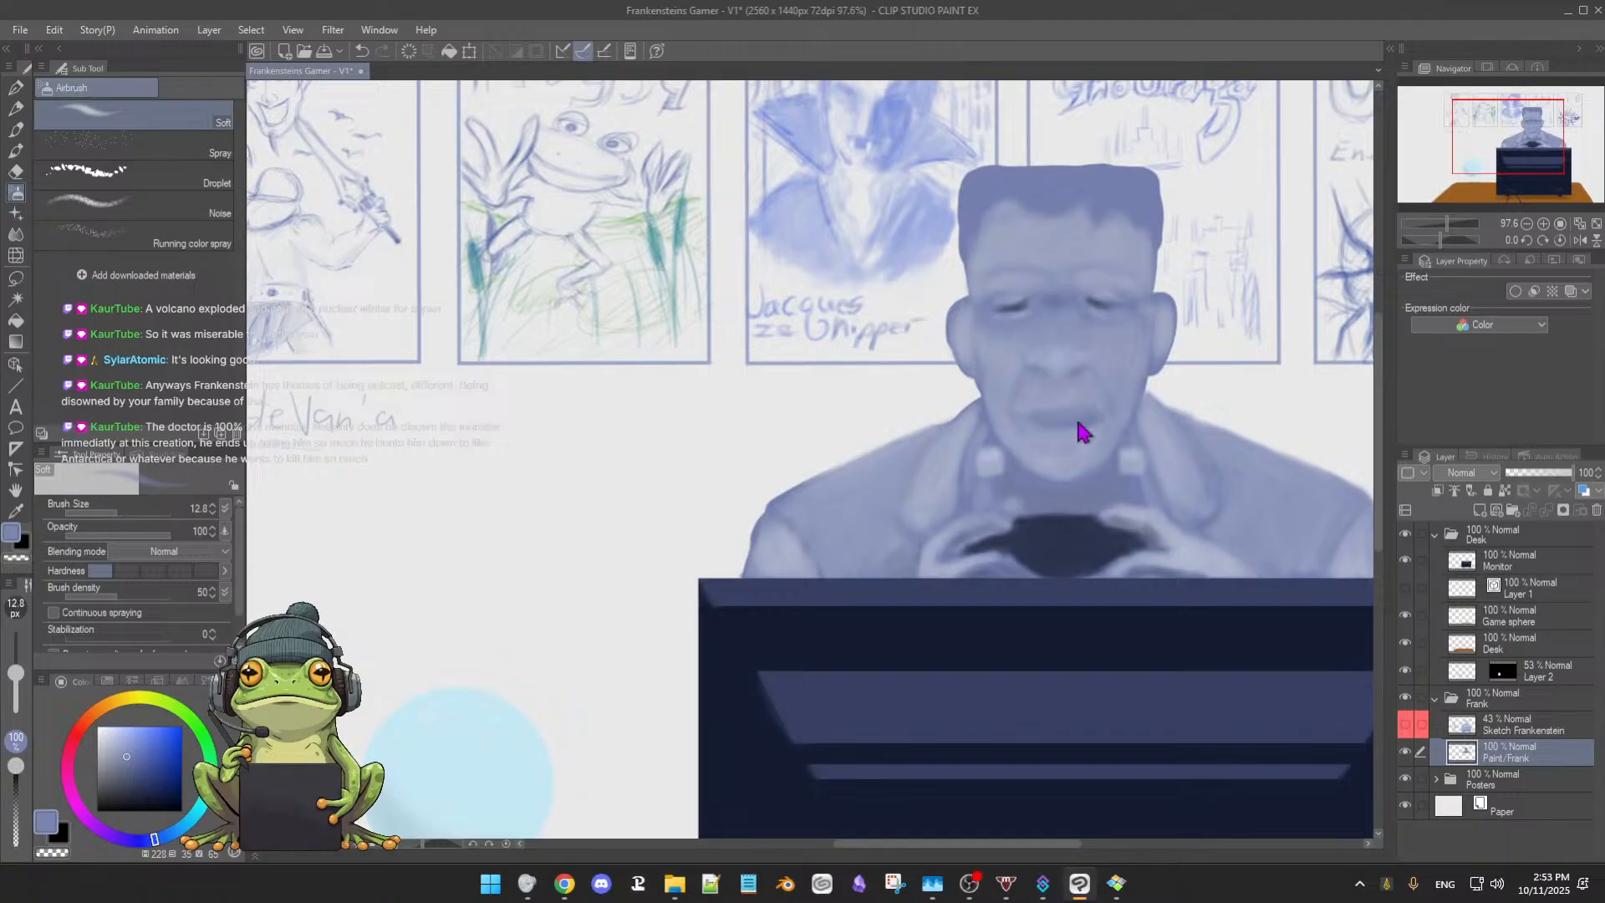
drag(1078, 422, 1093, 423)
Rework the lips with the 3rdCoffee Soft Oil 2 brush at size 24.7, using light and dark tones sampled from the face
scroll(1177, 509, down, 4)
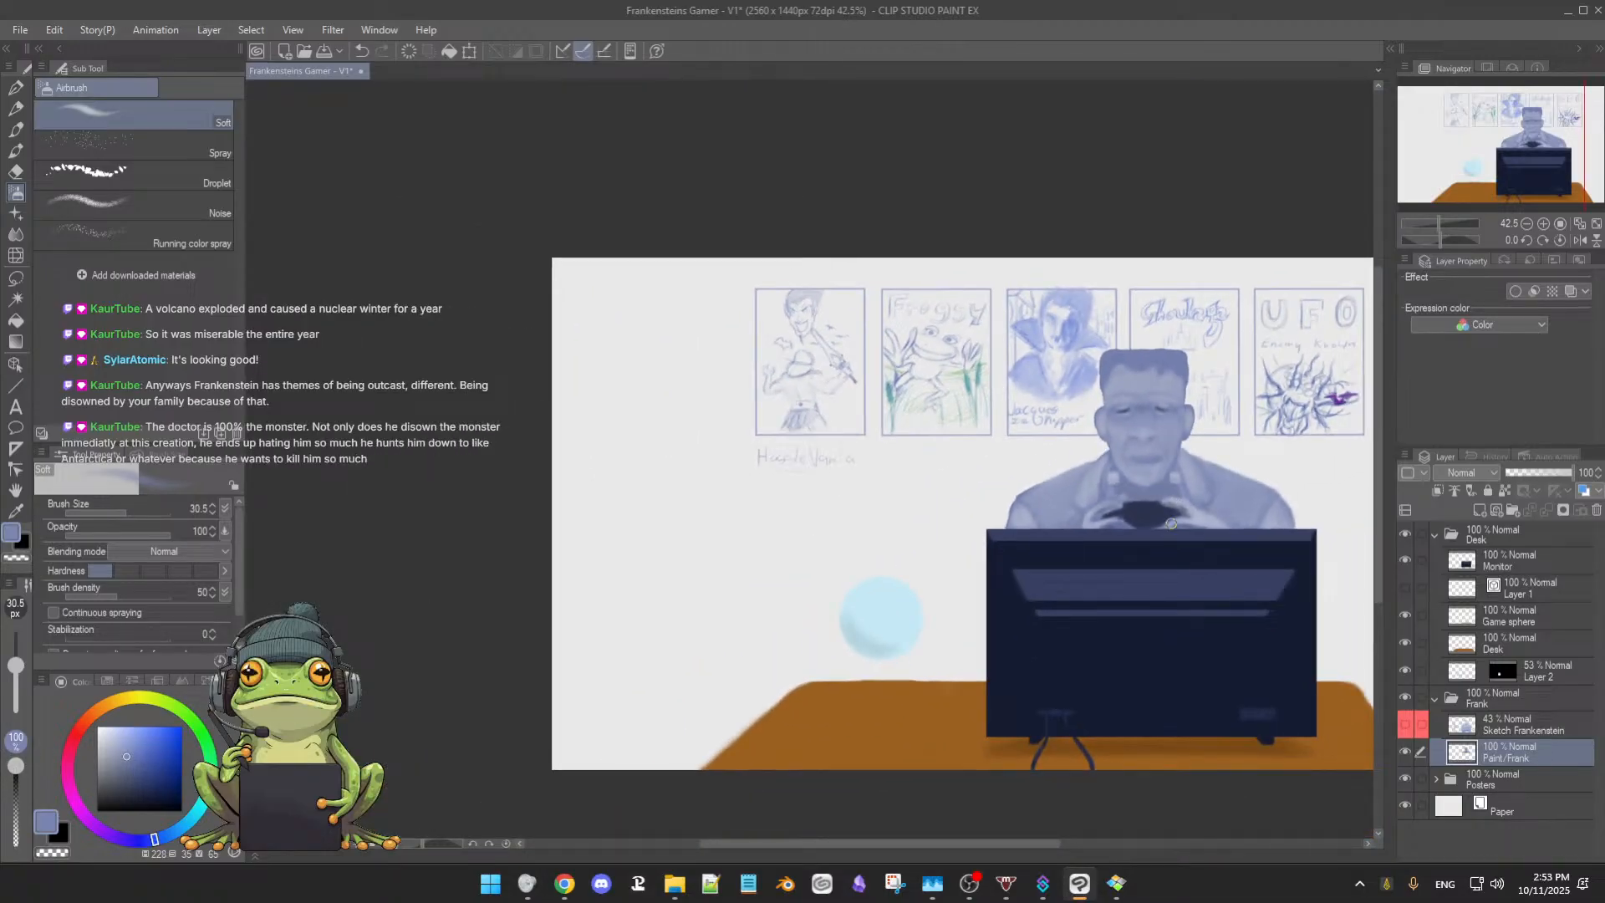
scroll(1166, 513, up, 4)
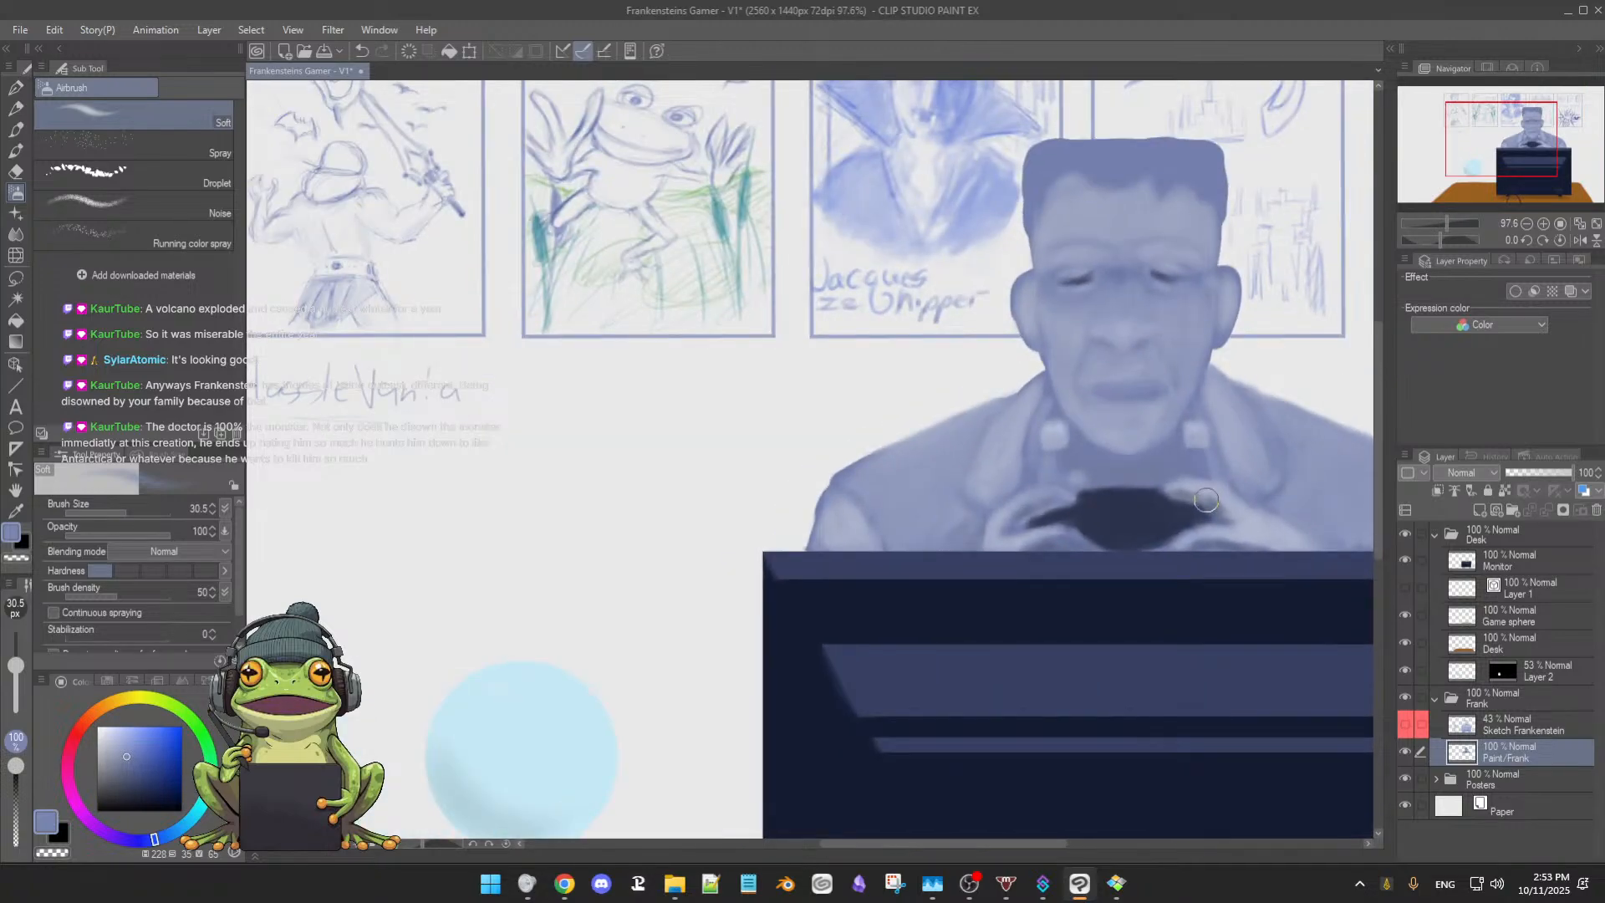
key(b)
drag(1243, 486, 1173, 528)
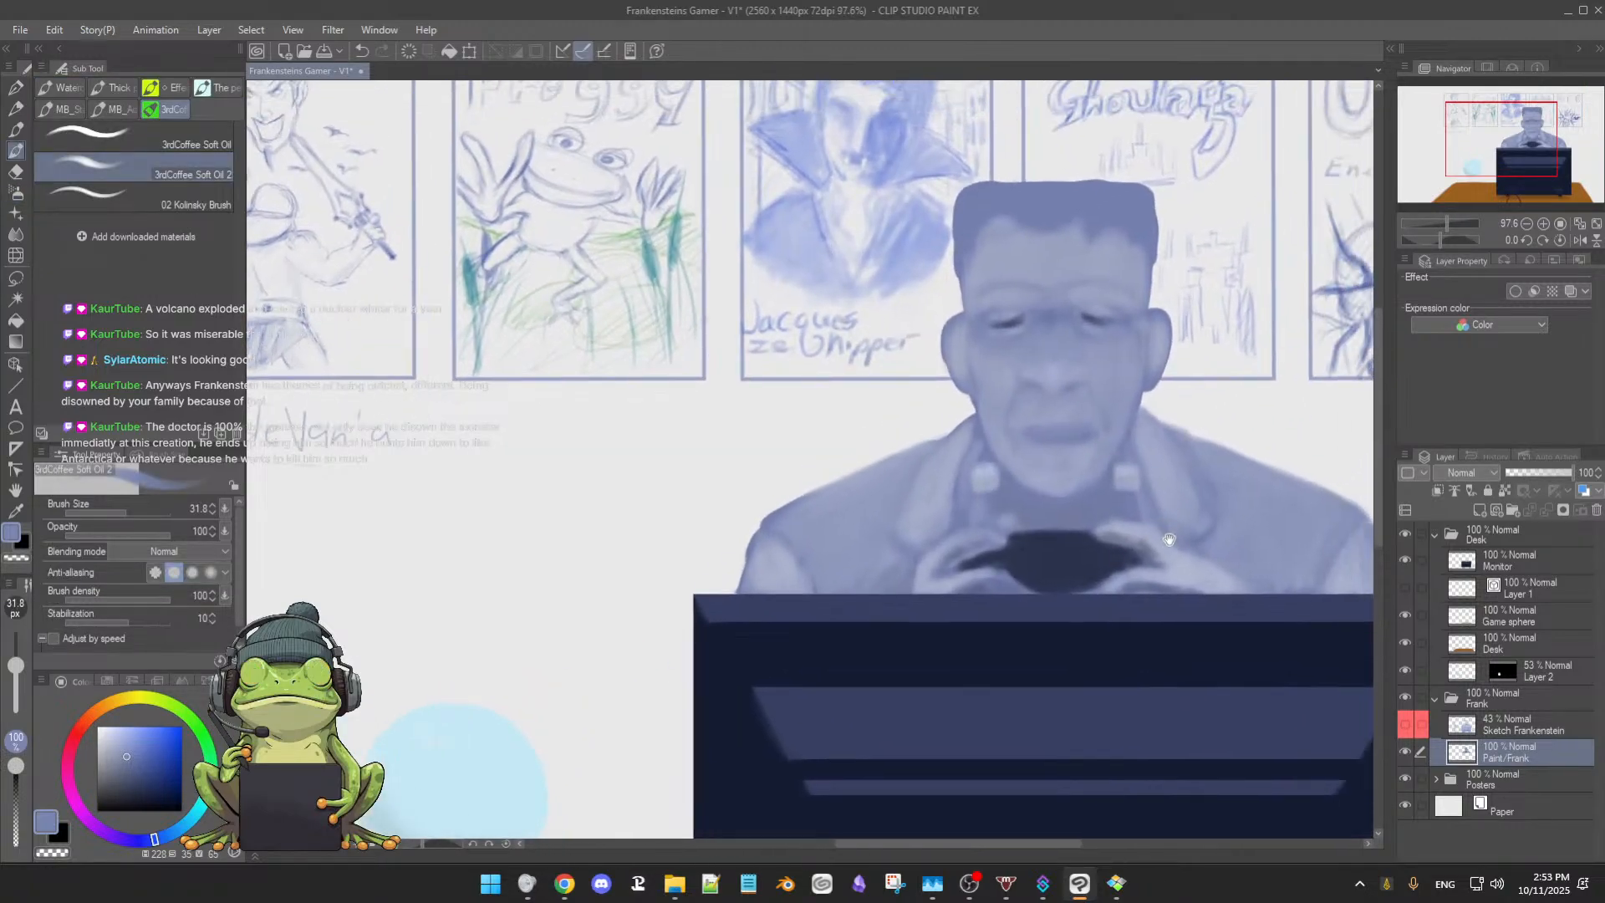
drag(1064, 416, 1074, 435)
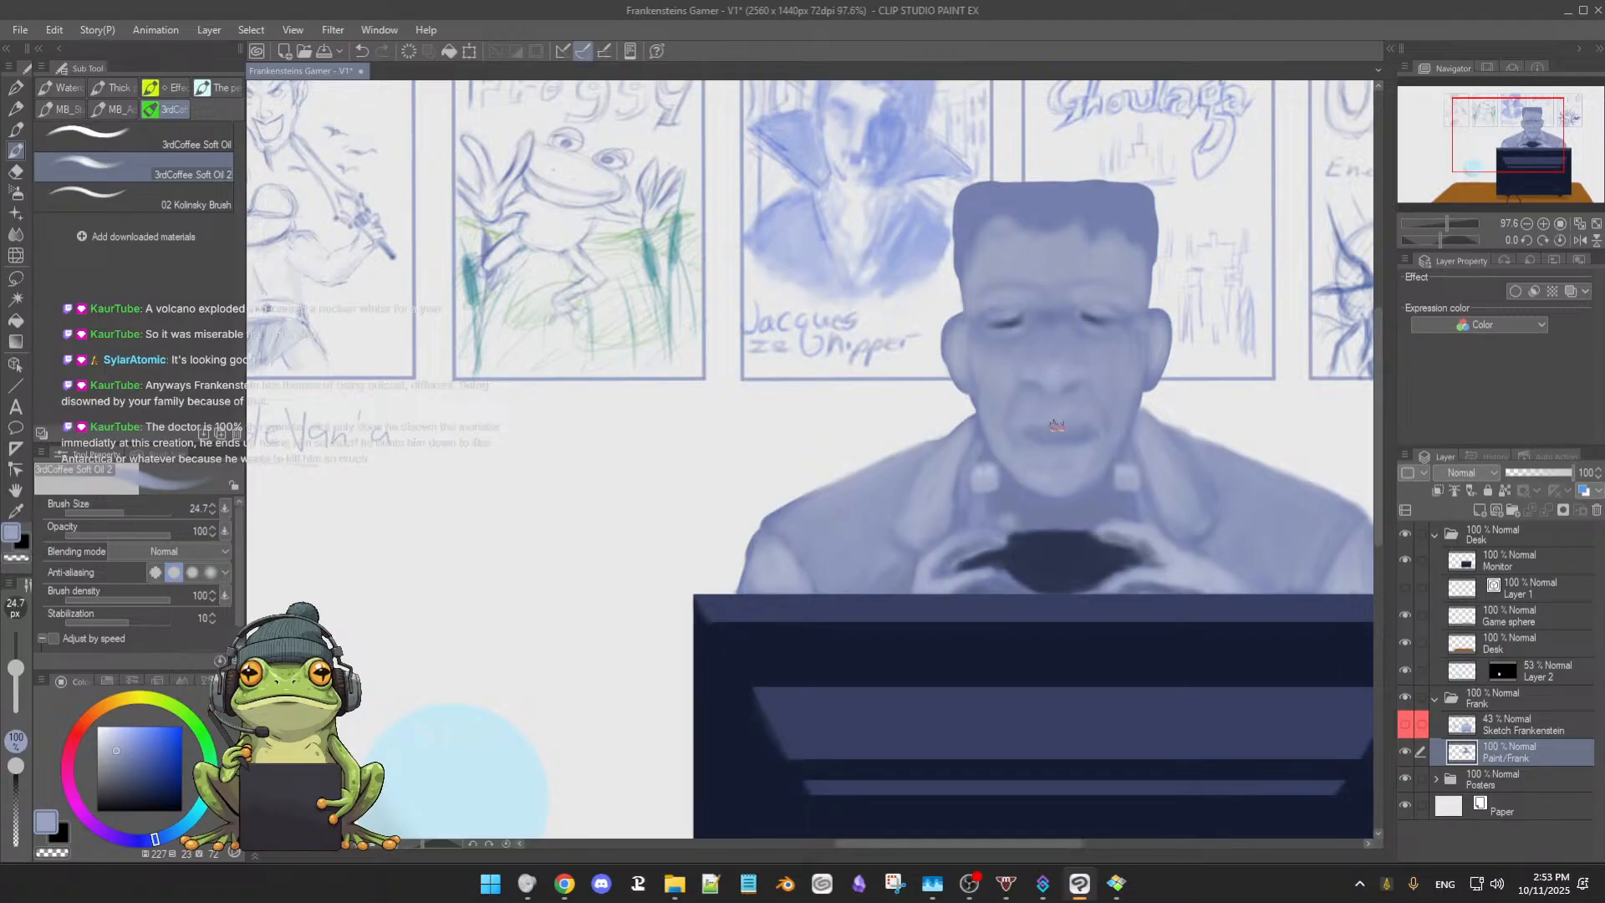
alt+click(1072, 438)
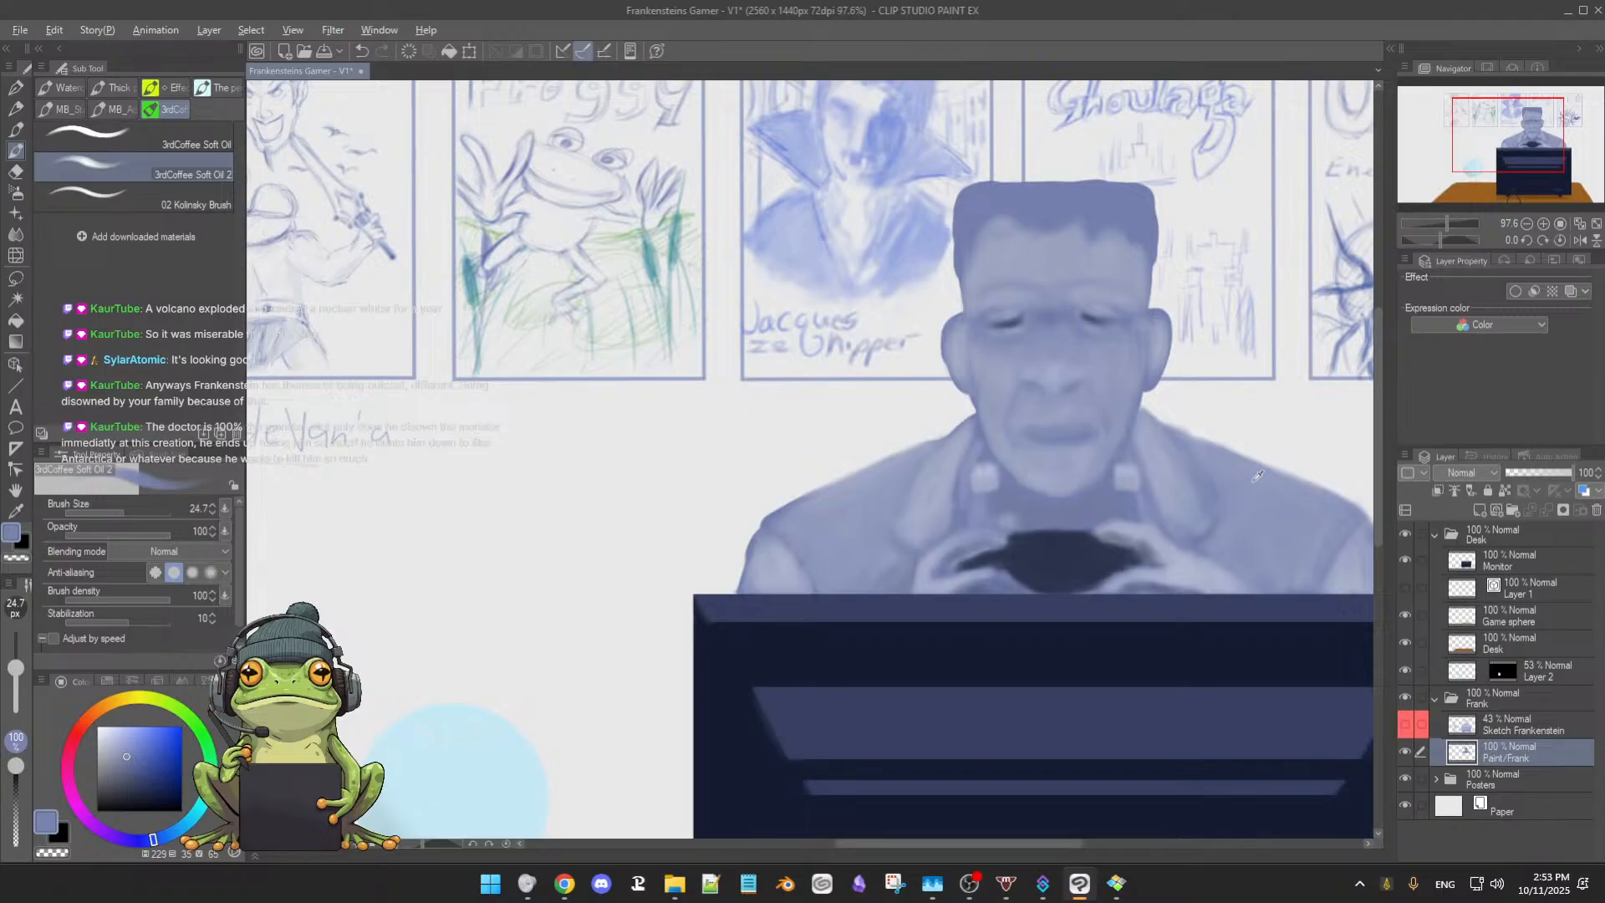
Sample tones from between the eyes and from the mouth, and choose a darker, greyer blue for the mouth
key(alt)
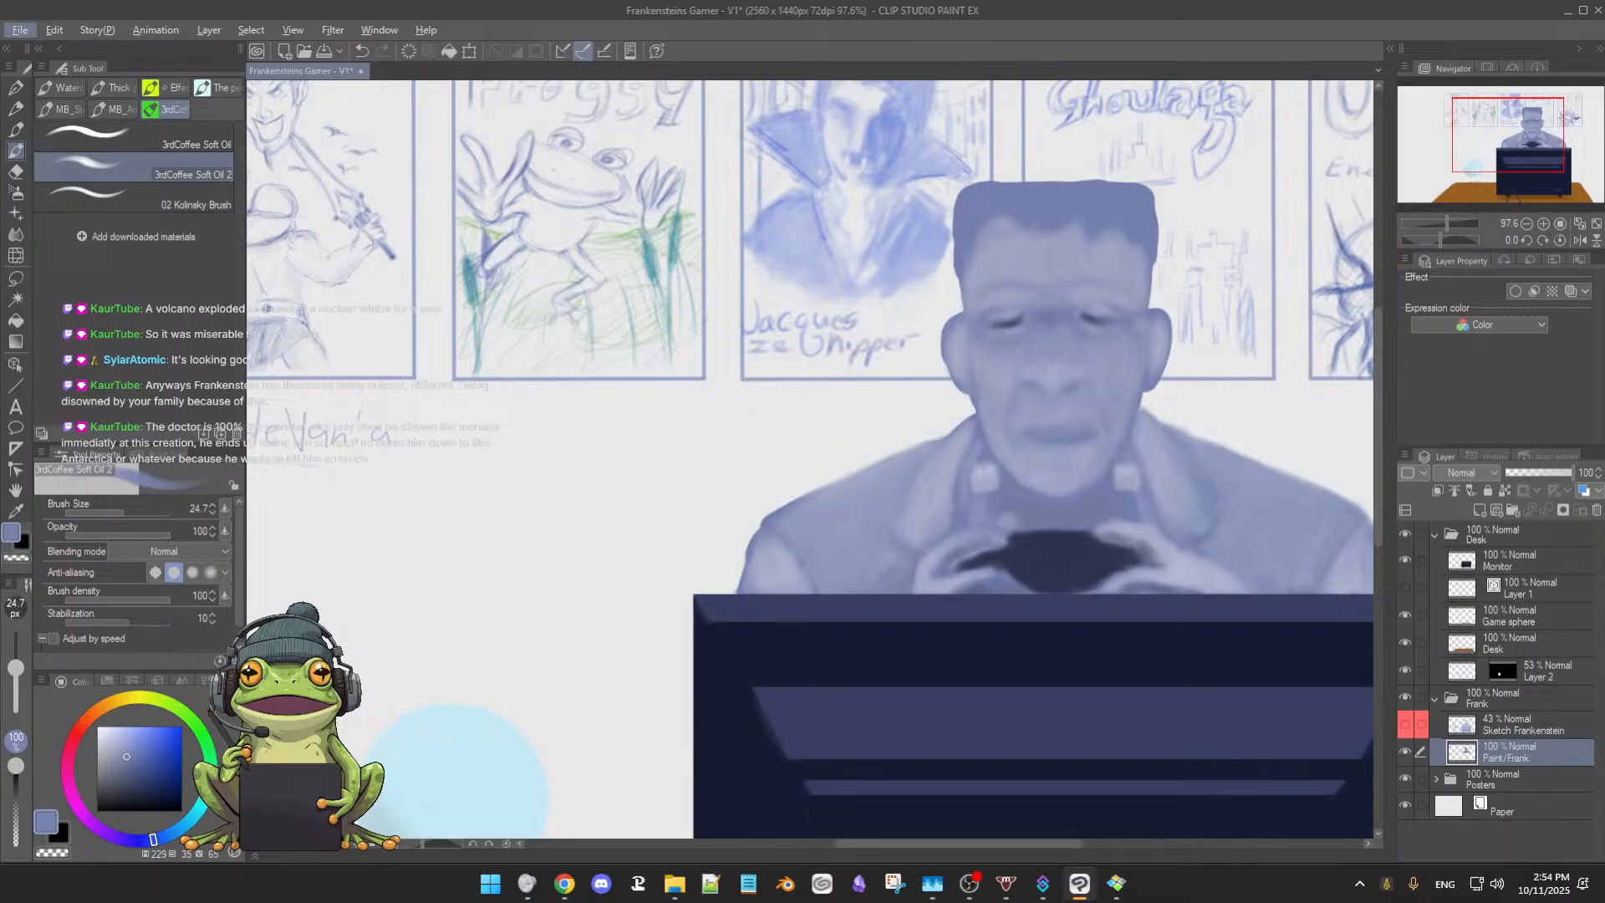
alt+click(1064, 332)
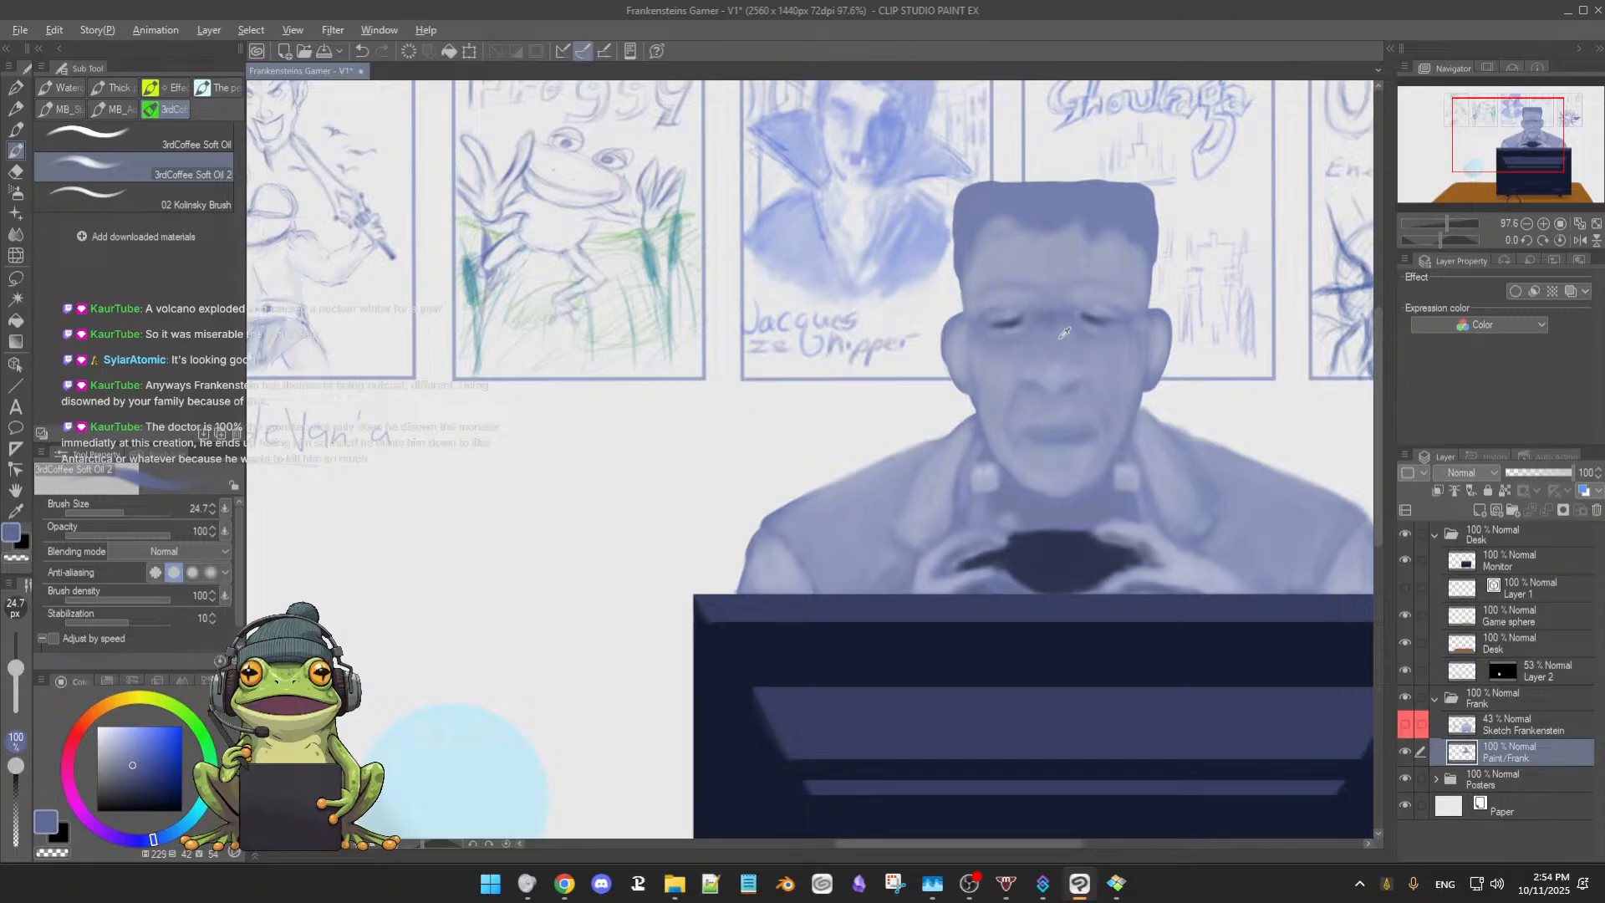
alt+click(1072, 432)
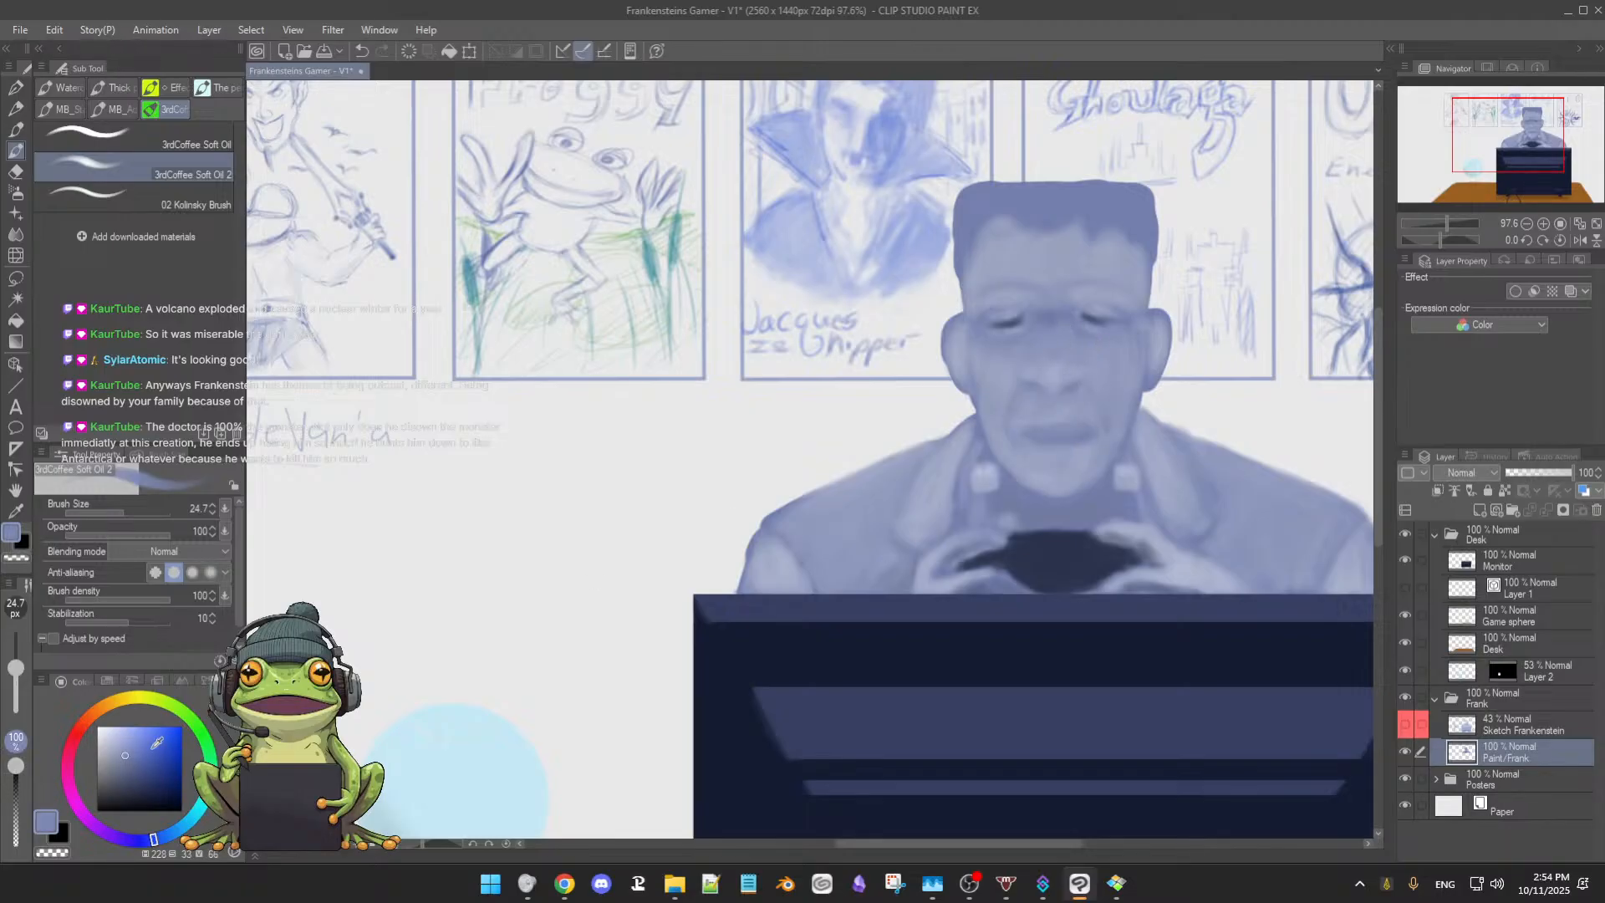
click(125, 776)
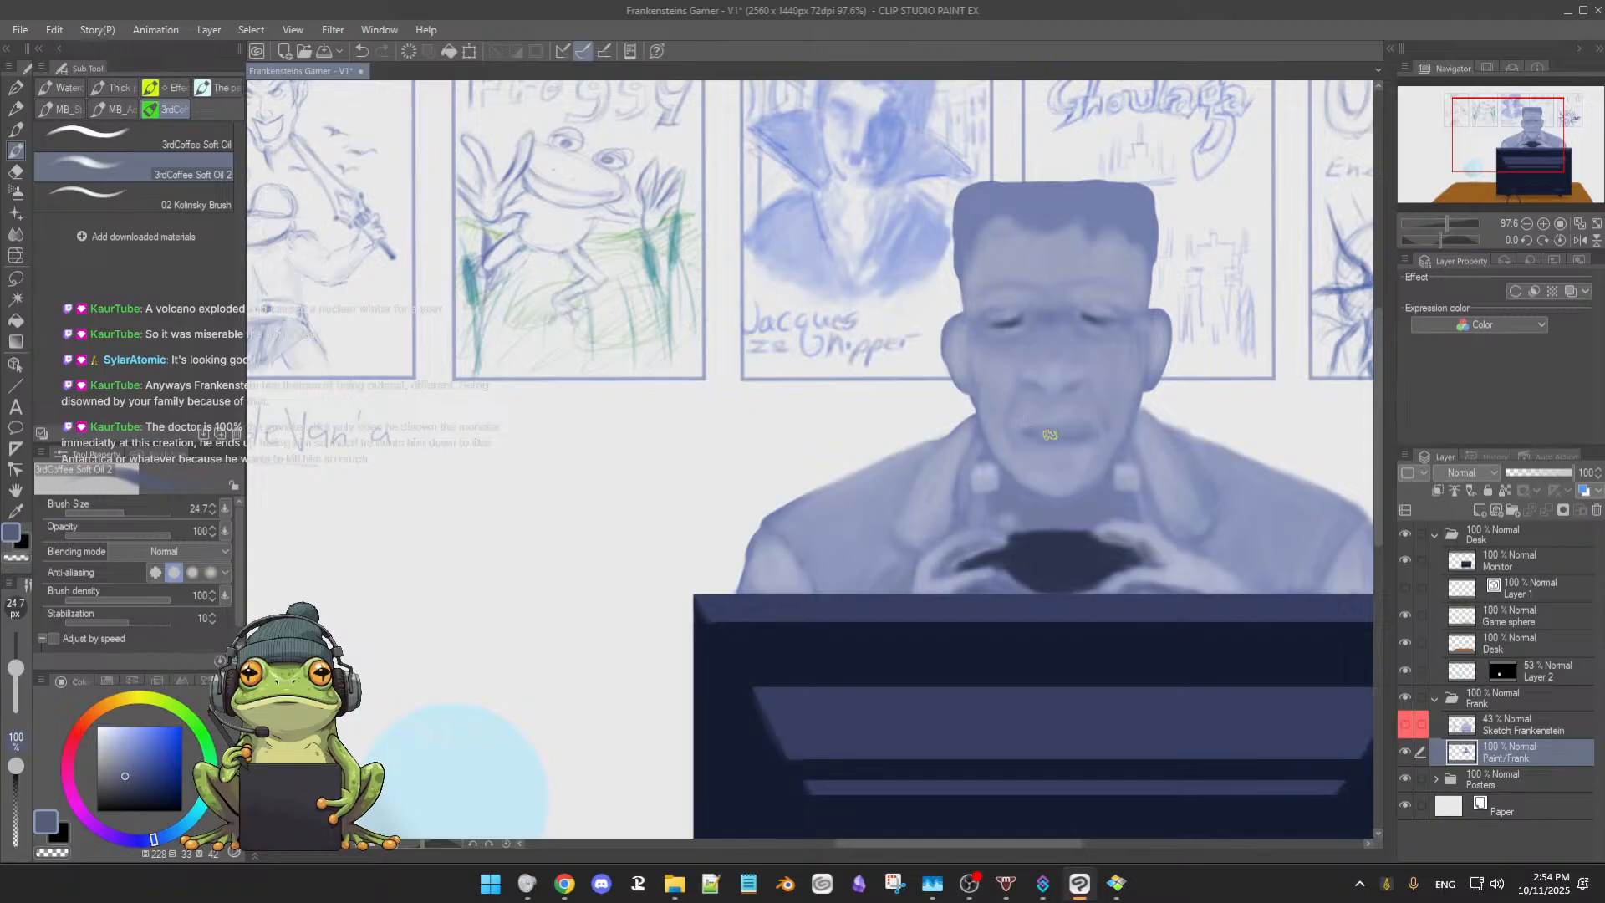
Shade the lower lip and the area just below it with tones sampled around the mouth, reducing the brush to size 15
key(bracketleft)
key(bracketleft)
key(bracketleft)
alt+click(1051, 432)
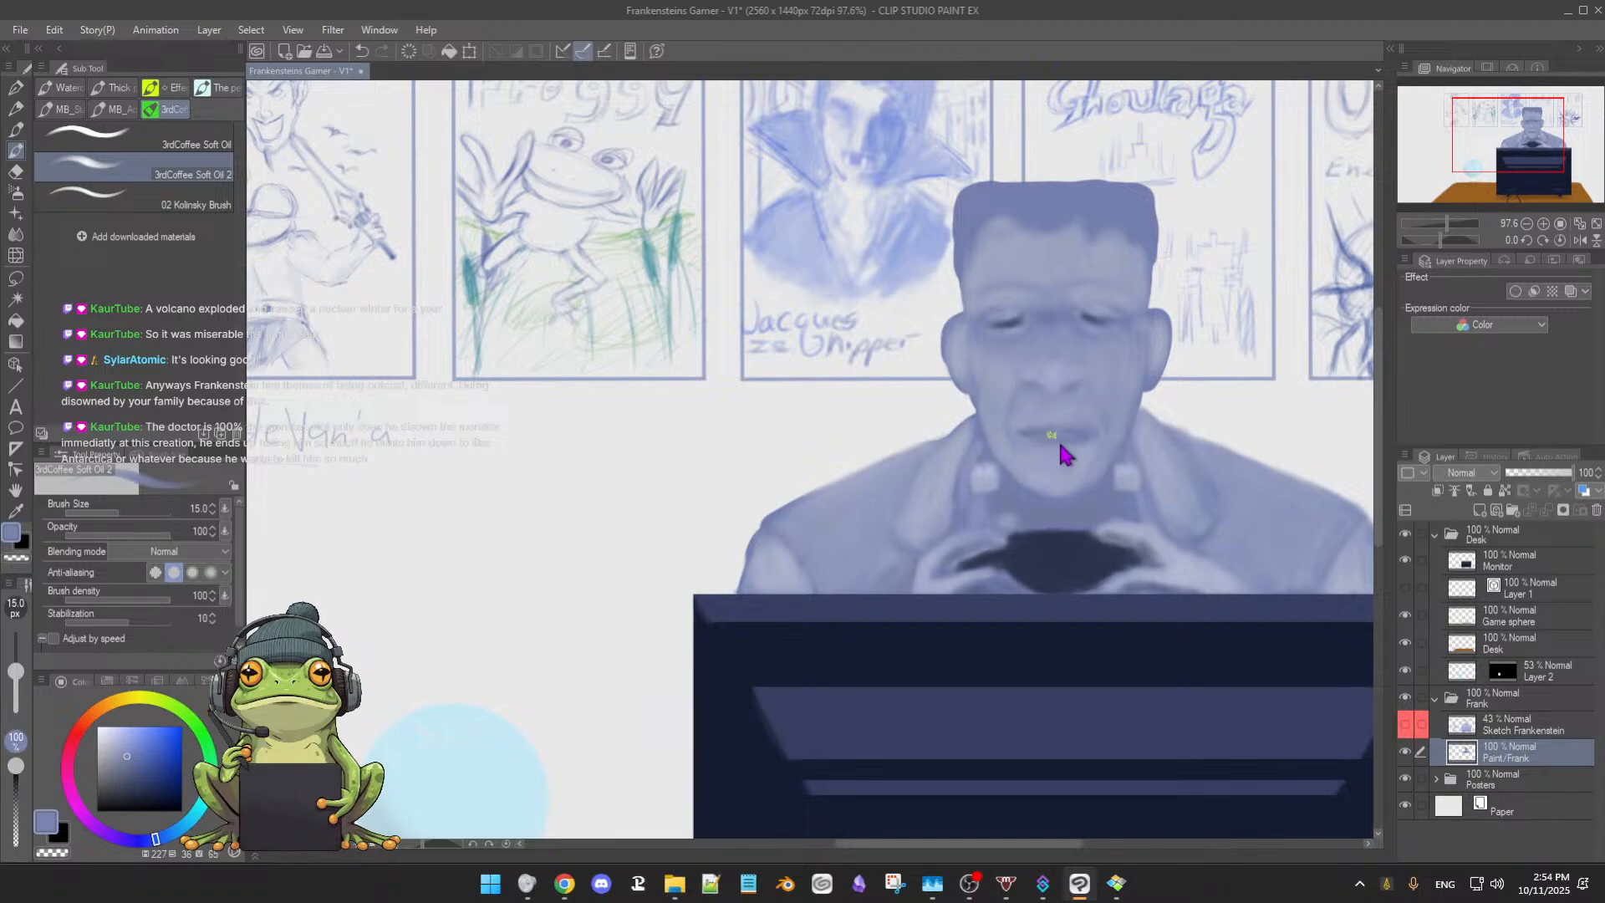
drag(1059, 448, 1078, 457)
alt+click(1096, 441)
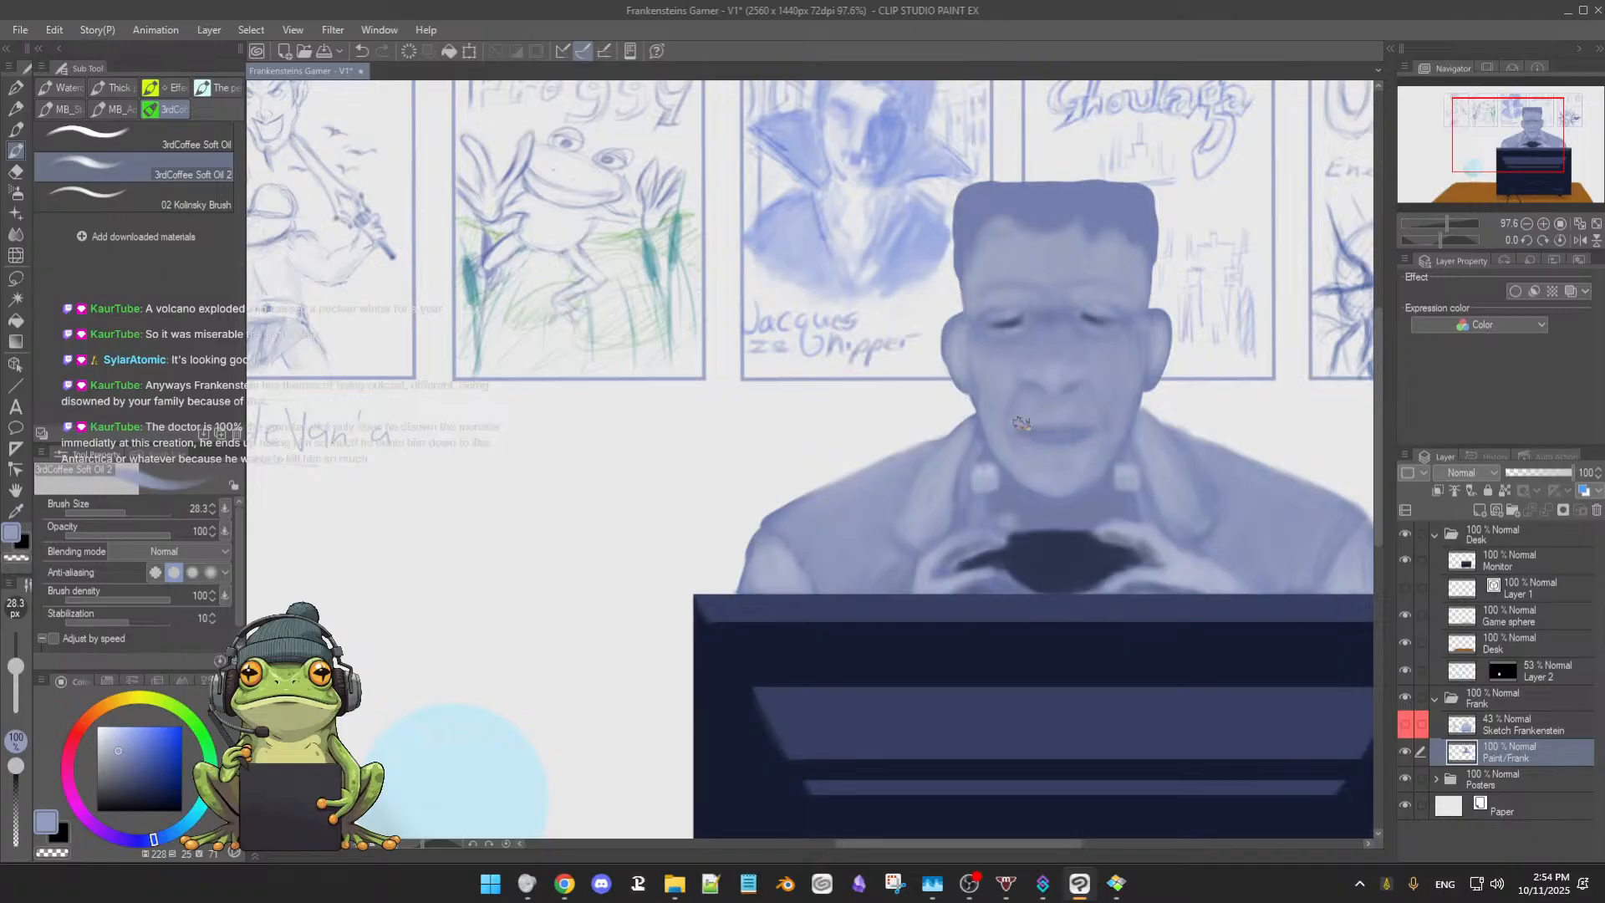
Sample skin tones between nose and mouth and from the cheek, and reduce the brush to size 11.3 for refining them
alt+click(1066, 405)
alt+click(1062, 415)
alt+click(1132, 416)
ctrl+alt+drag(1111, 400, 1112, 405)
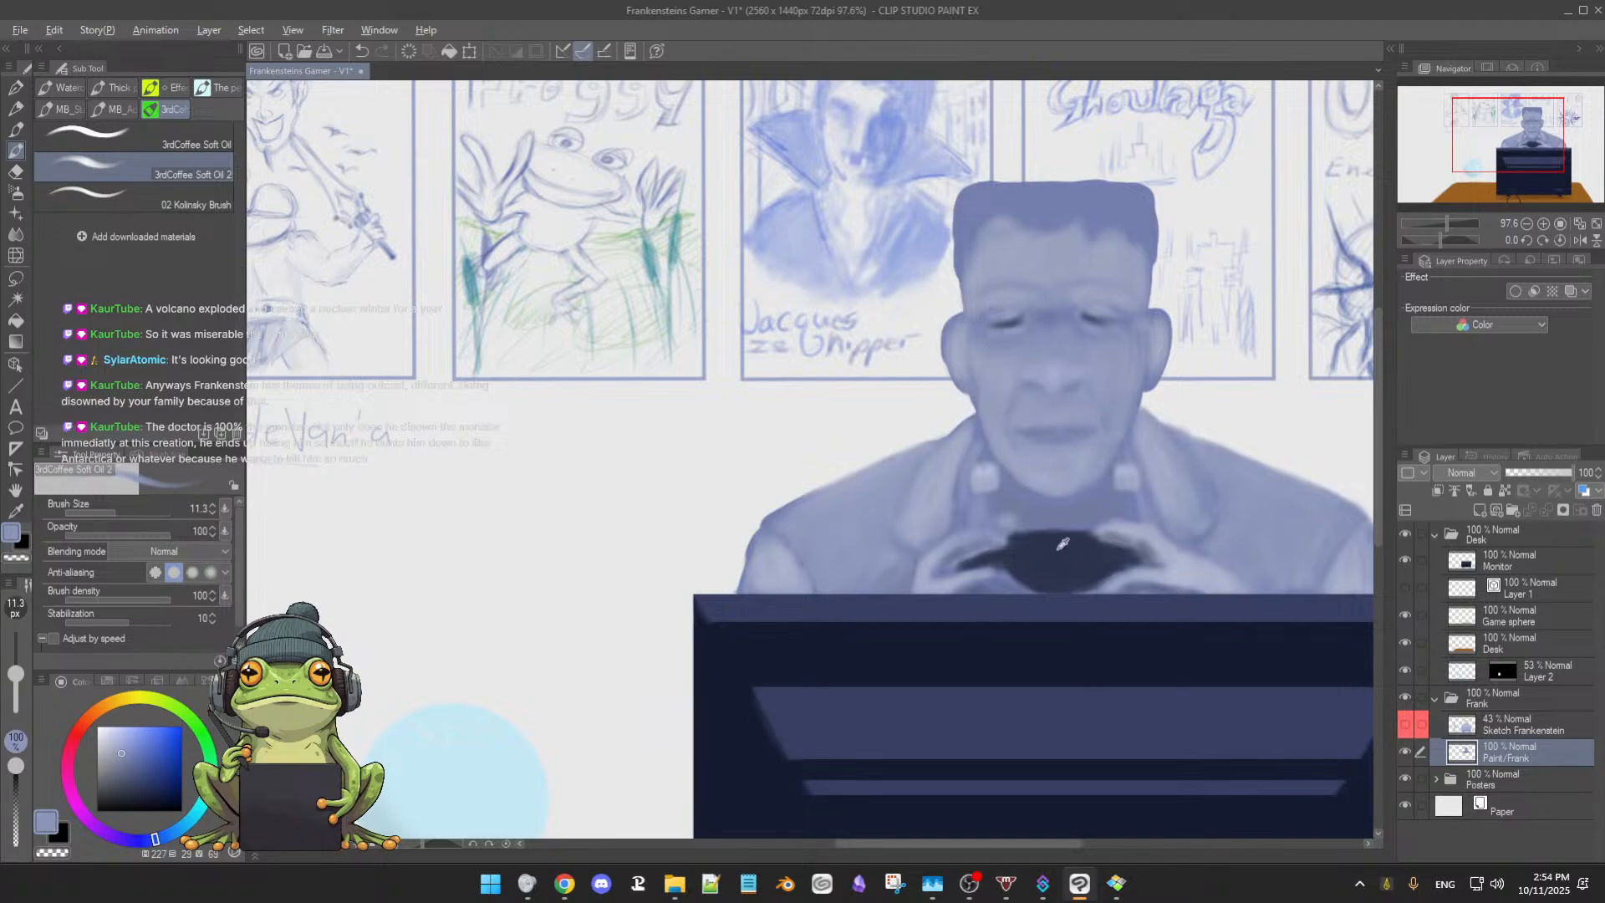
Blend the cheek fold beside the nose with tones sampled from the neck, cheek and mouth, enlarging the brush to 29.9
alt+click(1078, 504)
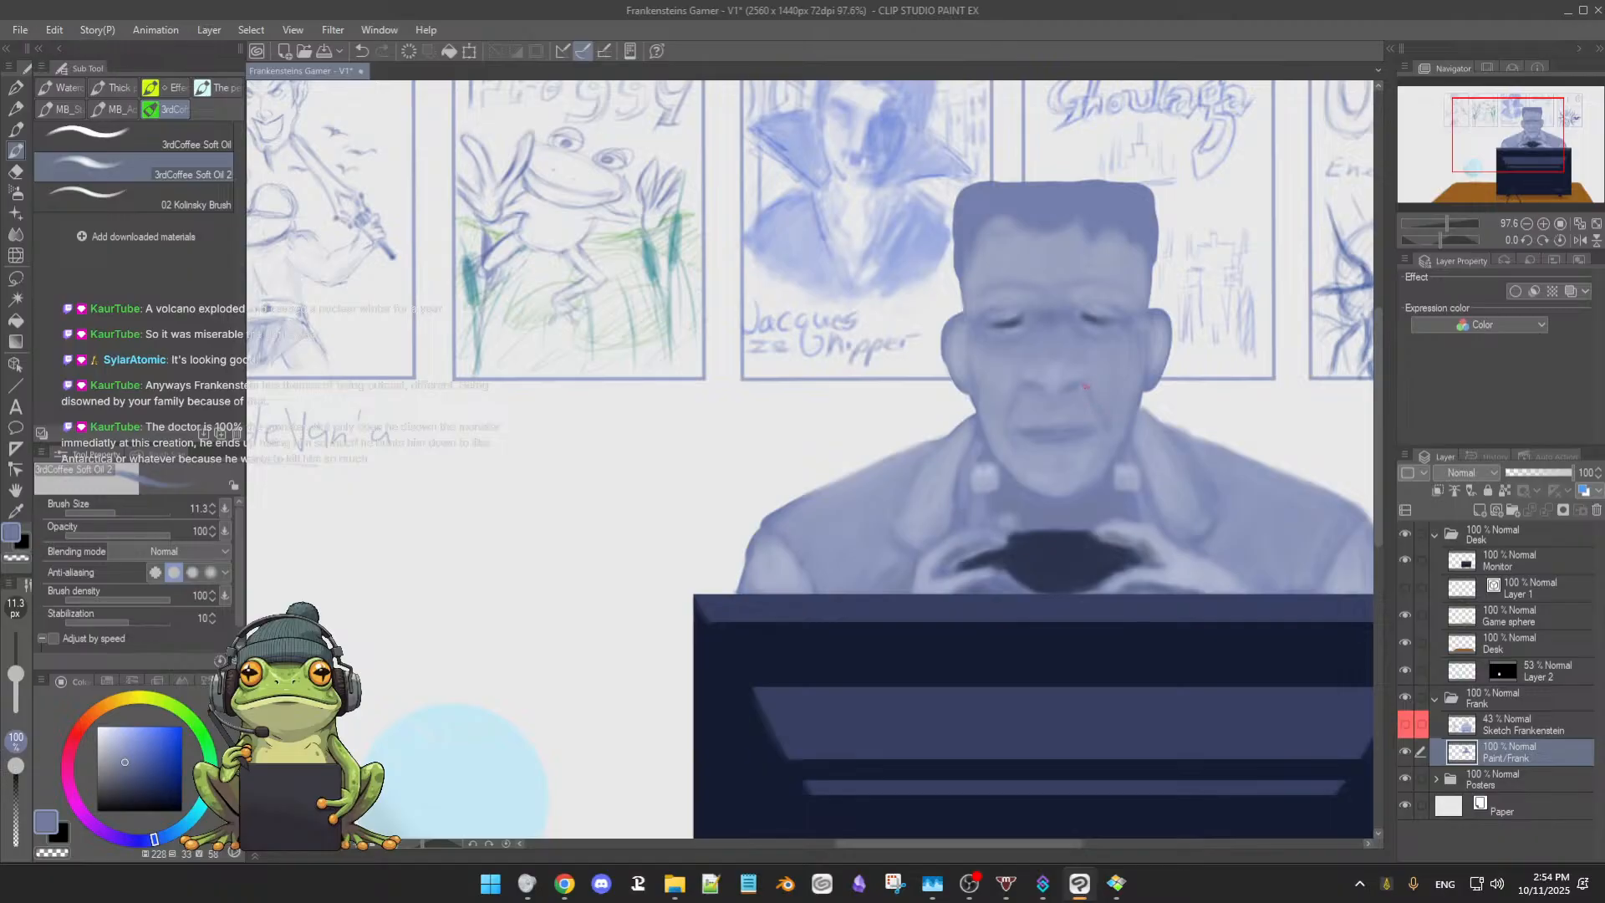
alt+click(1085, 395)
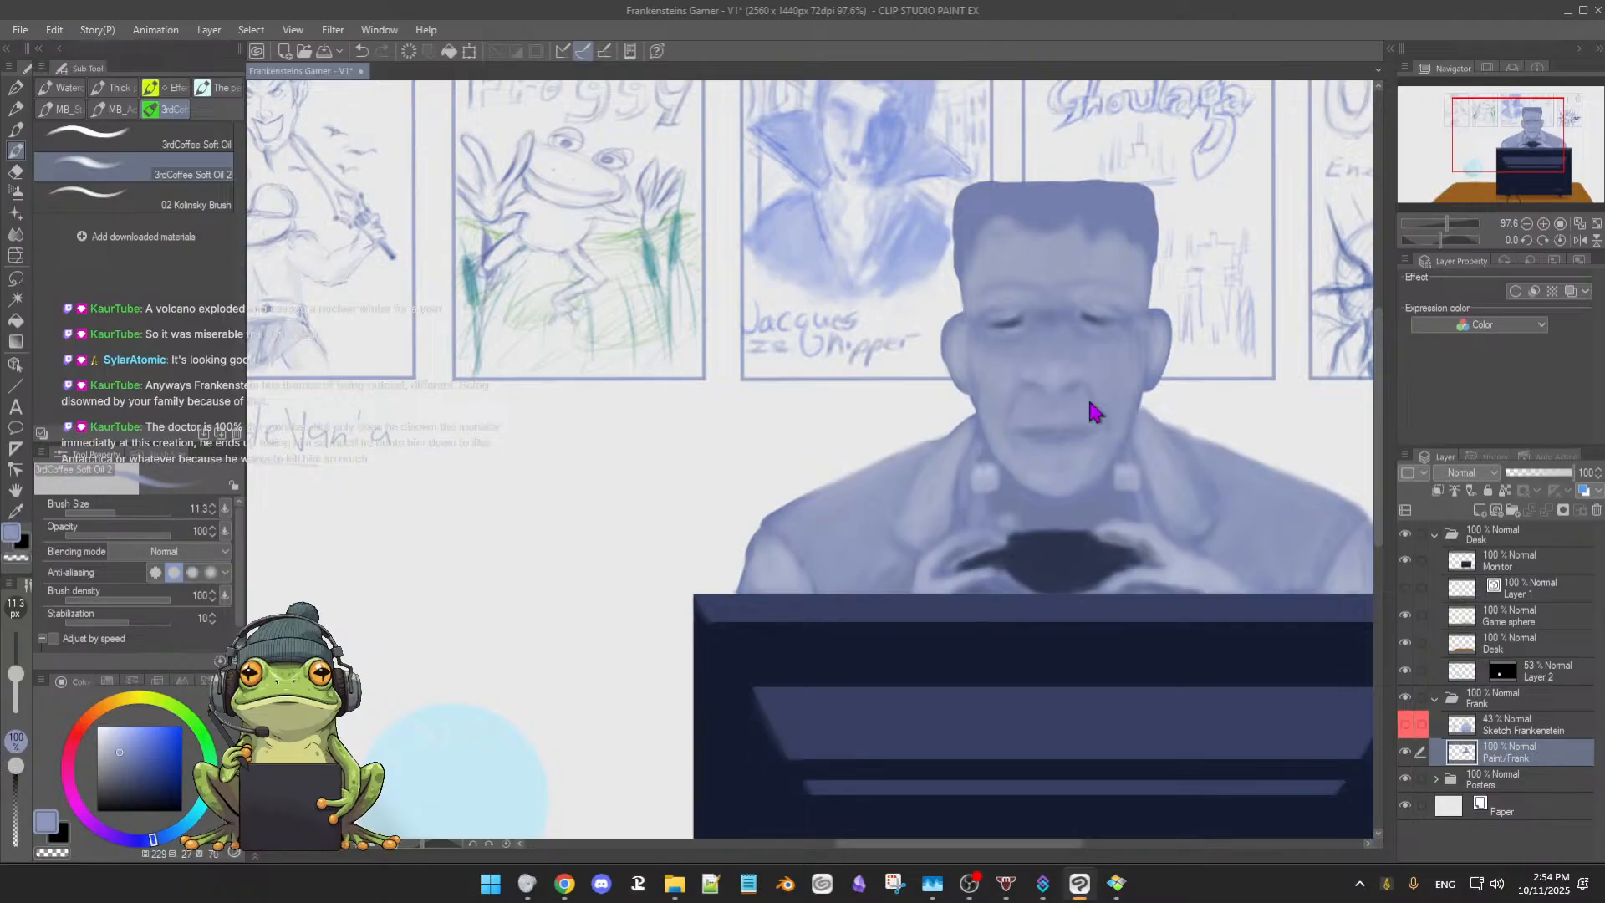
ctrl+alt+drag(1089, 408, 1084, 394)
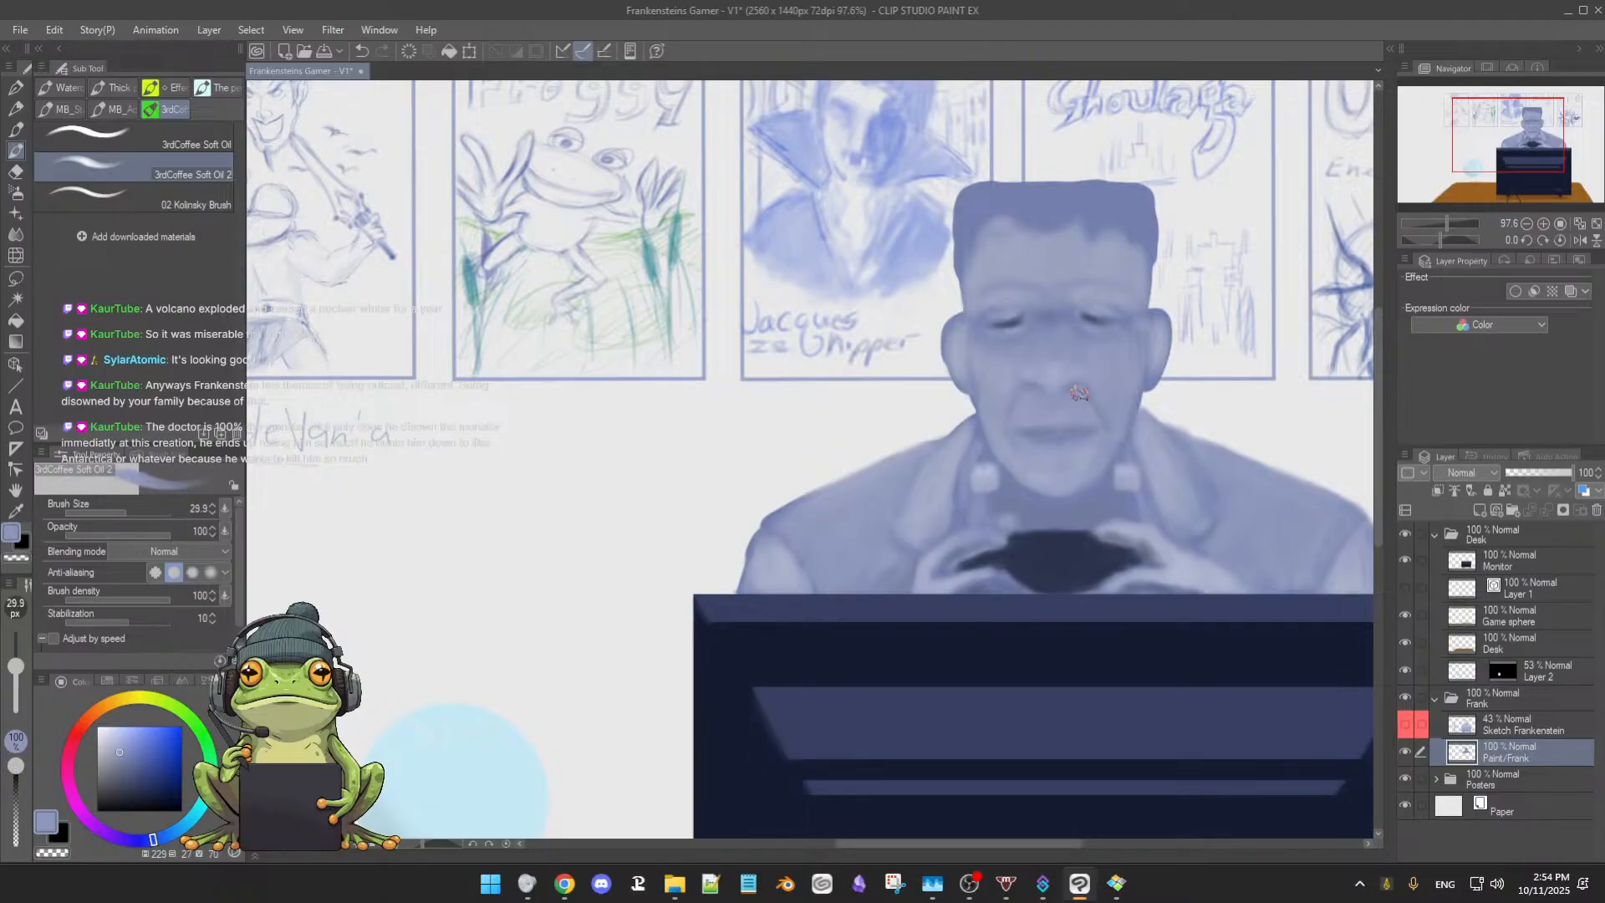
alt+click(1105, 393)
alt+click(1042, 447)
Refine the chin and jaw with light and dark tones sampled from the lower face and neck, using the brush at size 29.9
key(alt)
scroll(1142, 427, down, 4)
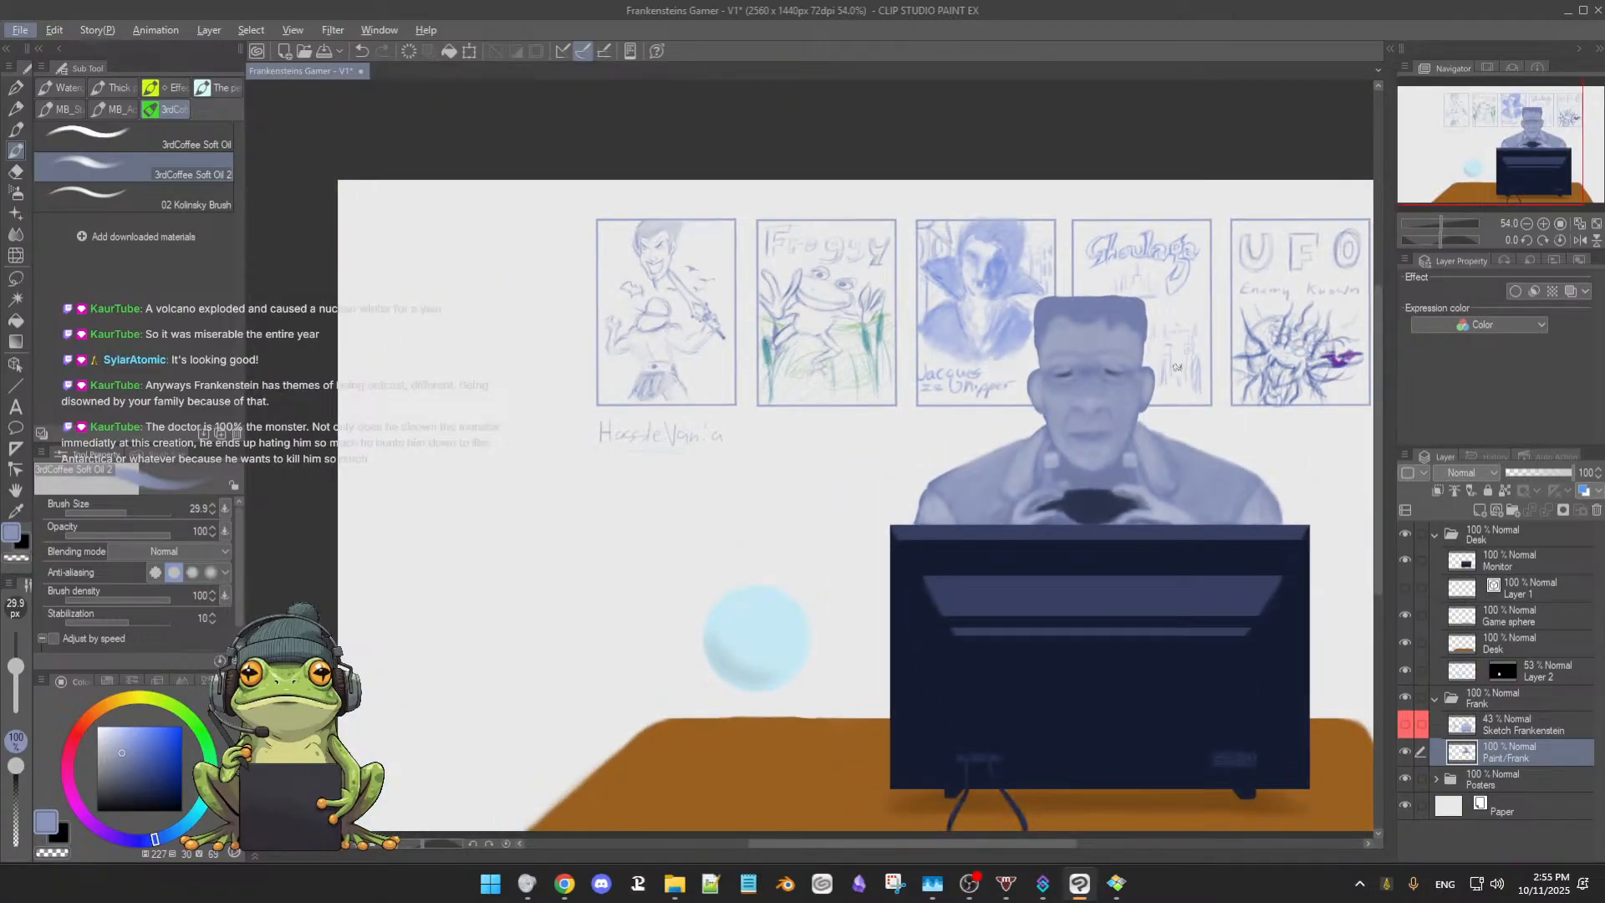
scroll(1159, 380, up, 2)
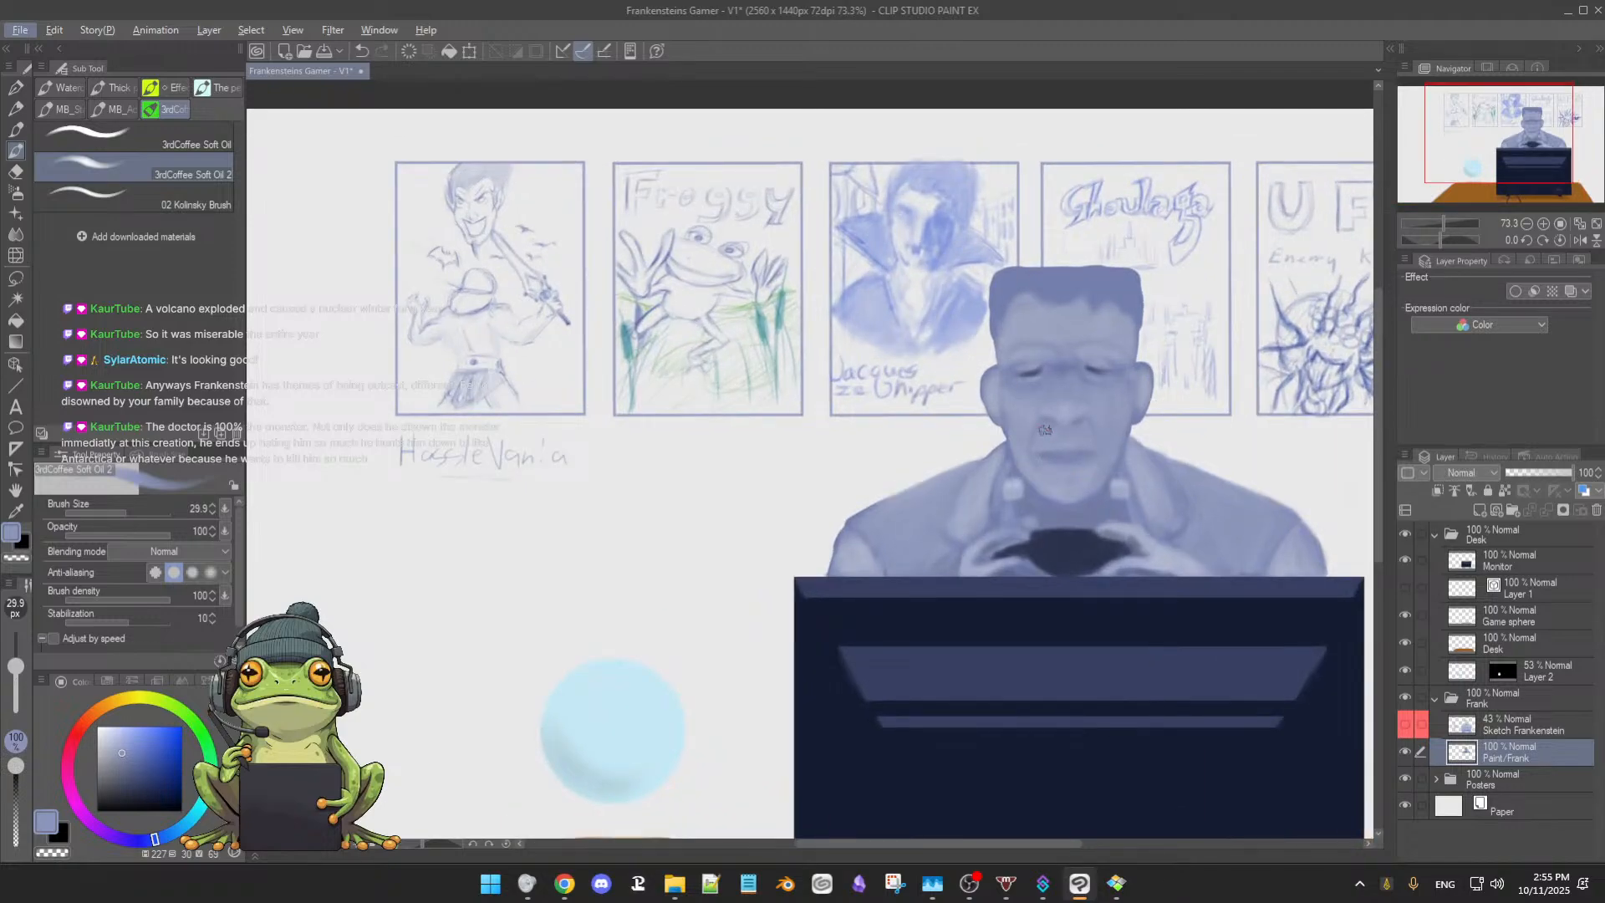
alt+click(1099, 473)
alt+click(1061, 507)
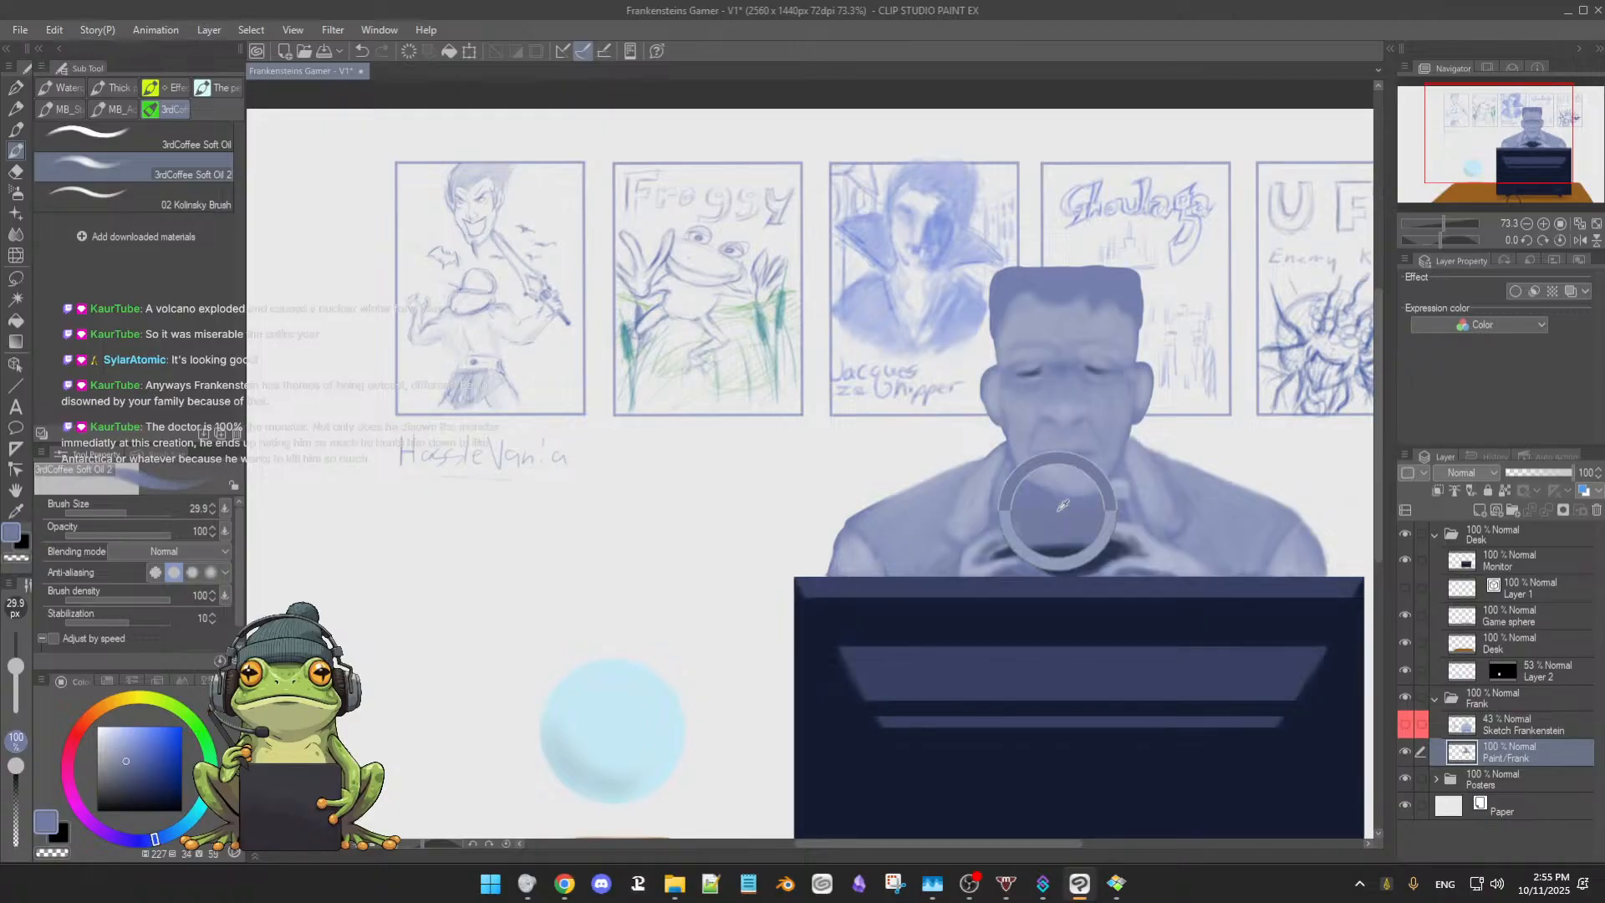
alt+click(1042, 466)
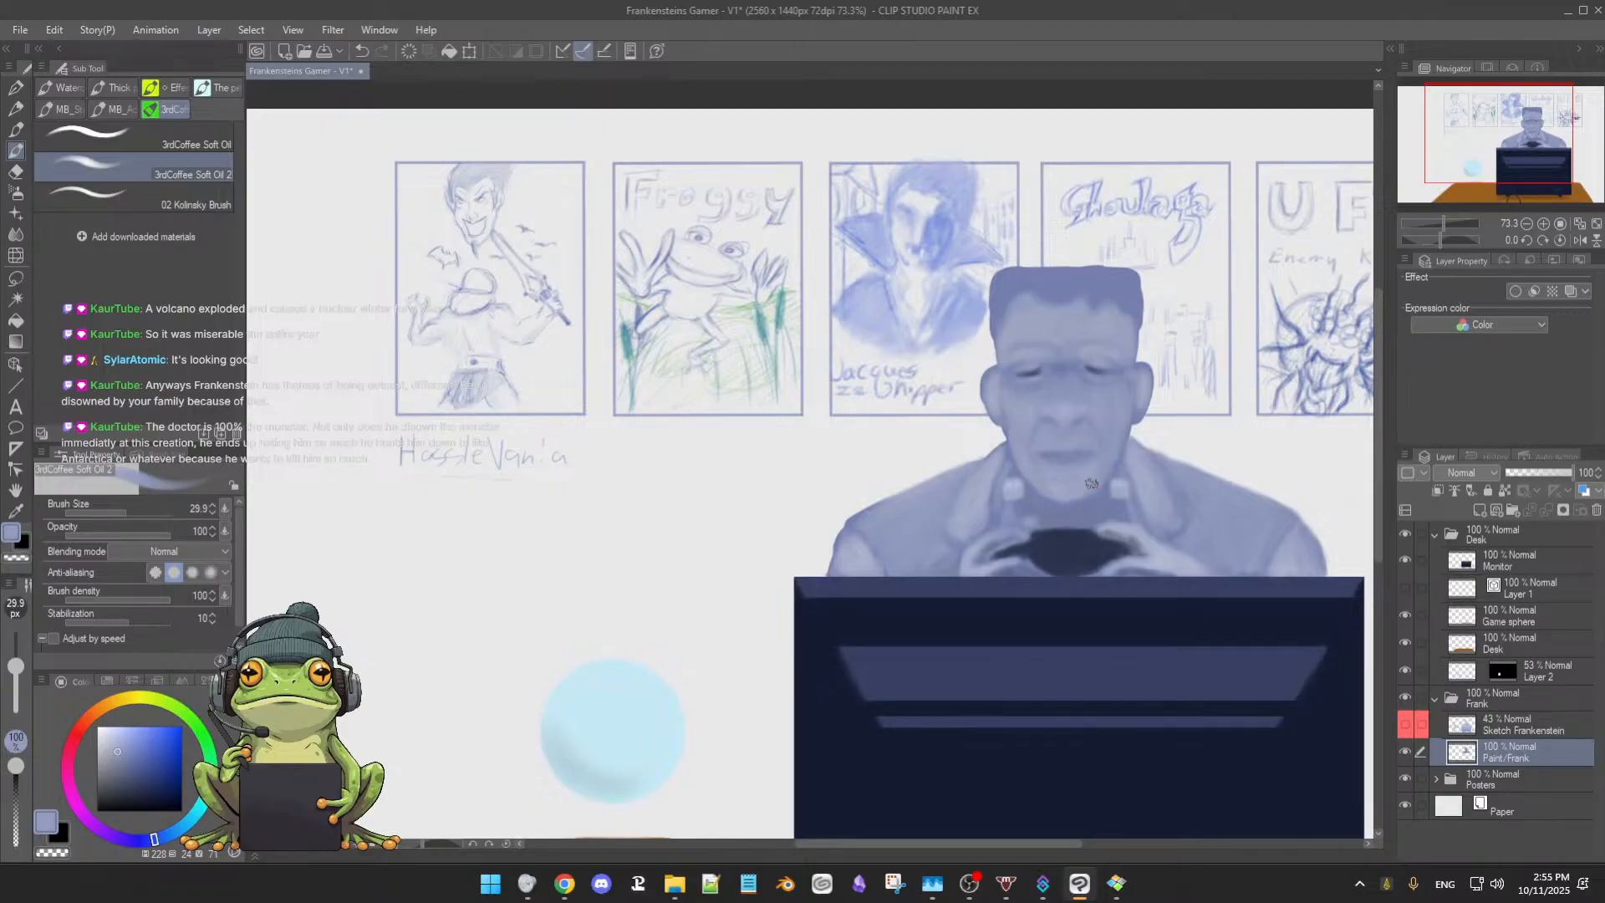
alt+click(1066, 477)
key(alt)
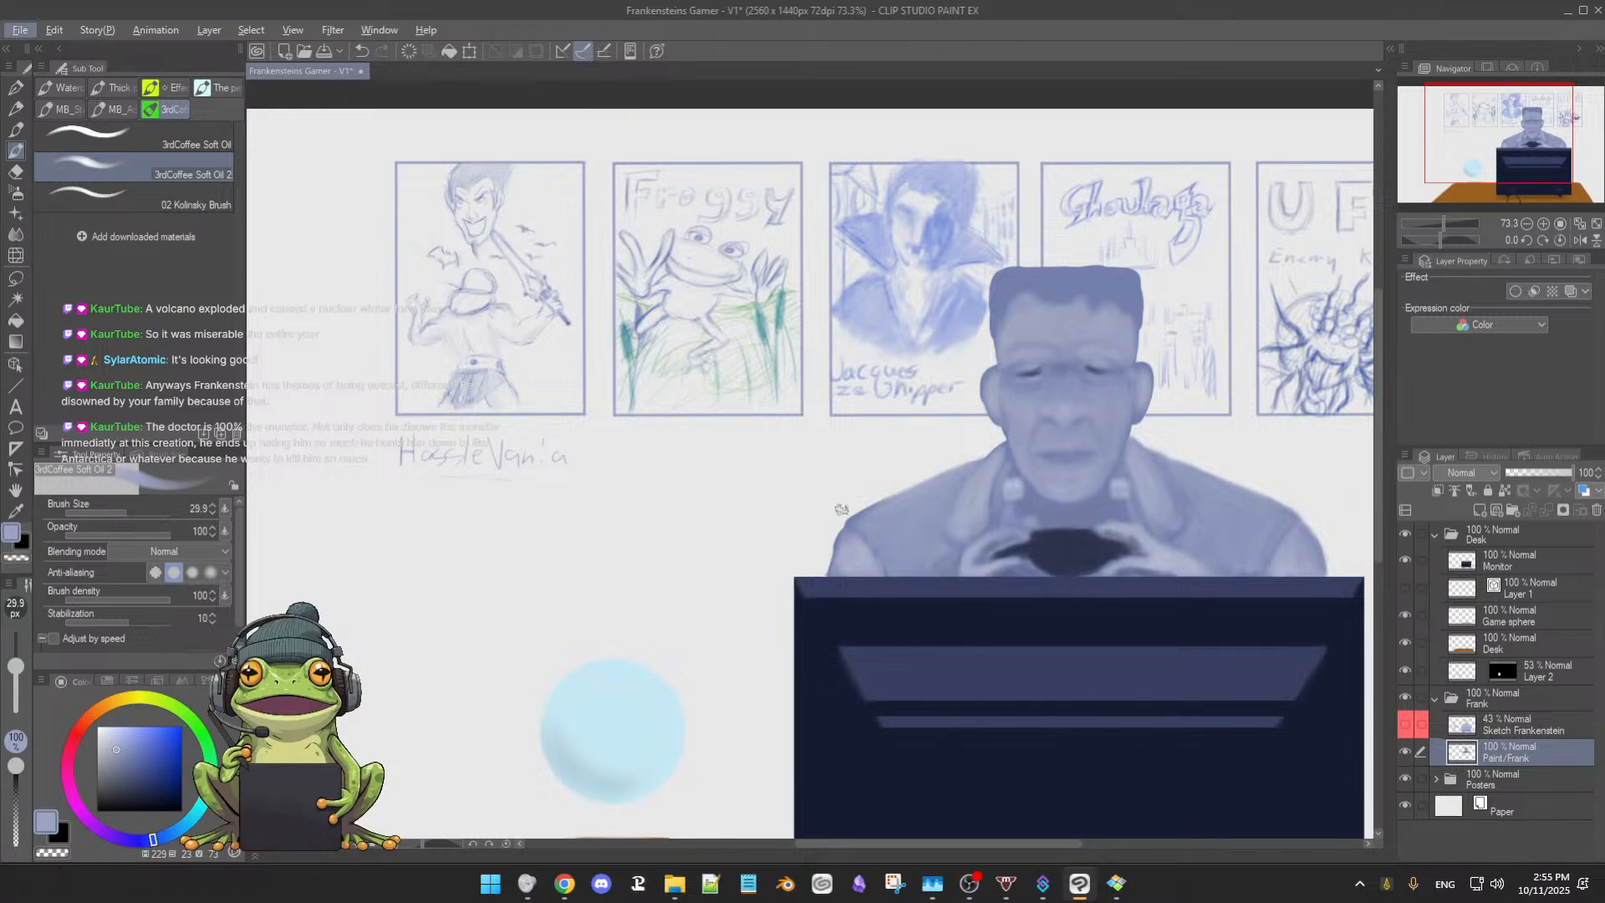
key(alt)
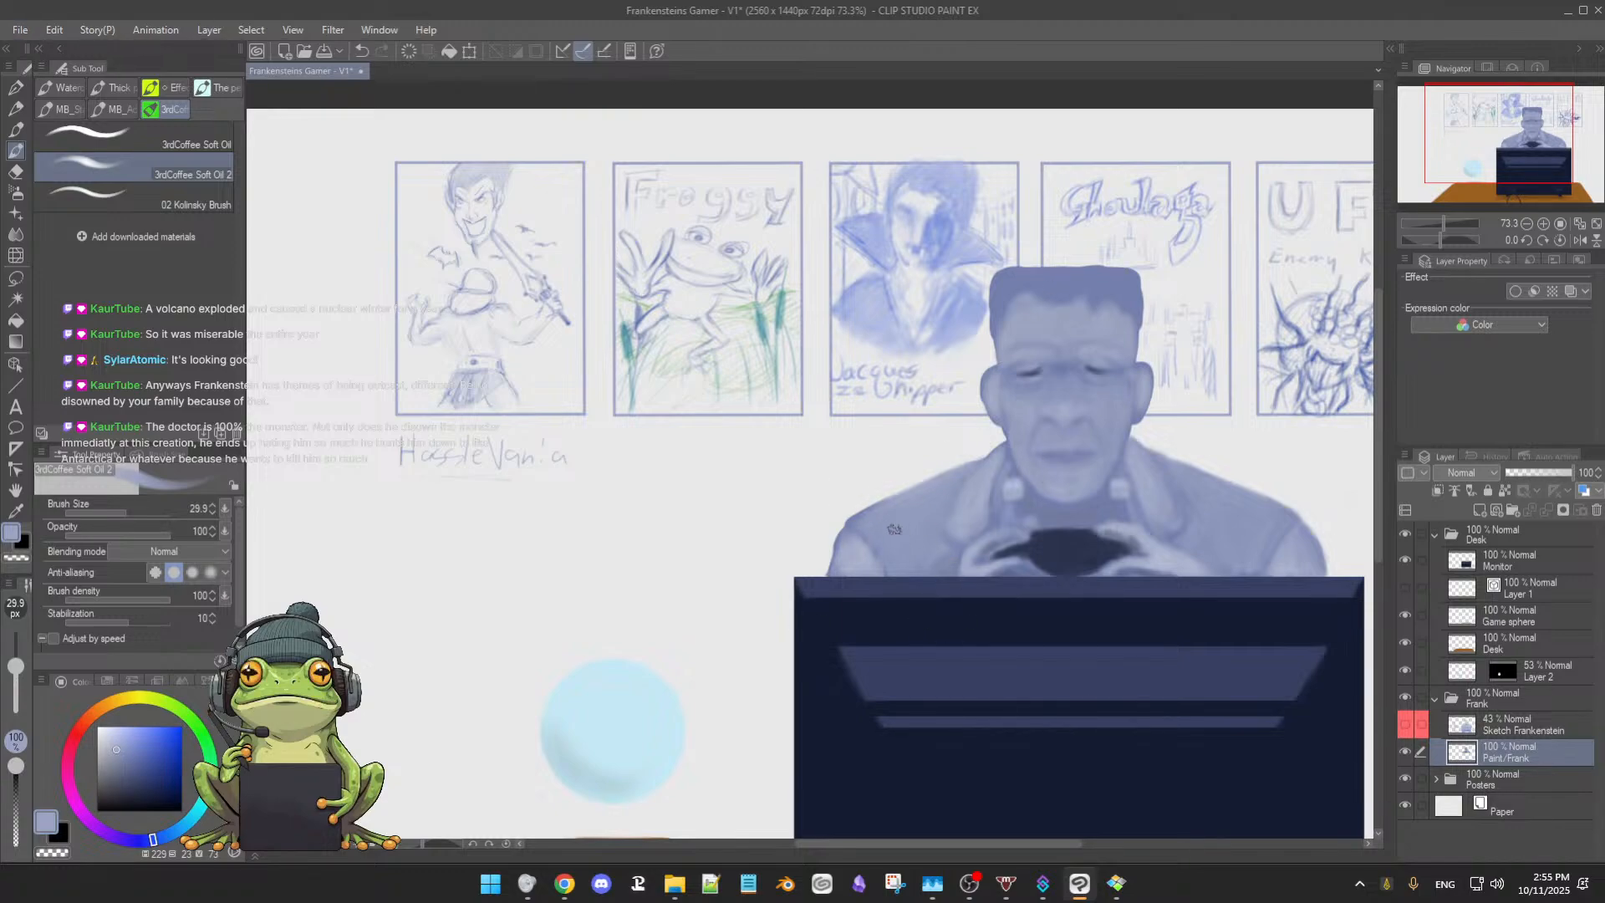
Paint dark grey, mid-blue and deeper blue reference swatches beside the shoulder, sampling from the artwork and setting the brush to 21.4
alt+click(850, 519)
mouse_move(757, 500)
ctrl+alt+mouse_down()
mouse_move(764, 475)
mouse_move(739, 498)
mouse_move(771, 473)
mouse_move(776, 490)
mouse_move(777, 468)
mouse_move(817, 471)
mouse_move(809, 485)
mouse_move(817, 466)
mouse_move(809, 481)
mouse_move(862, 500)
mouse_move(855, 482)
ctrl+alt+mouse_up()
alt+click(875, 625)
alt+click(1059, 284)
click(140, 765)
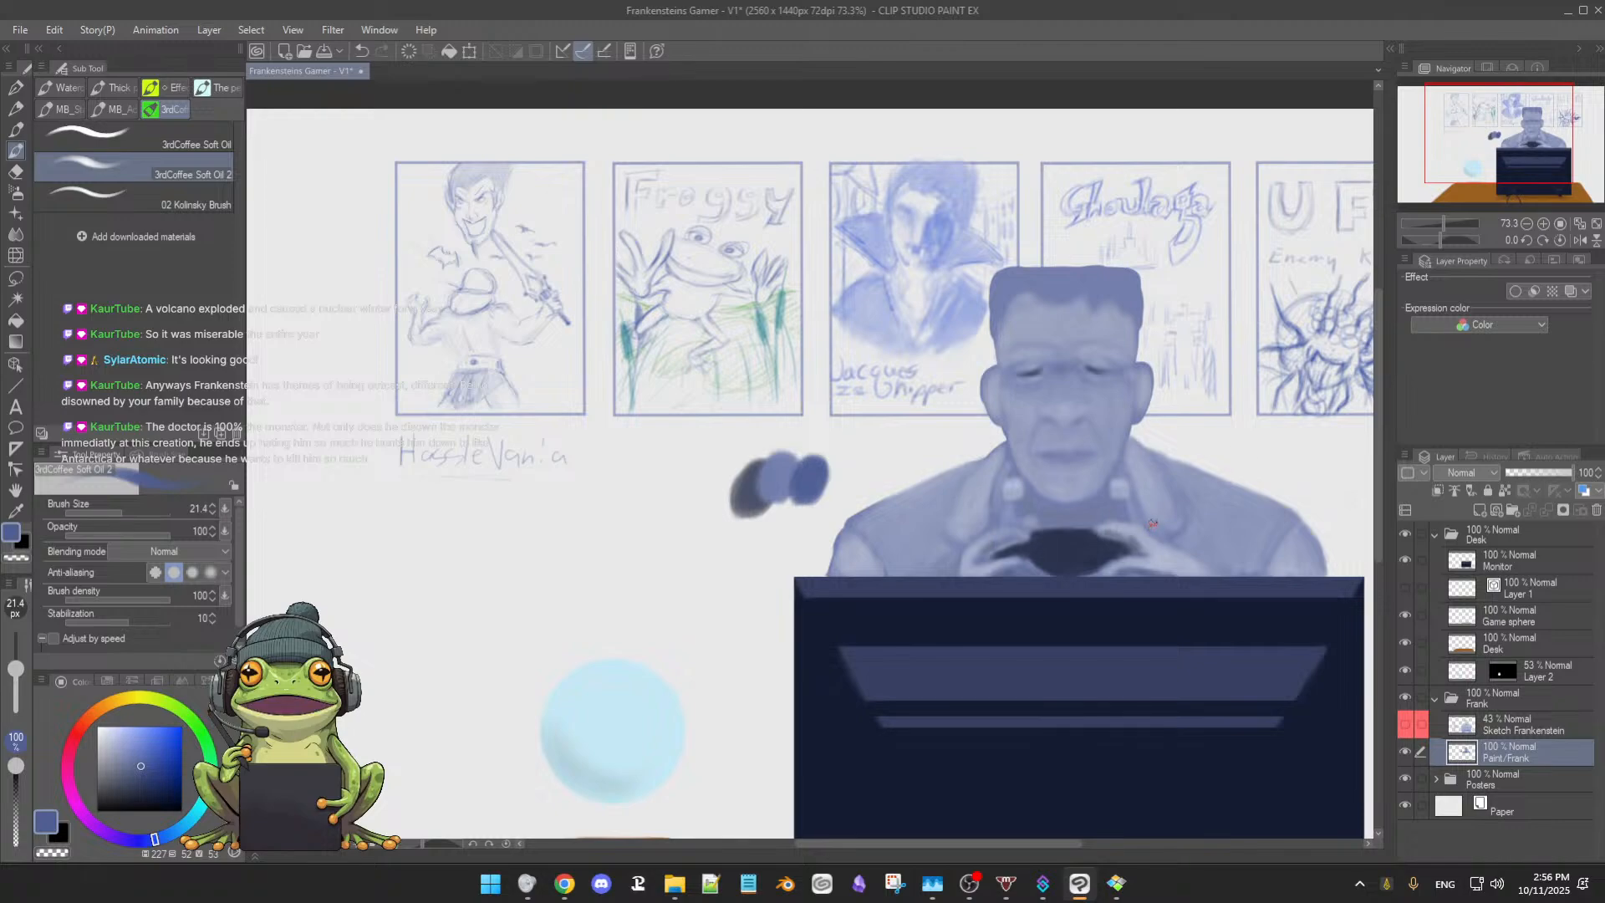
Refine the eyelids and inner brow area with light and dark tones sampled around the eyes, using the brush at size 21.4
drag(1155, 528, 938, 513)
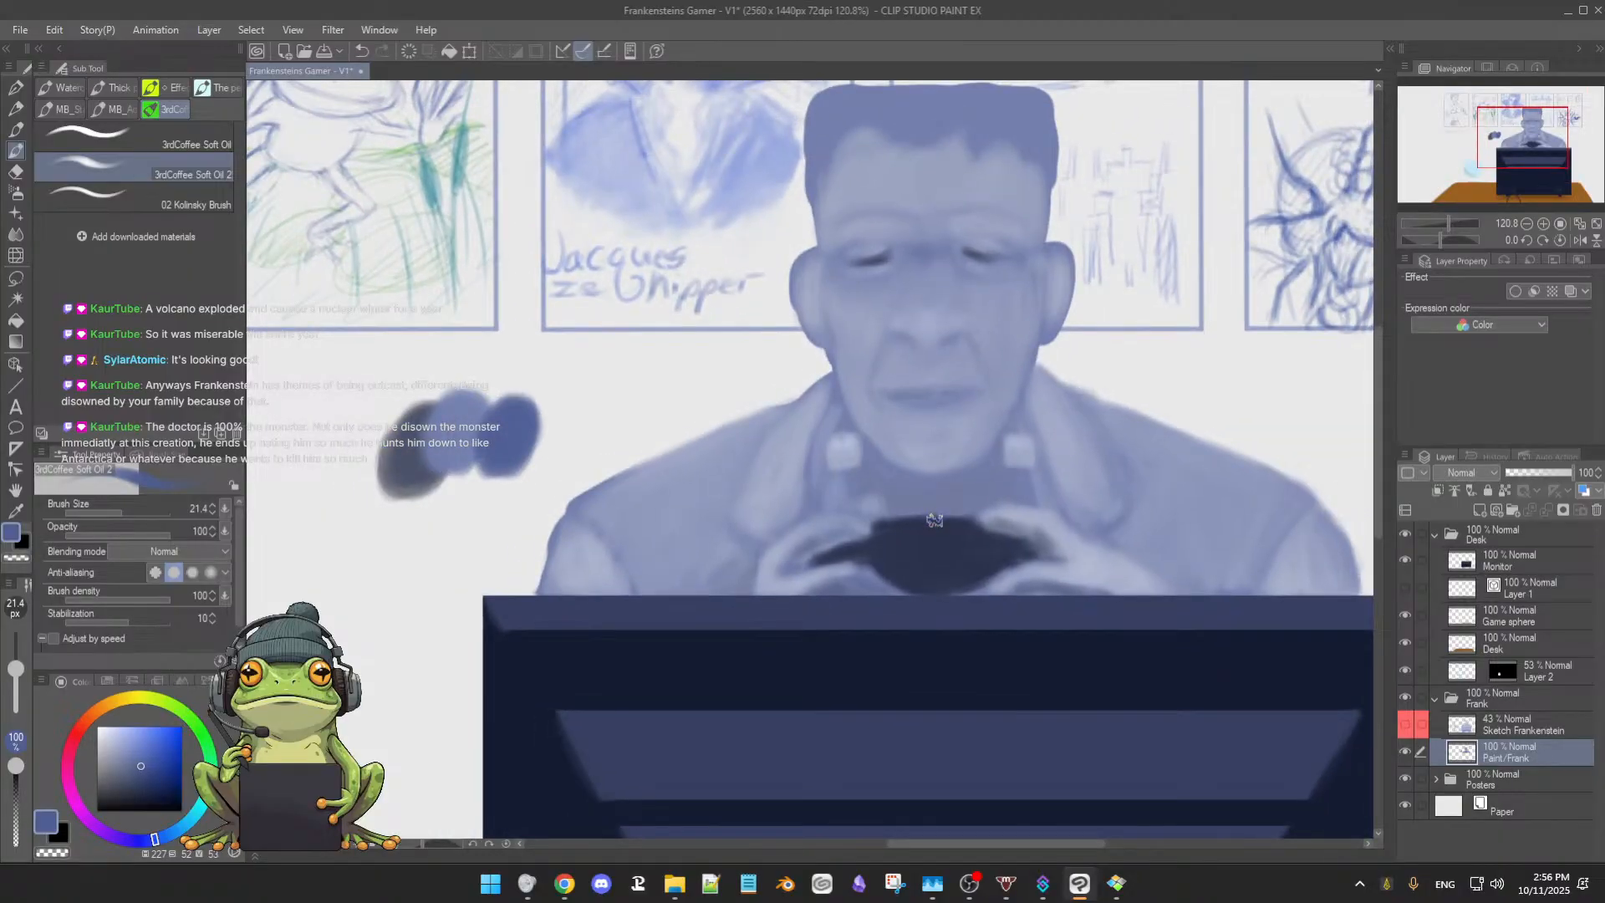
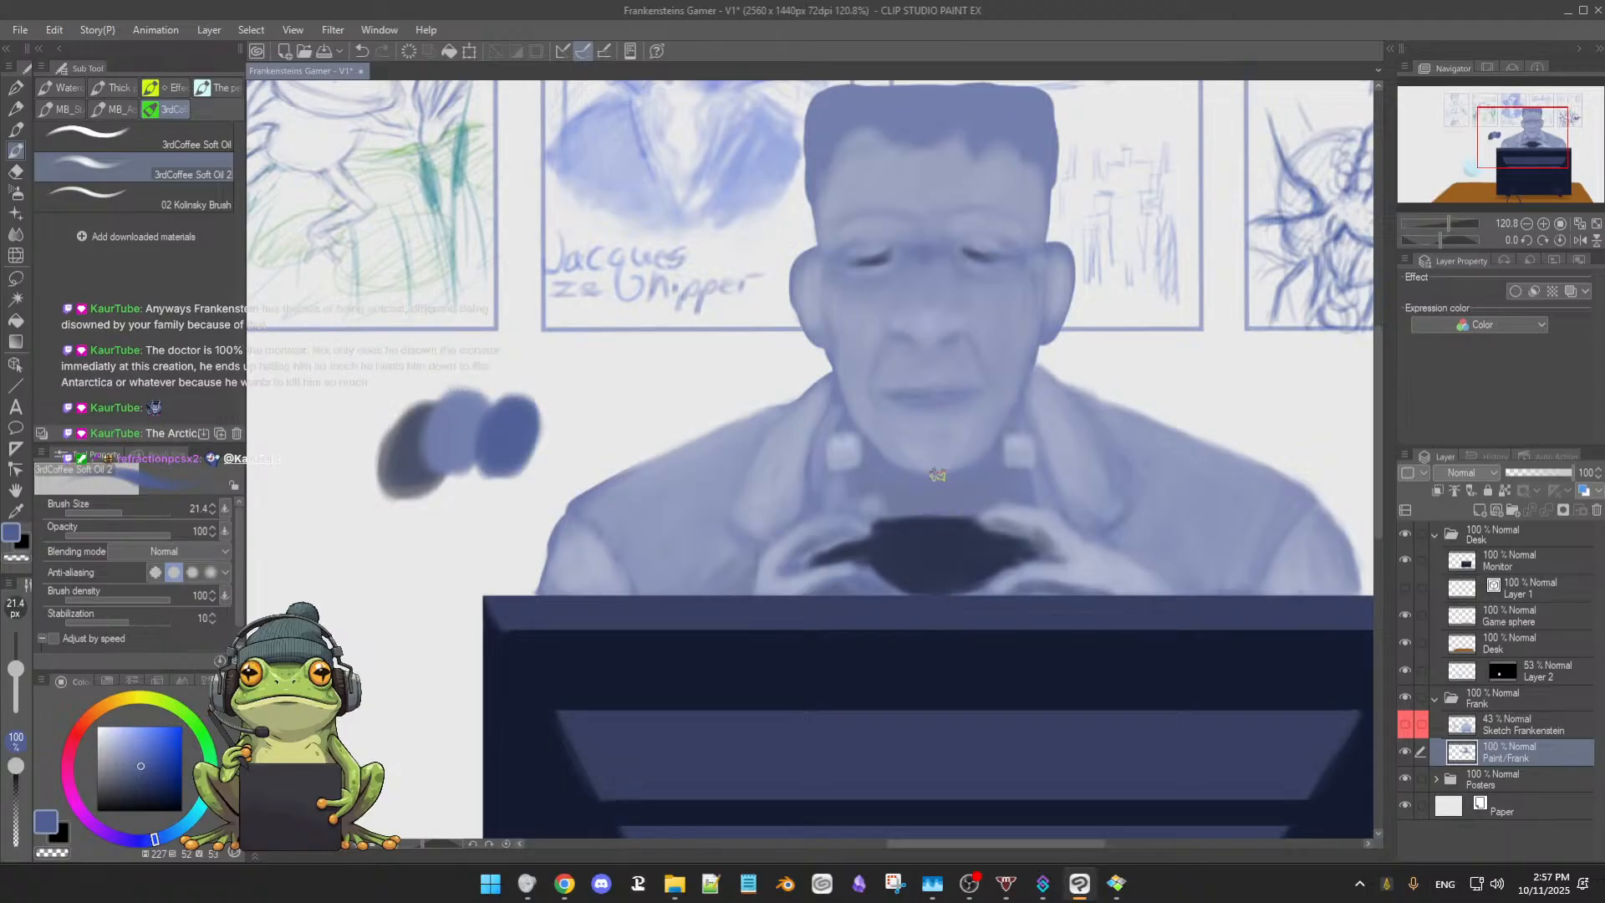
scroll(974, 558, down, 1)
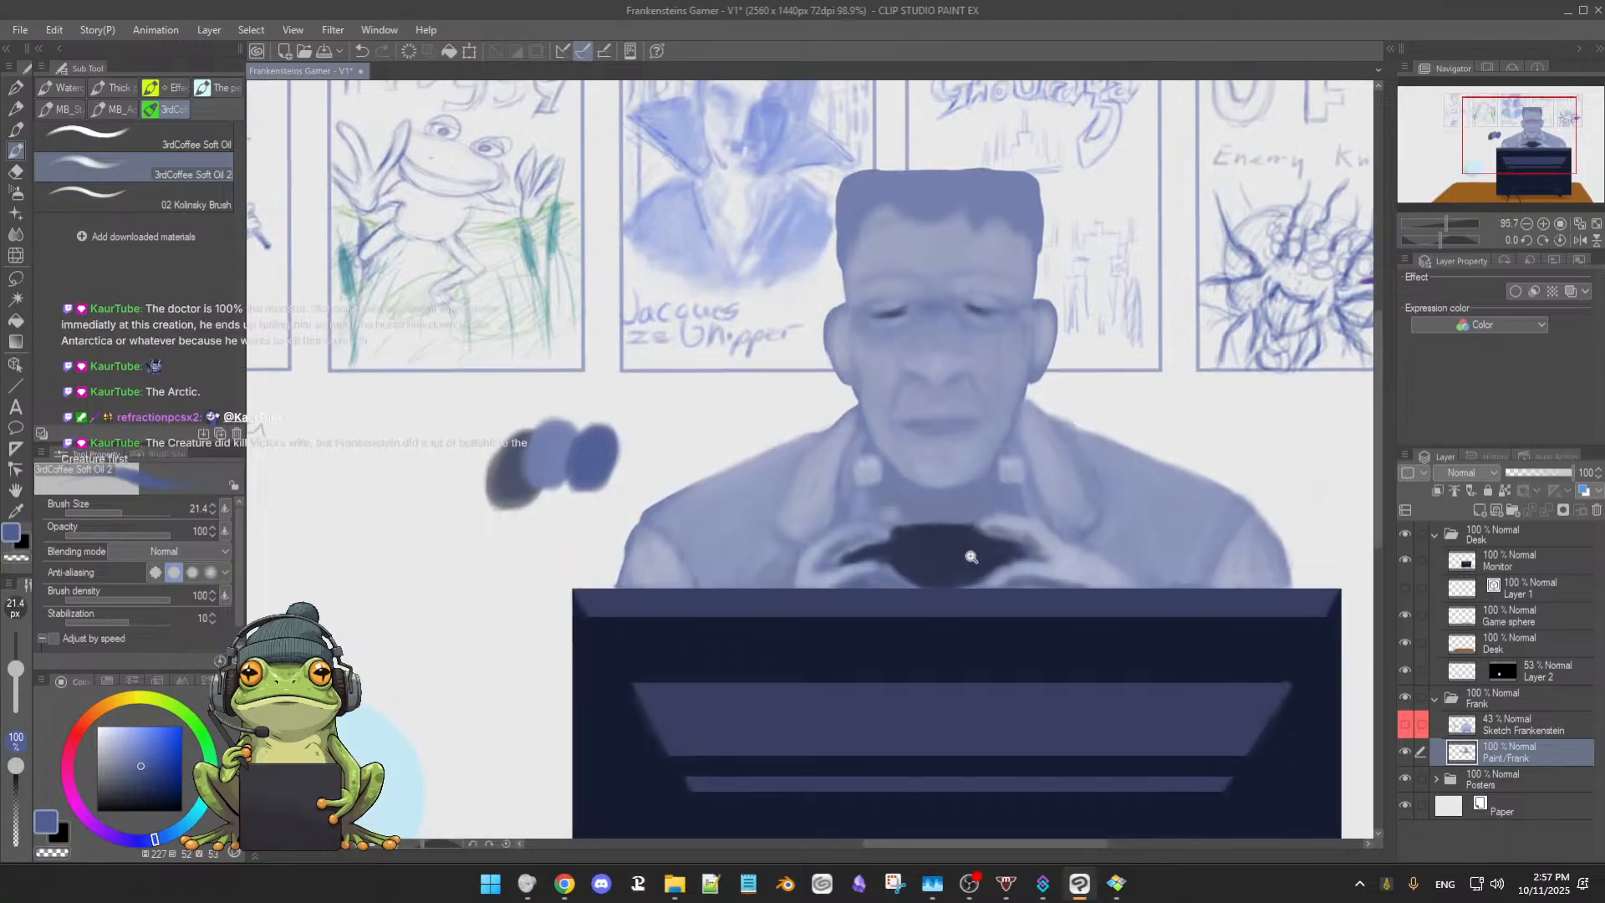
drag(991, 556, 891, 566)
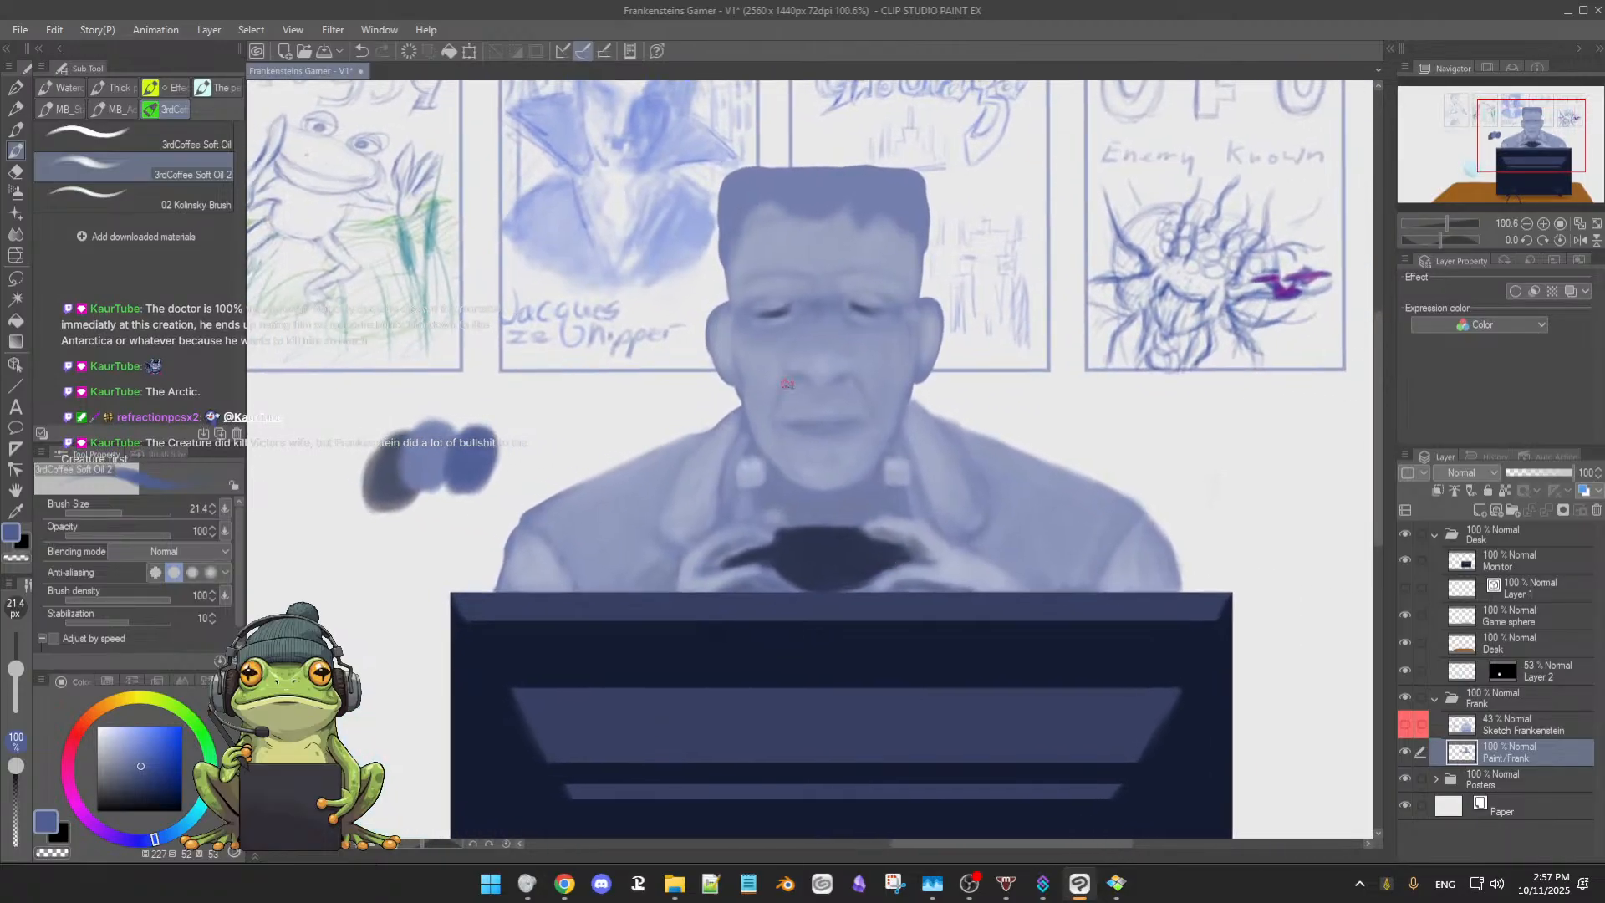
alt+click(854, 306)
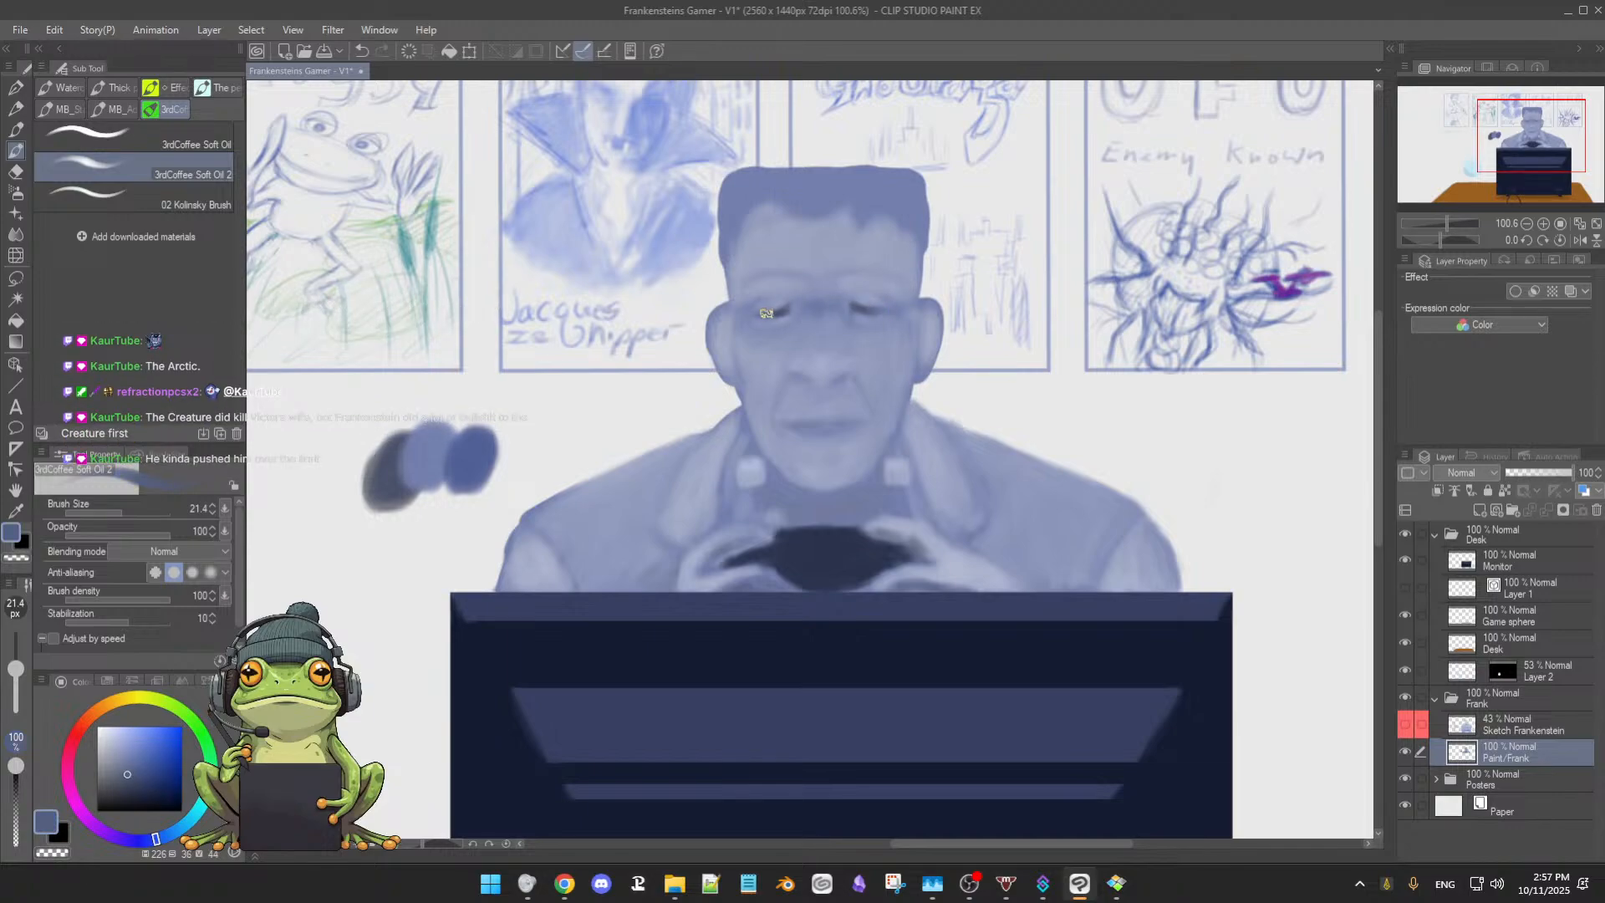
alt+click(857, 312)
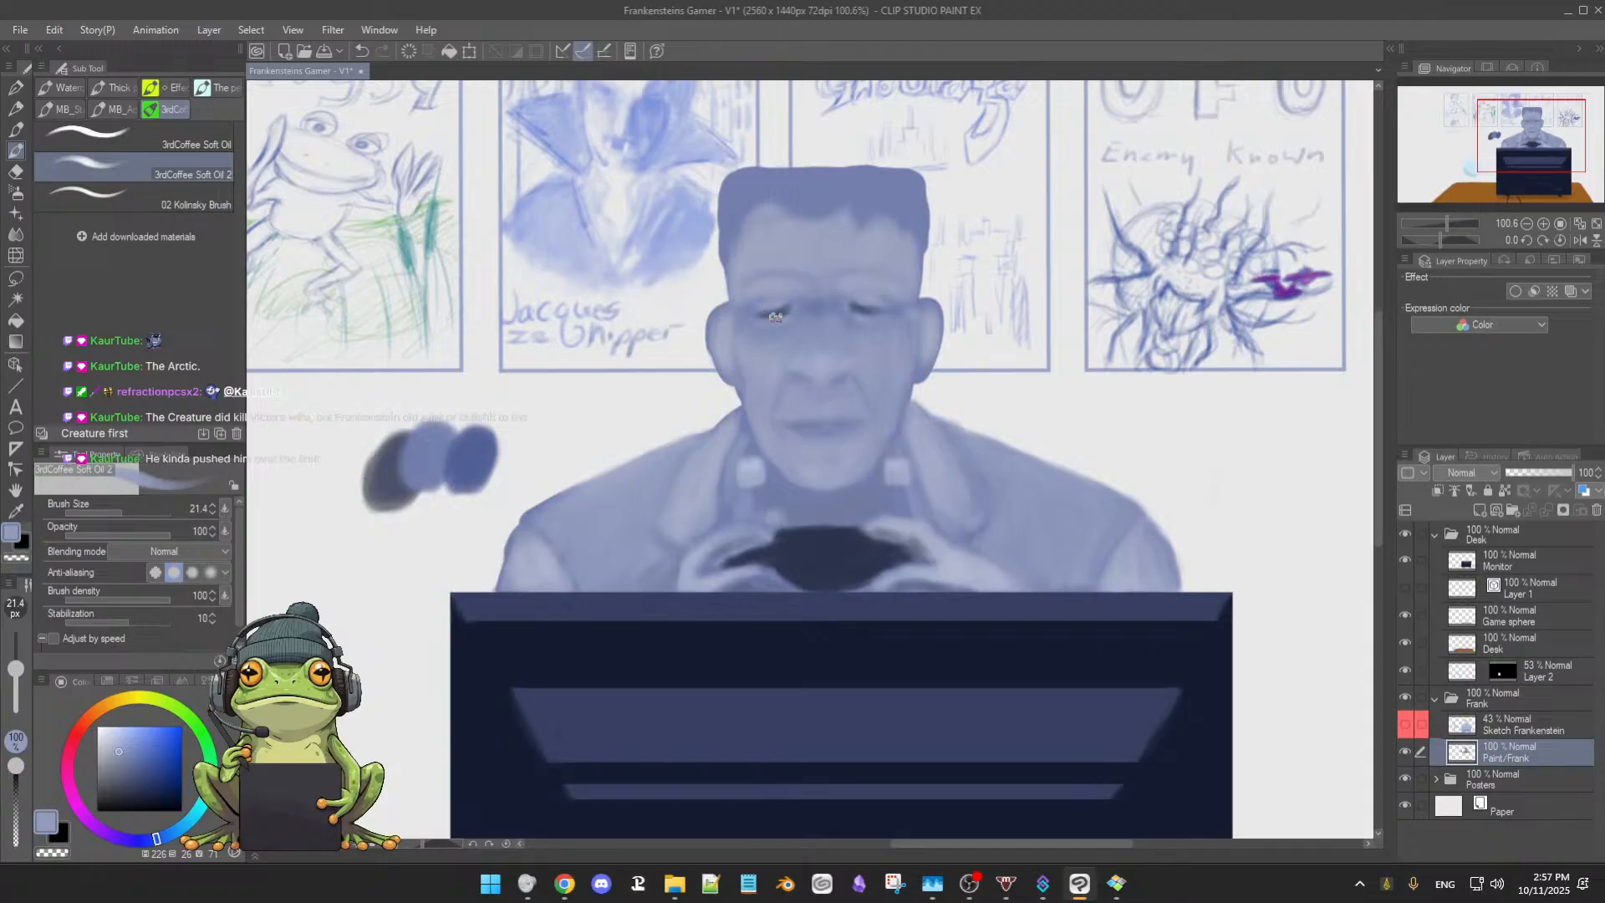
alt+click(841, 302)
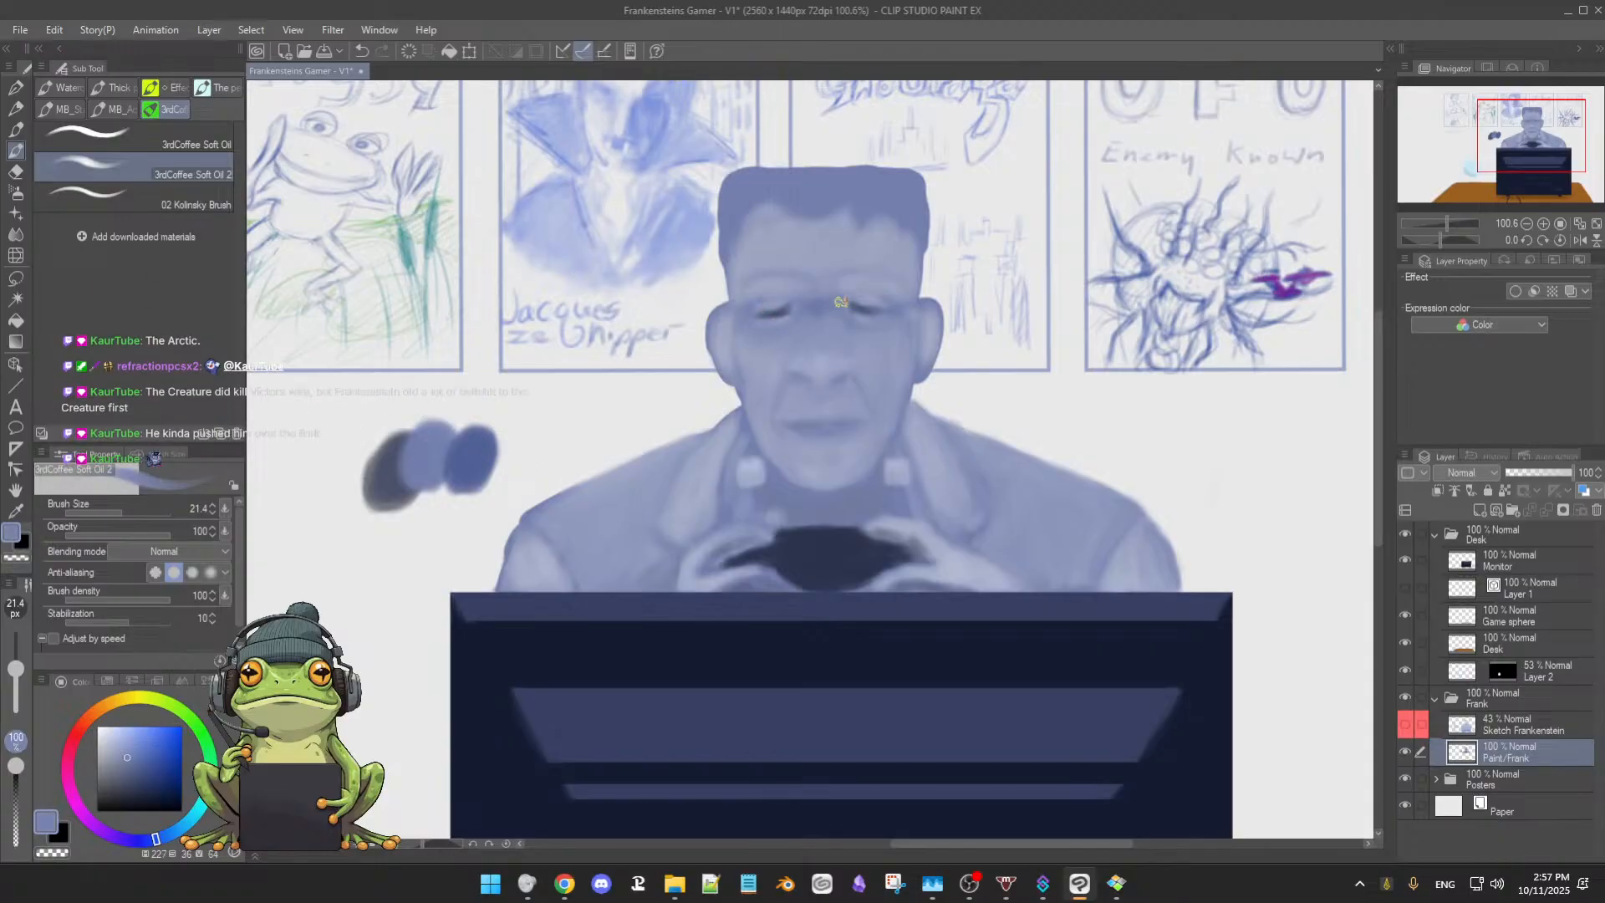
alt+click(845, 286)
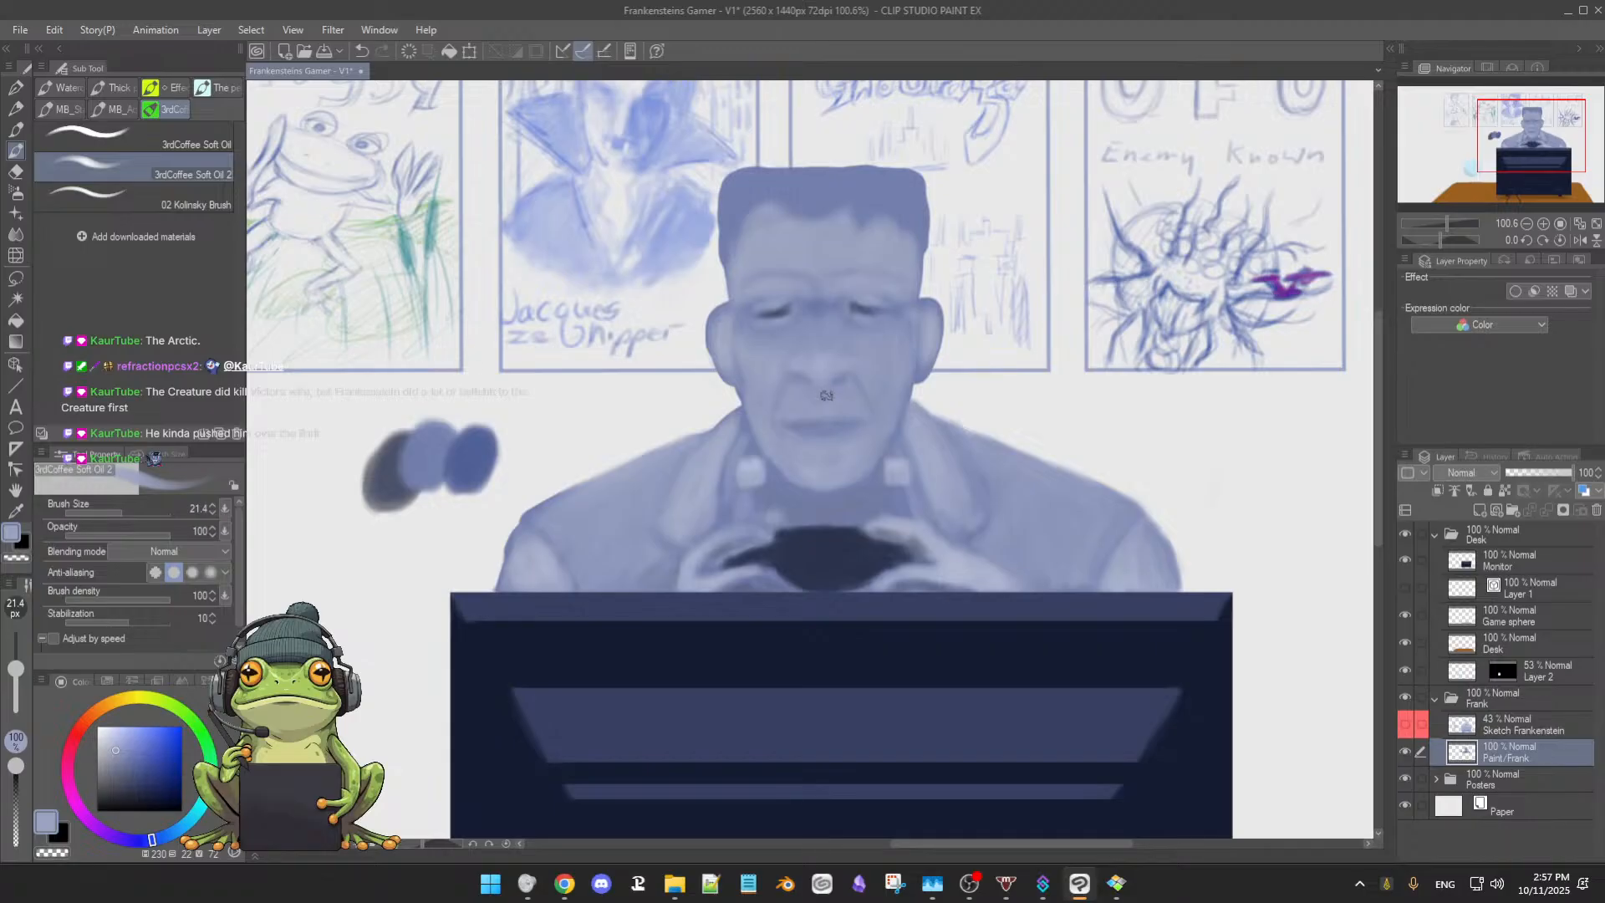
Rework the thumbs and backs of both hands on the controller with light and dark tones sampled from them
scroll(810, 468, up, 2)
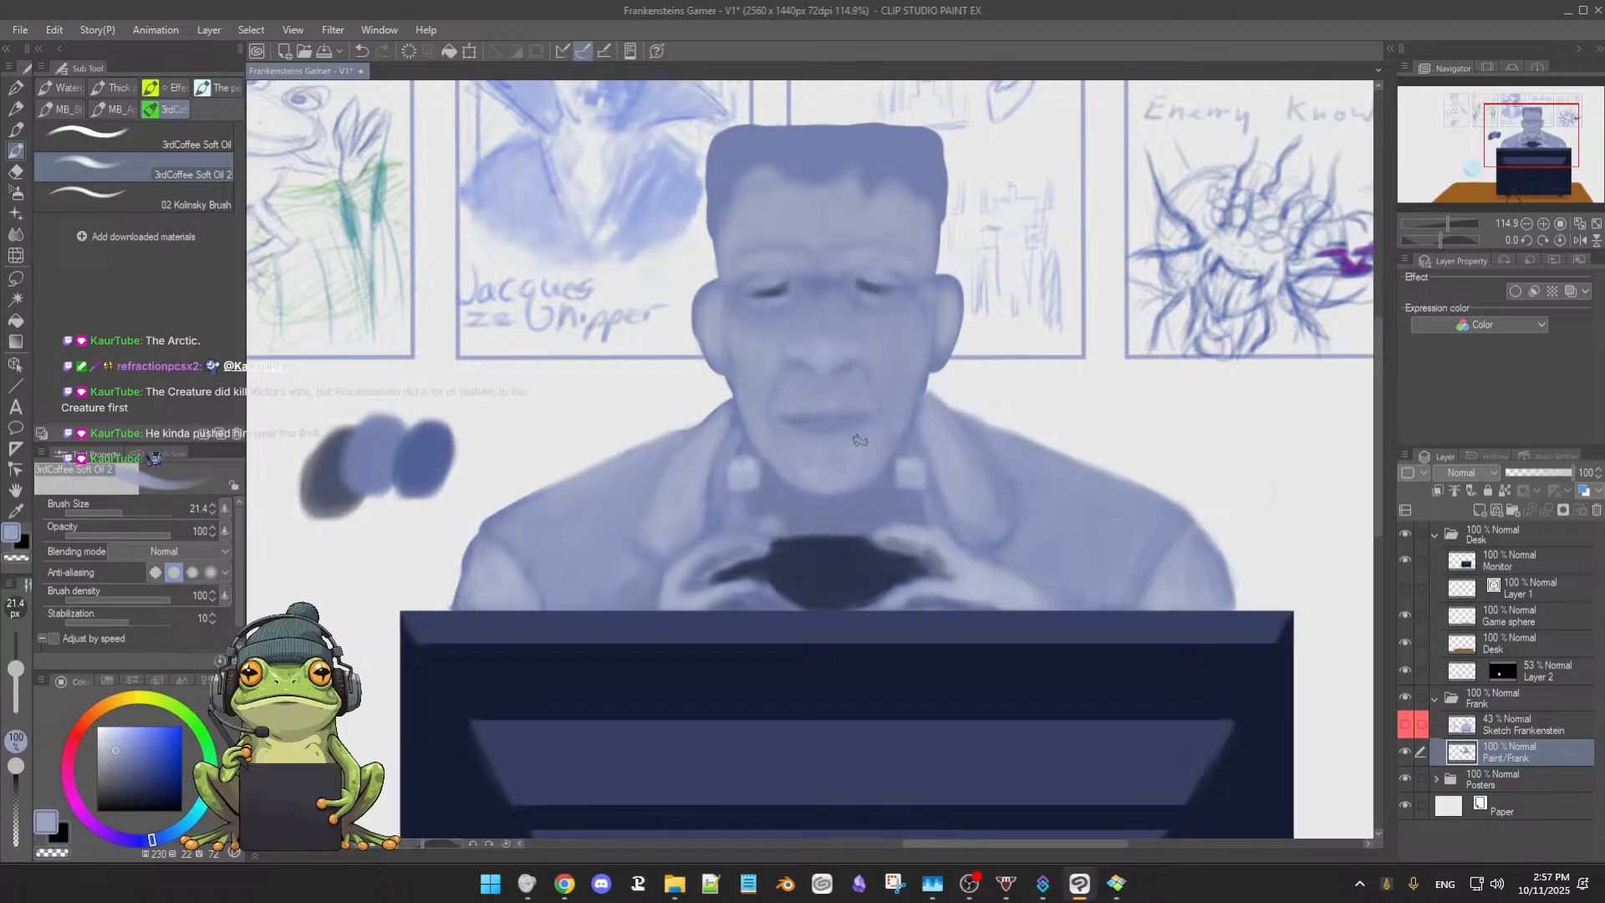
alt+click(901, 539)
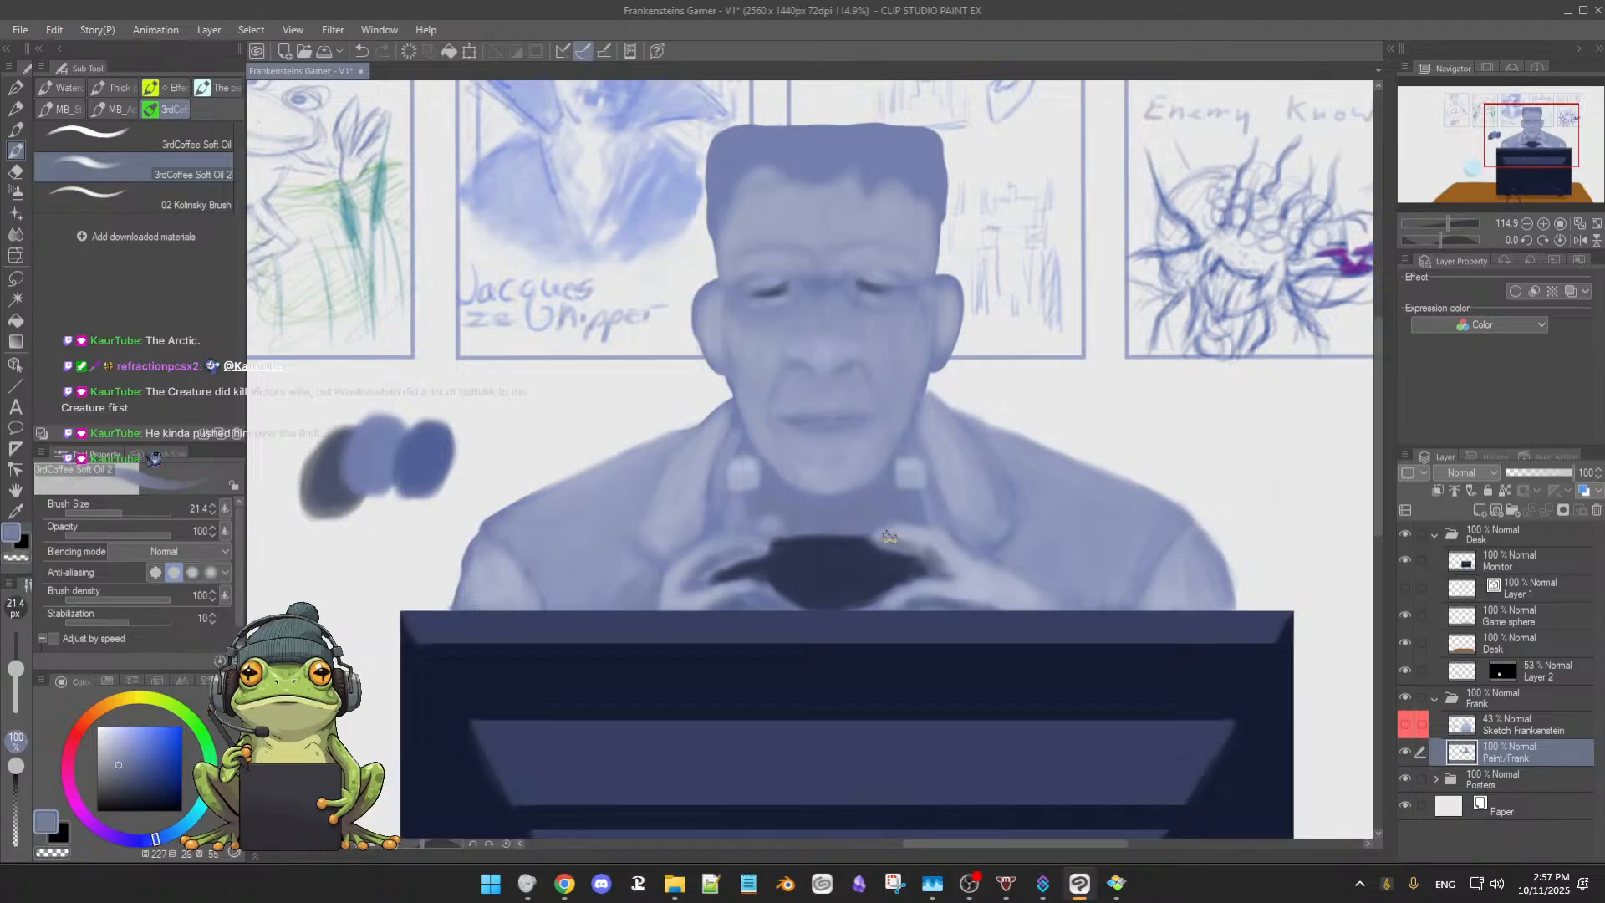
alt+click(951, 565)
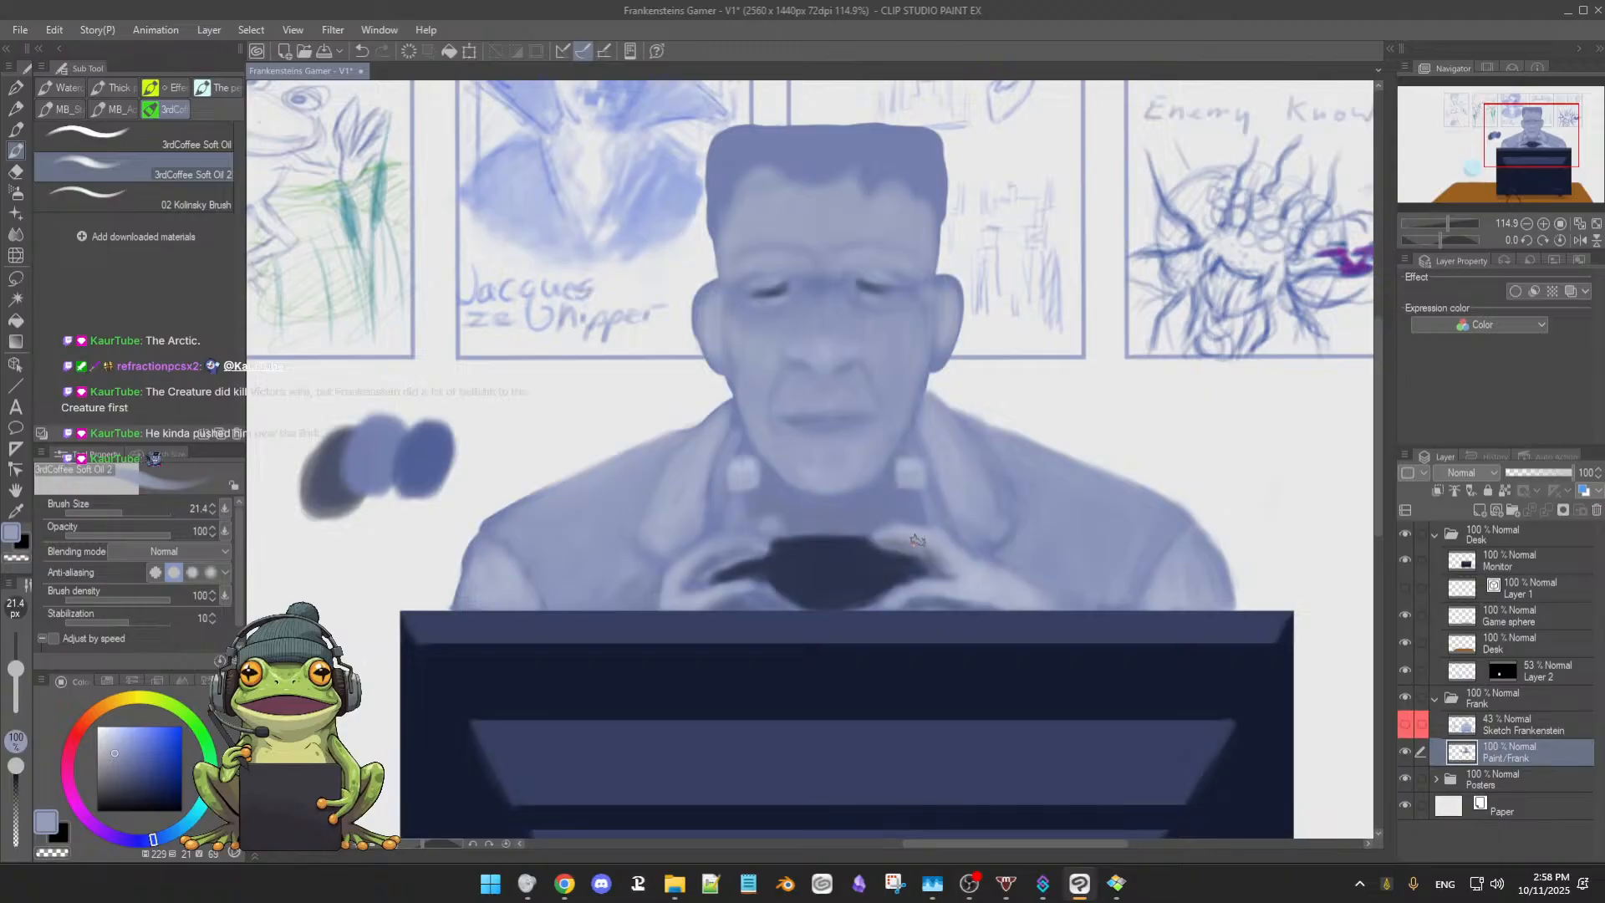
alt+click(681, 571)
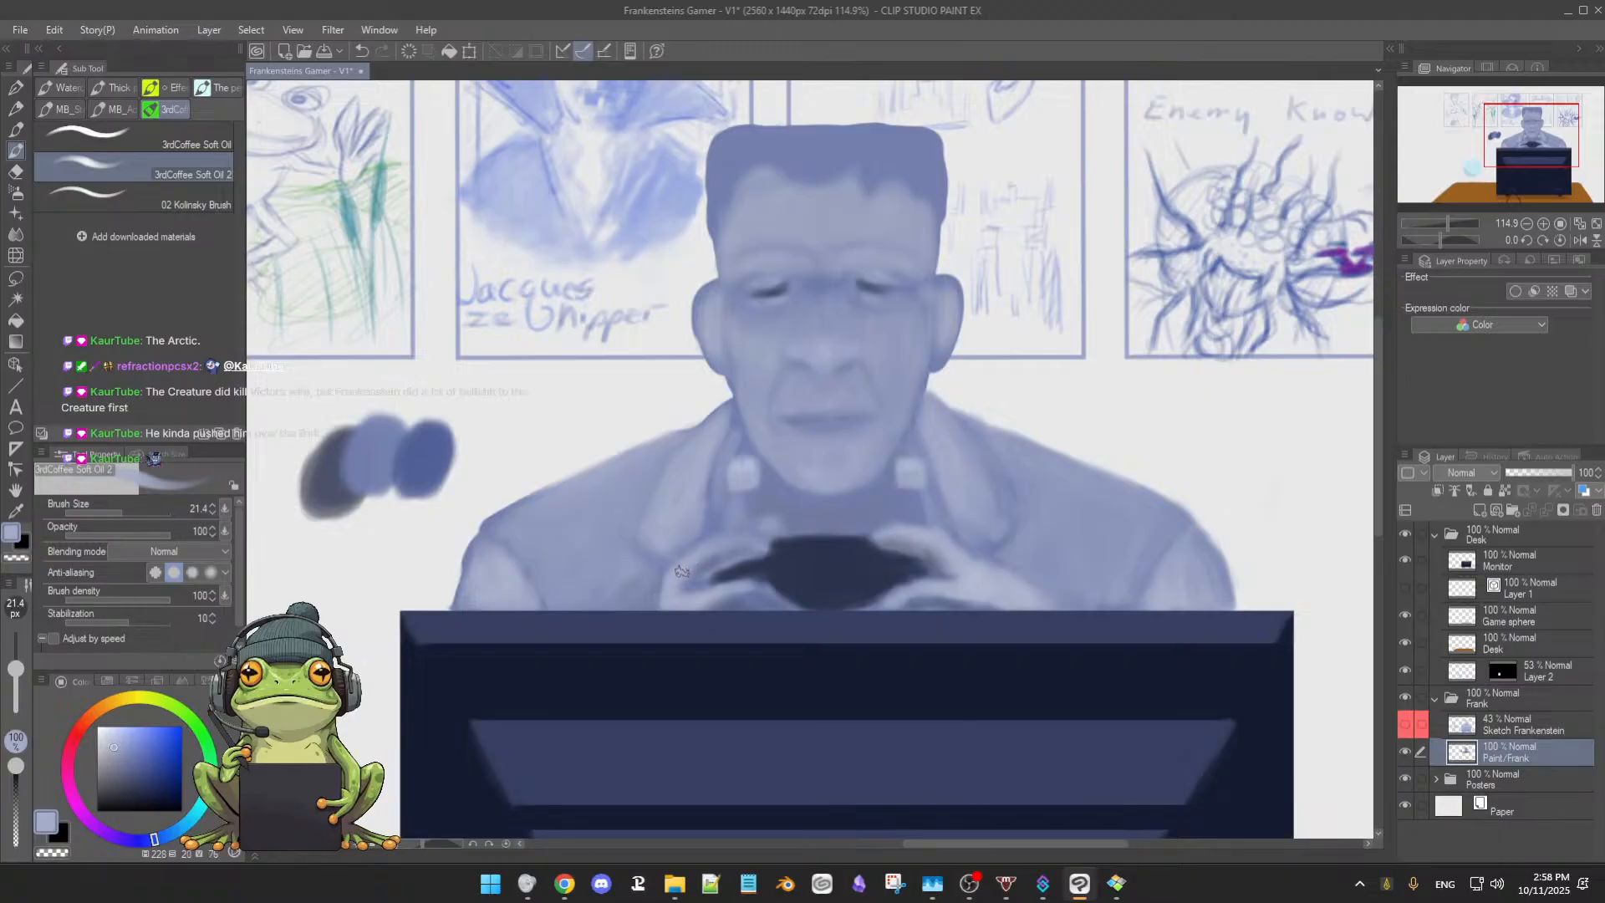
alt+click(727, 558)
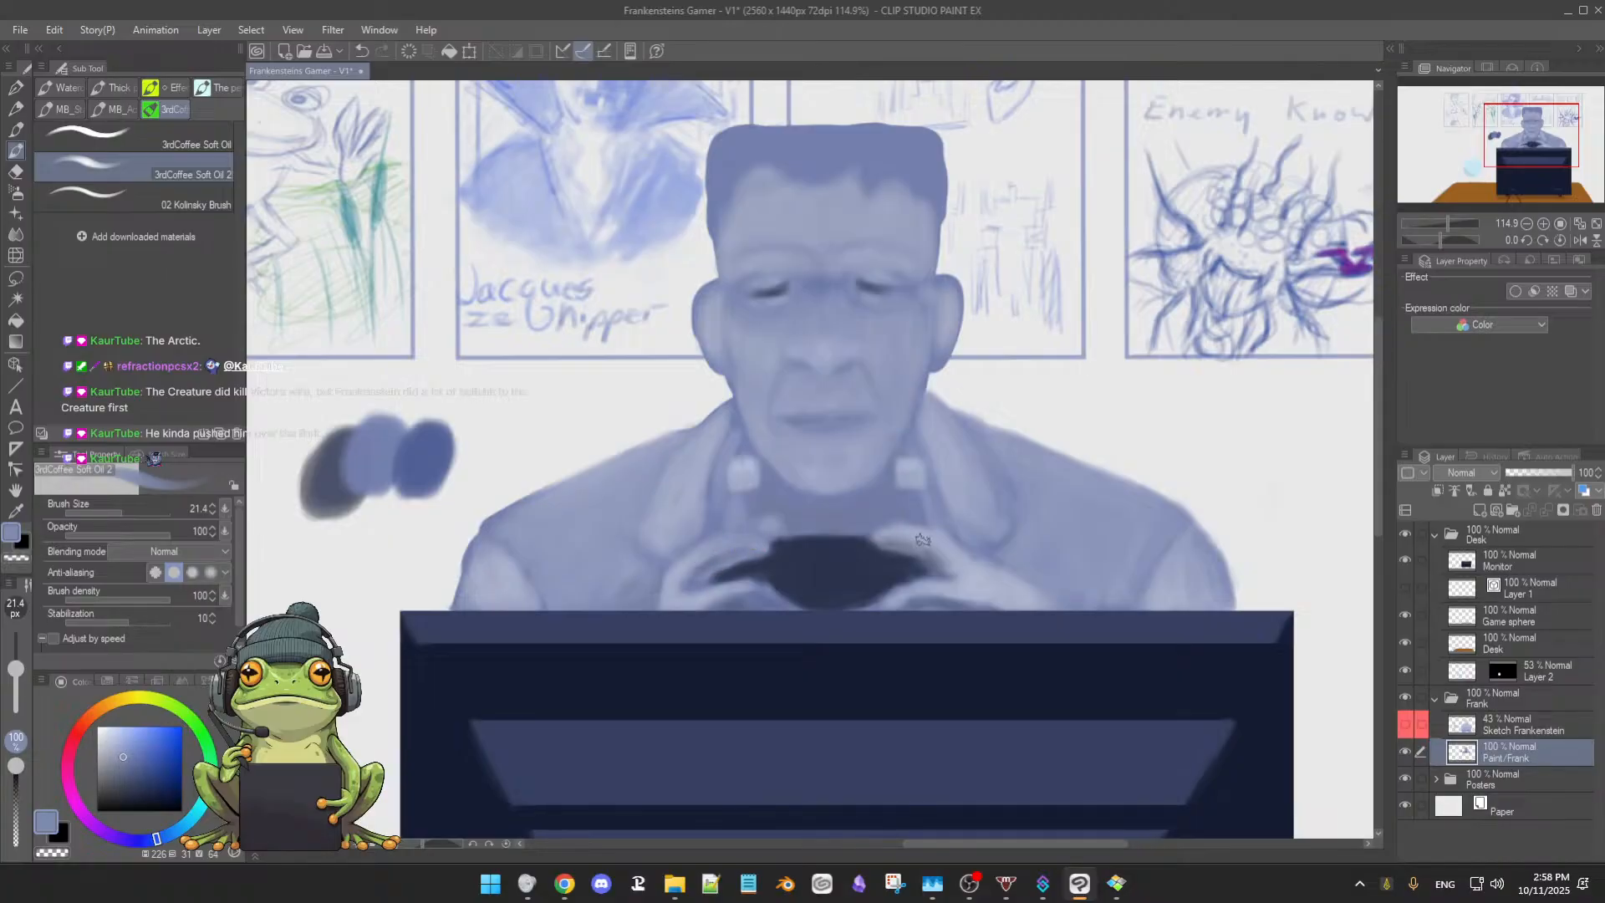
alt+click(721, 552)
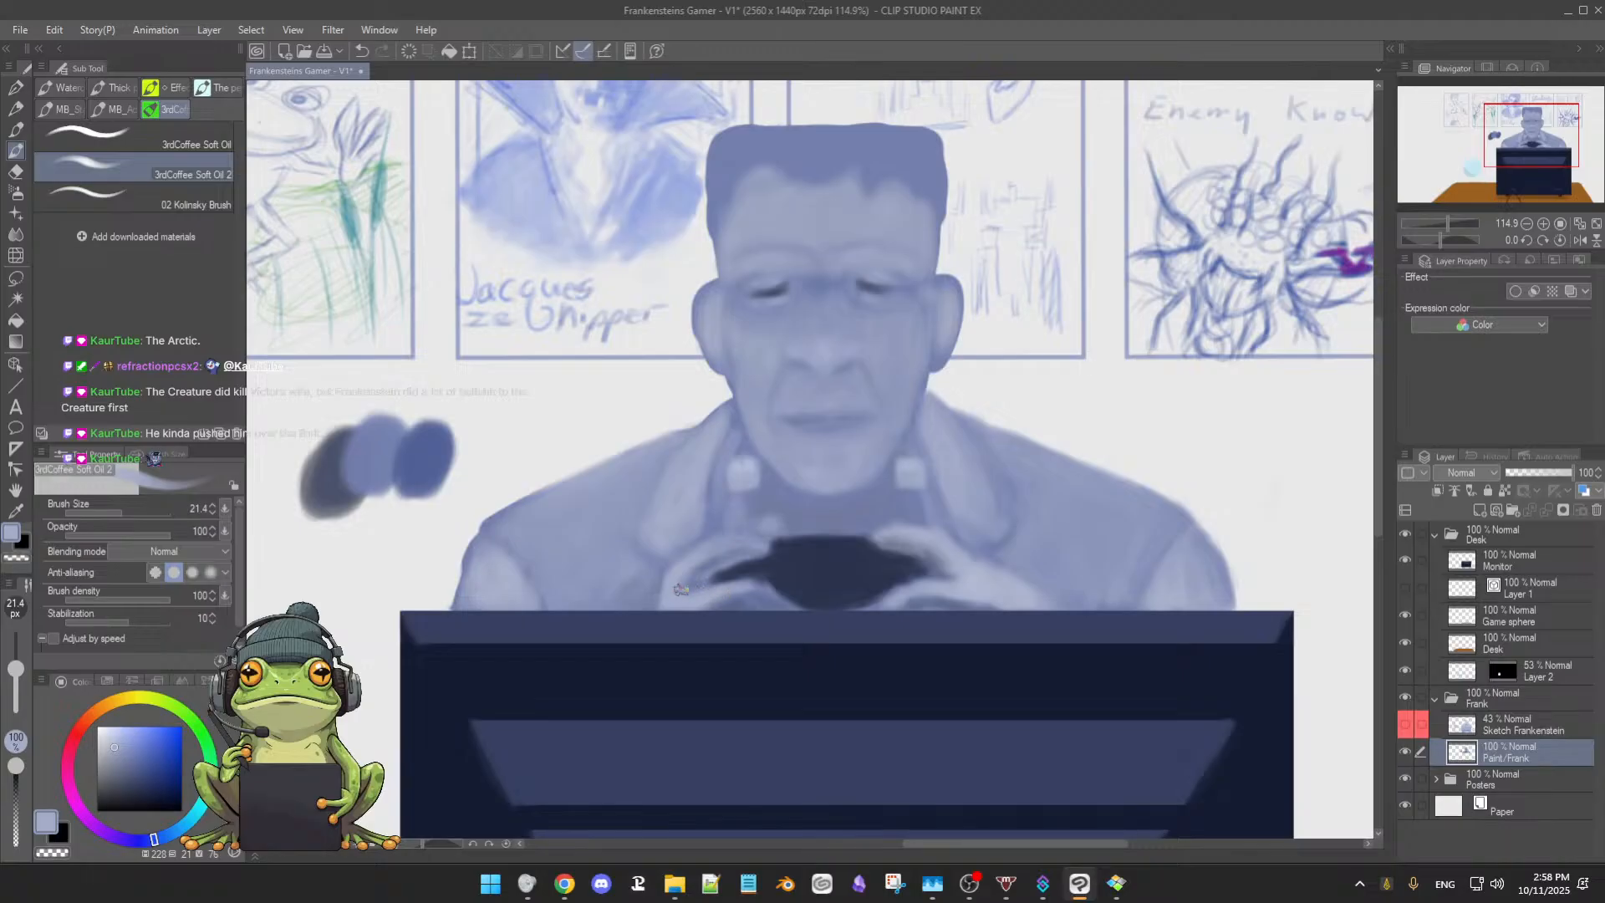
alt+click(689, 573)
alt+click(937, 557)
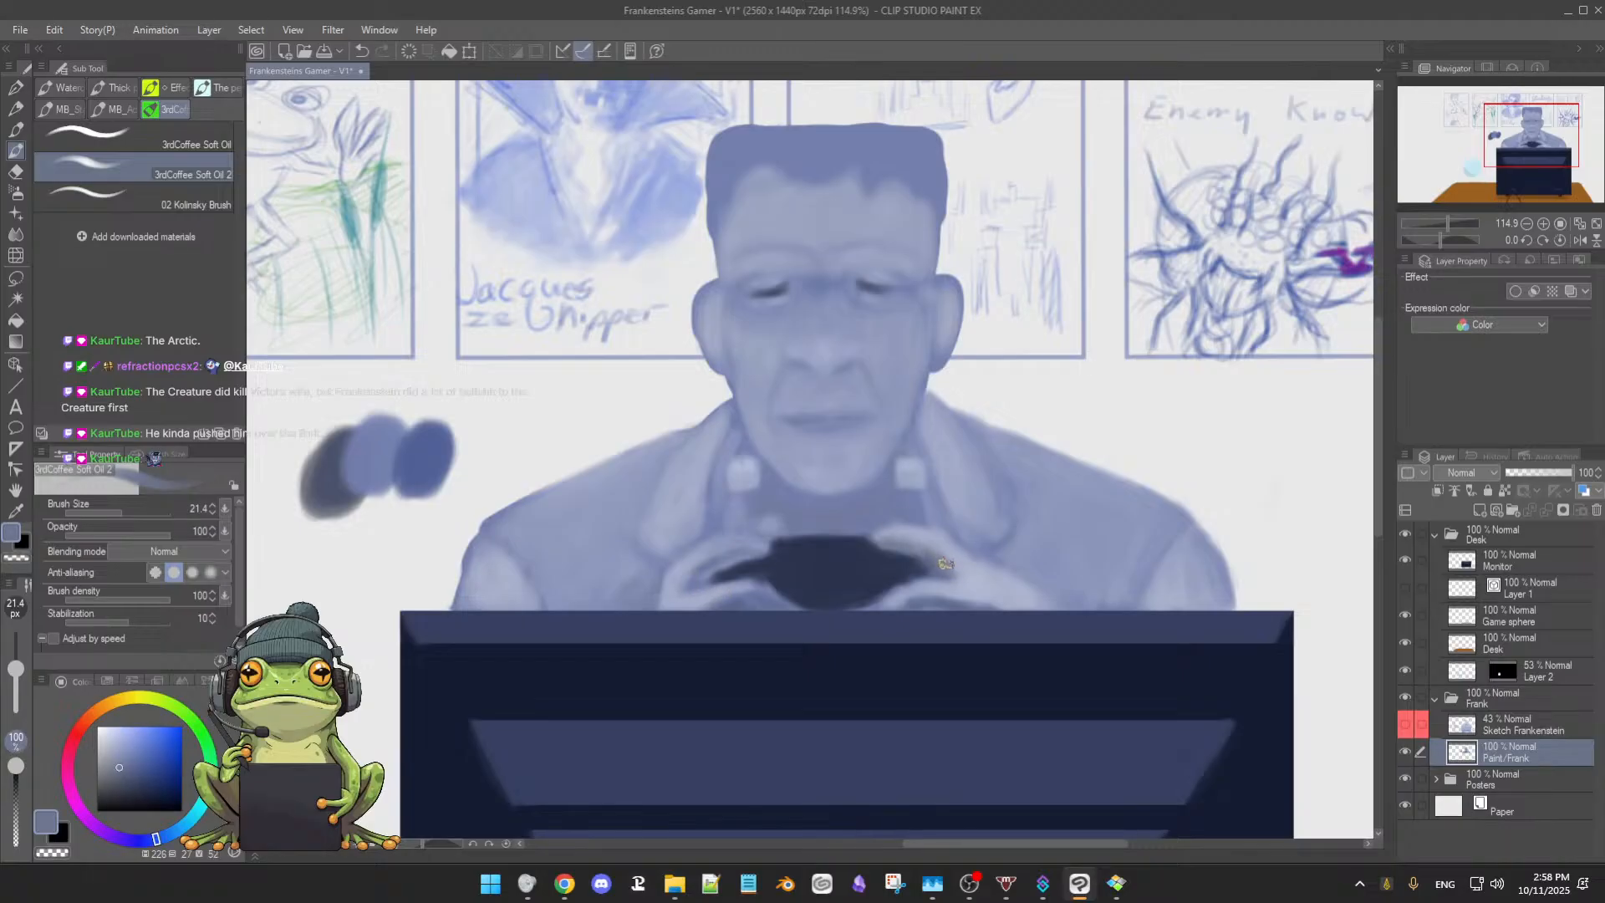
Define the lower fingers and thumbs around the controller with darker and lighter blues sampled from both hands
alt+click(931, 560)
alt+click(923, 601)
alt+click(734, 602)
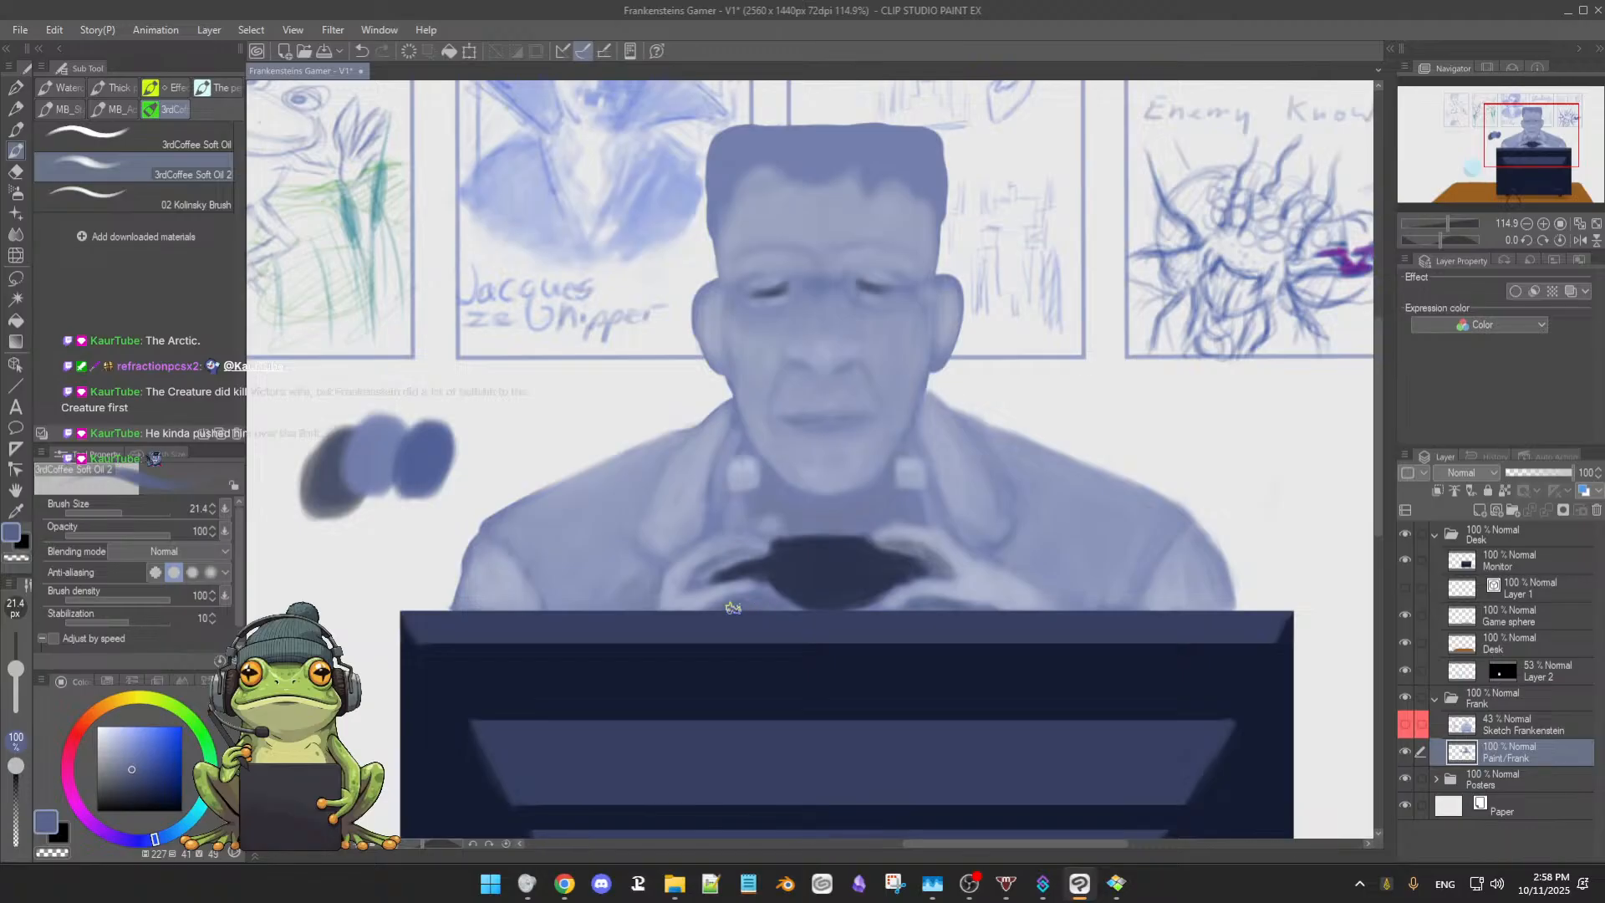
alt+click(730, 589)
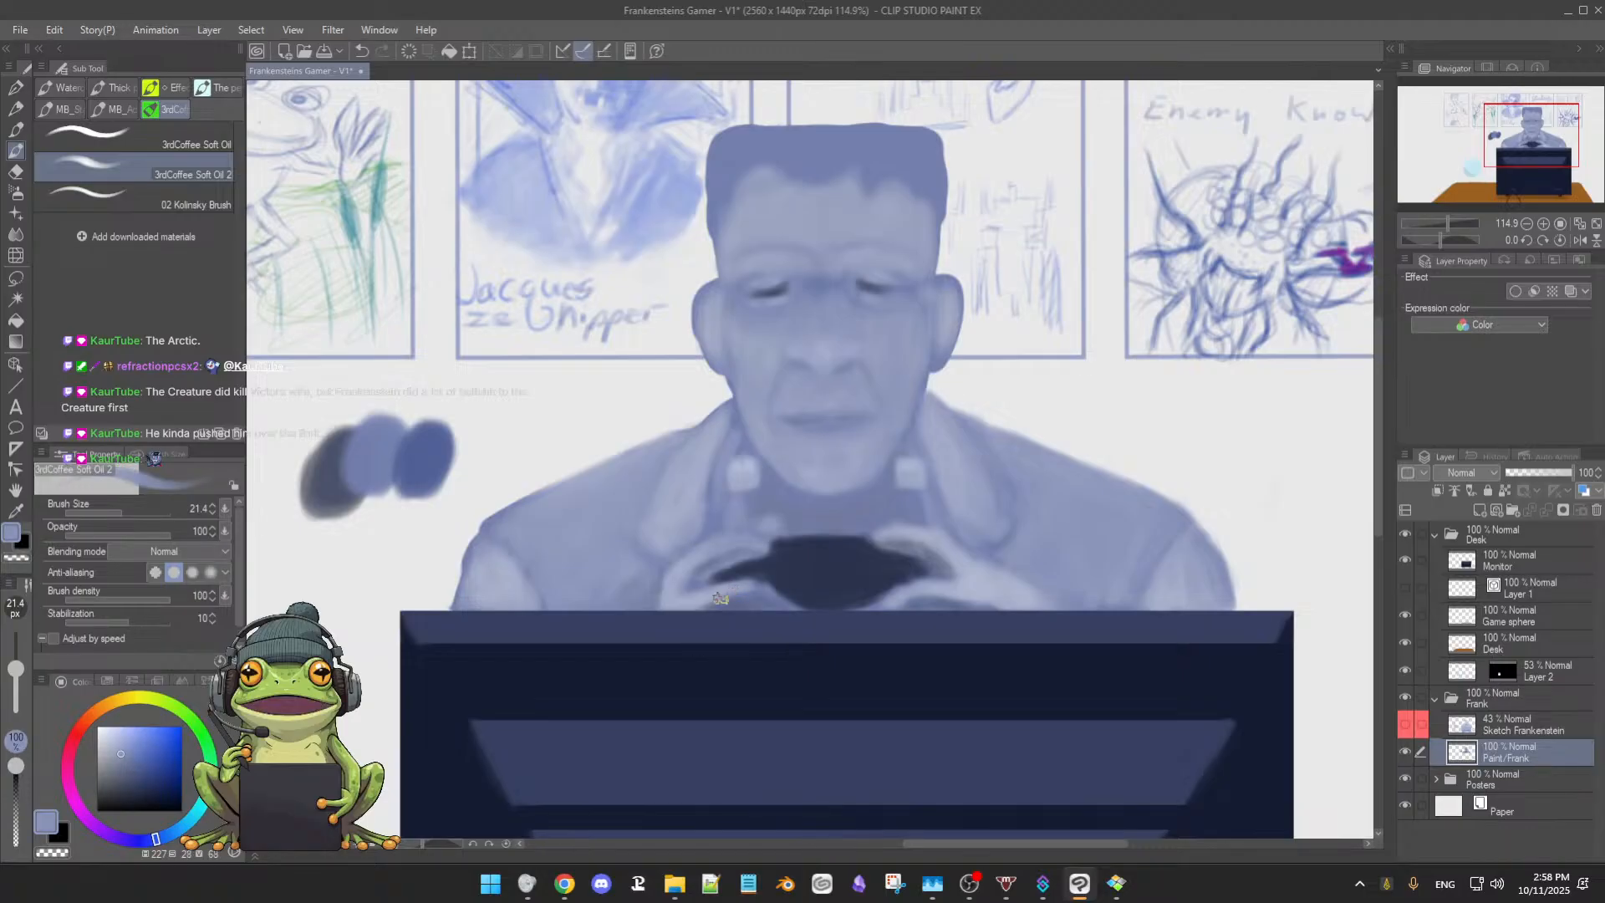
alt+click(697, 563)
alt+click(891, 537)
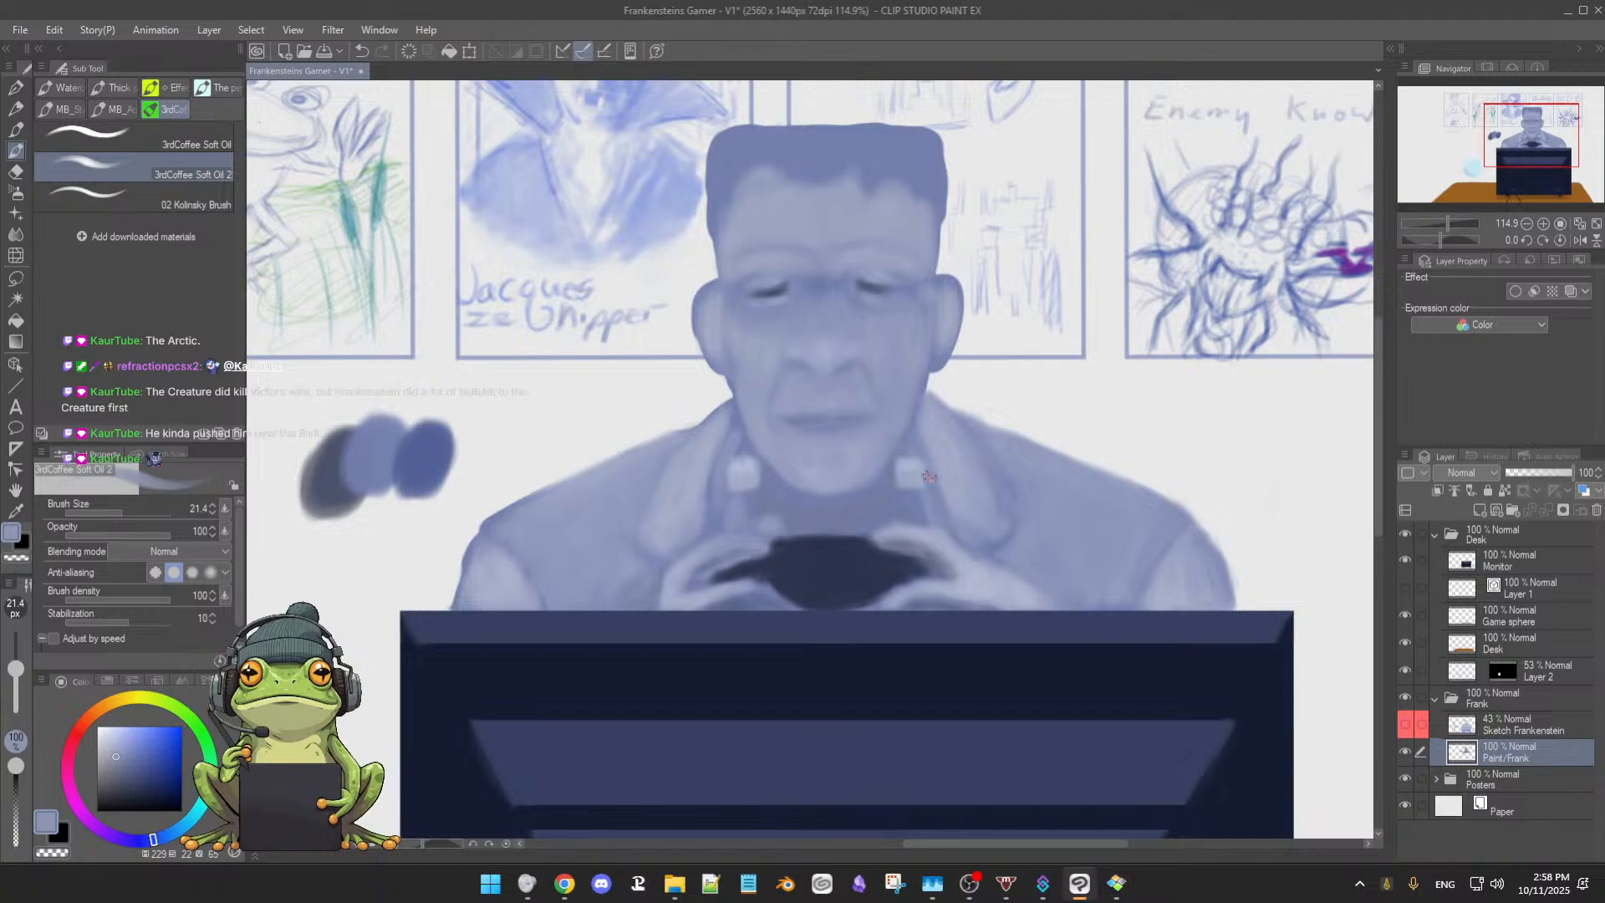
Smooth the jacket collar beside the neck bolt with tones sampled from the jacket and lapel, enlarging the brush to 33.5
alt+click(1014, 467)
key(bracketright)
key(bracketright)
alt+click(967, 465)
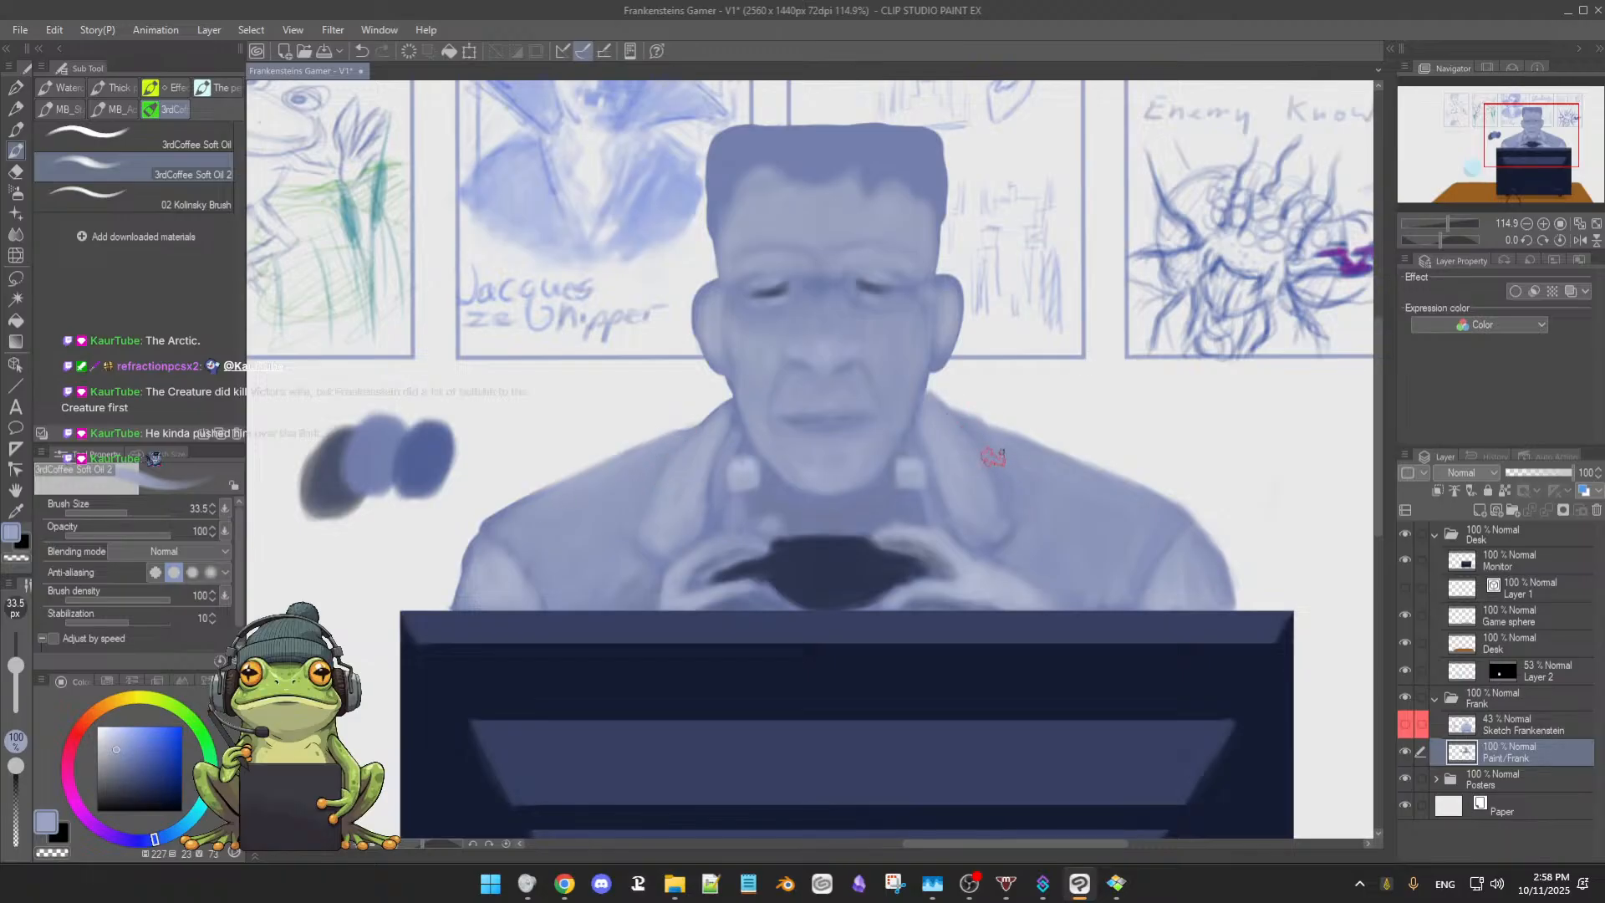
scroll(990, 455, down, 2)
scroll(943, 450, up, 3)
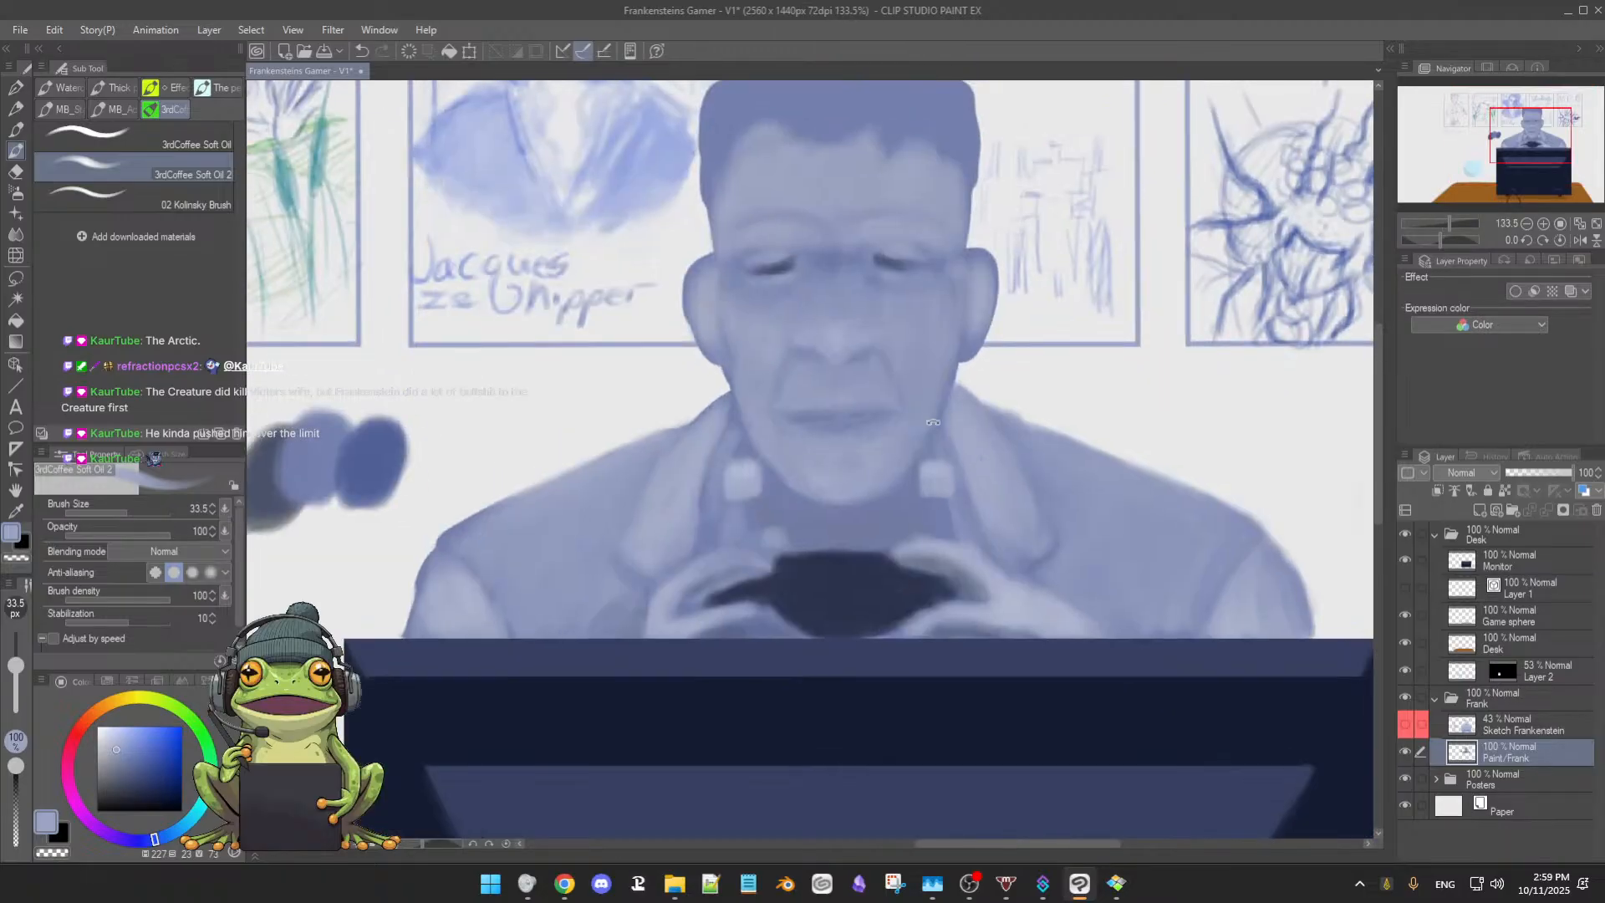
Shade the edge of the left ear with the dark blue palette swatch, using a much smaller brush
alt+click(375, 456)
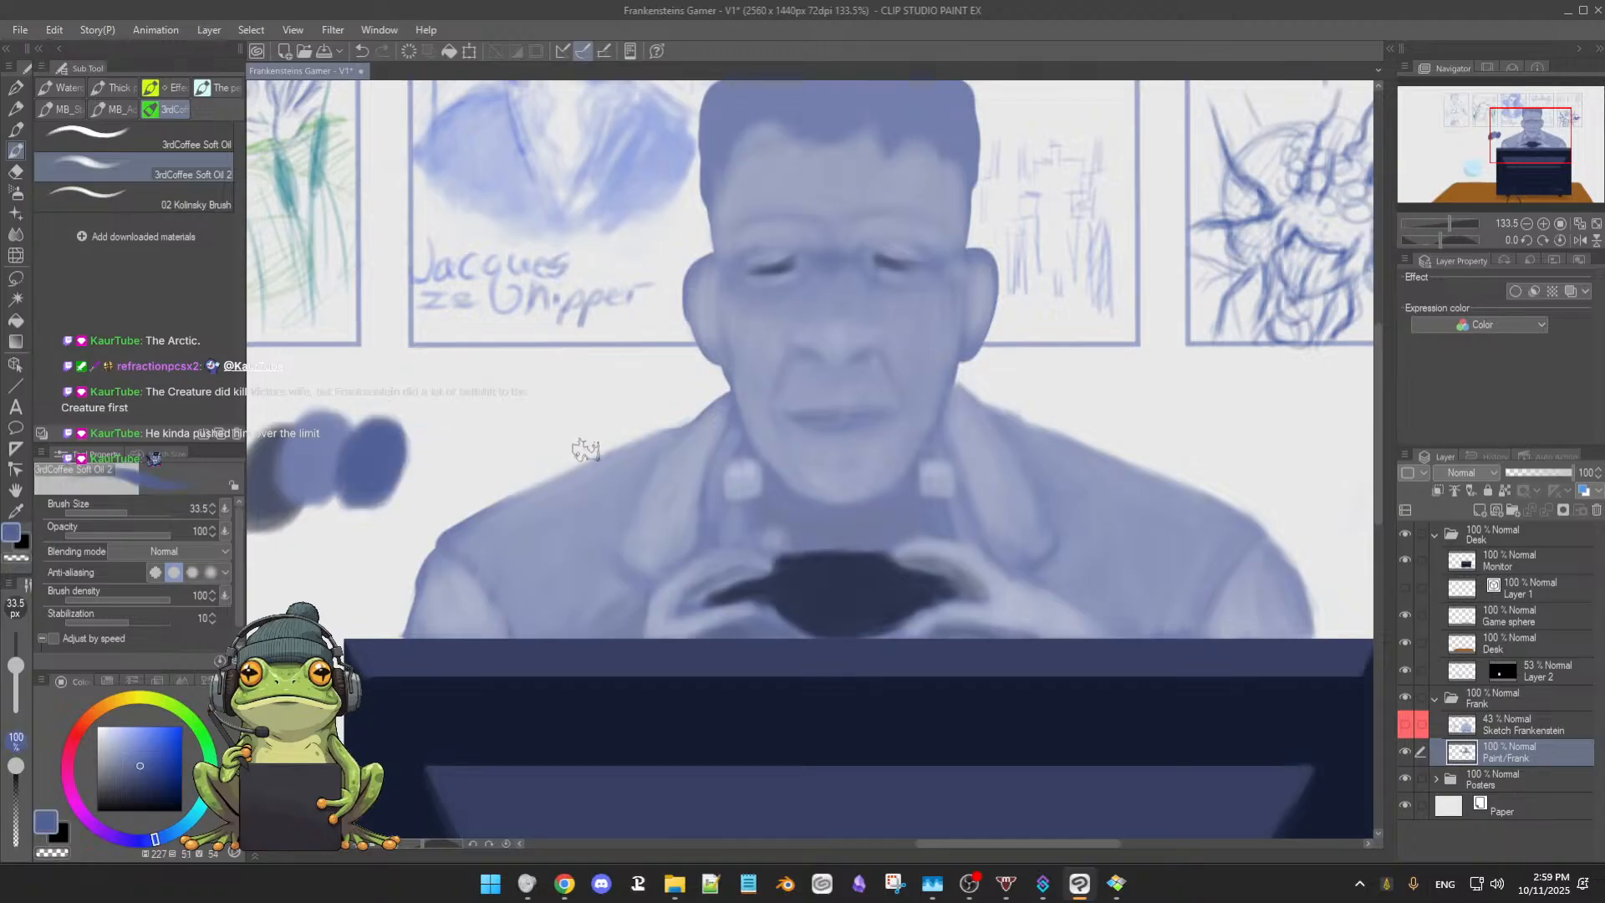
scroll(657, 434, down, 2)
key(bracketleft)
key(bracketleft)
key(bracketleft)
key(bracketleft)
key(bracketleft)
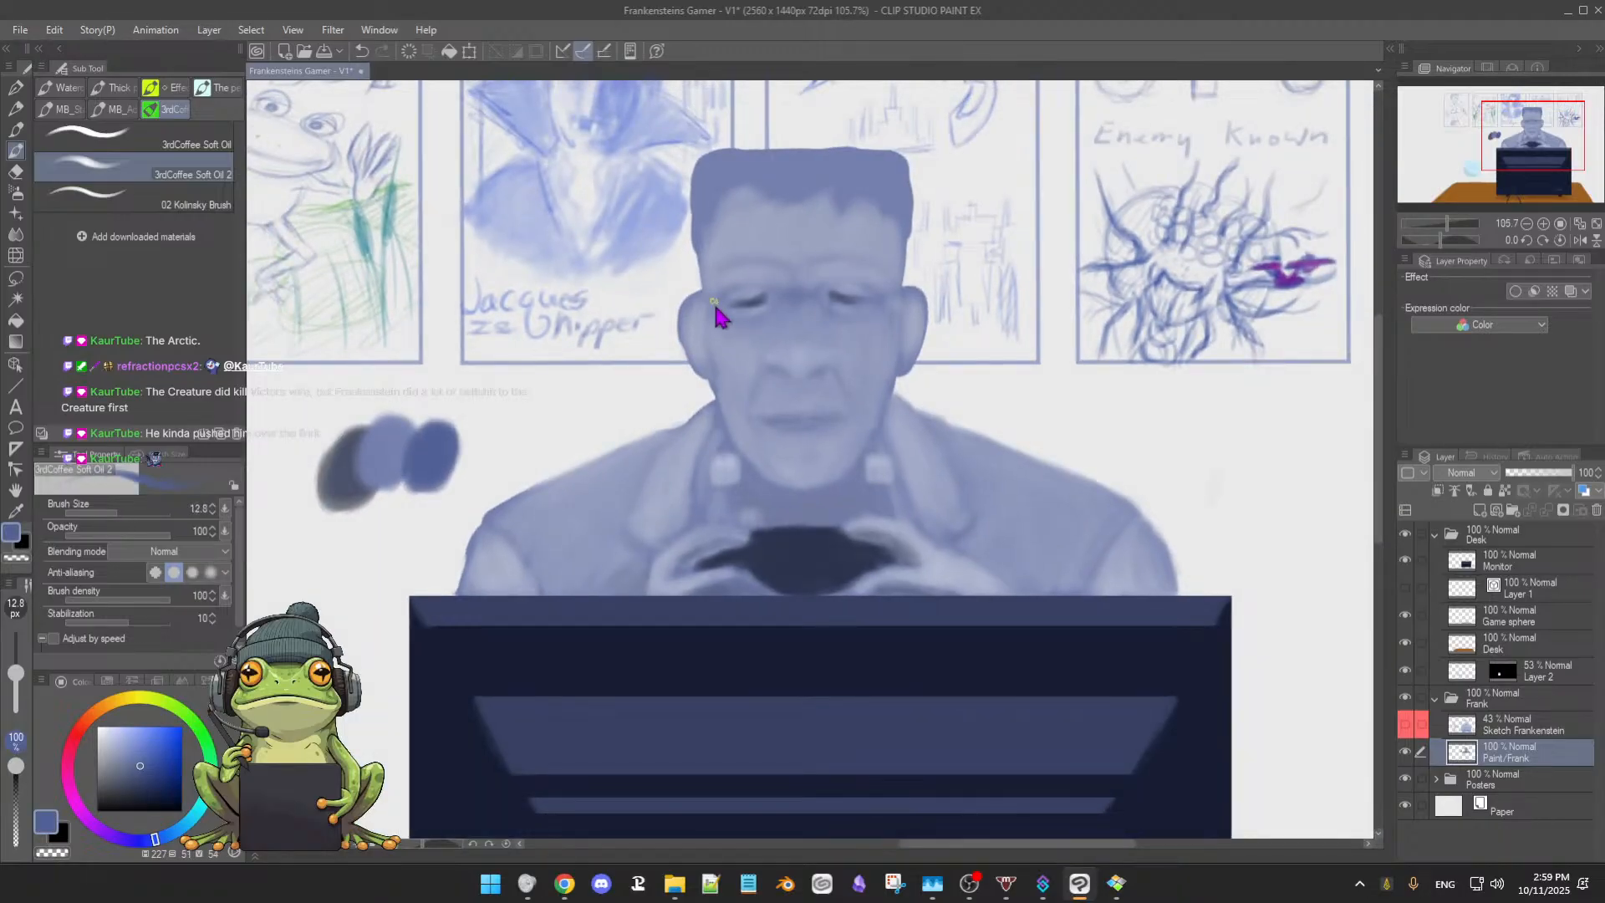
key(bracketleft)
key(bracketleft)
Compare the ear with the Sketch Frankenstein layer and refine its rim with tones sampled from it at brush size 14.0
click(1406, 724)
click(1406, 725)
click(1406, 724)
click(1406, 724)
key(bracketright)
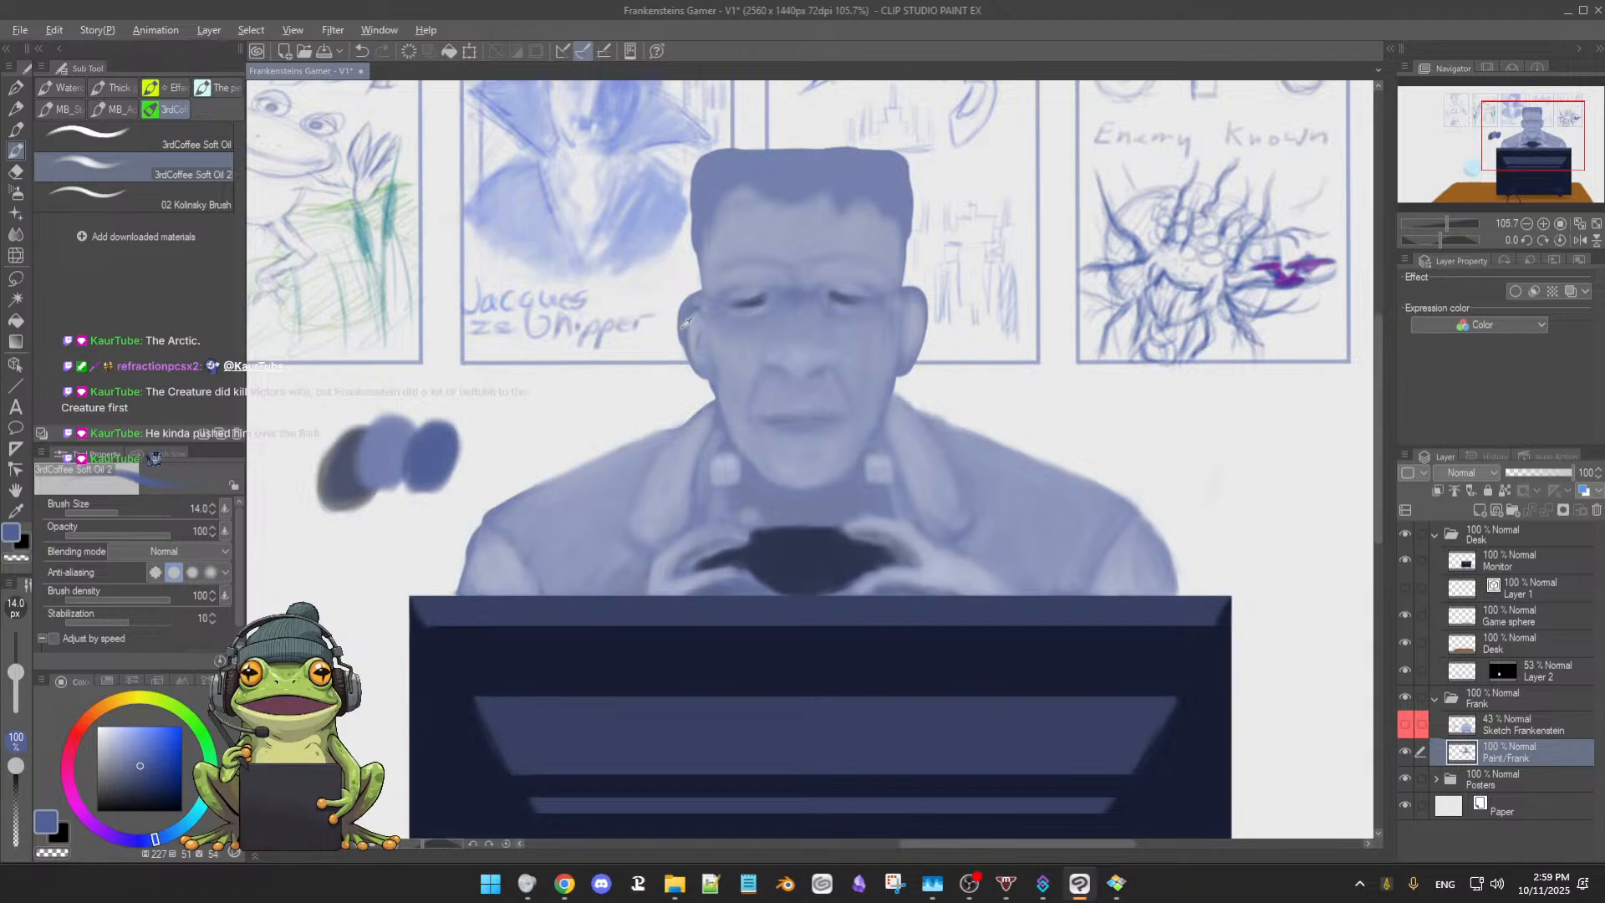
alt+click(684, 325)
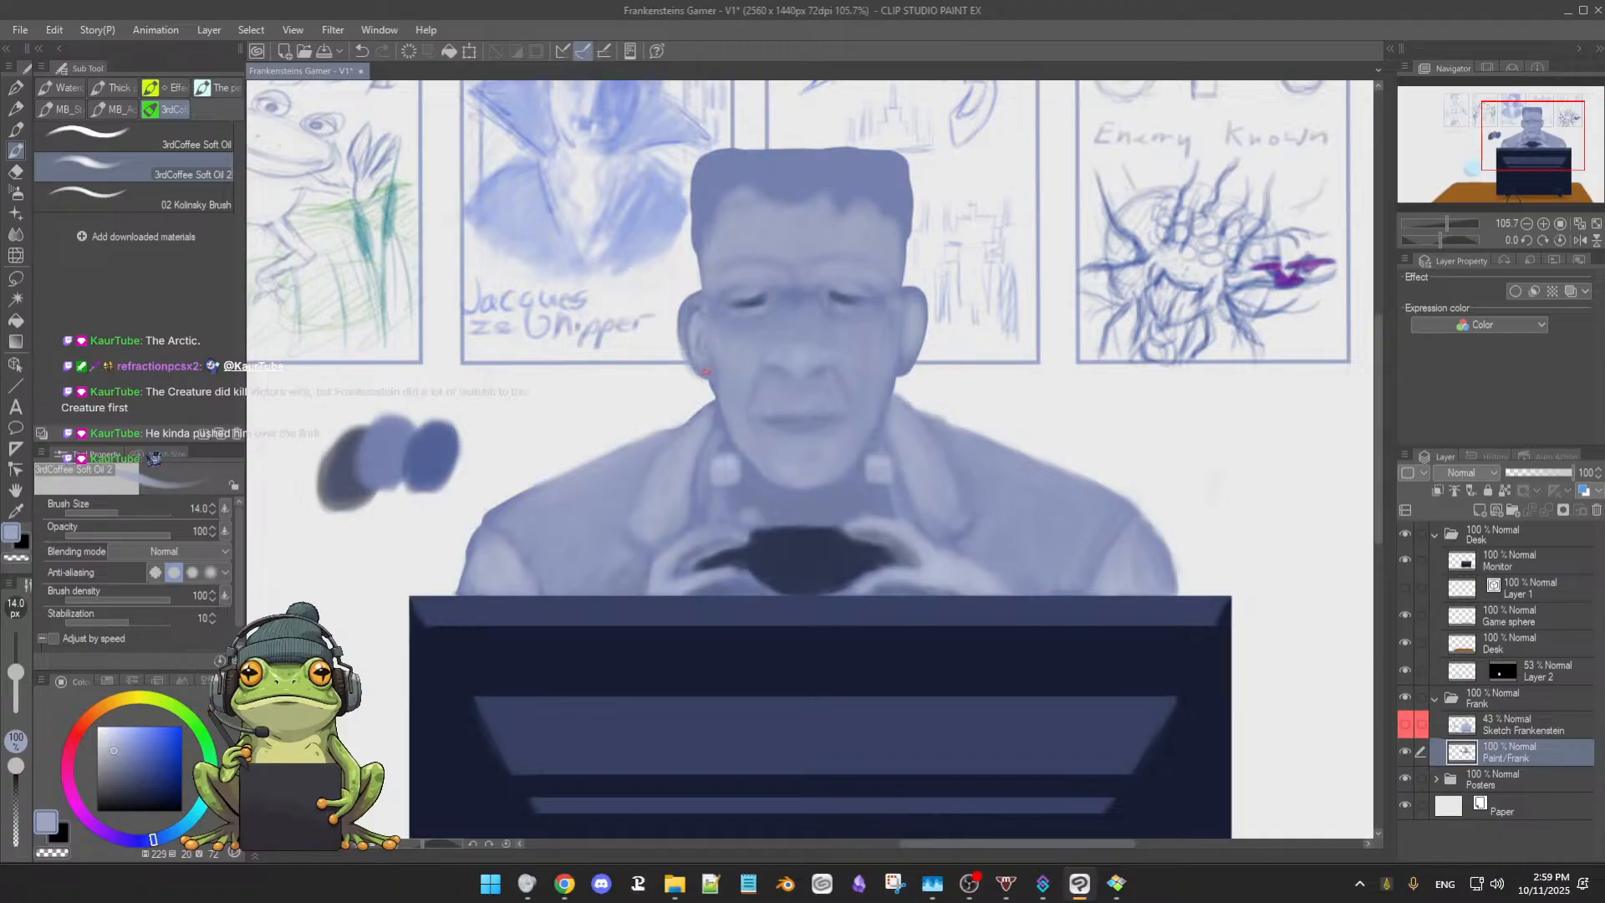
alt+click(682, 328)
alt+click(686, 307)
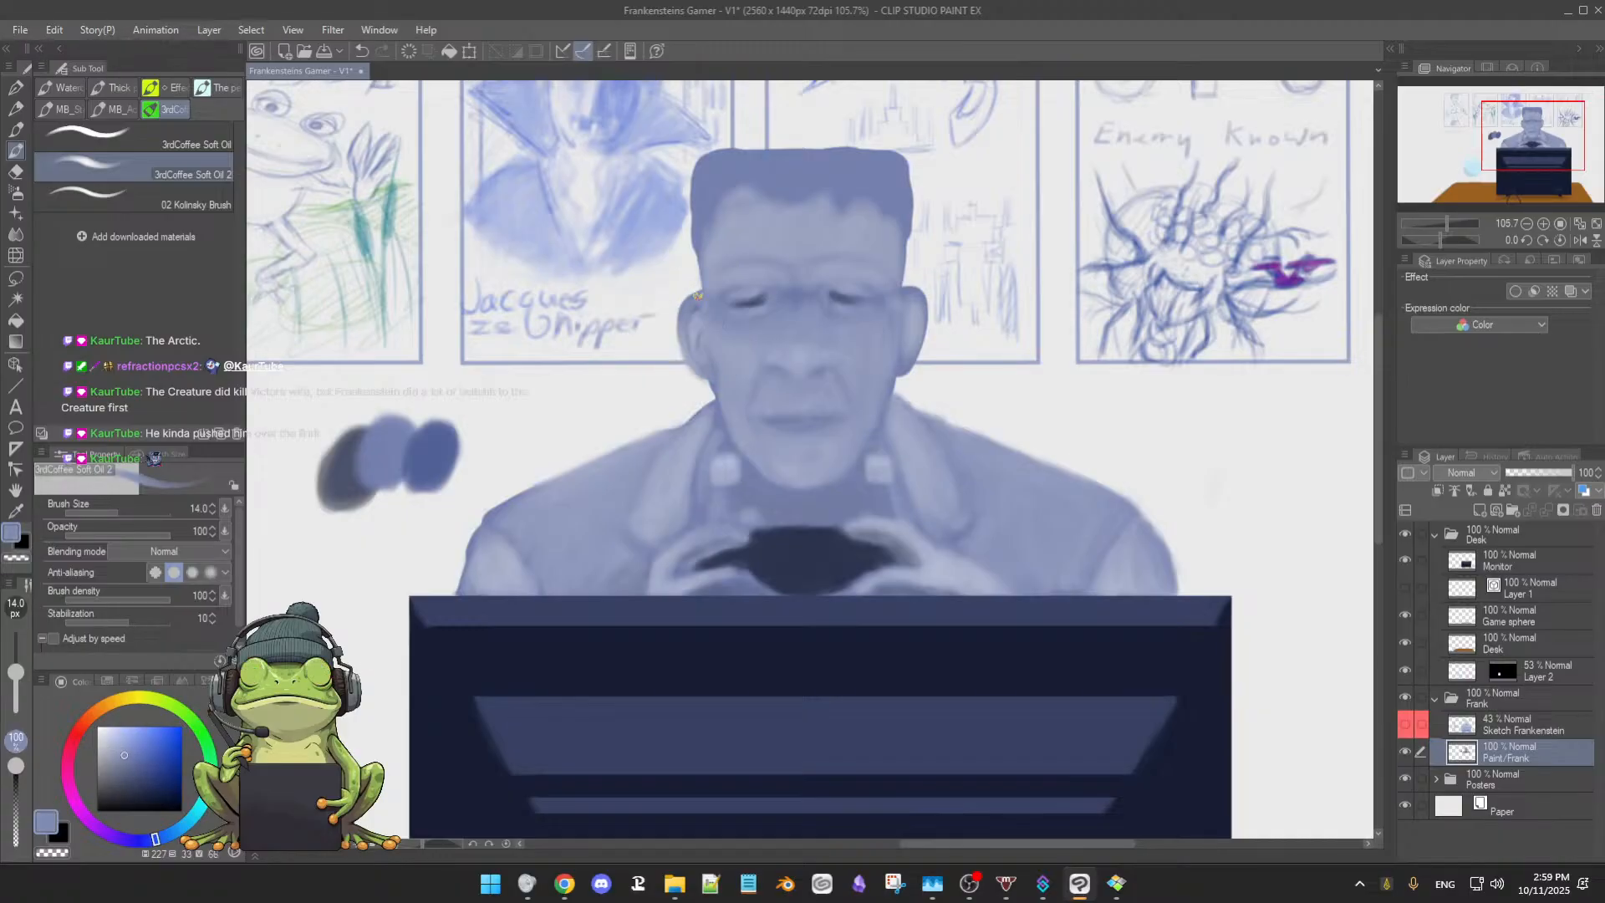
alt+click(701, 336)
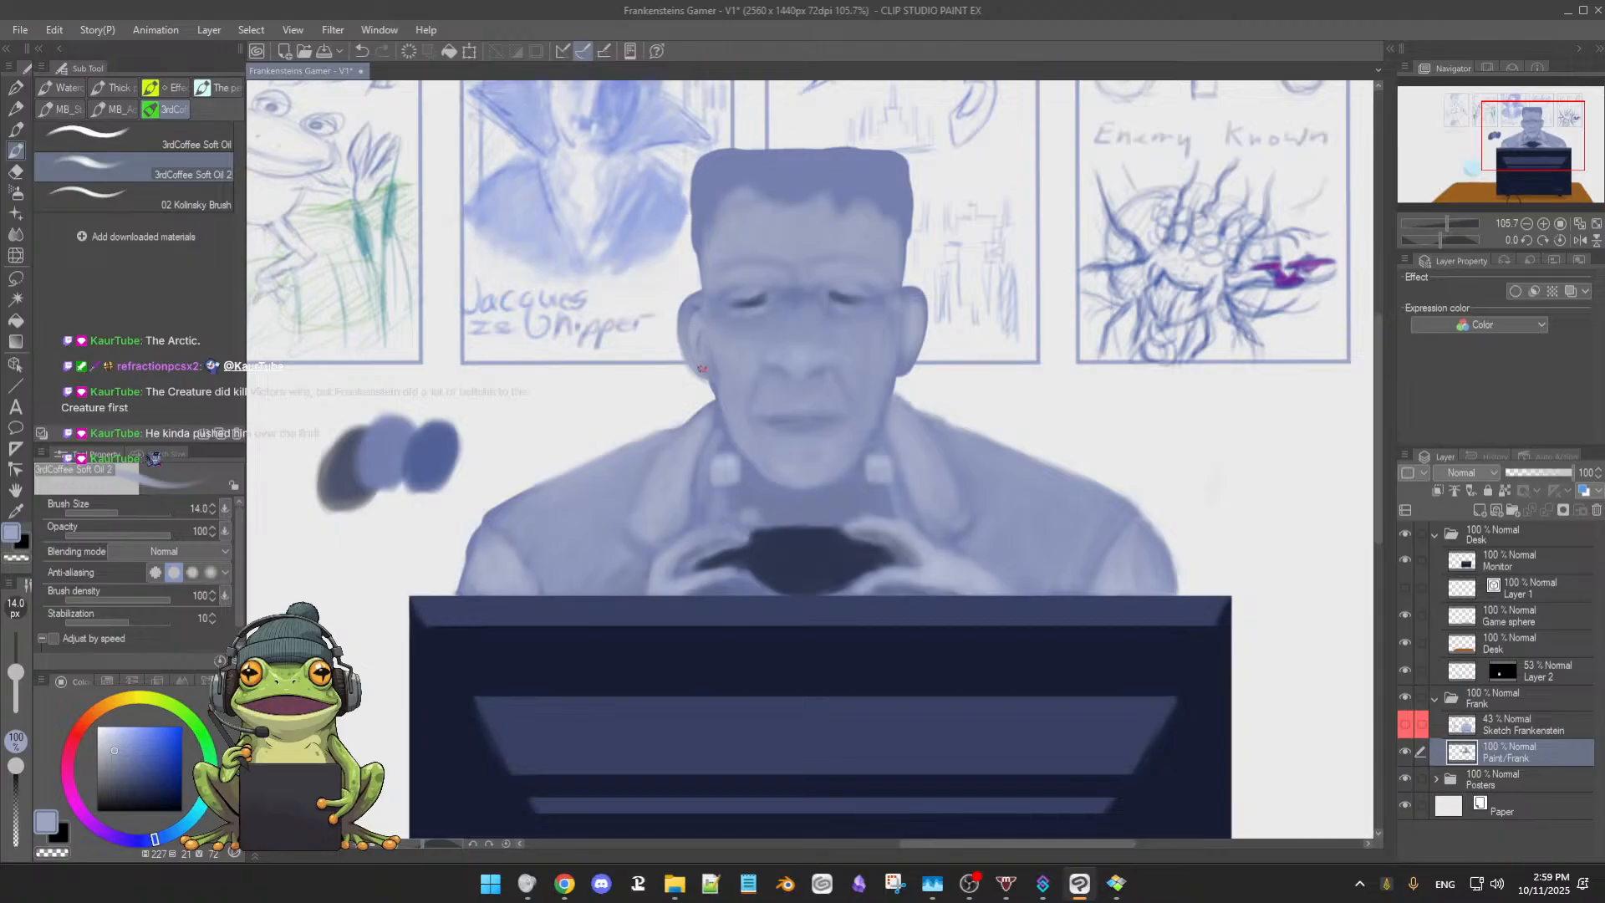
key(alt)
Compare the painted head and hands with the Sketch Frankenstein layer by repeatedly showing and hiding it
click(1406, 725)
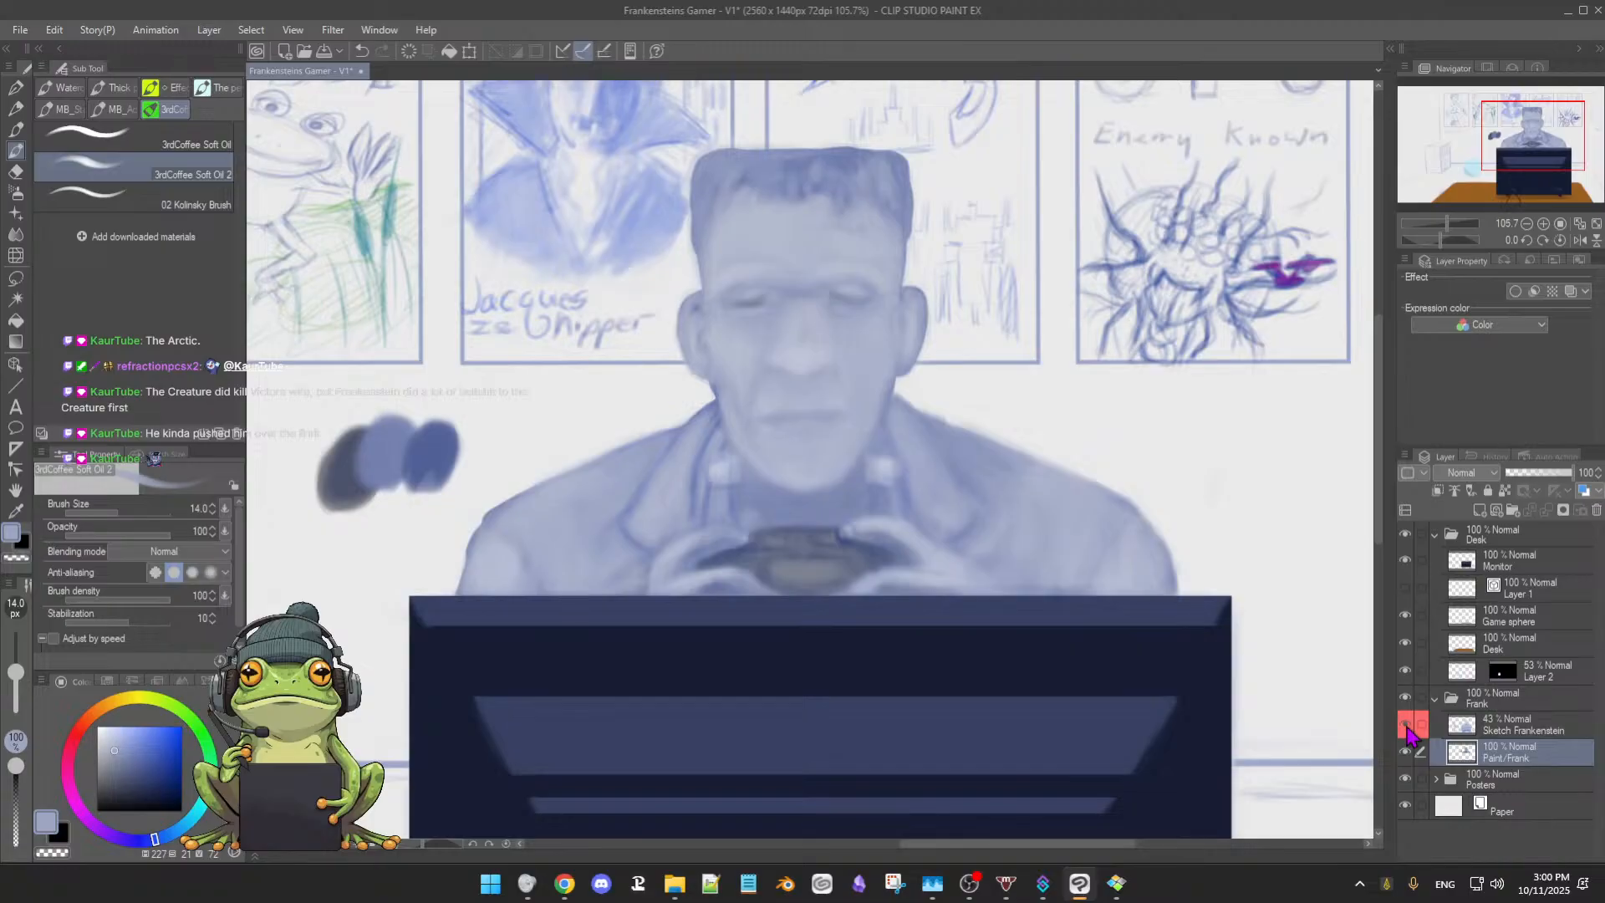
click(1406, 727)
click(1405, 727)
click(1405, 728)
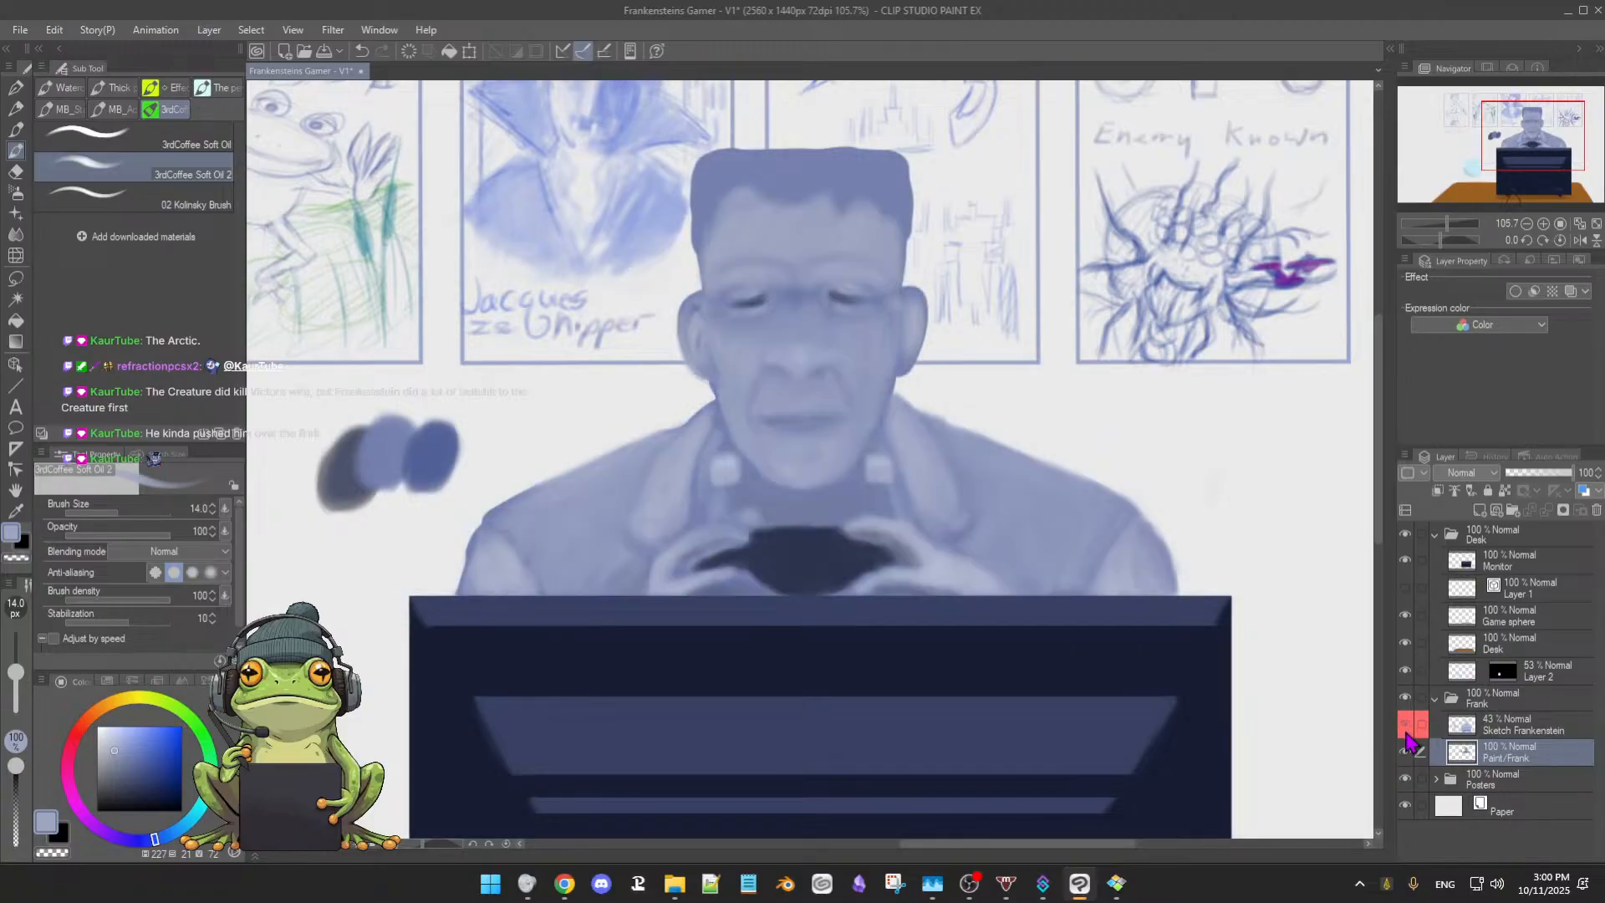
click(1406, 729)
click(1406, 730)
click(1406, 729)
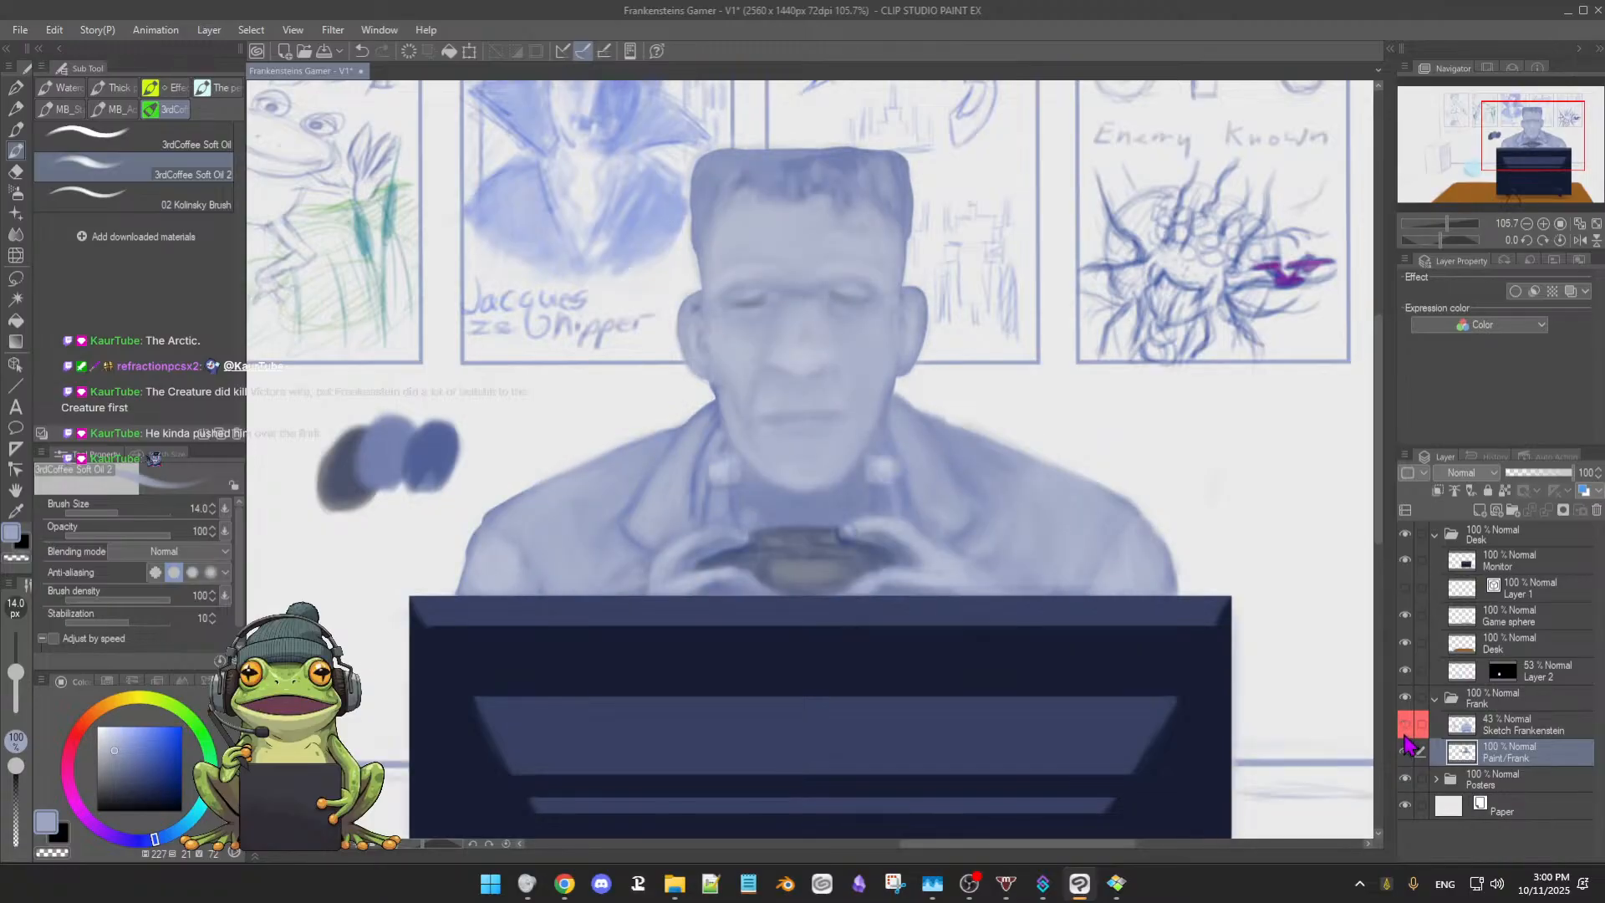
click(1405, 736)
click(1405, 739)
click(1405, 737)
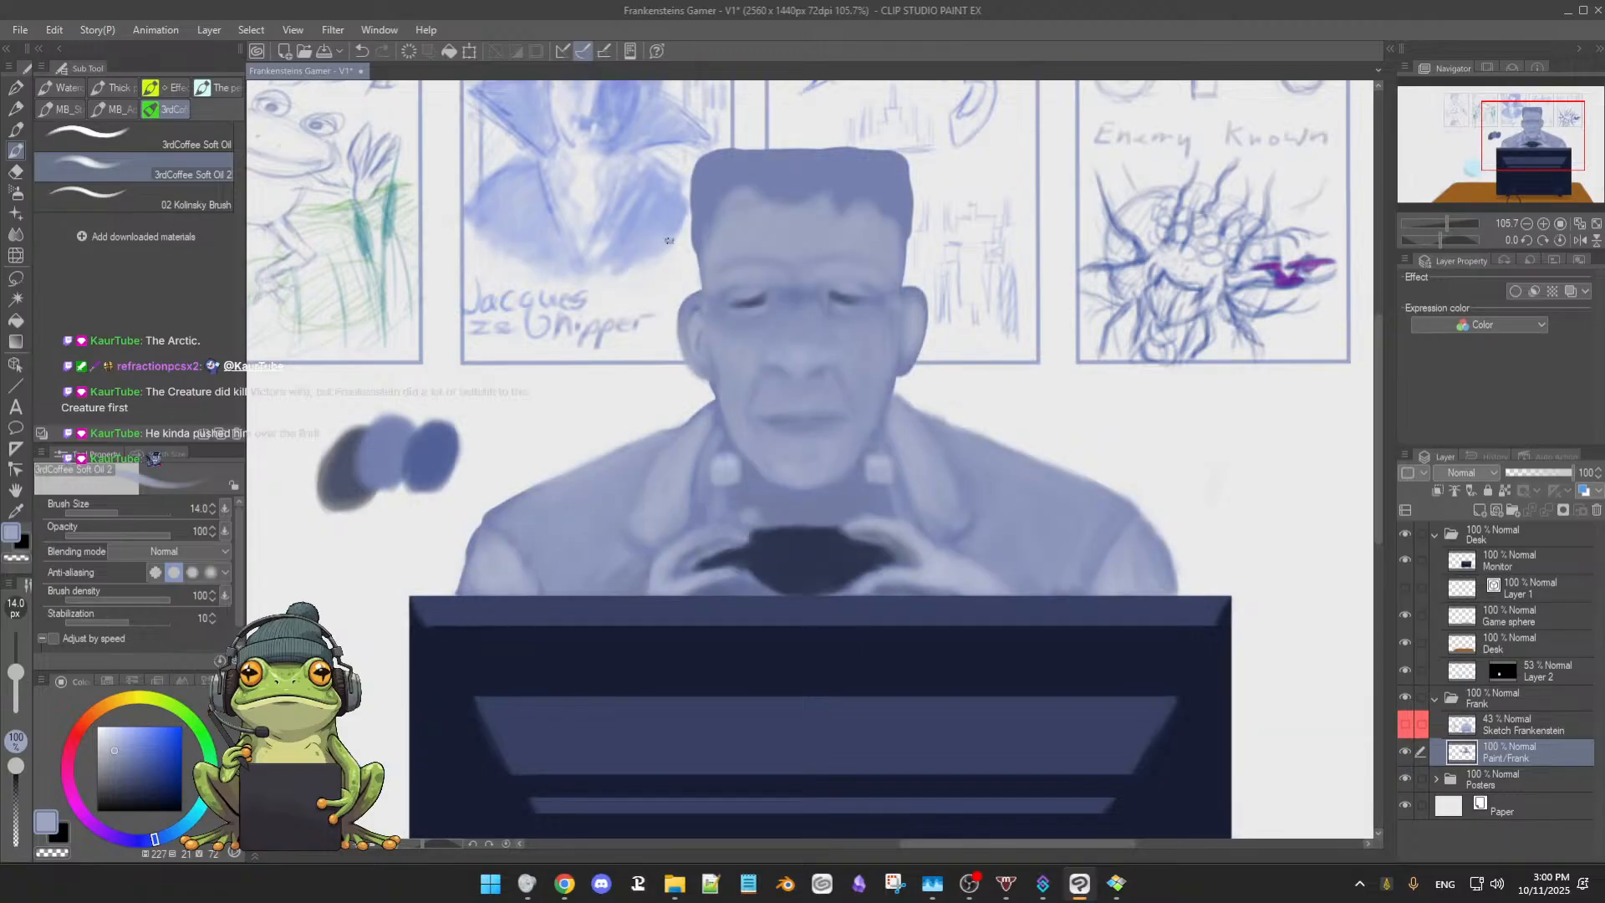
Clean up the outline around the left ear and temple with the soft eraser at size 16.5 and the brush at 10.5
key(e)
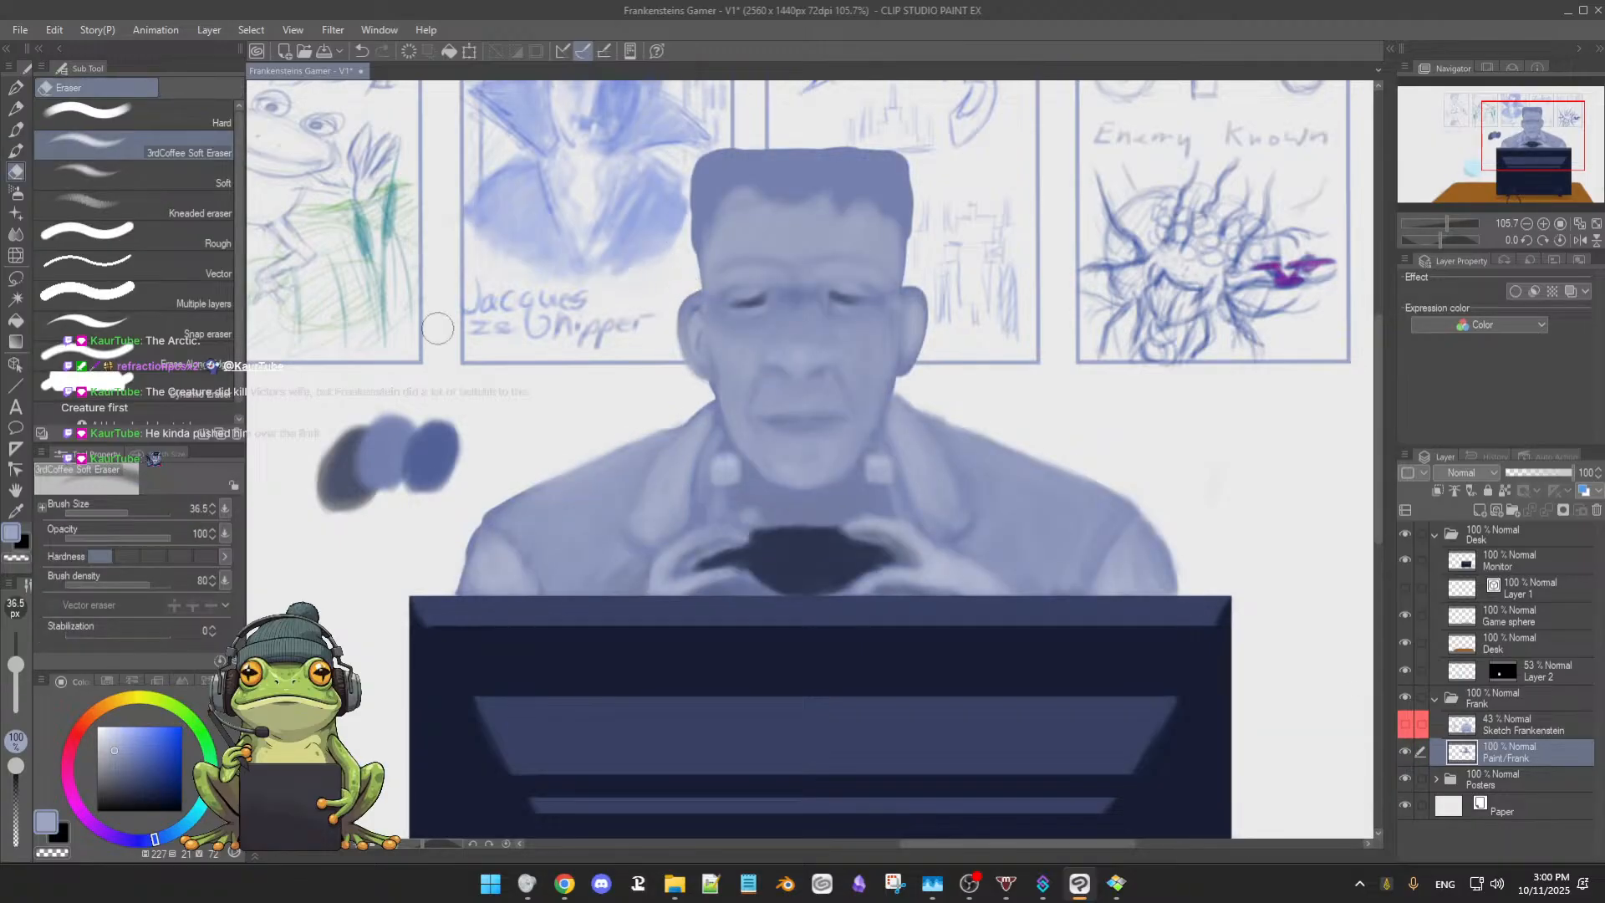
drag(15, 665, 17, 673)
key(b)
key(bracketright)
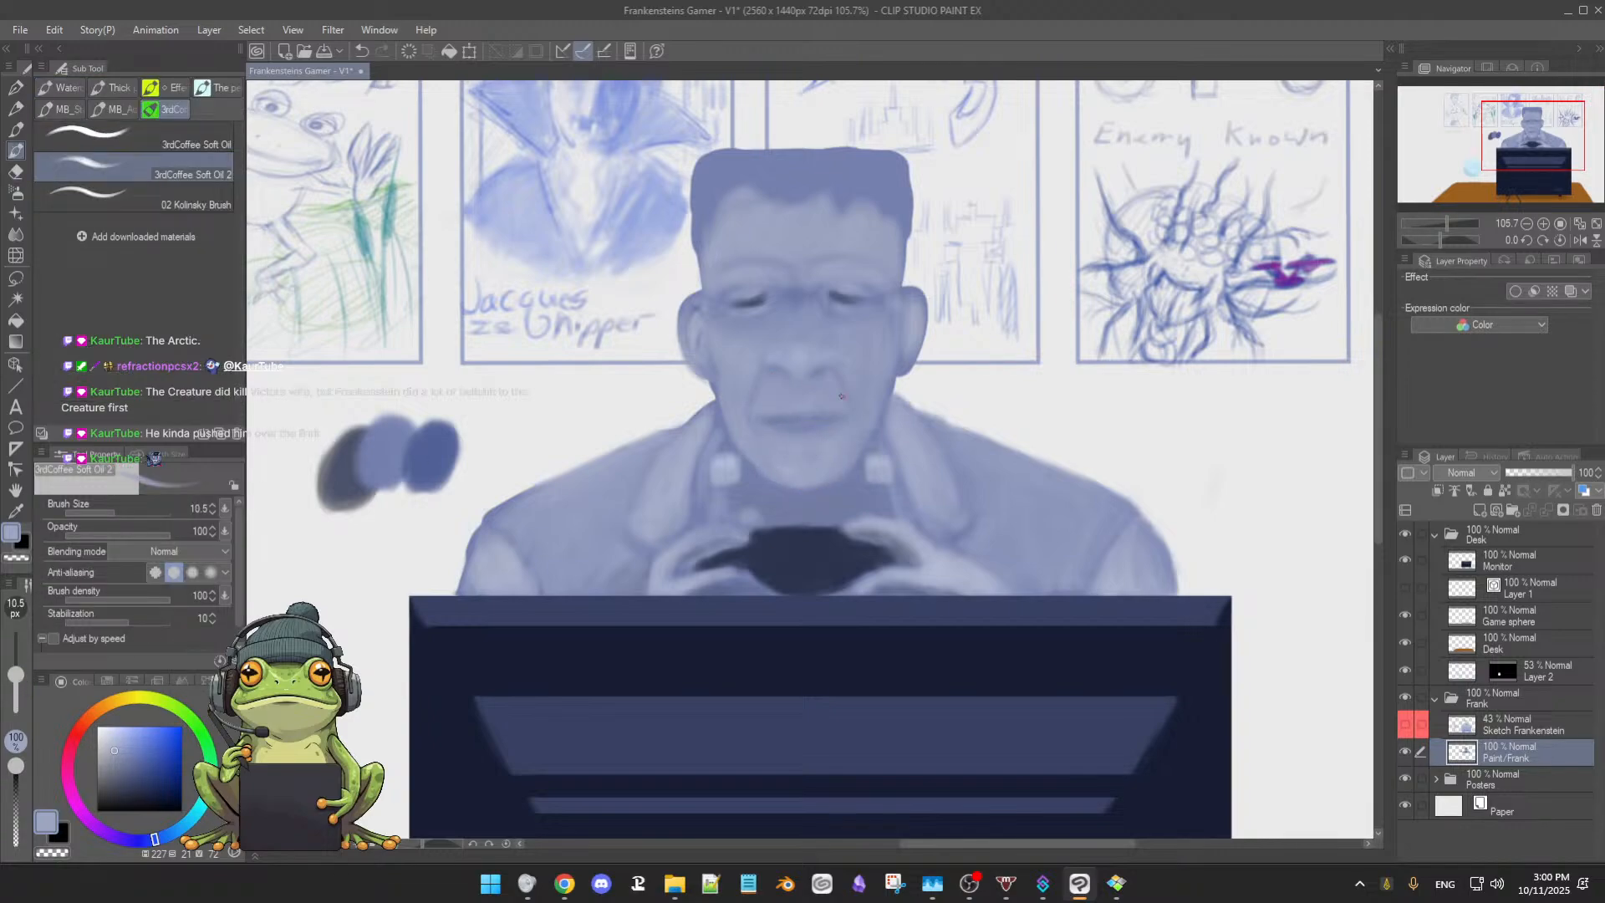
drag(815, 411, 1011, 483)
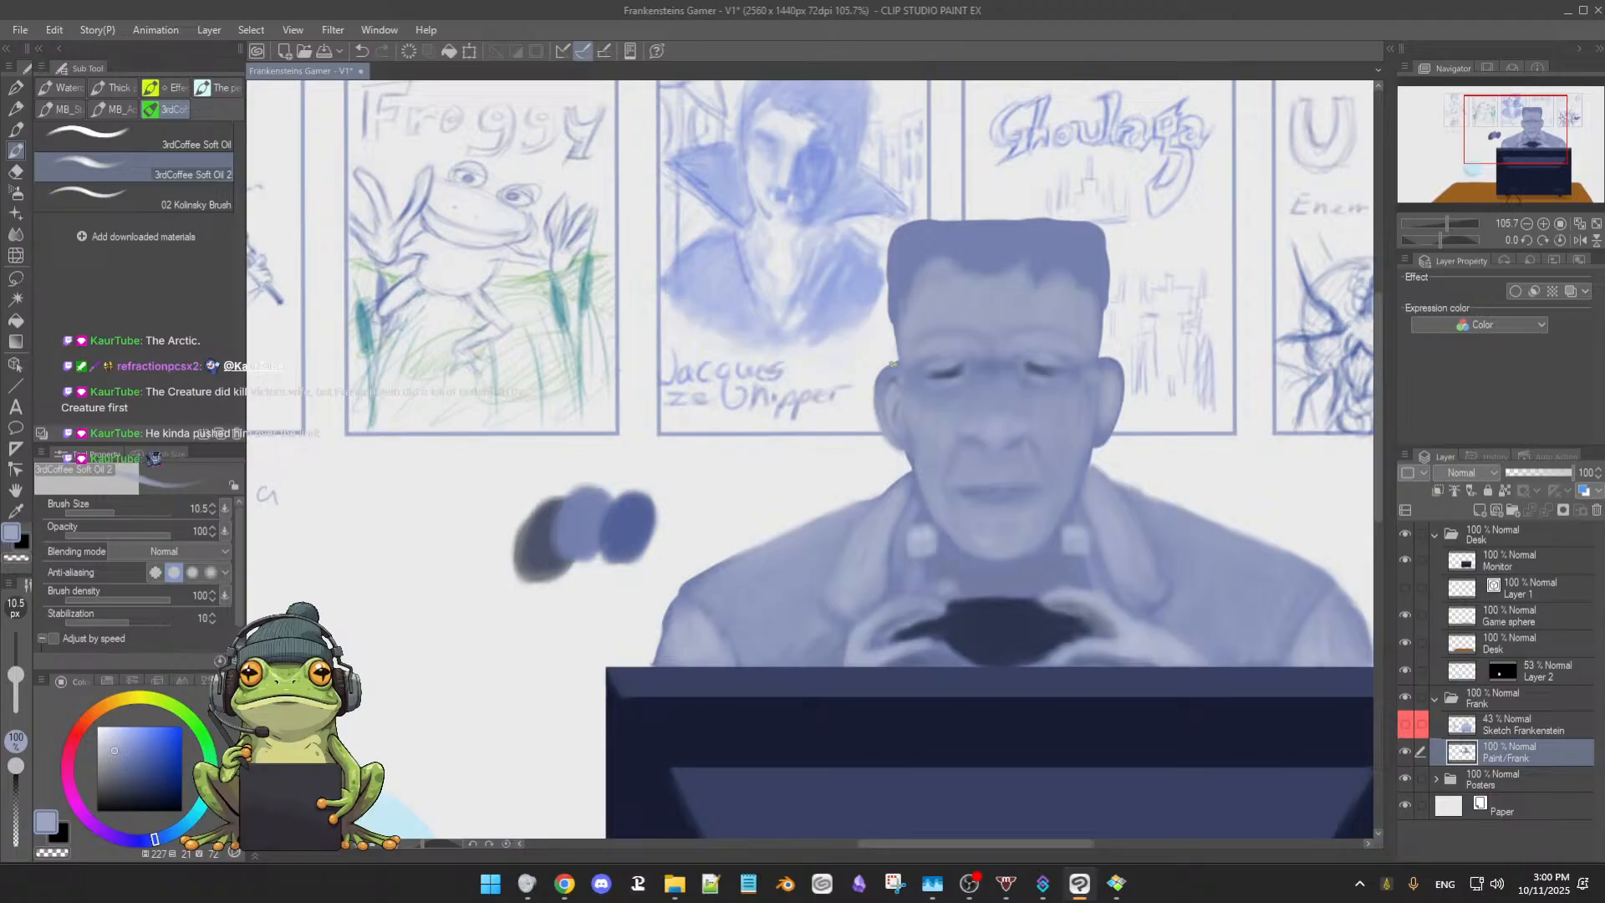
key(e)
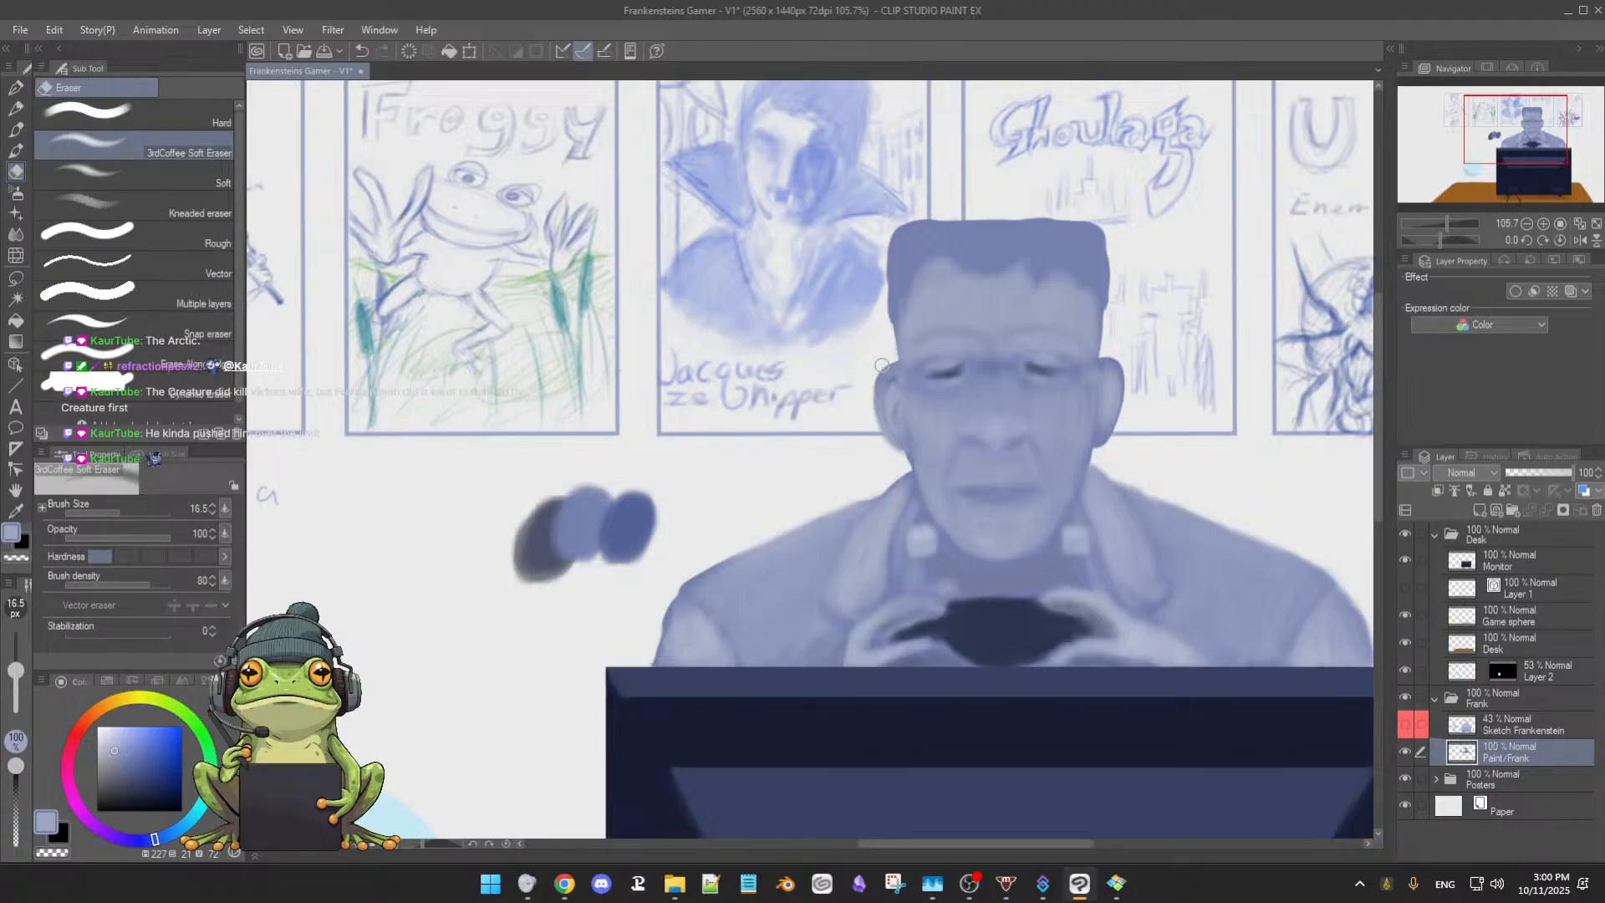
key(bracketleft)
key(b)
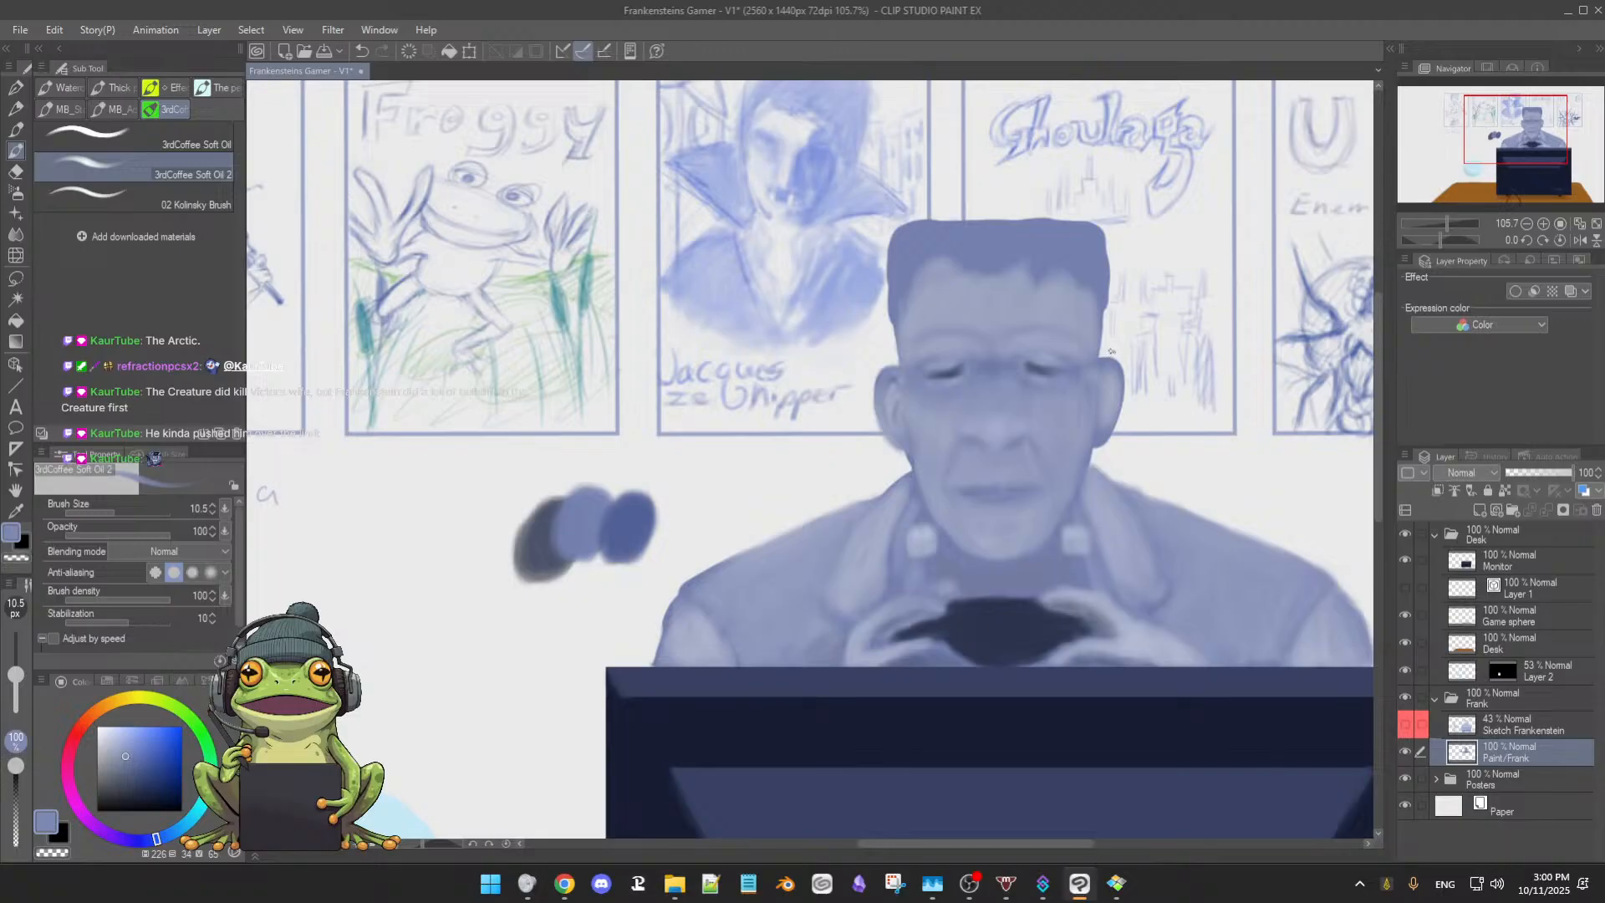
Trim the outline around the right ear with the soft eraser at 14.1 and touch up with the brush at 10.5
key(e)
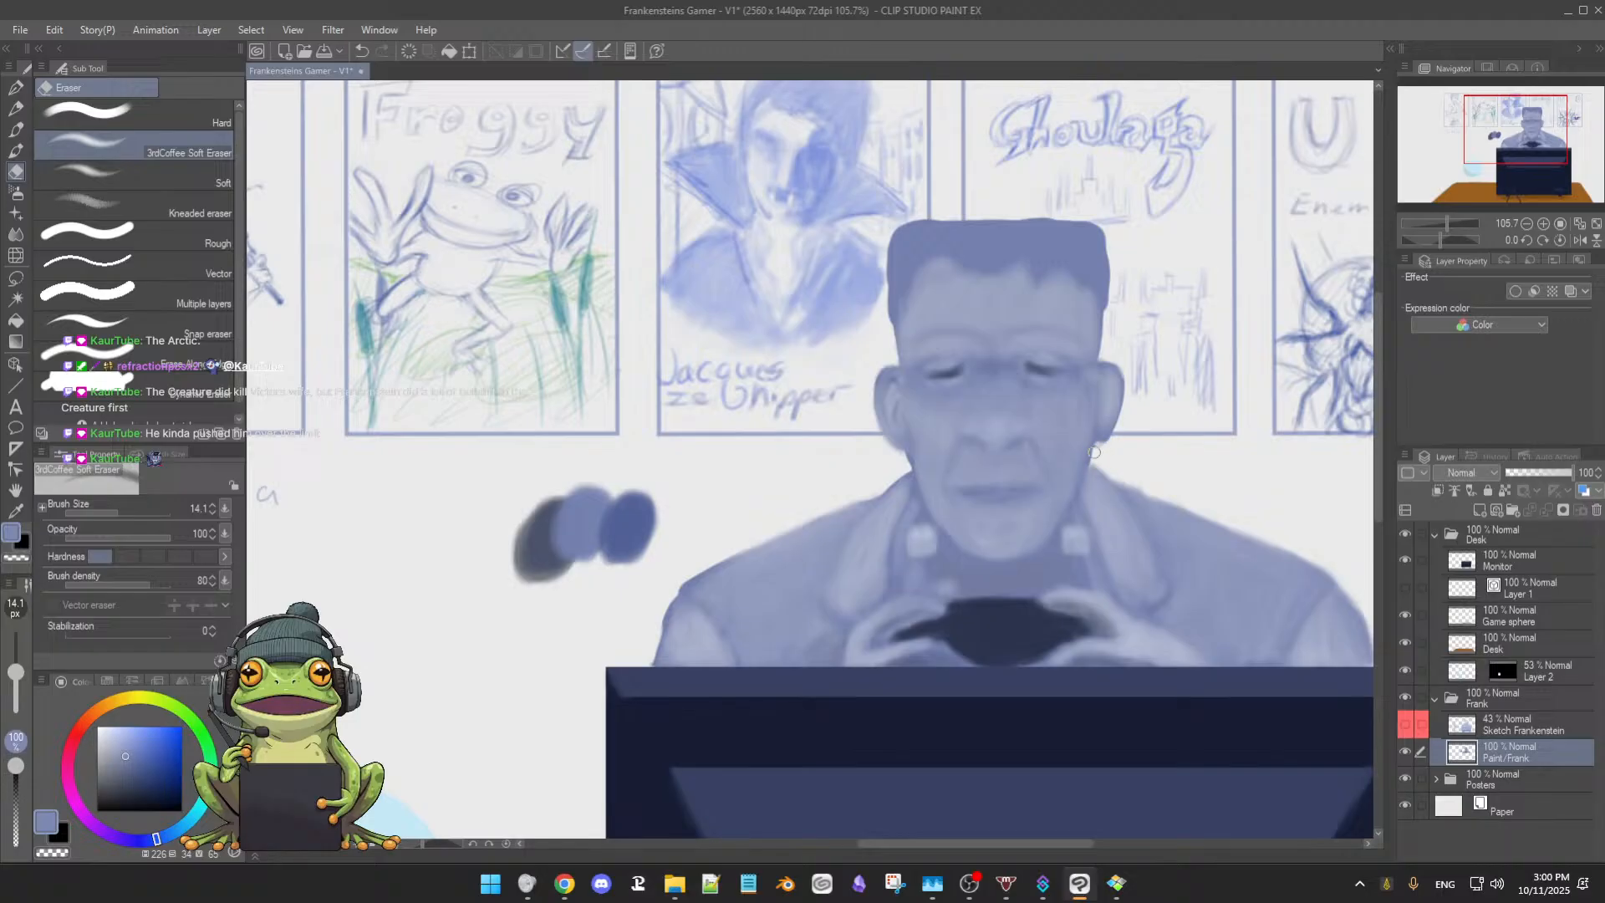
key(b)
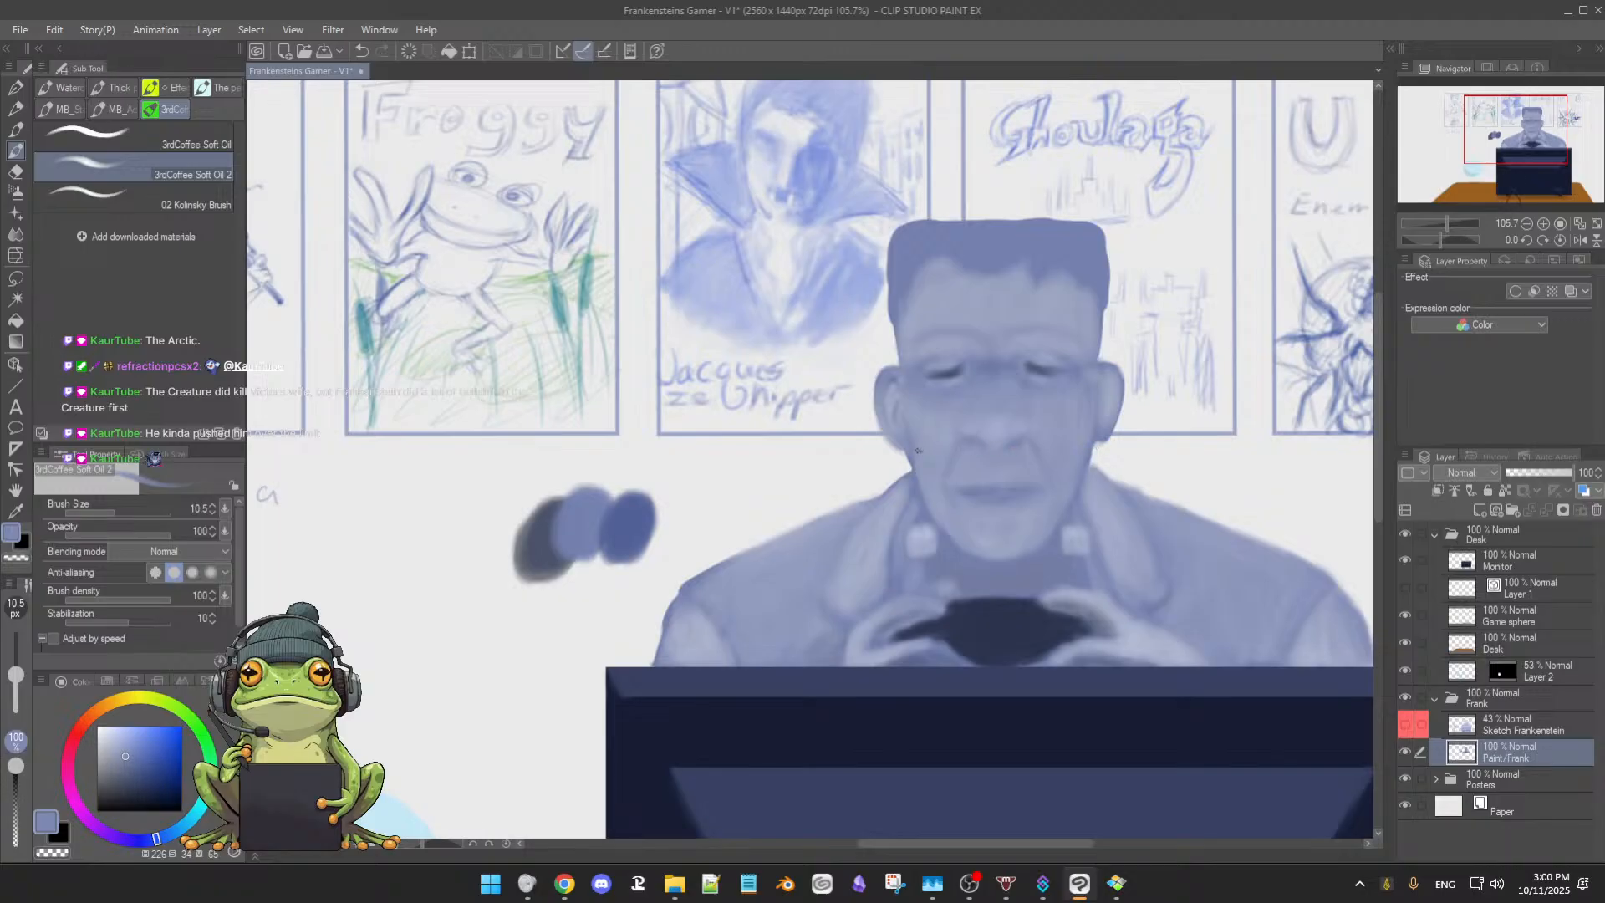
key(e)
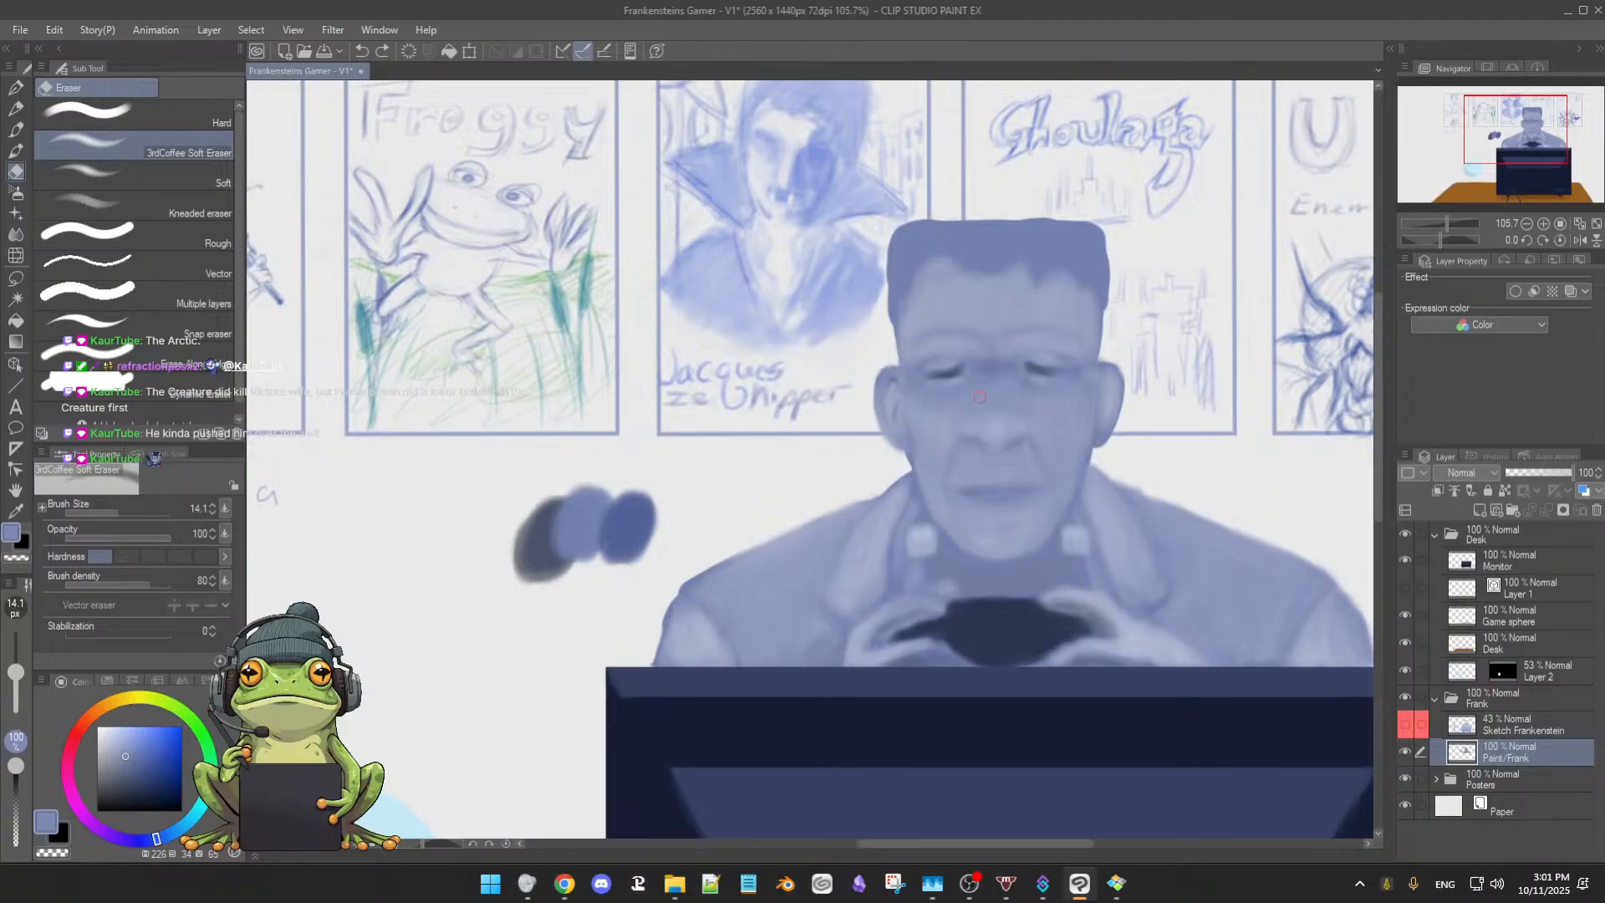
Undo the stray eraser stroke on the right ear and repaint its lower part with tones sampled there at brush size 10.5
alt+click(1101, 421)
drag(1101, 408, 1096, 433)
key(ctrl+z)
key(b)
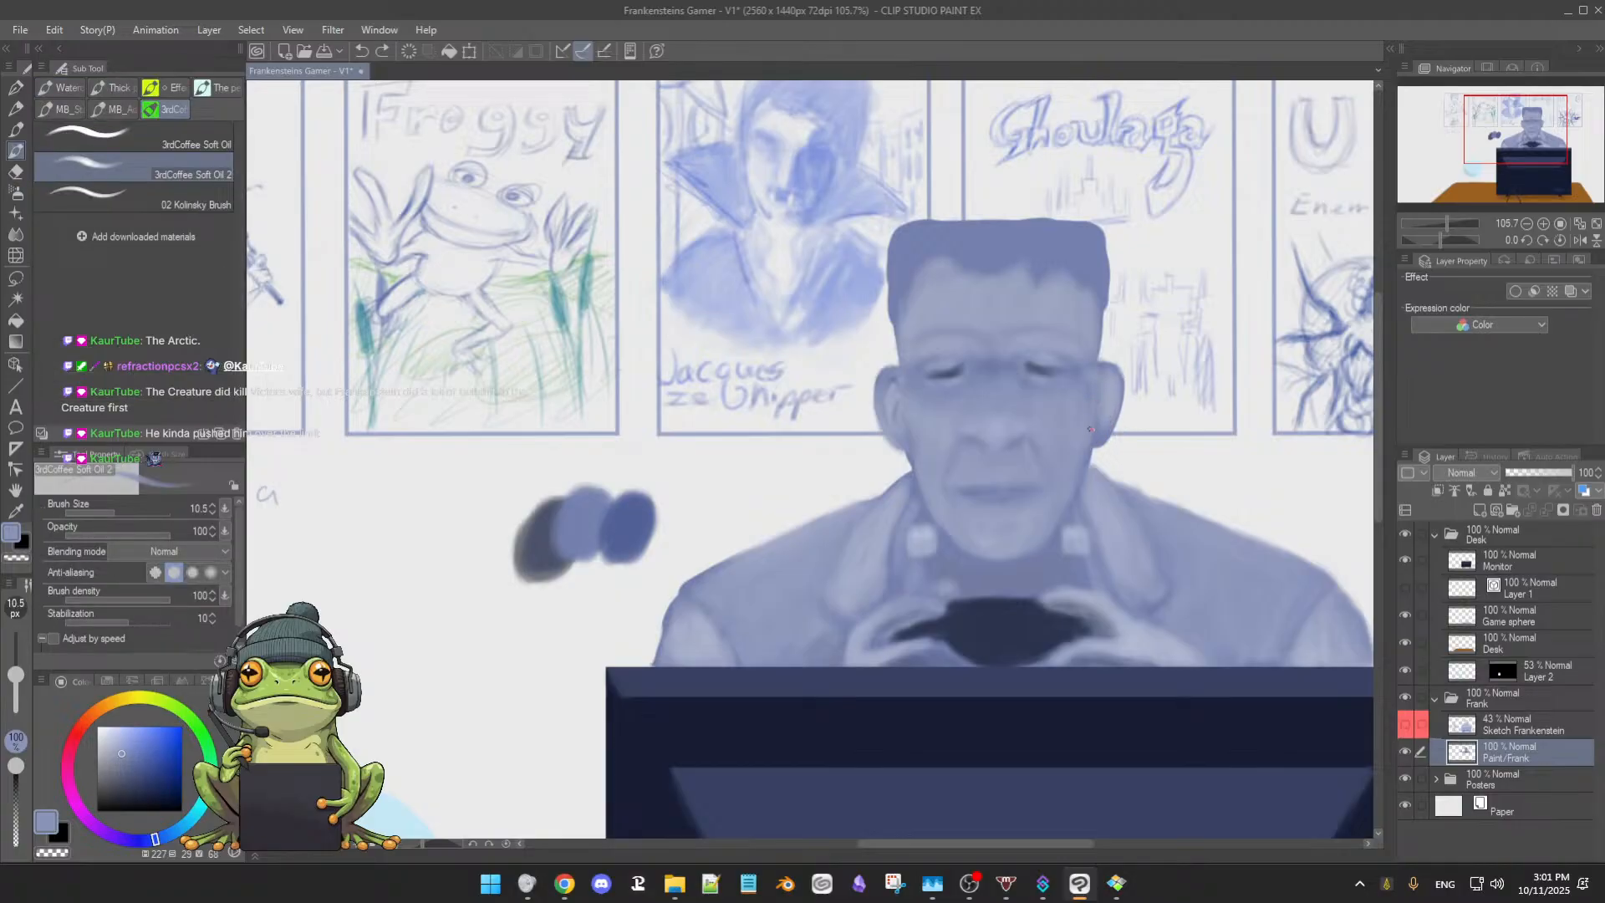
alt+click(1095, 429)
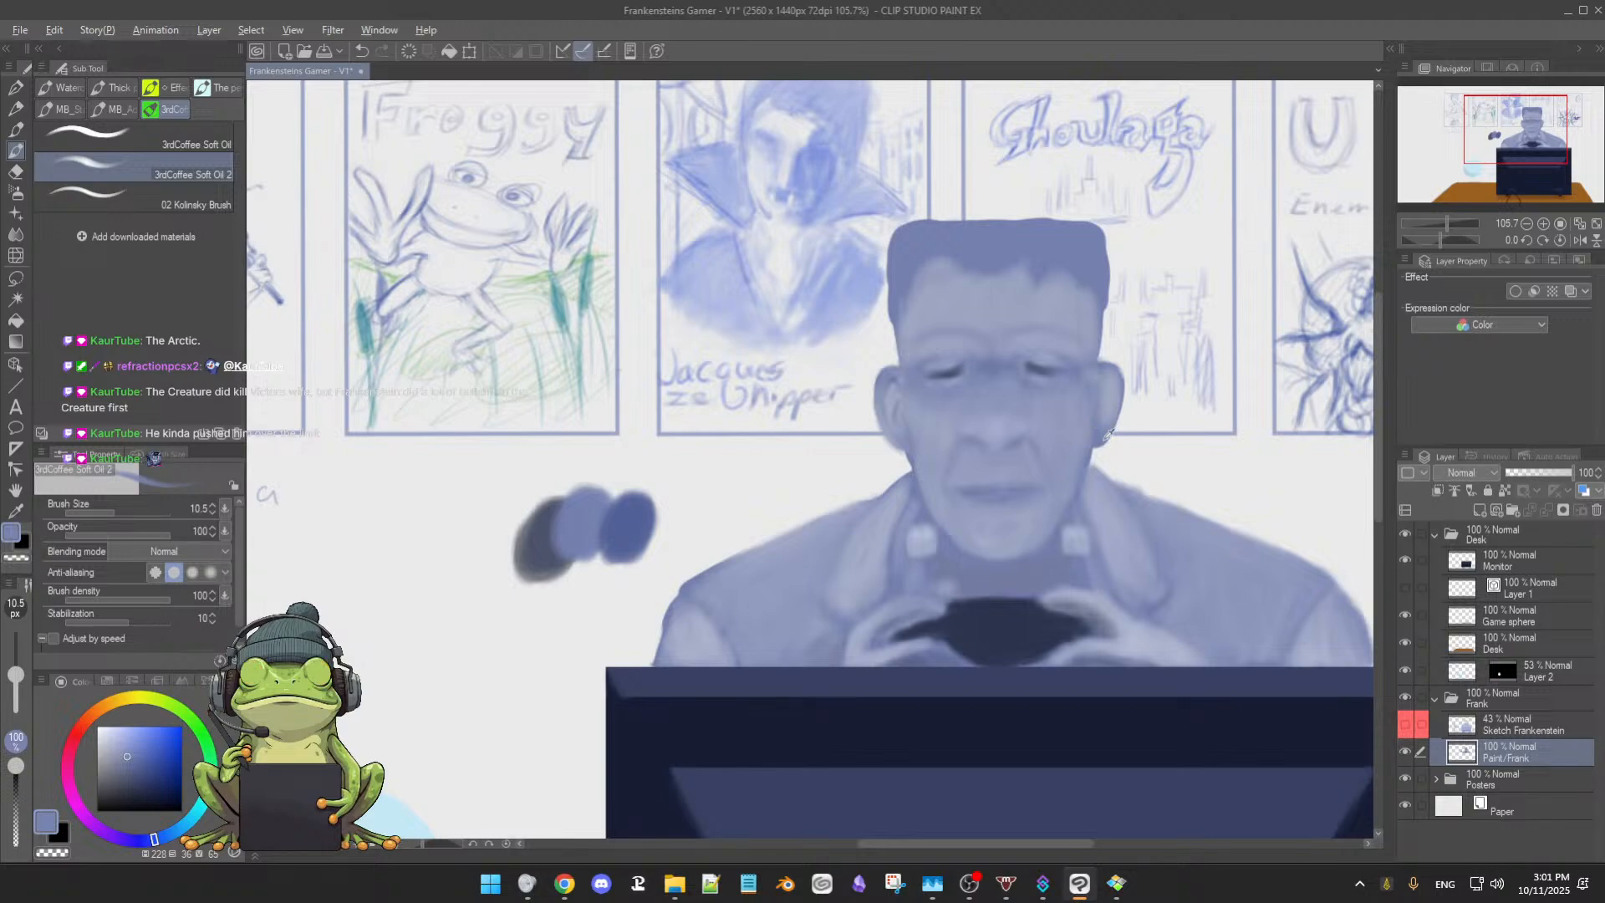
alt+click(1095, 418)
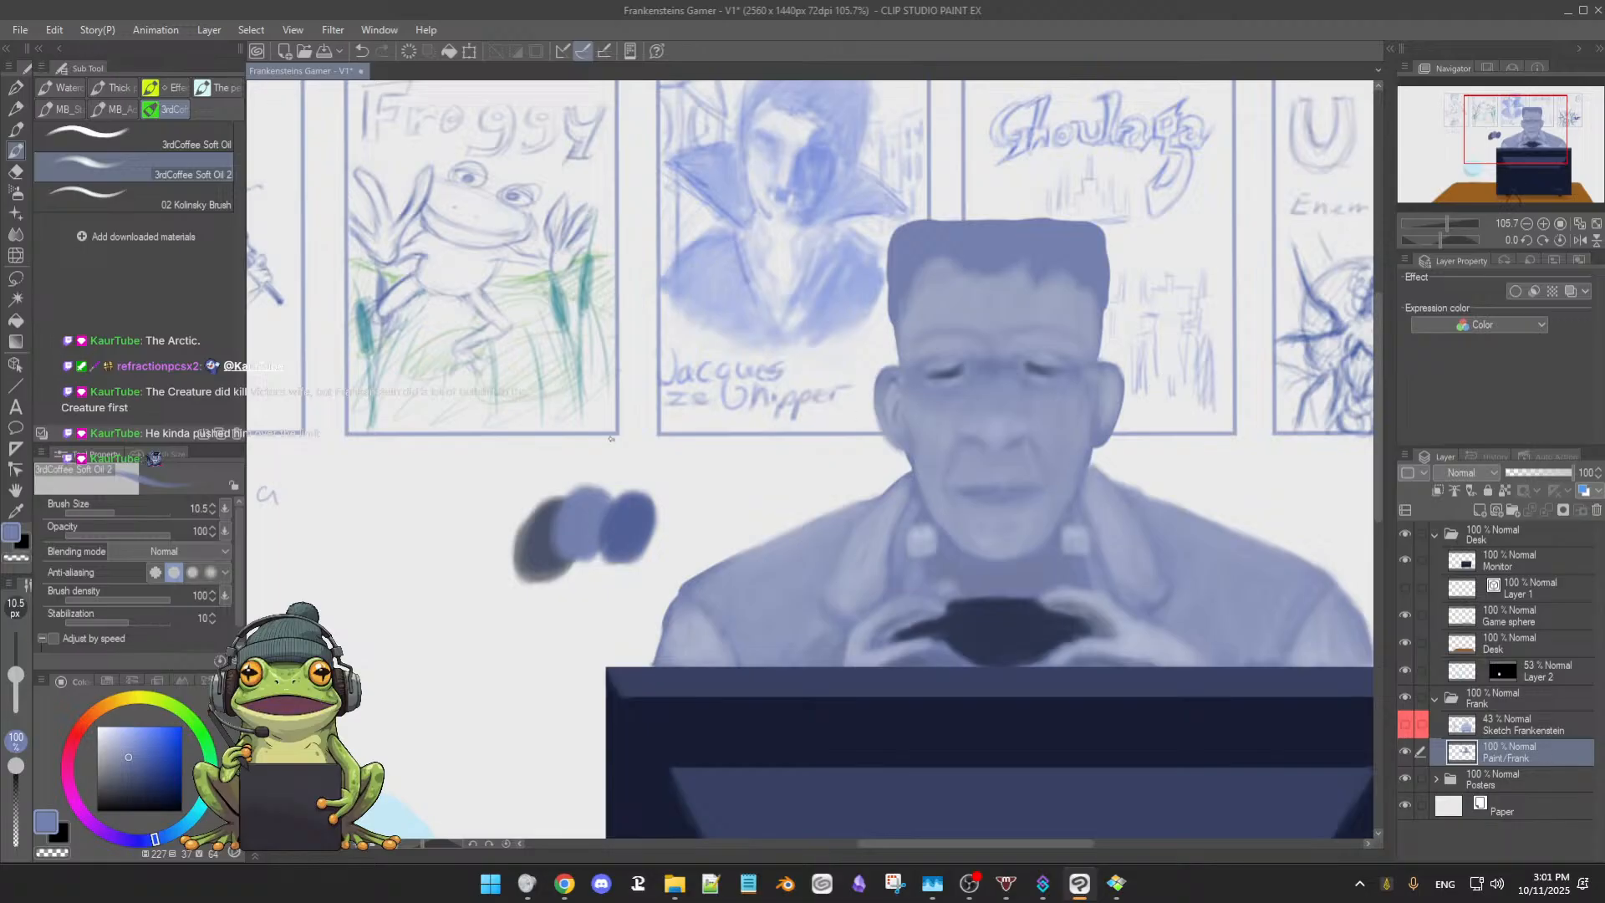
Reshape the right ear with the Liquify tool at brush size 46.1
click(16, 255)
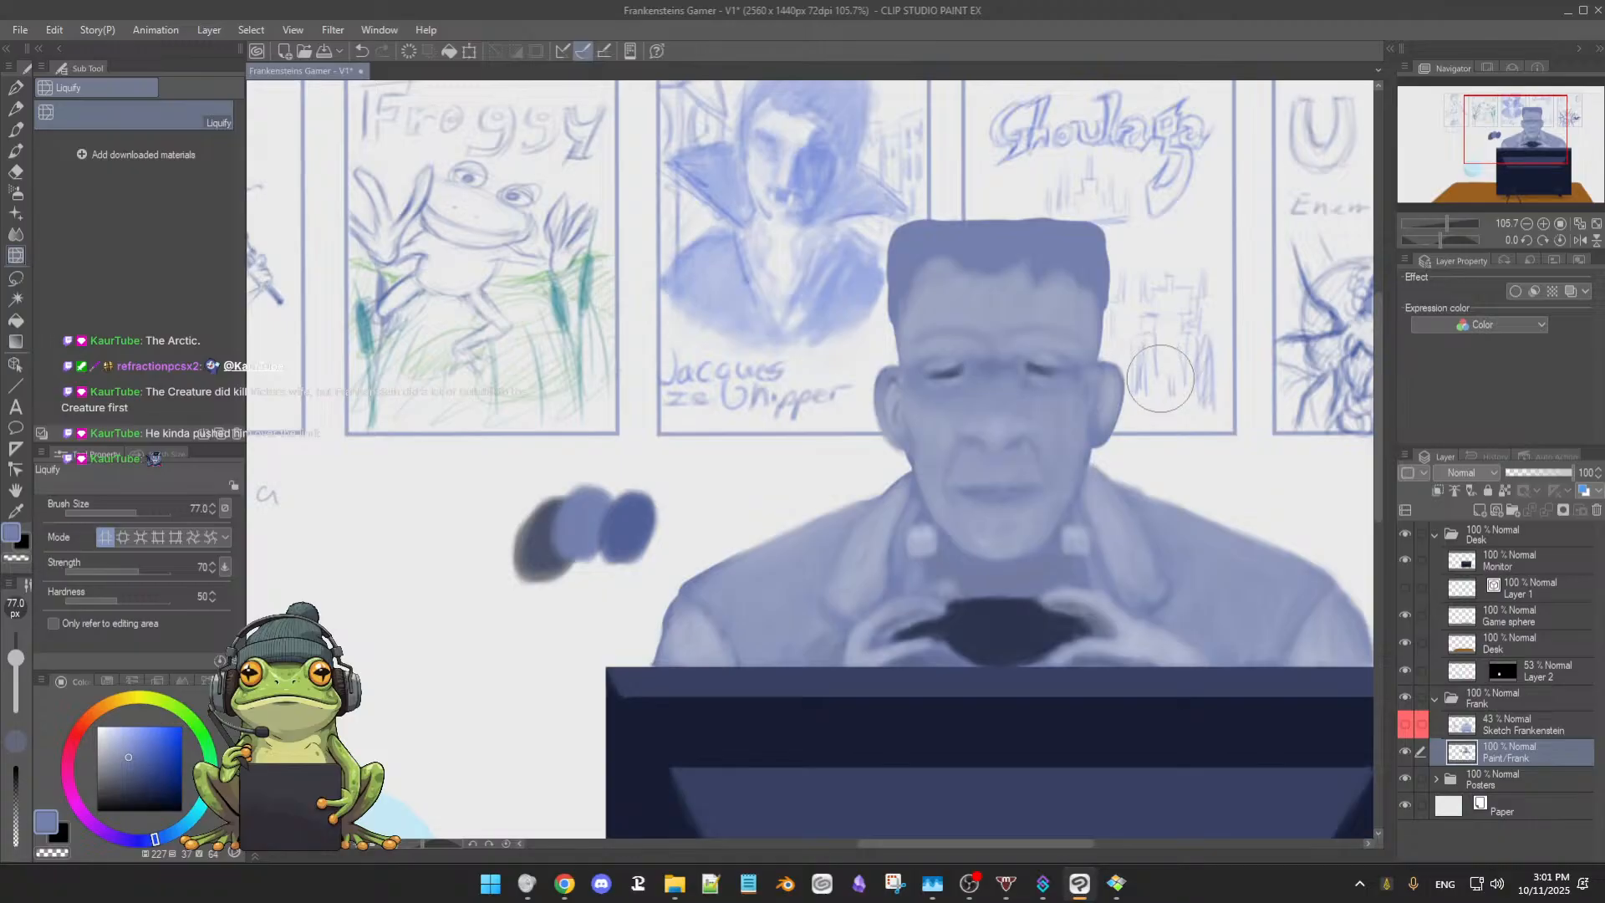
ctrl+alt+drag(1156, 412, 1151, 398)
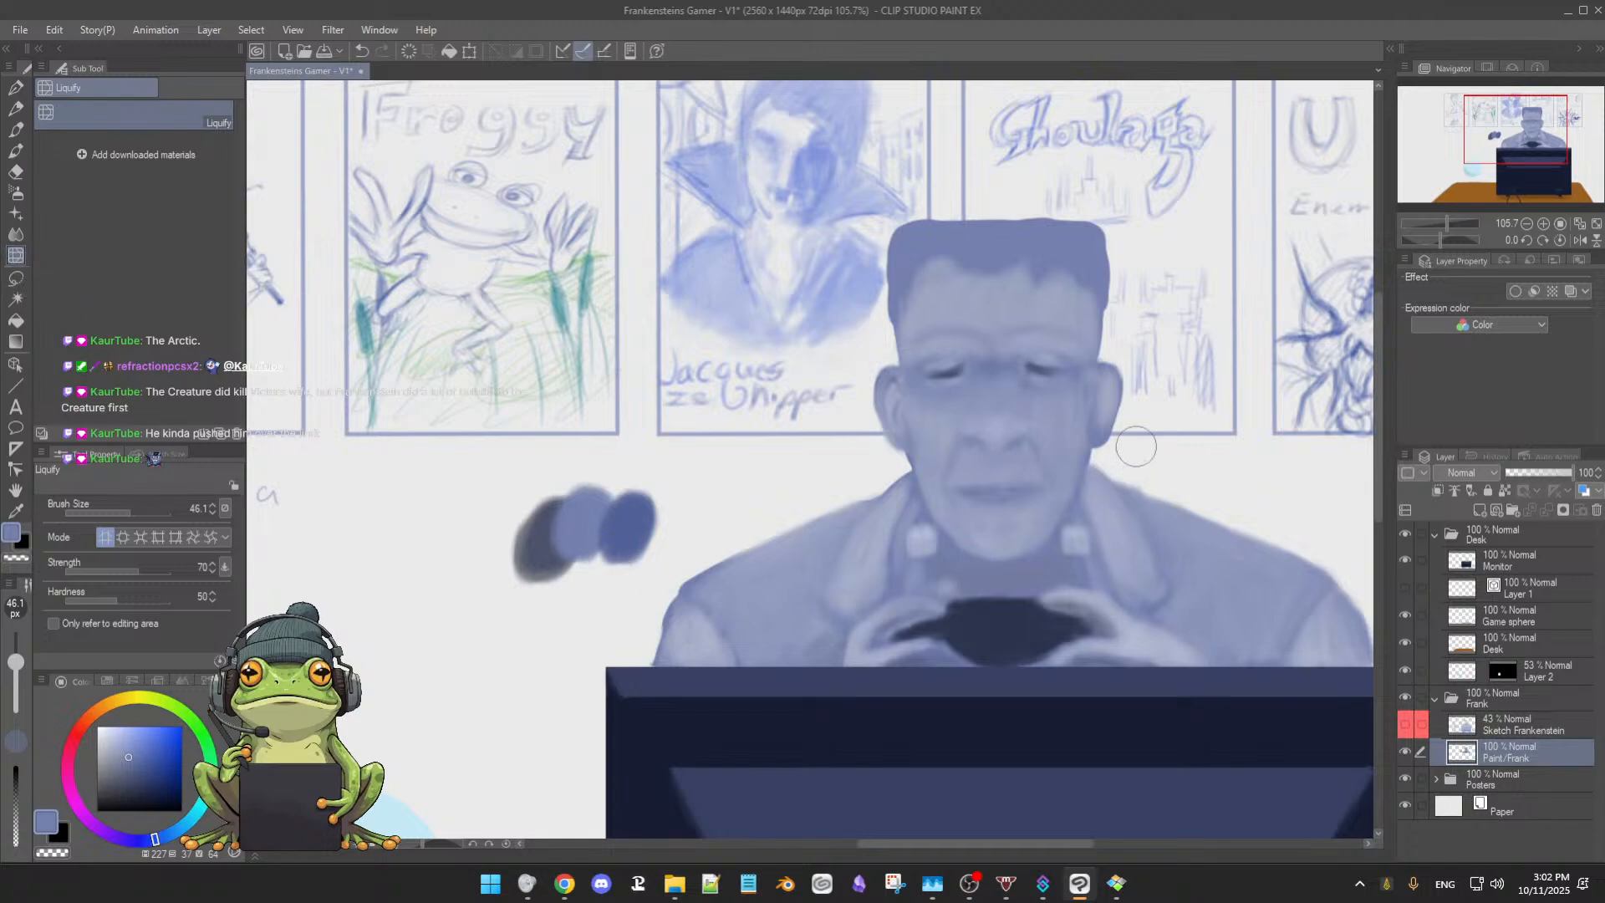
key(b)
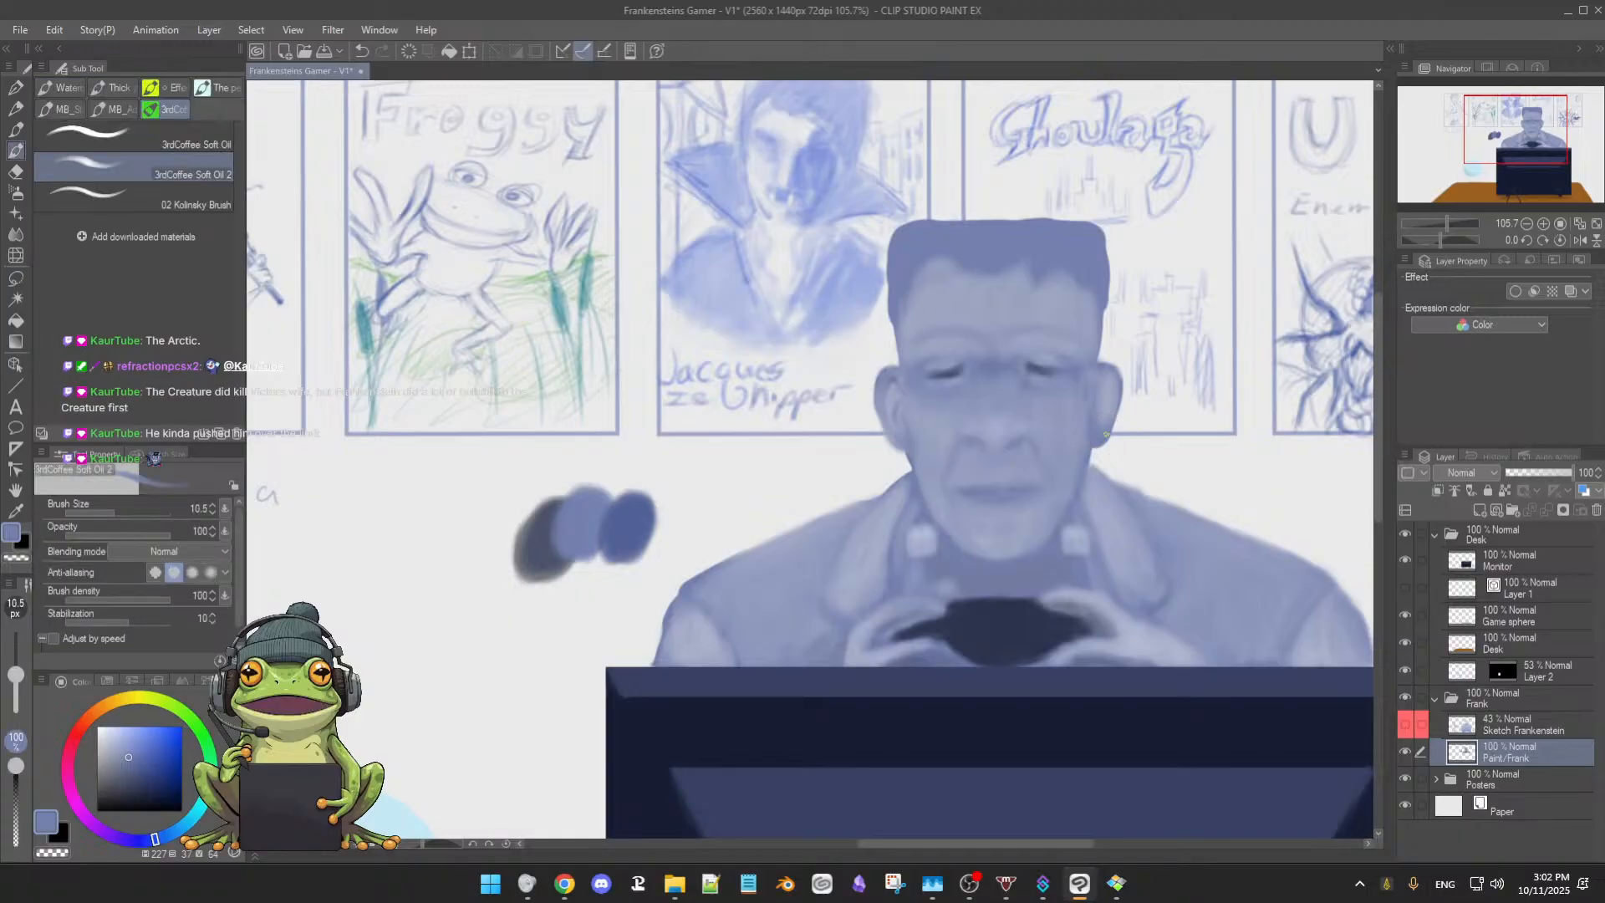
Blend the right earlobe into the jaw with tones sampled beside it, reducing the brush from 19.9 to 12.6
alt+click(1096, 436)
ctrl+alt+drag(1103, 431, 1104, 440)
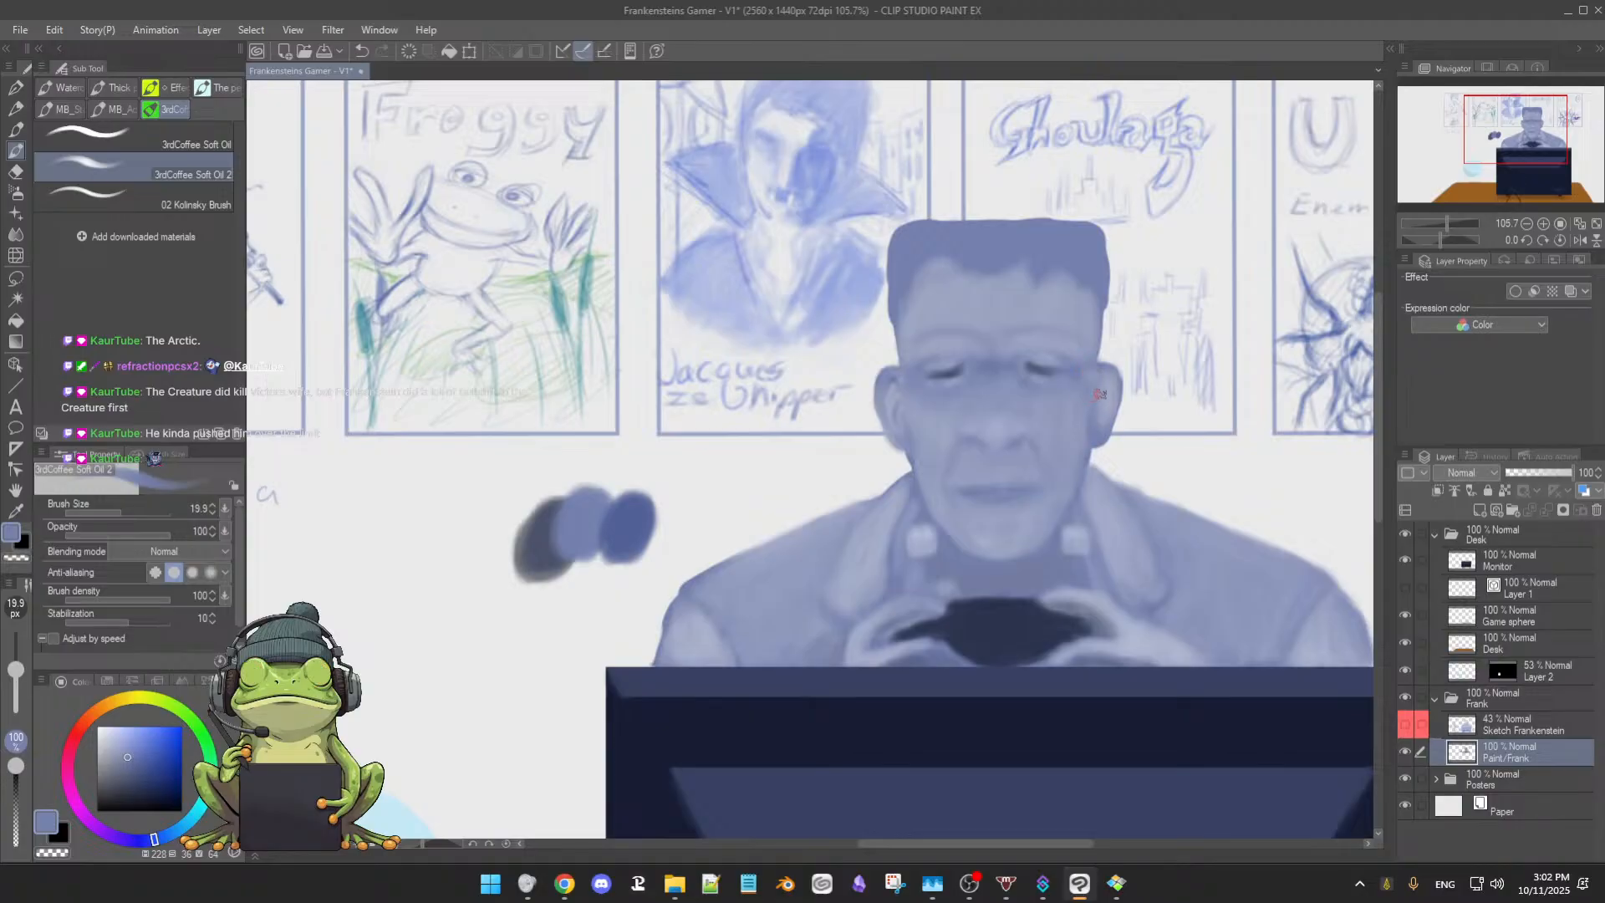
alt+click(1095, 426)
key([)
key([)
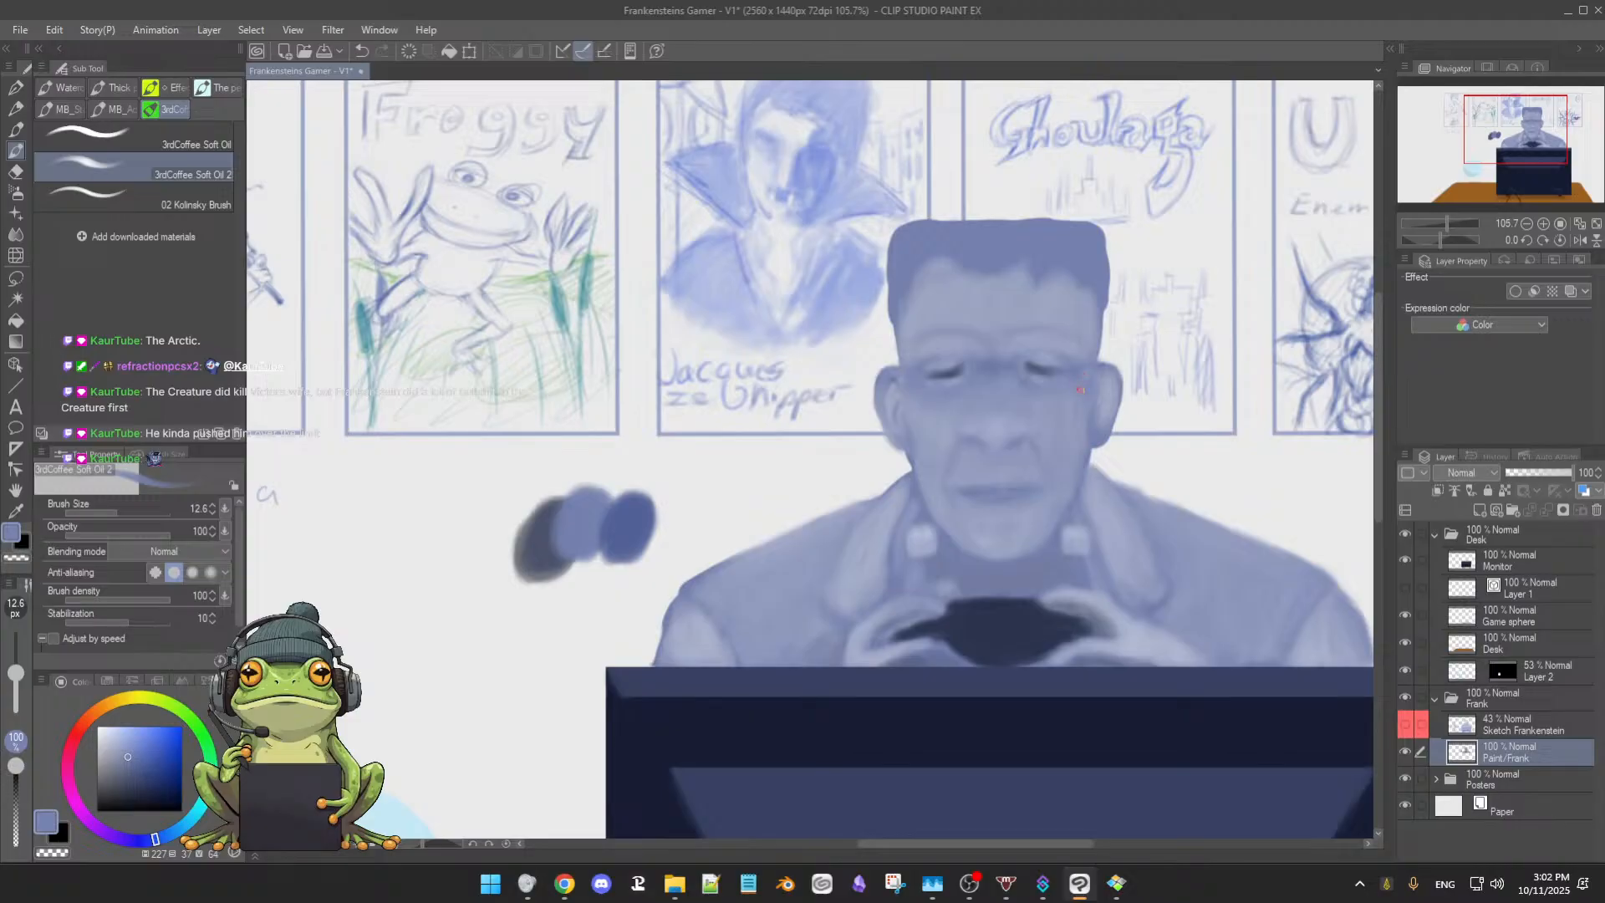
Model the inside and rim of the right ear with light and darker blues sampled from it, at brush size 18.1
key(])
alt+click(1100, 376)
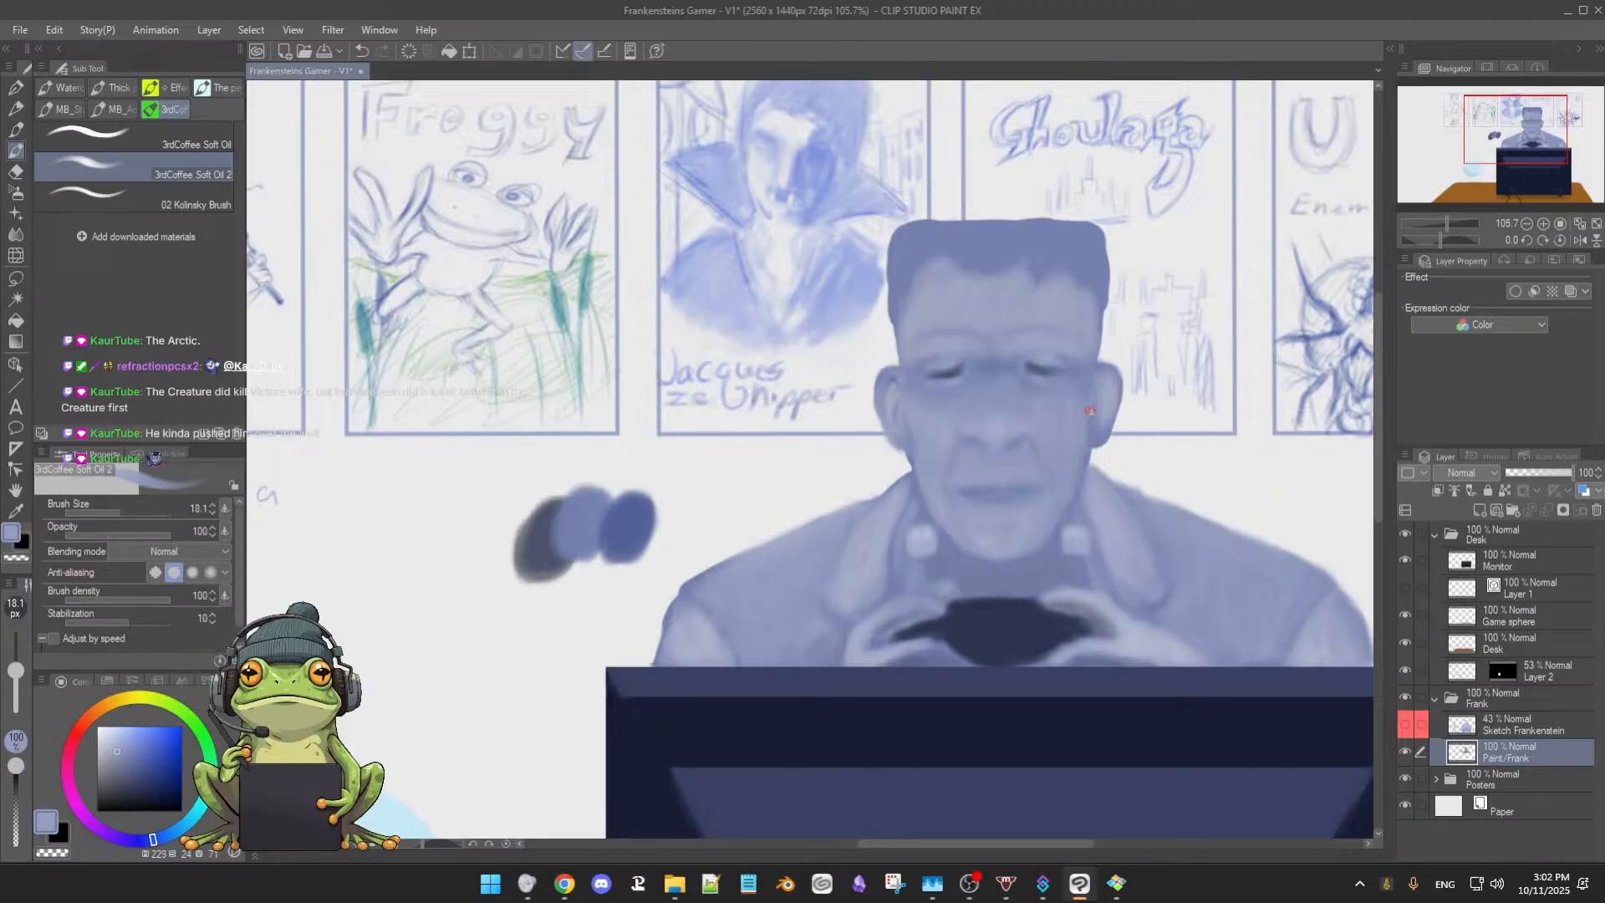
alt+click(1079, 392)
alt+click(1089, 417)
alt+click(1110, 380)
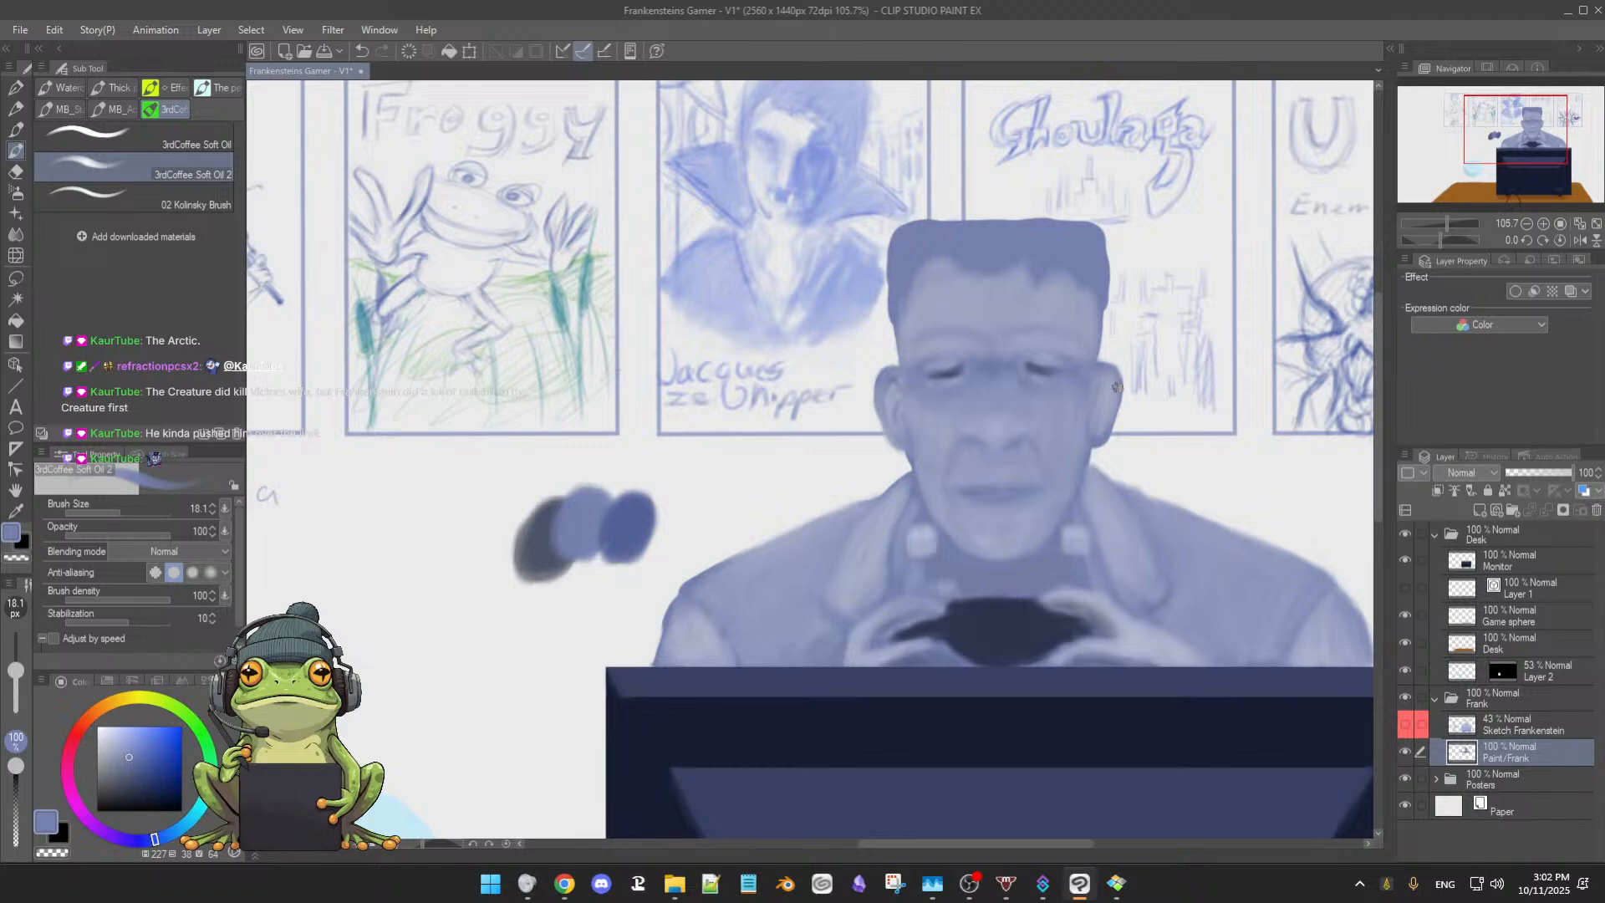
alt+click(1116, 413)
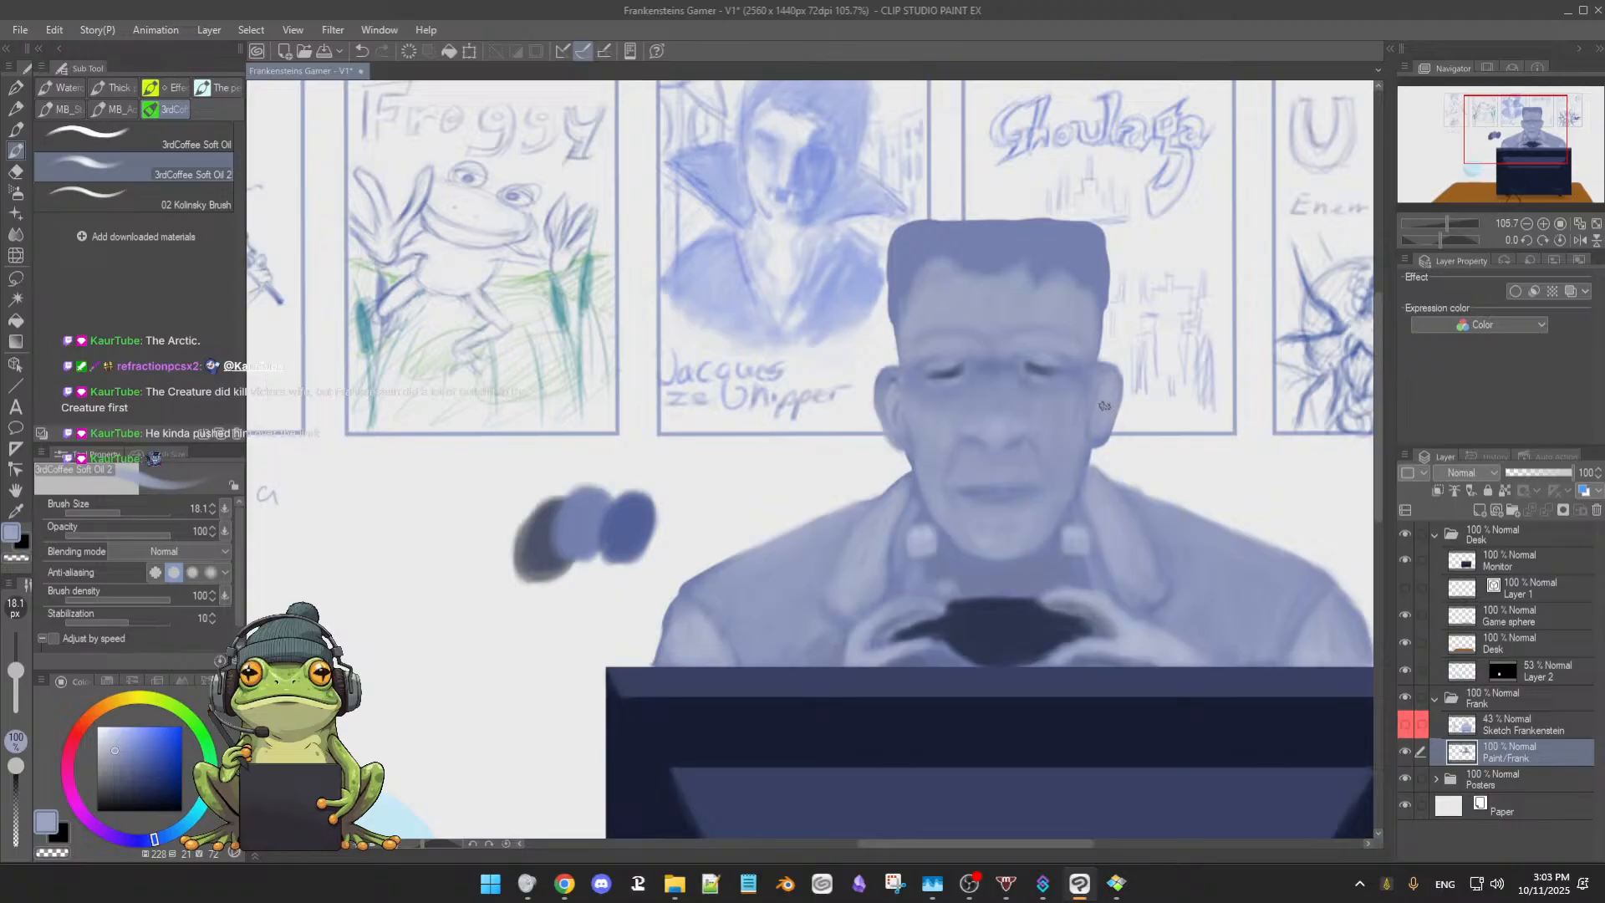
alt+click(1107, 395)
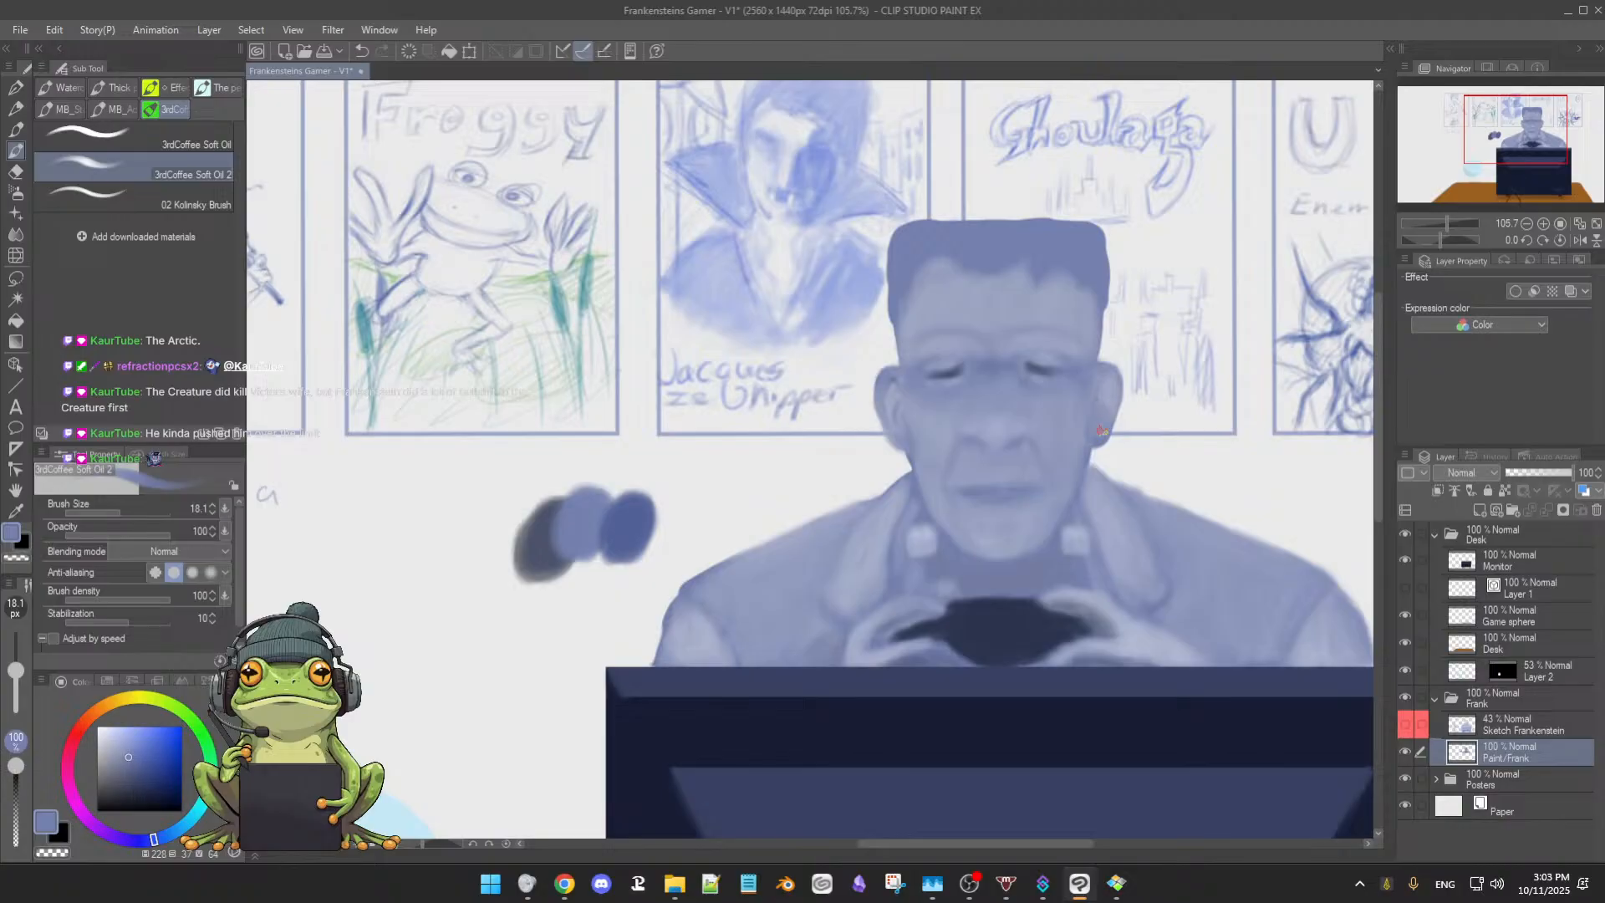
Soften the shading around the left ear with tones sampled from the ear and cheek, enlarging the brush to 29.0
alt+click(901, 438)
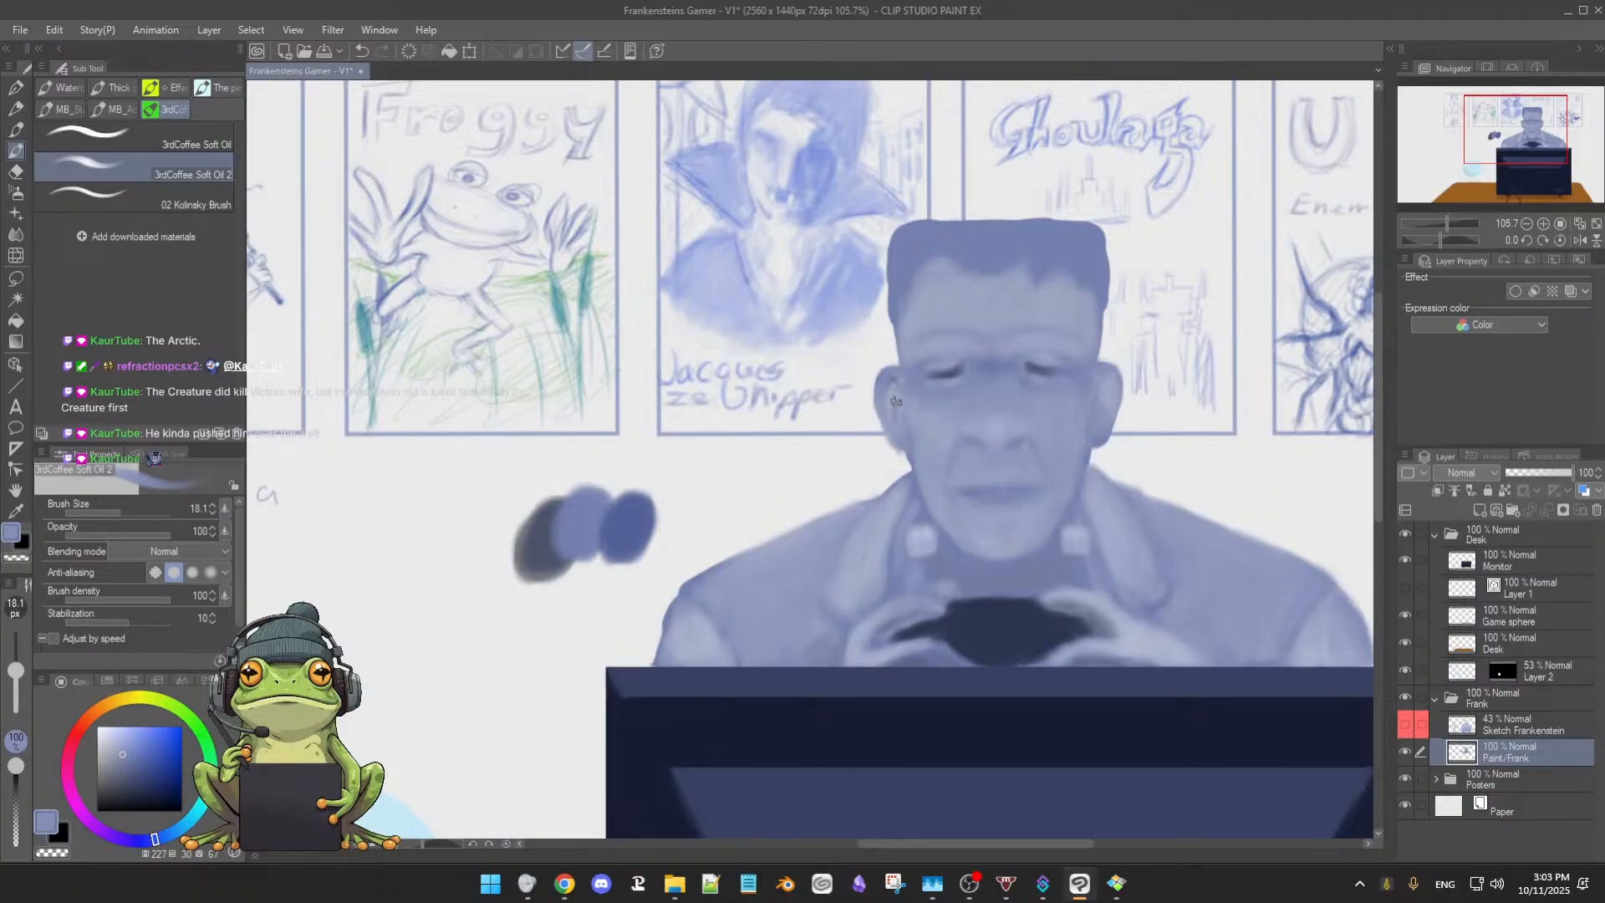
ctrl+alt+drag(903, 434, 901, 443)
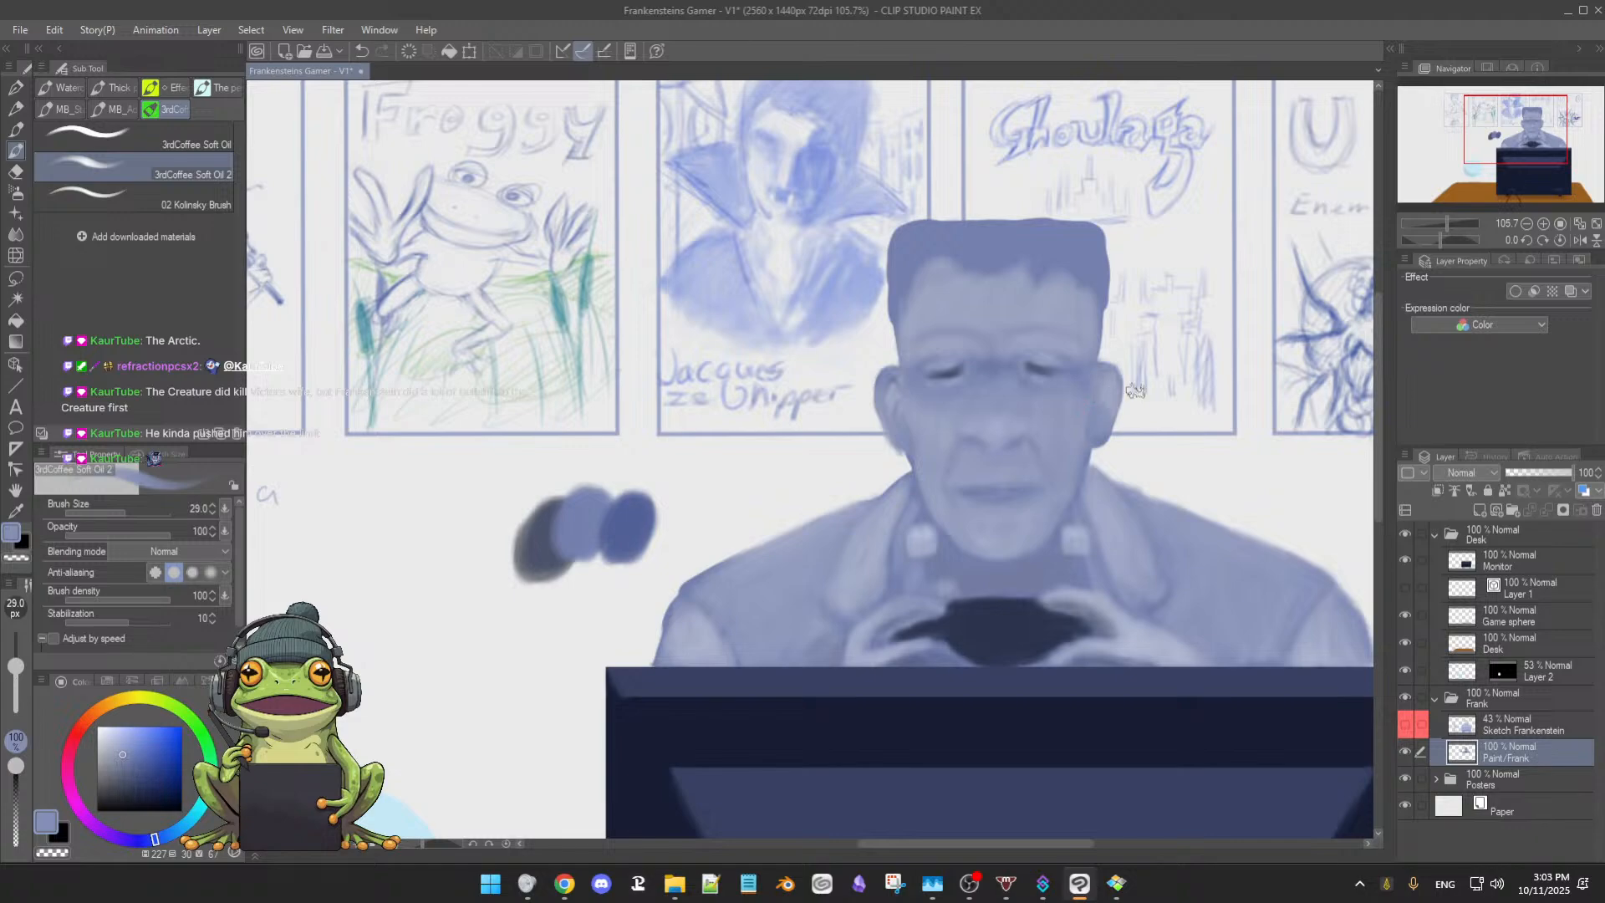
alt+click(930, 406)
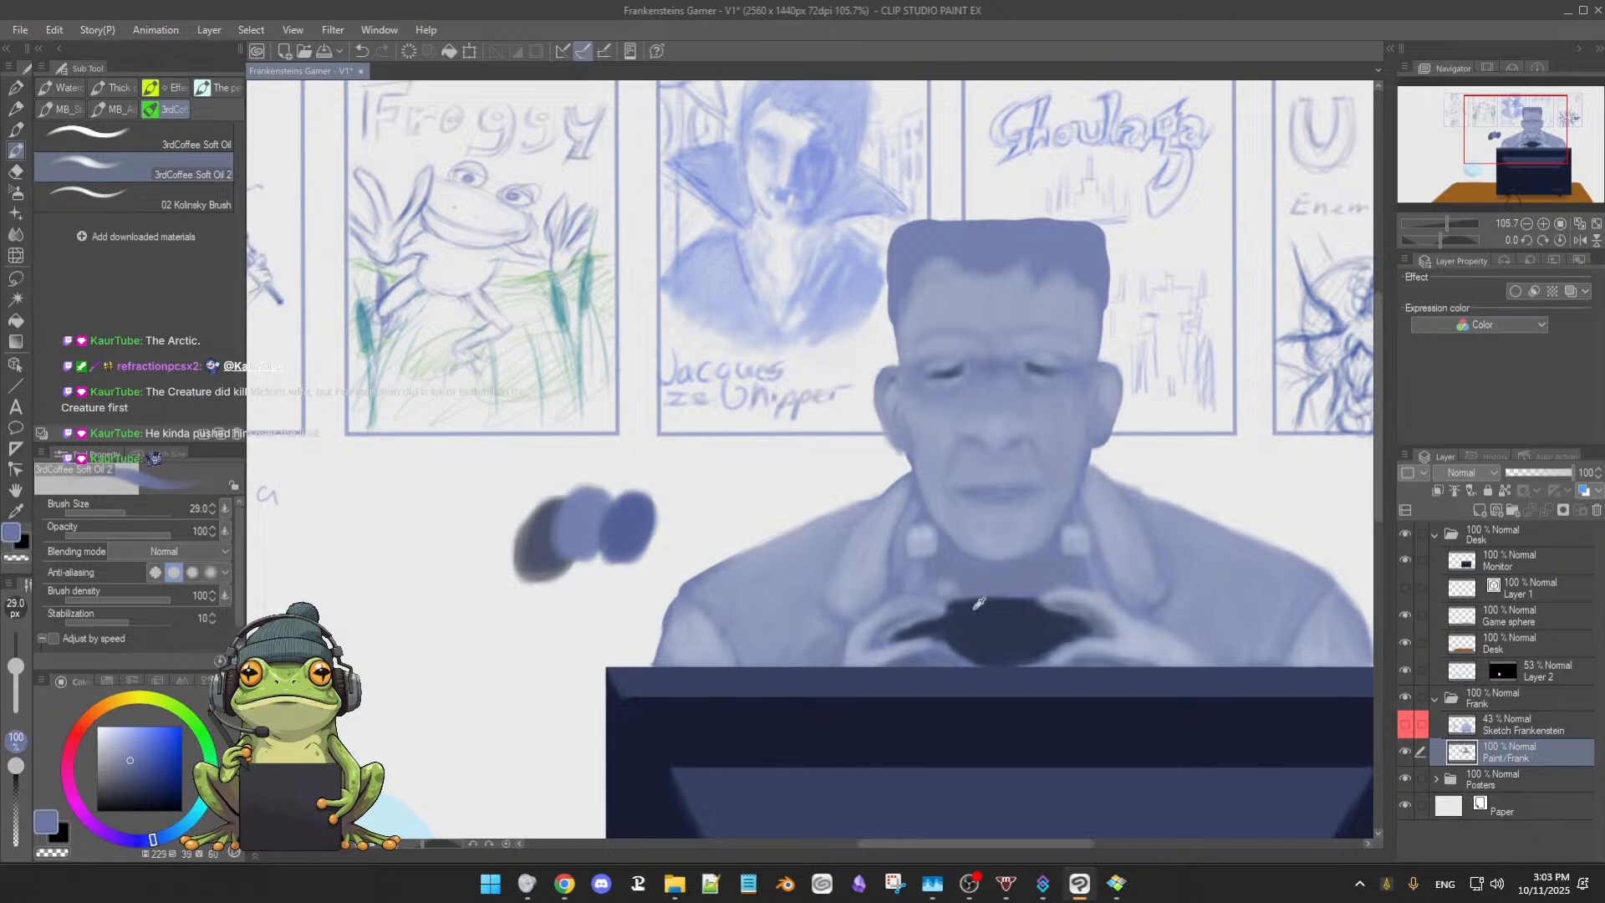
Darken the crease between the right ear and face with the dark blue palette swatch at brush size 11.0
alt+click(1027, 410)
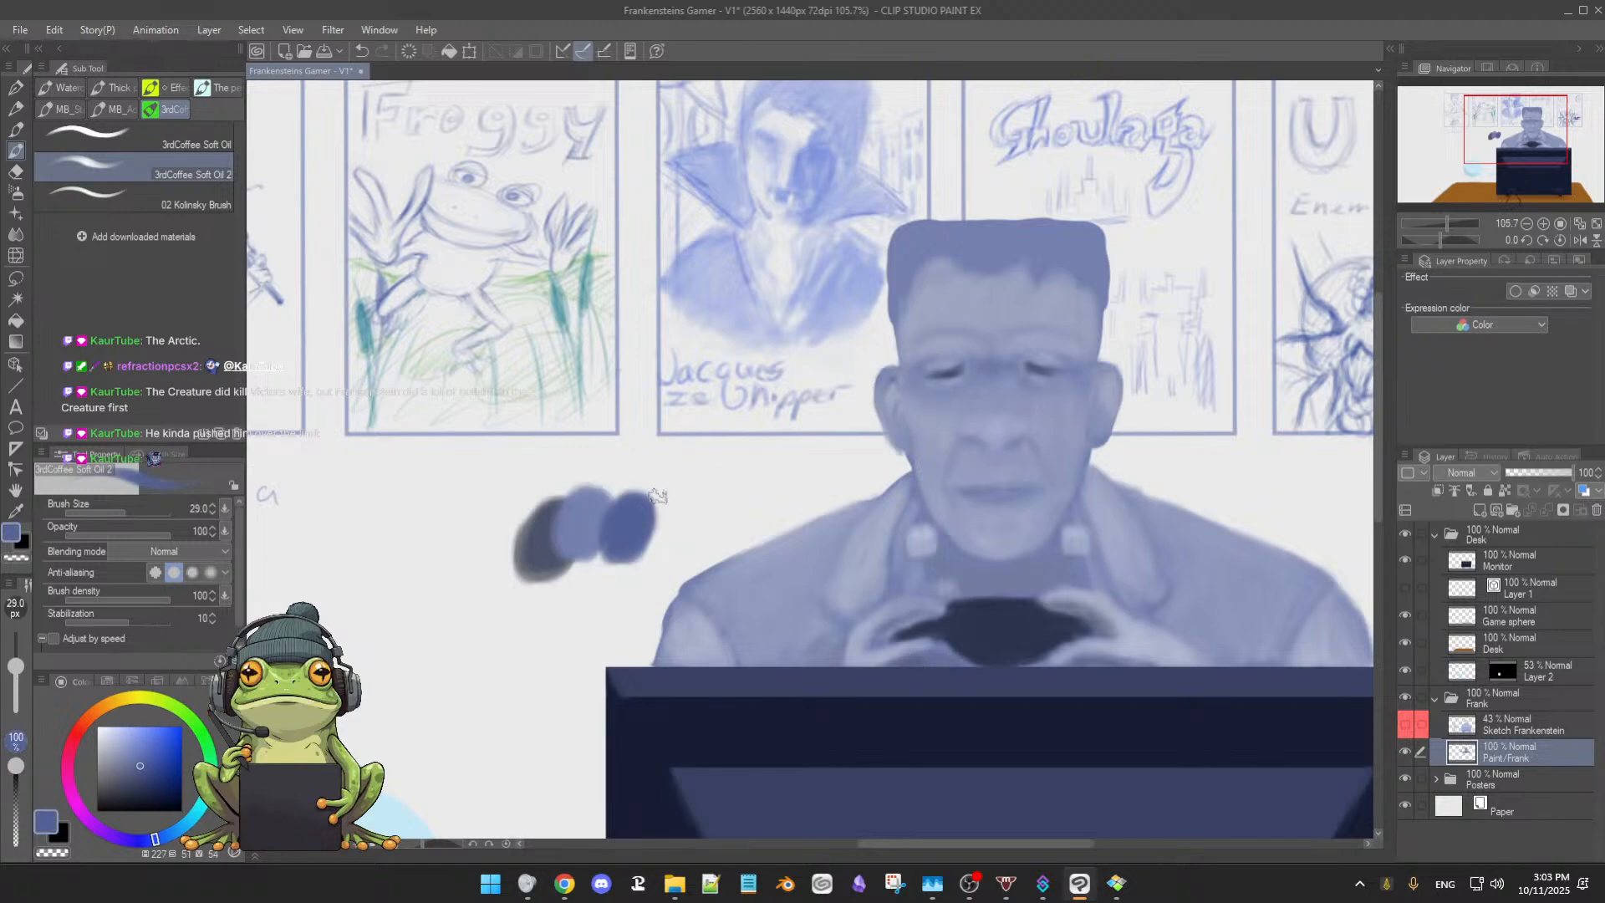
key(bracketleft)
key(bracketleft)
key(bracketleft)
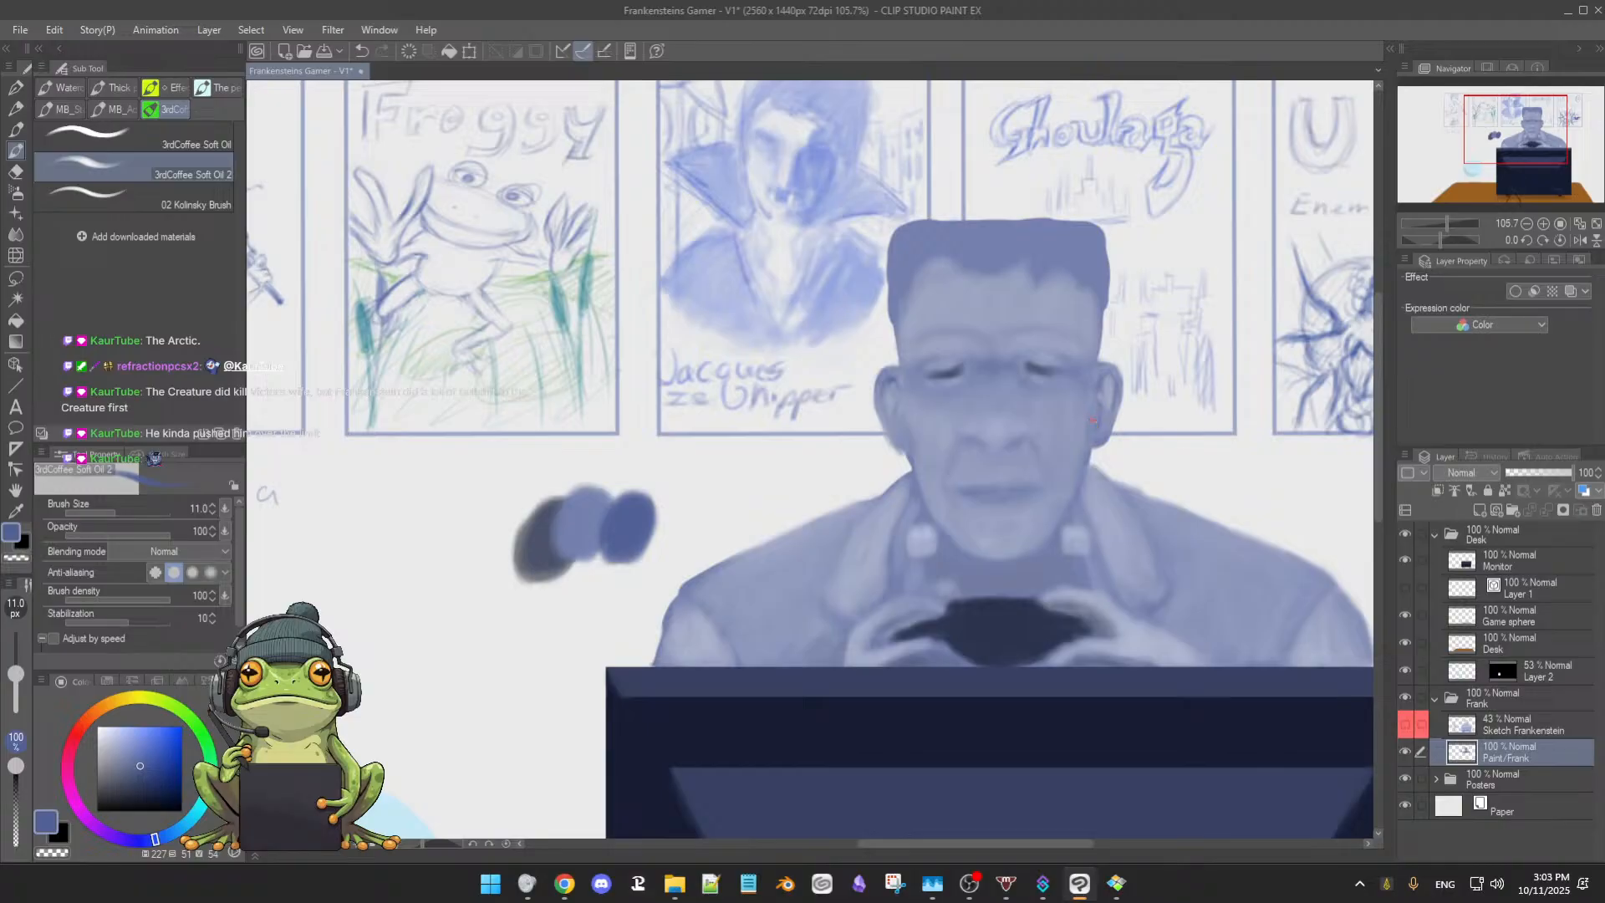
Blend the left ear's edge into the cheek with light blues sampled from the face and ear, at brush size 24.4
alt+click(1084, 400)
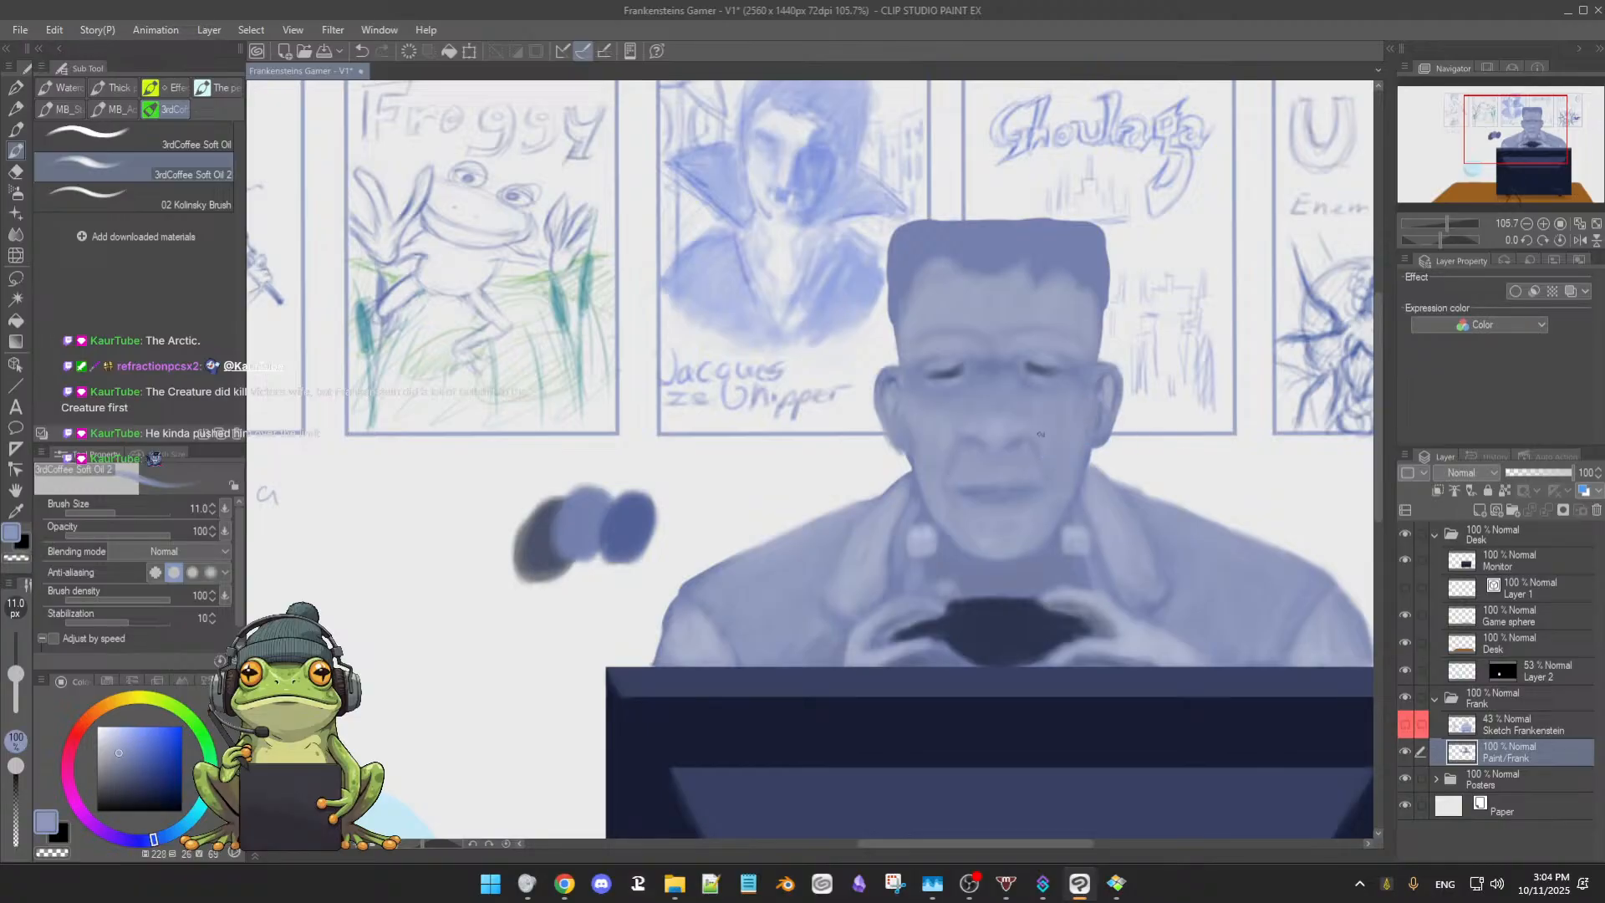
alt+click(914, 429)
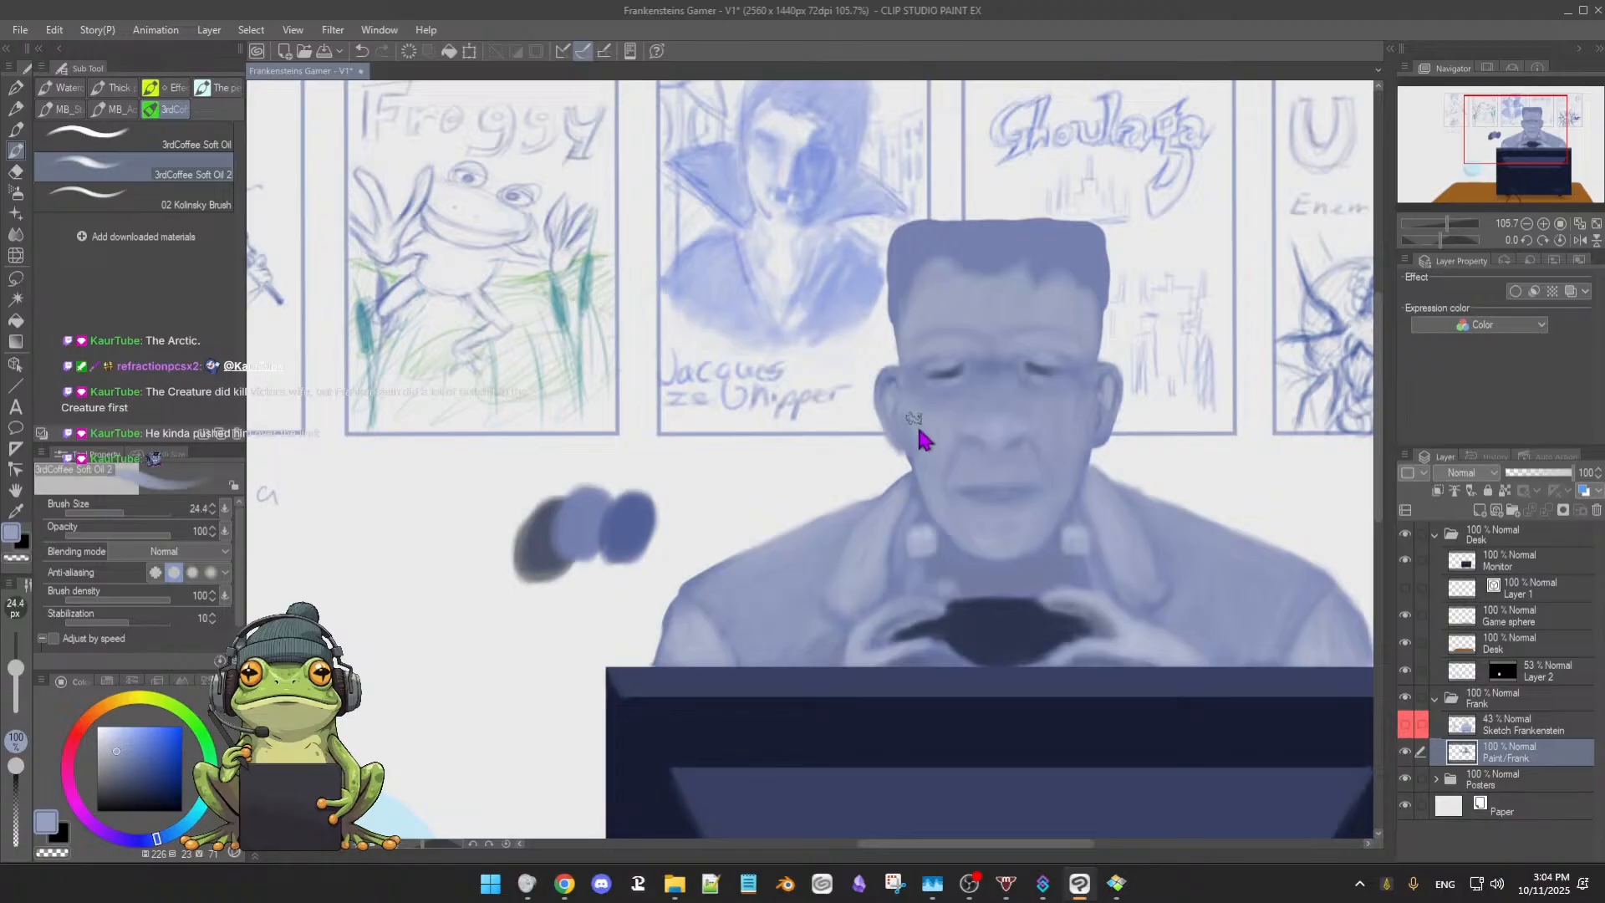
drag(914, 429, 903, 429)
Mirror the canvas and touch in a dark ear-hole accent with the controller's navy at brush size 7.2
alt+click(987, 642)
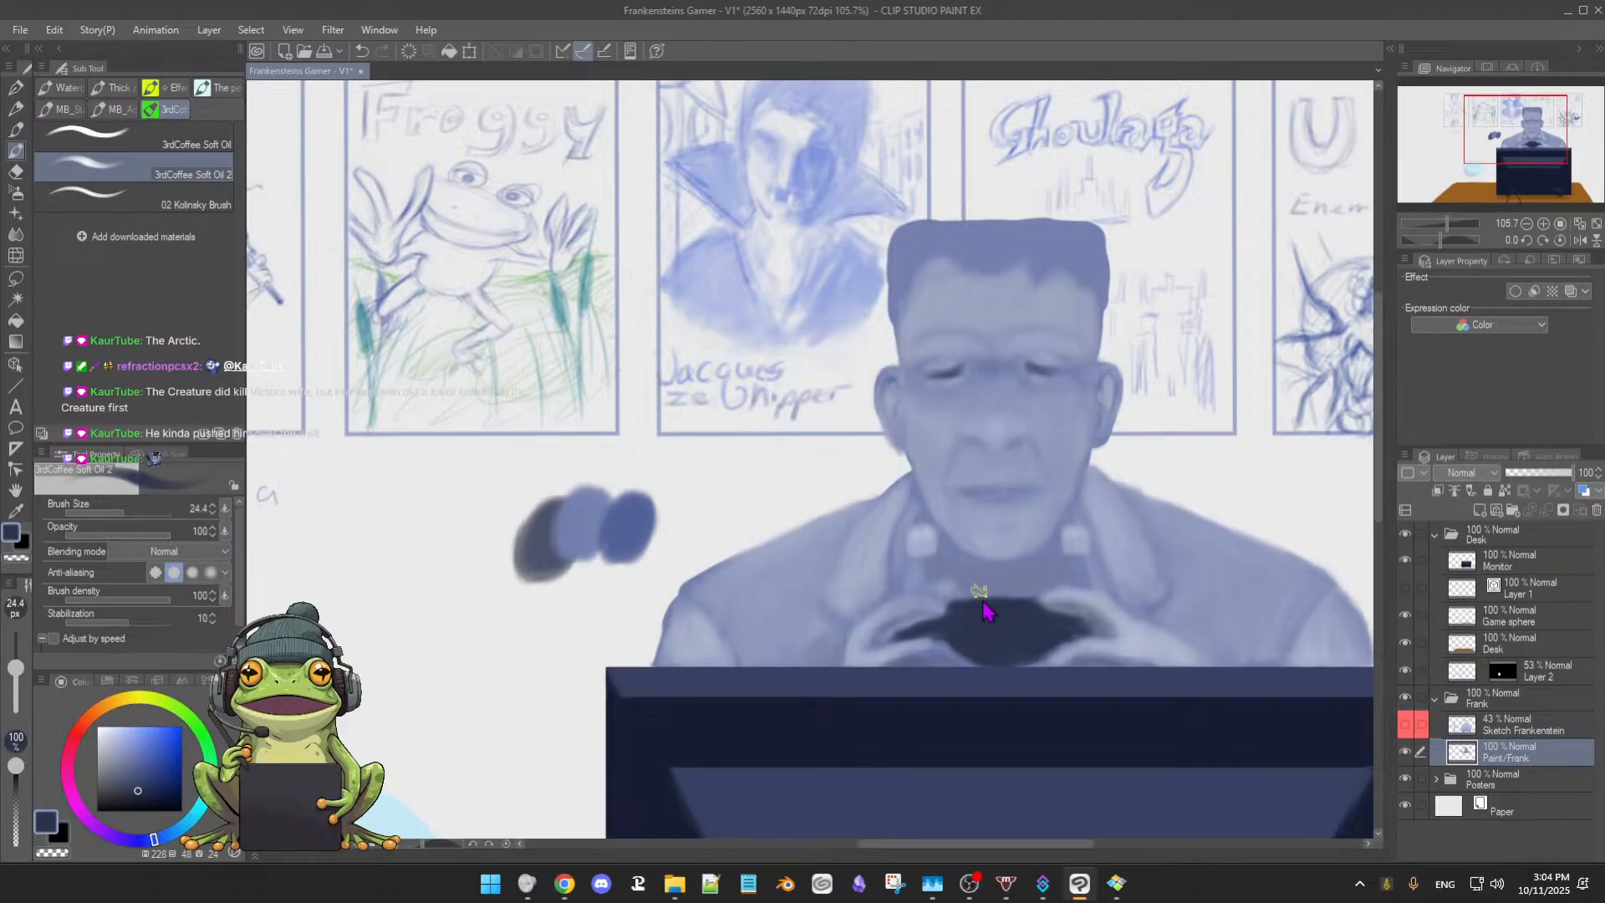
ctrl+alt+drag(981, 602, 980, 584)
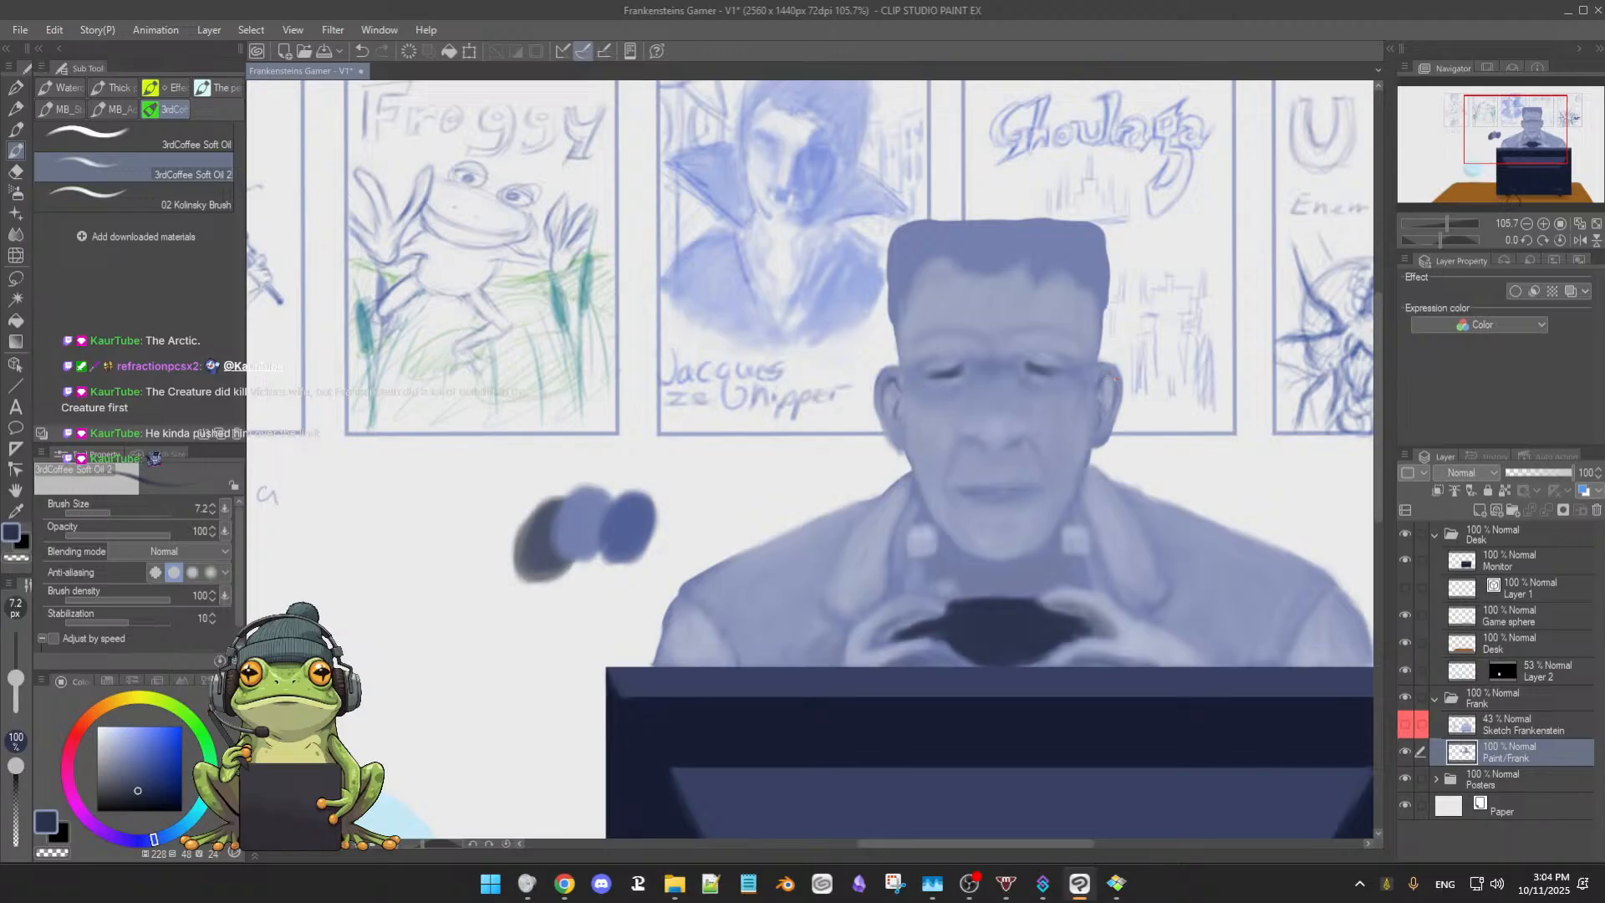
key(h)
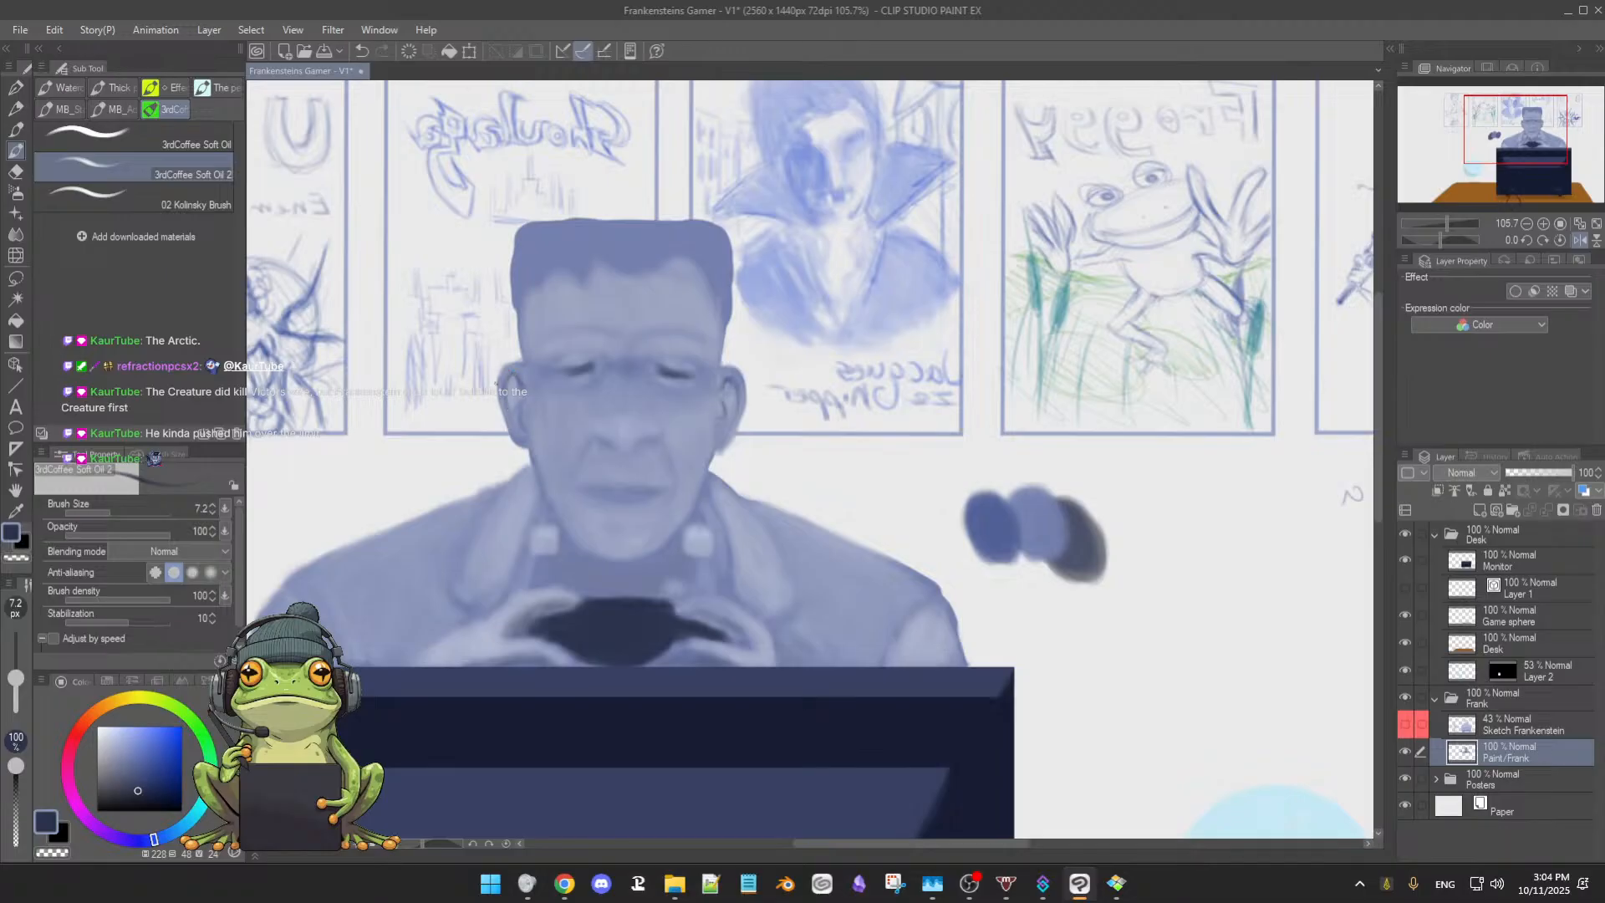
key(e)
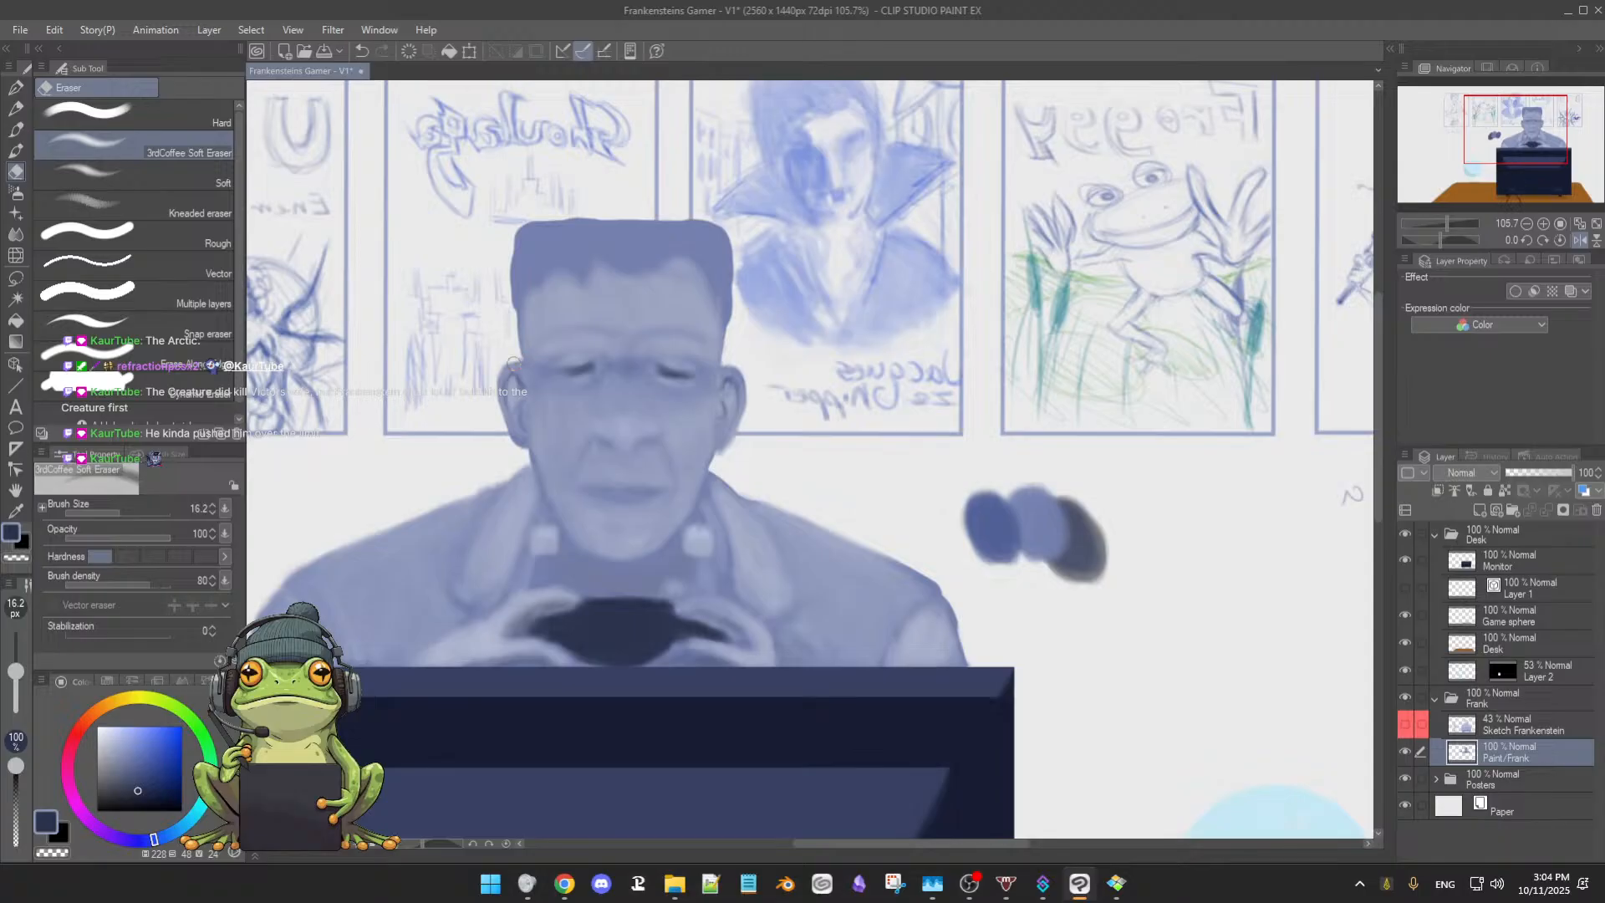
key(b)
key(e)
key(b)
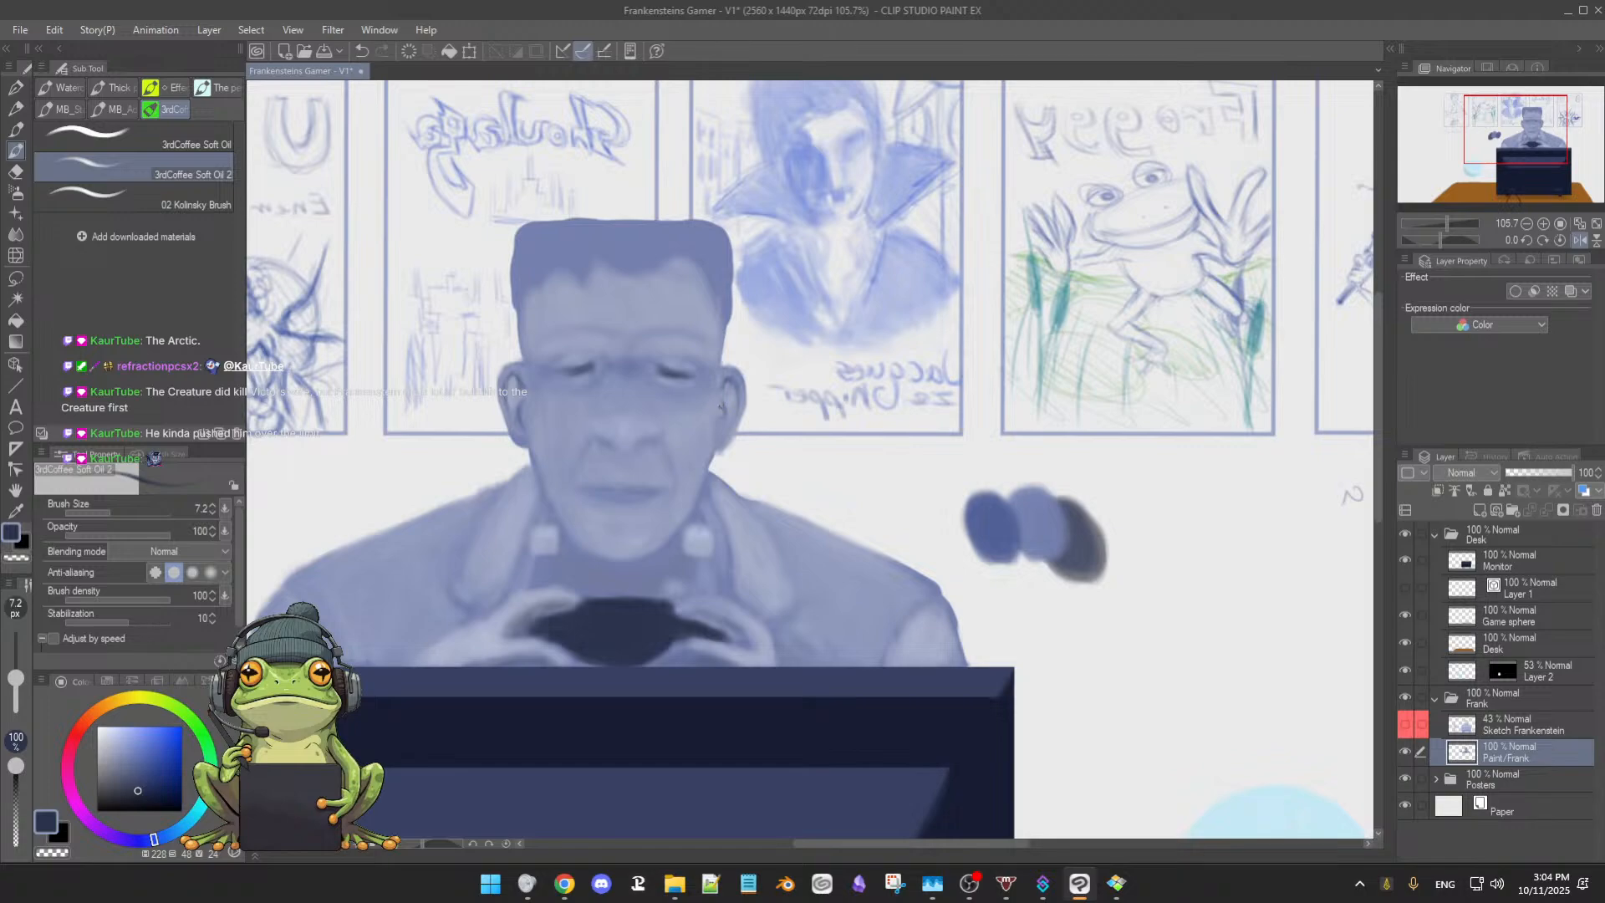
Soften the left ear's lobe in the mirrored view with sampled blues at brush size 15.2, cleaning its outer edge with the soft eraser
alt+click(513, 426)
drag(519, 429, 530, 444)
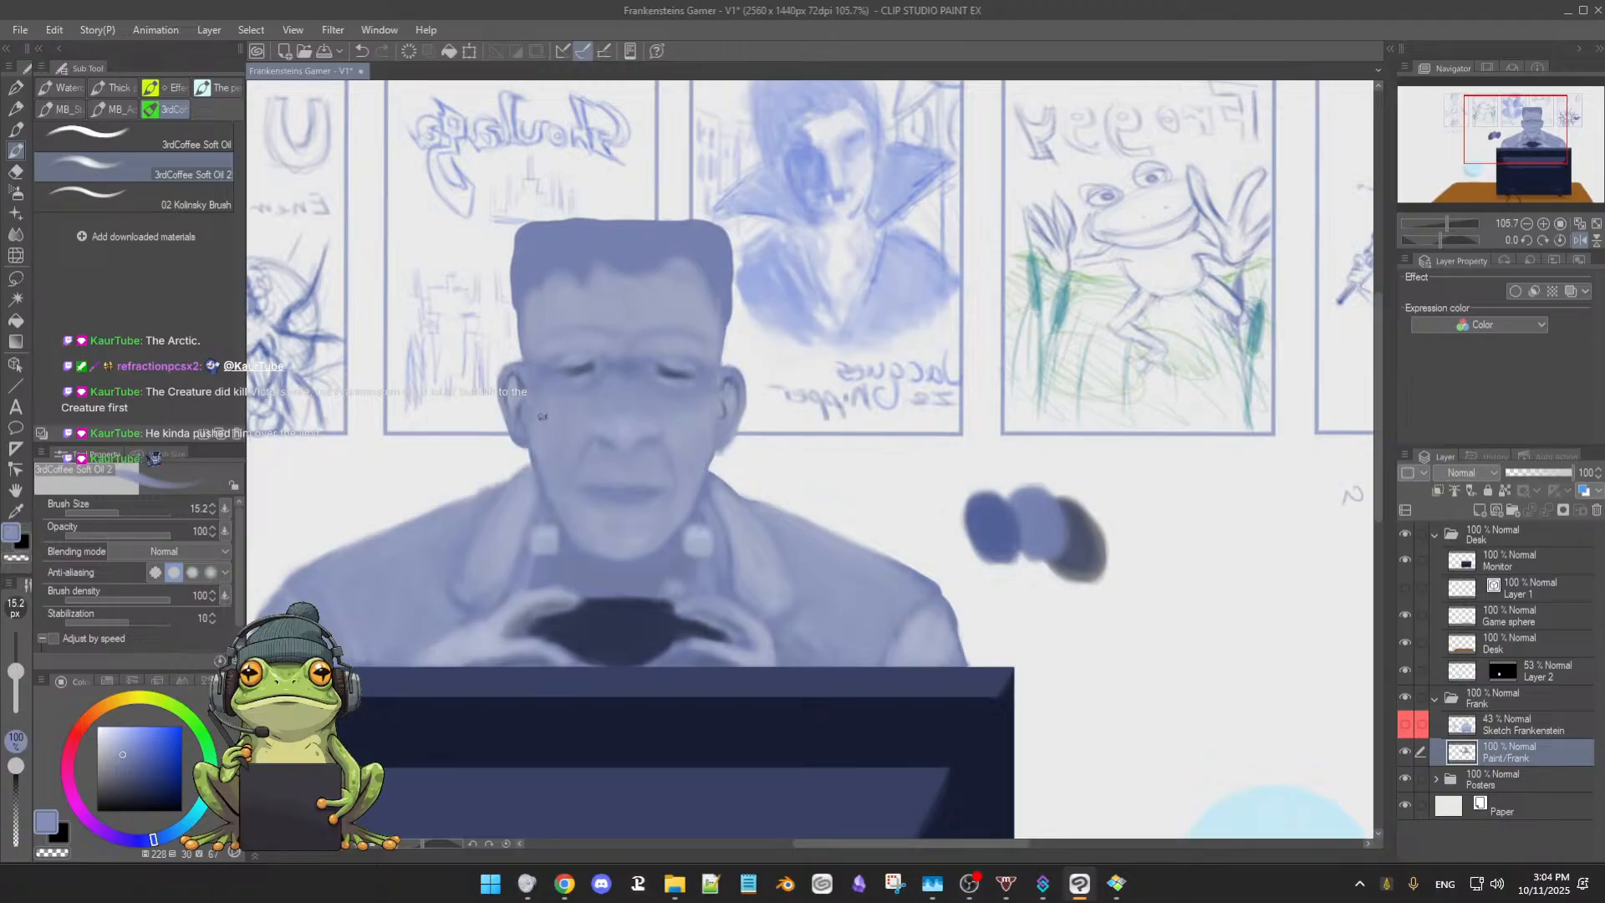
alt+click(536, 403)
key(alt+e)
key(Escape)
key(e)
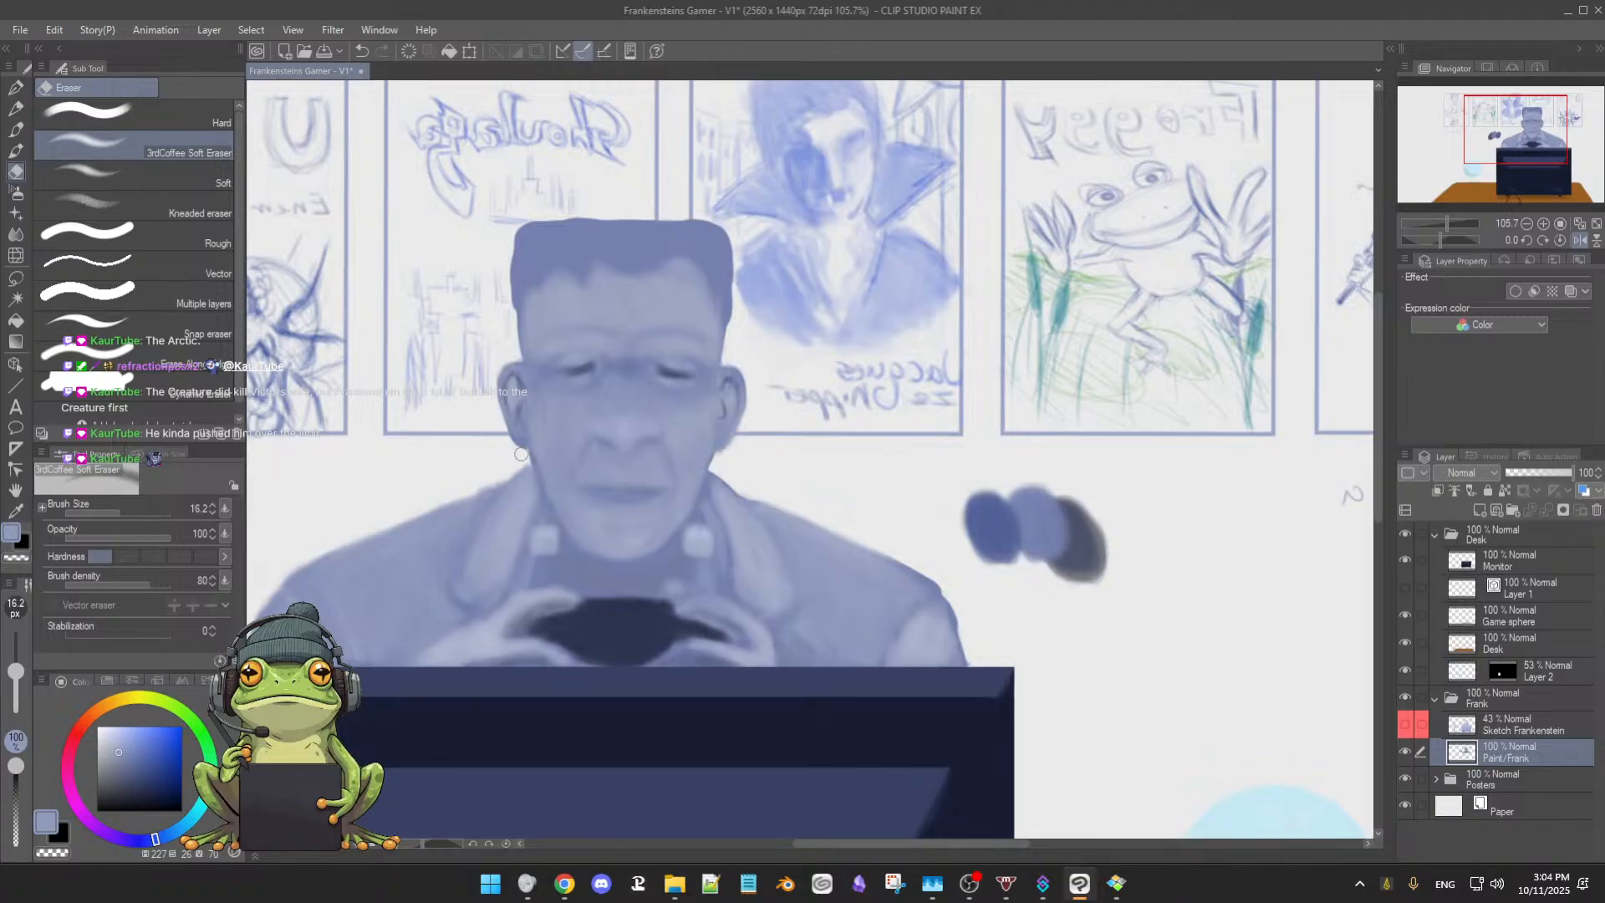
key(b)
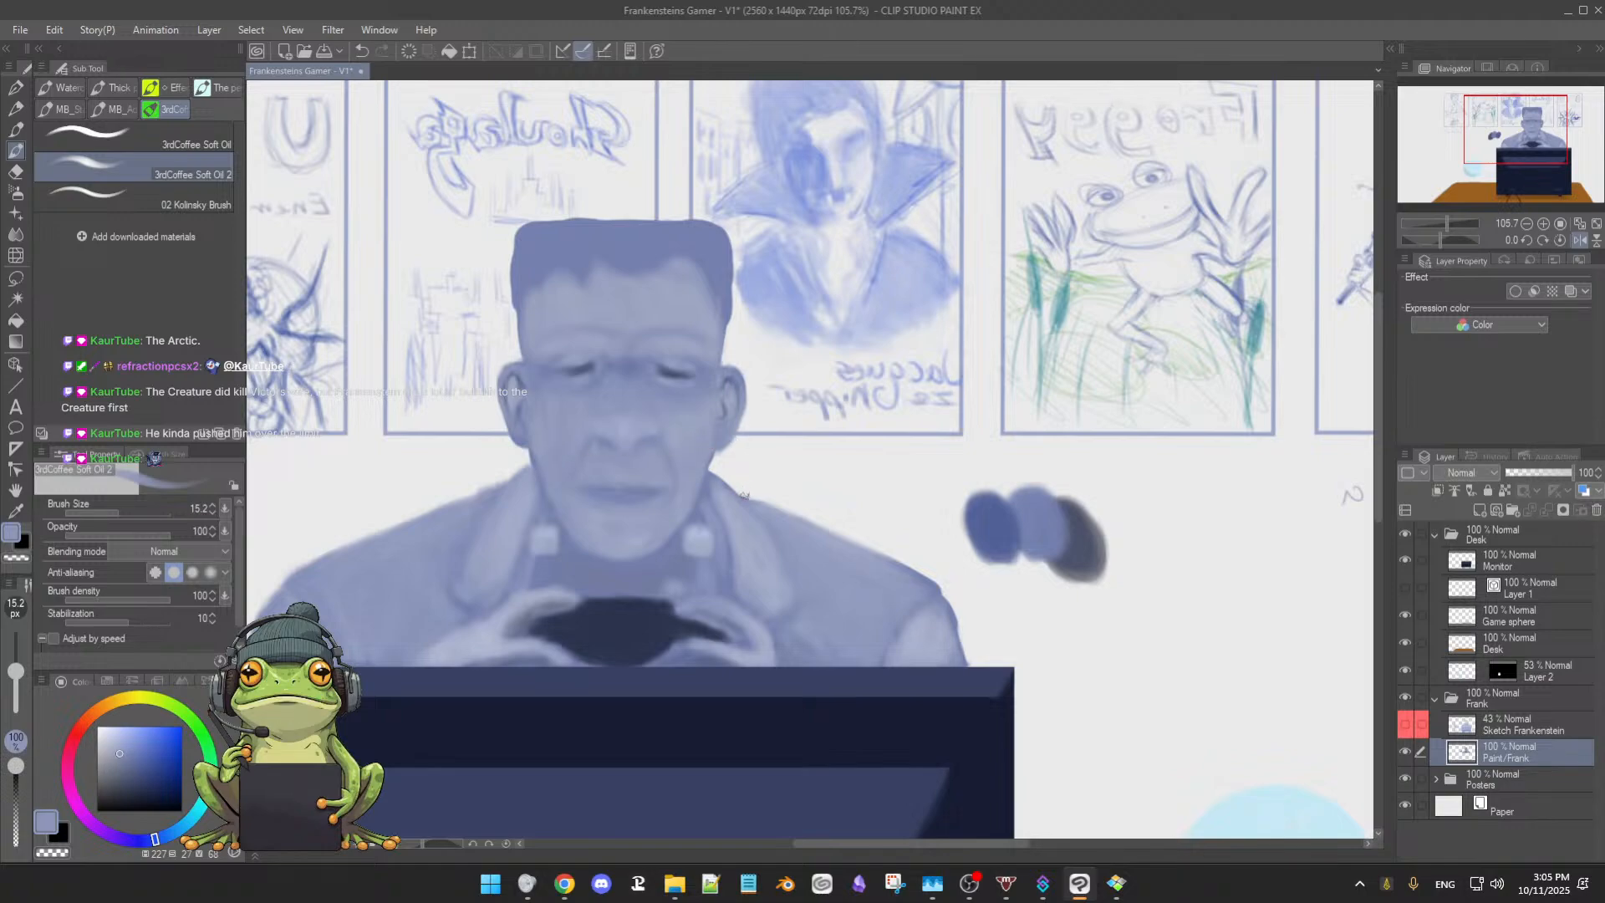
Tidy the outline around the right ear in the mirrored view, alternating the 3rdCoffee soft eraser and Soft Oil 2 brush
drag(742, 497, 994, 492)
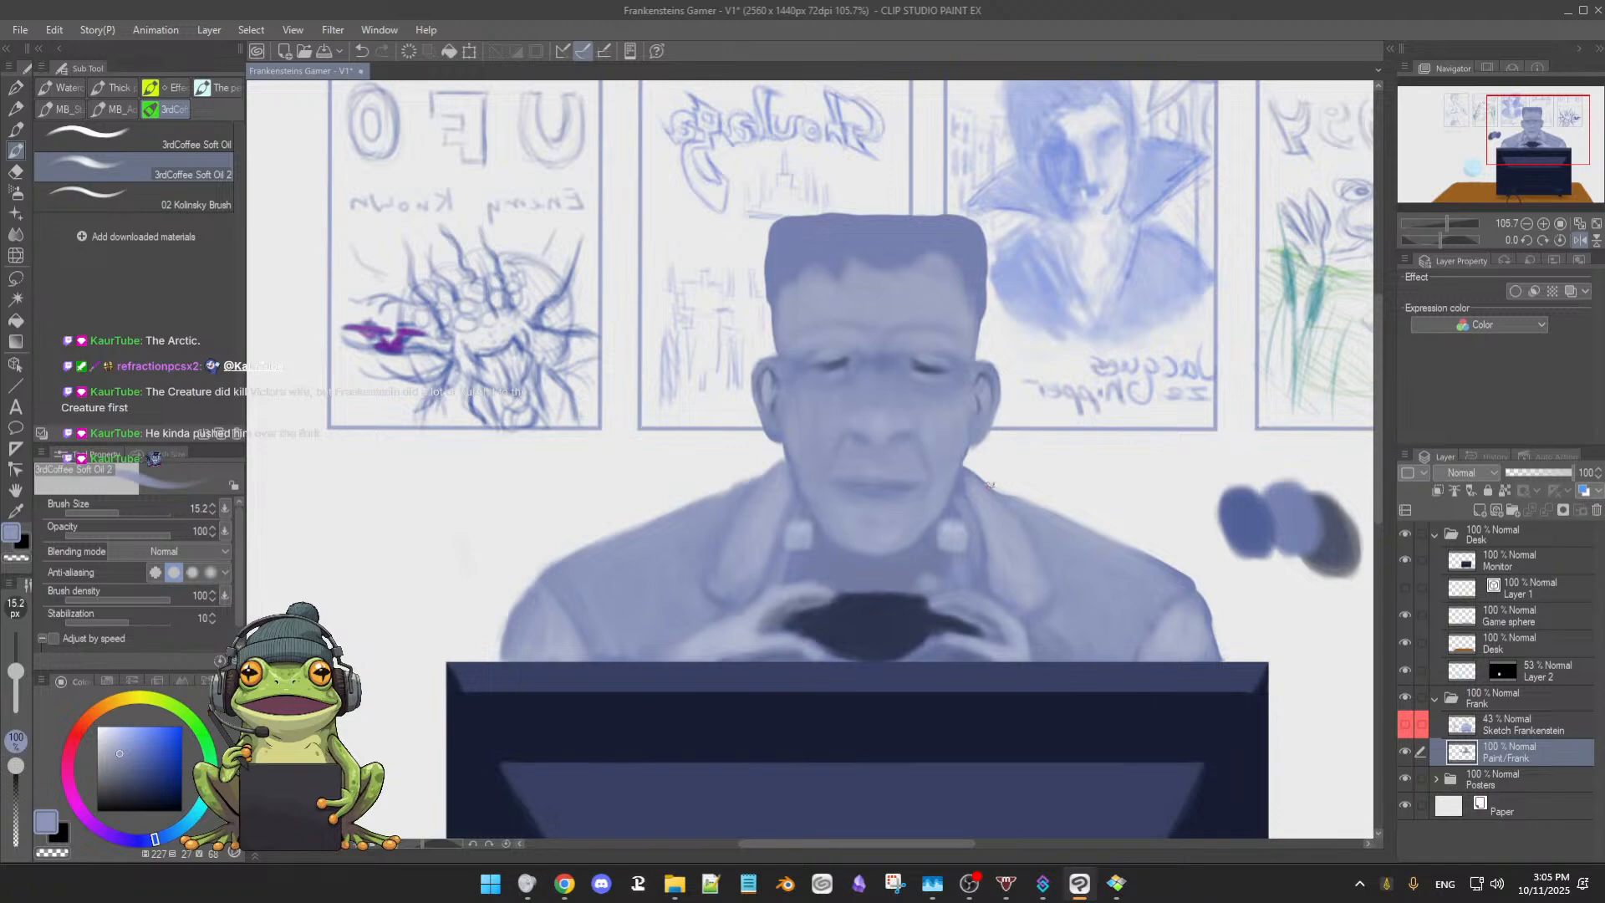
key(e)
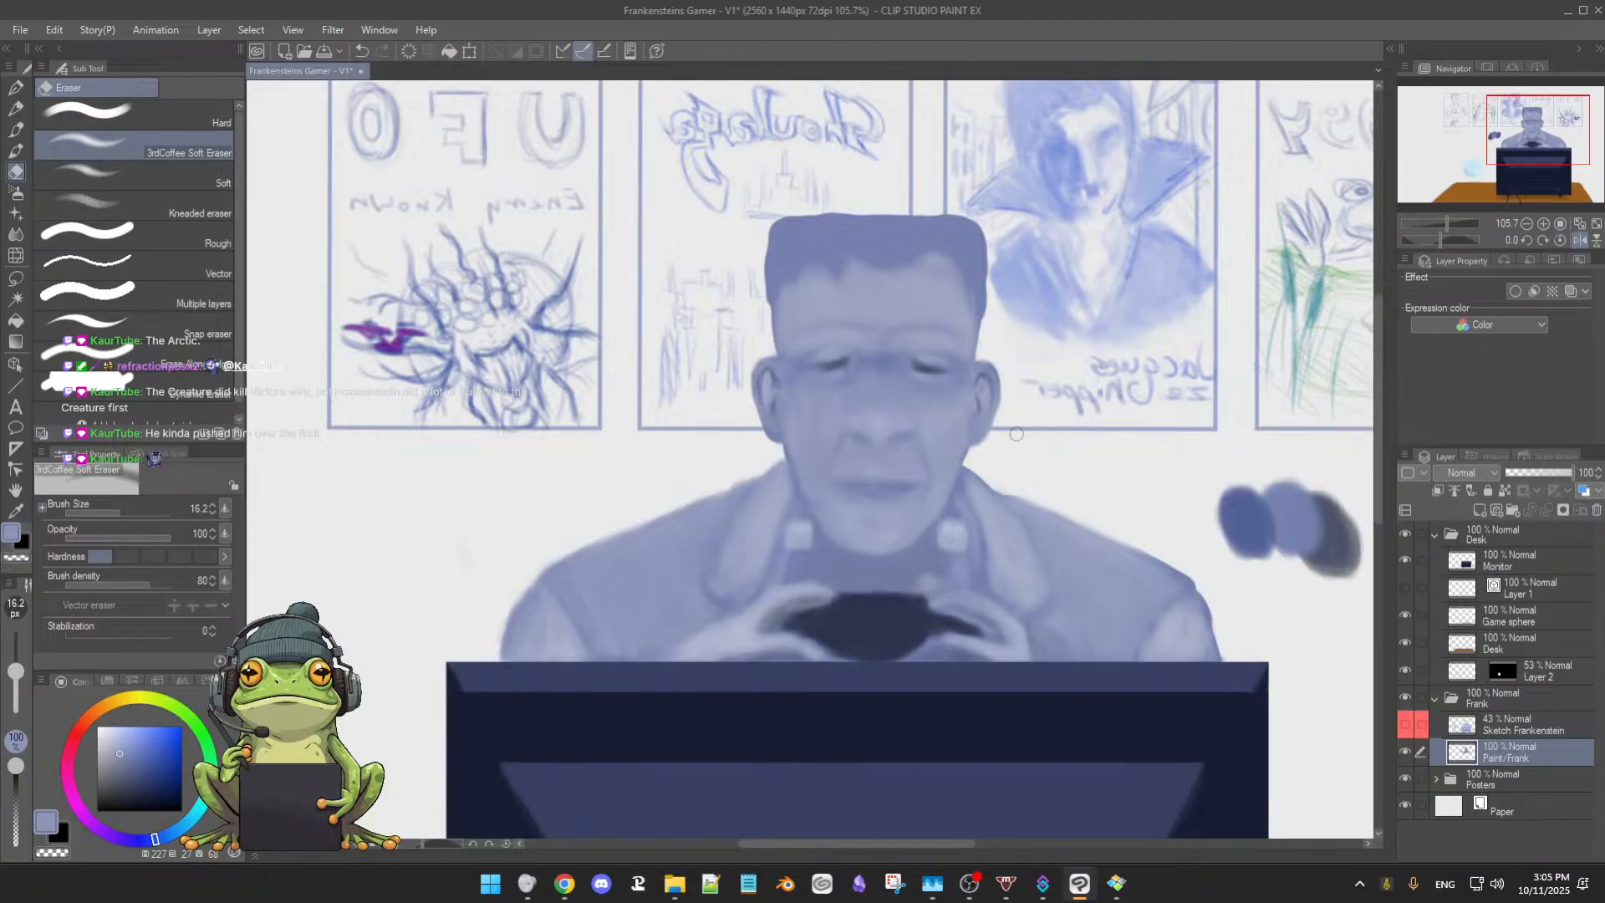
key(b)
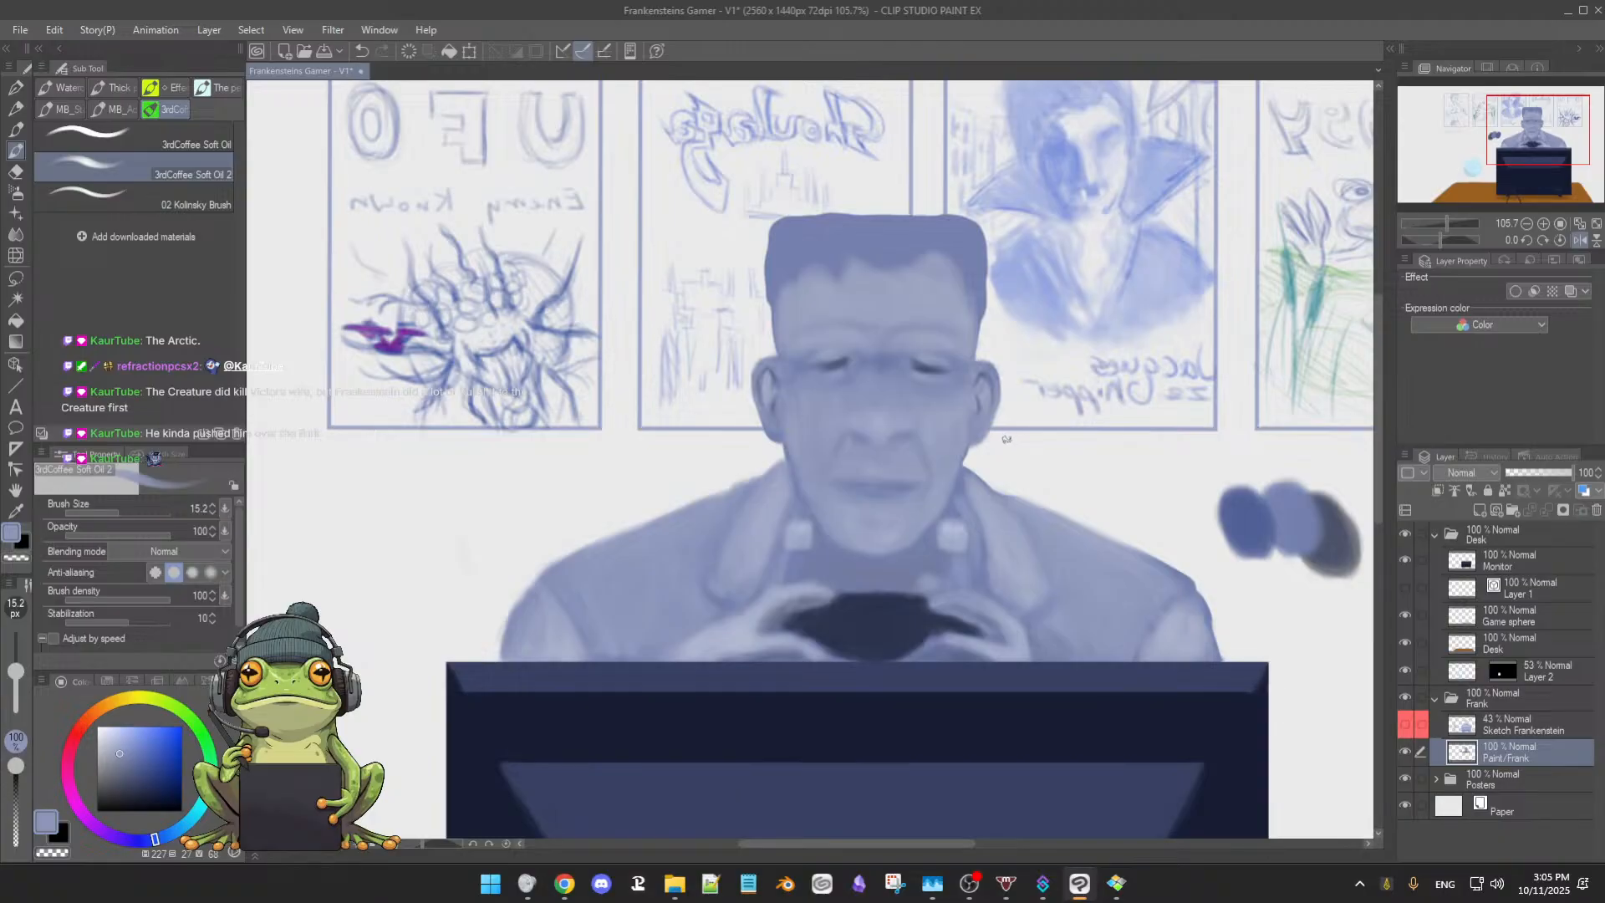
key(e)
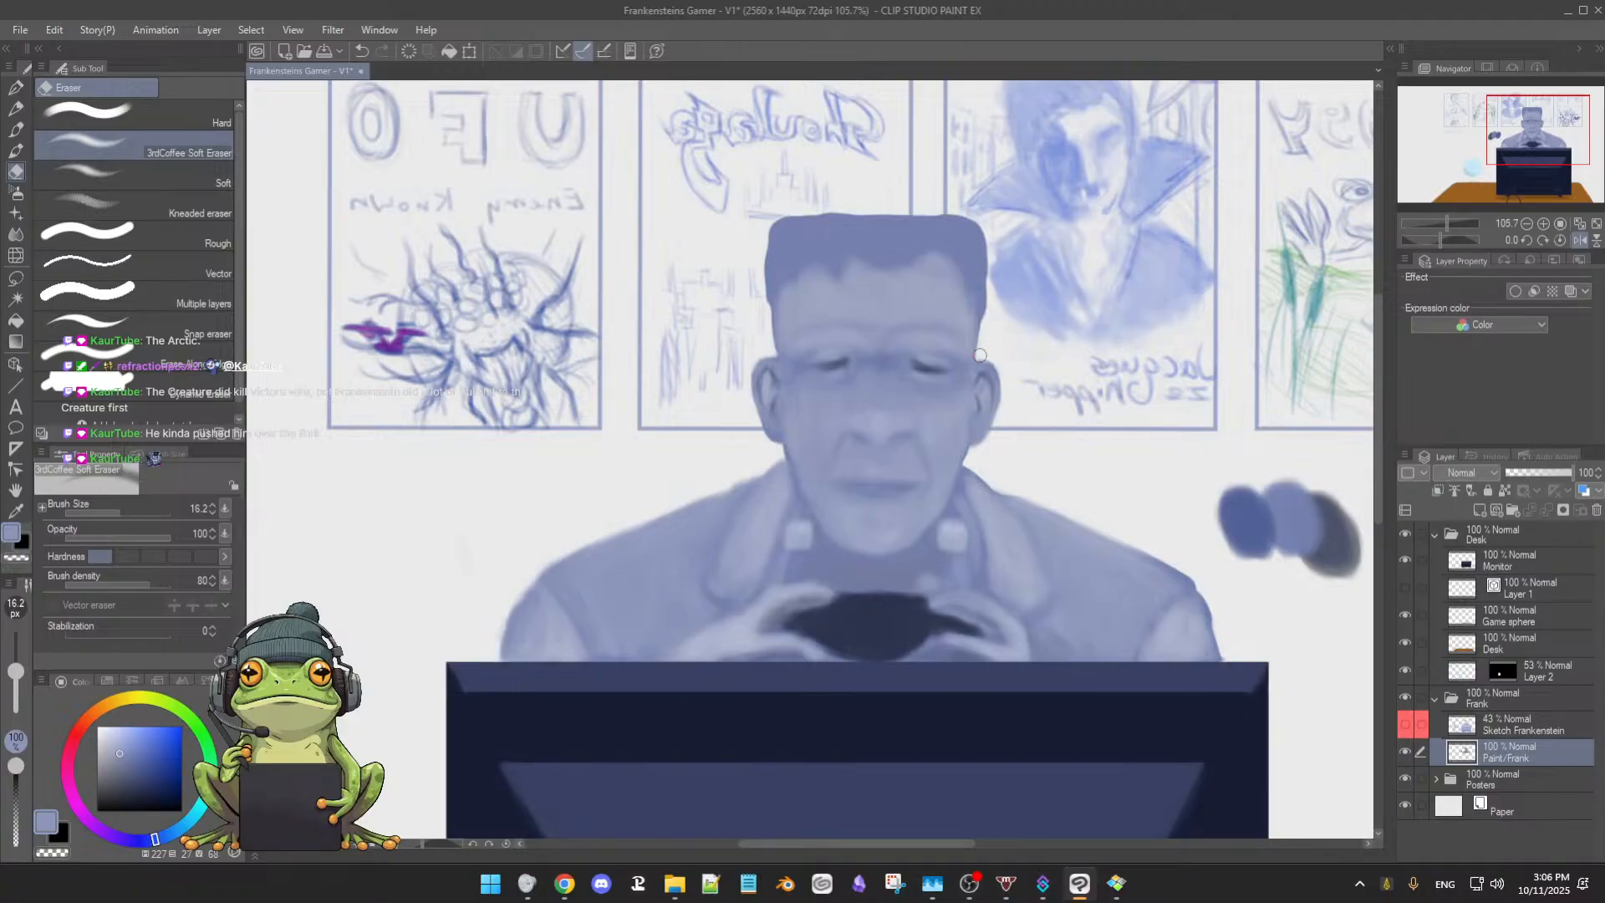
key(b)
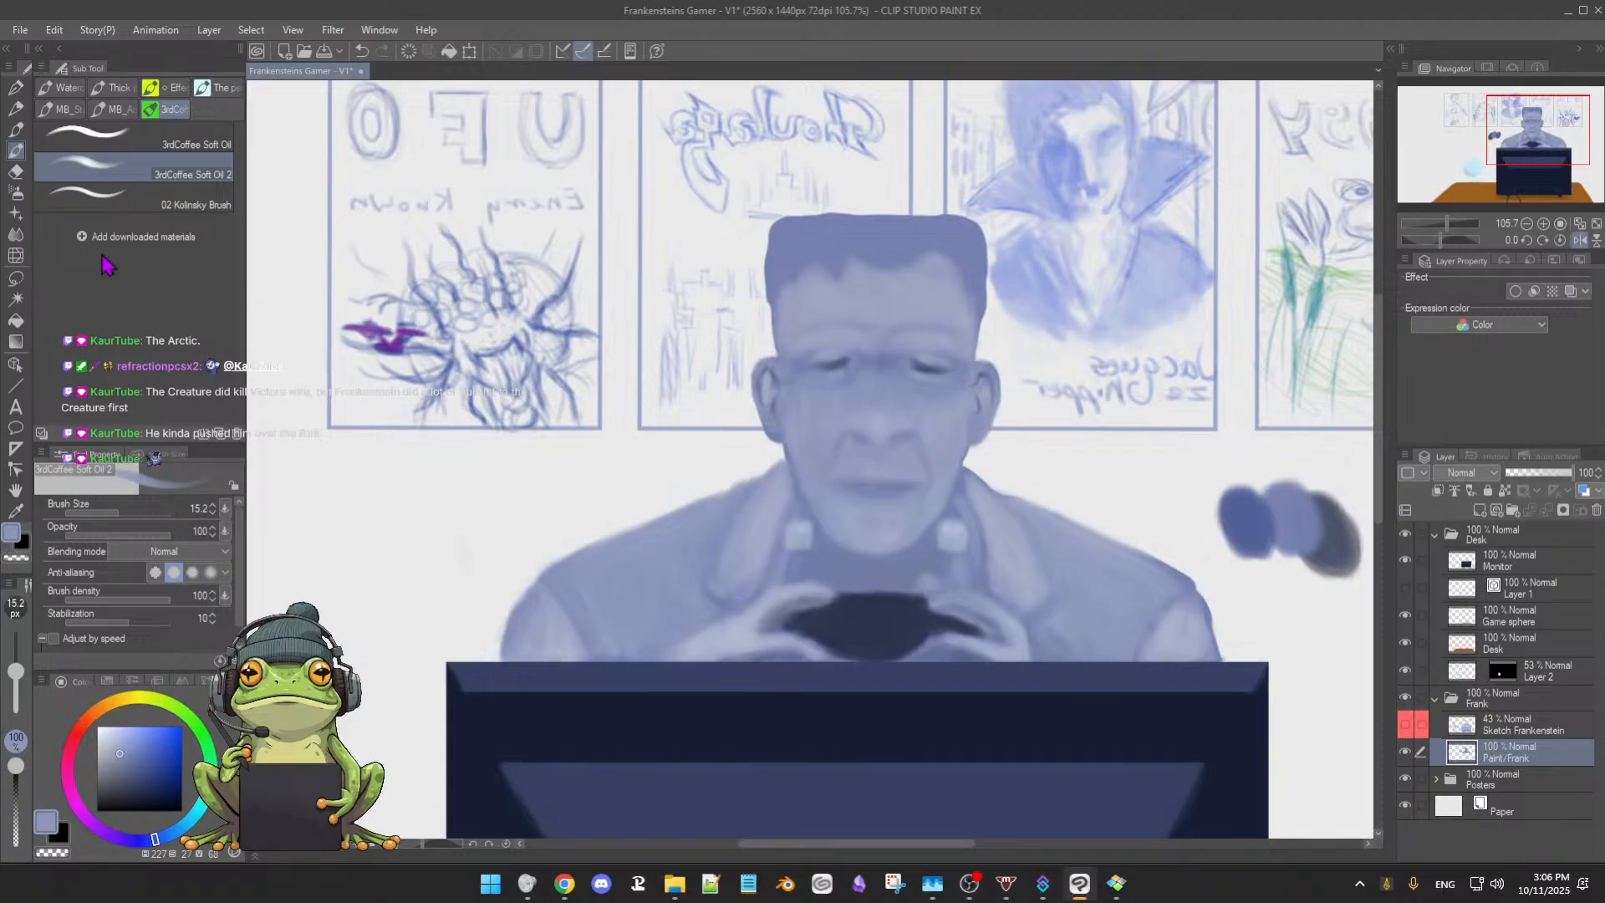
Save the drawing and nudge the head's outline around the temple and ear with Liquify at brush size 46.1
click(15, 255)
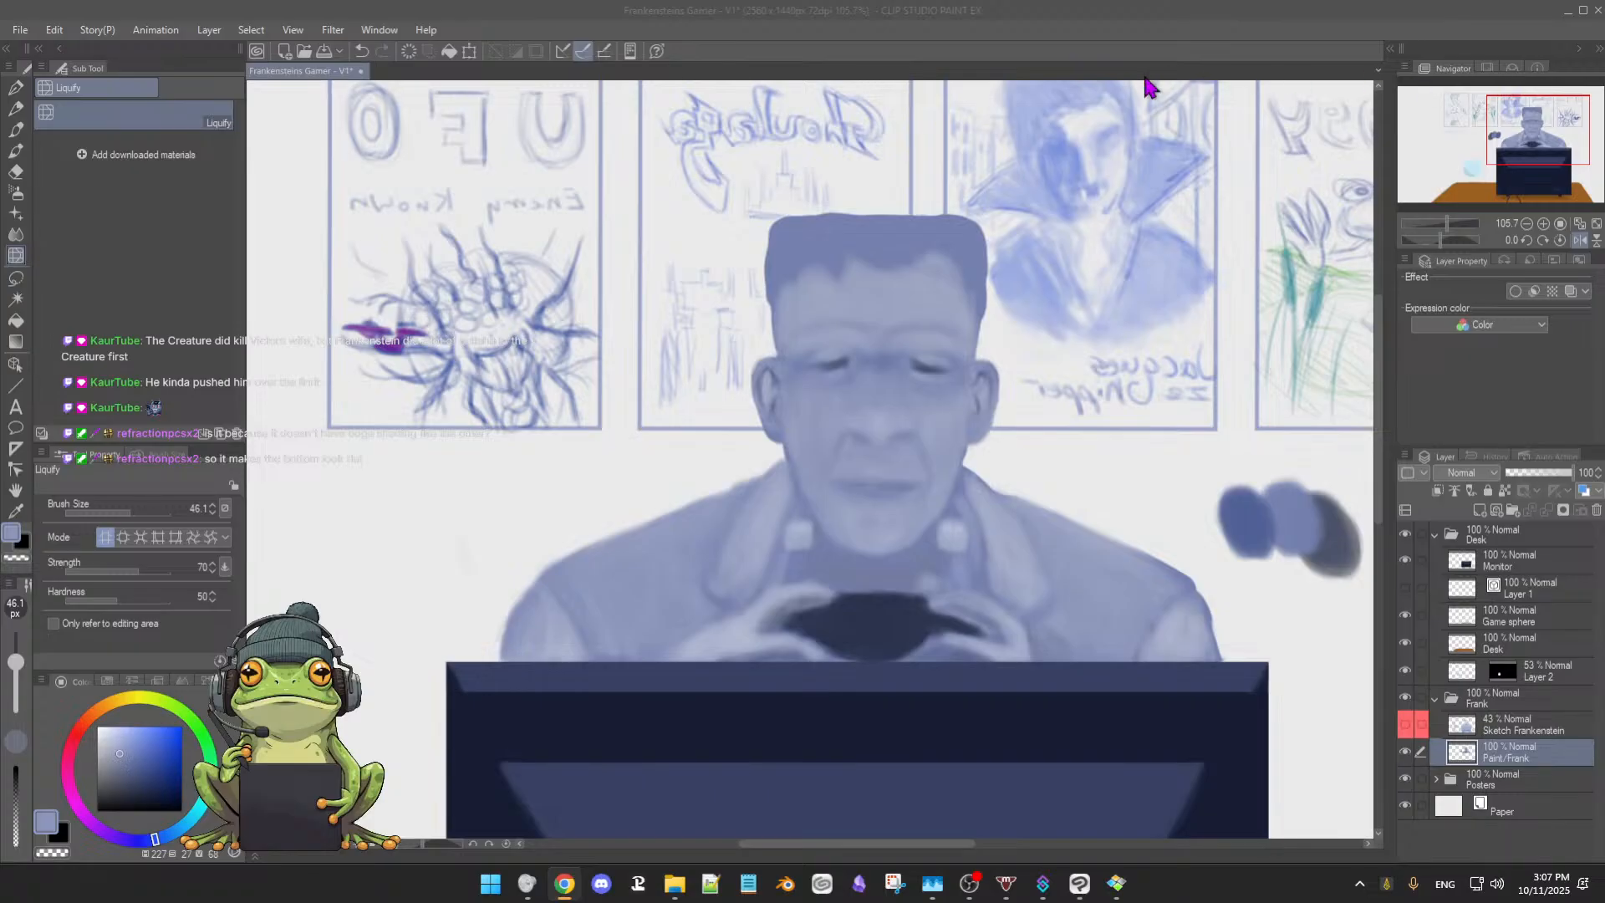
click(1041, 73)
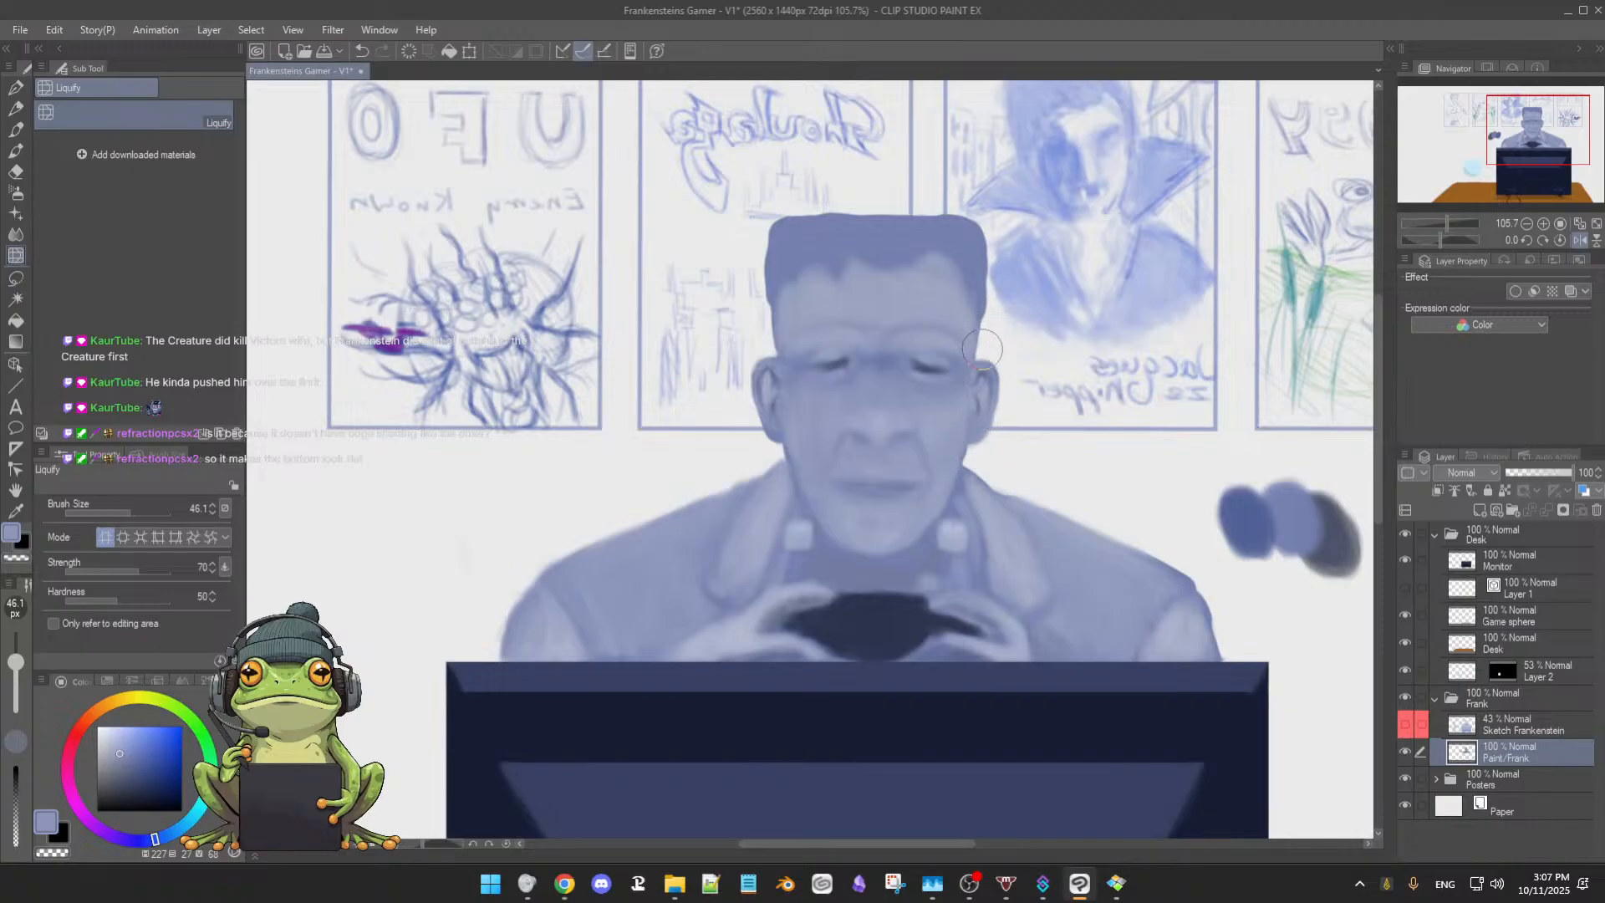
key(ctrl+s)
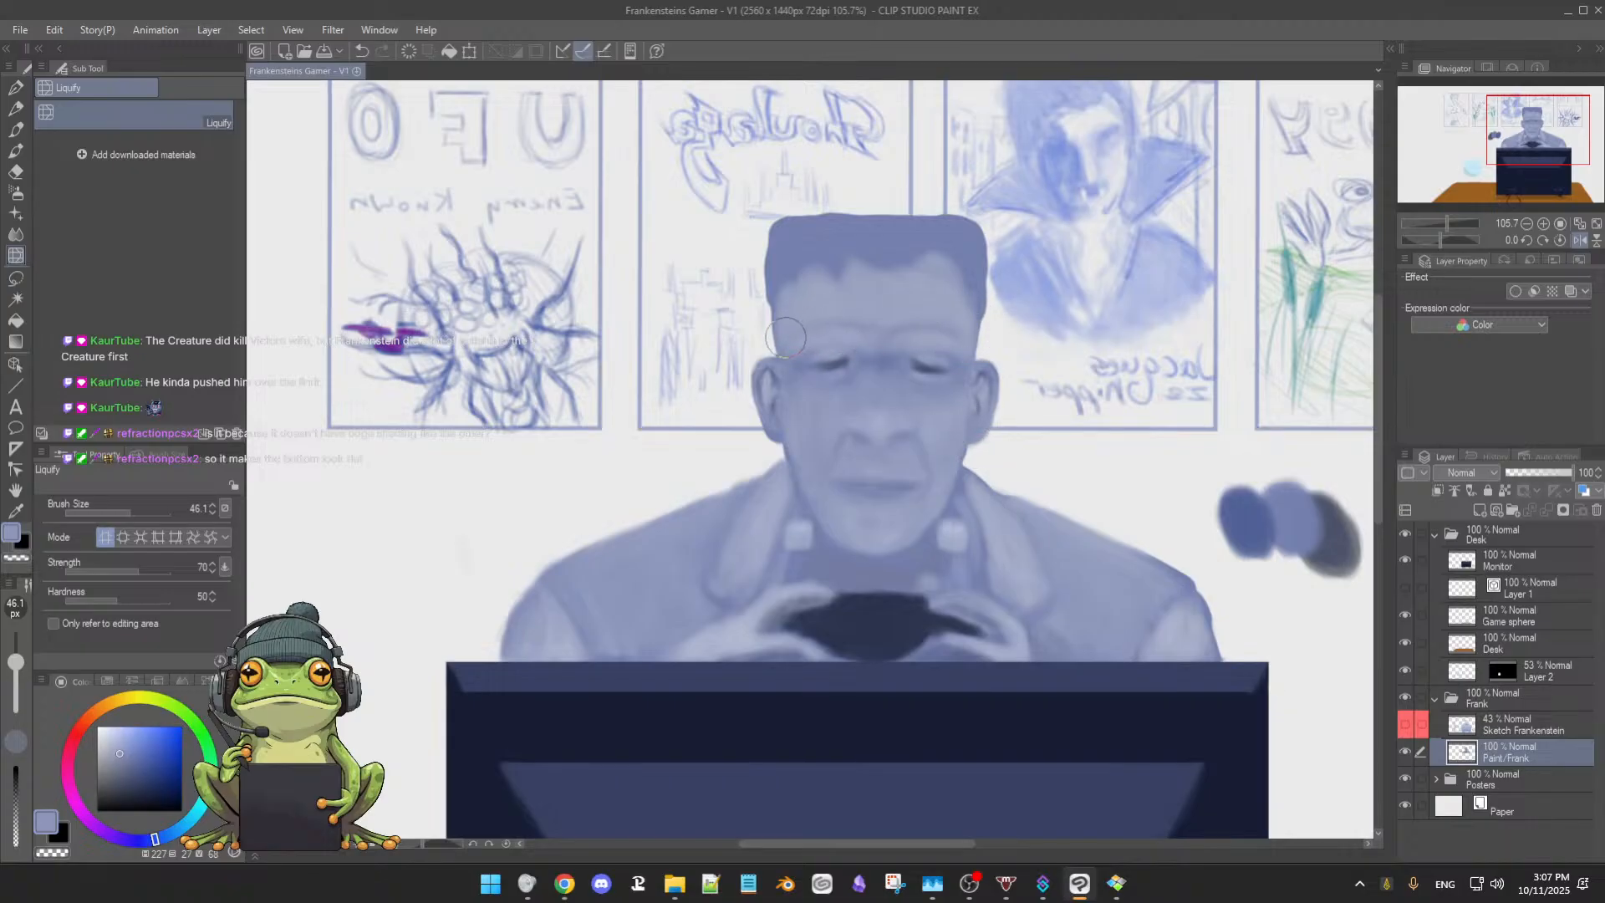
drag(786, 336, 816, 334)
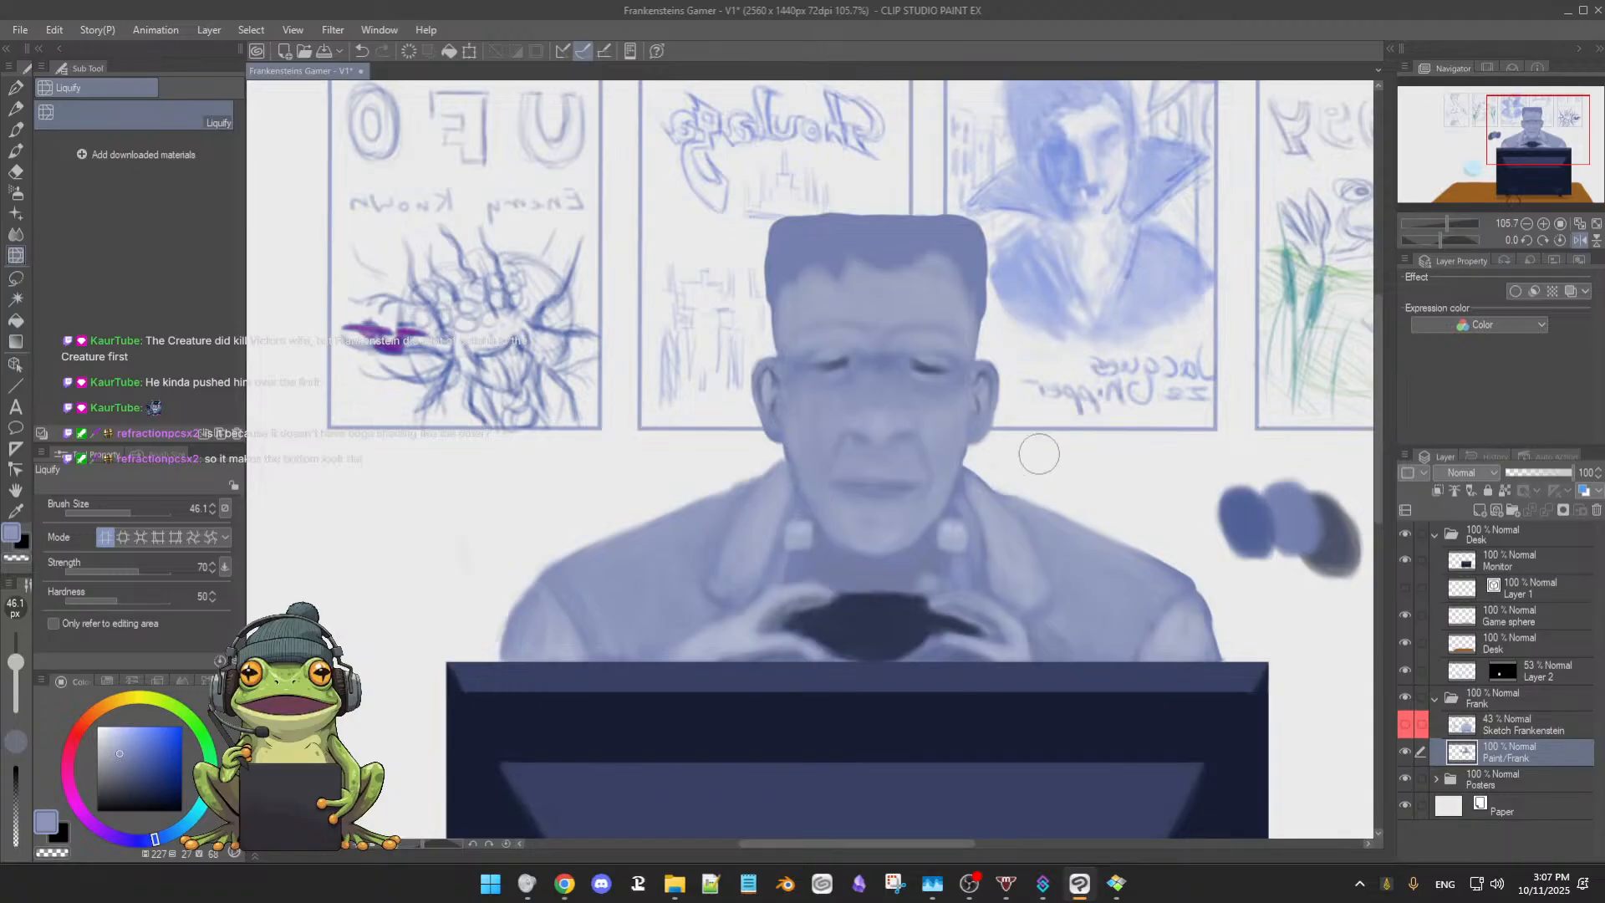
scroll(1027, 451, down, 2)
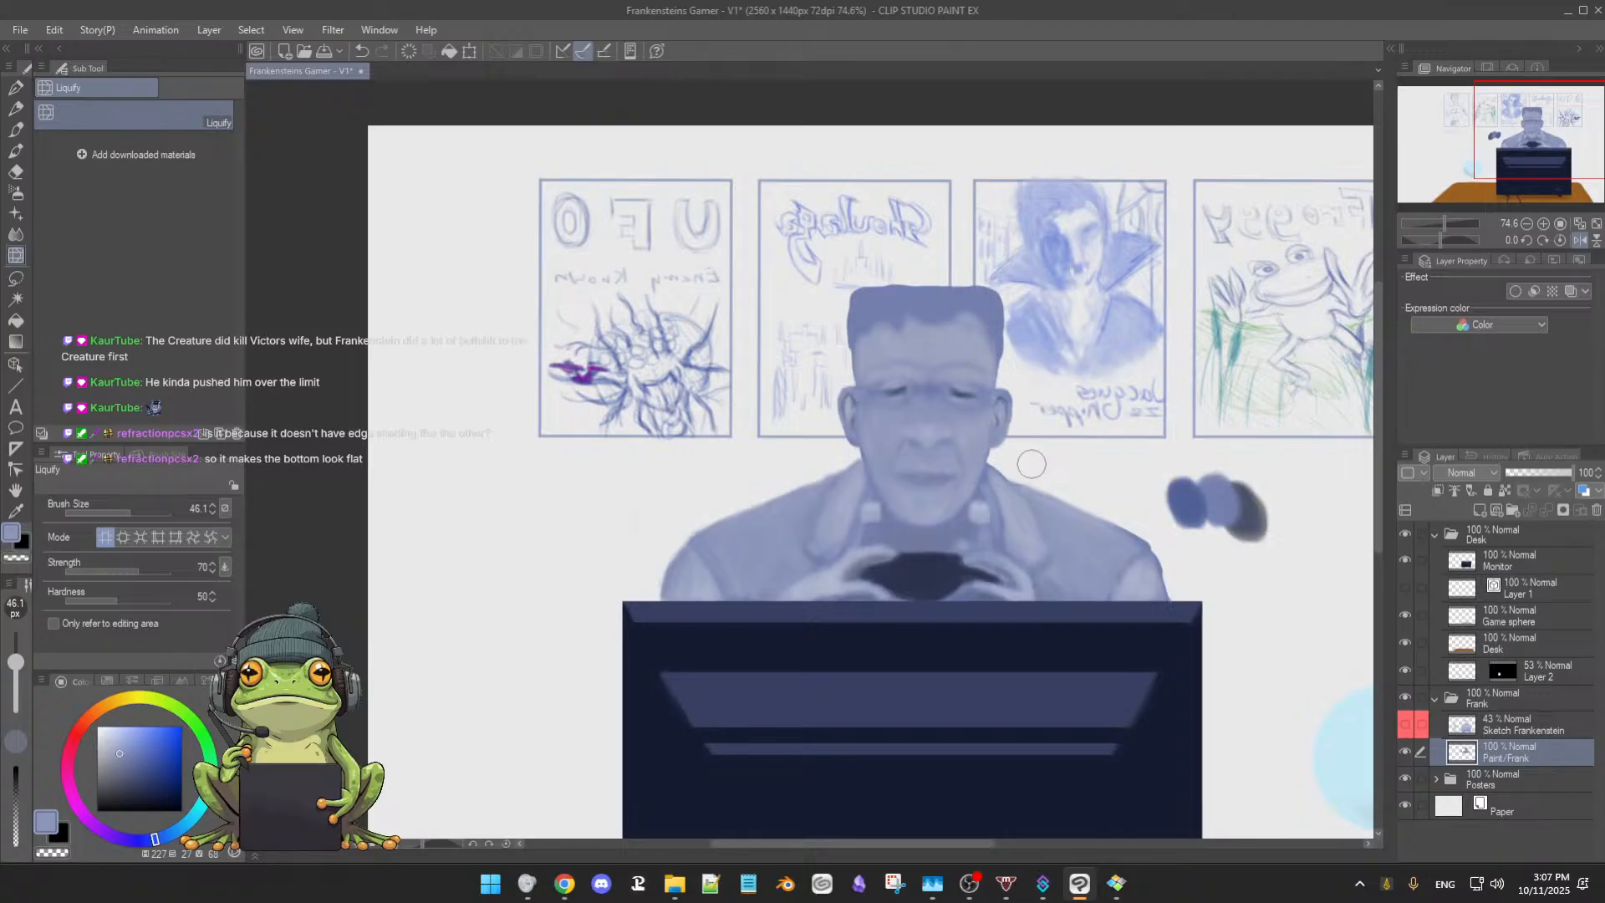
scroll(1031, 464, up, 5)
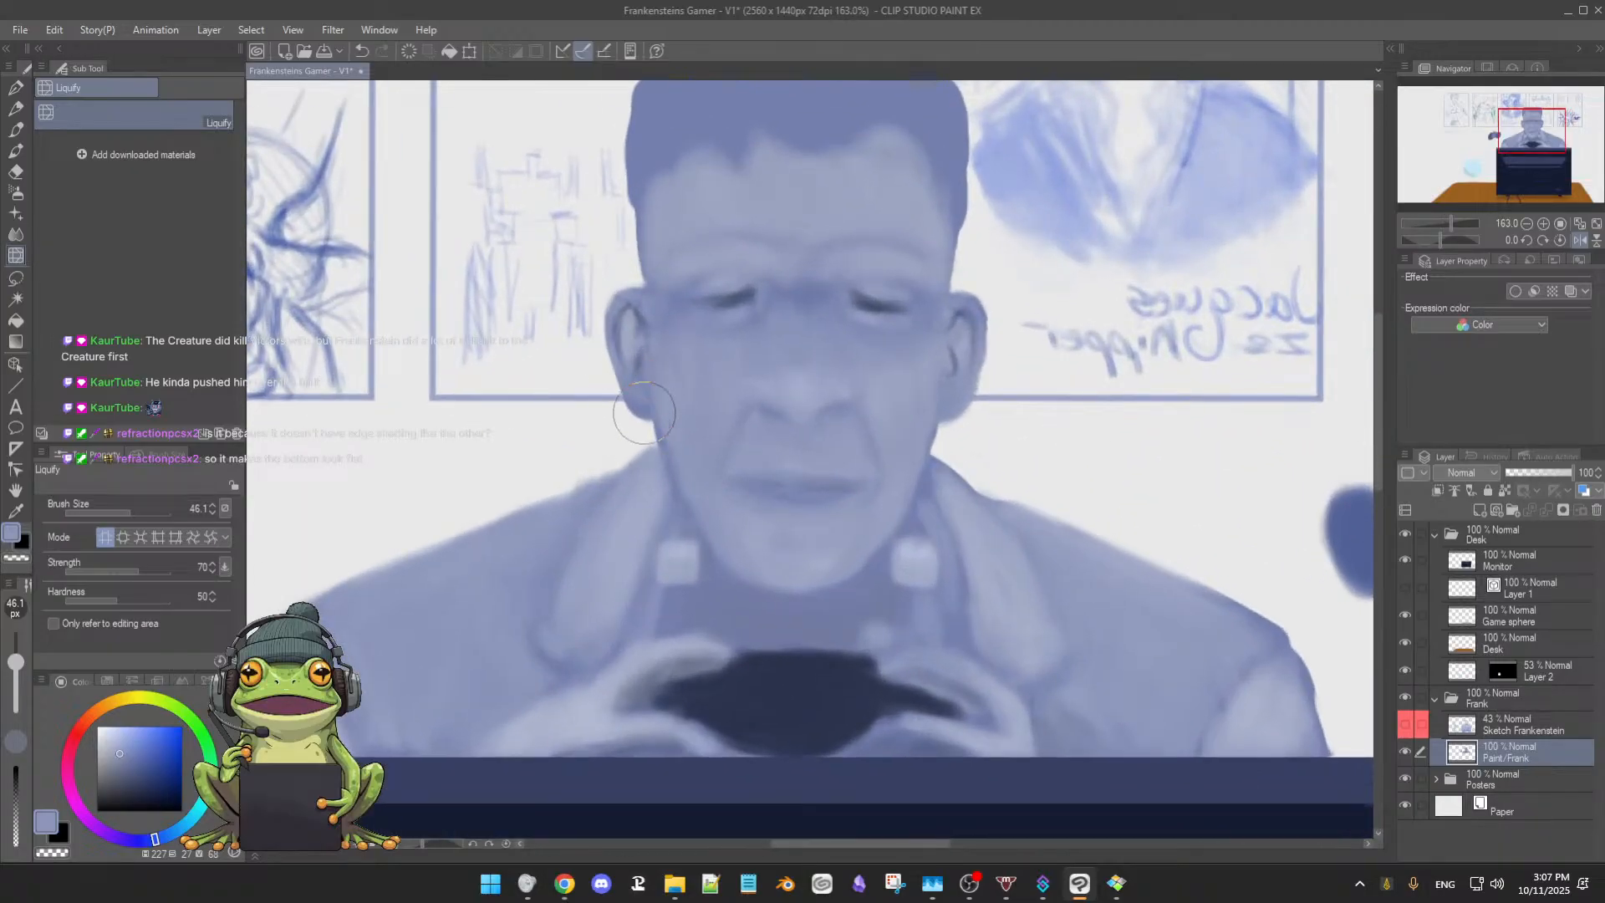
key(alt)
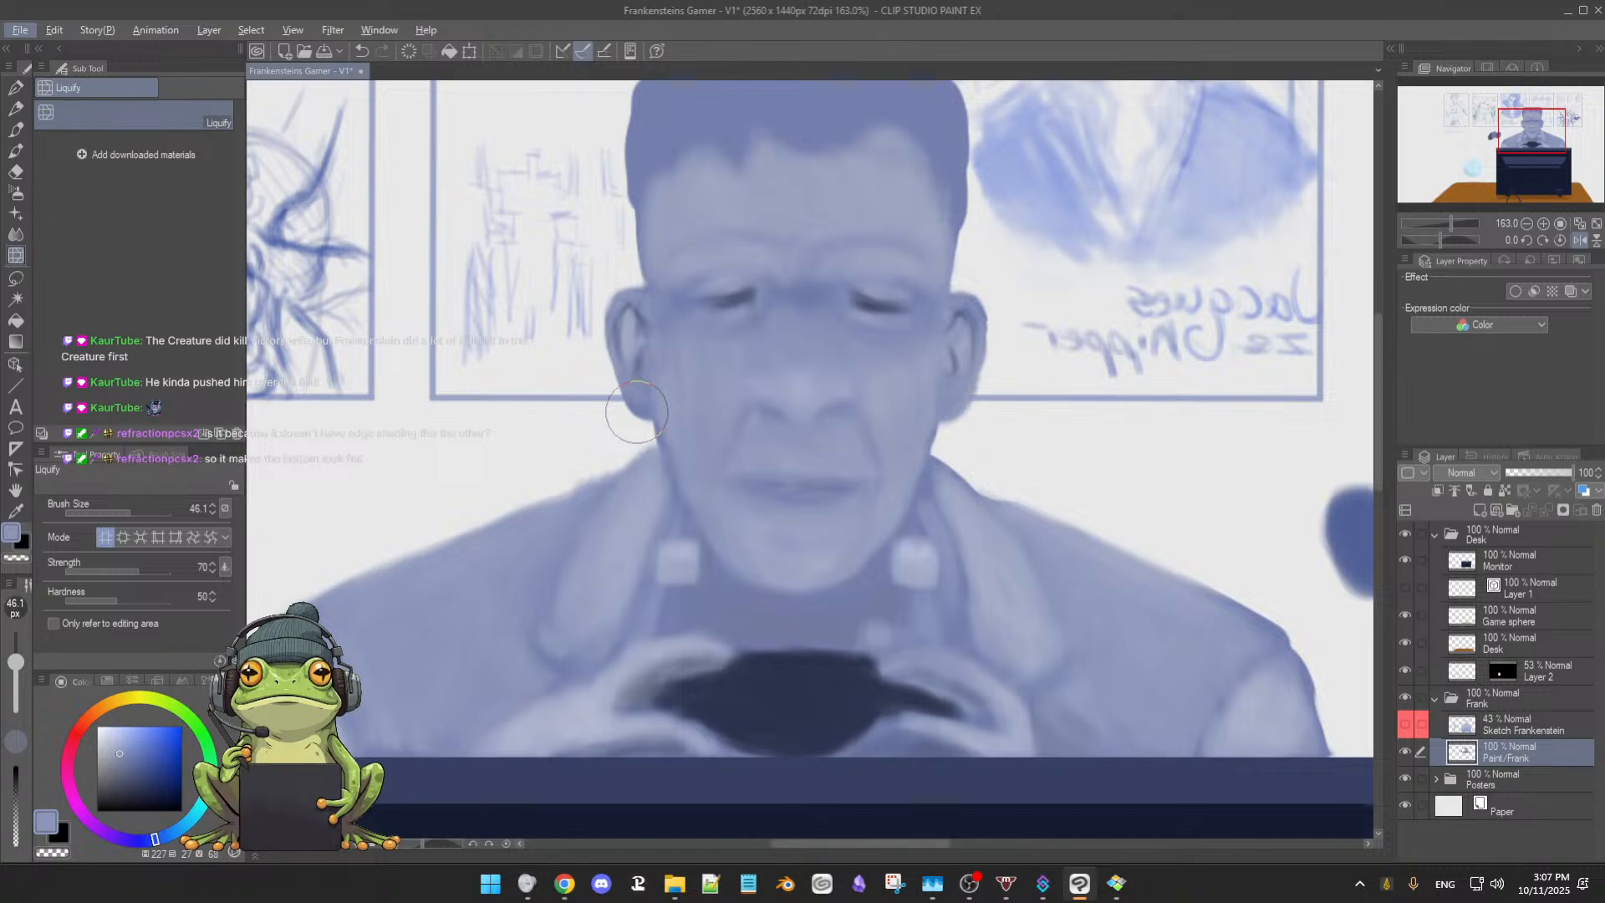
key(e)
click(589, 824)
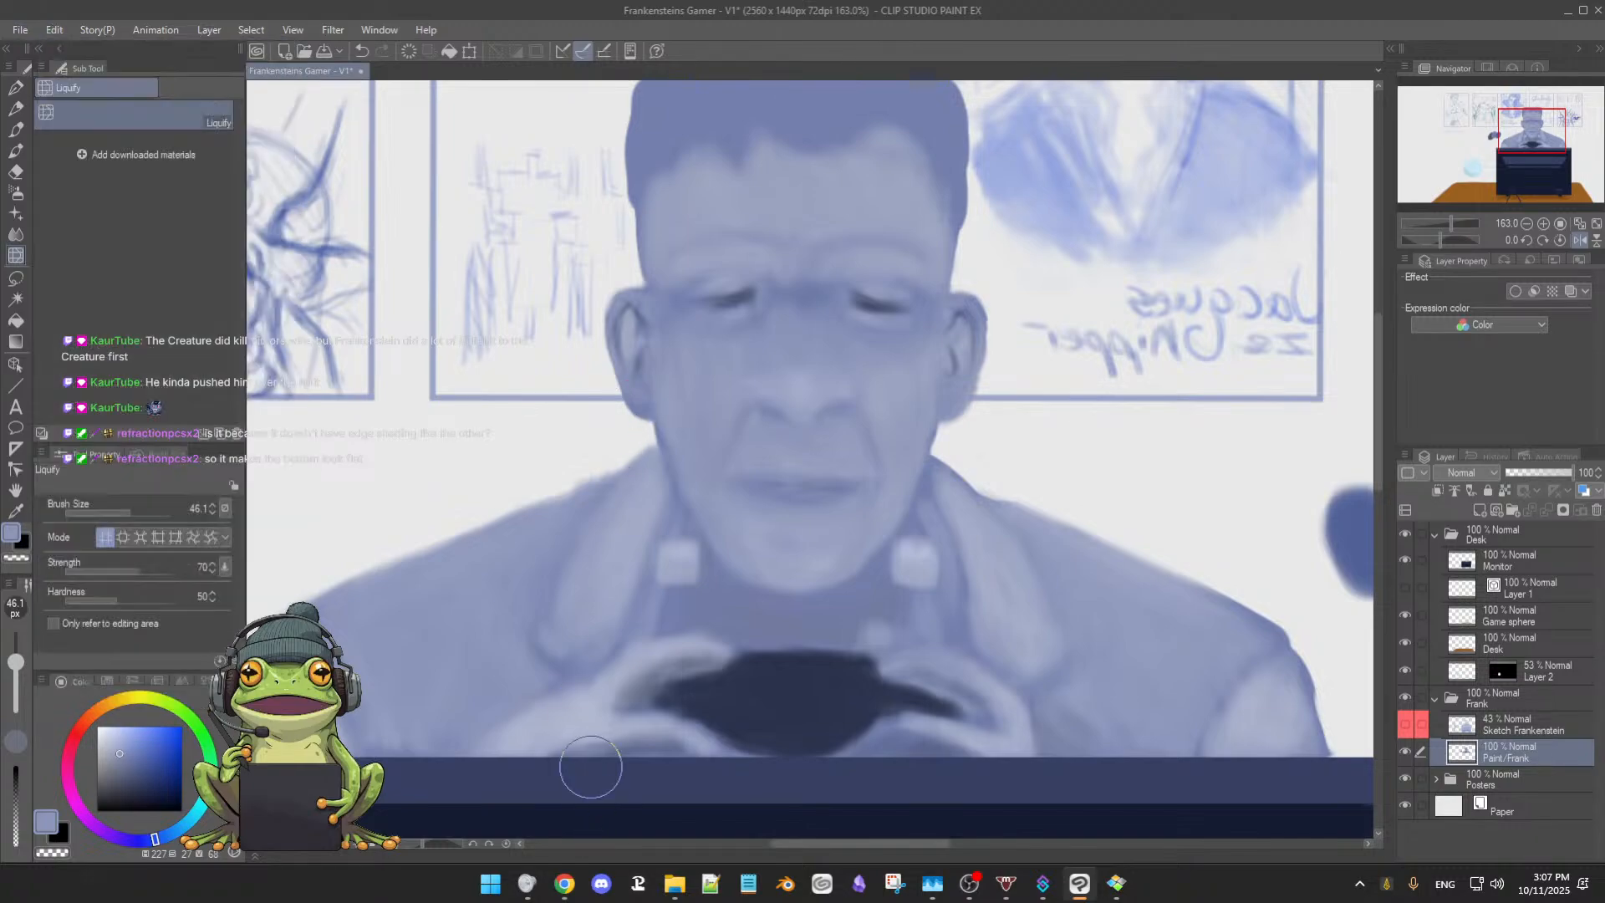
Blend both earlobes into the face with Soft Oil 2 and tones sampled from the ears, reducing the brush to 12.6
key(b)
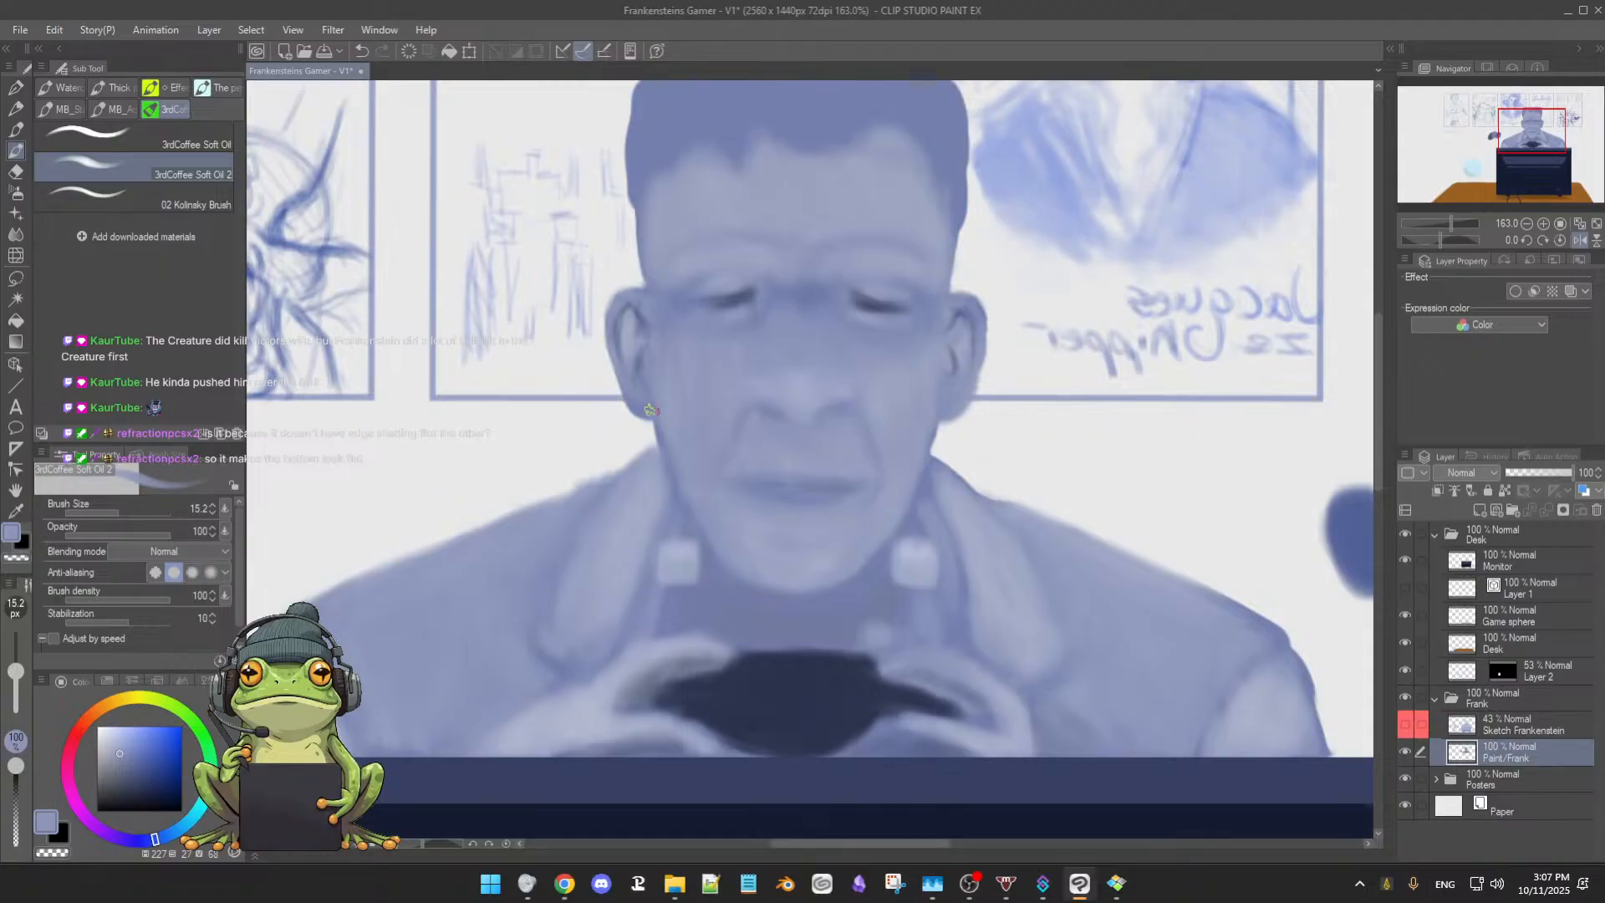
alt+click(643, 410)
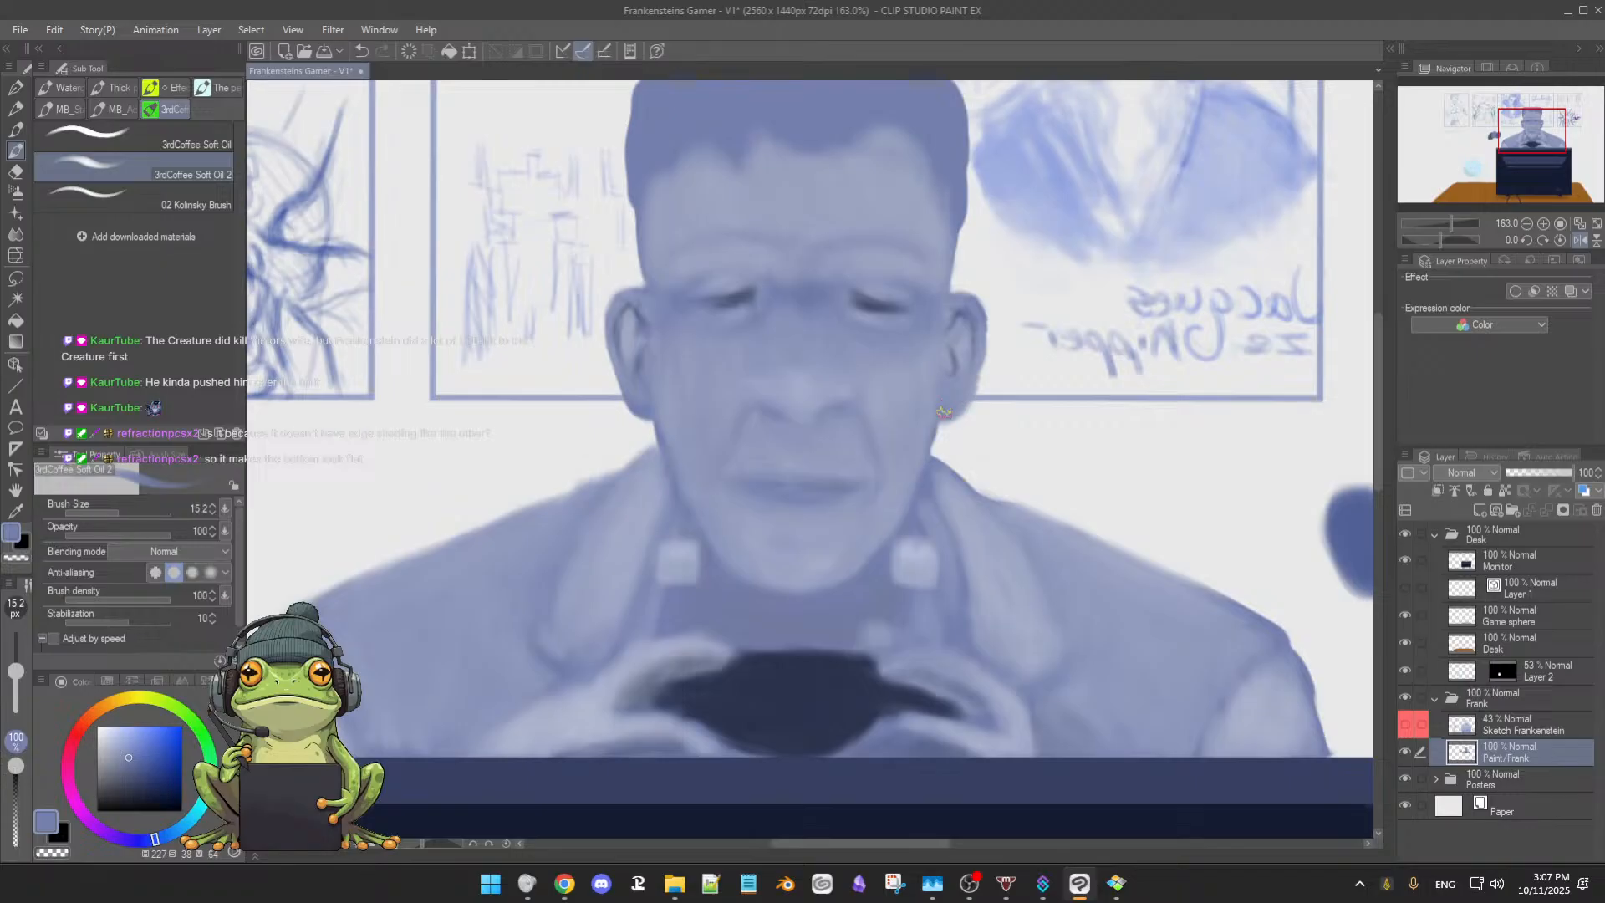
key([)
alt+click(983, 333)
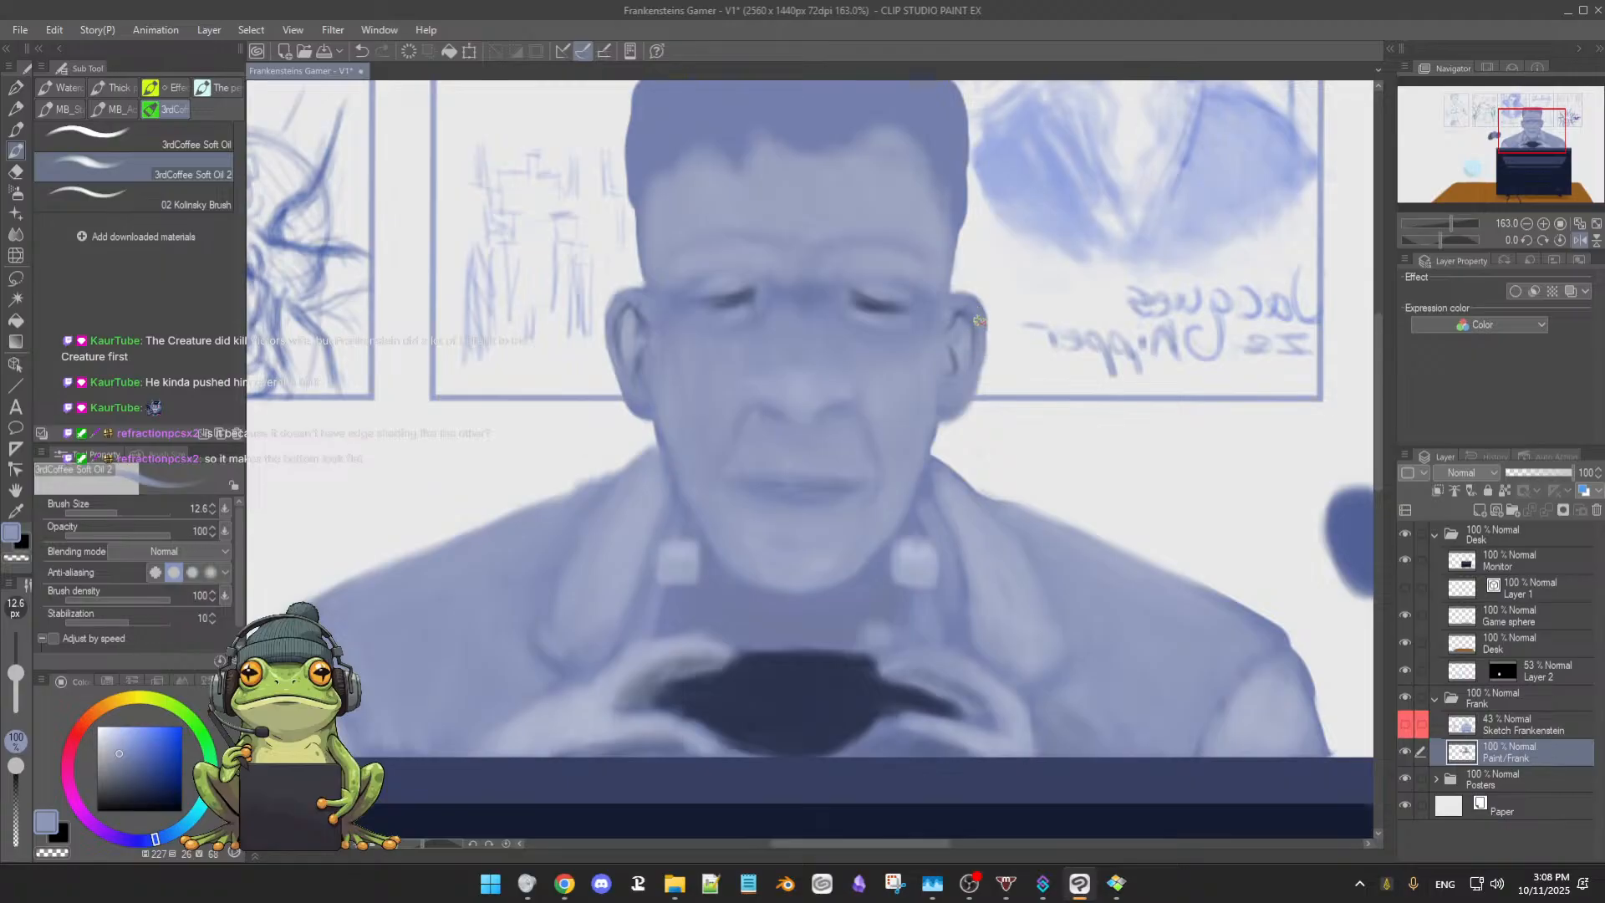
alt+click(651, 410)
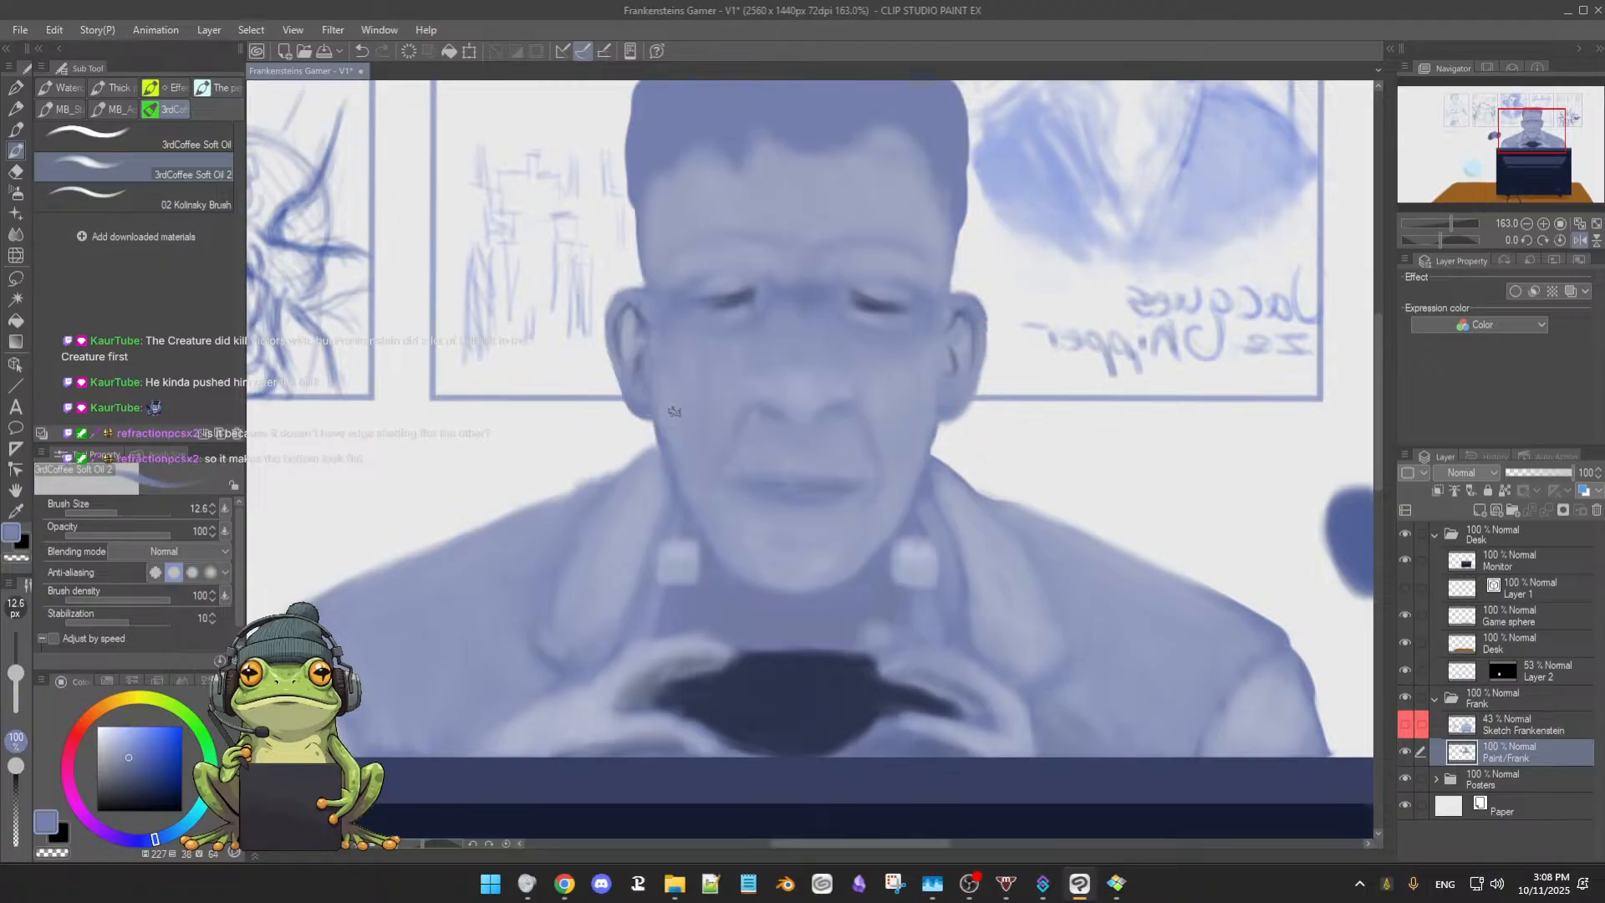
alt+click(943, 389)
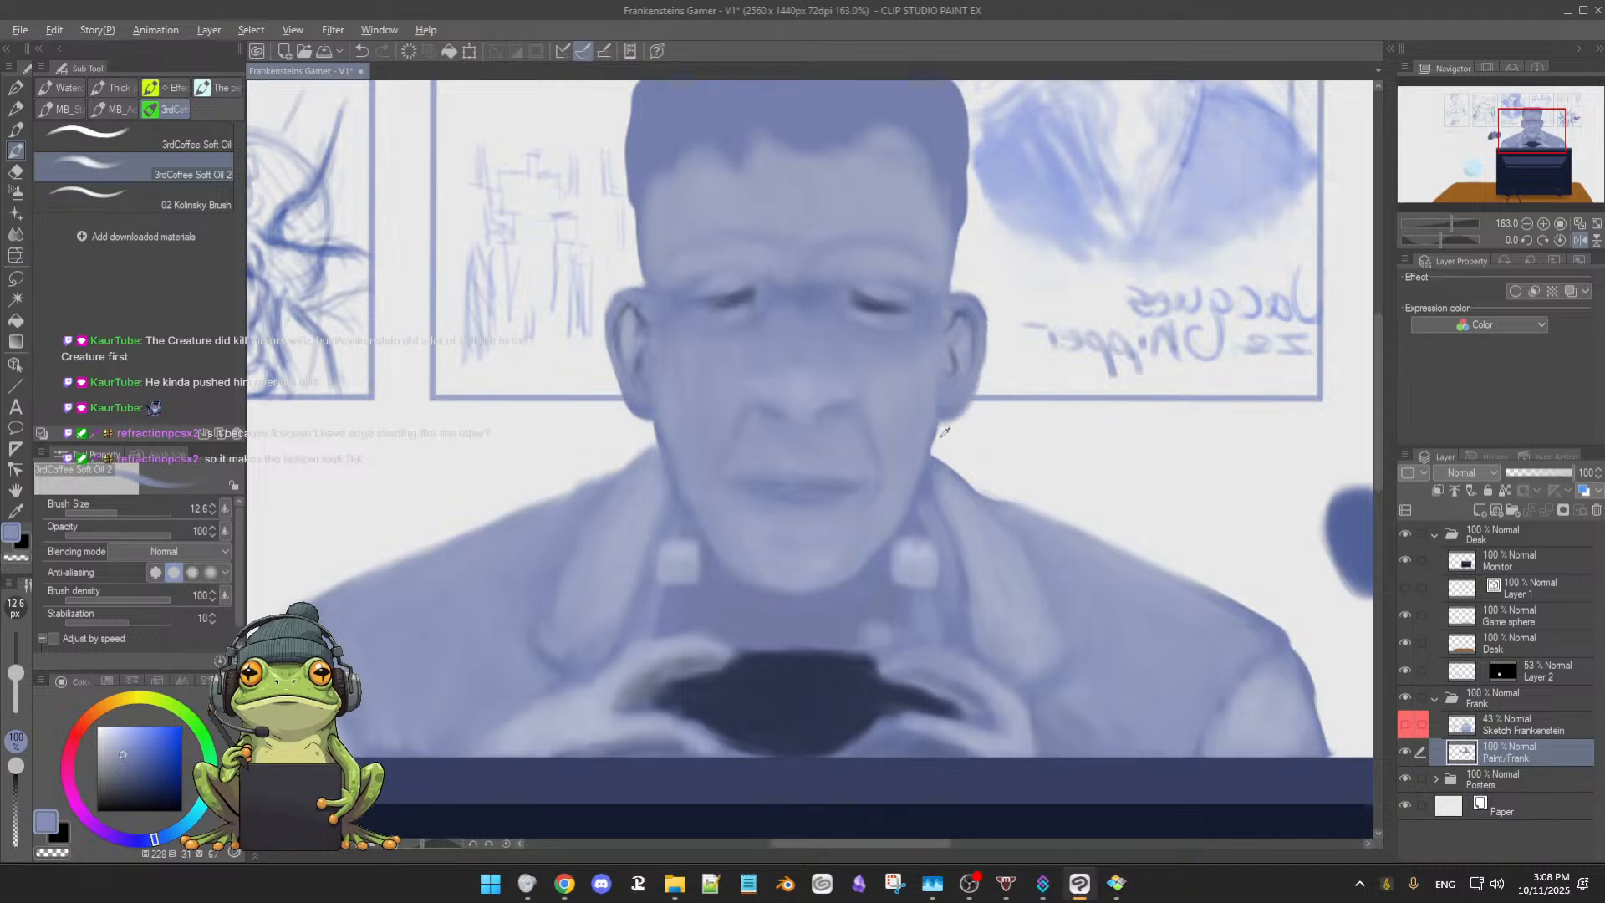
alt+click(943, 427)
Smooth the lower cheeks and jawline with light and darker blues sampled nearby, at brush sizes 21.4 and 16.1
alt+click(675, 422)
key(])
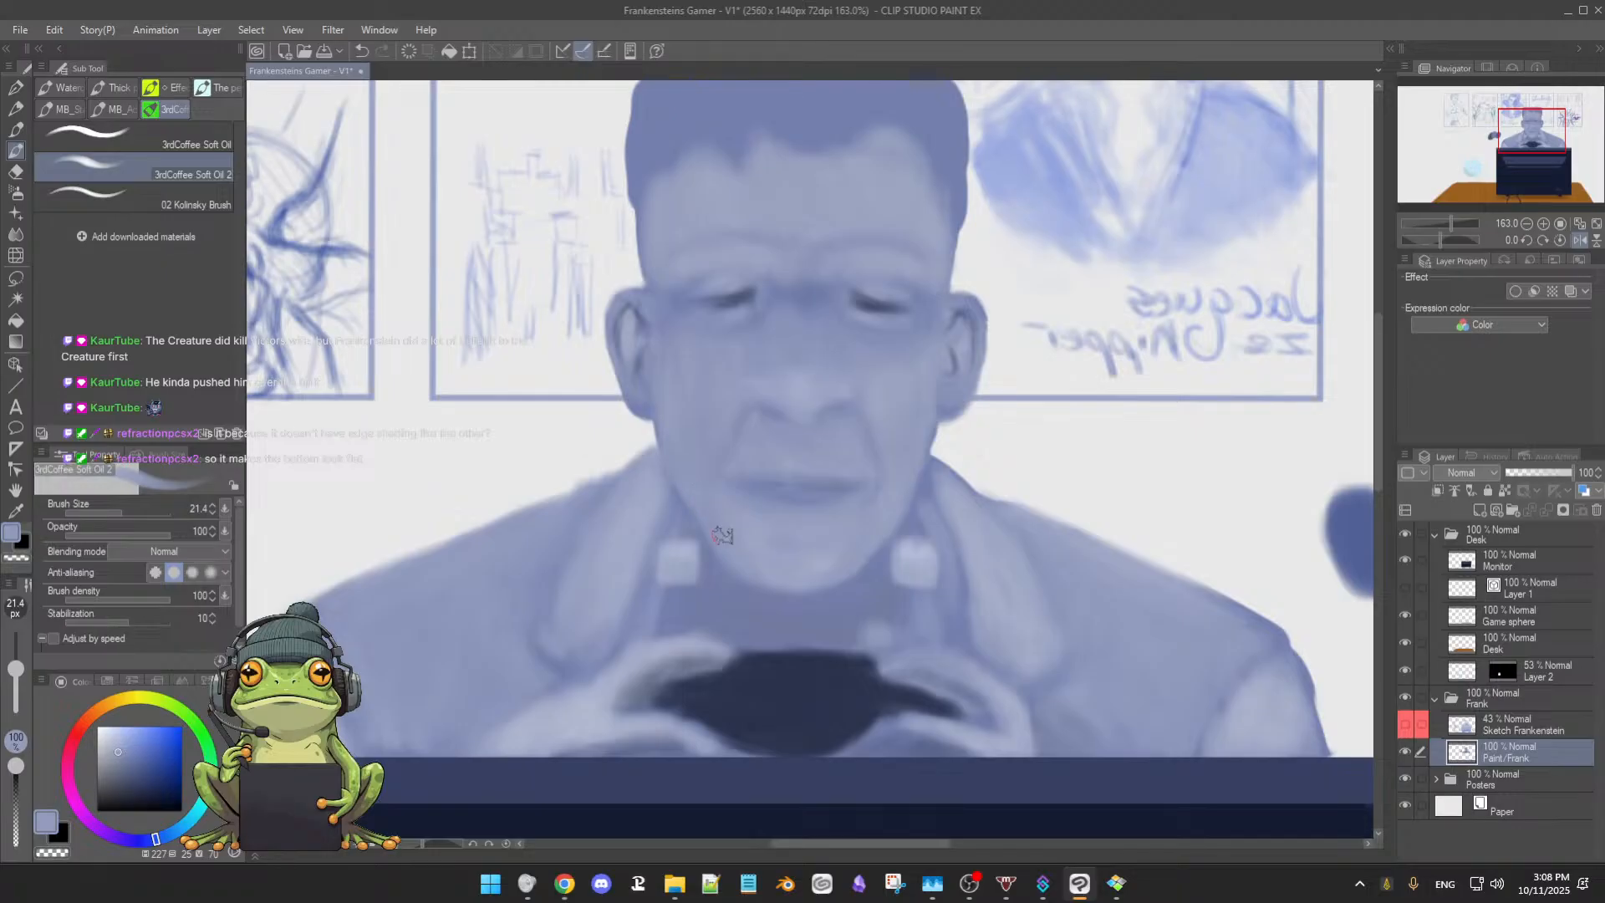
alt+click(902, 527)
key(bracketleft)
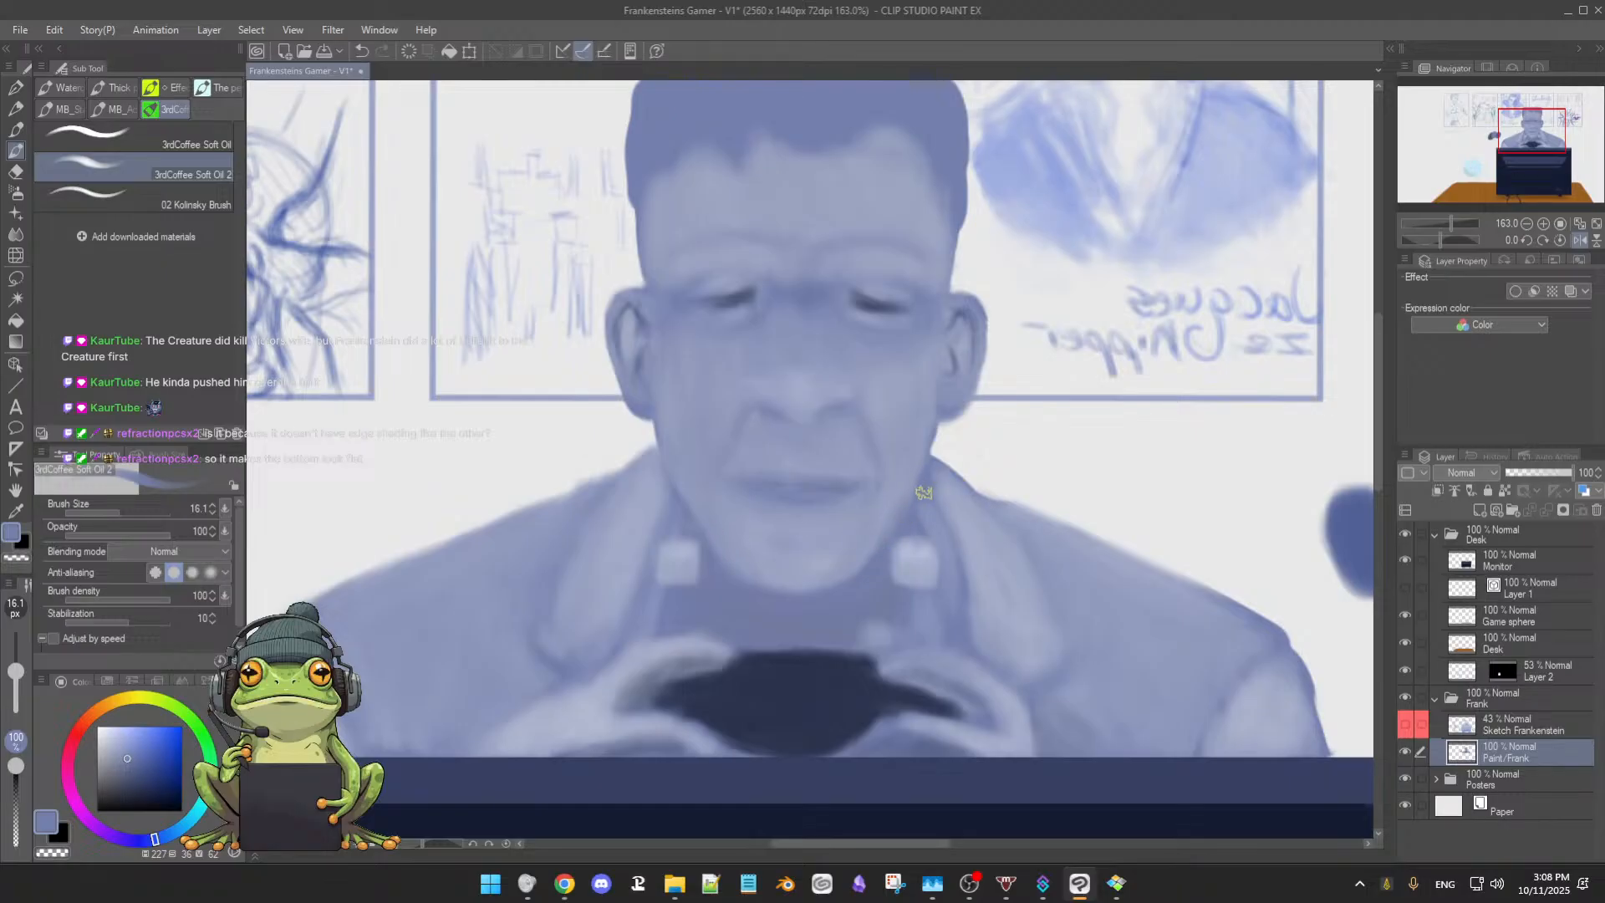
alt+click(912, 473)
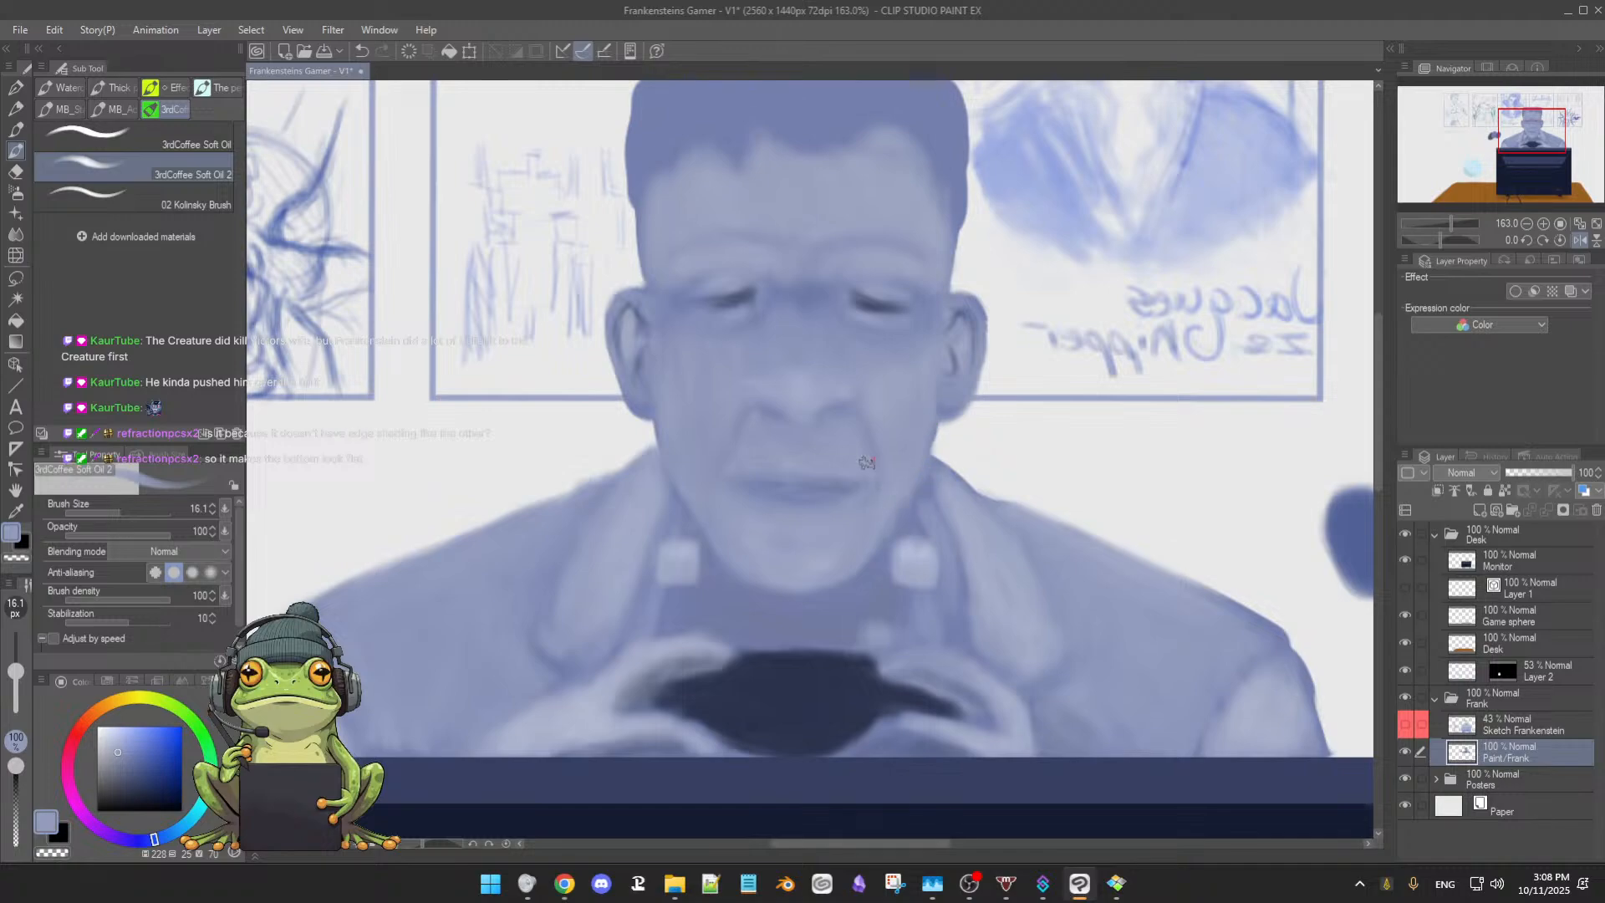
alt+click(920, 494)
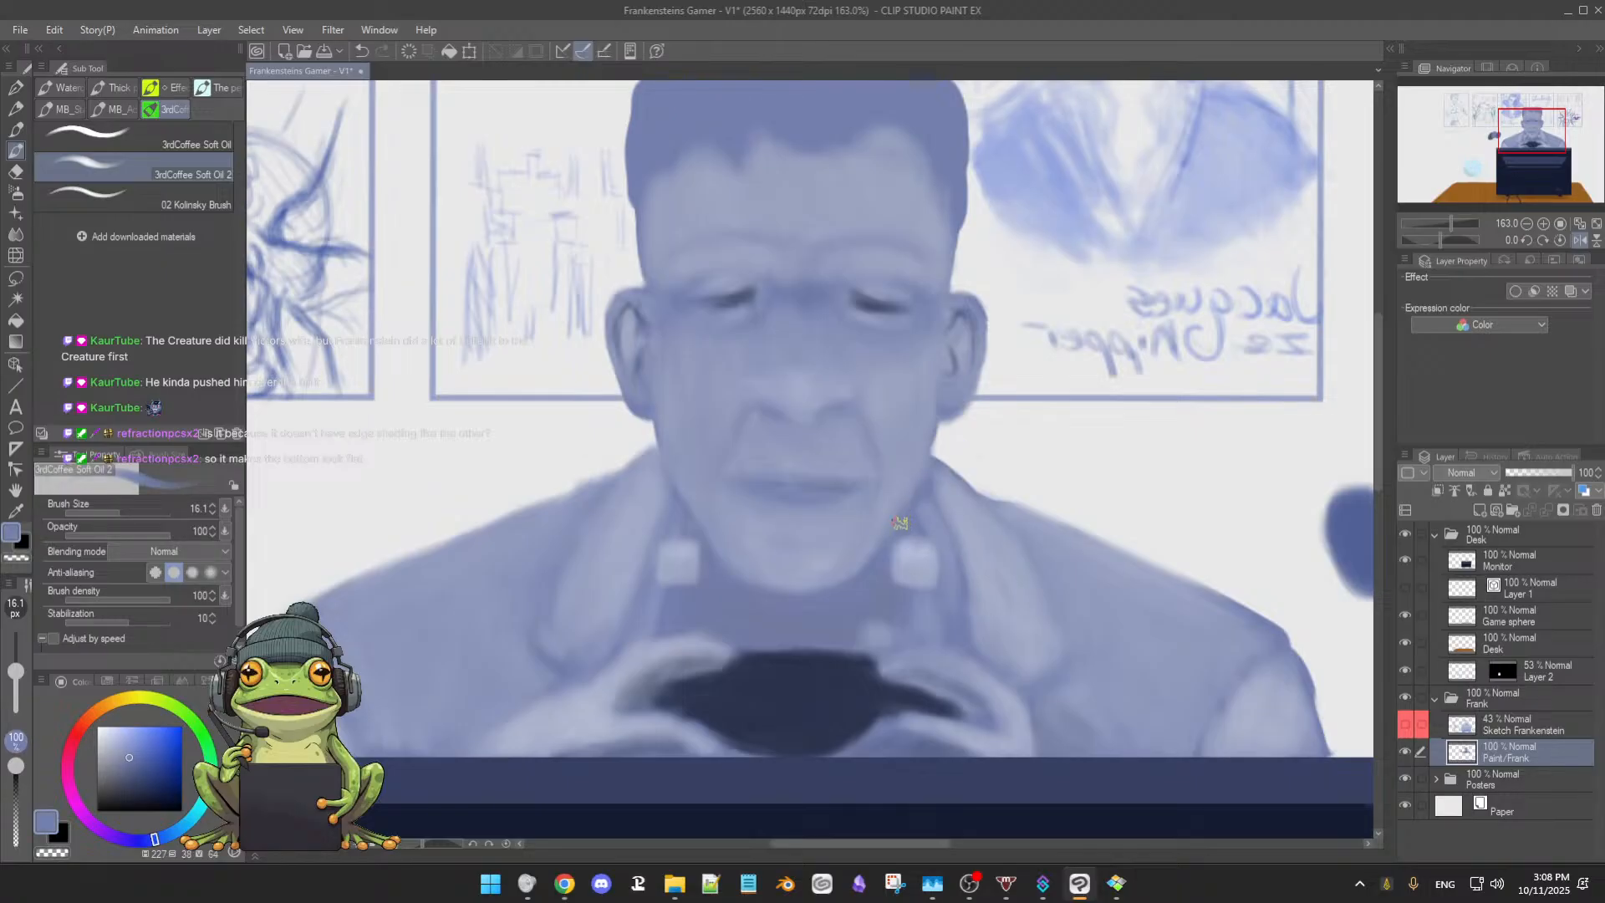
alt+click(899, 498)
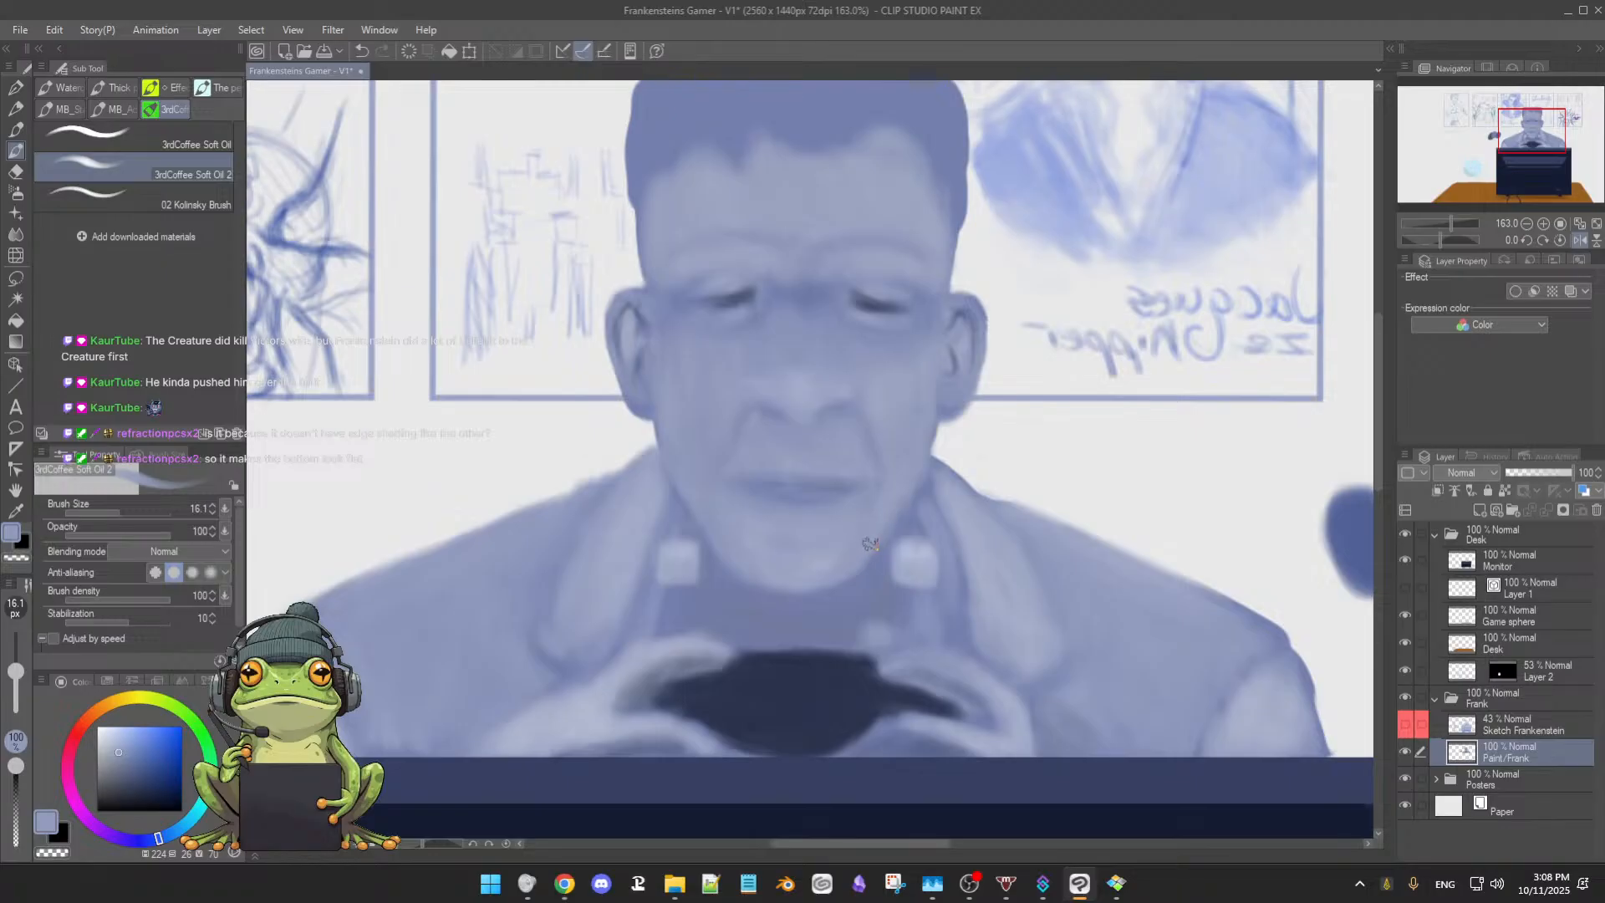
alt+click(871, 574)
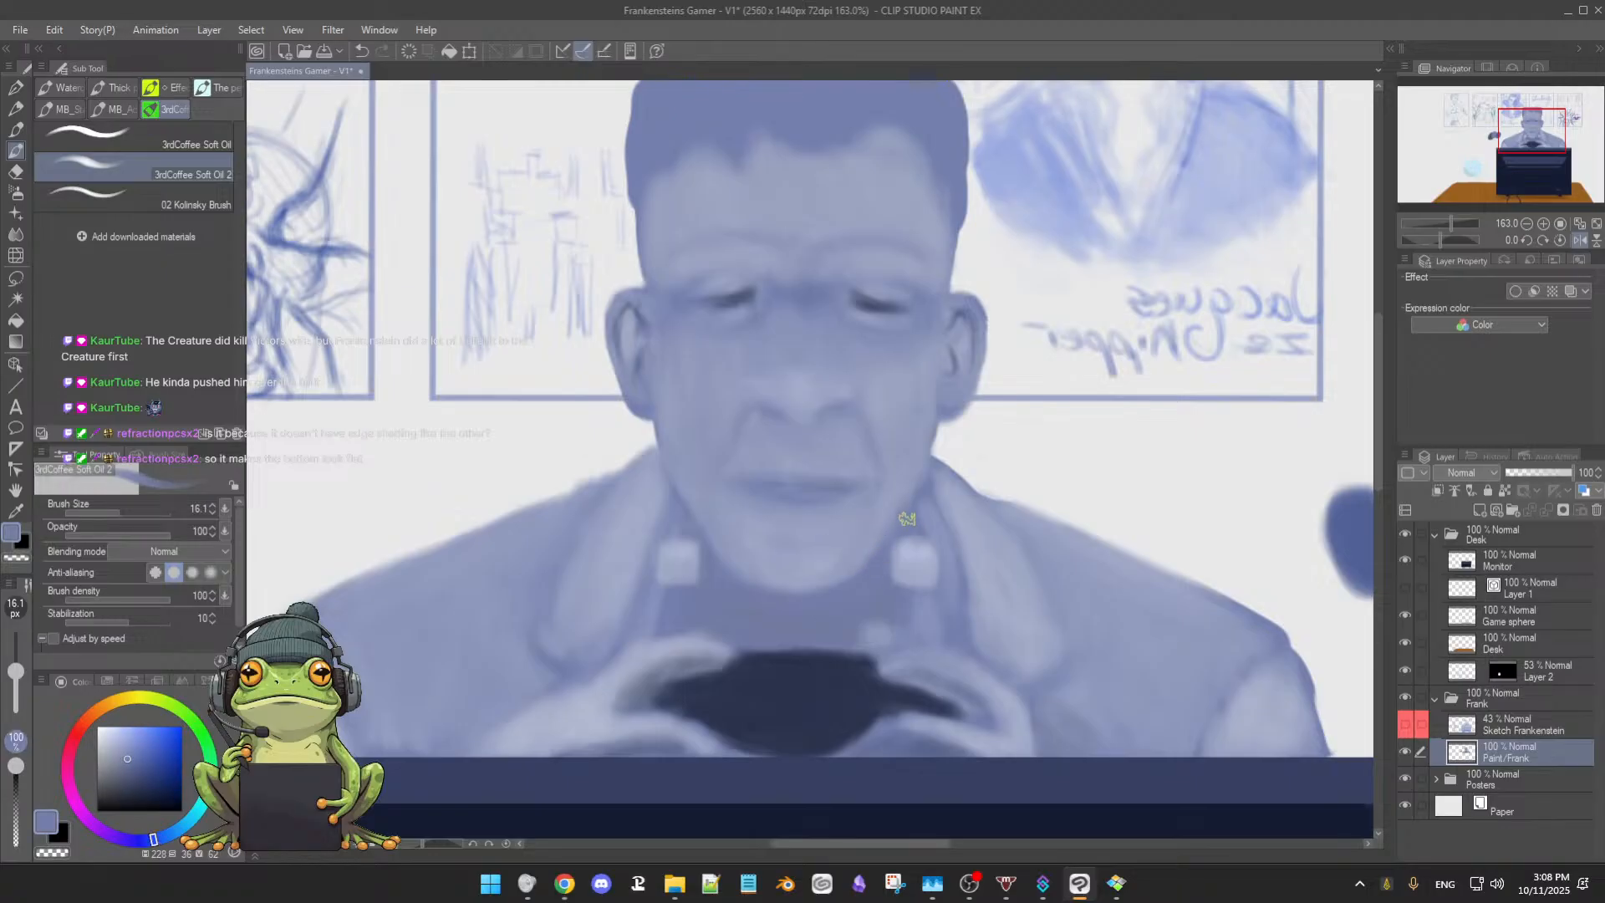
alt+click(926, 503)
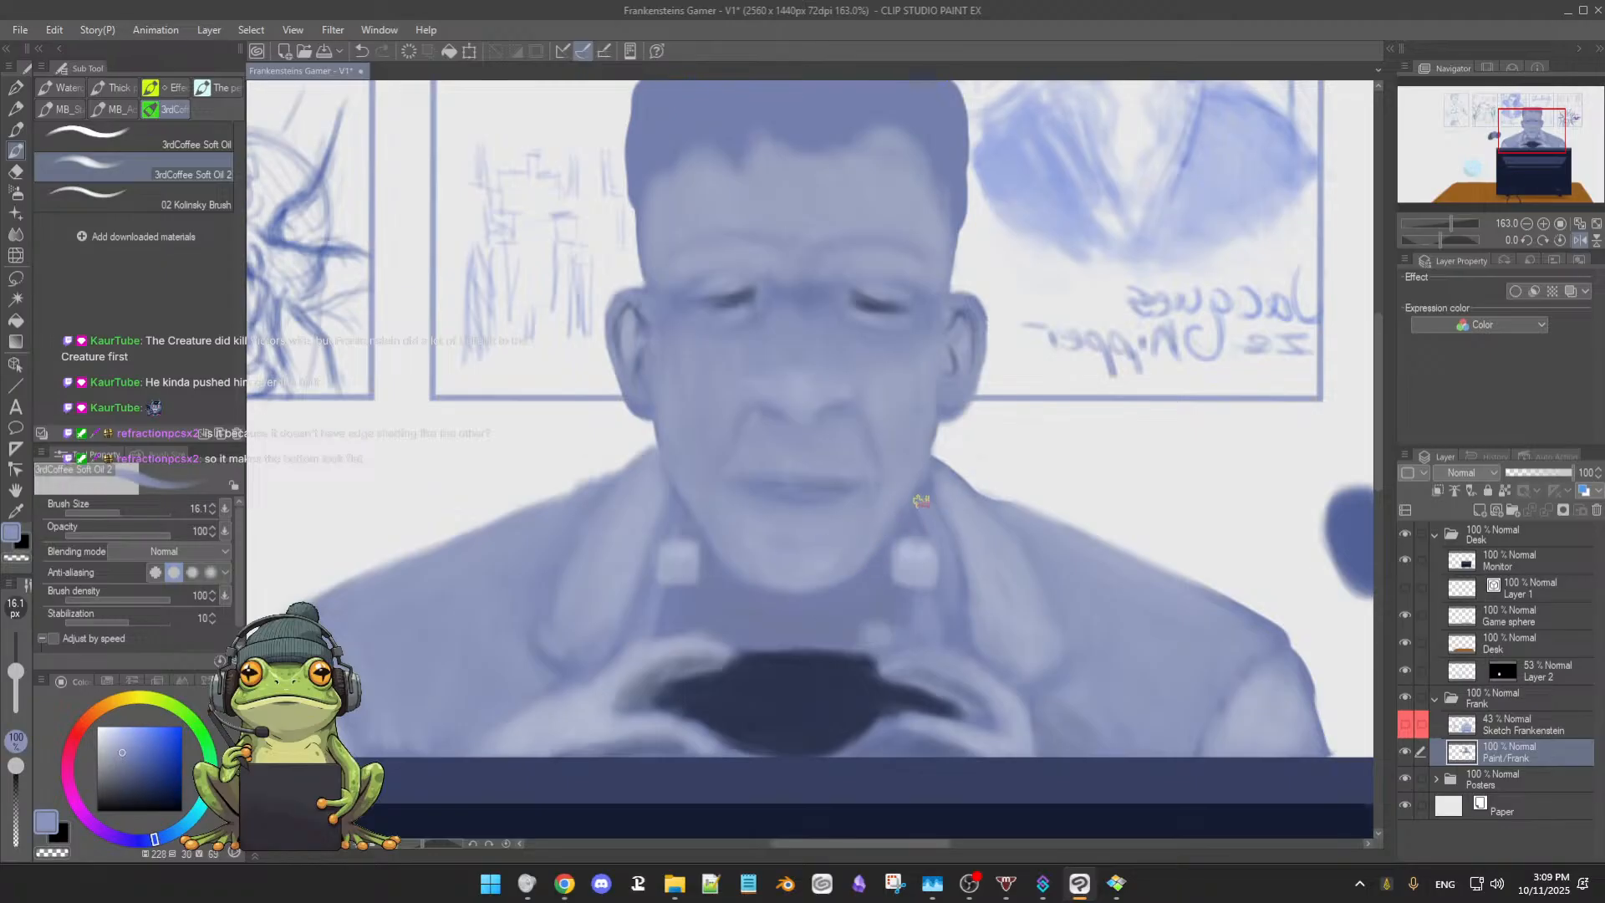
Smooth the chin and lower jaw edges with Soft Oil 2 at size 16.1, using blues sampled around the jaw
alt+click(880, 554)
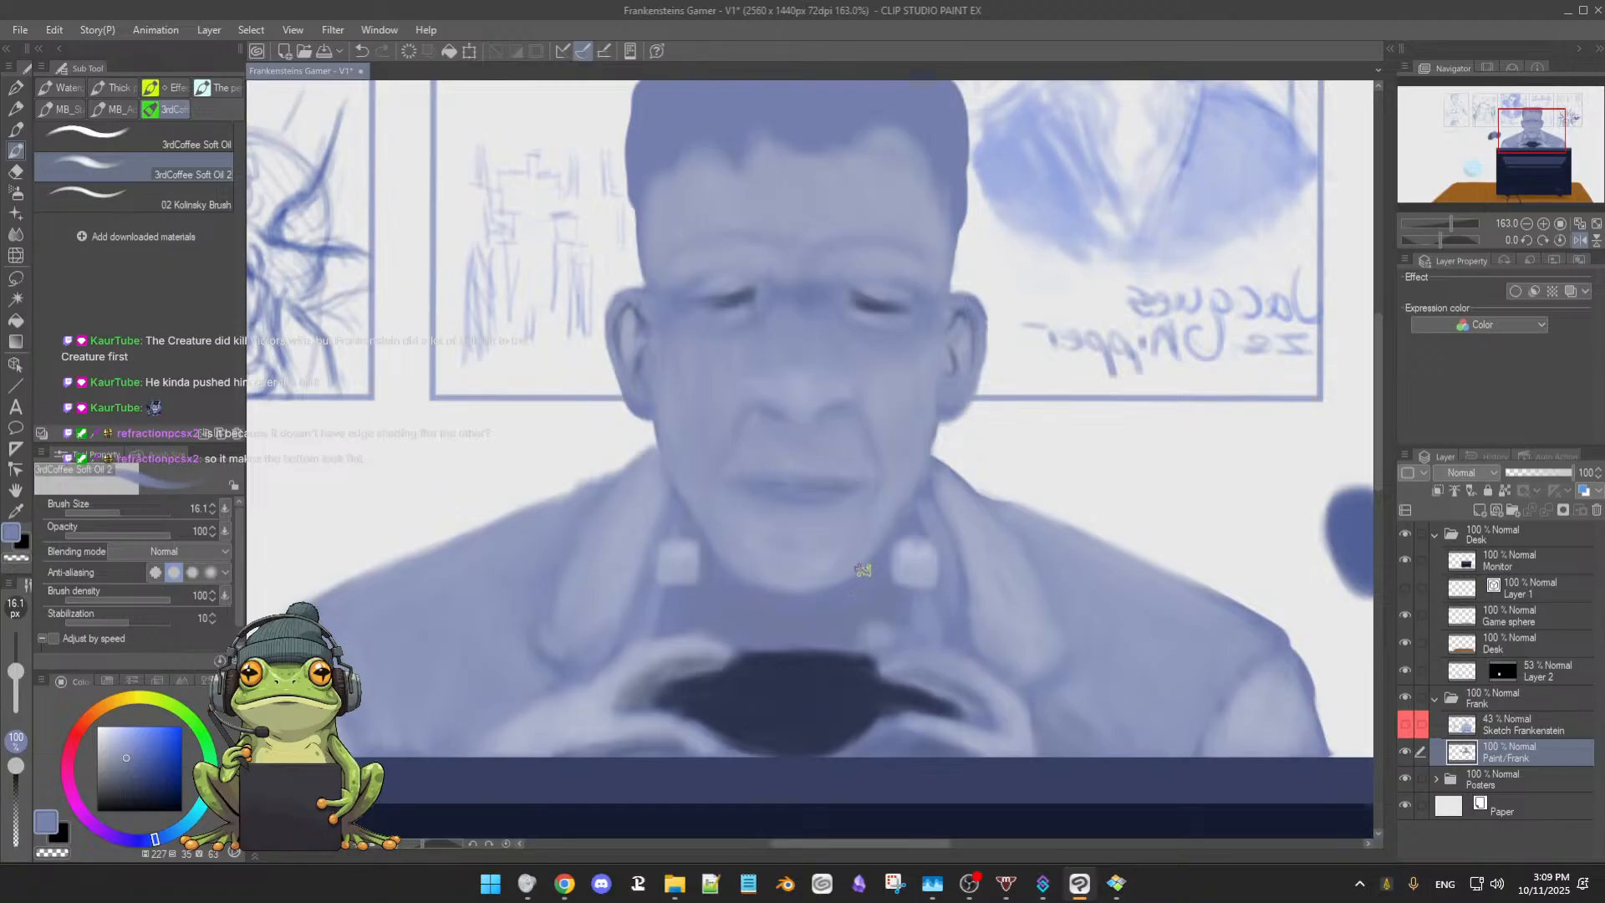
alt+click(724, 570)
alt+click(881, 531)
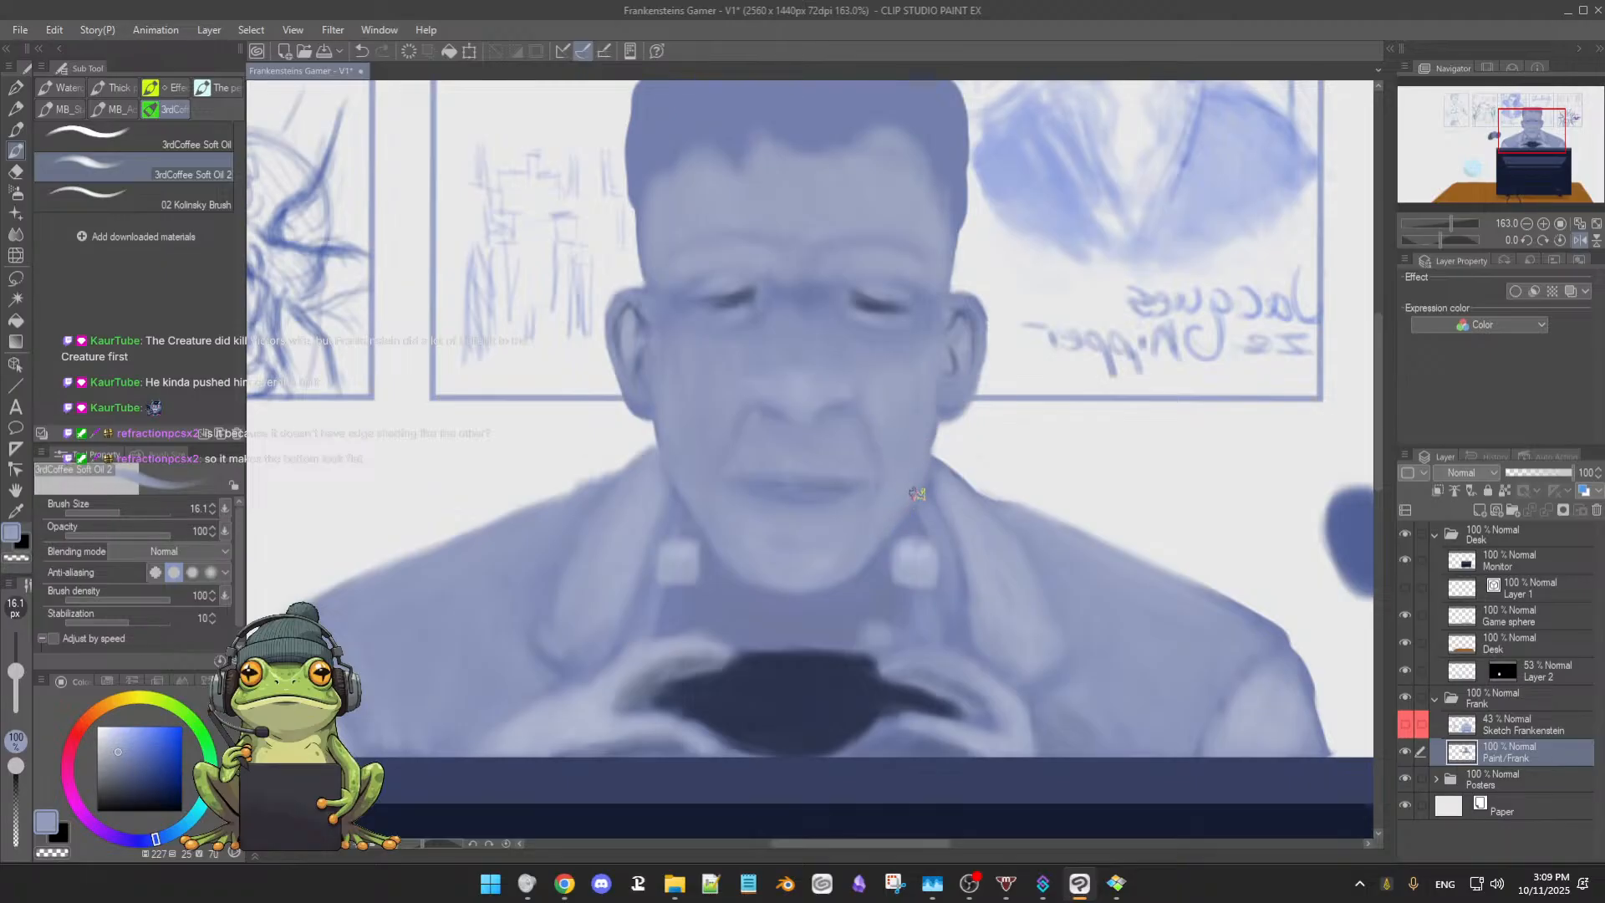
scroll(963, 472, down, 5)
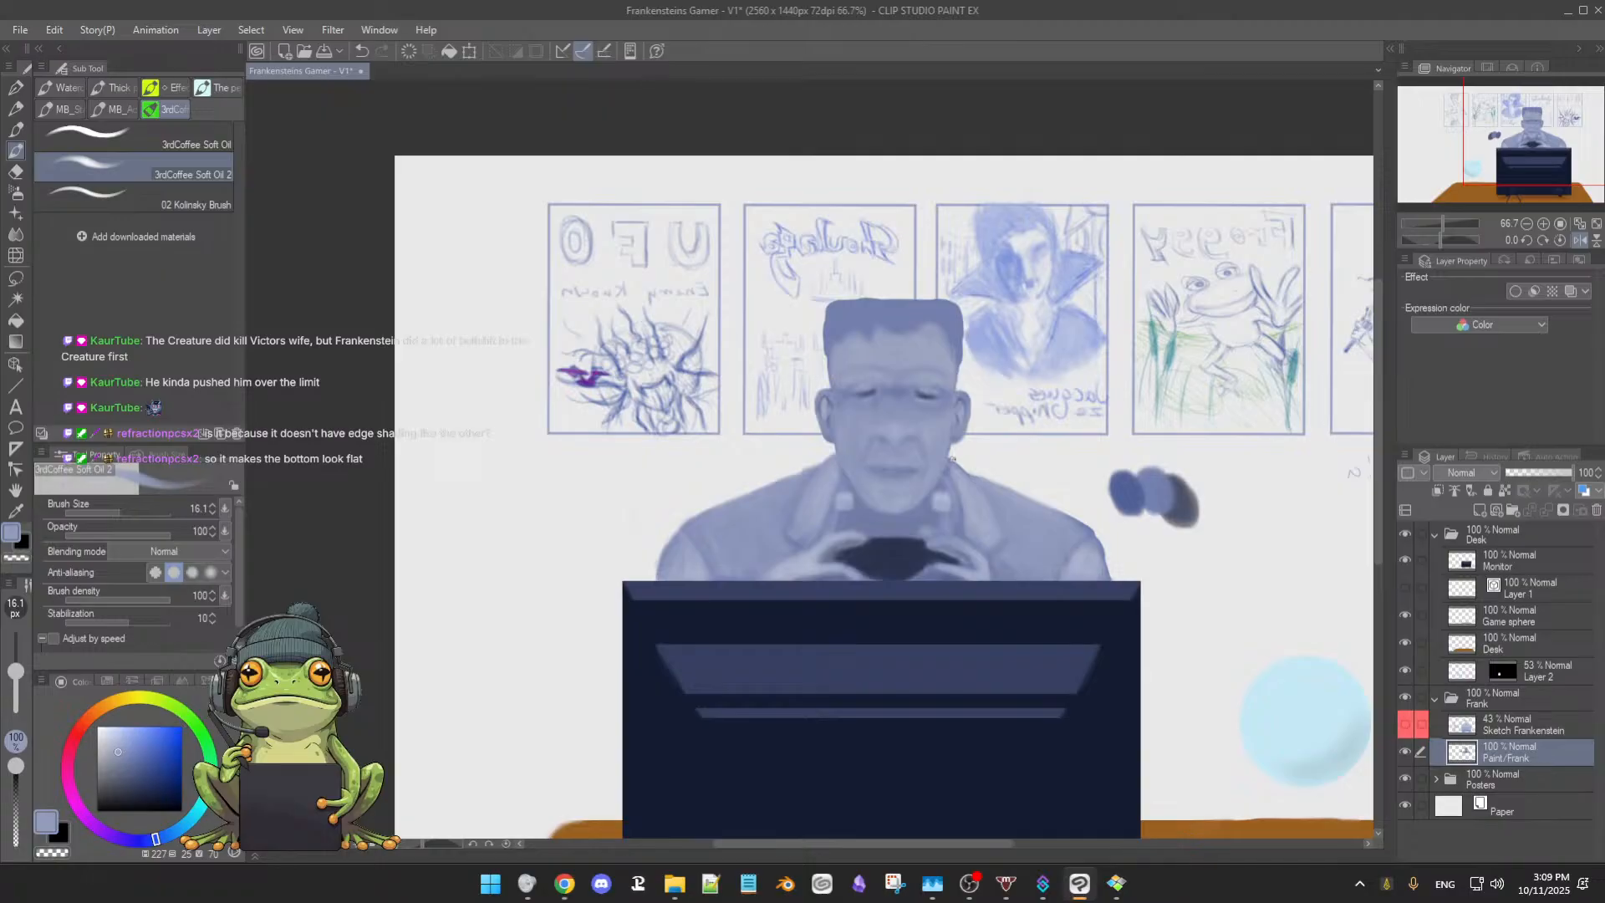
Trim the outer edge of the right ear with the 3rdCoffee Soft Eraser at brush size 12.1
scroll(951, 458, up, 6)
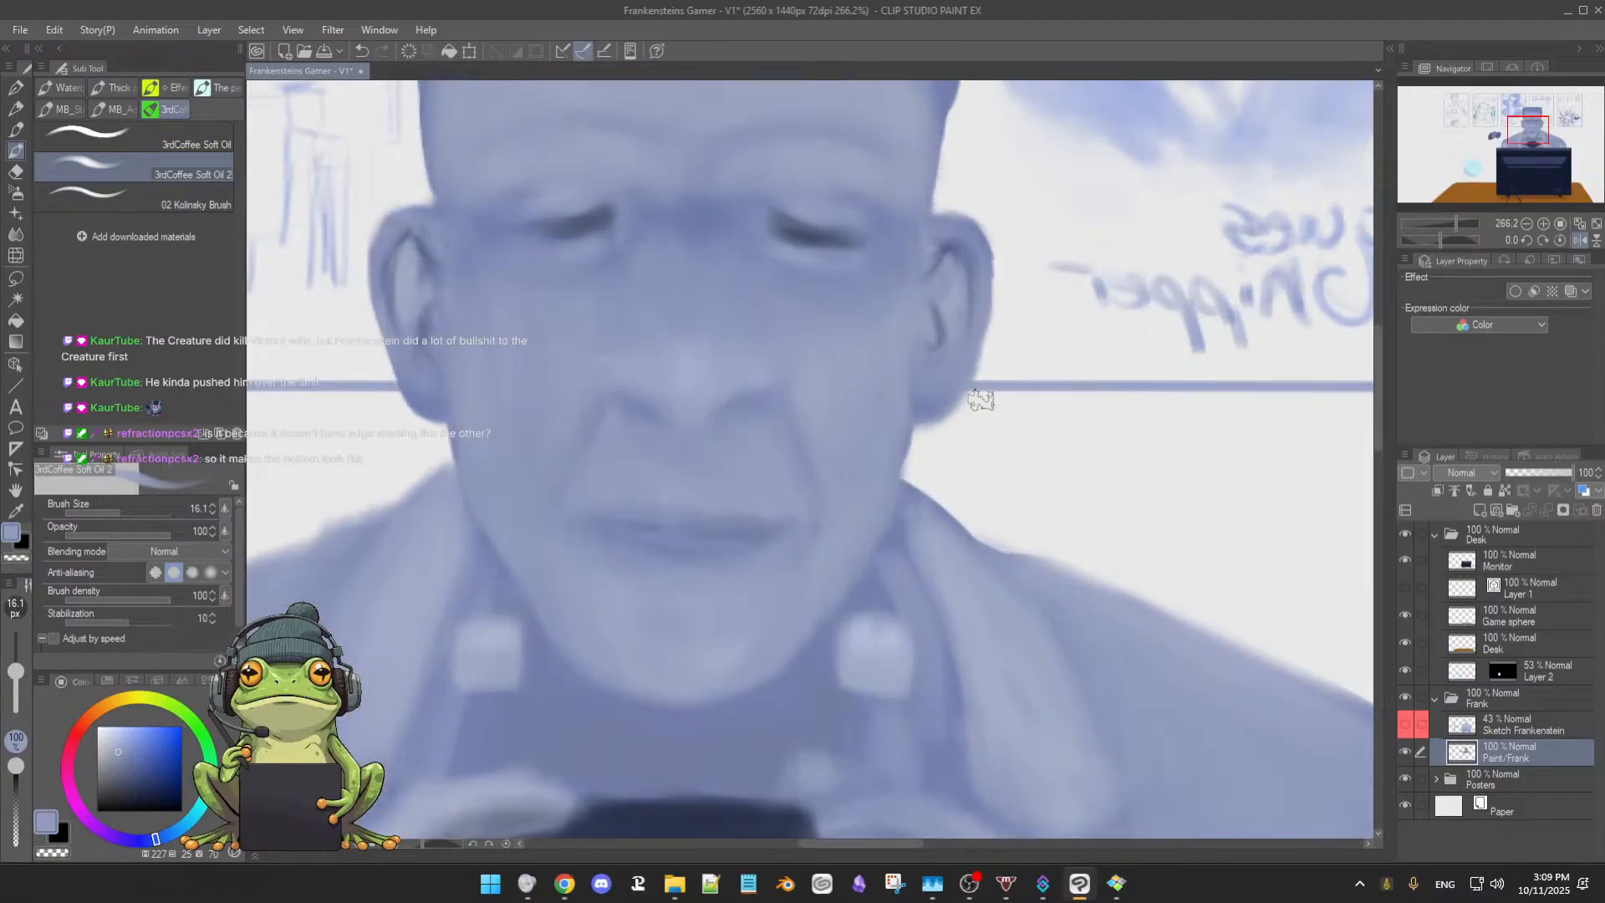
key(alt)
key(alt+e)
key(Escape)
key(e)
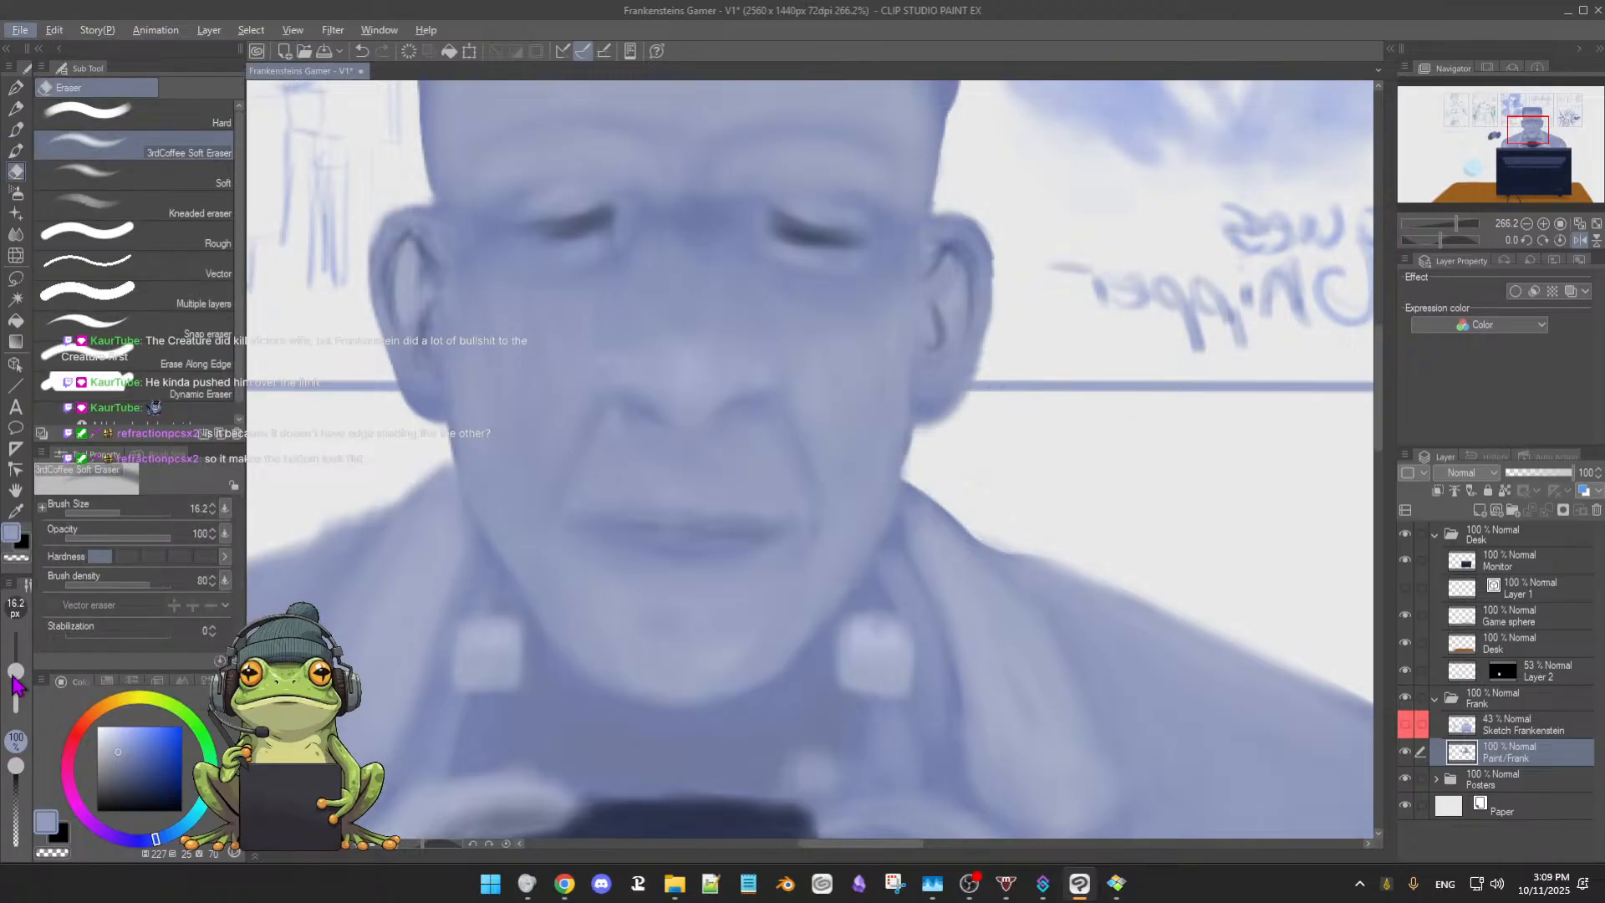
drag(16, 671, 18, 681)
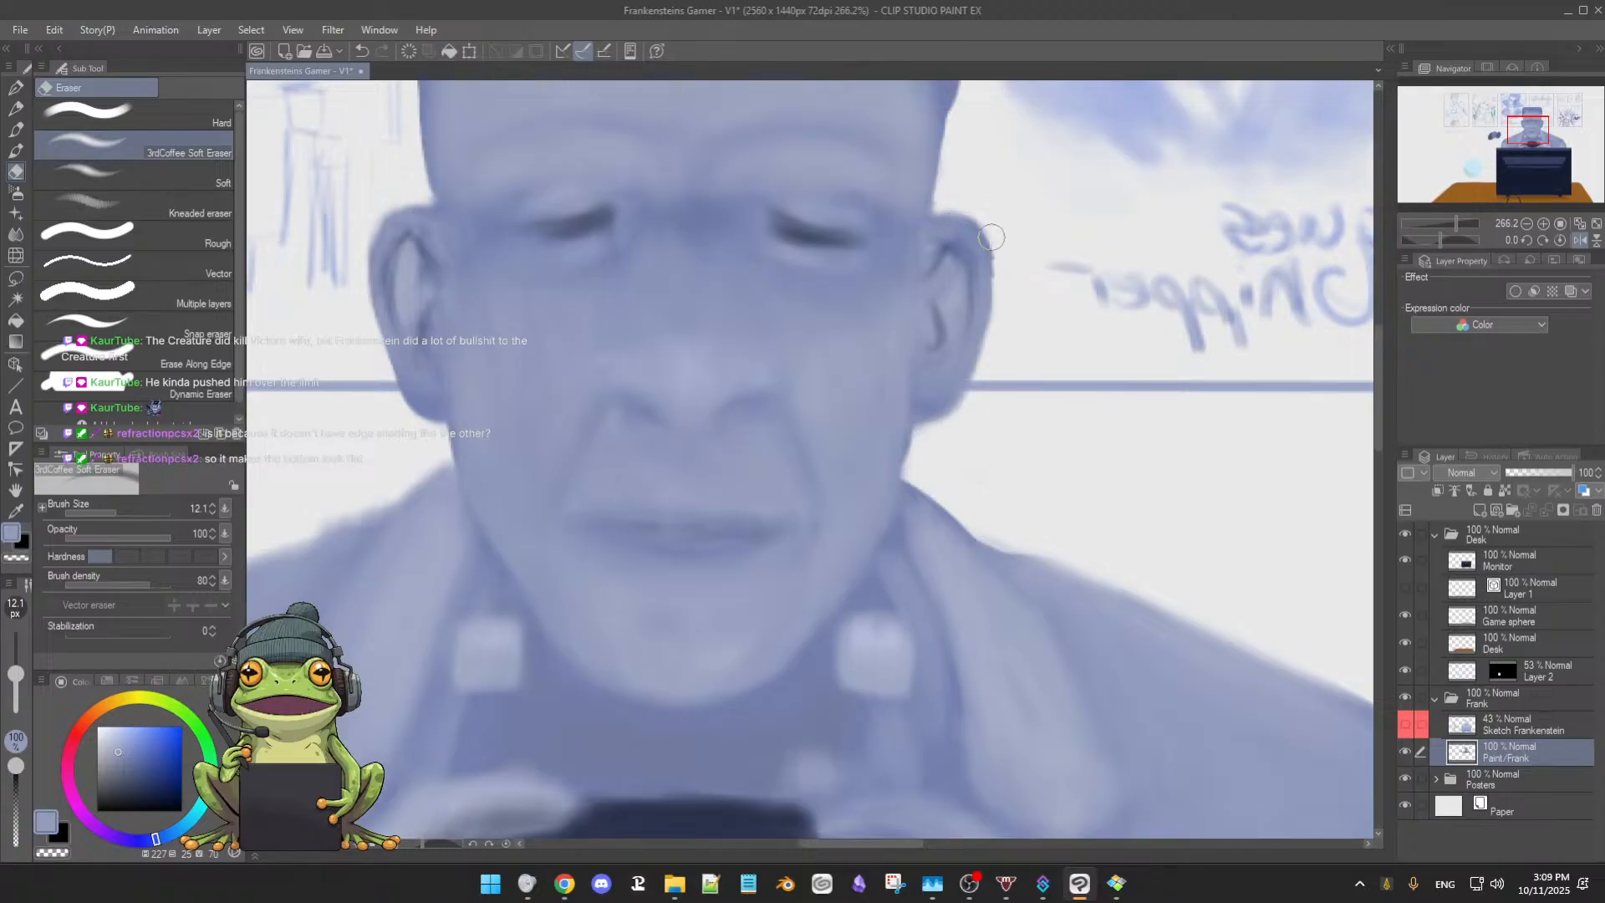
Repaint the right ear's rim and upper fold with Soft Oil 2 at sizes 7.3 and 10.5, sampling blues from the ear
key(b)
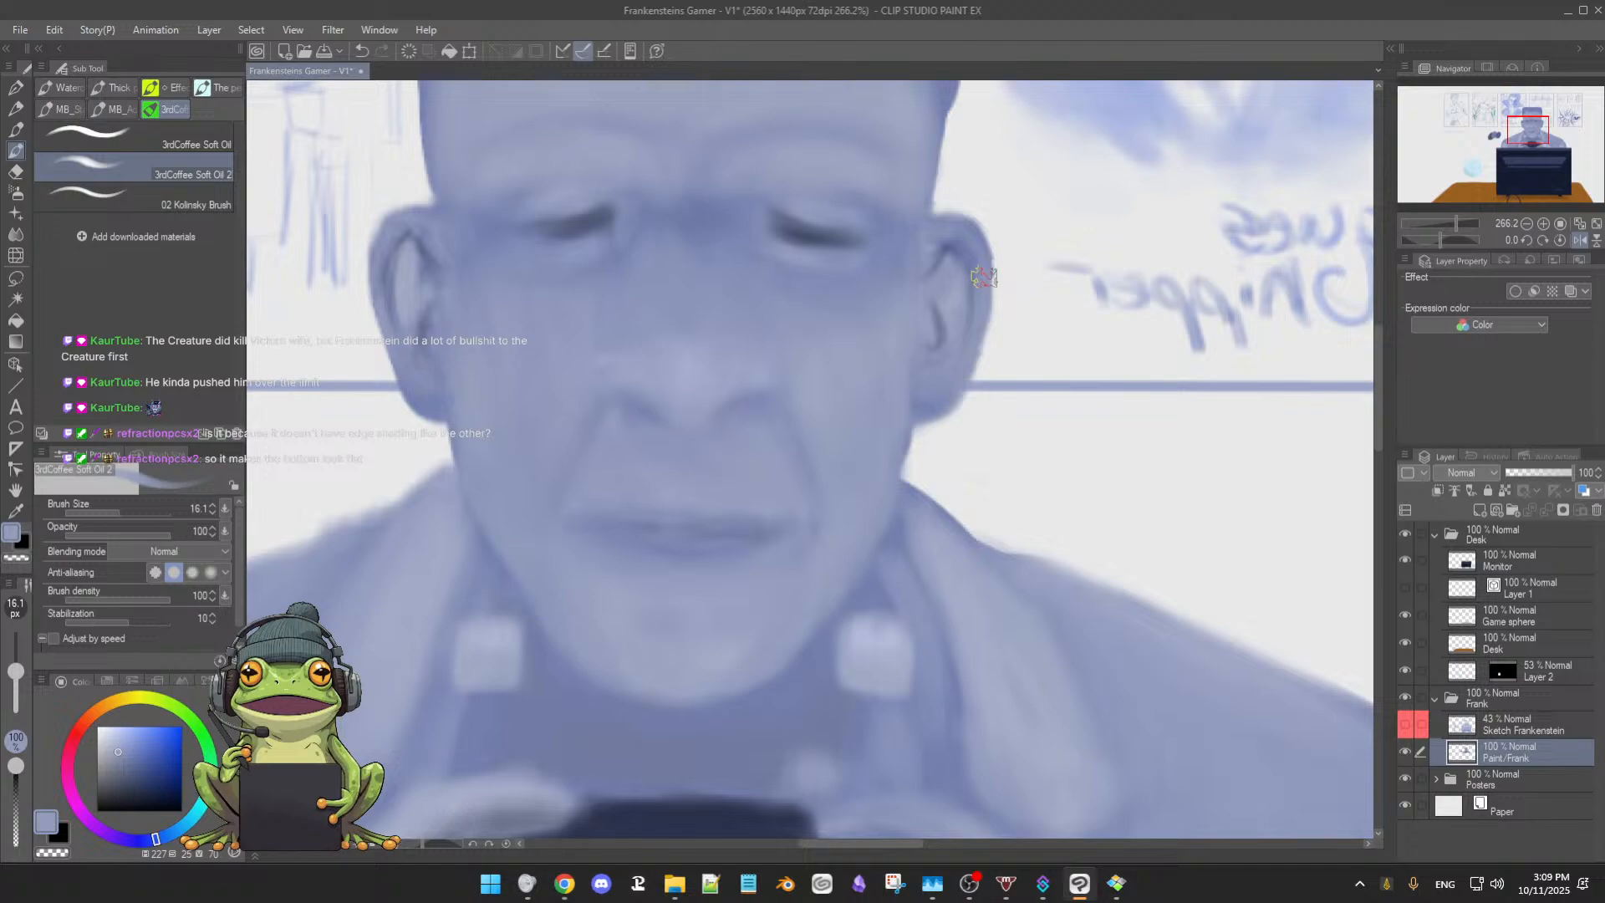
alt+click(989, 269)
key([)
key([)
key([)
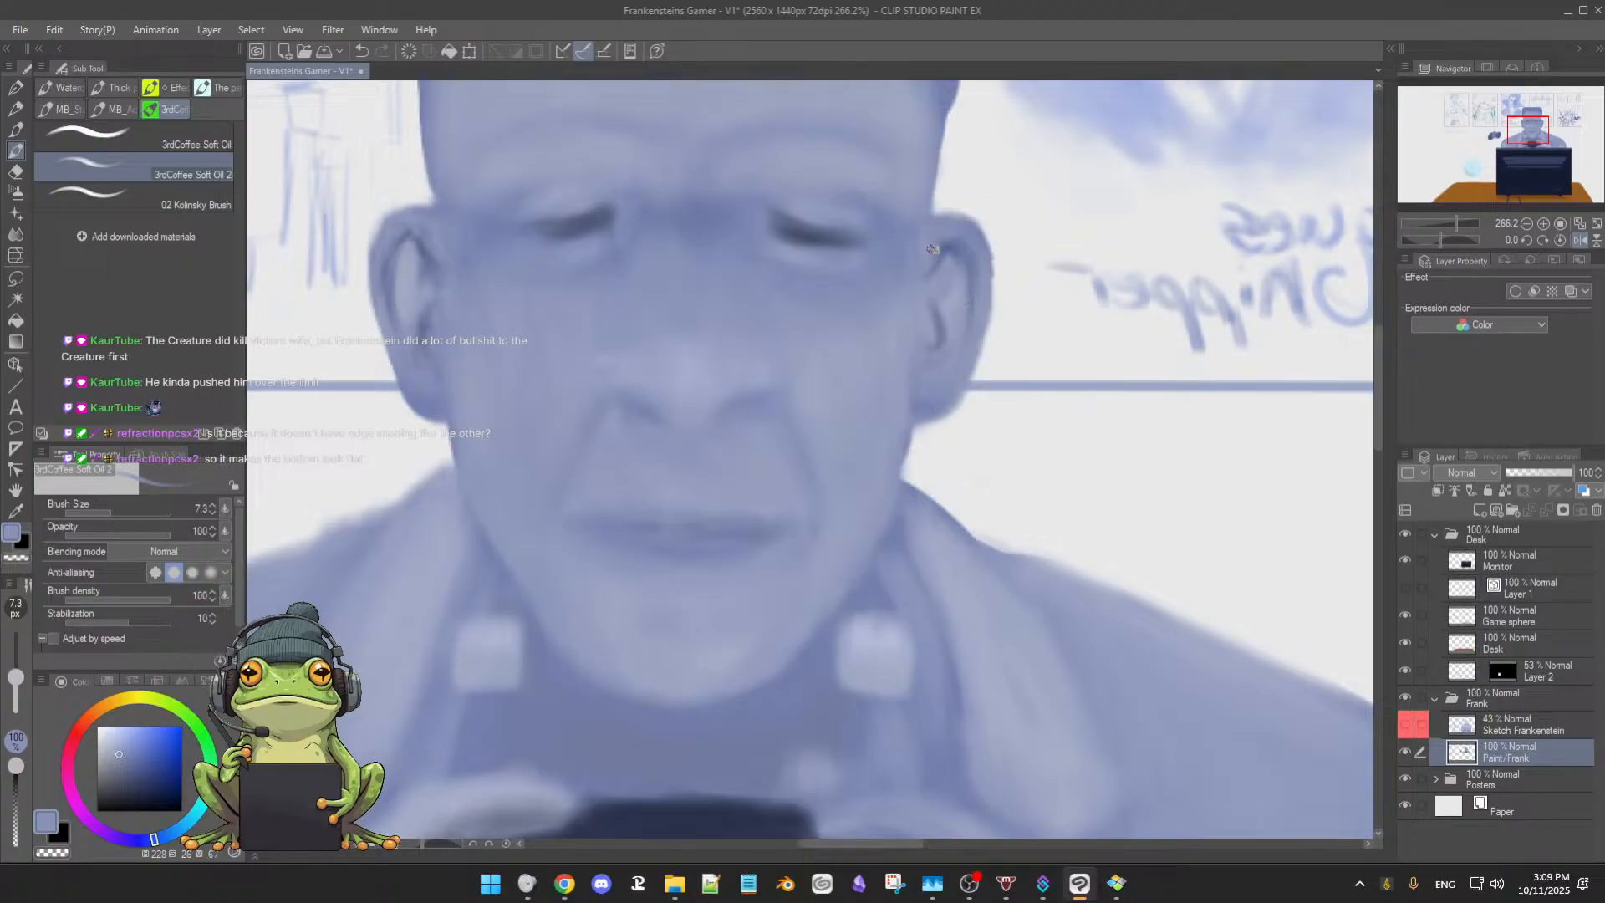
key(])
alt+click(960, 237)
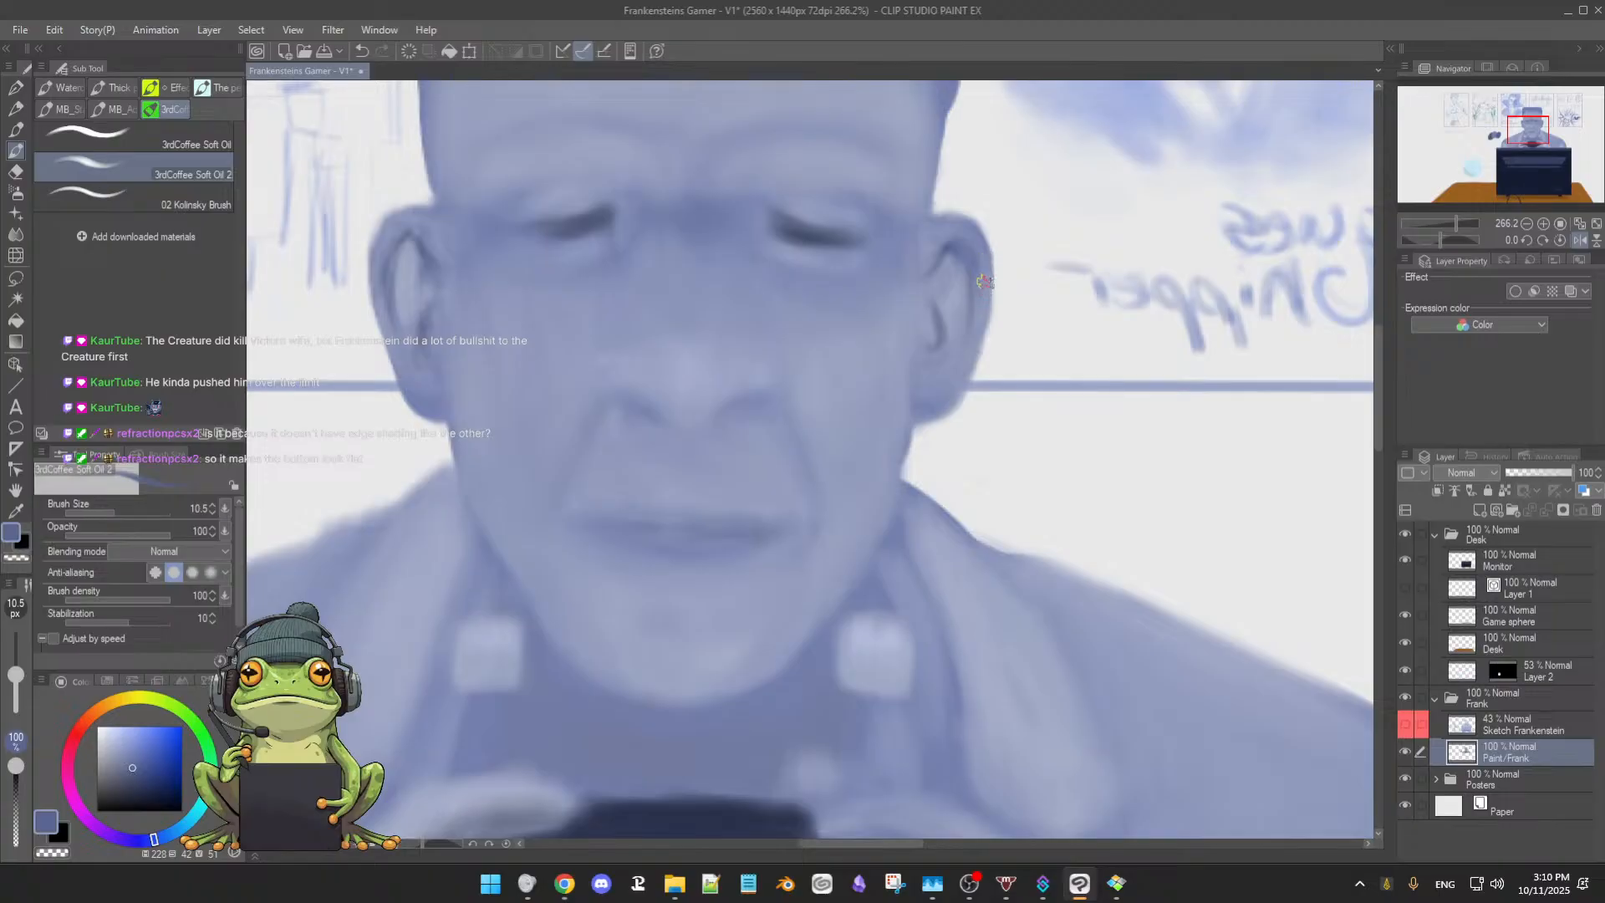
Refine the right ear's outer contour, alternating the 12.1 soft eraser with Soft Oil 2 at 10.5 in a sampled ear tone
key(e)
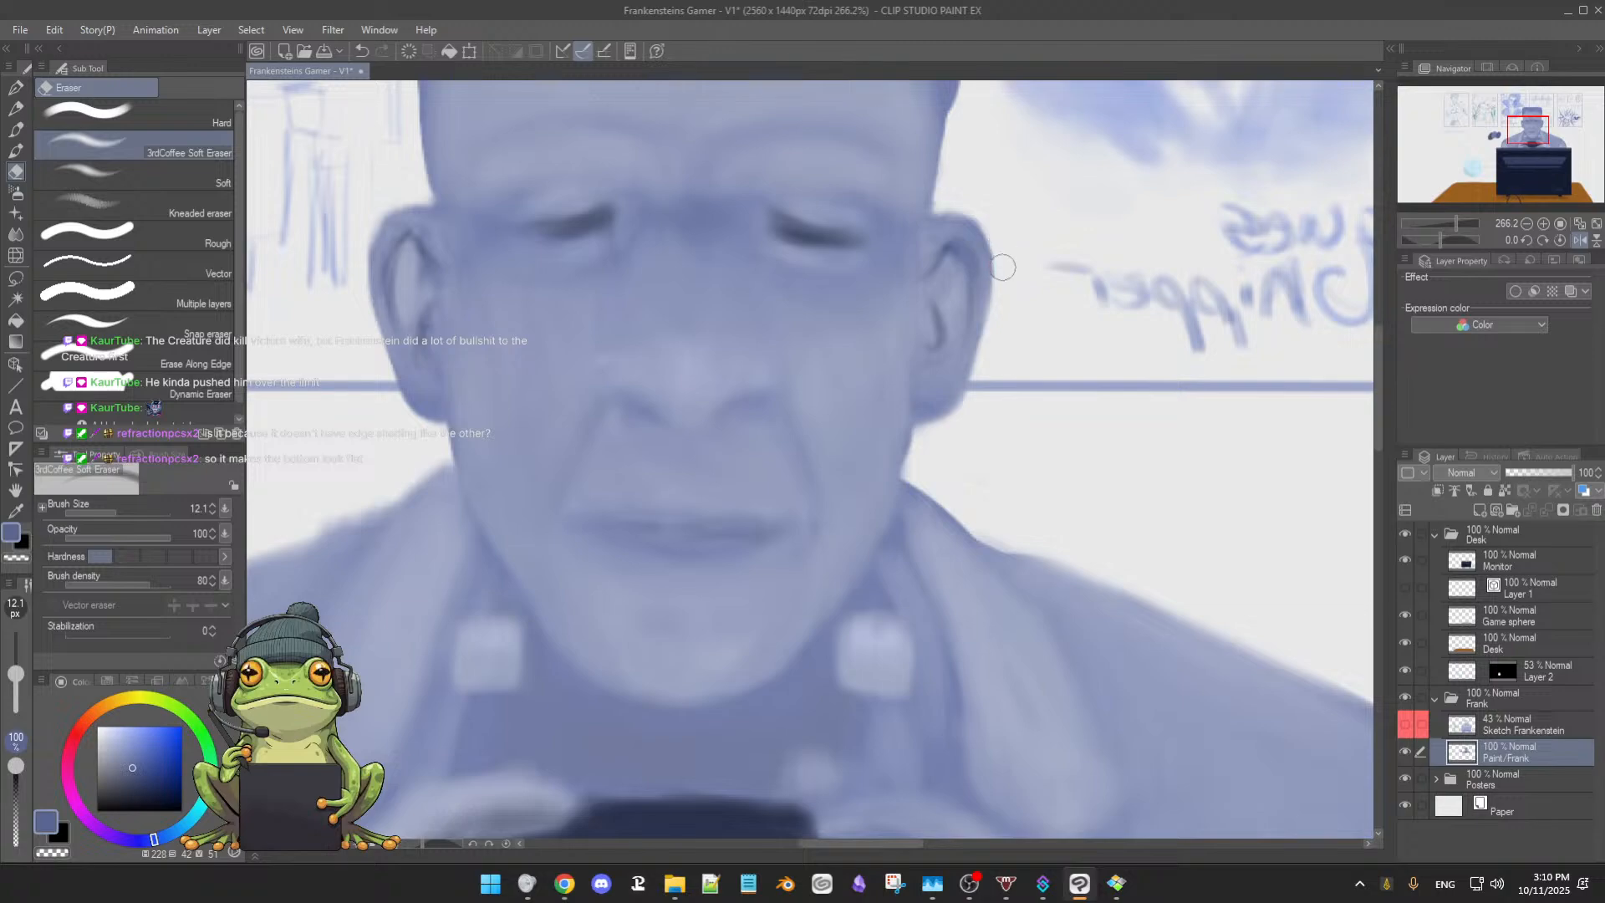
key(b)
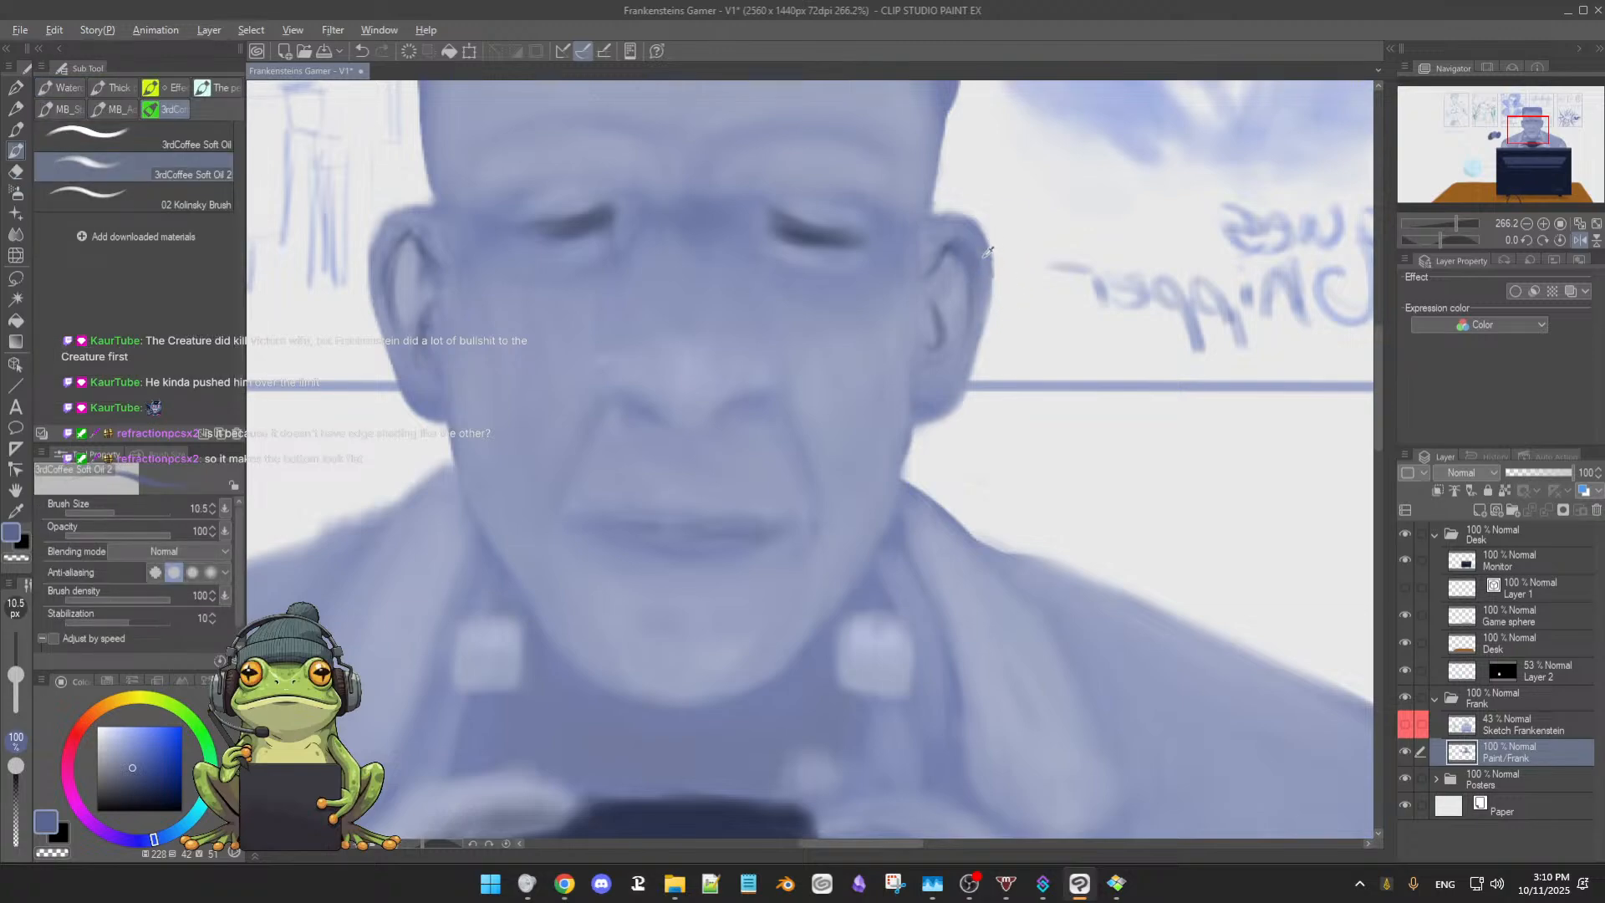
alt+click(983, 244)
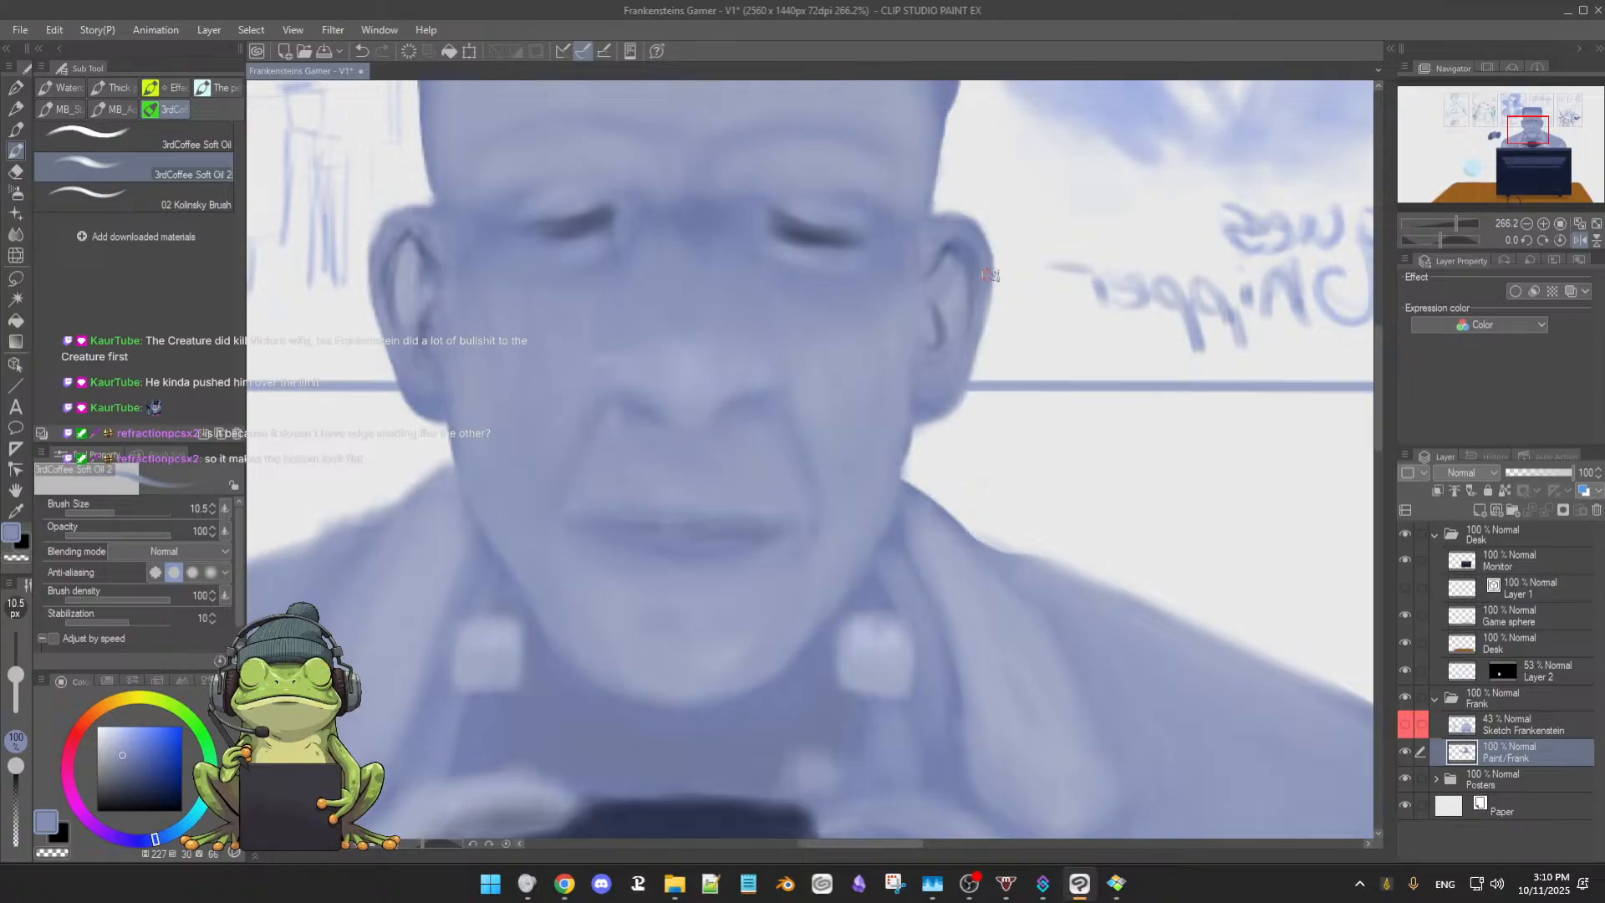
key(e)
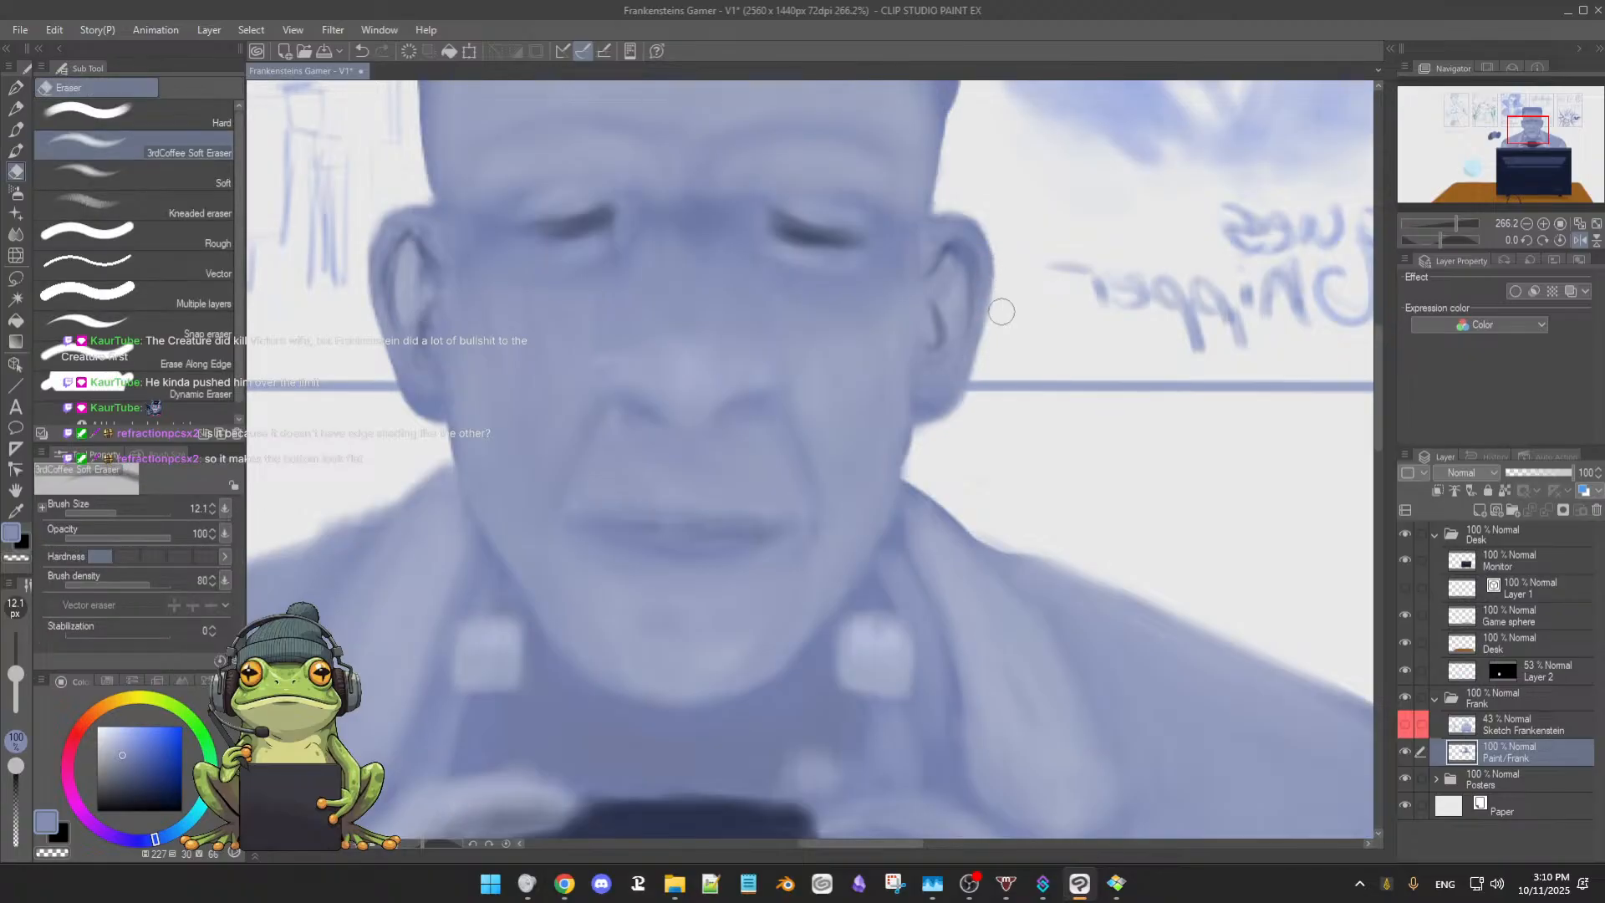
key(b)
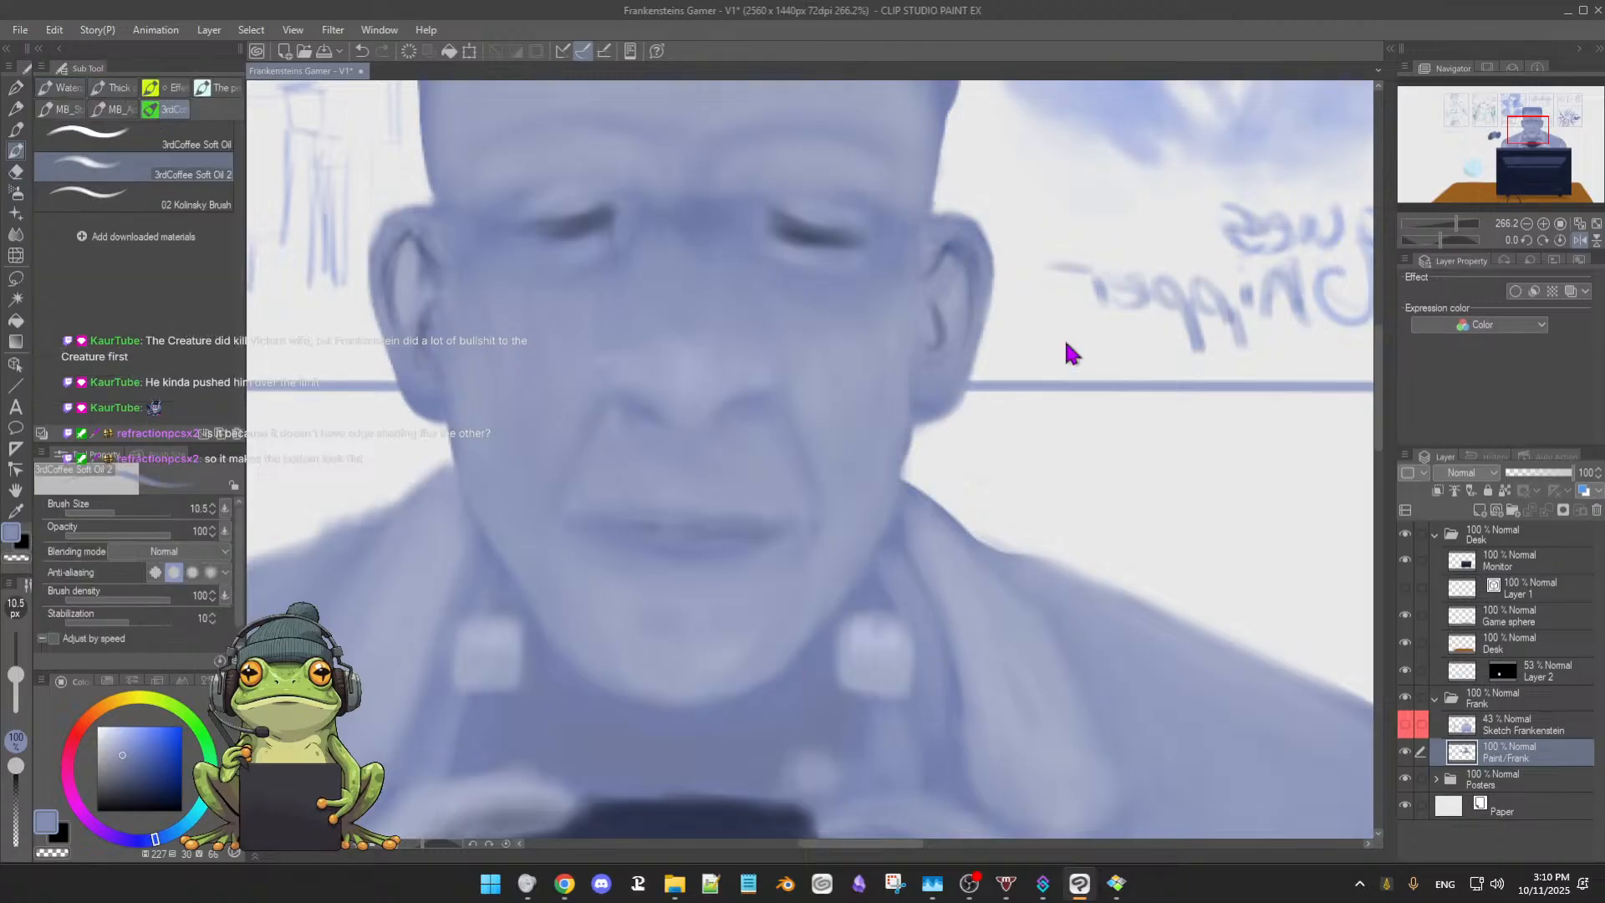
Adjust the shape of the eye area with Liquify at brush size 46.1 and strength 70
scroll(1078, 356, down, 1)
scroll(1072, 366, down, 1)
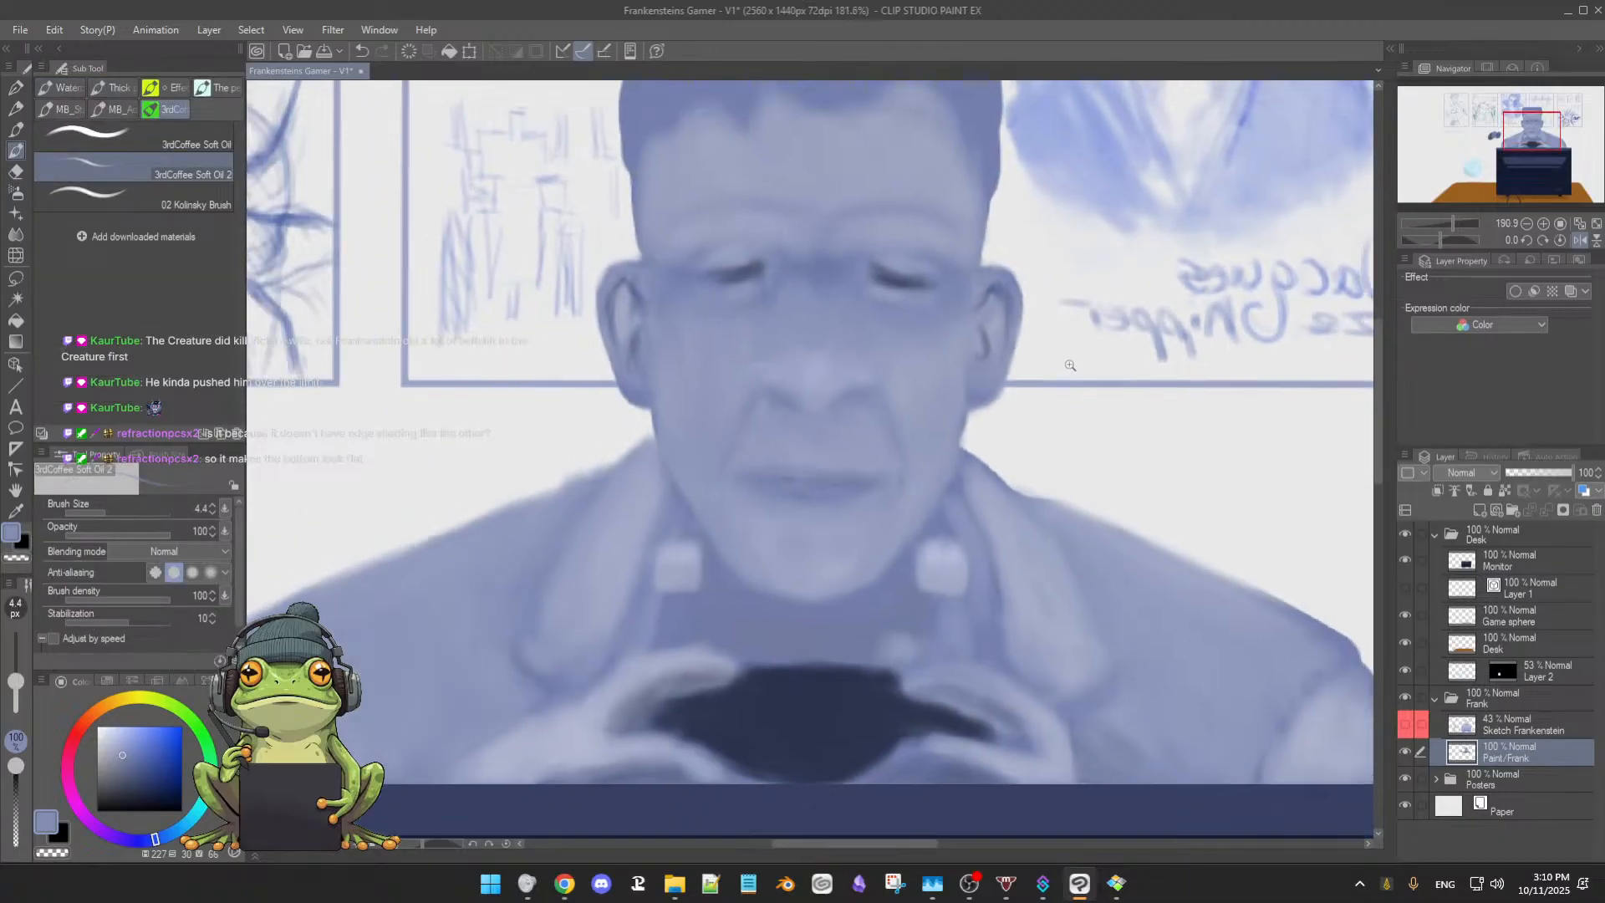
scroll(1070, 365, up, 1)
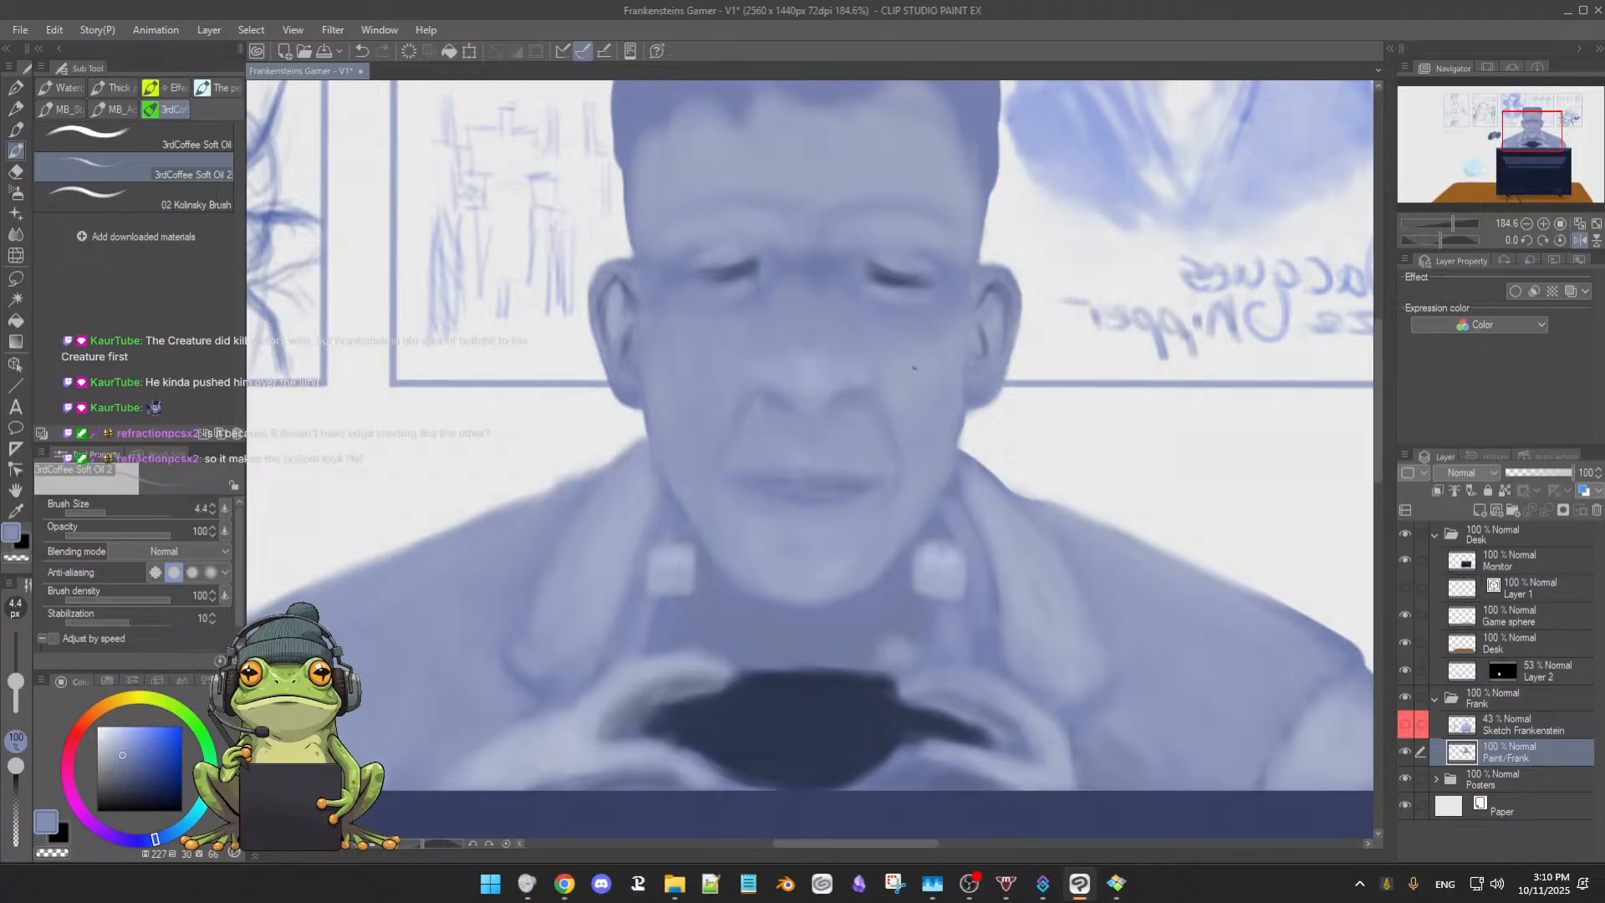
click(15, 255)
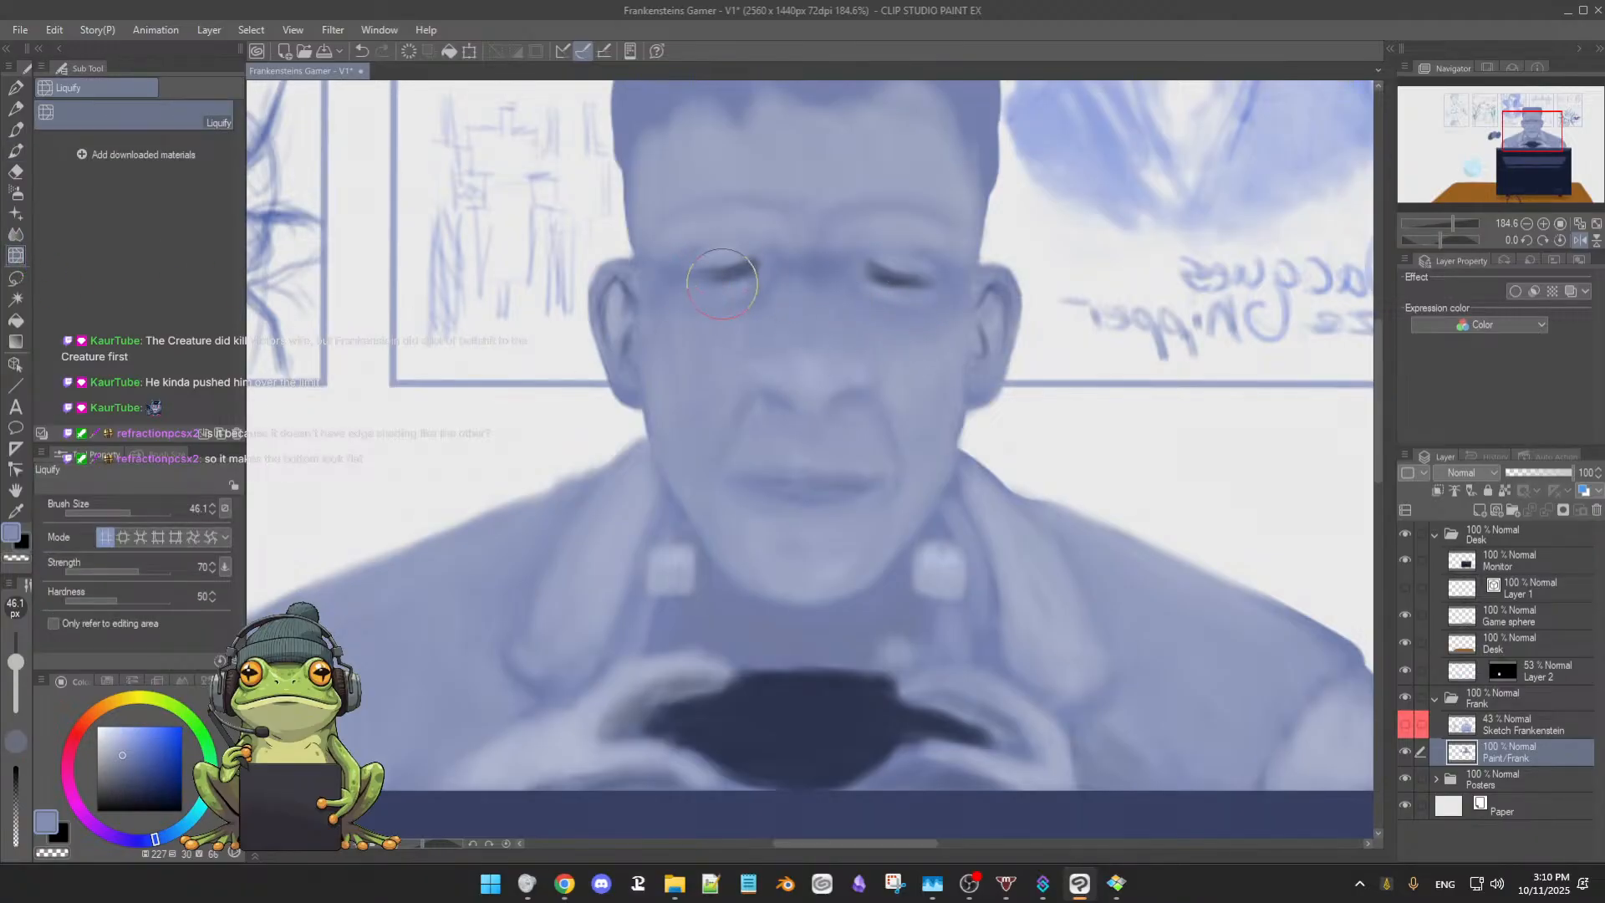
scroll(723, 282, down, 2)
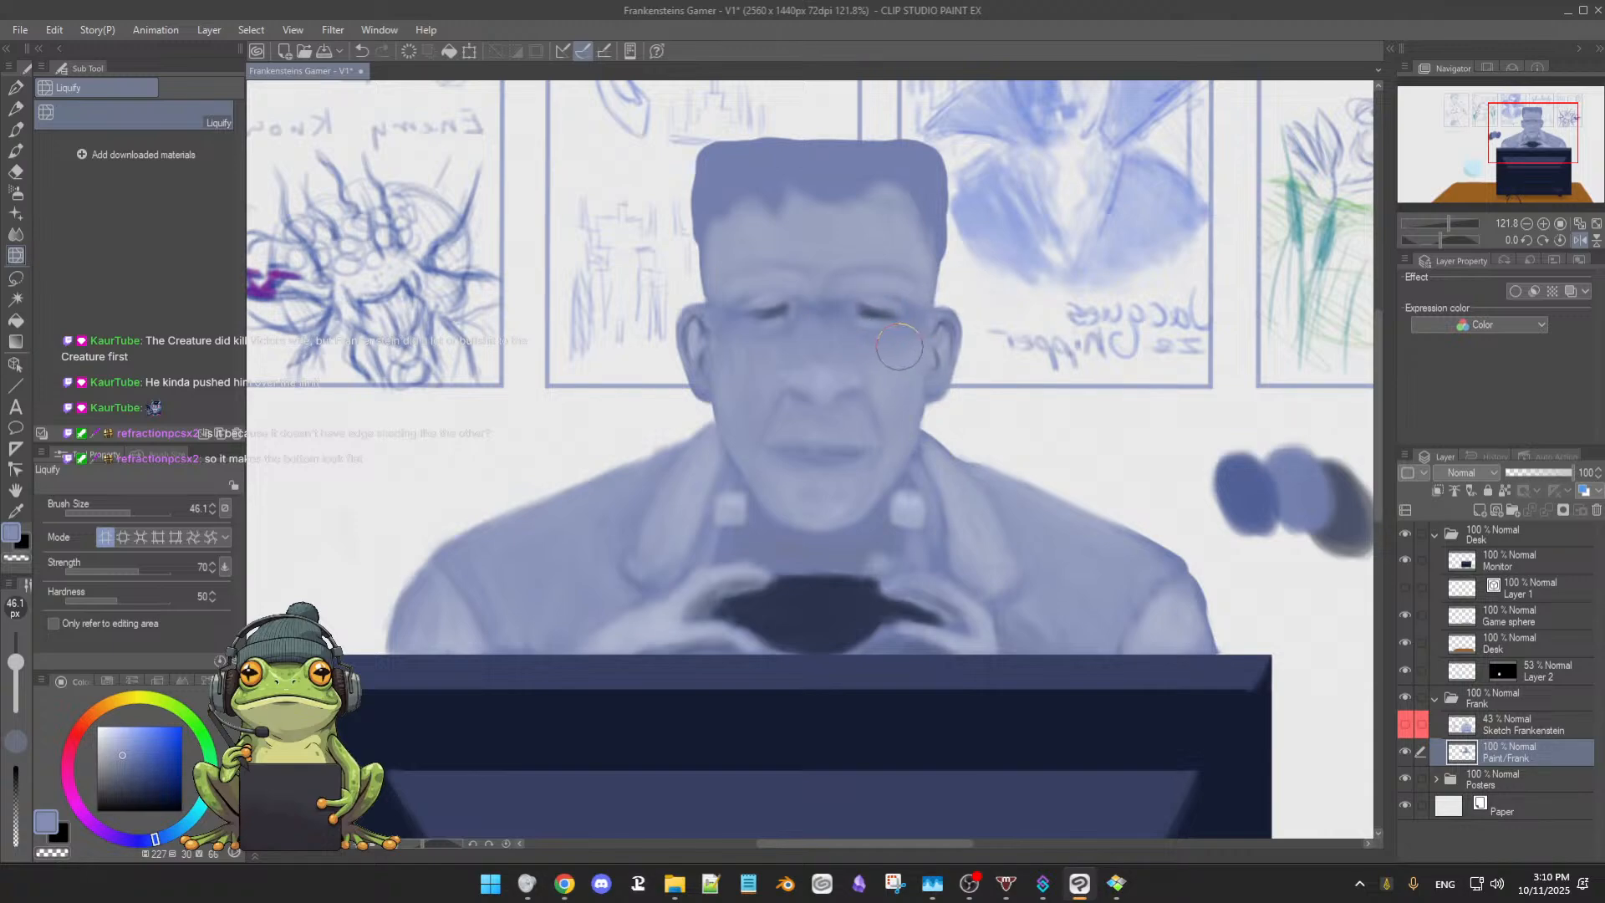
Try a Liquify push across the face below the eyes and undo the last change
mouse_move(755, 338)
mouse_down()
mouse_move(795, 330)
mouse_move(829, 352)
mouse_up()
key(alt)
key(e)
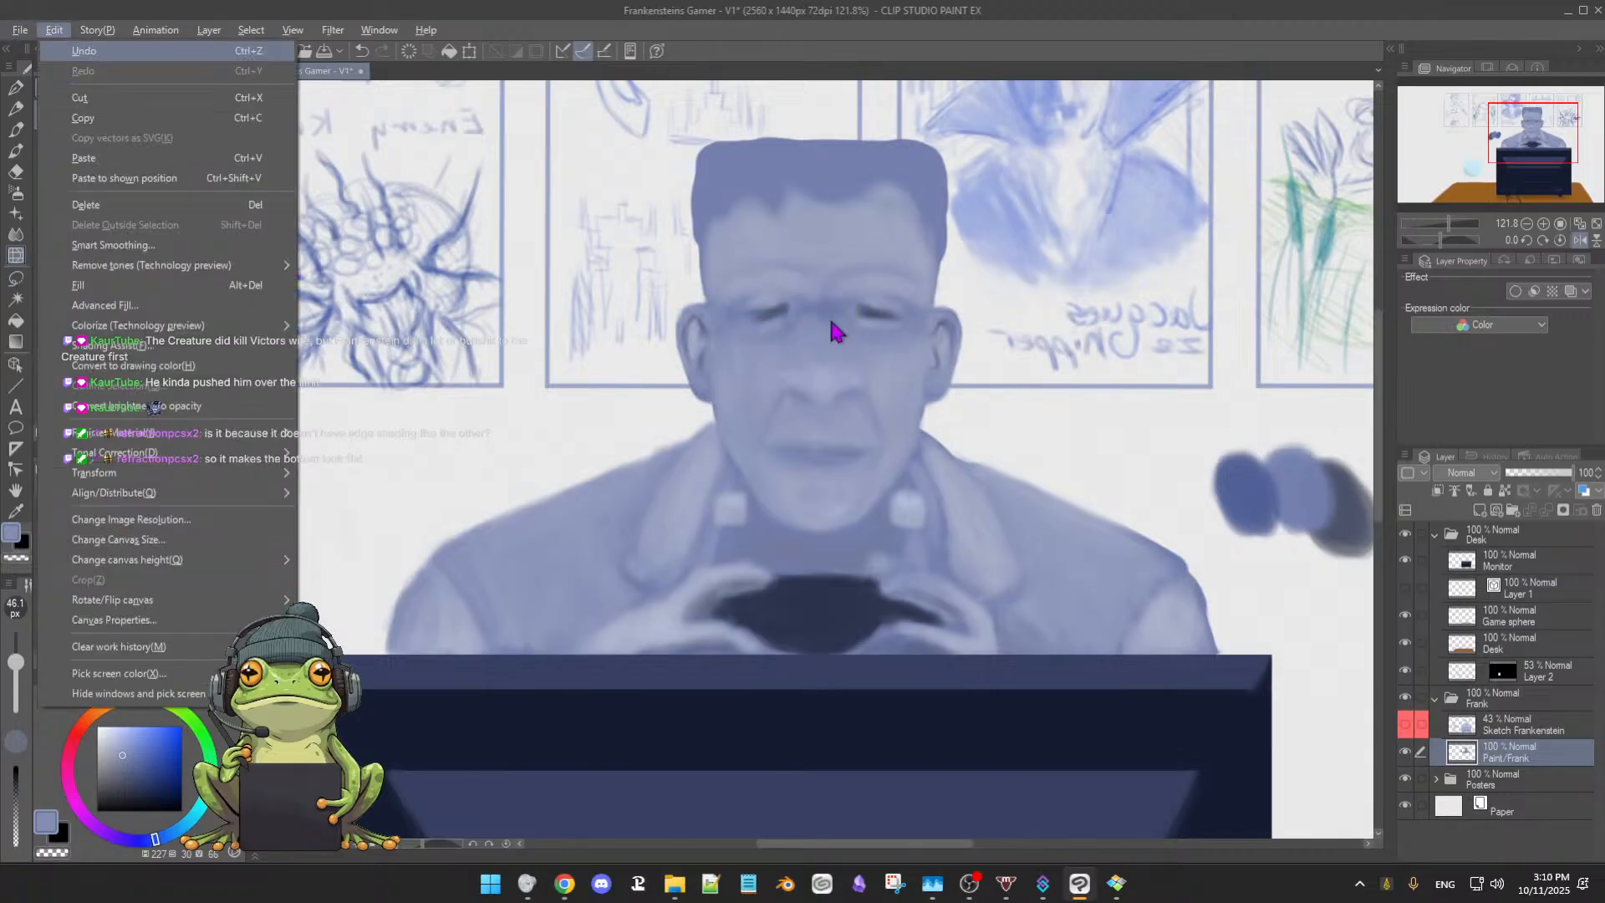
key(Return)
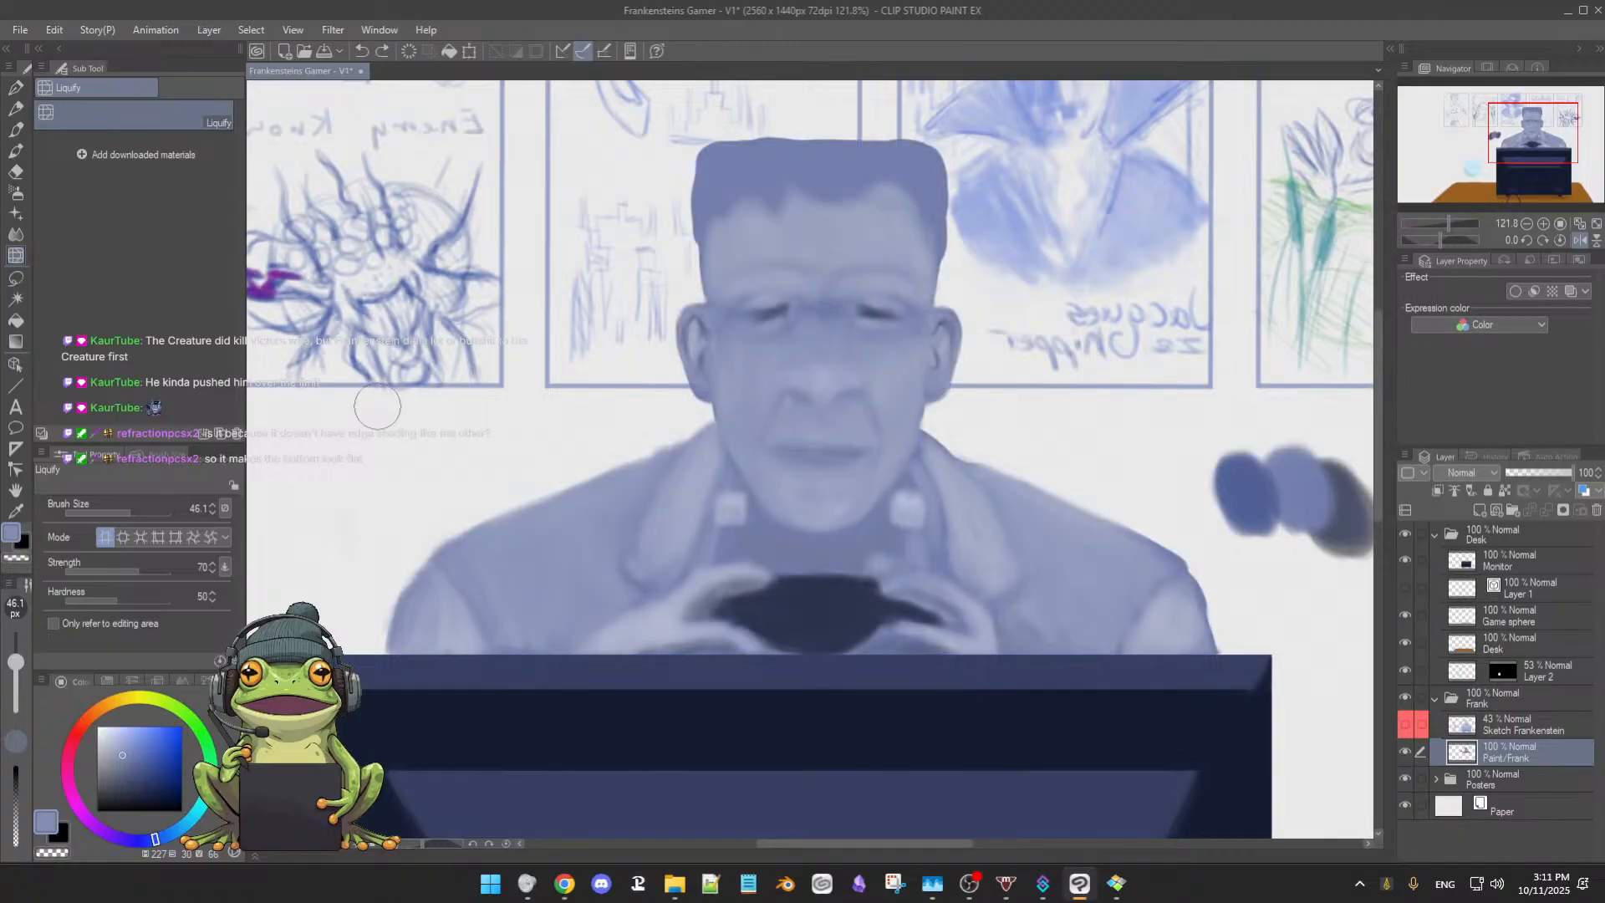
Shade around the left eye with Soft Oil 2 at size 19.8, using lighter and darker blues sampled beside it
click(16, 151)
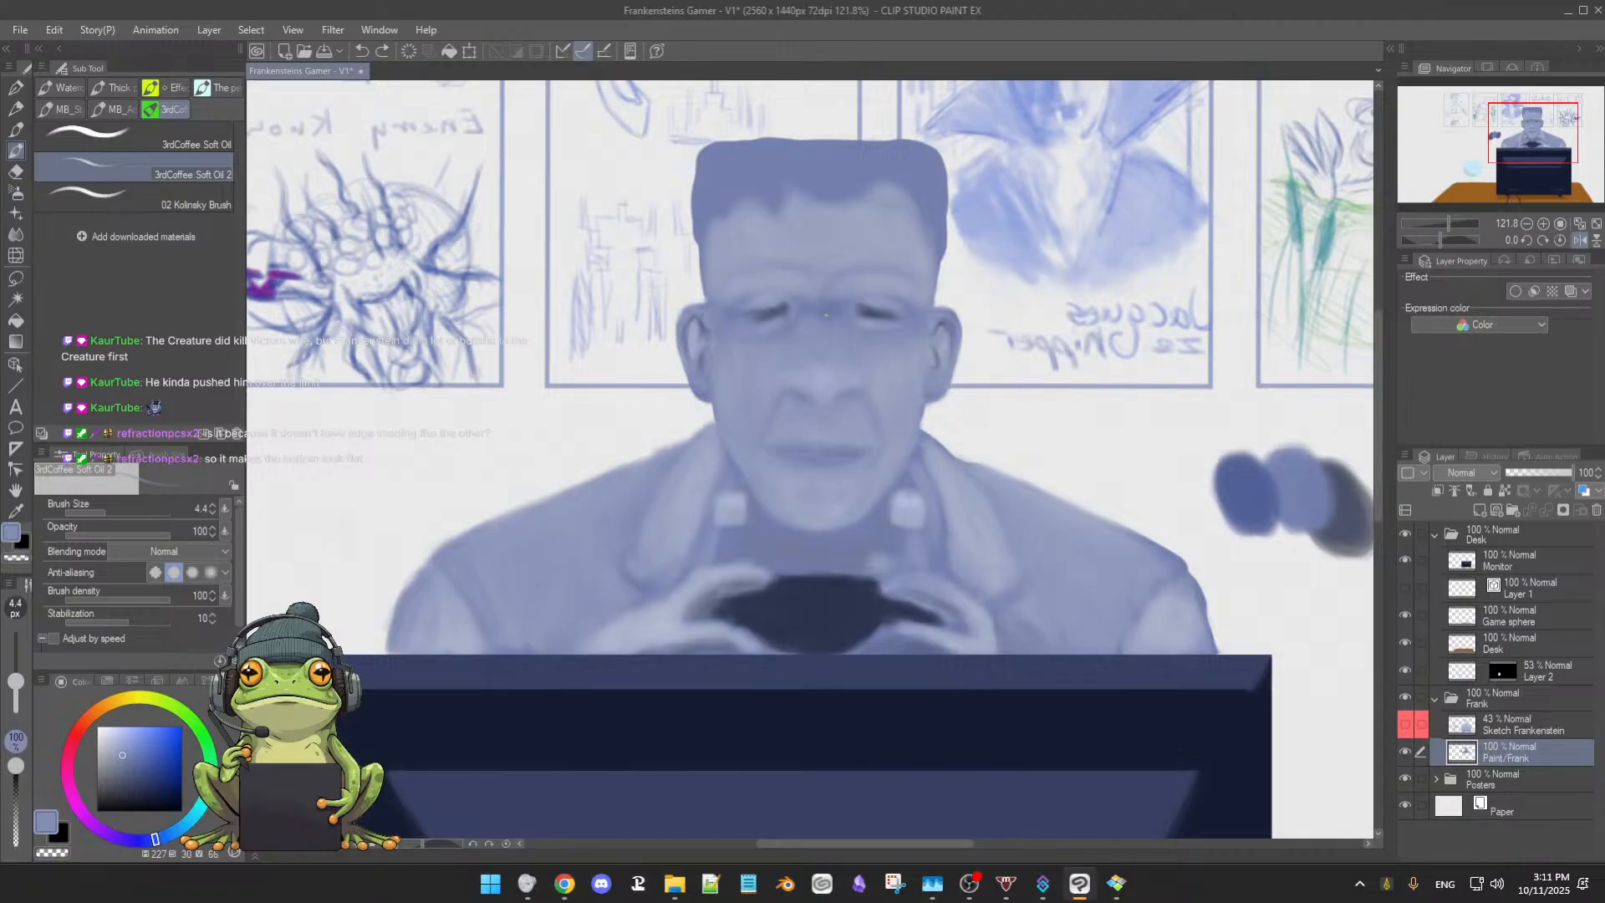
alt+click(774, 322)
ctrl+alt+drag(780, 335, 782, 342)
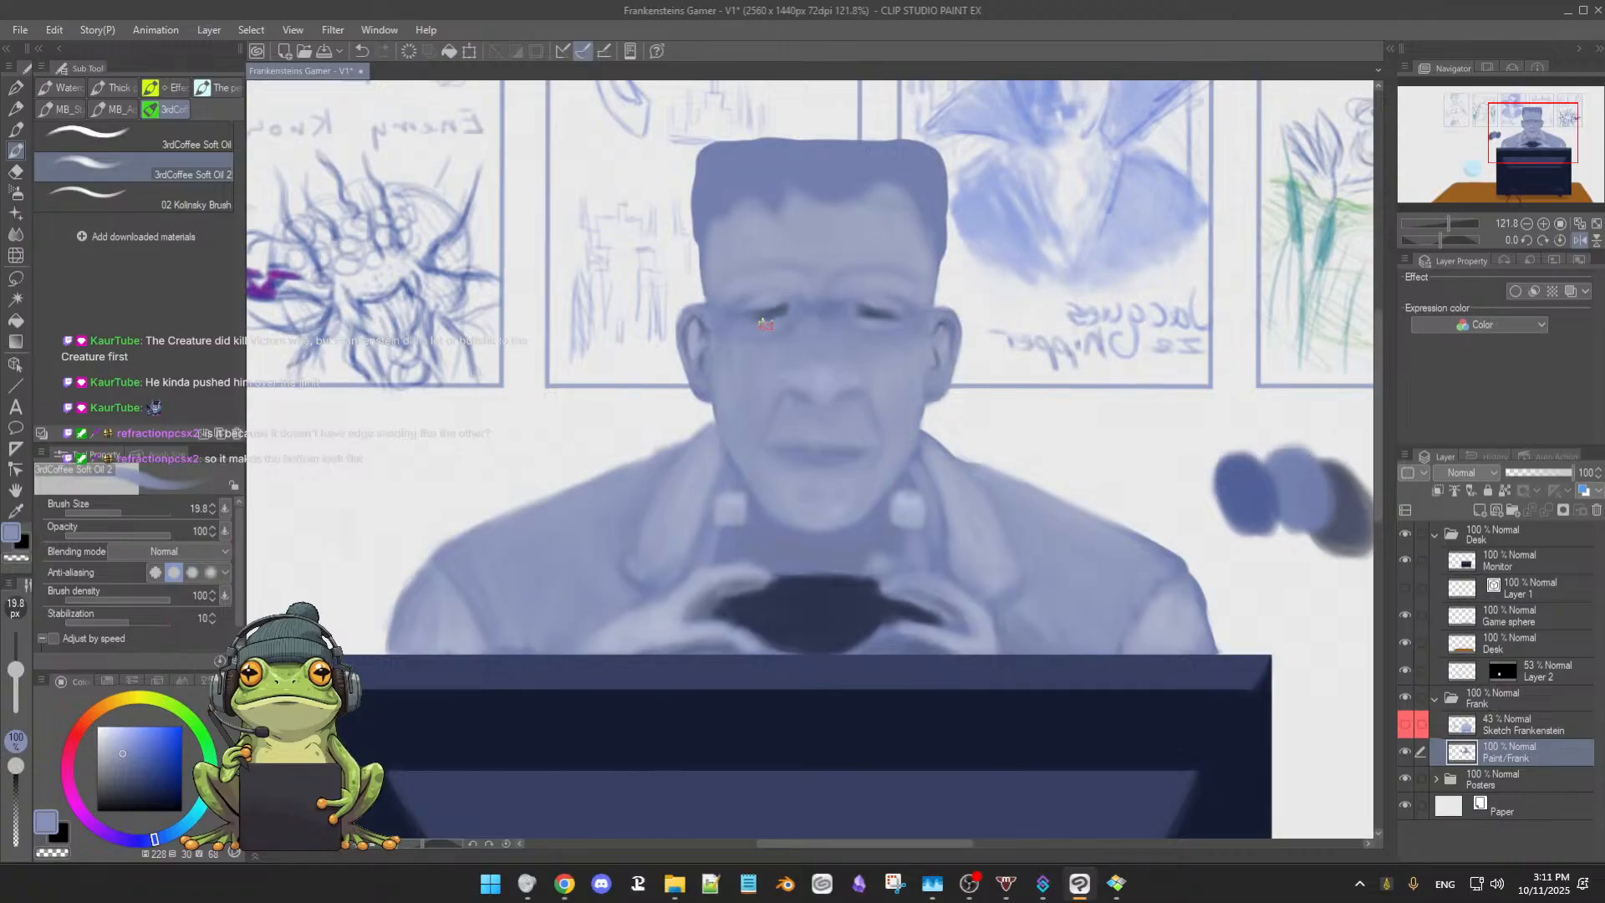
alt+click(781, 309)
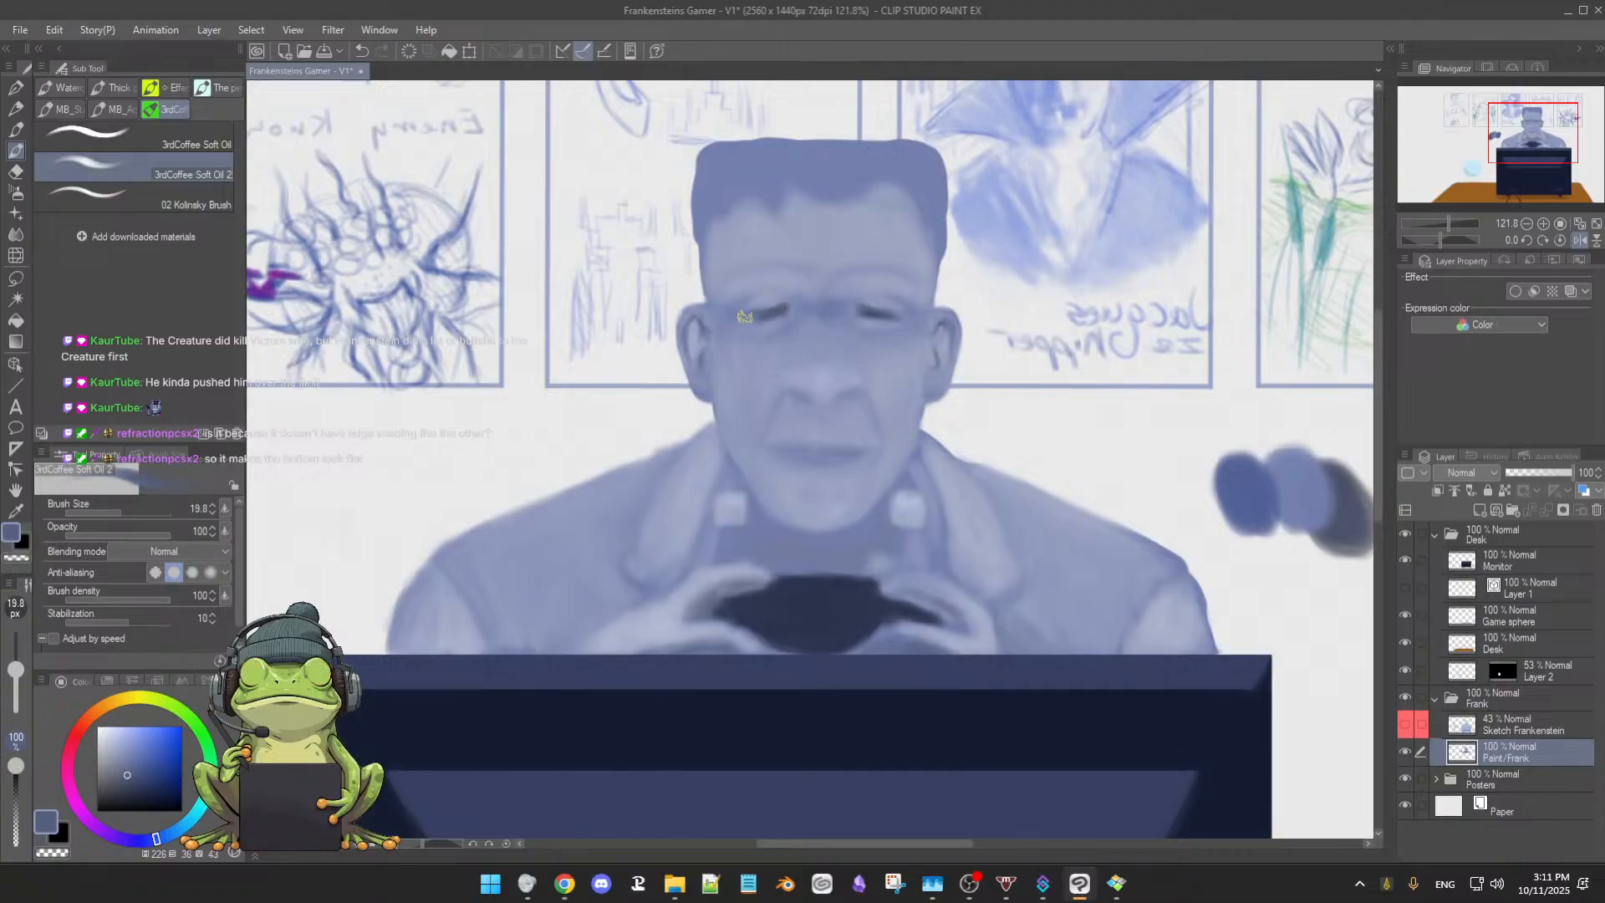
alt+click(768, 324)
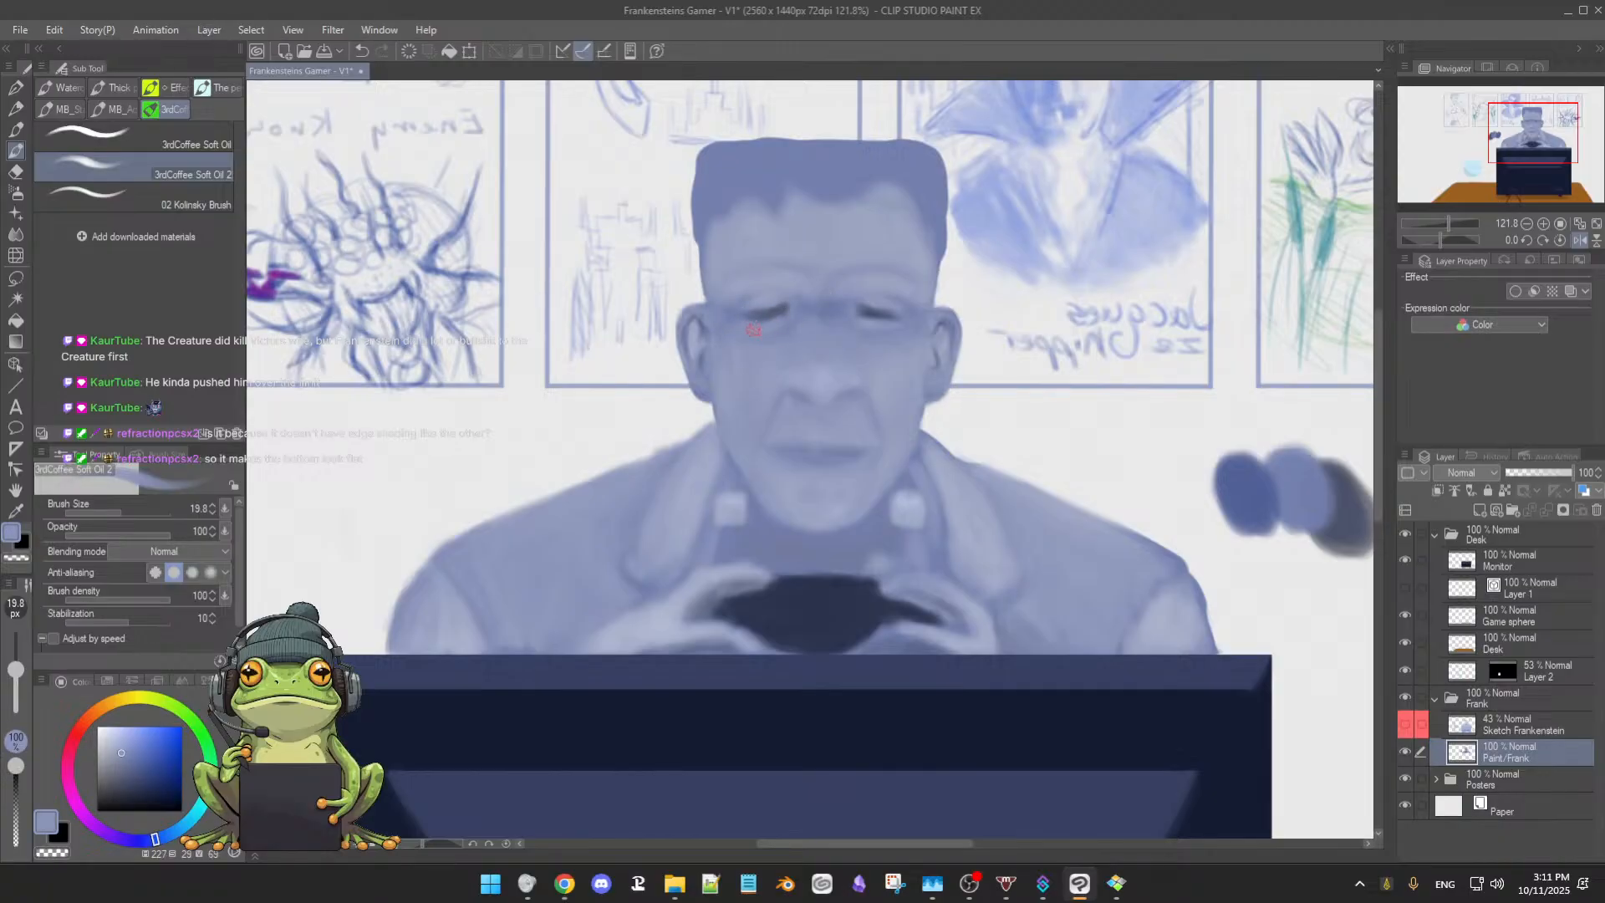
key(alt)
Blend the upper cheeks and the sides of the nose with Soft Oil 2 at size 35.7 and tones sampled from the face
alt+click(772, 352)
ctrl+alt+drag(787, 351, 776, 361)
alt+click(877, 336)
alt+click(872, 363)
alt+click(743, 358)
alt+click(809, 372)
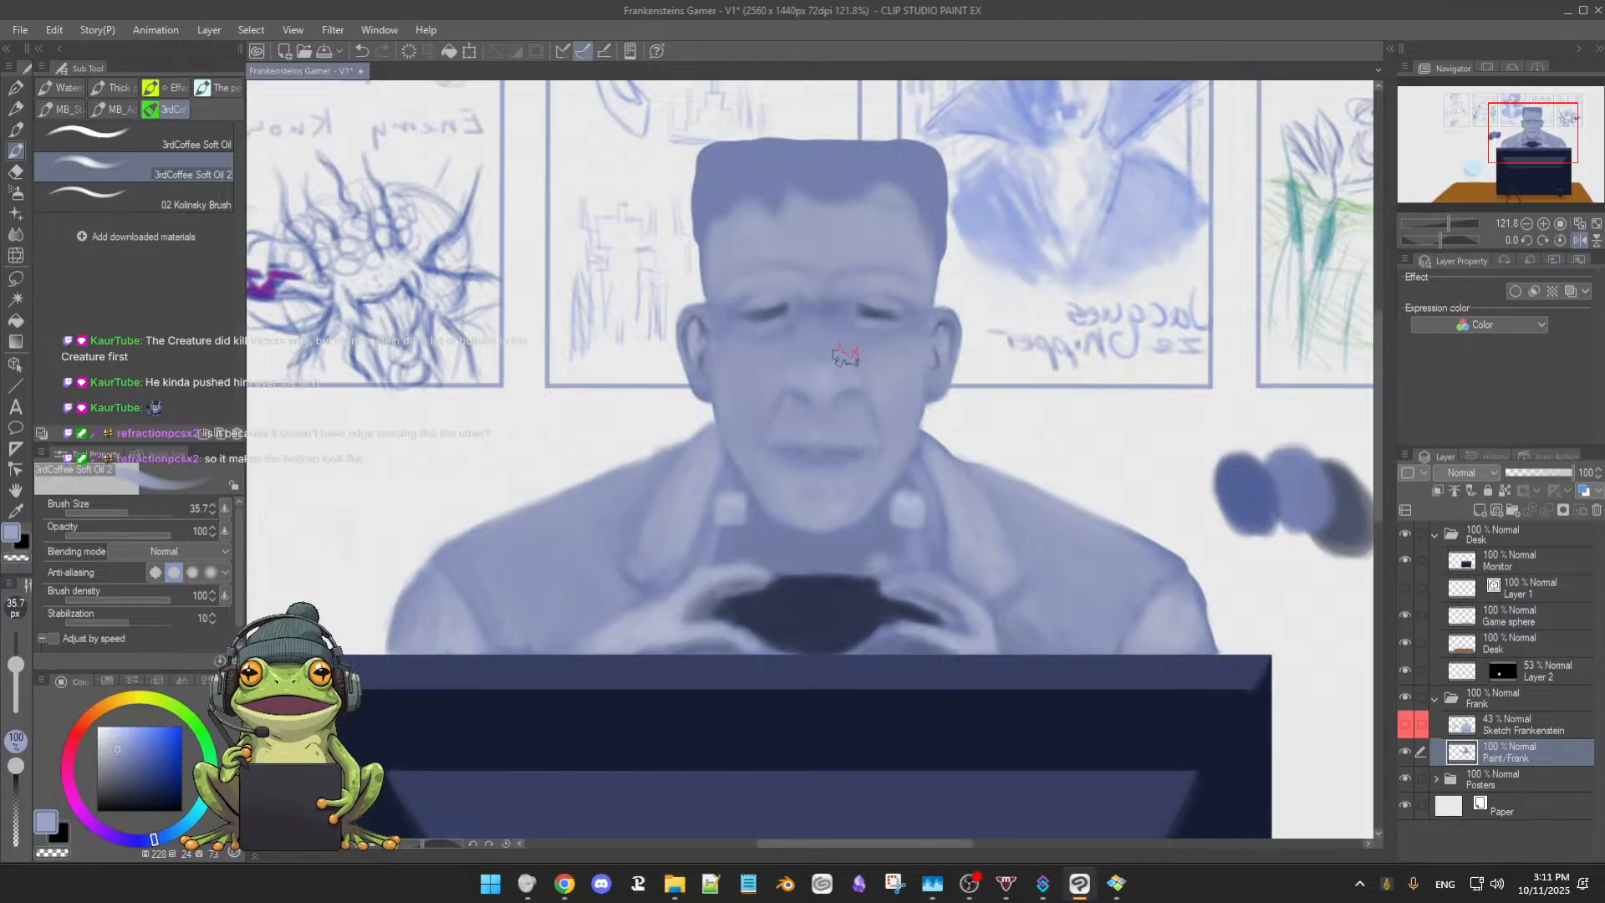
Soften the nose, nostrils and adjoining cheek folds with Soft Oil 2 at size 18.2, sampling blues around the nose
scroll(961, 391, down, 3)
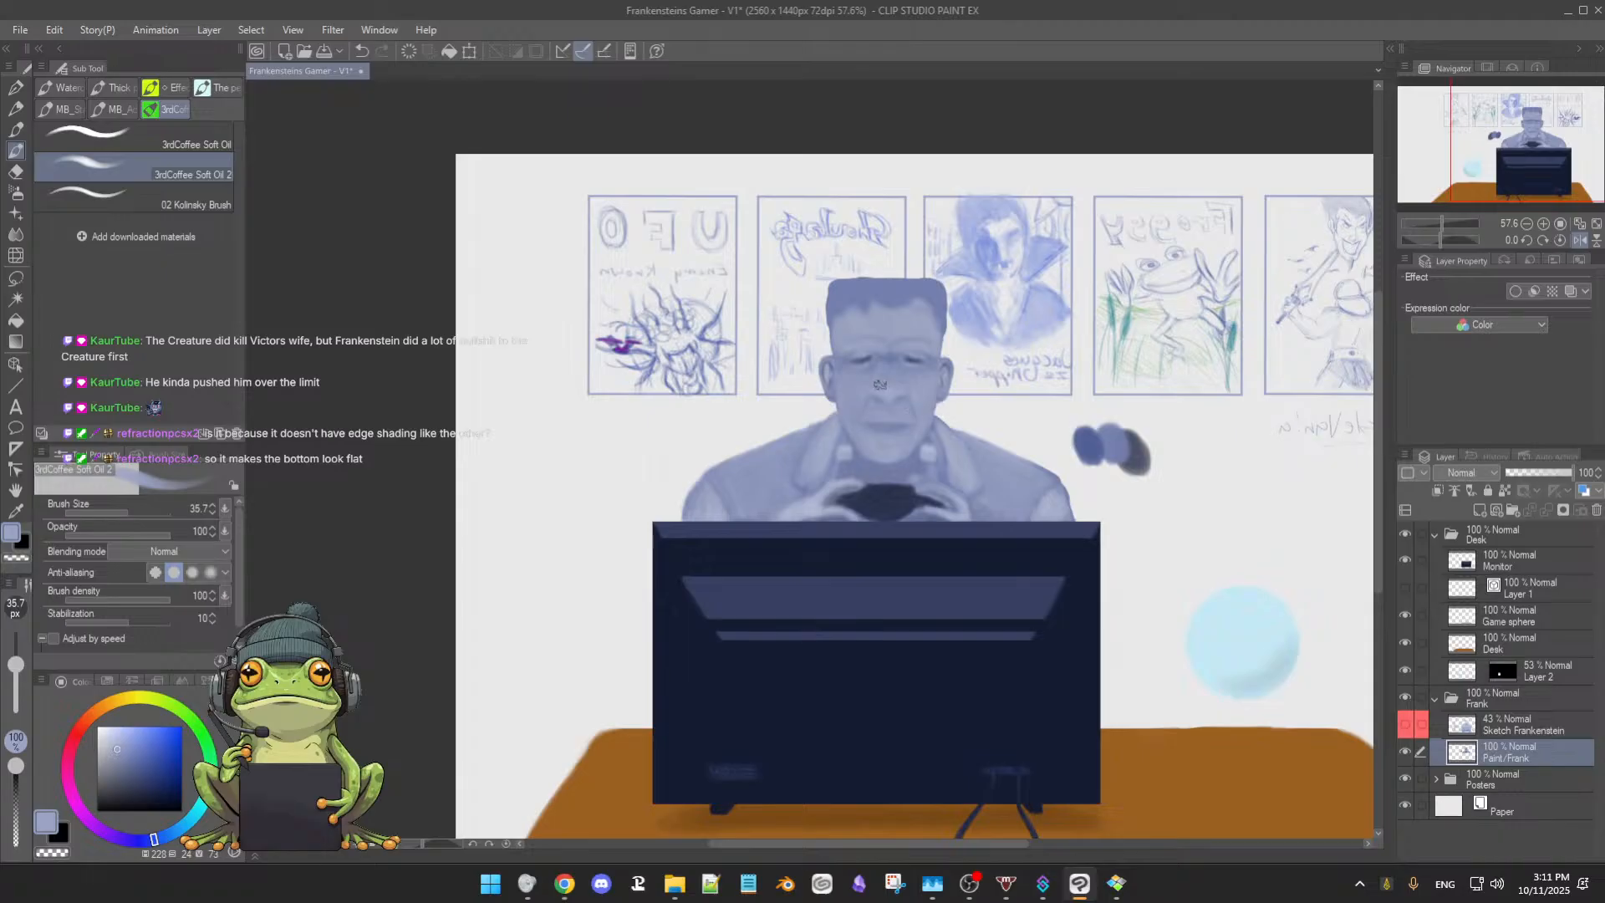
scroll(942, 422, up, 3)
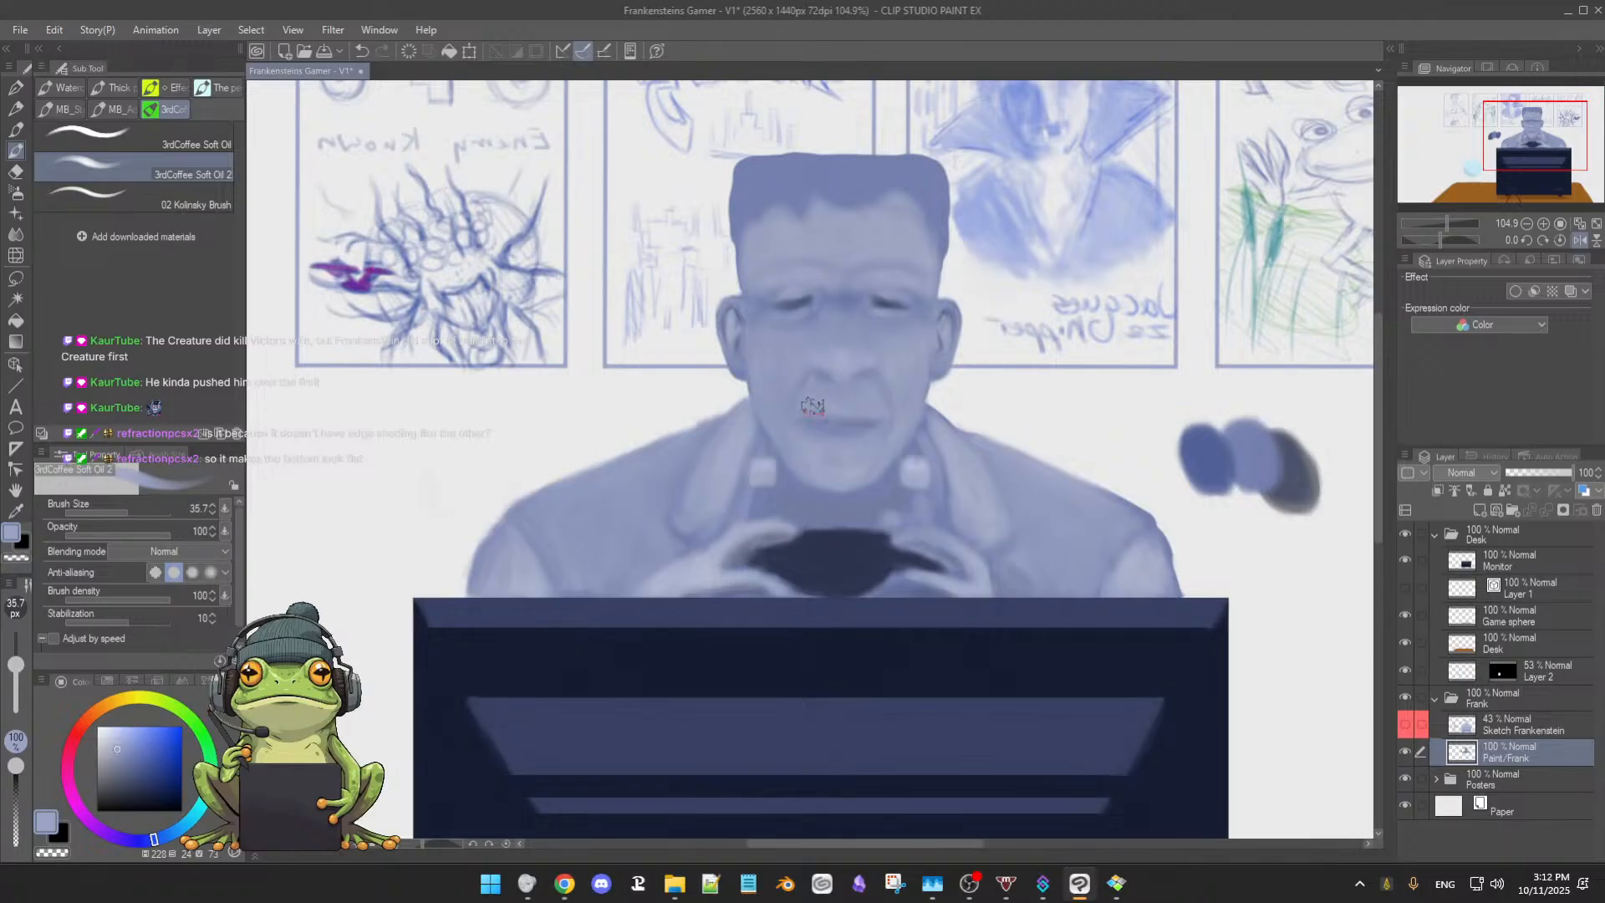
alt+click(885, 382)
drag(876, 396, 863, 394)
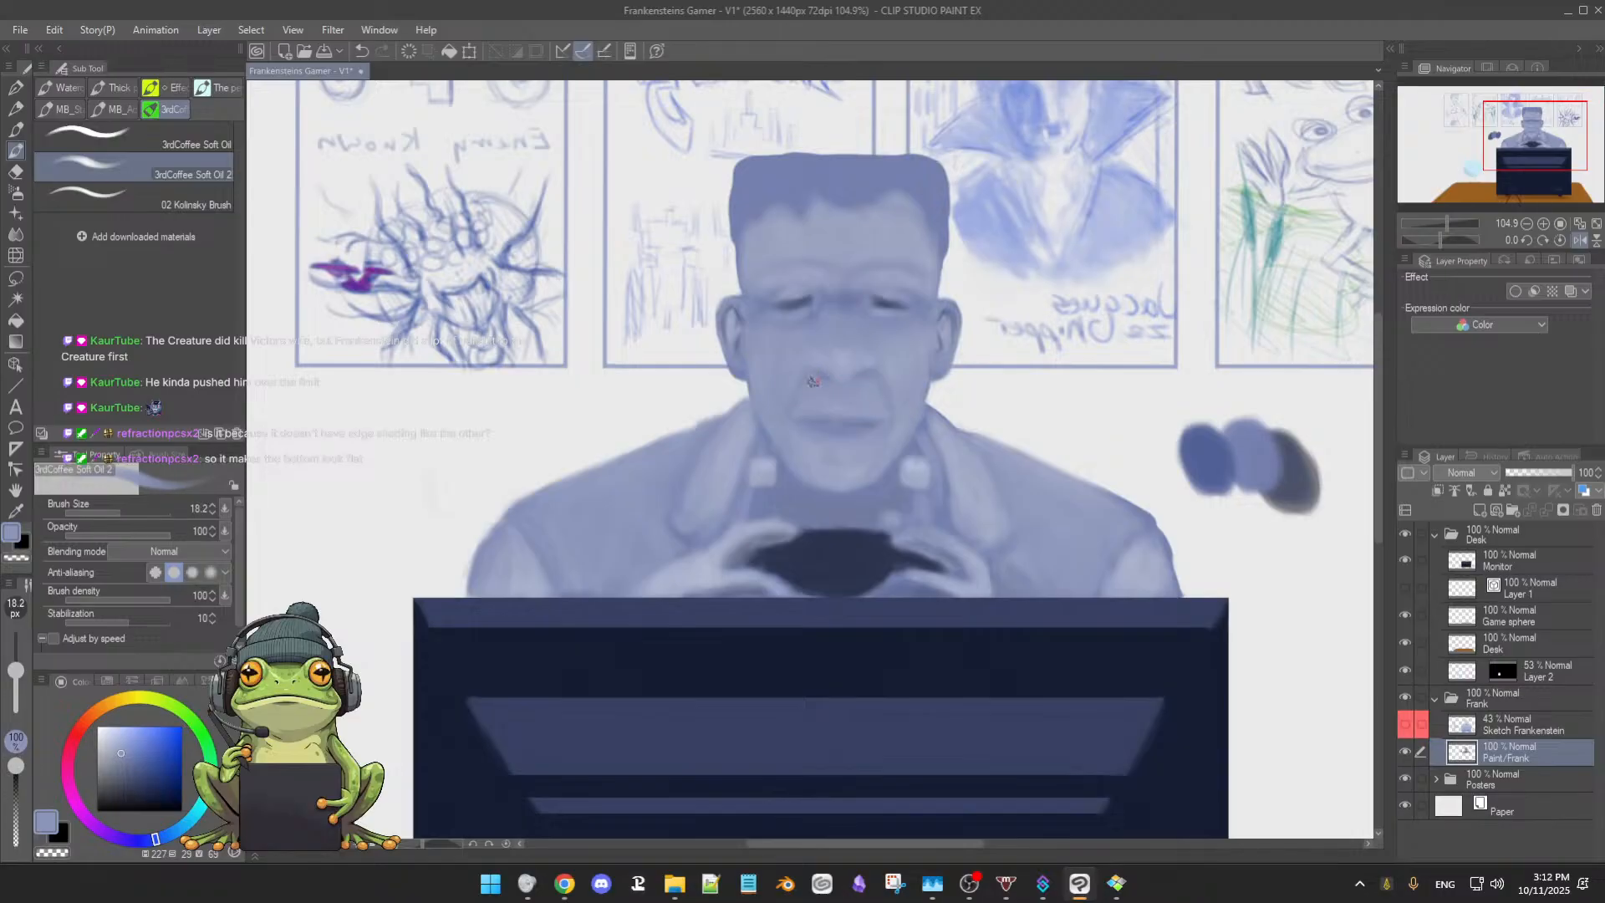
alt+click(879, 376)
alt+click(821, 385)
alt+click(794, 371)
alt+click(813, 372)
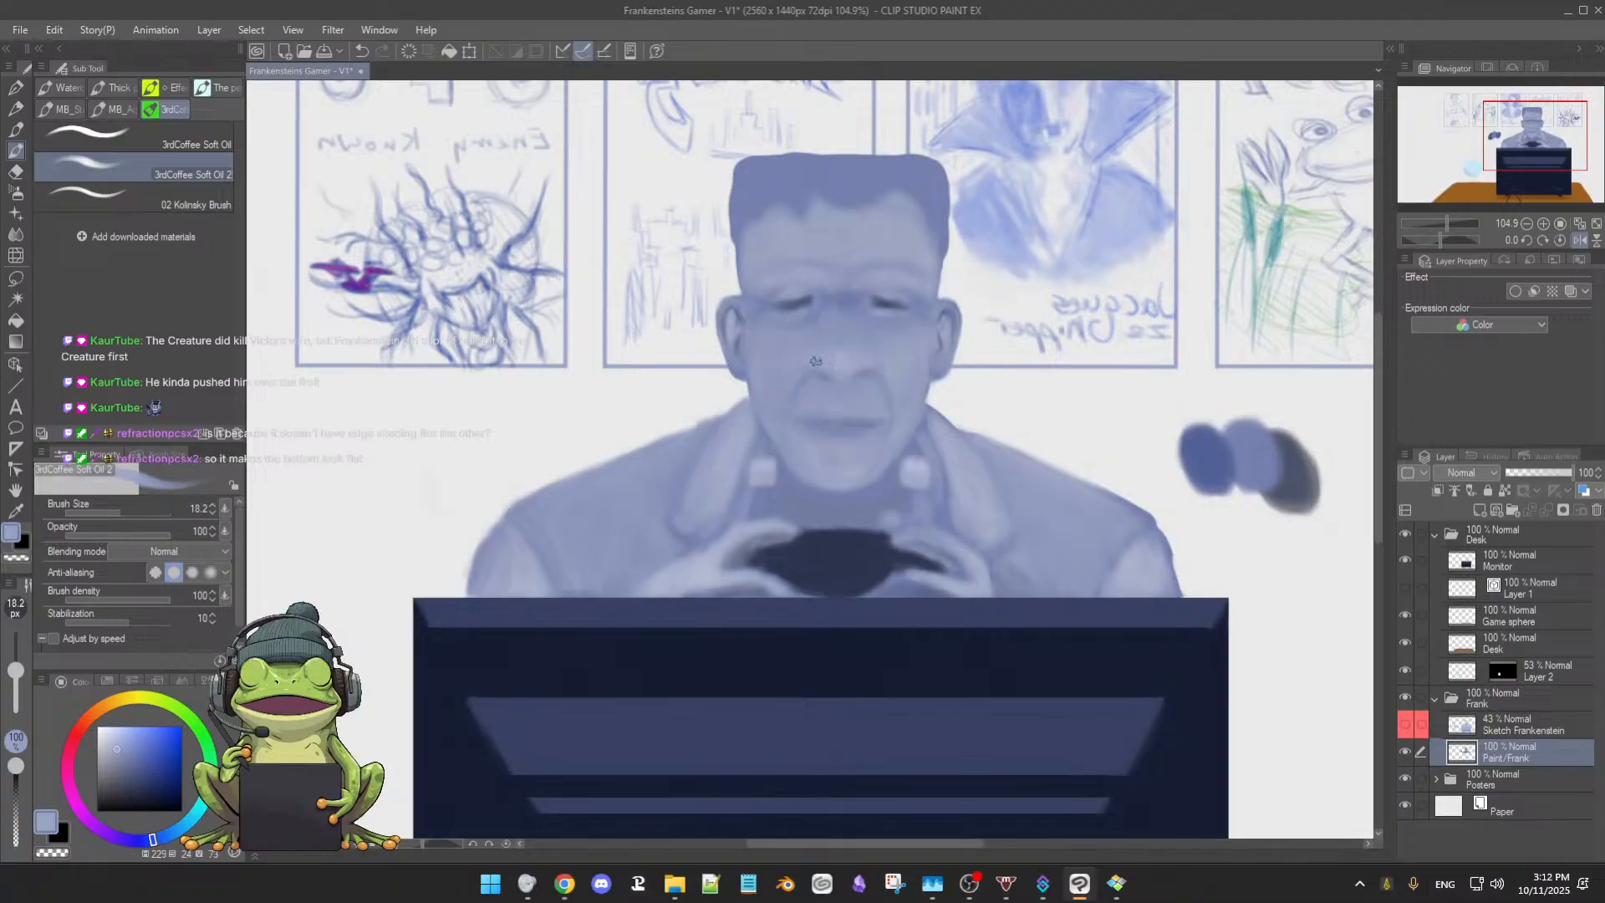
alt+click(840, 352)
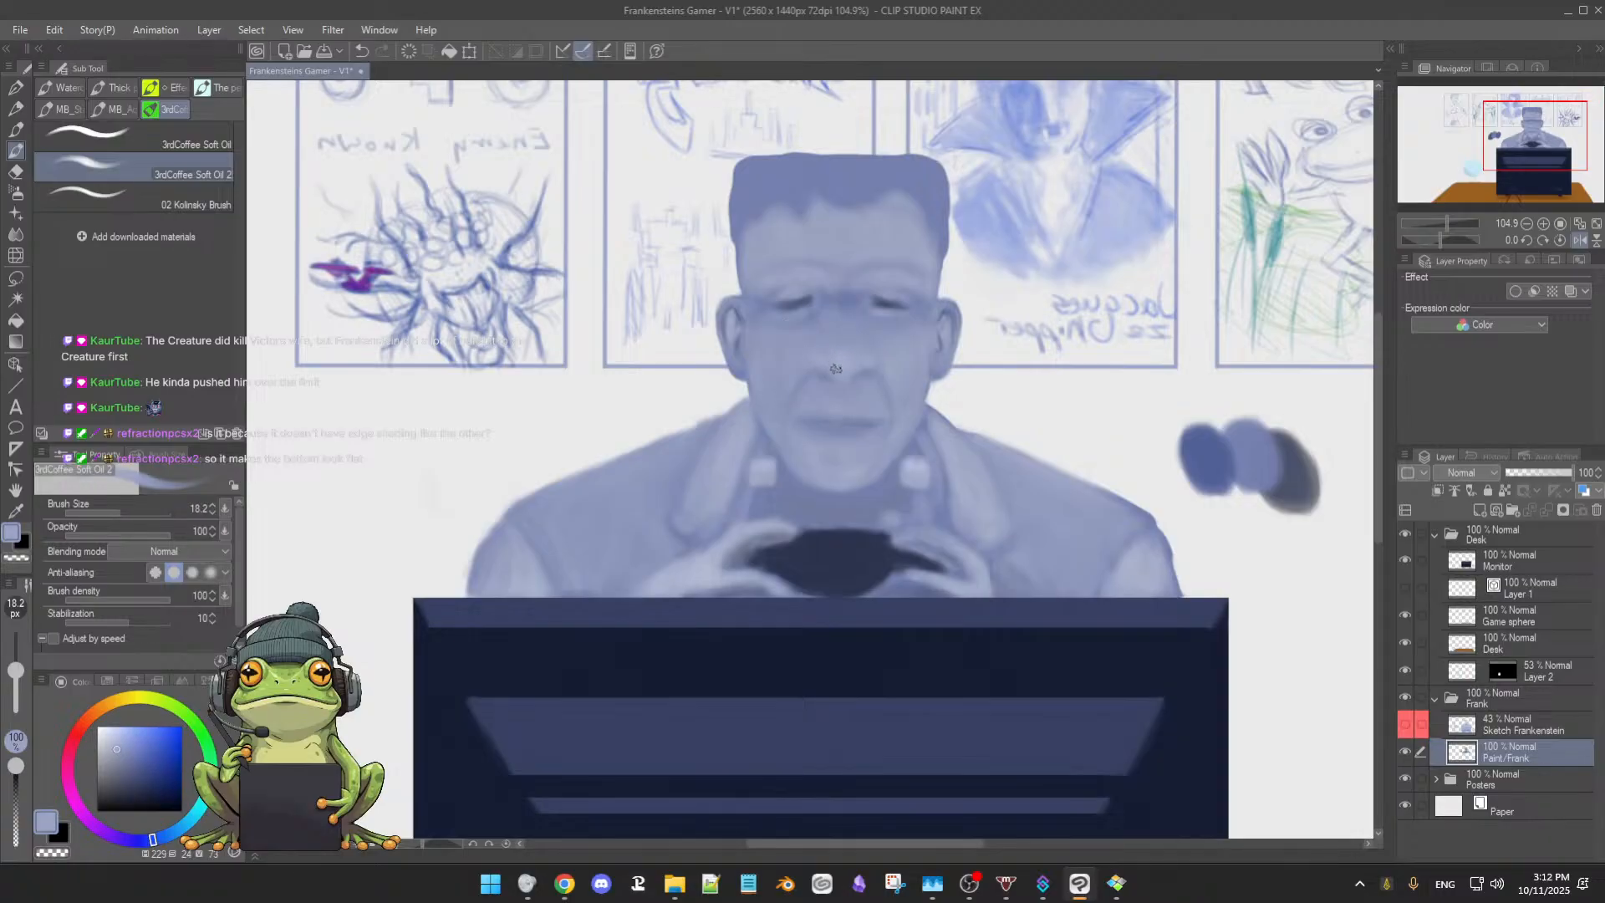
Blend the brow shadow into the nose bridge with Soft Oil 2 at size 25.3, using darker and mid blues sampled there
key(])
alt+click(843, 298)
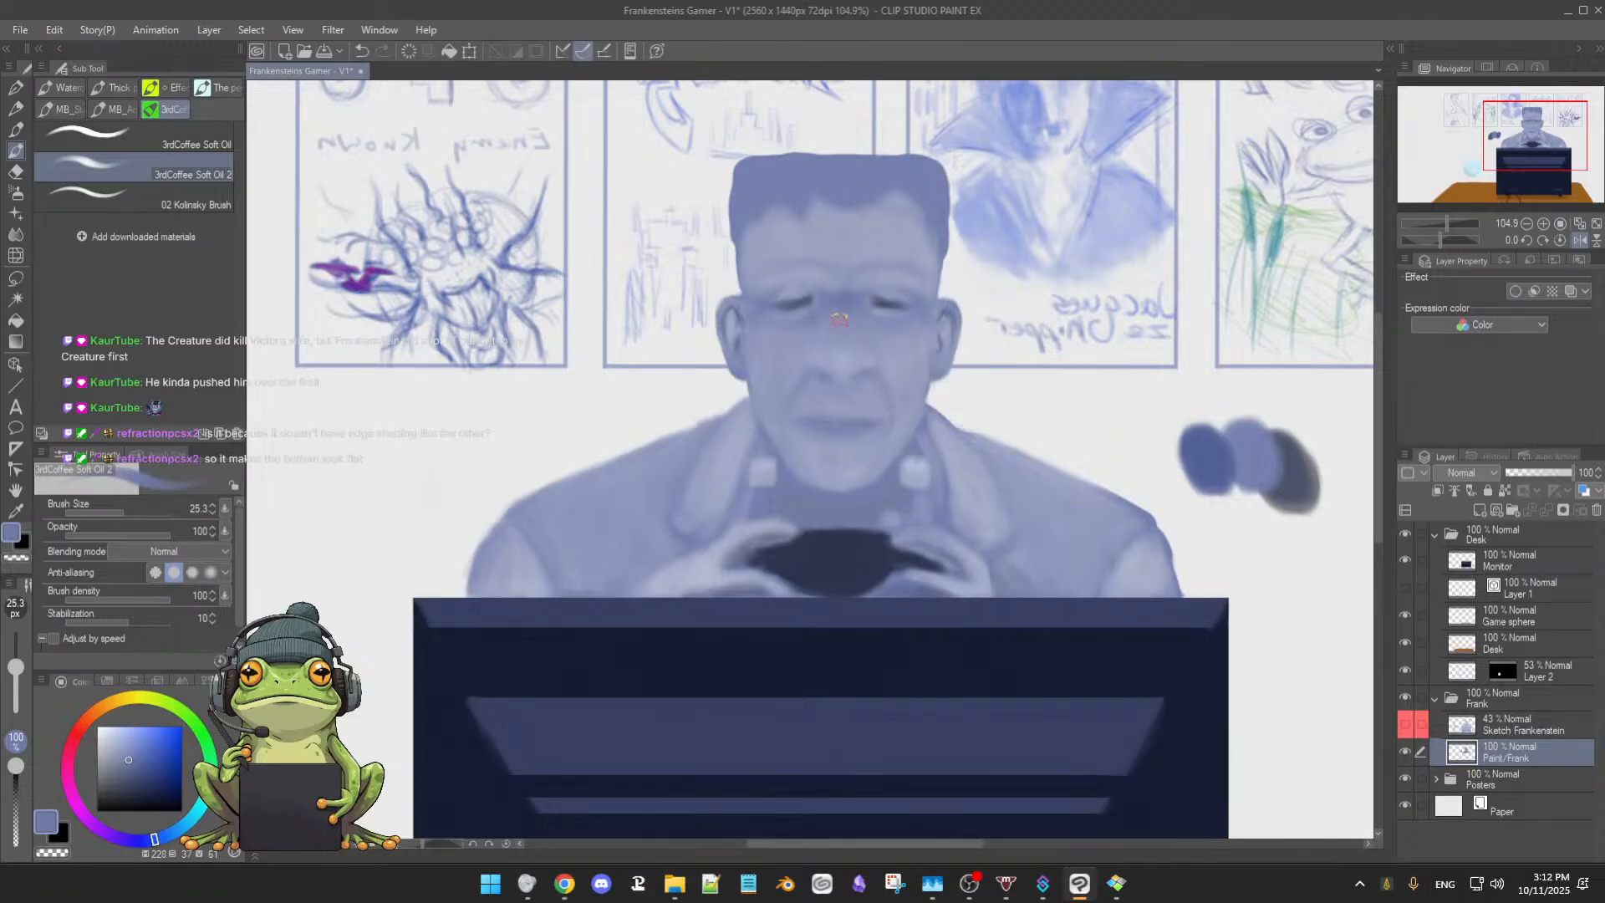
alt+click(826, 318)
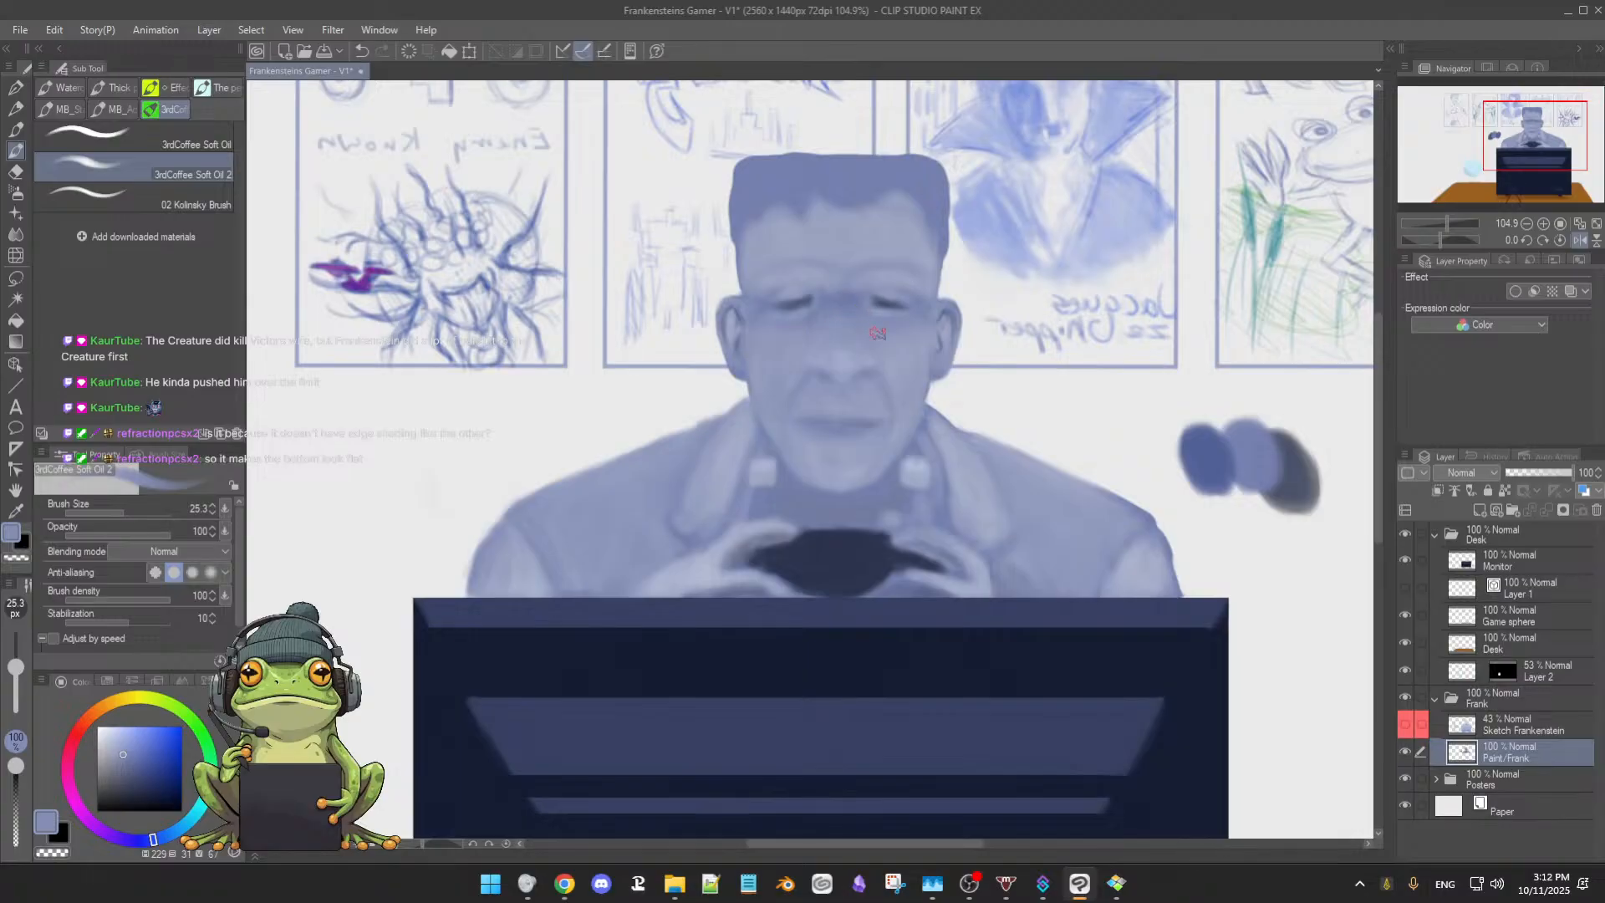
Switch to the Soft airbrush and check the pen pressure setting in its Opacity Dynamics
key(b)
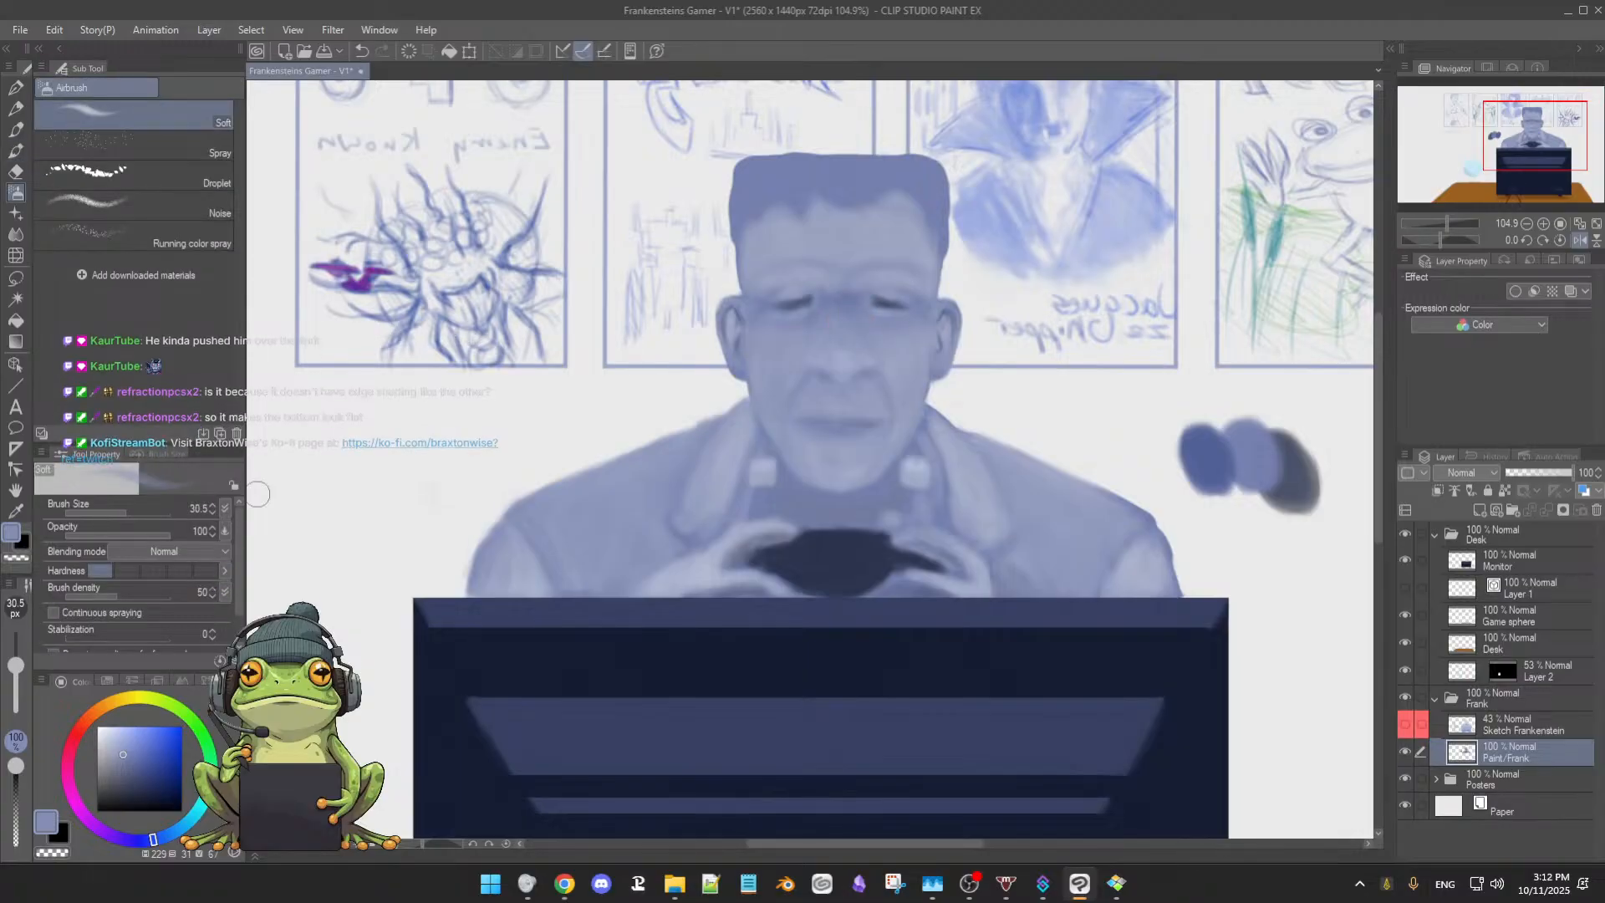
click(225, 532)
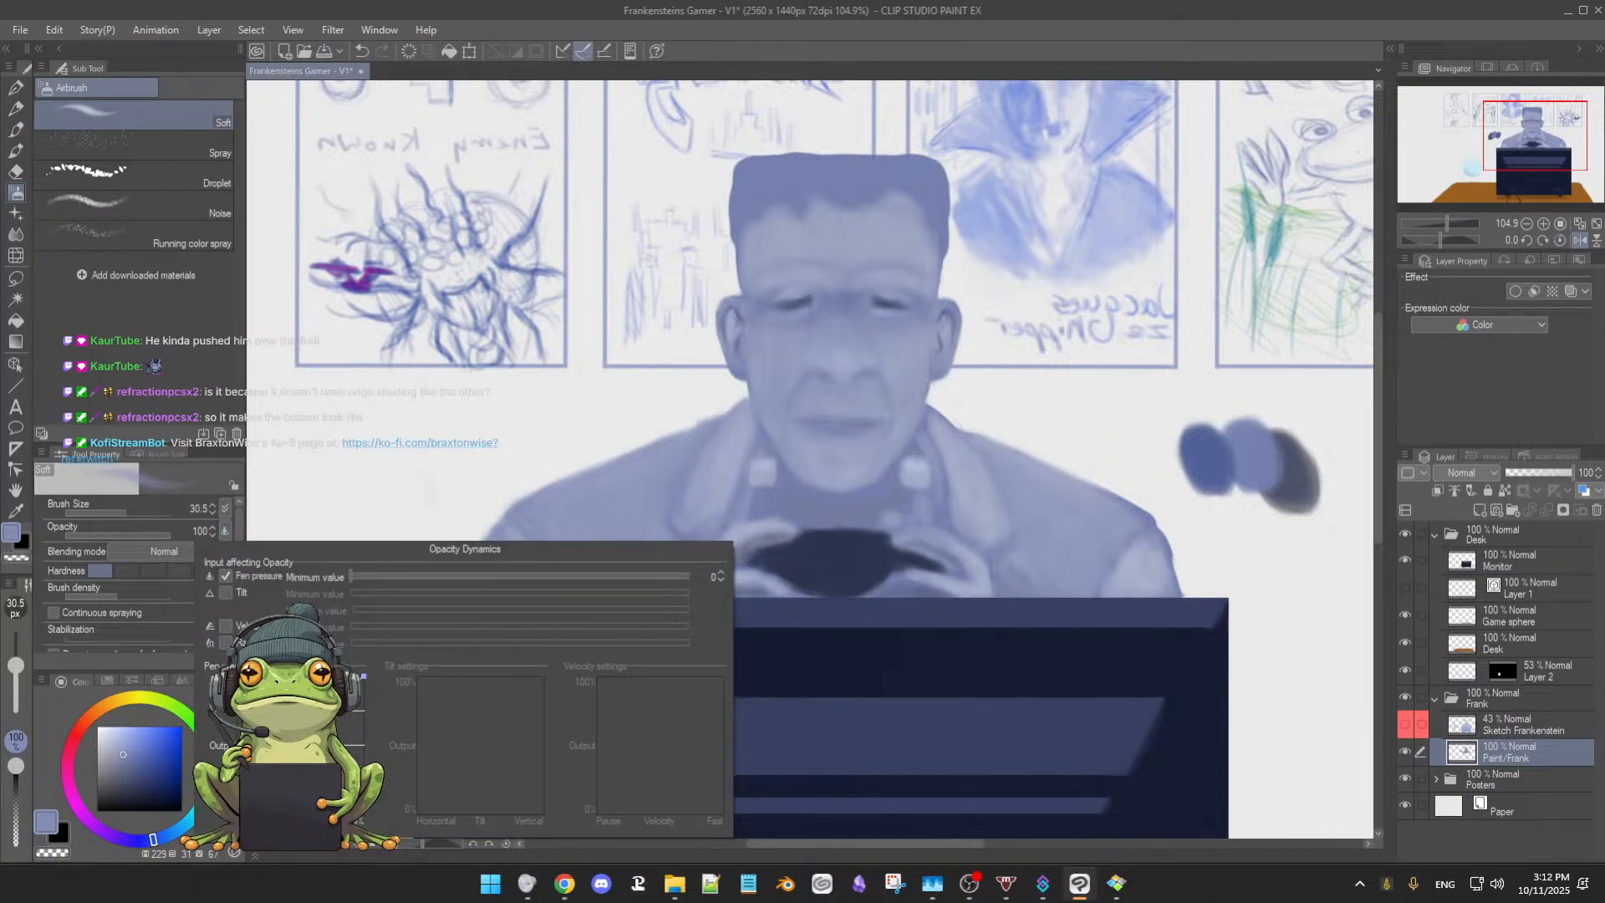
click(280, 430)
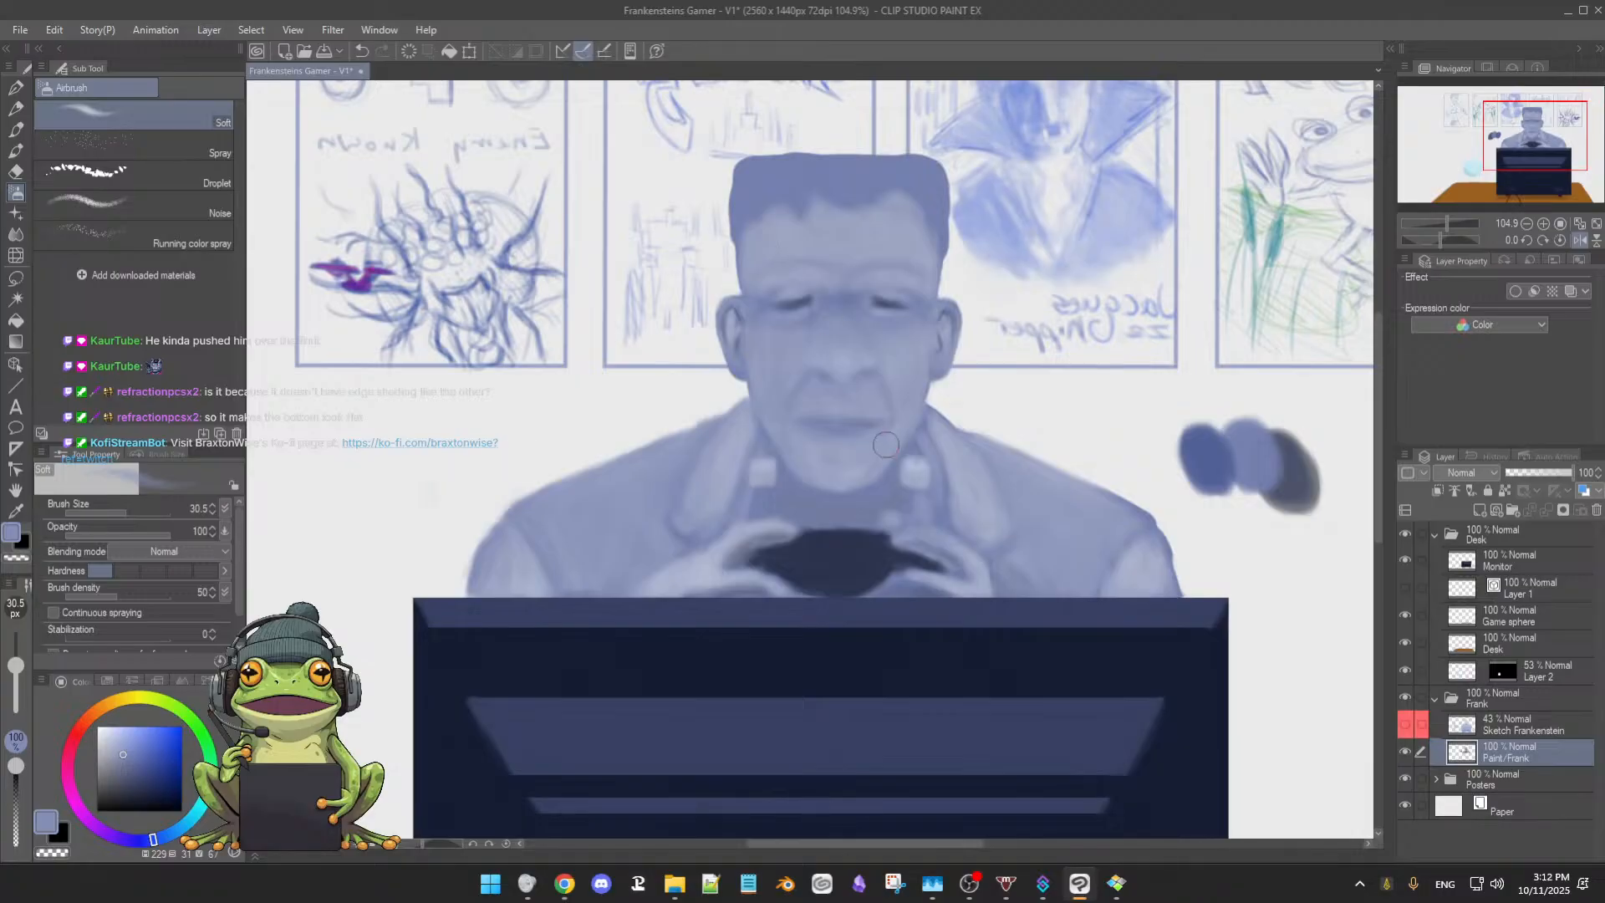
Shade the nose, cheeks and brow with the Soft airbrush at sizes 26.8 and 17.3 in sampled blues, trimming the temple edge with the Soft Eraser
alt+click(822, 372)
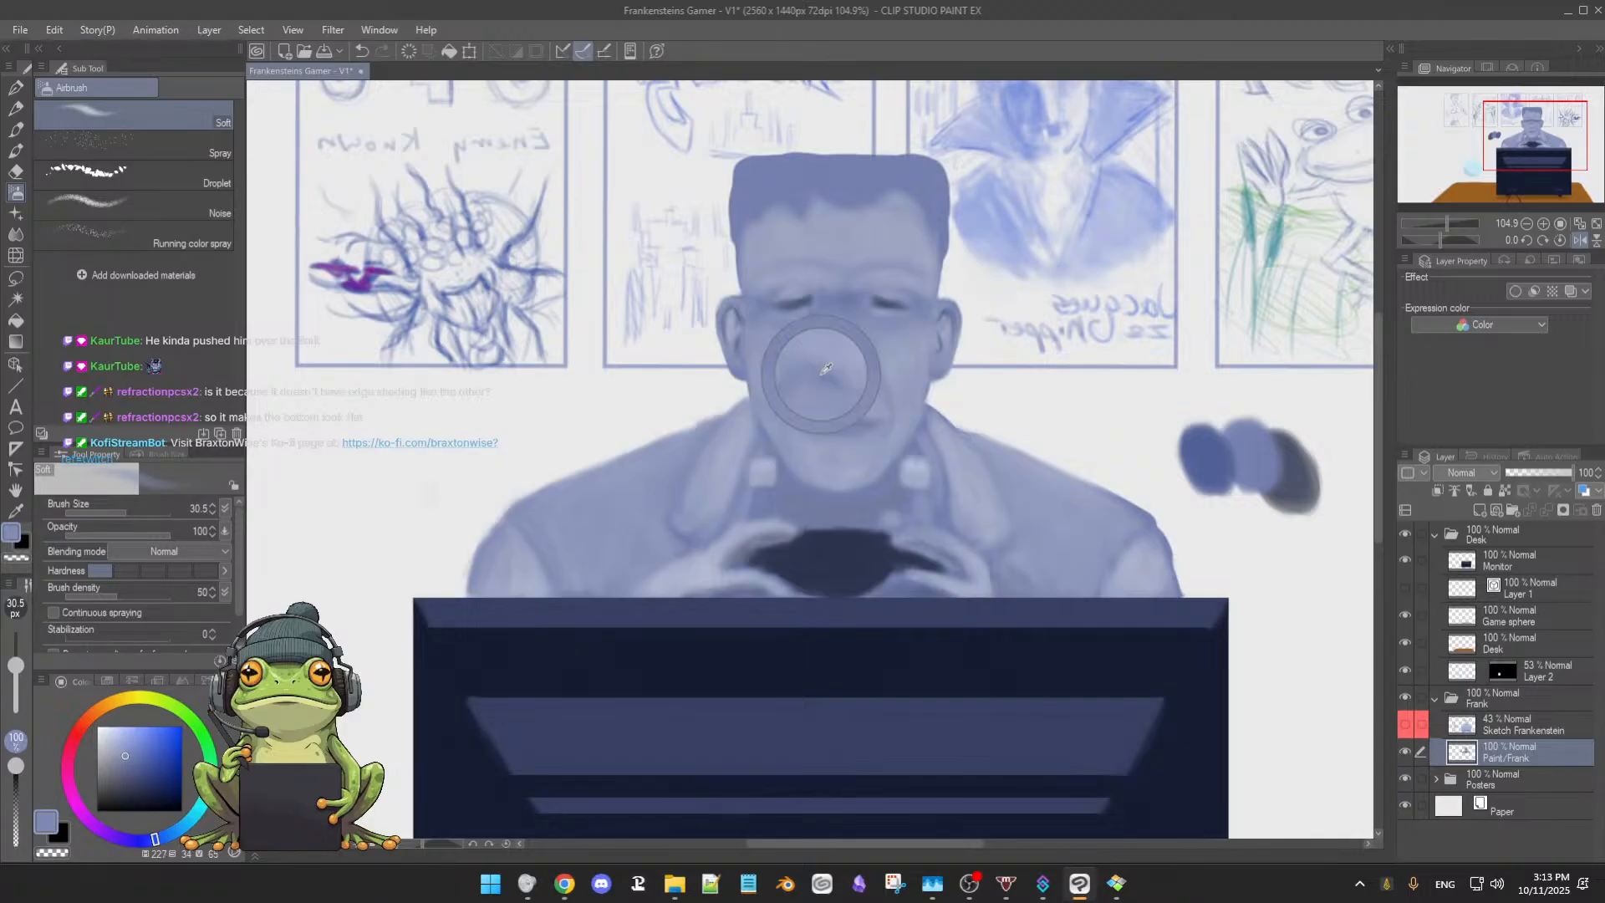
key(bracketleft)
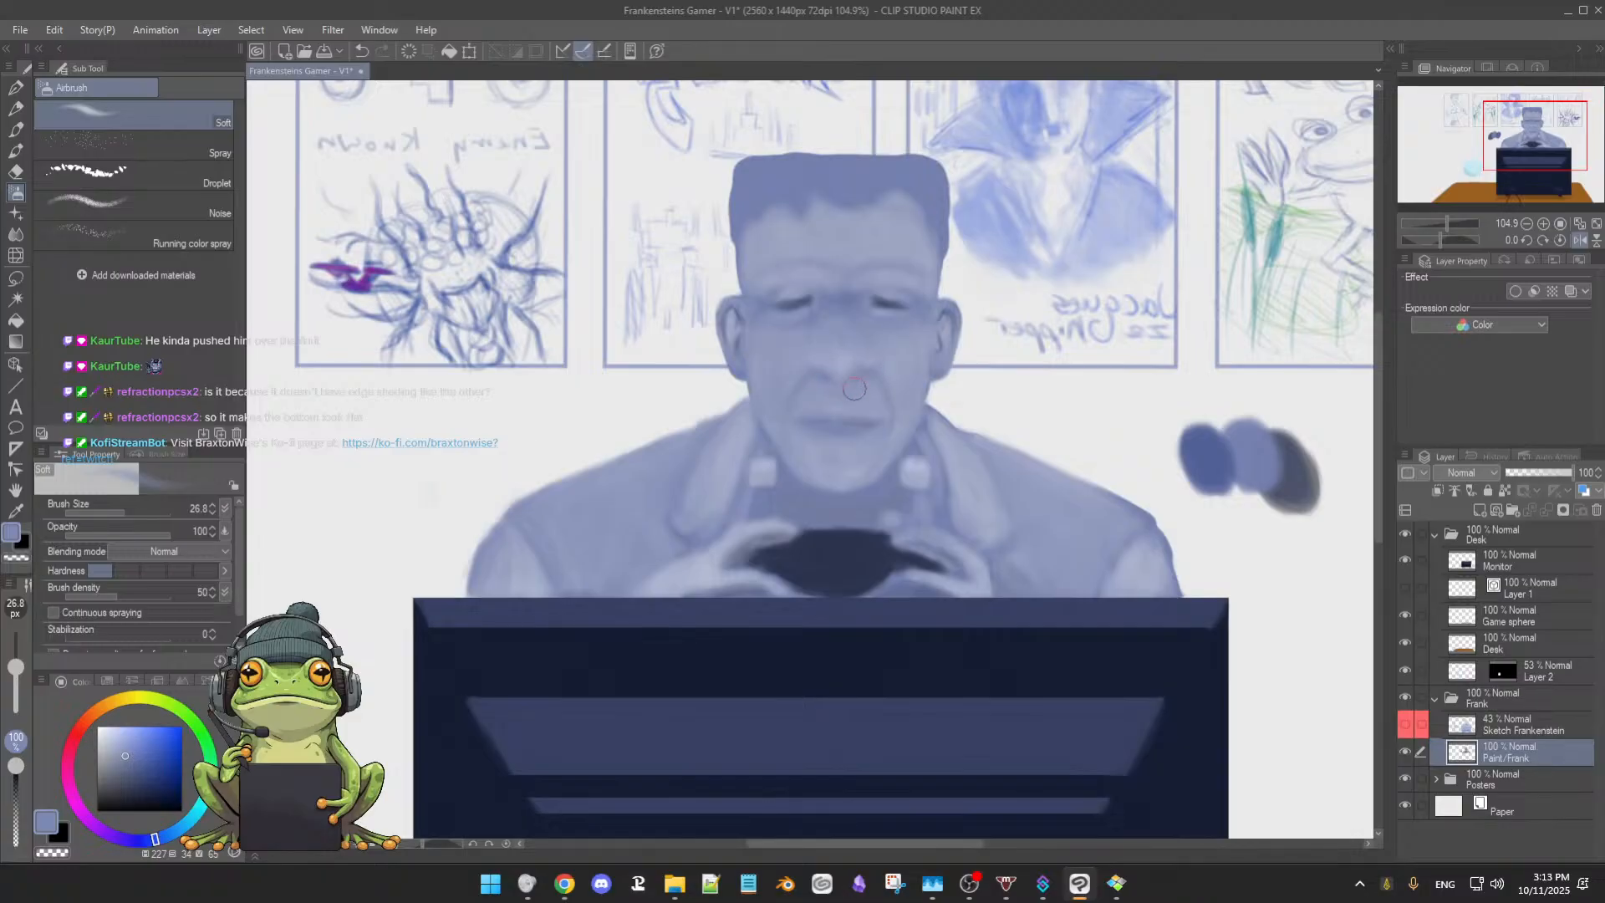
alt+click(808, 321)
ctrl+alt+drag(876, 344, 819, 329)
alt+click(822, 333)
alt+click(856, 291)
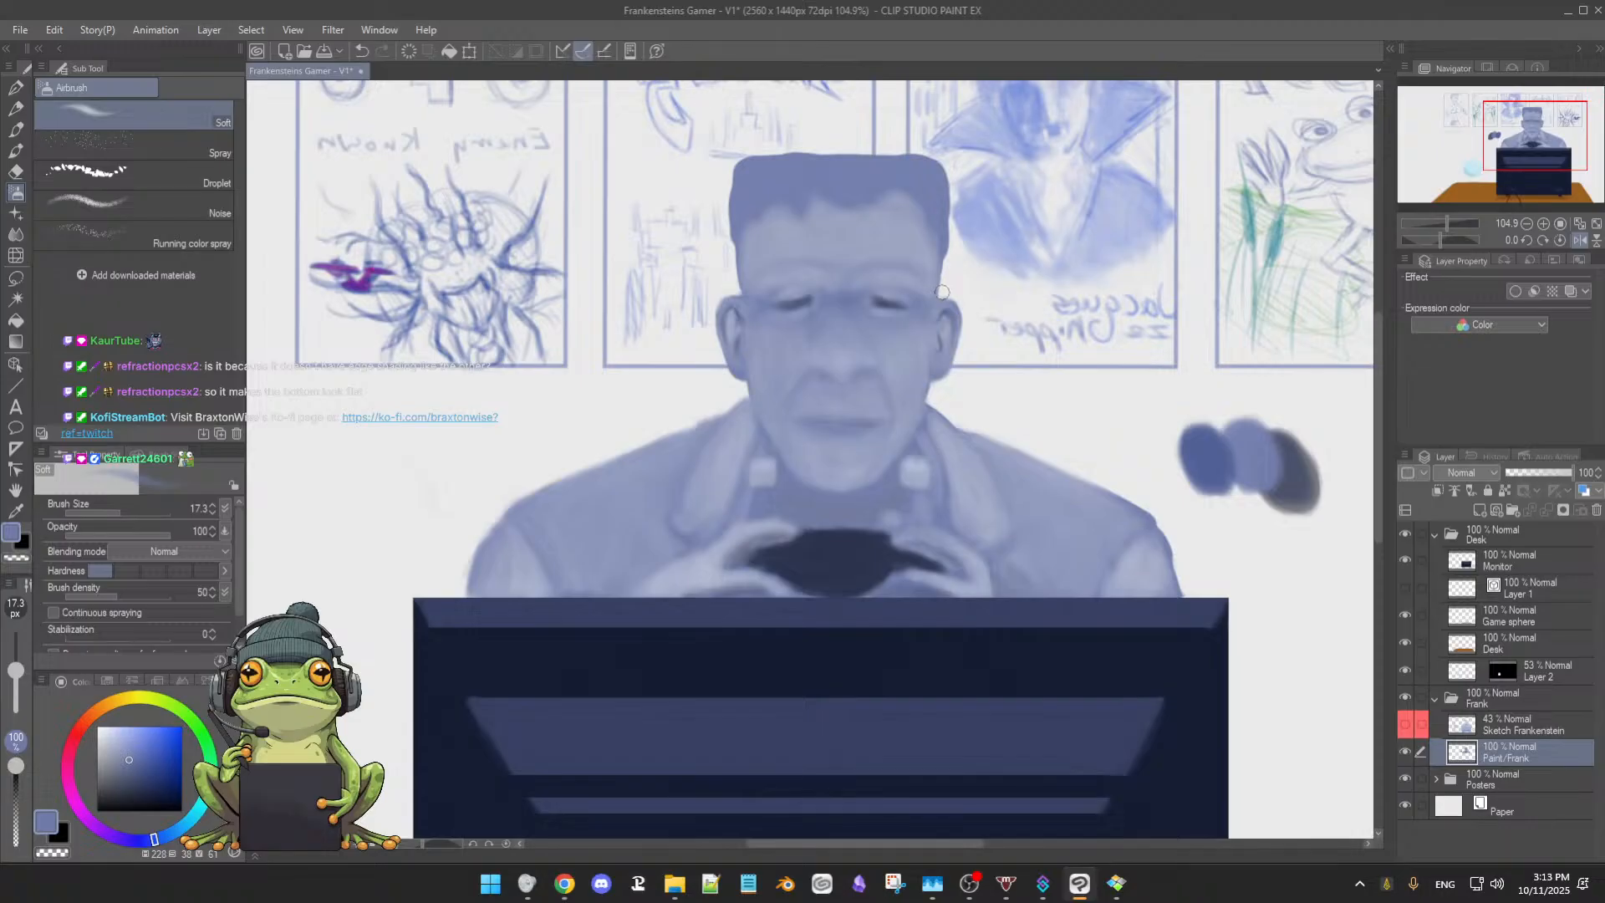
key(e)
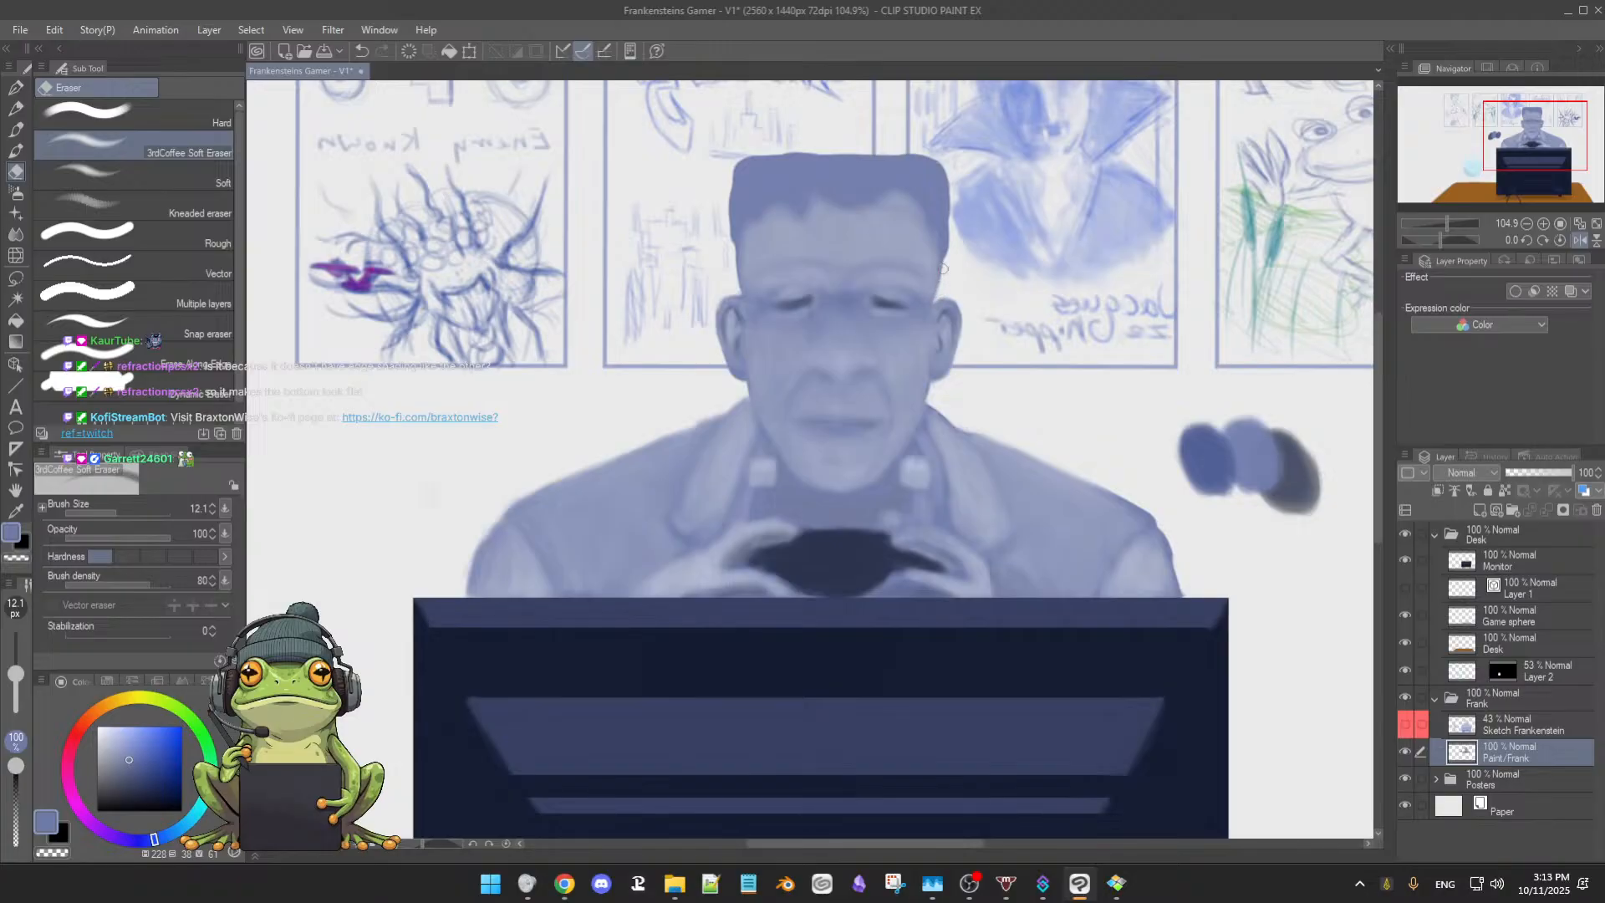
key(b)
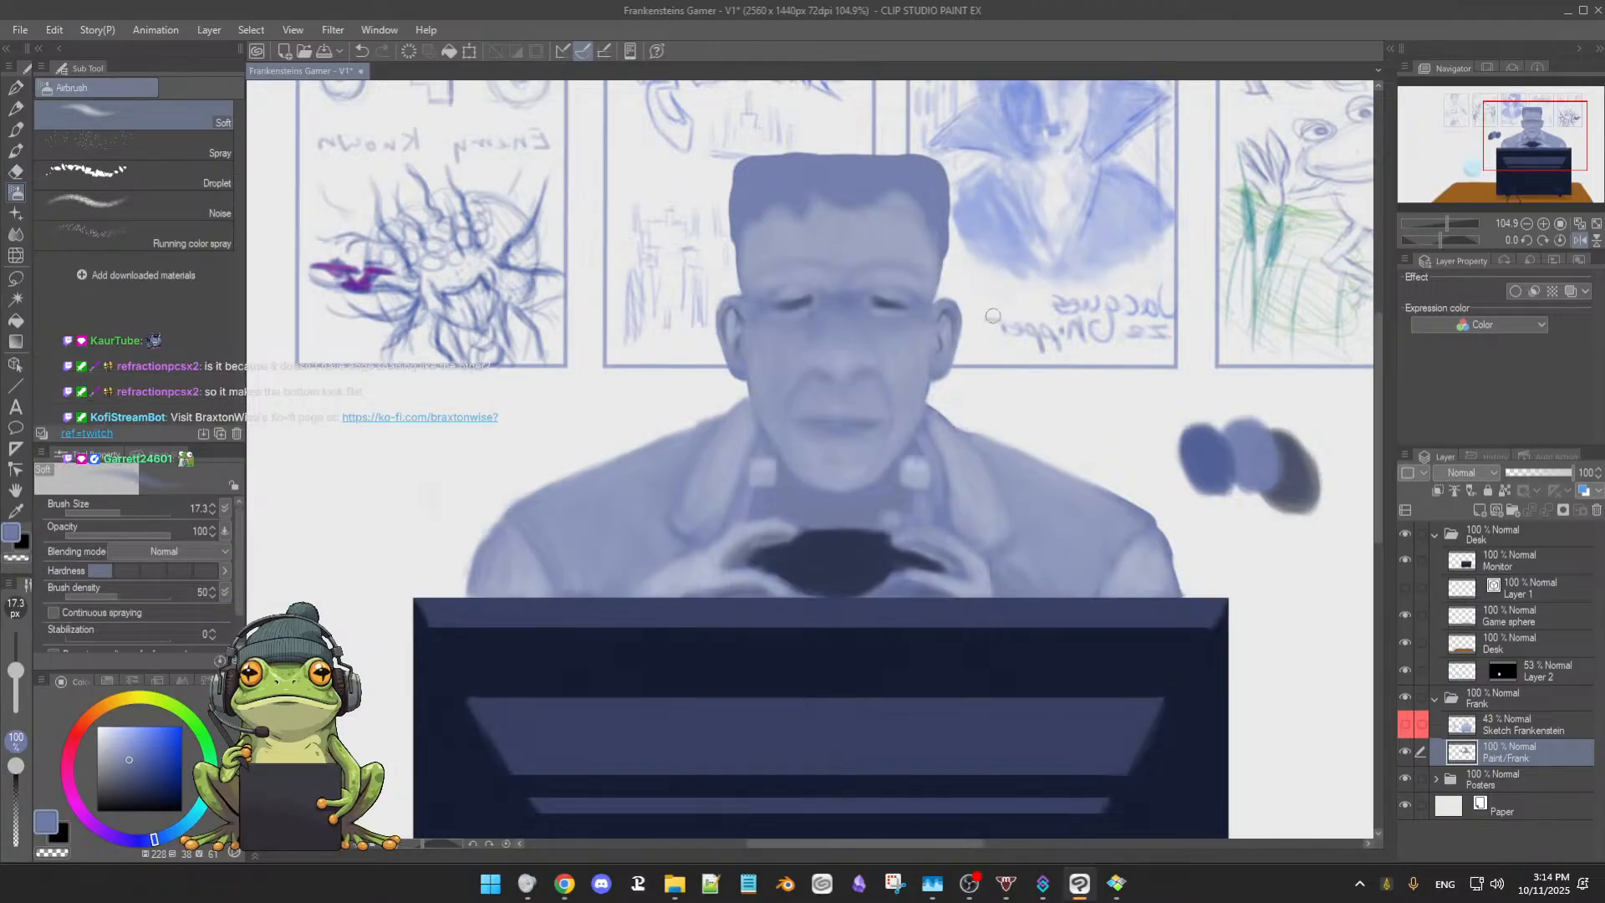
View the whole unmirrored canvas and compare the painting with the Sketch Frankenstein layer, the Posters folder and the Frank folder shown and hidden
scroll(993, 316, down, 4)
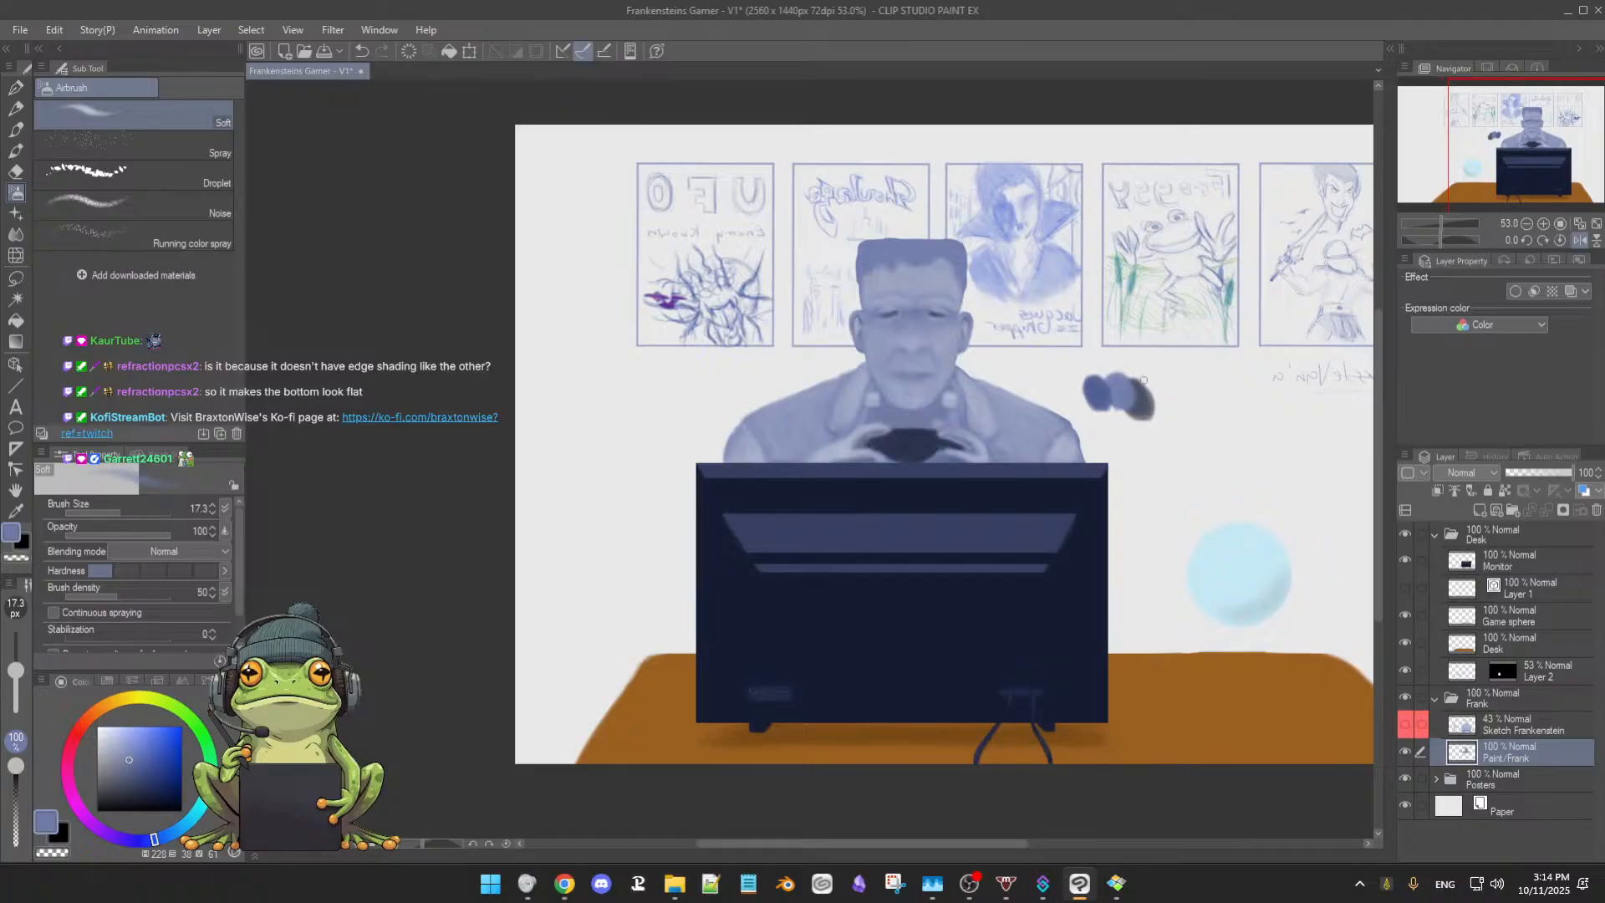
key(h)
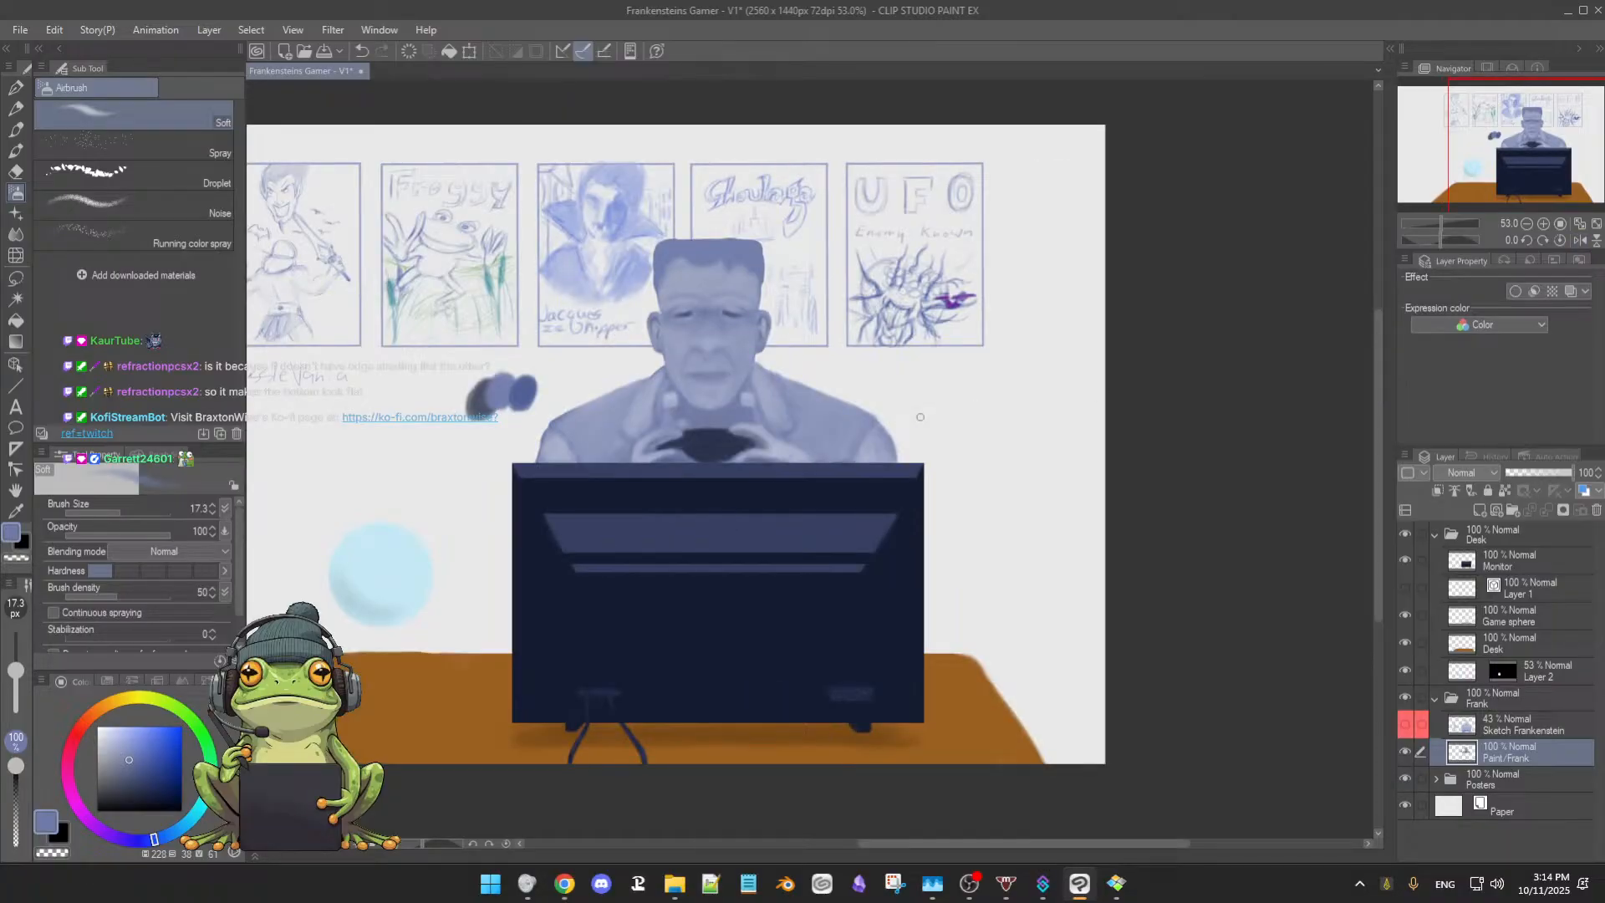
drag(877, 439, 1109, 434)
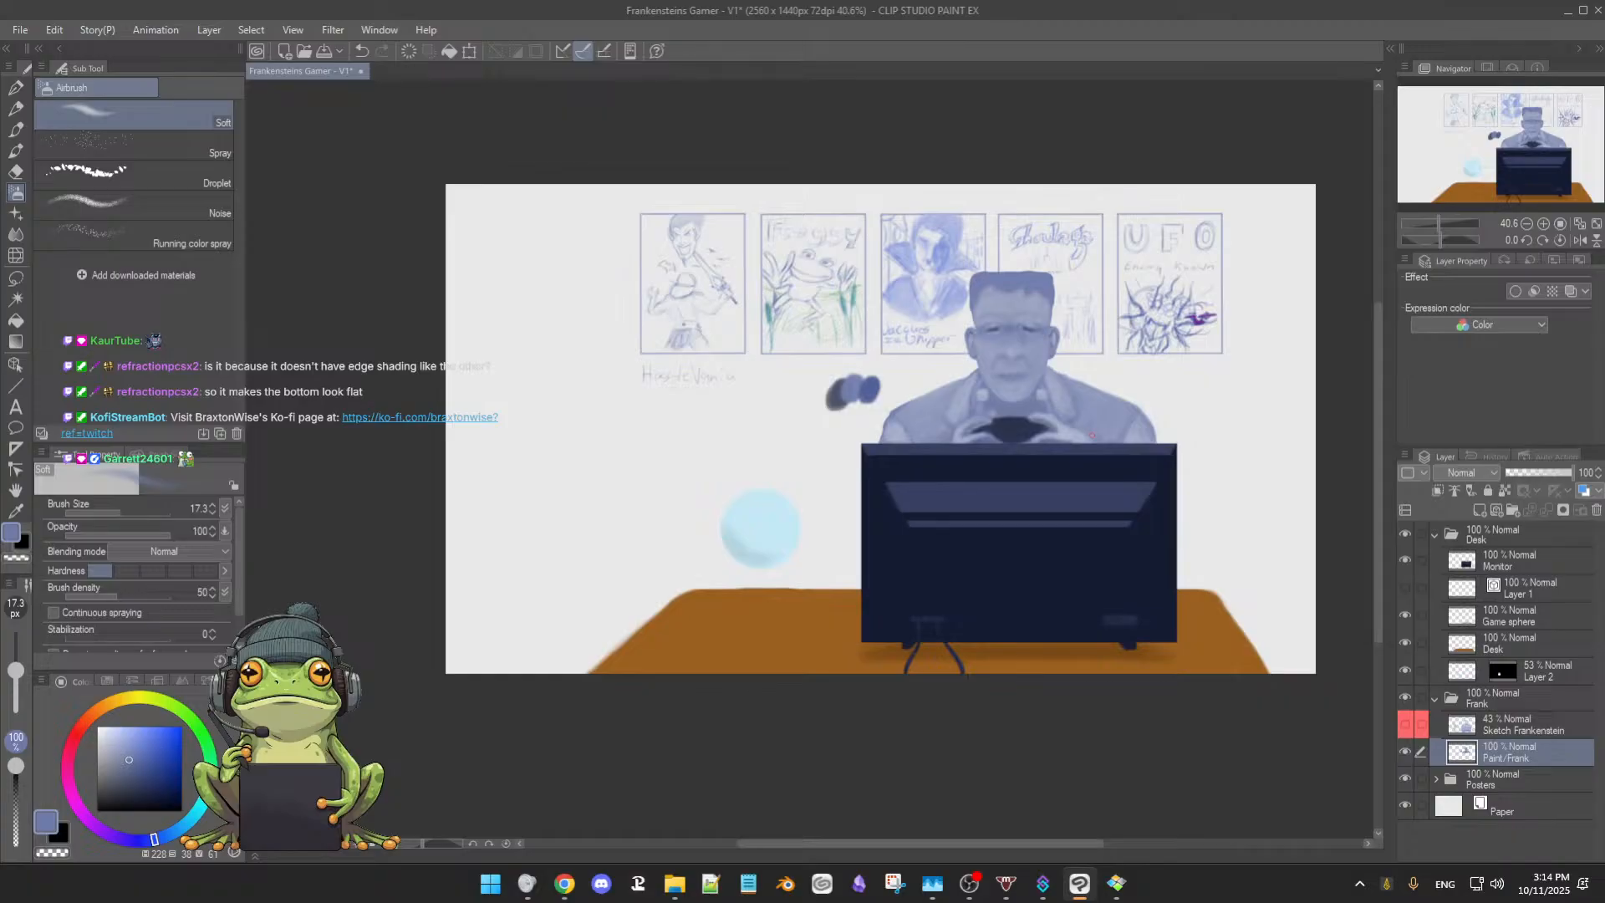
click(1404, 588)
click(1405, 779)
click(1404, 779)
click(1405, 726)
click(1406, 727)
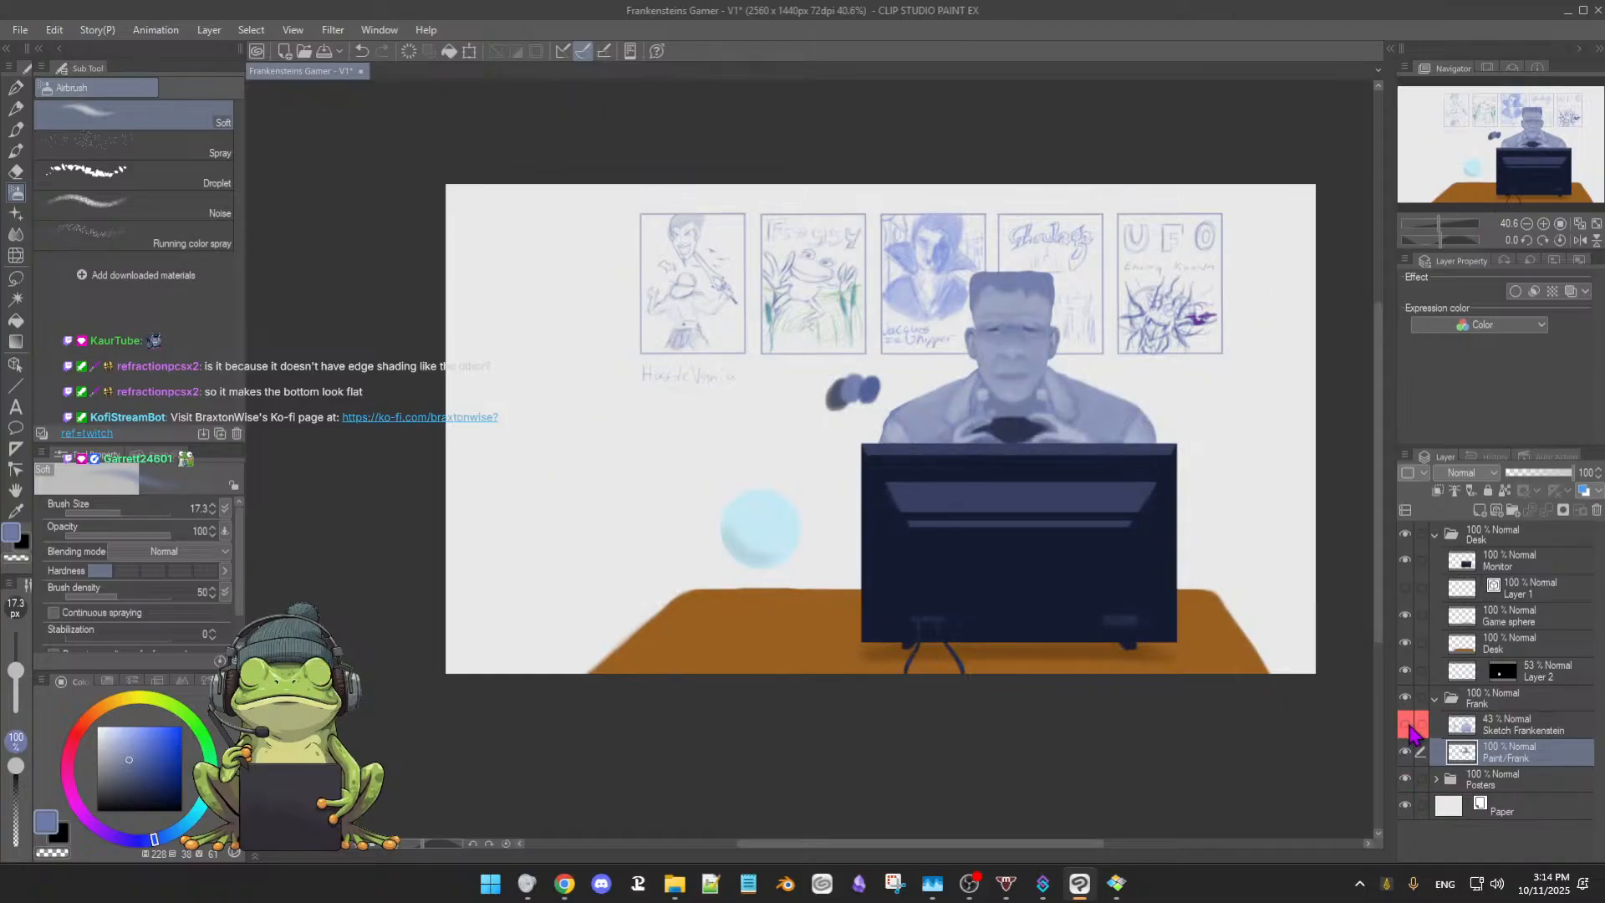
click(1406, 727)
click(1406, 727)
click(1406, 728)
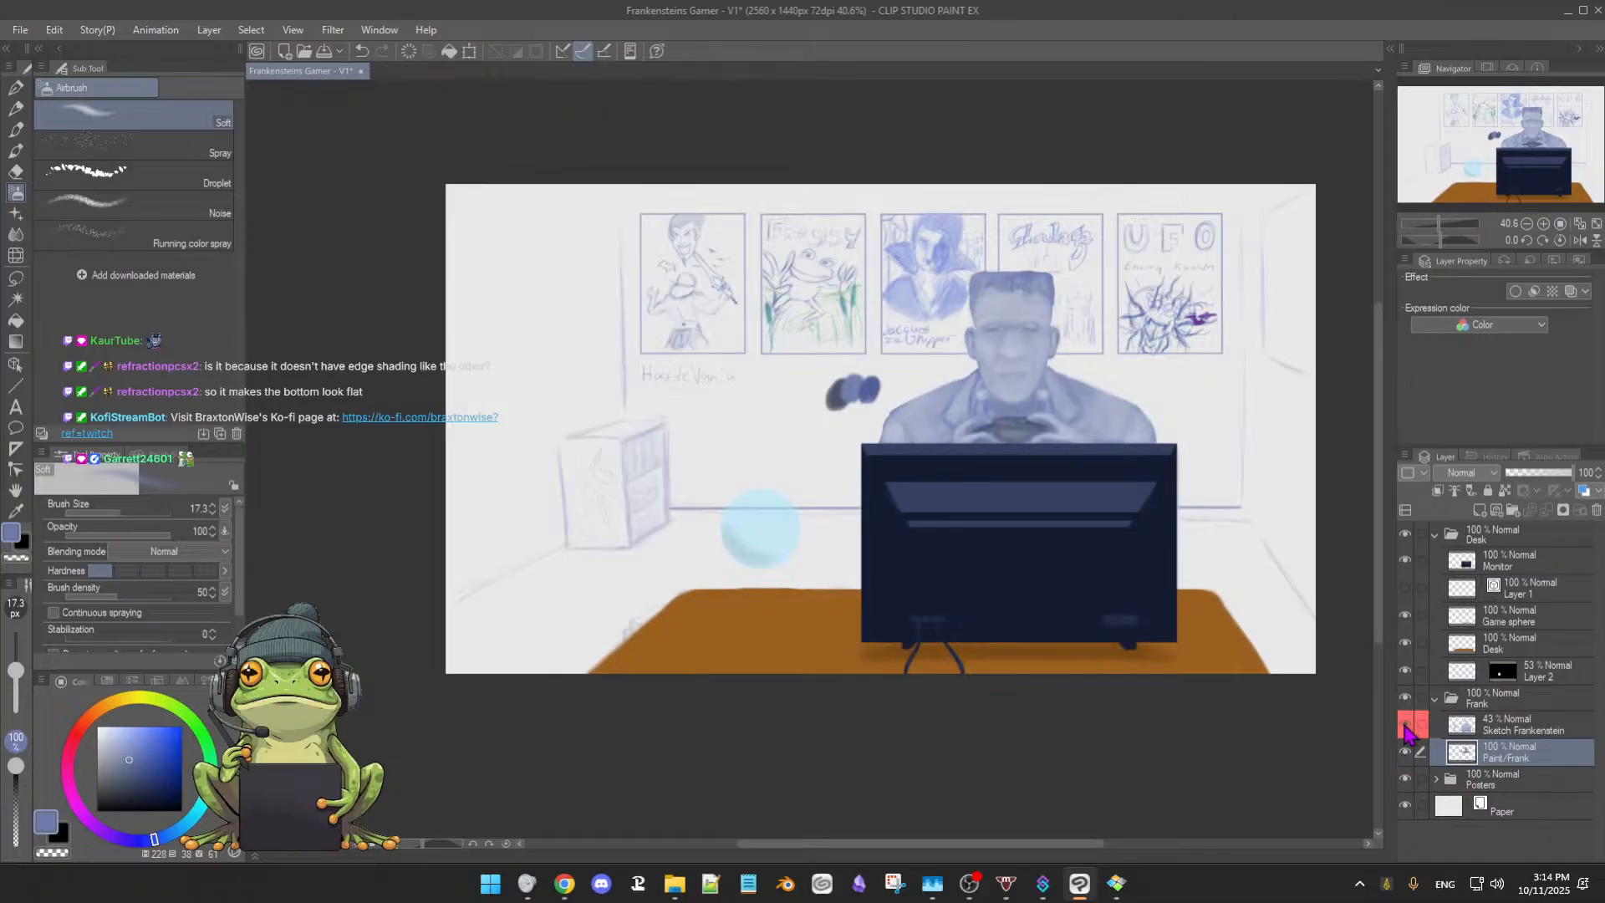
click(1406, 727)
click(1406, 727)
click(1406, 727)
click(1405, 727)
click(1405, 727)
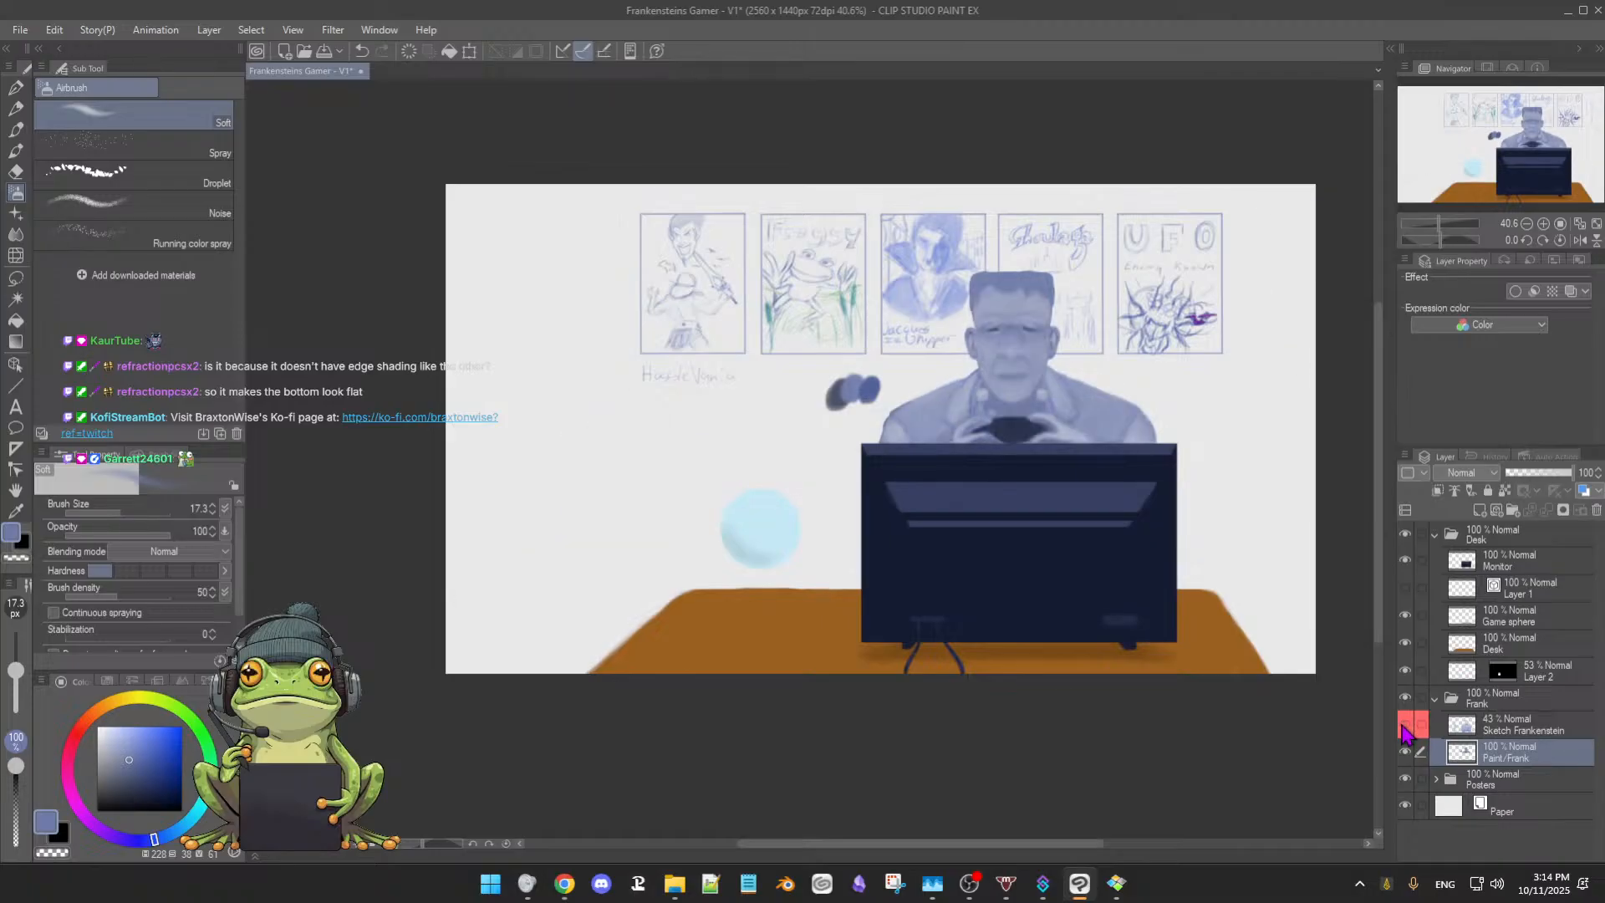
click(1406, 727)
click(1406, 727)
click(1405, 727)
click(1405, 727)
click(1406, 727)
click(1406, 727)
click(1406, 727)
click(1406, 727)
click(1406, 727)
click(1406, 727)
click(1406, 727)
click(1406, 727)
click(1406, 697)
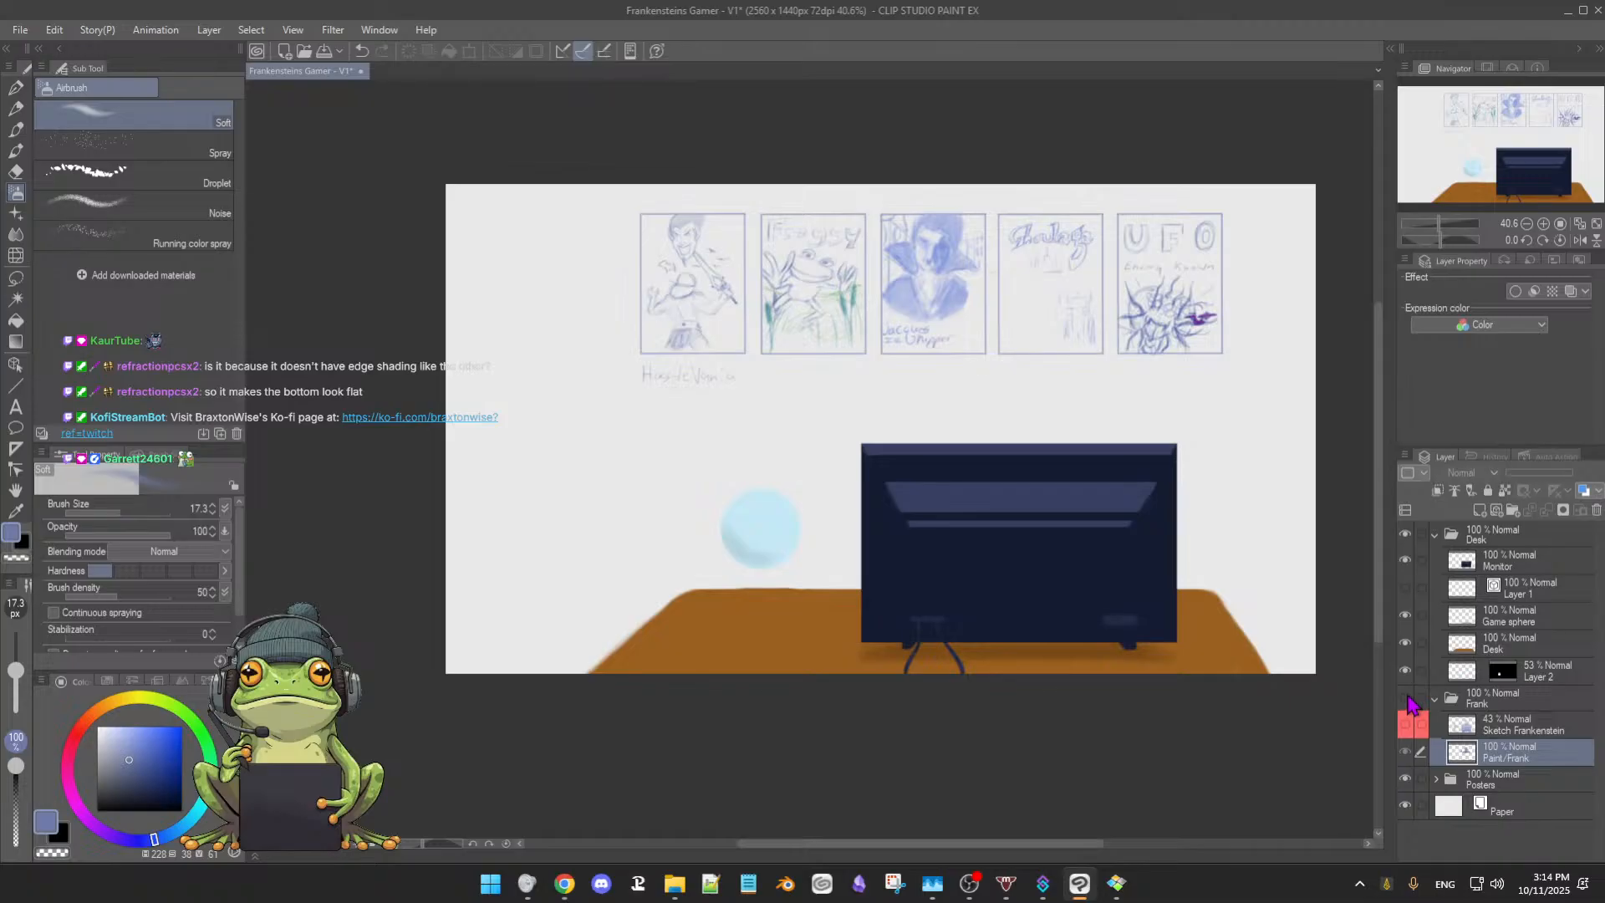
click(1406, 697)
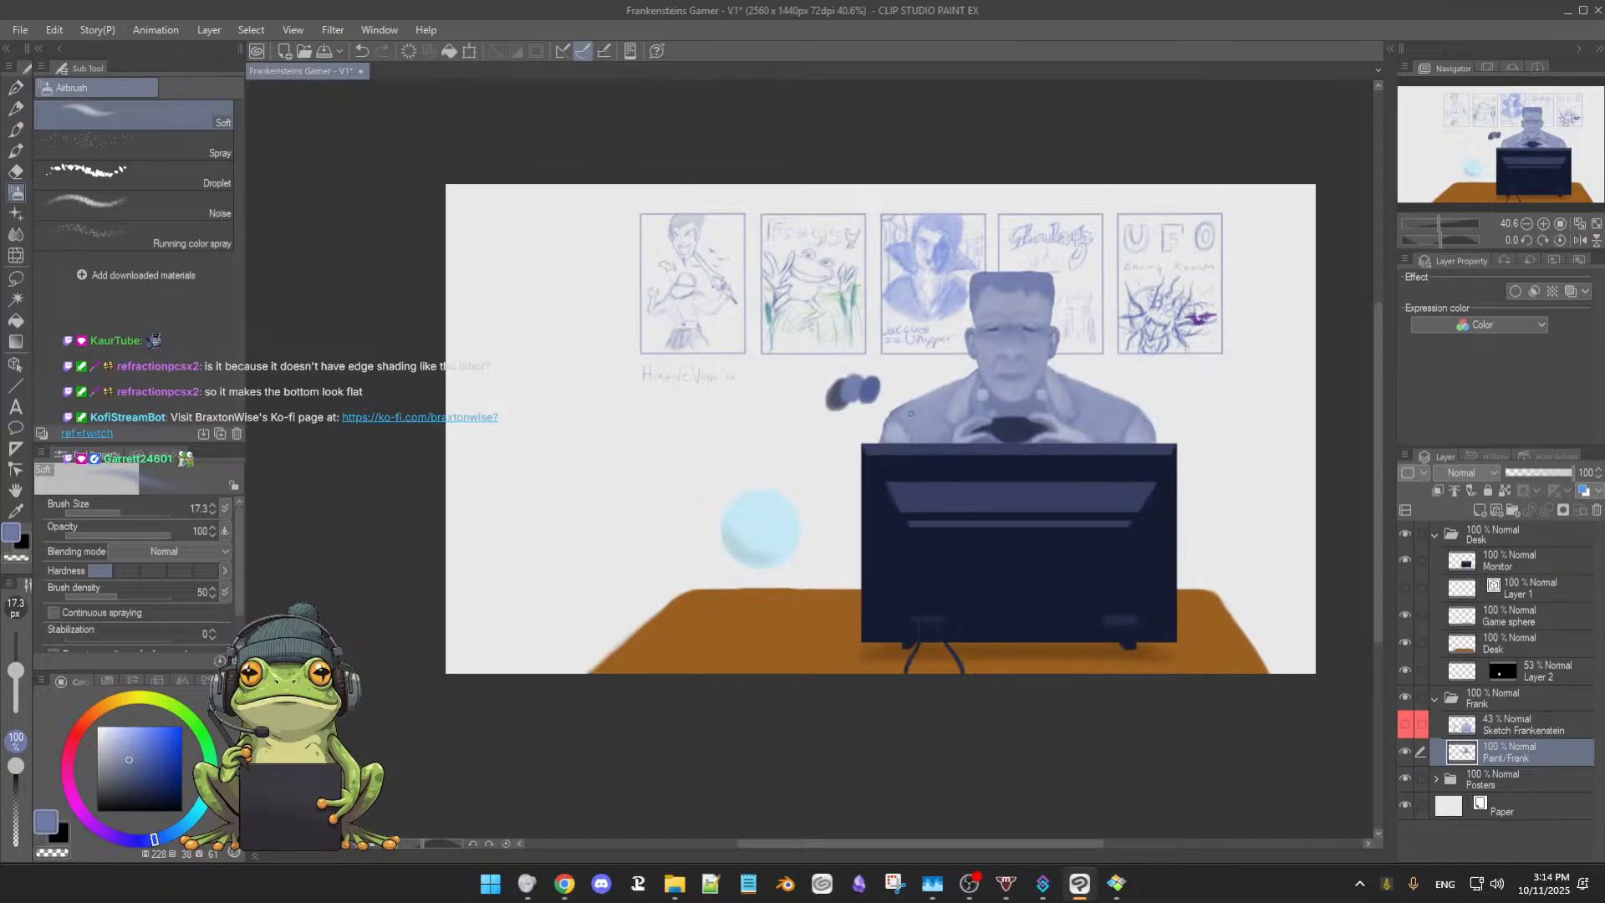
Pick a slightly darker, more saturated blue and shade the outer shoulder of the jacket with the Soft airbrush at size 14.0
click(953, 483)
click(956, 481)
drag(1071, 490, 892, 584)
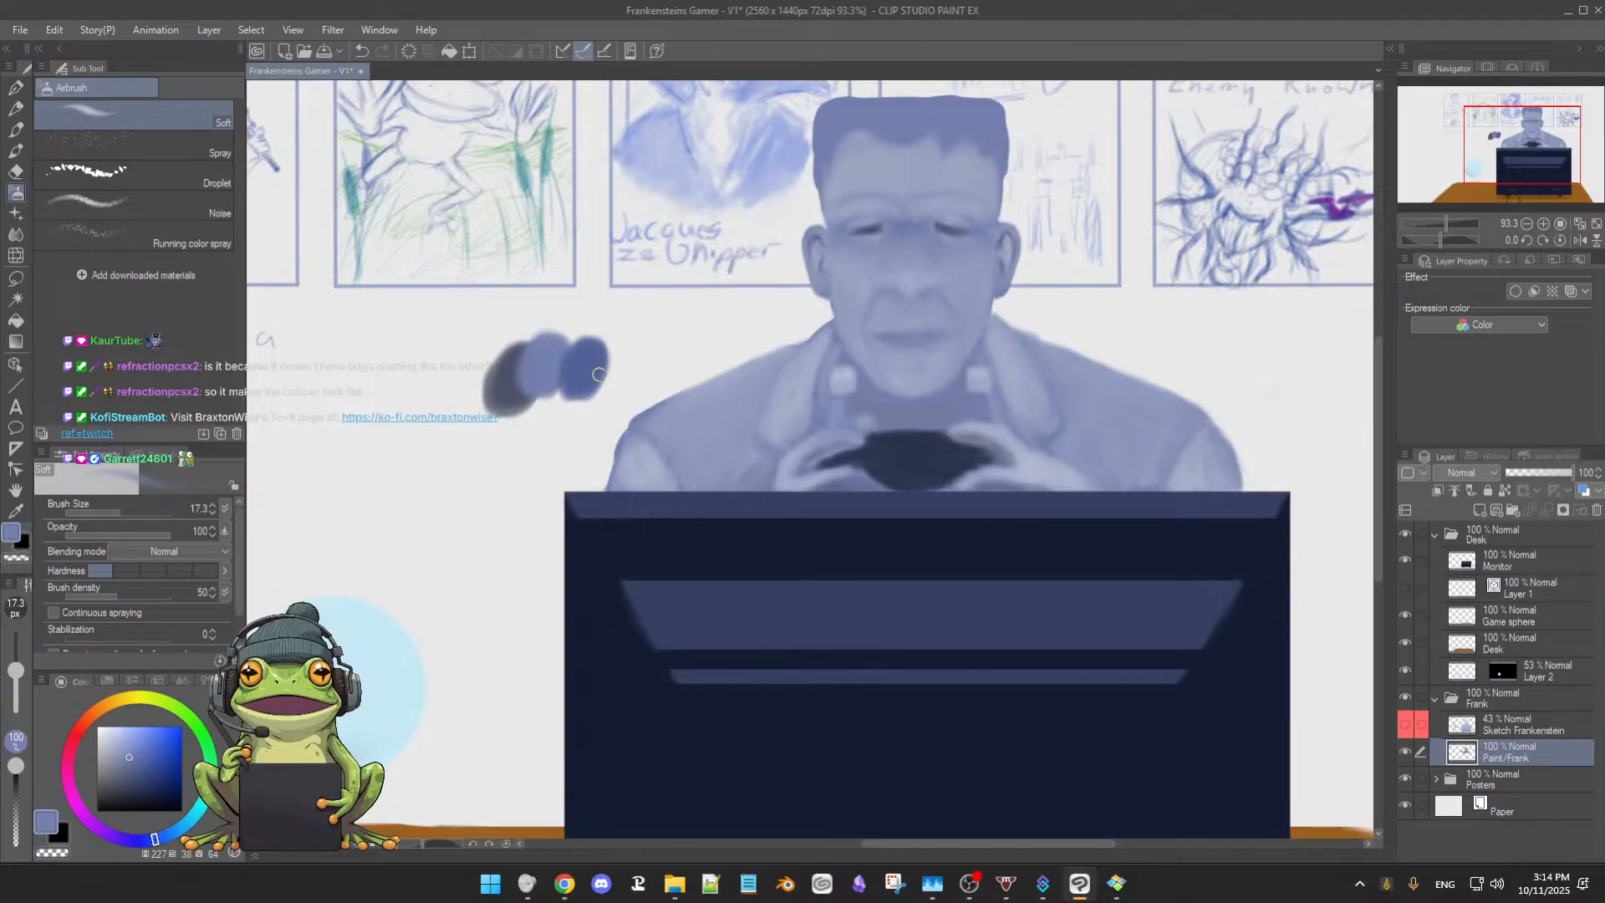
click(138, 764)
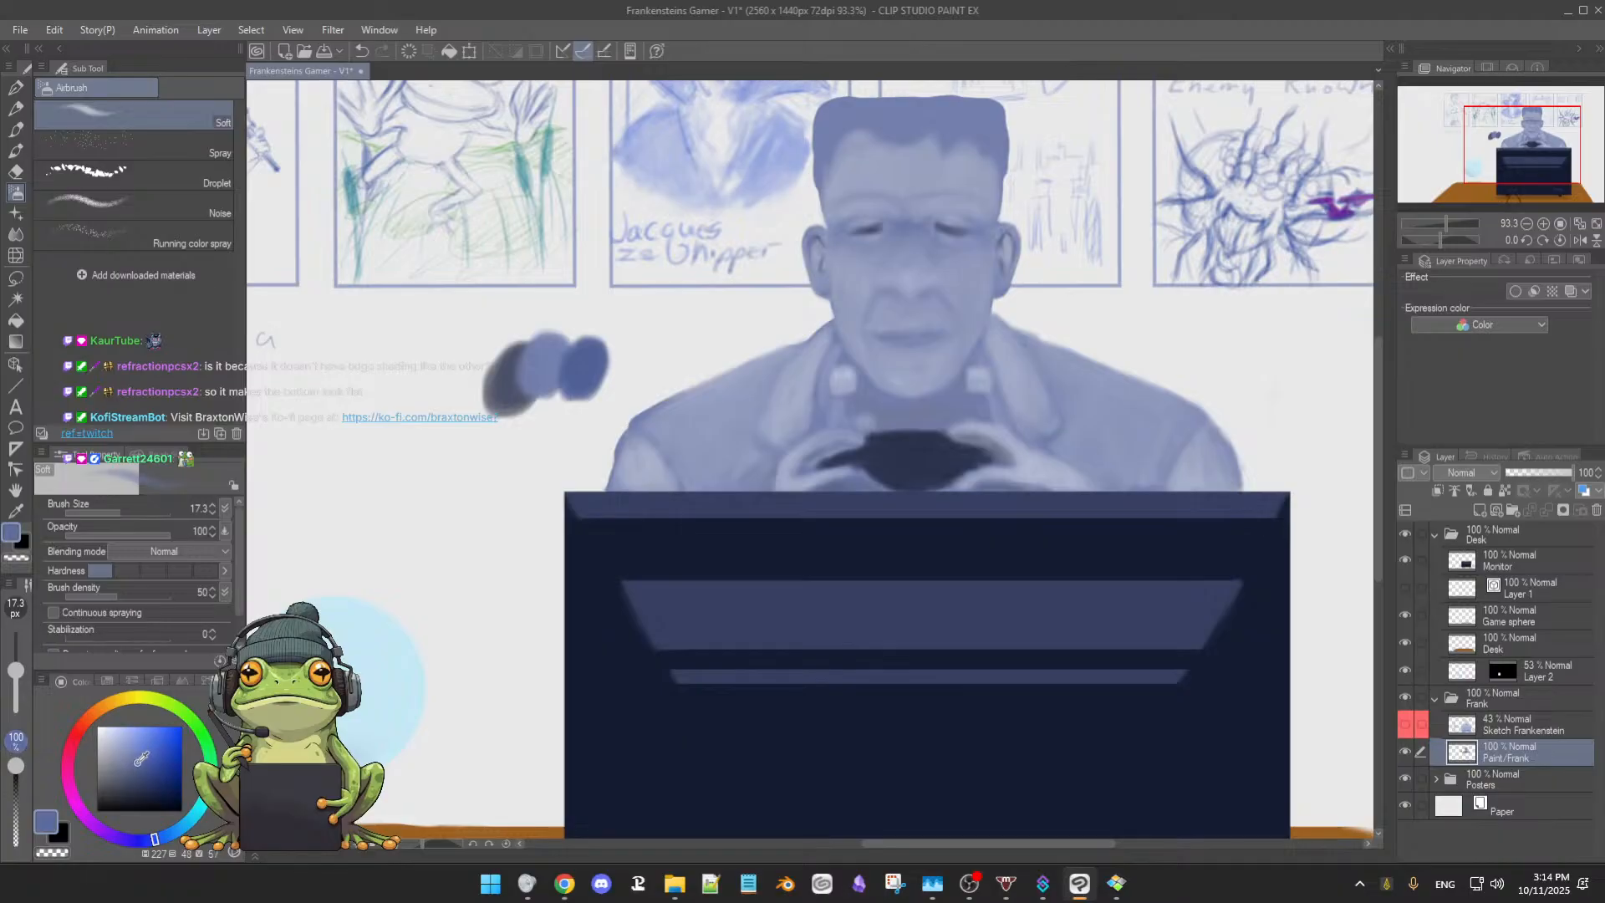
key(bracketright)
key(bracketright)
key(bracketleft)
key(bracketleft)
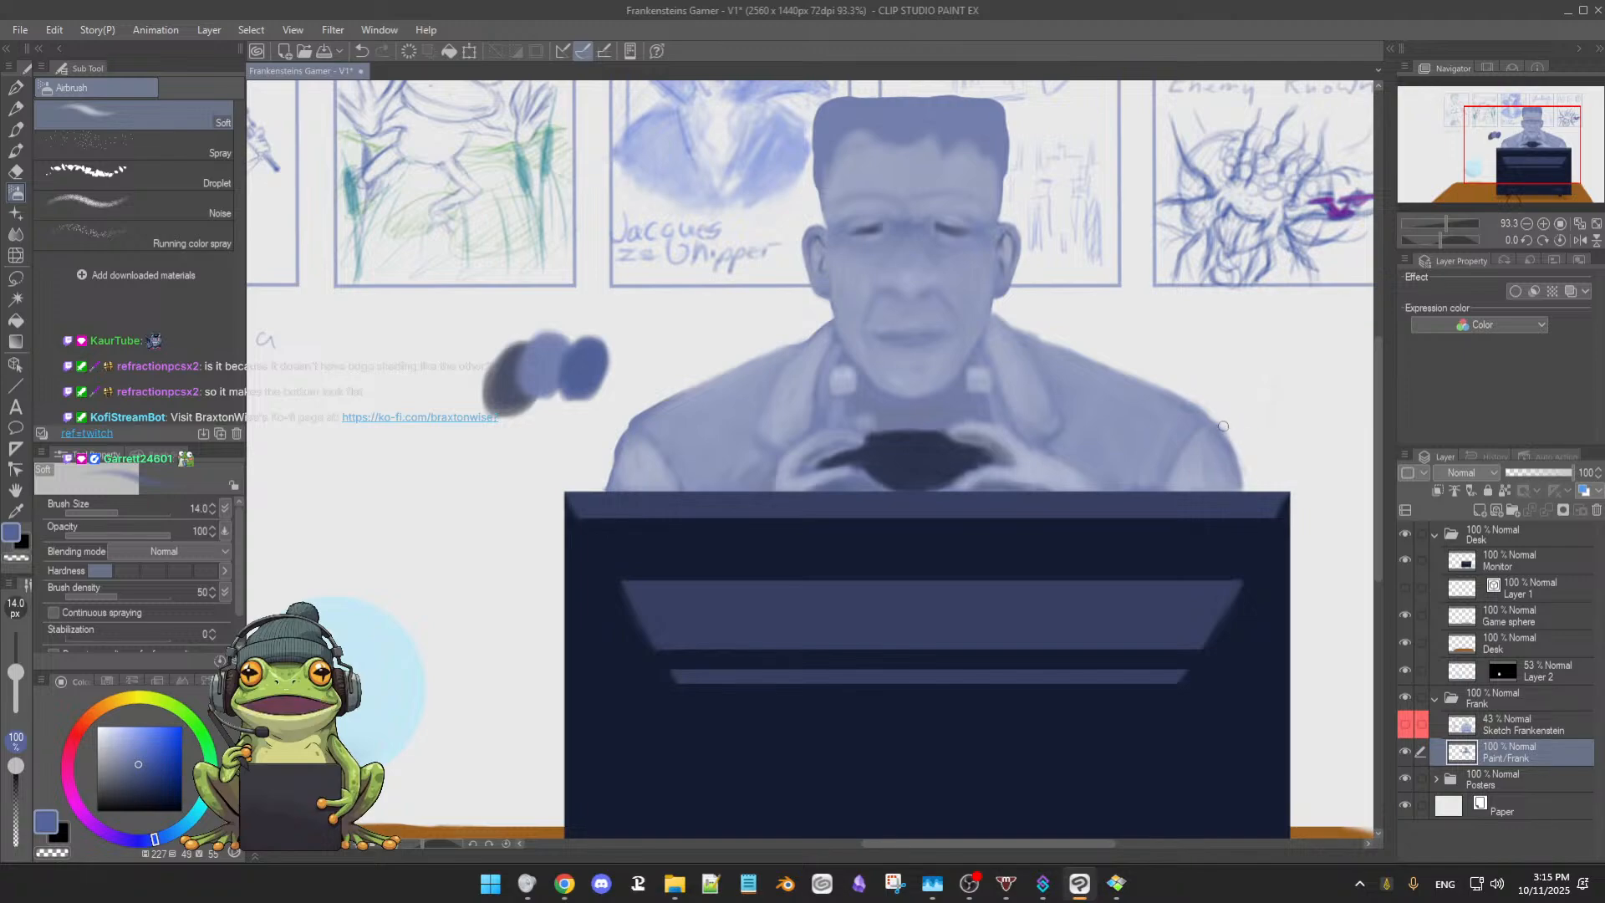
Blend the upper sleeve and shoulder edge with the Soft airbrush at sizes 27.2 and 22.9, sampling light and mid blues around them
alt+click(1204, 438)
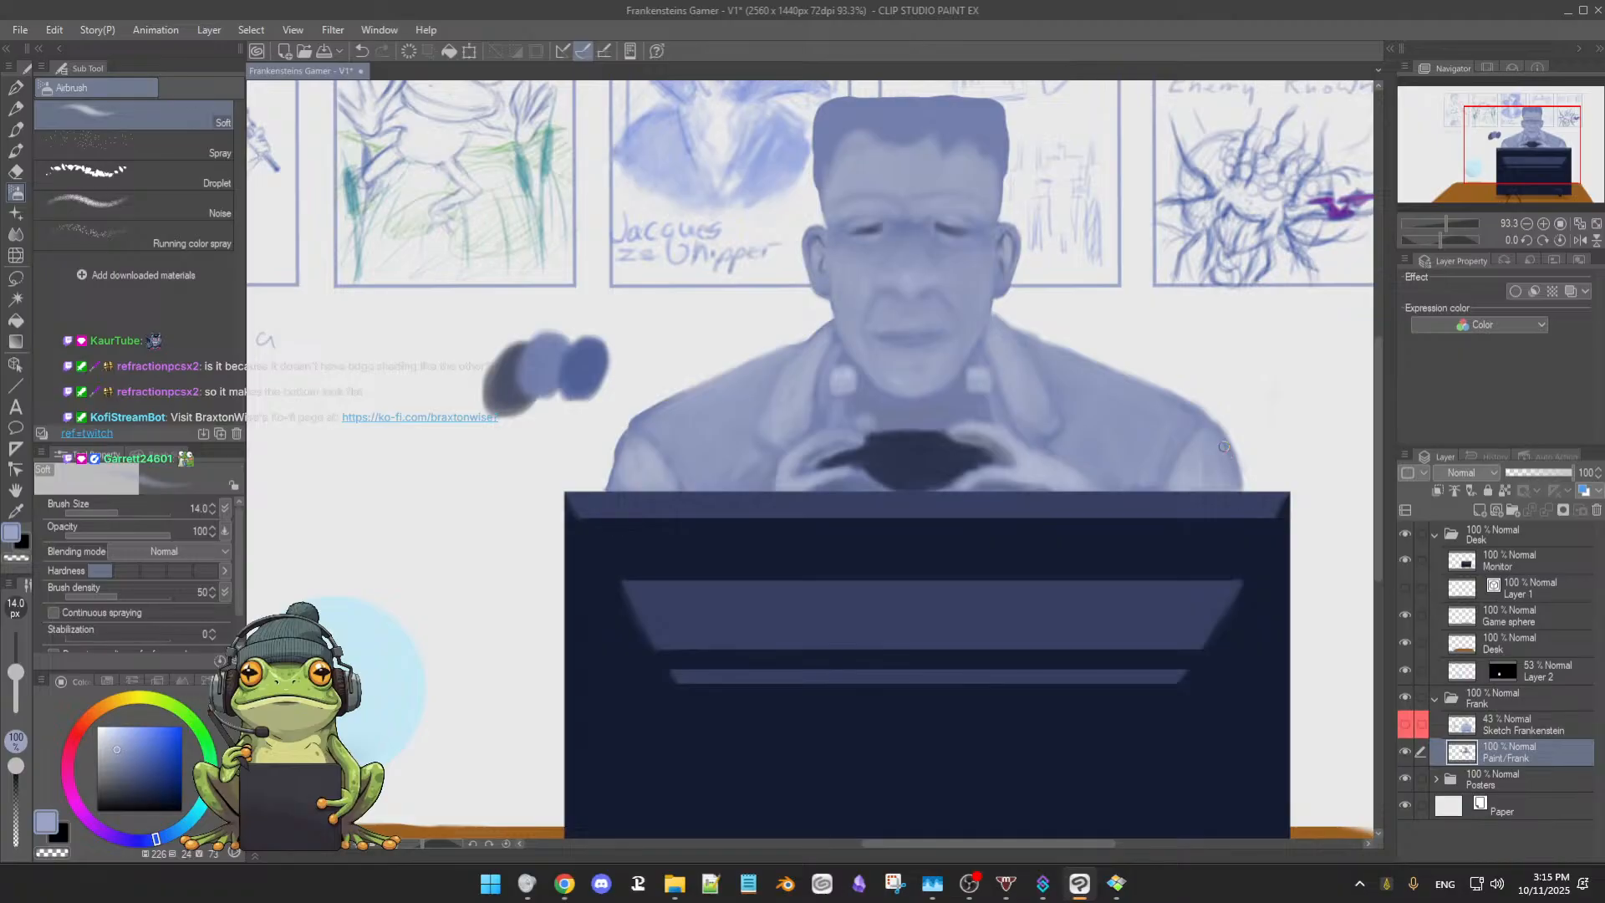
alt+click(1206, 464)
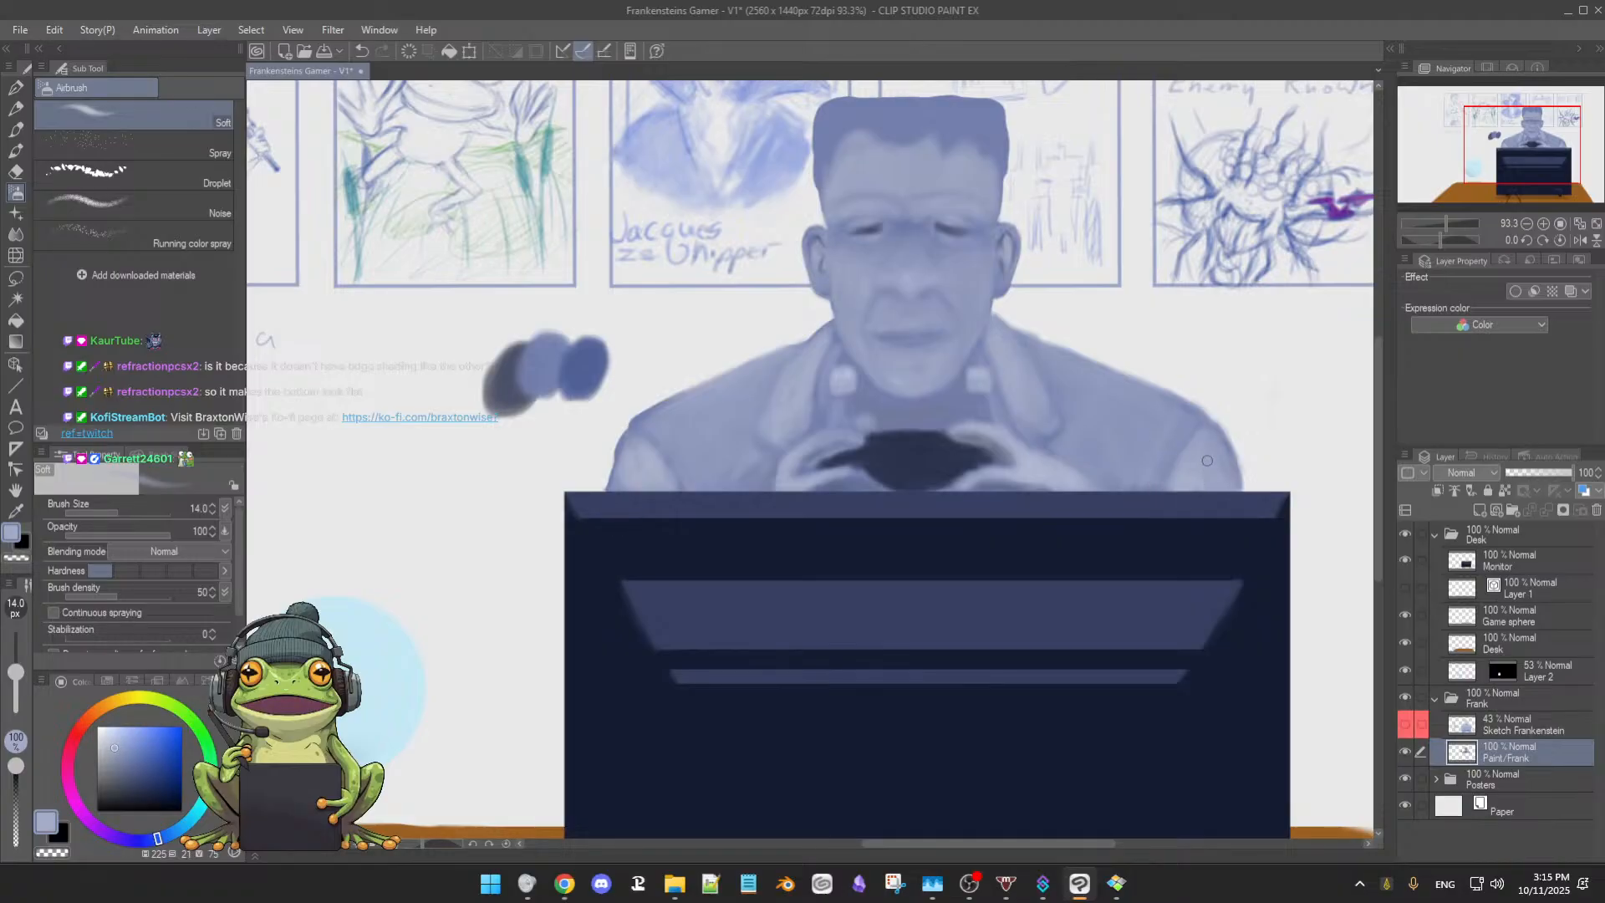
drag(1207, 461, 1216, 477)
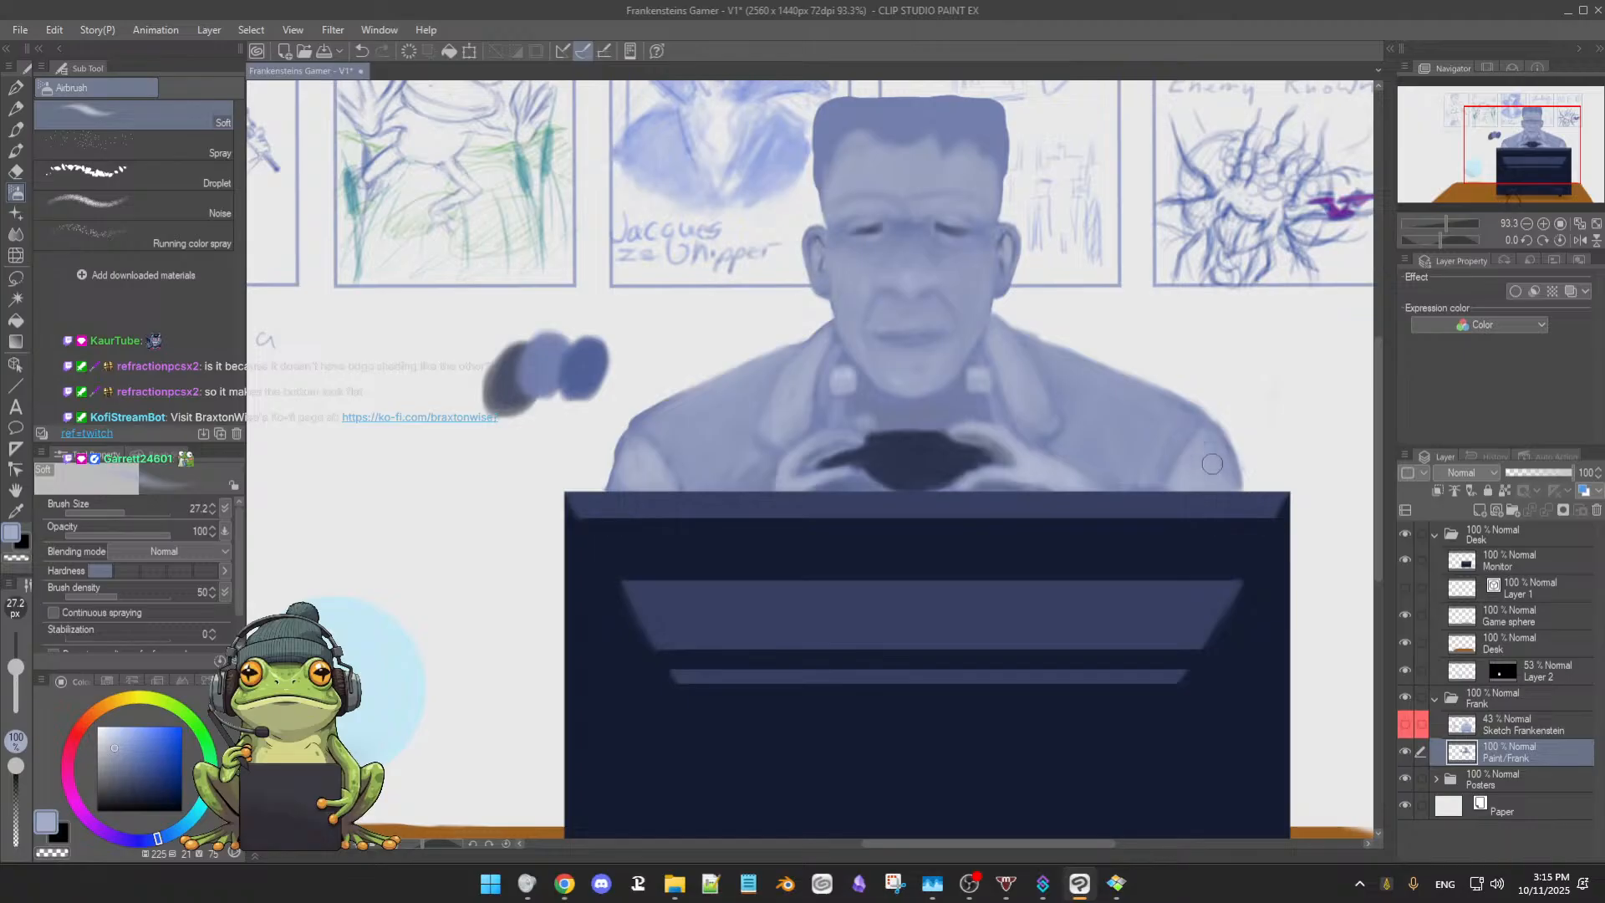
alt+click(1200, 407)
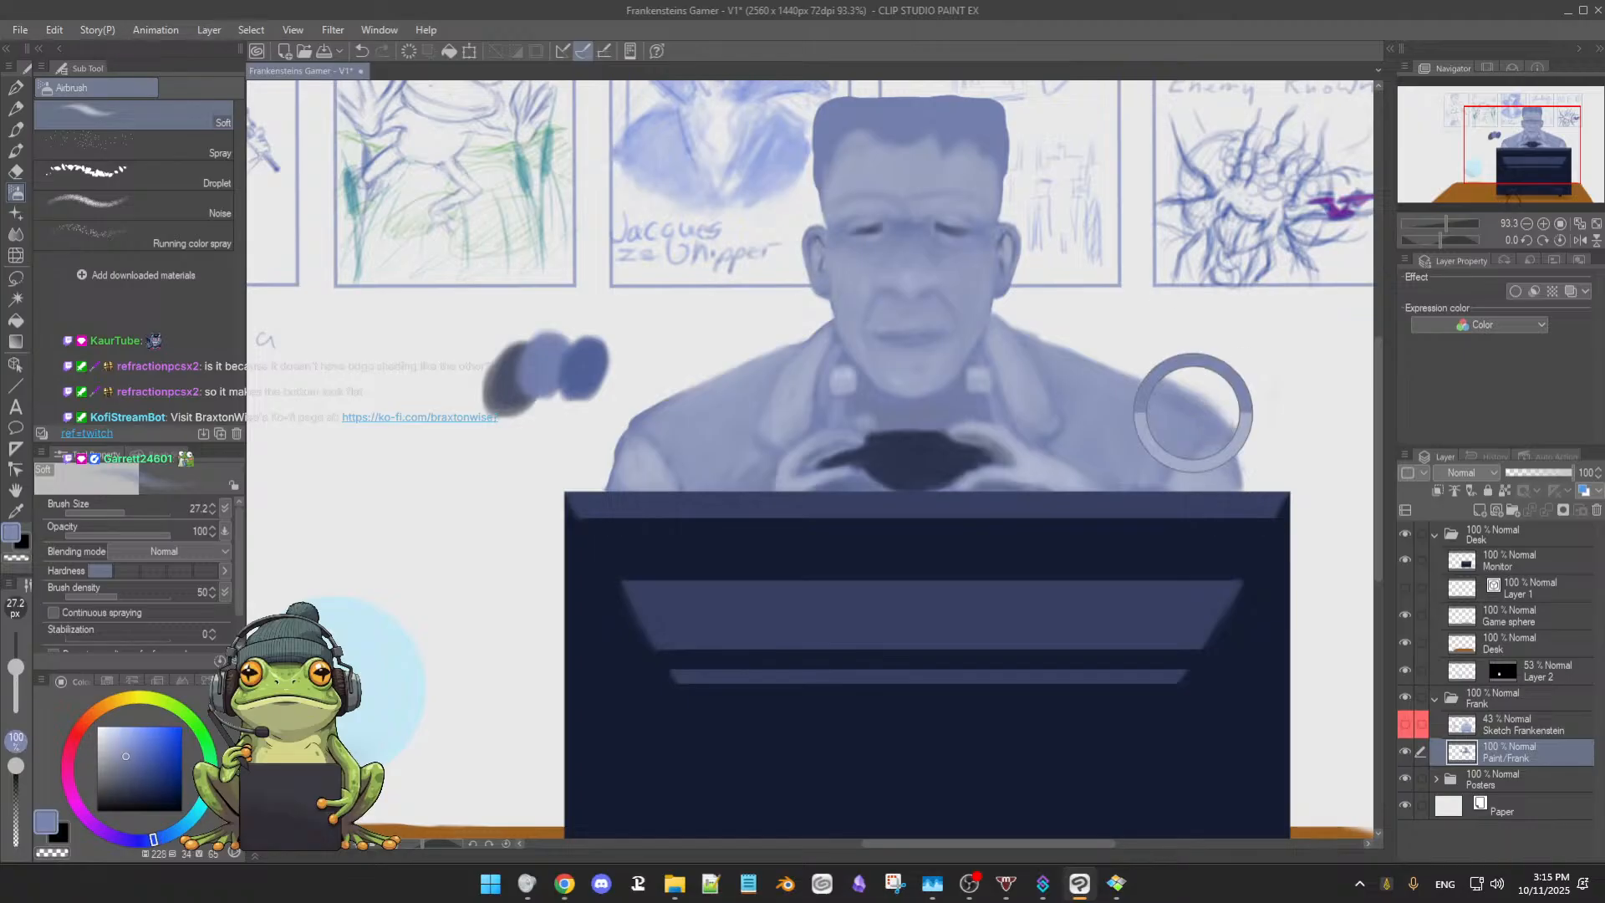
key(bracketright)
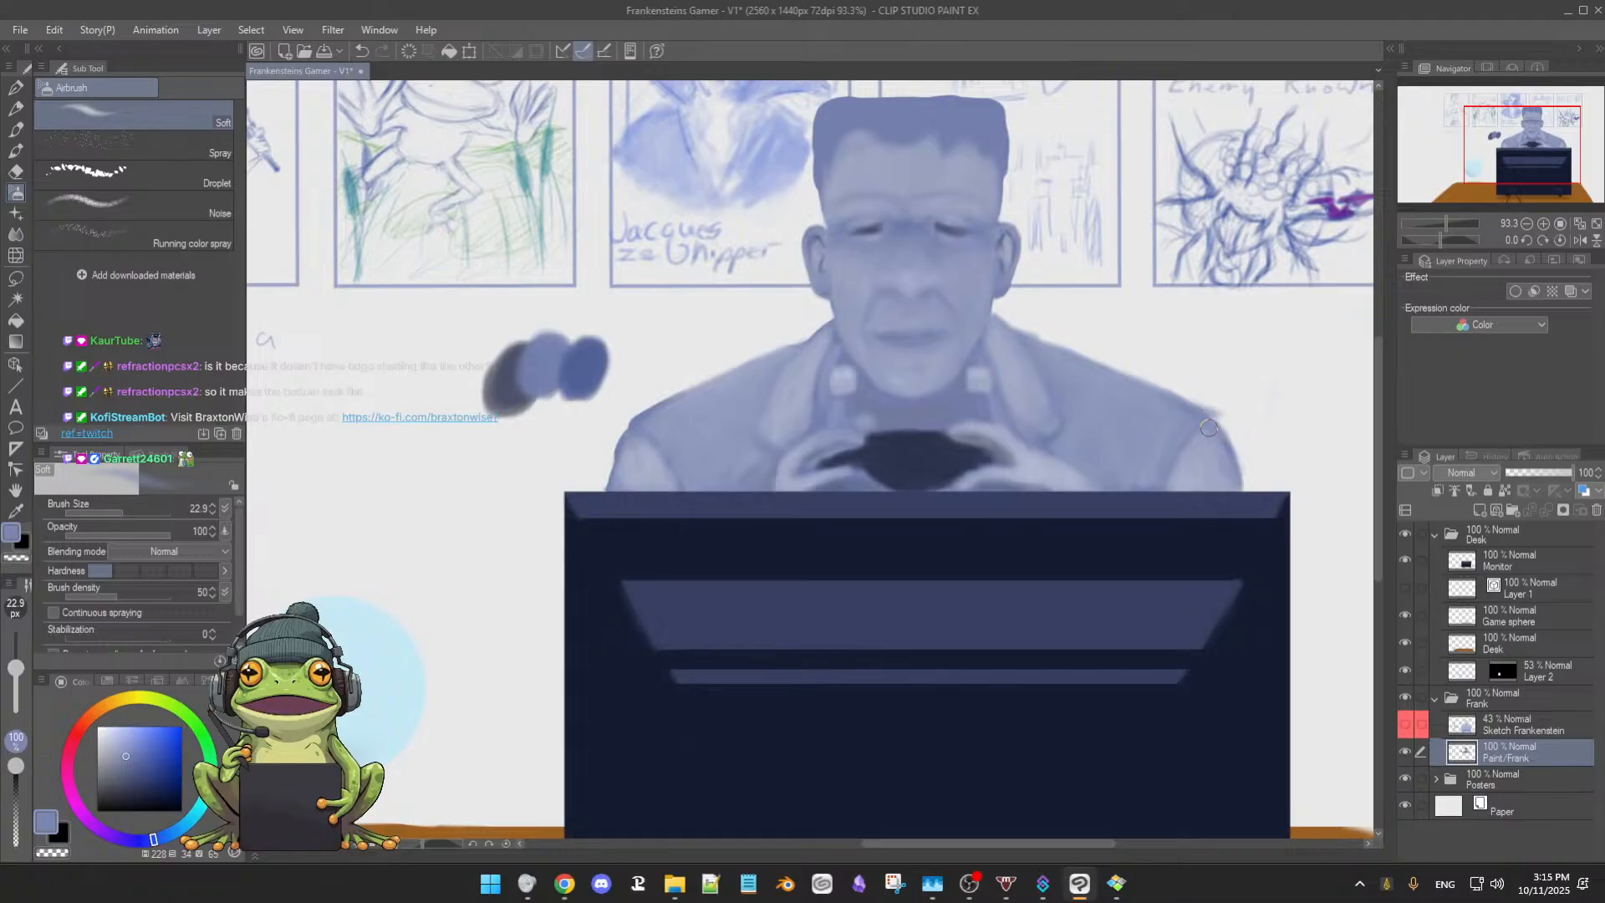
Mirror the view and push the outer shoulder contour inward with Liquify at size 46.1, undoing the last distortion made at size 18.5
key(b)
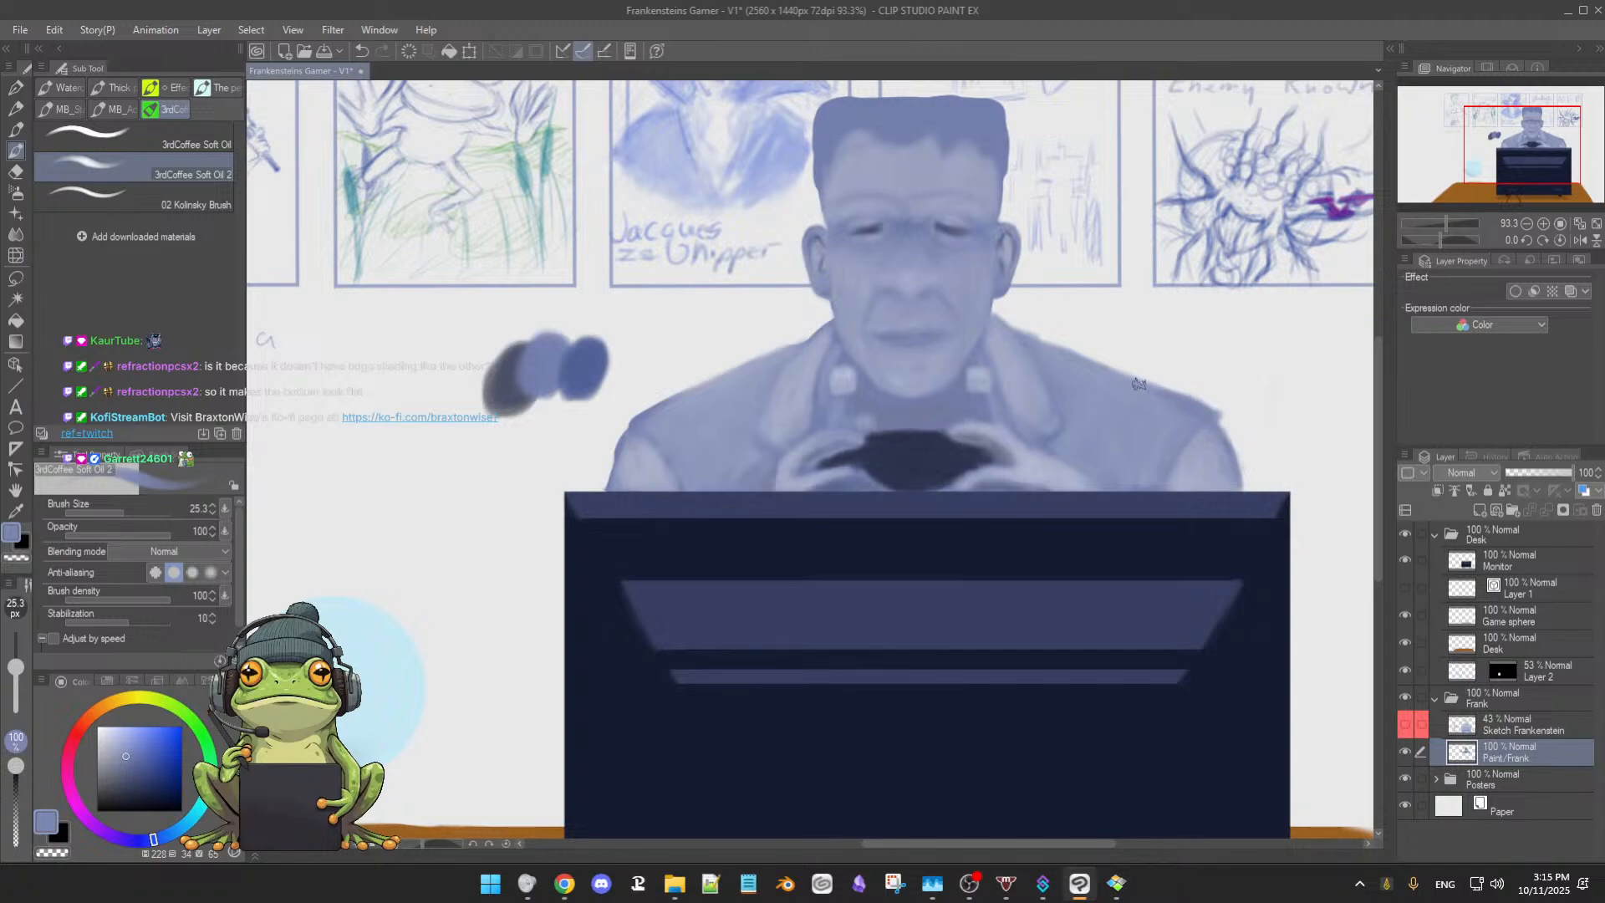
key(h)
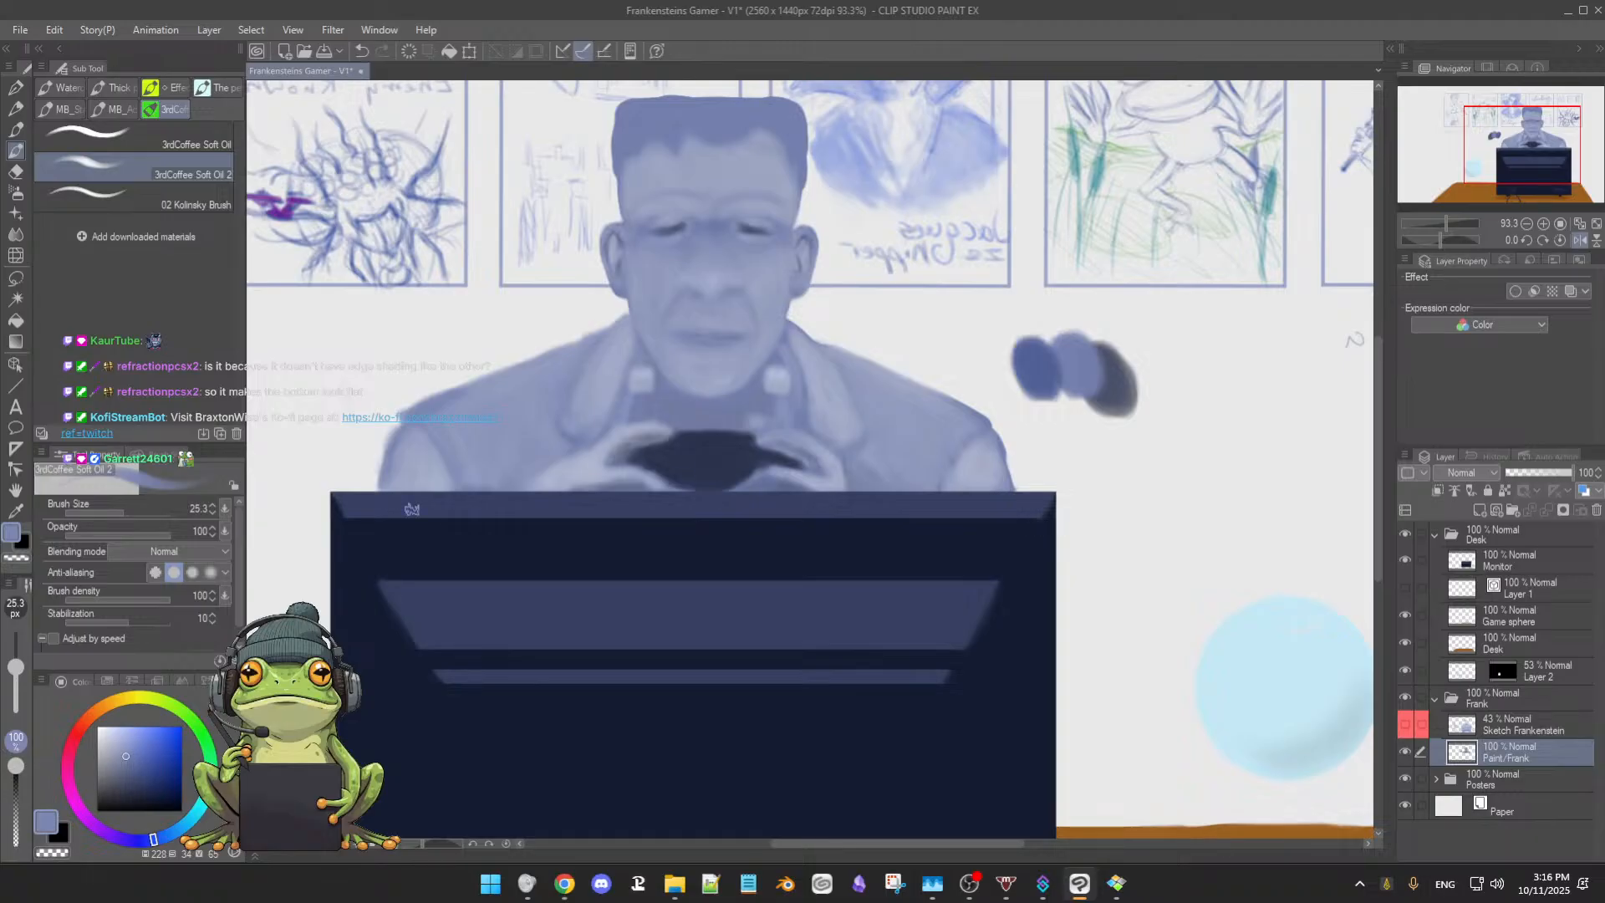
click(15, 255)
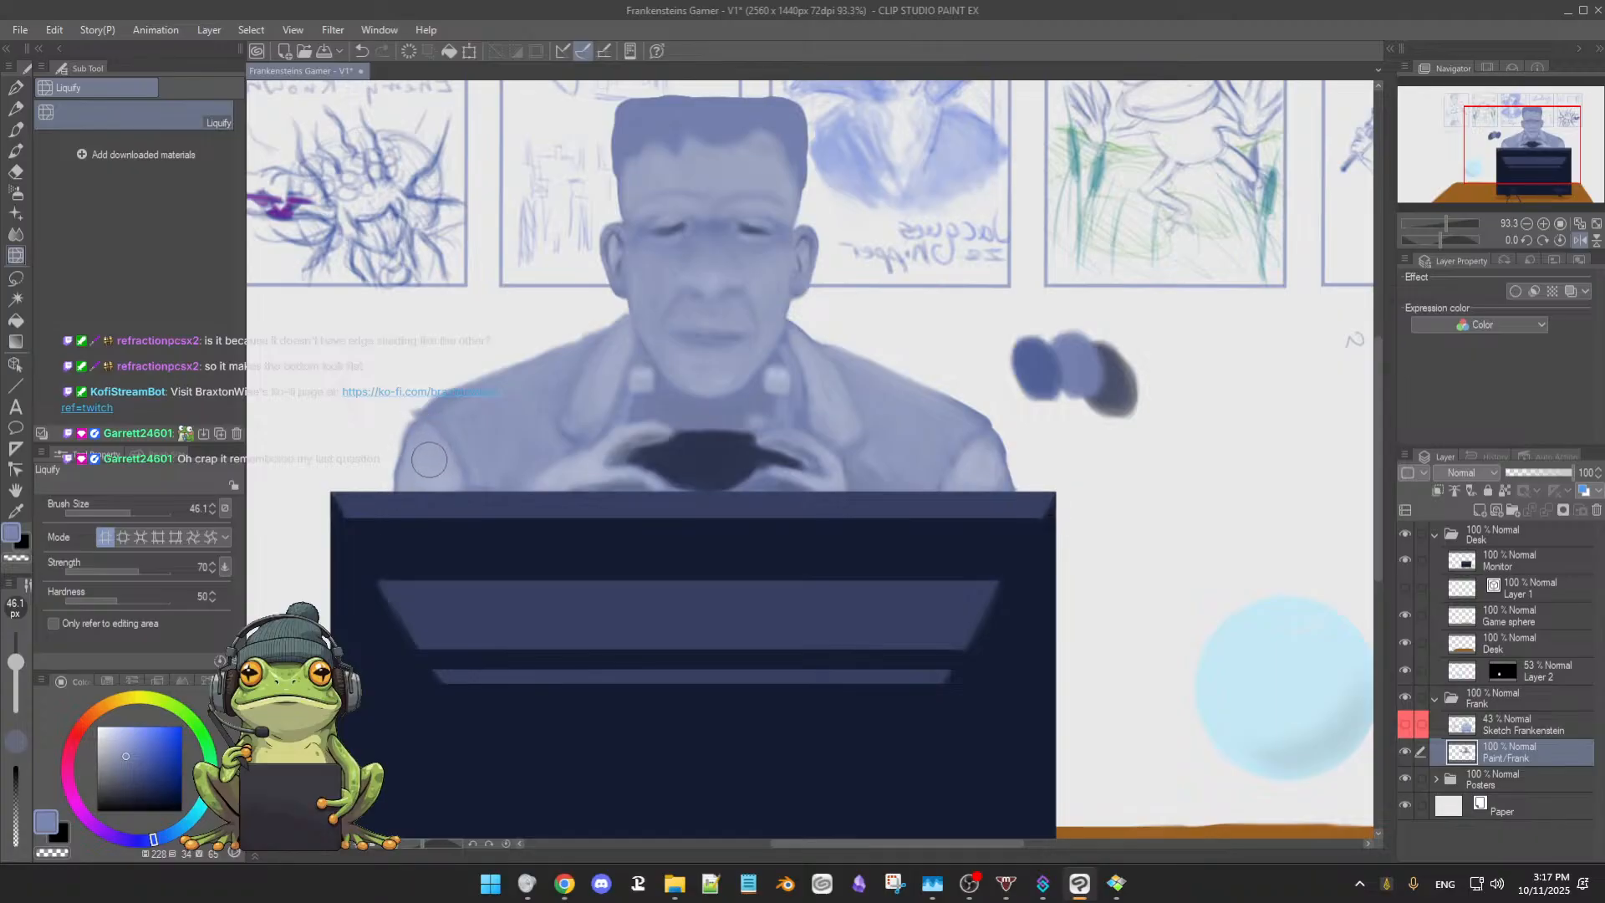
ctrl+alt+drag(441, 459, 425, 454)
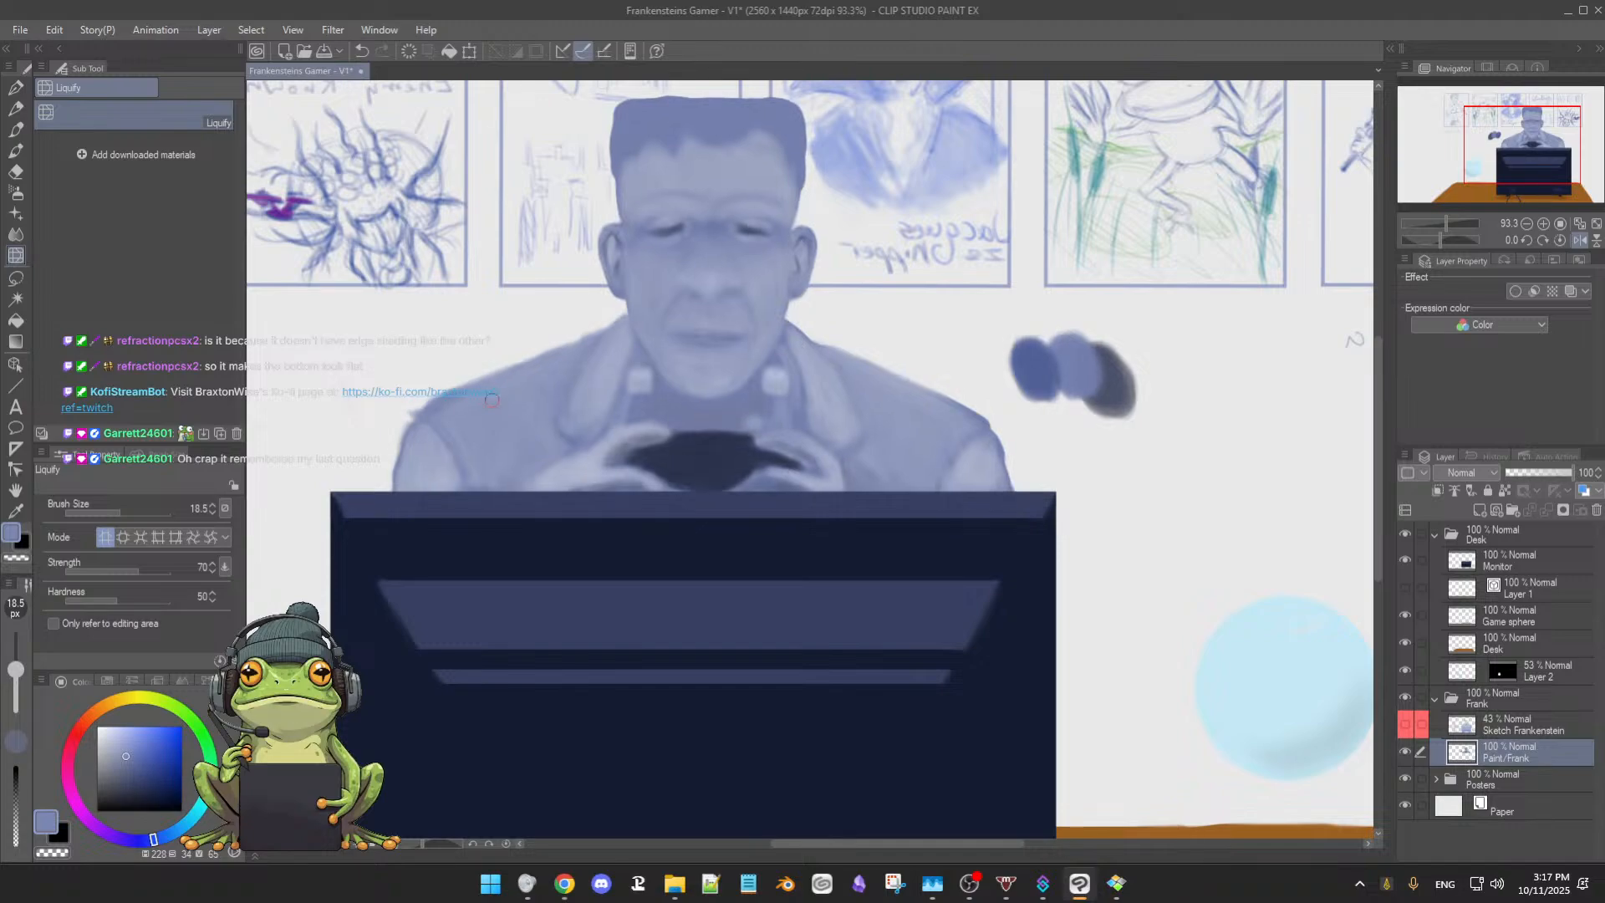
key(ctrl+z)
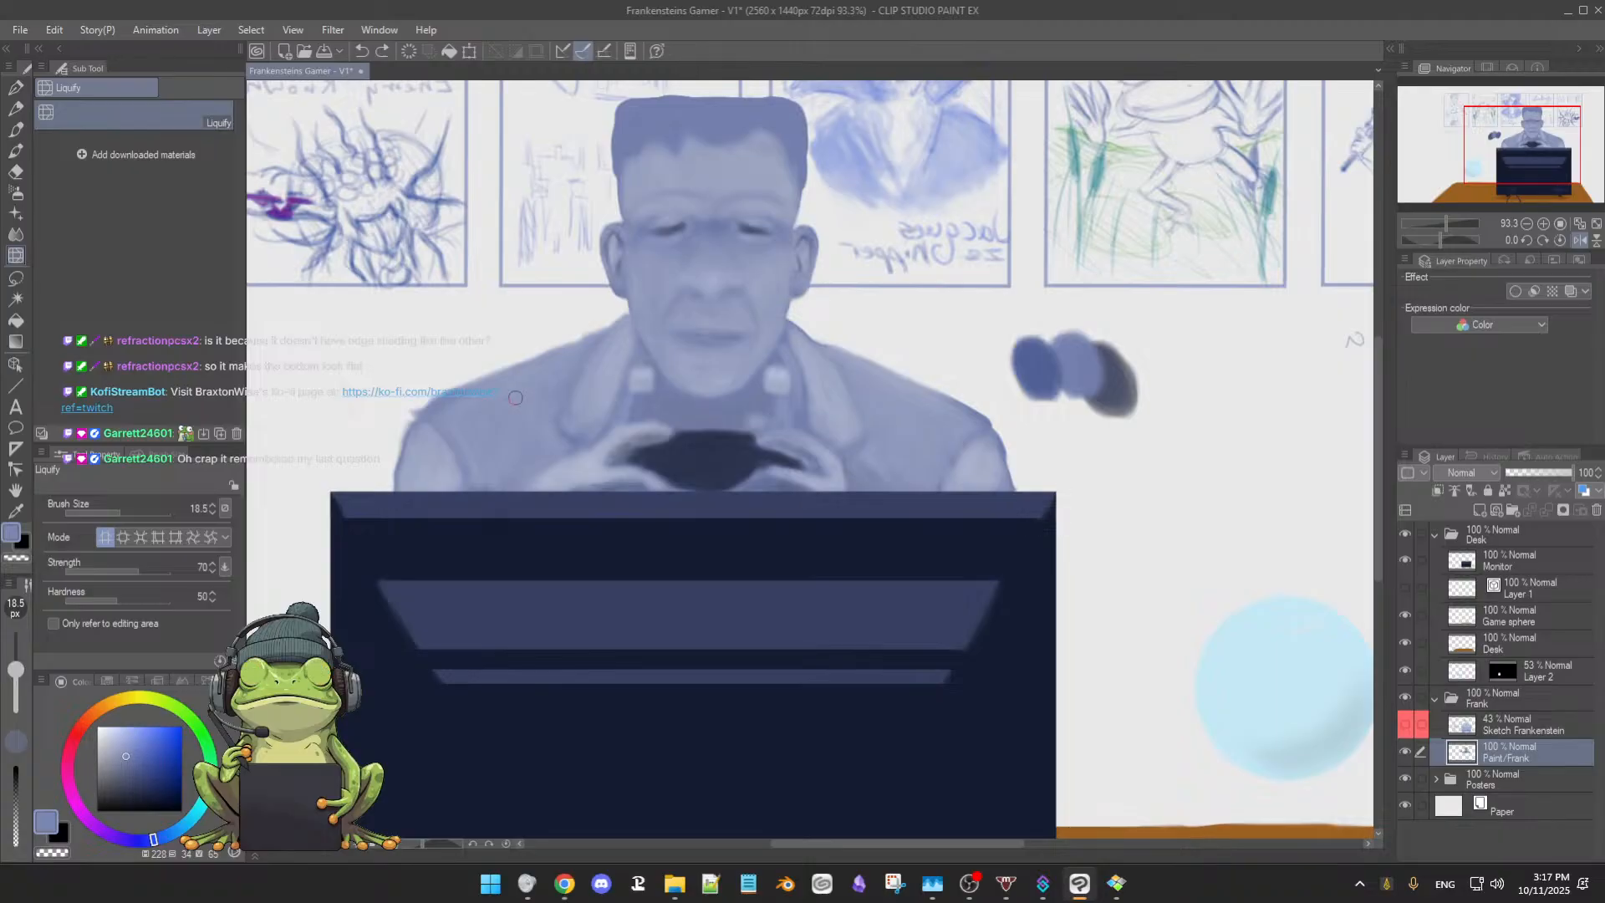
key(b)
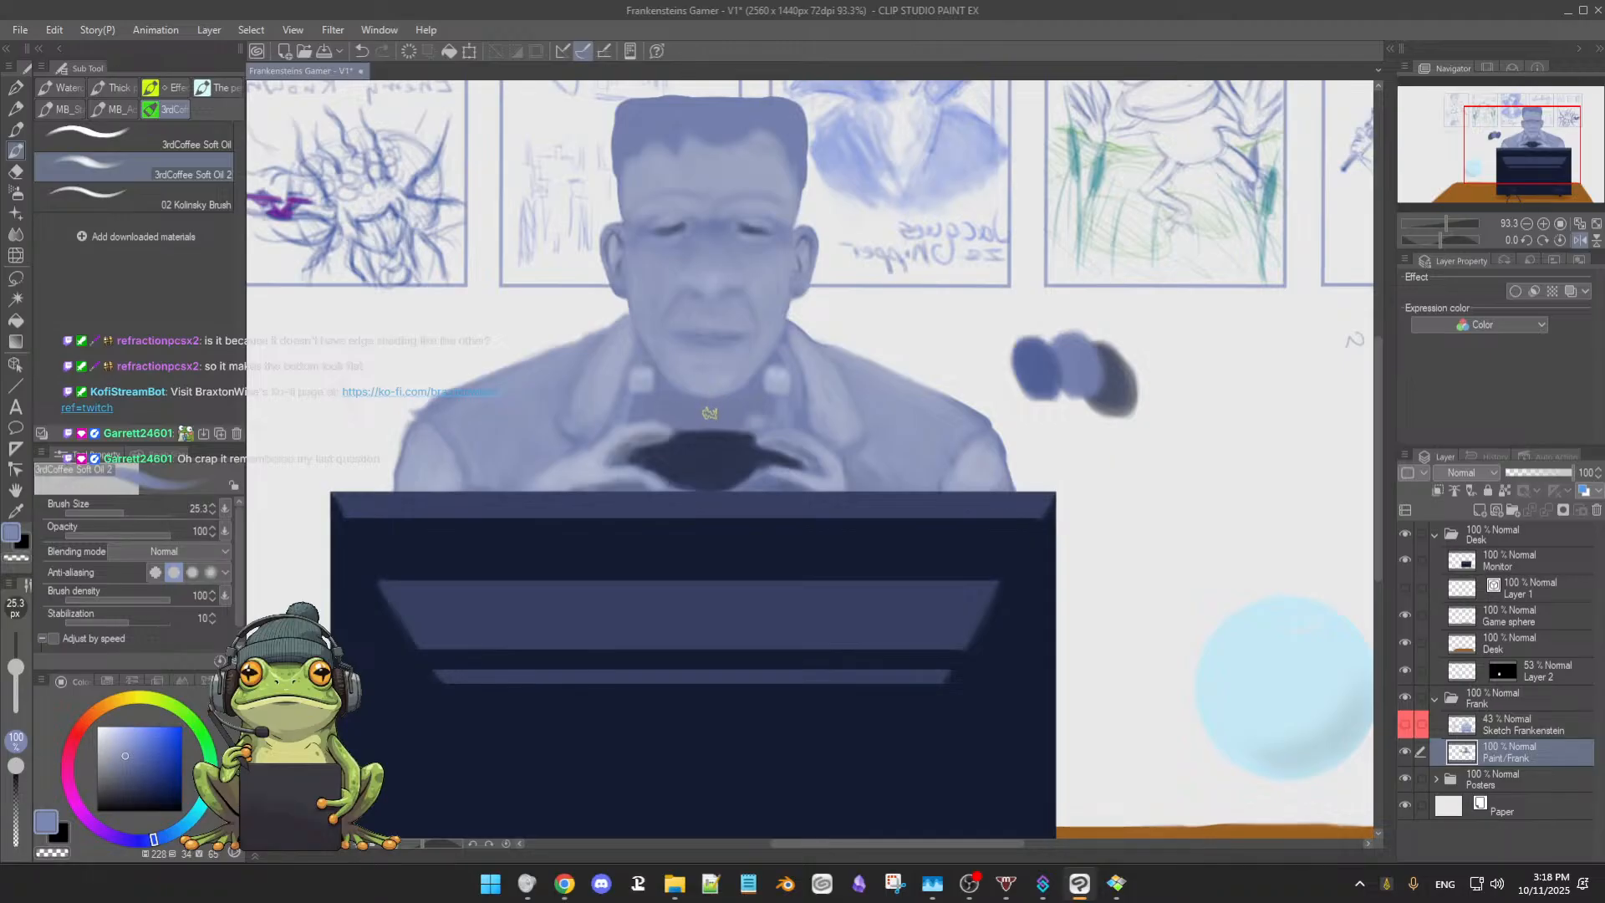
Reshape the same shoulder's outer contour and slope with Liquify at size 90.2
scroll(709, 413, down, 4)
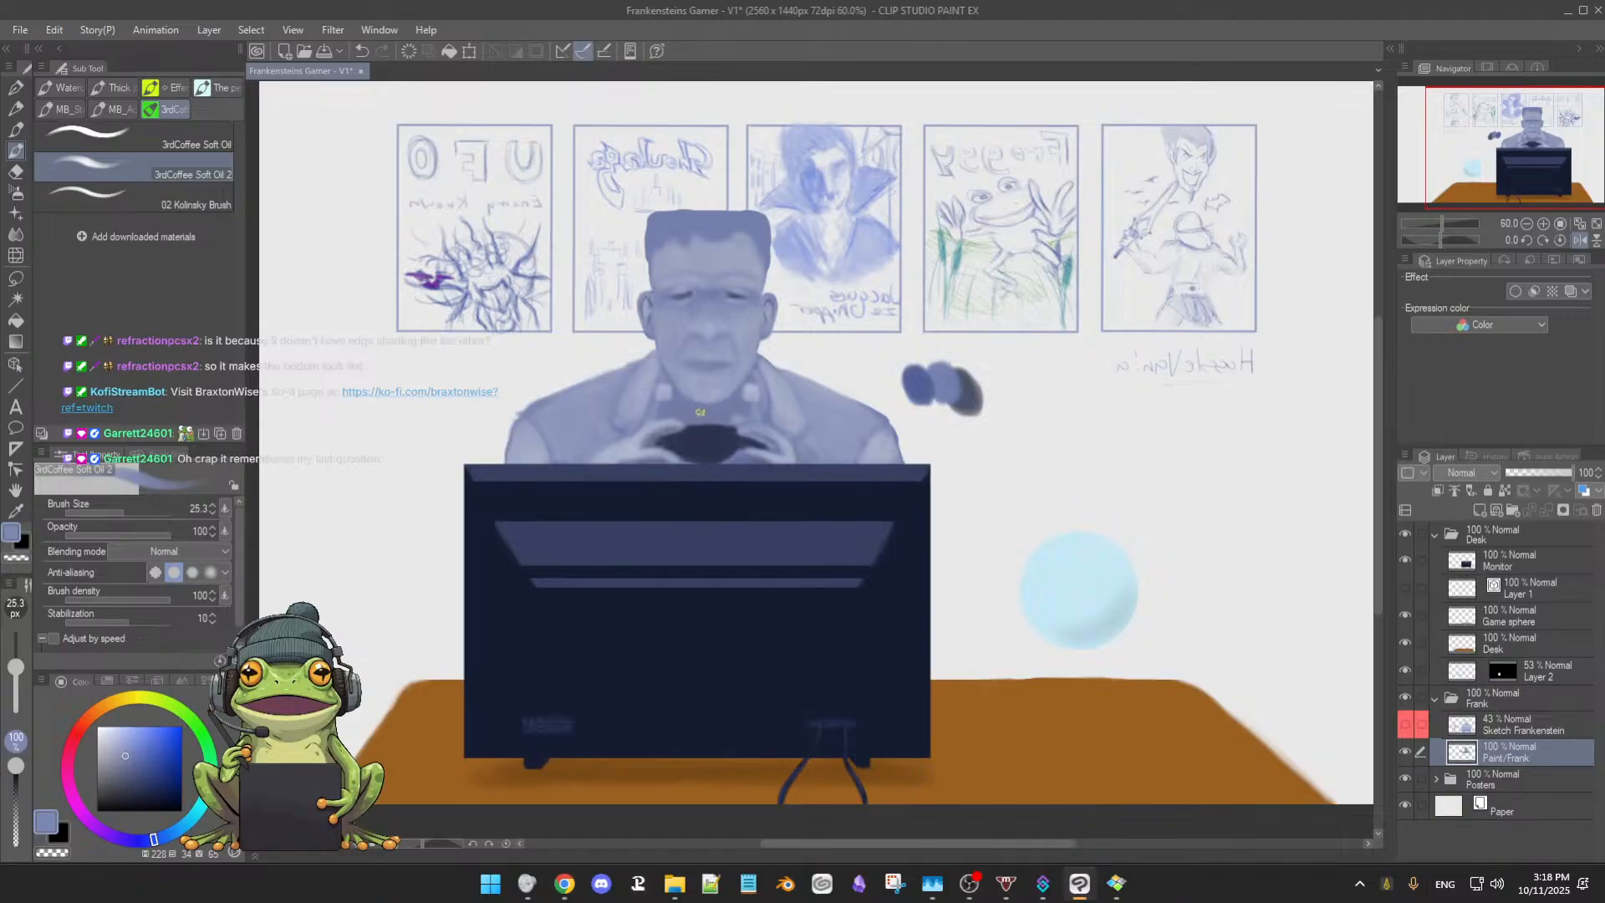
click(15, 255)
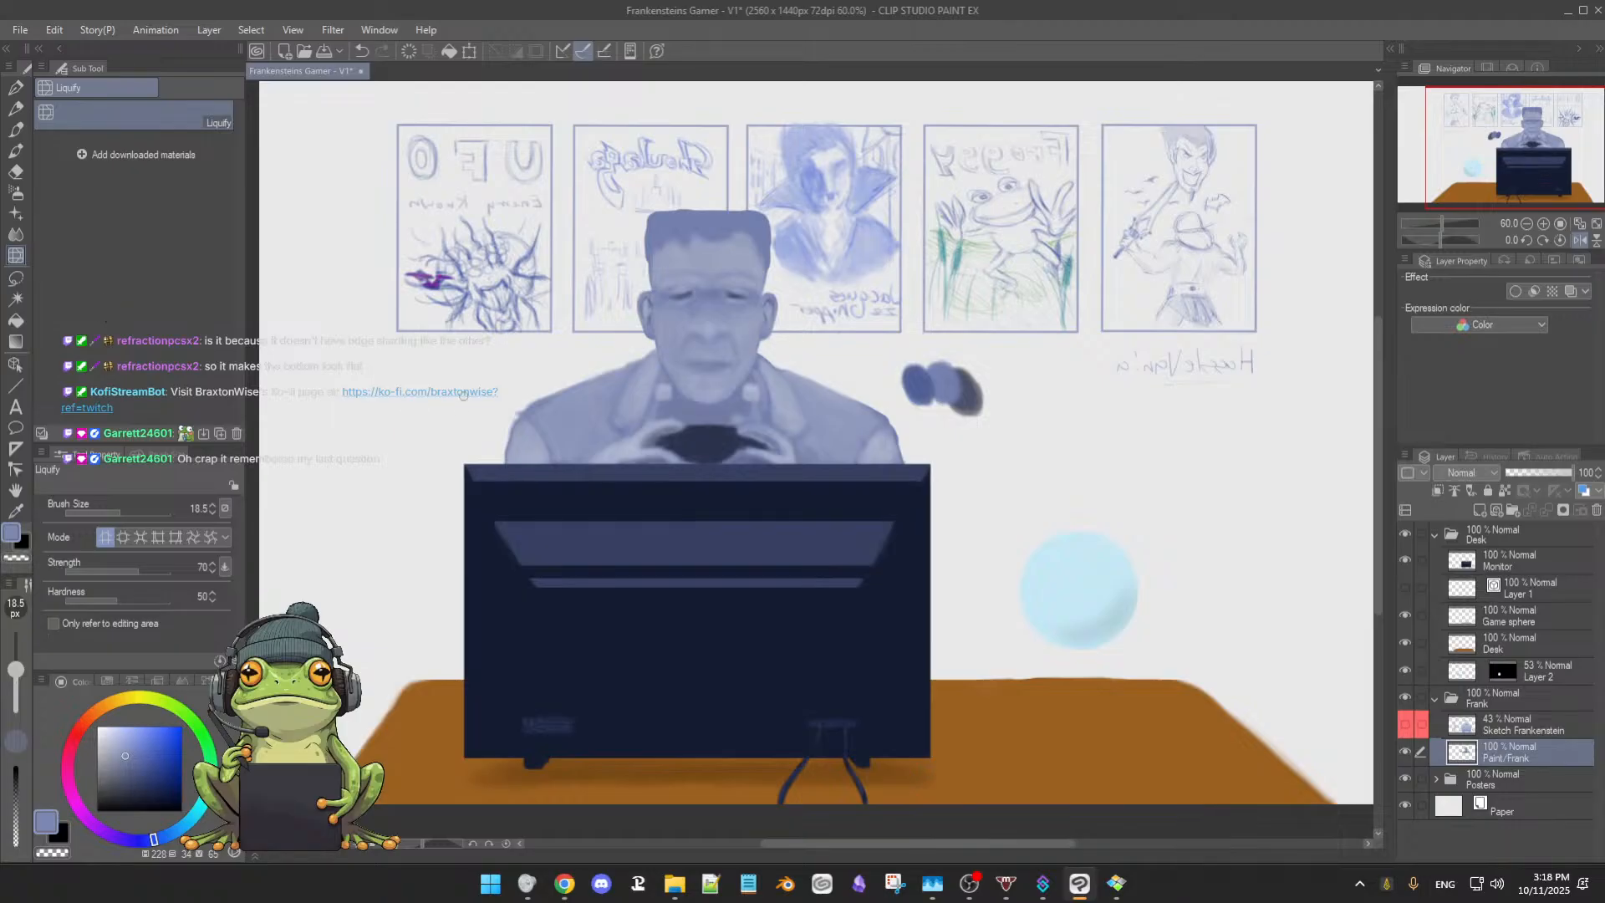
ctrl+alt+drag(478, 412, 502, 423)
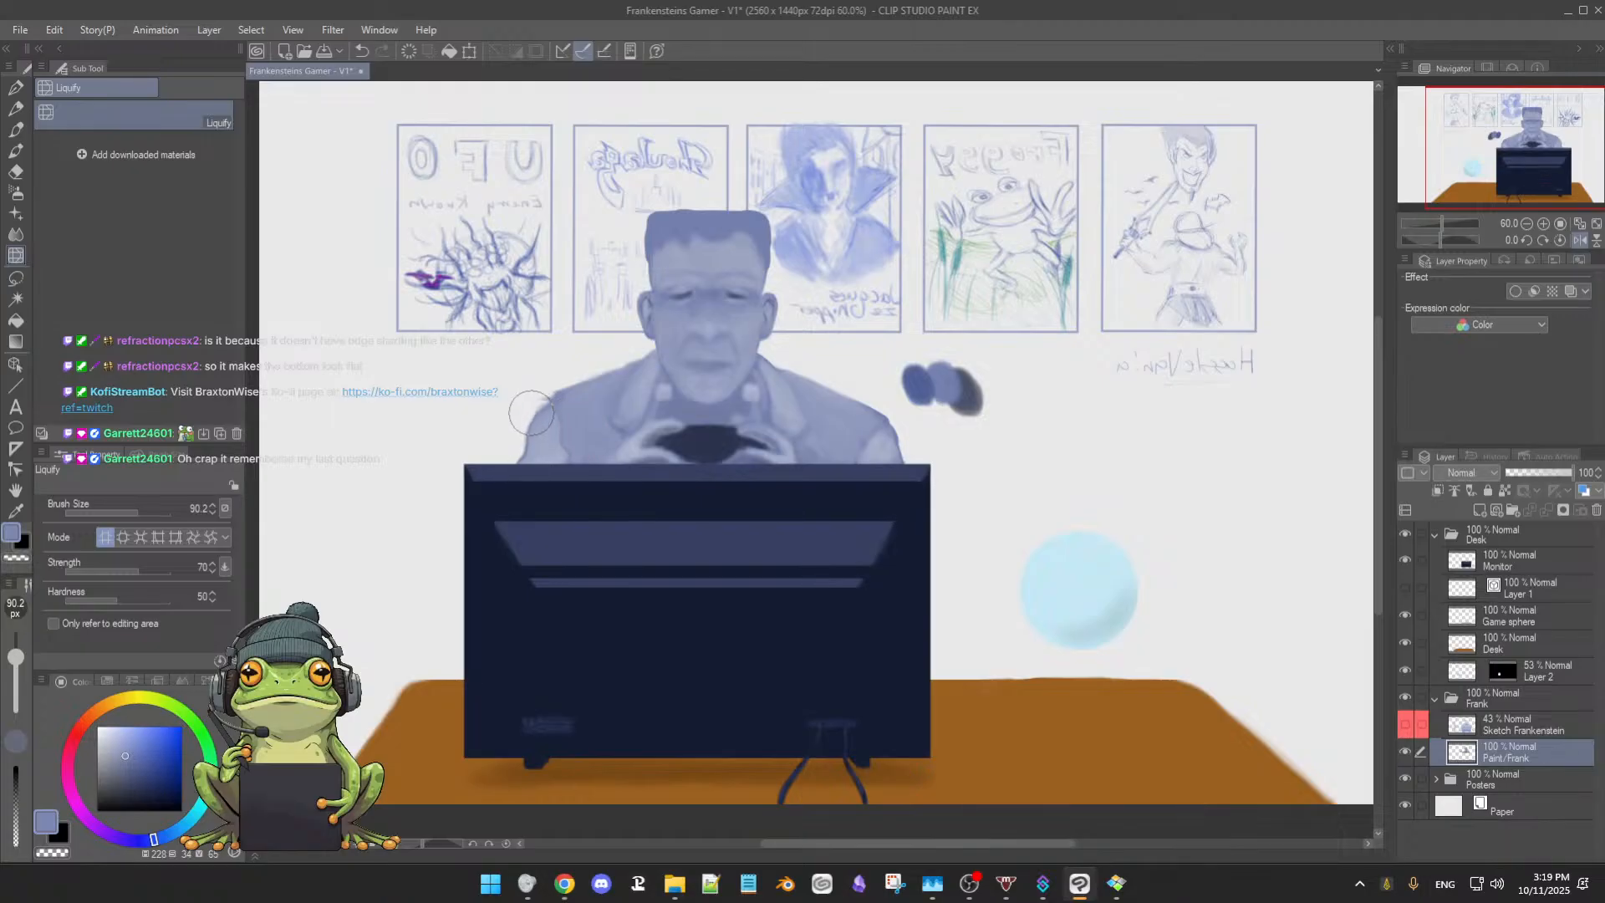
drag(531, 413, 556, 394)
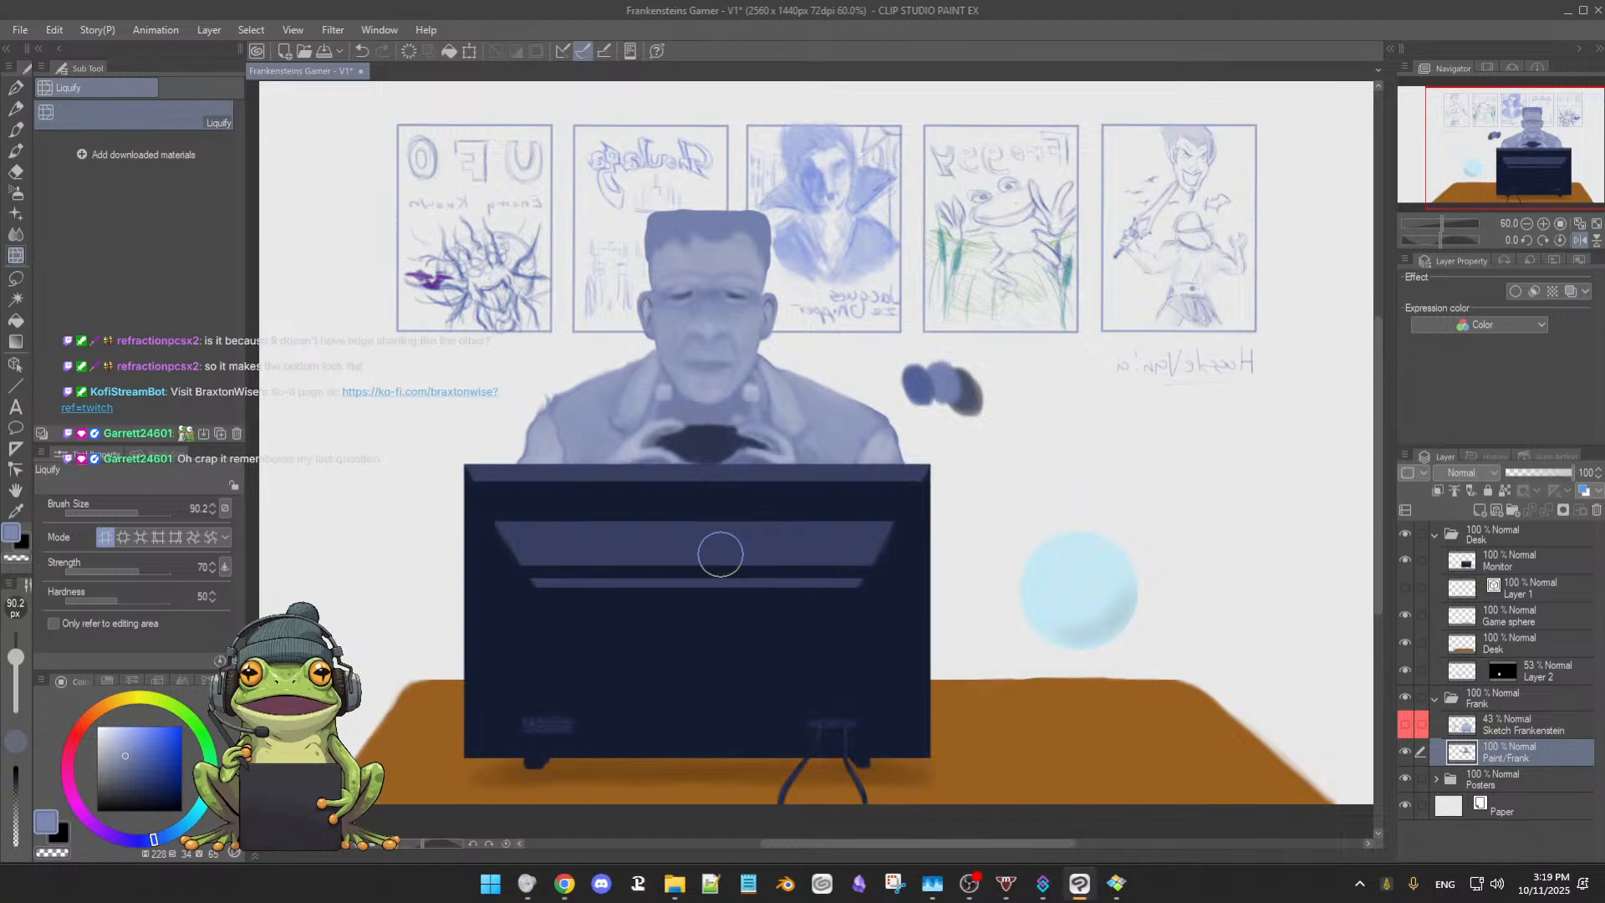
Paint over the reshaped outer shoulder of the jacket with 3rdCoffee Soft Oil 2 at size 25.3, sampling the blues around it
key(b)
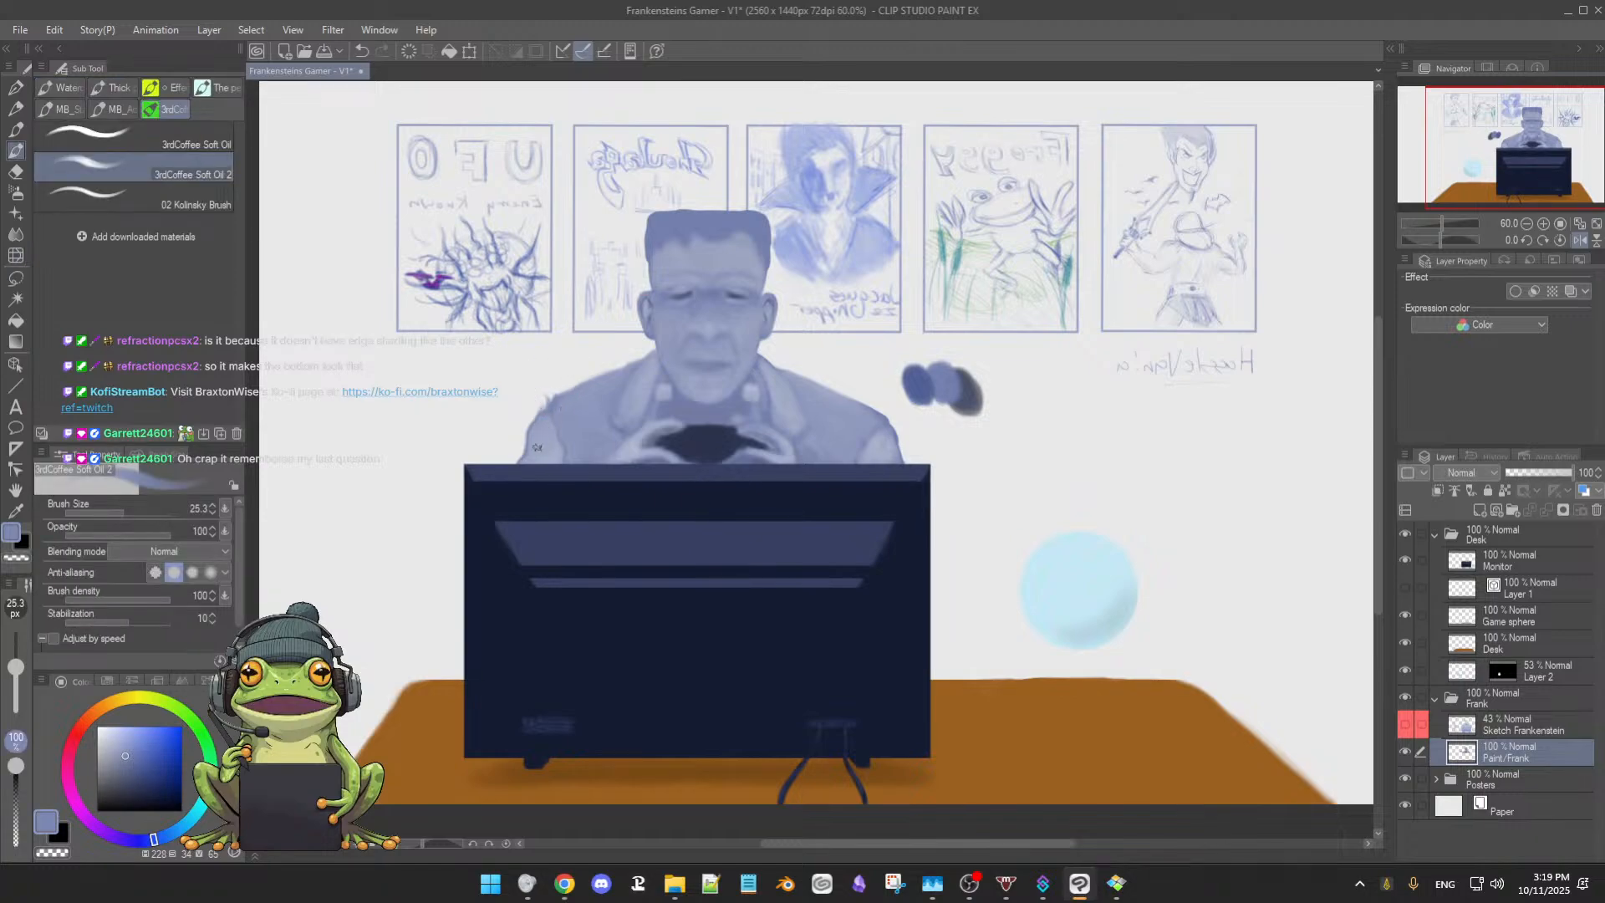
alt+click(538, 432)
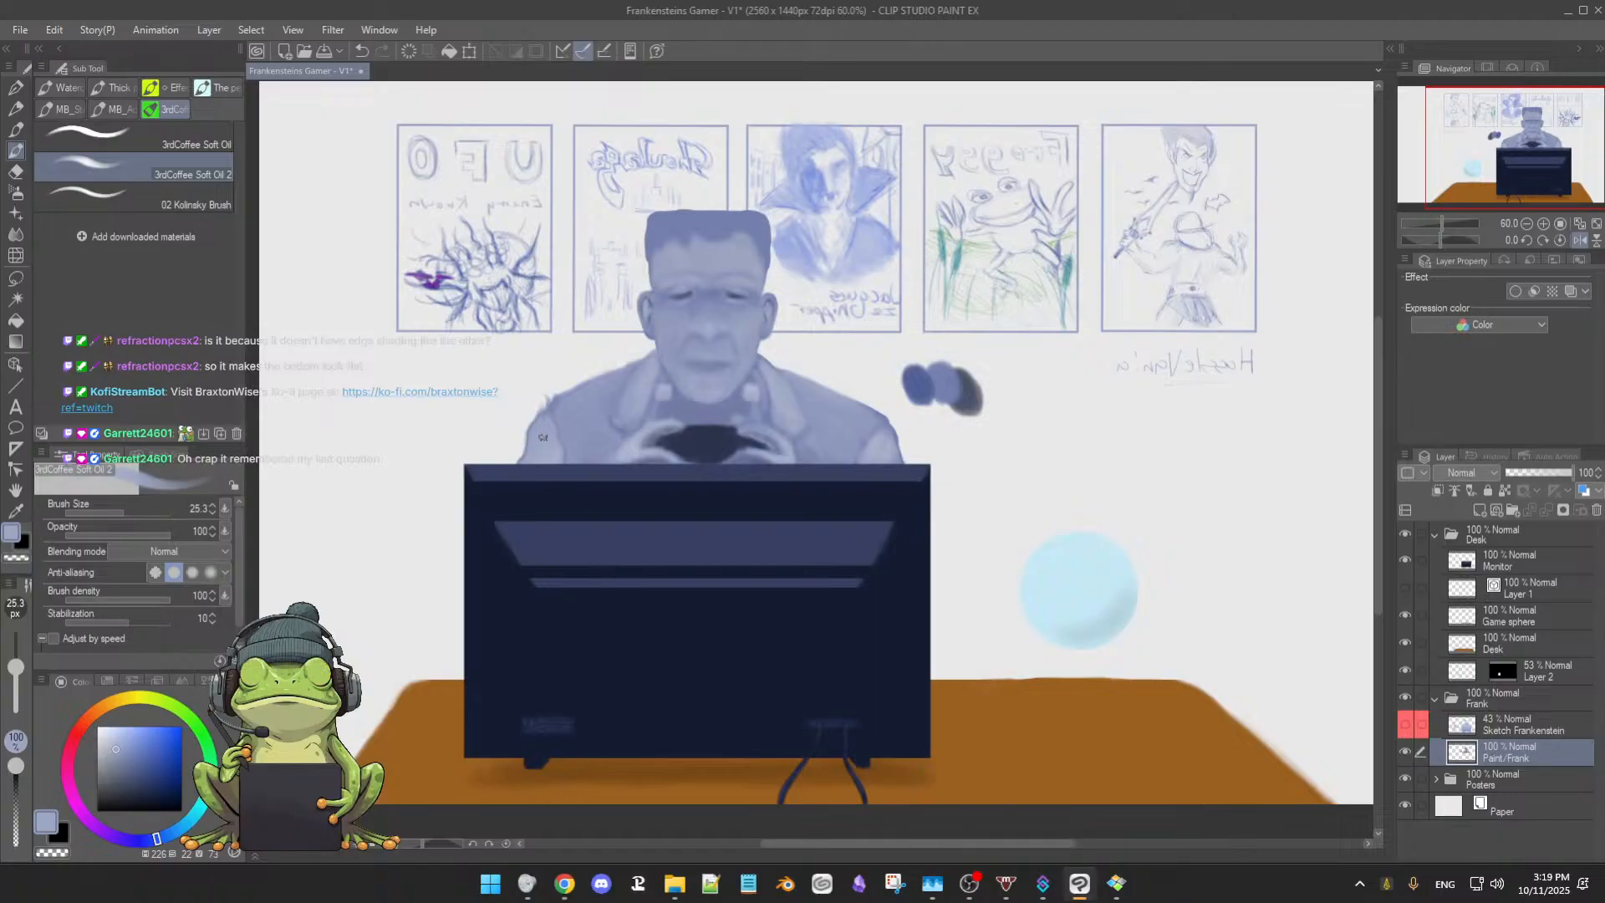
alt+click(556, 418)
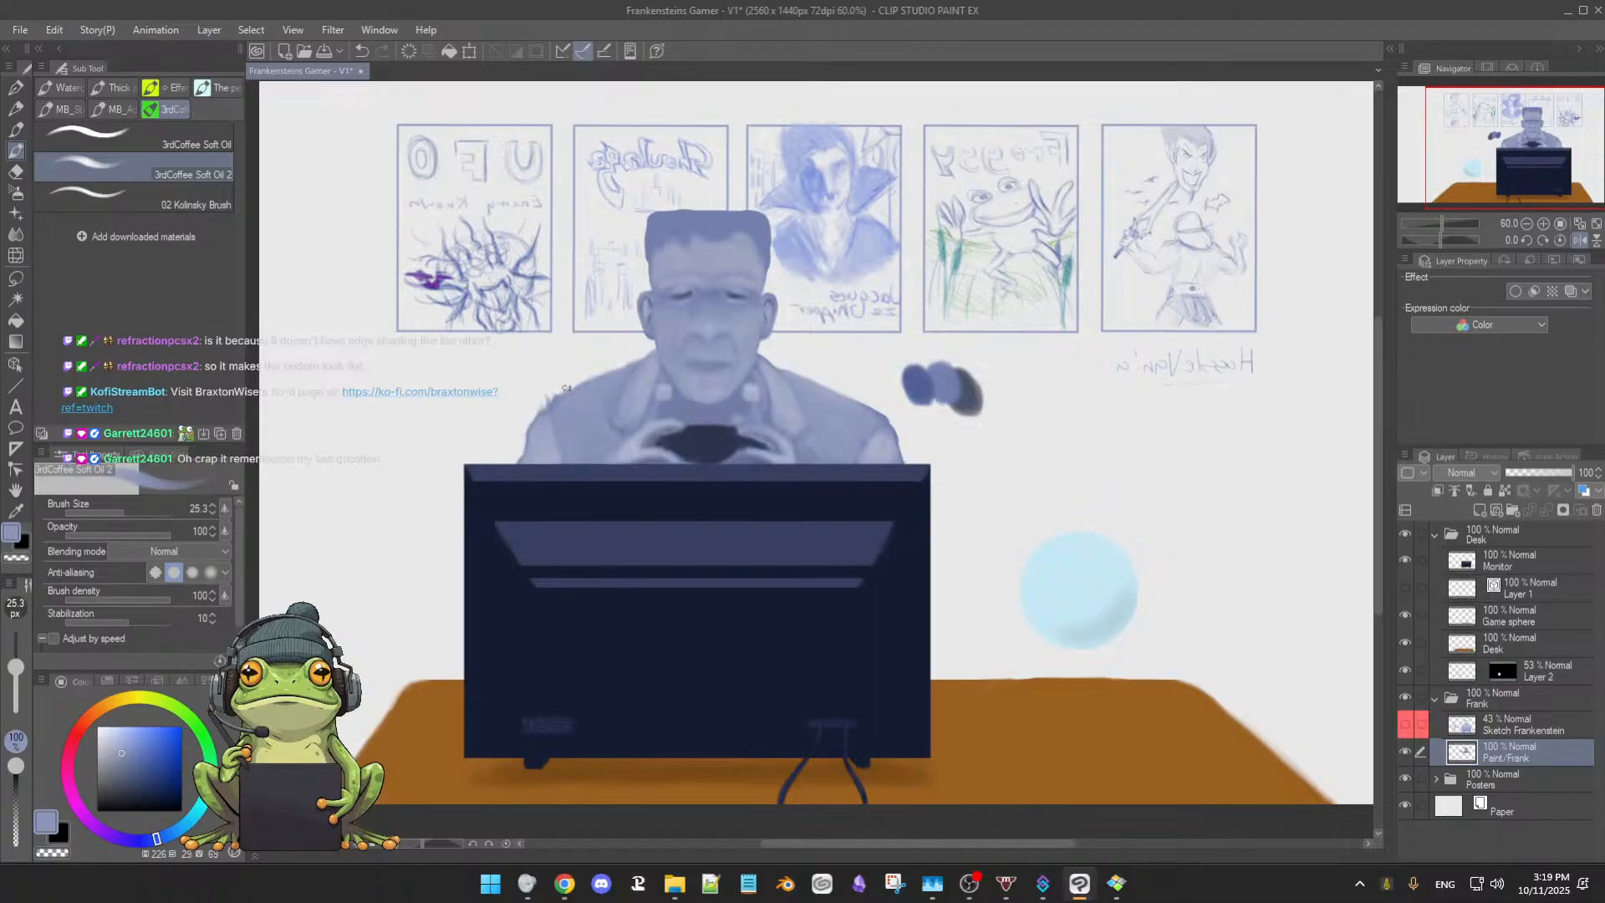
key(alt)
key(Down)
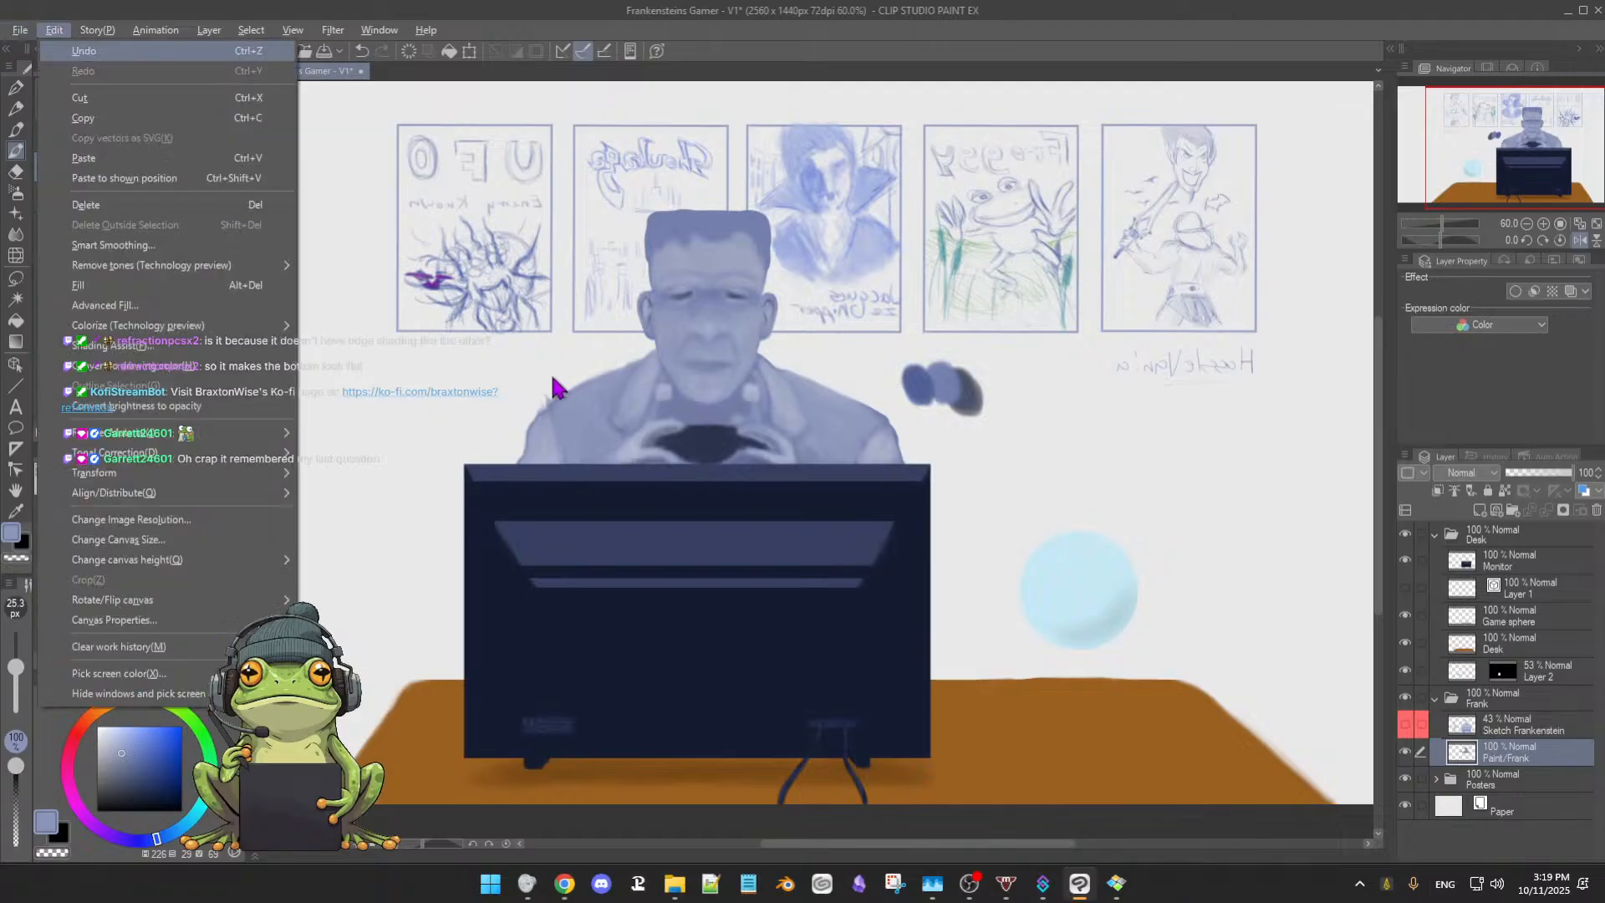
key(Escape)
Clean the stray paint off the outer shoulder contour with the 3rdCoffee Soft Eraser at sizes 76.2 and 68.8
key(e)
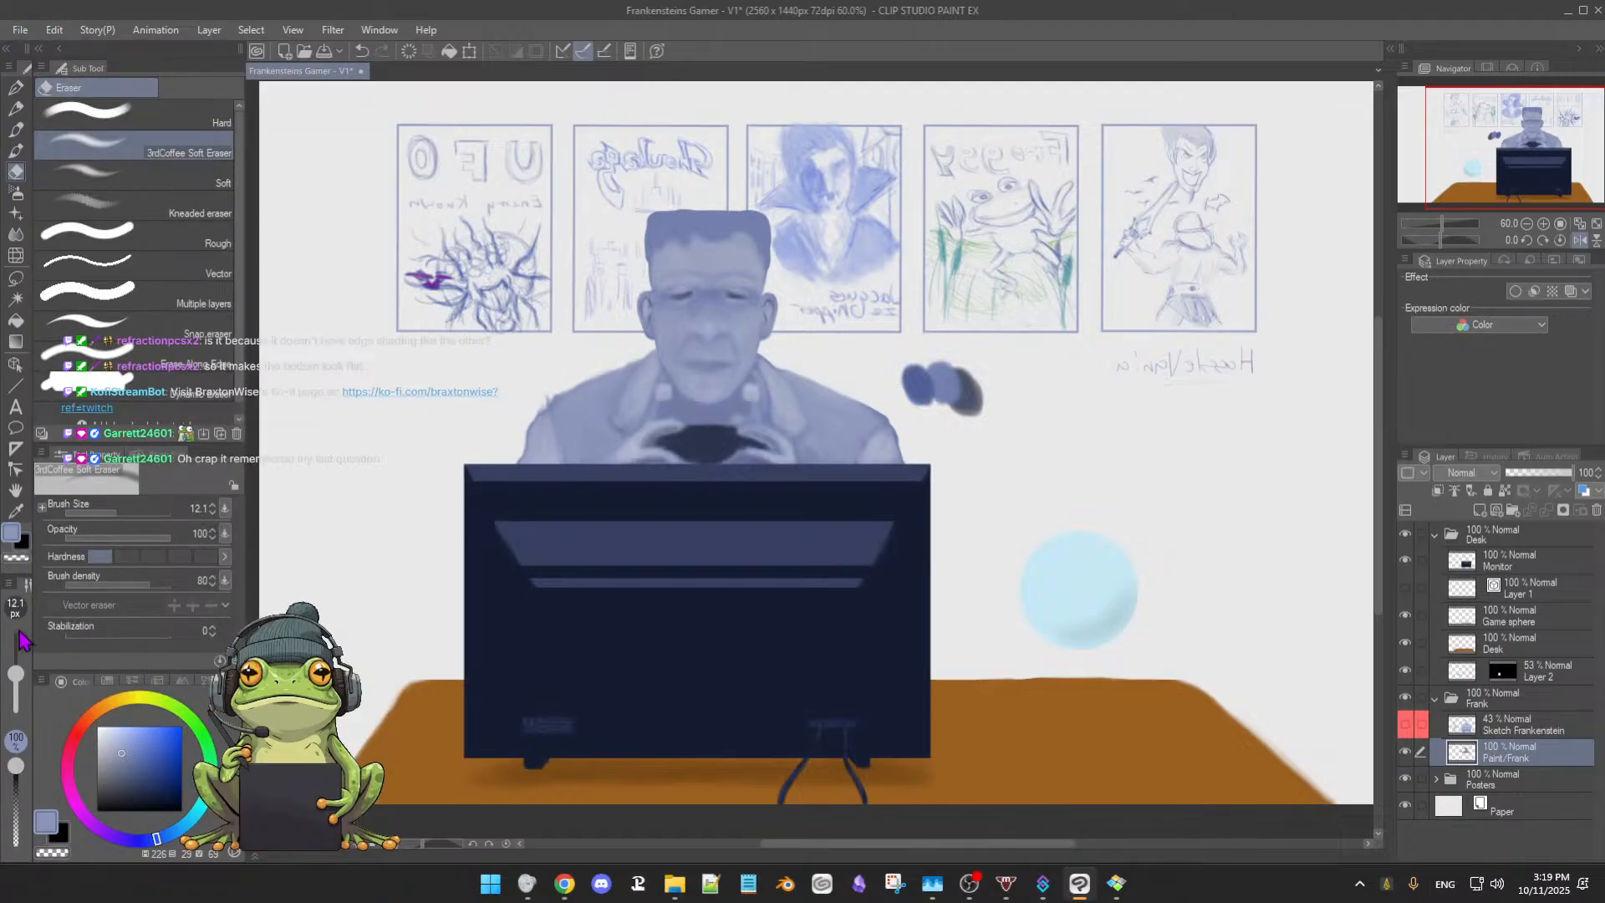
drag(15, 673, 16, 657)
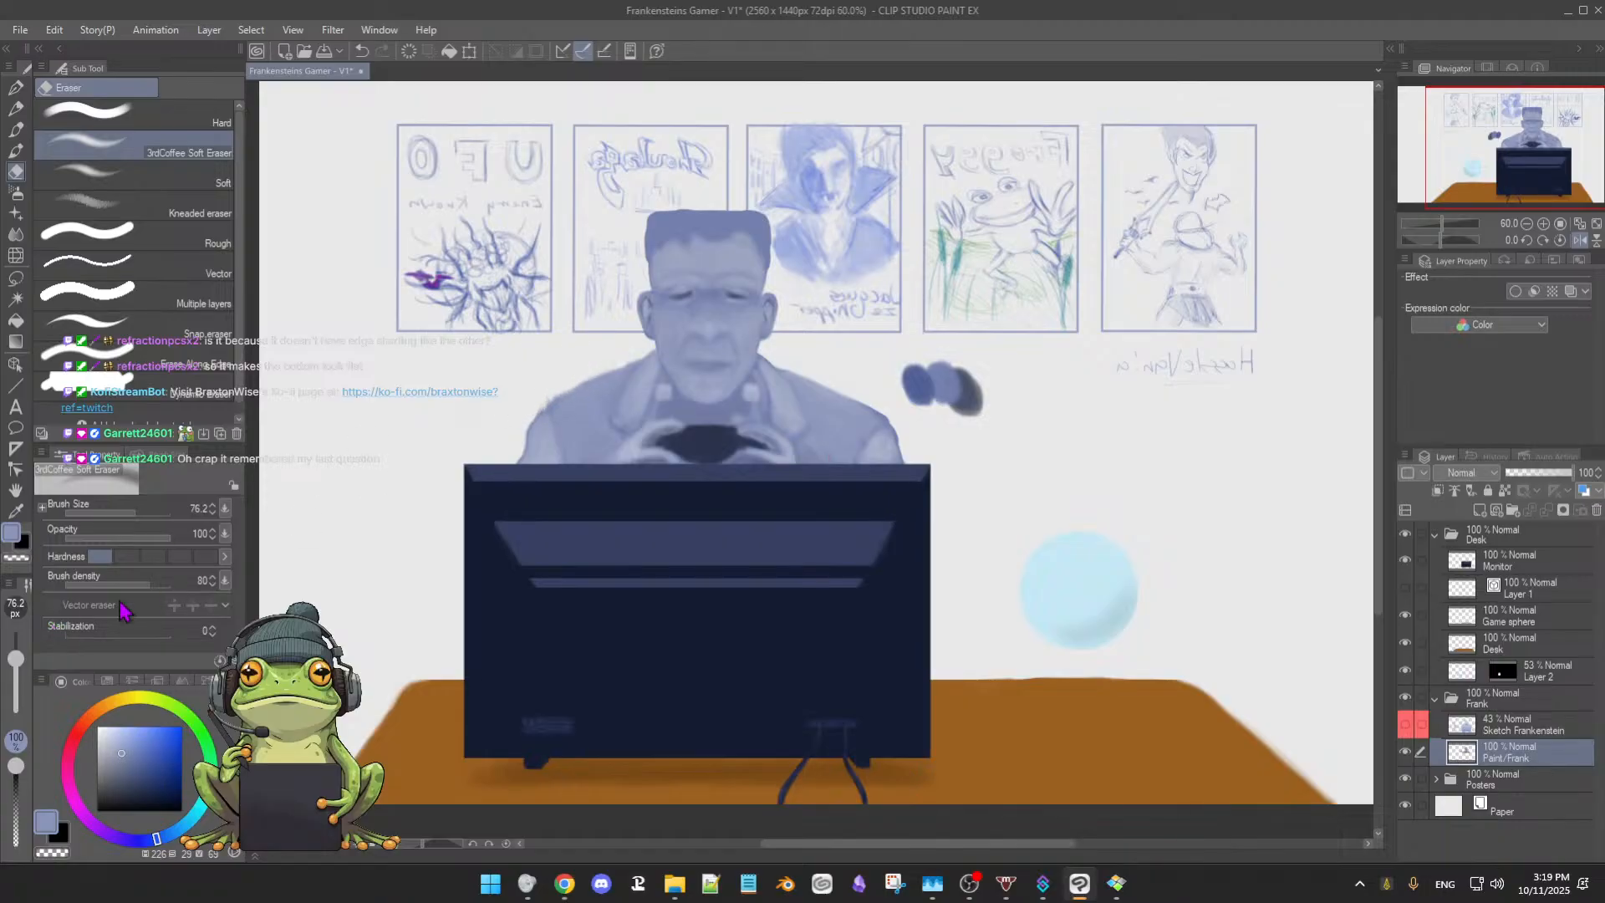
drag(28, 657, 17, 664)
Sample the shoulder's mid blue and repaint its upper slope with 3rdCoffee Soft Oil 2 at sizes 19.3 and 40.1
key(b)
alt+click(583, 394)
key(bracketleft)
key(bracketleft)
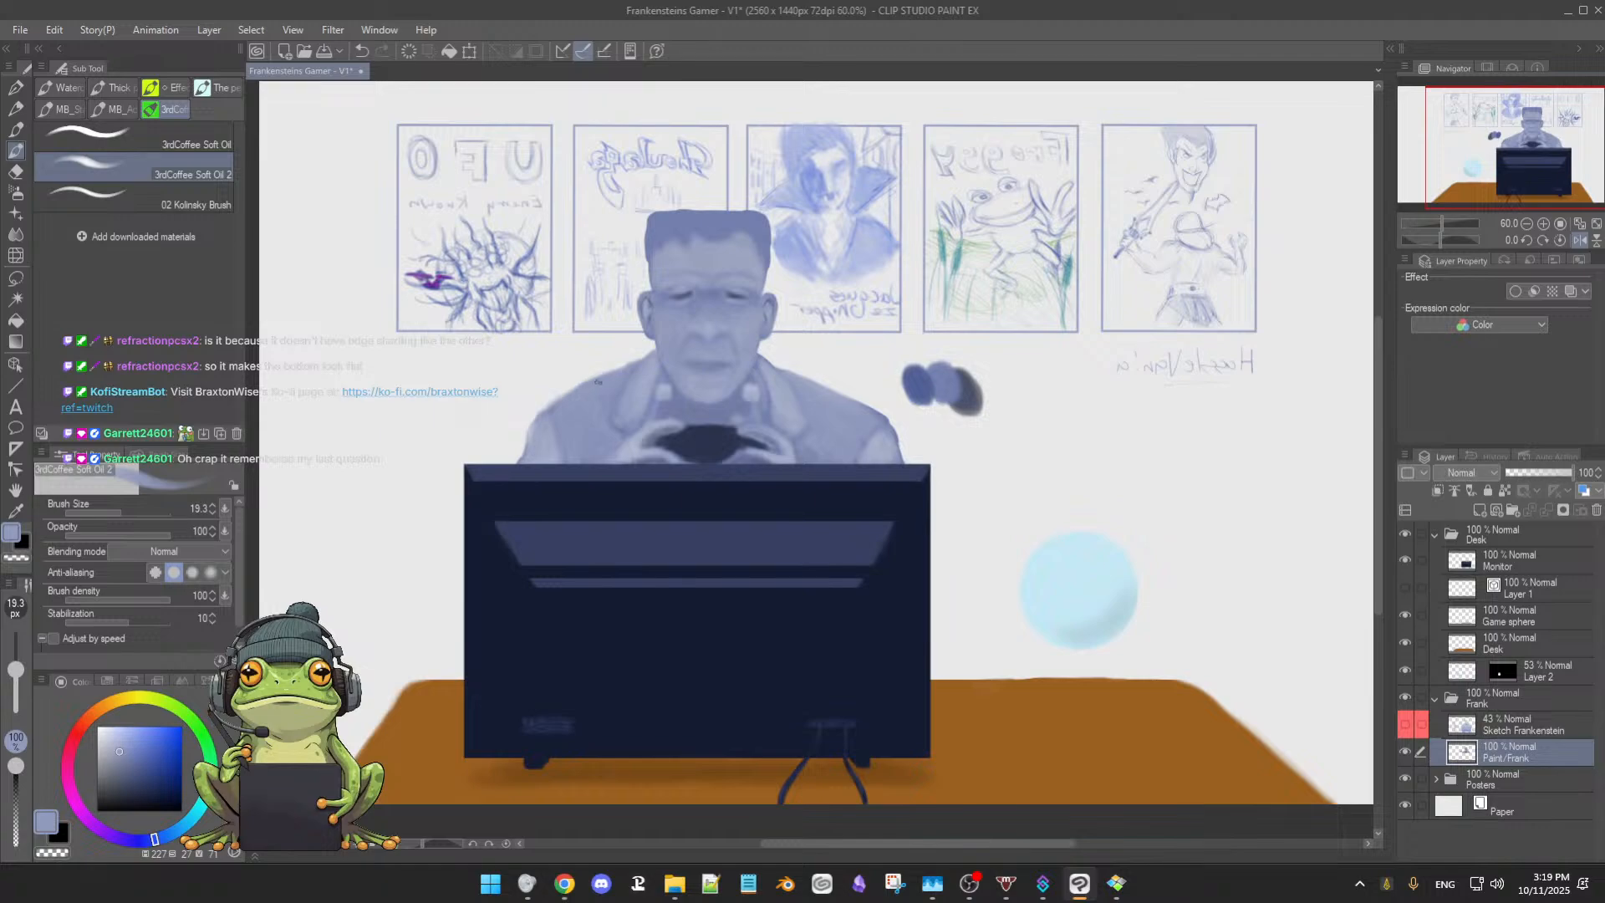
key(bracketright)
key(bracketright)
key(bracketright)
Refine the shoulder's outline by alternating the Soft Eraser at size 68.8 with the Soft Oil 2 brush at size 40.1
key(e)
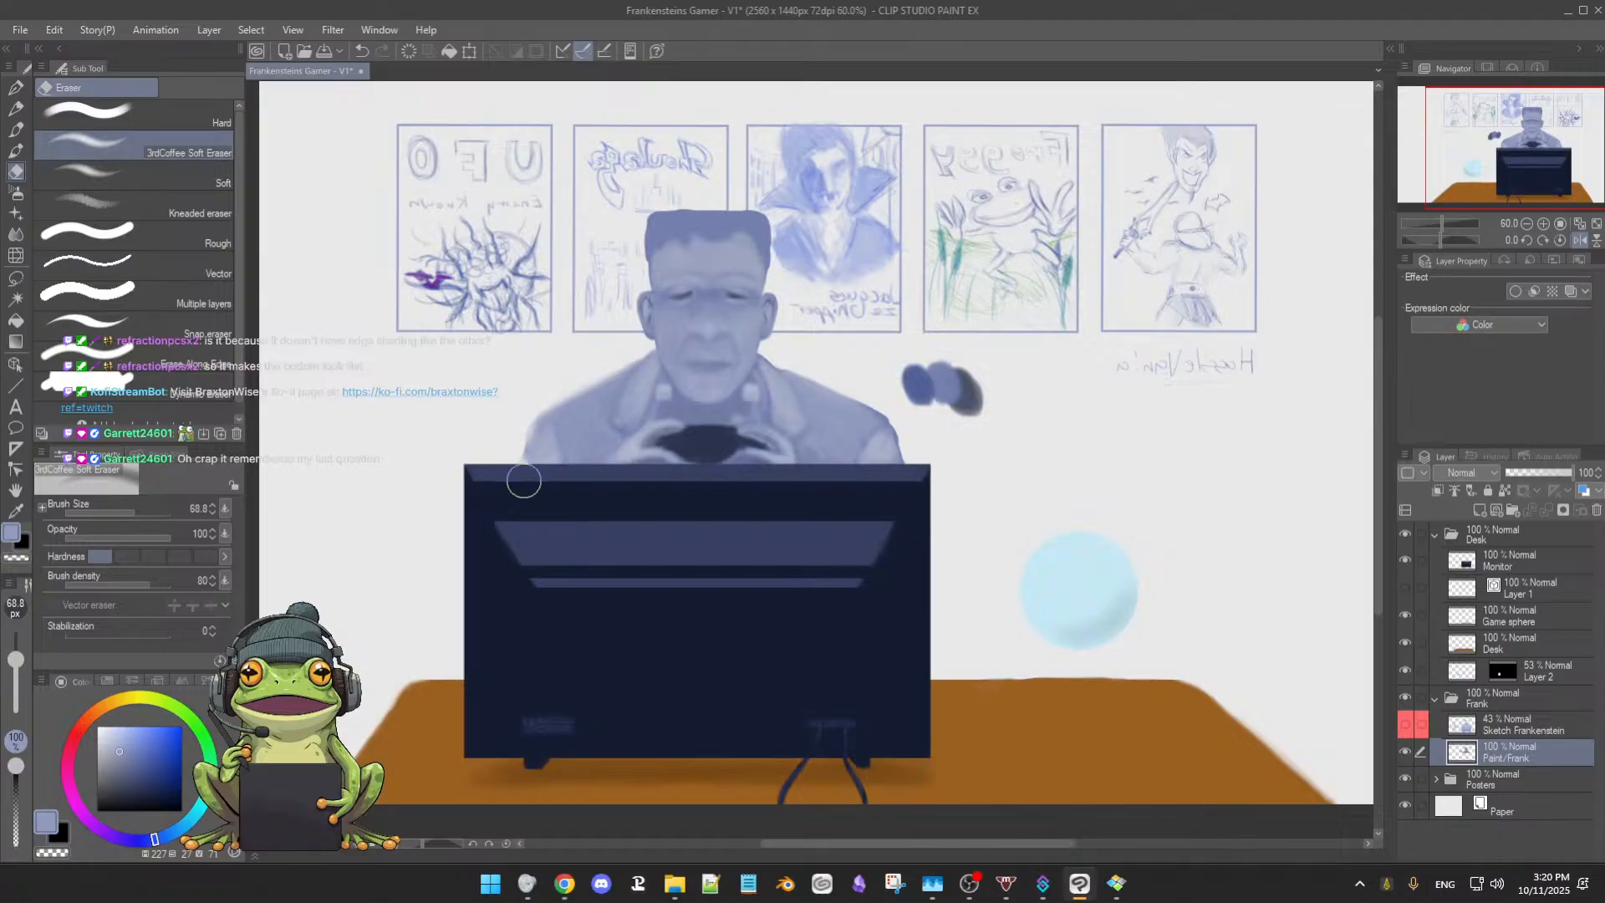
key(b)
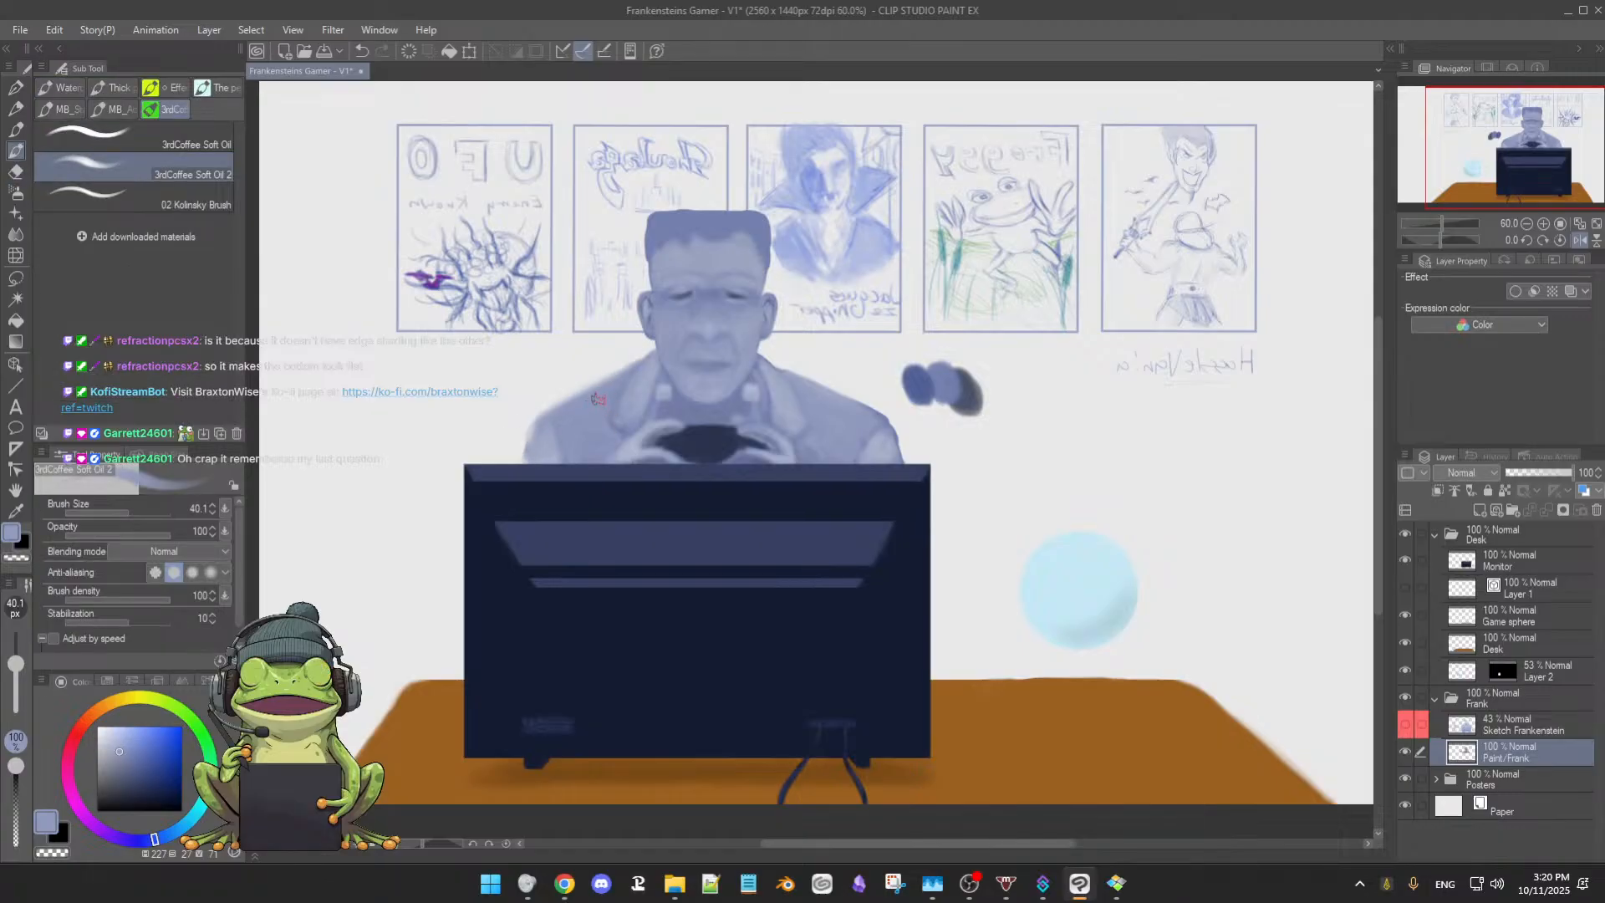
key(e)
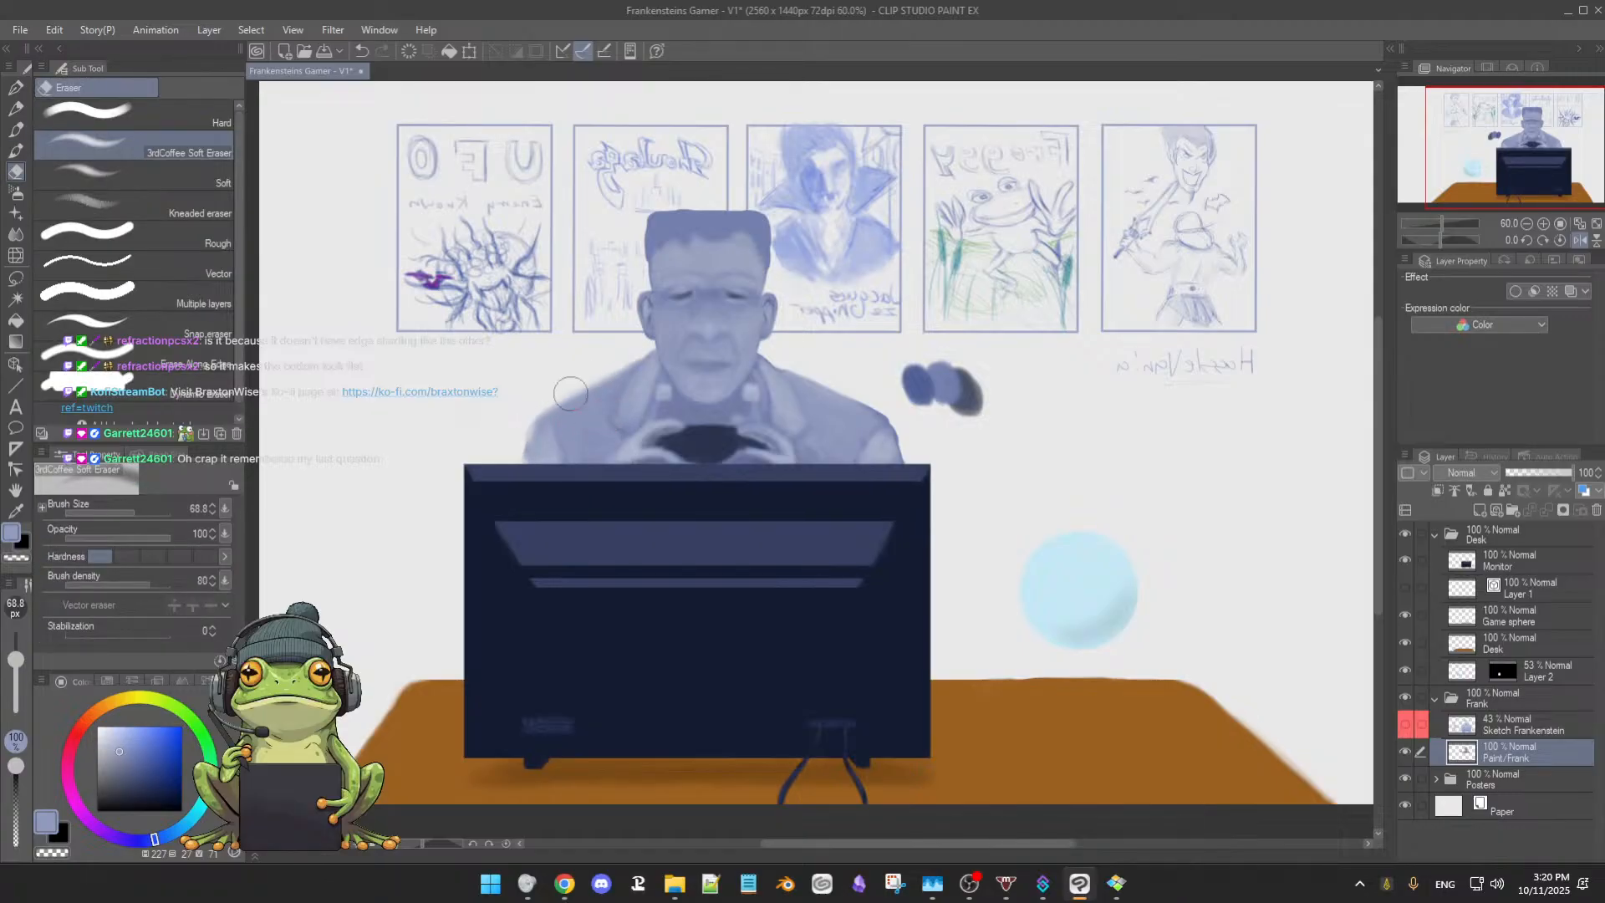
key(b)
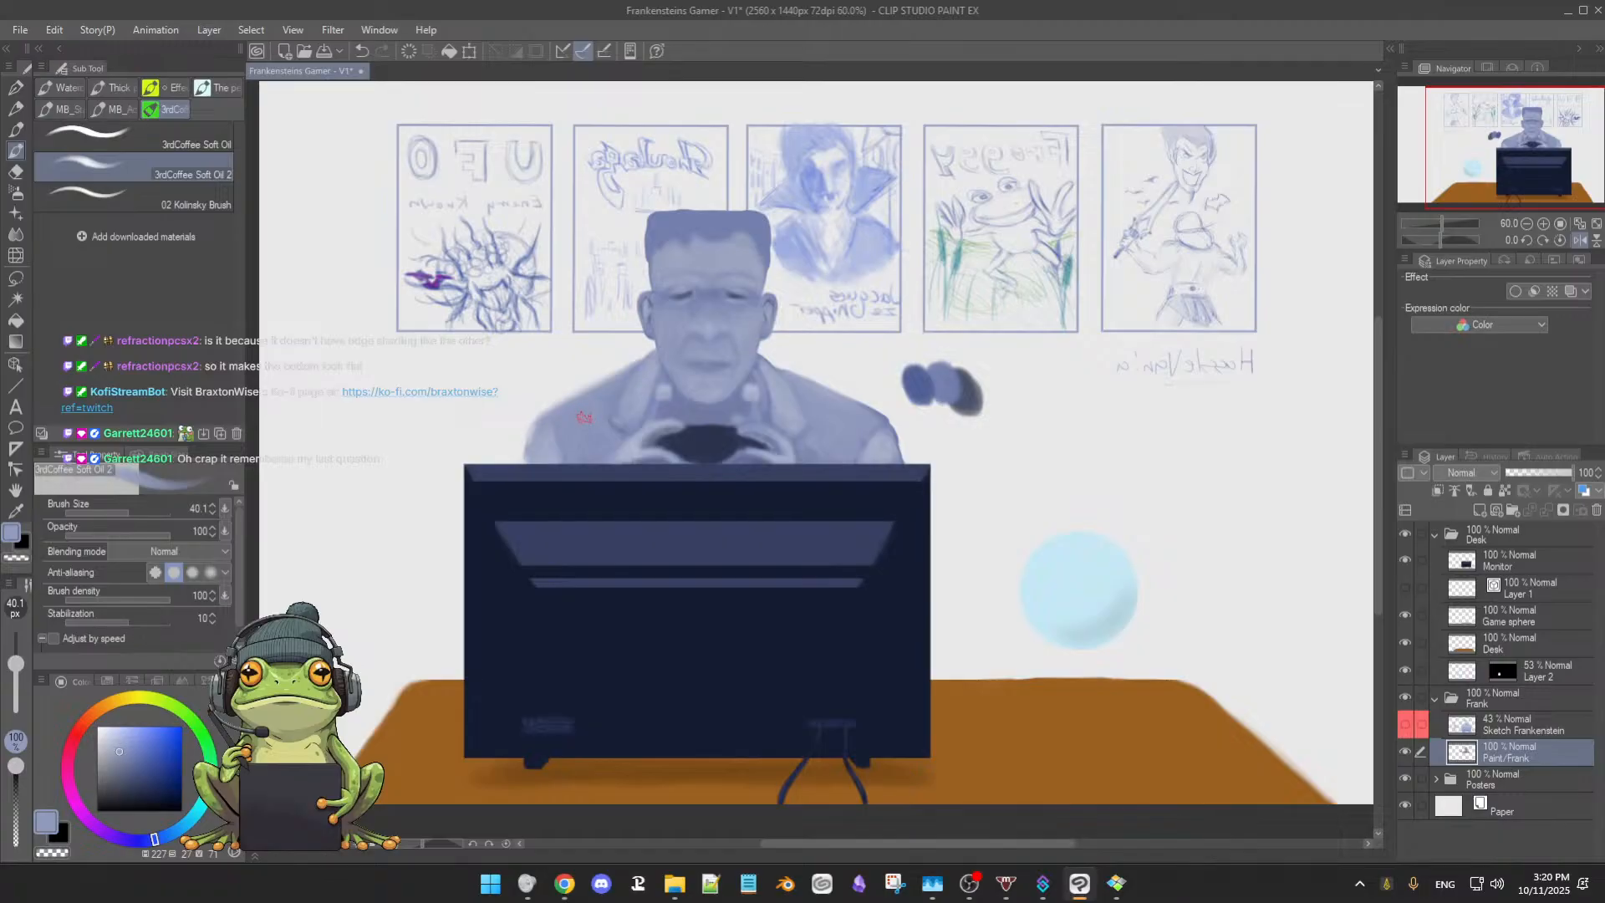
Blend the shoulder and upper sleeve towards the hand at brush size 40.1, sampling light and mid blues from the jacket and hand
alt+click(574, 426)
alt+click(539, 447)
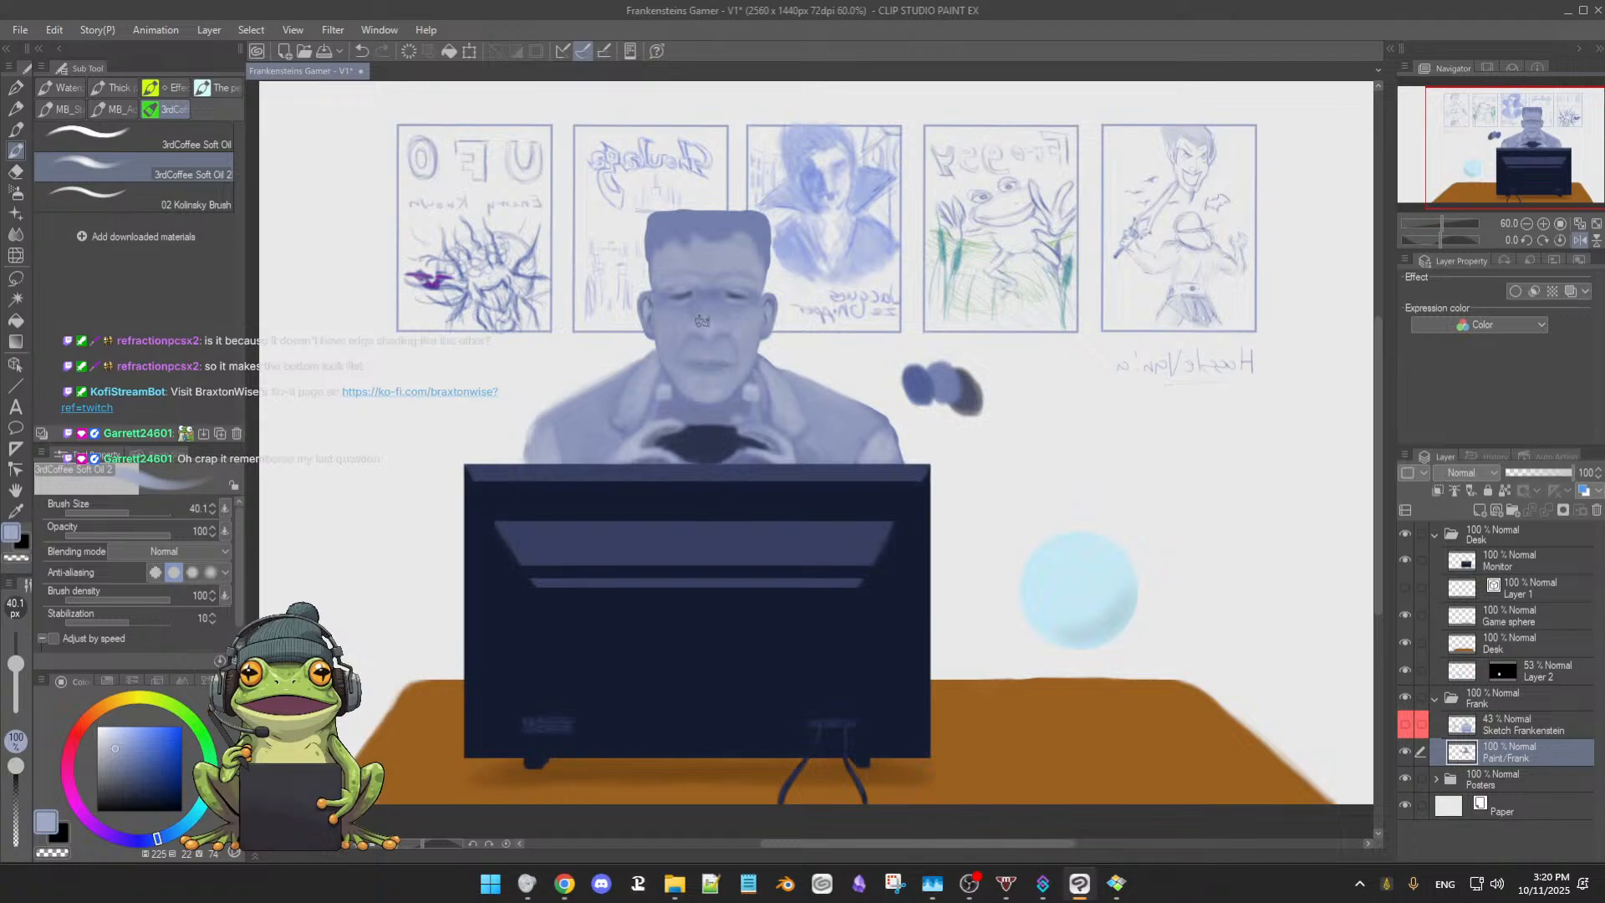
alt+click(555, 436)
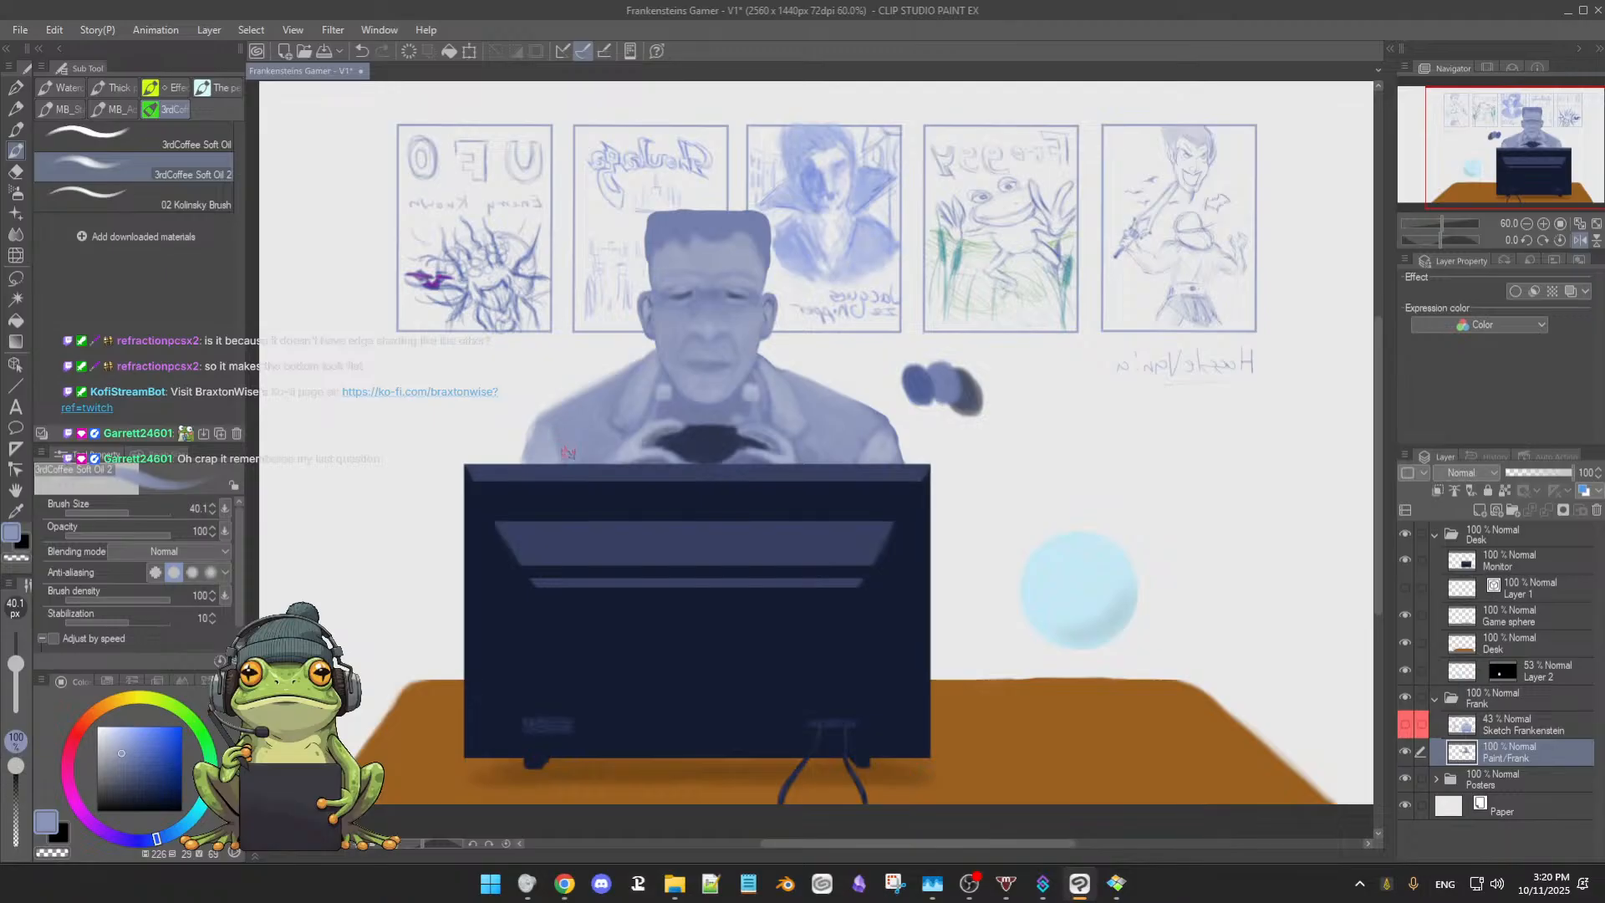
alt+click(625, 436)
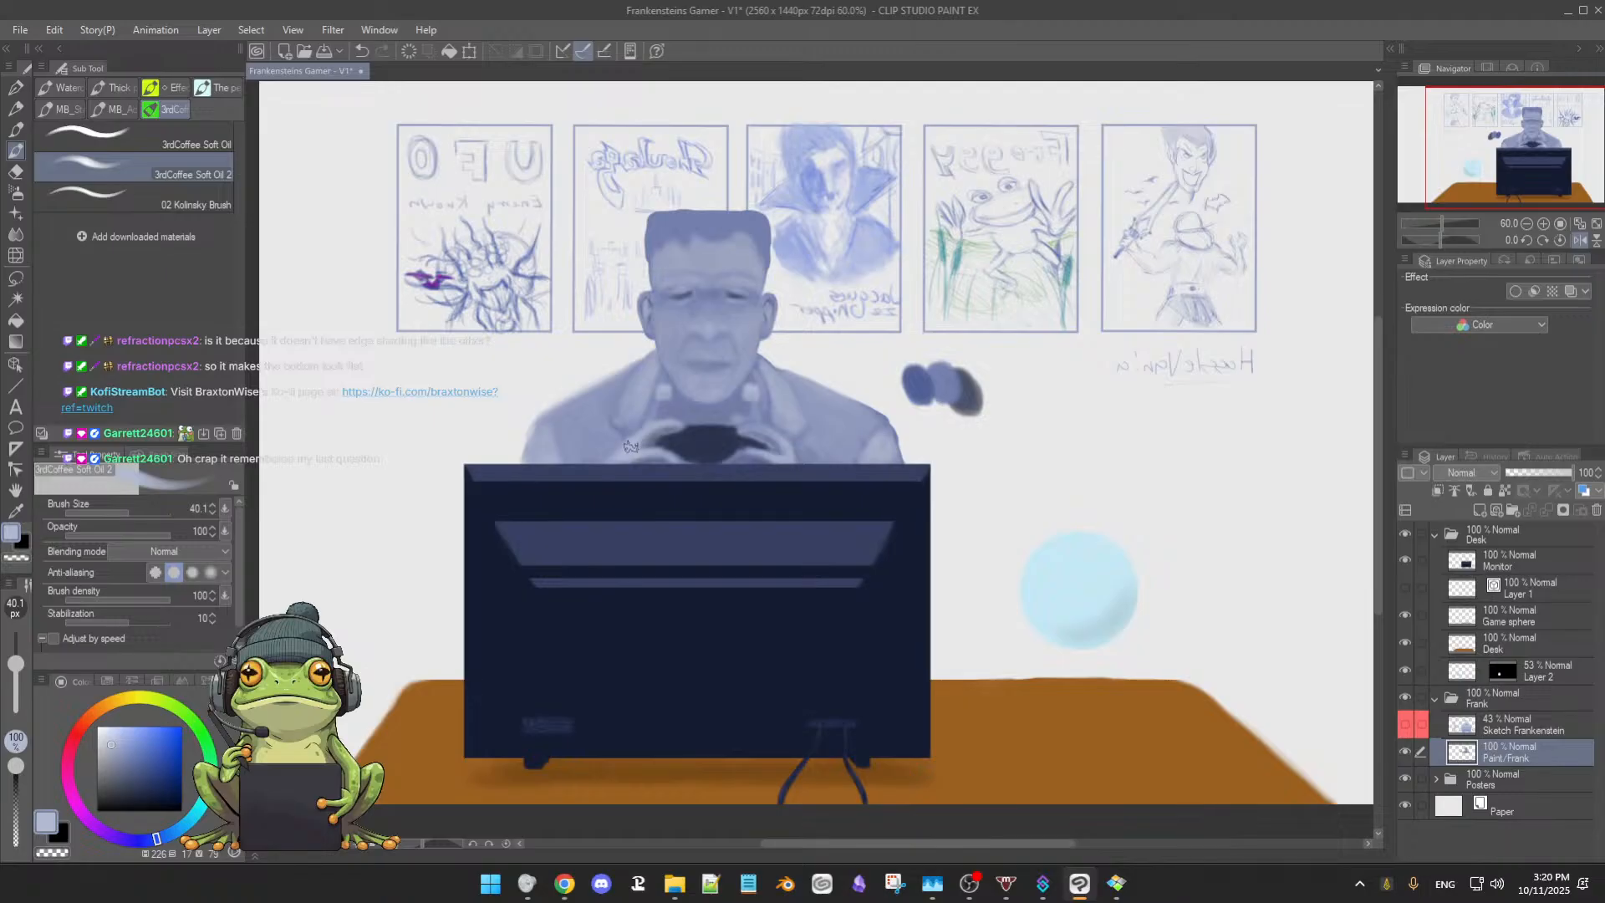
Touch up the fingers and game controller at brush size 40.1, sampling the hand's light blue and the controller's dark blue
alt+click(790, 450)
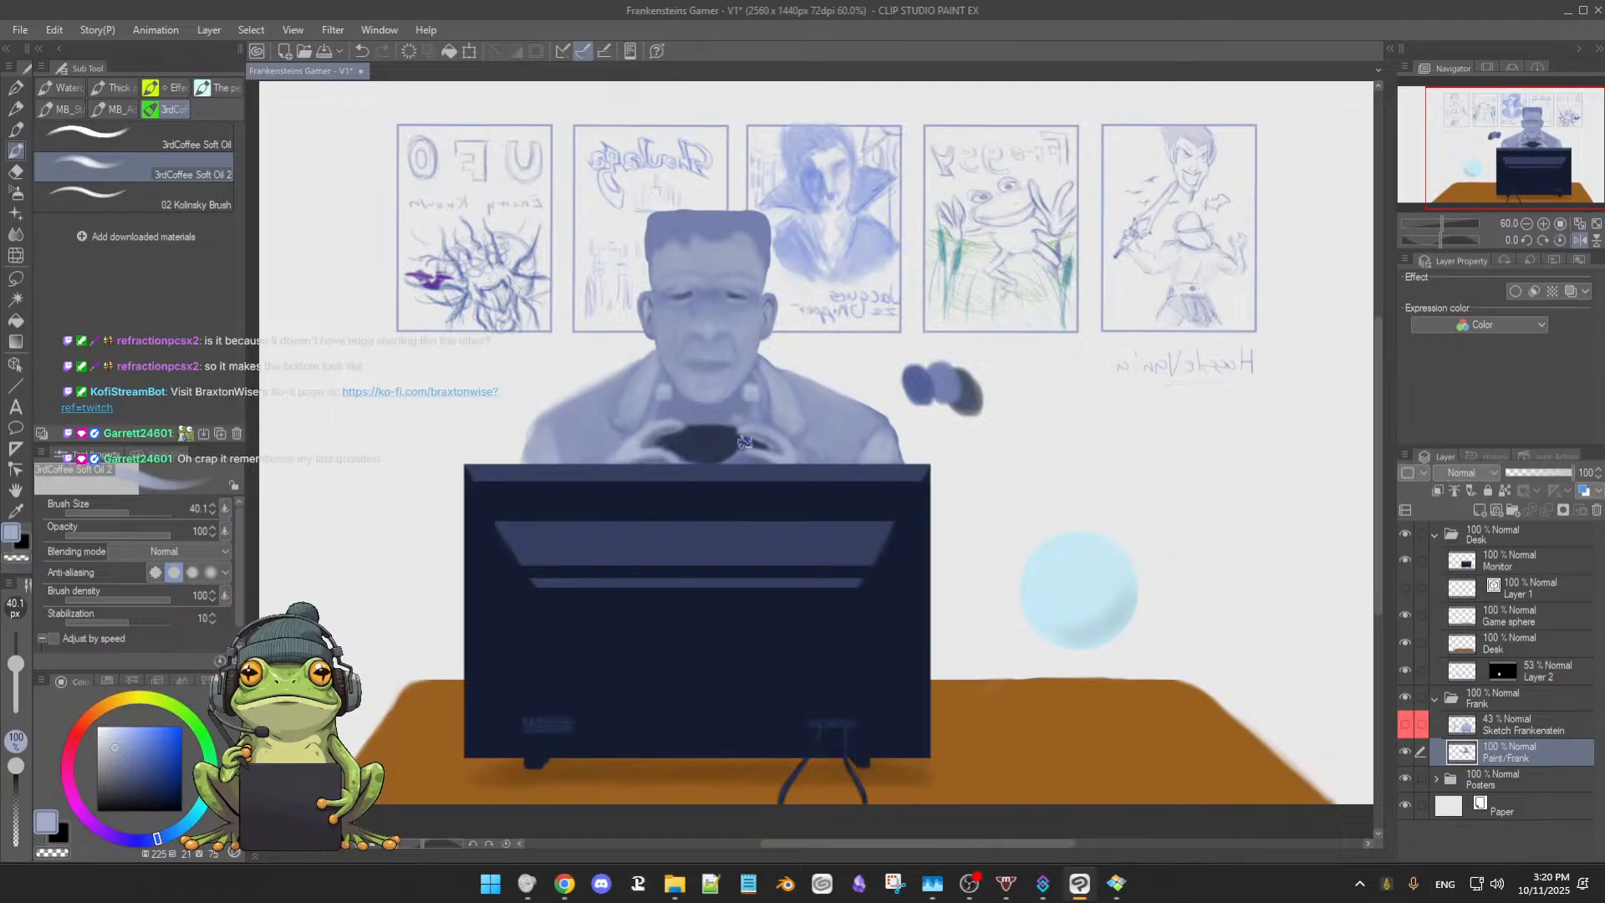
alt+click(744, 441)
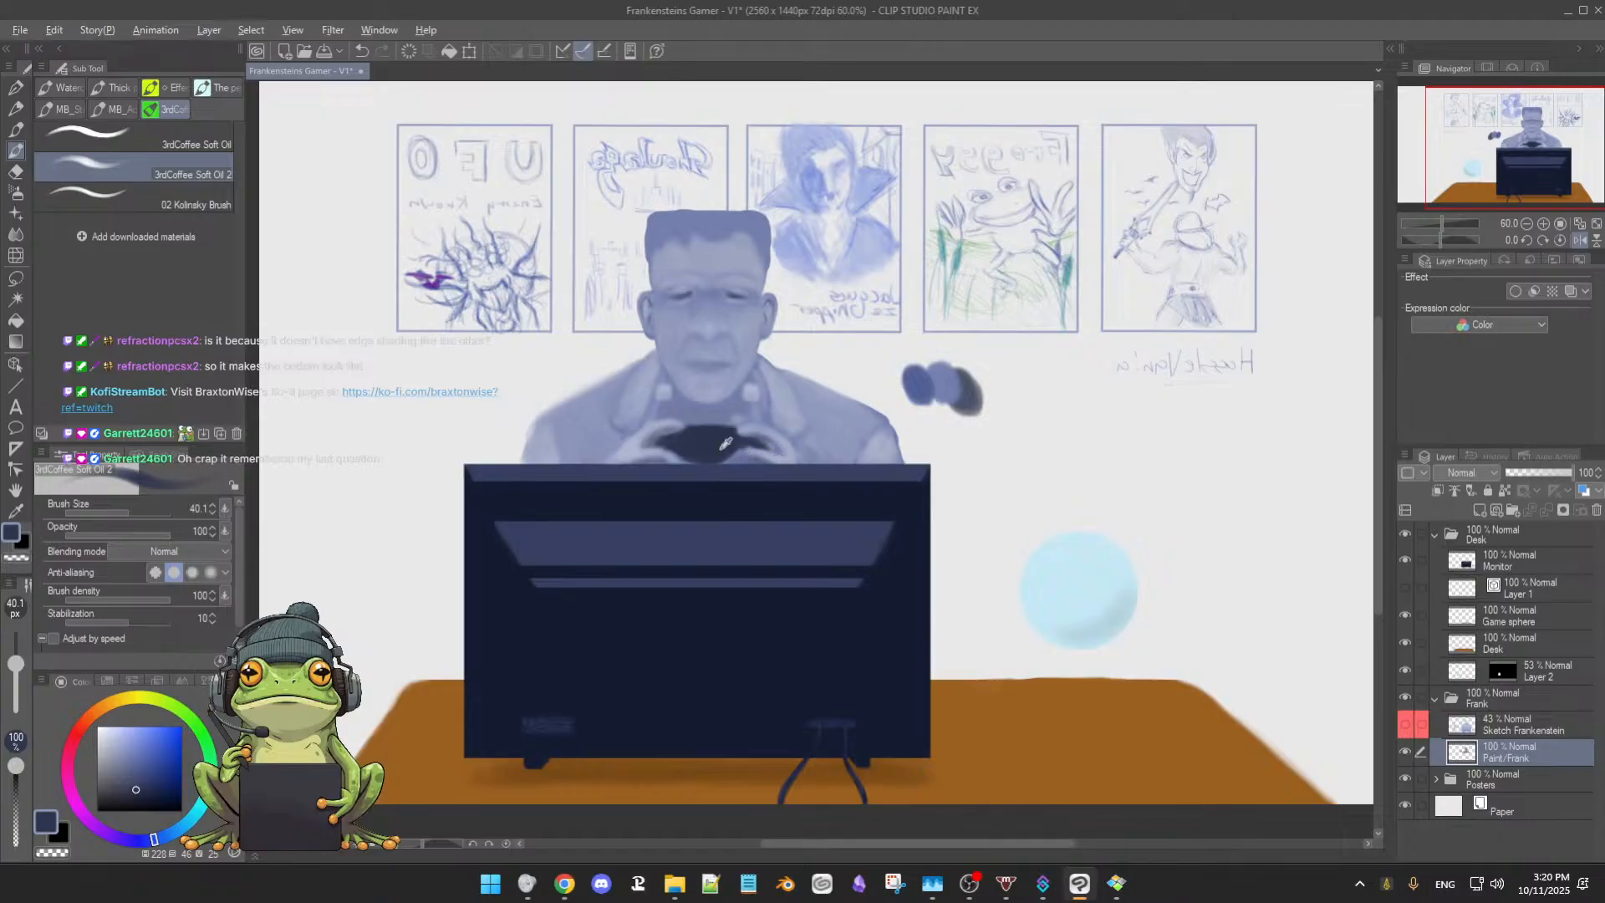
alt+click(727, 448)
Pick a slightly darker blue than the jacket and shade around the collar and shoulder at brush sizes 31.4 and 25.9
alt+click(575, 410)
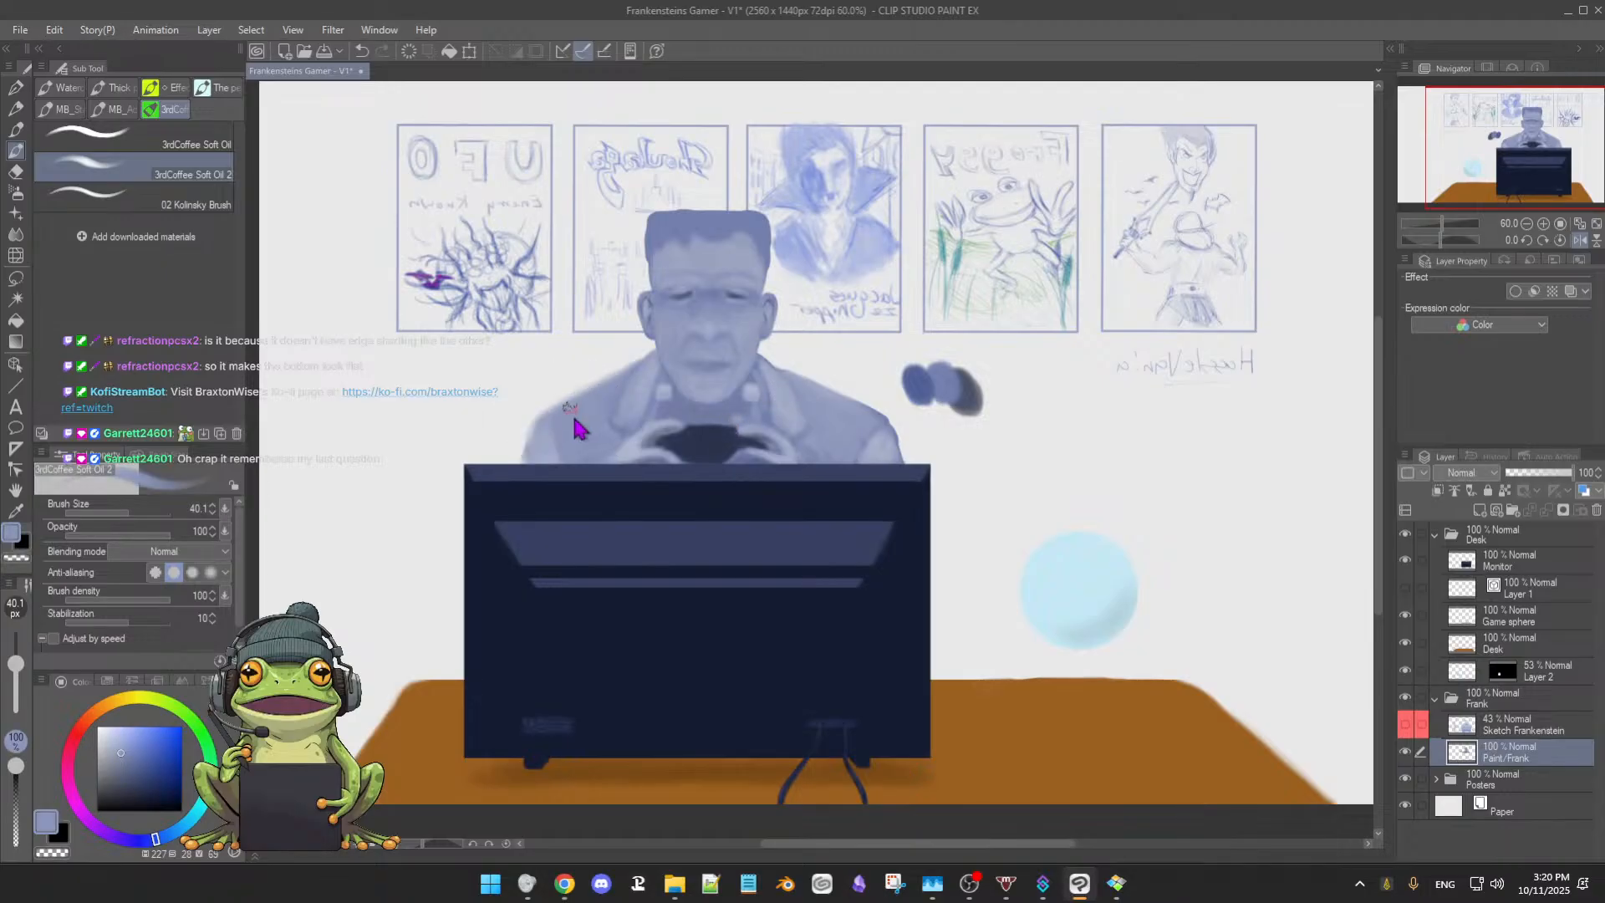
alt+click(887, 418)
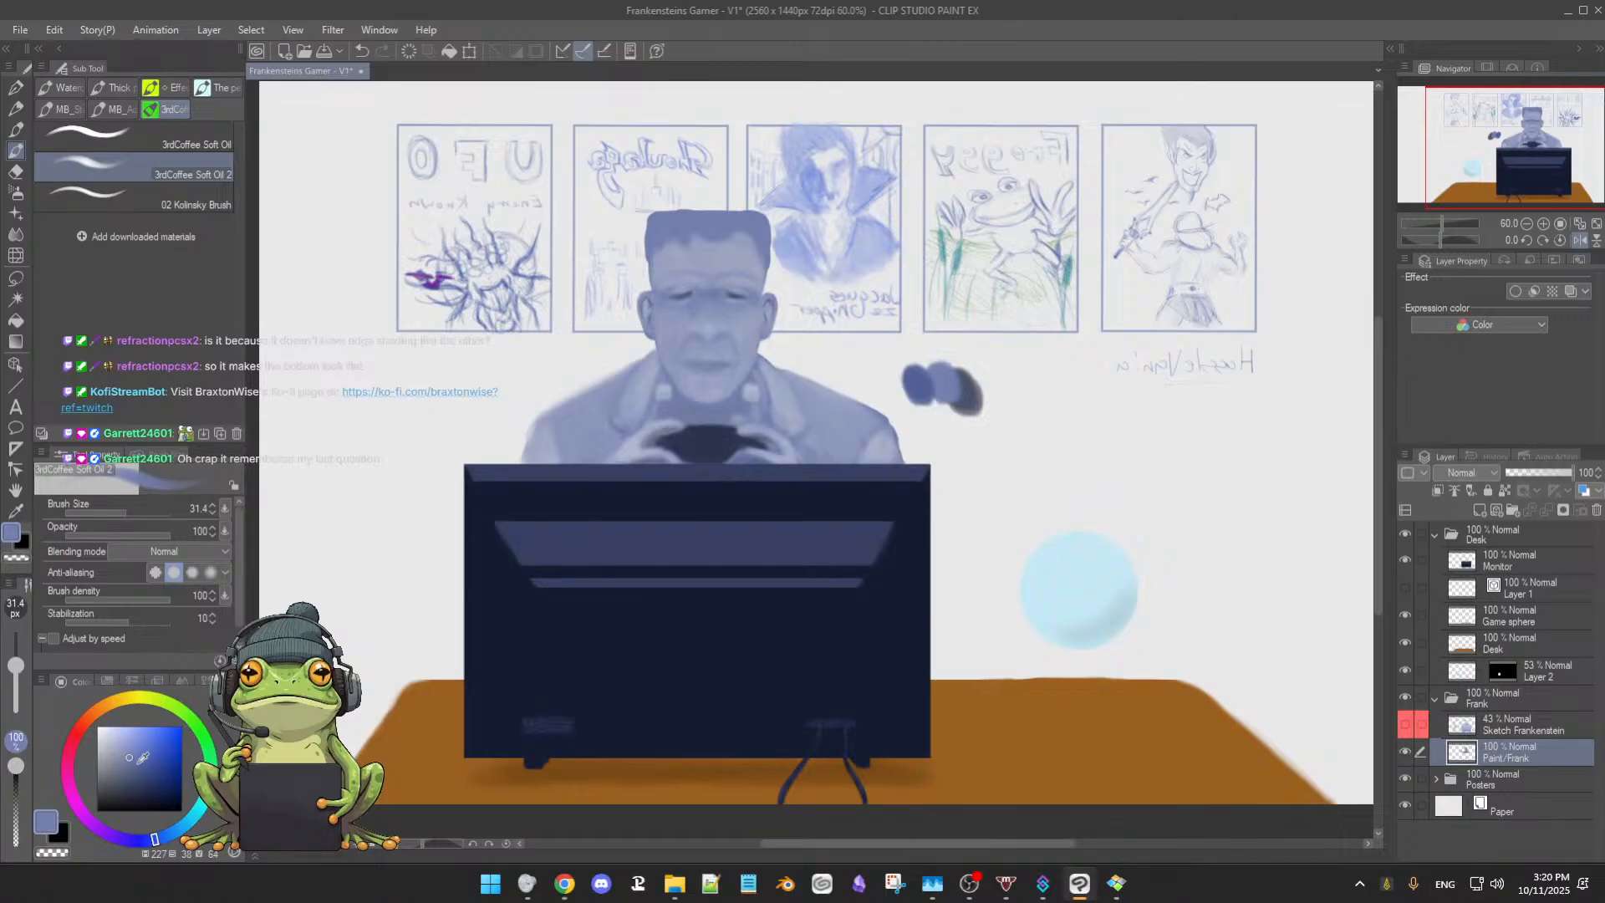
click(132, 766)
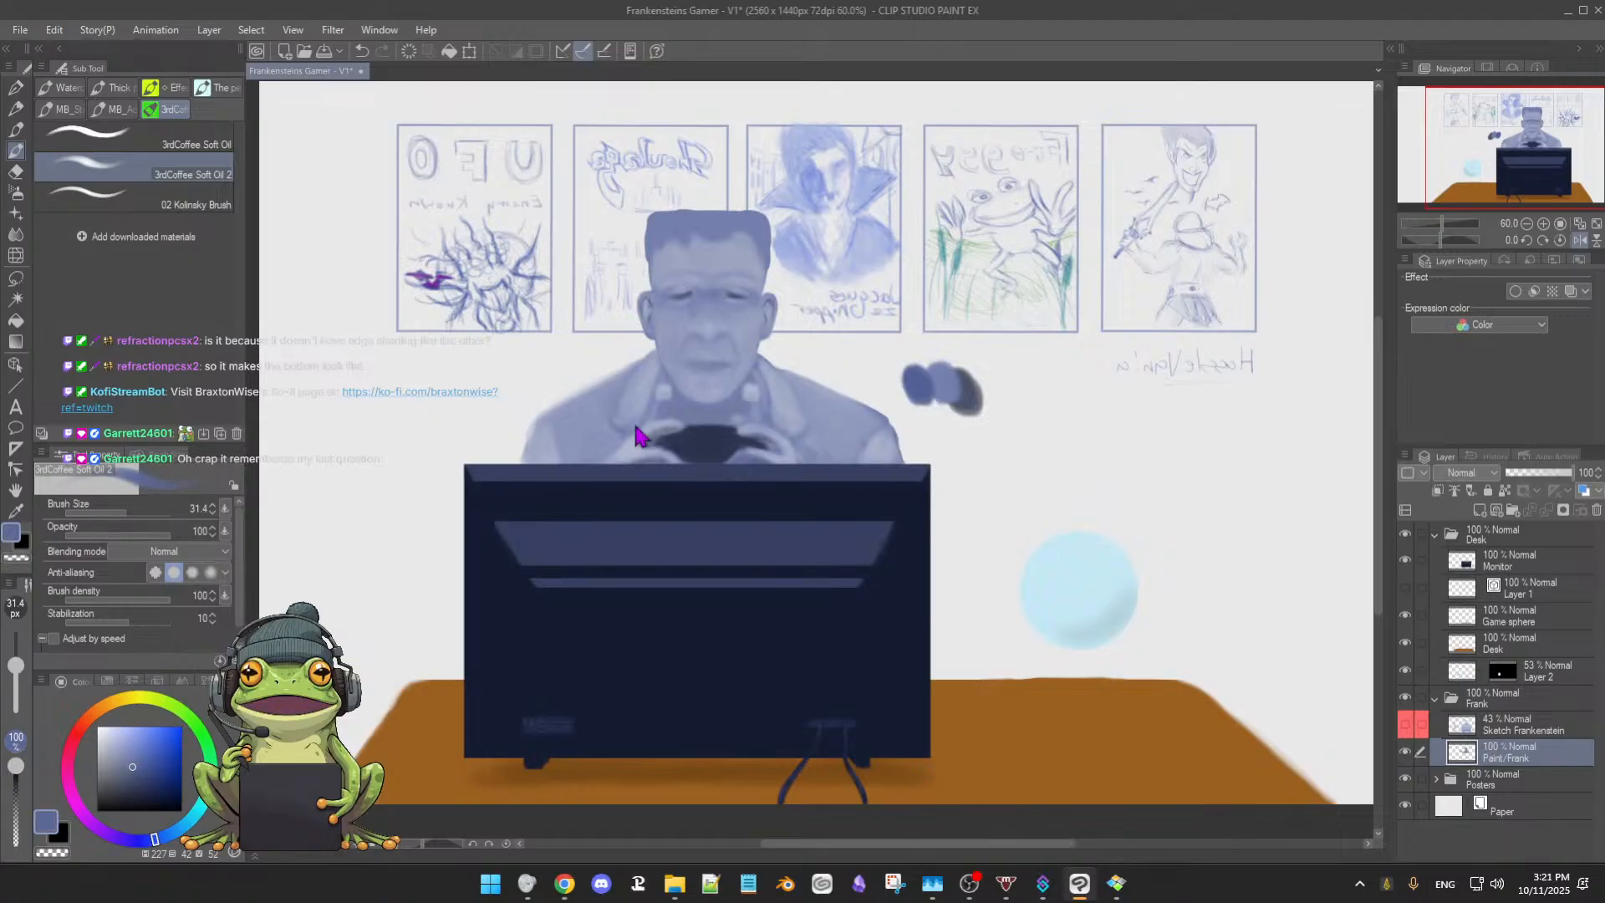
drag(639, 429, 558, 422)
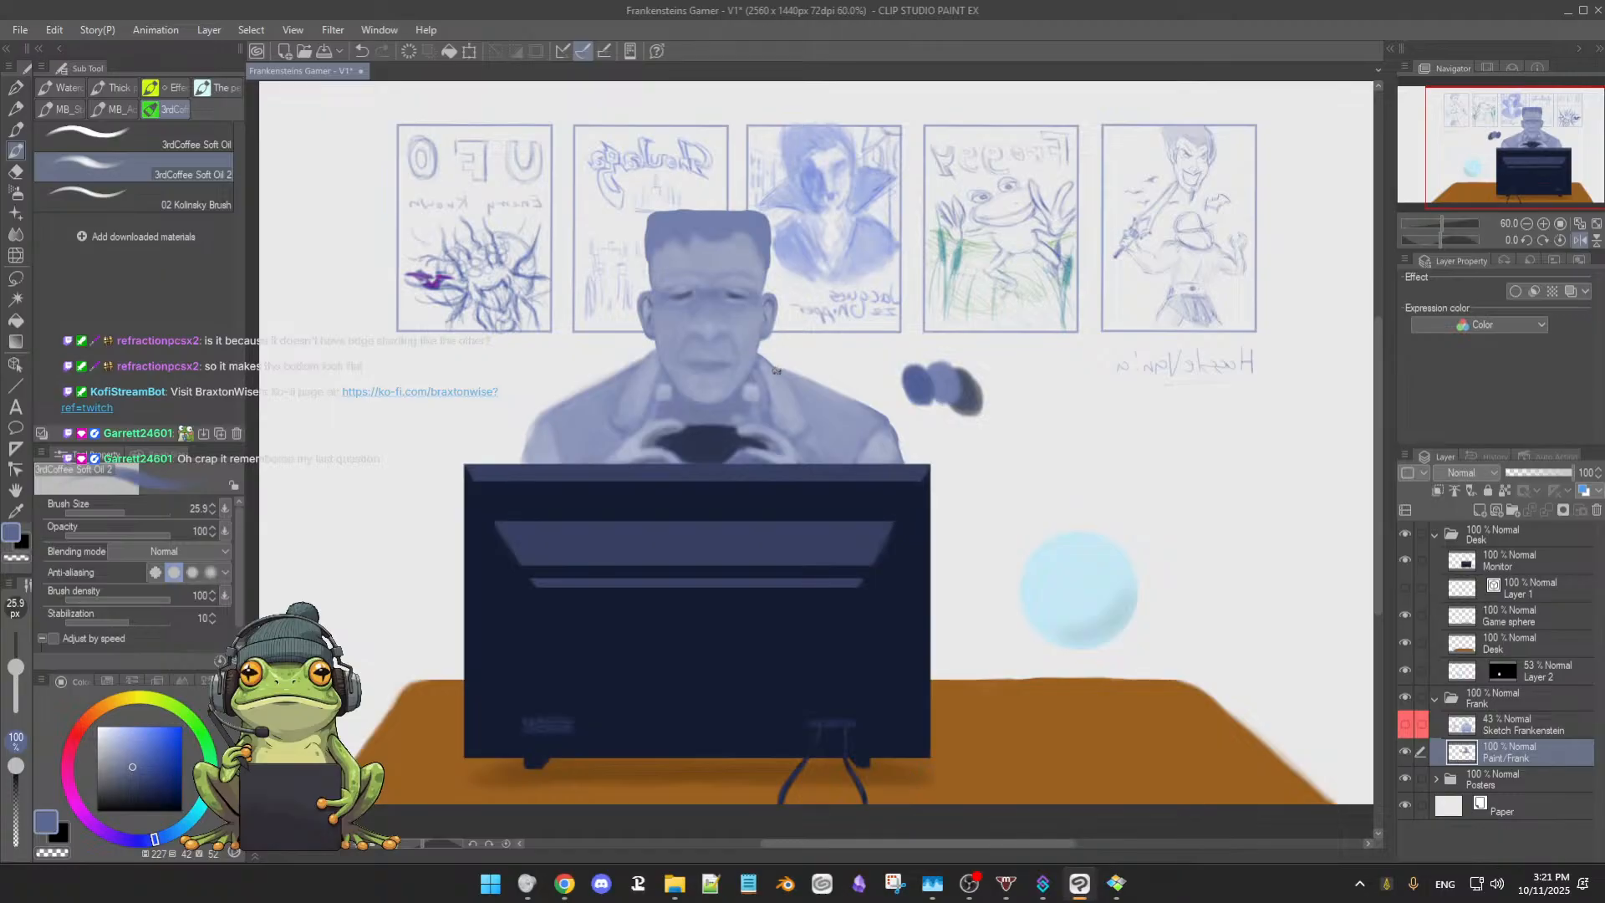
Flip the view back and trim the edge between neck and shoulder with the Soft Eraser, reducing its size to 37.3
key(h)
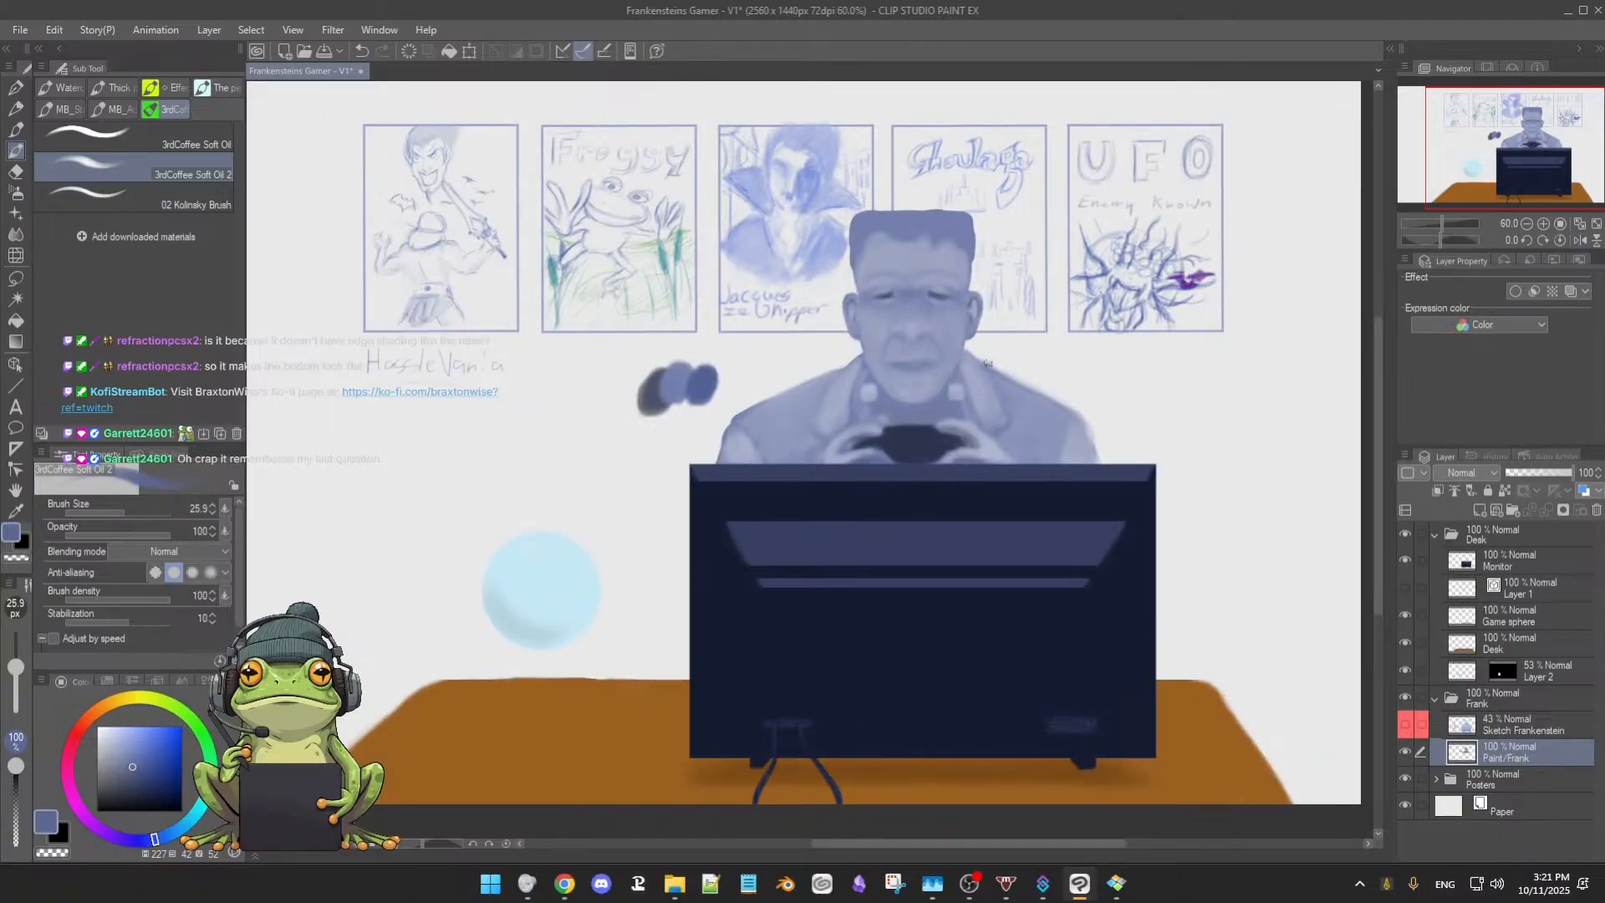
key(e)
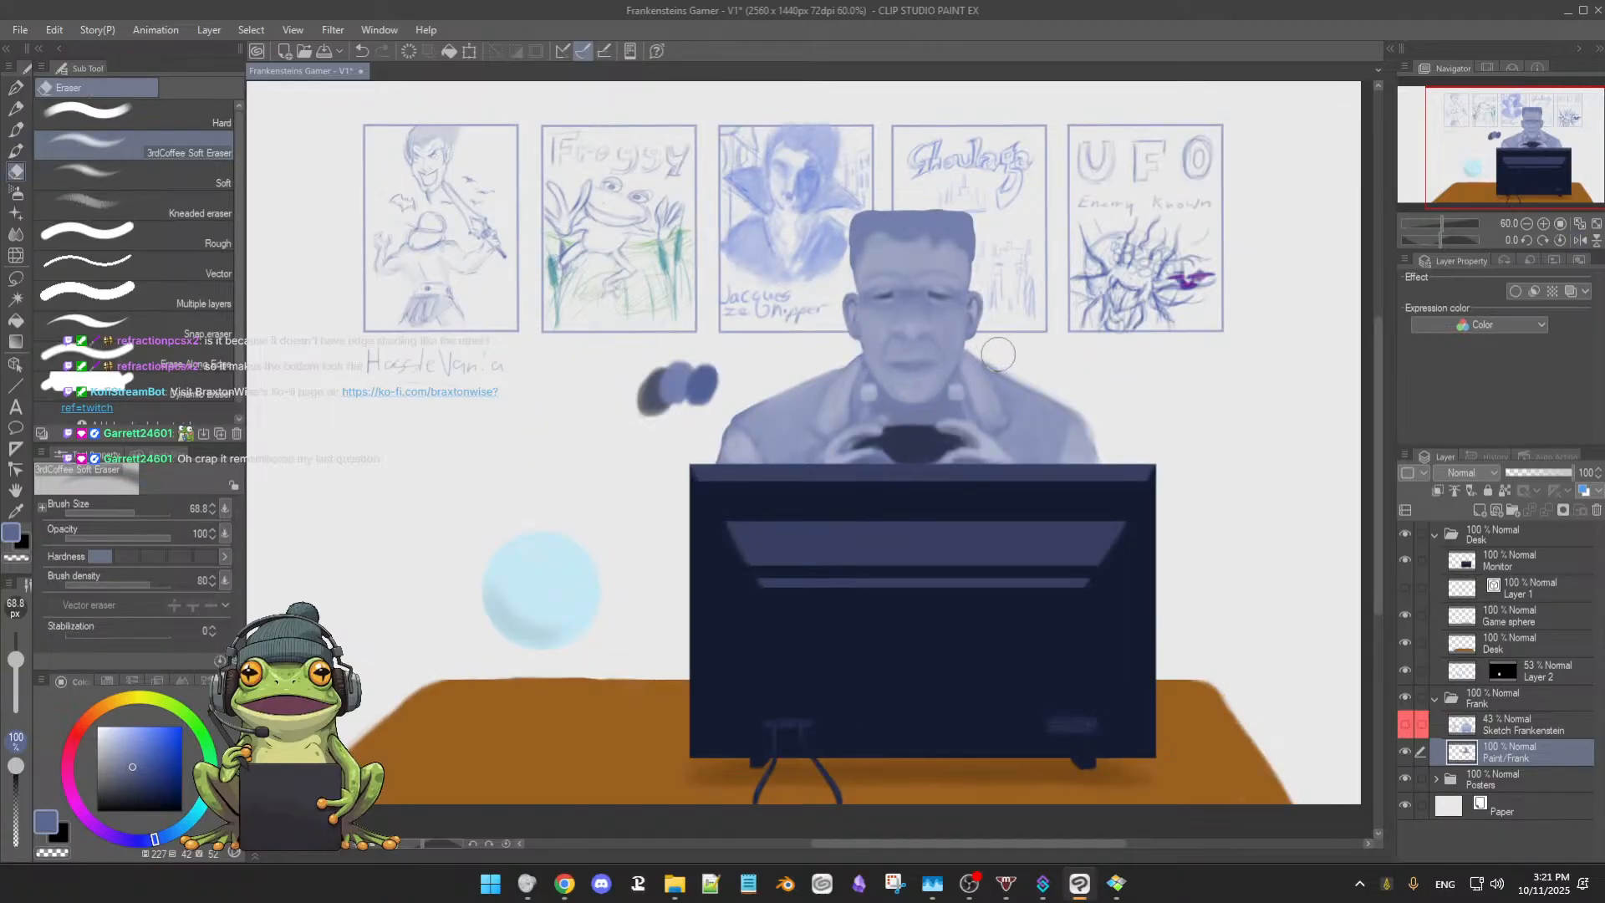
drag(16, 660, 14, 675)
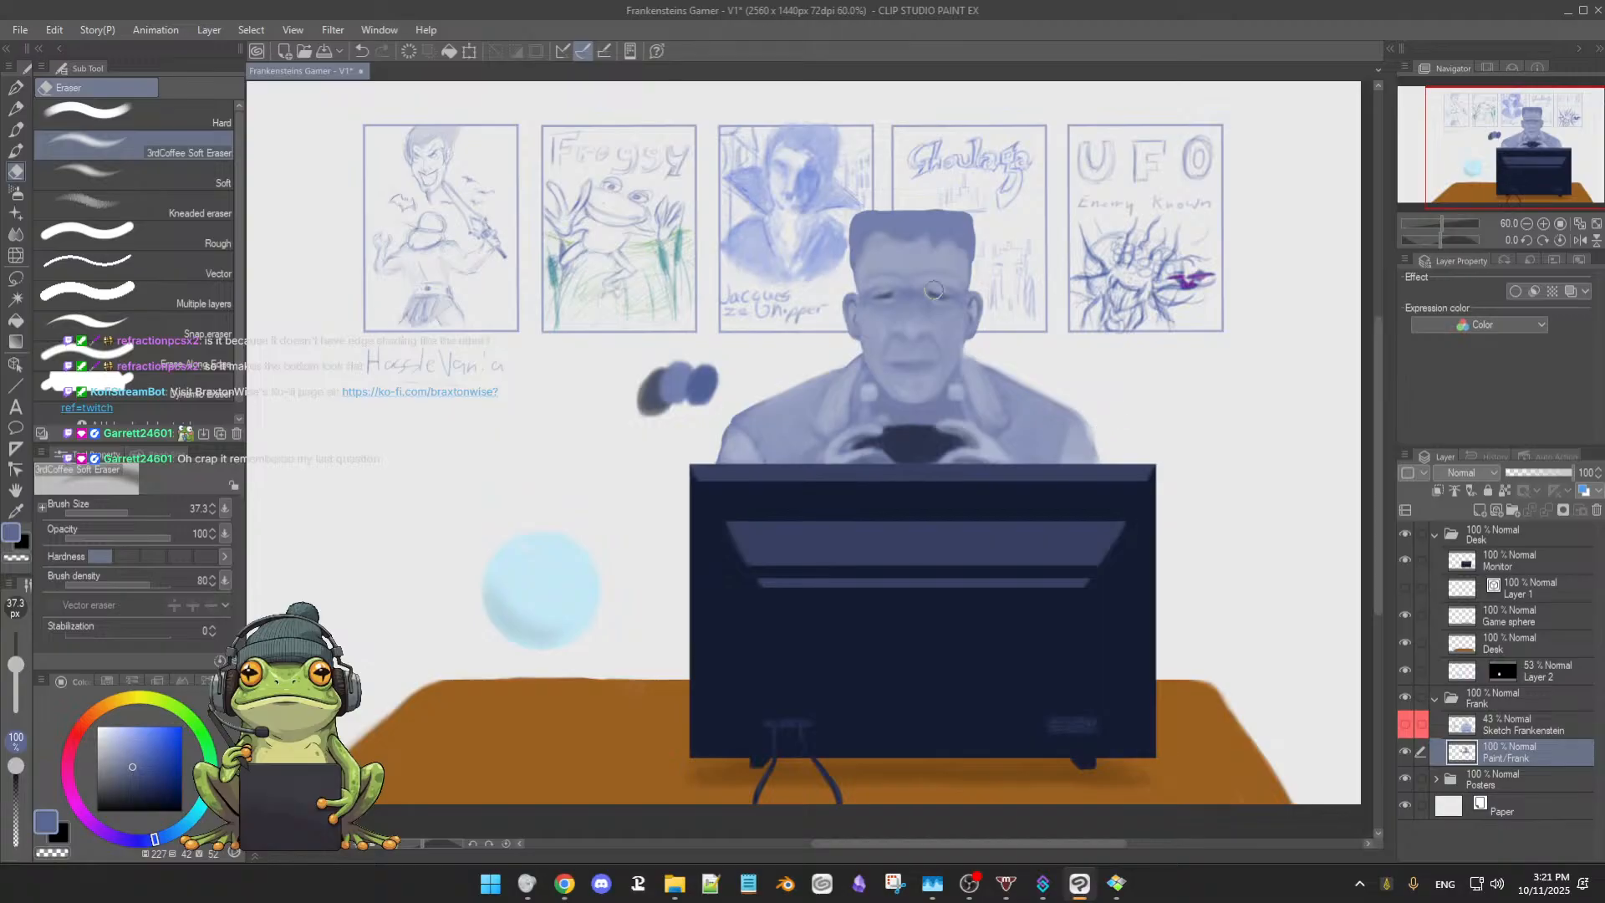
Mirror the view and repaint the collar top and shoulder with Soft Oil 2 at size 25.9, using sampled light and mid blues
key(b)
alt+click(965, 361)
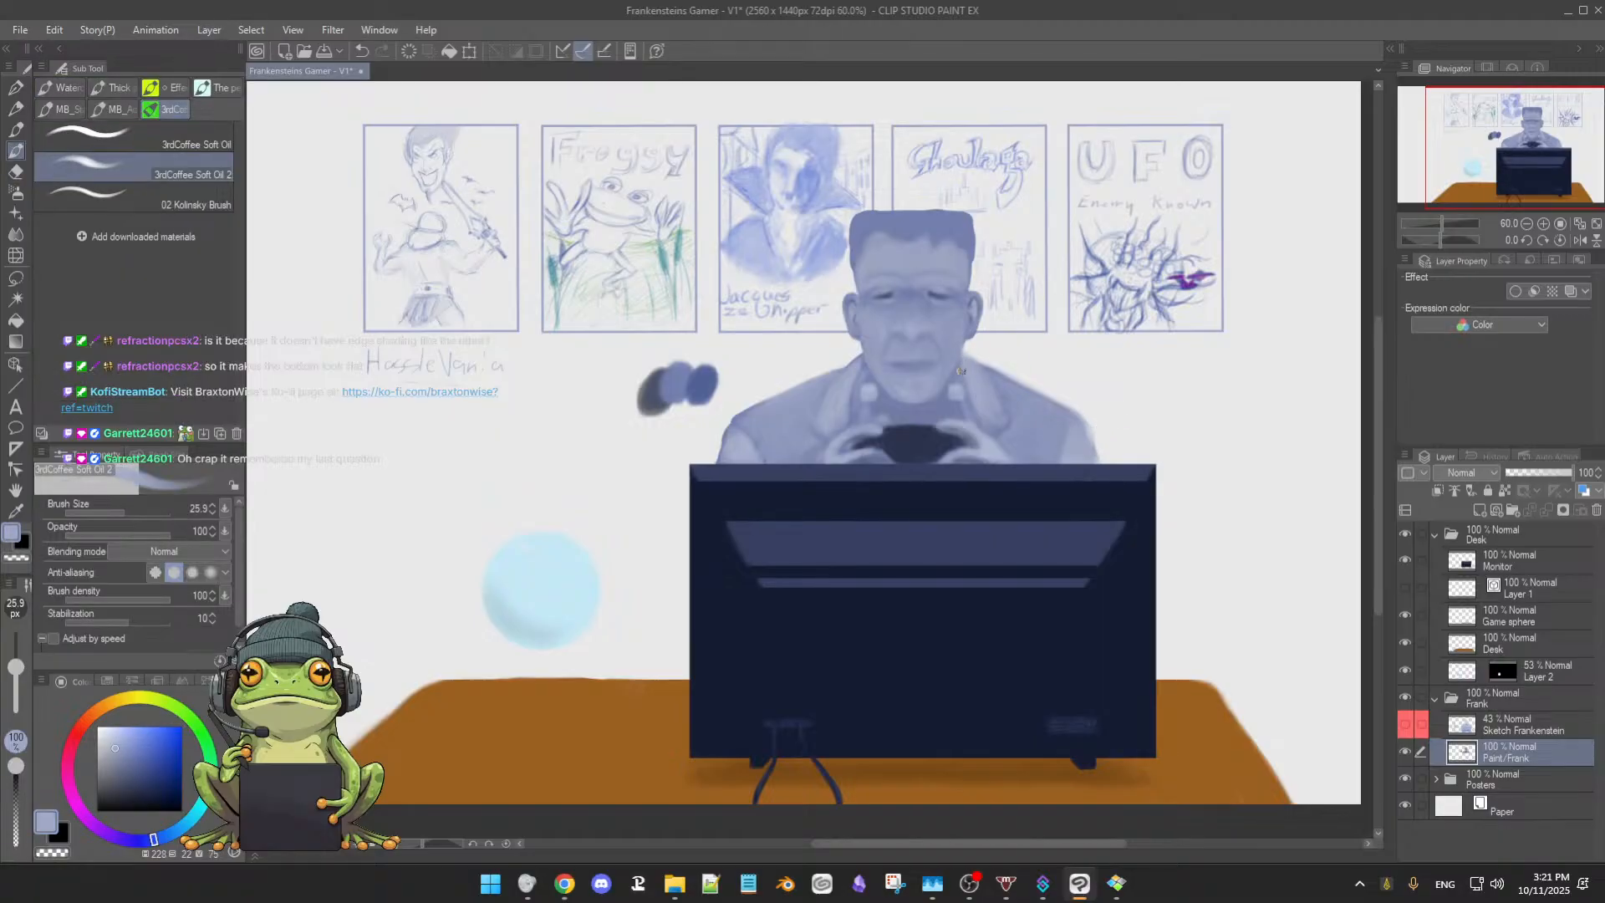
key(h)
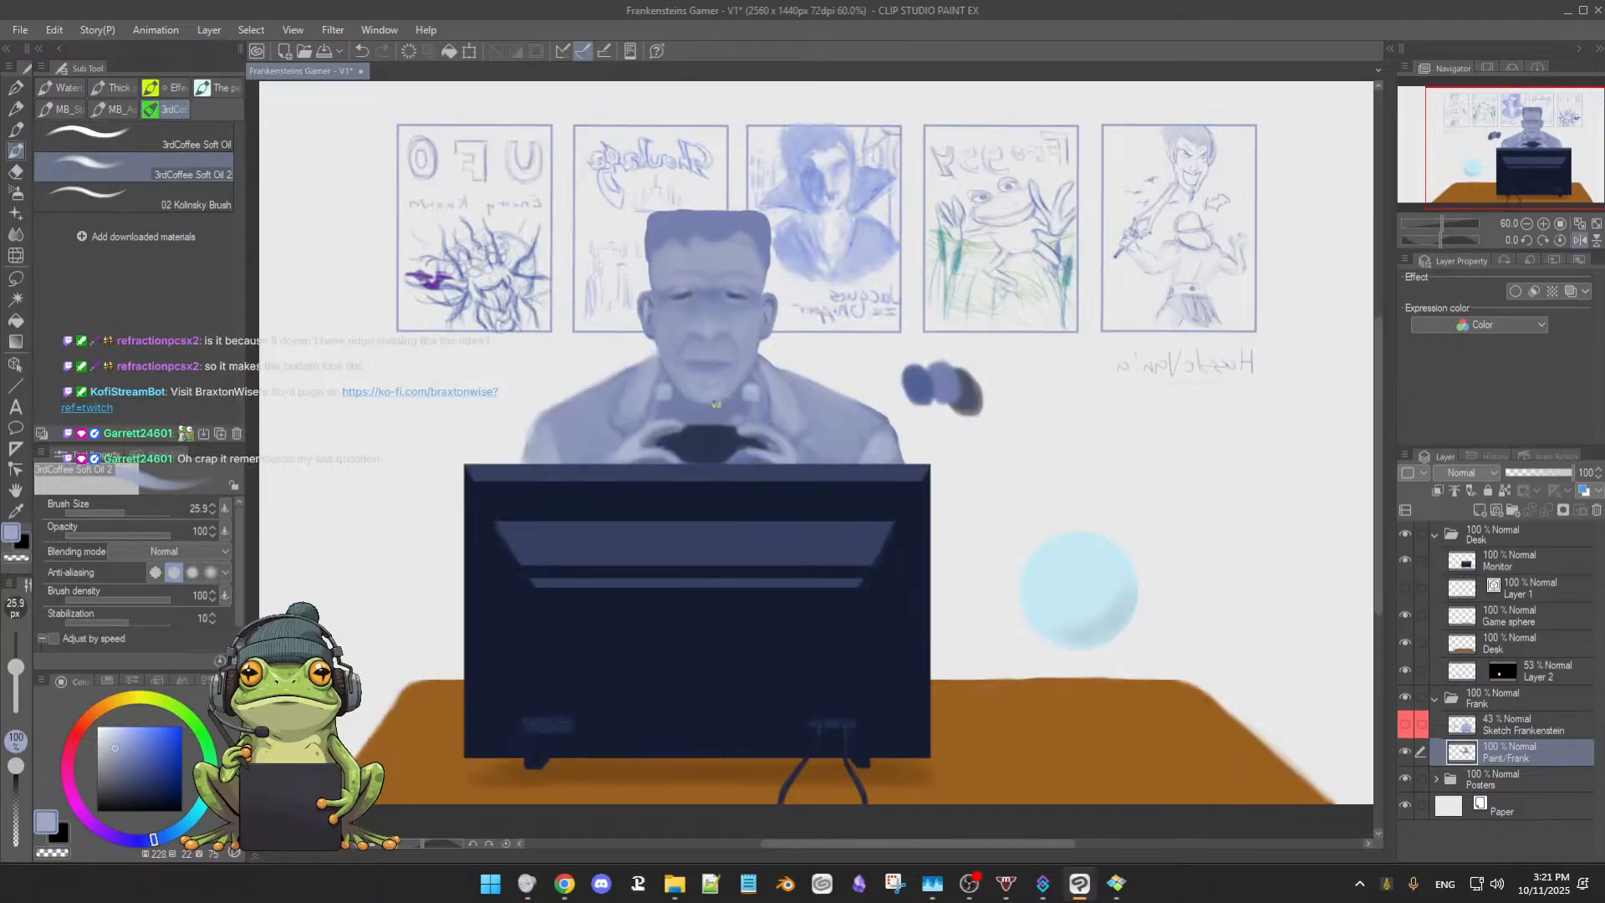
alt+click(639, 359)
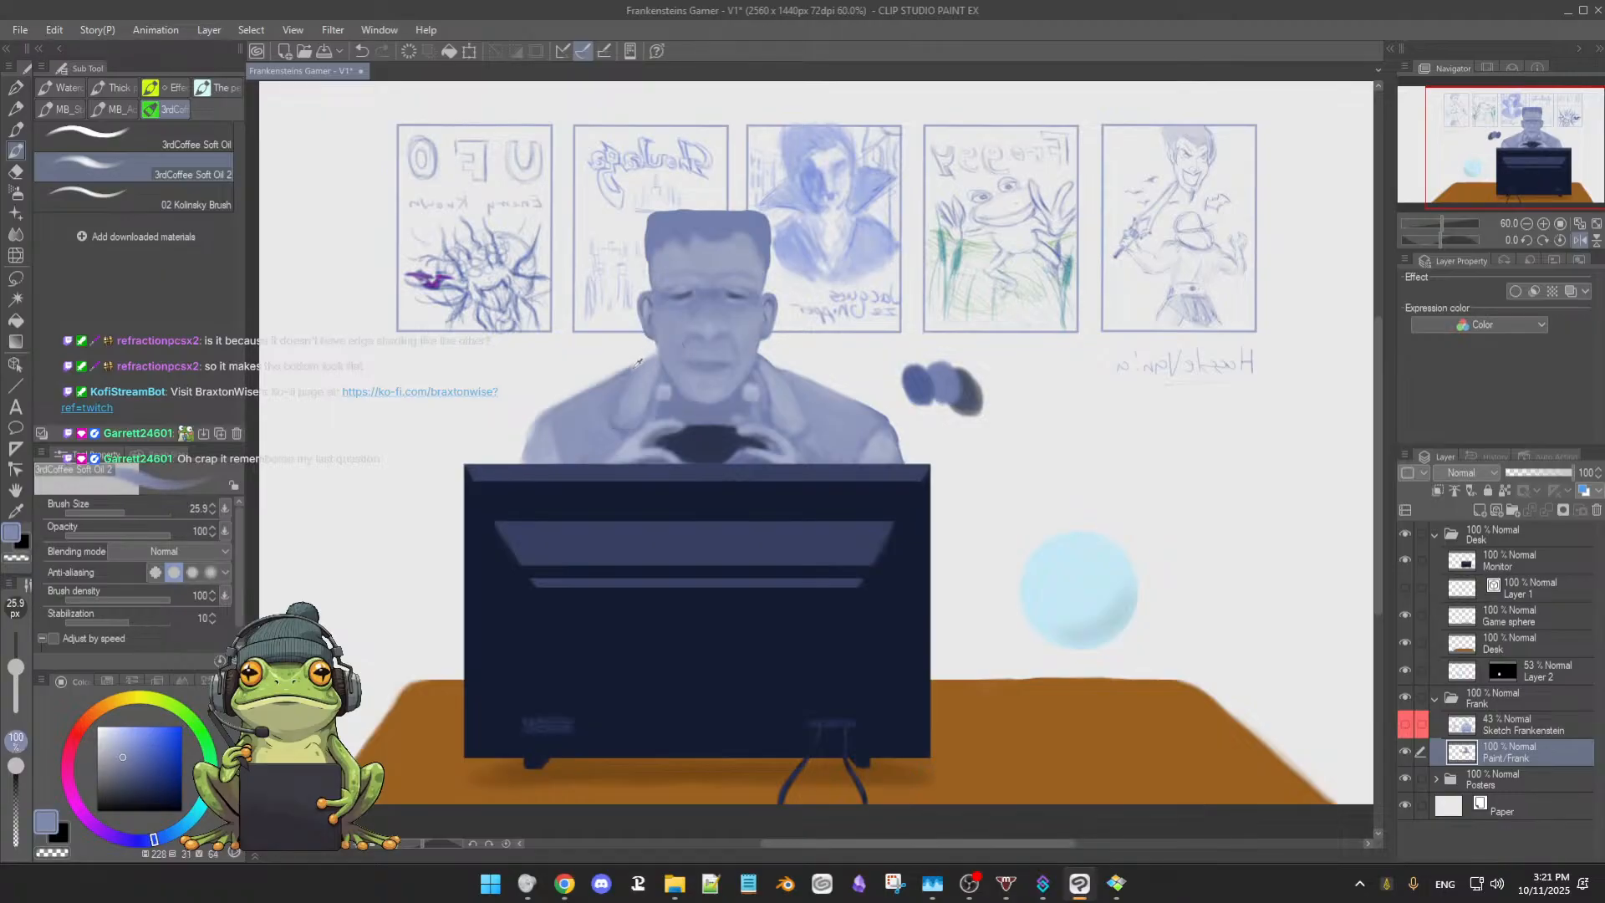
alt+click(650, 359)
alt+click(545, 441)
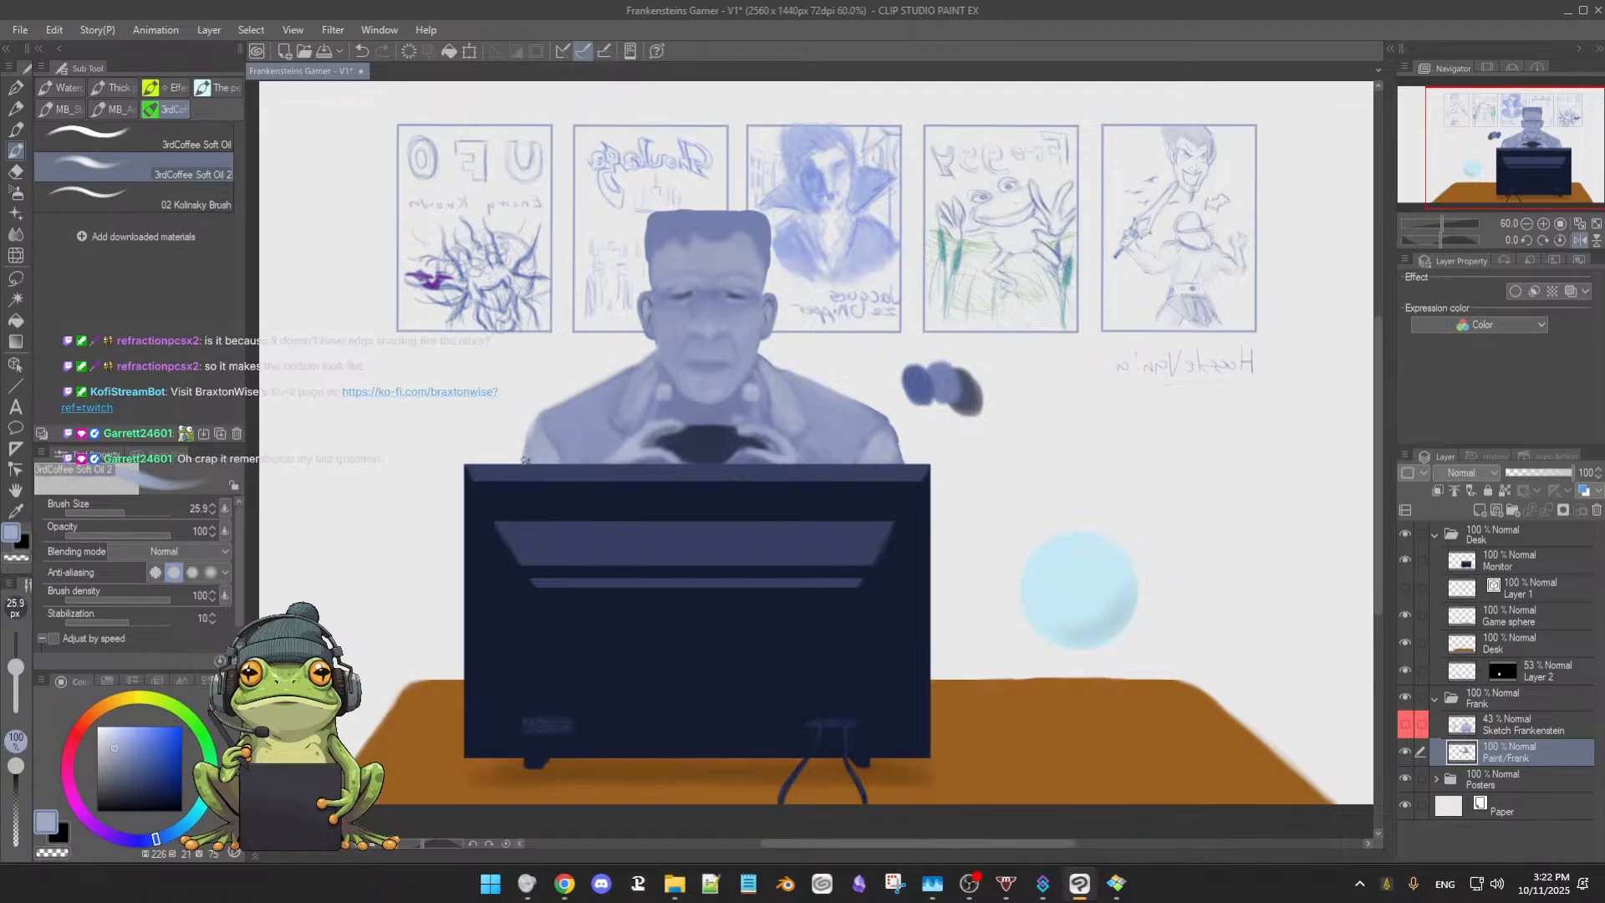
Trim the outer shoulder edge with the Soft Eraser at size 37.3 and retouch the opposite shoulder with sampled blues at brush size 25.9
key(e)
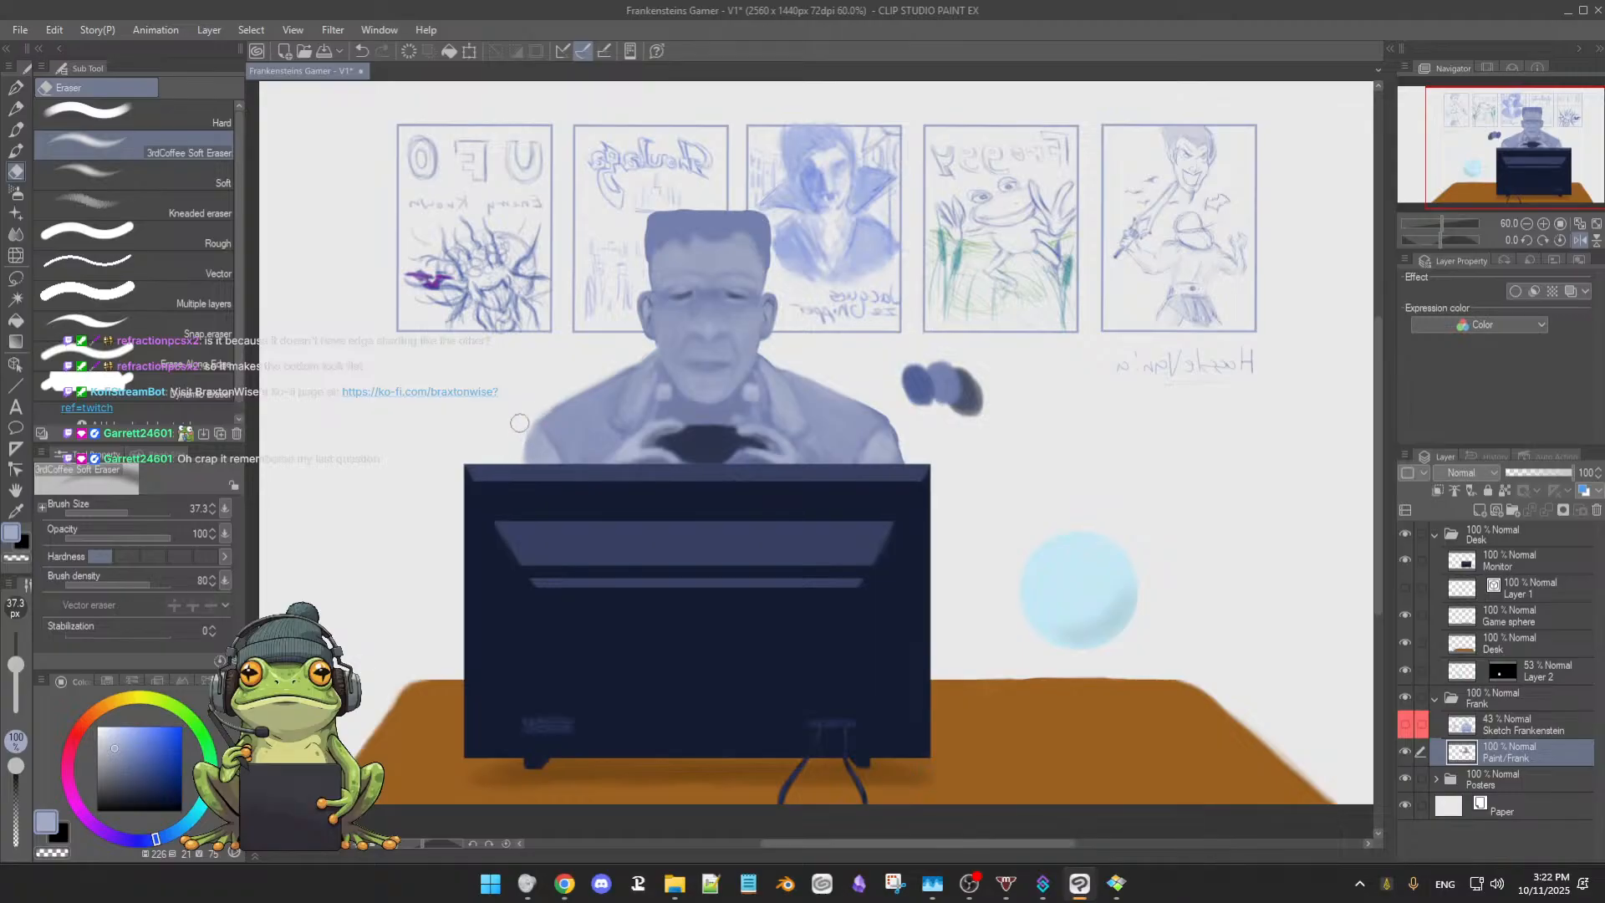
key(b)
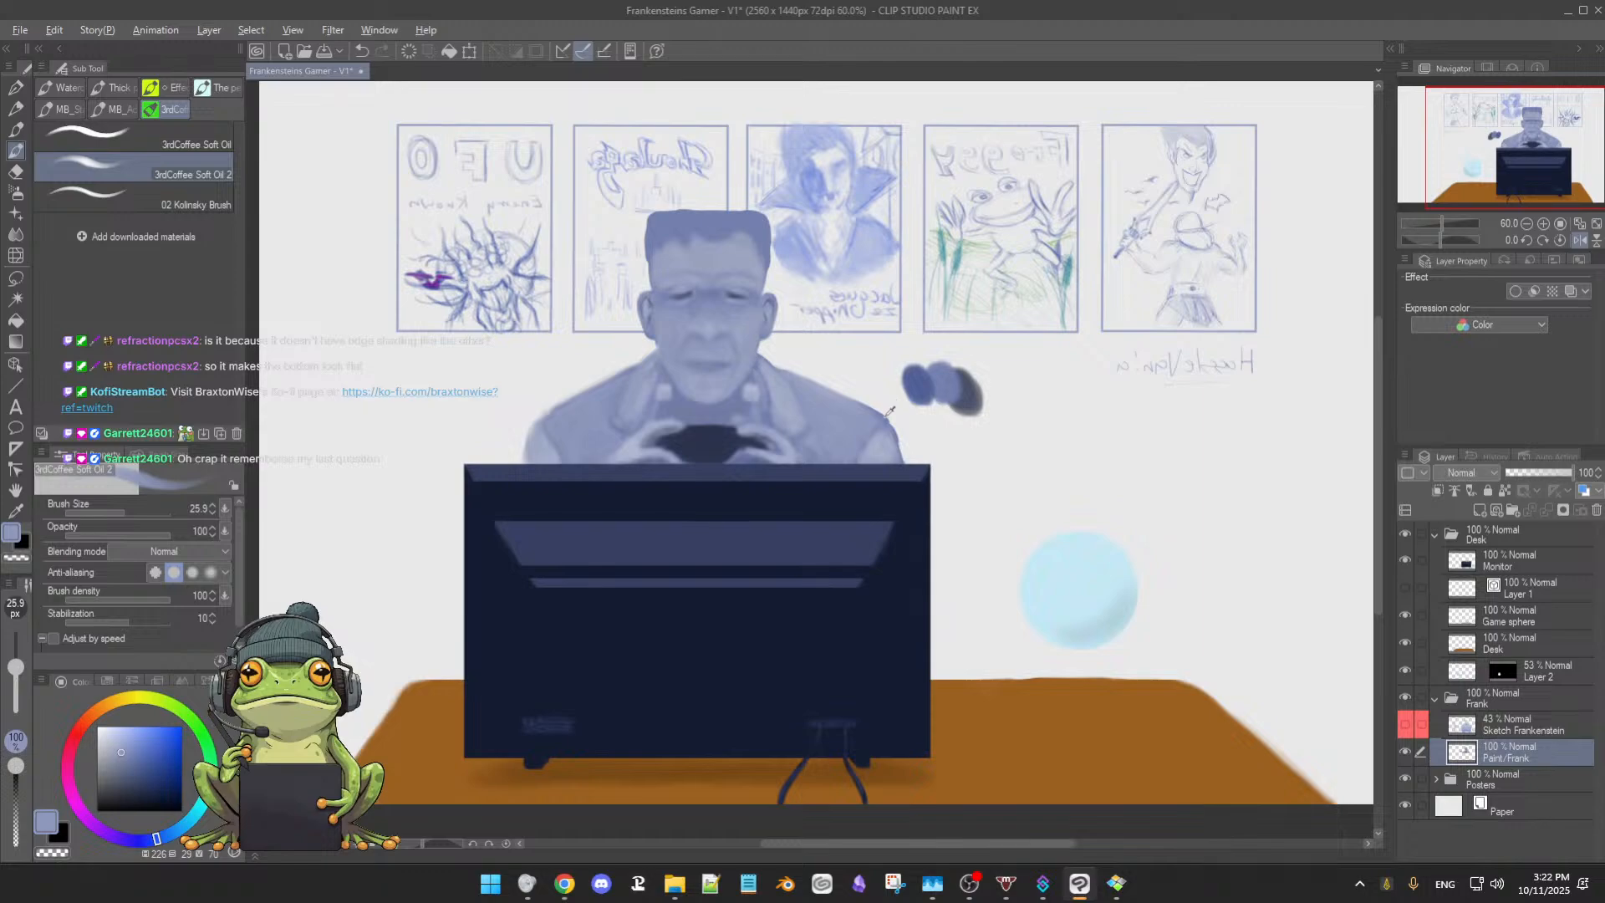
alt+click(886, 418)
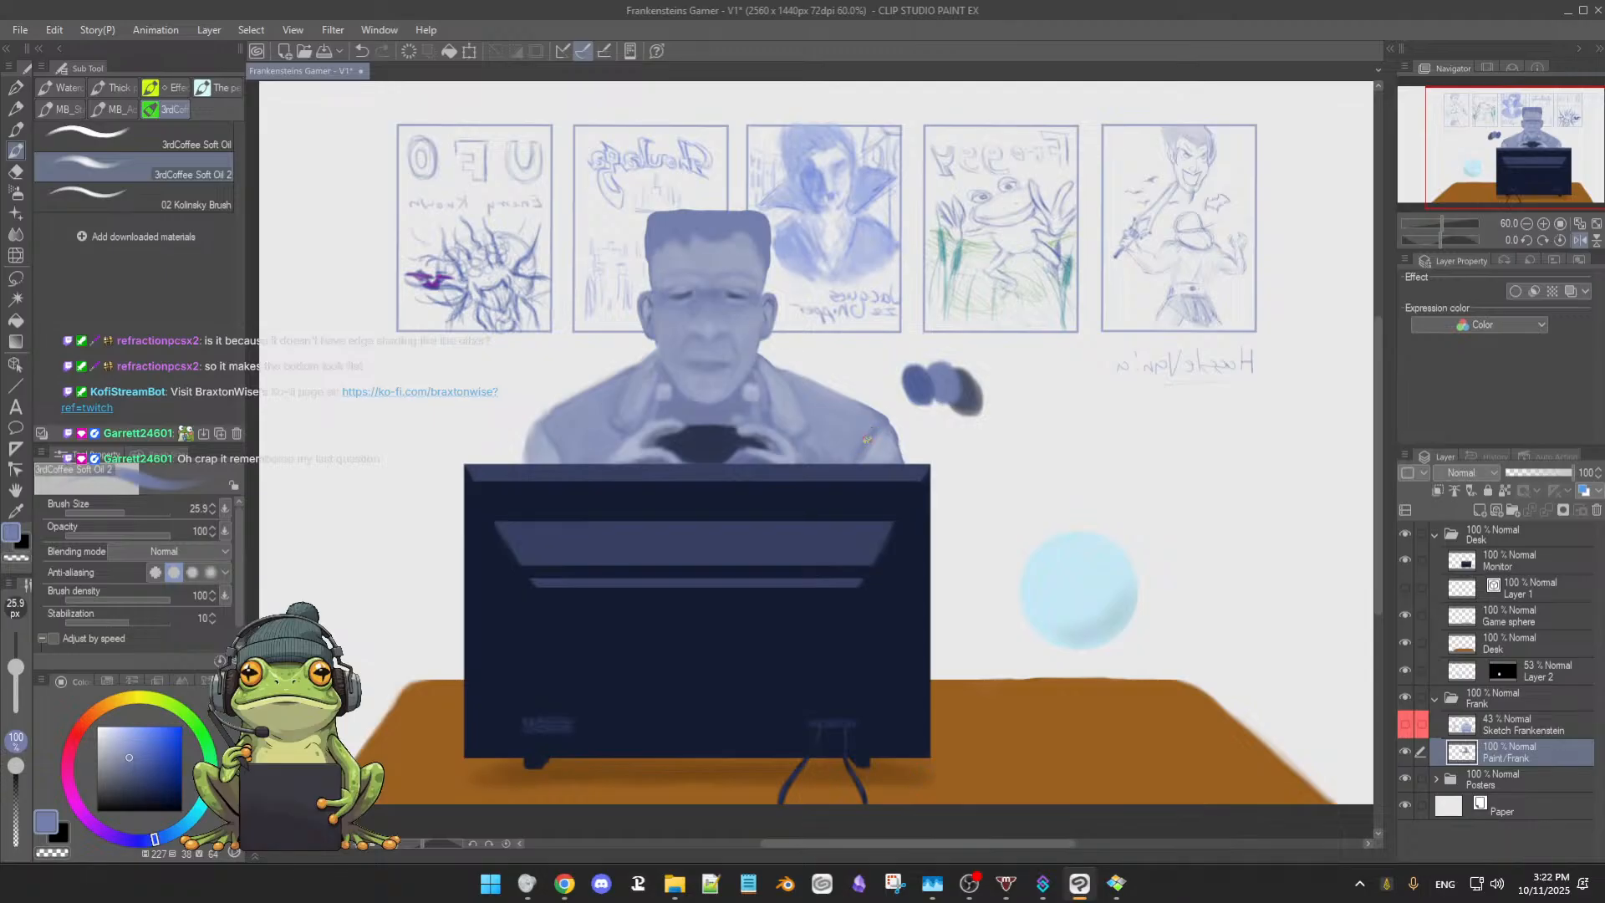
alt+click(875, 444)
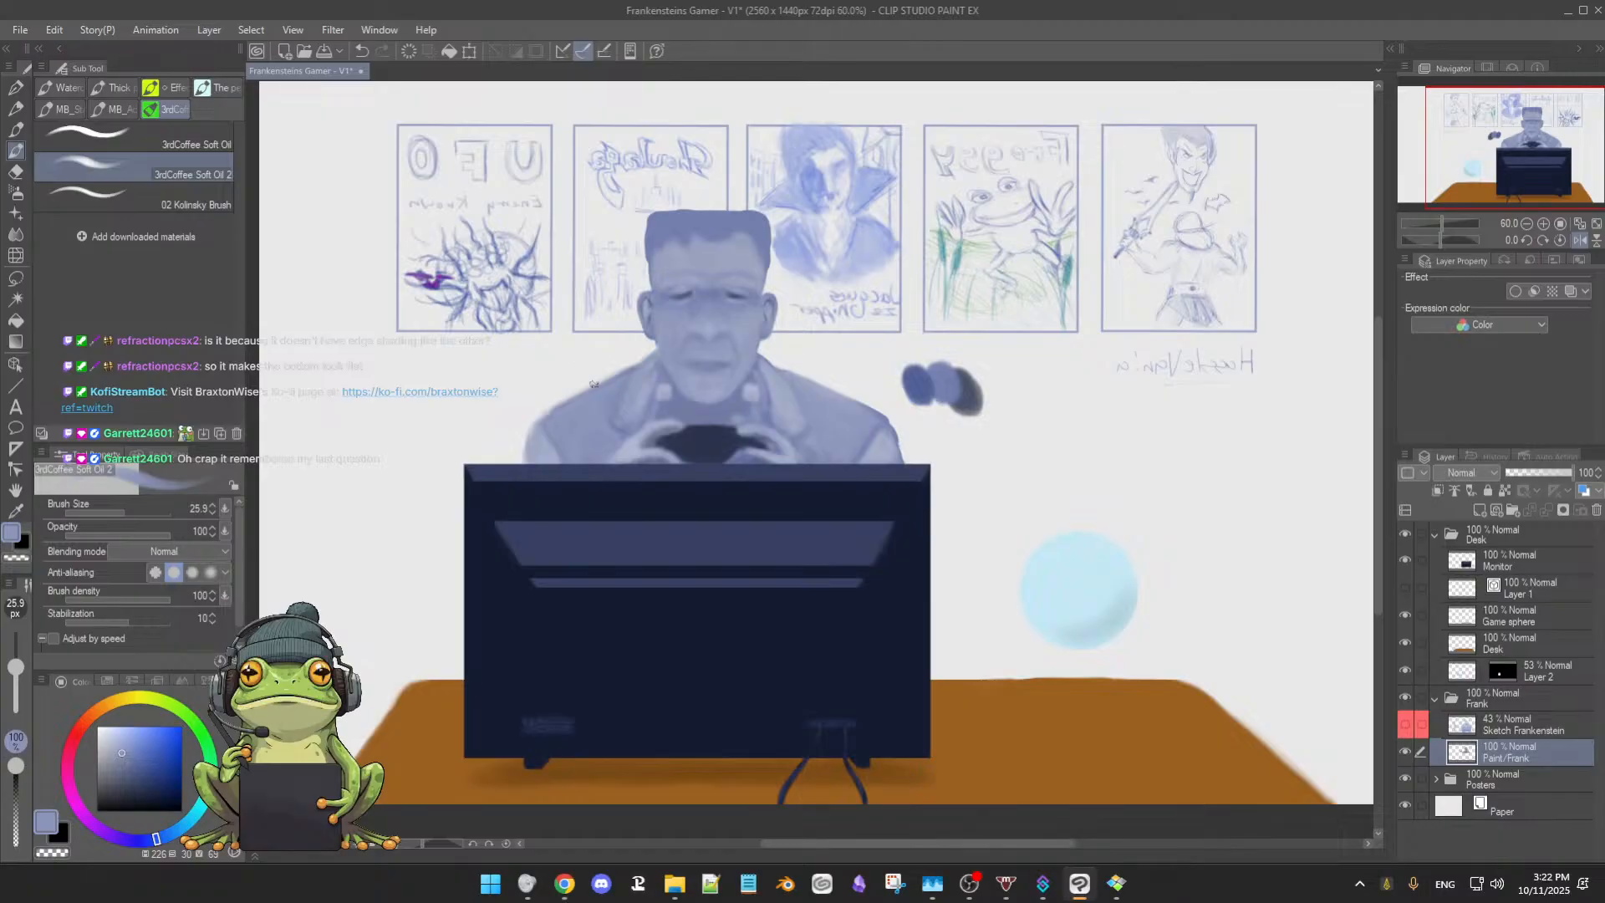
Blend sampled light and mid blues into the softer outer shoulder at size 25.9 and tidy its edge with the Soft Eraser at 37.3
alt+click(558, 425)
alt+click(544, 439)
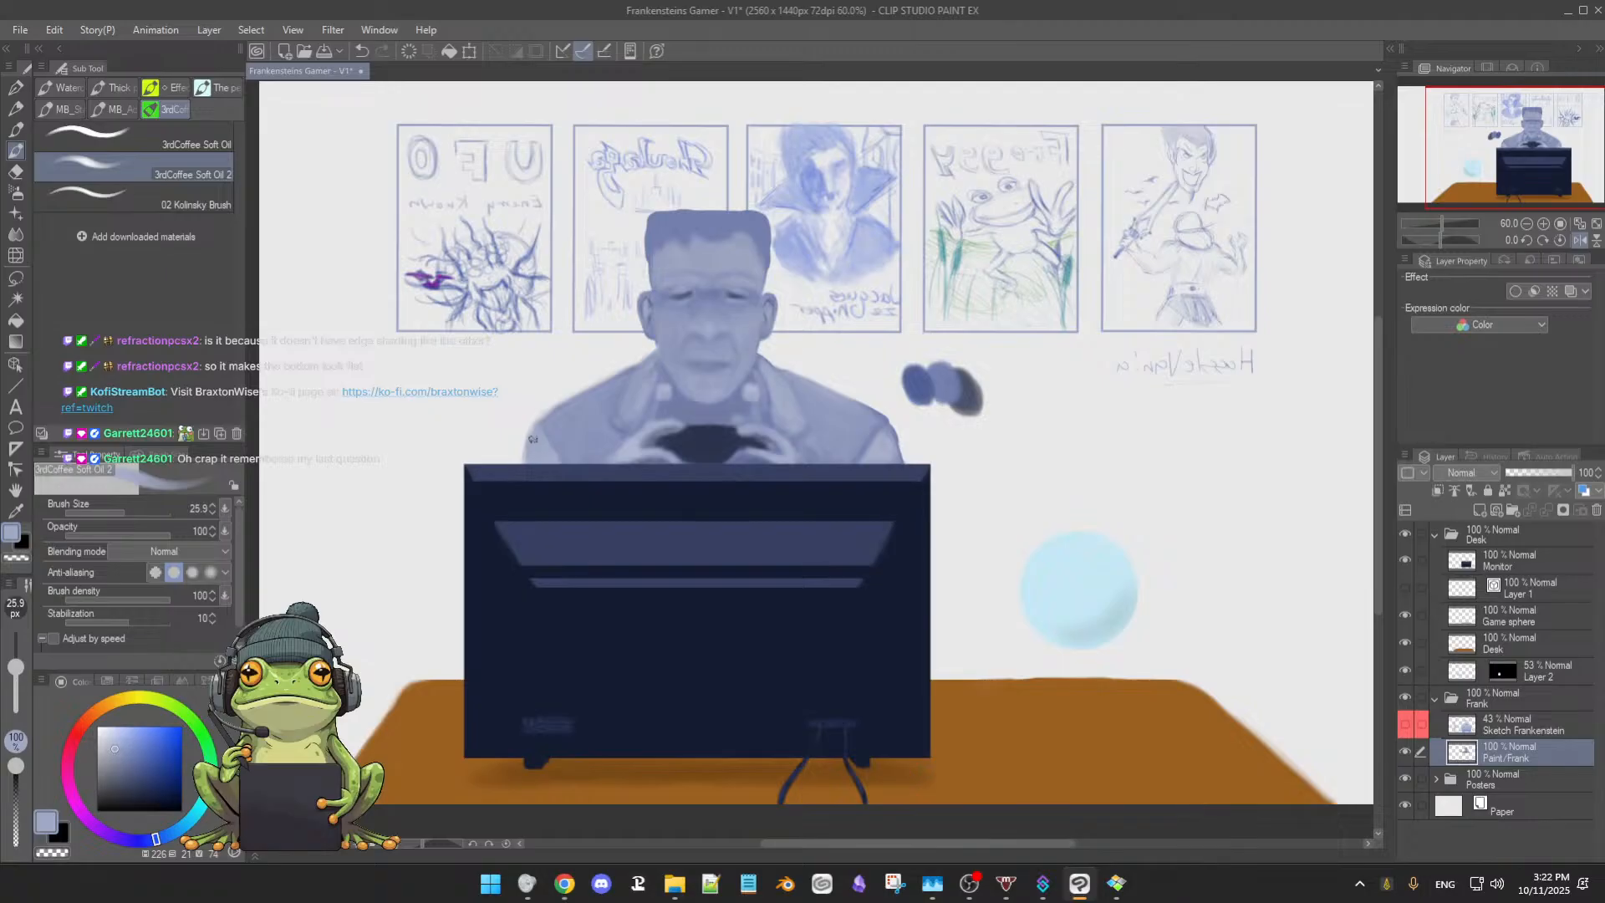
alt+click(532, 447)
key(e)
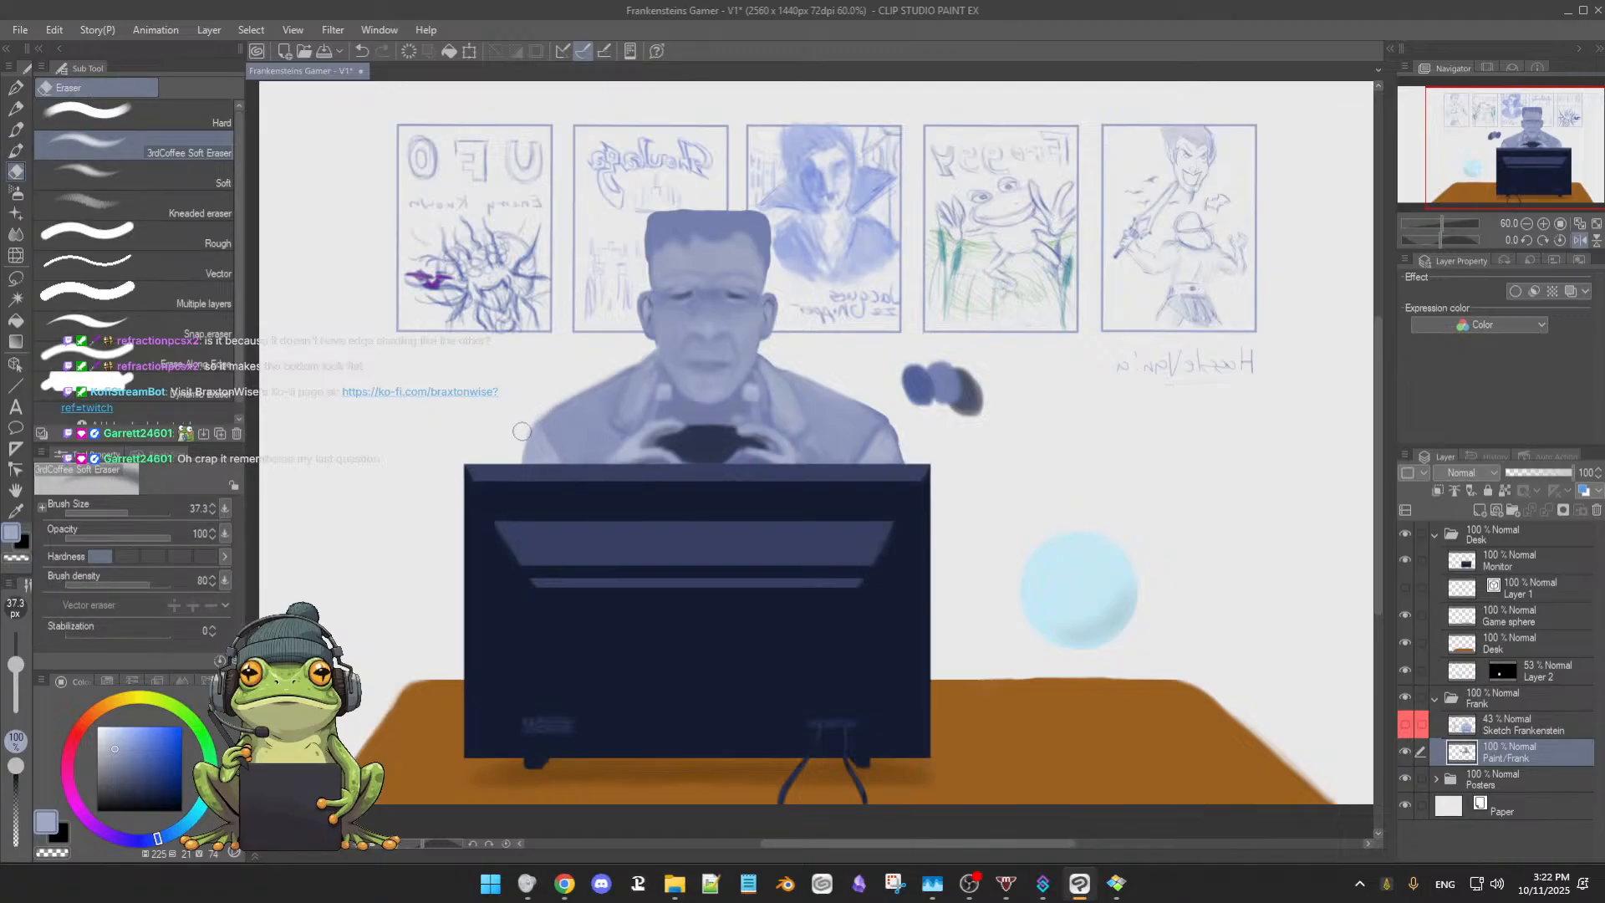
Sample the darker blue from the paint swatches beside the figure and shade along the collar with Soft Oil 2 at size 25.9
key(b)
alt+click(915, 386)
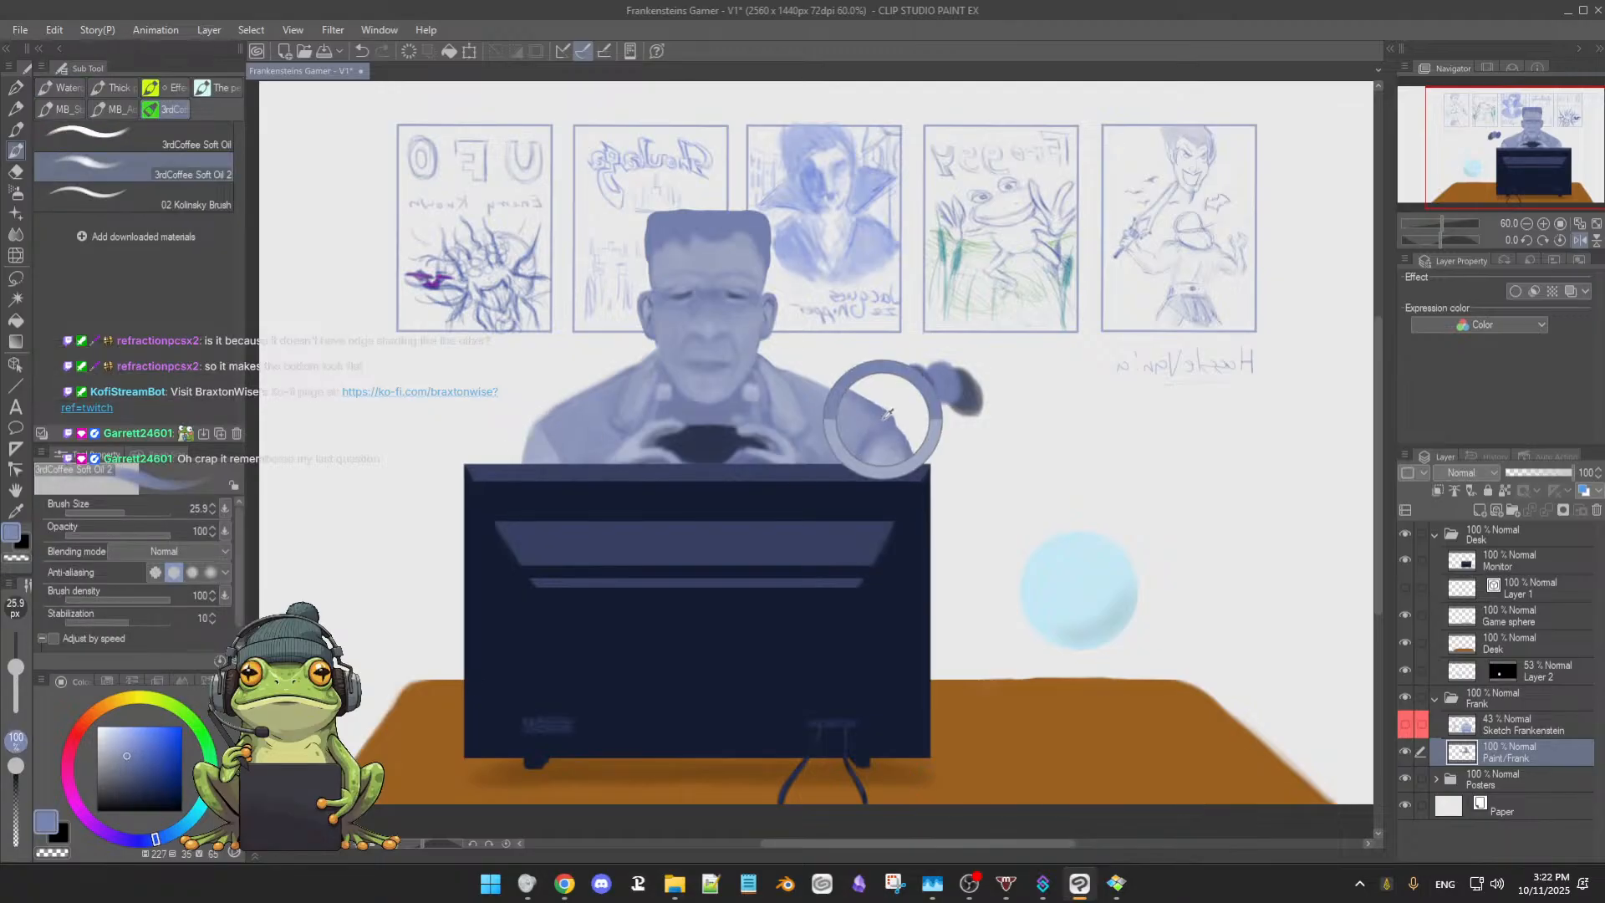
alt+click(915, 387)
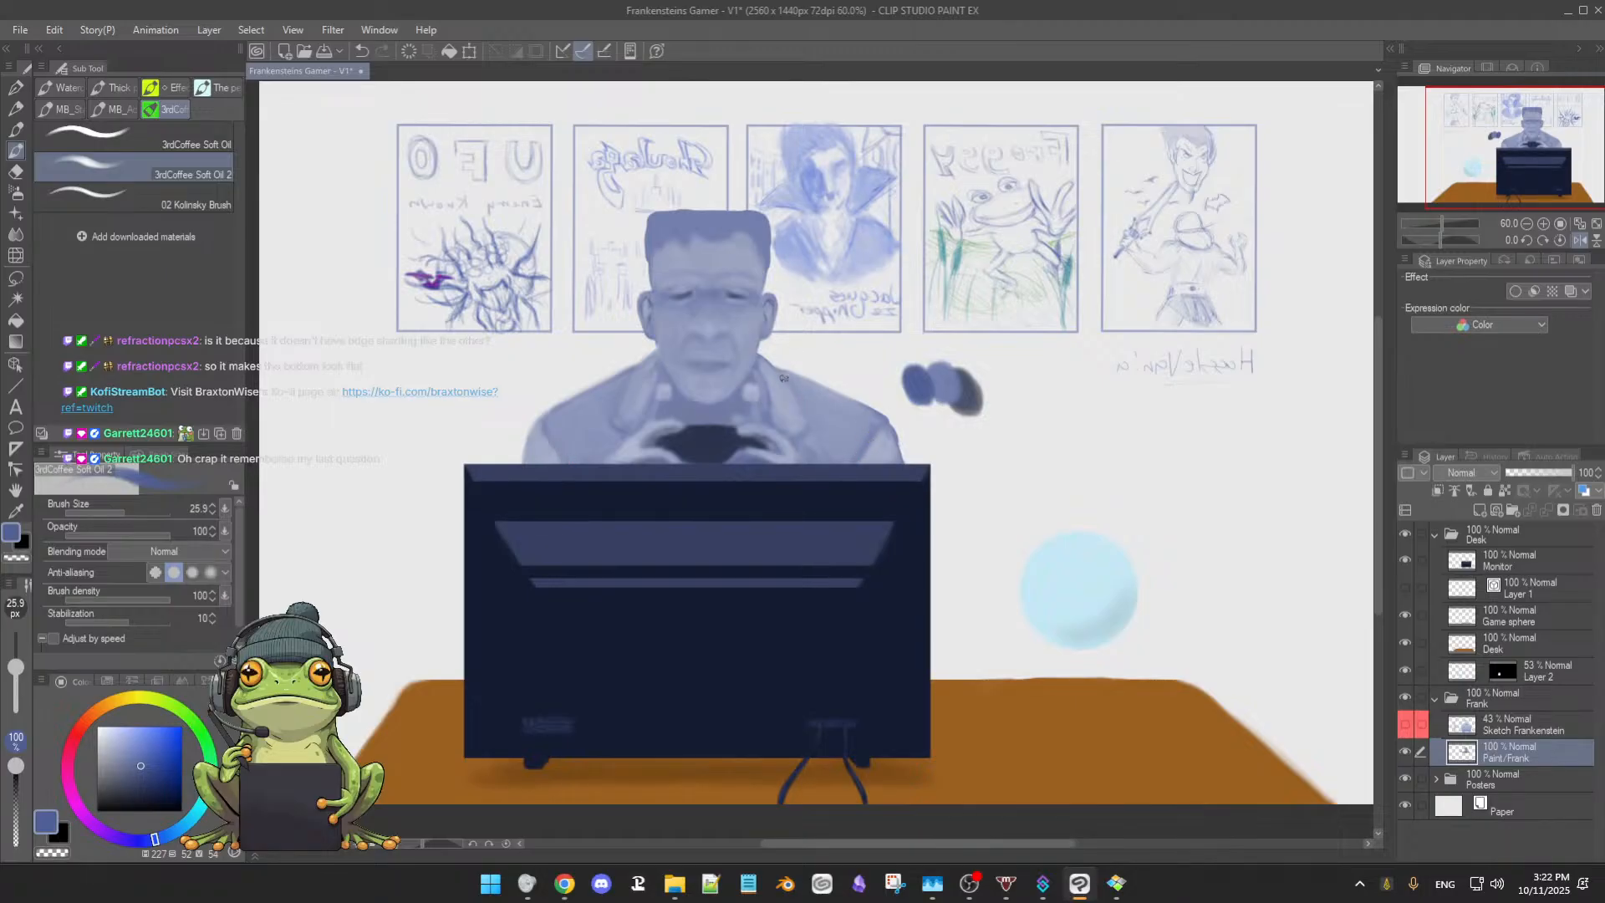
Save the drawing and refine the jacket lapels with Soft Oil 2, sampling the jacket blue and using brush size 11.9 for the finer stroke
key(ctrl+s)
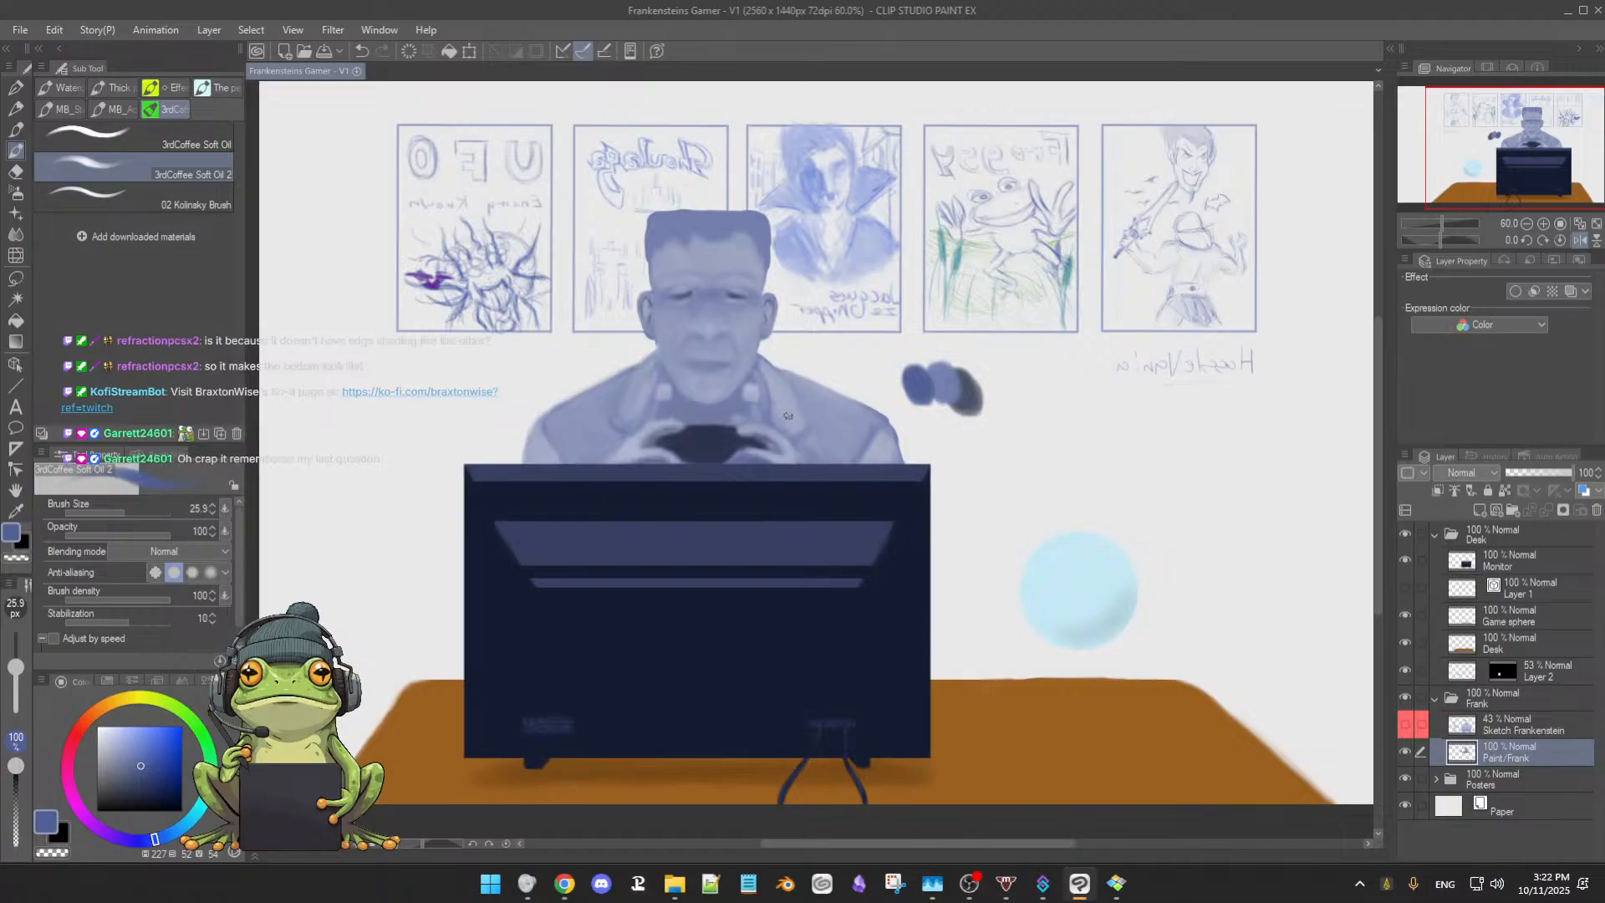
drag(639, 392, 633, 394)
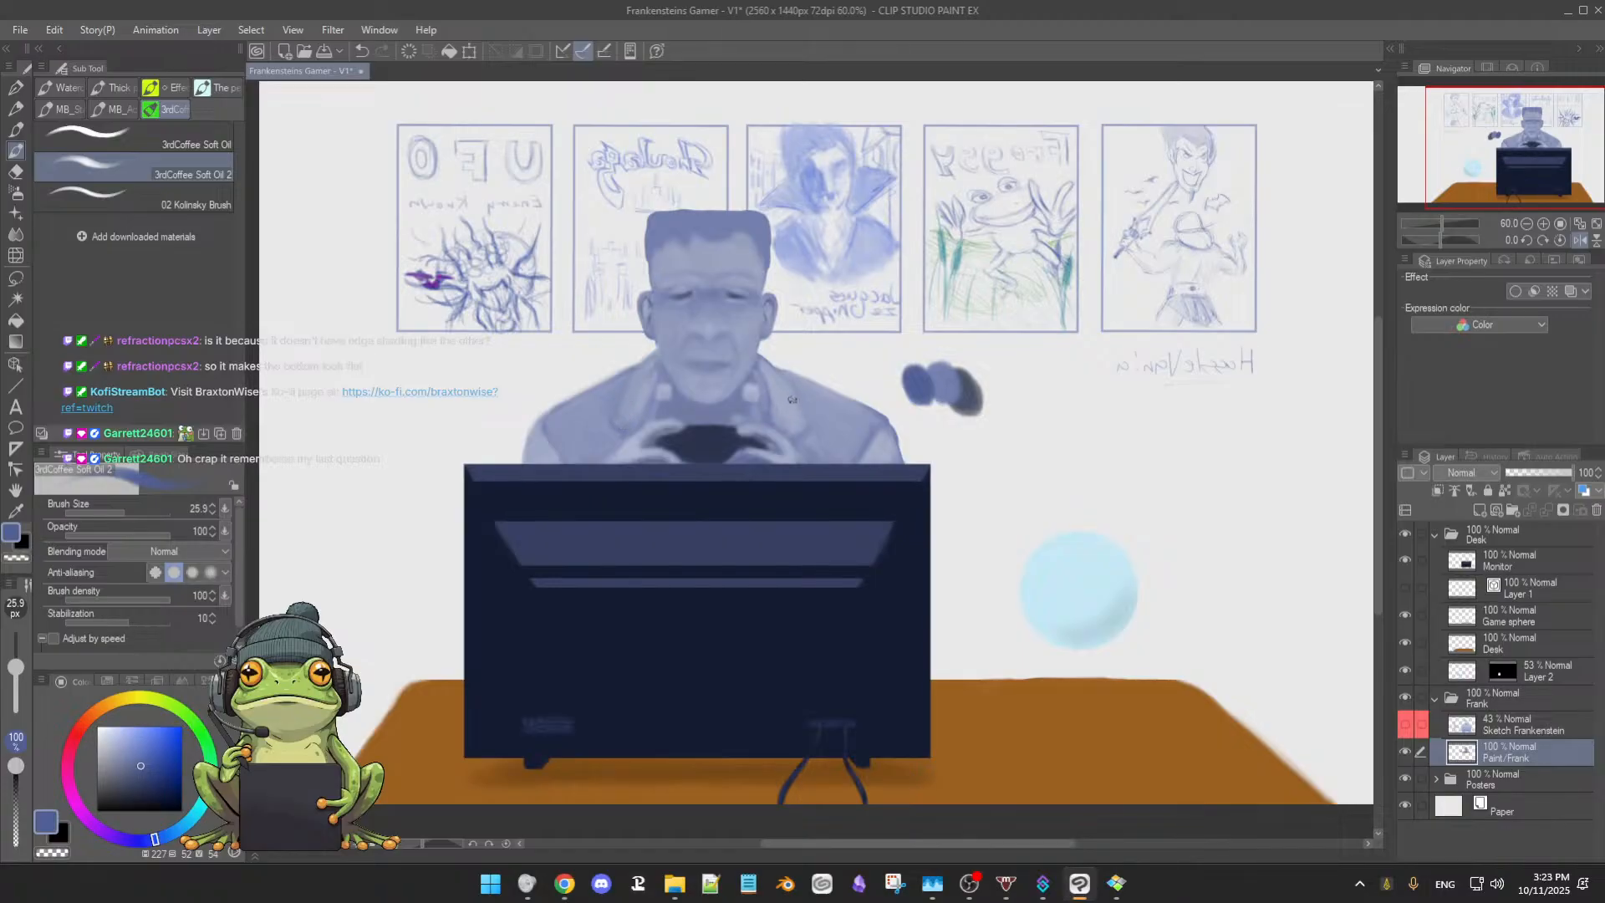
alt+click(799, 436)
drag(808, 434, 809, 426)
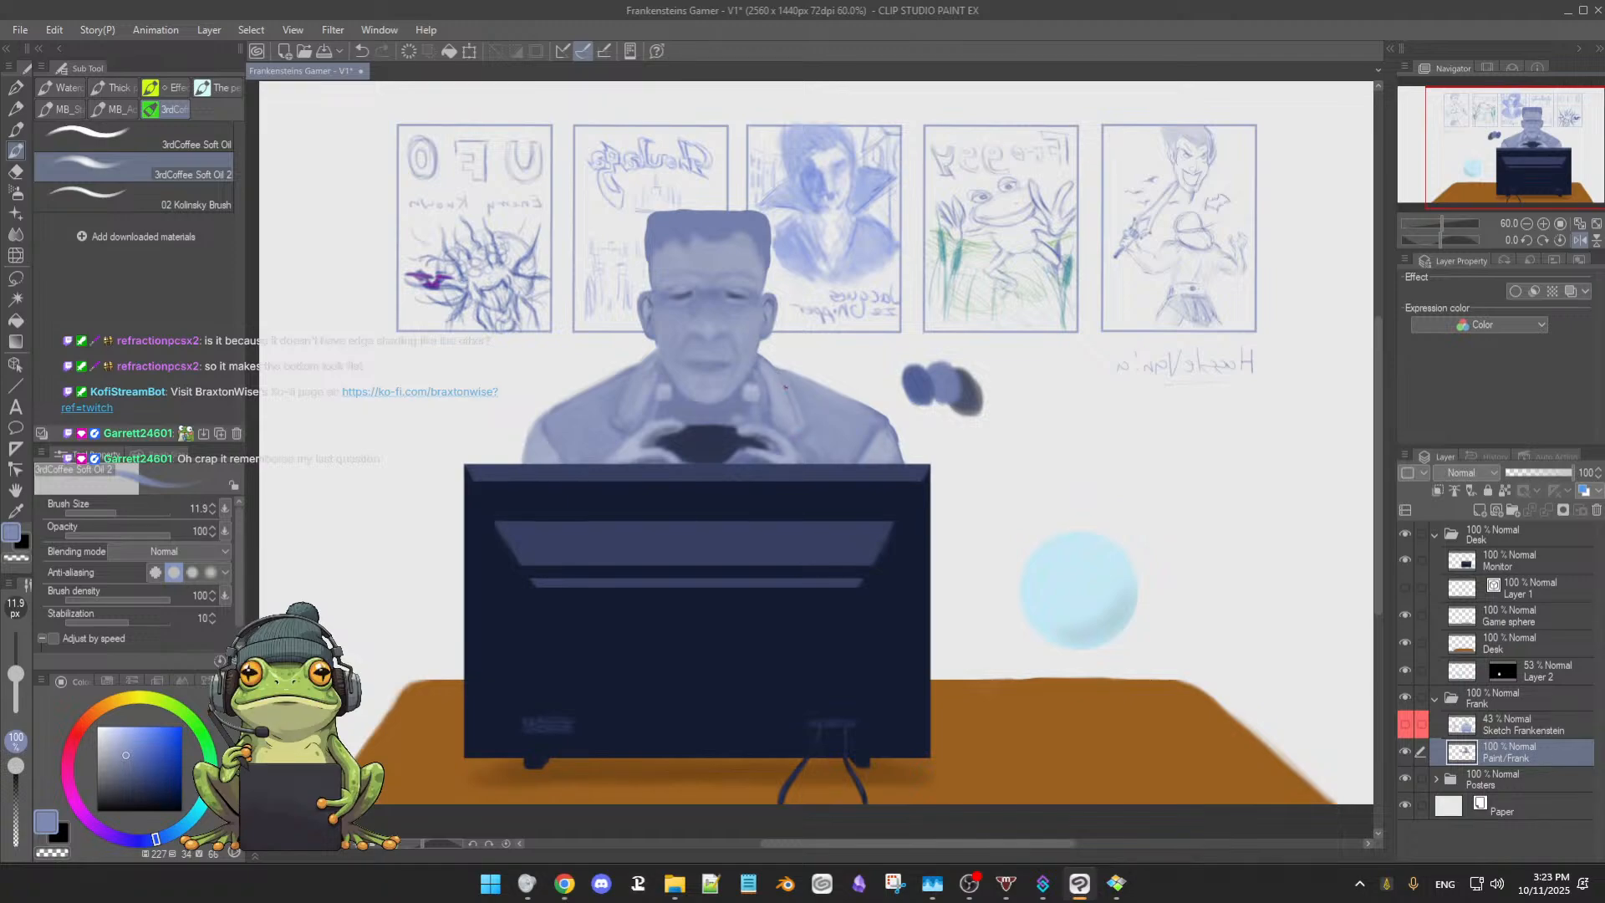
Shade the opposite lapel with Soft Oil 2 at size 33.1, sampling blues from the jacket and the darker blue from the paint swatches
alt+click(645, 399)
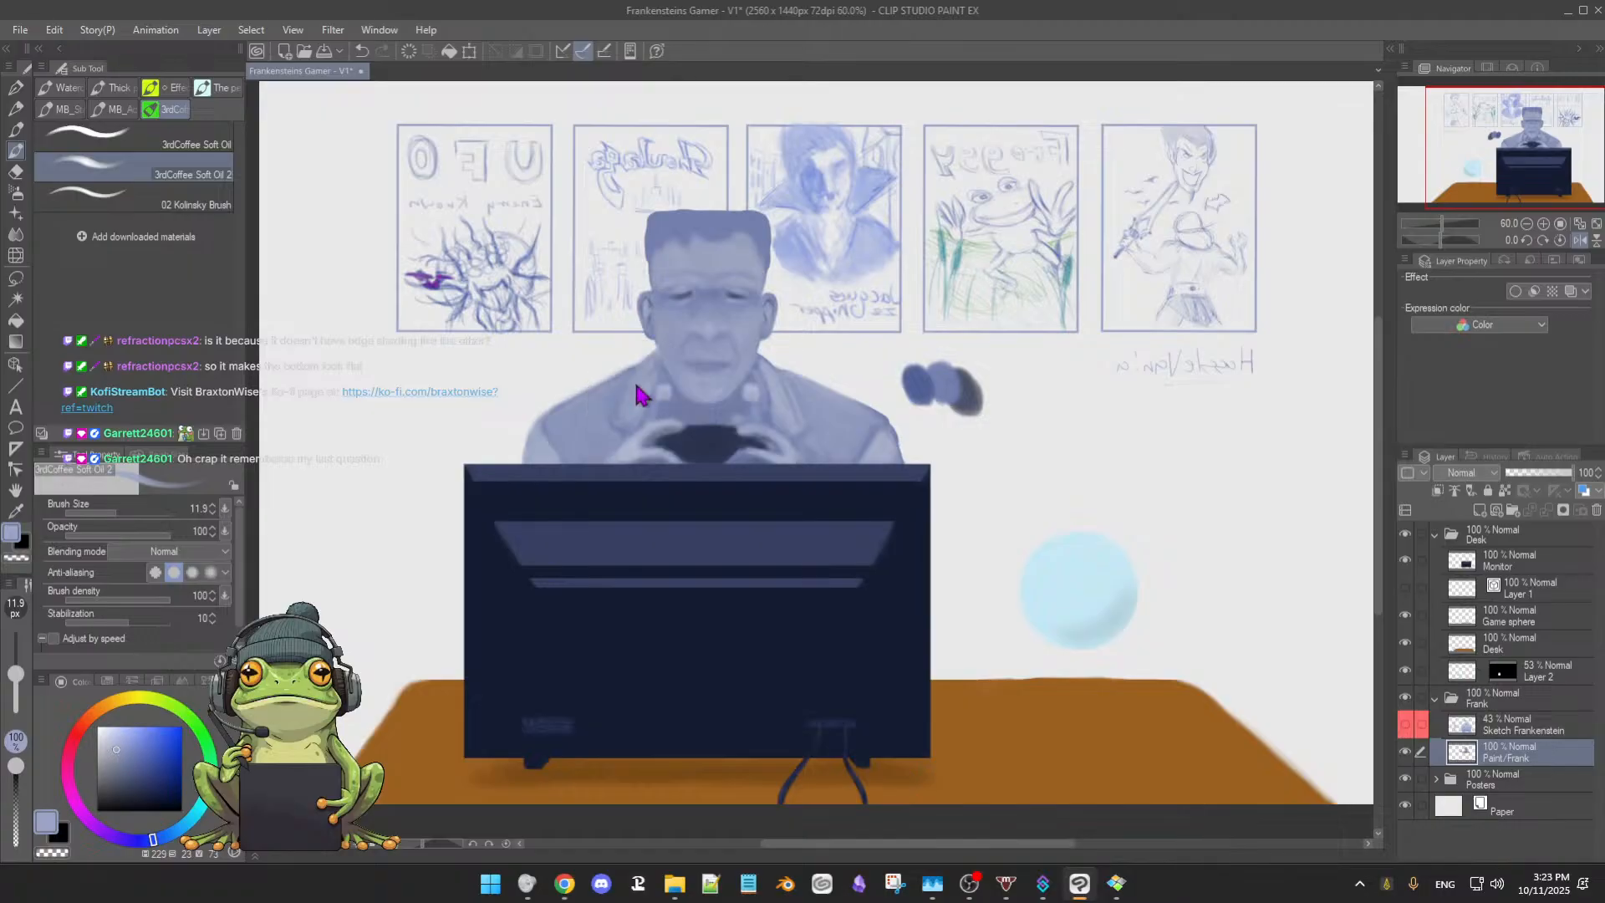
key(])
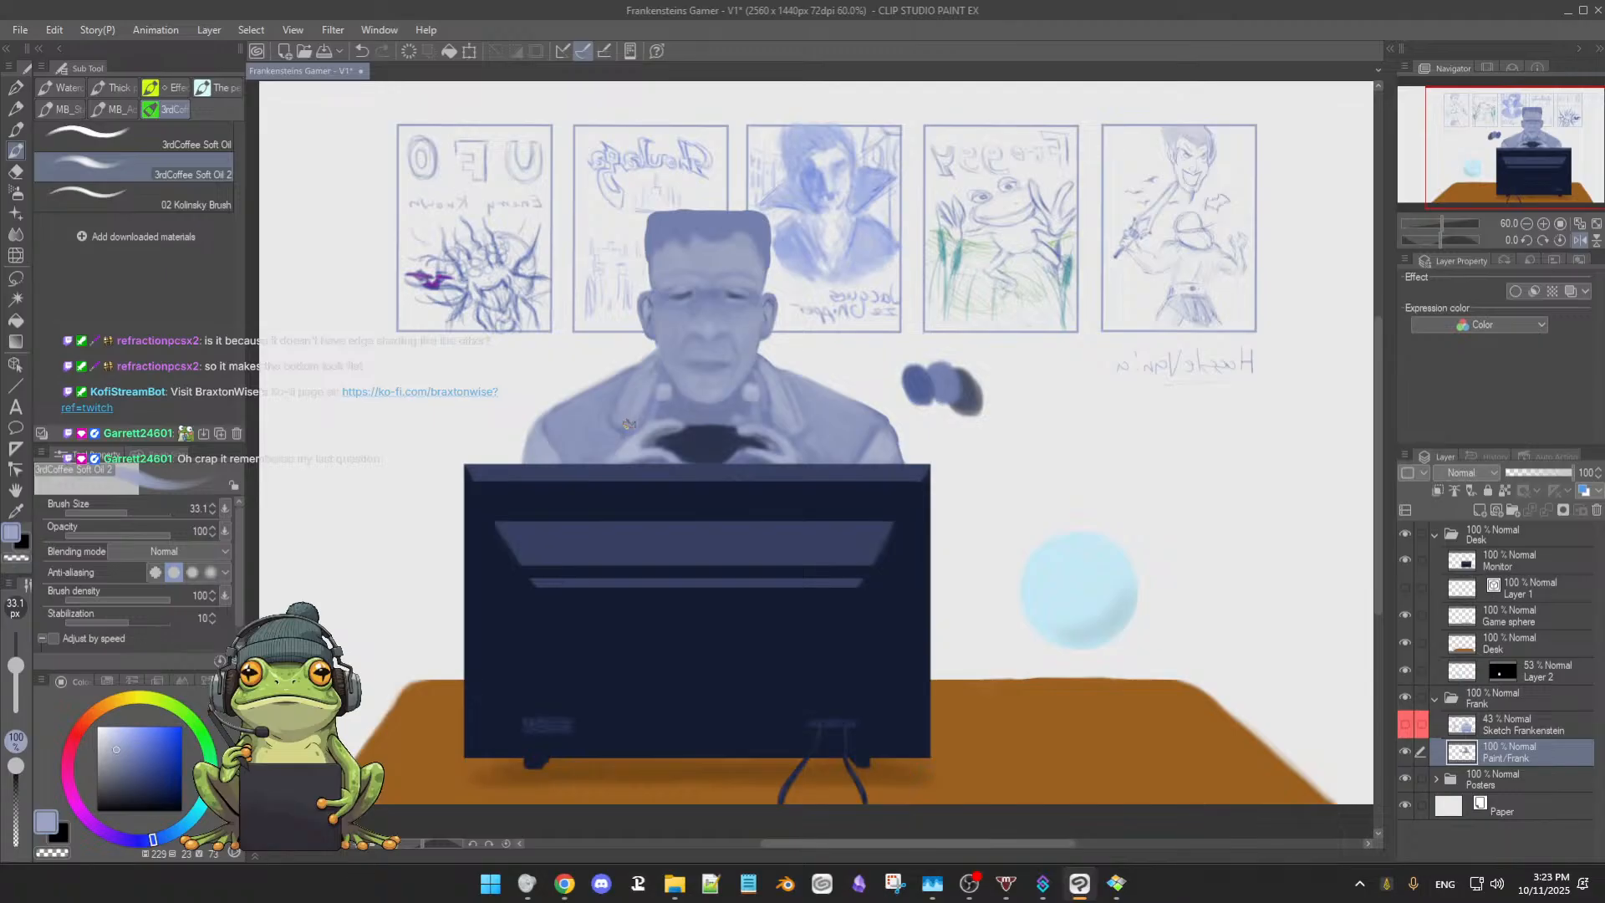
alt+click(797, 395)
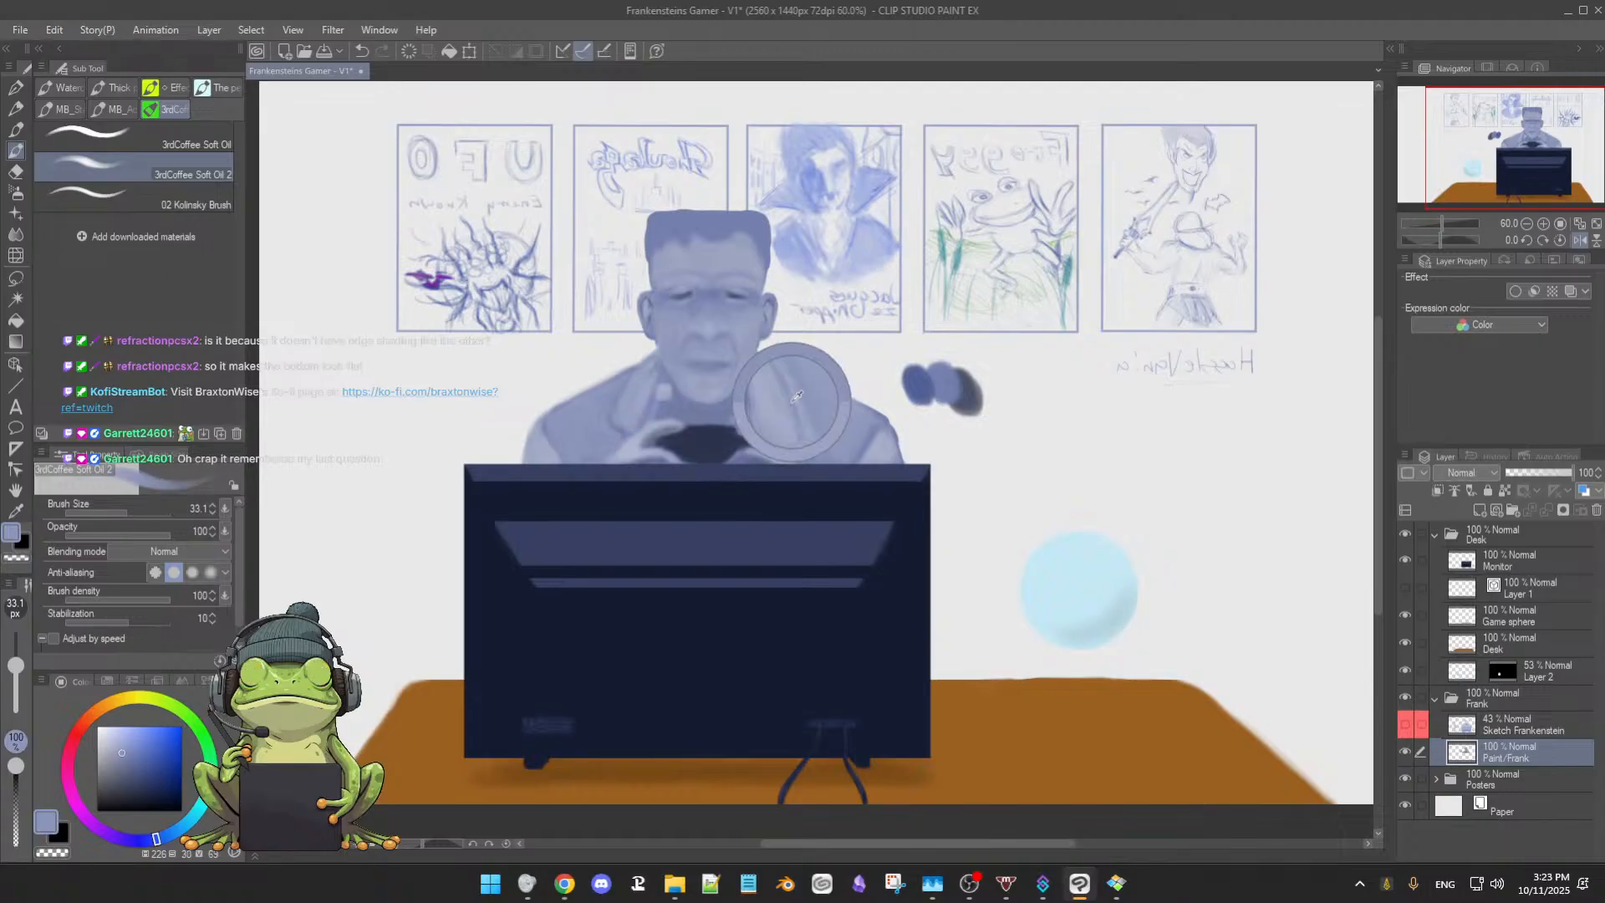
alt+click(920, 376)
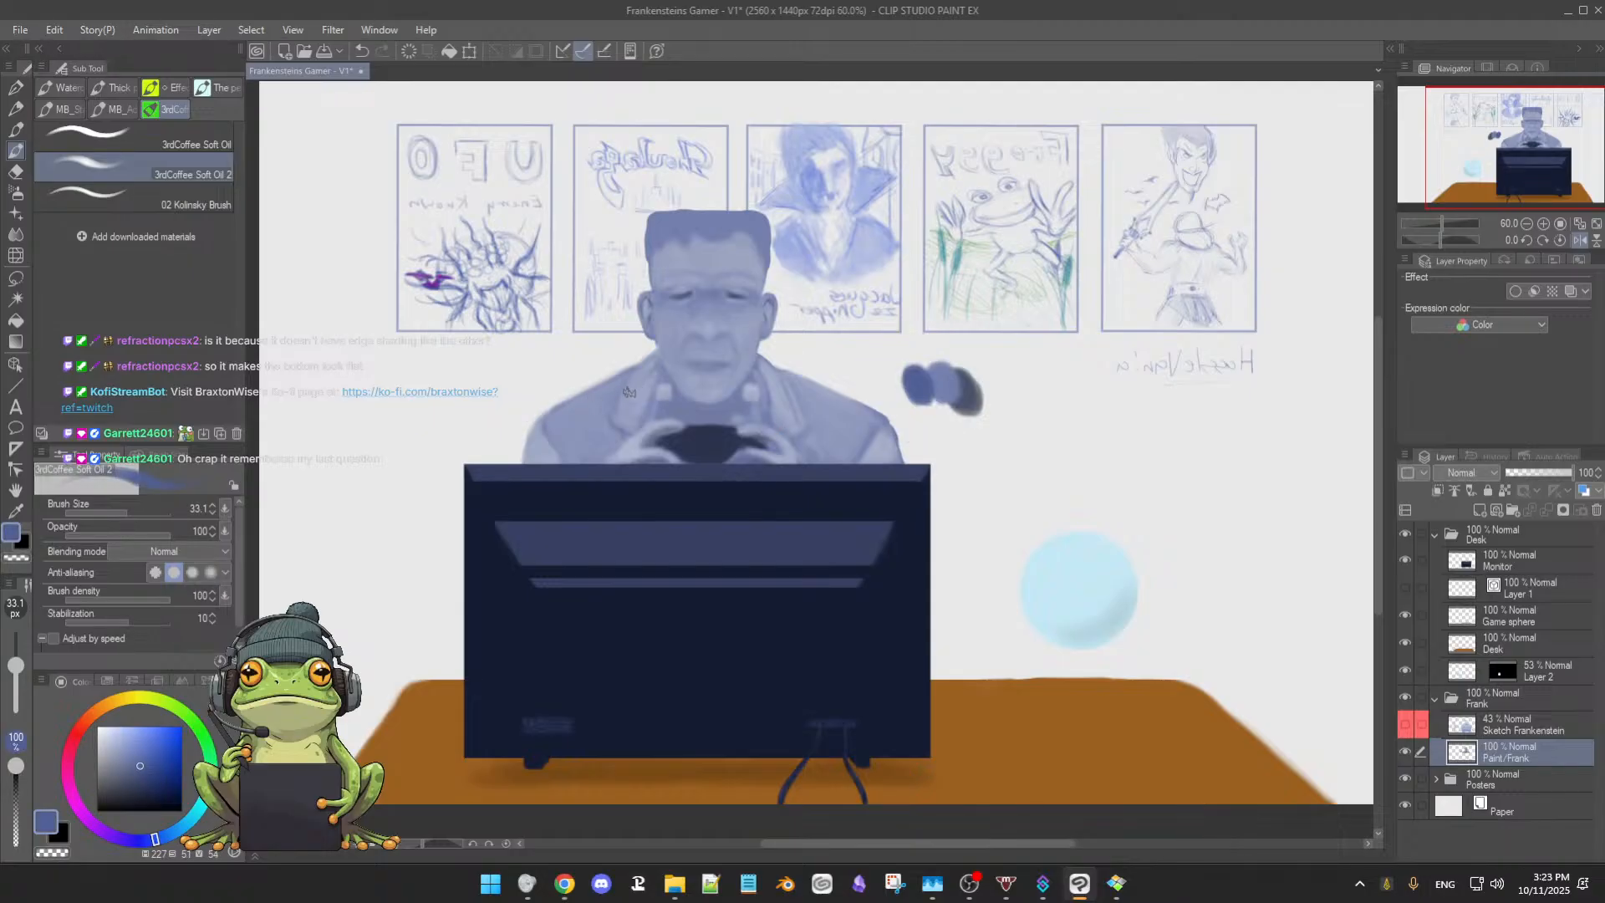
drag(623, 401, 616, 402)
drag(634, 376, 634, 378)
Blend the collar edge beside the neck at brush size 27.3, alternating sampled light and darker blues
ctrl+alt+drag(658, 377, 664, 386)
alt+click(702, 376)
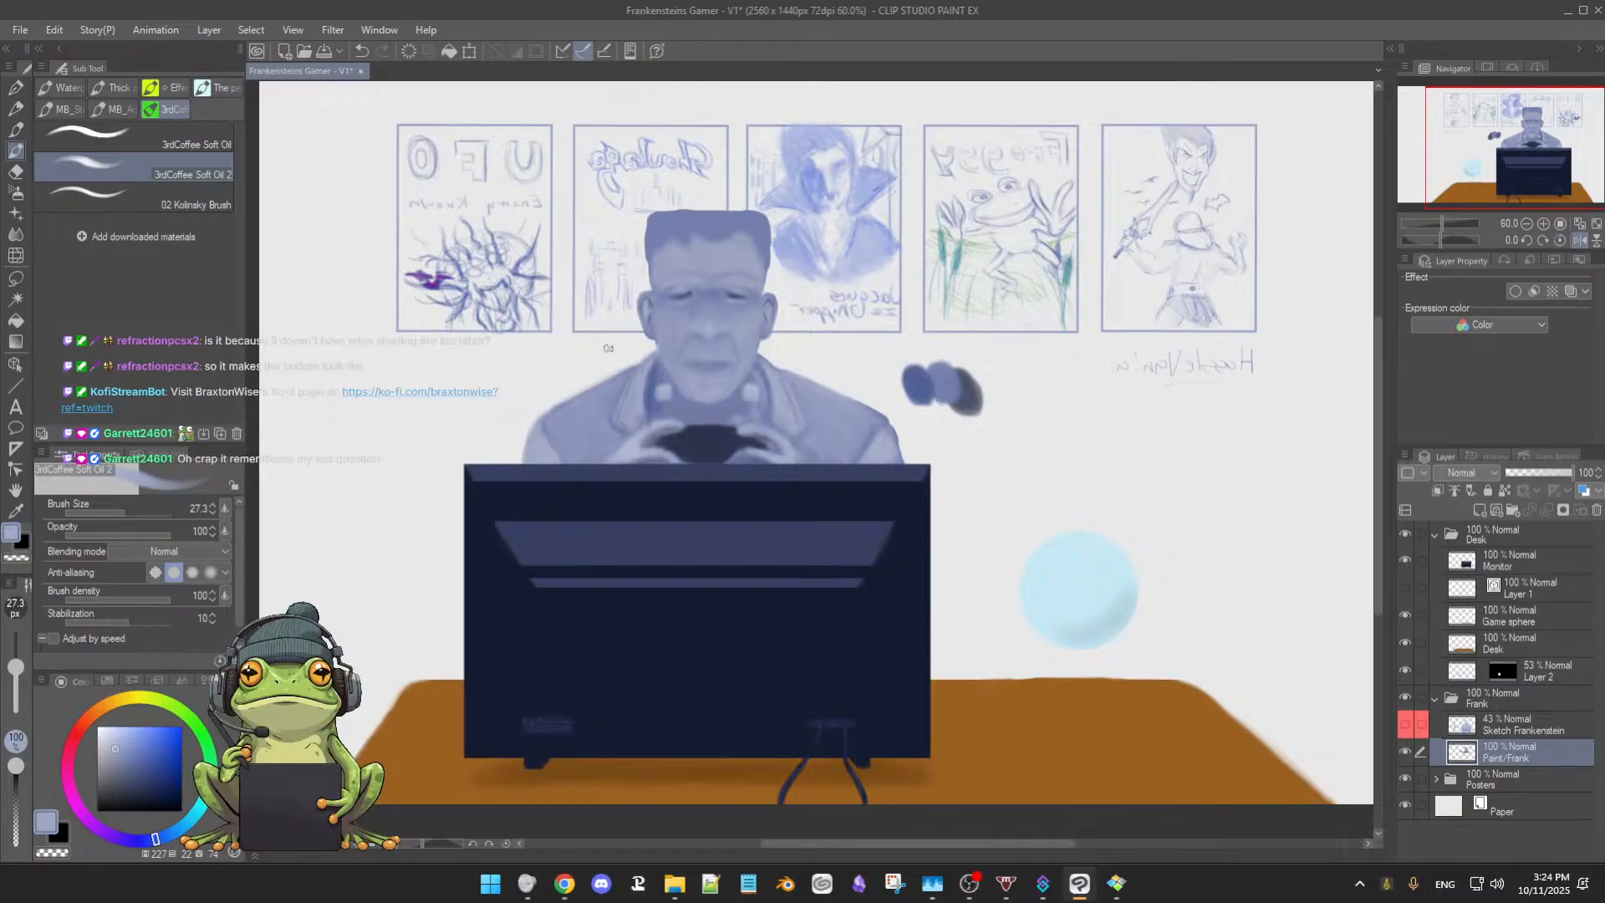
alt+click(651, 383)
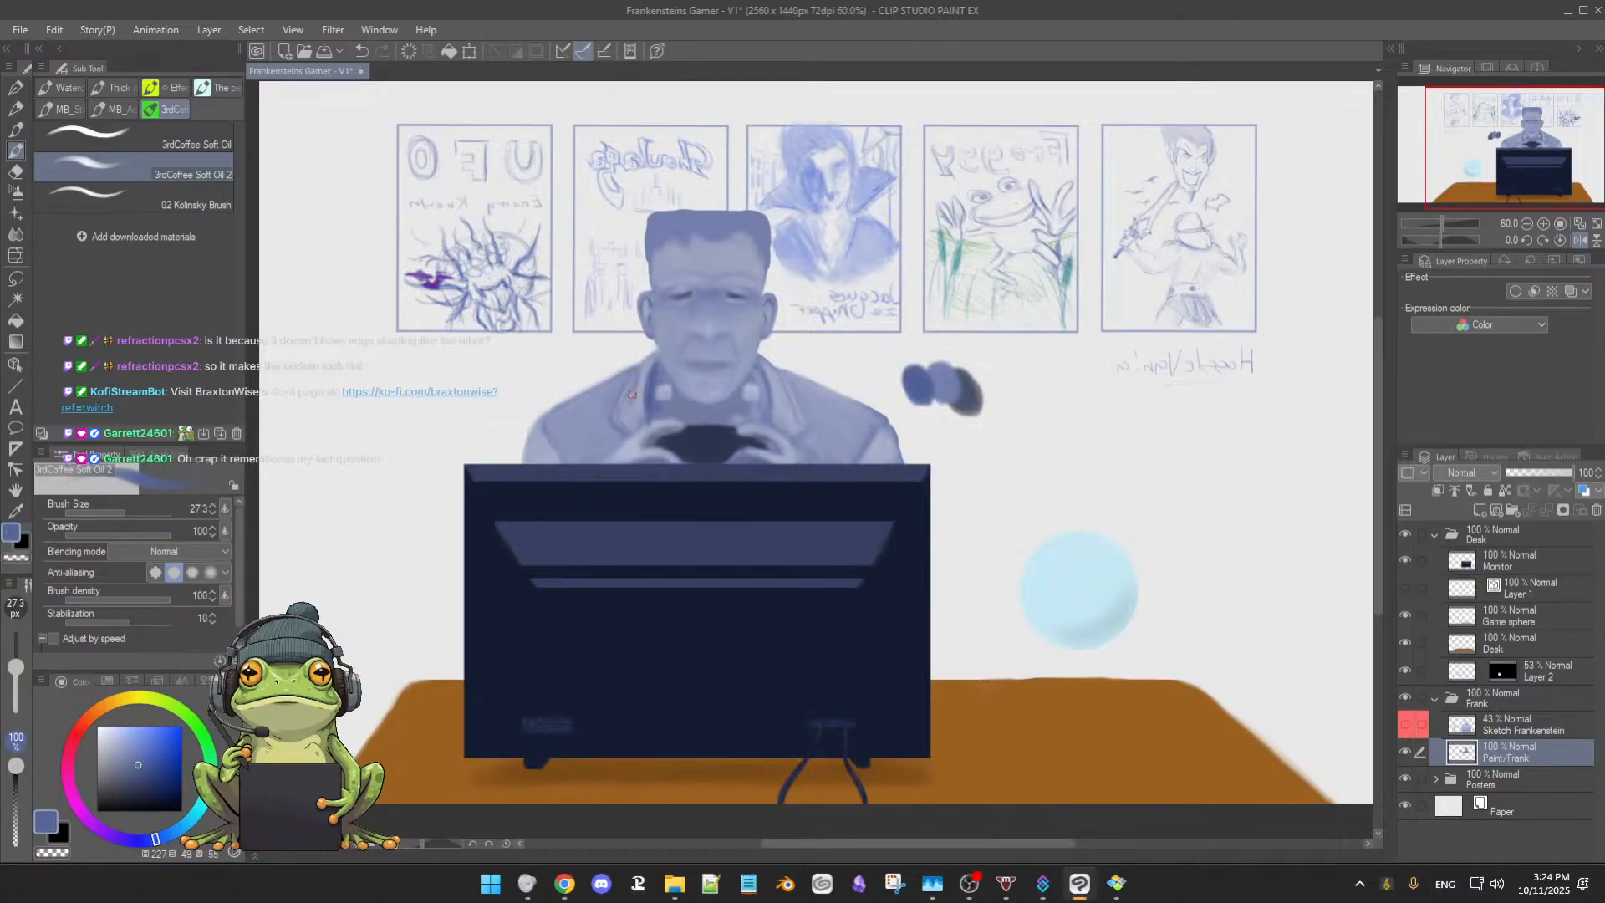
alt+click(640, 375)
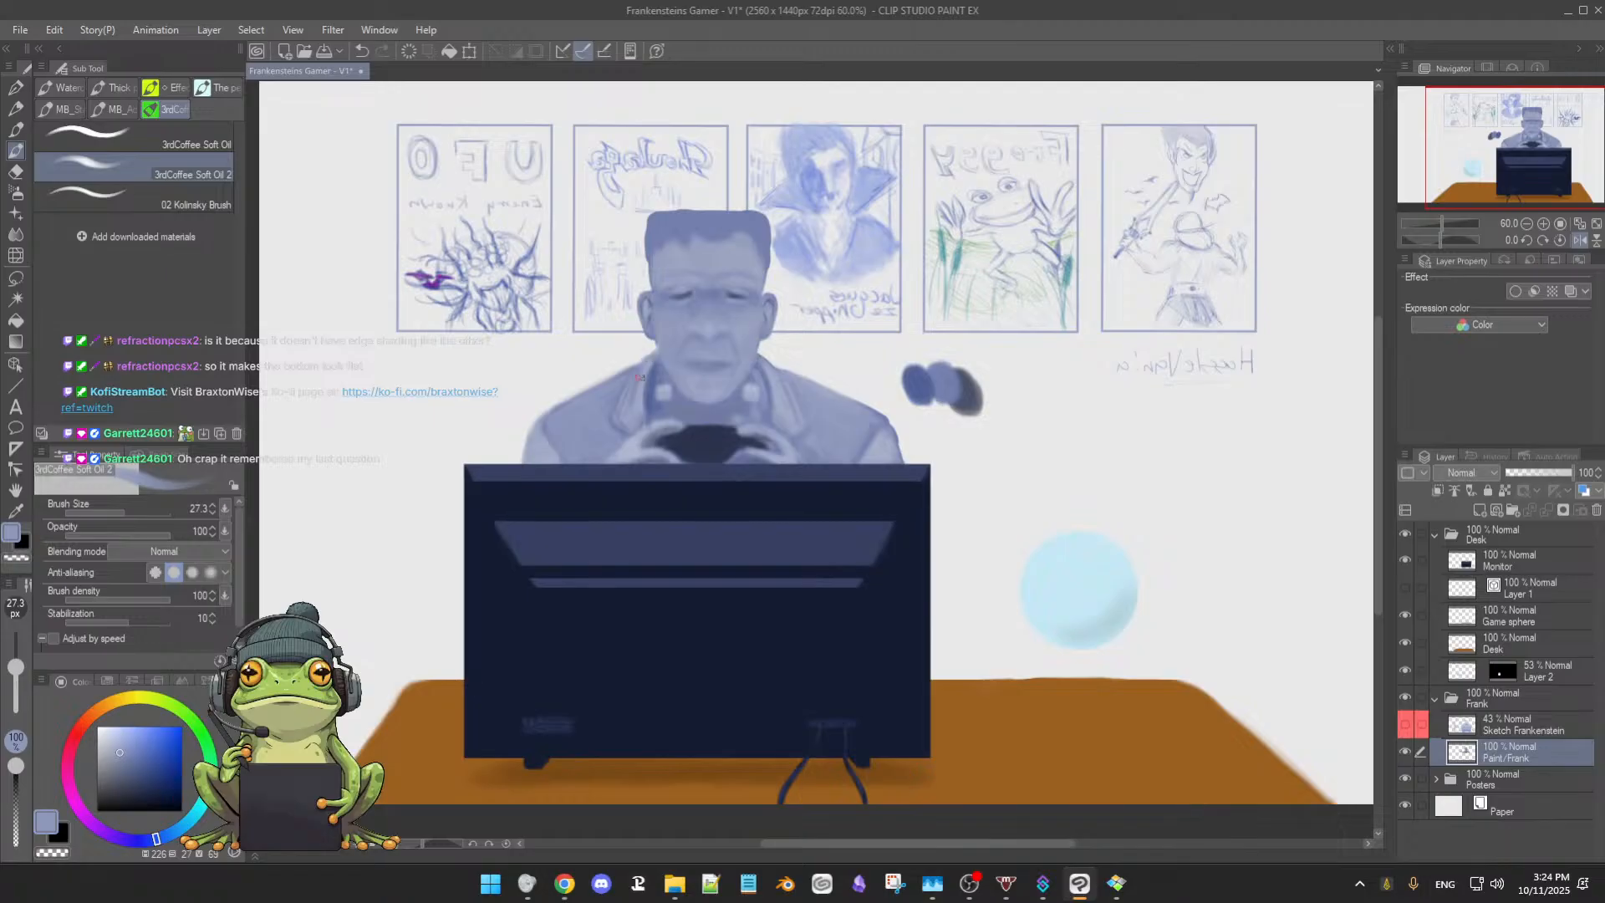
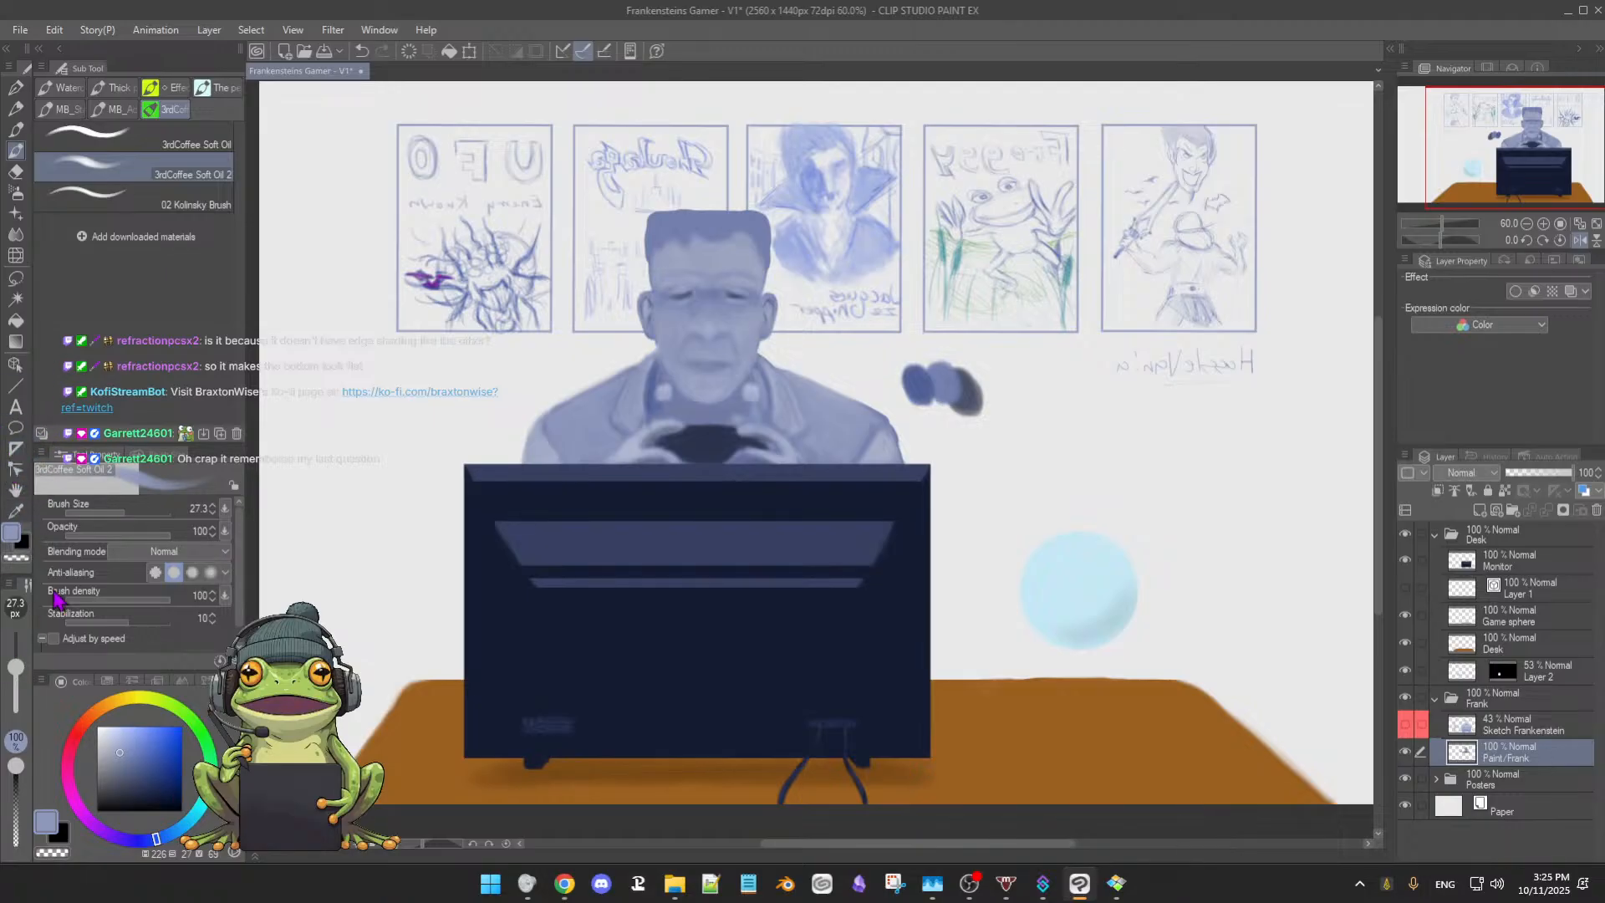
Liquify the controller's upper edge and the sleeve beside the hand, nudging both slightly downward
click(16, 259)
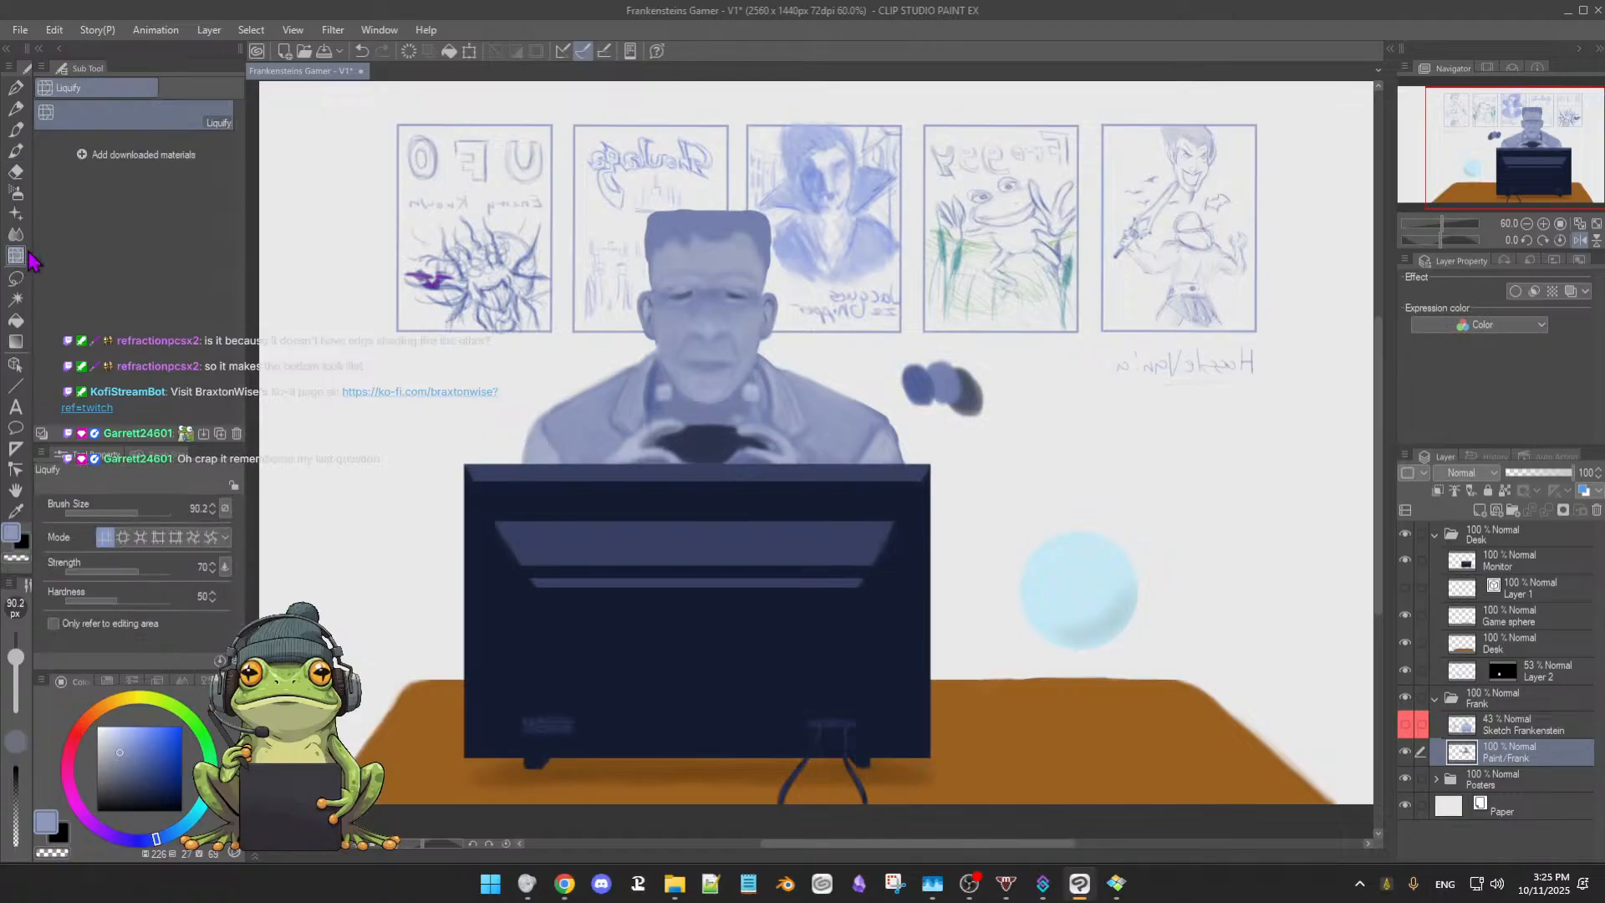
drag(719, 418, 721, 433)
drag(624, 417, 623, 428)
key(m)
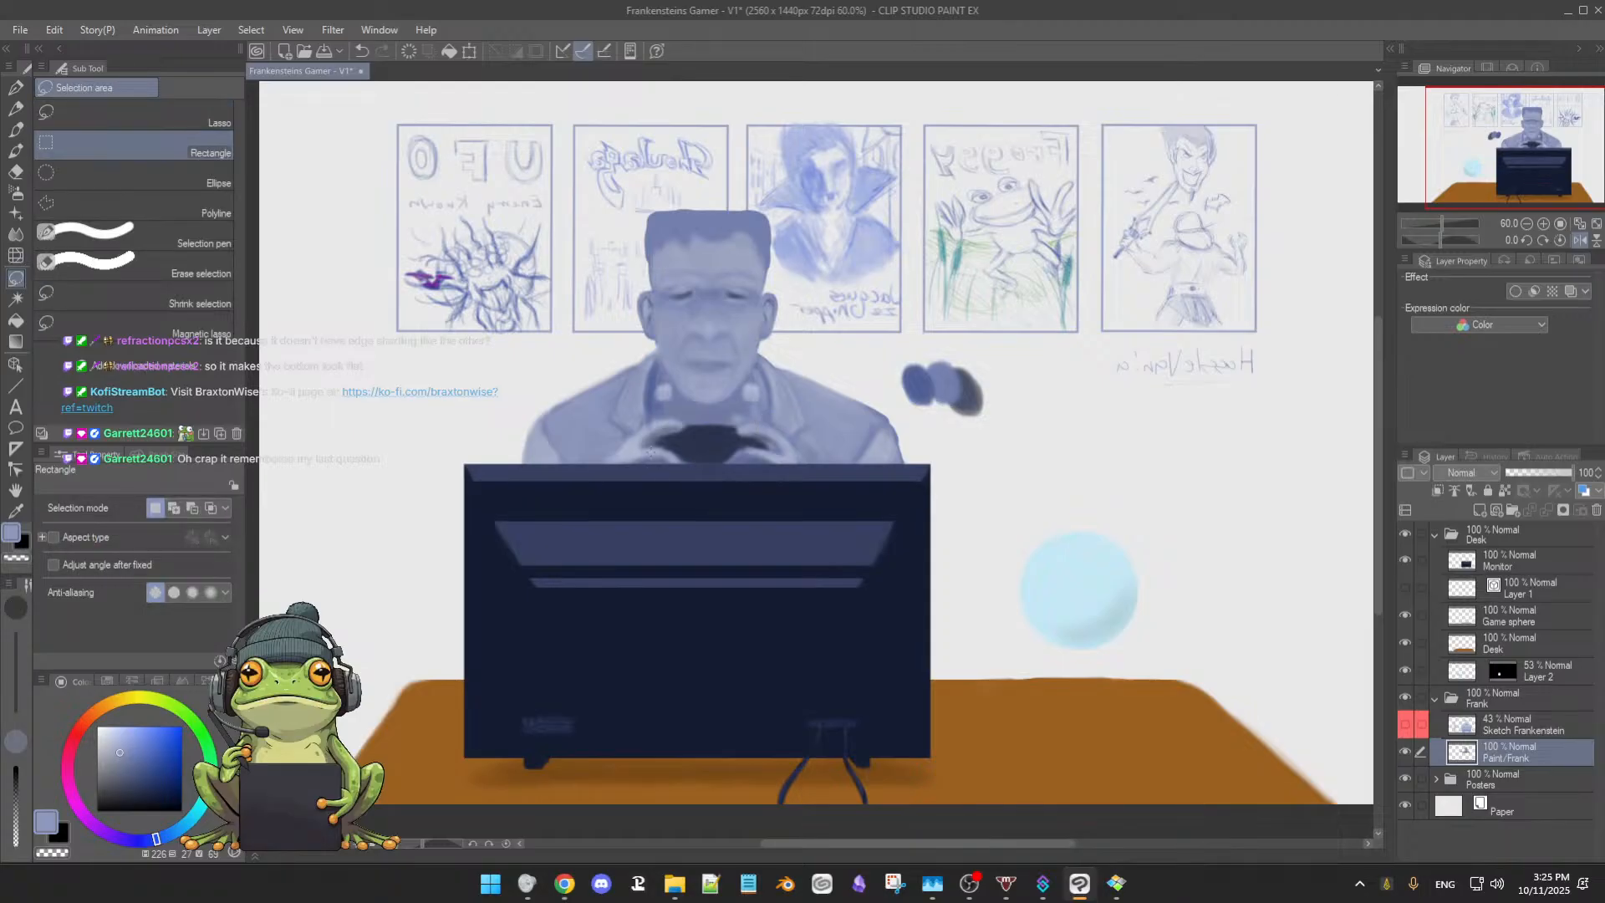
Retouch the hand with Soft Oil 2 in sampled light blue at size 19.8, and the neck and collar in darker blue at up to 45.4
key(b)
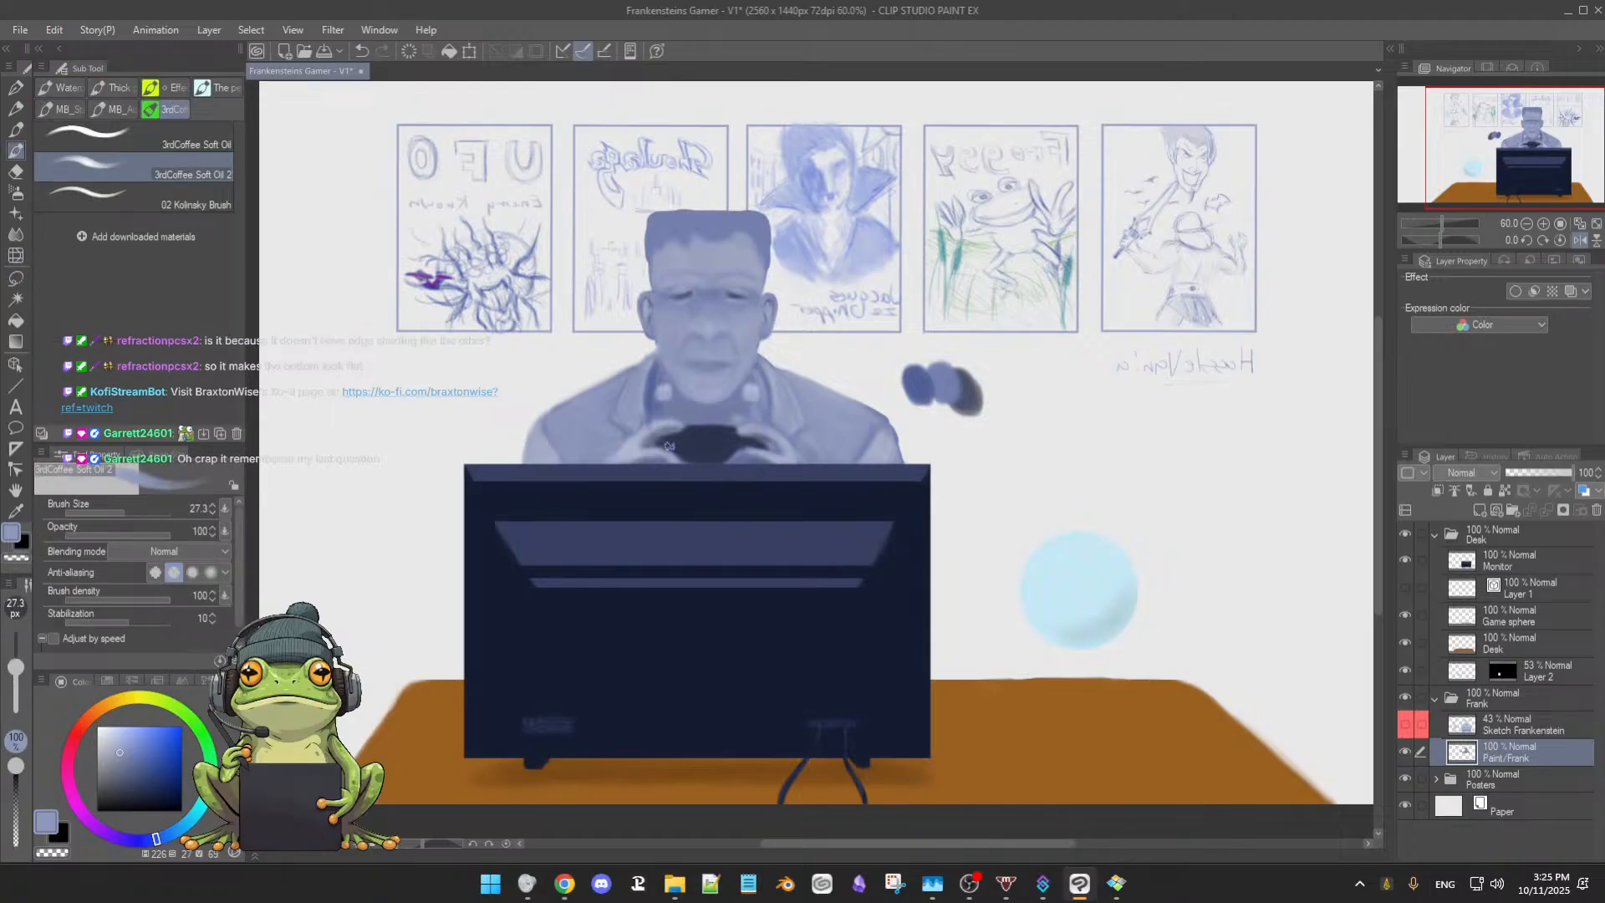
alt+click(642, 430)
drag(649, 444, 648, 439)
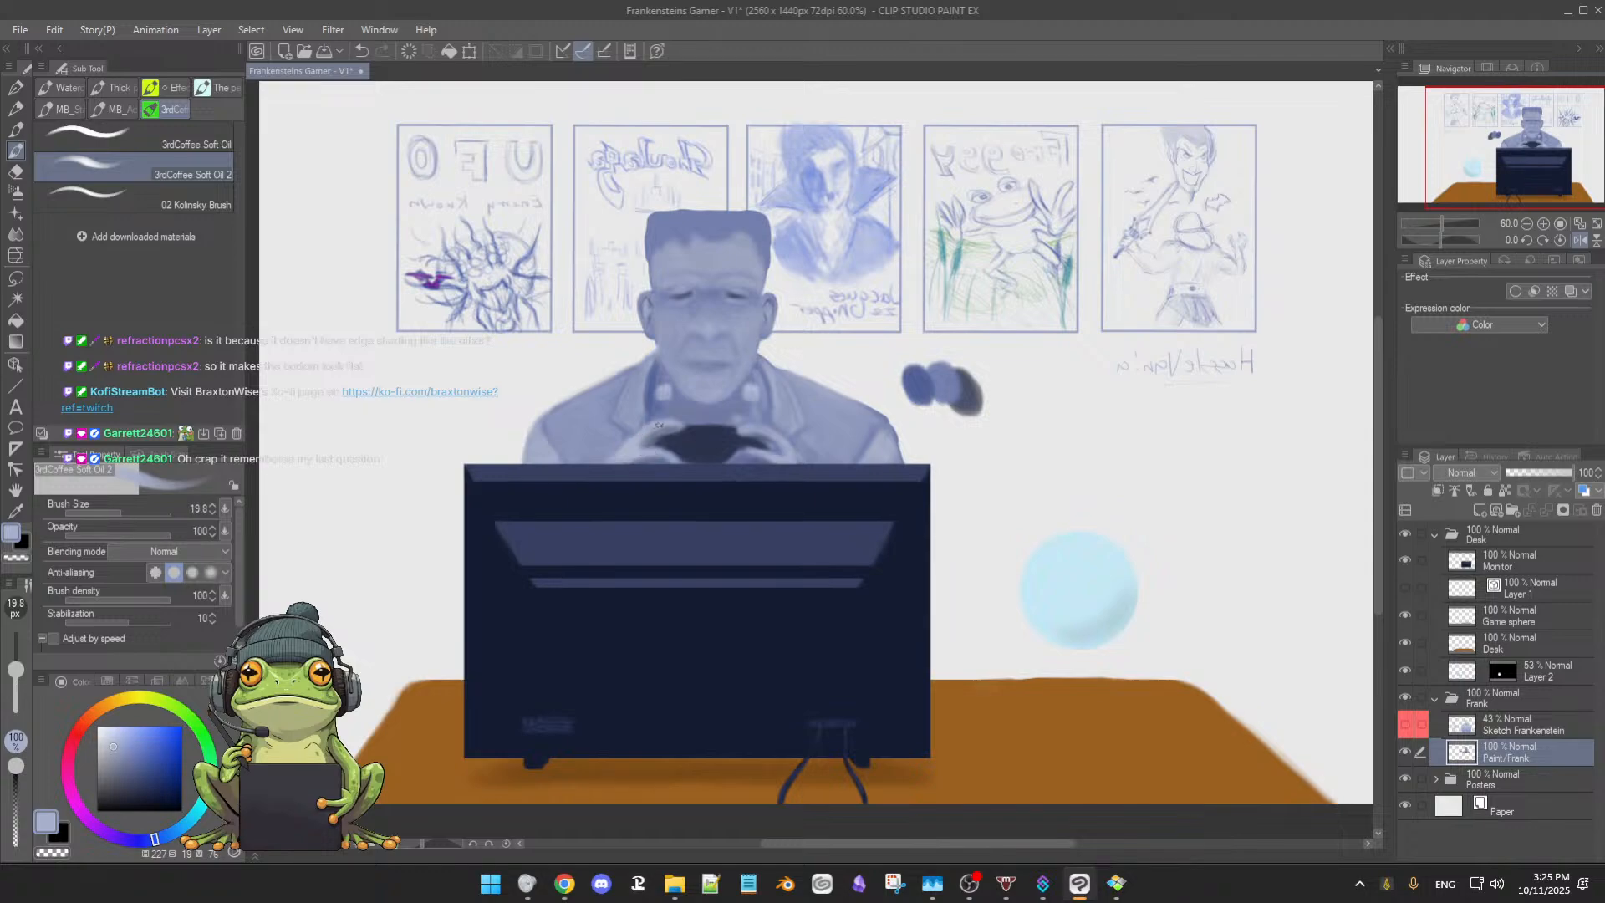
alt+click(668, 374)
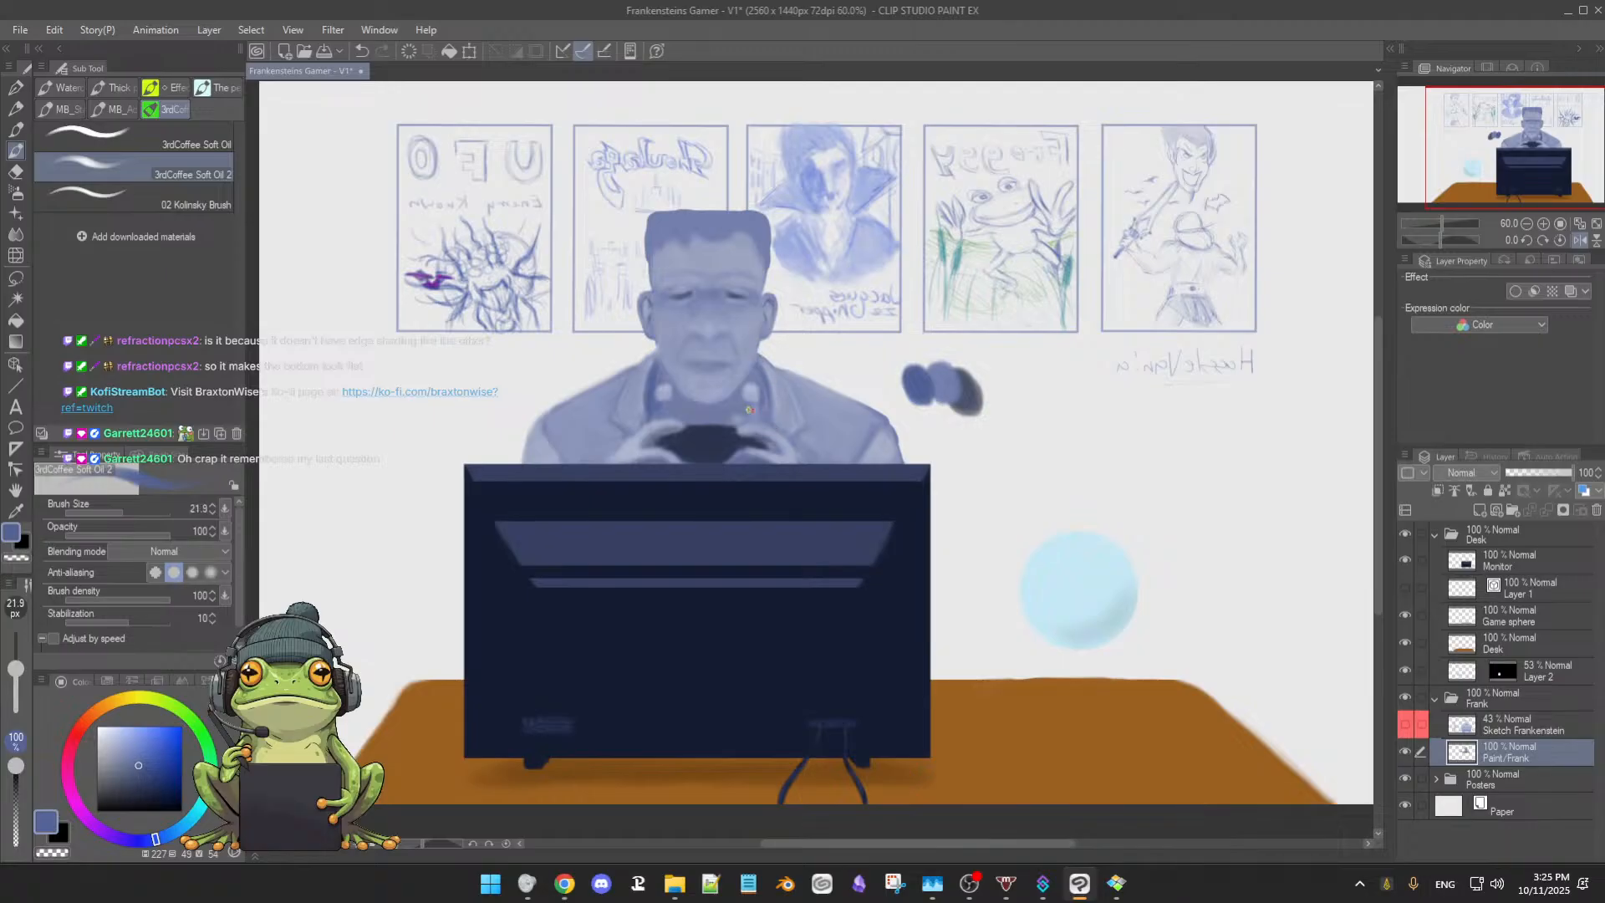
ctrl+alt+drag(743, 409, 757, 410)
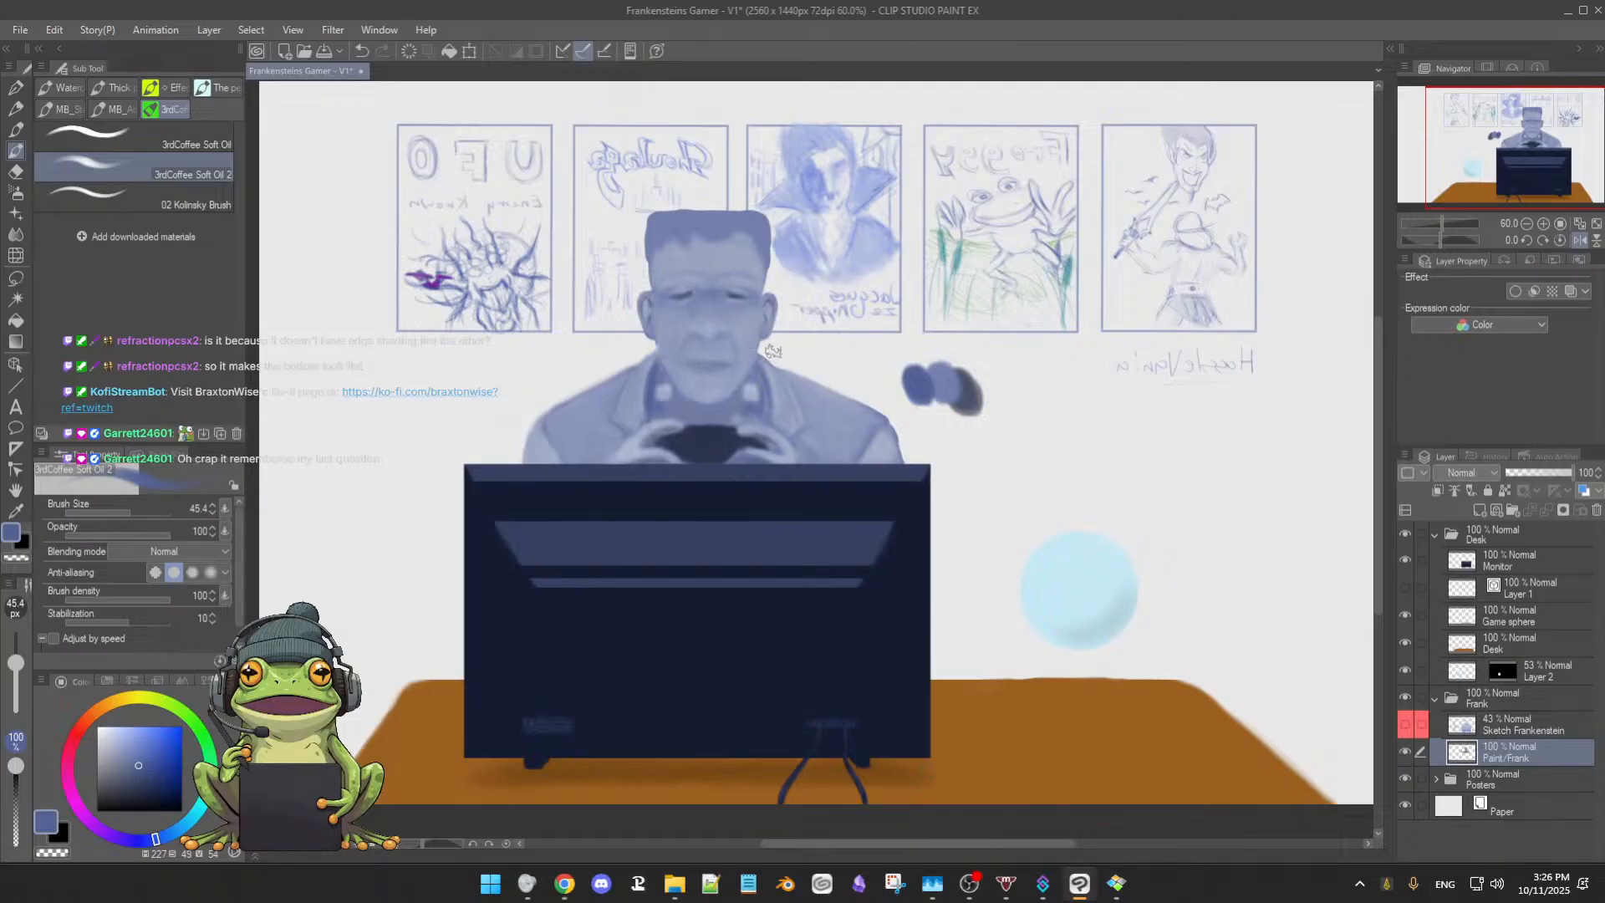
Reshape the collar edge where it meets the neck using Liquify at size 34.1
scroll(773, 352, up, 5)
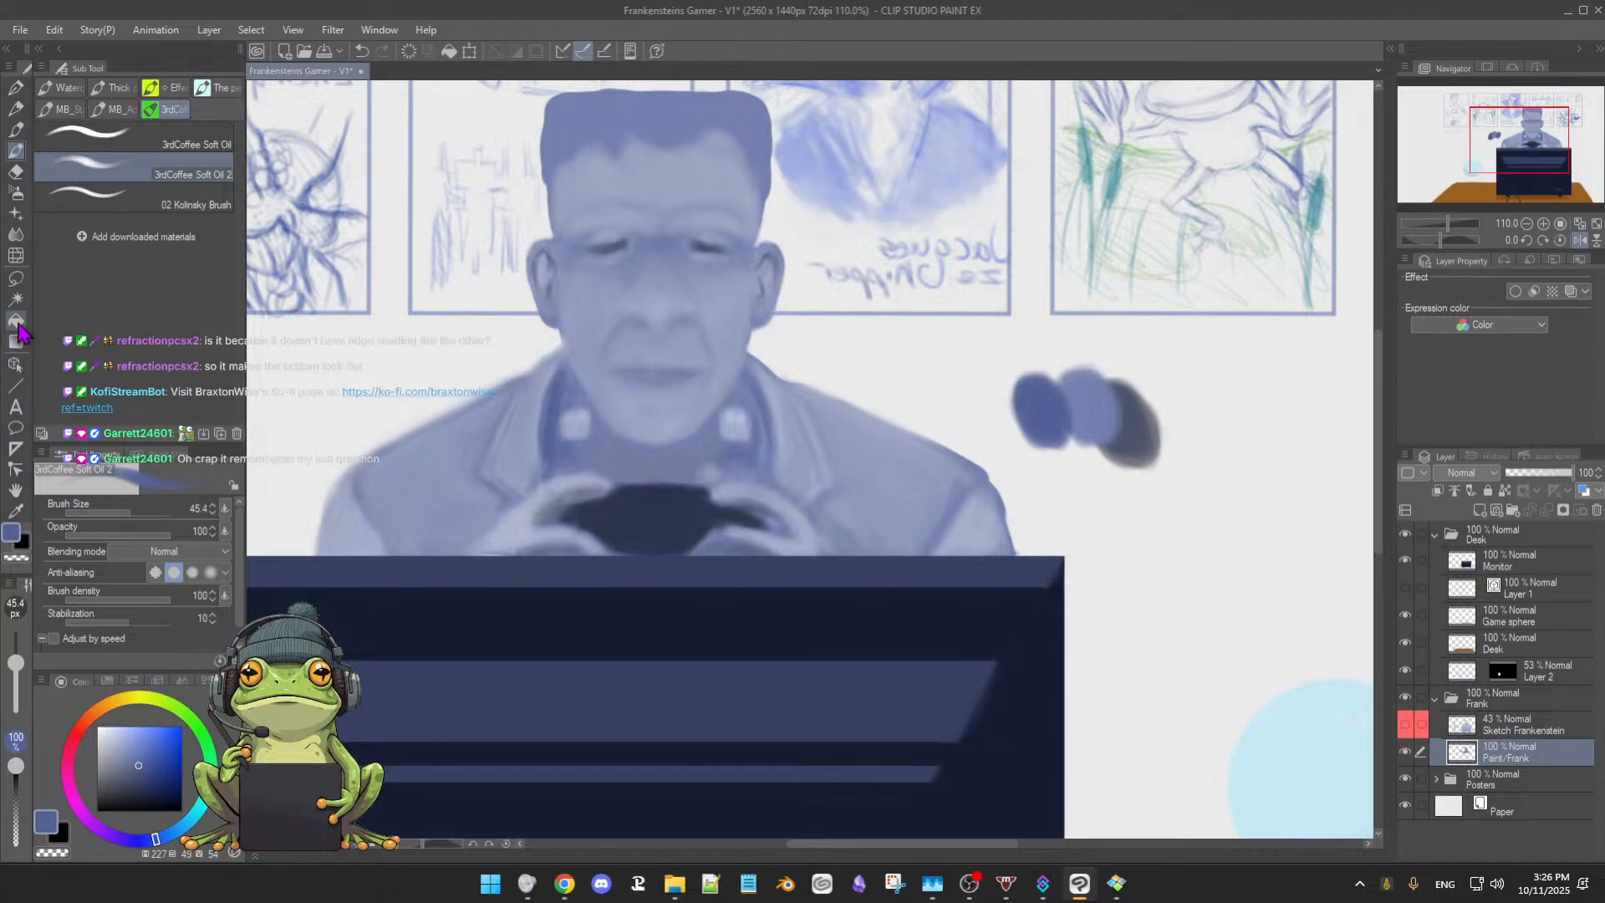
click(15, 255)
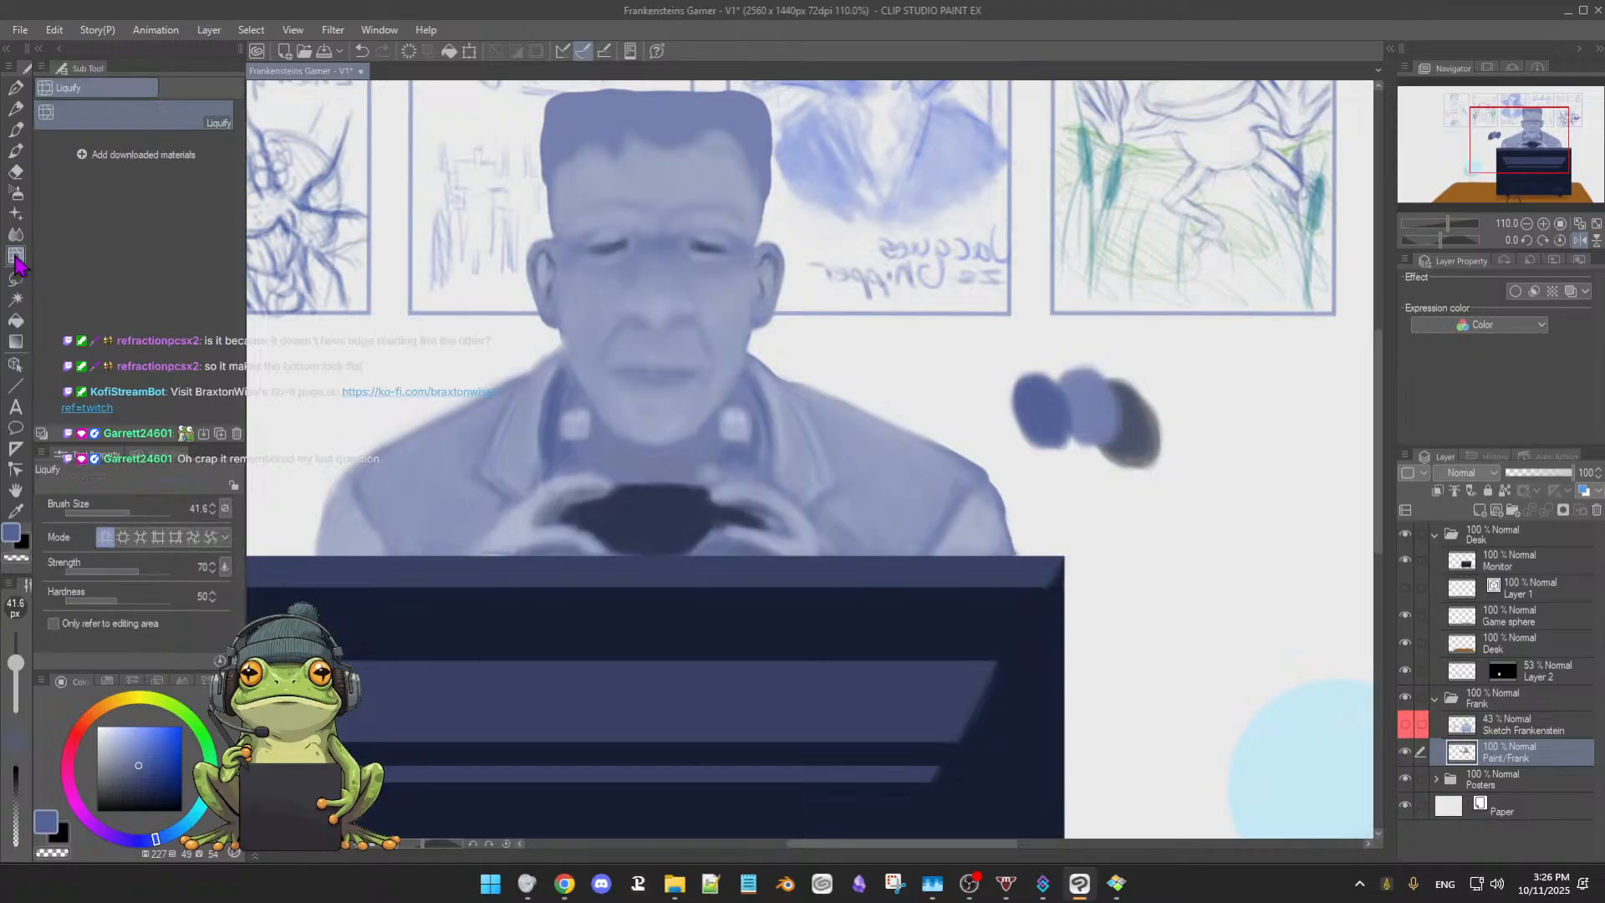
key([)
key([)
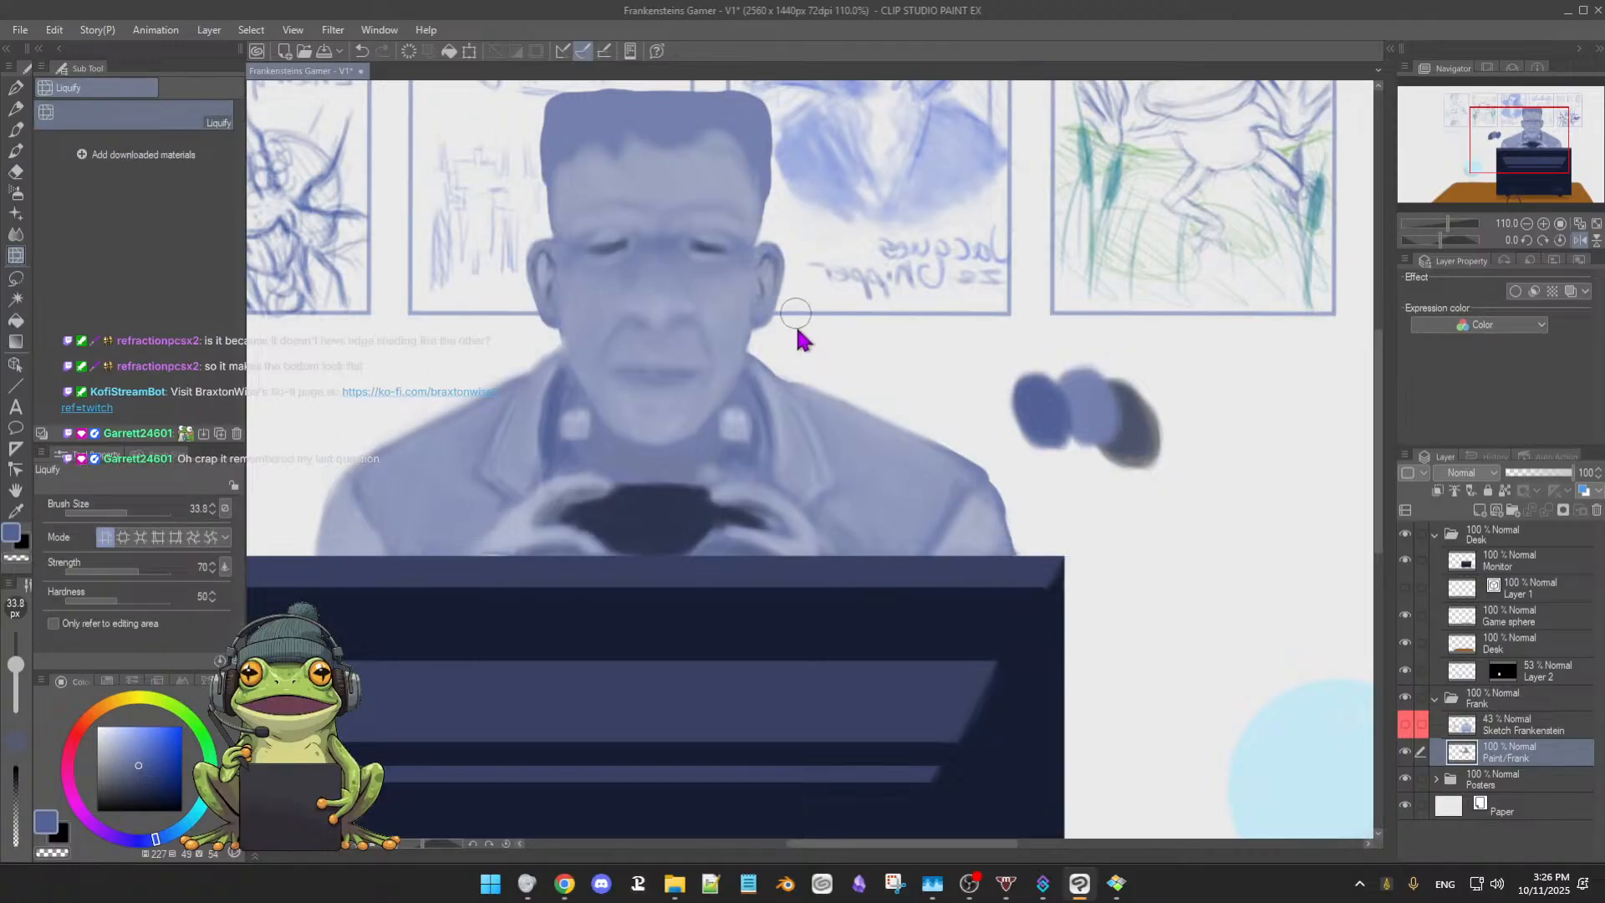
key(bracketright)
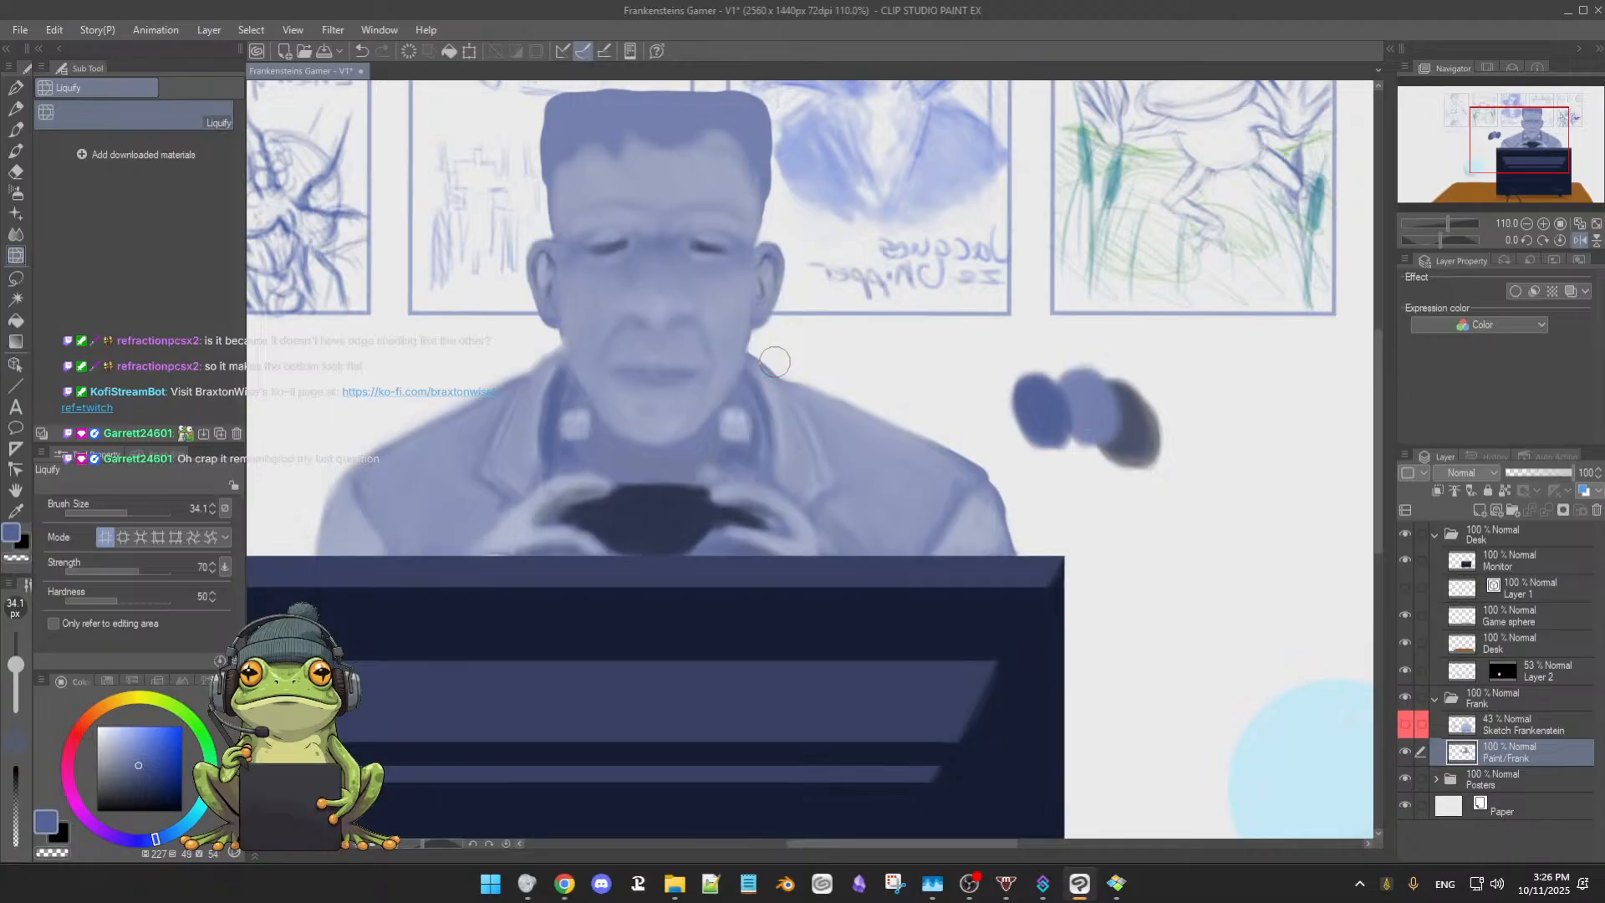
Flip the canvas view back to its unmirrored orientation and show the Sketch Frankenstein layer over the painted figure
scroll(774, 367, down, 2)
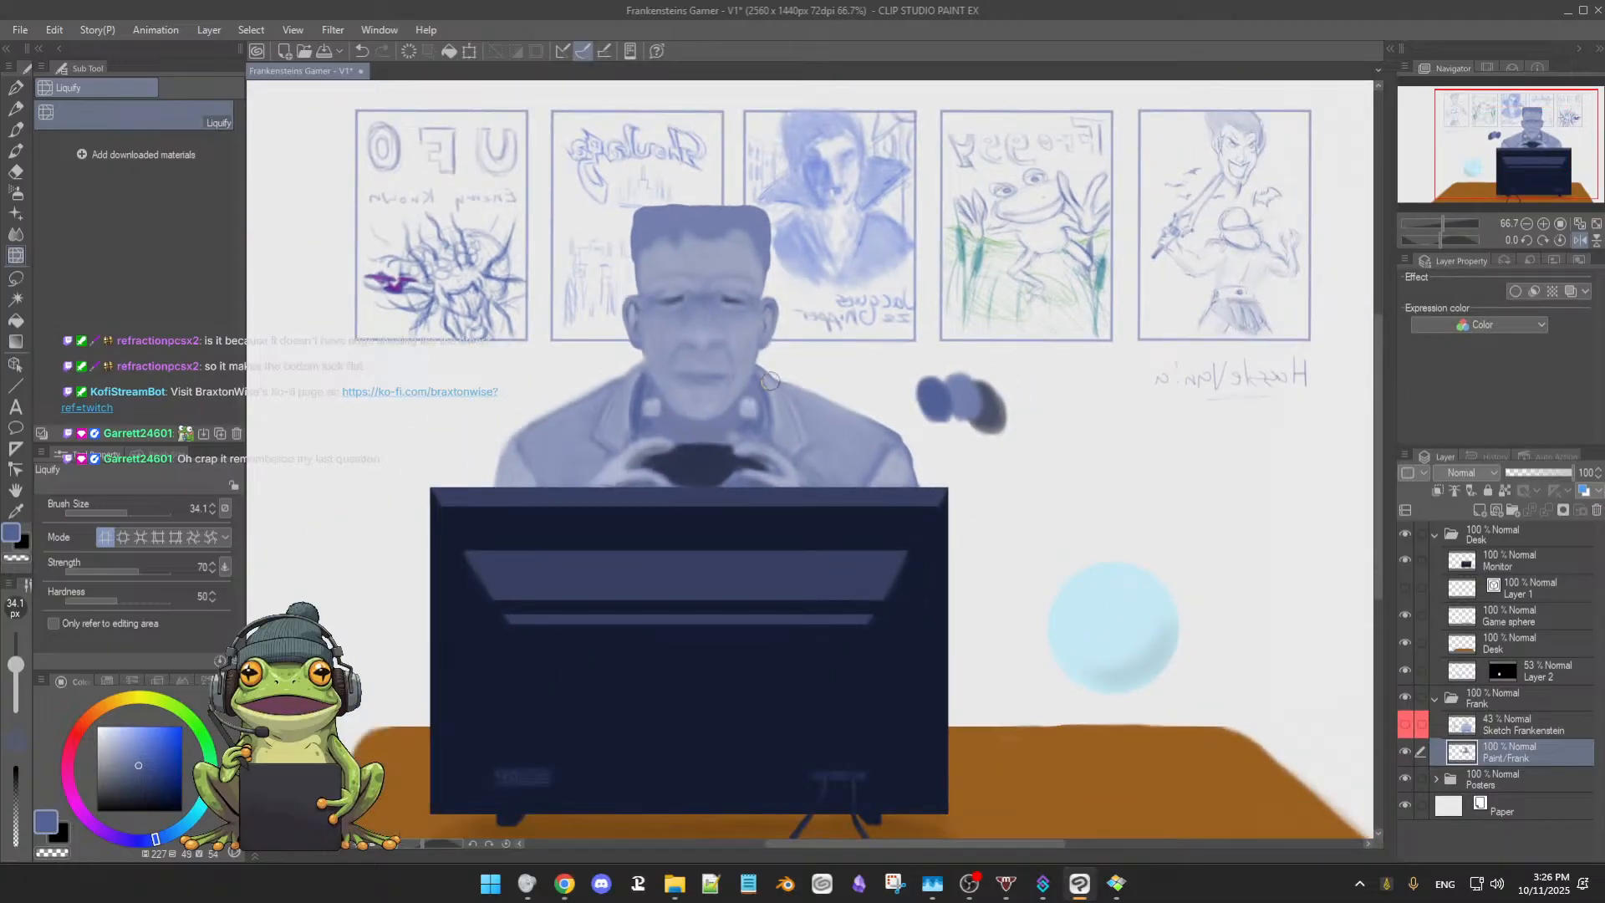
drag(810, 443, 884, 426)
scroll(884, 426, down, 2)
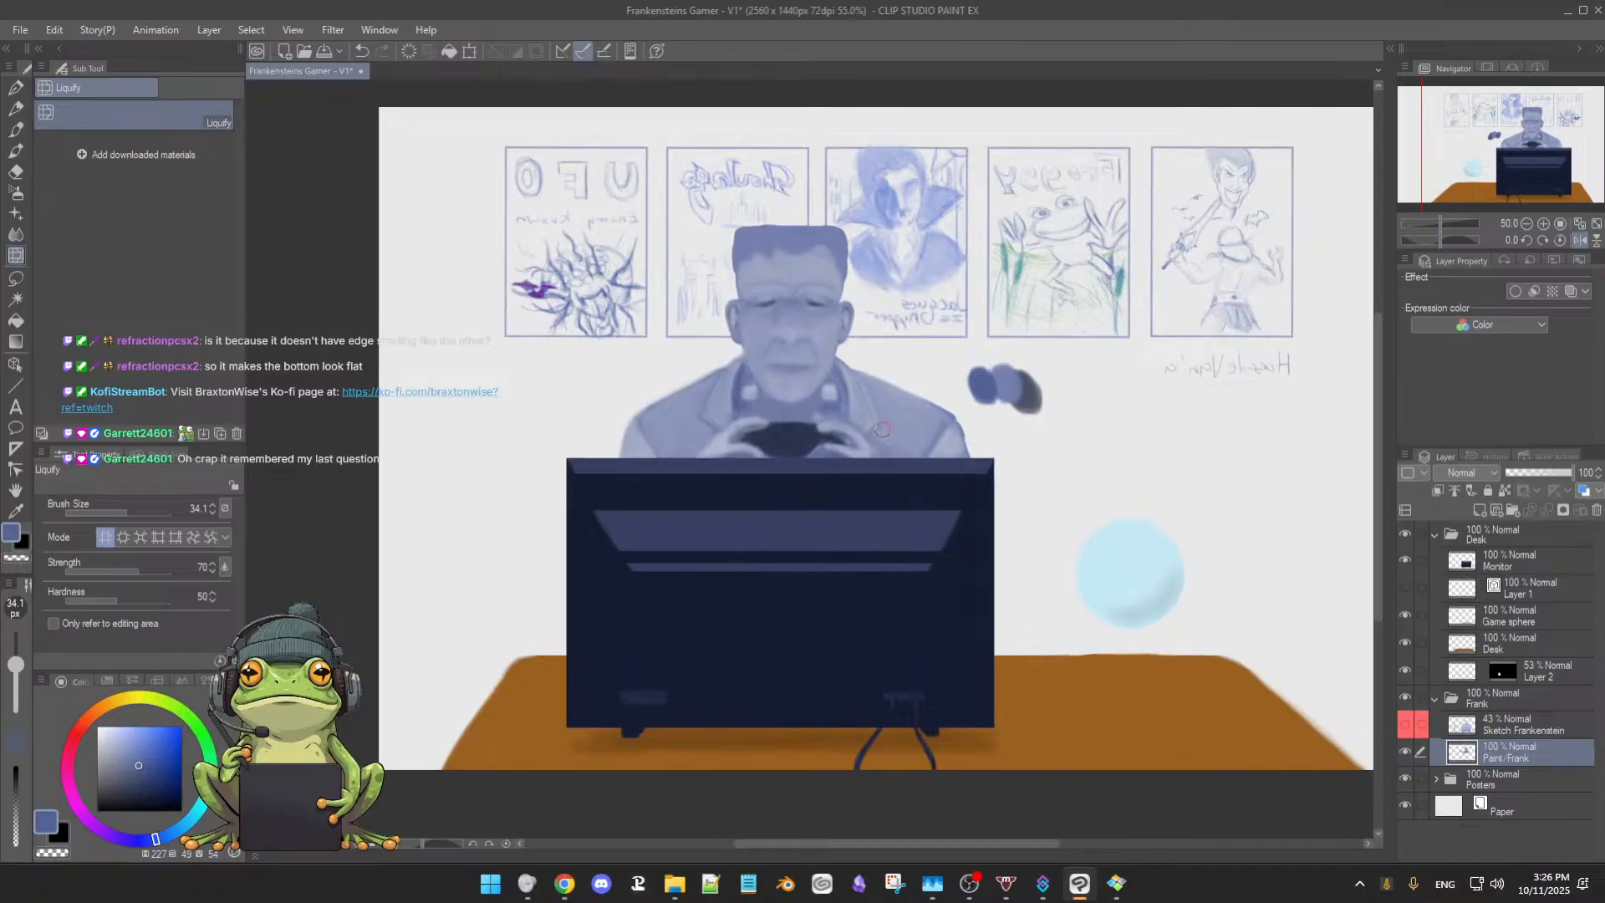
scroll(884, 426, down, 1)
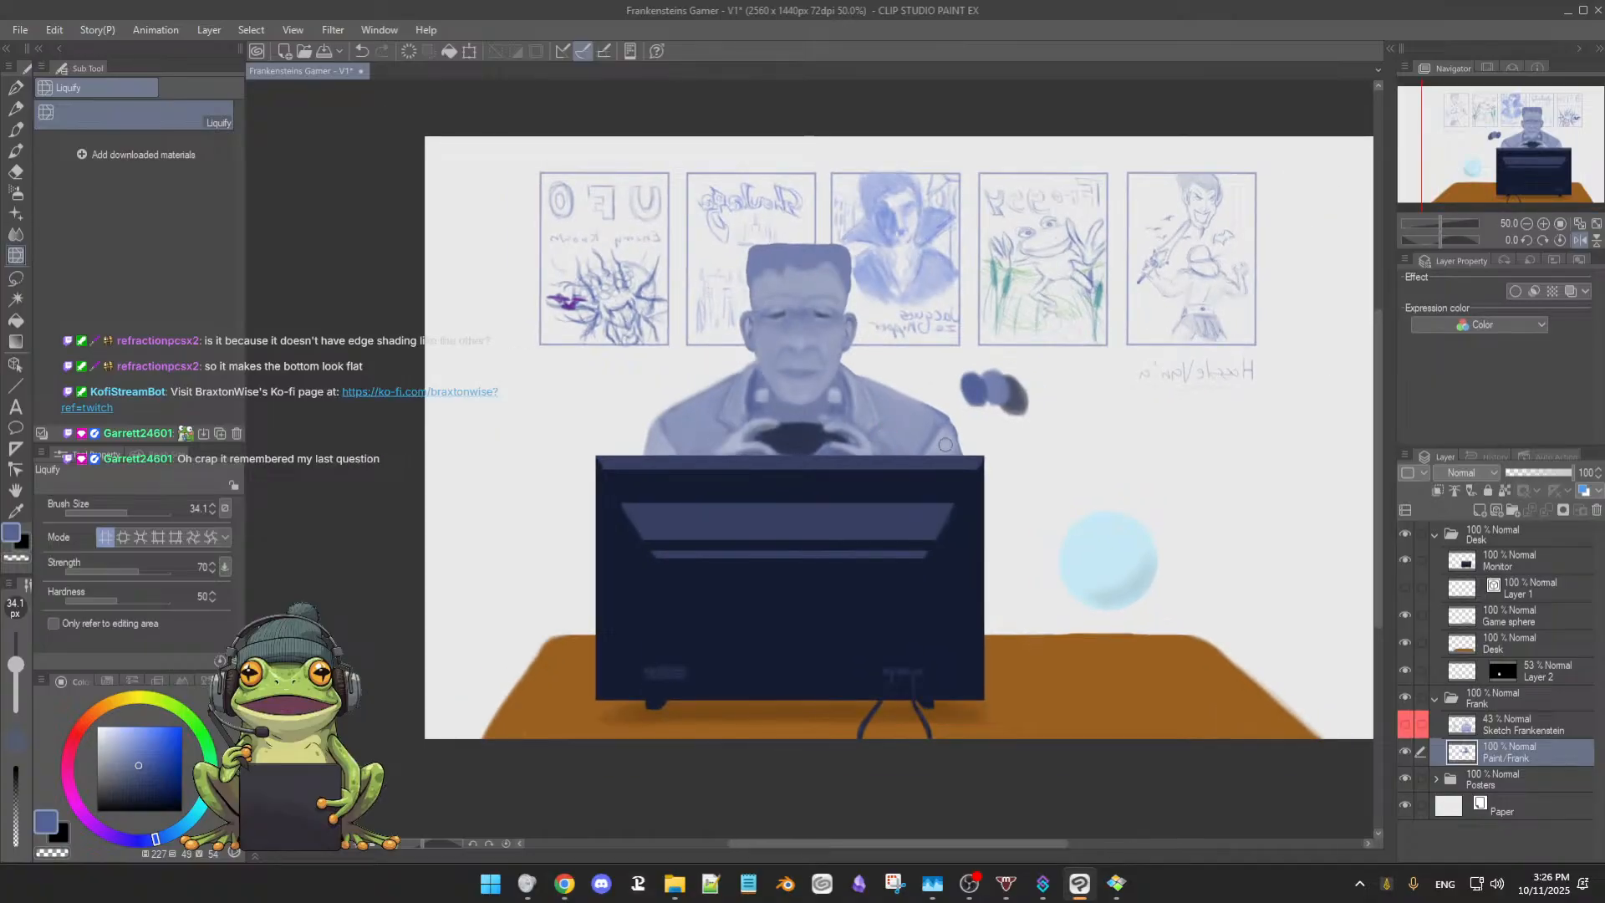
drag(950, 443, 824, 473)
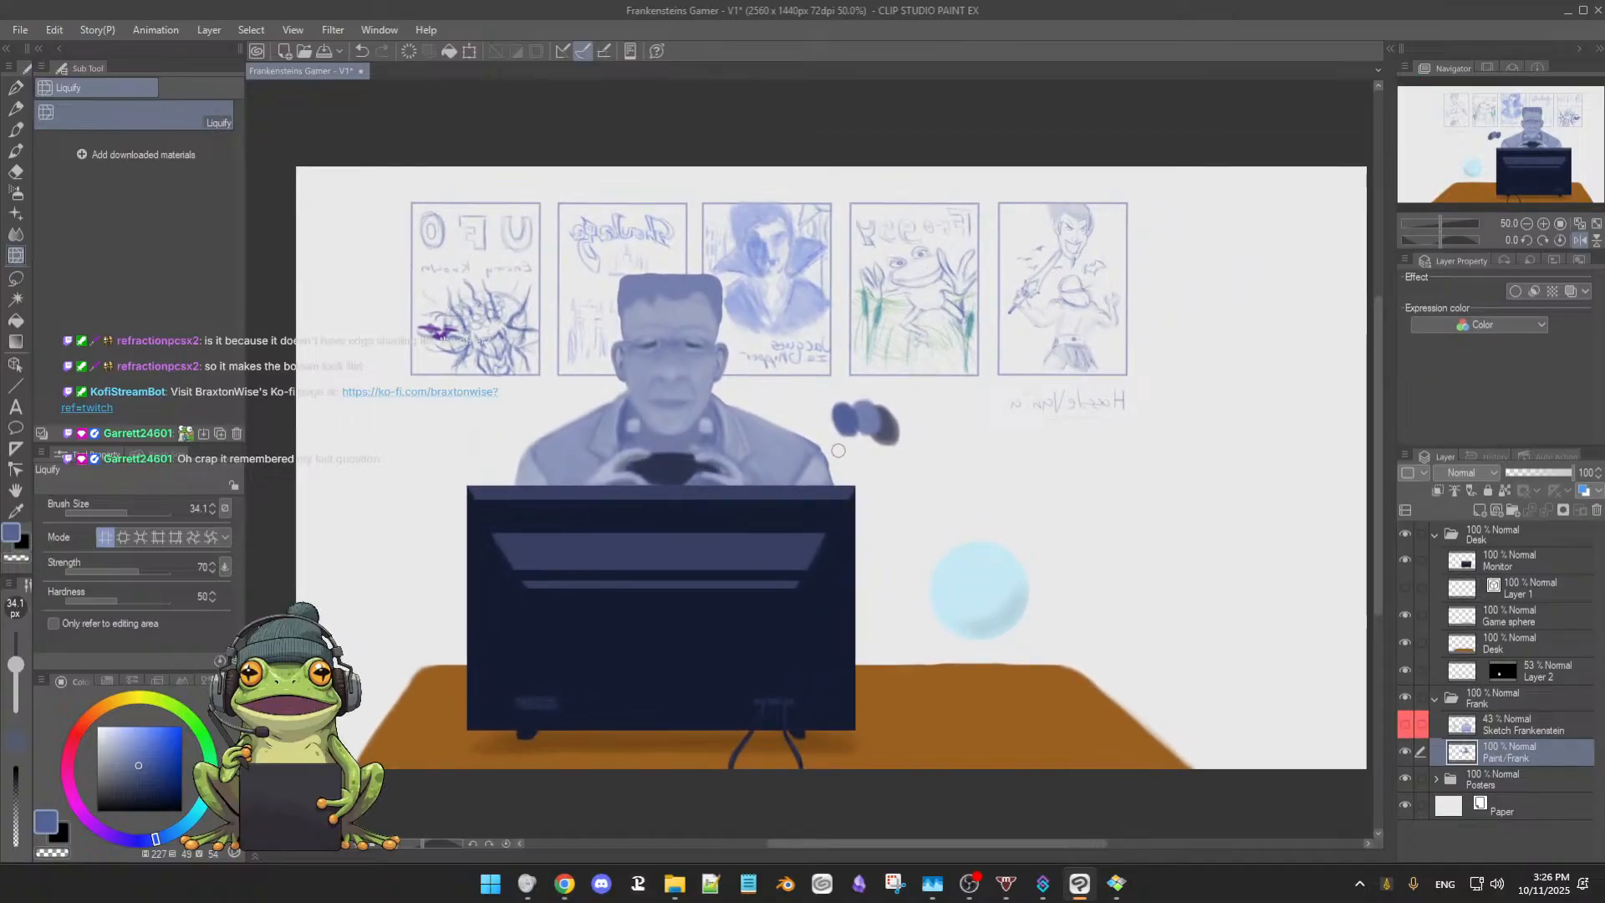
key(h)
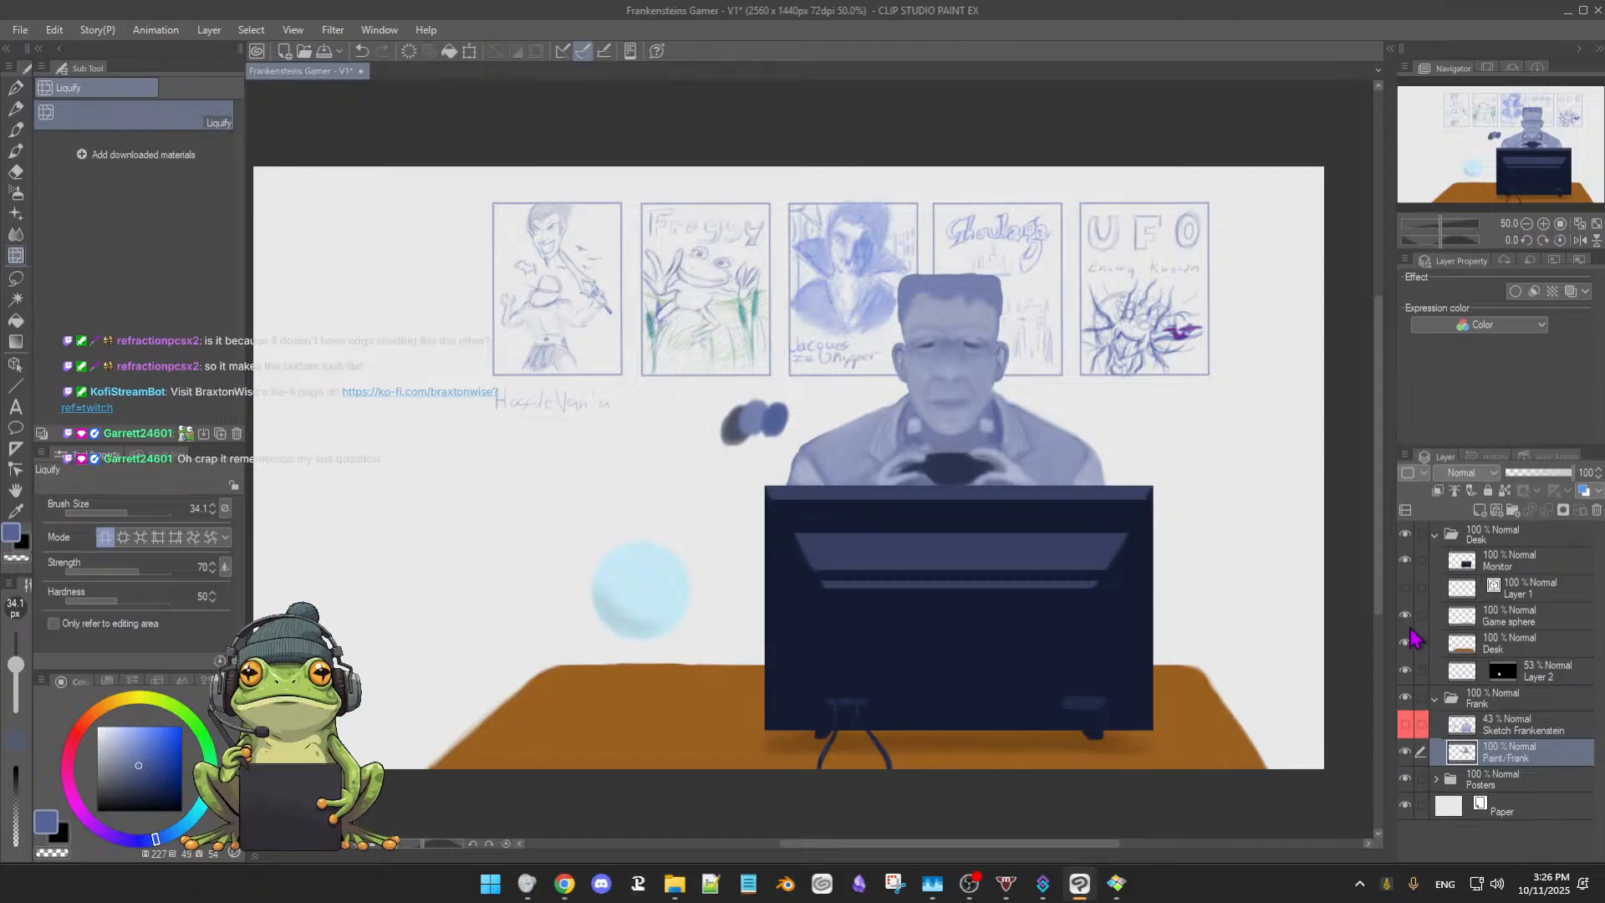
click(1405, 726)
click(1405, 725)
click(1405, 726)
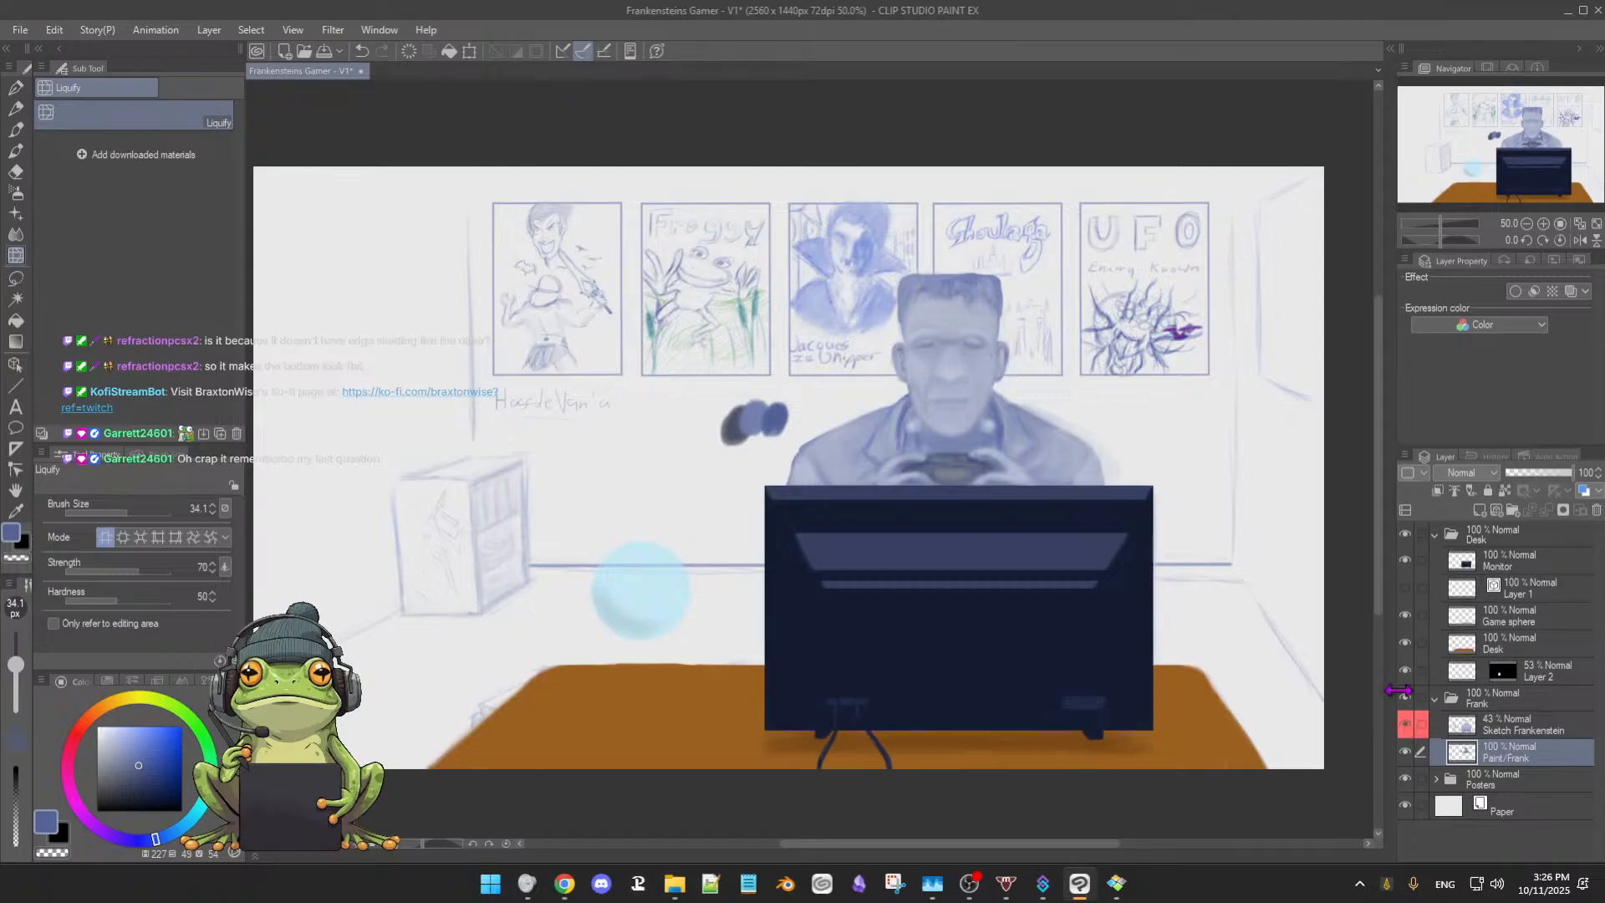
Hide the Frank folder briefly to examine the desk, monitor and sphere on their own, and show it again
scroll(922, 539, down, 1)
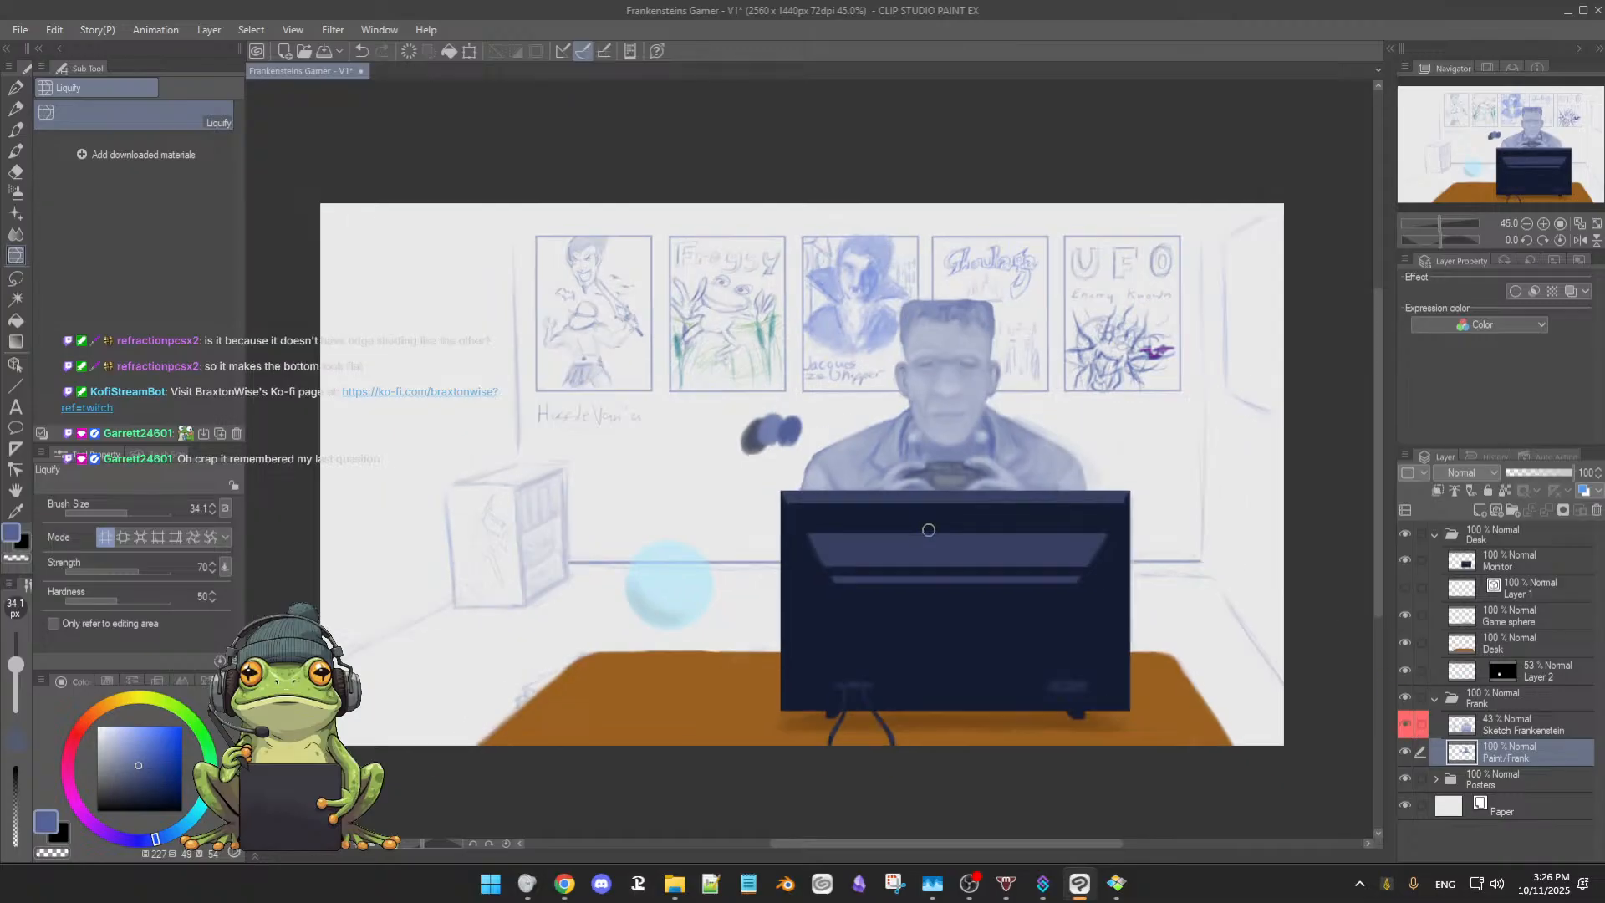
scroll(909, 578, up, 1)
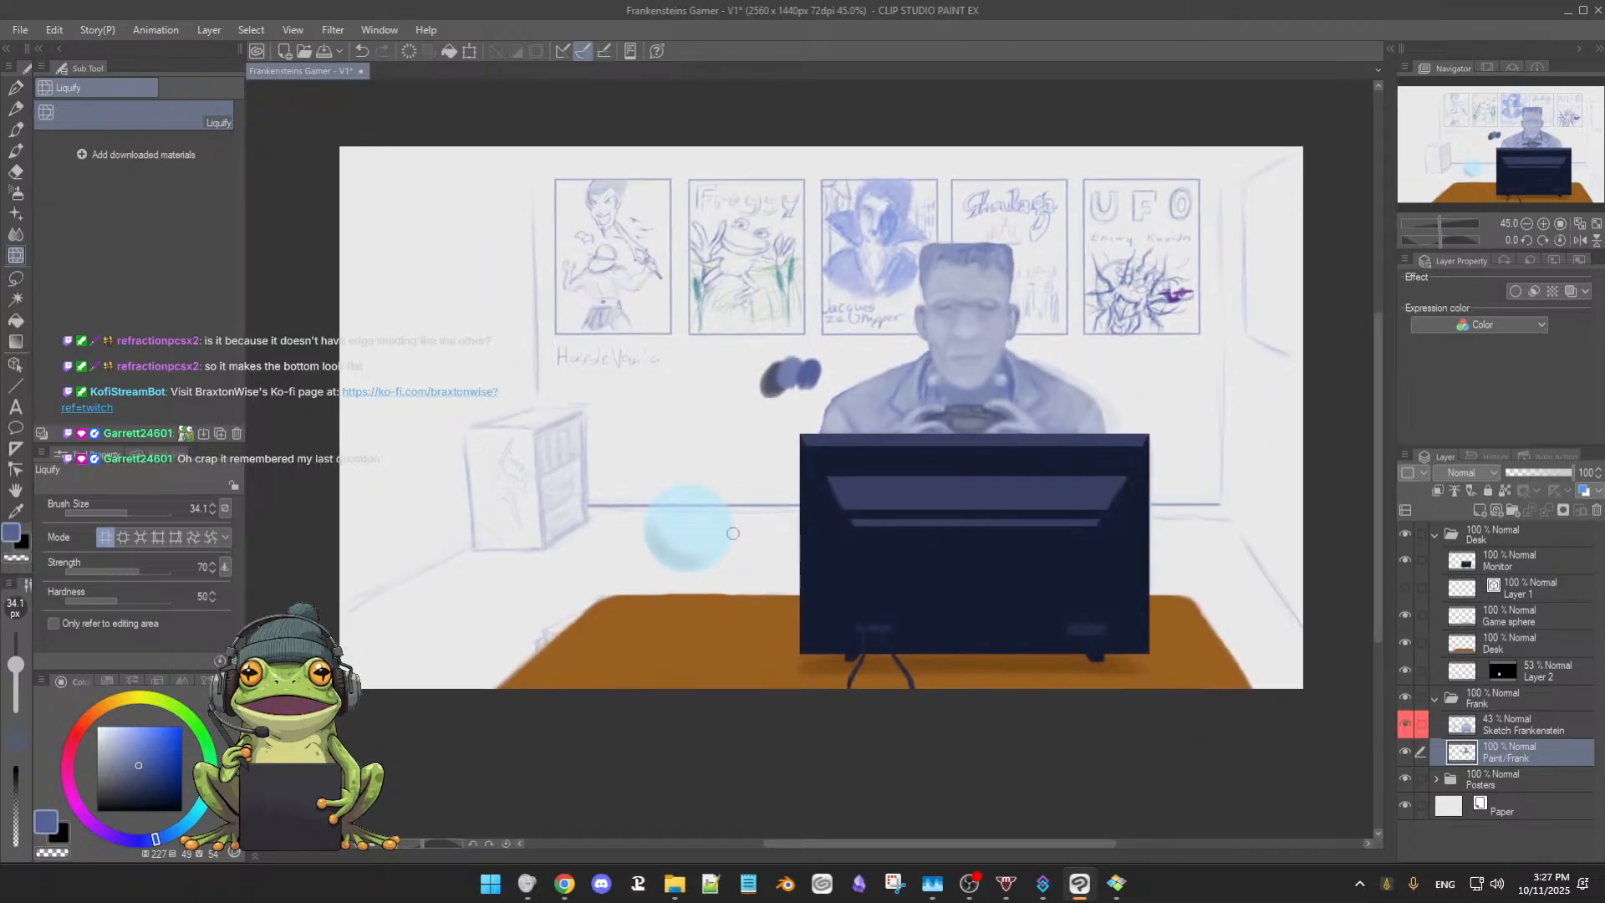
scroll(696, 522, up, 2)
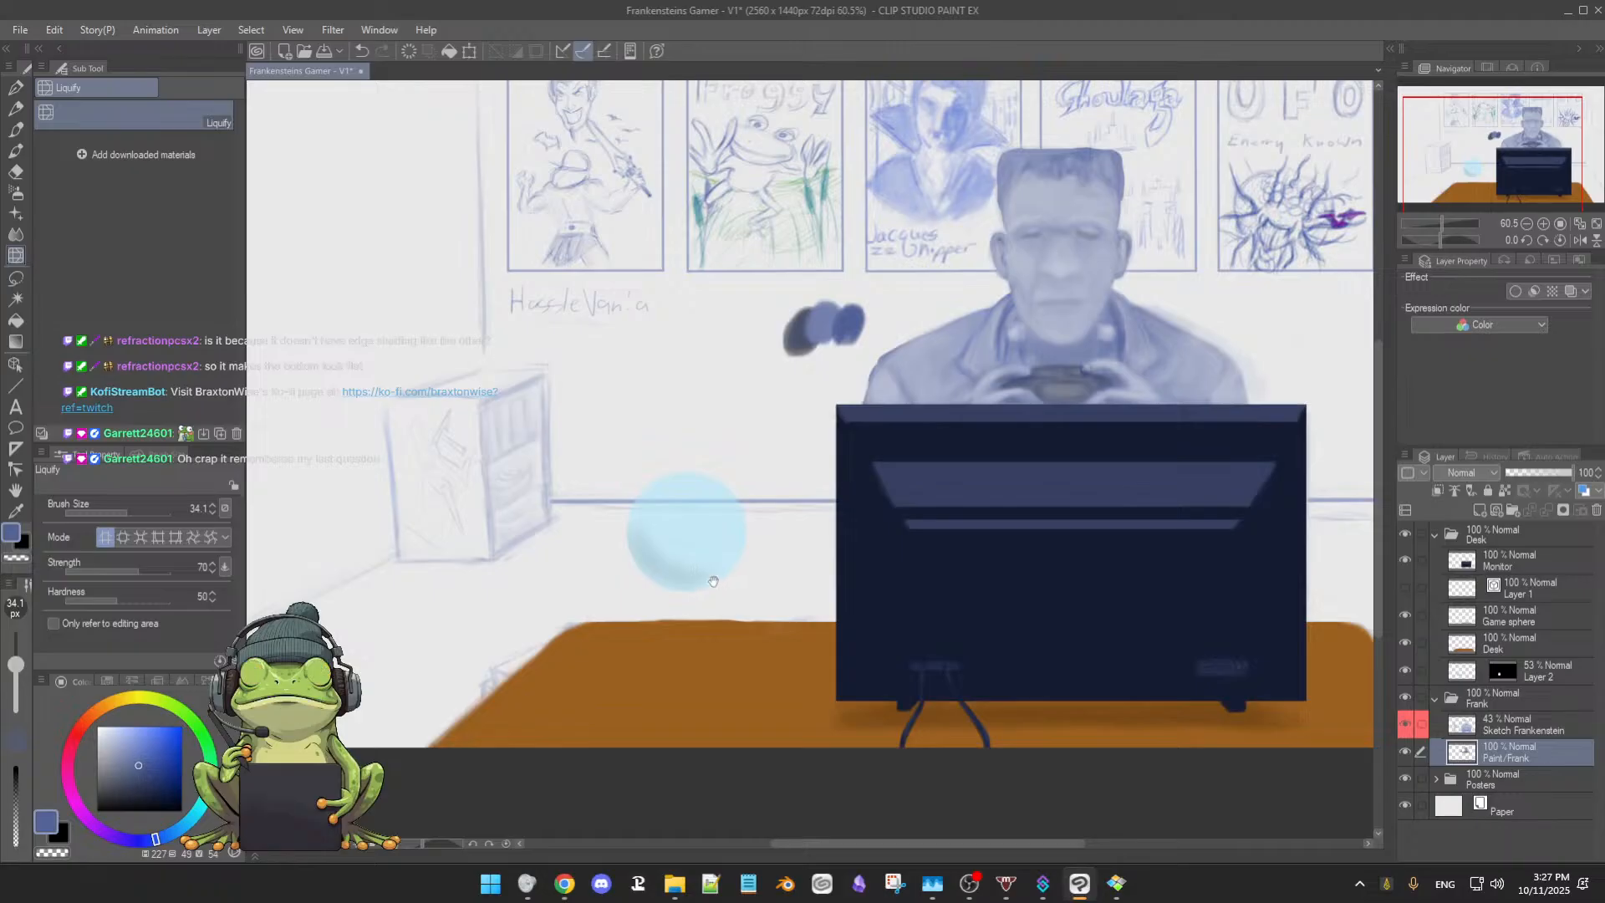
mouse_move(716, 583)
mouse_down()
mouse_move(708, 611)
mouse_move(735, 561)
mouse_up()
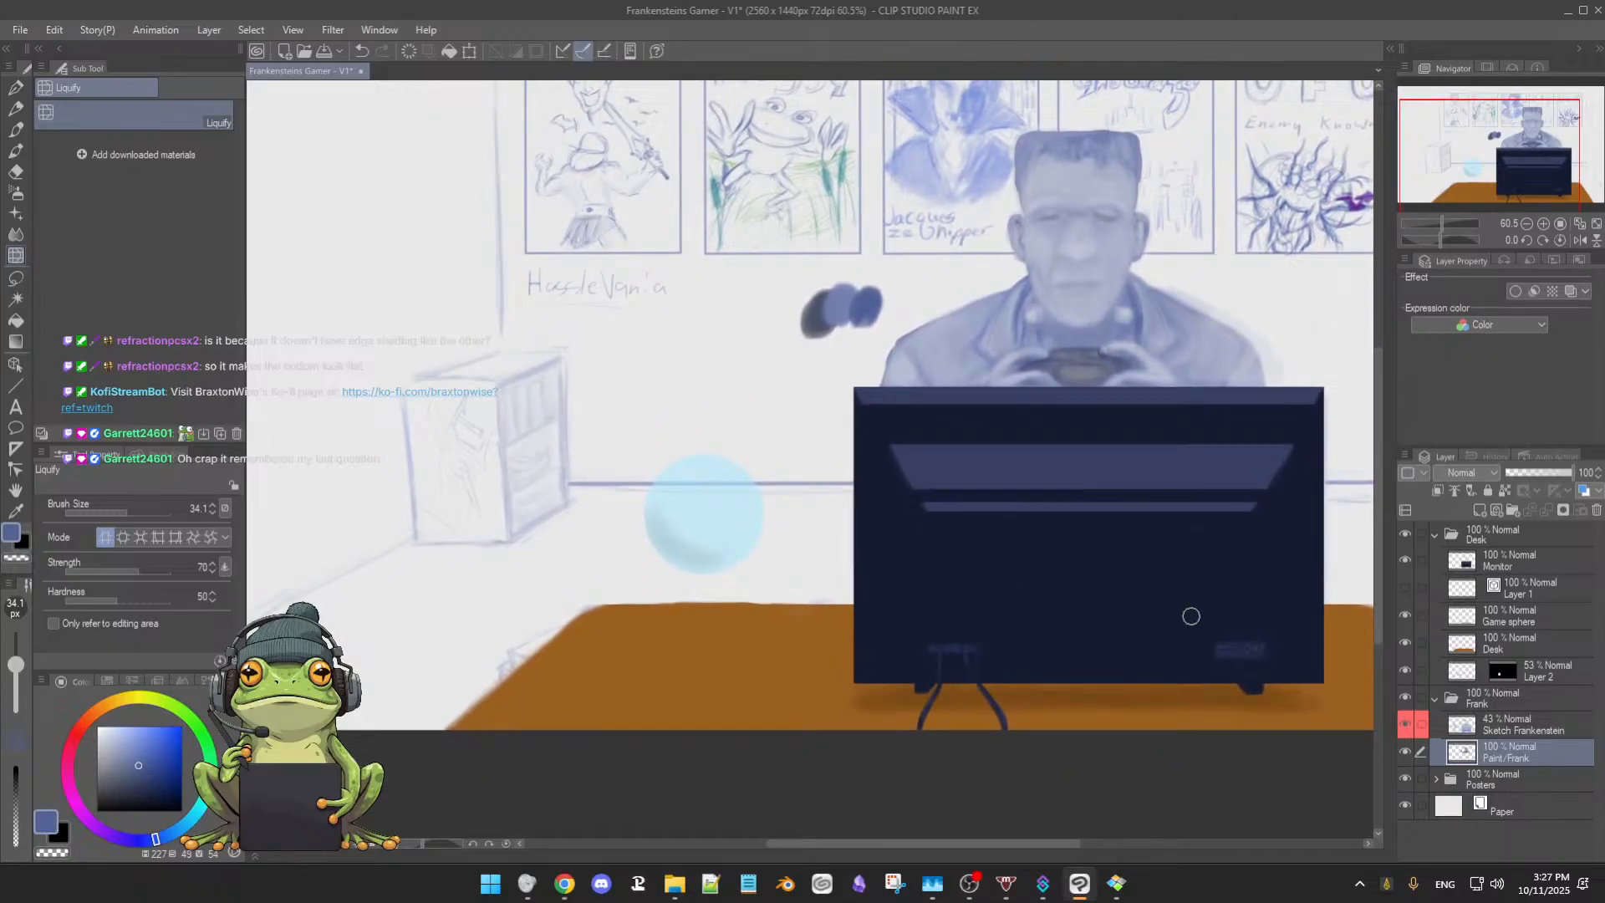
click(1405, 700)
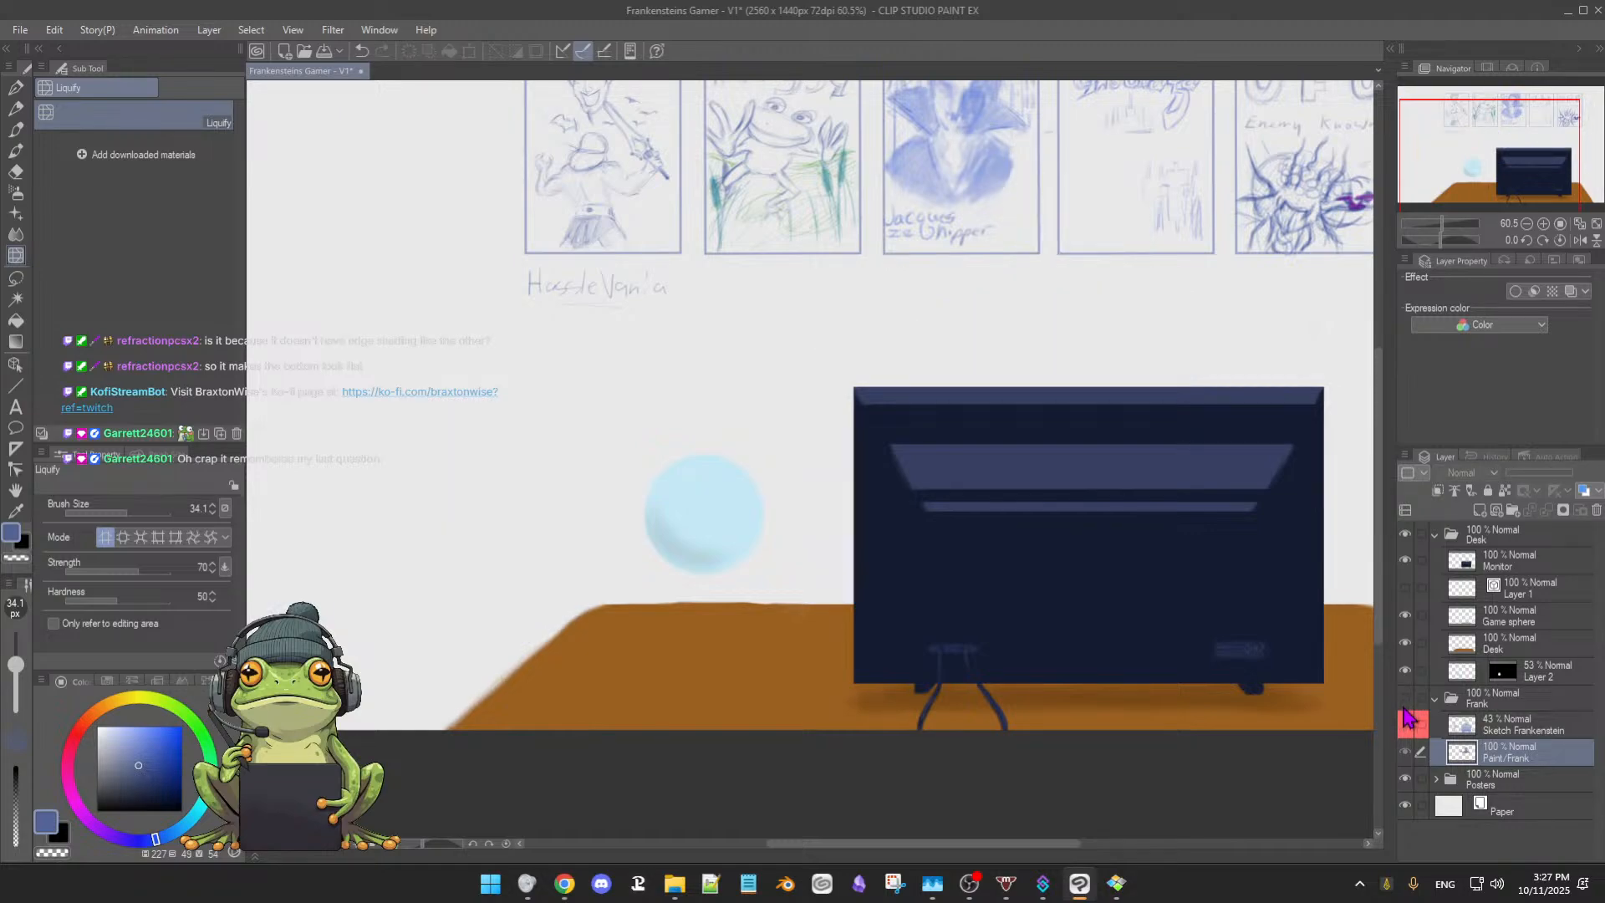
click(1405, 699)
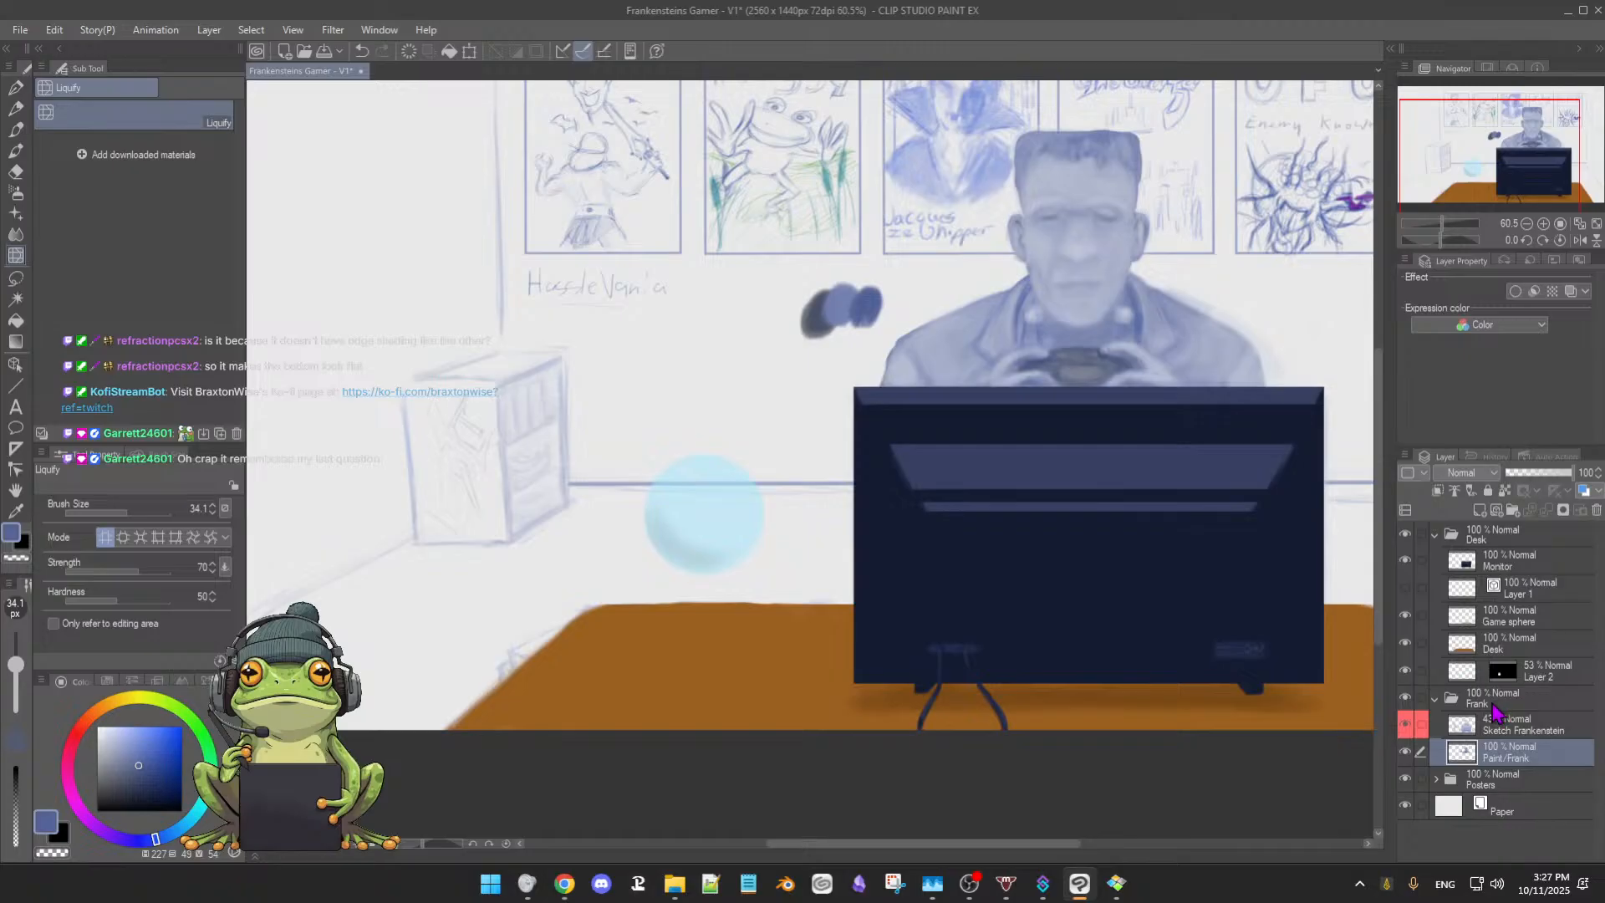
On the Game sphere layer, outline the stand's stem and supports beneath the sphere with Soft Oil 2 in dark reddish brown at size 31.8
click(1510, 618)
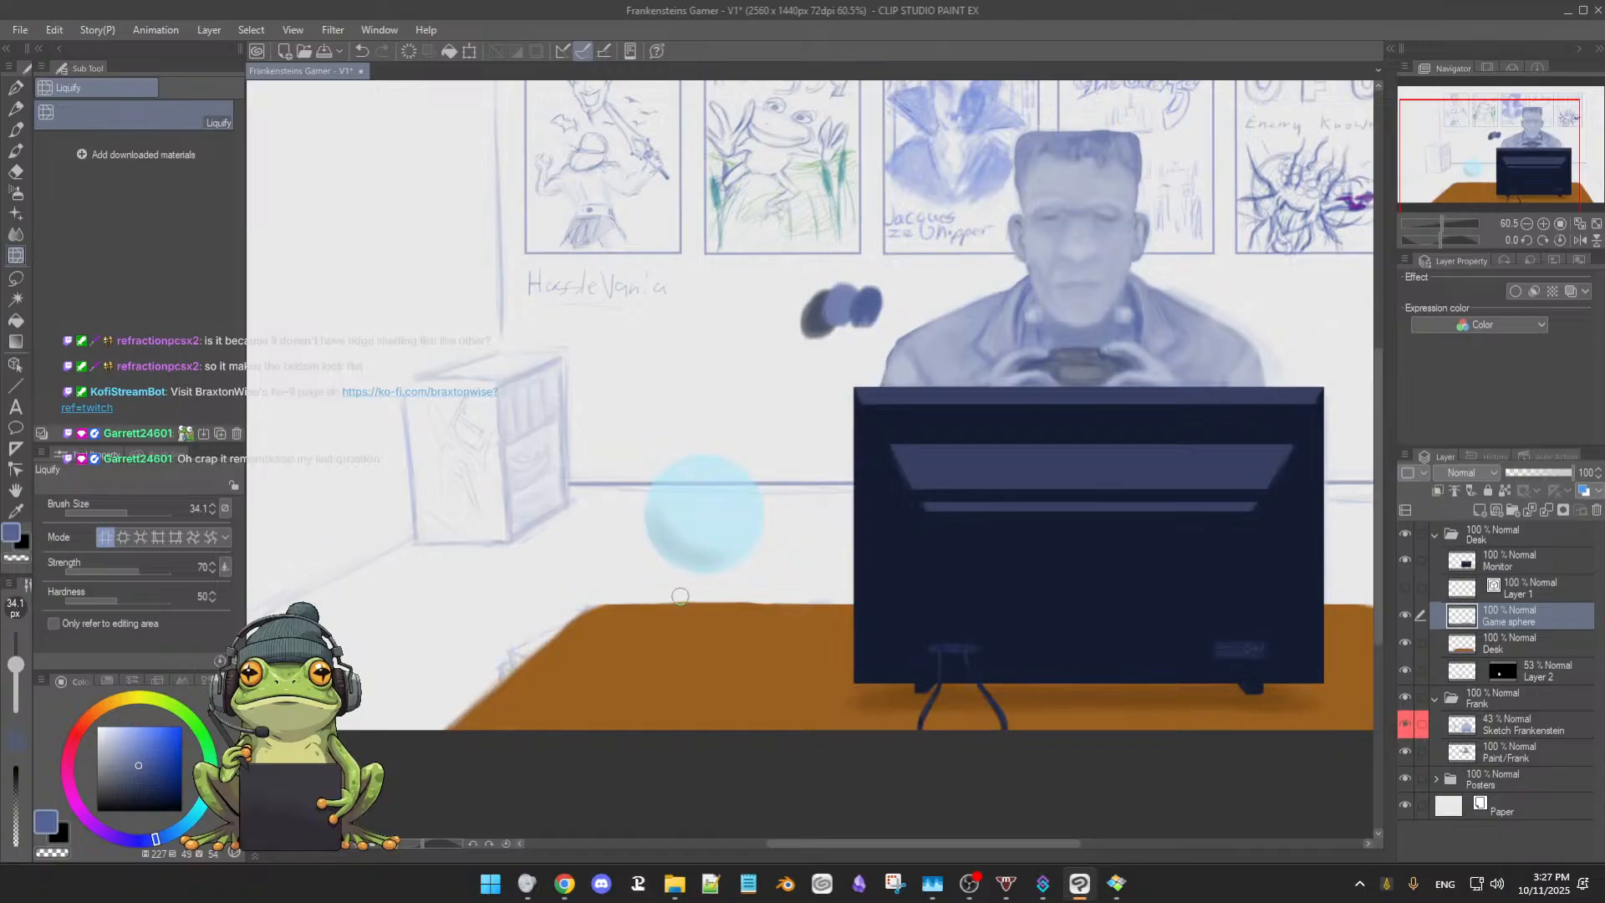
key(b)
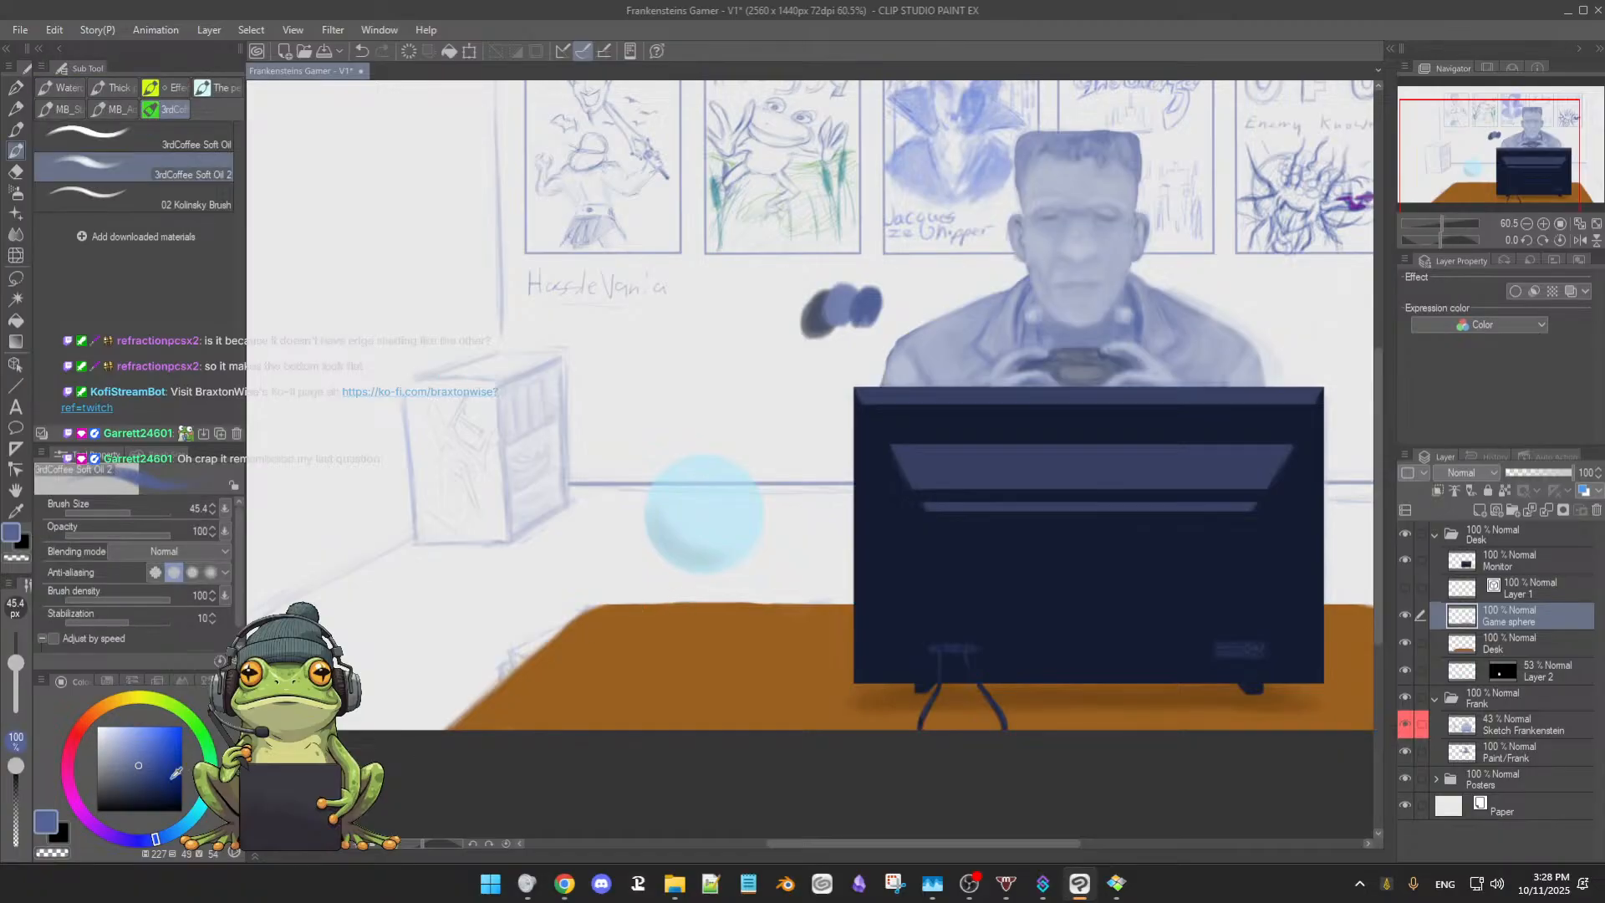
alt+click(658, 658)
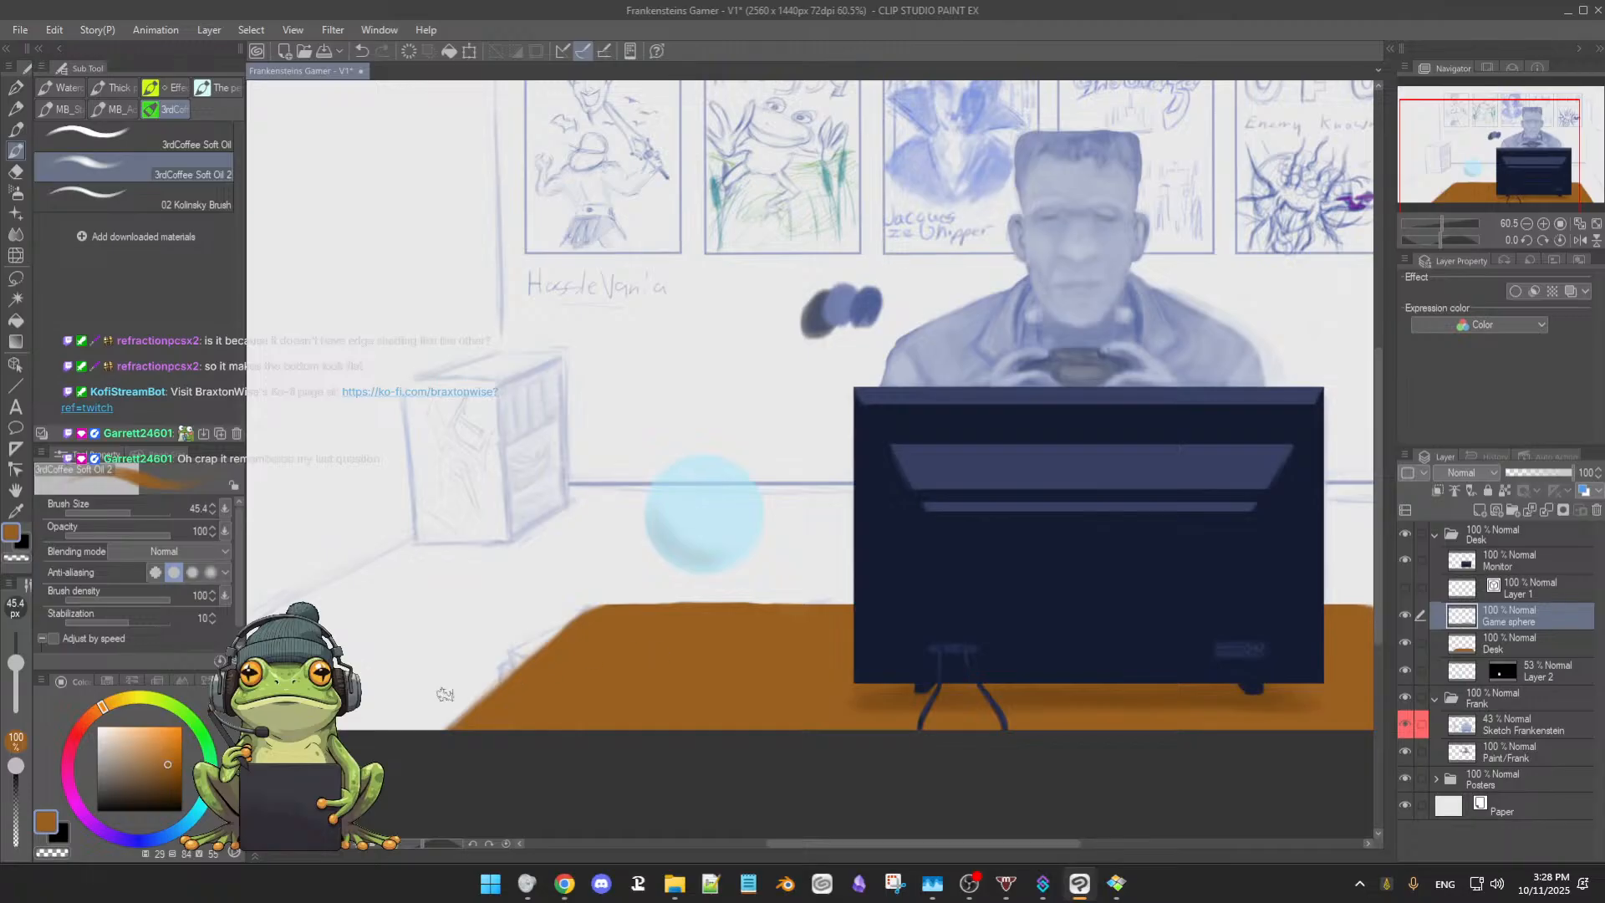
click(86, 722)
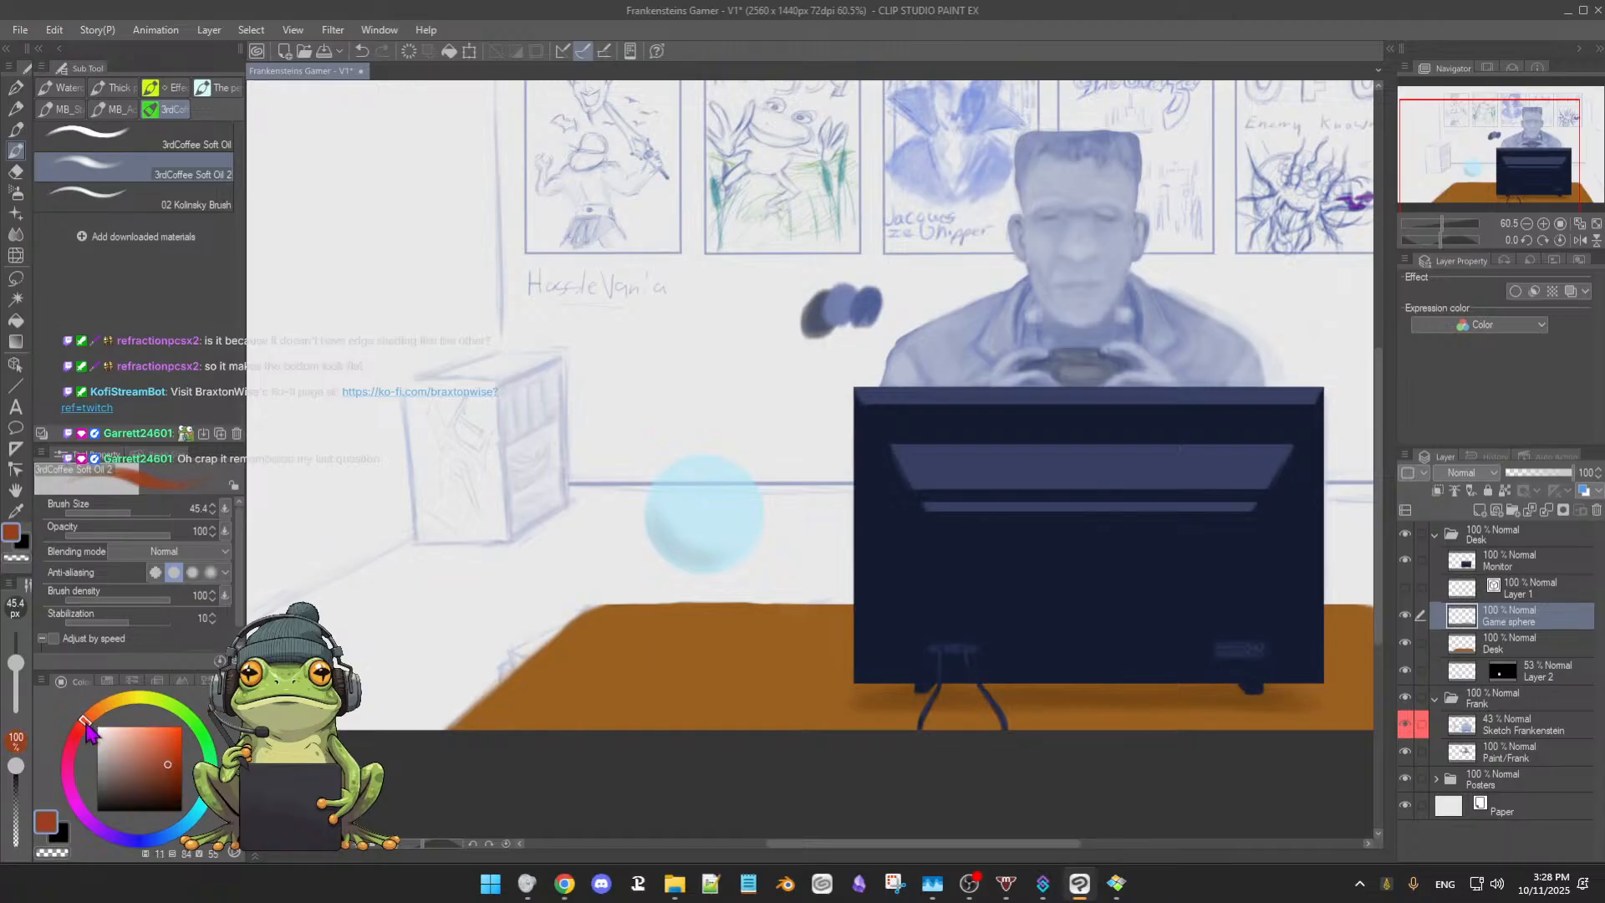
mouse_move(171, 766)
mouse_down()
mouse_move(157, 785)
mouse_move(179, 784)
mouse_up()
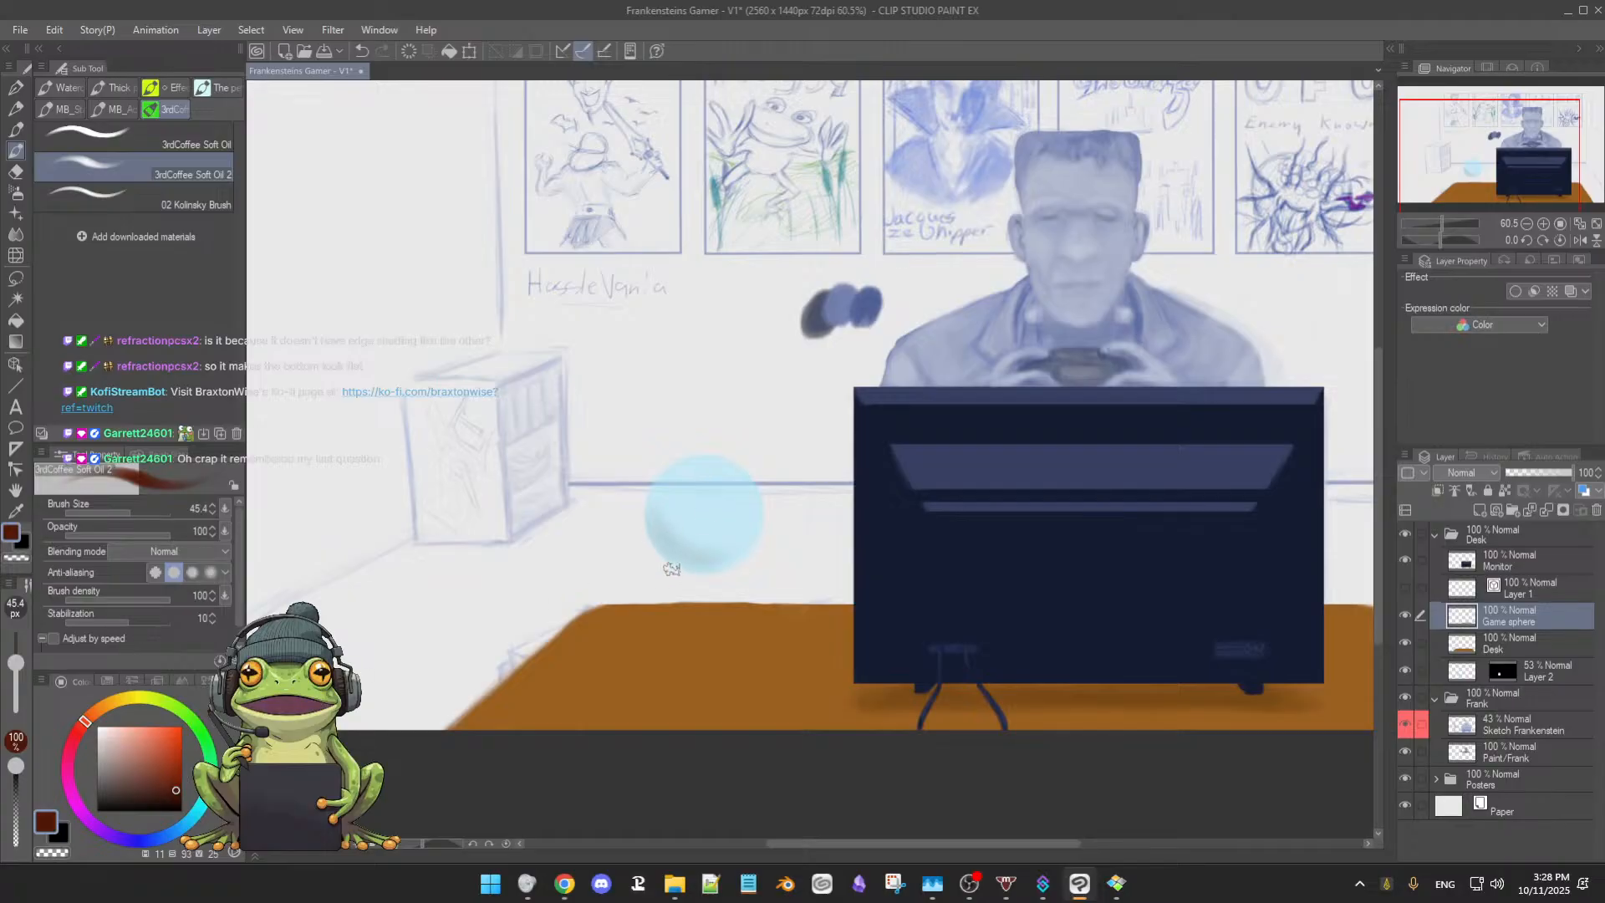
key(bracketleft)
key(bracketleft)
key(bracketleft)
key(bracketright)
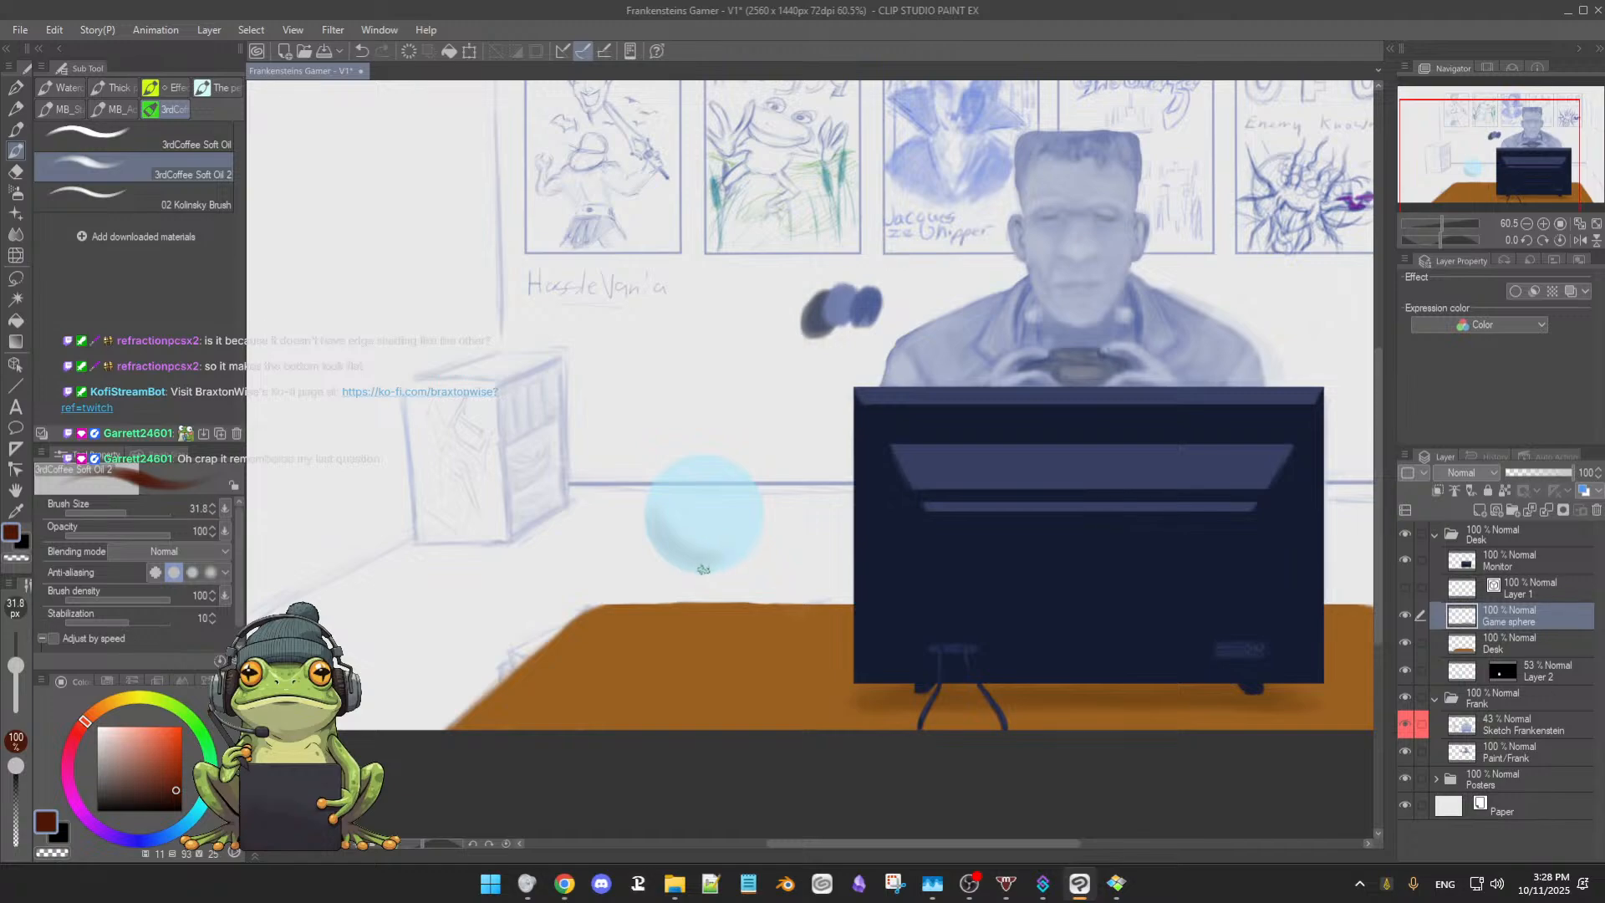
drag(668, 562, 690, 574)
mouse_move(746, 558)
mouse_down()
mouse_move(712, 575)
mouse_move(677, 563)
mouse_move(695, 661)
mouse_up()
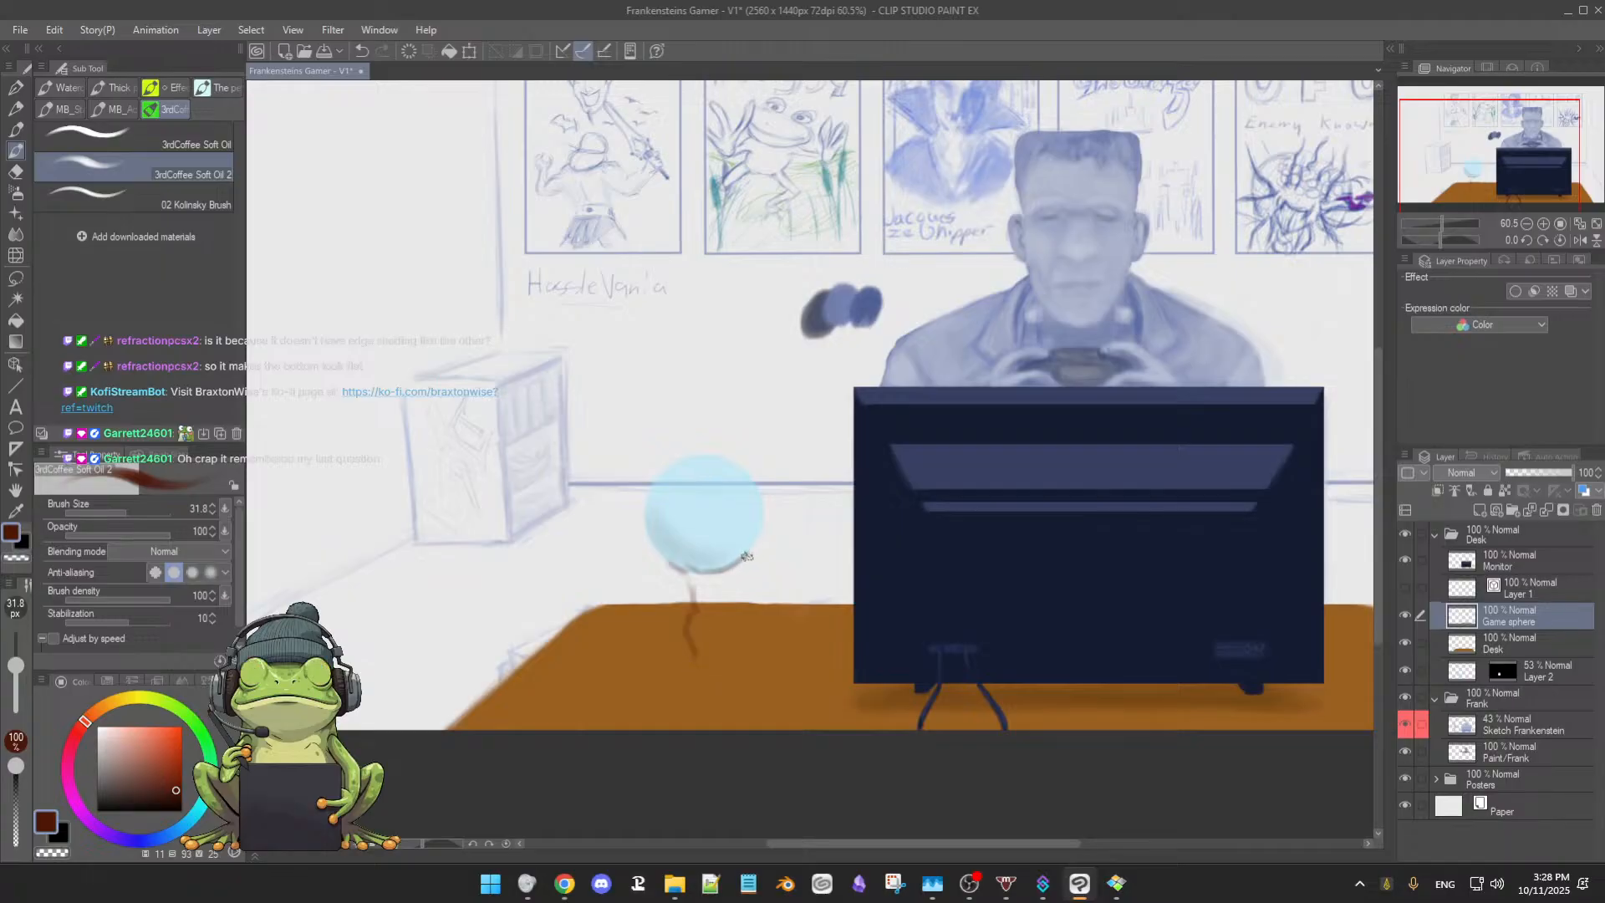
drag(739, 558, 715, 592)
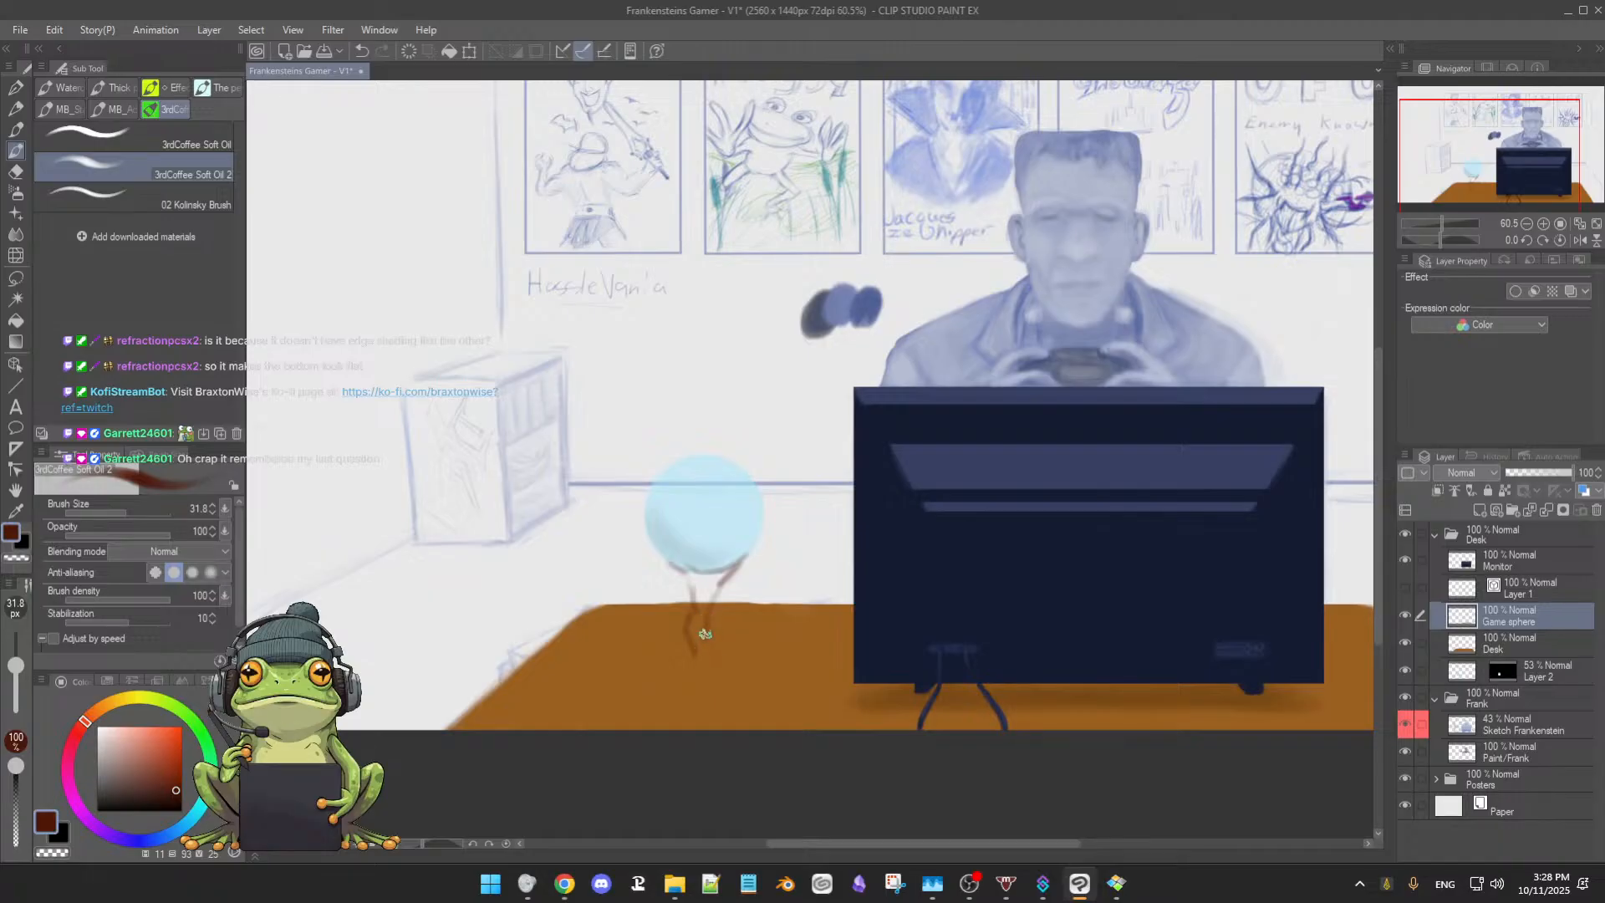
Paint the stand's rounded foot on the desk and fill in its stem and the cup under the sphere with dark reddish brown
drag(720, 655, 752, 661)
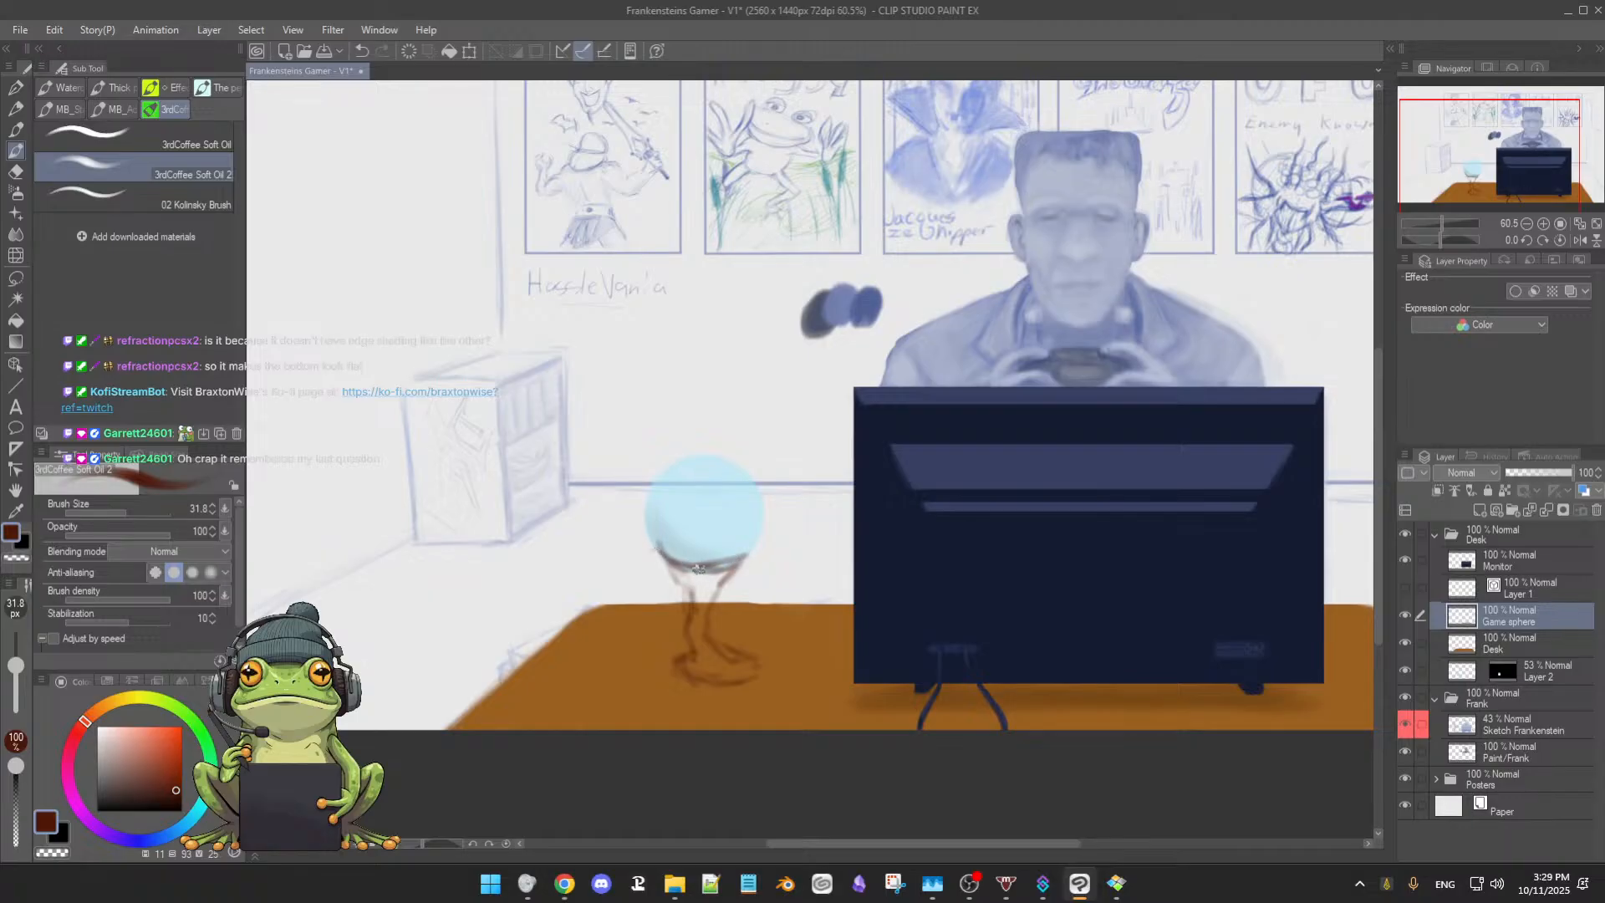
mouse_move(679, 577)
mouse_down()
mouse_move(691, 635)
mouse_move(705, 667)
mouse_move(687, 674)
mouse_move(714, 662)
mouse_move(748, 673)
mouse_up()
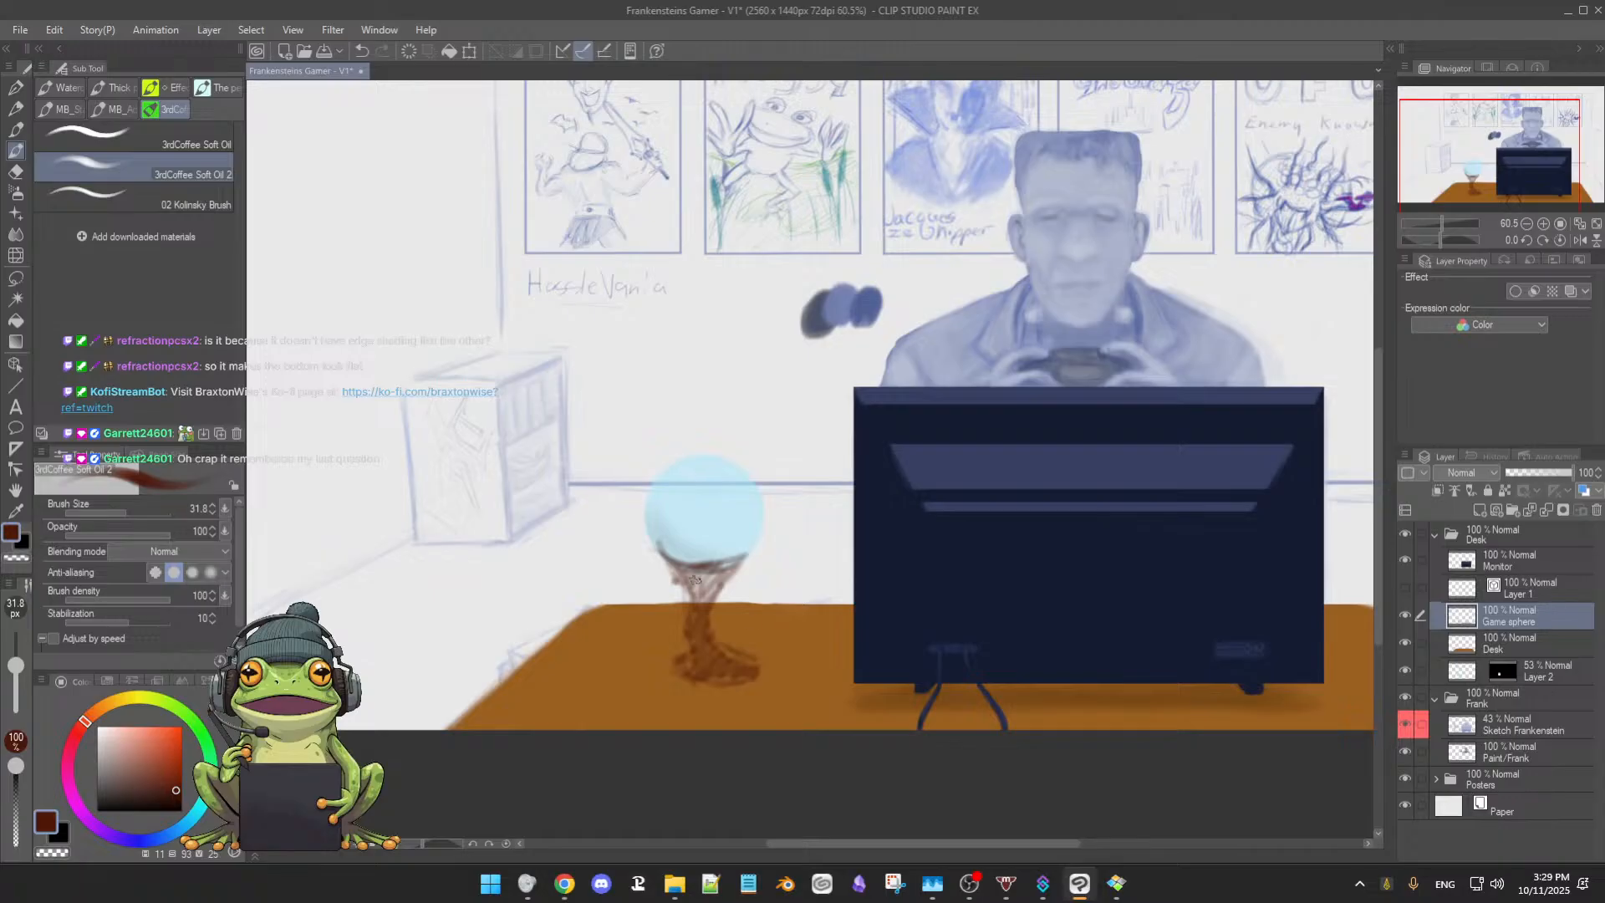
mouse_move(651, 554)
mouse_down()
mouse_move(697, 587)
mouse_move(717, 561)
mouse_up()
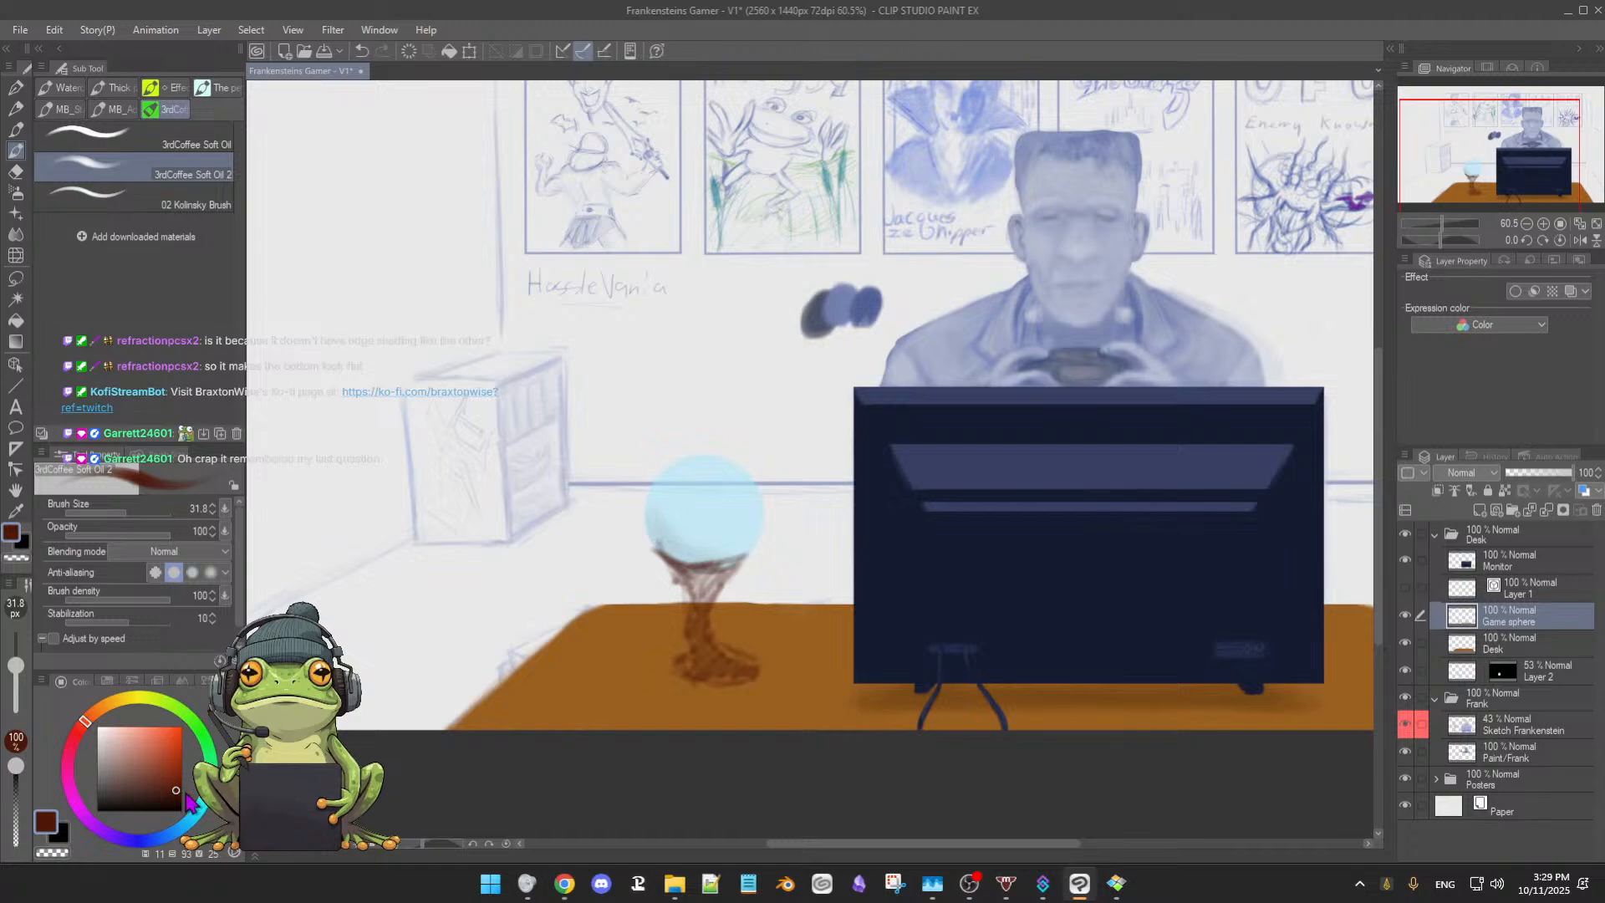
Paint two thin black cables running from the stand's foot to the desk's front edge at brush size 22.3
click(166, 810)
key([)
key([)
key([)
key(])
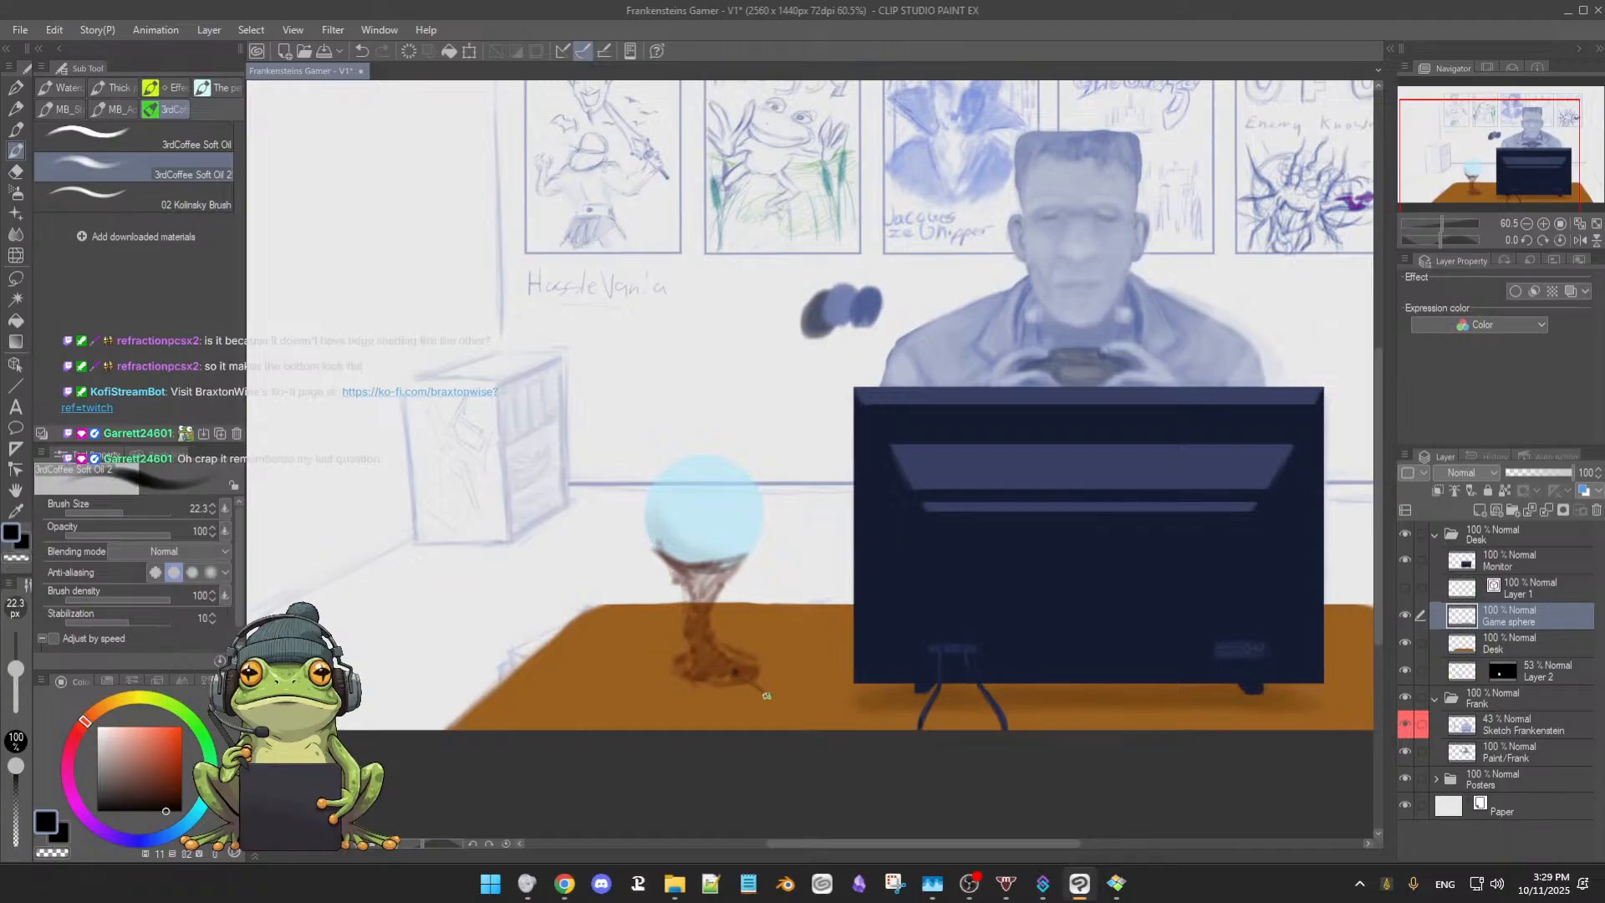
drag(767, 695, 769, 744)
drag(727, 686, 735, 721)
Retouch the stand's foot with brown tones sampled from the stand at size 22.3
alt+click(690, 661)
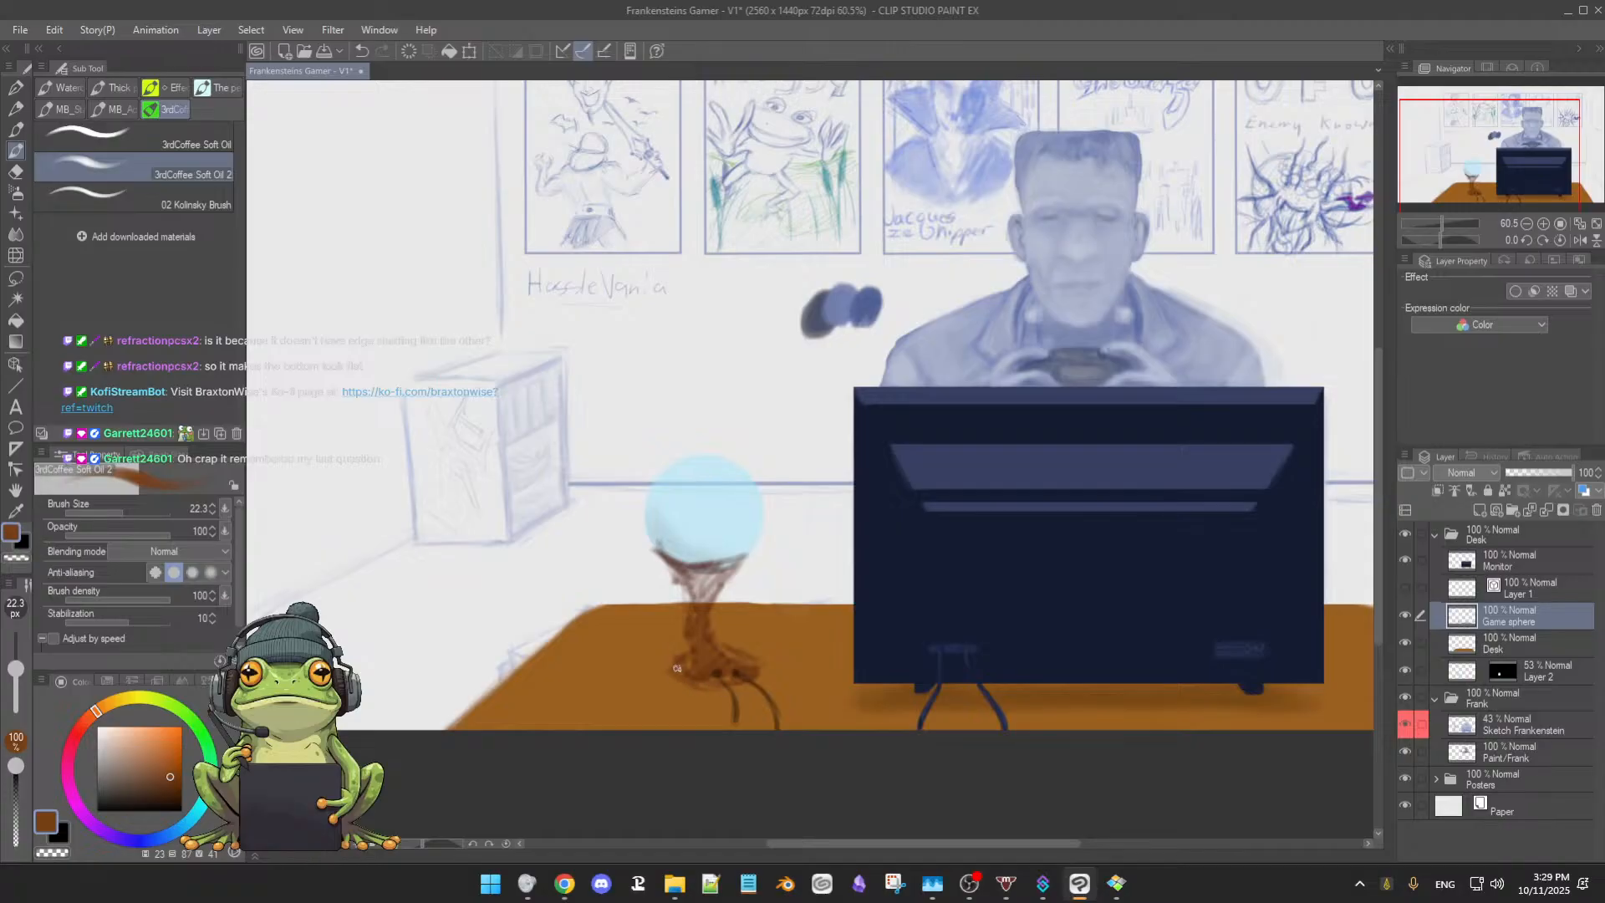
alt+click(744, 665)
scroll(826, 654, down, 3)
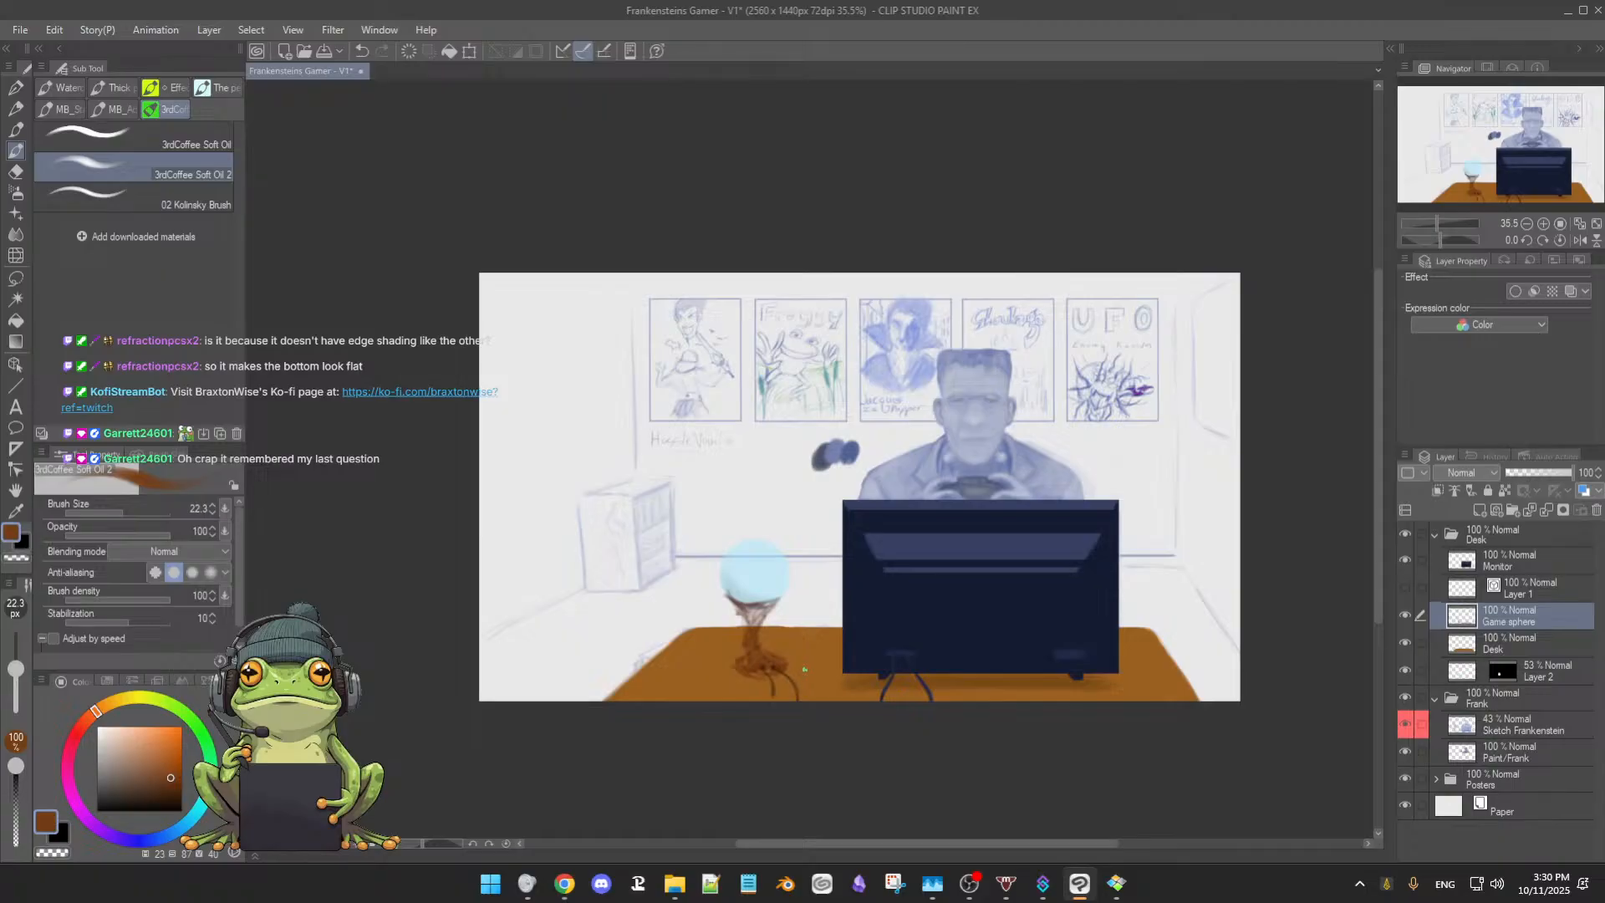
On the Paint/Frank layer, retouch the jacket lapel beside the neck with Soft Oil 2 in sampled blues, reducing the brush to size 15.1
scroll(804, 668, up, 3)
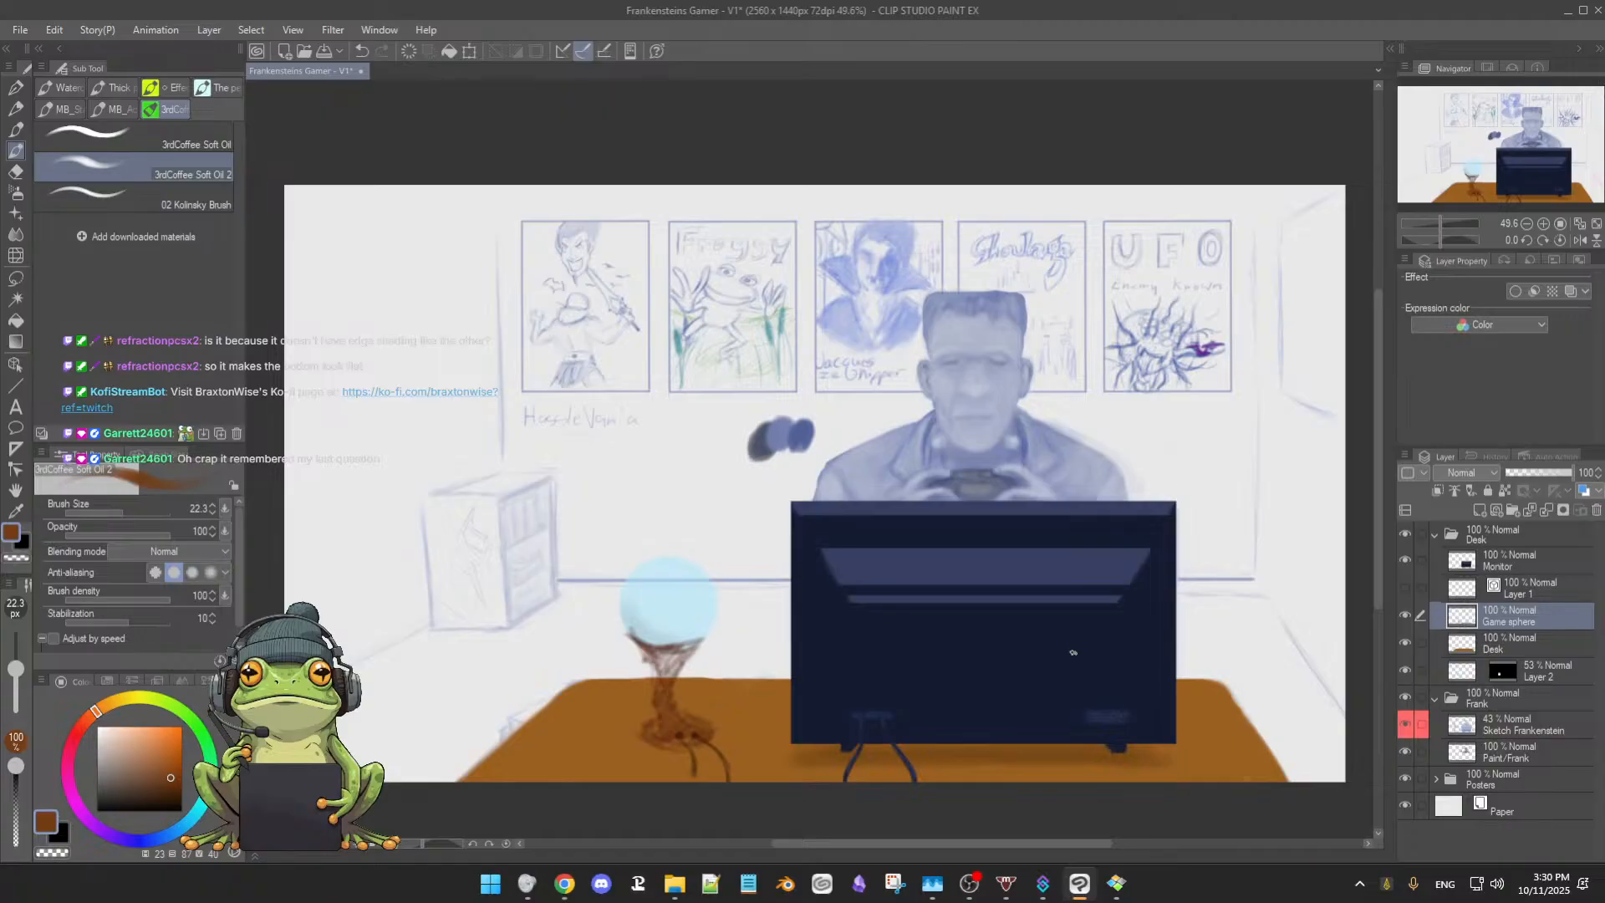
scroll(1073, 652, up, 3)
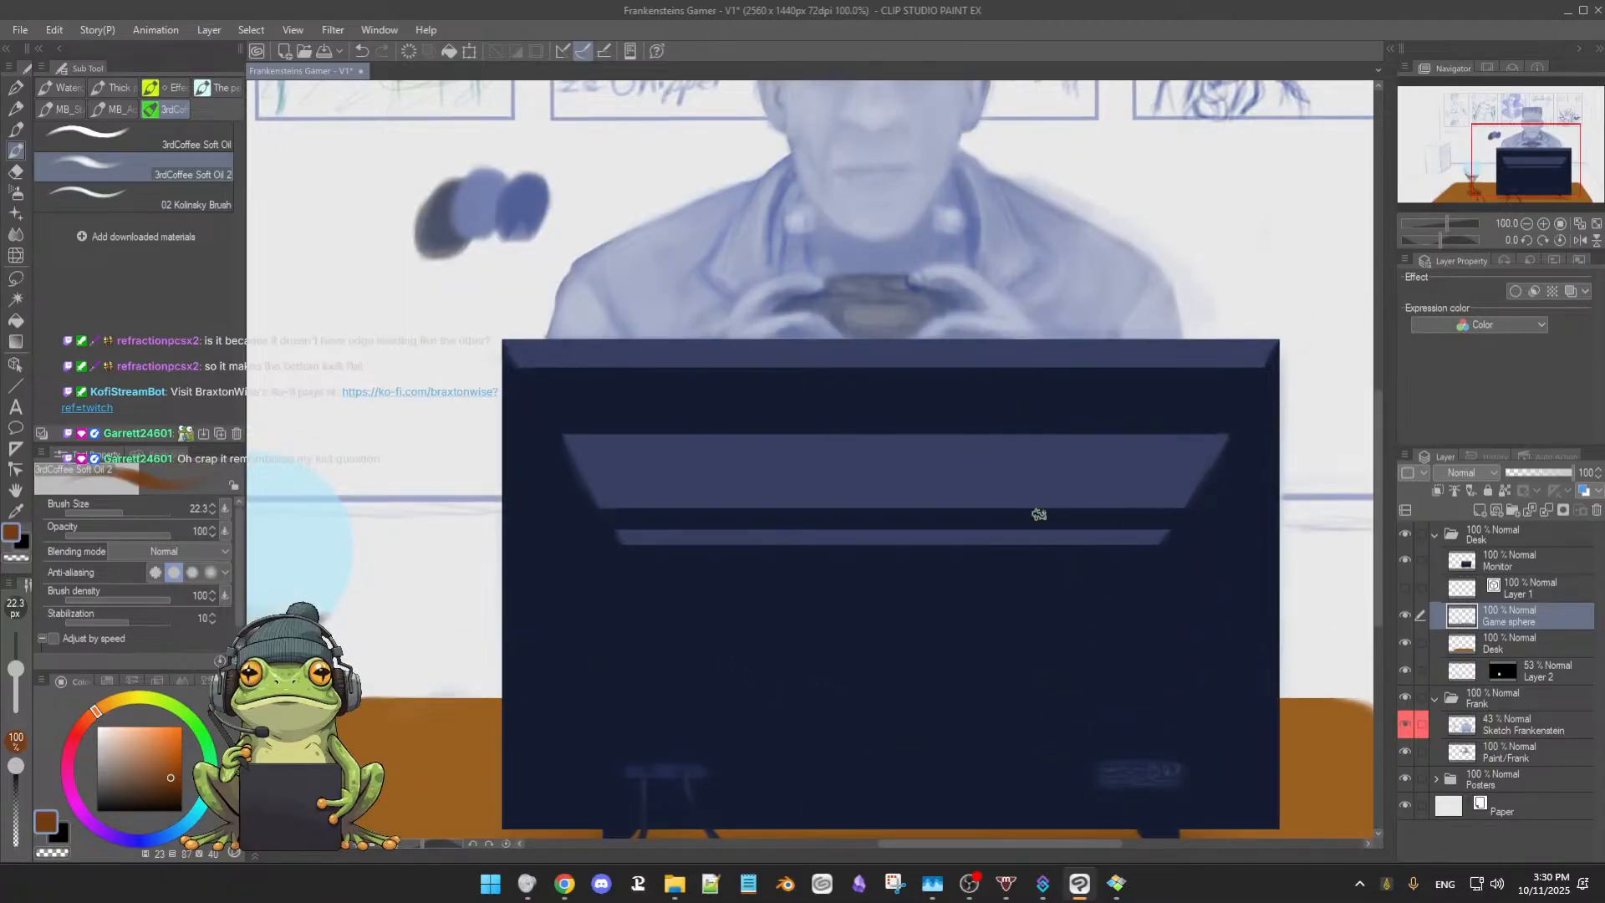
scroll(1071, 598, down, 2)
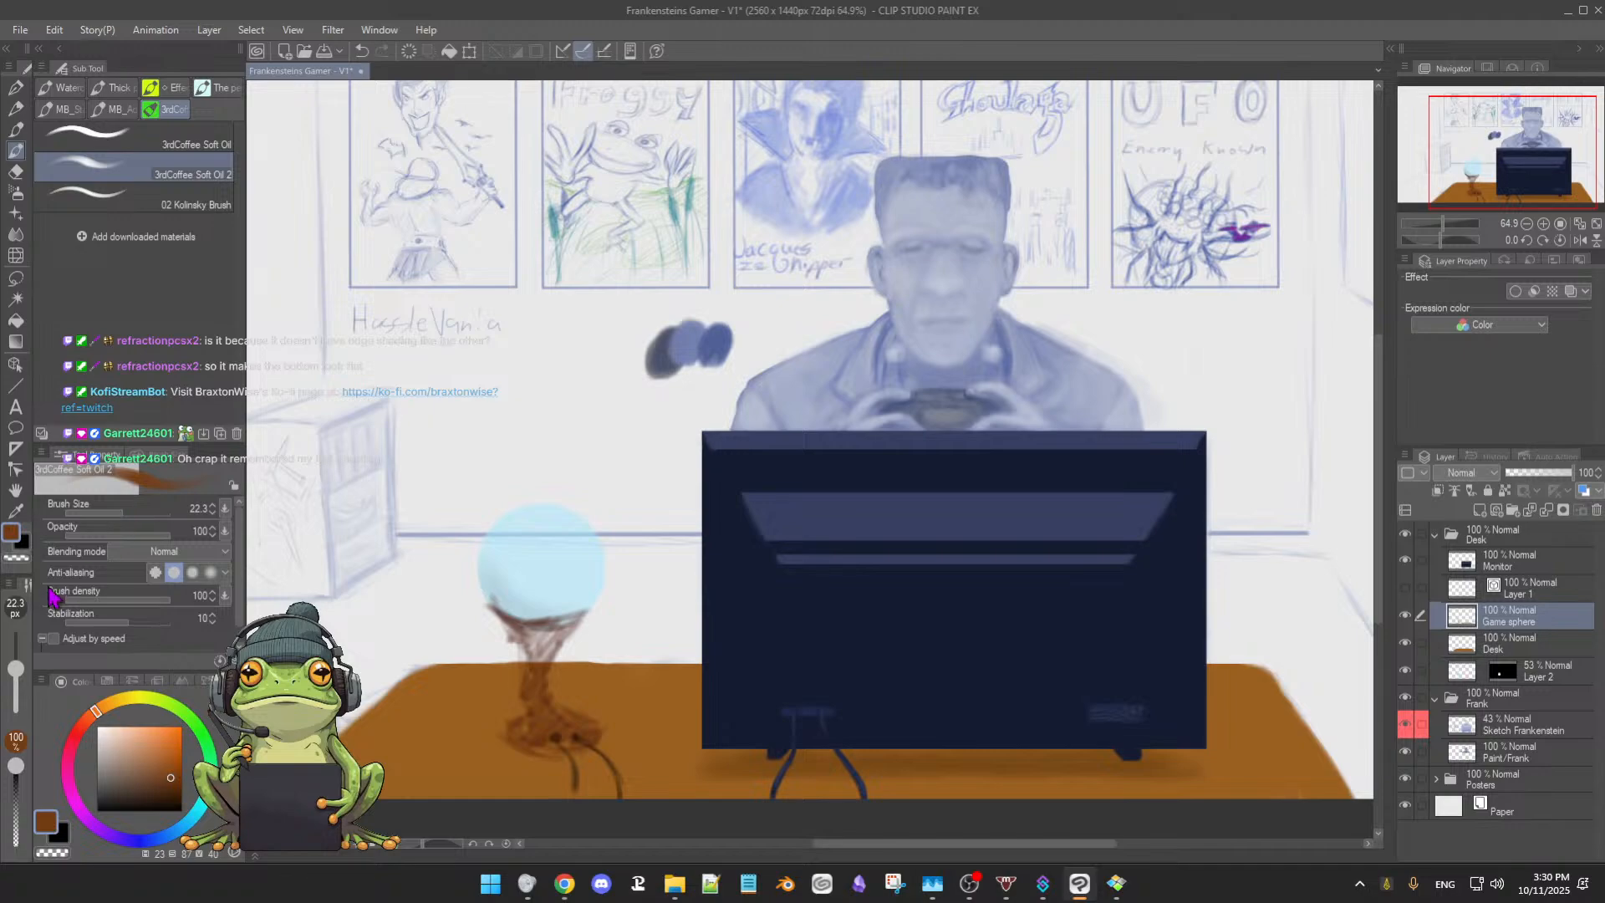
click(15, 255)
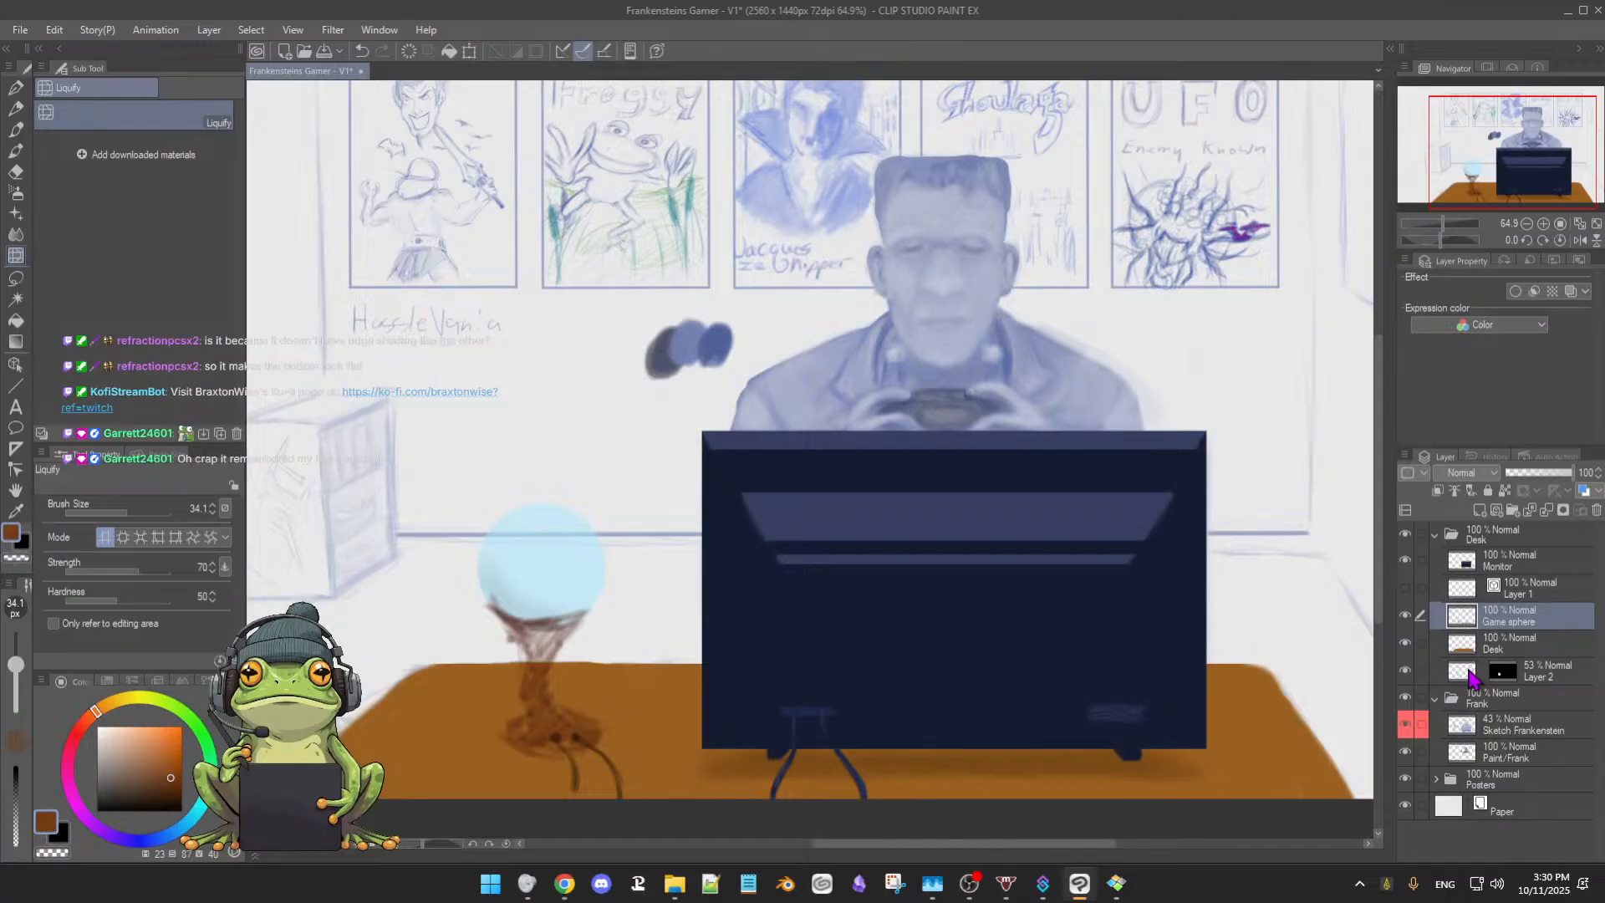
click(1519, 762)
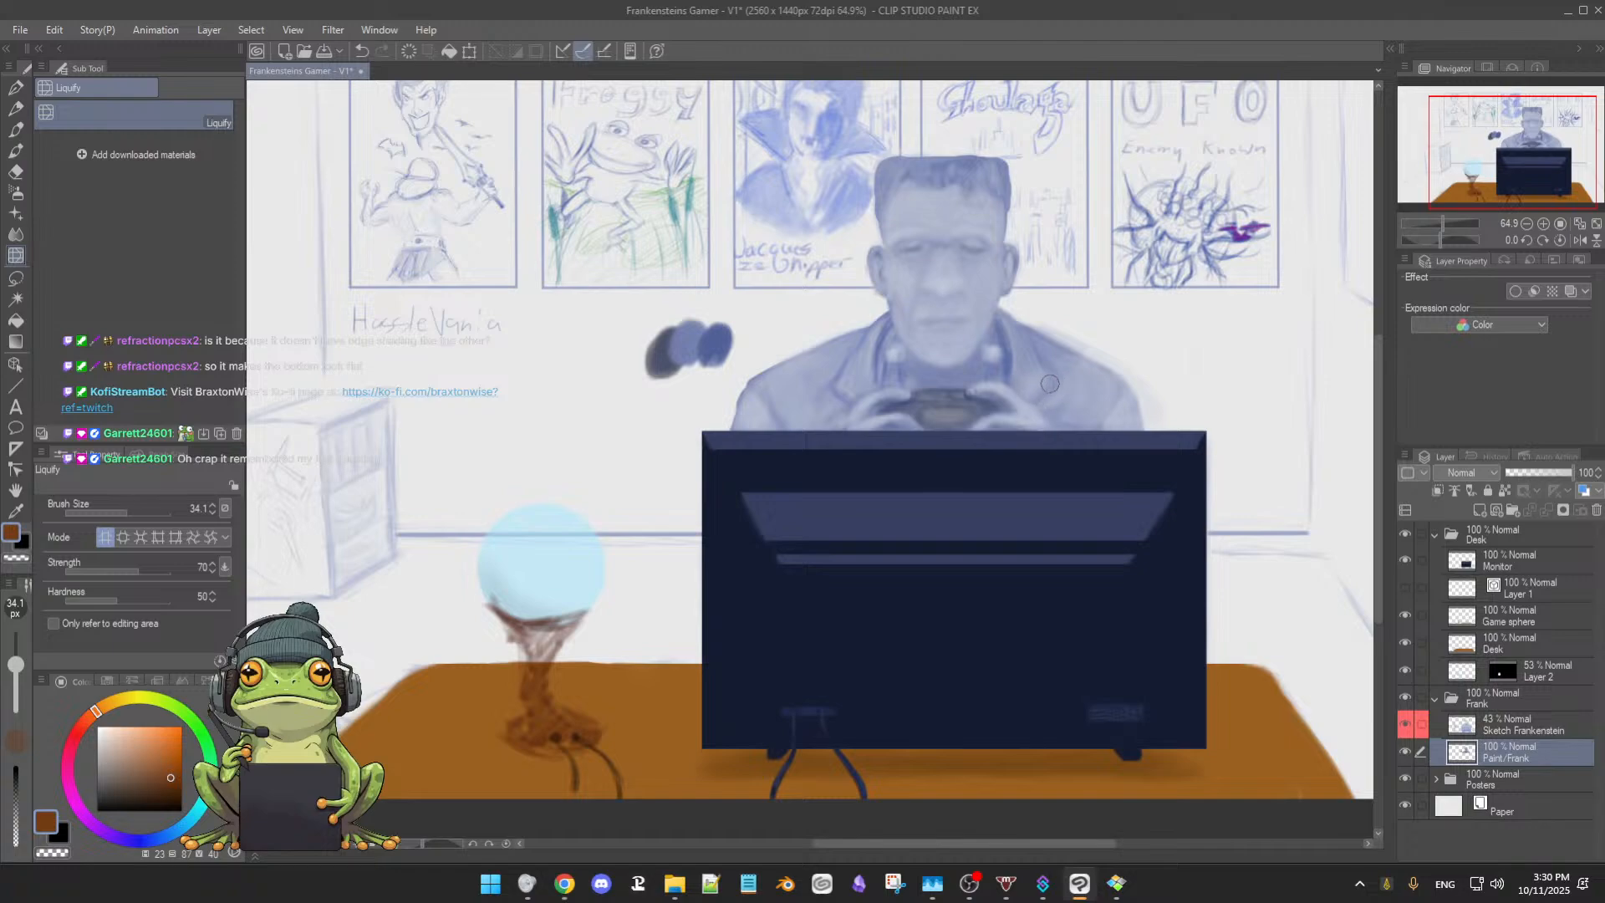
key(alt)
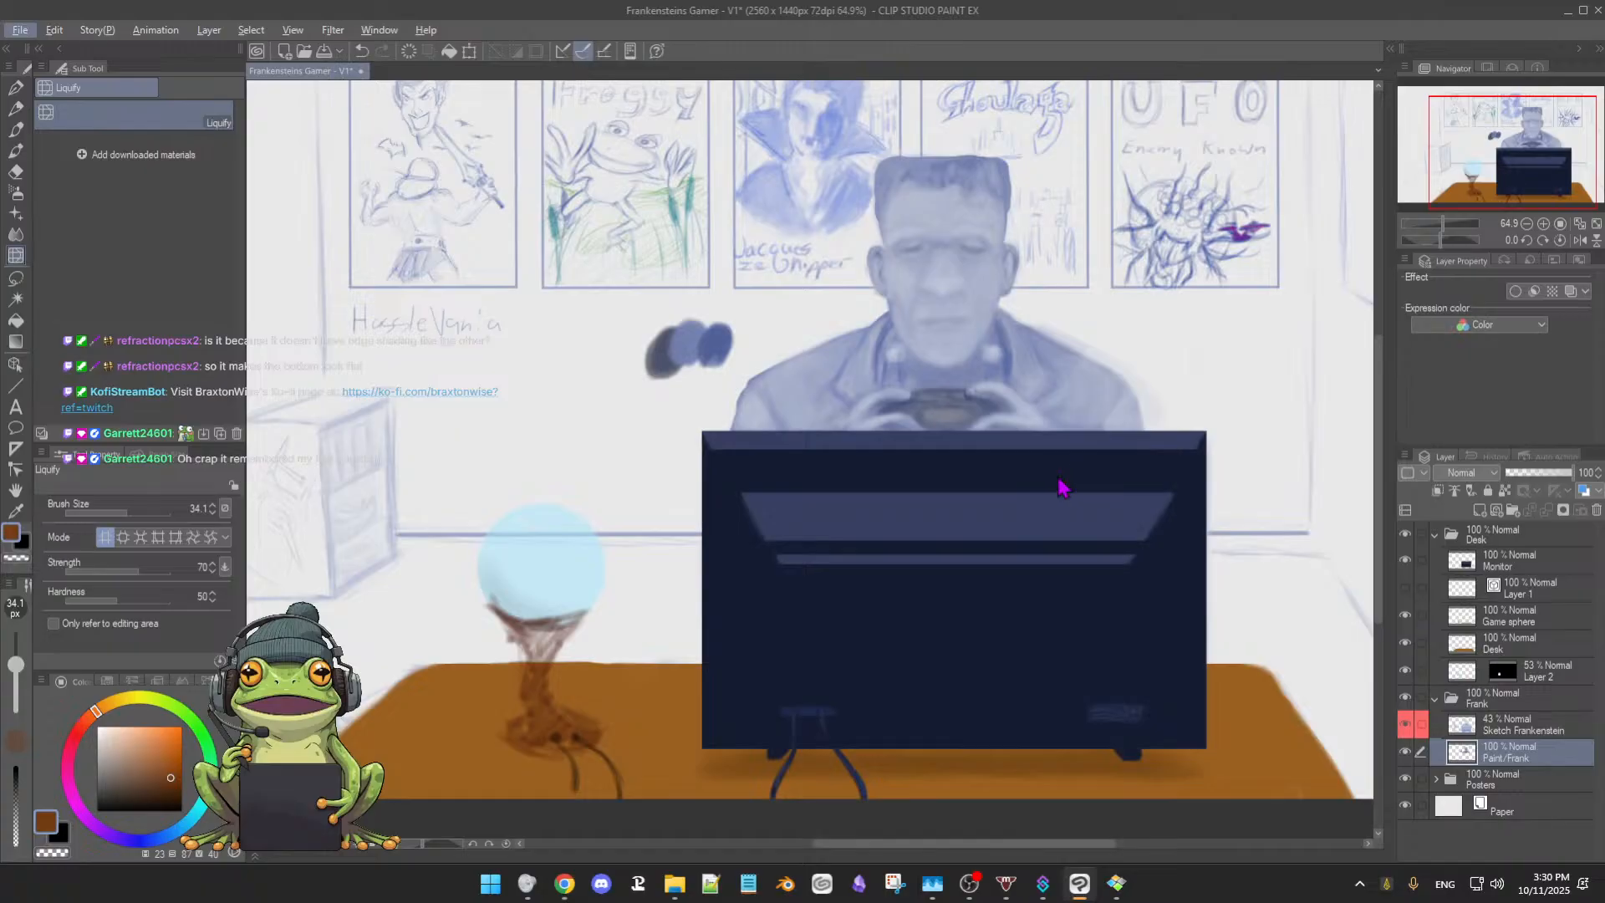
key(alt)
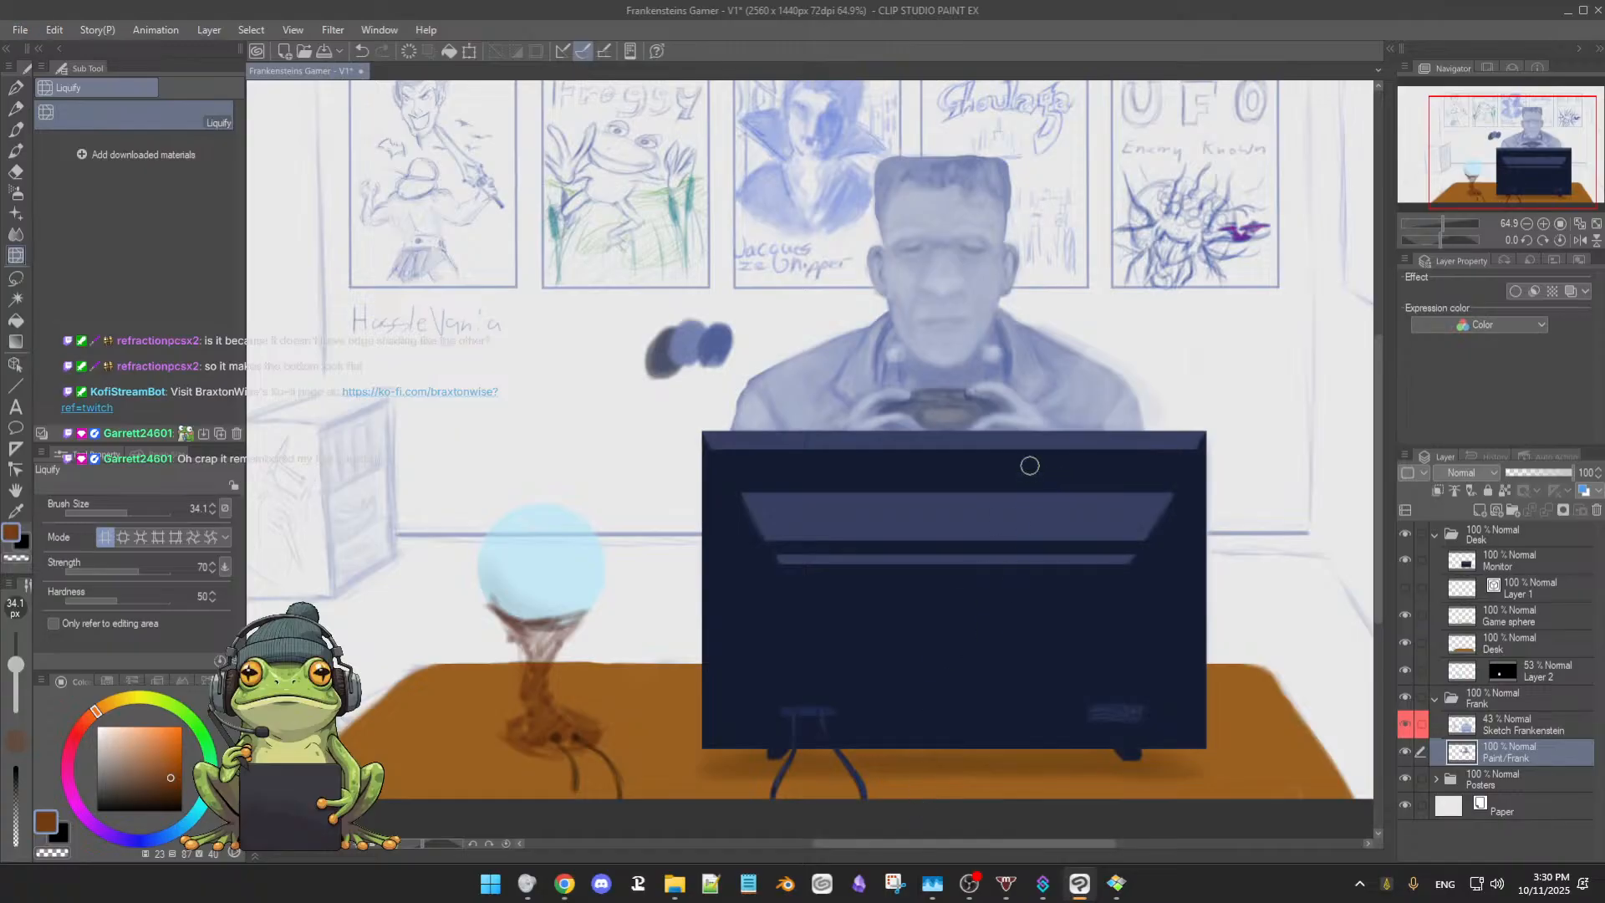
key(b)
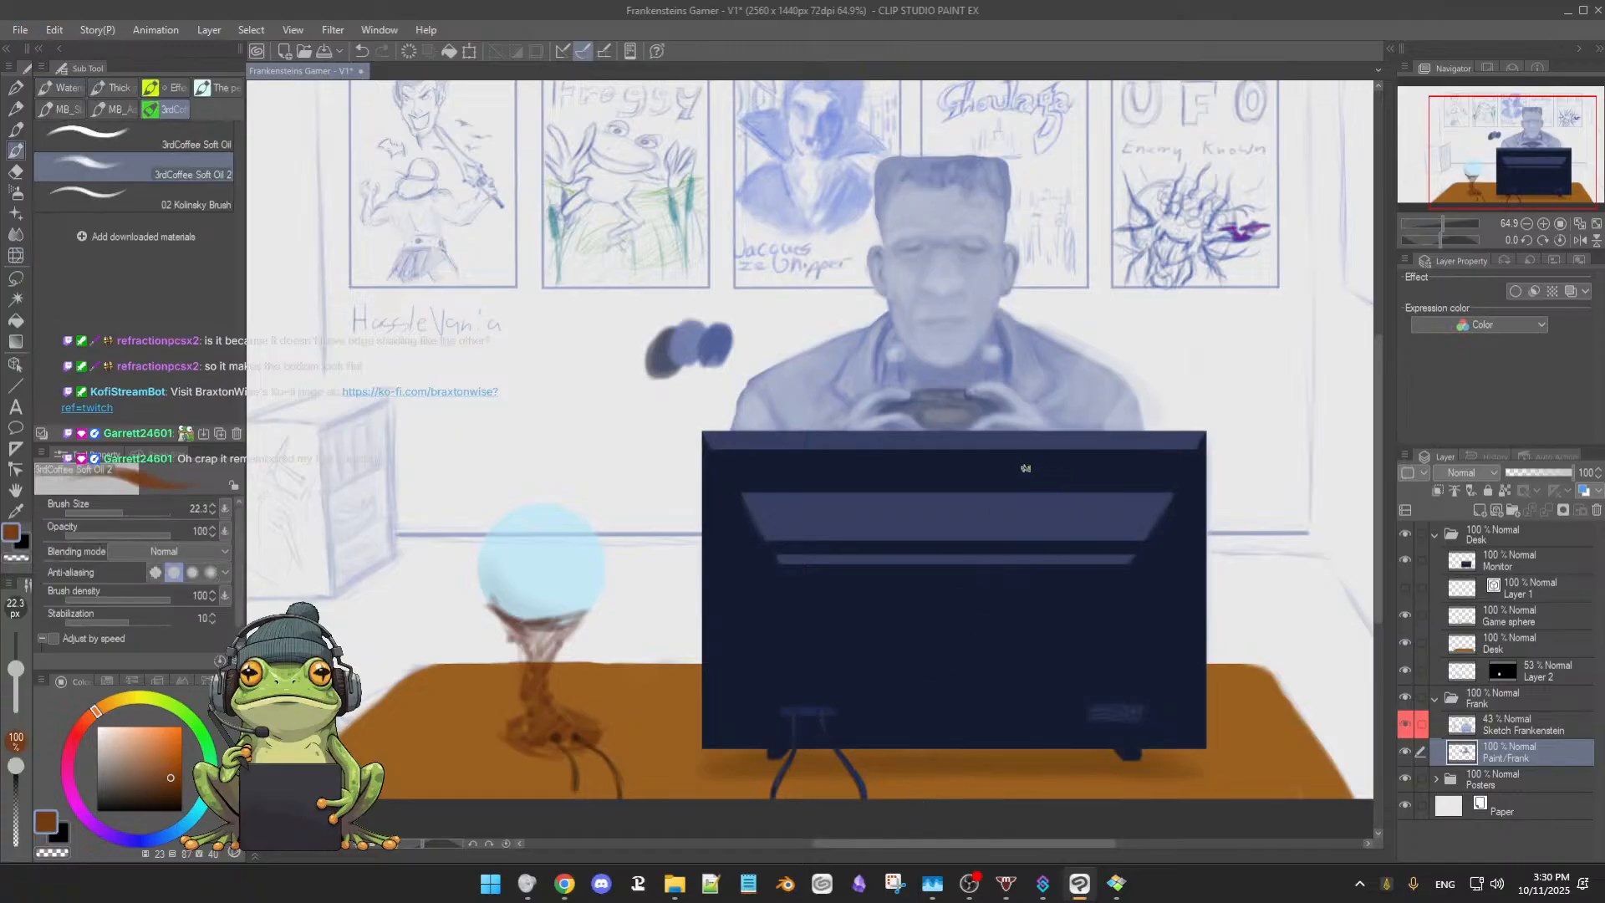
alt+click(1029, 372)
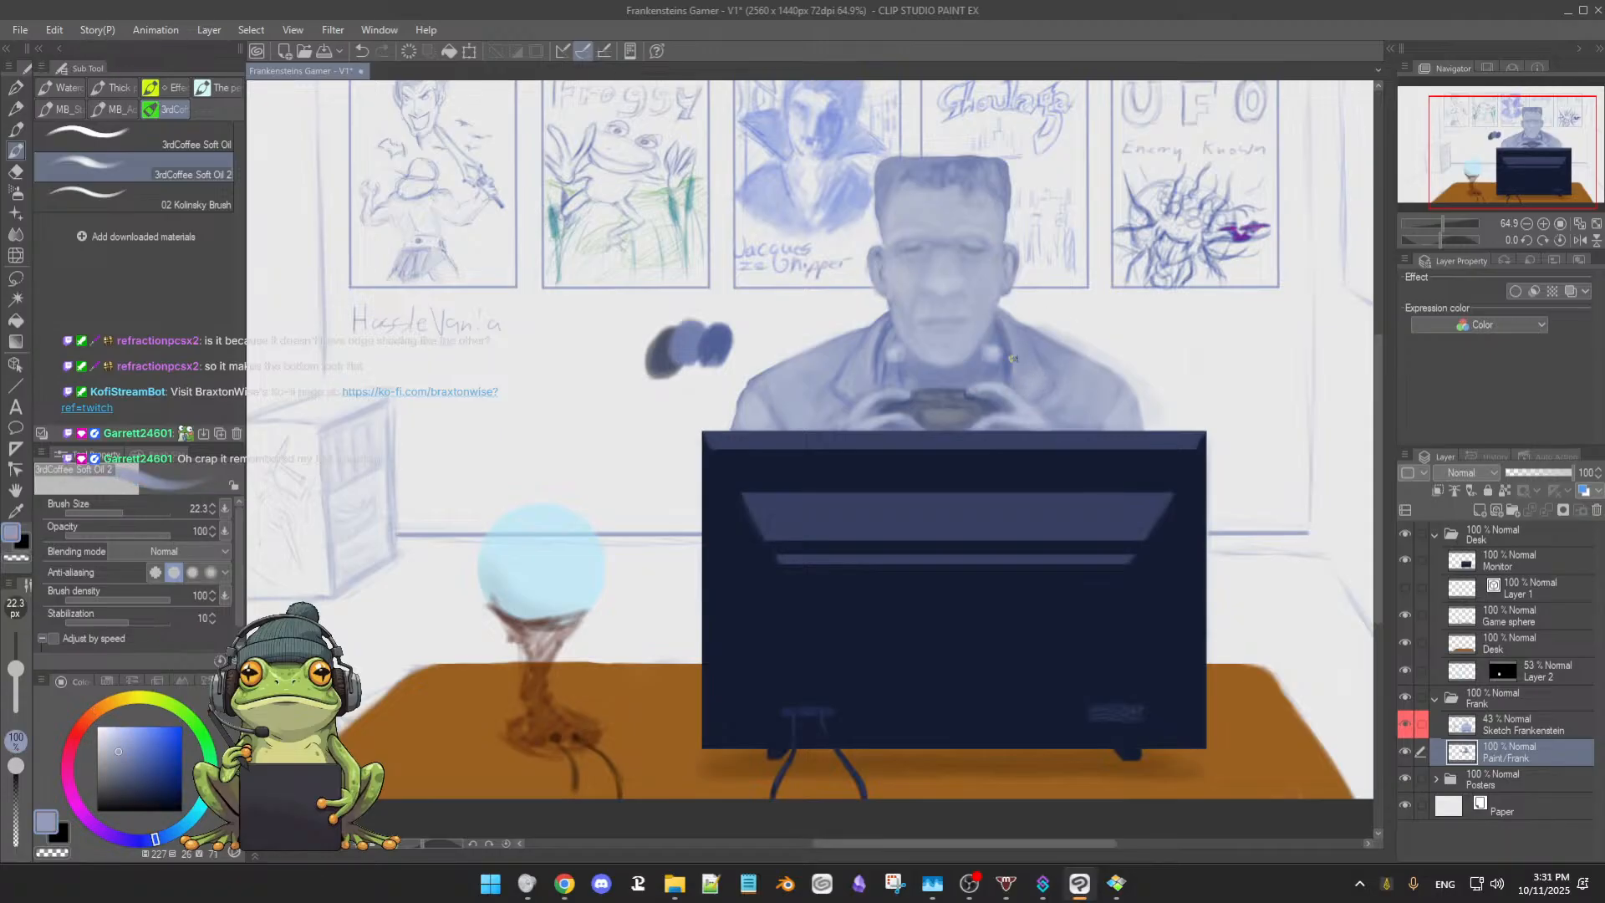
alt+click(1010, 357)
key(bracketleft)
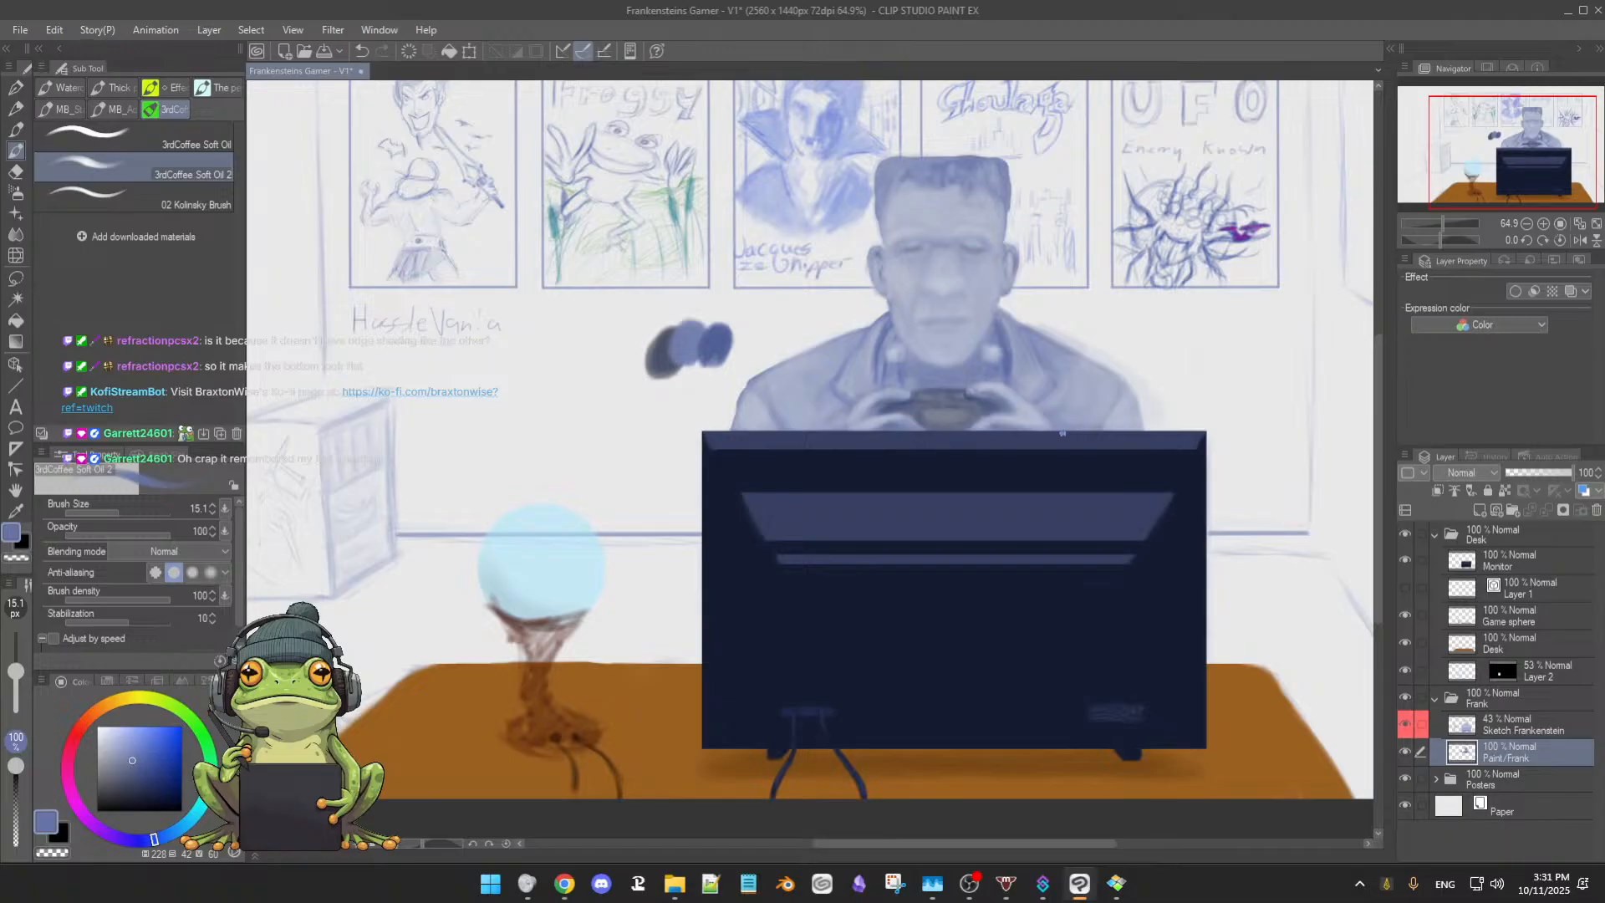
Retouch the outer edges of the jacket's shoulders and sleeves with sampled light blue at size 30.8
alt+click(1135, 405)
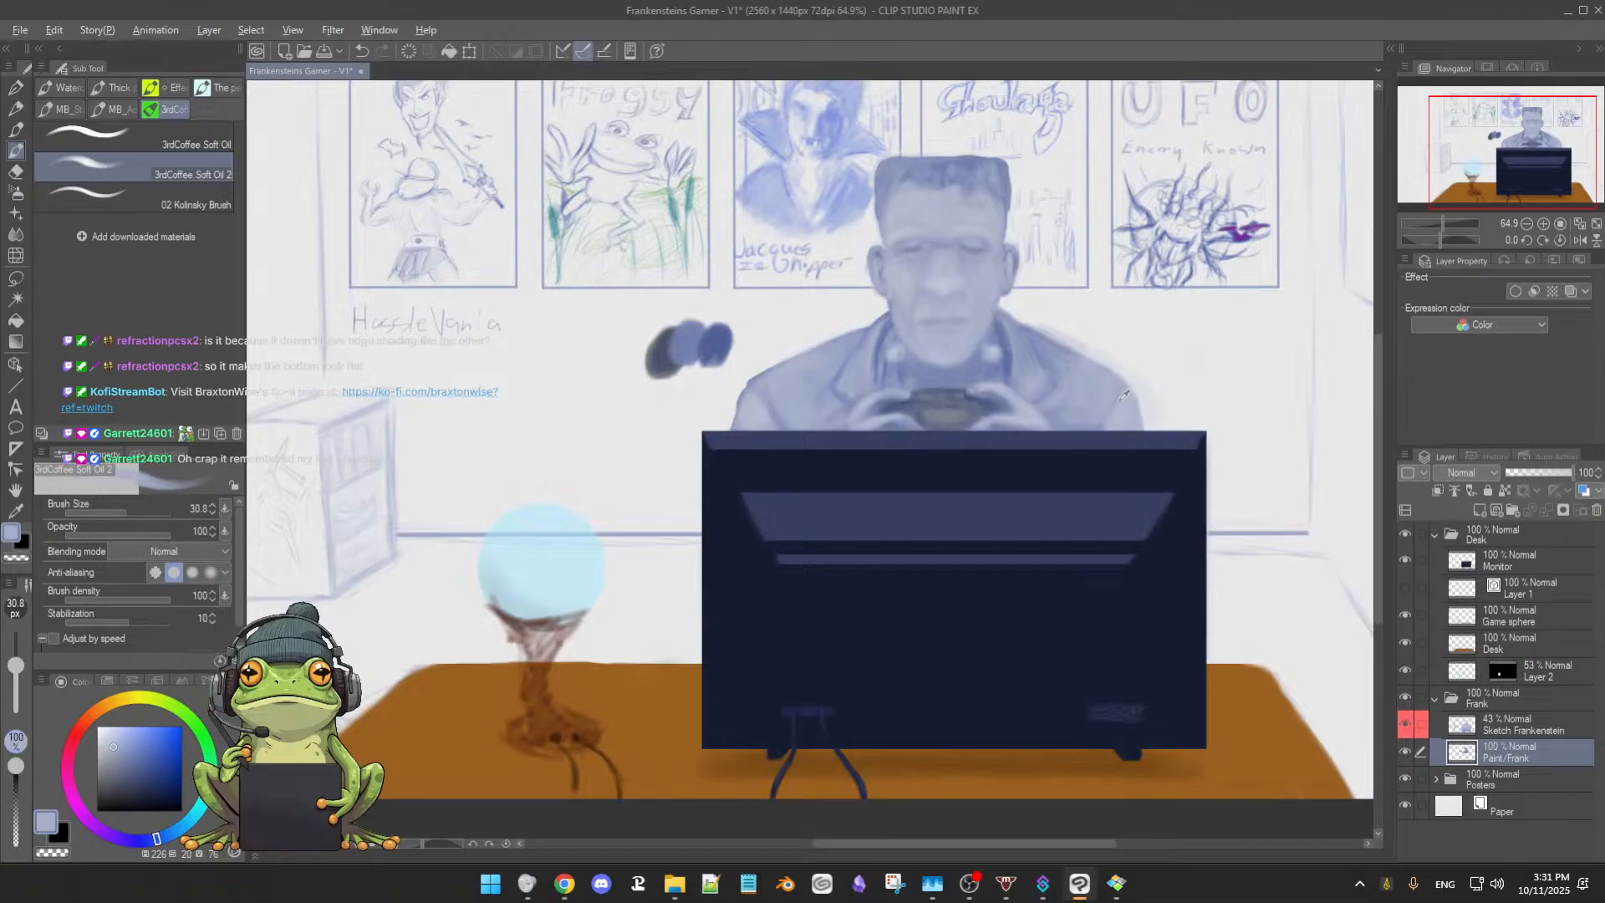
drag(1138, 407, 1137, 407)
alt+click(1137, 404)
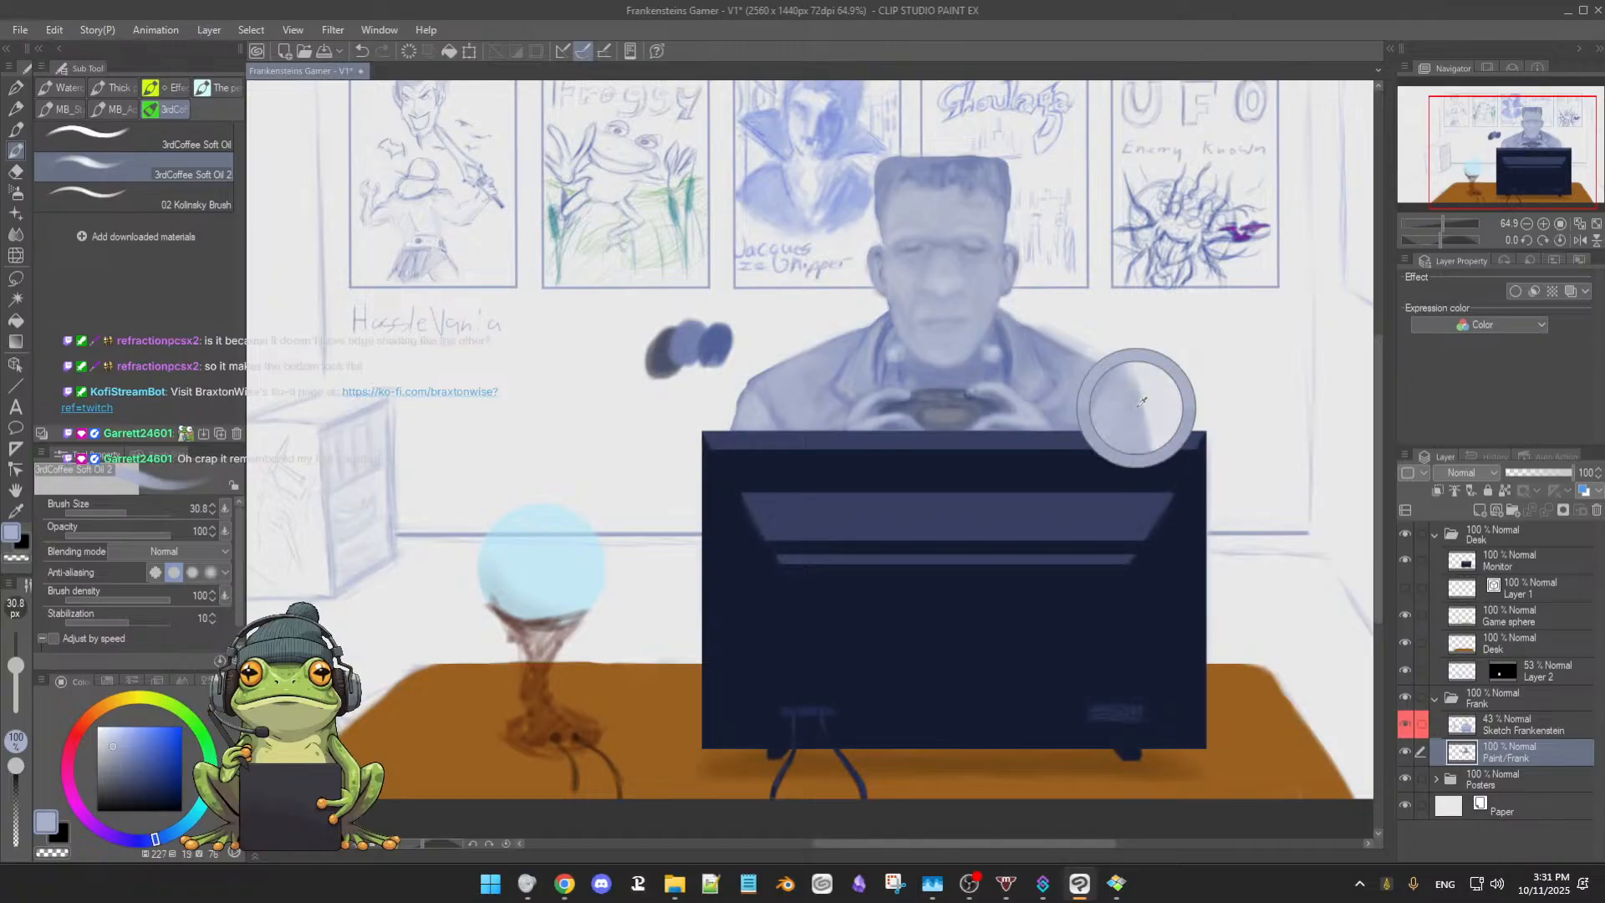
alt+click(752, 394)
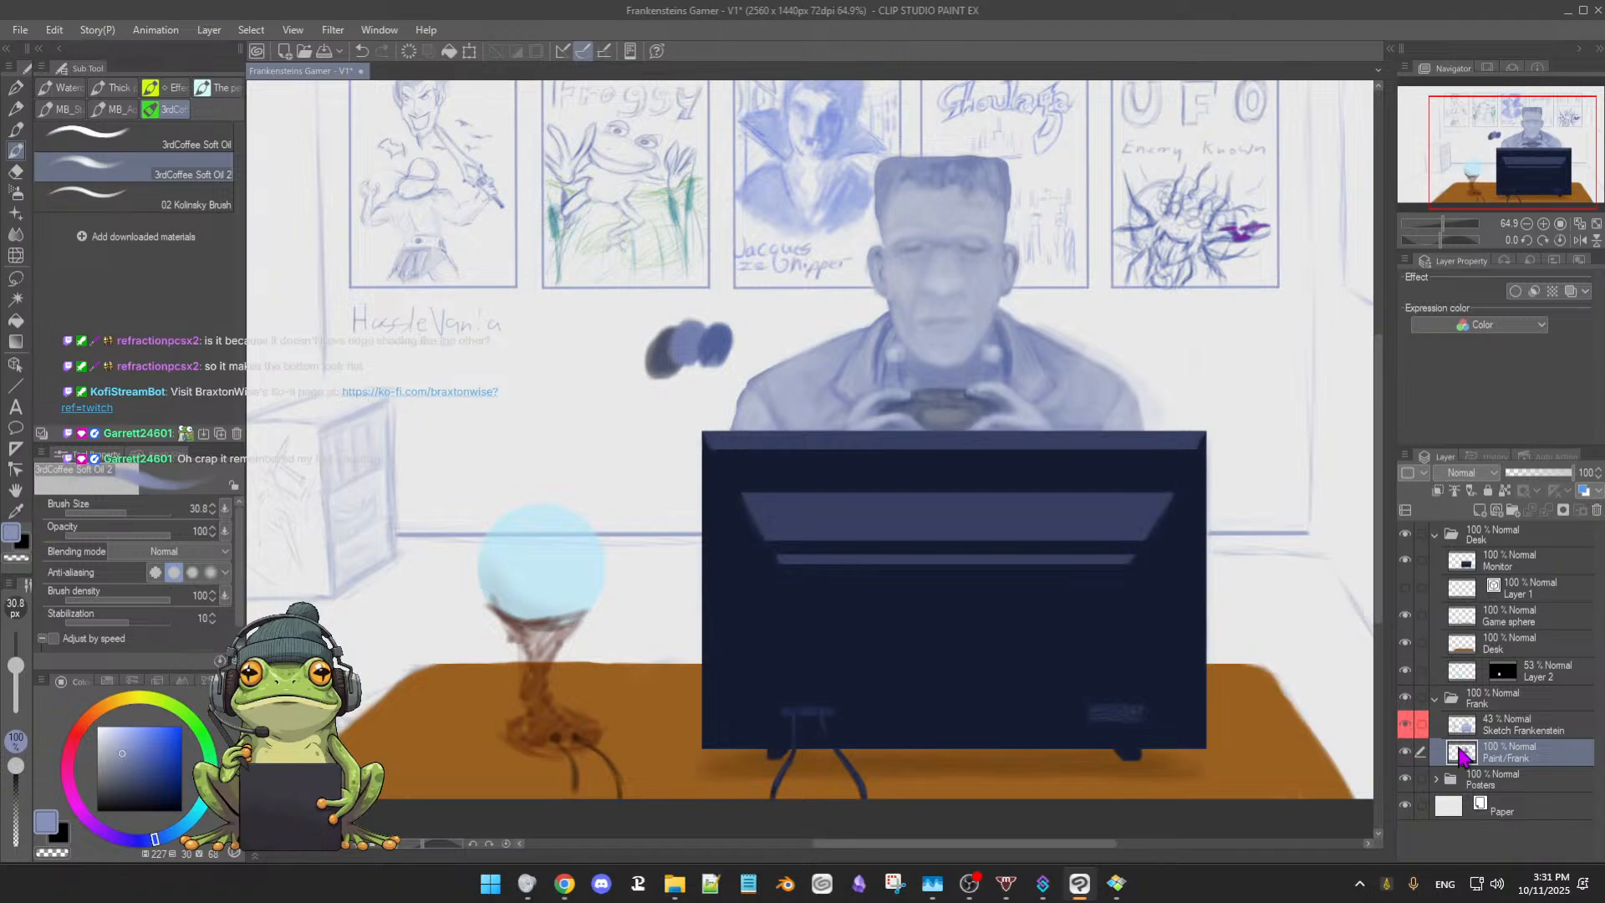
Toggle the Sketch Frankenstein layer's visibility to compare the painted figure with the sketch, leaving the sketch shown
click(1408, 725)
click(1408, 725)
click(1407, 725)
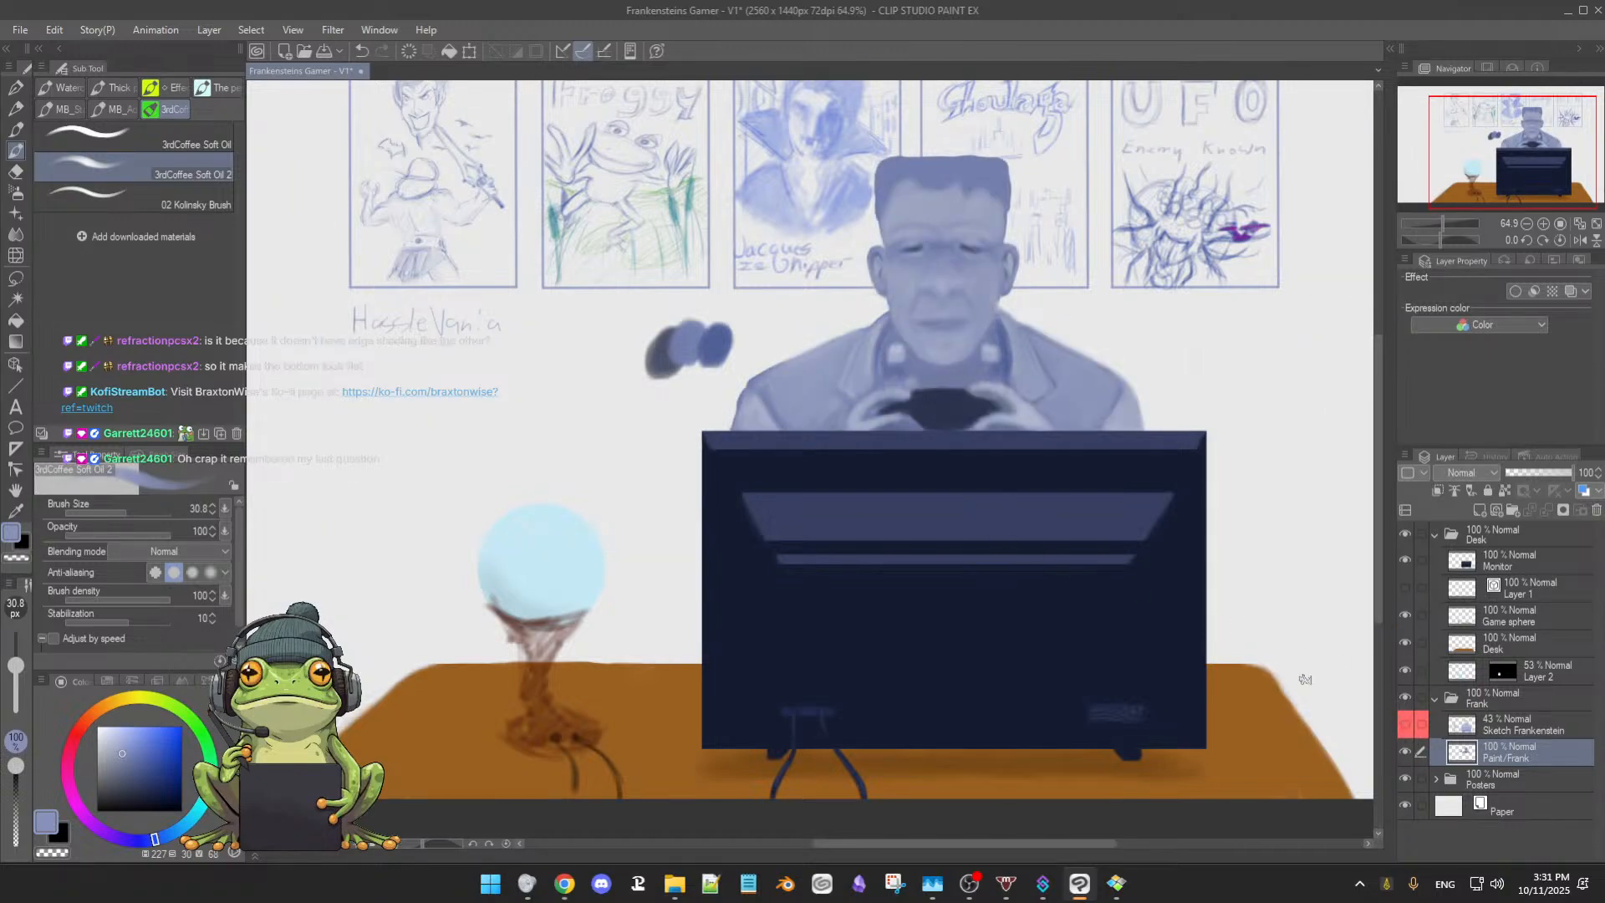
click(1406, 730)
click(1405, 727)
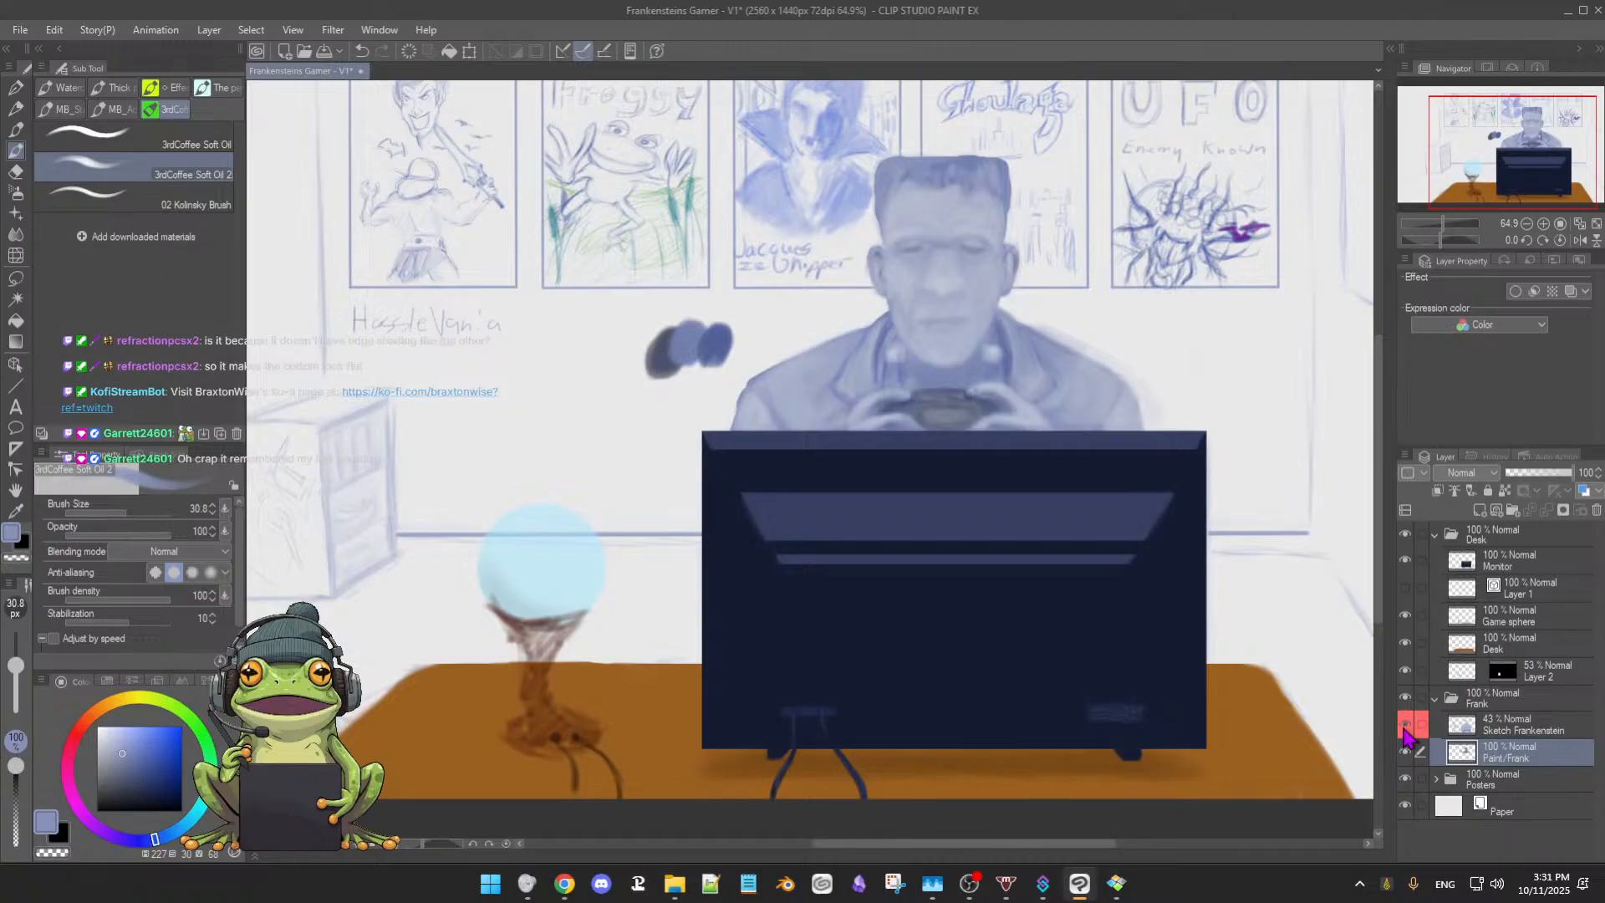
Hide the Sketch Frankenstein layer to view the painted figure without its line work
click(1406, 728)
click(1406, 729)
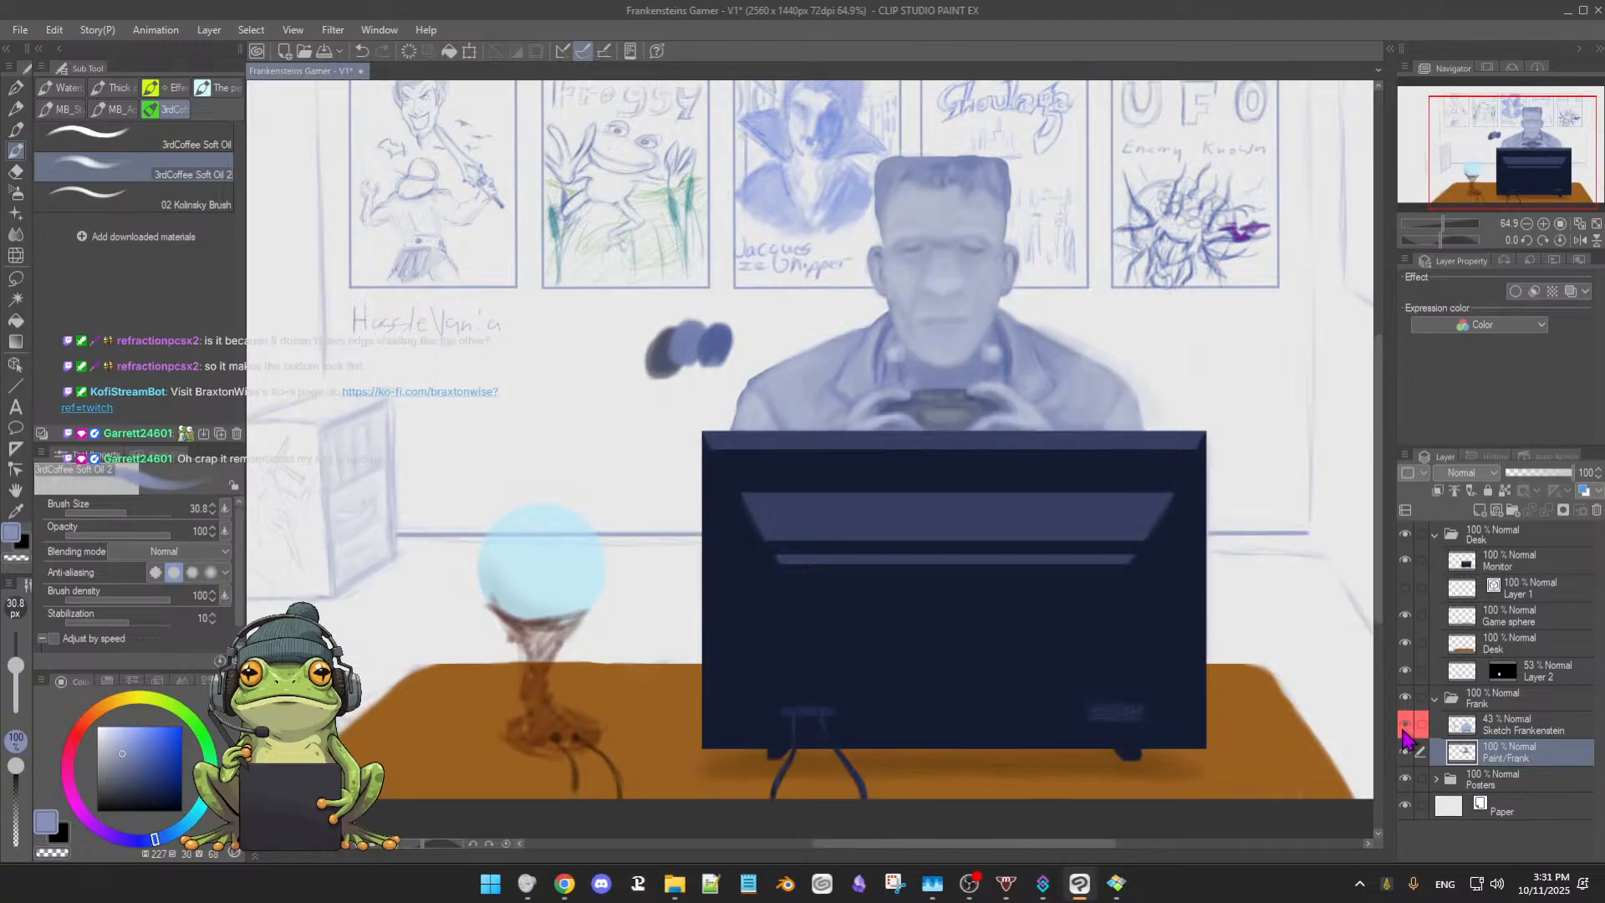
click(1406, 728)
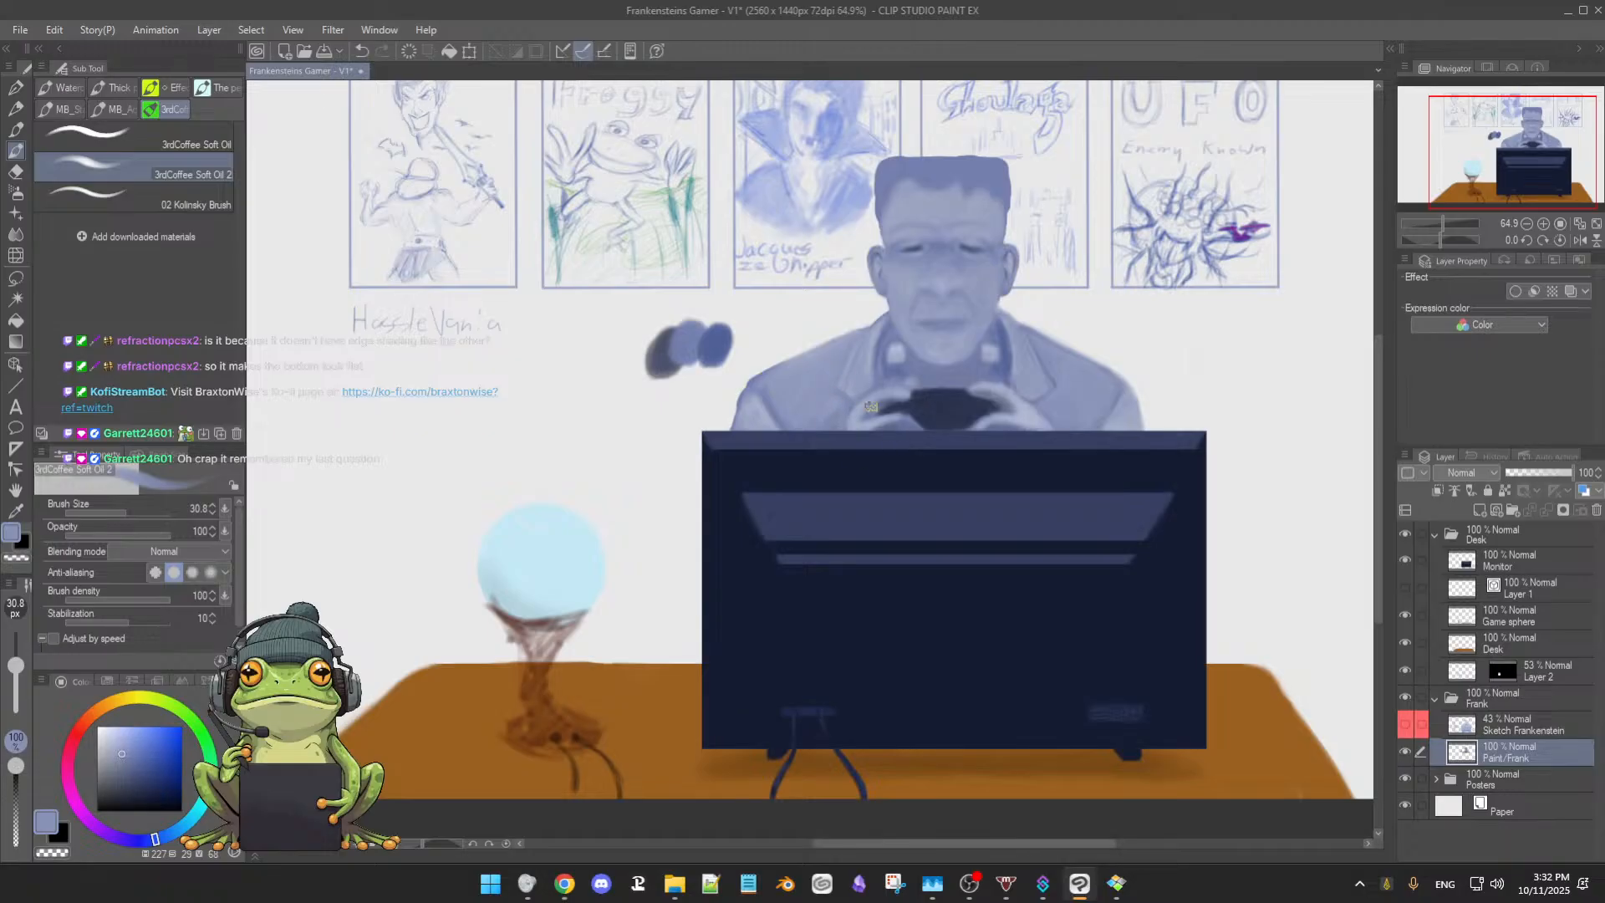
Sample a mid blue from the jacket on the Paint/Frank layer and reduce the Soft Oil 2 brush to size 18.5
key(alt)
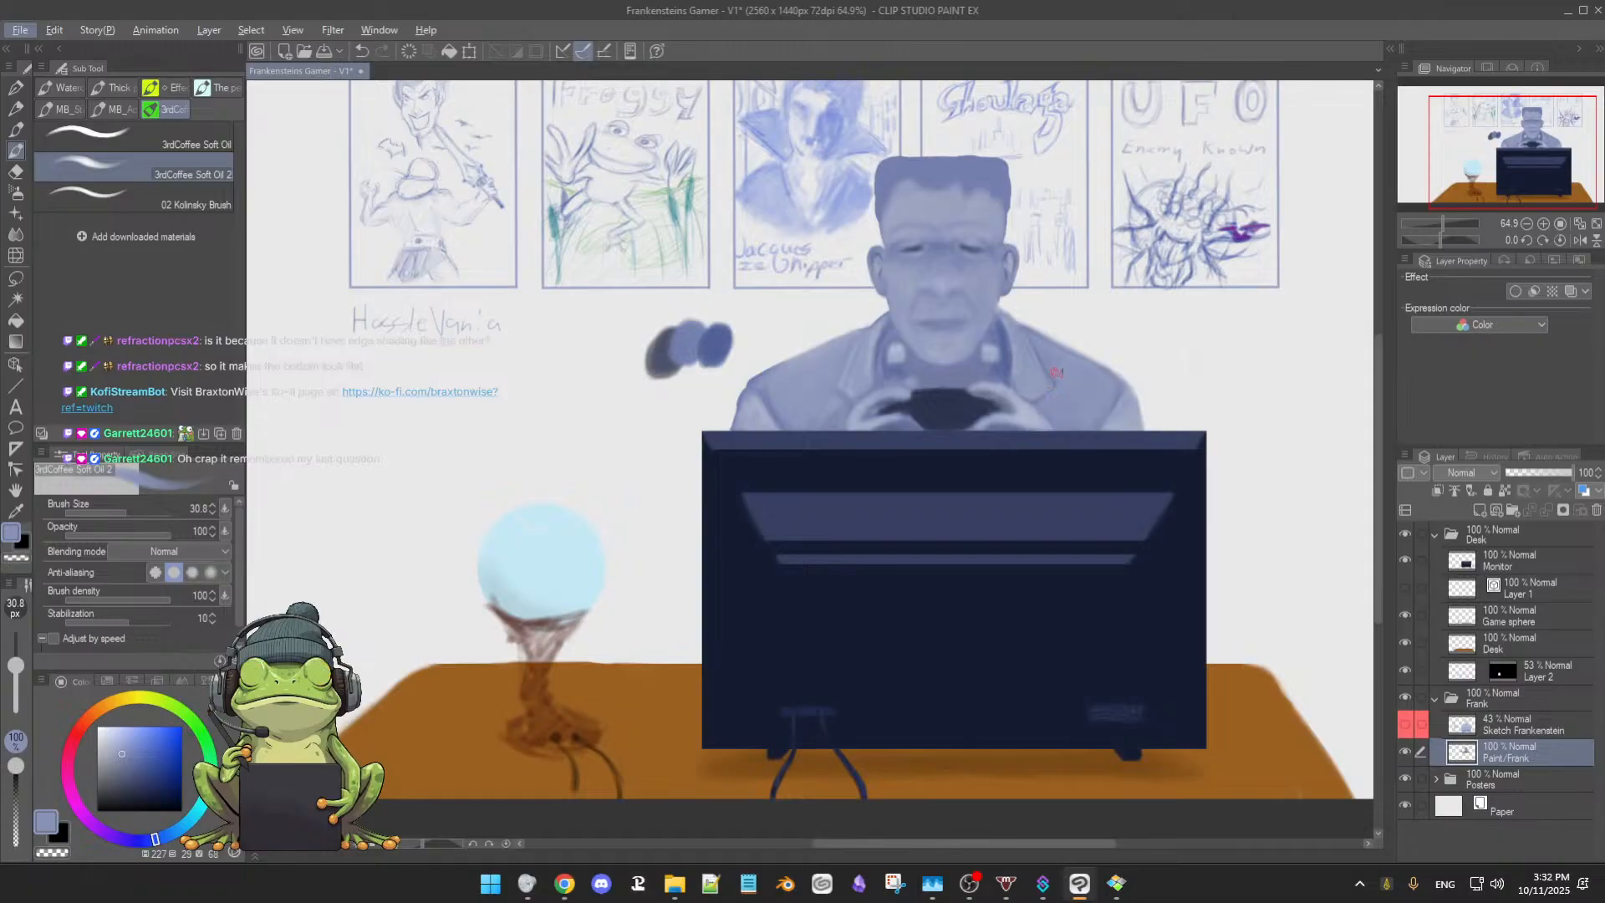
alt+click(1056, 381)
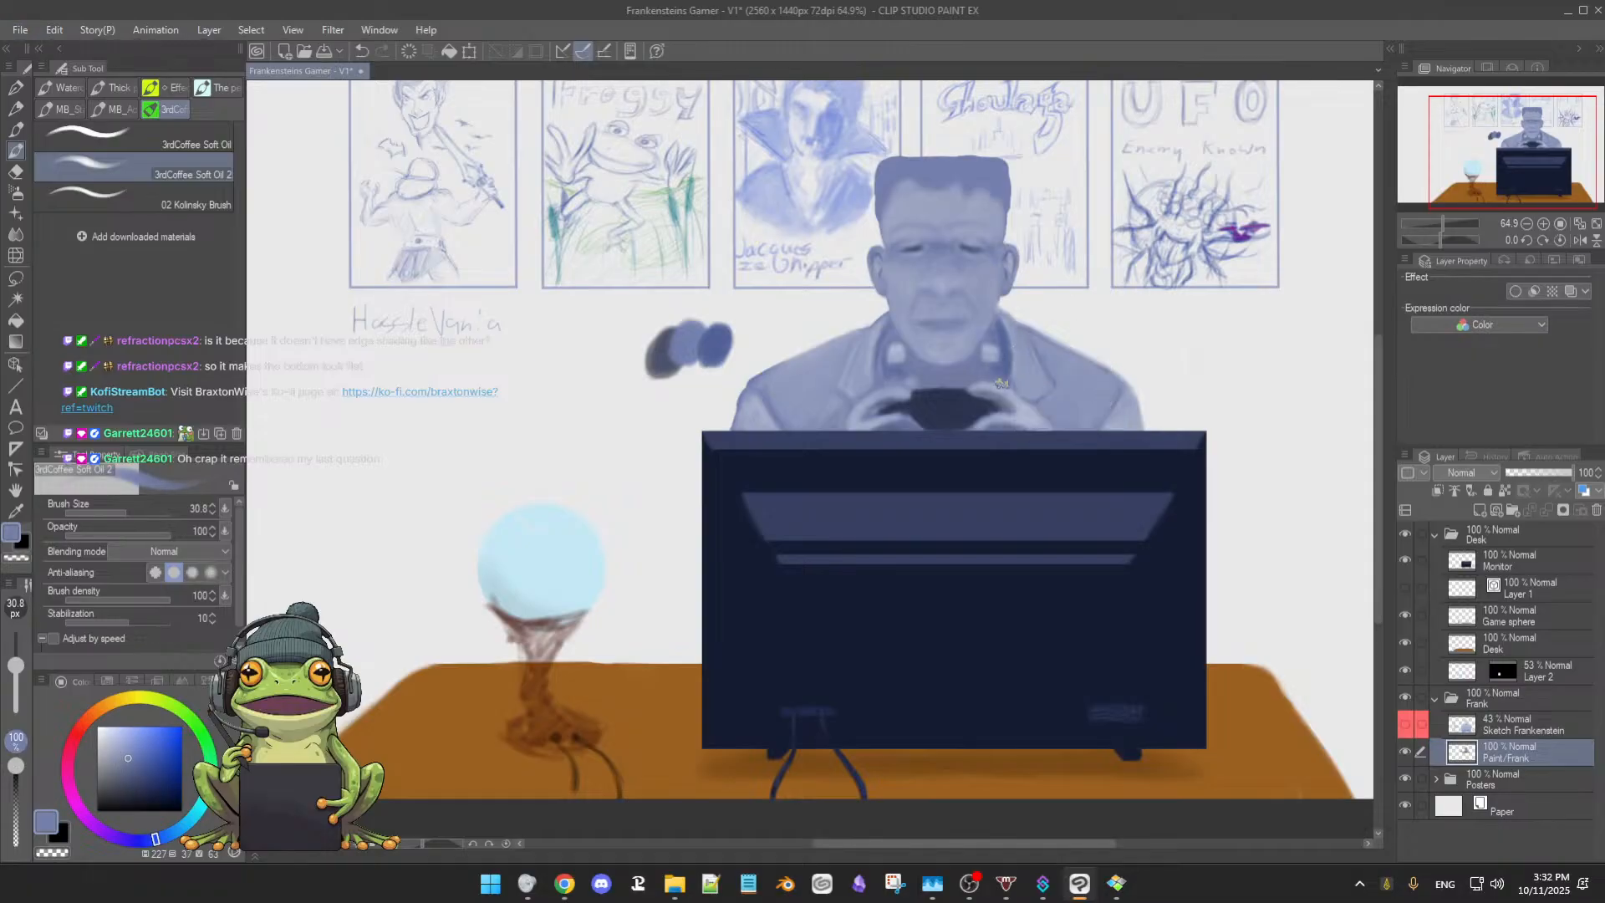
key([)
key([)
key([)
key([)
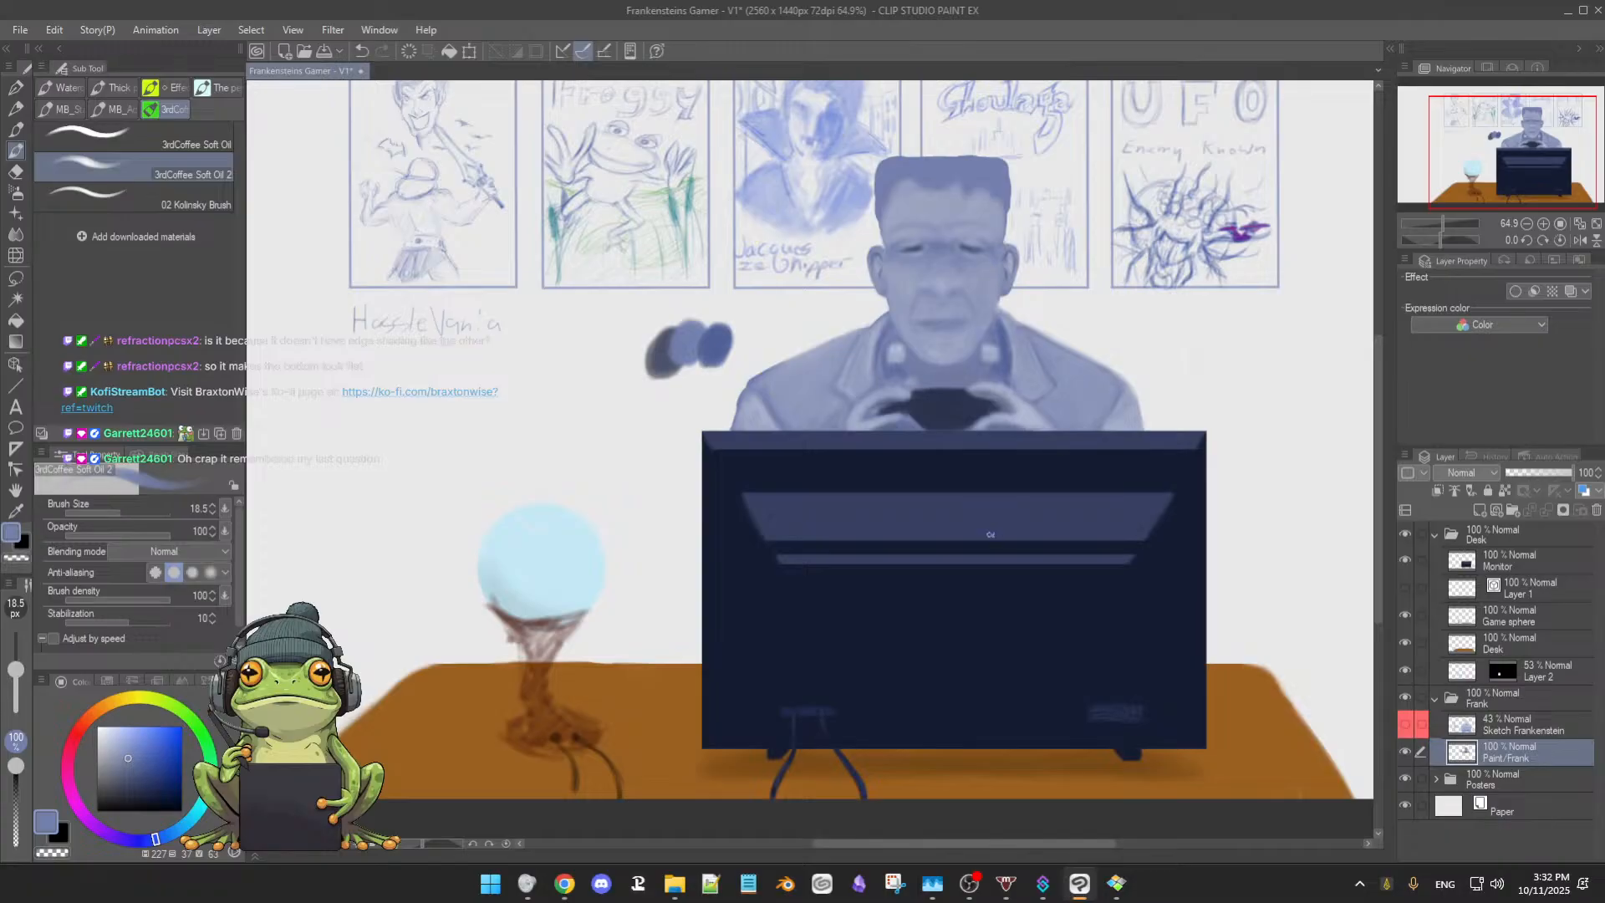
drag(1038, 509, 1064, 538)
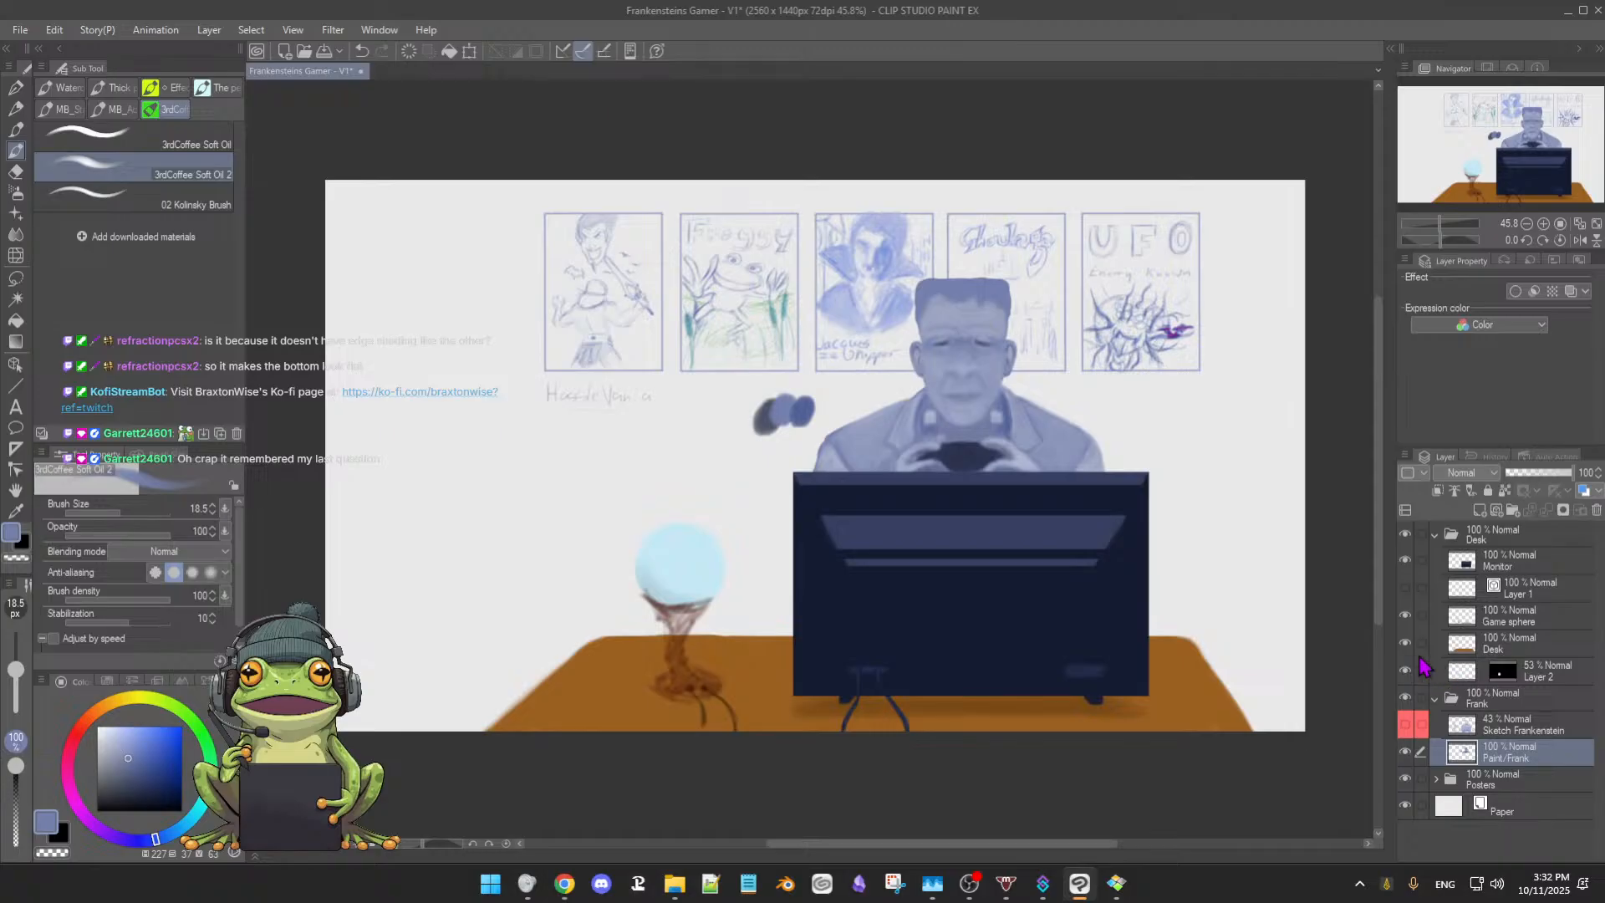
Compare the full picture with and without the Sketch Frankenstein layer, leave the sketch shown, and save the illustration
click(1405, 726)
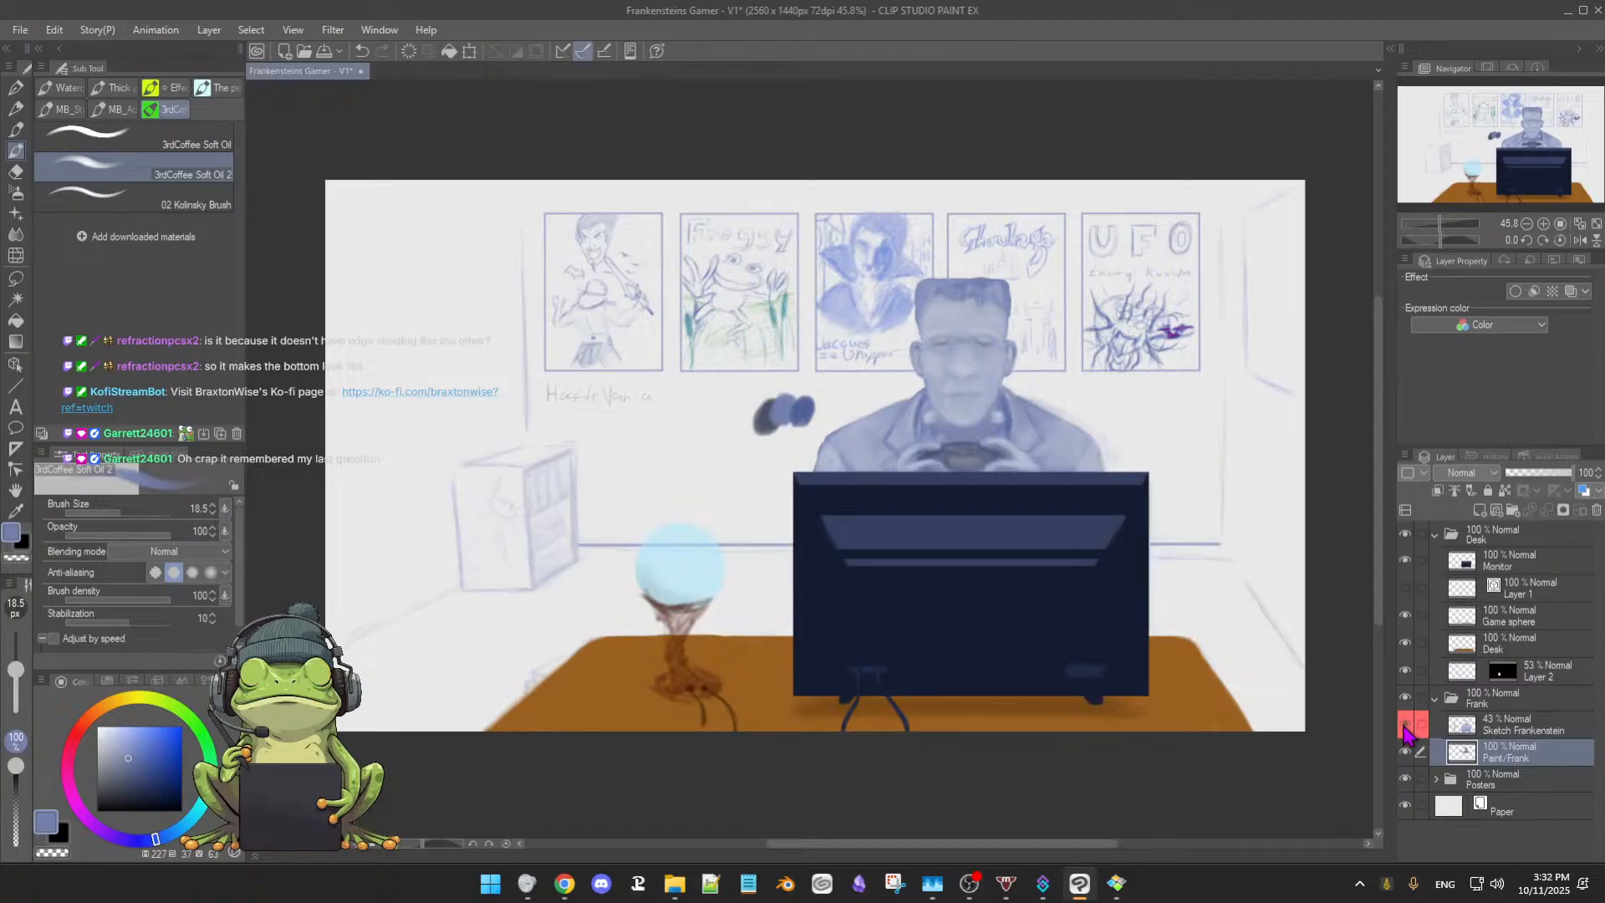
click(1405, 726)
click(1405, 726)
key(ctrl+s)
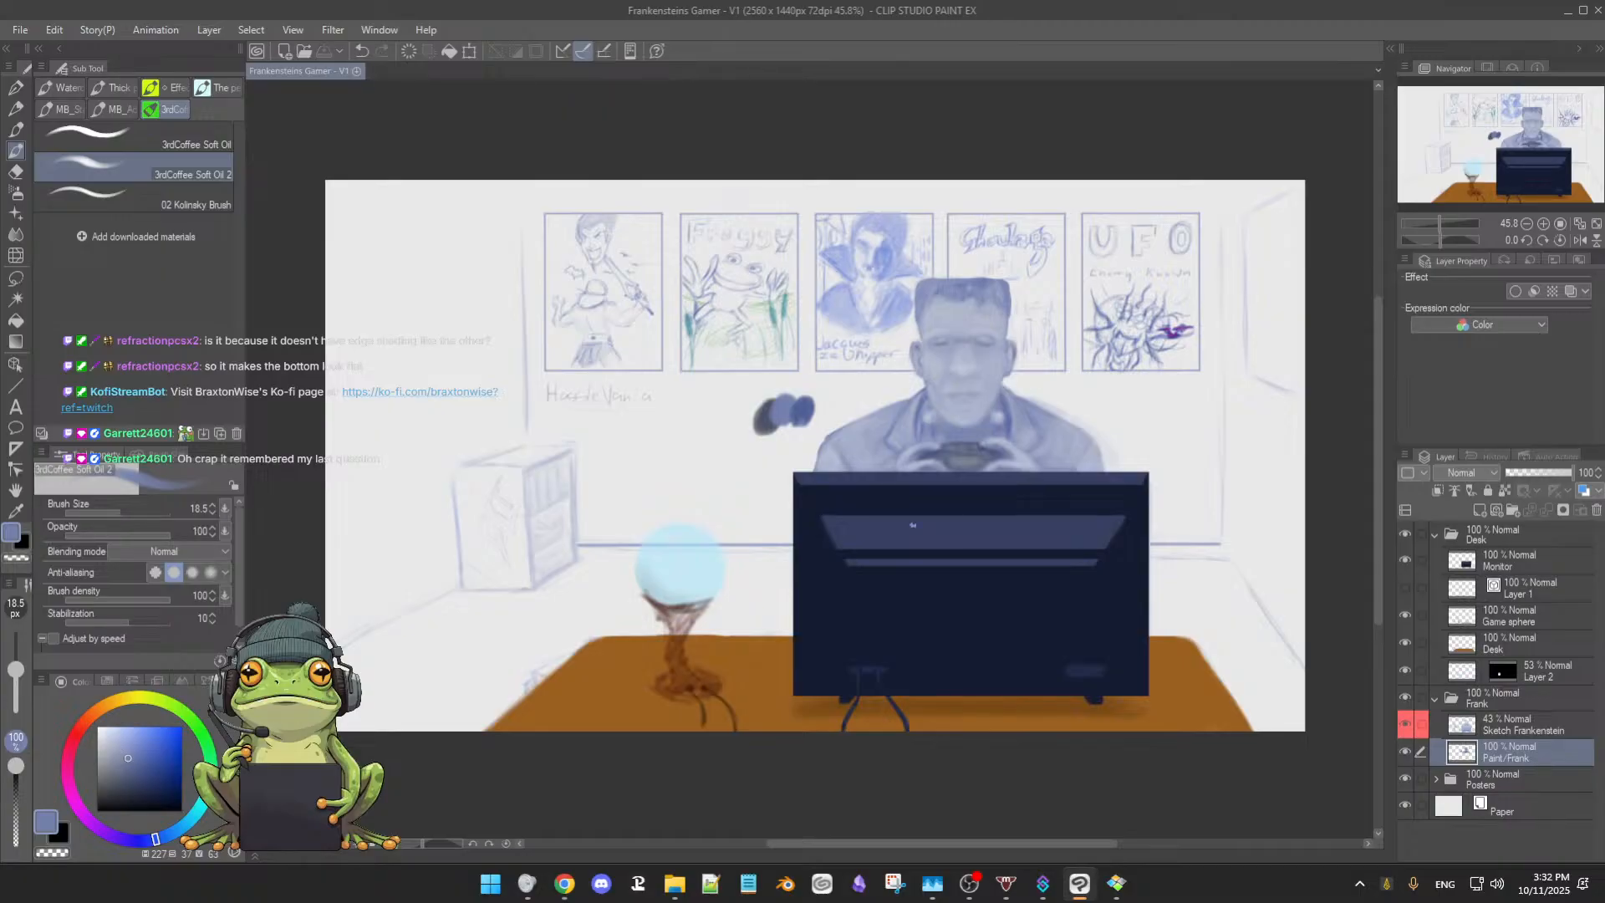